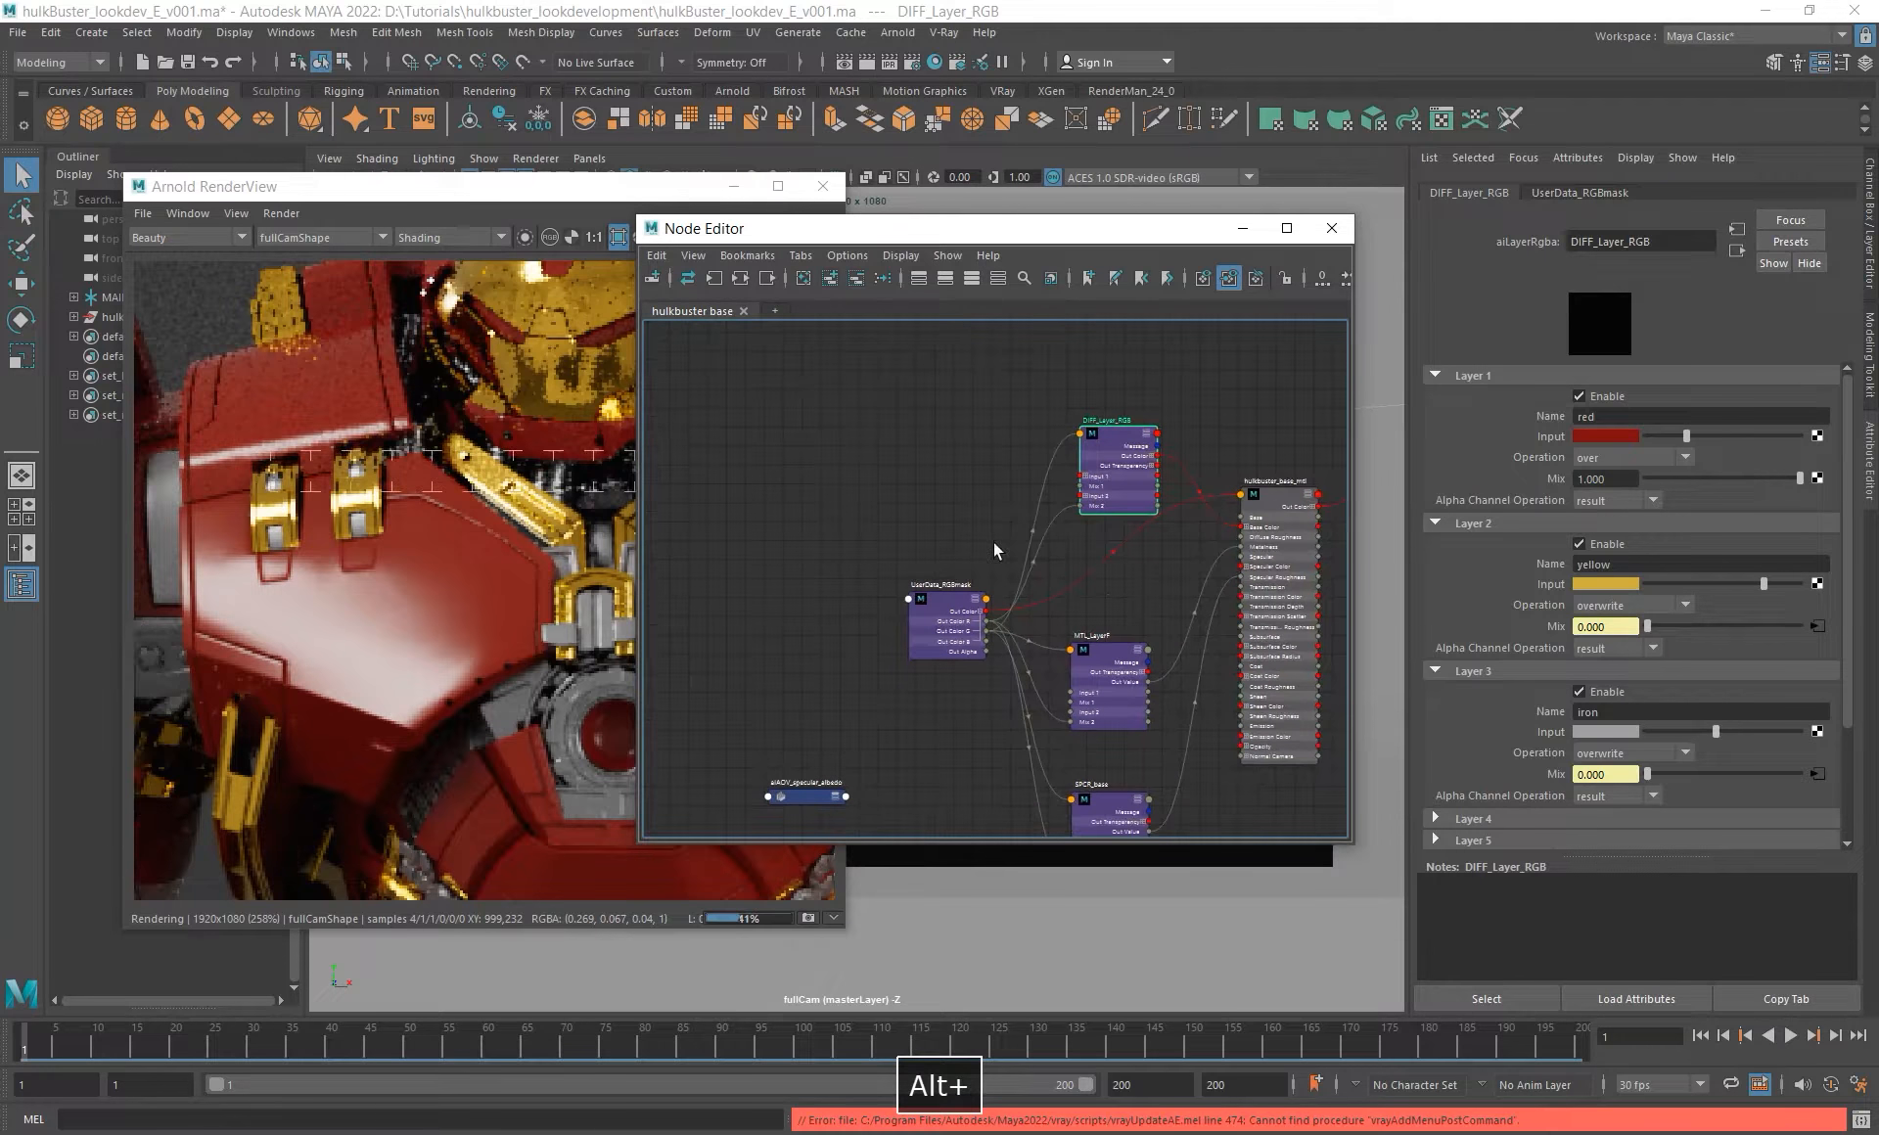
- Stop the running render and move the UserData_RGBmask node farther from the layer nodes in the Node Editor
left_click(588, 191)
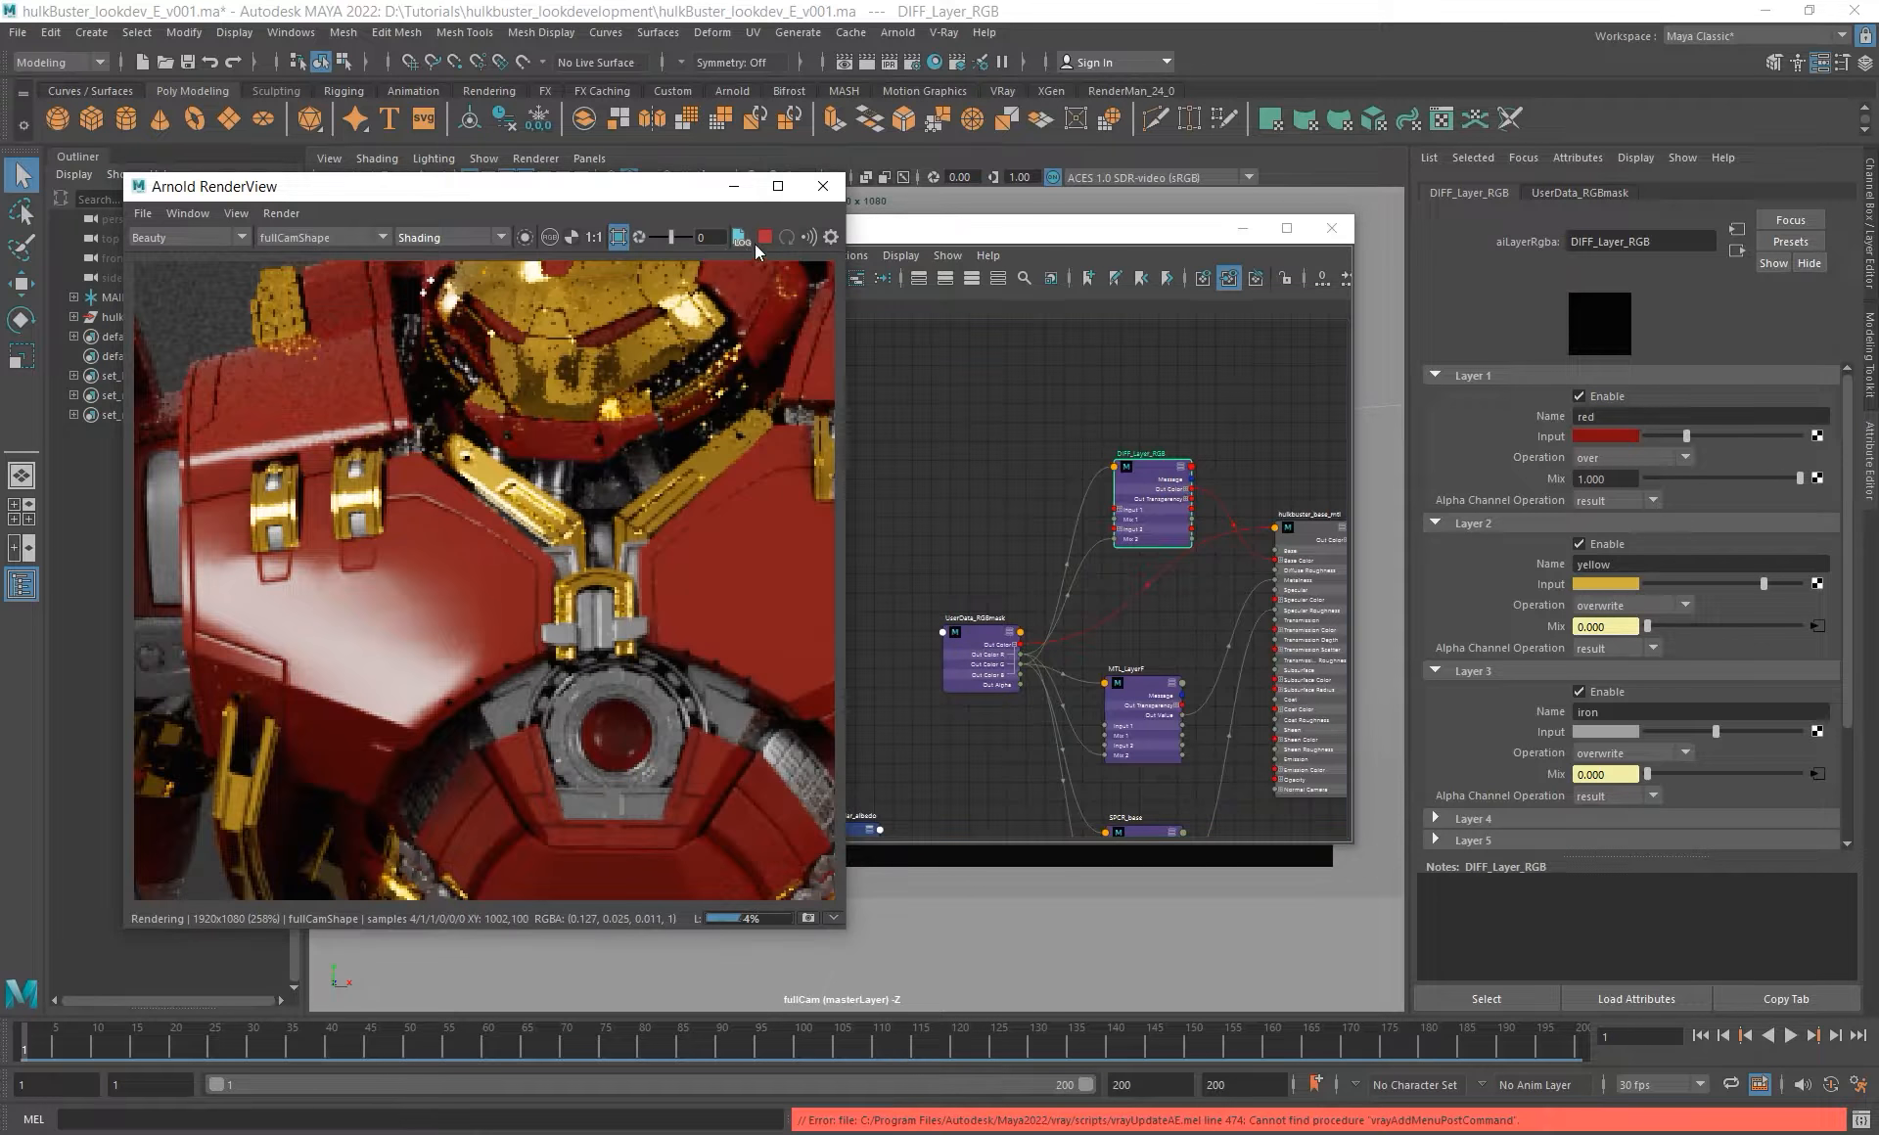
right_click_drag(1087, 509, 998, 565, "alt")
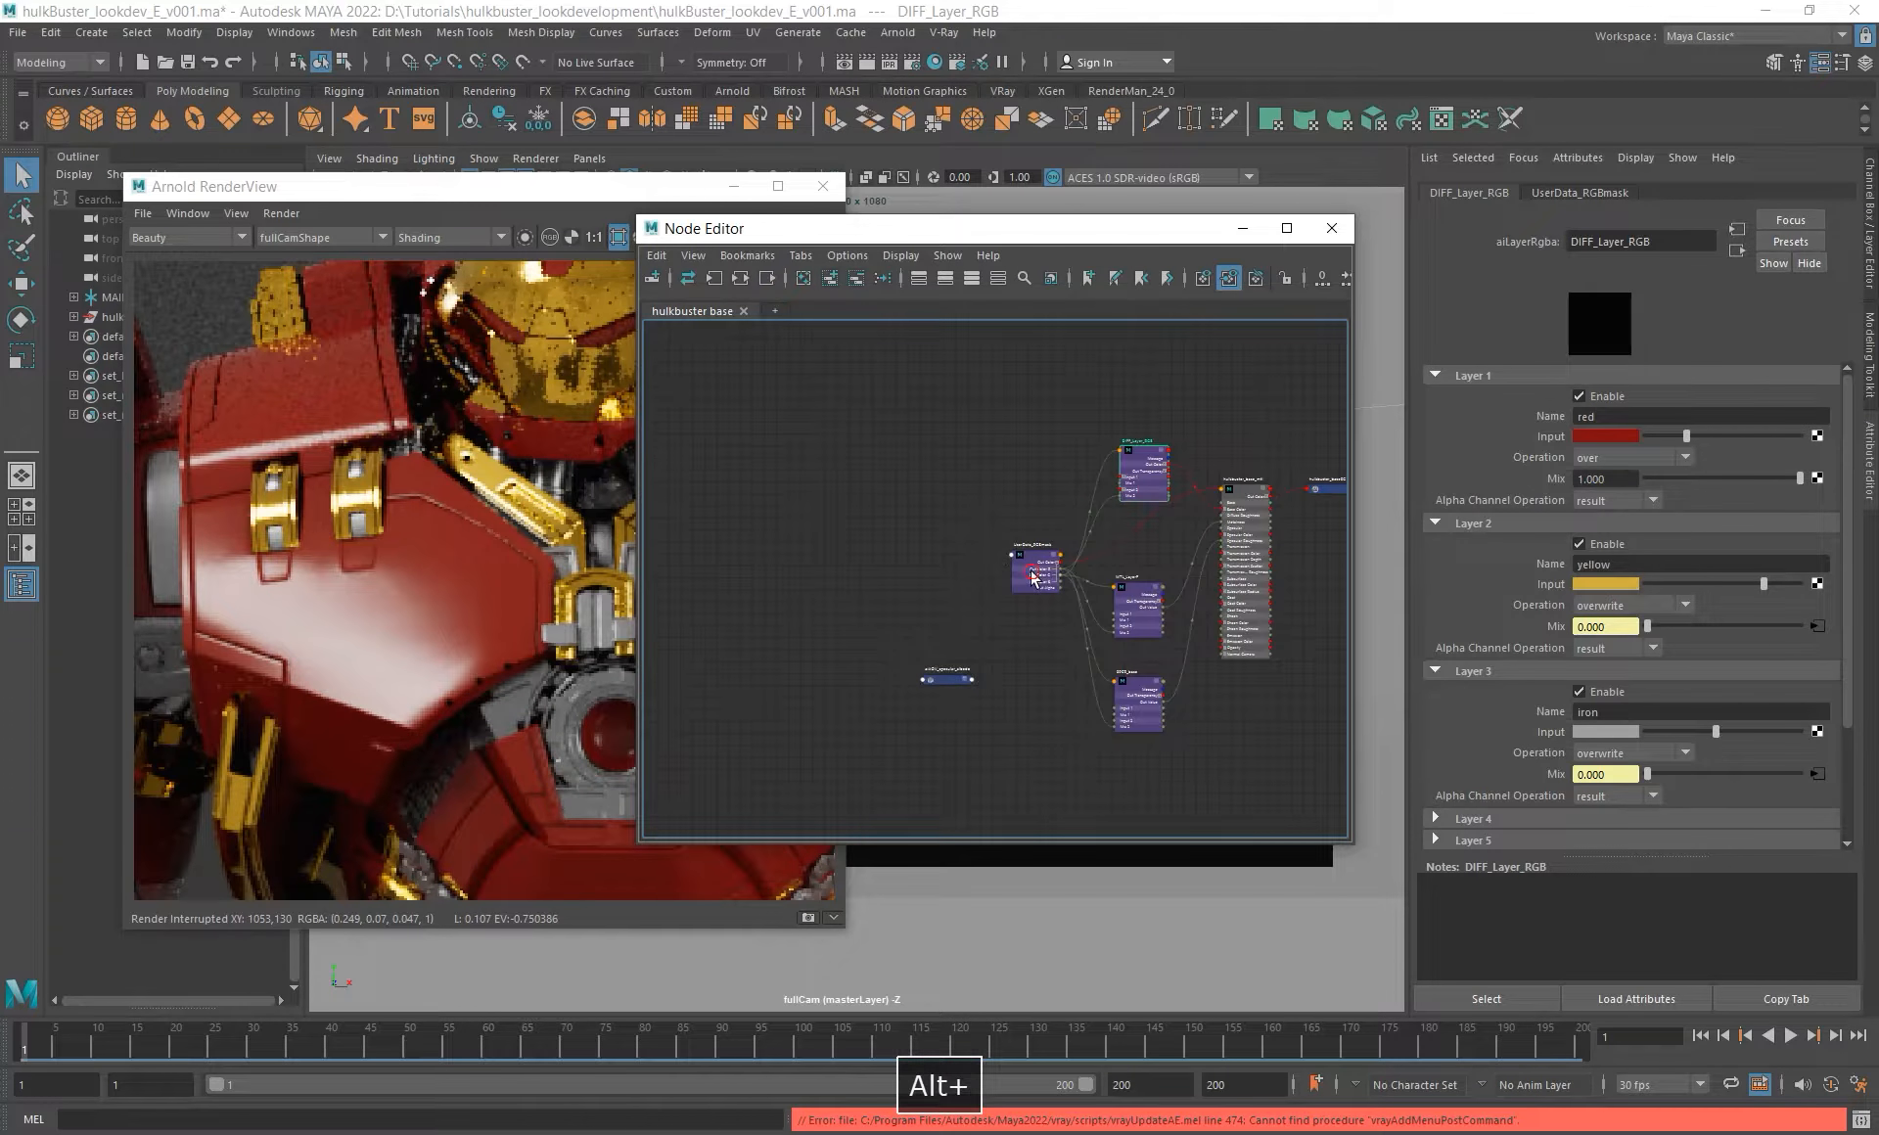
left_click_drag(1031, 568, 914, 549)
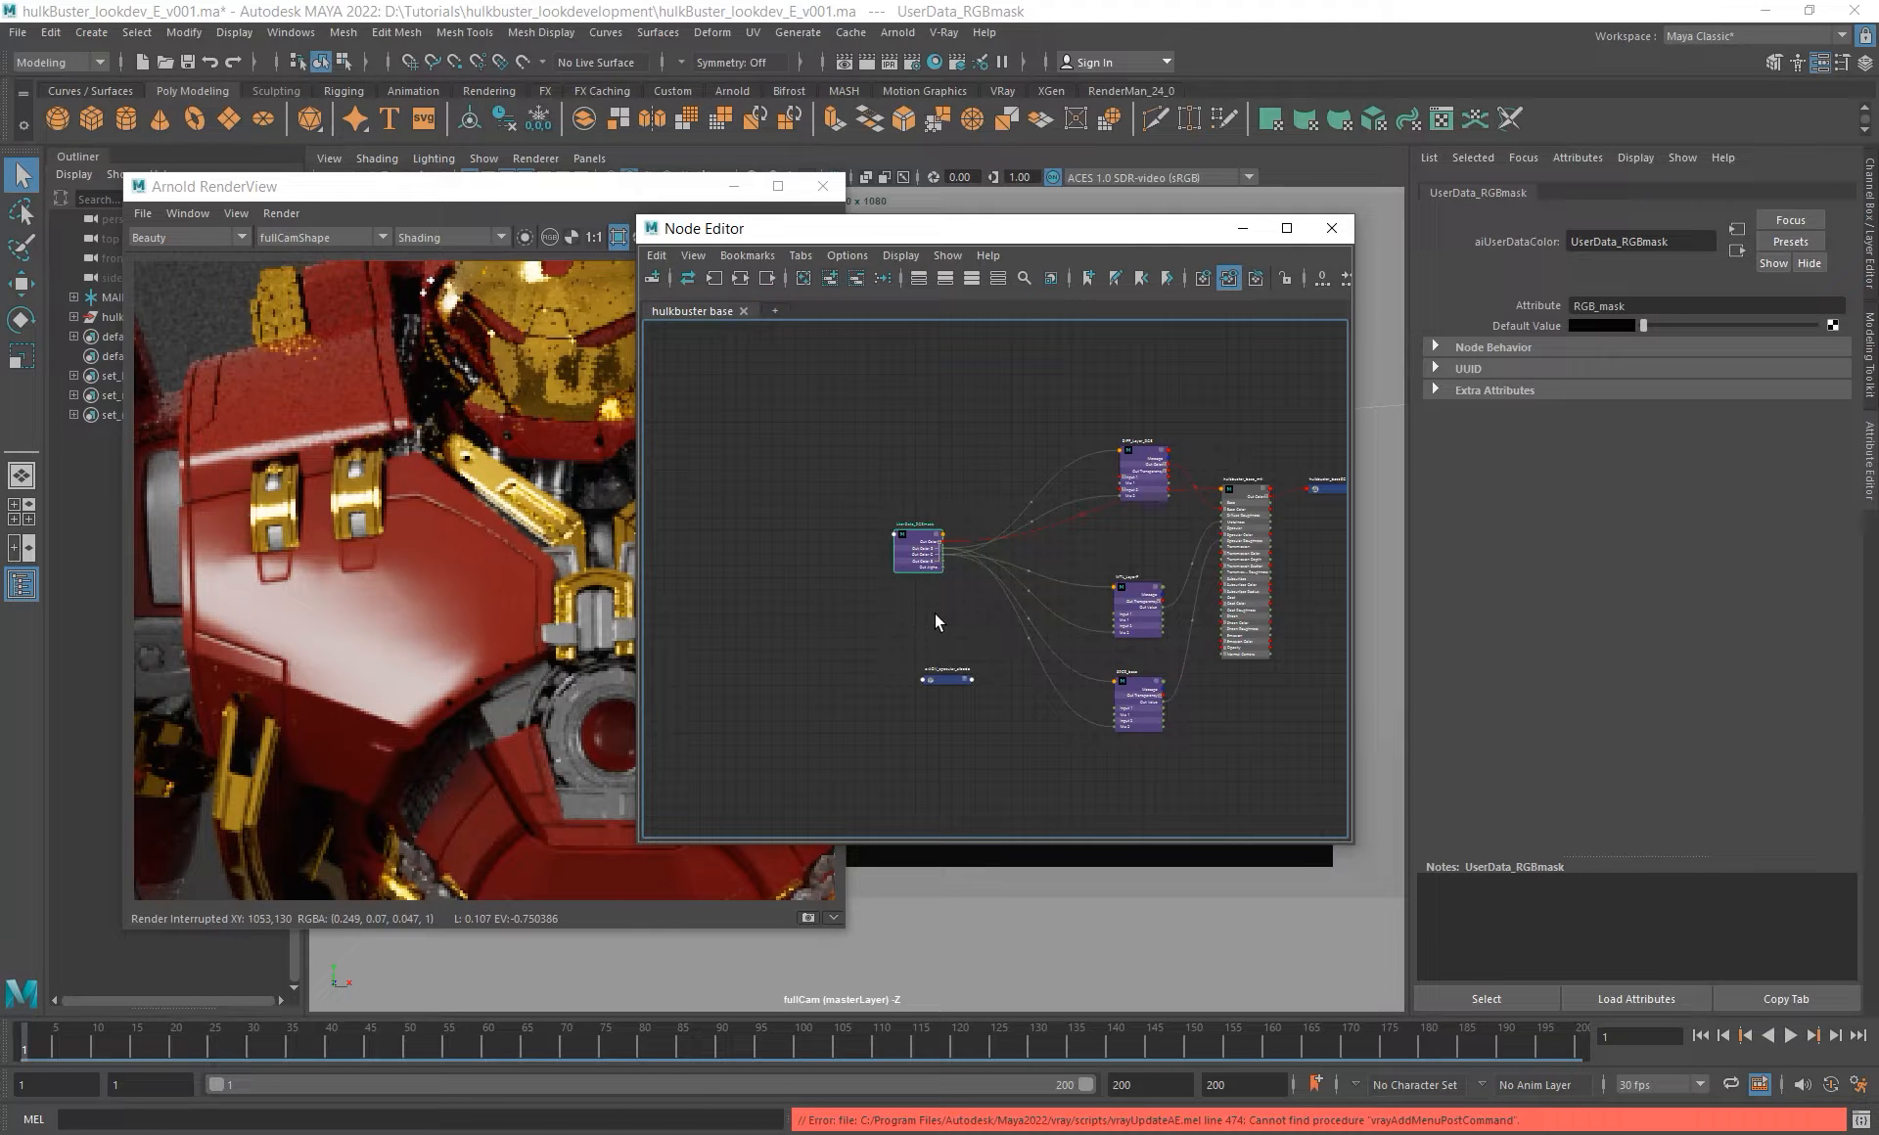
middle_click_drag(935, 613, 933, 641, "alt")
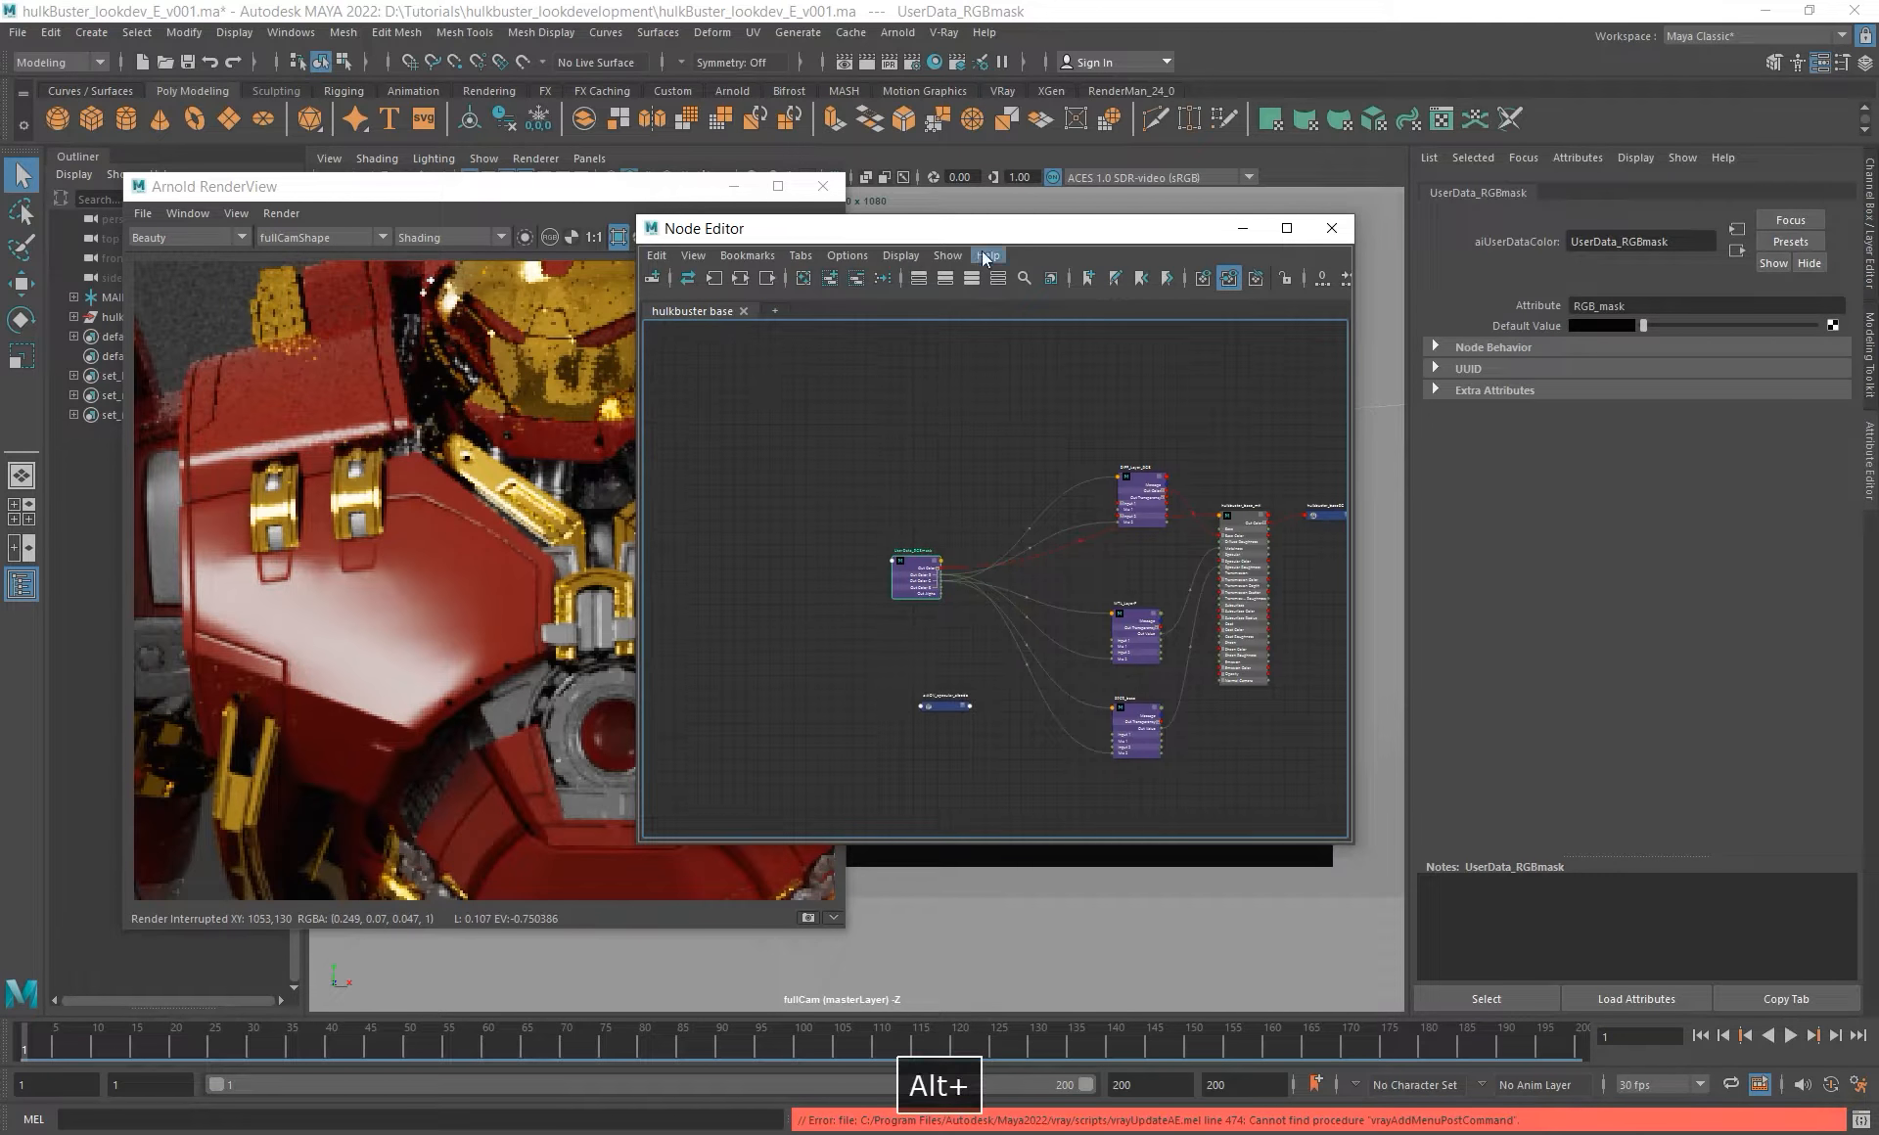
left_click_drag(984, 230, 1211, 275)
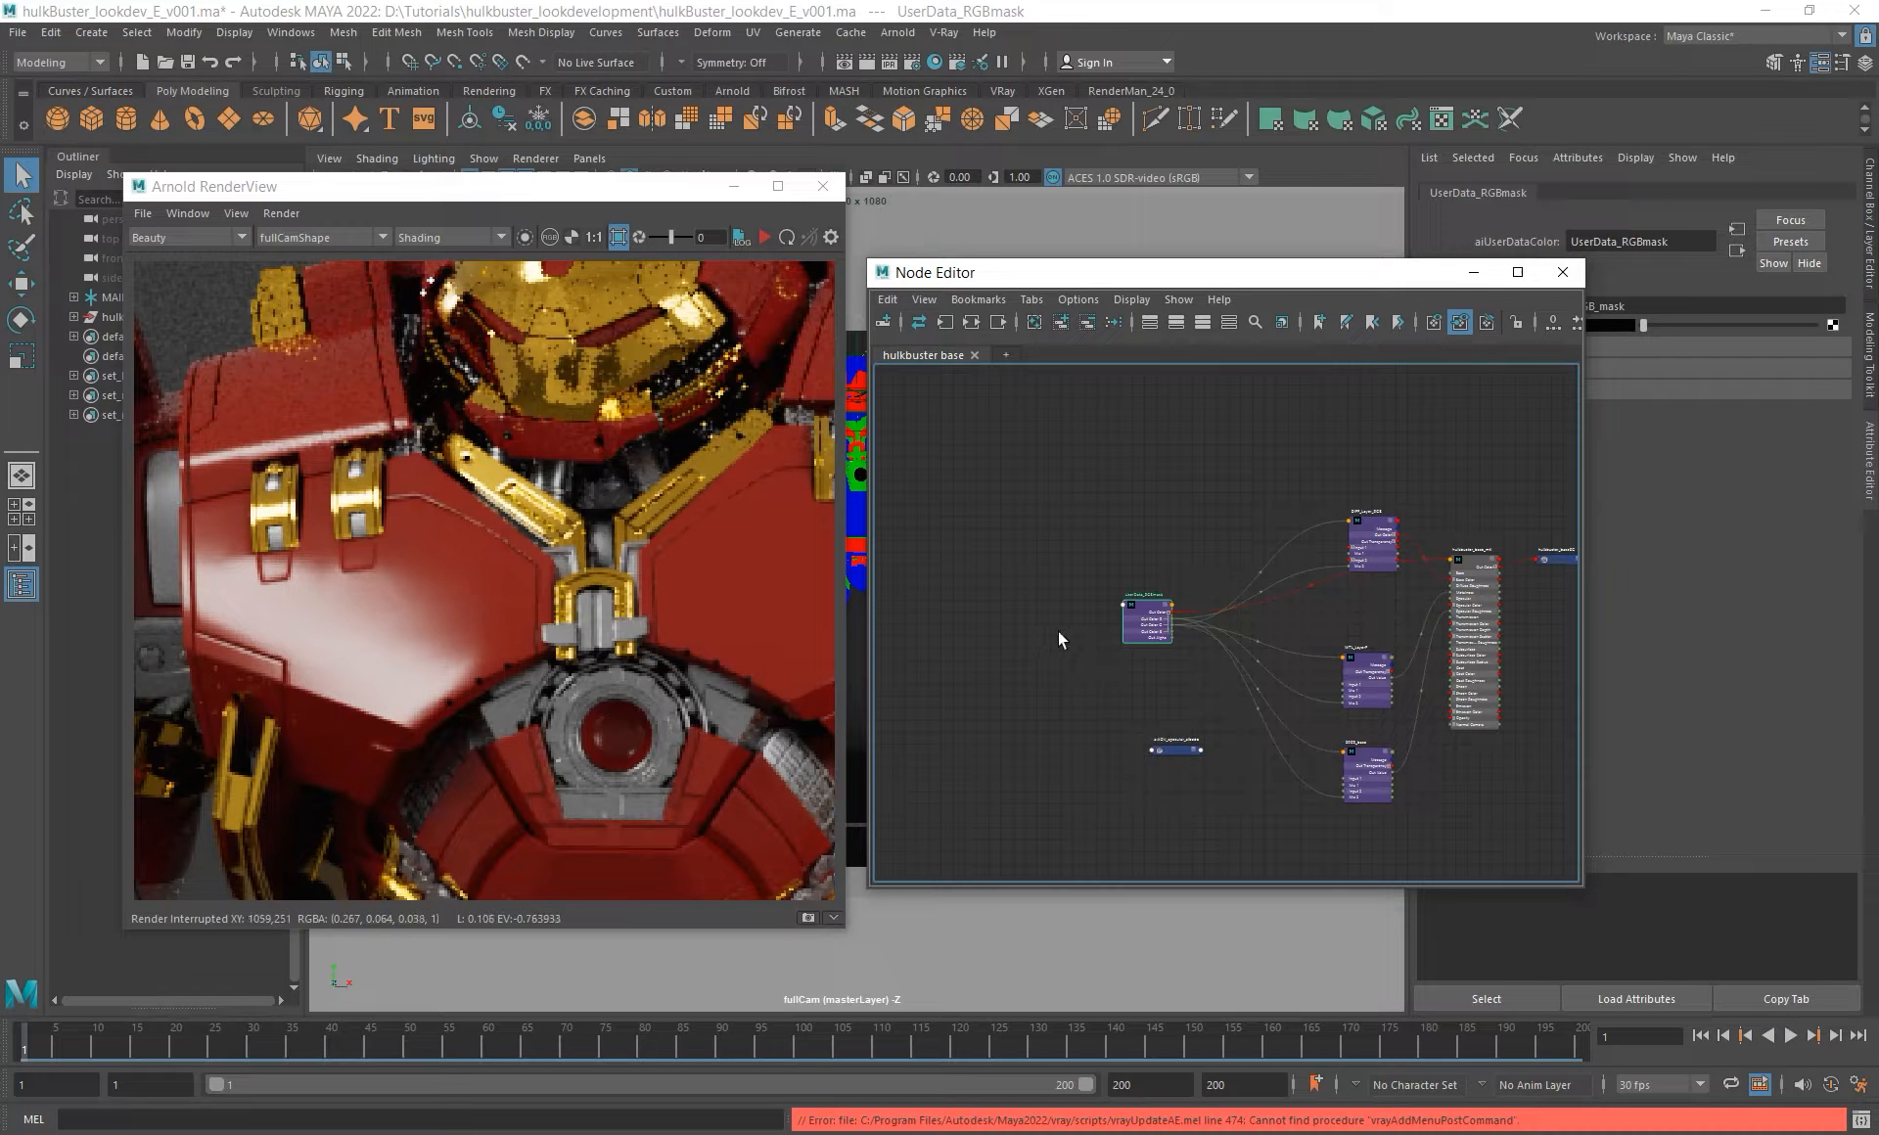
- Remove the aiAOV_specular_albedo node from the hulkbuster base graph
middle_click_drag(1059, 630, 1053, 573, "alt")
left_click_drag(1153, 712, 1108, 765)
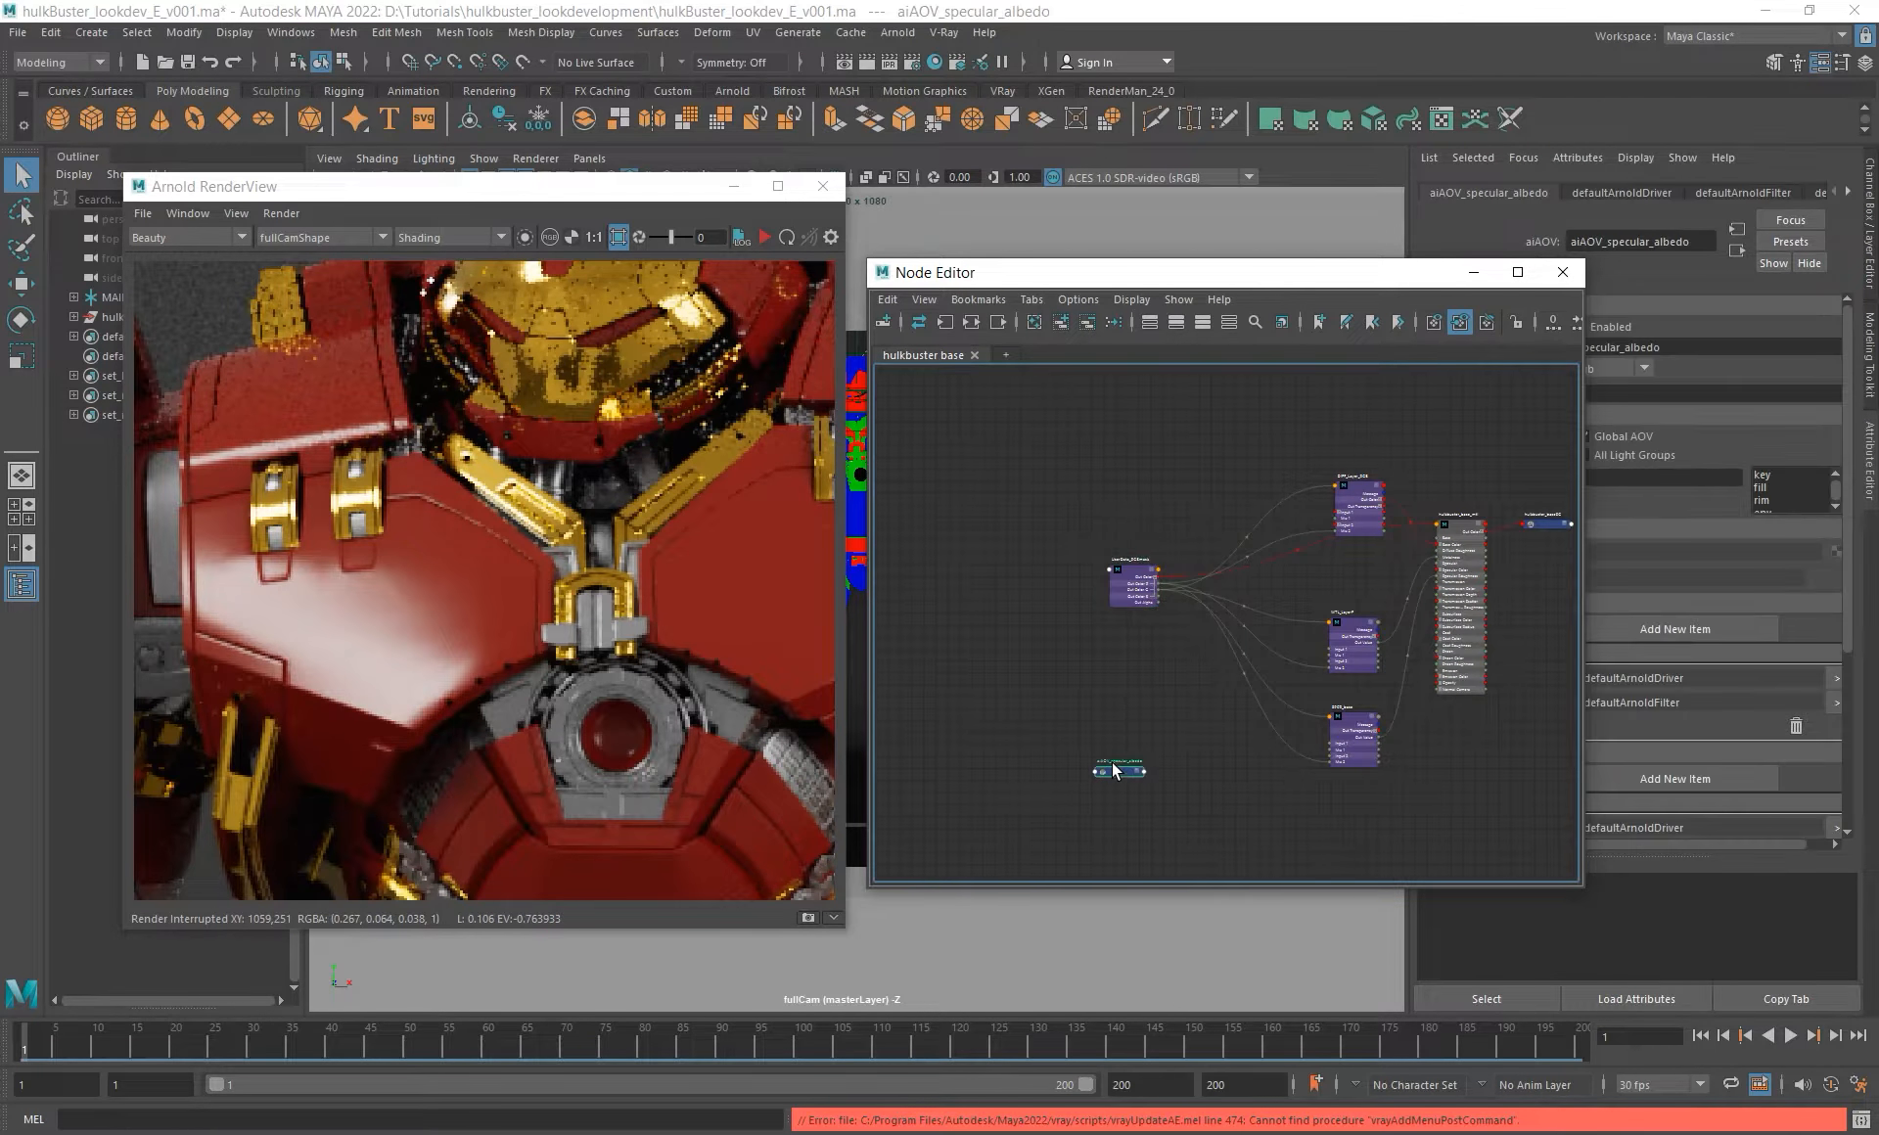
left_click(1086, 322)
middle_click_drag(1205, 759, 1143, 761, "alt")
left_click(1125, 755)
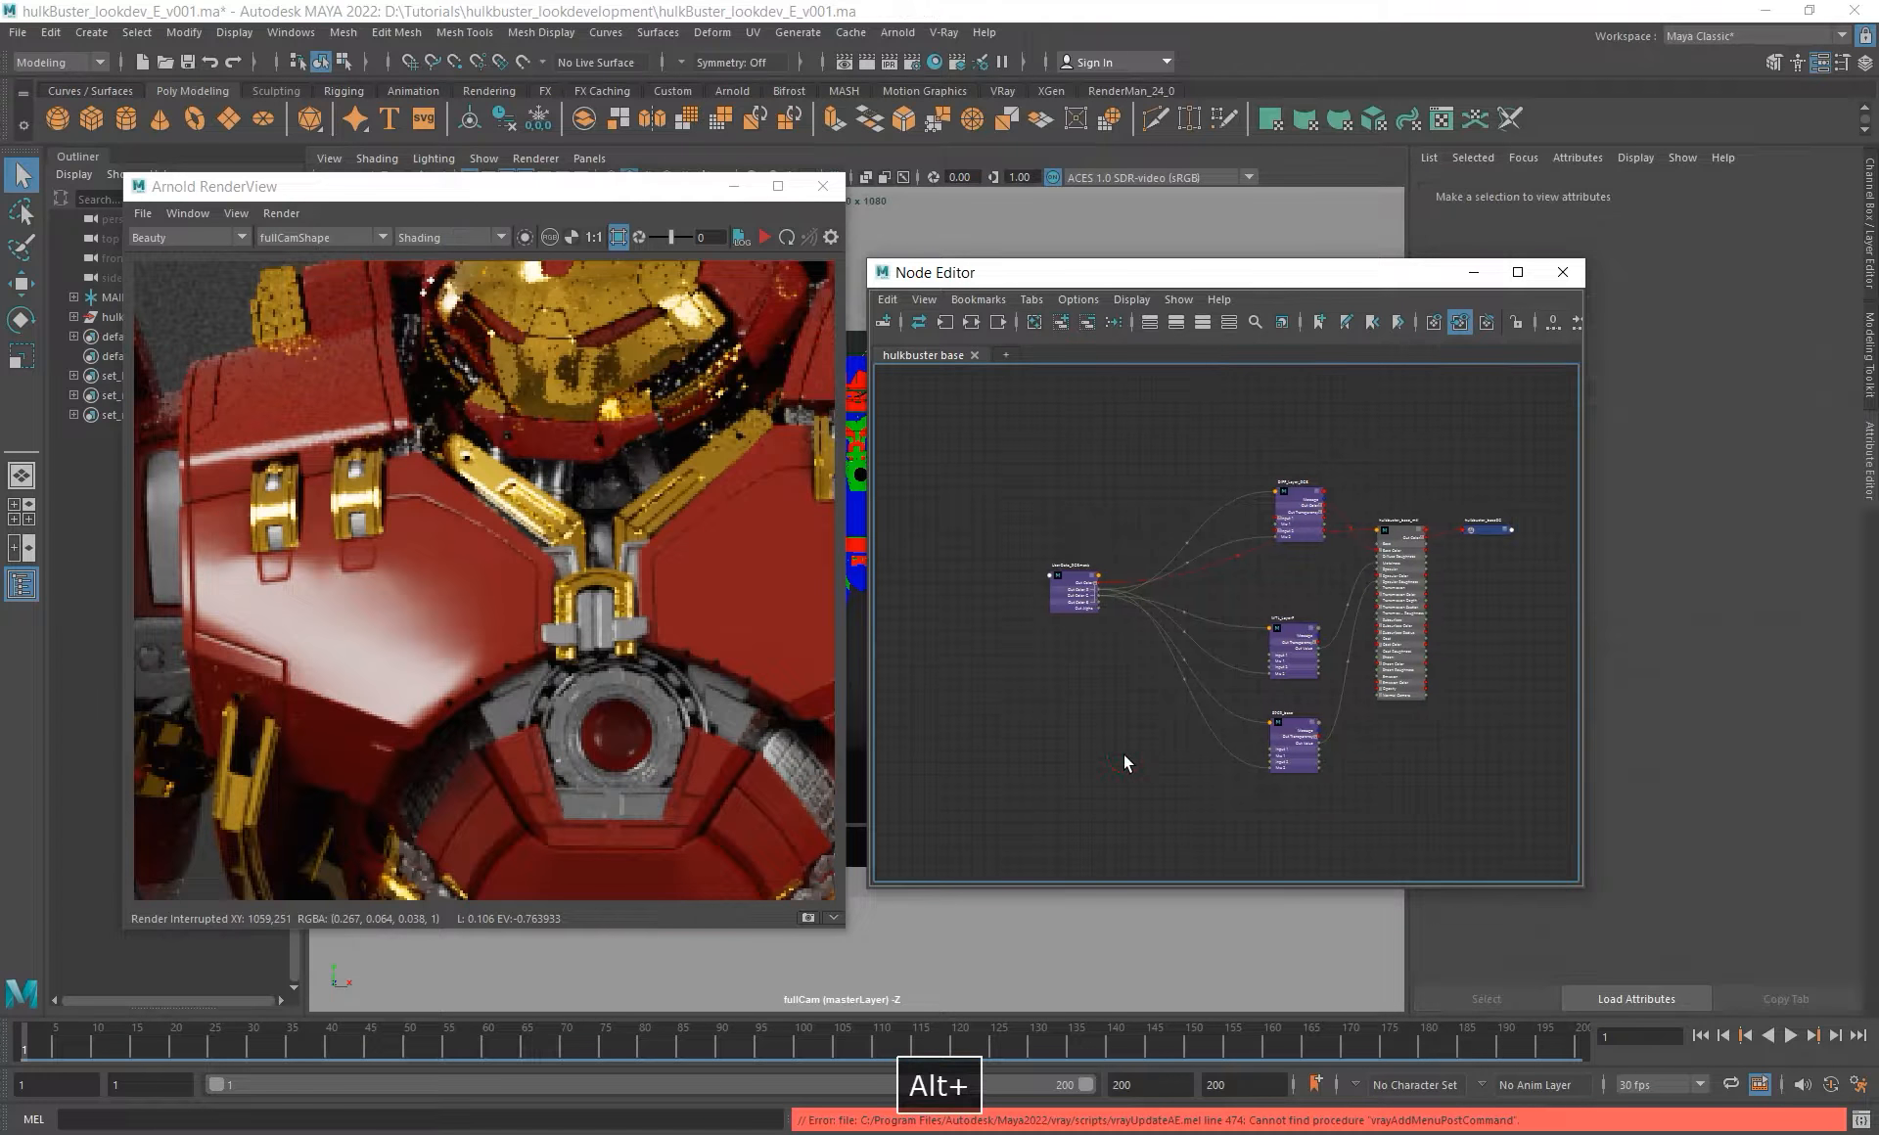
- Create a fractal texture node in empty space above the UserData_RGBmask node
key("p")
right_click_drag(1112, 726, 1237, 701, "alt")
middle_click_drag(1238, 700, 1048, 840, "alt")
right_click_drag(1108, 537, 1162, 586, "alt")
middle_click_drag(1161, 586, 1236, 544, "alt")
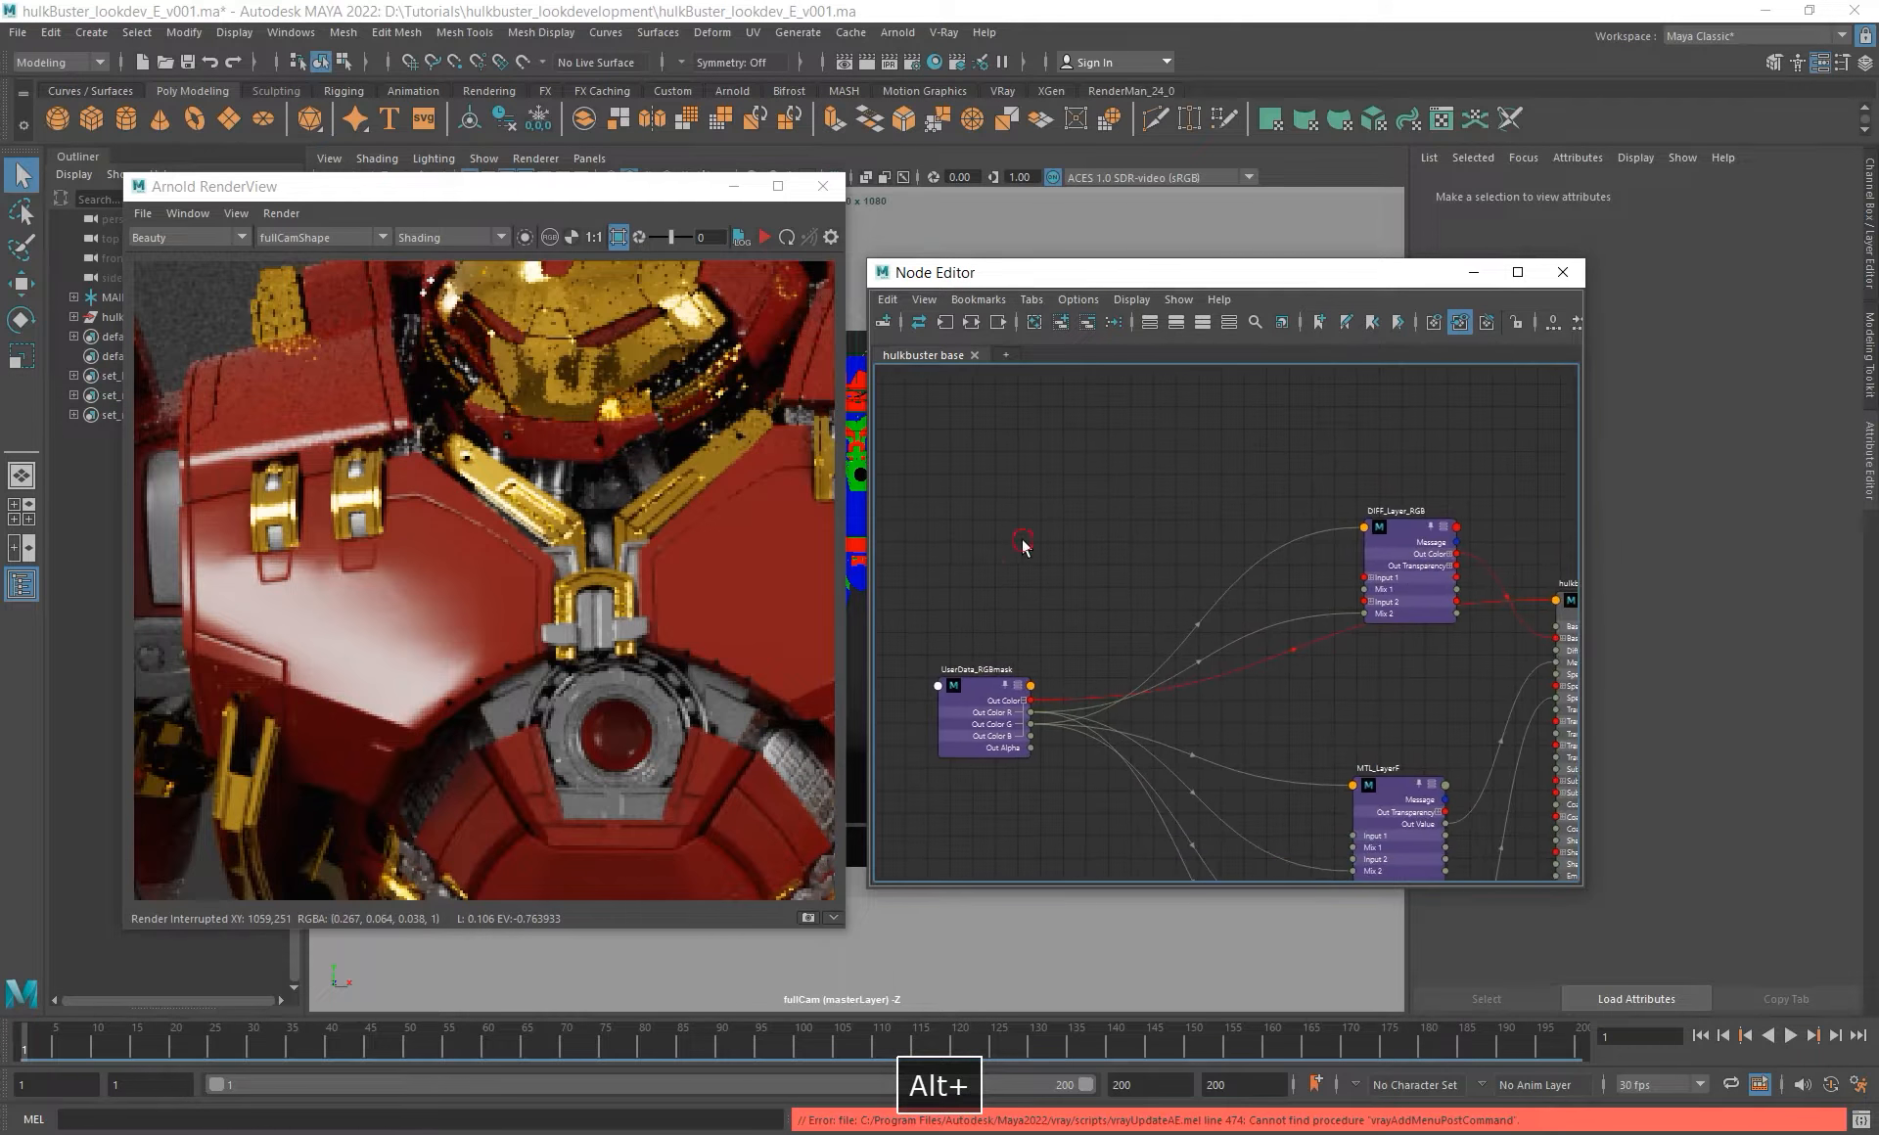
key("Tab")
type("fracta")
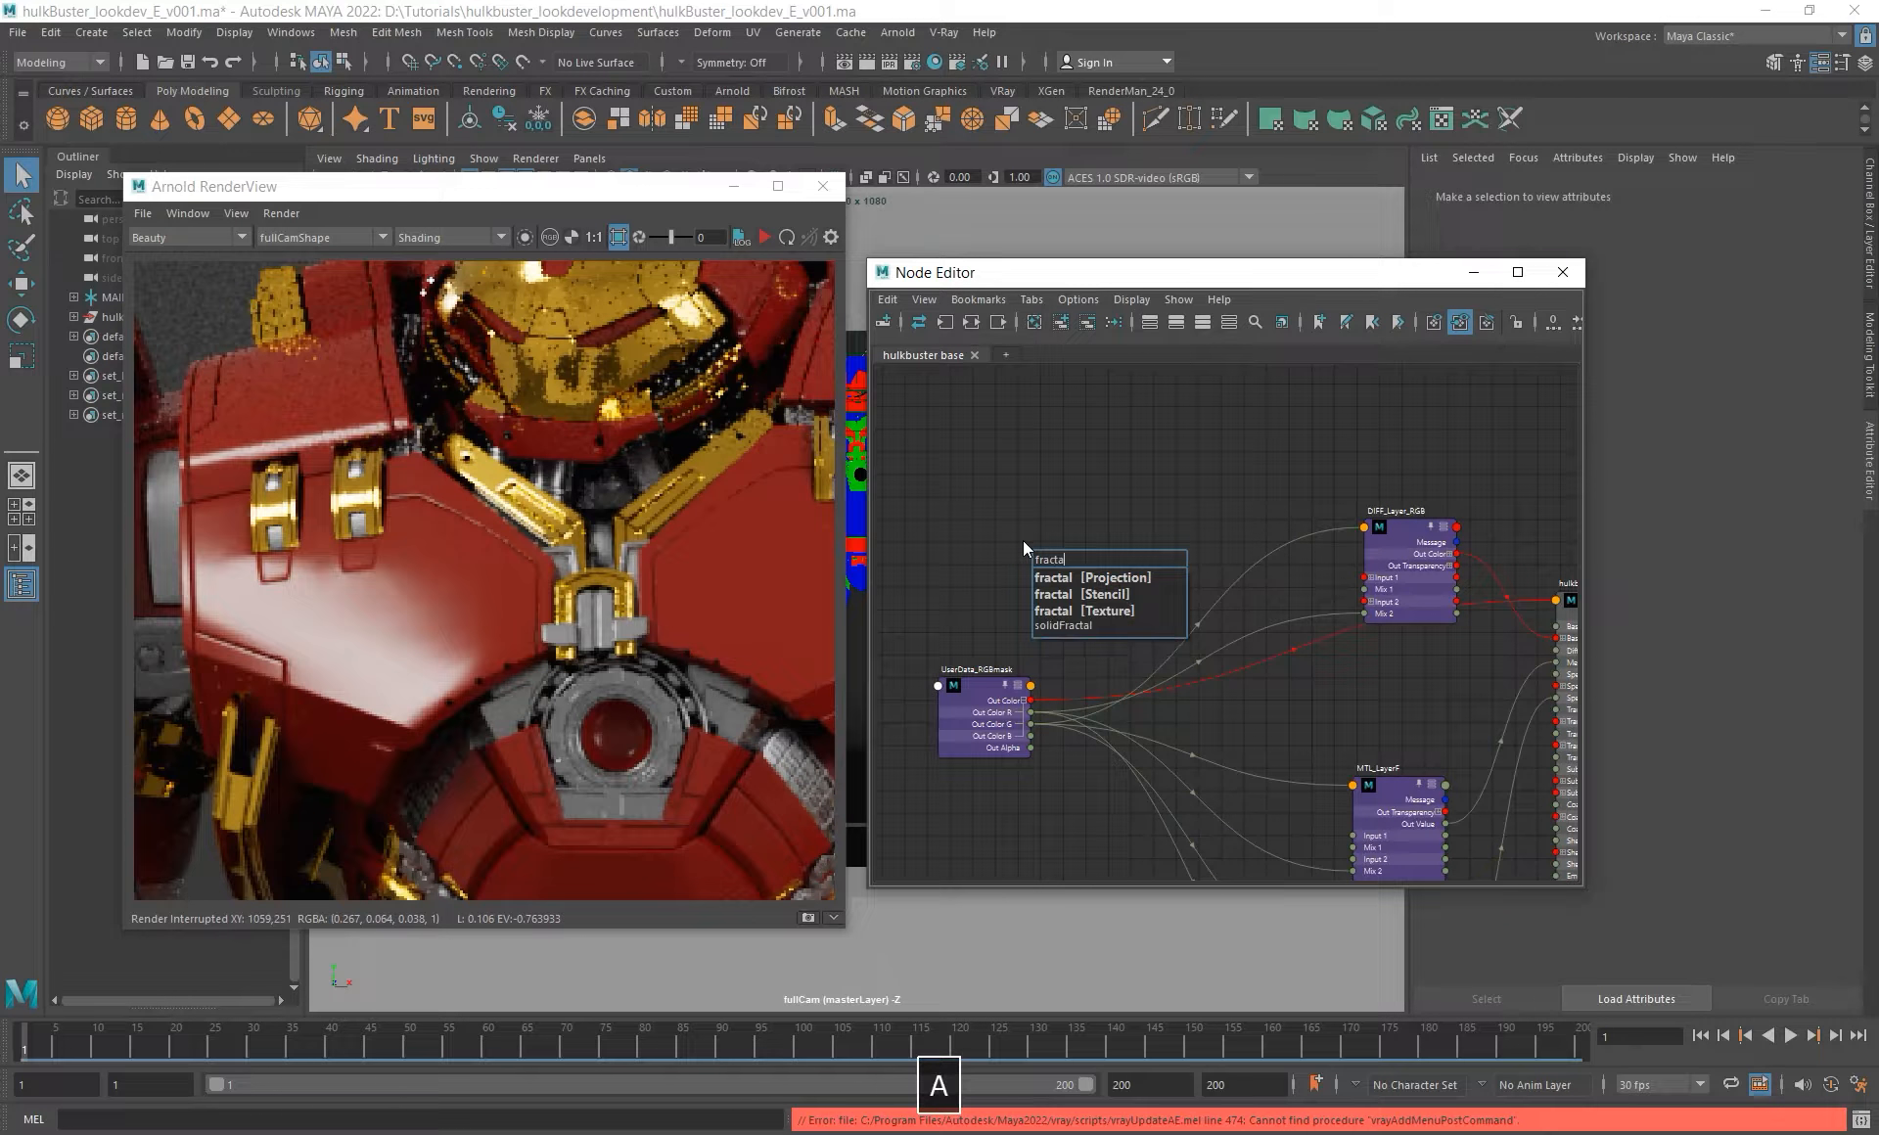
key("Down")
key("Return")
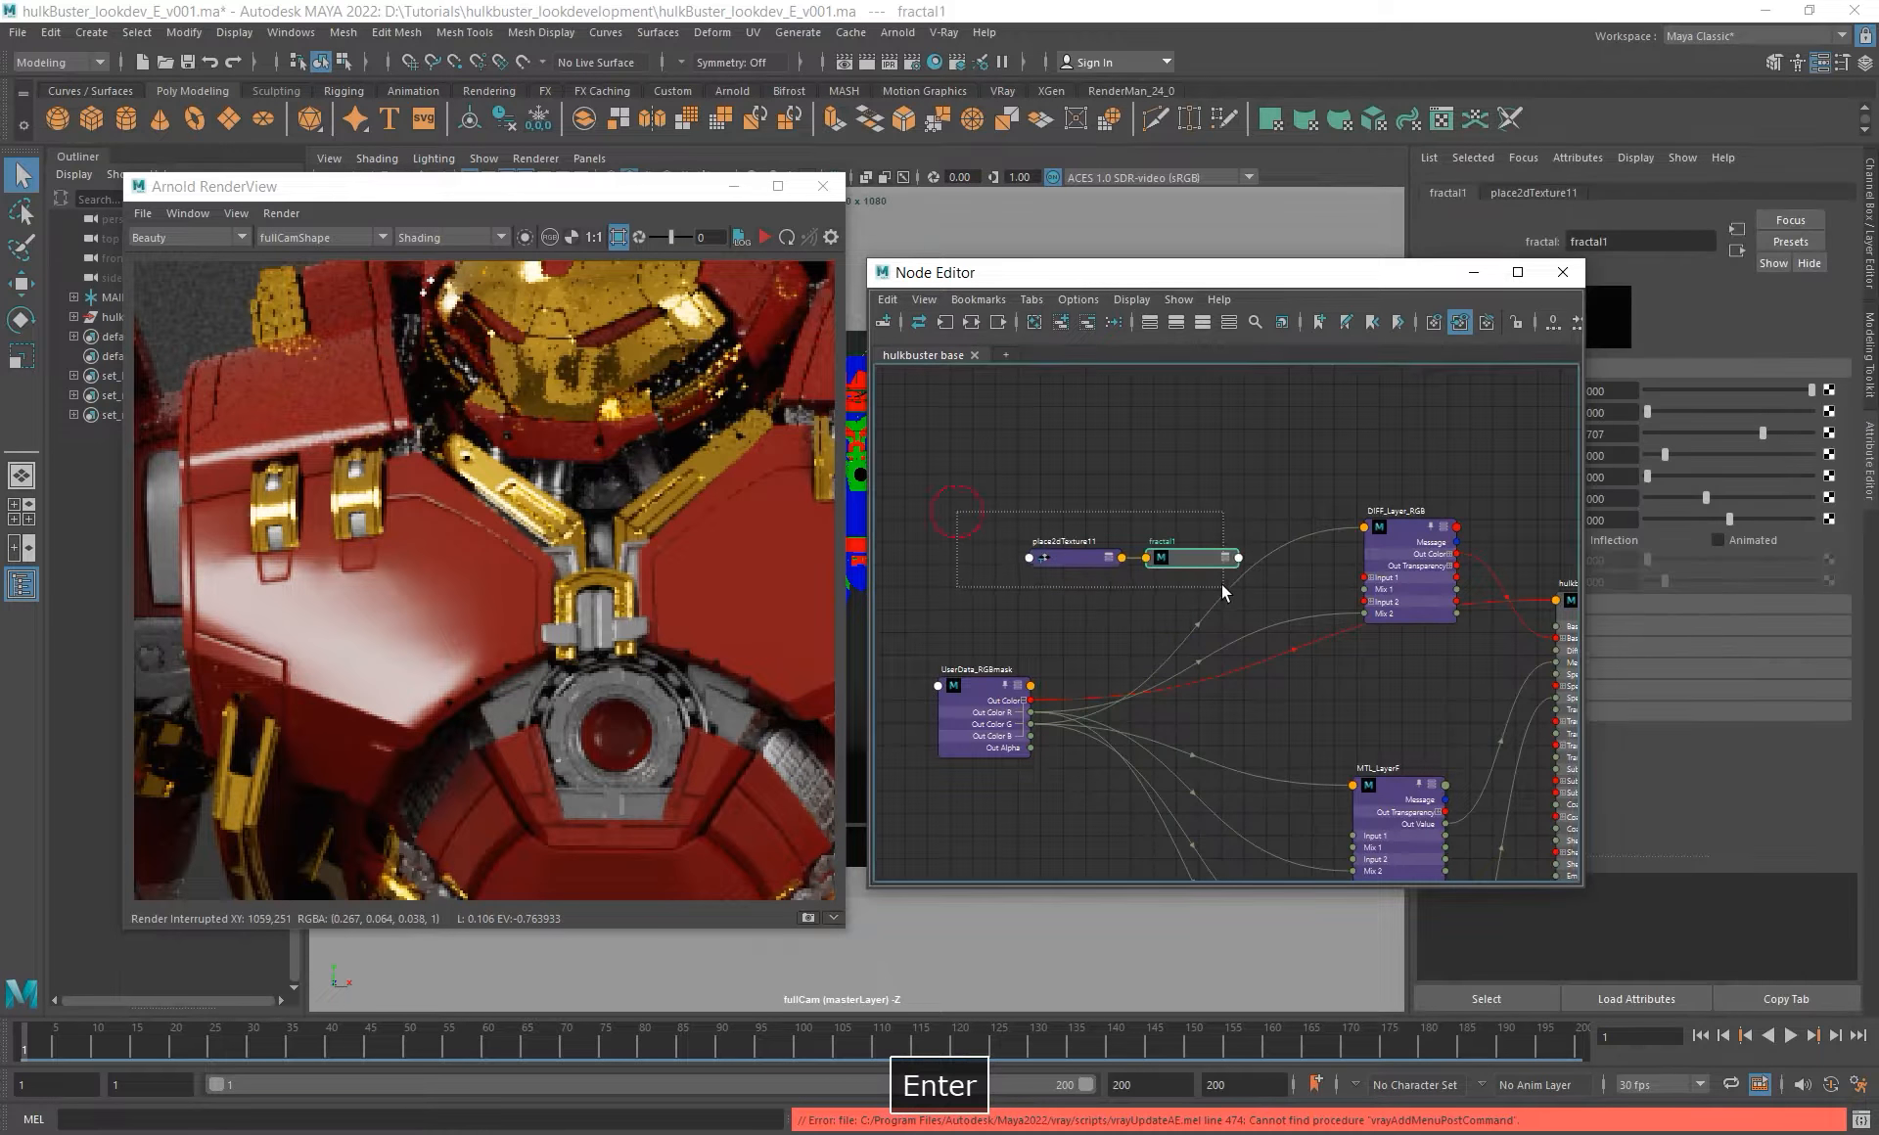
- Arrange the fractal node and its place2dTexture side by side in open space ahead of DIFF_Layer_RGB
left_click_drag(1208, 553, 1006, 529)
middle_click_drag(1194, 633, 1285, 469, "alt")
left_click_drag(1081, 550, 986, 795)
middle_click_drag(1220, 428, 1225, 642, "alt")
left_click_drag(912, 642, 1163, 541)
left_click_drag(1135, 586, 1038, 669)
left_click(1165, 663)
- Create an aiTriplanar node beside the fractal and connect the fractal's Out Color to its Input
key("Tab")
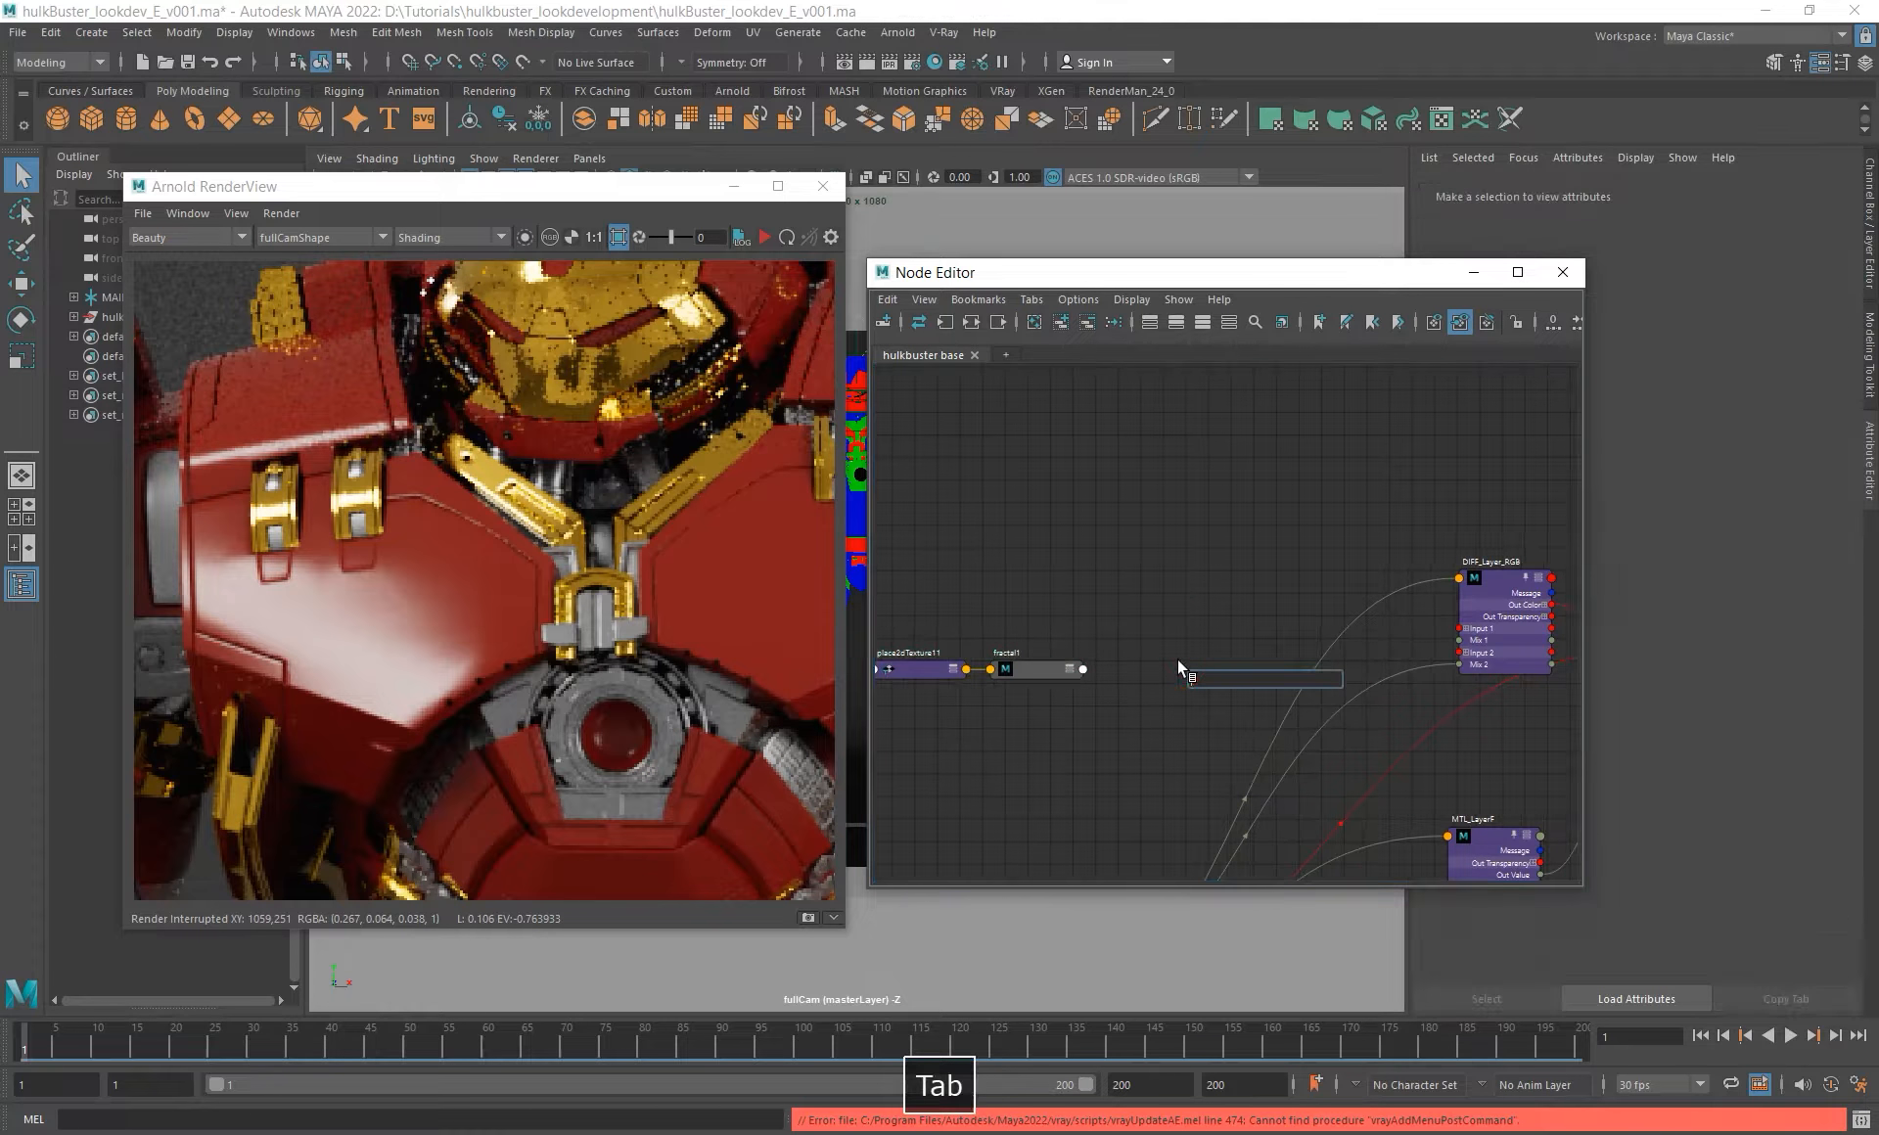
type("aitripla")
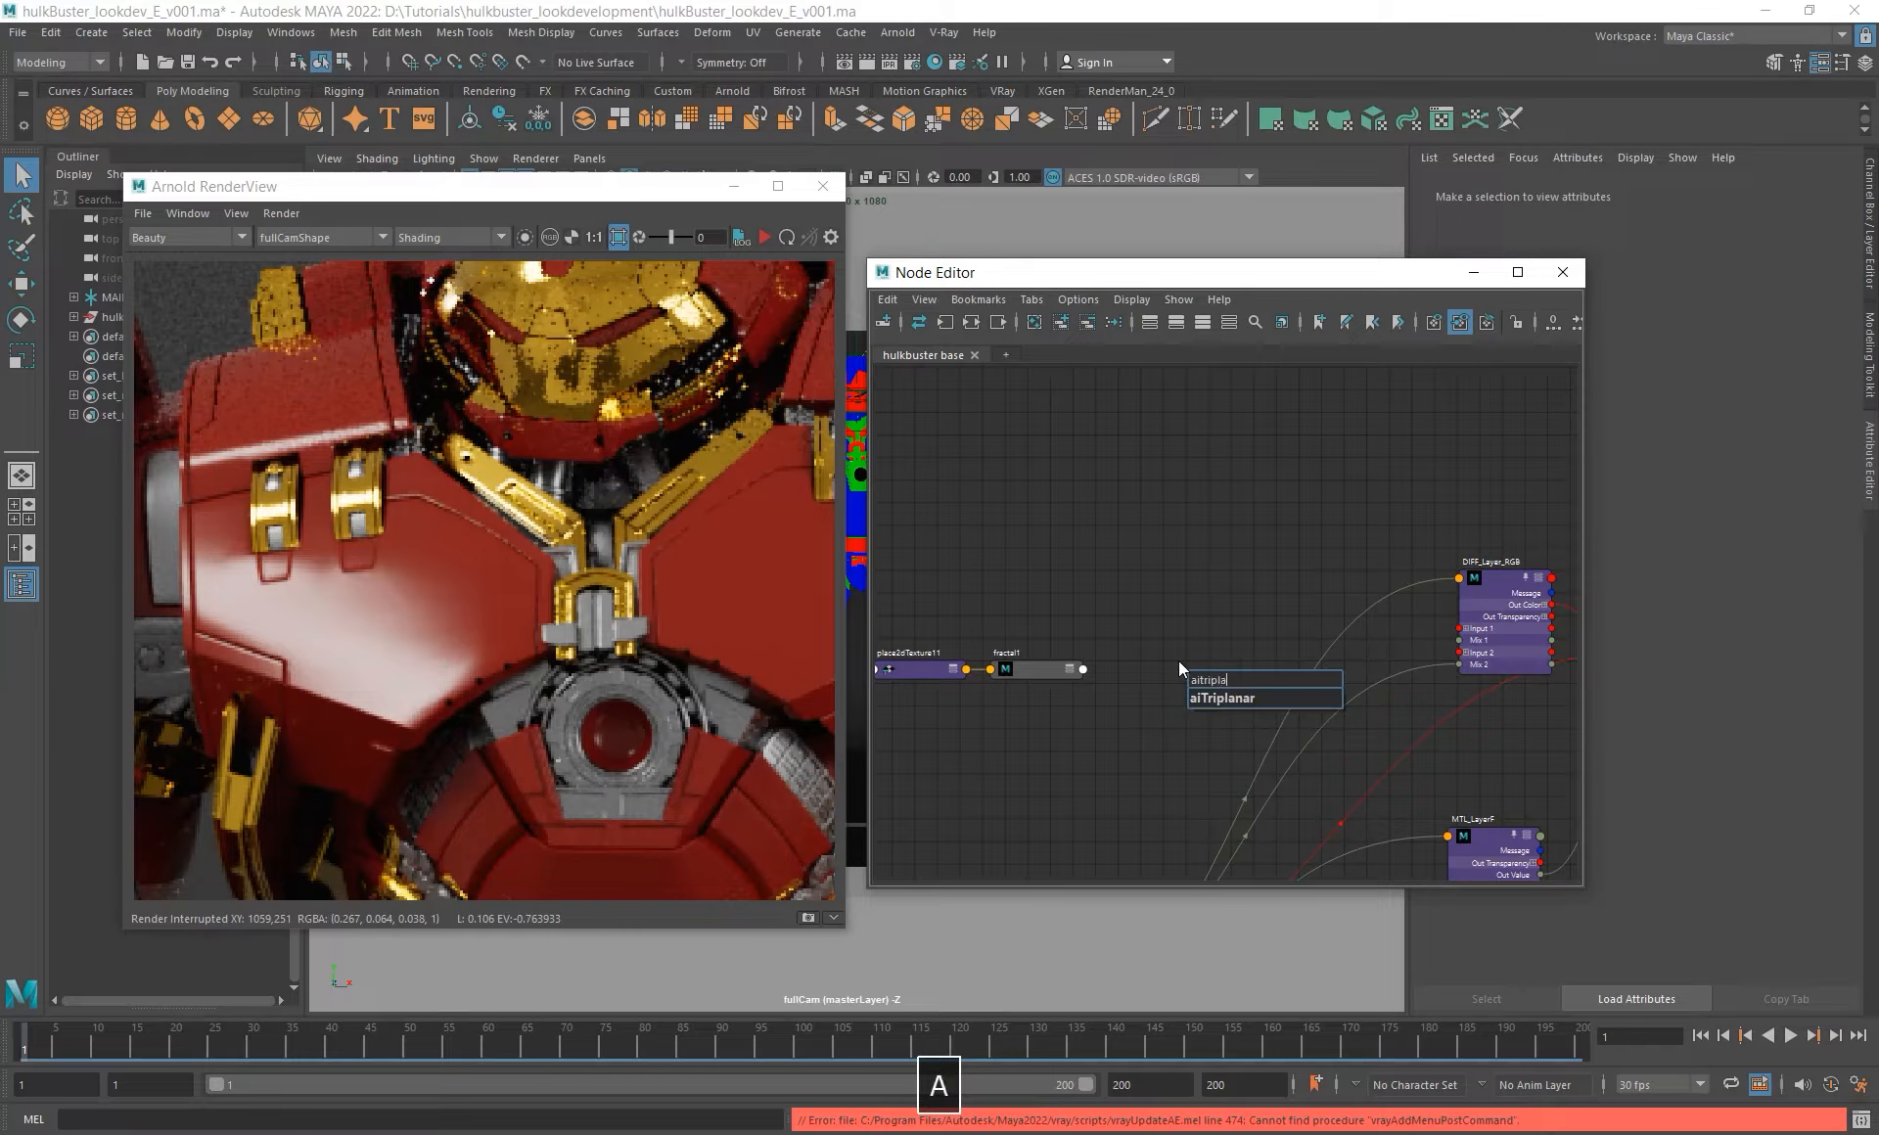
key("Down")
key("Return")
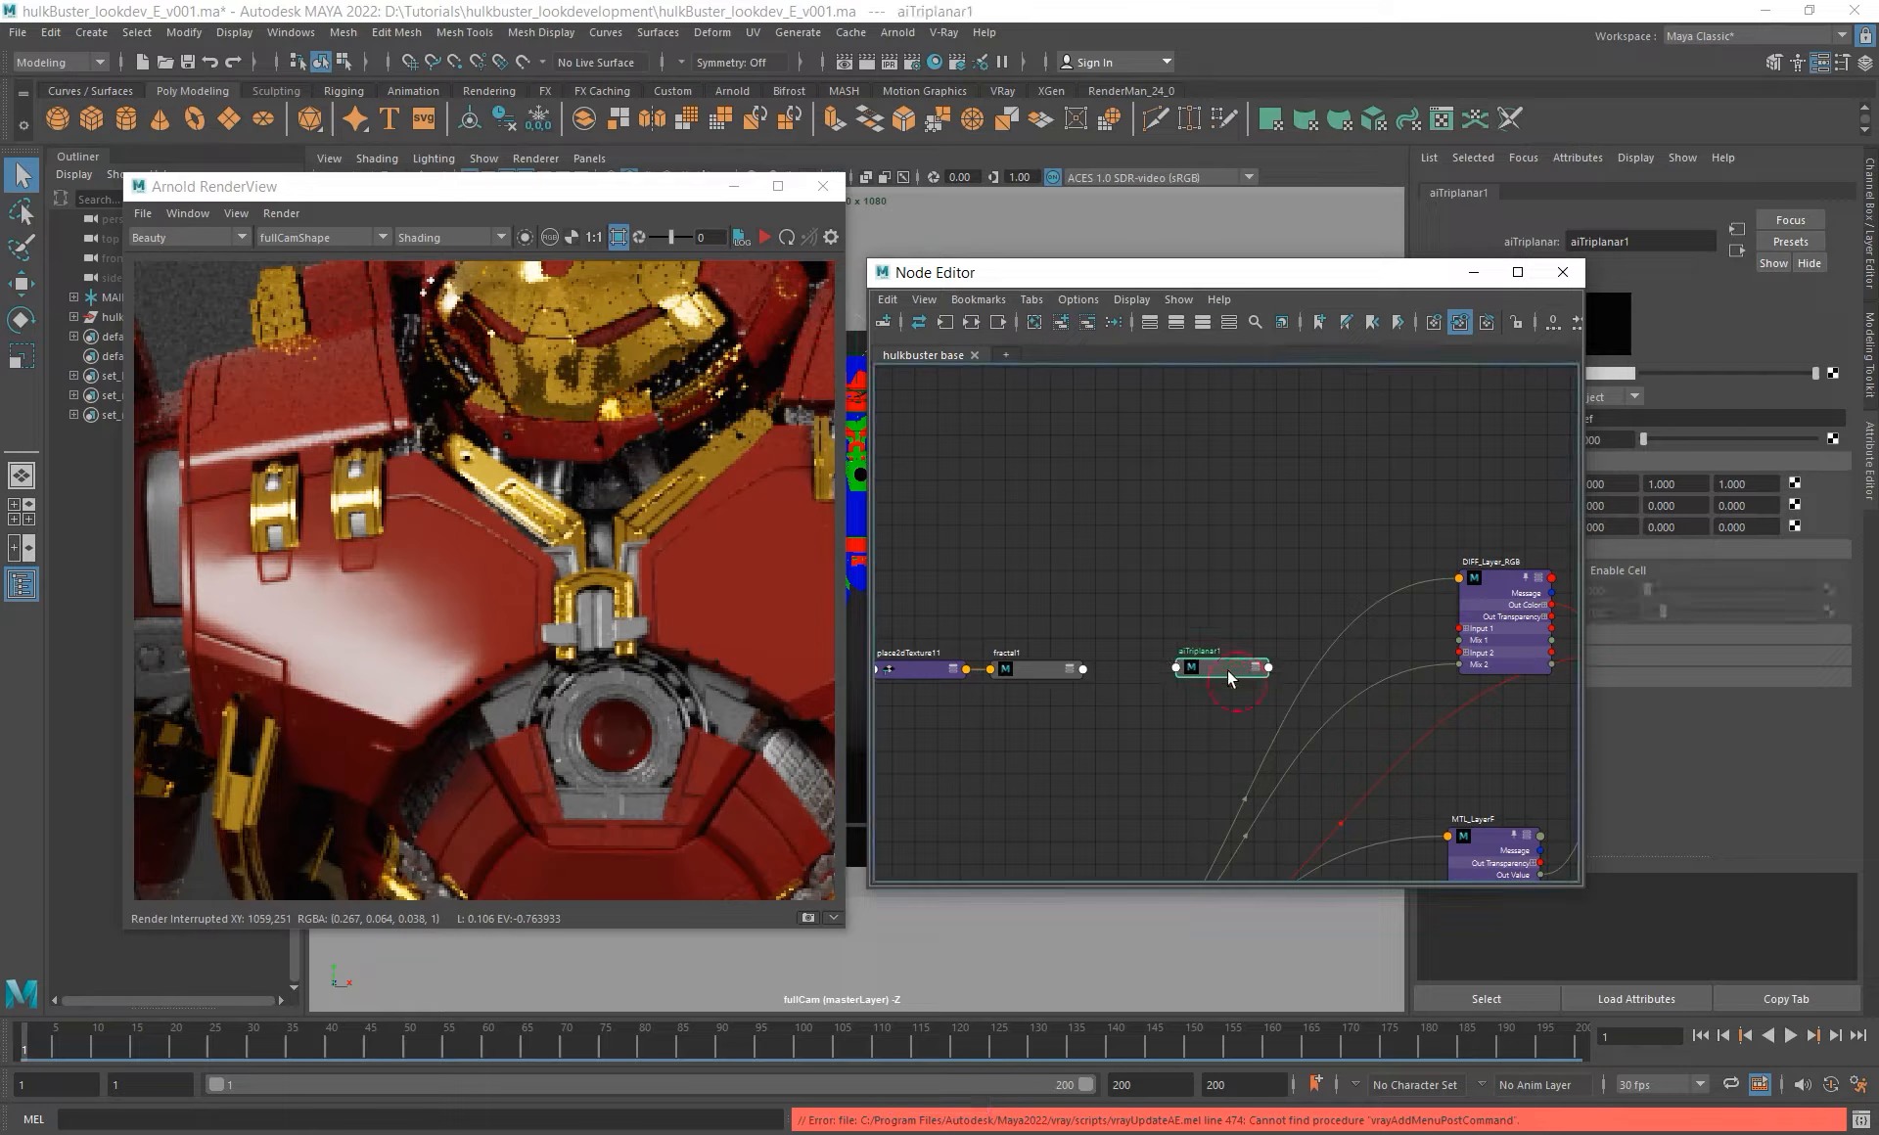
left_click_drag(1271, 283, 989, 277)
middle_click_drag(749, 661, 1541, 373)
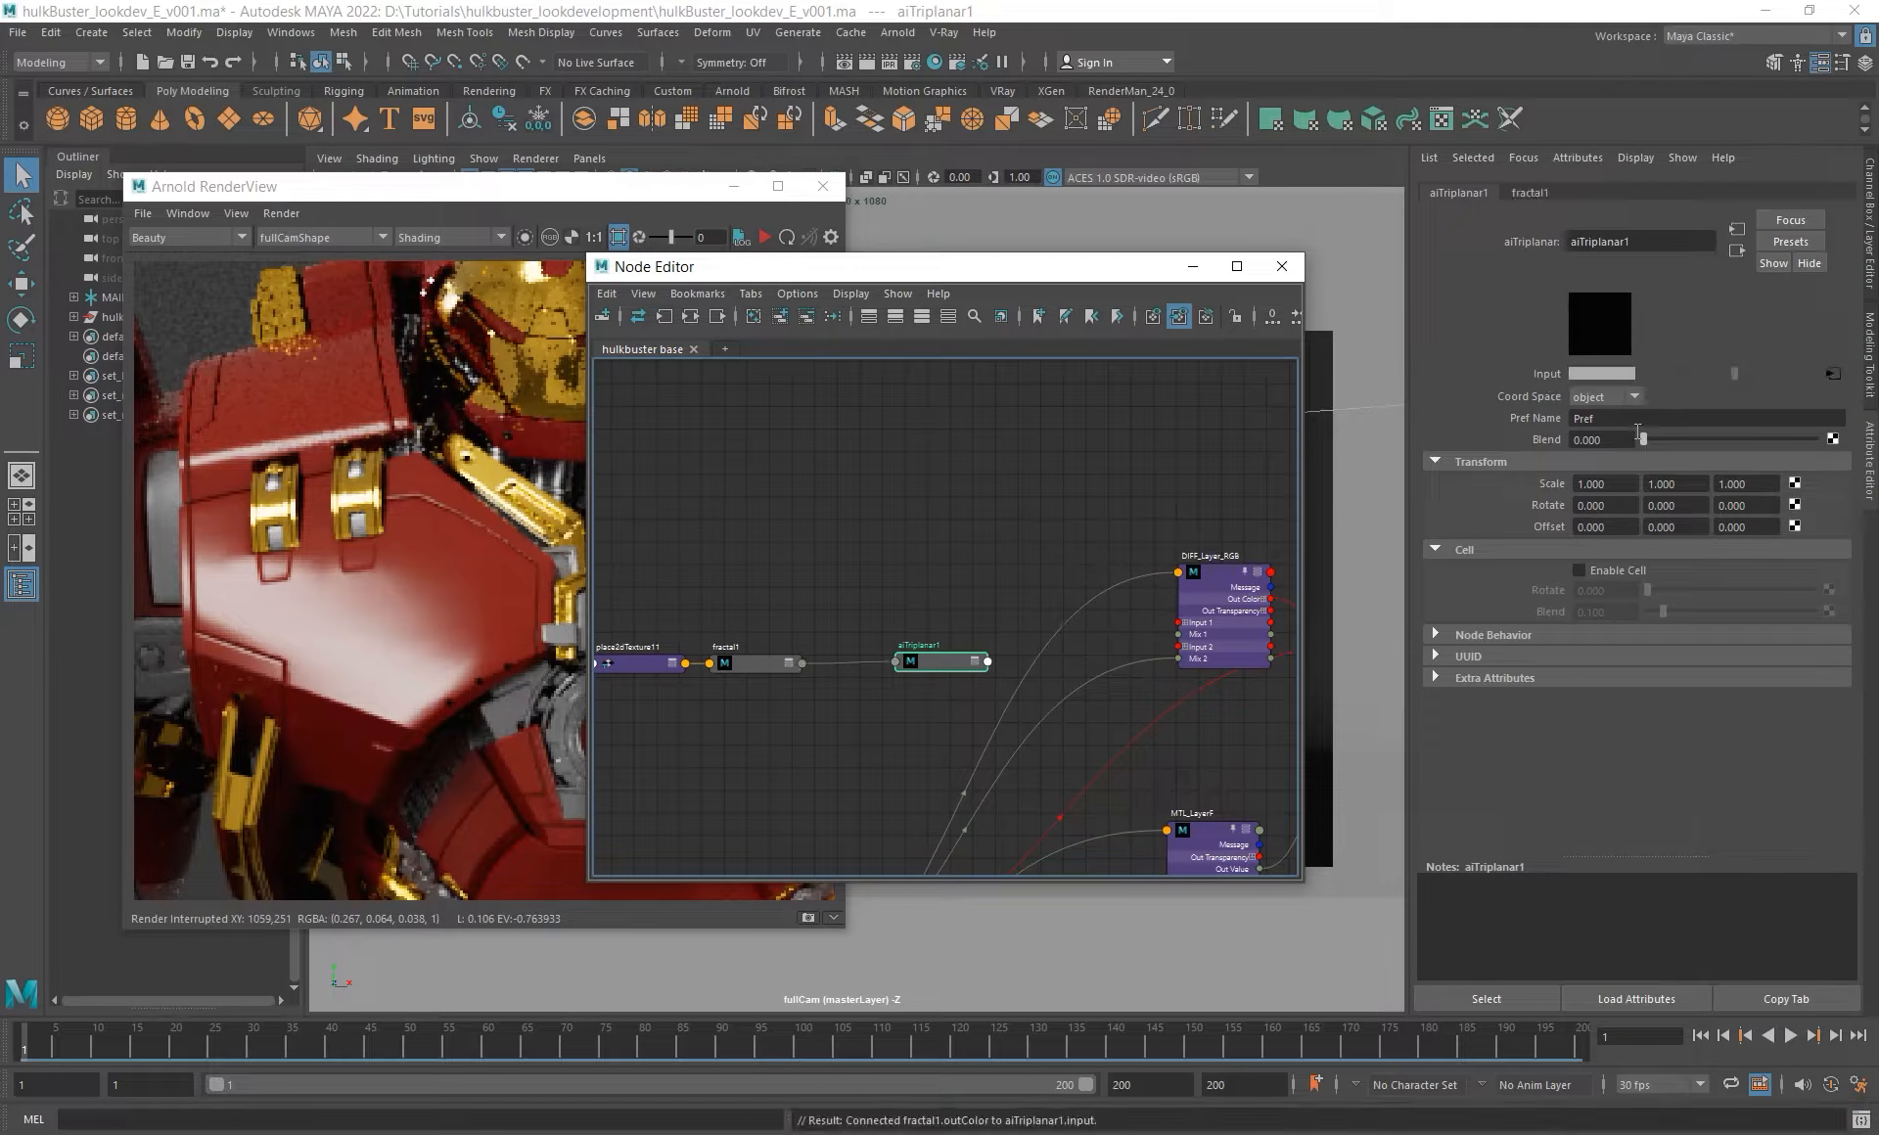
- Examine the coordinate space options of the aiTriplanar node alongside the model and the render
left_click_drag(1057, 267, 1249, 251)
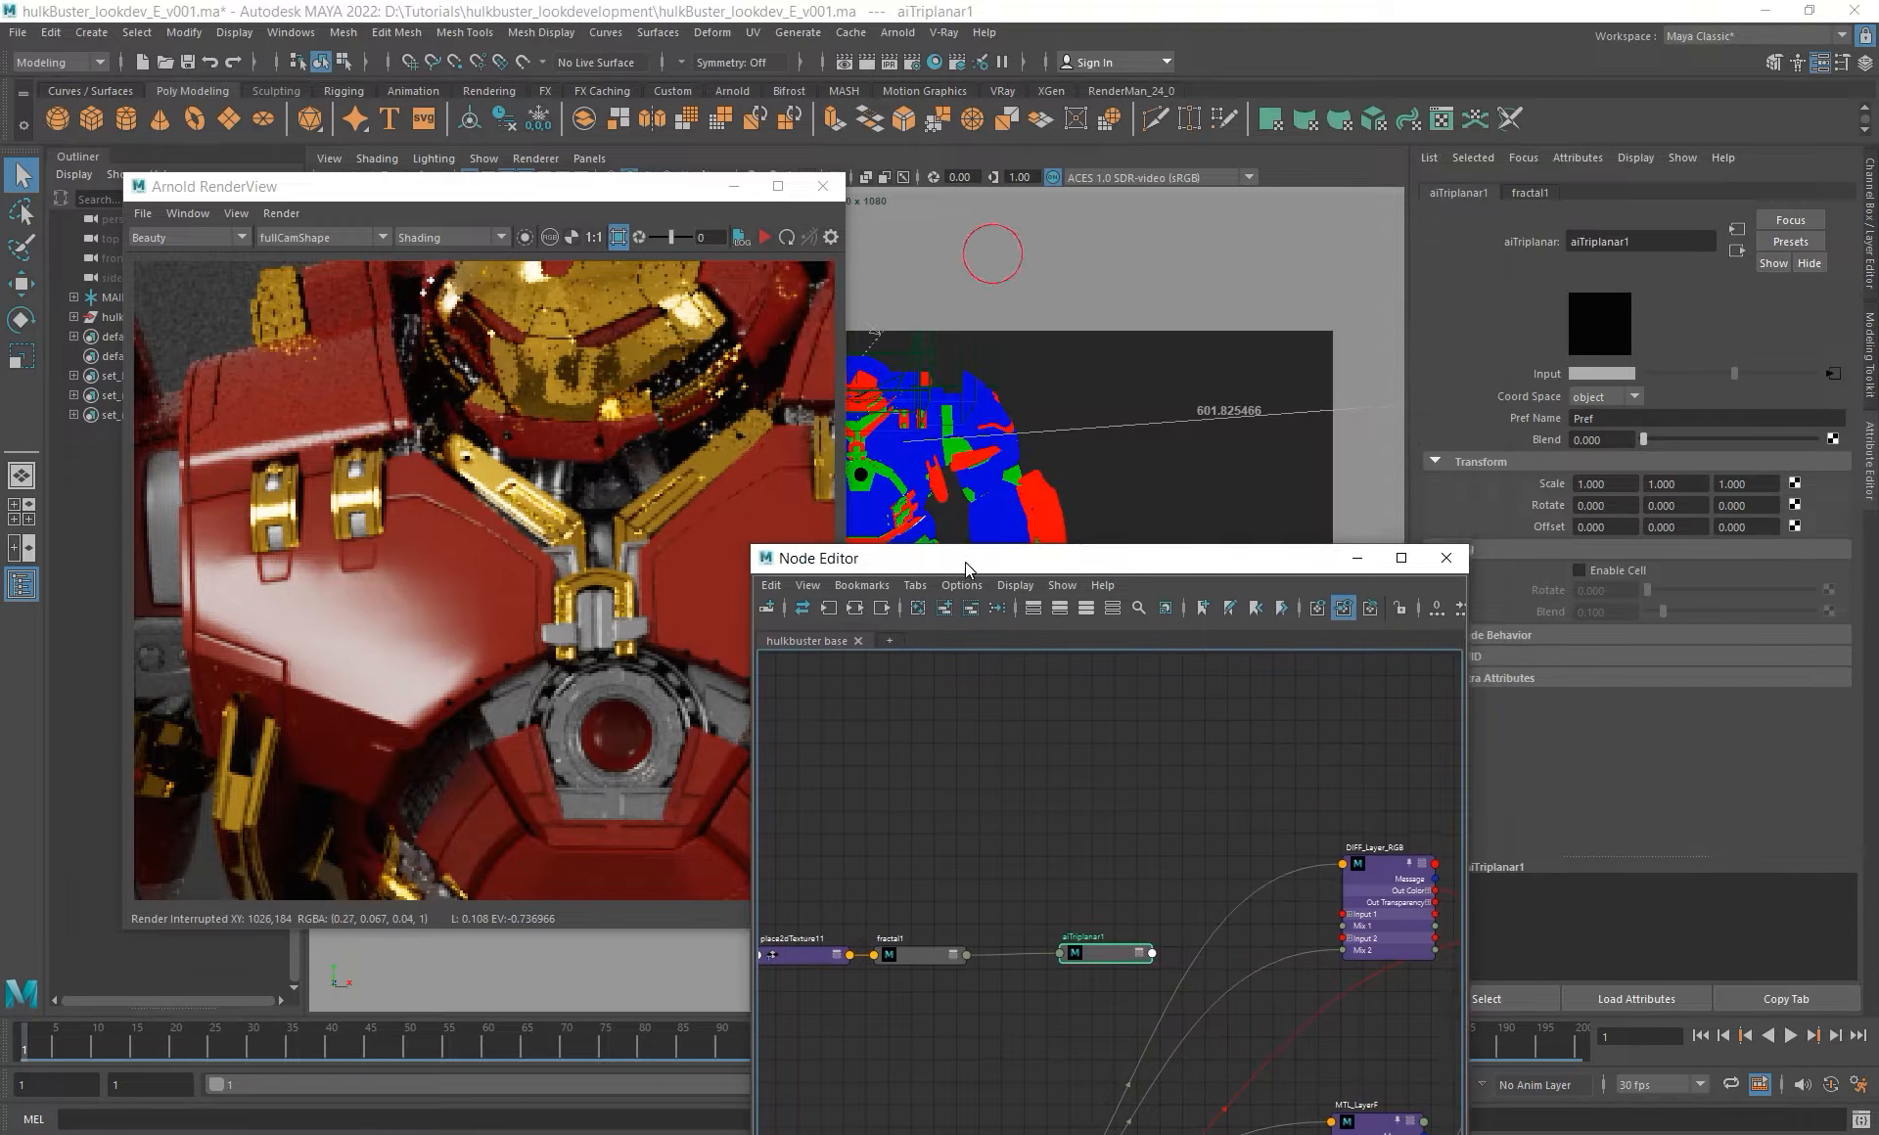
left_click_drag(996, 250, 968, 560)
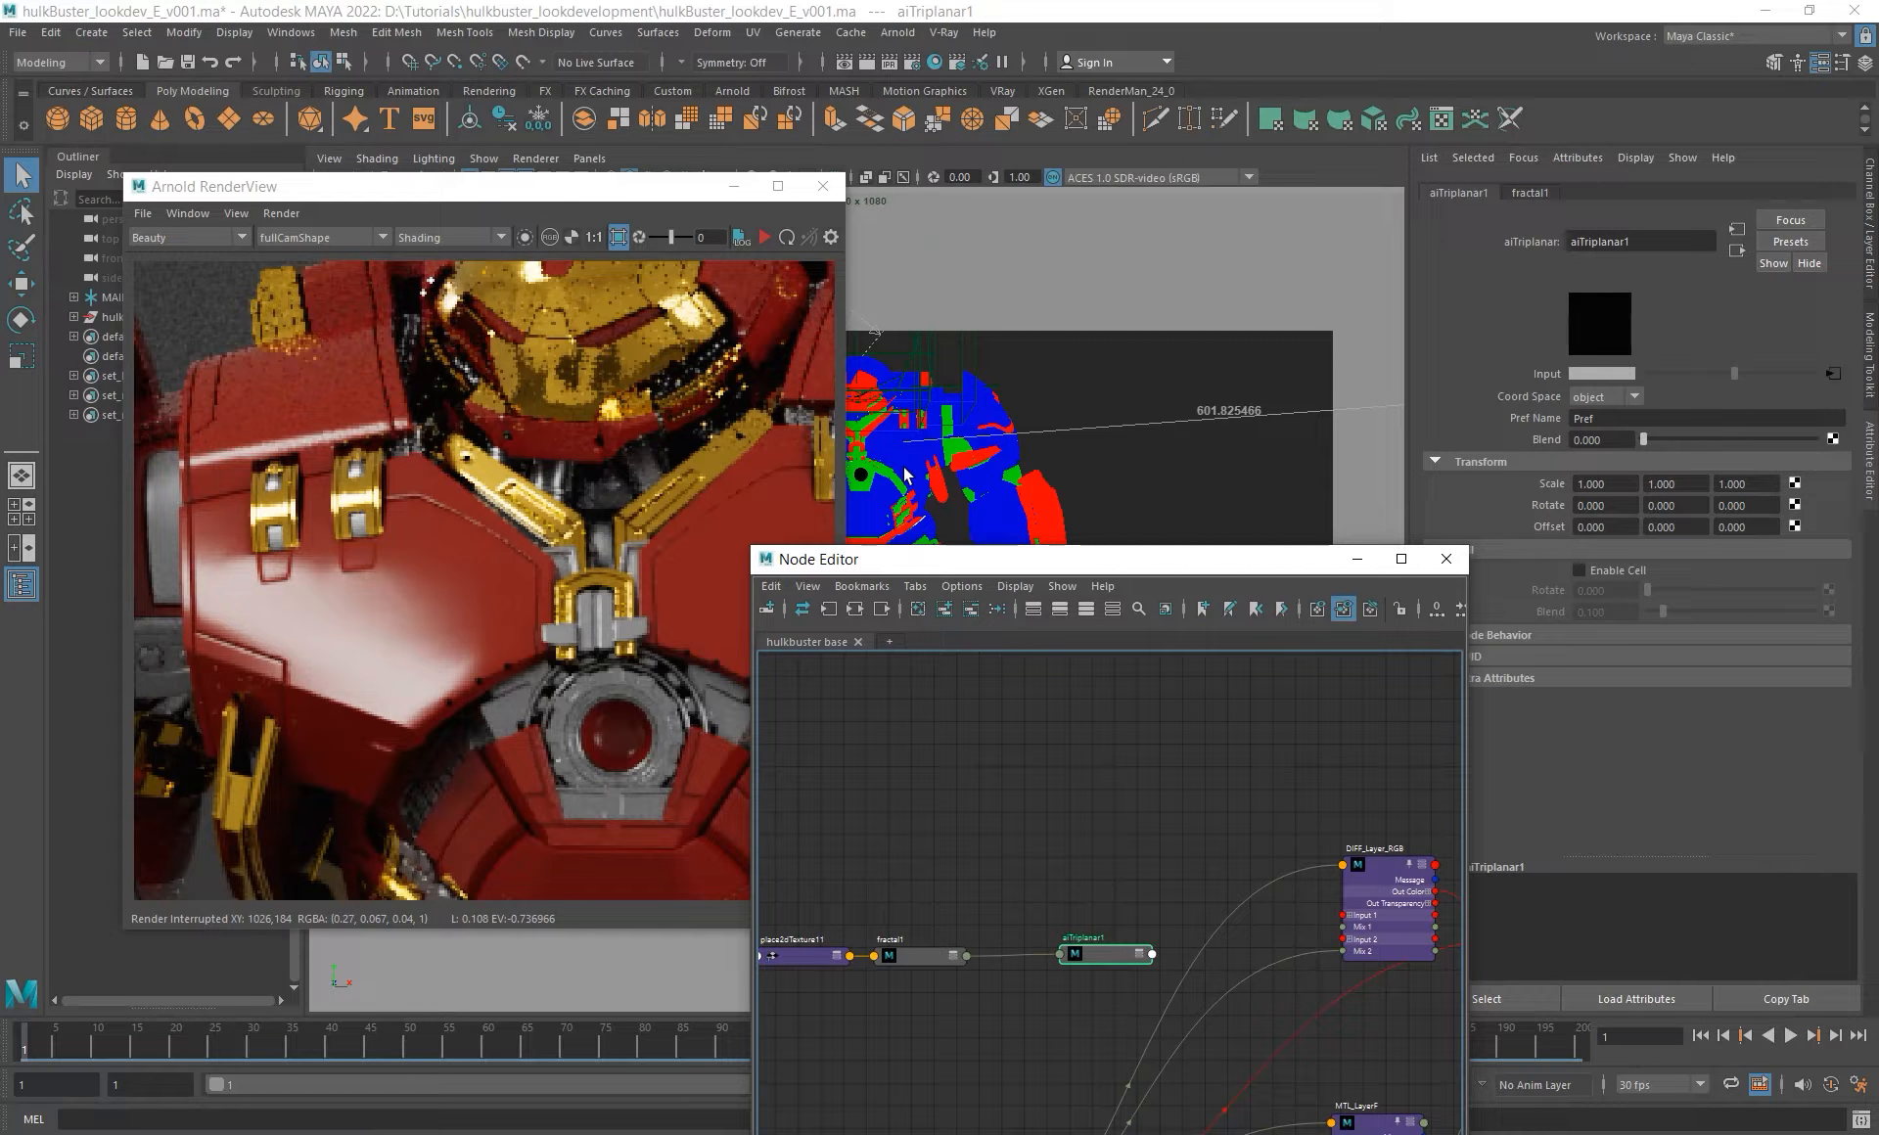
left_click(1610, 402)
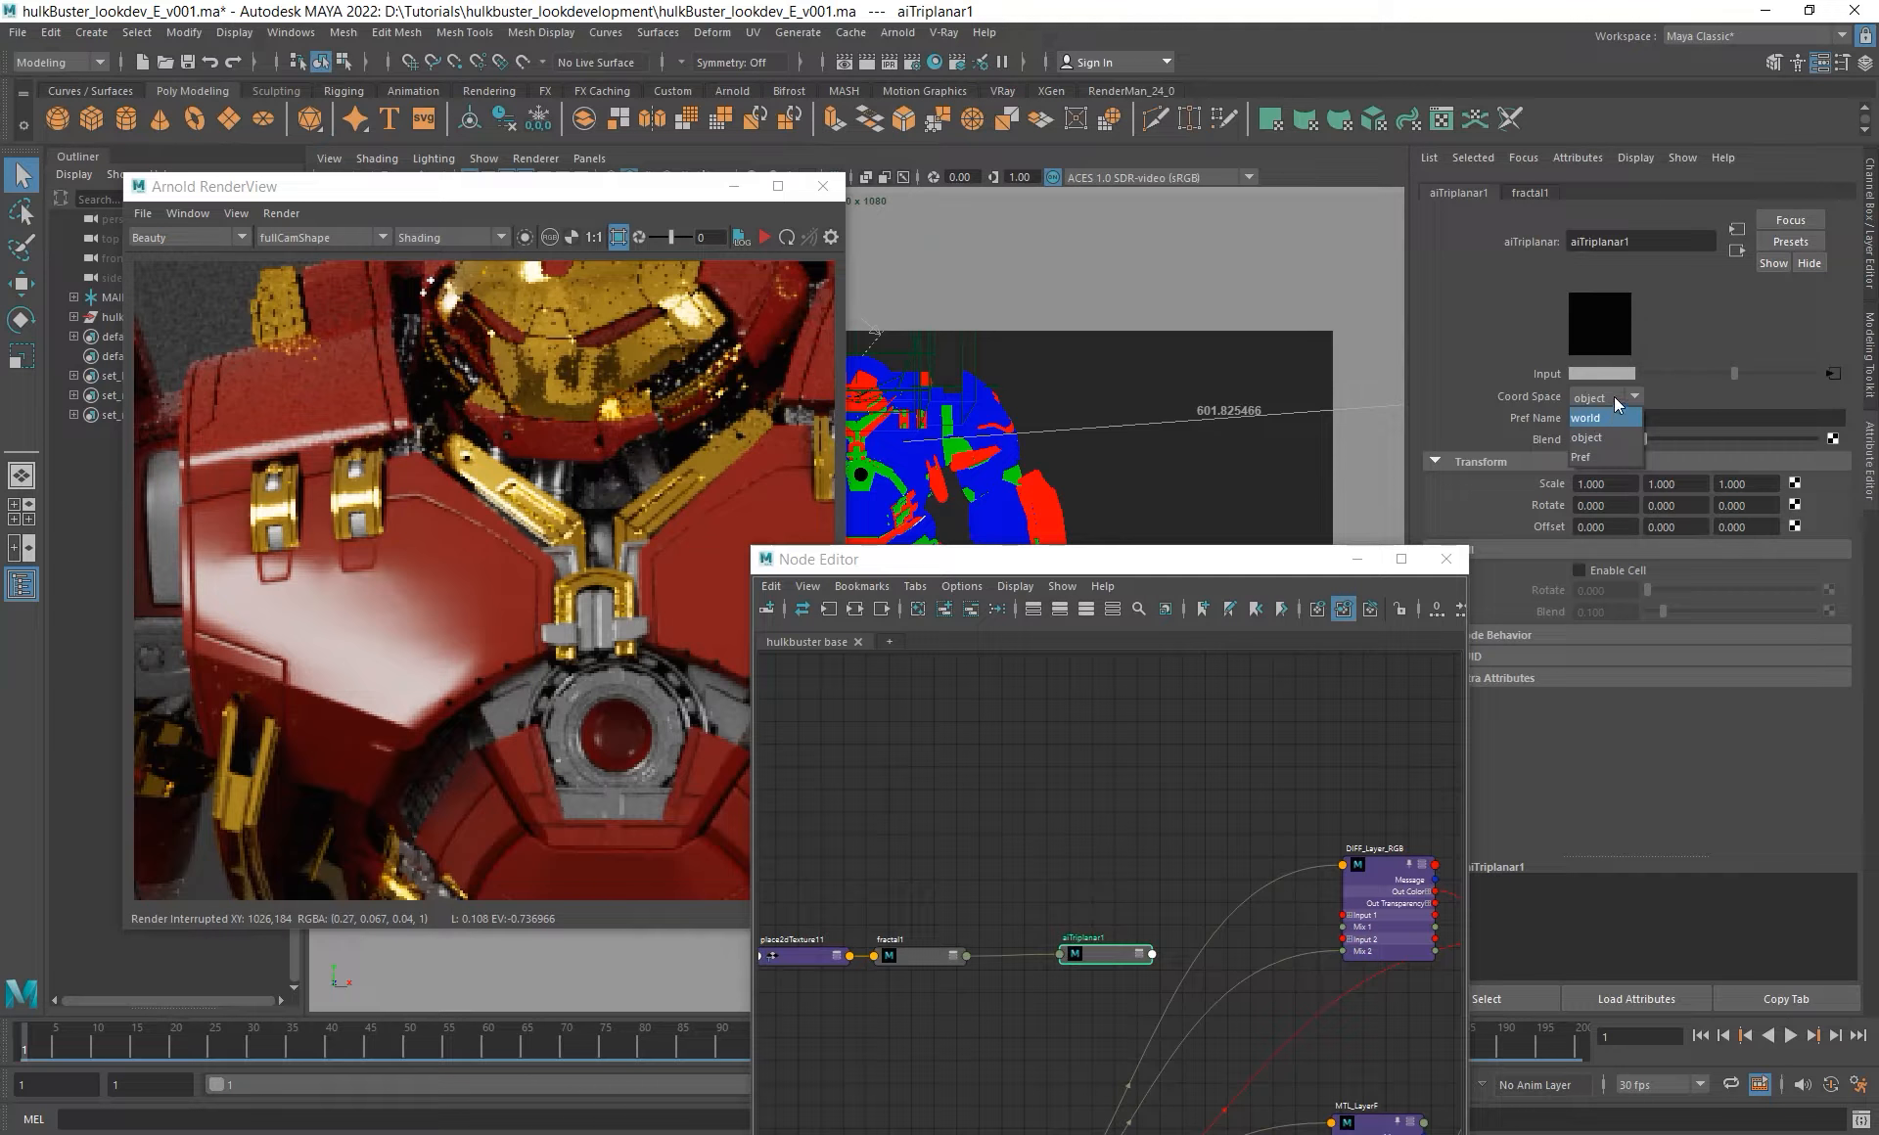
left_click(1613, 396)
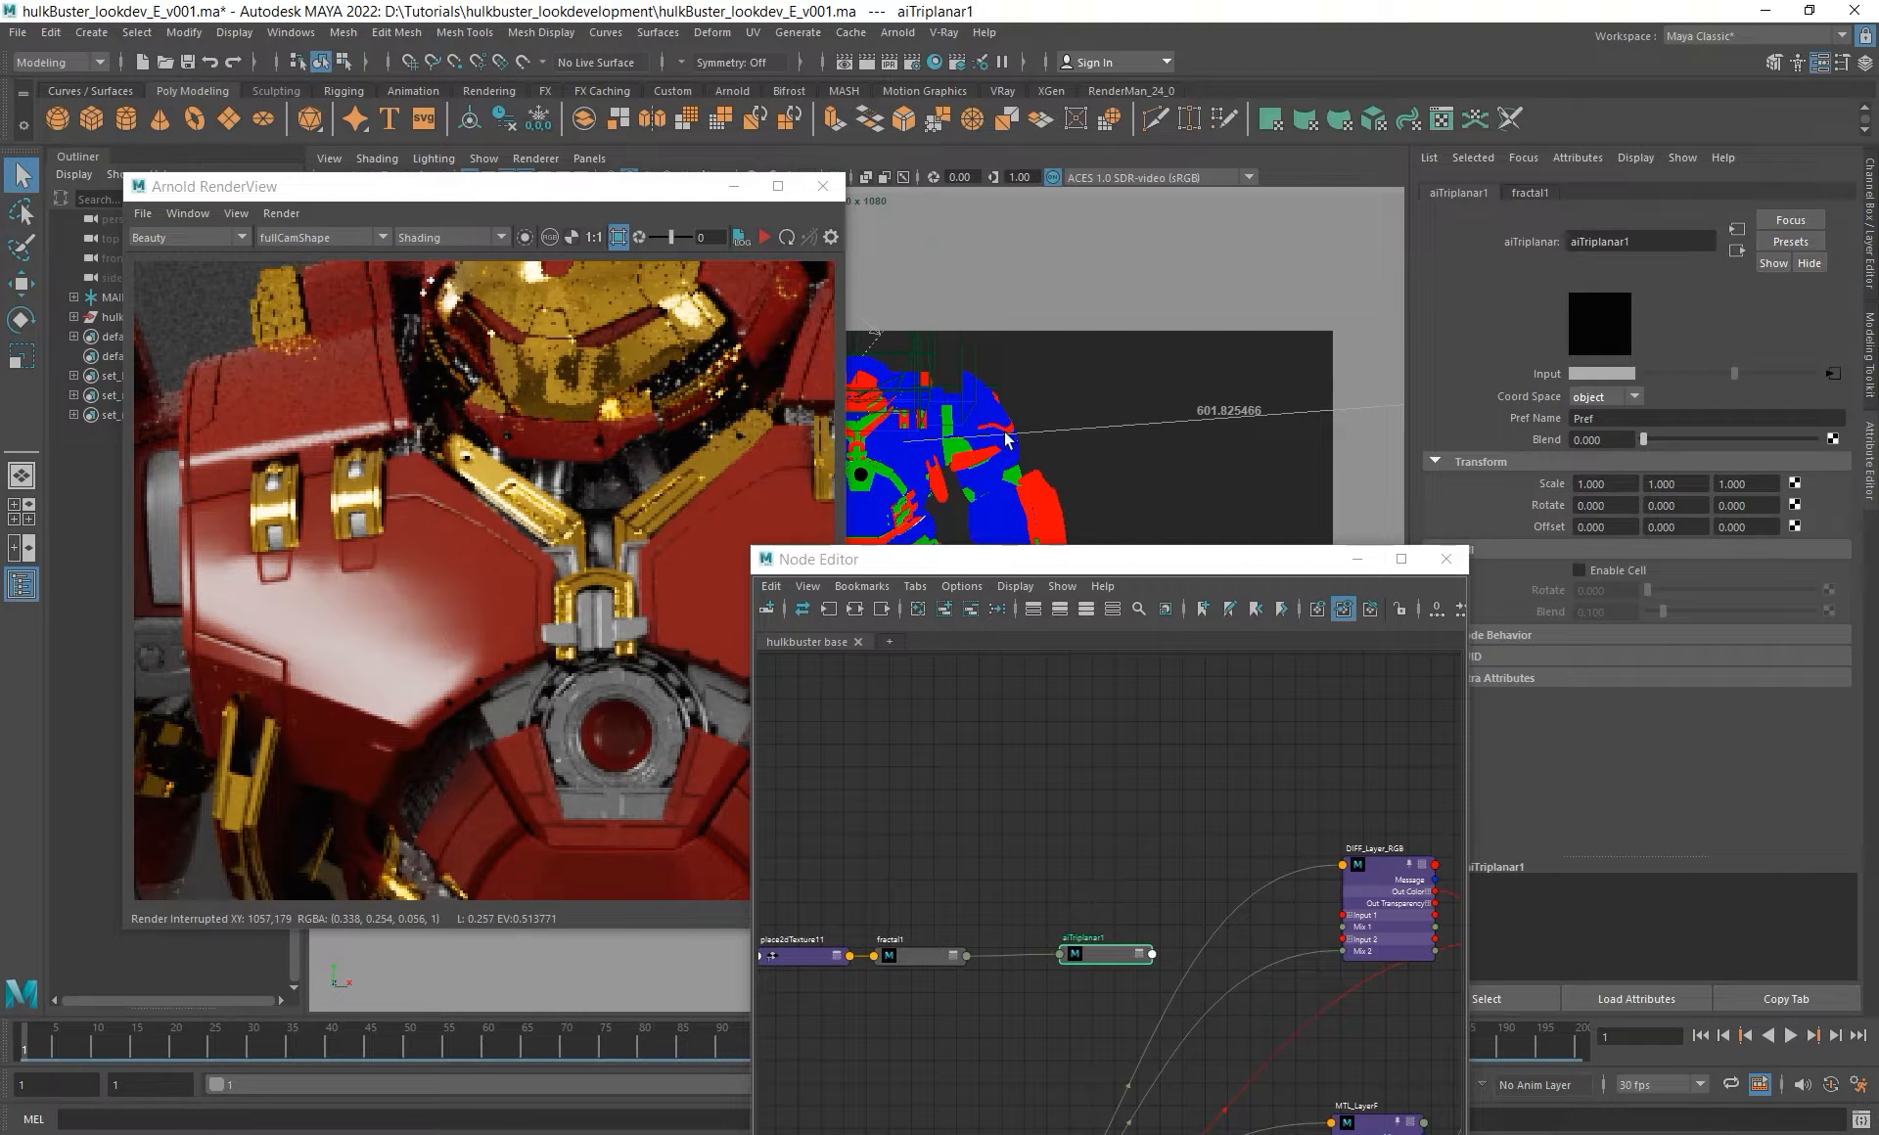
left_click_drag(1250, 564, 1173, 461)
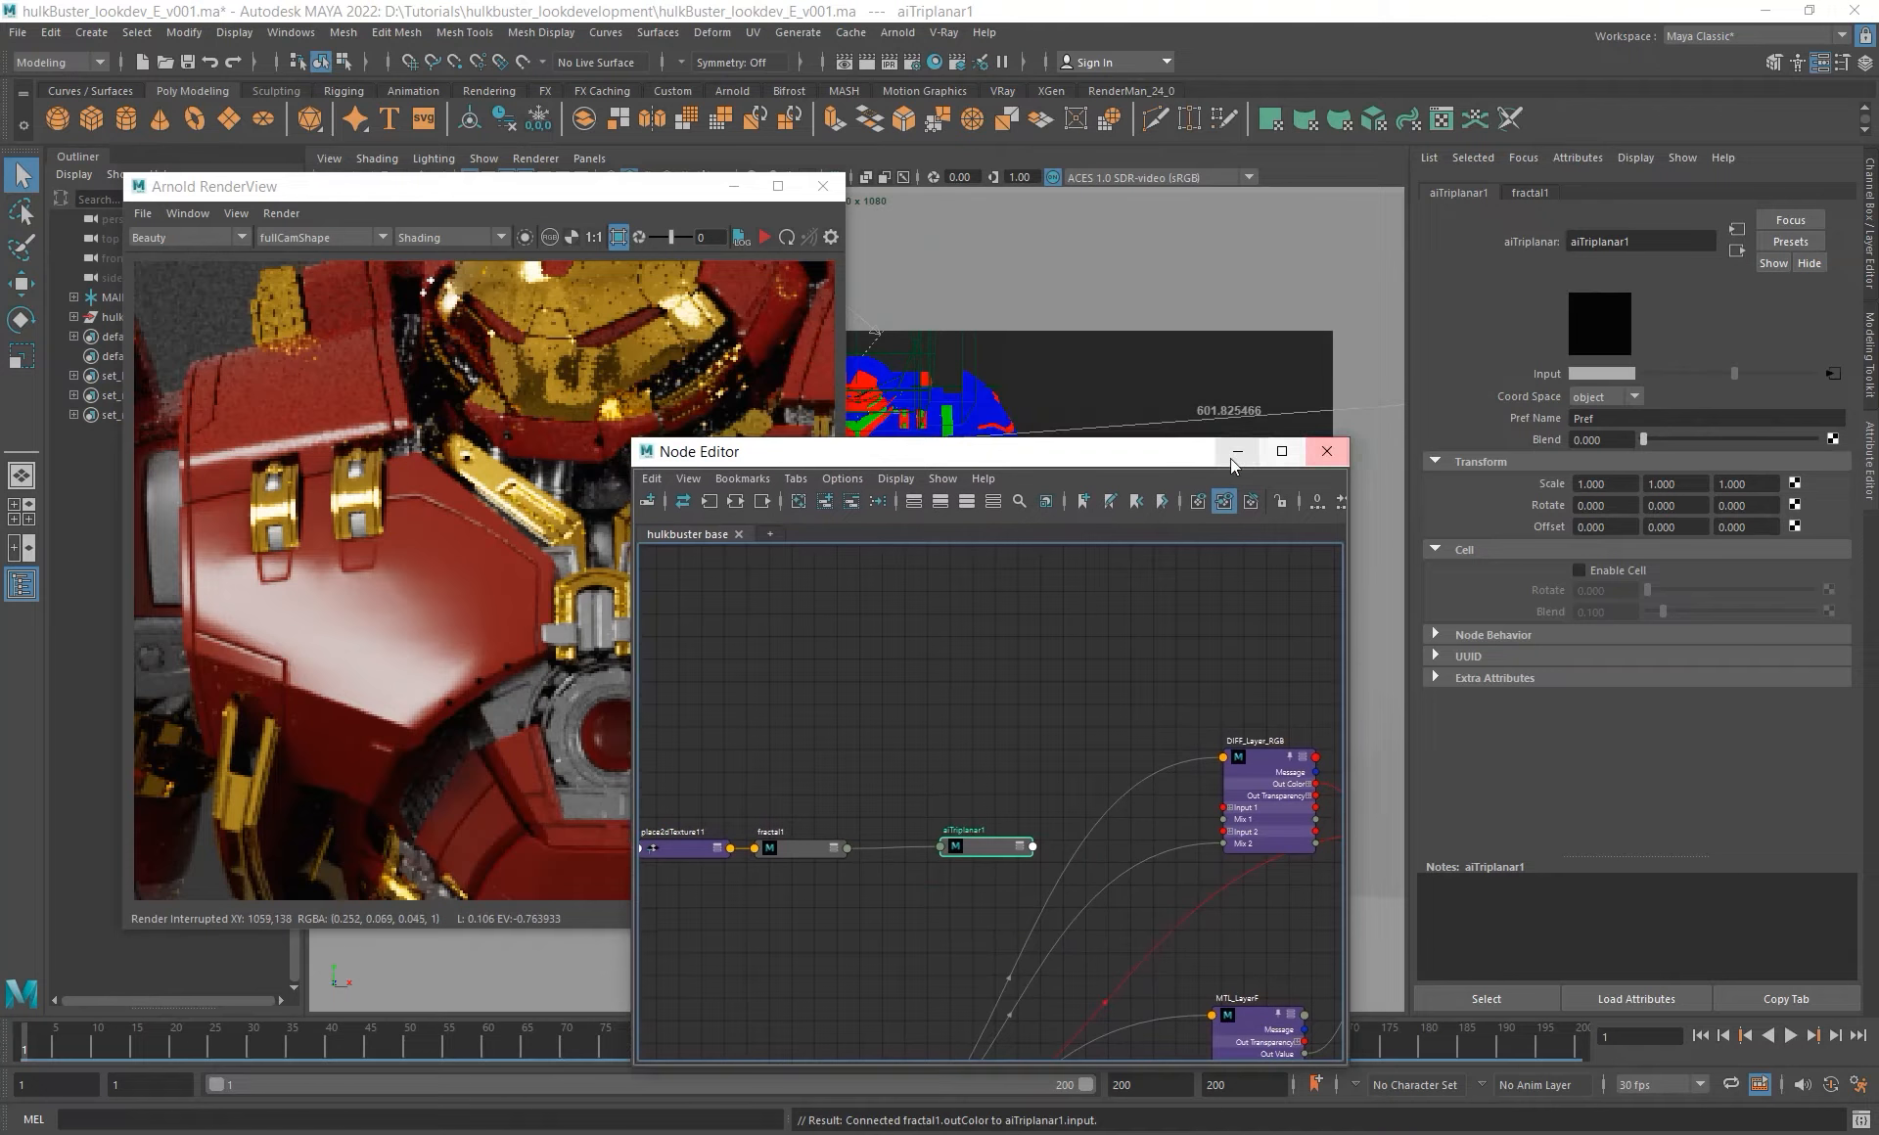
left_click(1600, 400)
left_click(1621, 401)
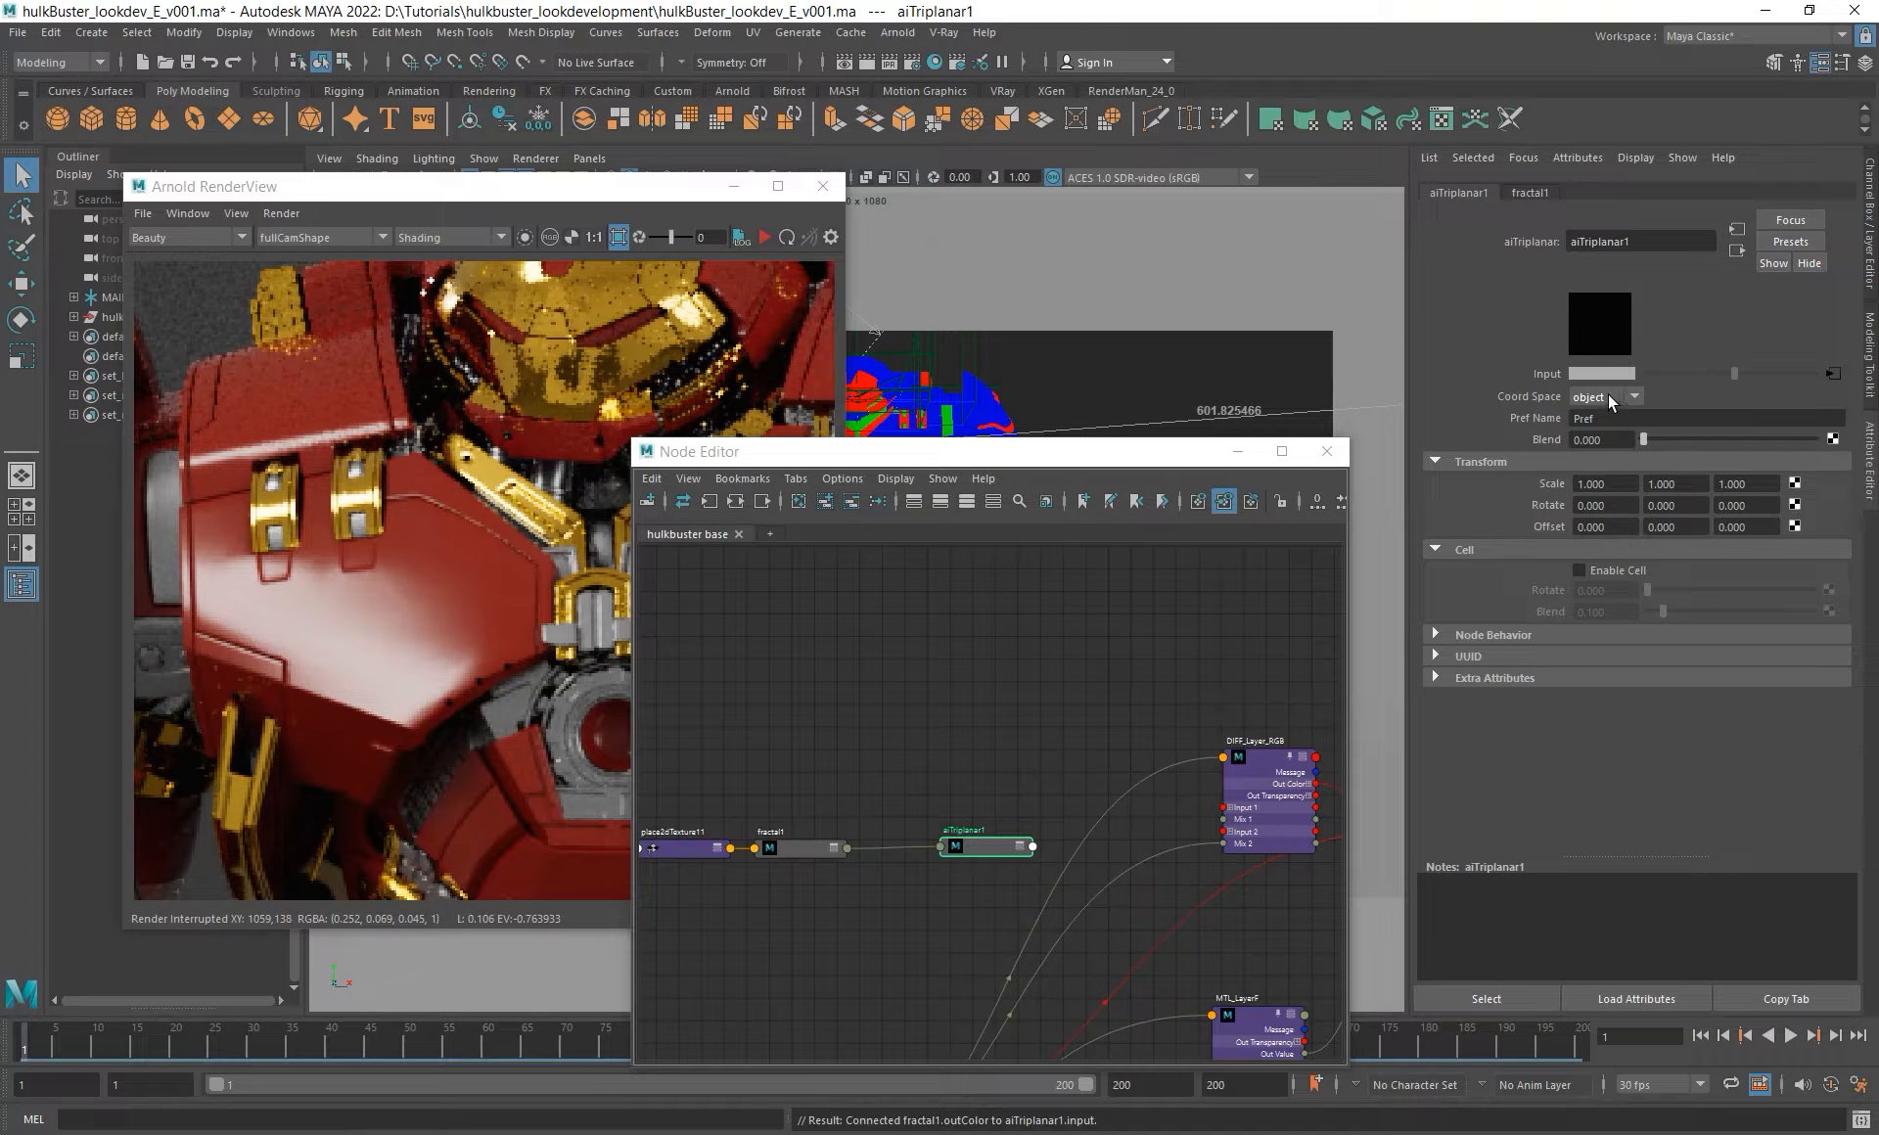
- Try the world coordinate space on the aiTriplanar node and return it to object
left_click(1605, 400)
left_click(1606, 417)
left_click(1605, 398)
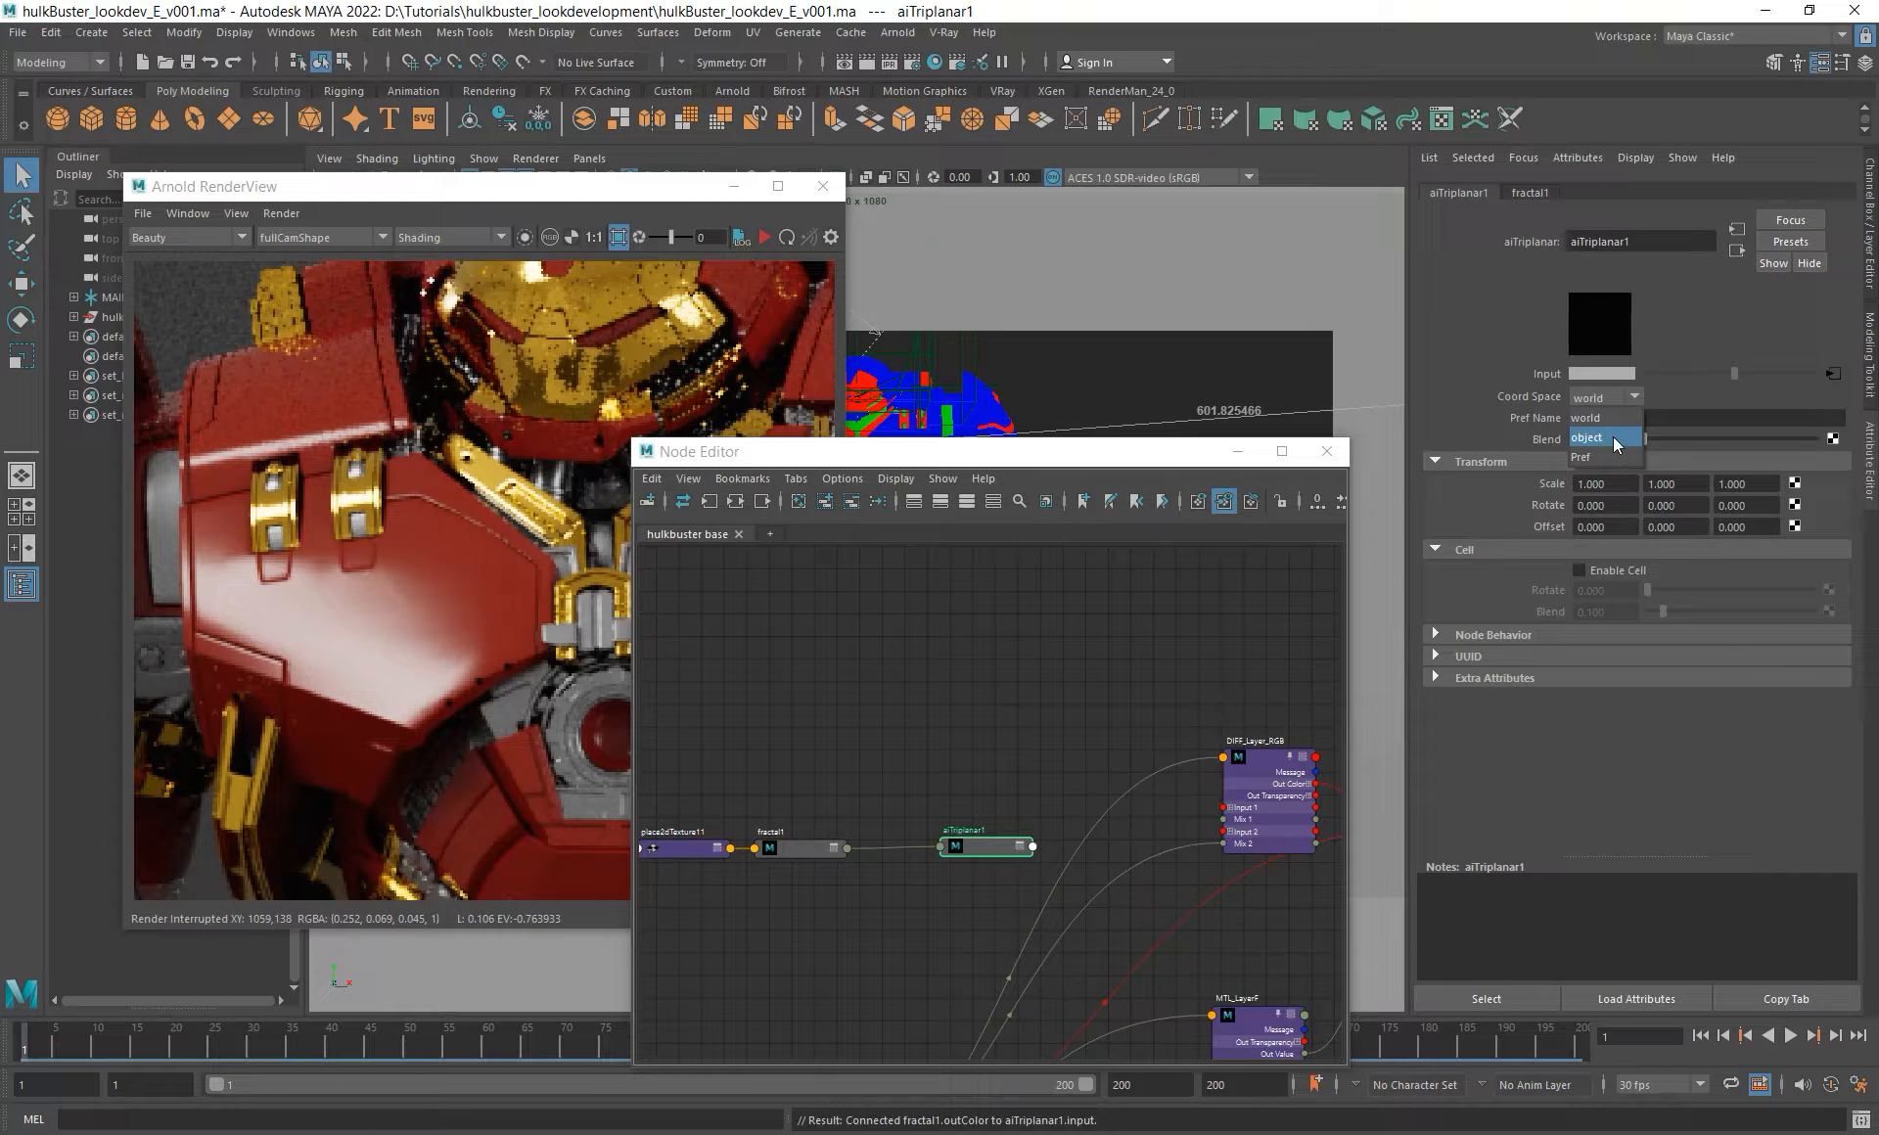
left_click(1612, 437)
- Connect the aiTriplanar's Out Color to the ID 1 input of the hulkbuster_base_mtl material
middle_click_drag(989, 753, 846, 647, "alt")
right_click_drag(856, 643, 941, 693, "alt")
middle_click_drag(903, 680, 966, 612, "alt")
right_click_drag(1006, 776, 886, 765, "alt")
middle_click_drag(1047, 798, 1041, 729, "alt")
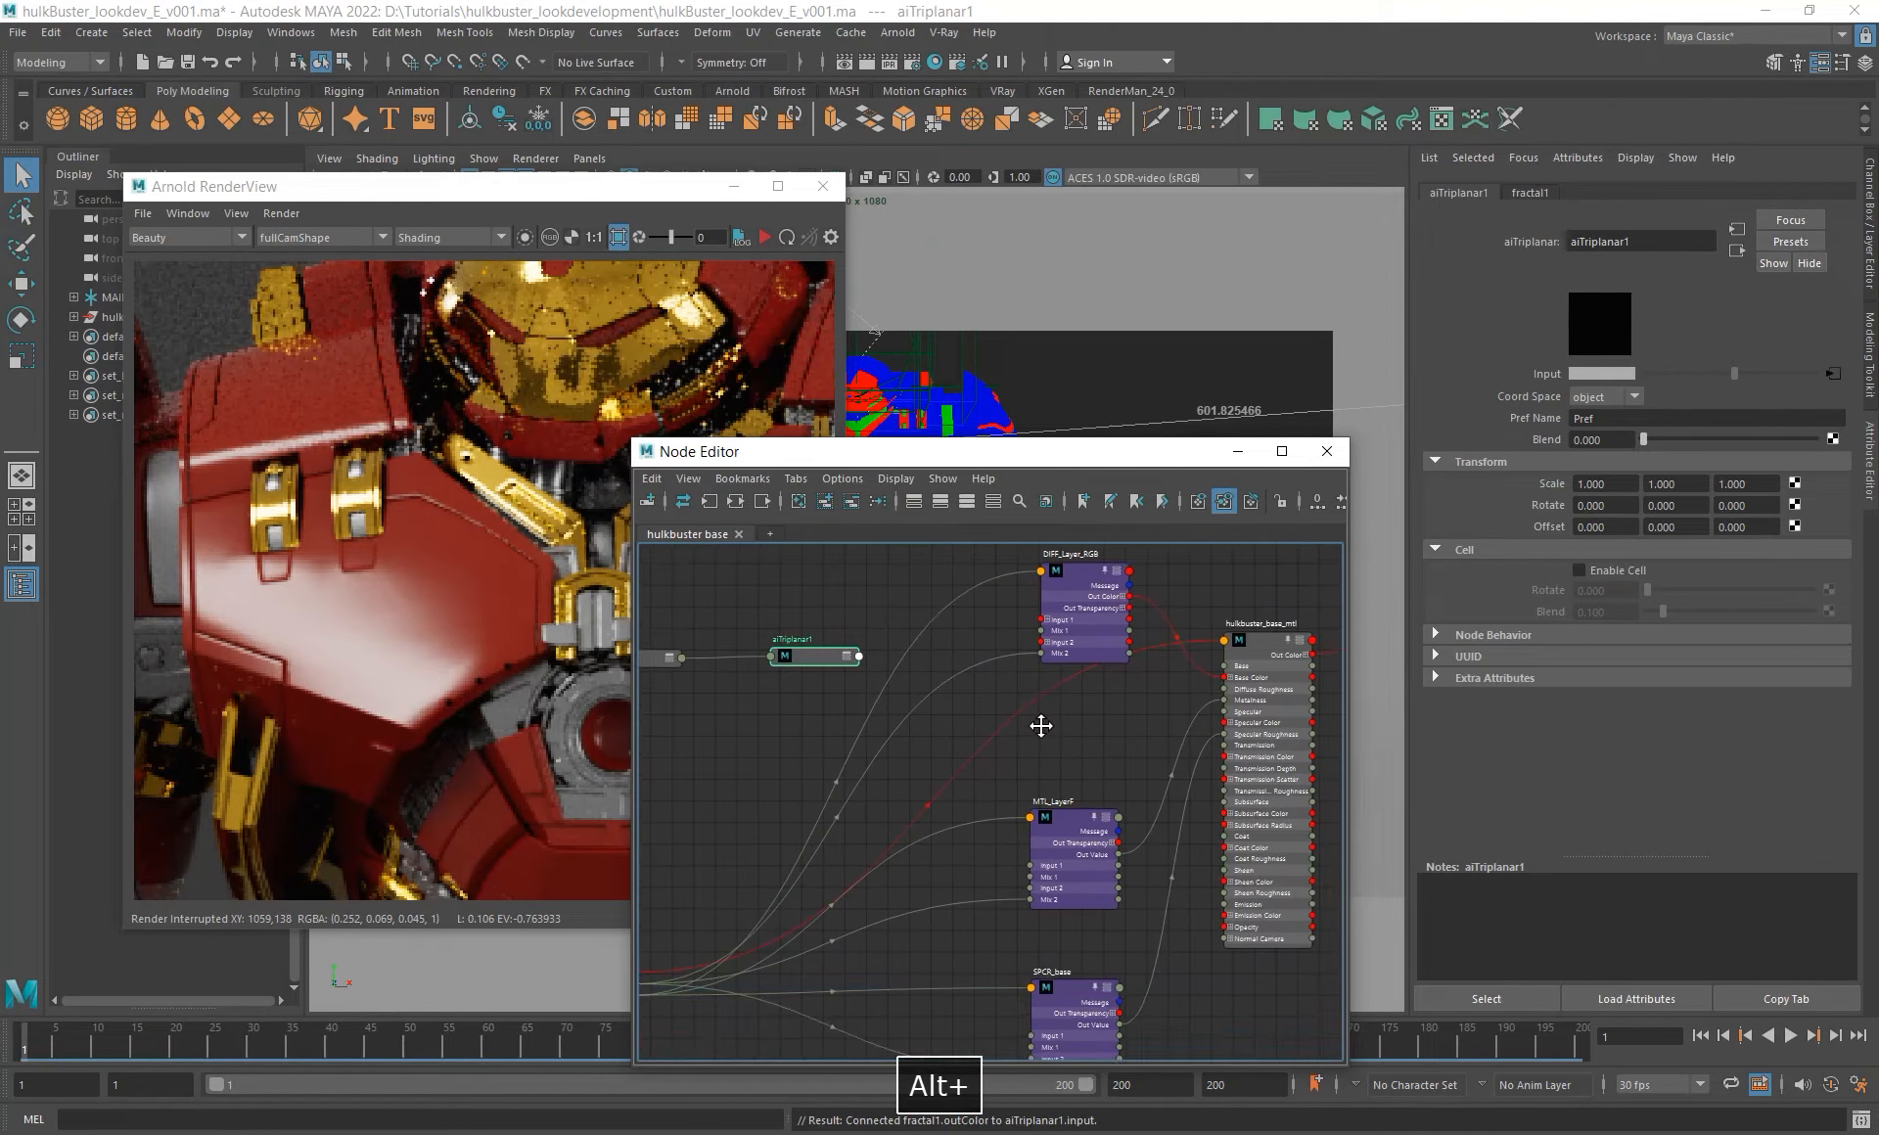
left_click(1263, 812)
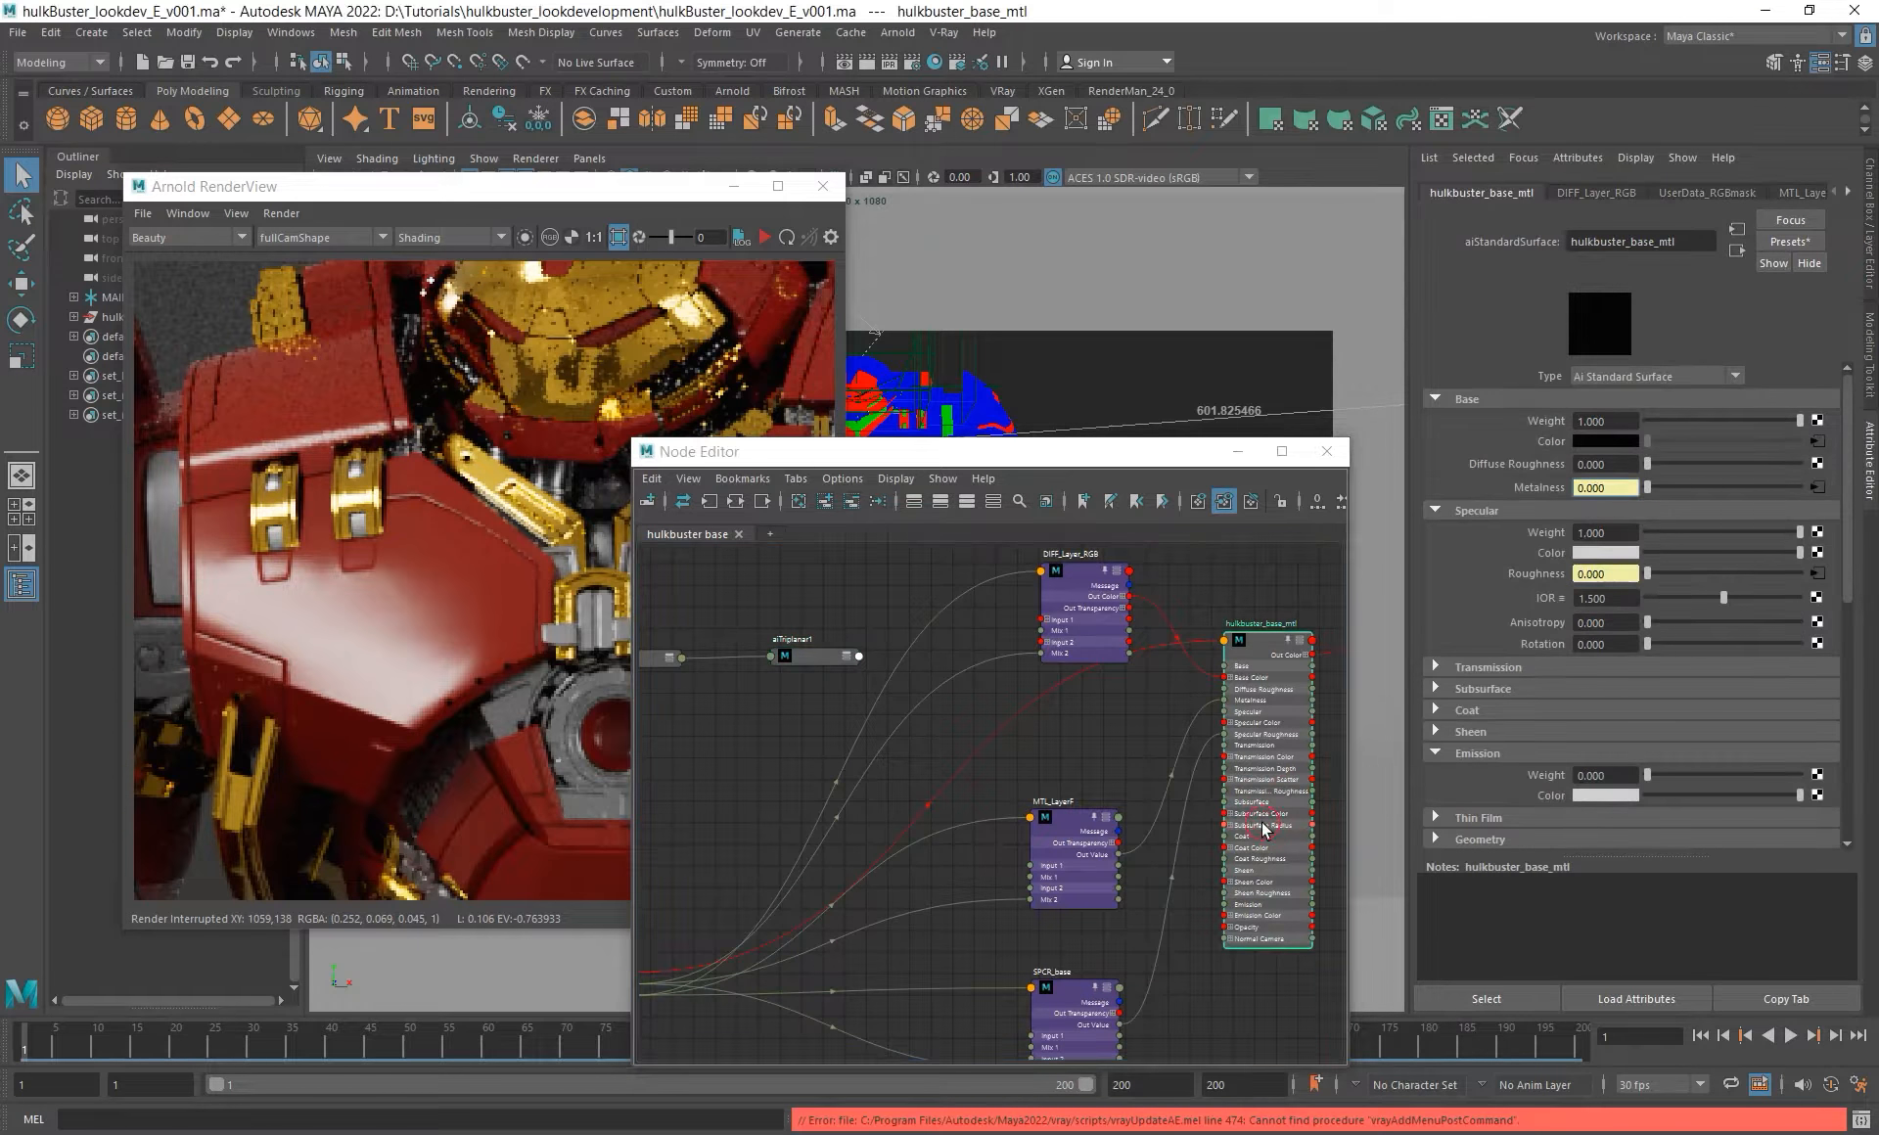
scroll(1570, 794, "down", 3)
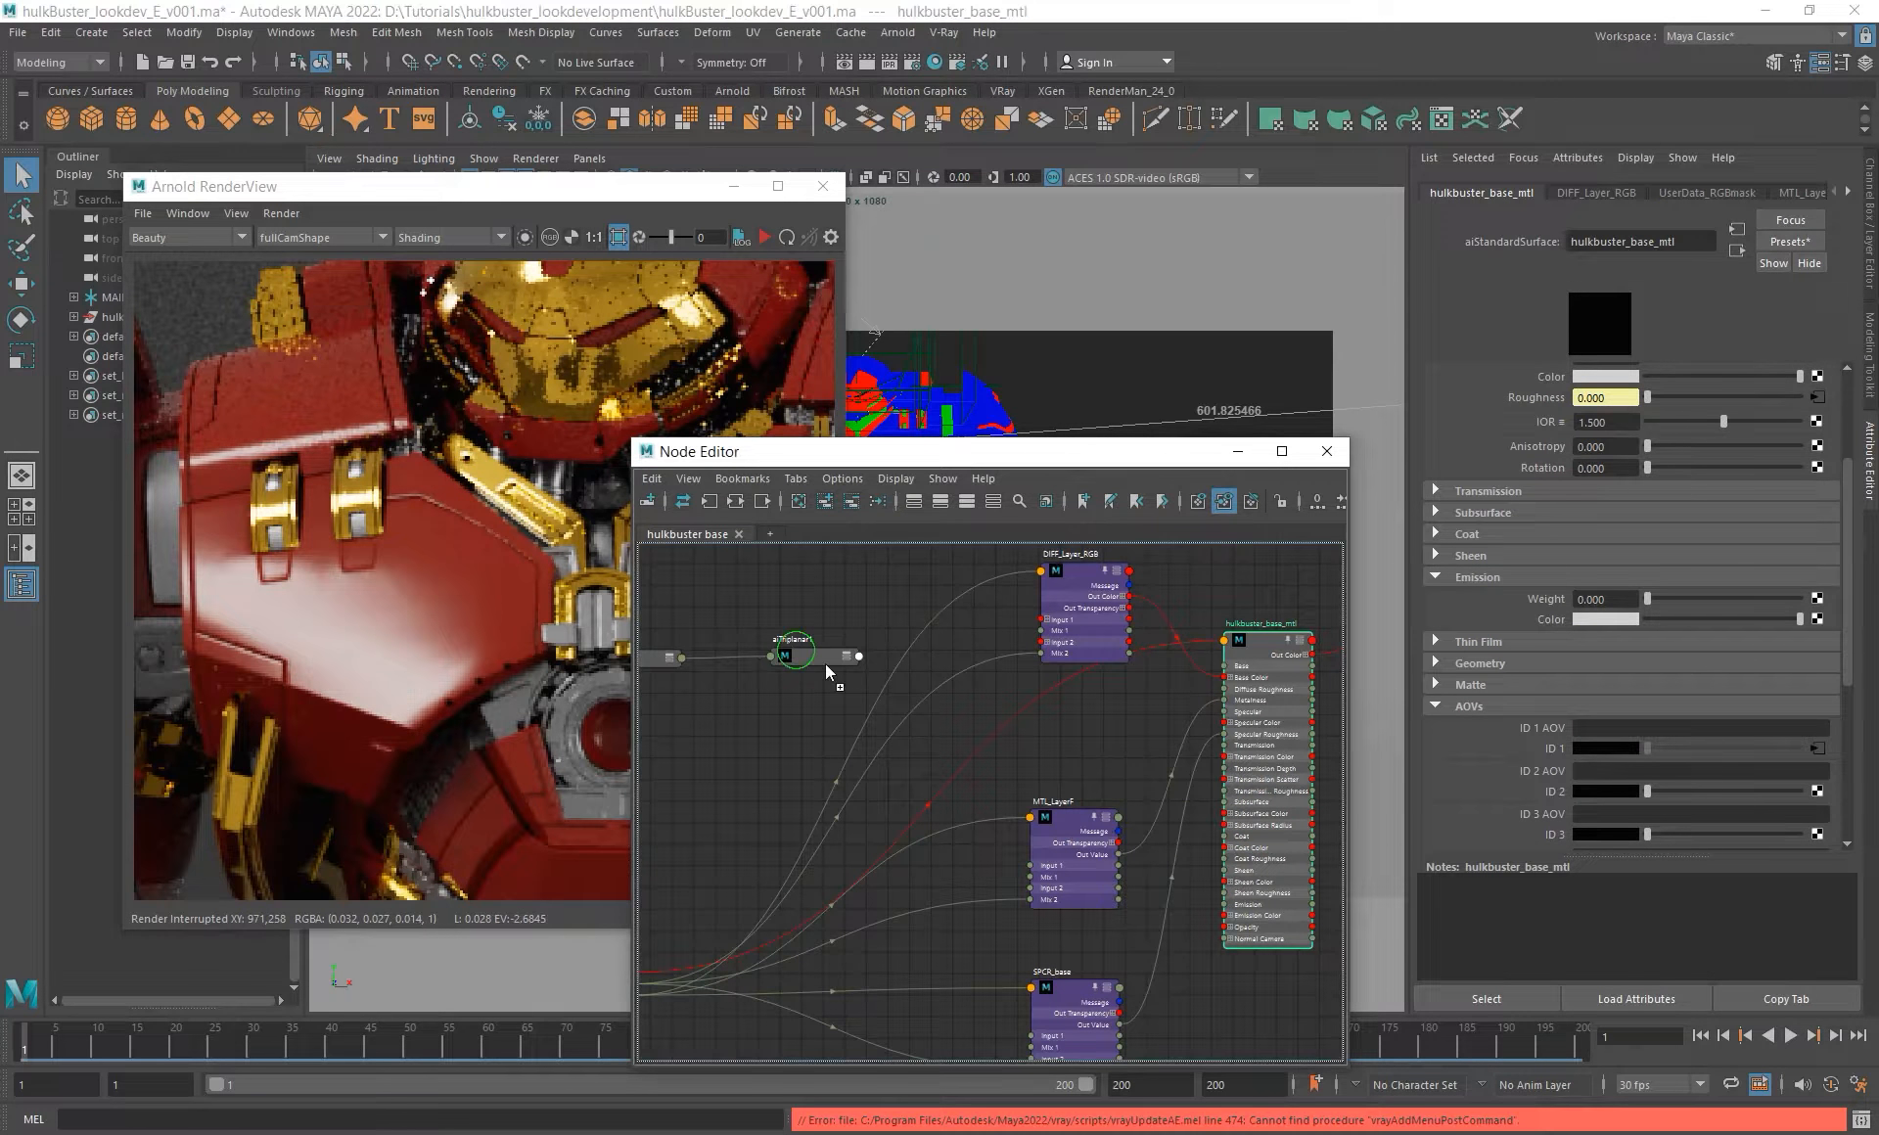
middle_click_drag(705, 707, 901, 738, "alt")
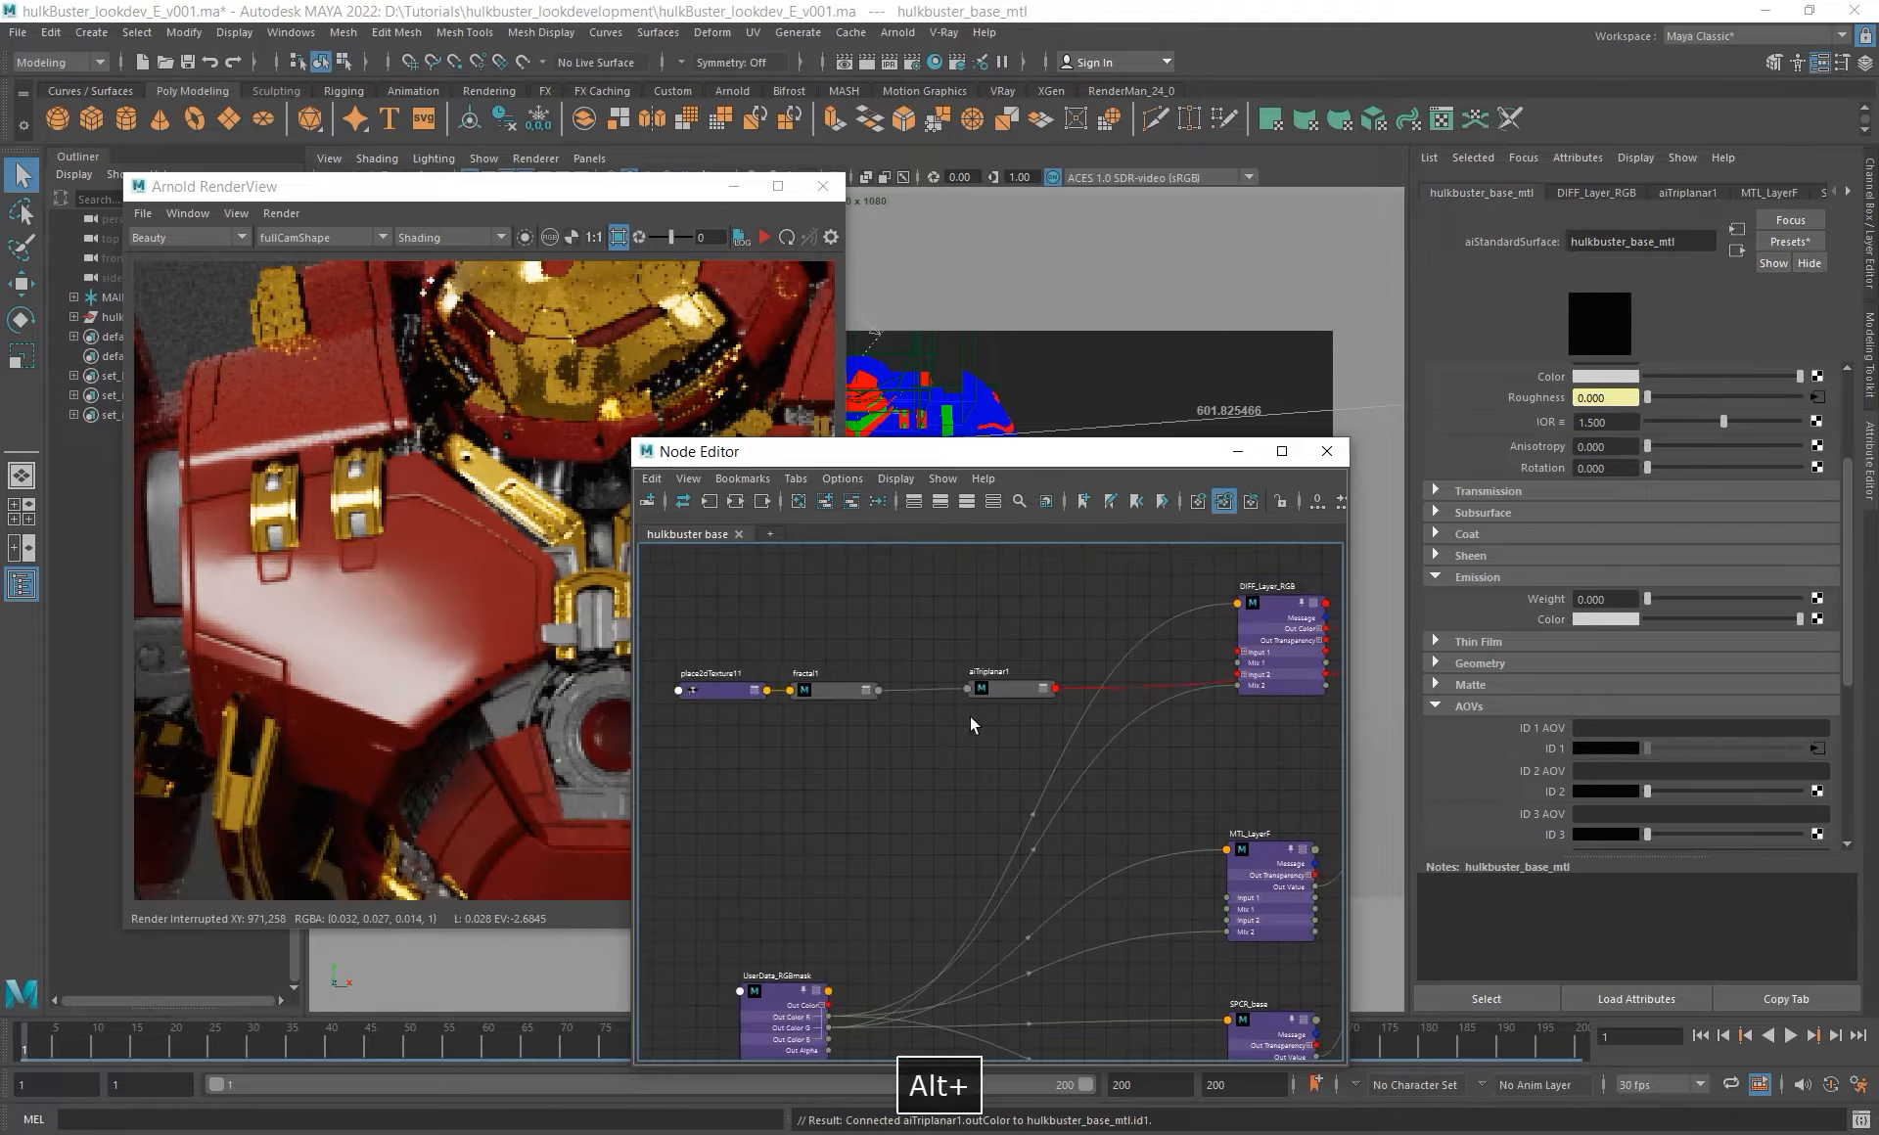
- Start the Arnold render and isolate the aiTriplanar node to preview its fractal pattern on the whole character
left_click(982, 697)
left_click(765, 238)
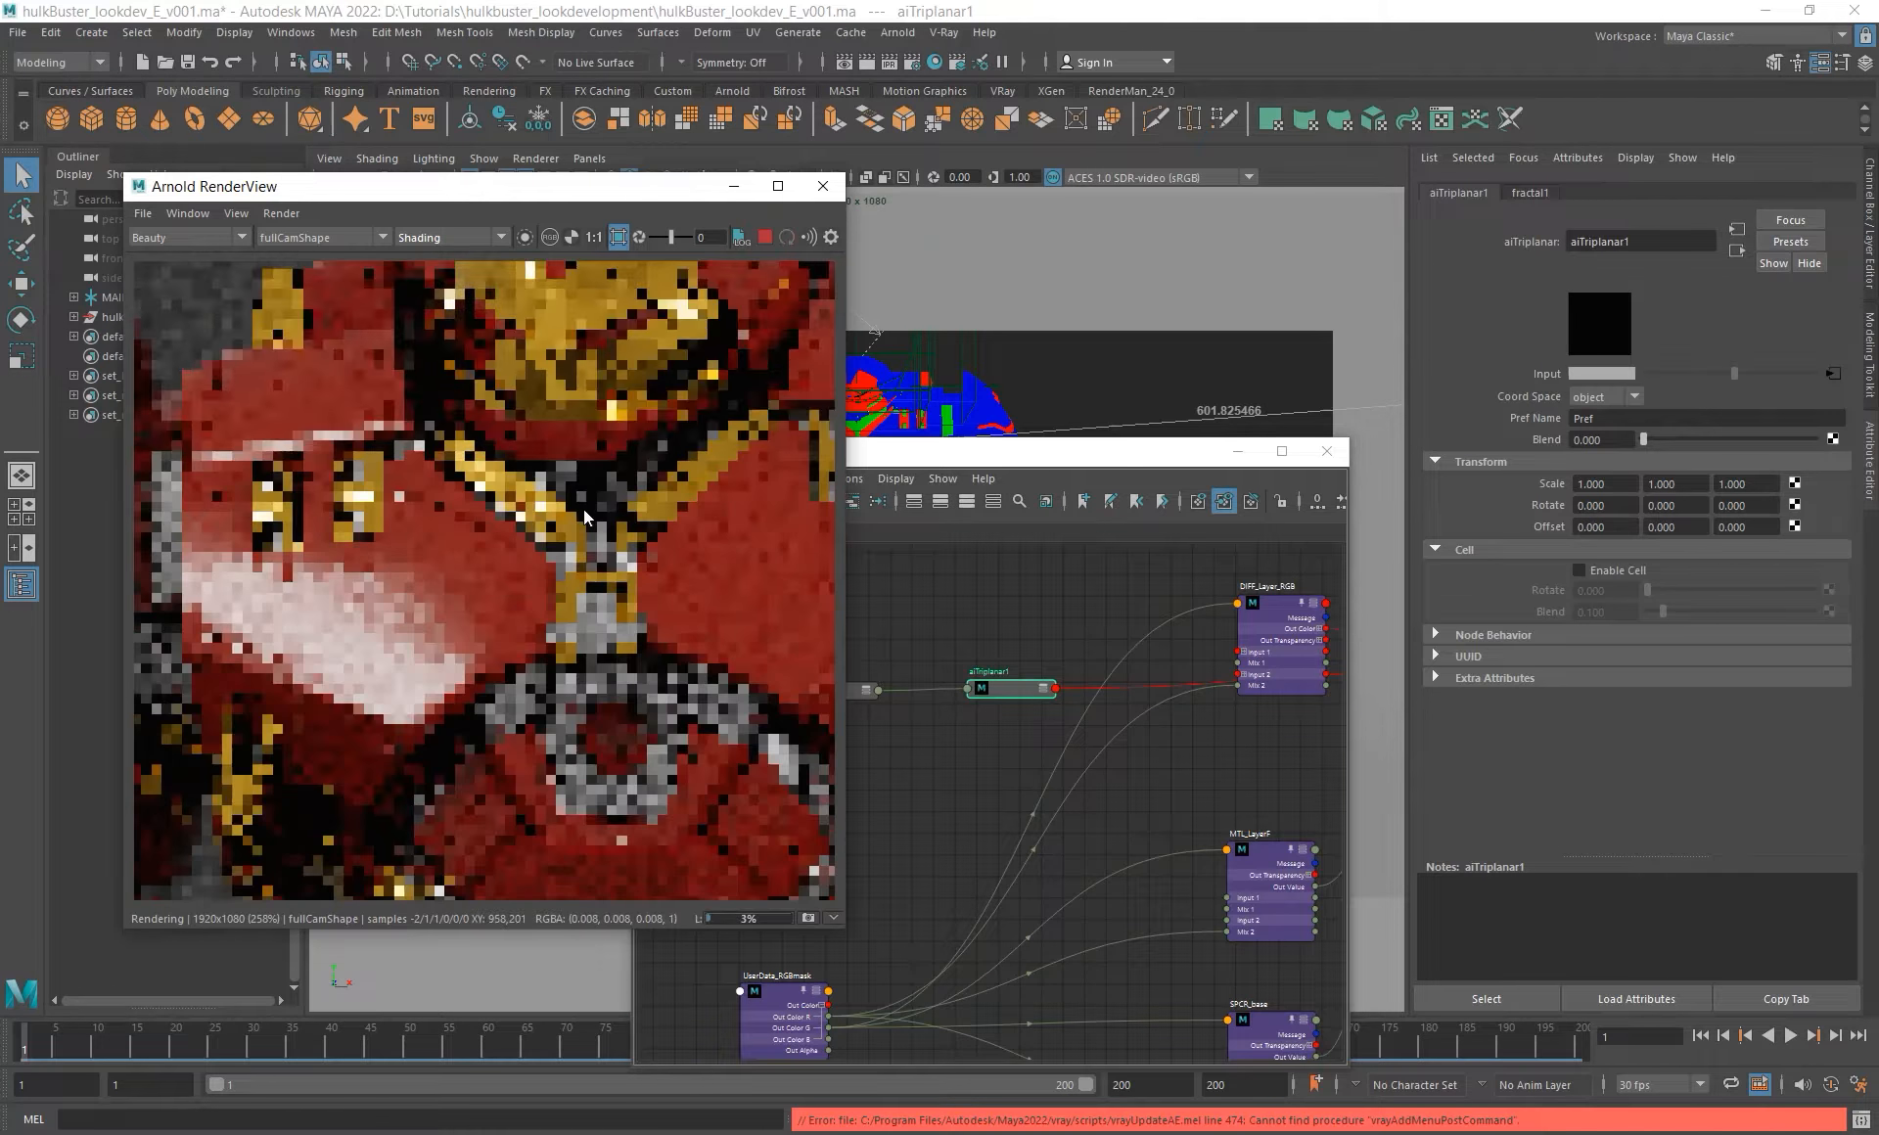
right_click_drag(584, 509, 455, 480, "alt")
left_click(526, 237)
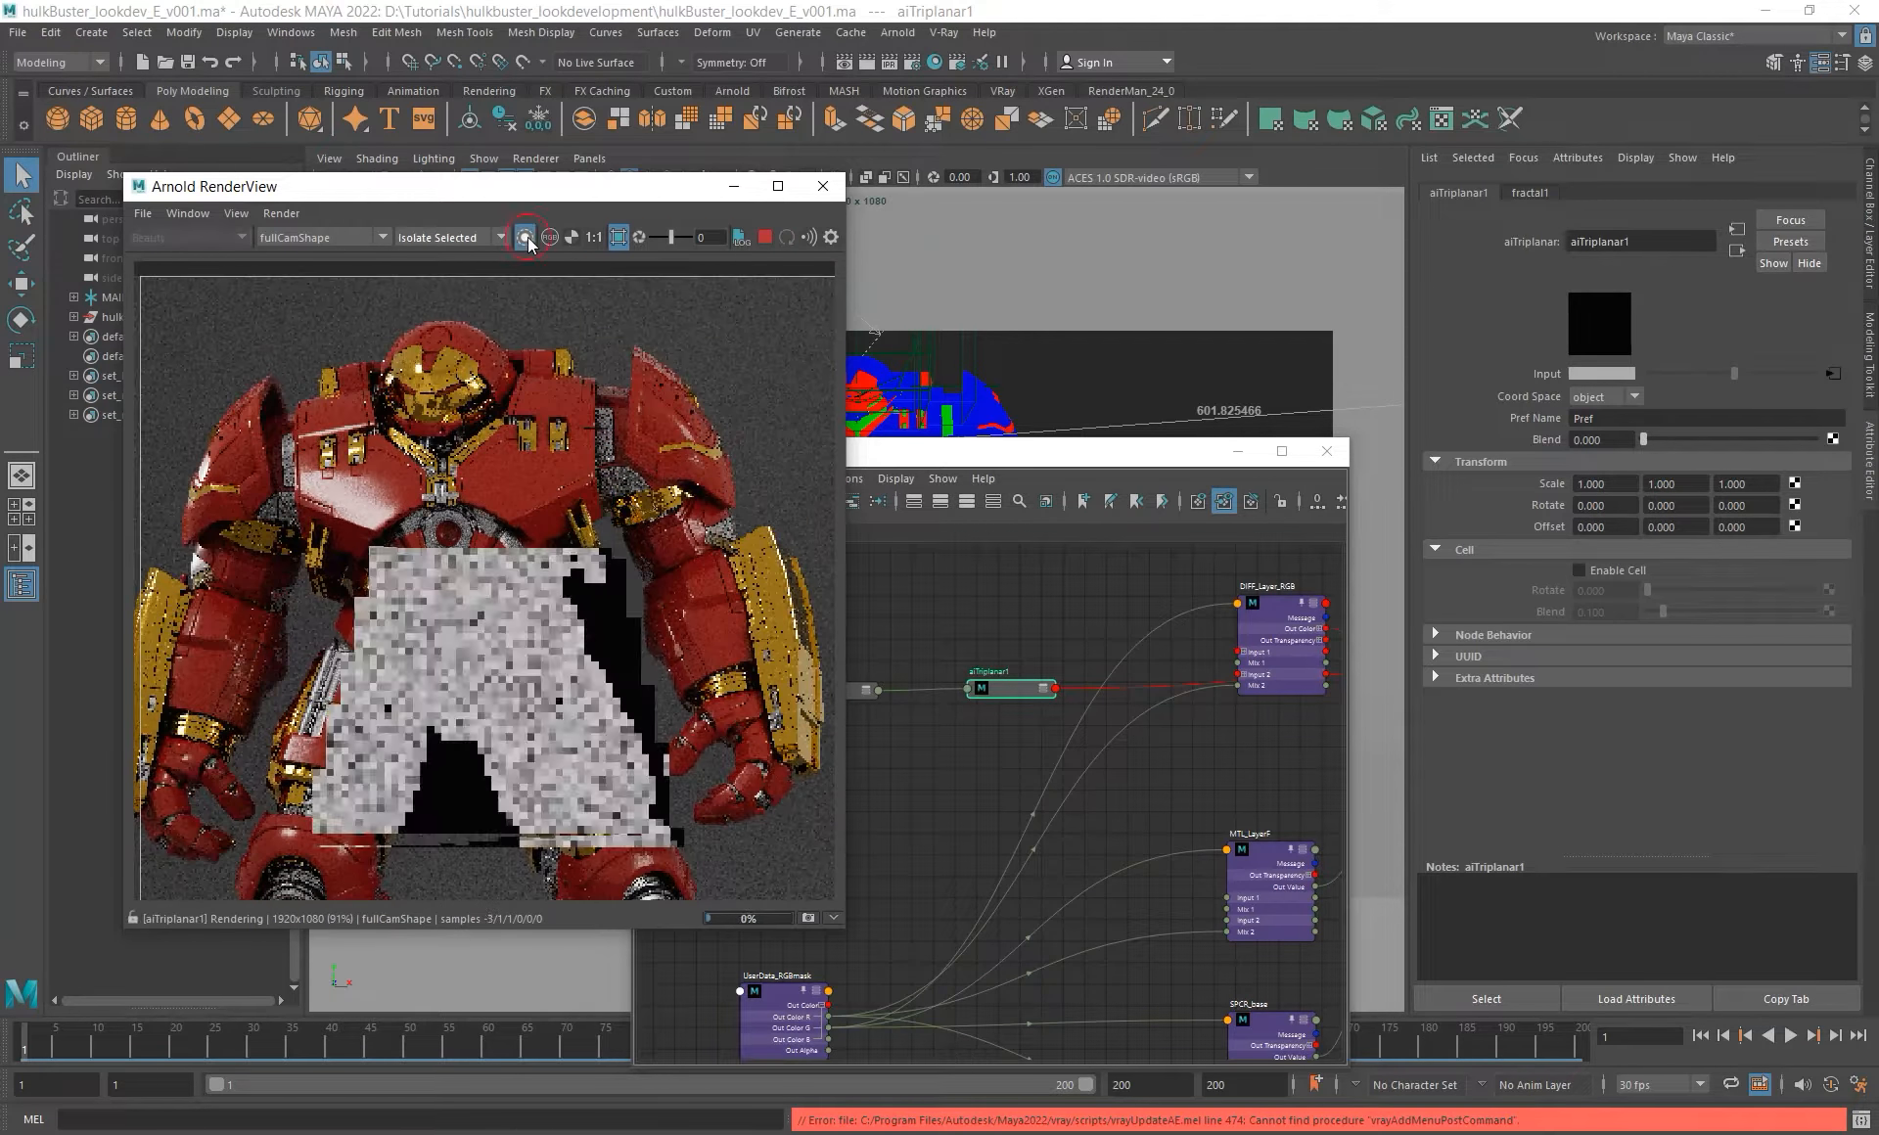
middle_click_drag(521, 507, 585, 492, "alt")
scroll(524, 490, "up", 3)
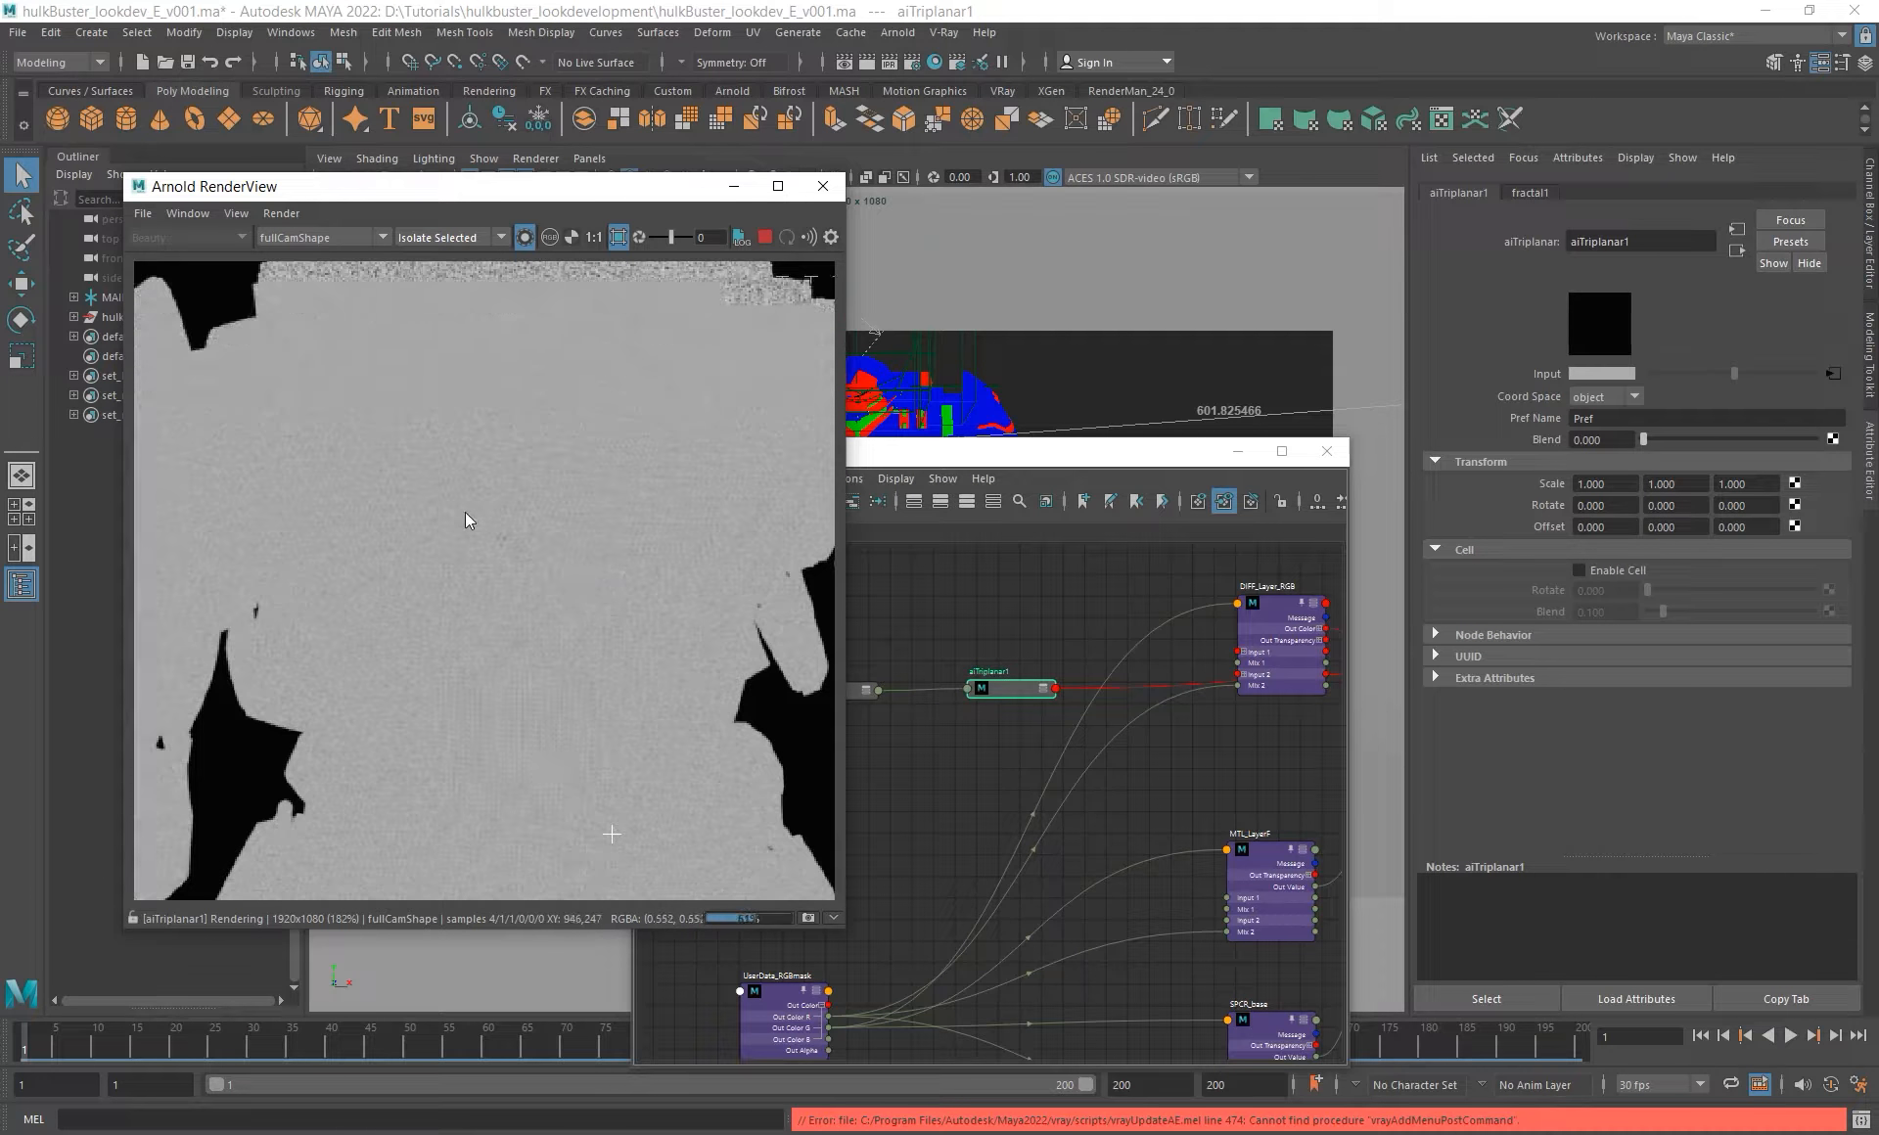
scroll(465, 517, "up", 5)
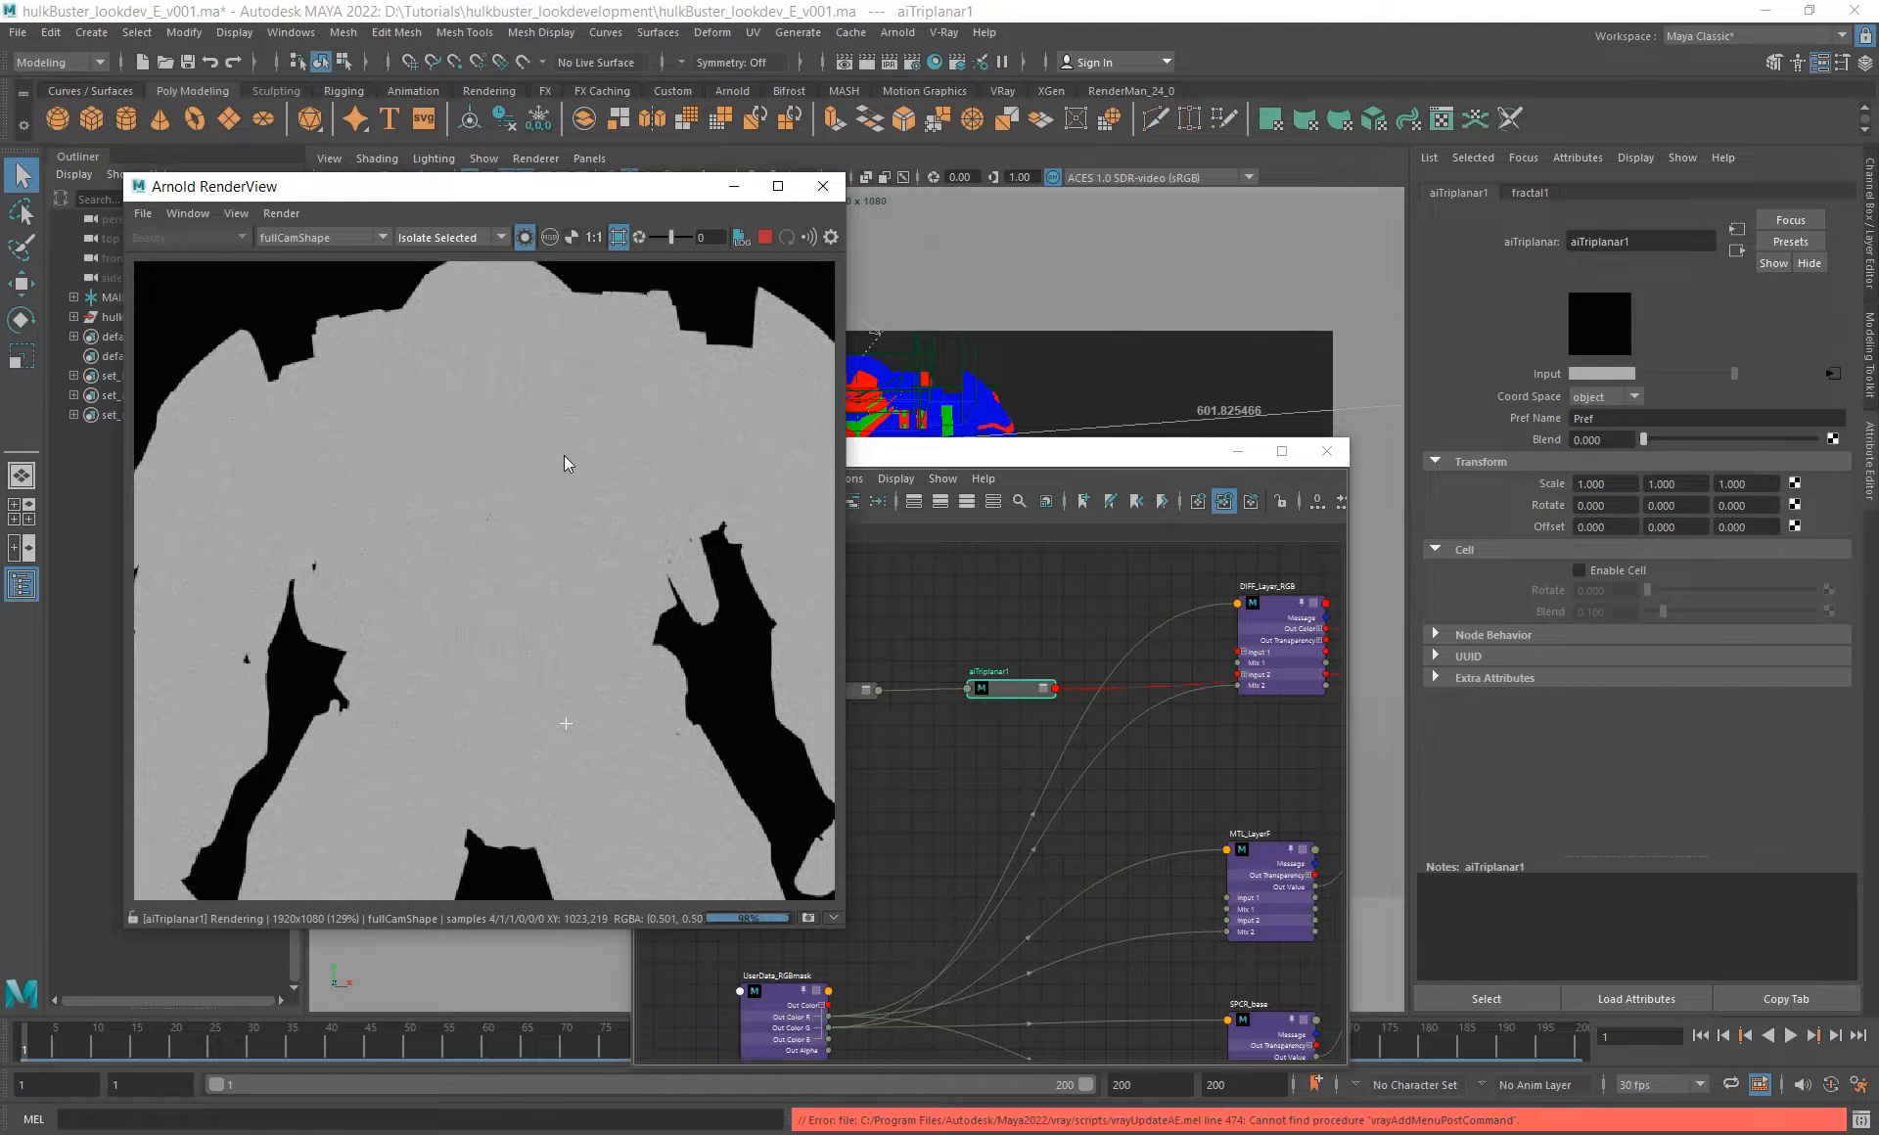
scroll(570, 475, "down", 3)
- Set the aiTriplanar's coordinate space to object and its scale to 0.1 on all three axes, inspecting the rendered pattern
left_click(1613, 399)
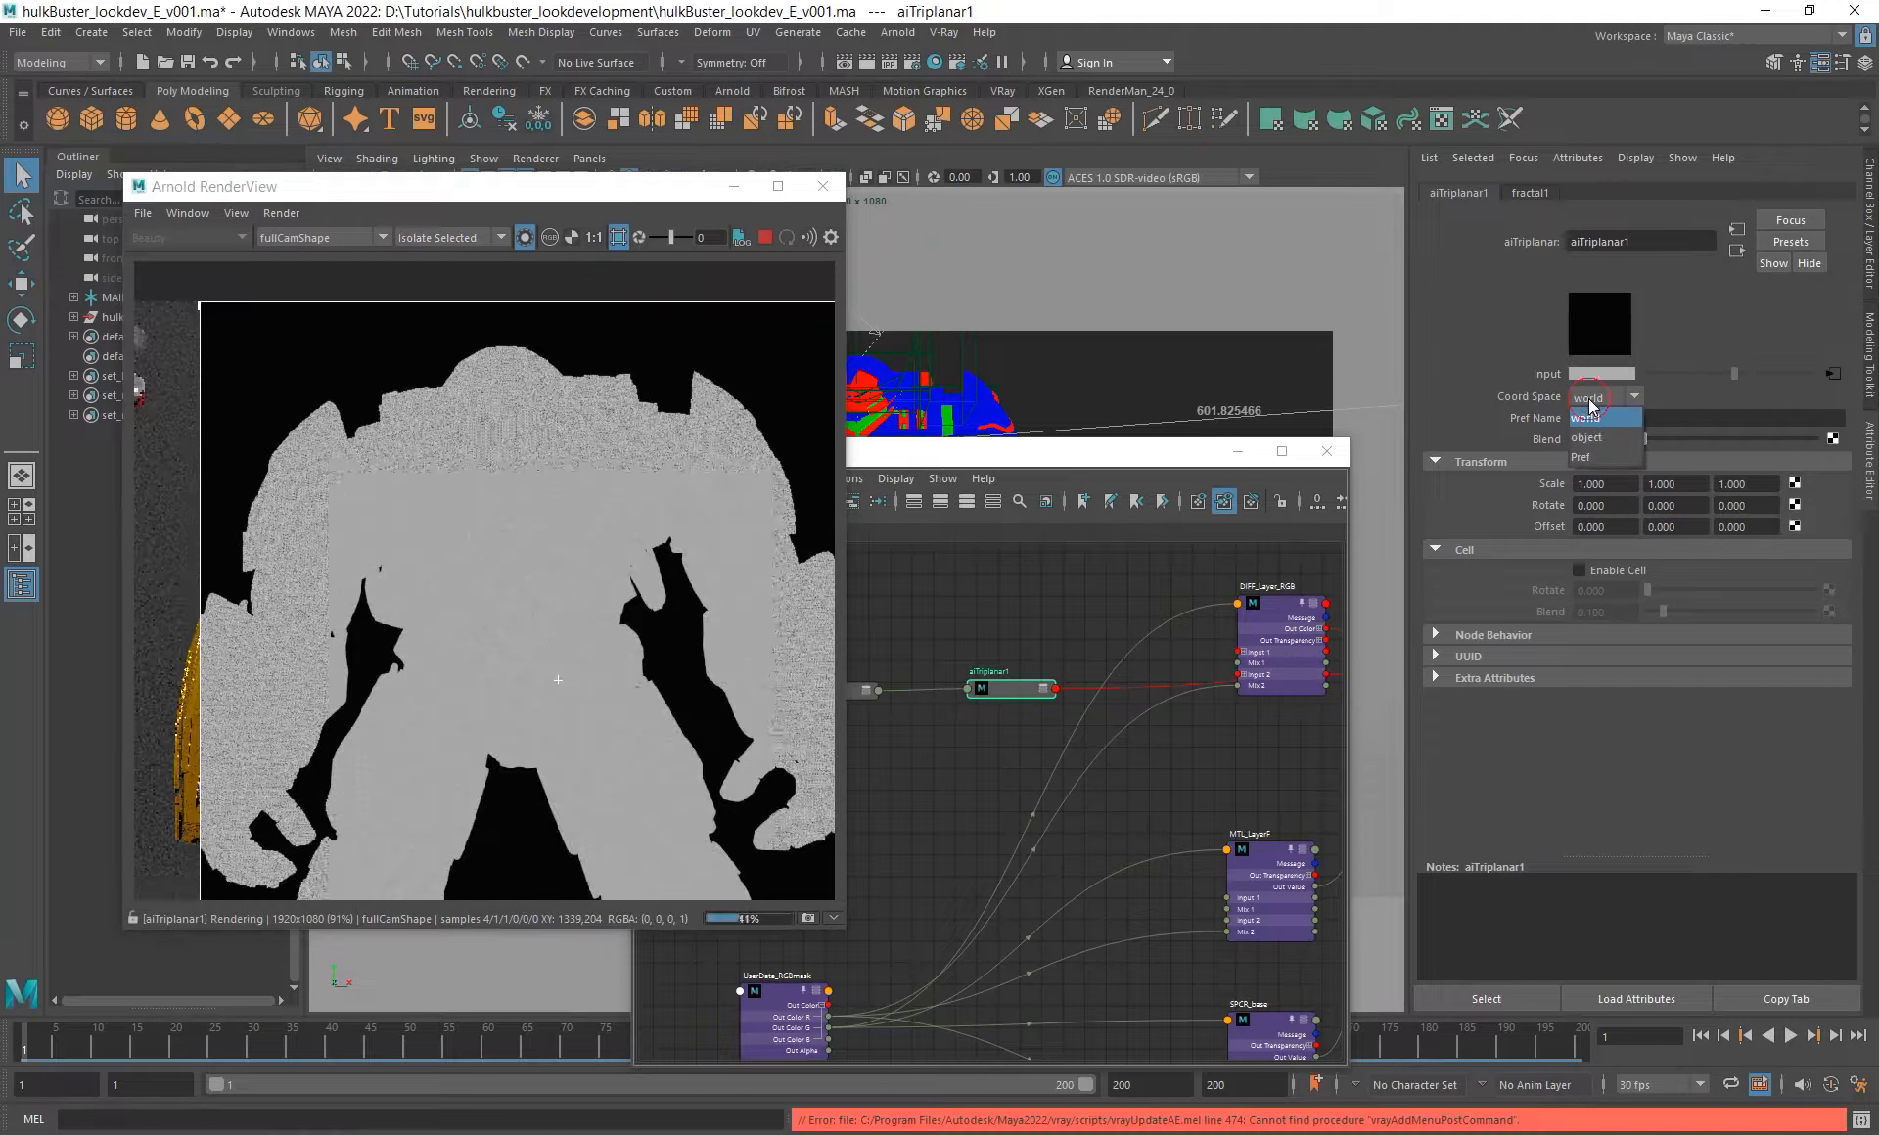
left_click(1594, 430)
left_click(1621, 483)
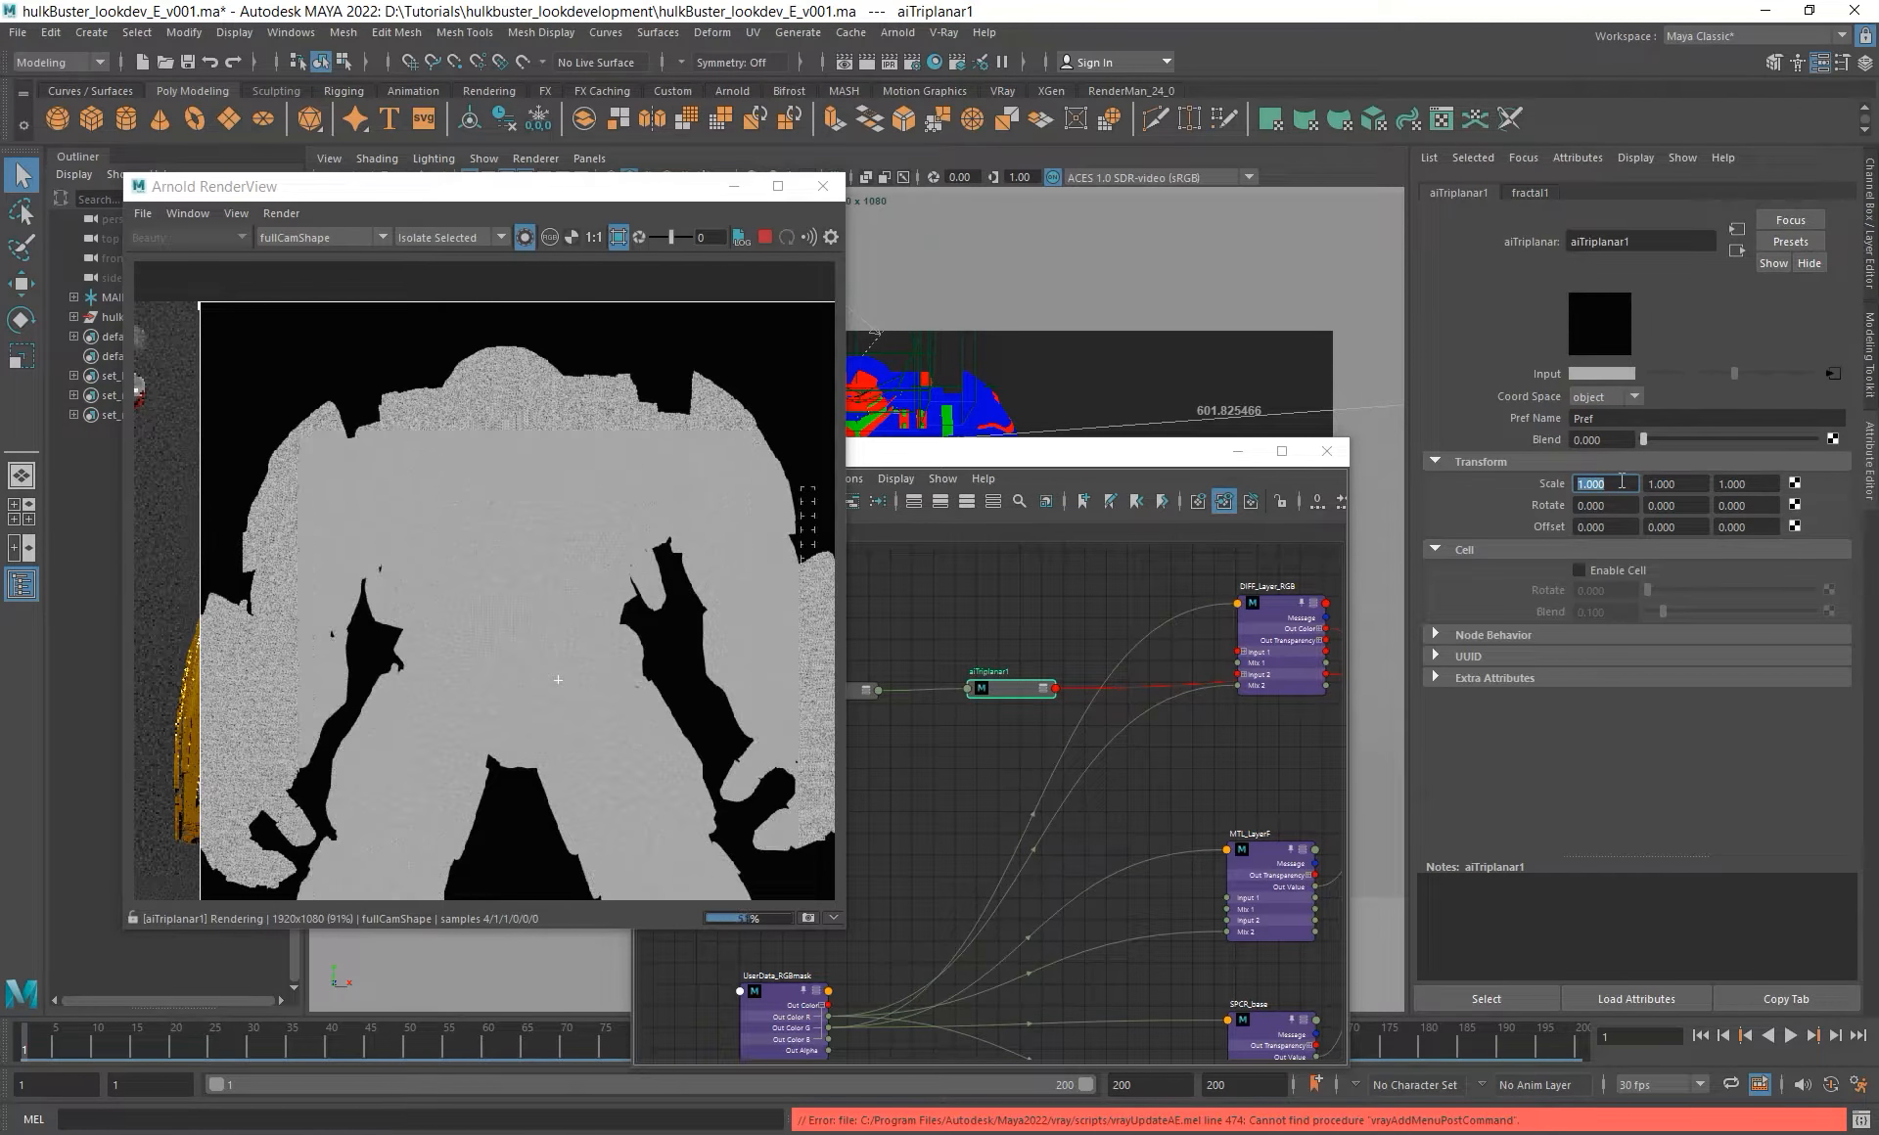
type("0.1")
key("Tab")
type("0.1")
key("Tab")
type("0.1")
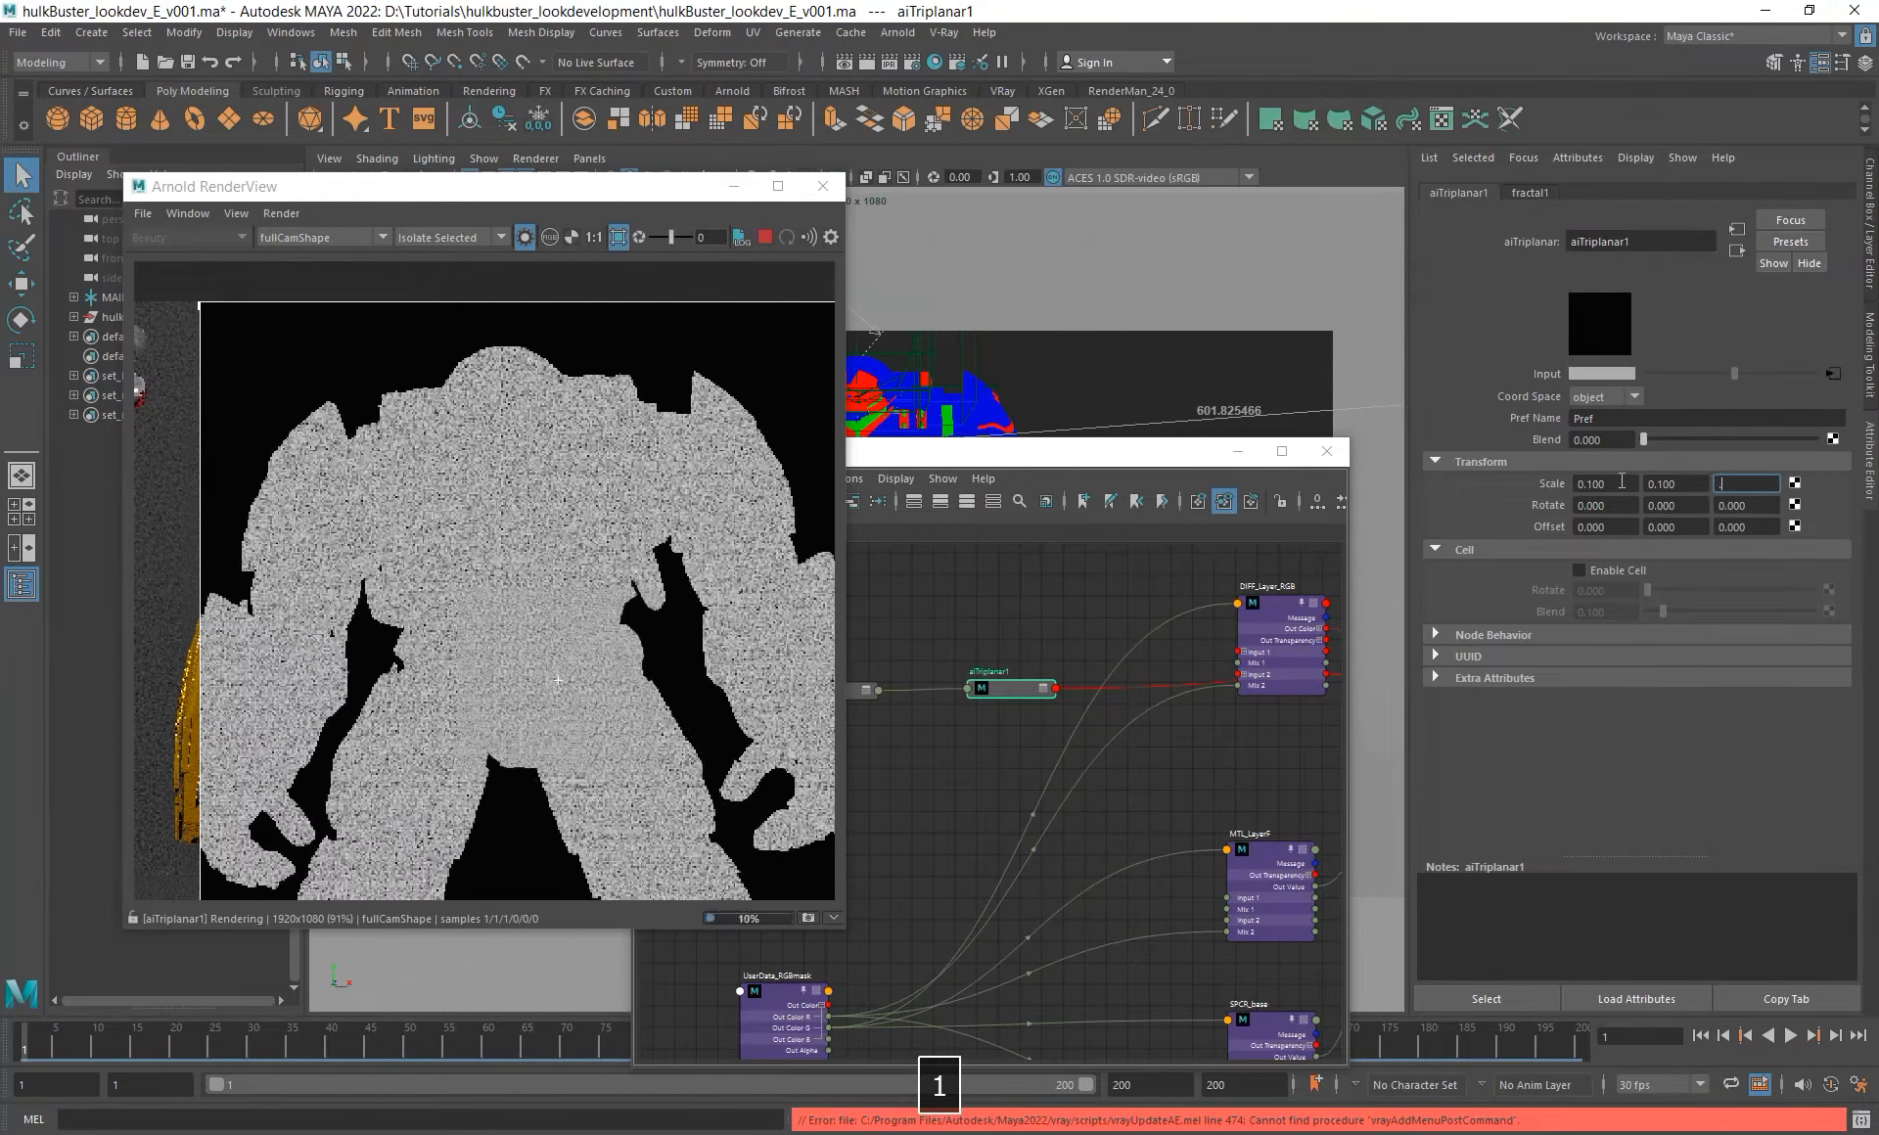
key("Return")
scroll(528, 509, "up", 5)
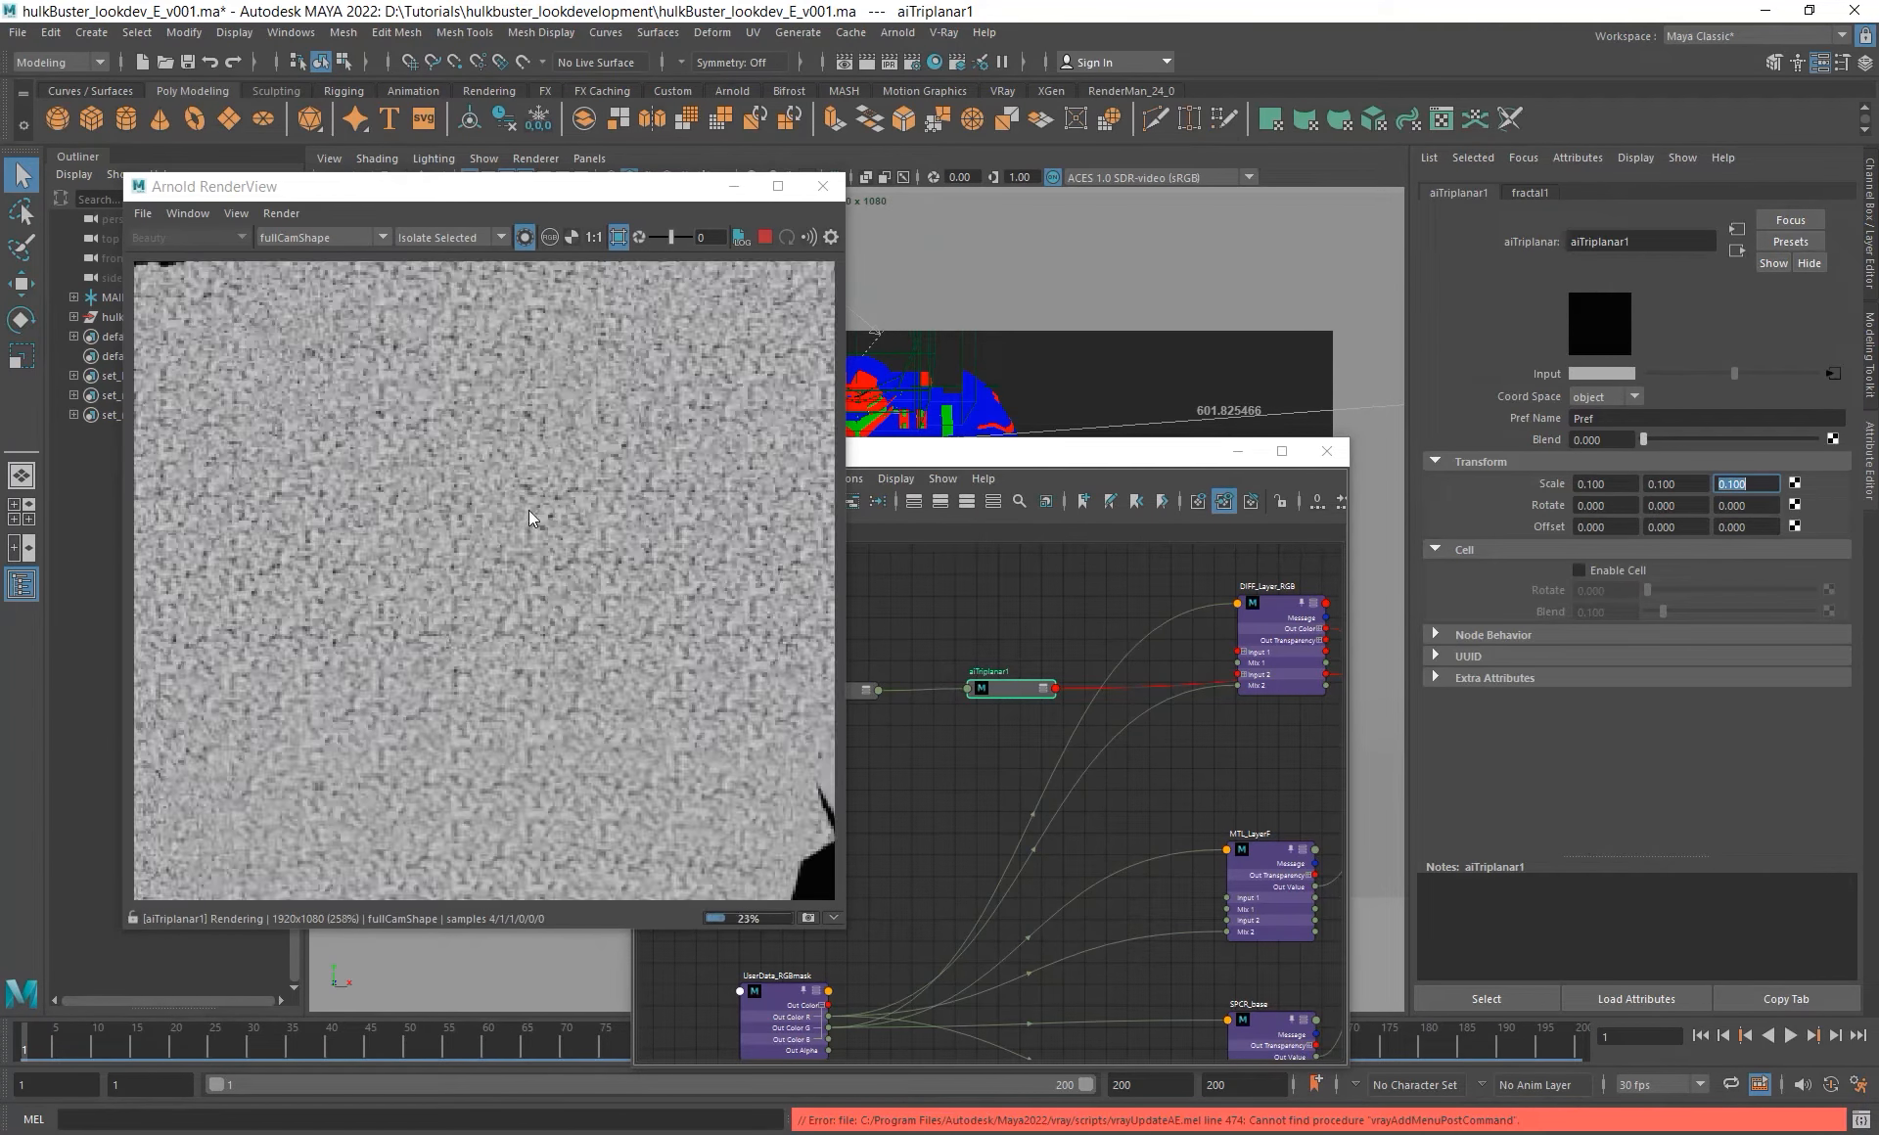
scroll(449, 622, "down", 3)
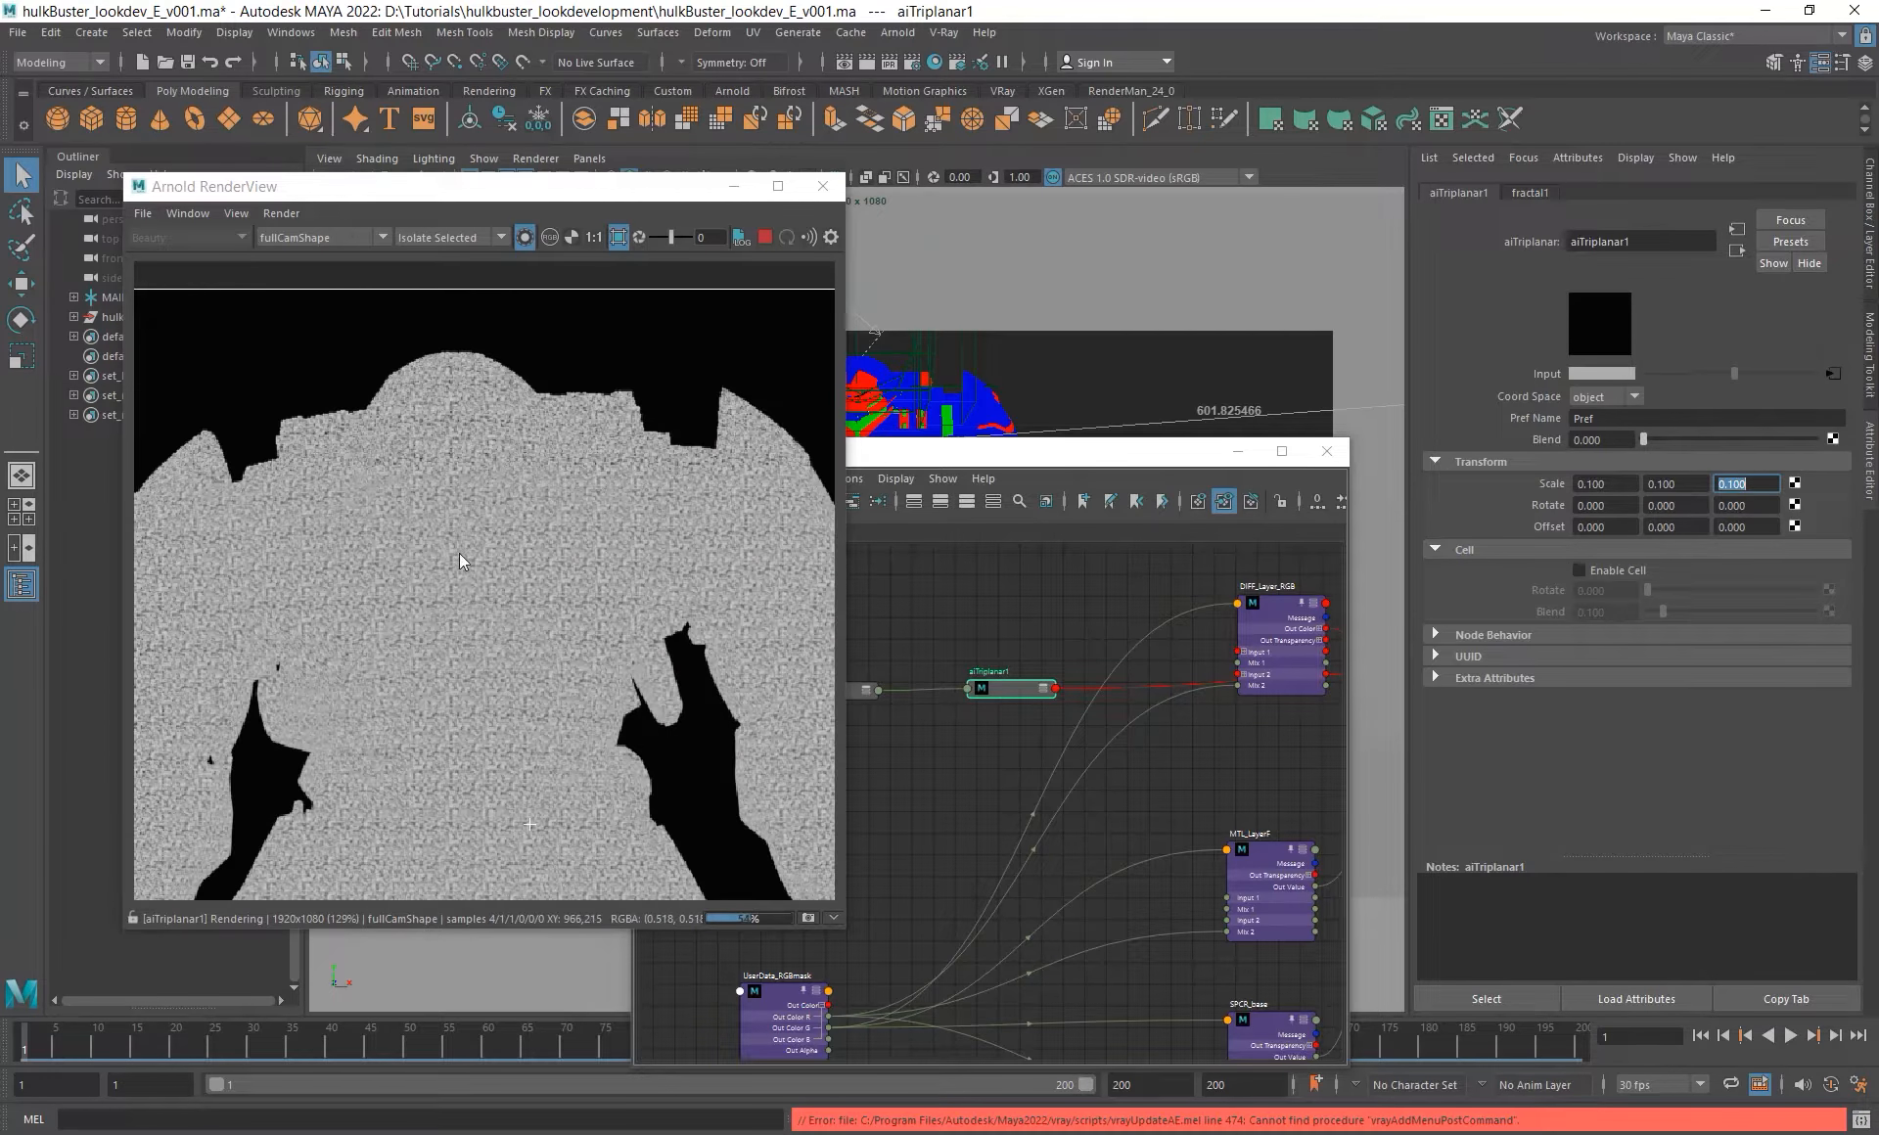
scroll(515, 627, "down", 2)
scroll(515, 626, "up", 4)
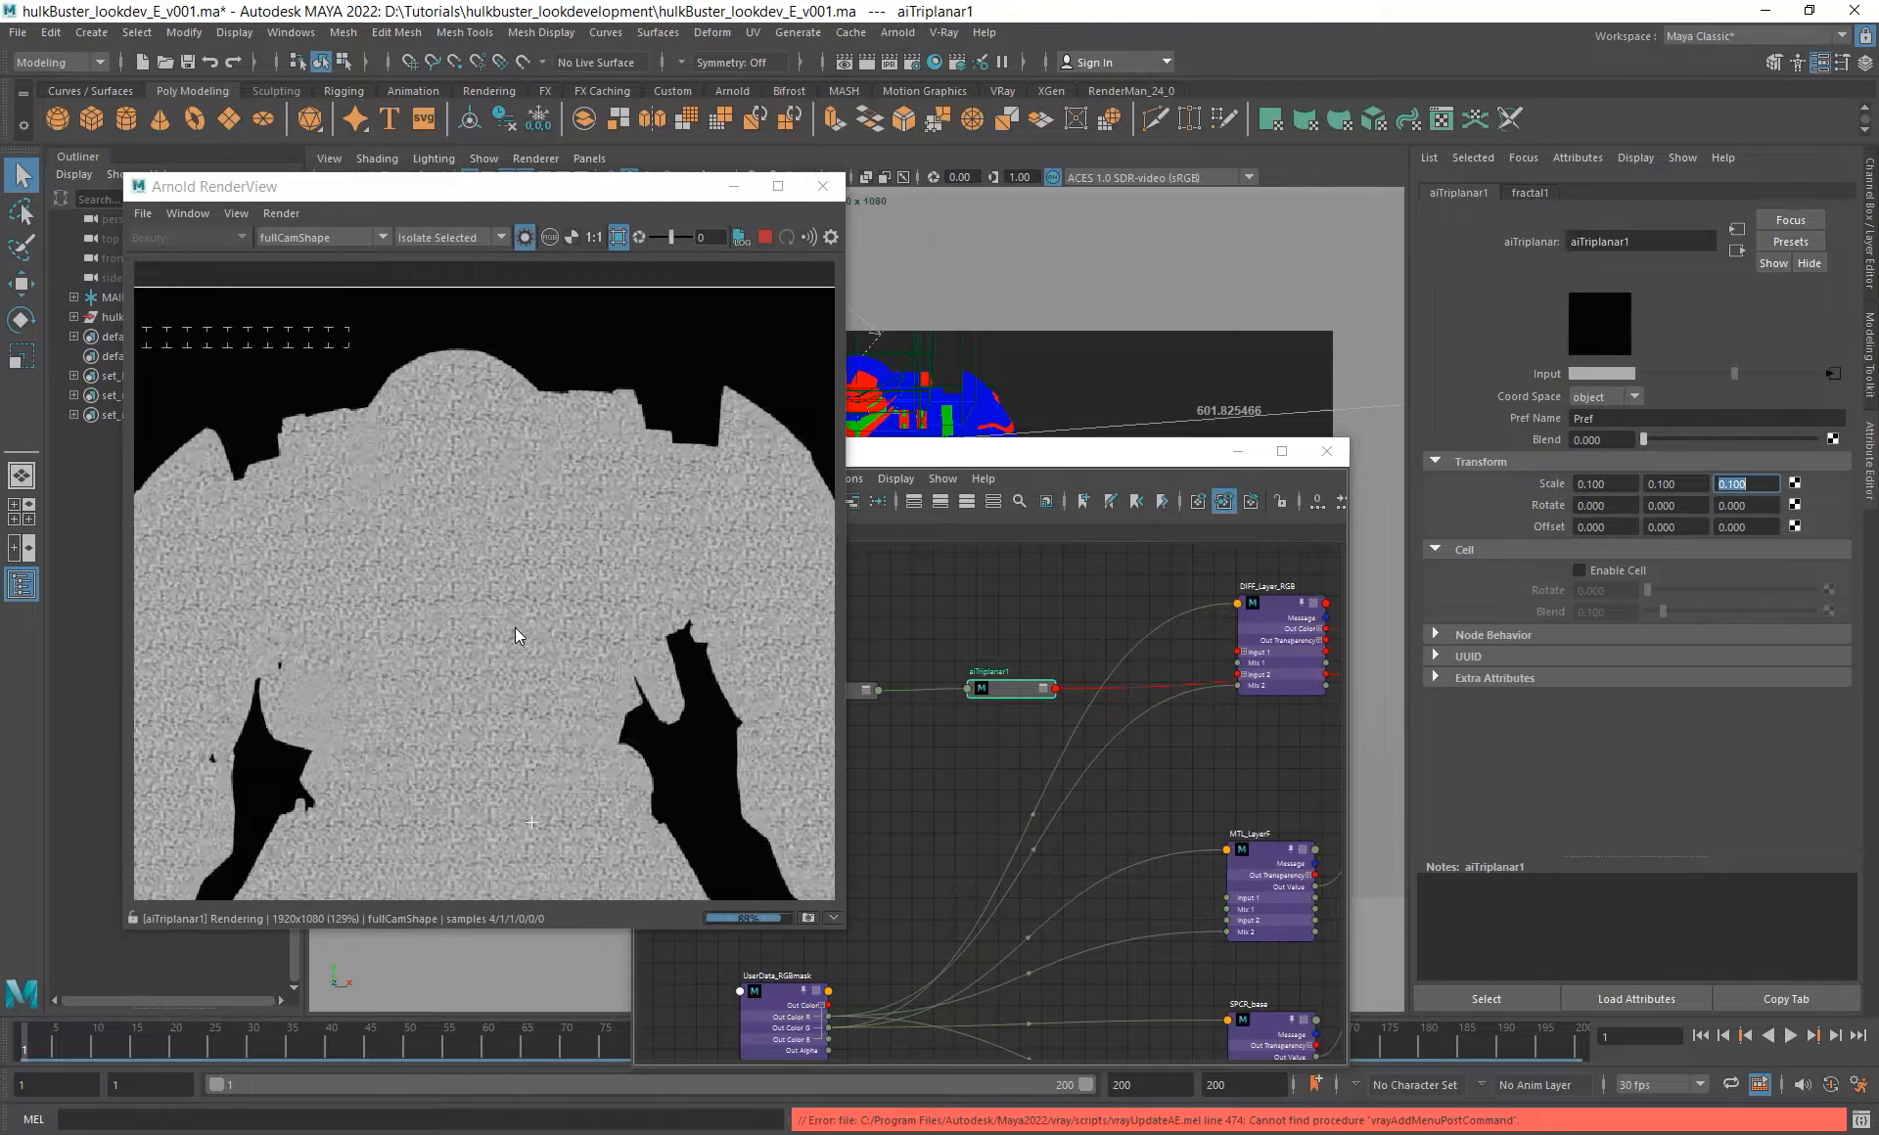
- Set the aiTriplanar's scale to 0.01 on all three axes and inspect the rendered fractal pattern
scroll(515, 627, "down", 3)
middle_click_drag(514, 626, 555, 576, "alt")
scroll(528, 536, "up", 2)
left_click(1617, 485)
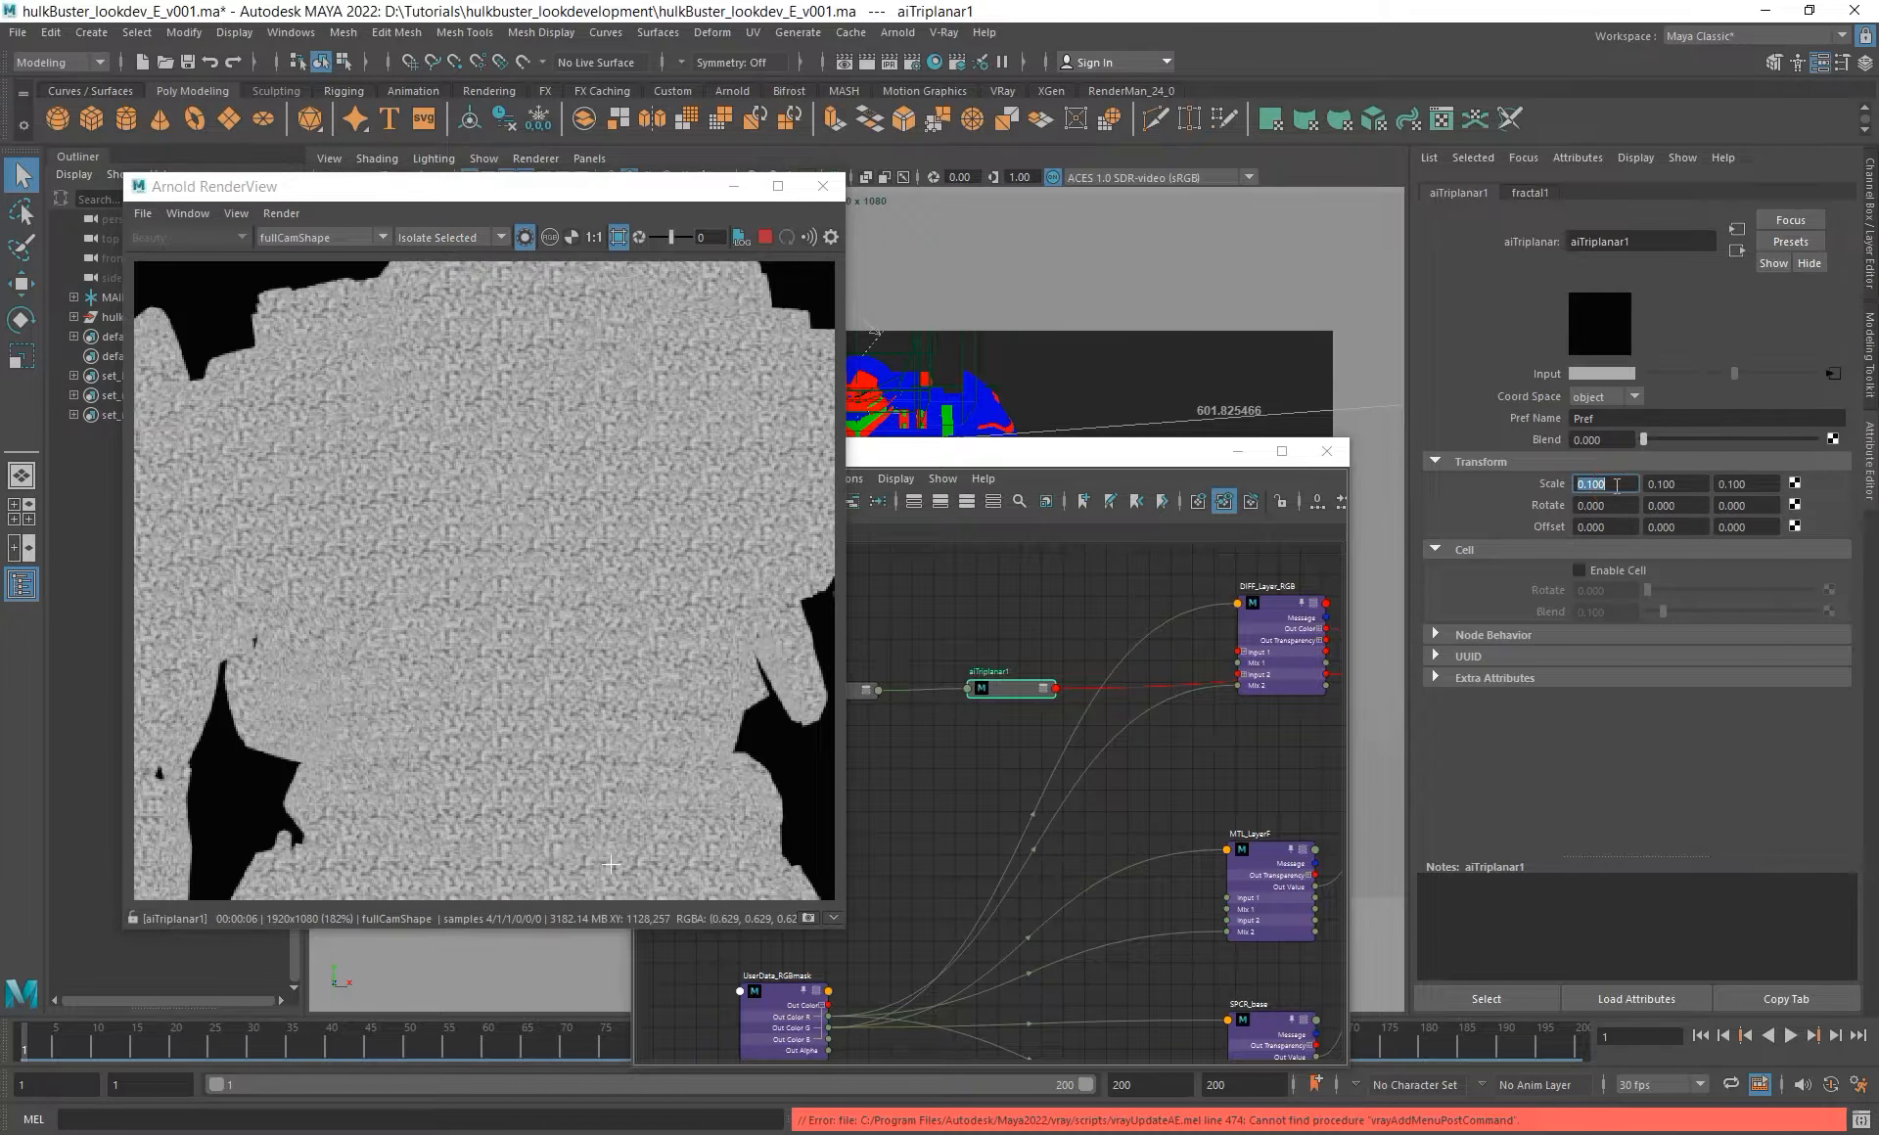
type(".01")
key("Tab")
type(".01")
key("Tab")
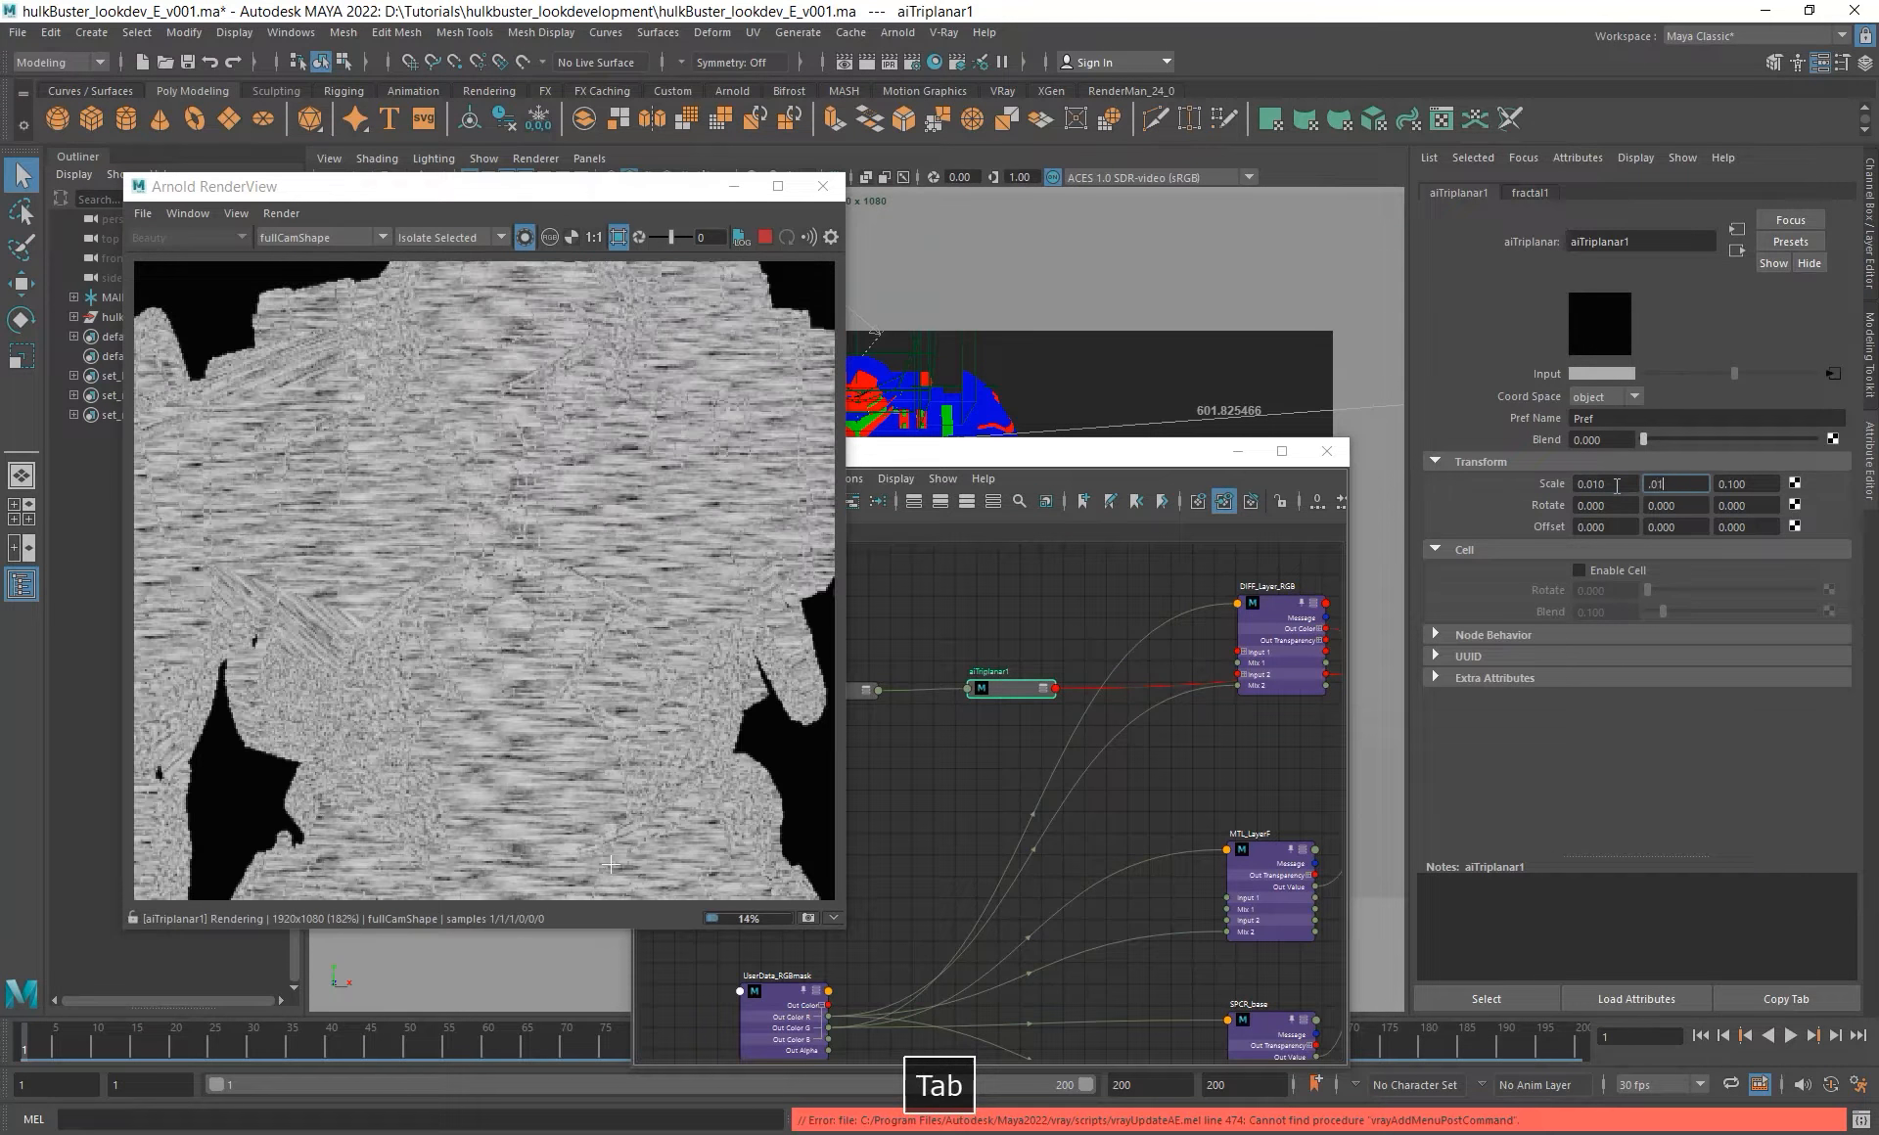
type(".01")
key("Return")
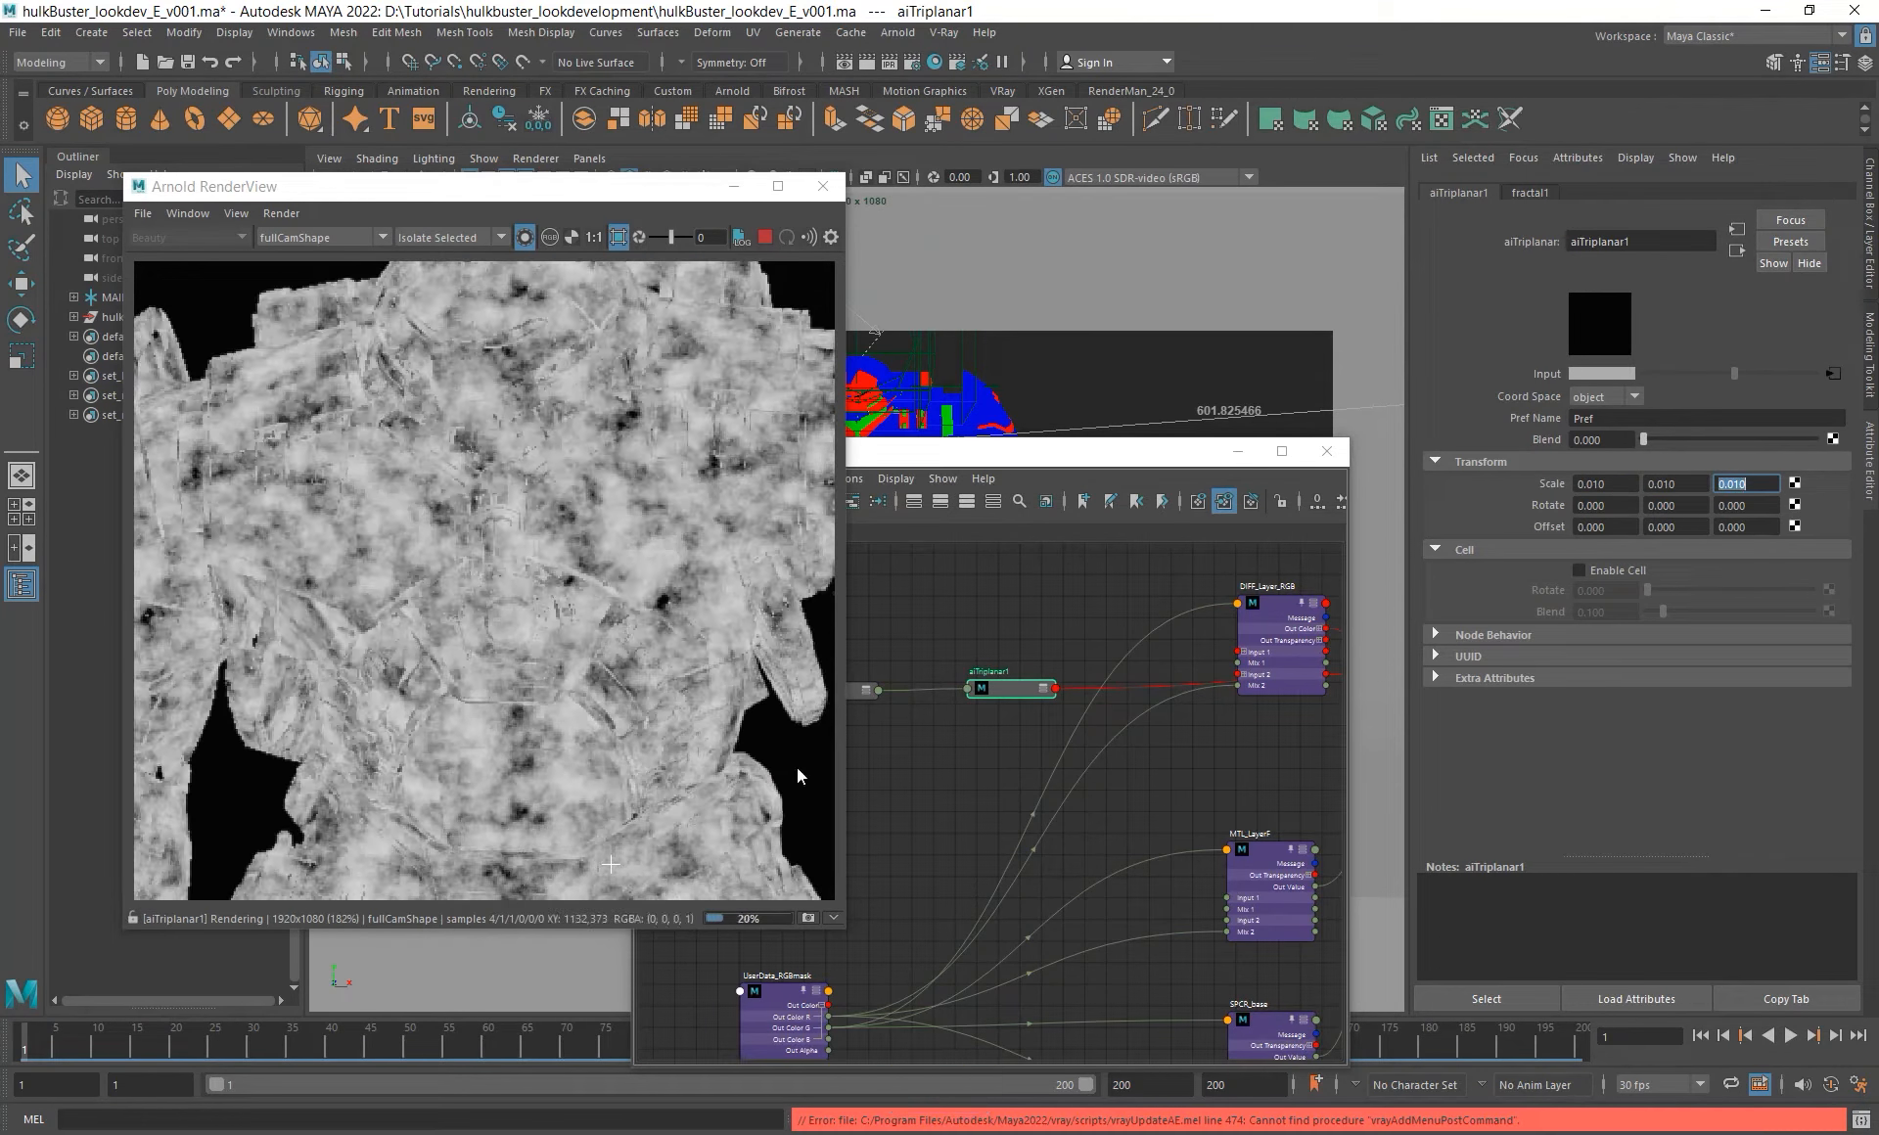
scroll(535, 630, "up", 1)
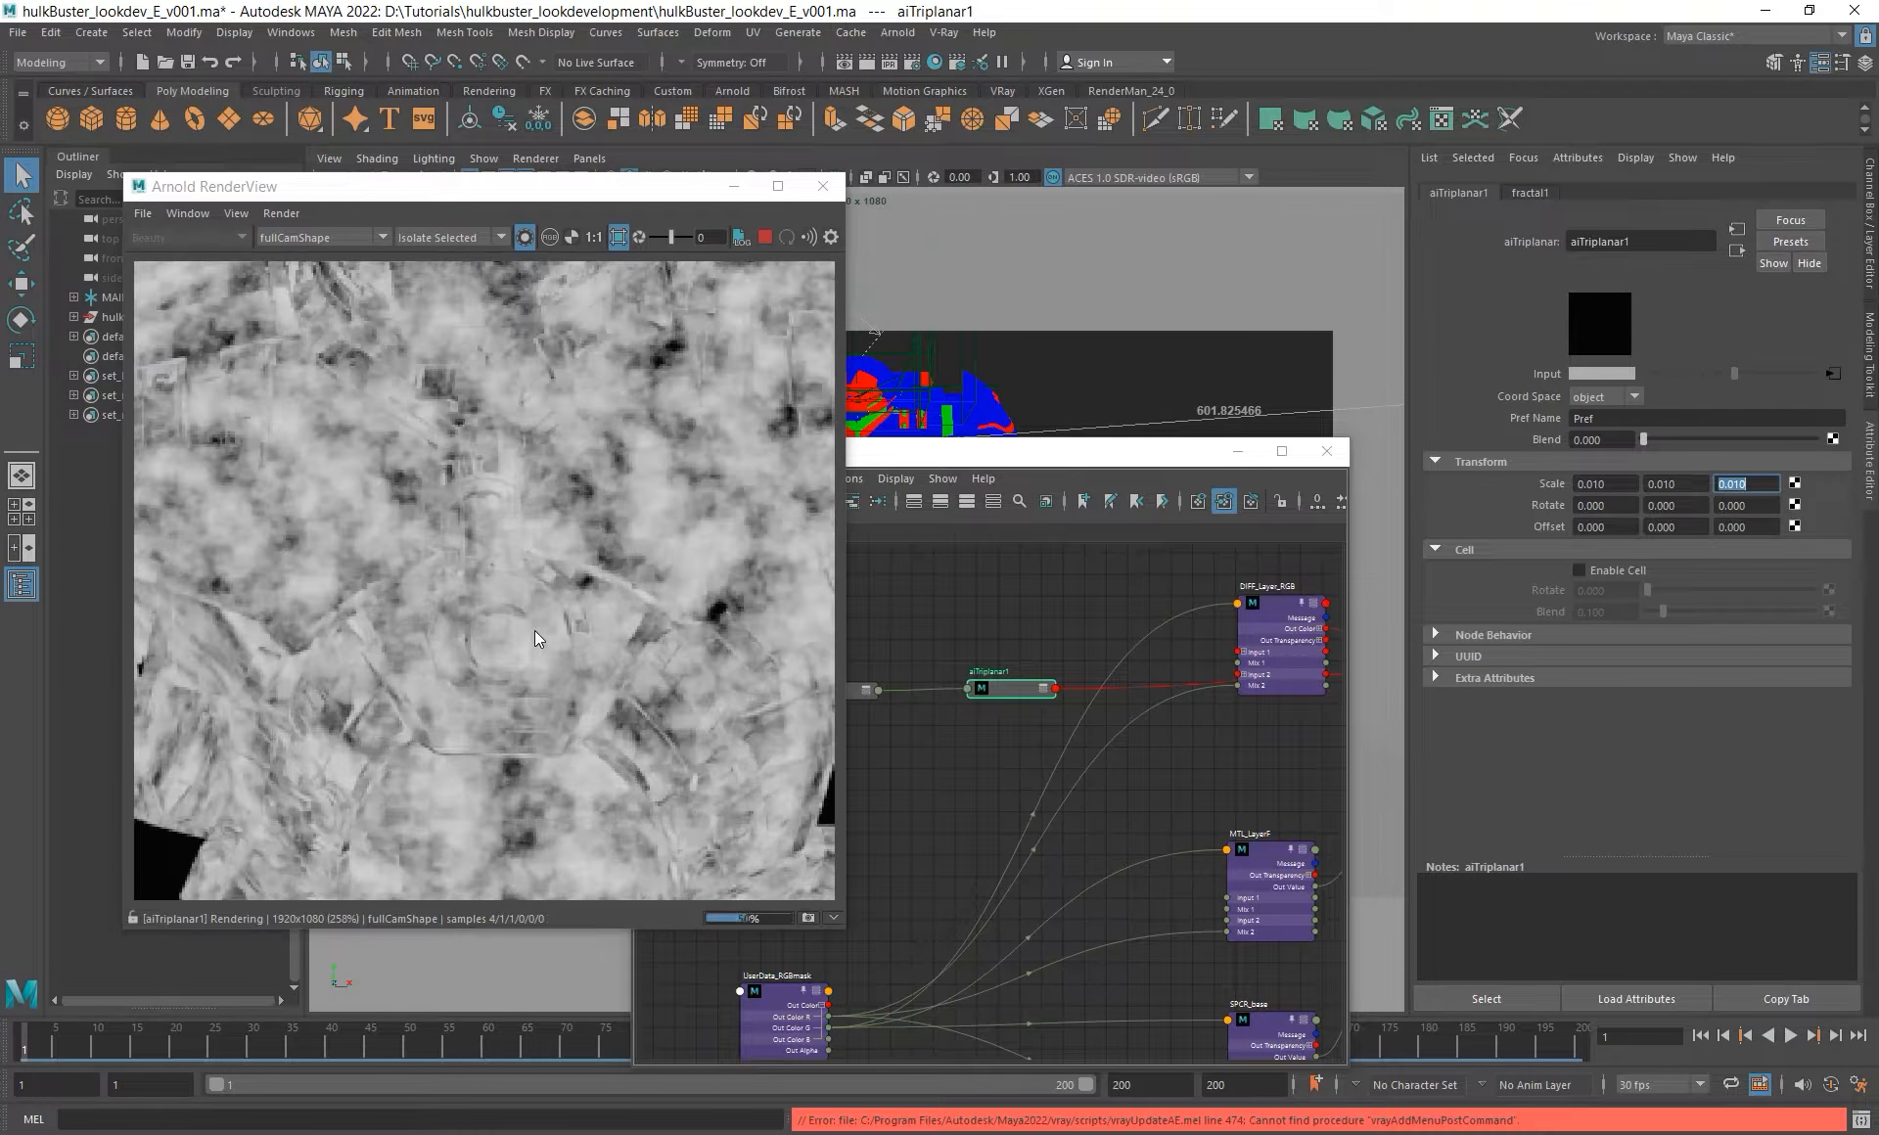
scroll(624, 501, "down", 2)
middle_click_drag(624, 501, 468, 539, "alt")
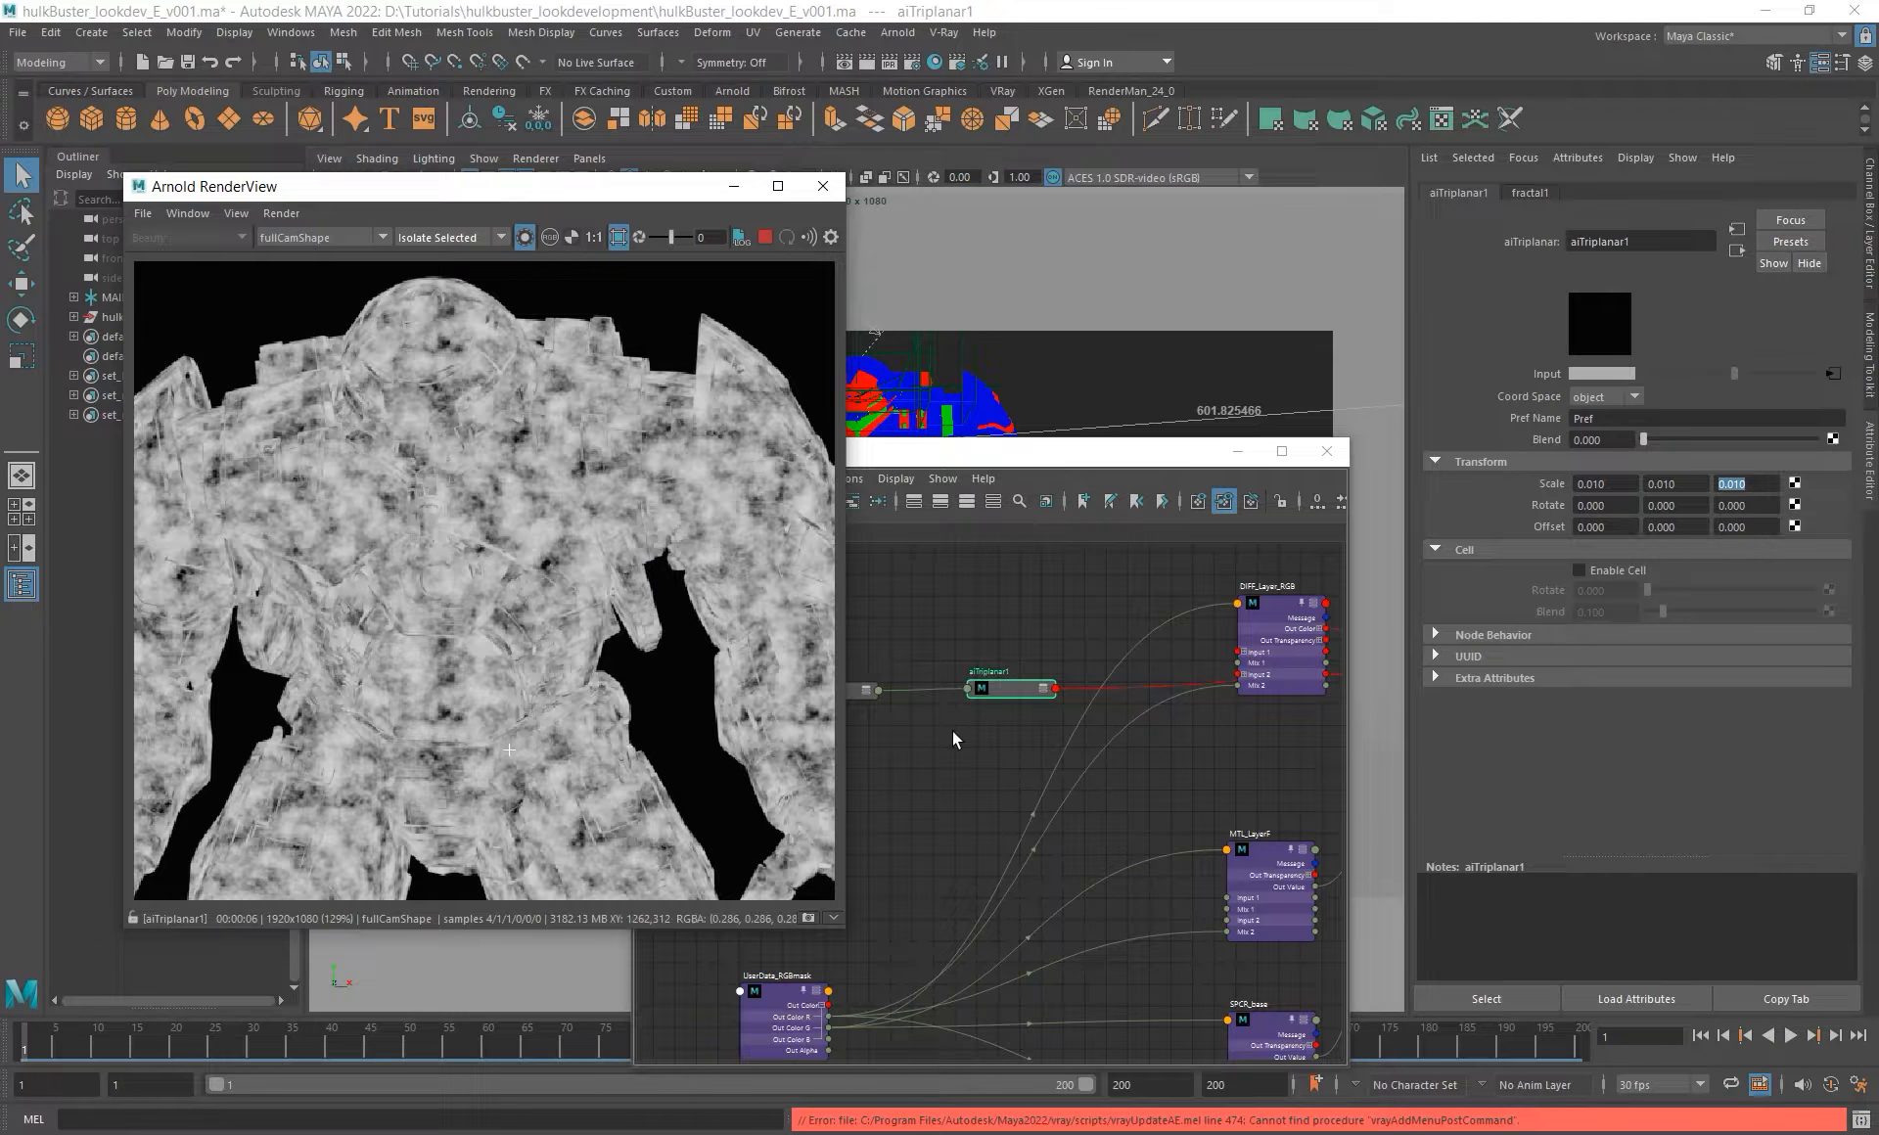
- Set the ratio of the fractal texture feeding the aiTriplanar to 0.85
middle_click_drag(953, 735, 986, 731, "alt")
left_click(874, 684)
double_click(1619, 432)
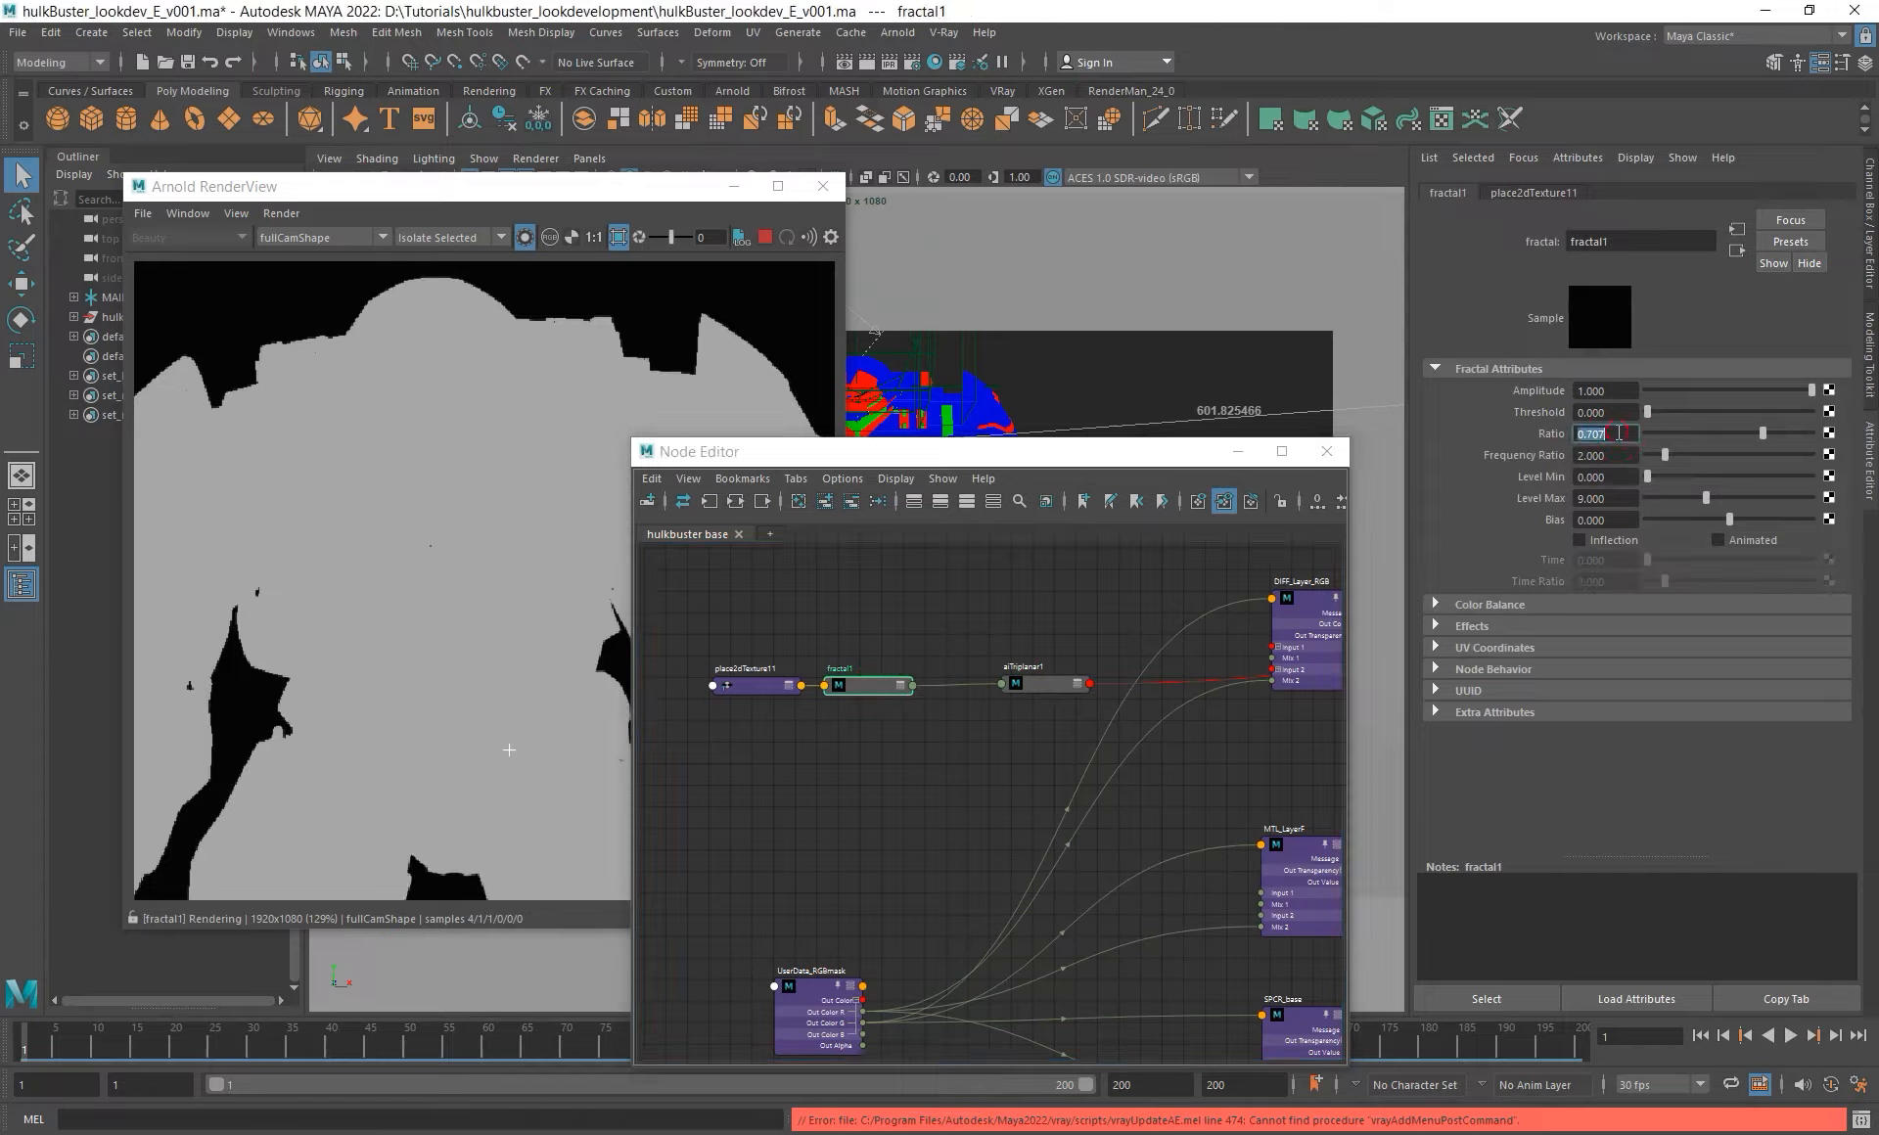
type(".85")
key("Return")
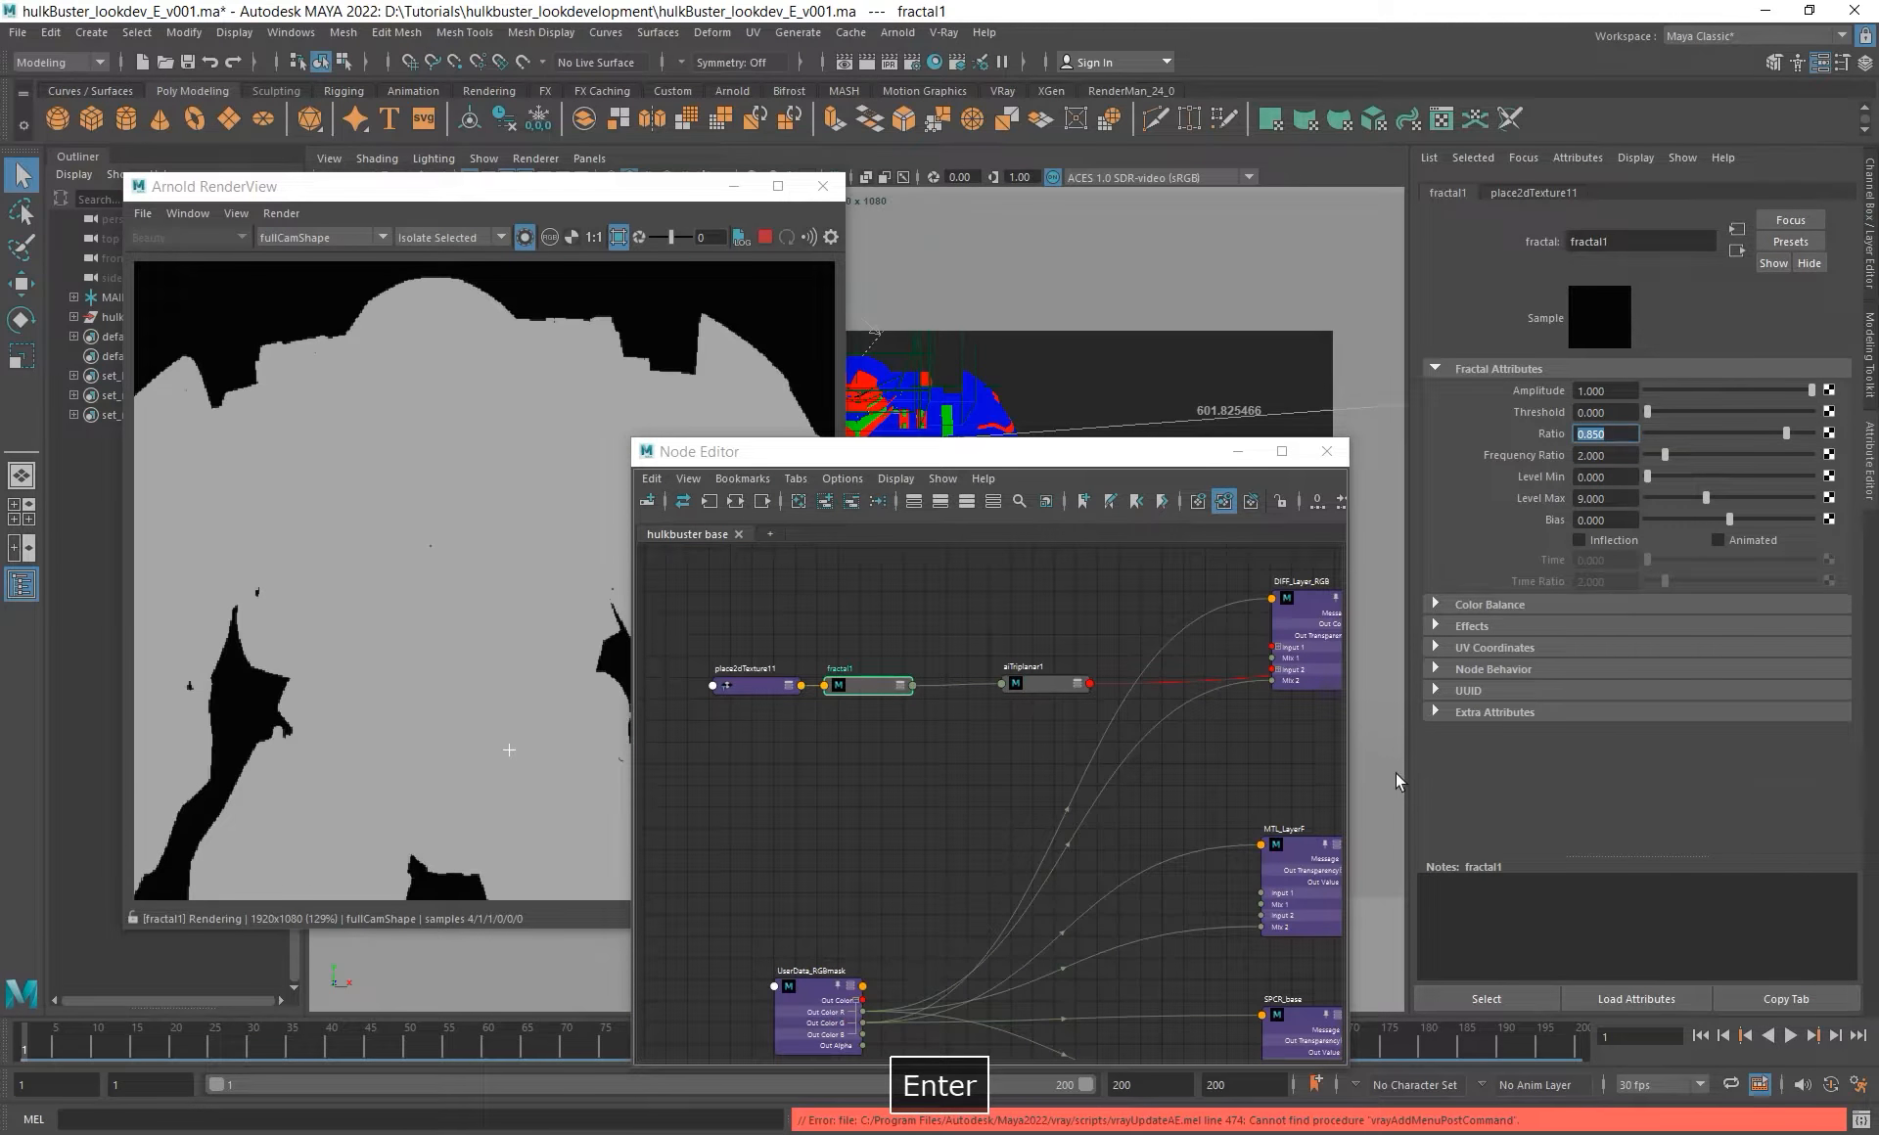
- Preview the aiTriplanar node in the render again and examine its pattern across the character's torso
left_click(865, 686)
left_click_drag(871, 689, 886, 689)
left_click(1039, 683)
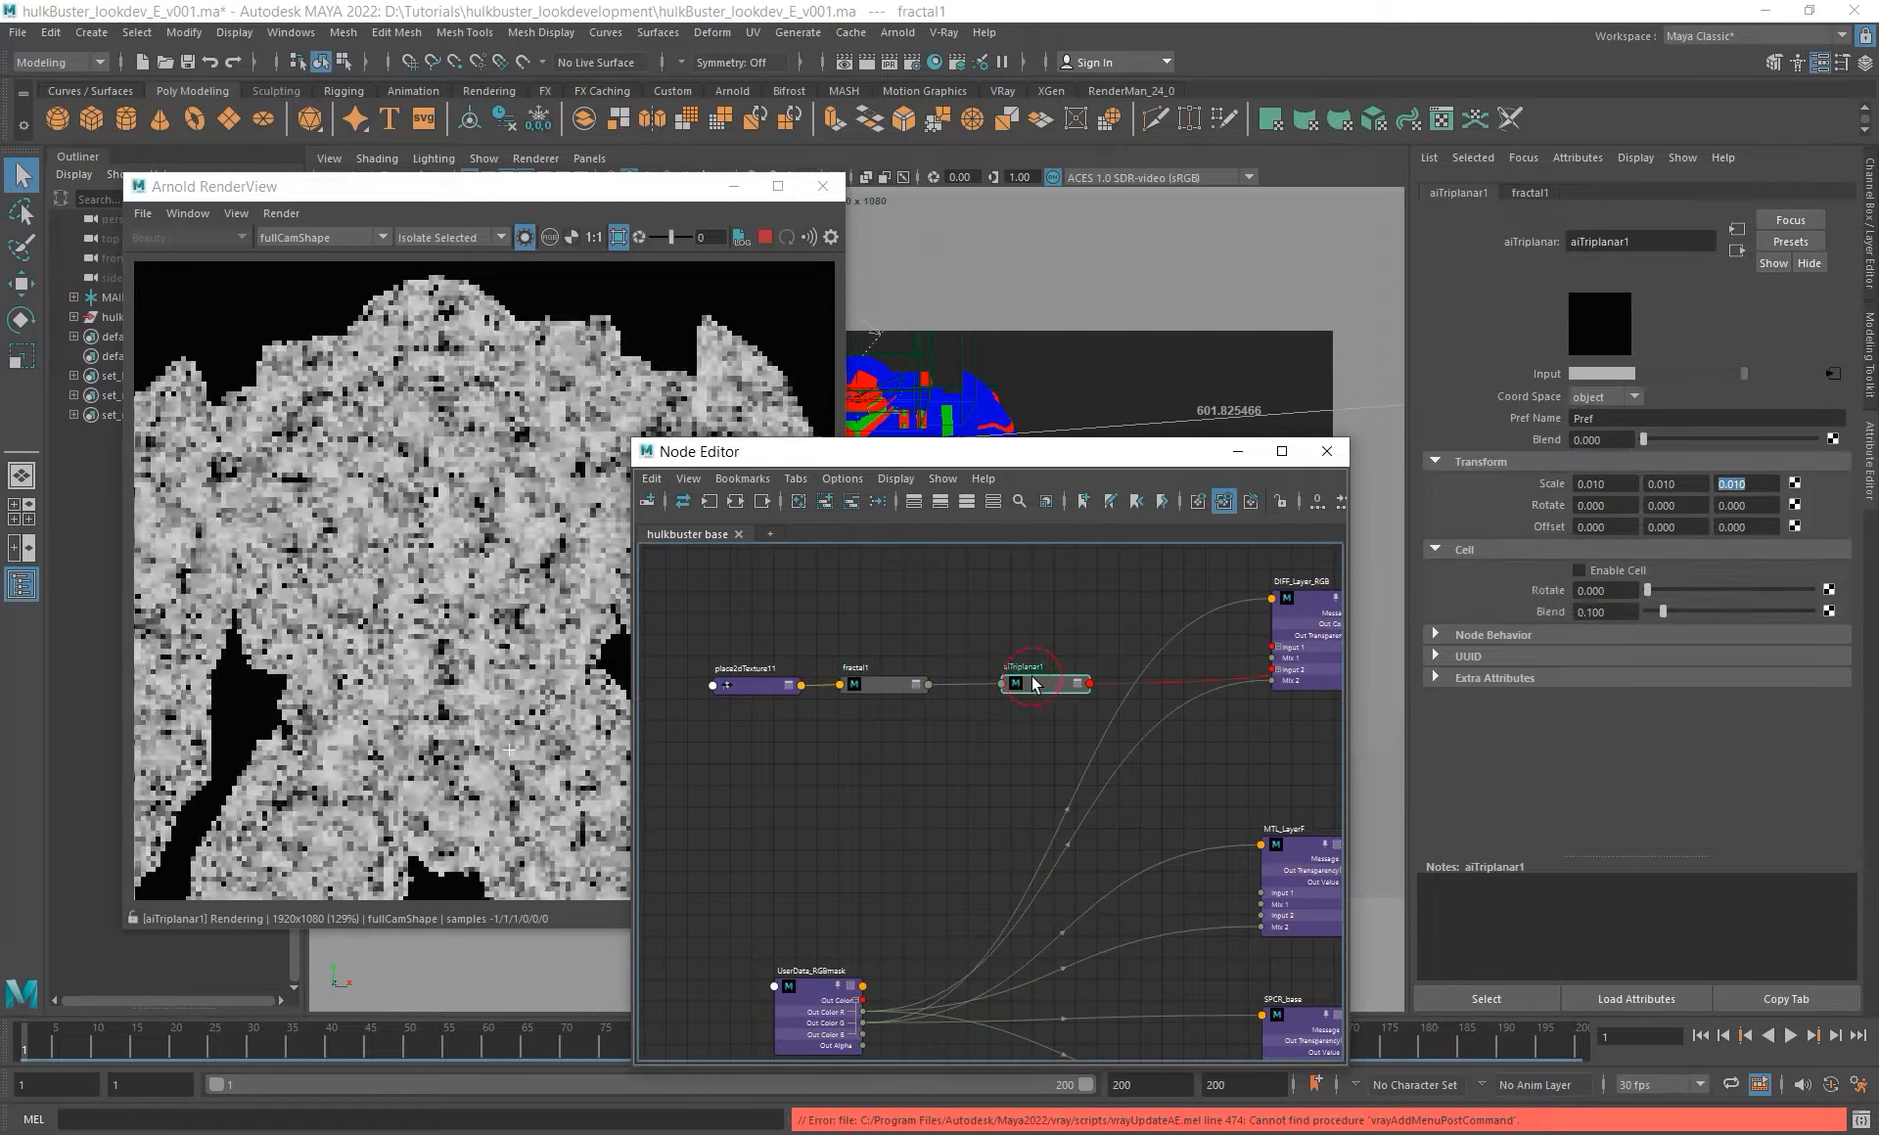
middle_click_drag(468, 580, 529, 551, "alt")
scroll(522, 475, "down", 2)
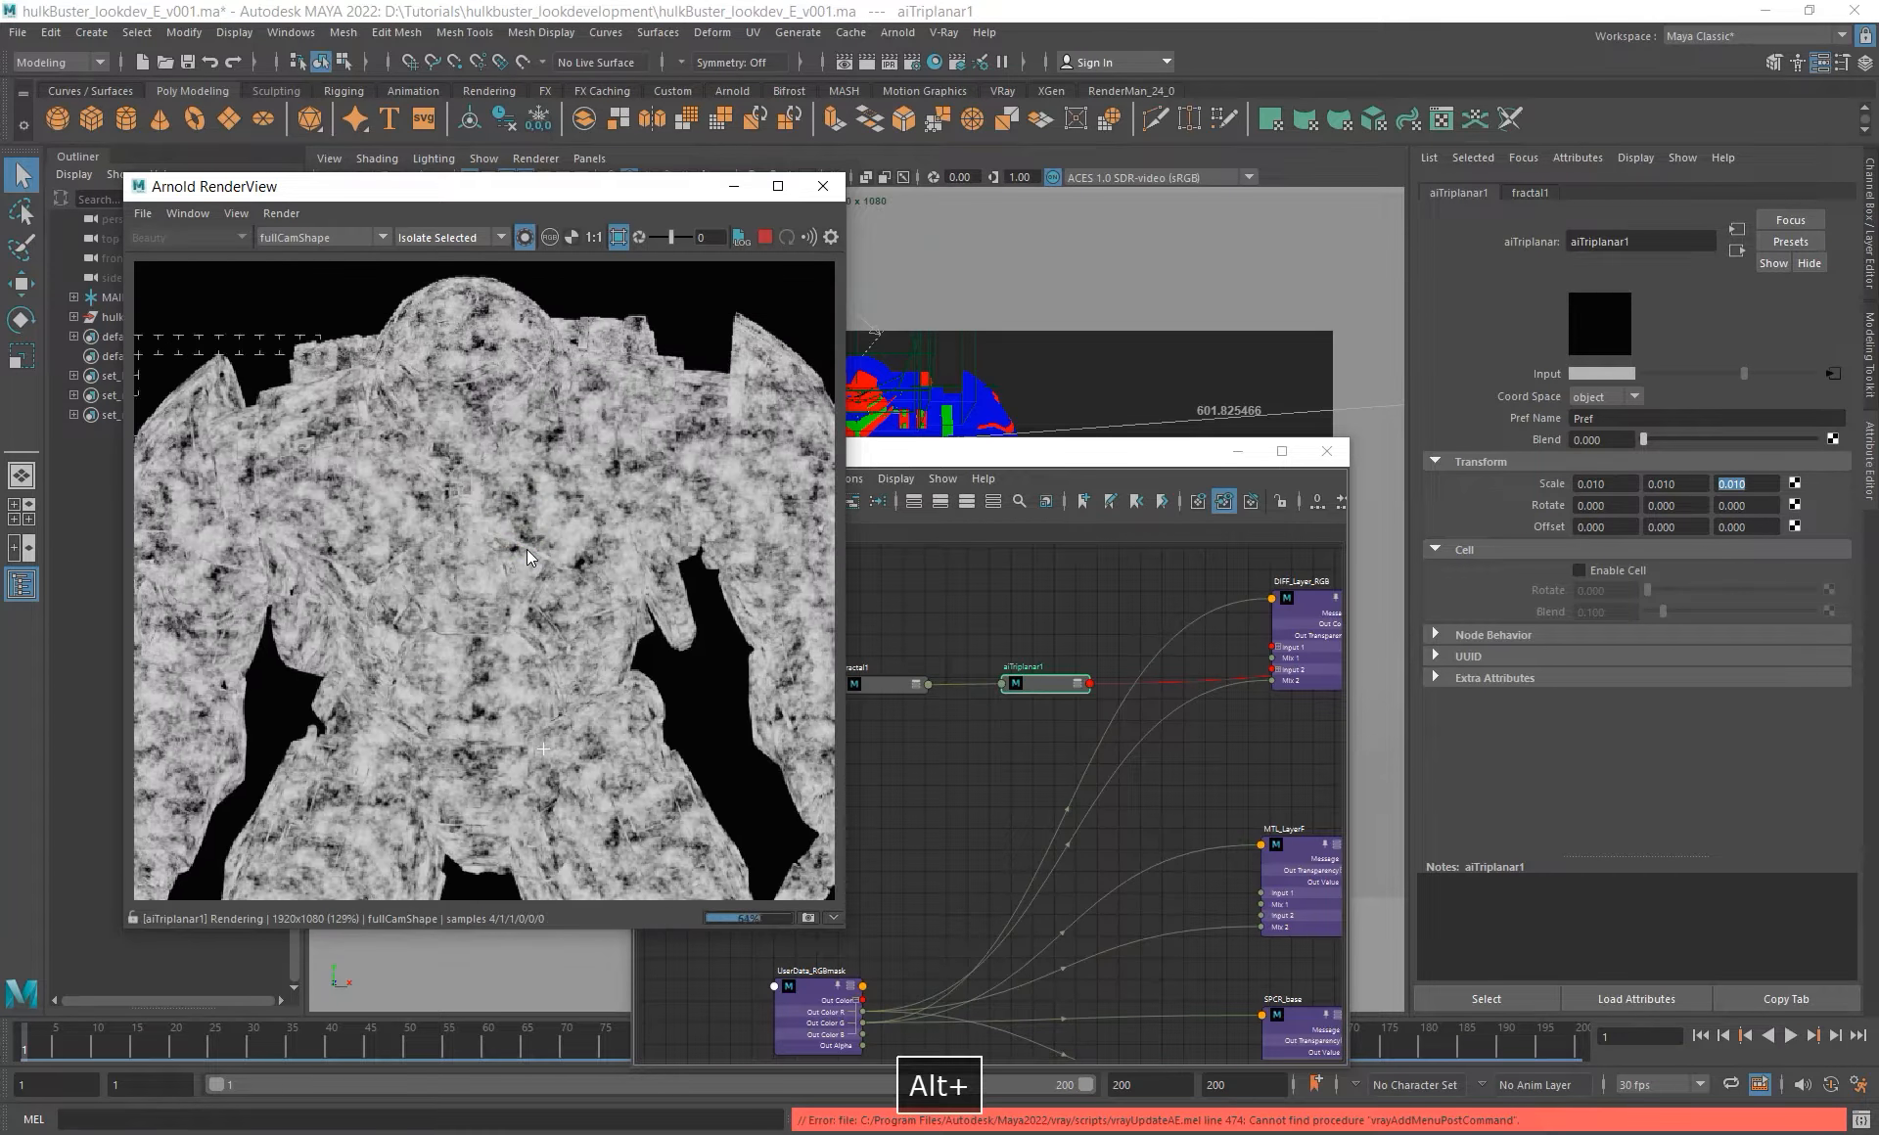
middle_click_drag(1026, 730, 1007, 728, "alt")
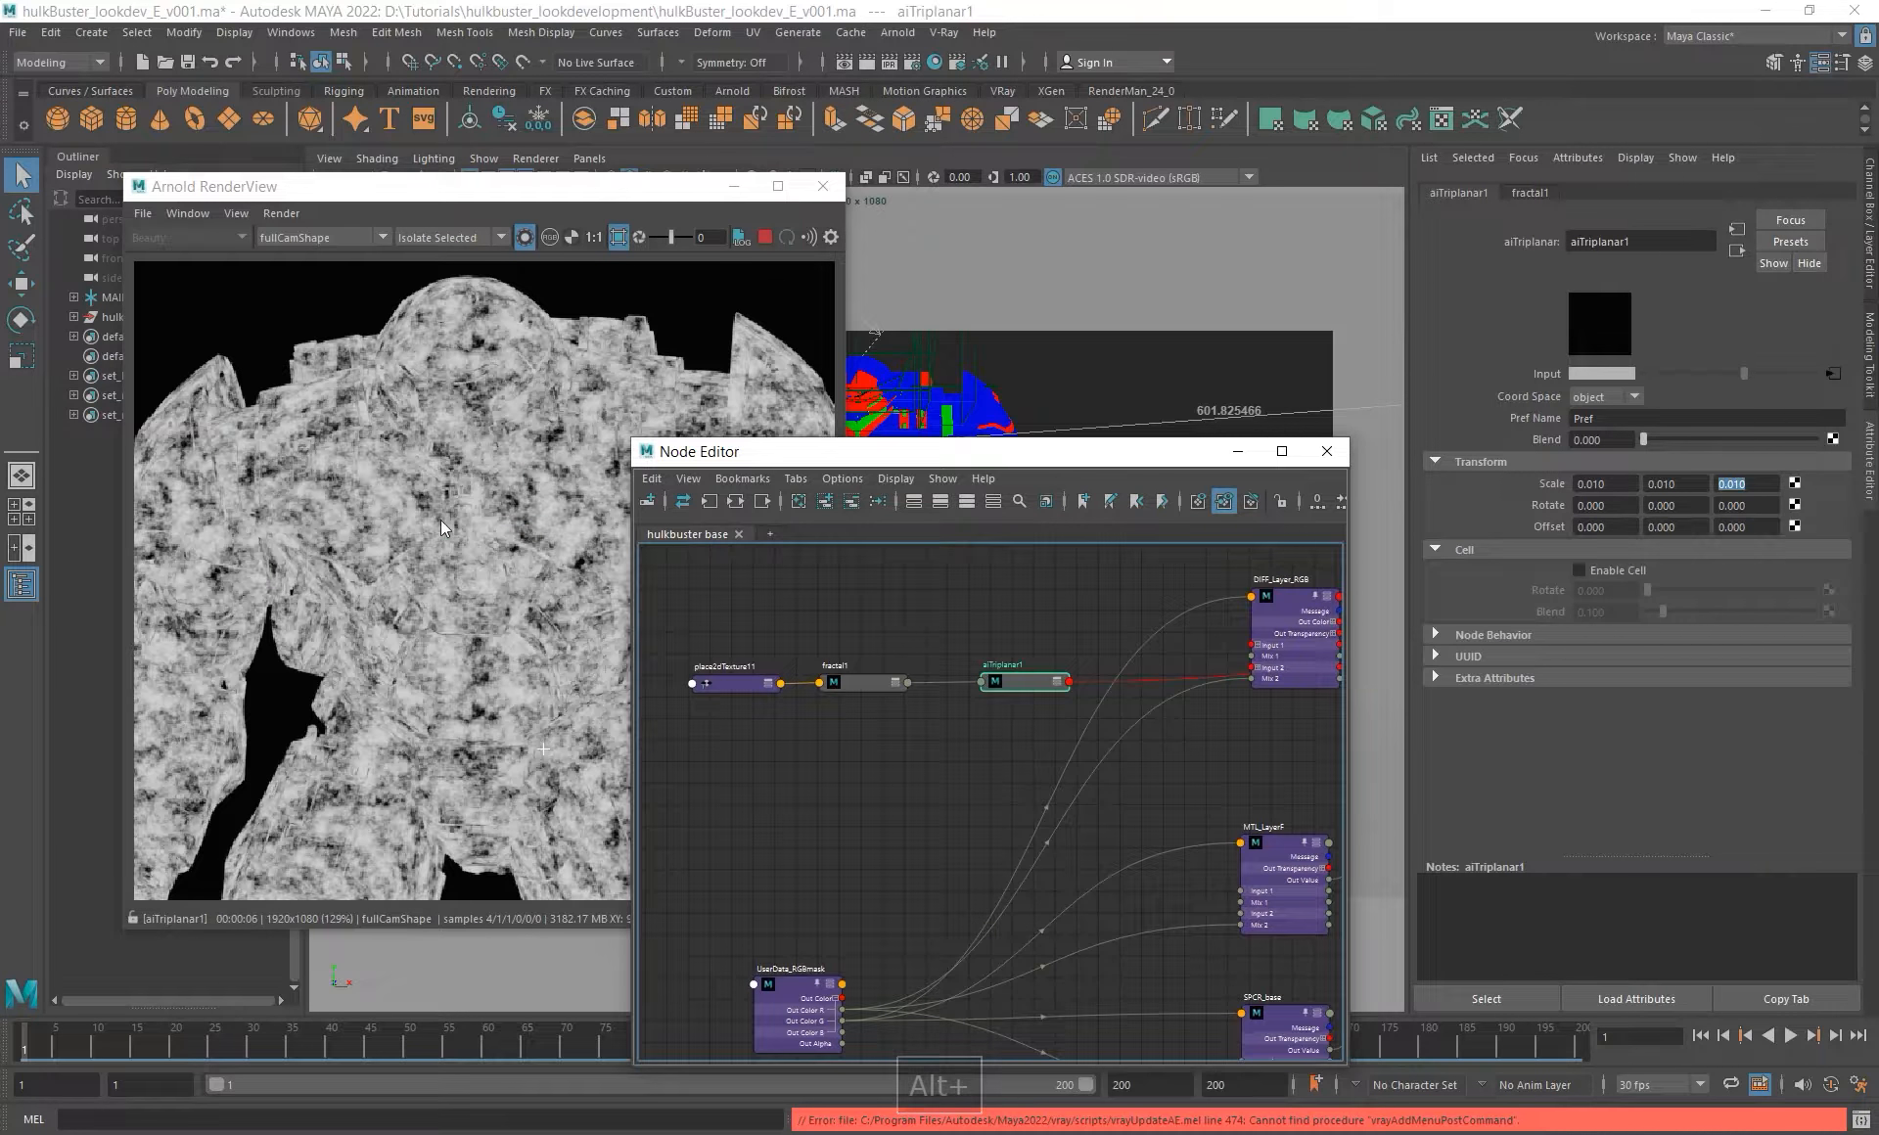
middle_click_drag(464, 529, 430, 500, "alt")
scroll(503, 617, "up", 1)
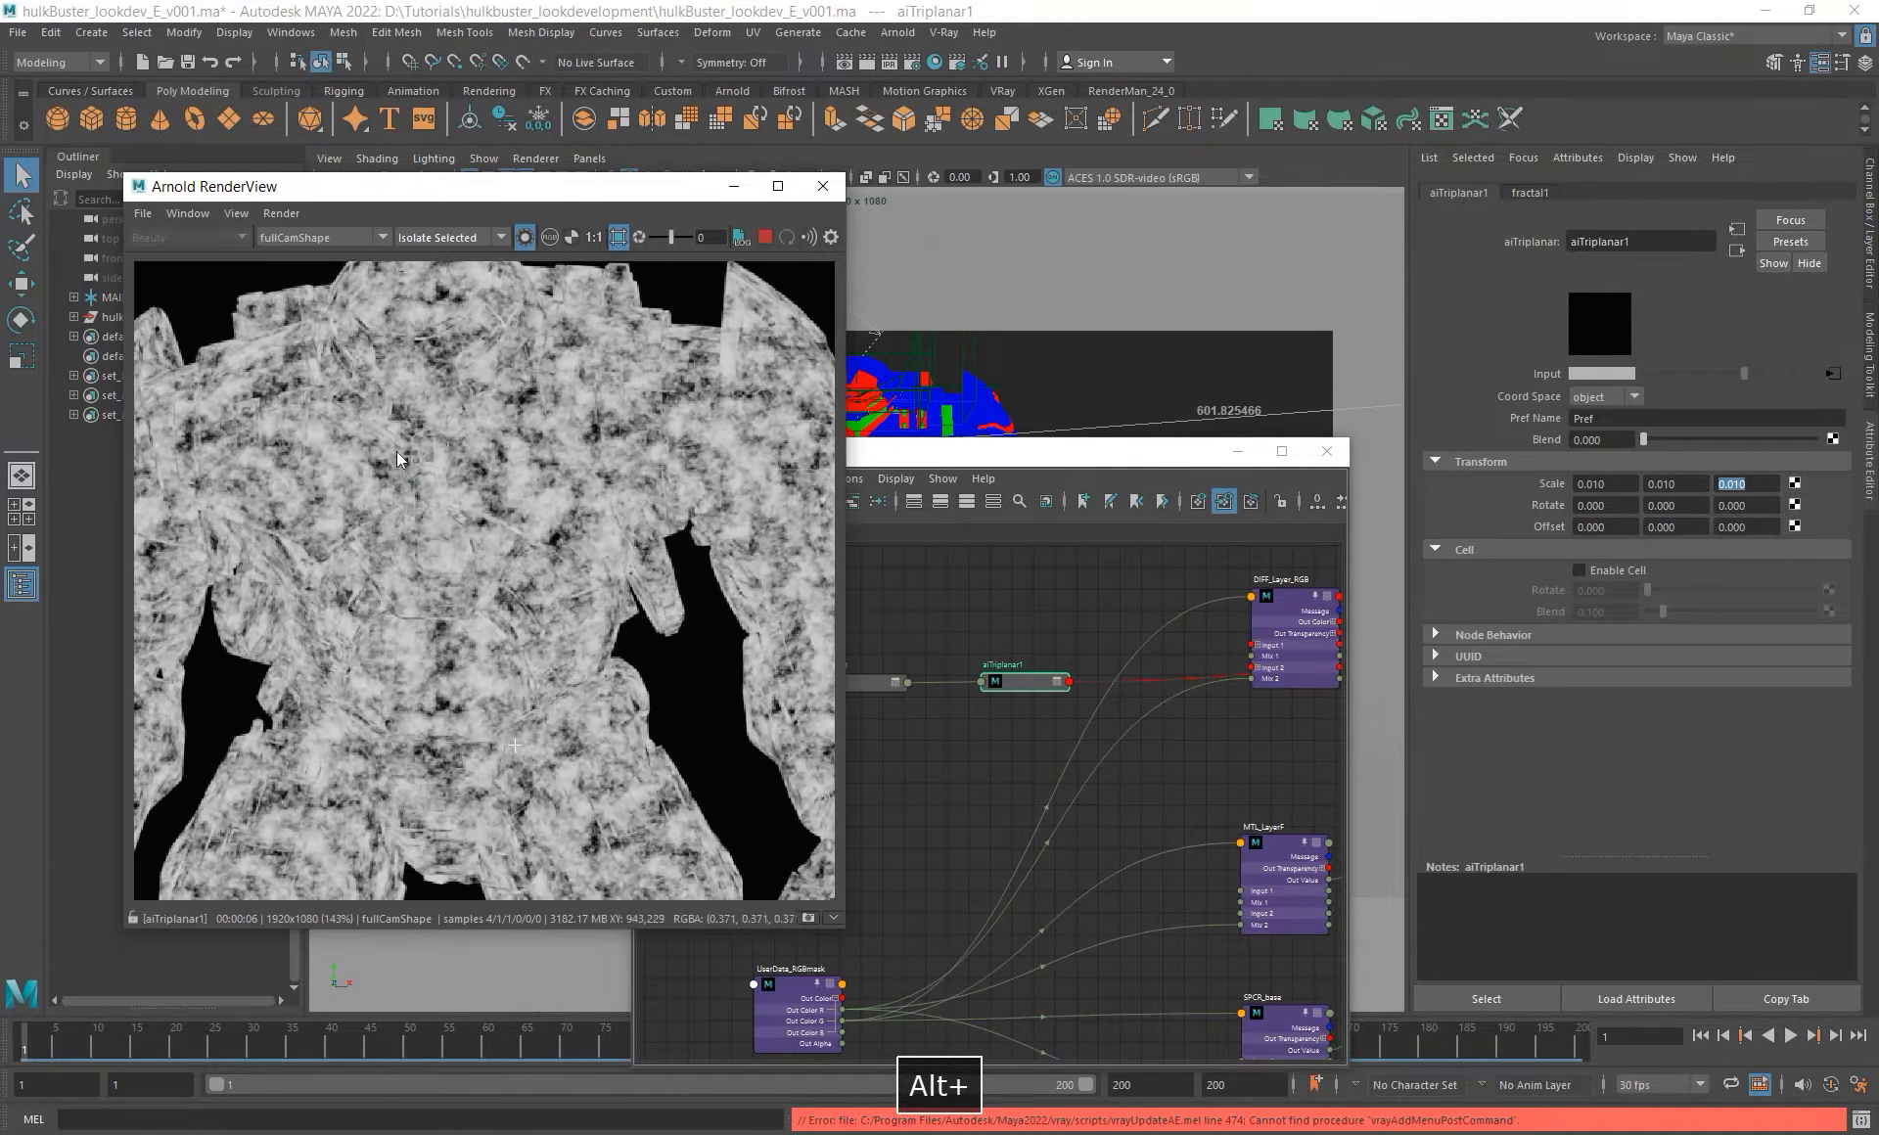
- Set the aiTriplanar's scale to 0.02 on all three axes
left_click(1023, 685)
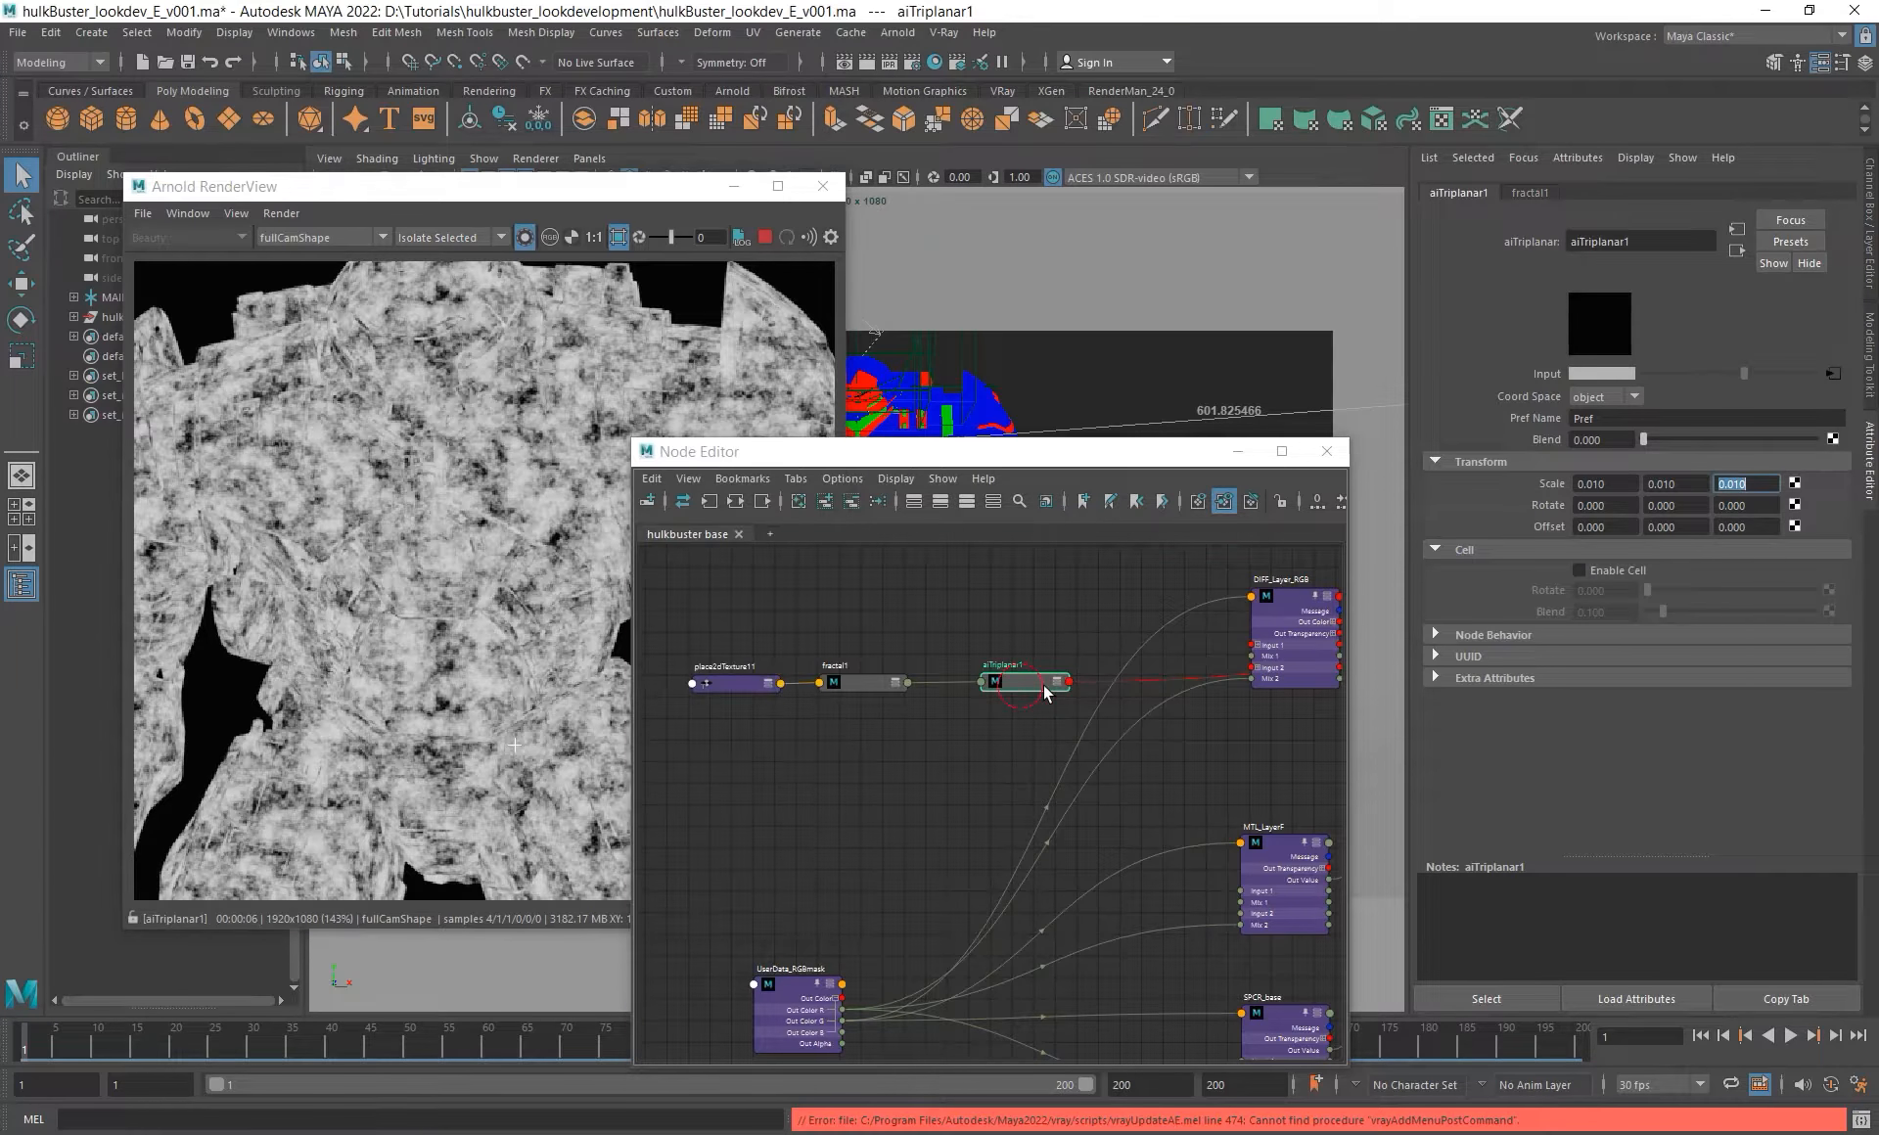
left_click(1601, 484)
left_click_drag(1601, 483, 1574, 485)
type(".002")
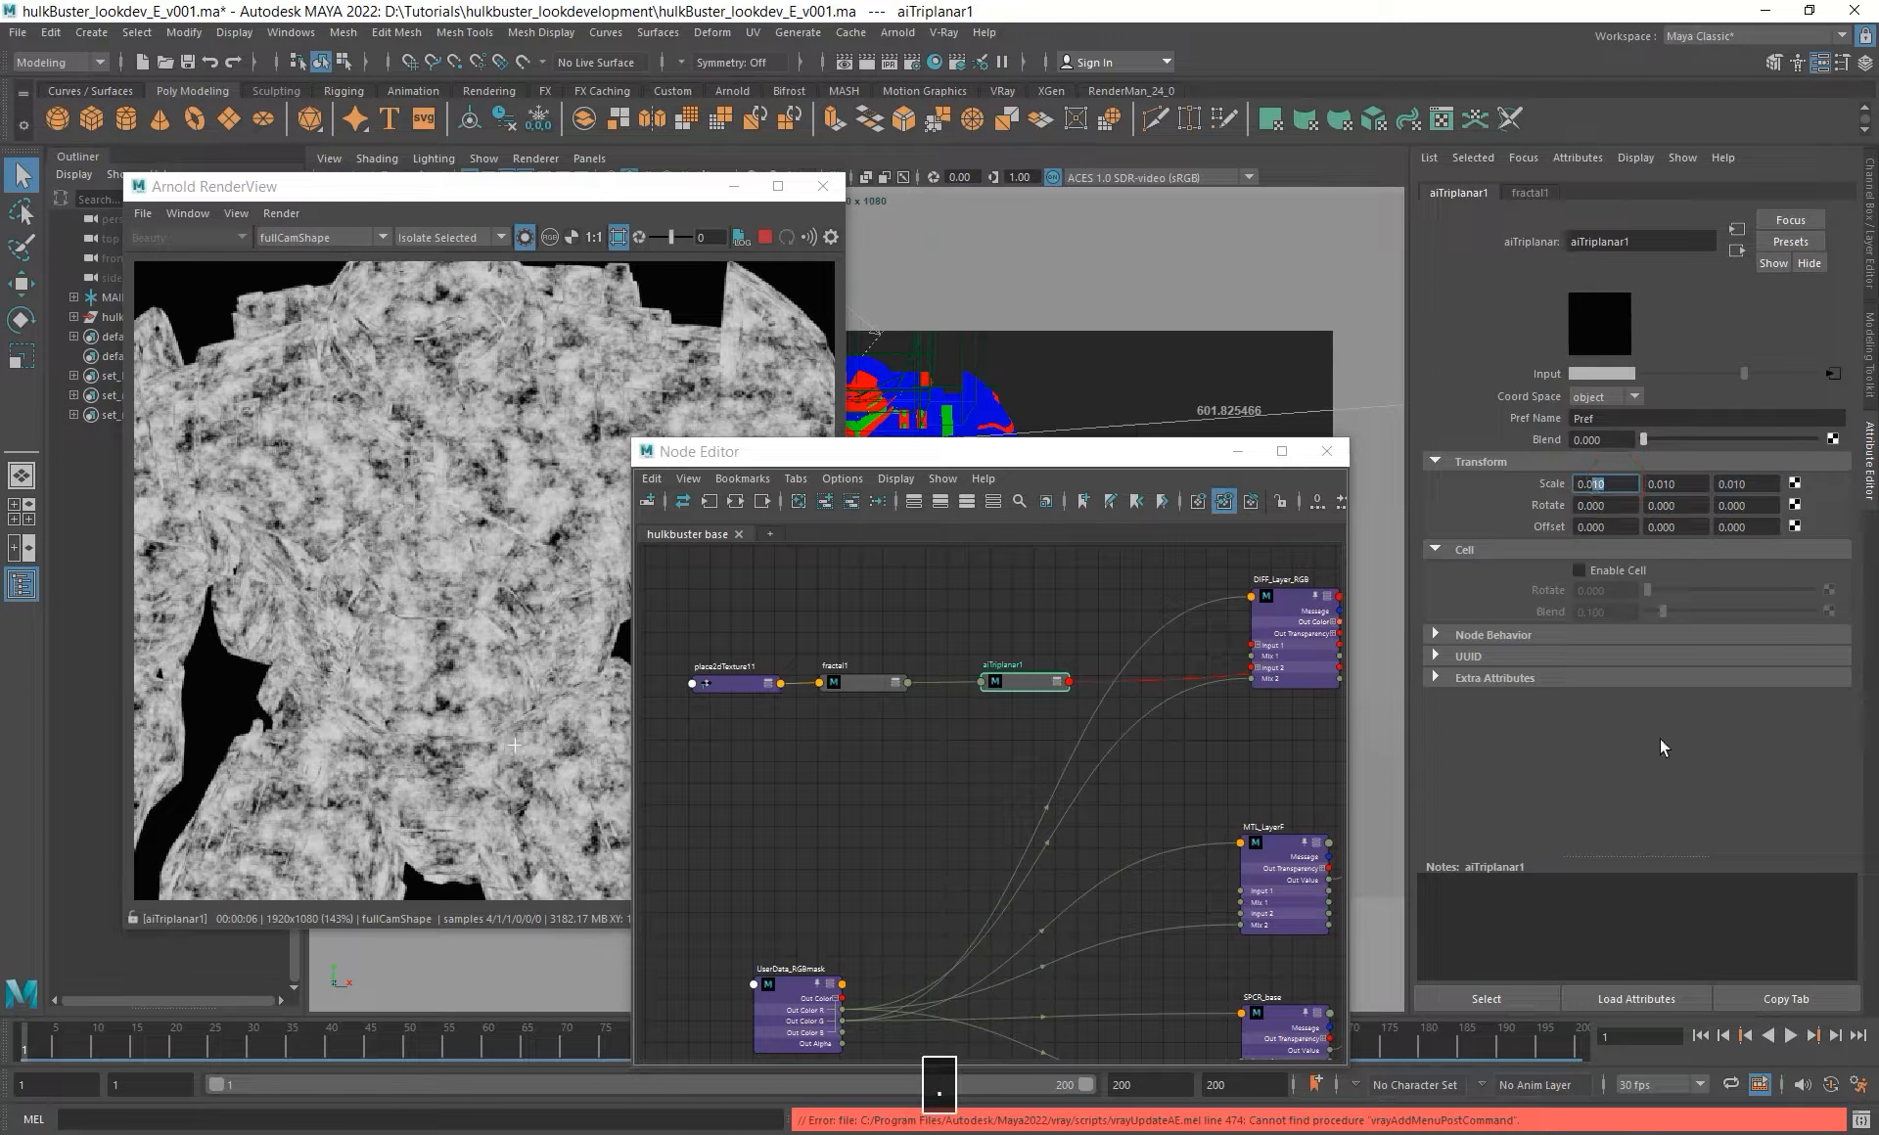
key("Tab")
type(".0")
key("shift+Tab")
type(".02")
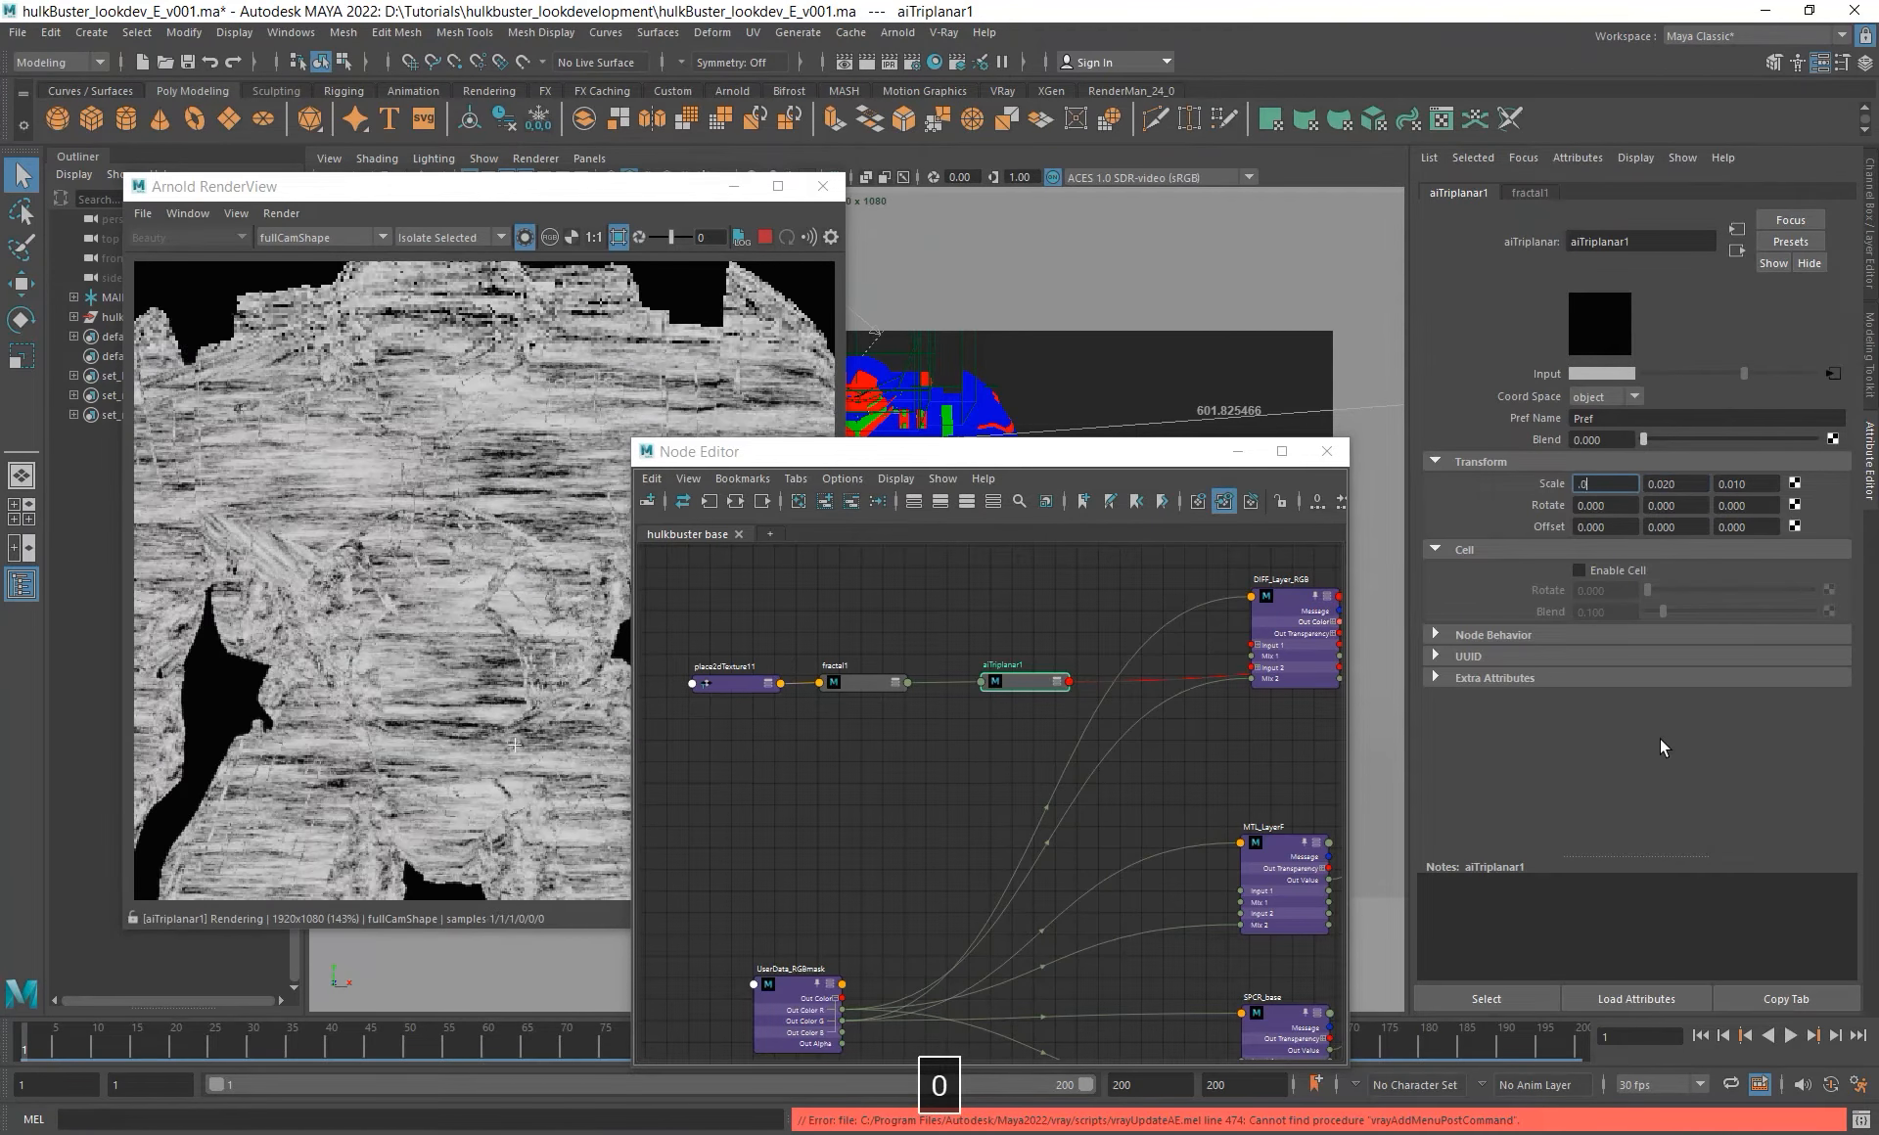
key("Tab")
type(".02")
key("Tab")
type(".02")
key("Return")
- Examine the rescaled pattern on the character and switch the render from the isolated node back to full shading
middle_click_drag(705, 744, 675, 772, "alt")
right_click_drag(568, 548, 516, 533, "alt")
middle_click_drag(515, 532, 579, 543, "alt")
left_click(525, 238)
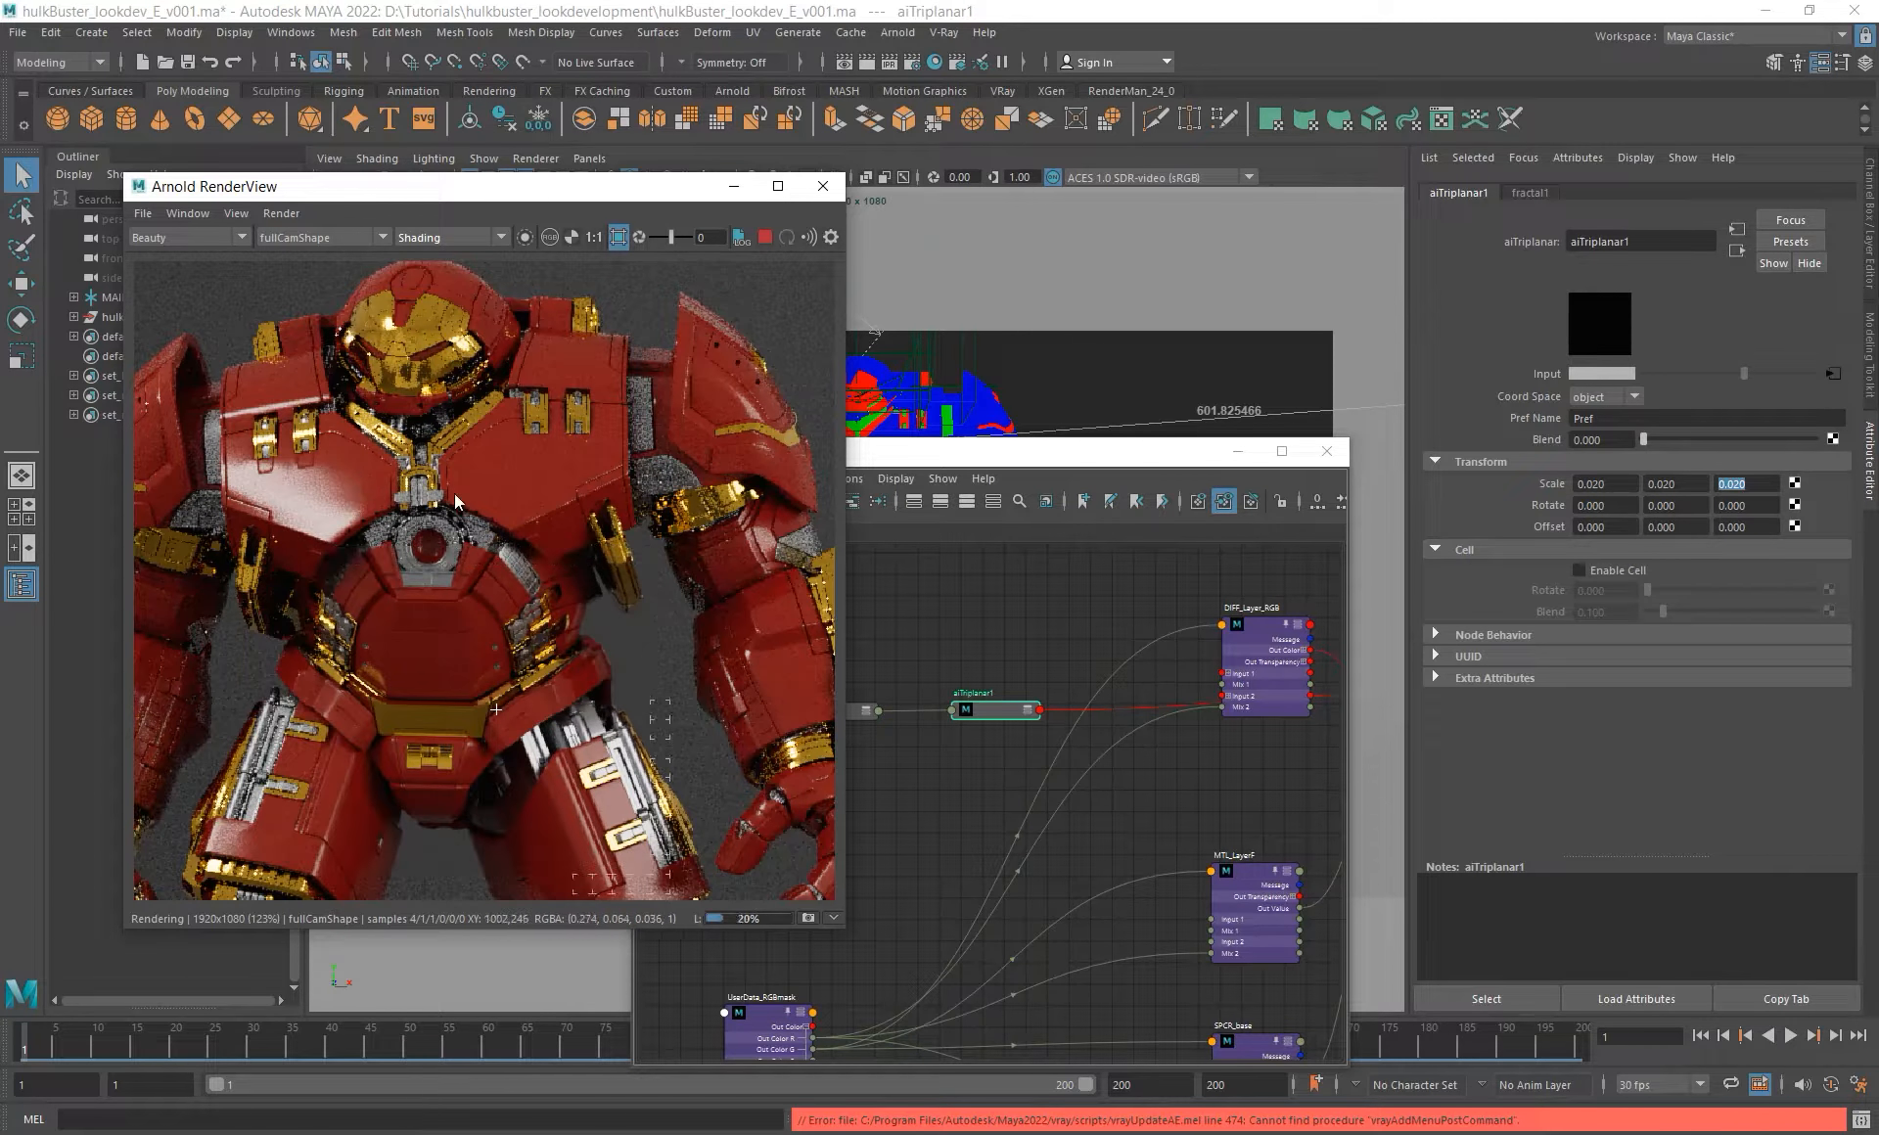
- Move the place2dTexture, fractal and aiTriplanar nodes together farther away from the DIFF_Layer_RGB node
middle_click_drag(967, 716, 1027, 666, "alt")
left_click(1057, 660, "alt")
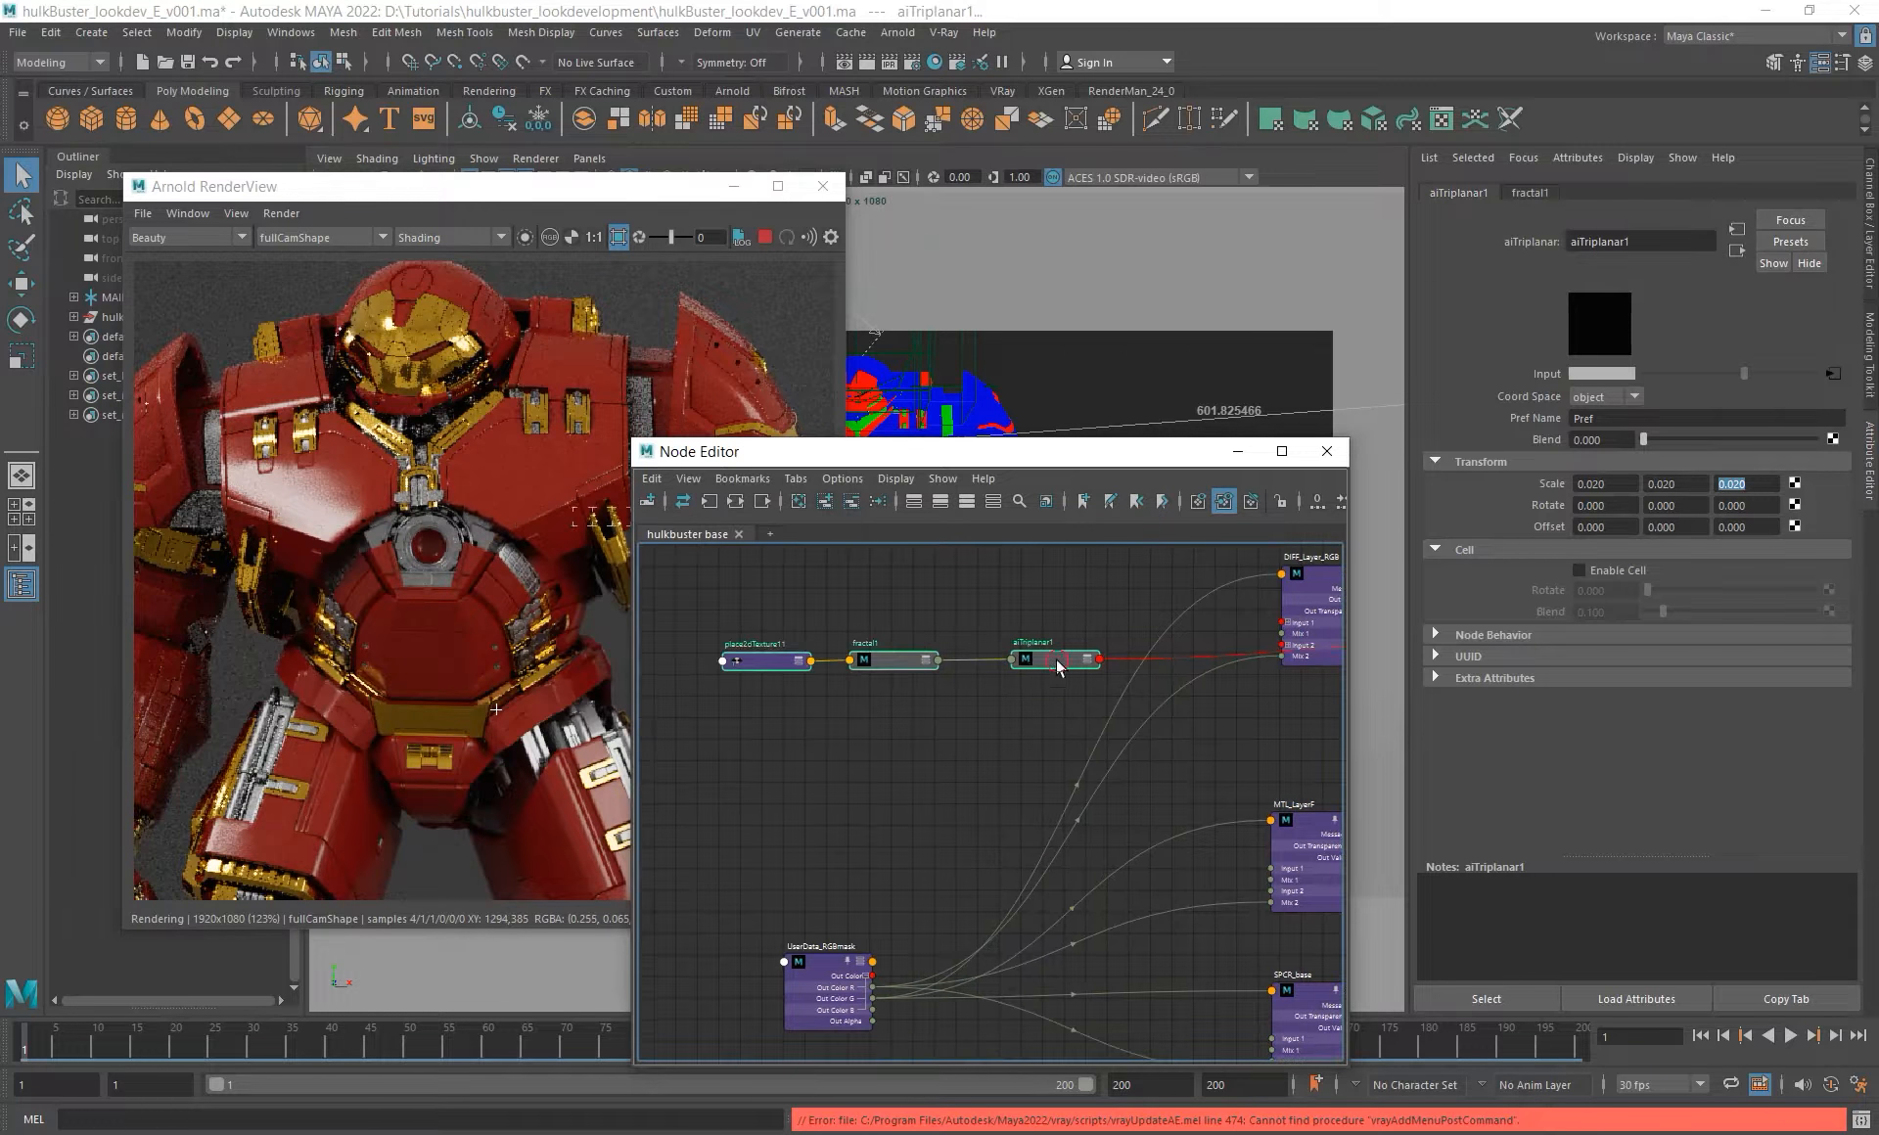
left_click_drag(1058, 661, 989, 721)
middle_click_drag(1188, 721, 934, 744, "alt")
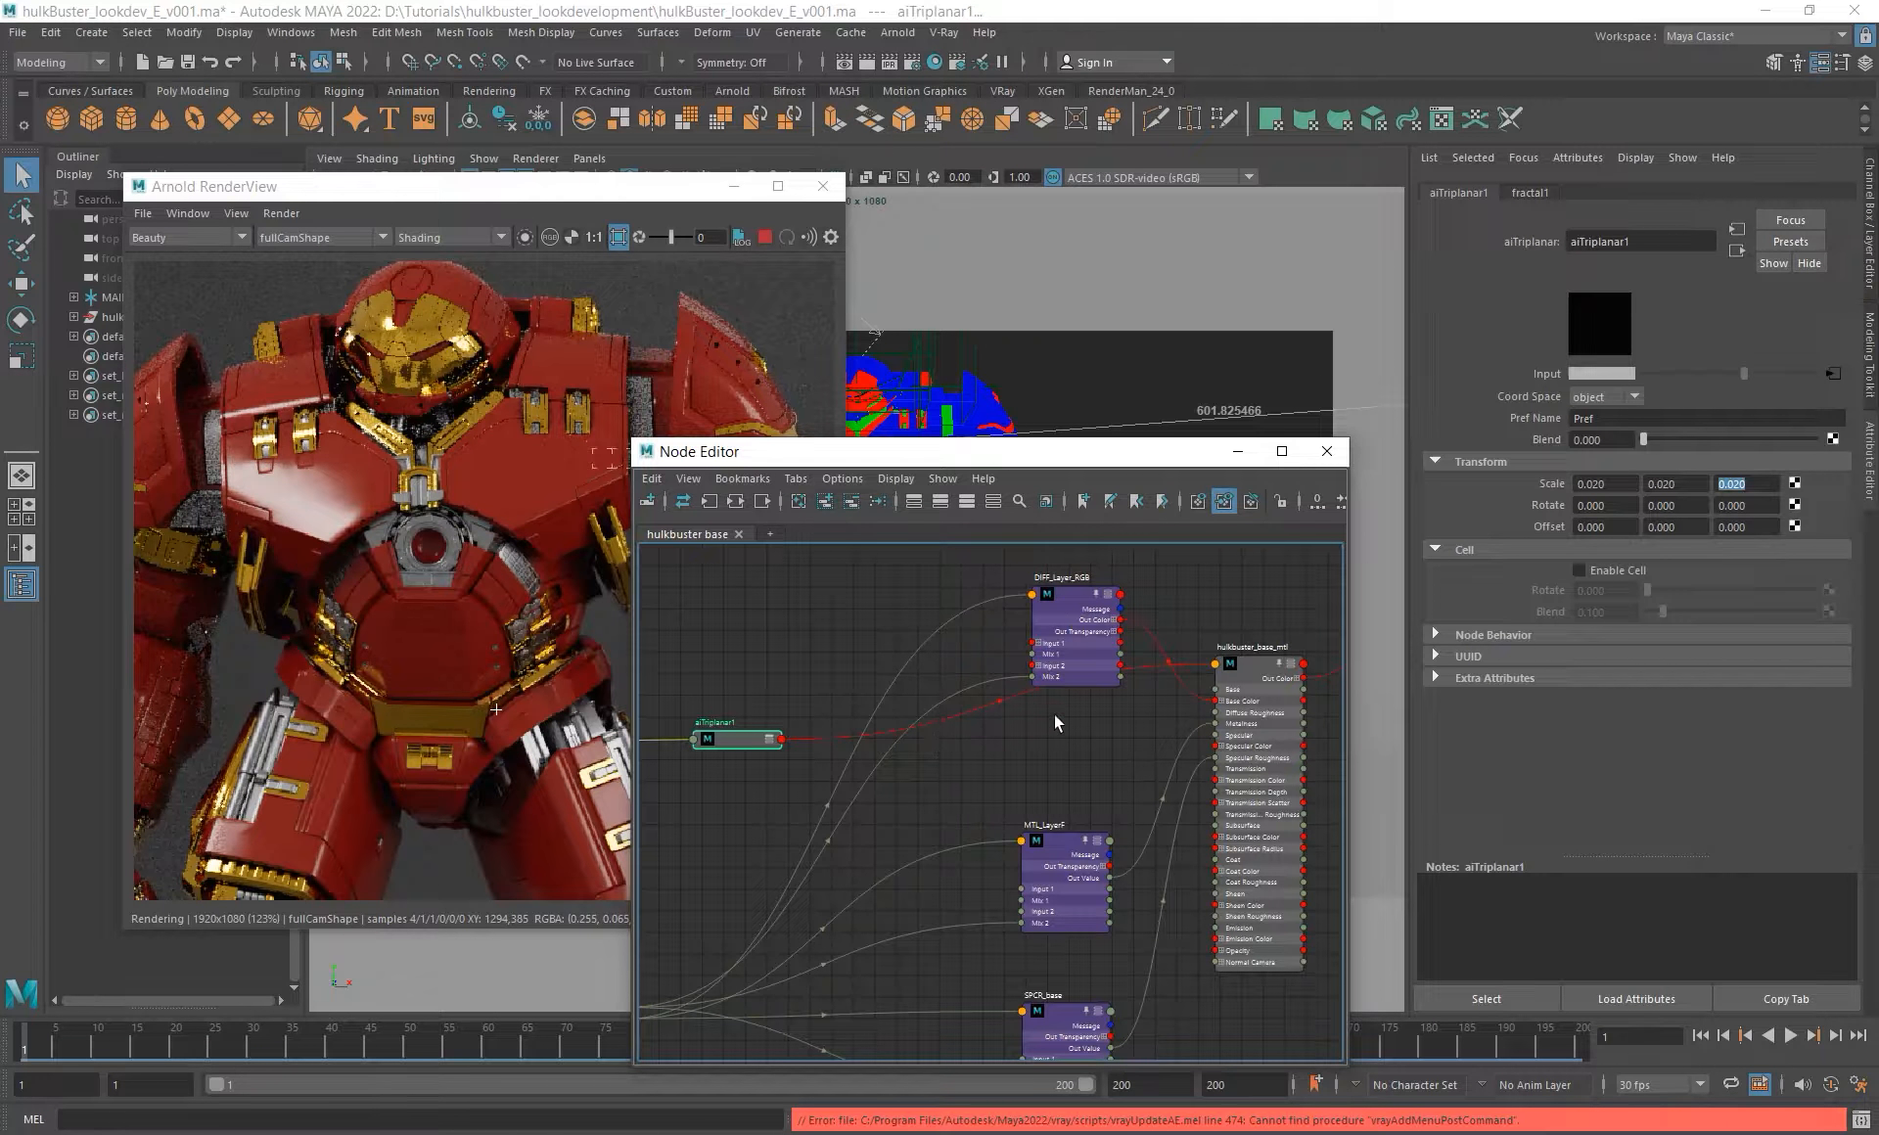
- Select the DIFF_Layer_RGB node and expand its Layer 4 settings
left_click(1088, 675)
scroll(1490, 675, "down", 2)
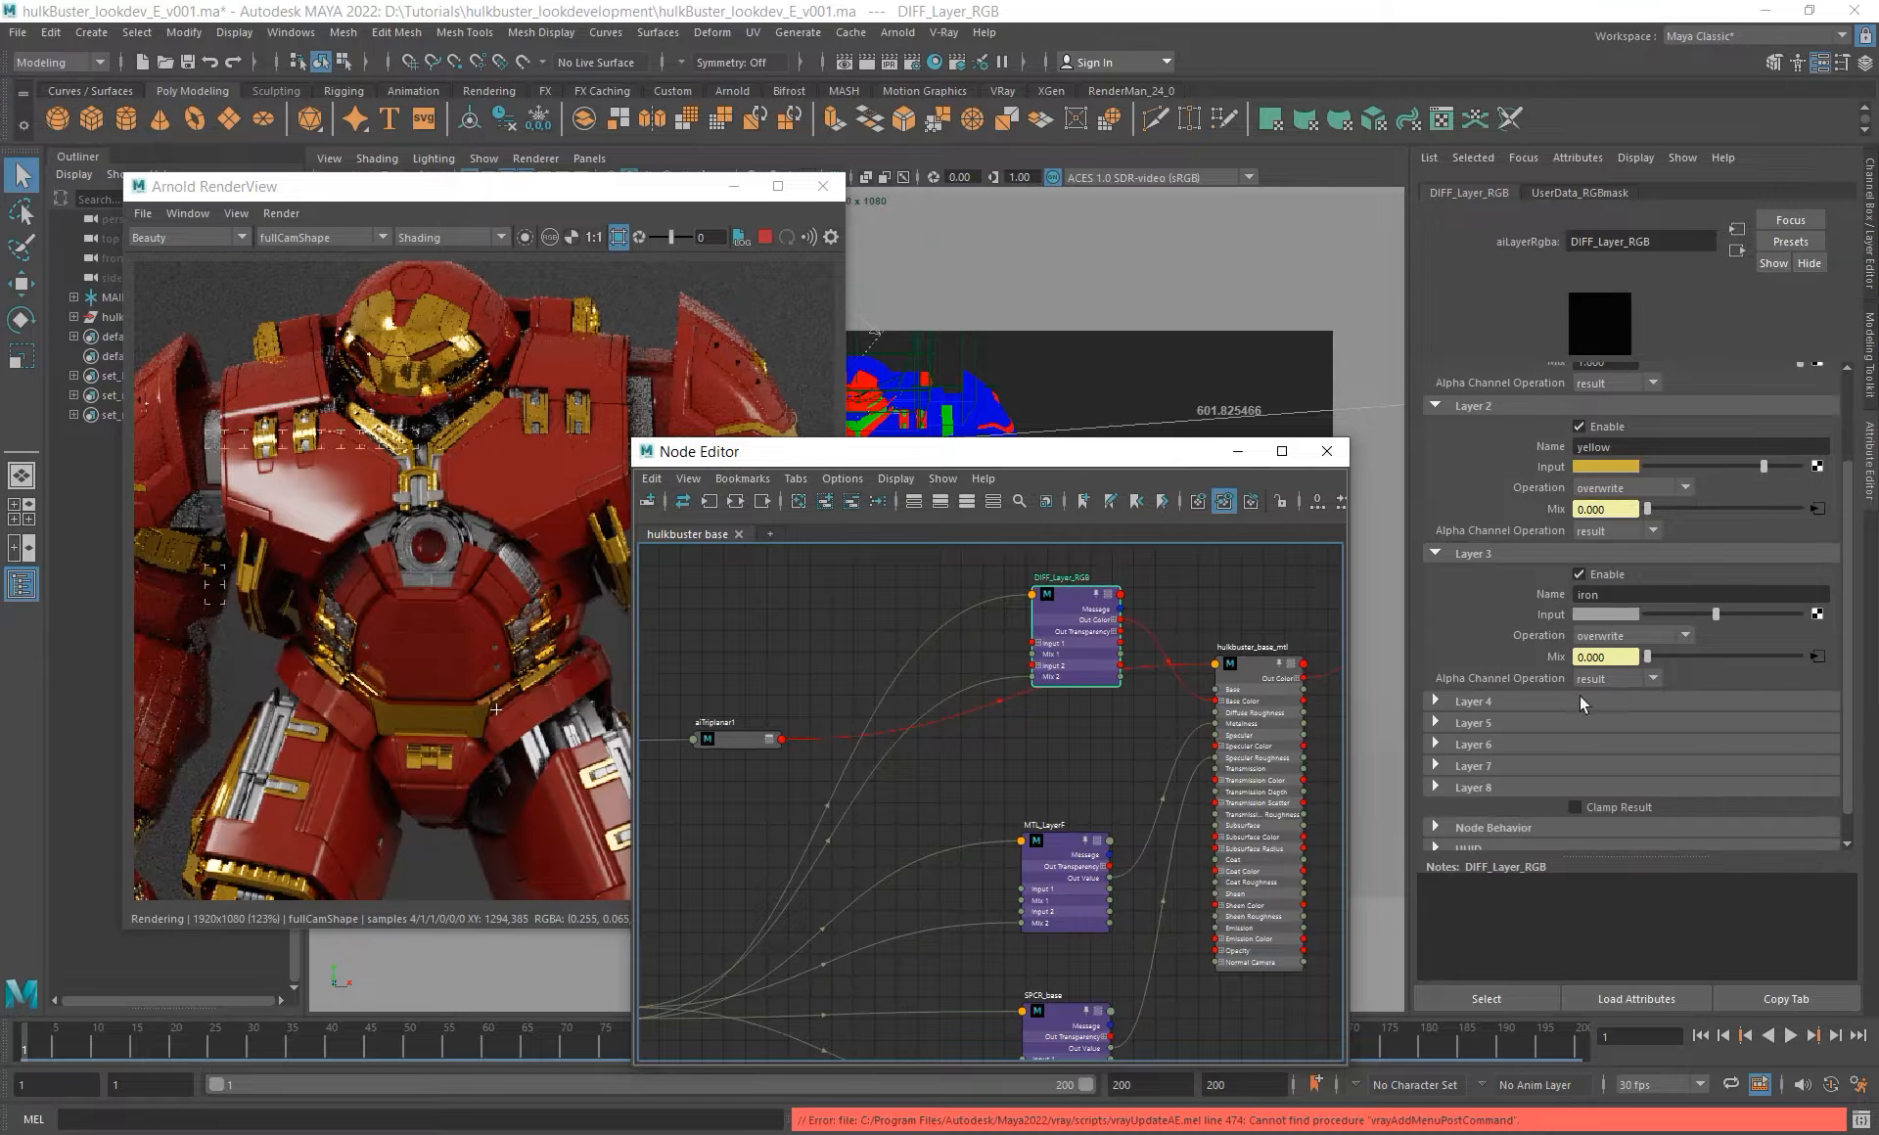
left_click(1464, 707)
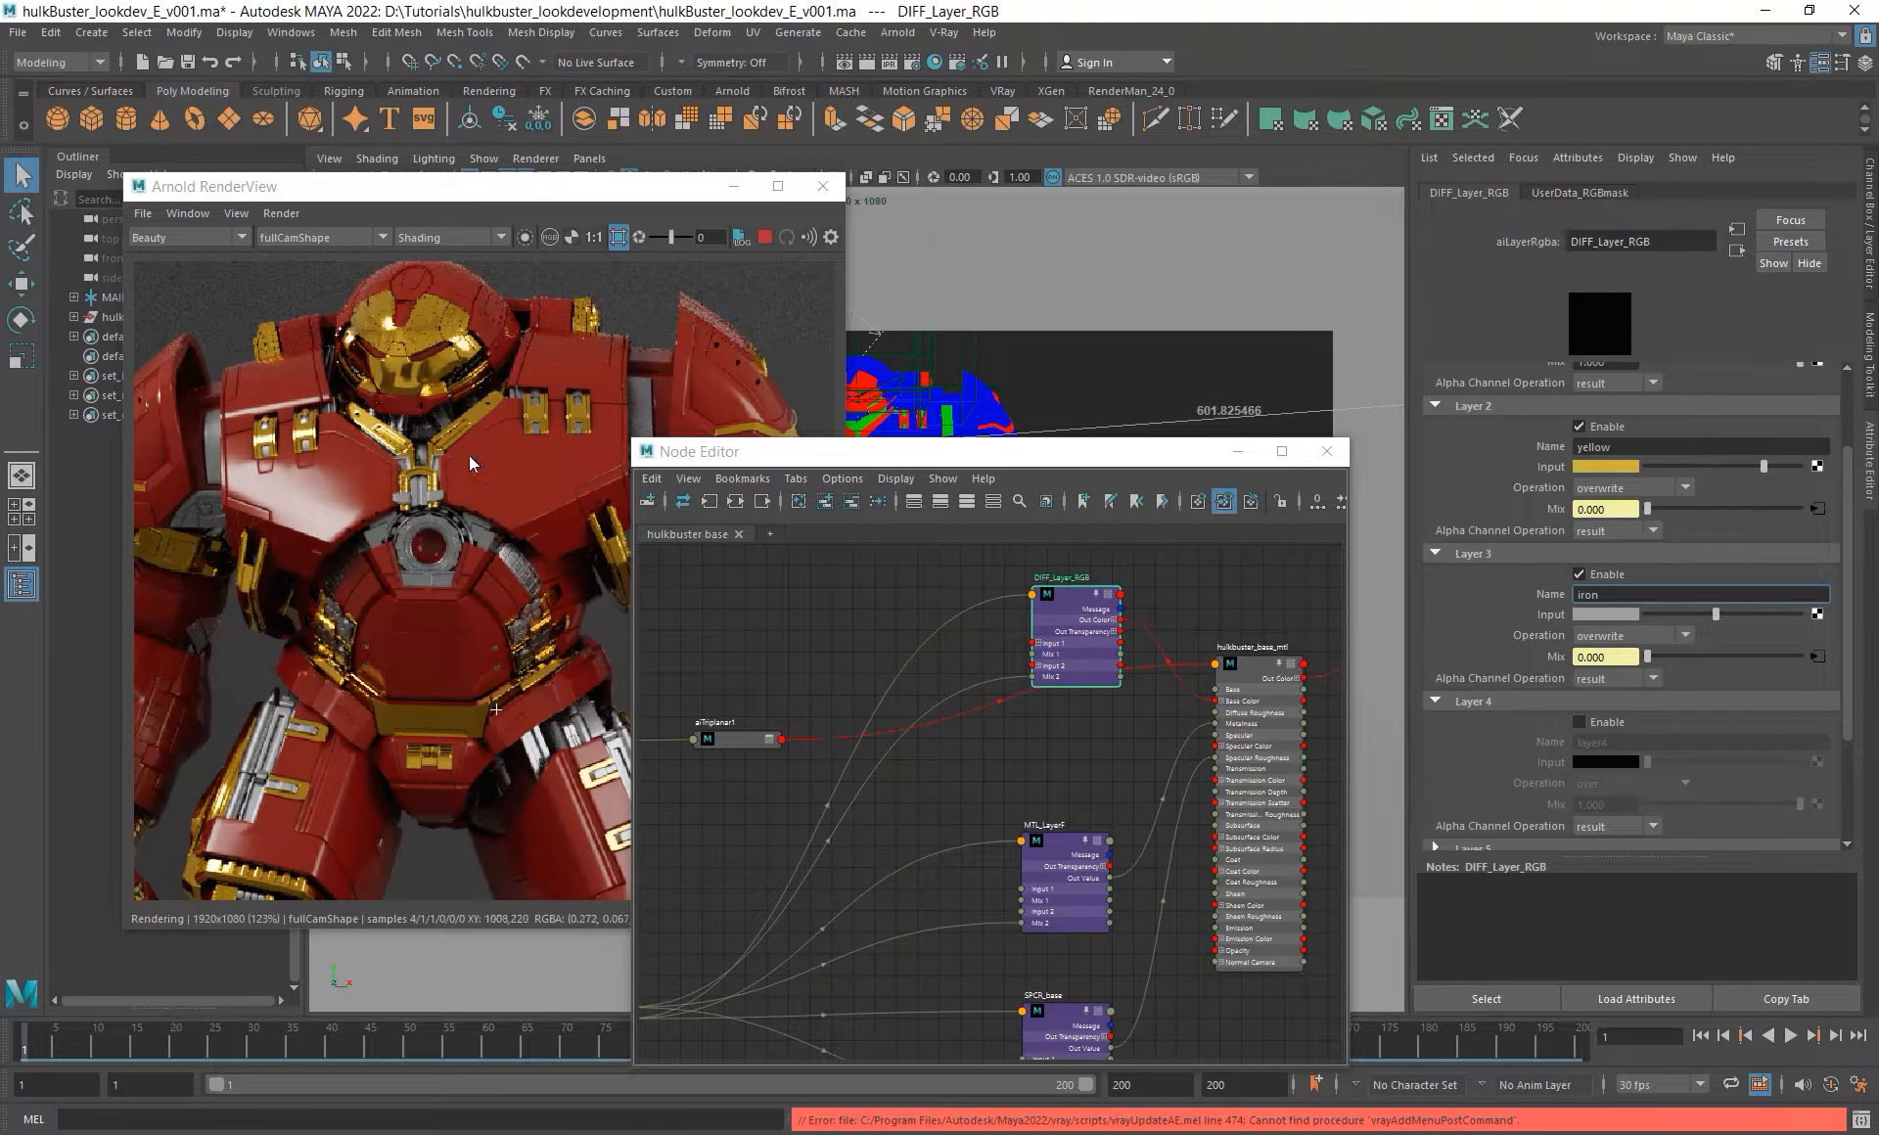
middle_click_drag(822, 676, 858, 658, "alt")
key("Tab")
type("ailayerrgba")
key("Return")
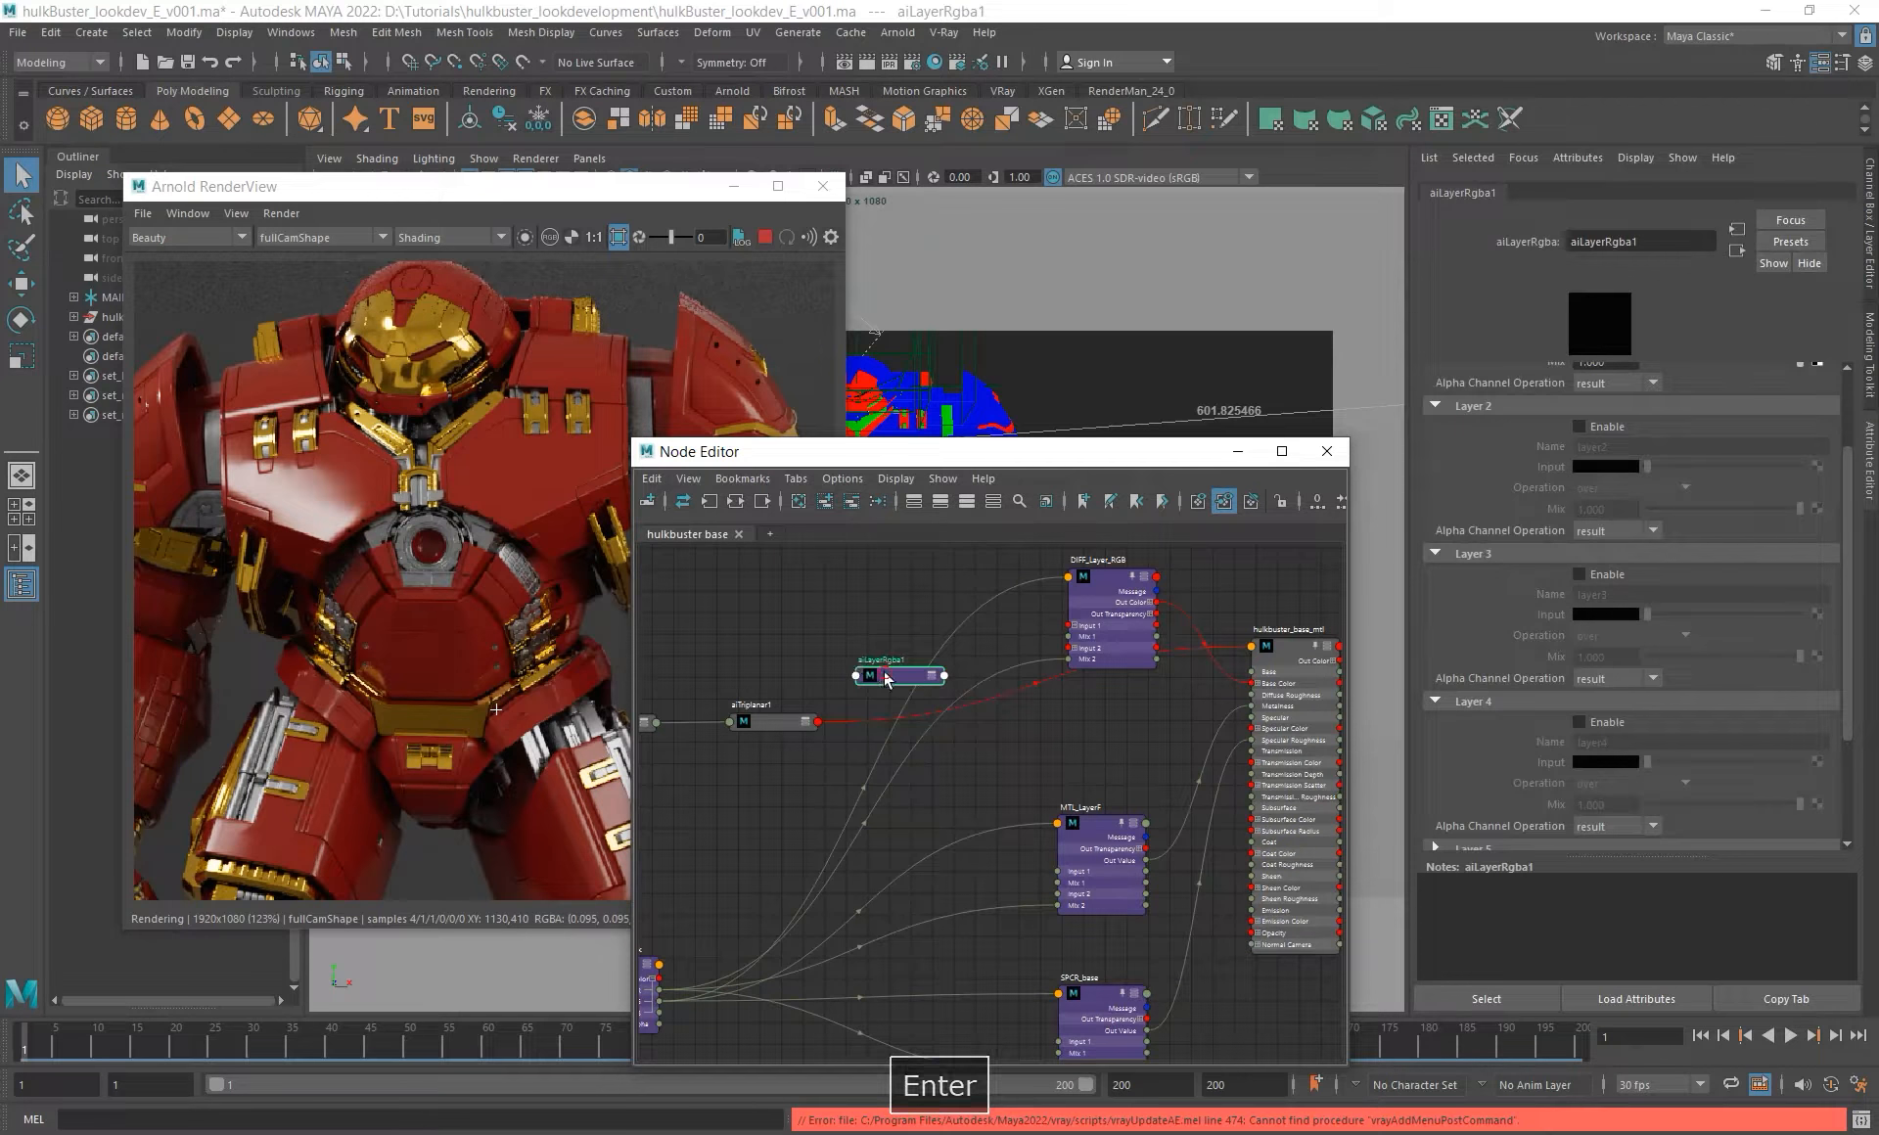
left_click_drag(885, 674, 932, 758)
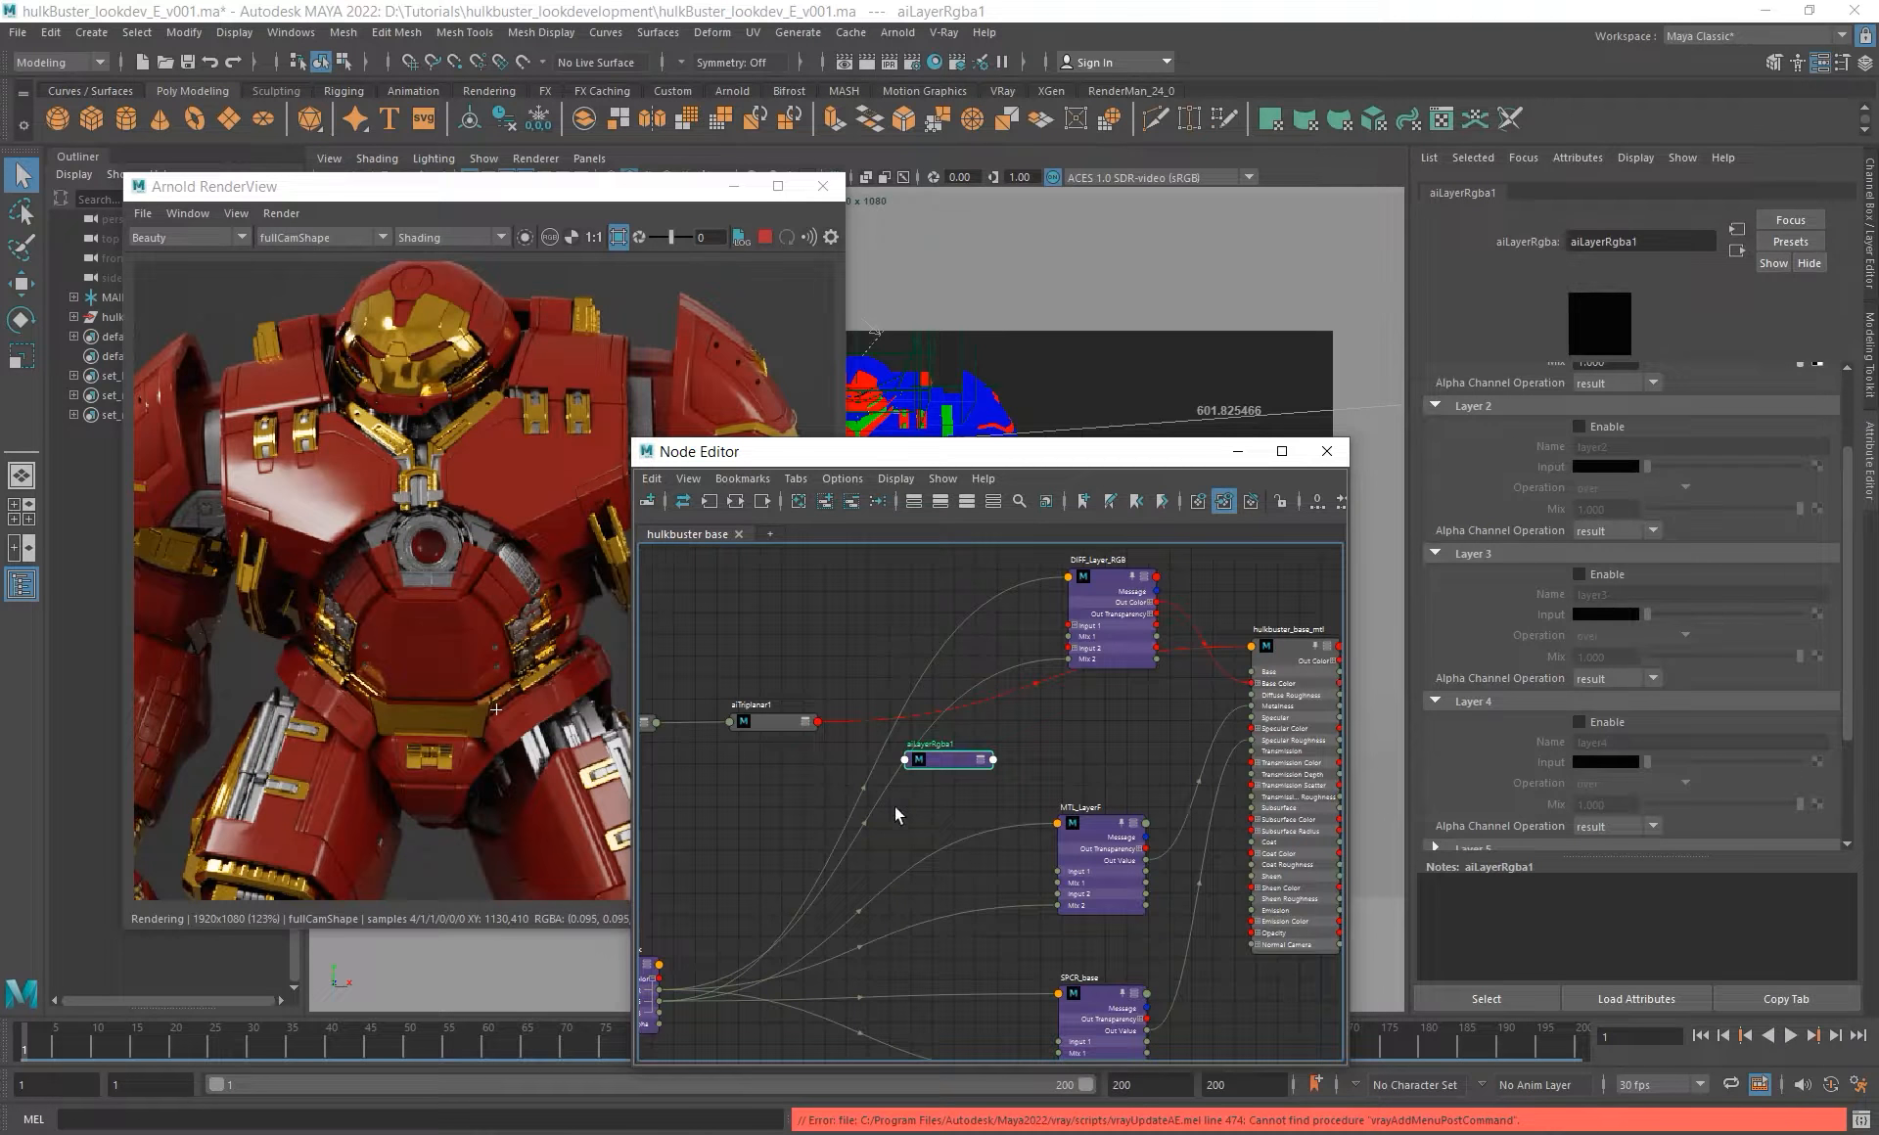
middle_click_drag(896, 810, 1038, 724, "alt")
middle_click_drag(909, 751, 779, 820, "alt")
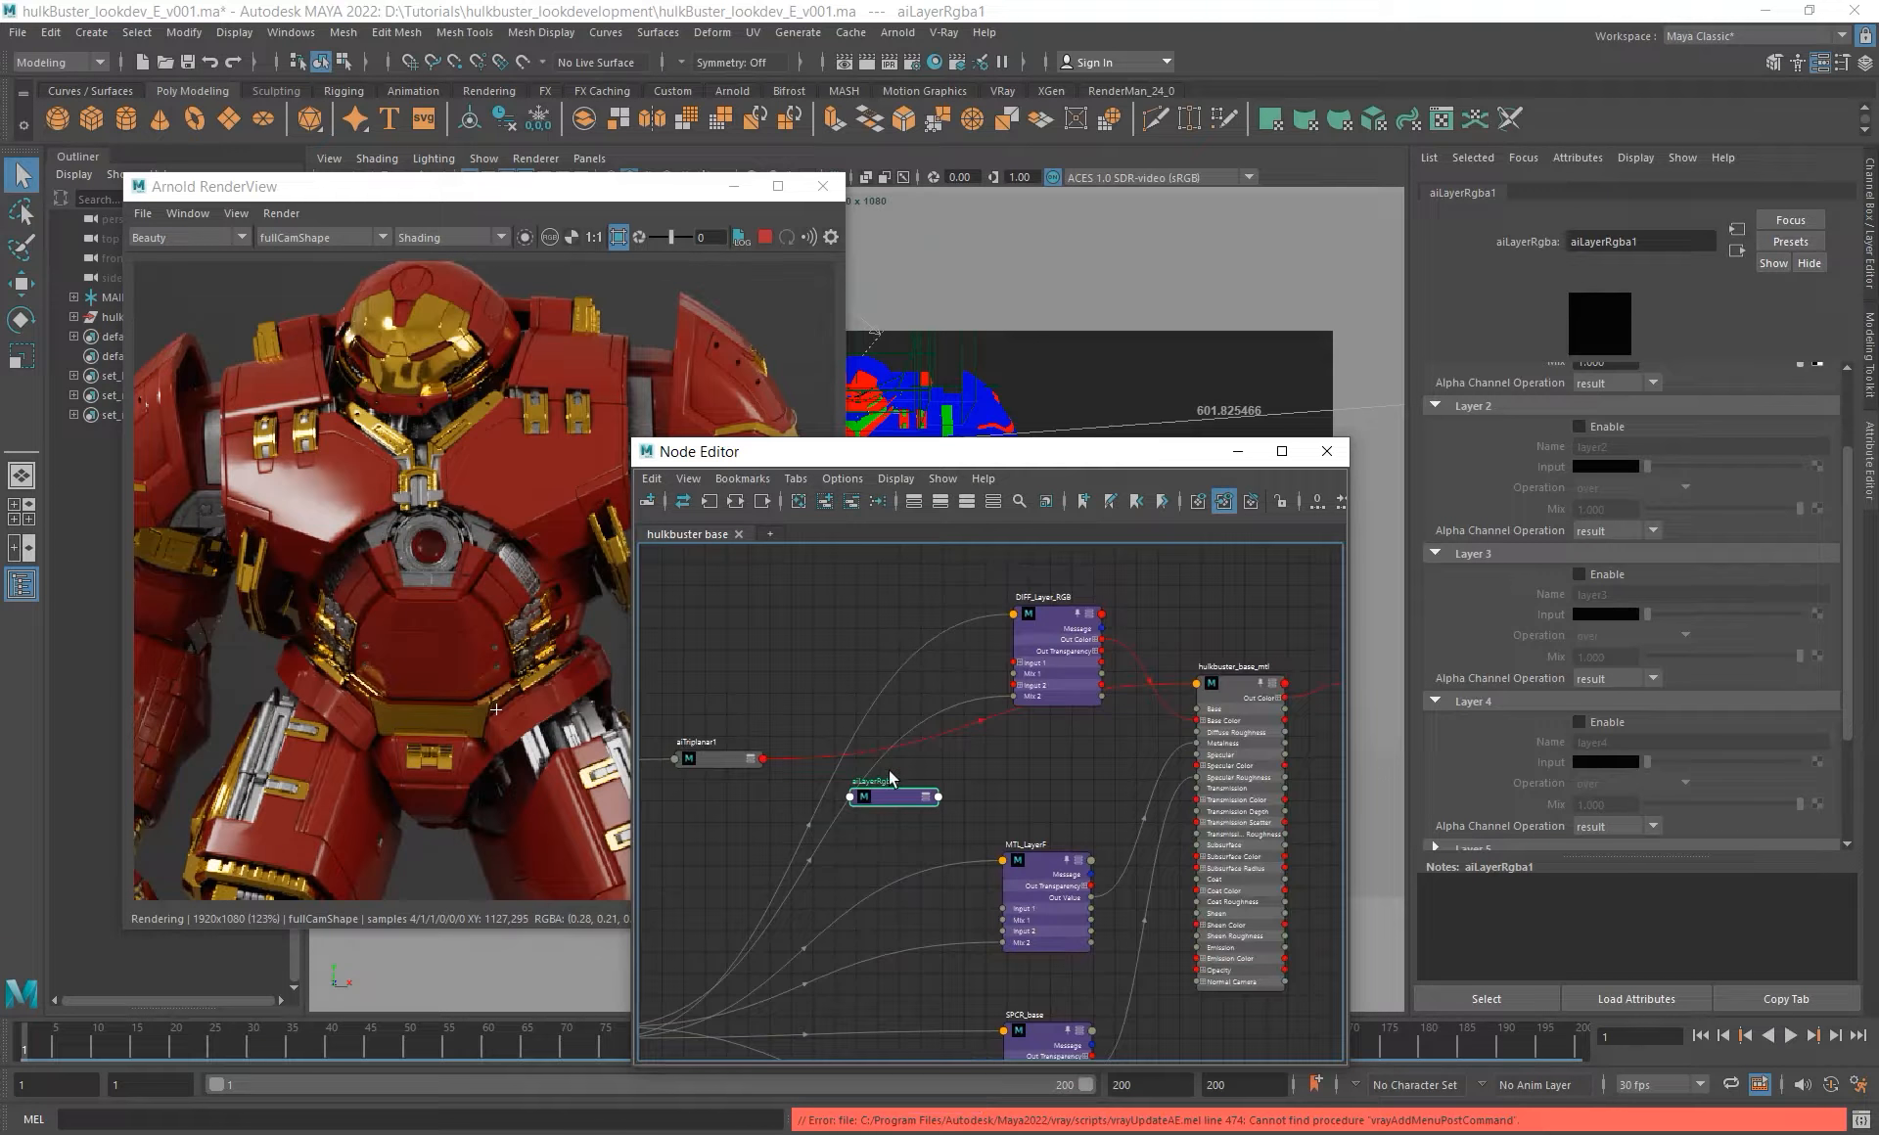
left_click(892, 798)
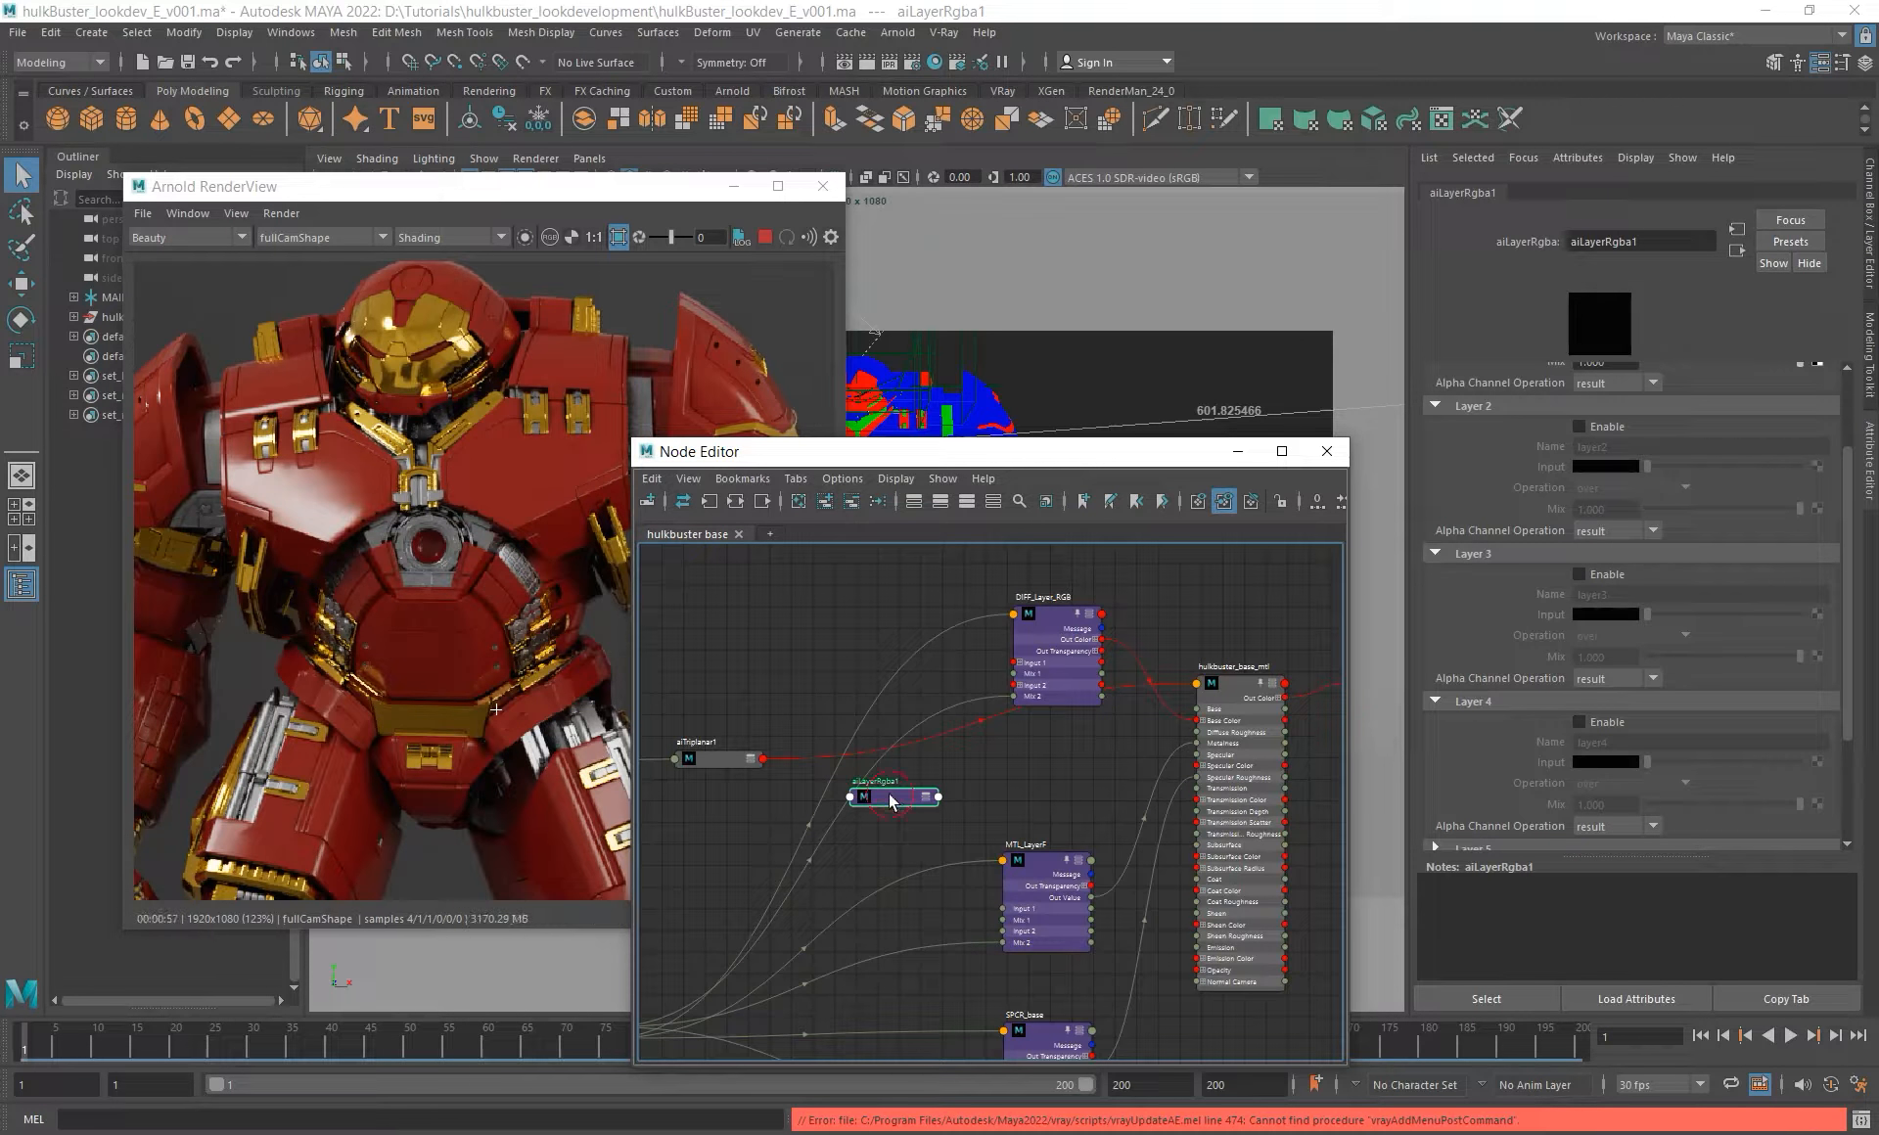
key("Delete")
- Enable Layer 4 on the DIFF_Layer_RGB node and give its input a dark grey colour
left_click_drag(1057, 615, 1060, 582)
left_click(1580, 723)
left_click_drag(1648, 762, 1658, 763)
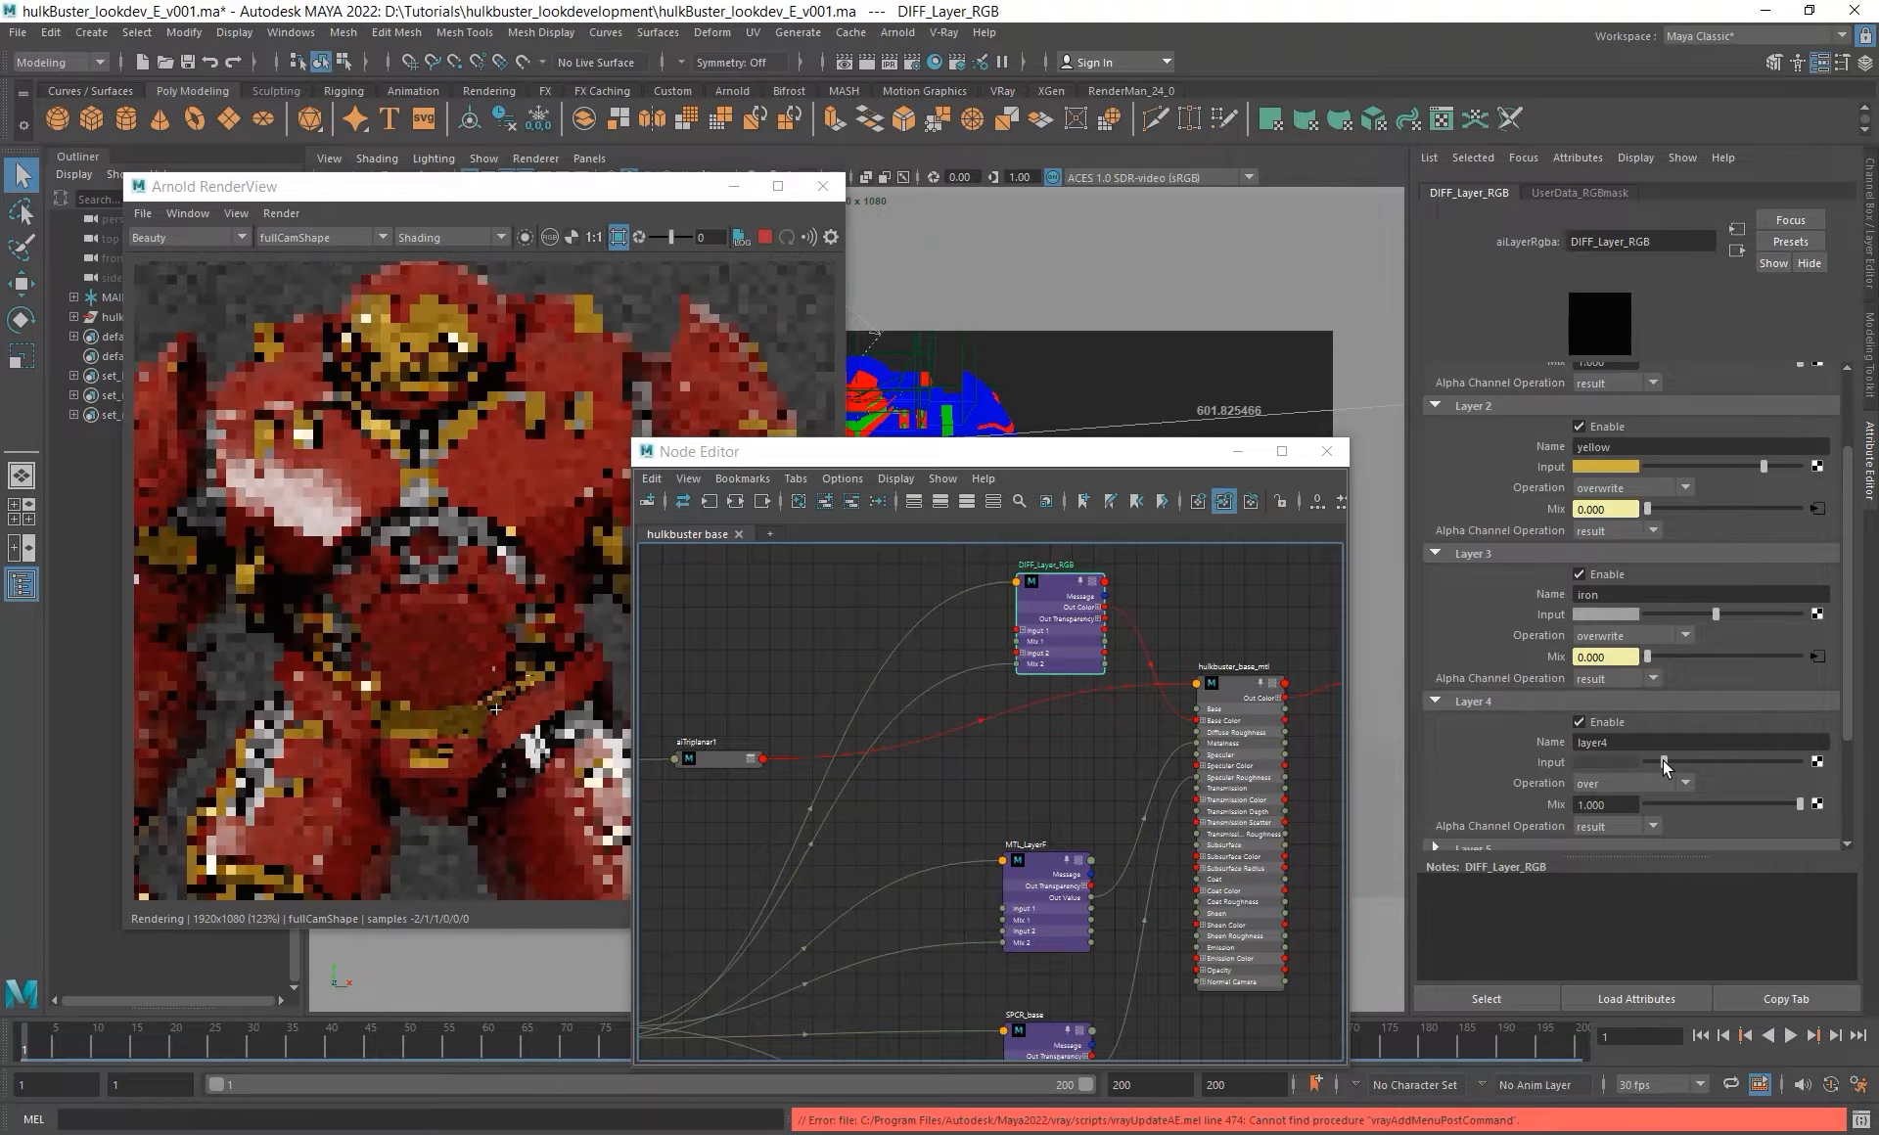
- Create an aiRange node and connect the aiTriplanar's Out Color to its input
middle_click_drag(838, 813, 1019, 784, "alt")
left_click(1094, 760)
key("Tab")
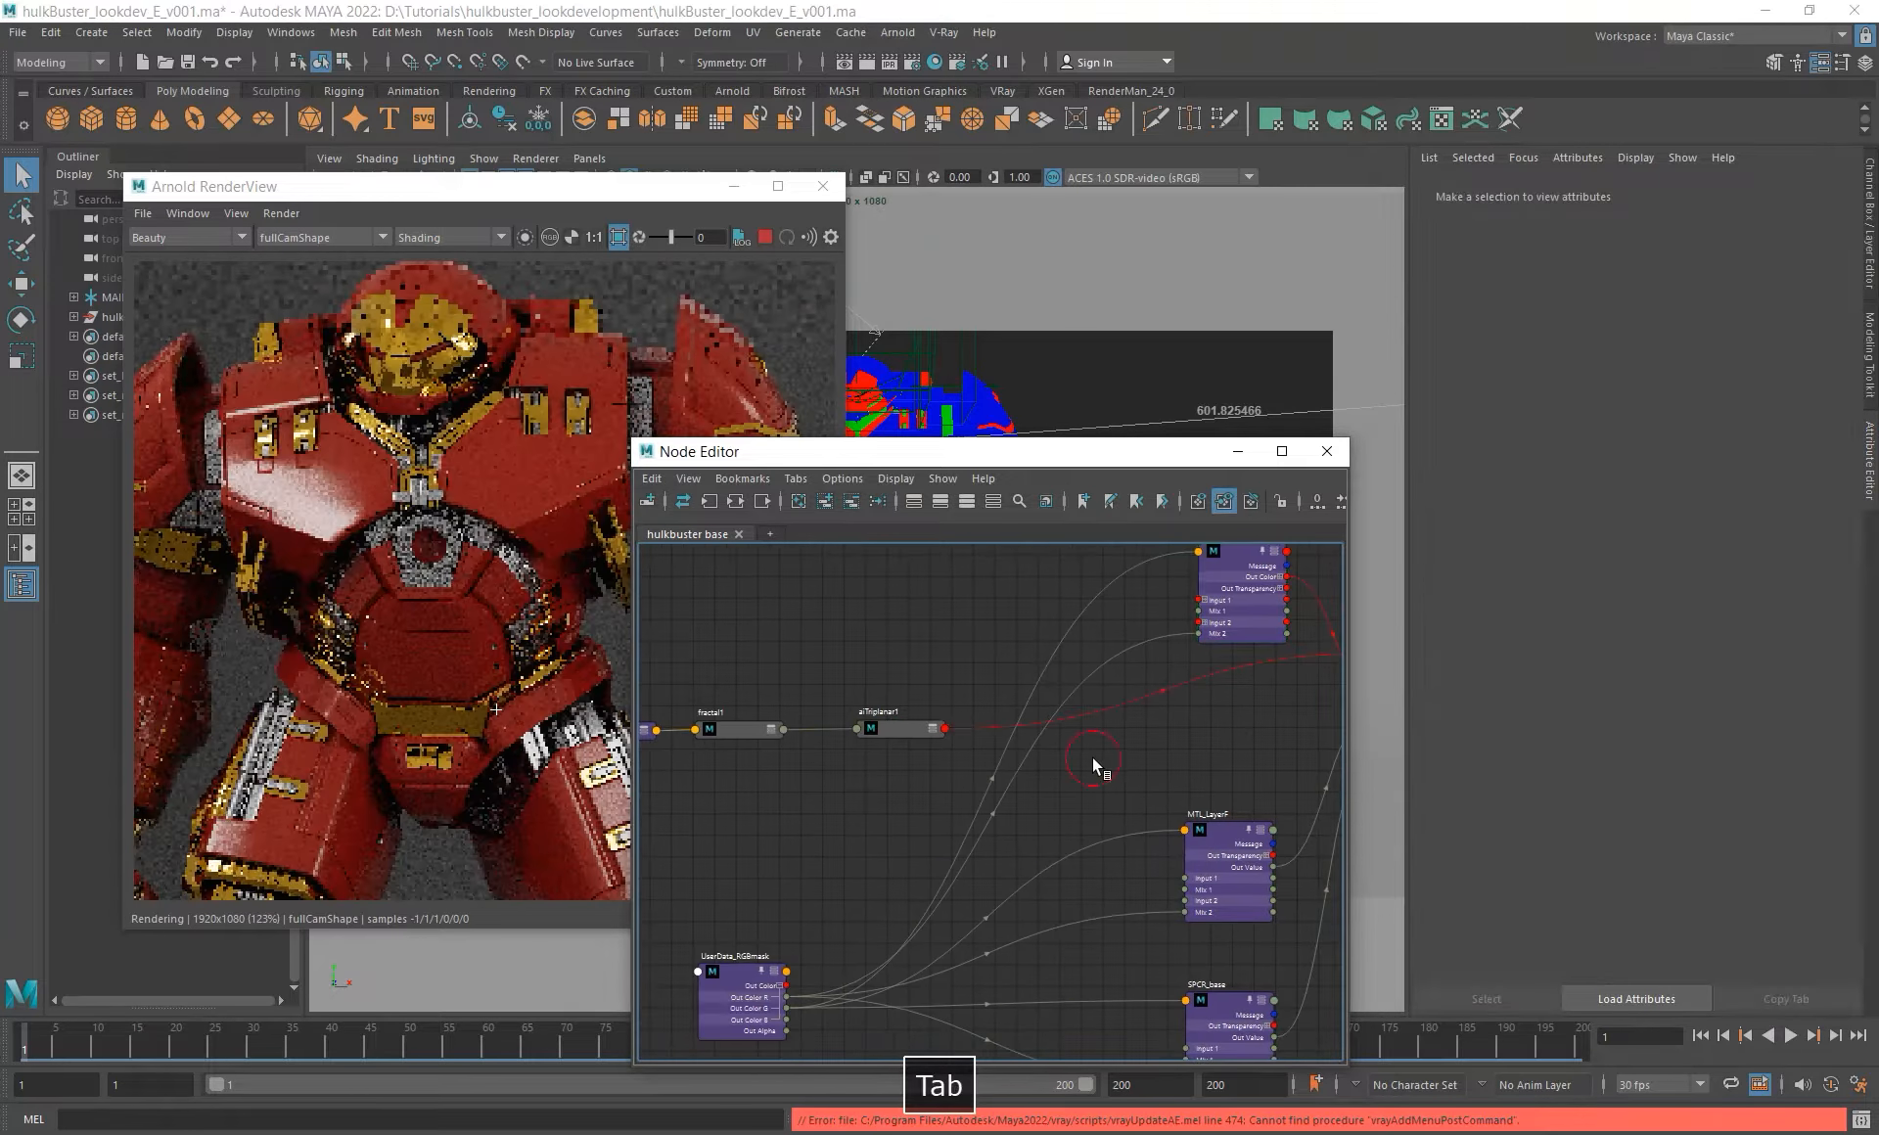
type("airange")
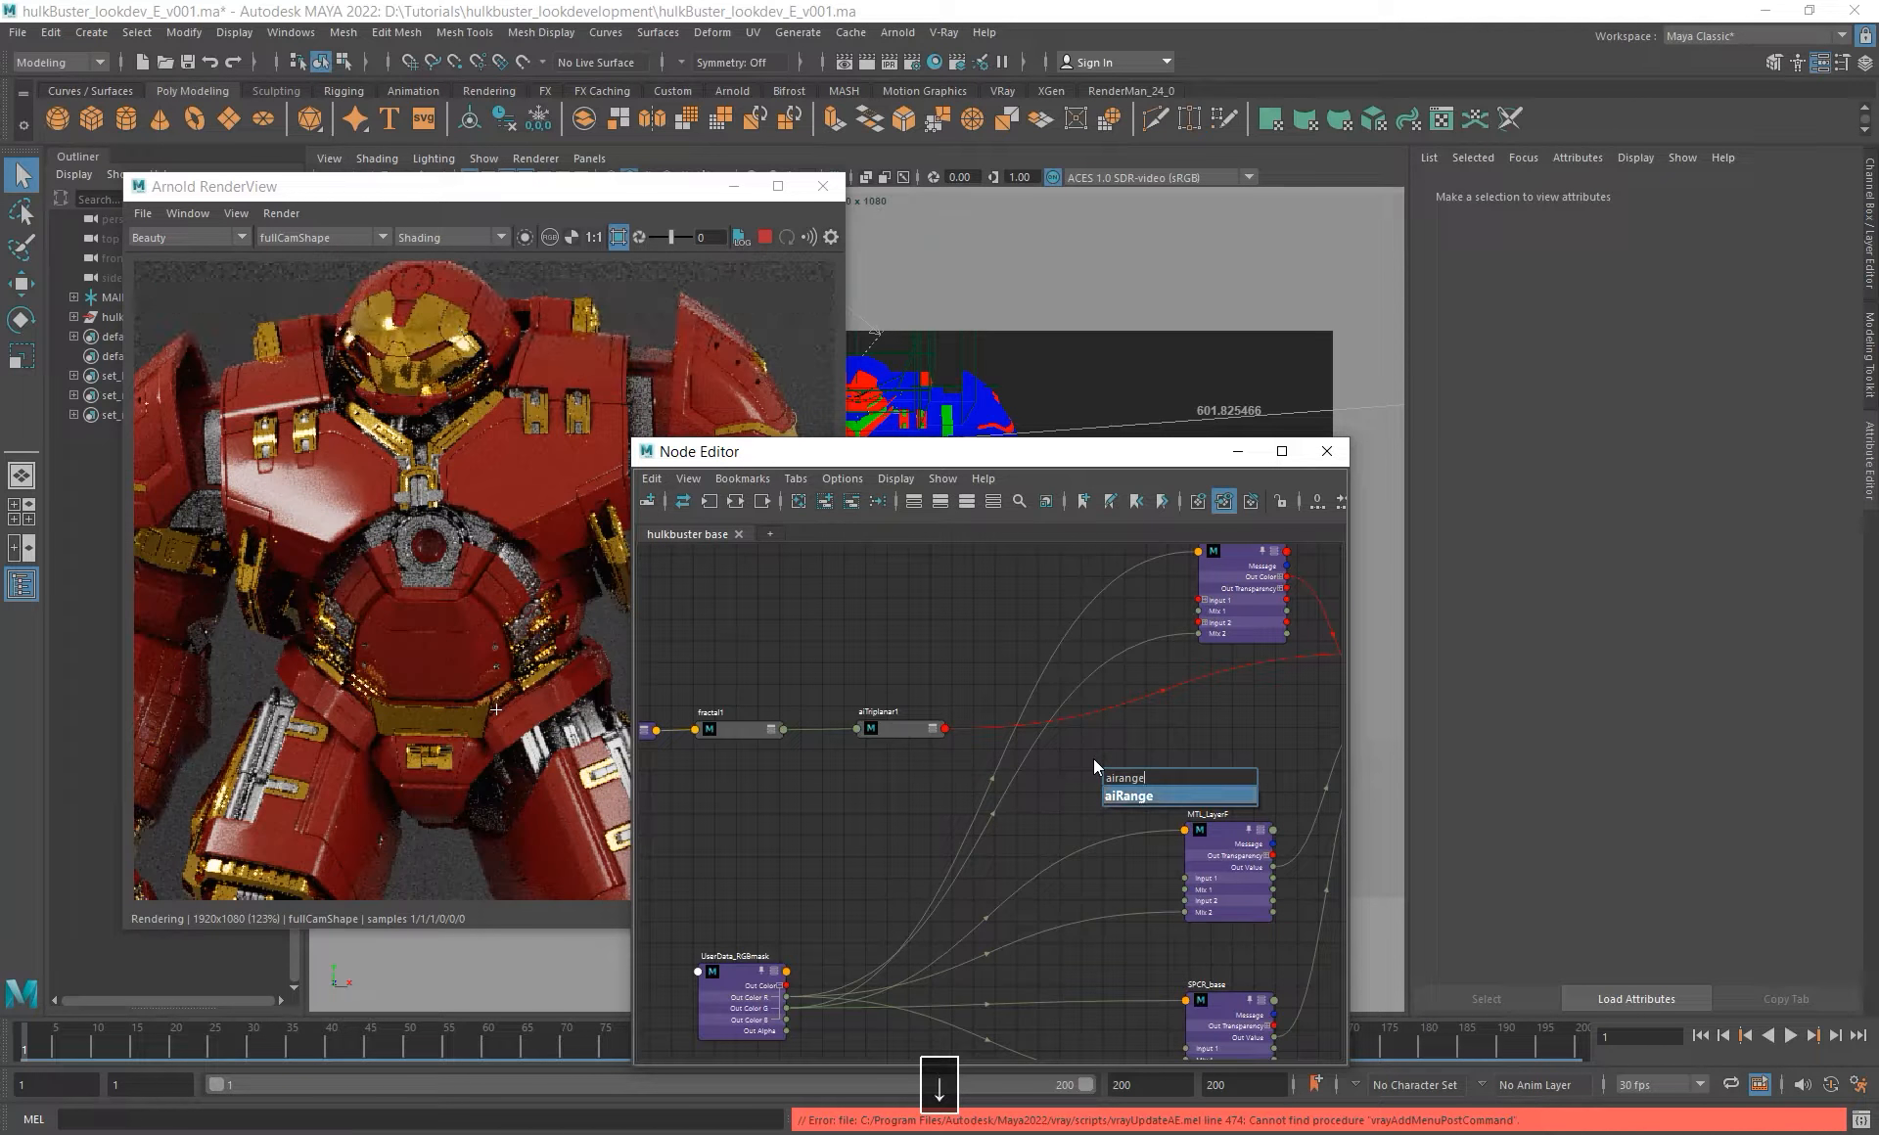
key("Return")
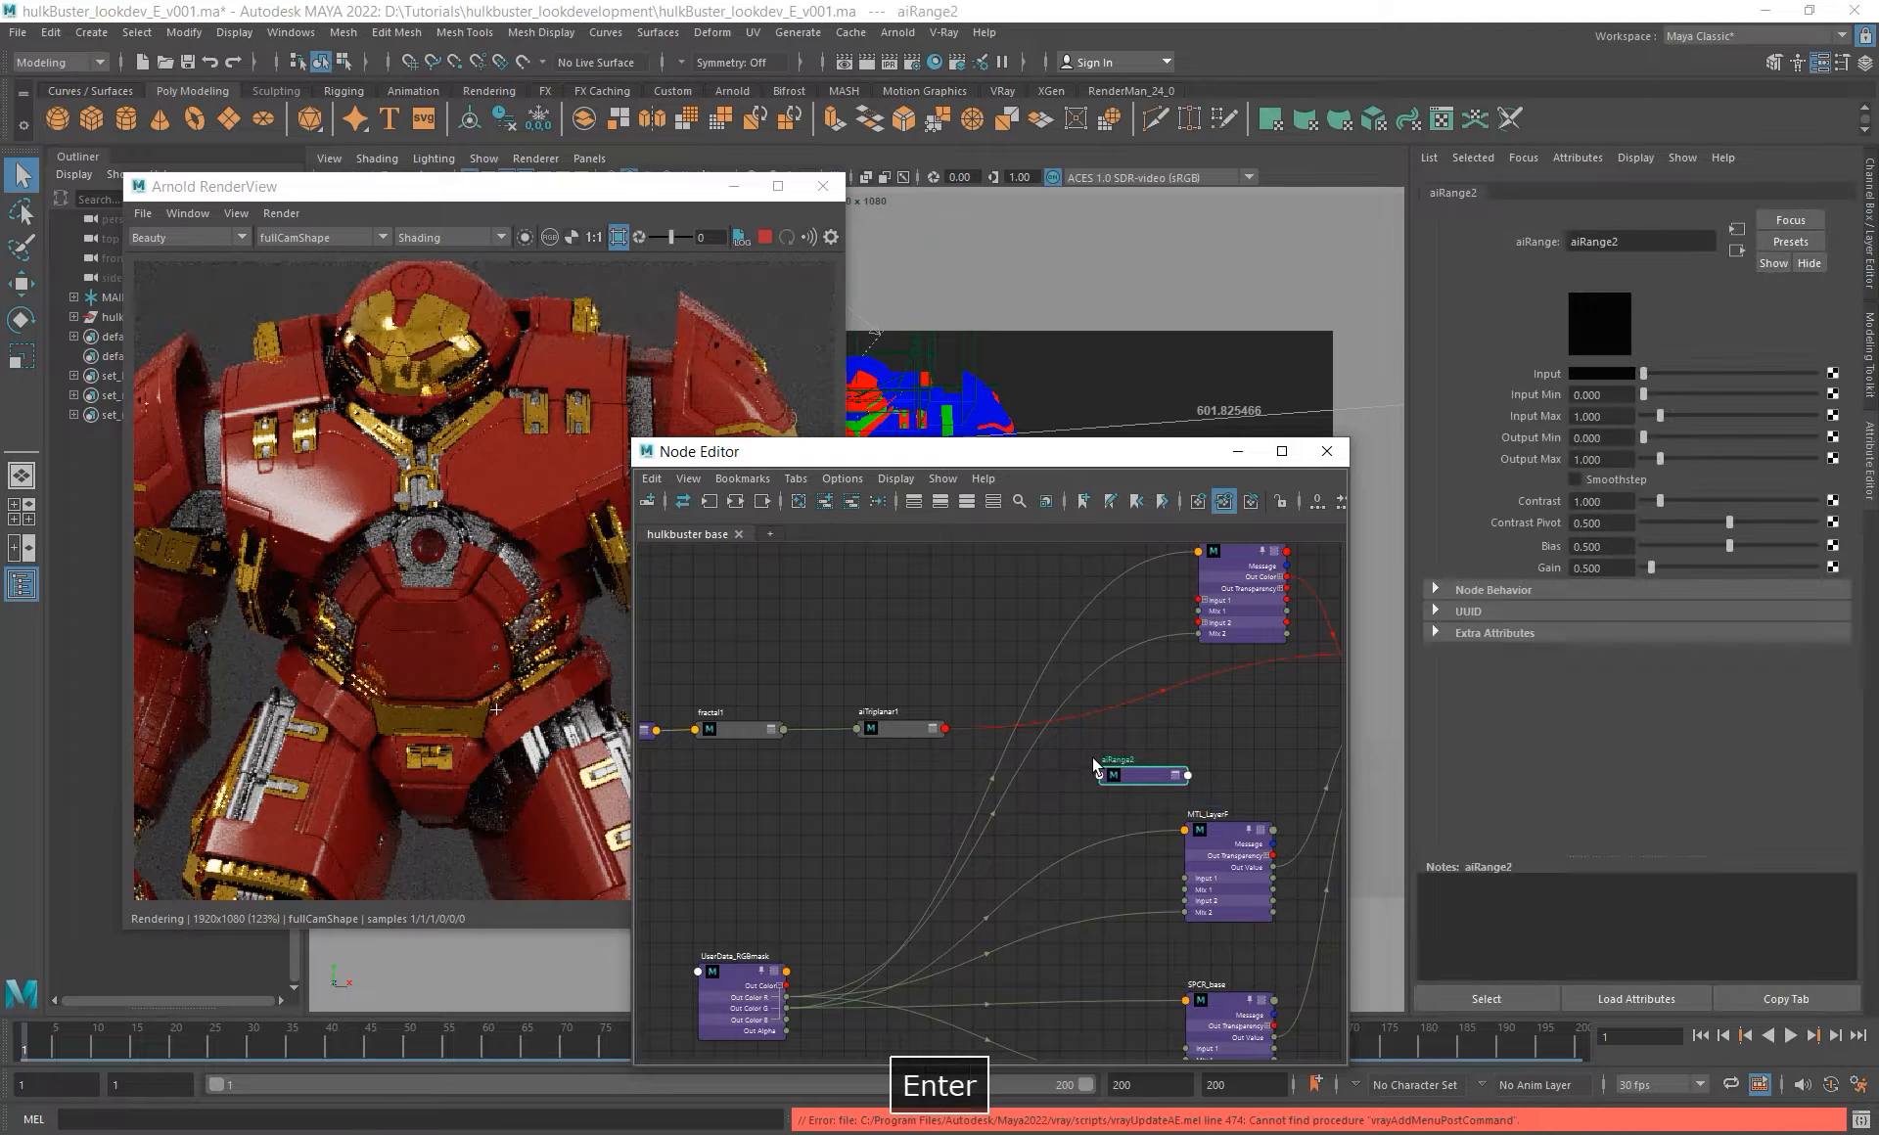
left_click_drag(945, 729, 1100, 775)
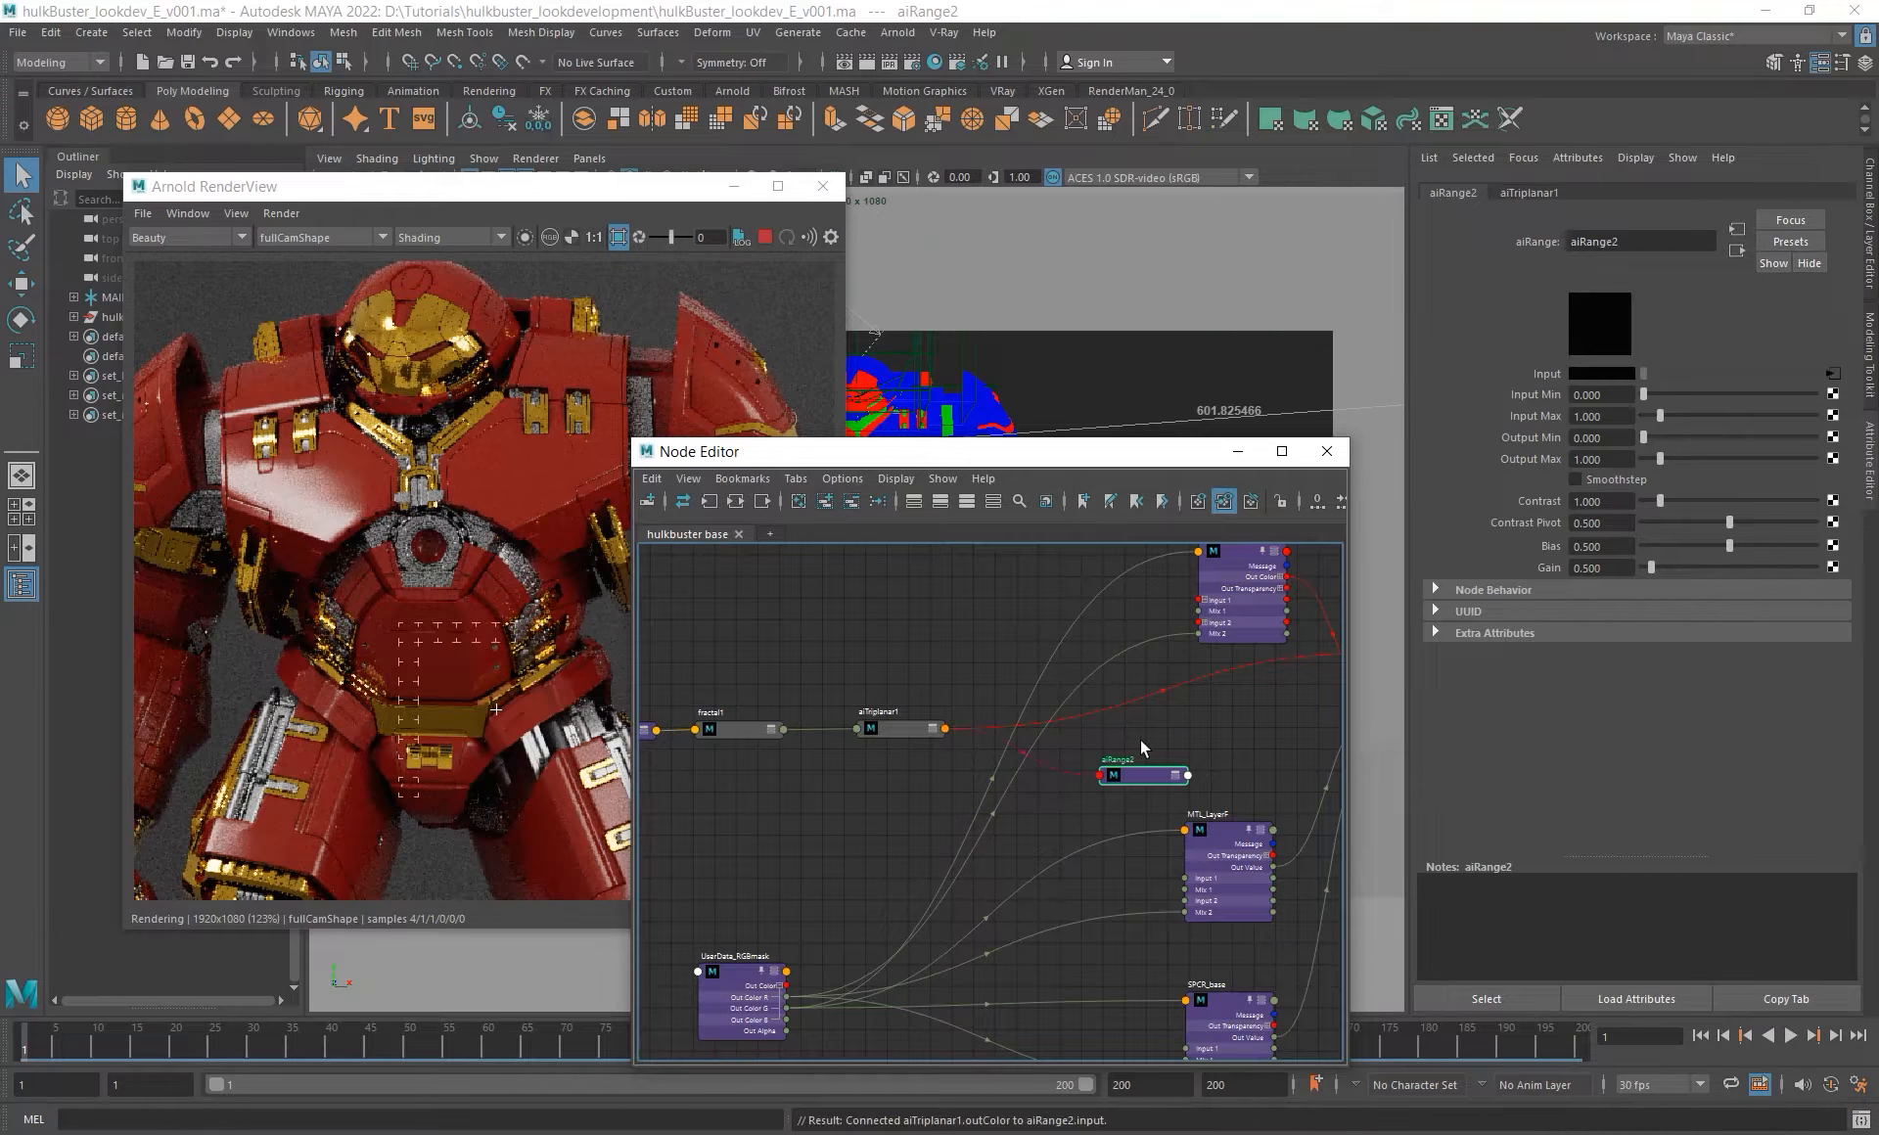
- Connect the aiRange's Out Color R to the Layer 4 mix of DIFF_Layer_RGB and reposition the aiRange node
middle_click_drag(1131, 721, 963, 758, "alt")
right_click_drag(969, 749, 998, 770, "alt")
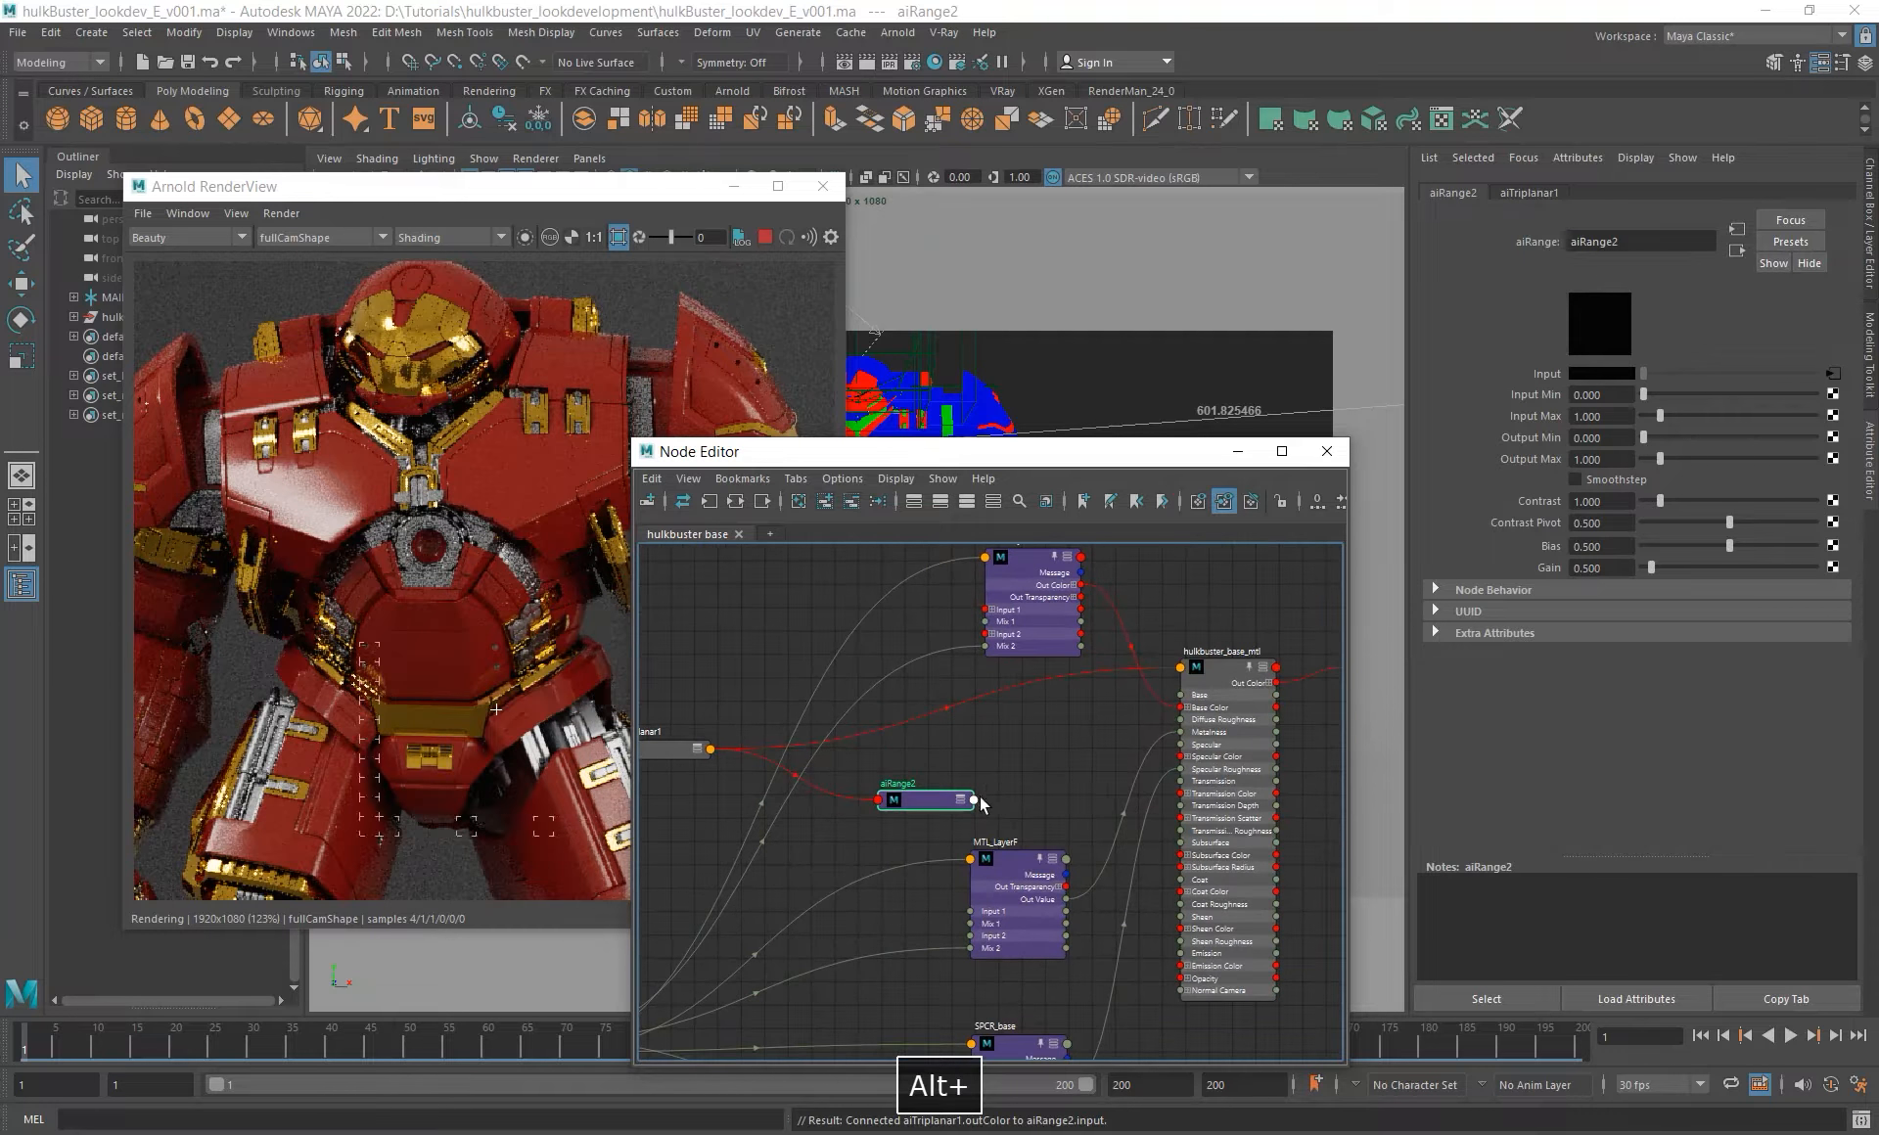
left_click(974, 802)
mouse_move(1092, 809)
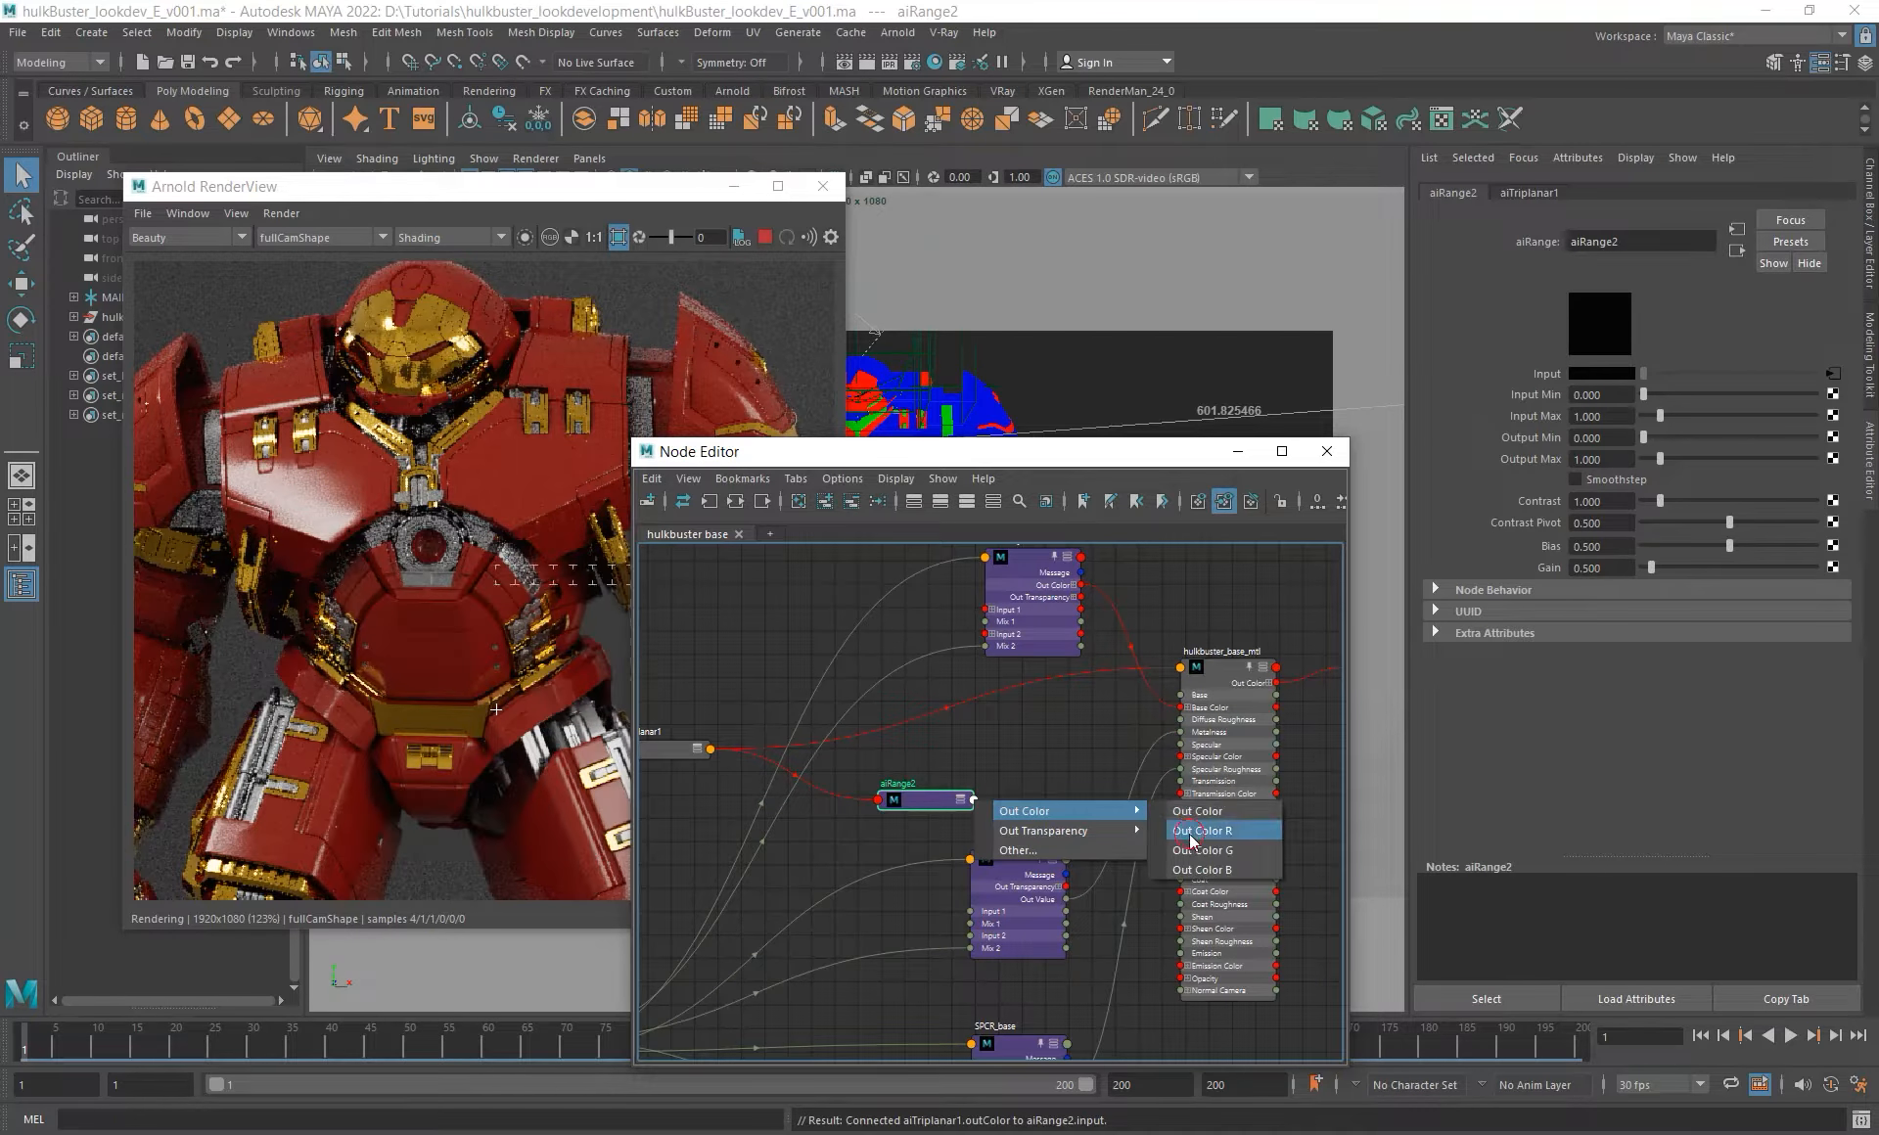
left_click(1201, 836)
middle_click_drag(979, 619, 982, 637, "alt")
left_click(991, 581)
left_click(1038, 581)
left_click_drag(931, 826, 901, 800)
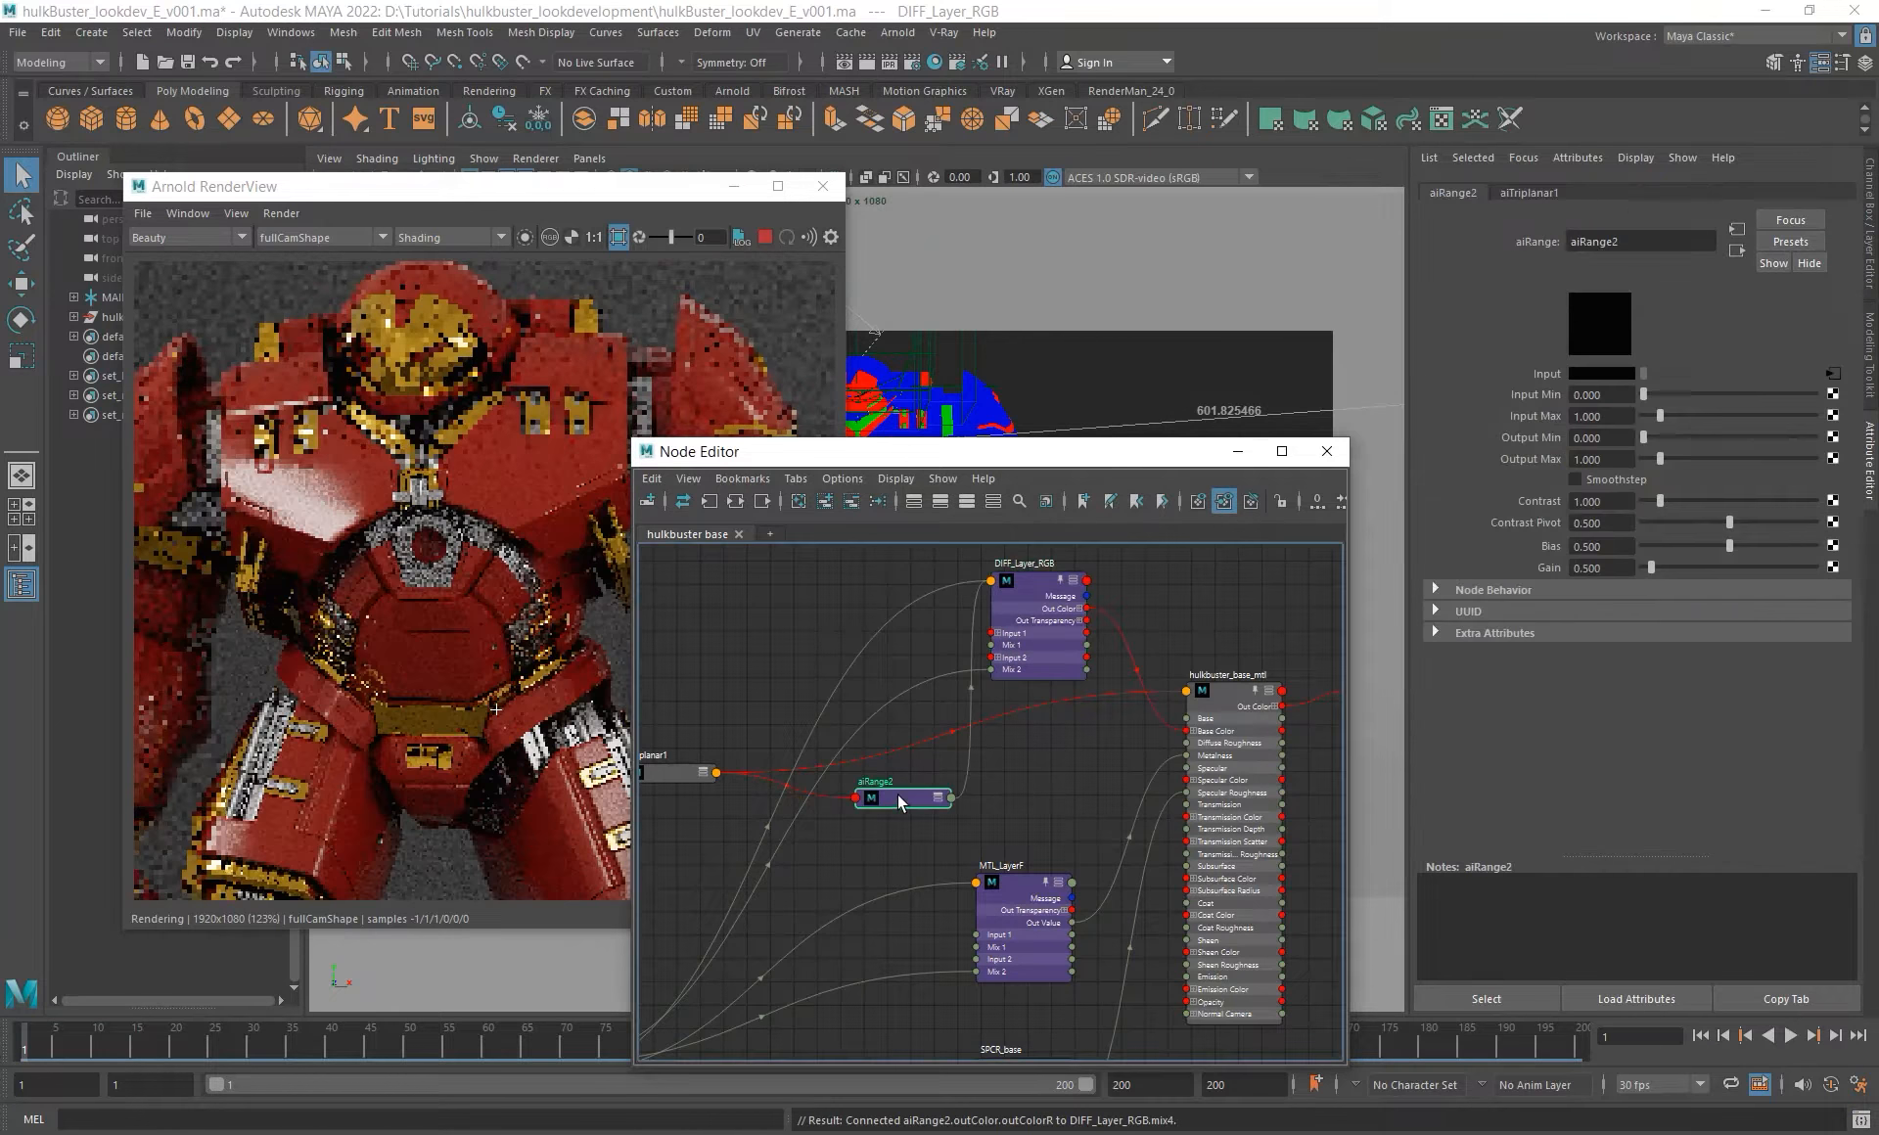
- Enable Smoothstep on the aiRange node and isolate the node in the Arnold render
left_click(1613, 482)
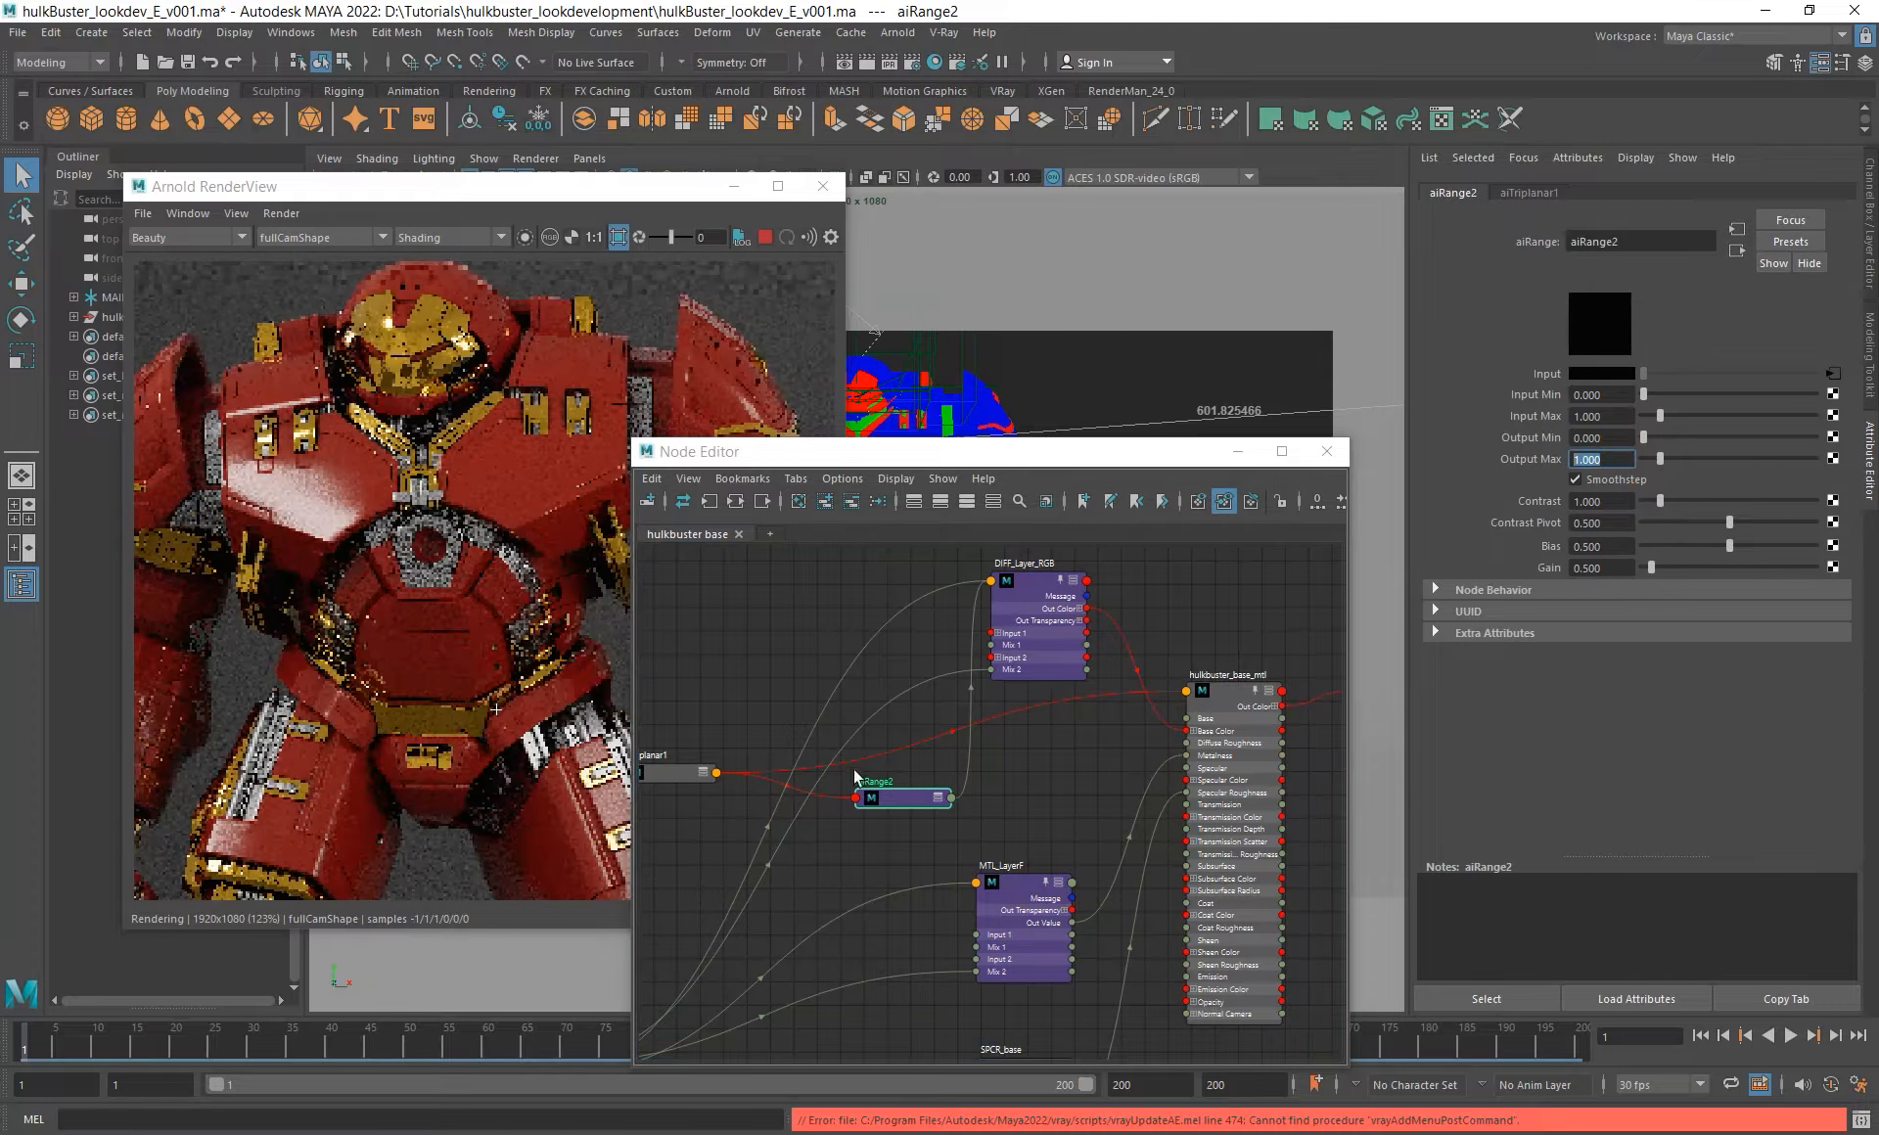
middle_click_drag(1168, 728, 1280, 725, "alt")
left_click(525, 237)
- Try a lower output maximum of about 0.4 on the aiRange and return it to 1
left_click_drag(1660, 460, 1650, 462)
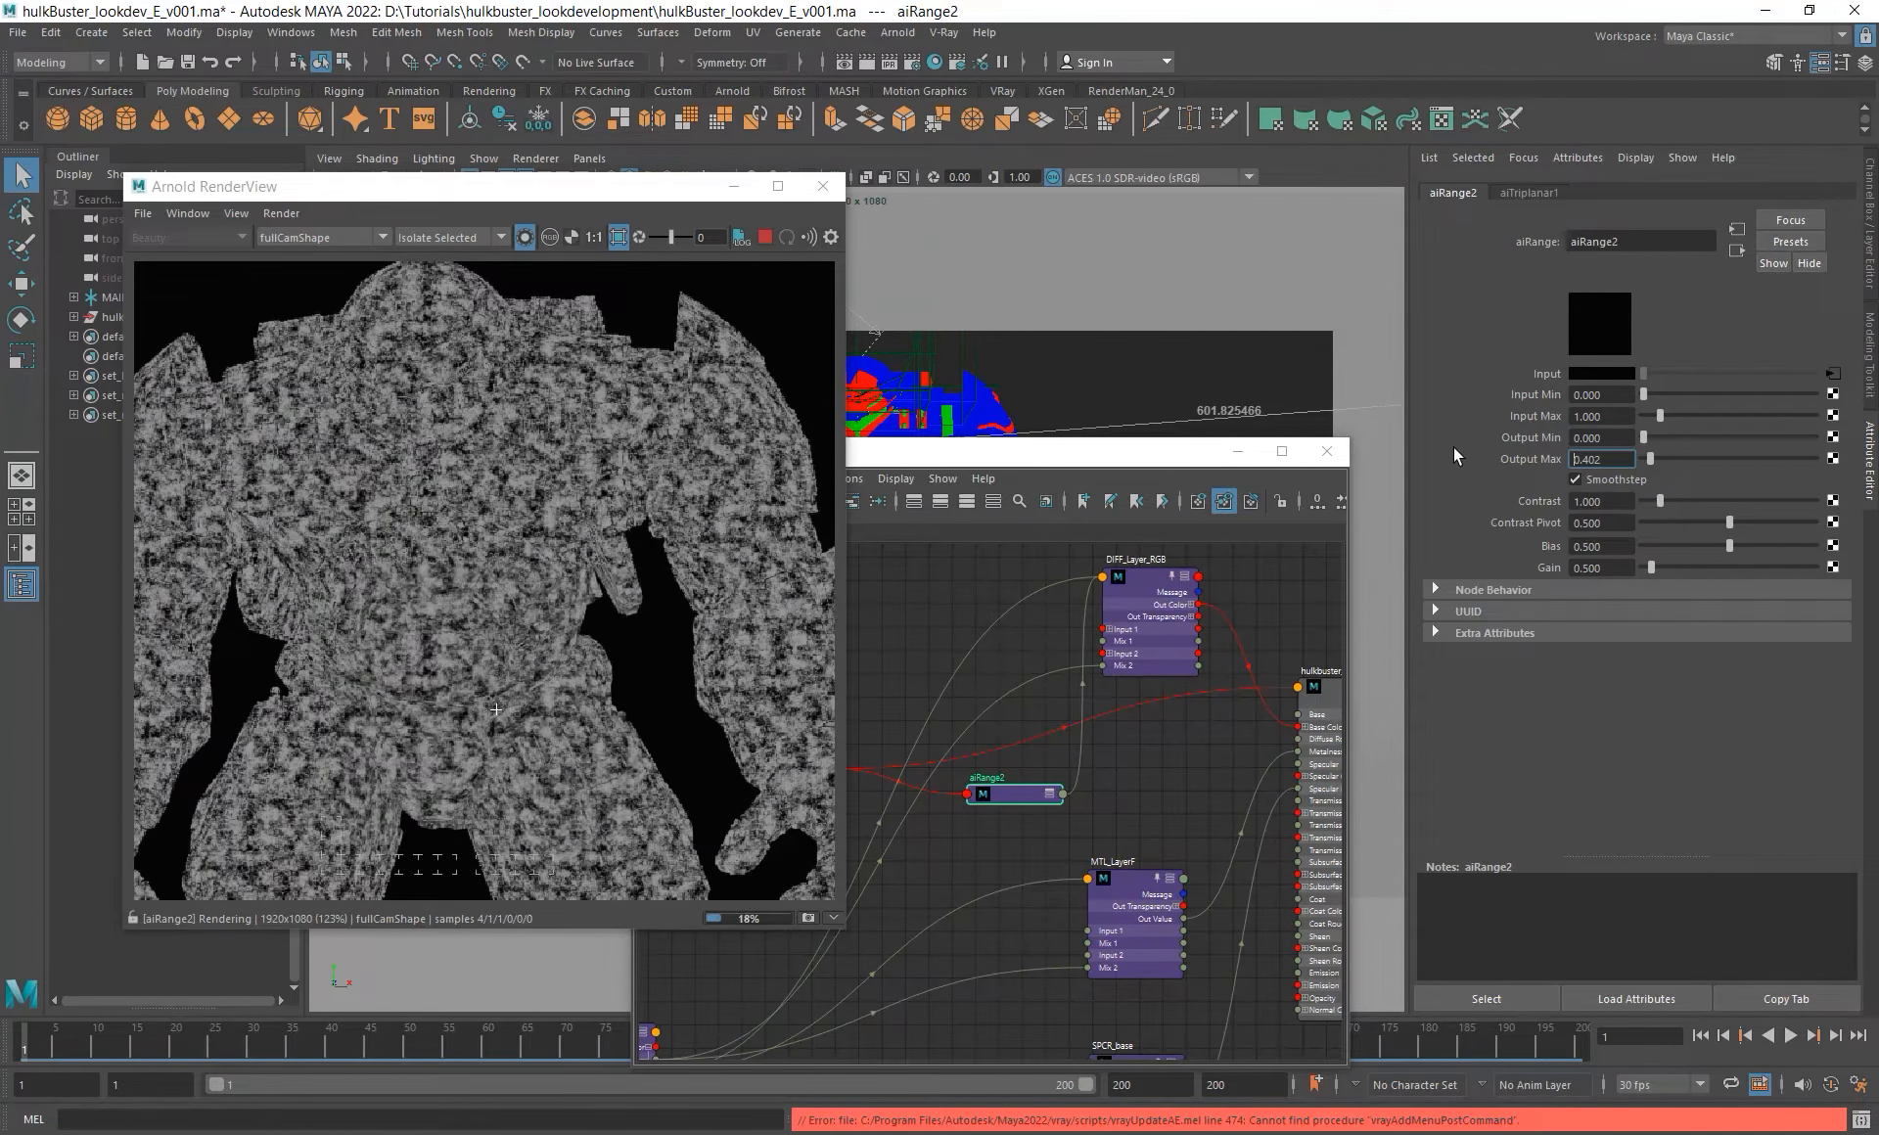
key("ctrl+a")
type("1")
key("Return")
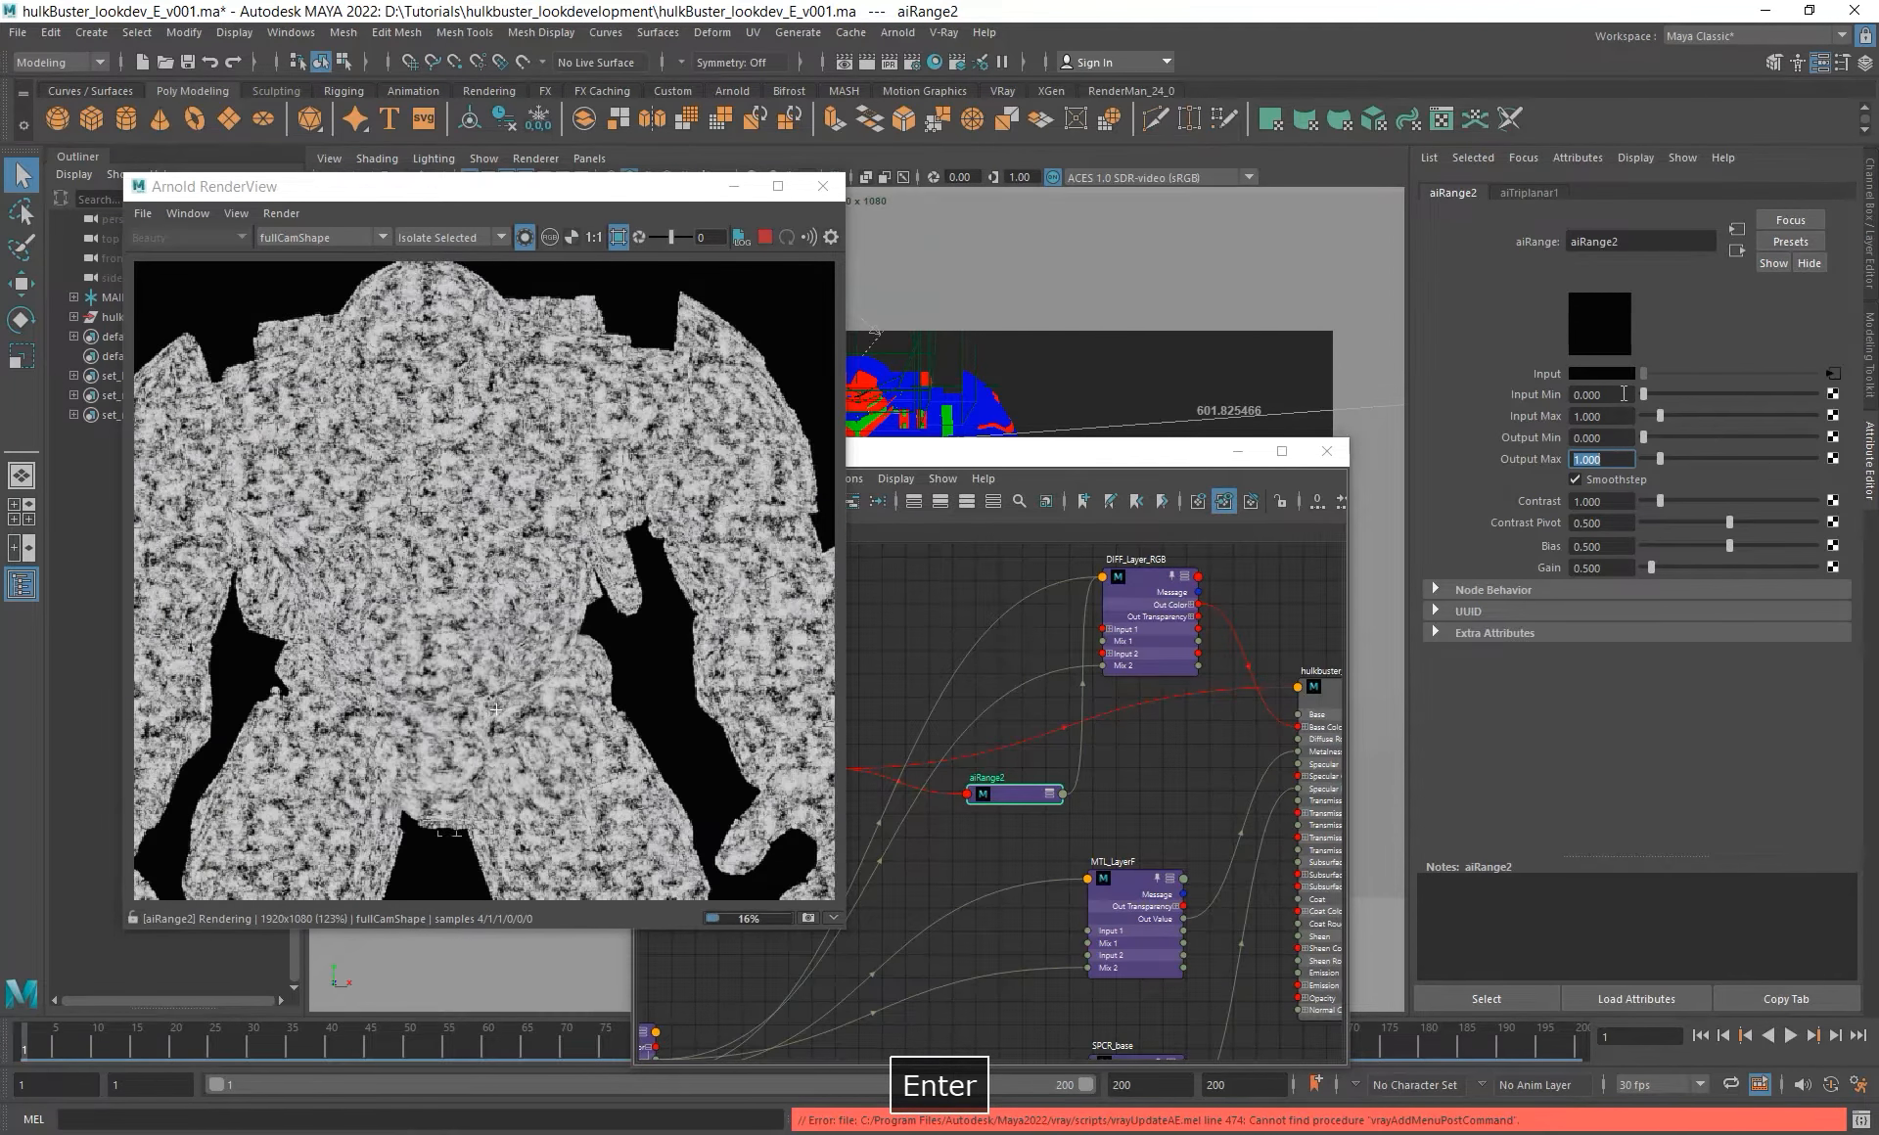
- Set the aiRange's input minimum to 0.5 and inspect the rendered mask up close
left_click(1623, 395)
key("ctrl+a")
type("0.5")
key("Return")
scroll(384, 512, "up", 4)
middle_click_drag(383, 513, 471, 530, "alt")
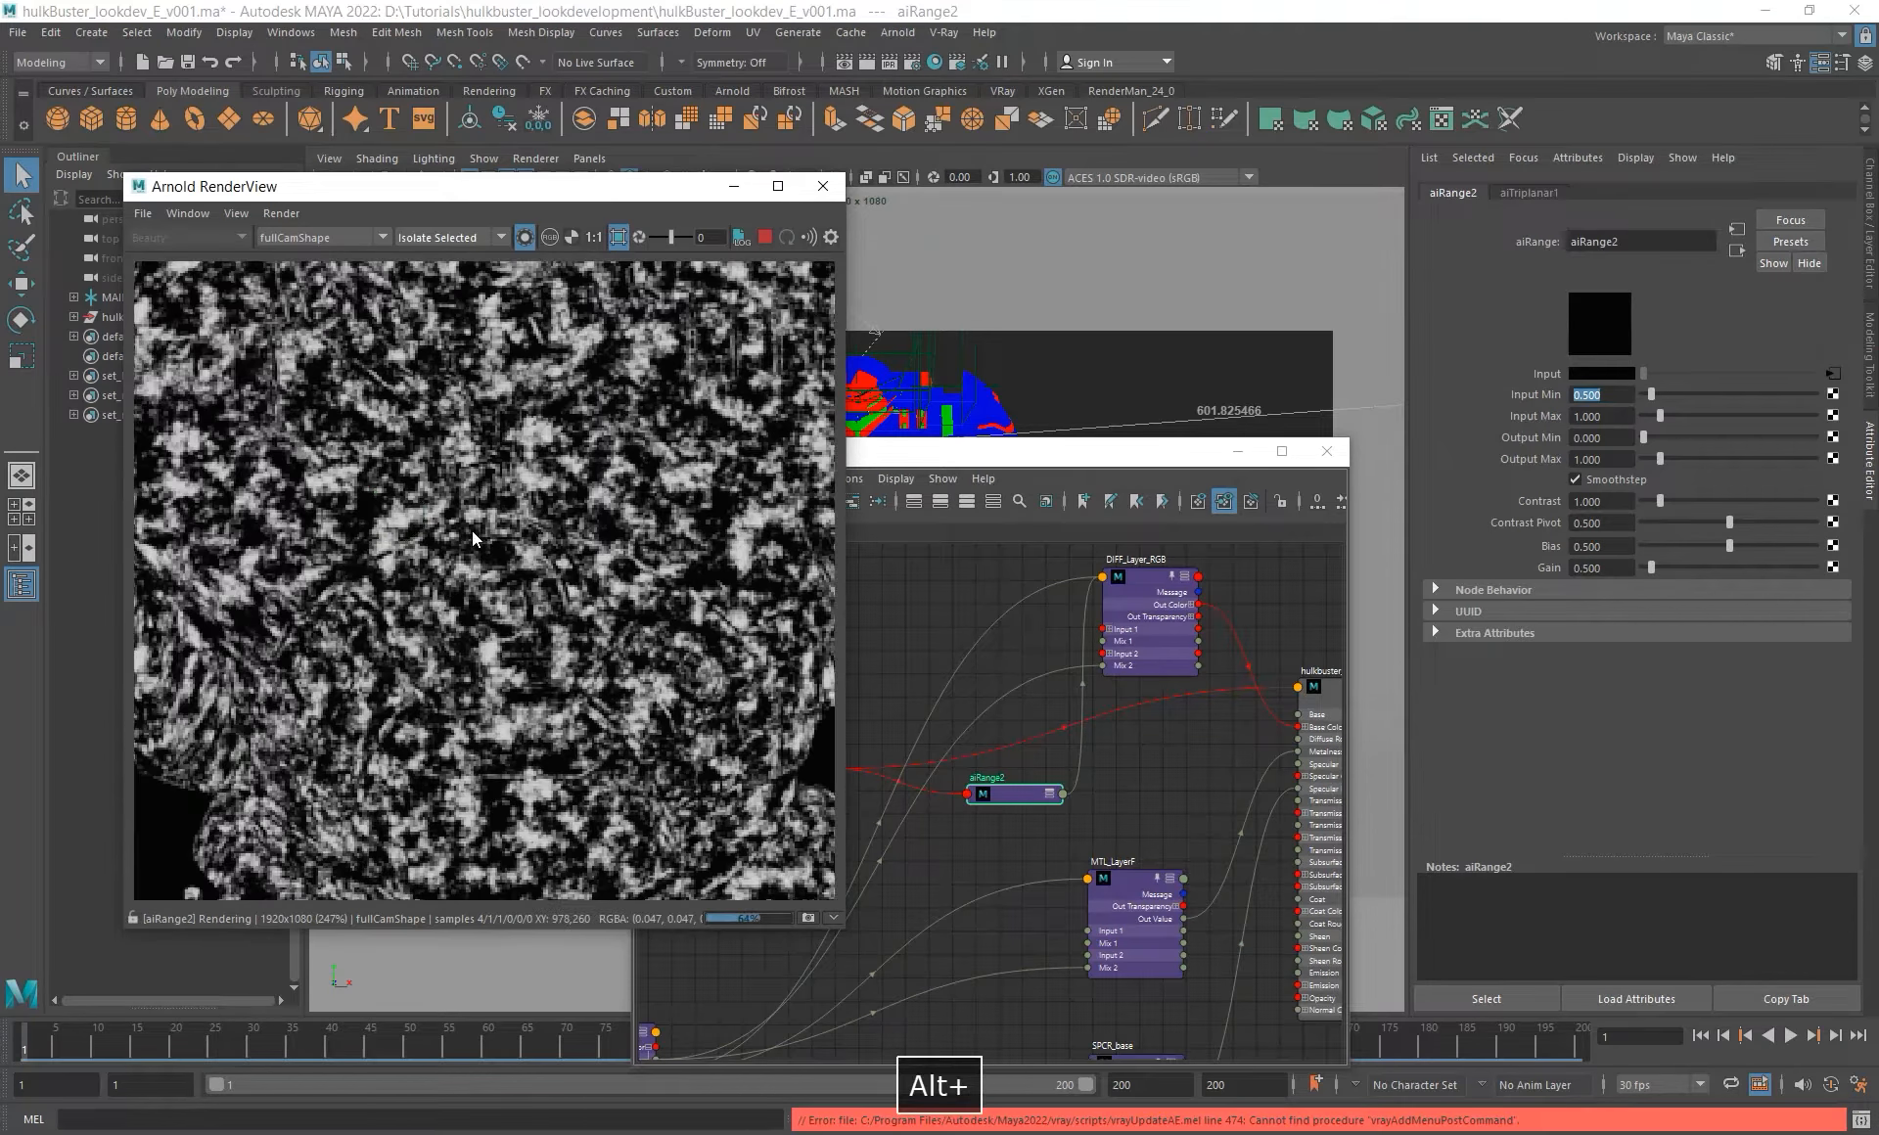
- Turn off the isolated shading of the aiRange node to bring back the full shaded render
scroll(472, 530, "down", 2)
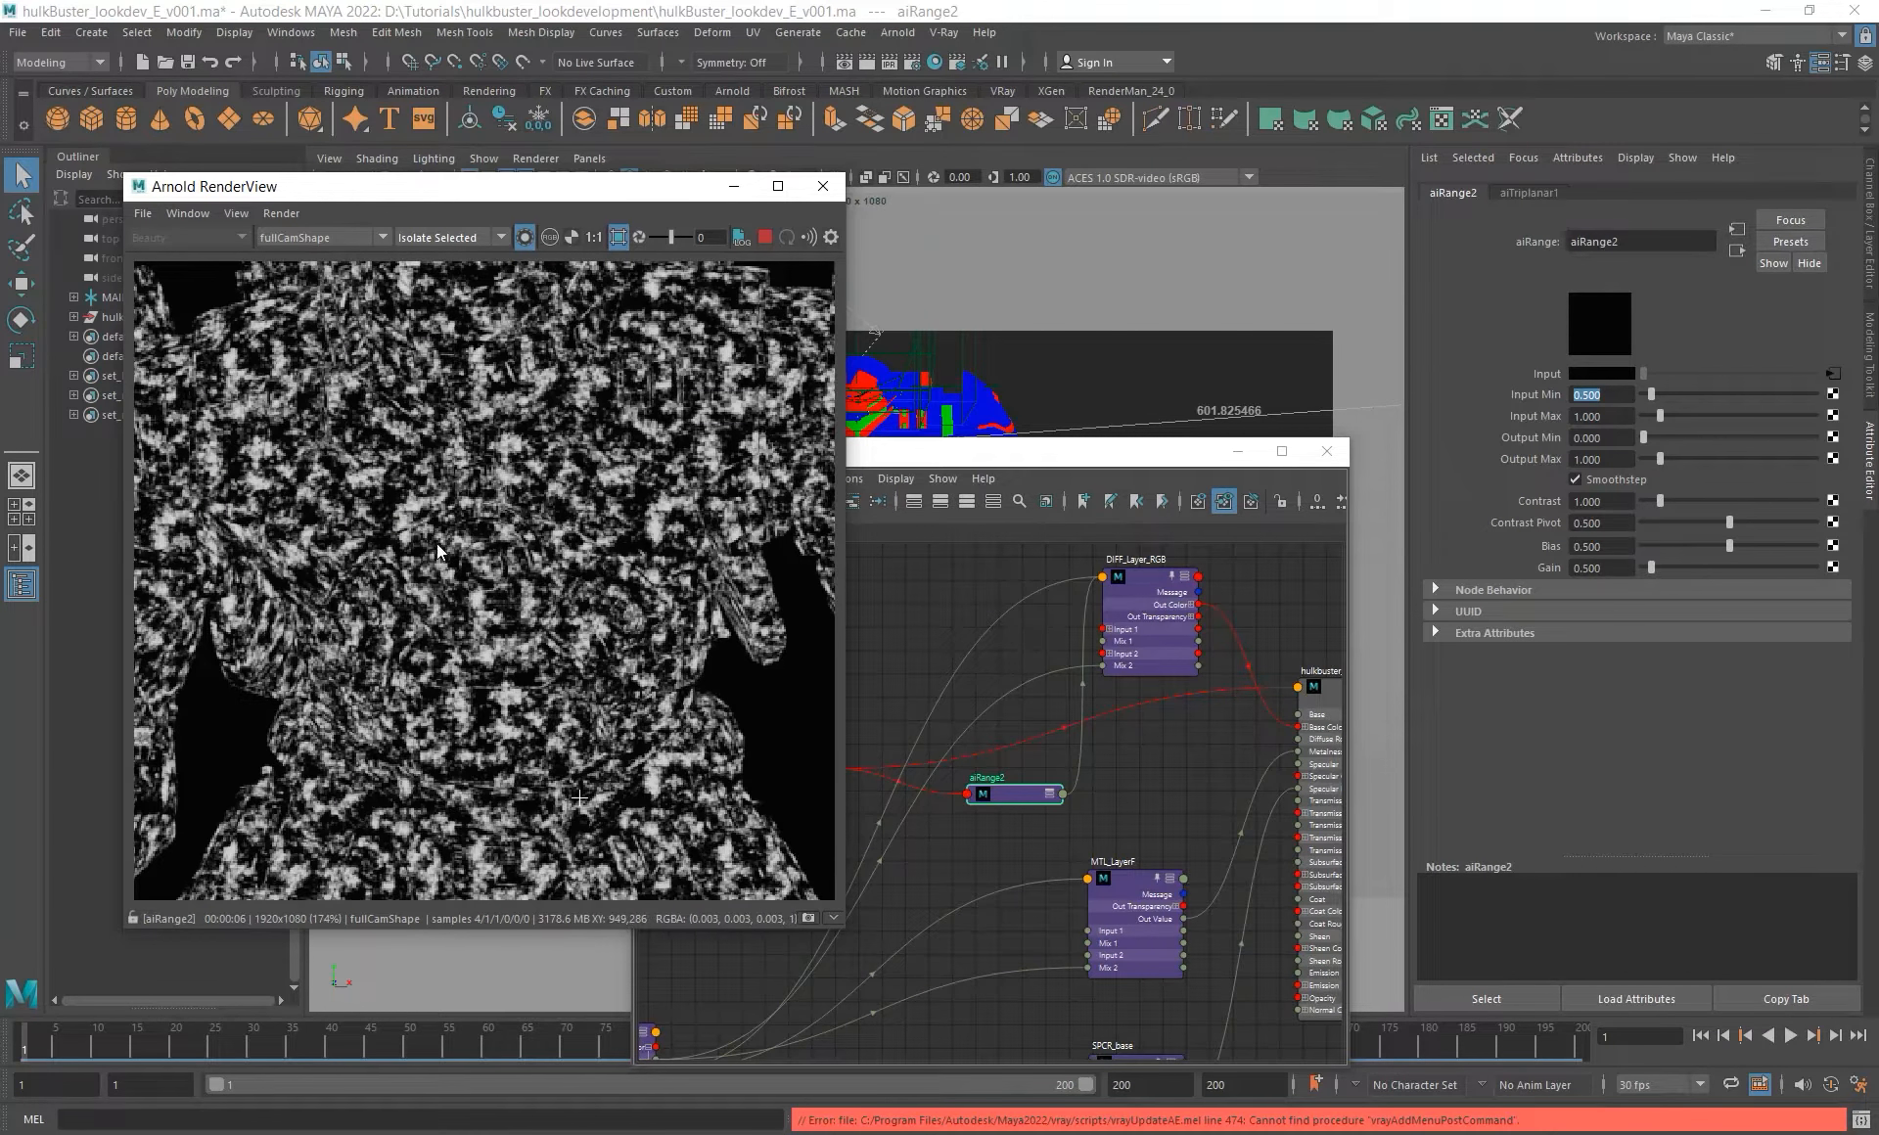
left_click_drag(1040, 795, 1030, 795)
middle_click_drag(1032, 795, 993, 831, "alt")
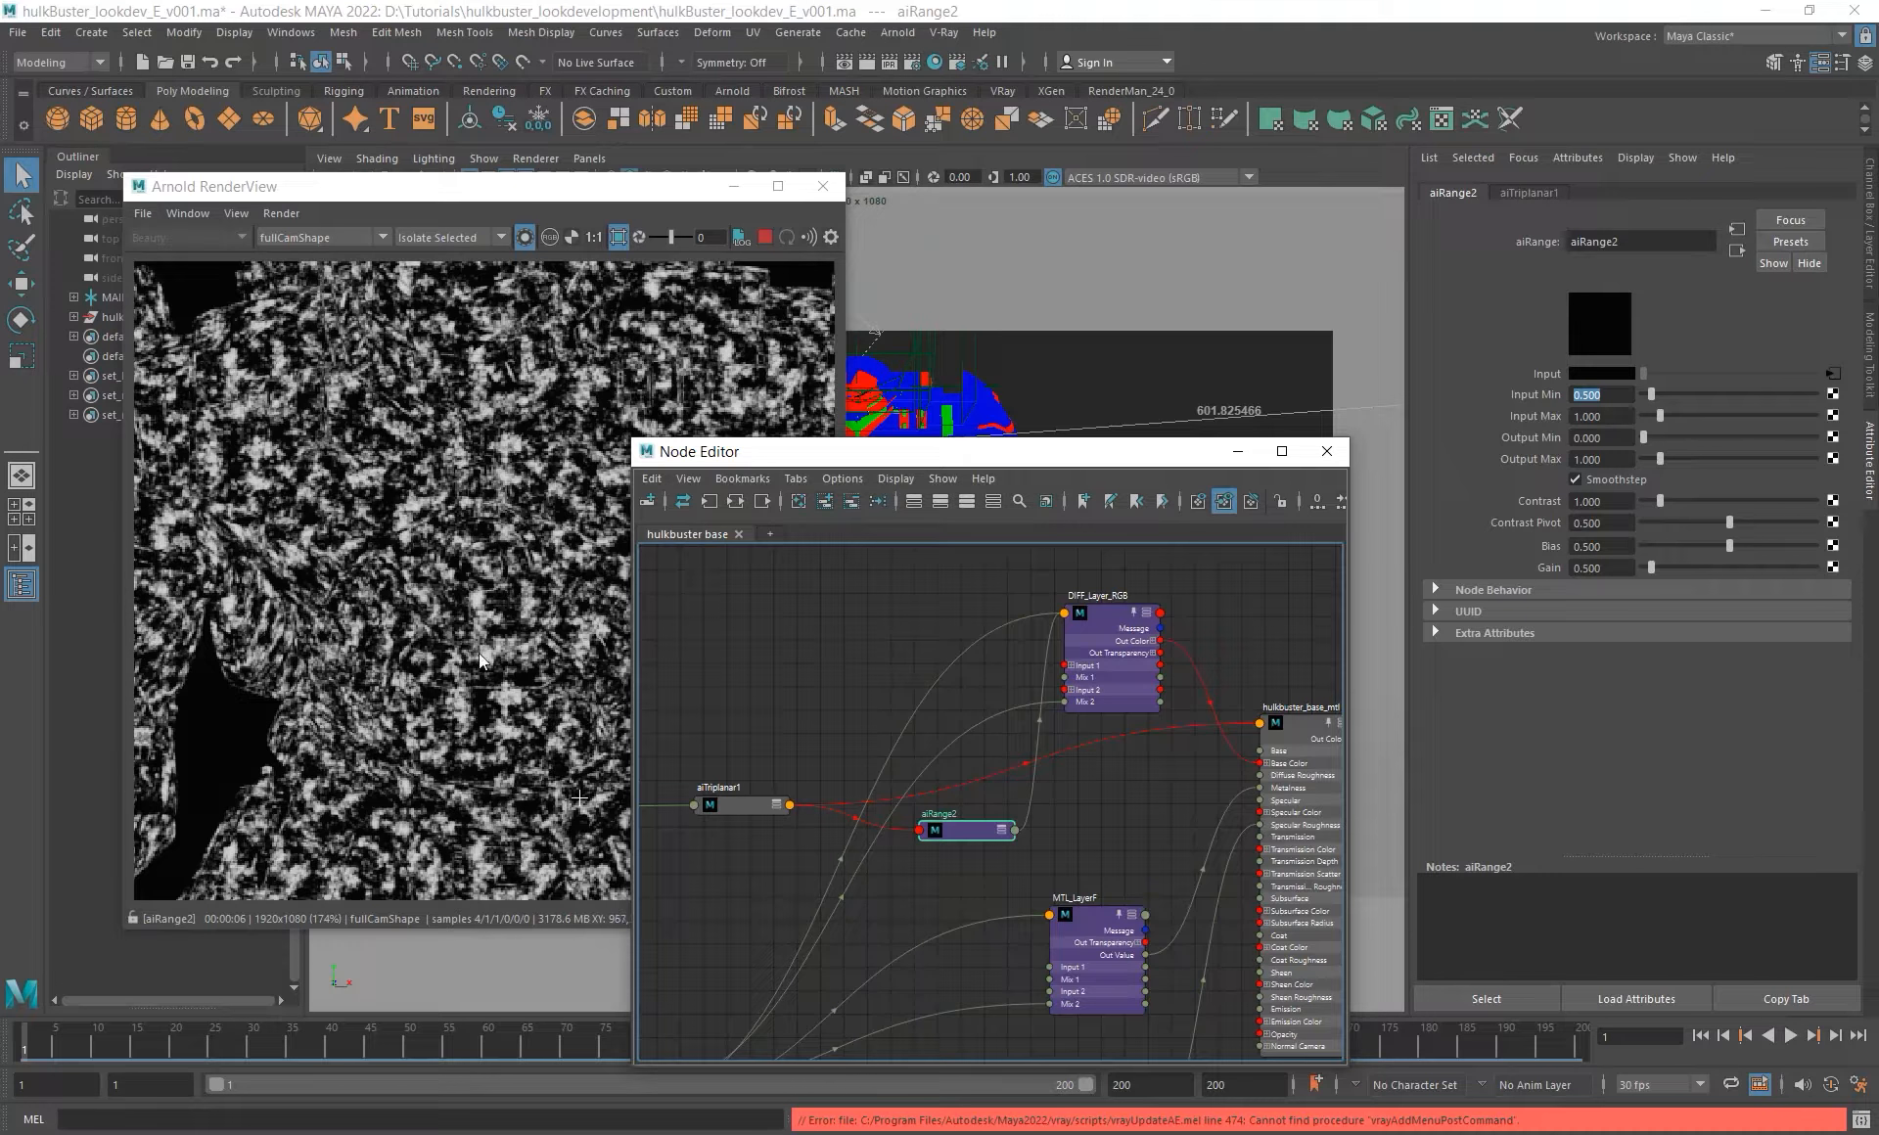
left_click(525, 237)
mouse_move(1142, 761)
middle_mouse_down("alt")
mouse_move(1172, 742)
mouse_move(1140, 780)
mouse_move(1137, 751)
middle_mouse_up("alt")
- Set the Layer 4 operation of DIFF_Layer_RGB to multiply and look closely at the chest in the render
left_click(1162, 638)
scroll(1488, 713, "down", 1)
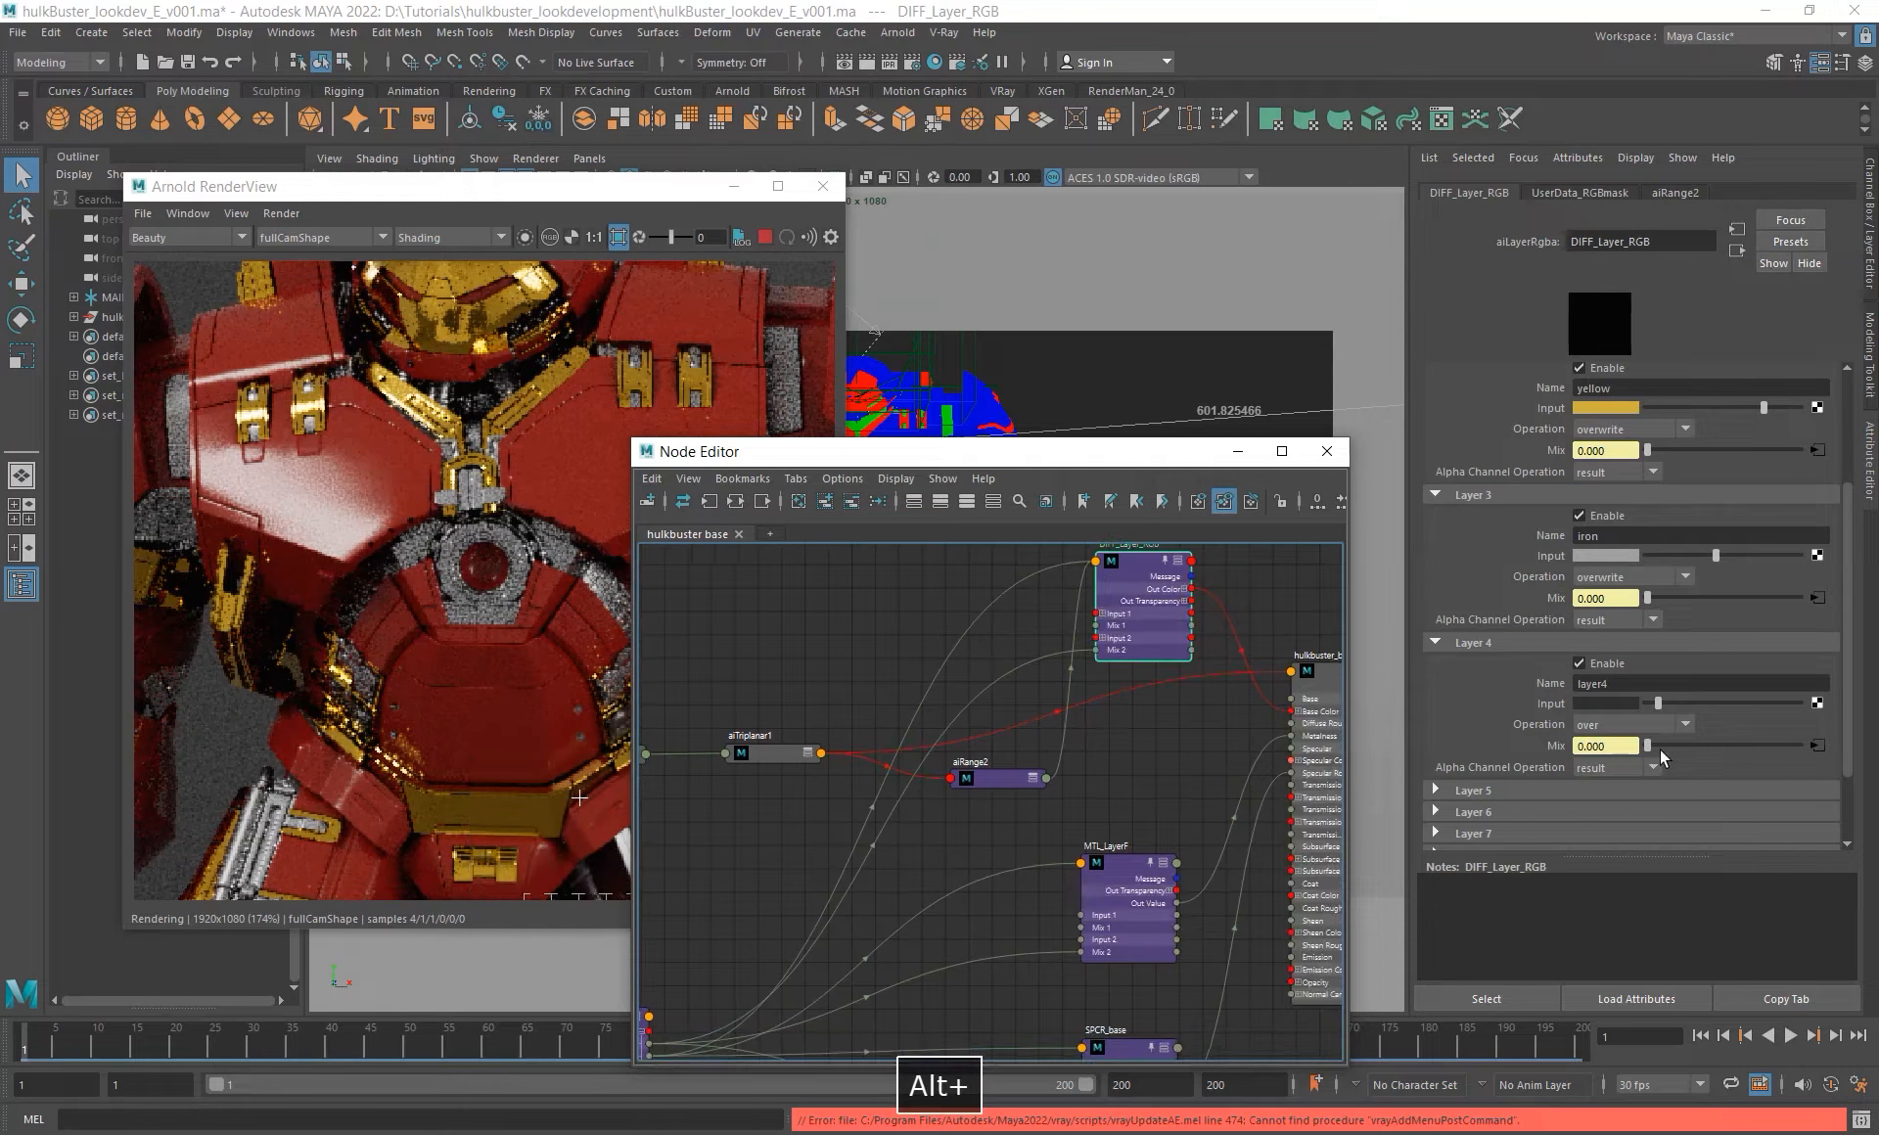
left_click(1618, 725)
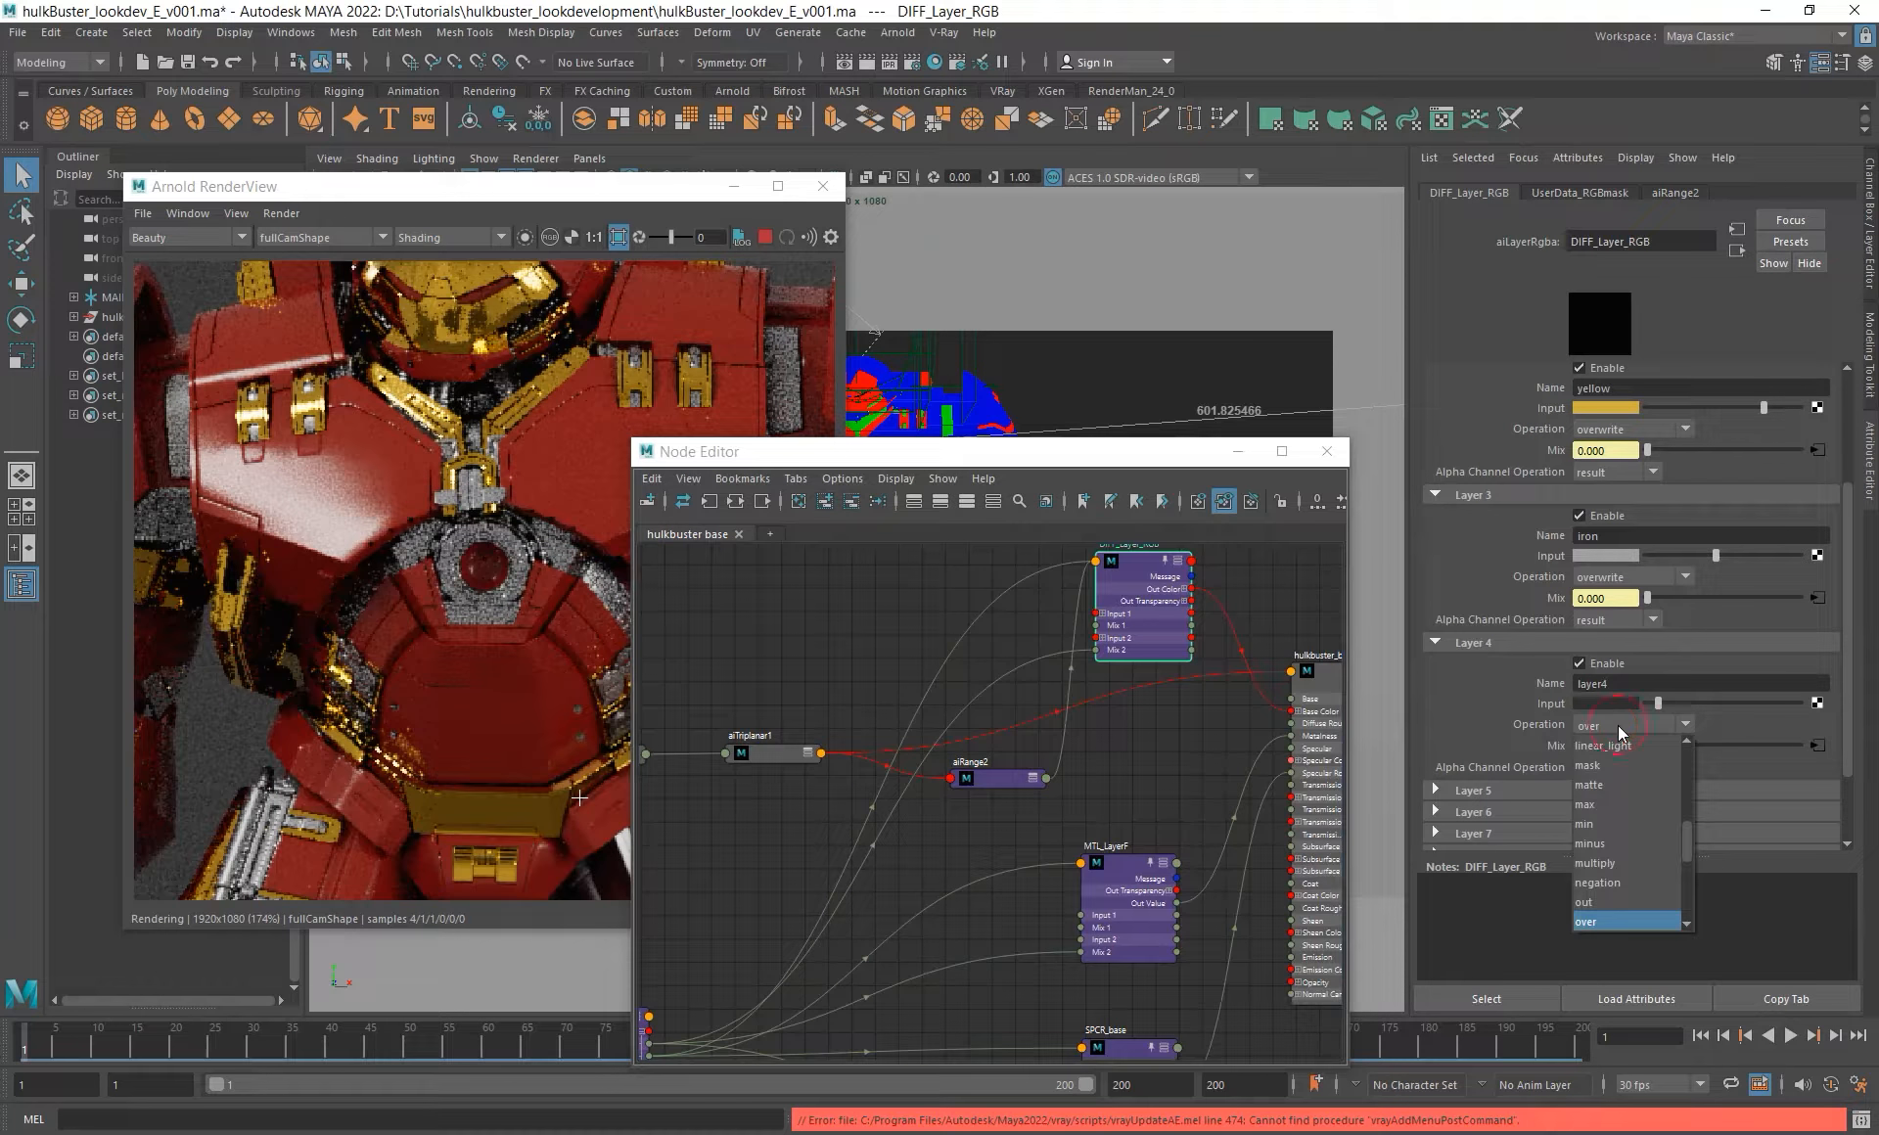
left_click(1595, 864)
left_click(366, 489)
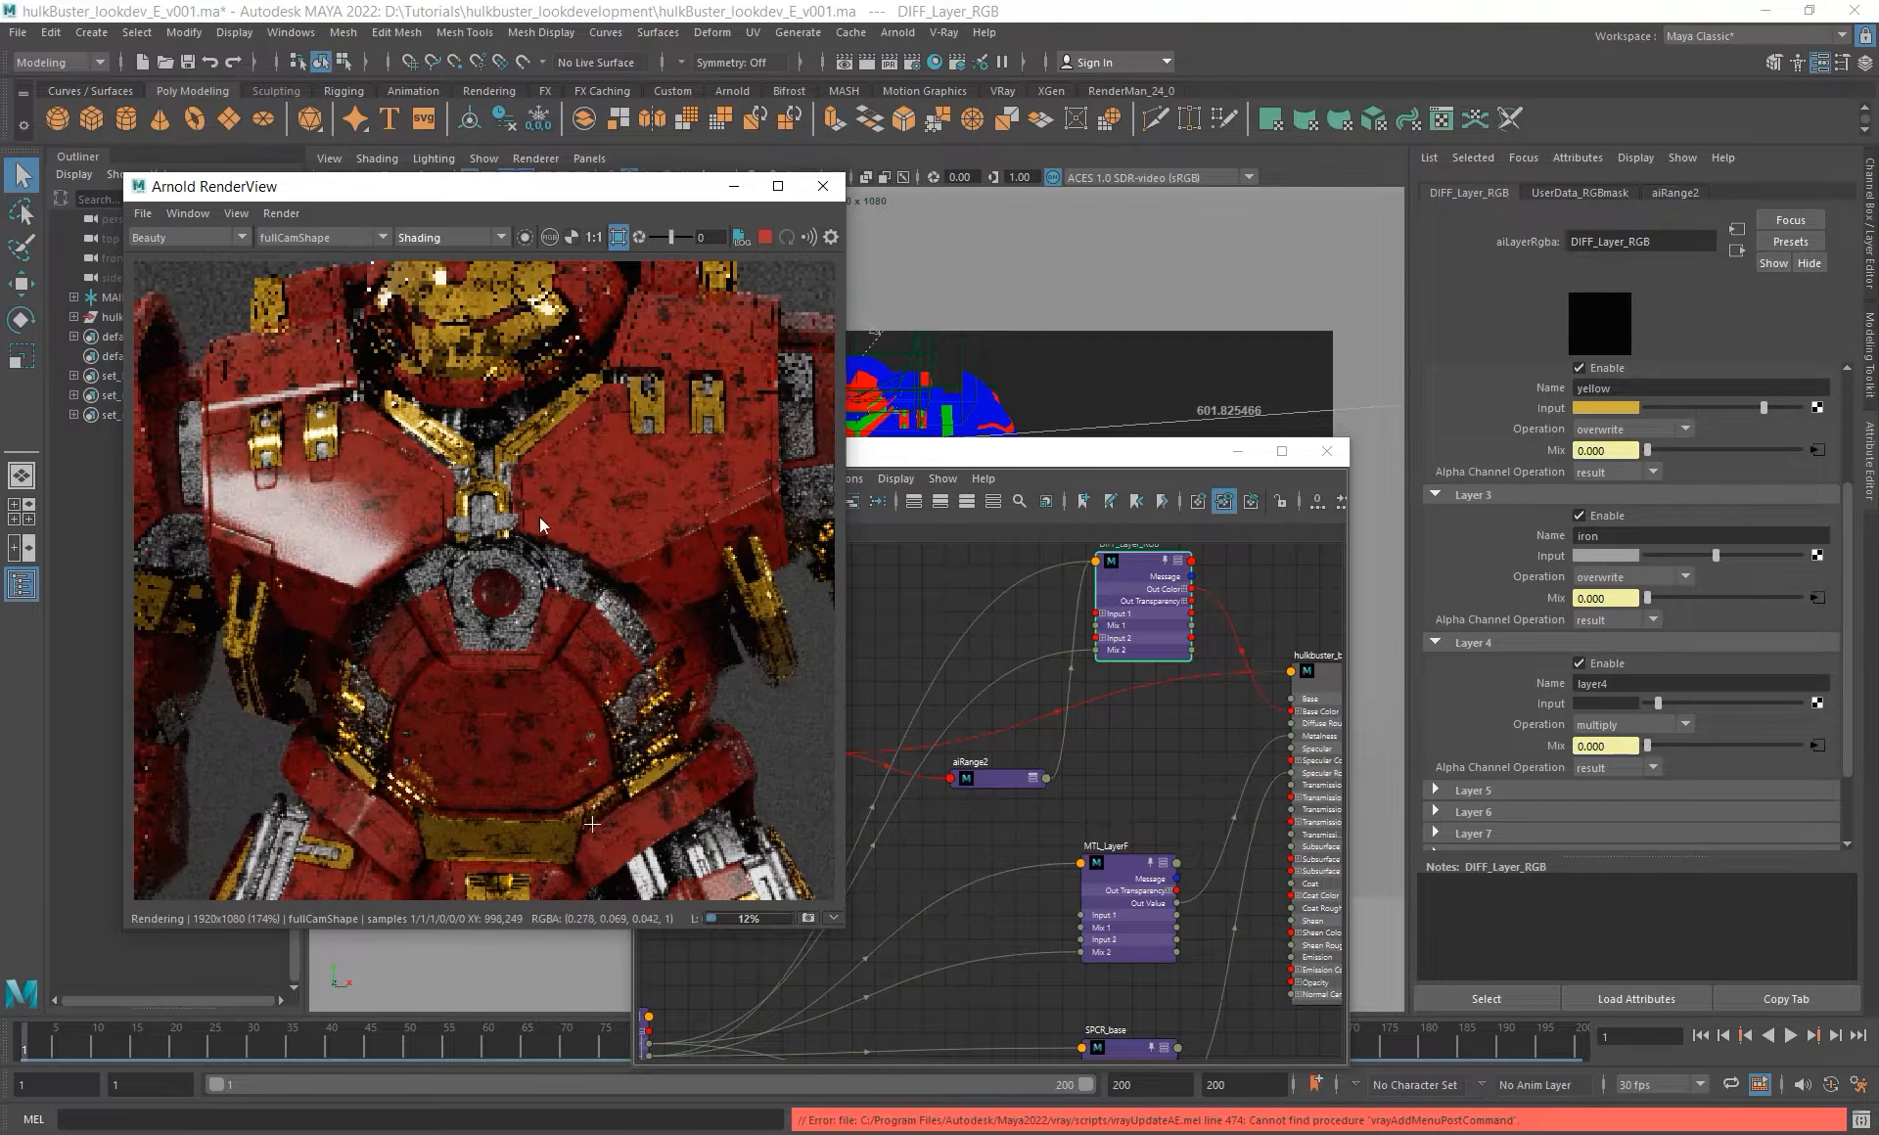
scroll(622, 481, "up", 2)
- Set the aiRange's input minimum to 0 and reopen the layer settings of DIFF_Layer_RGB
left_click(997, 778)
double_click(1589, 394)
type("0")
key("Return")
scroll(545, 727, "down", 2)
middle_click_drag(534, 475, 328, 523, "alt")
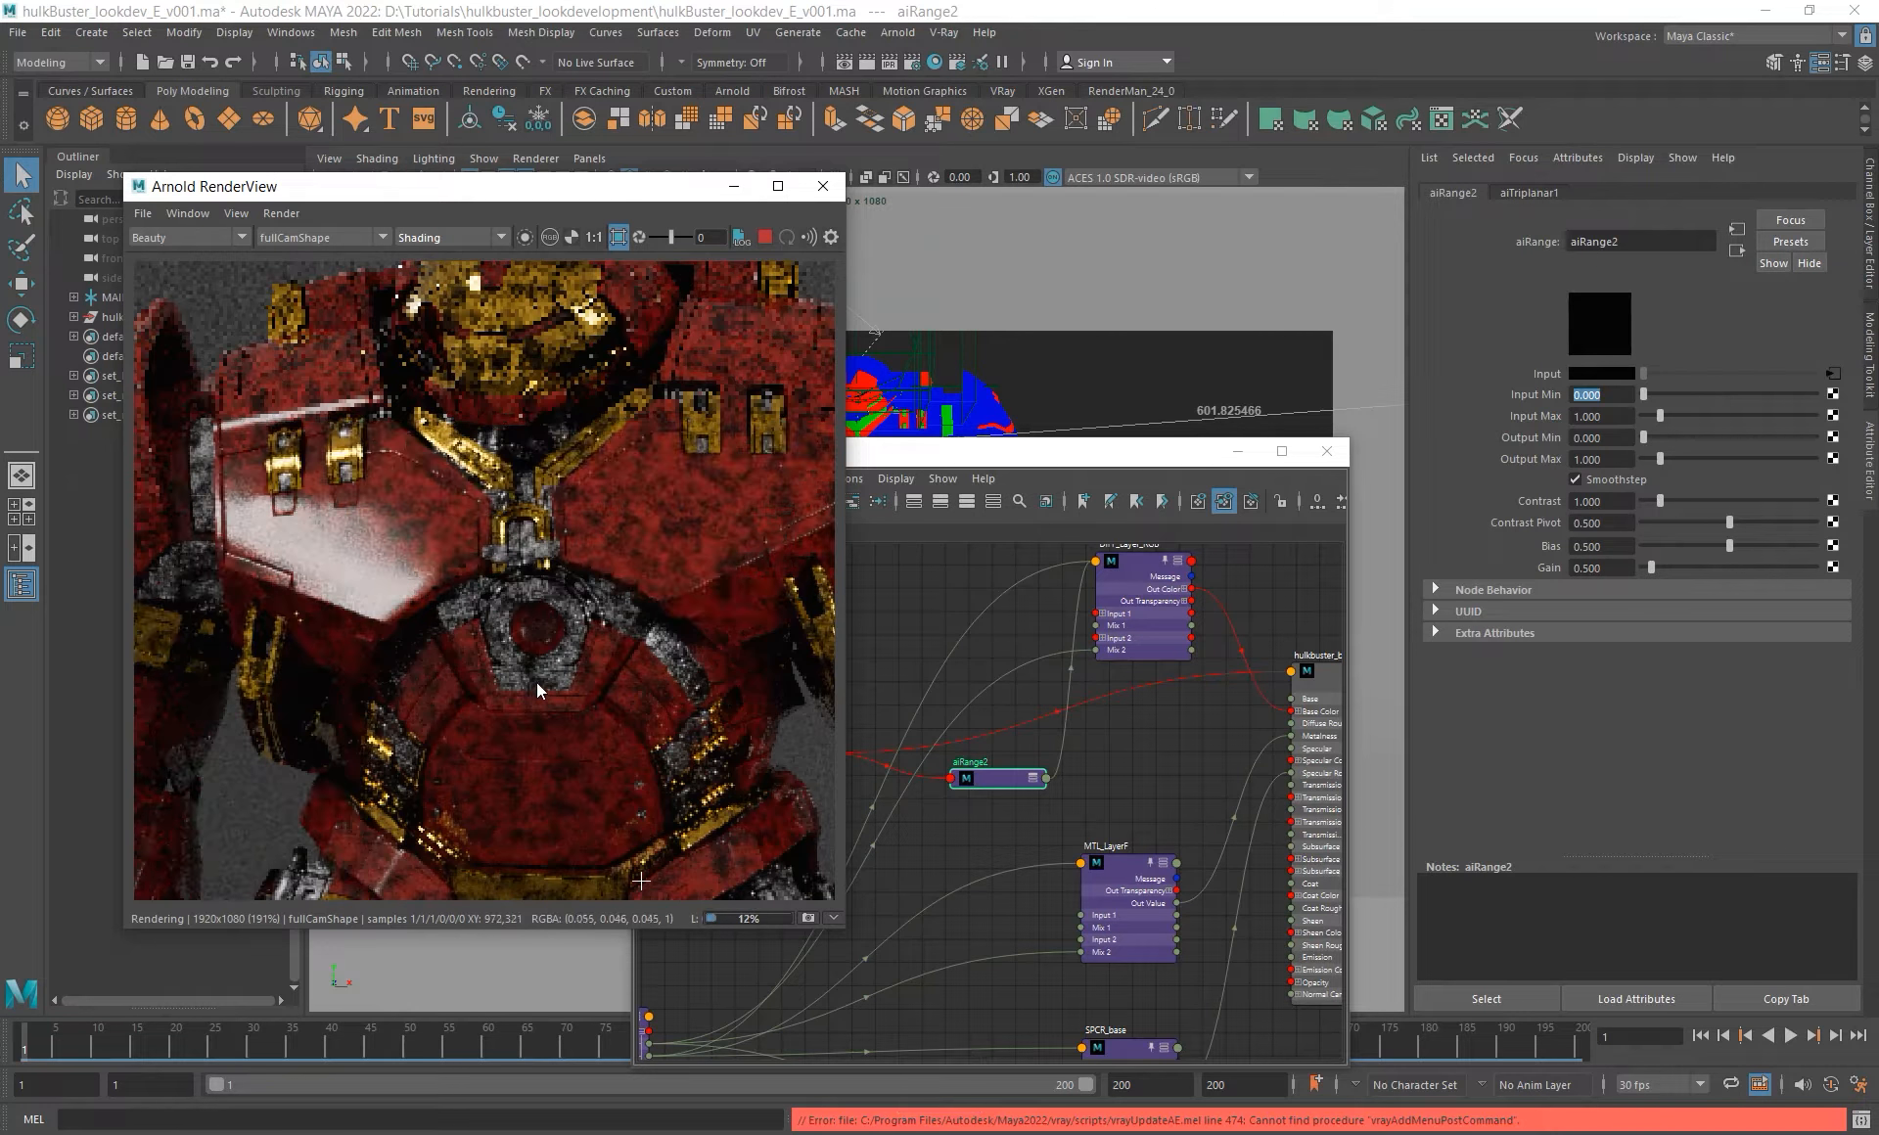
left_click(998, 790)
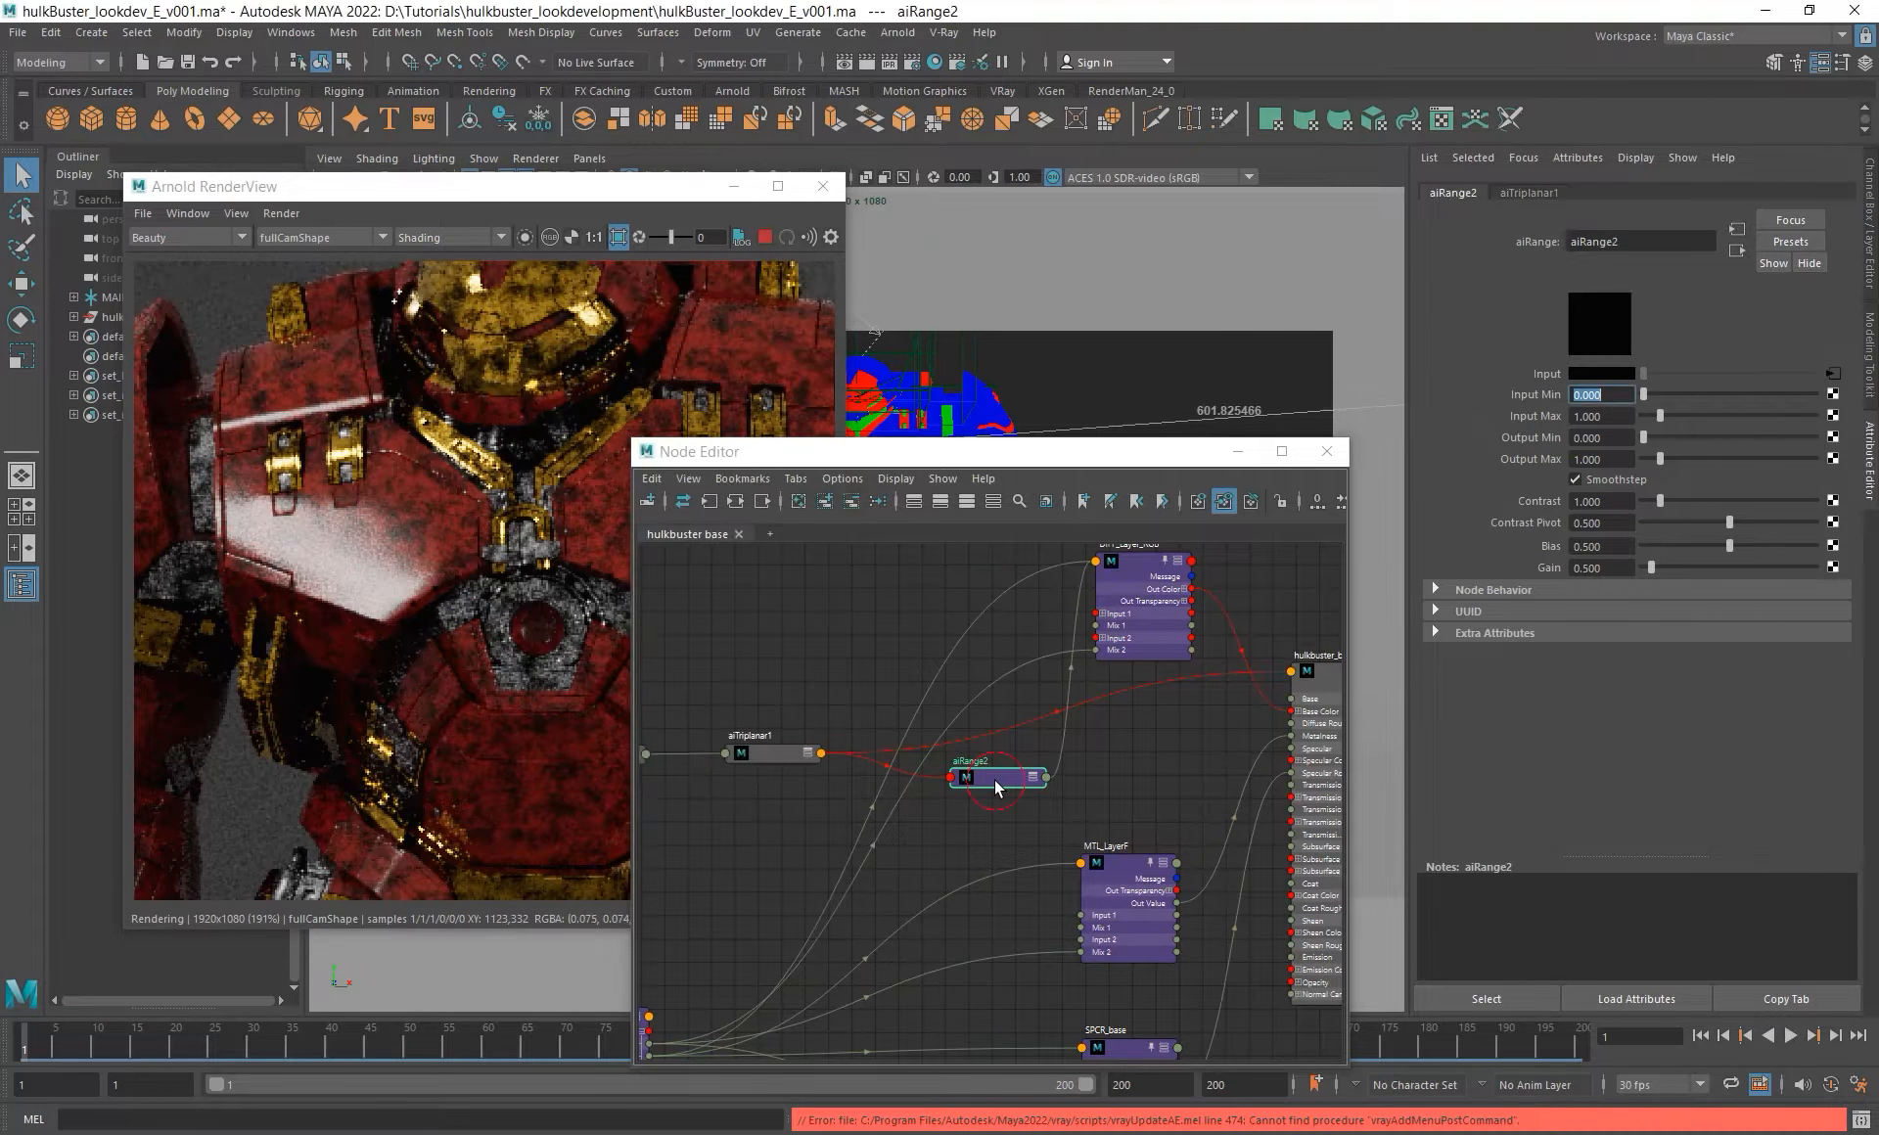
left_click(1144, 623)
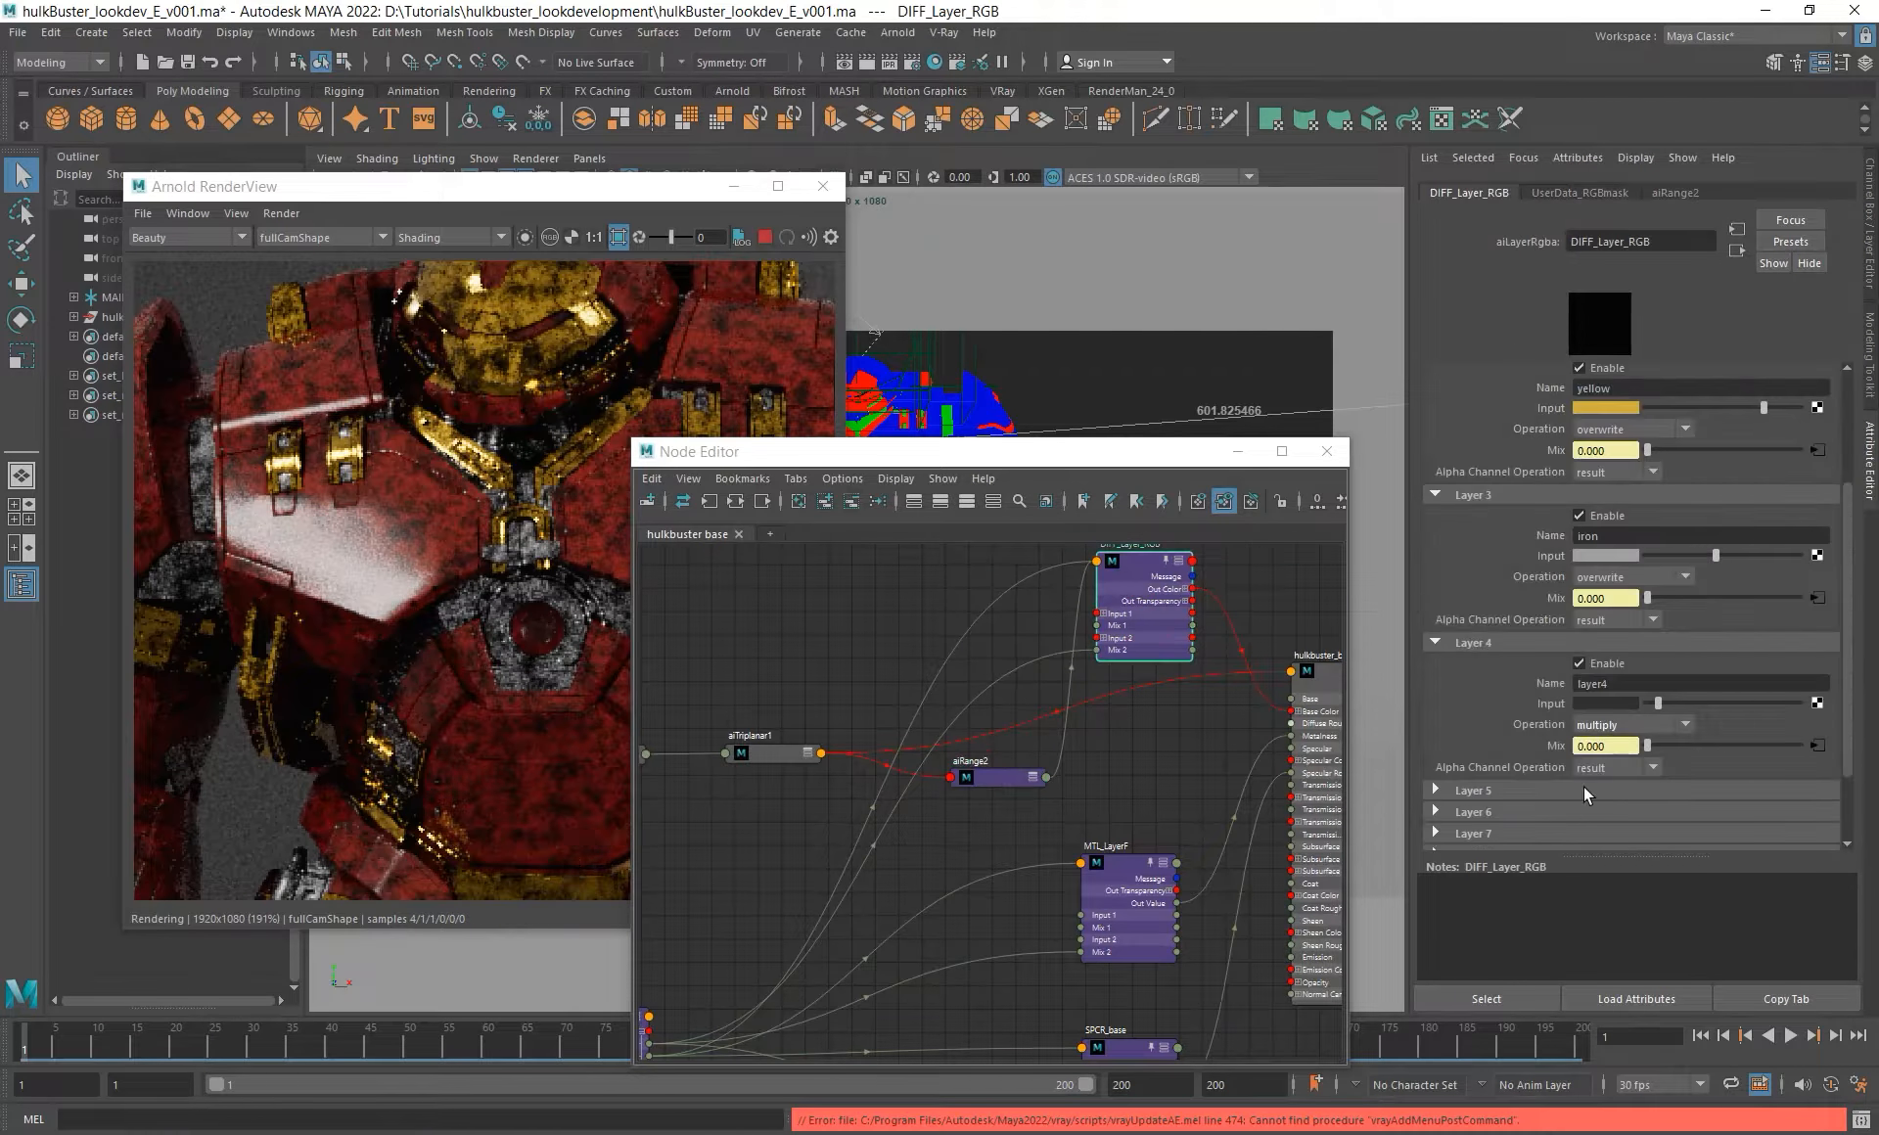
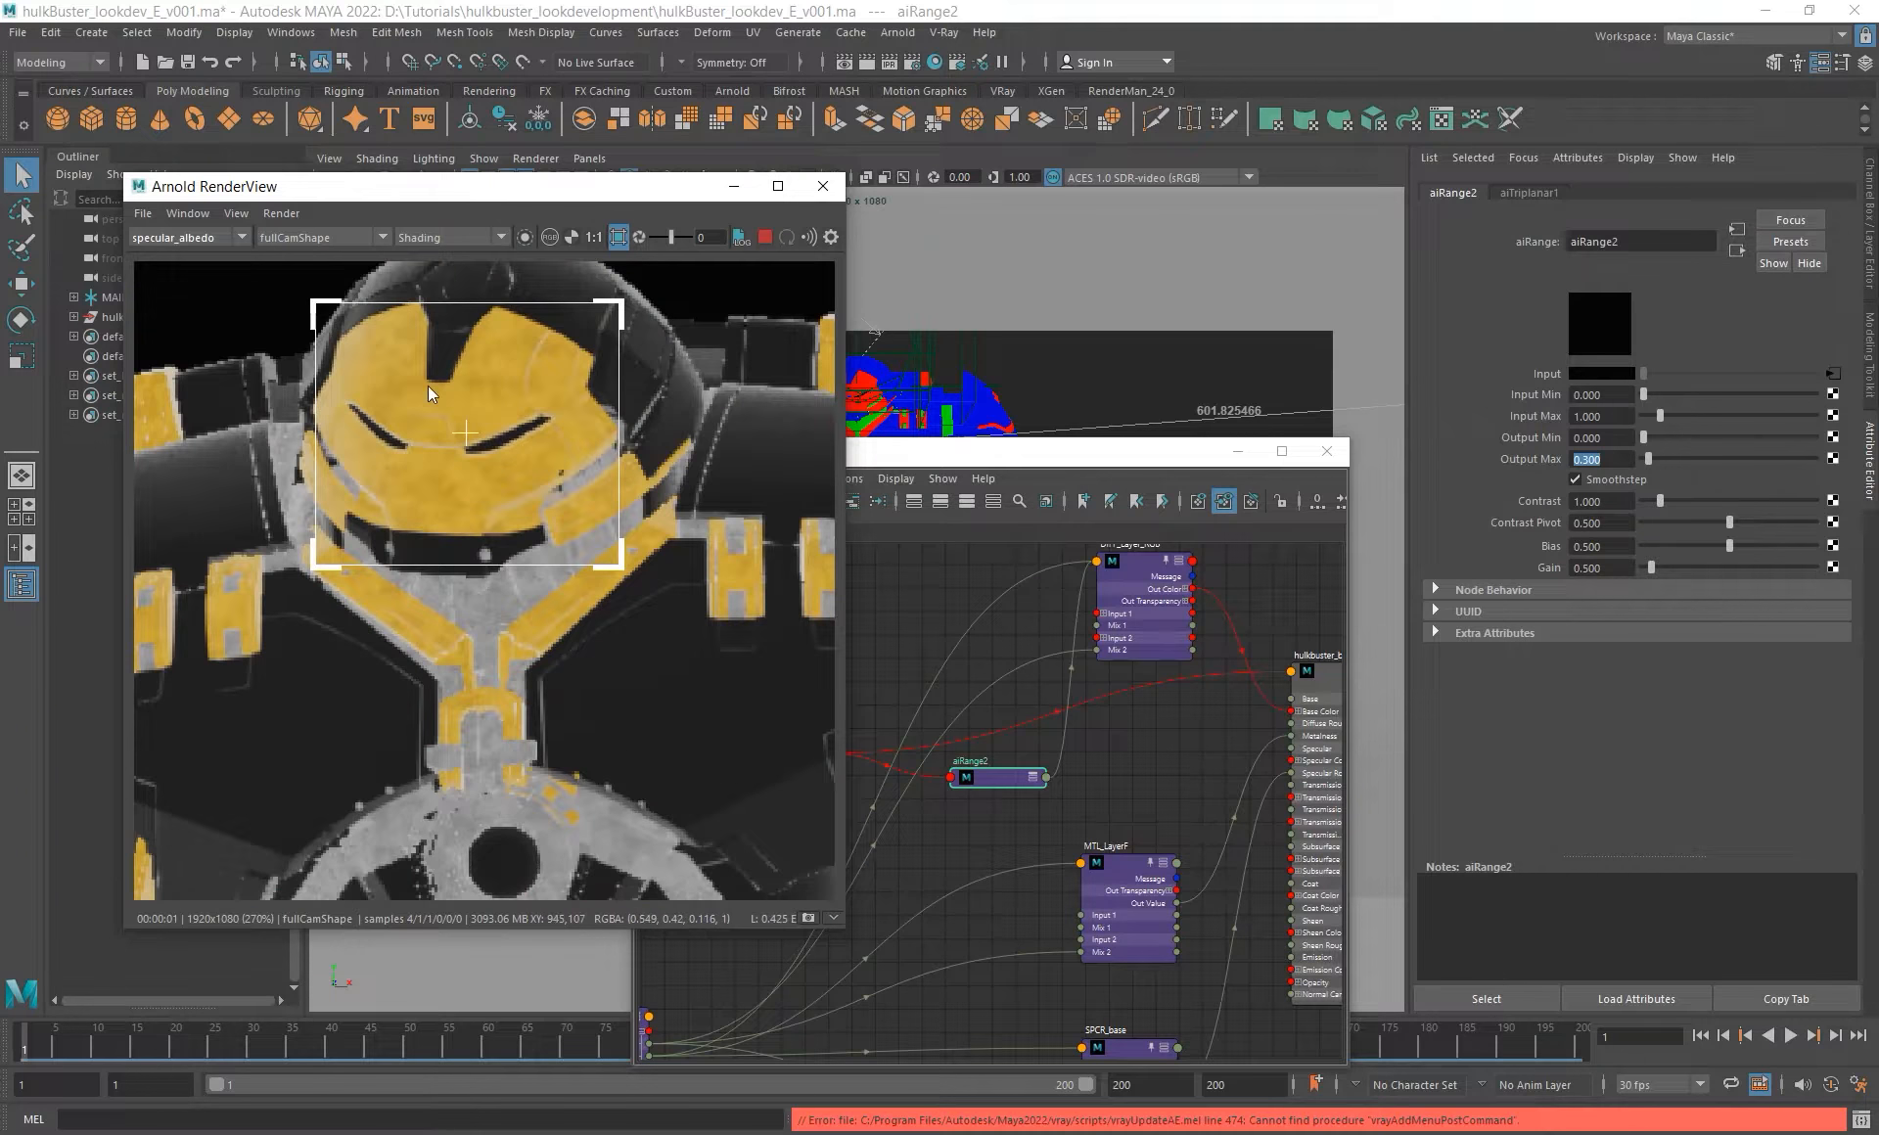
- Display the Beauty pass in the render view and restrict the render region to one side of the chest armour
scroll(484, 378, "up", 2)
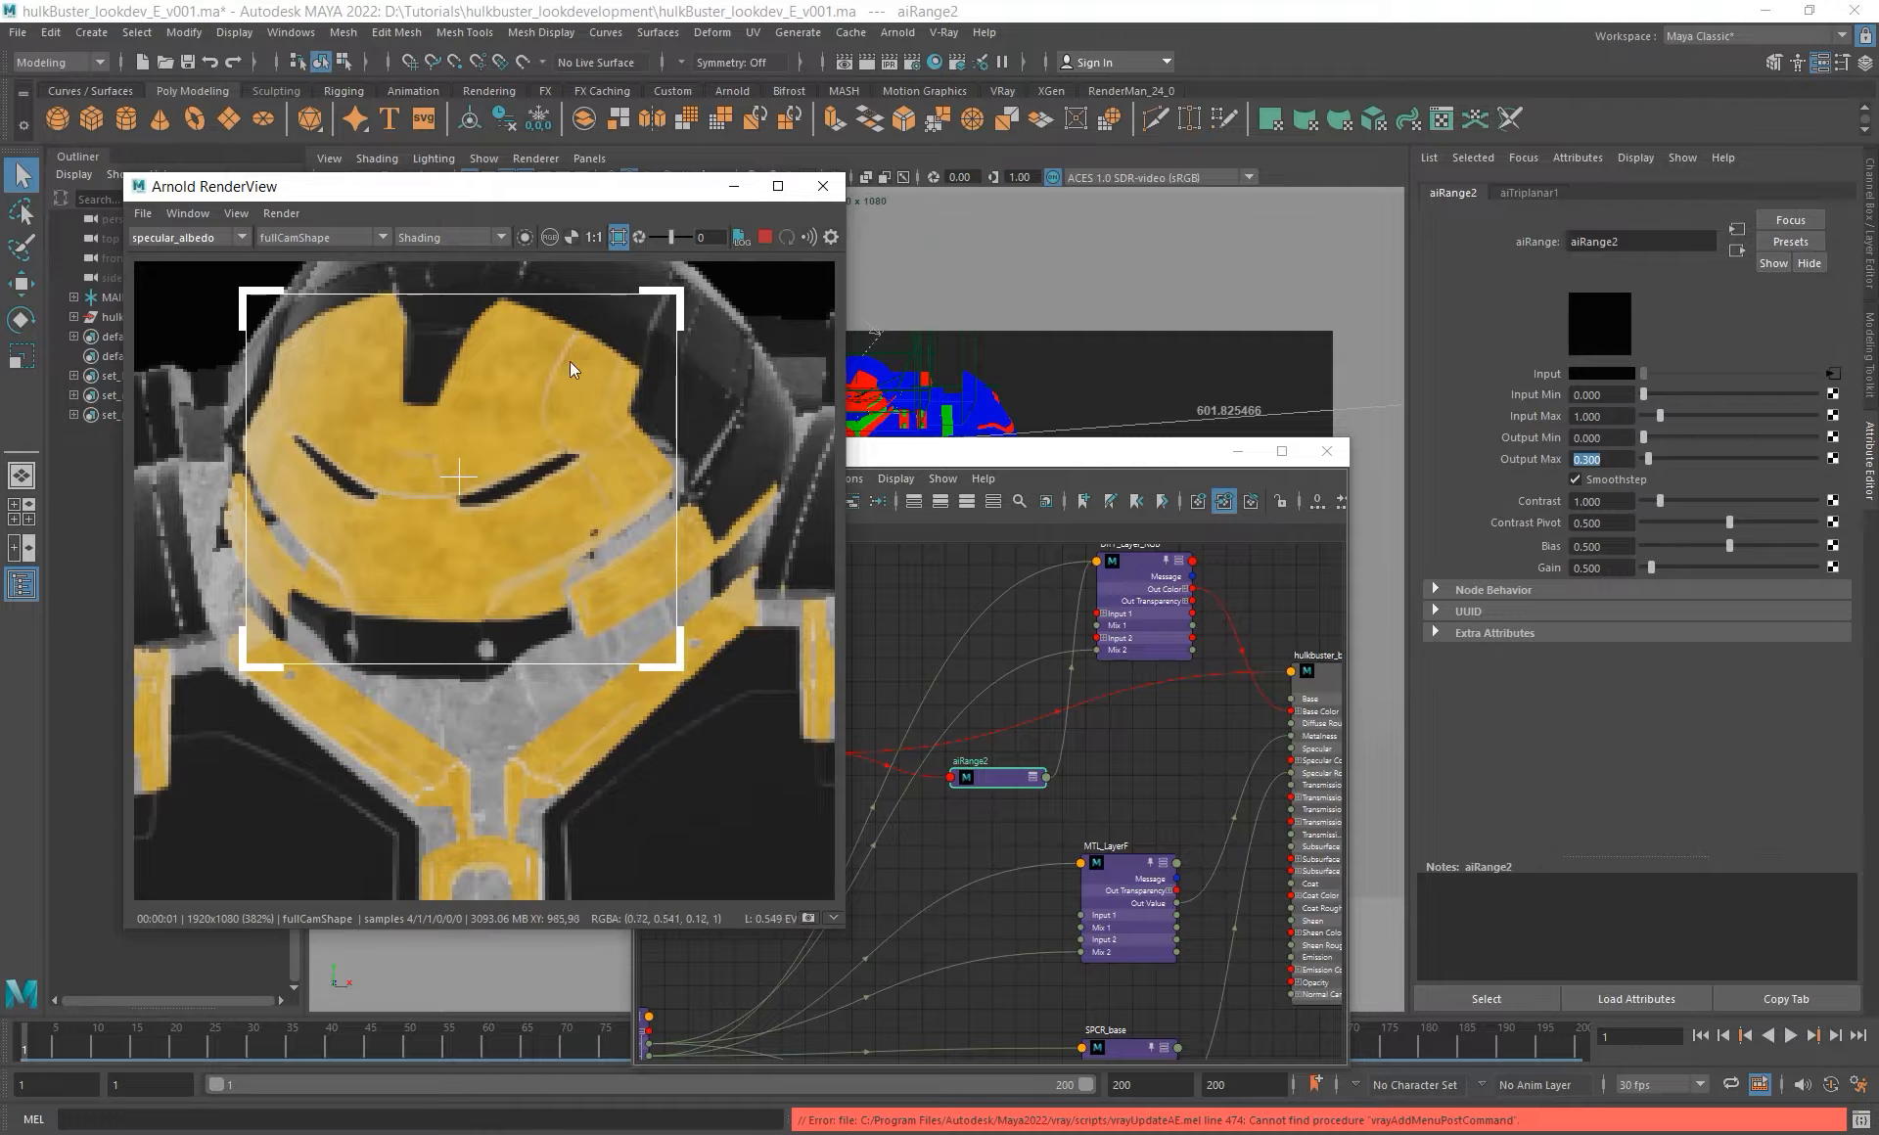
left_click(196, 240)
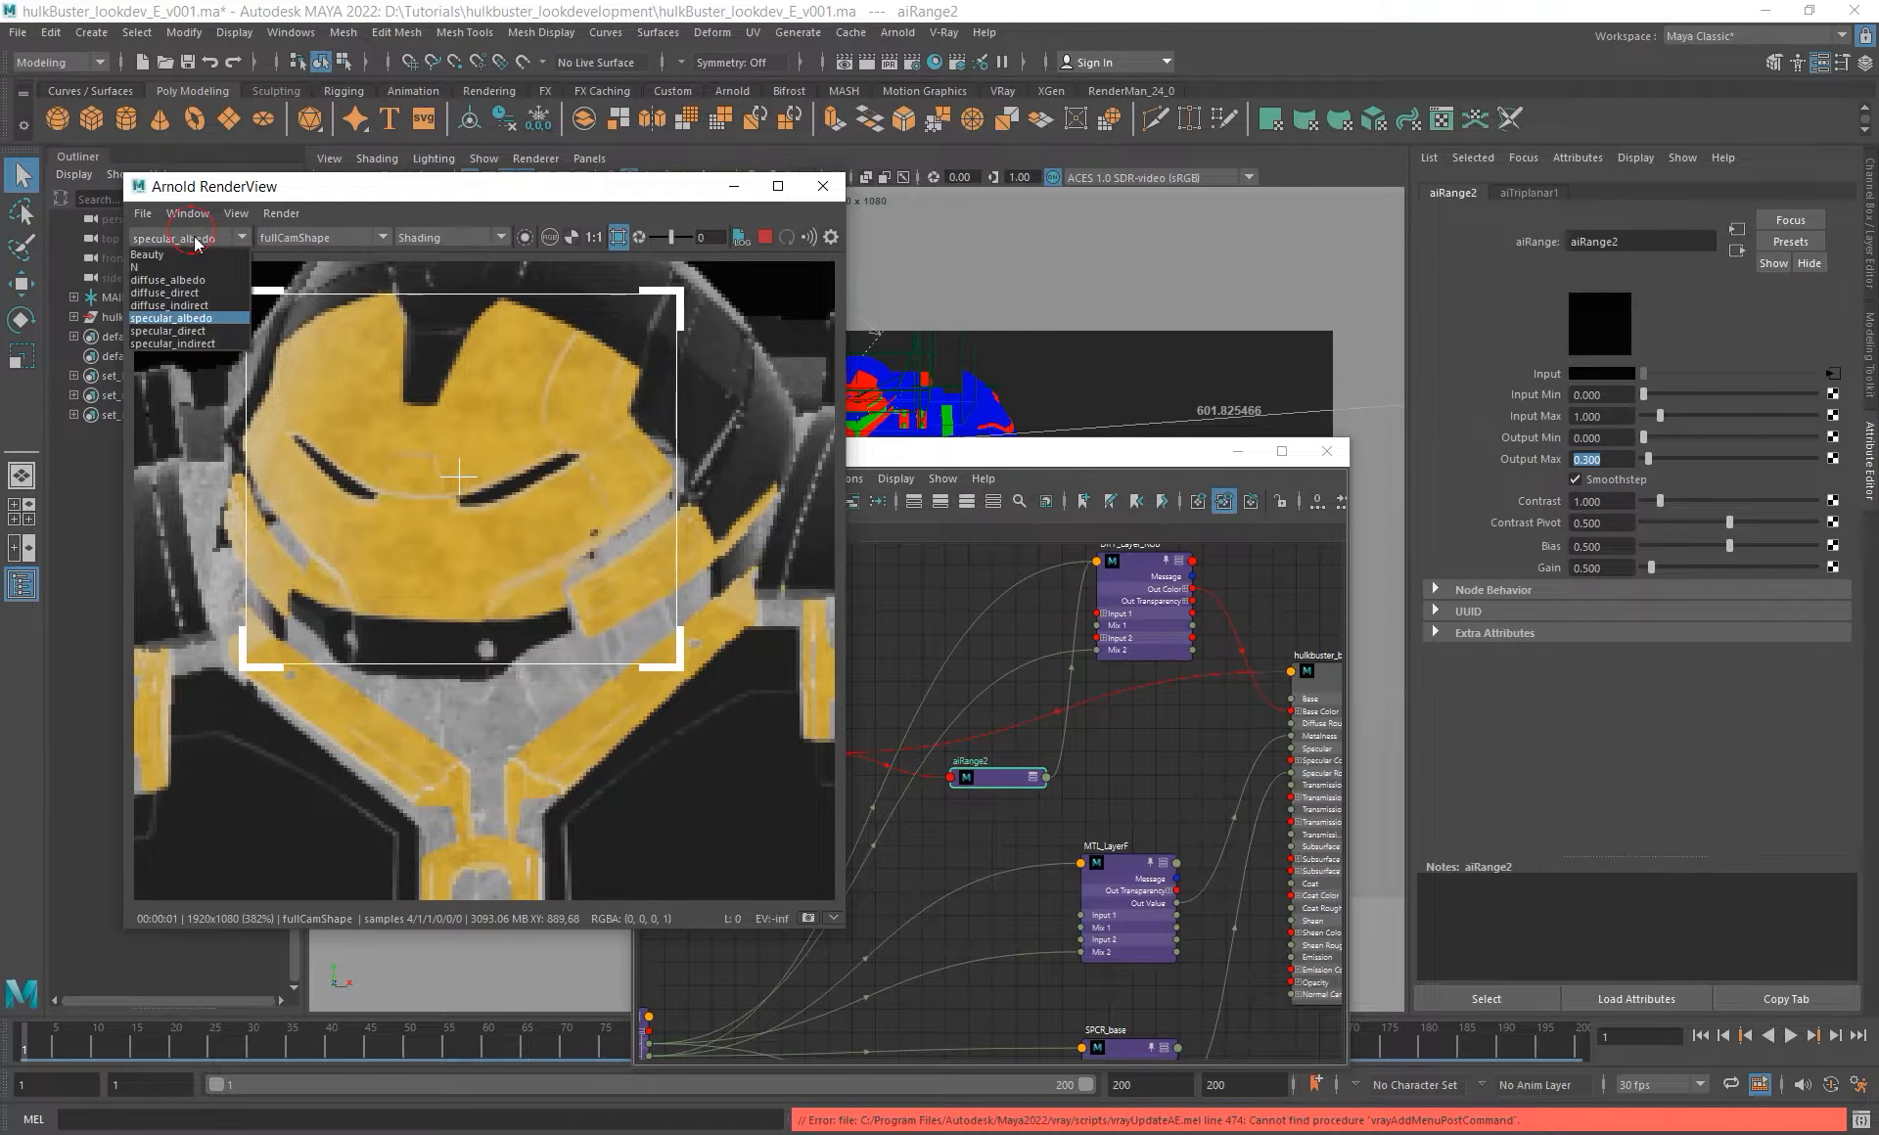
left_click(162, 255)
scroll(509, 409, "down", 2)
scroll(507, 409, "down", 1)
middle_click_drag(579, 532, 315, 440, "alt")
left_click_drag(672, 530, 838, 893, "shift")
scroll(659, 616, "up", 2)
middle_click_drag(741, 664, 832, 685, "alt")
left_click_drag(407, 396, 856, 768, "shift")
- Select aiTriplanar1, move the Node Editor clear of the render, and store a snapshot of the current render
middle_click_drag(1106, 812, 1214, 827, "alt")
left_click(870, 771)
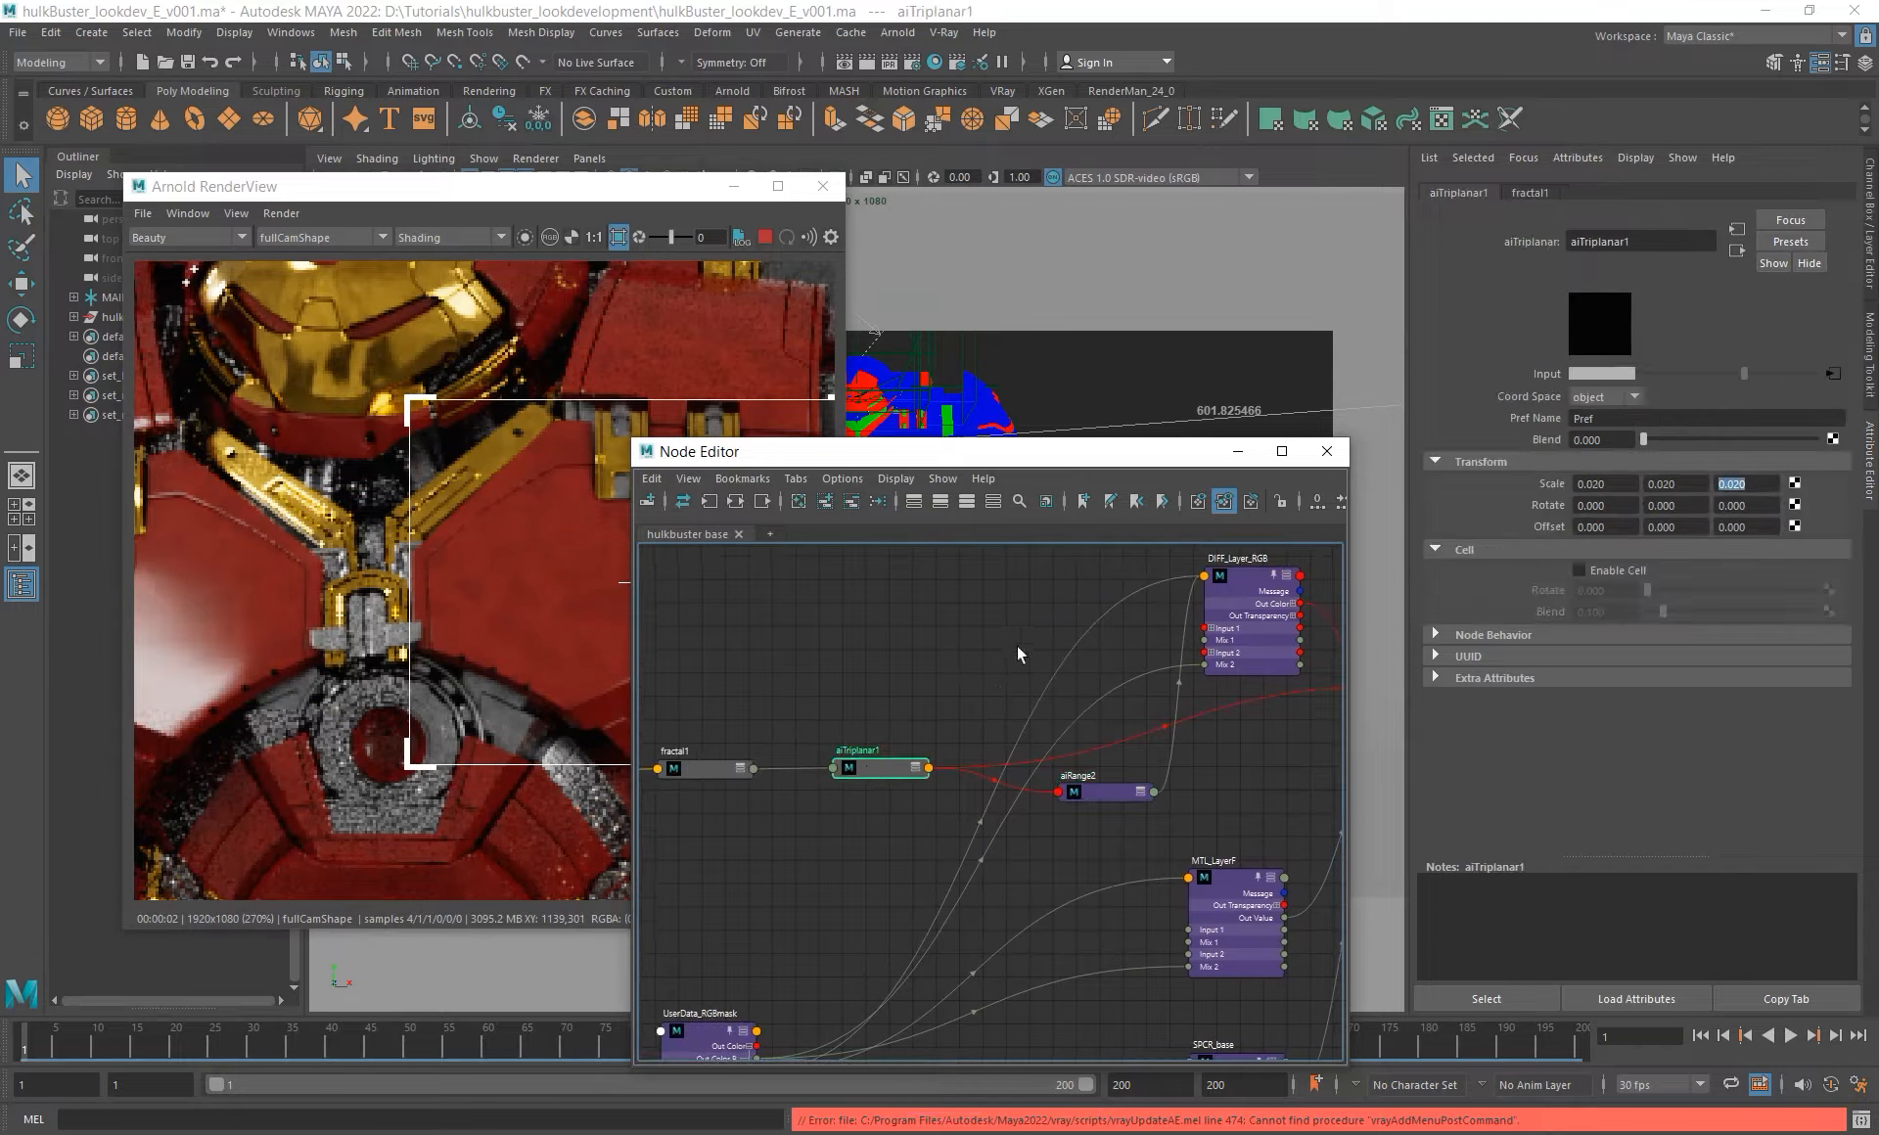
left_click_drag(971, 455, 1051, 677)
double_click(1618, 483)
left_click(592, 186)
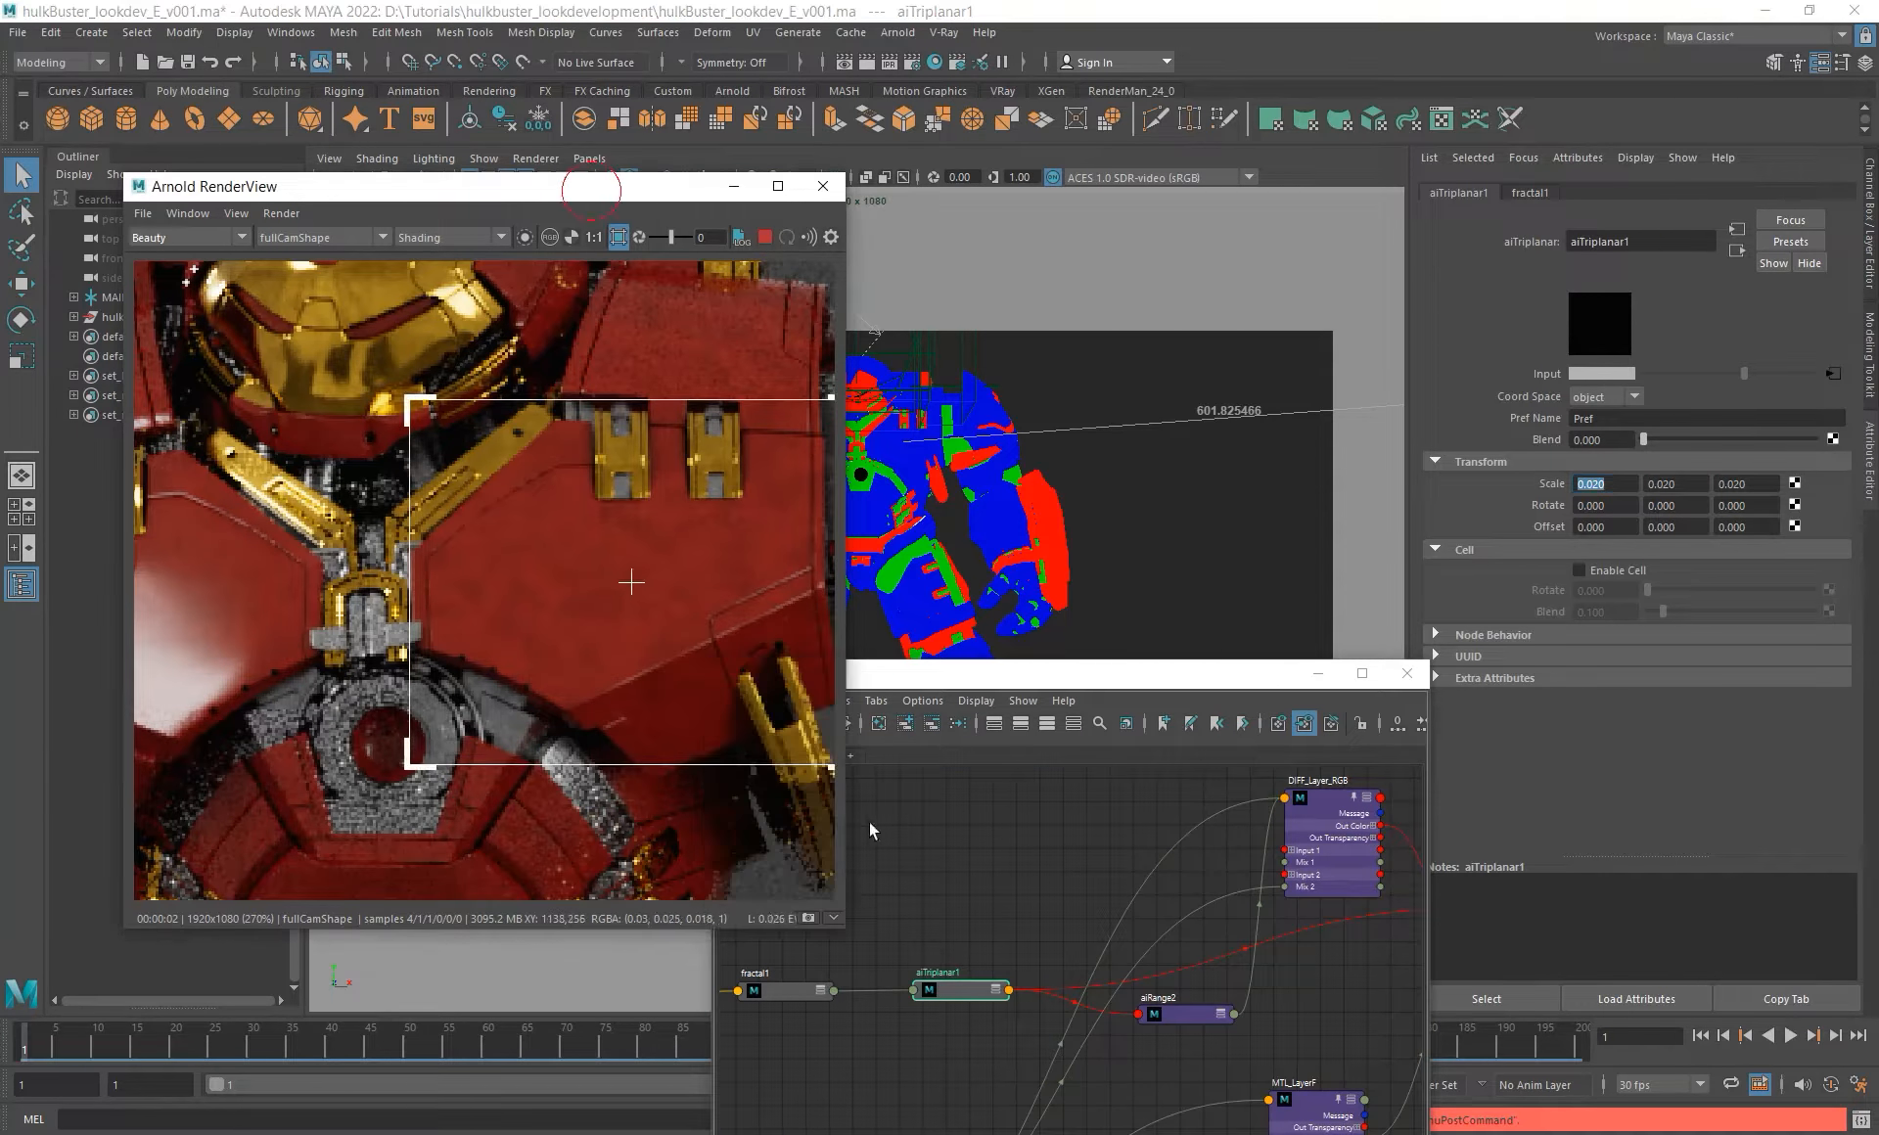
left_click(809, 918)
- Try an aiTriplanar scale of 0.01 on all three axes and compare the render with the snapshot
double_click(1615, 489)
type(".01")
key("Tab")
type(".01")
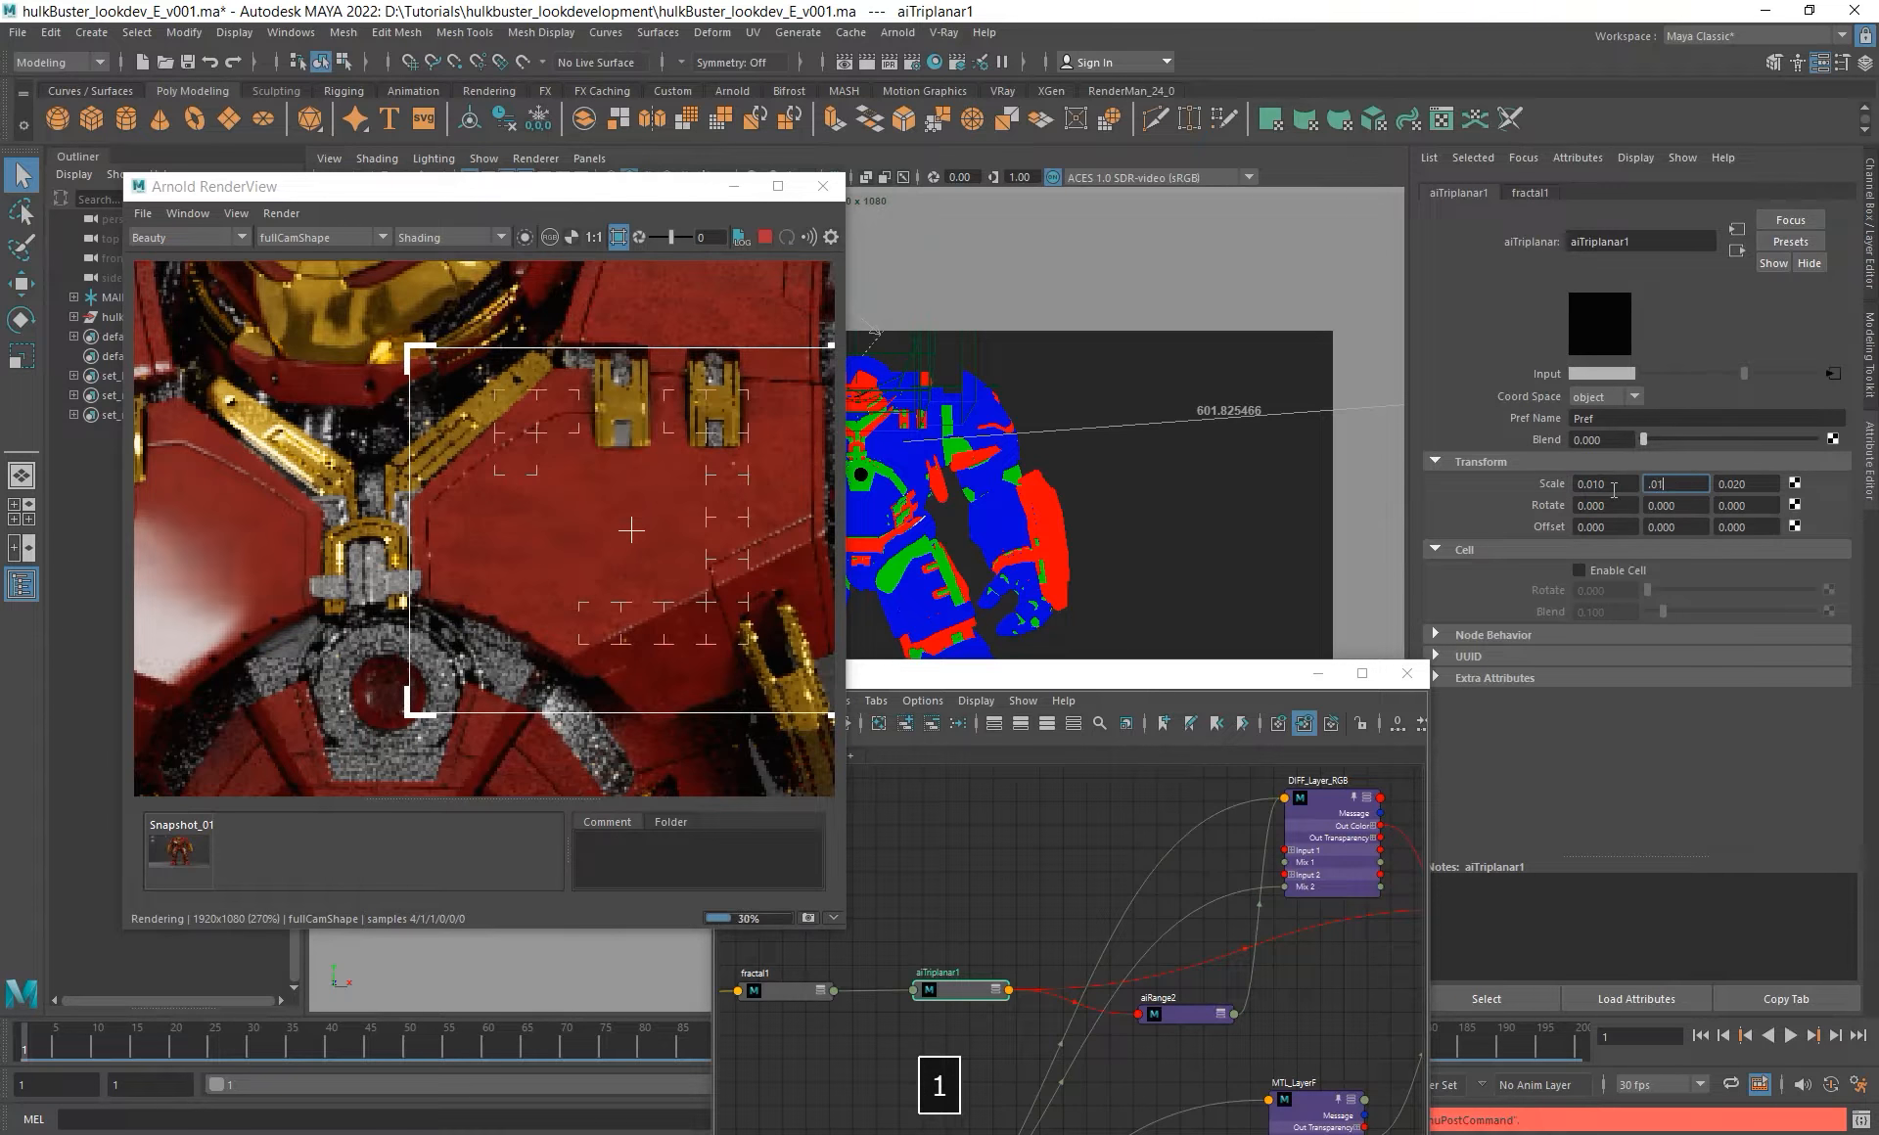
key("Tab")
type(".01")
key("Return")
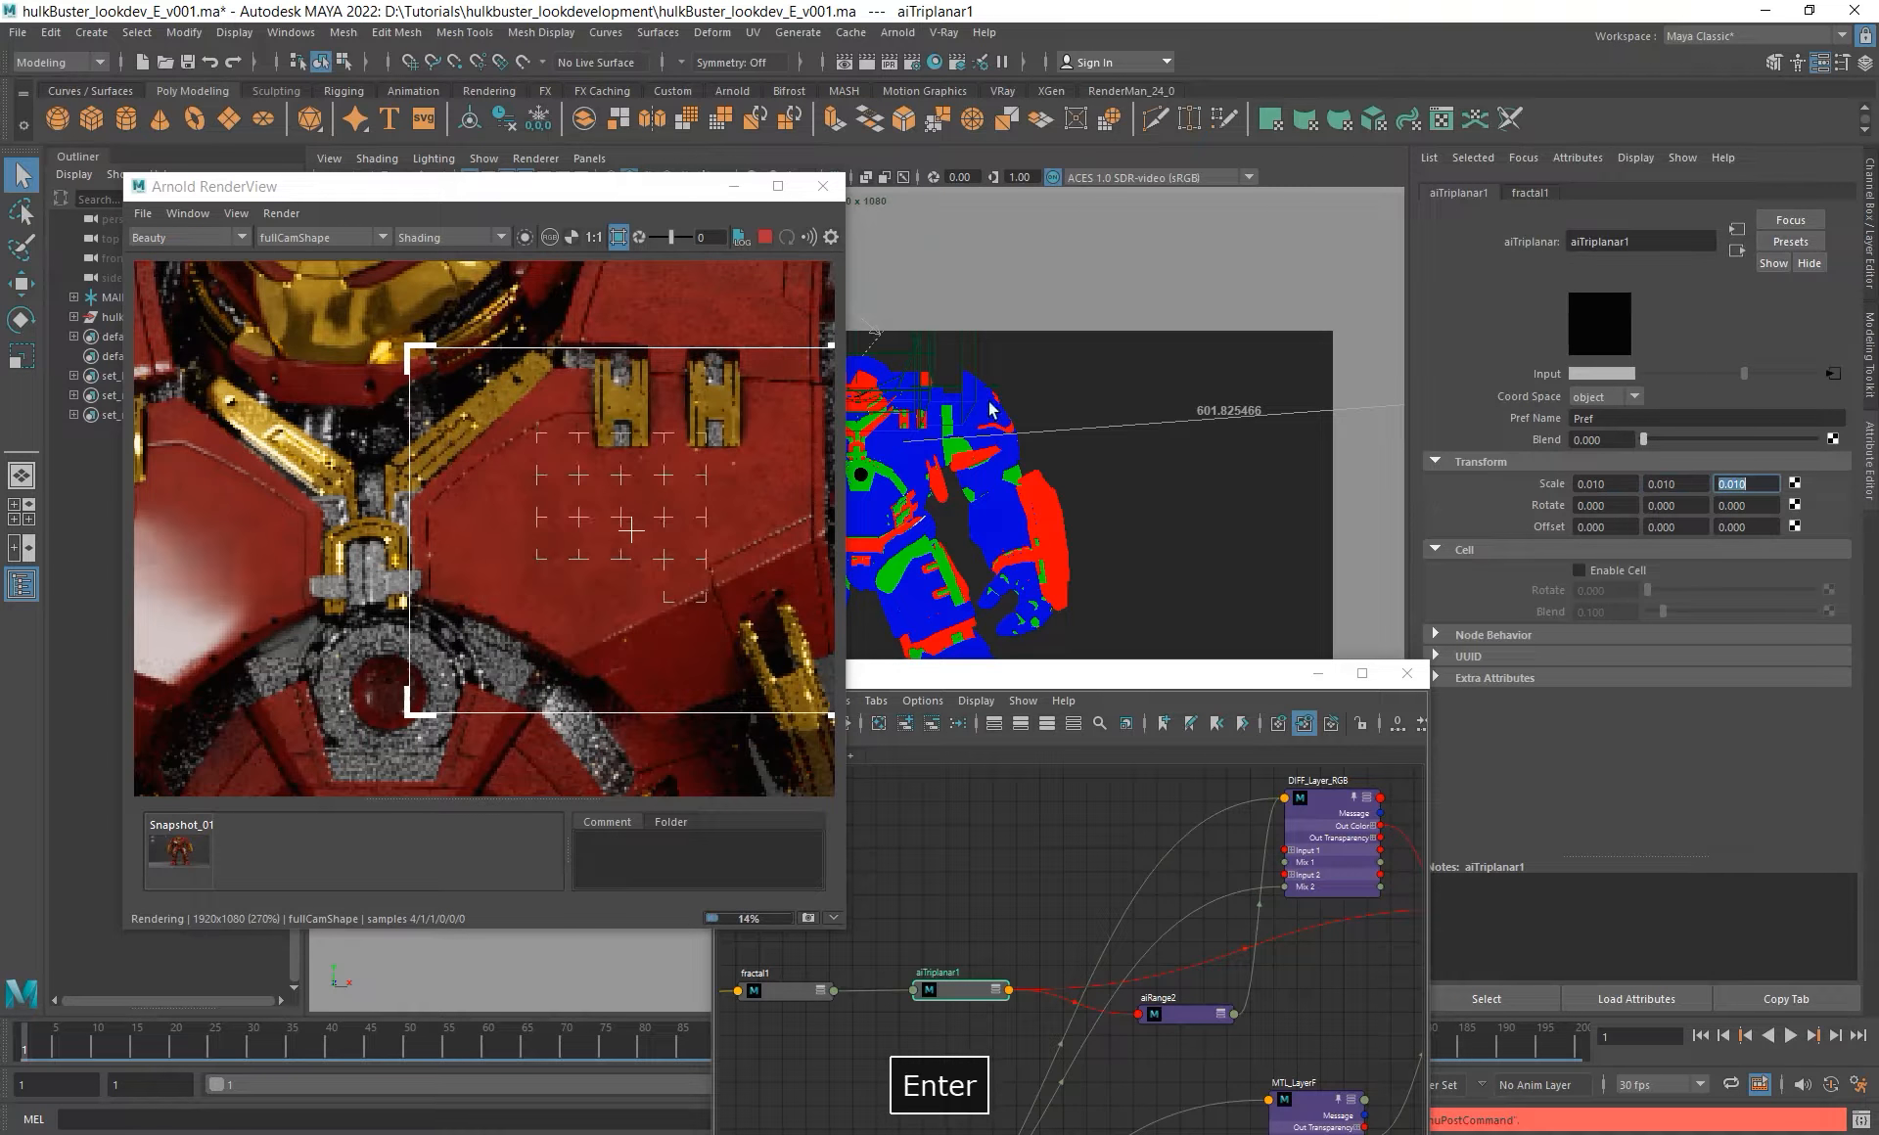
left_click(196, 848)
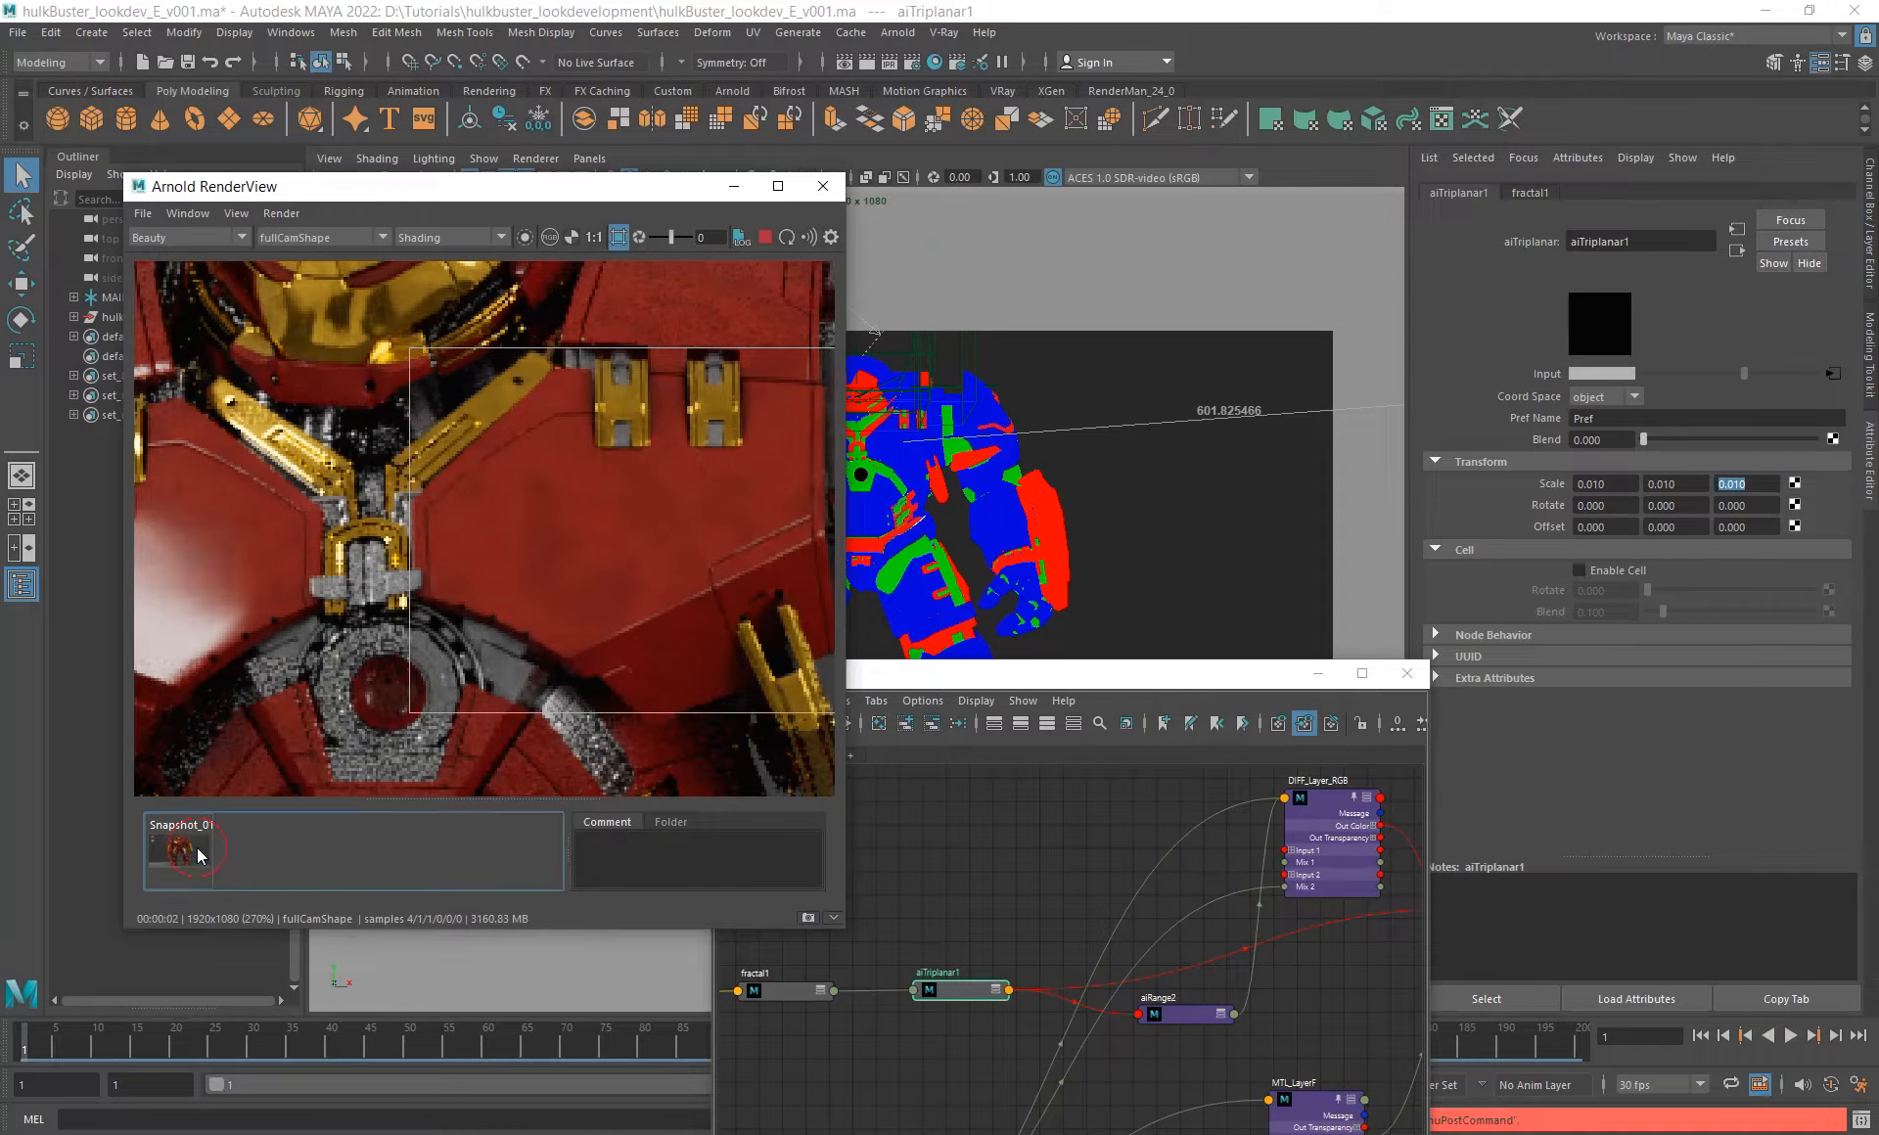
- Try an aiTriplanar scale of 0.04 on all three axes and compare the render with the snapshot
double_click(1615, 486)
type(".04")
key("Tab")
type(".04")
key("Tab")
type(".04")
scroll(539, 517, "down", 6)
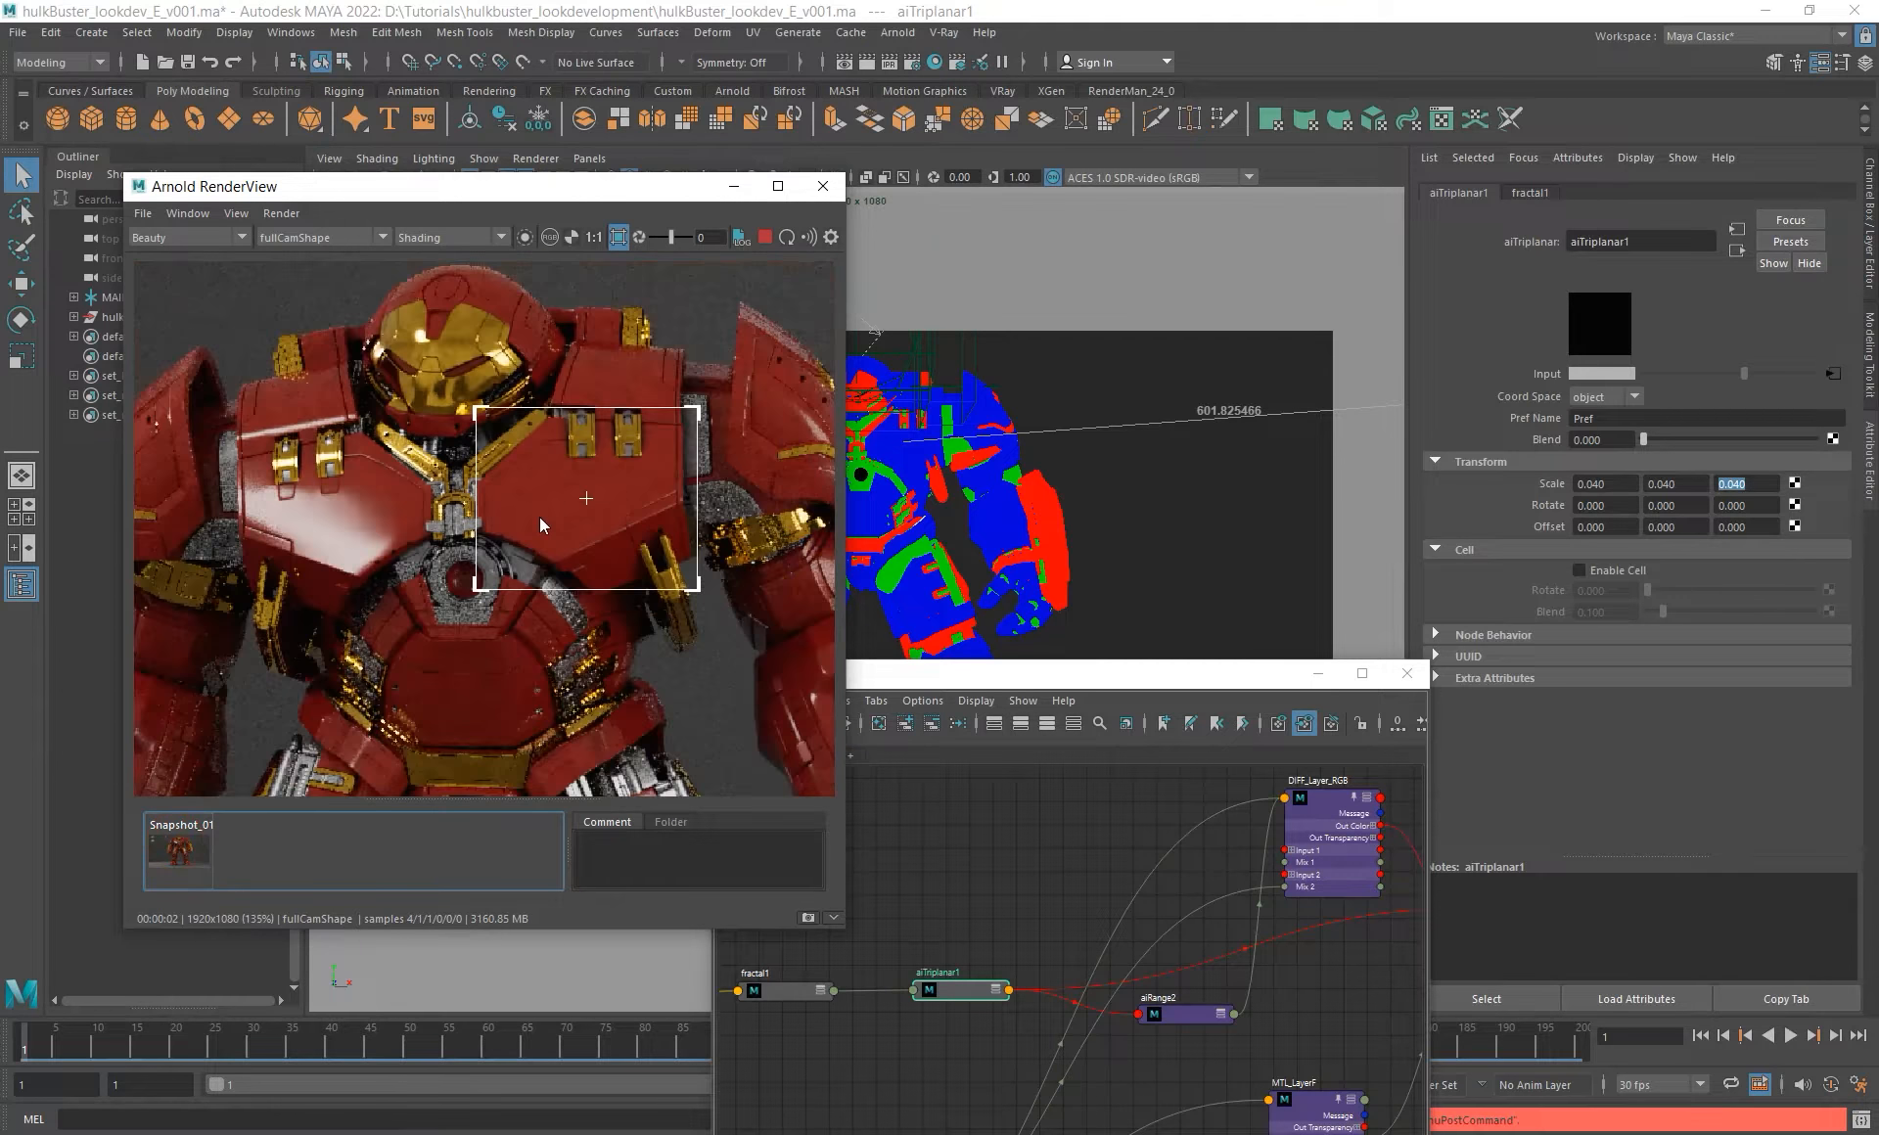
scroll(538, 519, "up", 6)
left_click(186, 848)
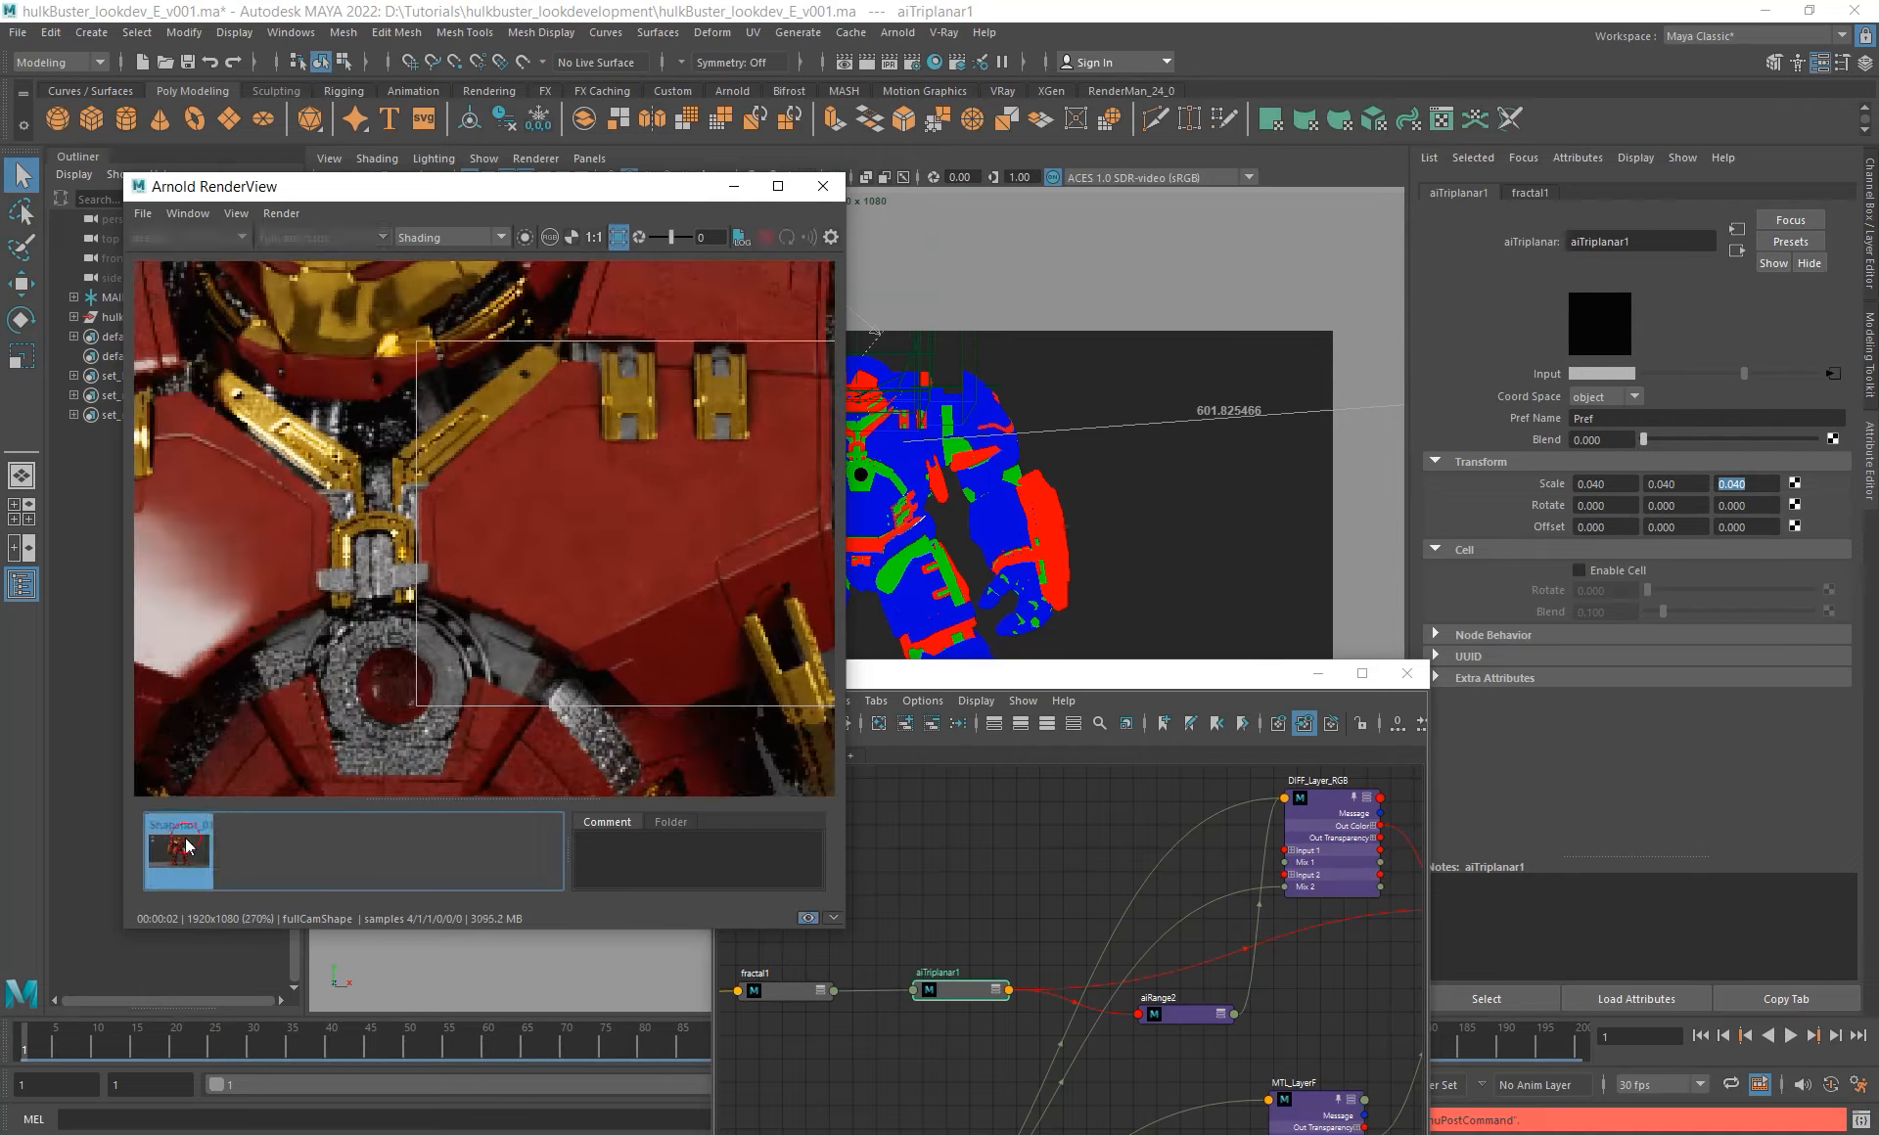
left_click(186, 846)
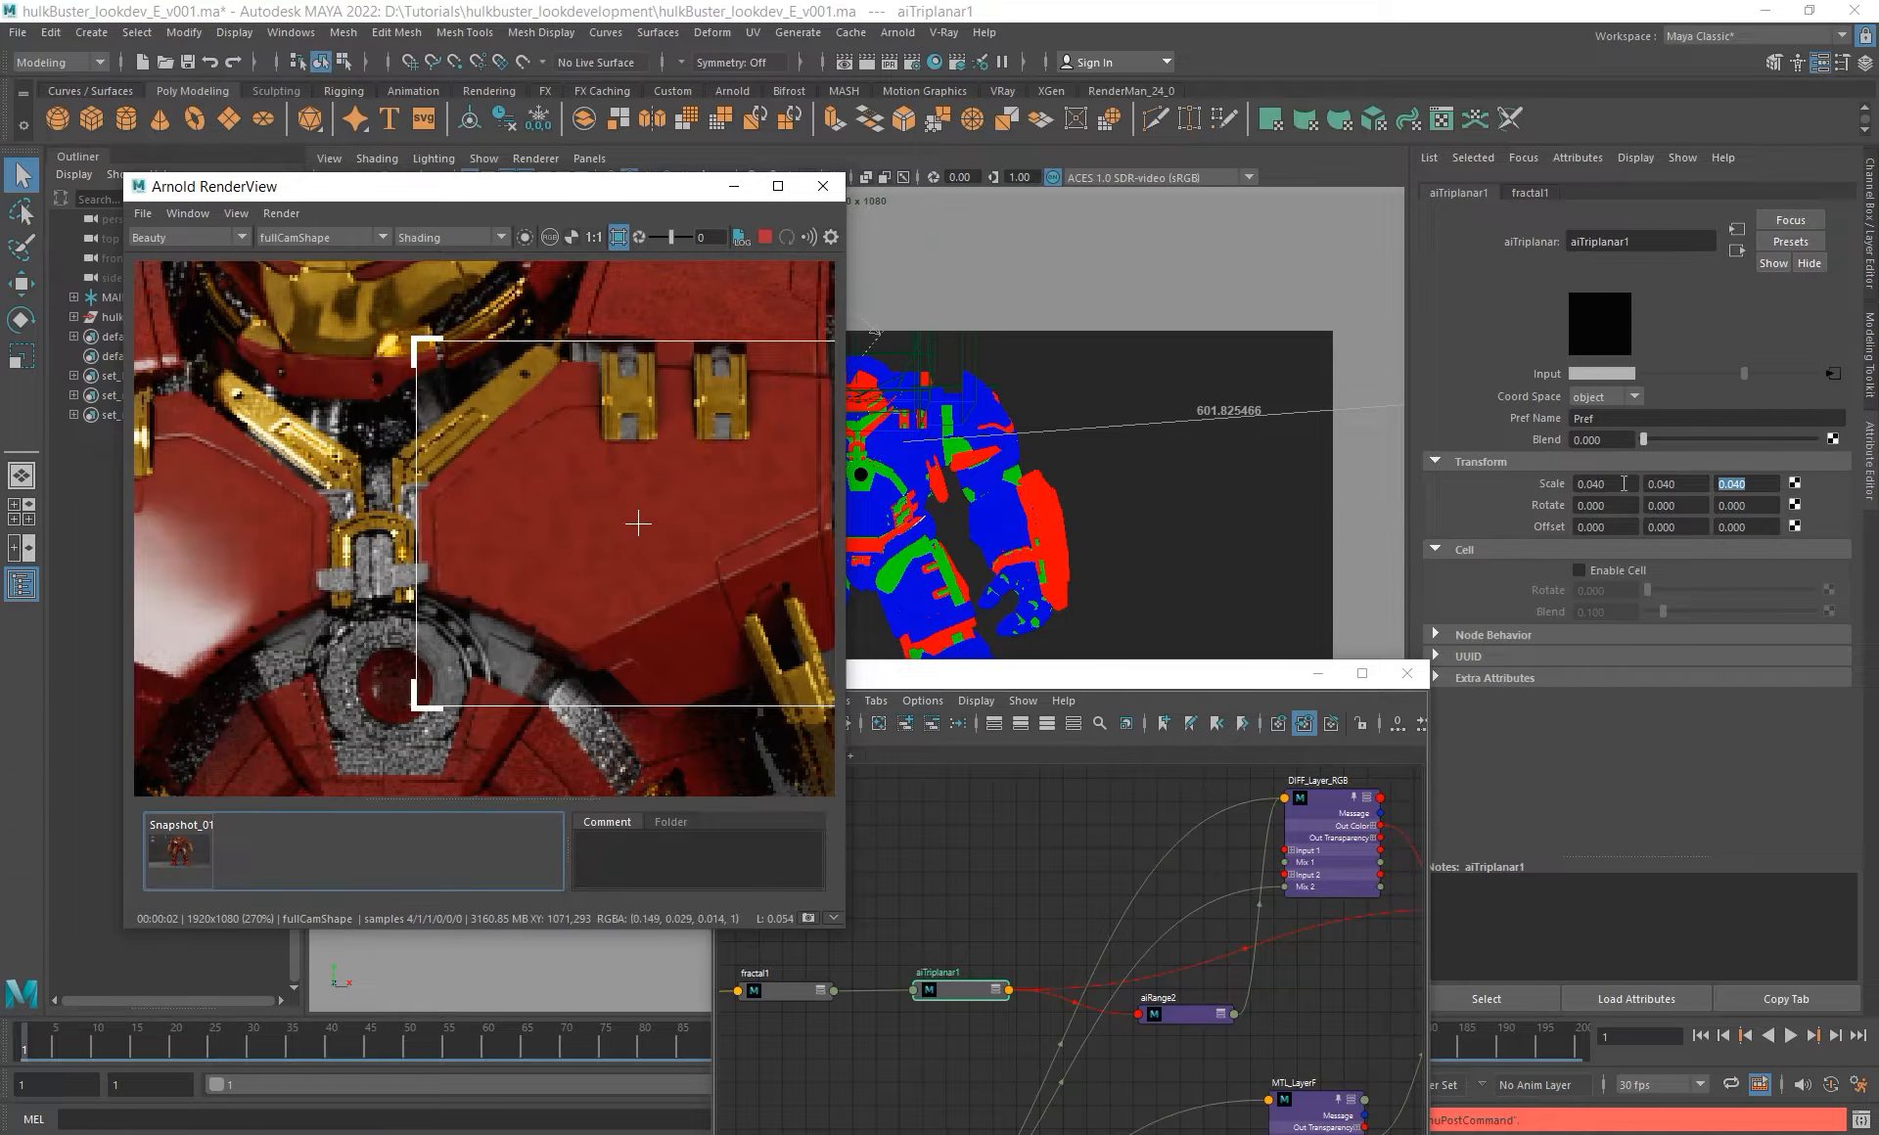
- Set the aiTriplanar scale to 0.03 on all three axes and compare the render with the snapshot
left_click_drag(1621, 483, 1208, 435)
type(".03")
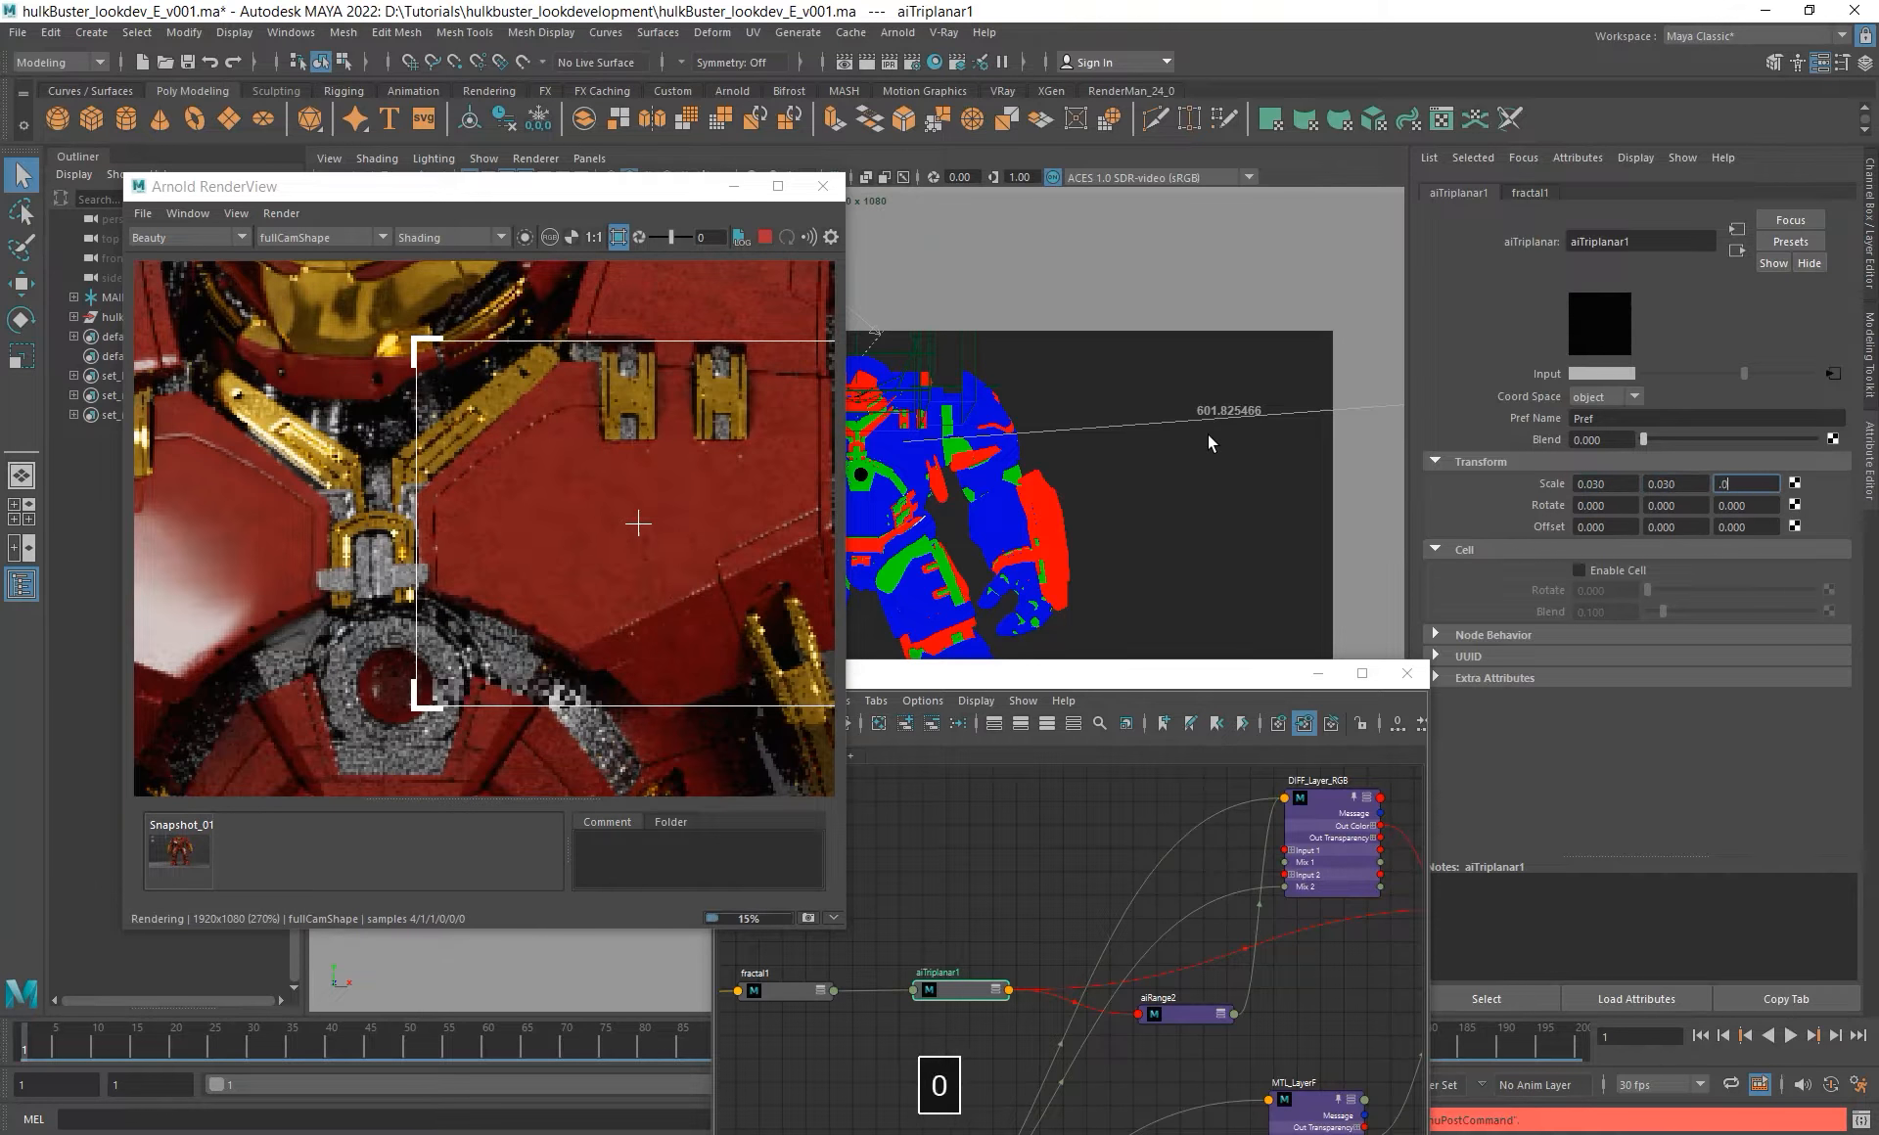
key("Return")
left_click(180, 844)
left_click(180, 844)
left_click(181, 844)
left_click(180, 847)
left_click(180, 847)
left_click(181, 847)
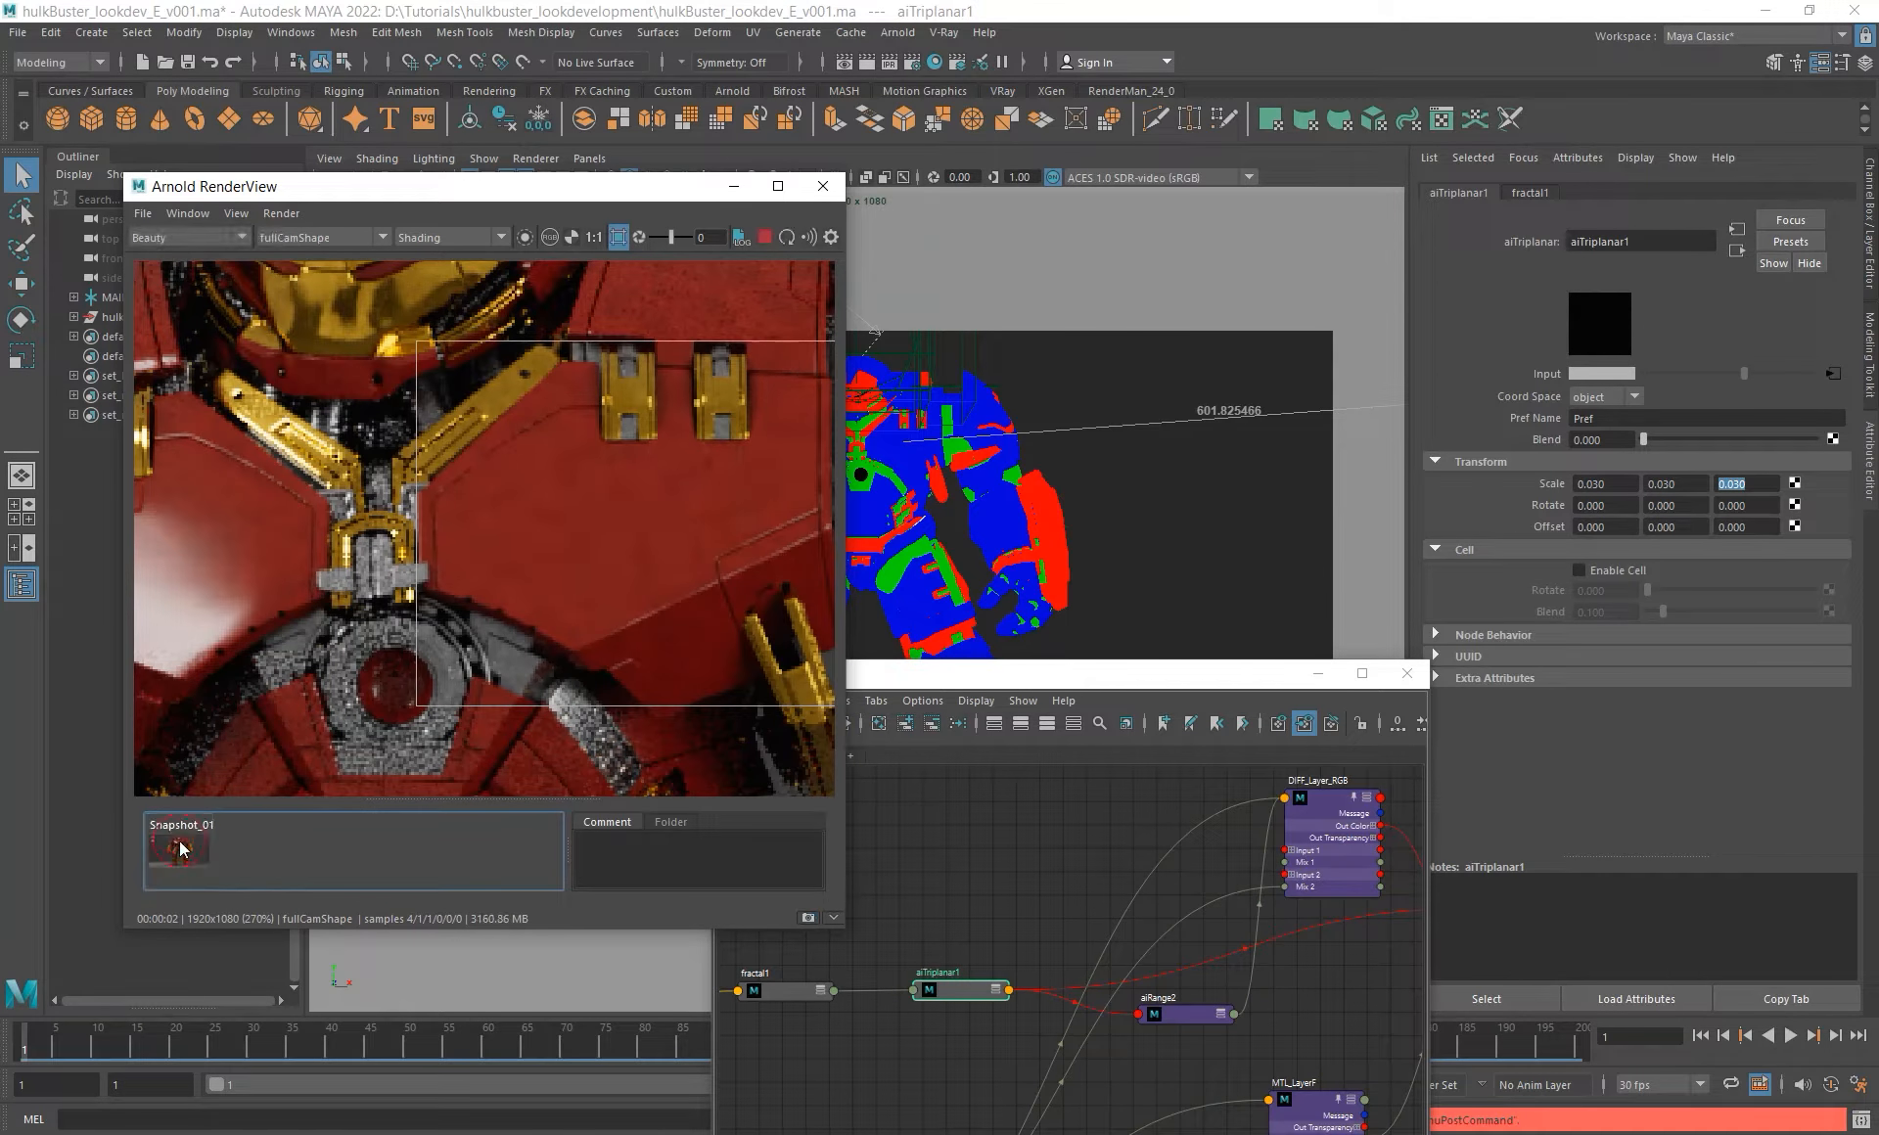
scroll(573, 587, "down", 2)
scroll(573, 587, "up", 2)
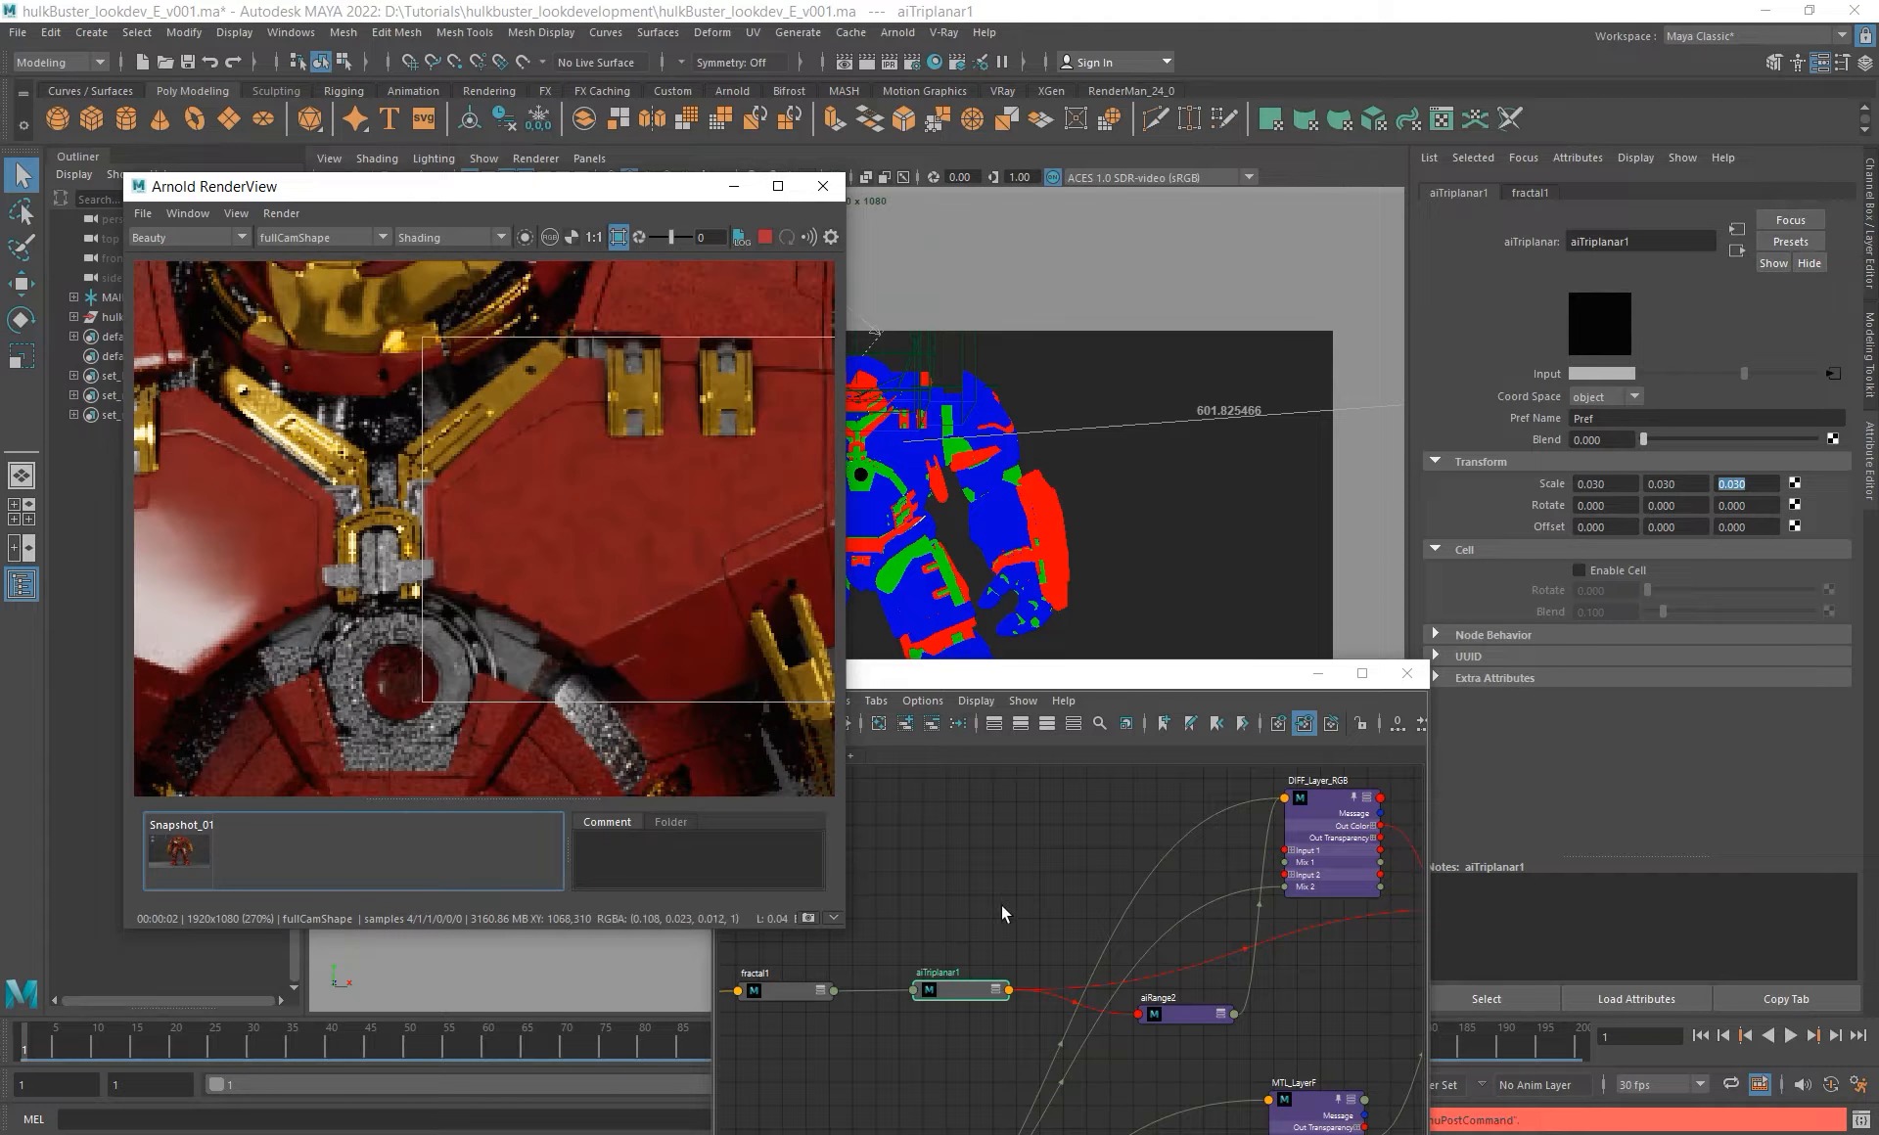
- Set the aiRange's output maximum to 0.2 and check the subtler breakup on the chest
middle_click_drag(1185, 1009, 1117, 1014, "alt")
left_click(1119, 1018)
left_click(1535, 458)
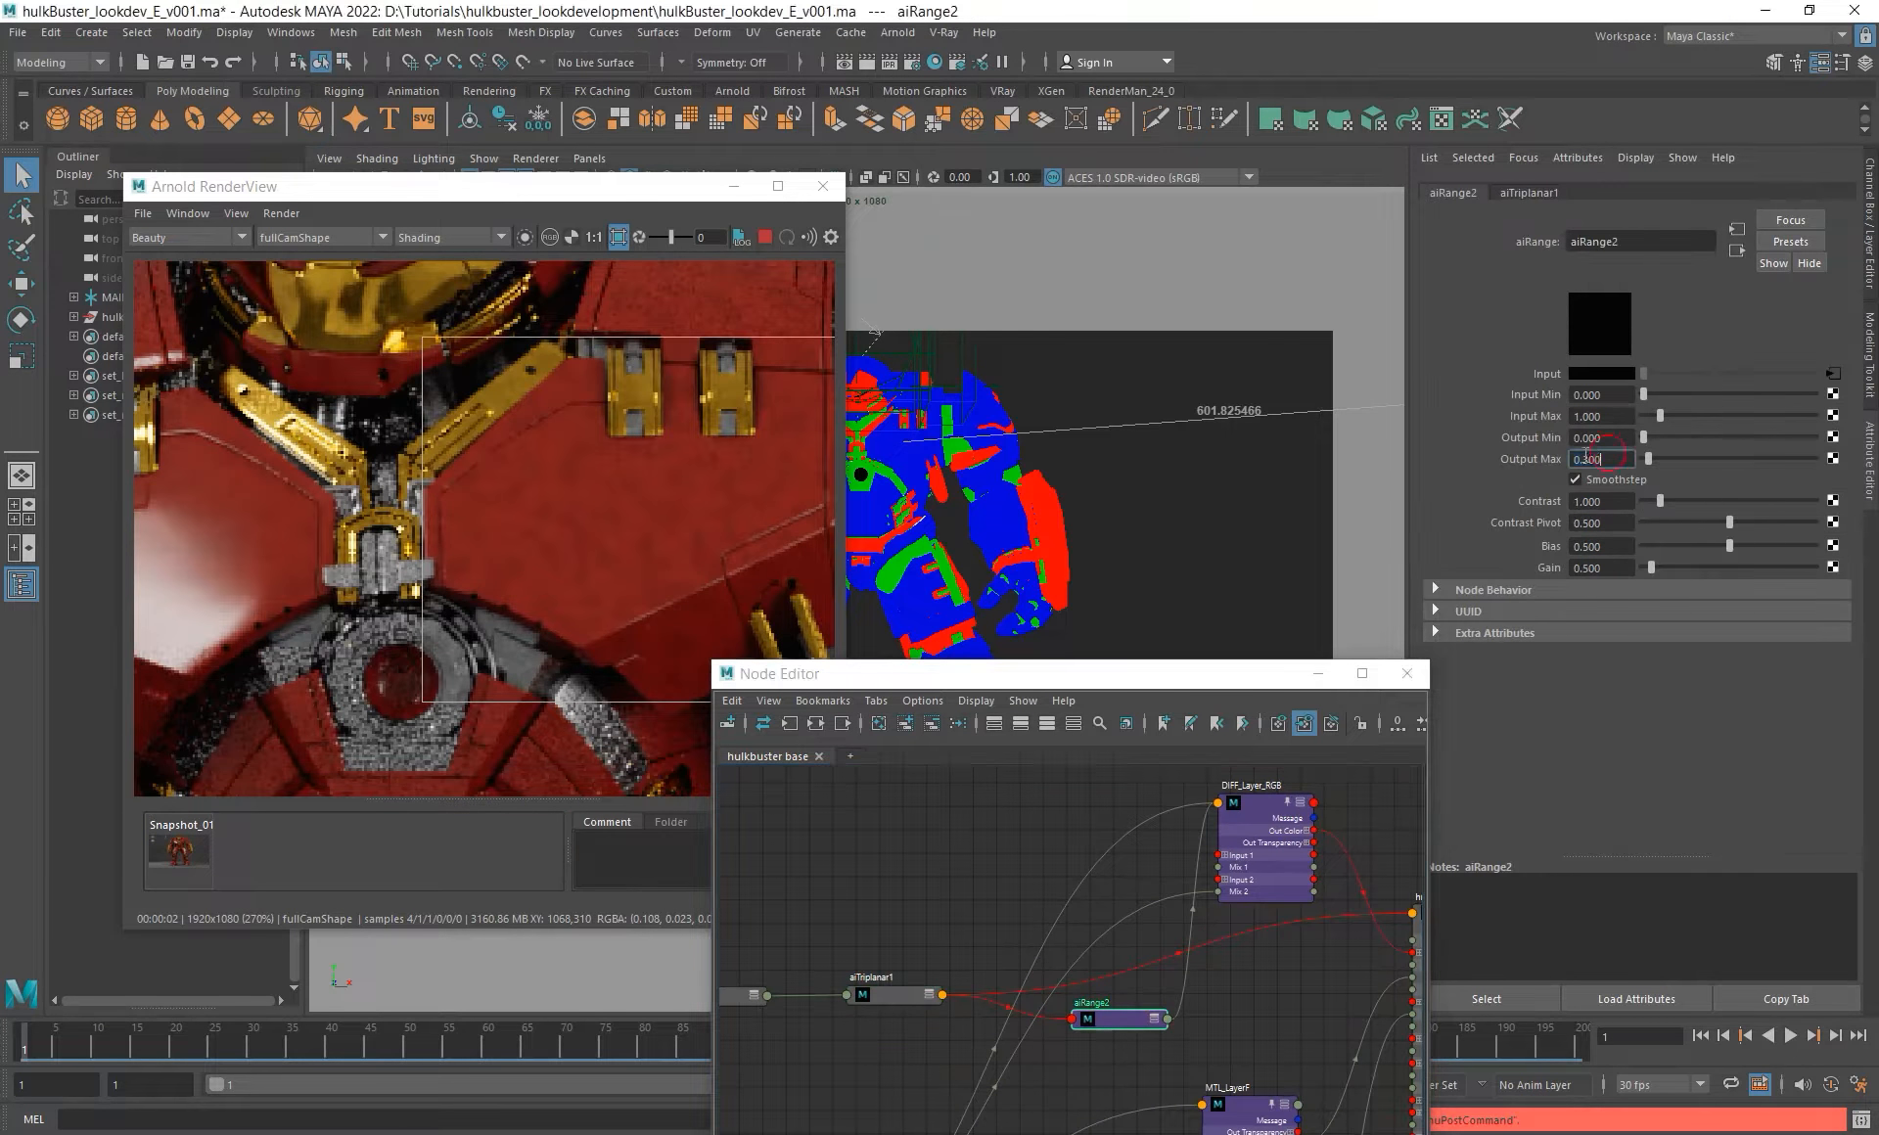
type(".0")
key("BackSpace")
type("2")
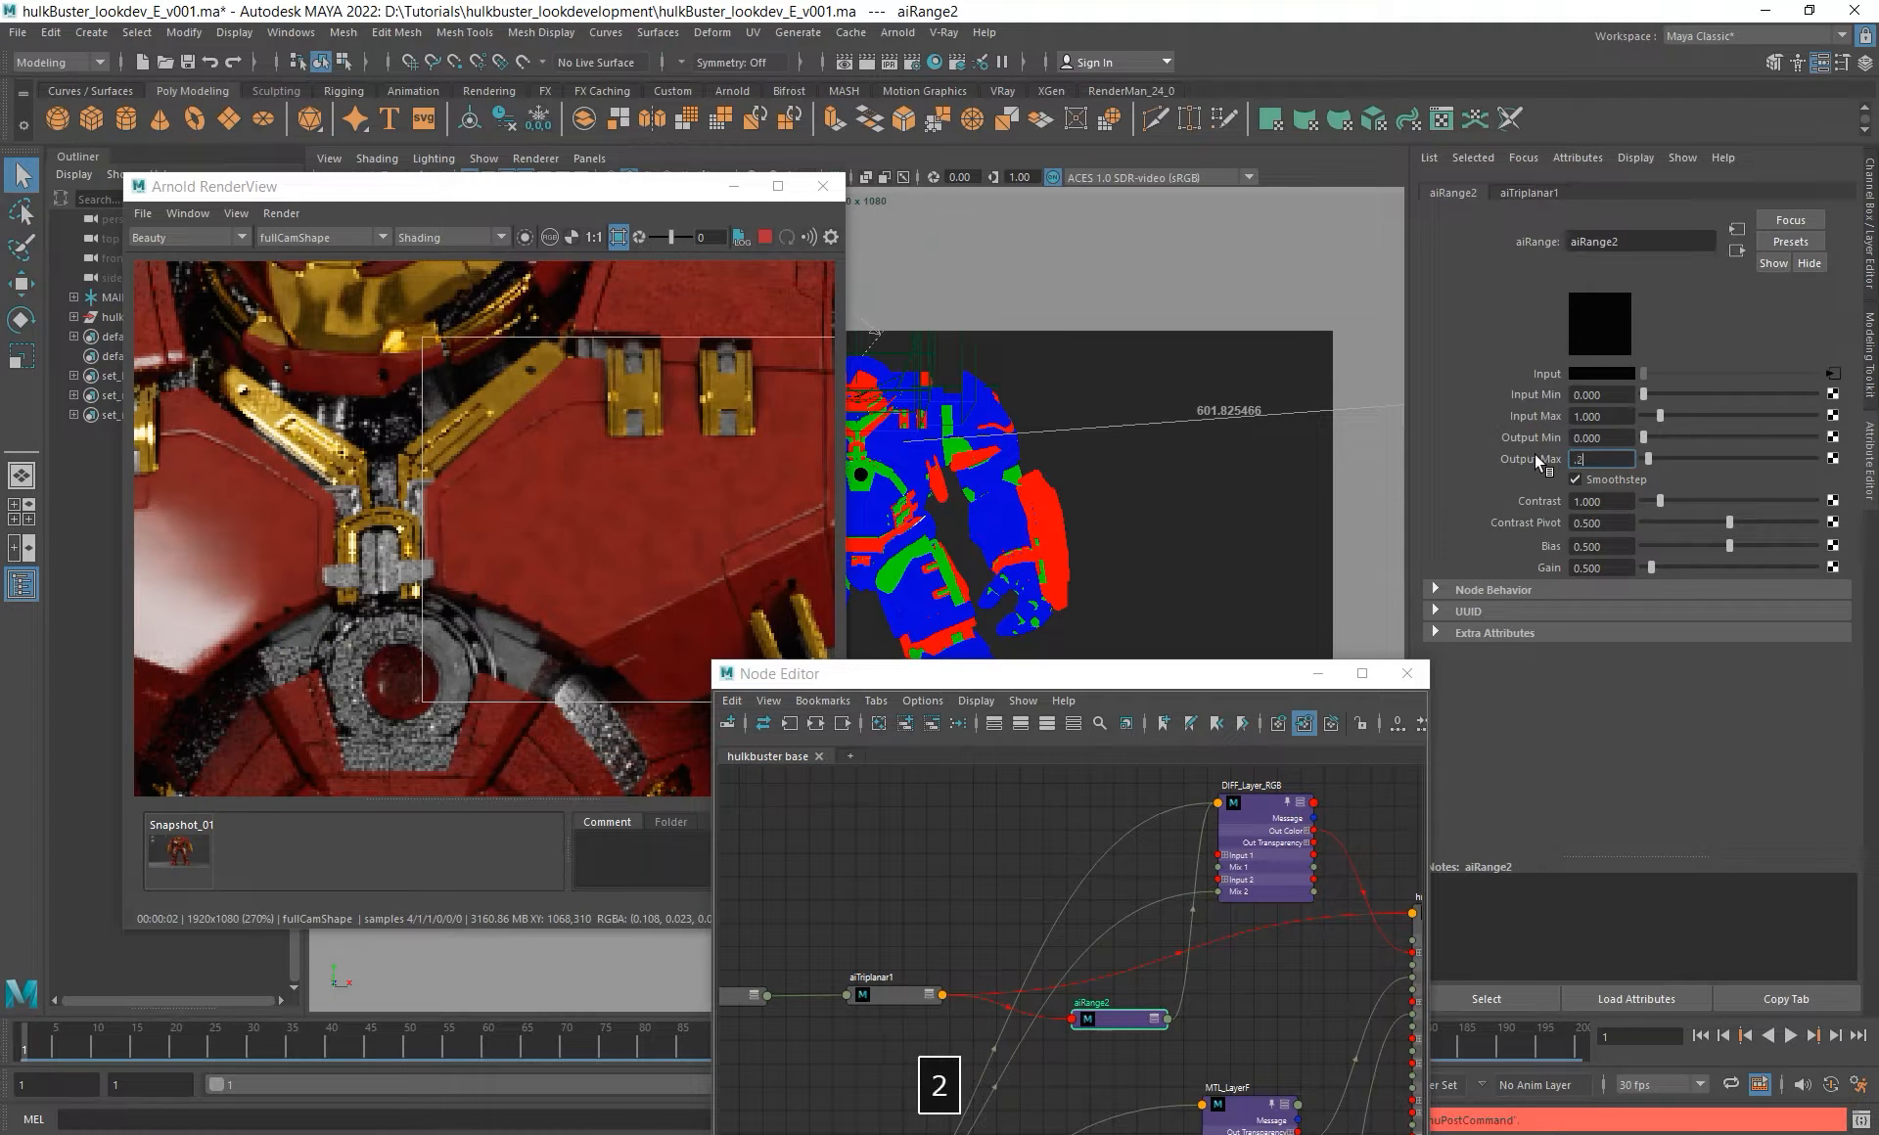
key("Return")
scroll(556, 536, "down", 1)
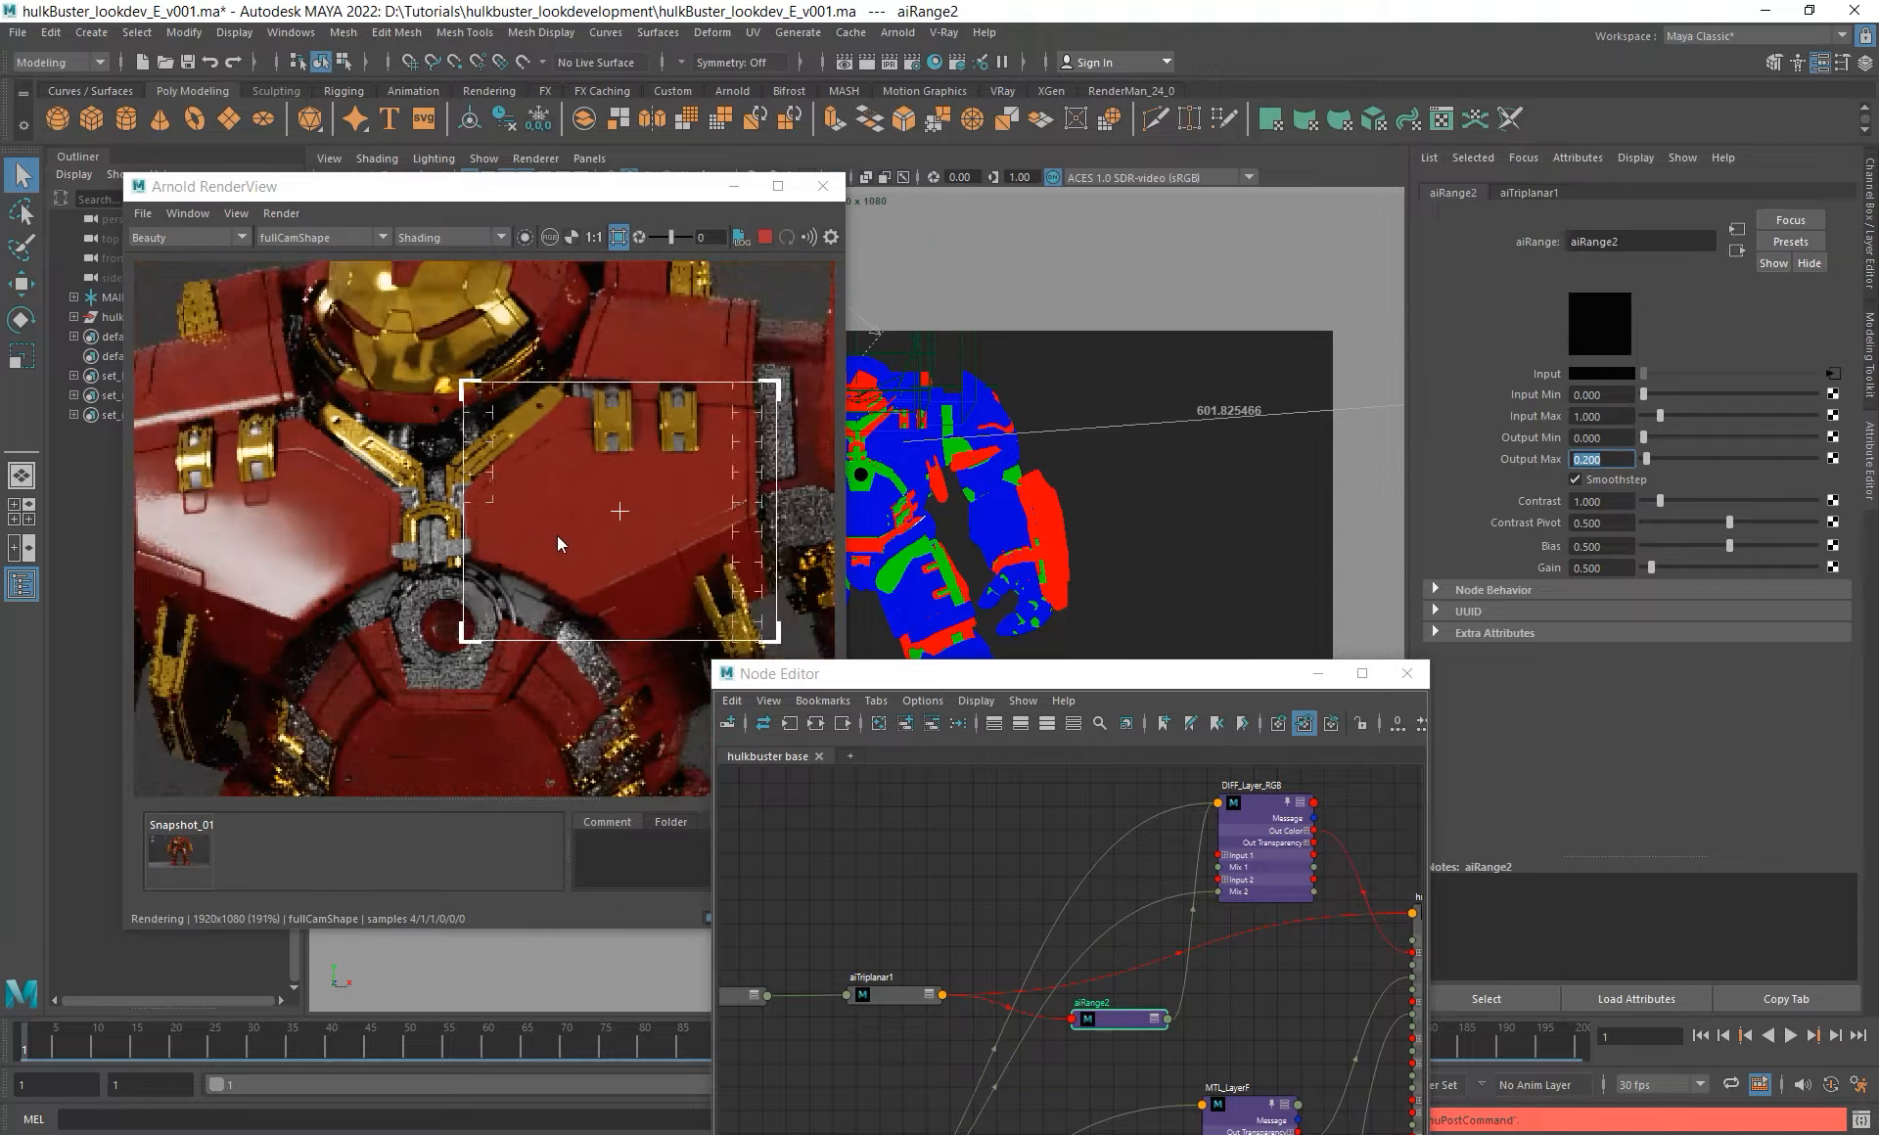
scroll(556, 536, "down", 2)
scroll(558, 537, "up", 3)
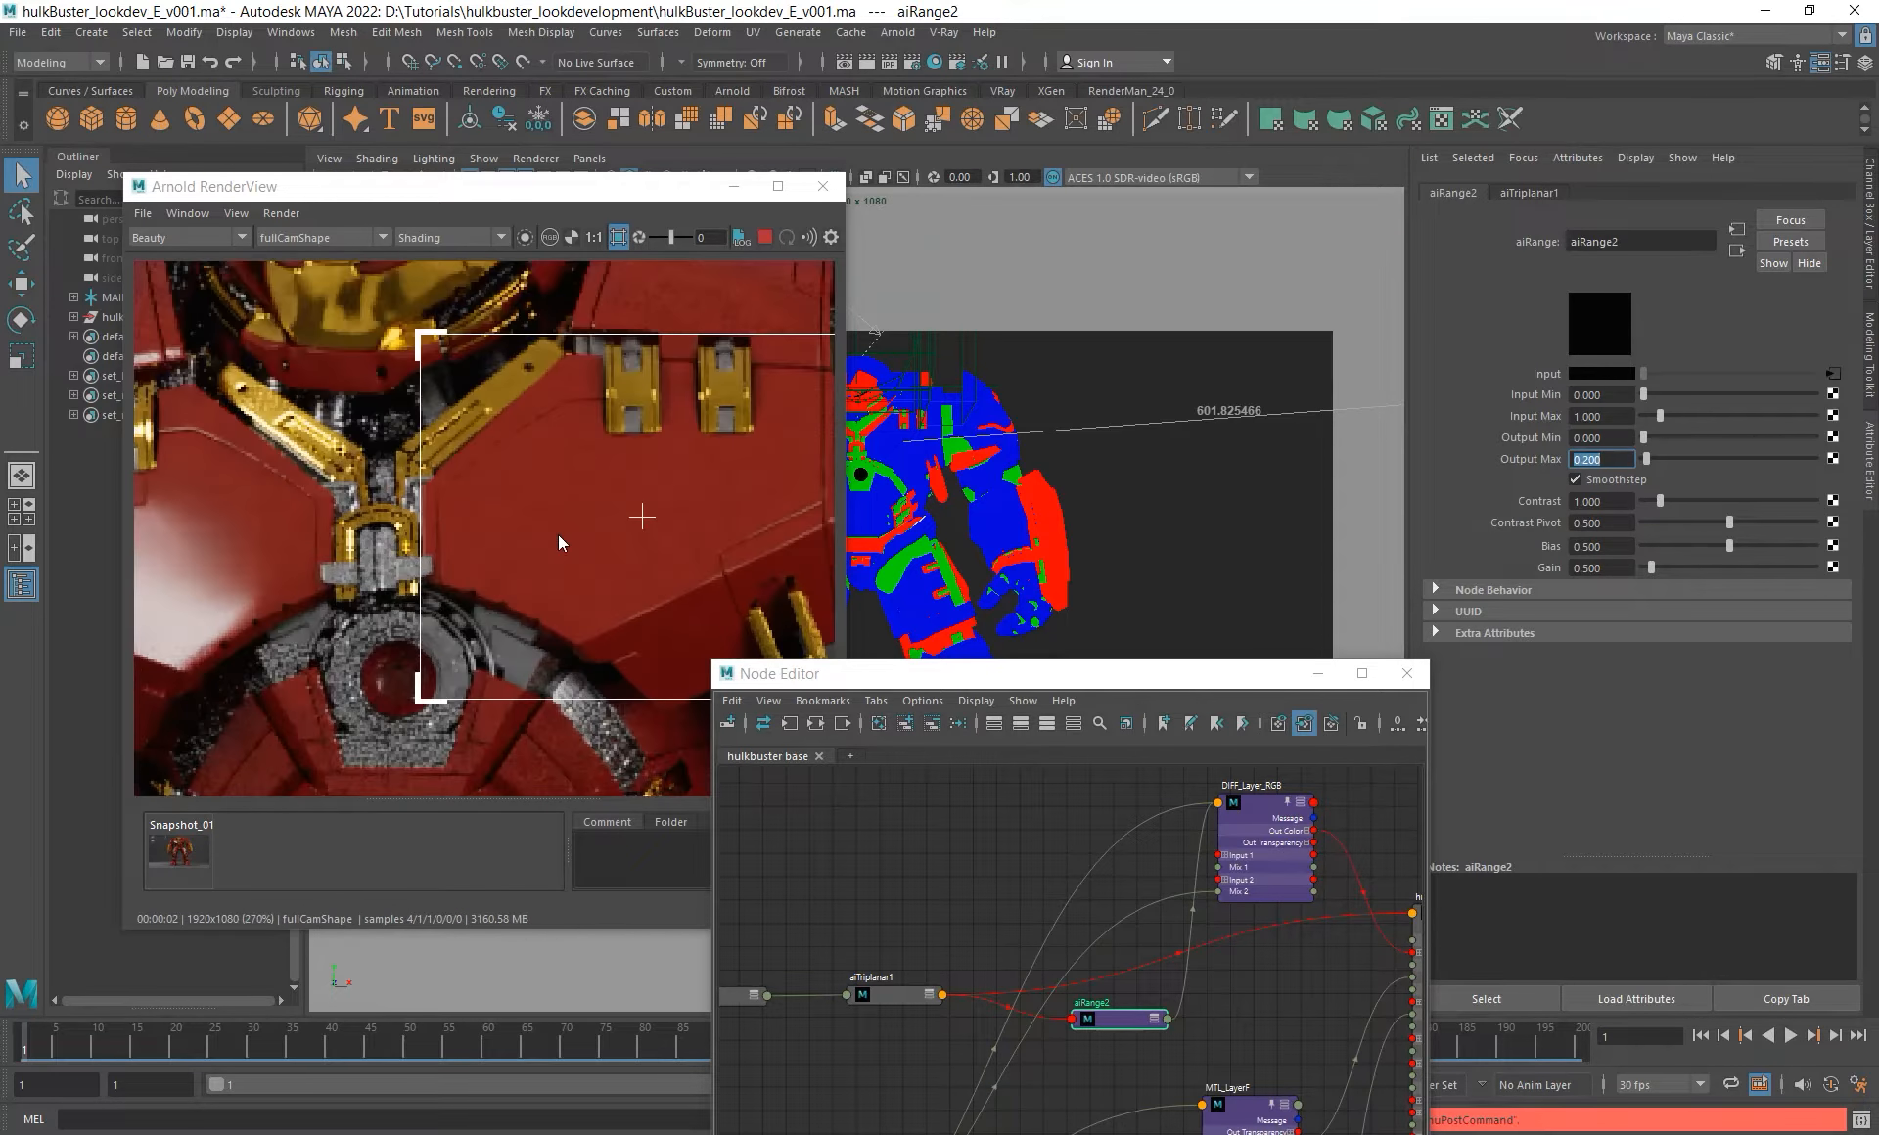
- Widen the render region to the whole upper chest and examine the colour variation near and far
scroll(558, 537, "down", 3)
middle_click_drag(558, 537, 600, 494, "alt")
mouse_move(381, 386)
left_mouse_down("shift")
mouse_move(495, 490)
mouse_move(731, 537)
left_mouse_up("shift")
scroll(606, 445, "up", 2)
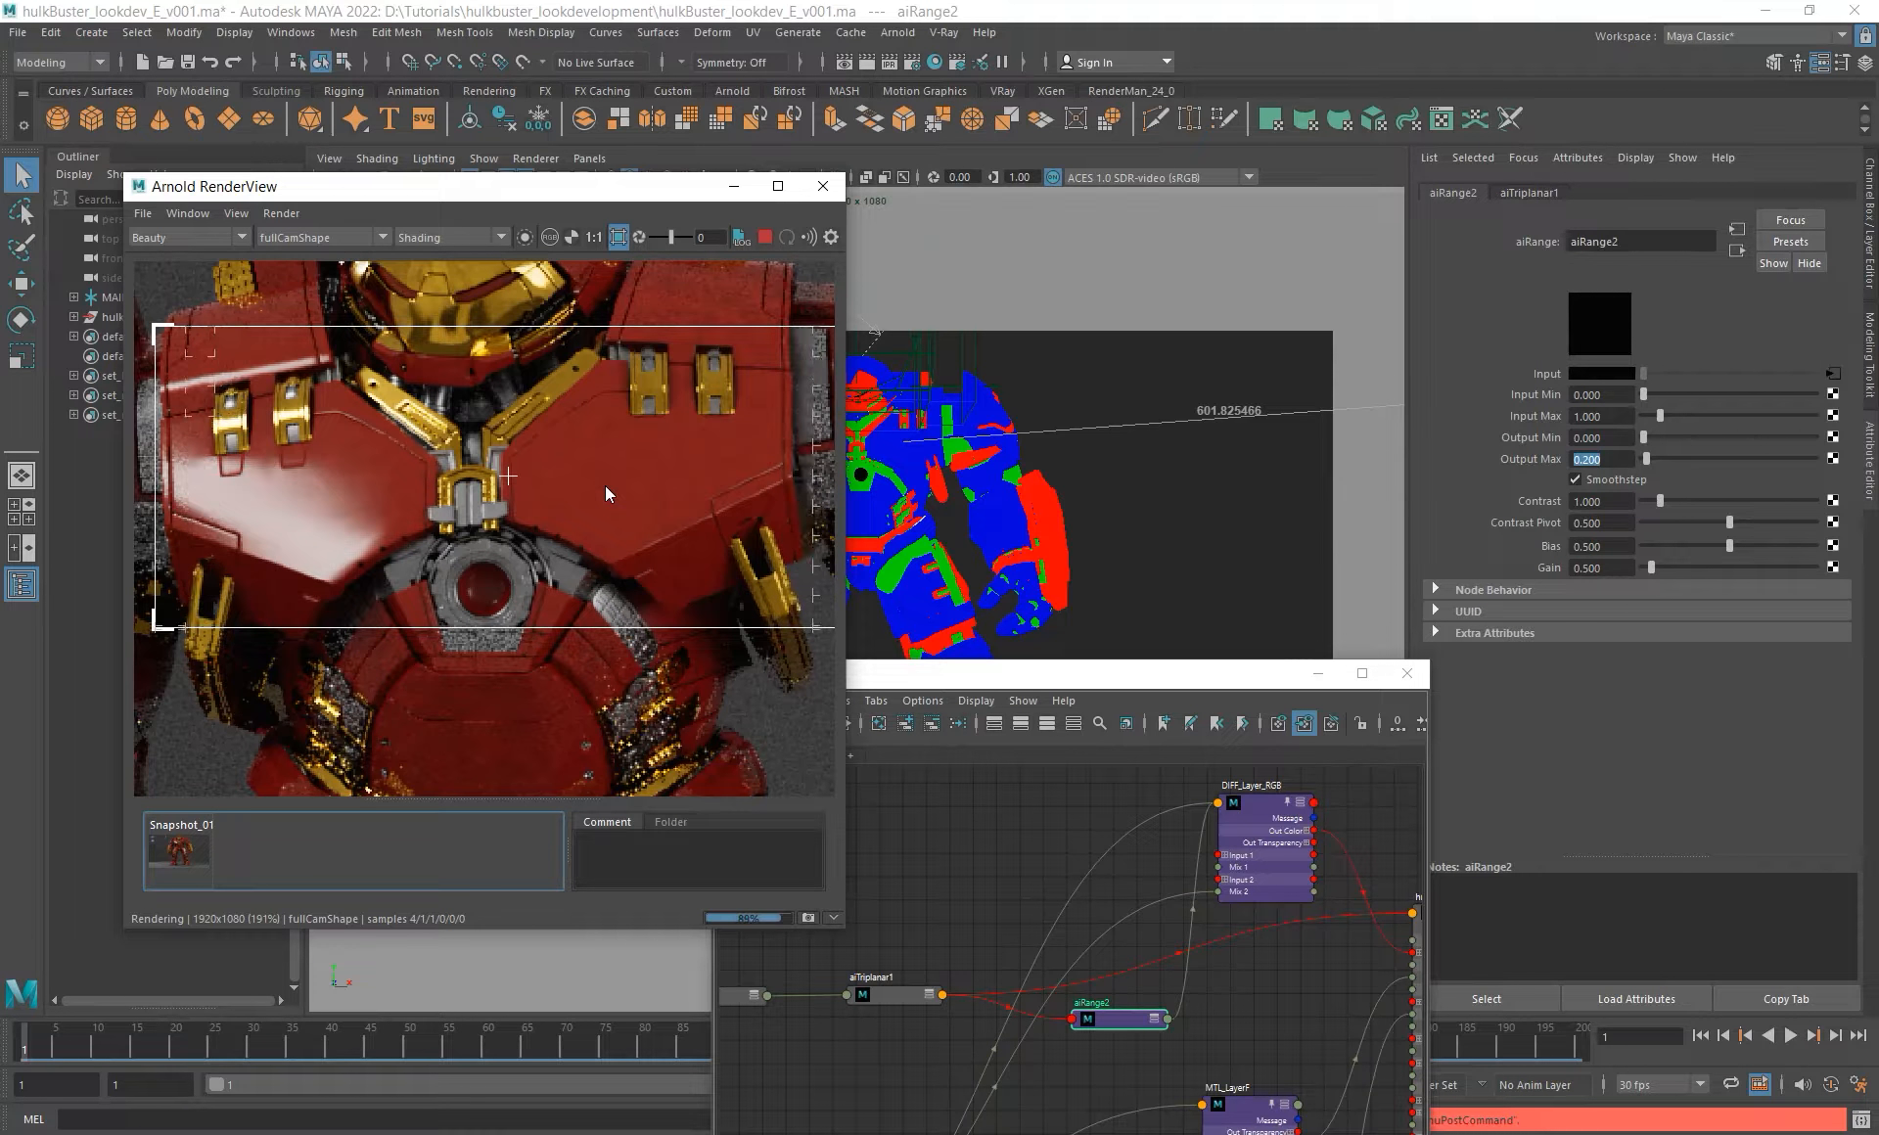
scroll(605, 485, "down", 2)
scroll(604, 525, "up", 2)
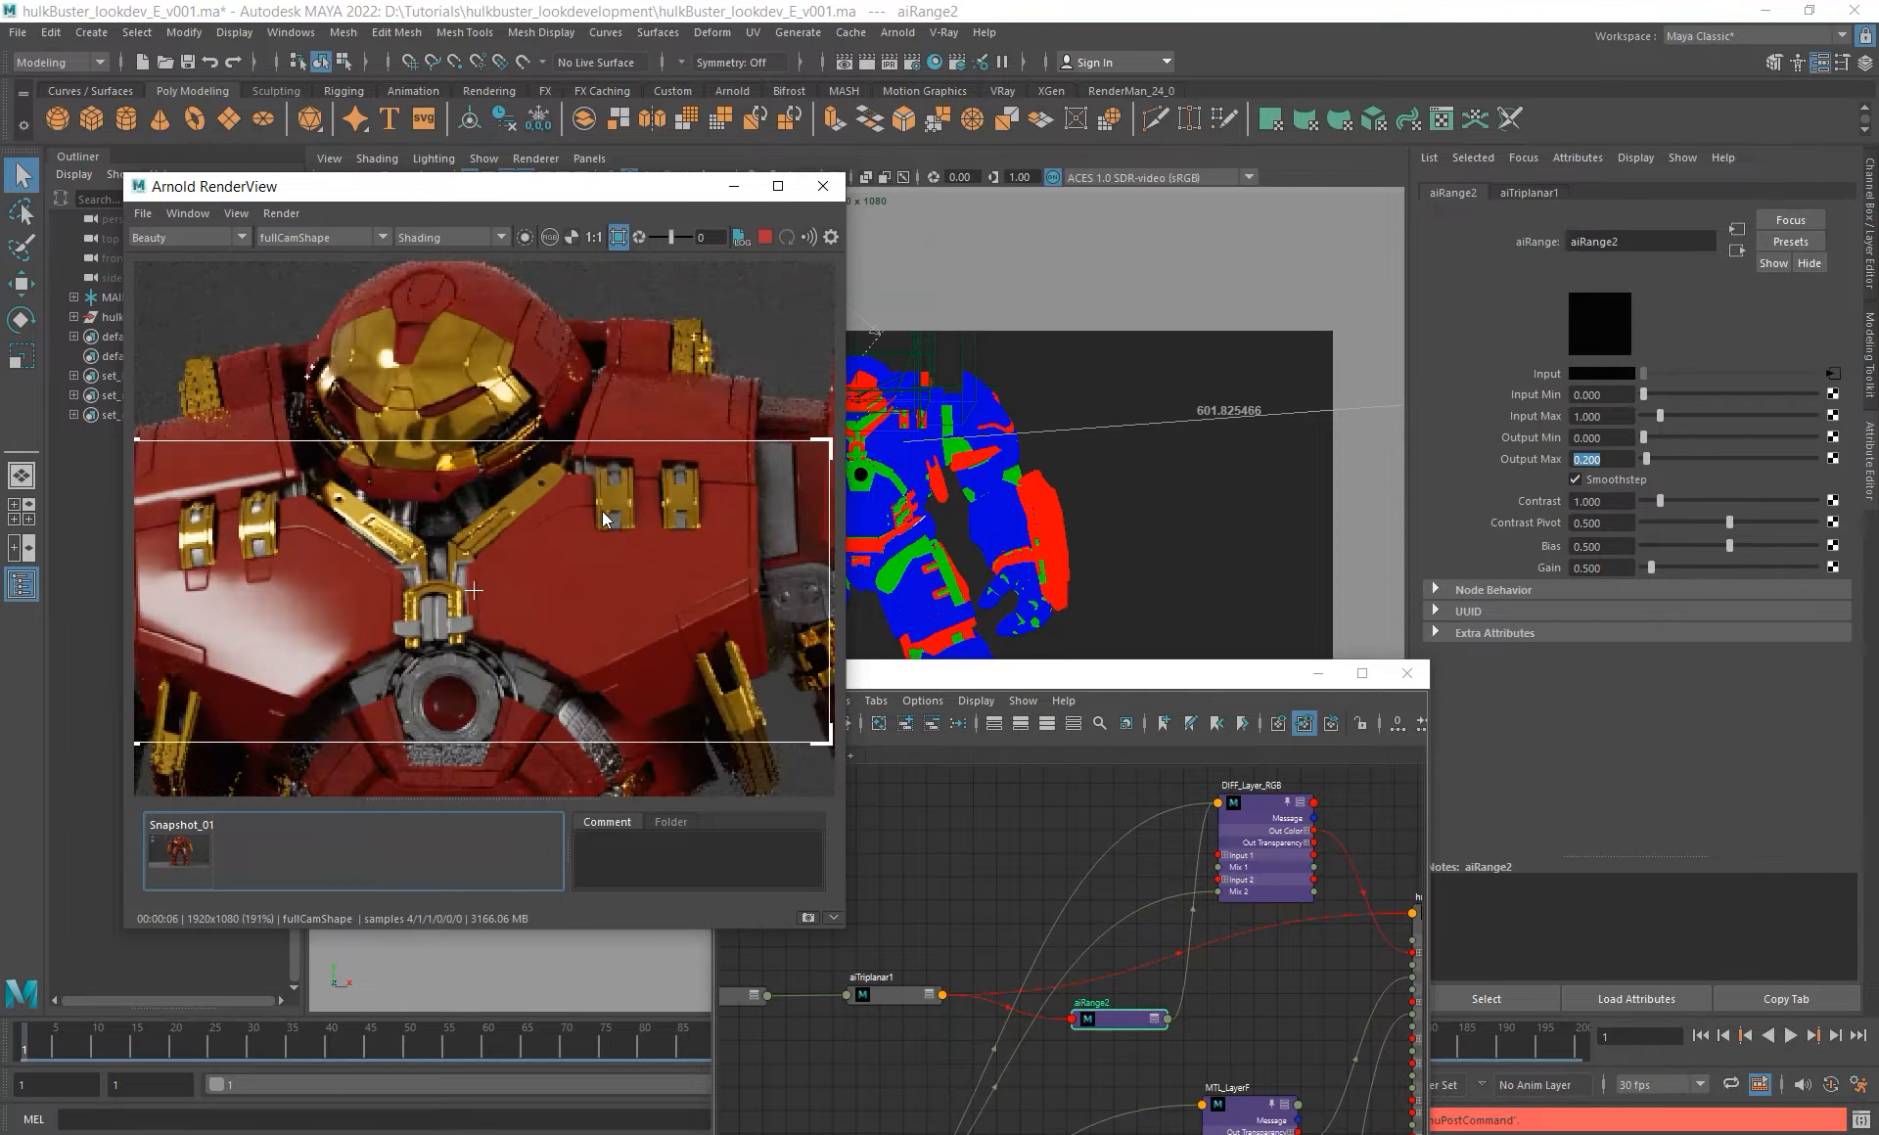
scroll(596, 513, "down", 2)
middle_click_drag(562, 540, 504, 413, "alt")
middle_click_drag(1051, 892, 957, 927, "alt")
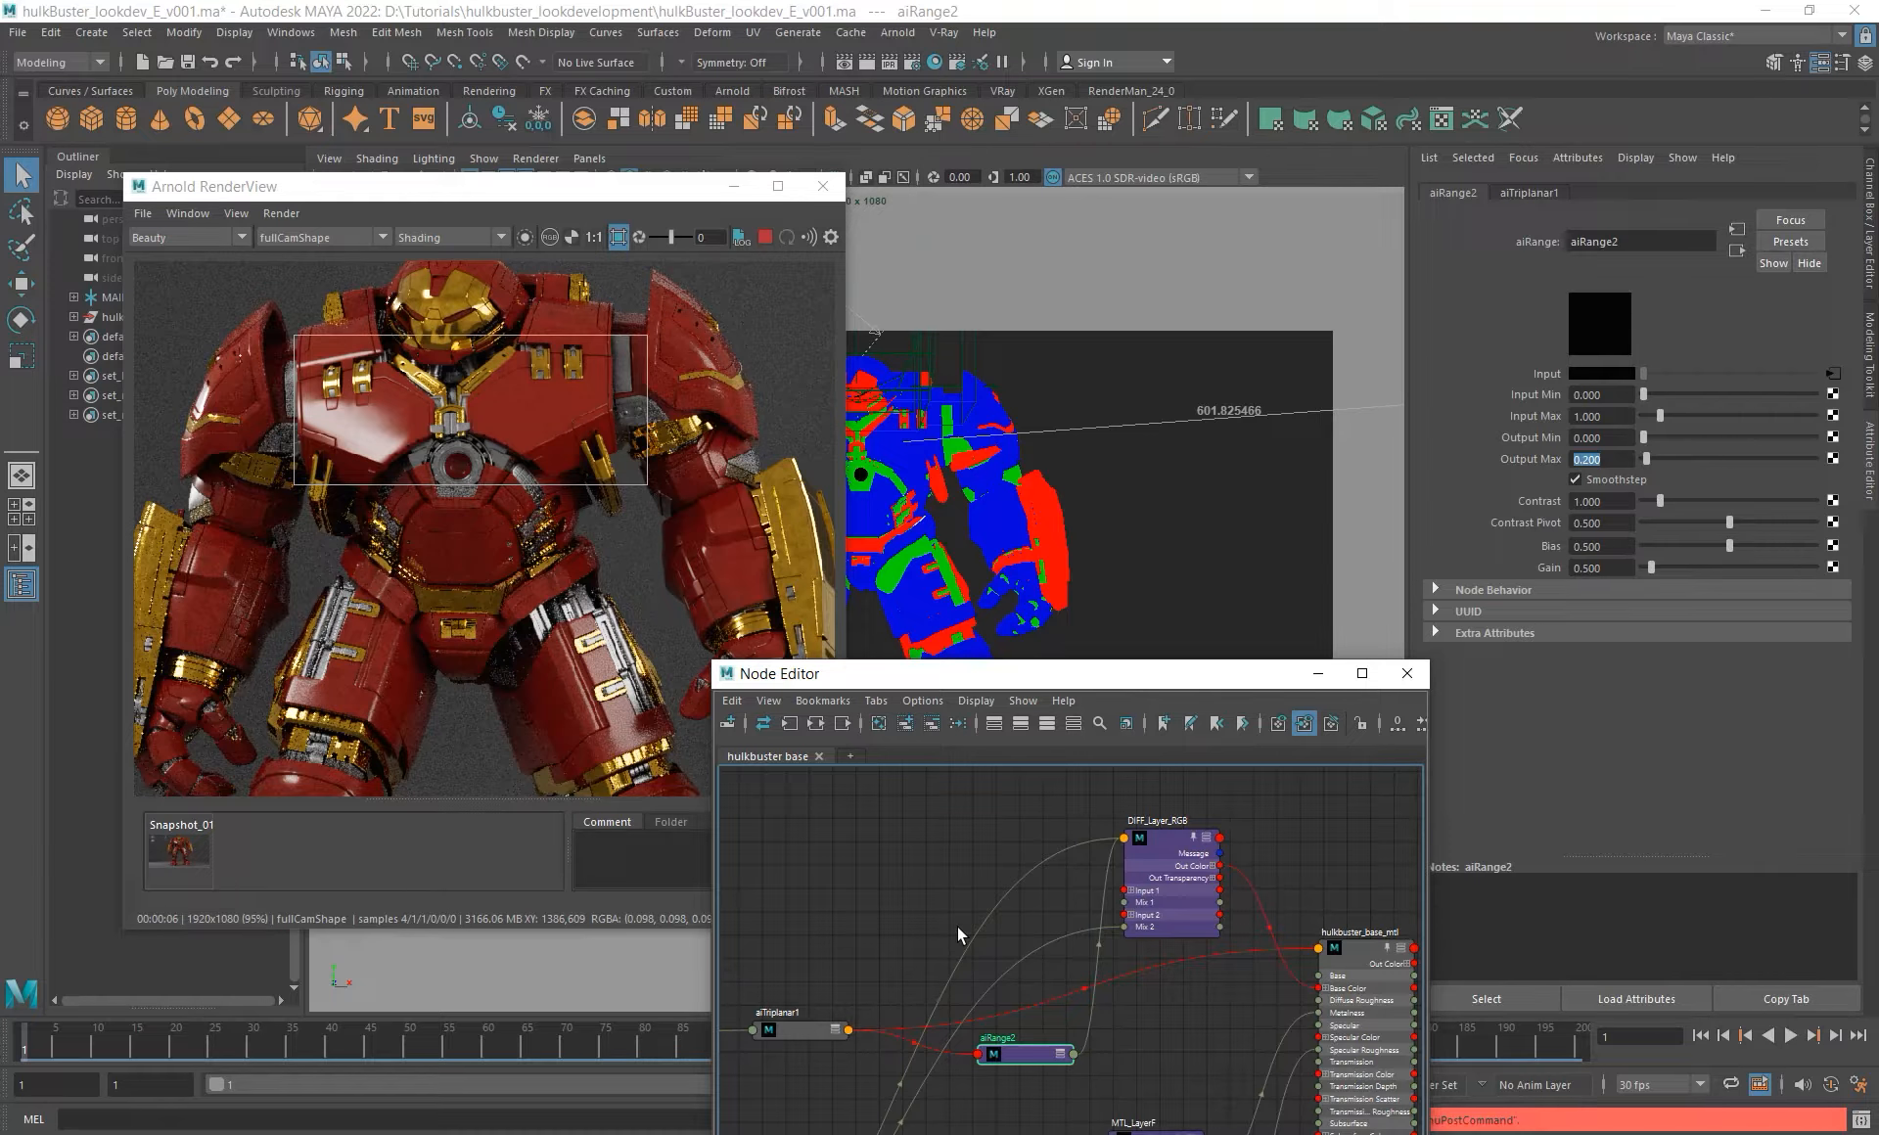
- Move the render region to the gold forearm plate and examine its colour variation up close
middle_click_drag(543, 531, 434, 562, "alt")
scroll(631, 567, "up", 6)
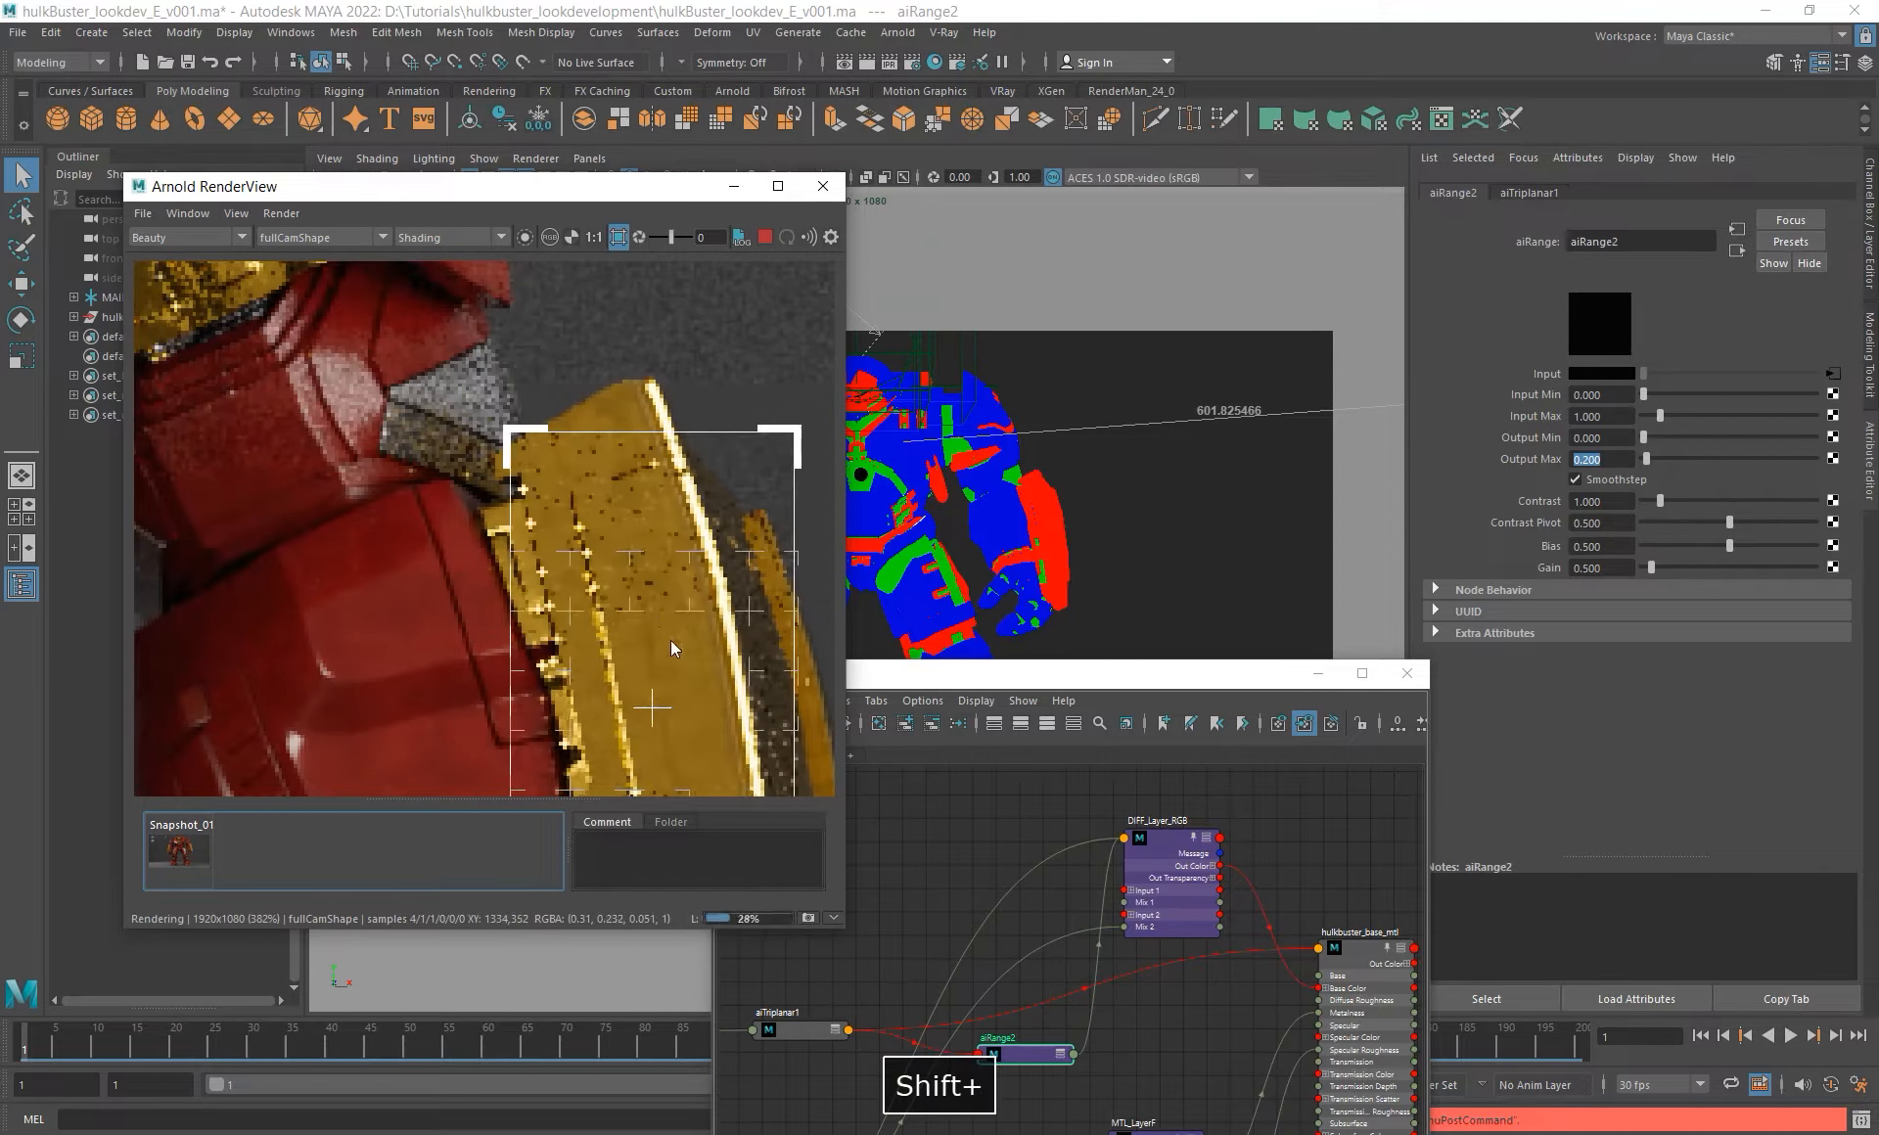
scroll(685, 628, "down", 3)
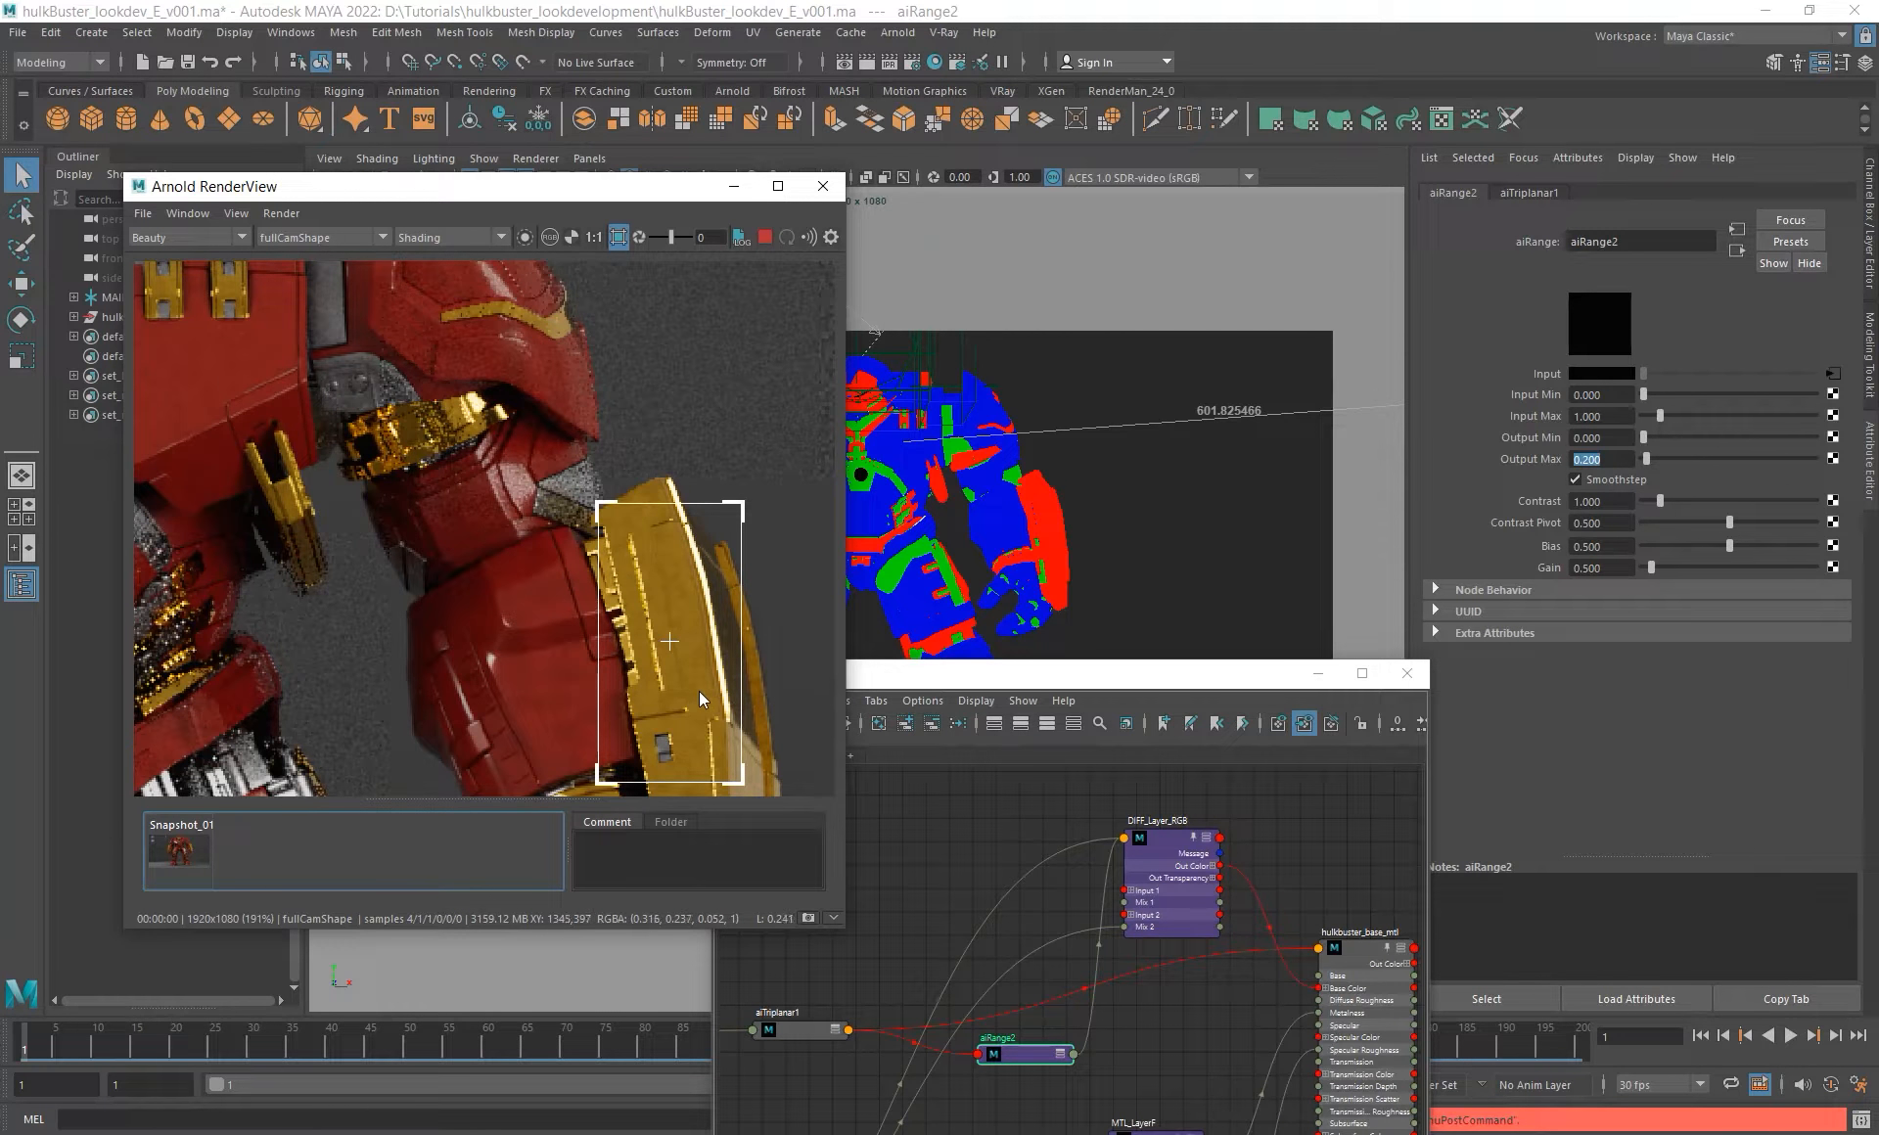
middle_click_drag(699, 691, 621, 640, "alt")
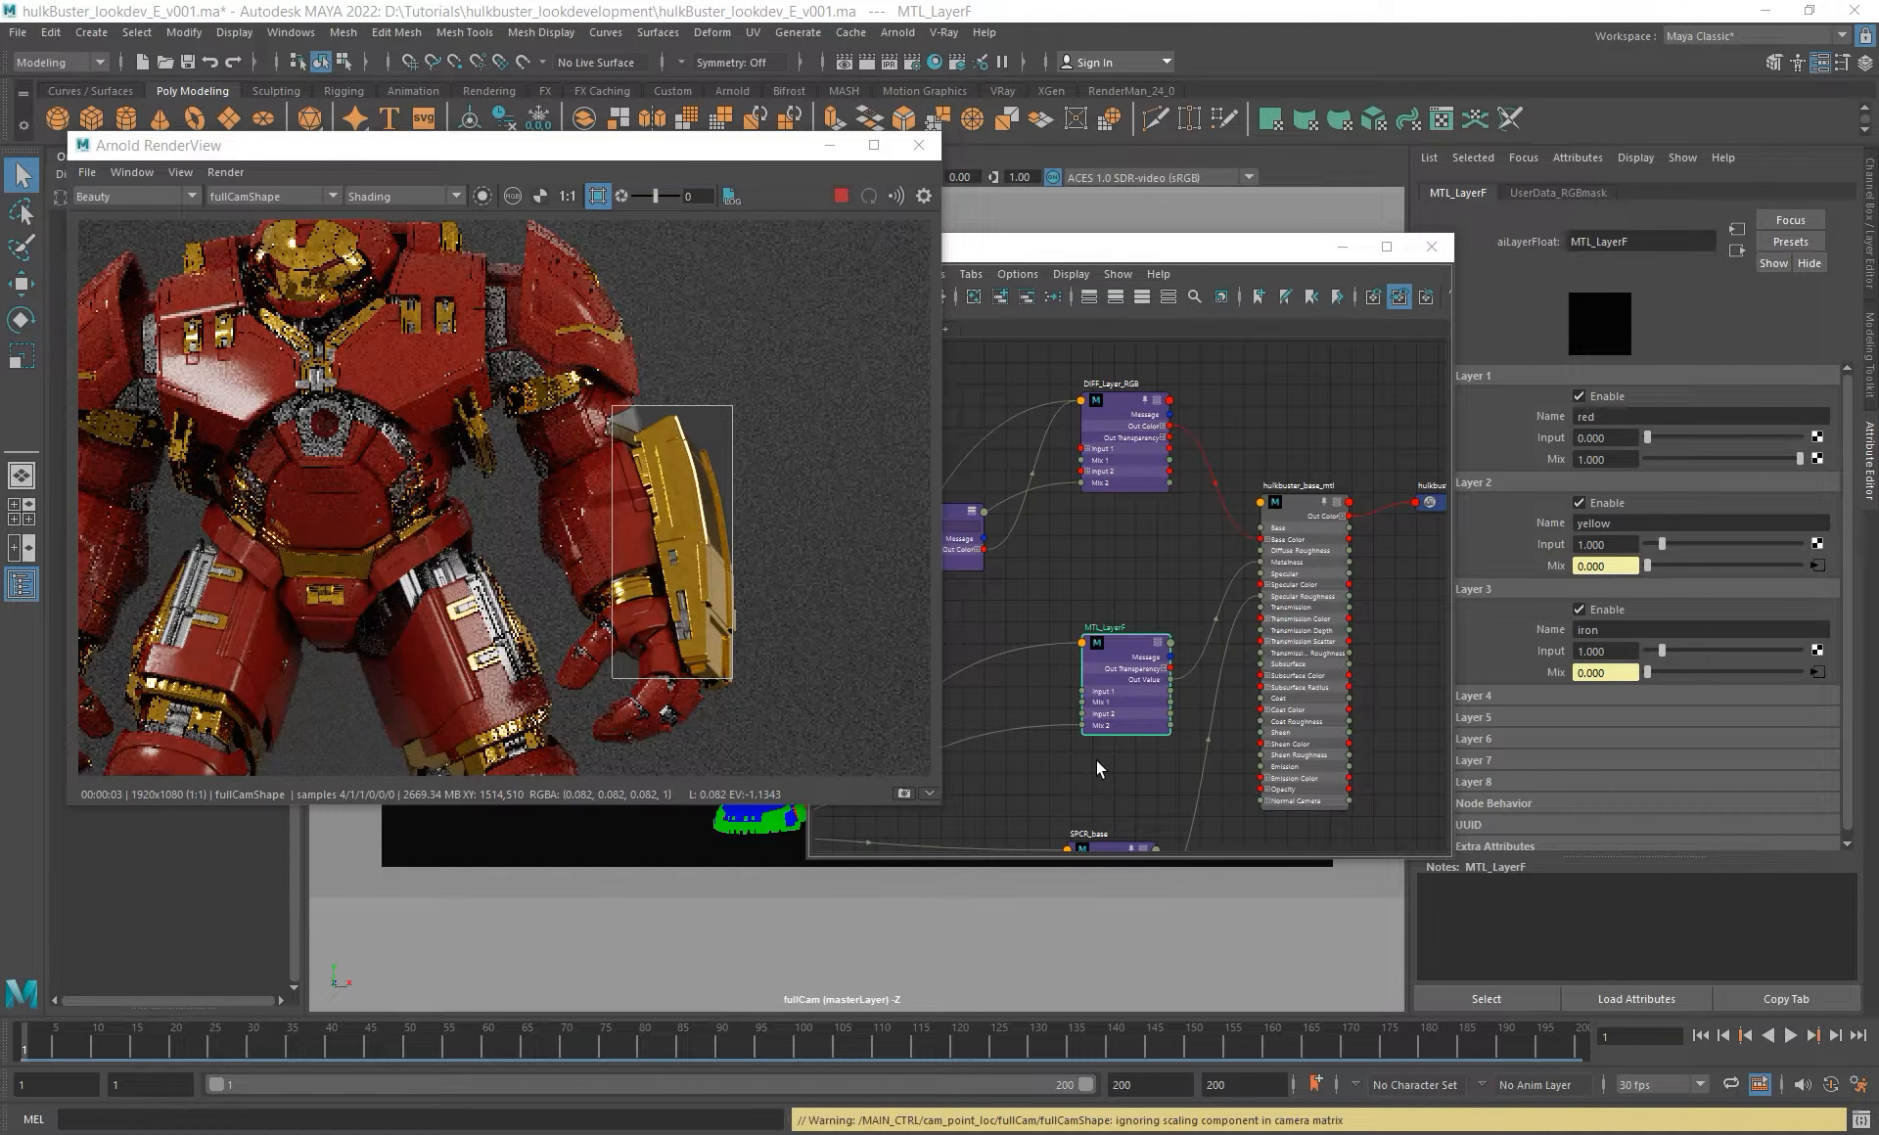
- Move the aiRange node slightly away from the layer nodes and open the layer settings of MTL_LayerF
middle_click_drag(1136, 588, 1176, 627, "alt")
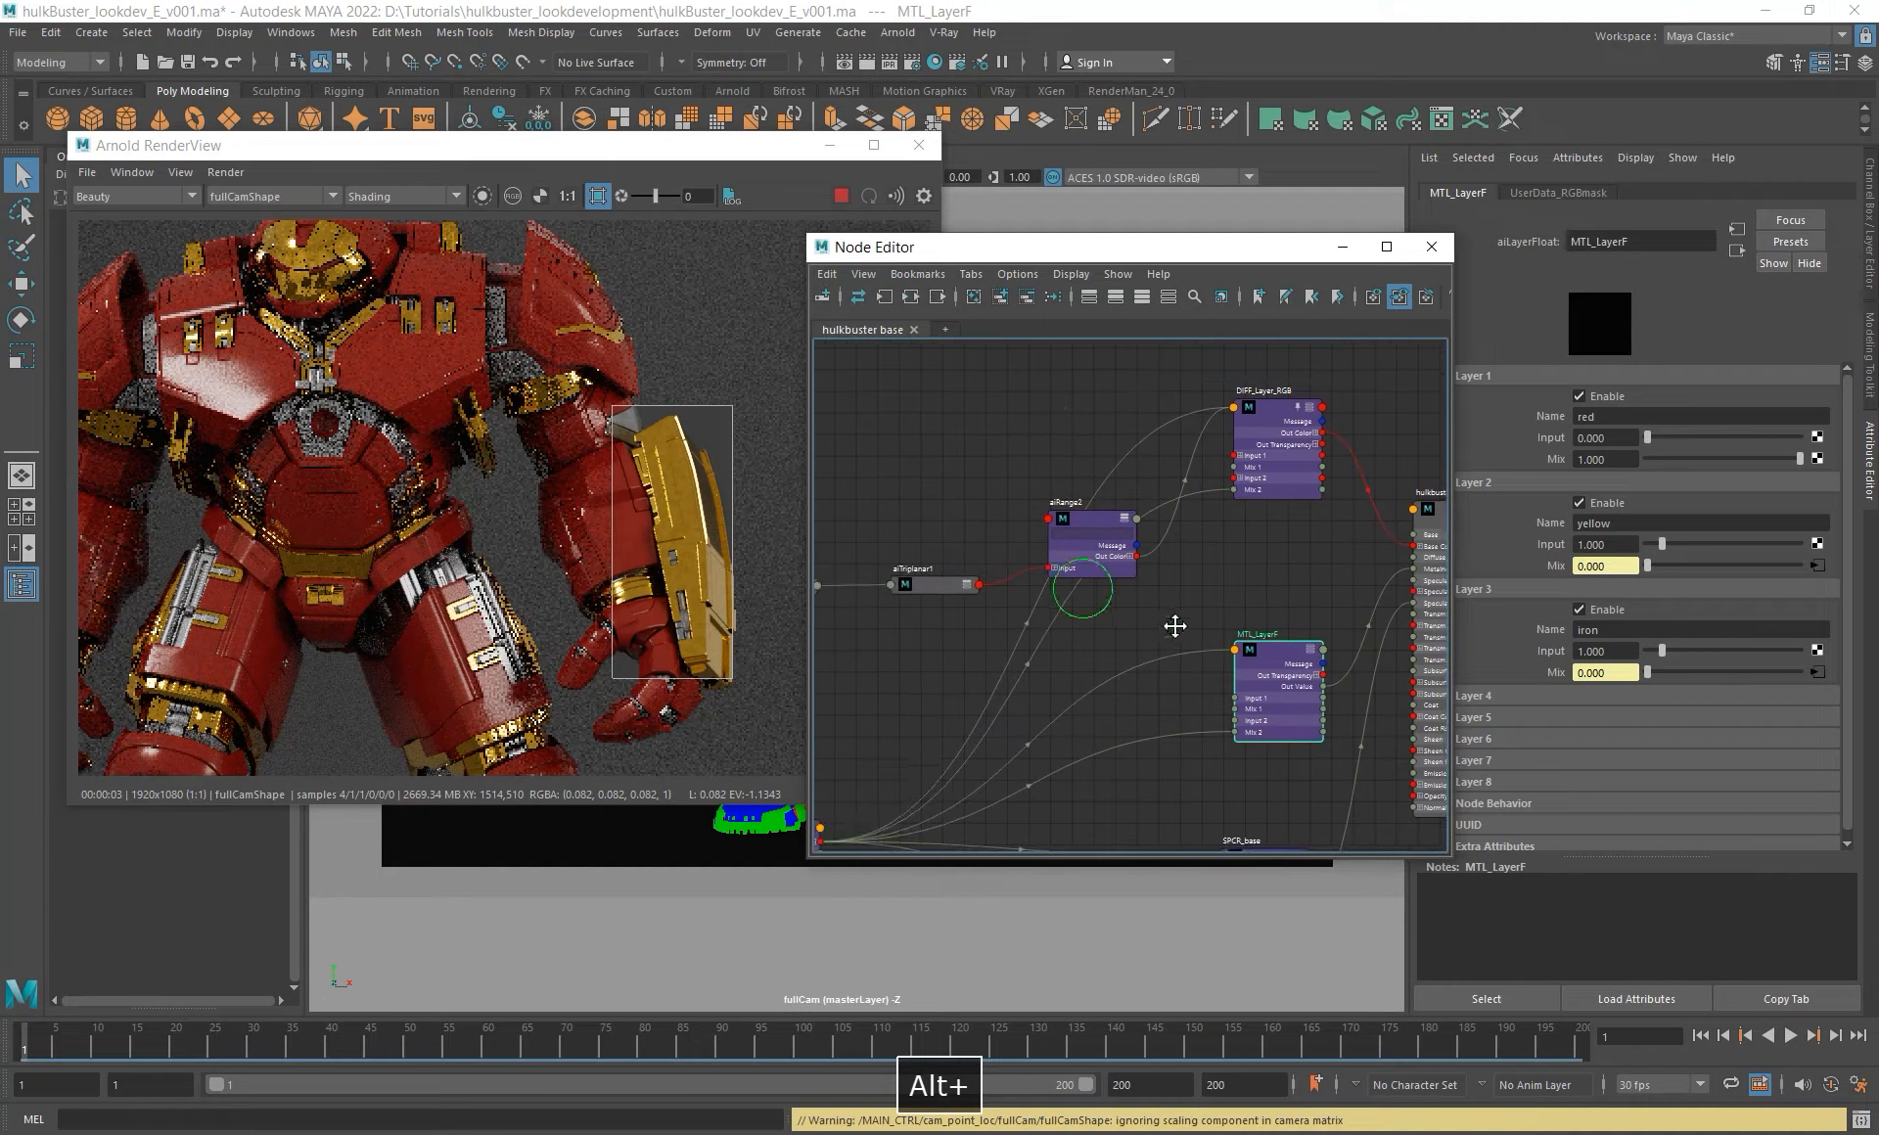
left_click_drag(1078, 568, 1073, 575)
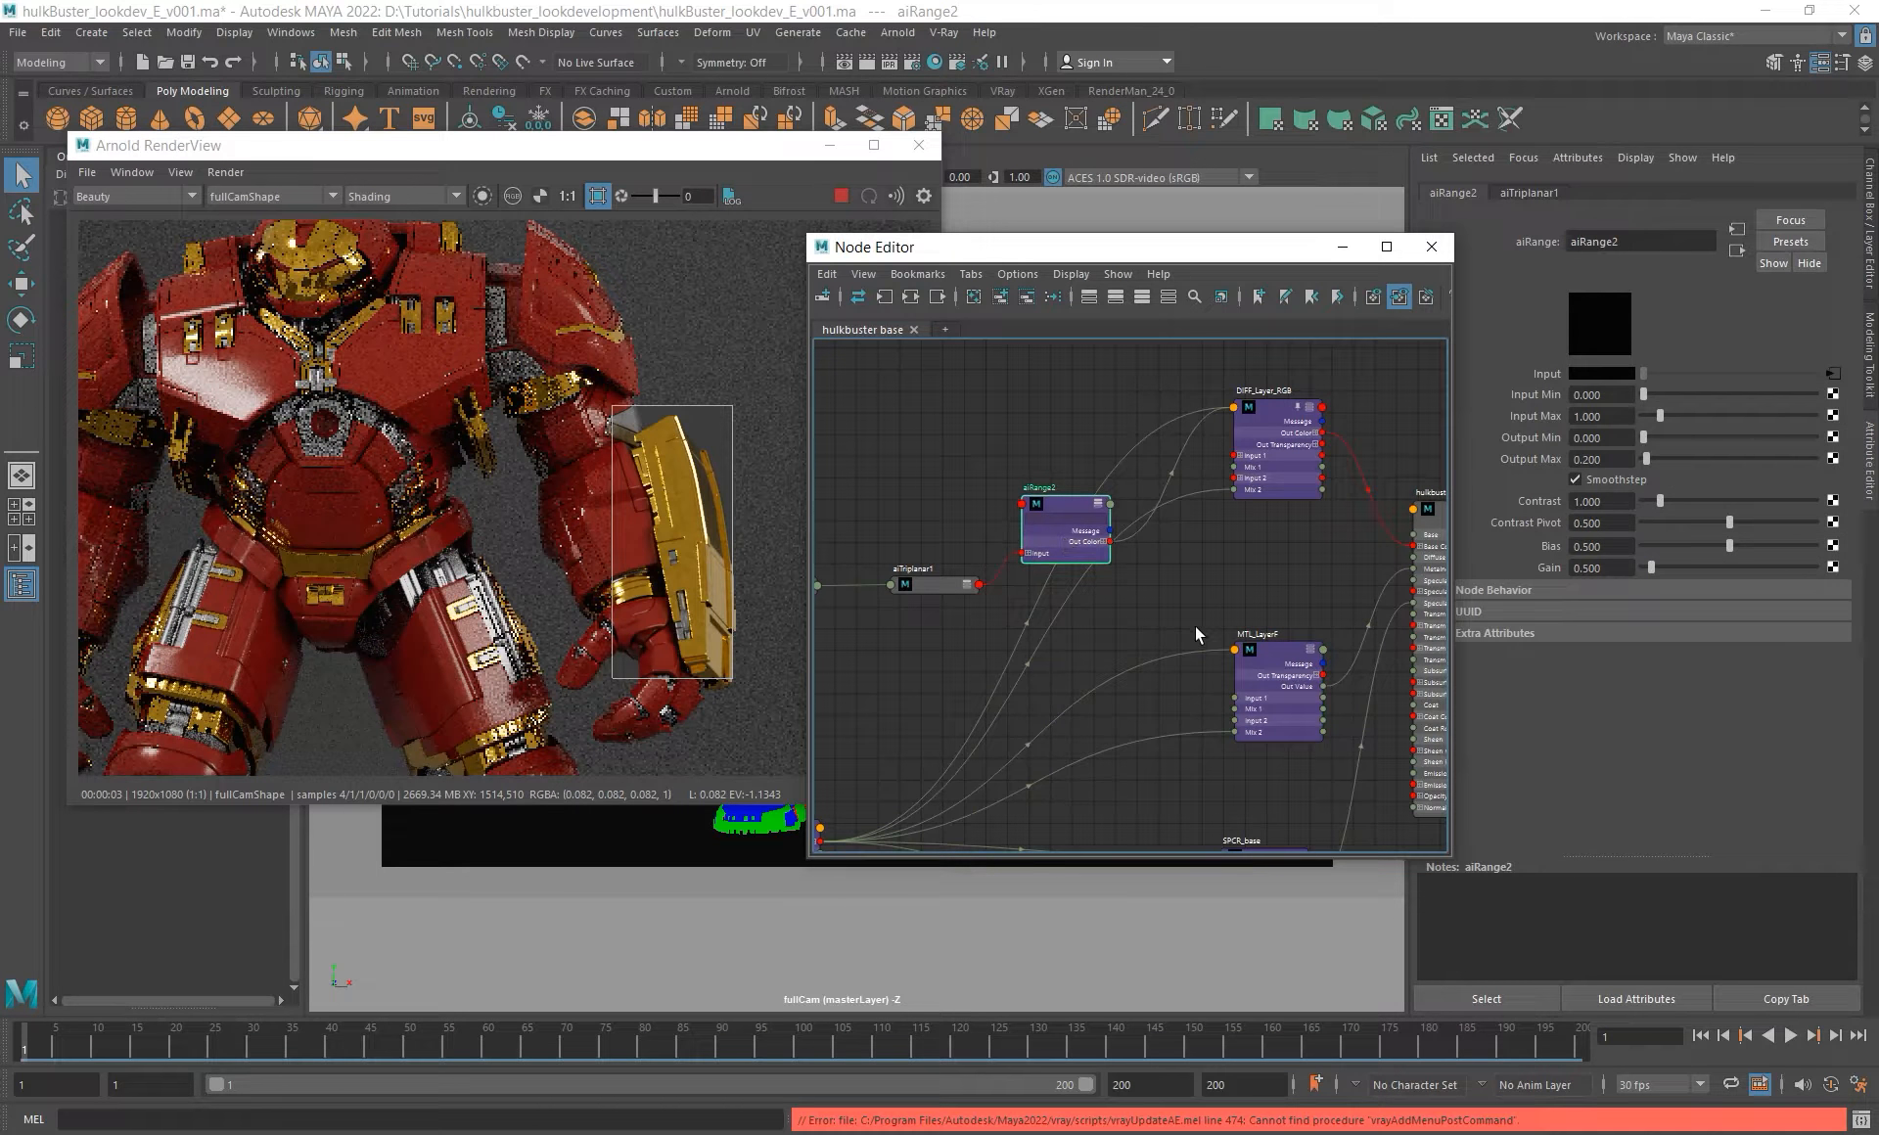
middle_click_drag(1202, 627, 1123, 617, "alt")
left_click(1204, 683)
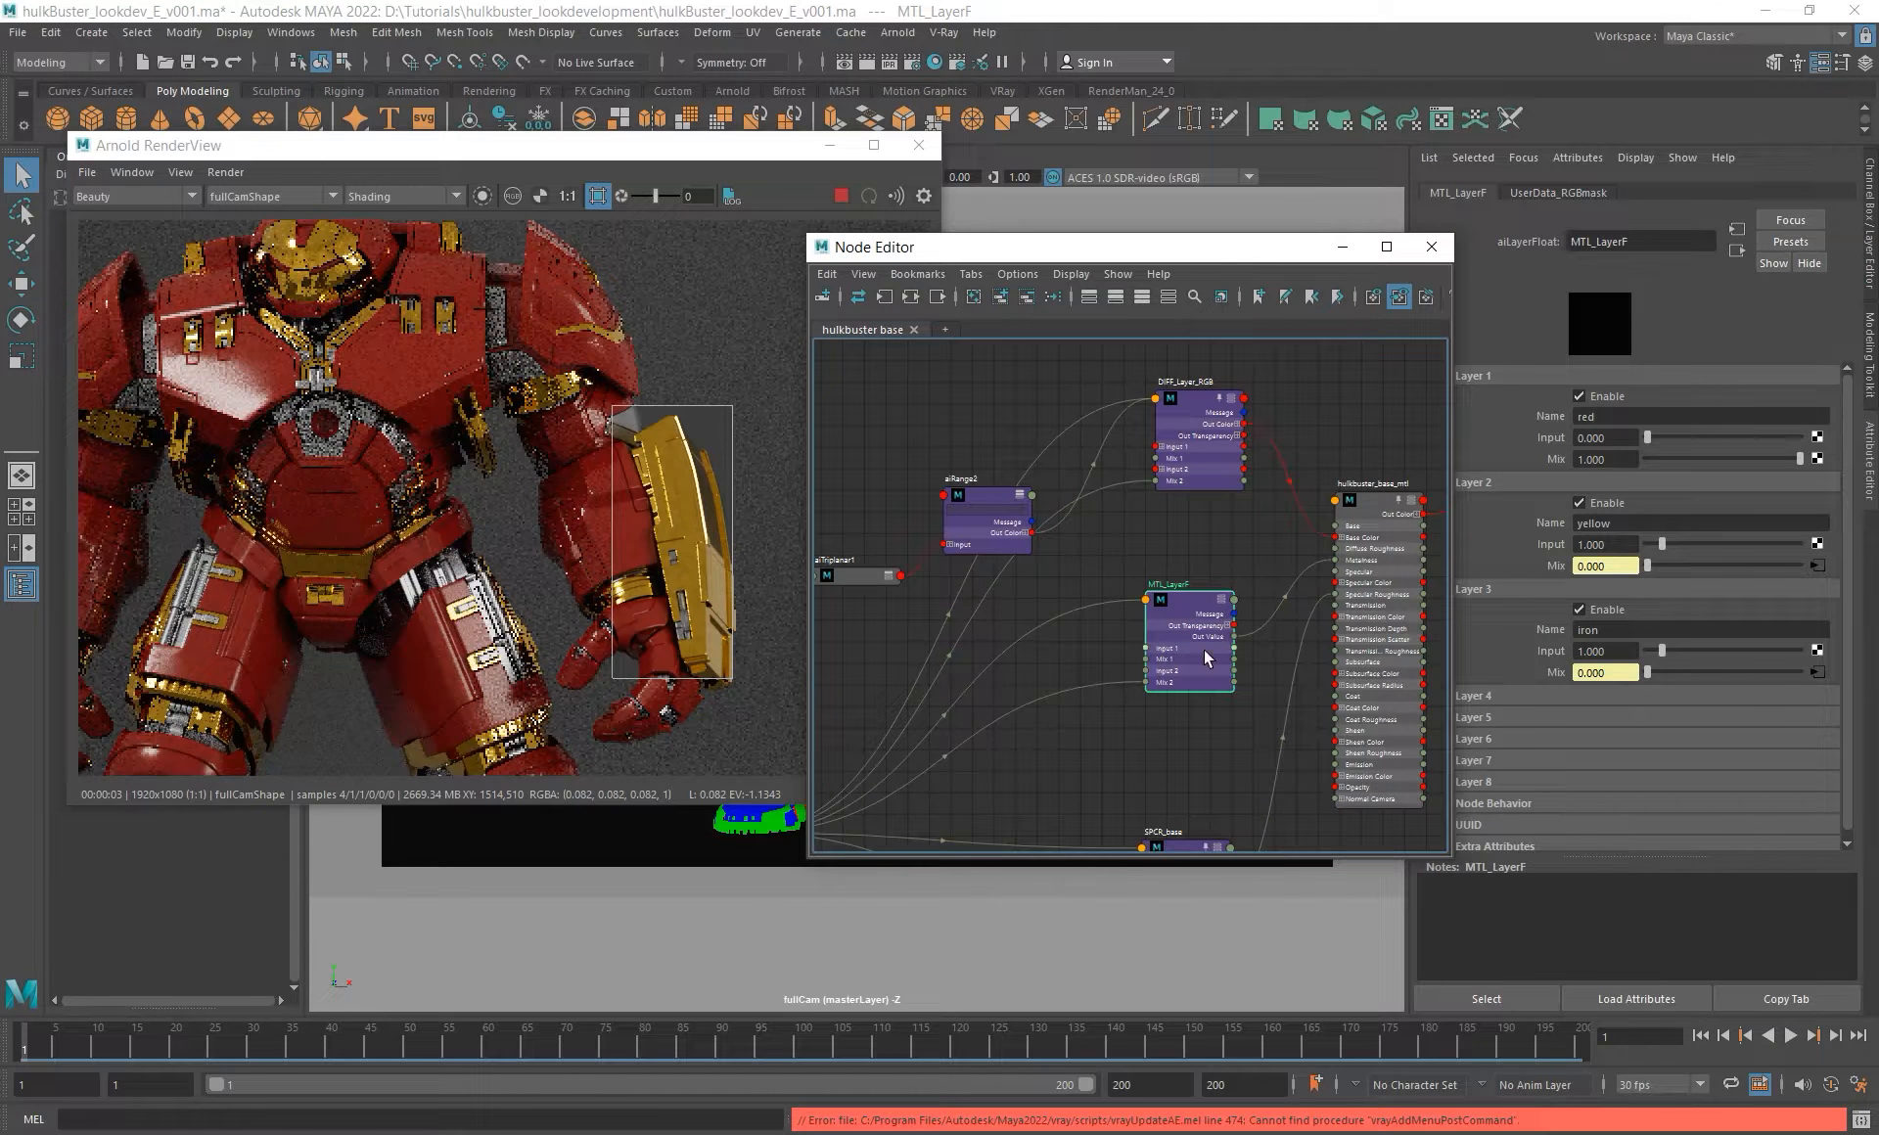
- Isolate the MTL_LayerF node in the render and extend the render region over the whole character
left_click(482, 195)
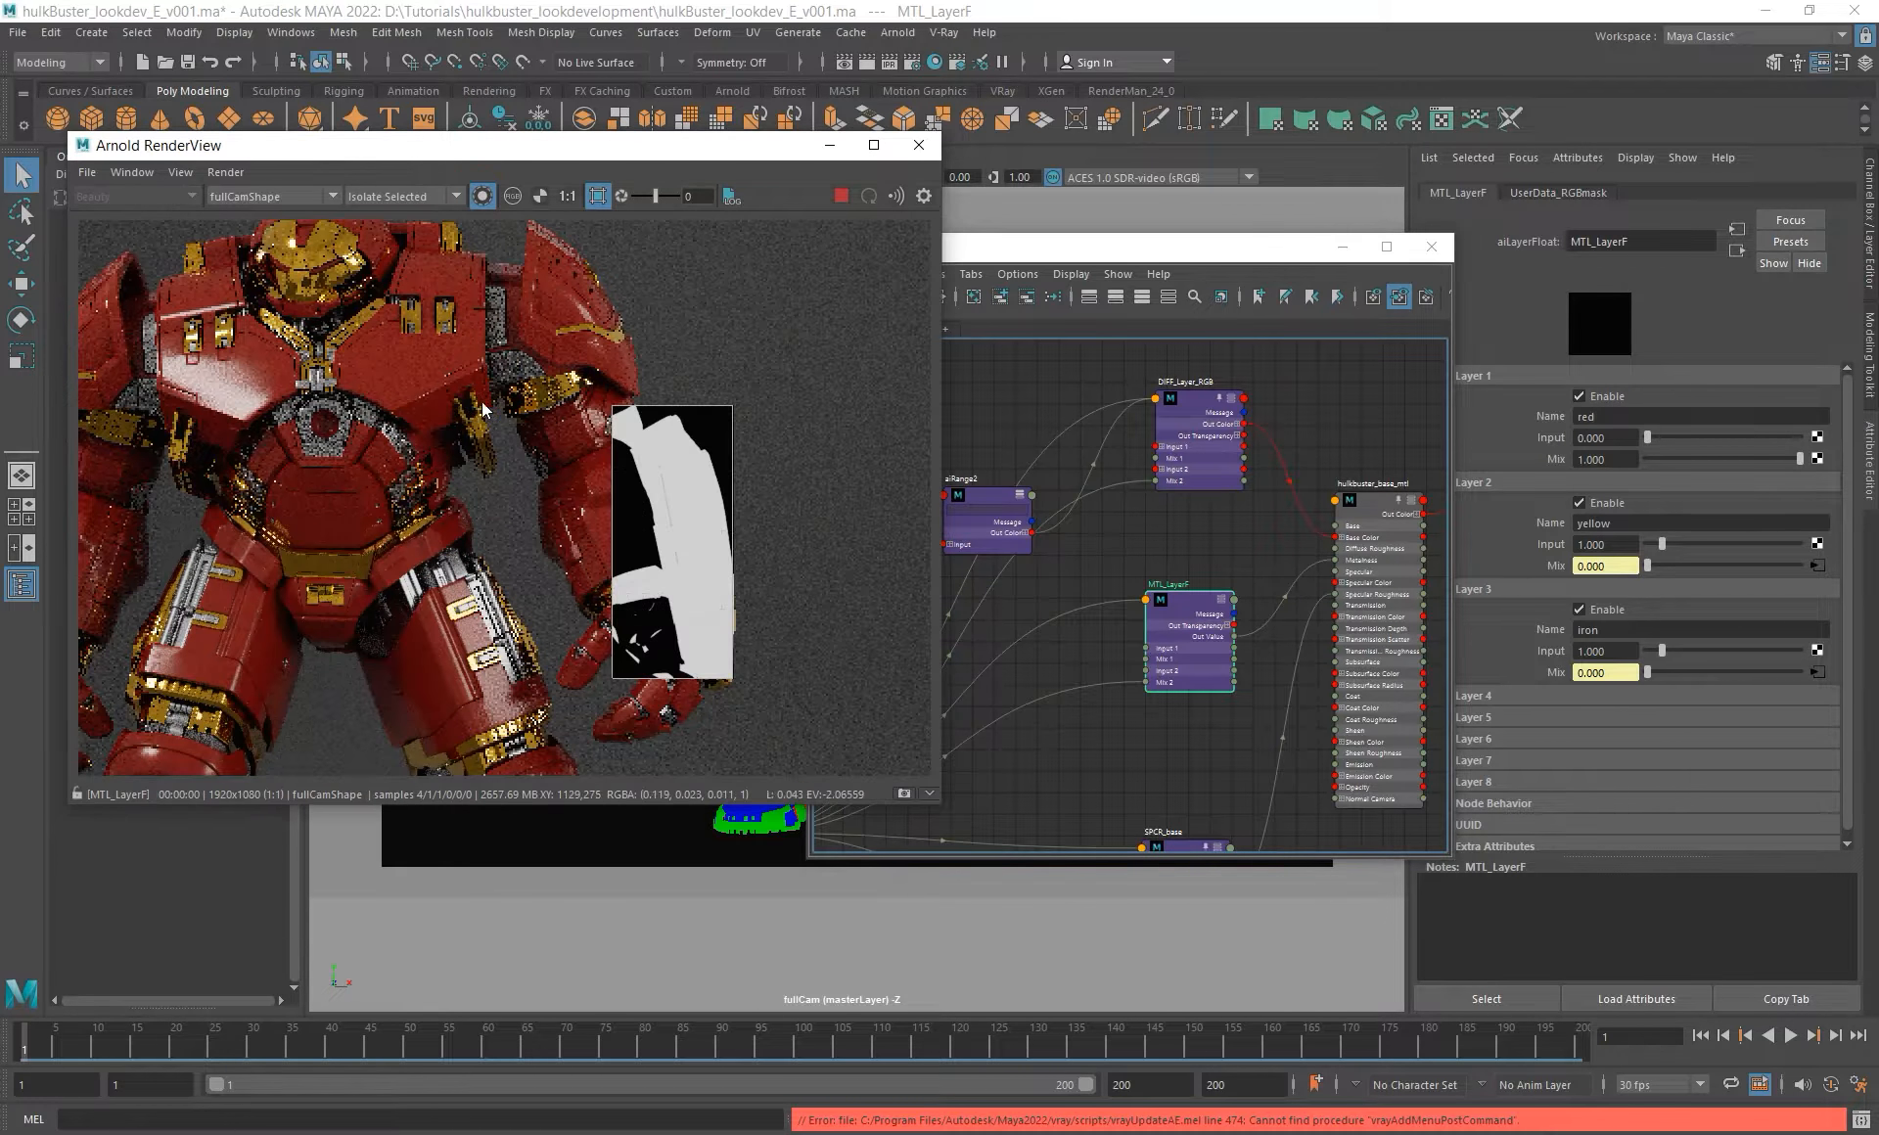
right_click_drag(483, 406, 421, 353, "alt")
mouse_move(411, 300)
left_mouse_down("shift")
mouse_move(831, 724)
mouse_move(845, 763)
left_mouse_up("shift")
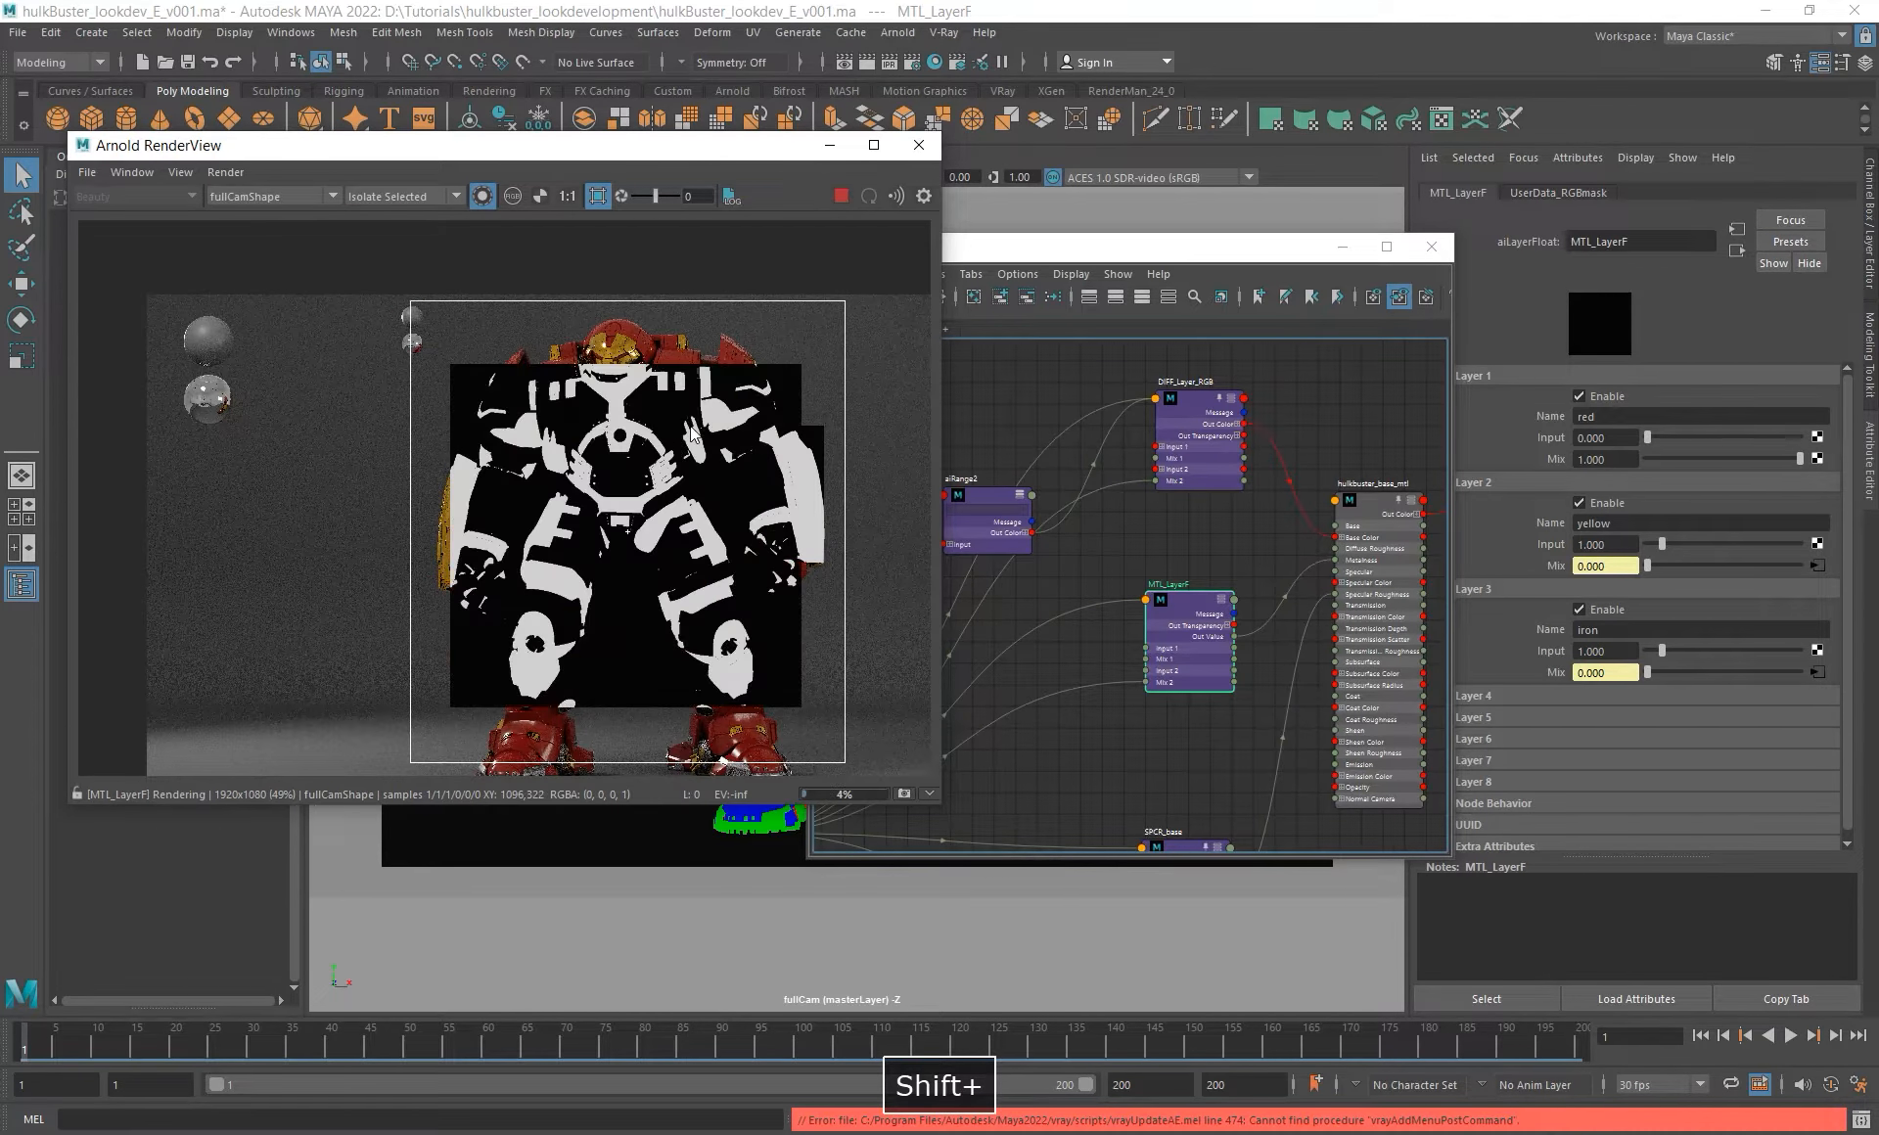
scroll(691, 433, "up", 2)
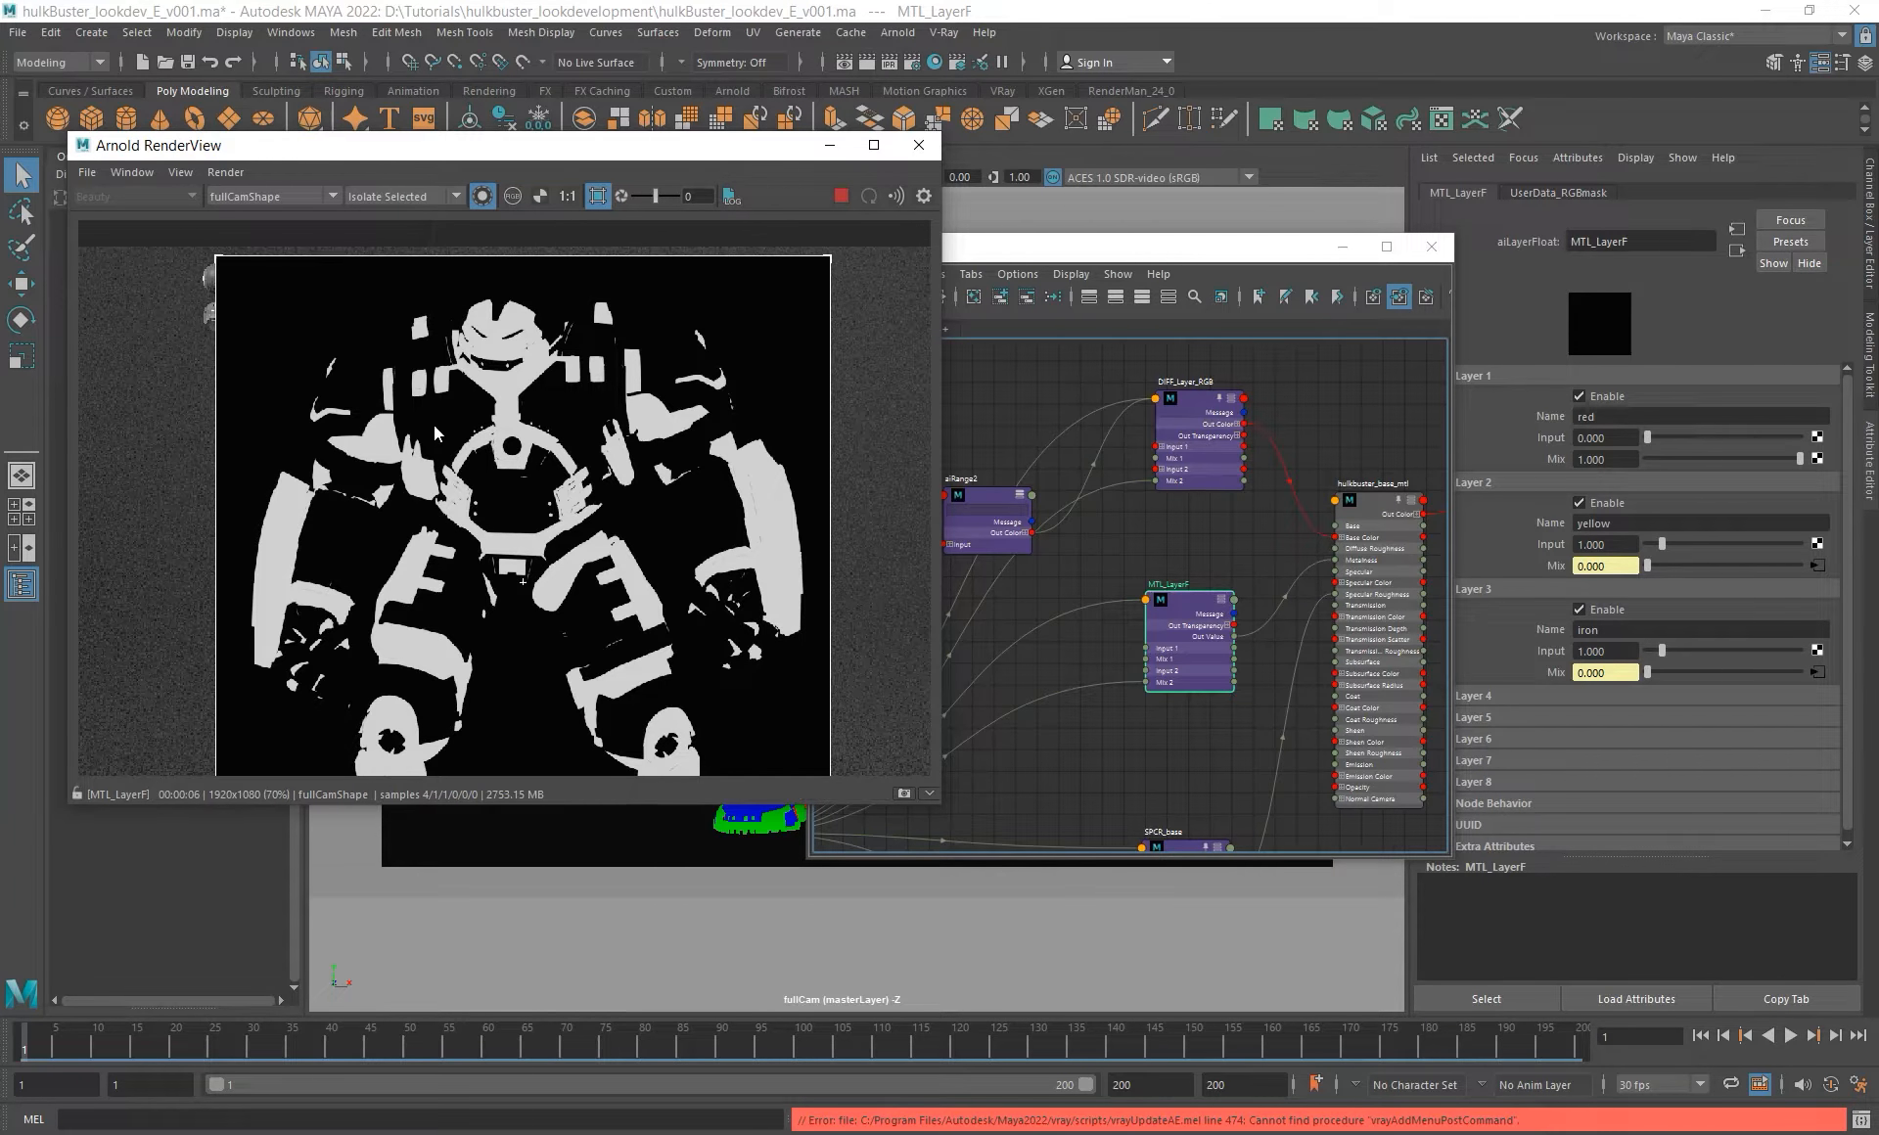
- Compare the isolated aiRange2 fractal breakup with the isolated MTL_LayerF metalness mask
middle_click_drag(1059, 556, 1047, 538, "alt")
left_click(1034, 523)
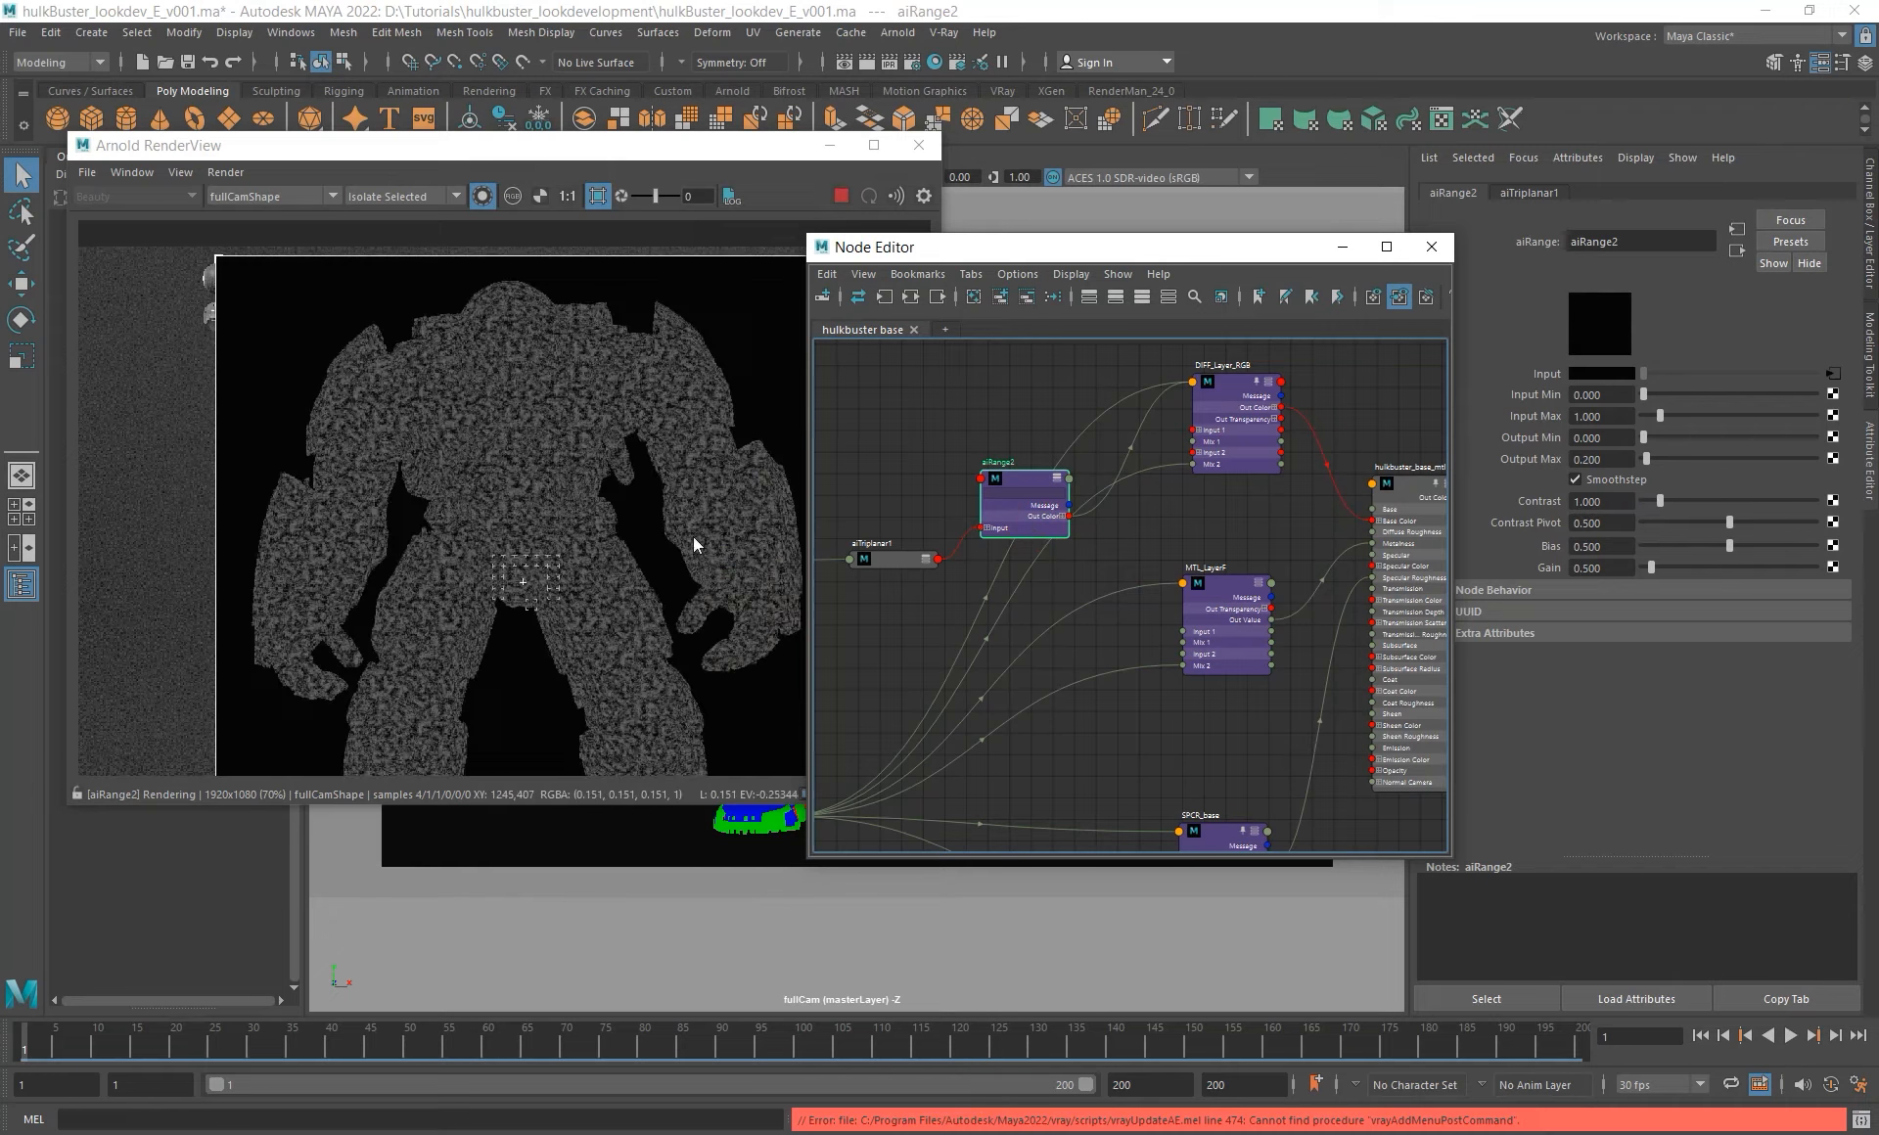
middle_click_drag(1205, 656, 1104, 649, "alt")
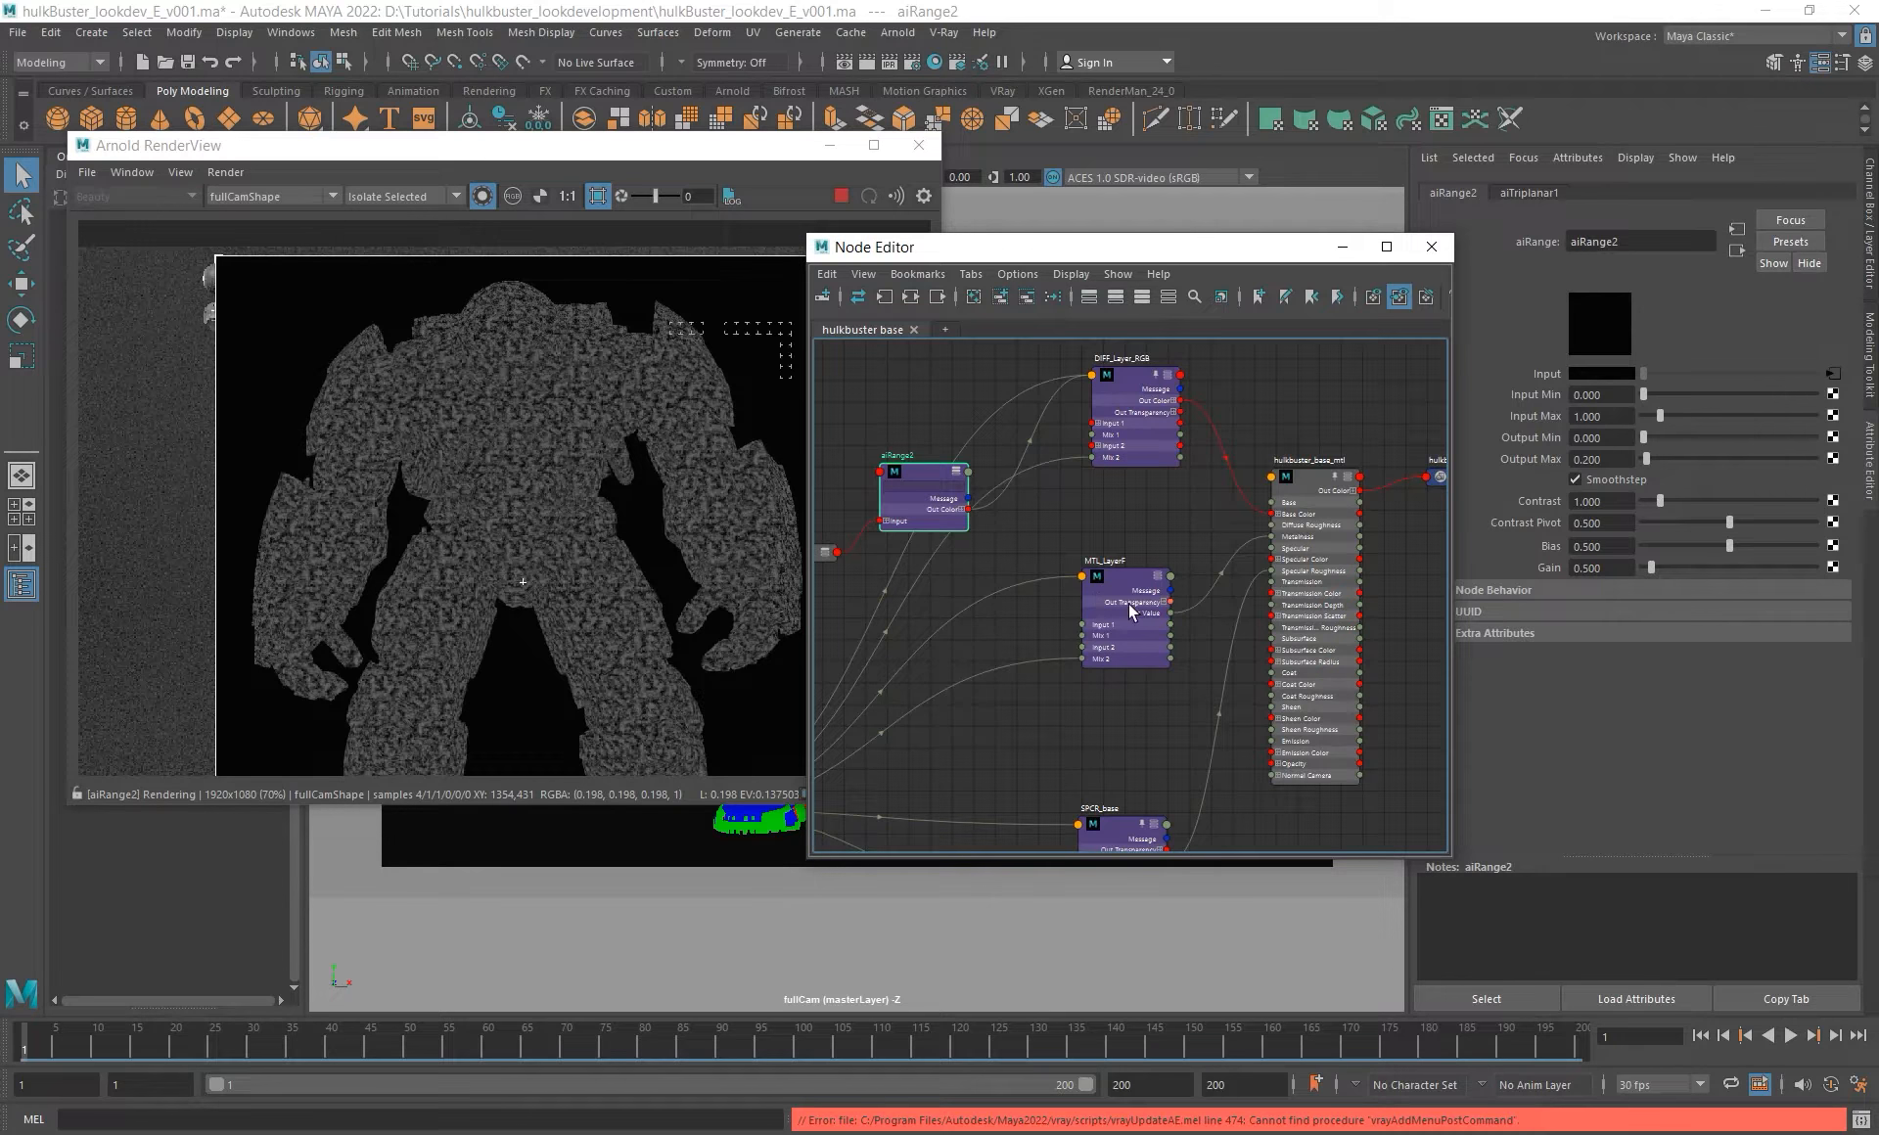
middle_click_drag(1014, 616, 1053, 608, "alt")
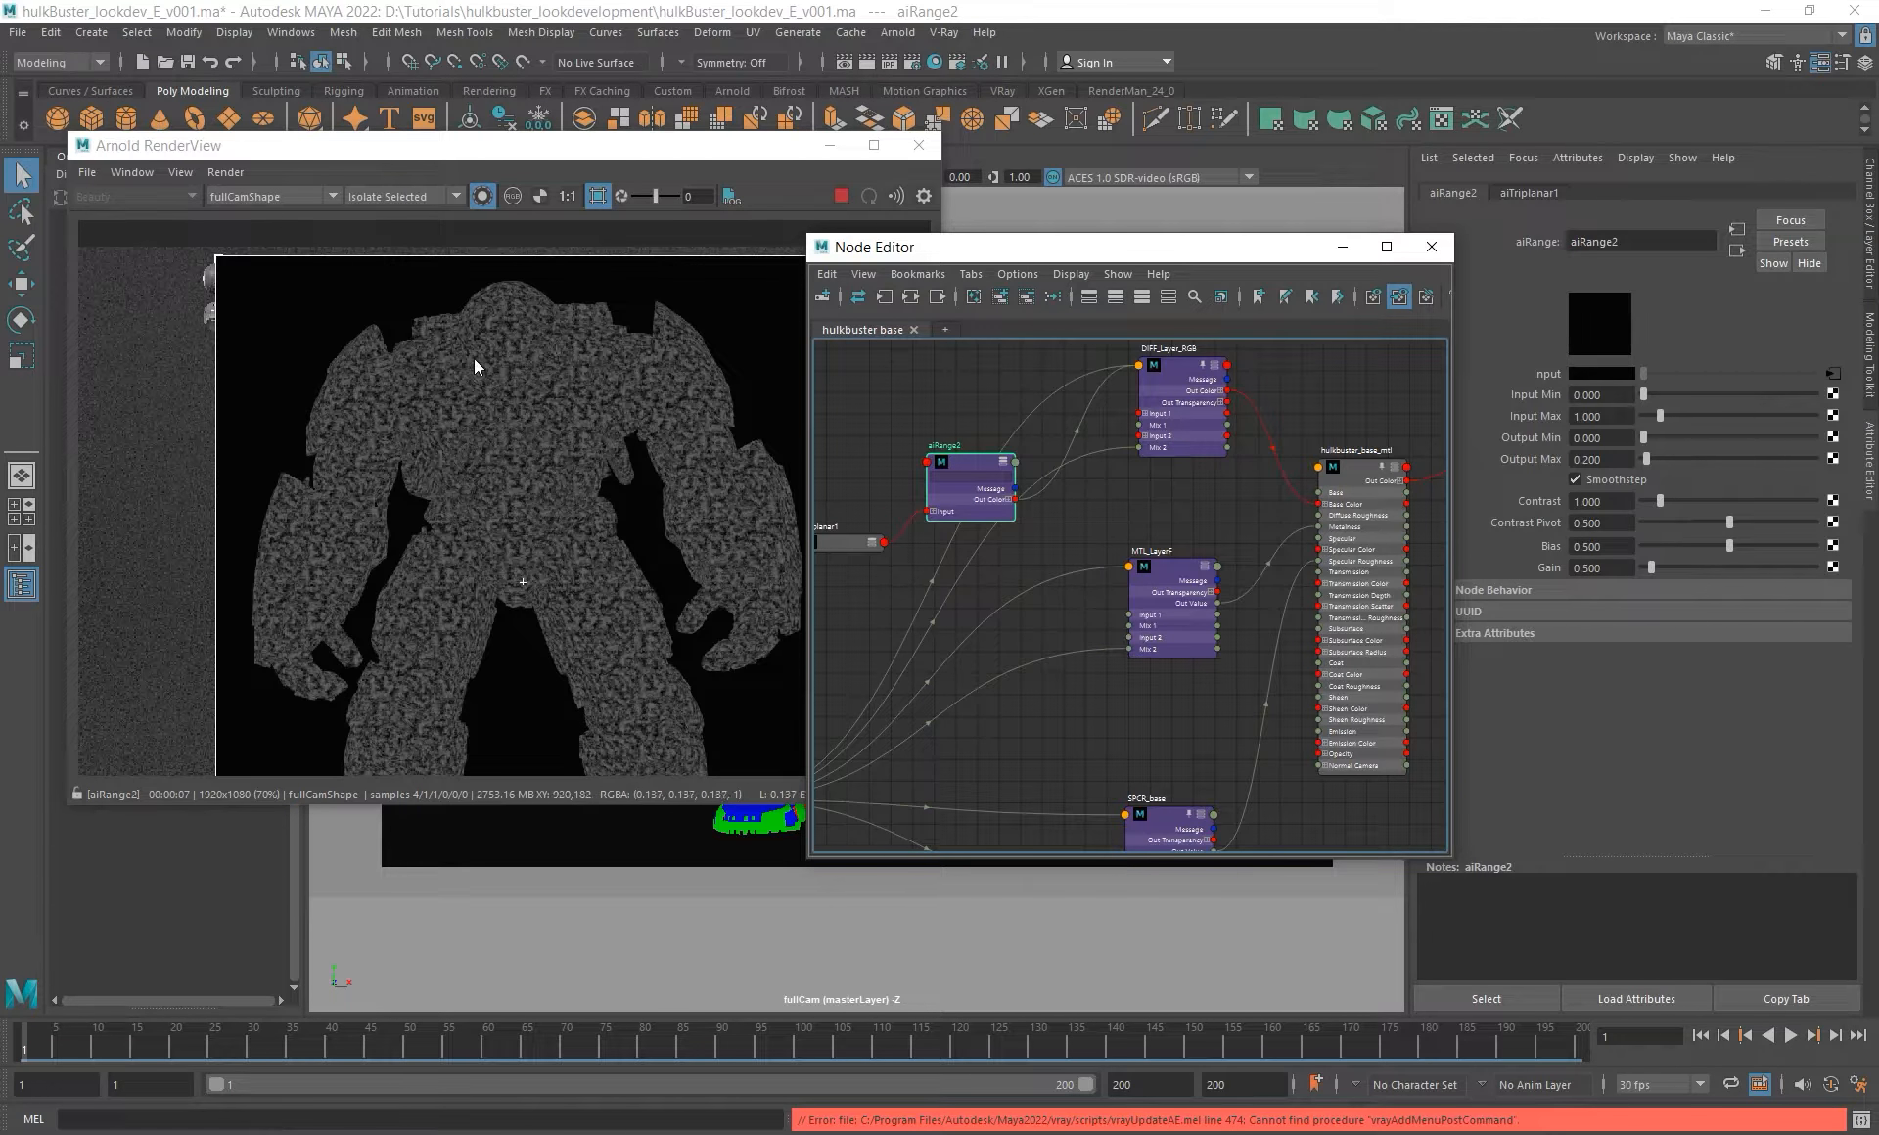
left_click(1190, 635)
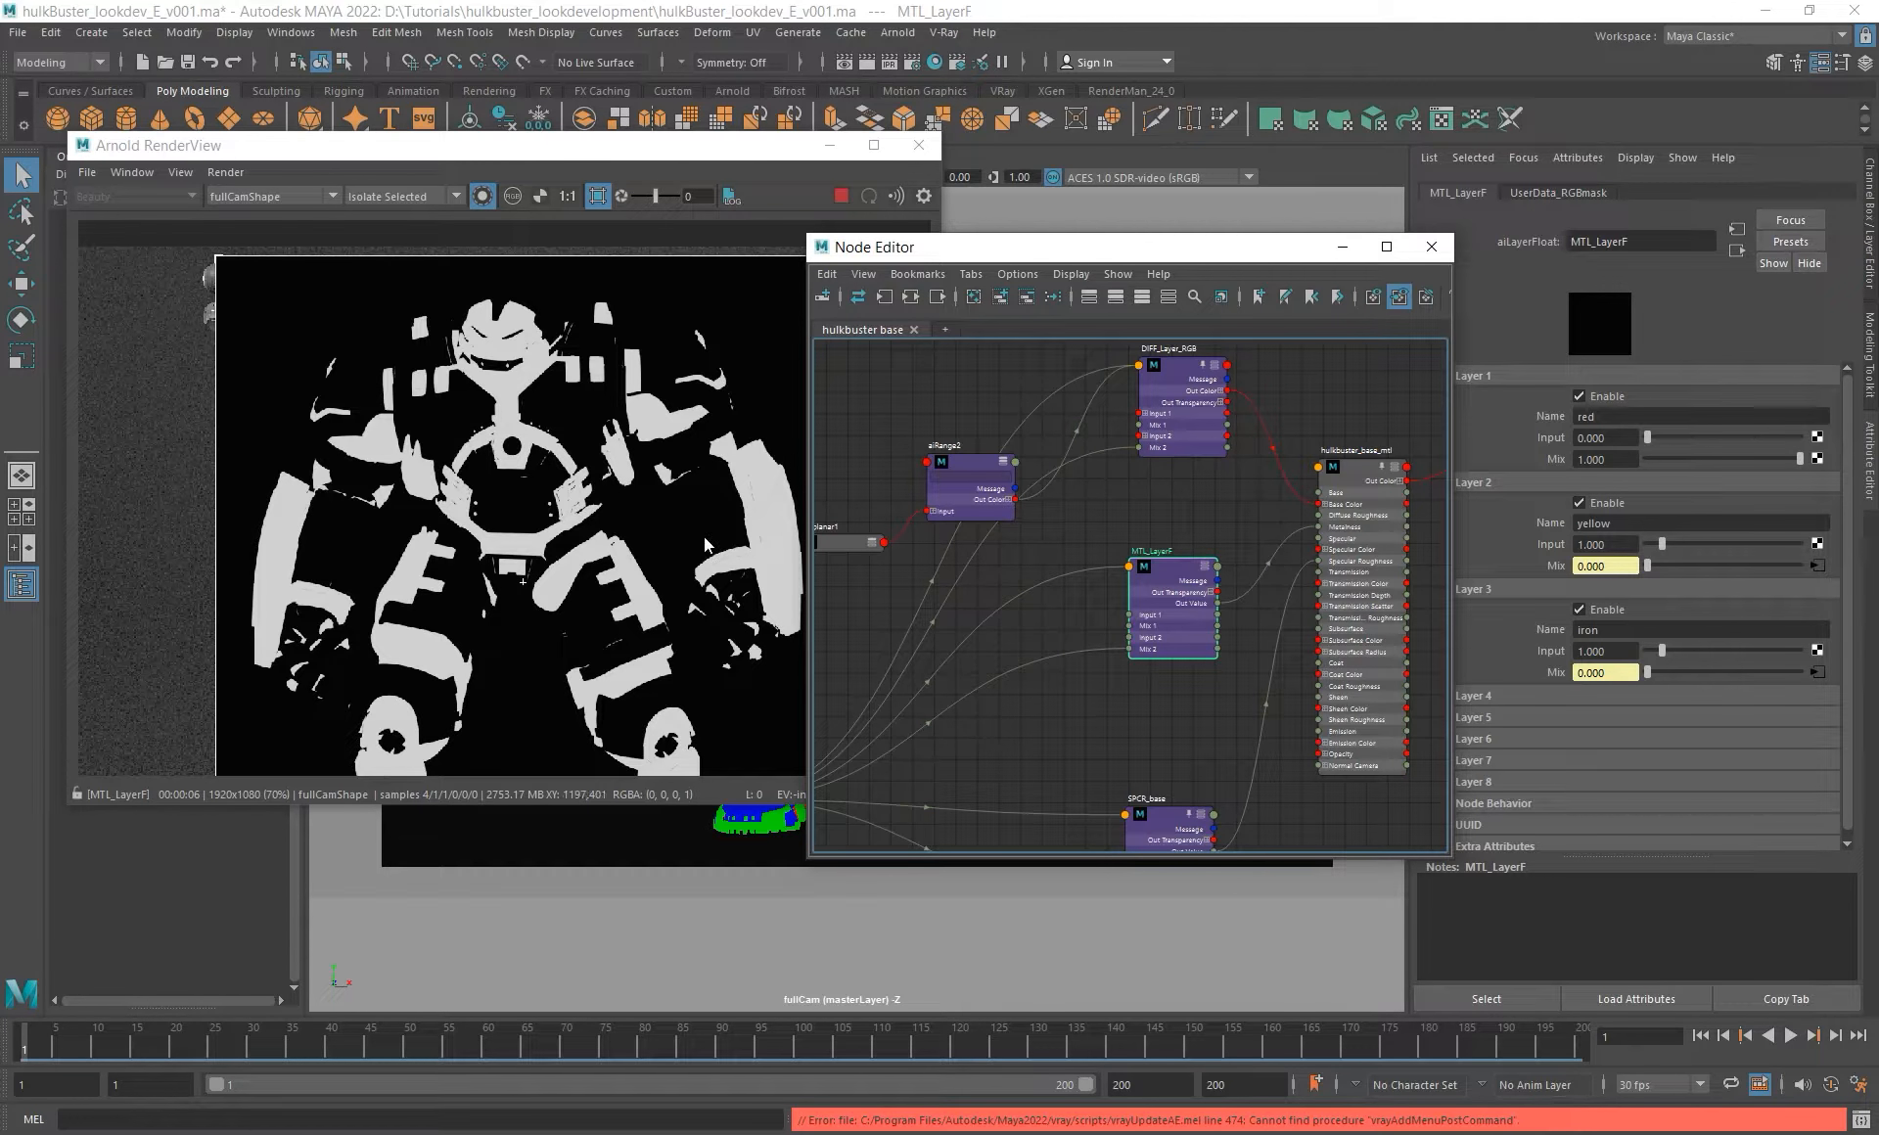
- Enable layer 4 of MTL_LayerF
middle_click_drag(1171, 634, 1118, 591, "alt")
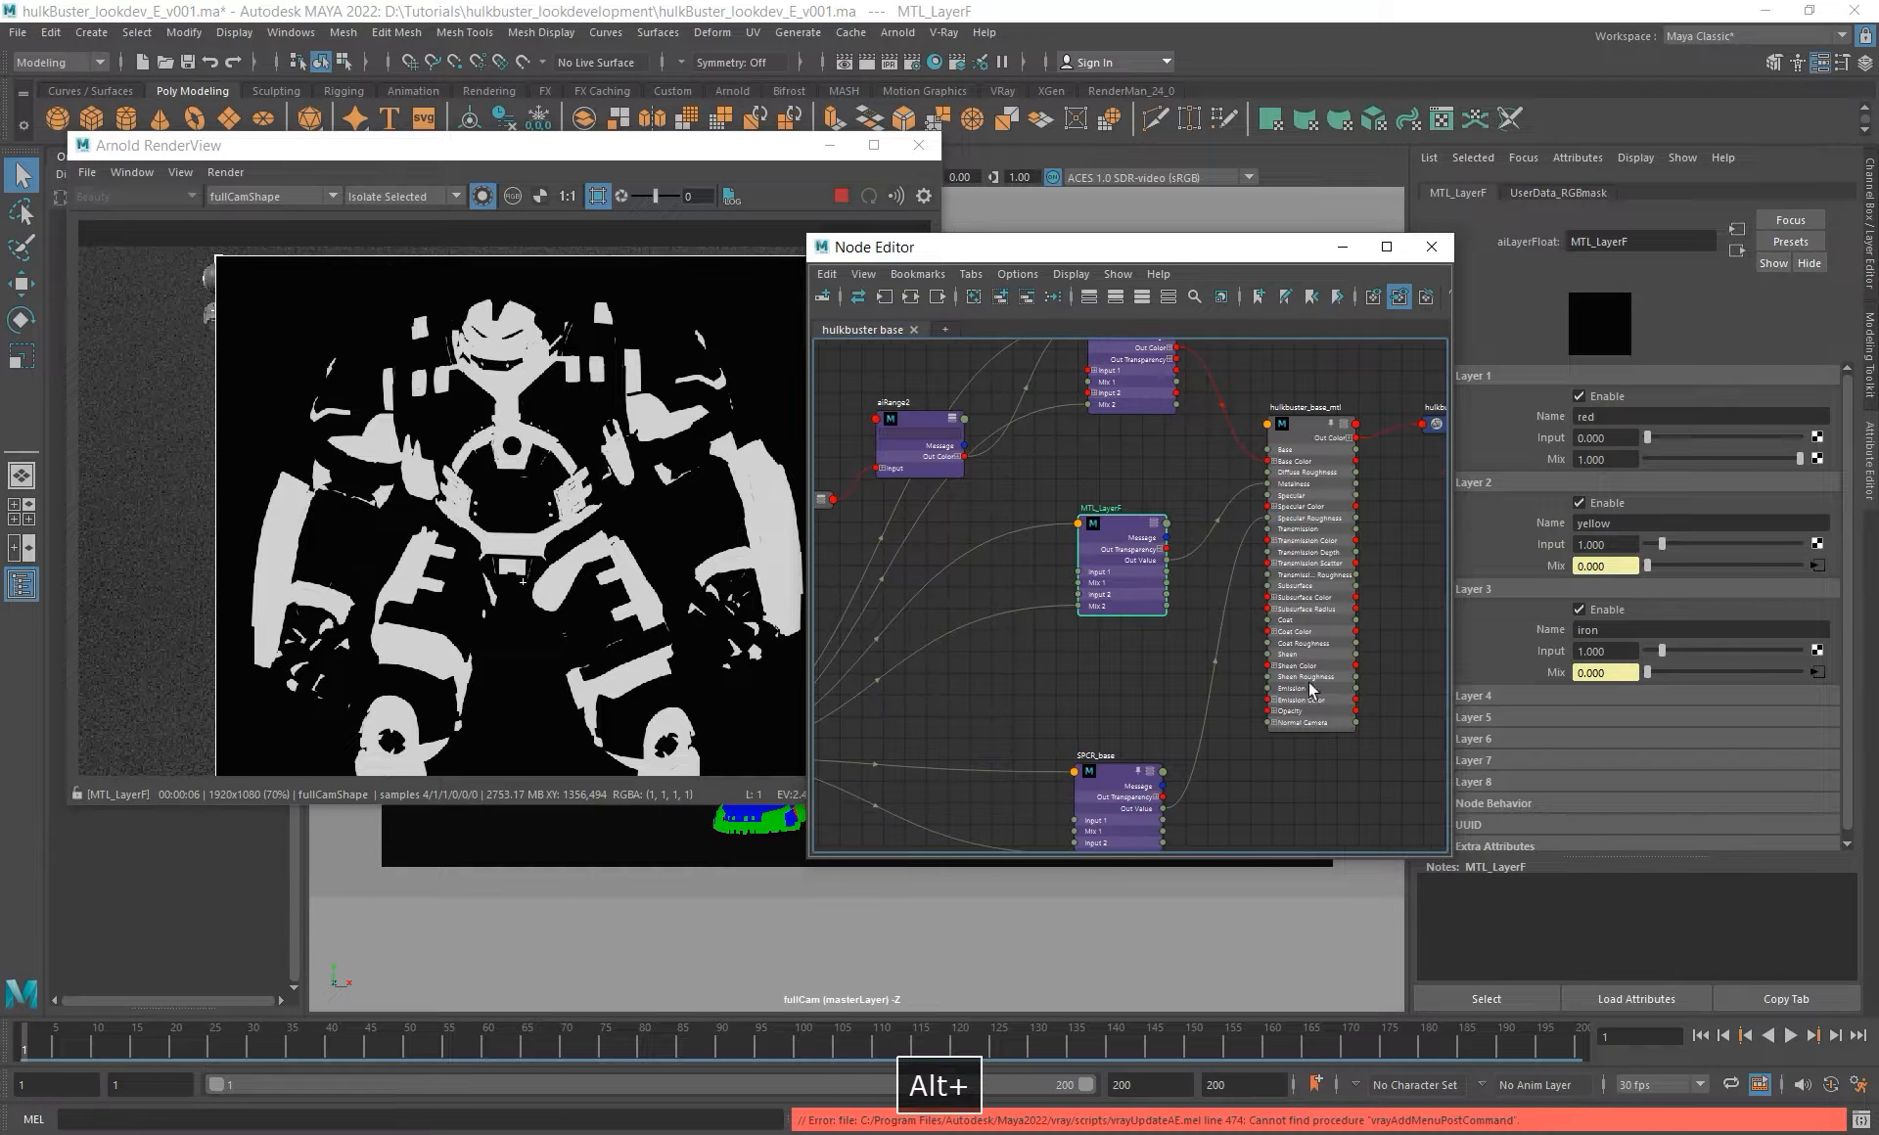
left_click(1715, 696)
left_click(1579, 716)
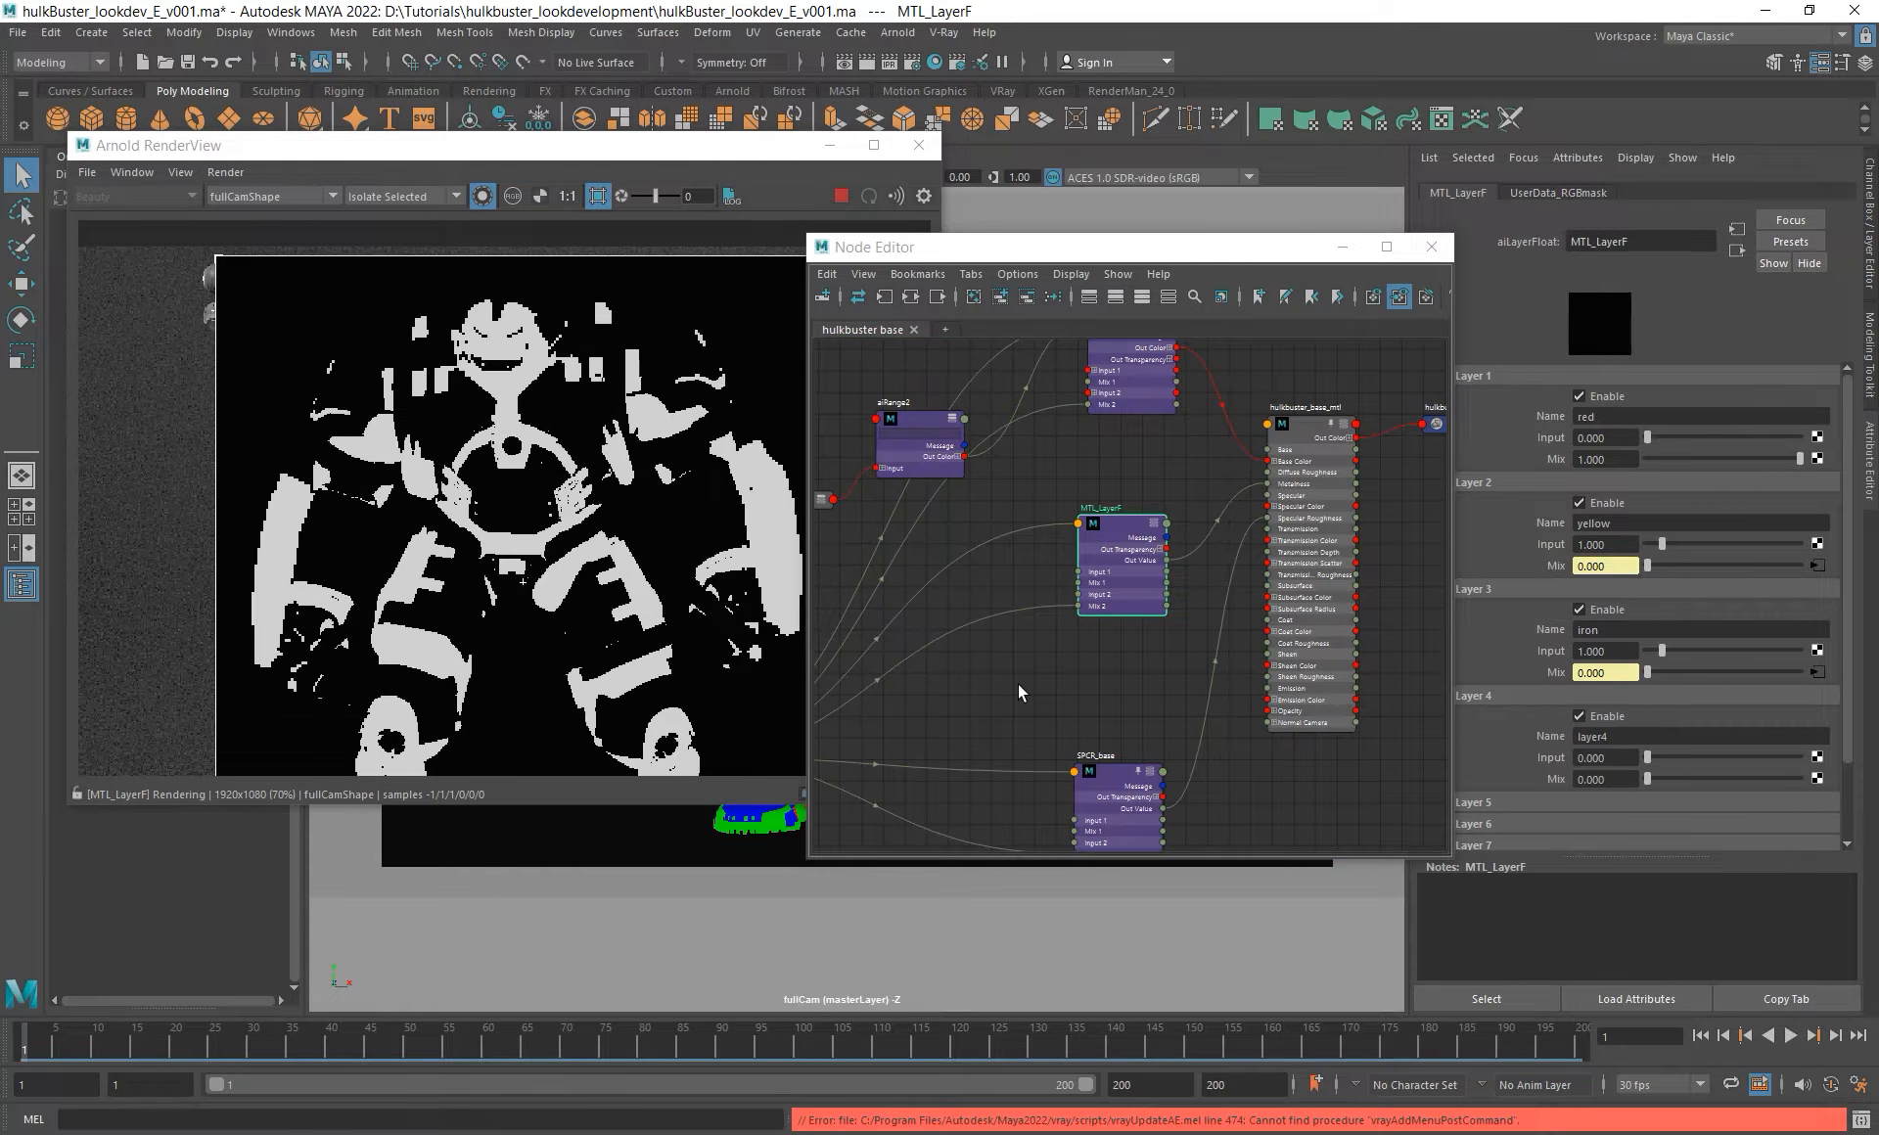
middle_click_drag(956, 528, 983, 519, "alt")
middle_click_drag(1123, 452, 1078, 570, "alt")
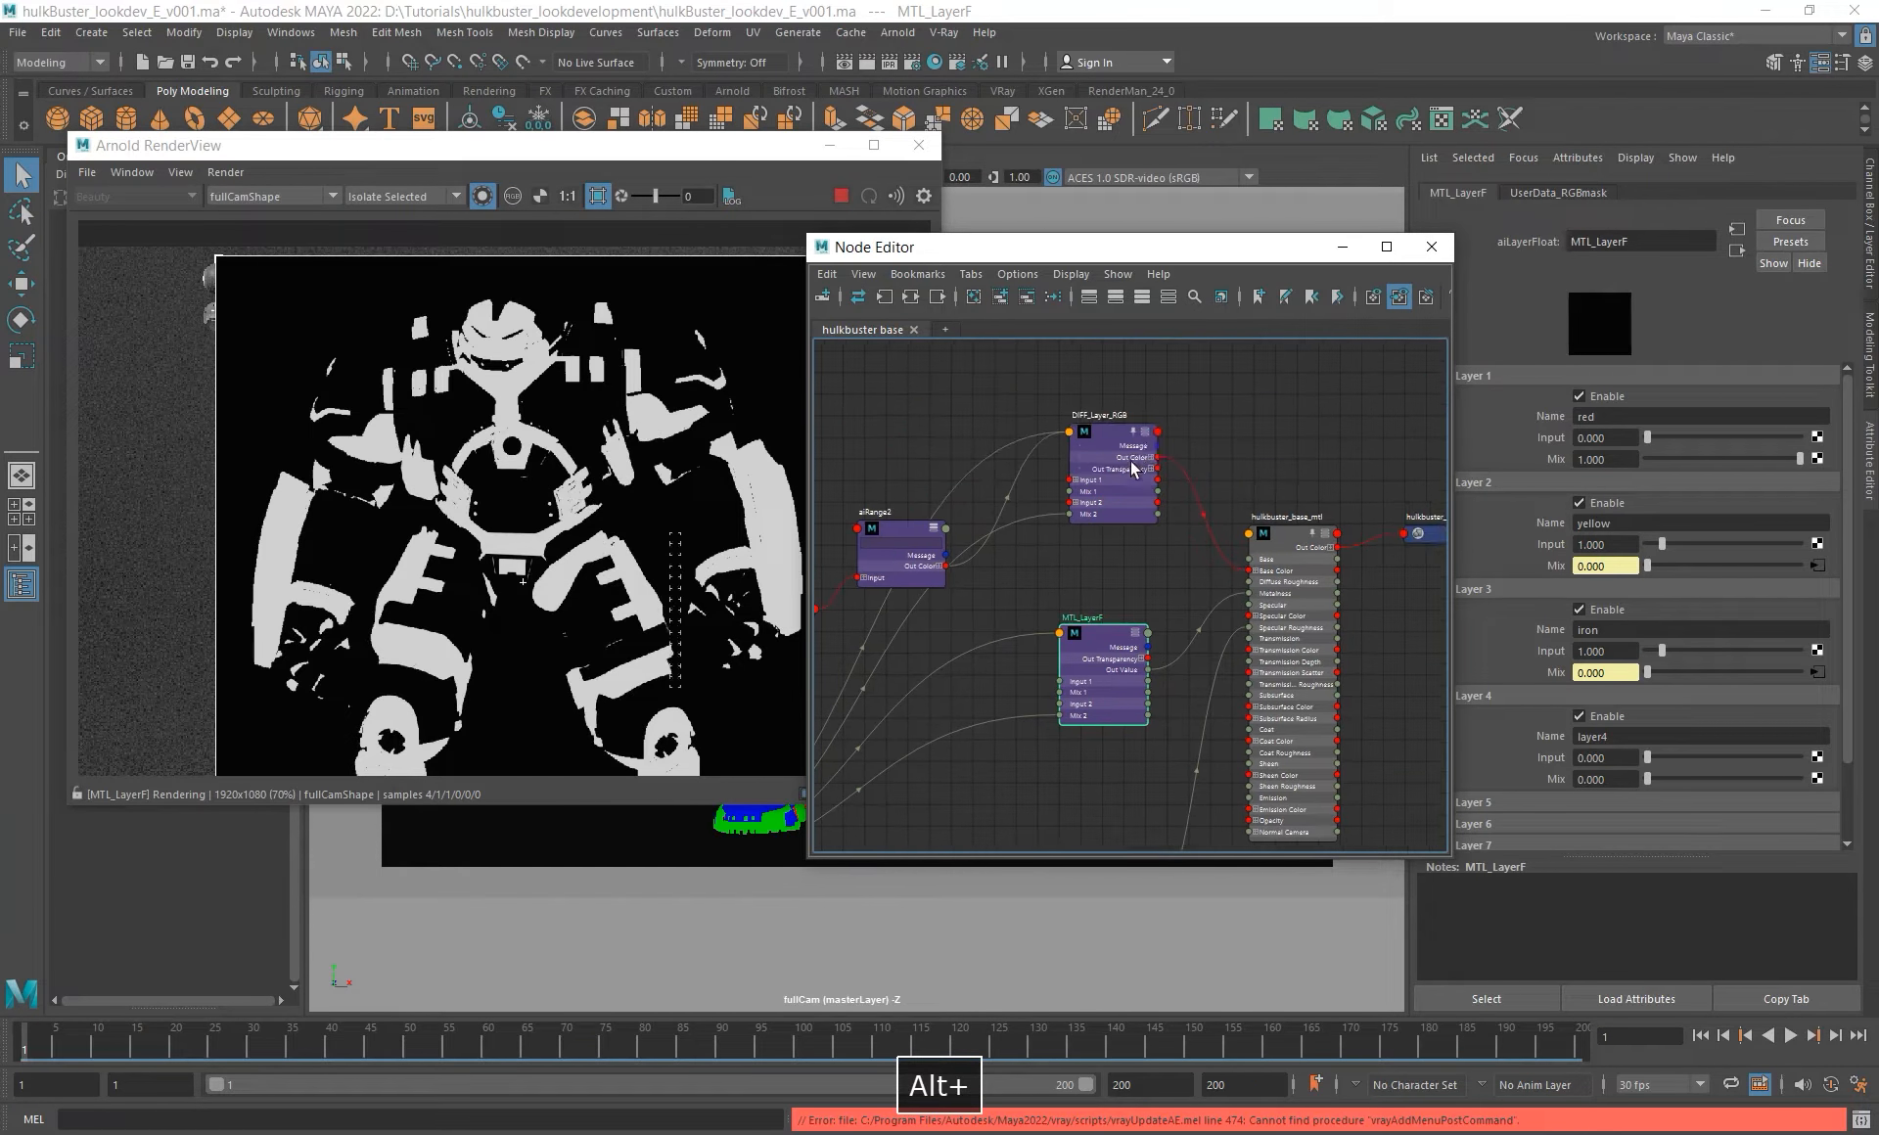
- Review the layer 4 settings of DIFF_Layer_RGB as a reference for the metalness layers
left_click(1143, 431)
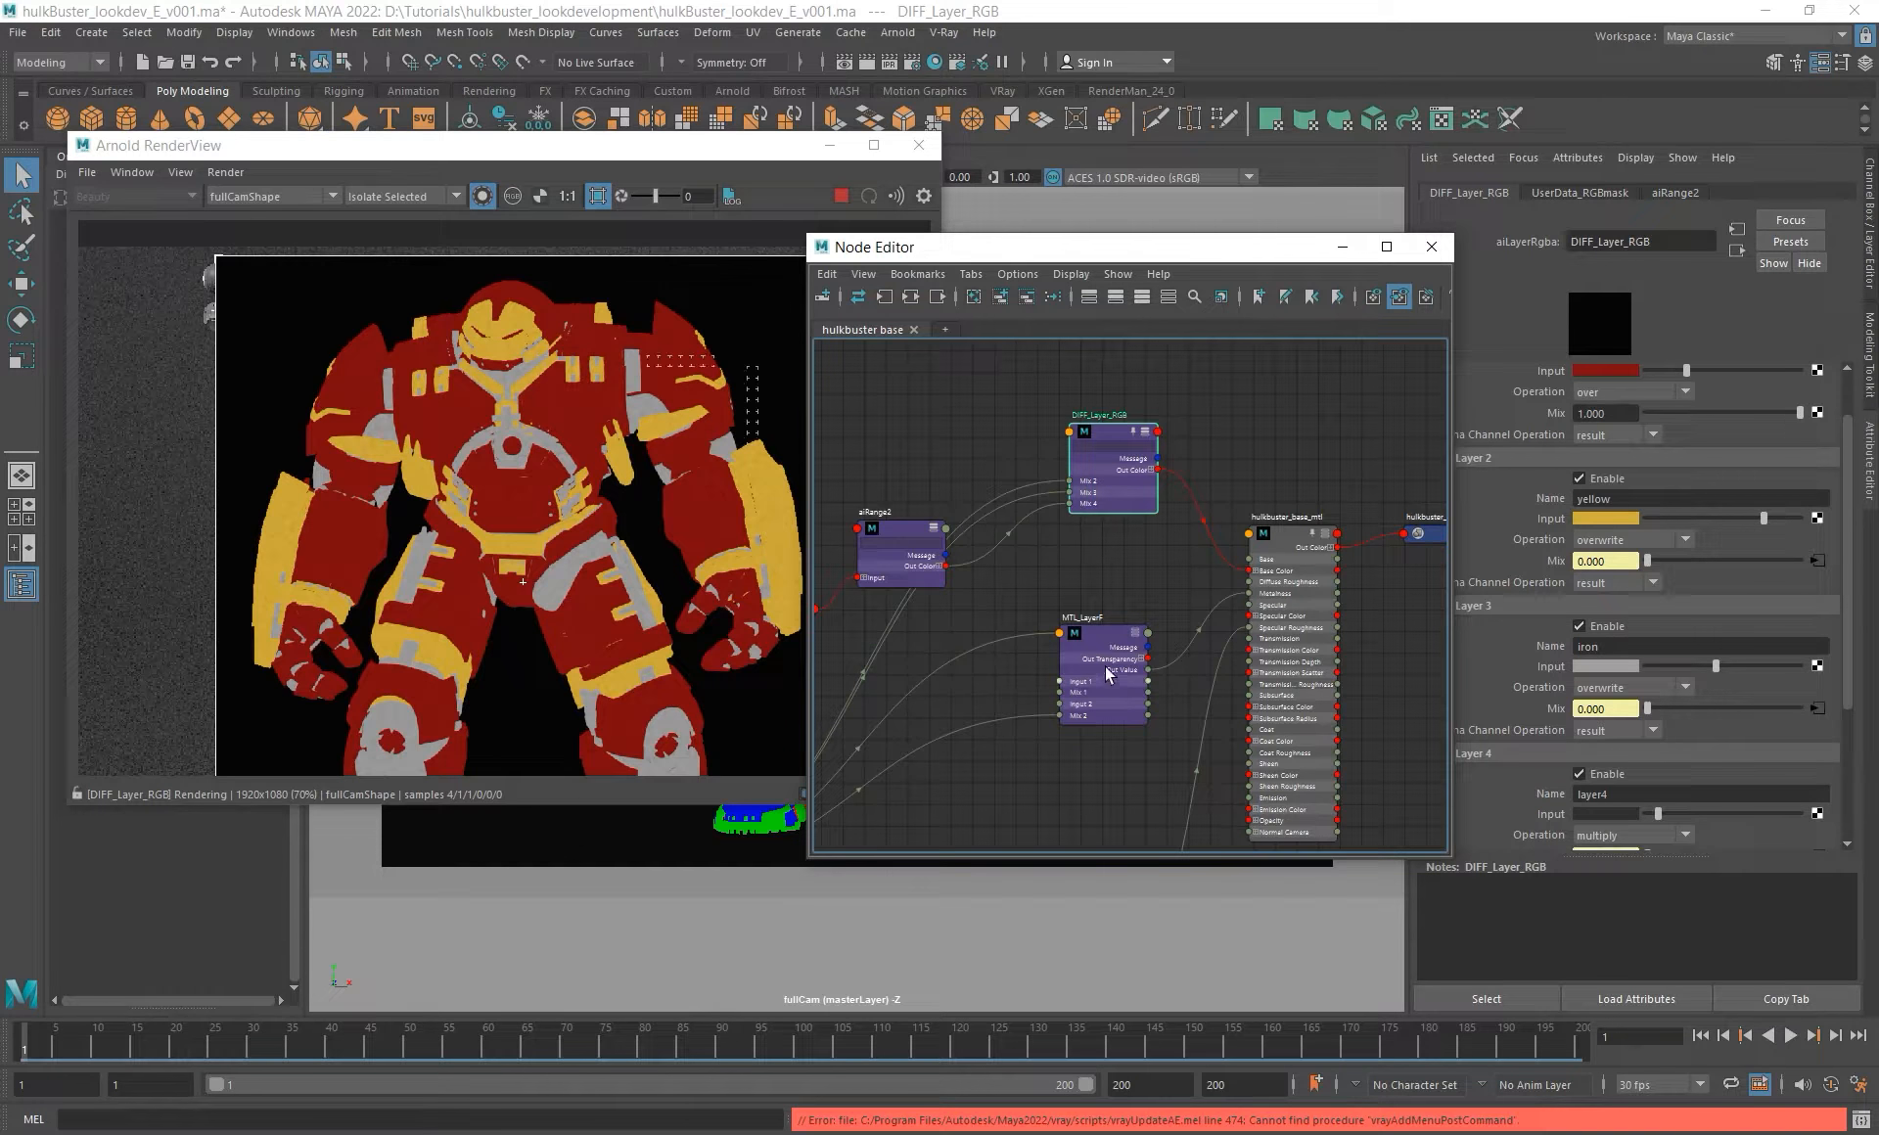
scroll(1559, 738, "down", 2)
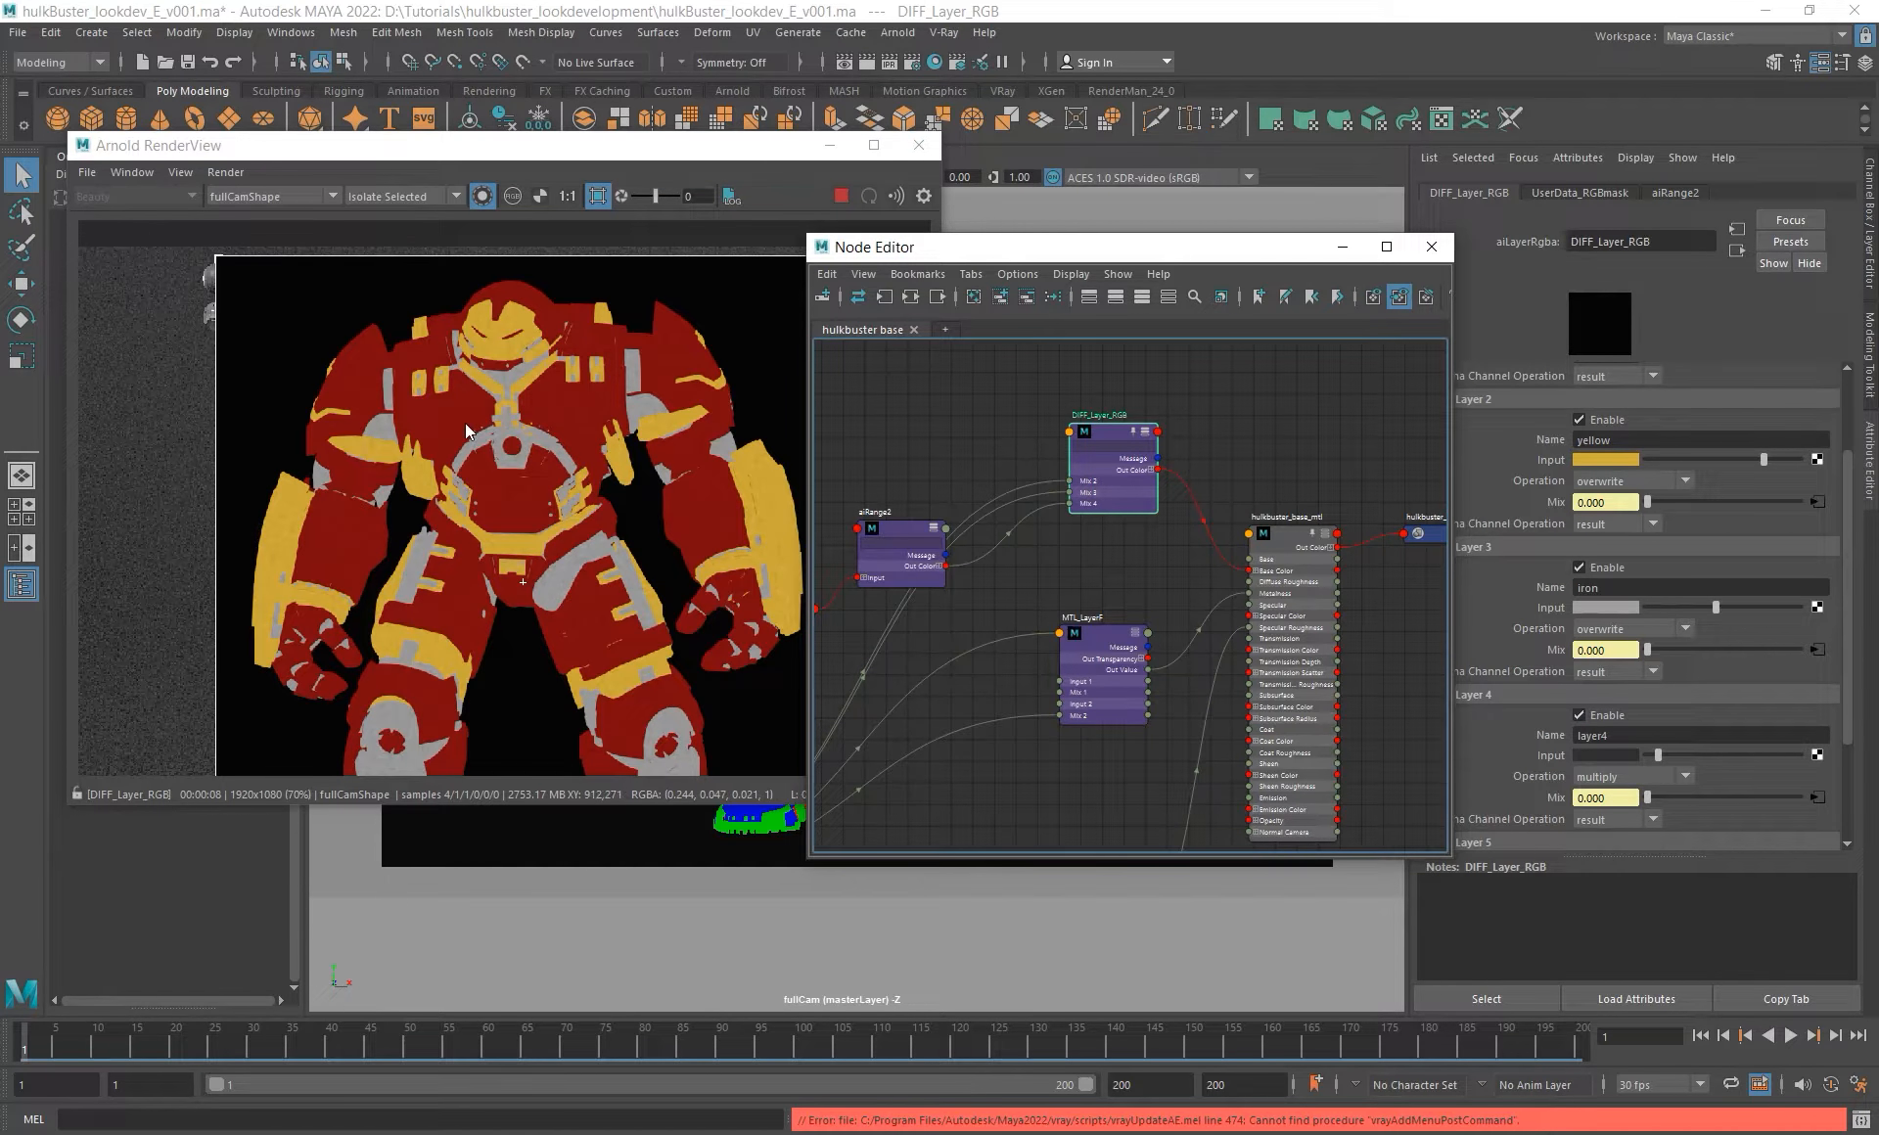
middle_click_drag(957, 597, 1015, 494, "alt")
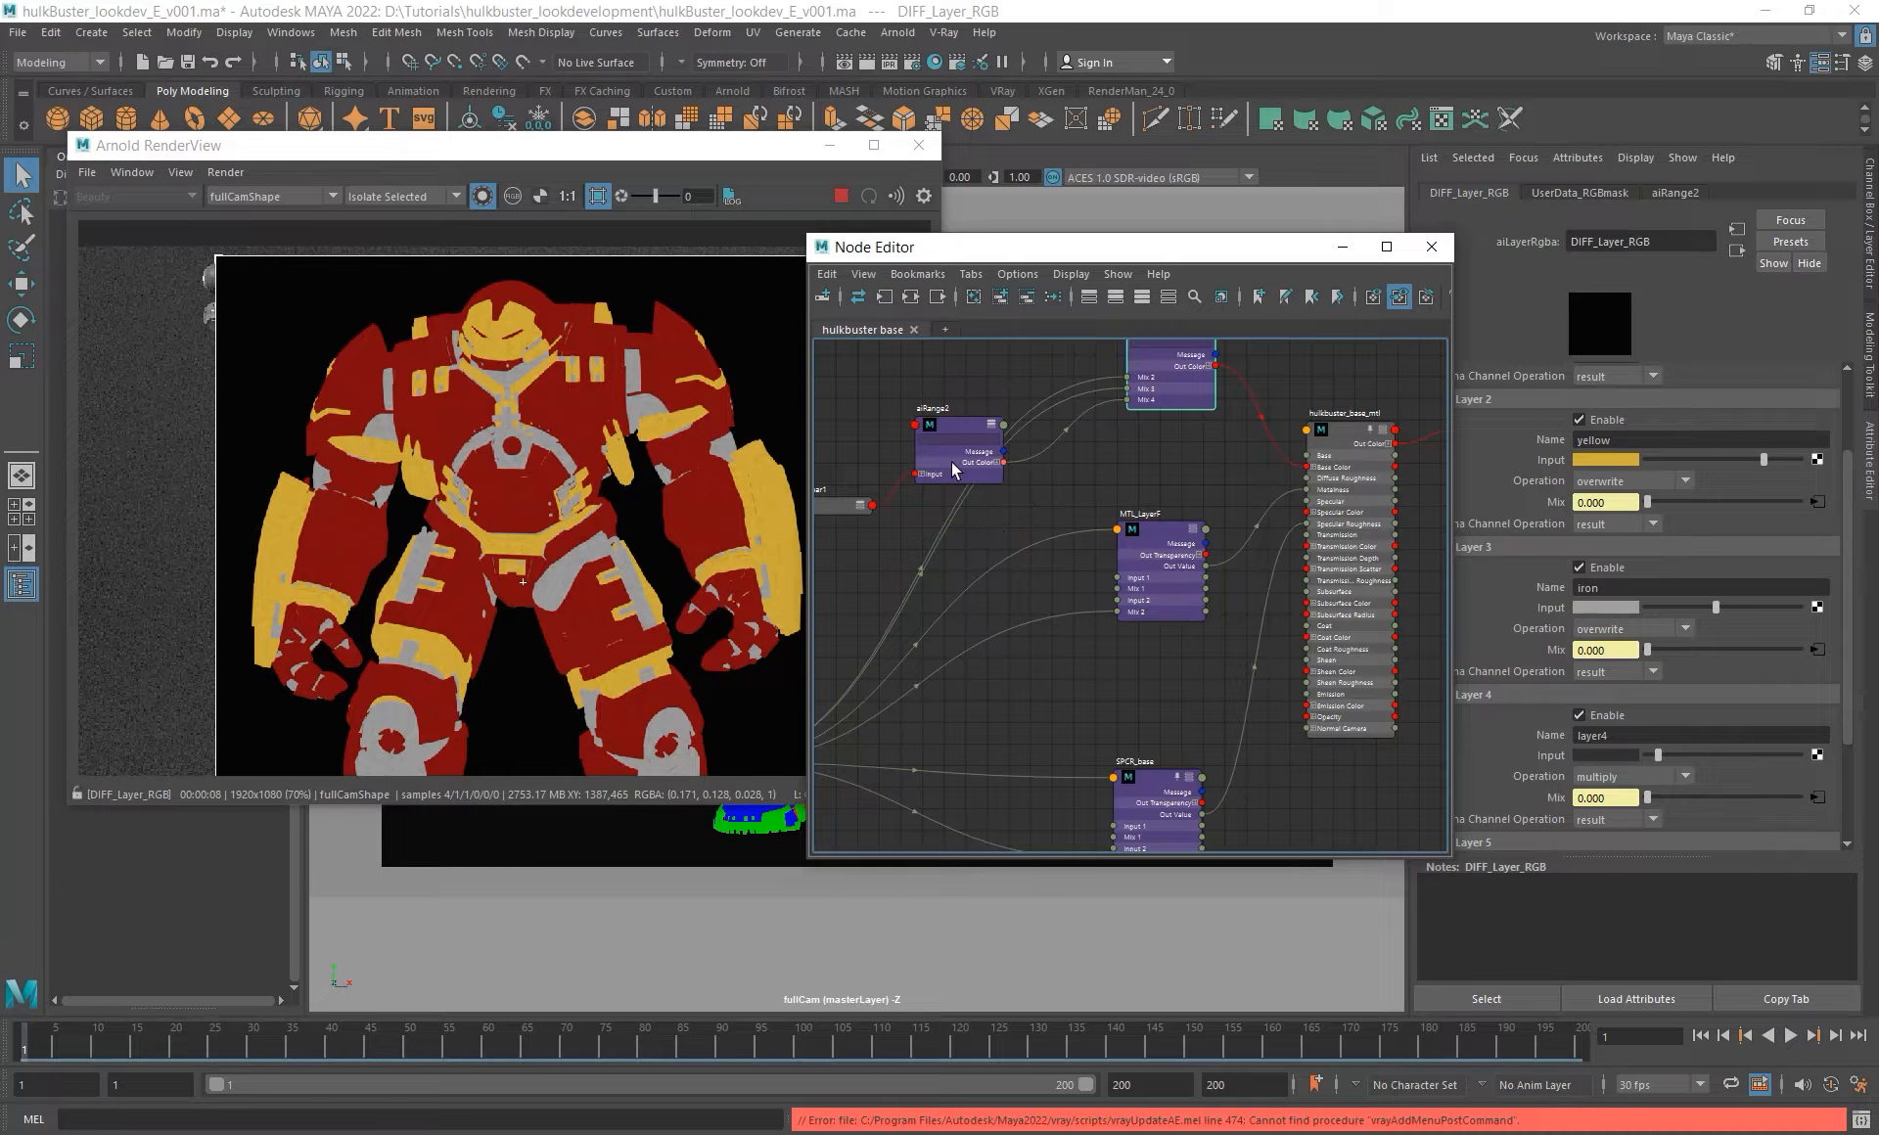
- Connect the red component of aiRange2's output colour to the mix4 input of MTL_LayerF
left_click(995, 464)
left_click_drag(1003, 474, 1118, 533)
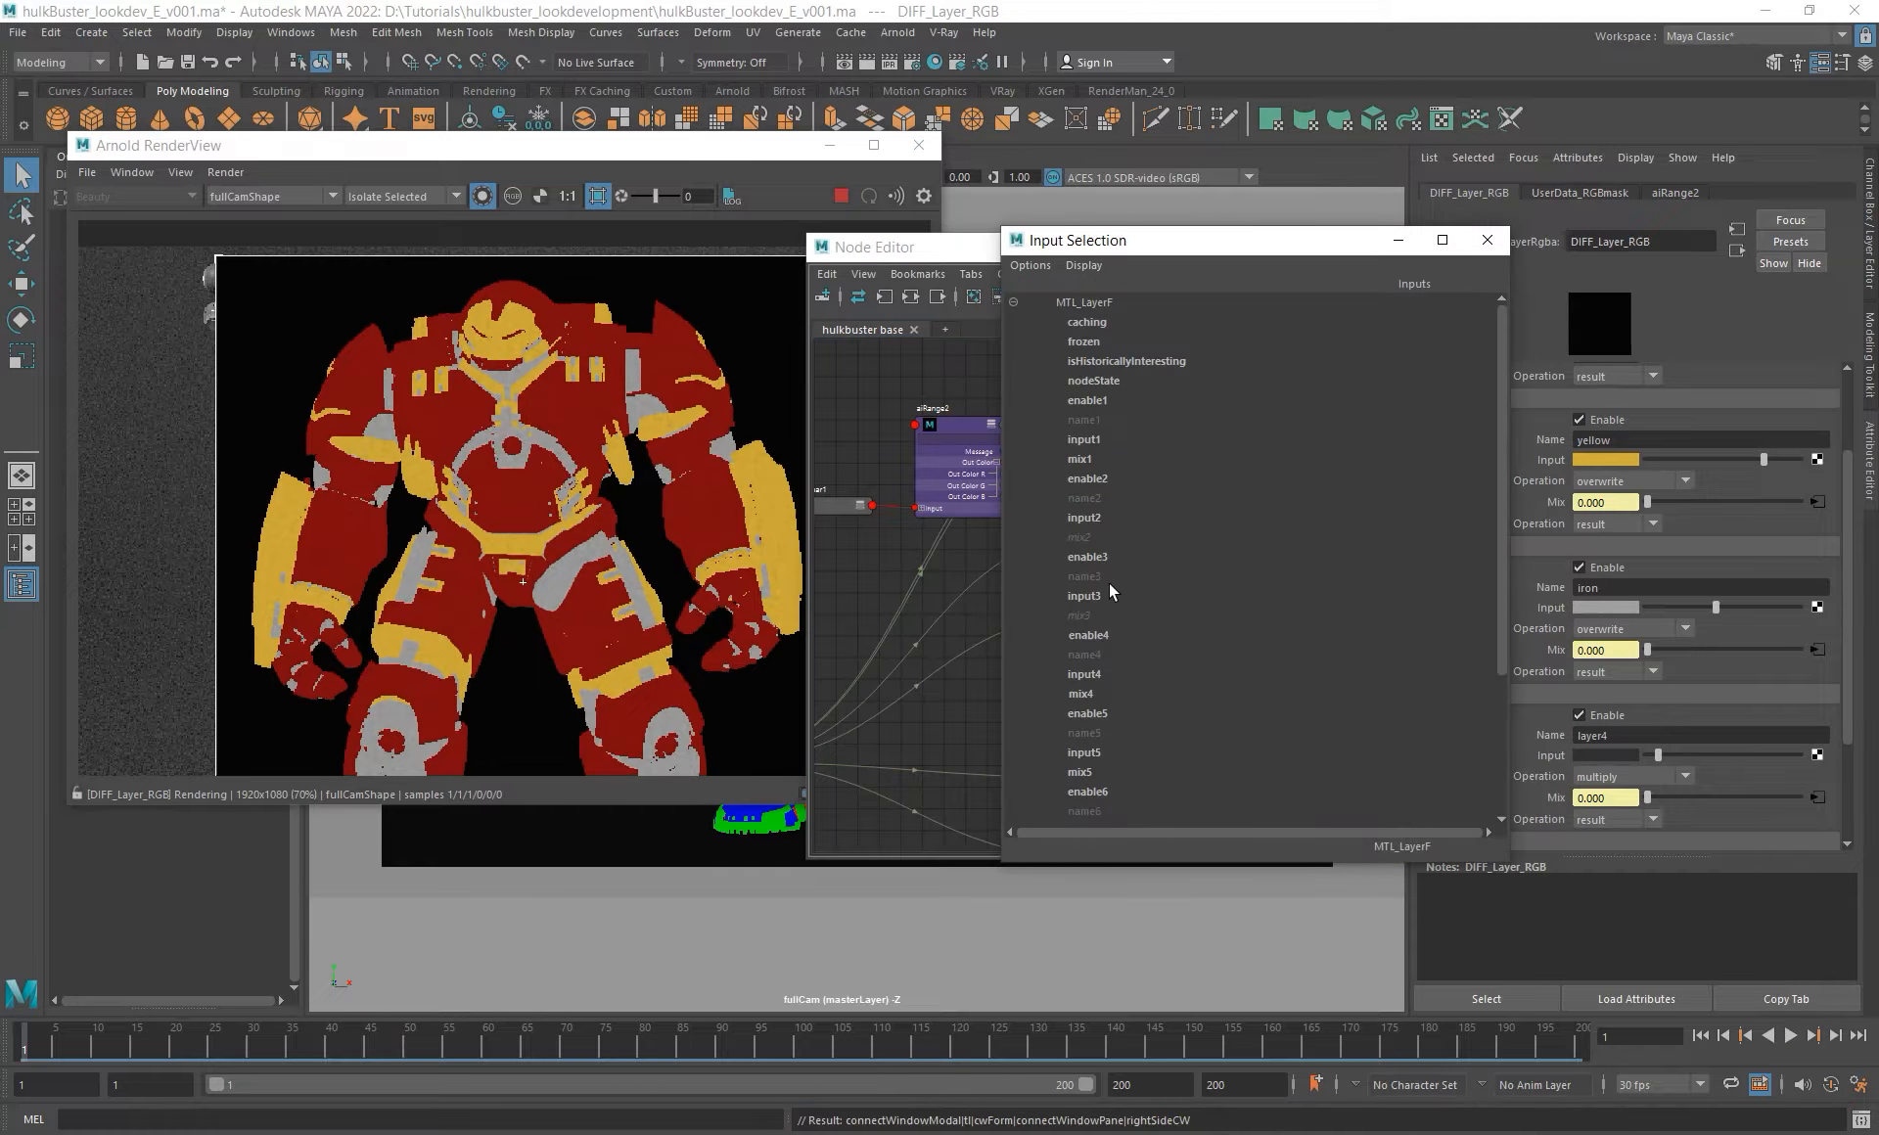
left_click(1081, 694)
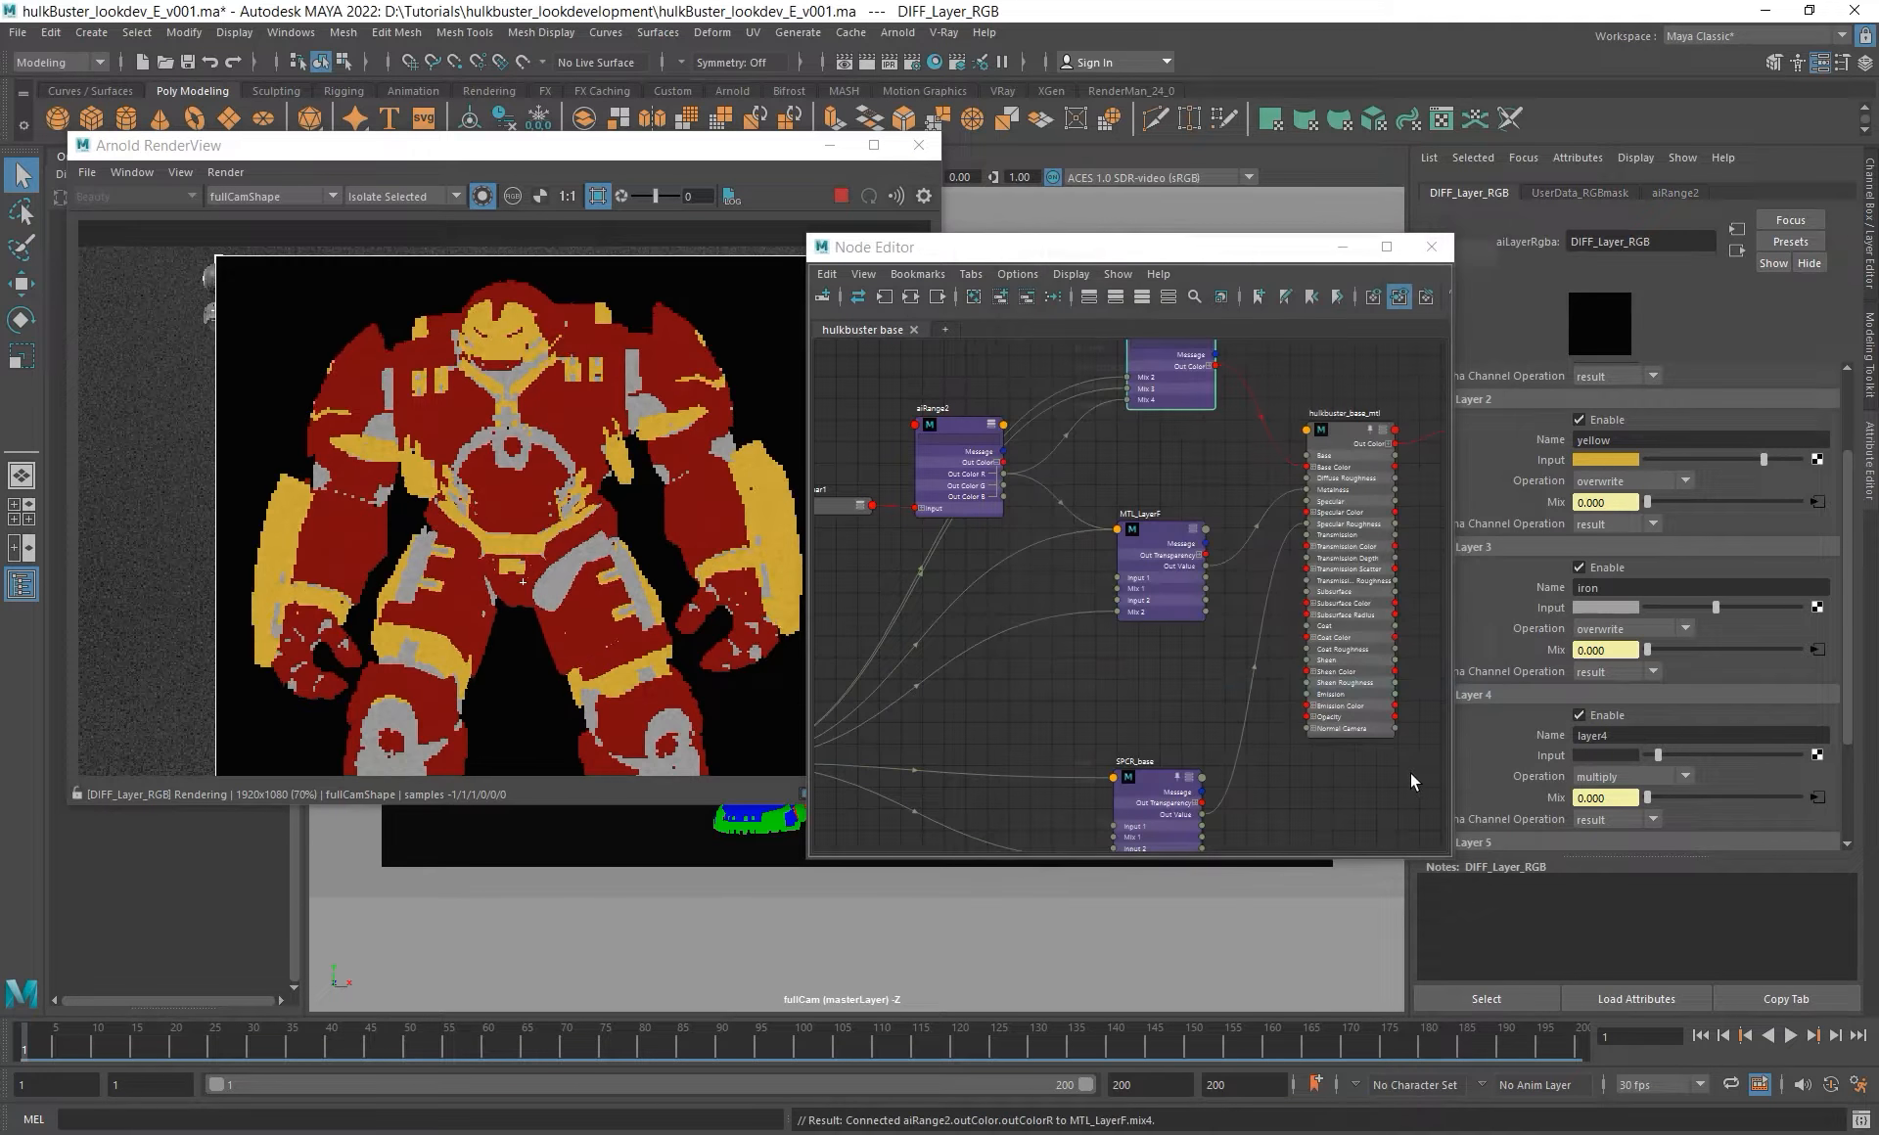
- Set the layer 4 input of MTL_LayerF to 0.714 and check the fractal breakup on the chest
left_click(1160, 587)
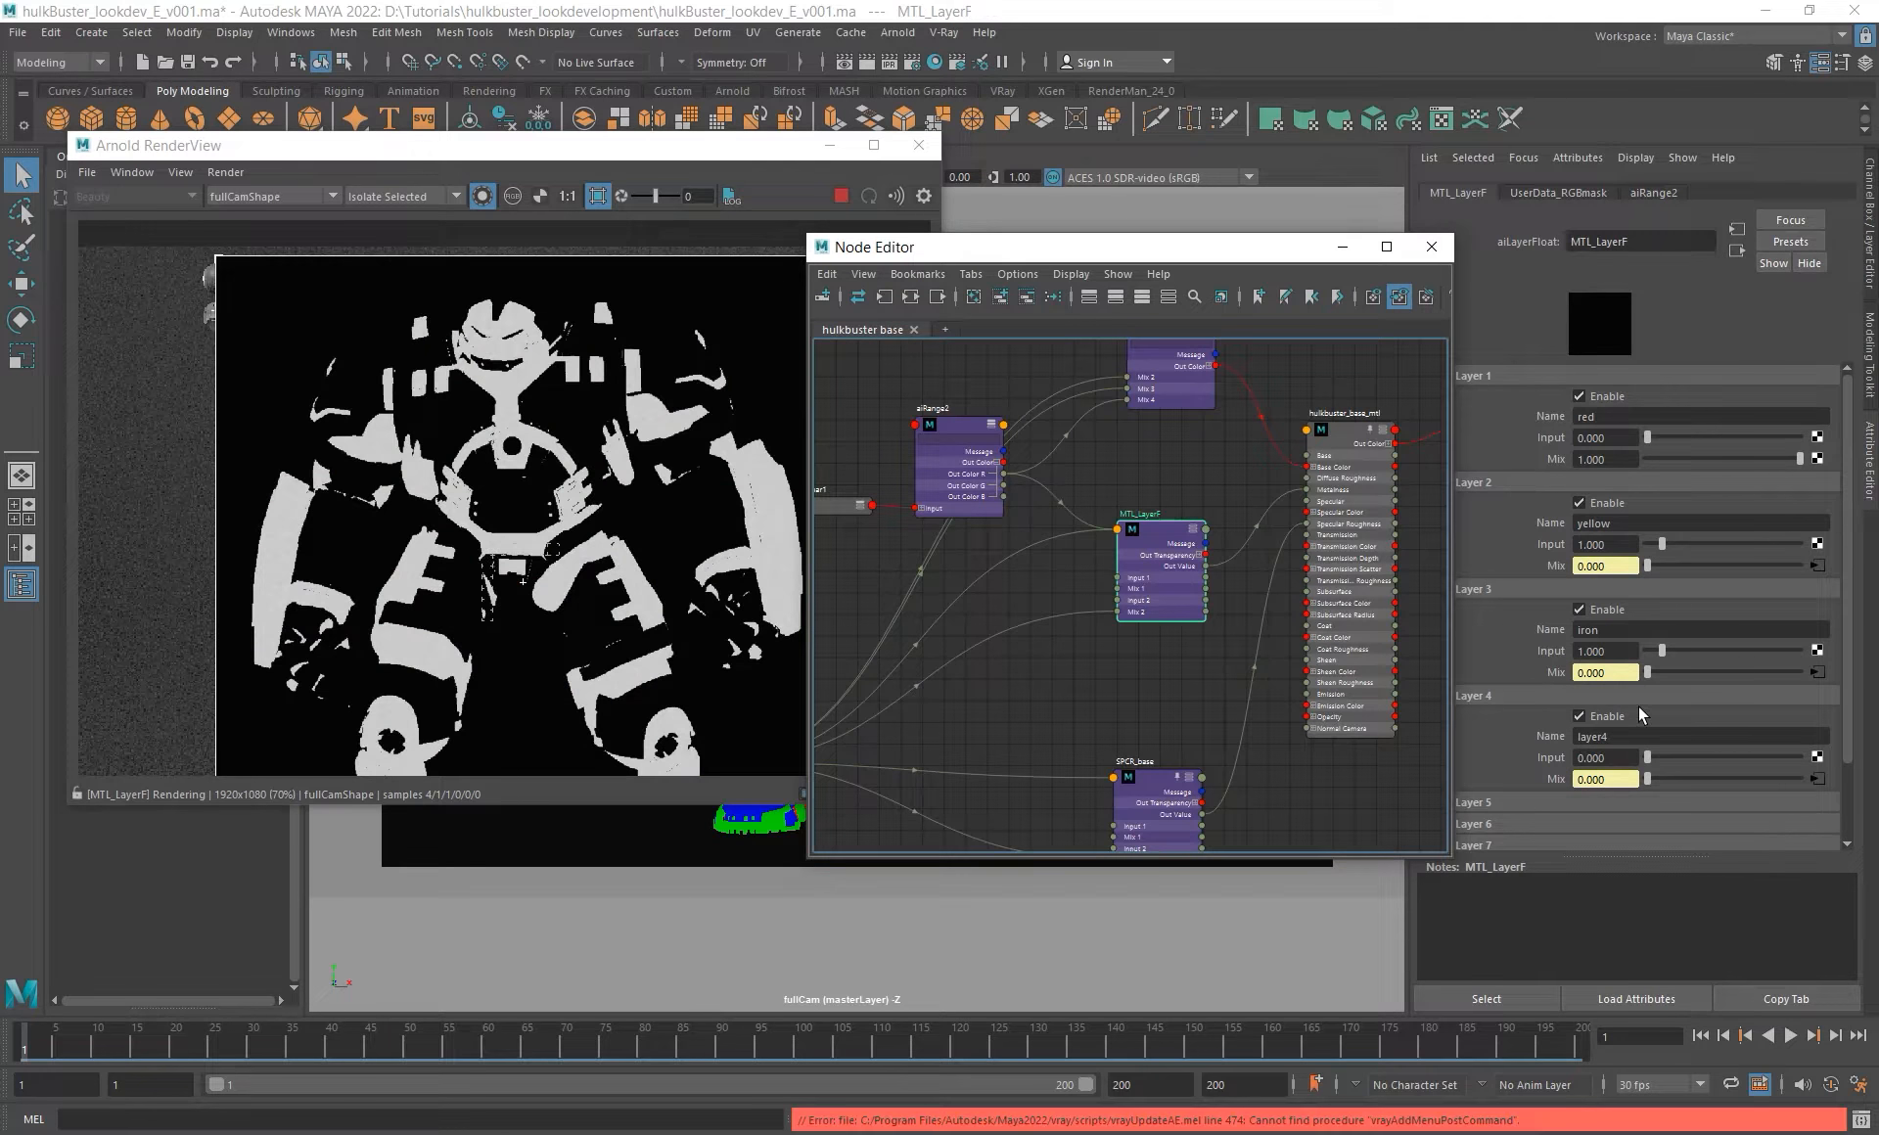
left_click_drag(1648, 758, 1657, 757)
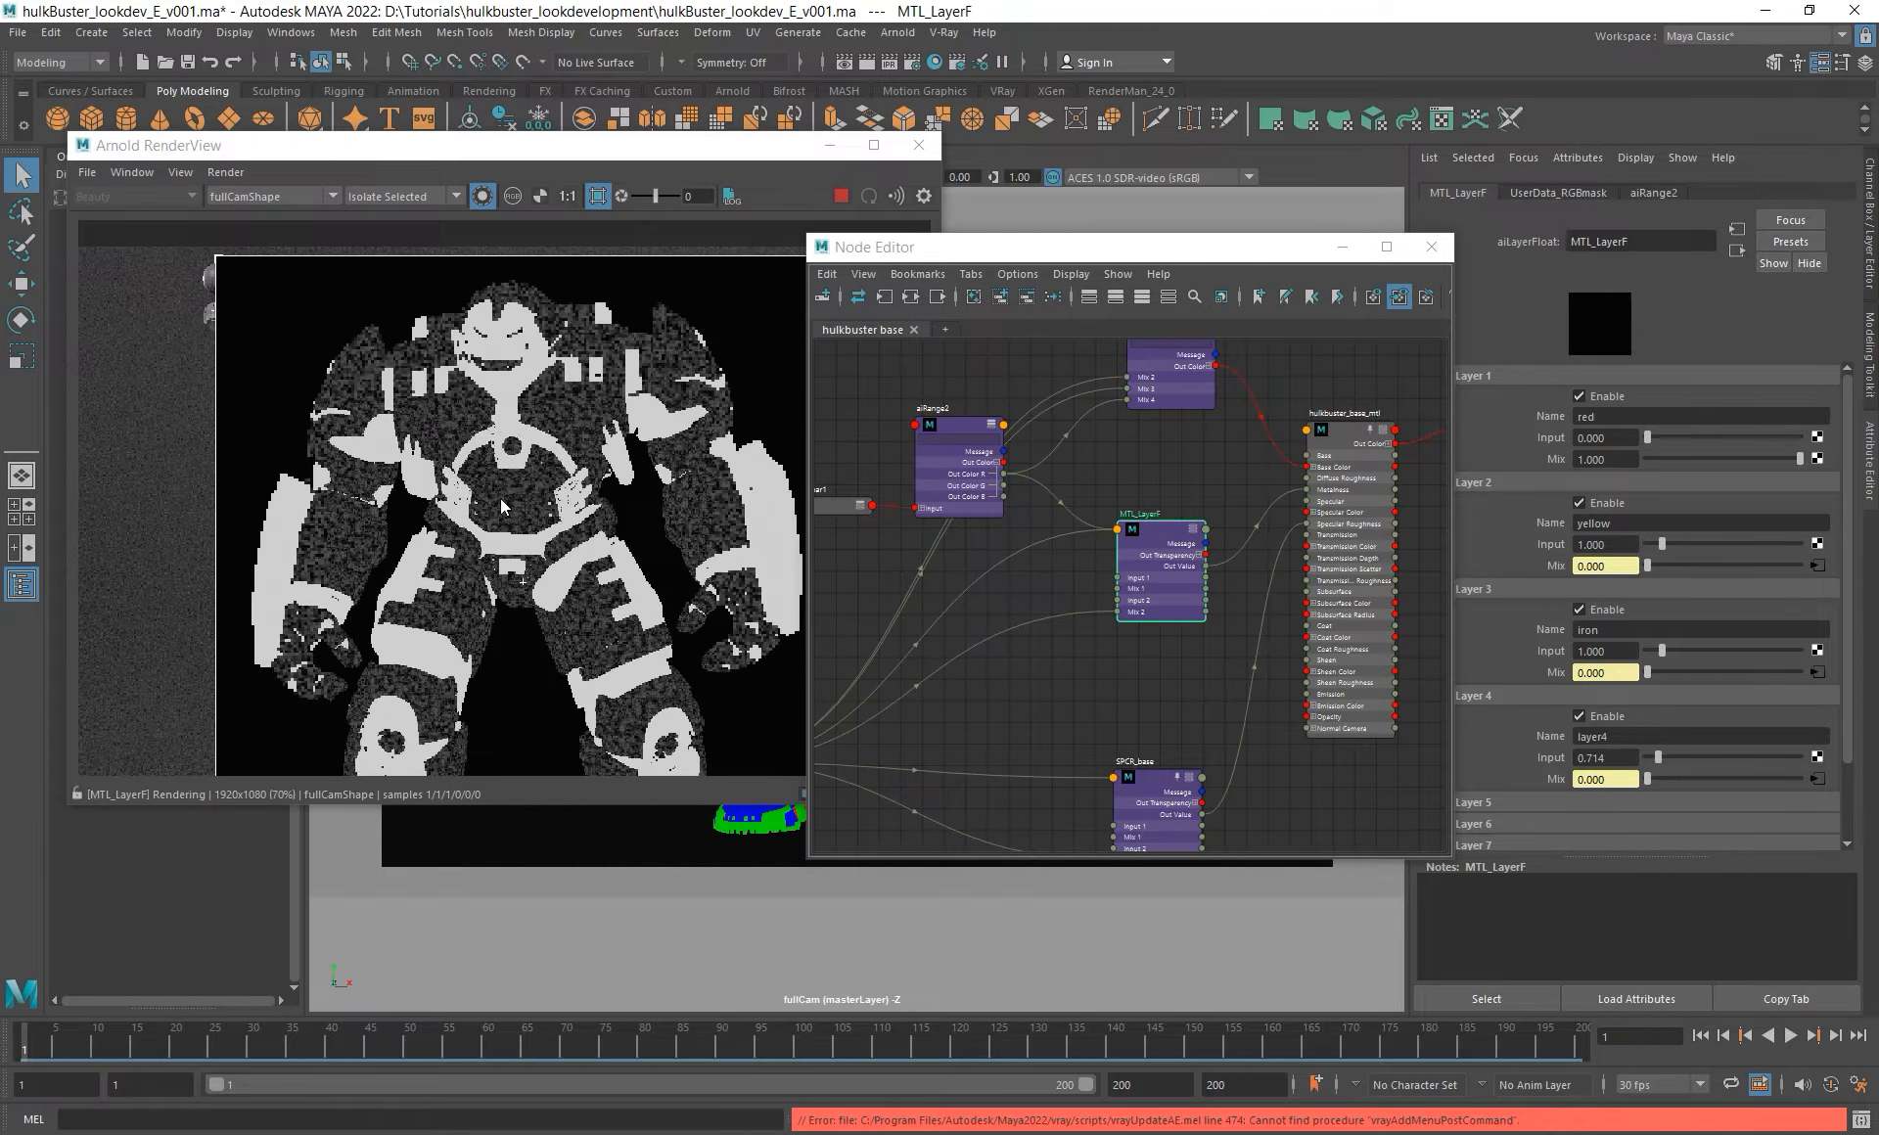
scroll(484, 421, "up", 2)
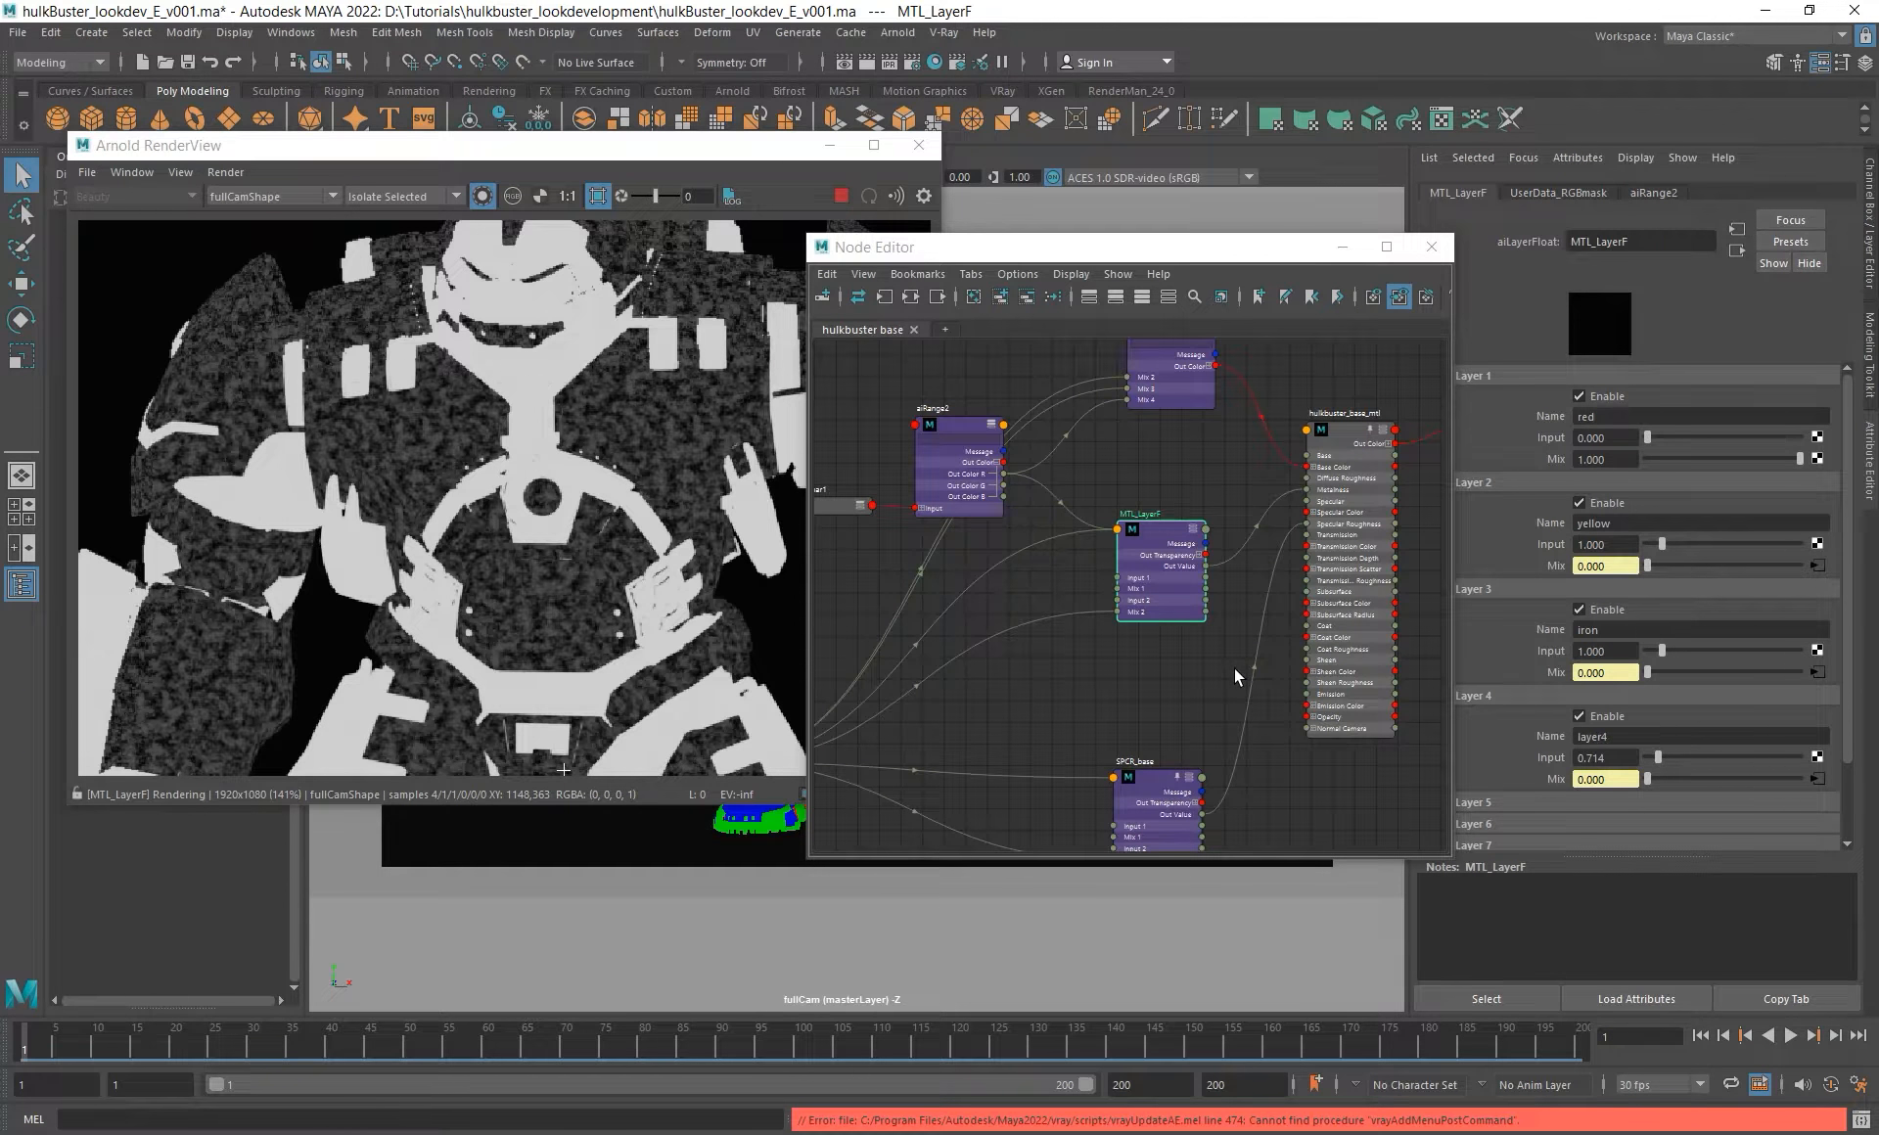
- Examine the mask and fractal connections in the node network and compare DIFF_Layer_RGB's layer operations with the MTL_LayerF settings
middle_click_drag(1022, 644, 1123, 623, "alt")
right_click_drag(1118, 628, 1055, 636, "alt")
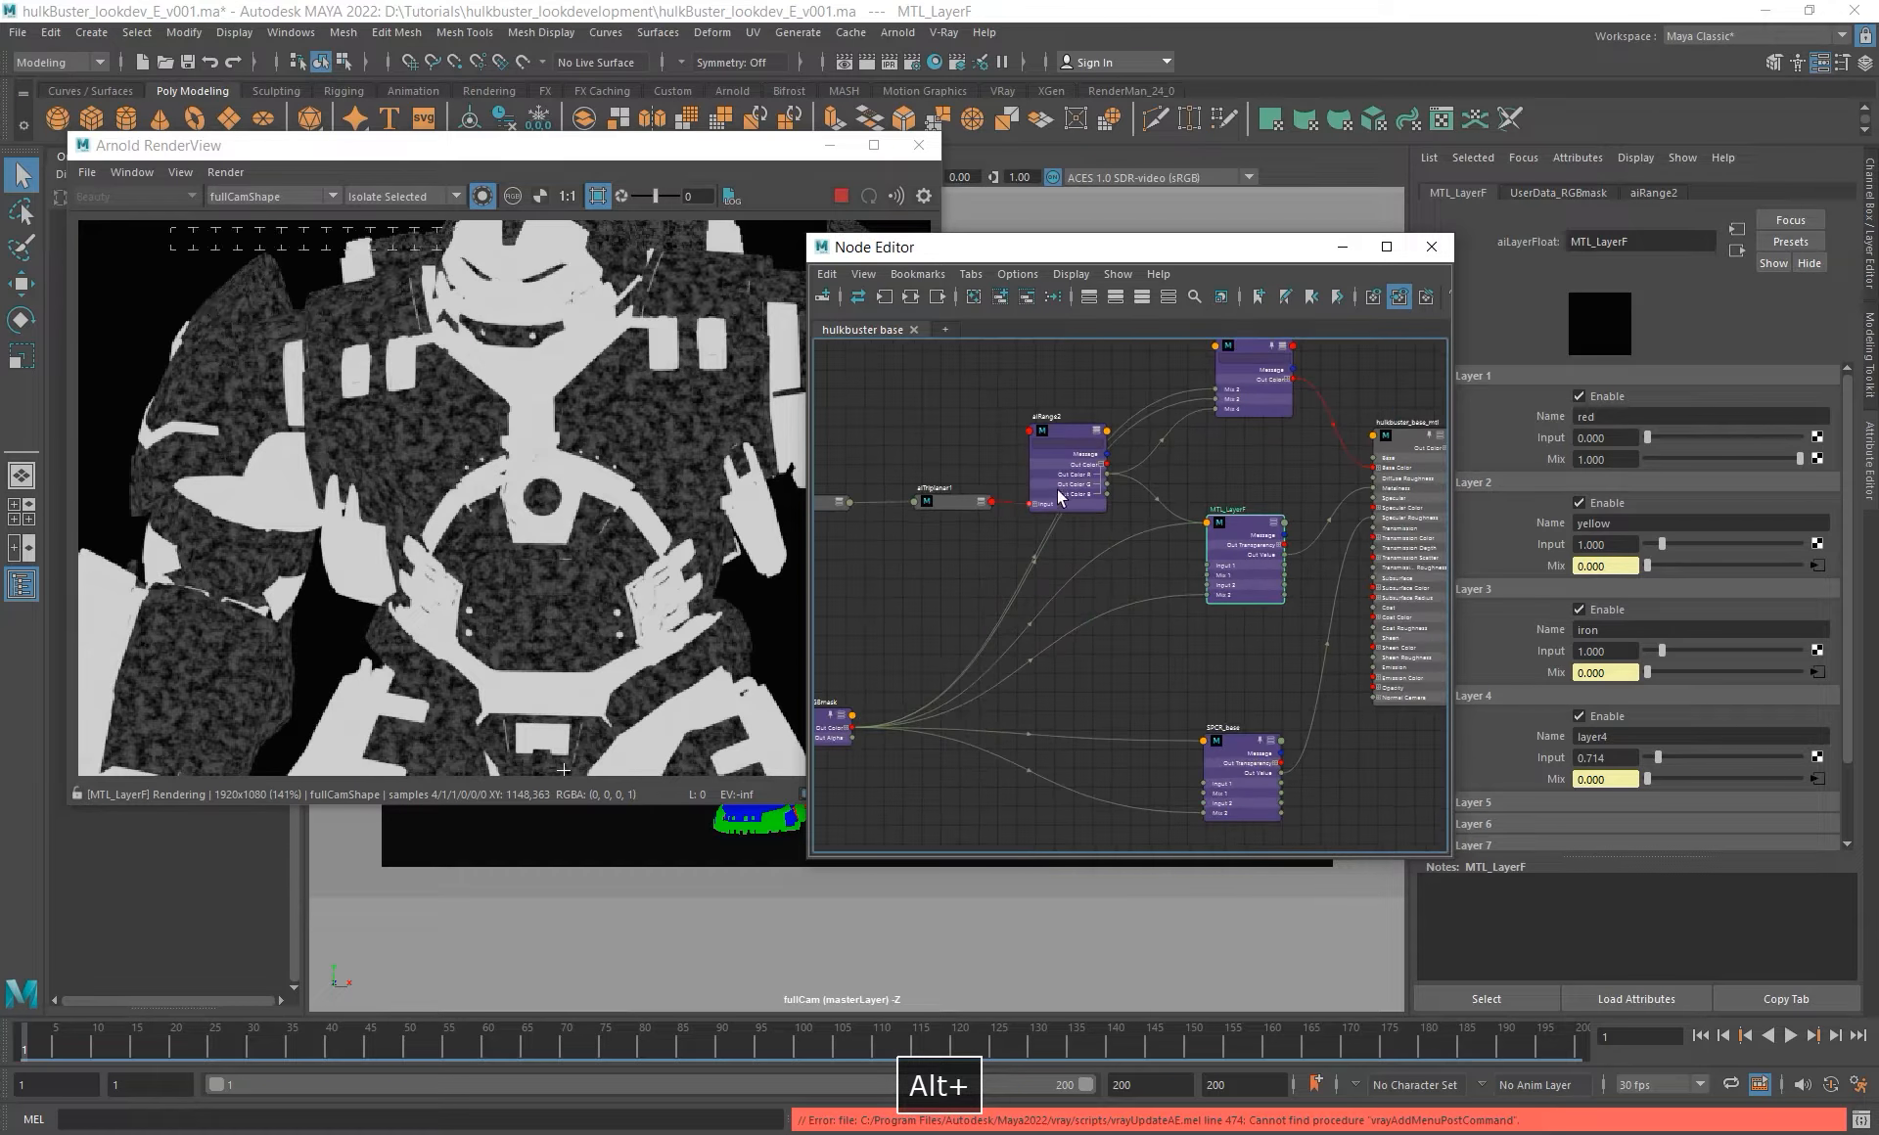
middle_click_drag(1078, 689, 1150, 668, "alt")
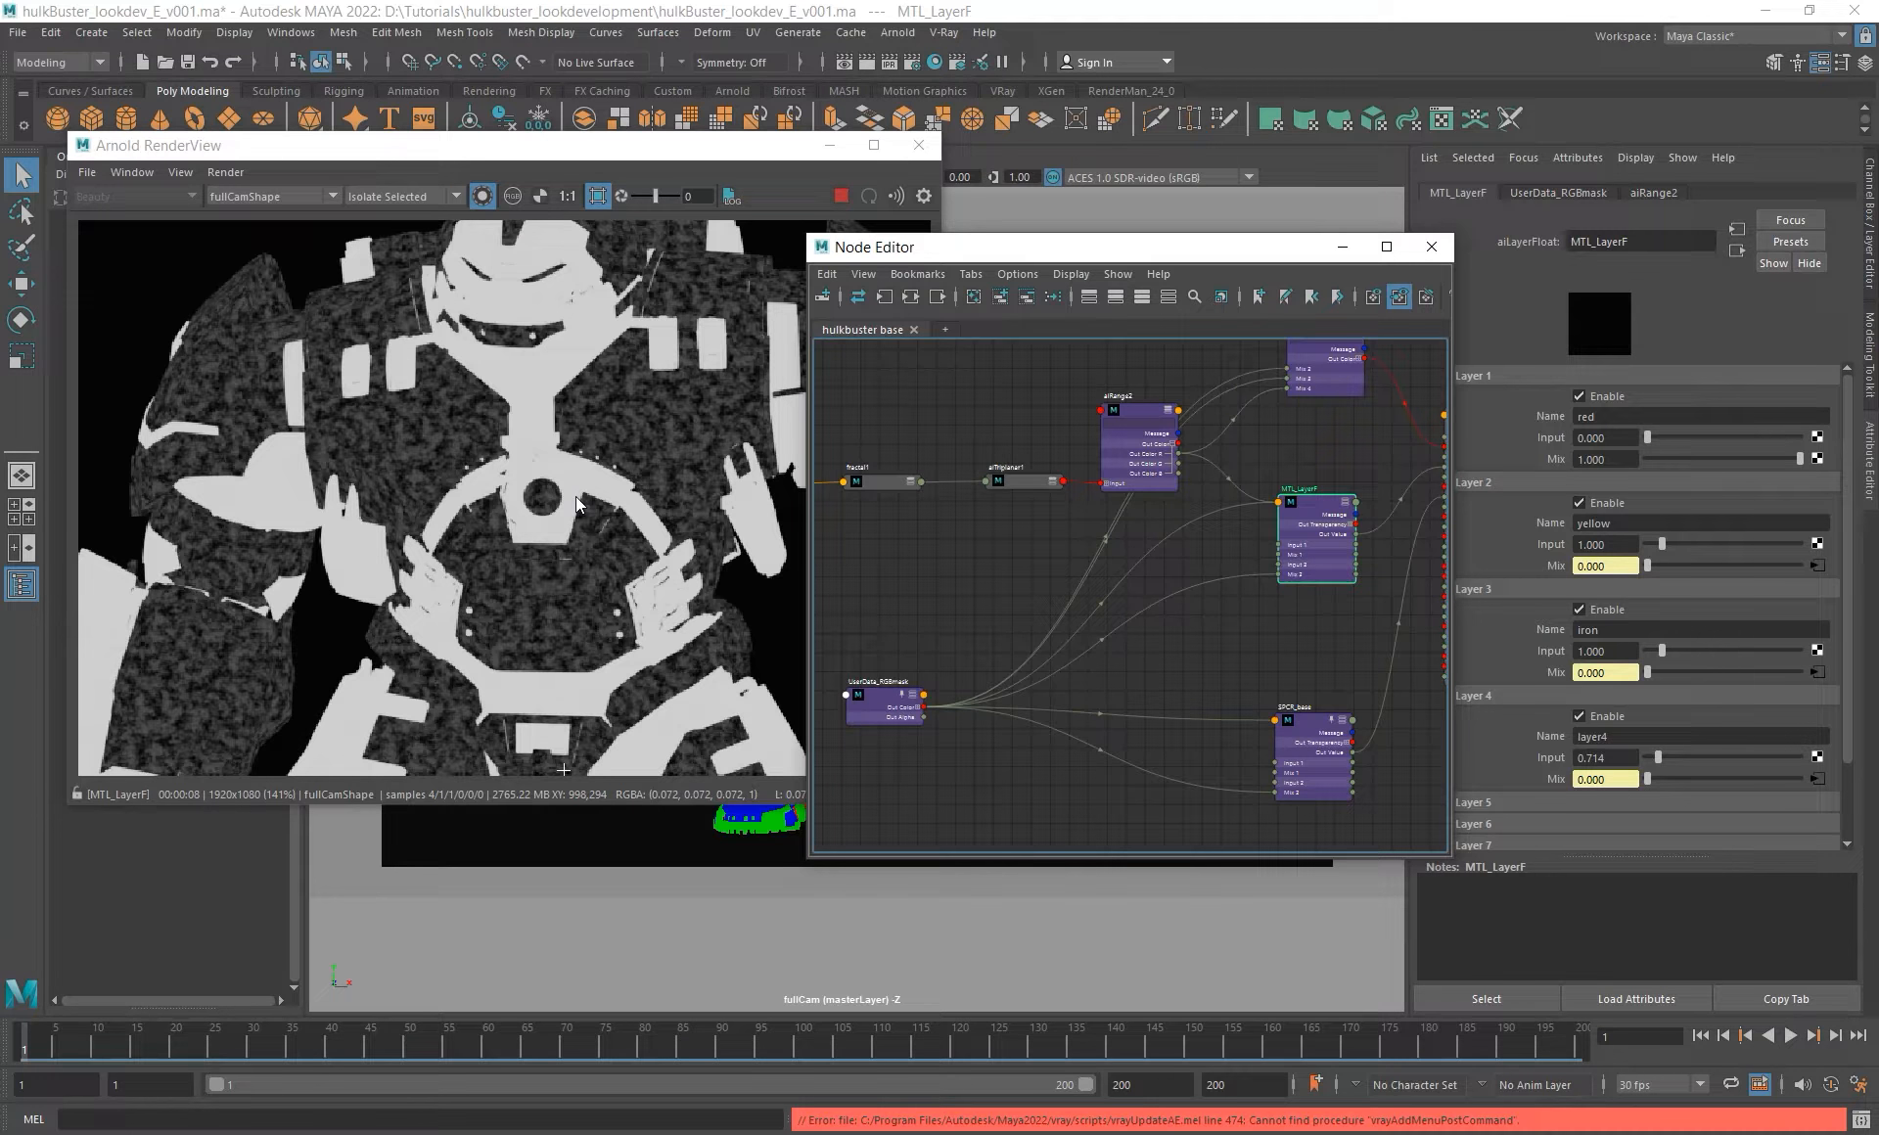
middle_click_drag(1162, 577, 1089, 597, "alt")
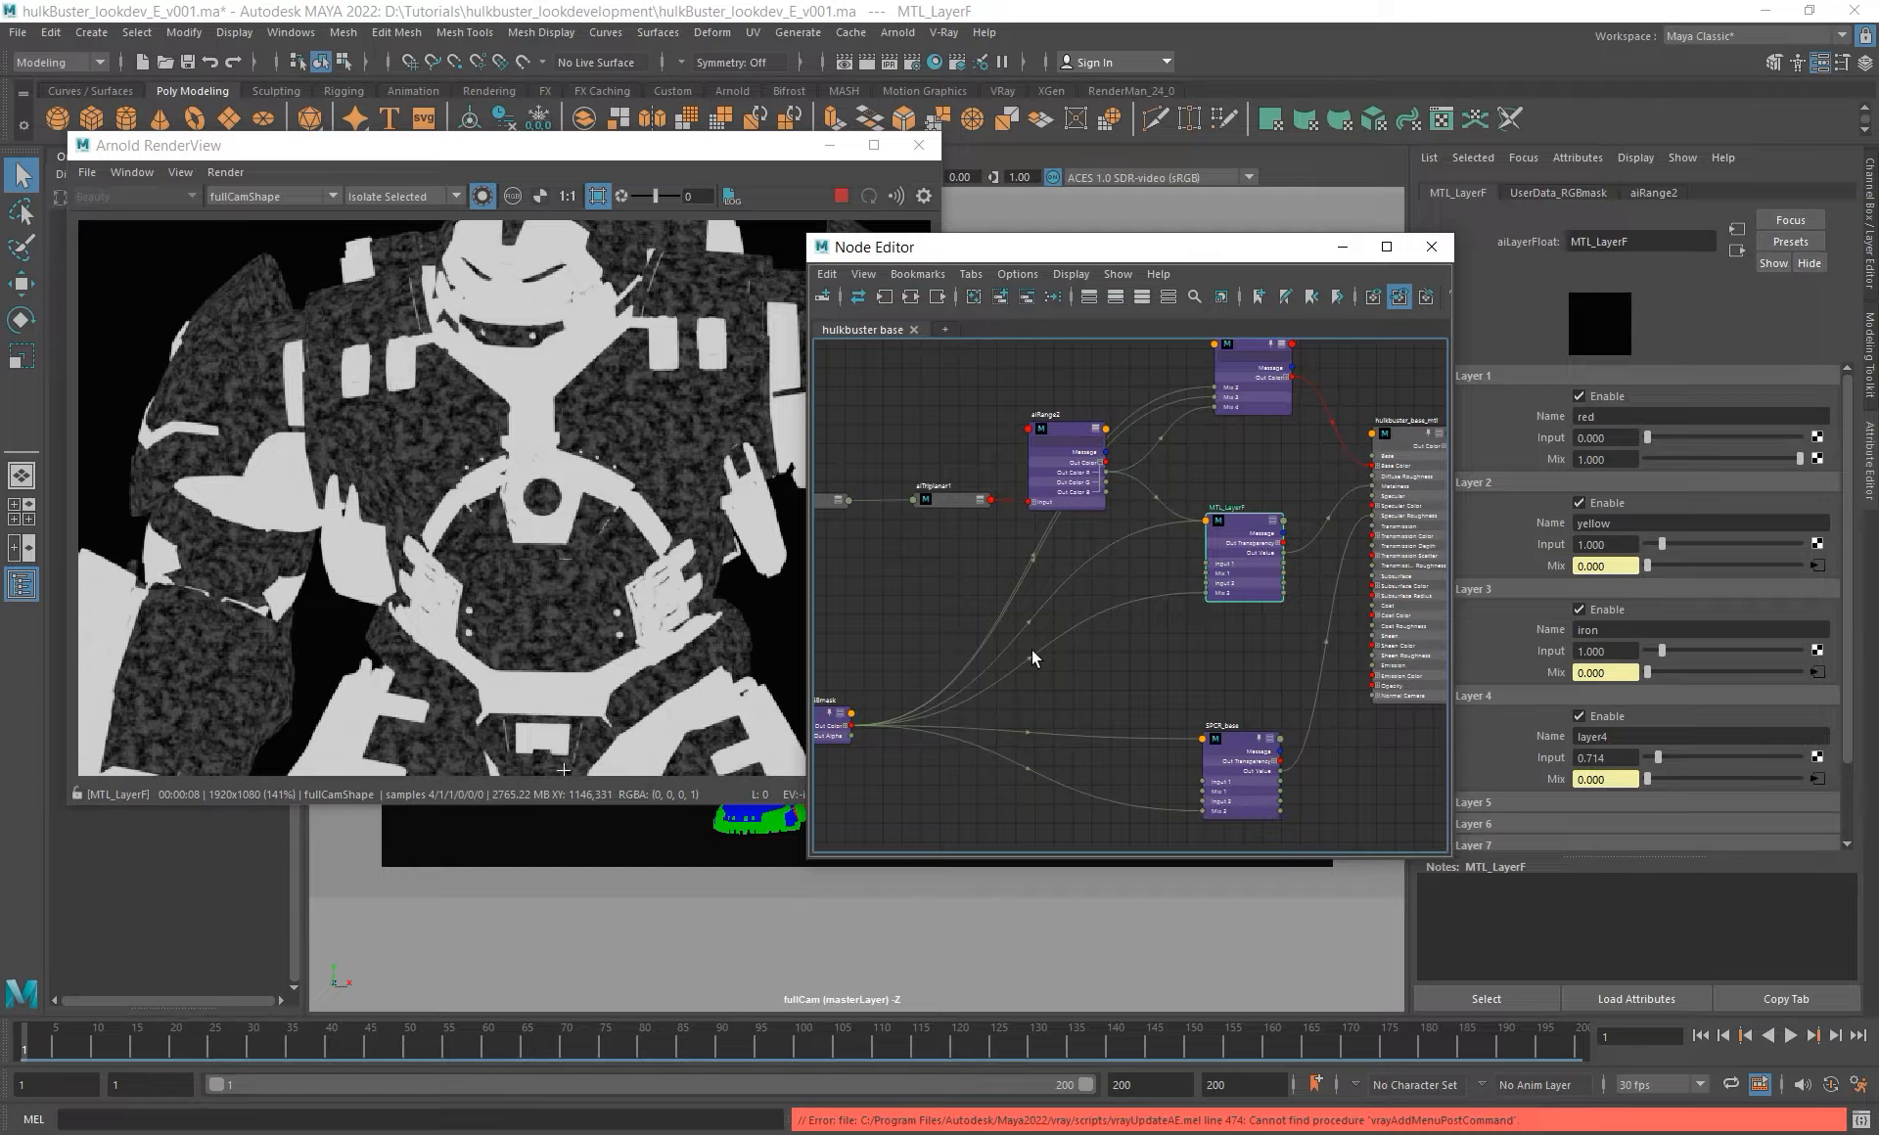
right_click_drag(1032, 649, 1116, 554, "alt")
middle_click_drag(1116, 545, 1081, 608, "alt")
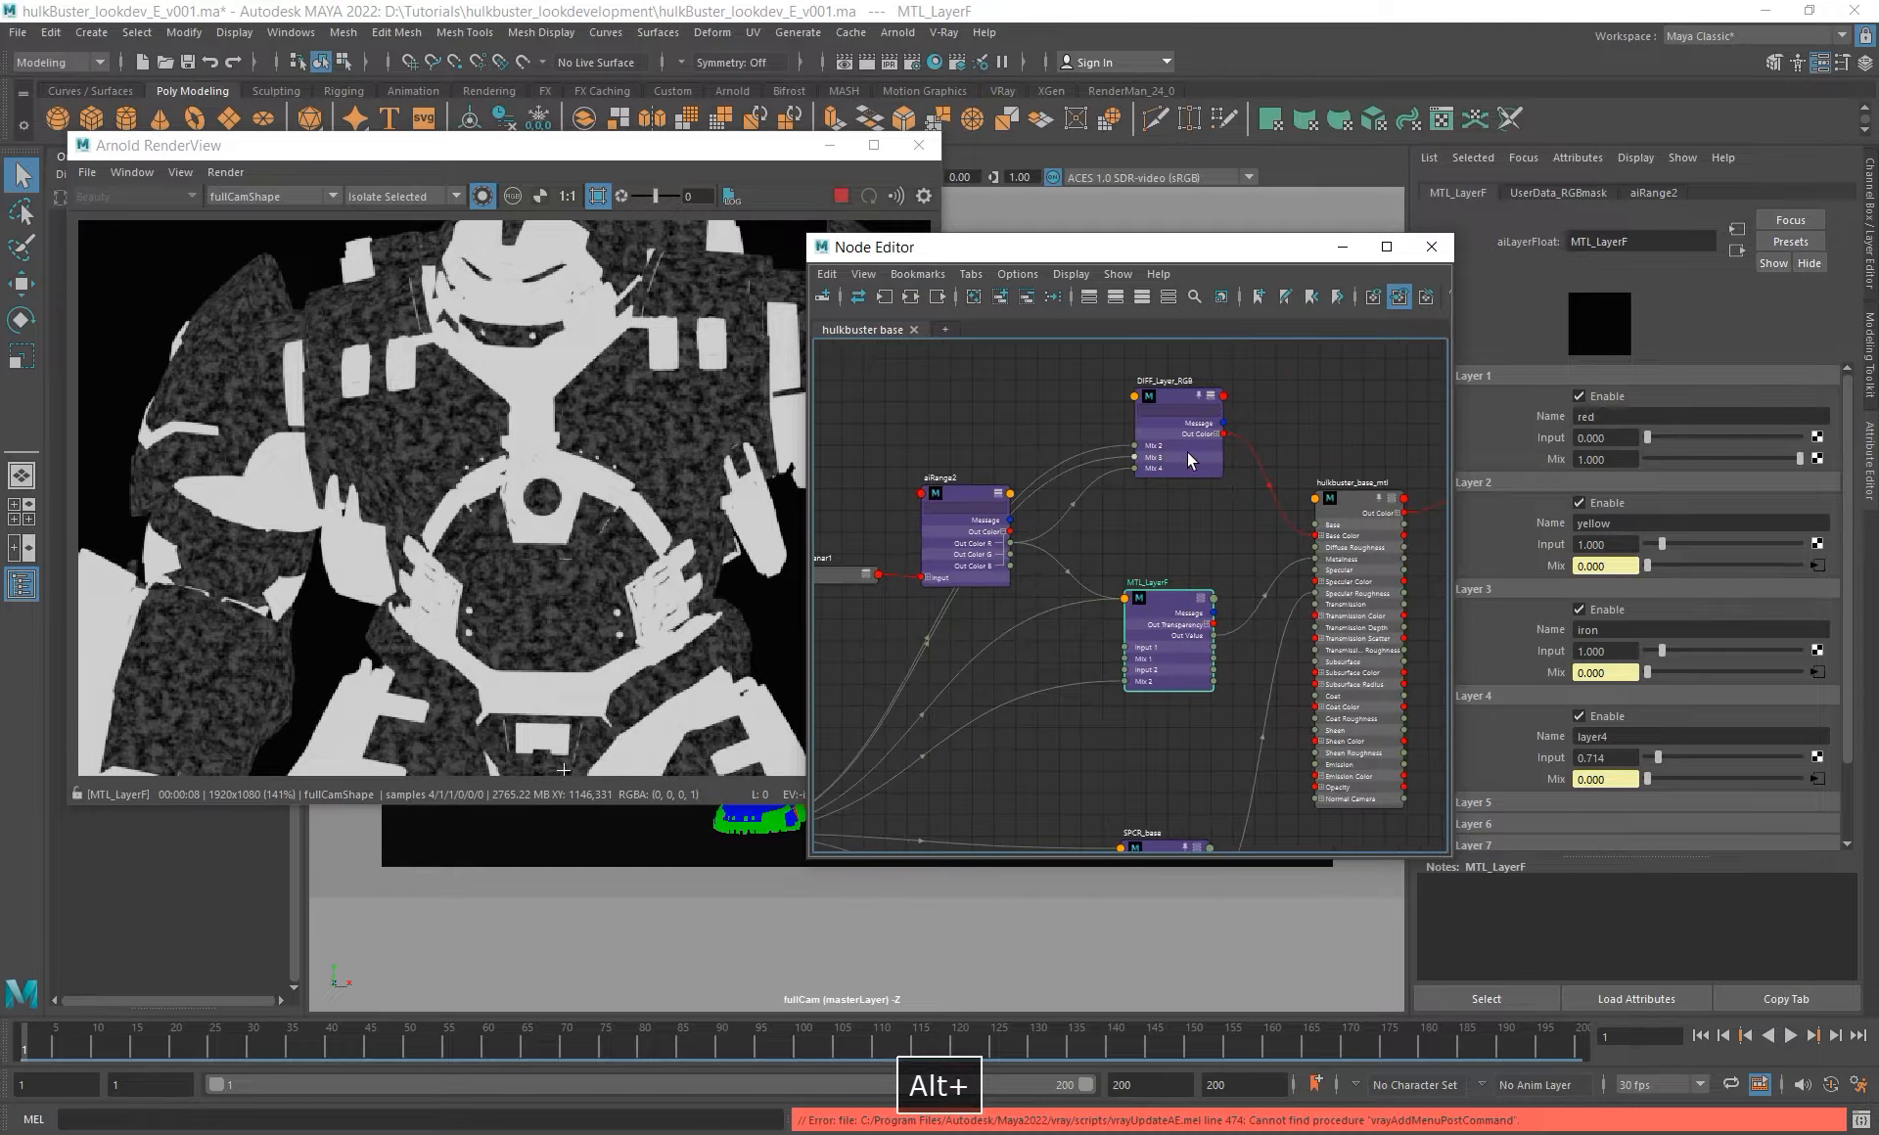
left_click(1187, 450)
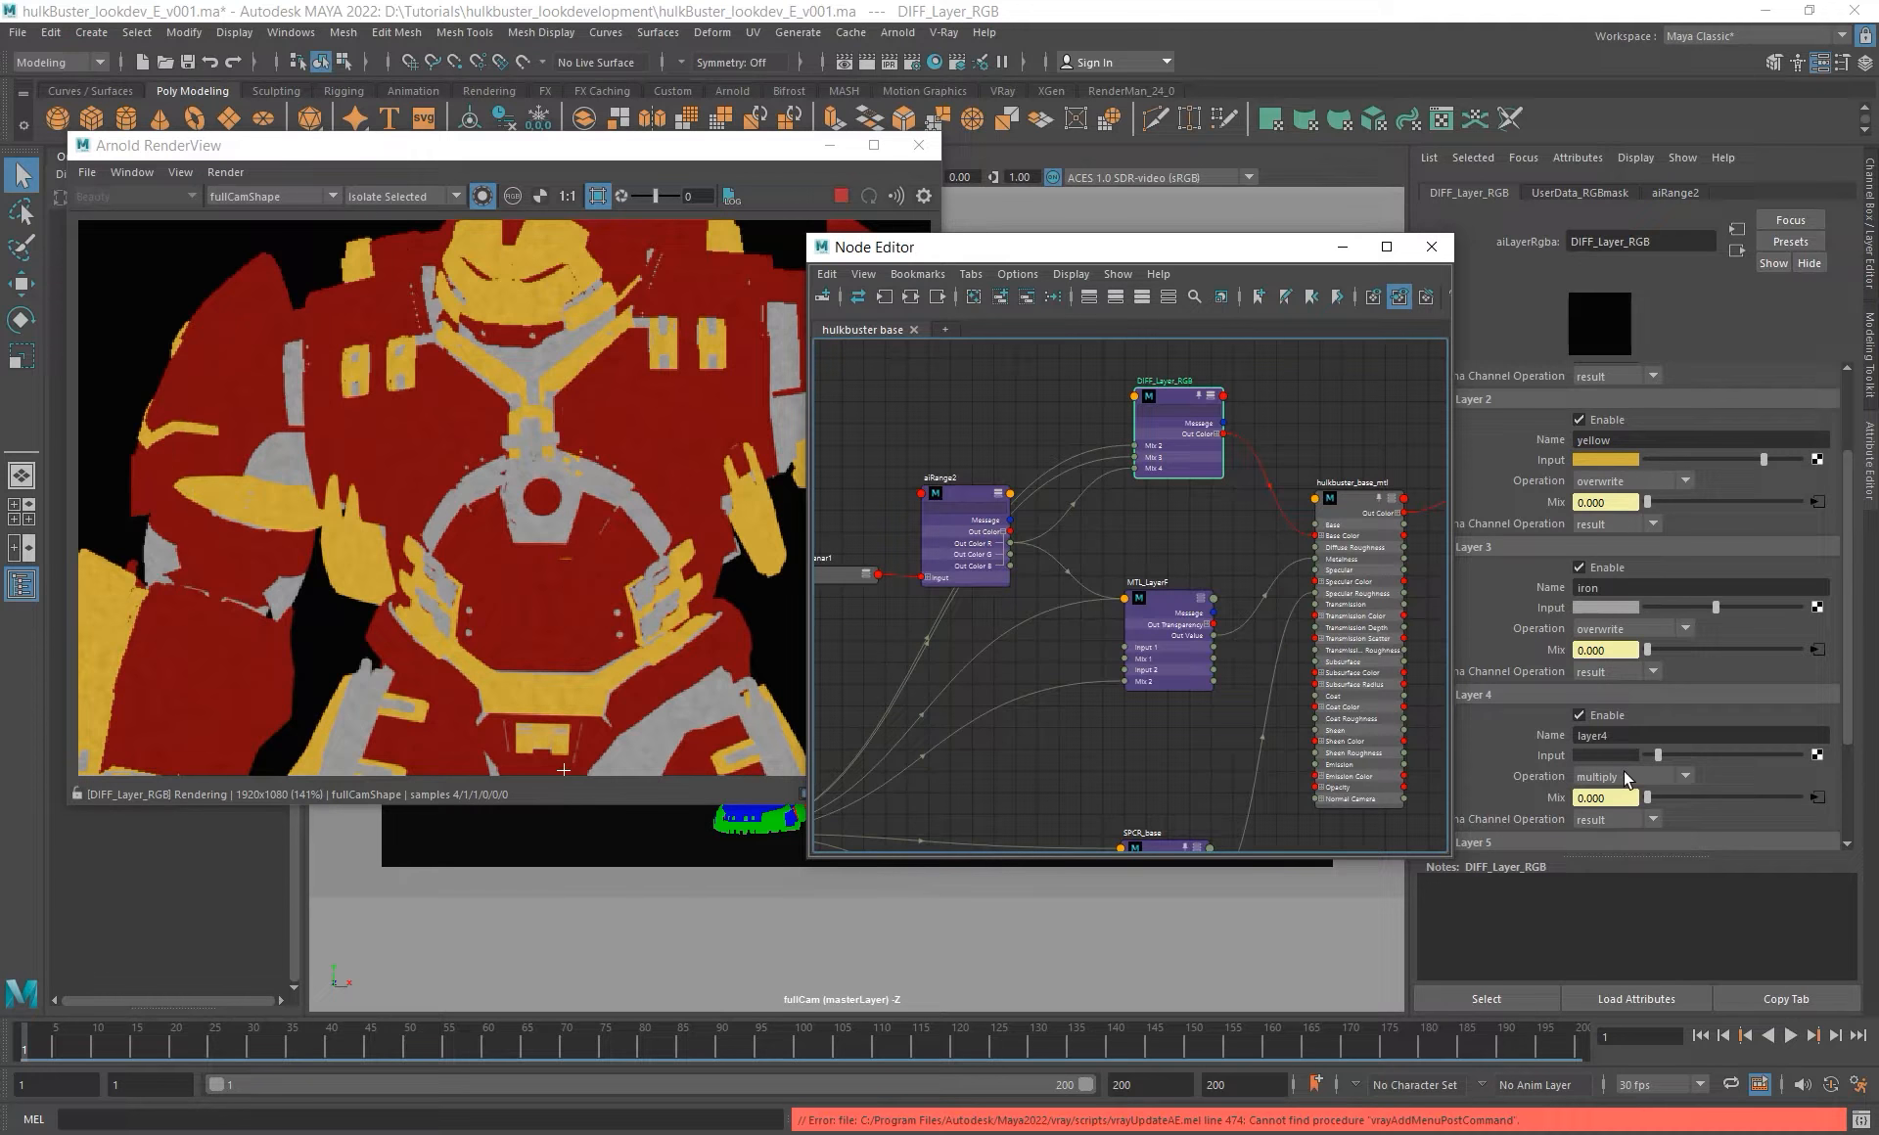
middle_click_drag(1191, 675, 1196, 618, "alt")
left_click(1183, 589)
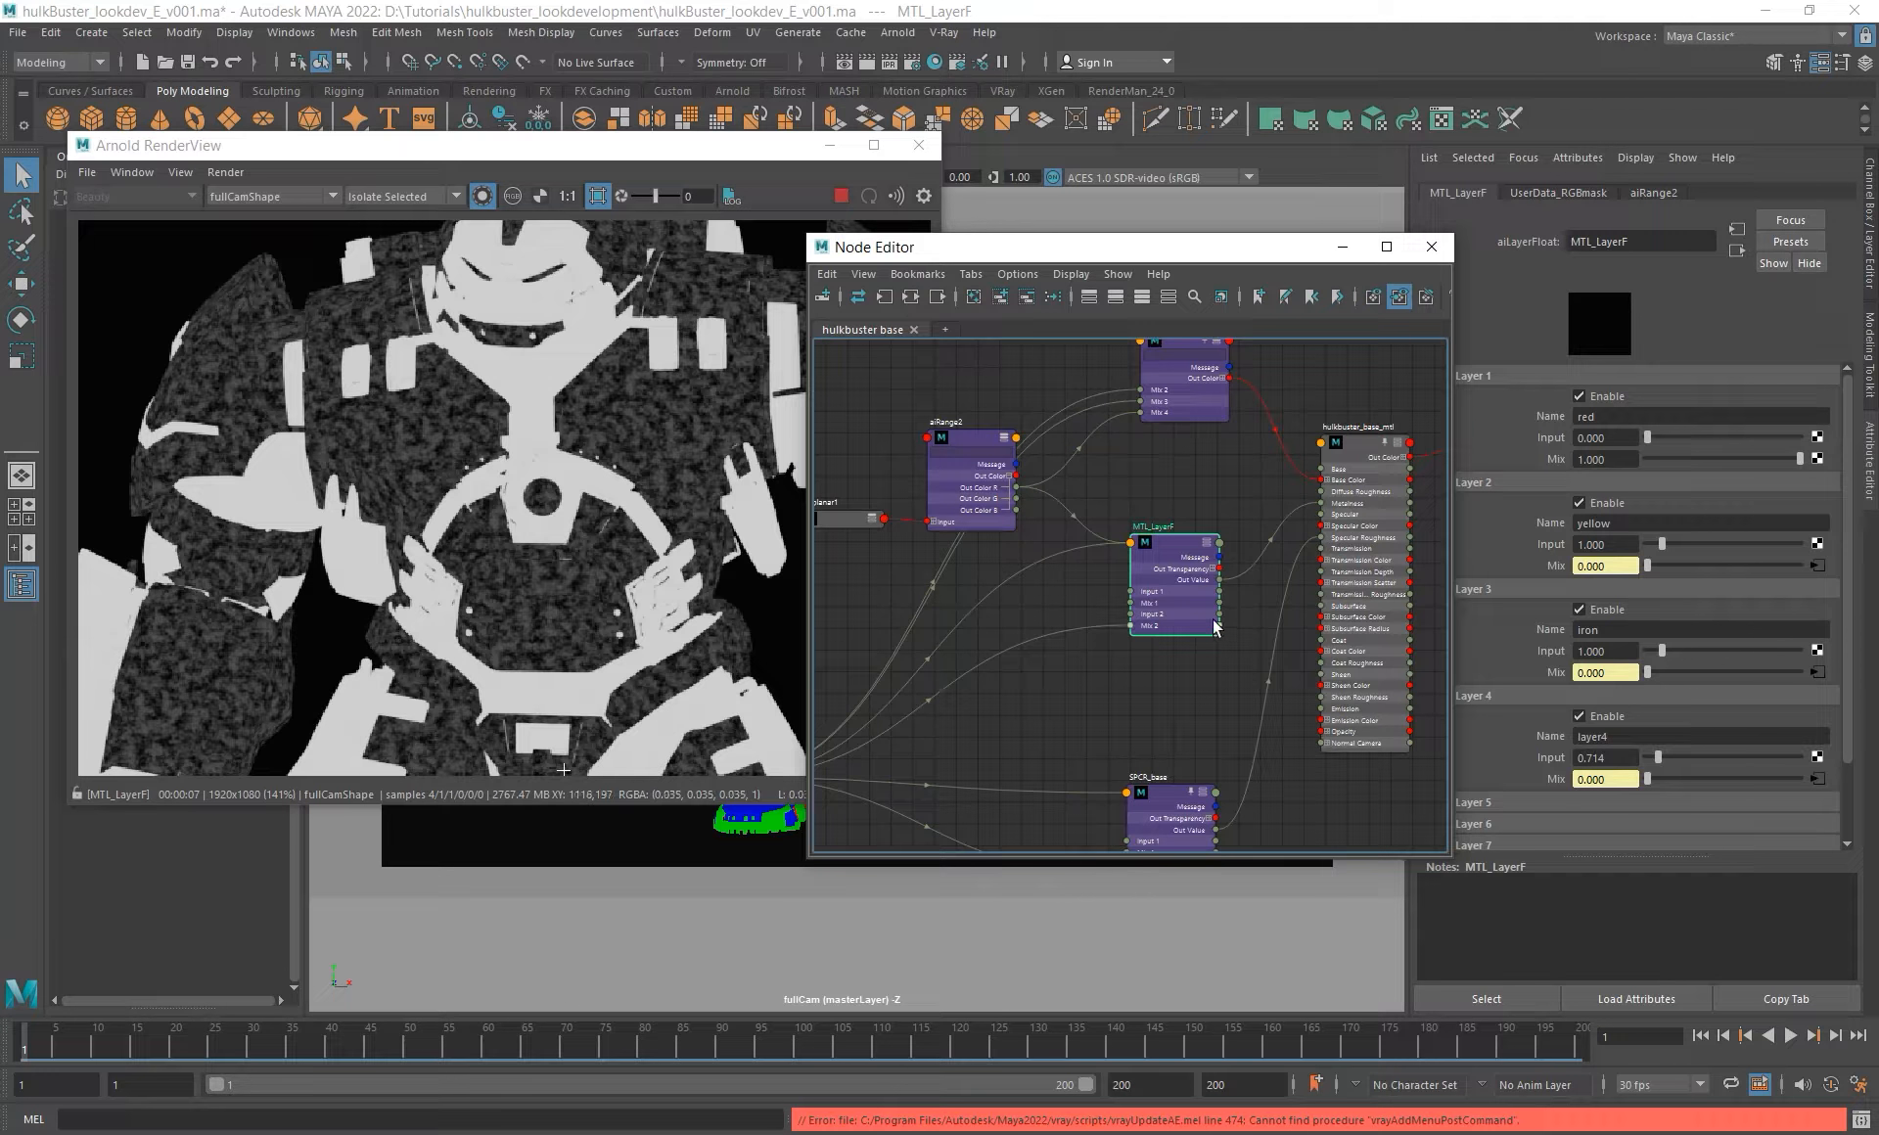
- Disable layer 4 of MTL_LayerF
left_click(1603, 720)
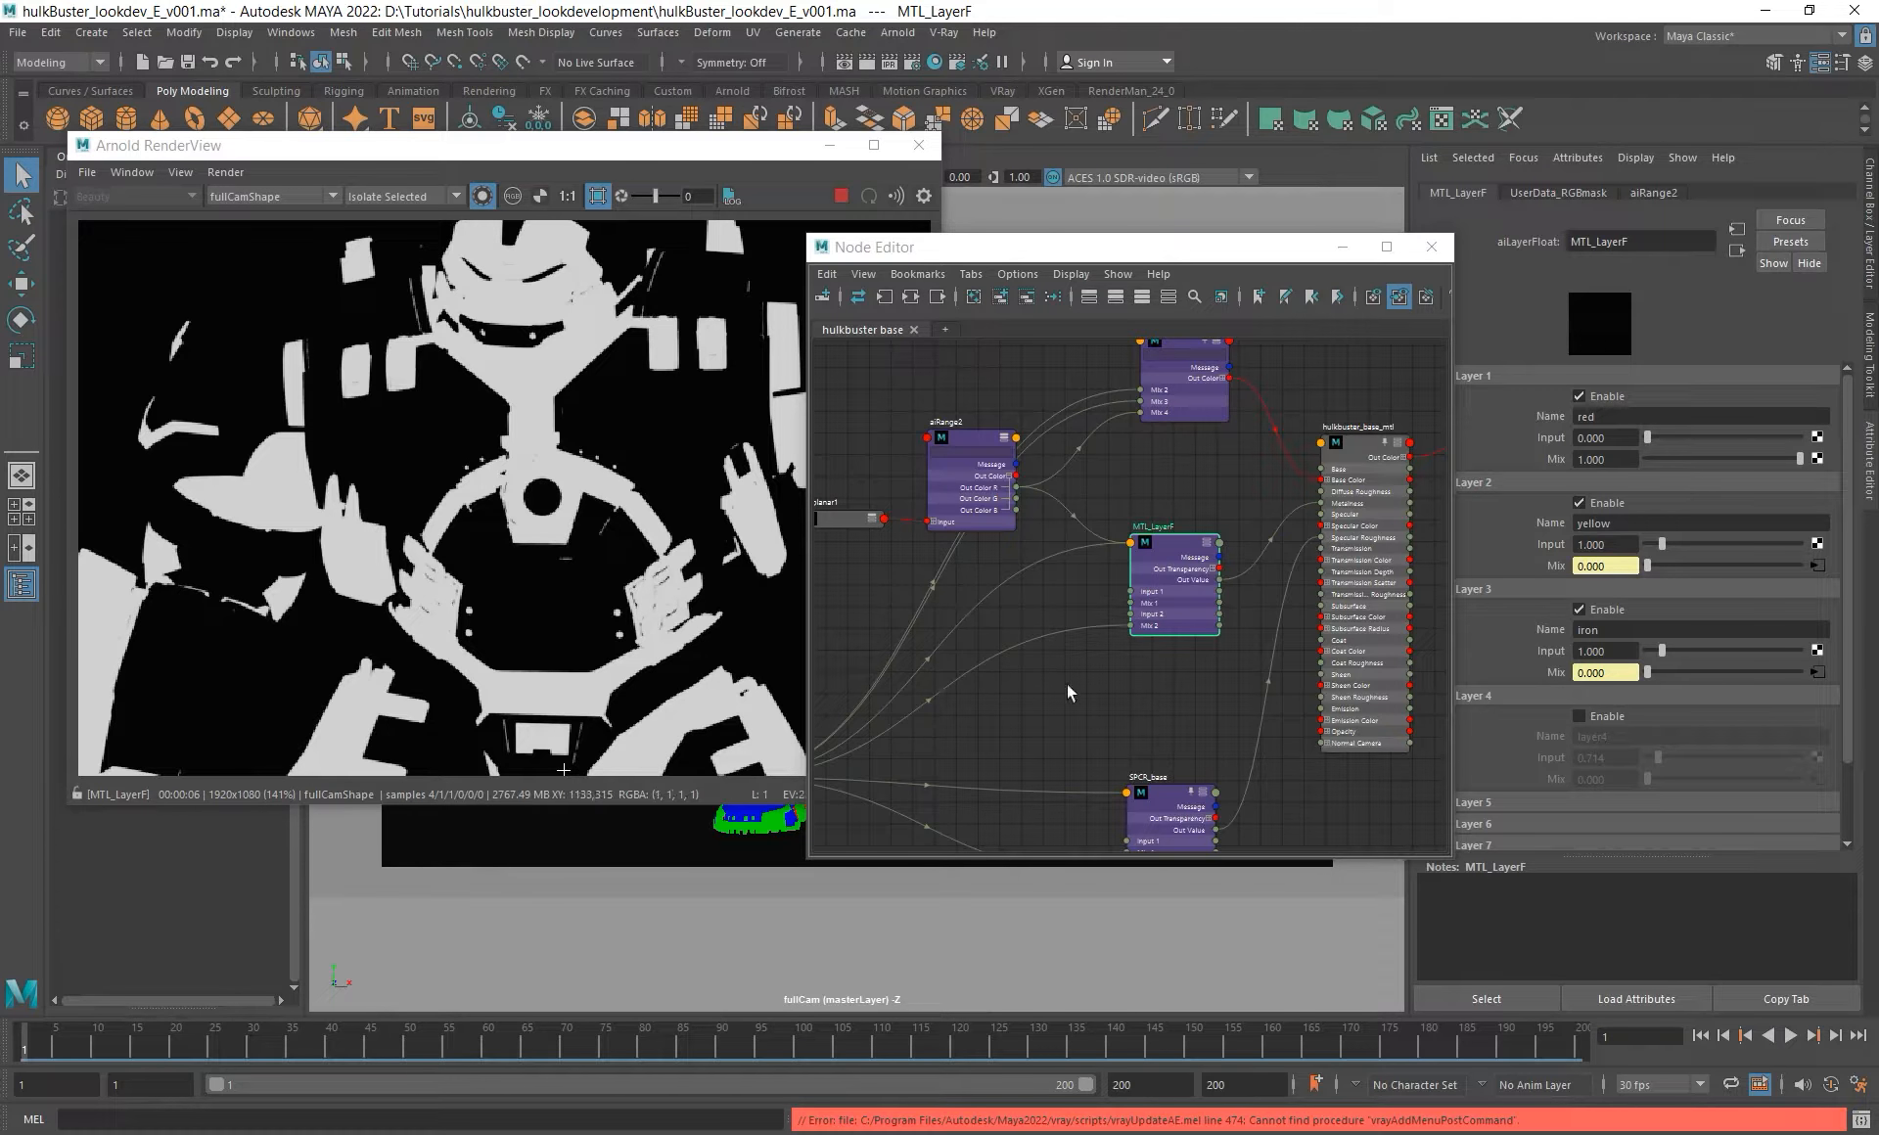
middle_click_drag(1114, 693, 1061, 678, "alt")
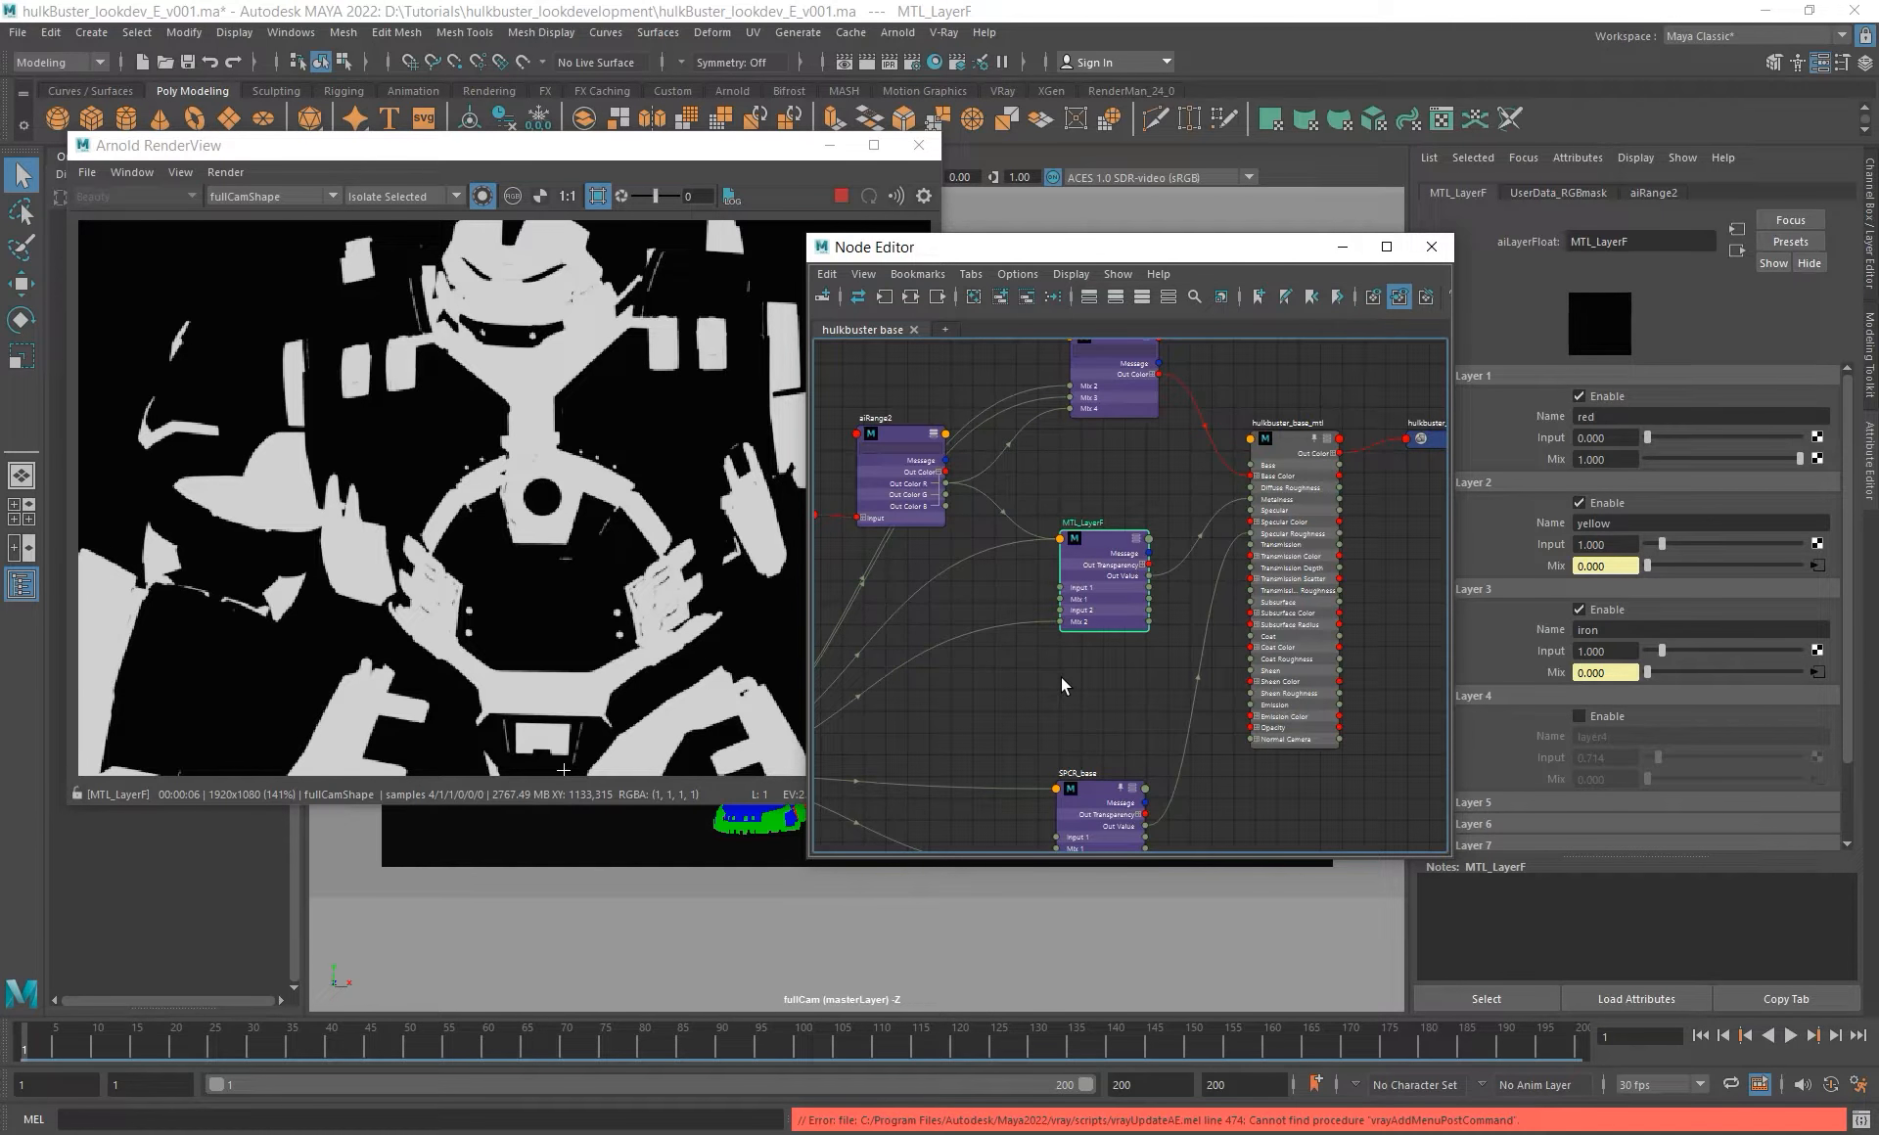
middle_click_drag(1075, 660, 1039, 750, "alt")
- Compare the multiply layer of DIFF_Layer_RGB with the options available on MTL_LayerF
left_click(1075, 443)
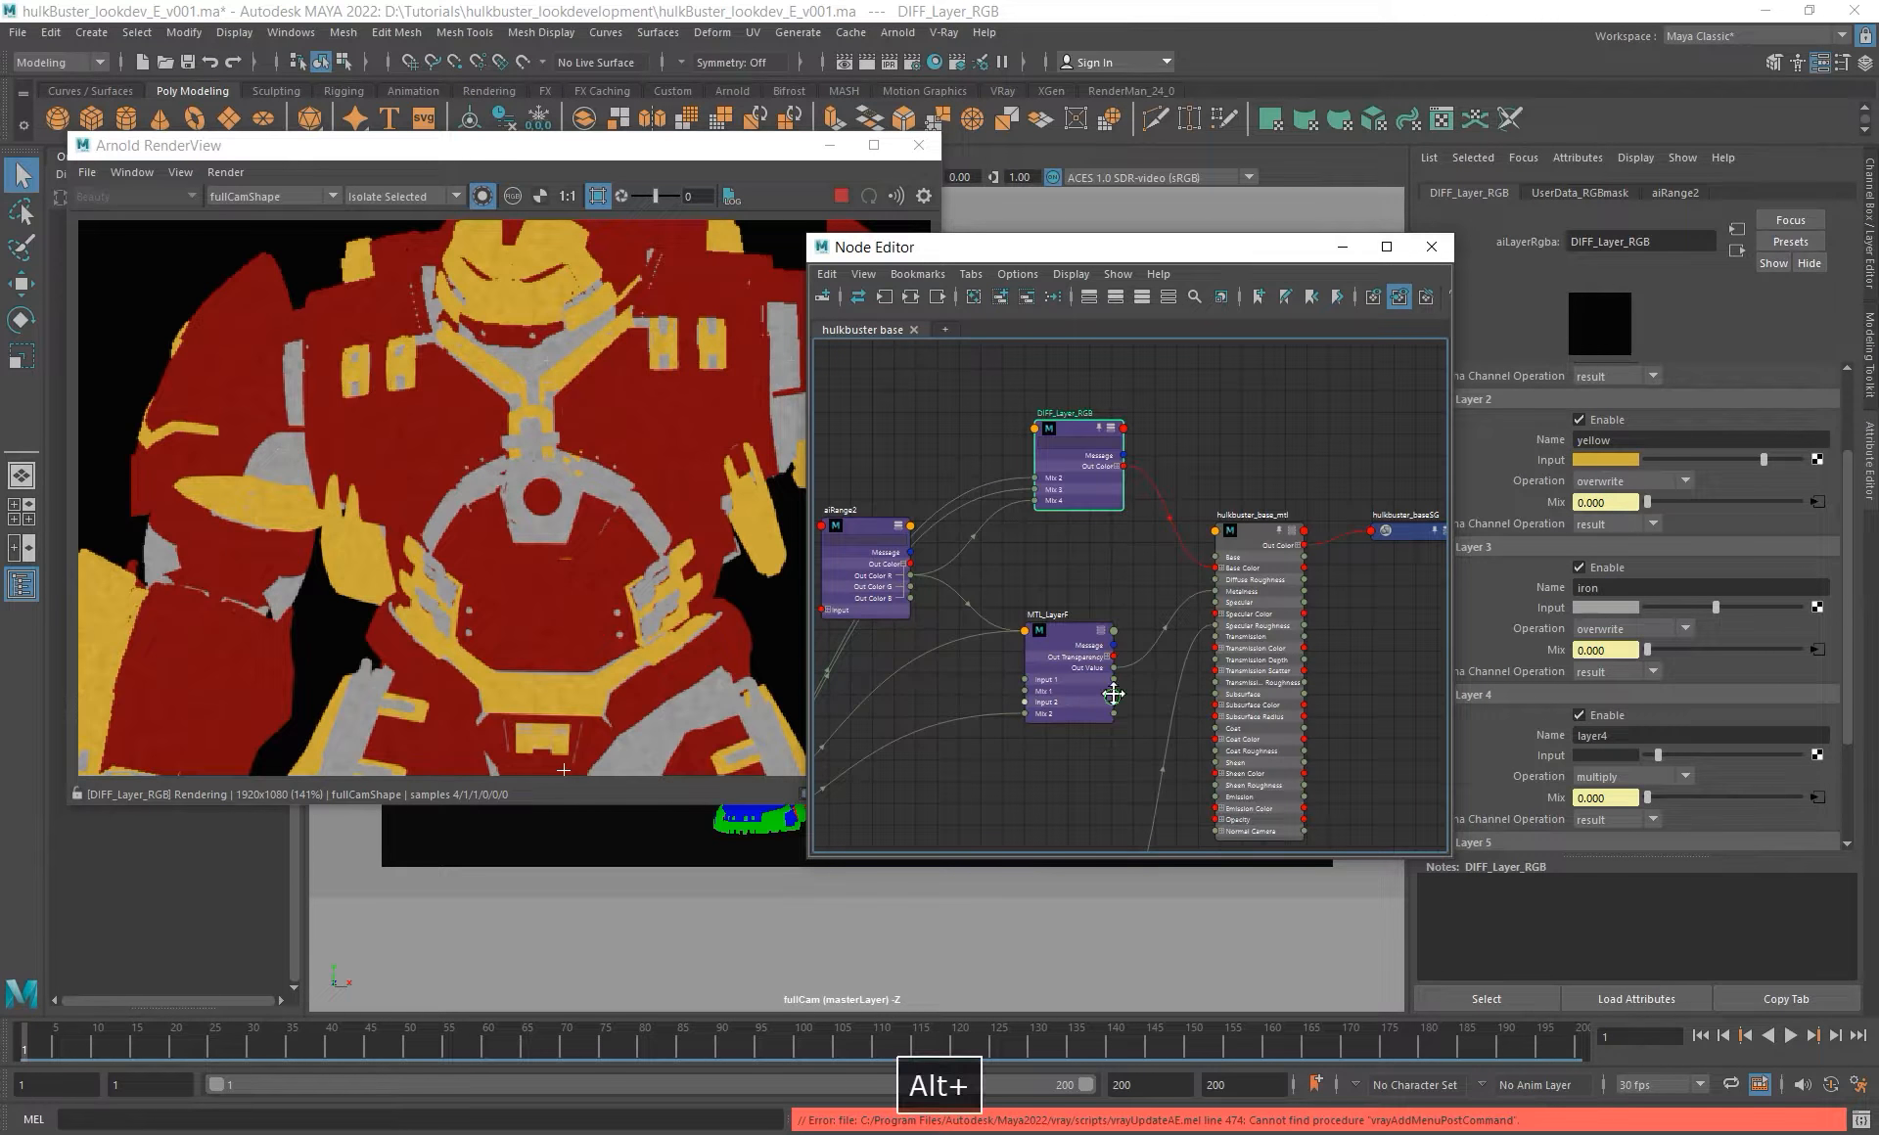
middle_click_drag(1104, 685, 1115, 630, "alt")
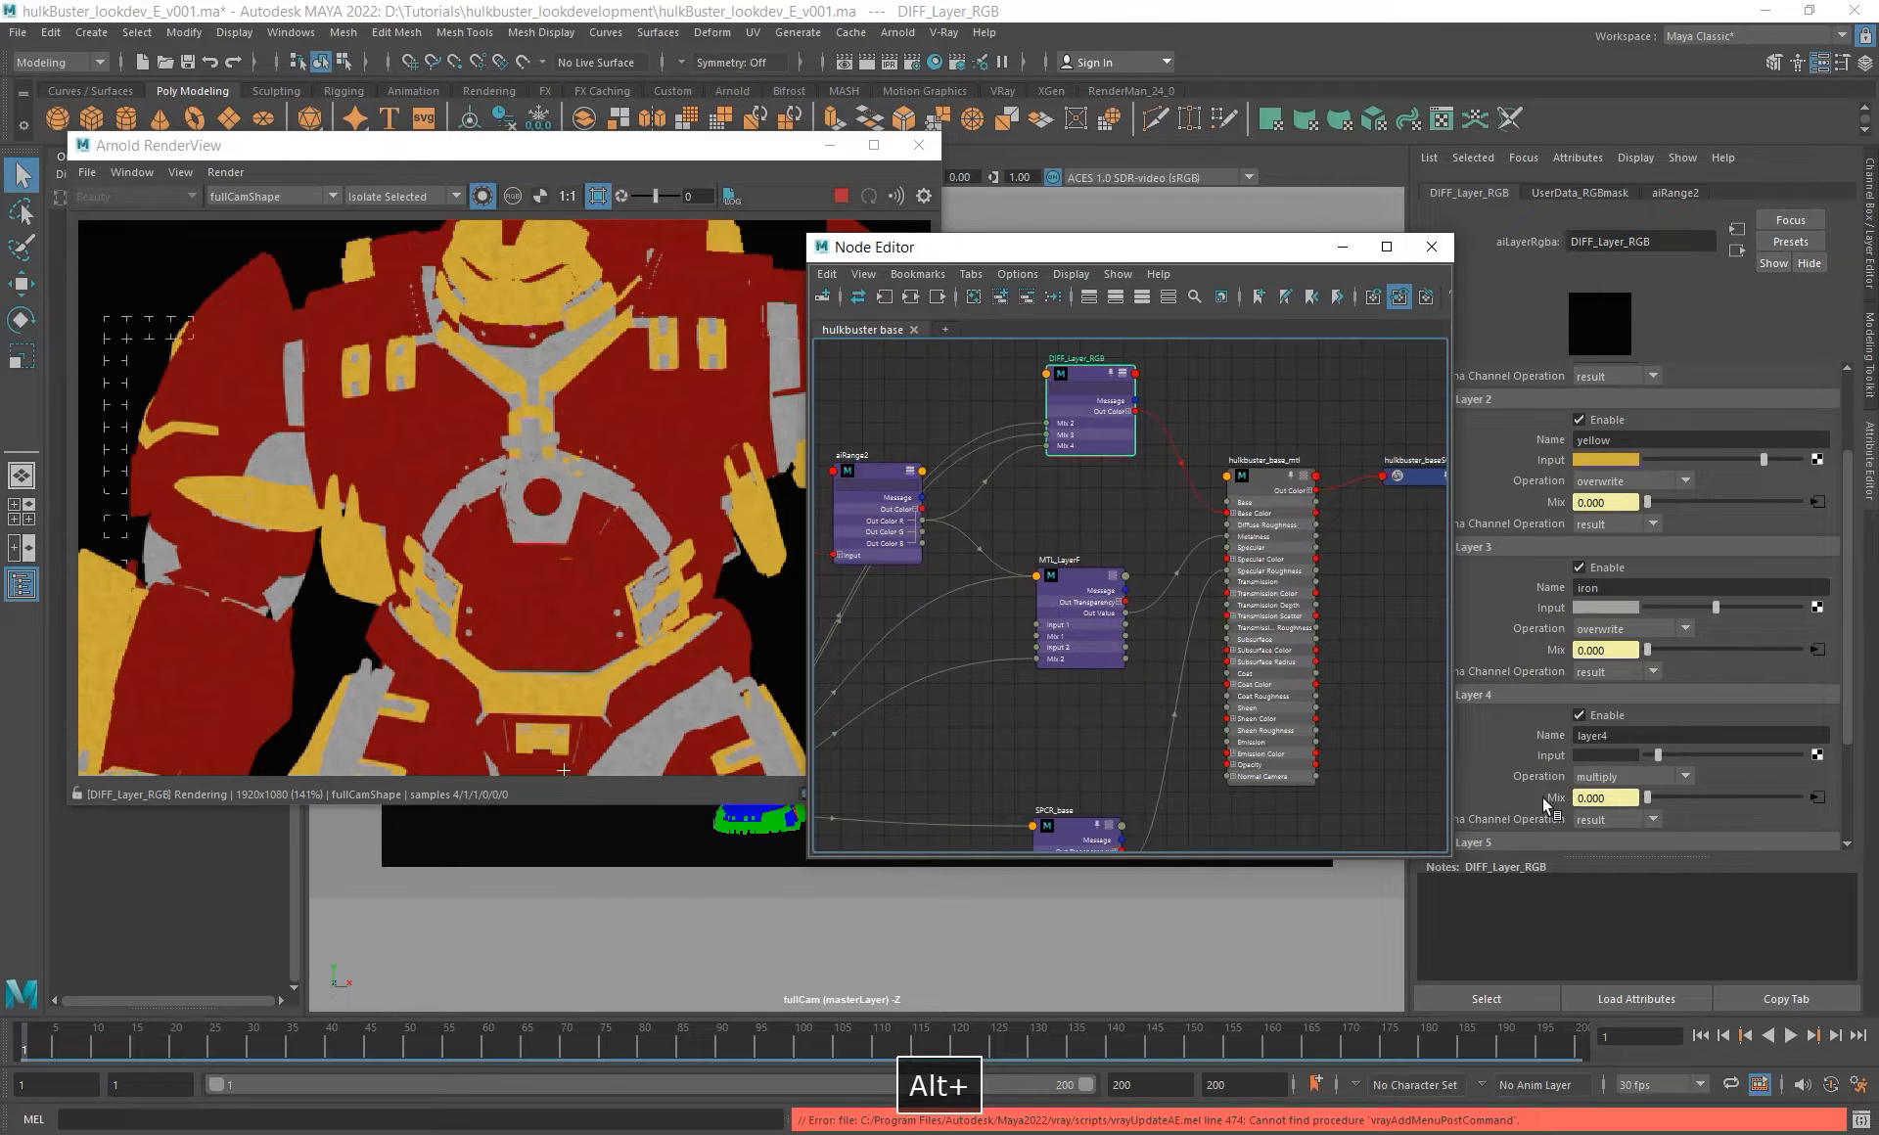
left_click(1078, 620)
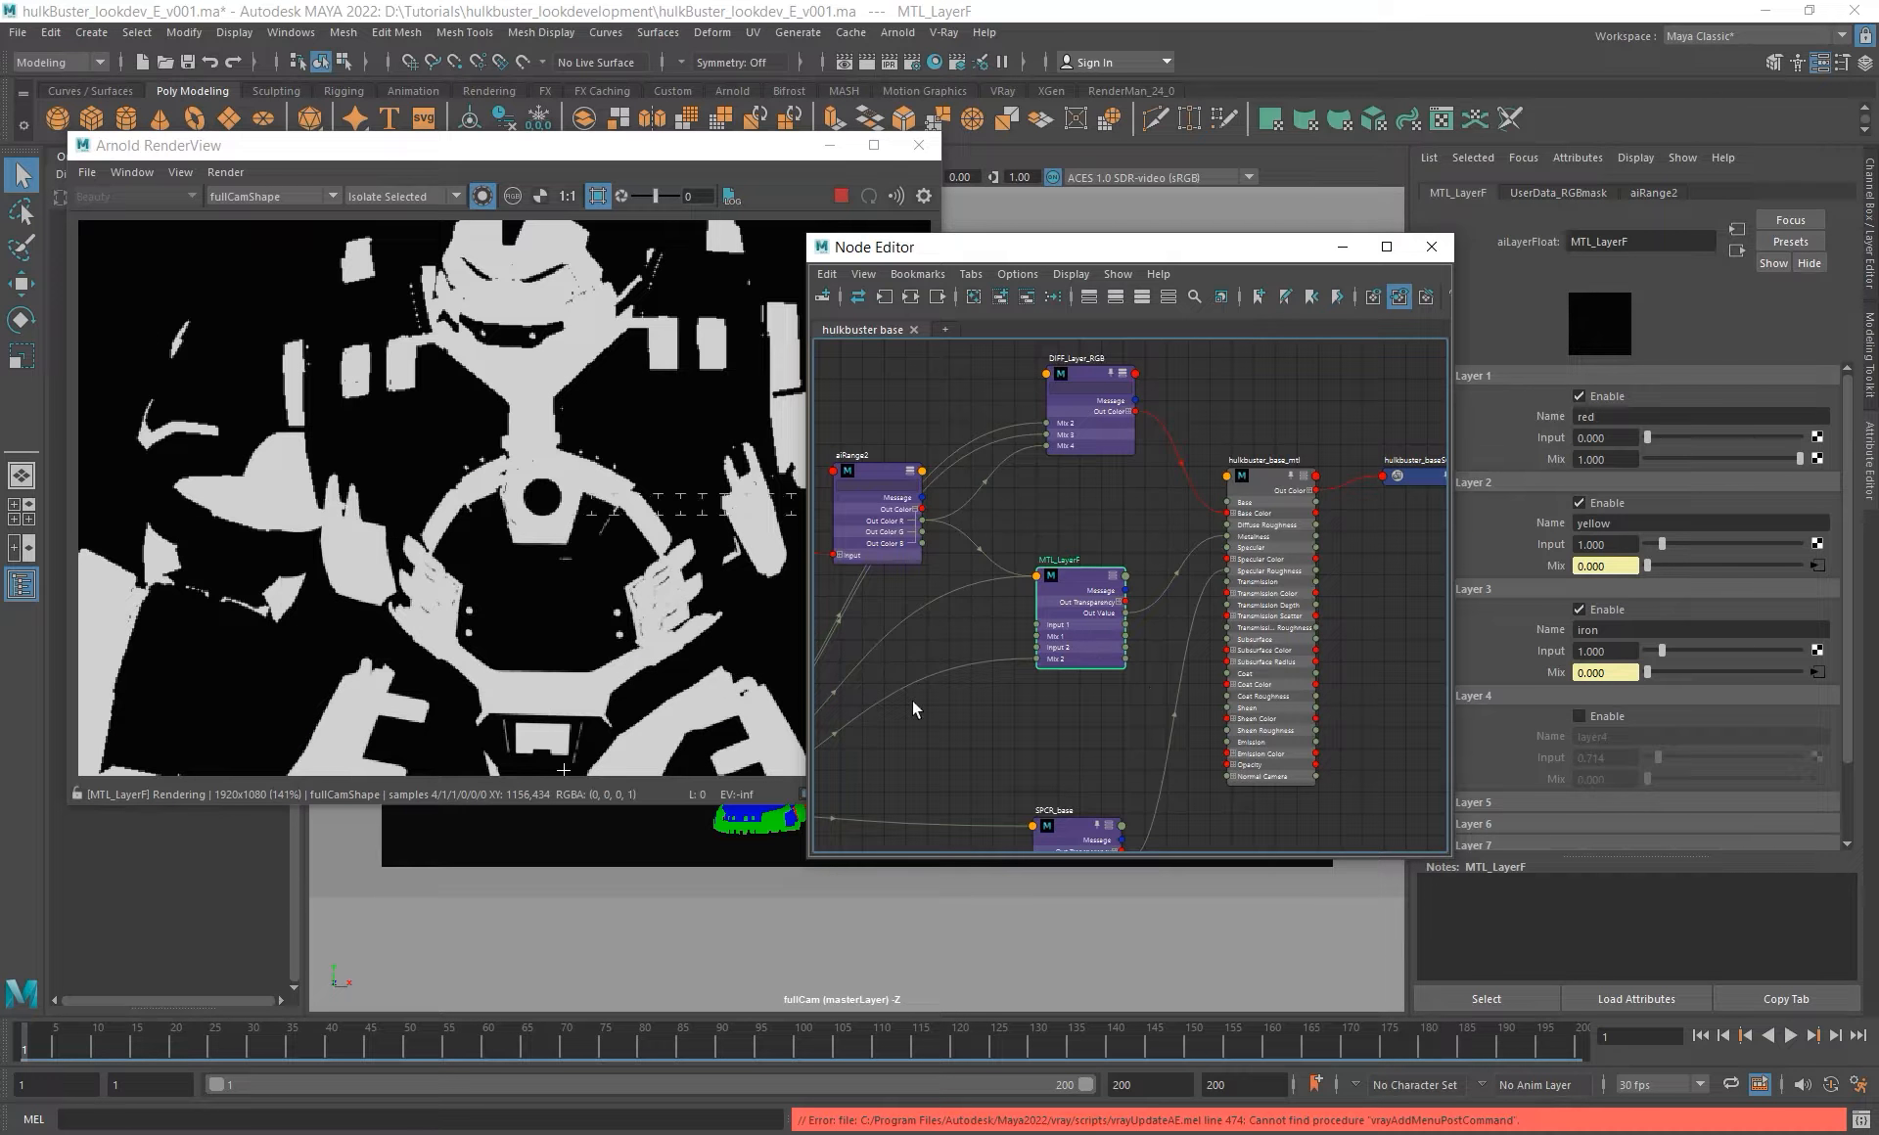
middle_click_drag(913, 701, 1147, 693, "alt")
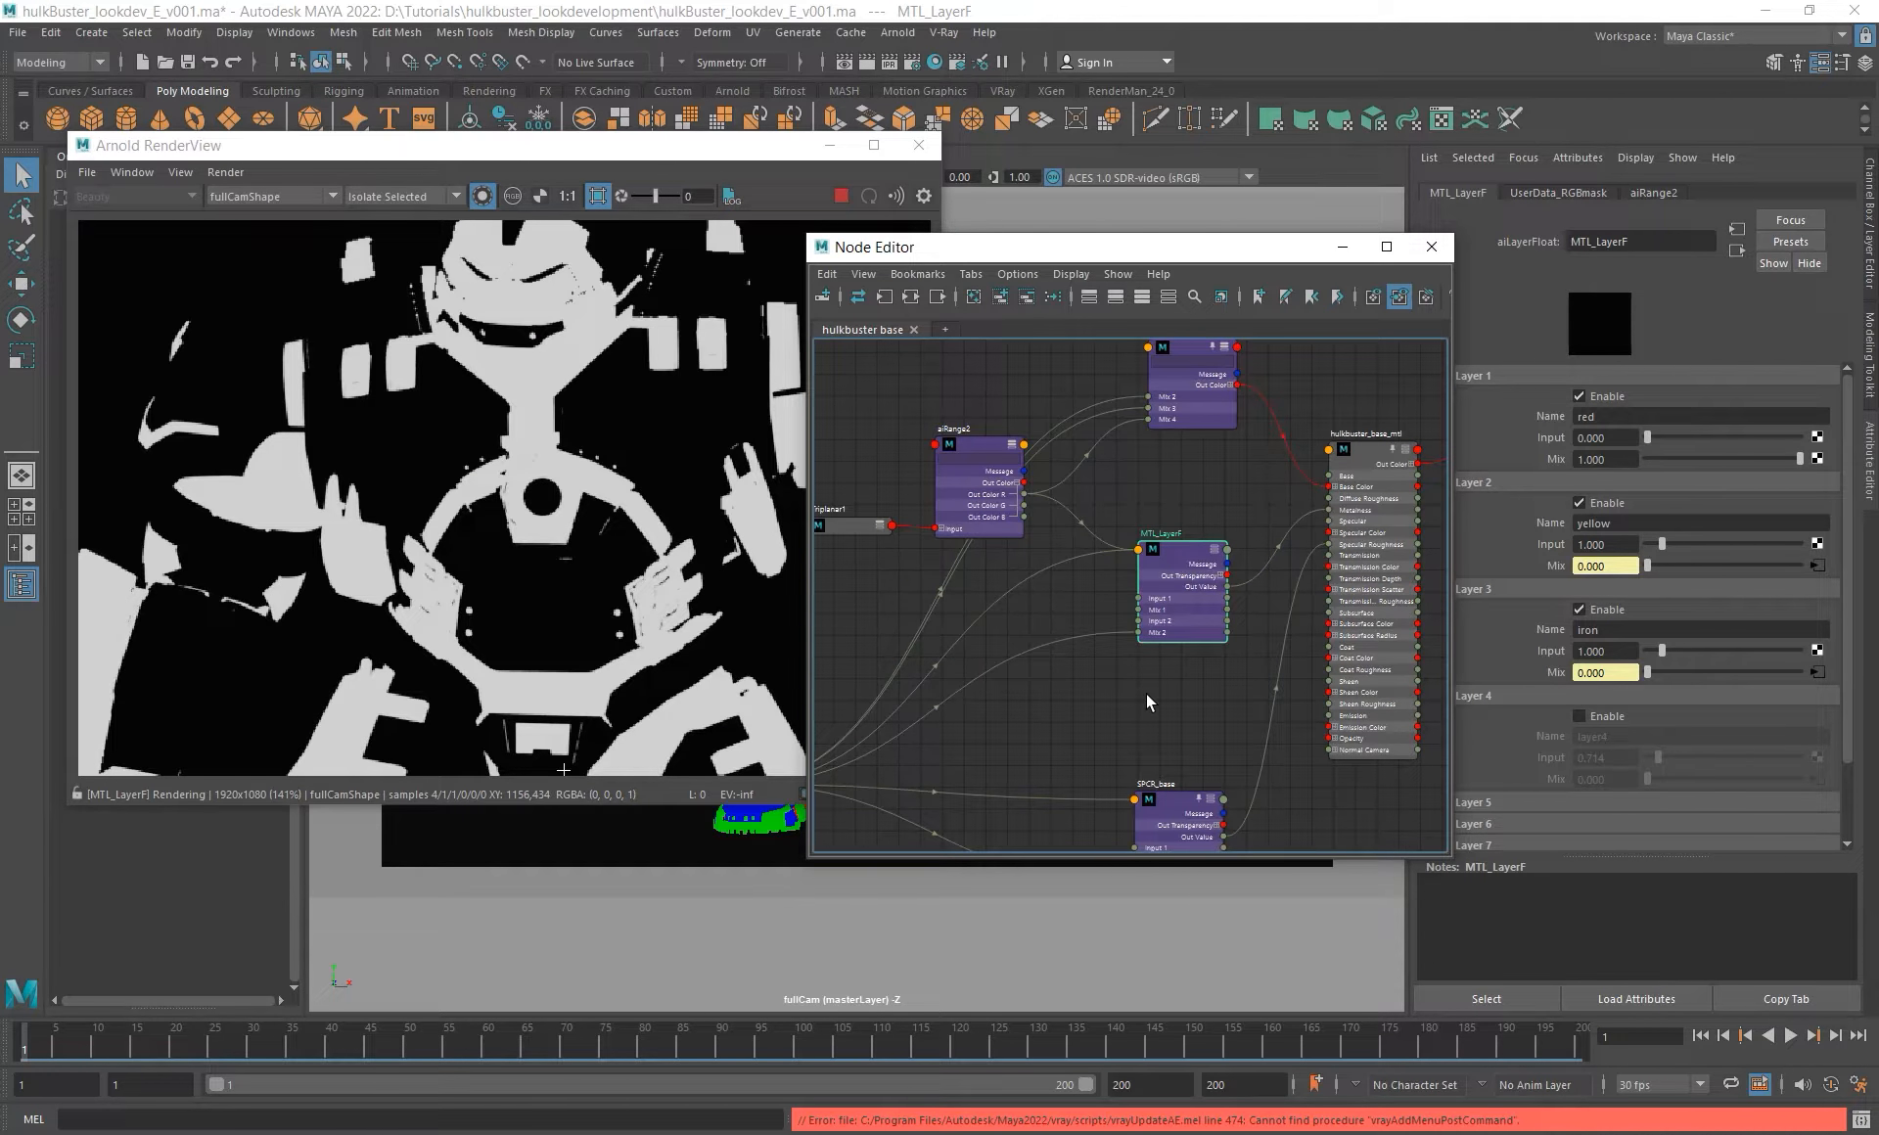
- Stop the interactive render and create an aiLayerRgba node in the network
middle_click_drag(1033, 688, 1157, 712, "alt")
left_click(843, 195)
left_click(1157, 712)
key("Tab")
type("ailar")
key("Down")
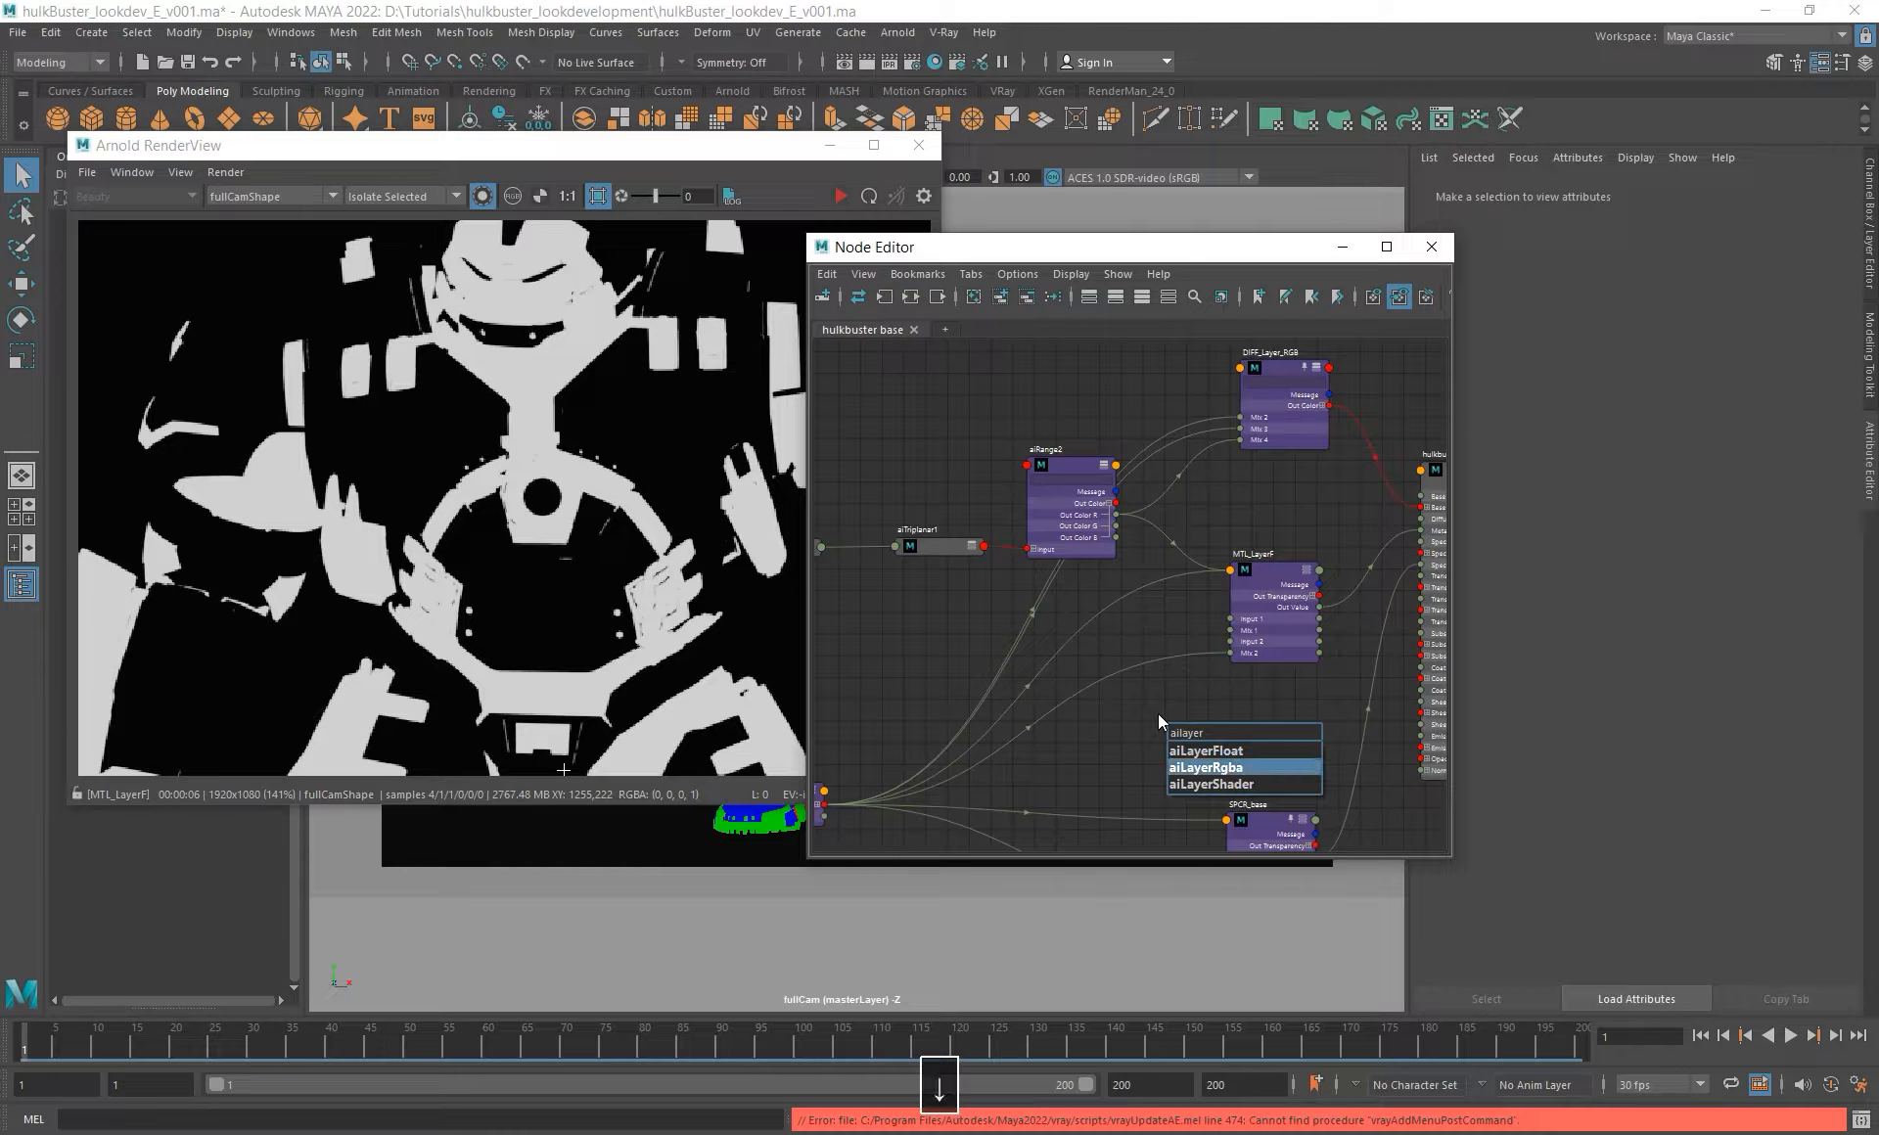
key("Return")
- Place the new aiLayerRgba node directly beneath MTL_LayerF and expand its ports
middle_click_drag(1278, 681, 1157, 709, "alt")
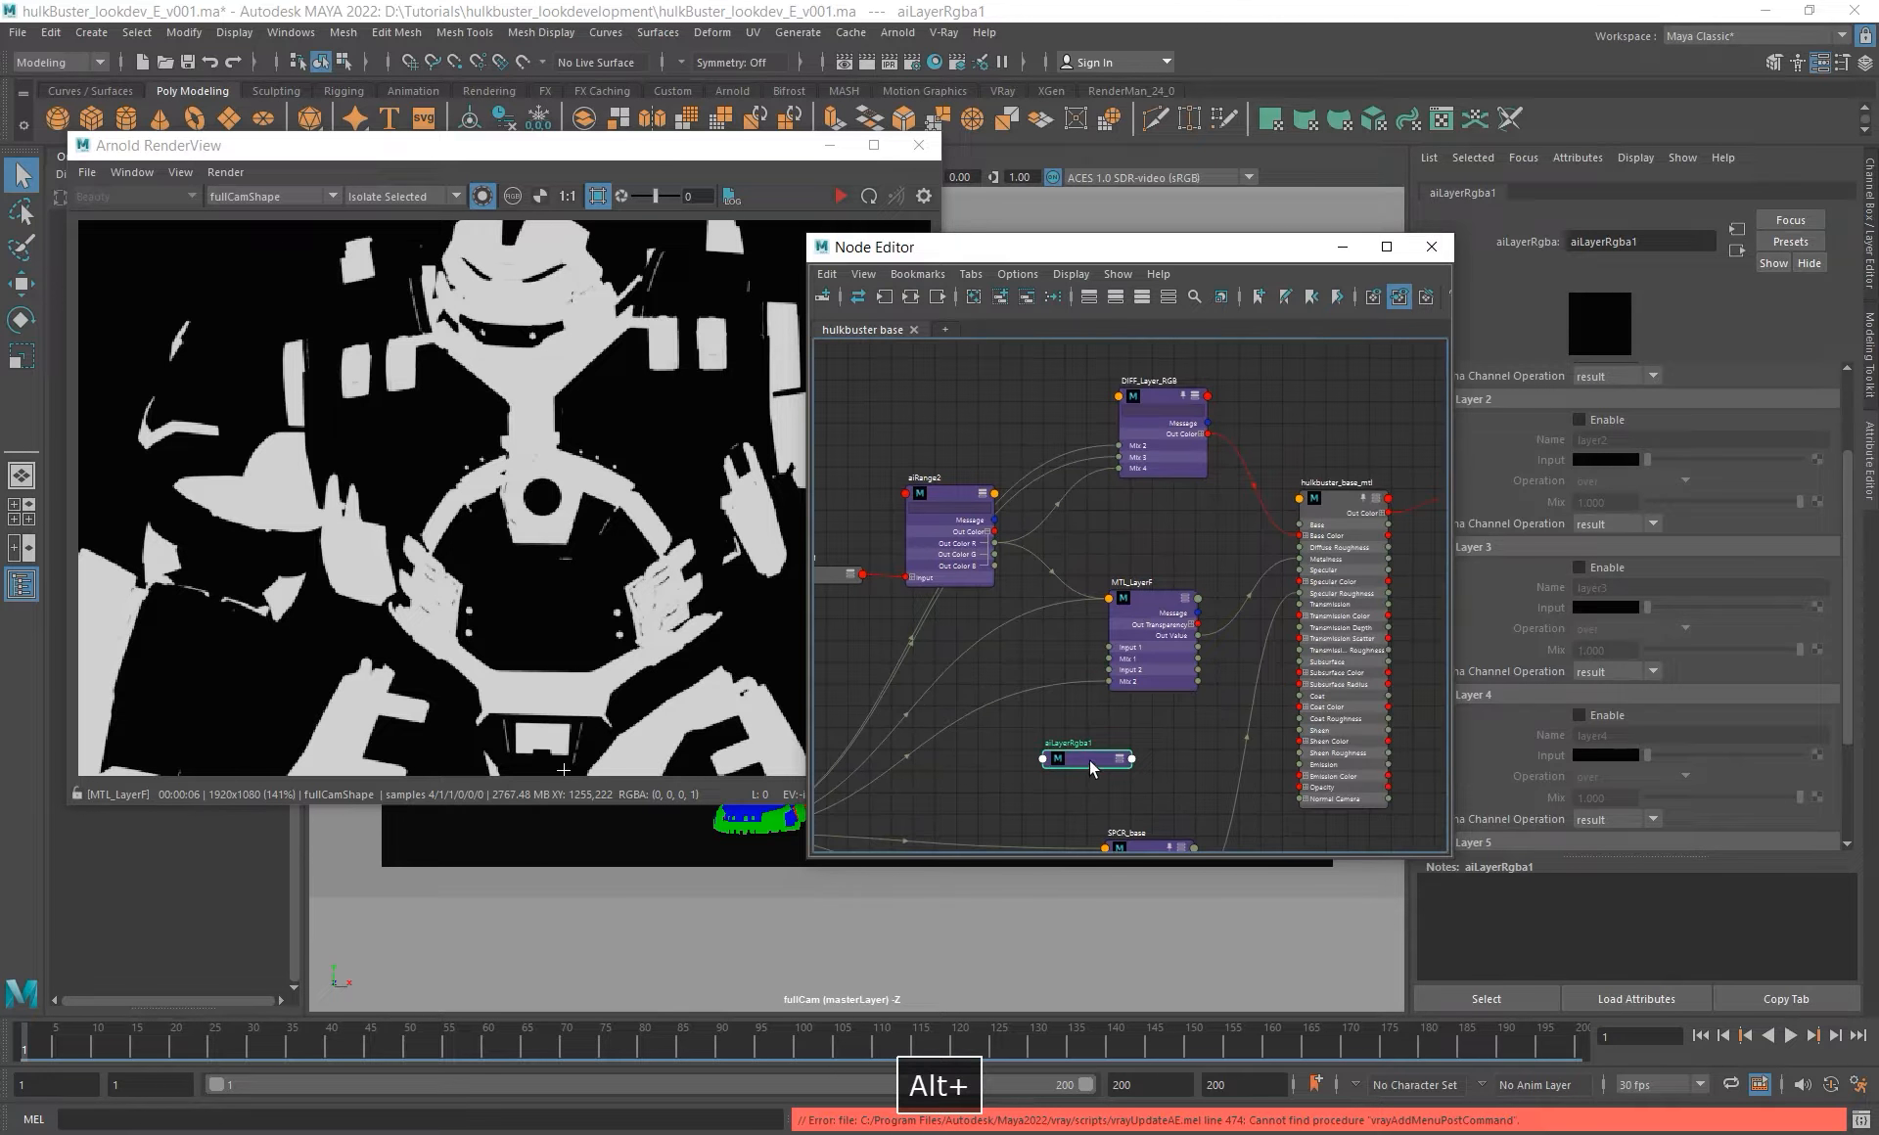
left_click_drag(1089, 759, 1156, 721)
left_click(1173, 737)
- Name the first layer of the new aiLayerRgba node redd
scroll(1639, 501, "up", 2)
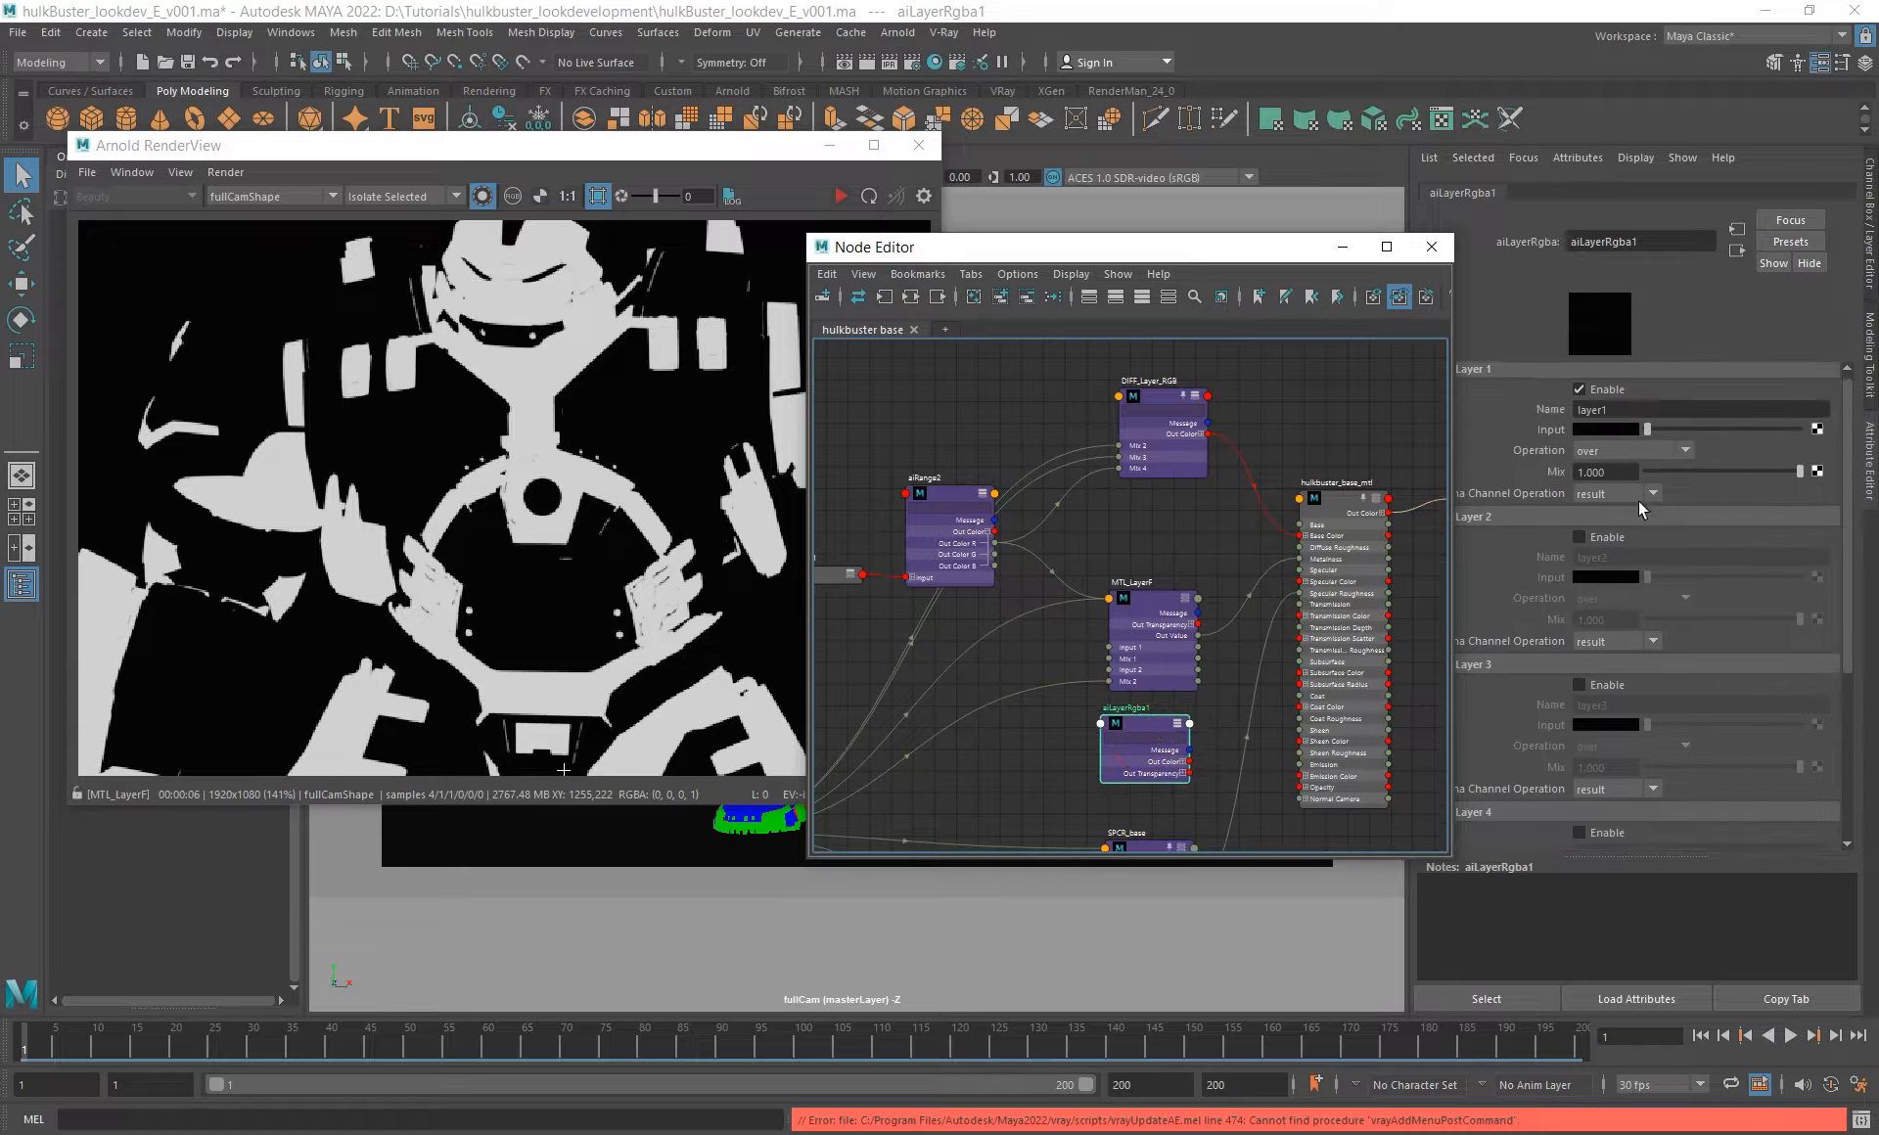
scroll(1639, 501, "up", 1)
double_click(1590, 417)
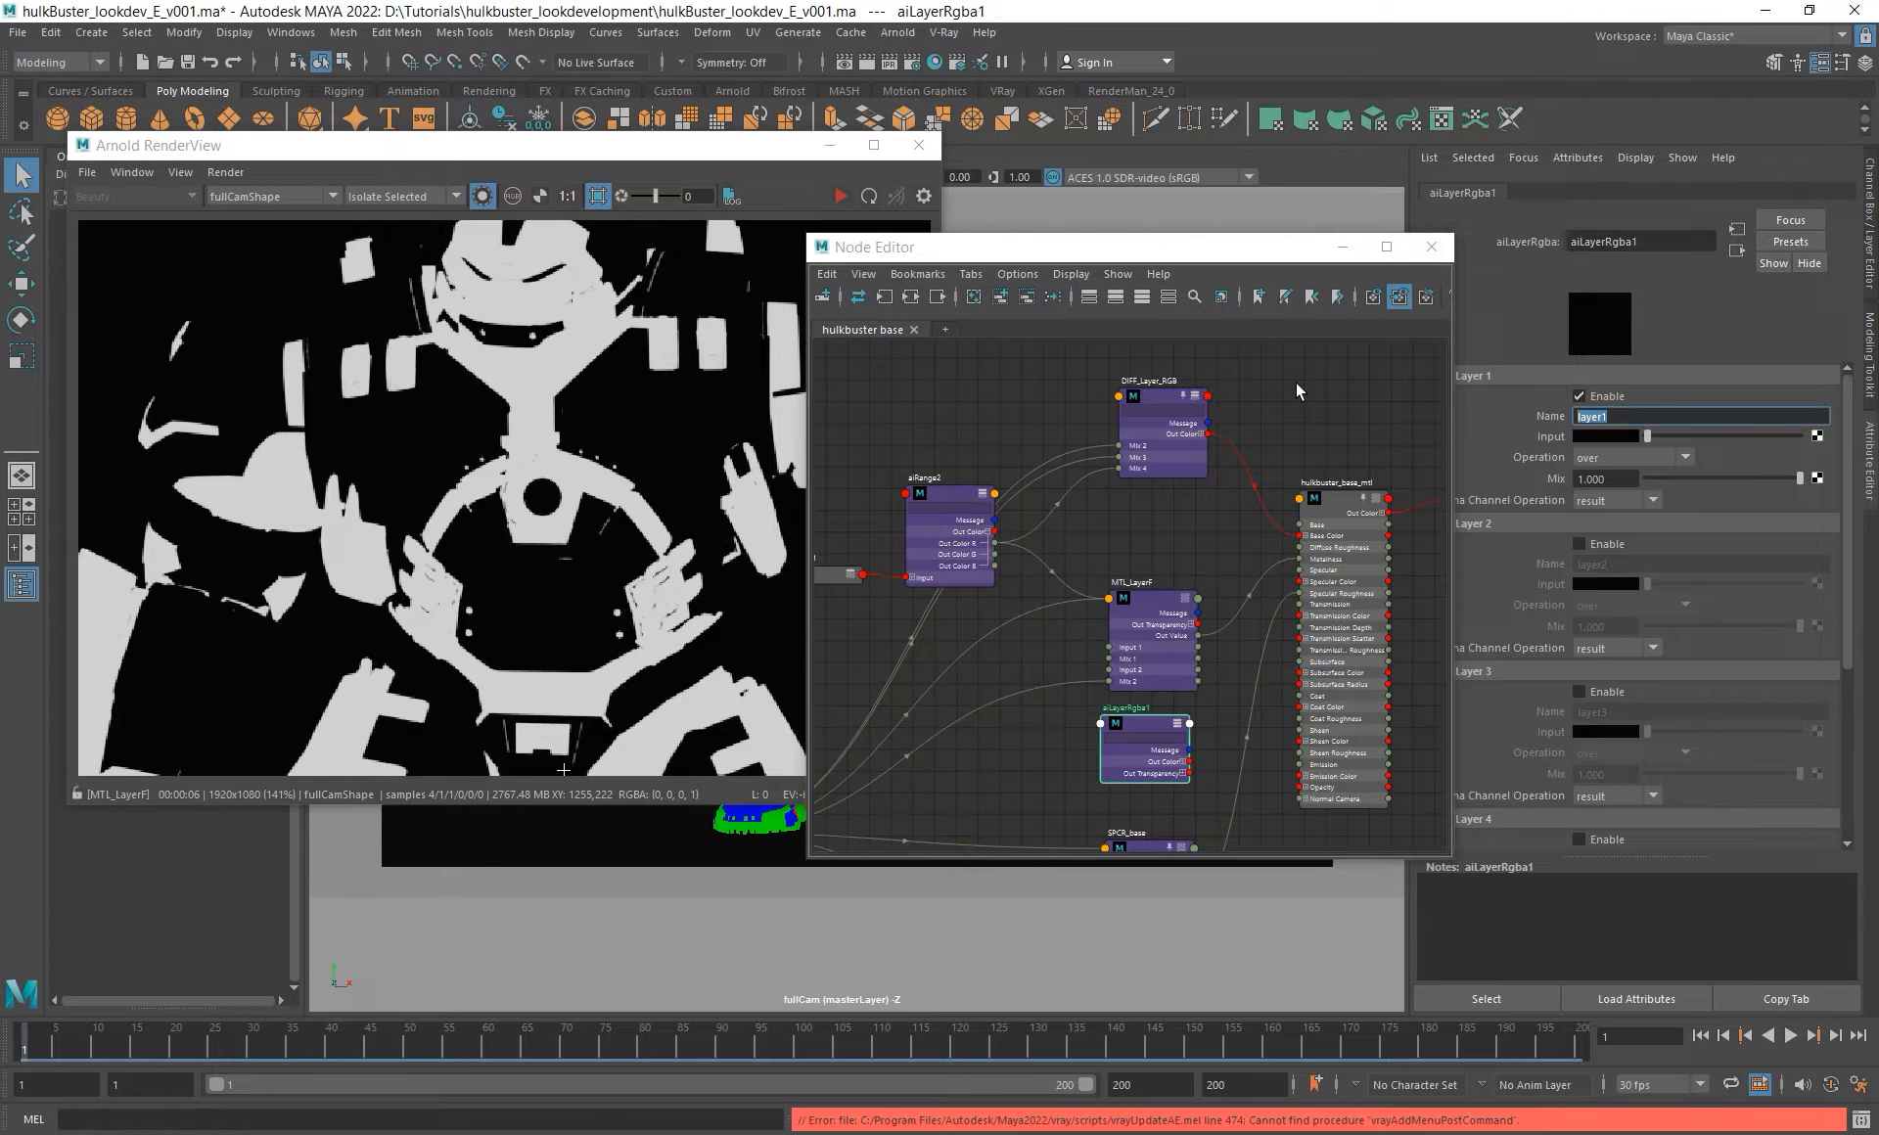
type("redd")
key("Return")
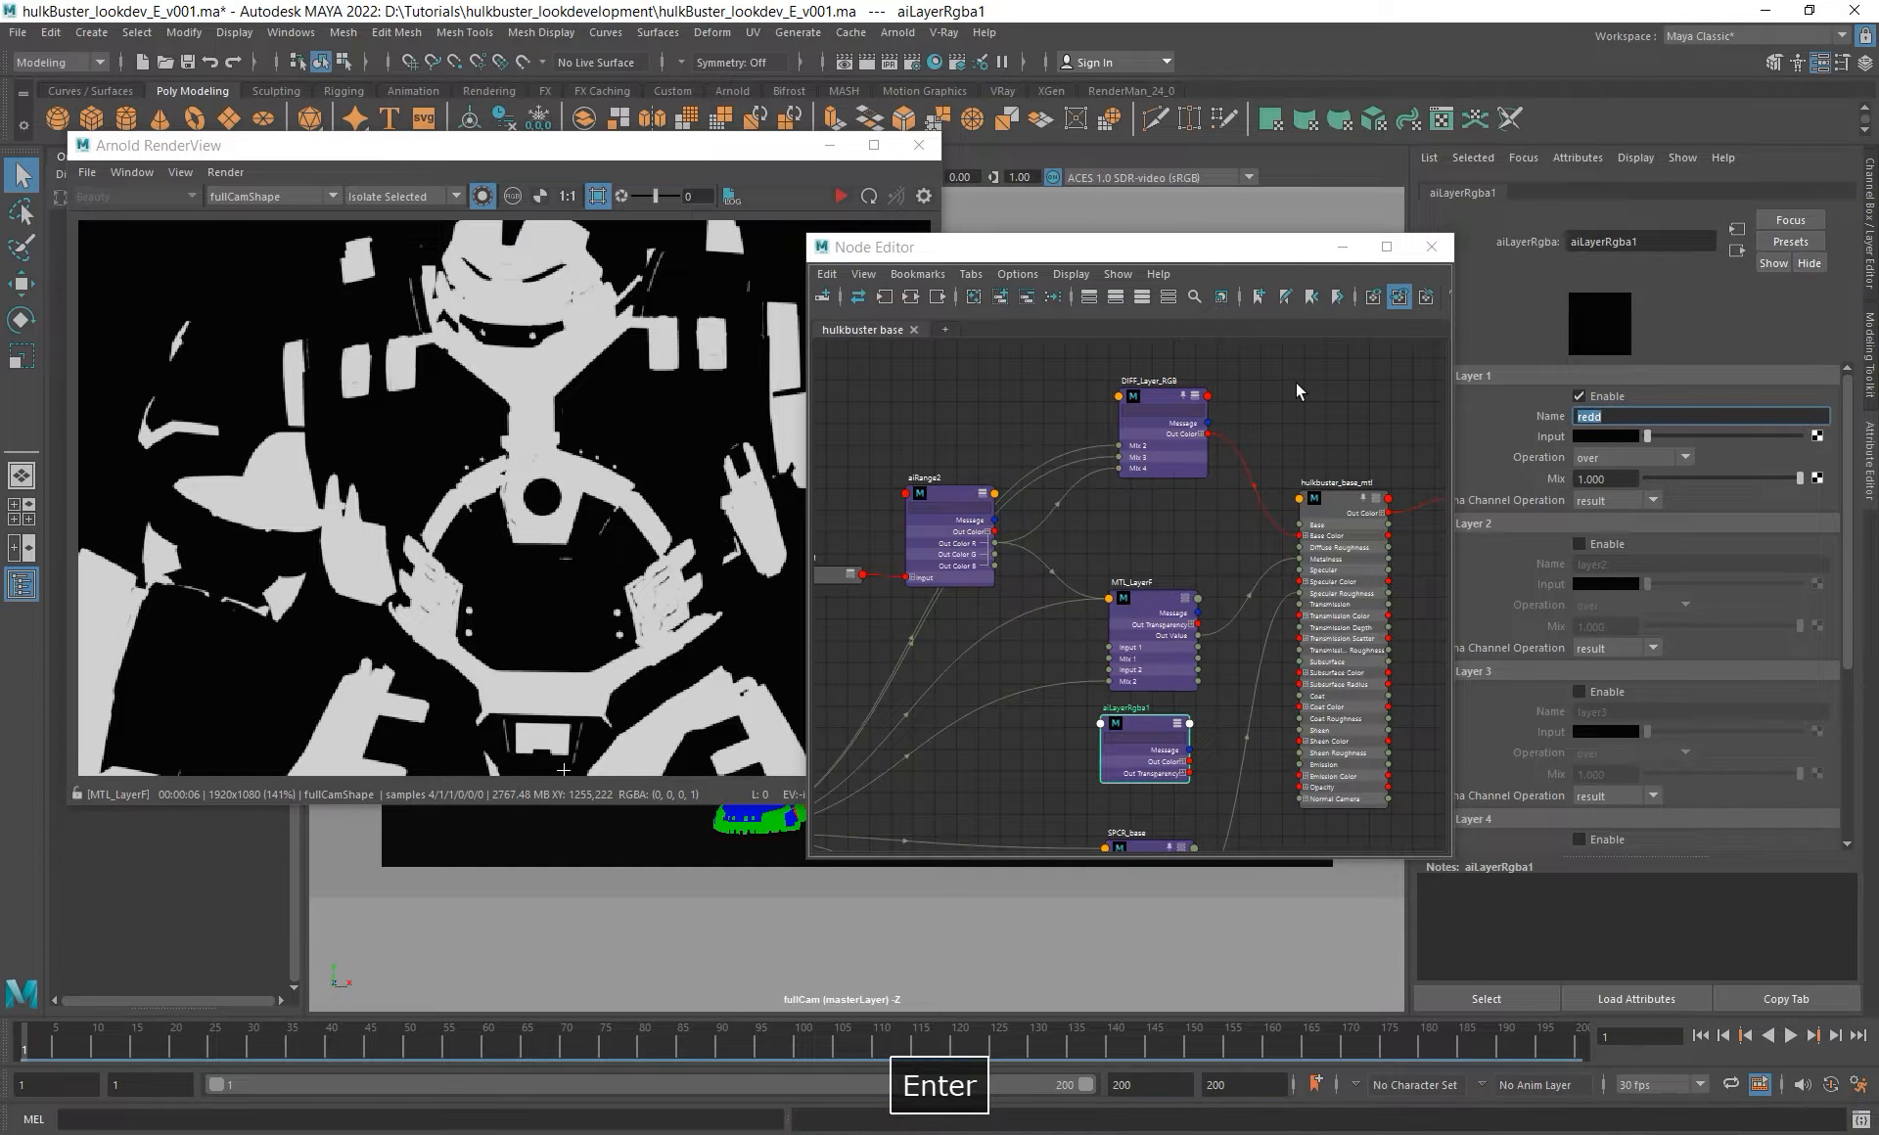
- Correct the name of the aiLayerRgba node's first layer to red
key("Right")
key("BackSpace")
key("Return")
- Compare the red layer's input value on MTL_LayerF with the red layer's input colour on the aiLayerRgba node
left_click(1178, 675)
left_click(1609, 437)
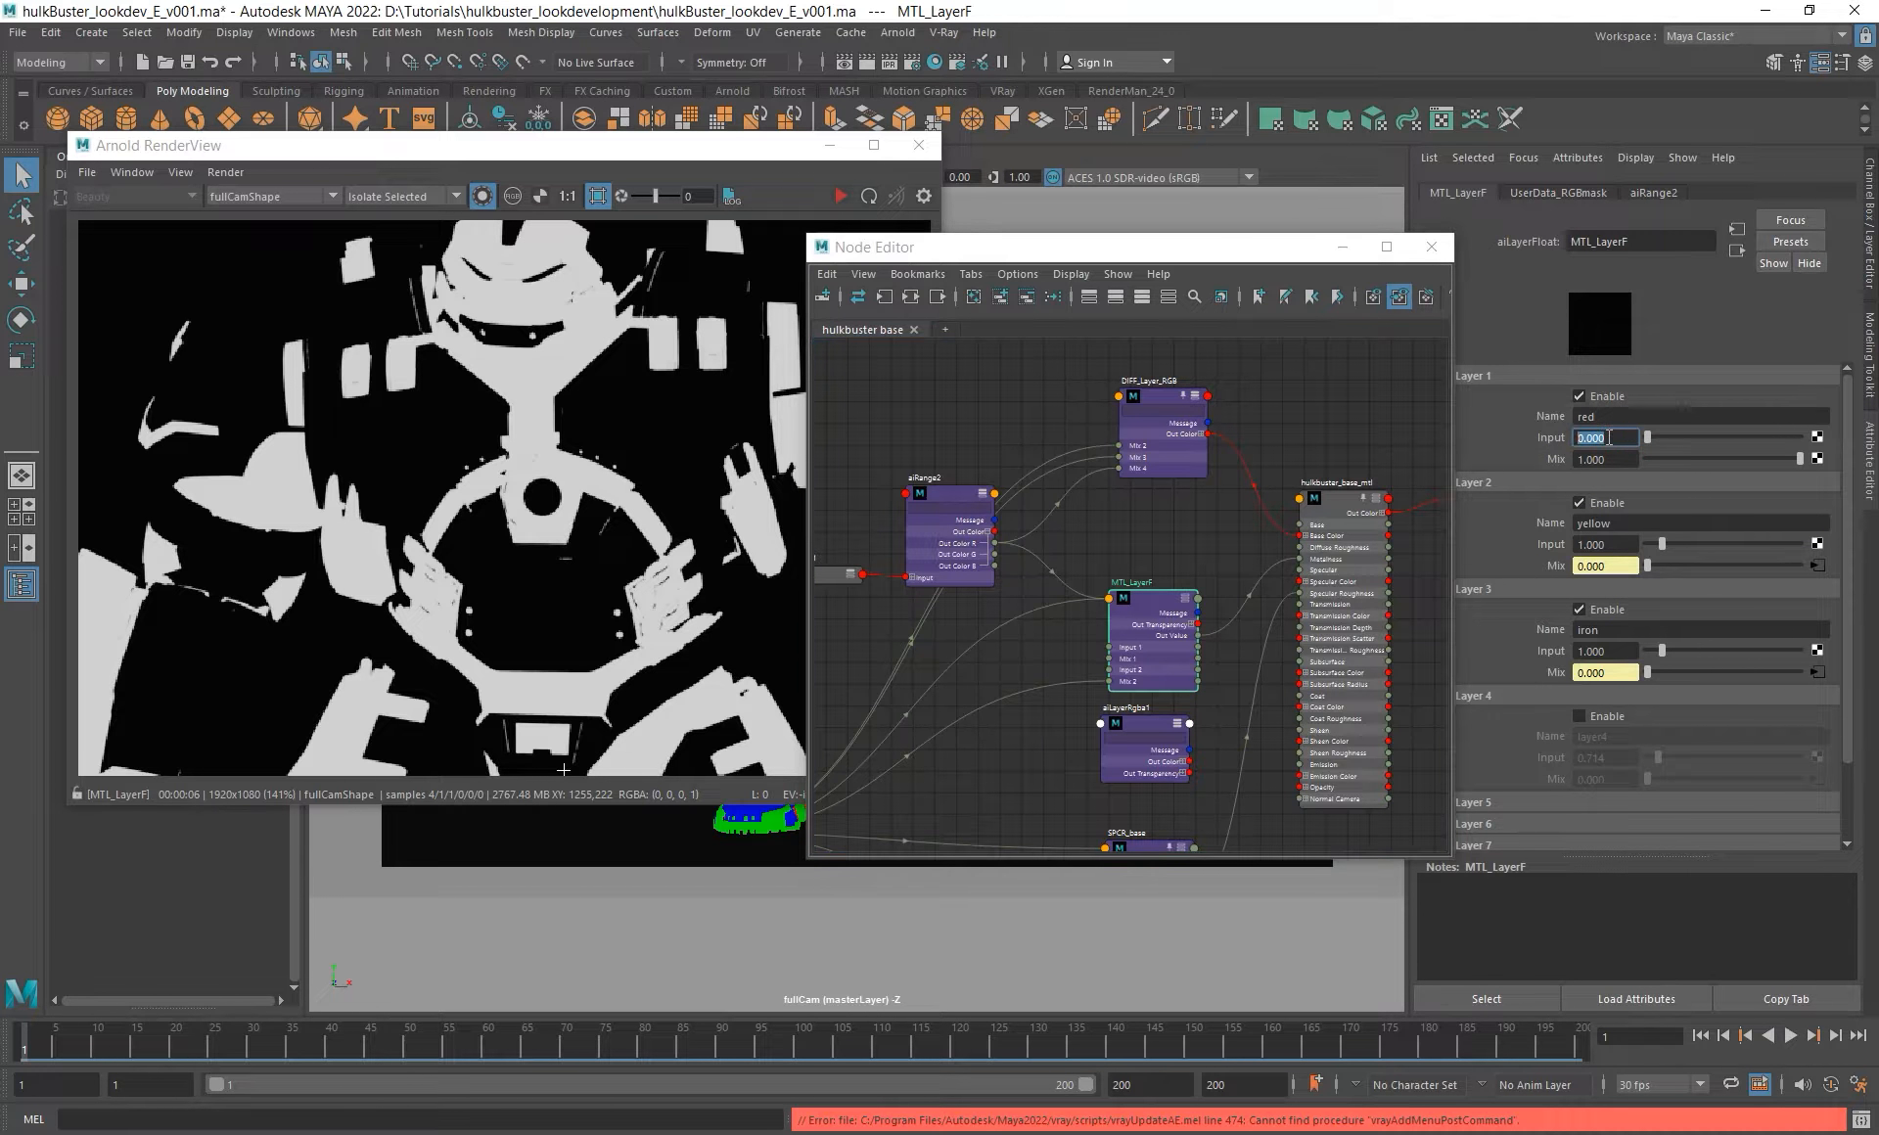
left_click(1171, 777)
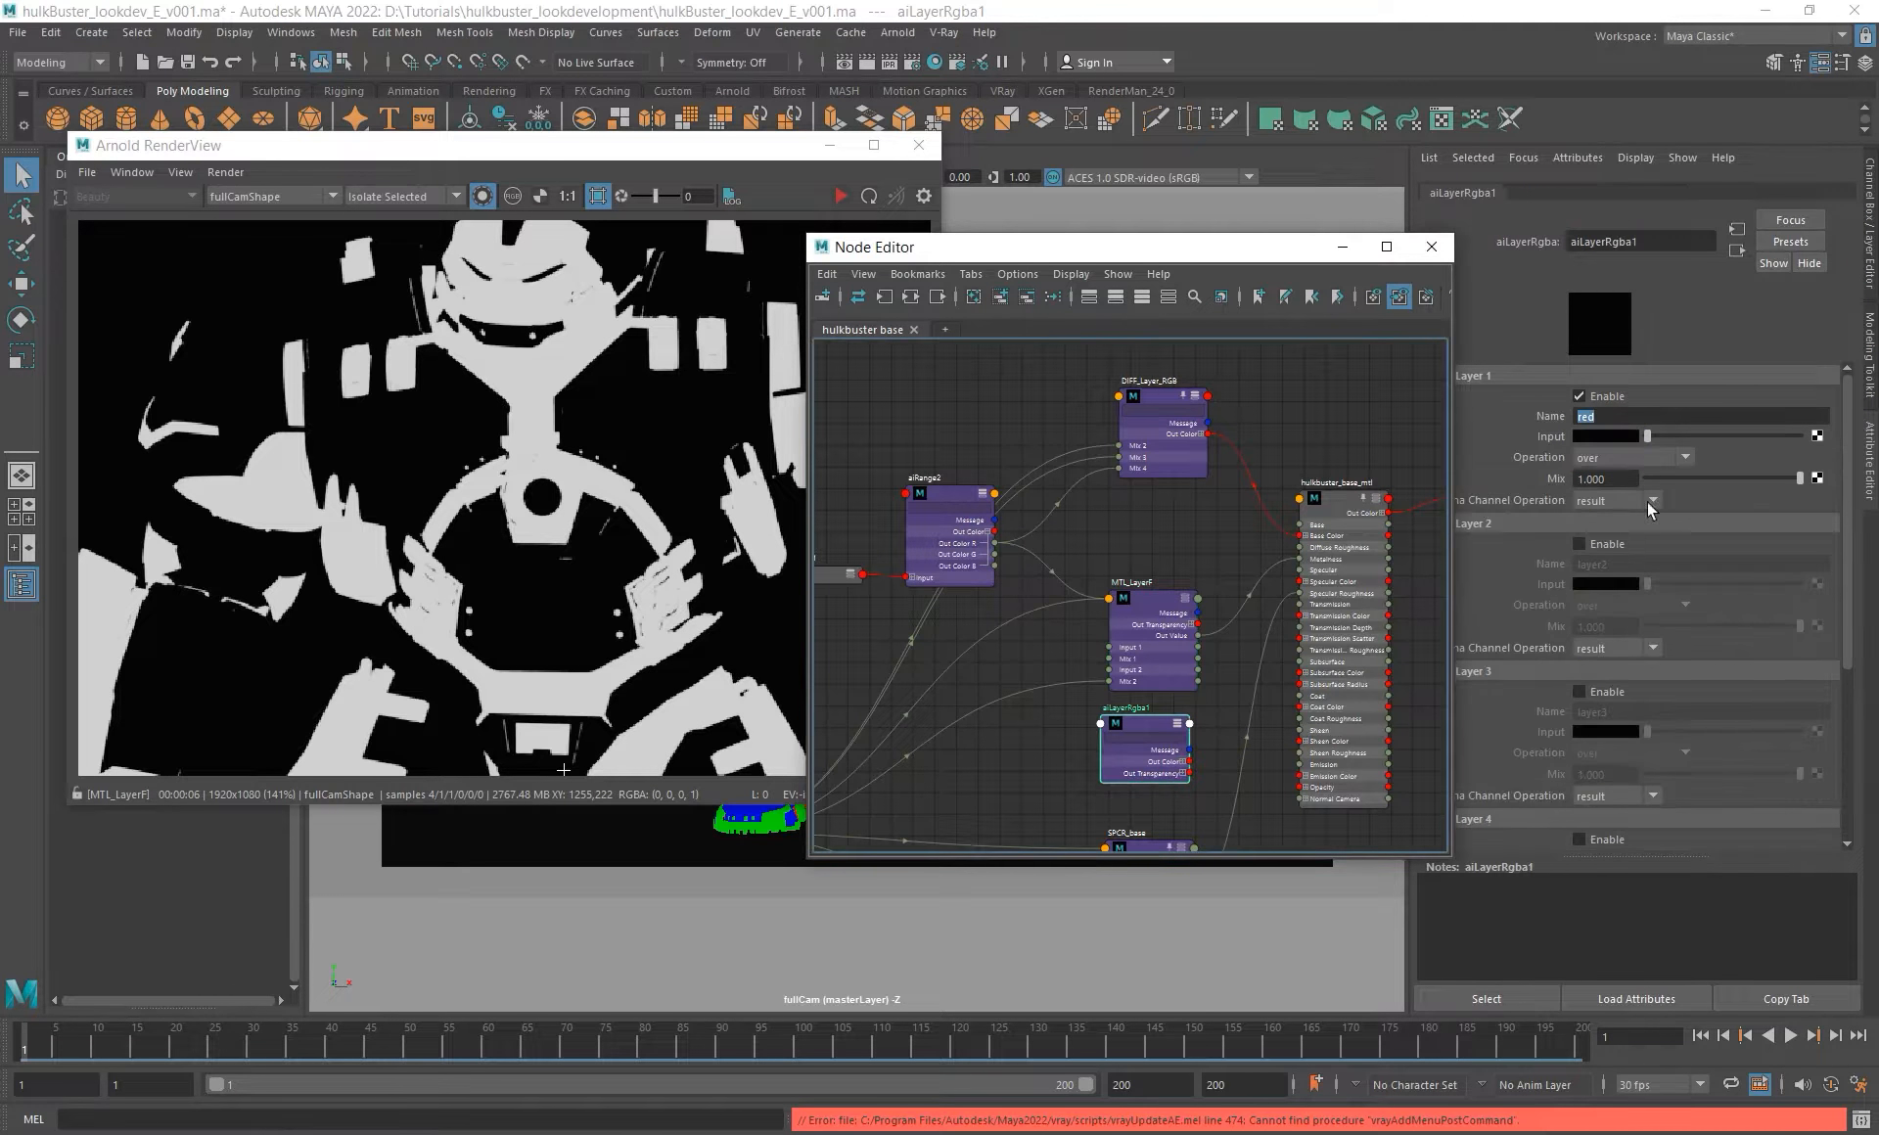
left_click(1603, 445)
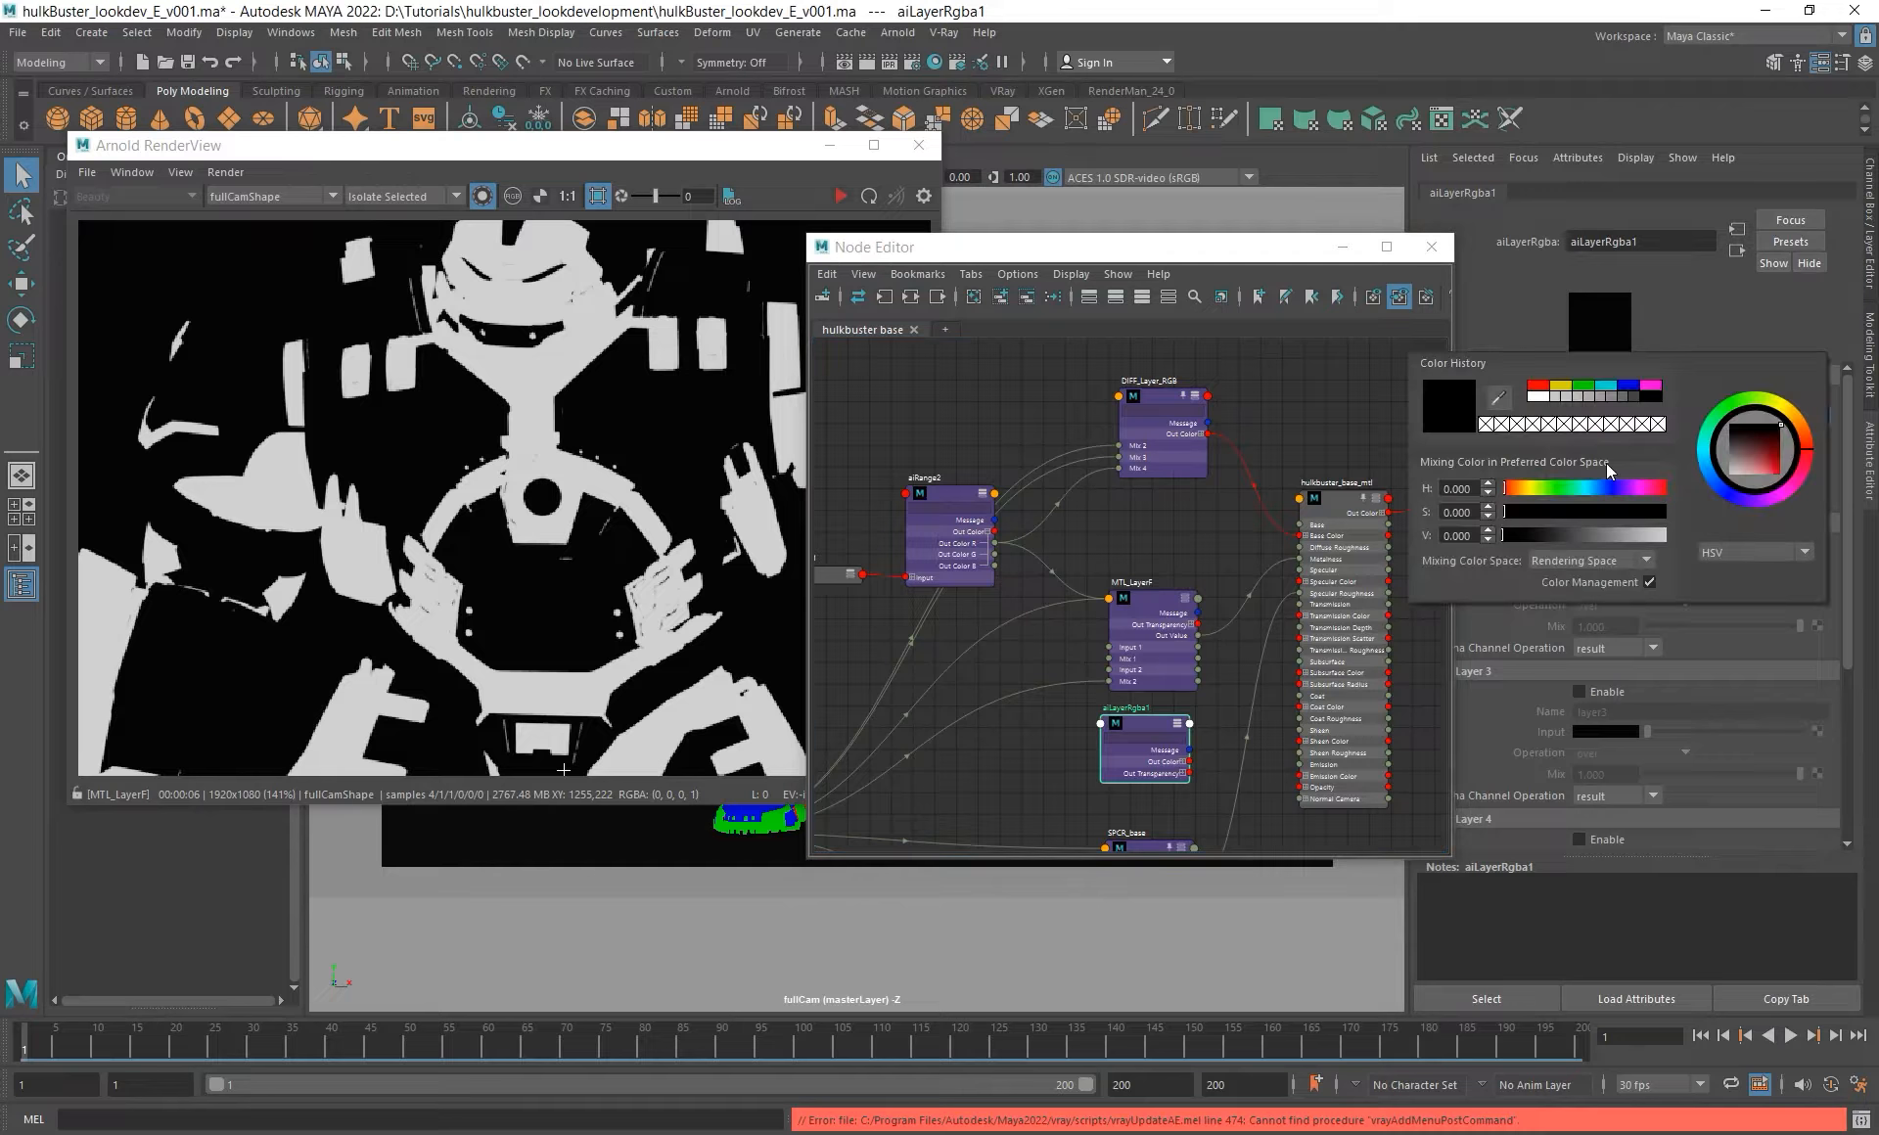
left_click(1460, 536)
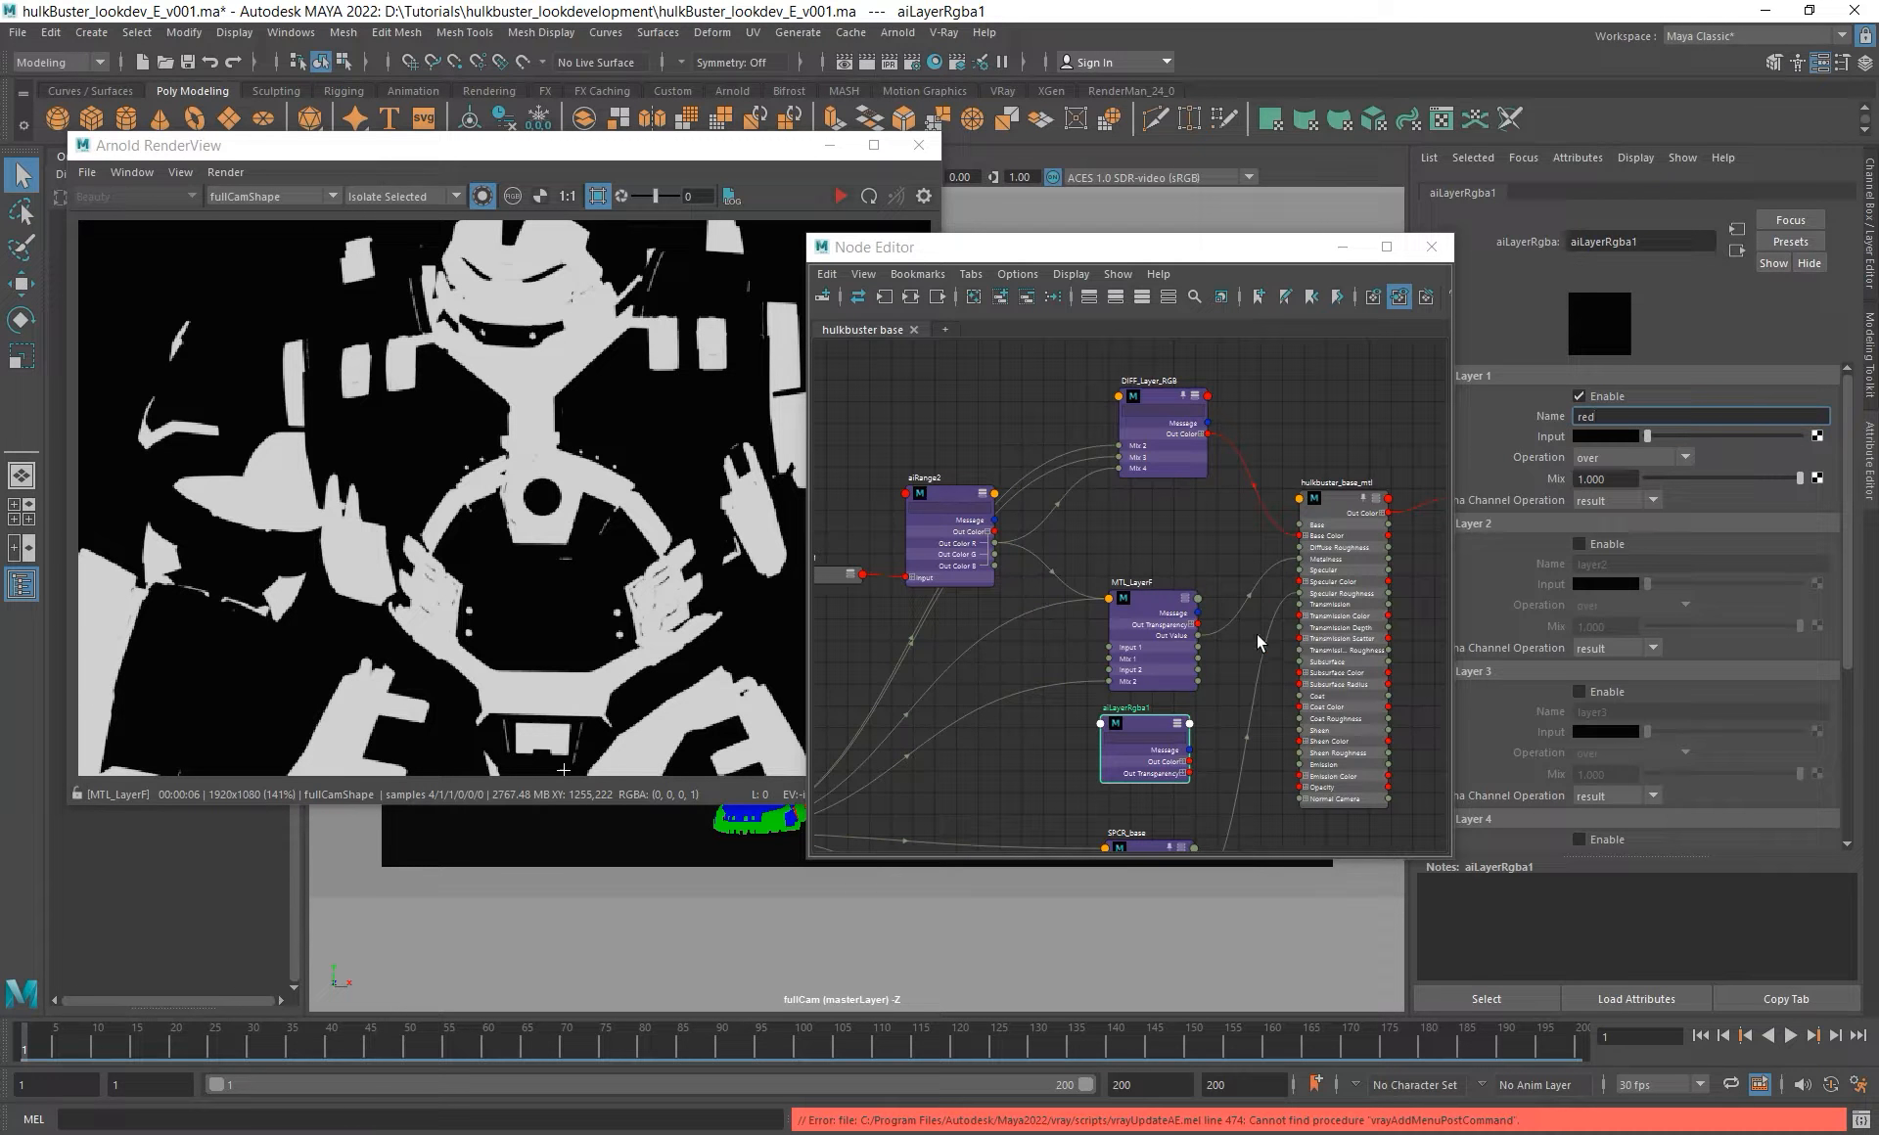
left_click(1623, 434)
left_click(1625, 436)
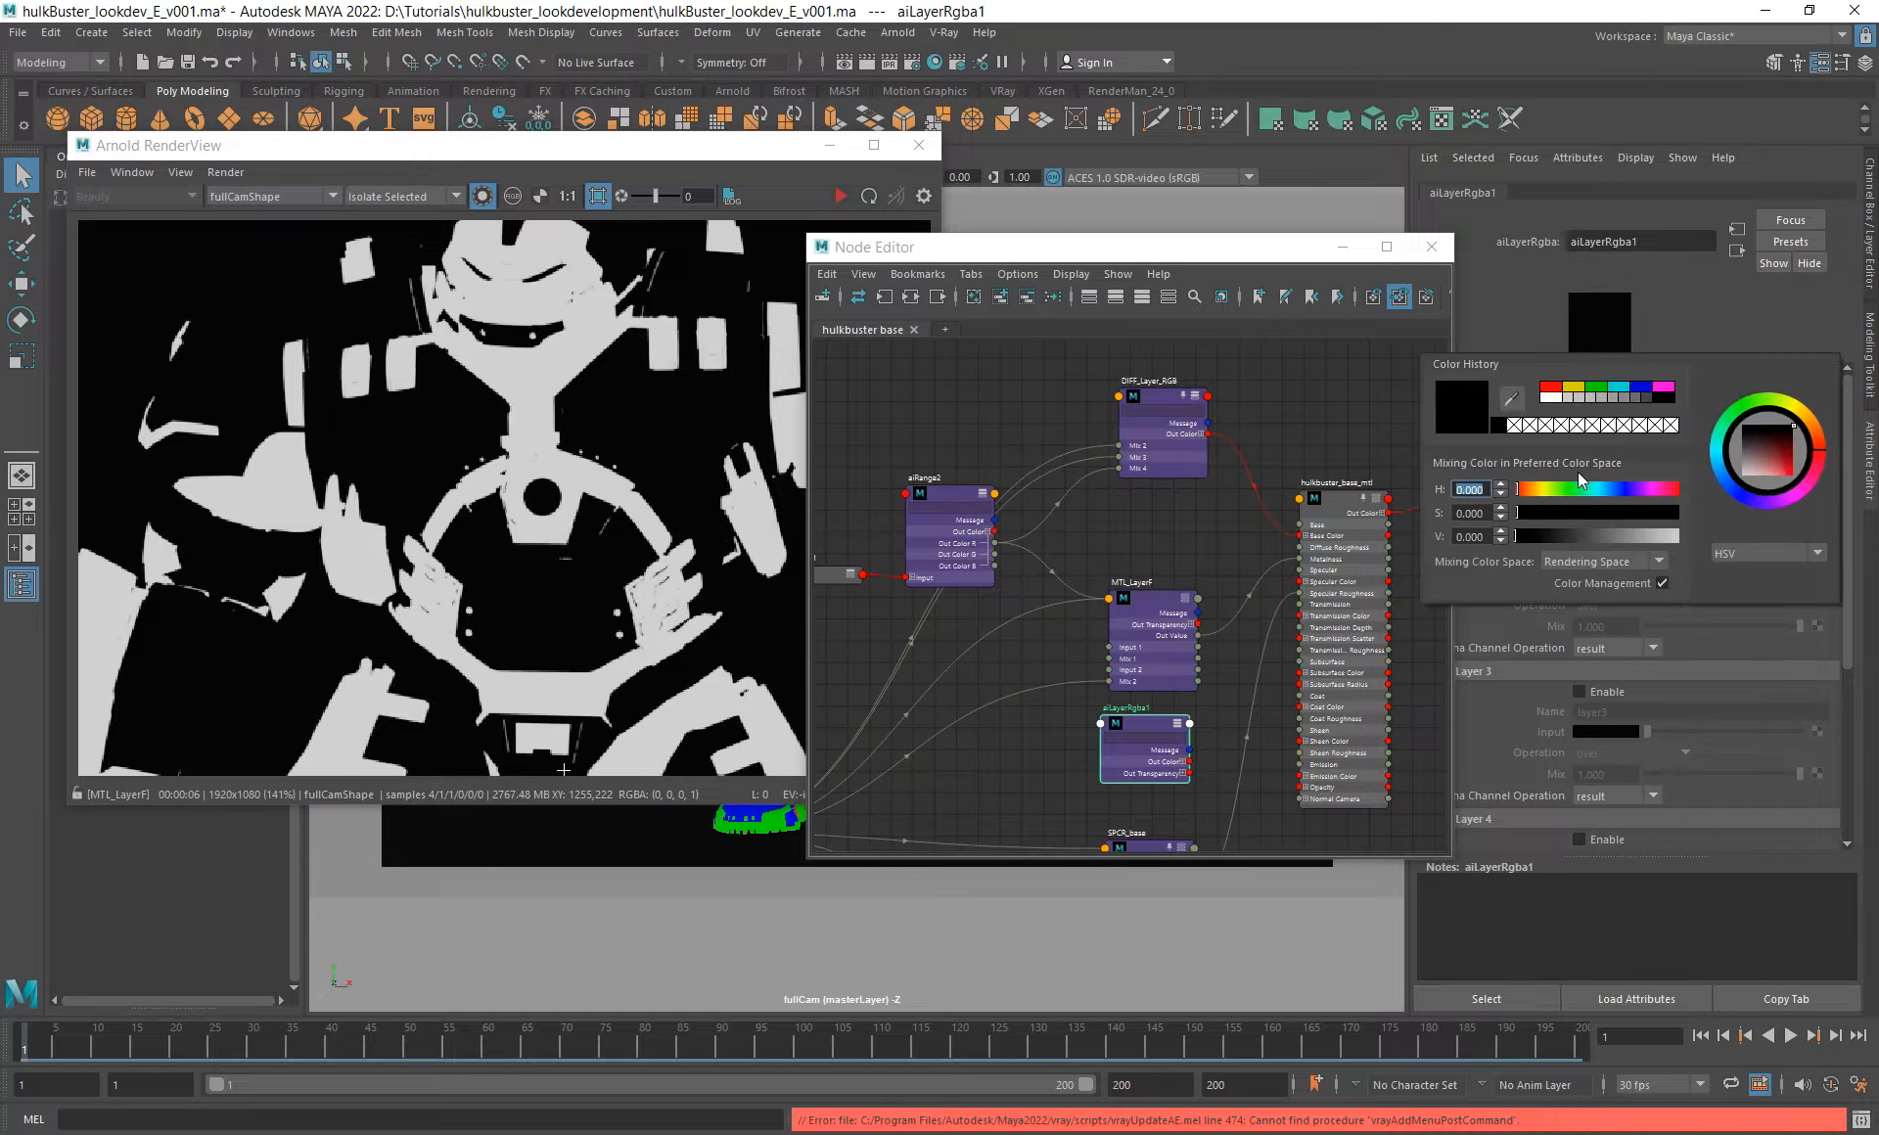
left_click(1605, 437)
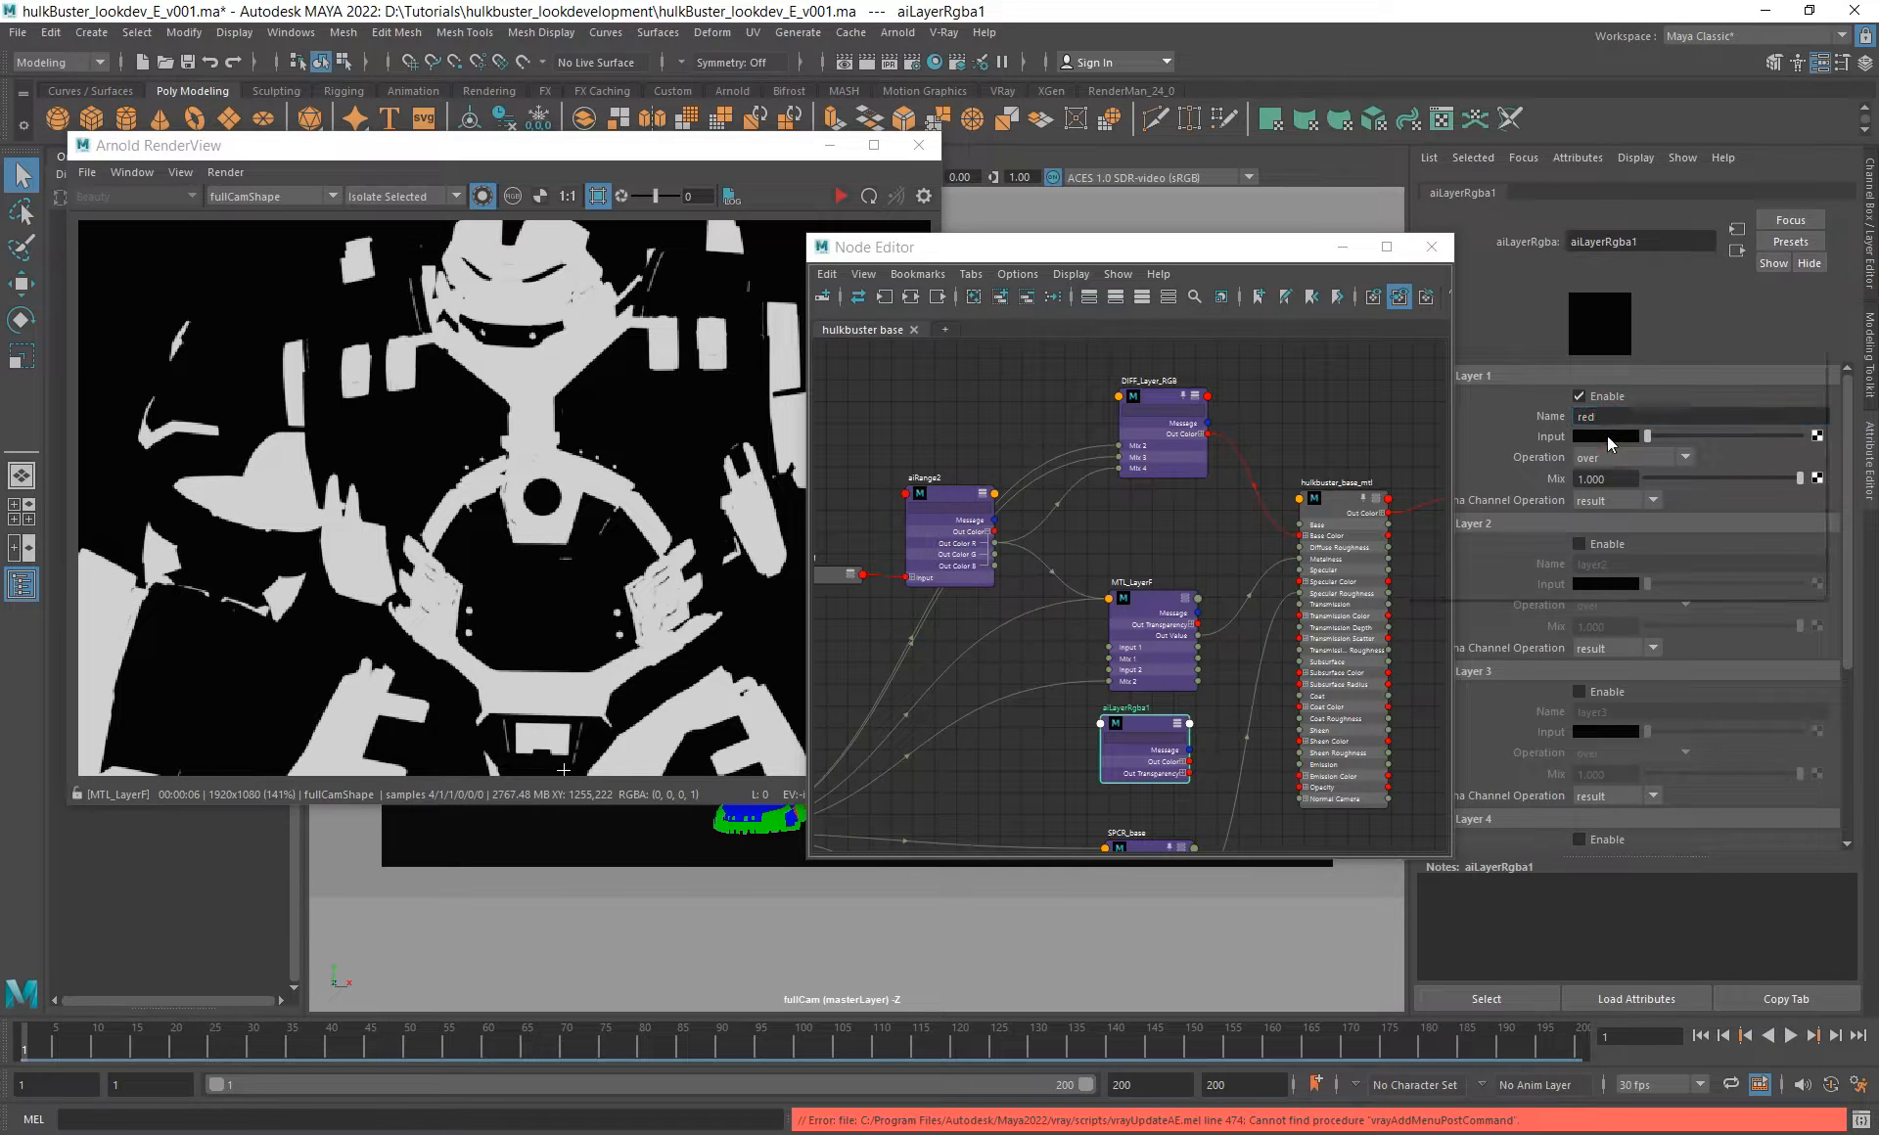
left_click(1455, 530)
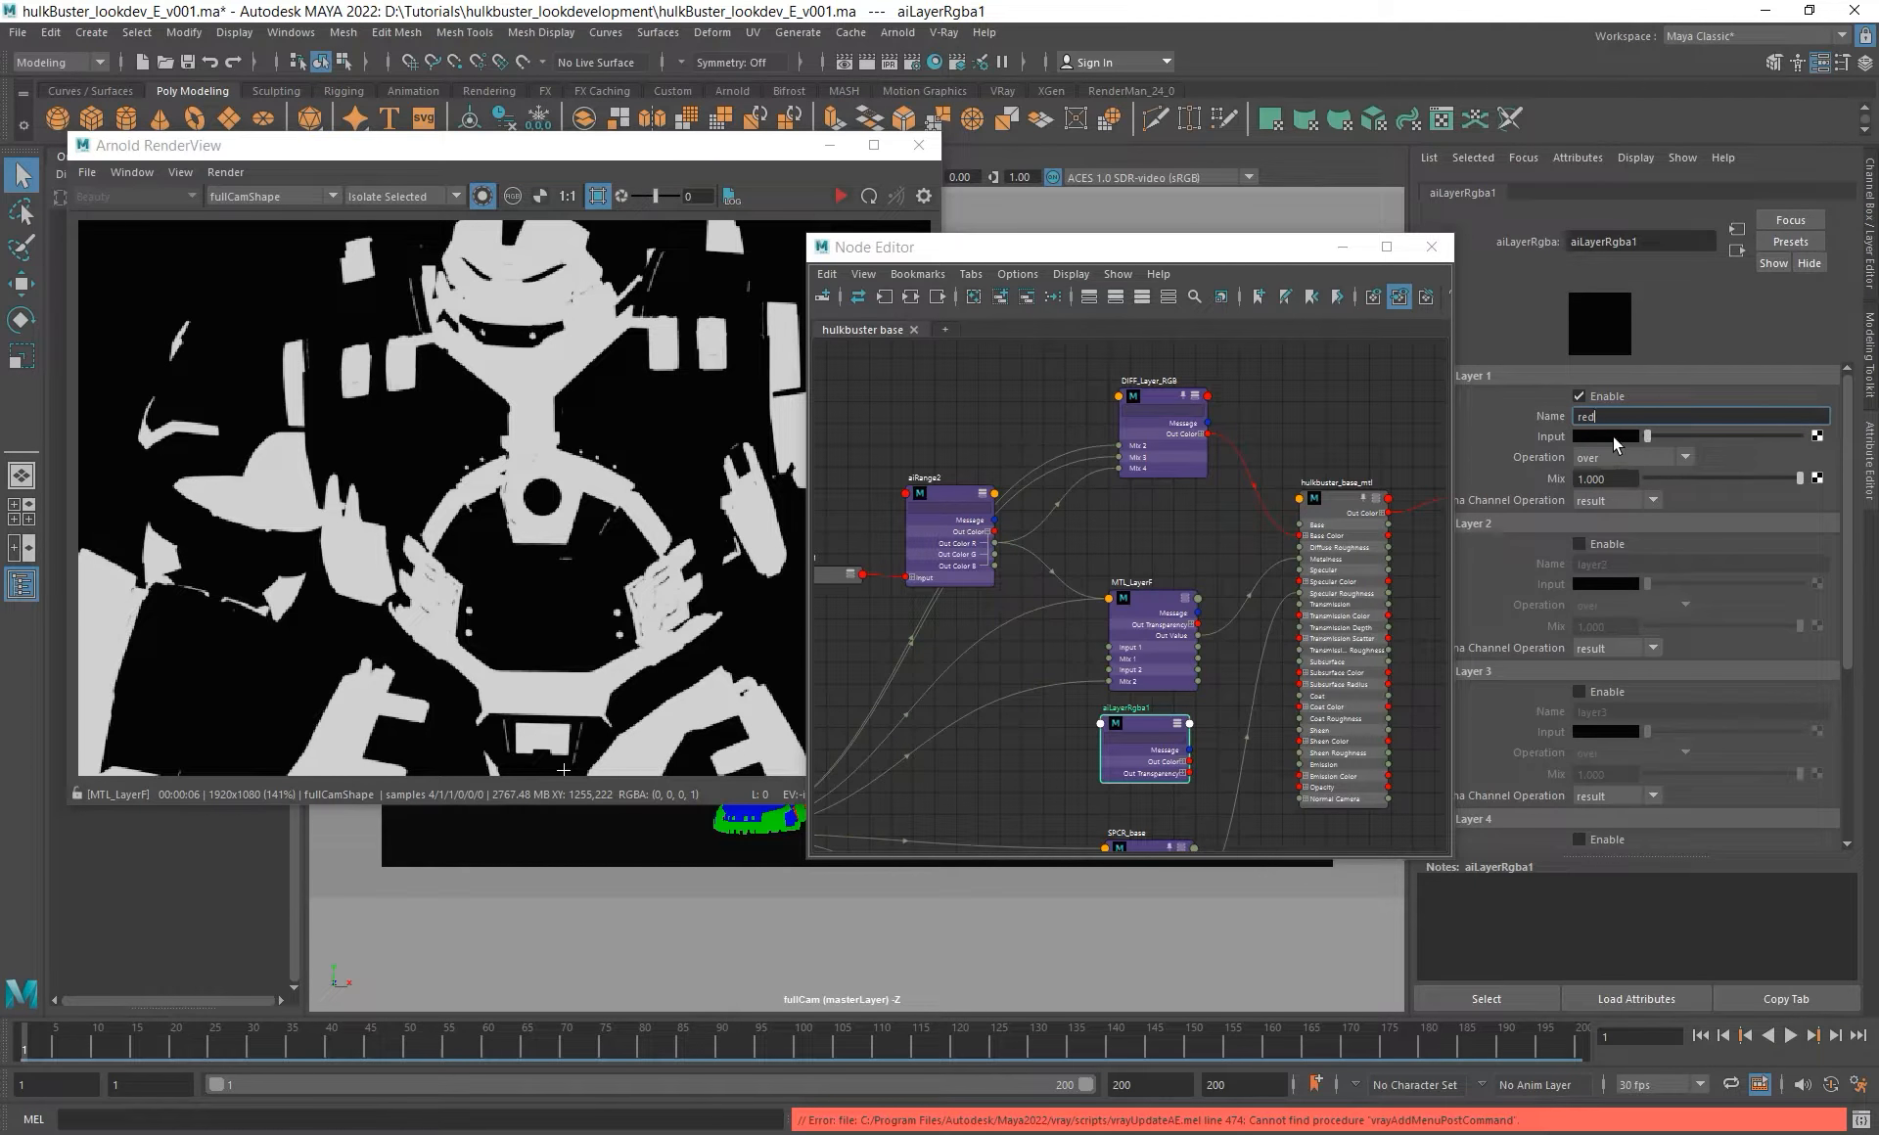
left_click(1613, 436)
- Enable the second layer of the aiLayerRgba node and name it yellow
left_click(1610, 545)
double_click(1595, 565)
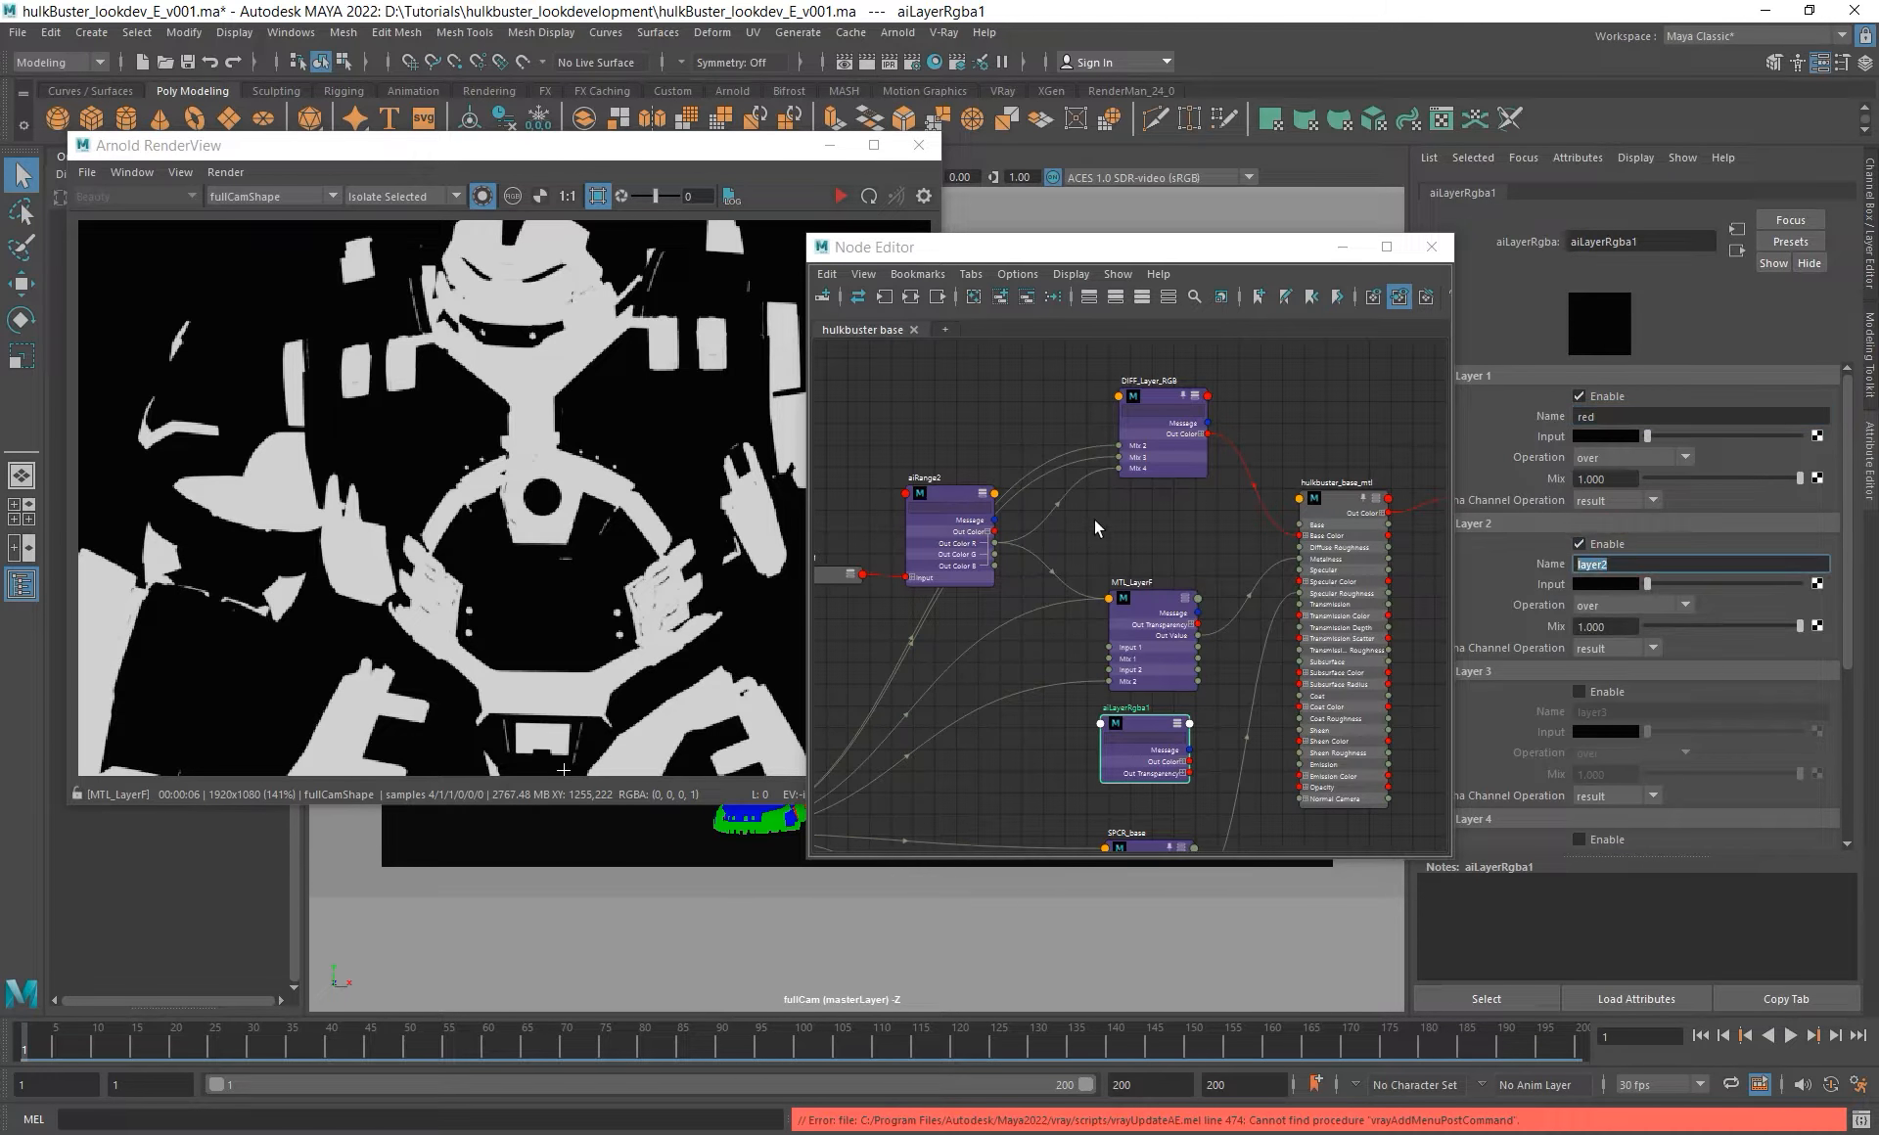
type("yellow")
key("Return")
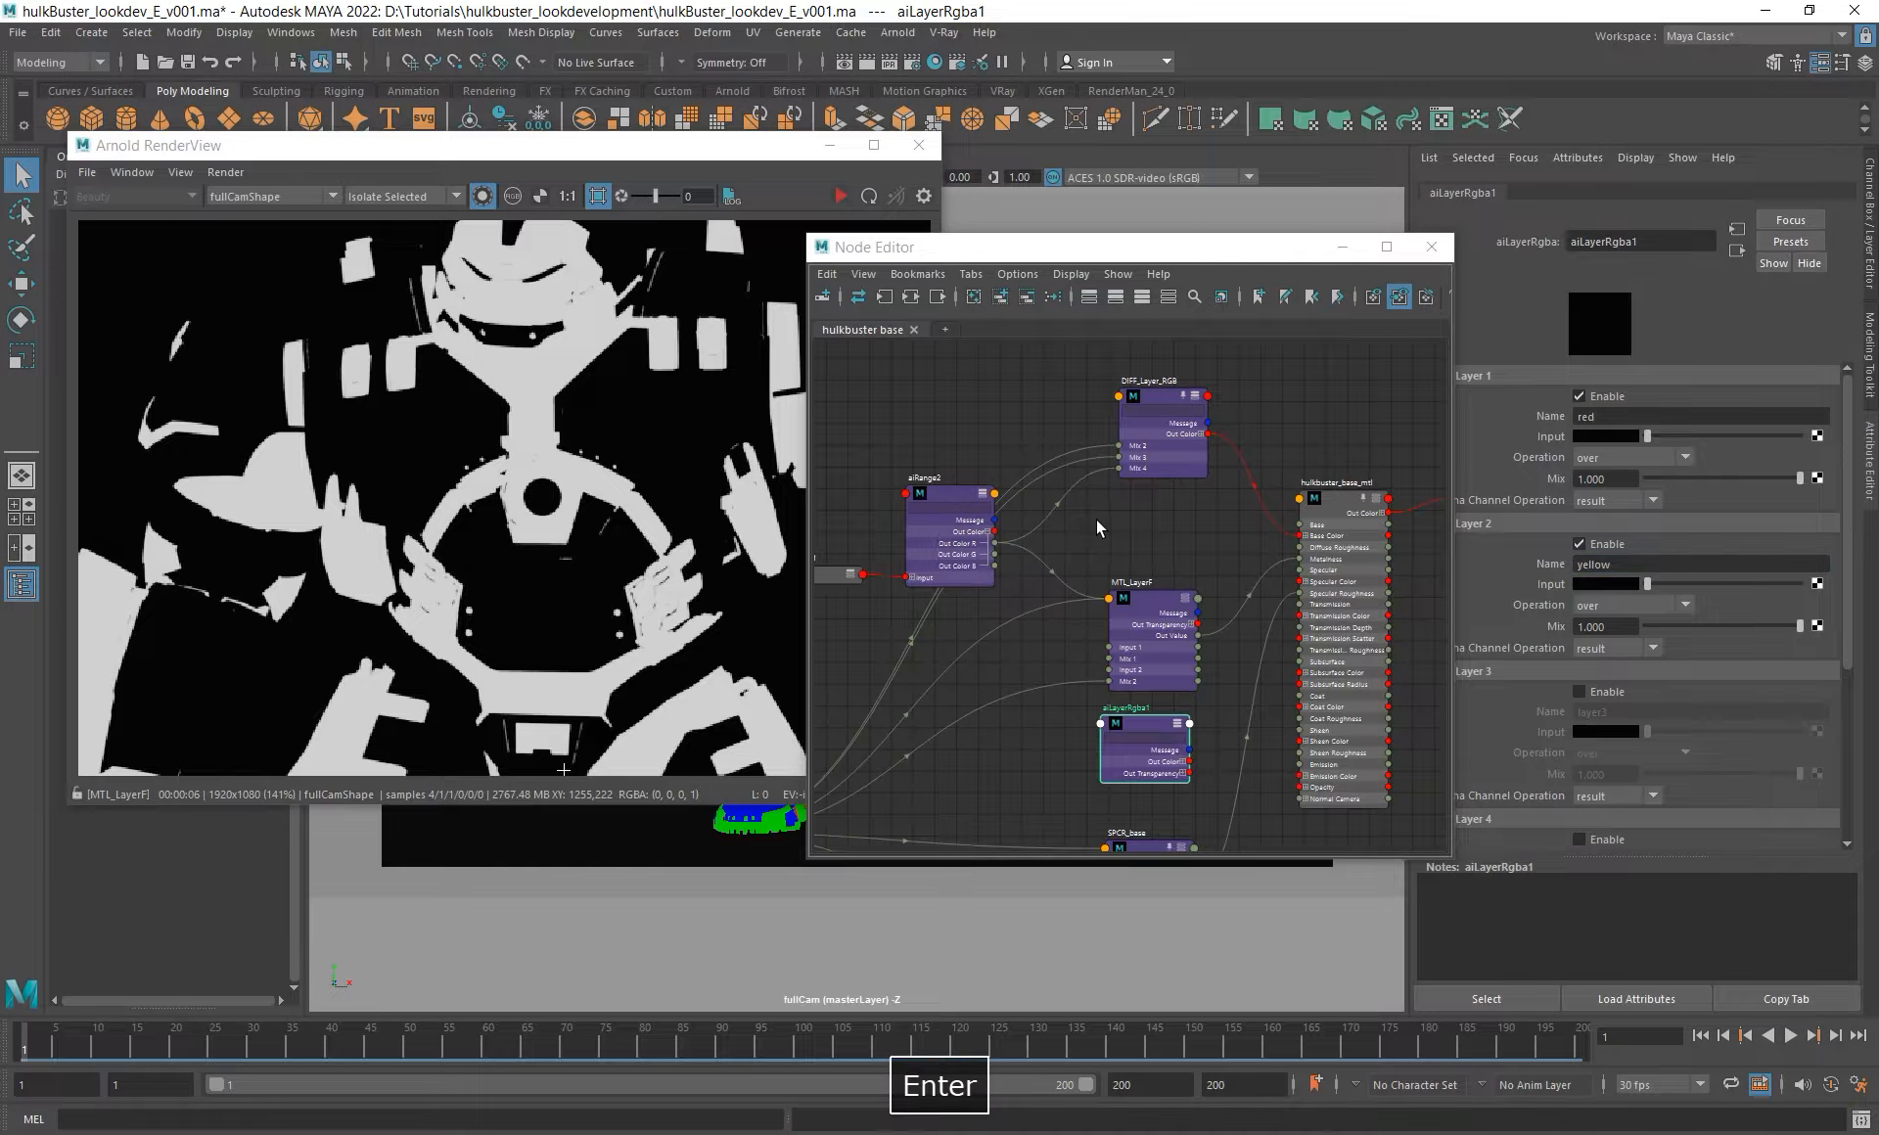
- Connect the red channel of UserData_RGBmask to the aiLayerRgba node's mix2 input
middle_click_drag(1030, 571, 1178, 478, "alt")
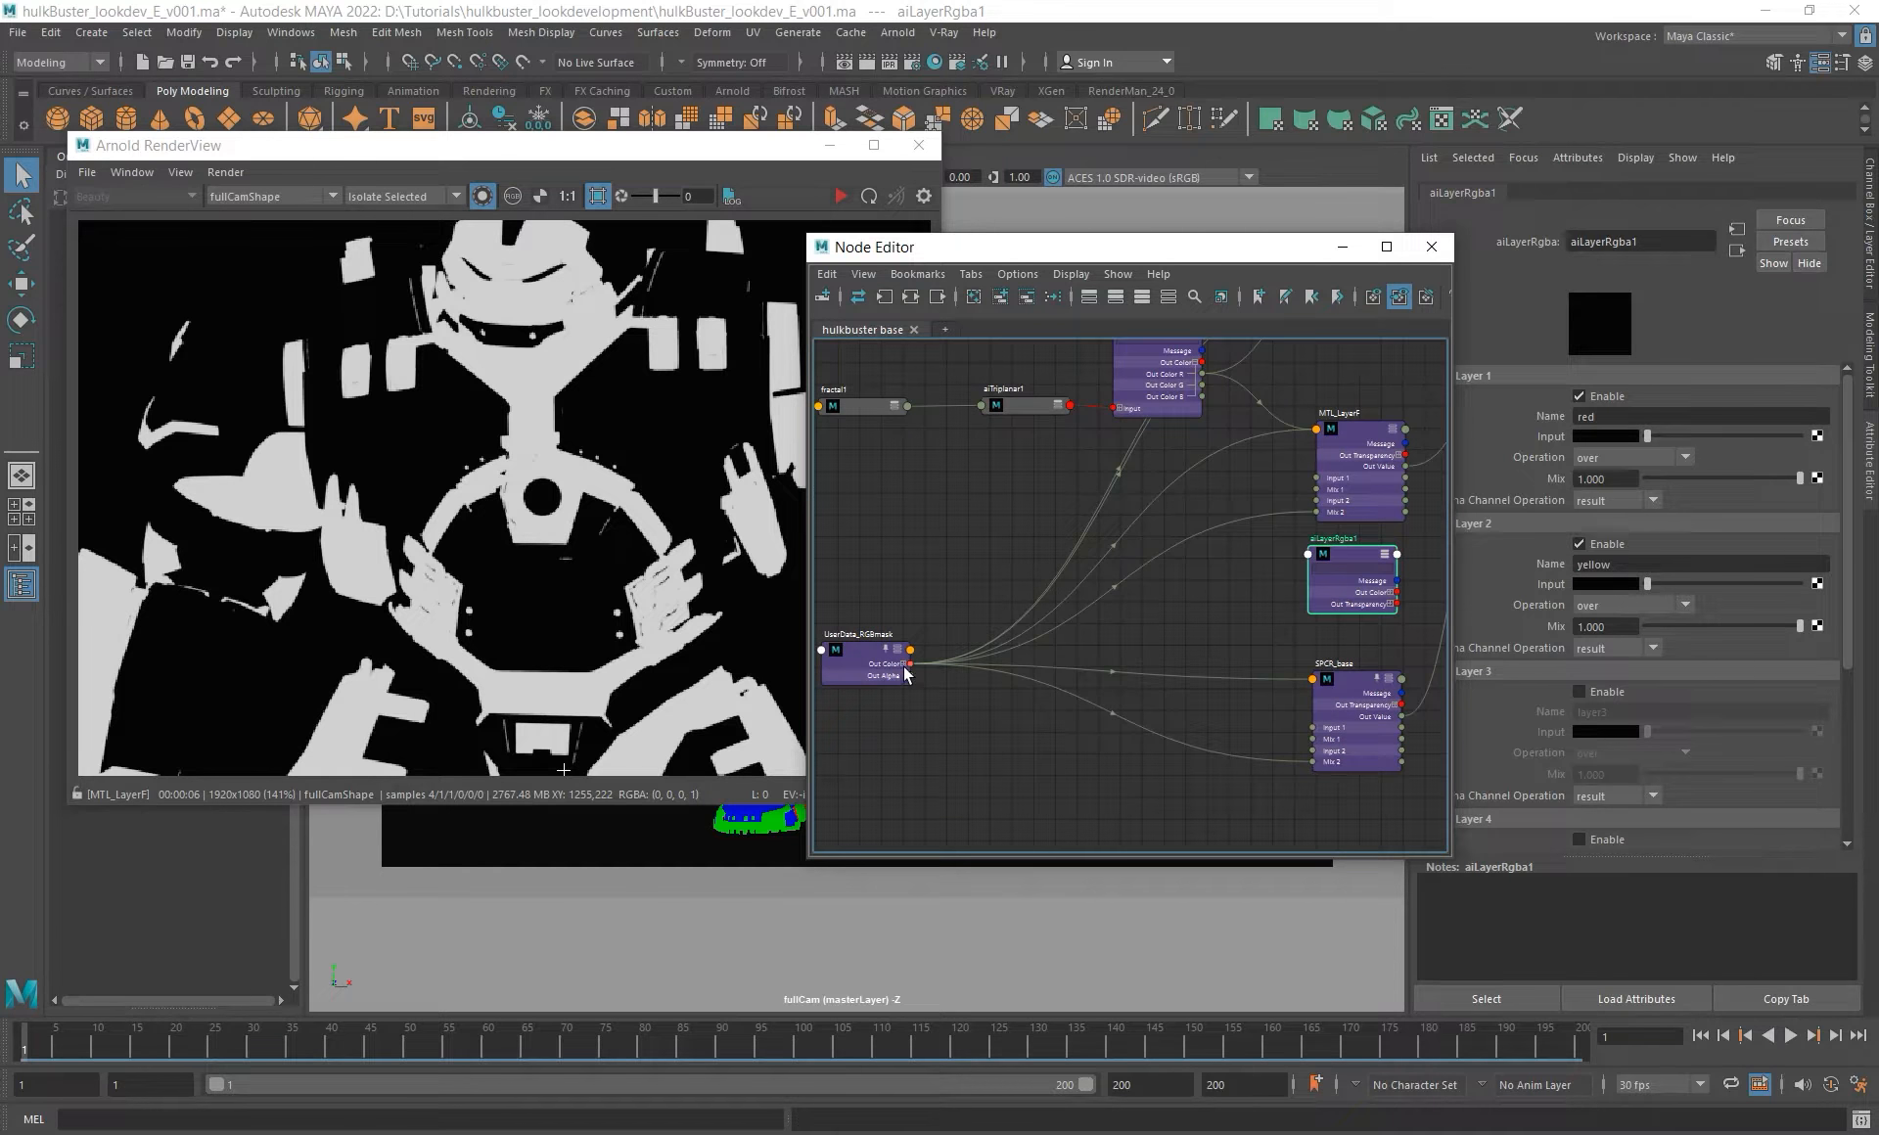
left_click(904, 664)
left_click_drag(989, 719, 1307, 556)
left_click(1350, 570)
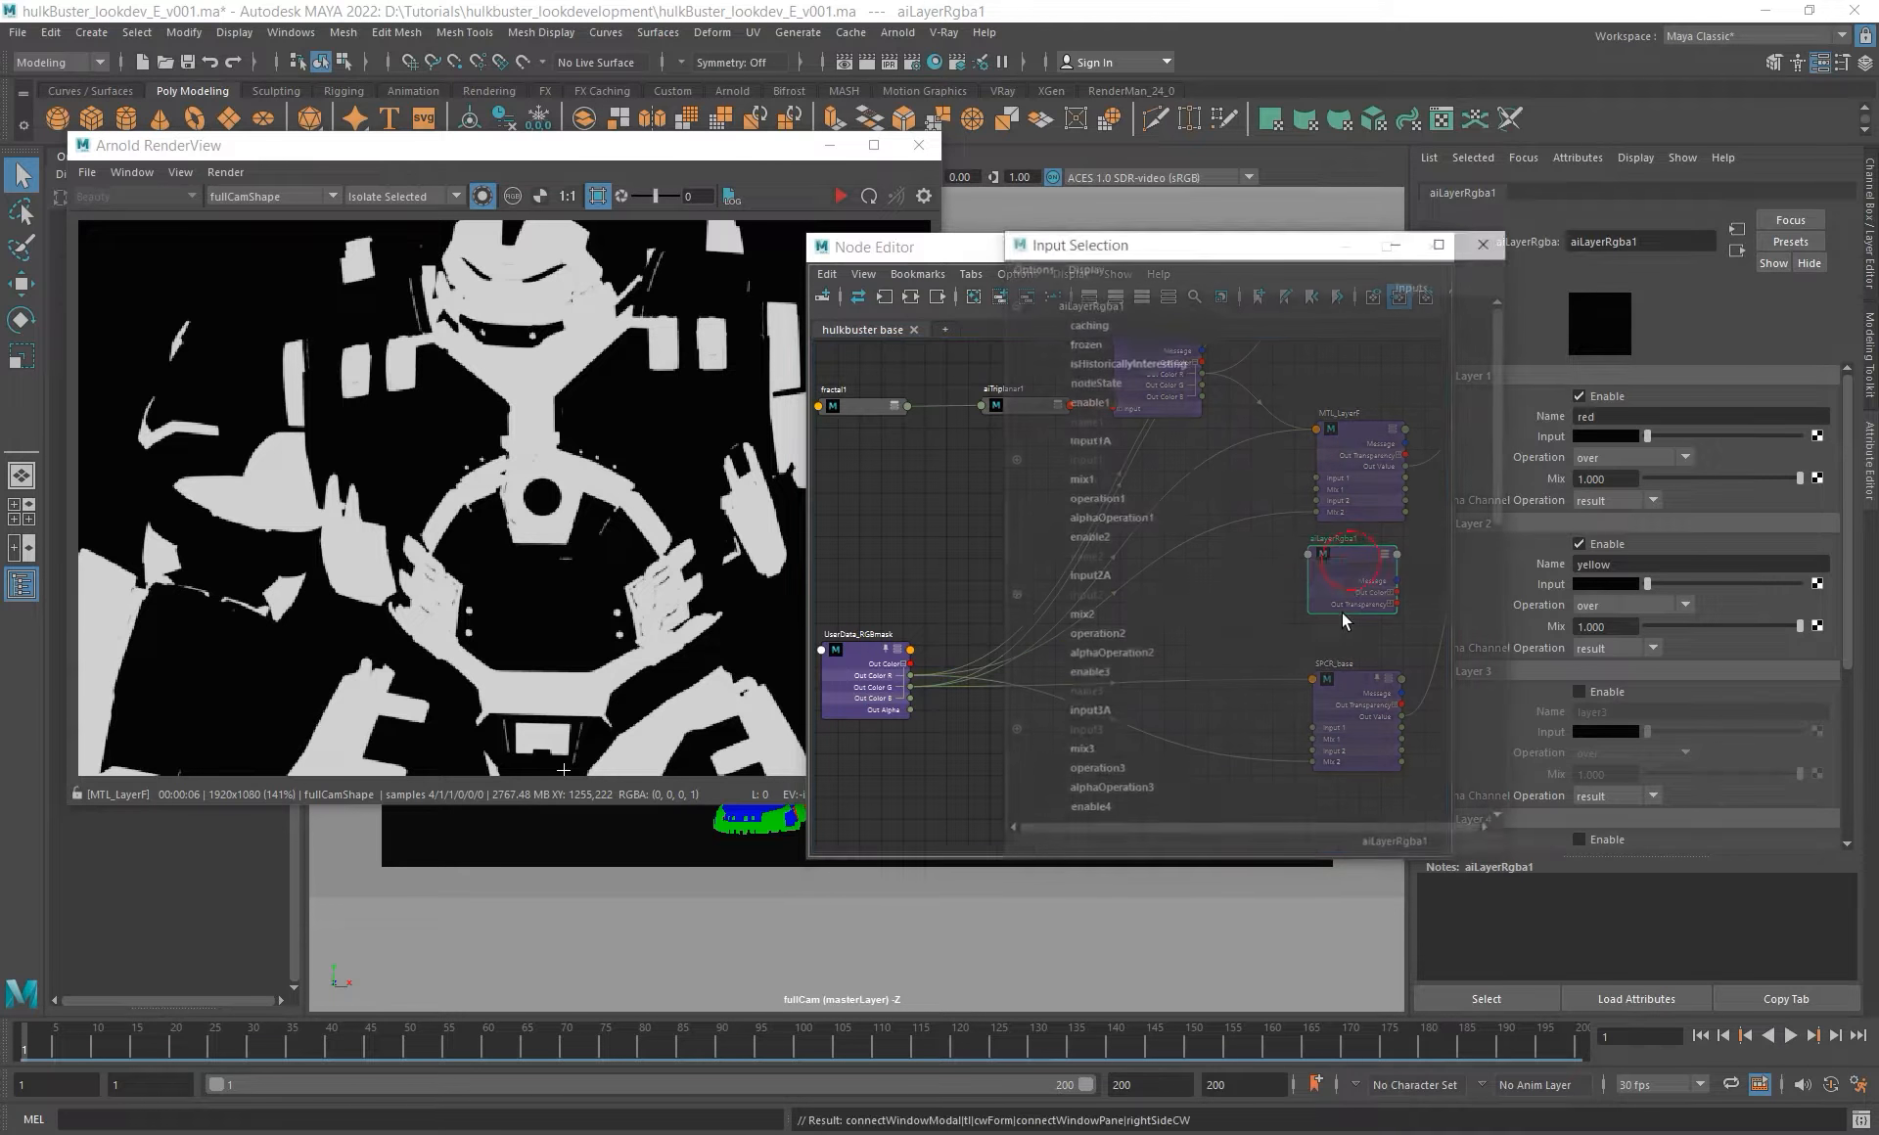
left_click(1081, 619)
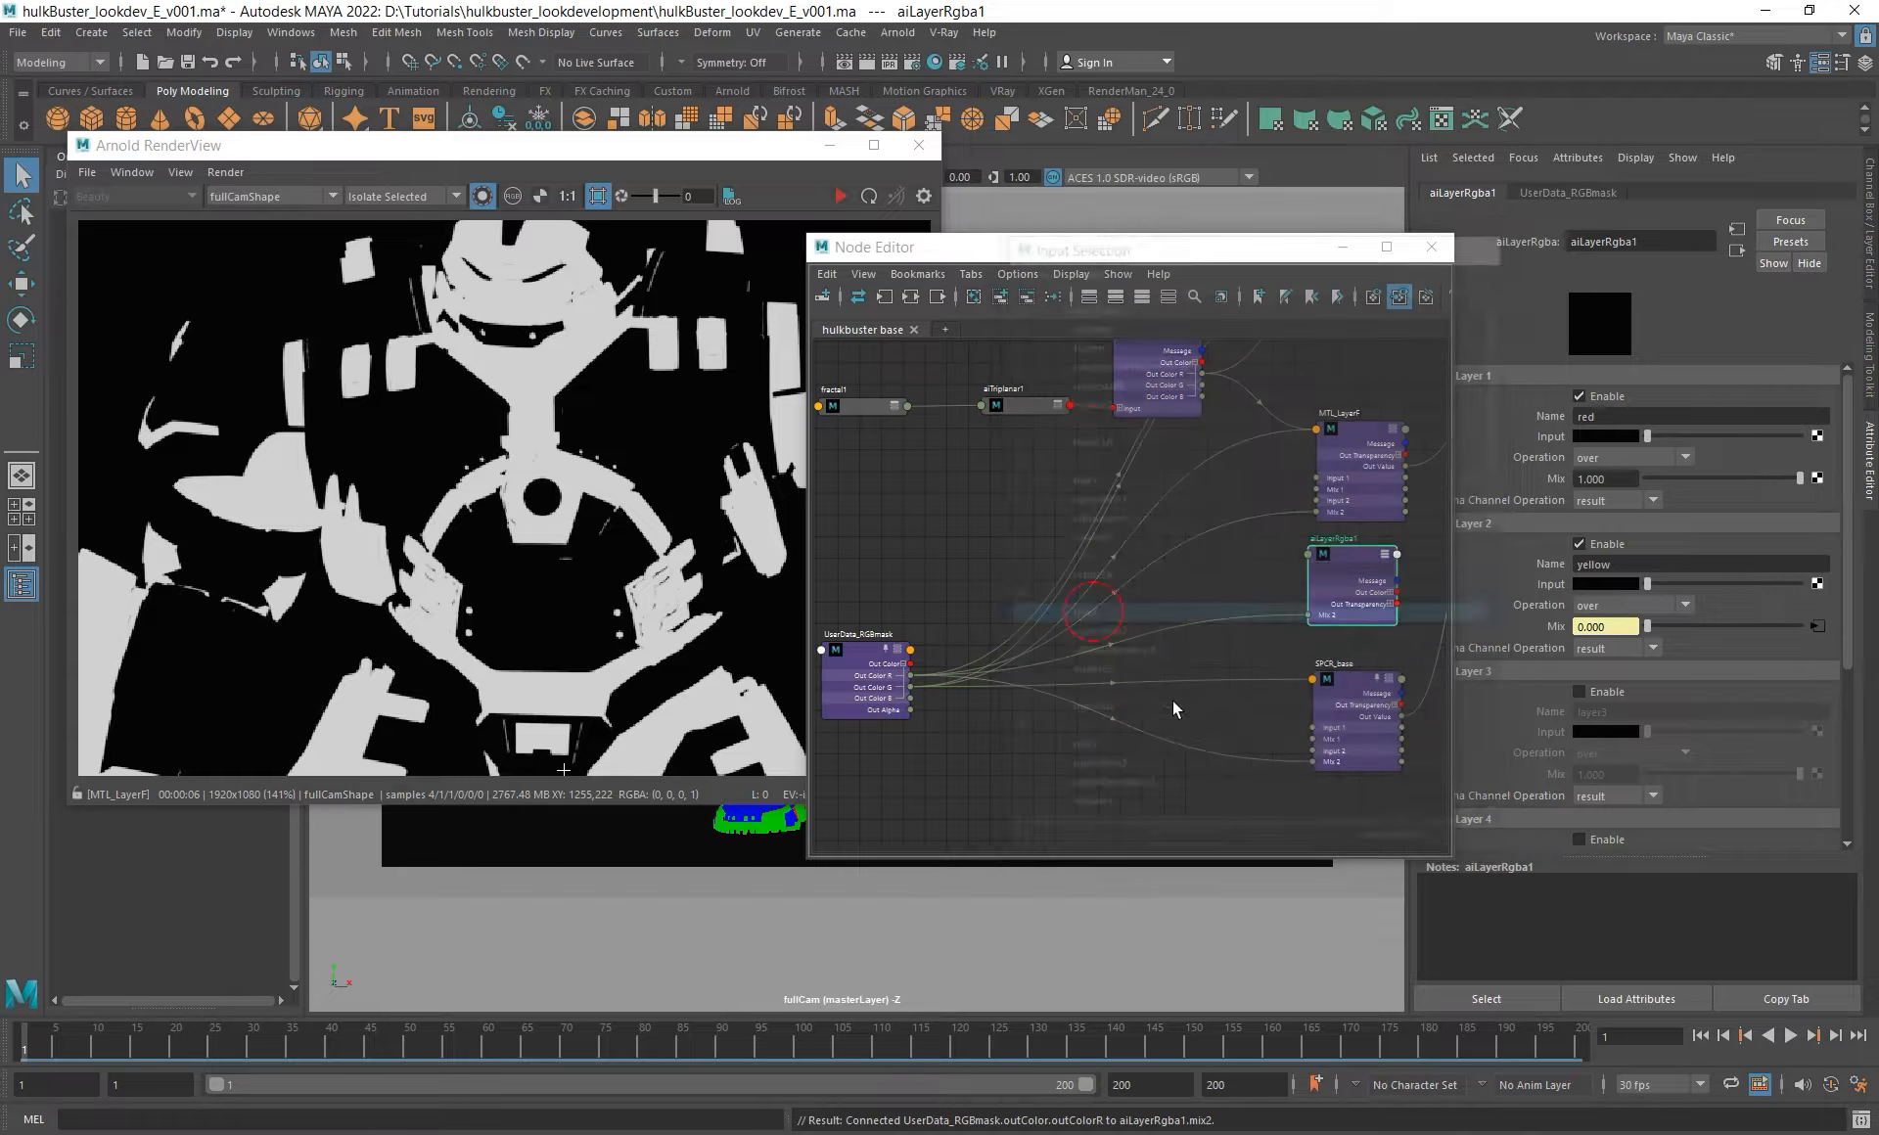
- Set the yellow layer's input colour to white and its operation to overwrite
left_click(1627, 585)
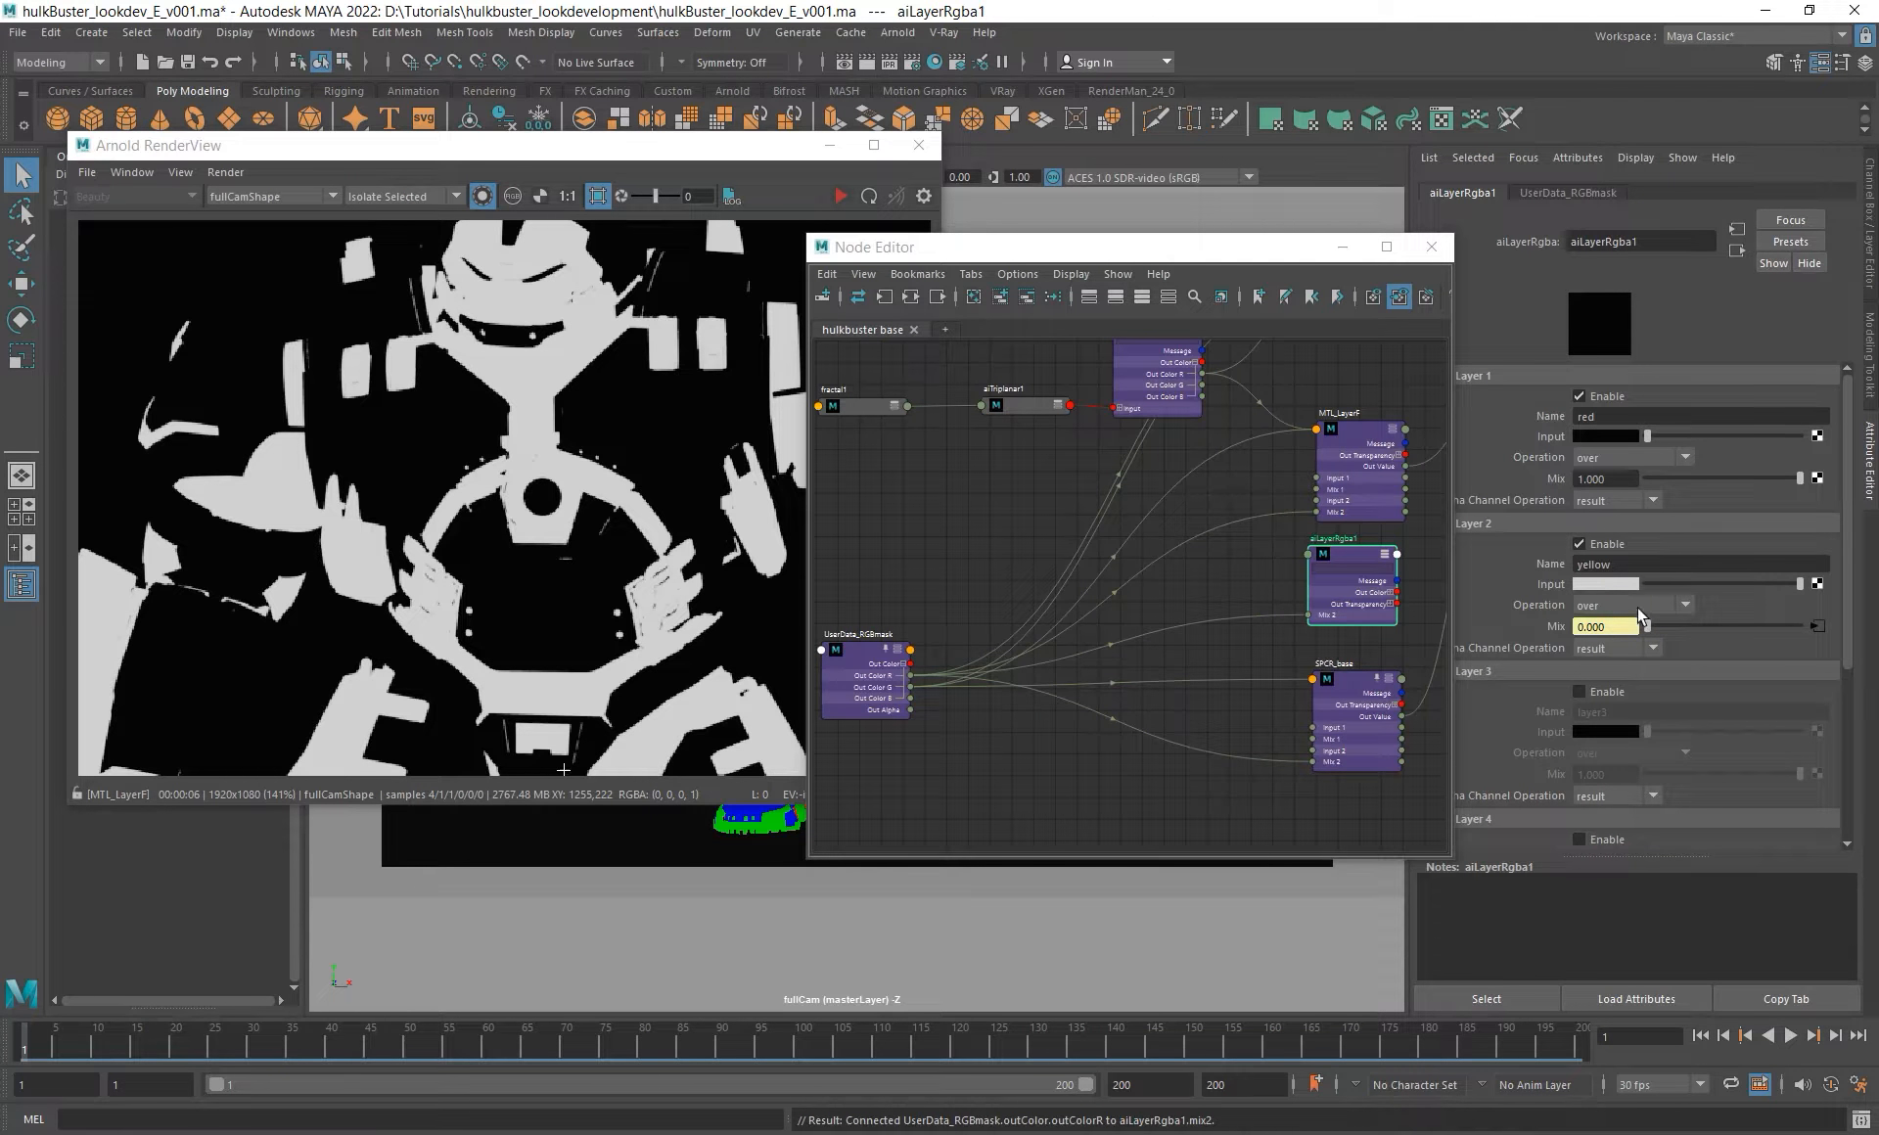
left_click(1637, 605)
left_click(1610, 623)
- Enable the third layer of the aiLayerRgba node and name it iron
left_click(1579, 692)
double_click(1605, 712)
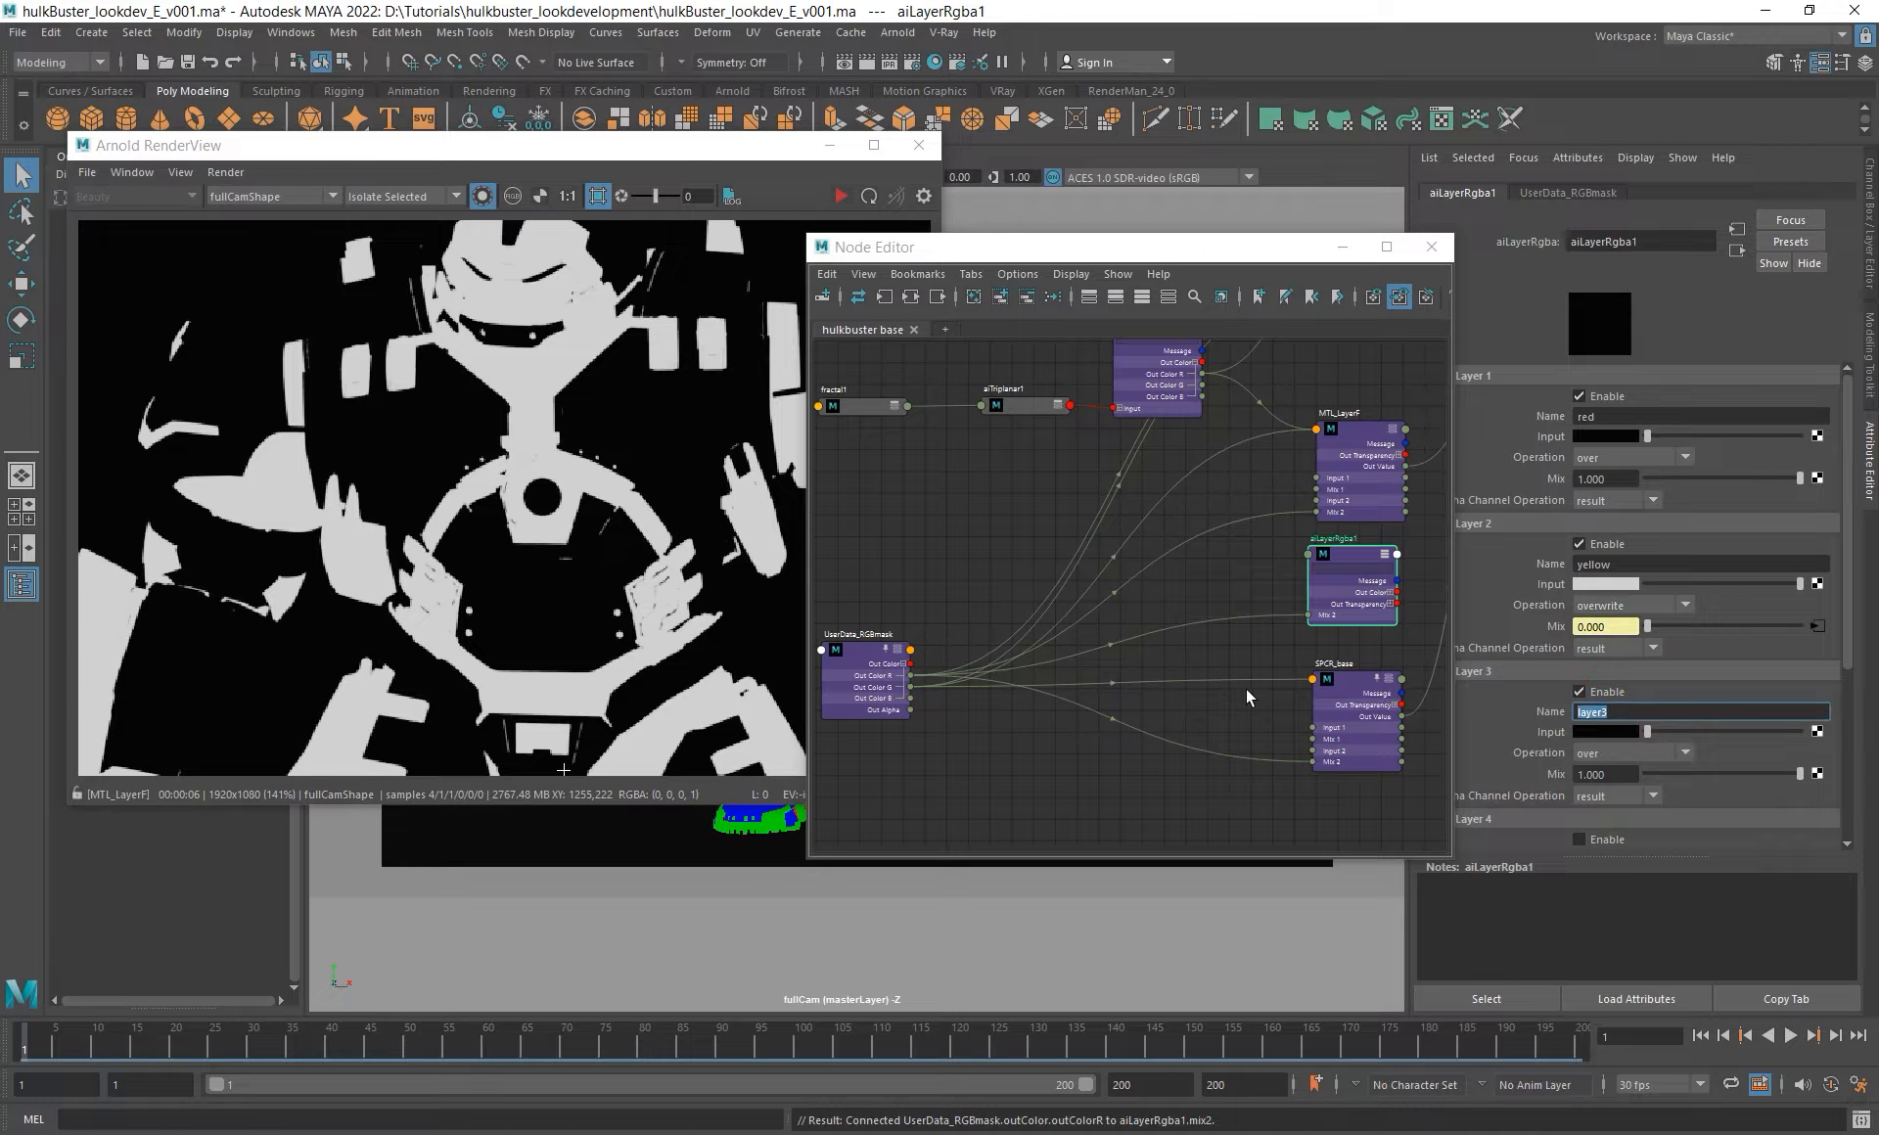
type("o")
type("ron")
key("Return")
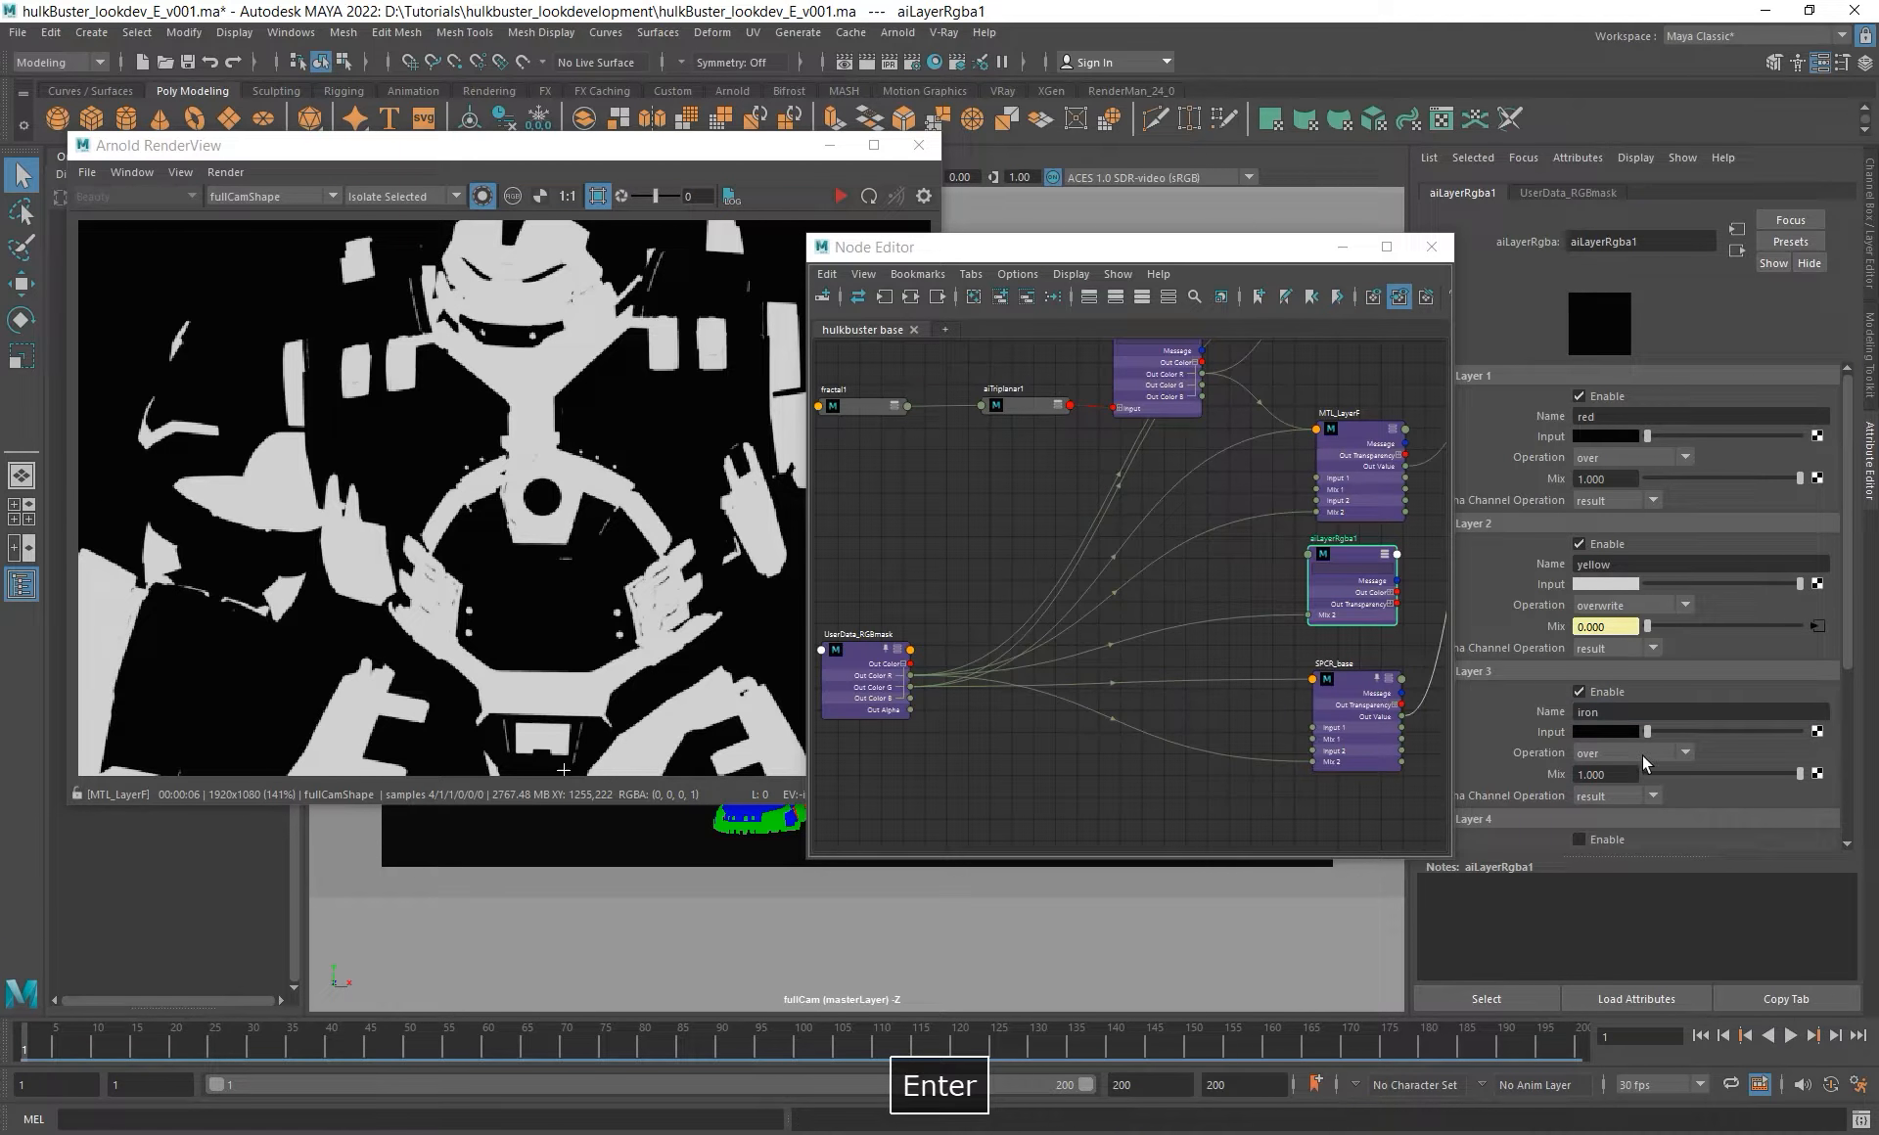
- Set the iron layer's input colour to white and its operation to overwrite
left_click_drag(1648, 731, 1799, 731)
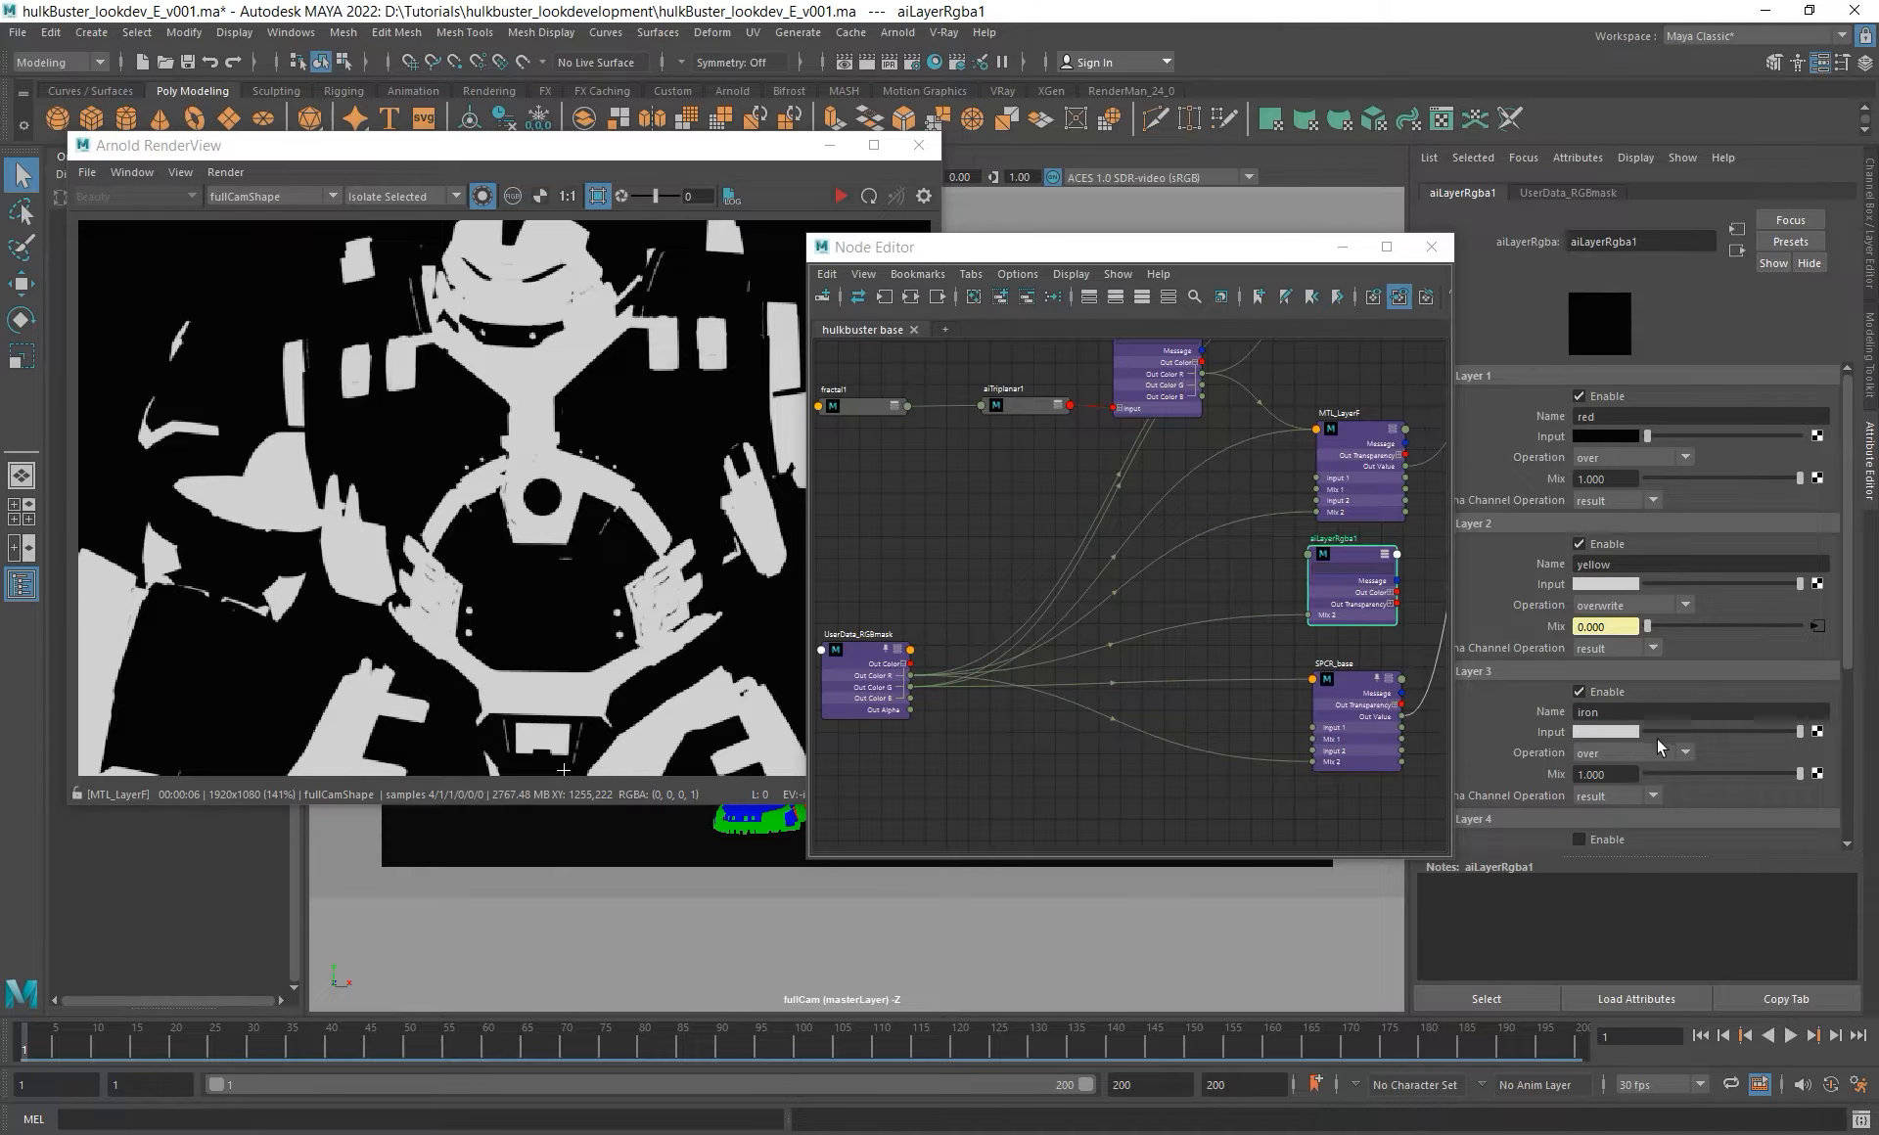
left_click(1664, 752)
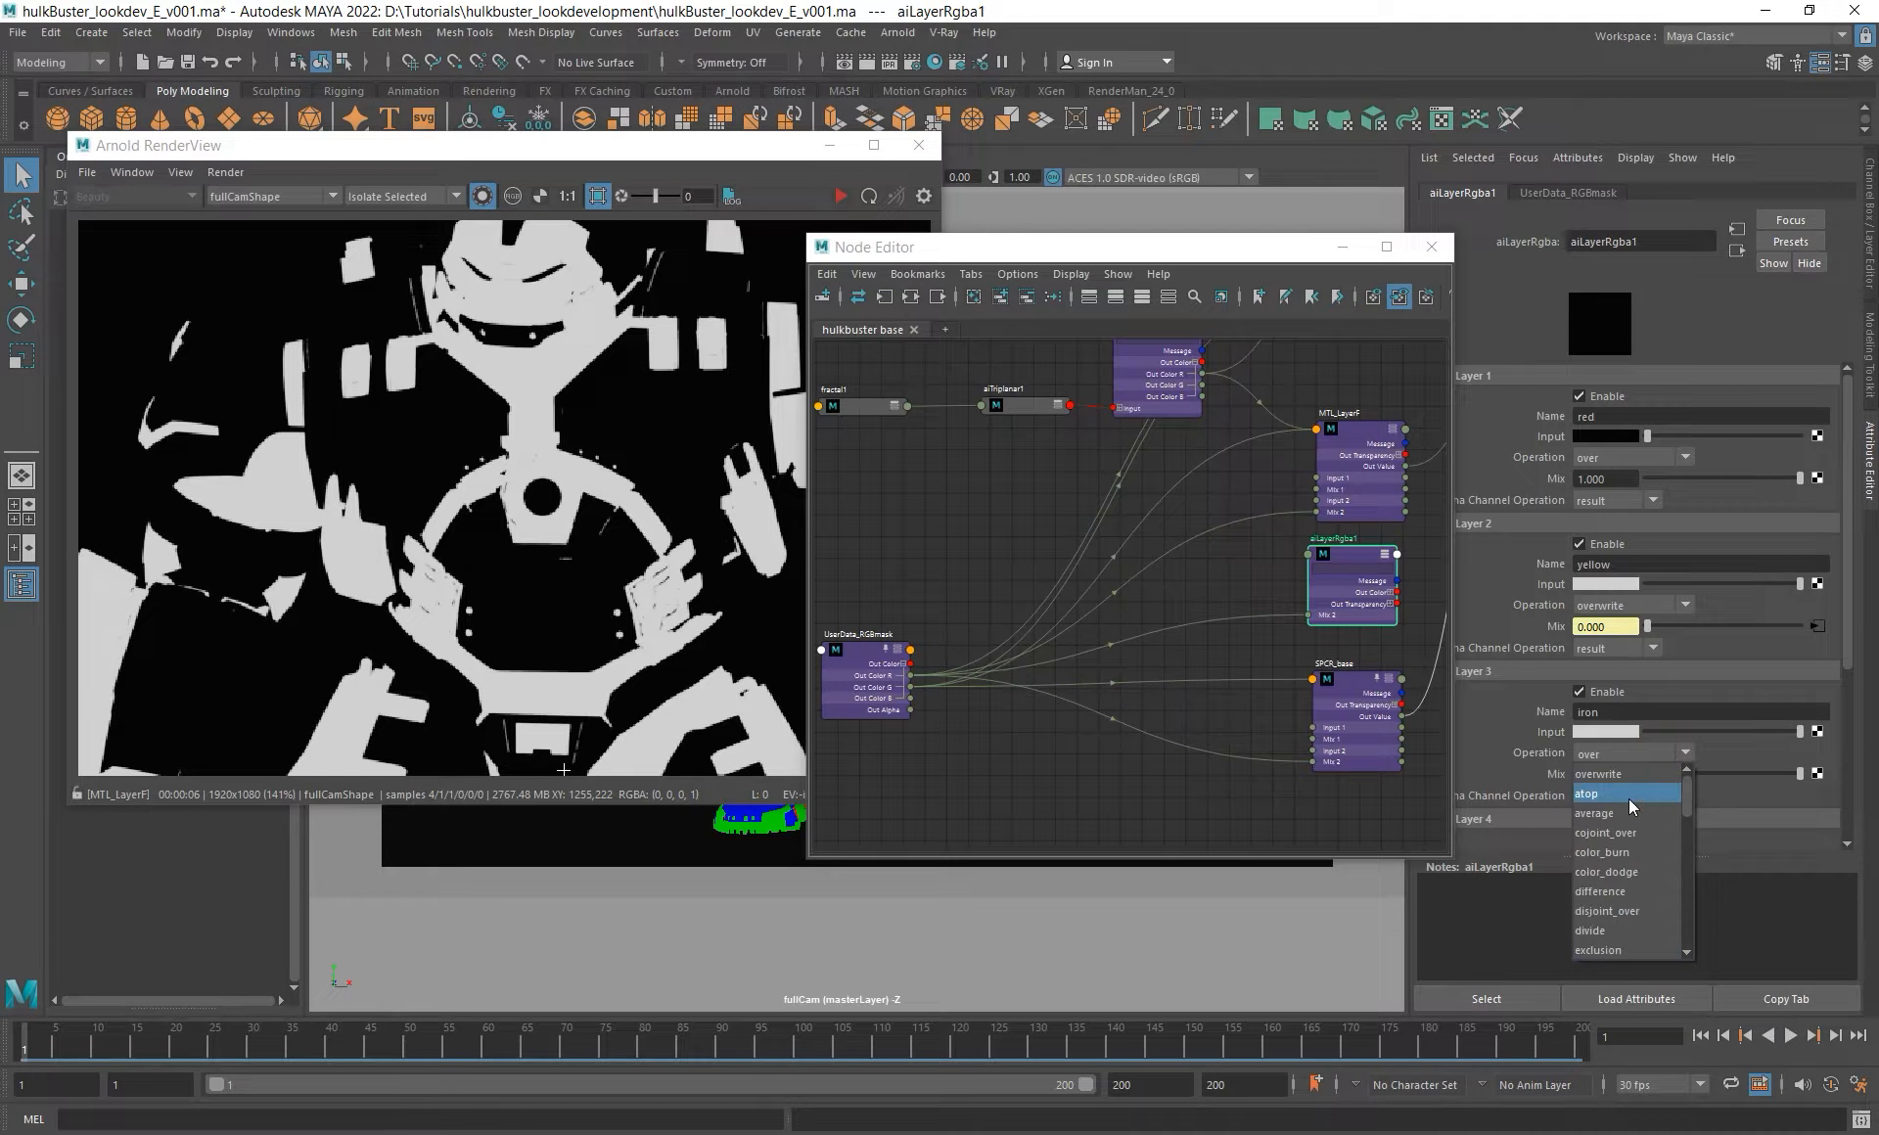
left_click(1595, 775)
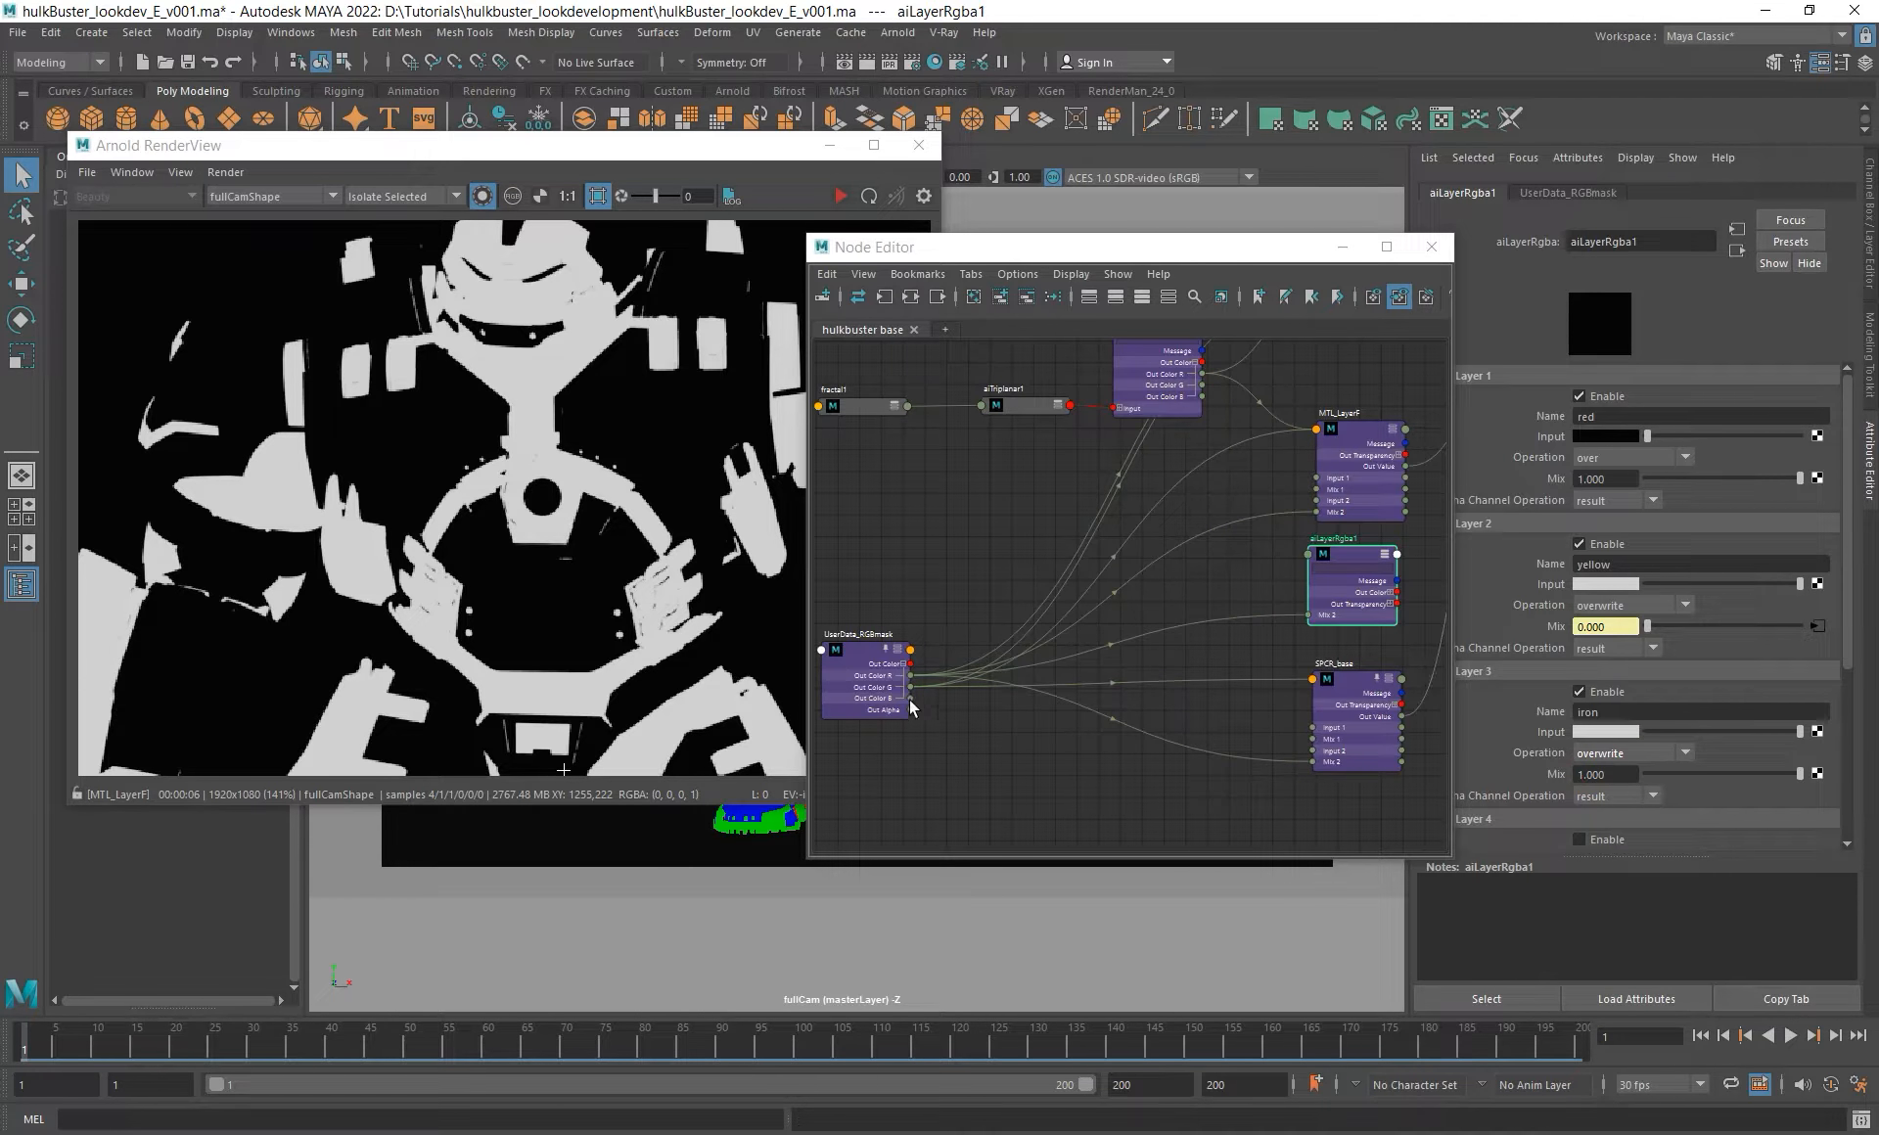
- Connect the green channel of UserData_RGBmask to the aiLayerRgba node's mix3 input
left_click_drag(910, 691, 1314, 556)
left_click(1356, 567)
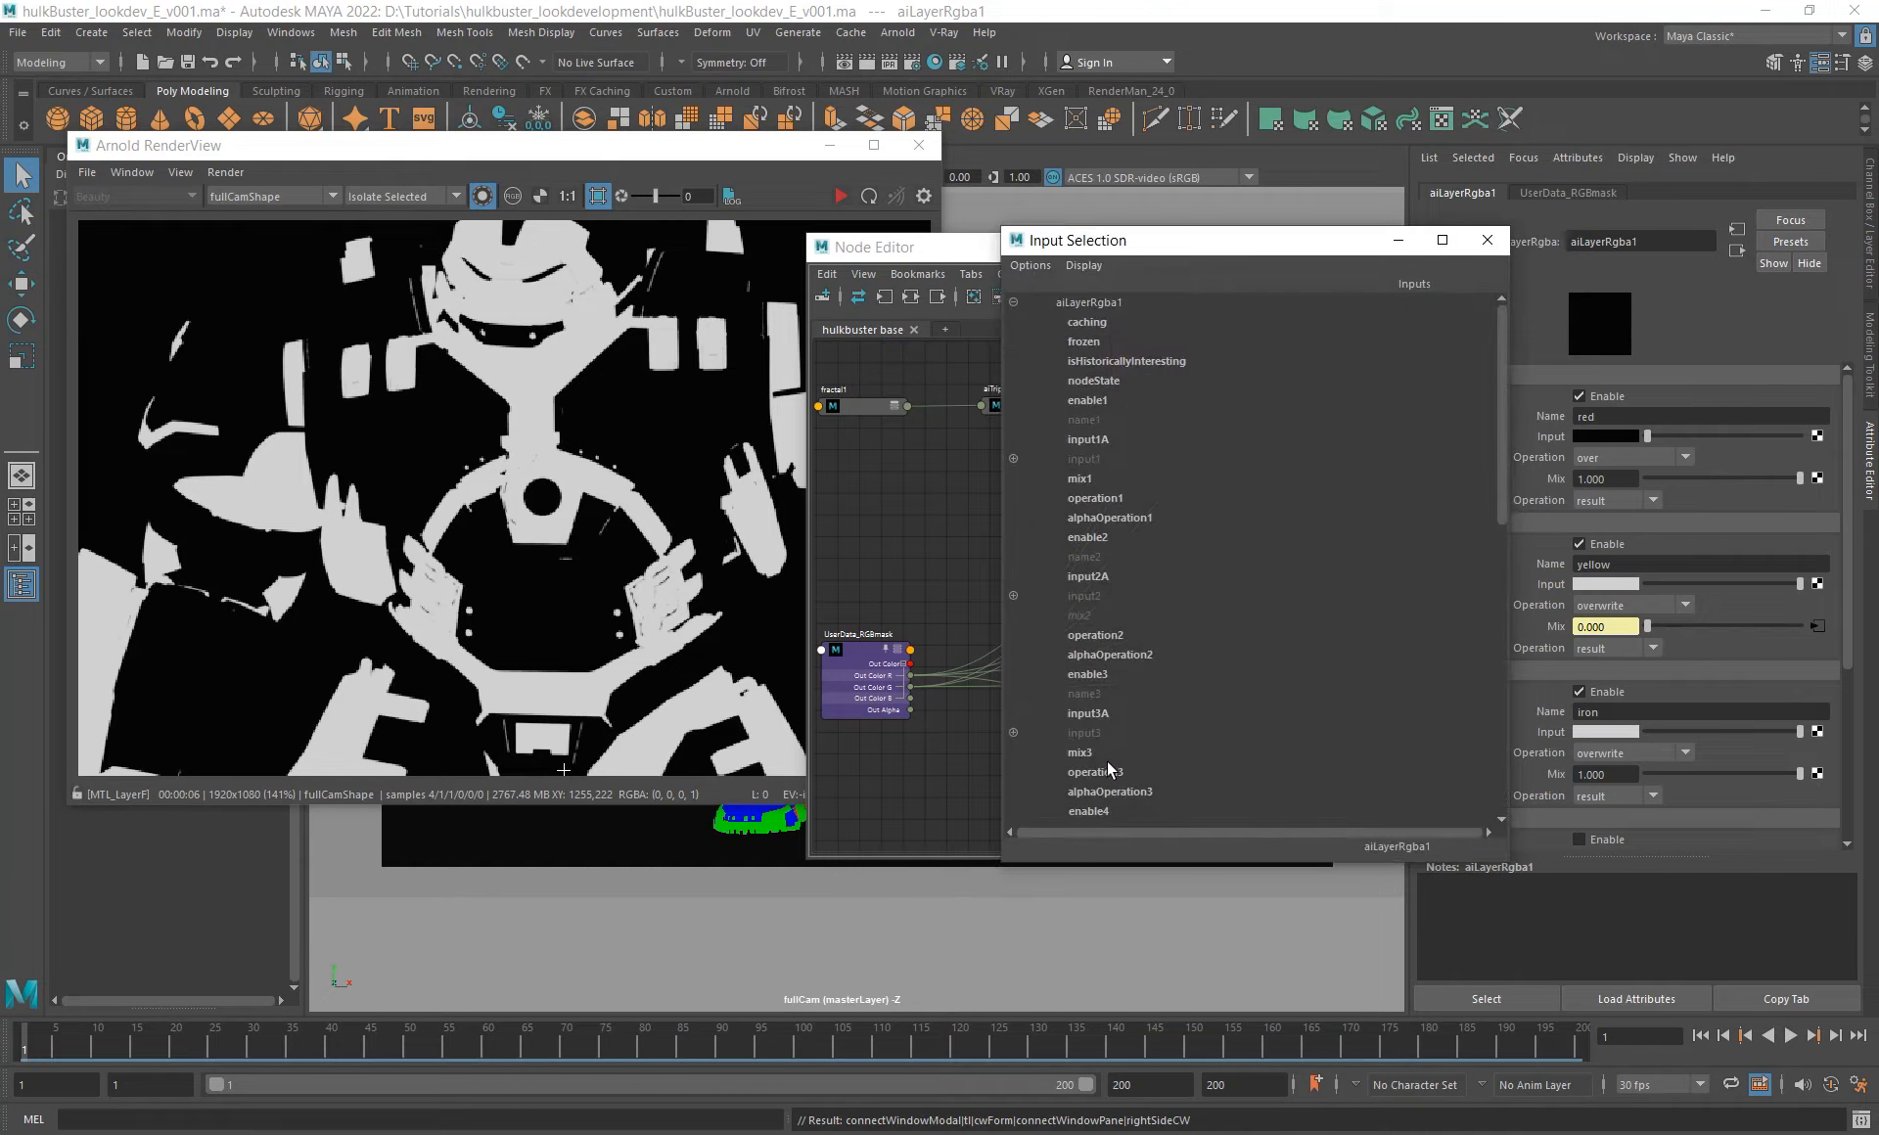
left_click(1078, 753)
- Expand the aiLayerRgba node's Out Color channels and try to link Out Color R to the material's Metalness
middle_click_drag(1250, 713, 1062, 723, "alt")
right_click_drag(1148, 577, 1232, 607, "alt")
middle_click_drag(1232, 610, 1156, 663, "alt")
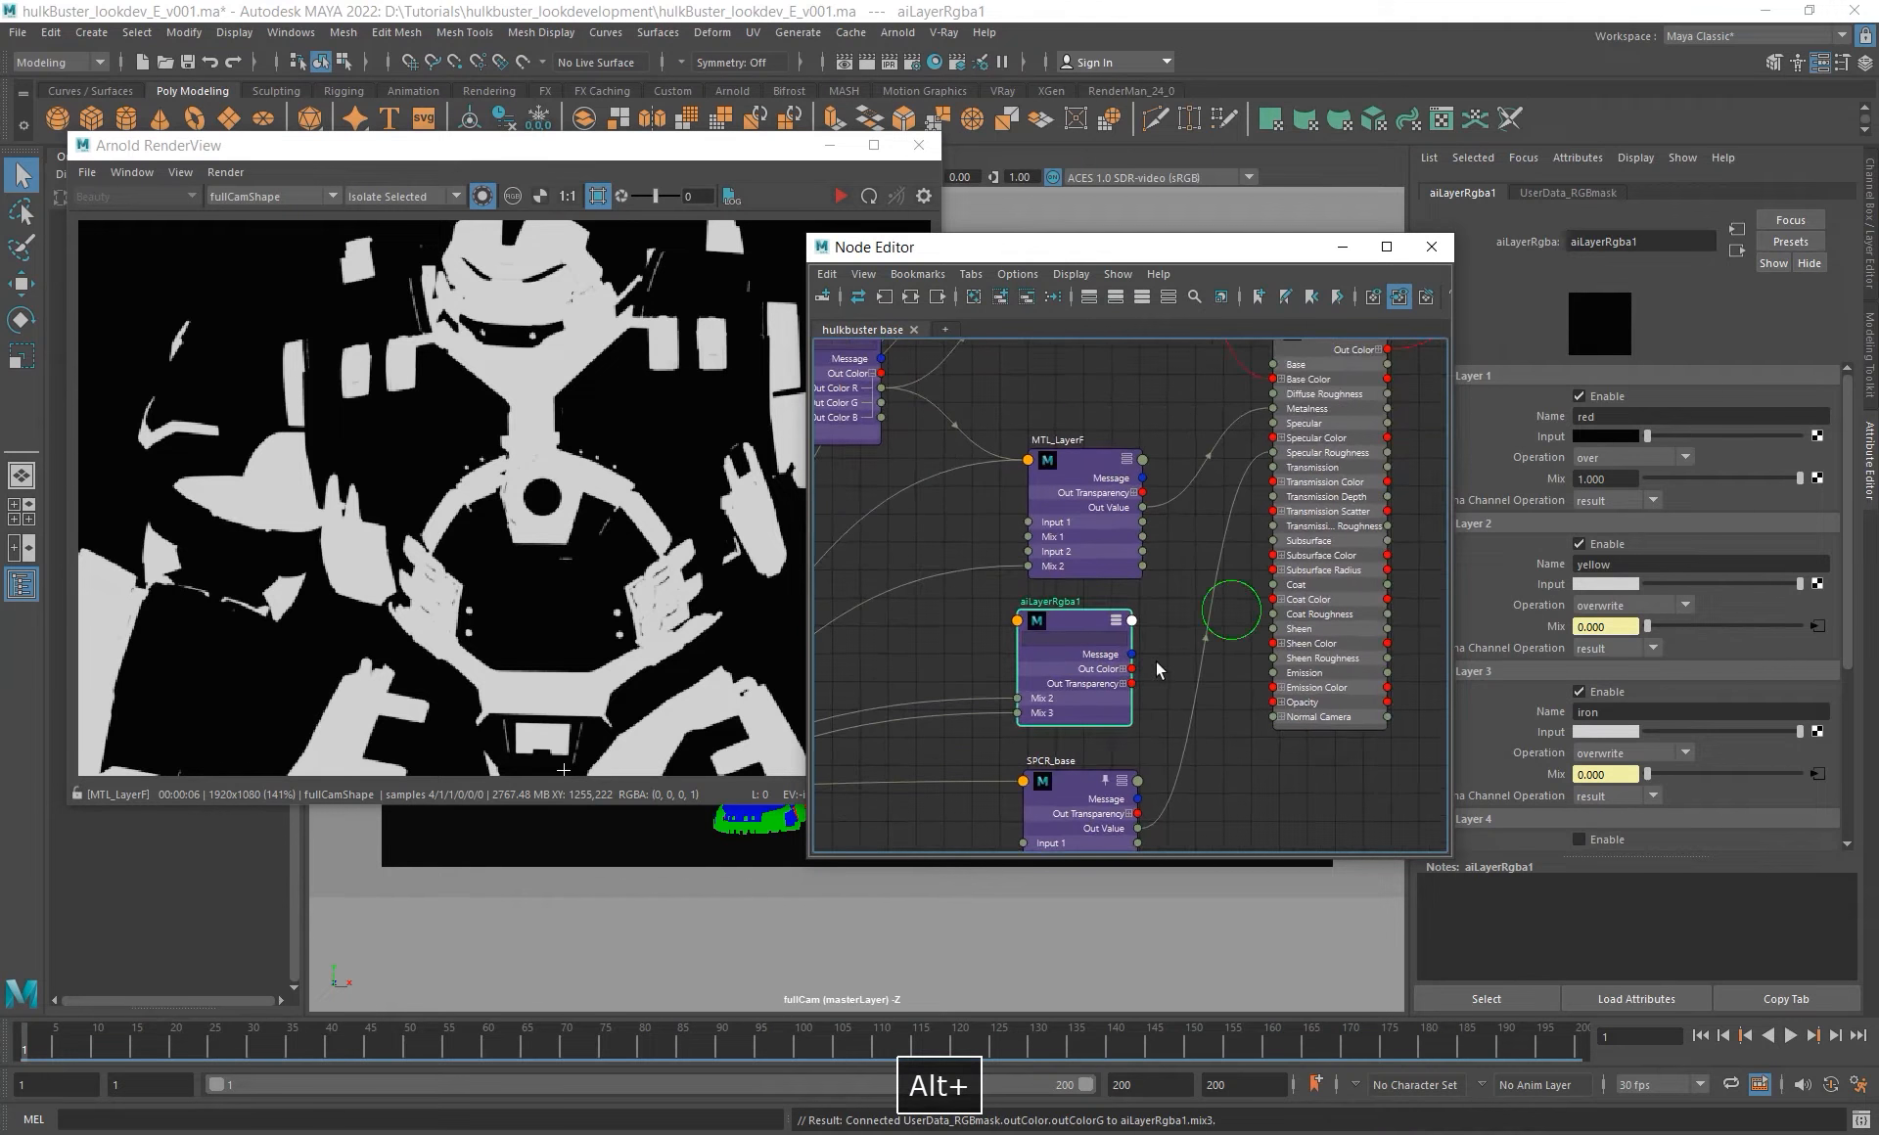
left_click(1123, 671)
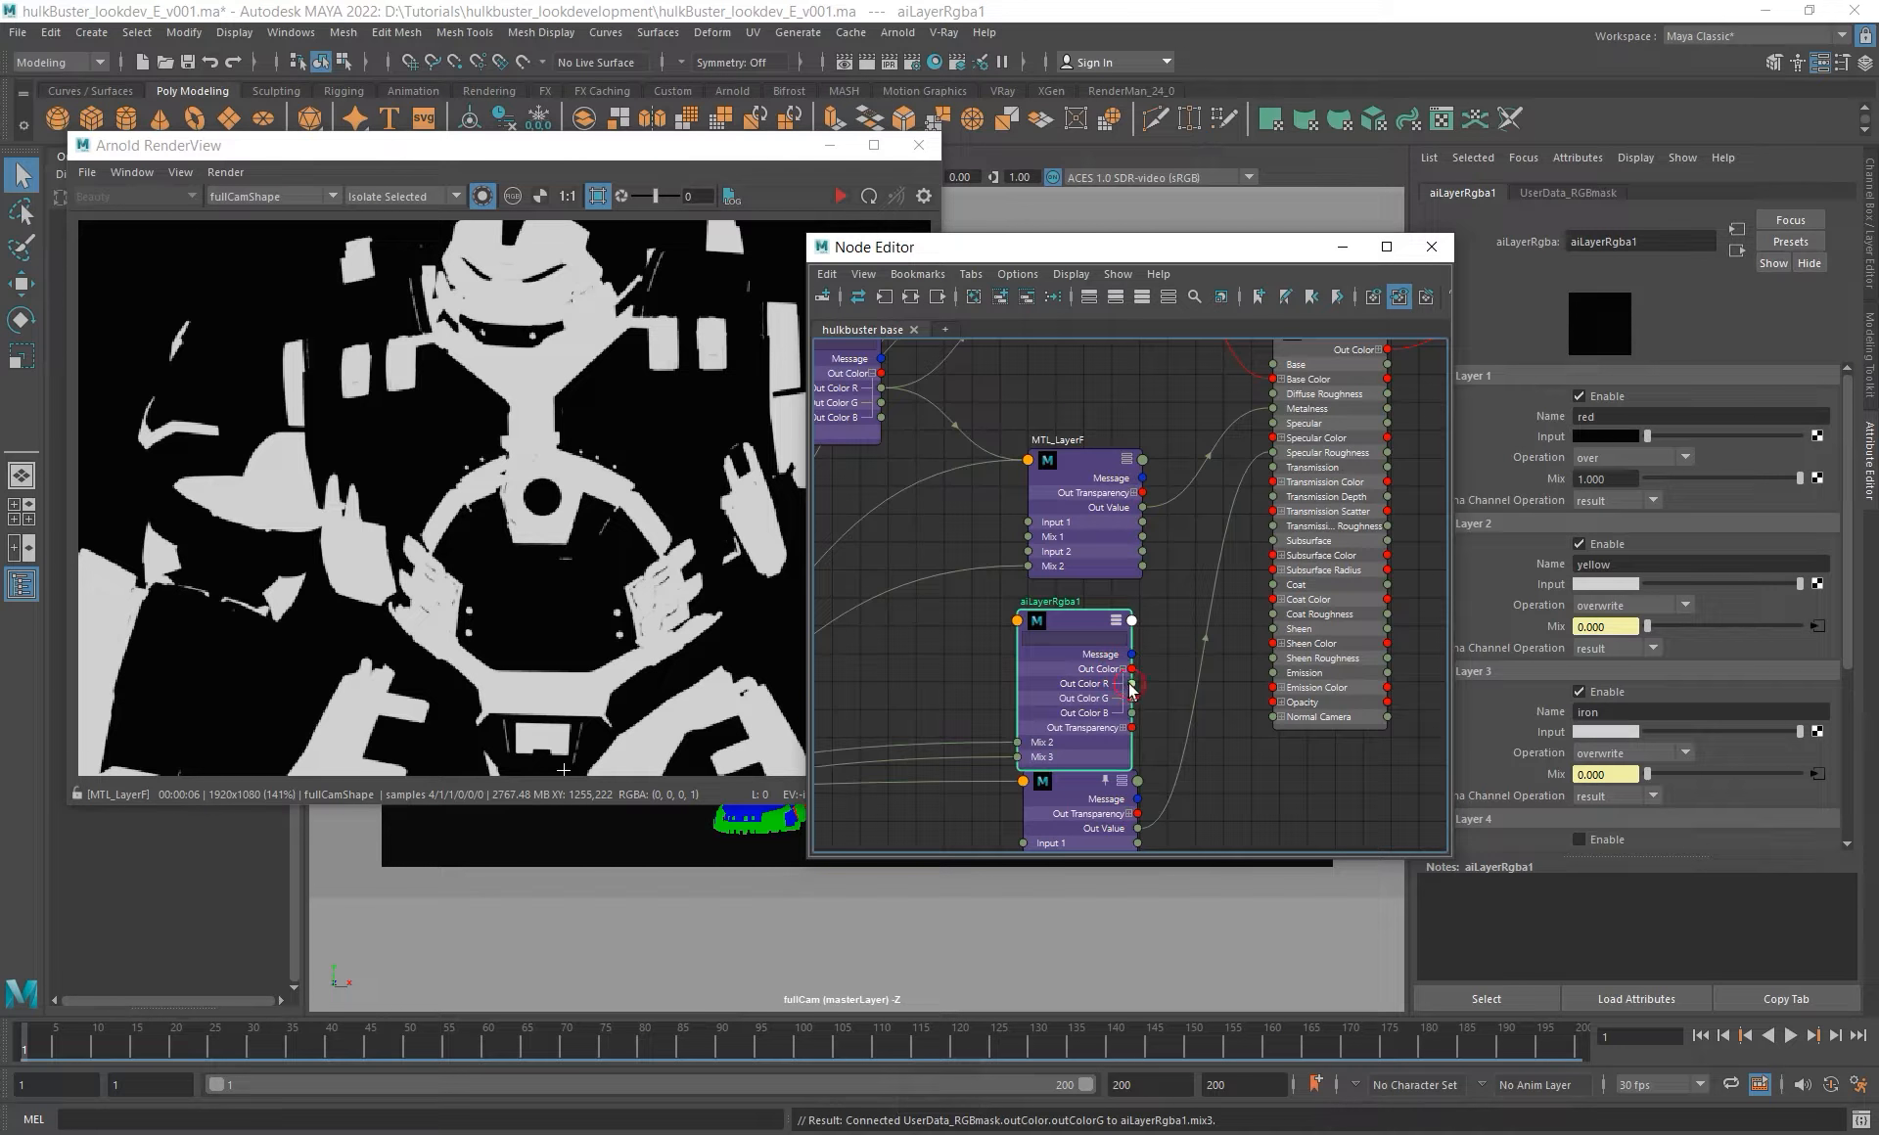
left_click_drag(1132, 684, 1311, 409)
- Store a snapshot of the MTL_LayerF metalness render with the whole Hulkbuster in view
left_click(650, 149)
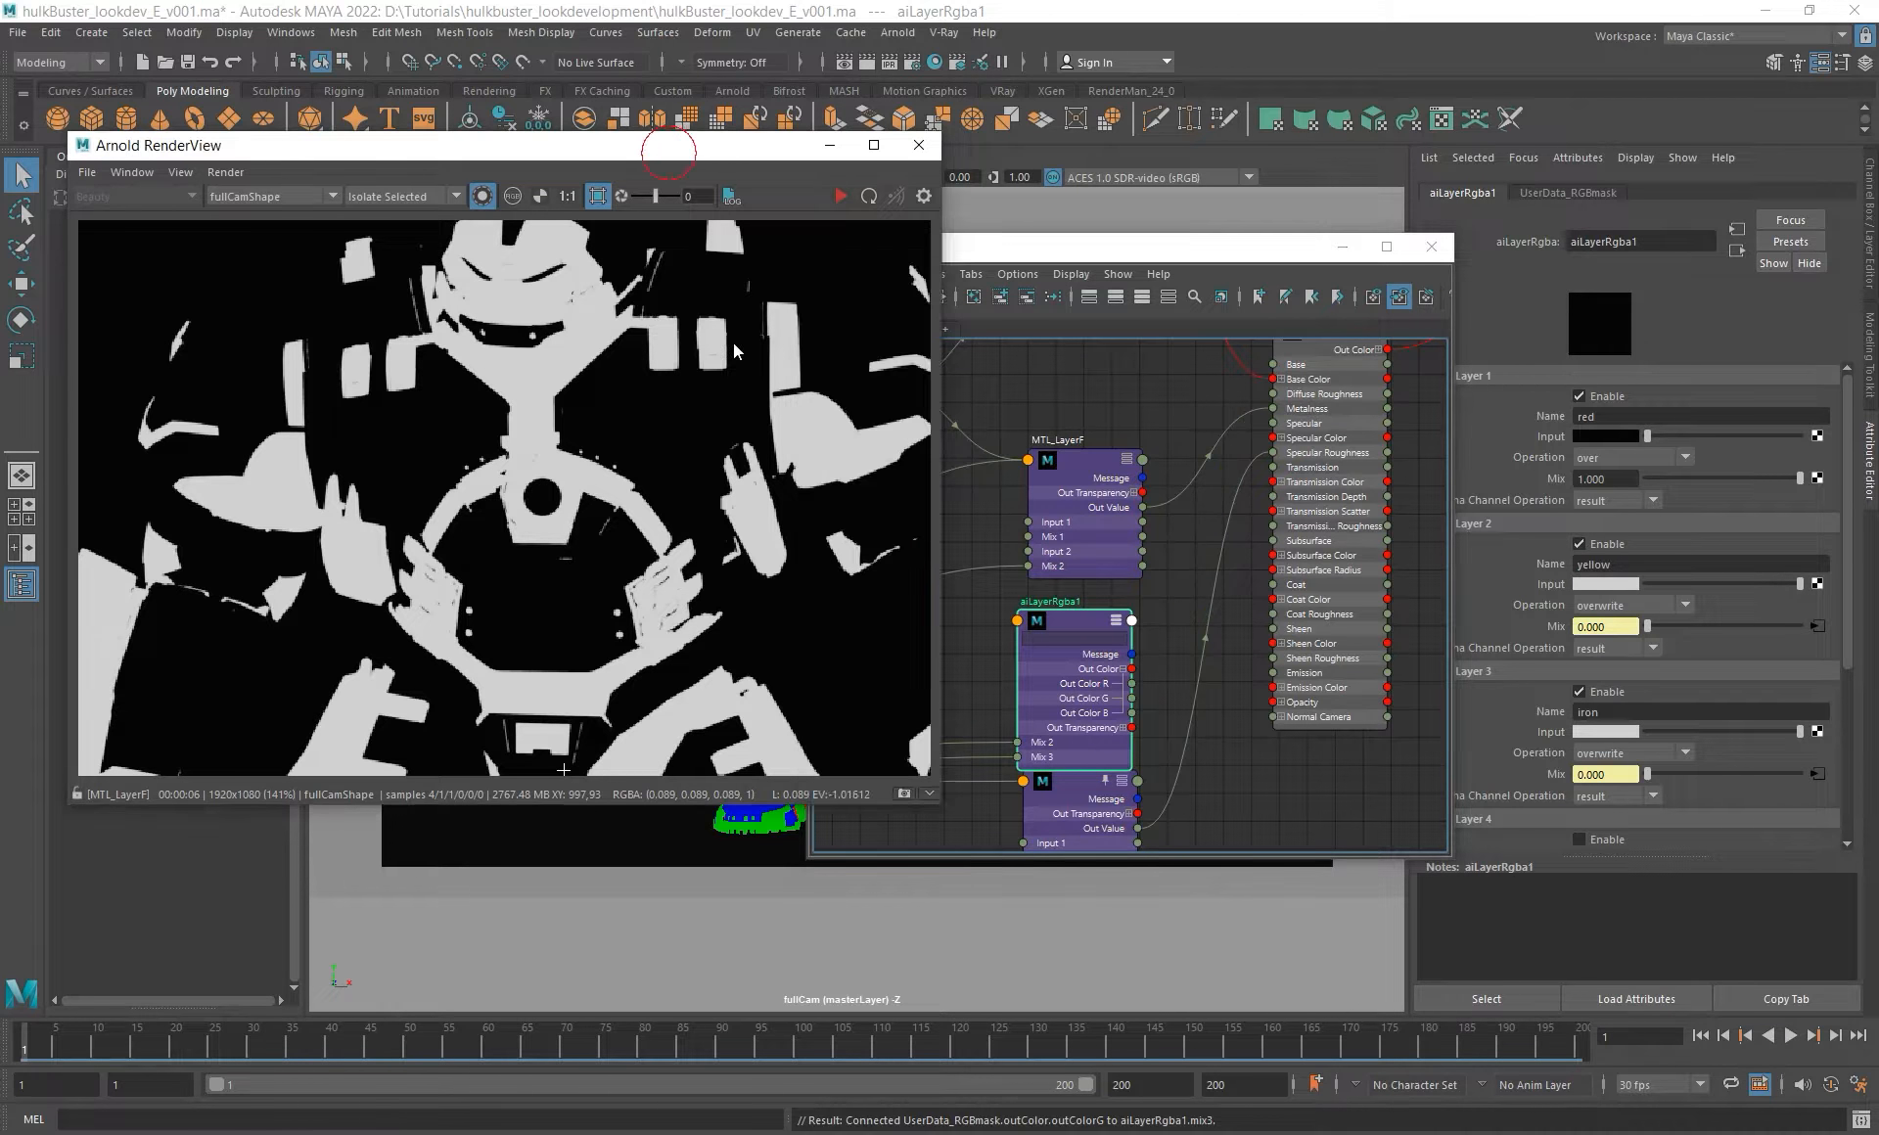
scroll(582, 533, "down", 8)
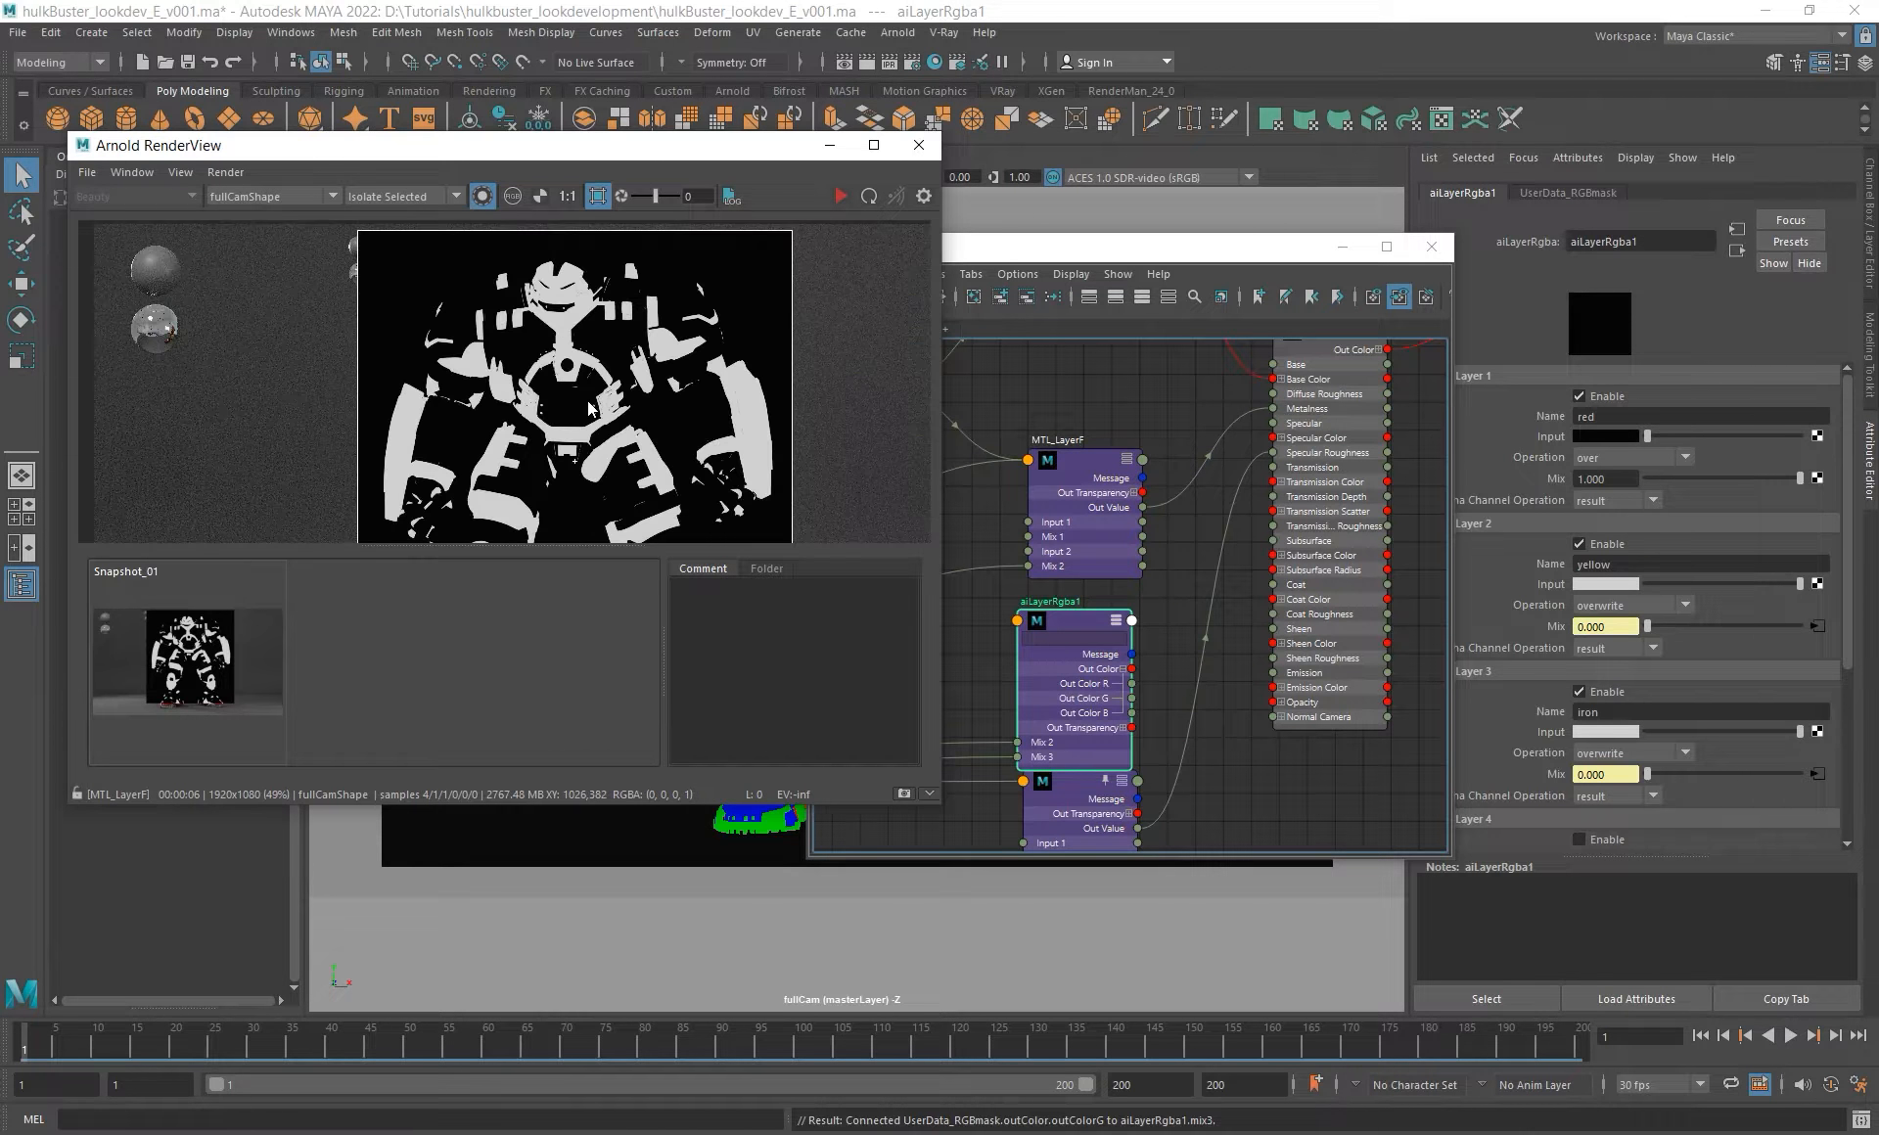
- Move the aiLayerRgba node closer to MTL_LayerF and connect its Out Color R to Metalness on hulkbuster_base_mtl
mouse_move(1089, 694)
left_mouse_down()
mouse_move(1072, 677)
mouse_move(1108, 671)
left_mouse_up()
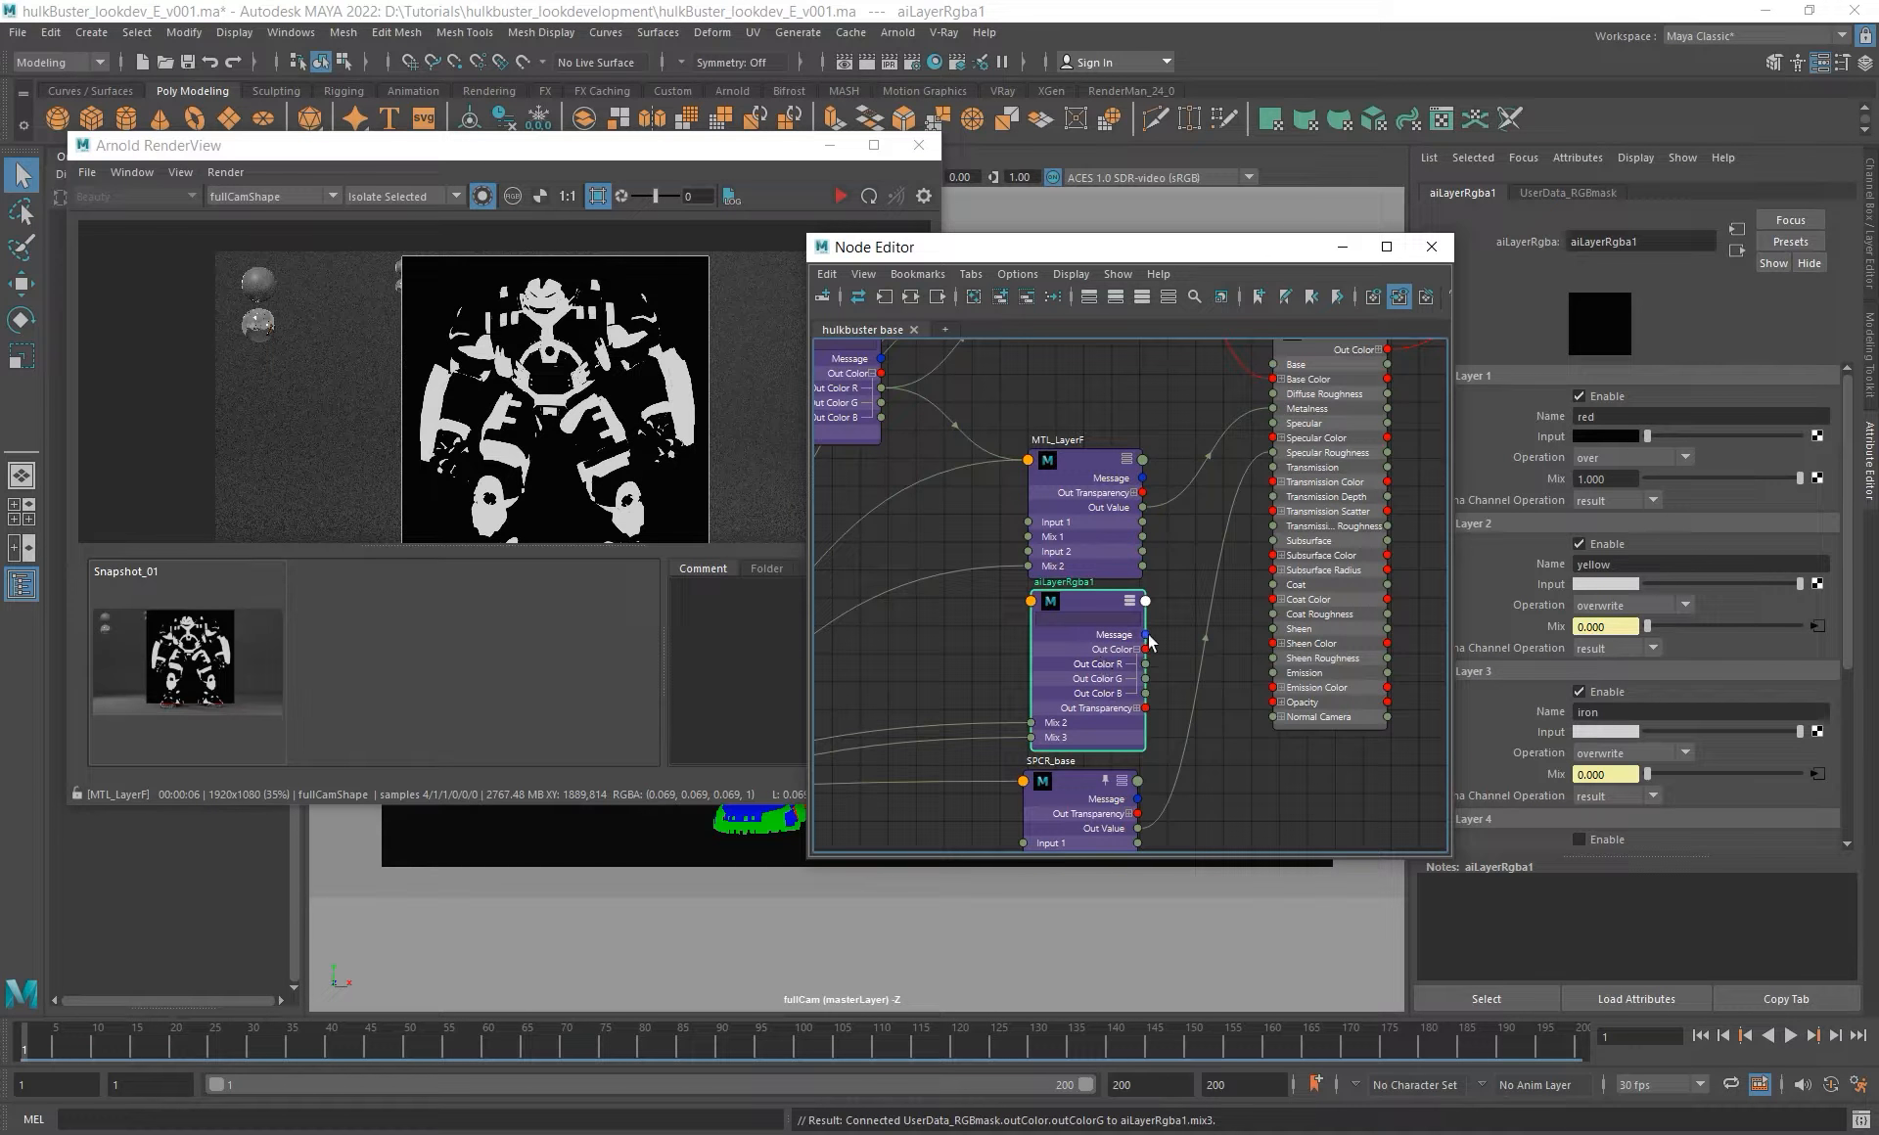
left_click_drag(1145, 666, 1272, 409)
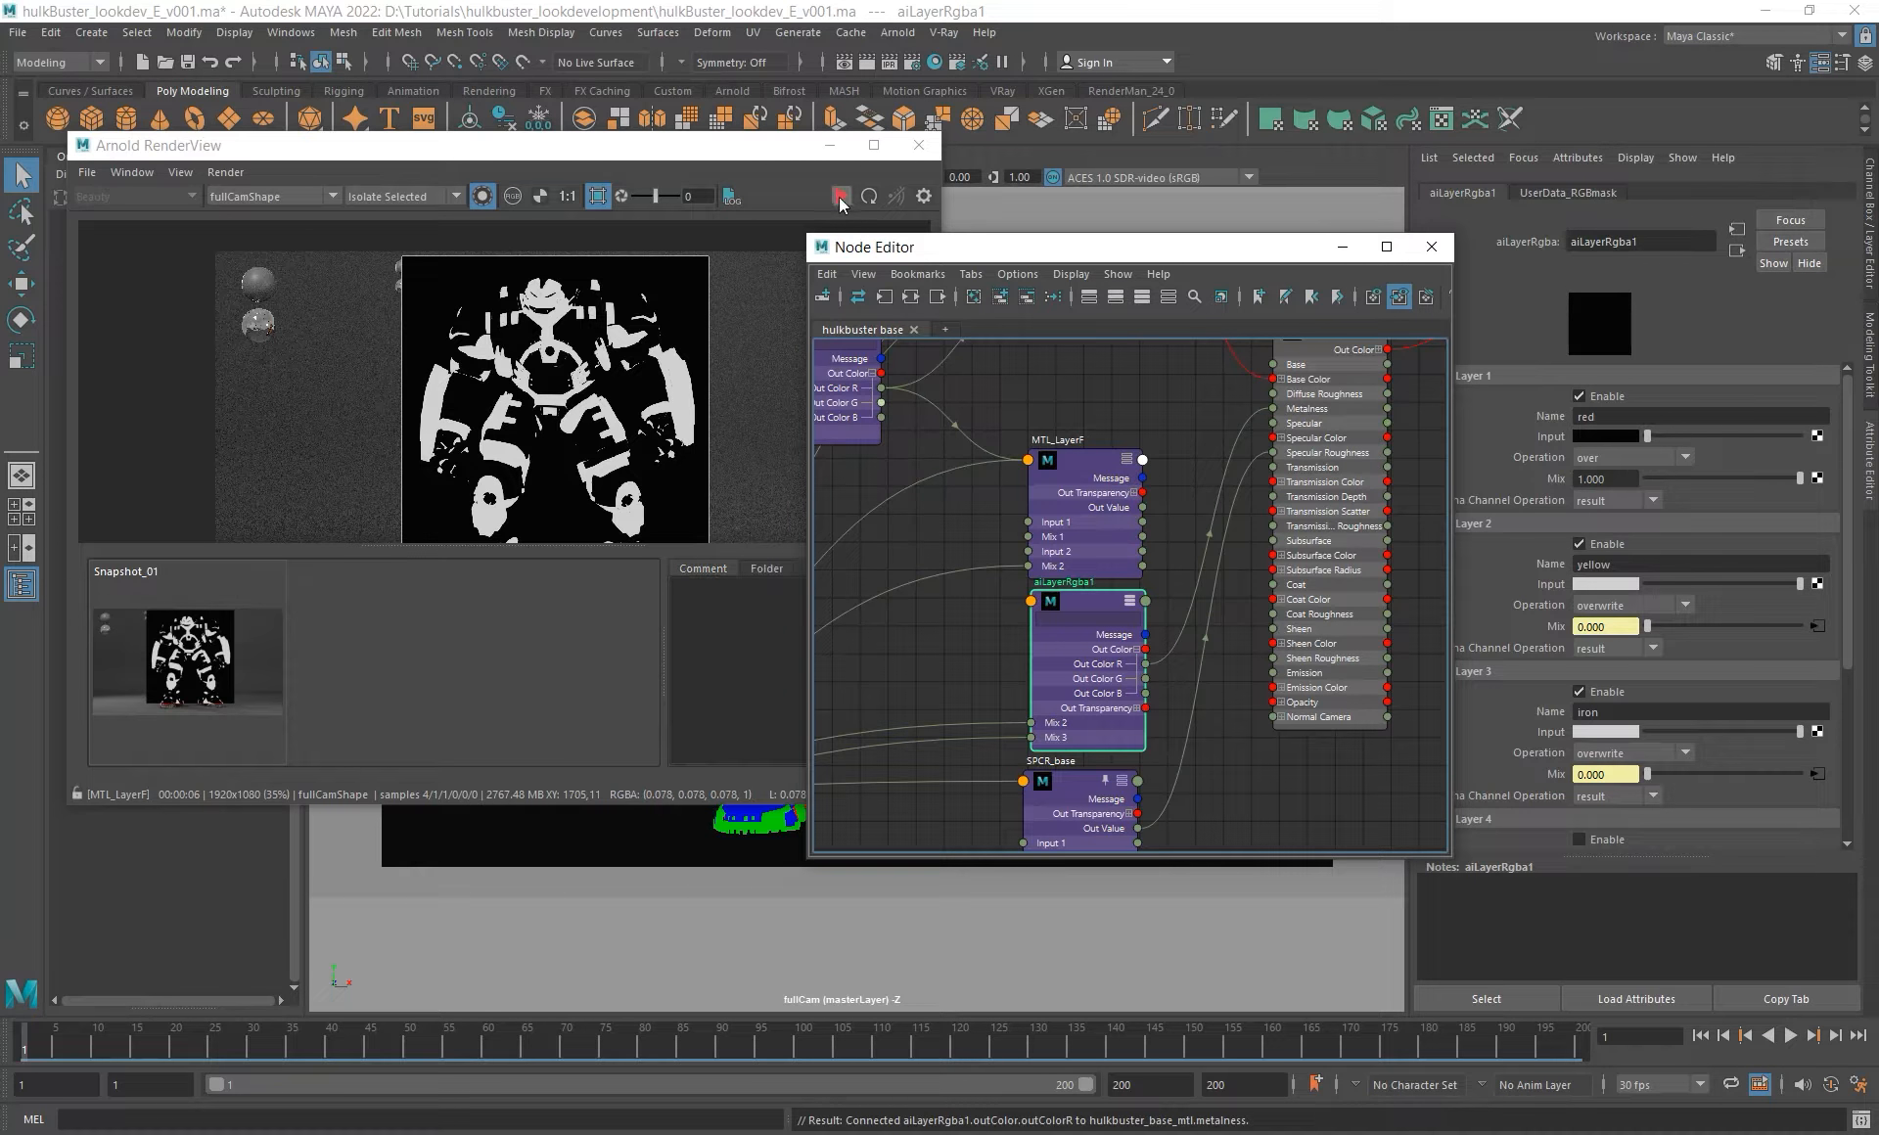
- Restart the render, isolate the aiLayerRgba node and compare its result with the stored snapshot
left_click(841, 197)
left_click(1092, 537)
left_click(1085, 664)
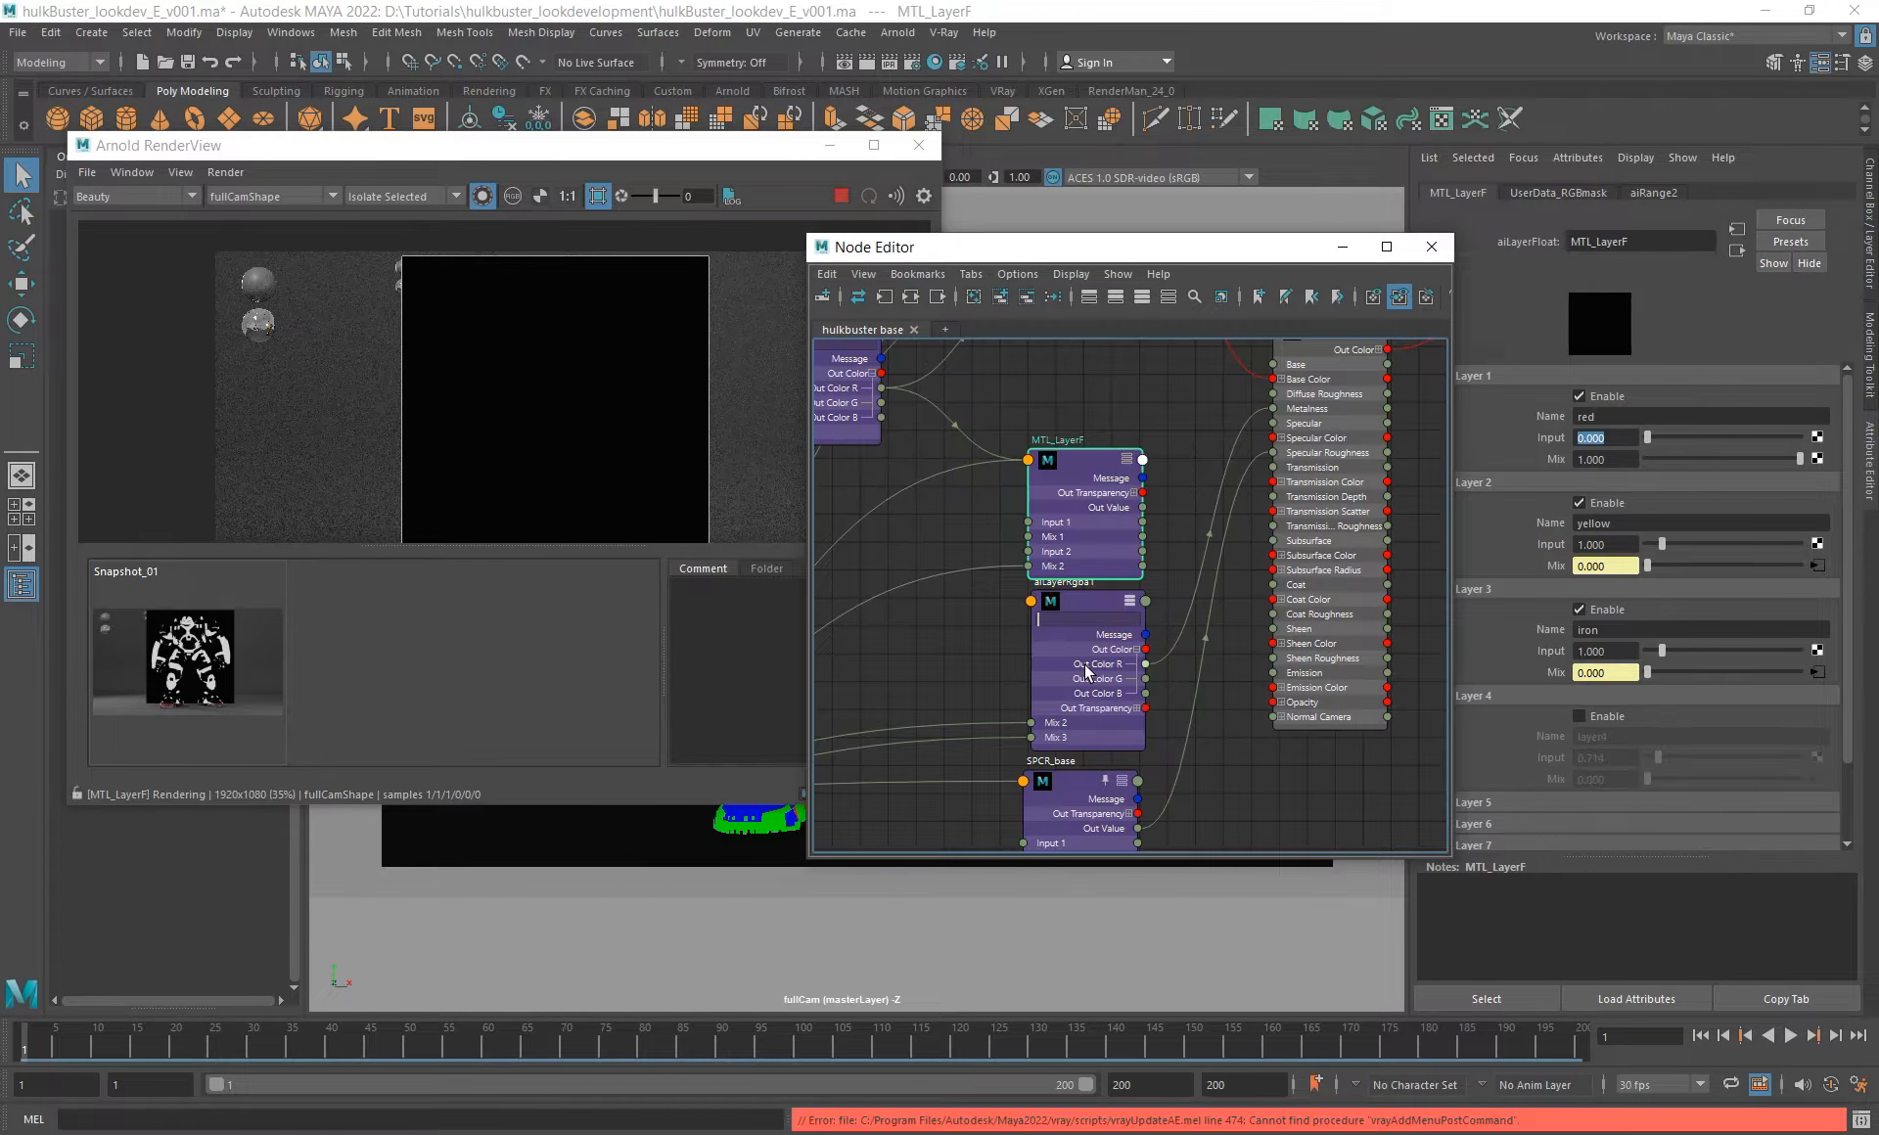
left_click(497, 545)
left_click_drag(504, 541, 509, 680)
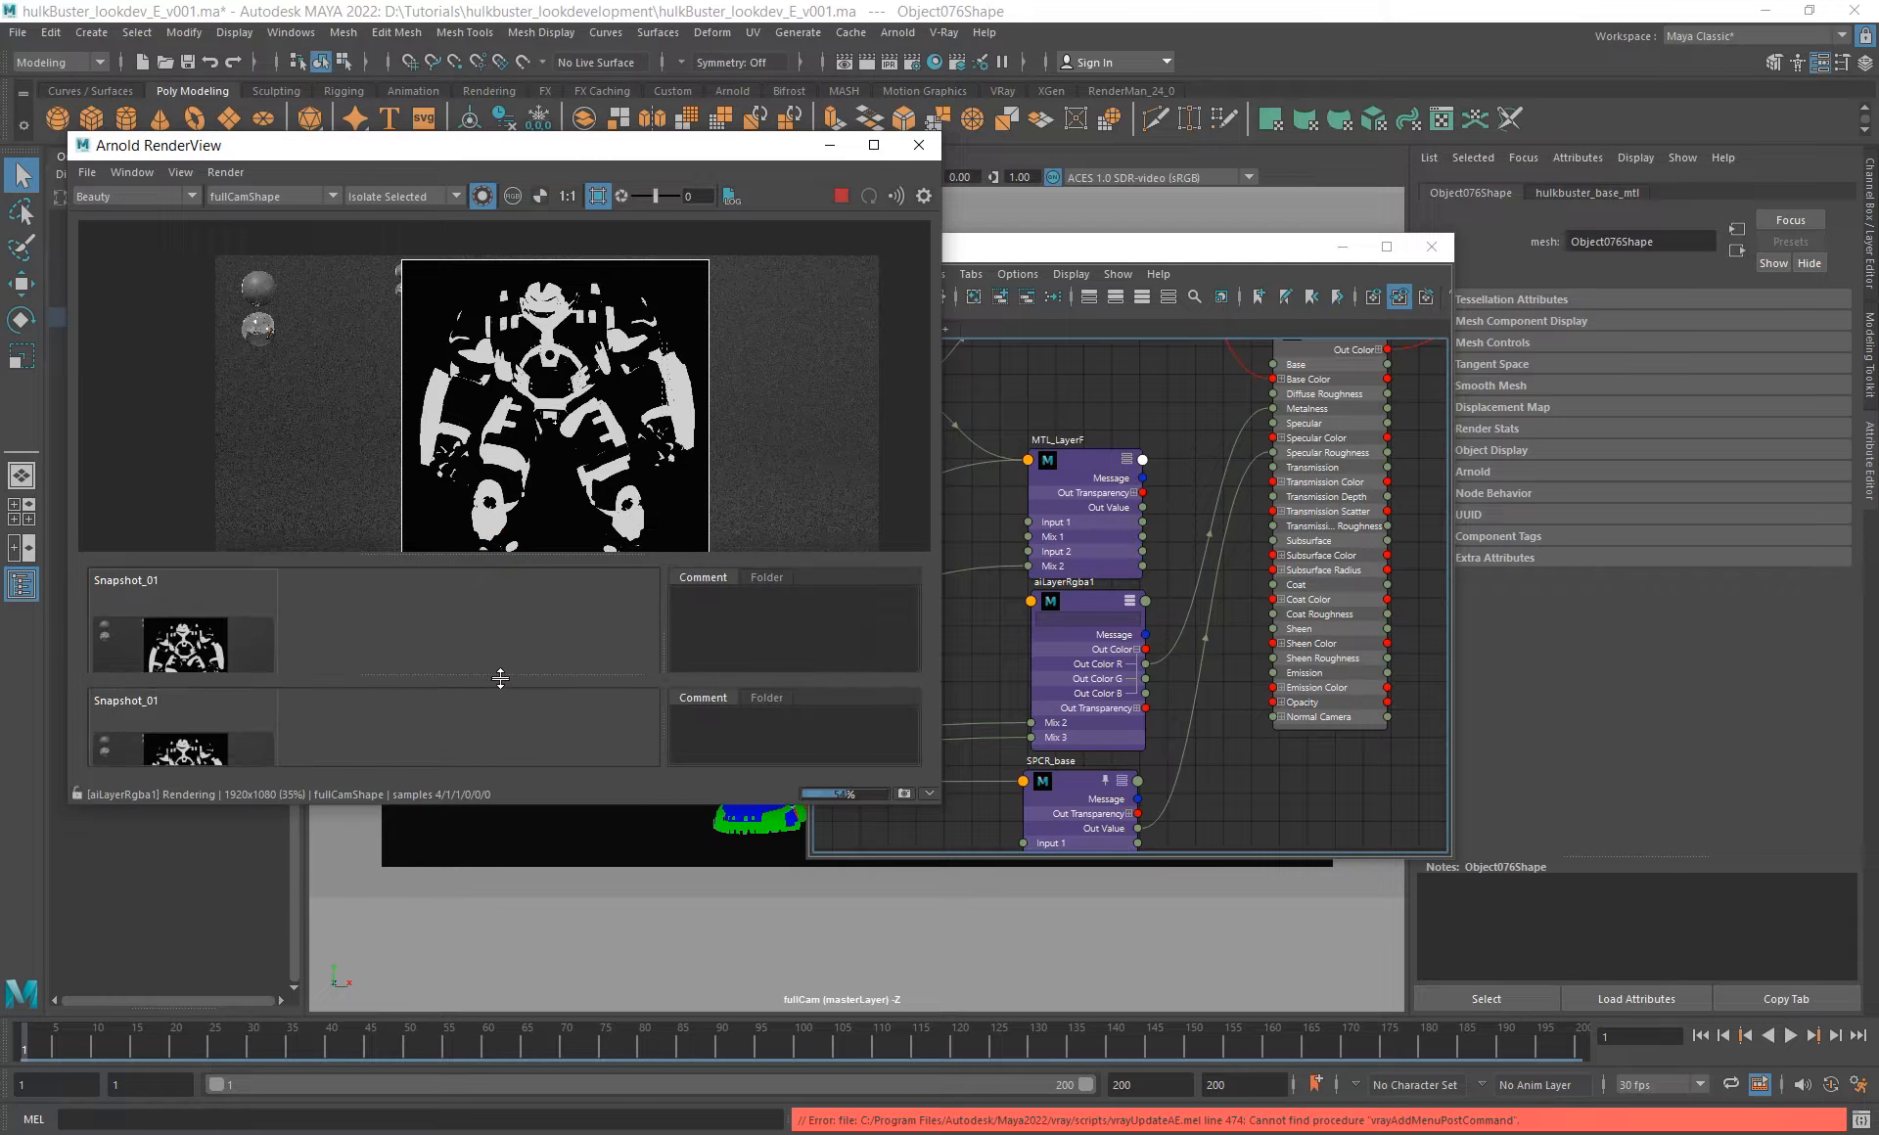
left_click(101, 725)
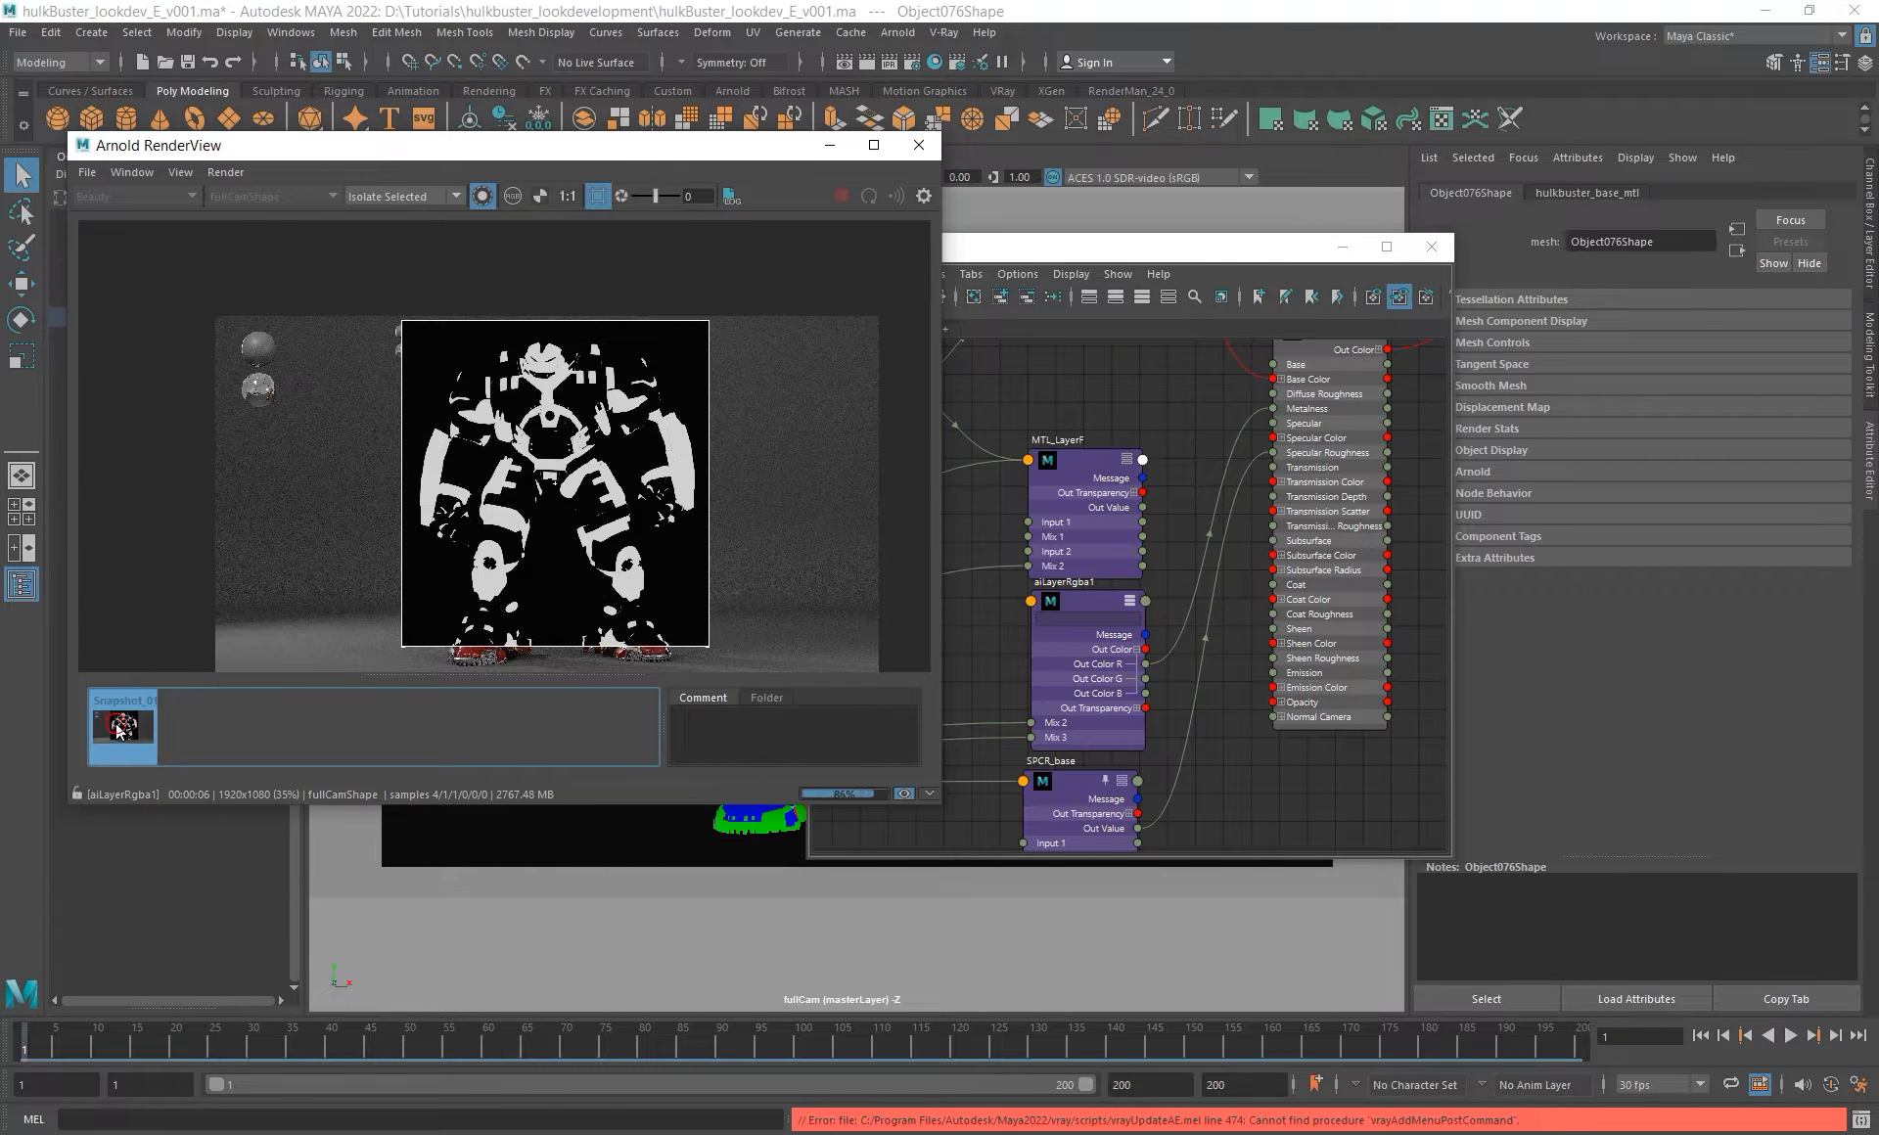
left_click(117, 729)
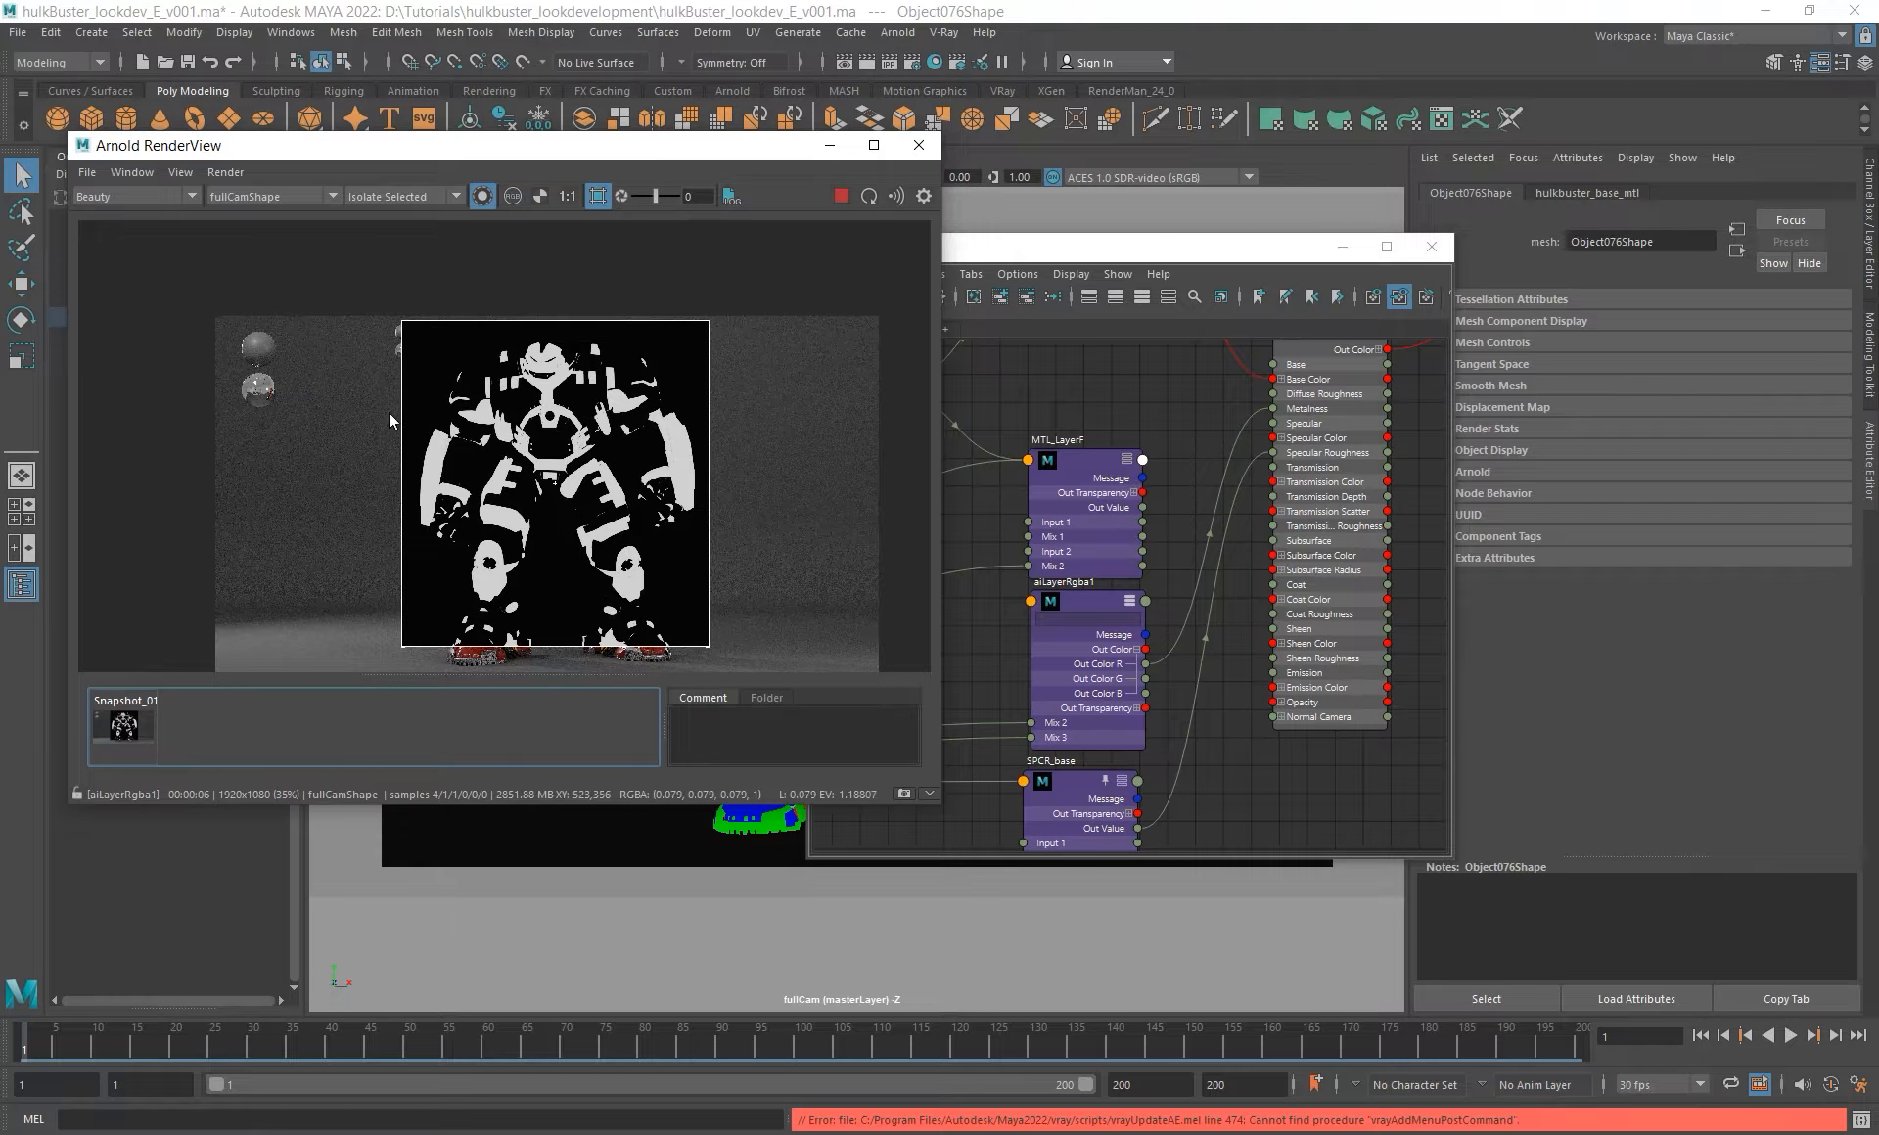
- Stop the render, delete MTL_LayerF and move the aiLayerRgba node into its place
key("alt+Tab")
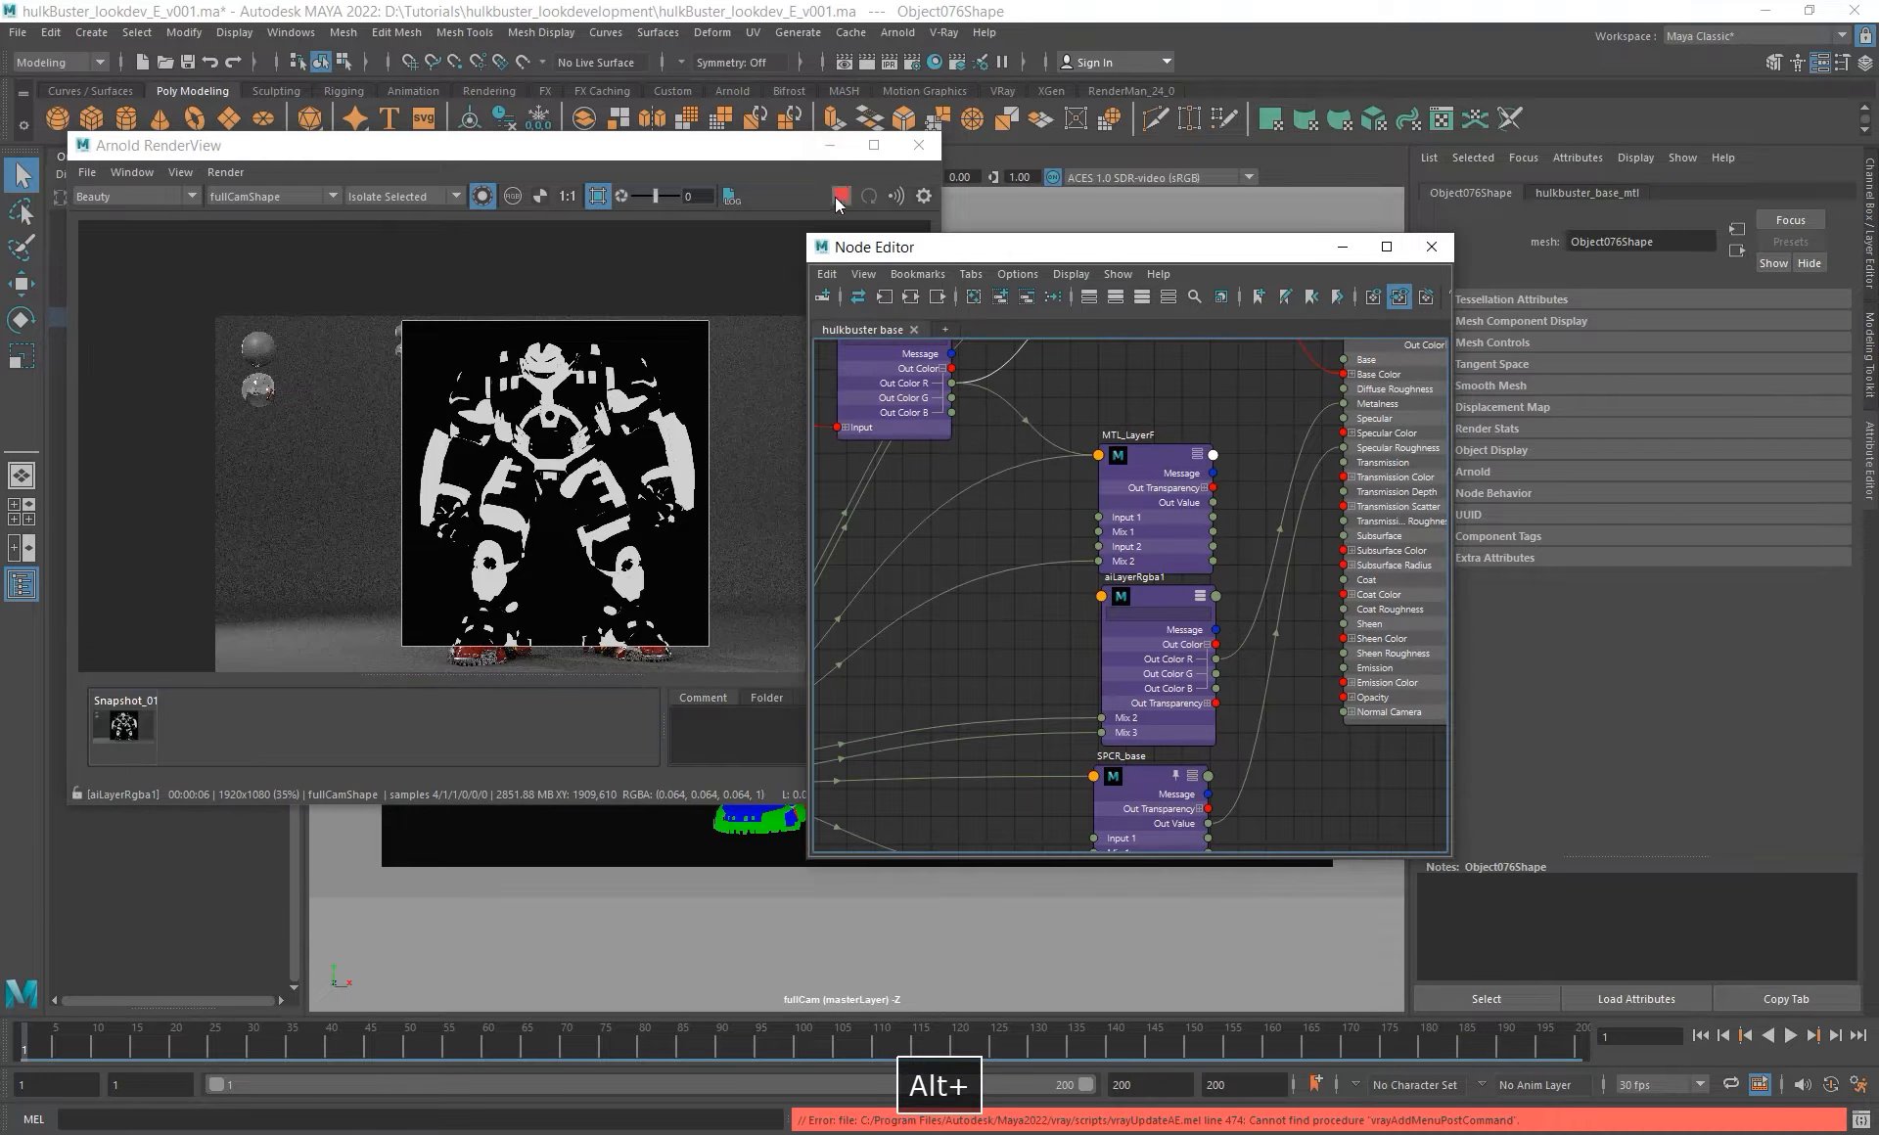
left_click(1159, 503)
key("Delete")
left_click_drag(1158, 685, 1148, 559)
middle_click_drag(1141, 462, 1137, 526, "alt")
- Rename the aiLayerRgba node as MTL_LayerRGB
double_click(1136, 525)
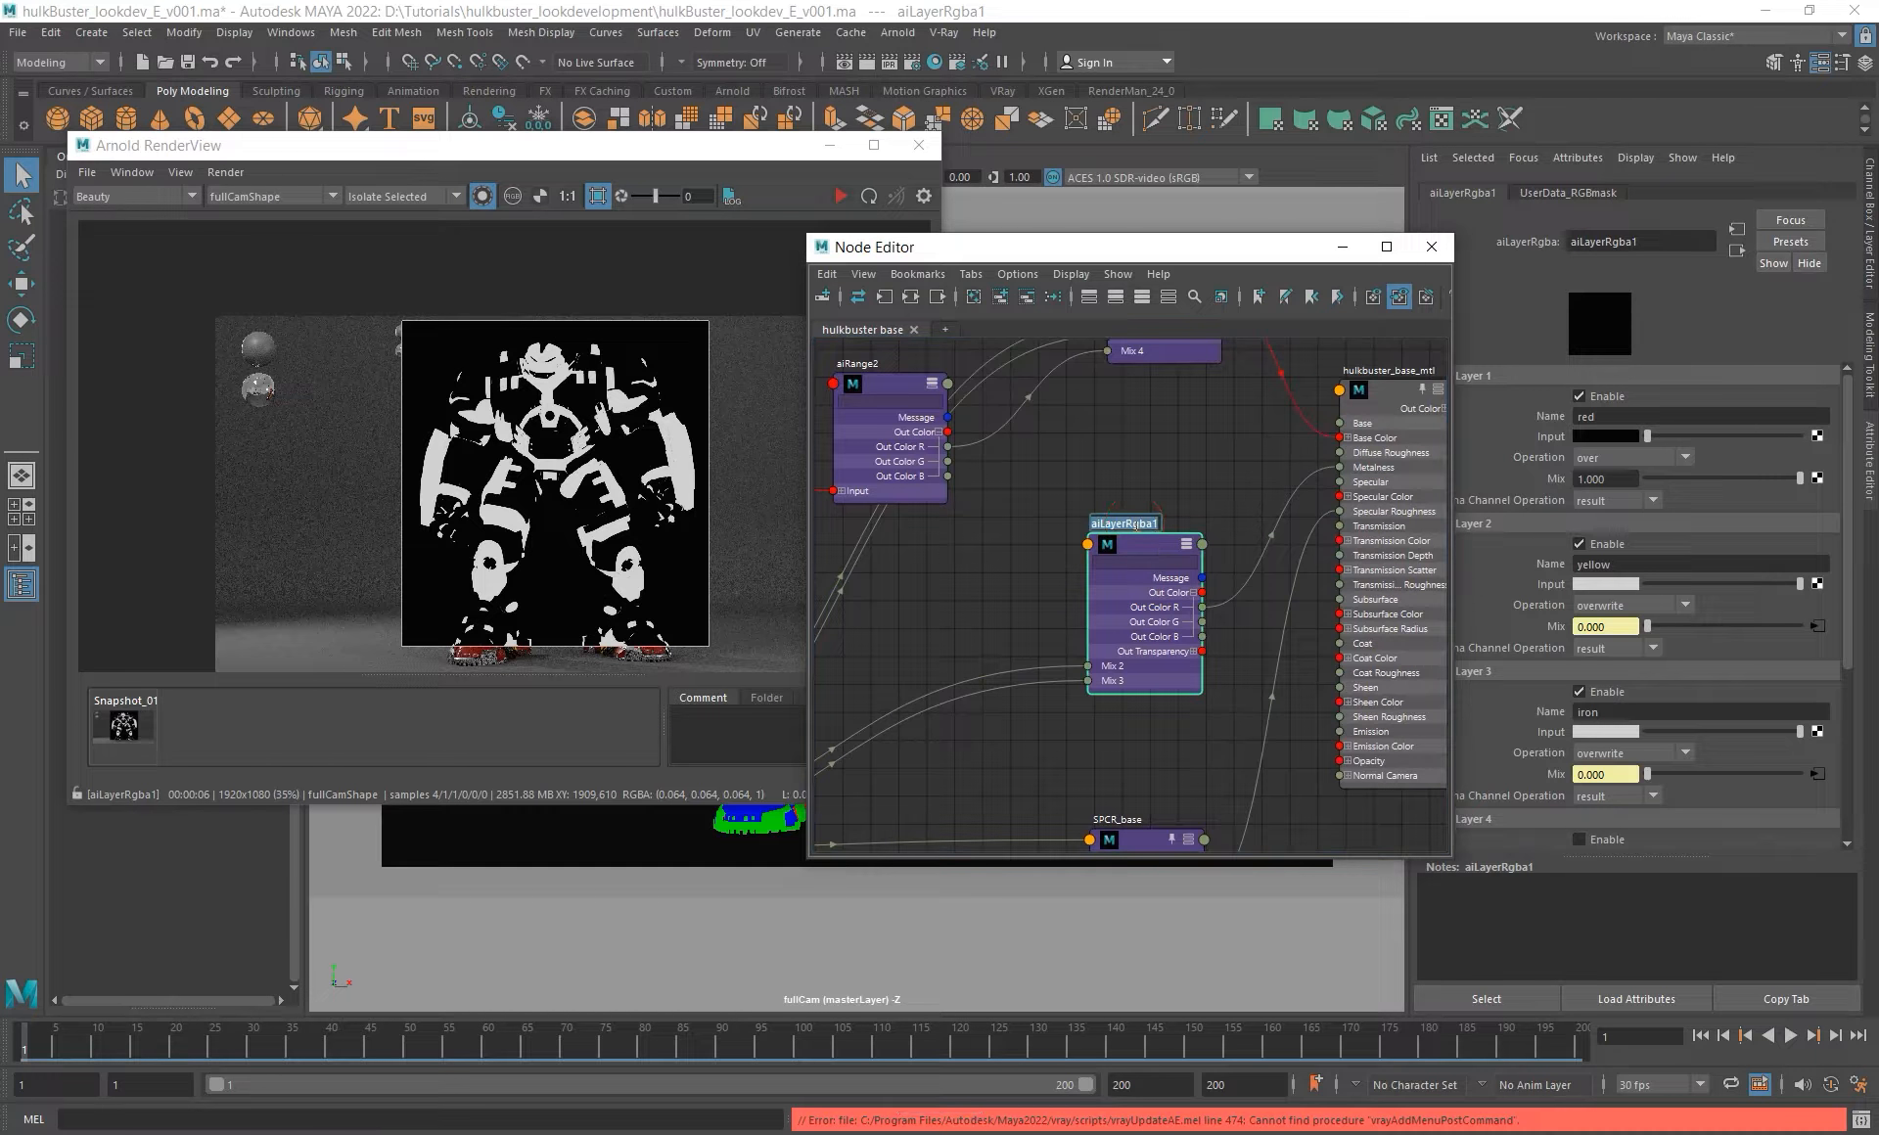
type("MTL_")
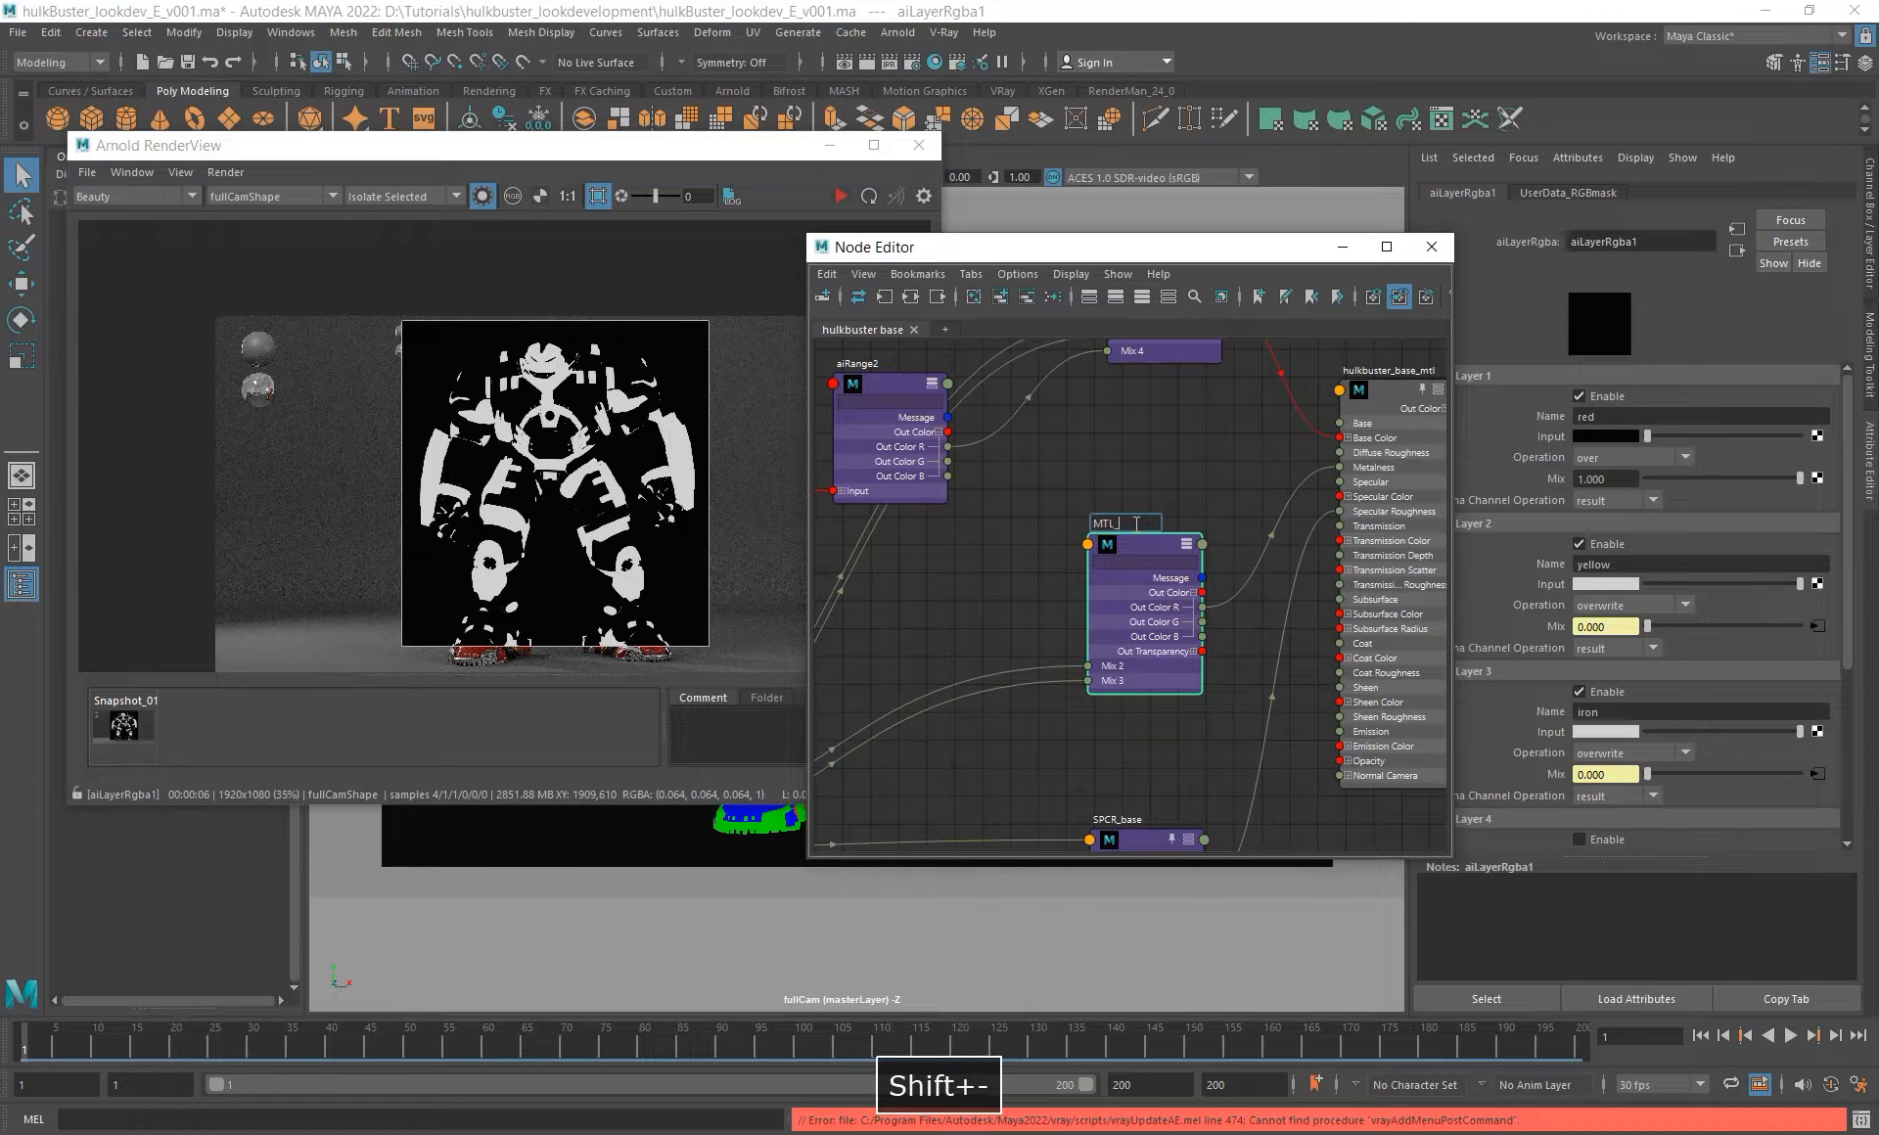
type("Lya")
key("BackSpace")
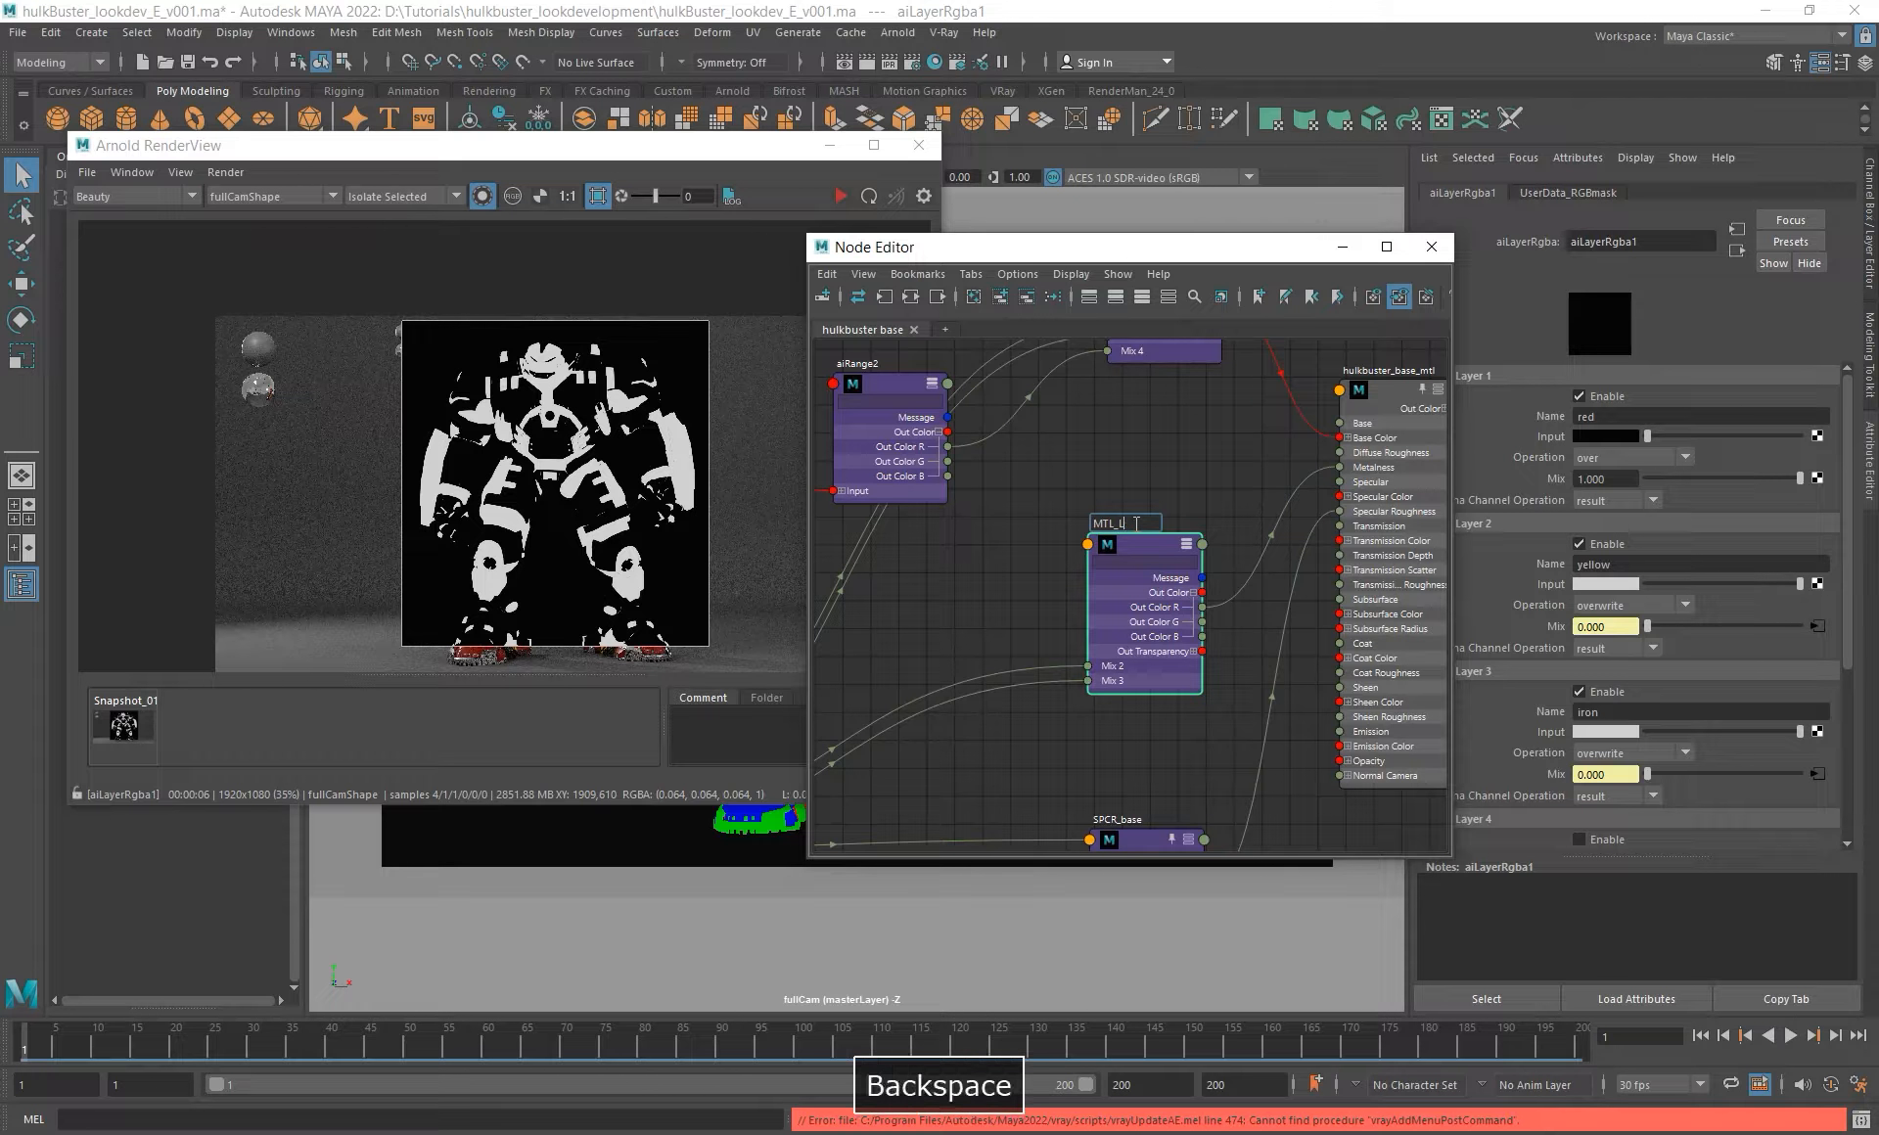
type("ayer")
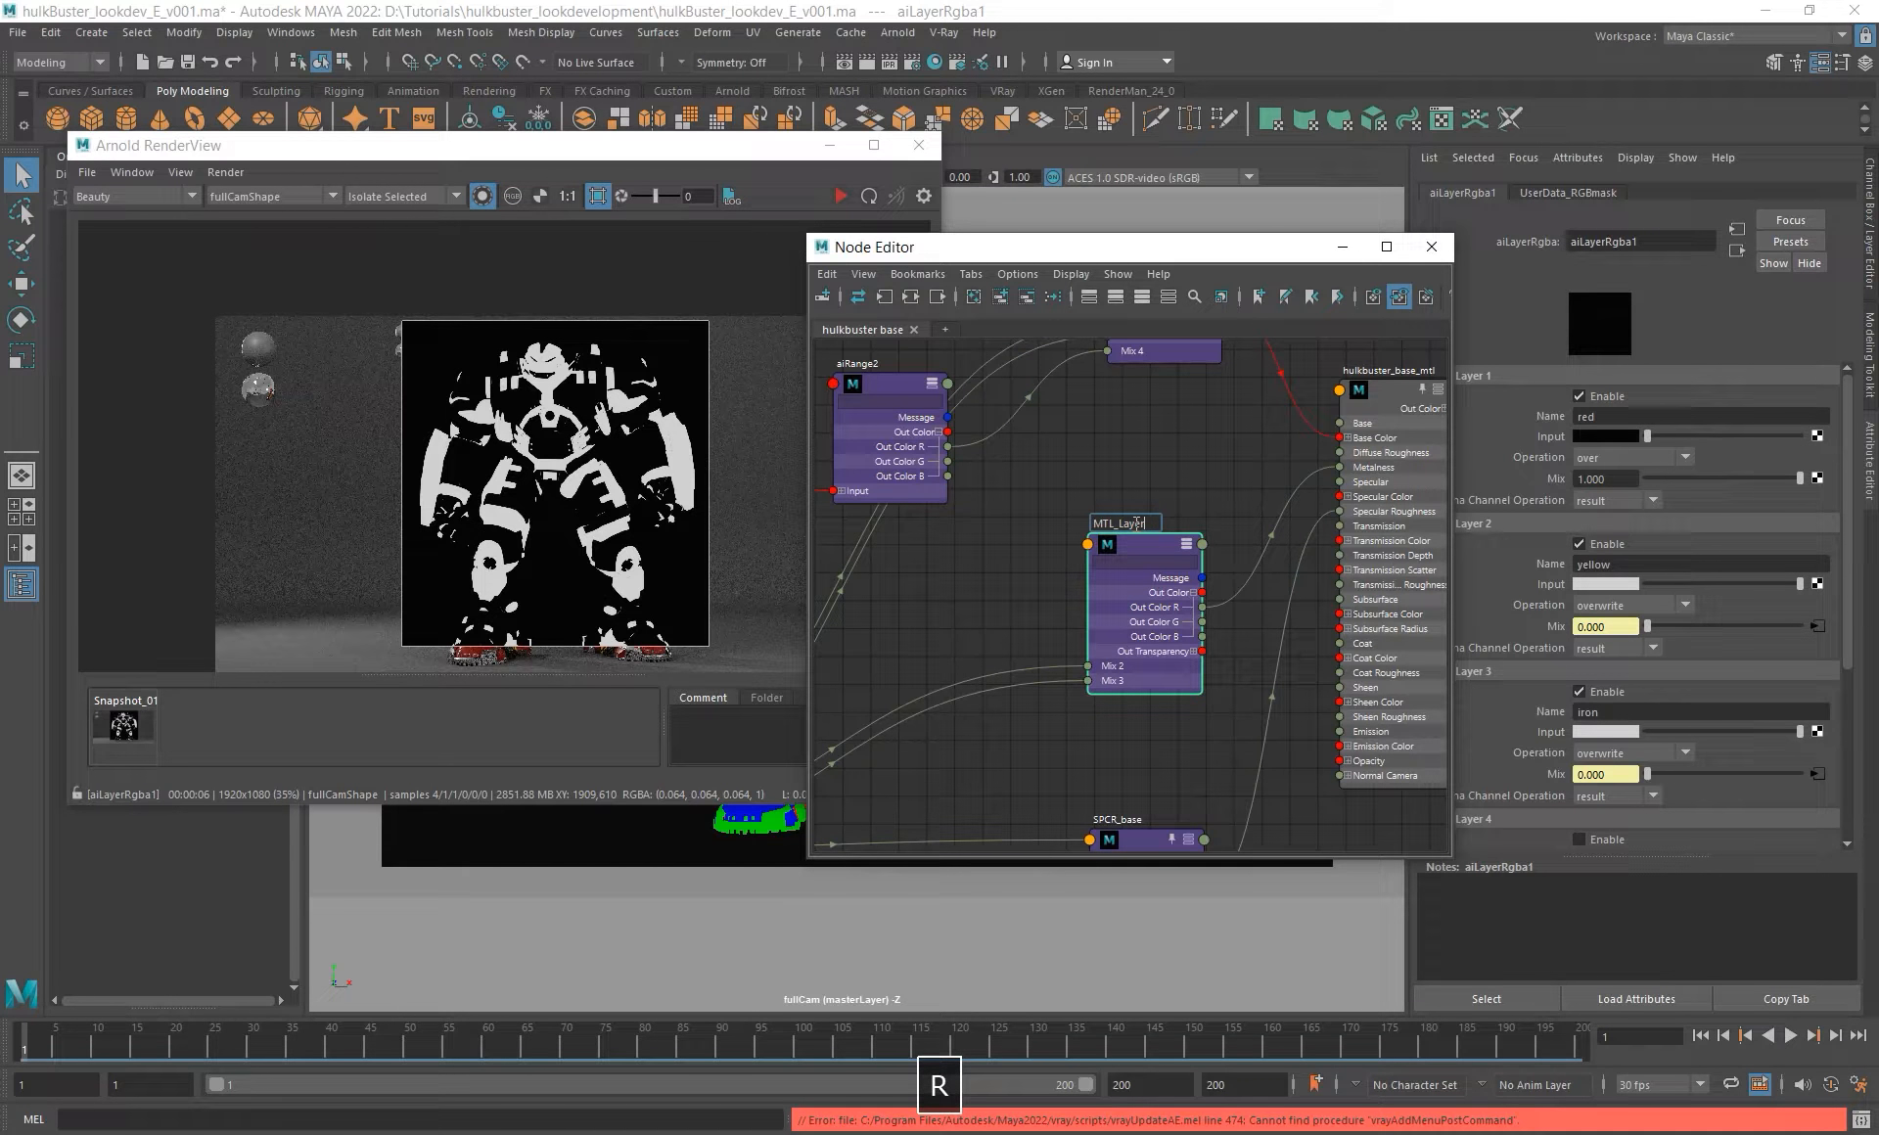
type("RGB")
key("Return")
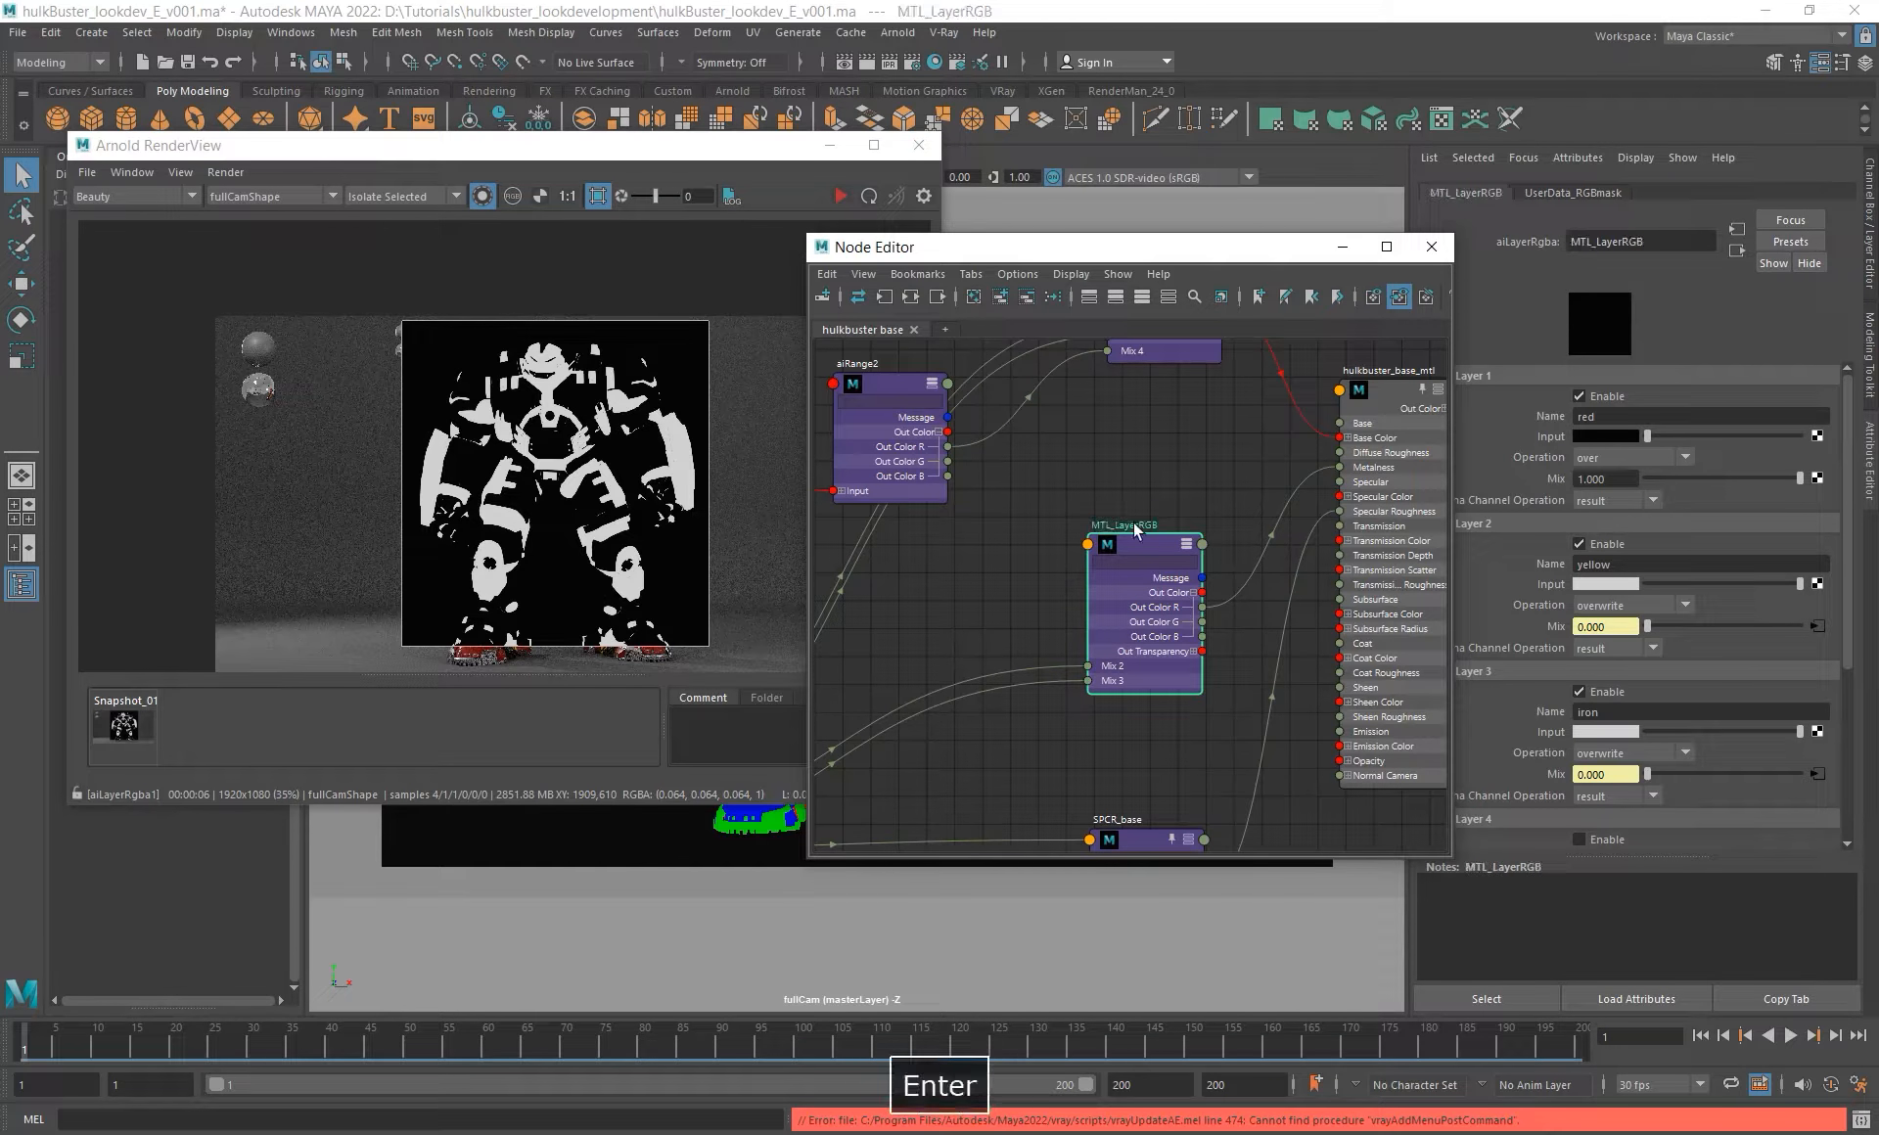
- Move MTL_LayerRGB closer to DIFF_Layer_RGB and shift aiRange2 upward to clear space in the node graph
middle_click_drag(1129, 574, 1076, 572, "alt")
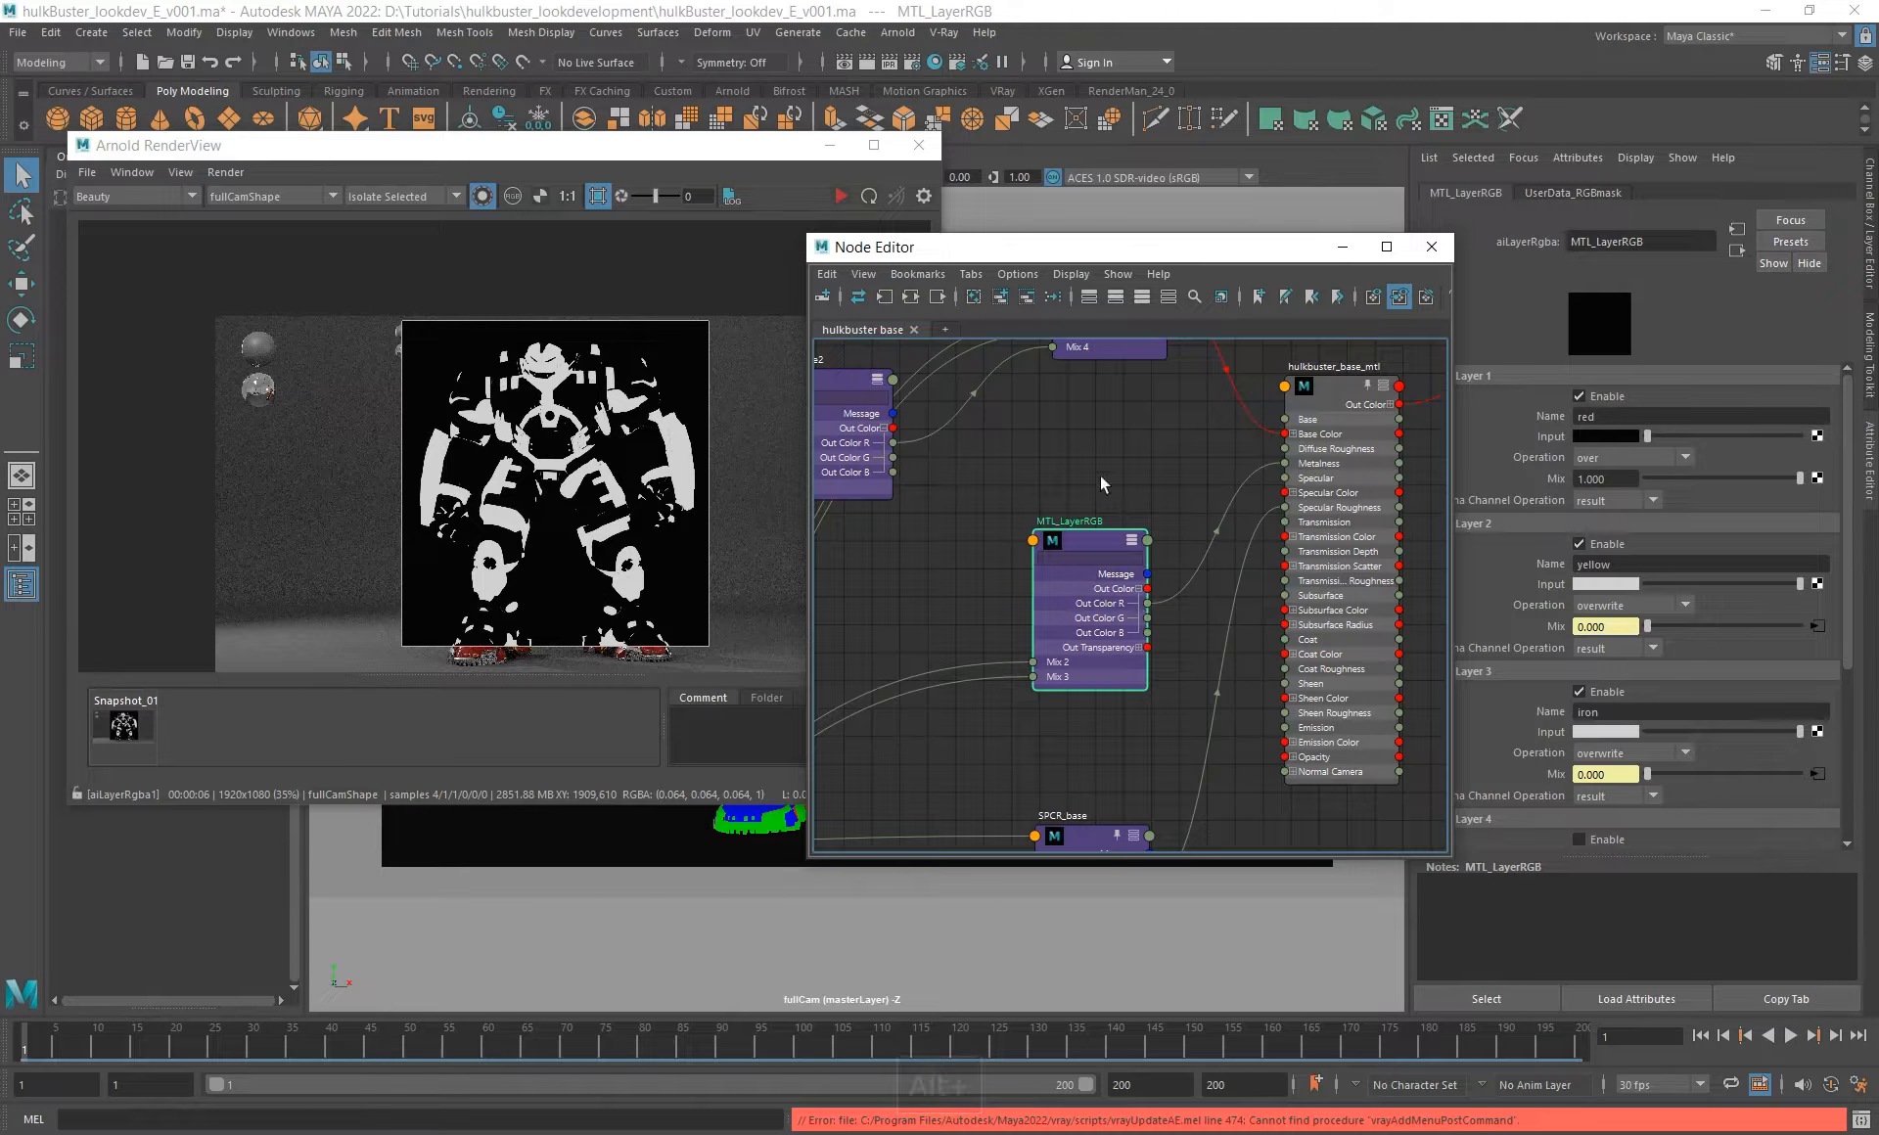
middle_click_drag(1160, 717, 1176, 676, "alt")
left_click_drag(1092, 622, 1117, 569)
right_click_drag(1062, 581, 995, 499, "alt")
middle_click_drag(995, 499, 1239, 612, "alt")
left_click_drag(1163, 567, 1161, 510)
middle_click_drag(1188, 612, 1070, 588, "alt")
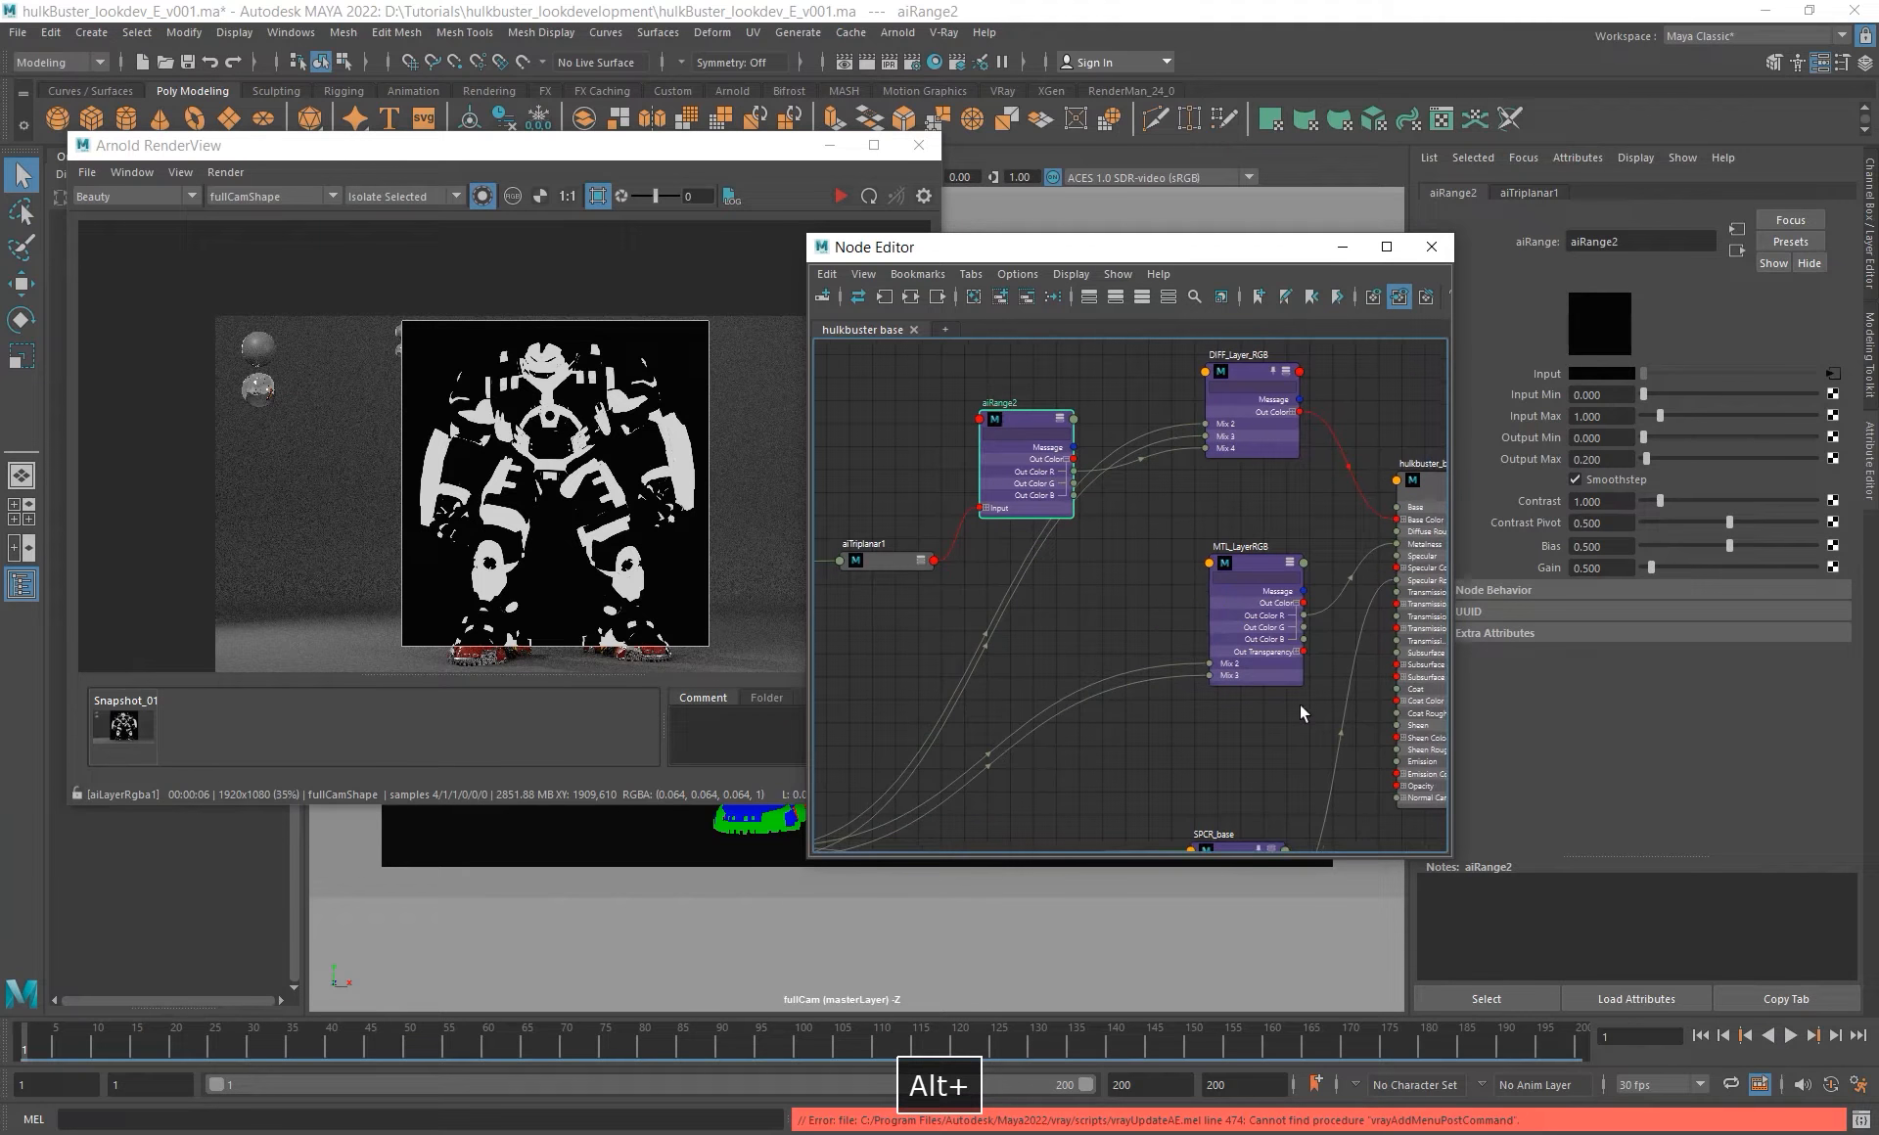
middle_click_drag(1234, 645, 1077, 647, "alt")
middle_click_drag(1010, 591, 1061, 585, "alt")
- Create an aiRange node and place it in the free space beside MTL_LayerRGB
left_click(1037, 603)
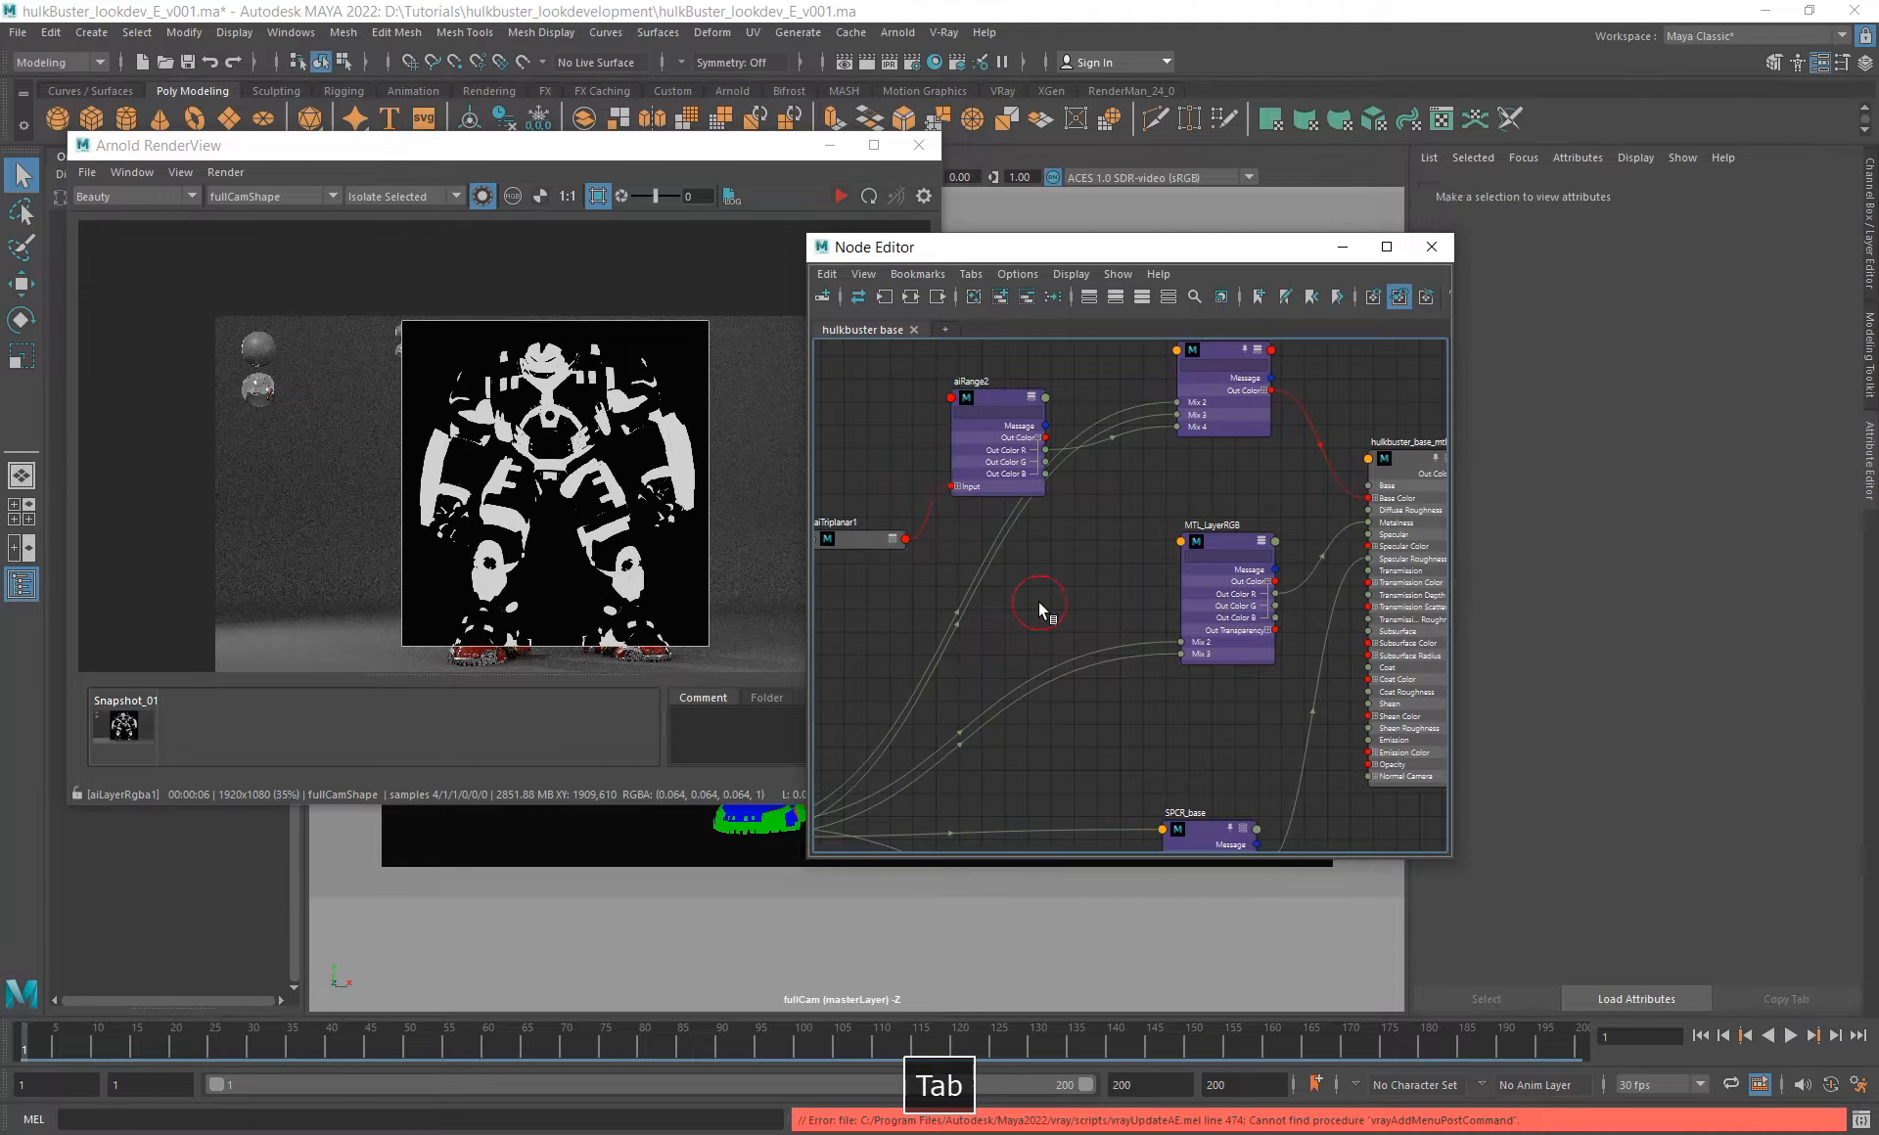
key("Tab")
type("air")
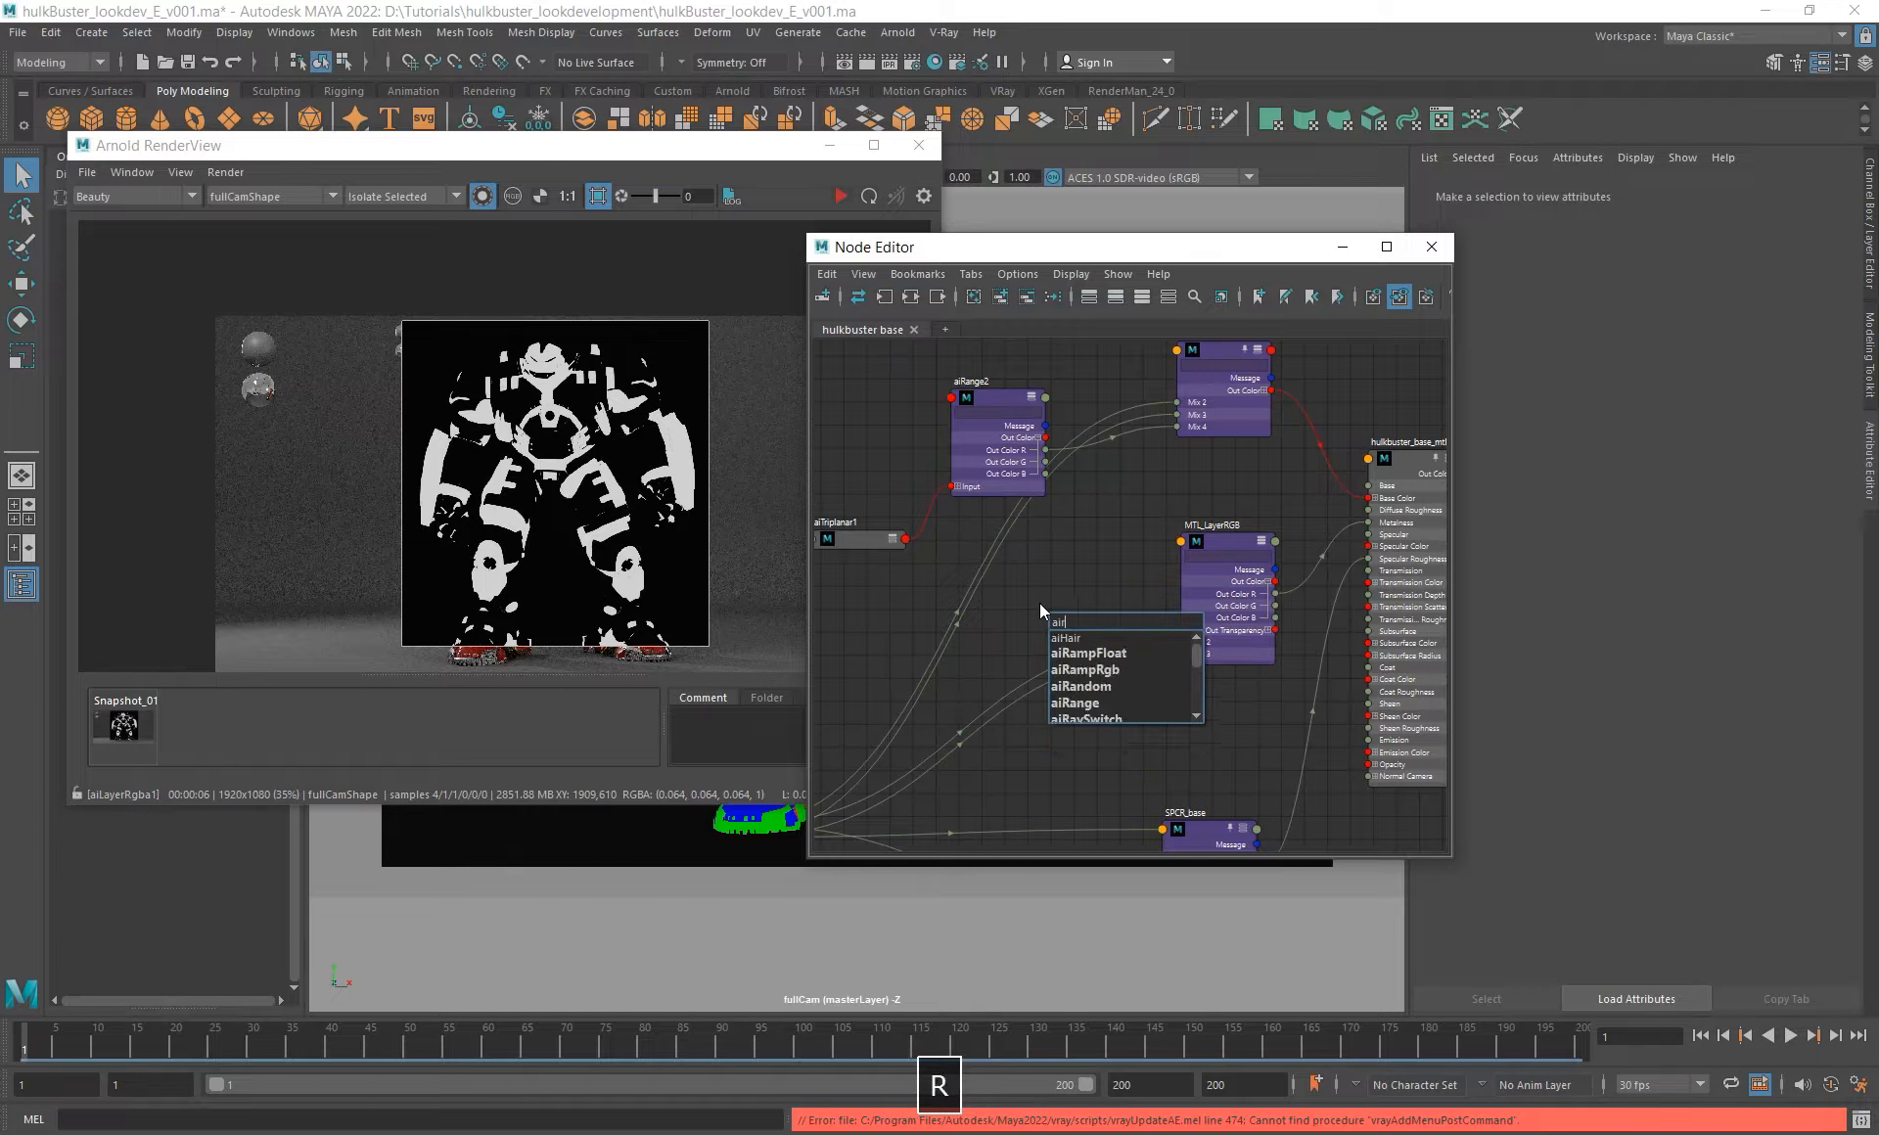
type("ange")
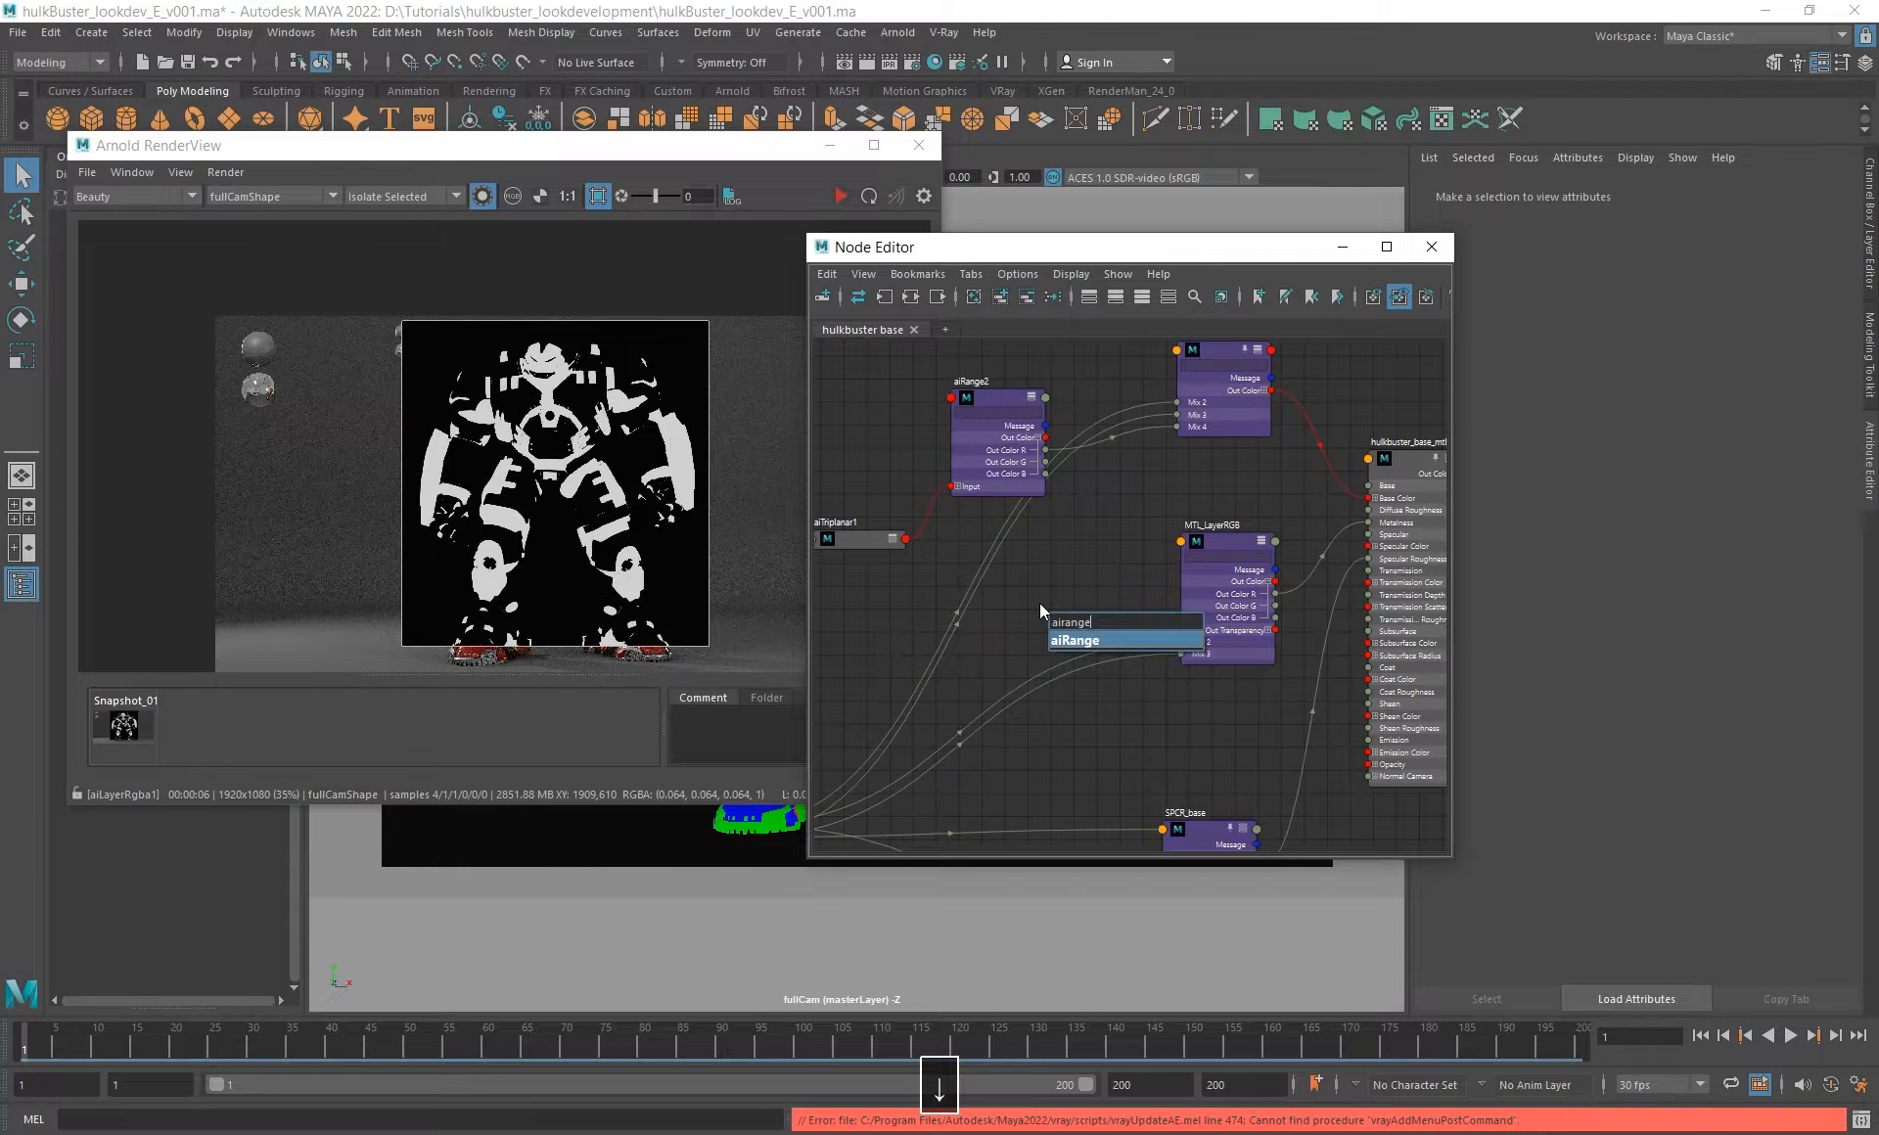
key("Return")
left_click_drag(1081, 620, 1041, 629)
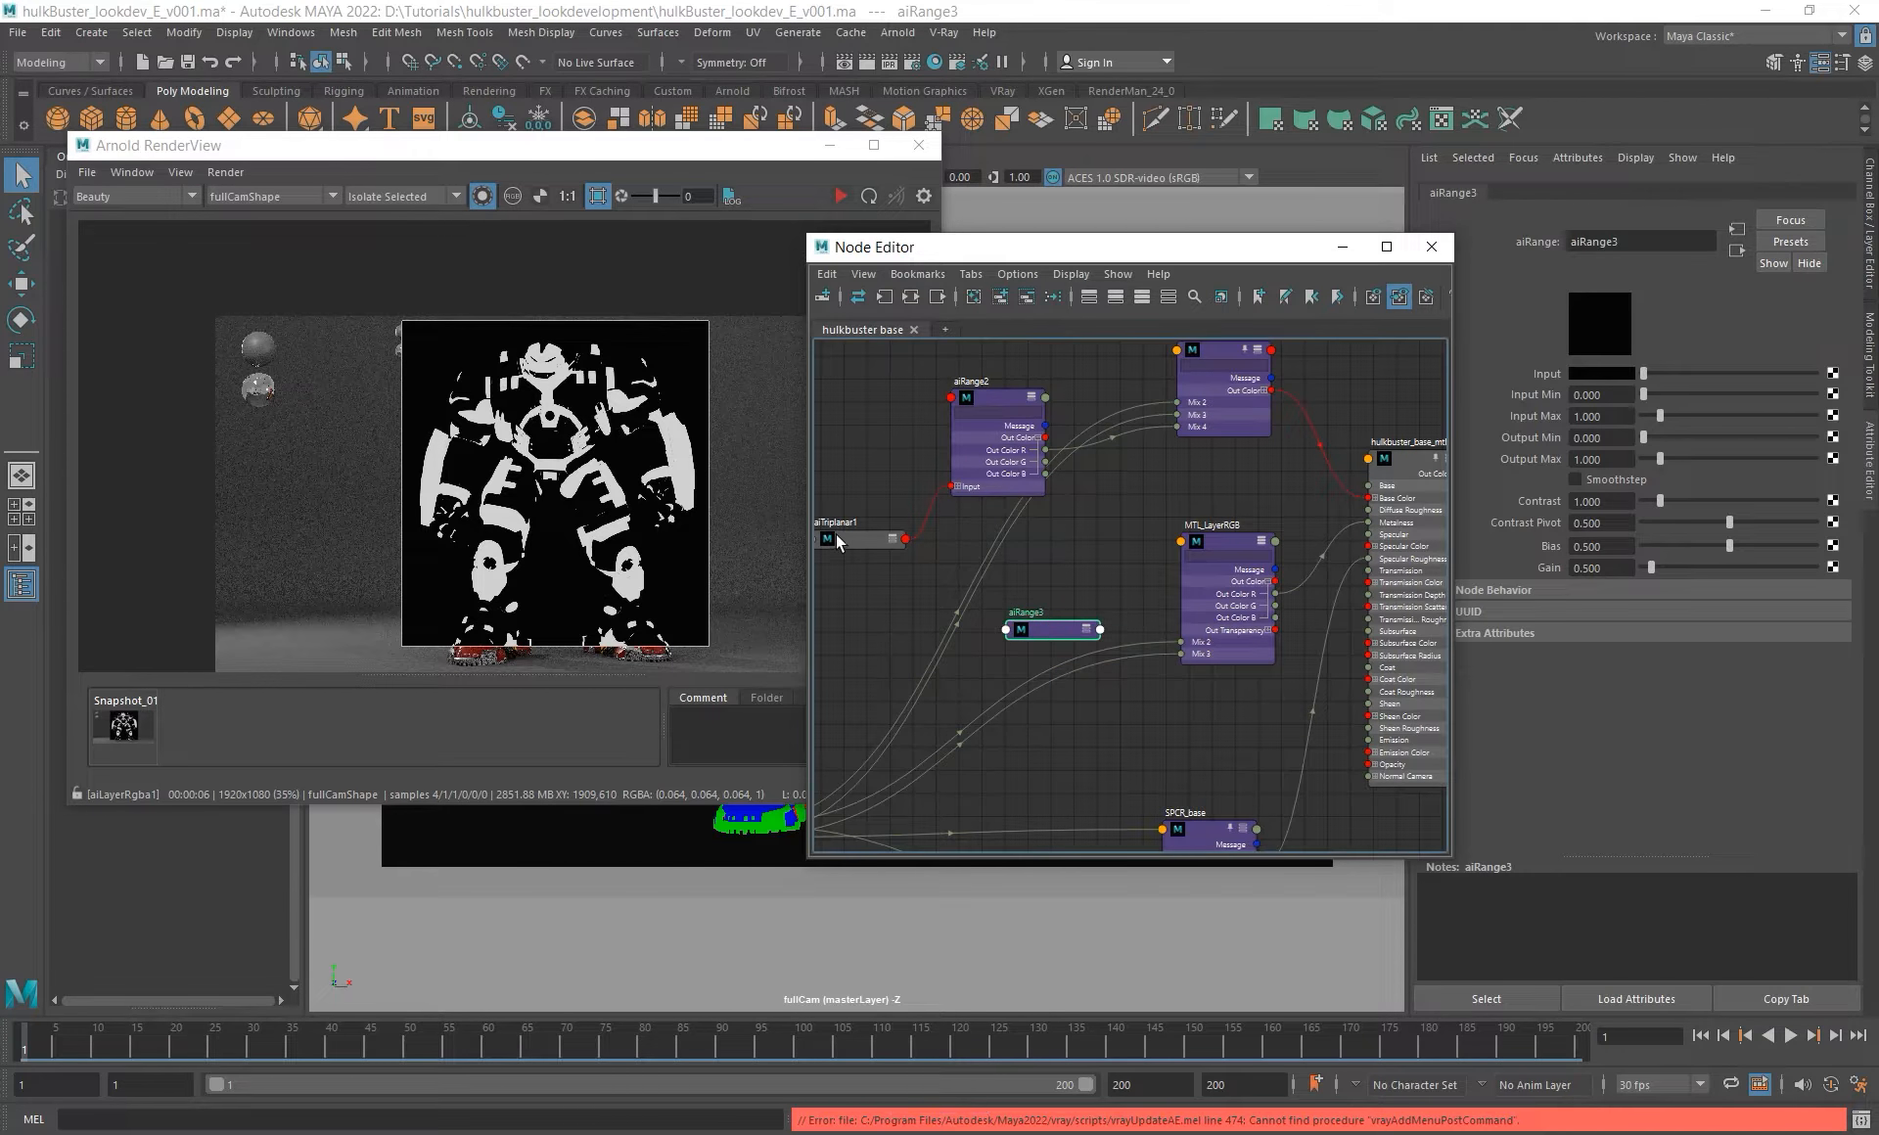
- Restart the render with aiRange2 isolated, examine its fractal mask closely and review the layer settings of DIFF_Layer_RGB
left_click(835, 538)
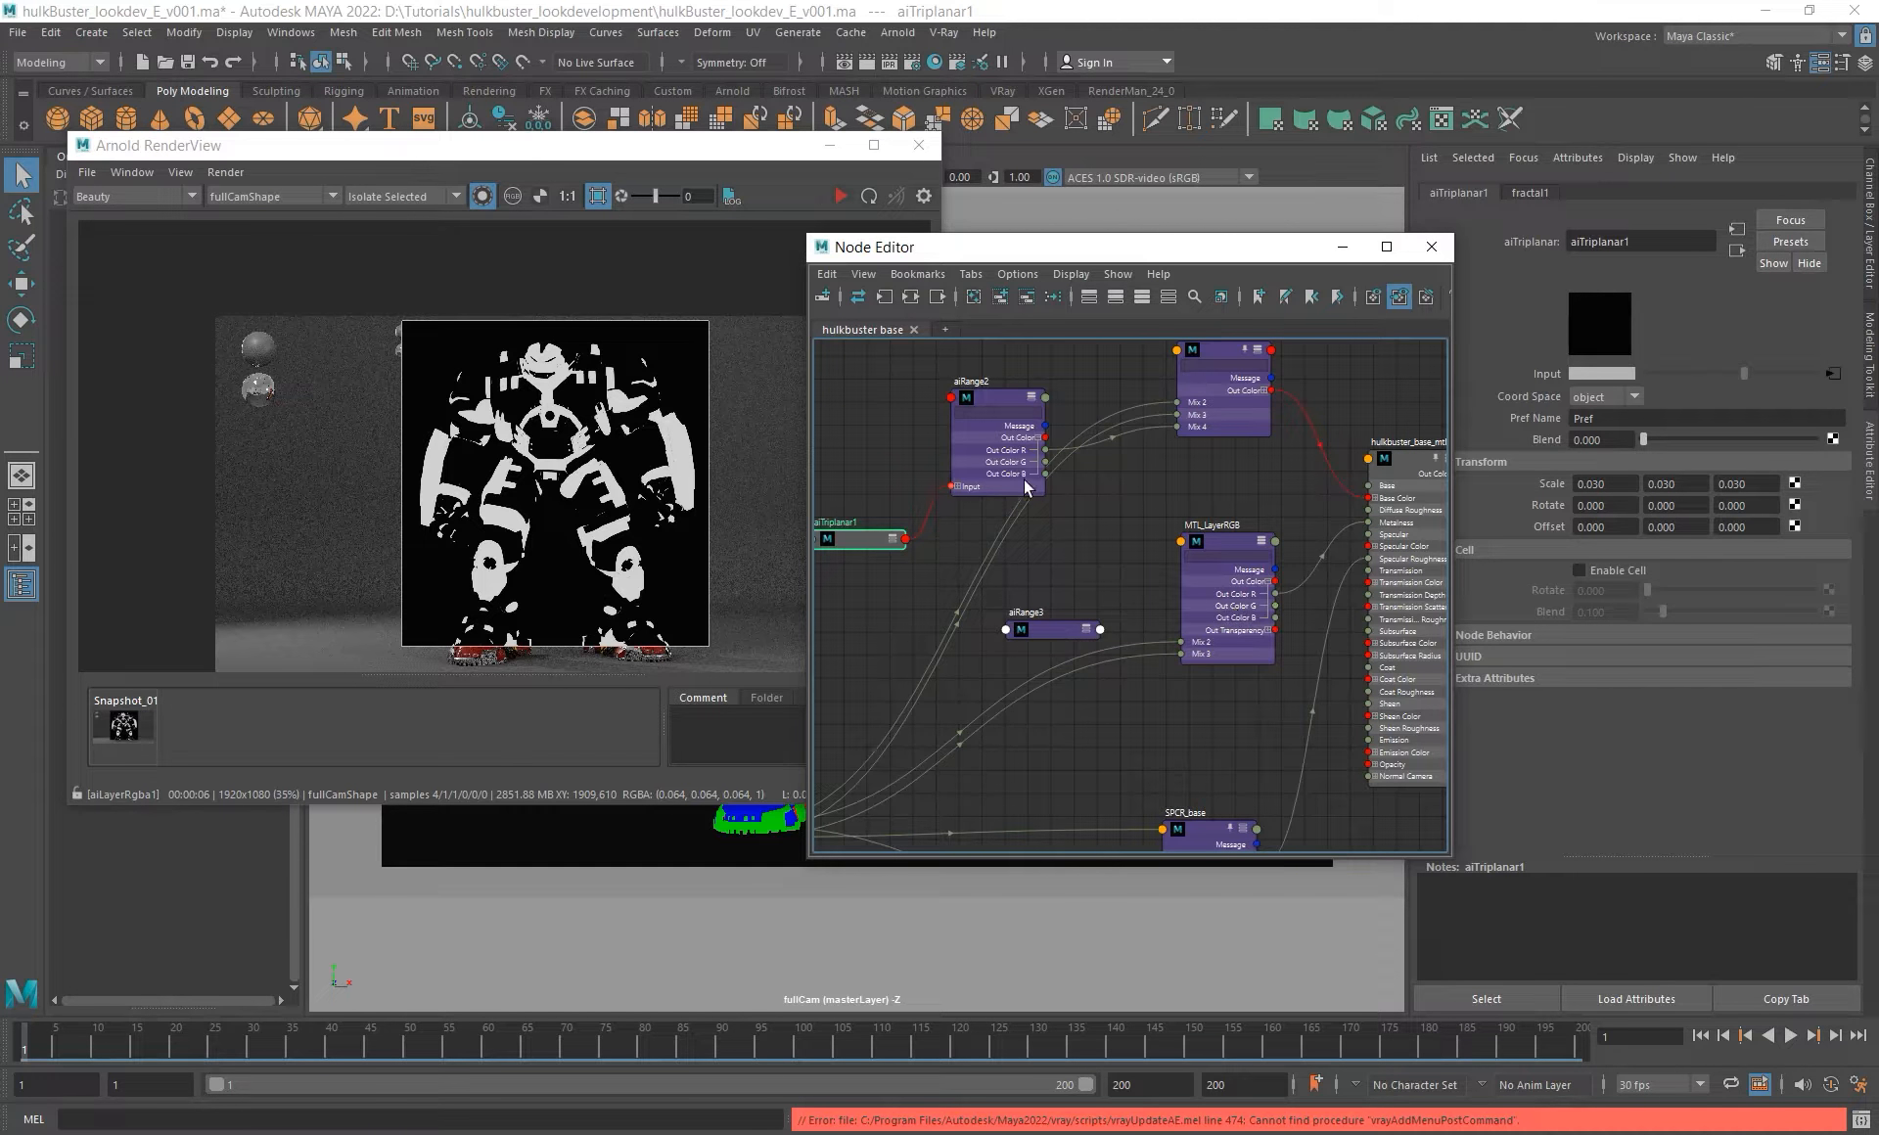
left_click(1007, 464)
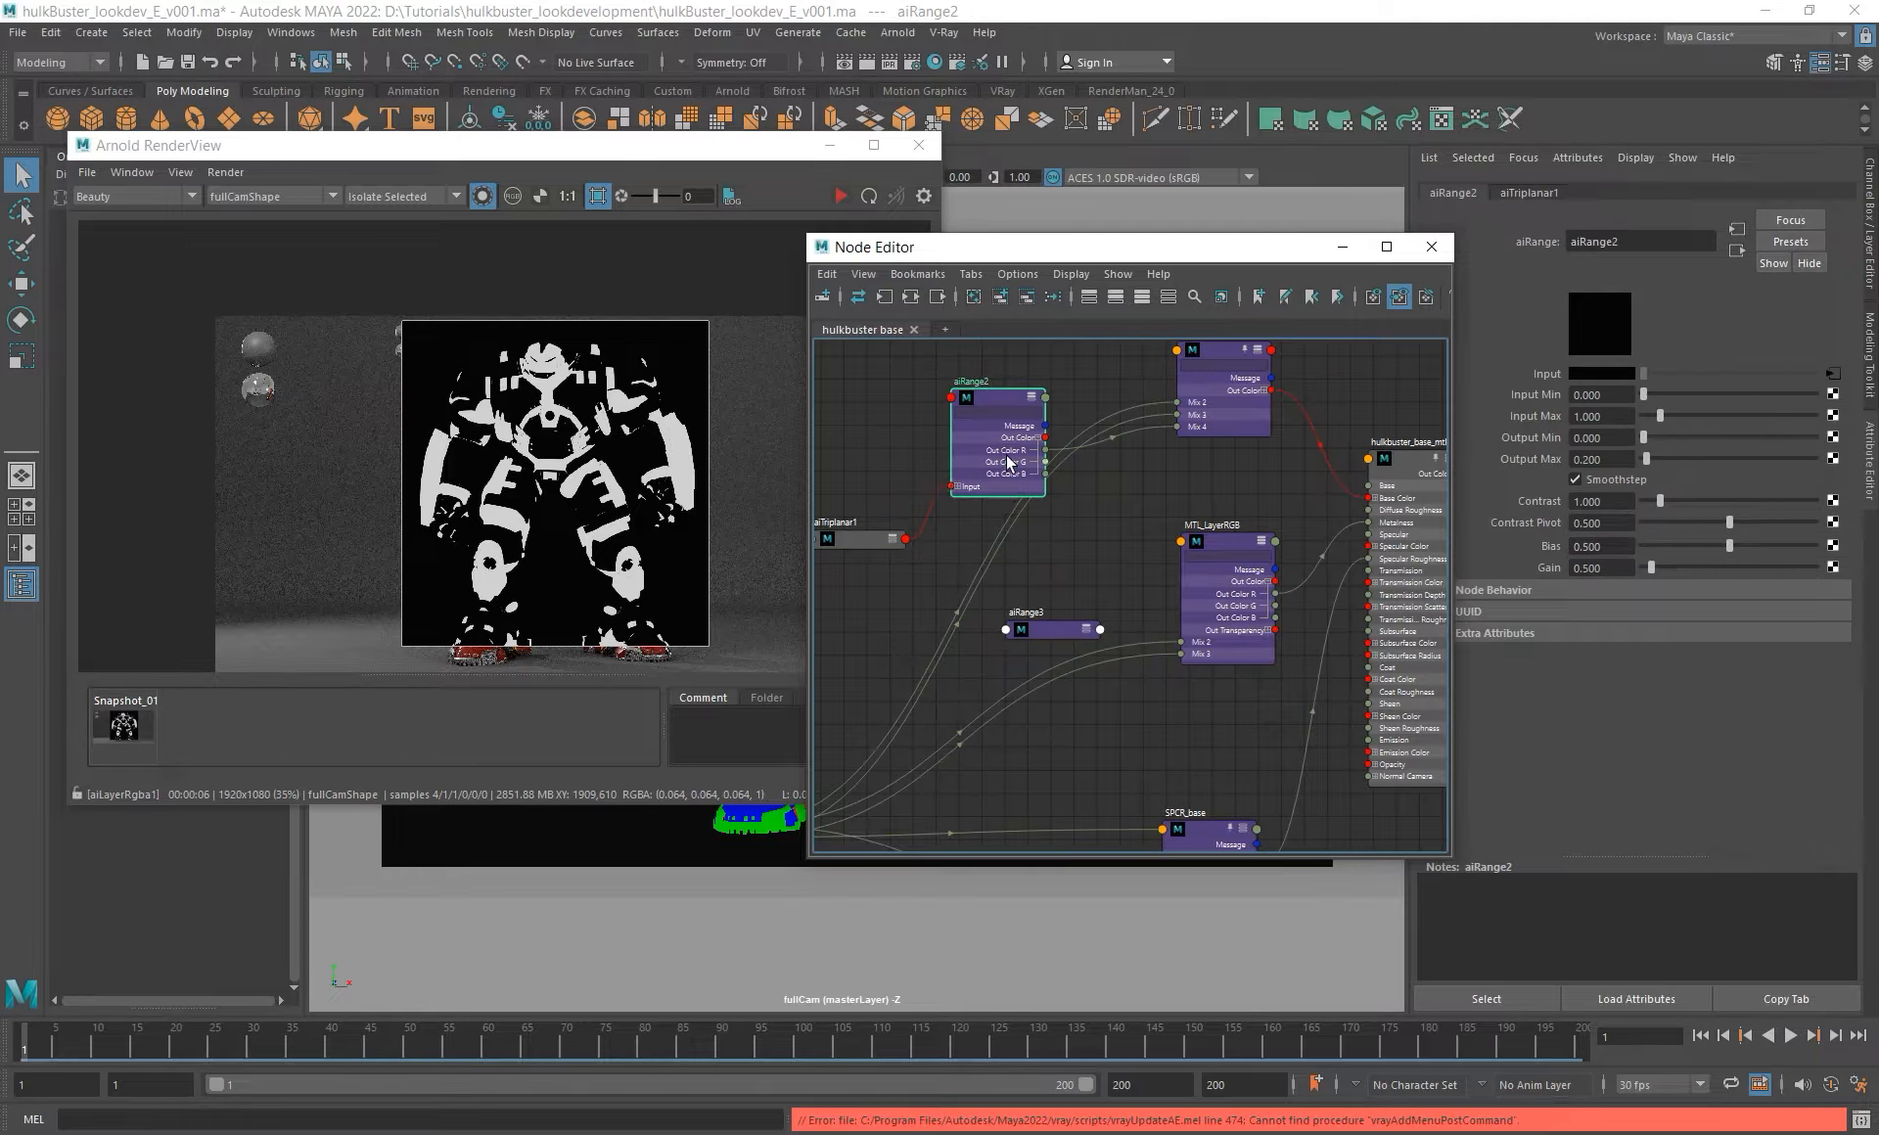
left_click(869, 199)
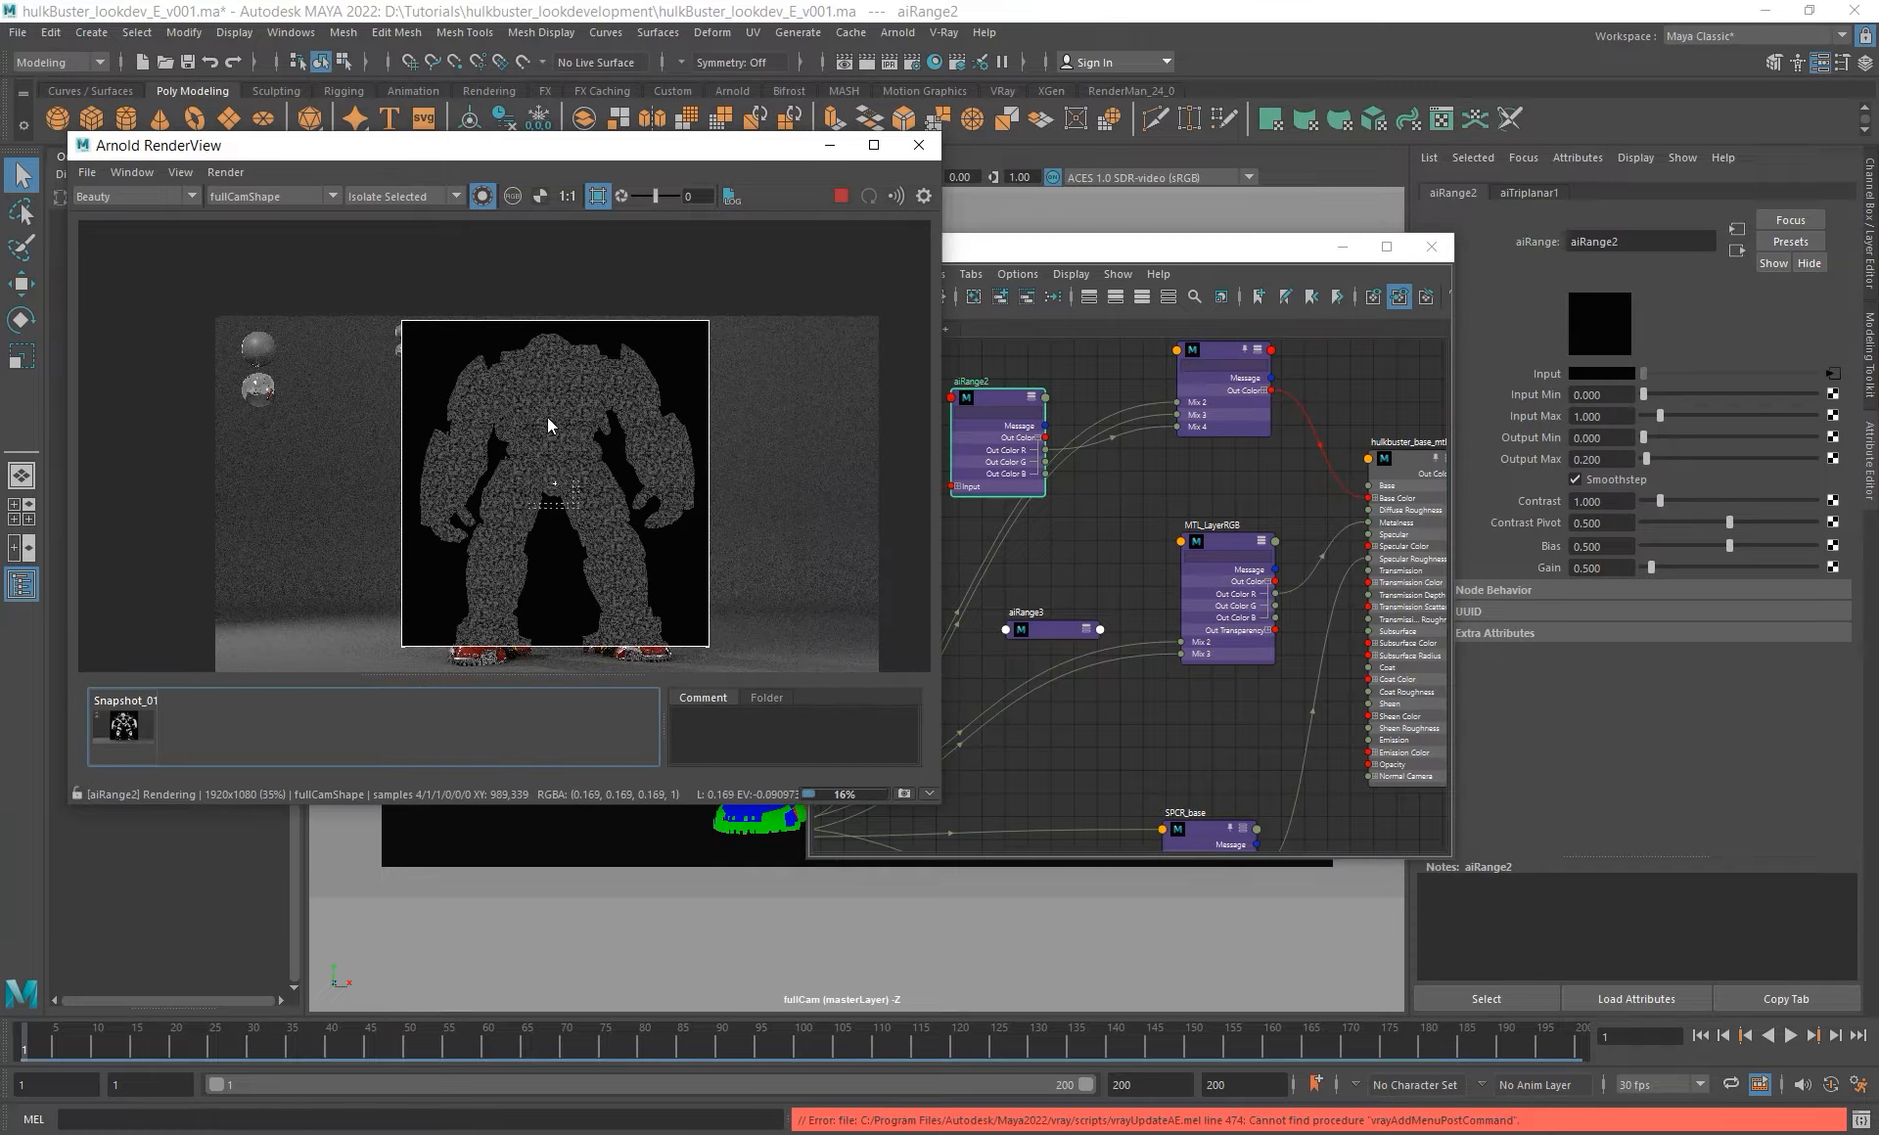
left_click(1624, 459)
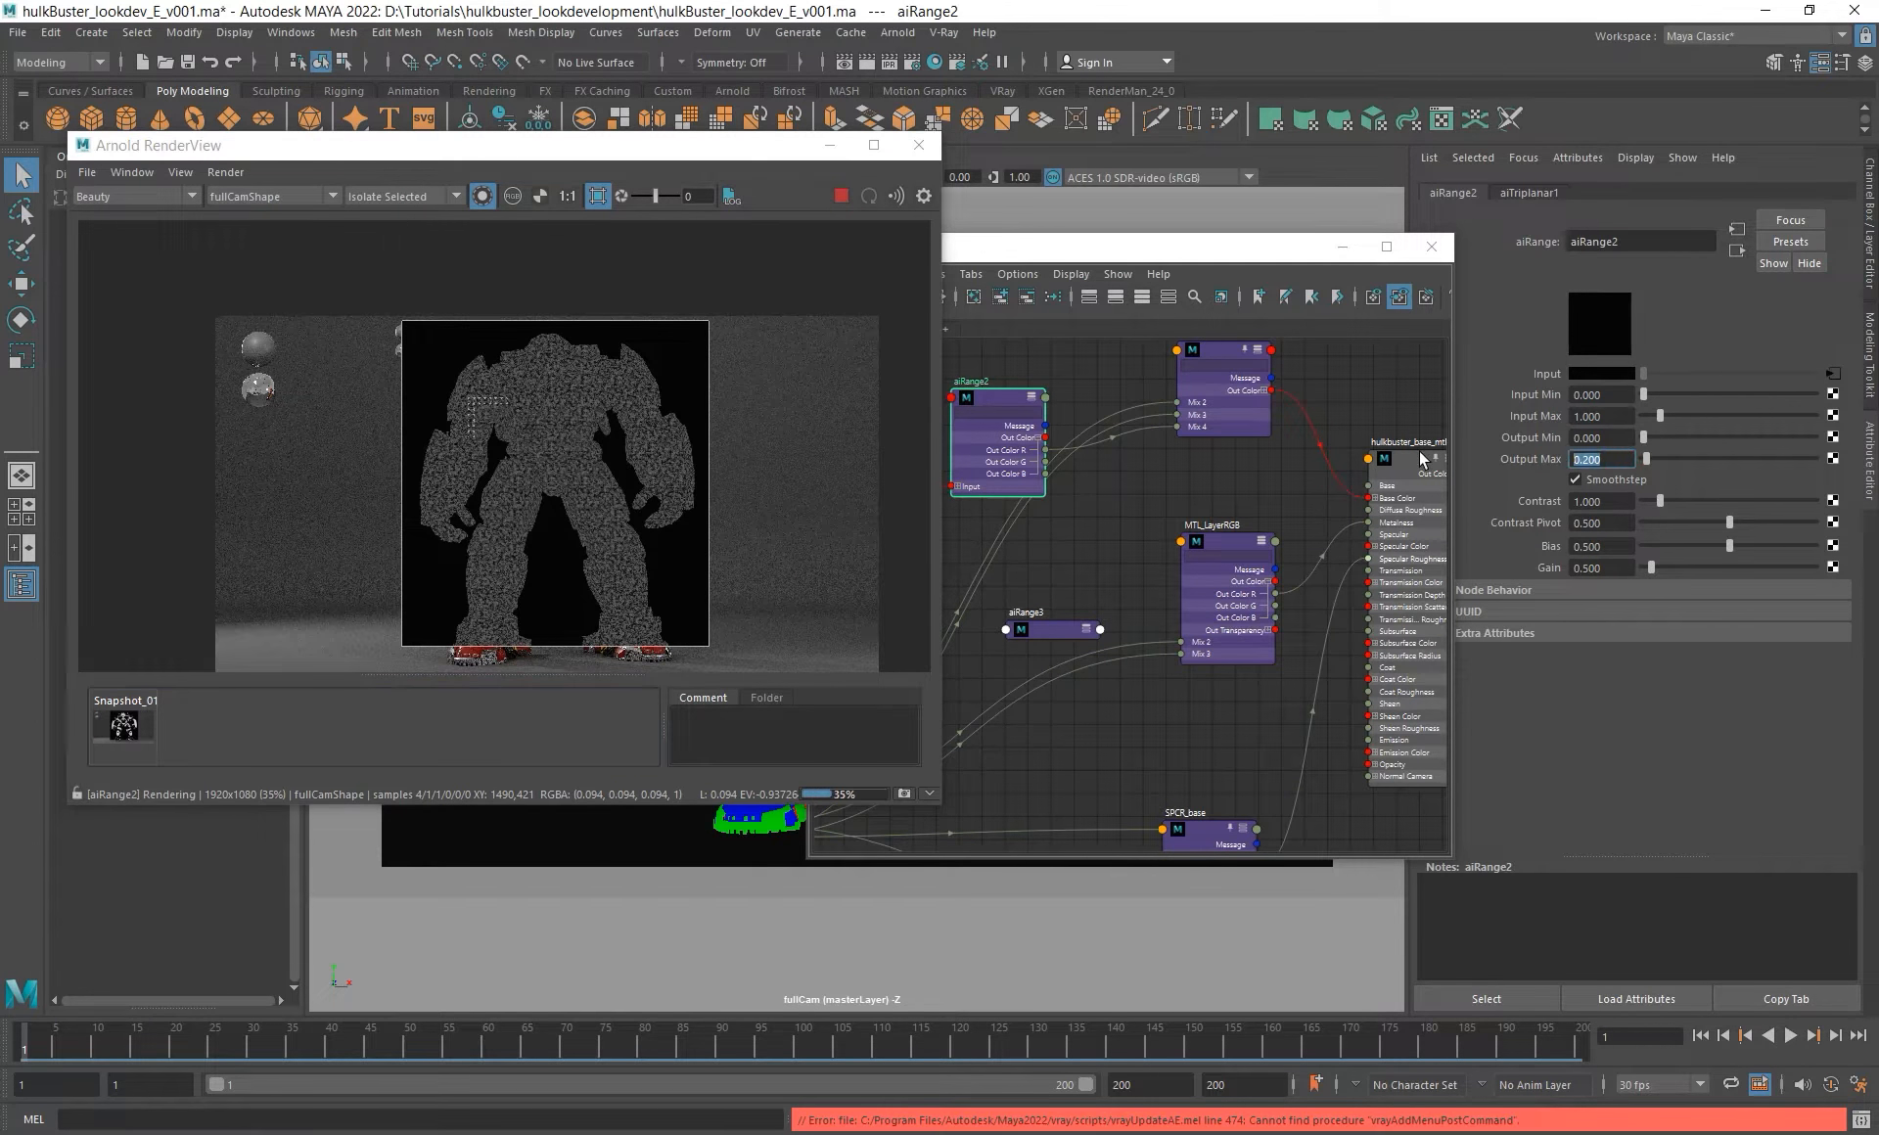
scroll(553, 418, "up", 1)
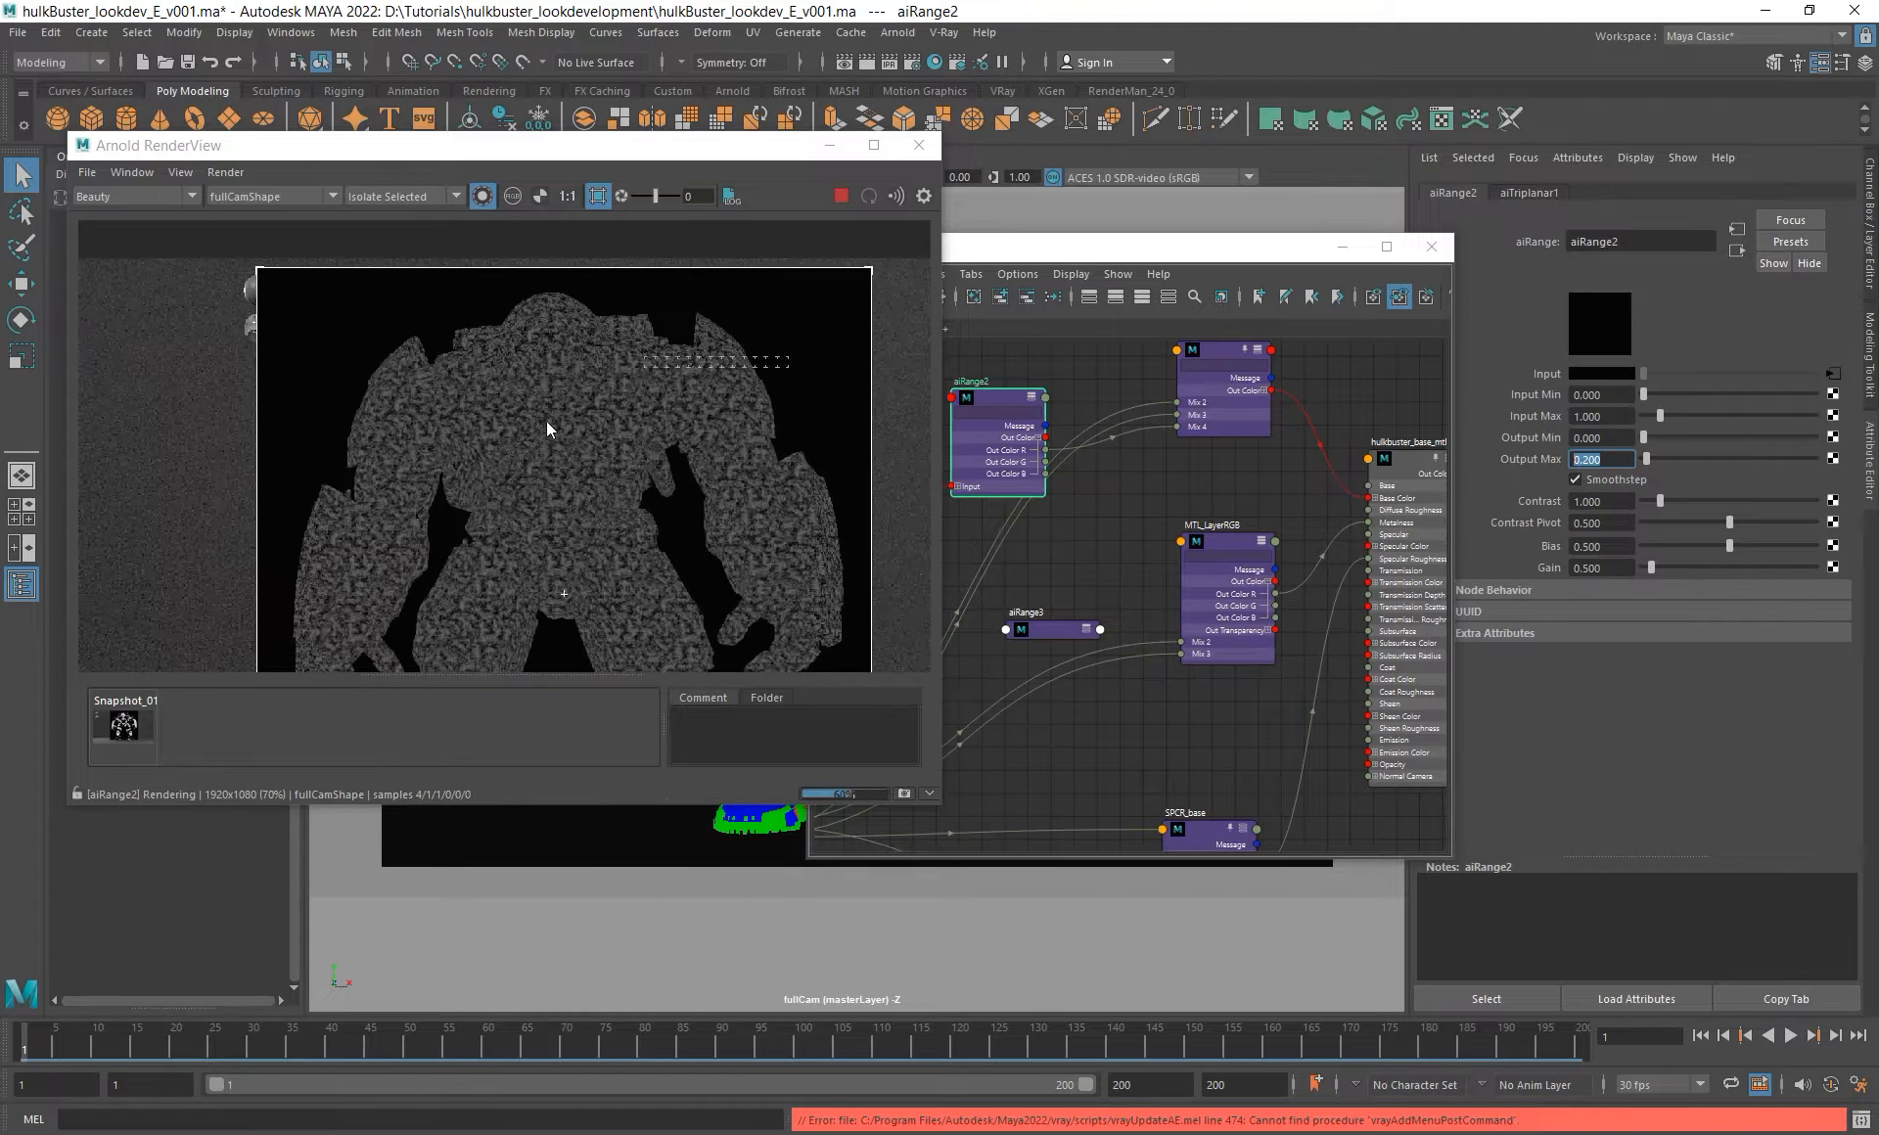
middle_click_drag(1136, 489, 1137, 533, "alt")
left_click(1208, 462)
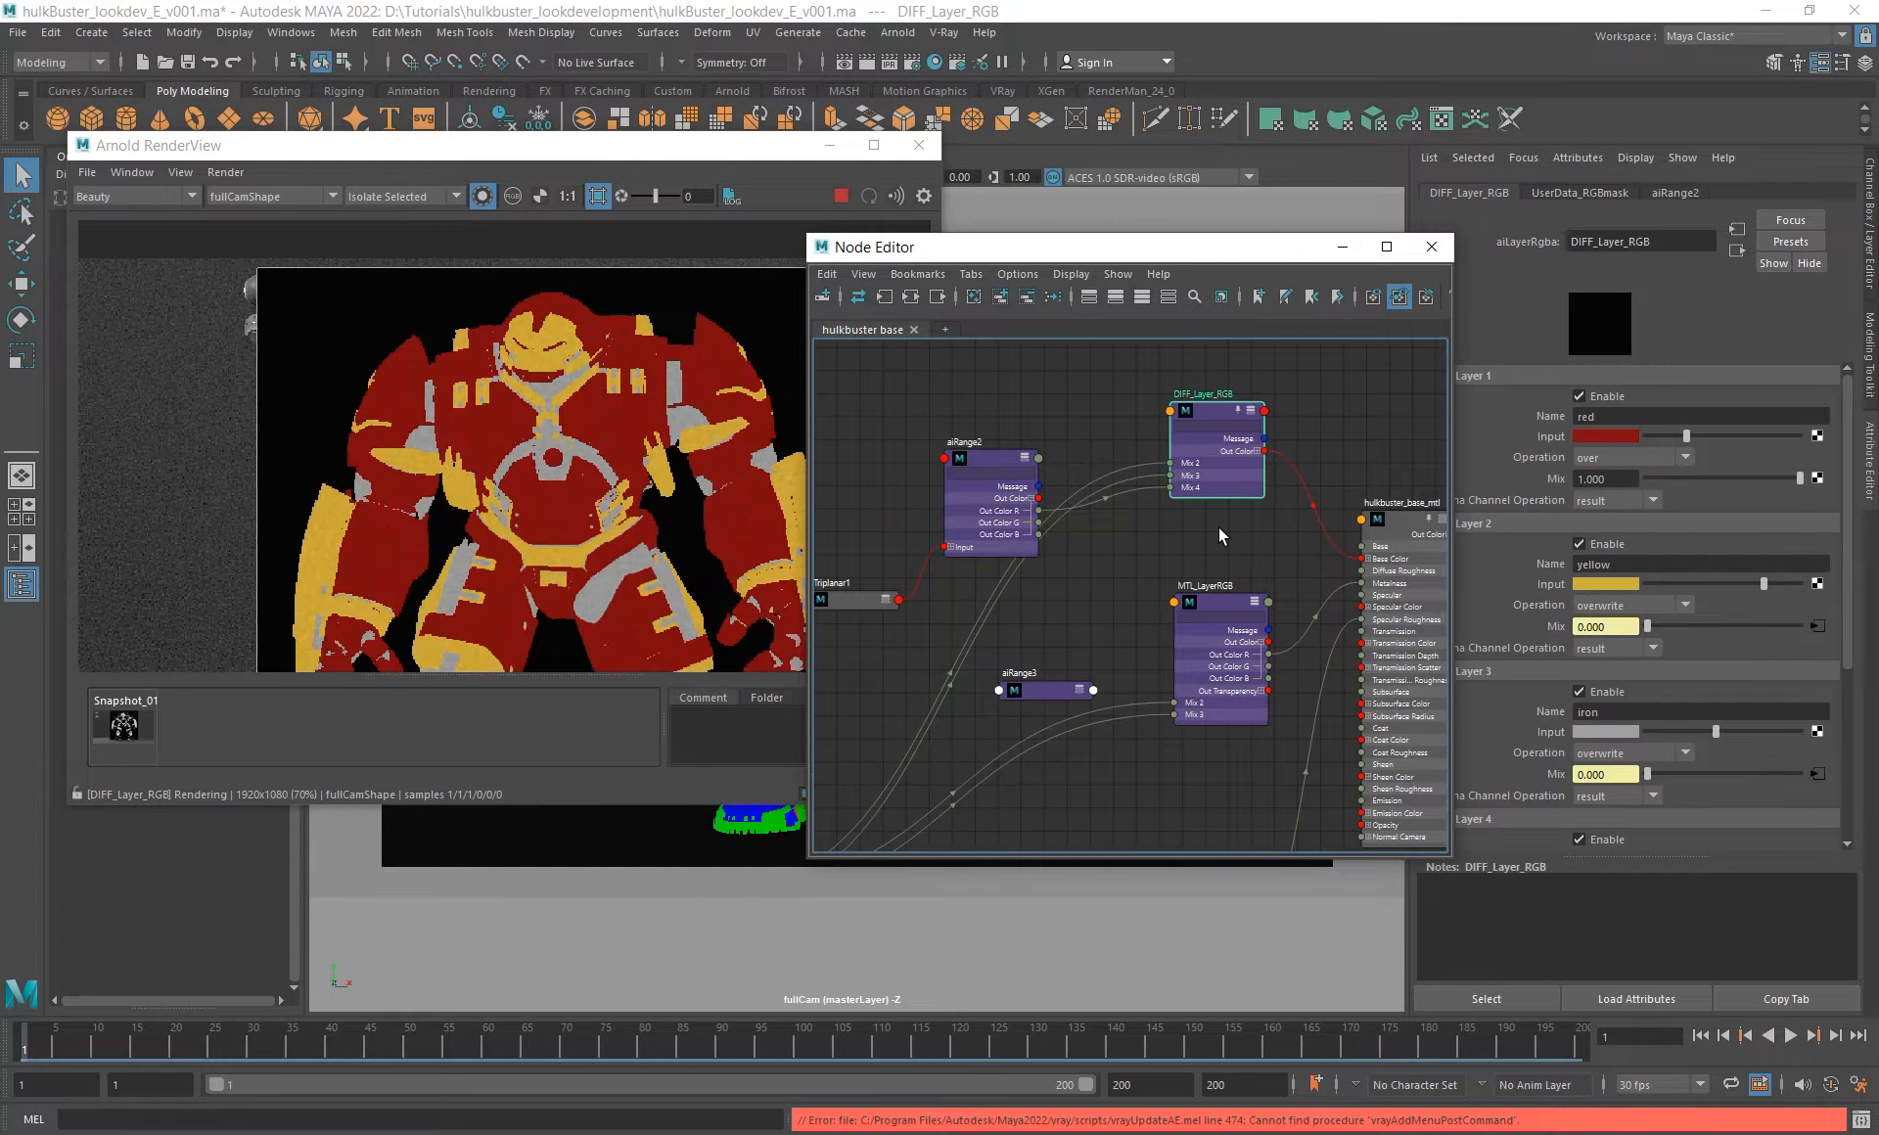
left_click_drag(1274, 257, 1214, 217)
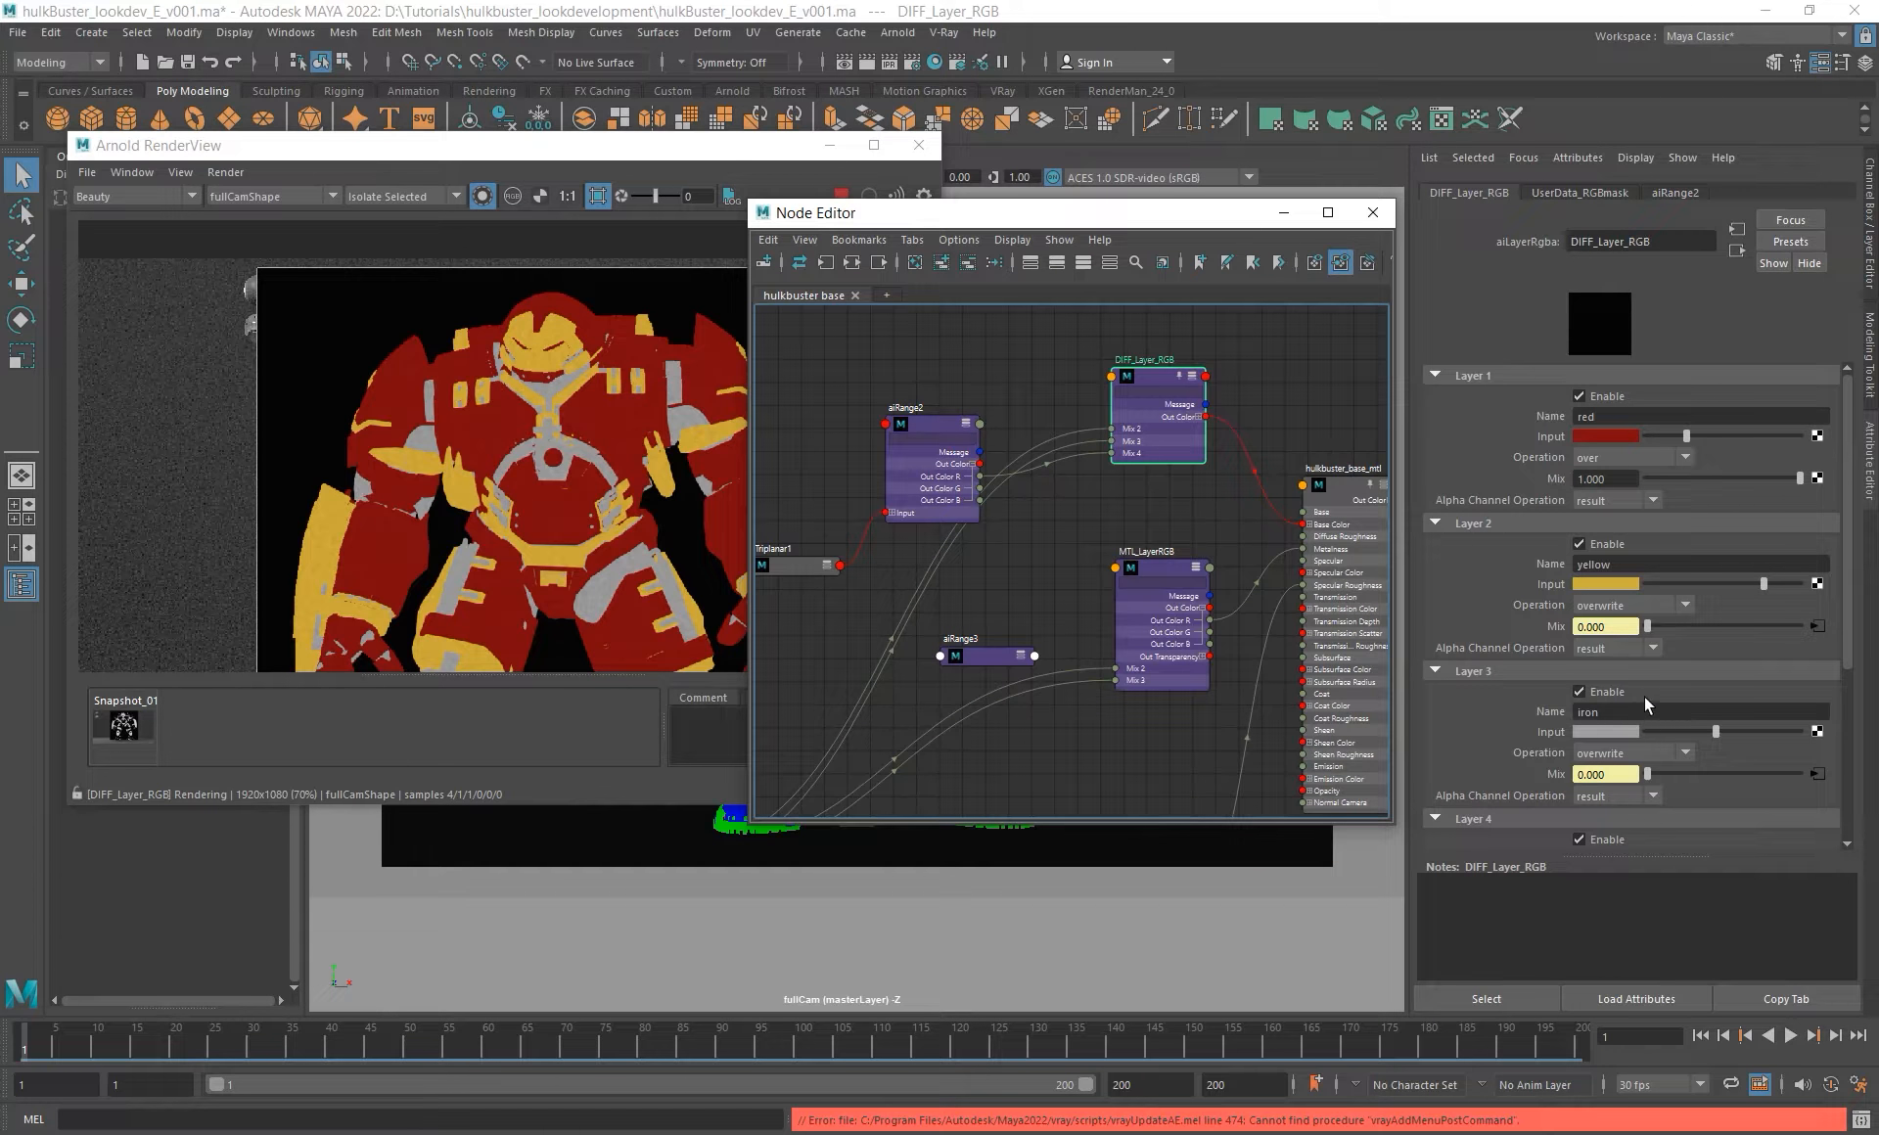
scroll(1647, 697, "down", 2)
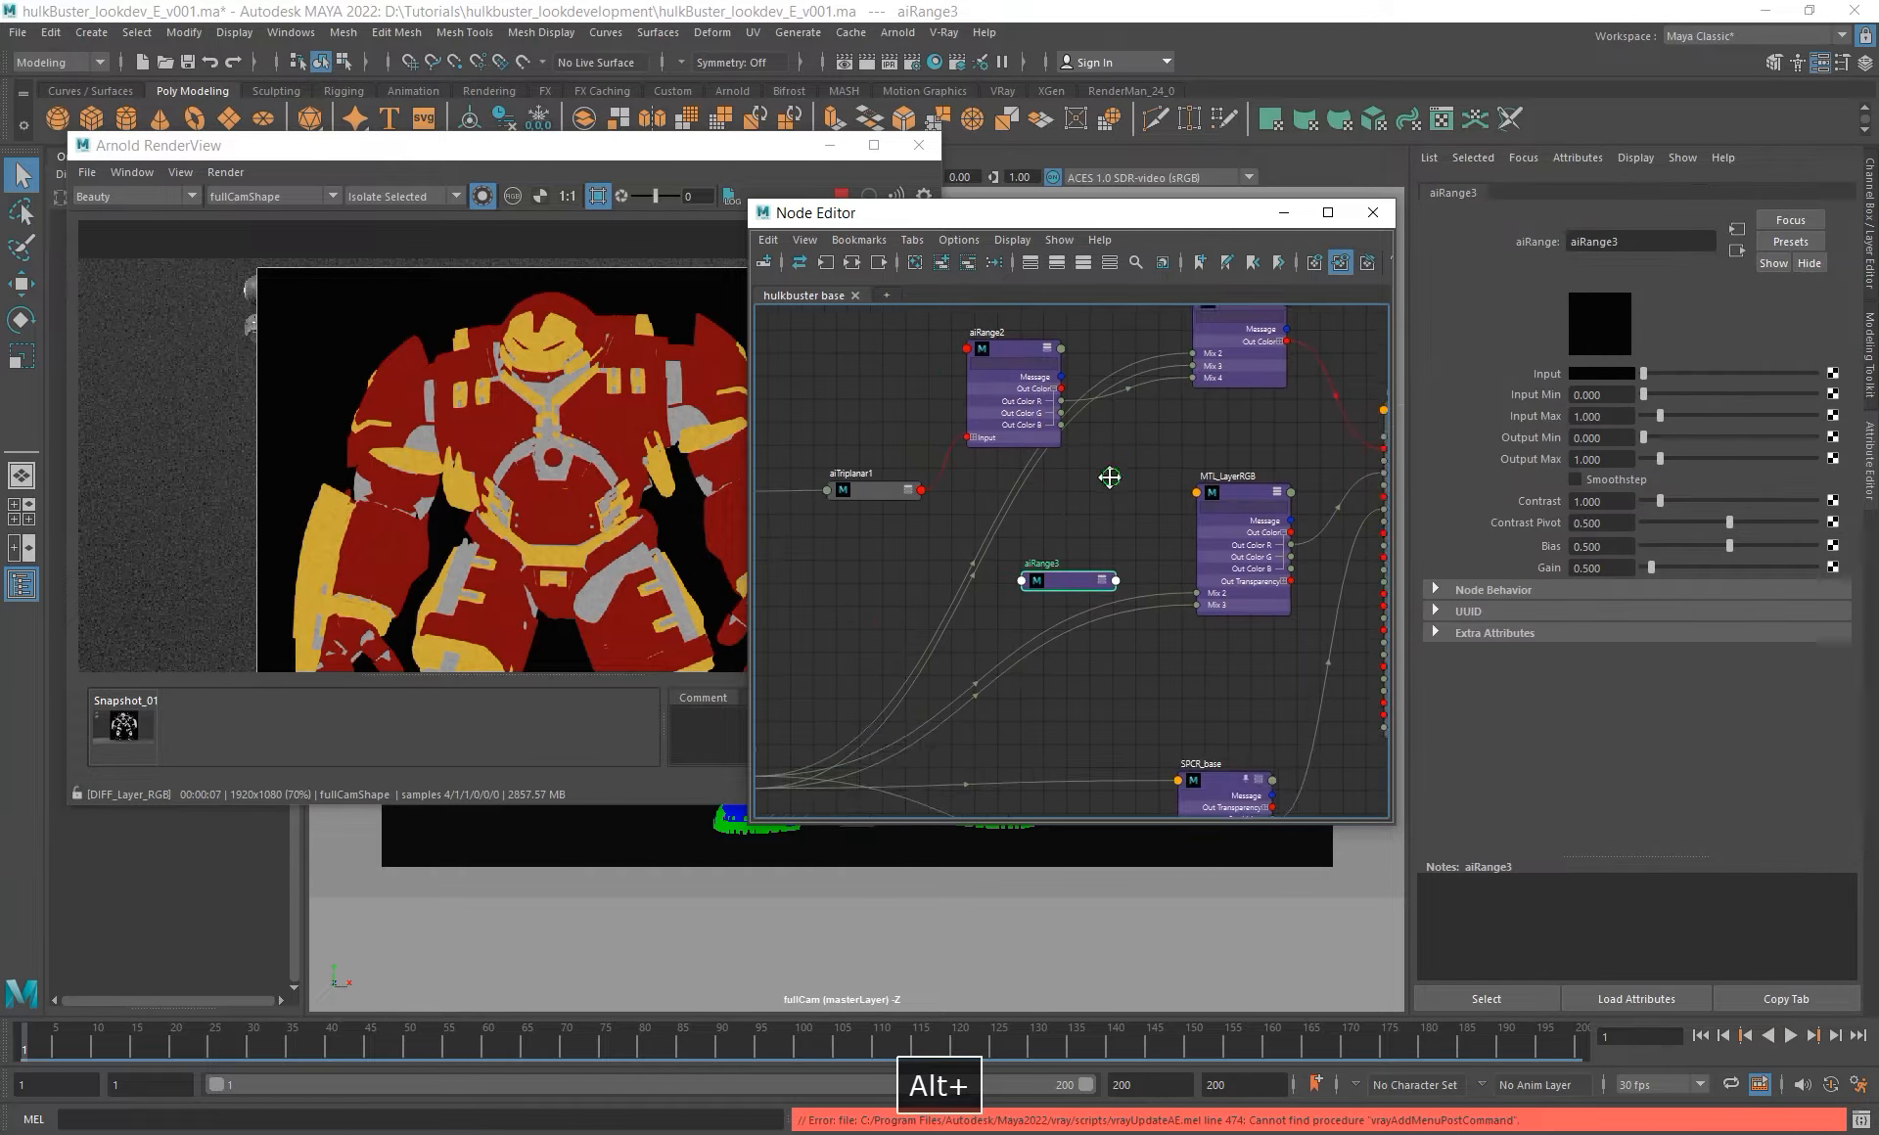
middle_click_drag(1107, 478, 1038, 548, "alt")
- Set the Output Max of aiRange2 to 1
left_click(925, 482)
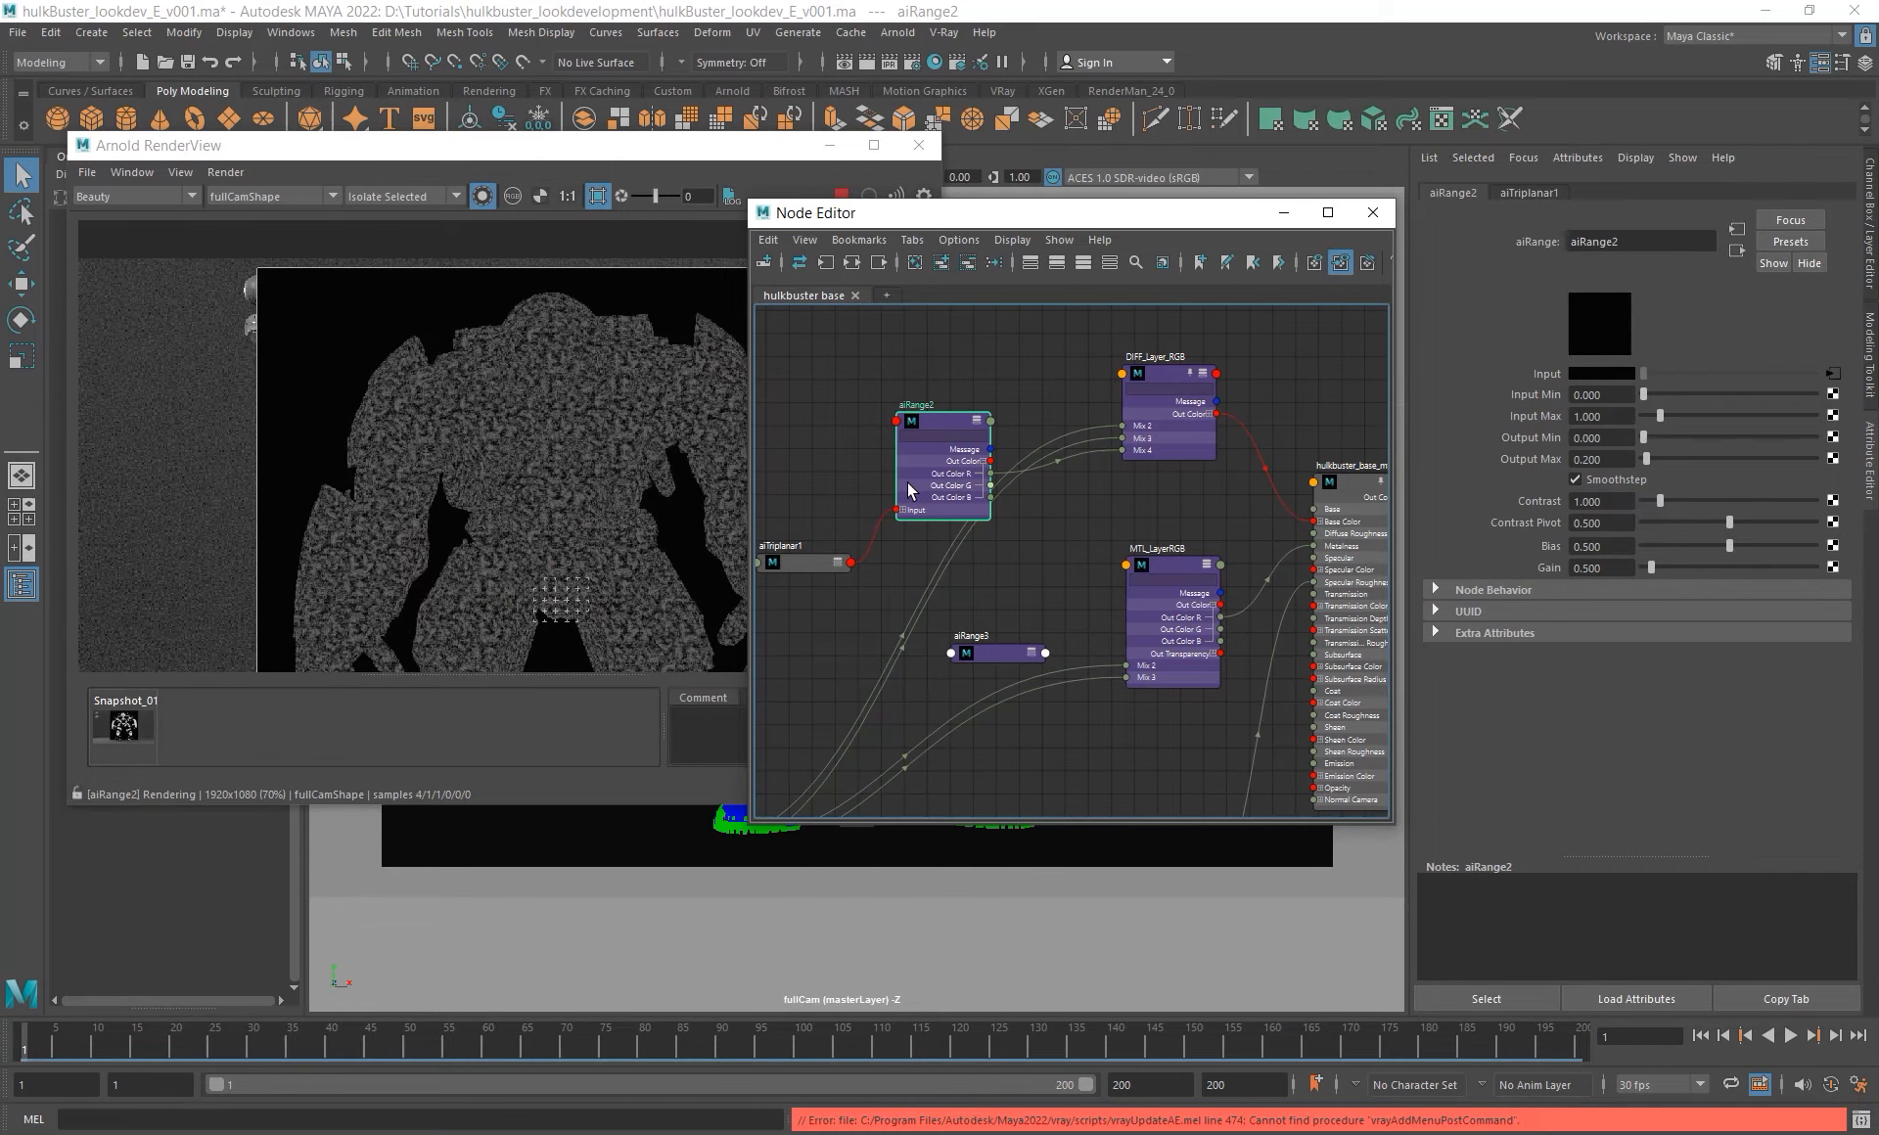
double_click(1625, 459)
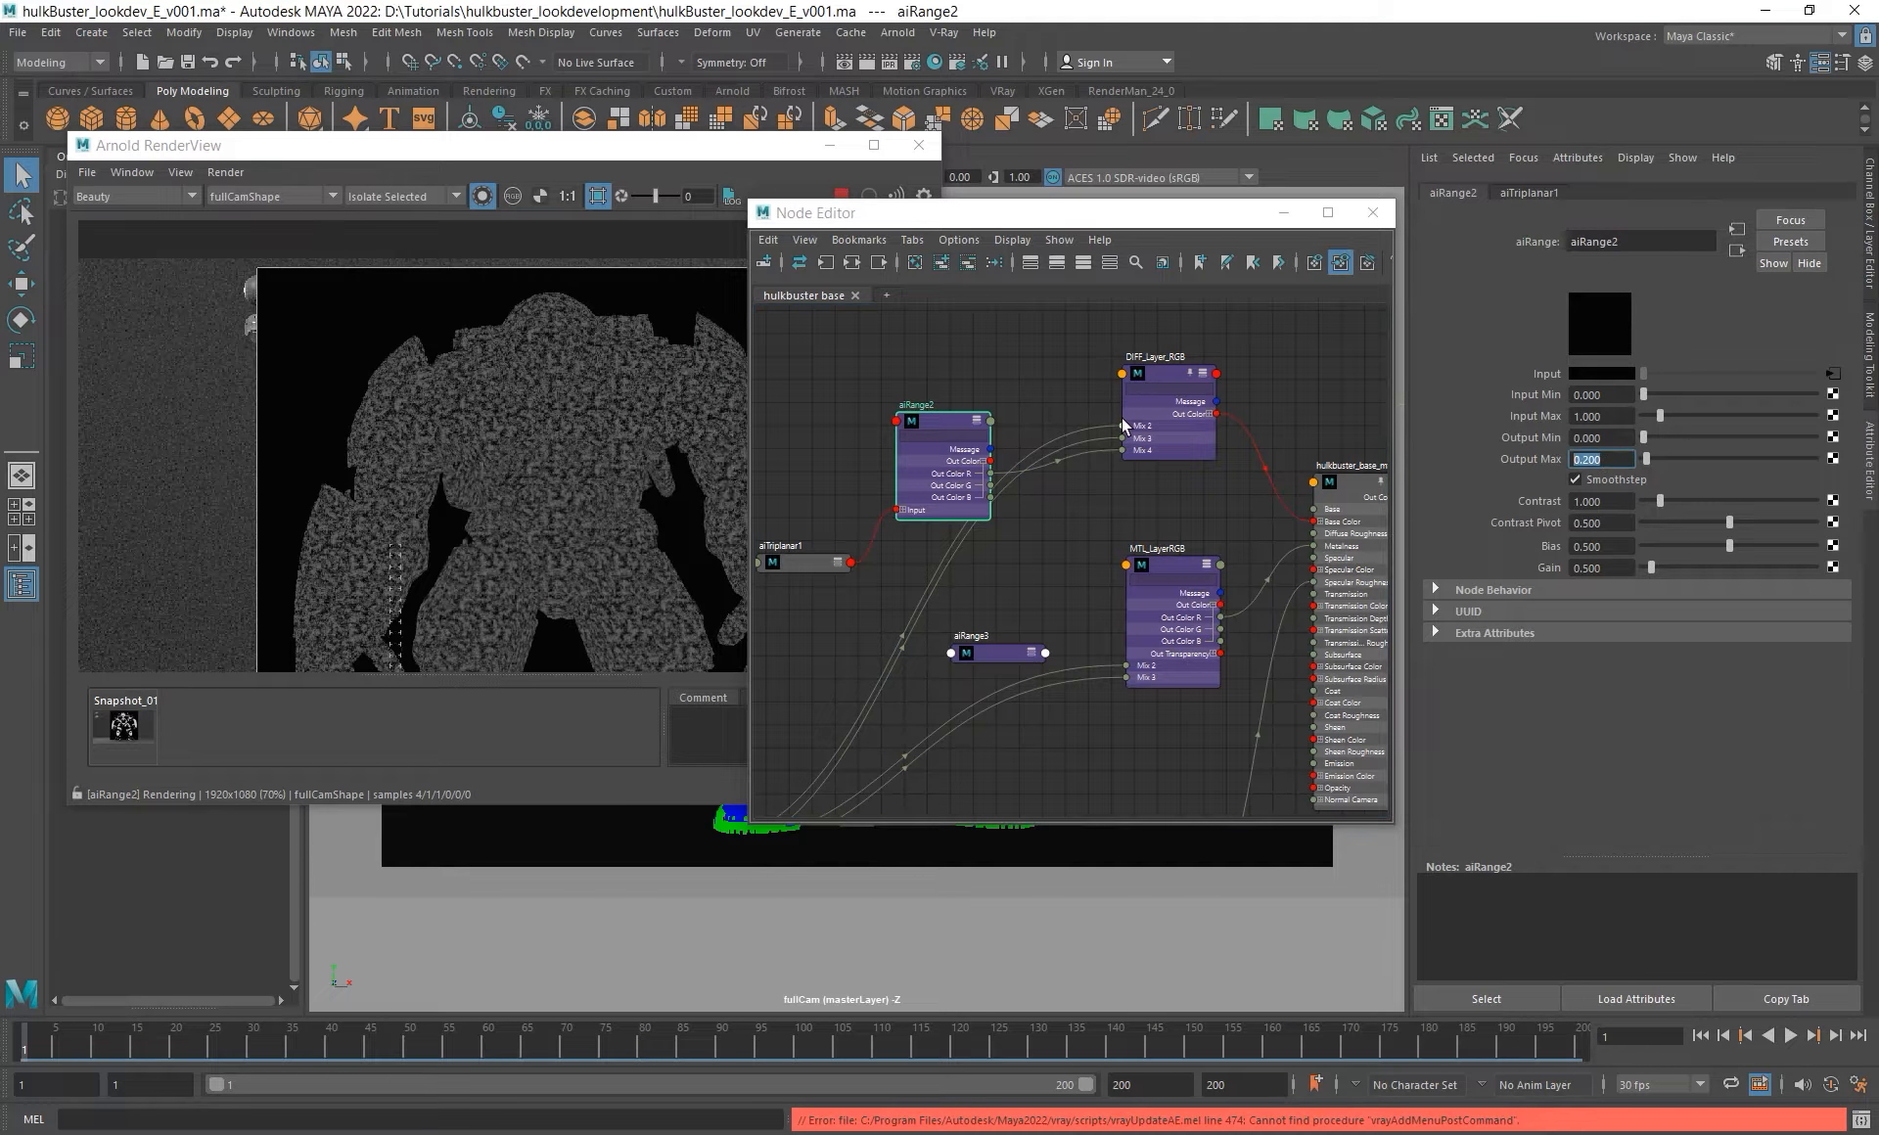
type("1")
key("Return")
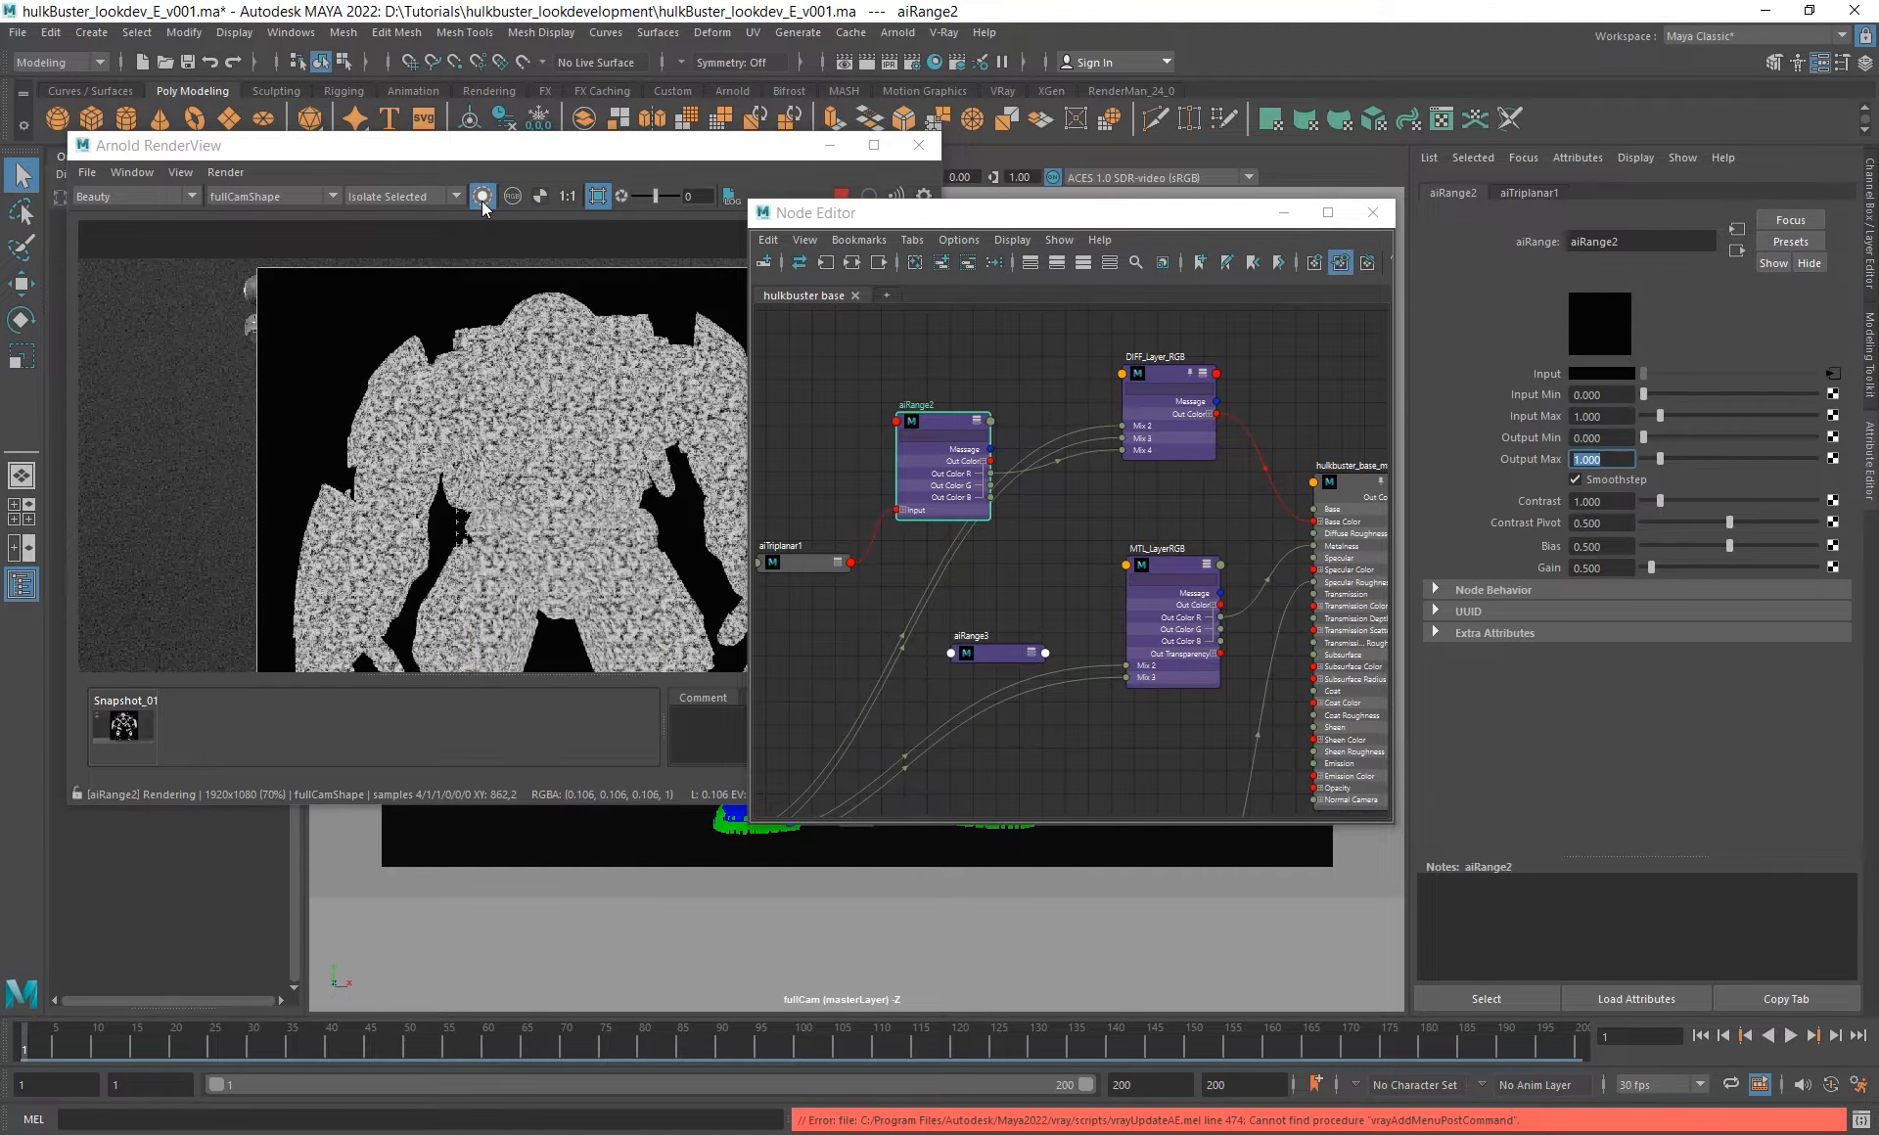
- Turn off isolation to render the full shading and set a render region over the Hulkbuster's chest
left_click(482, 196)
scroll(656, 489, "up", 2)
left_click_drag(547, 414, 766, 579, "shift")
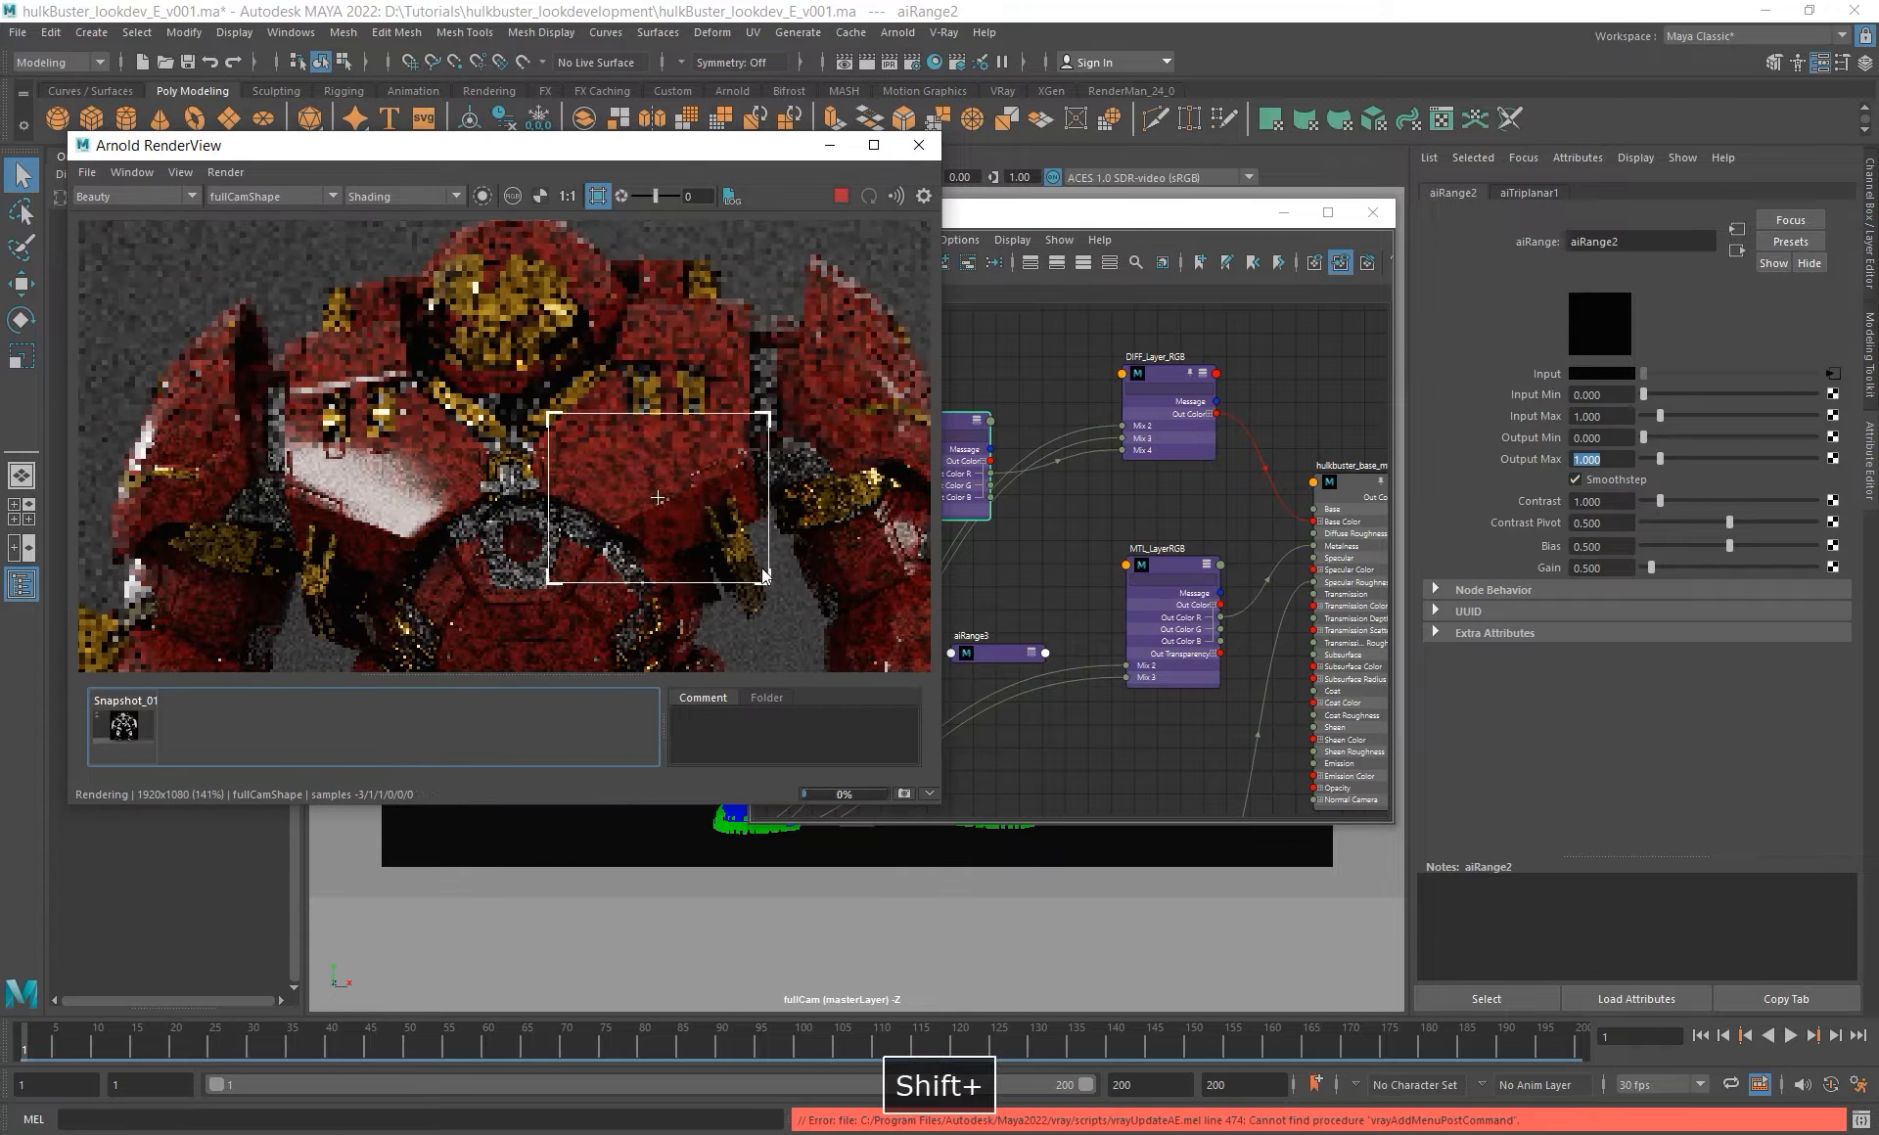
- Try a much lighter Input colour for layer4 of DIFF_Layer_RGB and undo the change
middle_click_drag(1056, 561, 981, 586, "alt")
left_click(1086, 479)
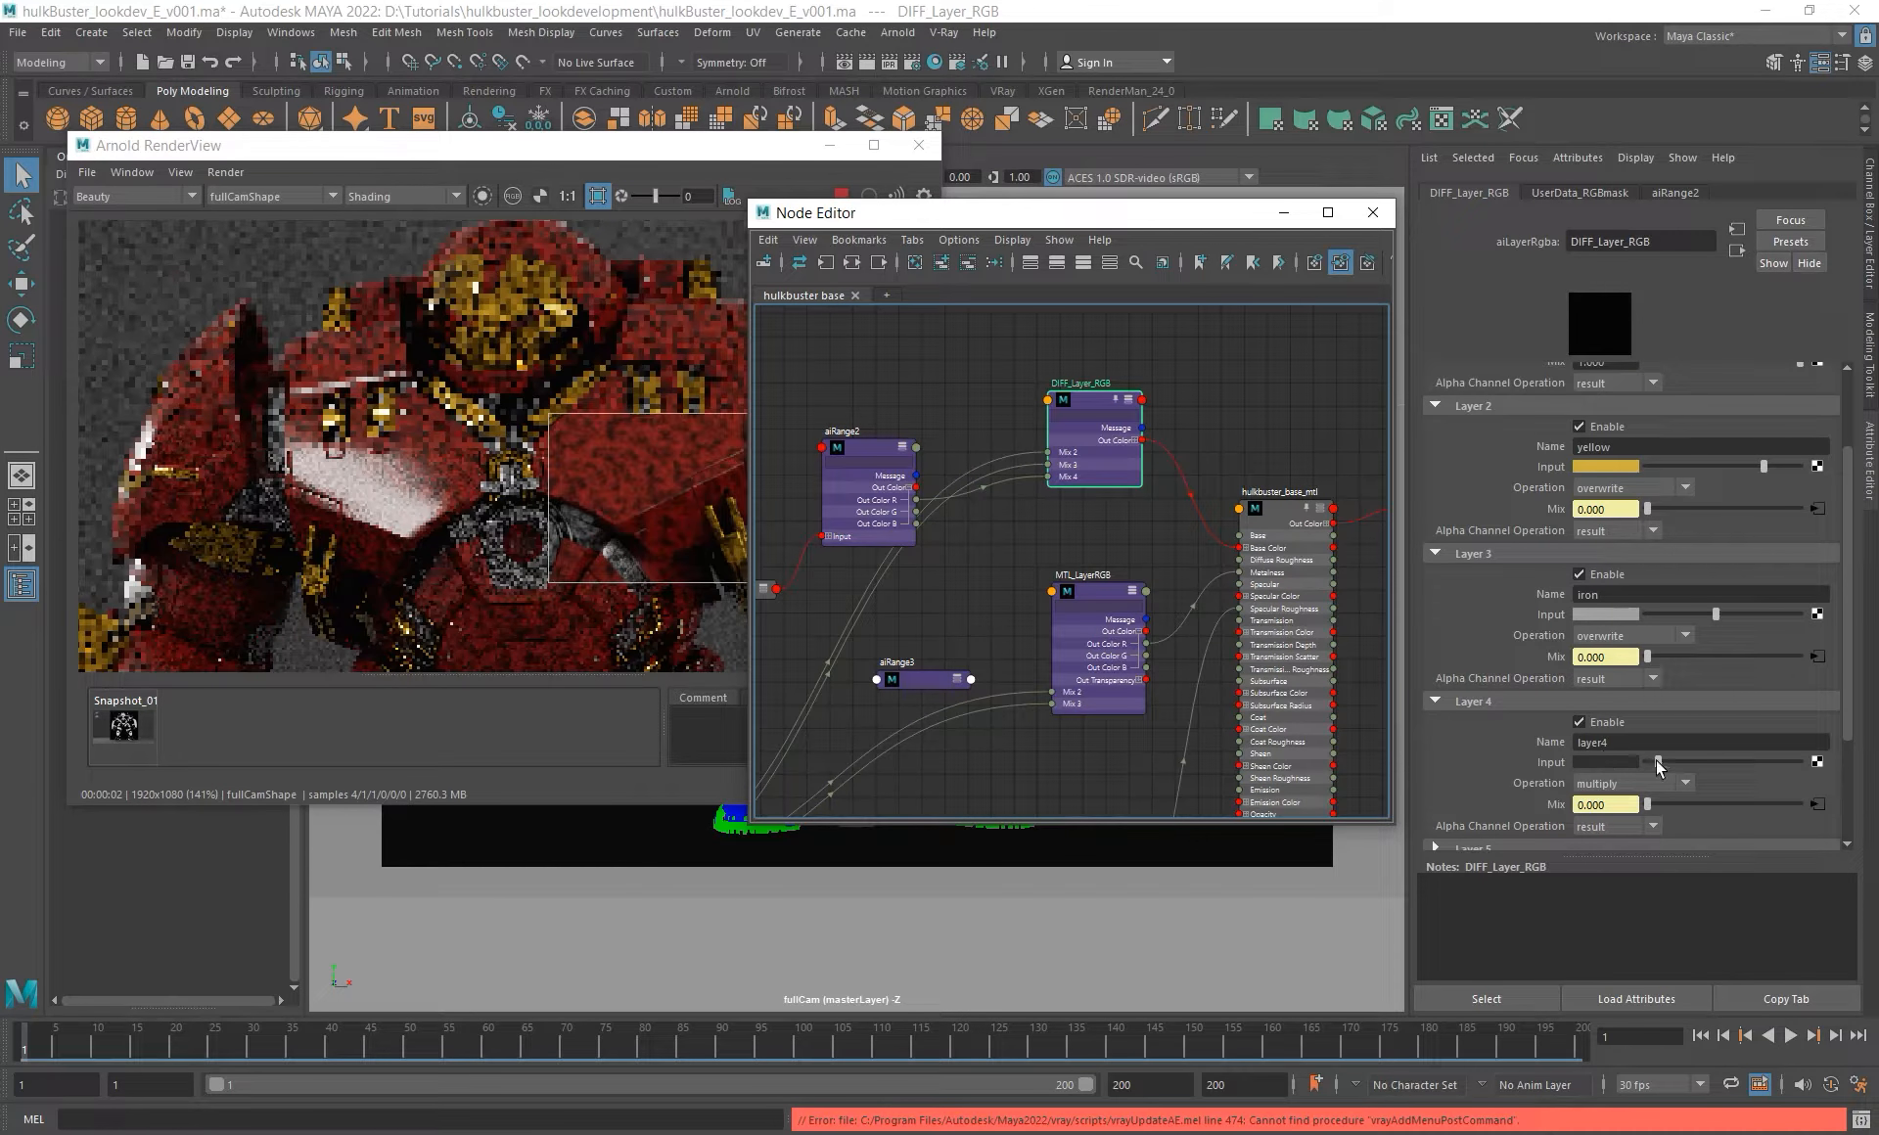
middle_click_drag(1050, 553, 1052, 528, "alt")
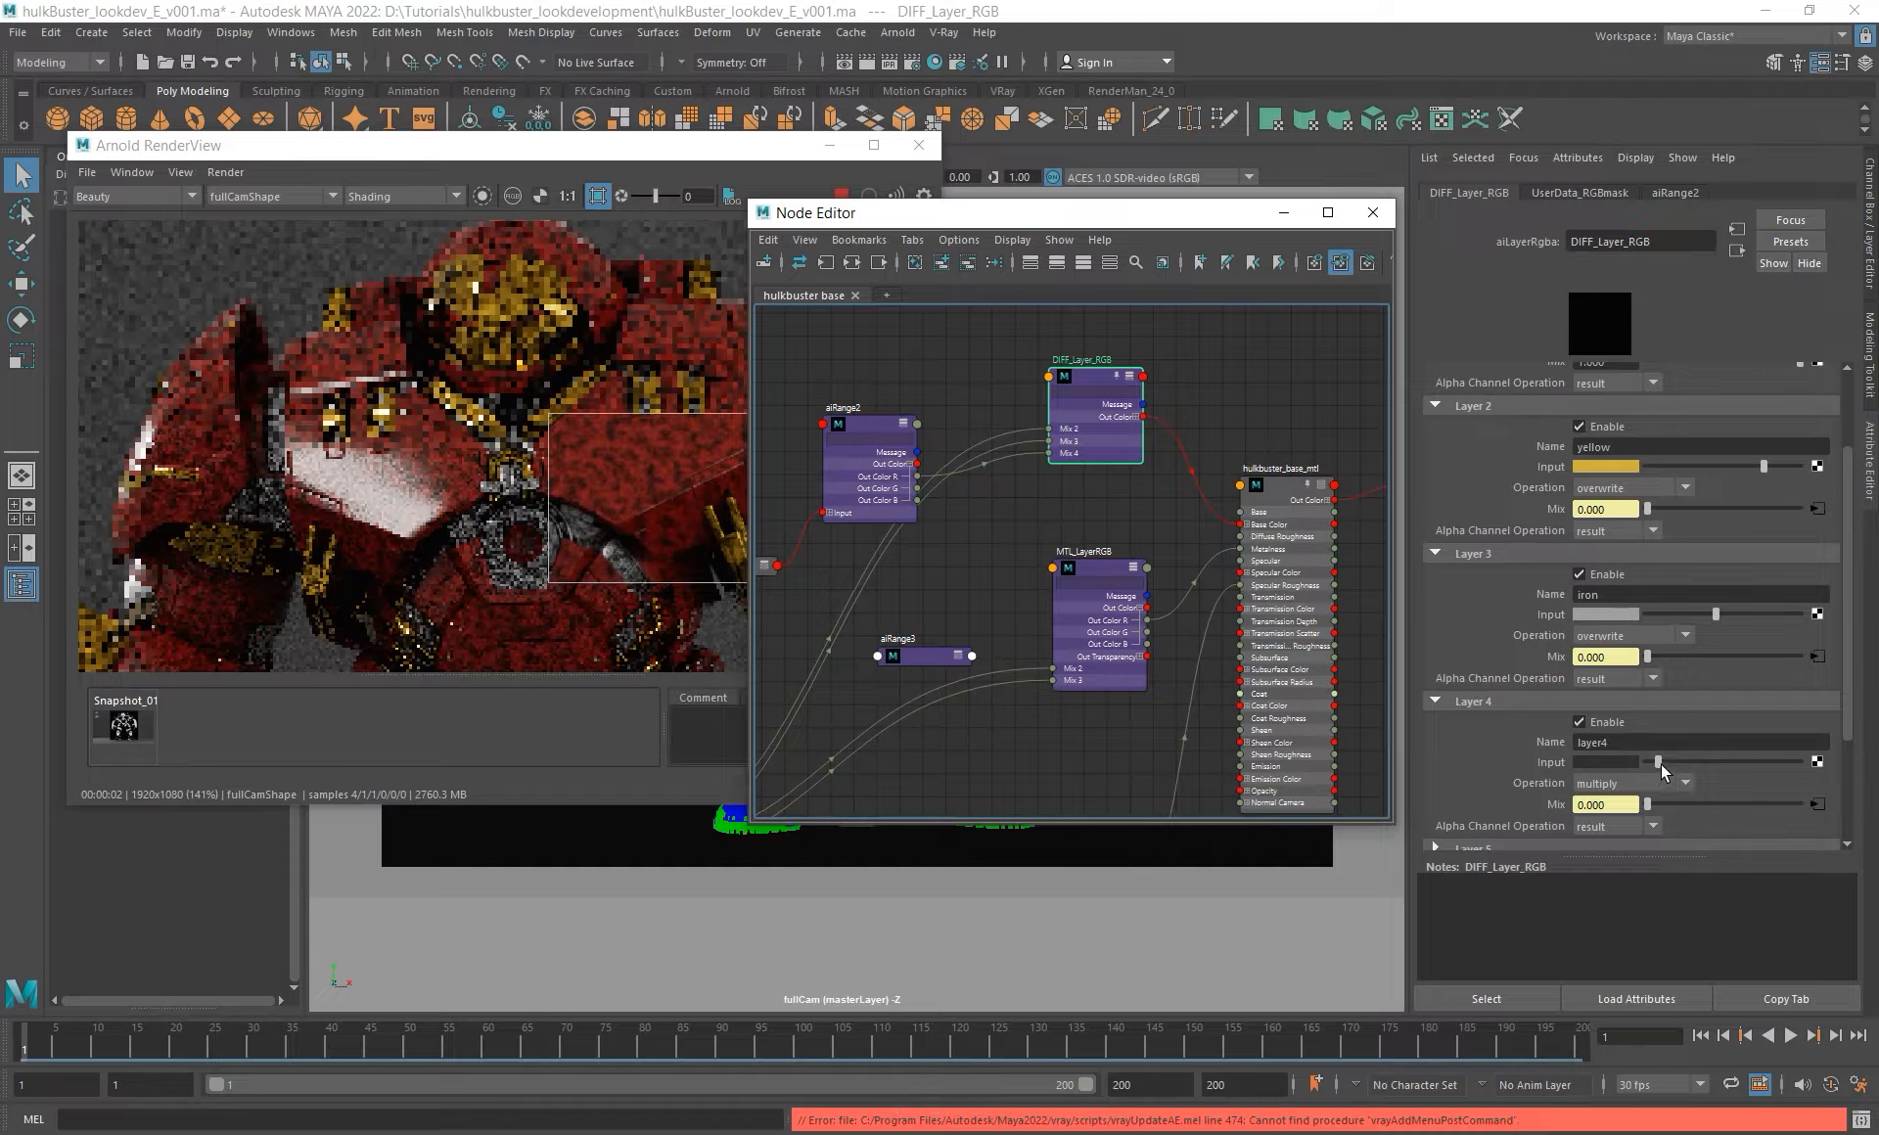
left_click_drag(1659, 763, 1756, 759)
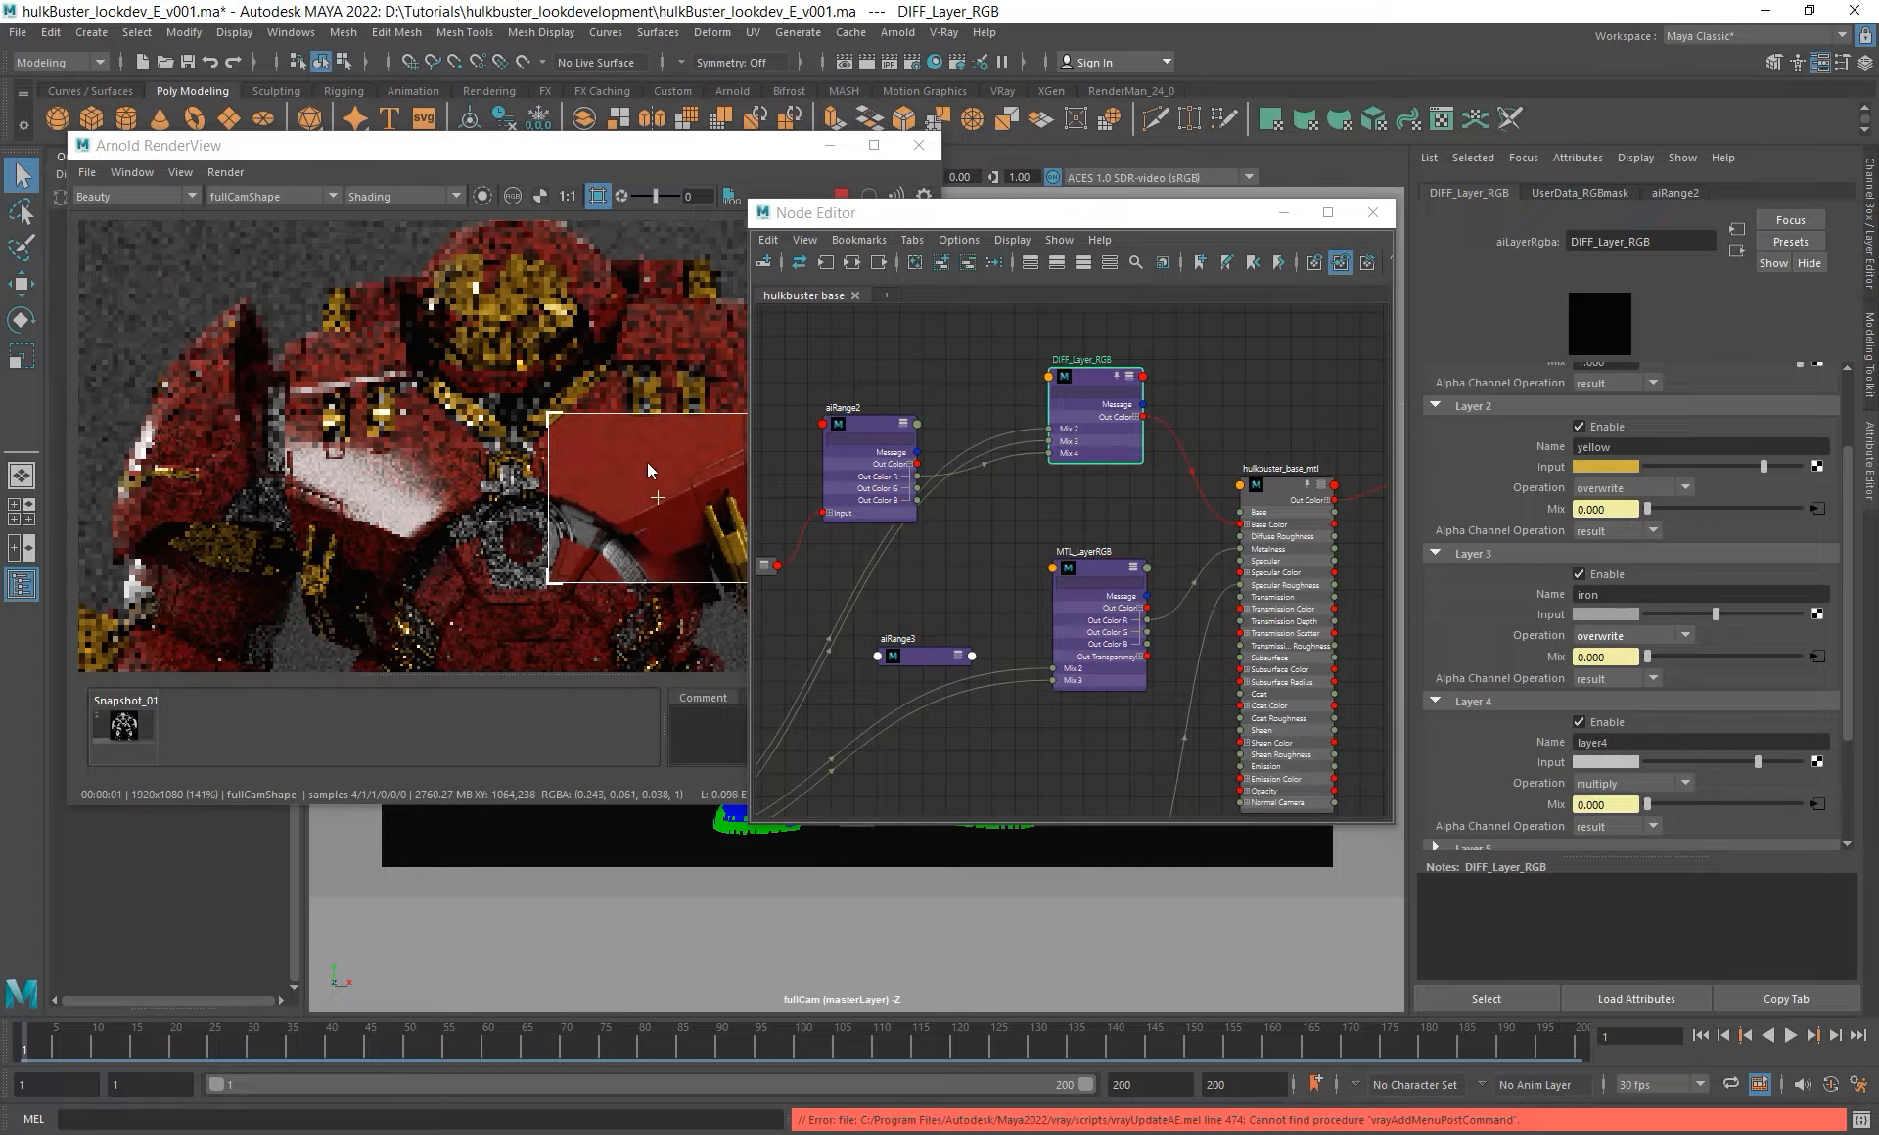
middle_click_drag(965, 507, 956, 521, "alt")
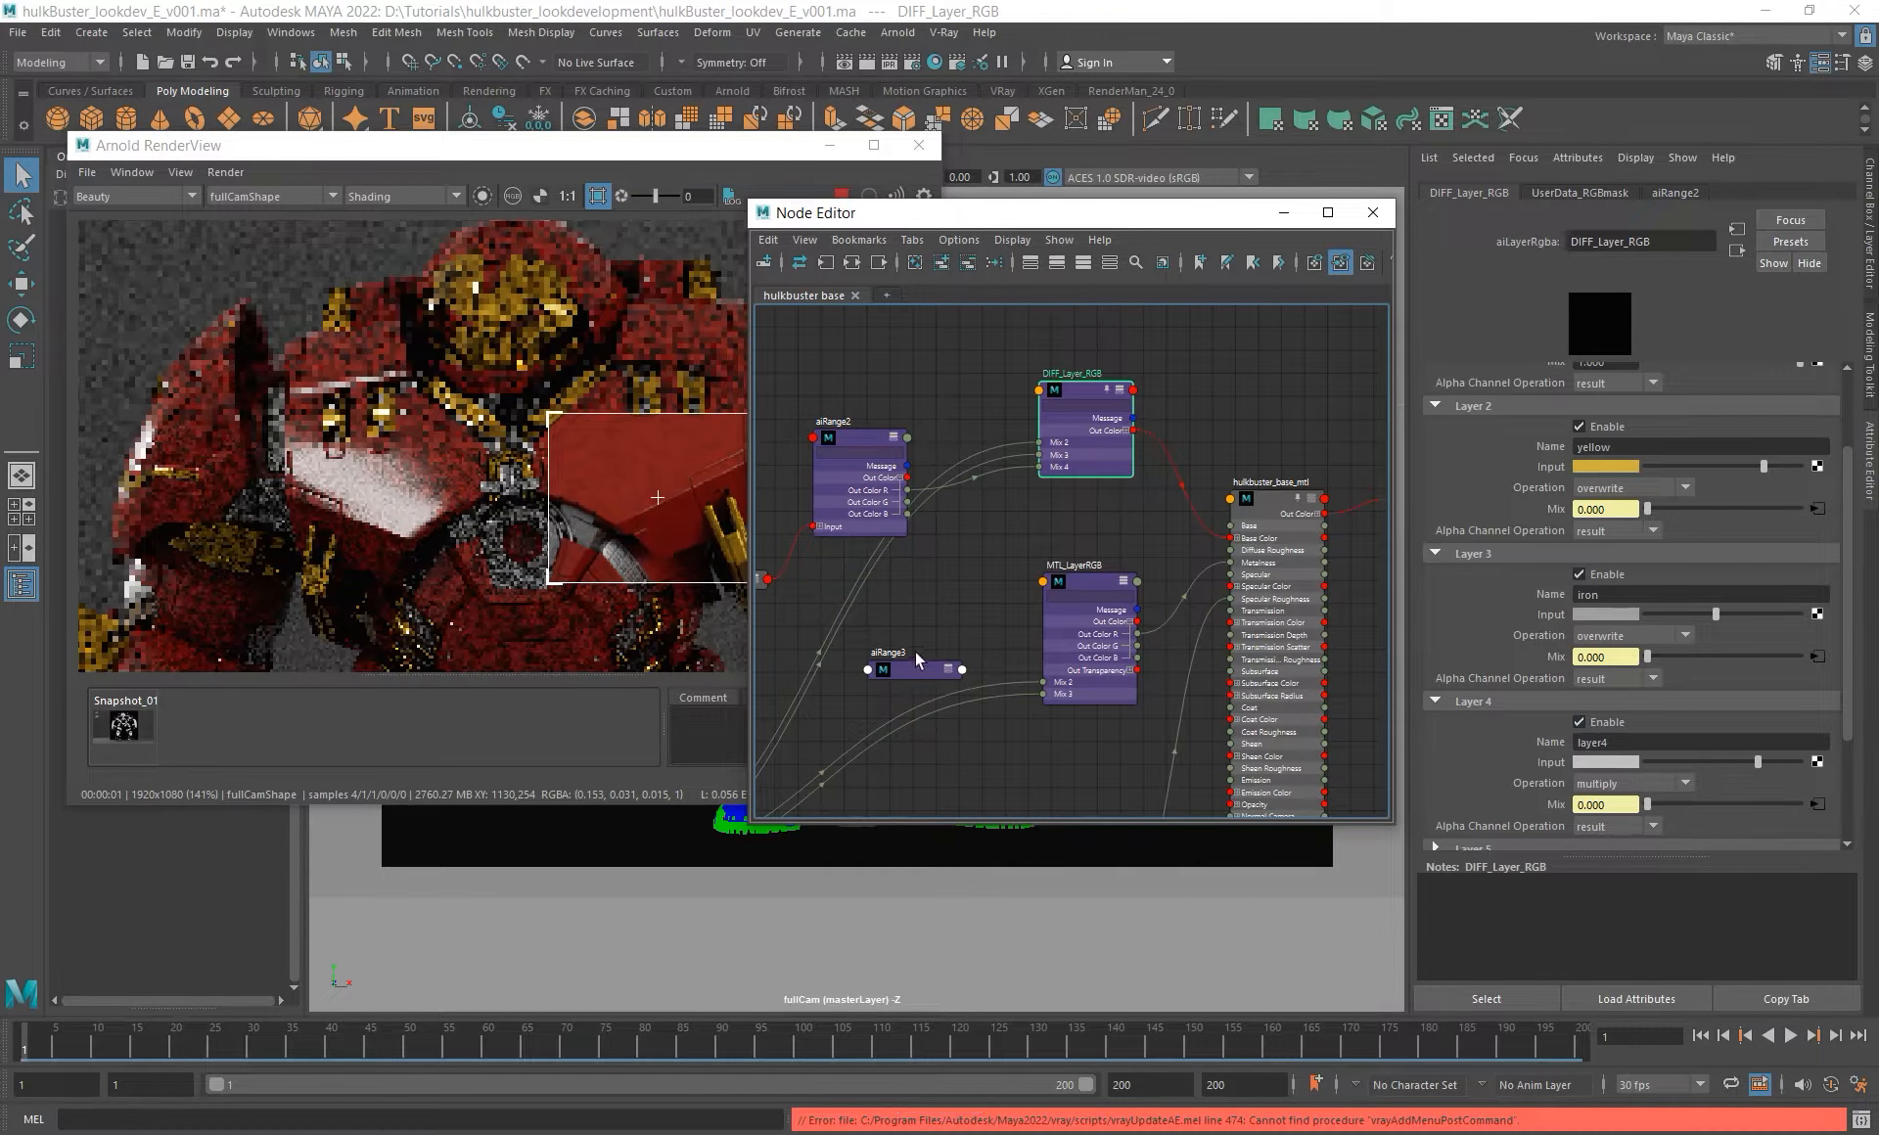
middle_click_drag(924, 635, 942, 615, "alt")
key("ctrl+z")
- Set the Output Max of aiRange2 back to 0.2
left_click(881, 480)
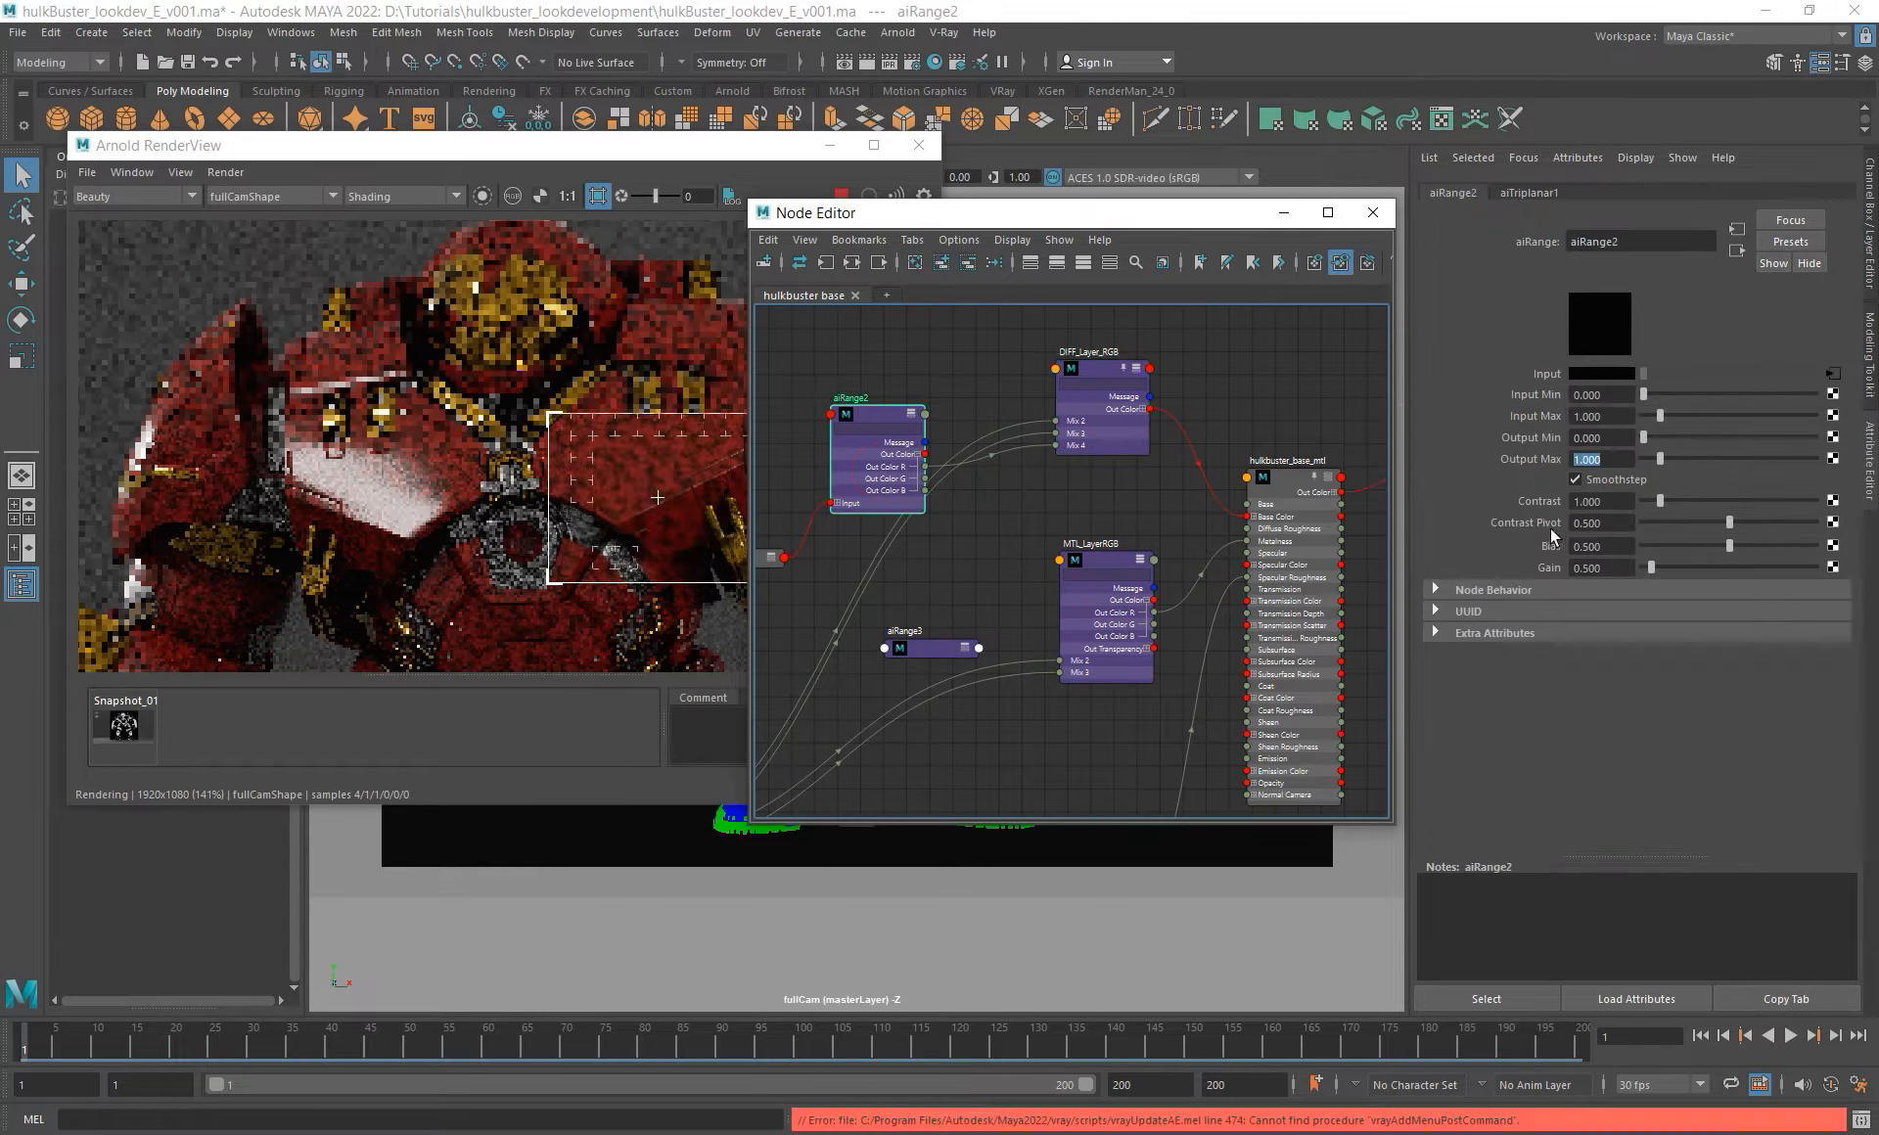
type("0.2")
key("Return")
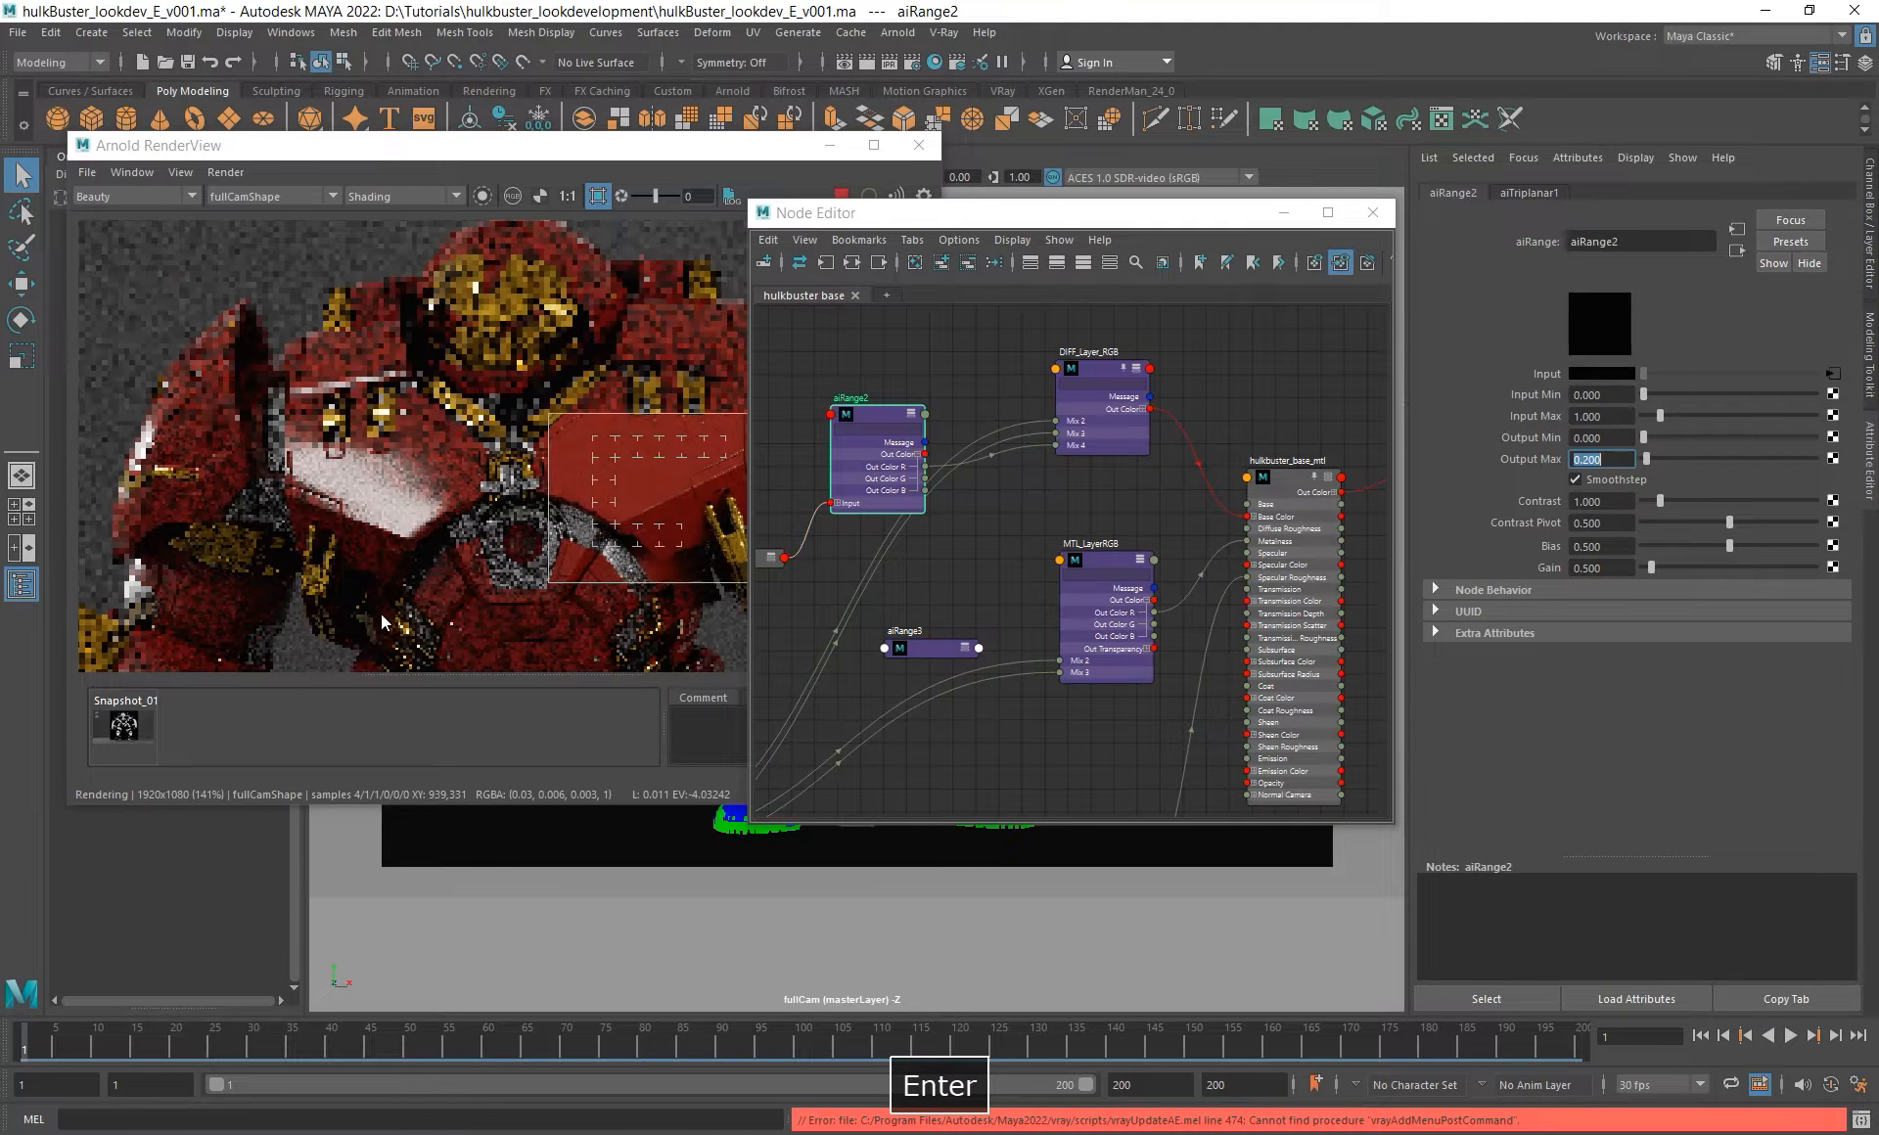
- Render a close-up region of the red chest plate and store a snapshot of it
left_click(409, 510)
middle_click_drag(350, 534, 343, 566, "alt")
scroll(561, 474, "up", 2)
mouse_move(380, 351)
left_mouse_down("shift")
mouse_move(595, 578)
mouse_move(746, 664)
left_mouse_up("shift")
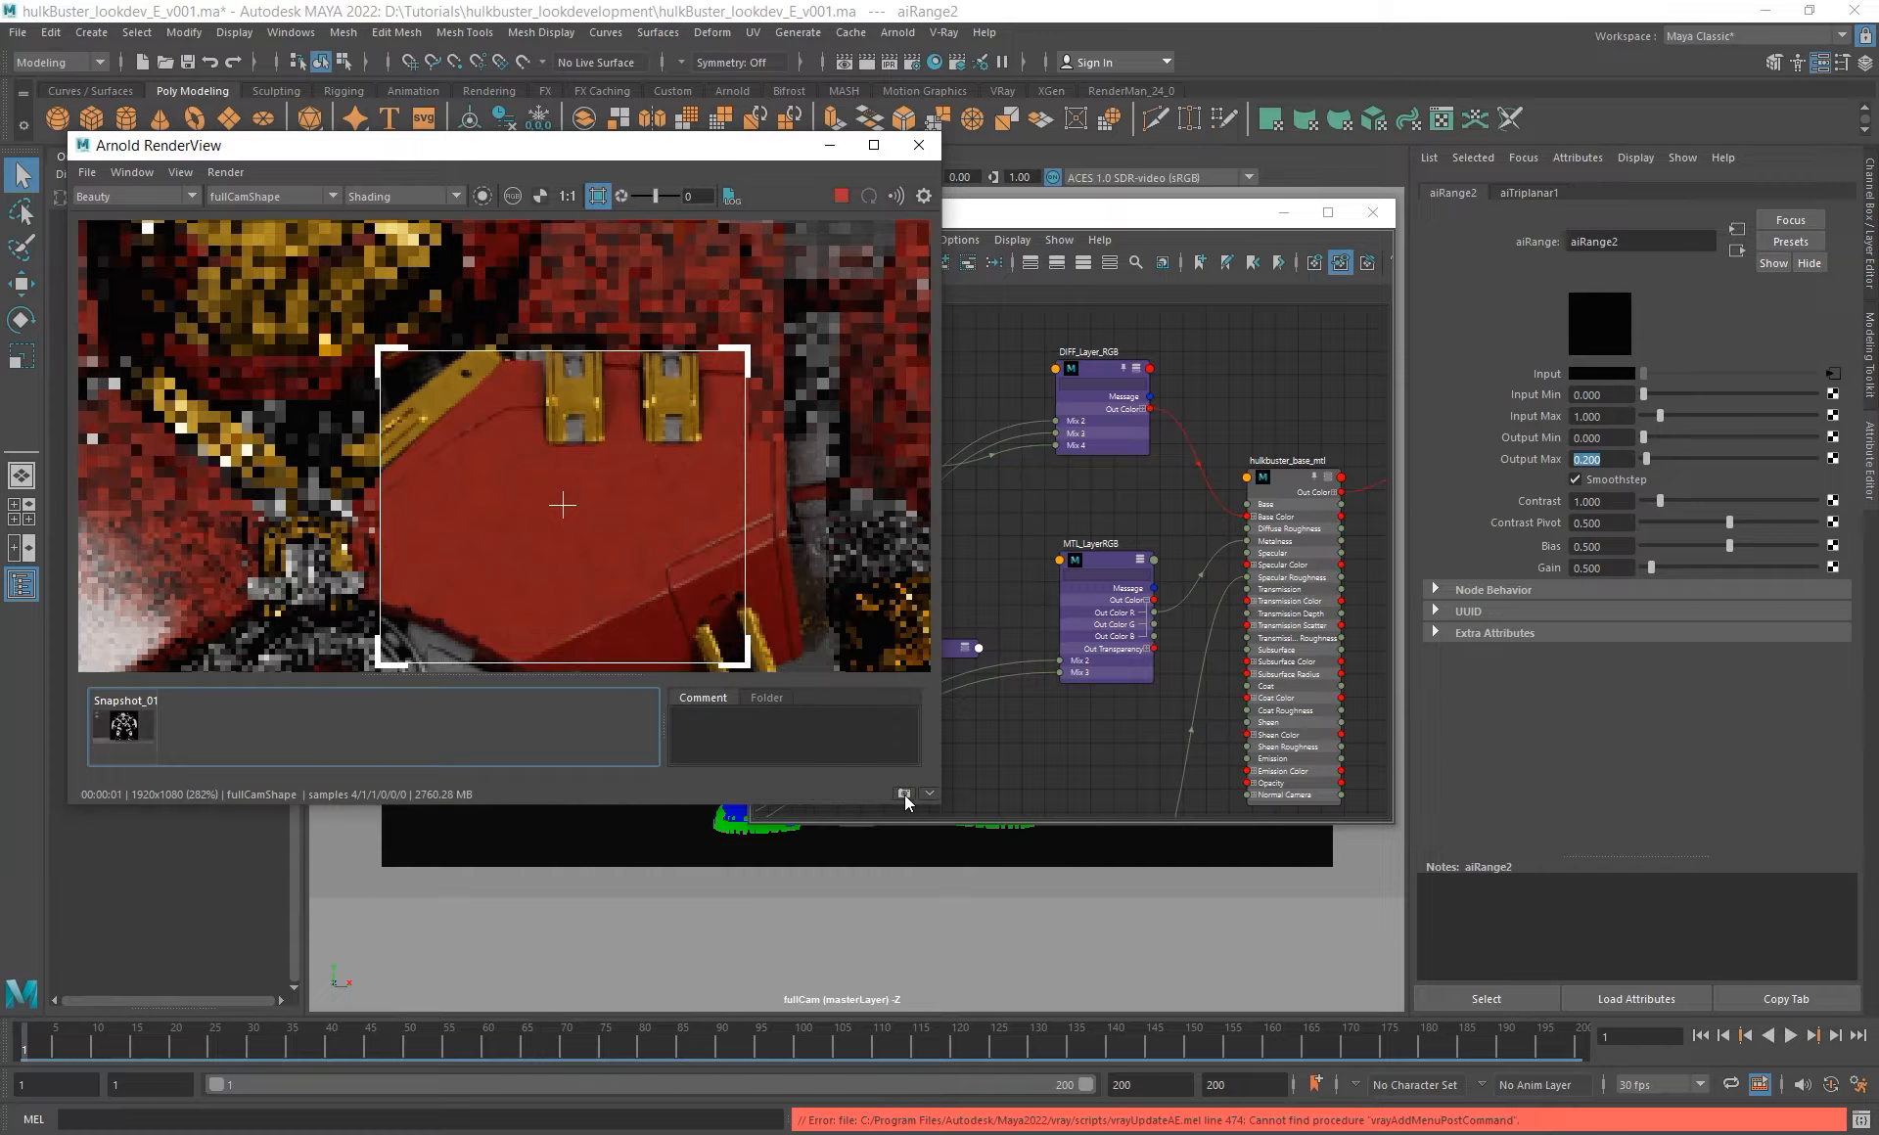
- Set the Output Max of aiRange2 to 1 so the fractal mask has its full range
middle_click_drag(1076, 475, 1124, 467, "alt")
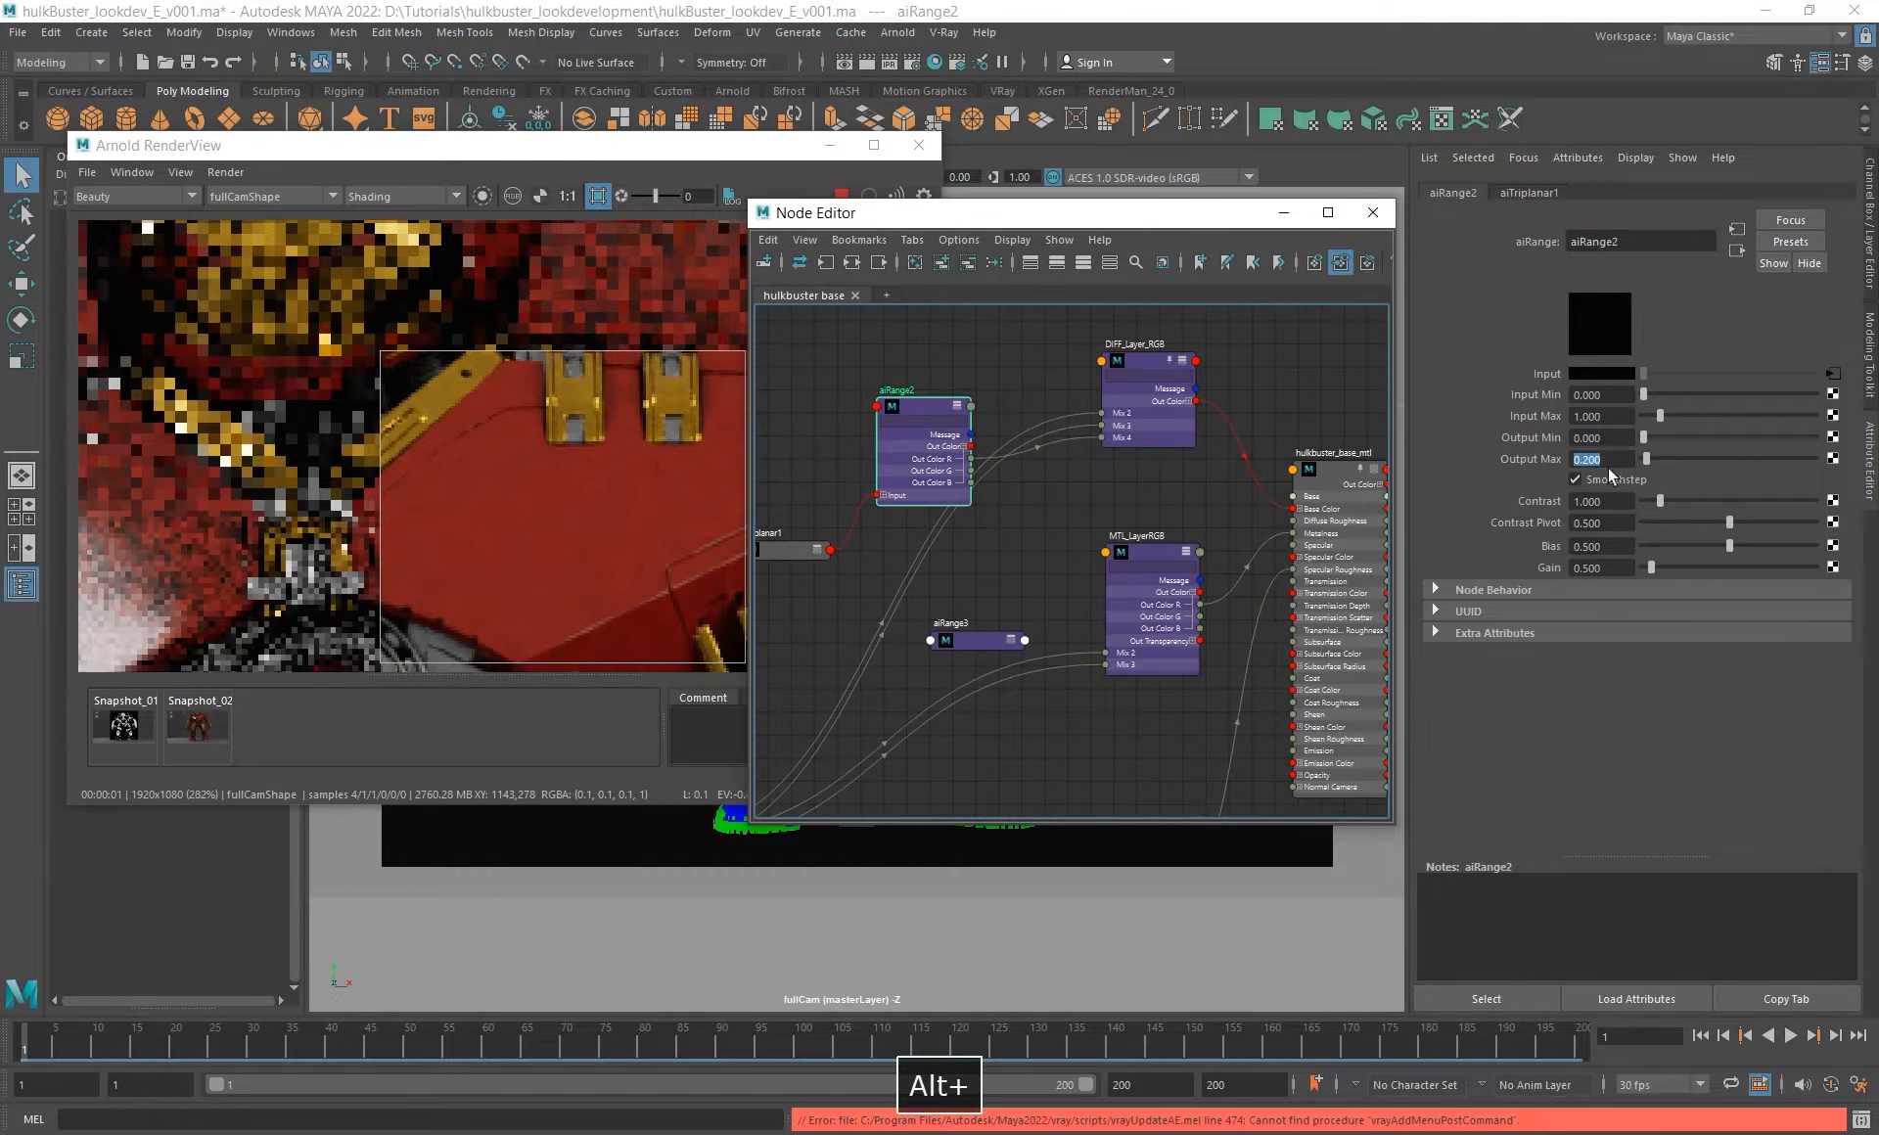
type("1")
key("Return")
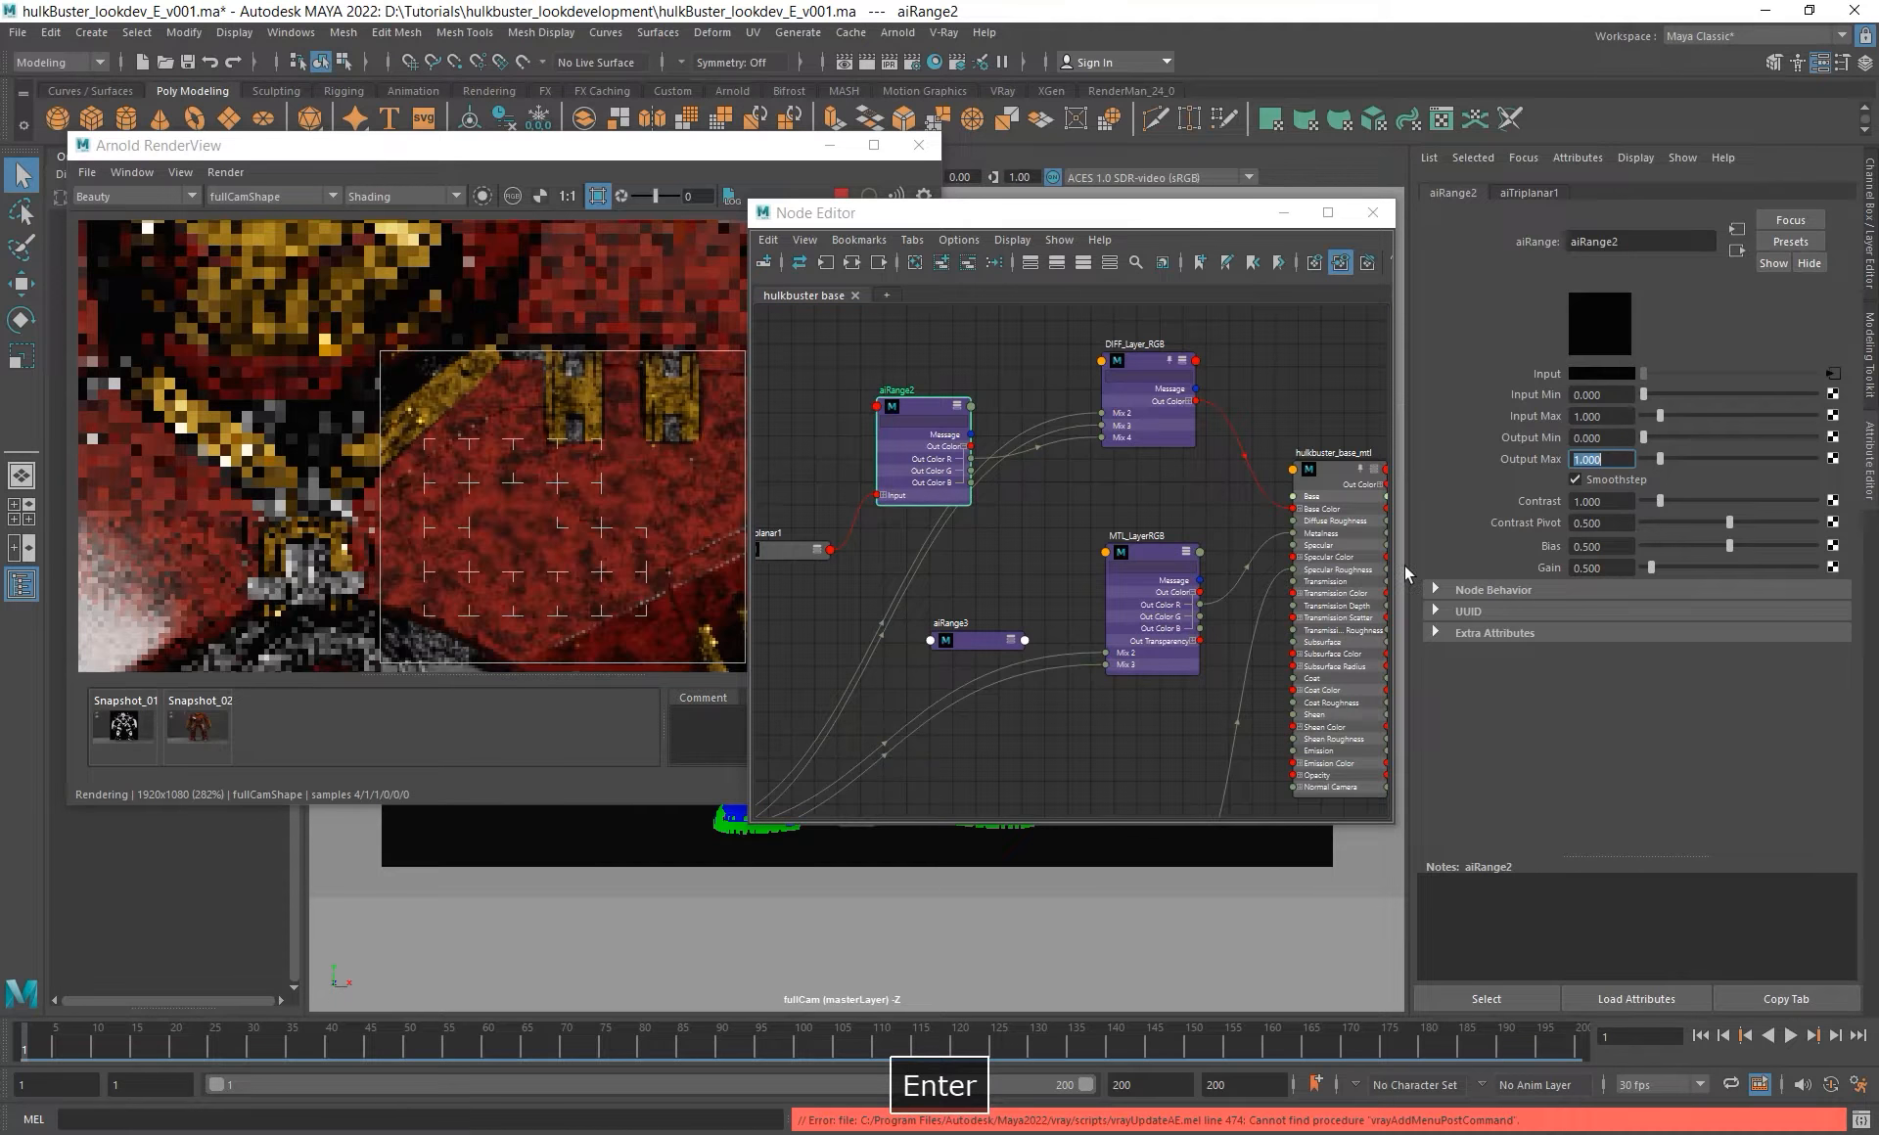
- Brighten the layer4 Input of DIFF_Layer_RGB to a light grey to soften the multiplied breakup
middle_click_drag(1120, 498, 1038, 518, "alt")
left_click(1065, 411)
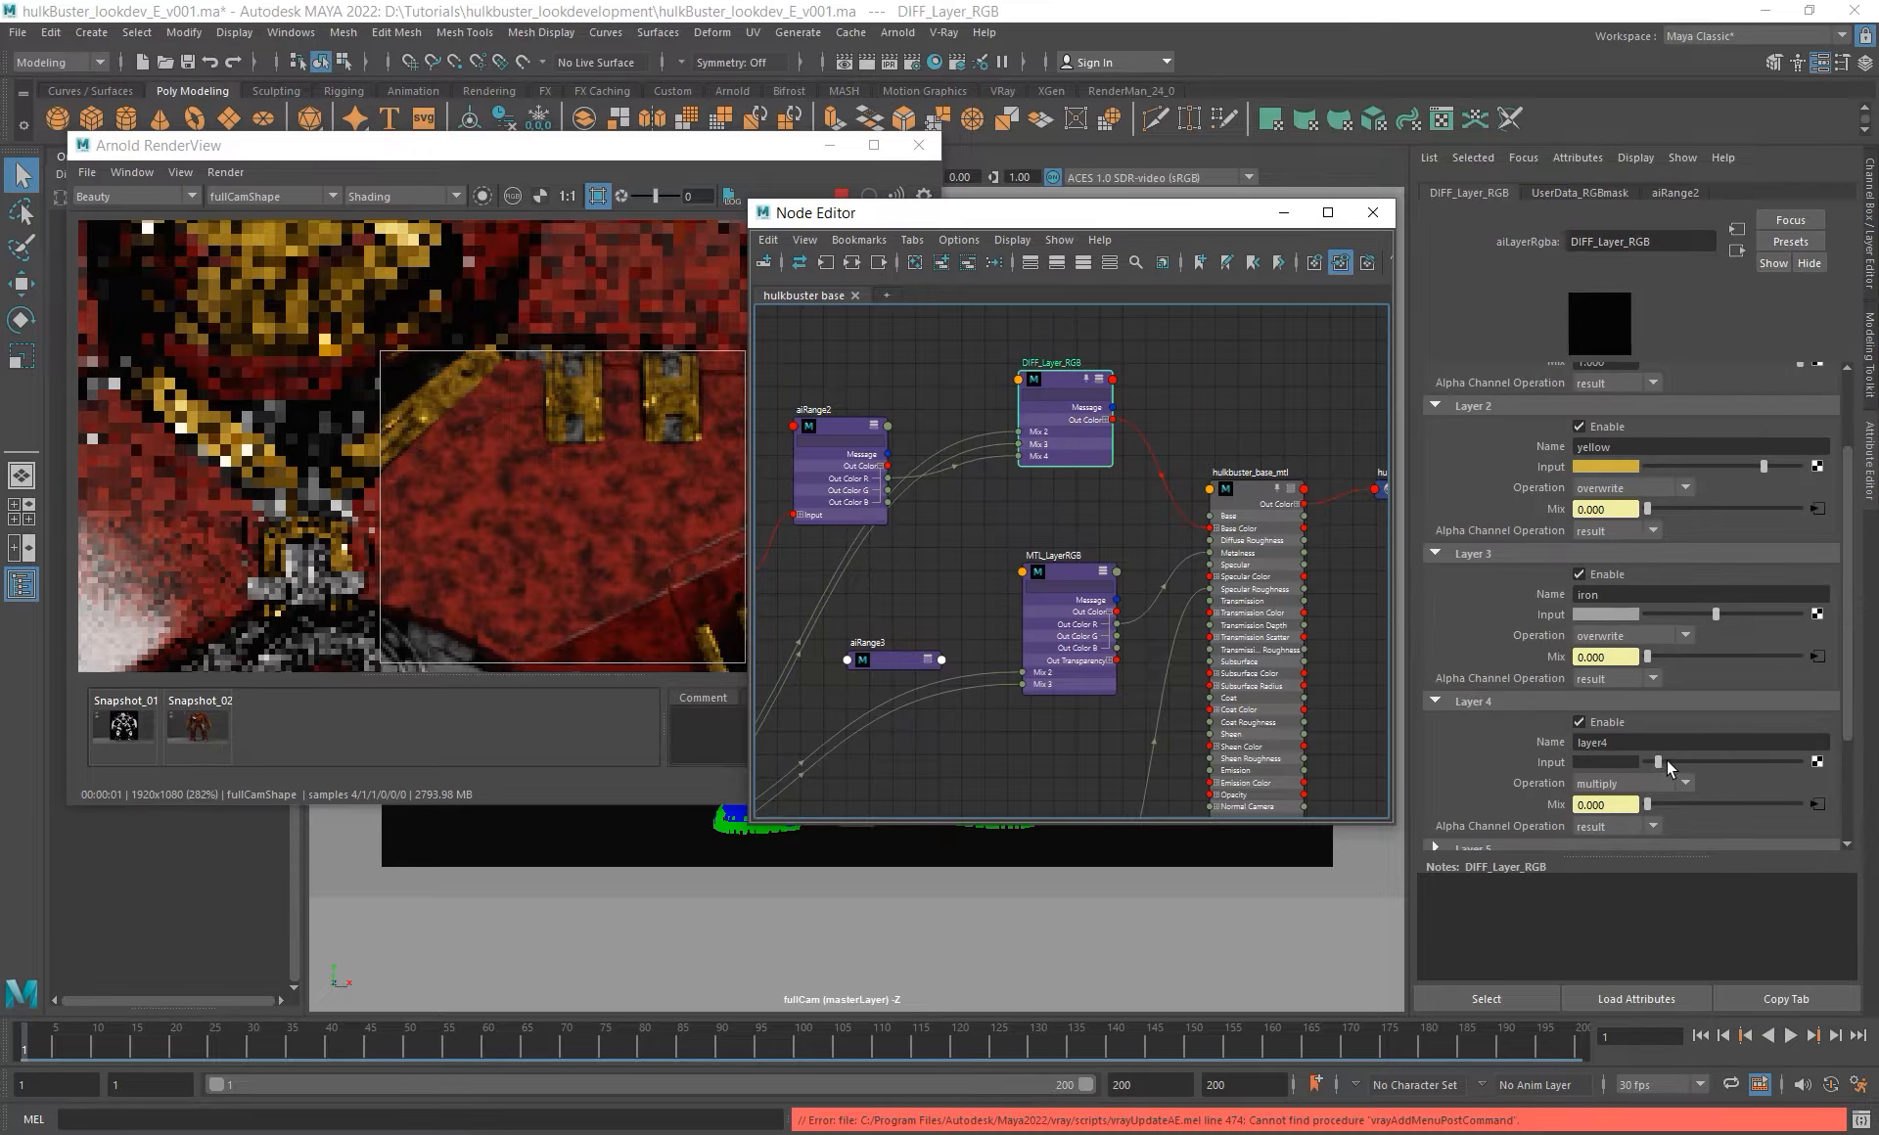
left_click_drag(1726, 763, 1773, 761)
- Compare the live chest plate render with Snapshot_02 up close
left_click(188, 722)
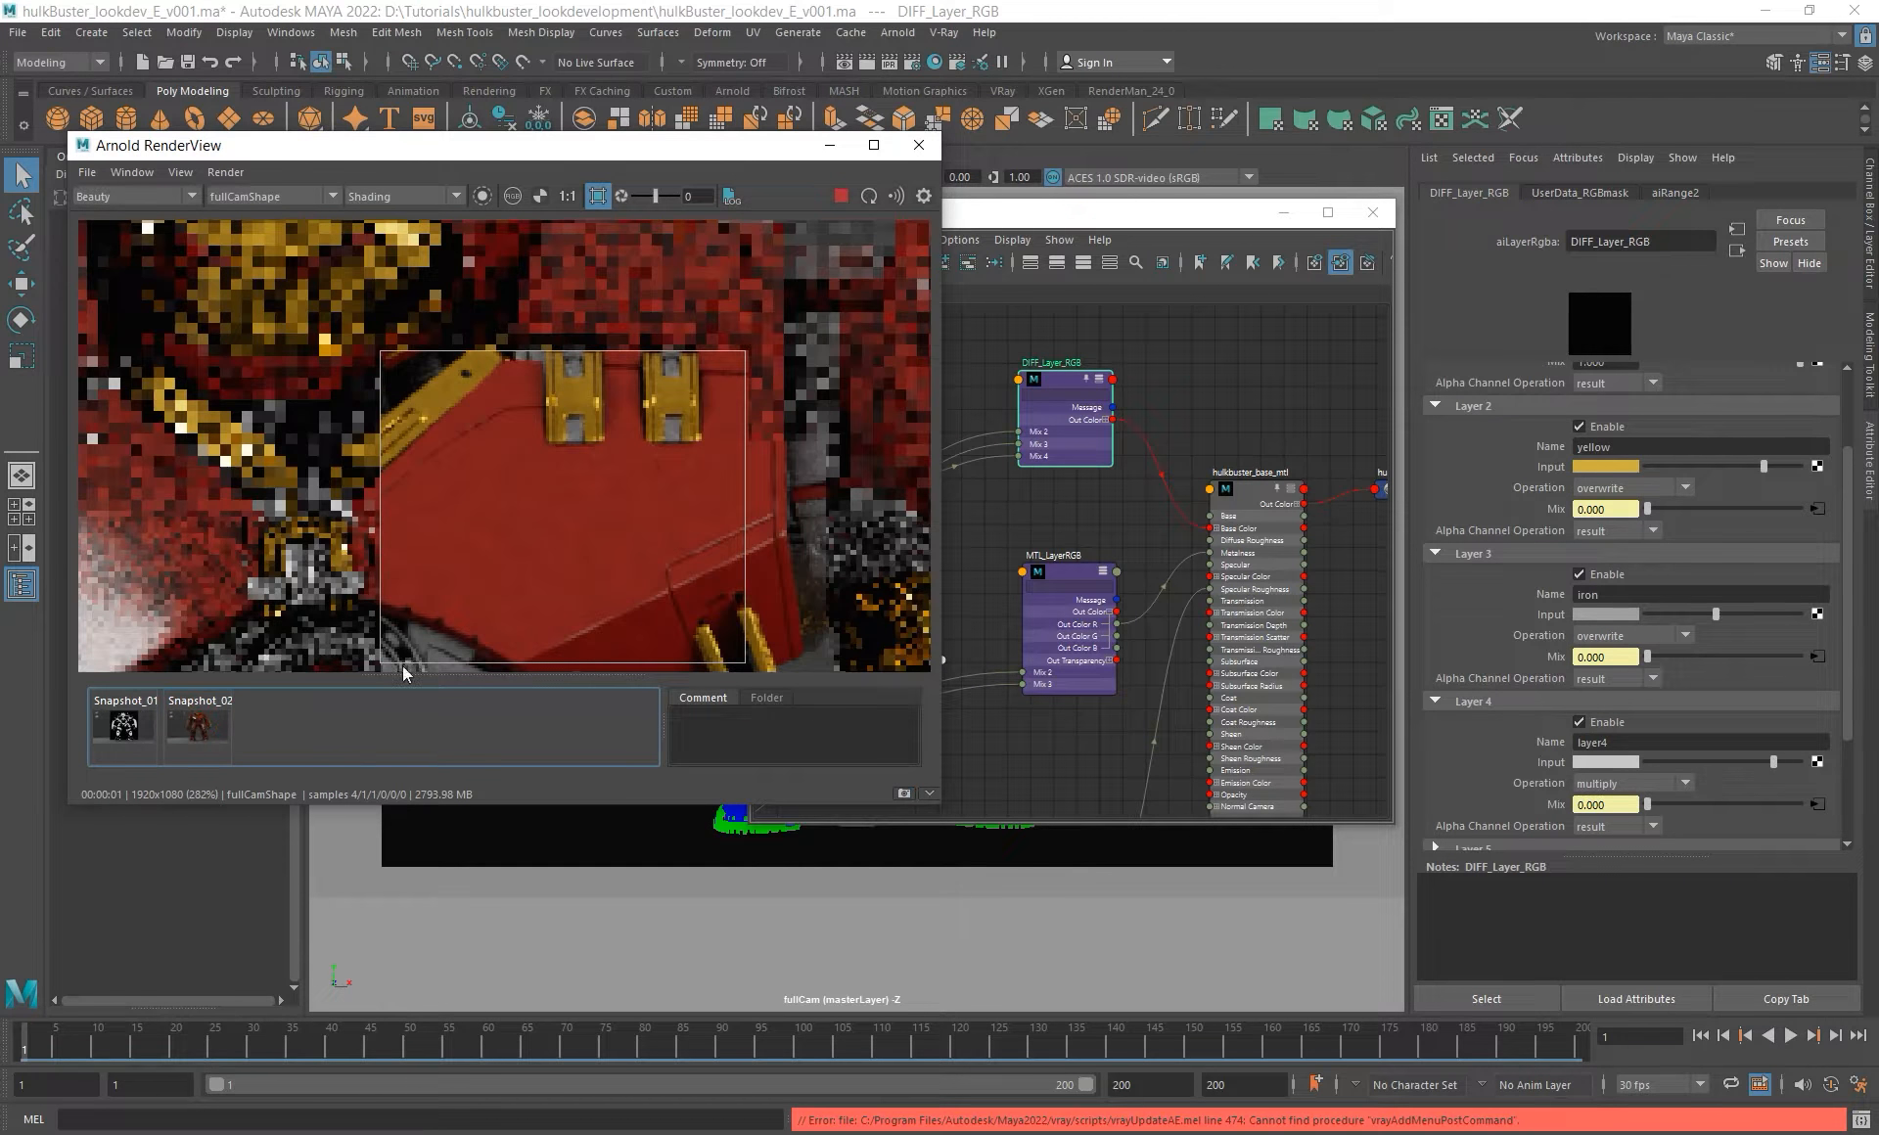
scroll(594, 563, "up", 2)
left_click(193, 727)
left_click(193, 728)
left_click(195, 726)
left_click(195, 726)
- Set the colour value (V) of the layer4 Input on DIFF_Layer_RGB to 0.8
left_click_drag(1770, 765, 1771, 766)
left_click(1612, 763)
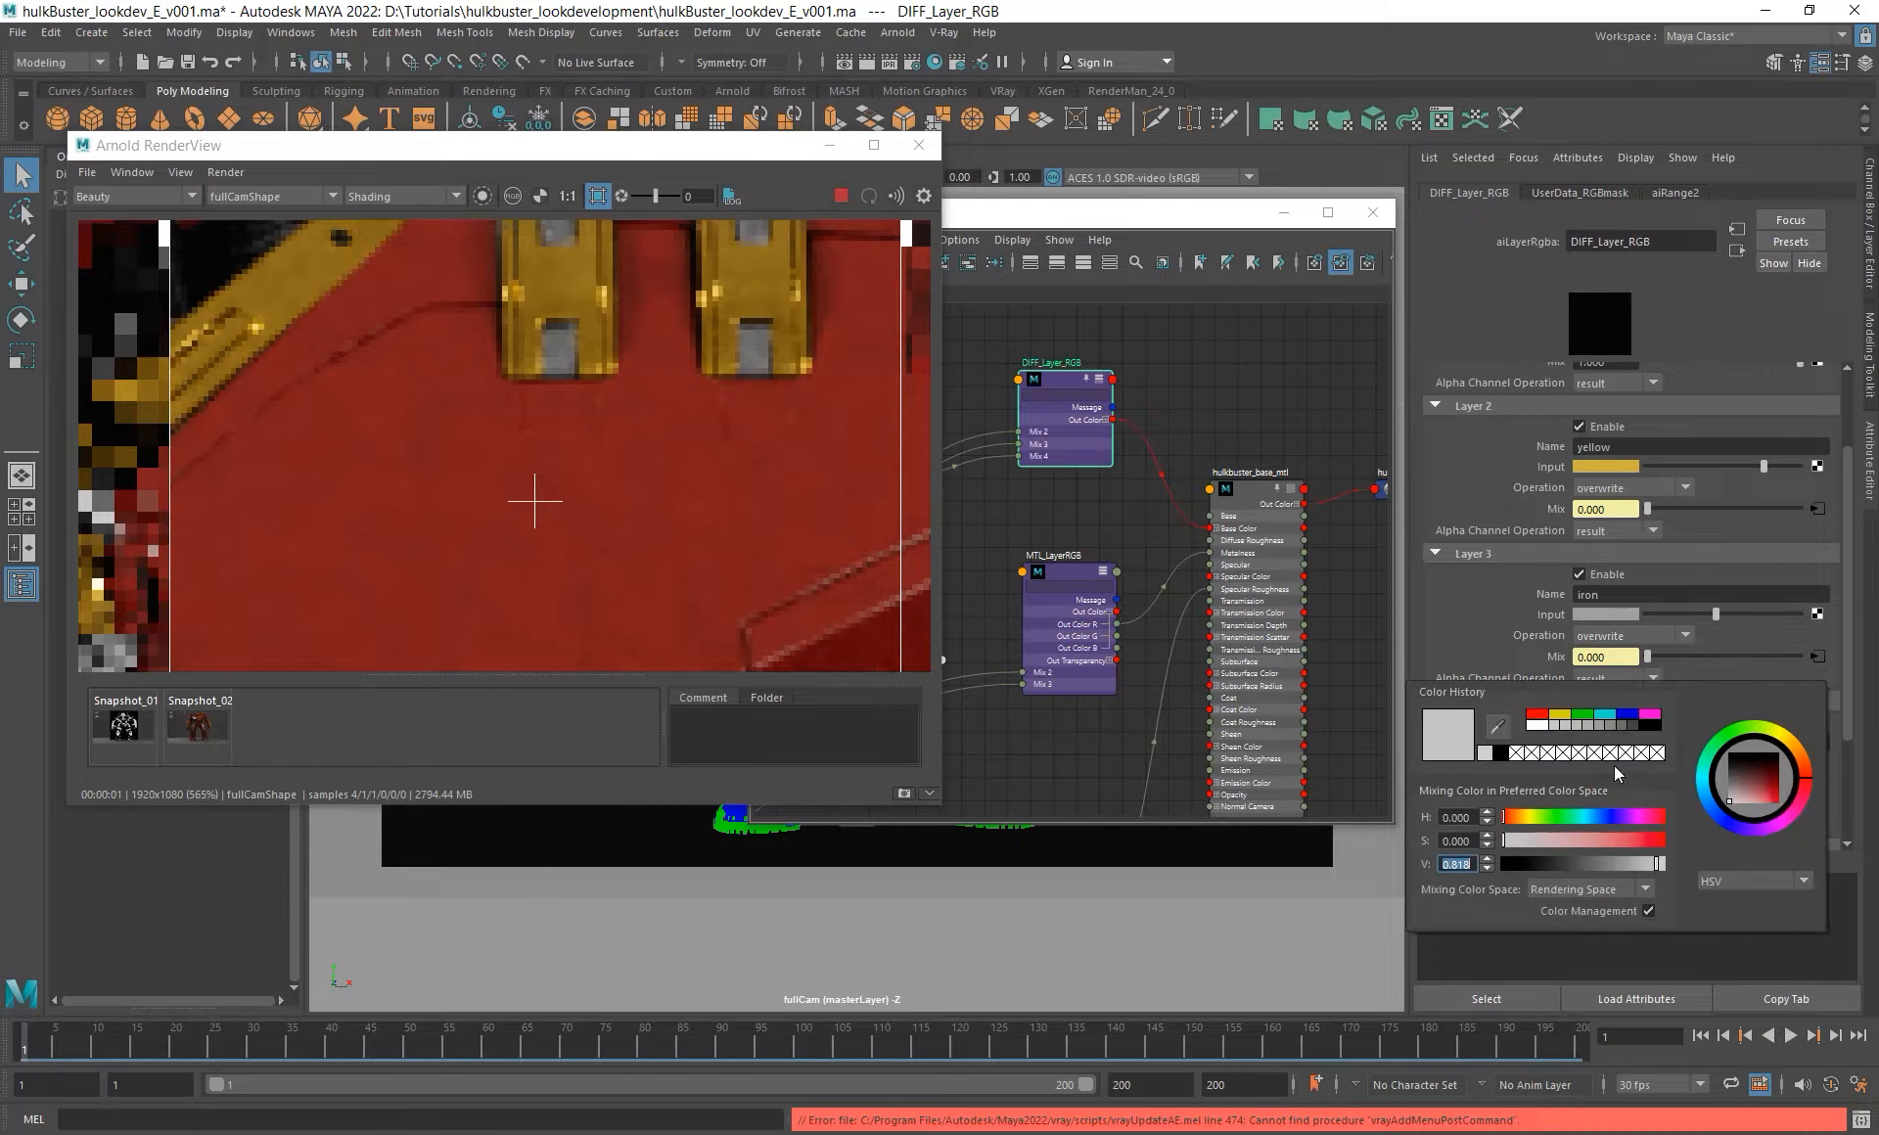
type(".8")
key("Return")
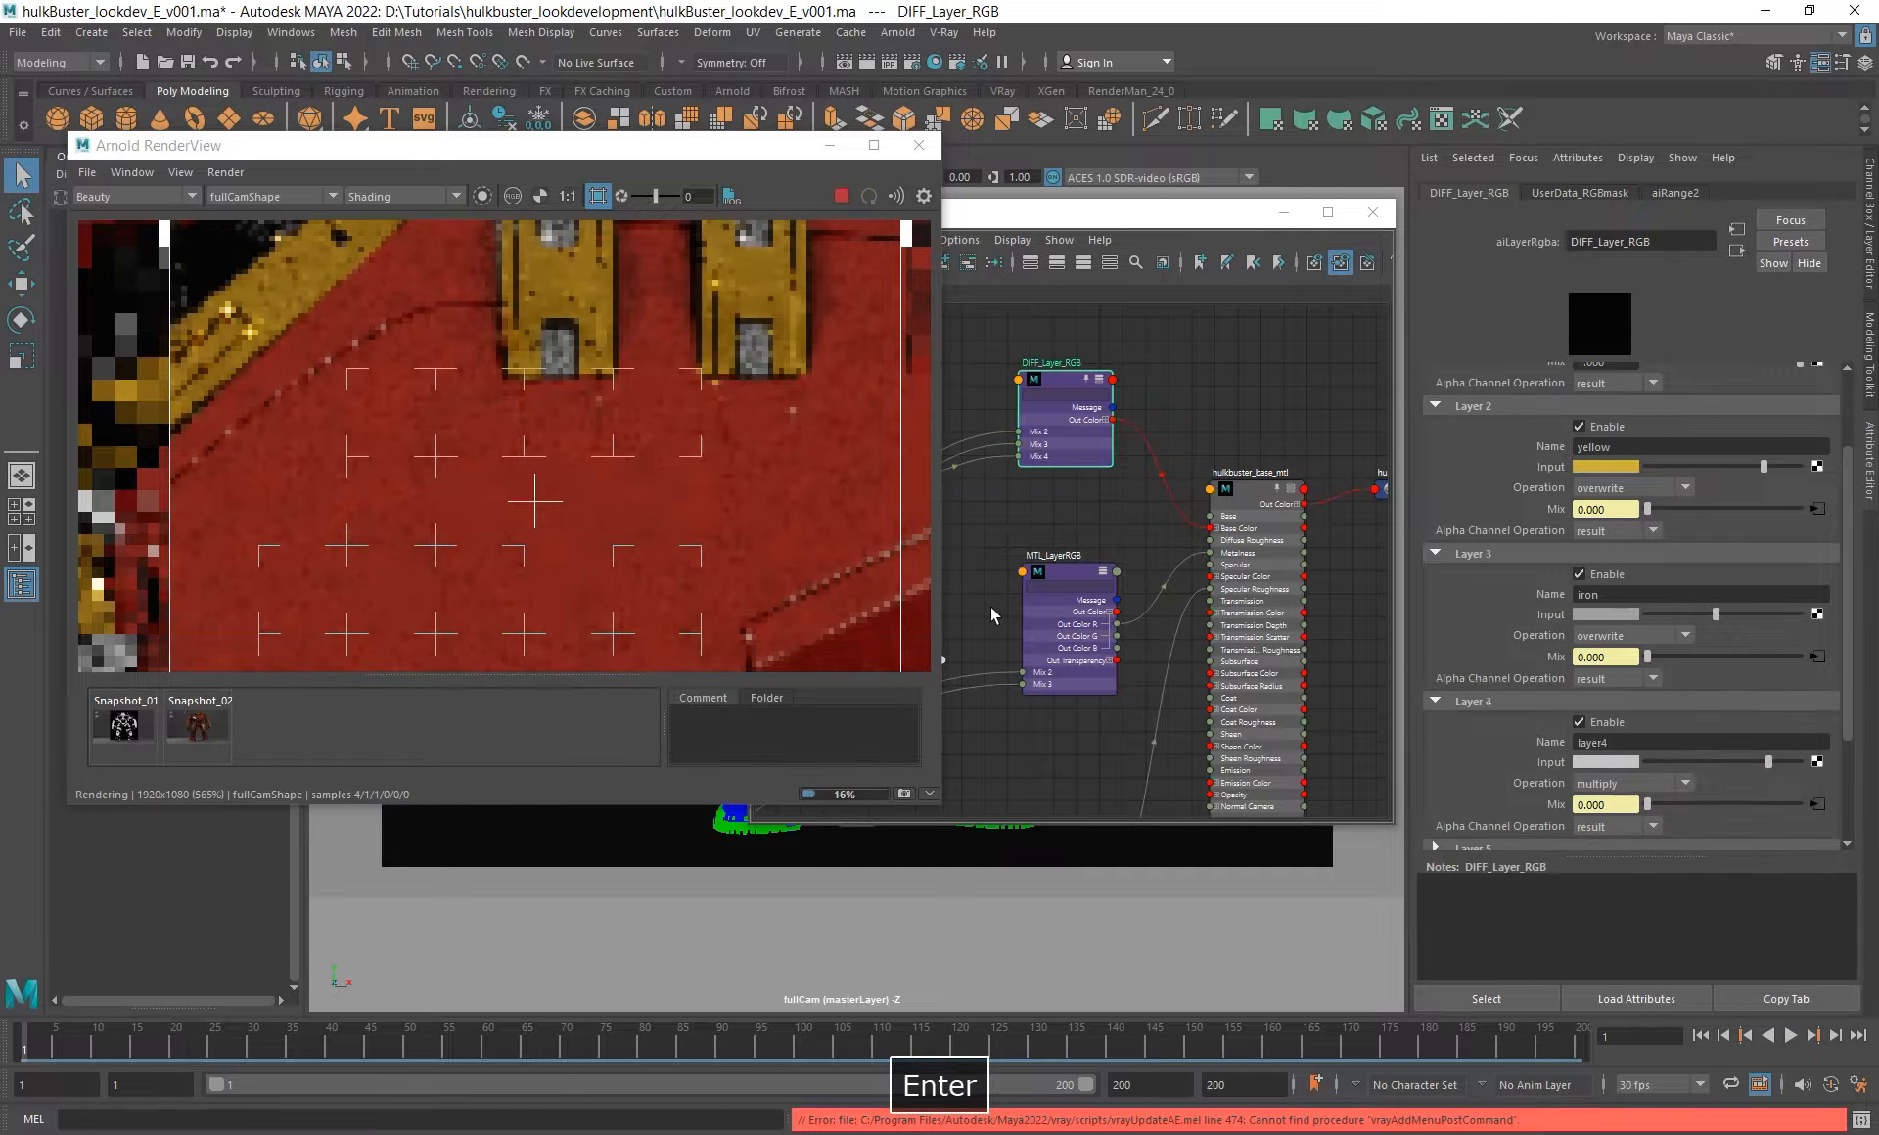
- Show Snapshot_02 again and check the breakup across the whole chest
left_click(203, 724)
scroll(560, 460, "down", 4)
middle_click_drag(567, 473, 602, 399, "alt")
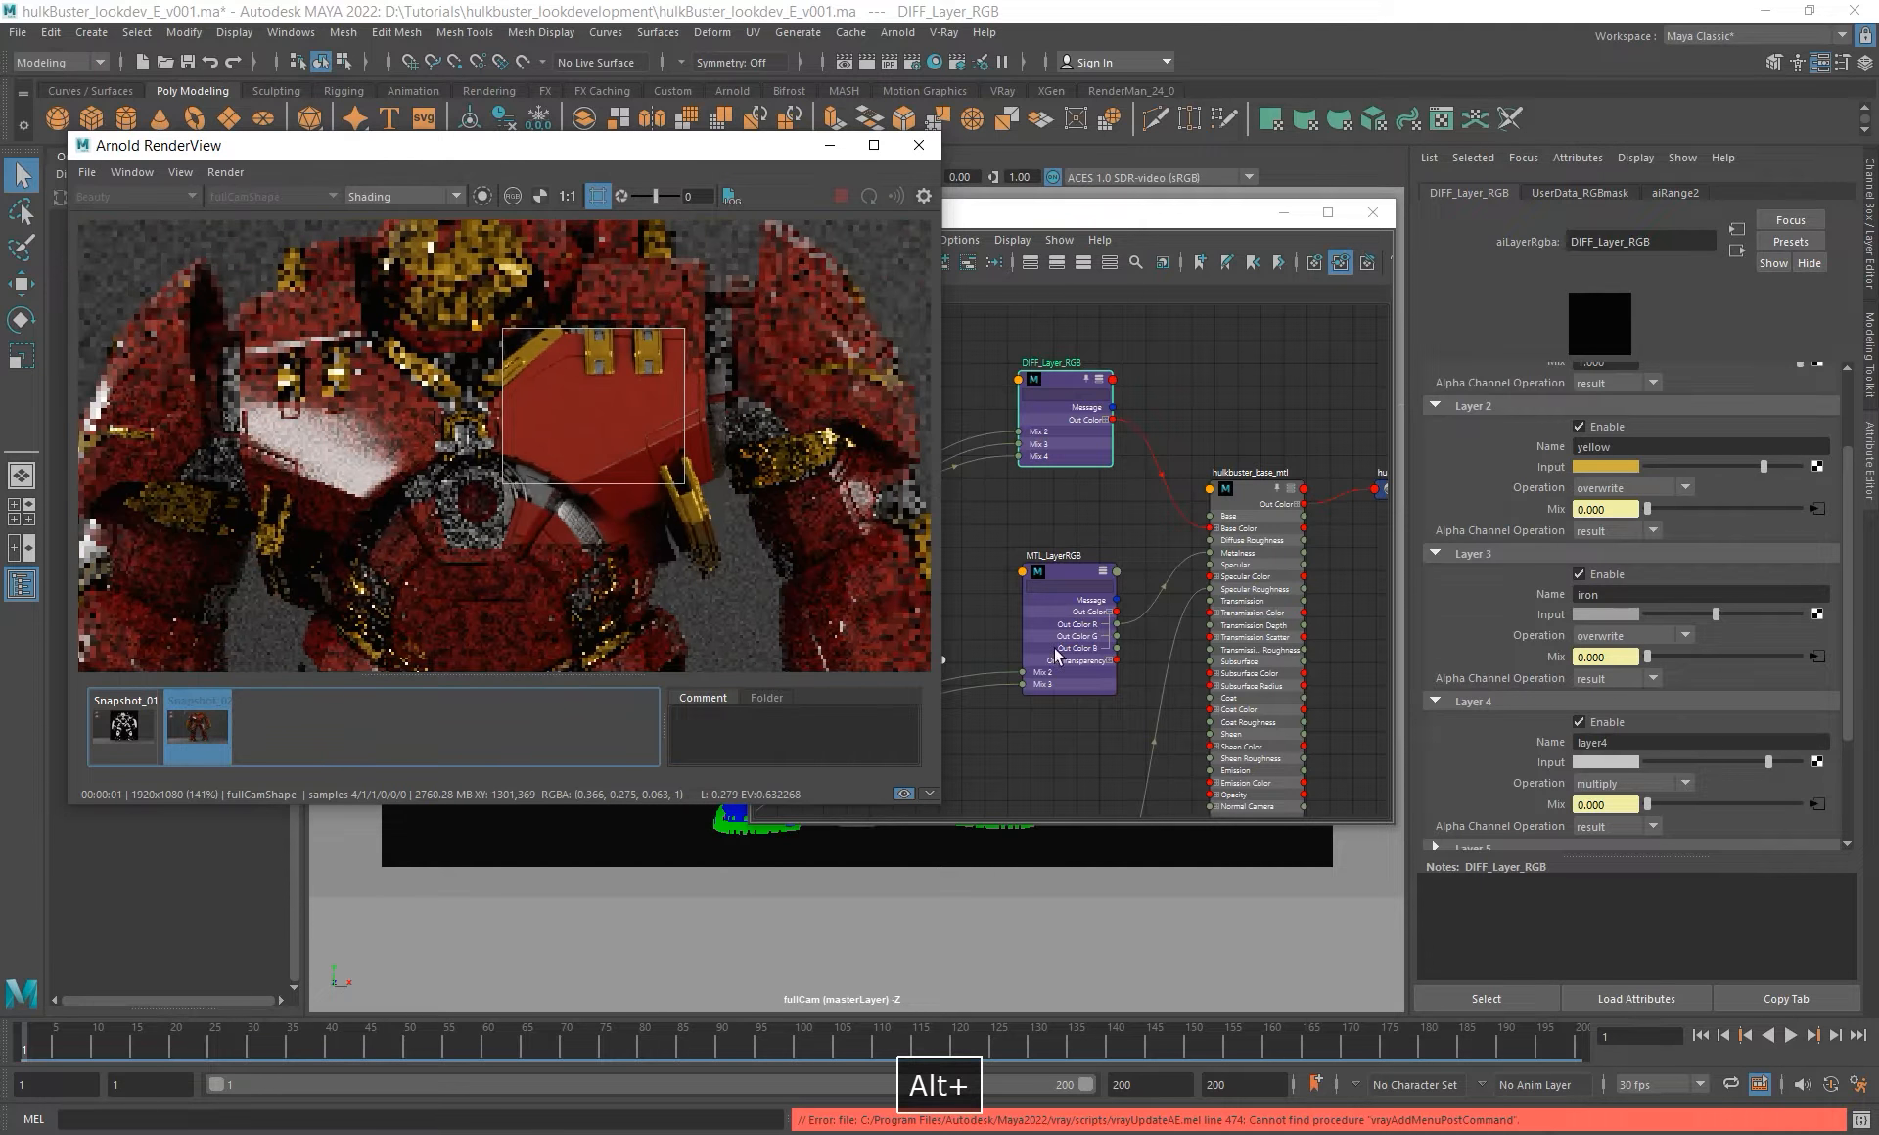
- Move aiRange2 slightly closer to DIFF_Layer_RGB and delete the unconnected aiRange3 node
middle_click_drag(1090, 521, 1153, 497, "alt")
scroll(1153, 497, "down", 2)
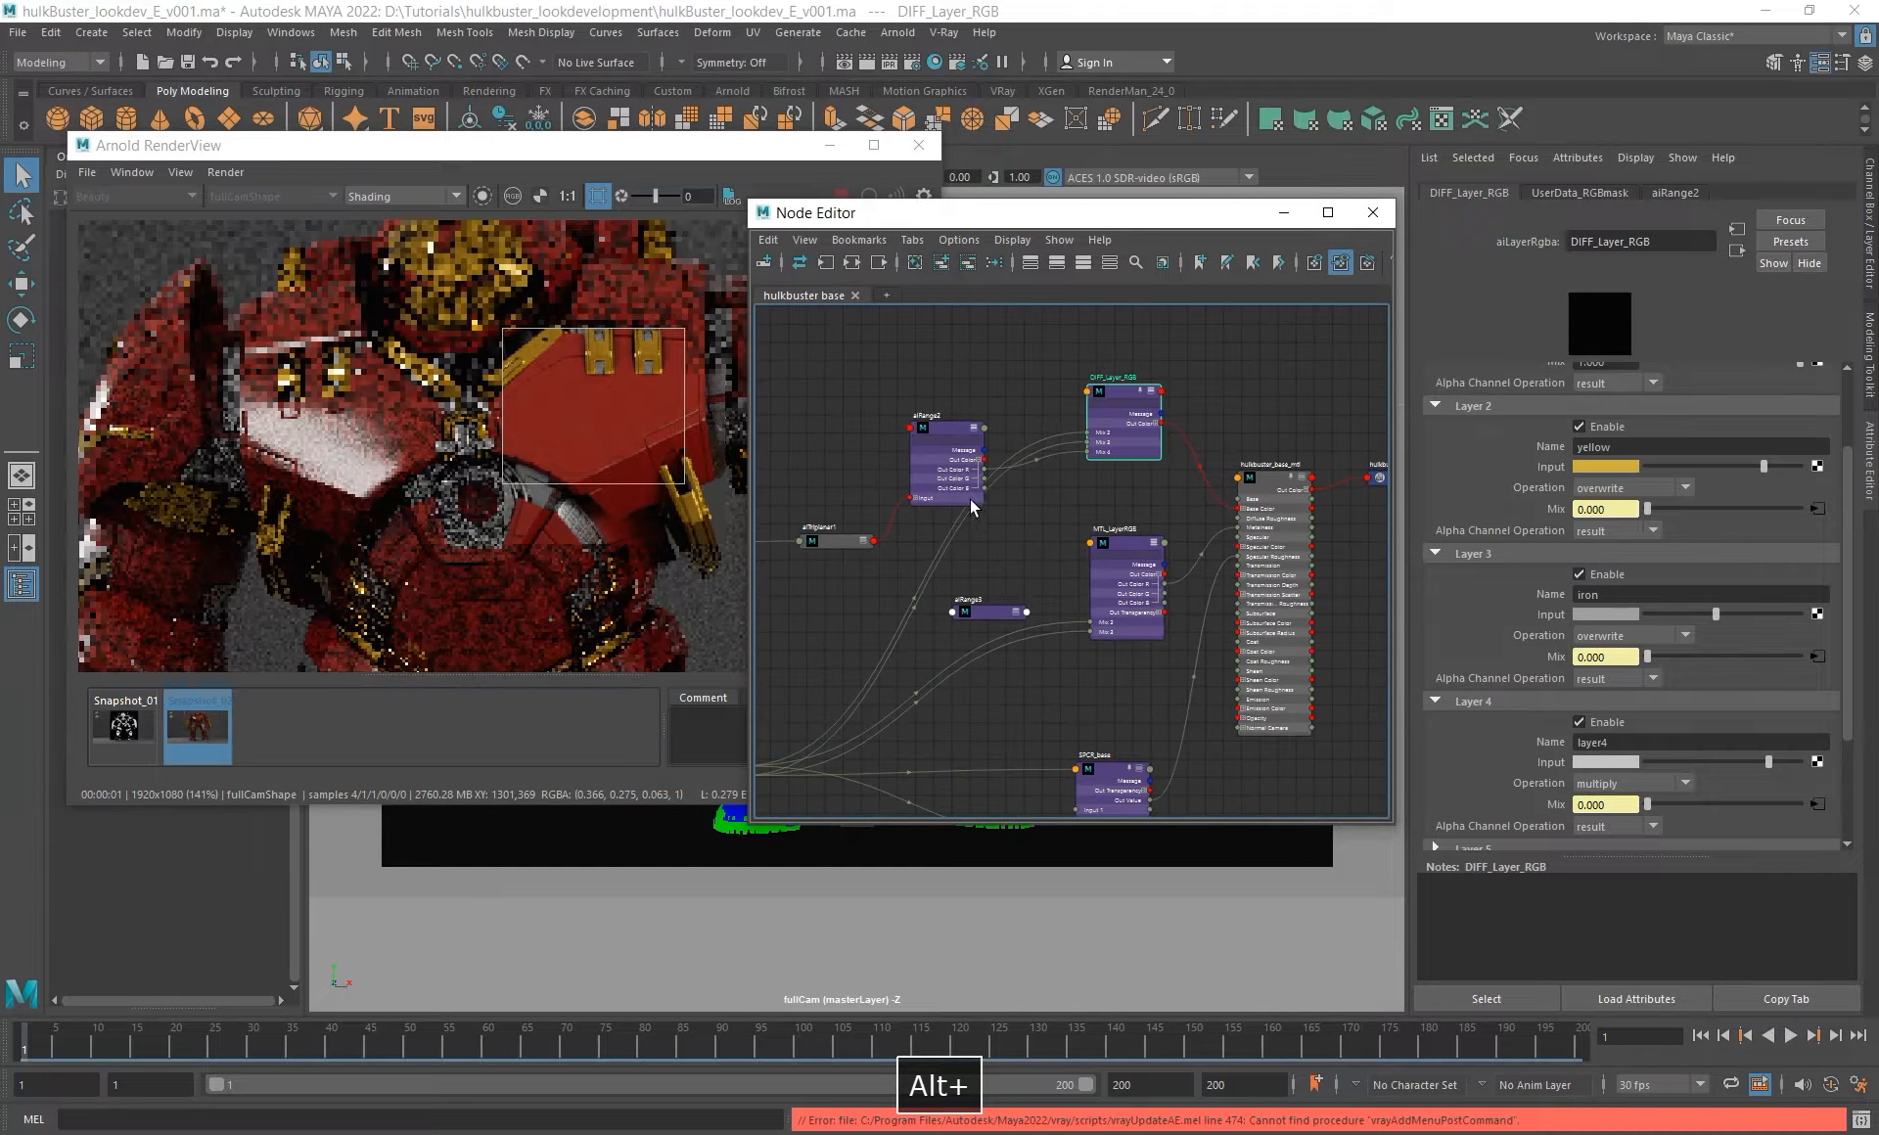
left_click(949, 480)
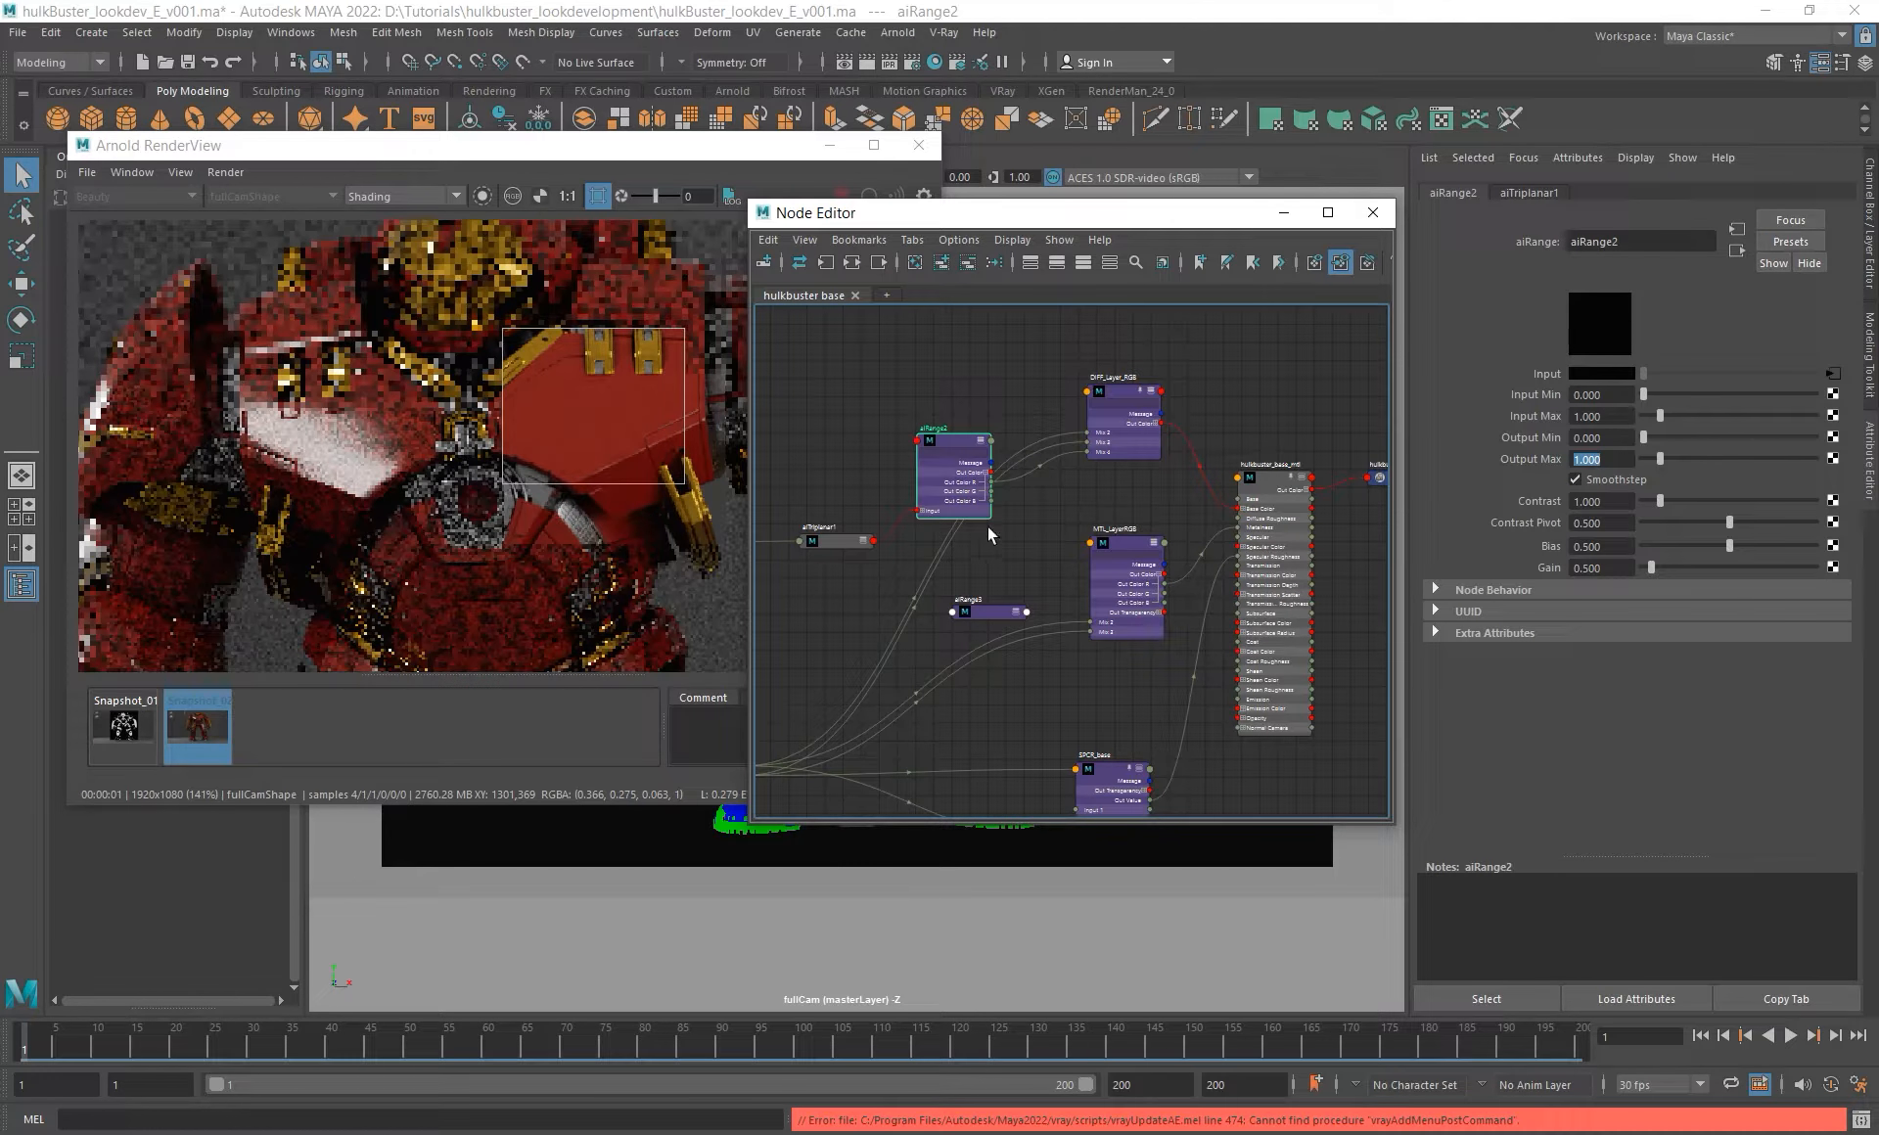
middle_click_drag(998, 616, 936, 599, "alt")
left_click(910, 594)
key("Delete")
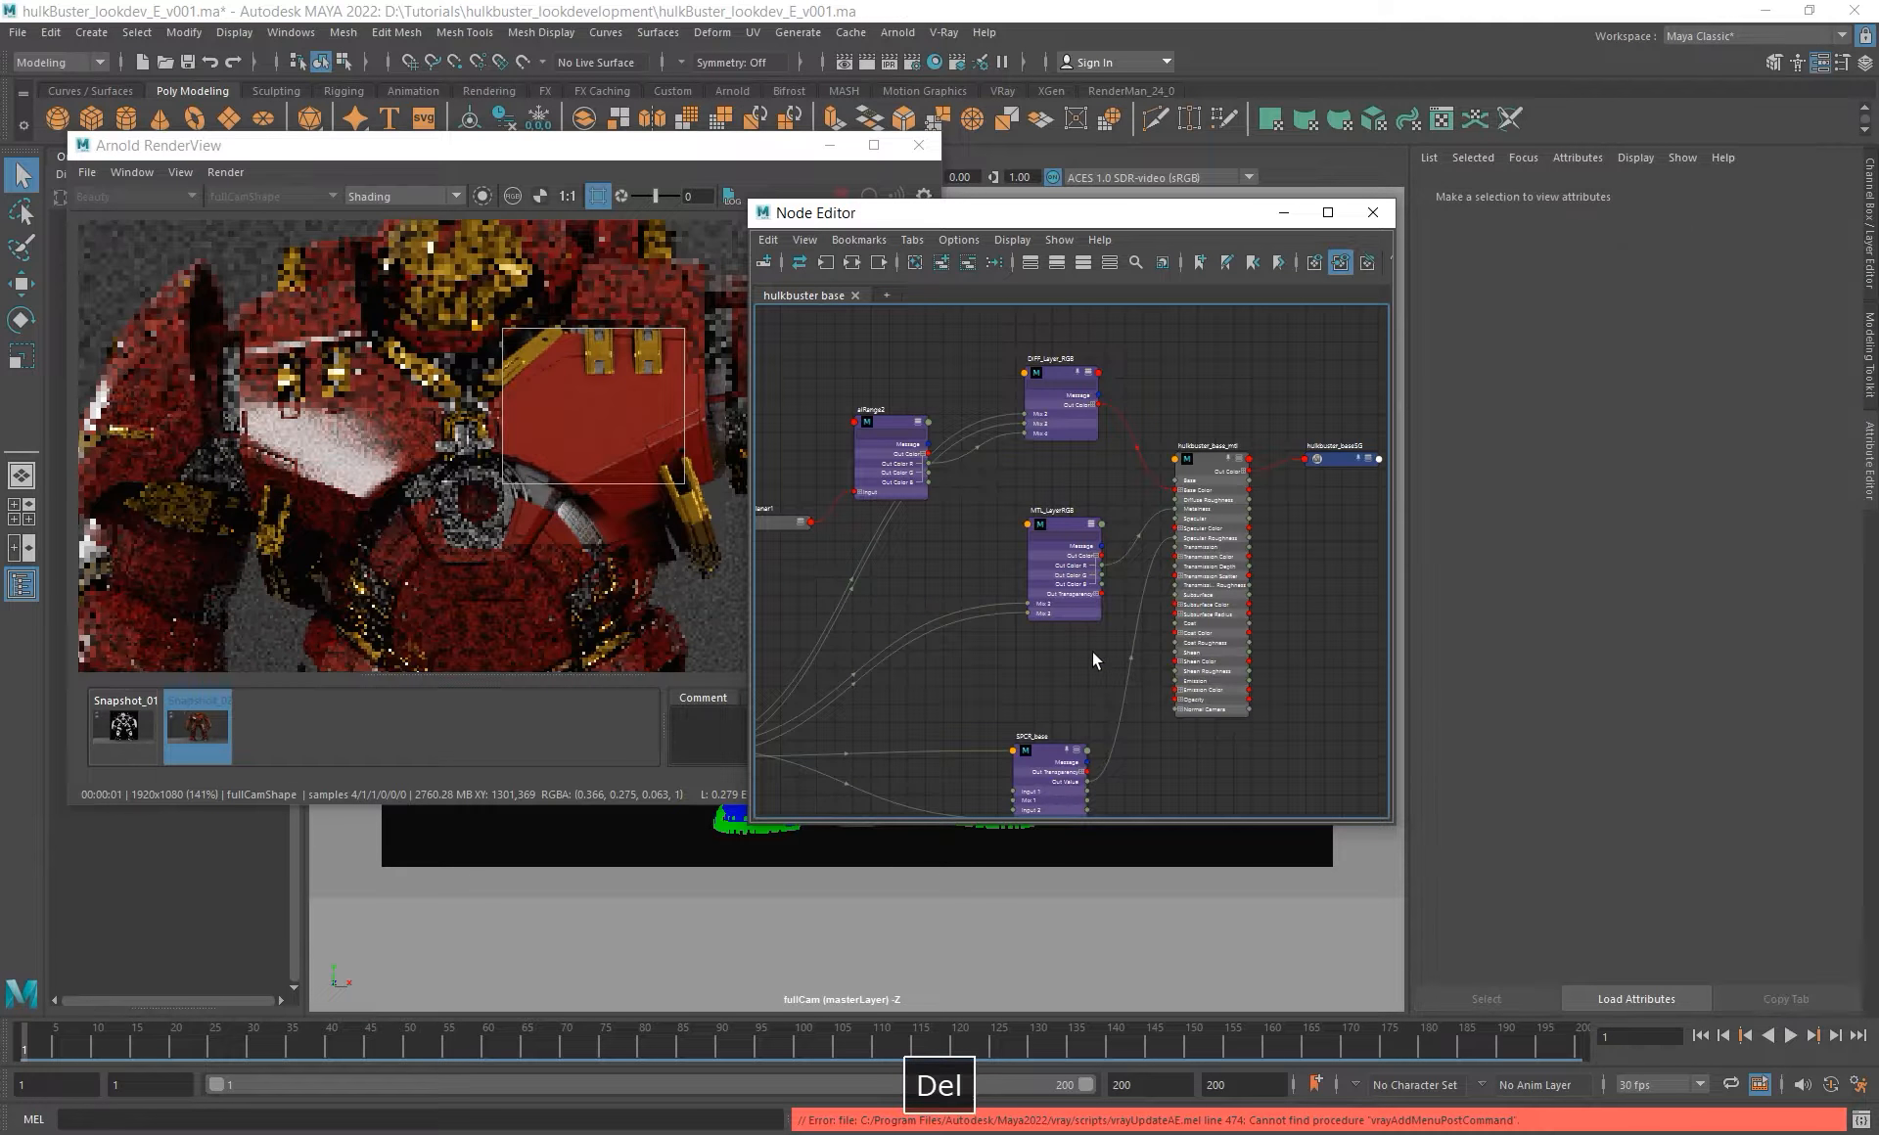
- Enable Layer 4 on MTL_LayerRGB and connect aiRange2's red output to its mix4 input
left_click(1081, 607)
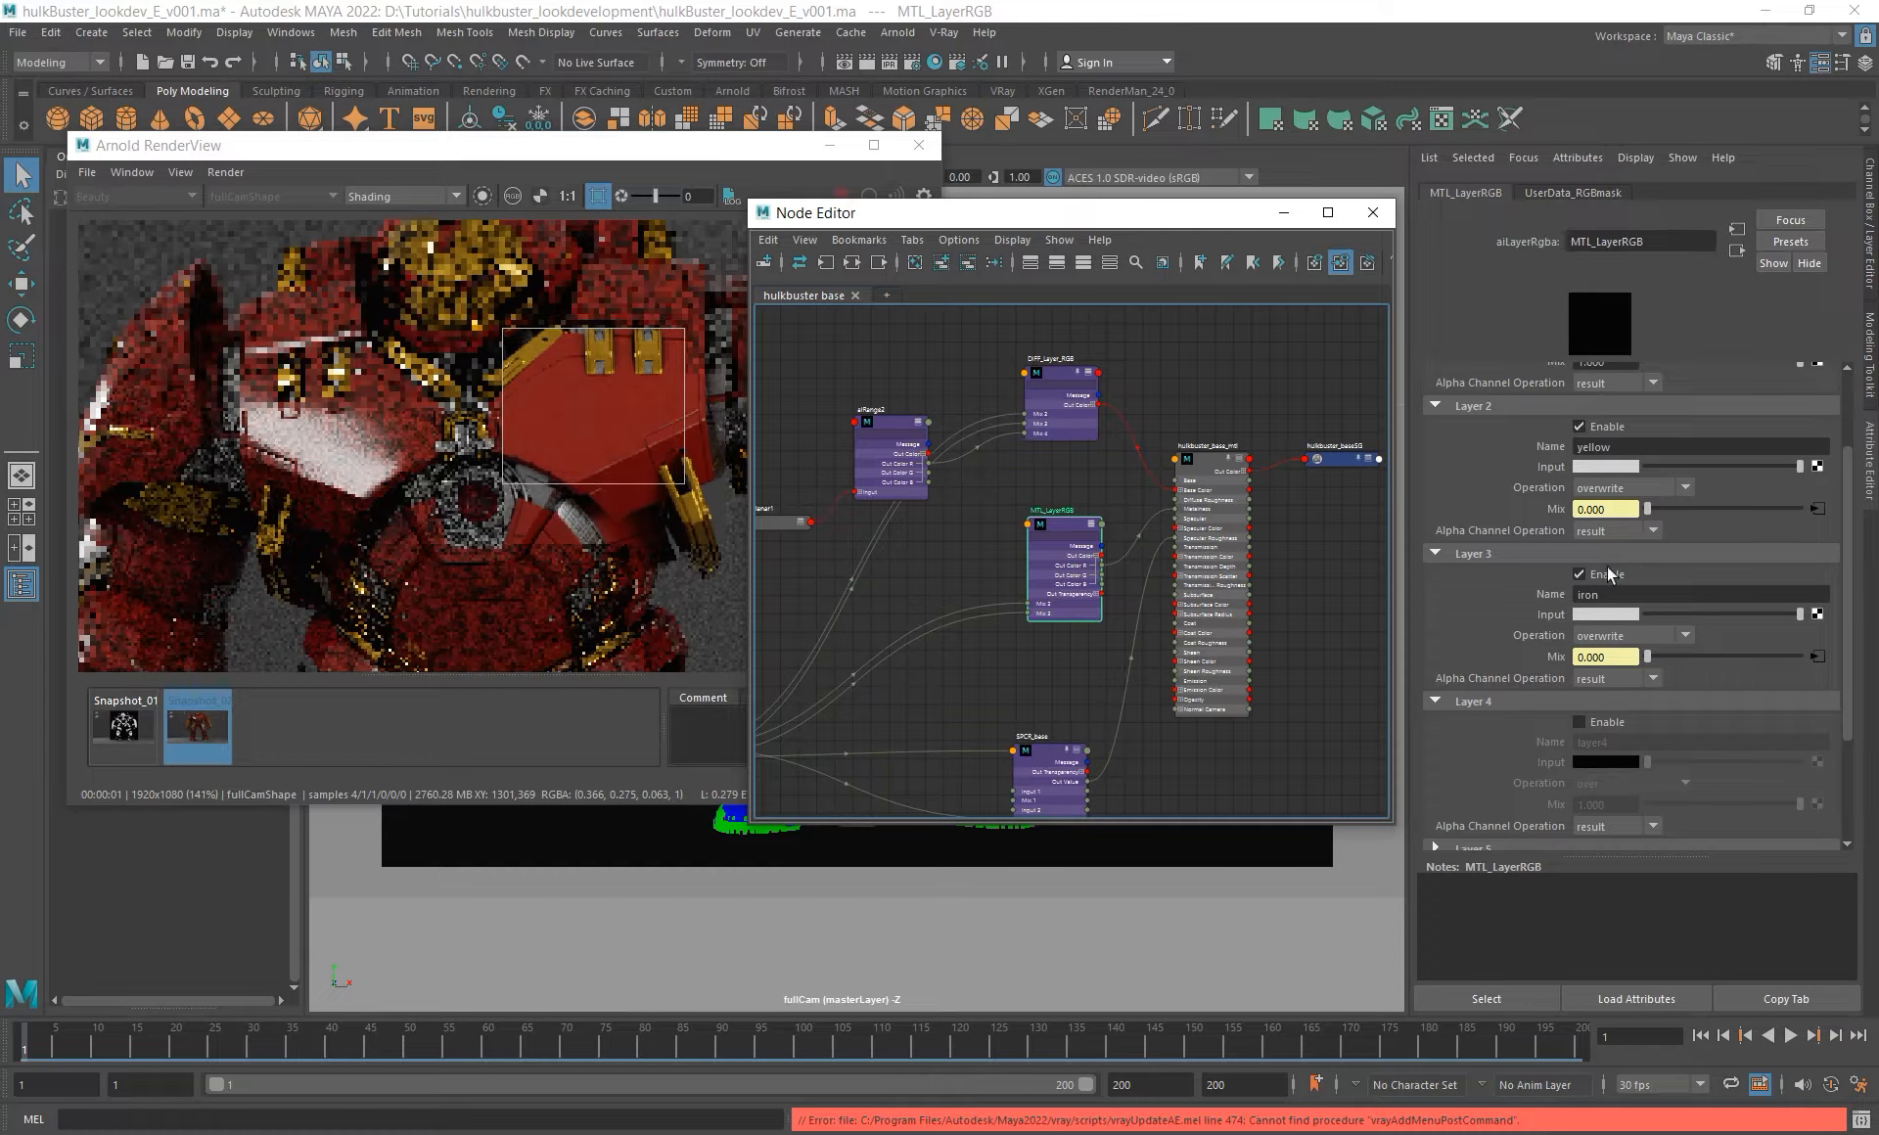
left_click(1609, 724)
middle_click_drag(893, 506, 936, 476, "alt")
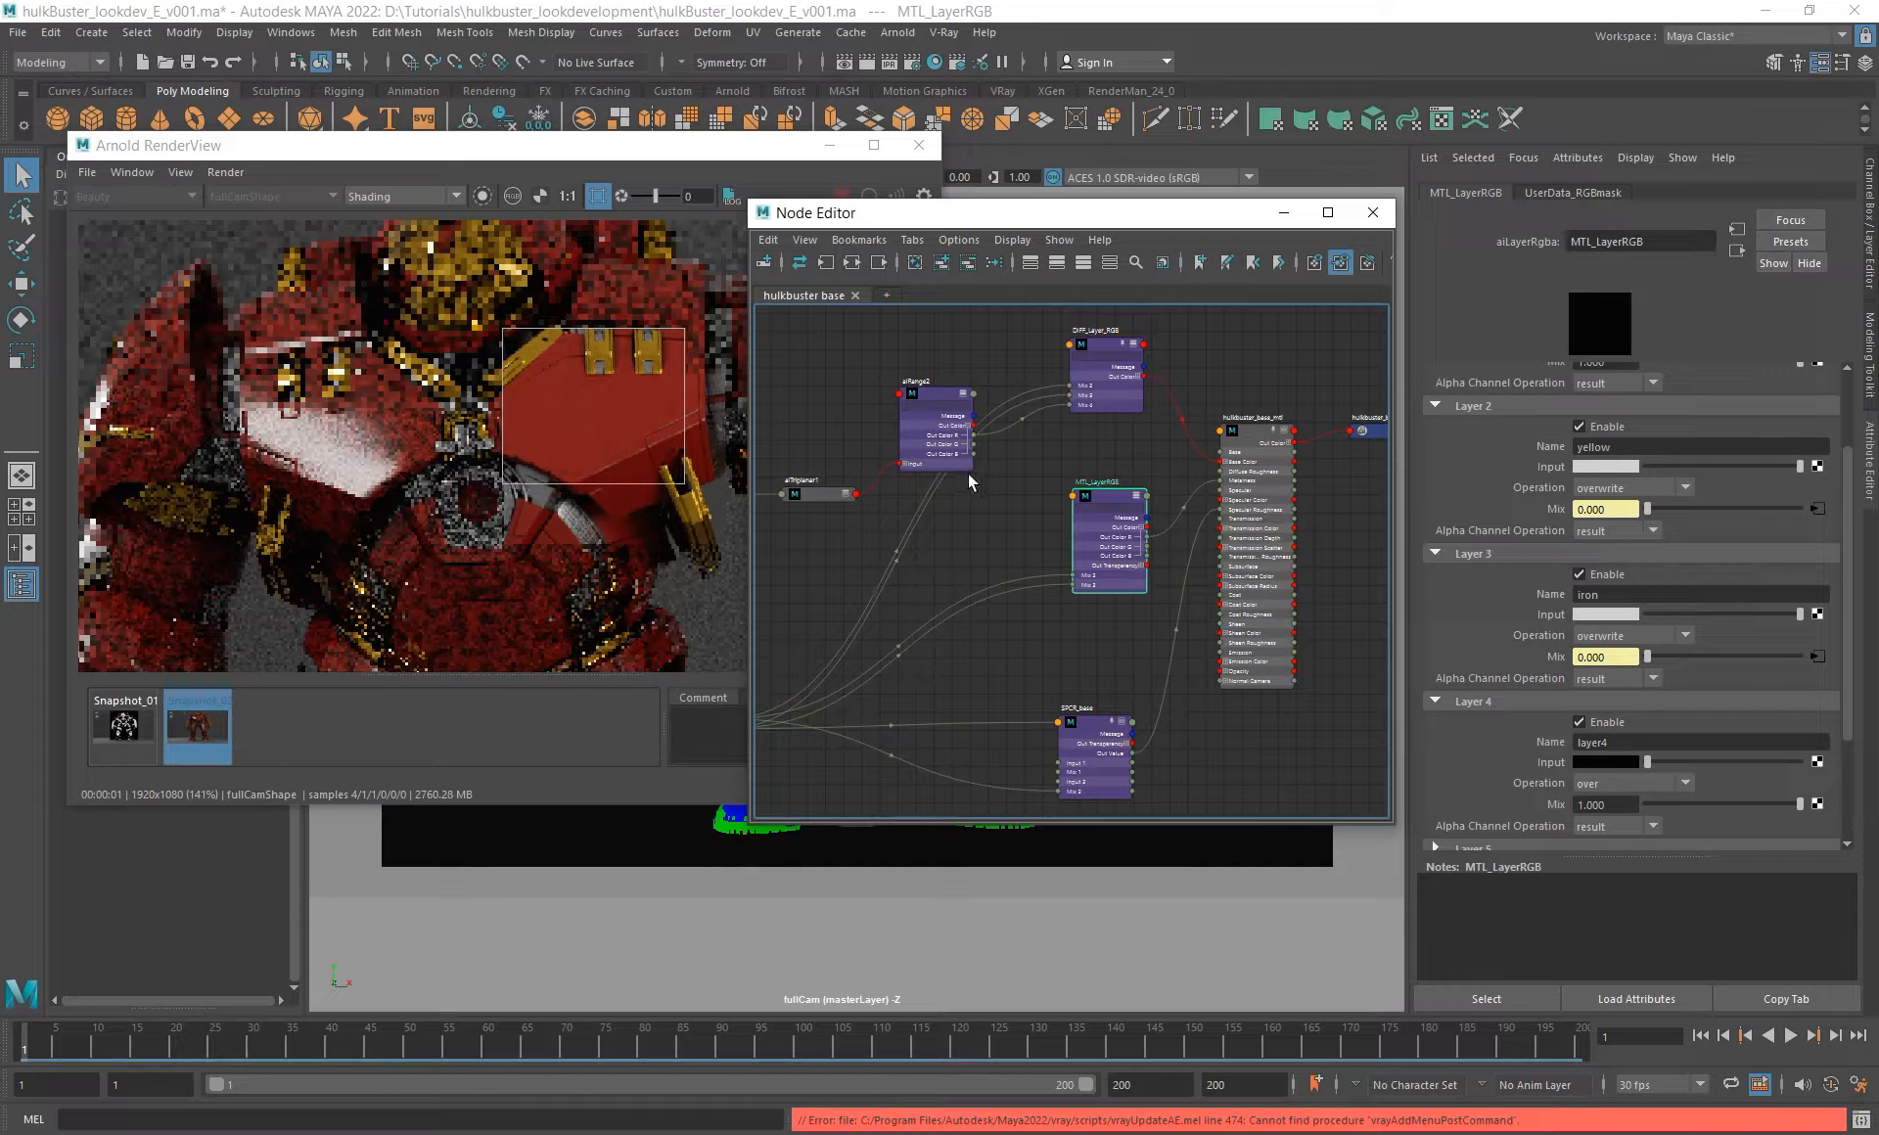
right_click_drag(995, 449, 1030, 491, "alt")
left_click_drag(963, 430, 1159, 526)
left_click(1159, 525)
scroll(1173, 650, "down", 5)
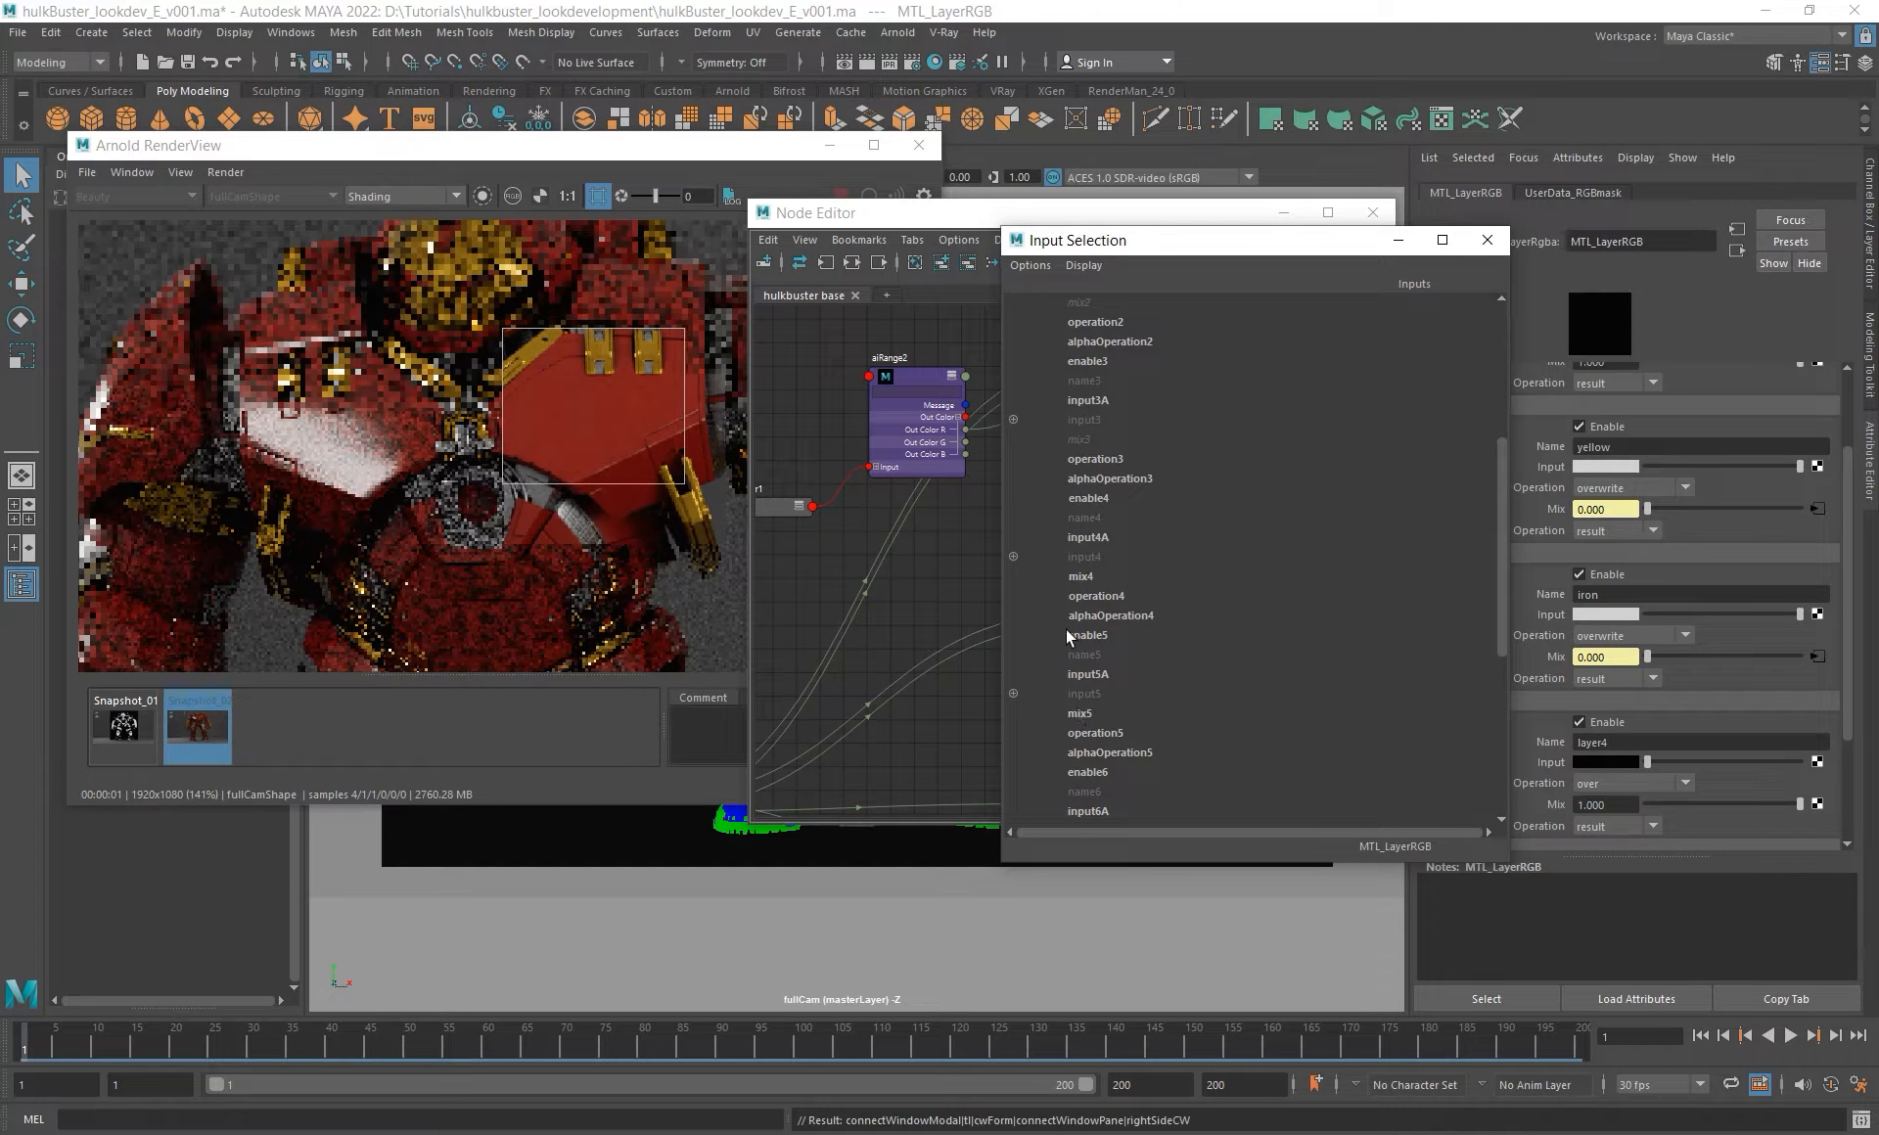
left_click(1080, 577)
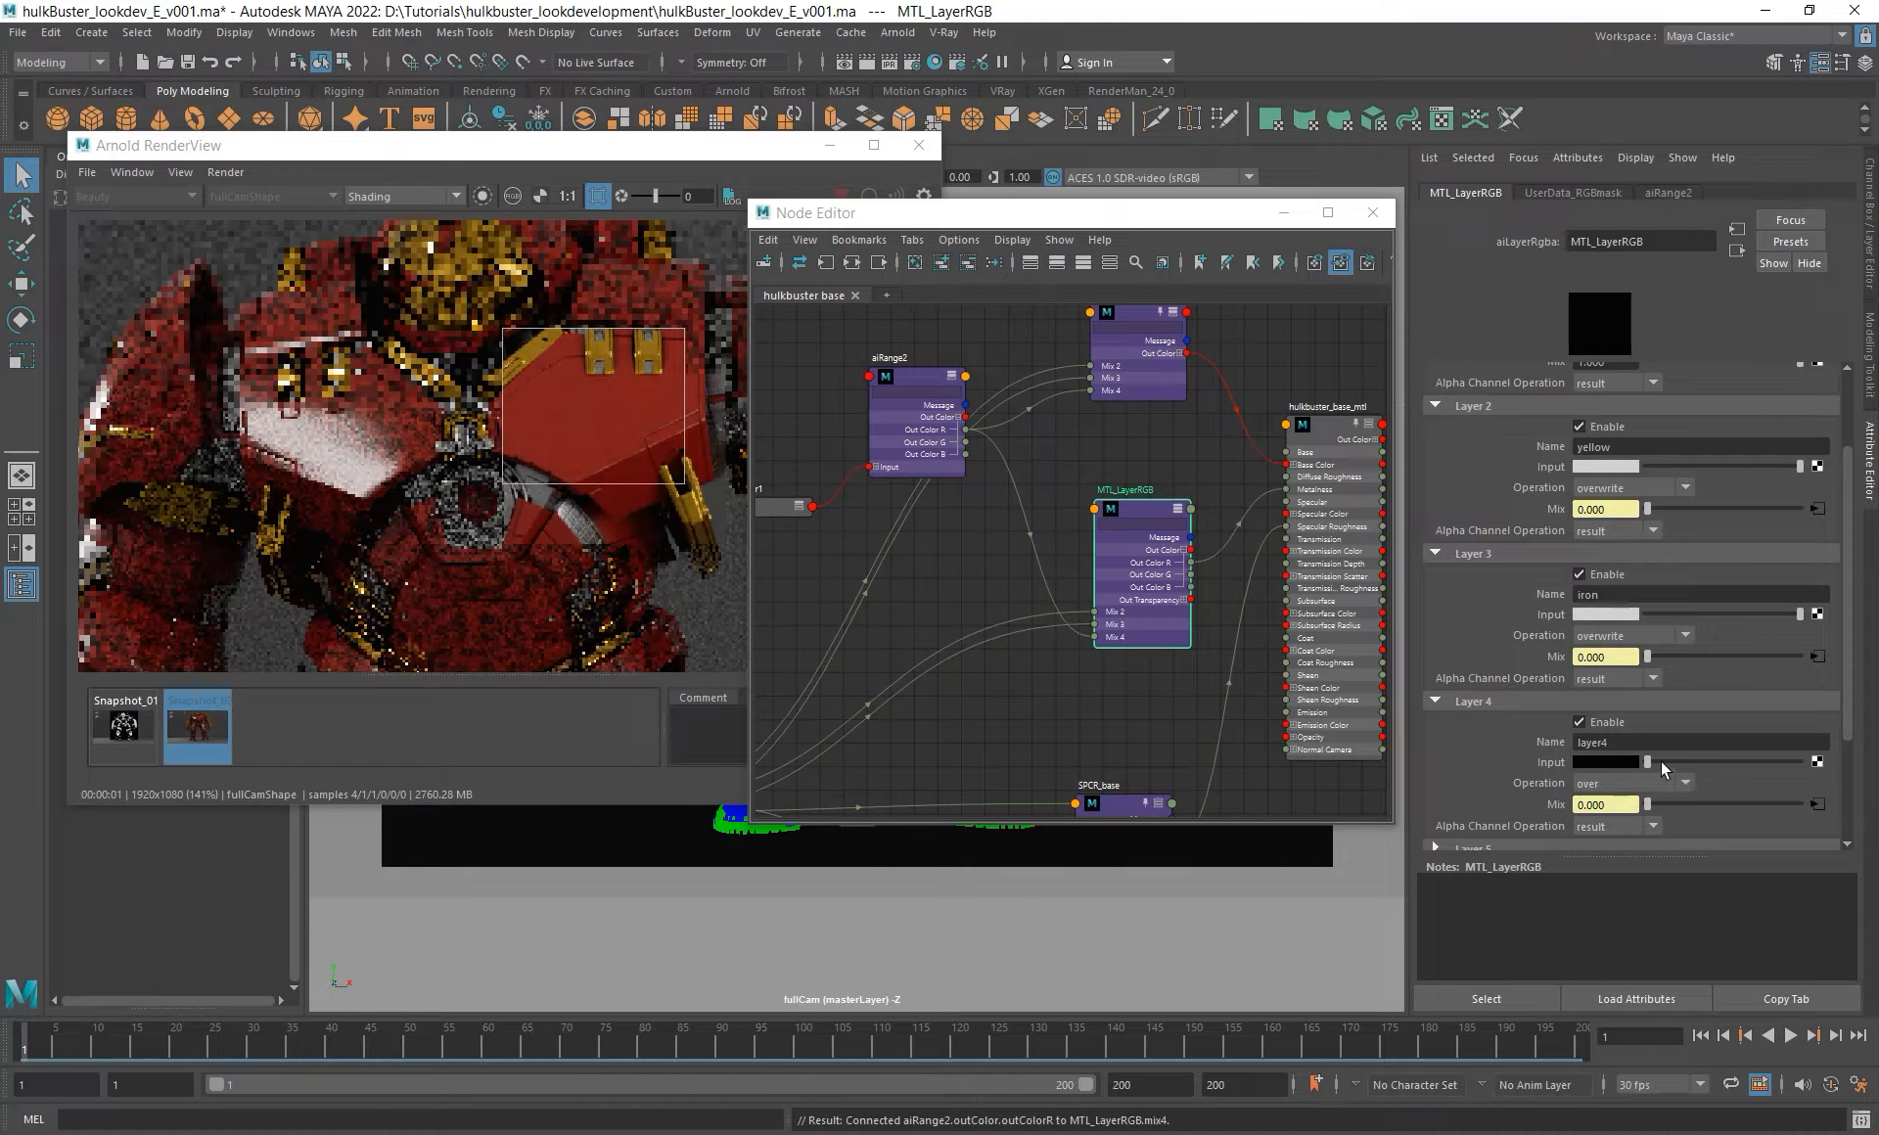
- Set MTL_LayerRGB's layer4 operation to multiply and raise its Input from black to a medium grey
left_click(1636, 784)
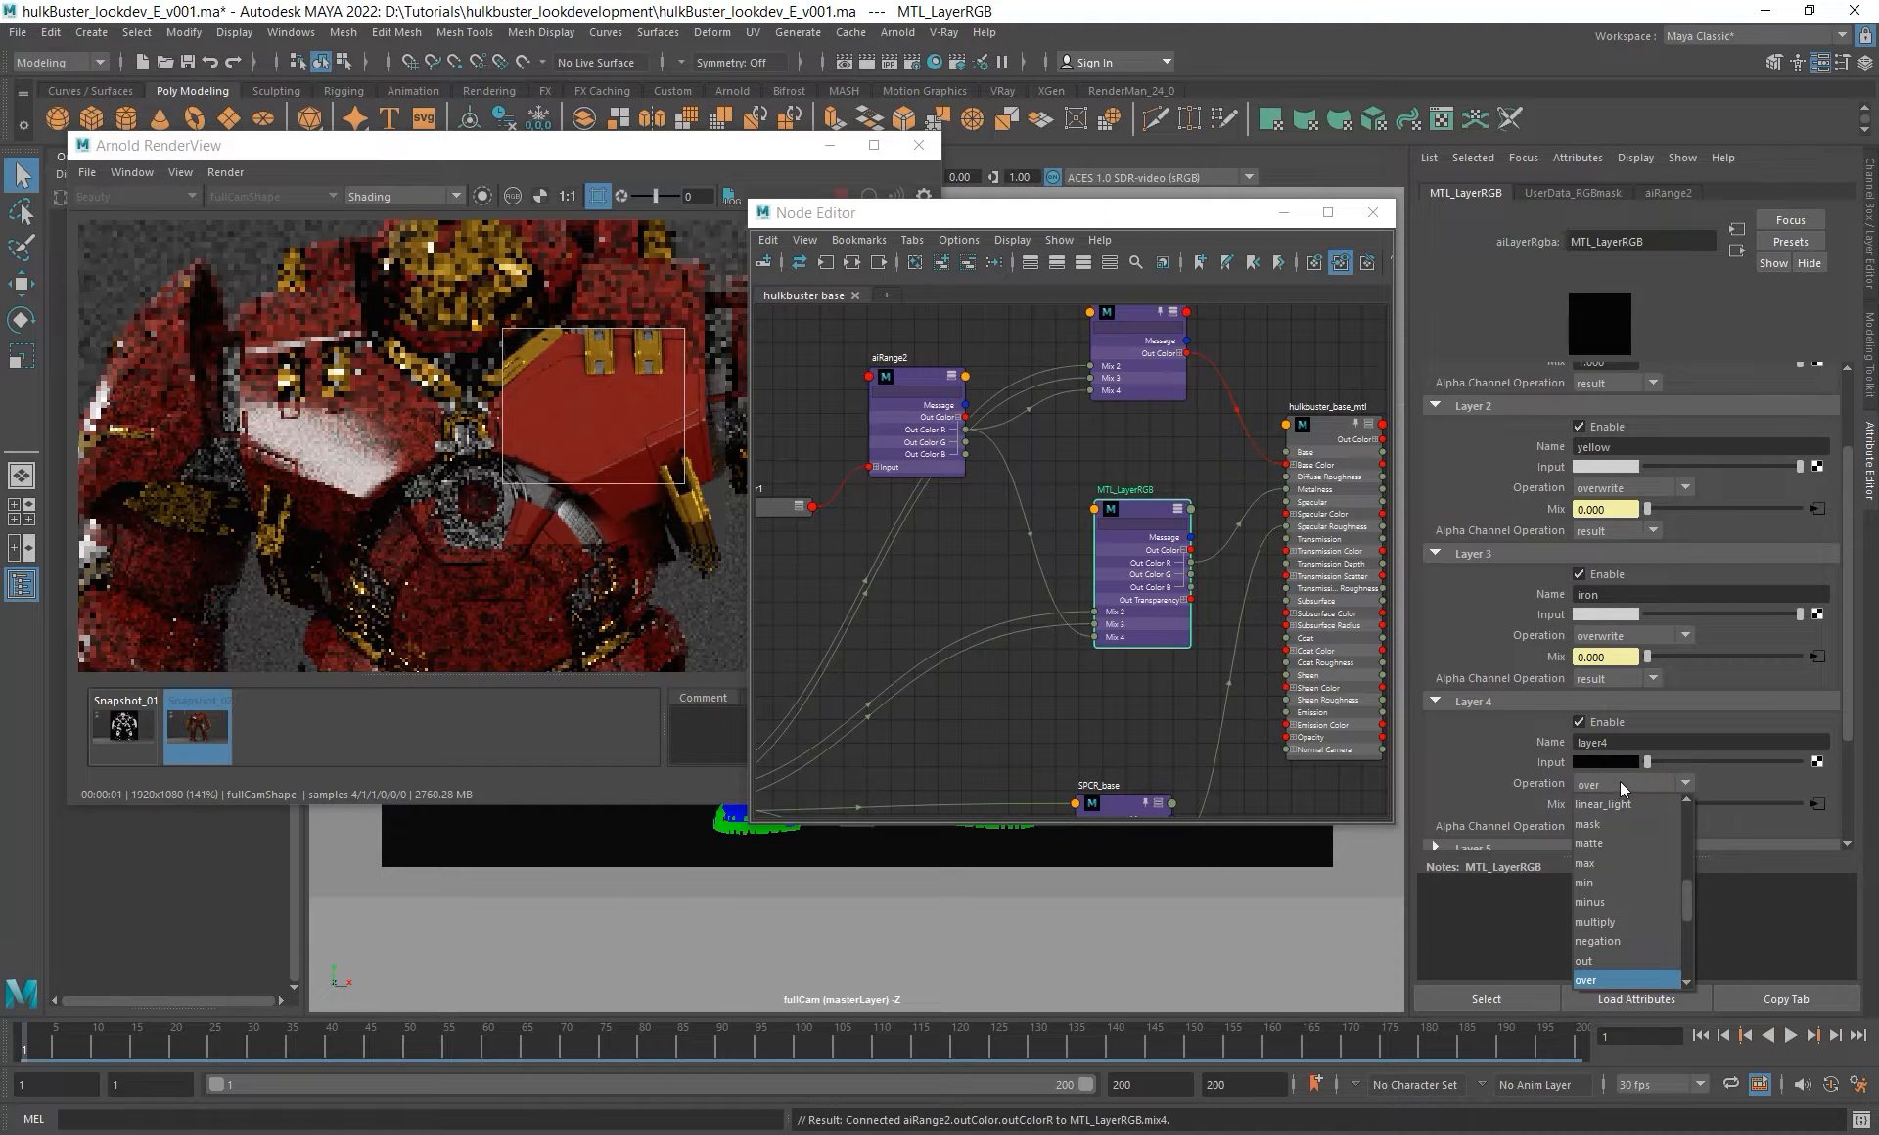
left_click(1606, 923)
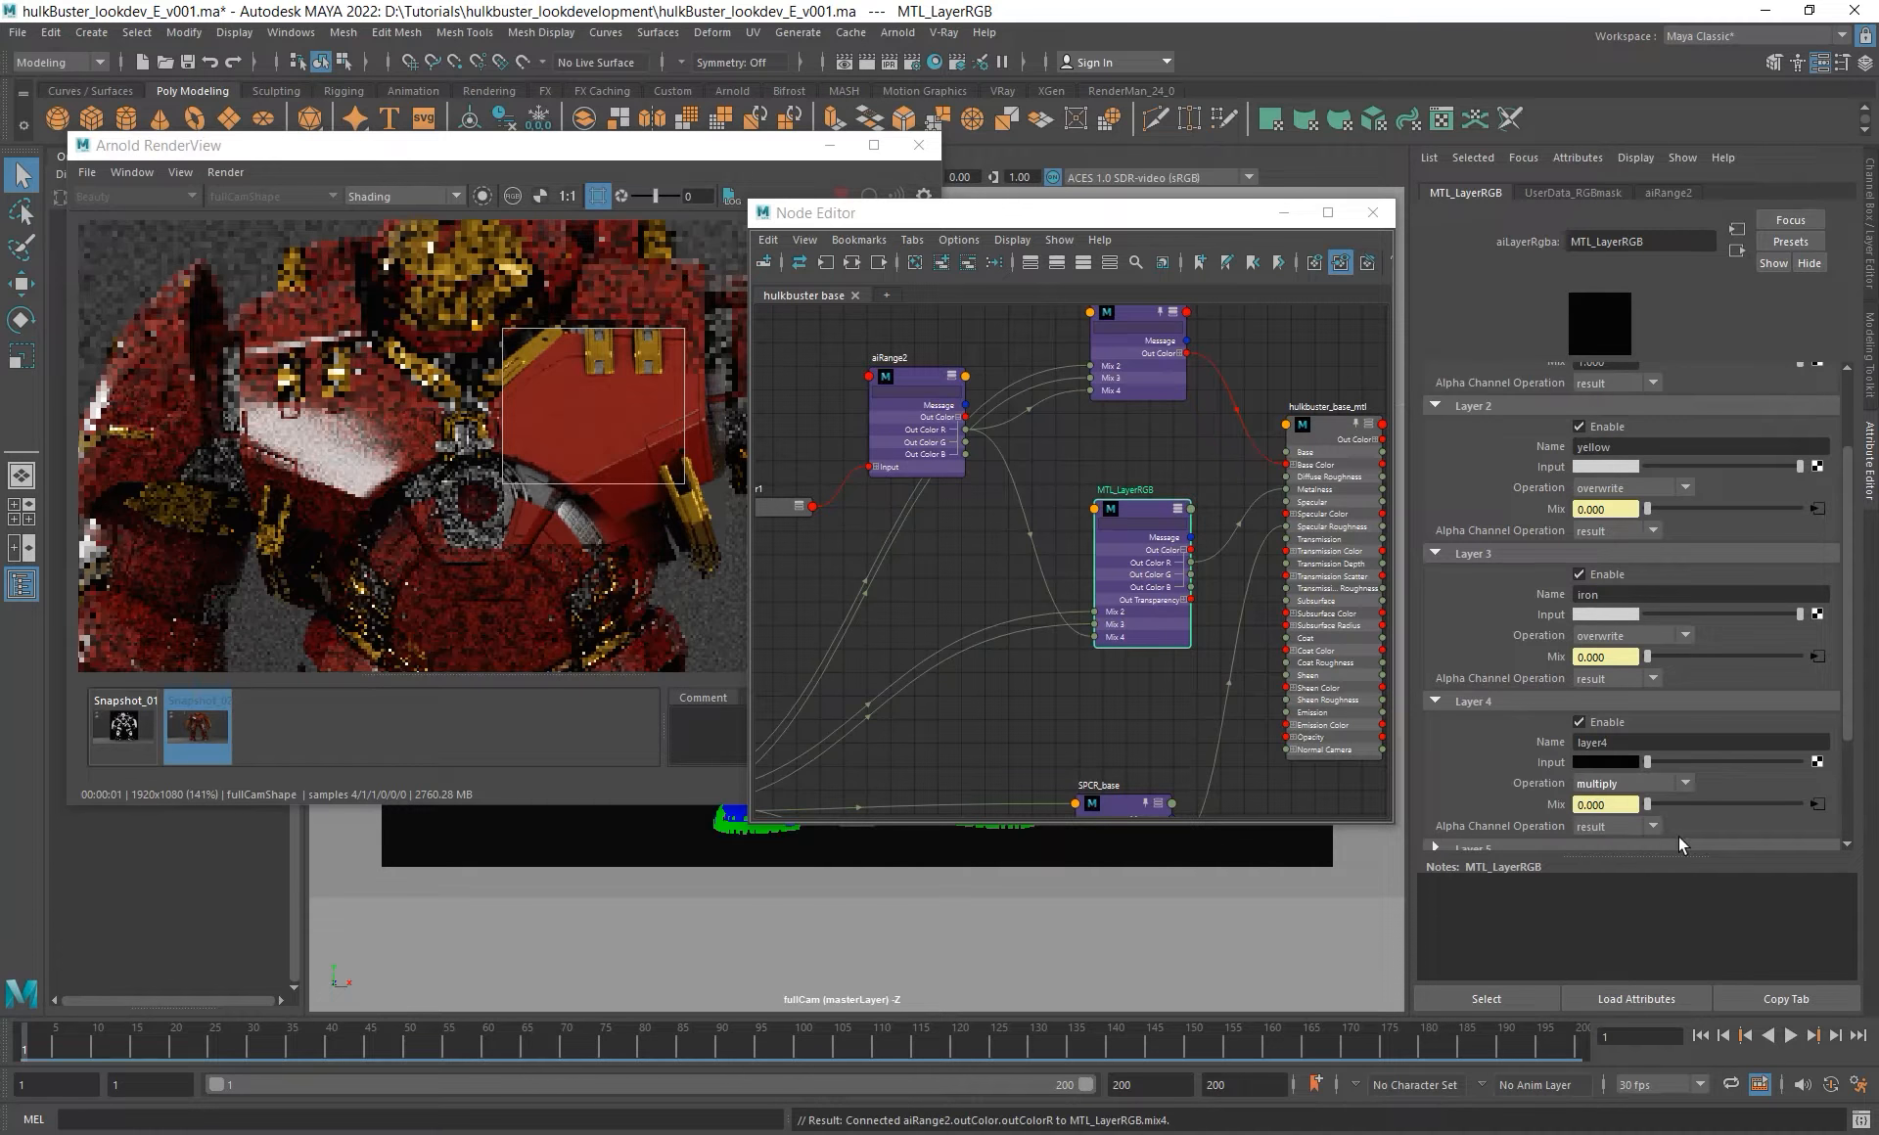
left_click_drag(1653, 761, 1730, 761)
- Return from Snapshot_02 to the live render and set the render region around the upper chest plate
left_click(186, 728)
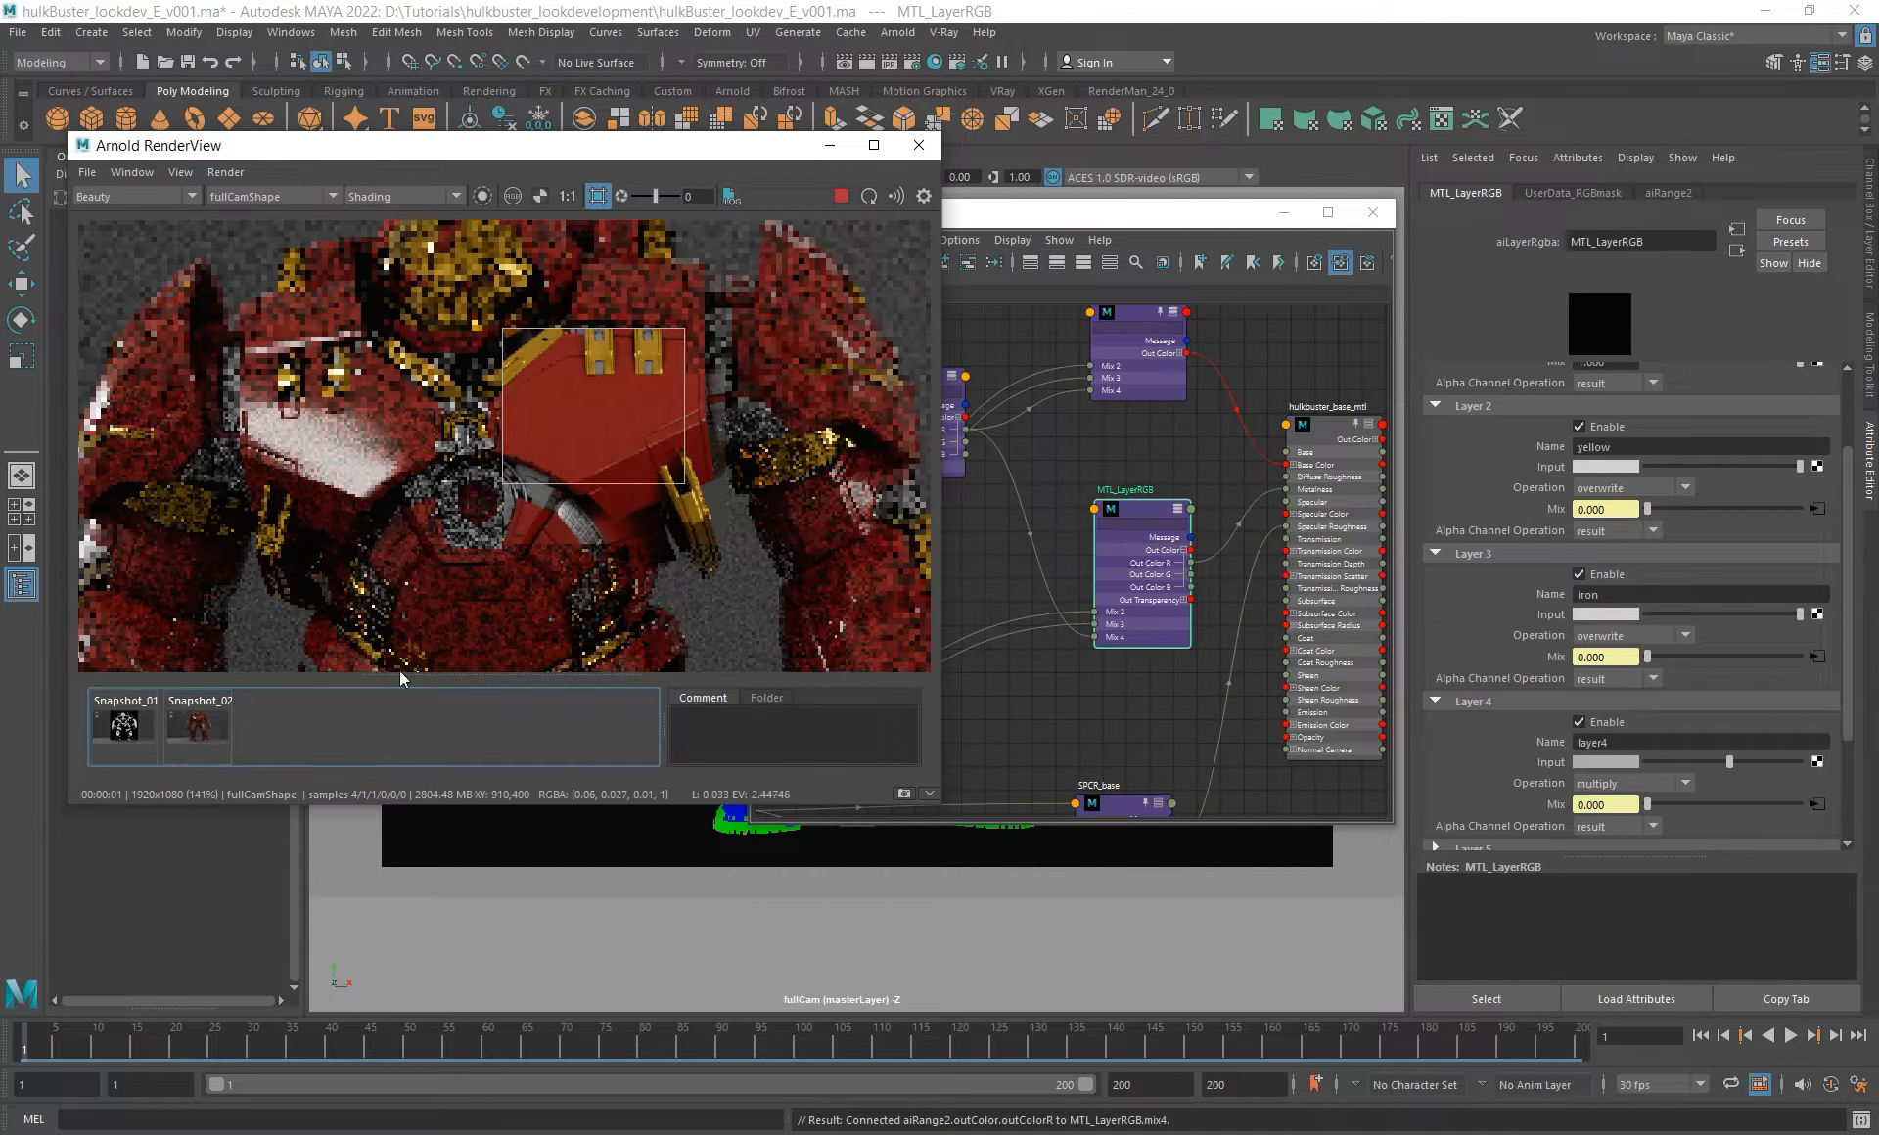
left_click_drag(495, 304, 730, 476, "shift")
middle_click_drag(720, 489, 699, 521, "alt")
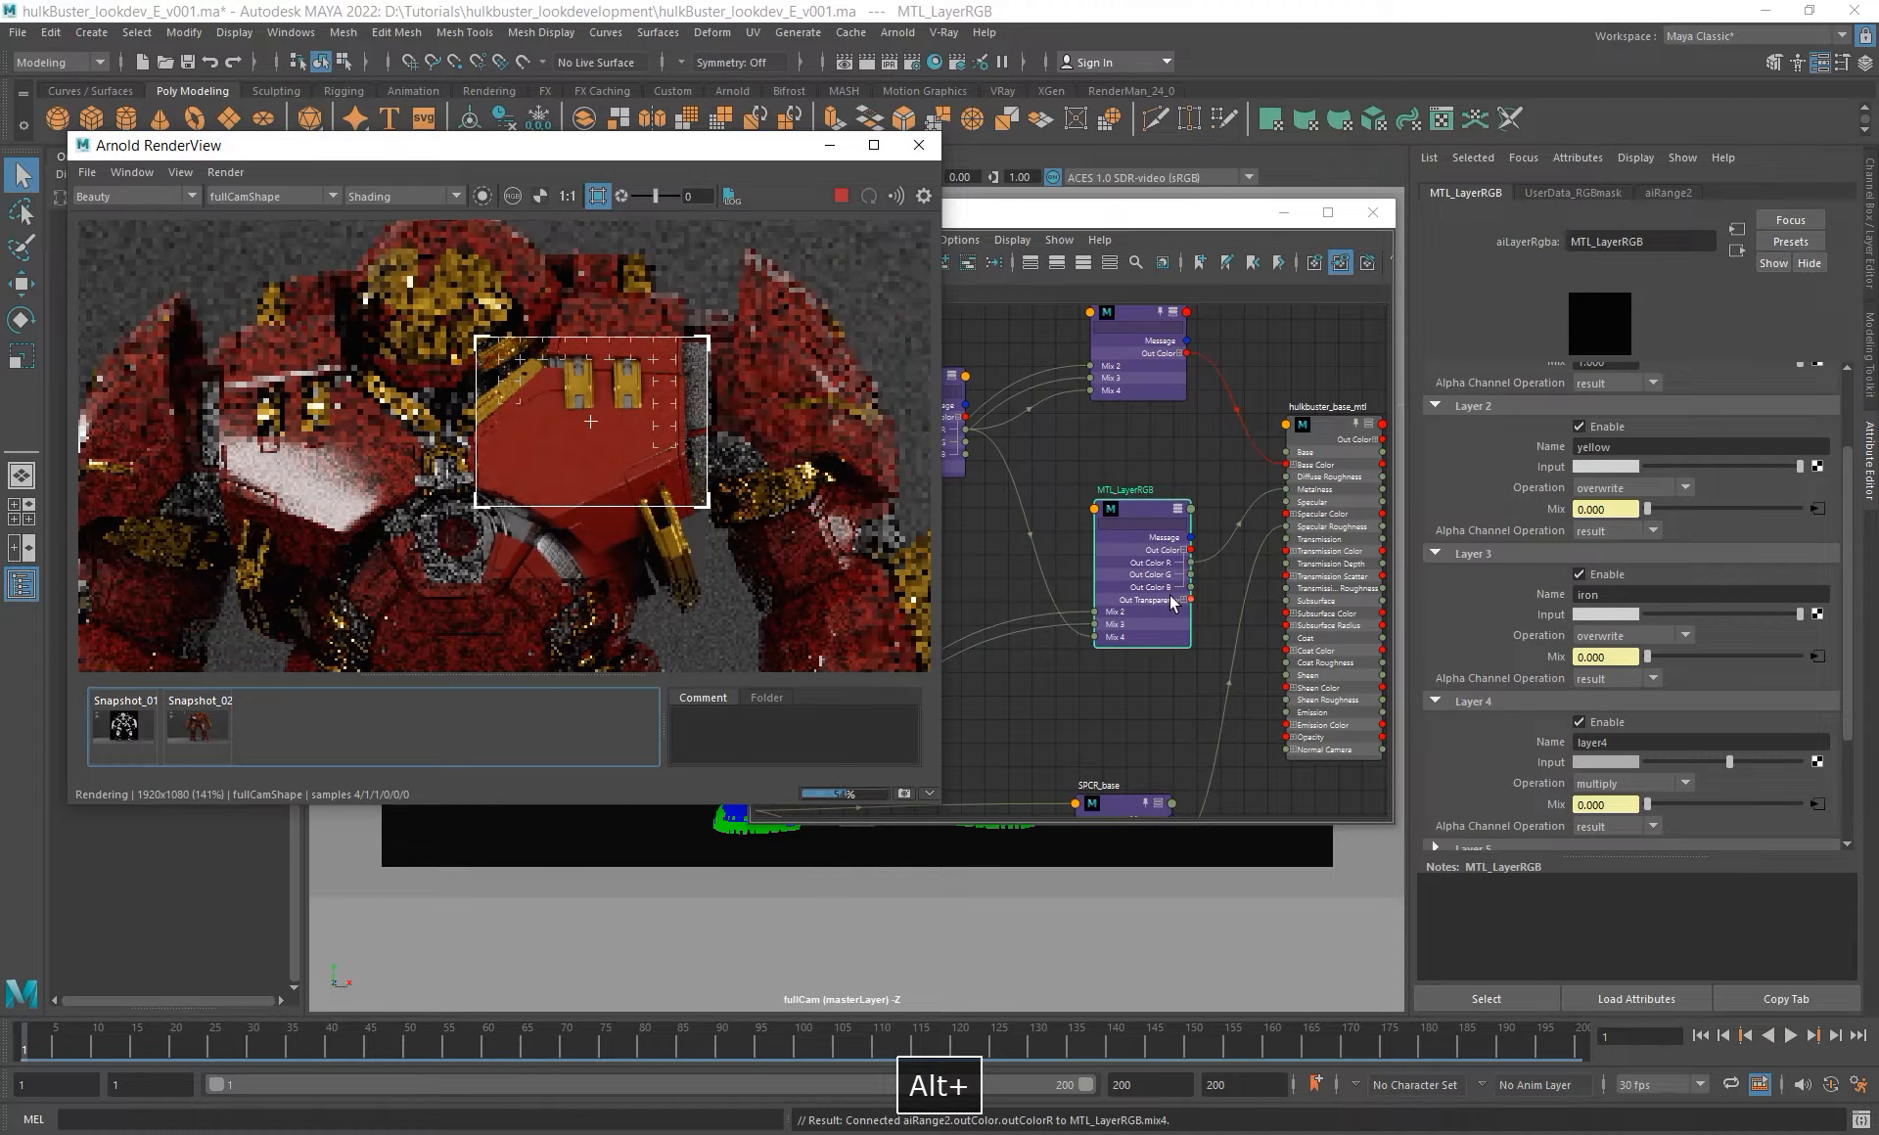
- Isolate MTL_LayerRGB in the render and enlarge the render region to cover the helmet and upper chest
left_click(1150, 607)
left_click(486, 196)
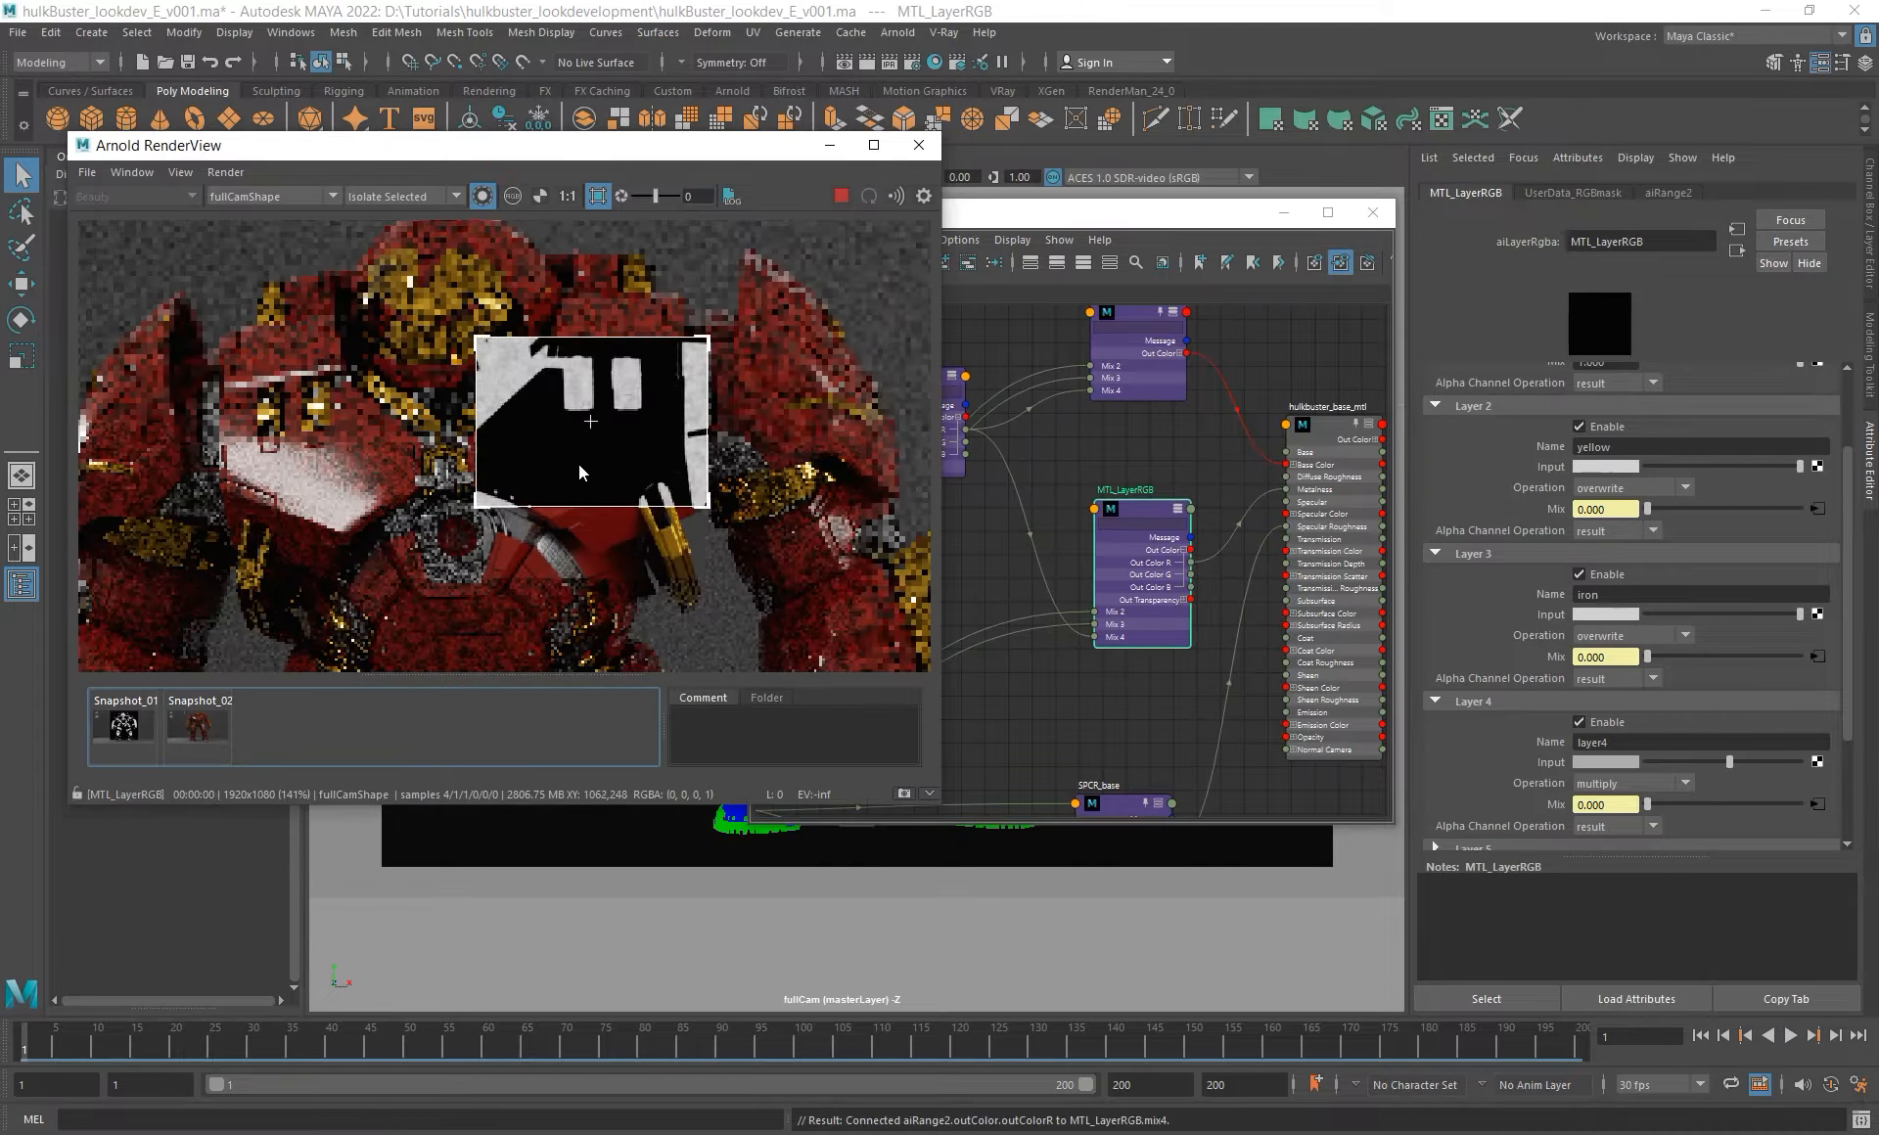
middle_click_drag(579, 482, 612, 556, "alt")
left_click_drag(338, 262, 741, 568, "shift")
scroll(451, 360, "up", 3)
mouse_move(525, 450)
middle_mouse_down("alt")
mouse_move(566, 370)
mouse_move(588, 411)
mouse_move(501, 423)
middle_mouse_up("alt")
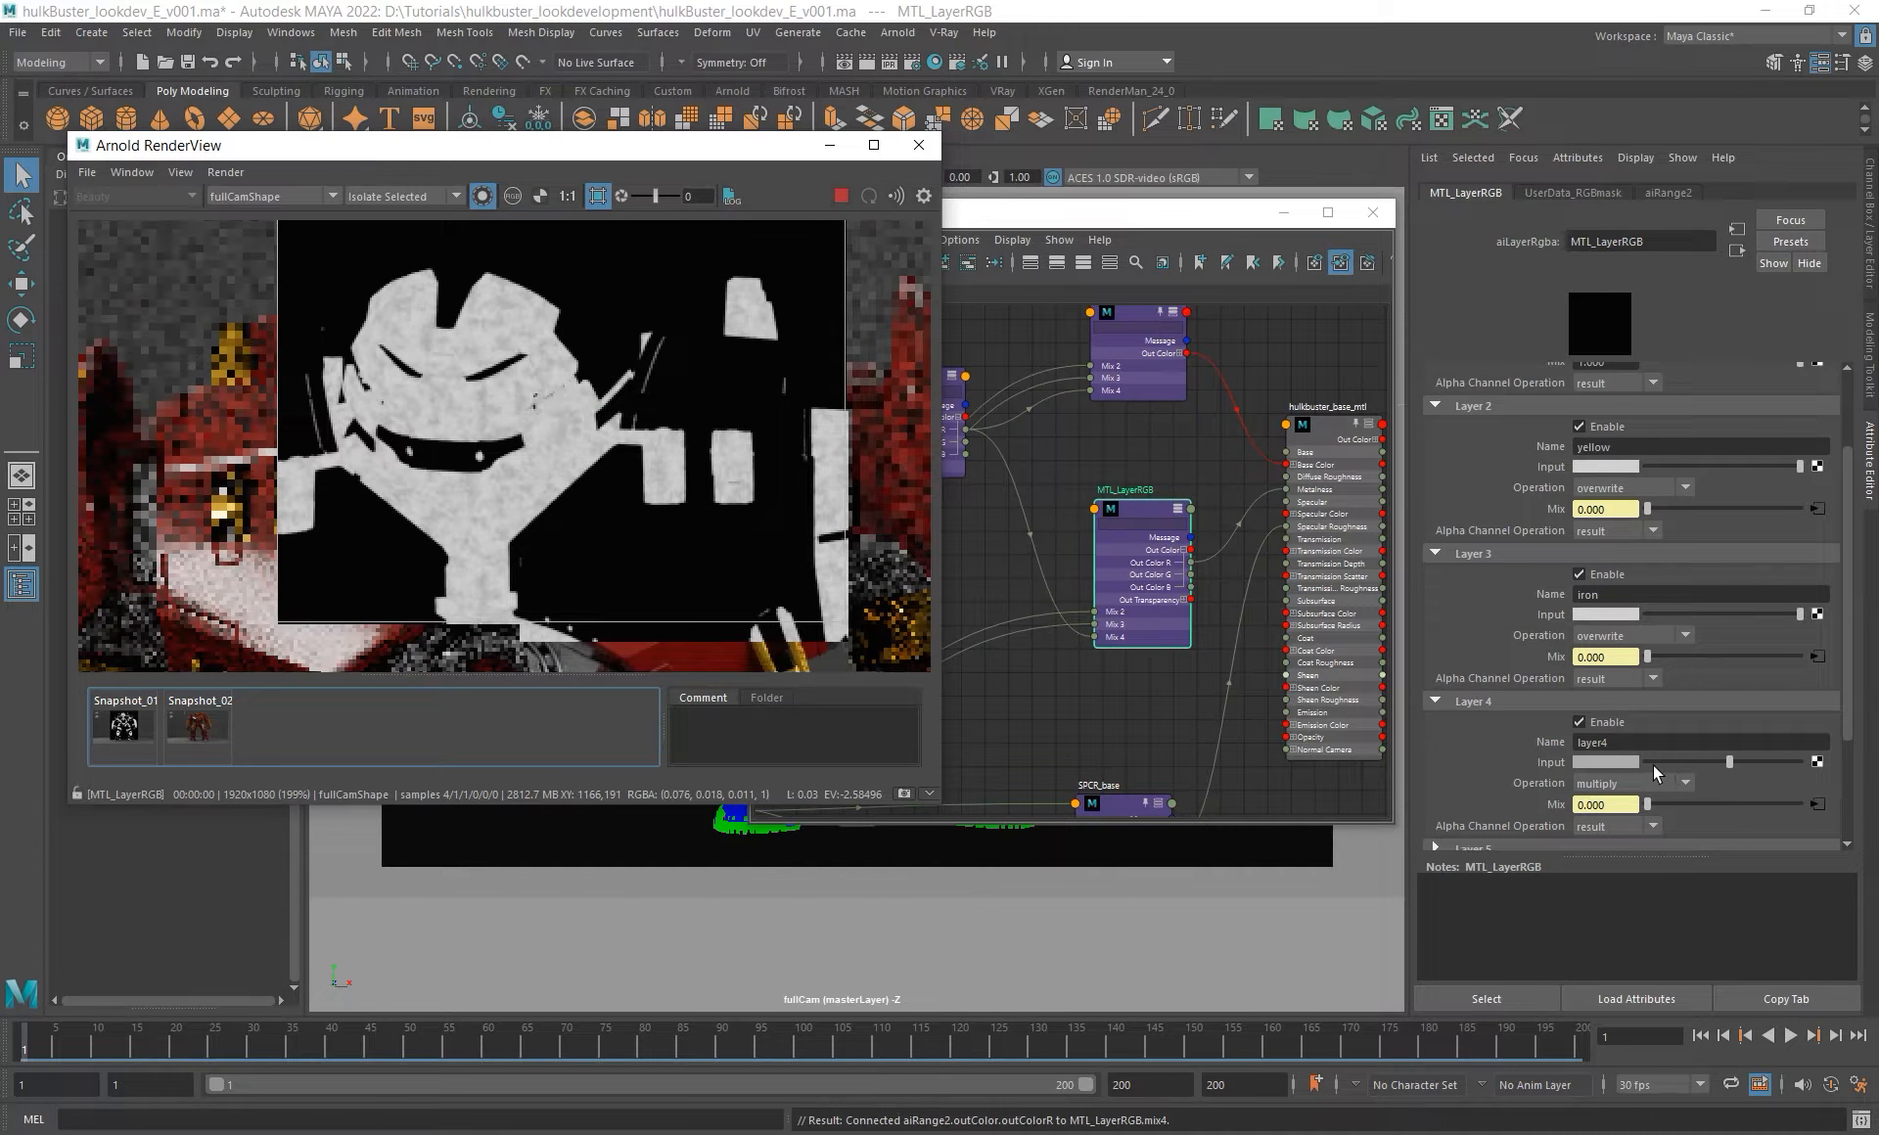
- Try layer4's Input at near white and then a slightly darker light grey, examining the breakup on the helmet mask up close
left_click_drag(1730, 762, 1799, 763)
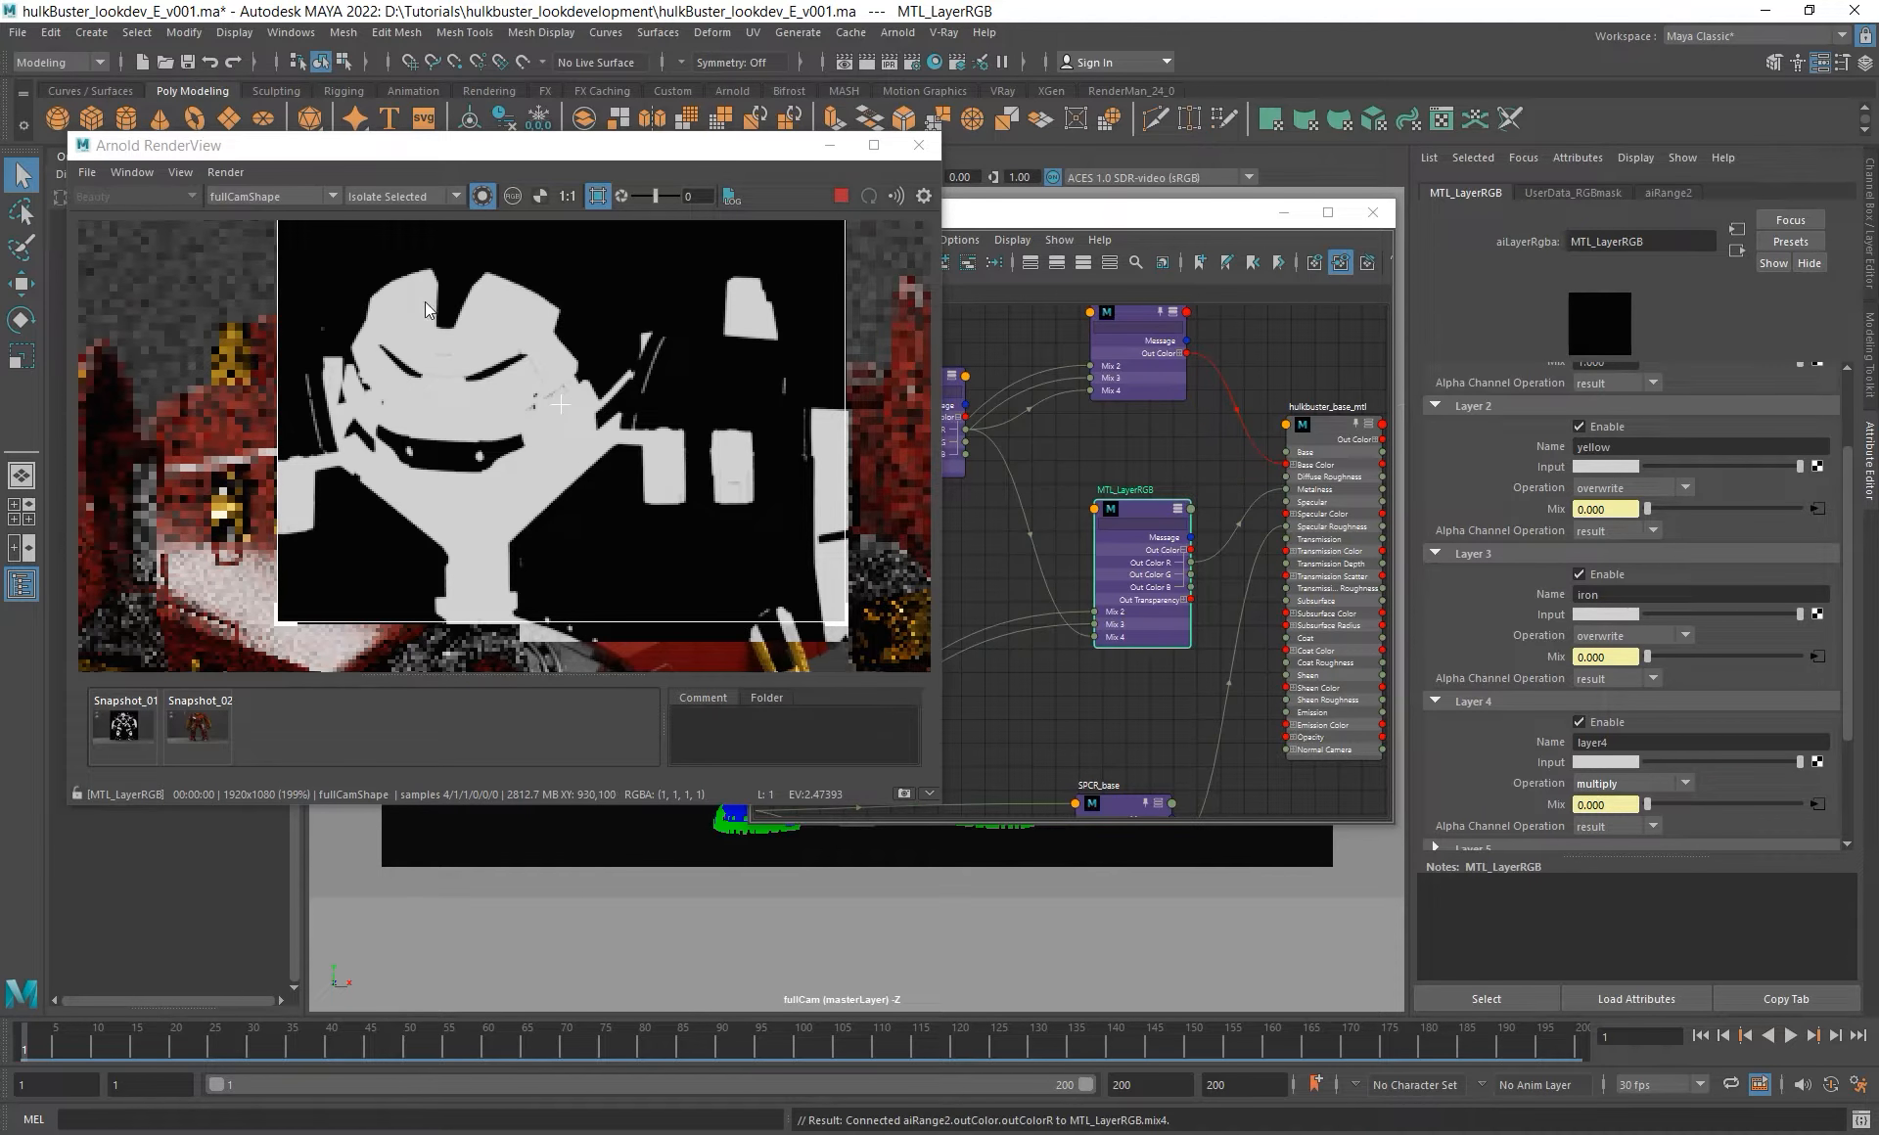
left_click(1596, 762)
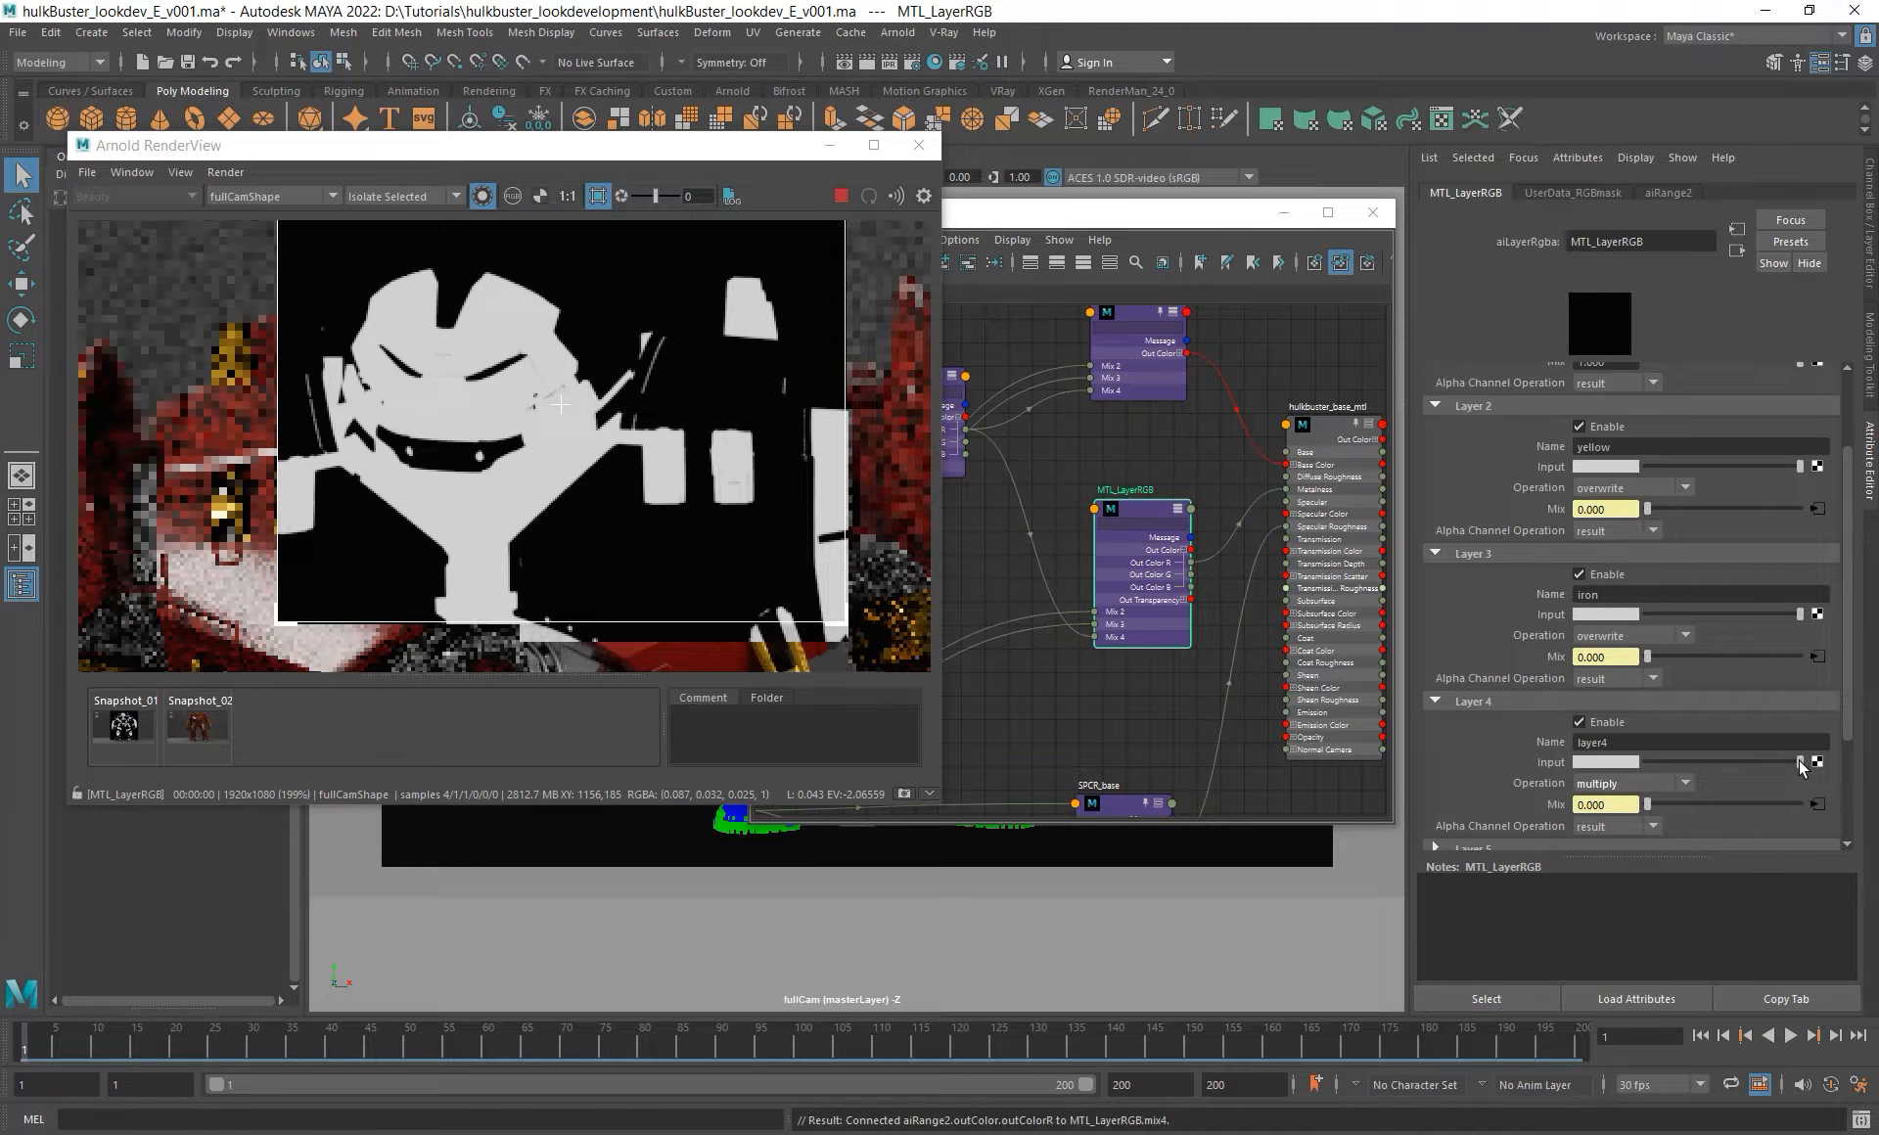
left_click_drag(1800, 760, 1767, 760)
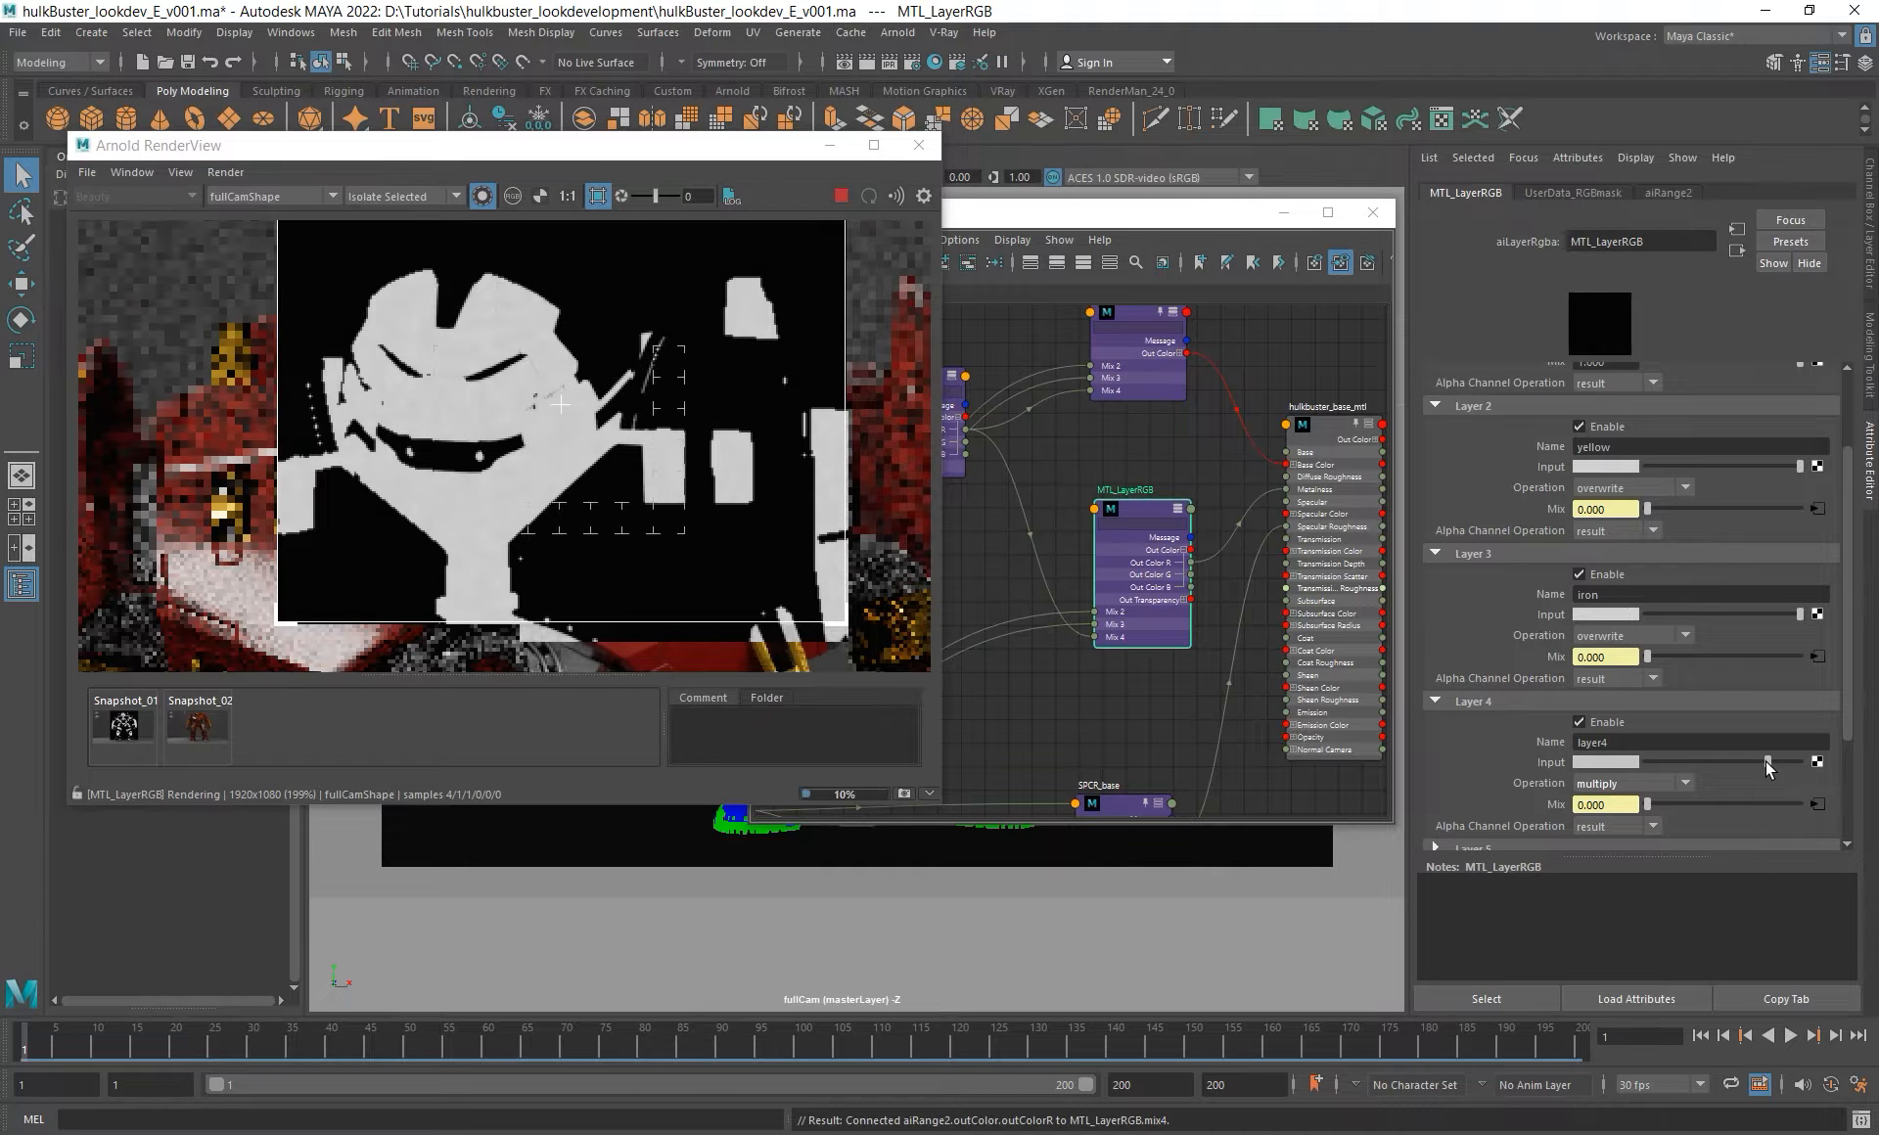
left_click(1623, 760)
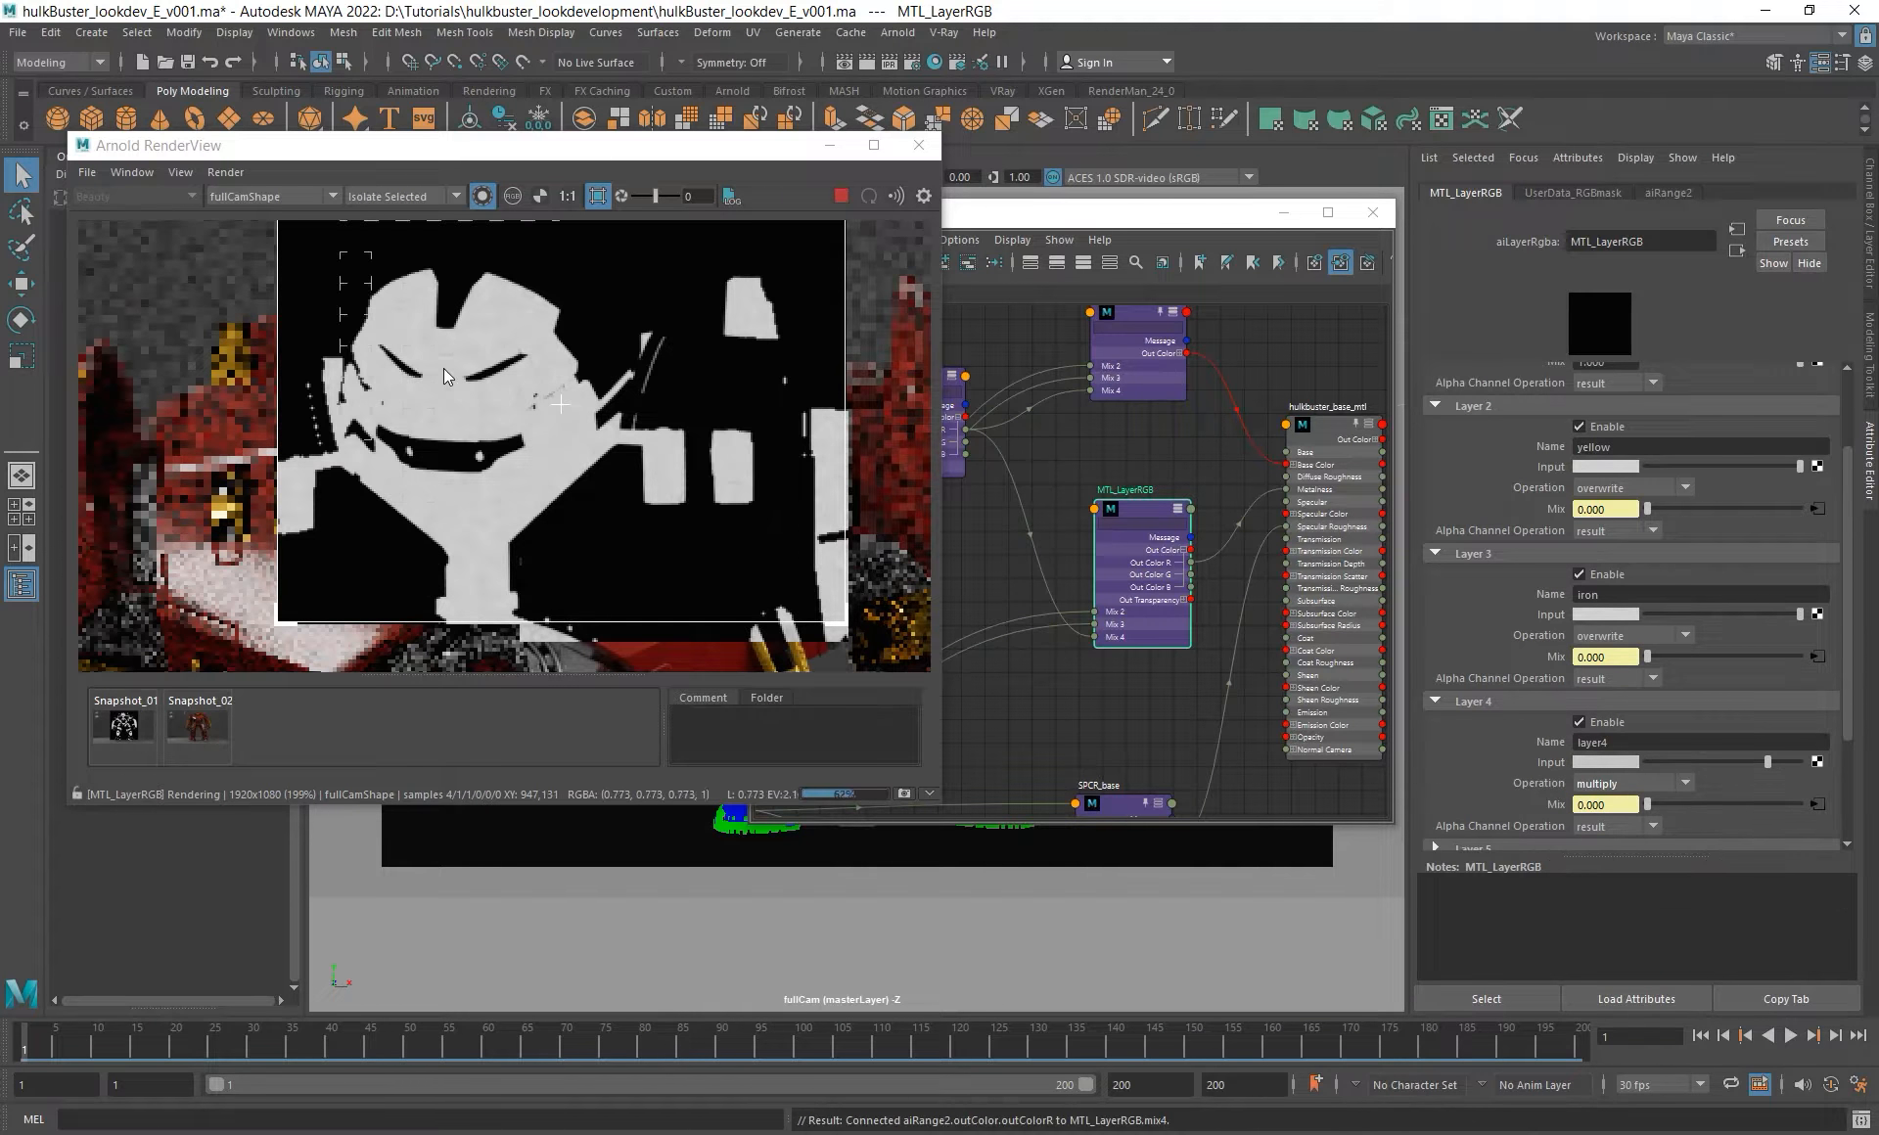
scroll(439, 374, "up", 4)
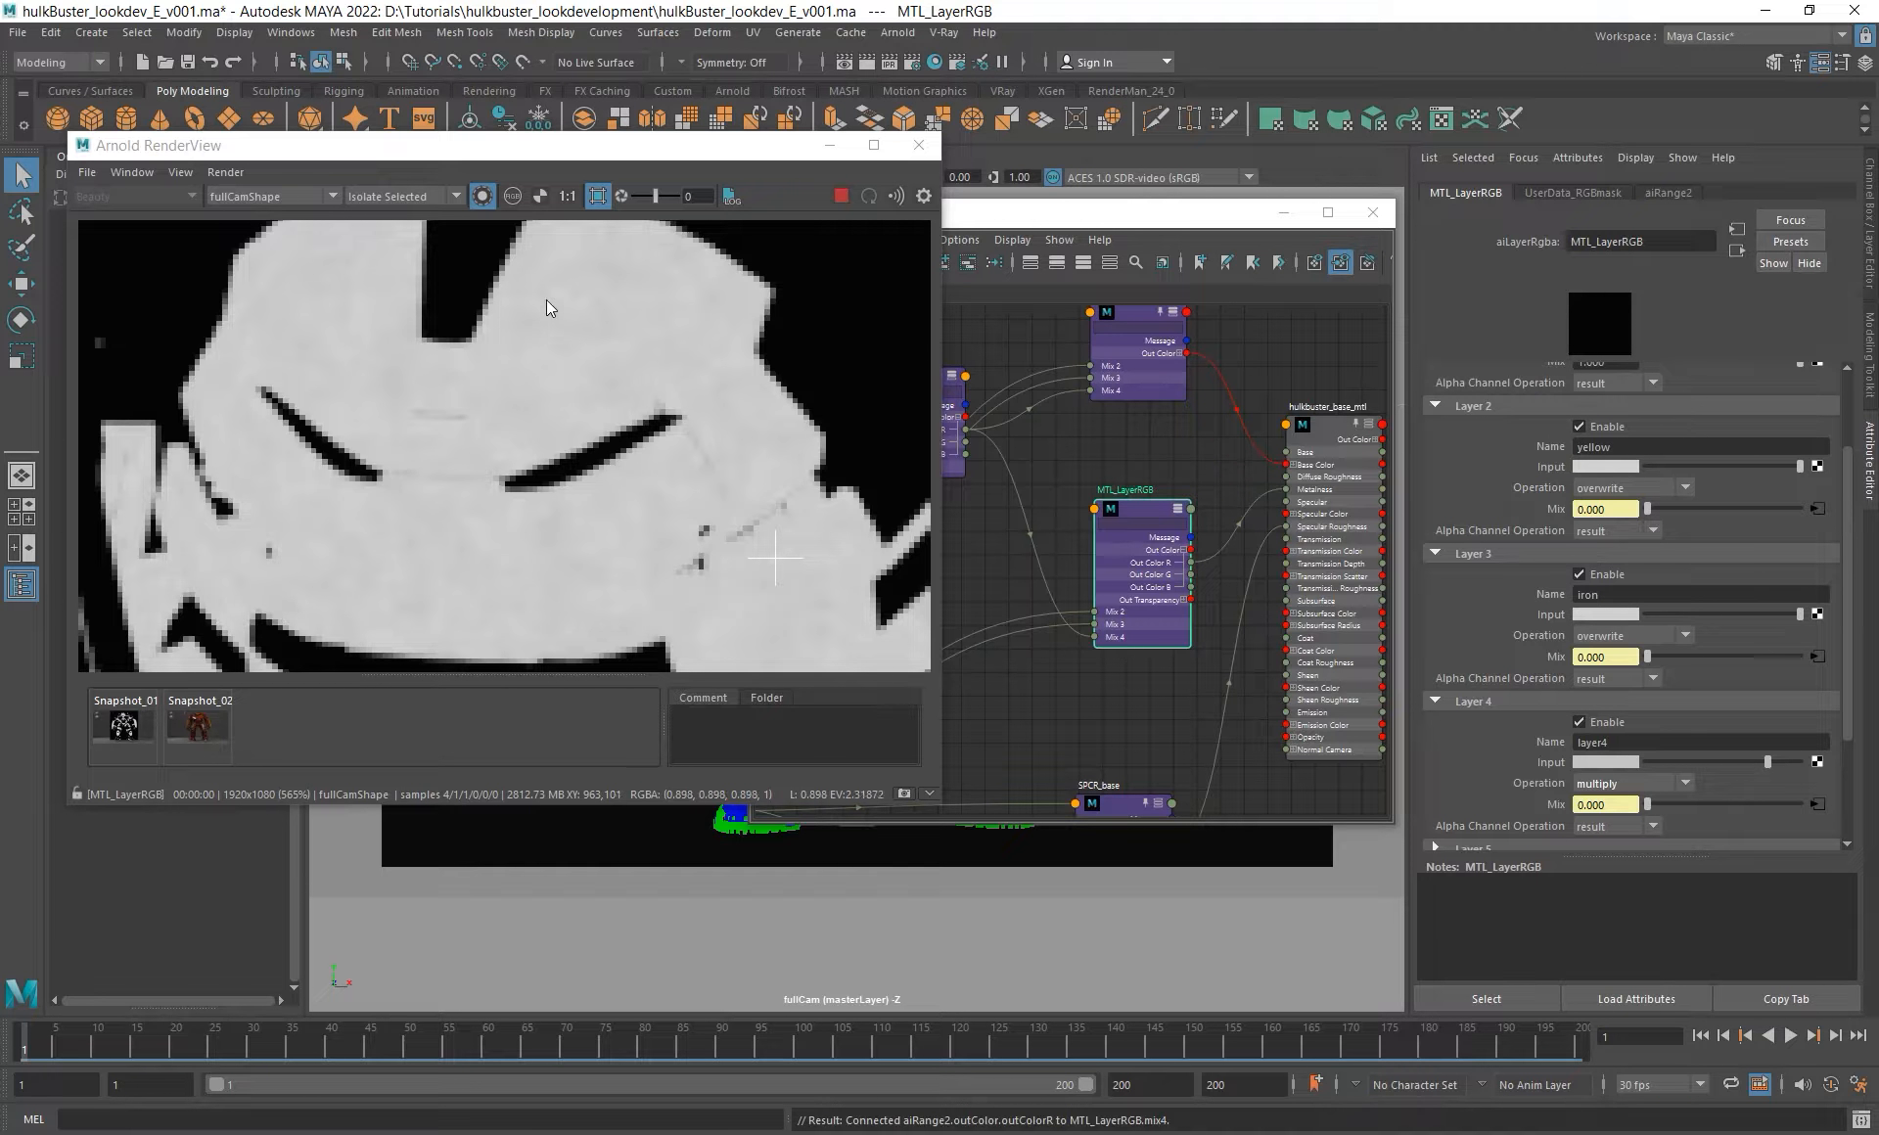
scroll(578, 409, "down", 4)
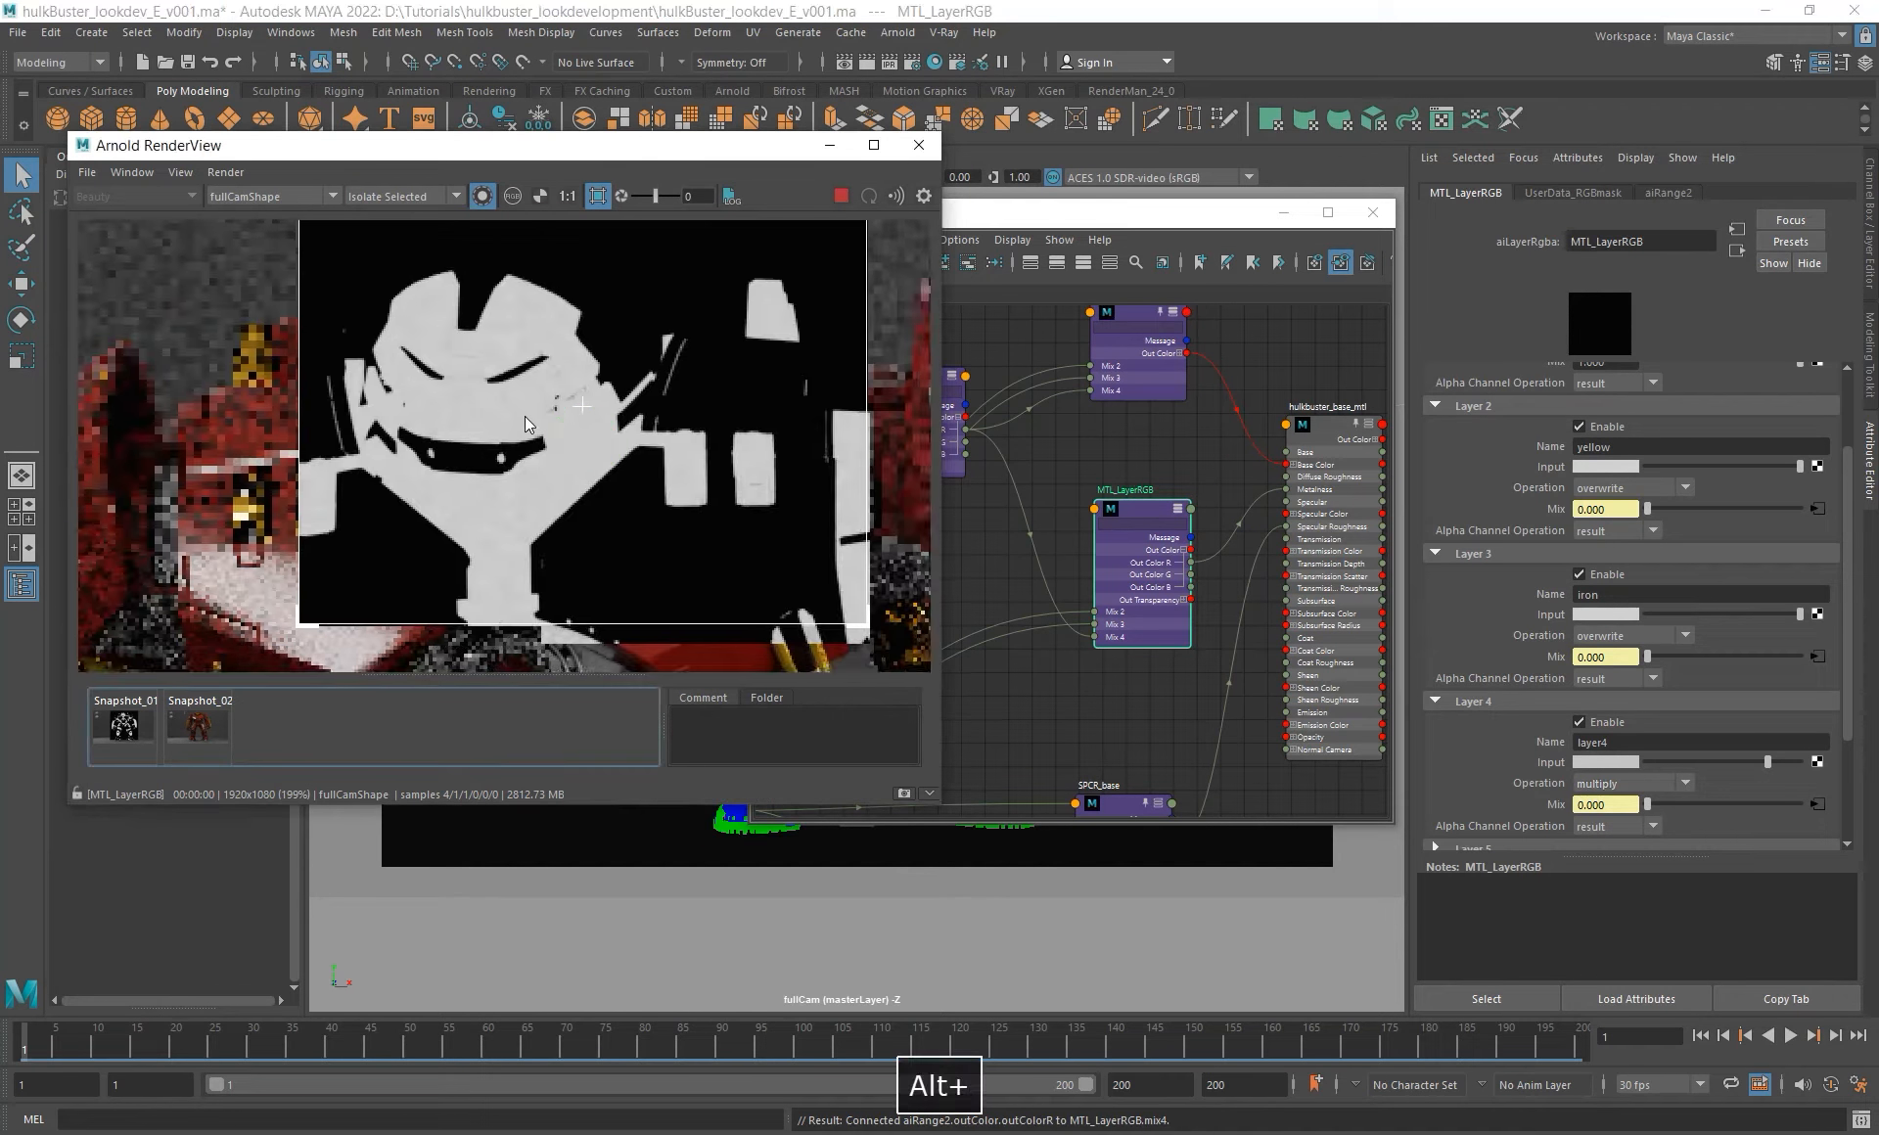
scroll(525, 415, "down", 2)
mouse_move(799, 446)
middle_mouse_down("alt")
mouse_move(693, 378)
mouse_move(735, 430)
middle_mouse_up("alt")
- Turn off the isolated shader view and limit the render region to the helmet's faceplate
left_click(484, 197)
scroll(462, 326, "up", 2)
middle_click_drag(464, 333, 540, 304, "alt")
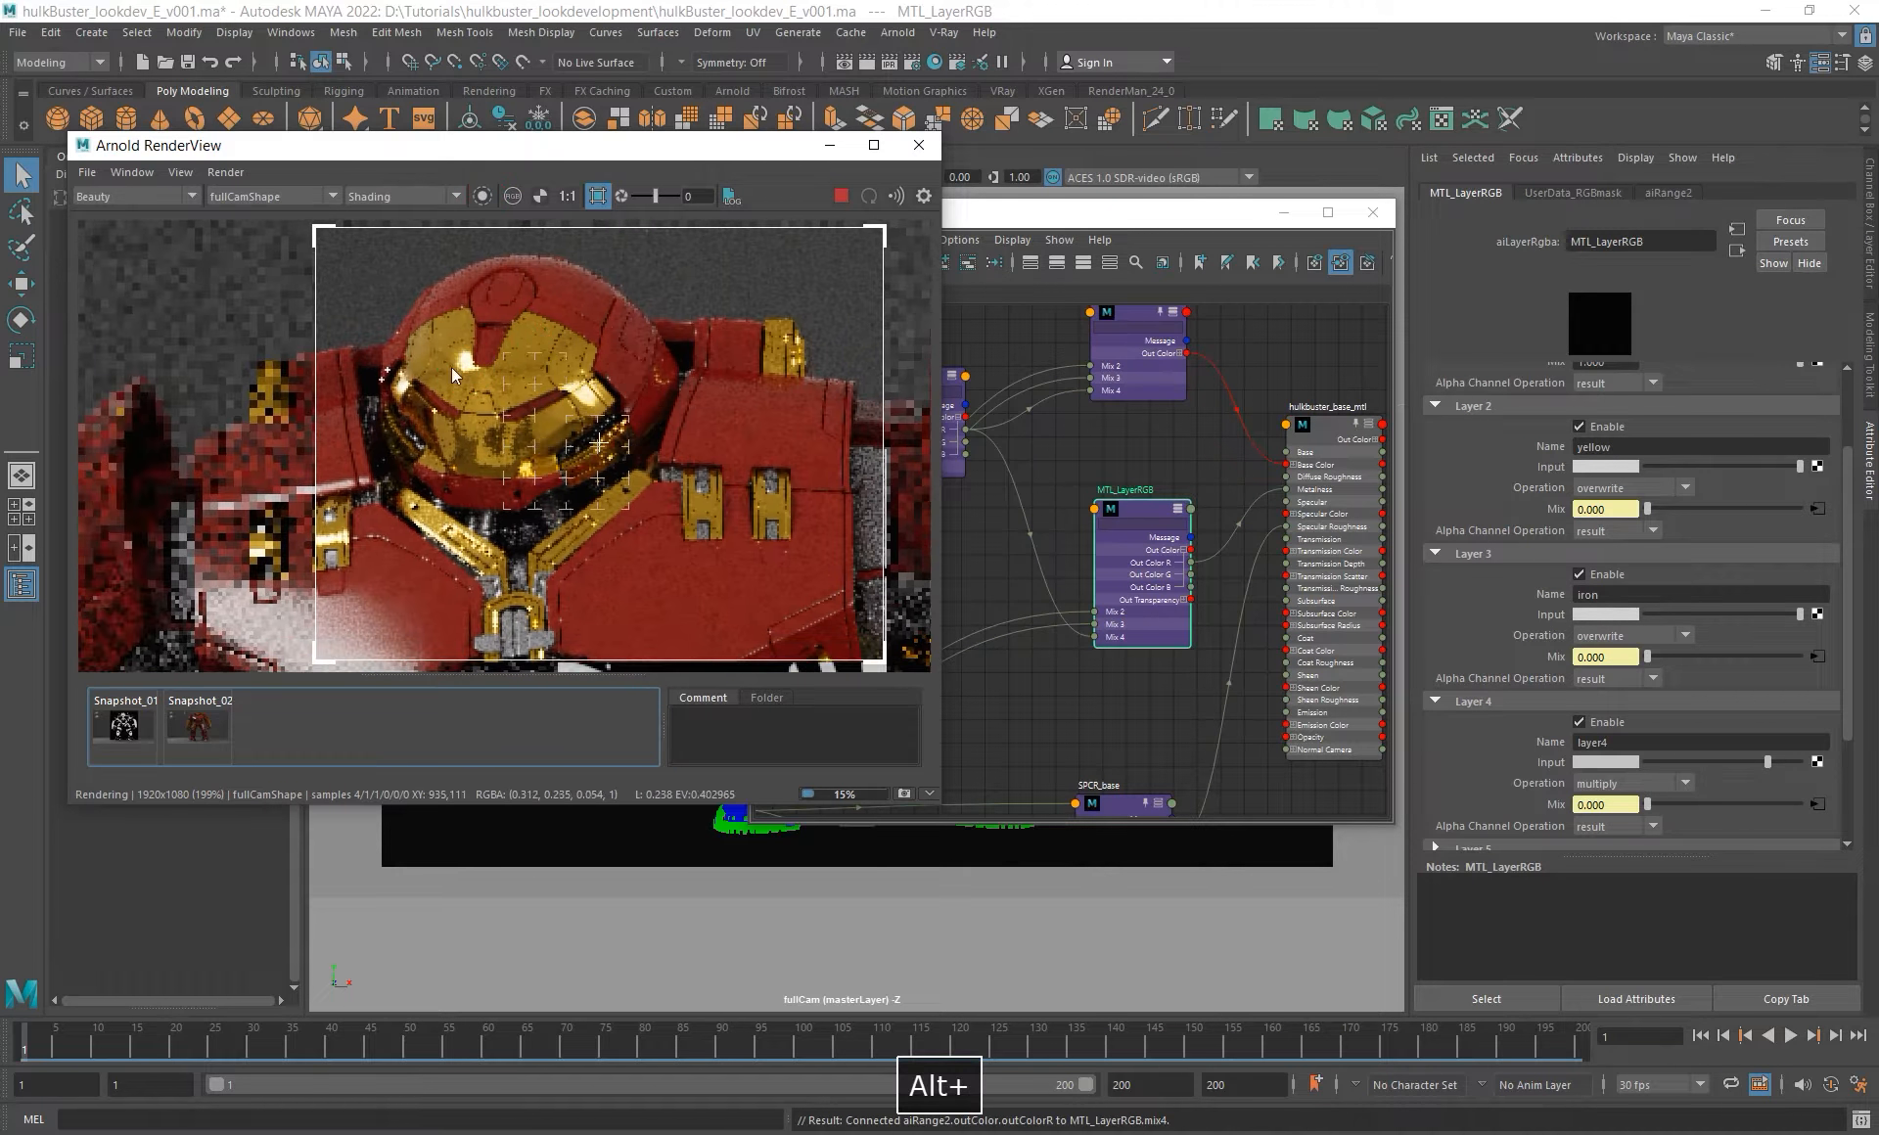
left_click_drag(390, 303, 651, 529, "shift")
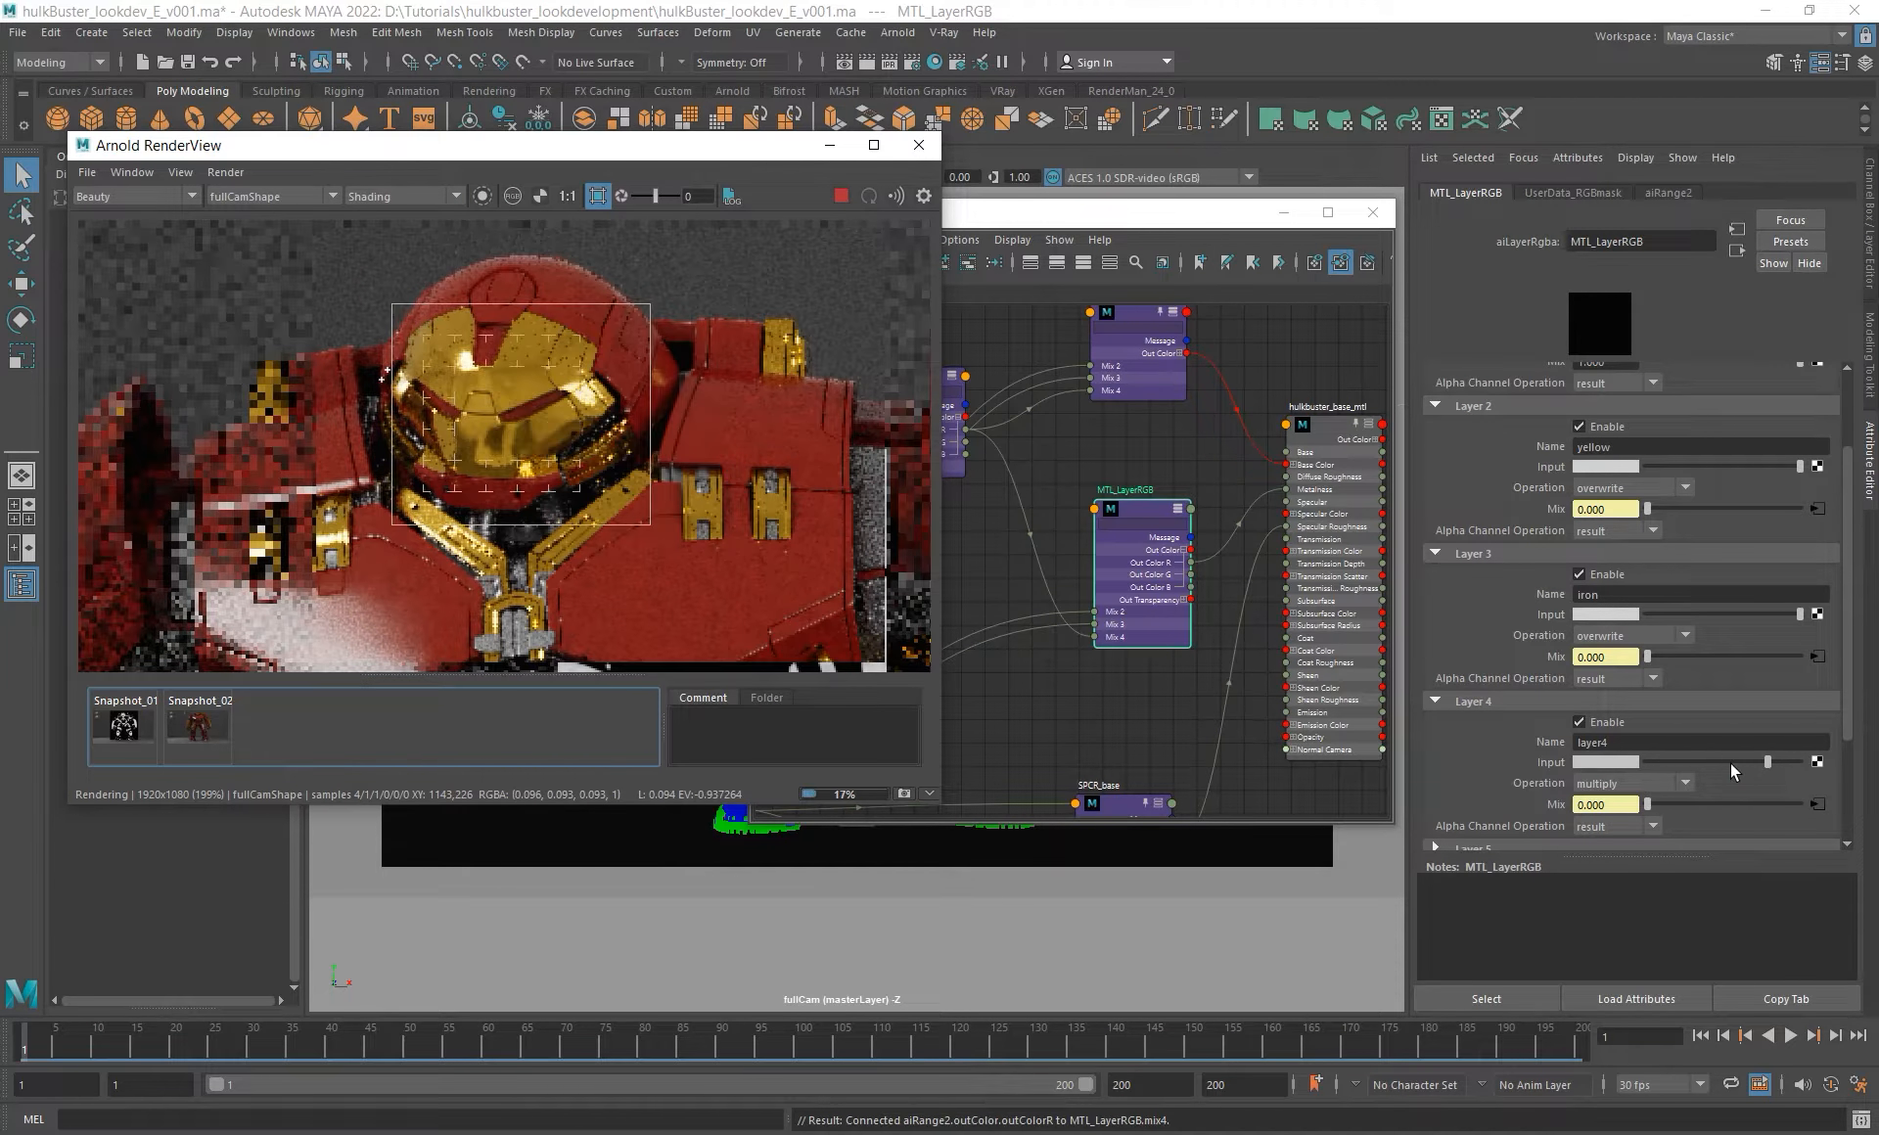
- Try a dark grey layer4 Input on MTL_LayerRGB and re-render a larger region around the helmet
left_click_drag(1768, 762, 1675, 767)
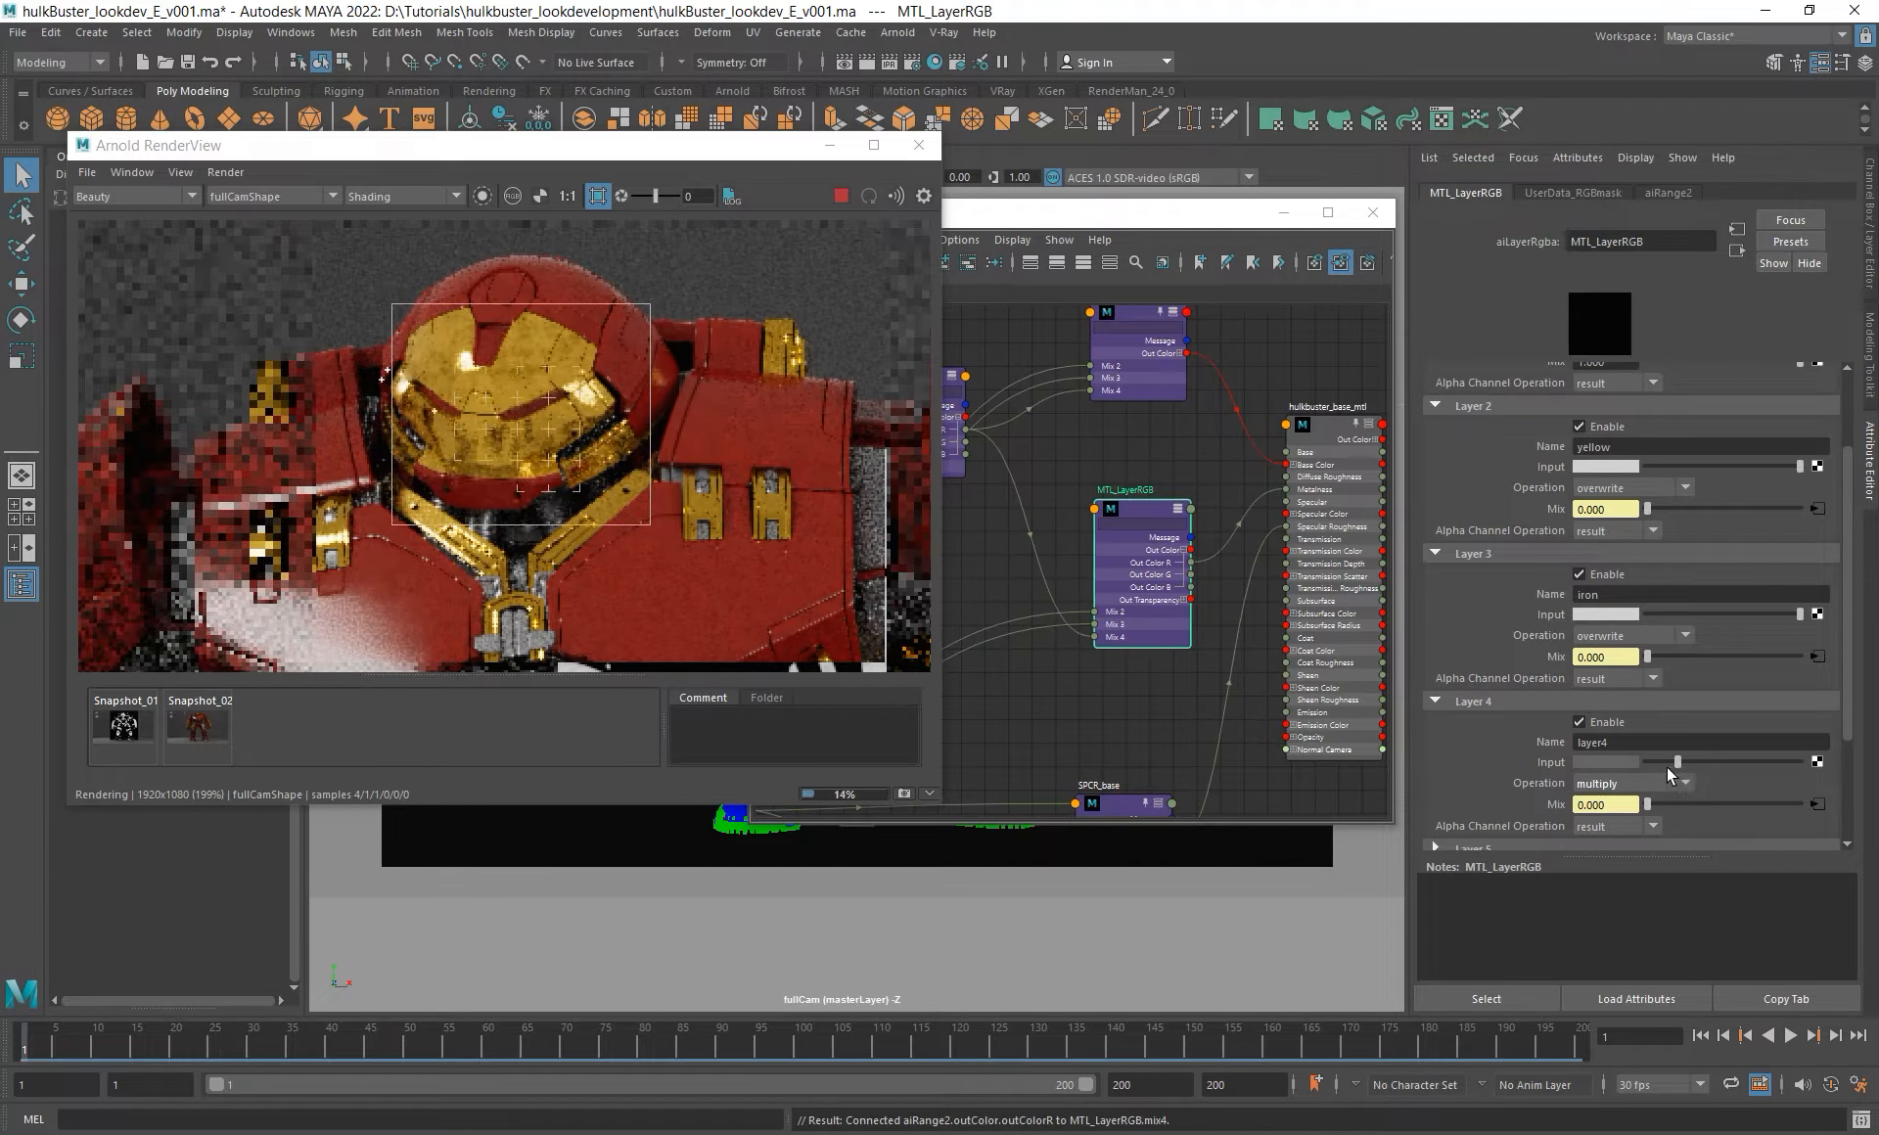
scroll(509, 396, "up", 1)
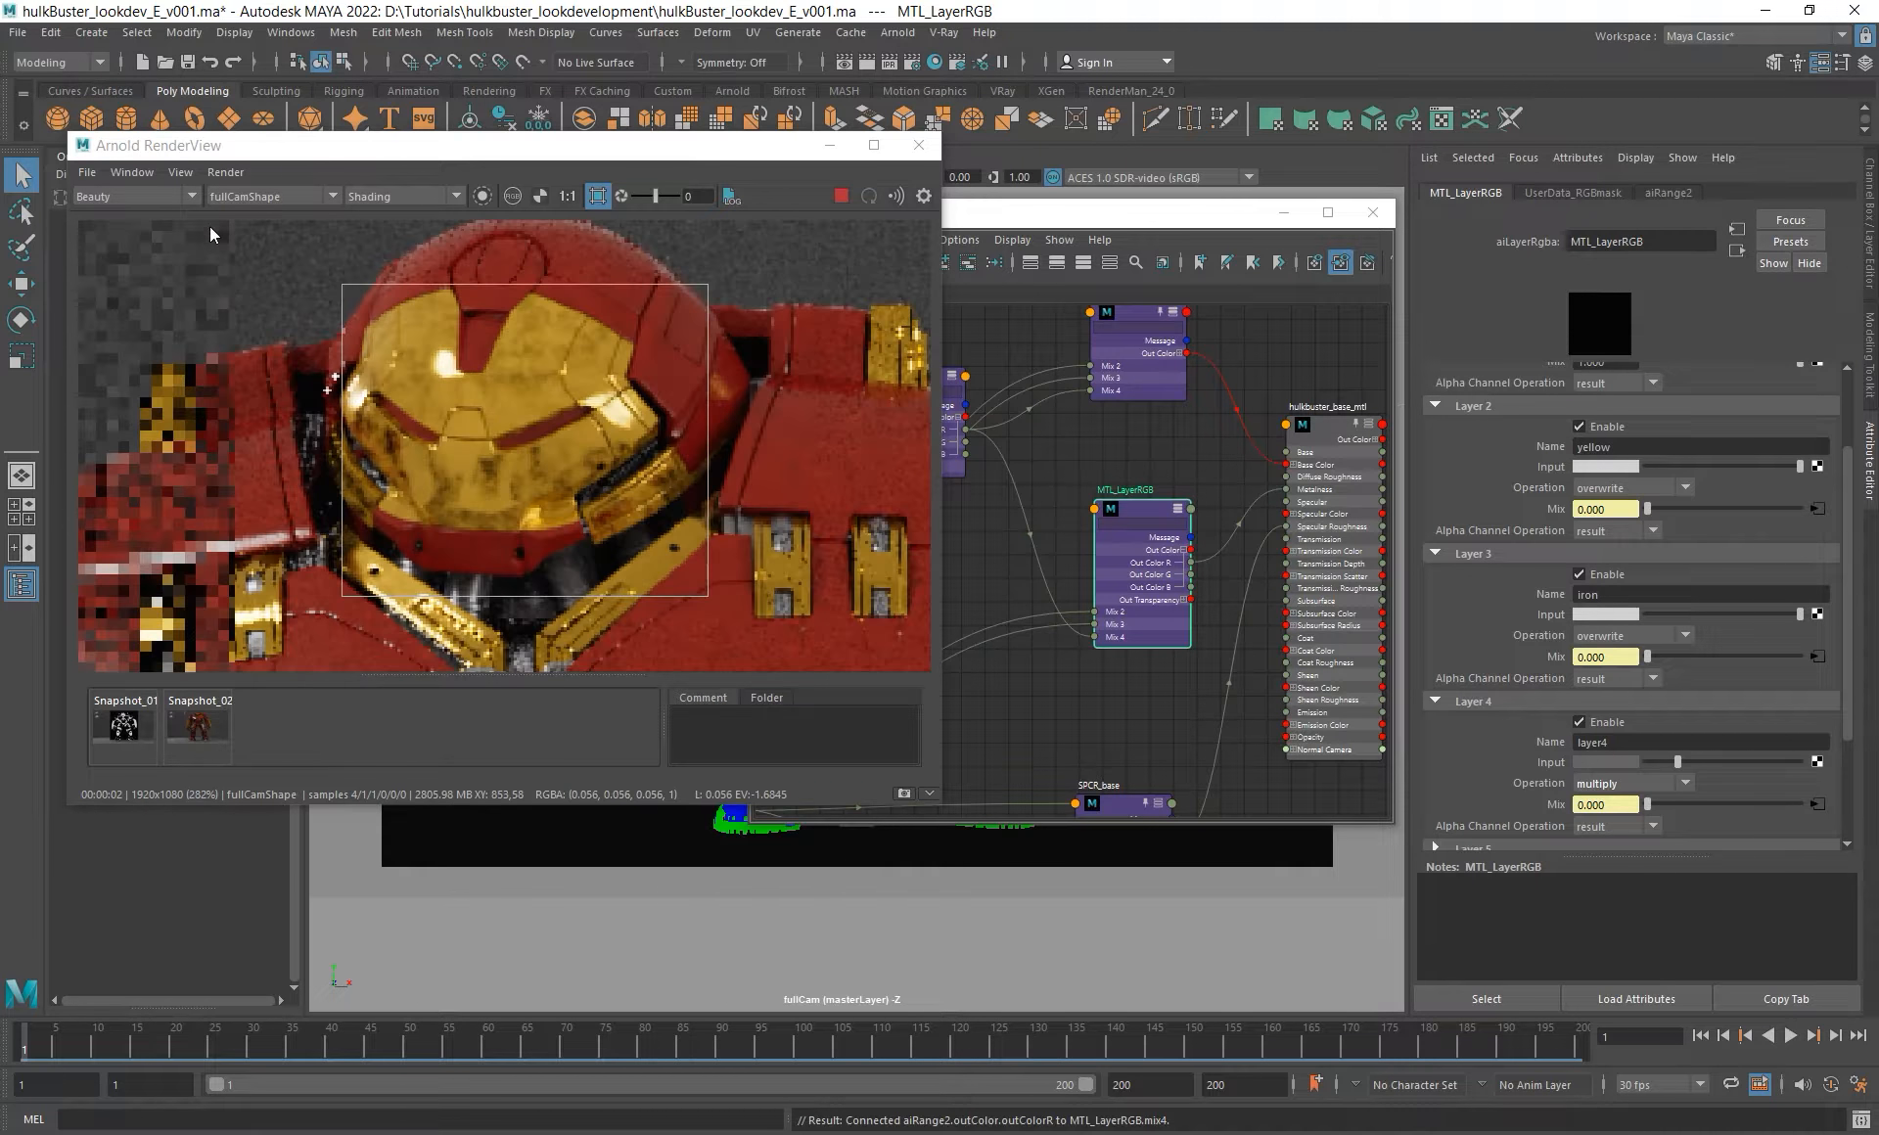
left_click_drag(294, 260, 763, 616, "shift")
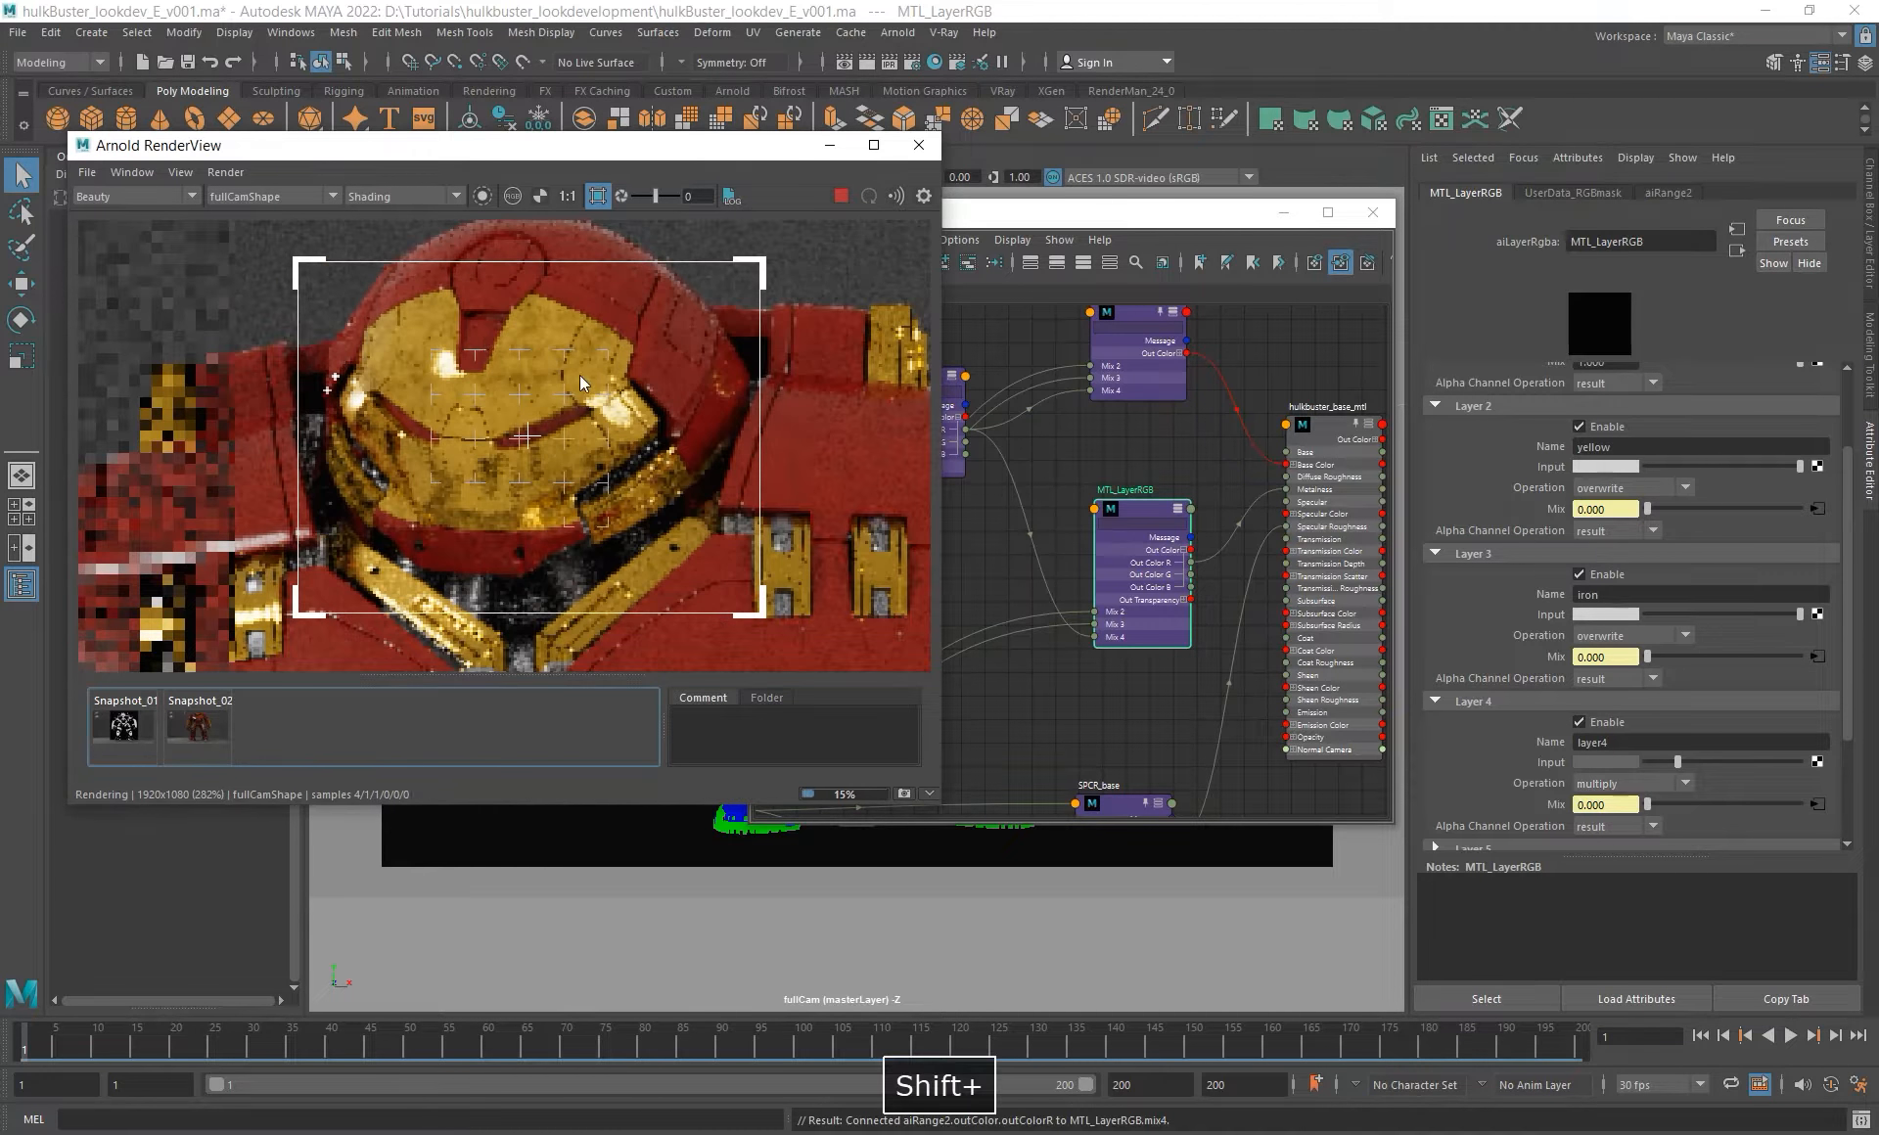
- Display the diffuse_albedo pass and try the layer4 Input at light grey and then medium grey
left_click(122, 199)
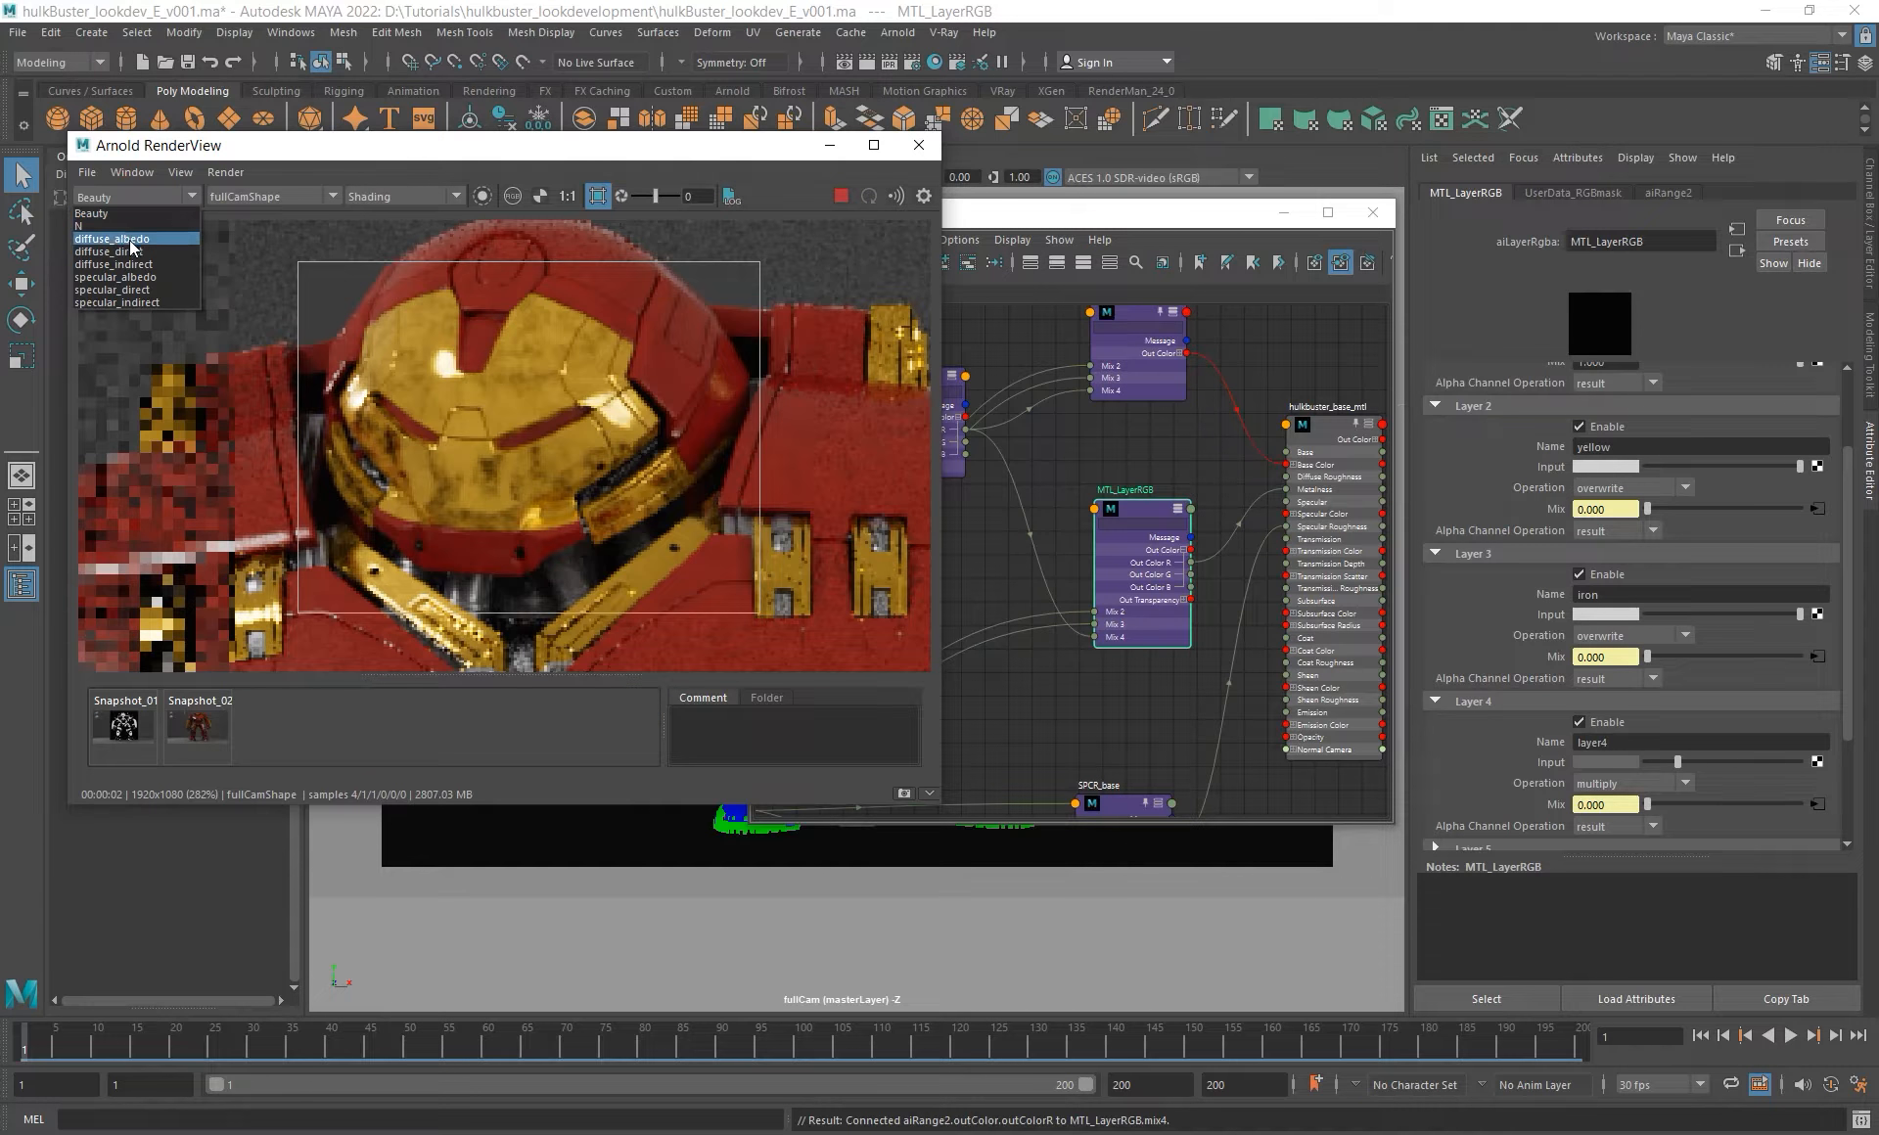
left_click(133, 240)
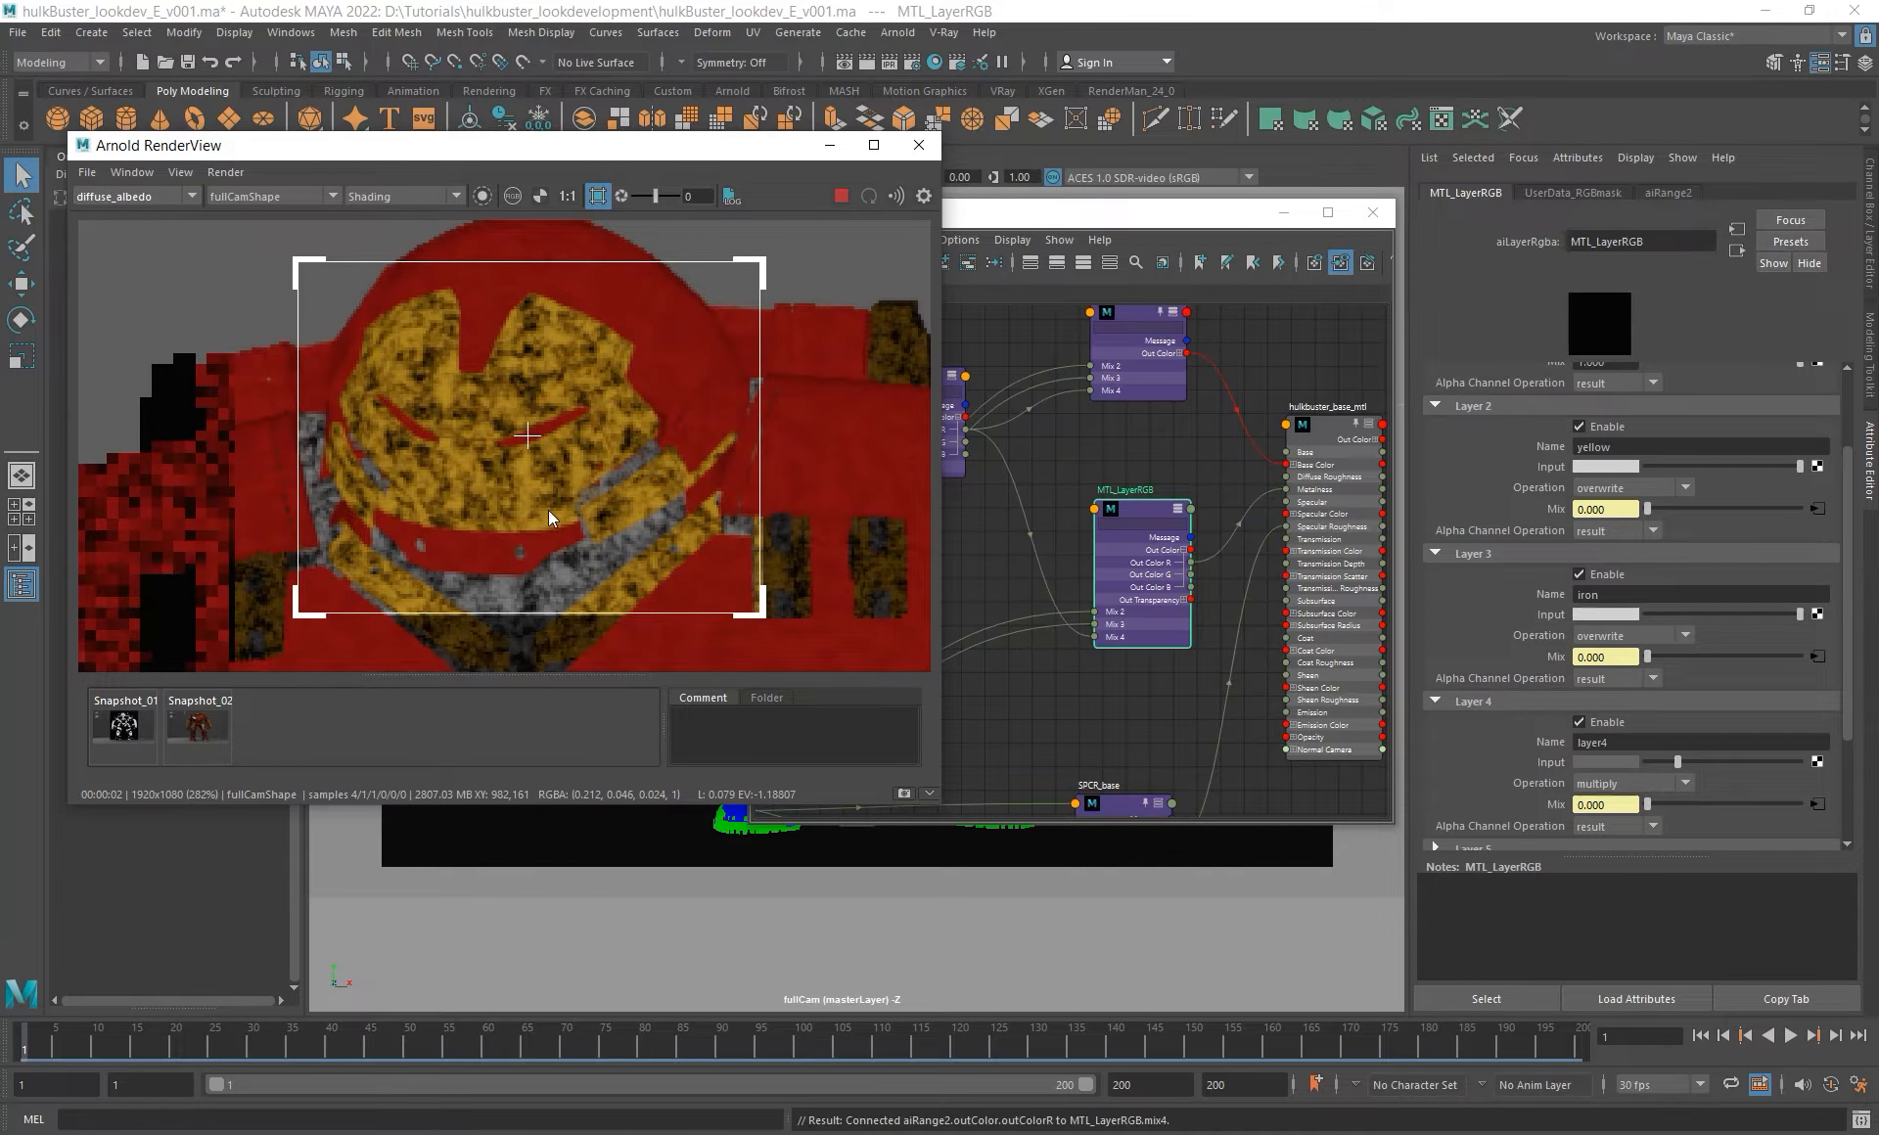
left_click_drag(1700, 758, 1776, 763)
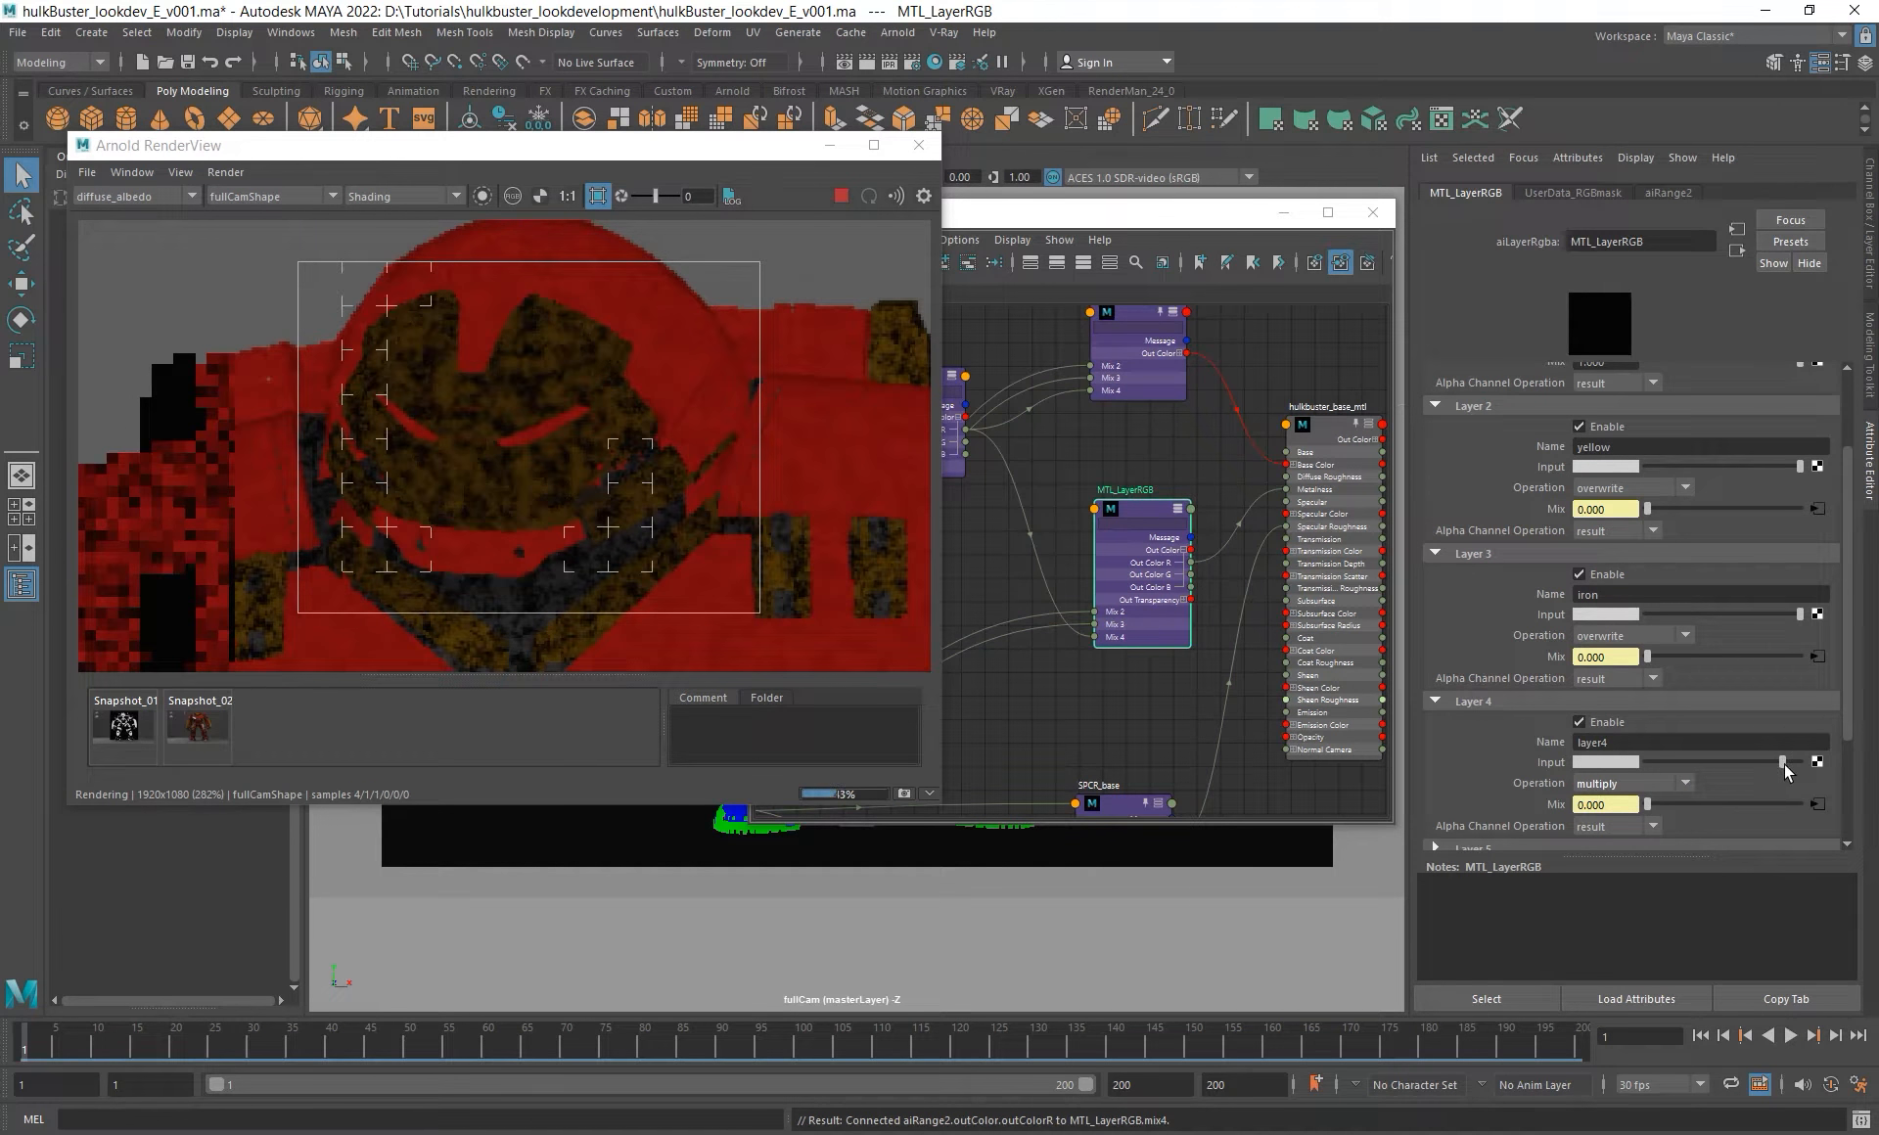
left_click_drag(1765, 763, 1712, 762)
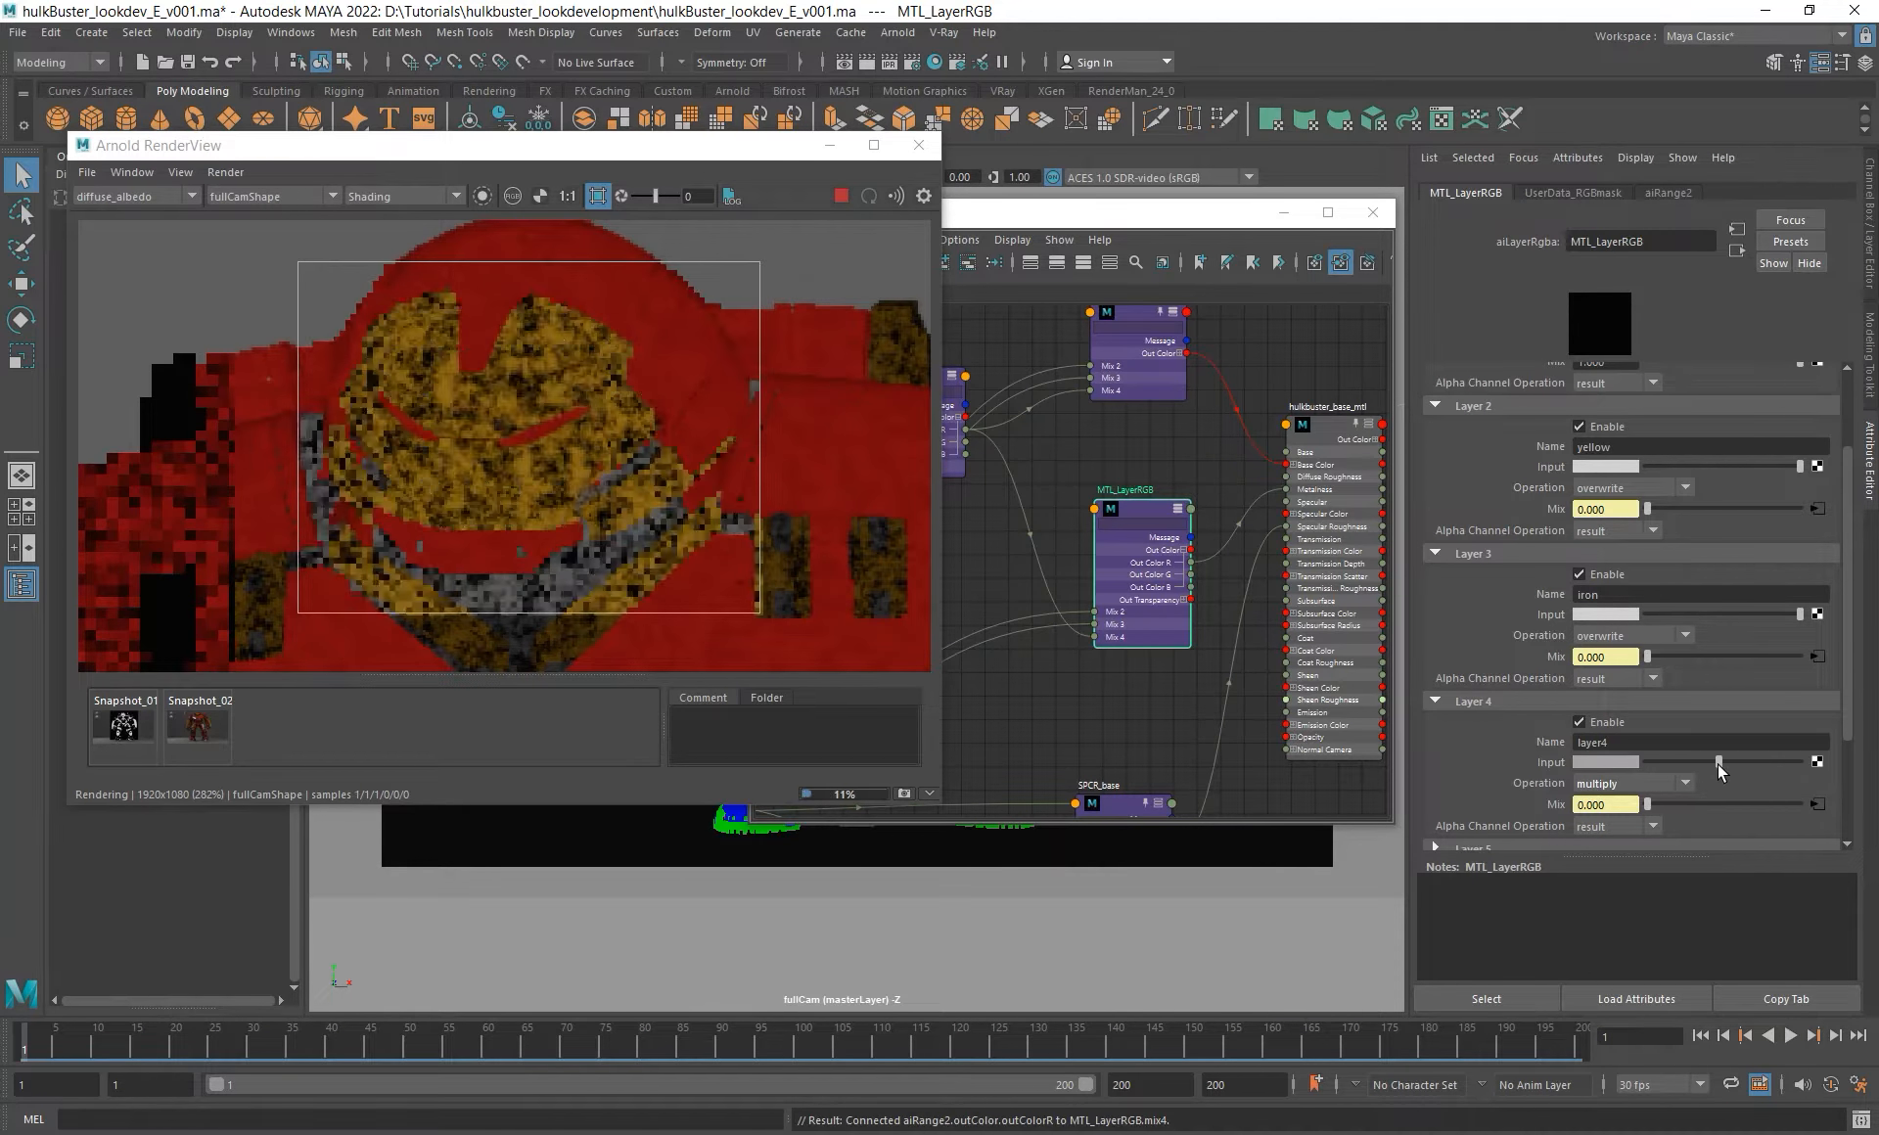
- Display the specular_direct pass and try the layer4 Input at a light grey with V about 0.8
left_click(127, 196)
left_click(120, 295)
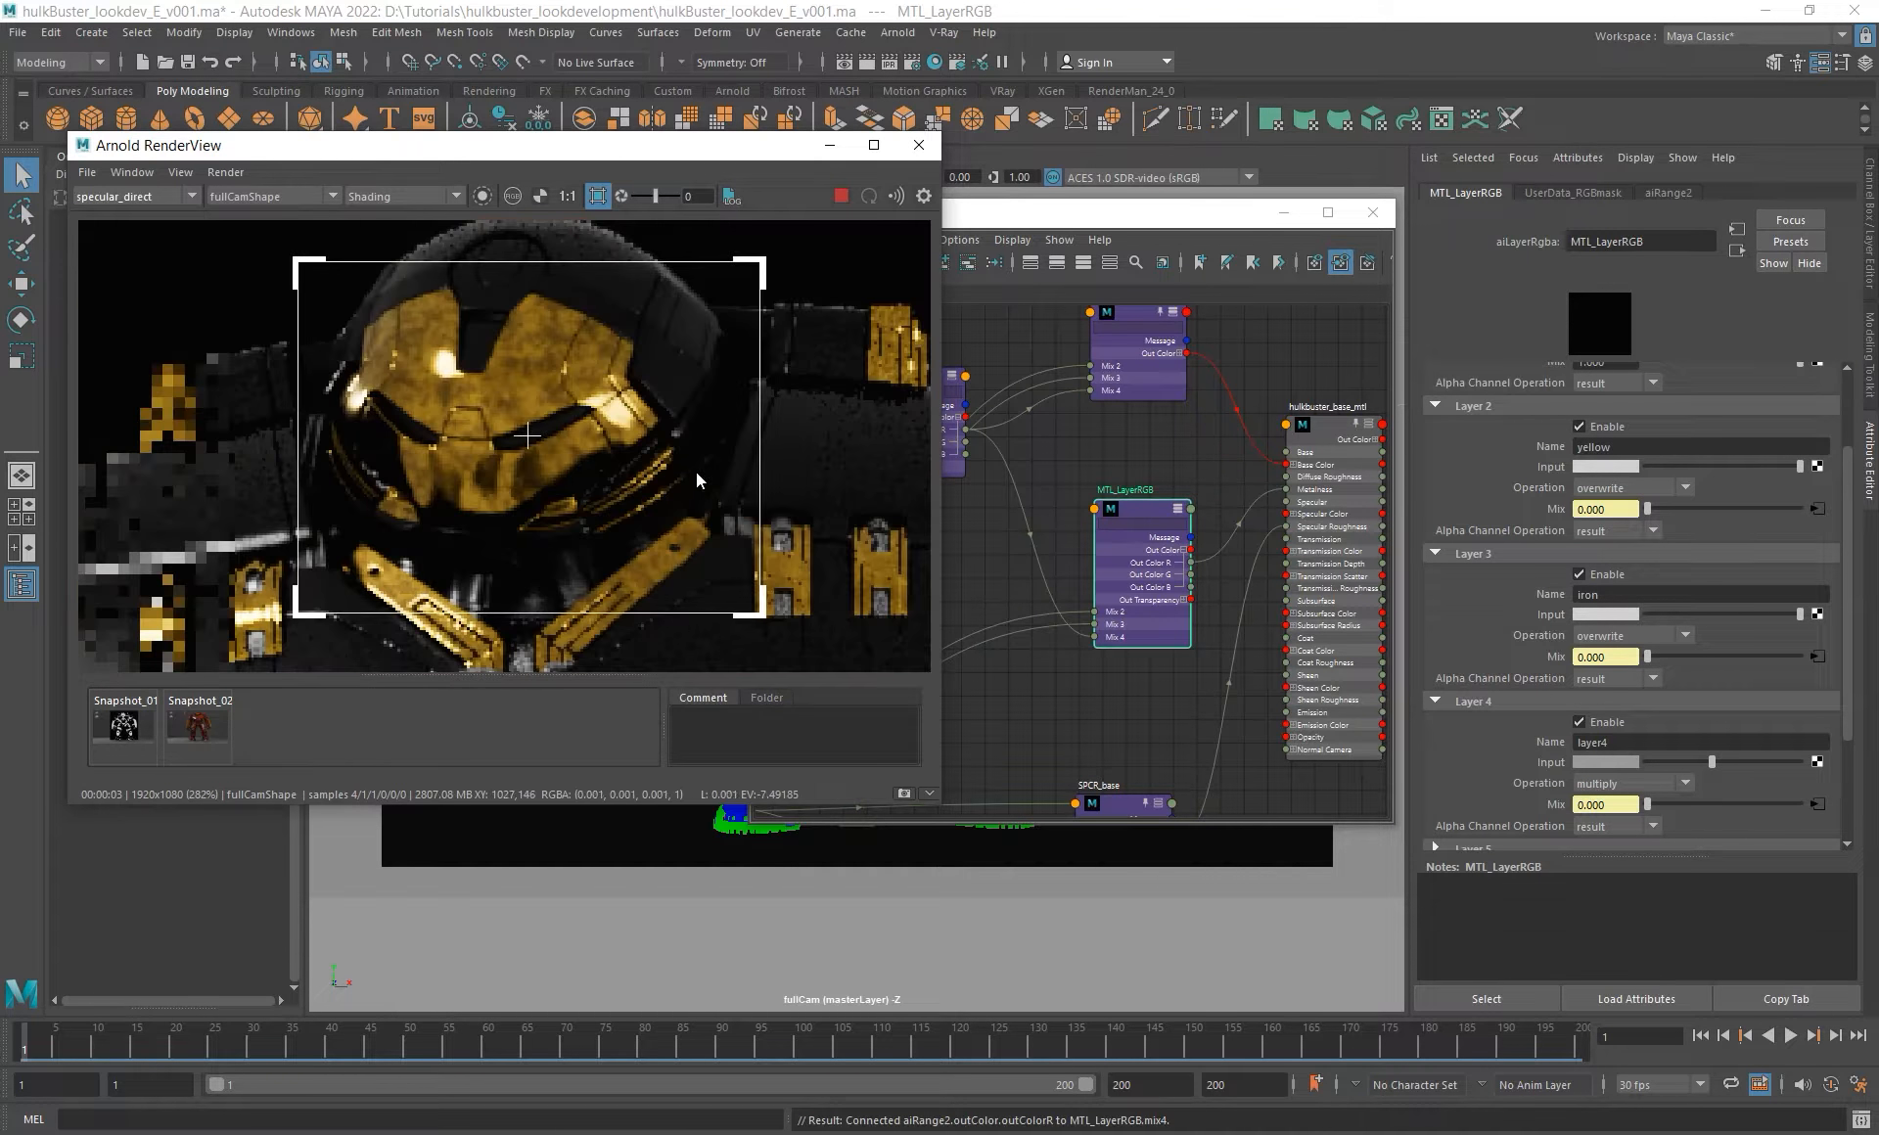
left_click_drag(1713, 763, 1759, 763)
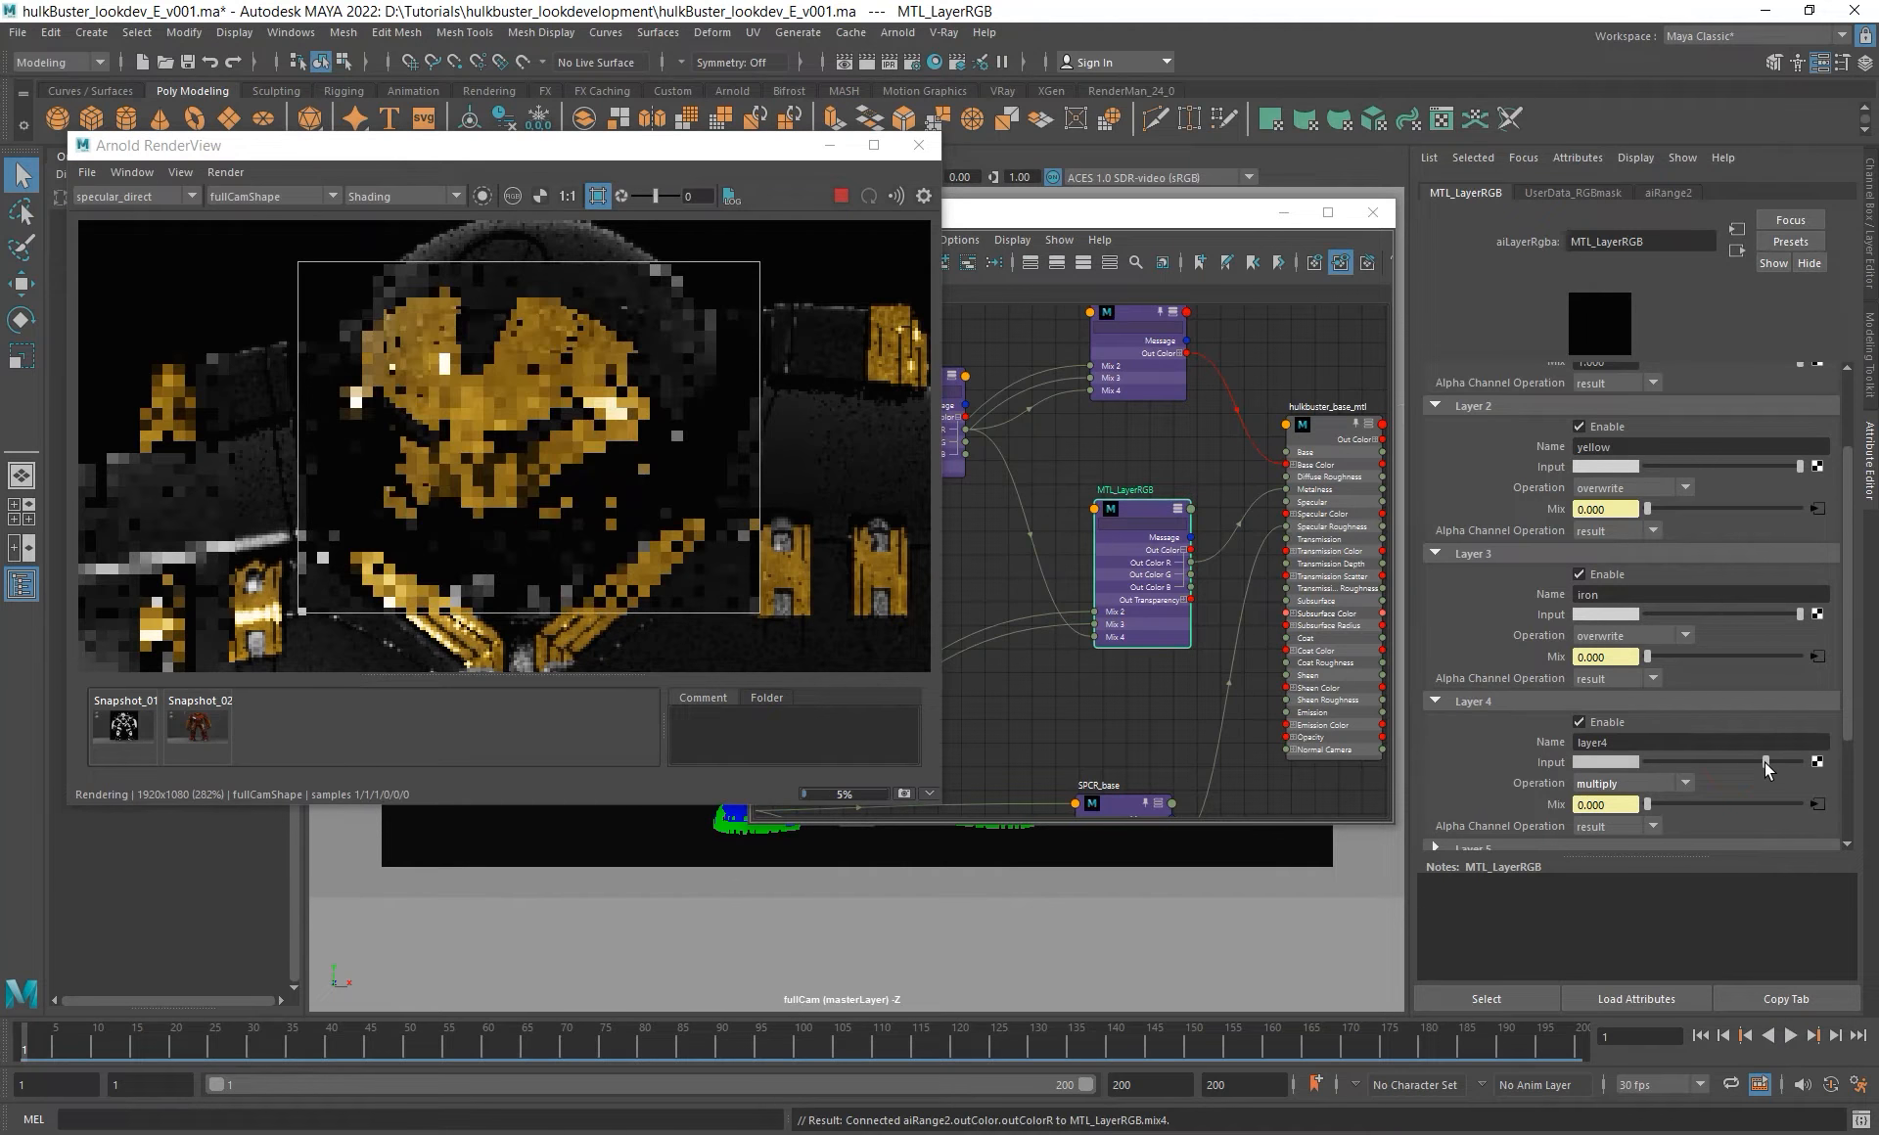
left_click(1620, 762)
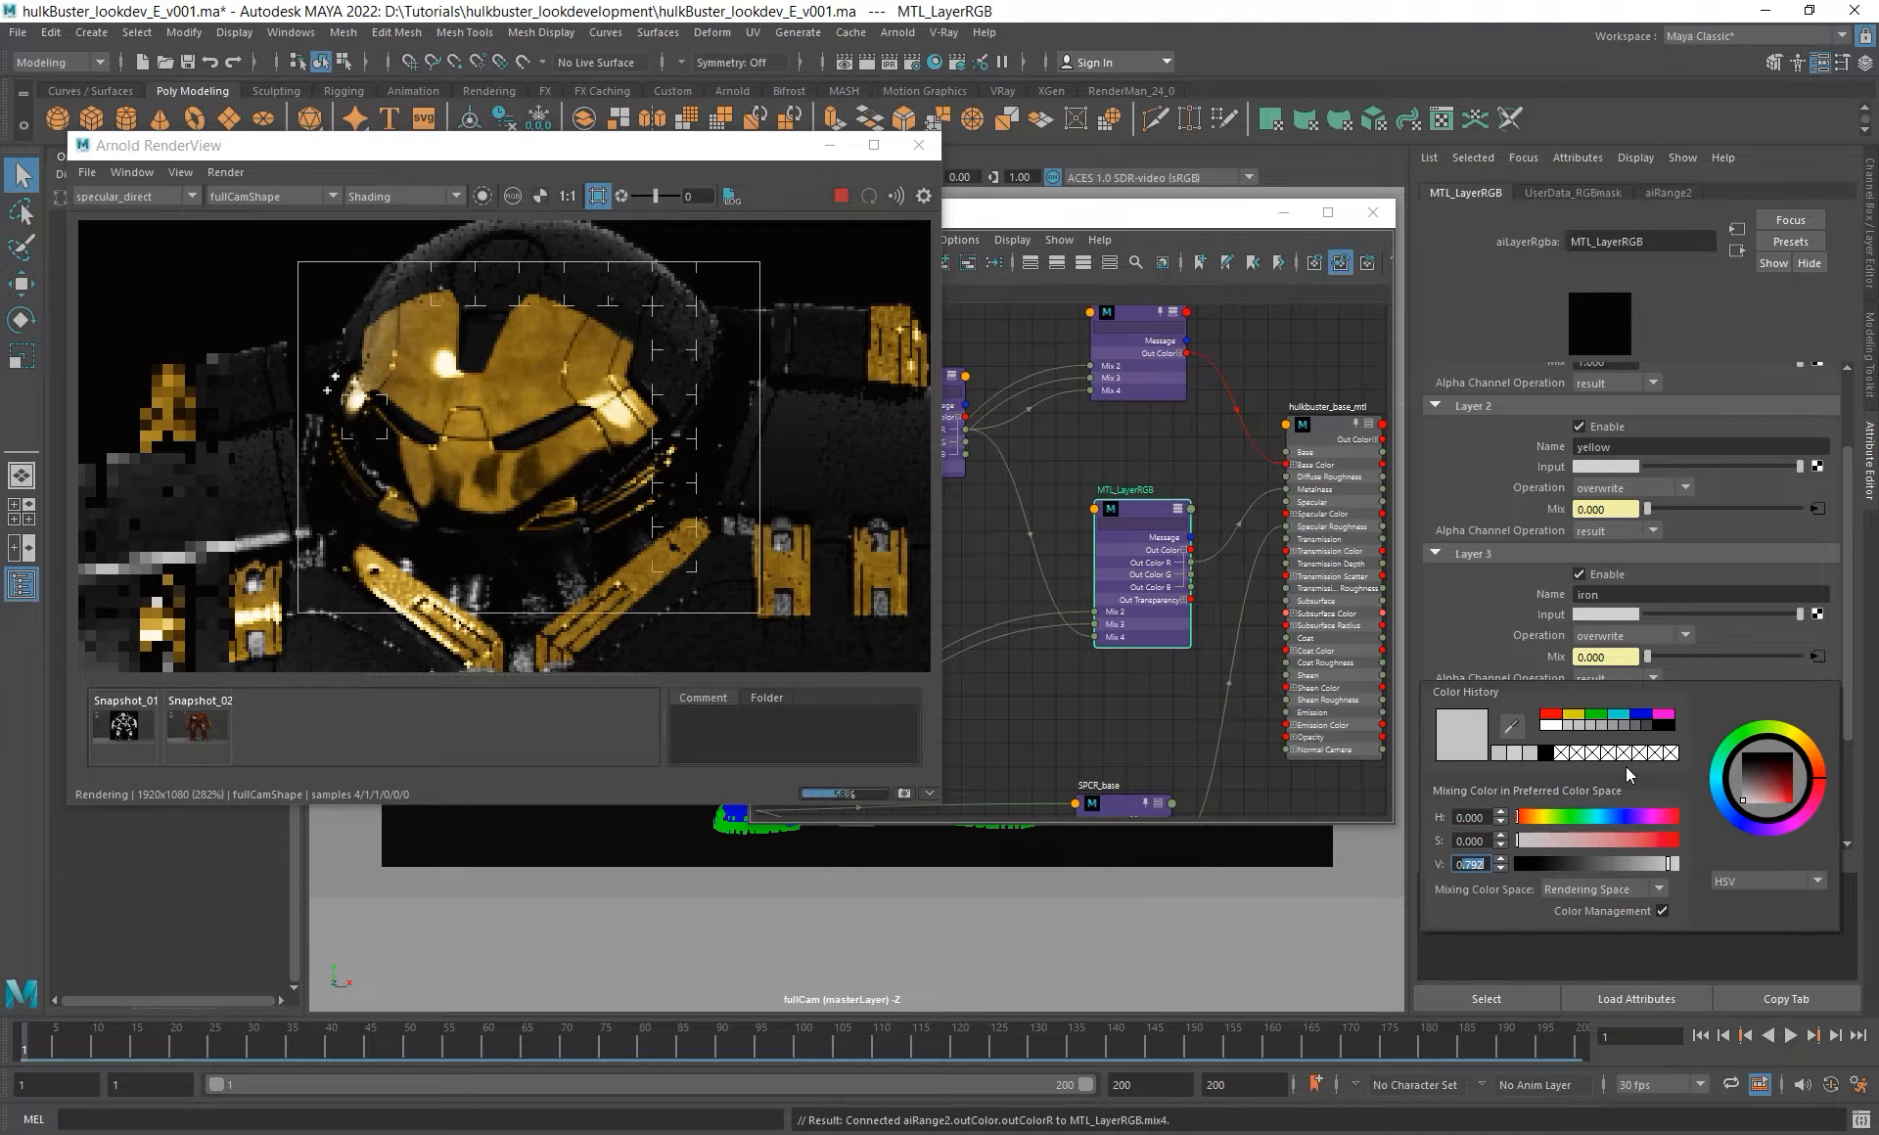
key("Return")
- Render a region around the gold arm panel in the specular pass and raise the layer4 Input slightly
scroll(520, 332, "up", 2)
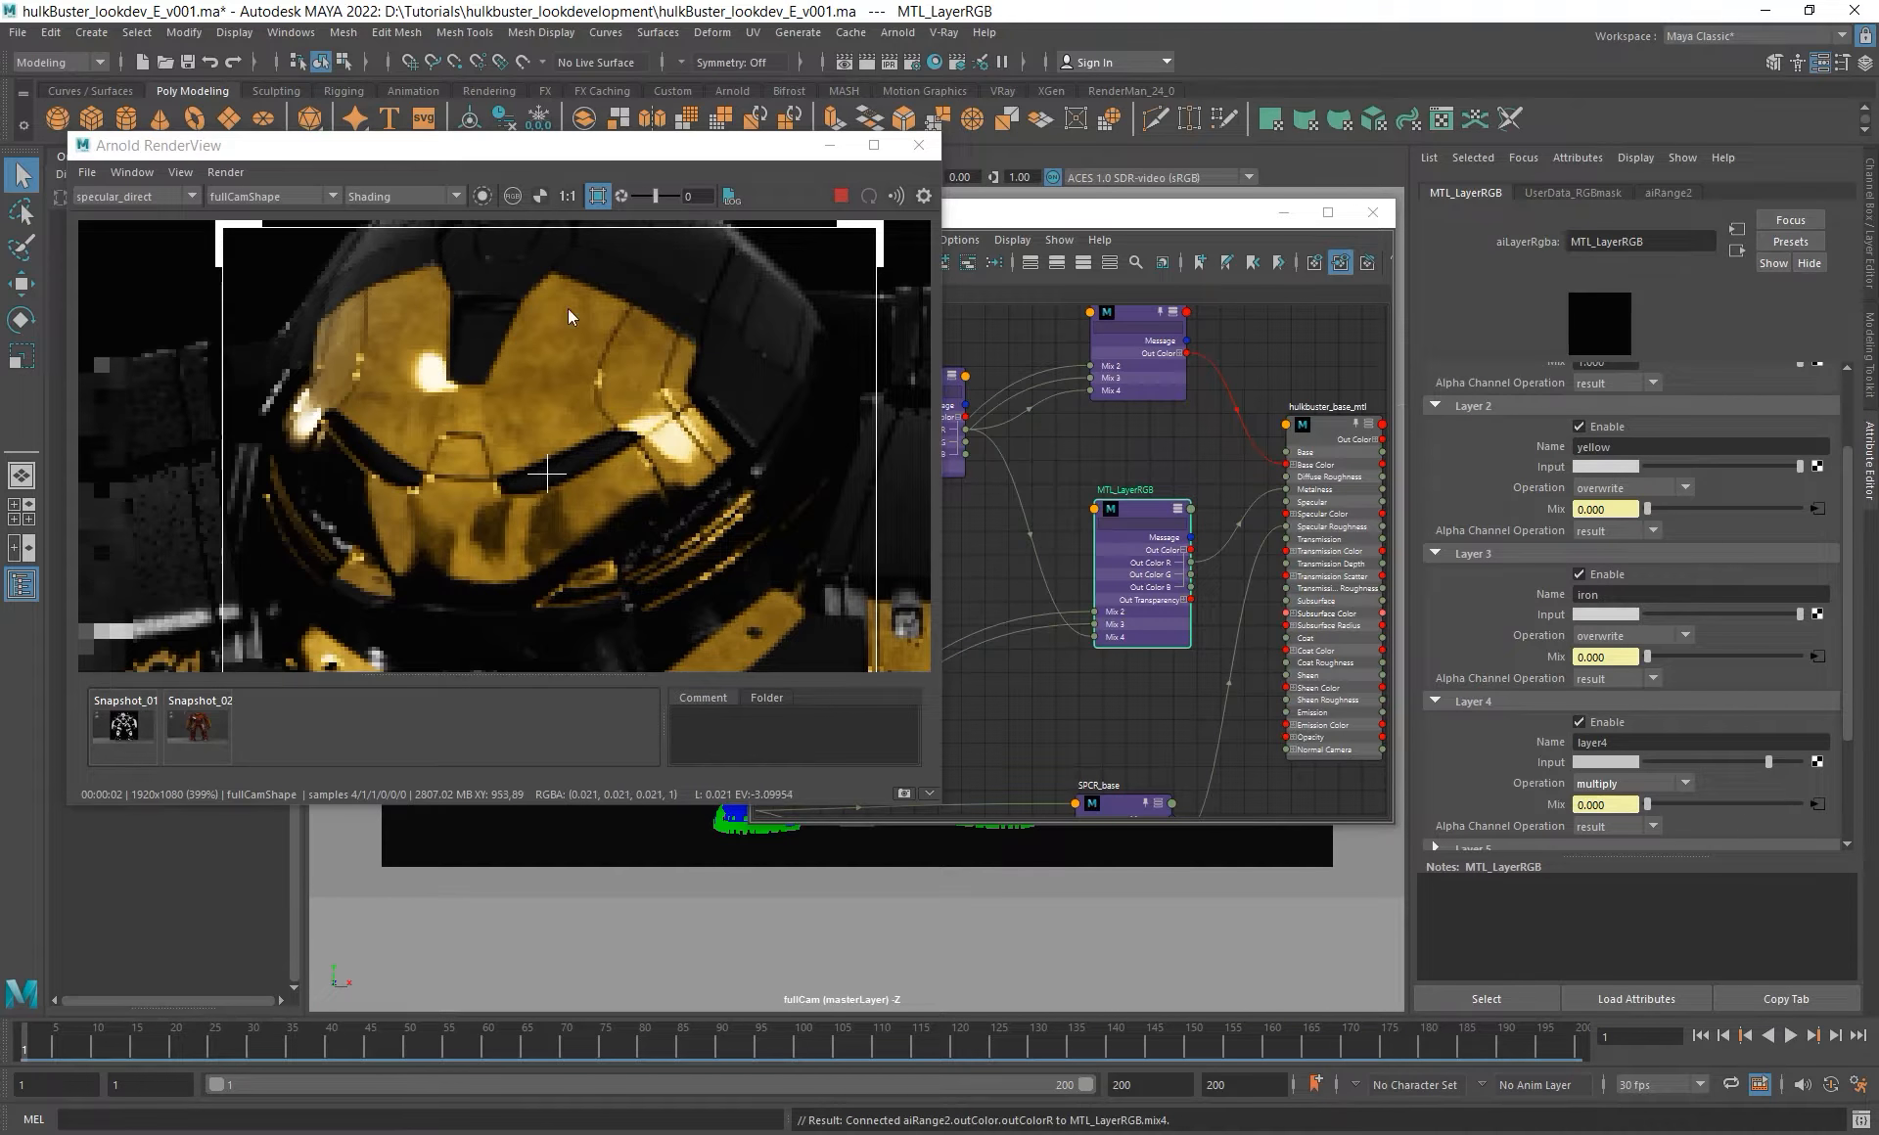
scroll(546, 402, "down", 3)
middle_click_drag(626, 479, 431, 284, "alt")
left_click_drag(776, 430, 889, 673, "shift")
middle_click_drag(854, 512, 715, 434, "alt")
scroll(715, 433, "up", 2)
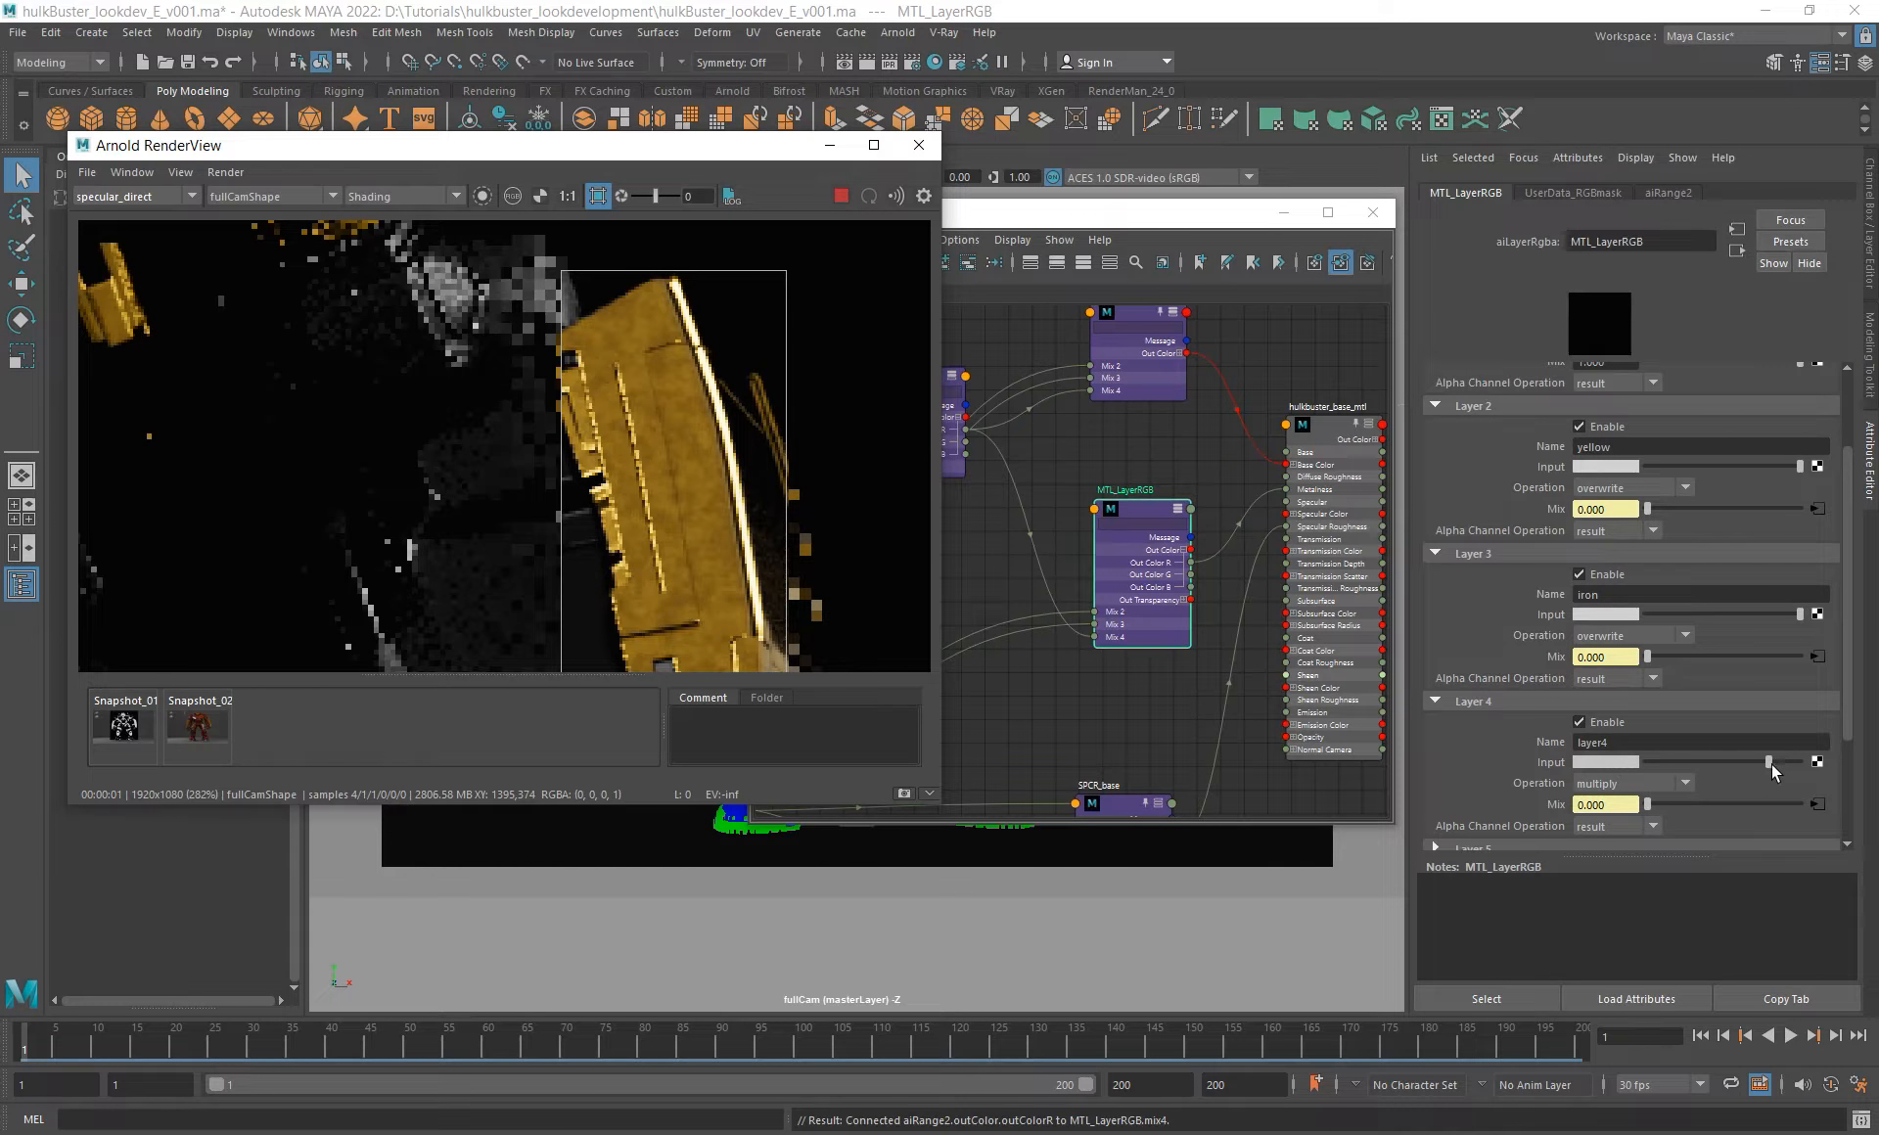
left_click_drag(1772, 764, 1775, 763)
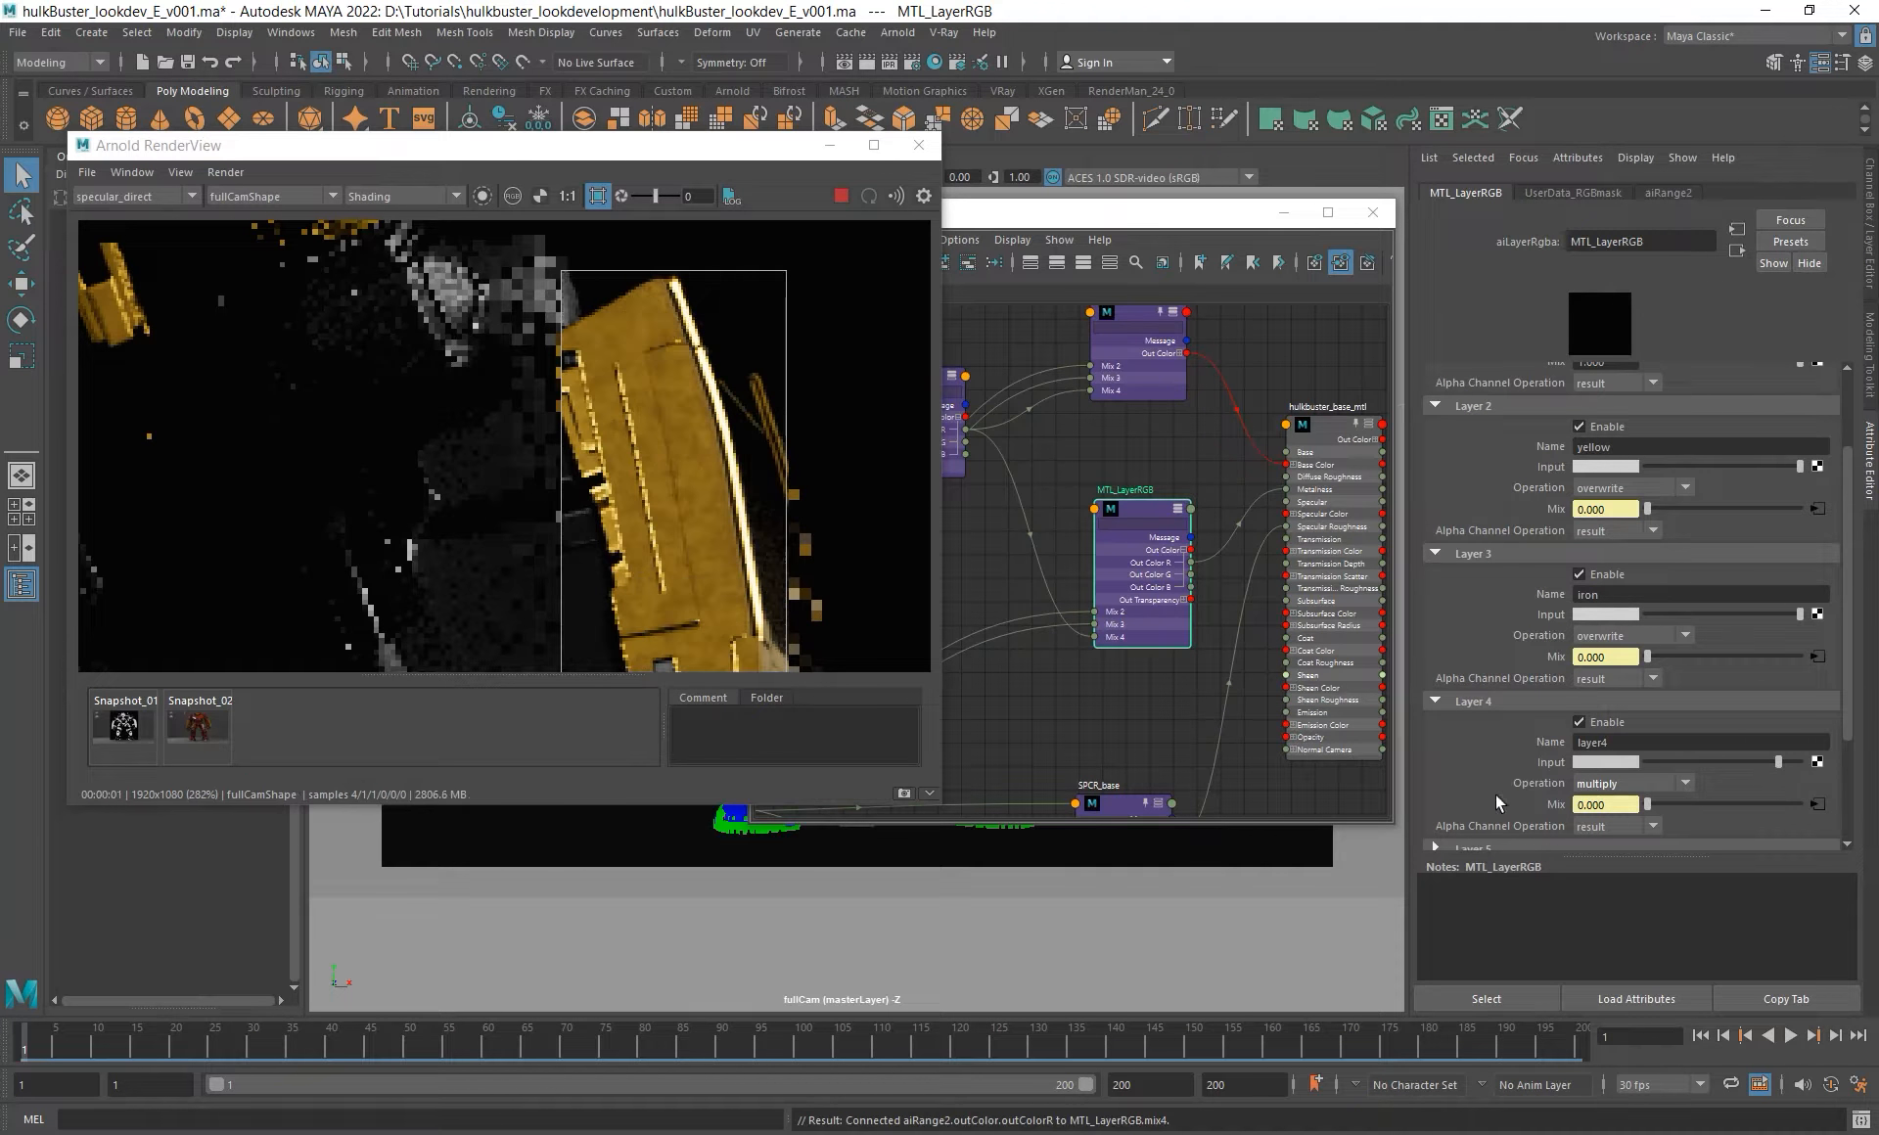
- Check the lower gold arm panel and the faceplate in the specular pass, then compare the faceplate in Beauty
middle_click_drag(566, 348, 535, 295)
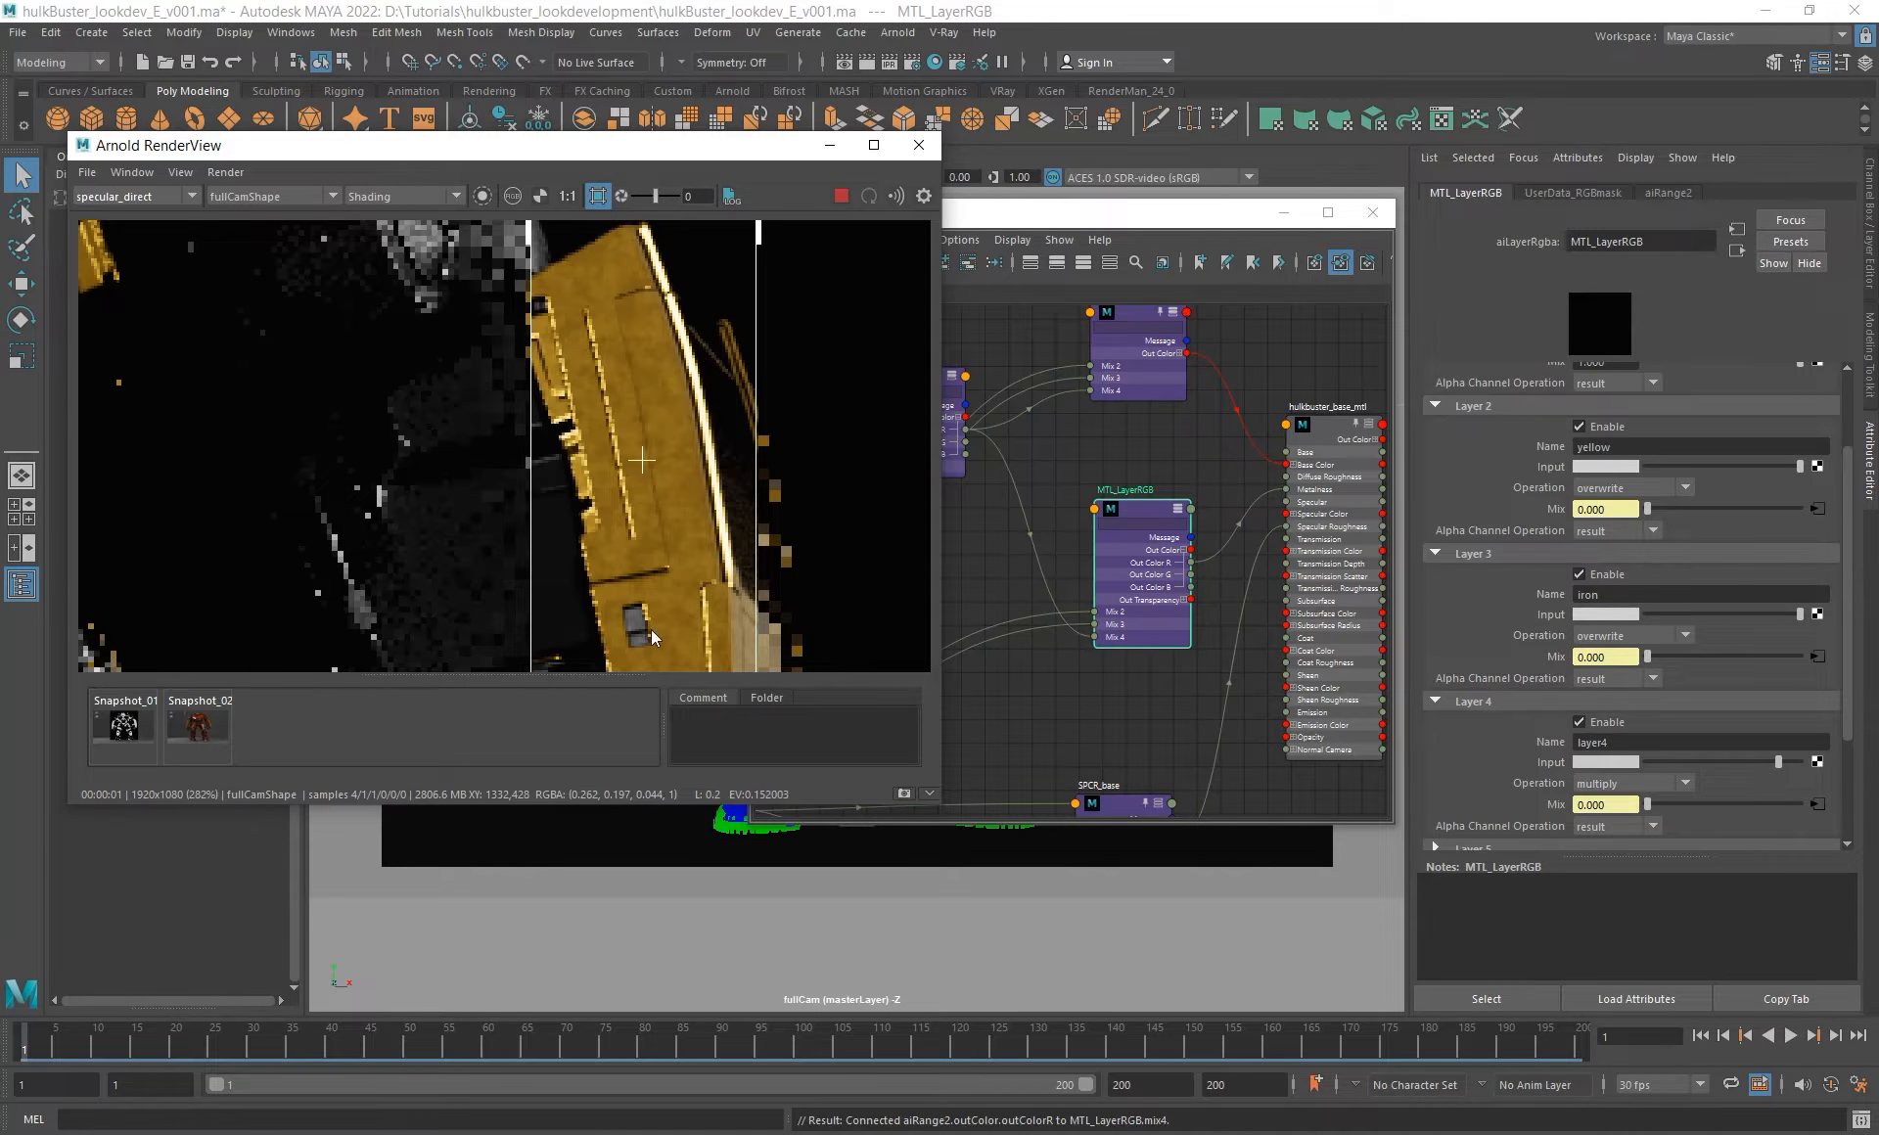
scroll(654, 438, "down", 3)
middle_click_drag(342, 332, 528, 626, "alt")
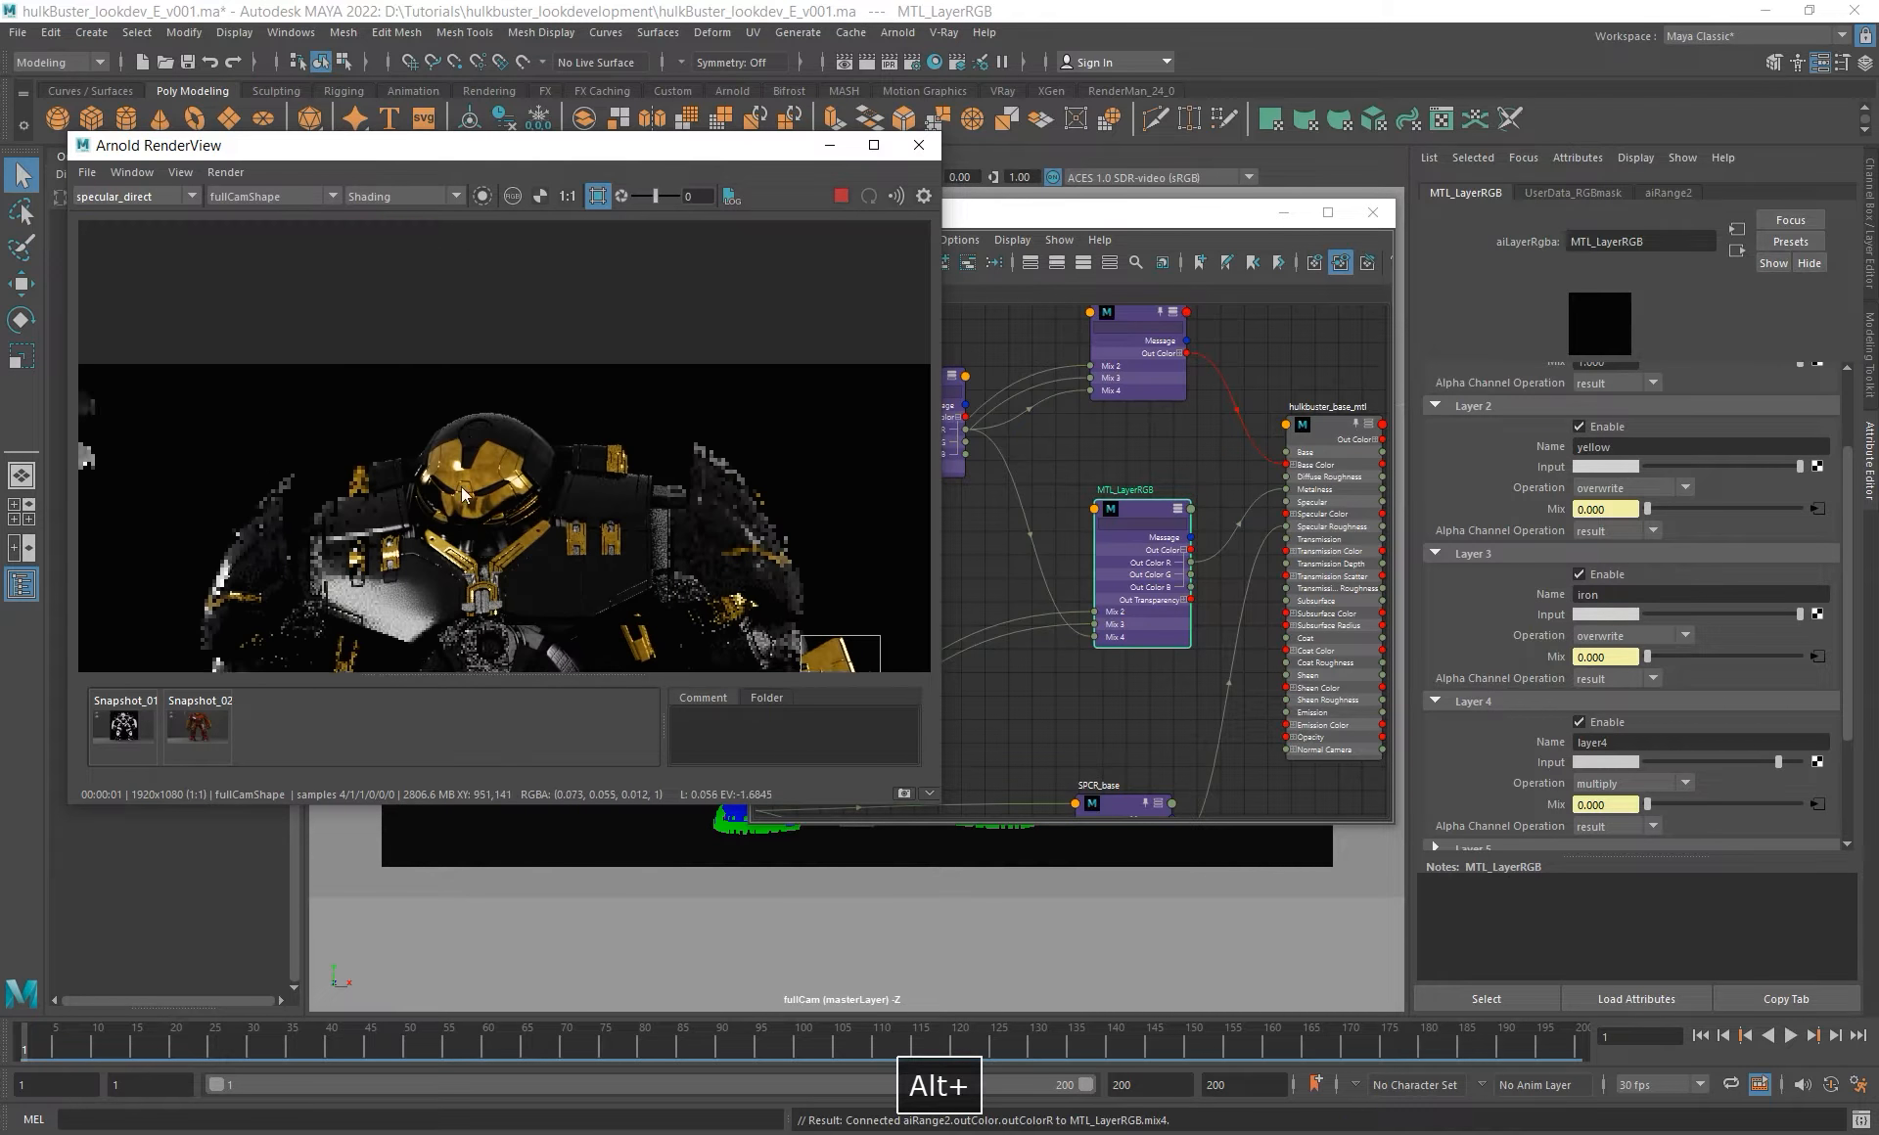
scroll(472, 496, "up", 2)
left_click_drag(393, 451, 607, 672, "shift")
scroll(509, 485, "up", 2)
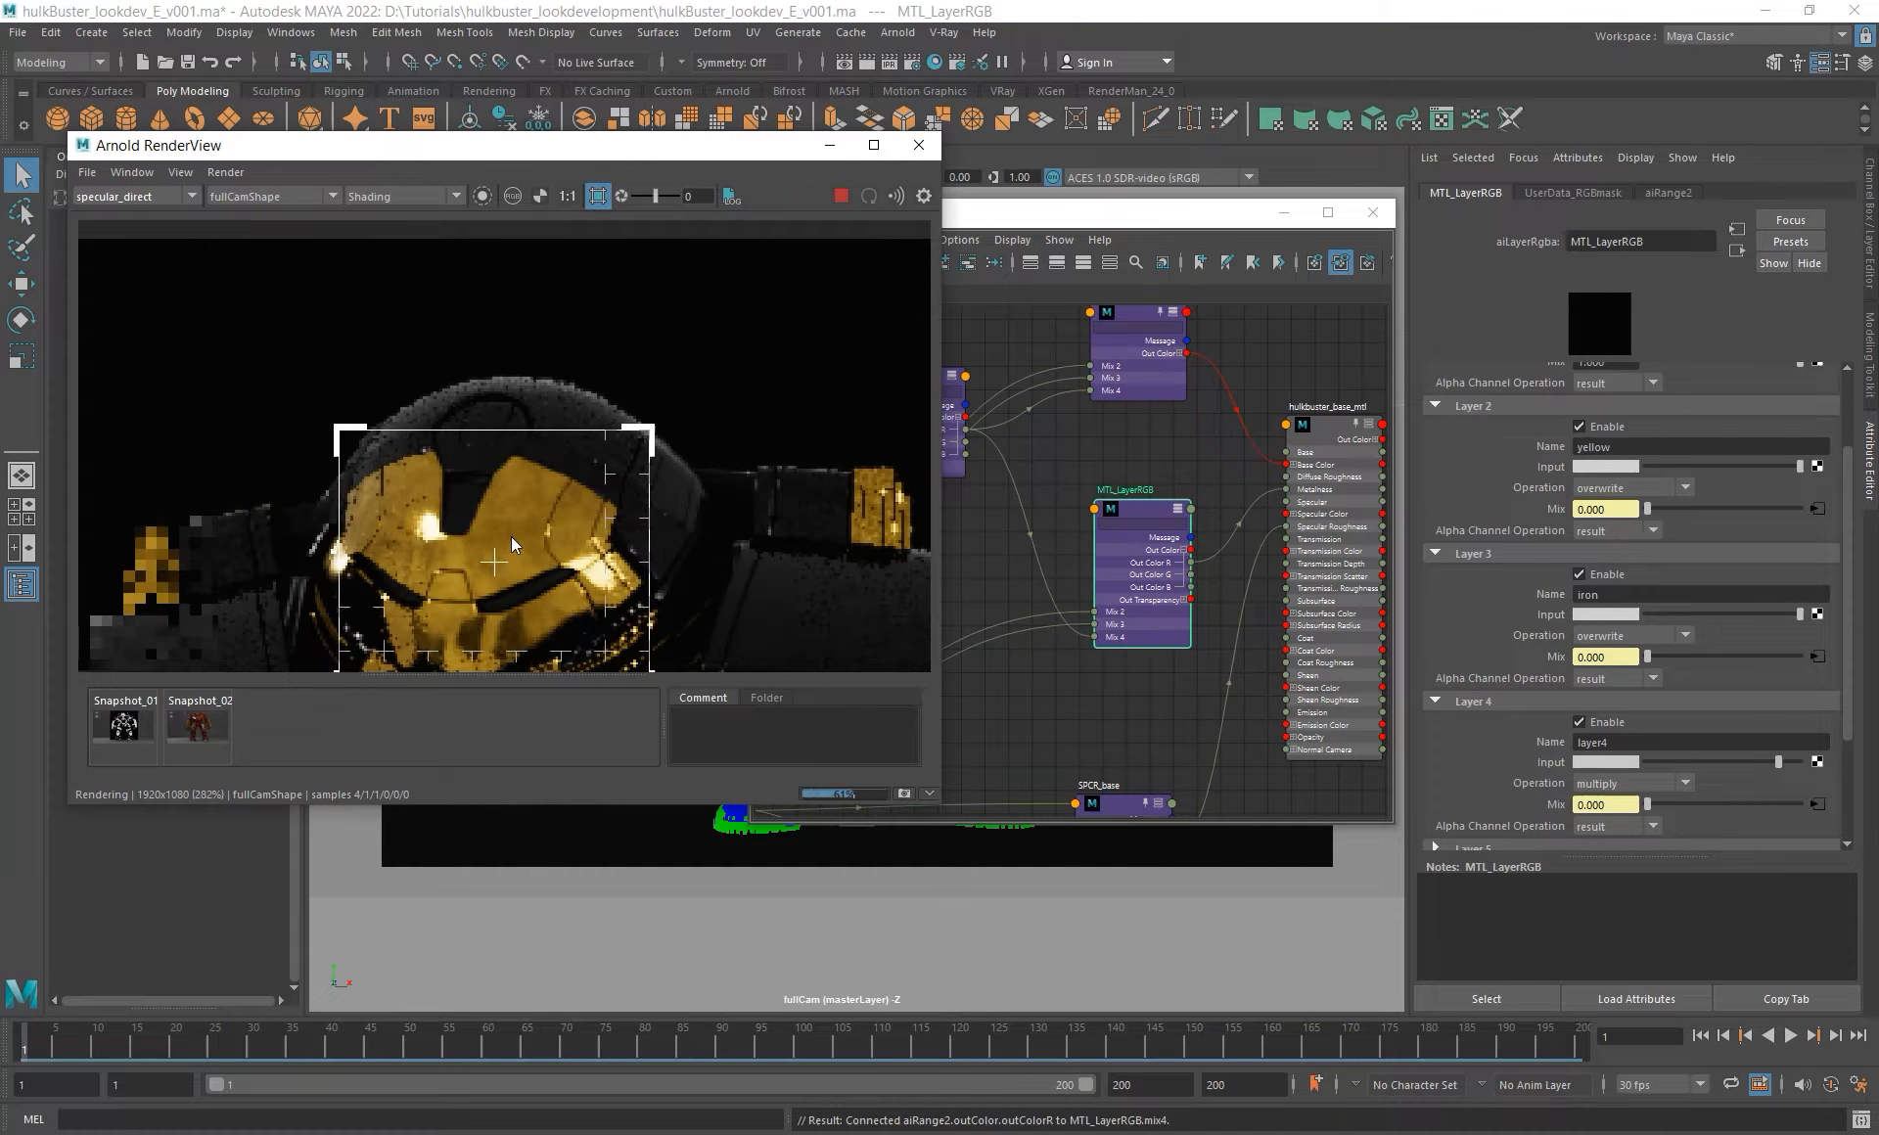
left_click(132, 196)
left_click(110, 223)
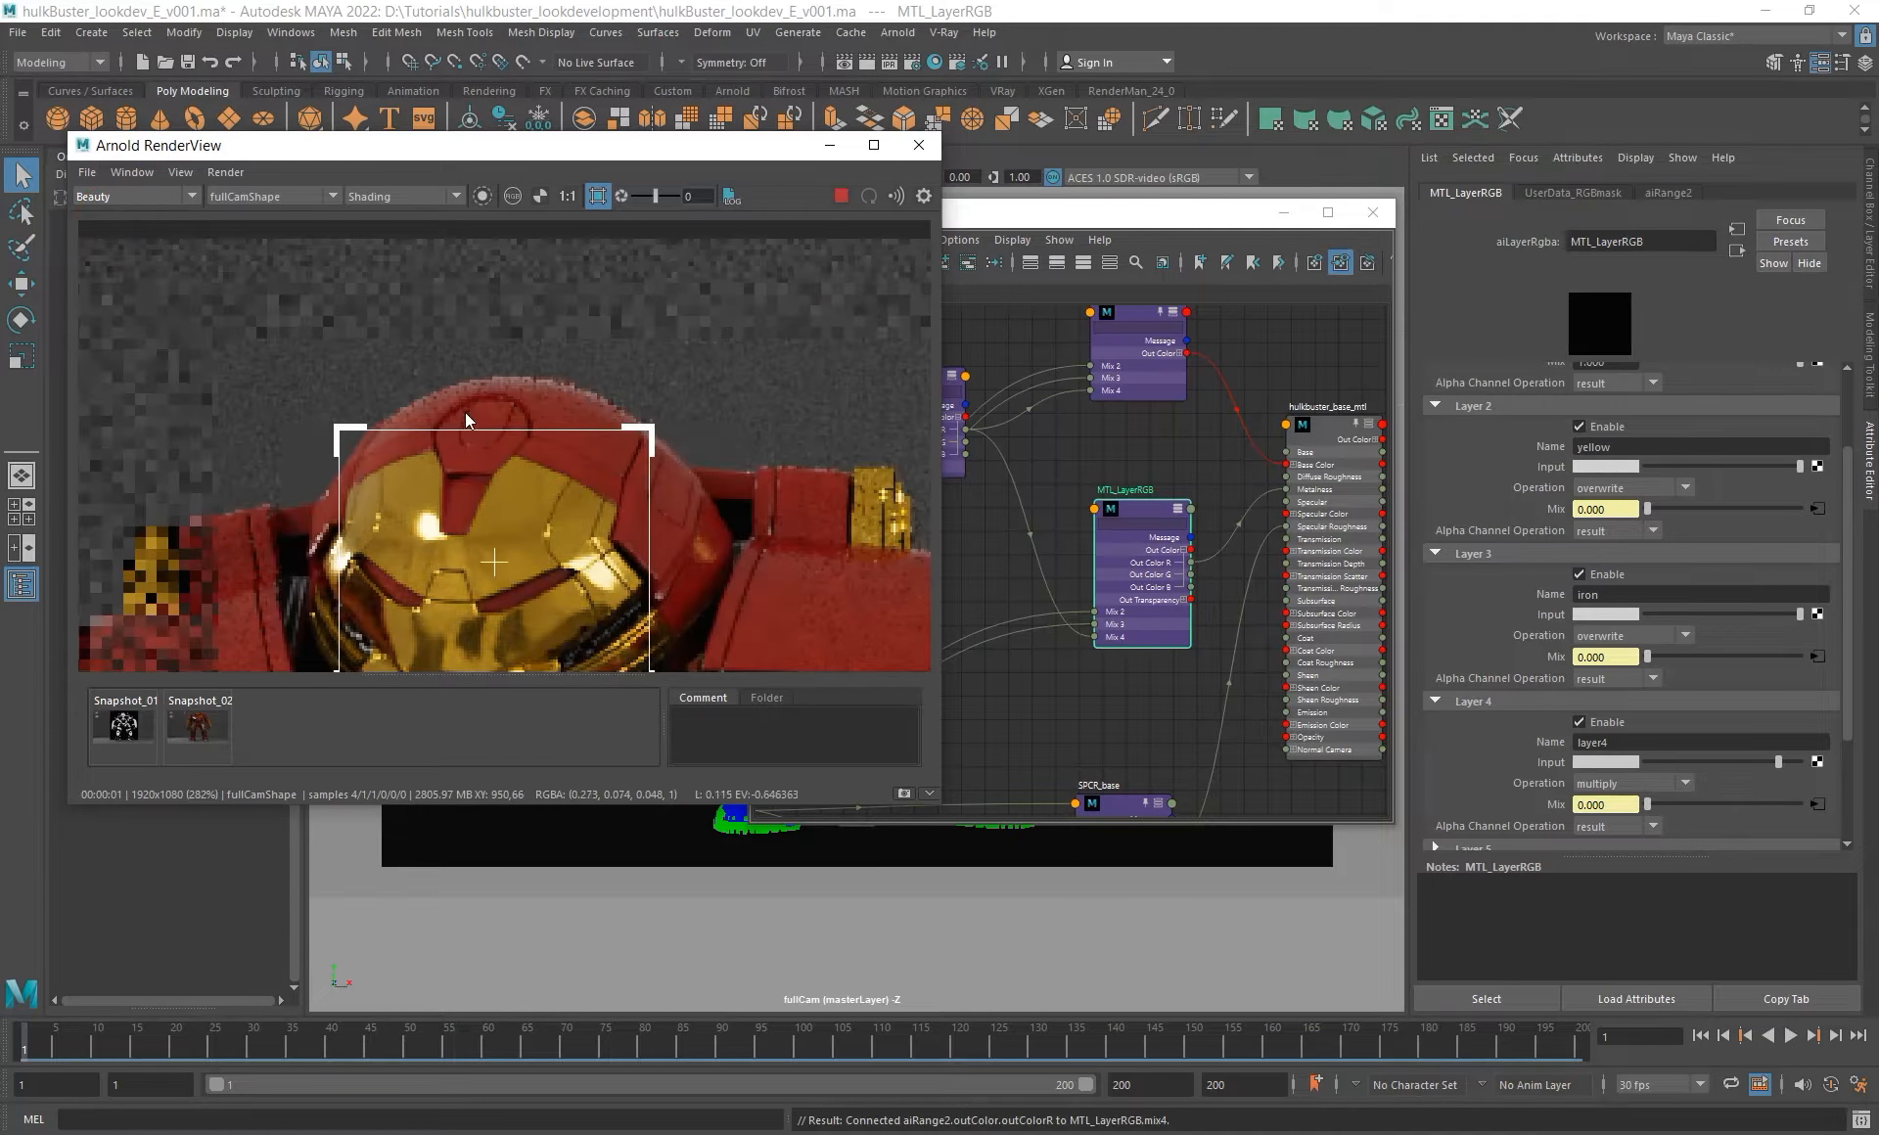
- Render a region around the gold forearm panel in Beauty and examine it up close
scroll(563, 476, "down", 2)
middle_click_drag(562, 470, 435, 204, "alt")
scroll(480, 301, "down", 2)
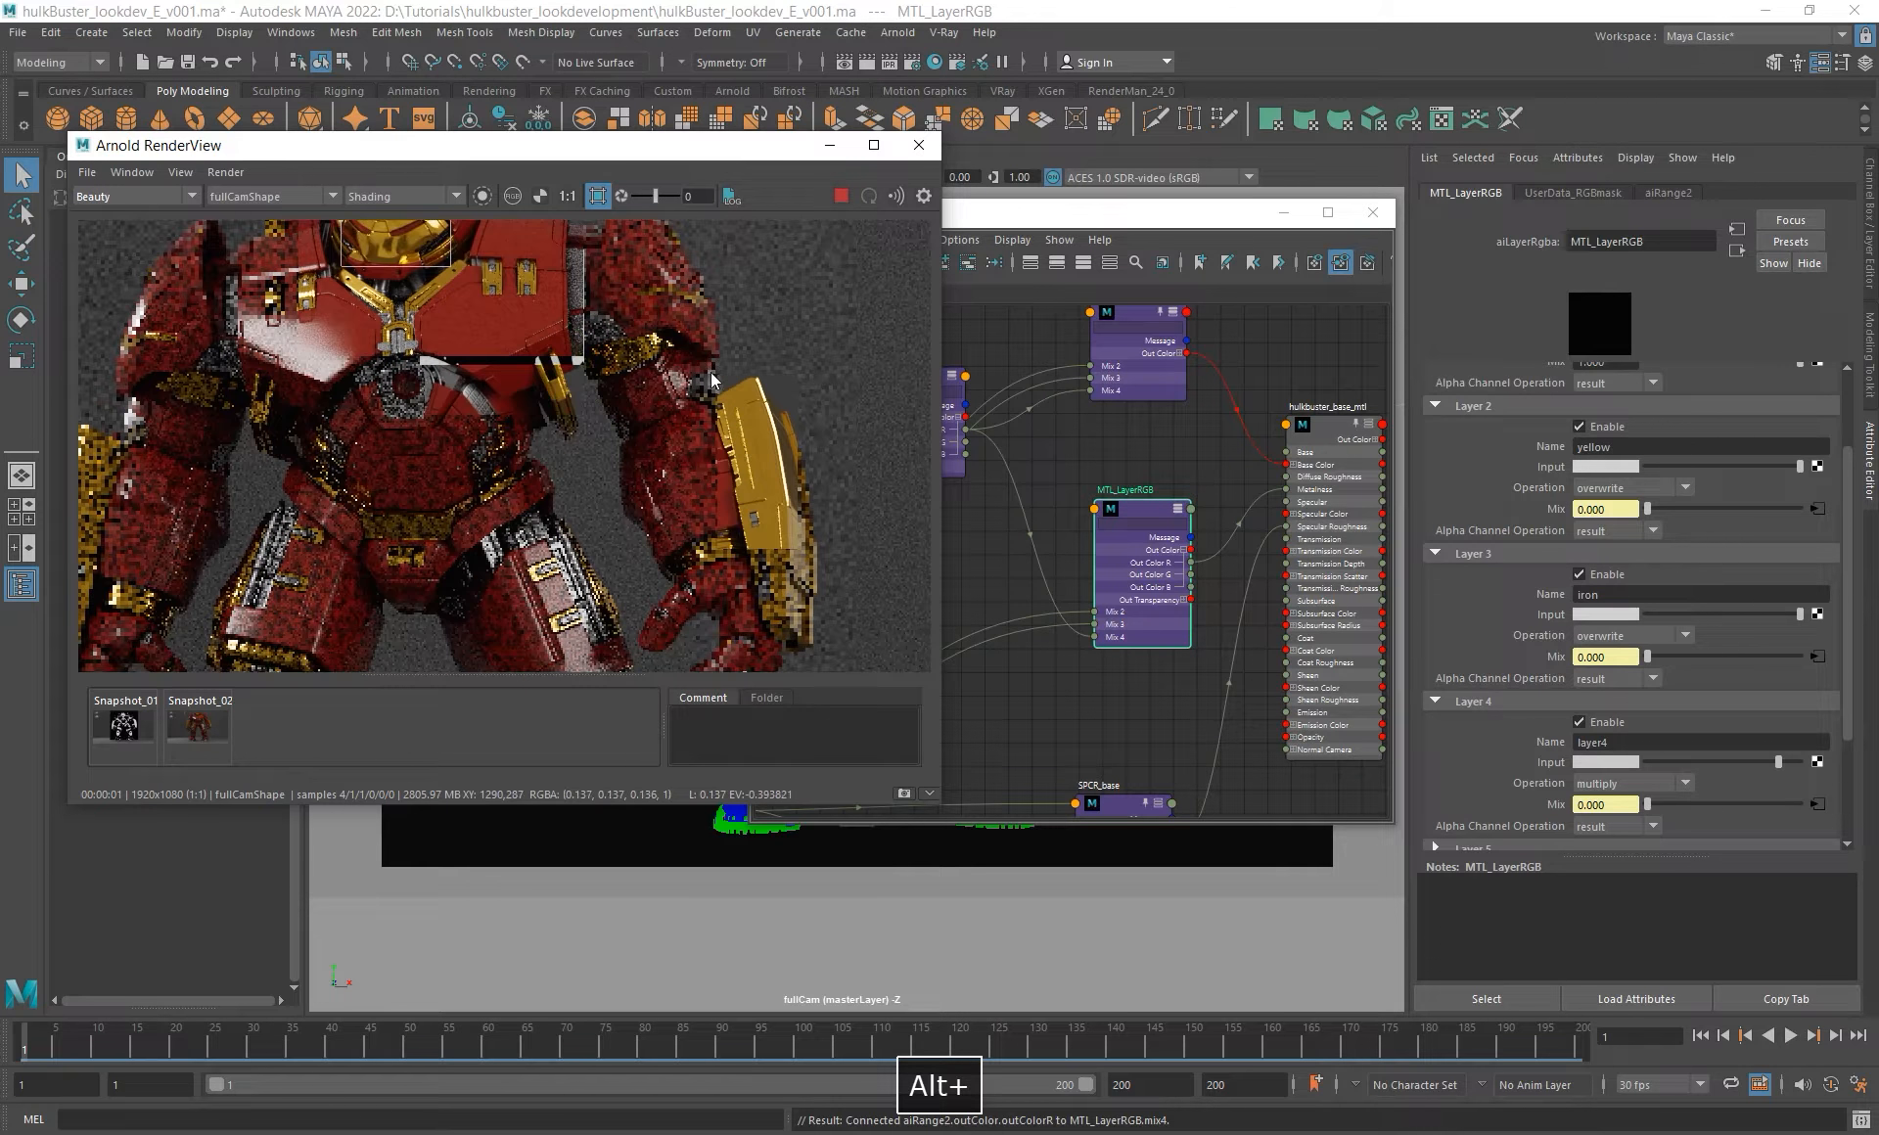
left_click_drag(714, 374, 799, 604, "shift")
scroll(767, 441, "up", 2)
middle_click_drag(771, 487, 742, 467, "alt")
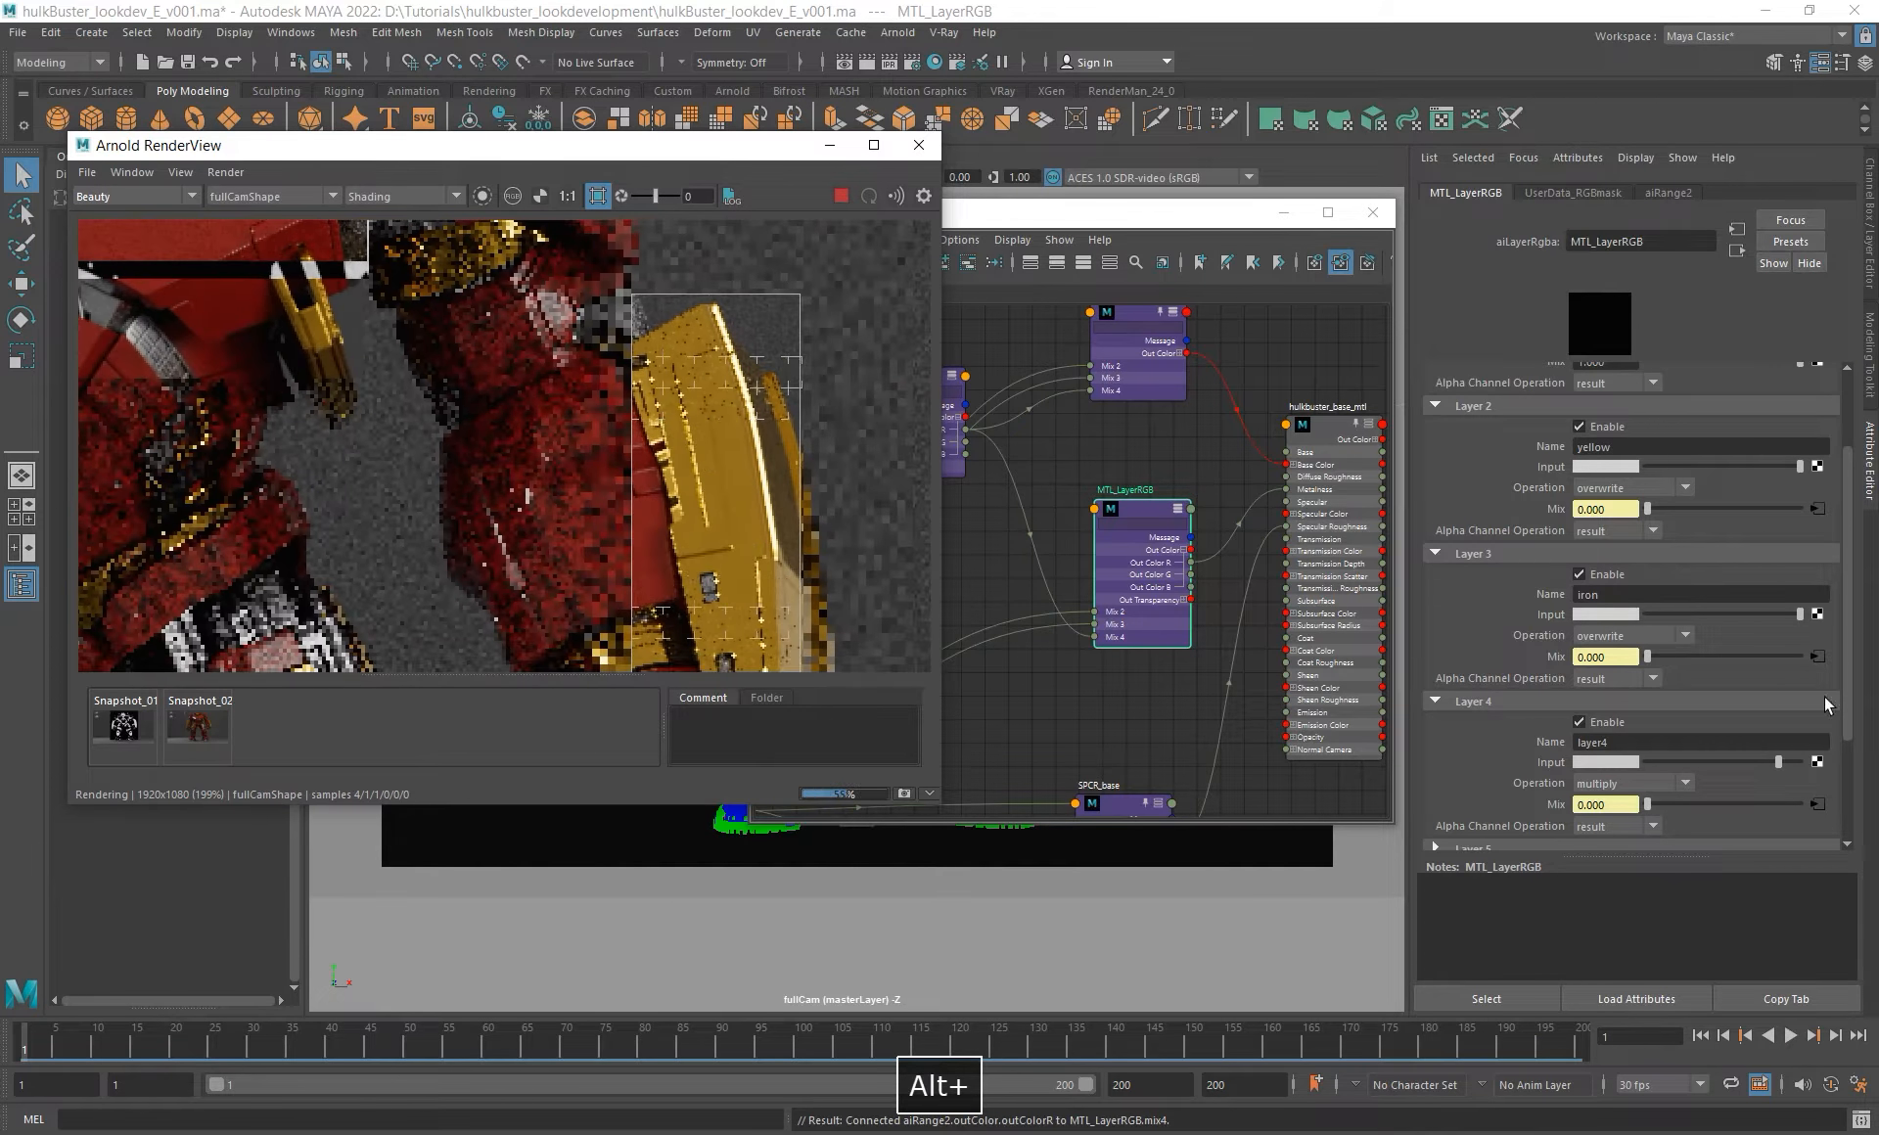
- Darken the layer4 Input on MTL_LayerRGB slightly, setting its V value to 0.8
mouse_move(1771, 760)
left_mouse_down()
mouse_move(1685, 769)
mouse_move(1761, 772)
left_mouse_up()
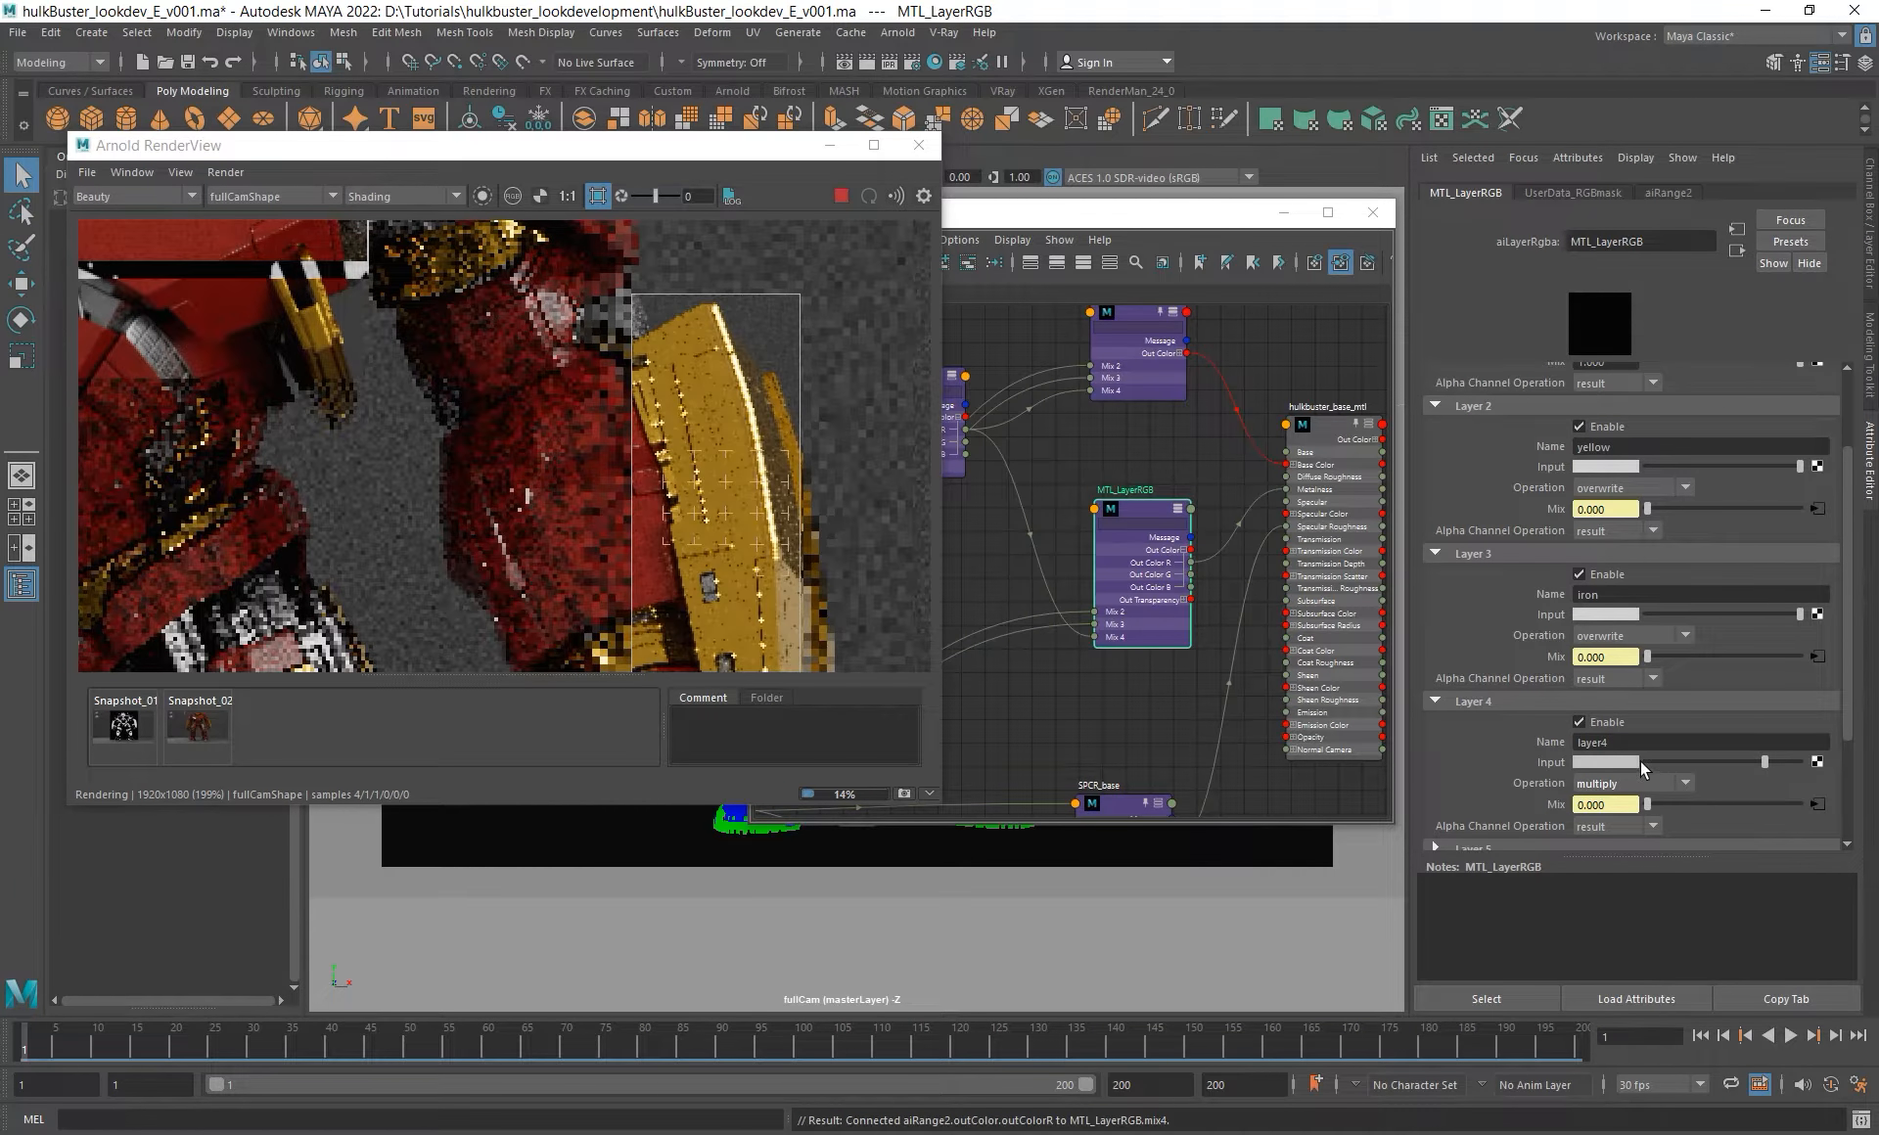
left_click(1615, 759)
type(".8")
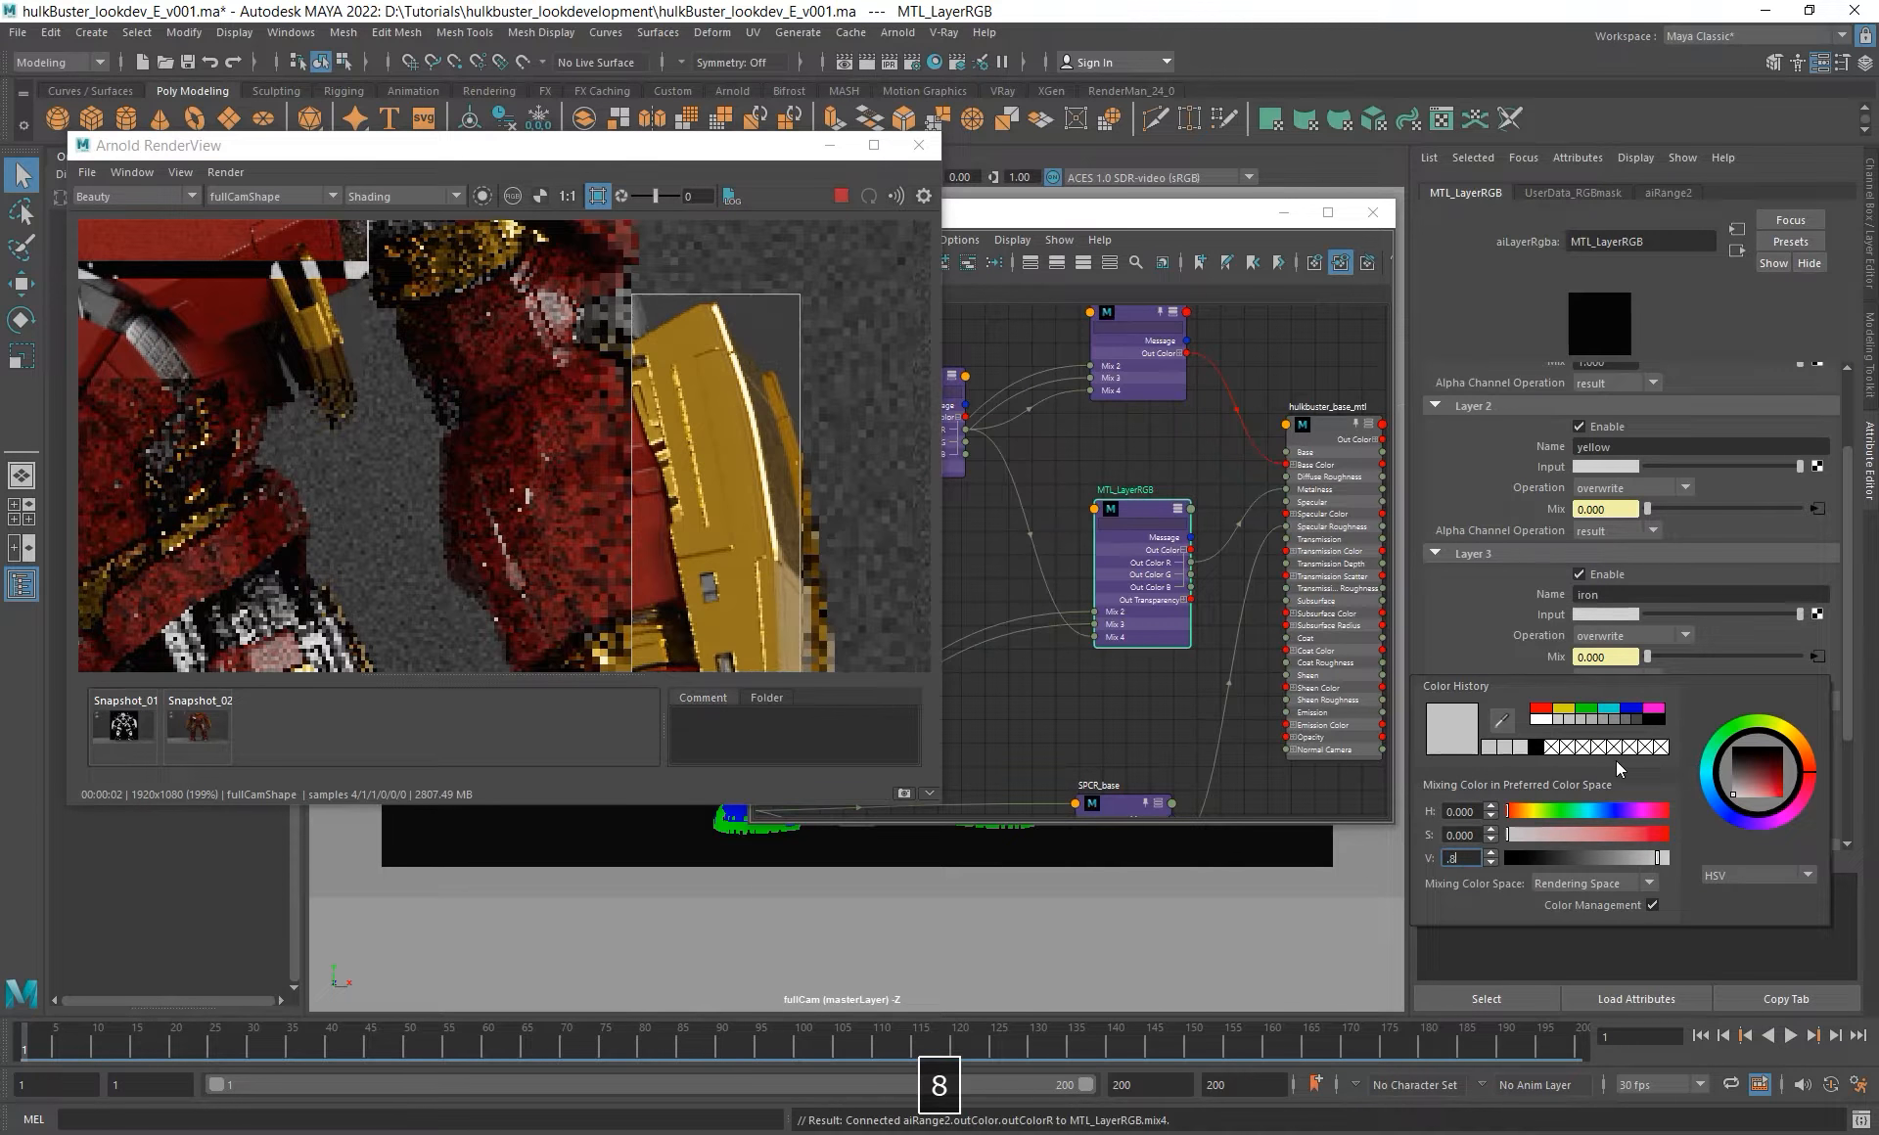
key("Return")
middle_click_drag(714, 597, 722, 533, "alt")
scroll(519, 359, "down", 3)
middle_click_drag(460, 392, 616, 449, "alt")
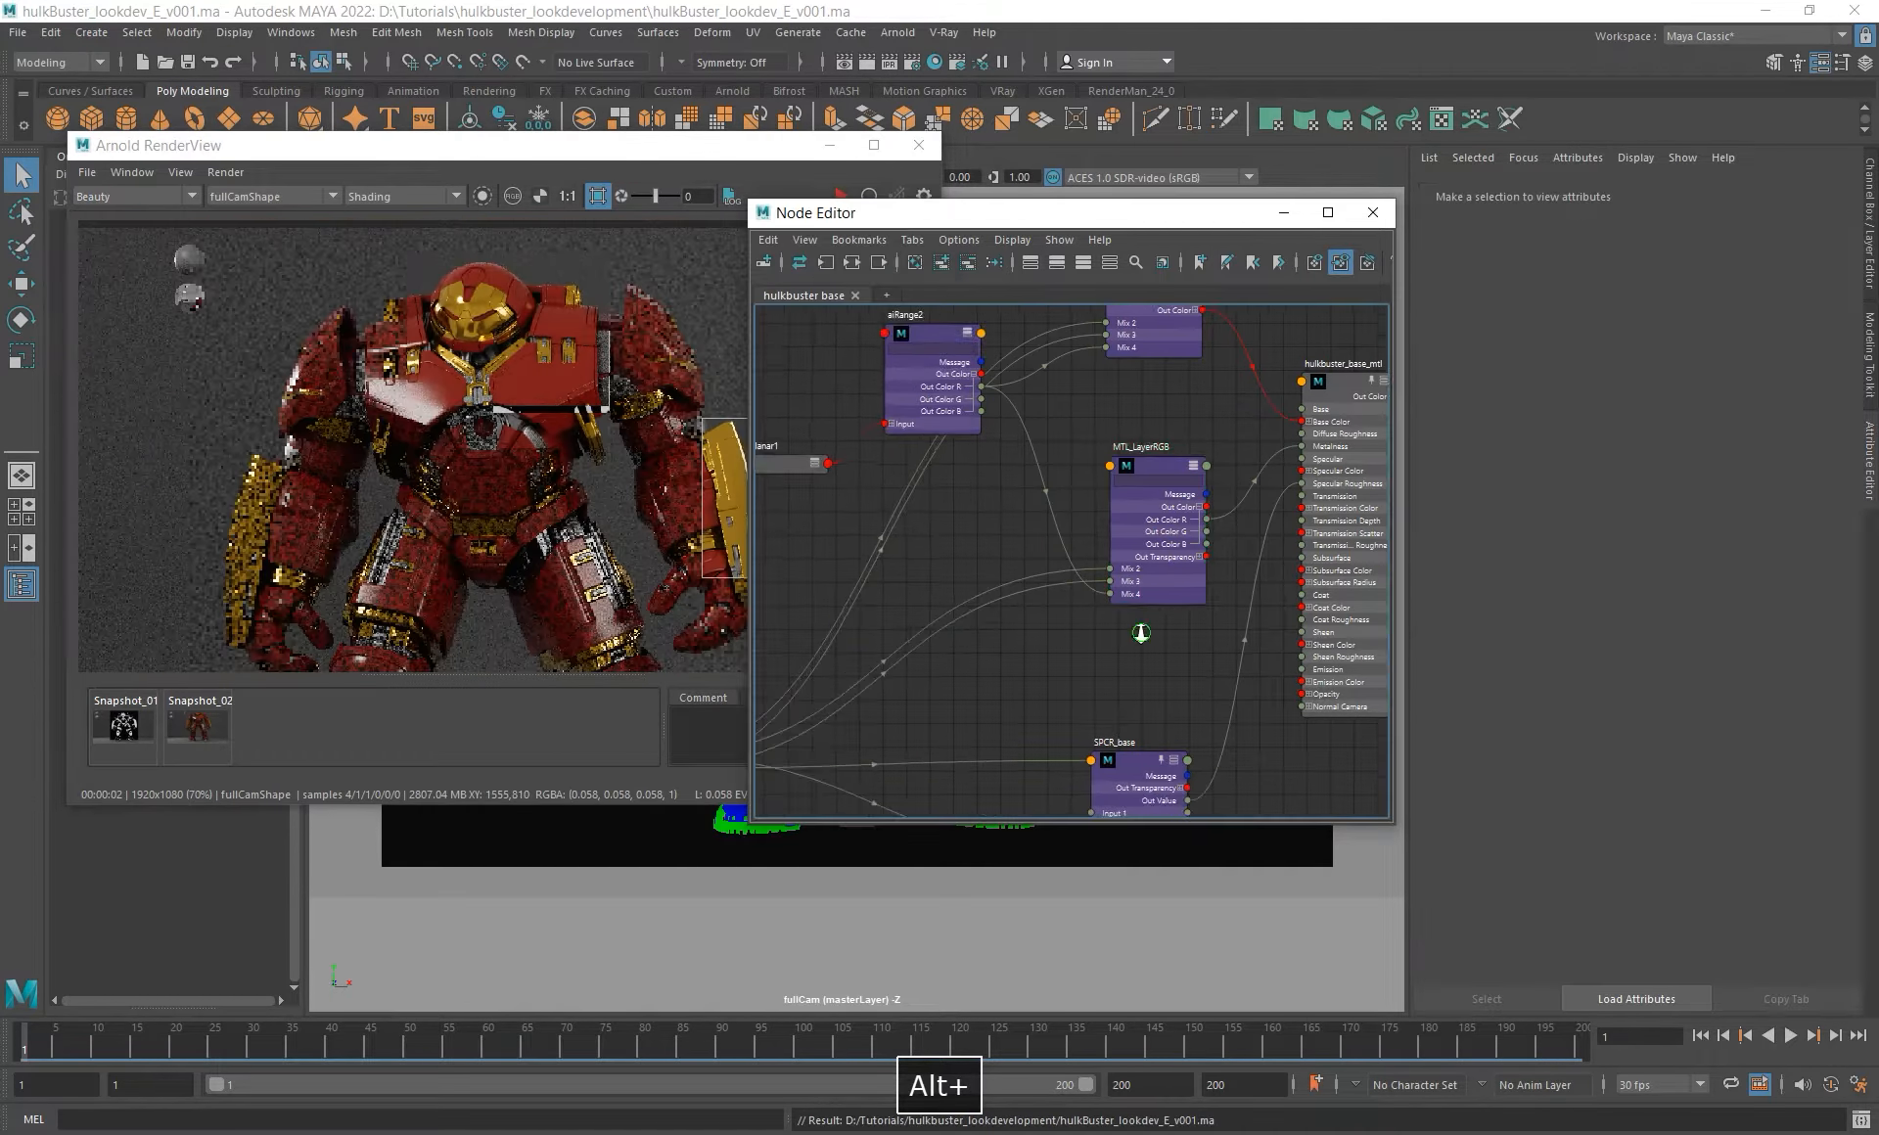
- Move and narrow the Arnold RenderView to uncover the node network, then select SPCR_base and nudge it upward
scroll(1143, 644, "down", 1)
middle_click_drag(1142, 644, 1077, 566, "alt")
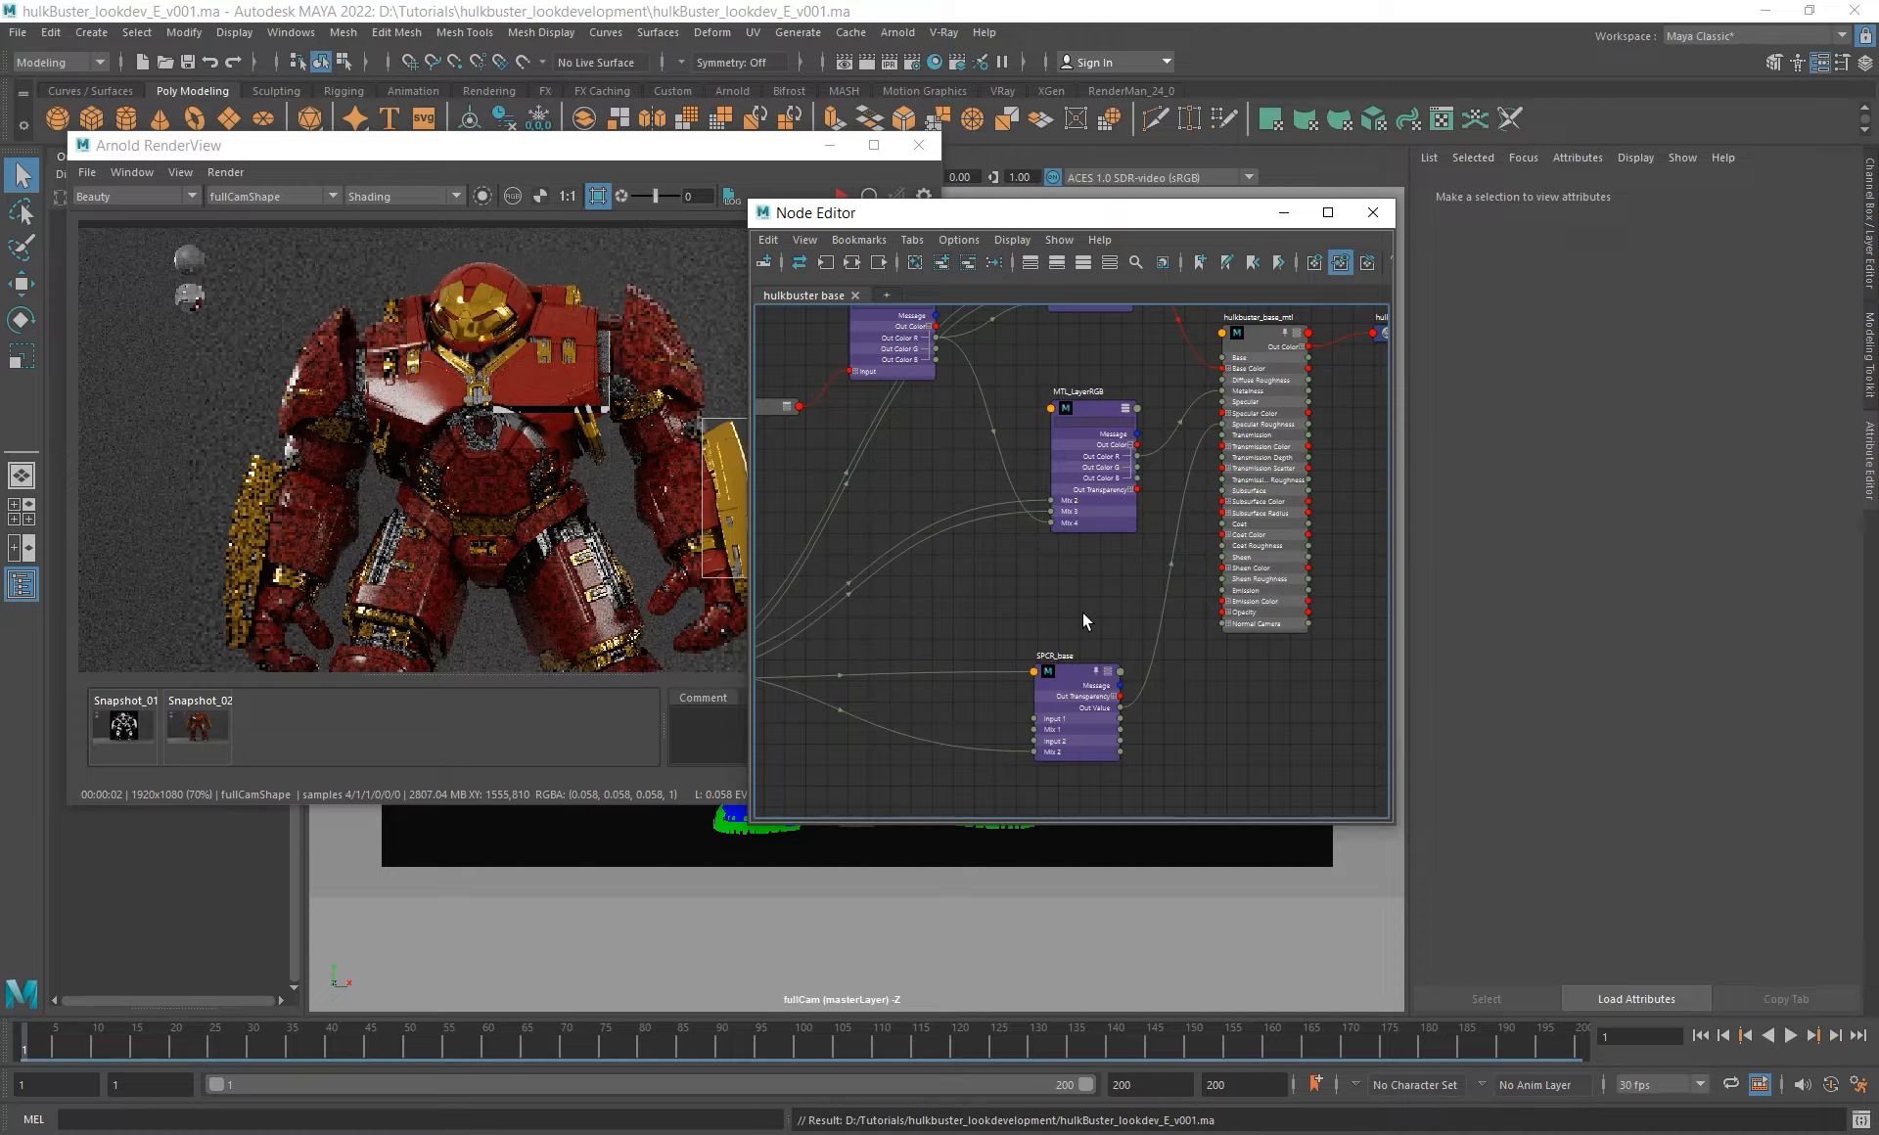
left_click_drag(637, 147, 588, 154)
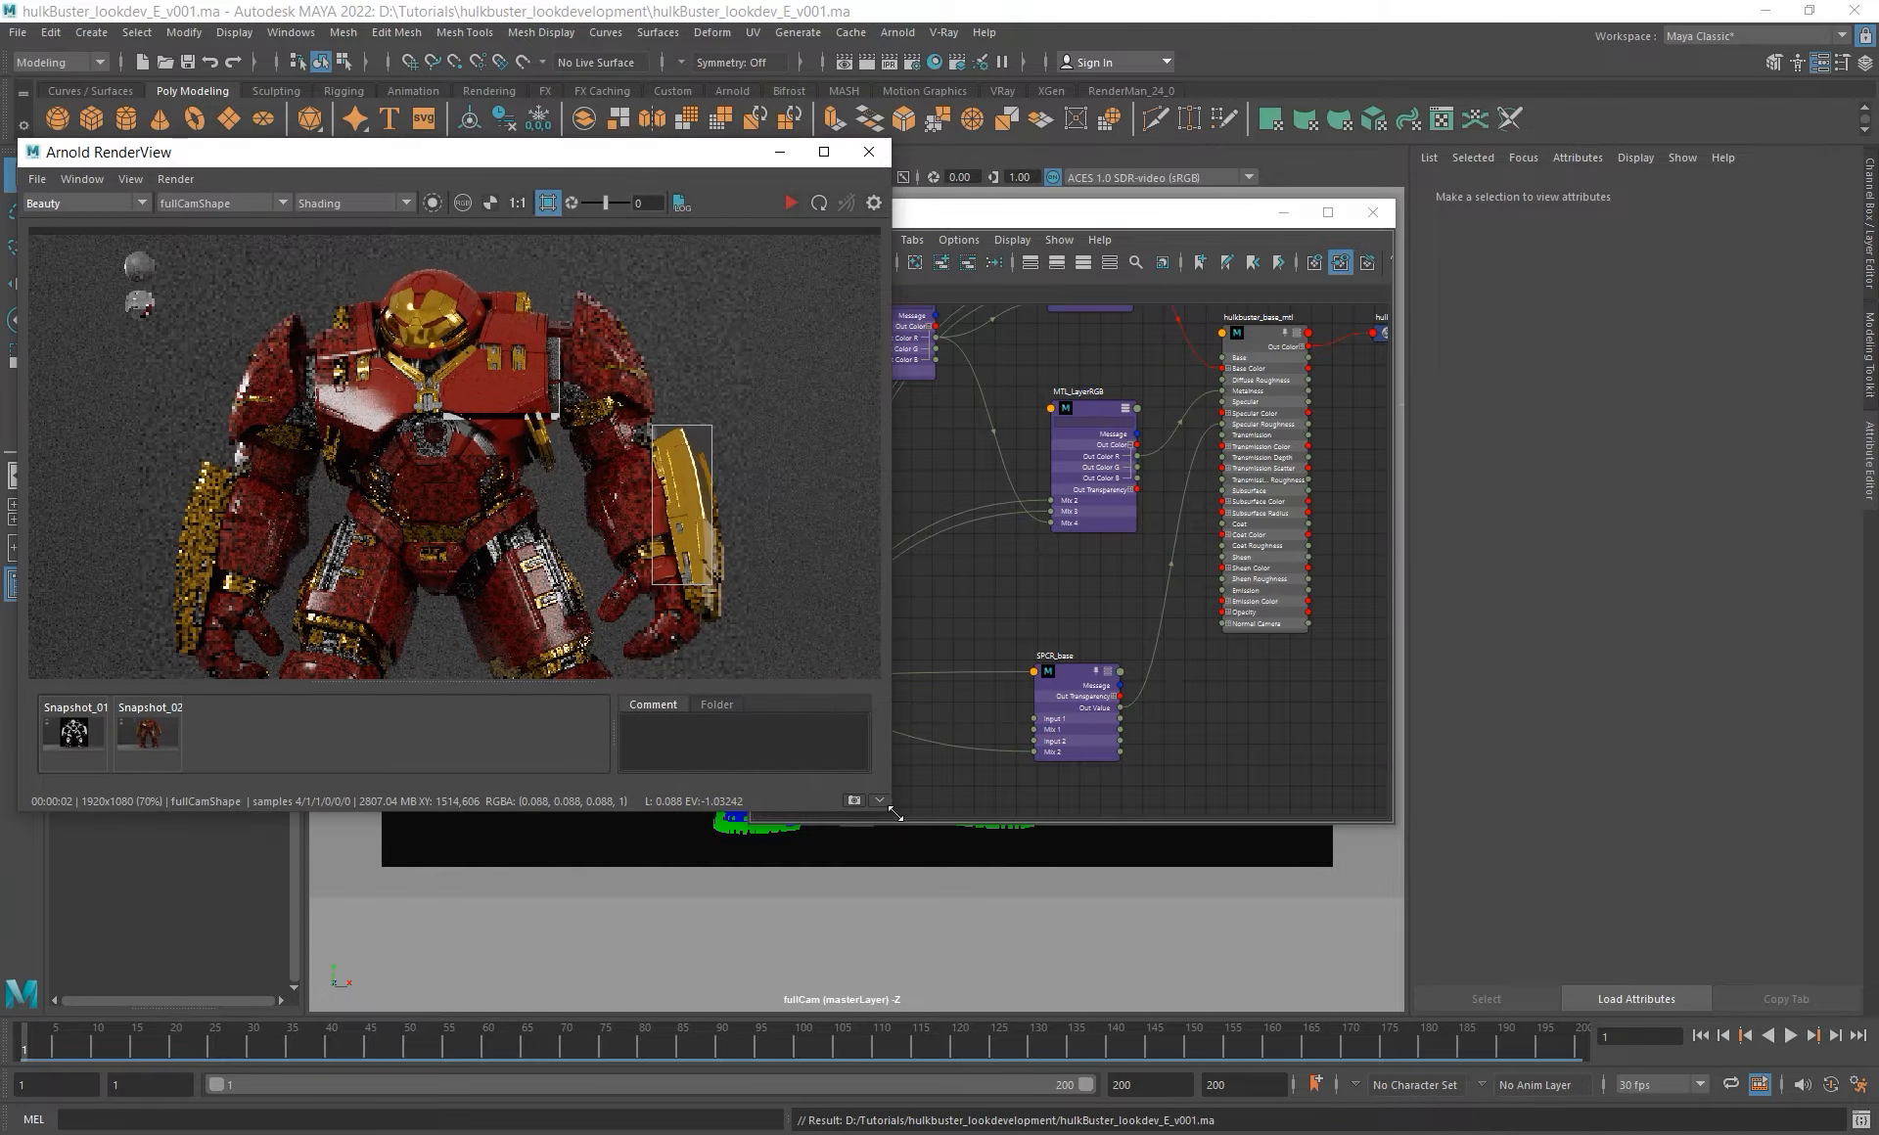
left_click_drag(894, 814, 744, 863)
scroll(1014, 771, "up", 2)
left_click(1013, 697)
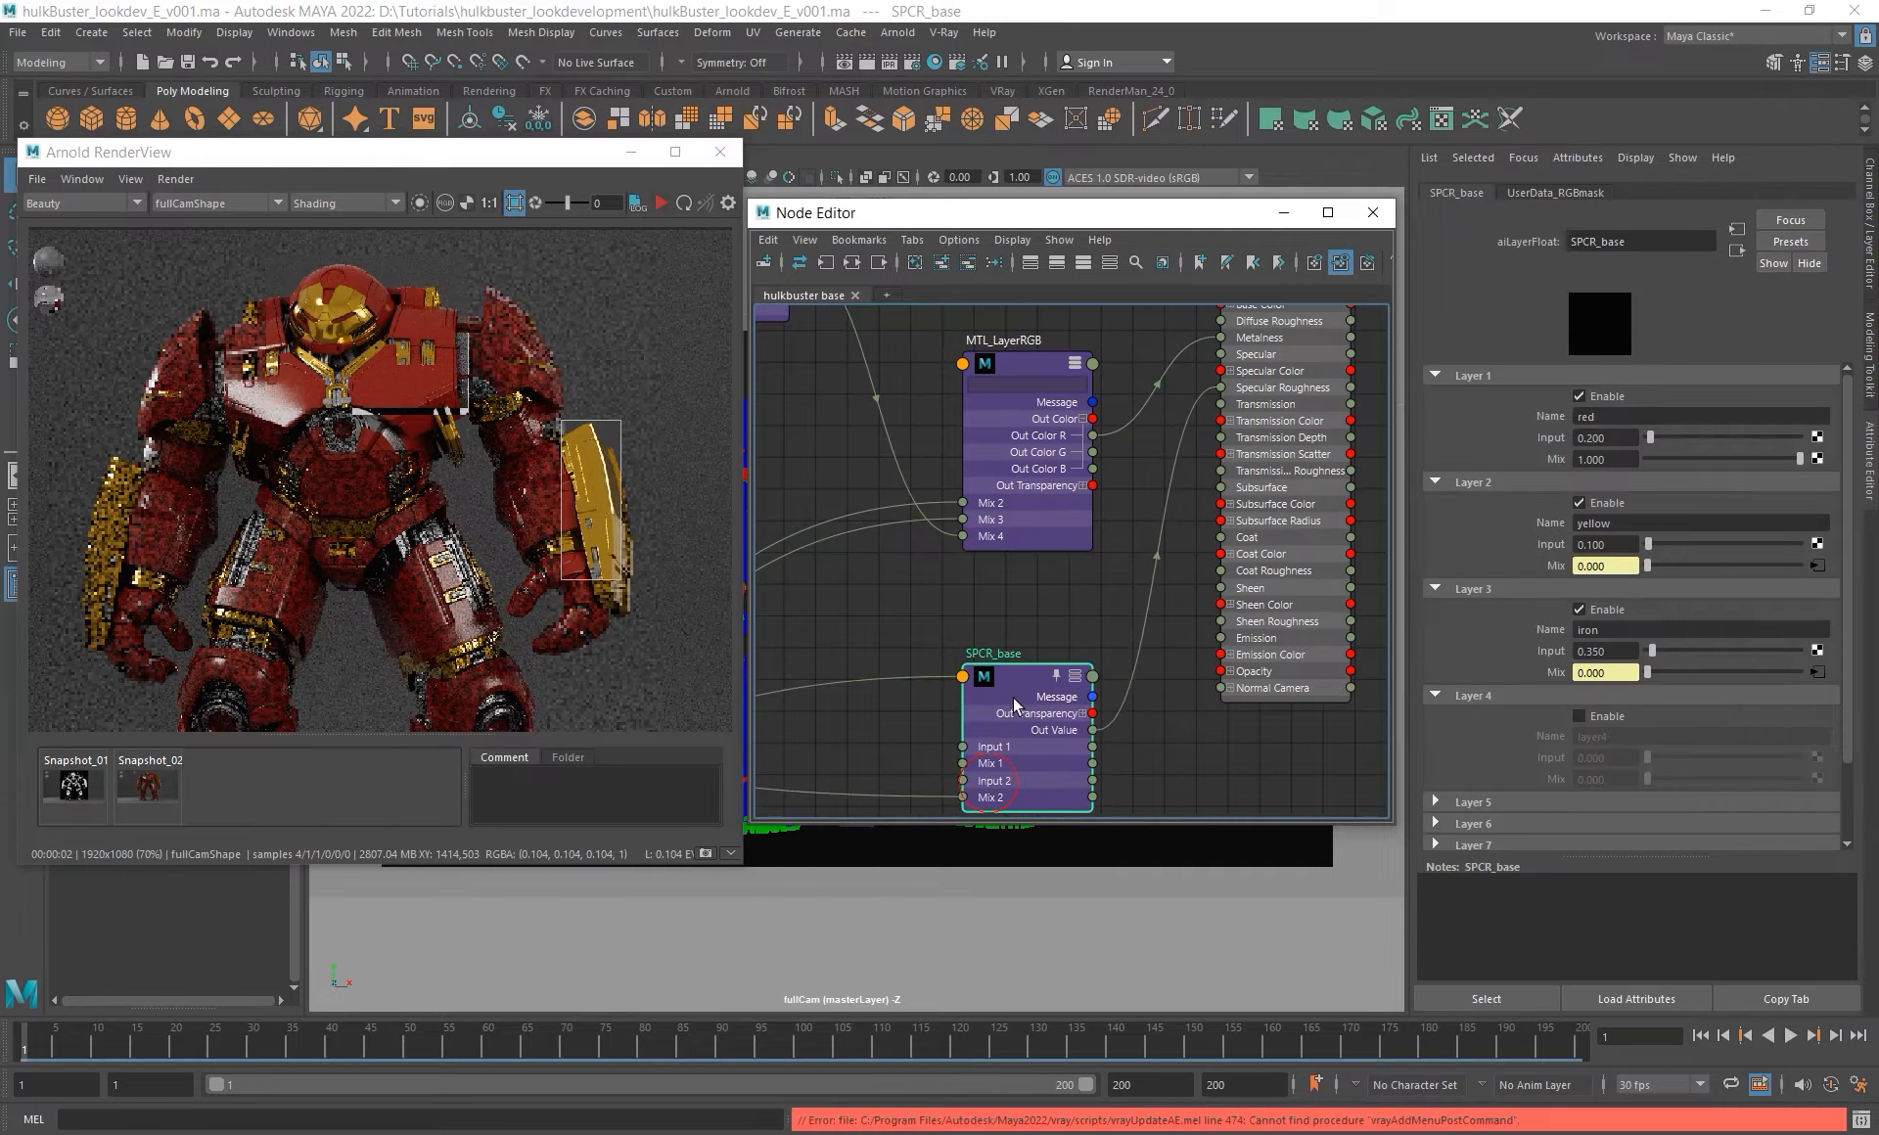
left_click_drag(1013, 697, 1002, 666)
middle_click_drag(943, 643, 979, 614, "alt")
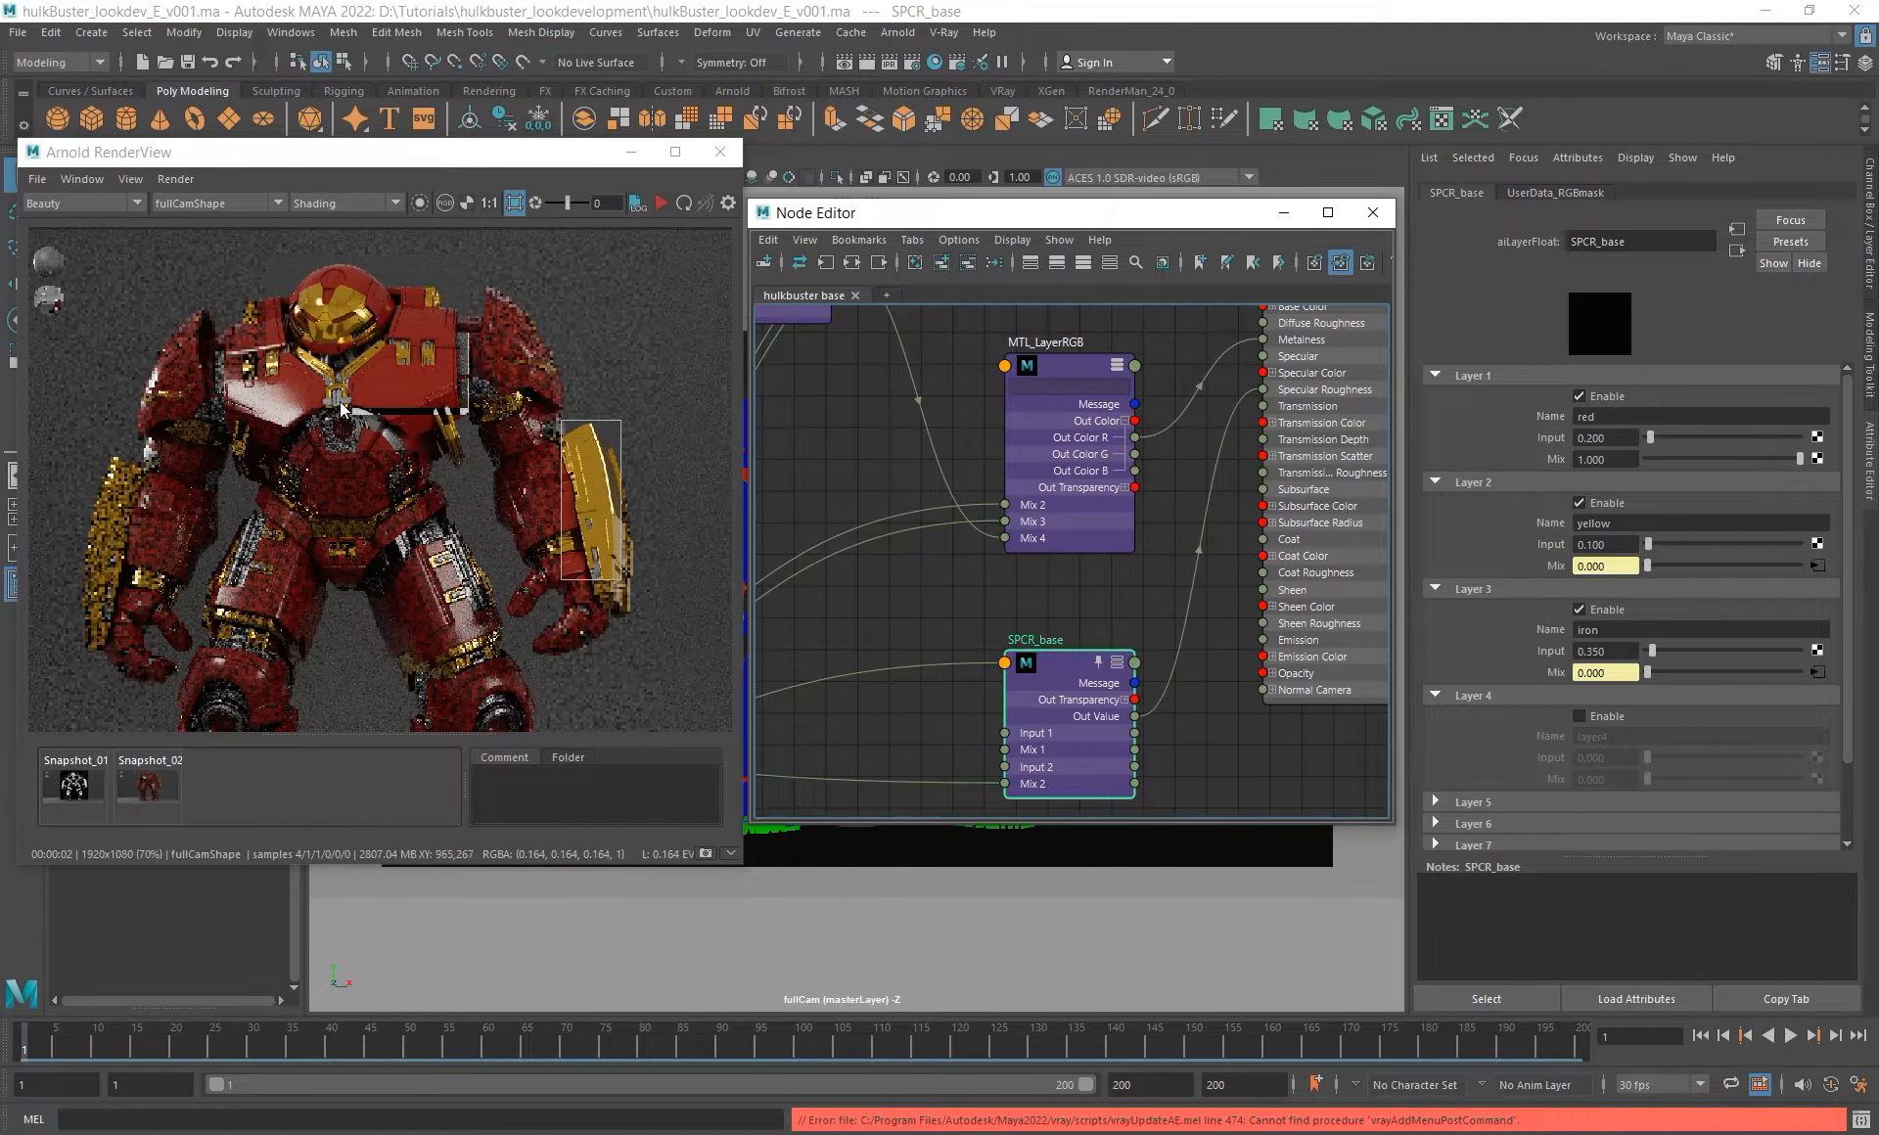
- Examine the mask network and compare the layers of MTL_LayerRGB with the red, yellow and iron inputs of SPCR_base
scroll(765, 452, "down", 3)
middle_click_drag(766, 452, 912, 539, "alt")
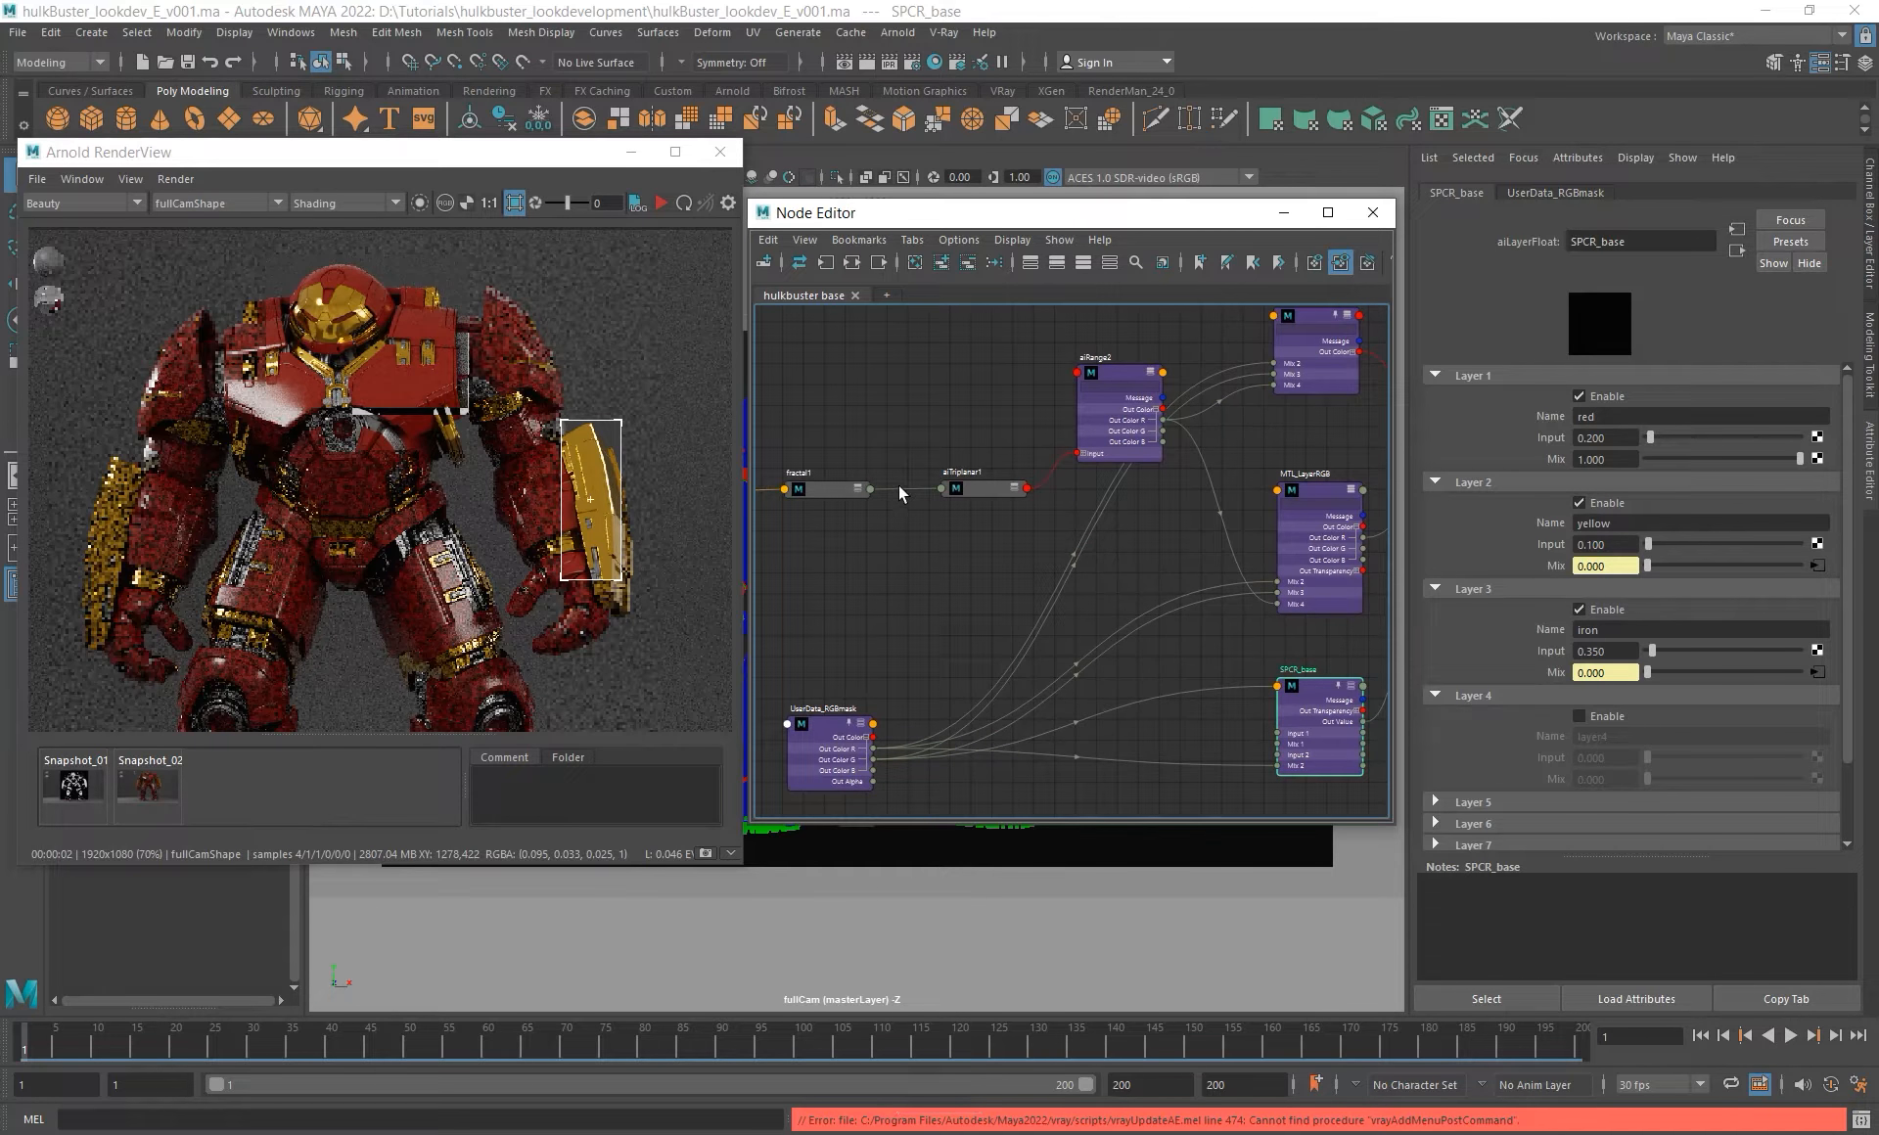
middle_click_drag(1135, 678, 1022, 652, "alt")
scroll(975, 627, "up", 3, "alt")
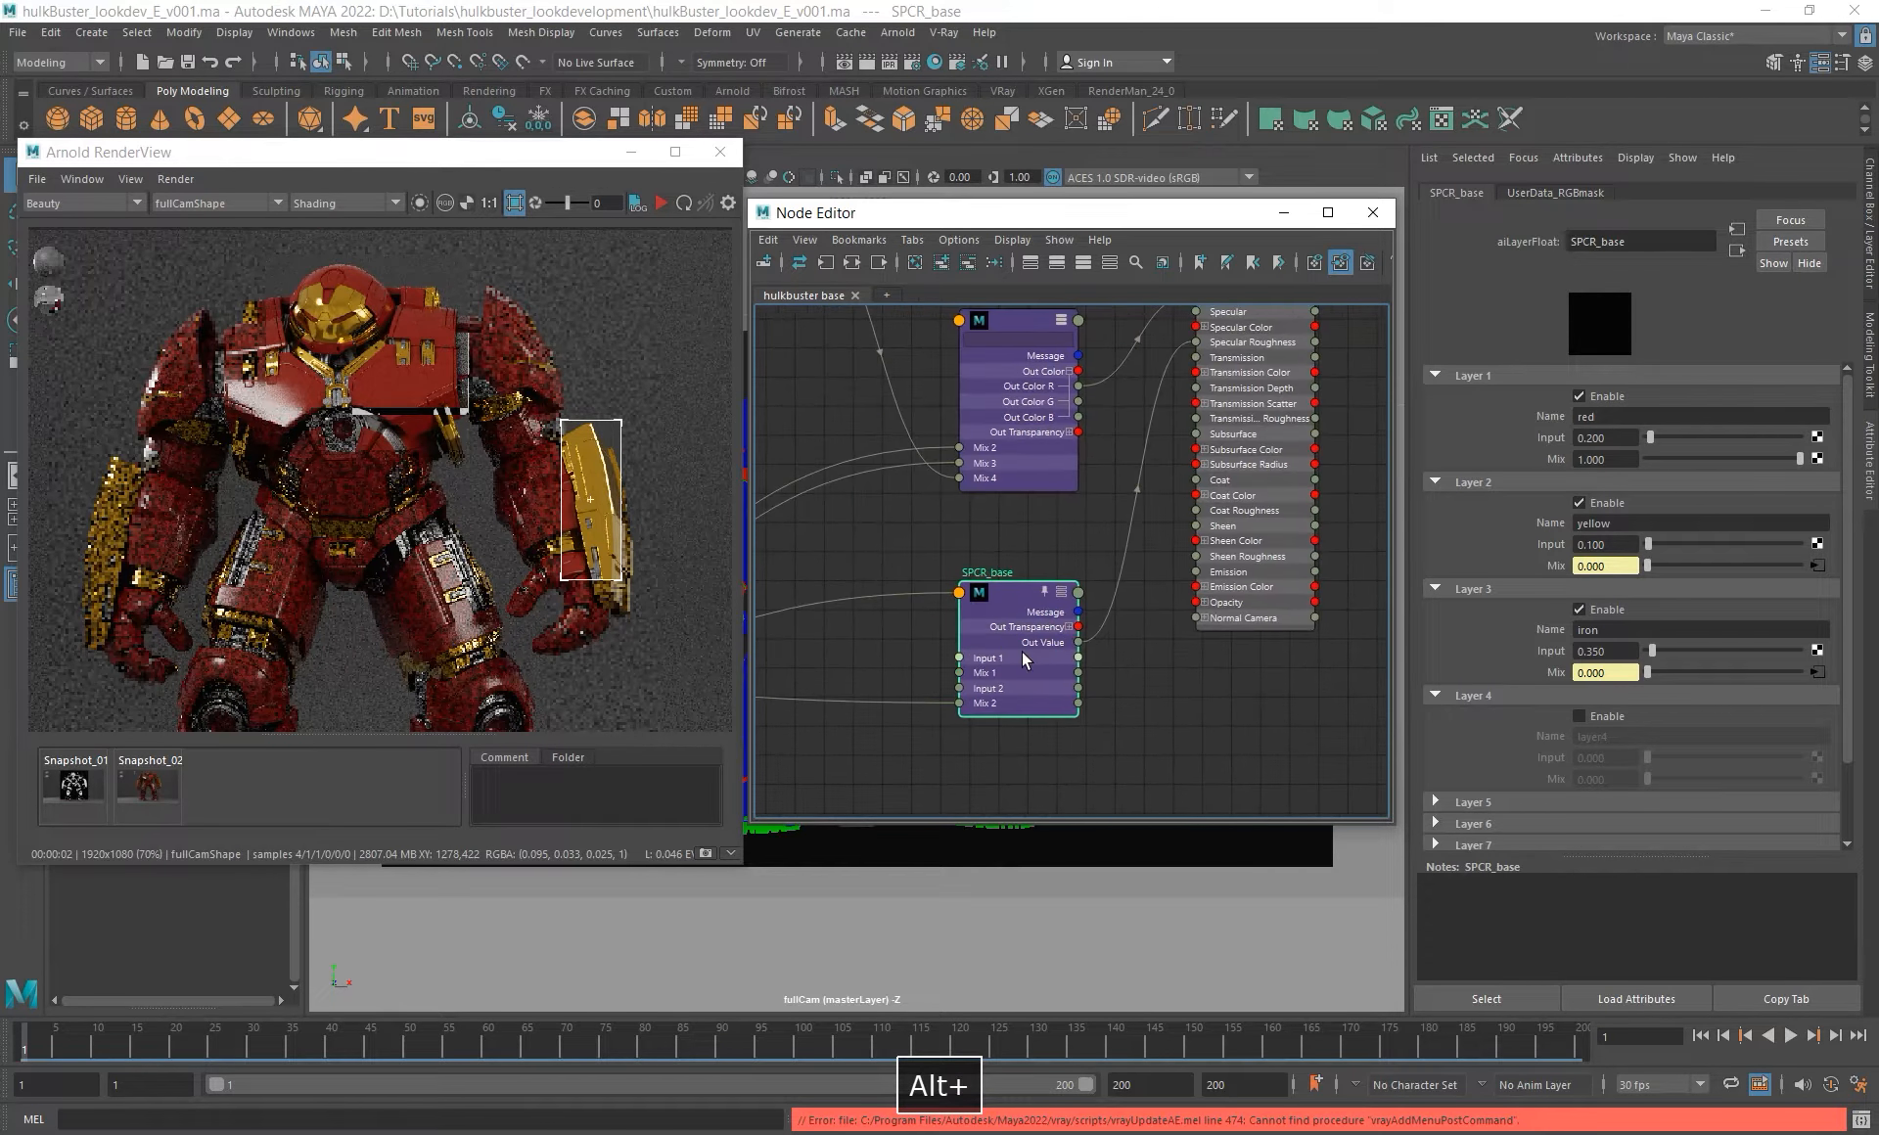
left_click(1027, 456)
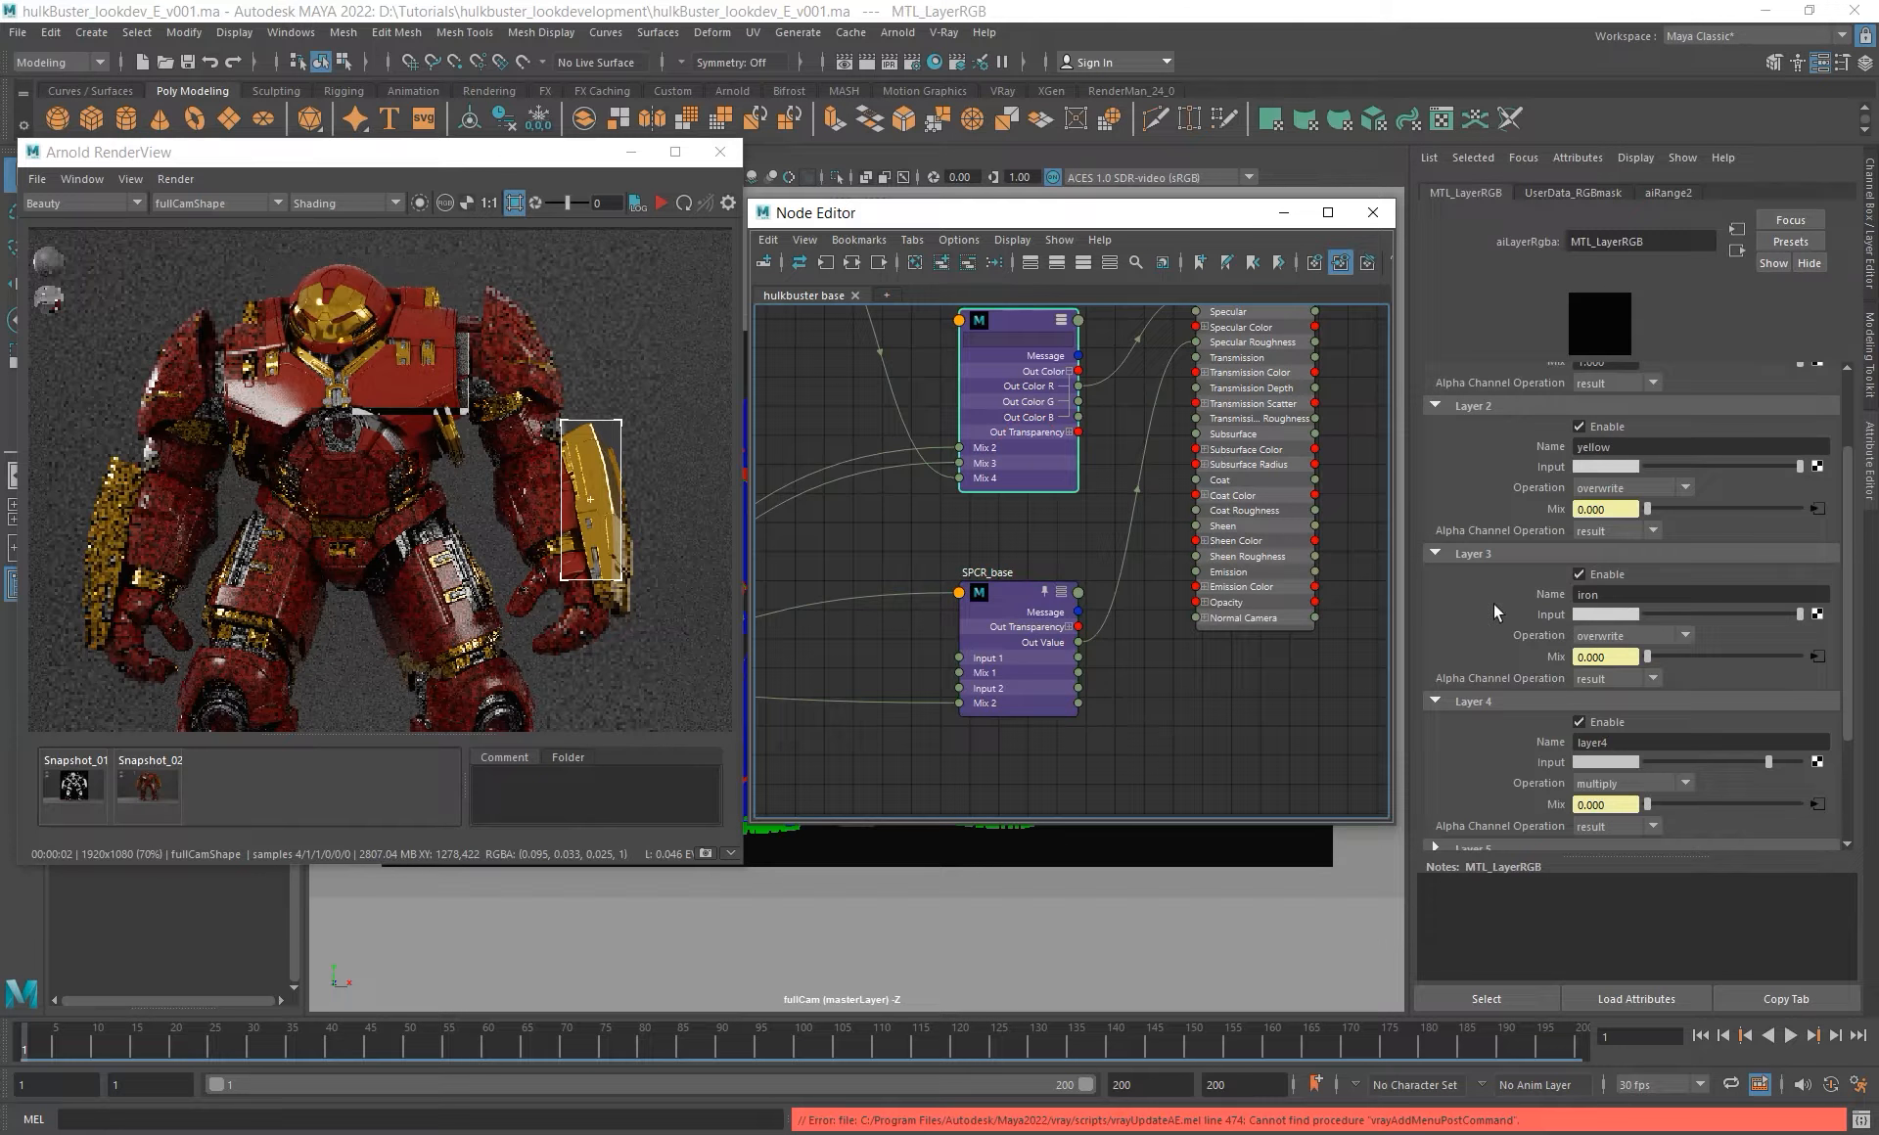
middle_click_drag(1091, 652, 1104, 613, "alt")
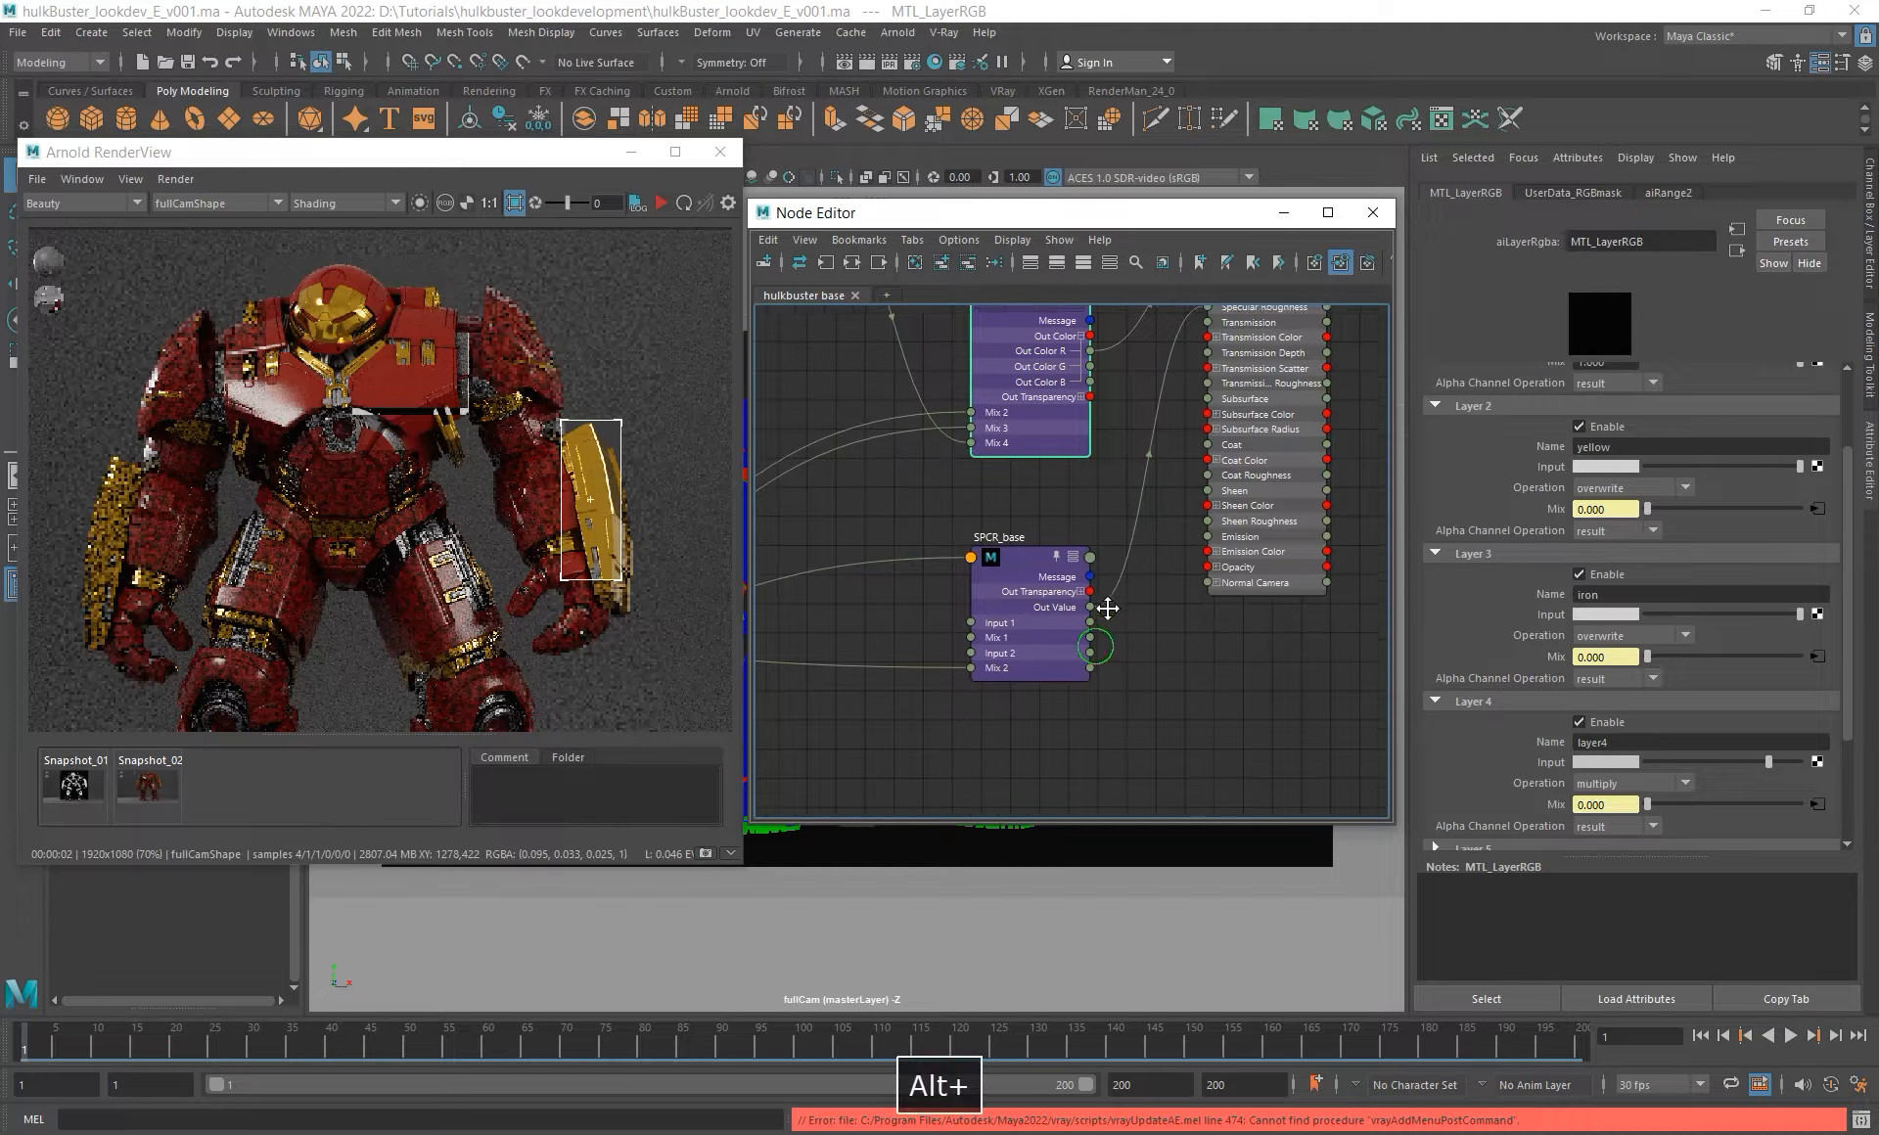
left_click(1043, 637)
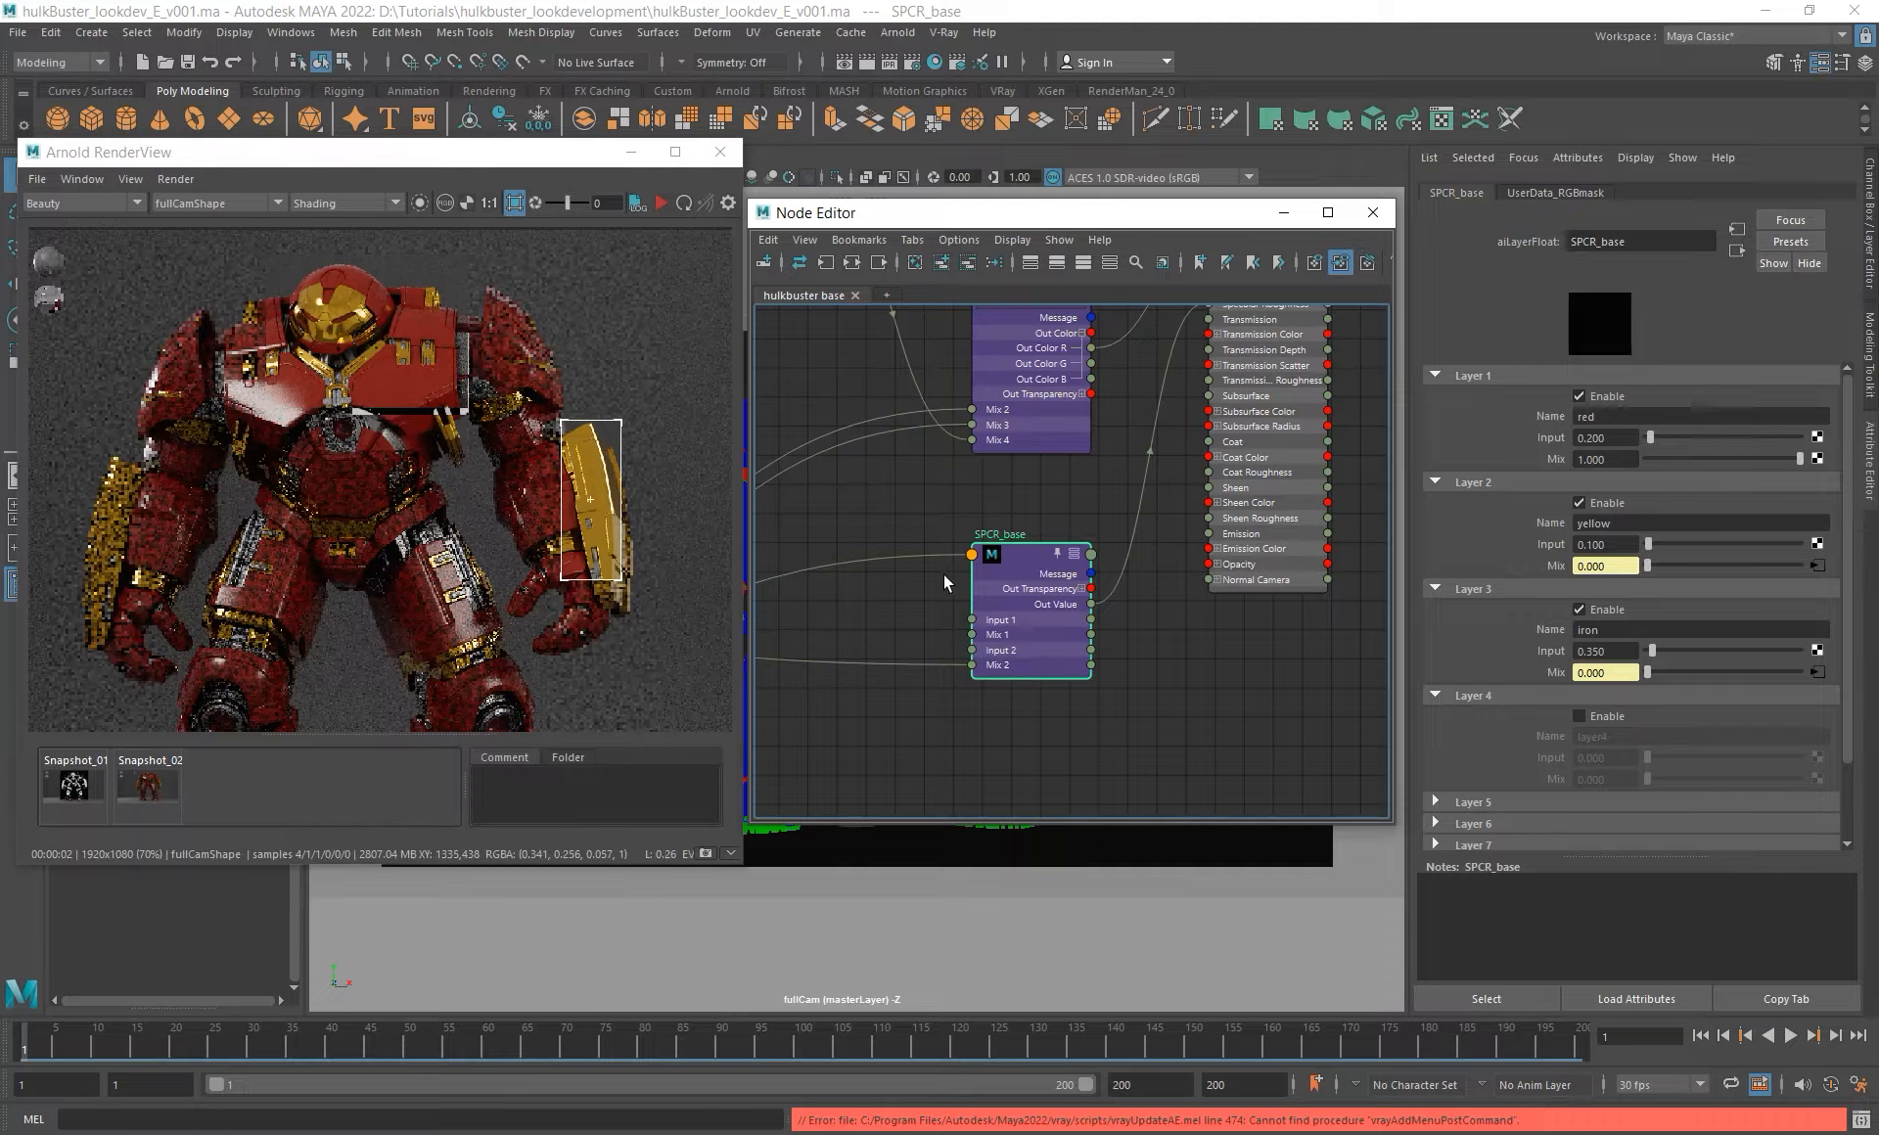
middle_click_drag(921, 604, 1204, 674, "alt")
right_click_drag(1204, 673, 933, 522, "alt")
middle_click_drag(934, 520, 1023, 524, "alt")
middle_click_drag(1099, 595, 714, 524, "alt")
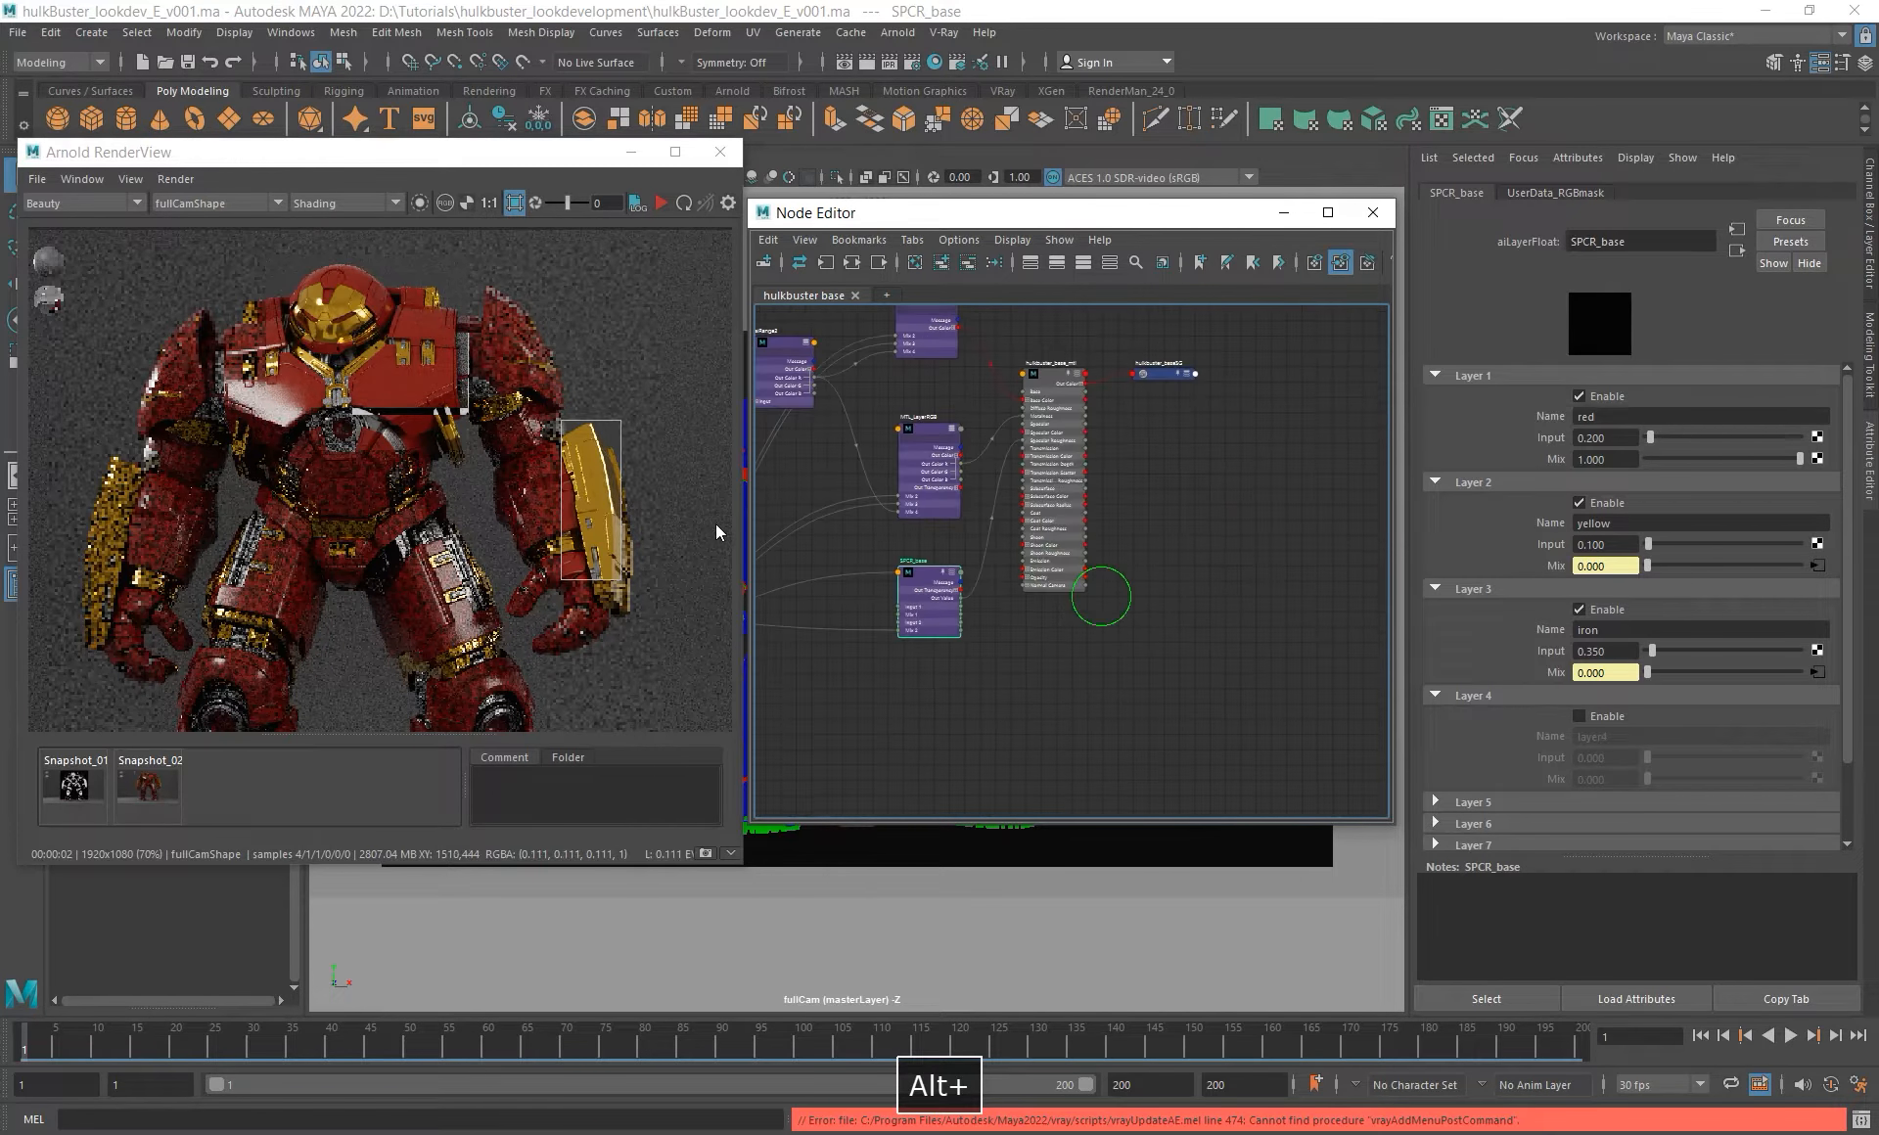
right_click_drag(806, 544, 1065, 705, "alt")
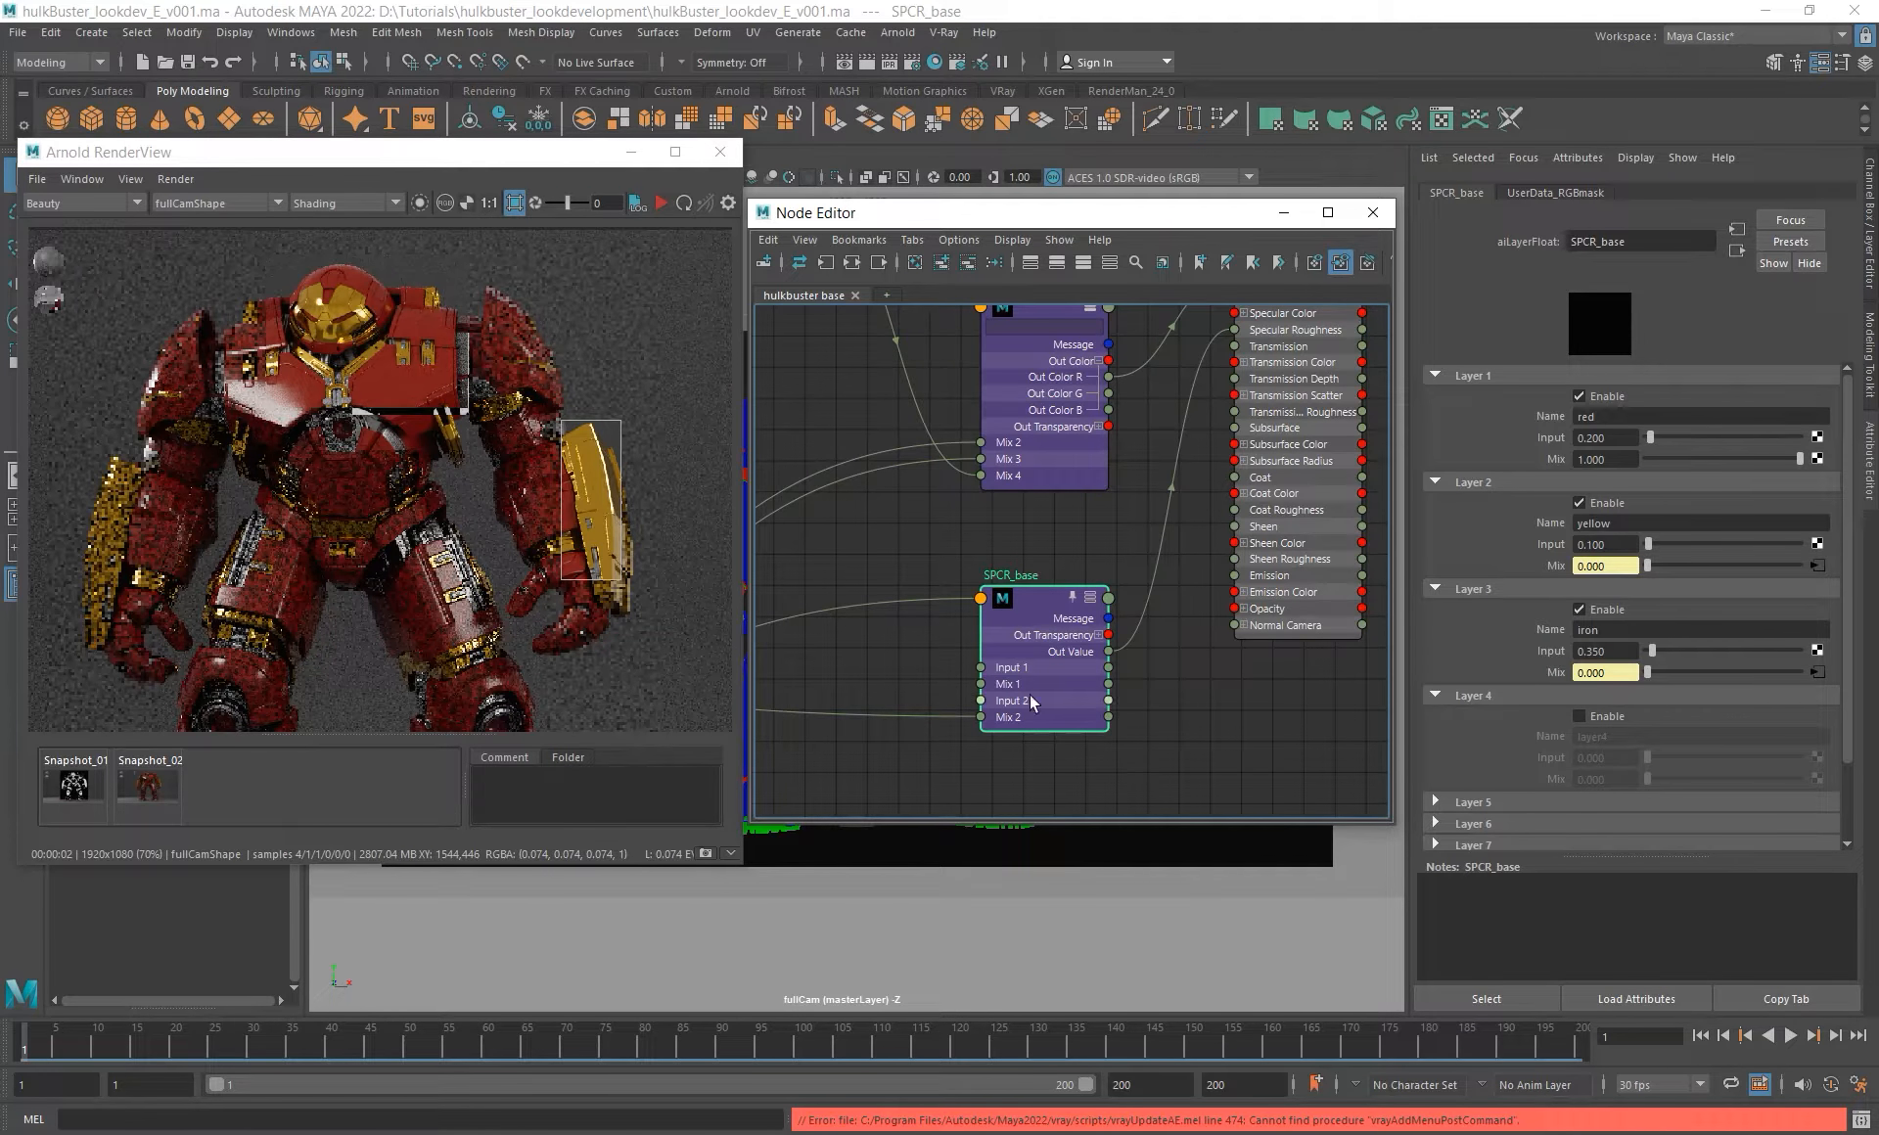
middle_click_drag(1061, 678, 1065, 654, "alt")
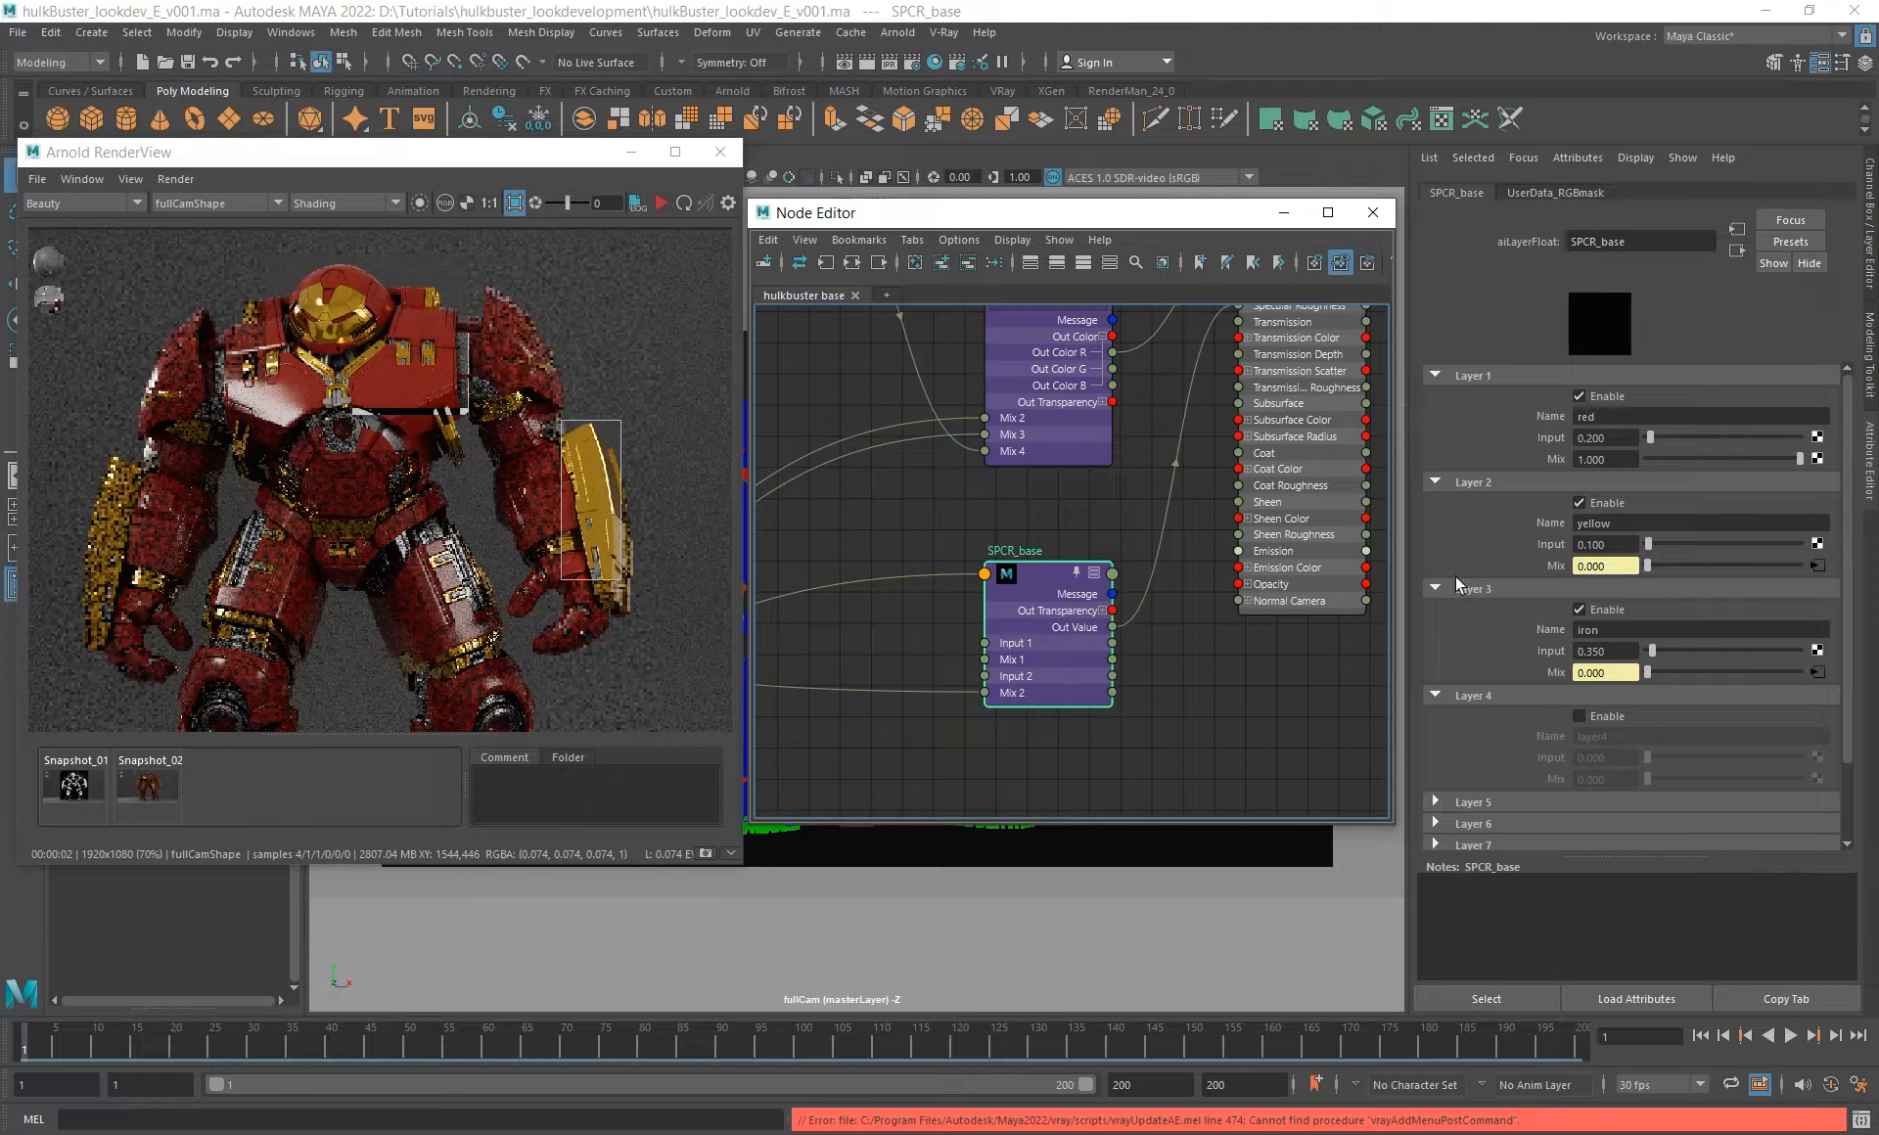
left_click(1612, 650)
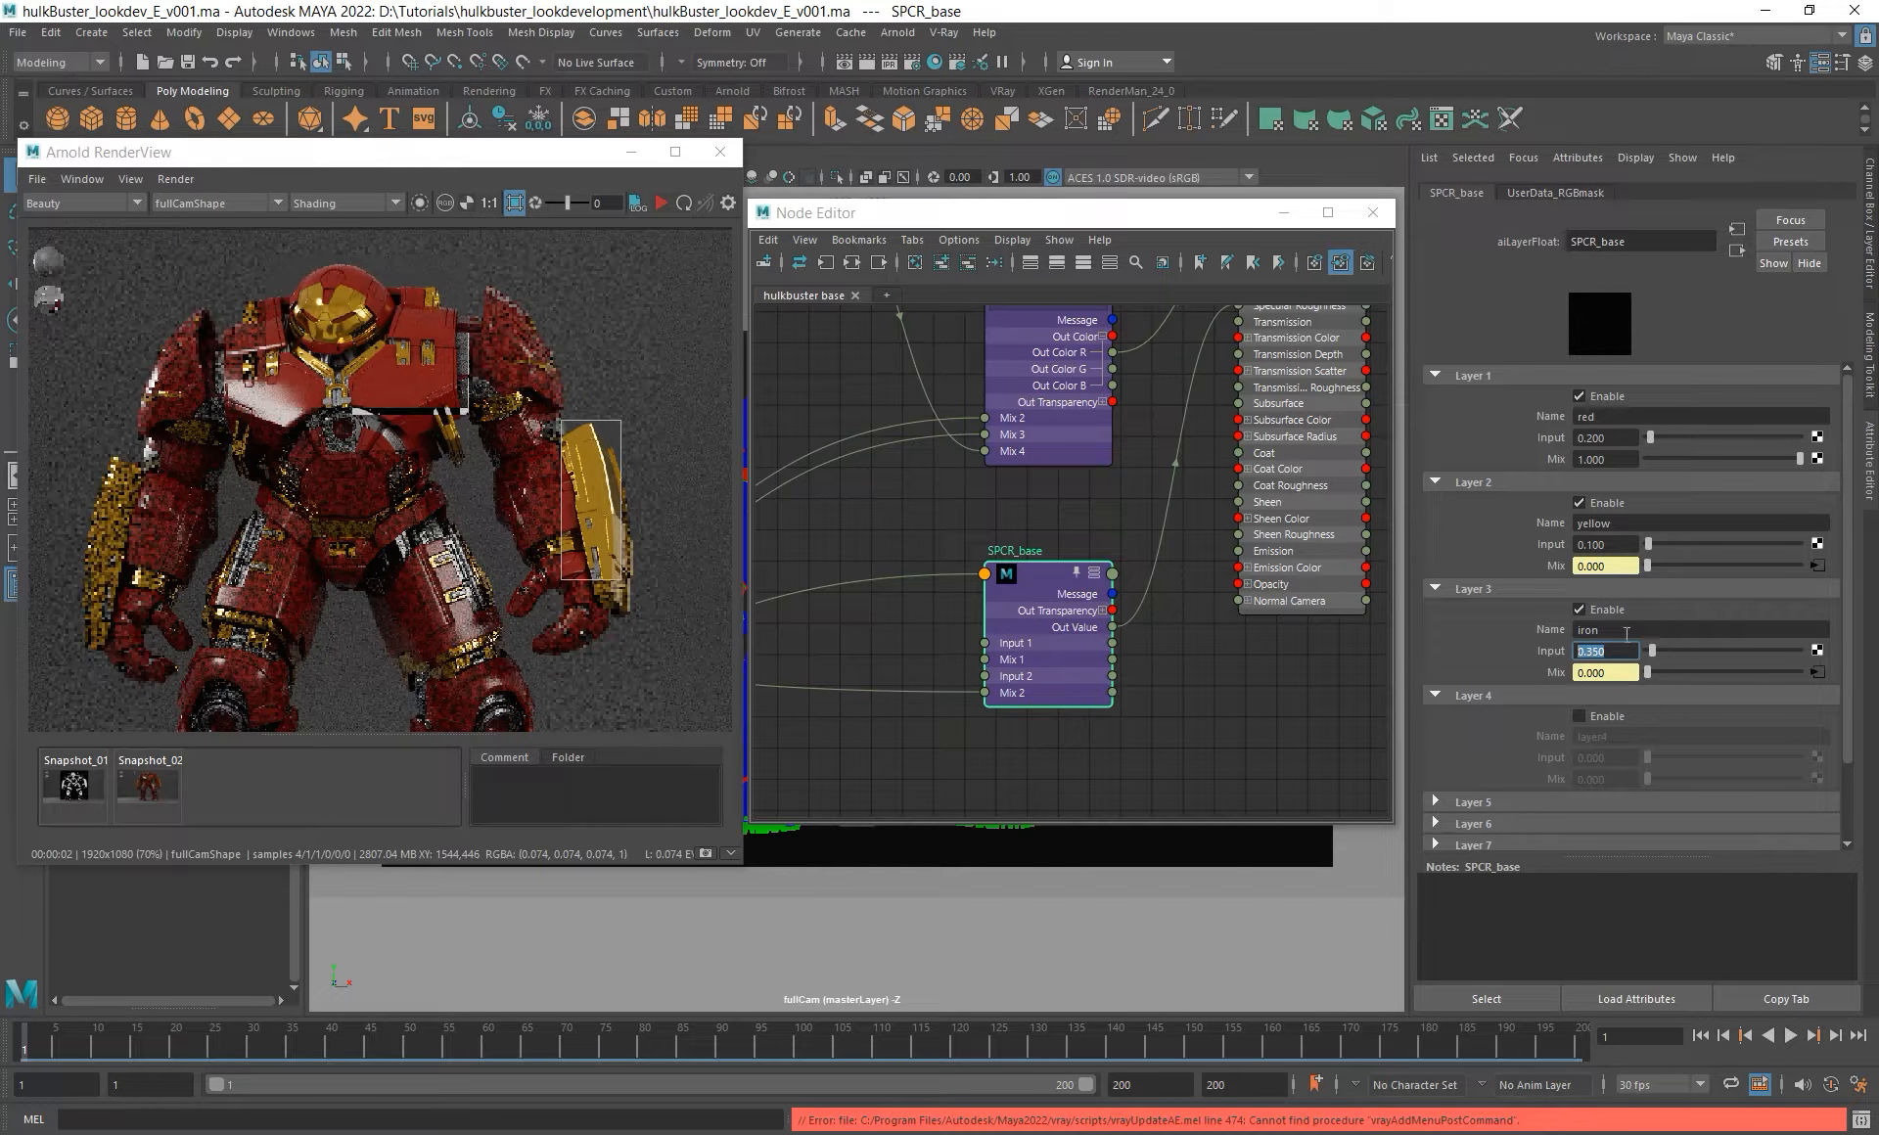
left_click(1605, 437)
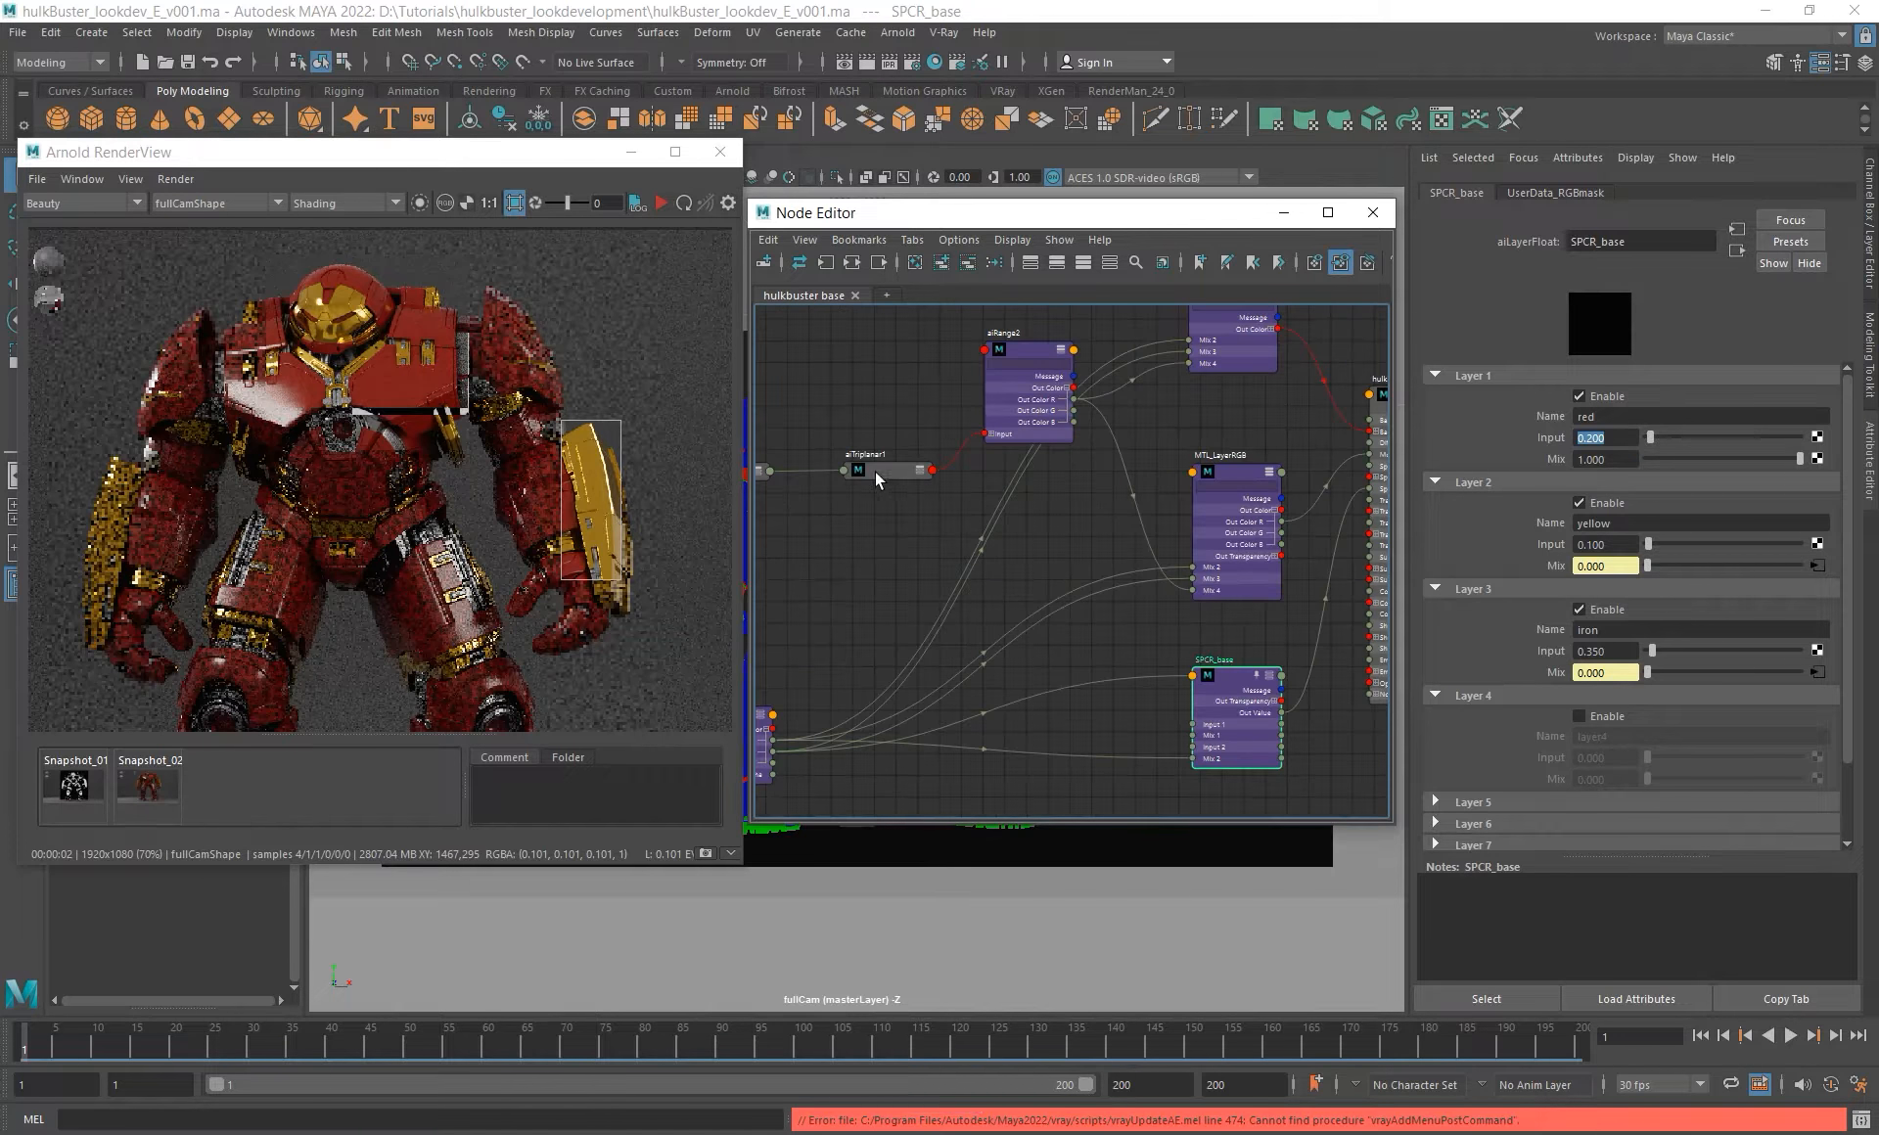
- Render aiTriplanar1 isolated in a region around the arm, inspect its fractal pattern up close and stop the render
left_click(876, 472)
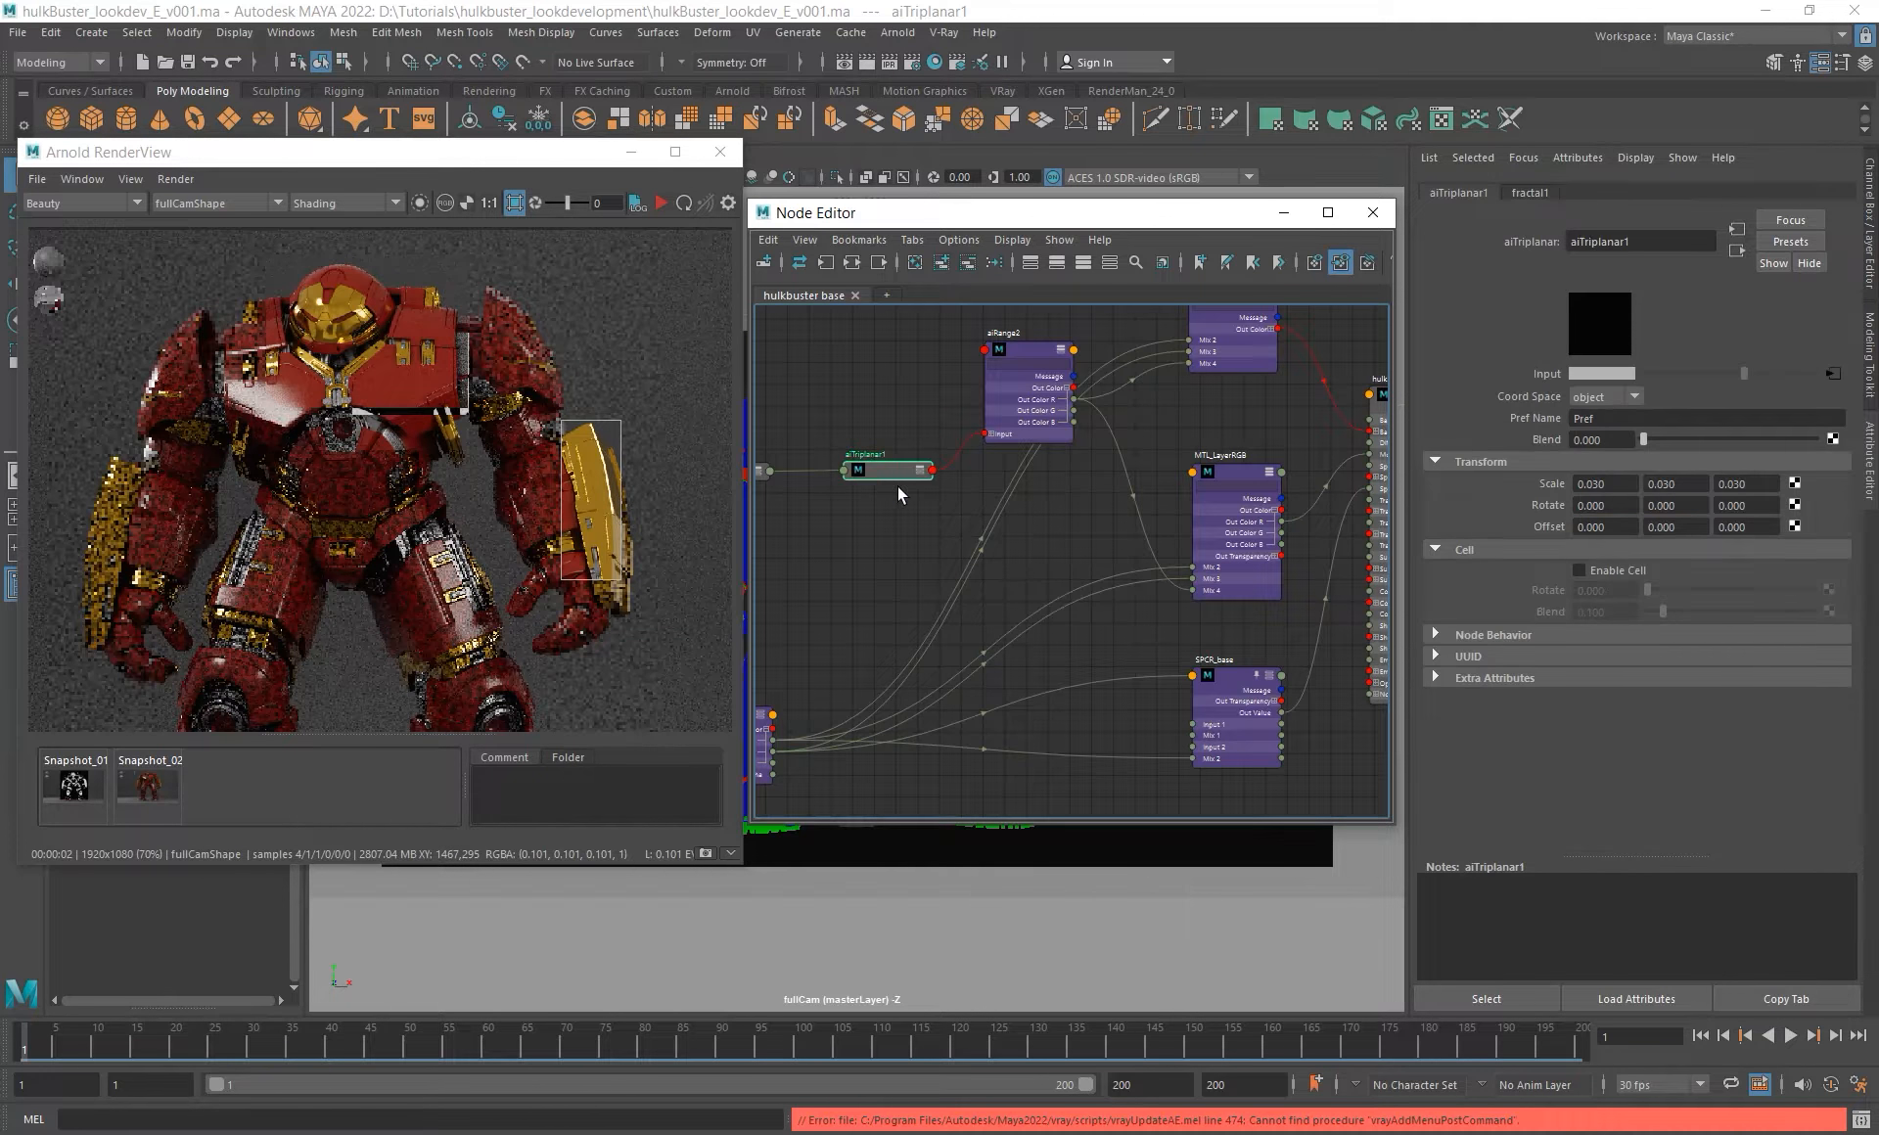
left_click(420, 204)
left_click_drag(522, 364, 655, 667, "shift")
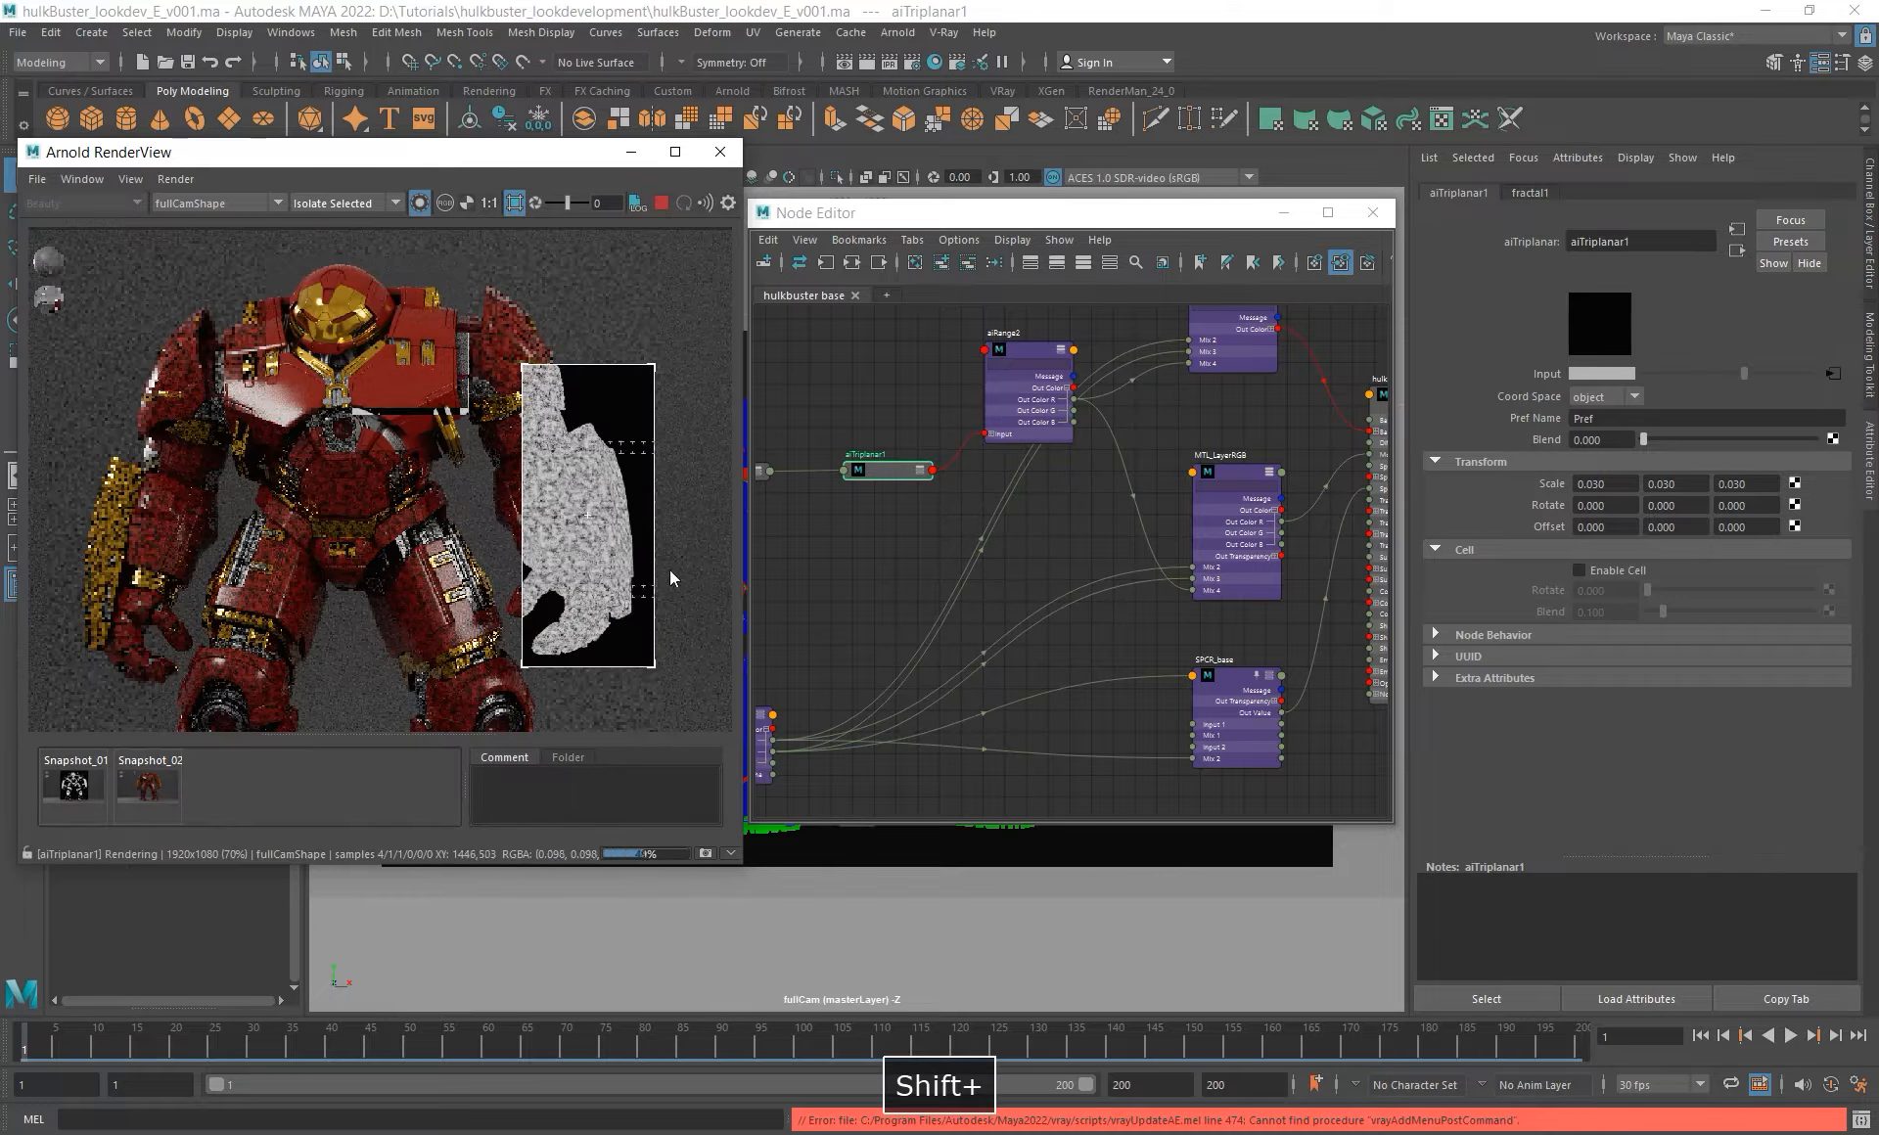
scroll(537, 509, "up", 5)
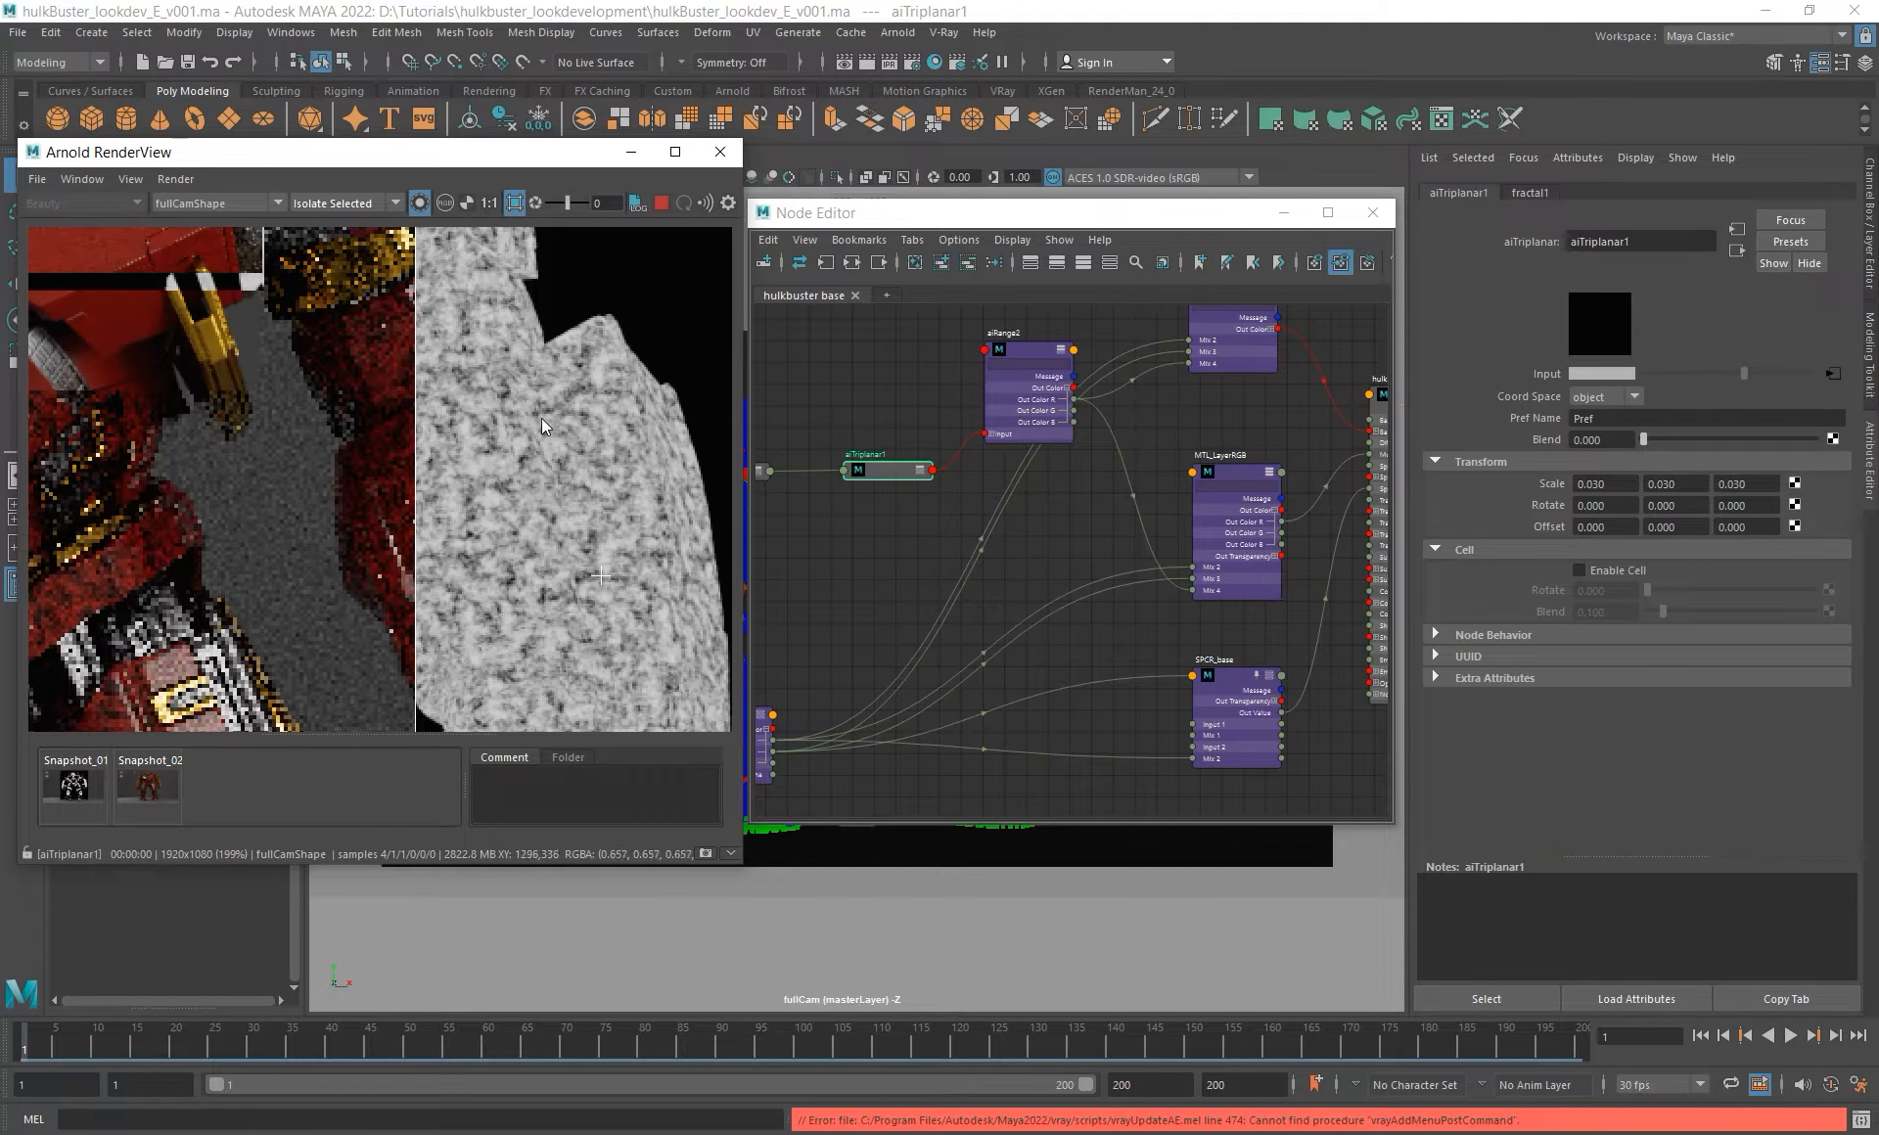
left_click(661, 203)
- Review the iron, yellow and red roughness inputs on SPCR_base
right_click_drag(1032, 663, 1148, 617, "alt")
left_click(1130, 705)
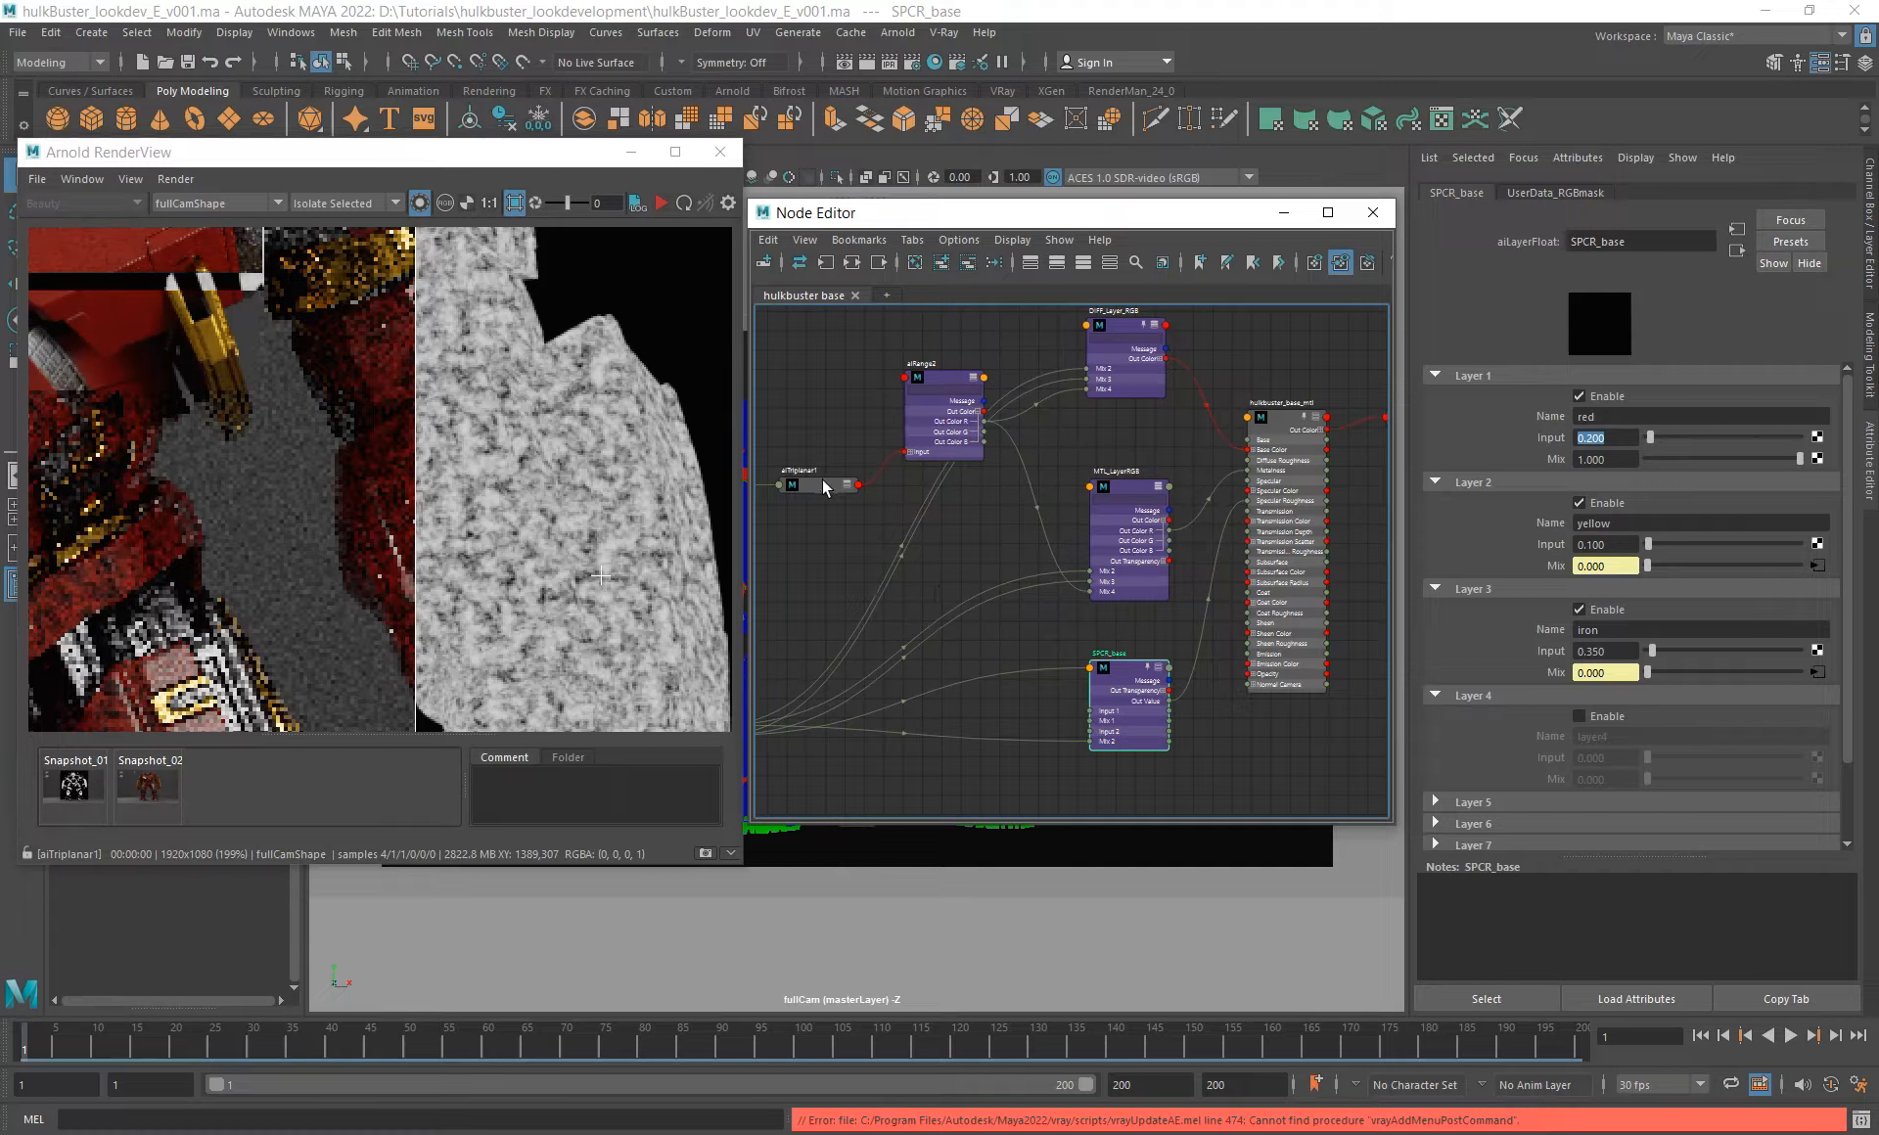
middle_click_drag(822, 478, 842, 473, "alt")
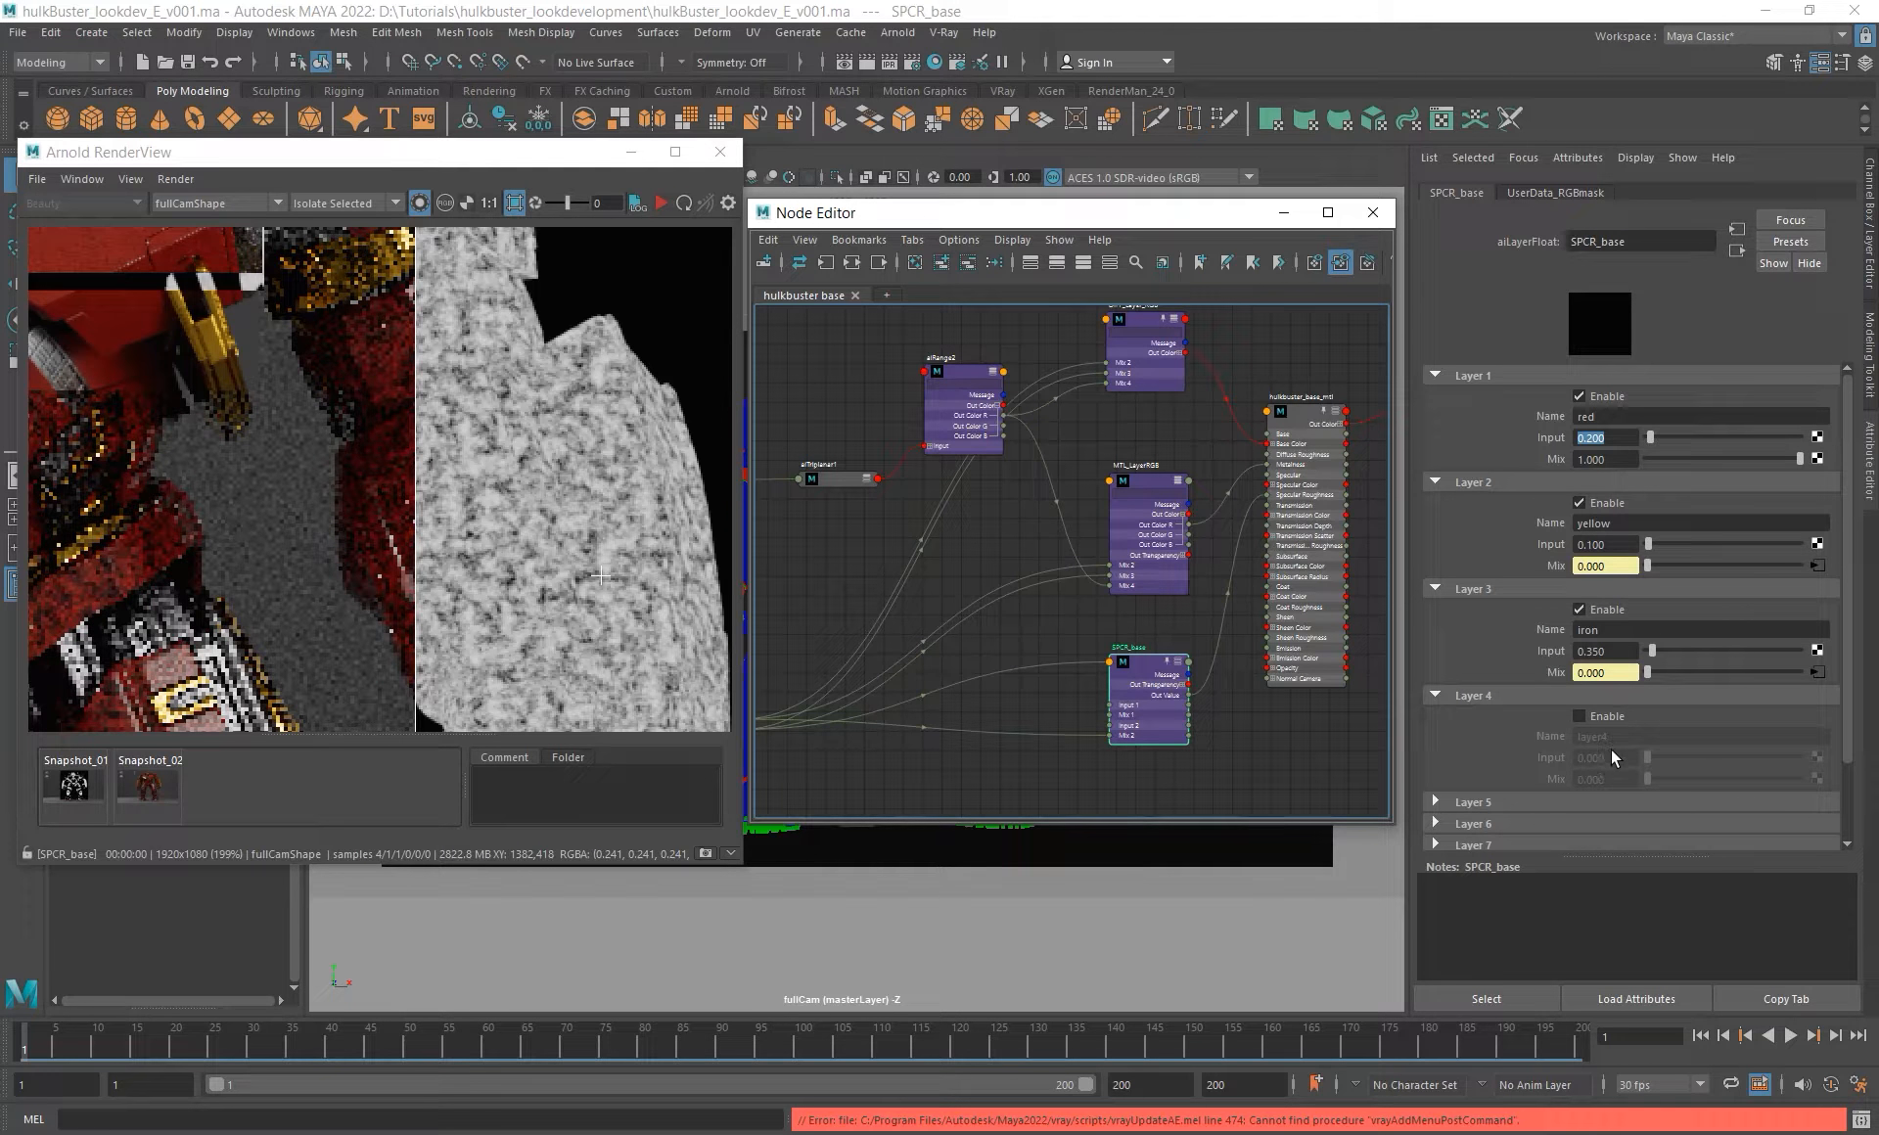
left_click(1605, 651)
left_click(1605, 544)
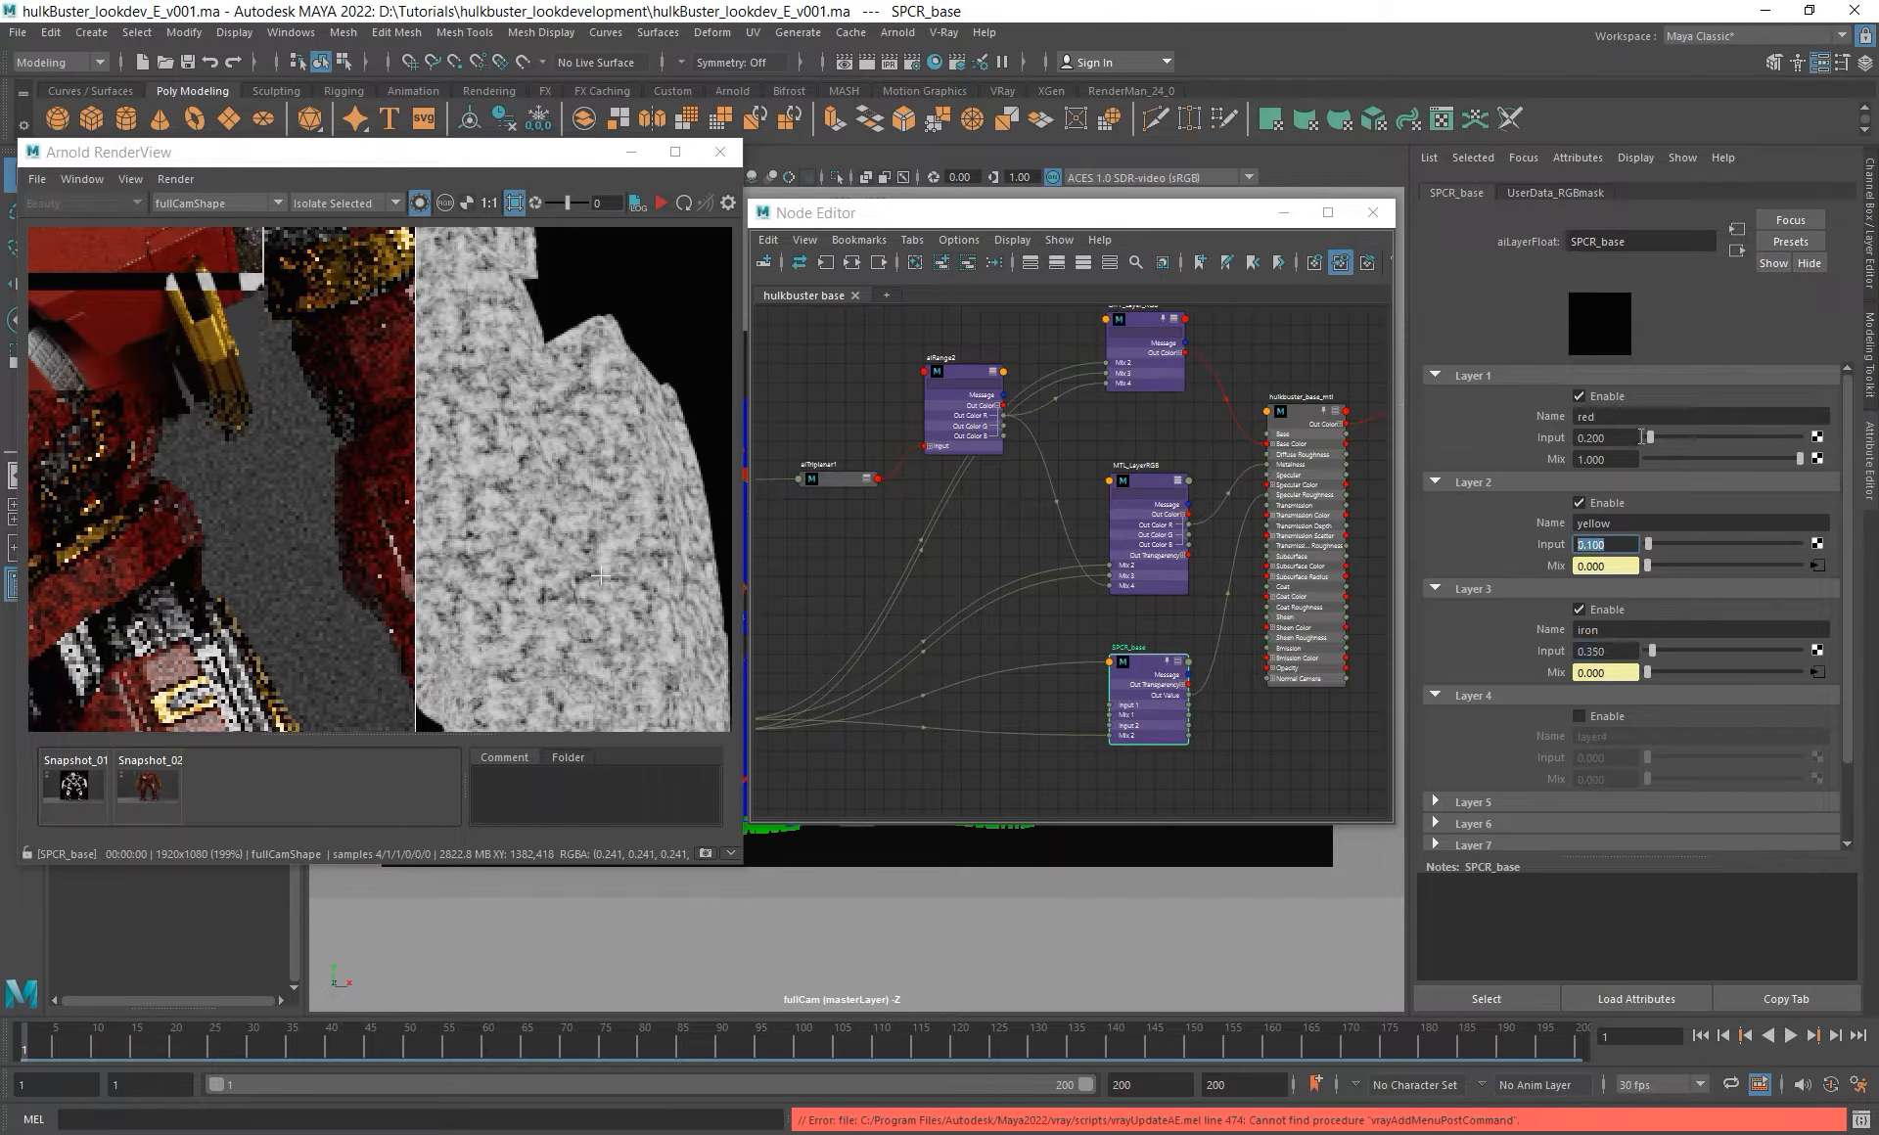
left_click(1603, 437)
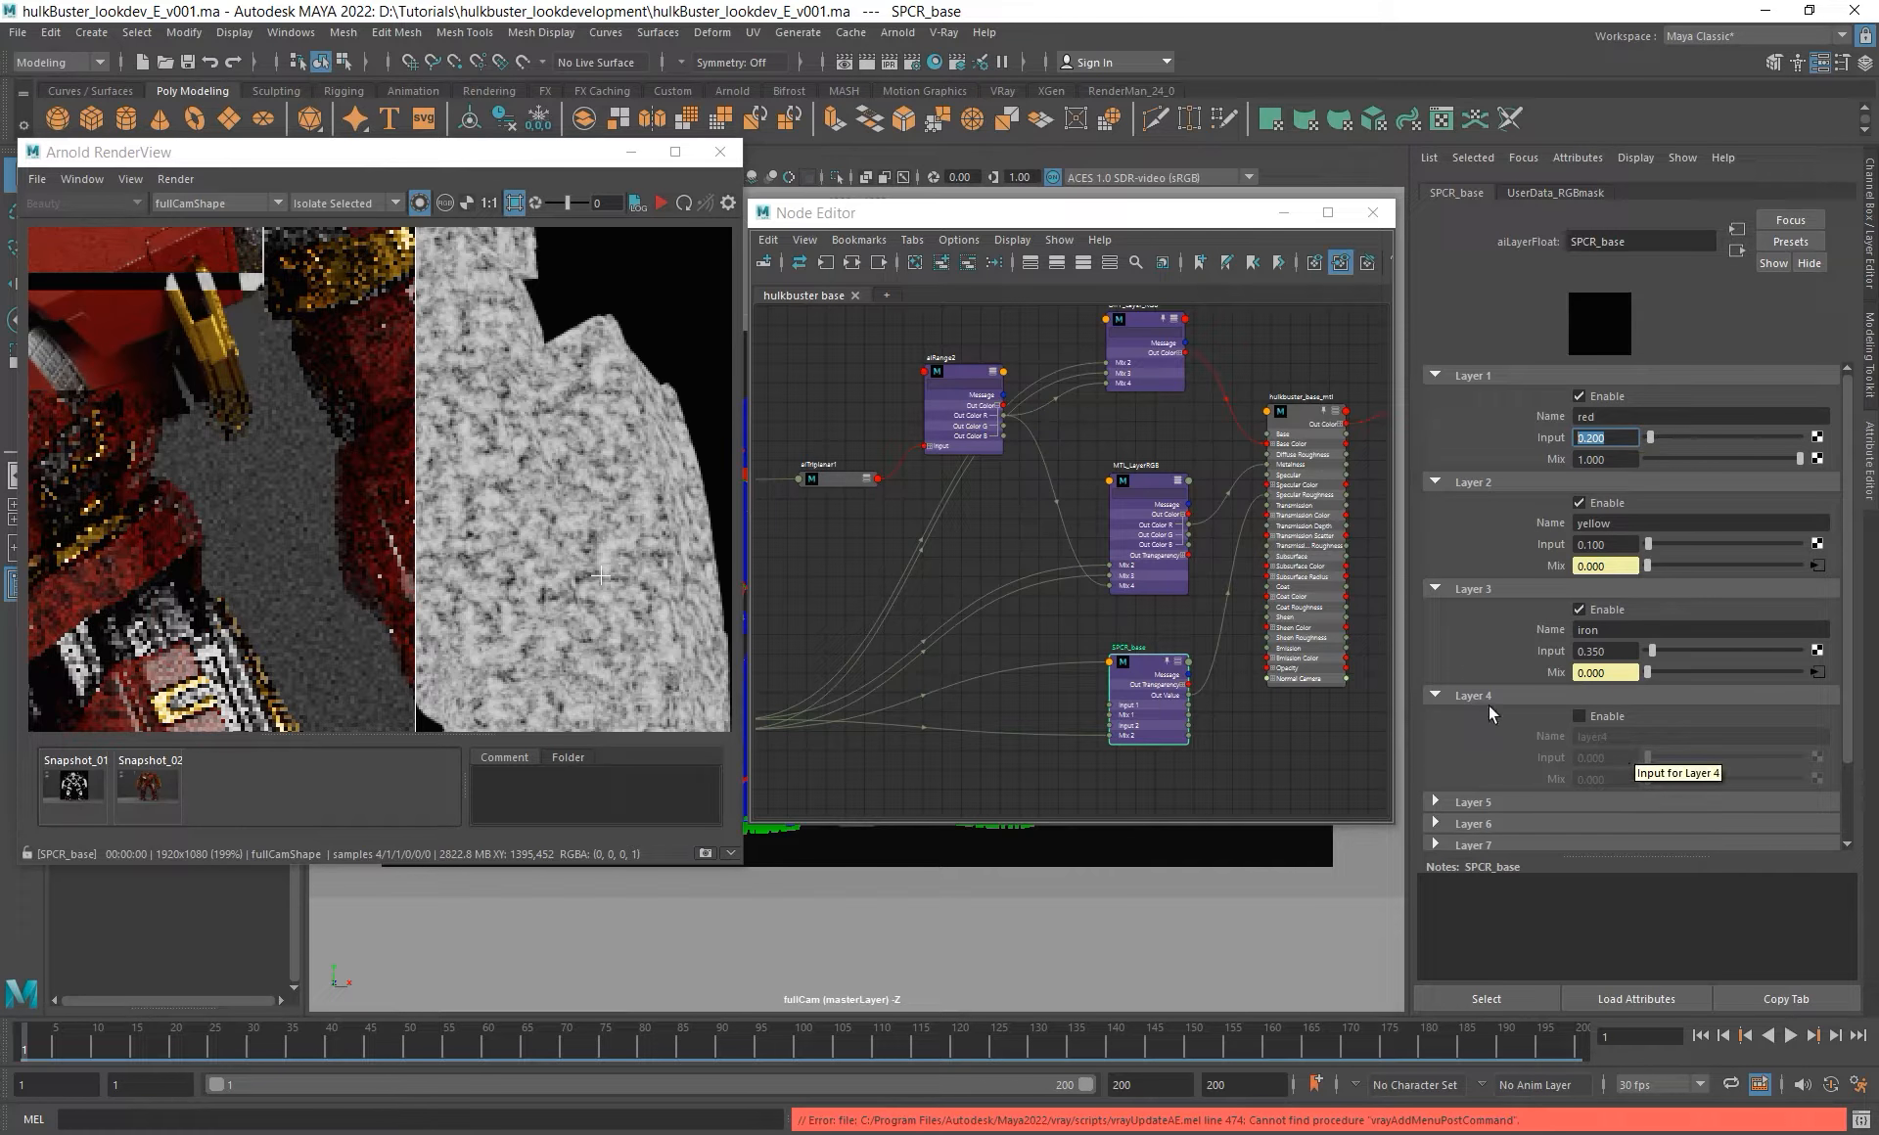
left_click(1623, 438)
double_click(1619, 439)
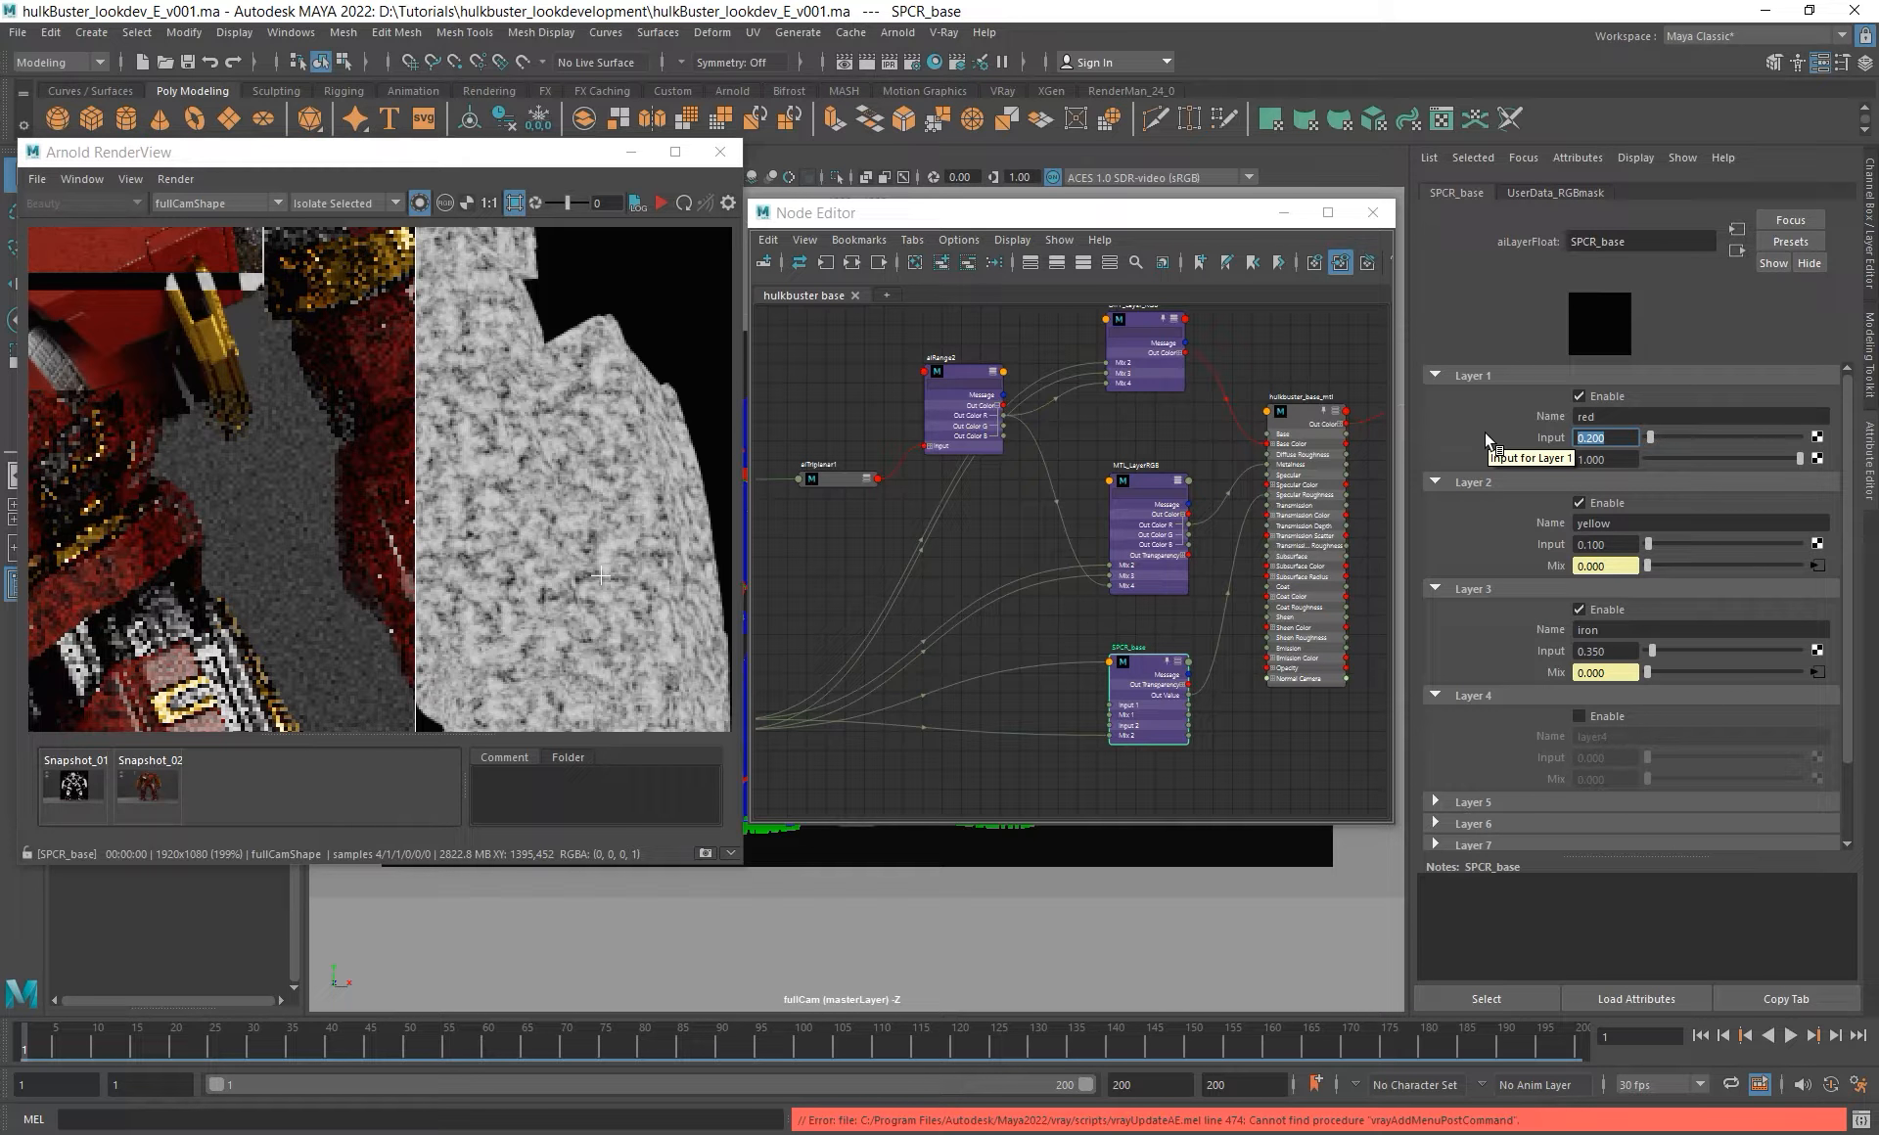
- Create an aiLayerRgba node and place it directly below SPCR_base
right_click_drag(1125, 593, 1214, 626, "alt")
middle_click_drag(1166, 687, 1144, 521, "alt")
left_click(1082, 690)
key("Tab")
type("ailayer")
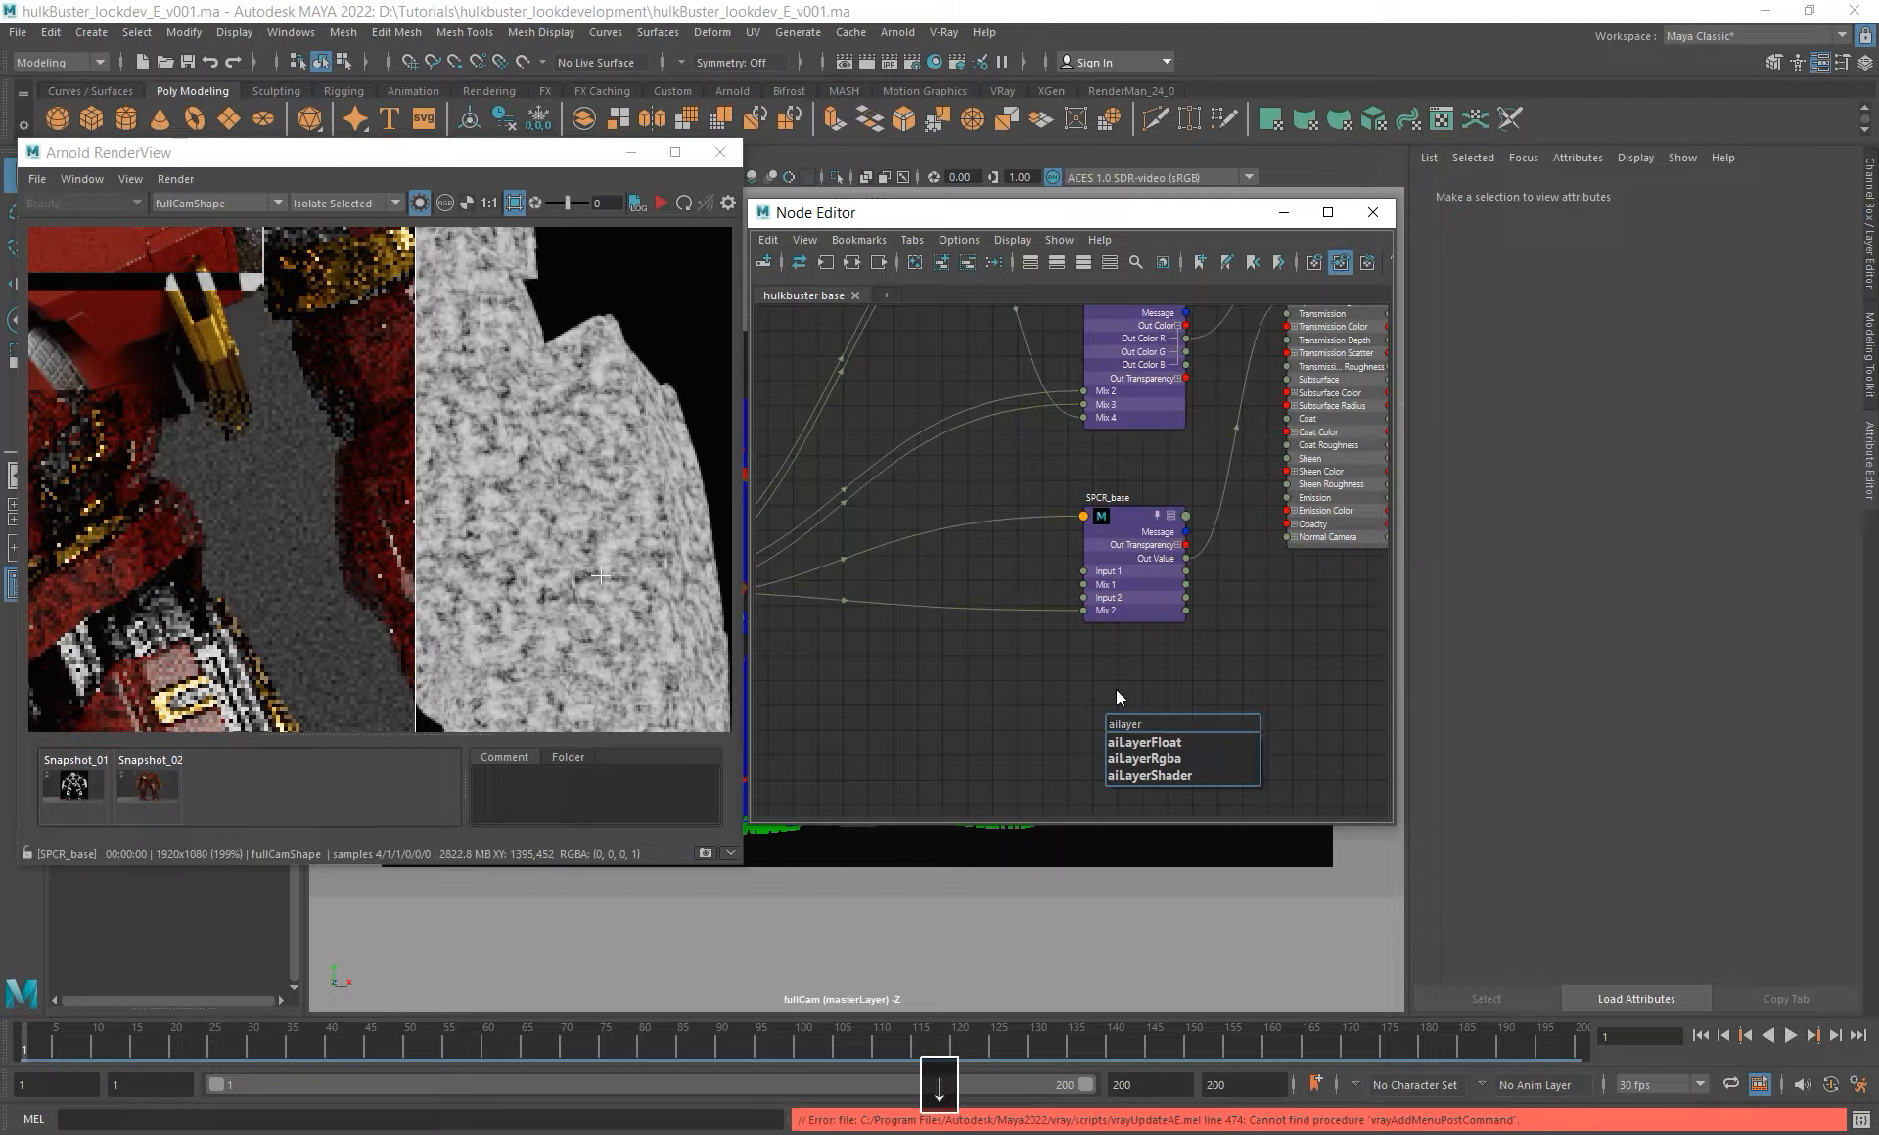
key("Down")
key("Return")
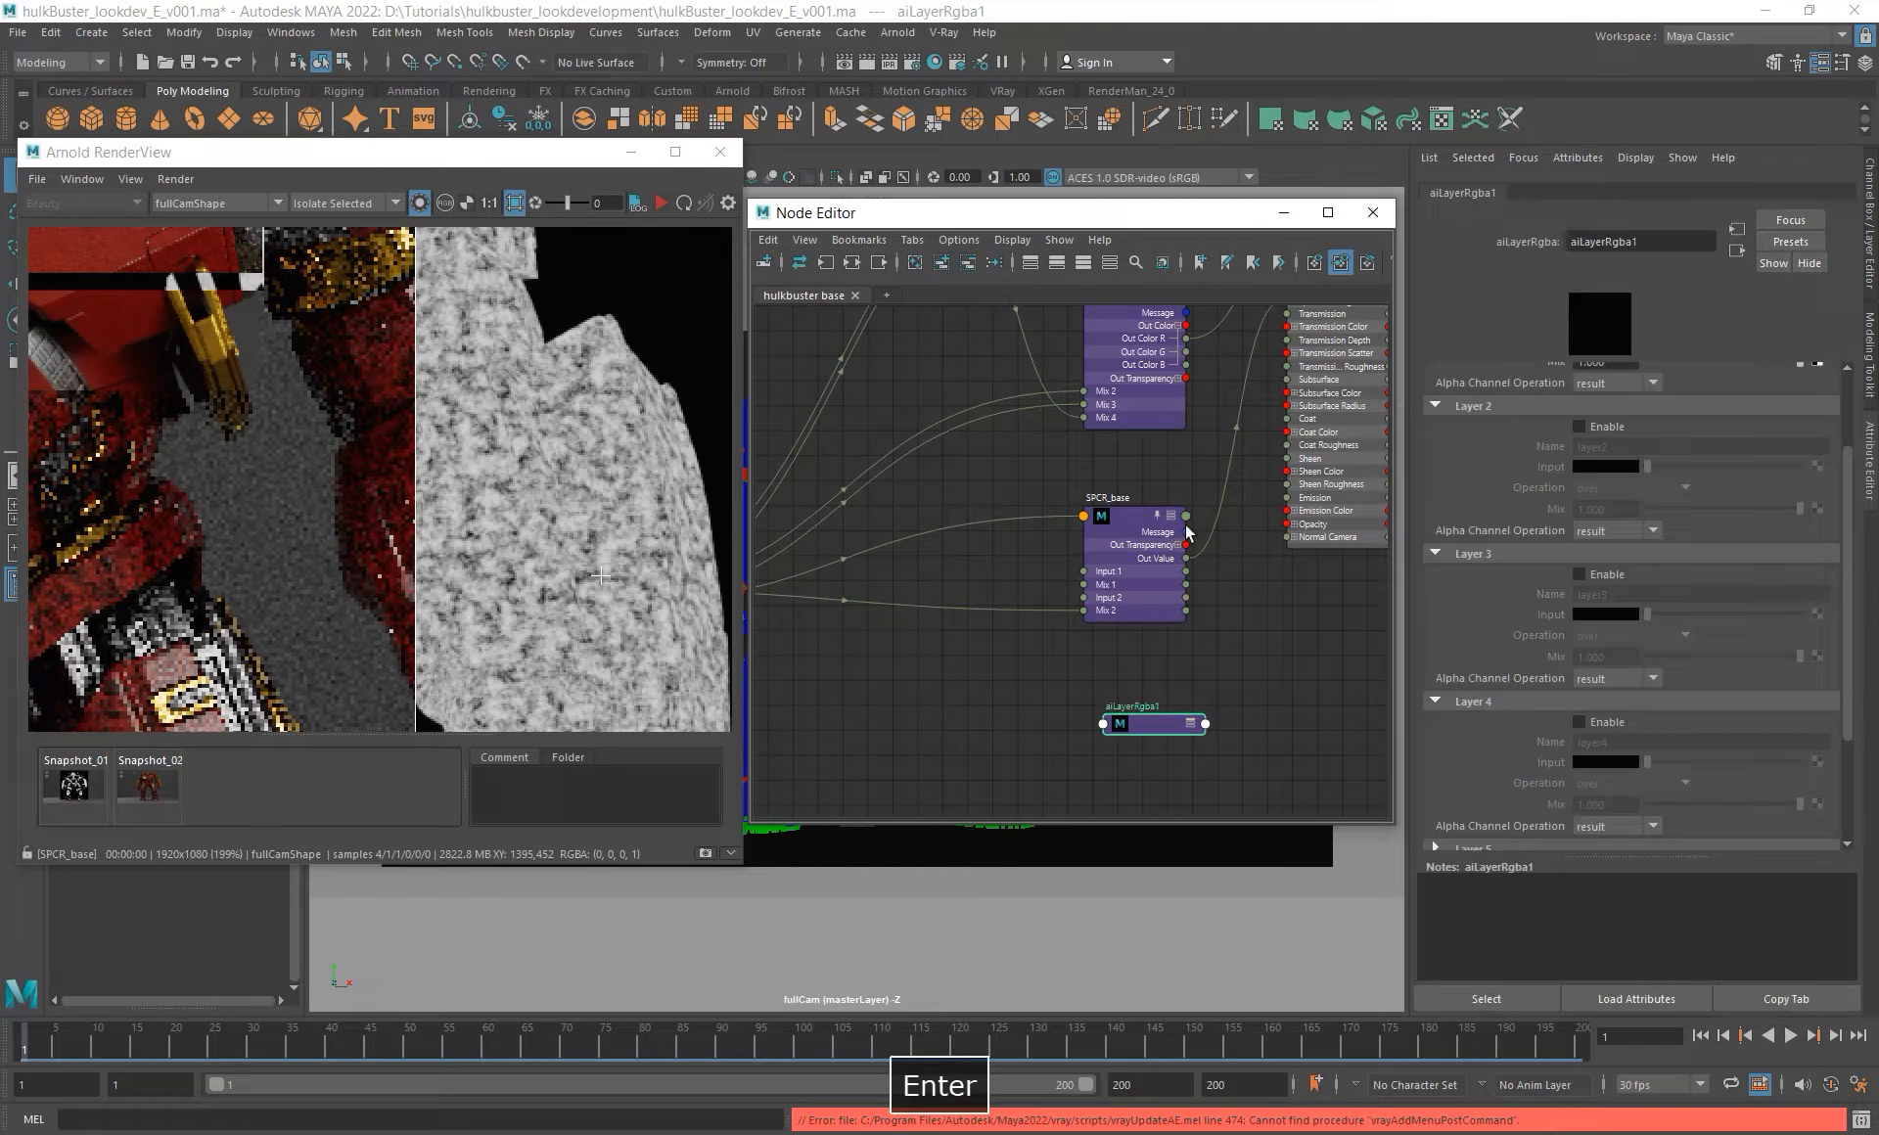
left_click_drag(1151, 730, 1133, 701)
middle_click_drag(1133, 701, 1135, 720, "alt")
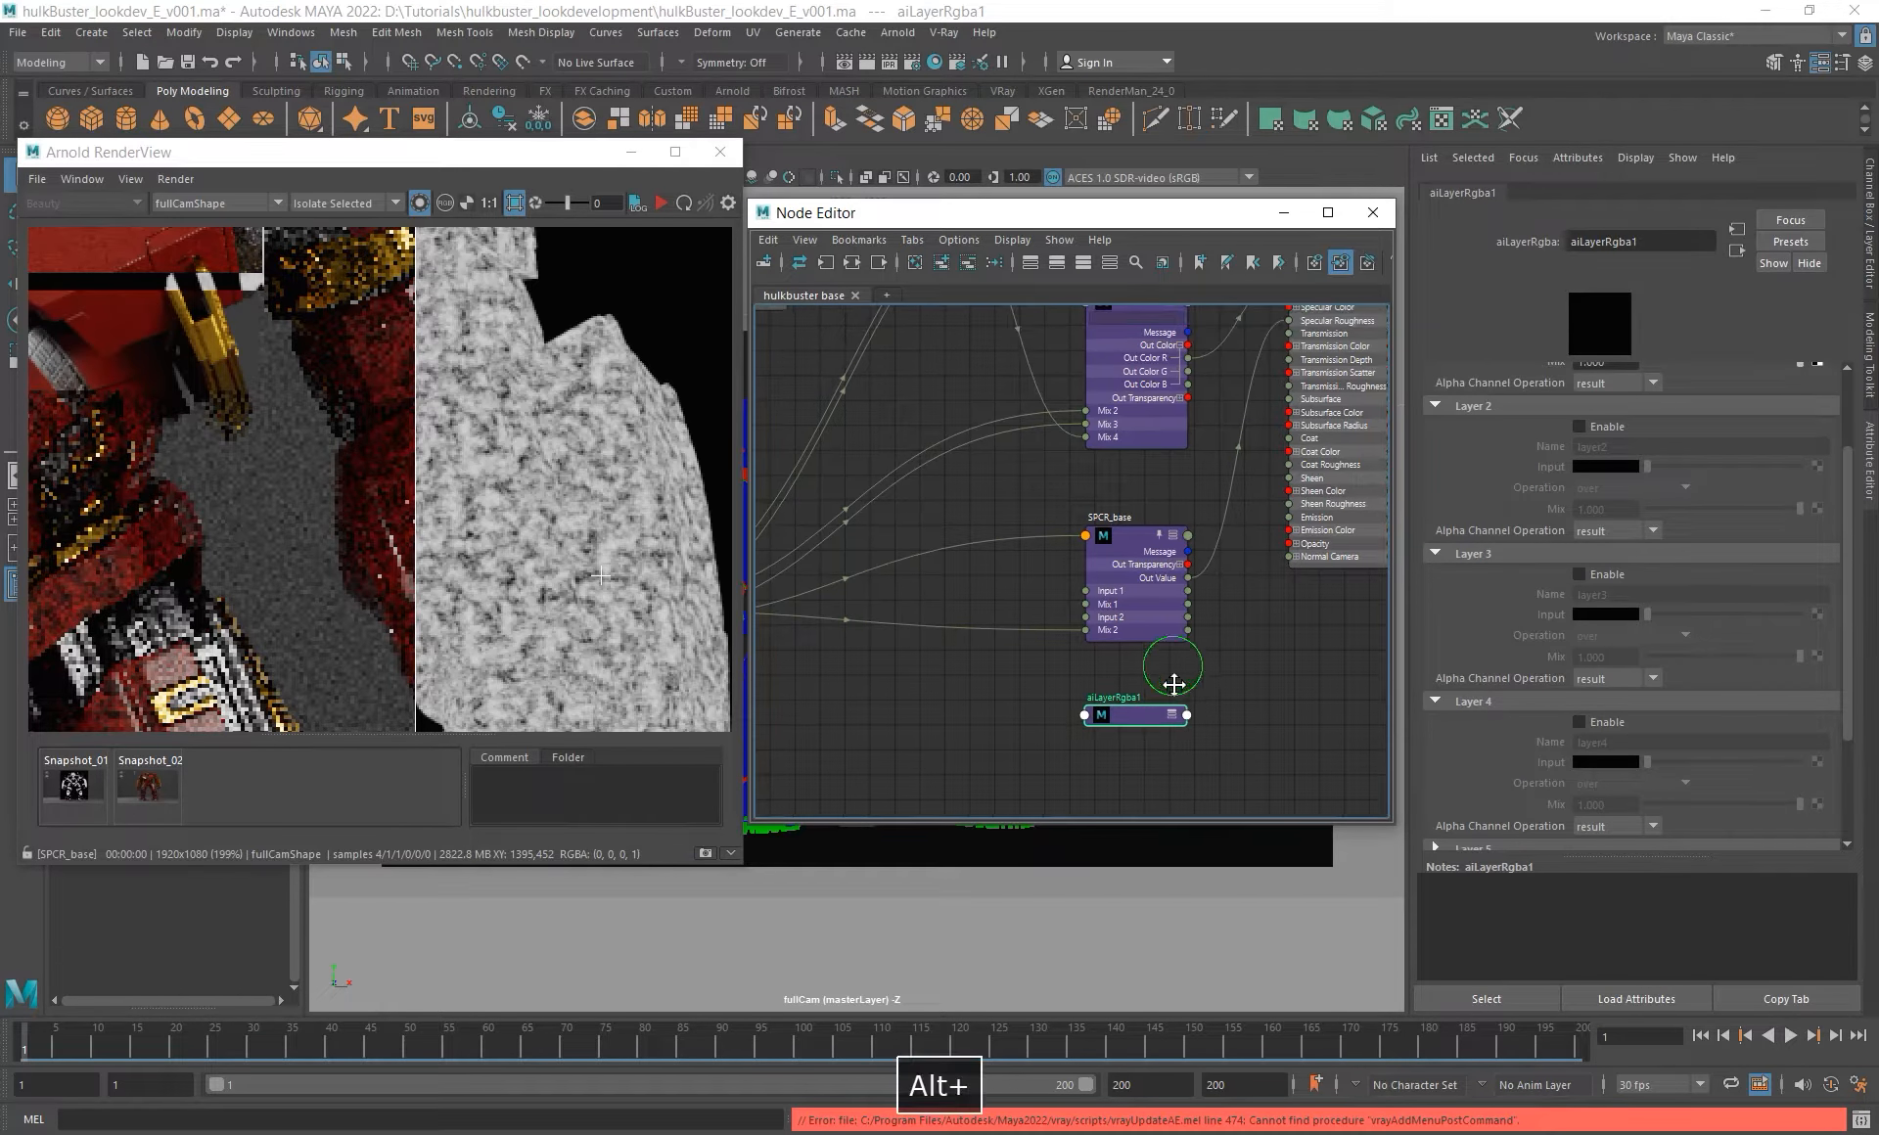
- Check the layers of SPCR_base and name Layer 1 of the new aiLayerRgba node "red"
scroll(1527, 563, "up", 2)
left_click(1135, 594)
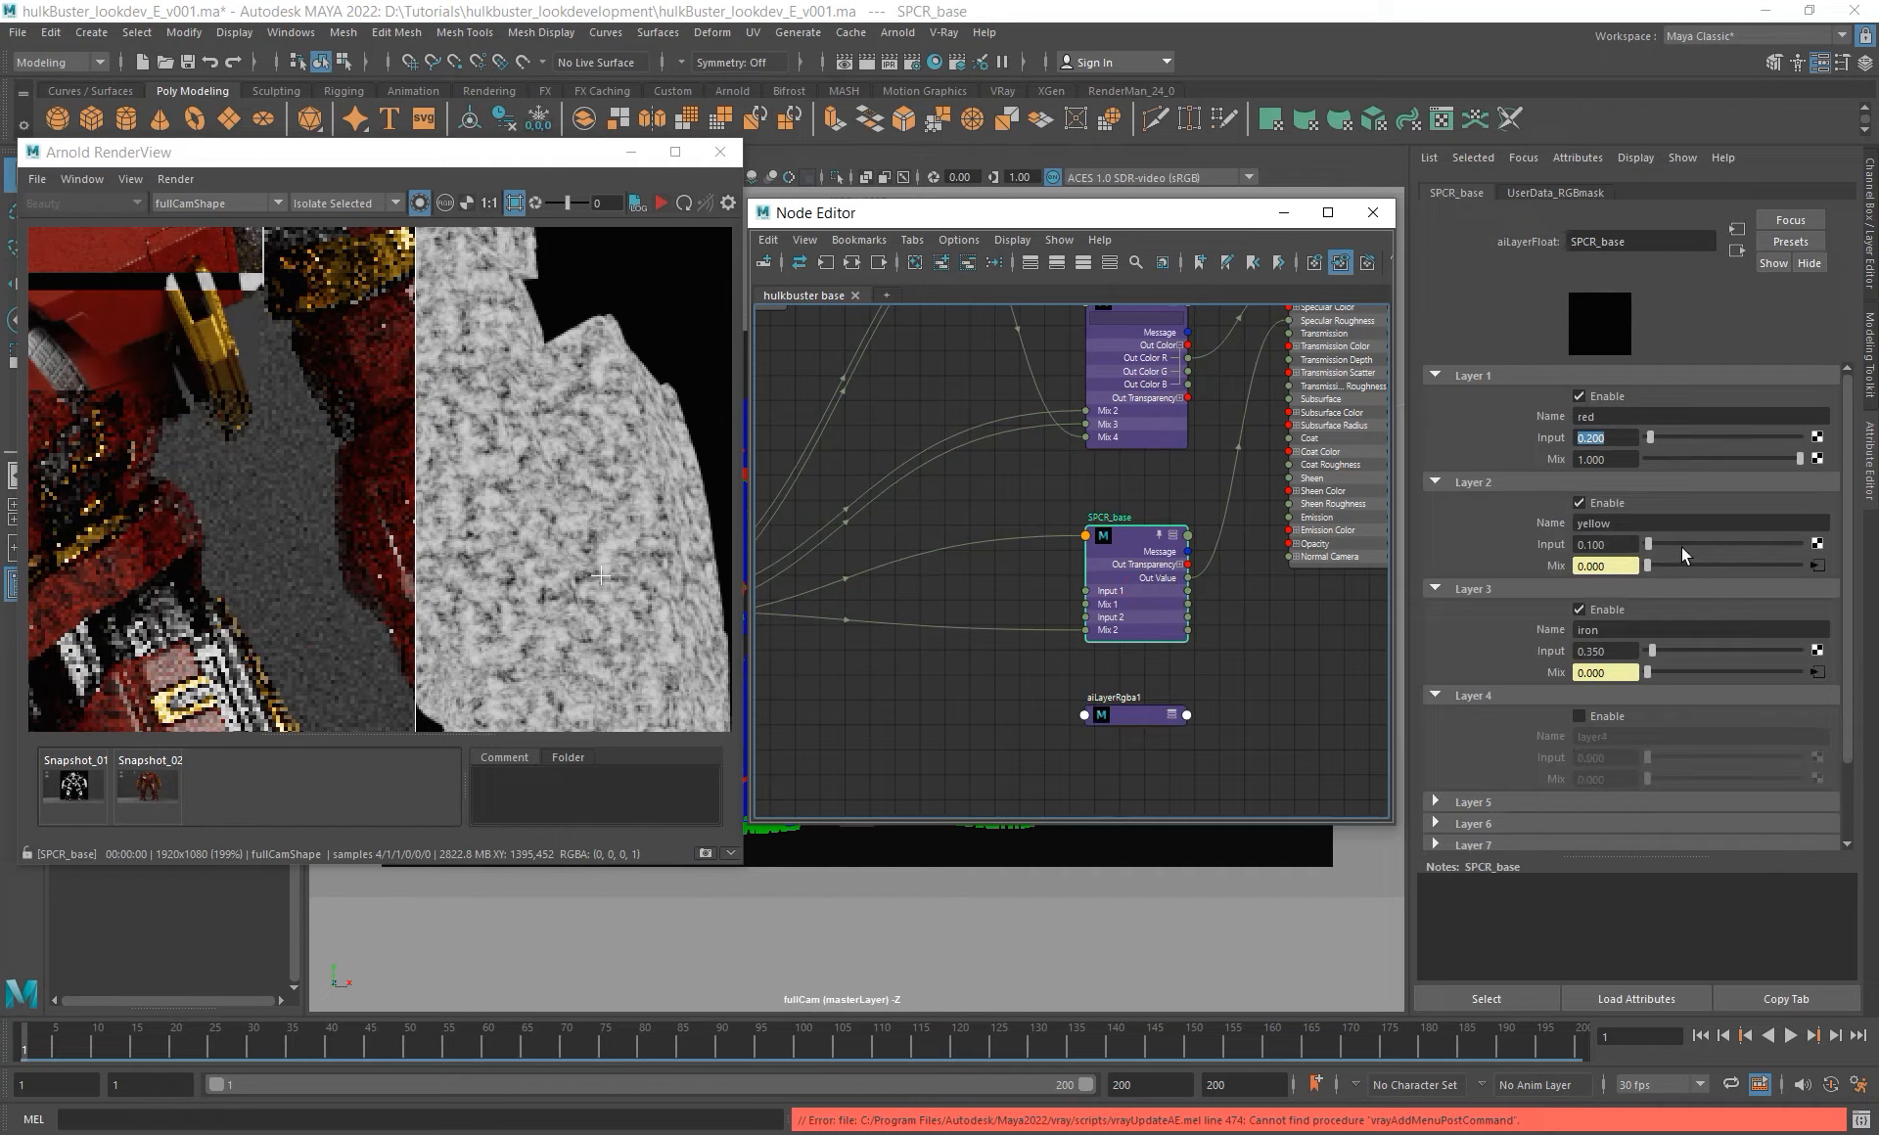
left_click(1136, 715)
double_click(1612, 426)
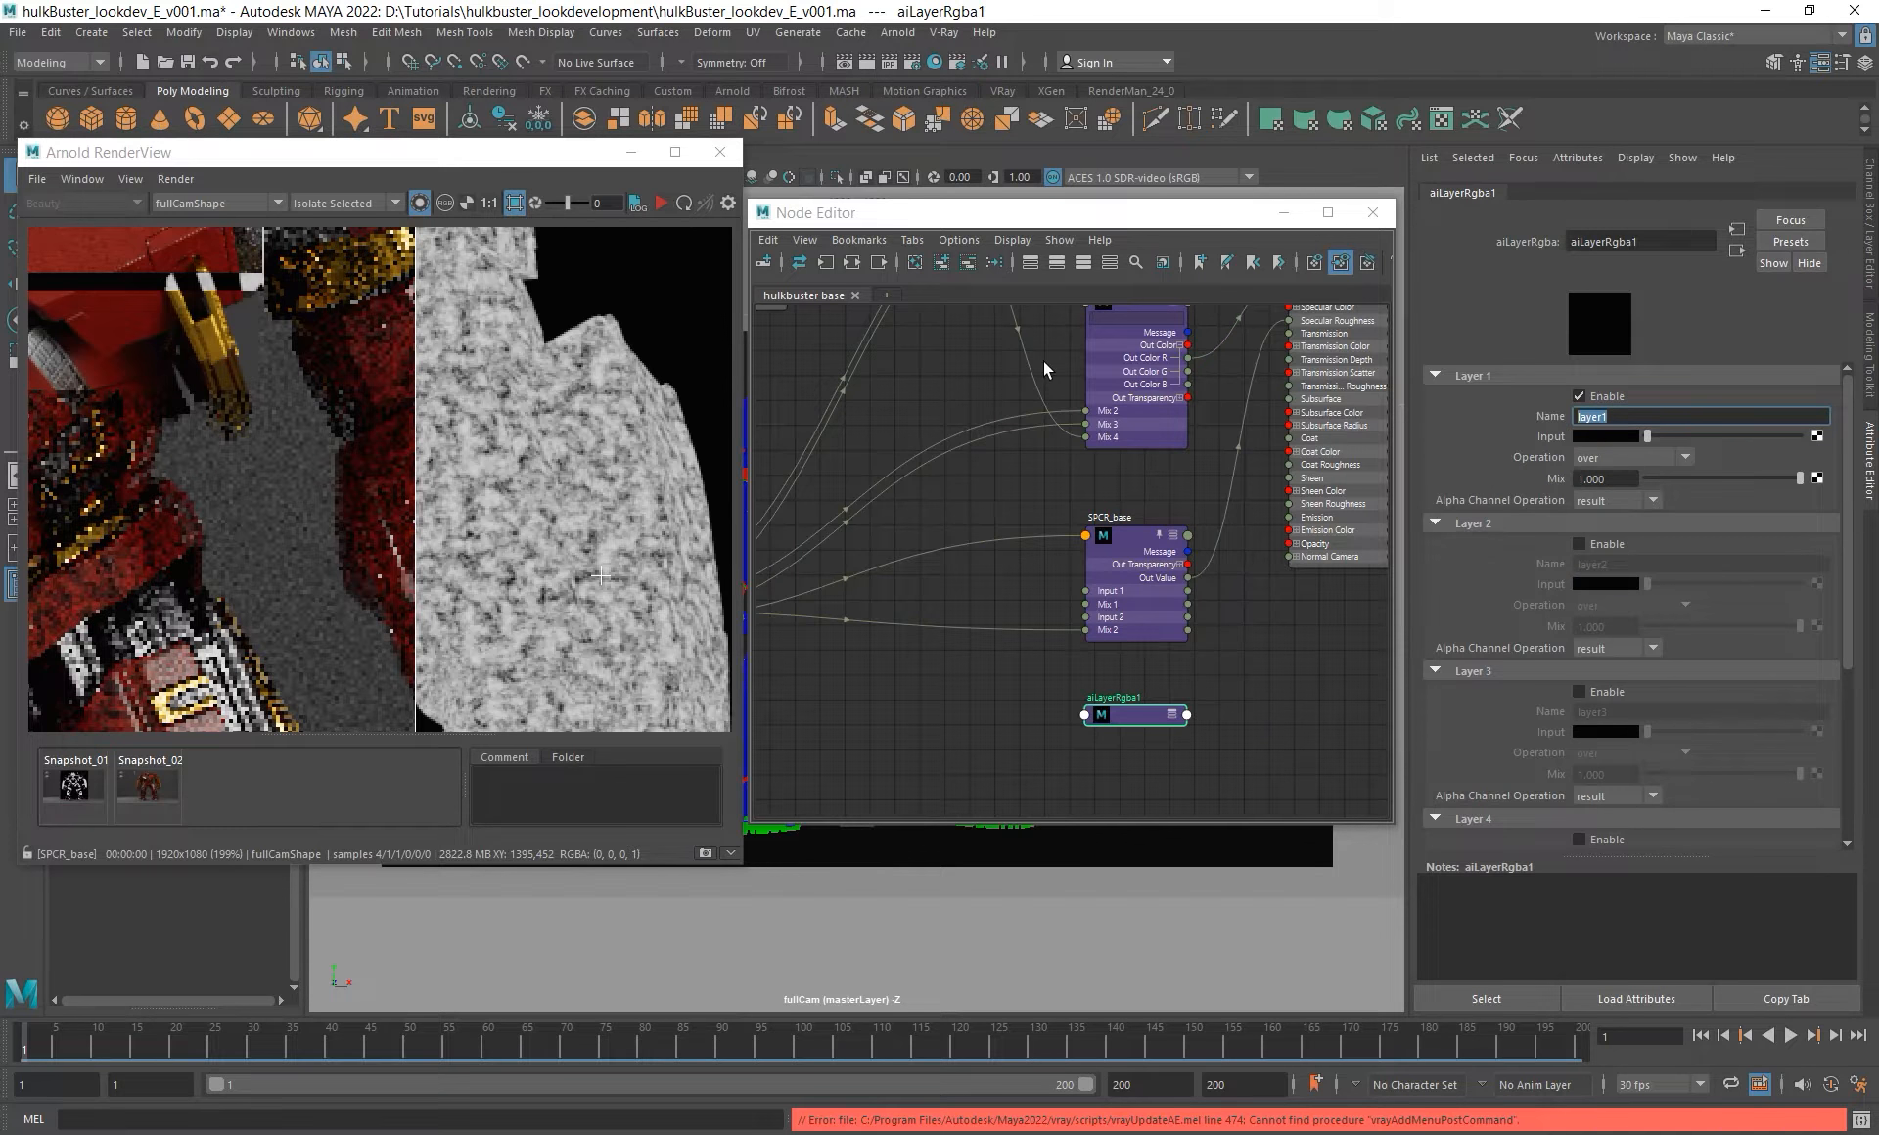
type("red")
key("Return")
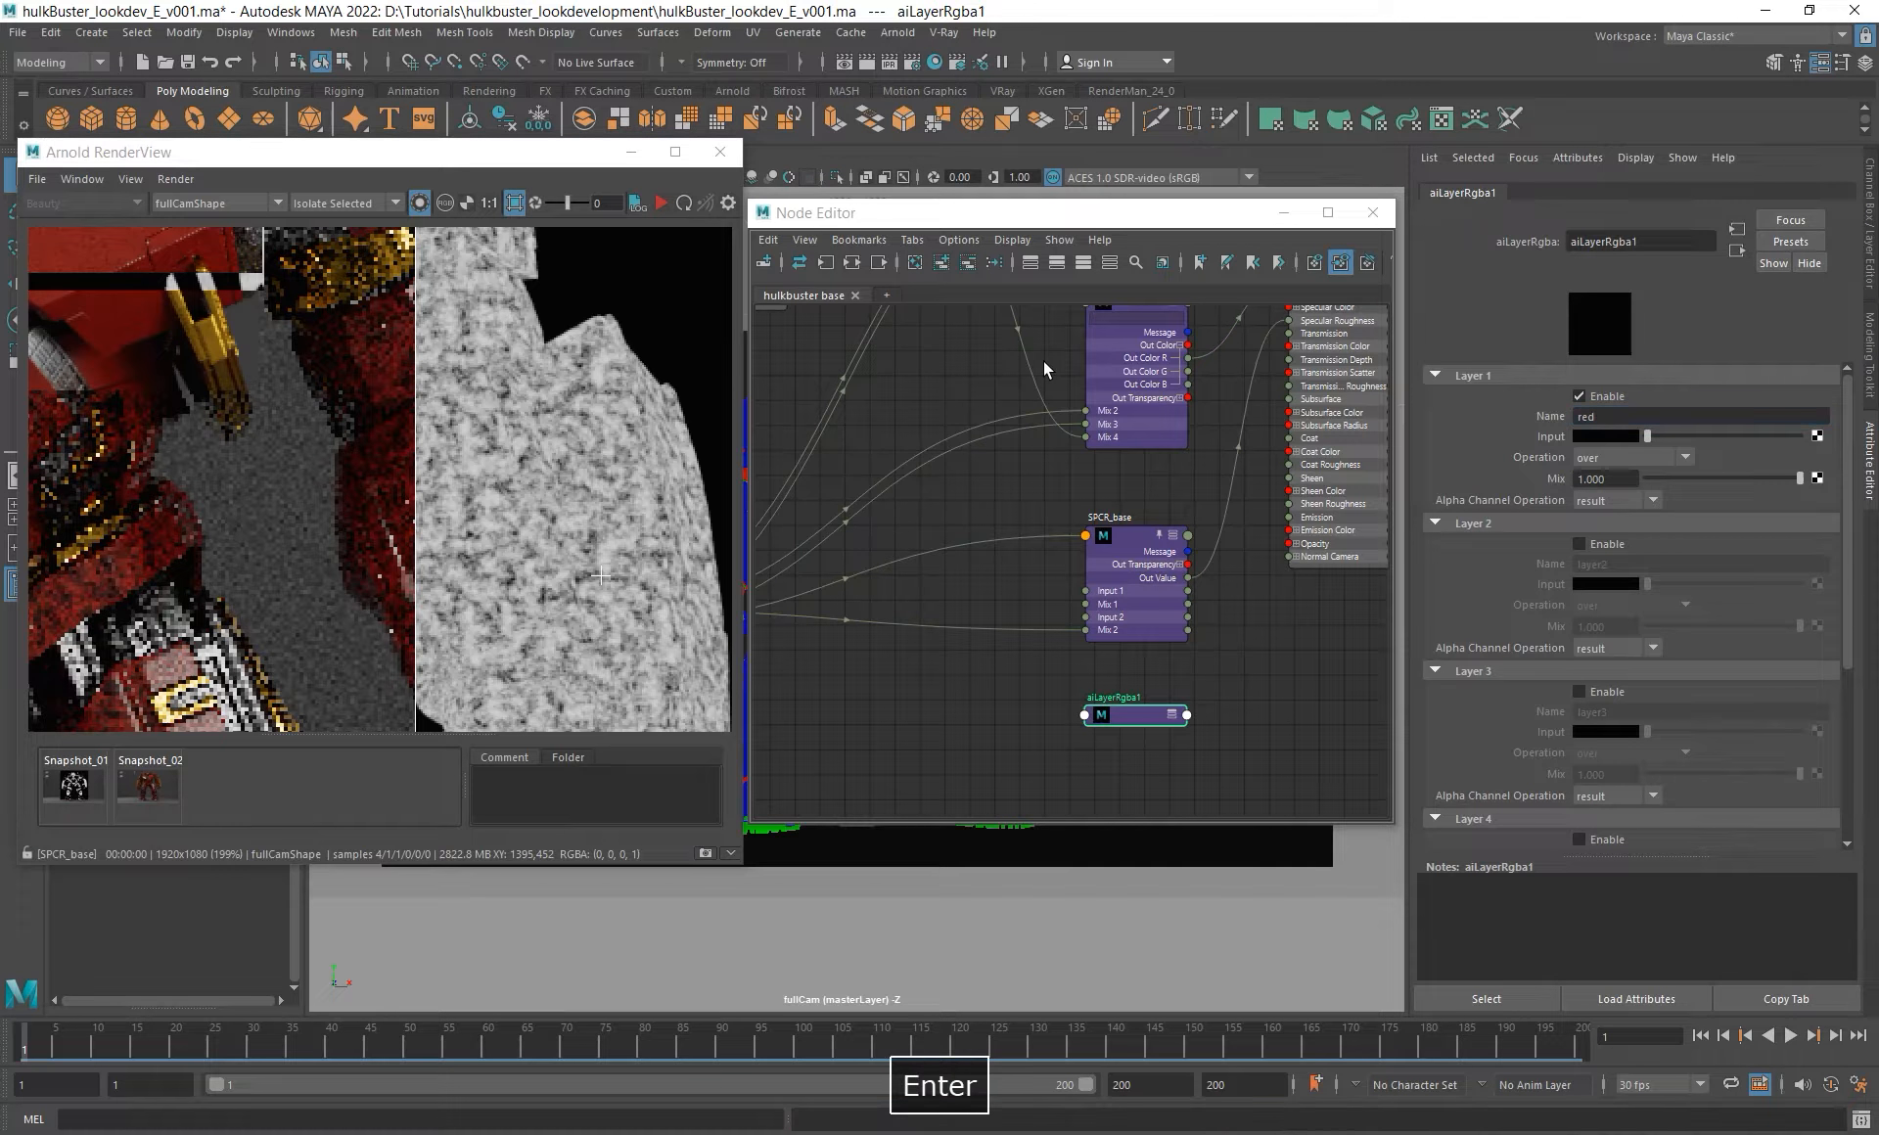
- Enable Layer 2 on the new aiLayerRgba node and name it "yellow"
left_click(1579, 544)
double_click(1627, 564)
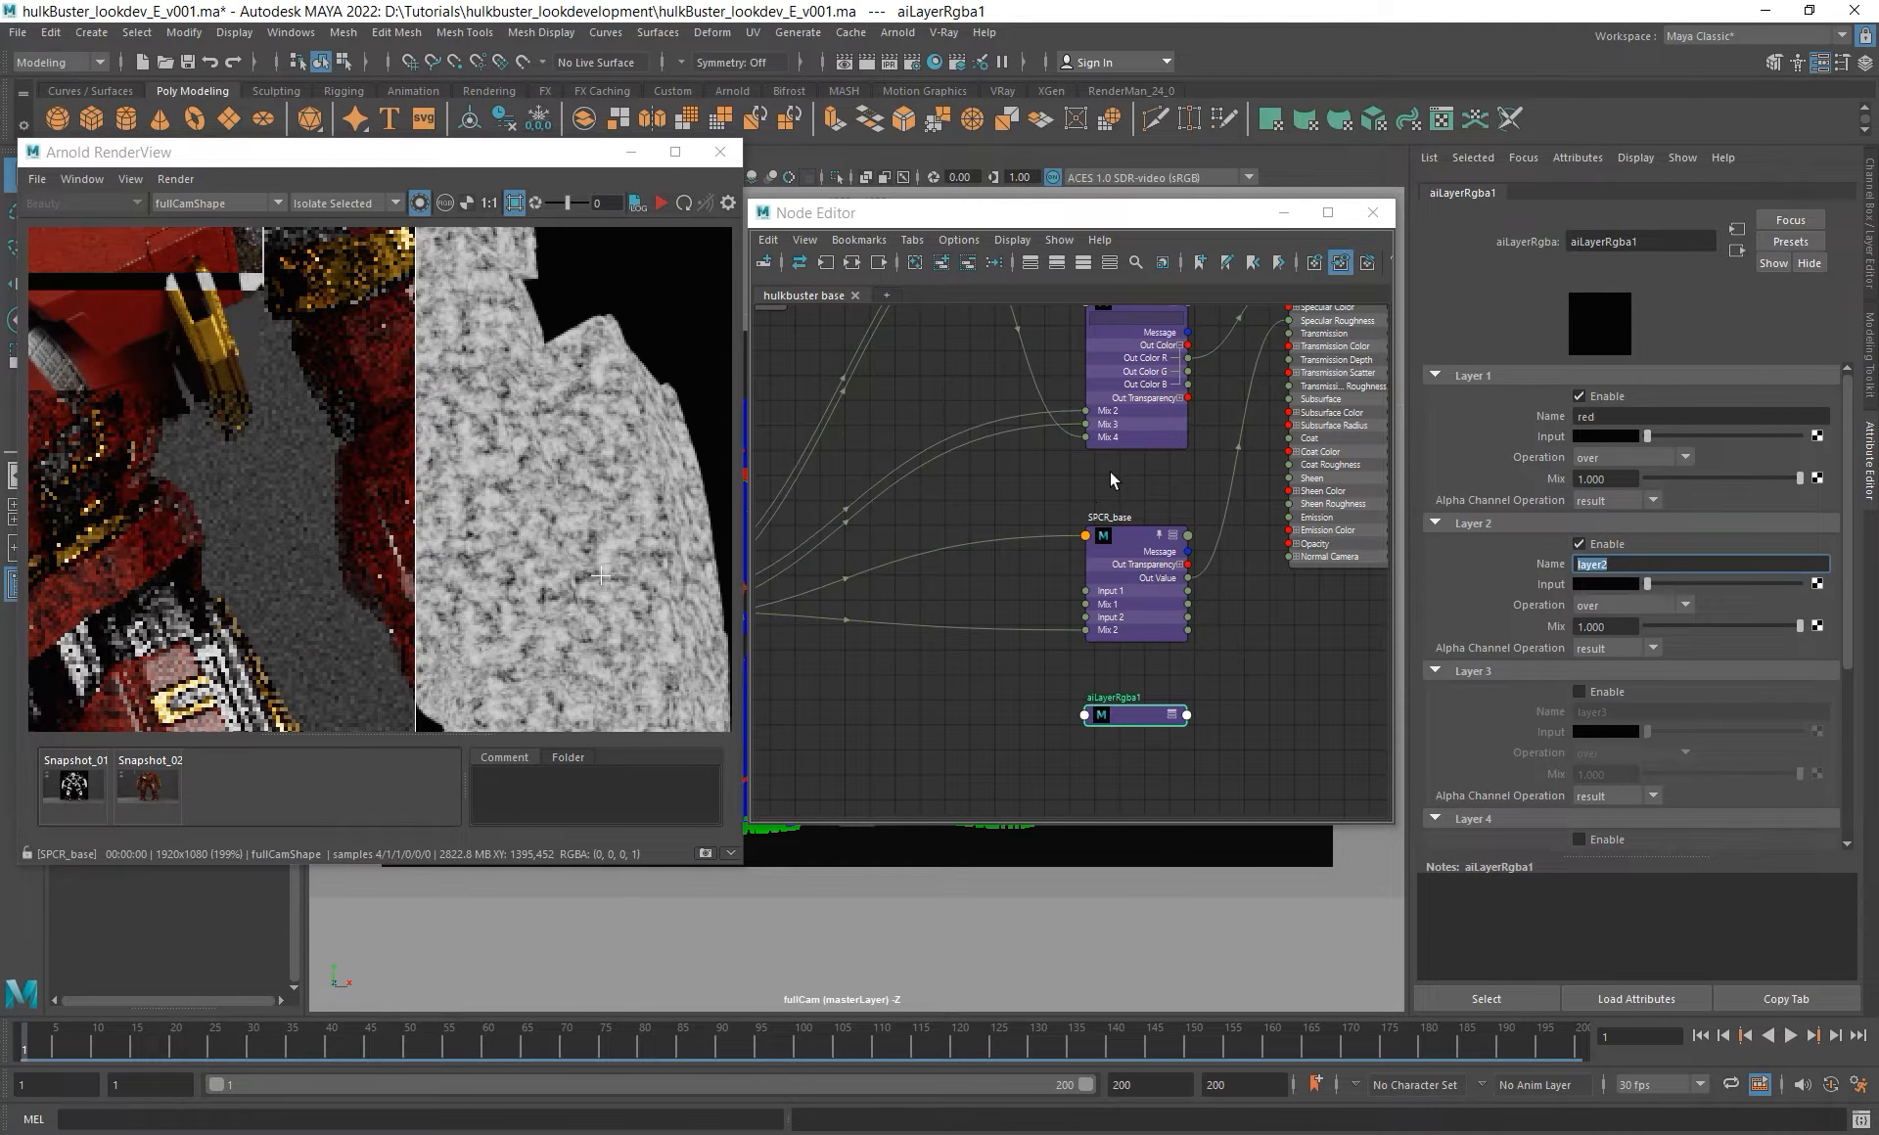
type("yellow")
key("Return")
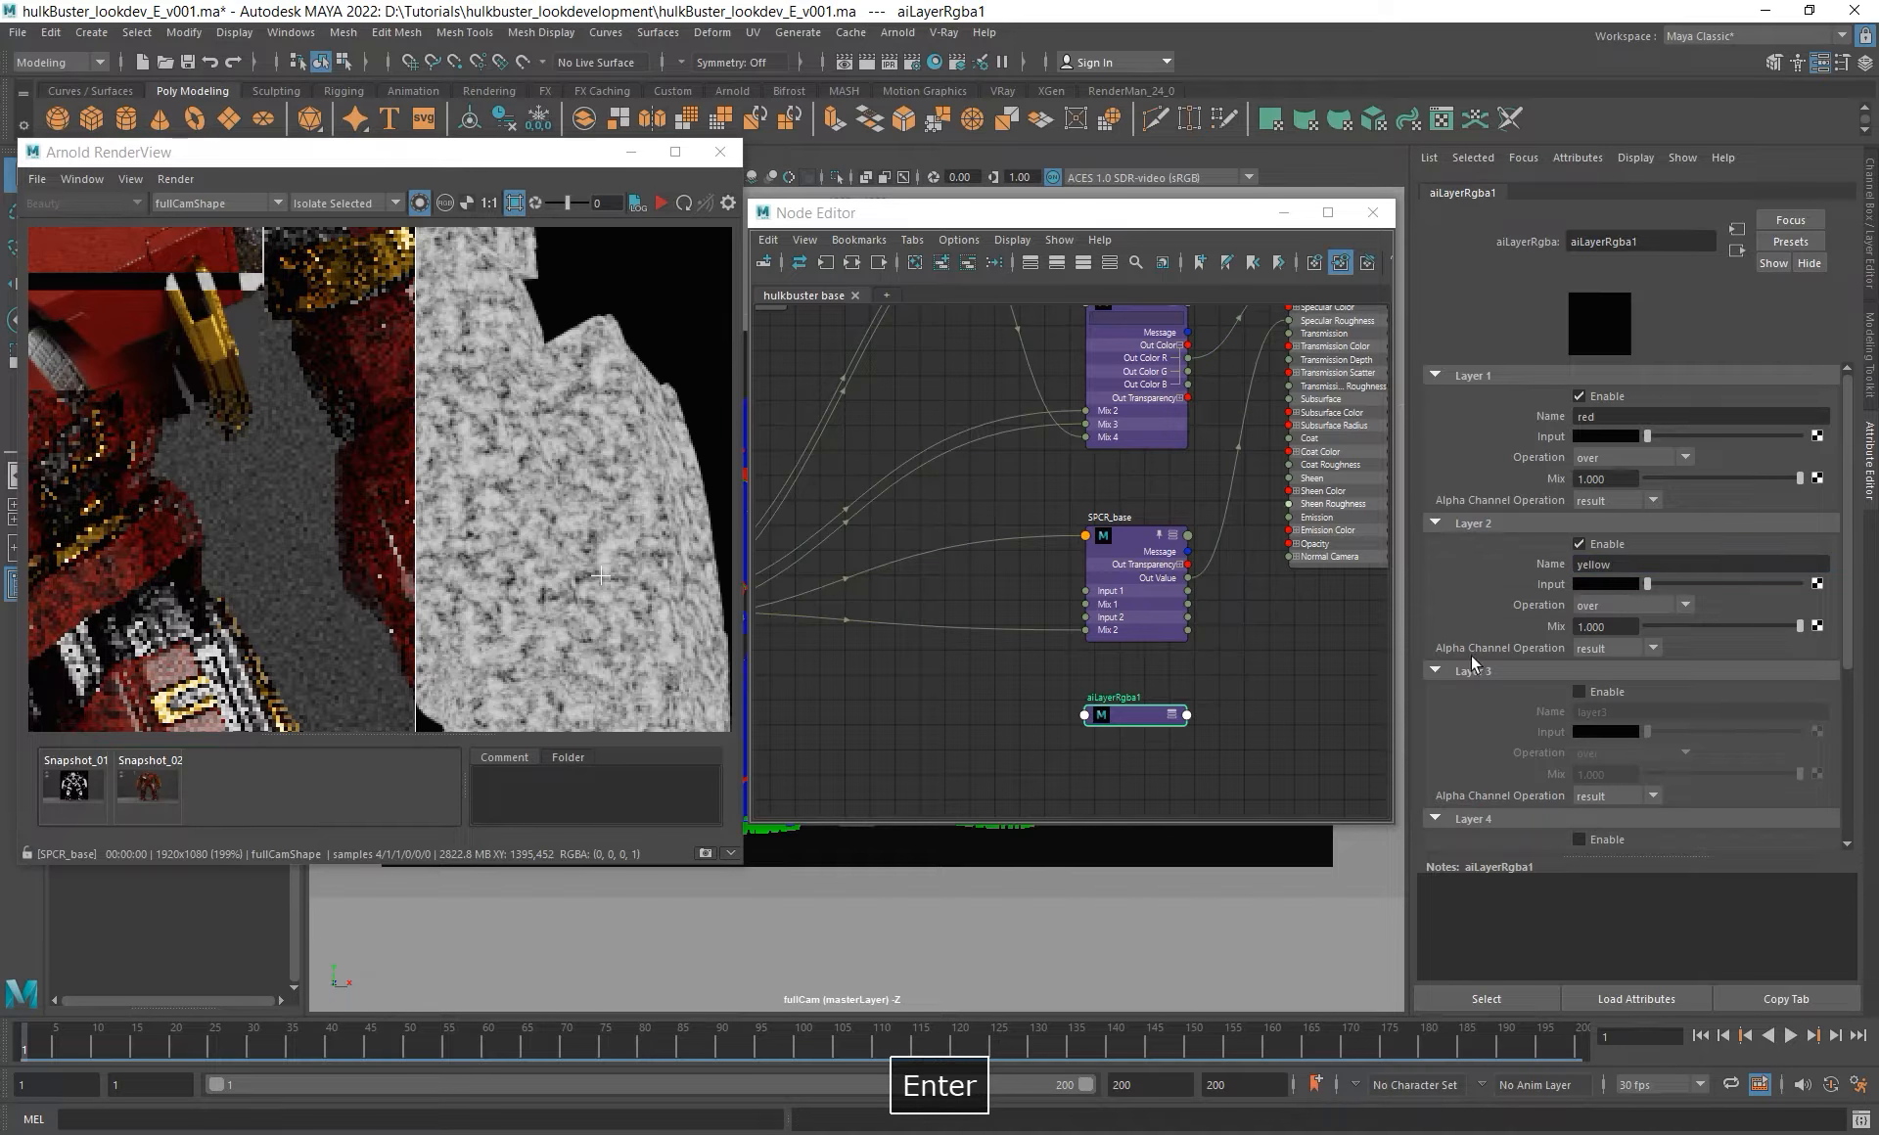
- Enable Layer 3 on the new aiLayerRgba node and name it "iron"
left_click(1579, 691)
double_click(1620, 712)
type("iron")
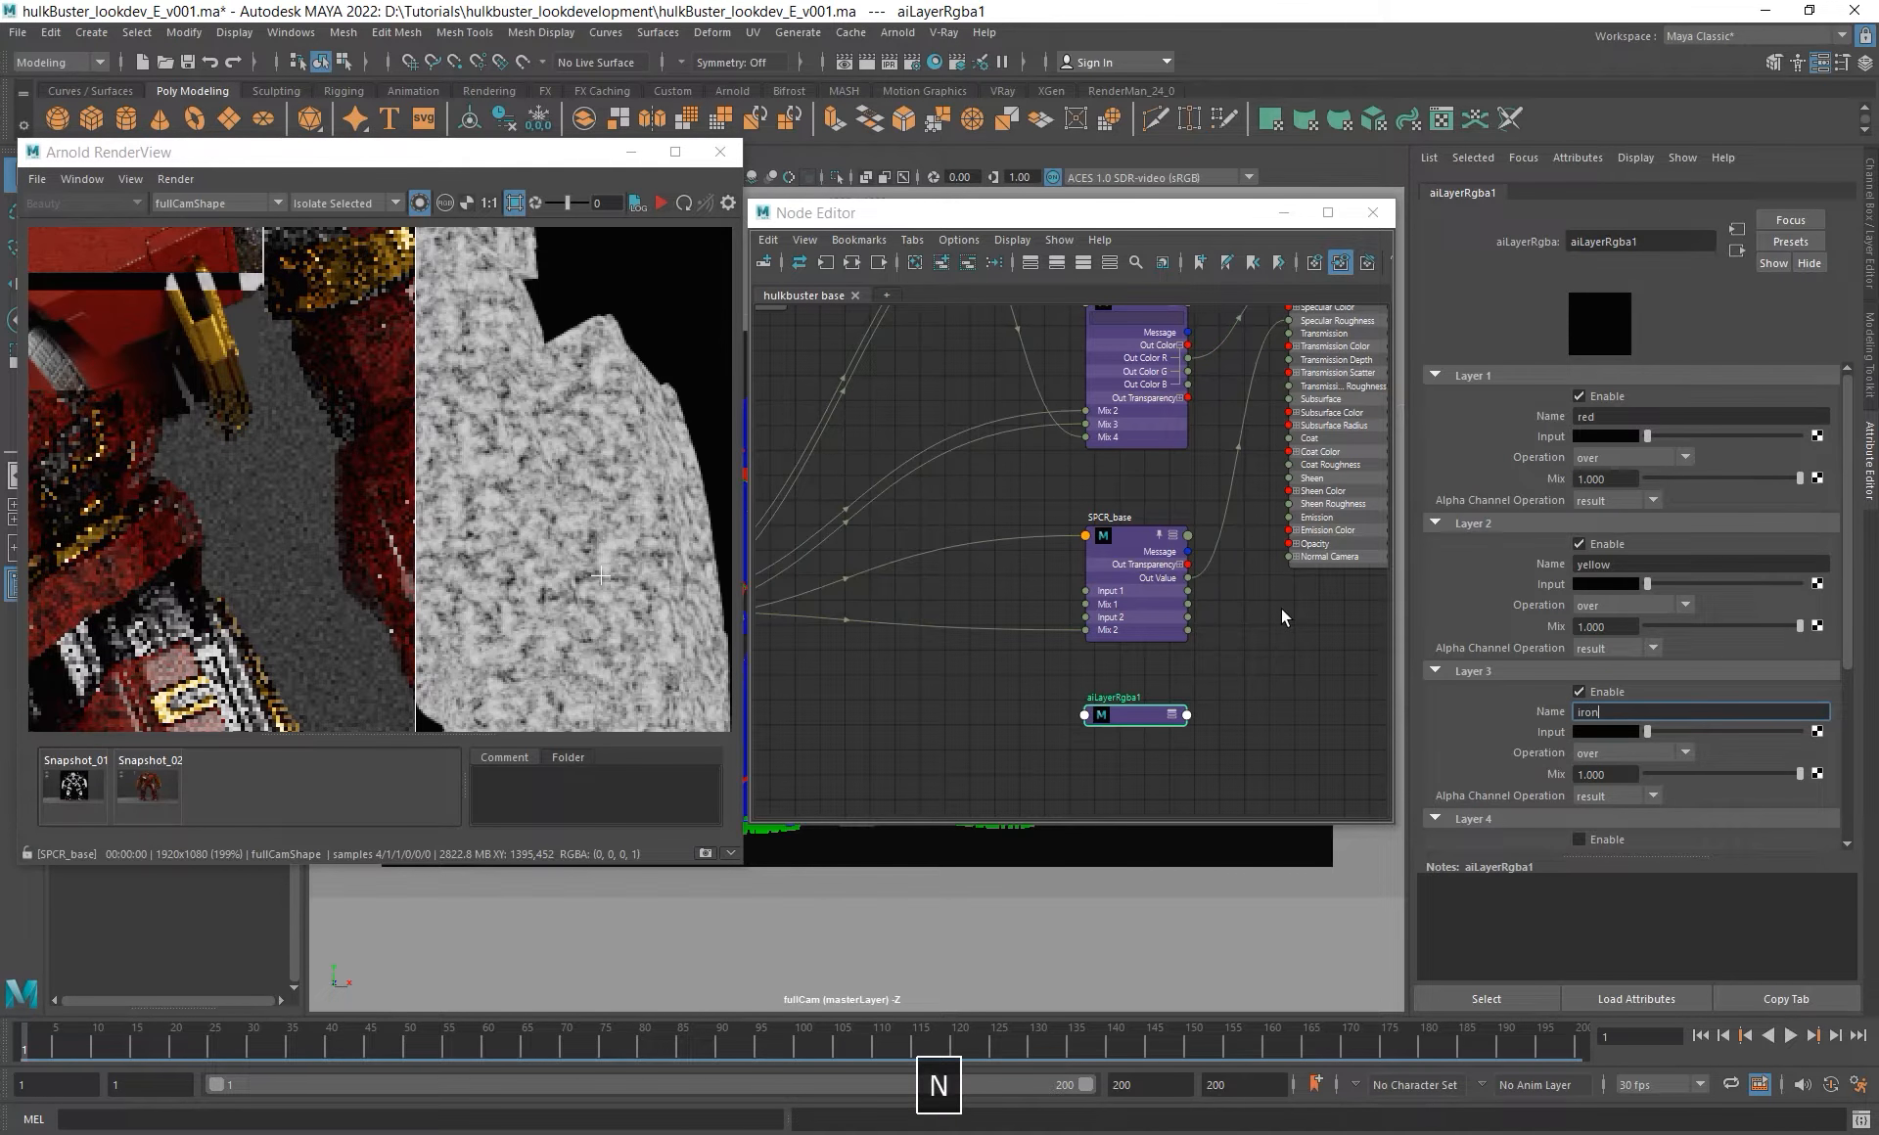
key("Return")
- Enable Layer 4 on the new aiLayerRgba node and name it "fractal breakup"
scroll(1565, 521, "down", 1)
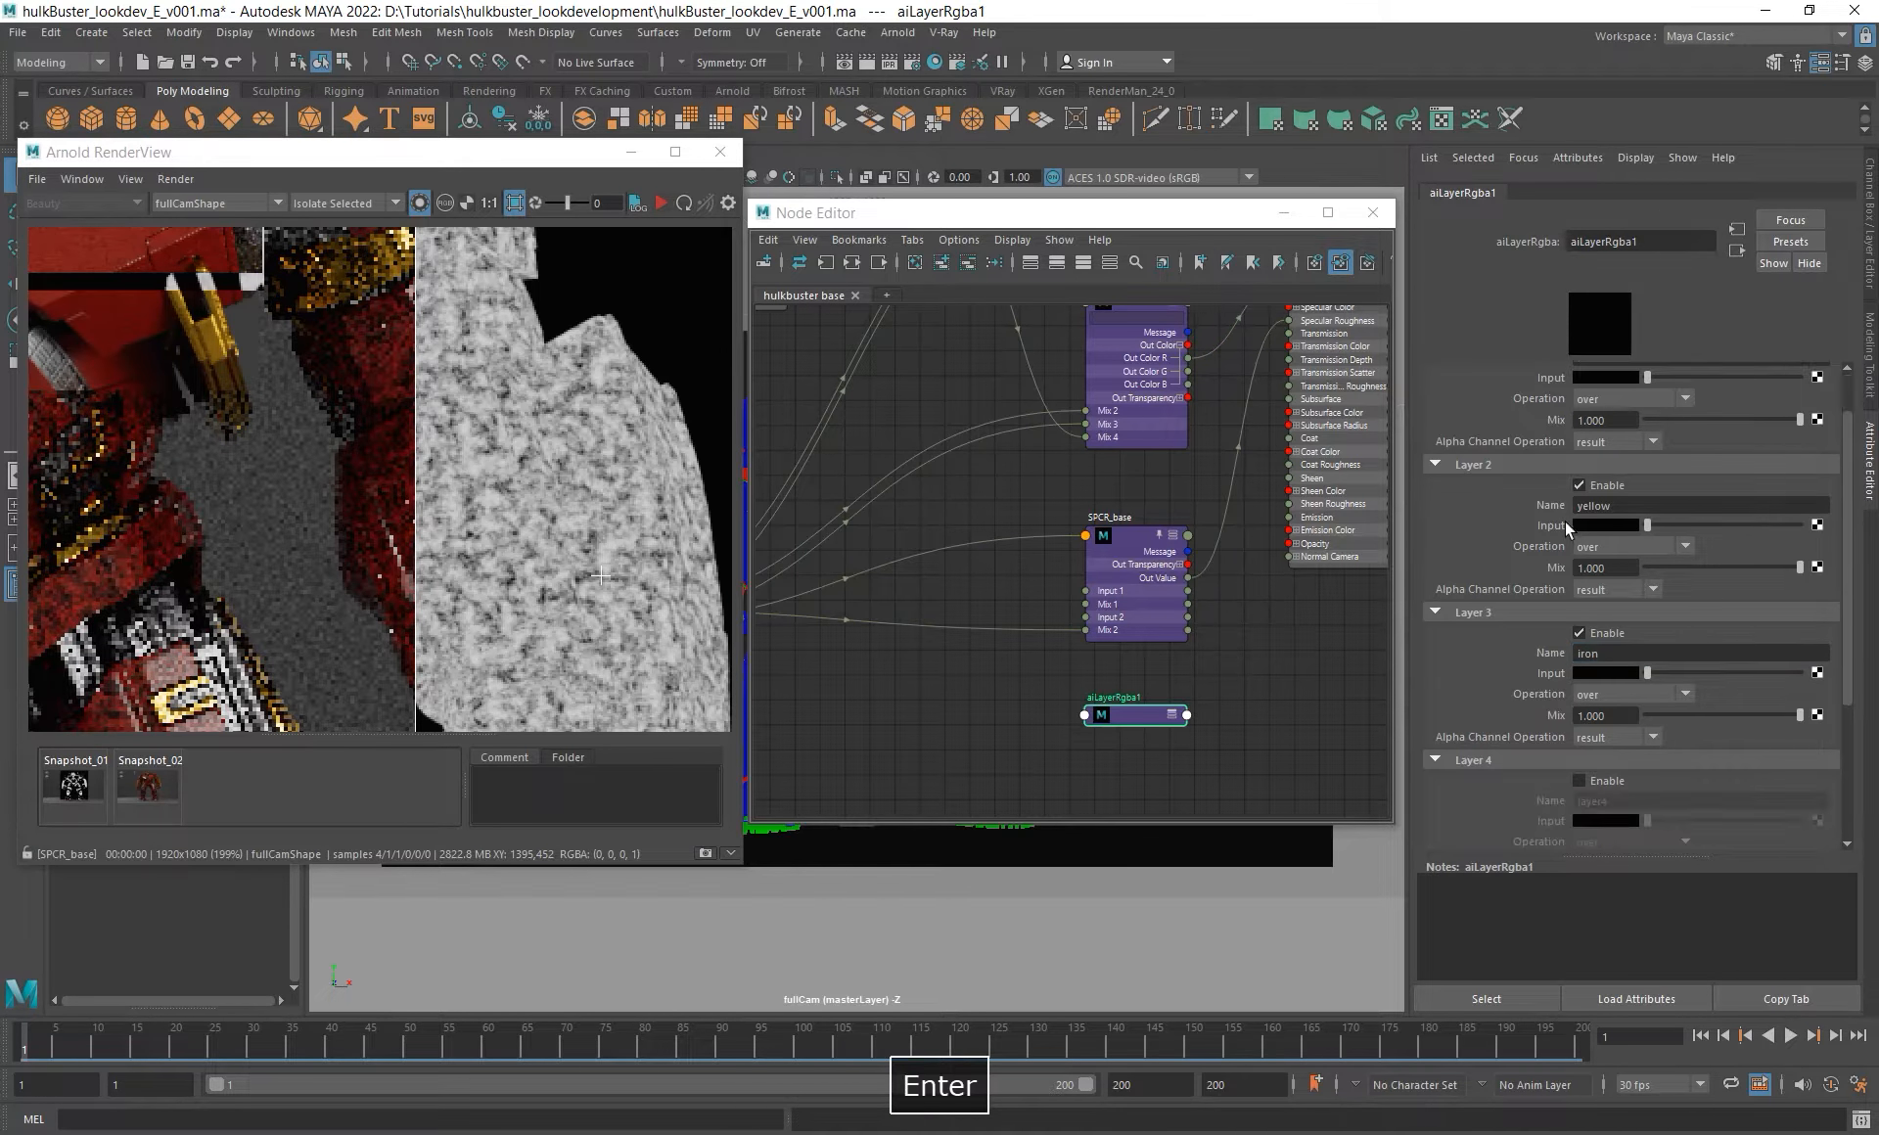
left_click(1579, 780)
double_click(1605, 800)
type("fr")
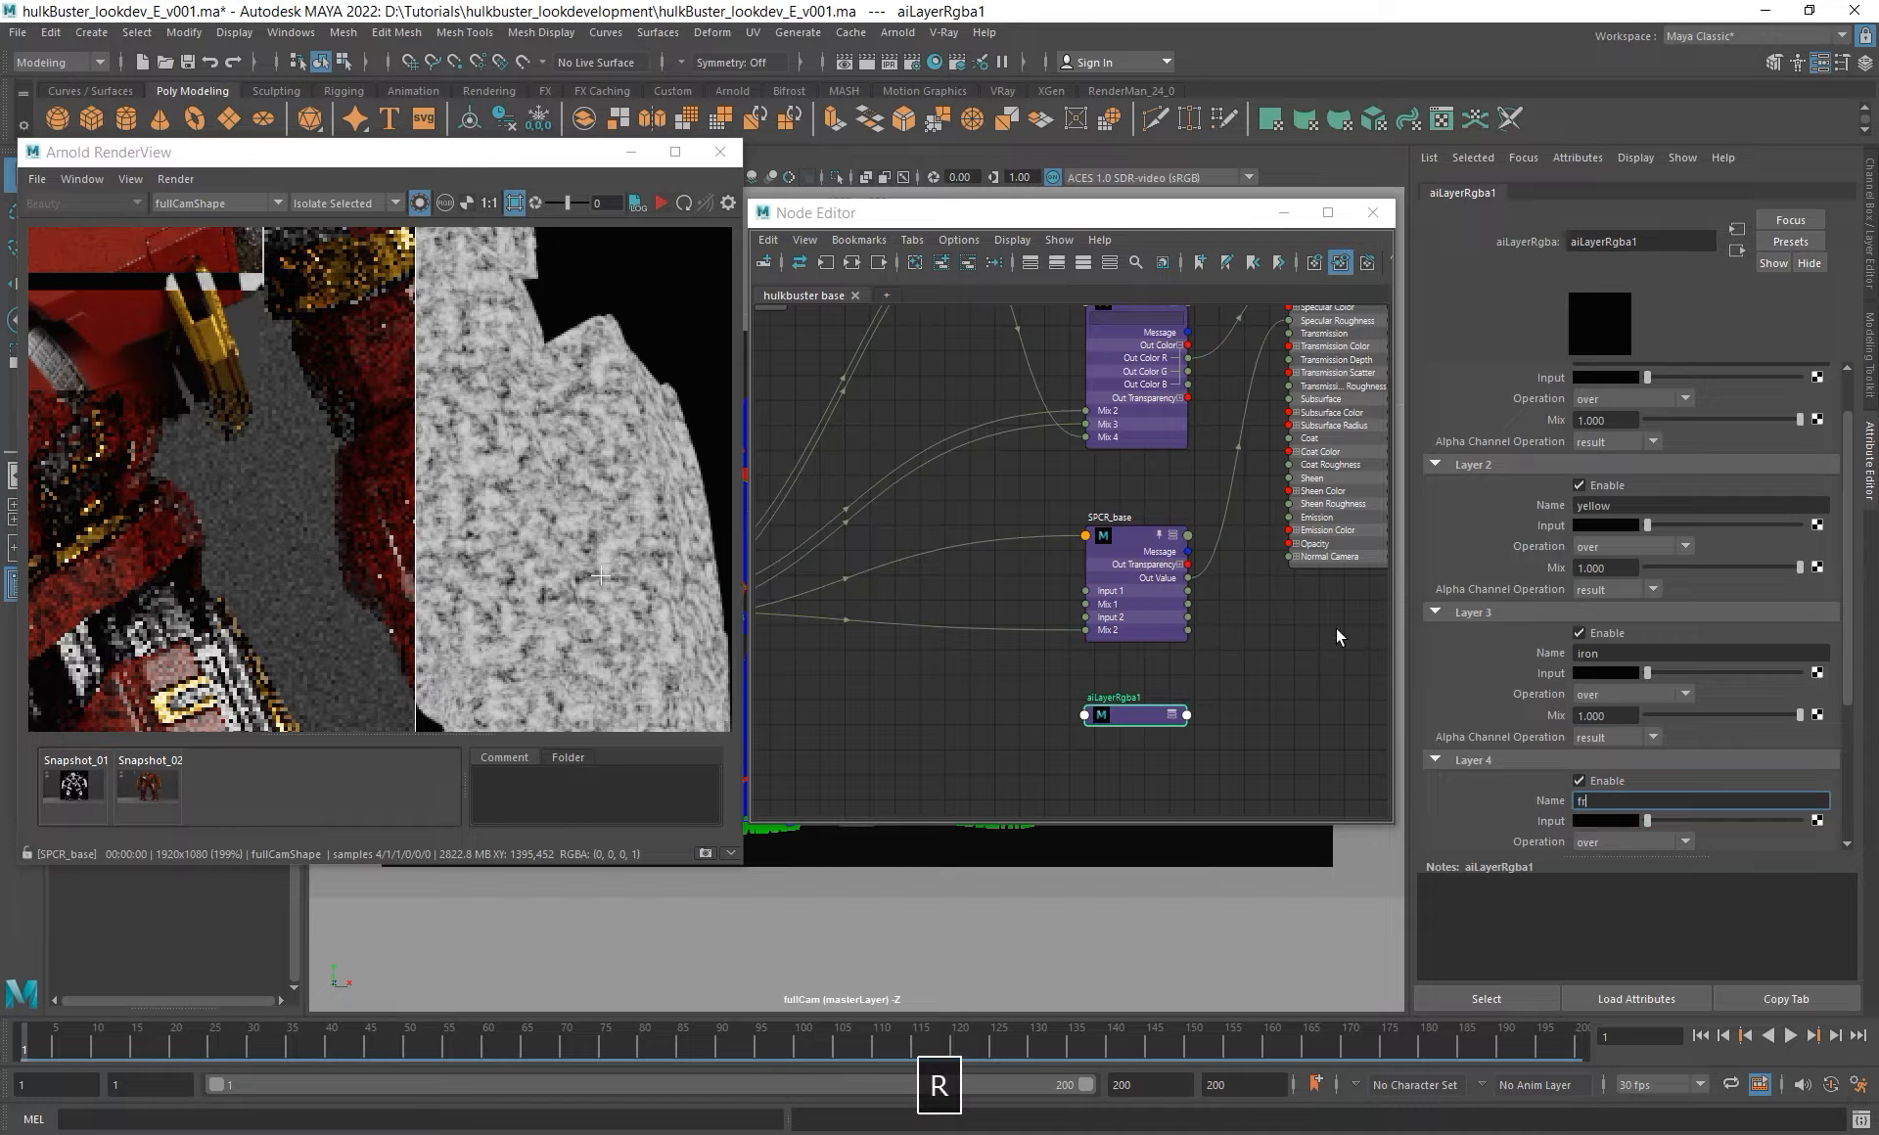
type("actal breakup")
key("Return")
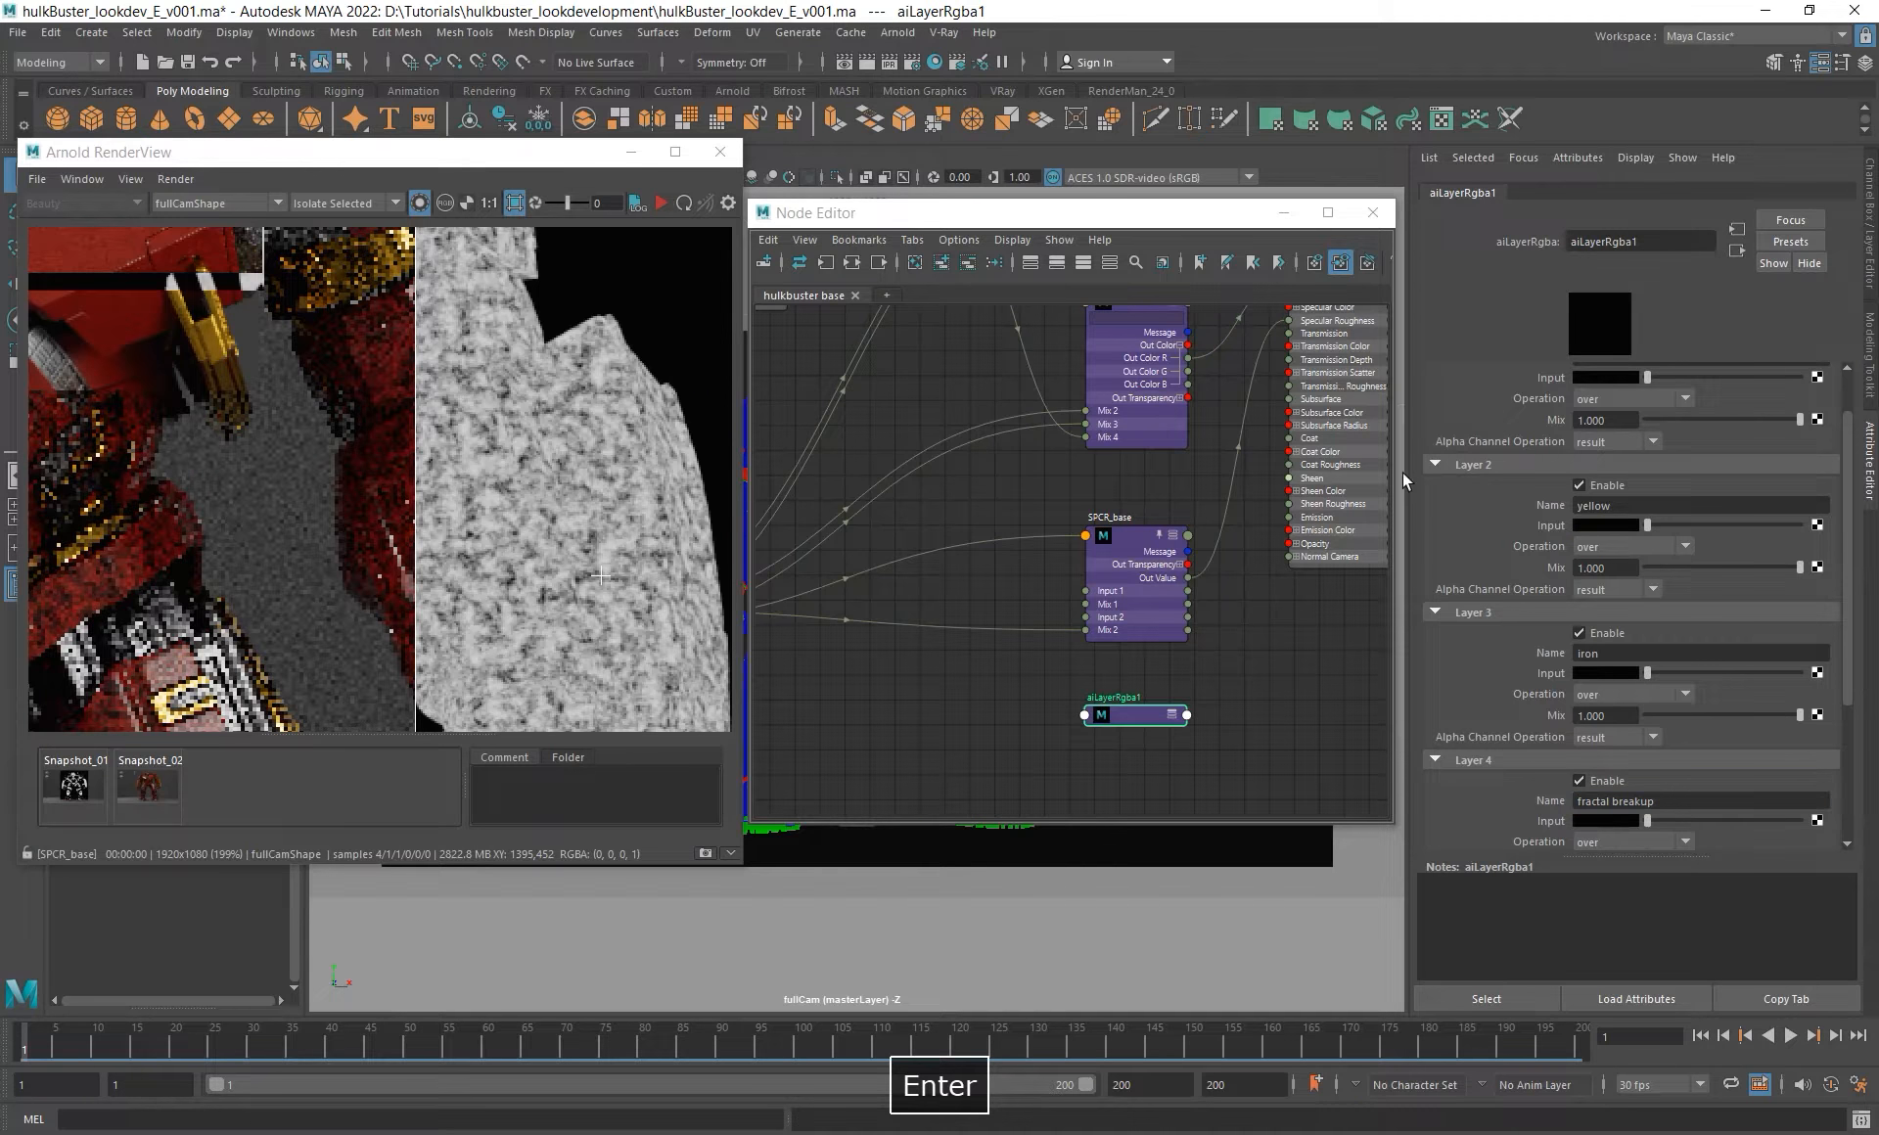
- Check the roughness inputs on SPCR_base and set the new aiLayerRgba node's red layer input color value to 0.2
scroll(1527, 531, "up", 1)
left_click(1125, 584)
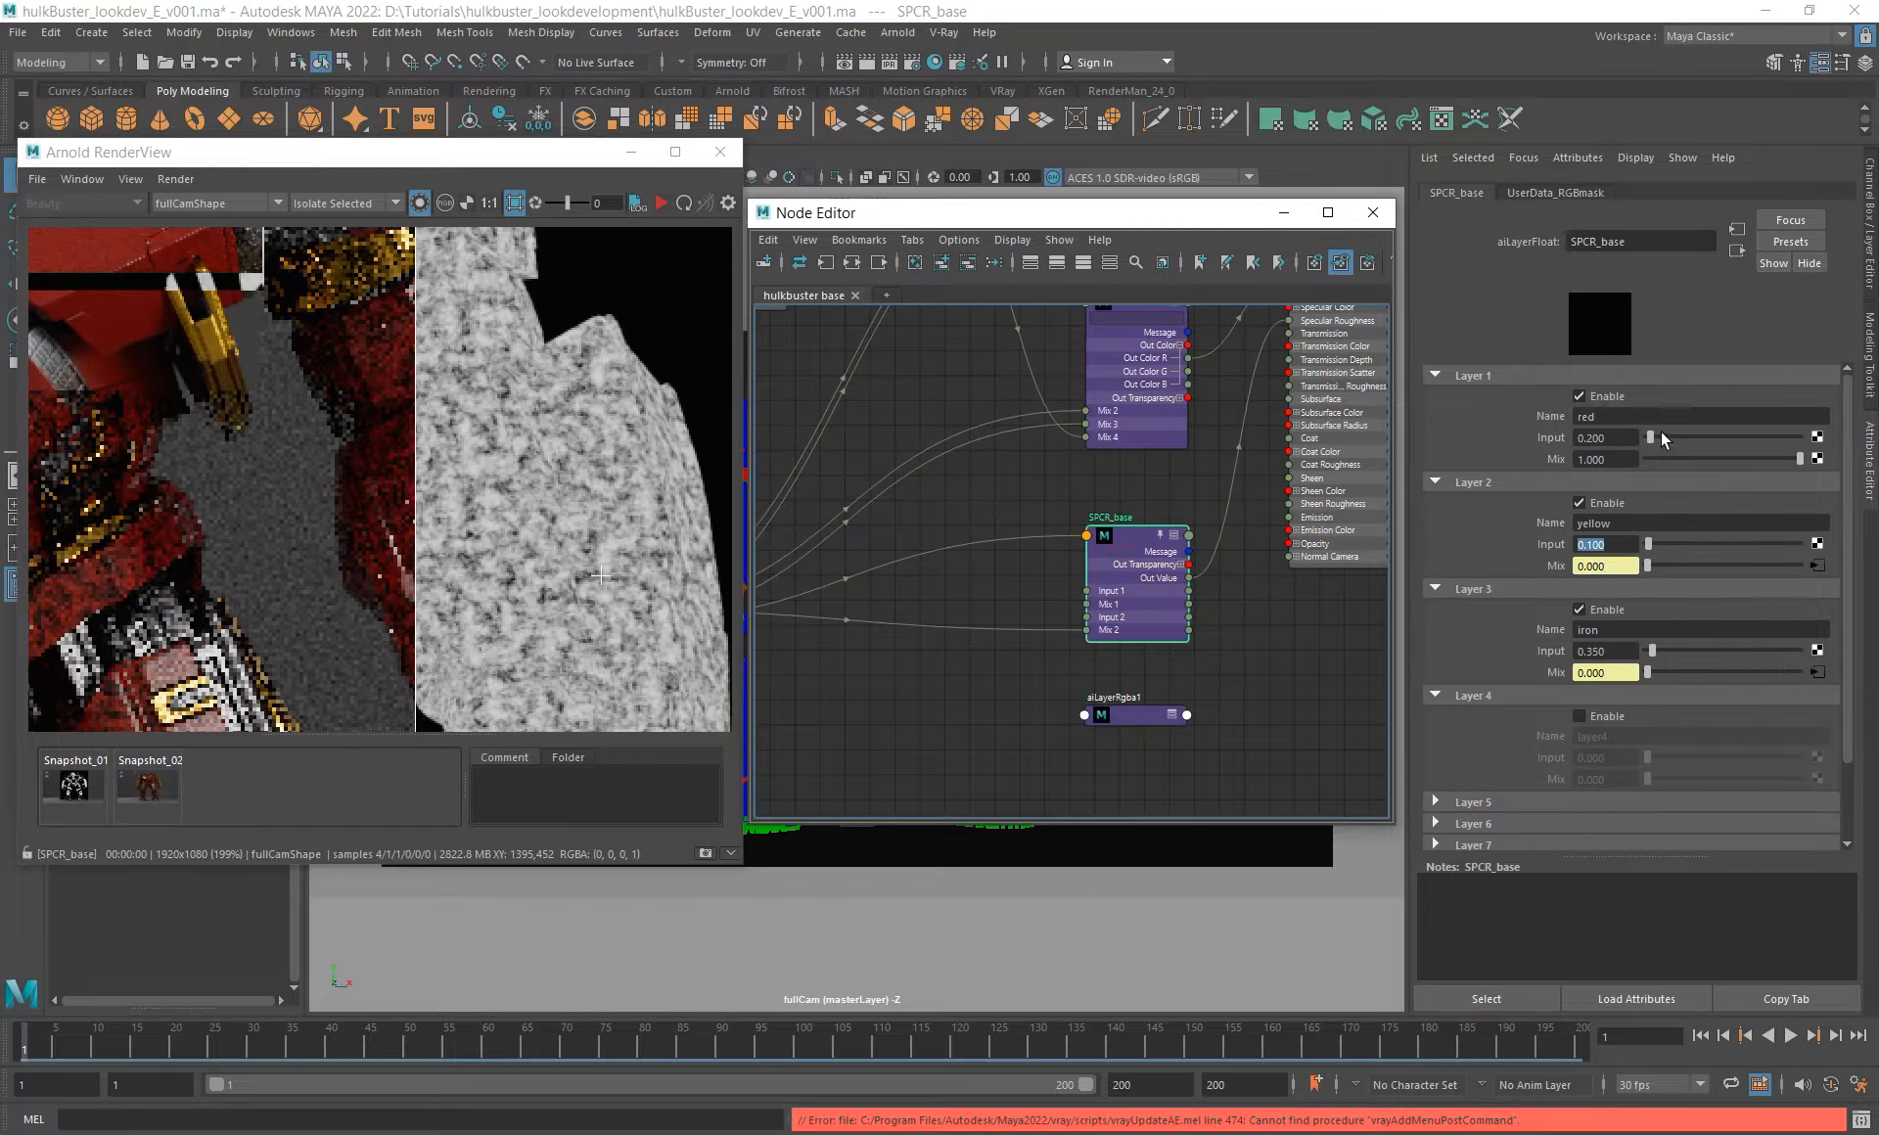
left_click(1124, 712)
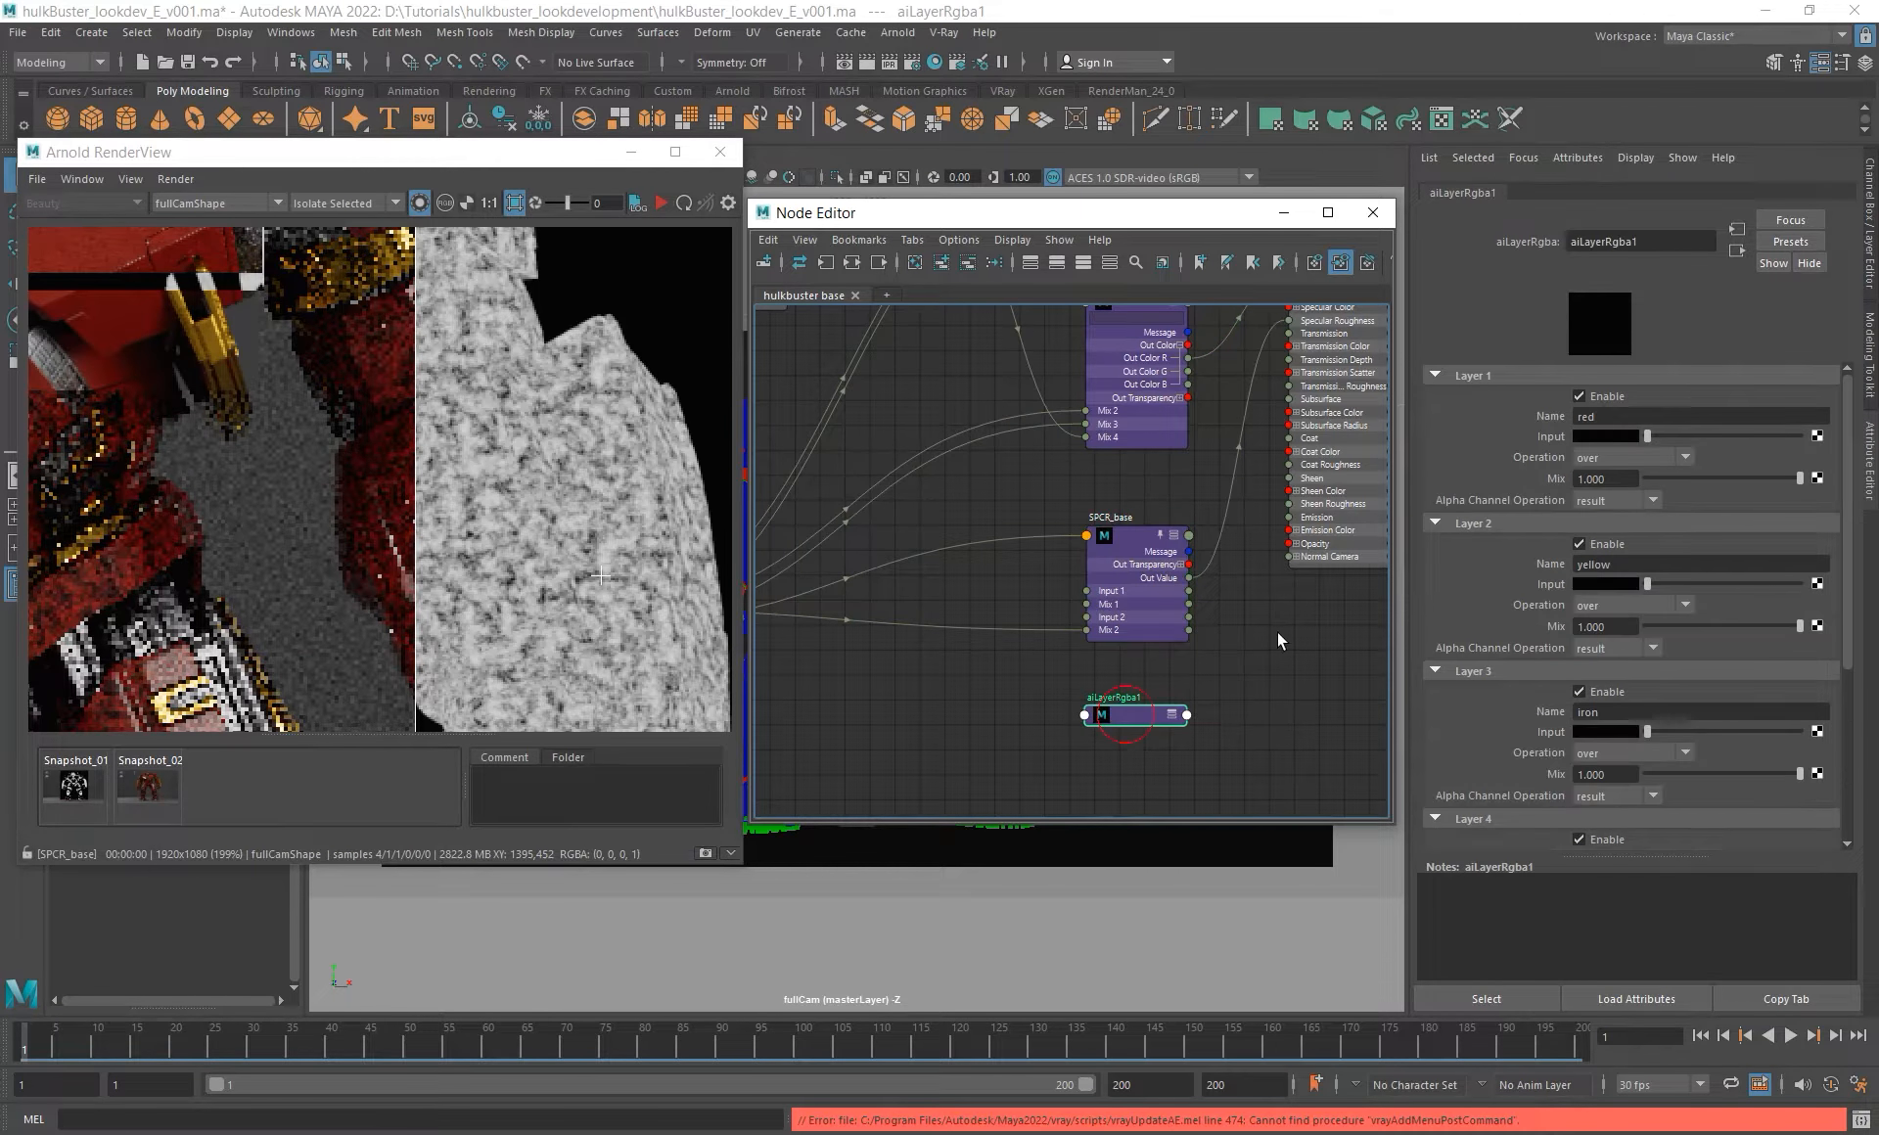
left_click(1627, 440)
key("Tab")
key("shift+Tab")
type(".3")
key("BackSpace")
type("2")
key("Return")
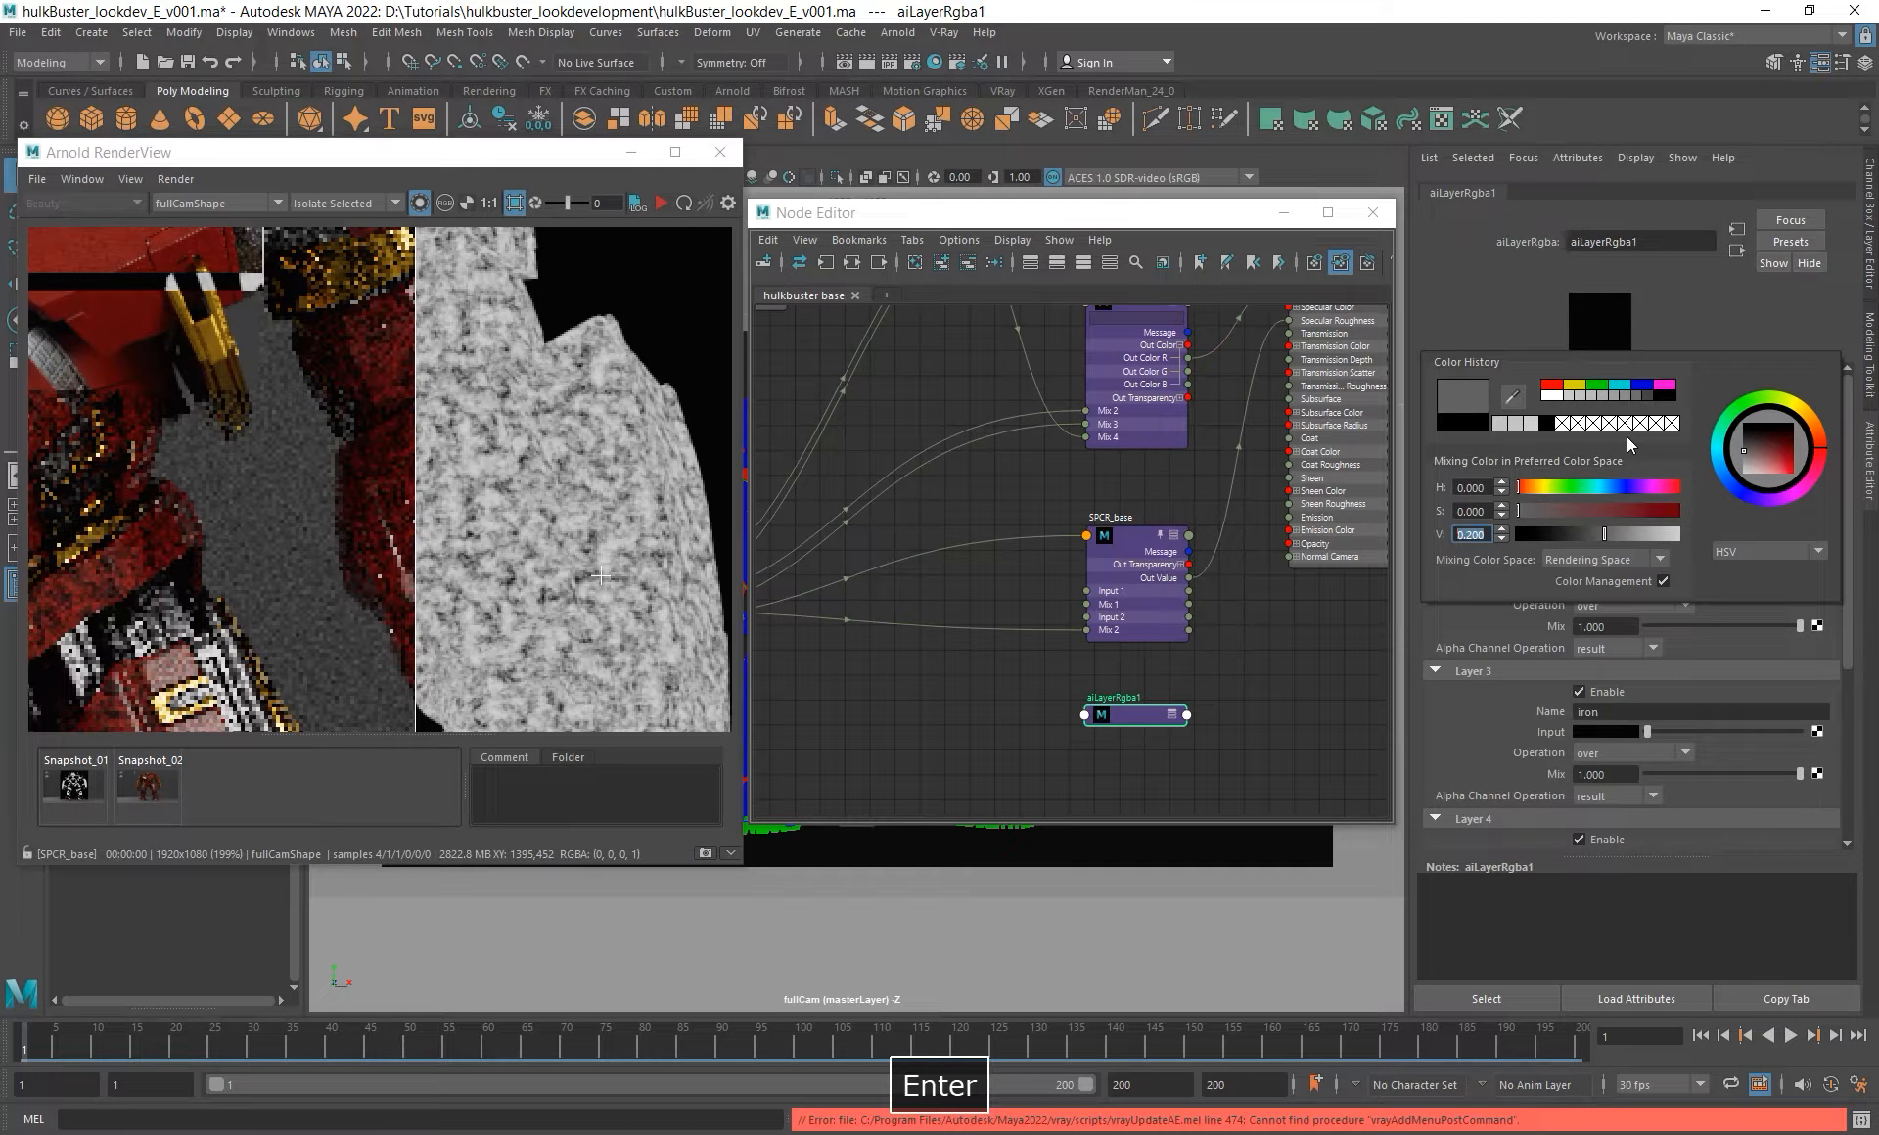
- Set the input color value to 0.1 on the yellow layer and 0.35 on the iron layer
left_click(1610, 584)
type(".1")
key("Return")
left_click(1608, 732)
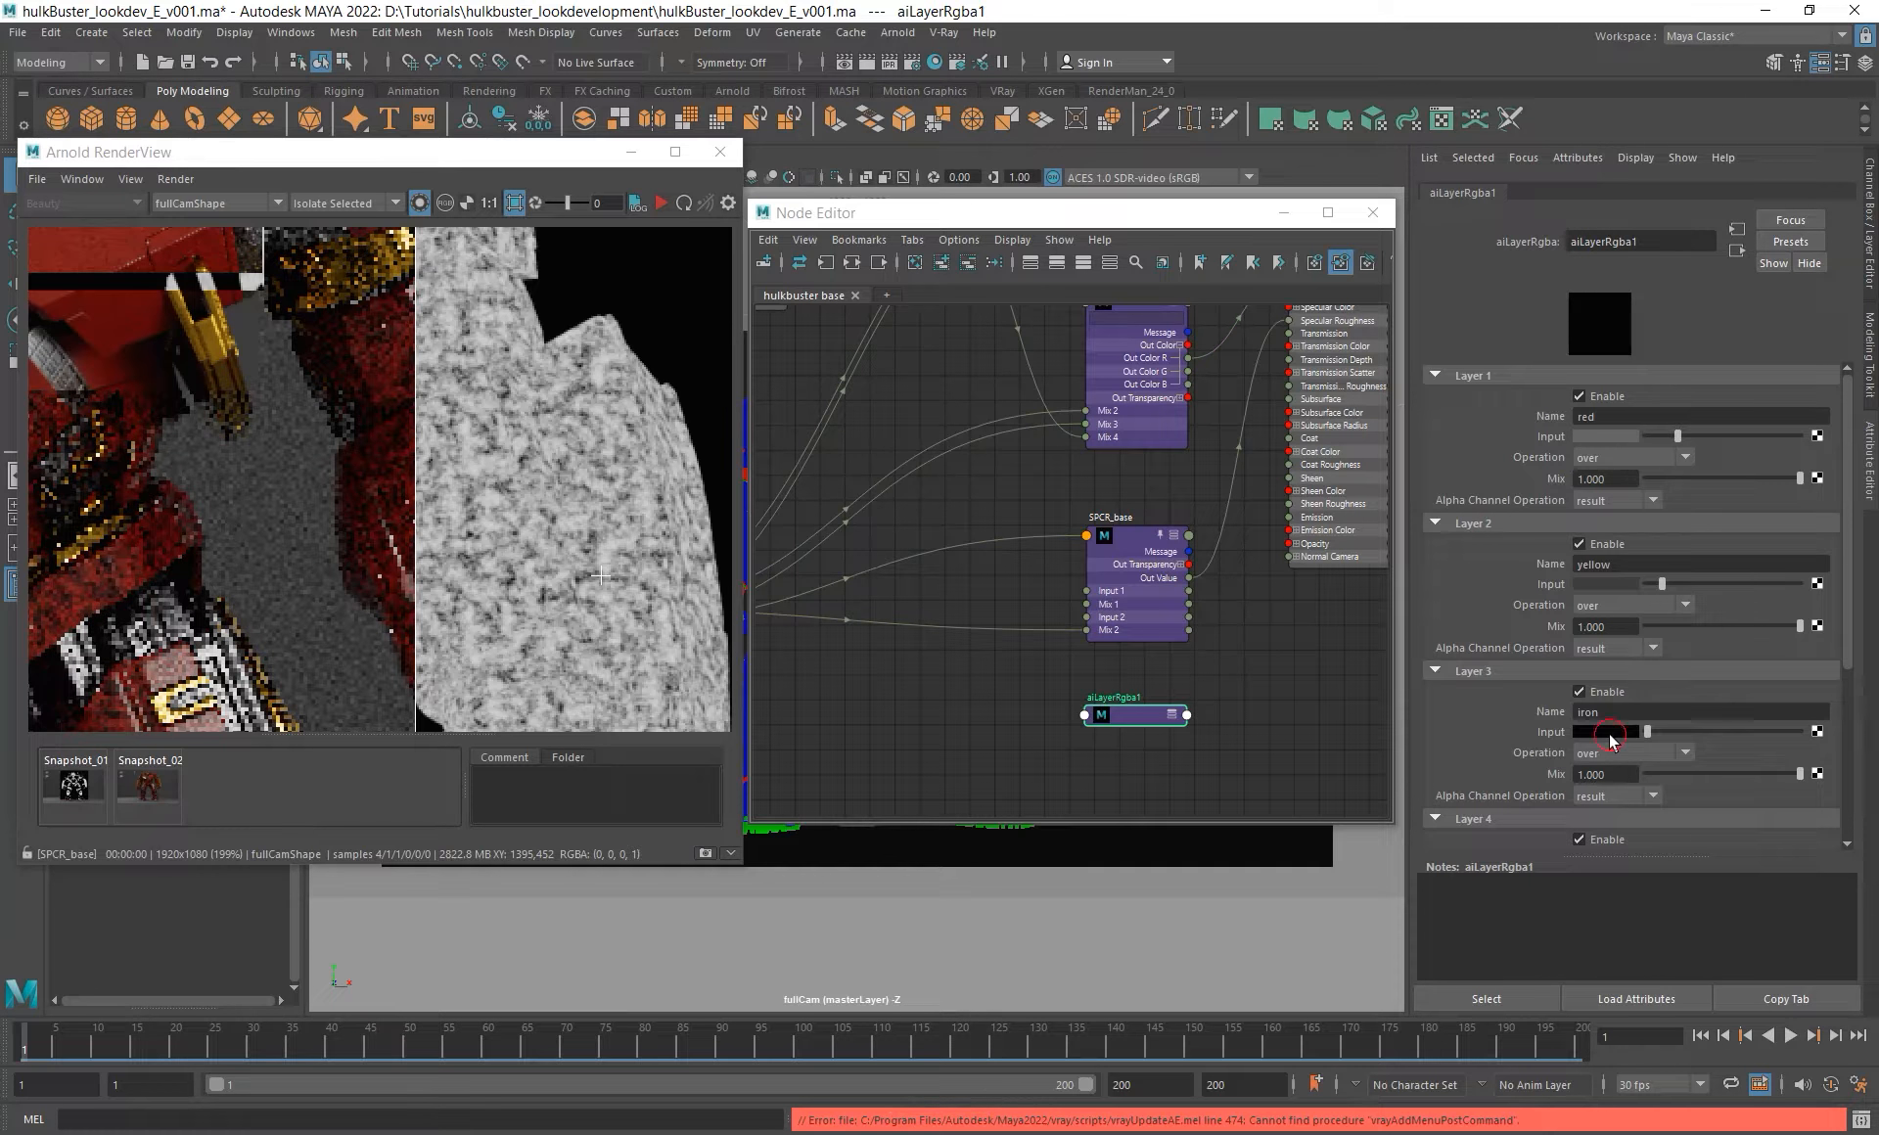
type(".35")
key("Return")
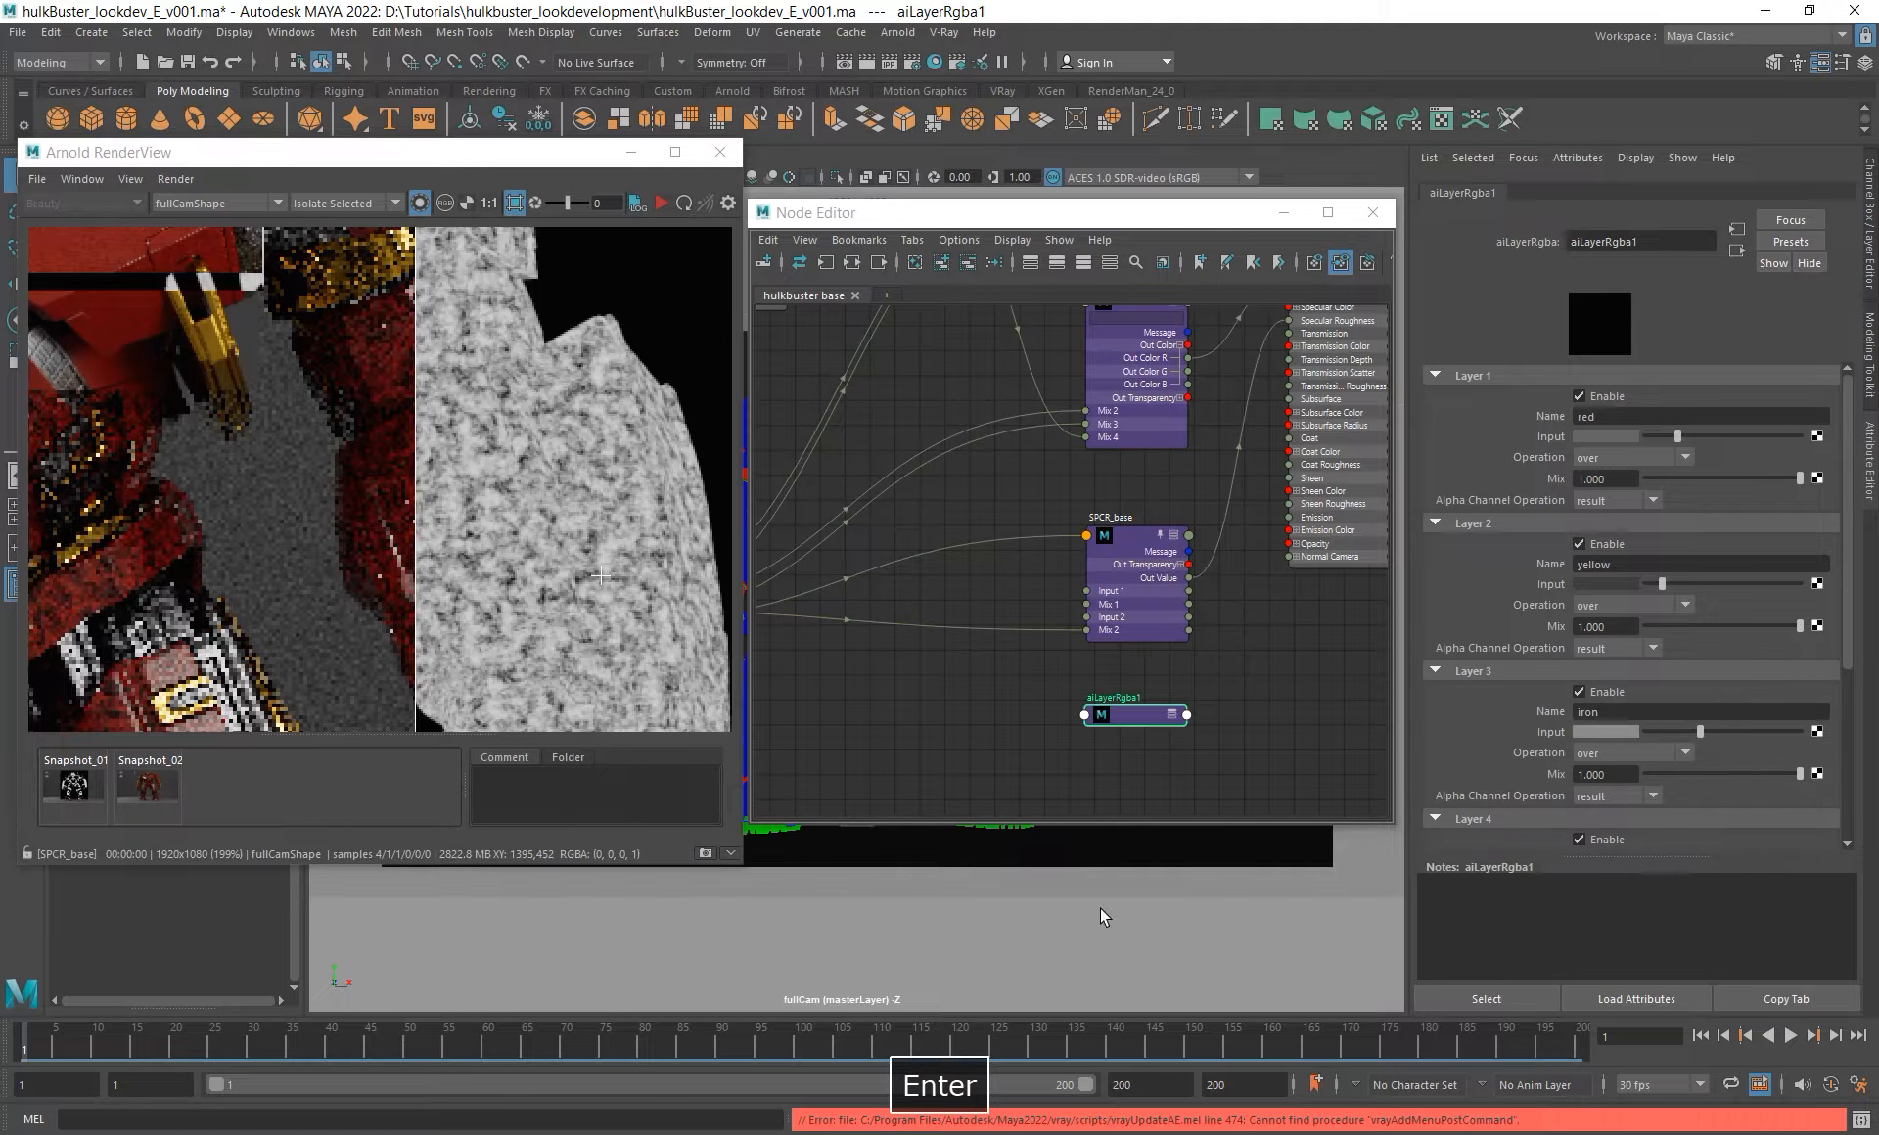
- Set the fractal breakup layer's input color value to 0.1
middle_click_drag(999, 636, 972, 587, "alt")
scroll(1643, 617, "down", 2)
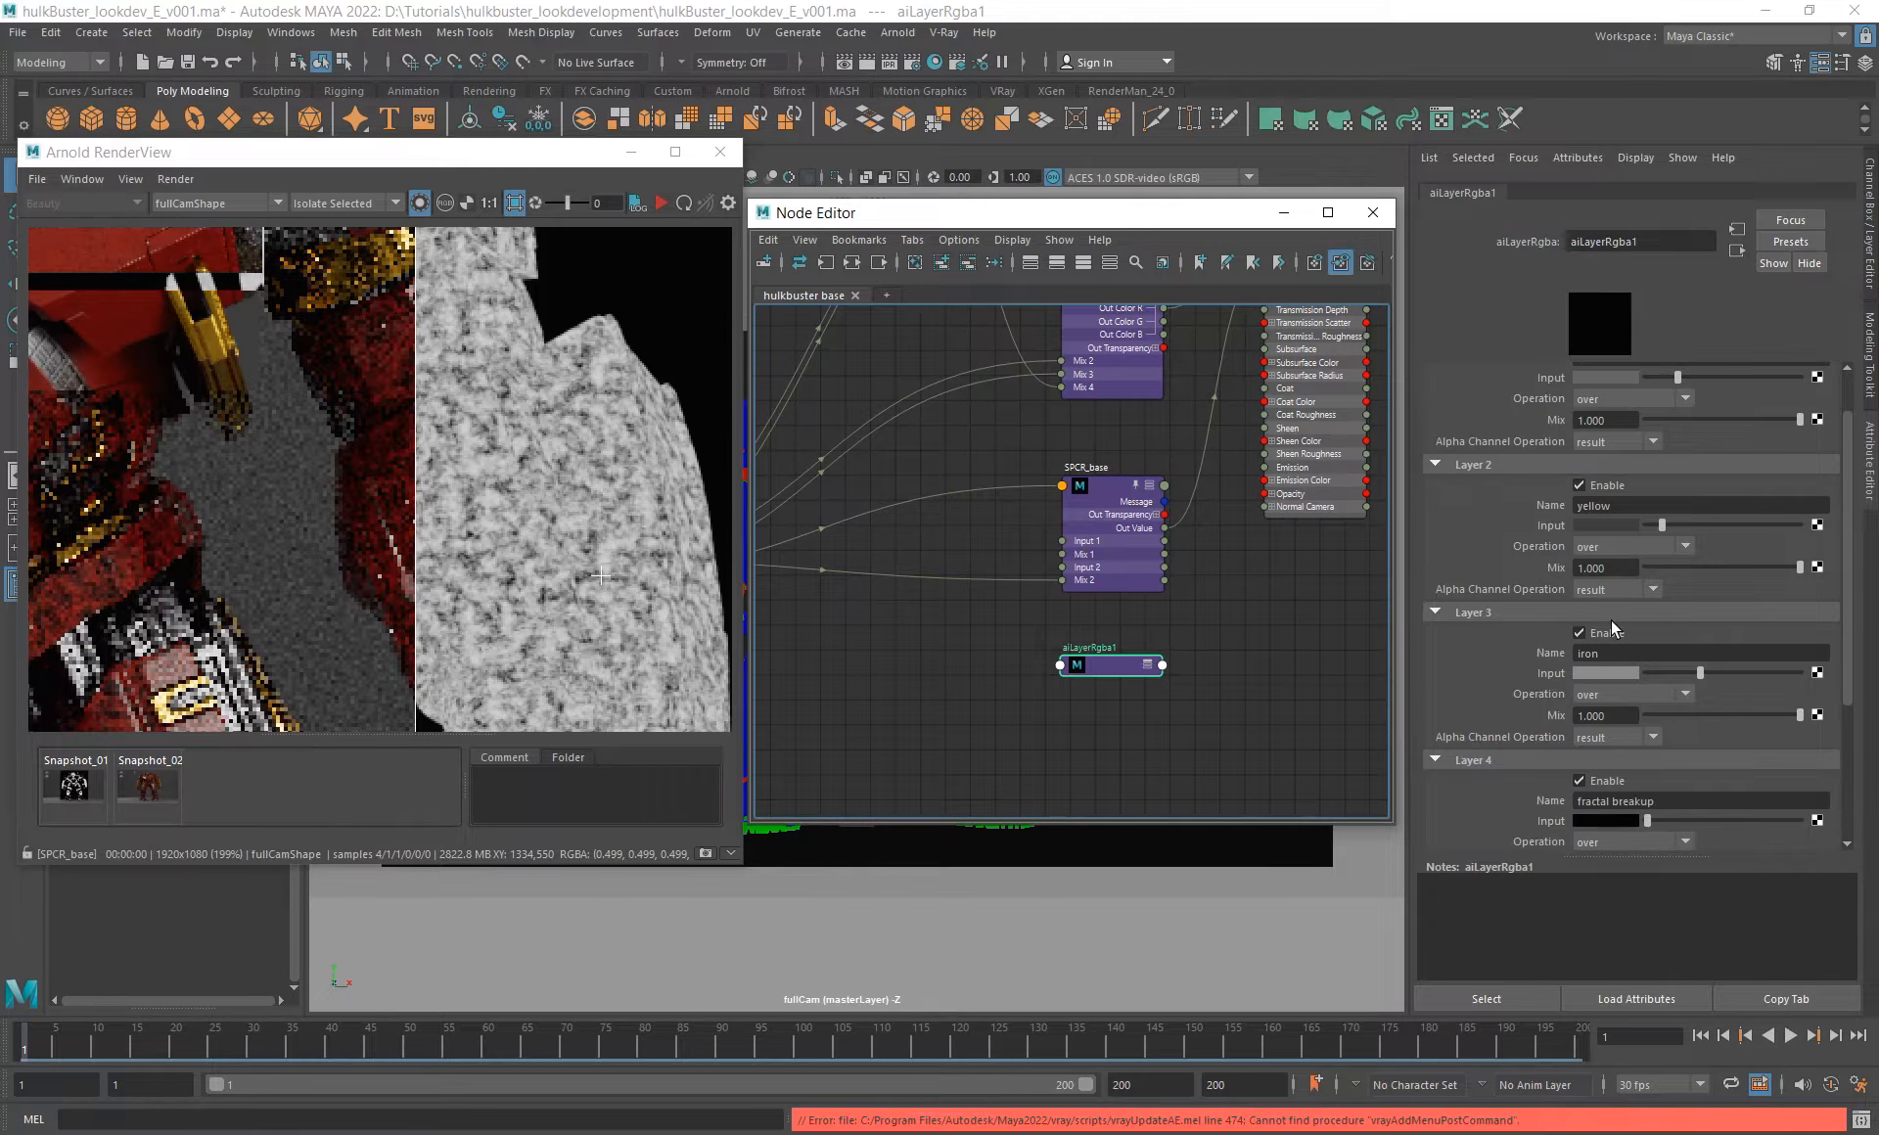
scroll(1612, 620, "down", 1)
left_click(1618, 761)
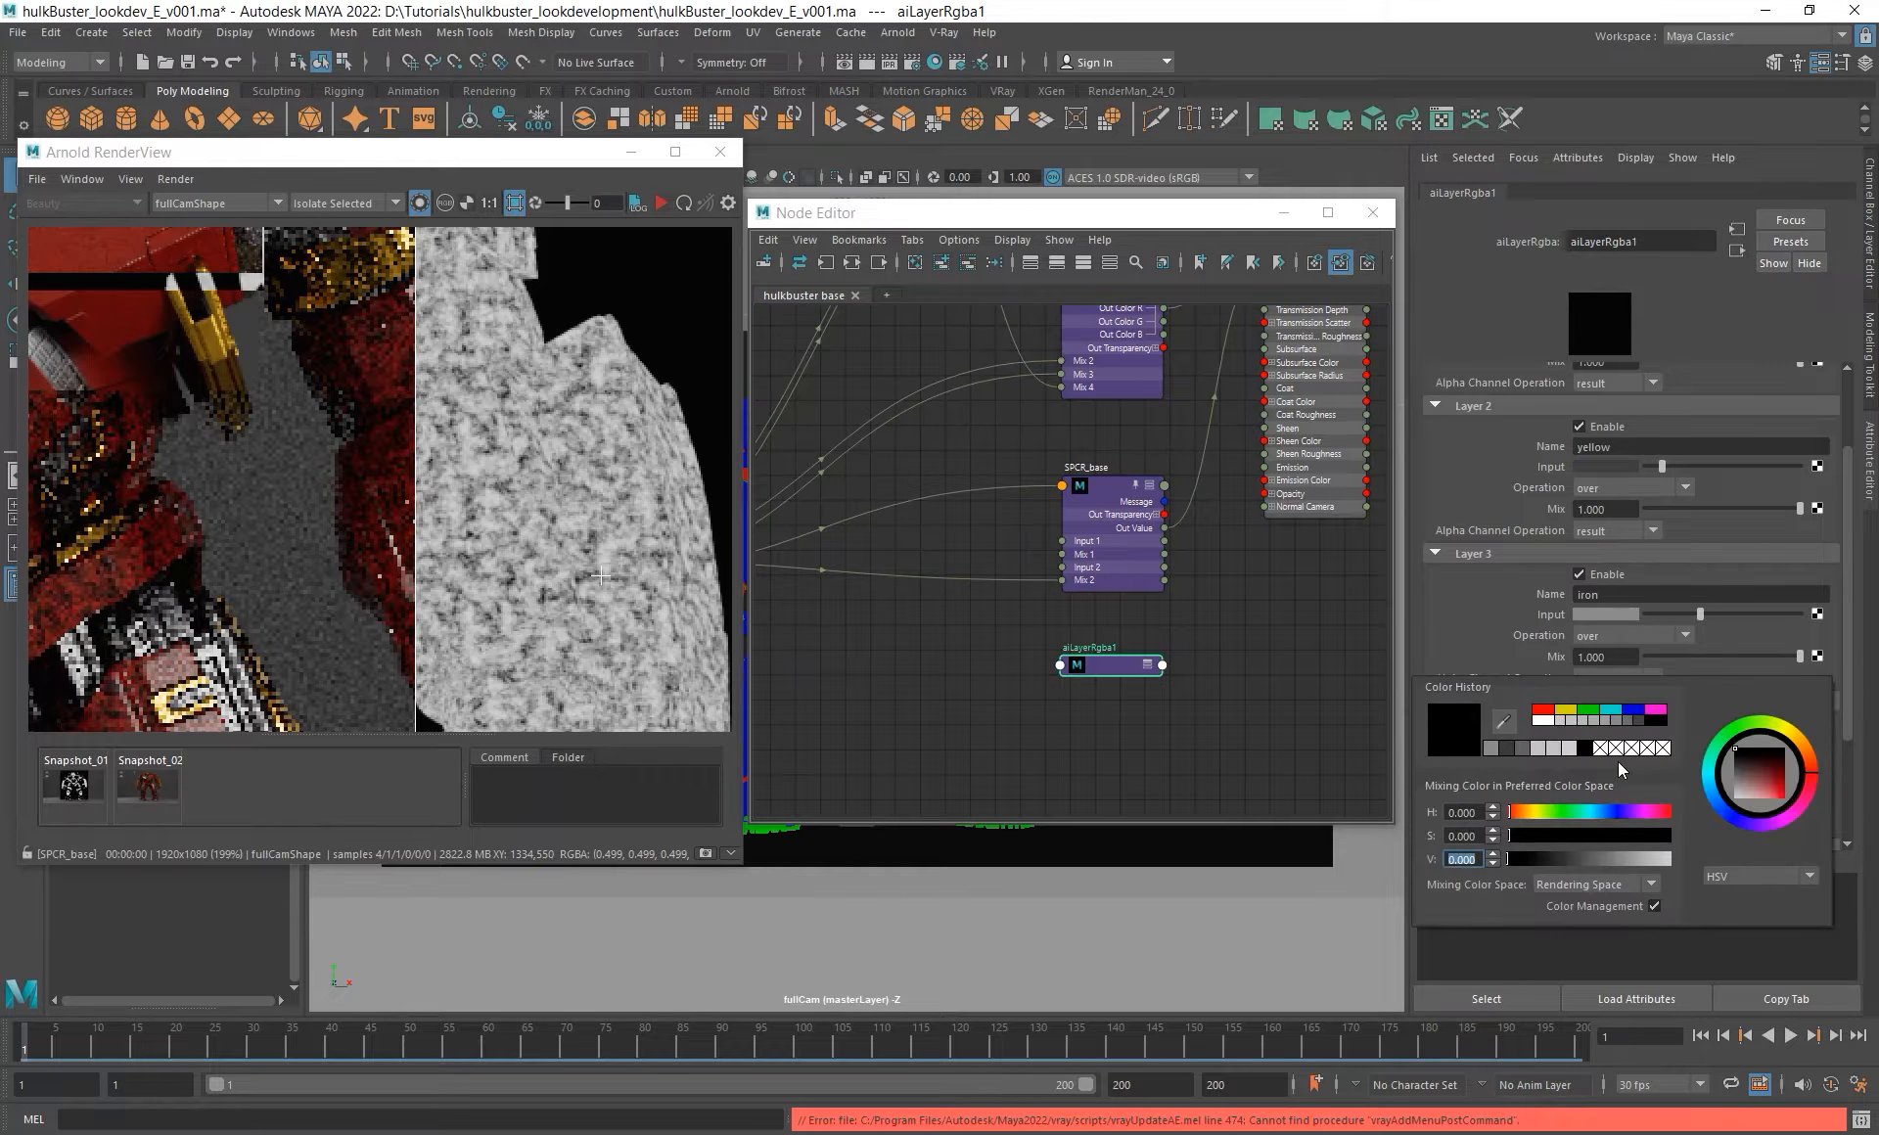
type(".1")
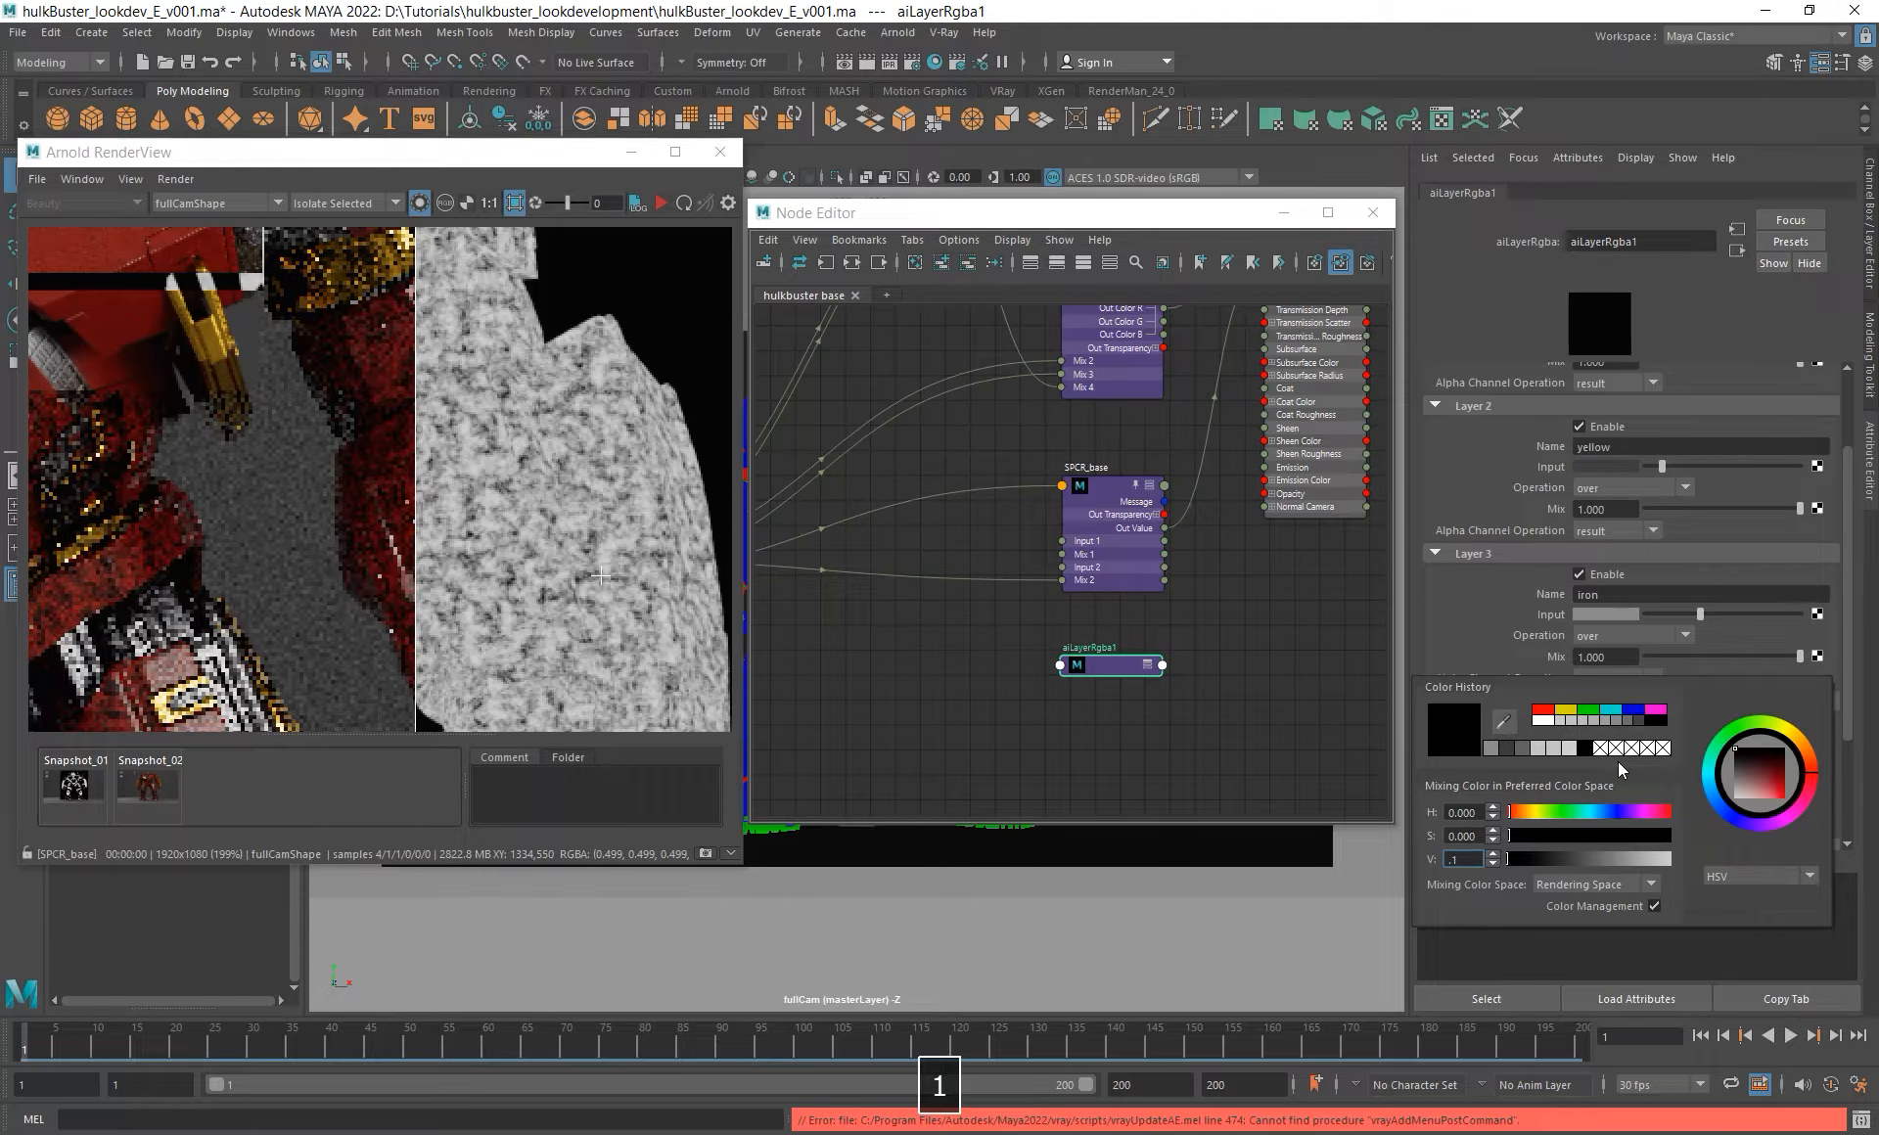
key("Return")
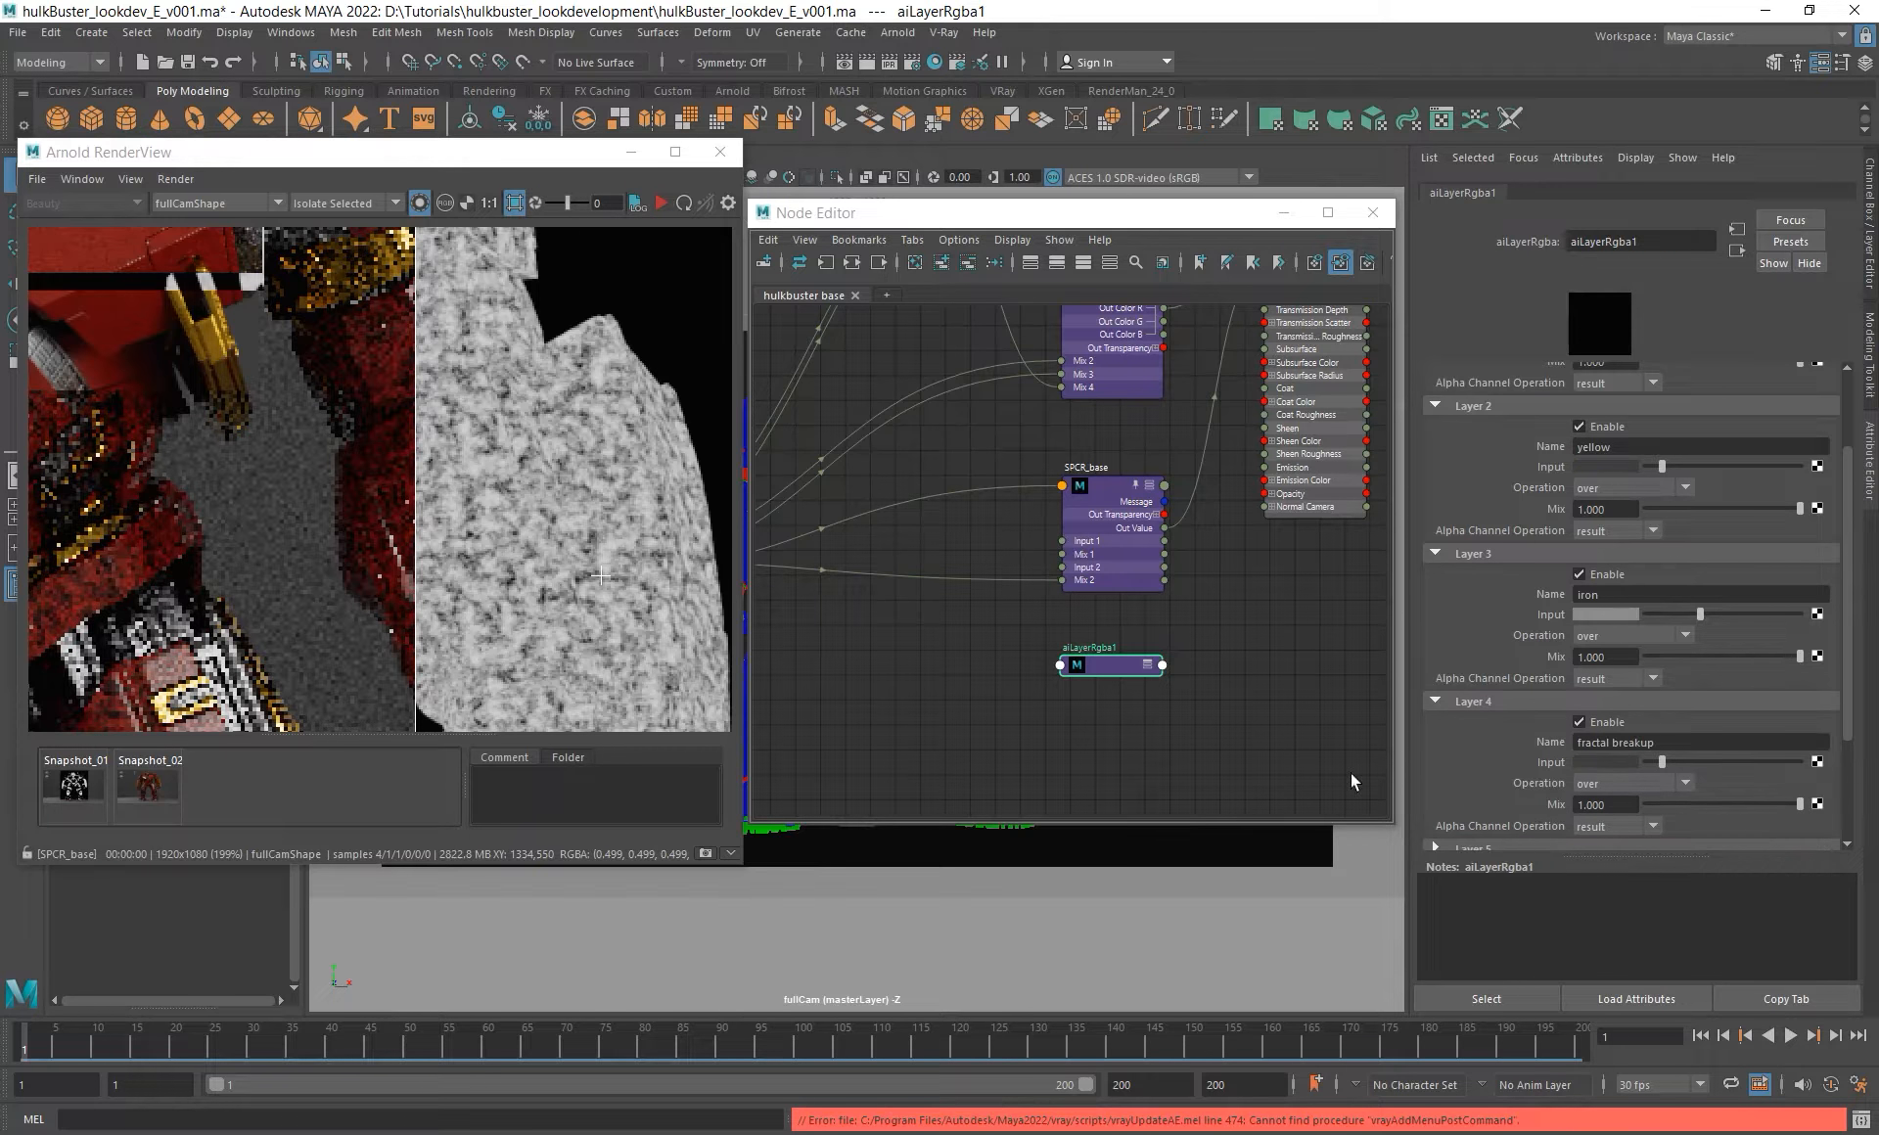
- Expand the aiLayerRgba1 node's attributes and place it closer to UserData_RGBmask in the node graph
middle_click_drag(1161, 713, 1130, 761, "alt")
middle_click_drag(1036, 712, 1251, 704, "alt")
right_click_drag(1154, 633, 1041, 623, "alt")
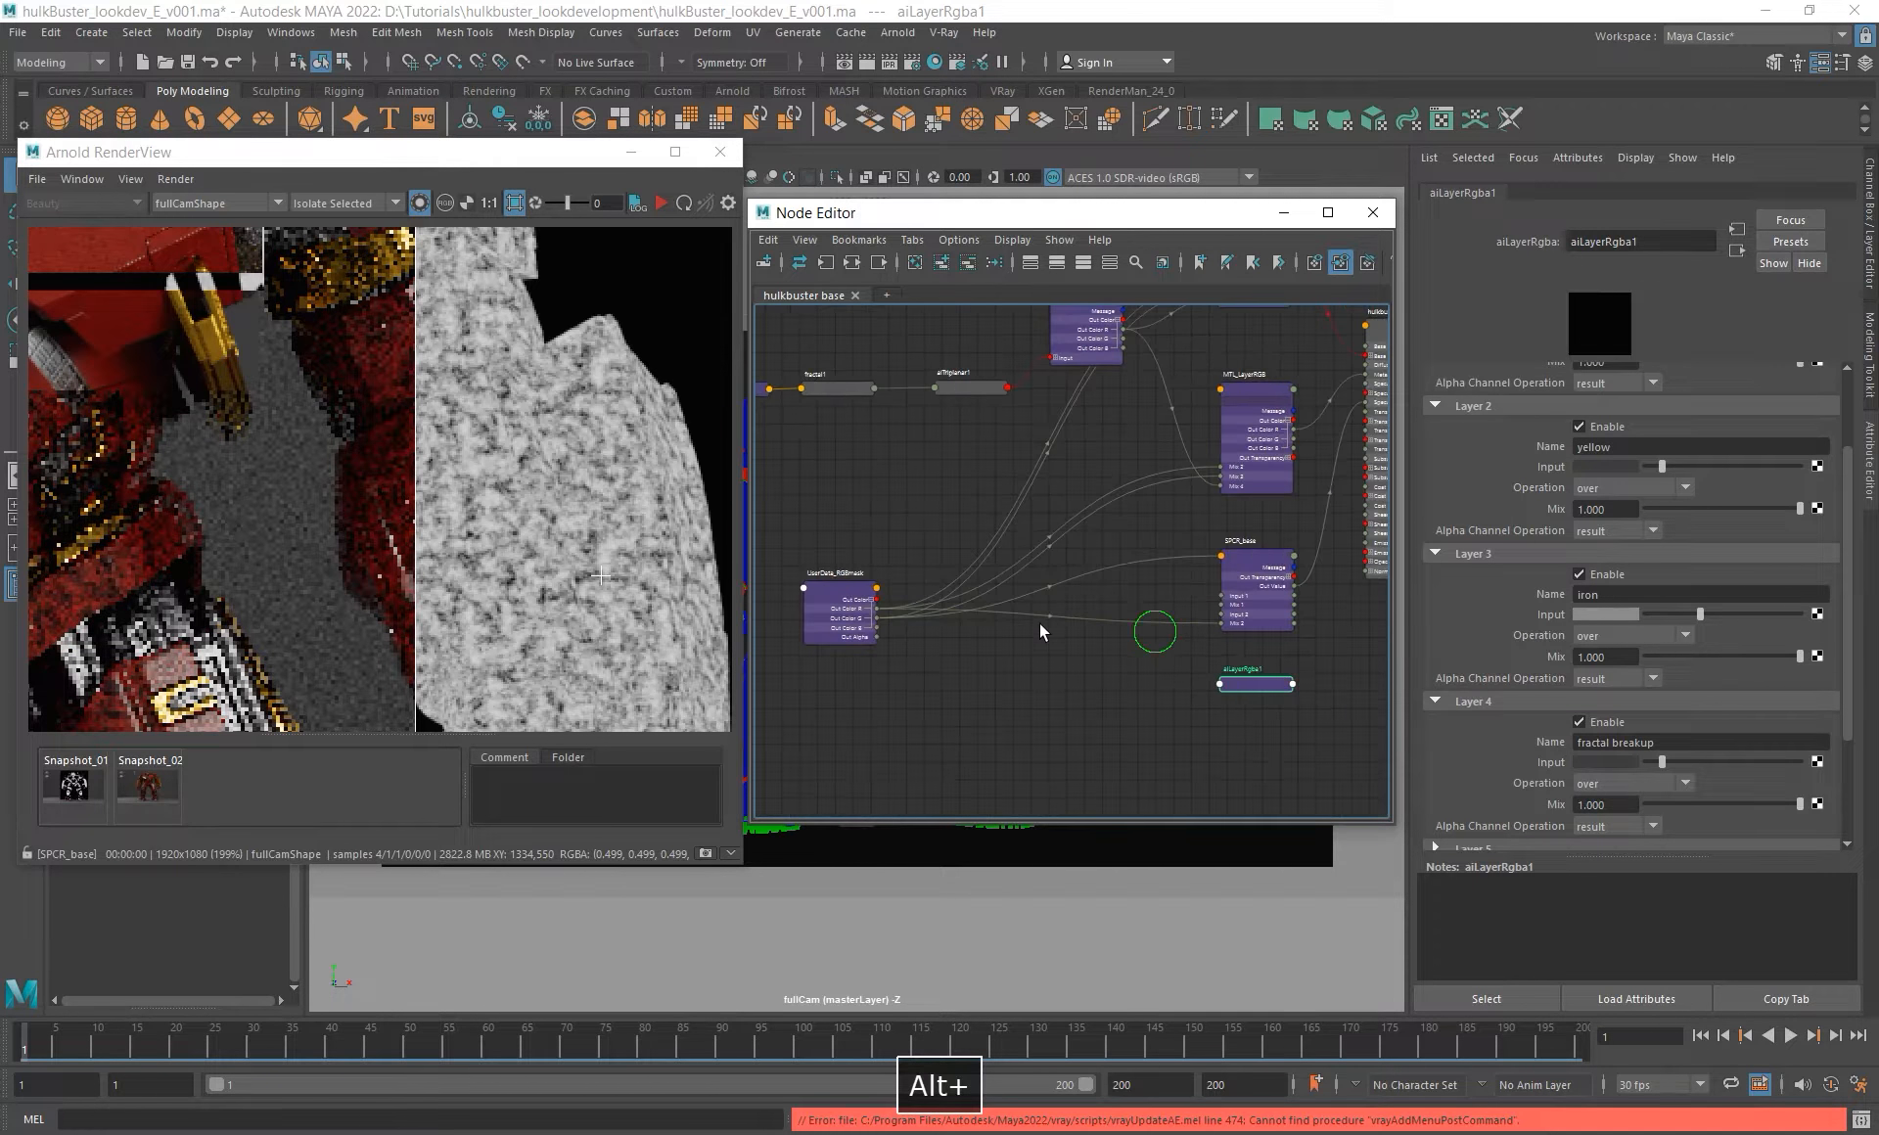
double_click(1283, 683)
left_click_drag(1268, 685, 1087, 658)
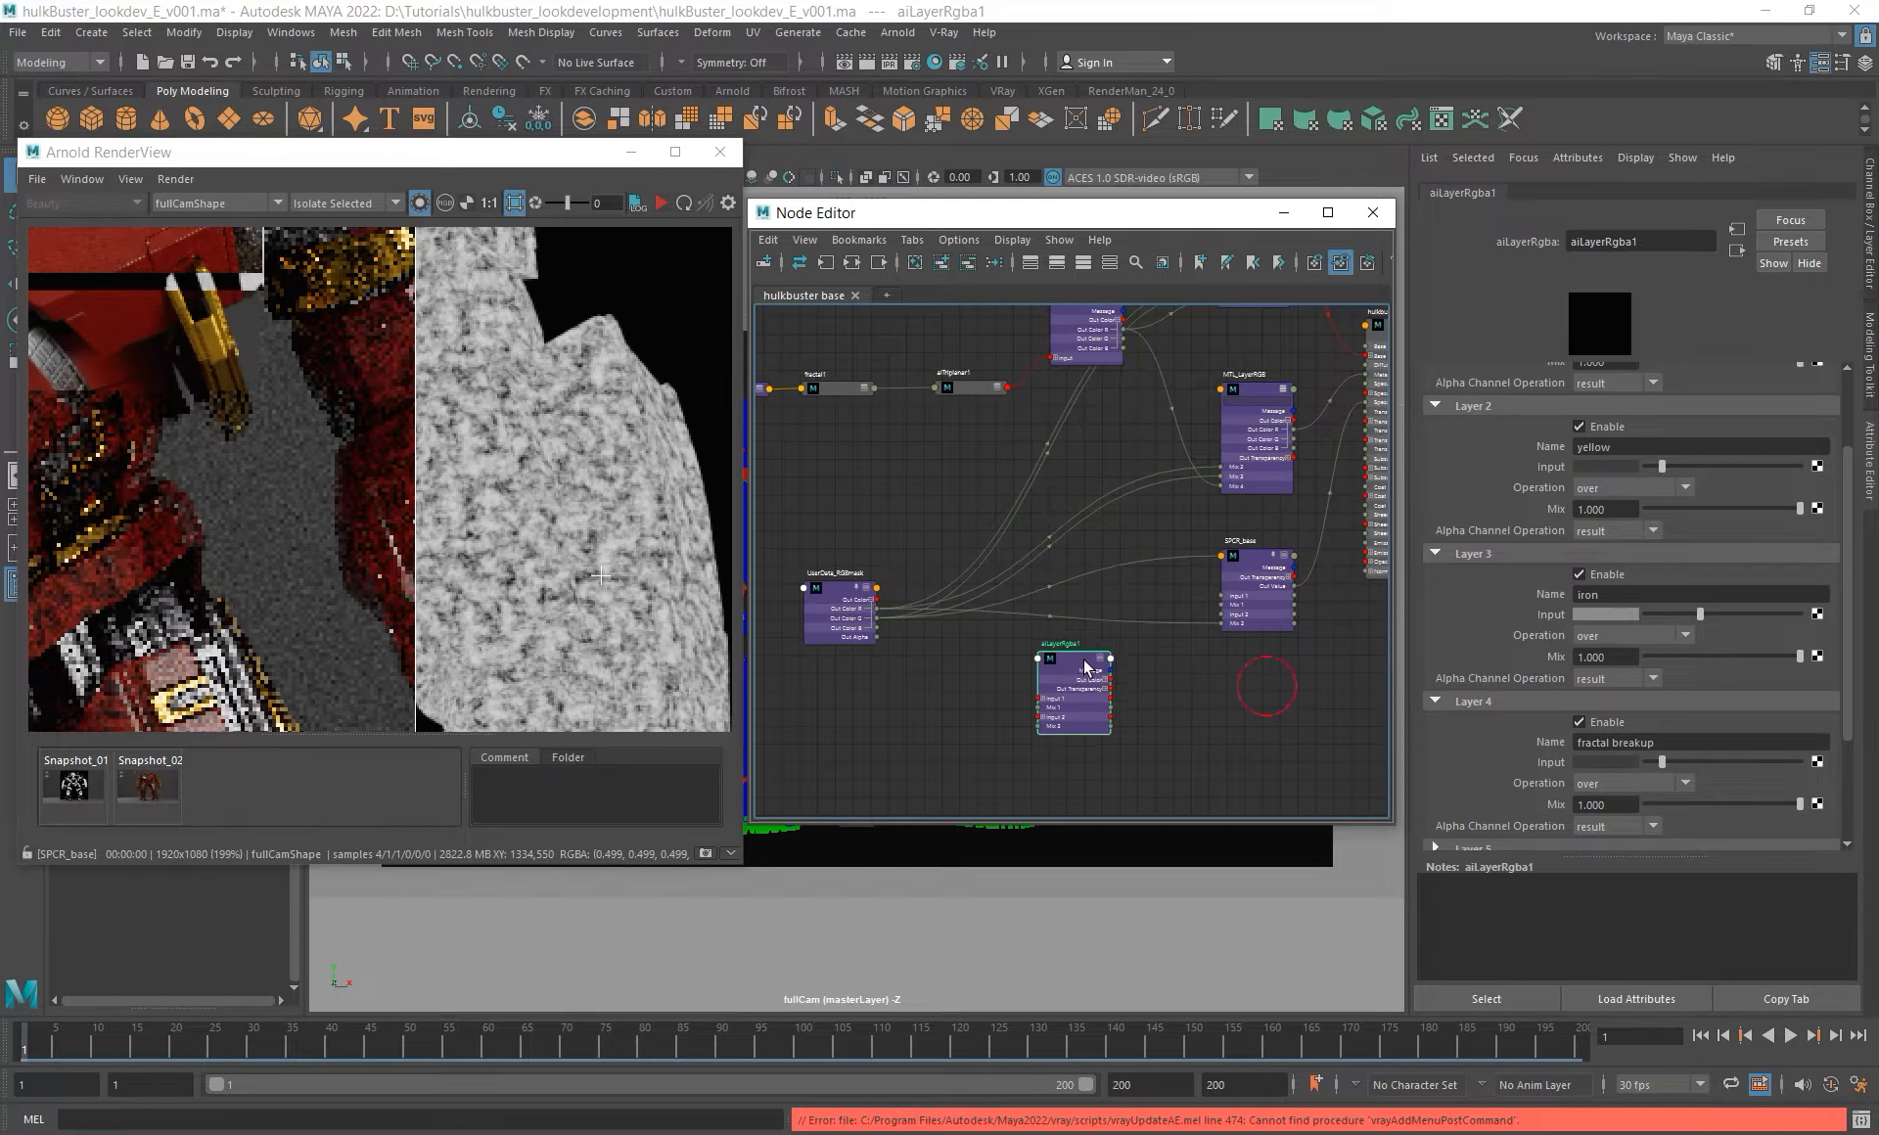
right_click_drag(929, 643, 1126, 739, "alt")
middle_click_drag(1128, 747, 1125, 609, "alt")
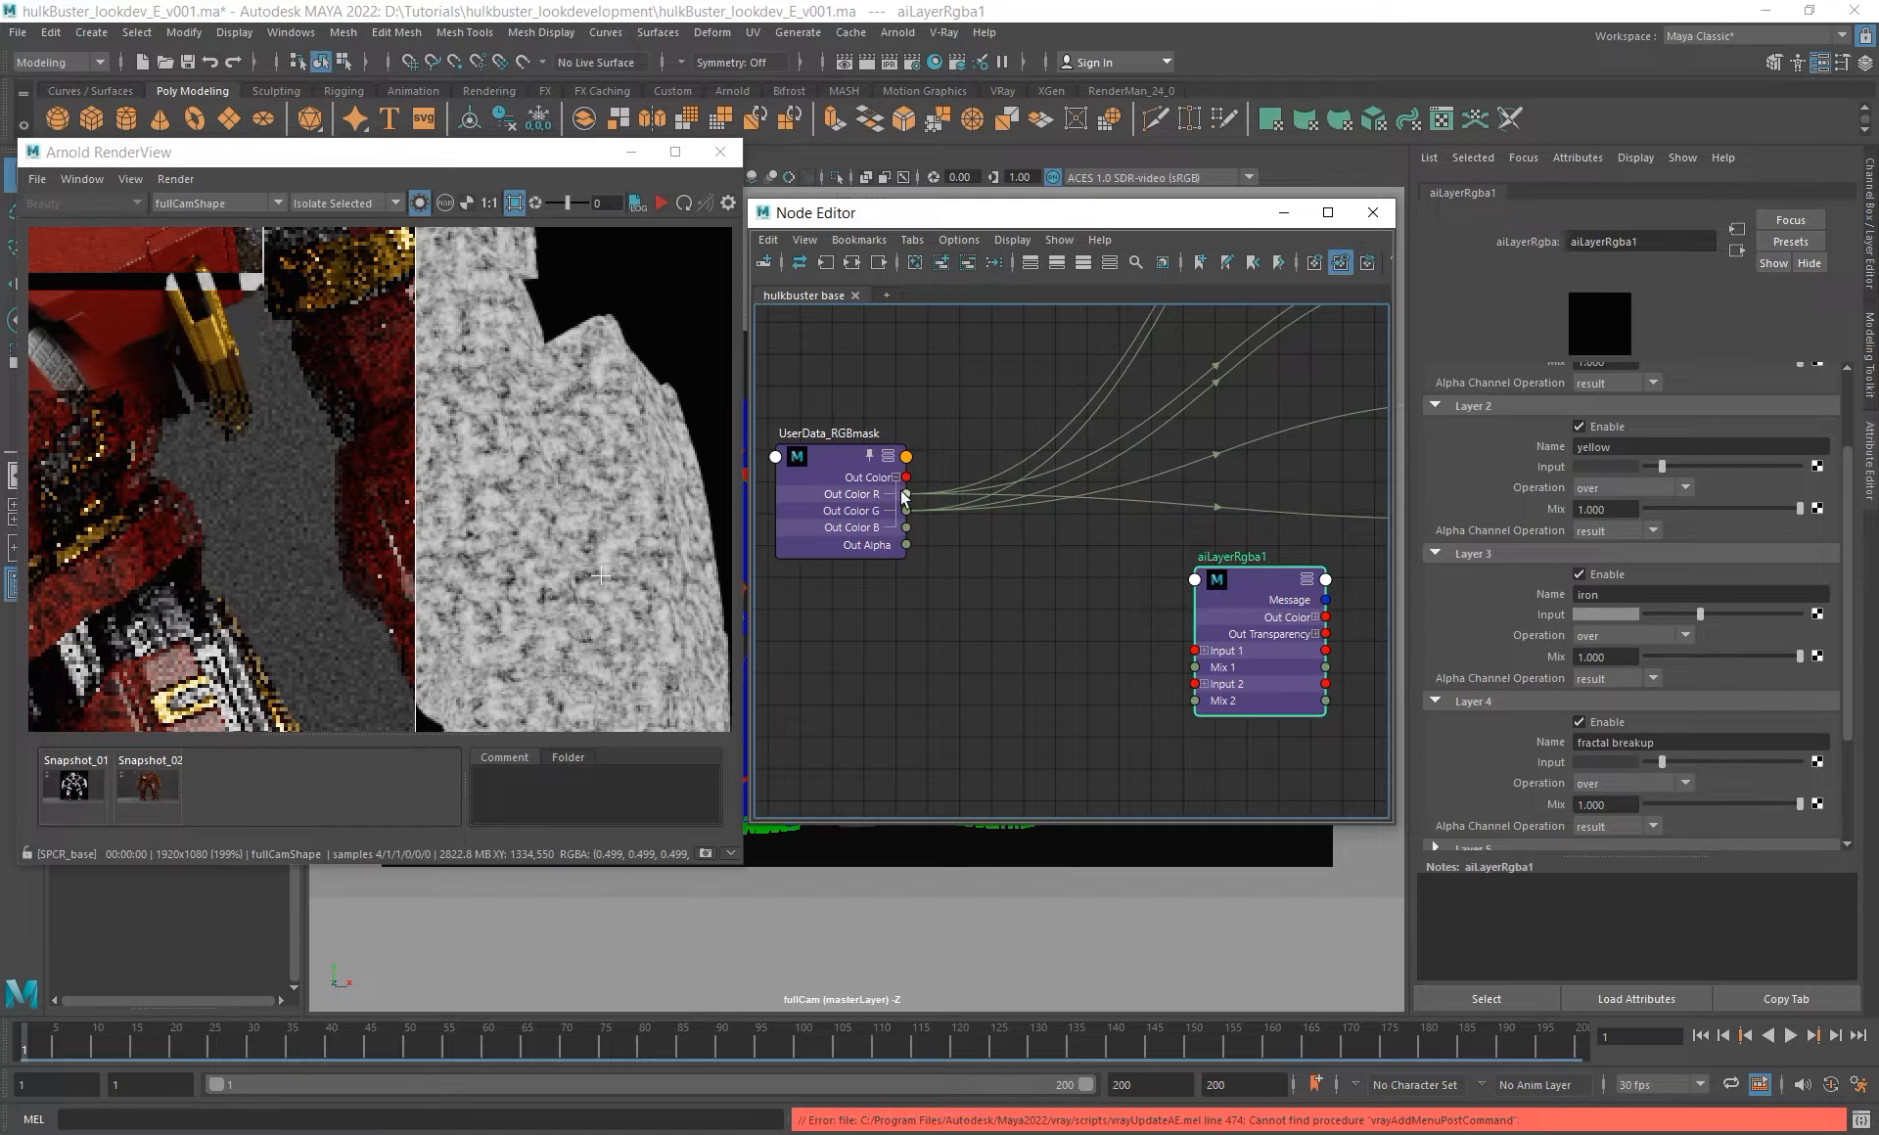
- Connect UserData_RGBmask's Out Color R to Mix 2 and its Out Color G to Mix 3 of aiLayerRgba1
left_click_drag(907, 493, 1195, 701)
left_click_drag(906, 529, 1245, 587)
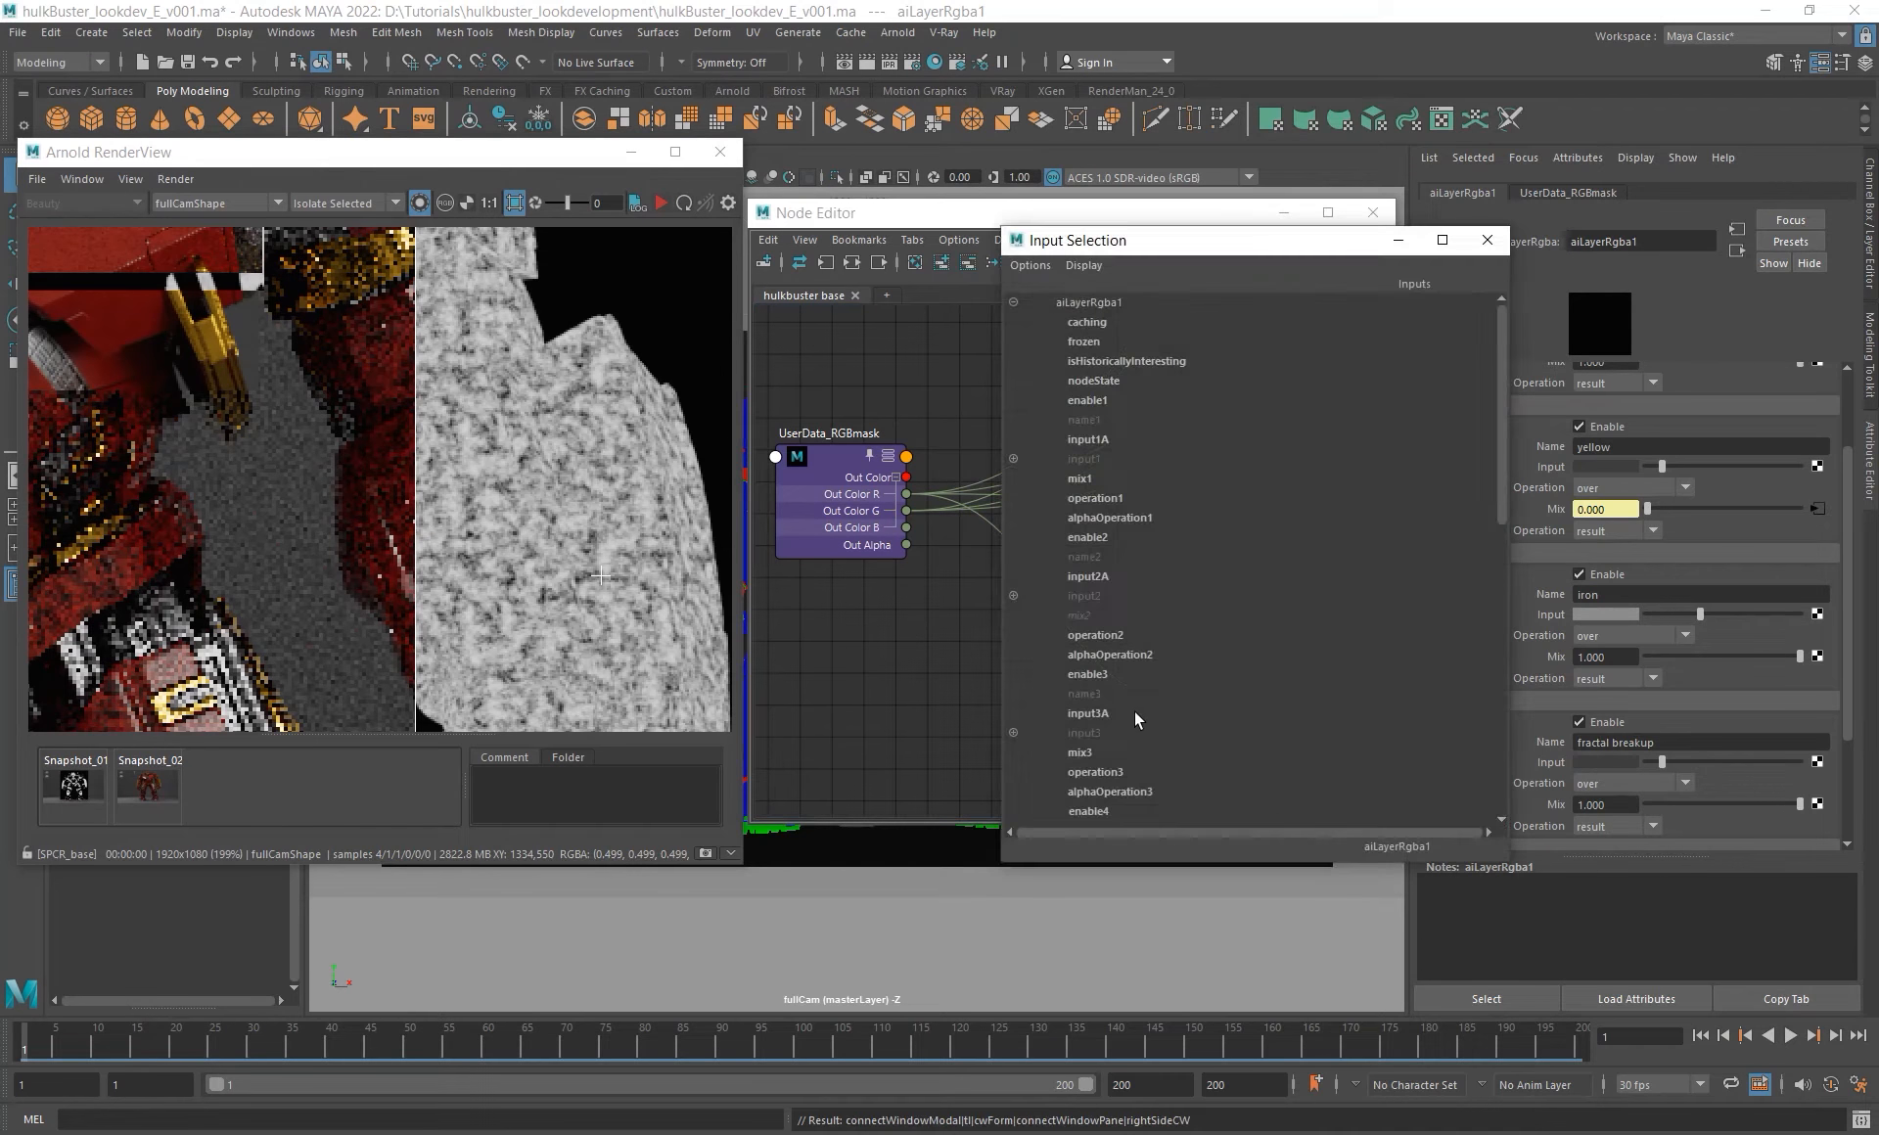
left_click(1084, 751)
scroll(1125, 721, "down", 3)
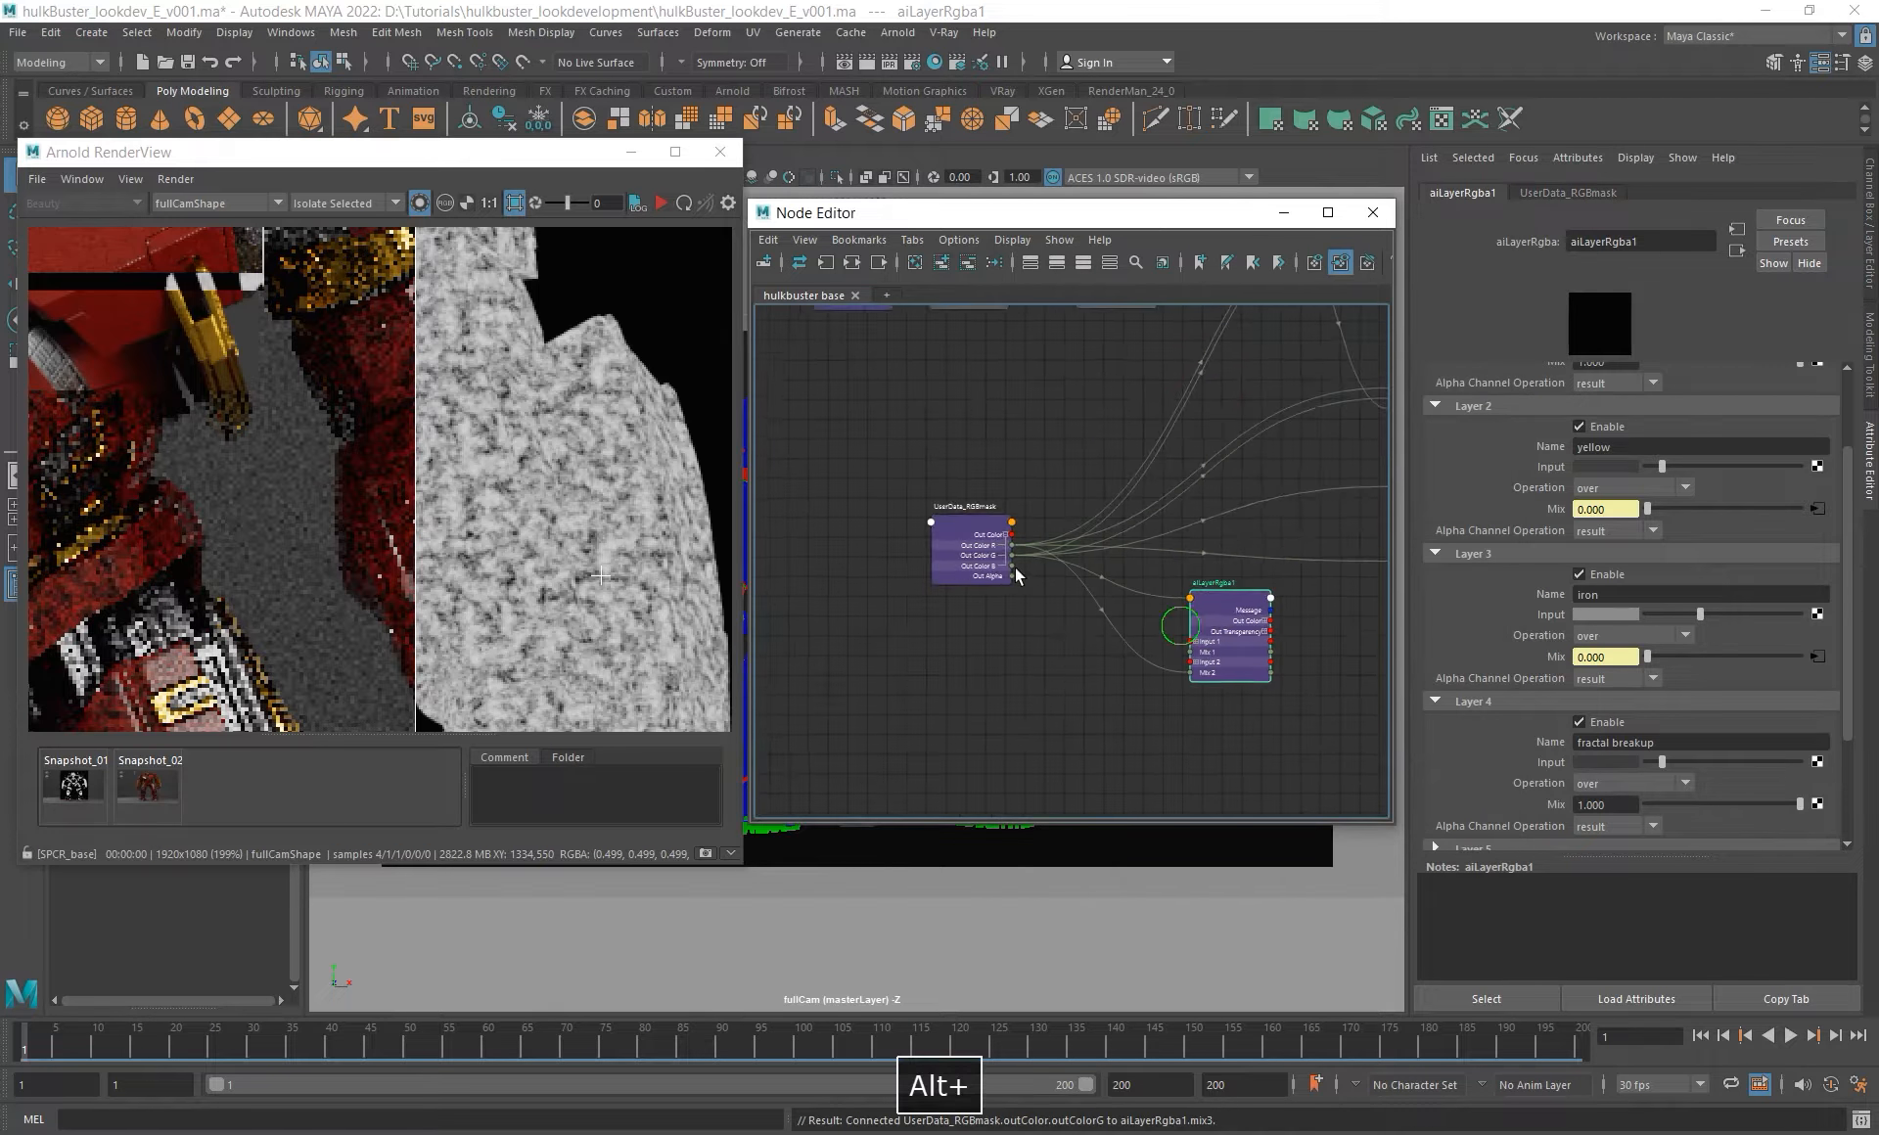
- Expand aiTriplanar1, rearrange the aiLayerRgba1 and aiRange2 nodes for clearer connections, and render aiRange2 in isolation
middle_click_drag(1071, 475, 1027, 559, "alt")
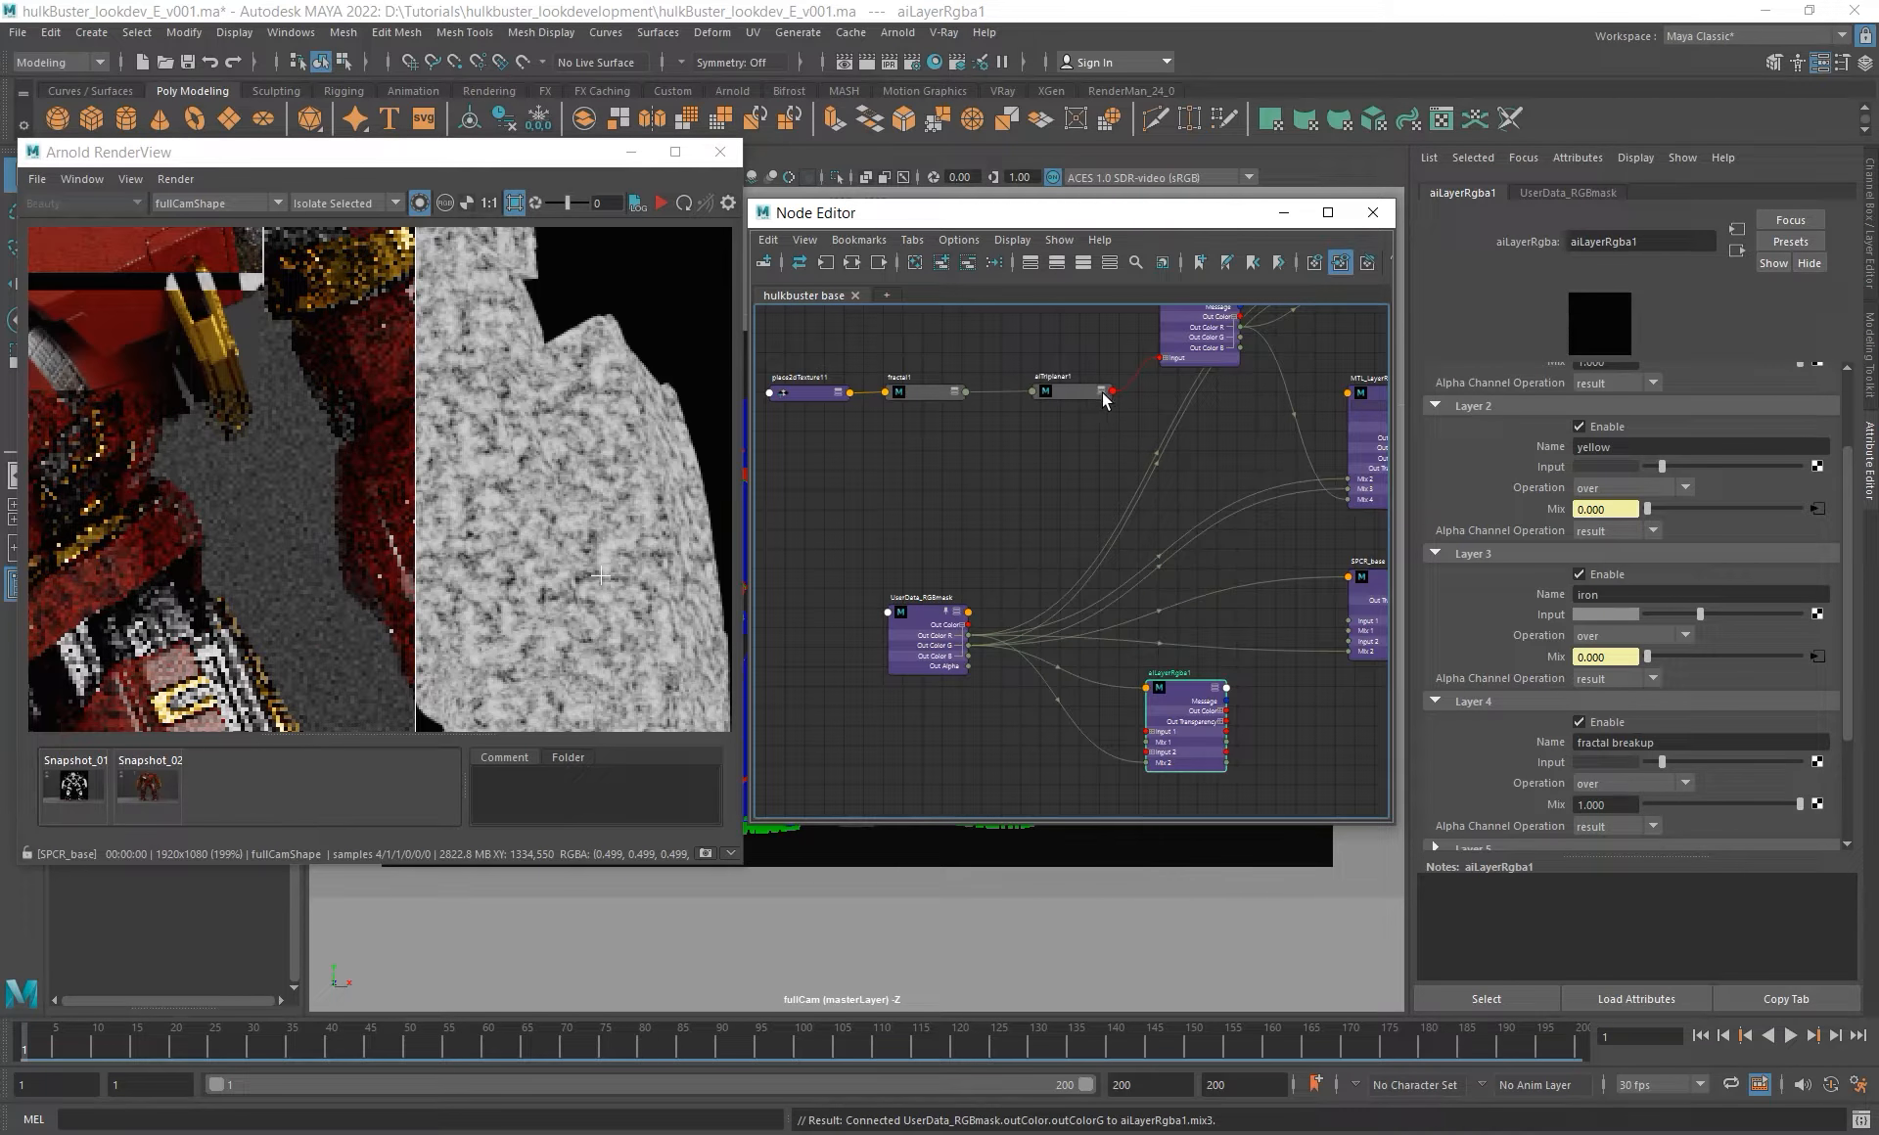
left_click(1102, 392)
middle_click_drag(1189, 402, 1115, 442, "alt")
left_click_drag(1127, 718, 1209, 724)
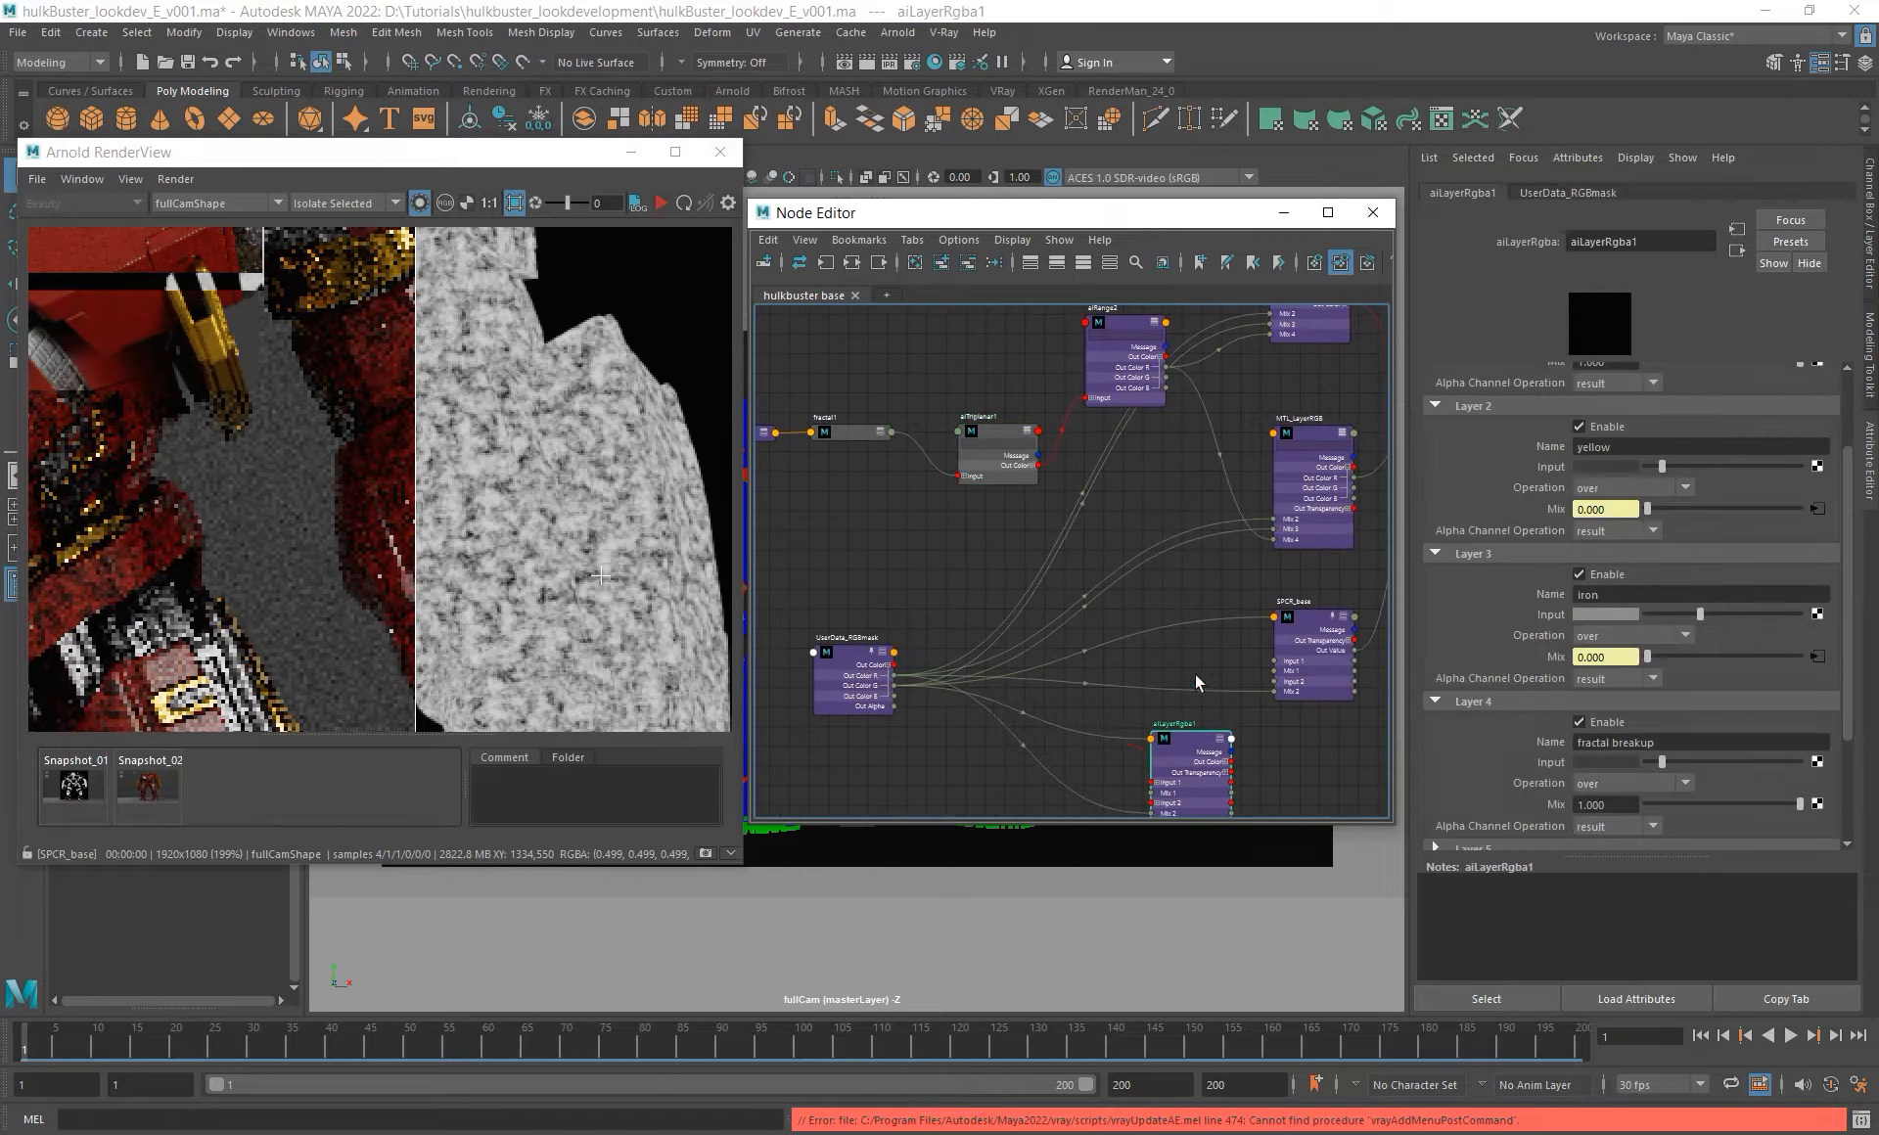
middle_click_drag(1211, 728, 1193, 695, "alt")
left_click_drag(1149, 333, 1088, 538)
middle_click_drag(1143, 457, 1121, 528, "alt")
left_click_drag(1091, 417, 1082, 497)
middle_click_drag(1080, 495, 1096, 433, "alt")
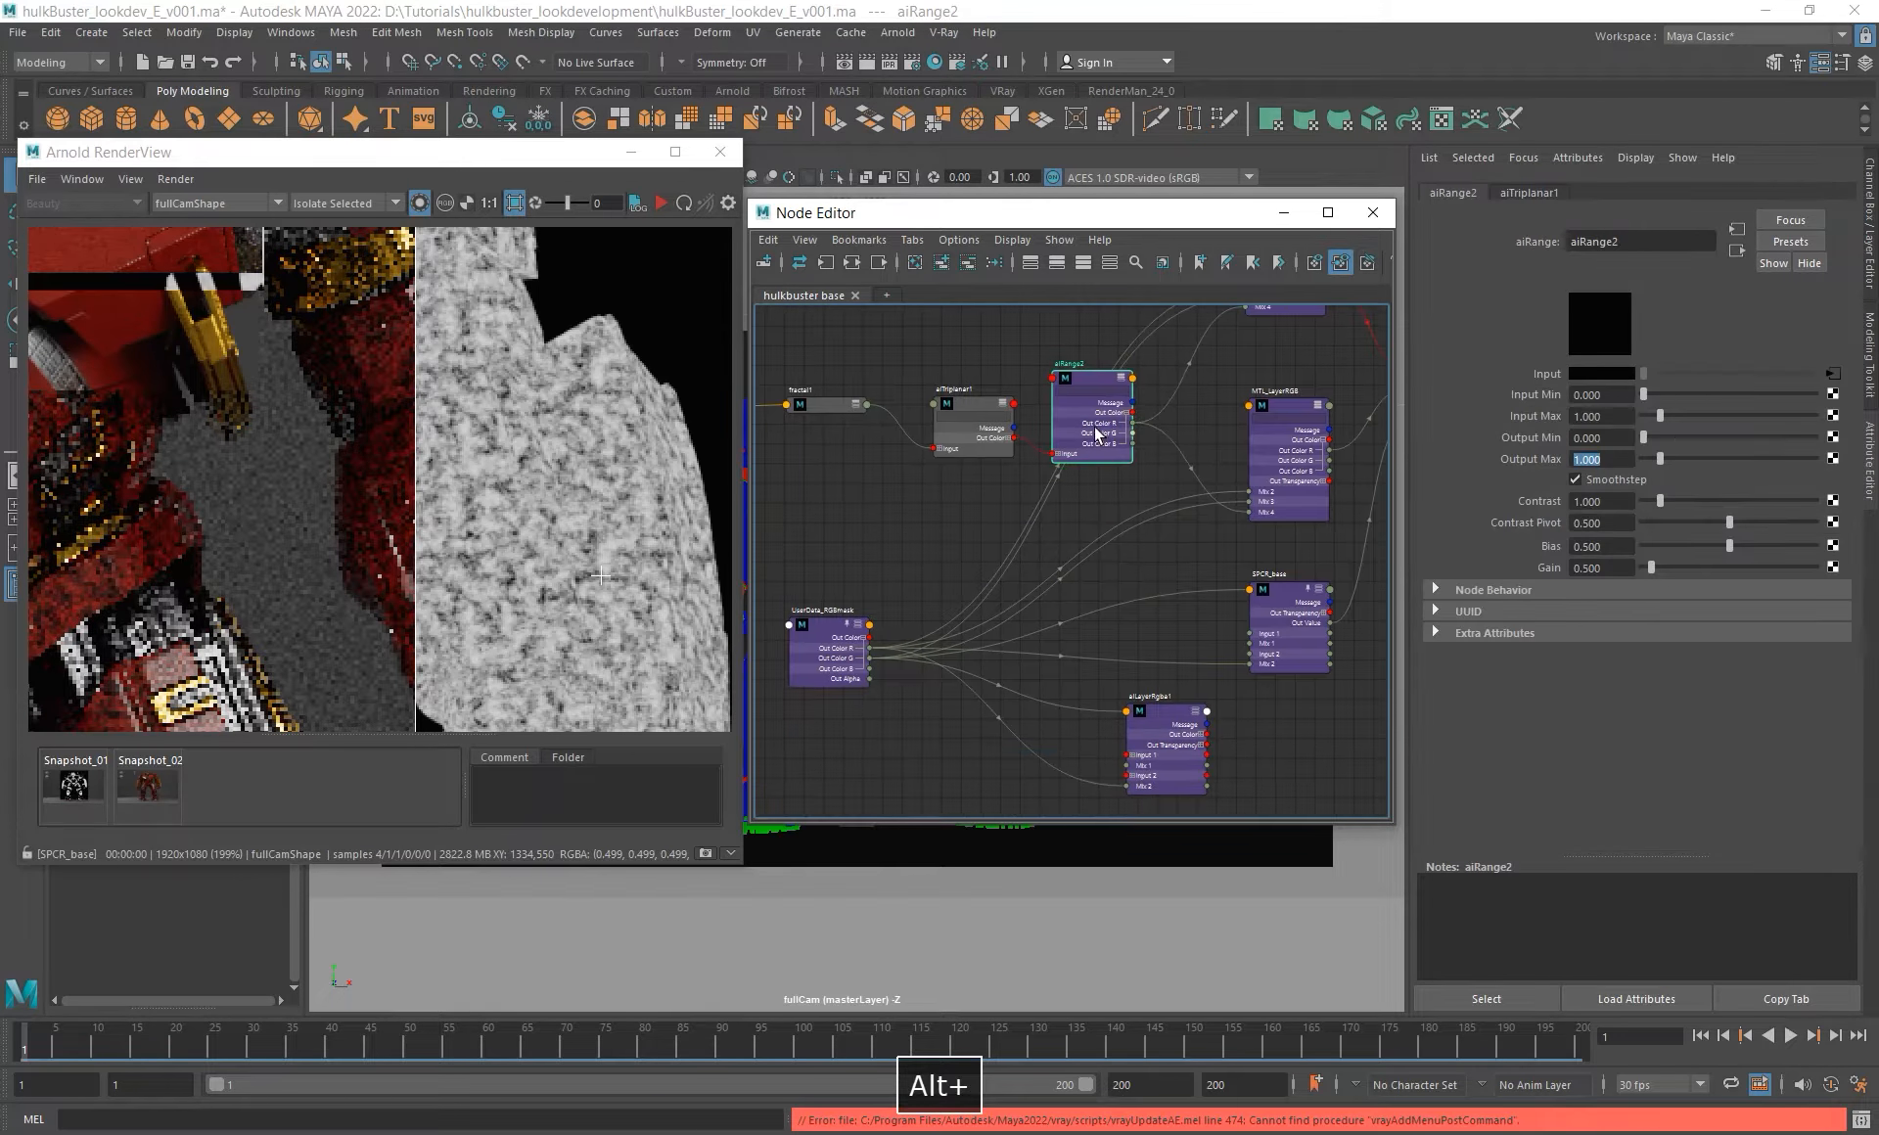
left_click(661, 202)
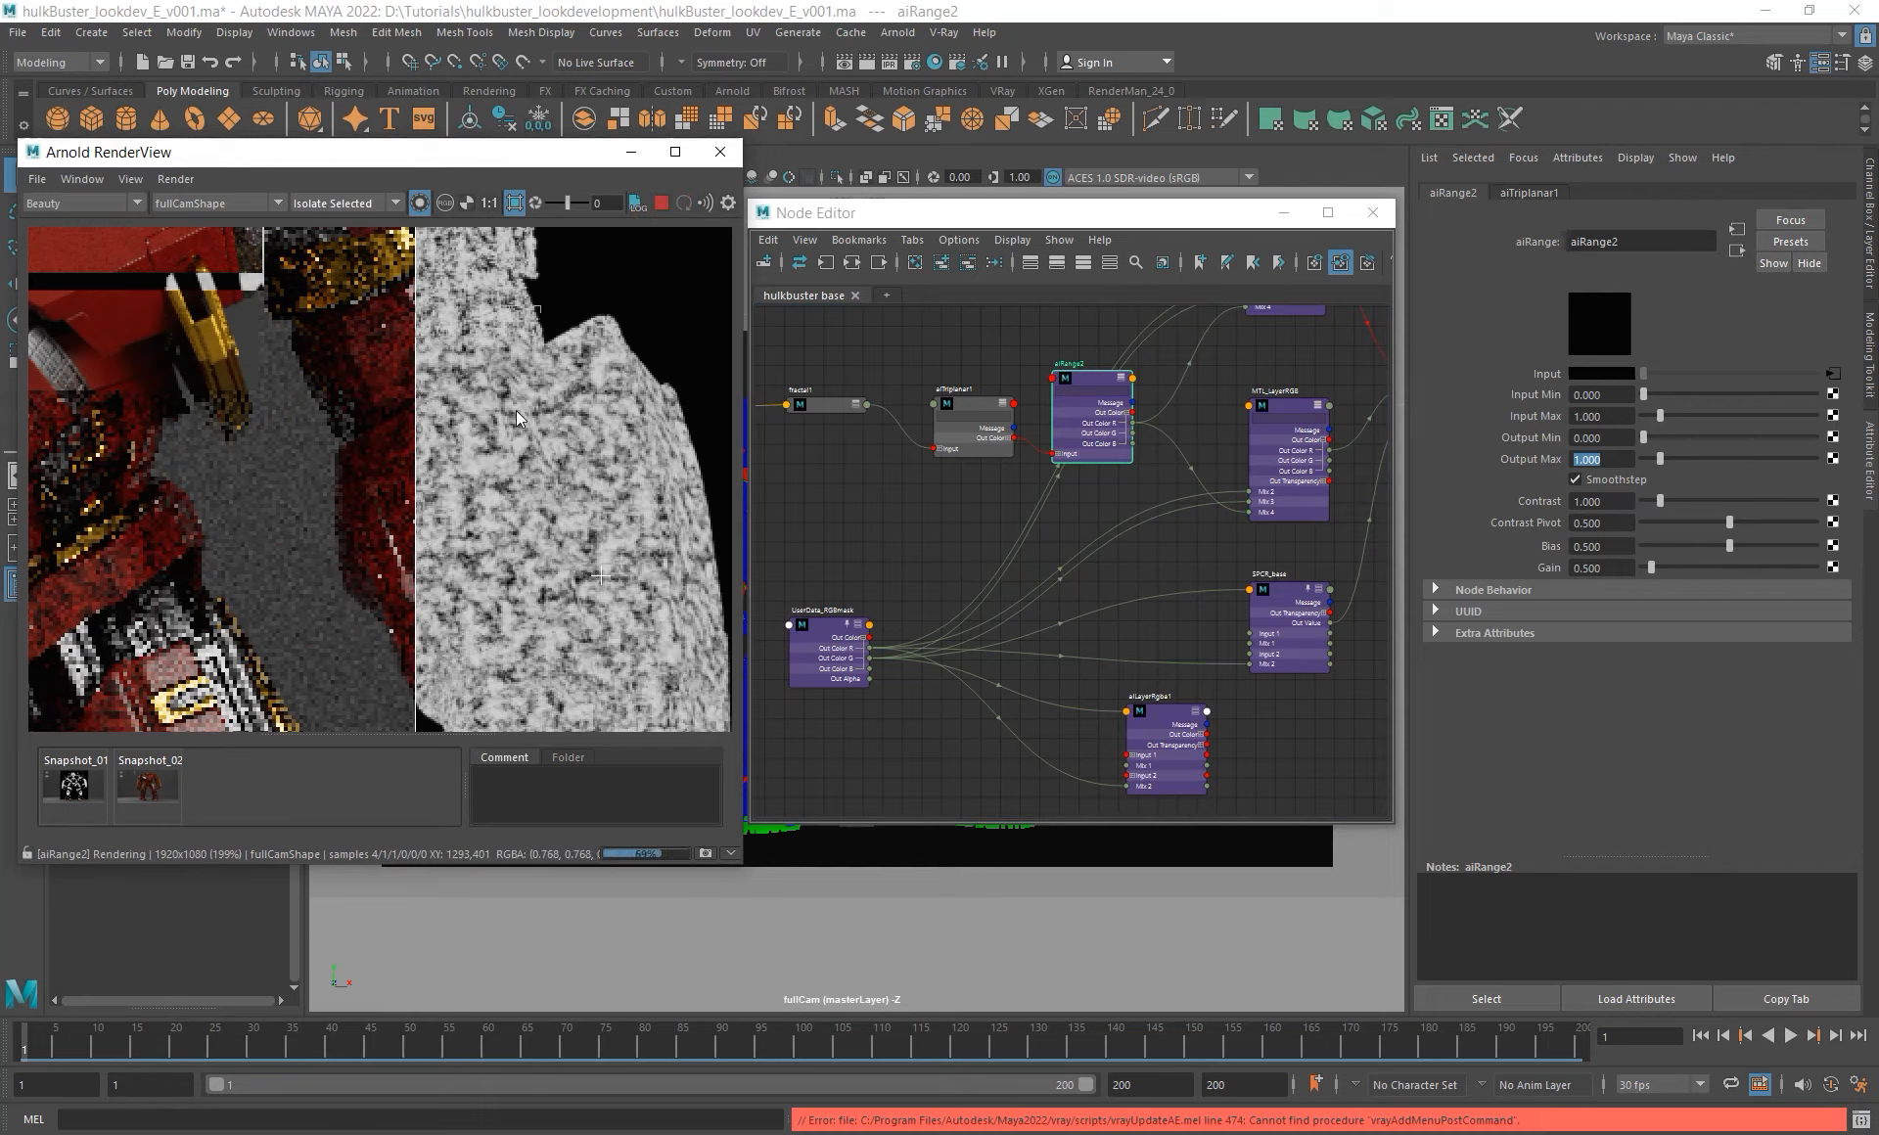
- Connect aiRange2's Out Color R to Mix 4 of aiLayerRgba1
middle_click_drag(1109, 478, 1067, 423, "alt")
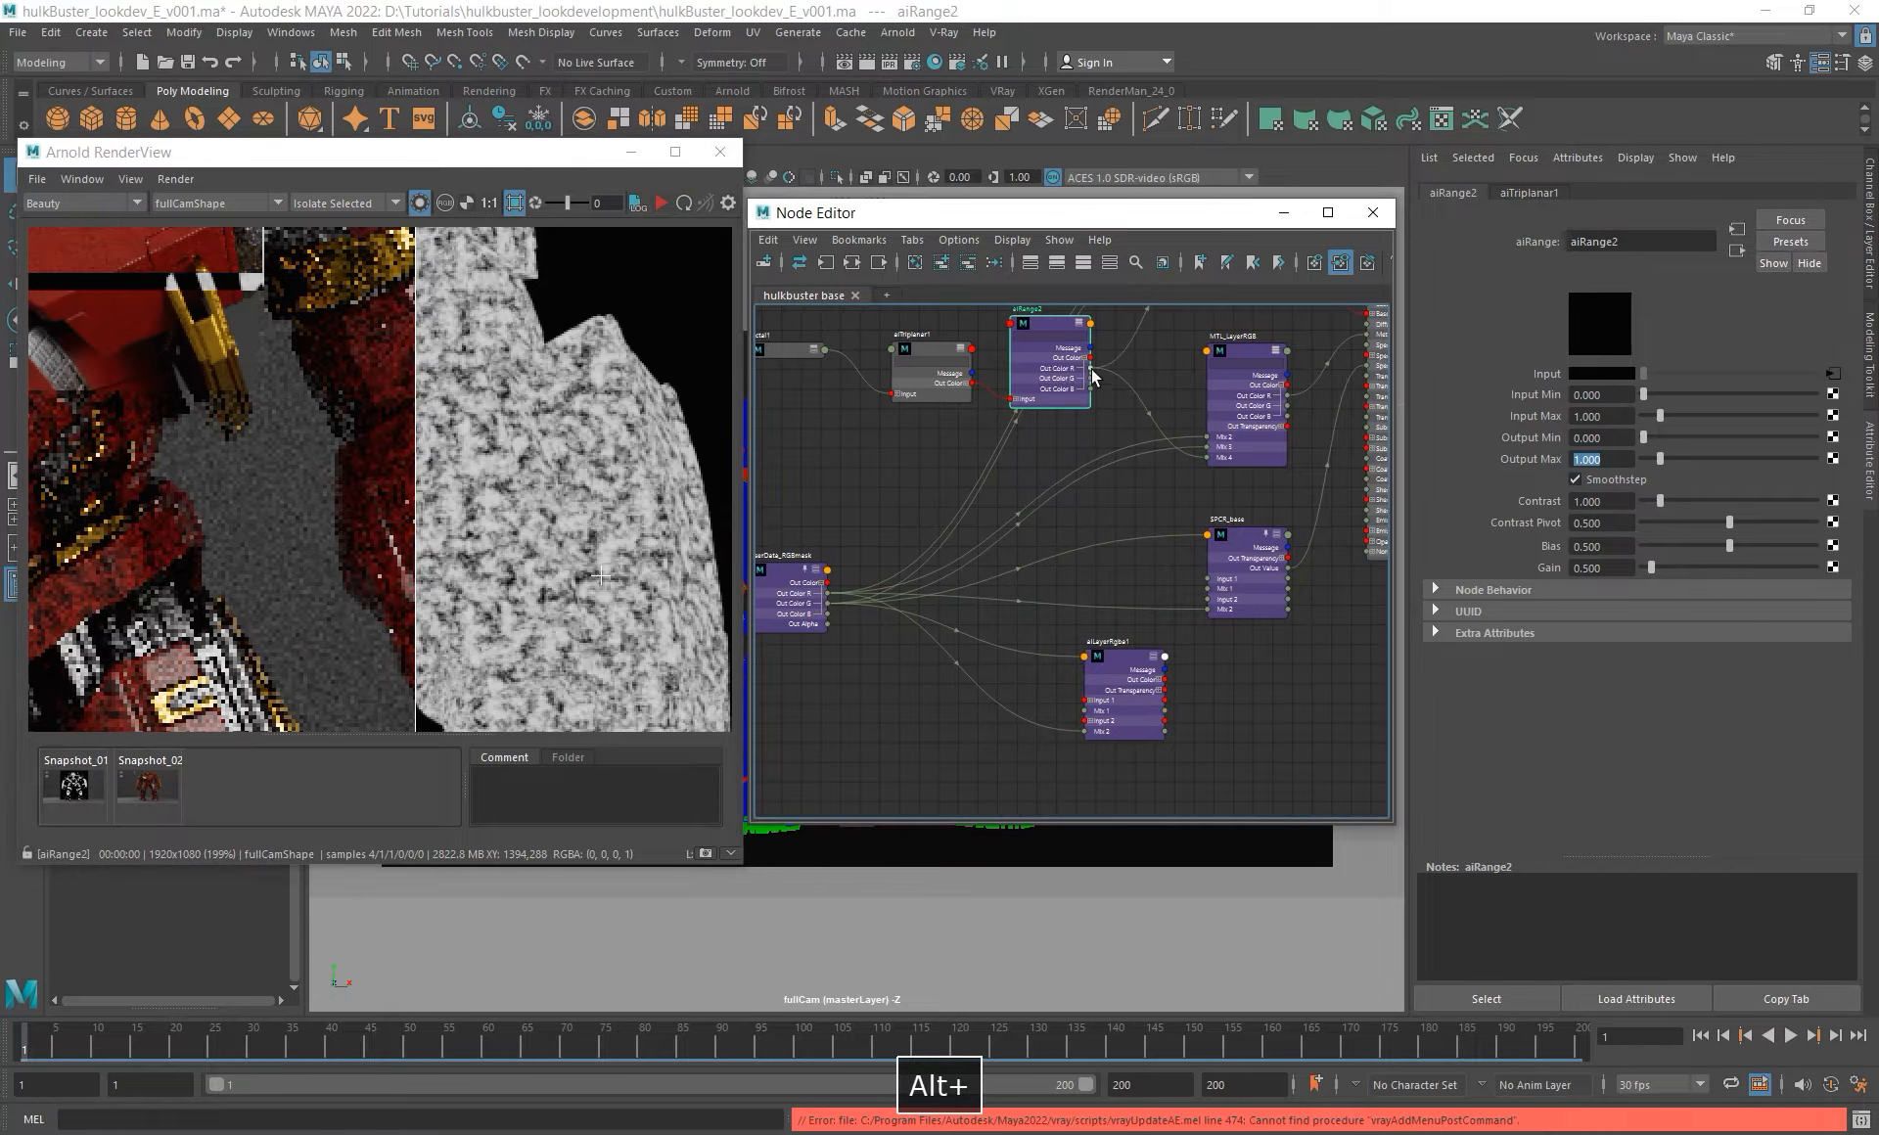
left_click_drag(1093, 370, 1147, 669)
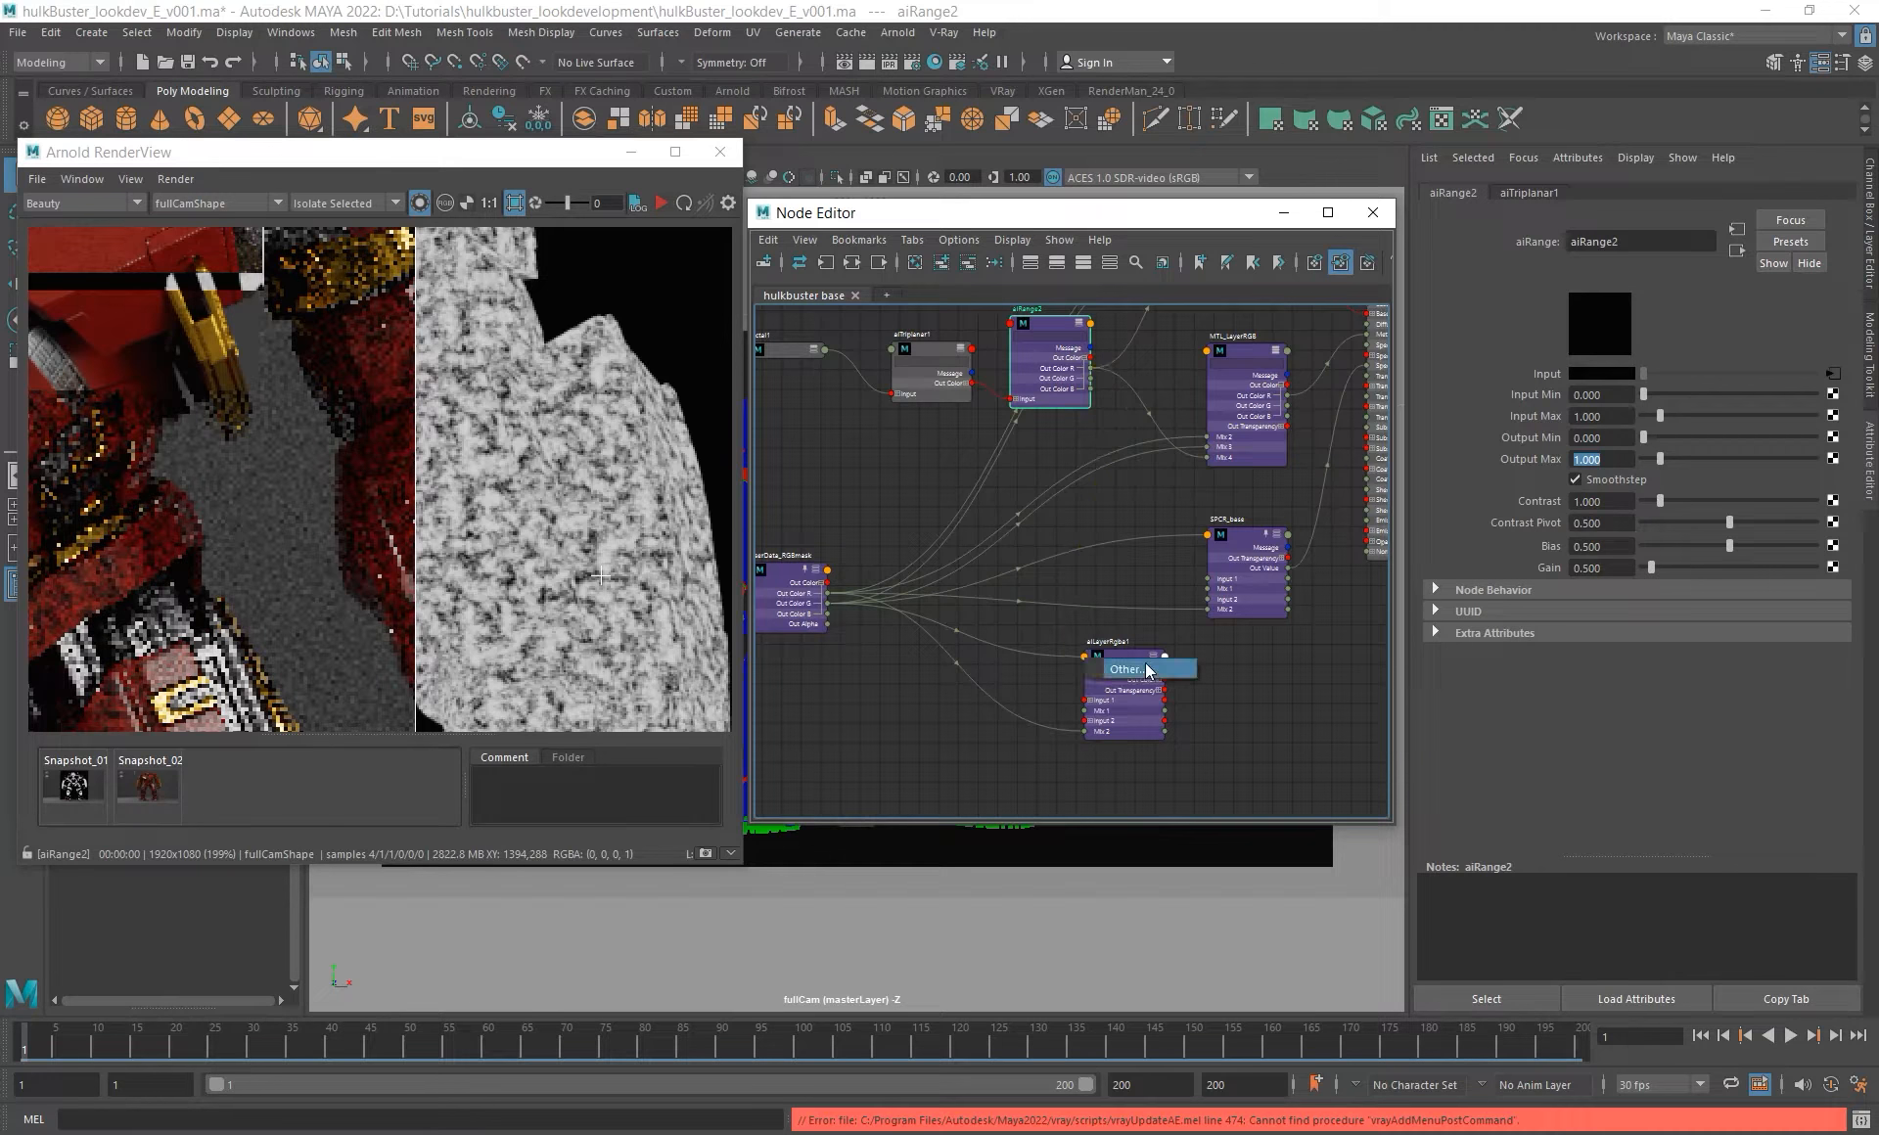
left_click(1145, 670)
scroll(1180, 681, "down", 5)
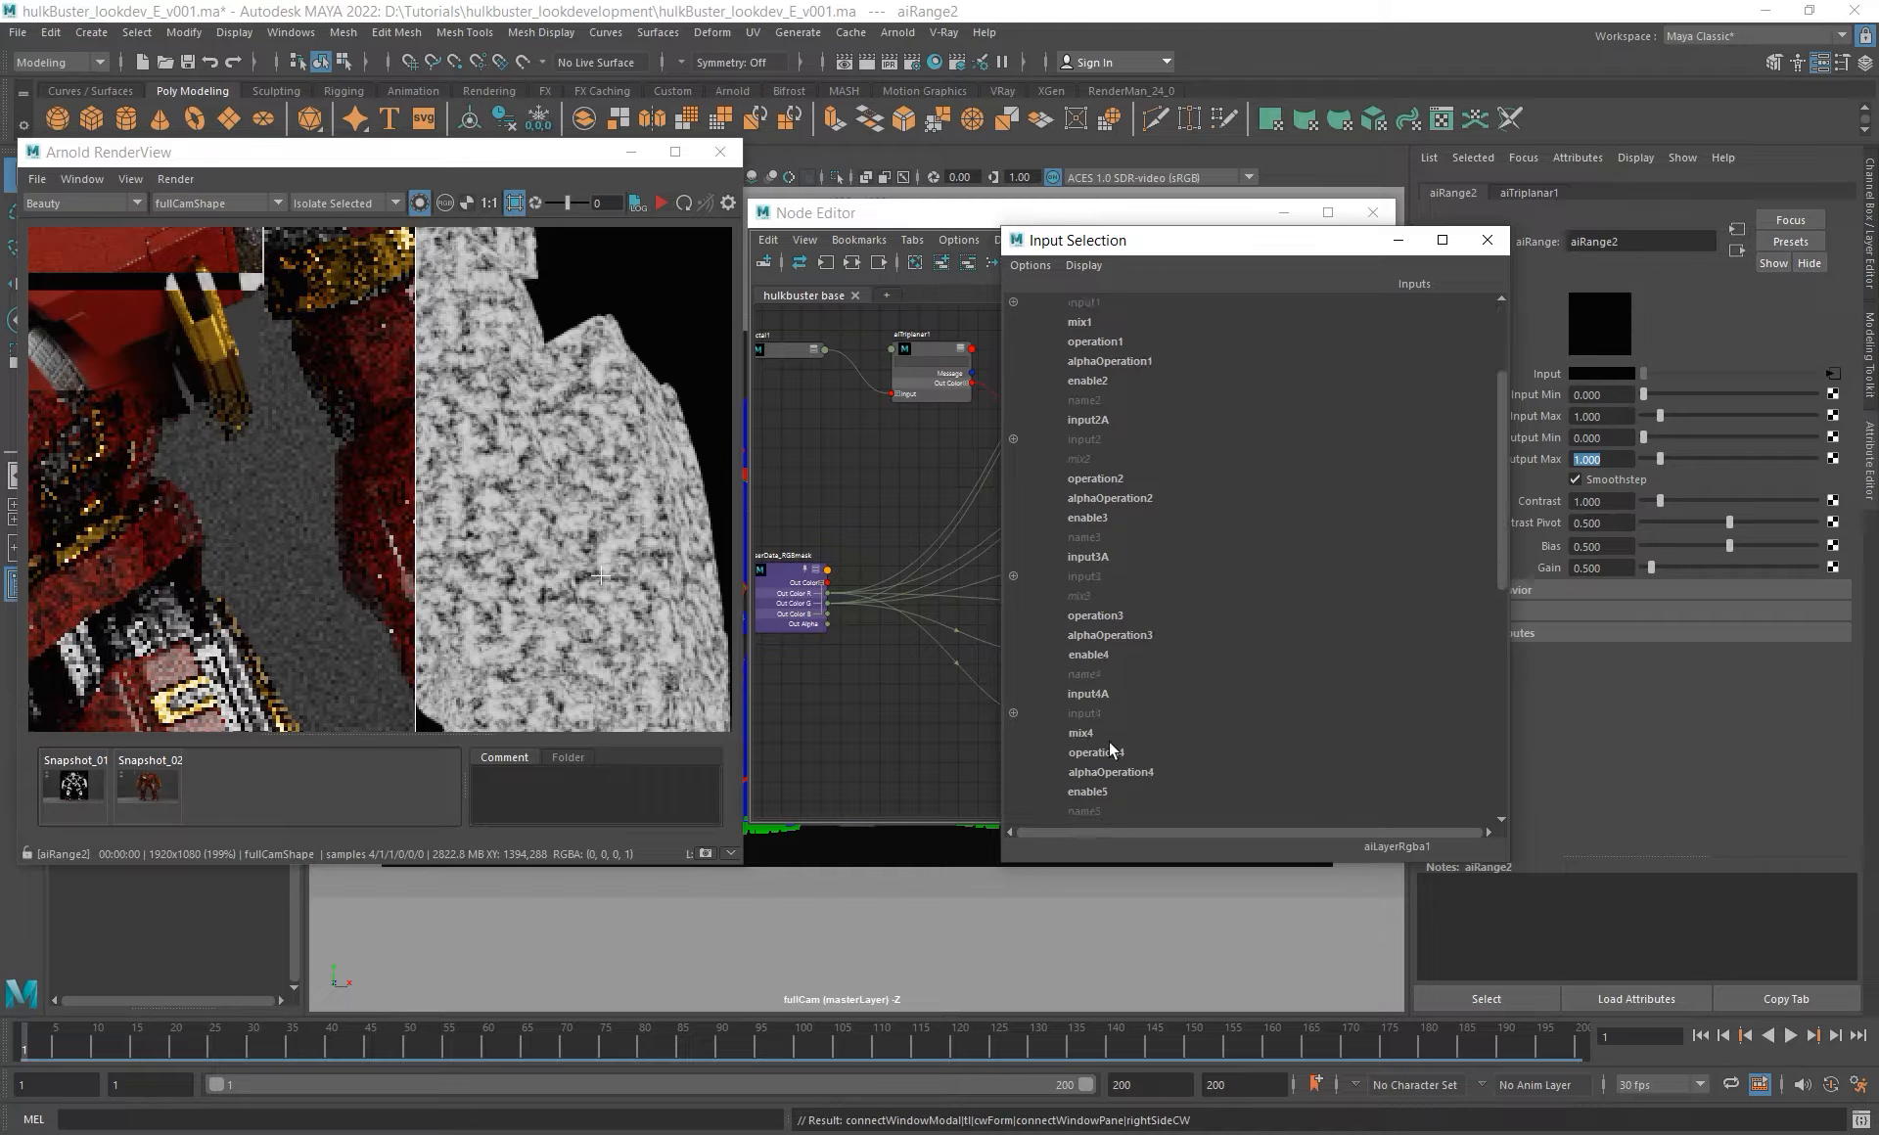
left_click(1109, 741)
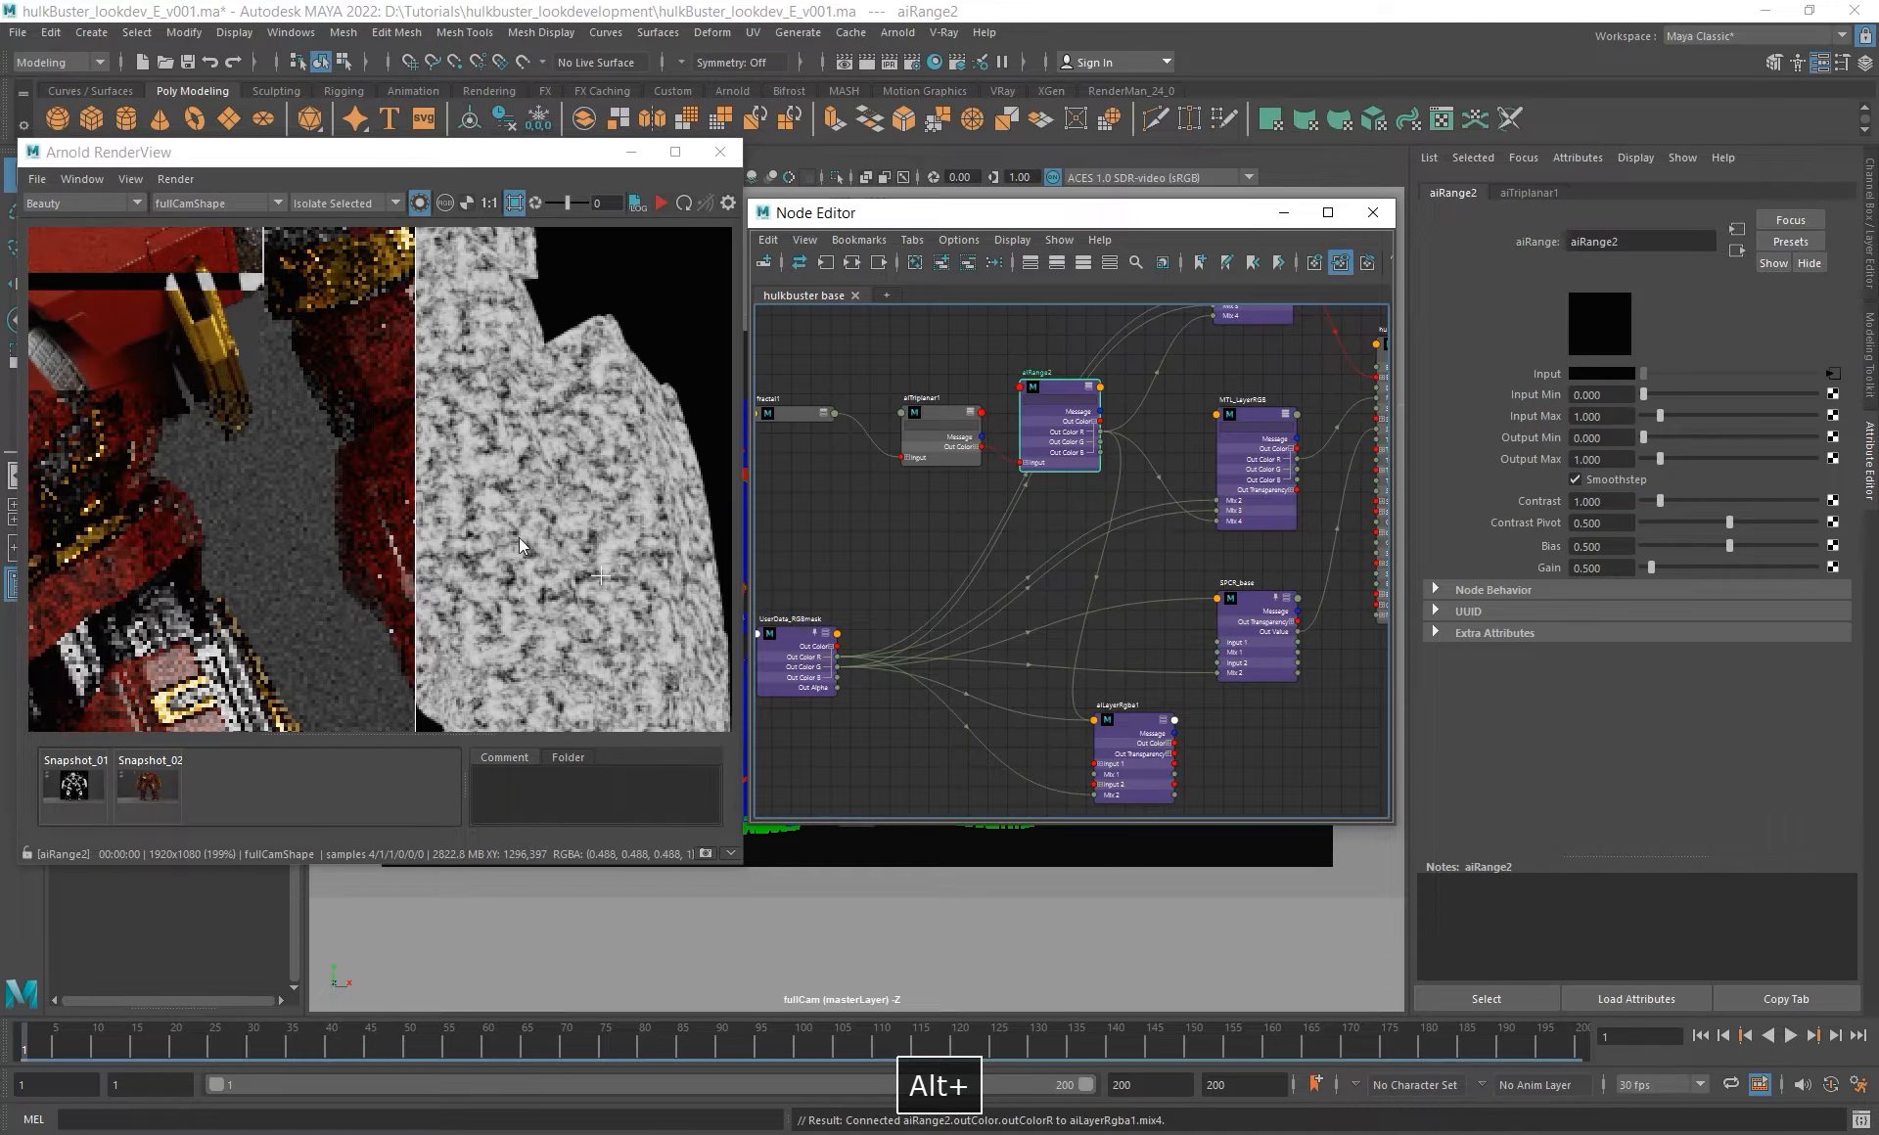
- Check the layers of aiLayerRgba1 and connect its Out Color R to the Specular Roughness of hulkbuster_base_mtl
left_click(1137, 769)
middle_click_drag(1229, 675, 1205, 614, "alt")
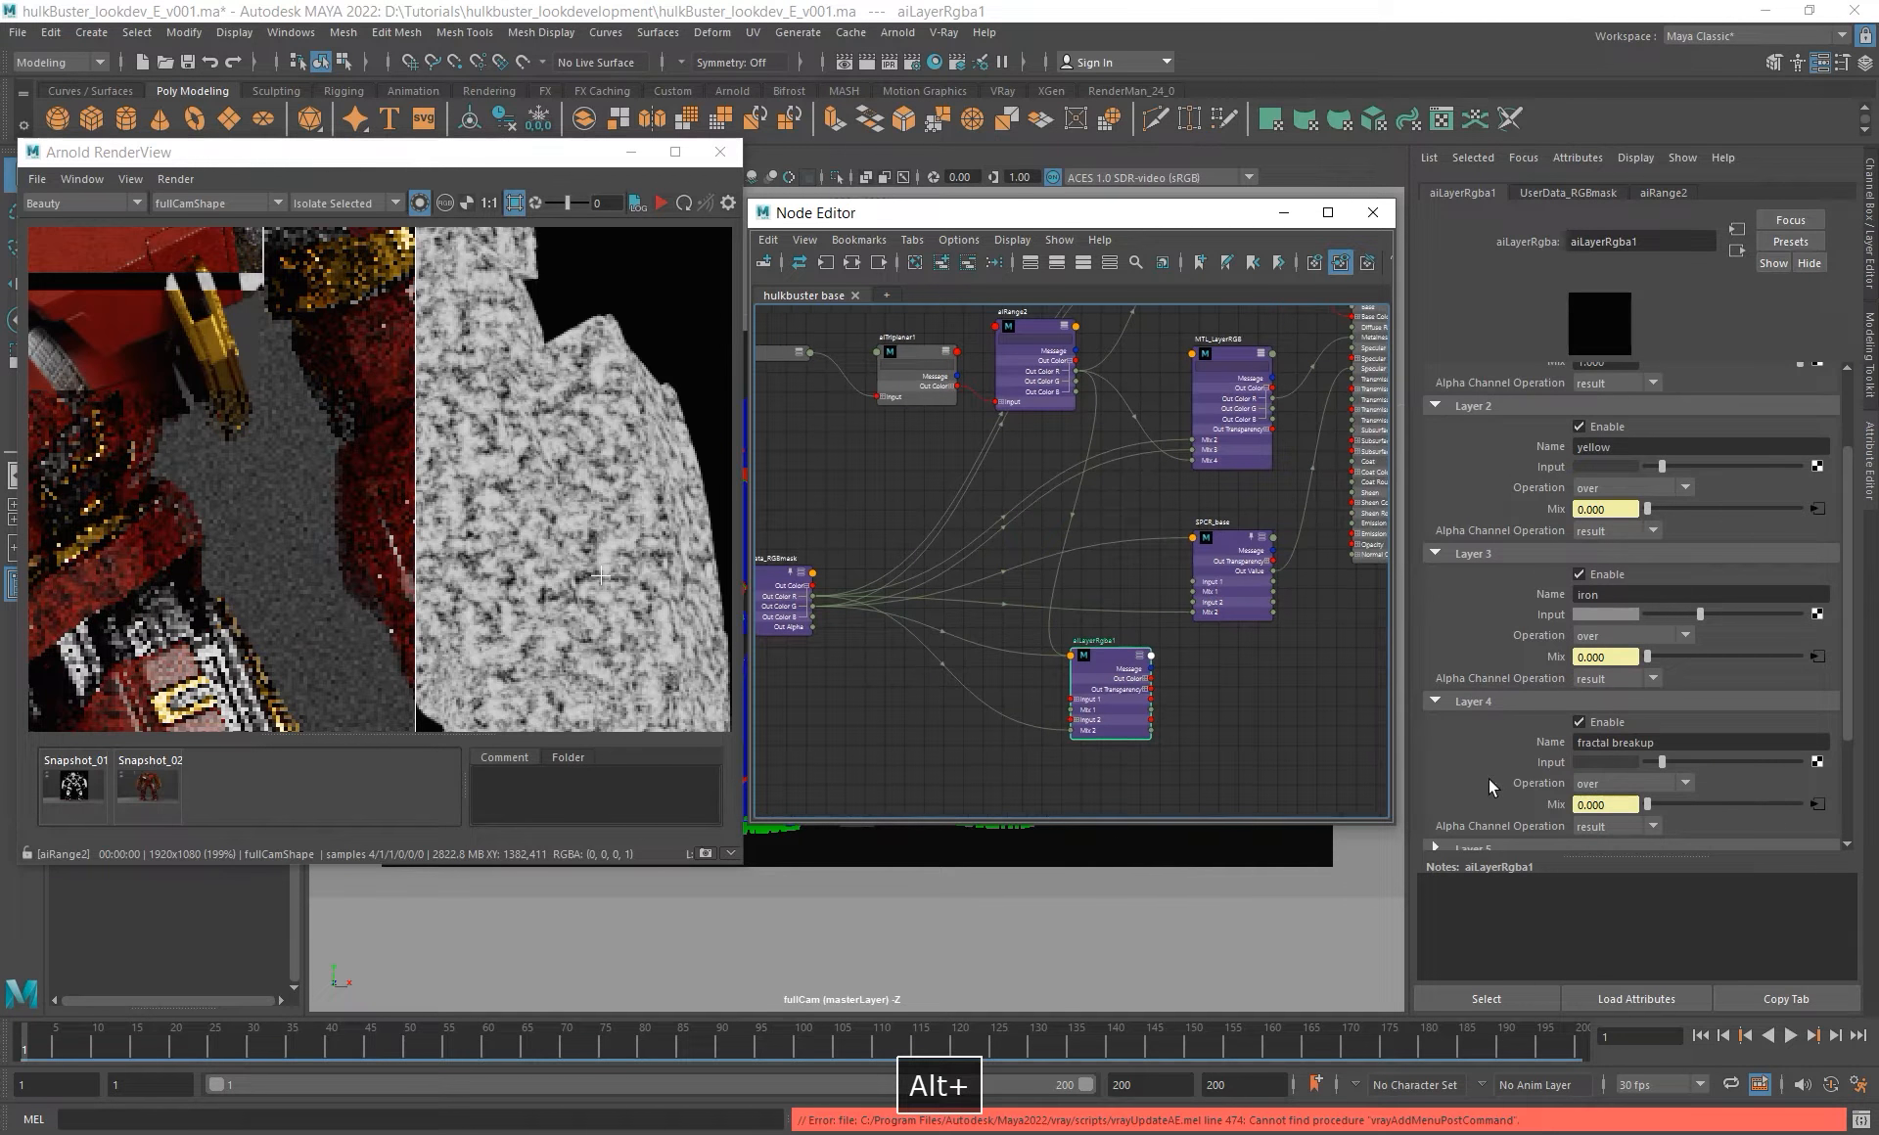
scroll(1468, 734, "down", 2)
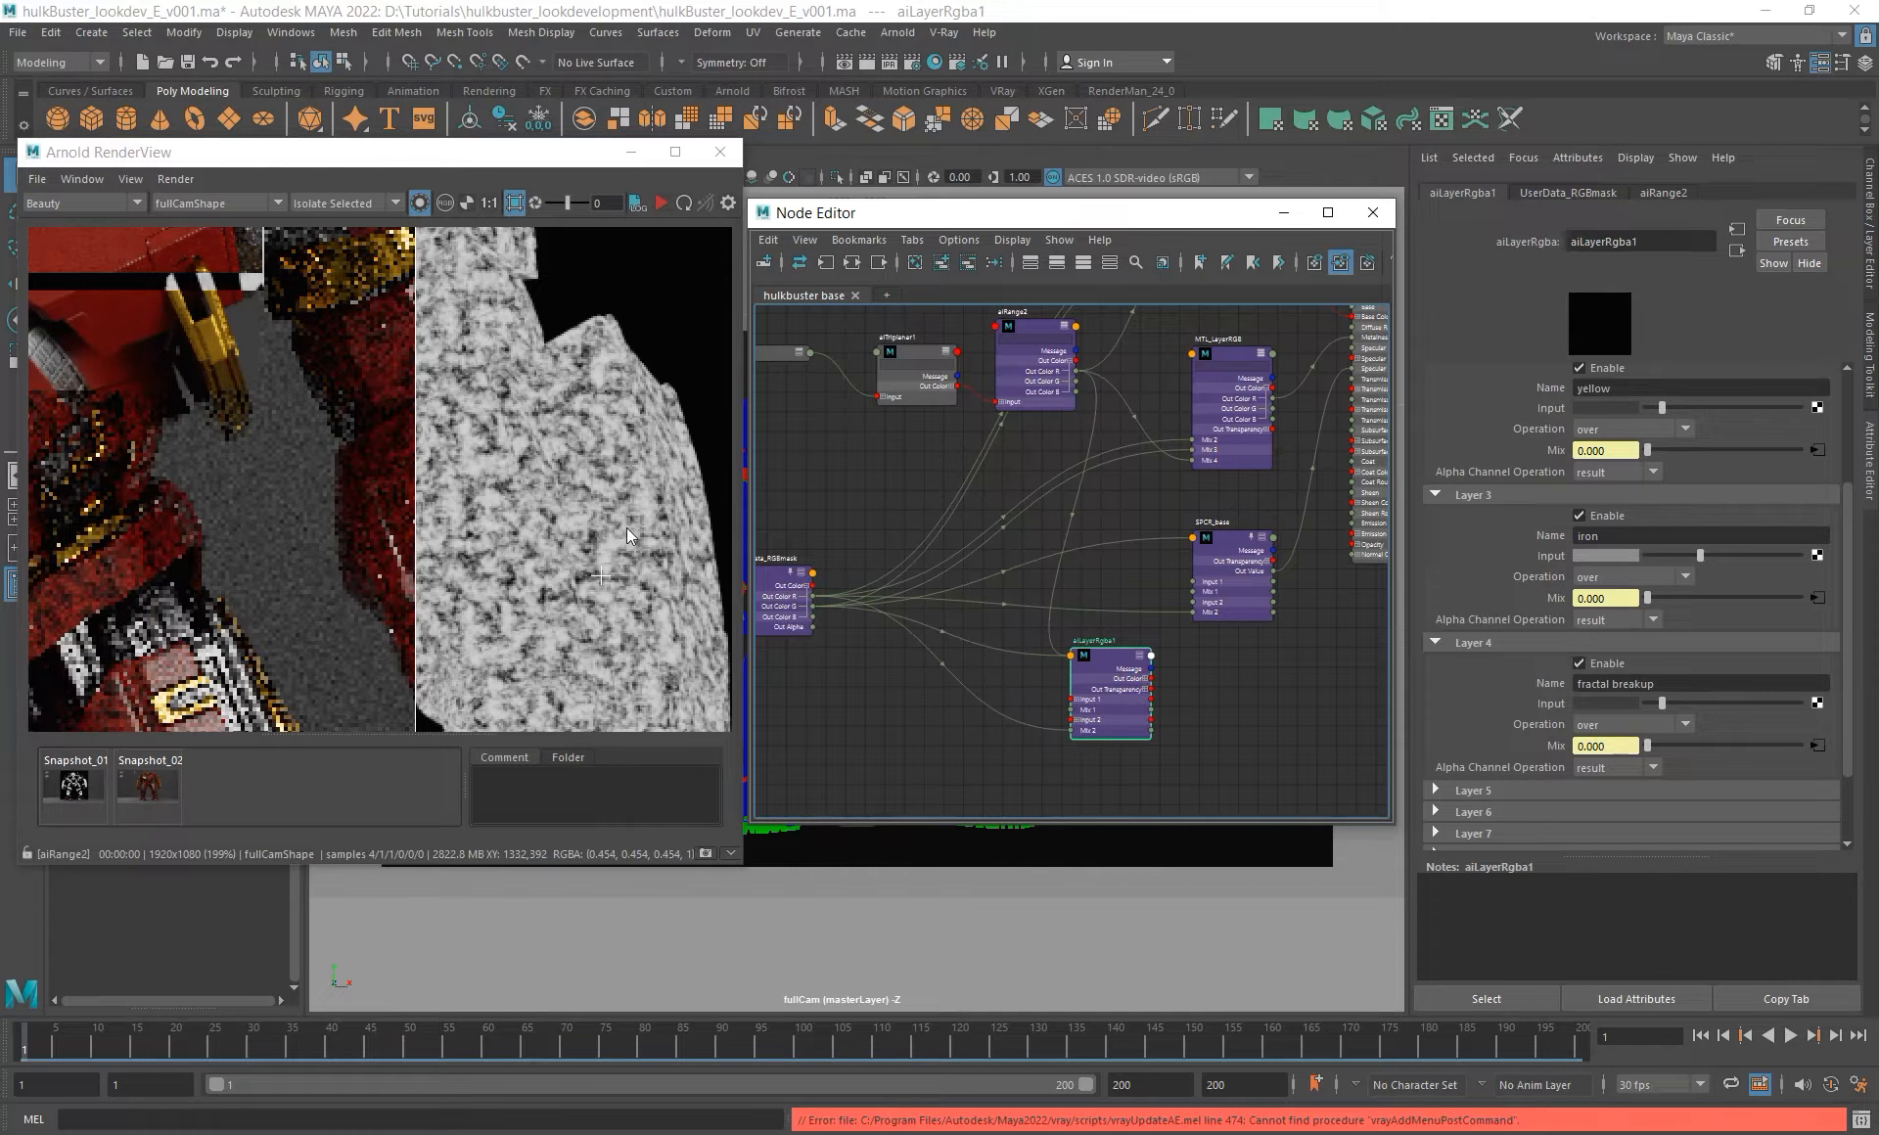
middle_click_drag(1200, 669, 1151, 712, "alt")
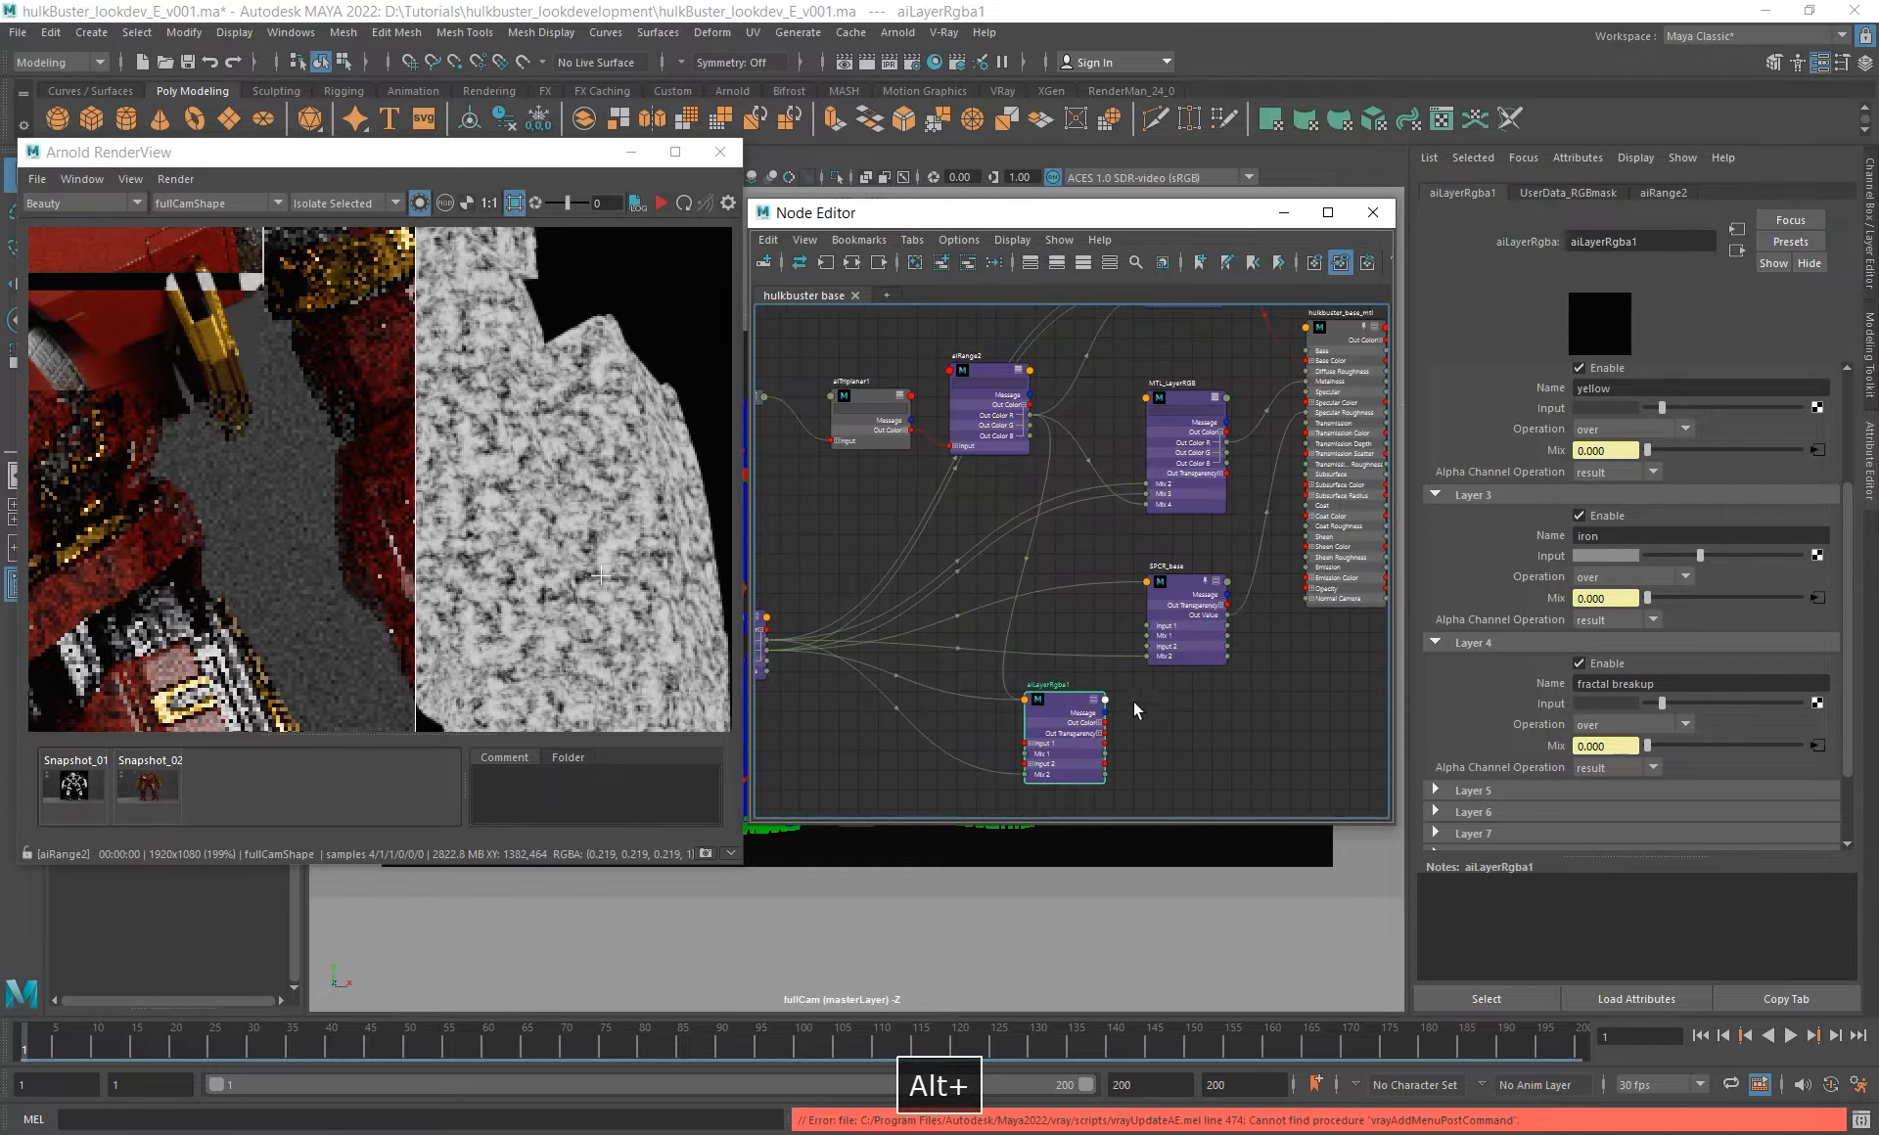
scroll(1136, 701, "up", 1)
left_click(1087, 728)
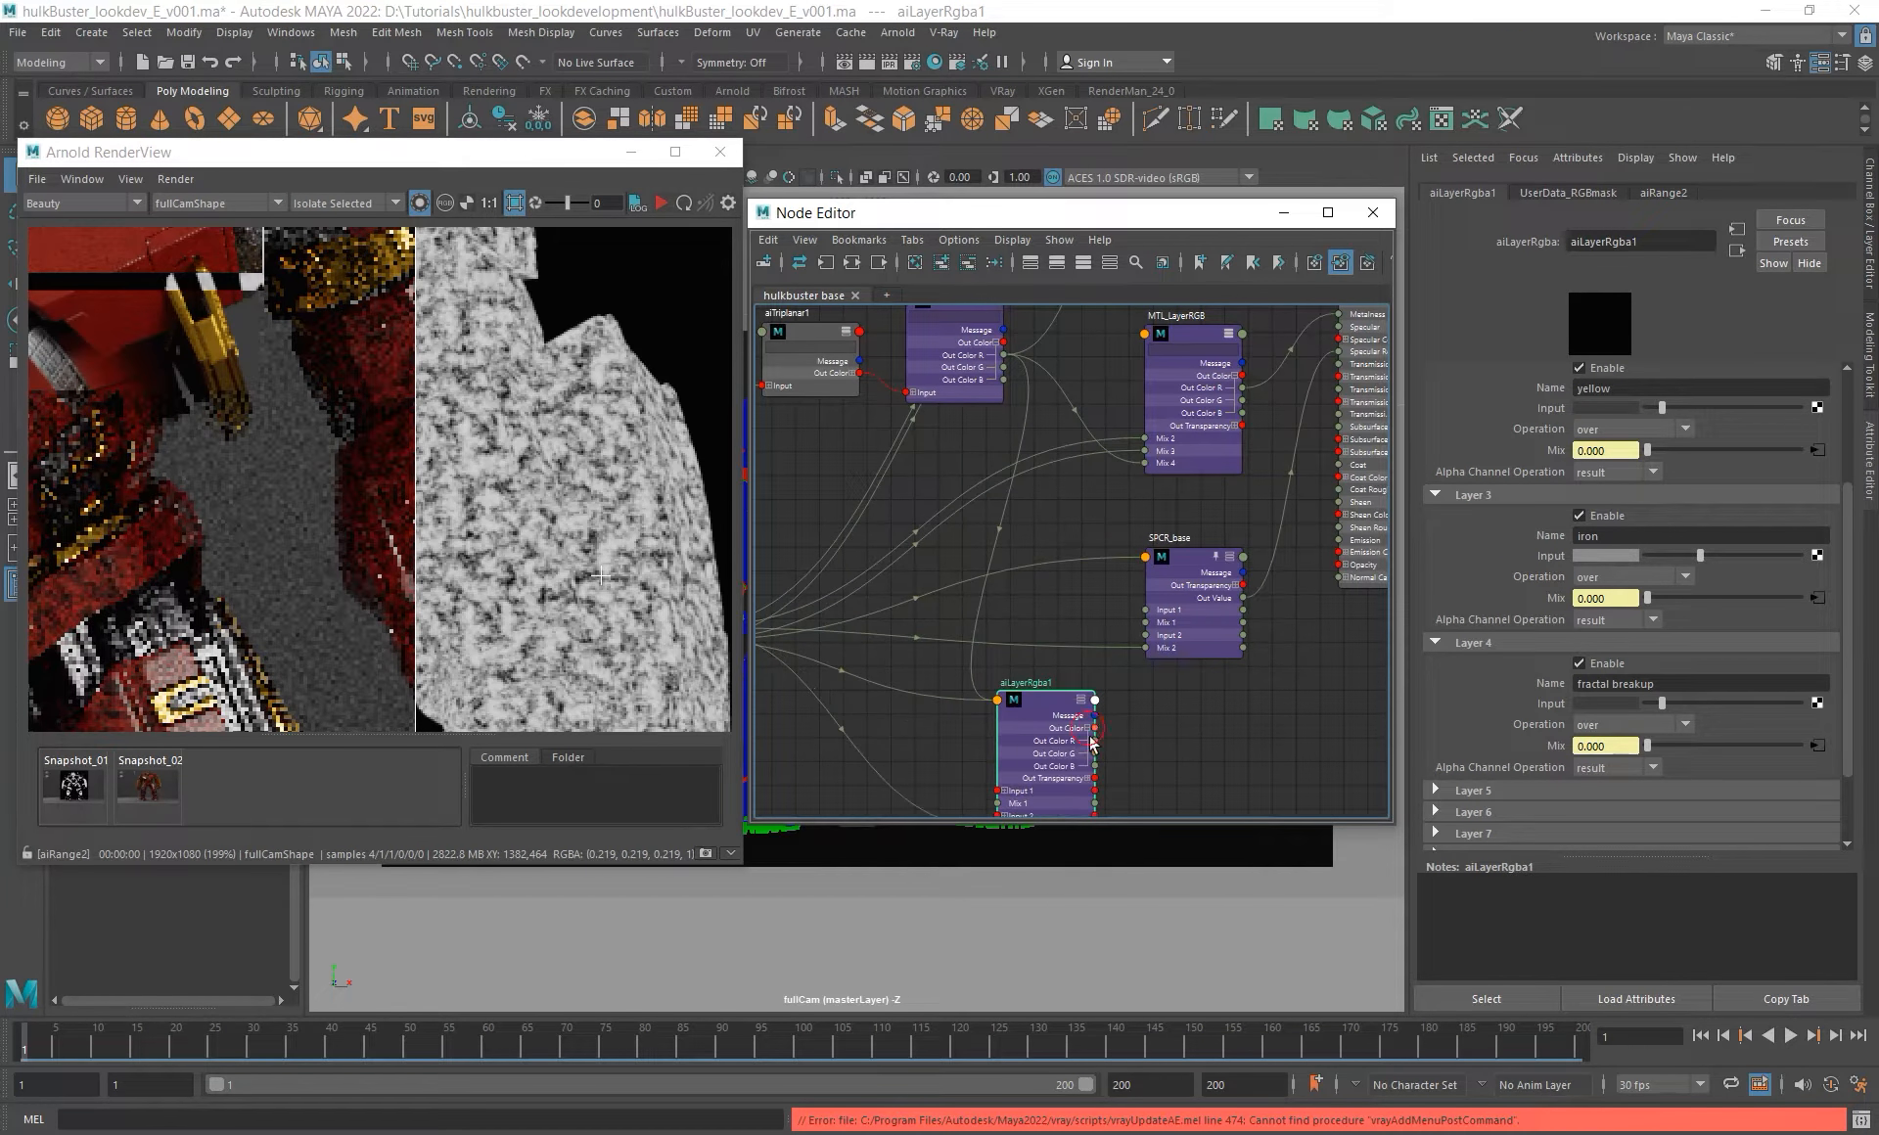
left_click_drag(1095, 741, 1339, 351)
- Copy the name of the old SPCR_base node and delete that node
double_click(1174, 538)
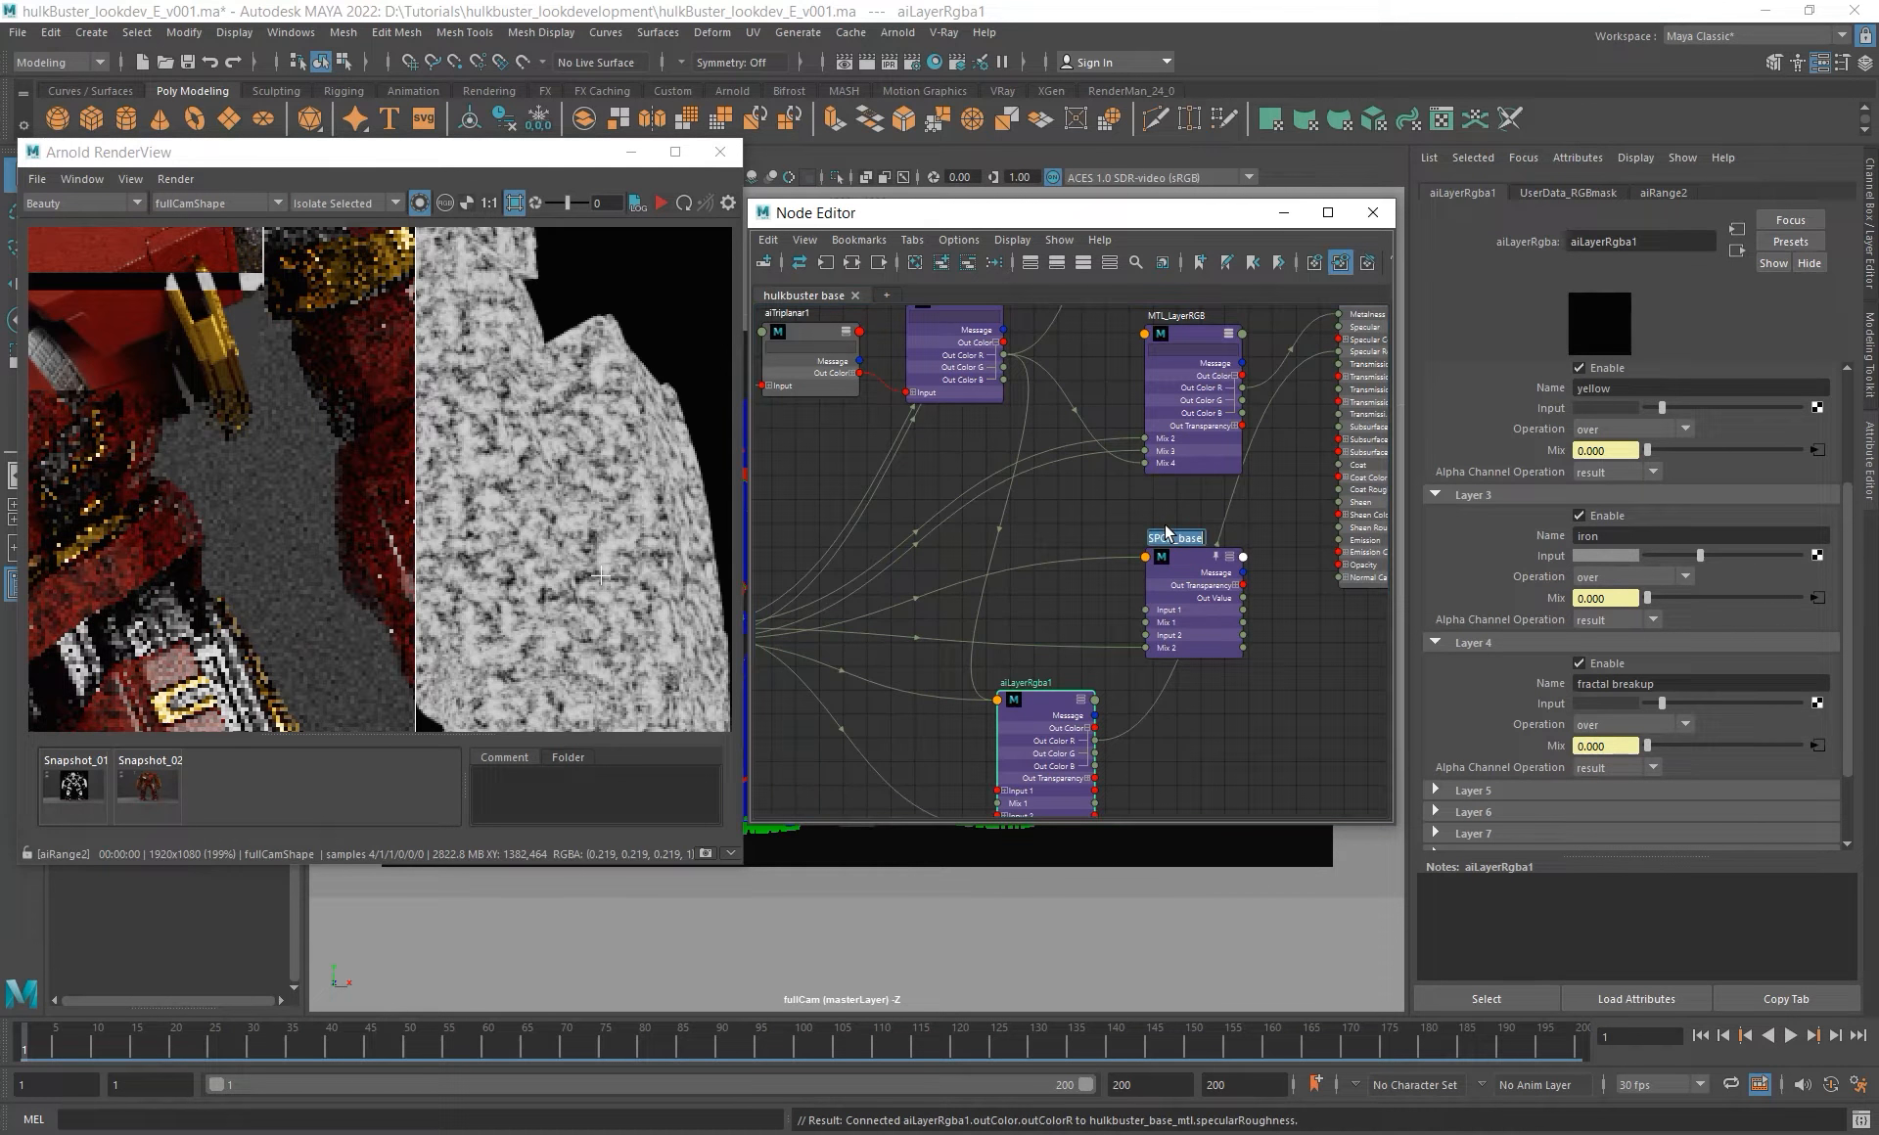
key("ctrl+c")
left_click(1196, 608)
key("Delete")
- Rename aiLayerRgba1 to "SPCR_base_LayerRGB" and move it into the deleted node's place below MTL_LayerRGB
double_click(1027, 684)
key("ctrl+v")
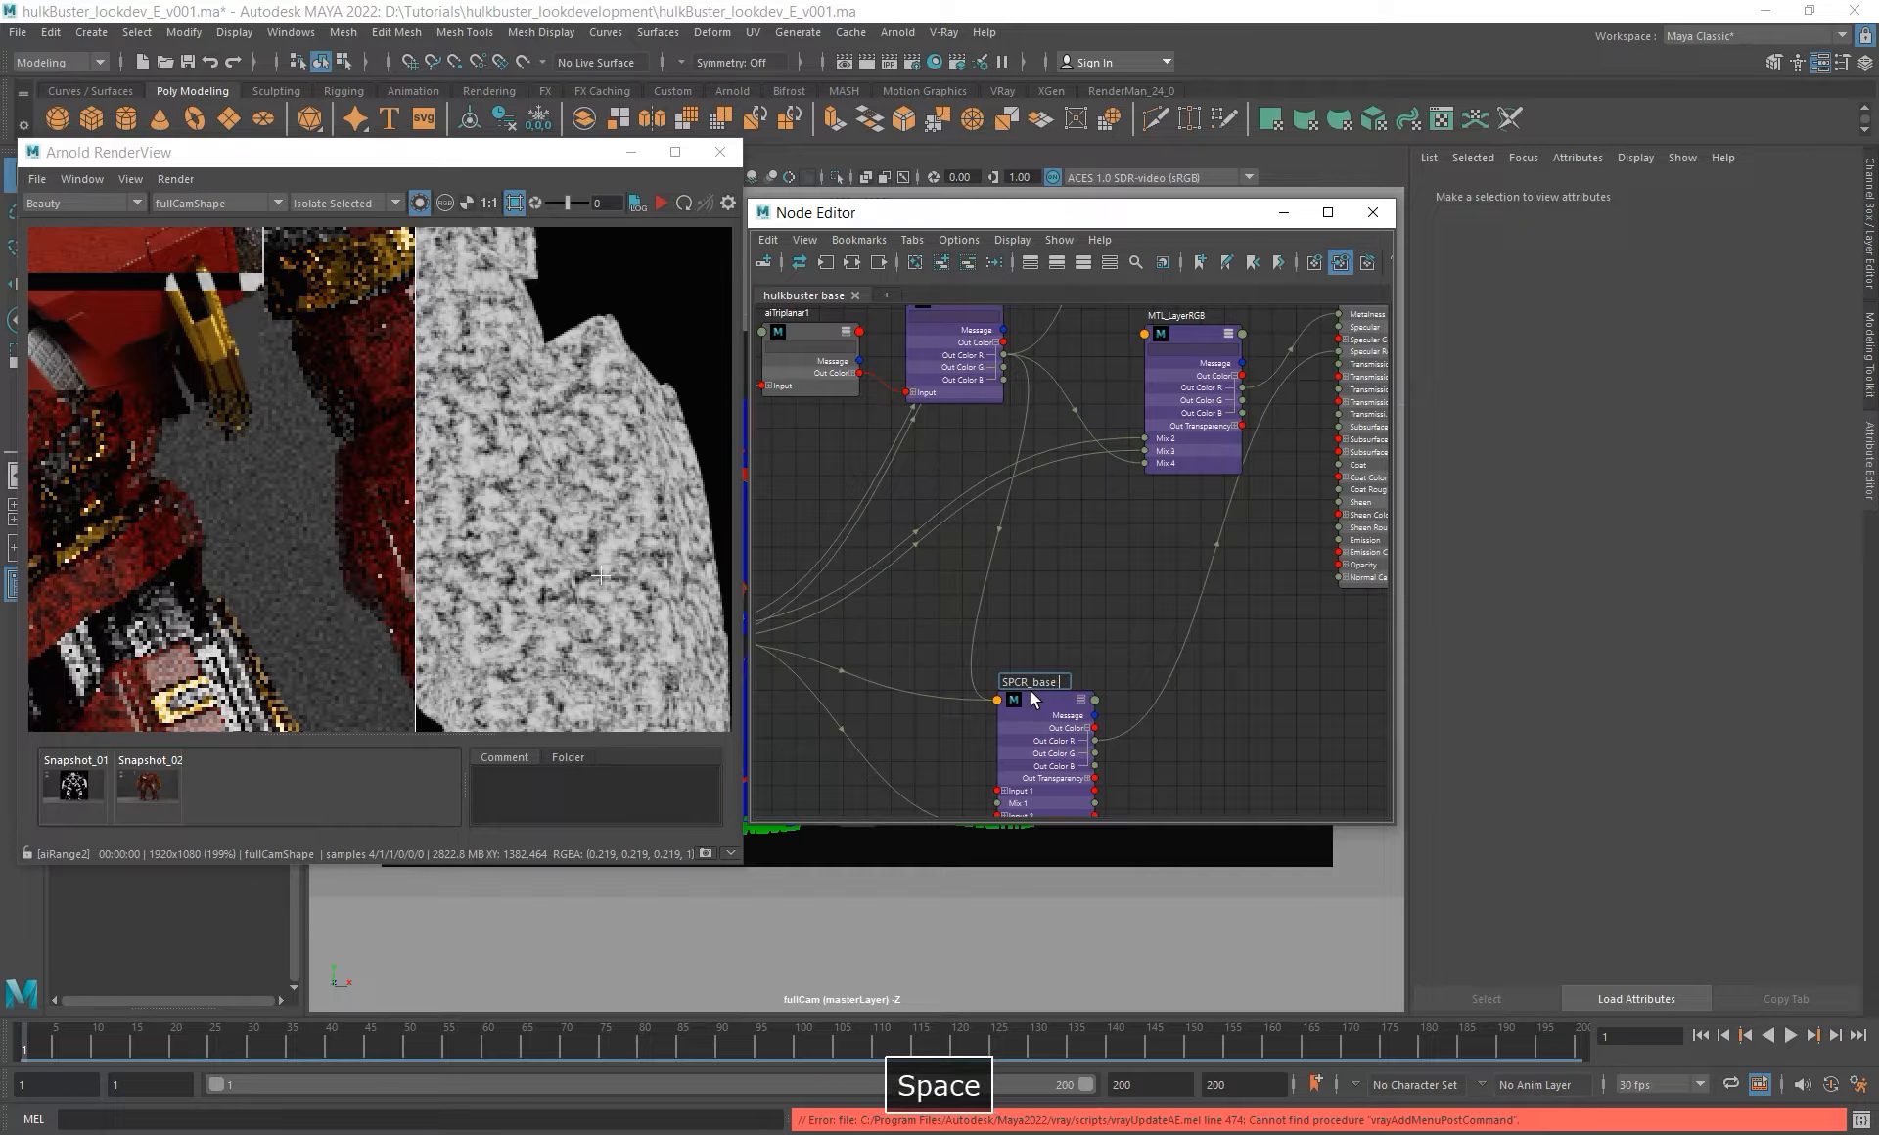
type("Layer")
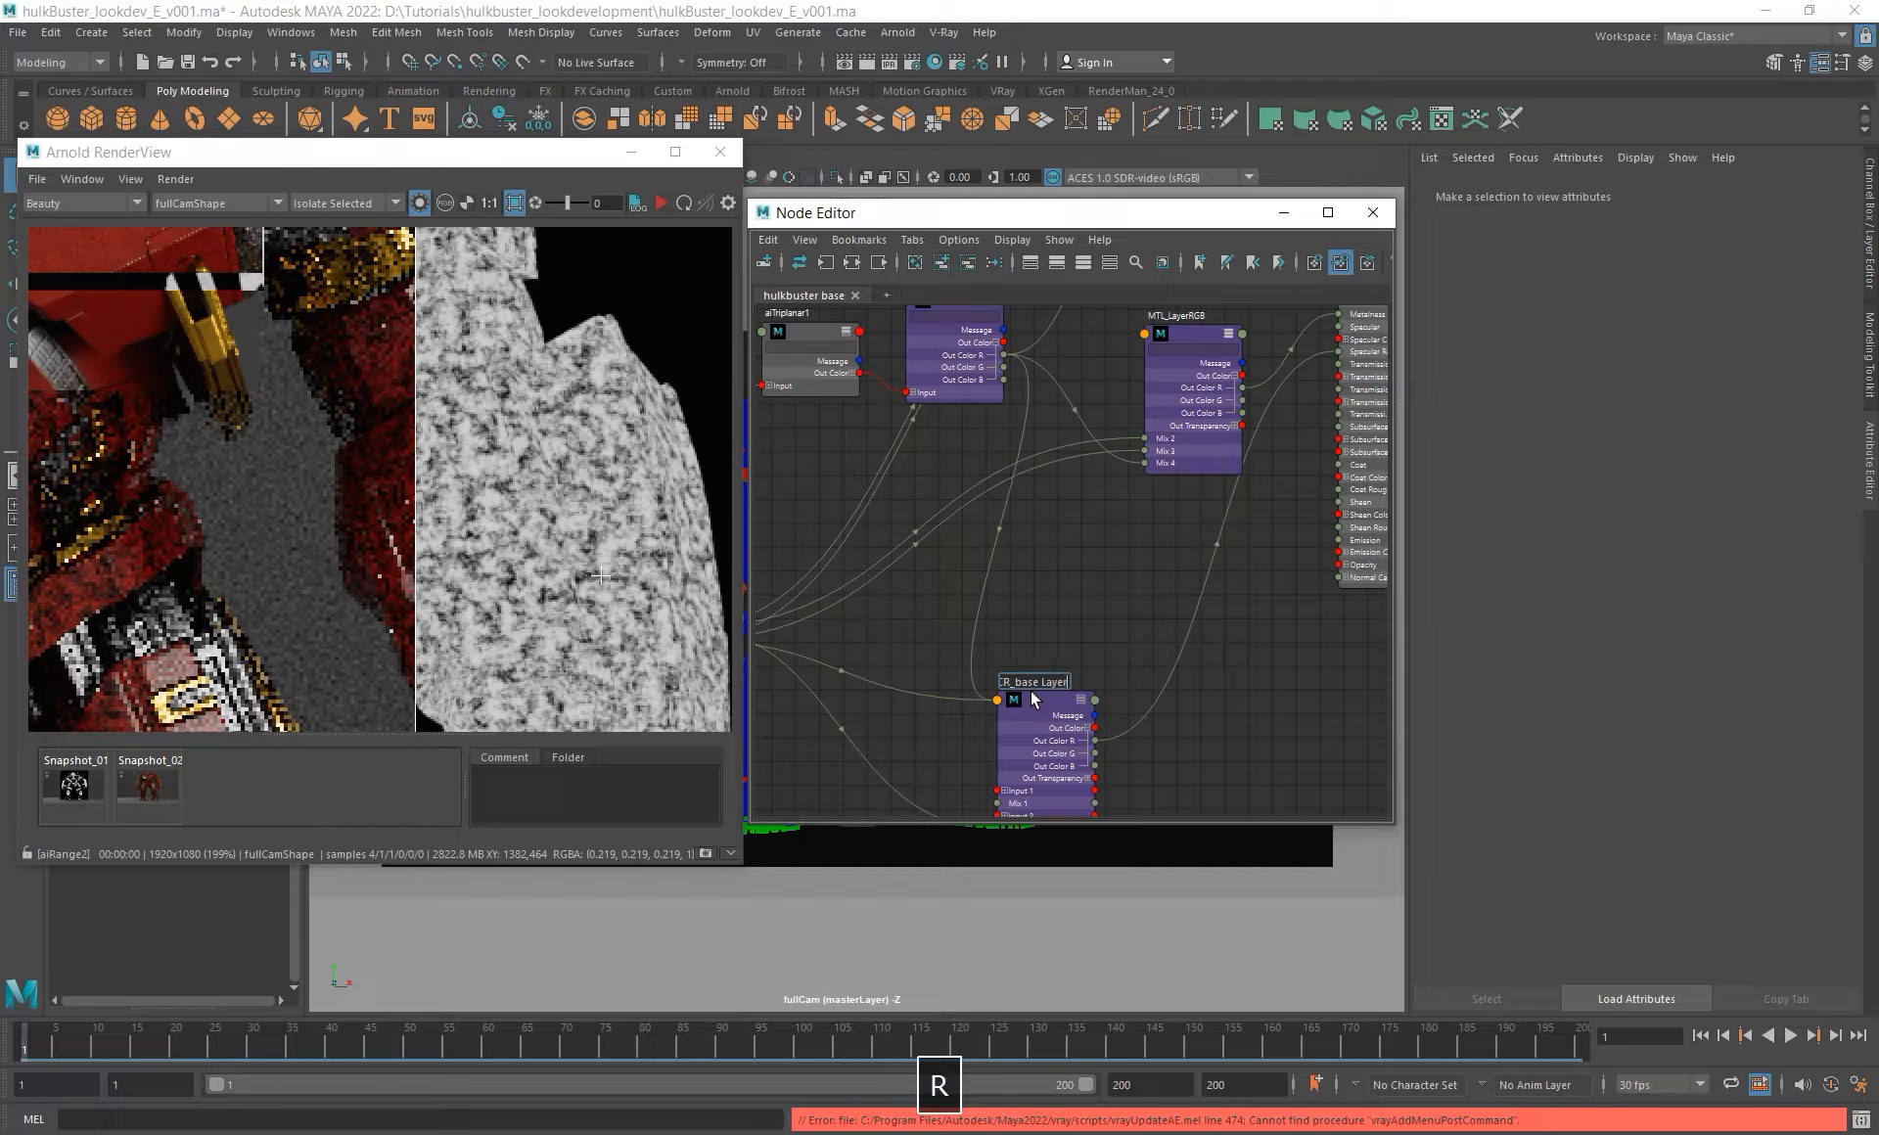
type("RGB")
key("Return")
left_click_drag(1020, 720, 1116, 617)
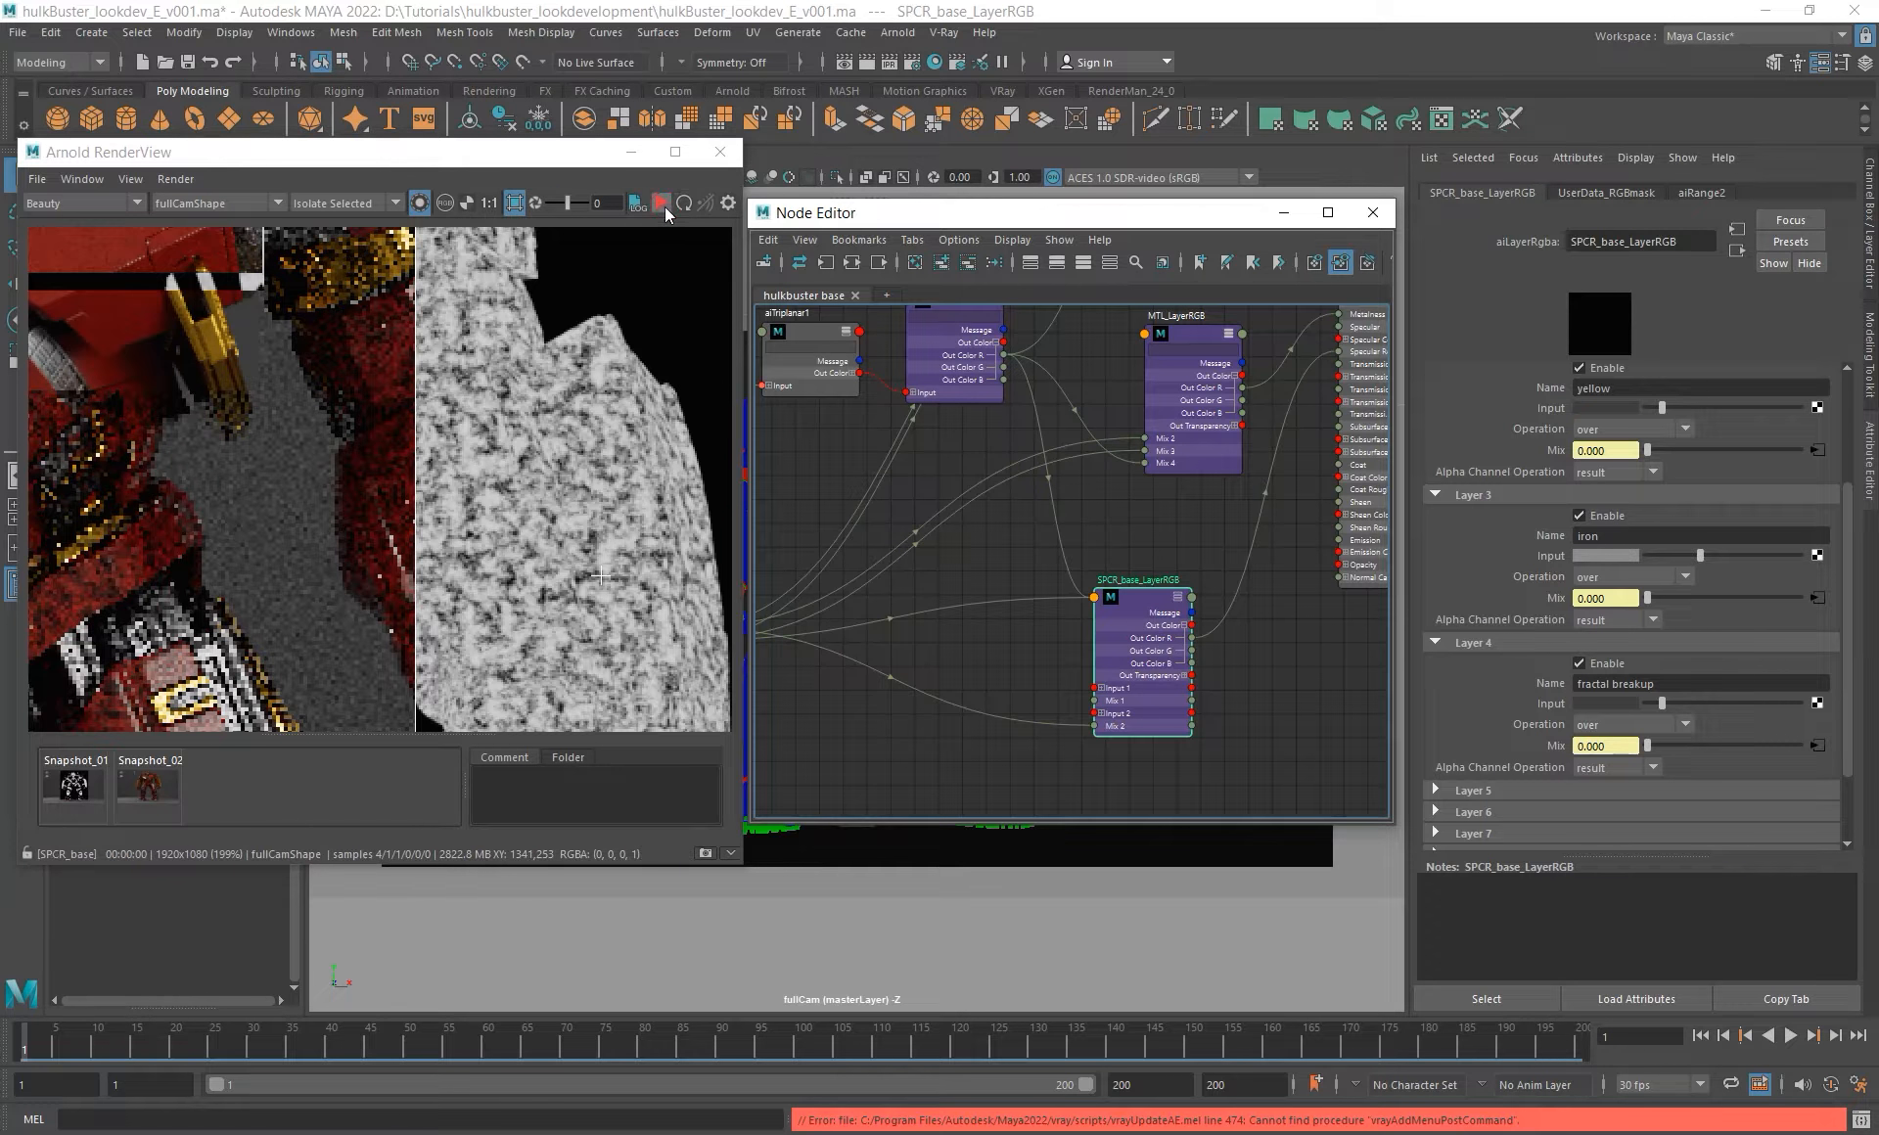
- Render the MTL_LayerRGB node in isolation and examine a wider area of the Hulkbuster
left_click(663, 204)
scroll(514, 473, "down", 2)
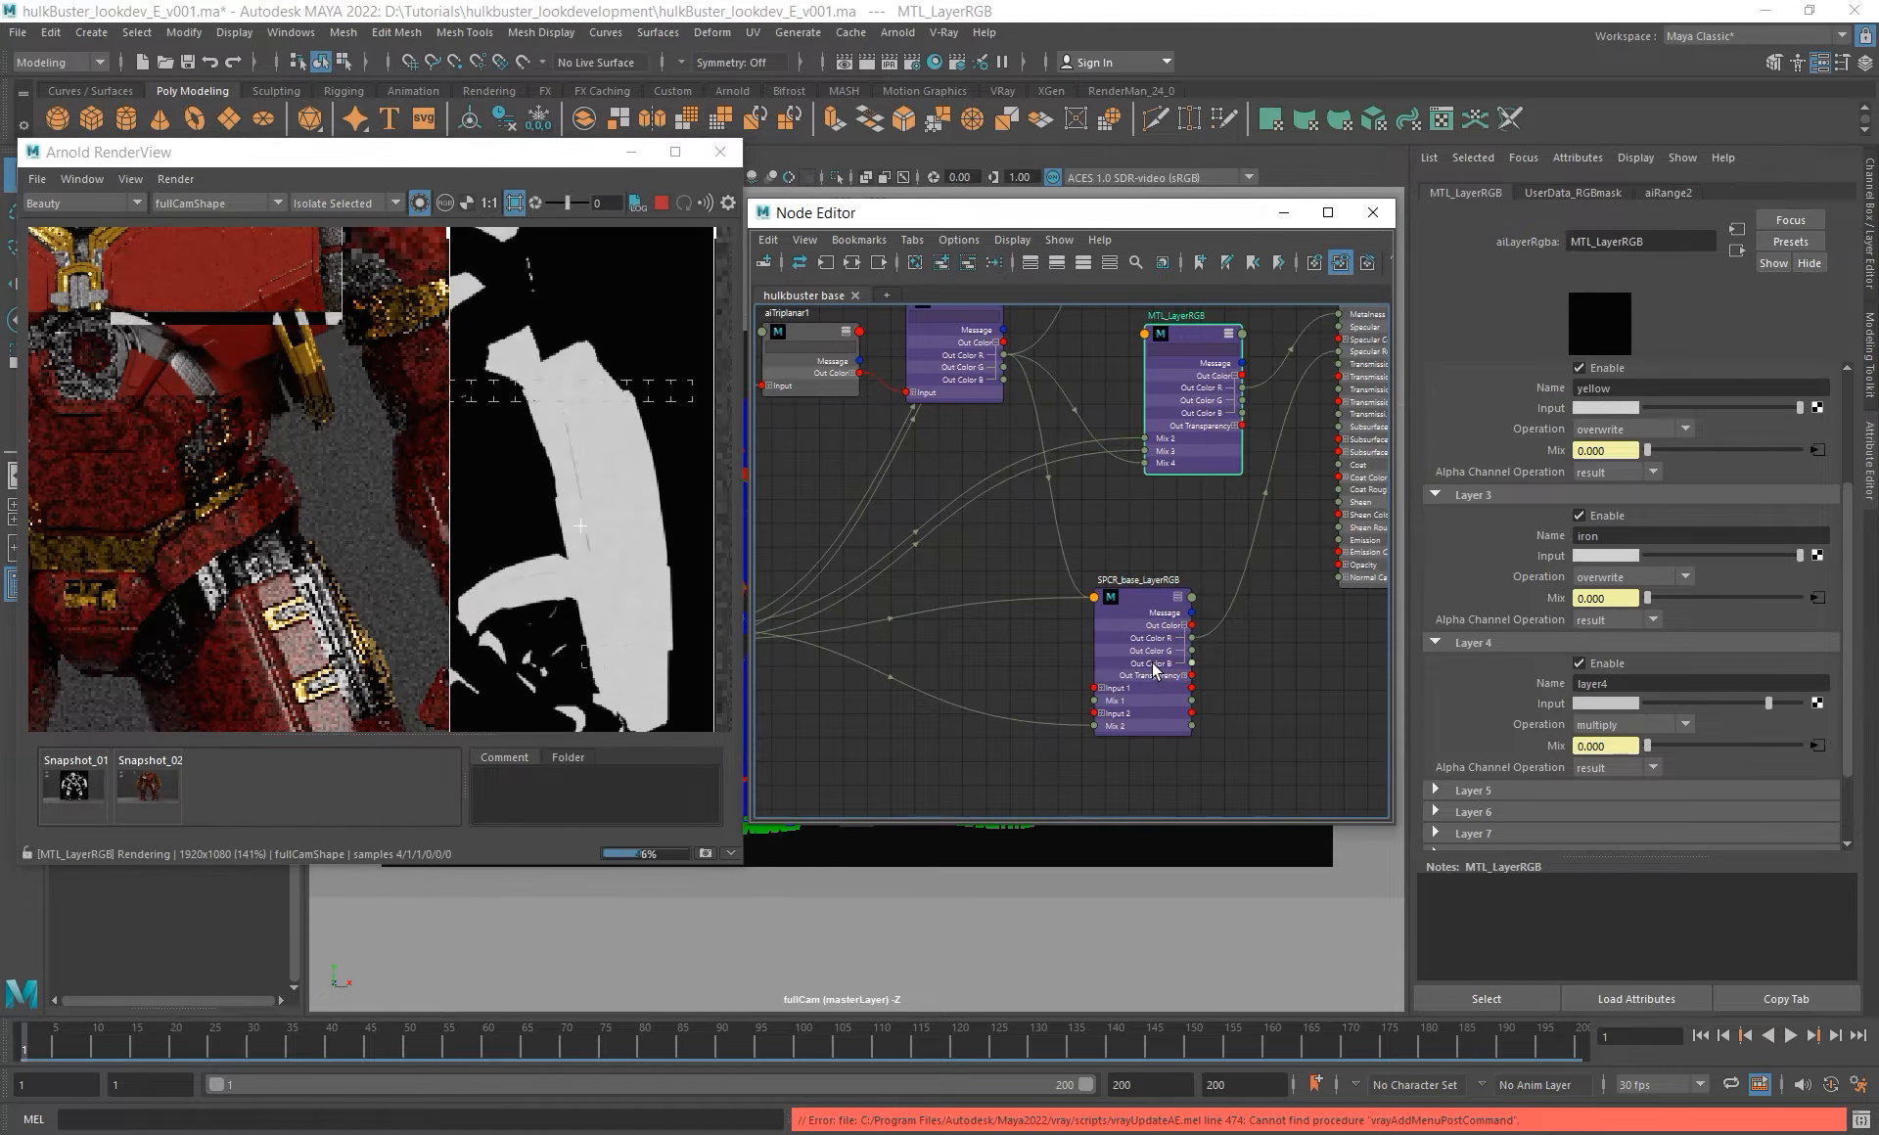
- Render the SPCR_base_LayerRGB node in isolation and enlarge the render region to cover most of the Hulkbuster's body
scroll(505, 499, "down", 2)
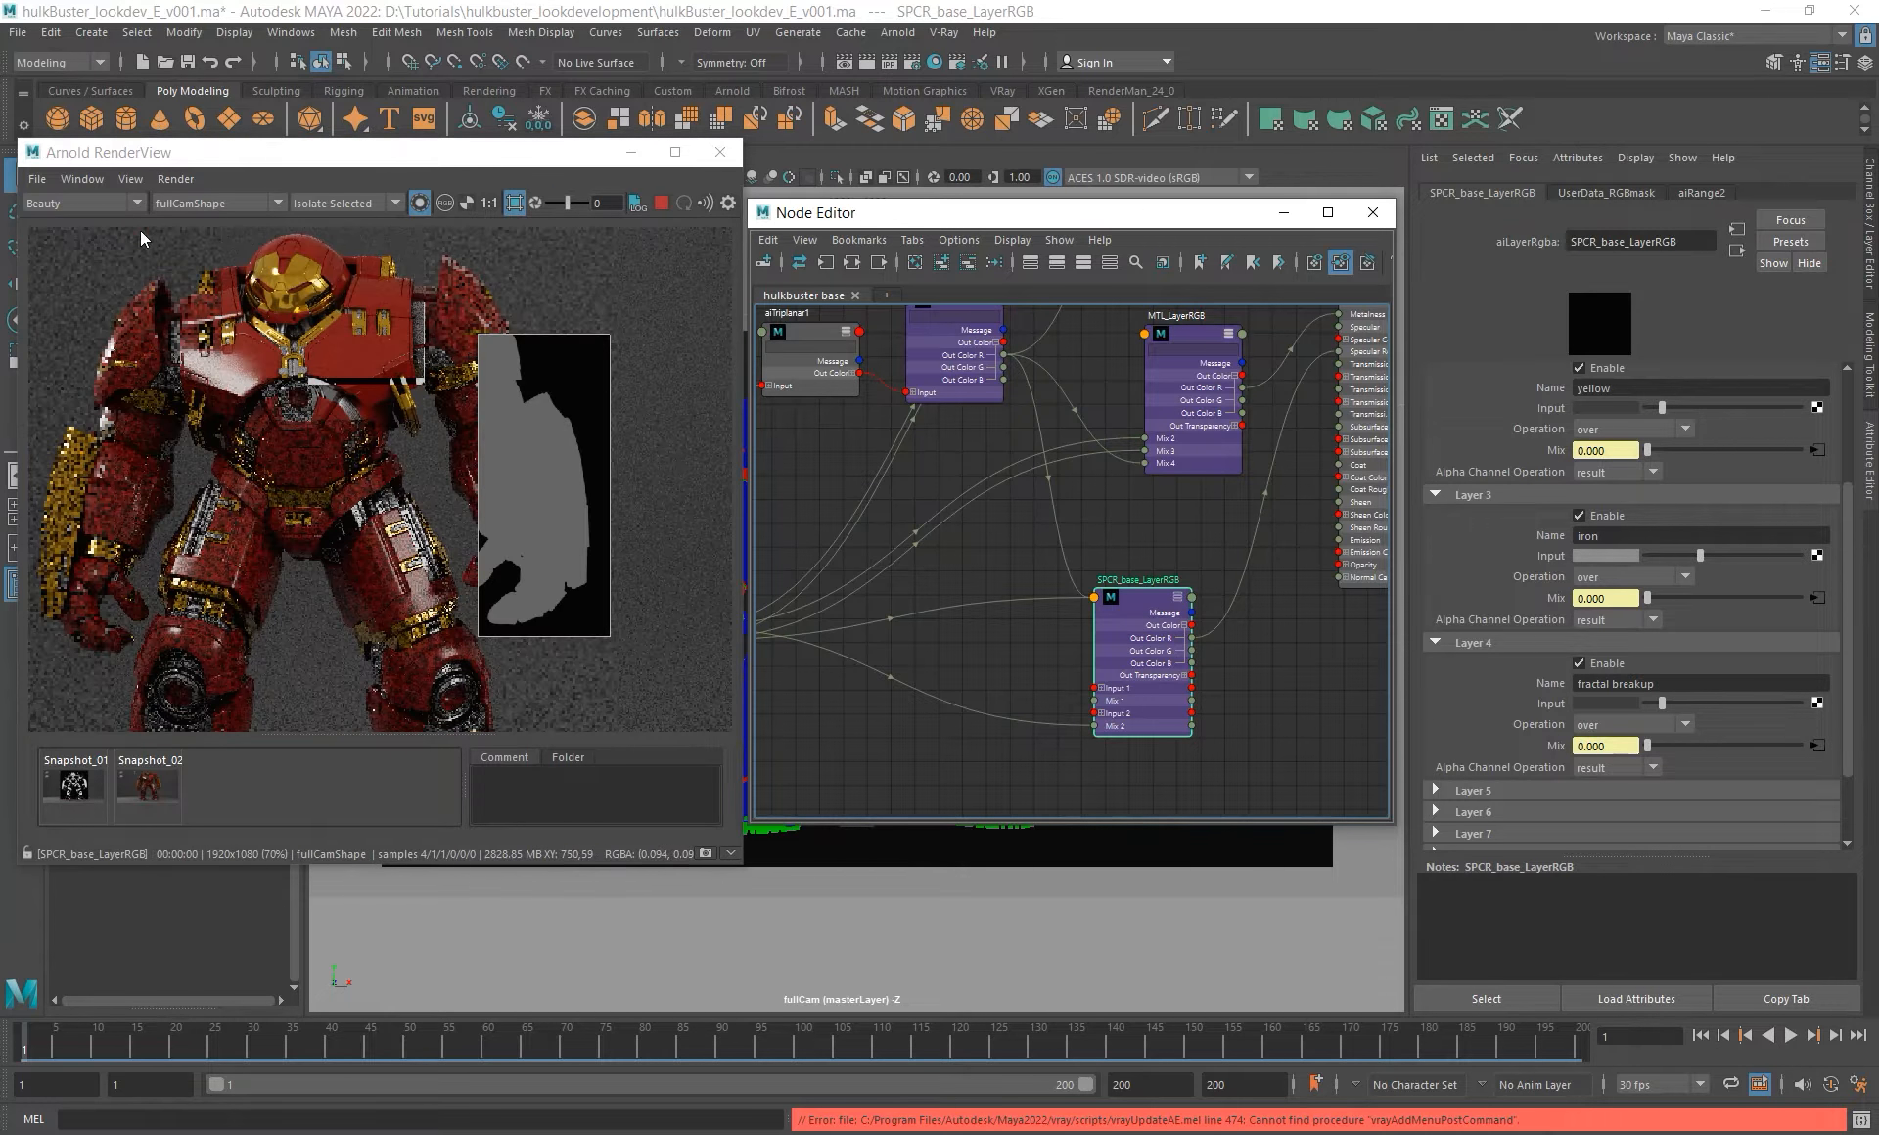
left_click_drag(148, 235, 602, 627, "shift")
scroll(336, 362, "up", 1)
middle_click_drag(336, 368, 392, 381, "alt")
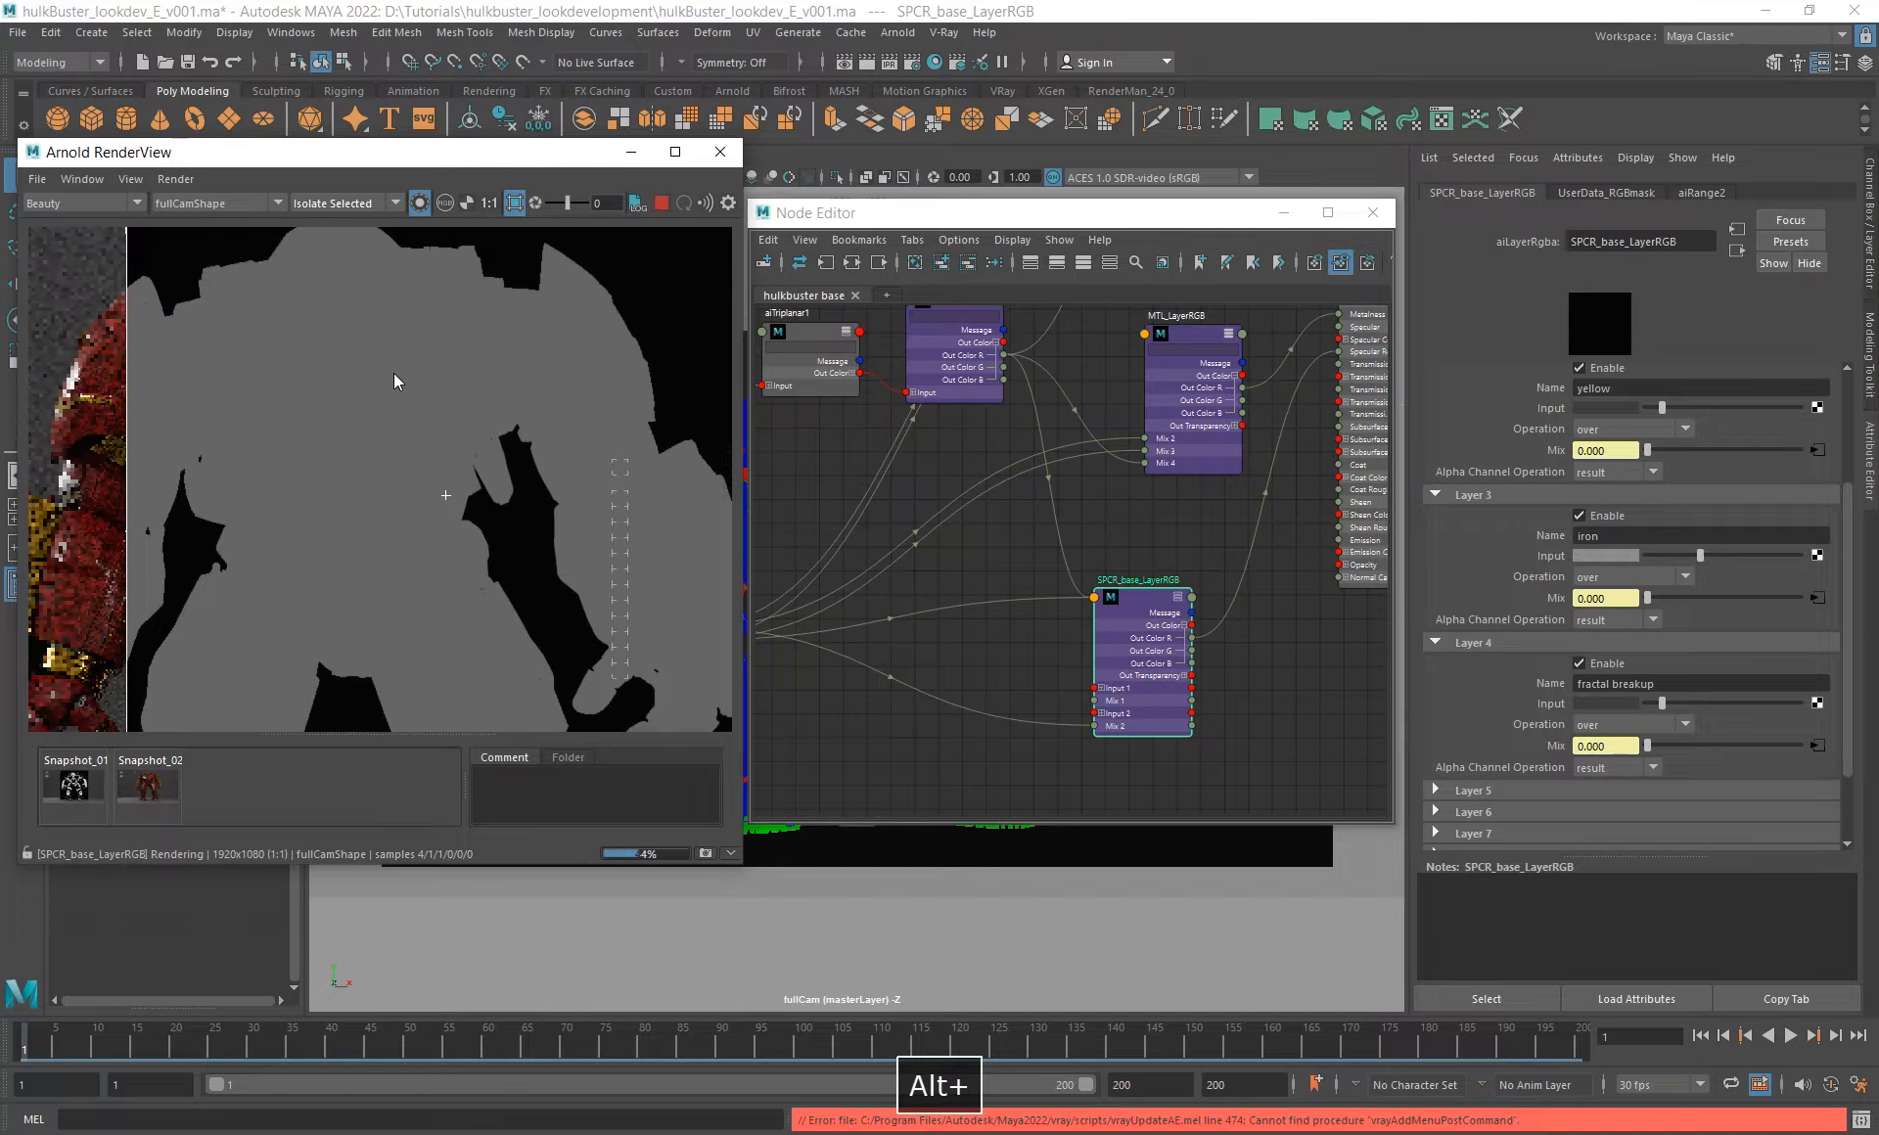
- Set the operation of the fractal breakup layer to plus and check the pattern in the render
left_click(1637, 723)
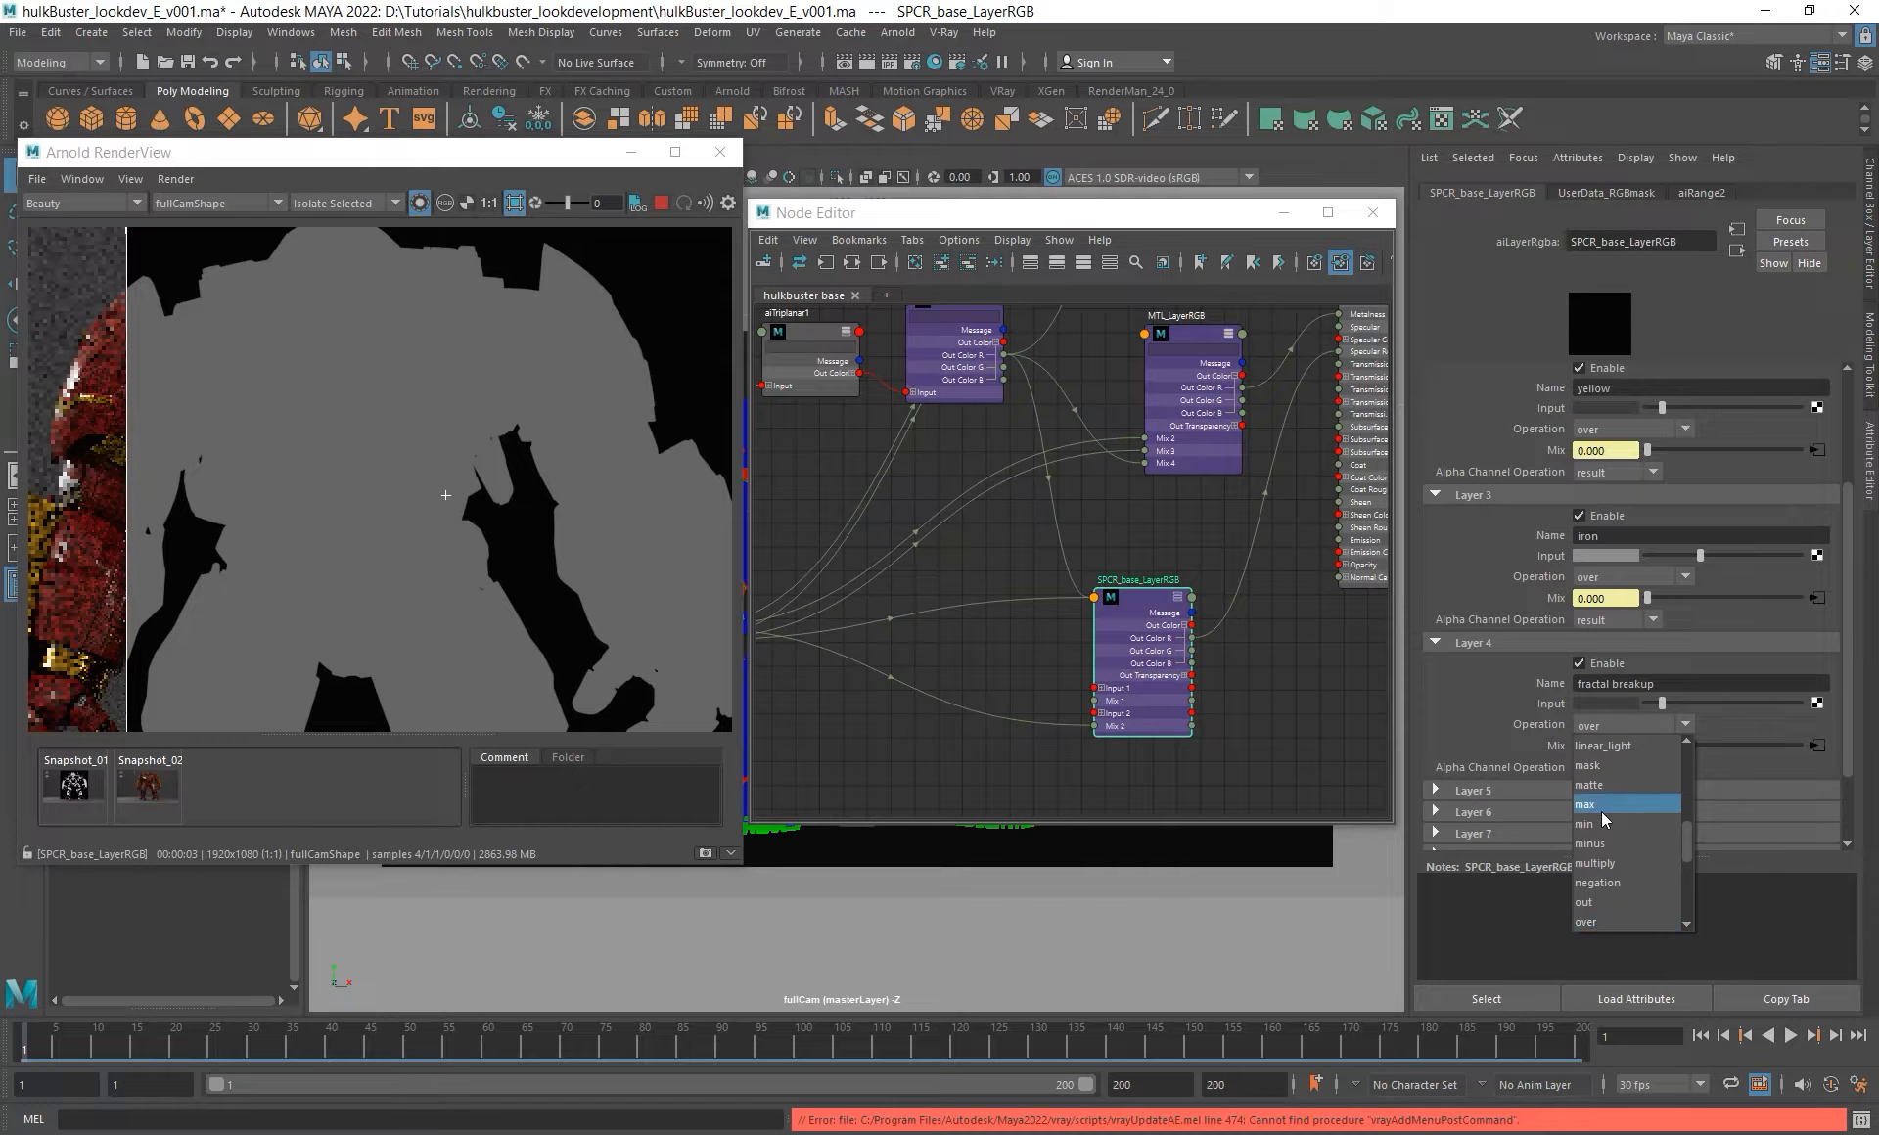
scroll(1640, 826, "down", 2)
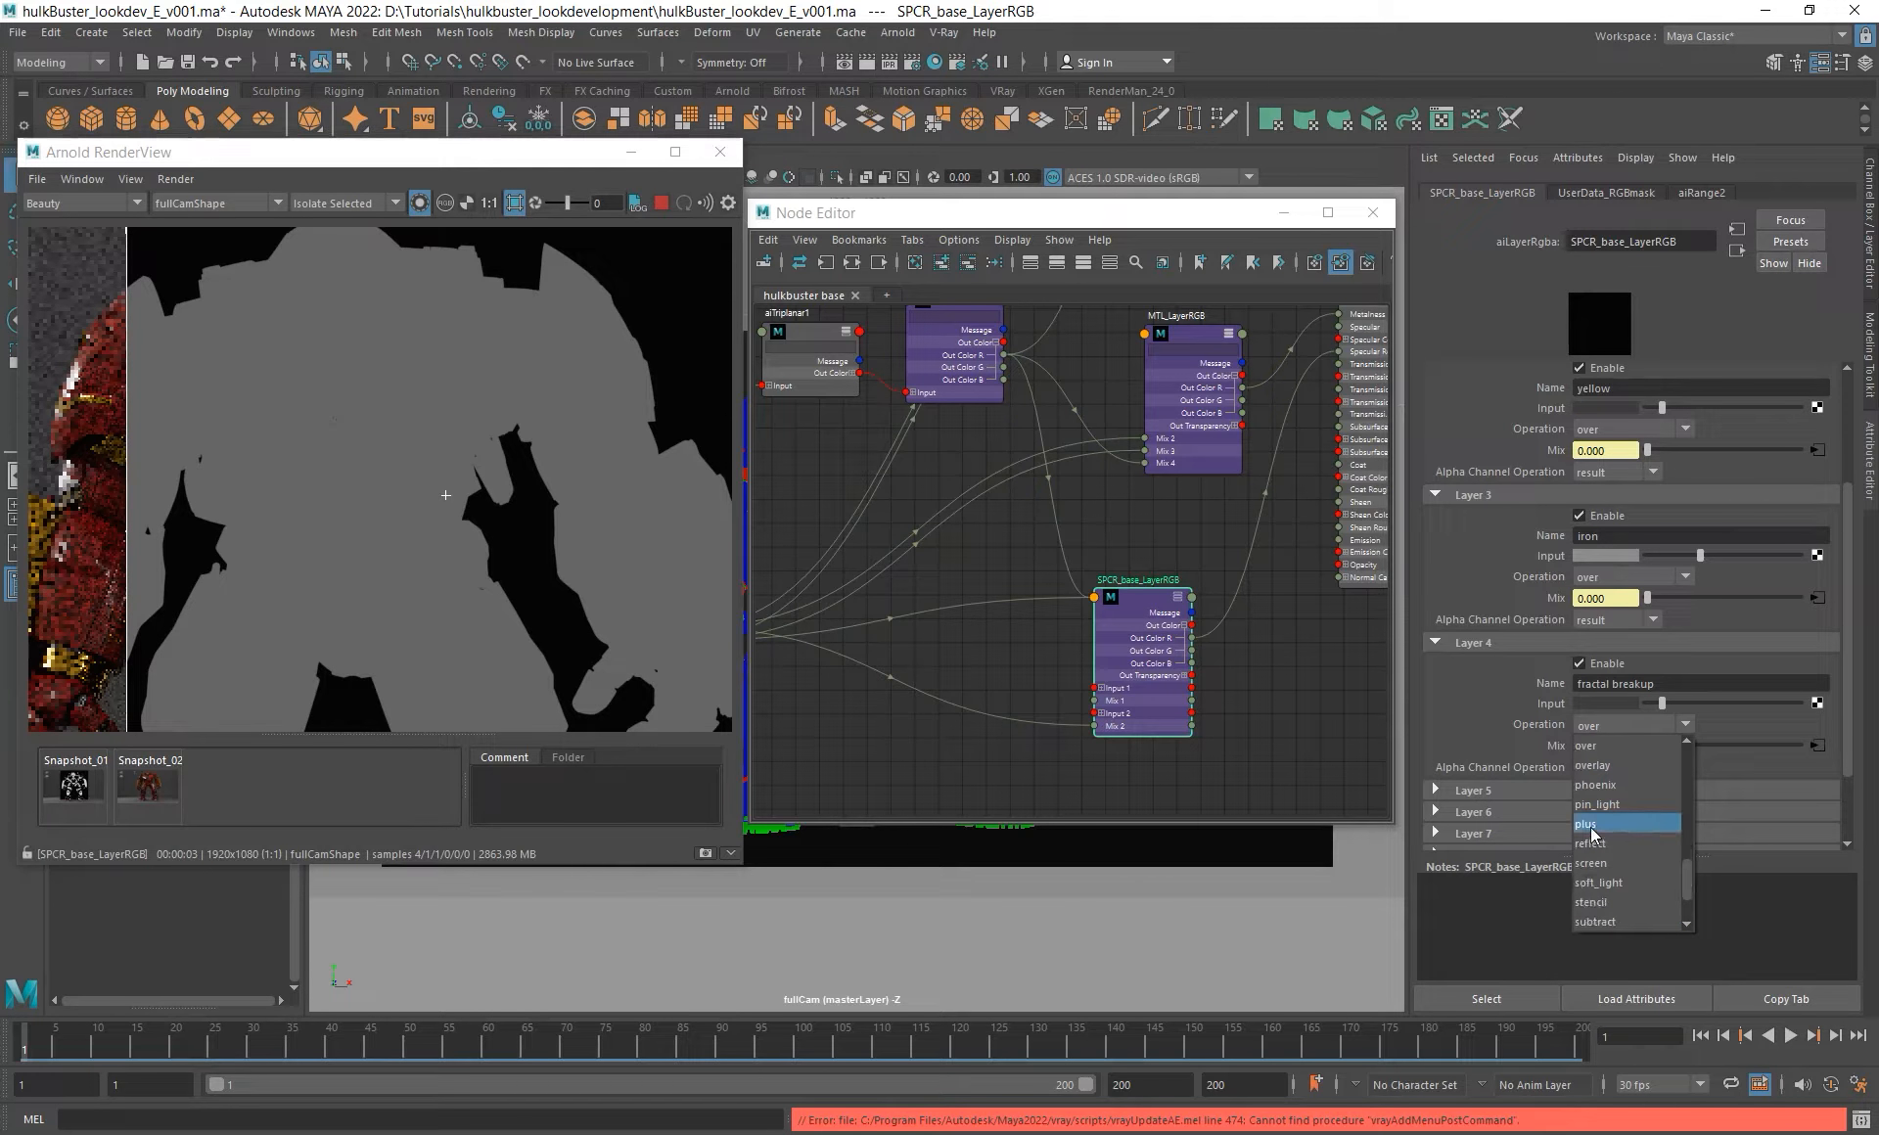
left_click(1641, 826)
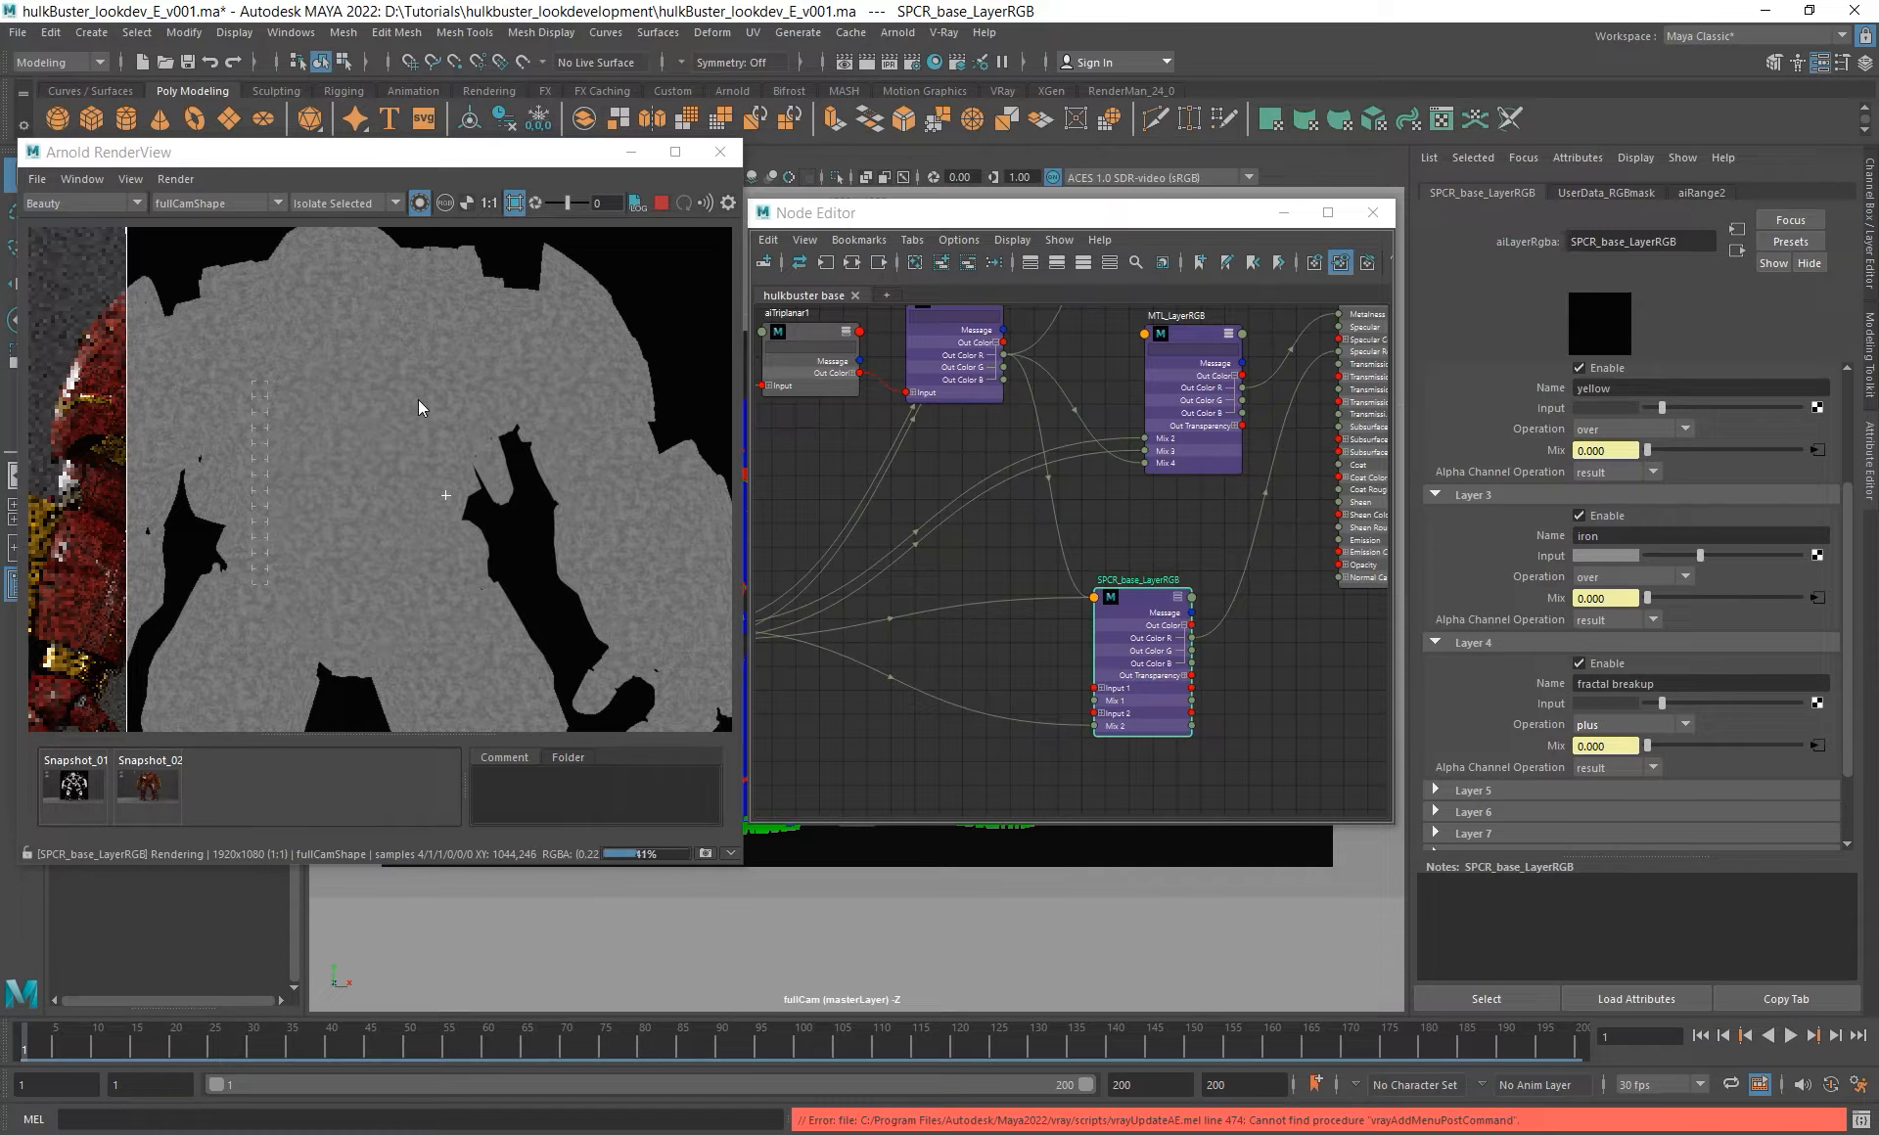
scroll(419, 401, "down", 2)
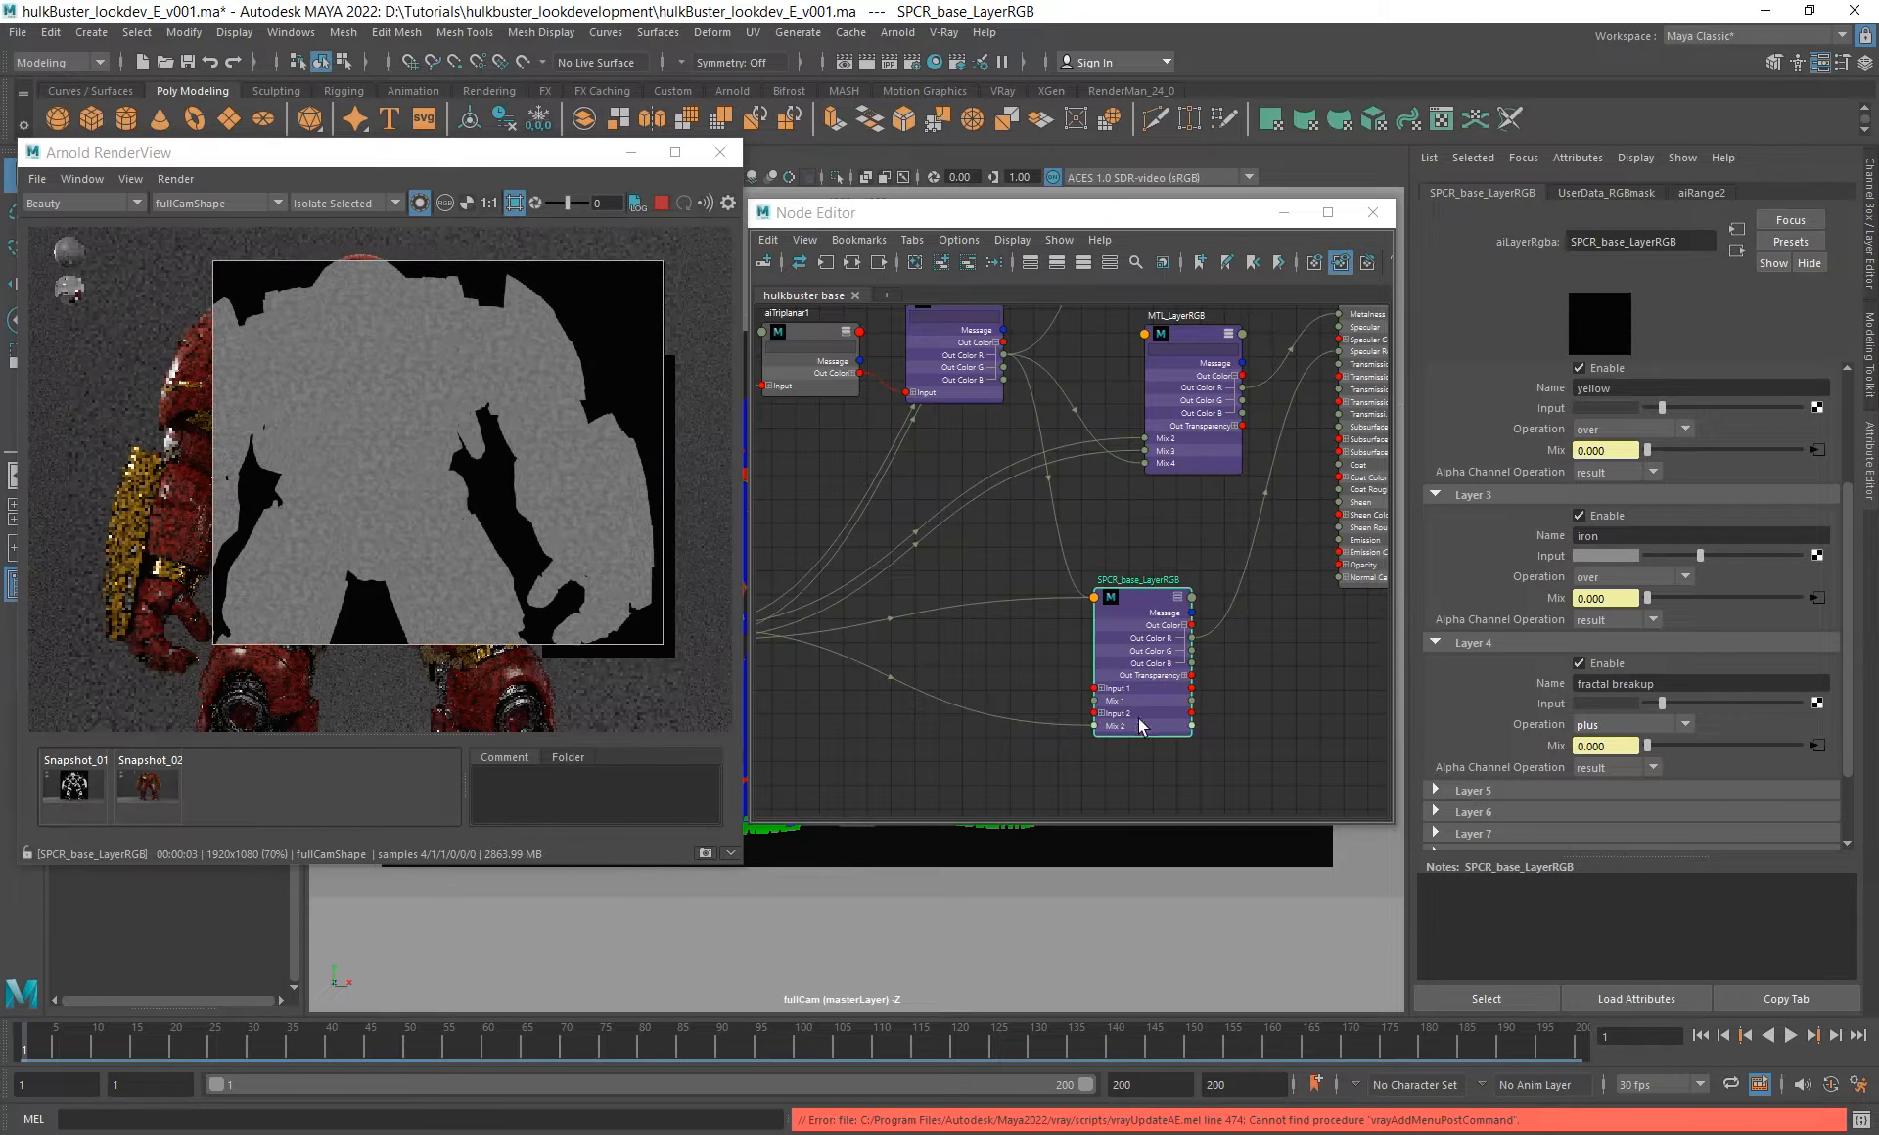
- Set the operation of both the iron and yellow layers to overwrite and inspect the Hulkbuster's chest in the render
middle_click_drag(1241, 650, 1174, 704, "alt")
scroll(1635, 647, "up", 3)
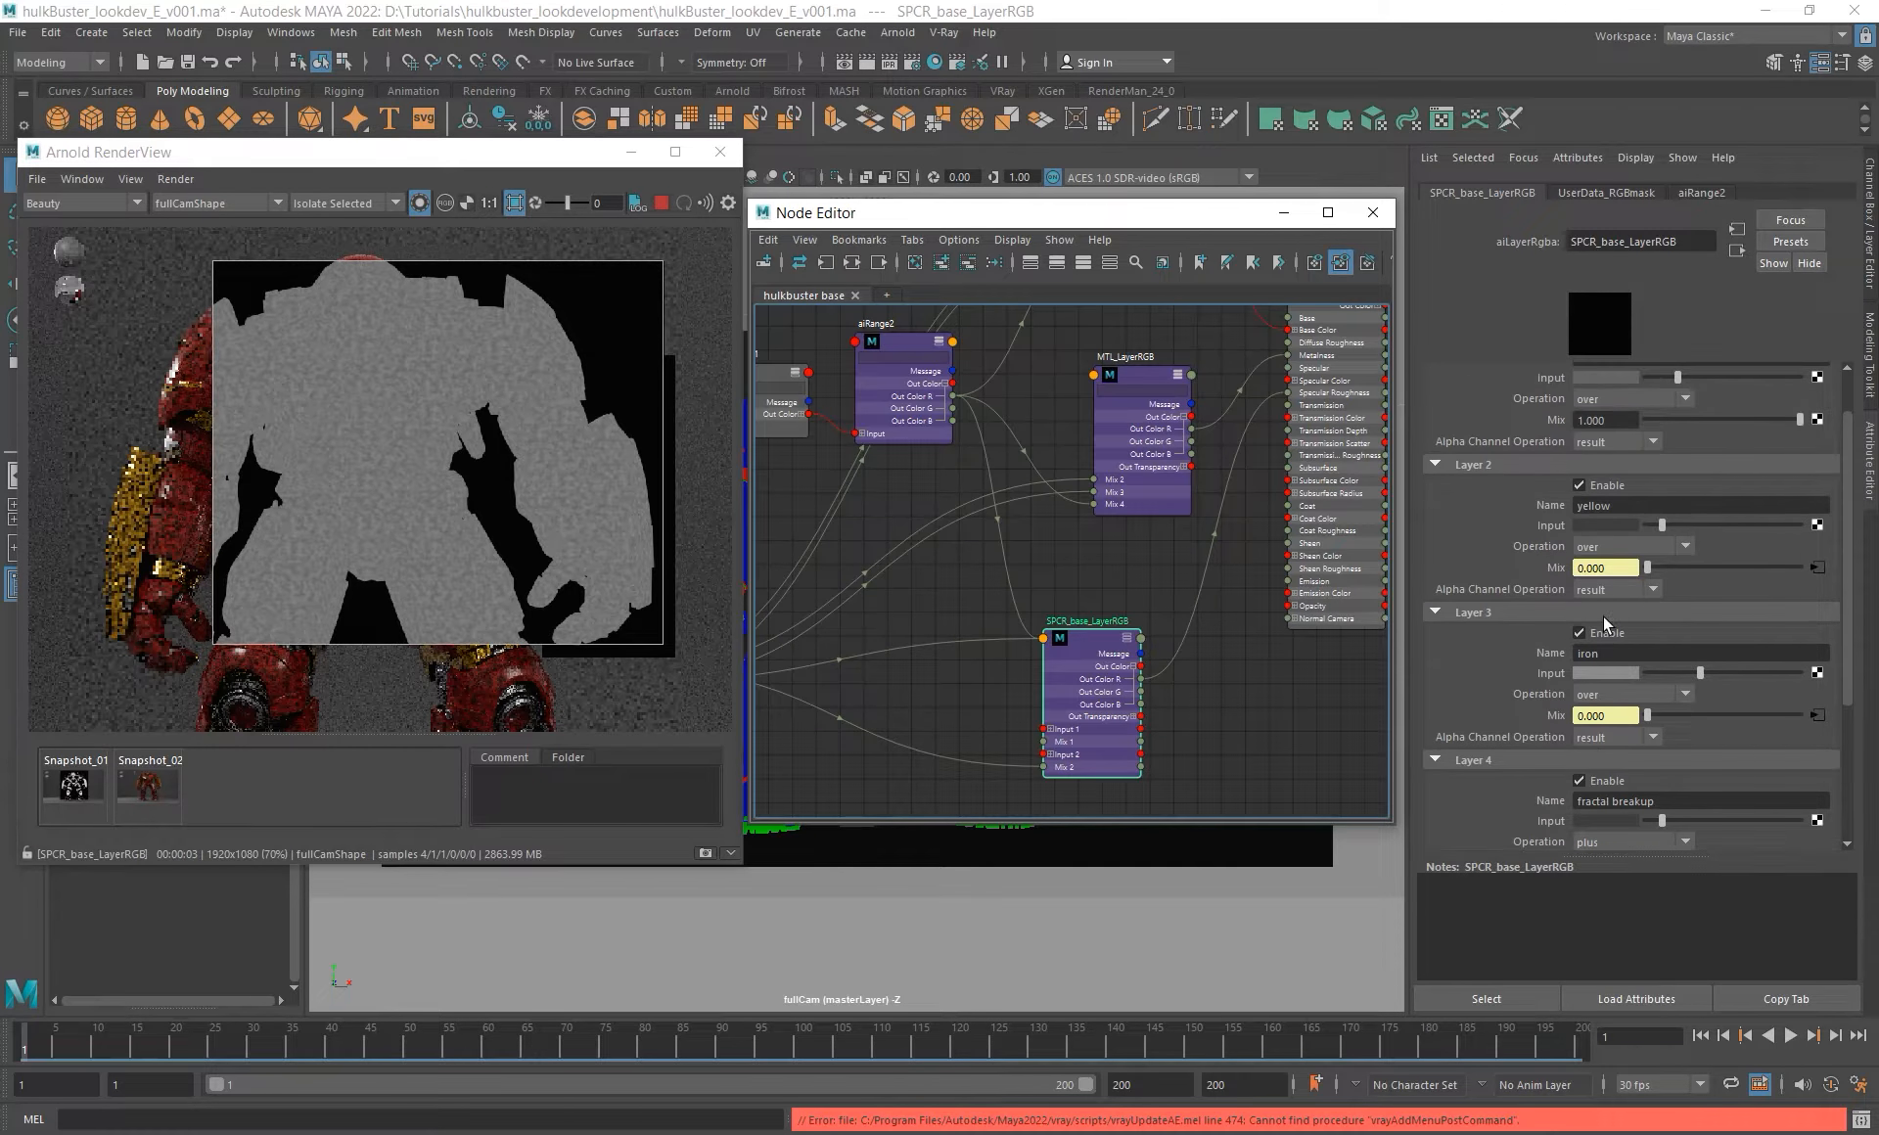
left_click(1620, 694)
scroll(1621, 786, "up", 3)
scroll(1621, 786, "up", 2)
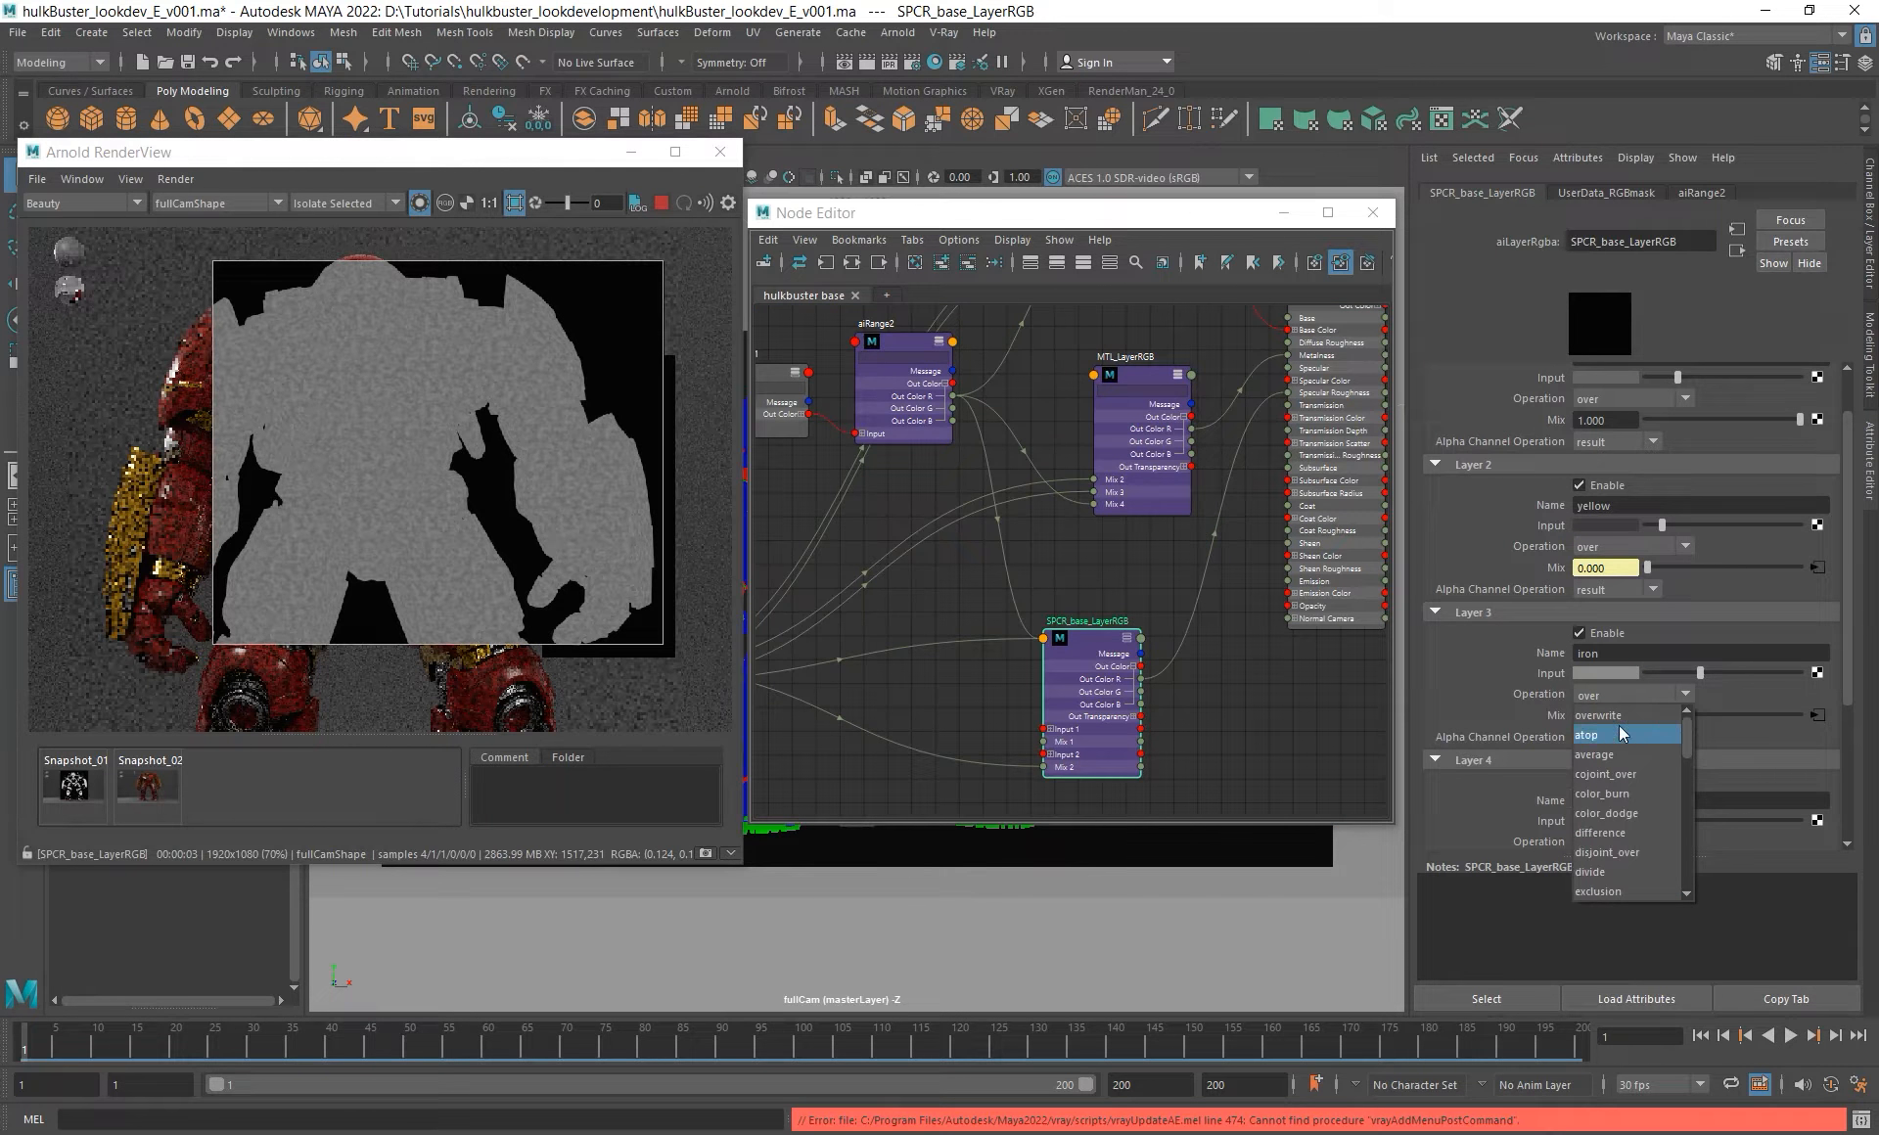
left_click(1610, 717)
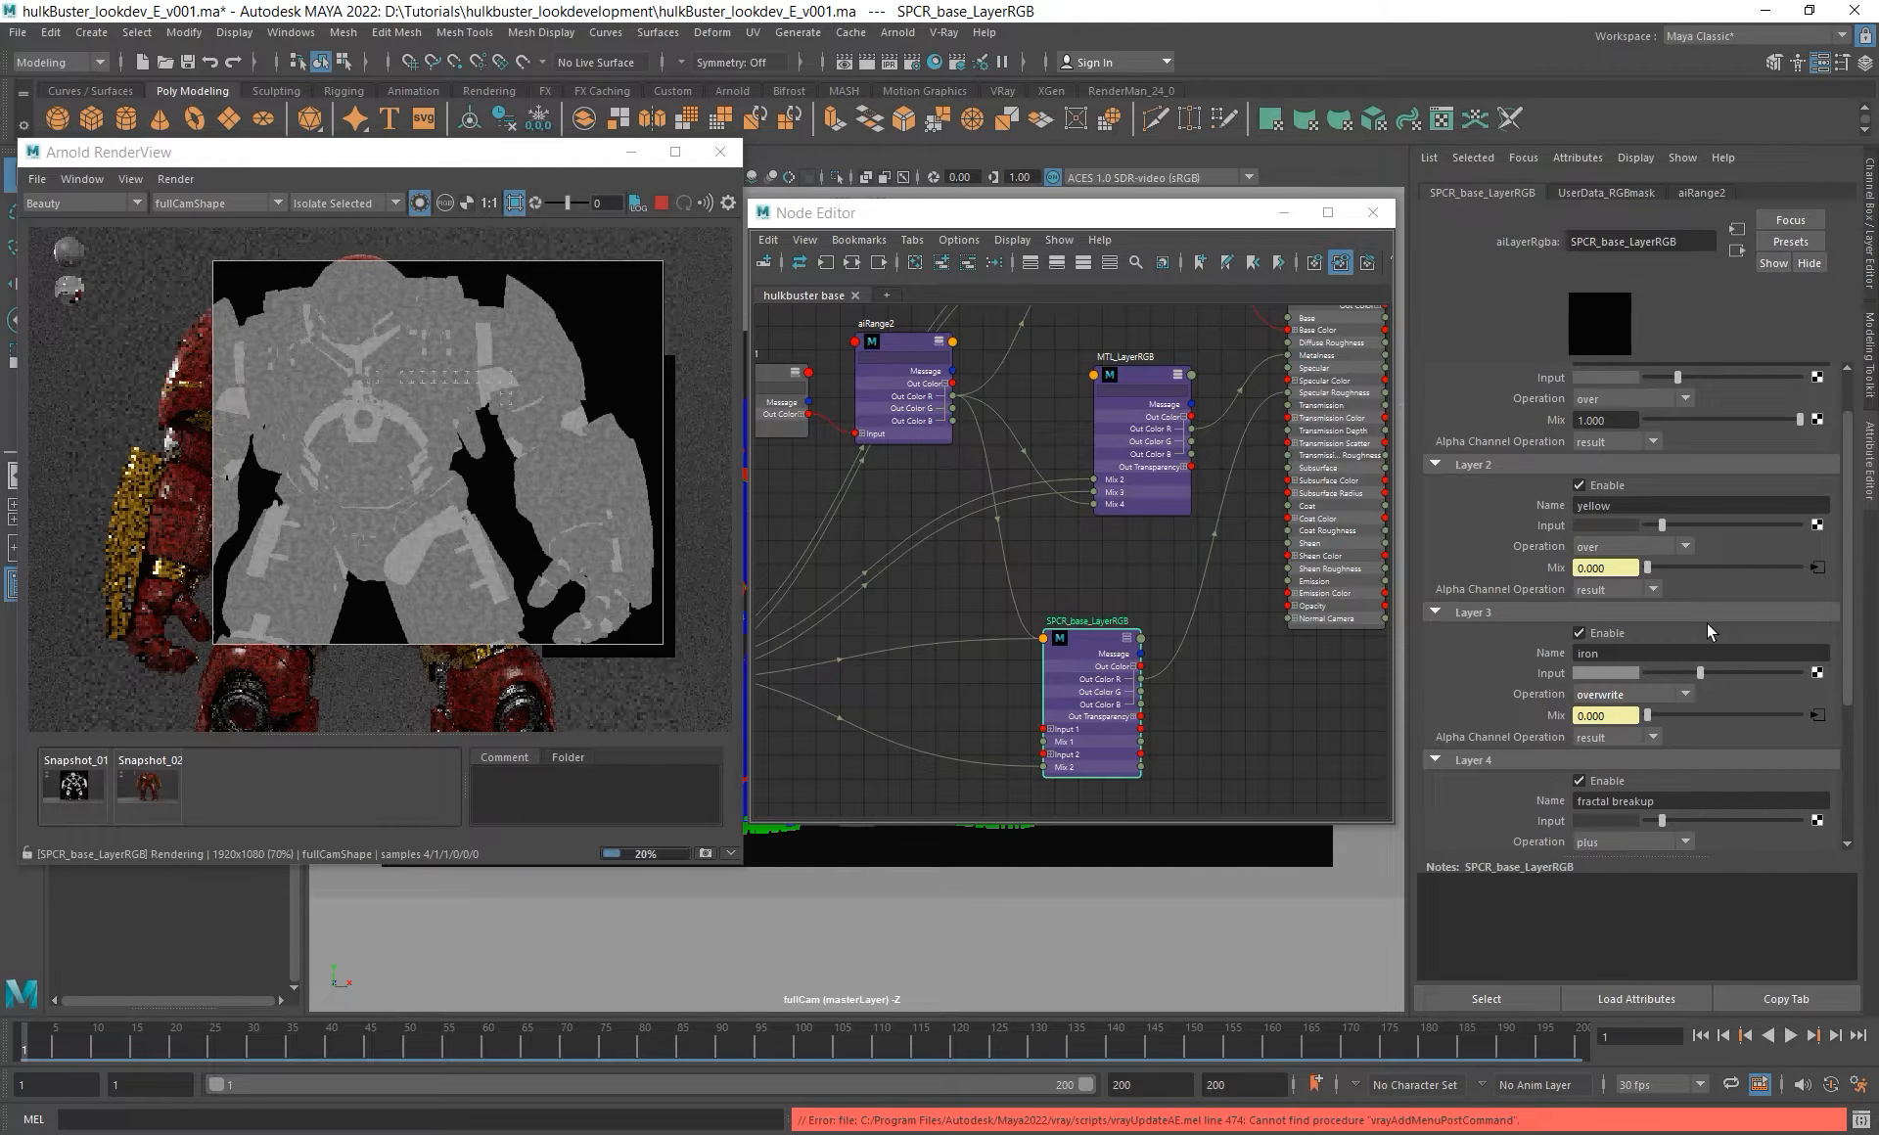
left_click(1638, 544)
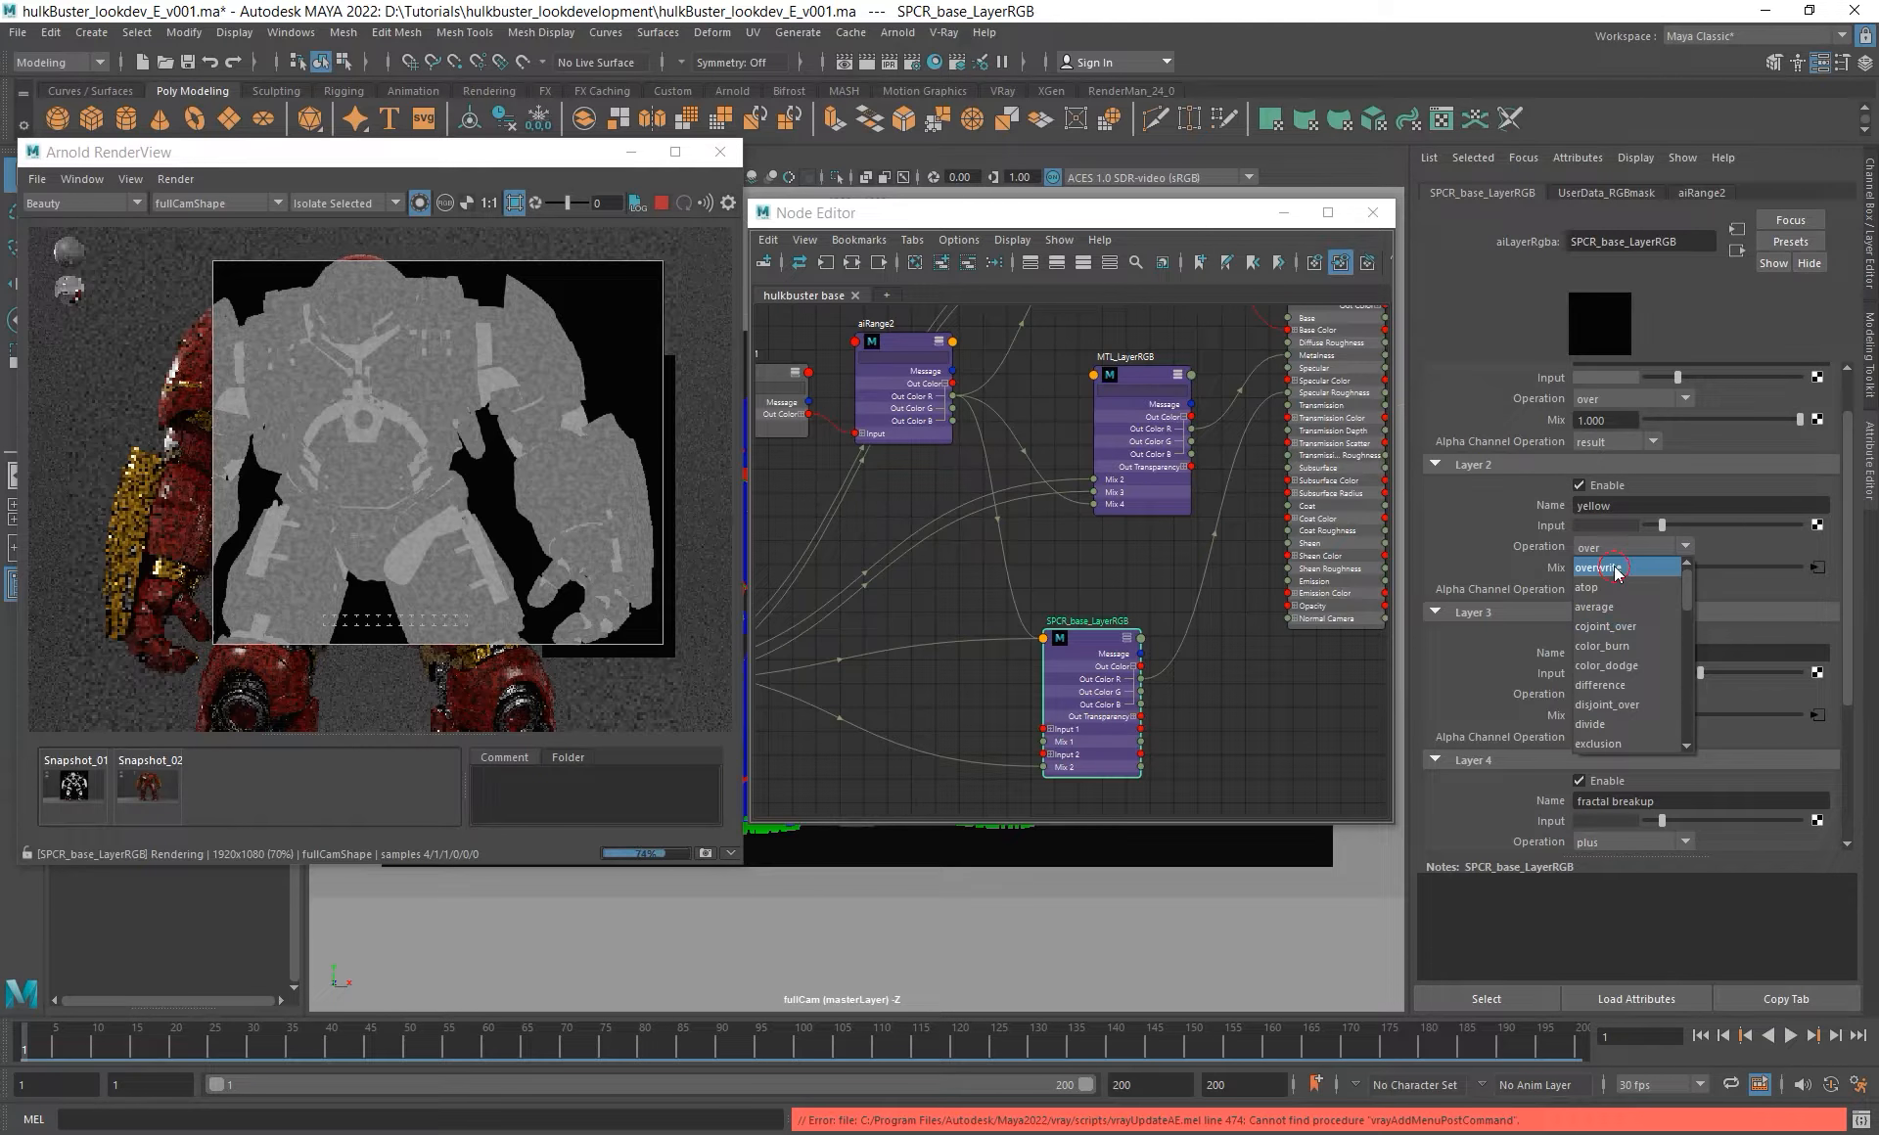
left_click(1613, 568)
scroll(427, 389, "up", 5)
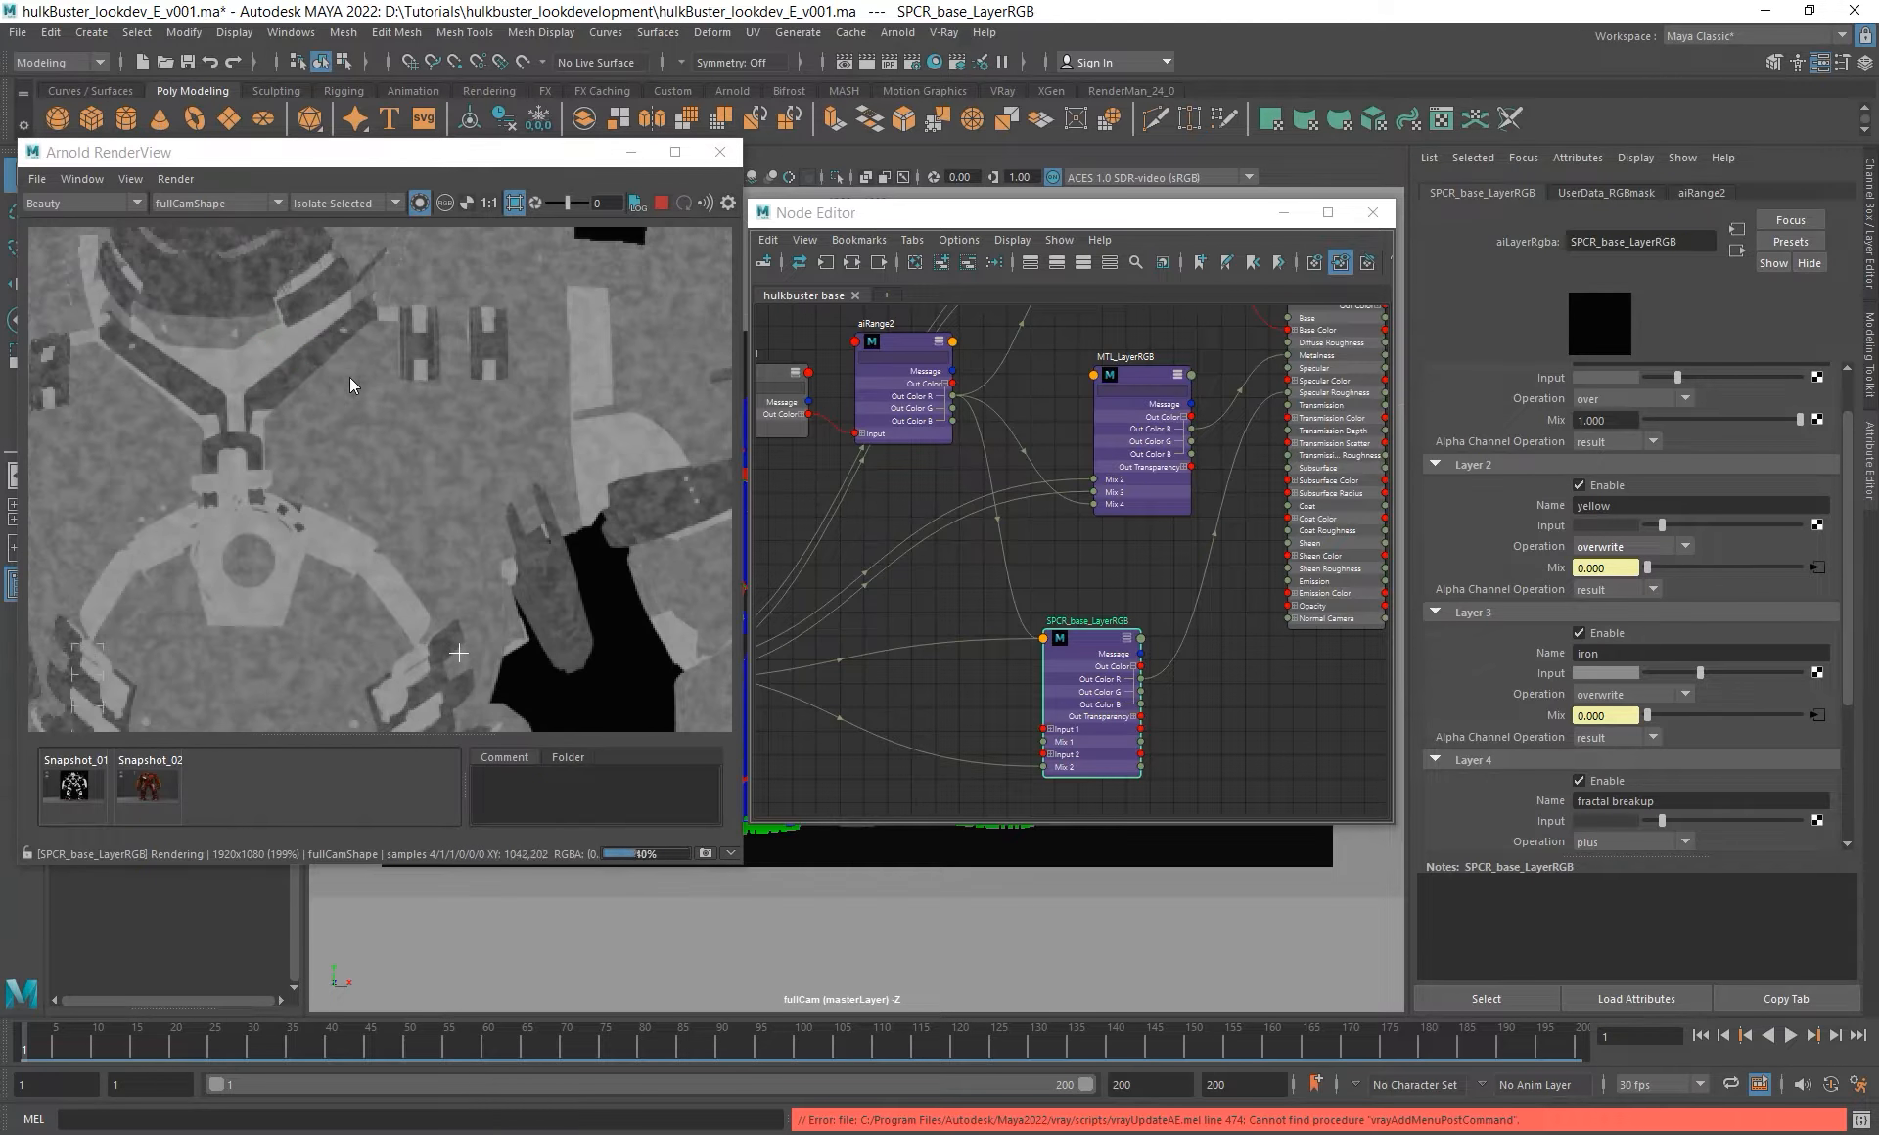
scroll(423, 449, "down", 3)
middle_click_drag(440, 511, 436, 409, "alt")
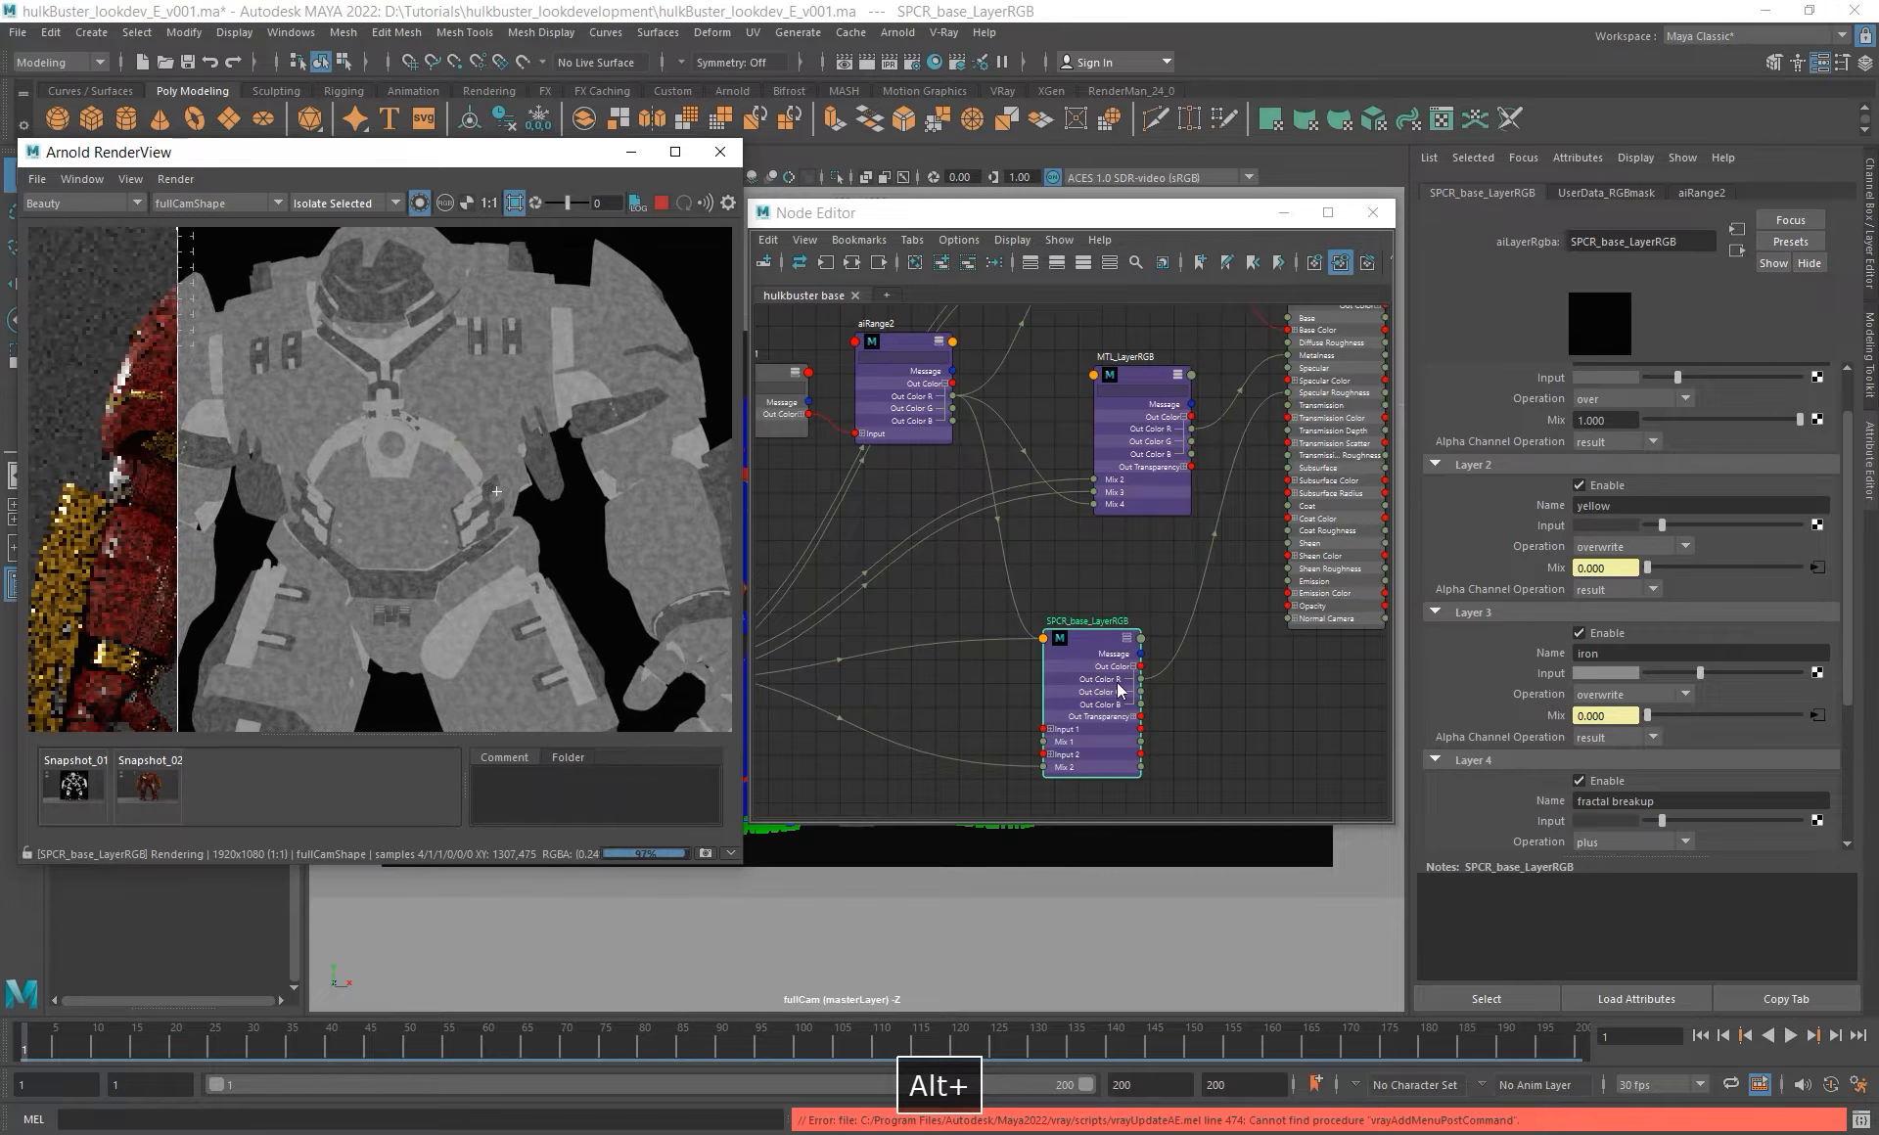
- Try darkening the red layer's input grey in small amounts while checking the roughness render
middle_click_drag(1123, 676, 1057, 642, "alt")
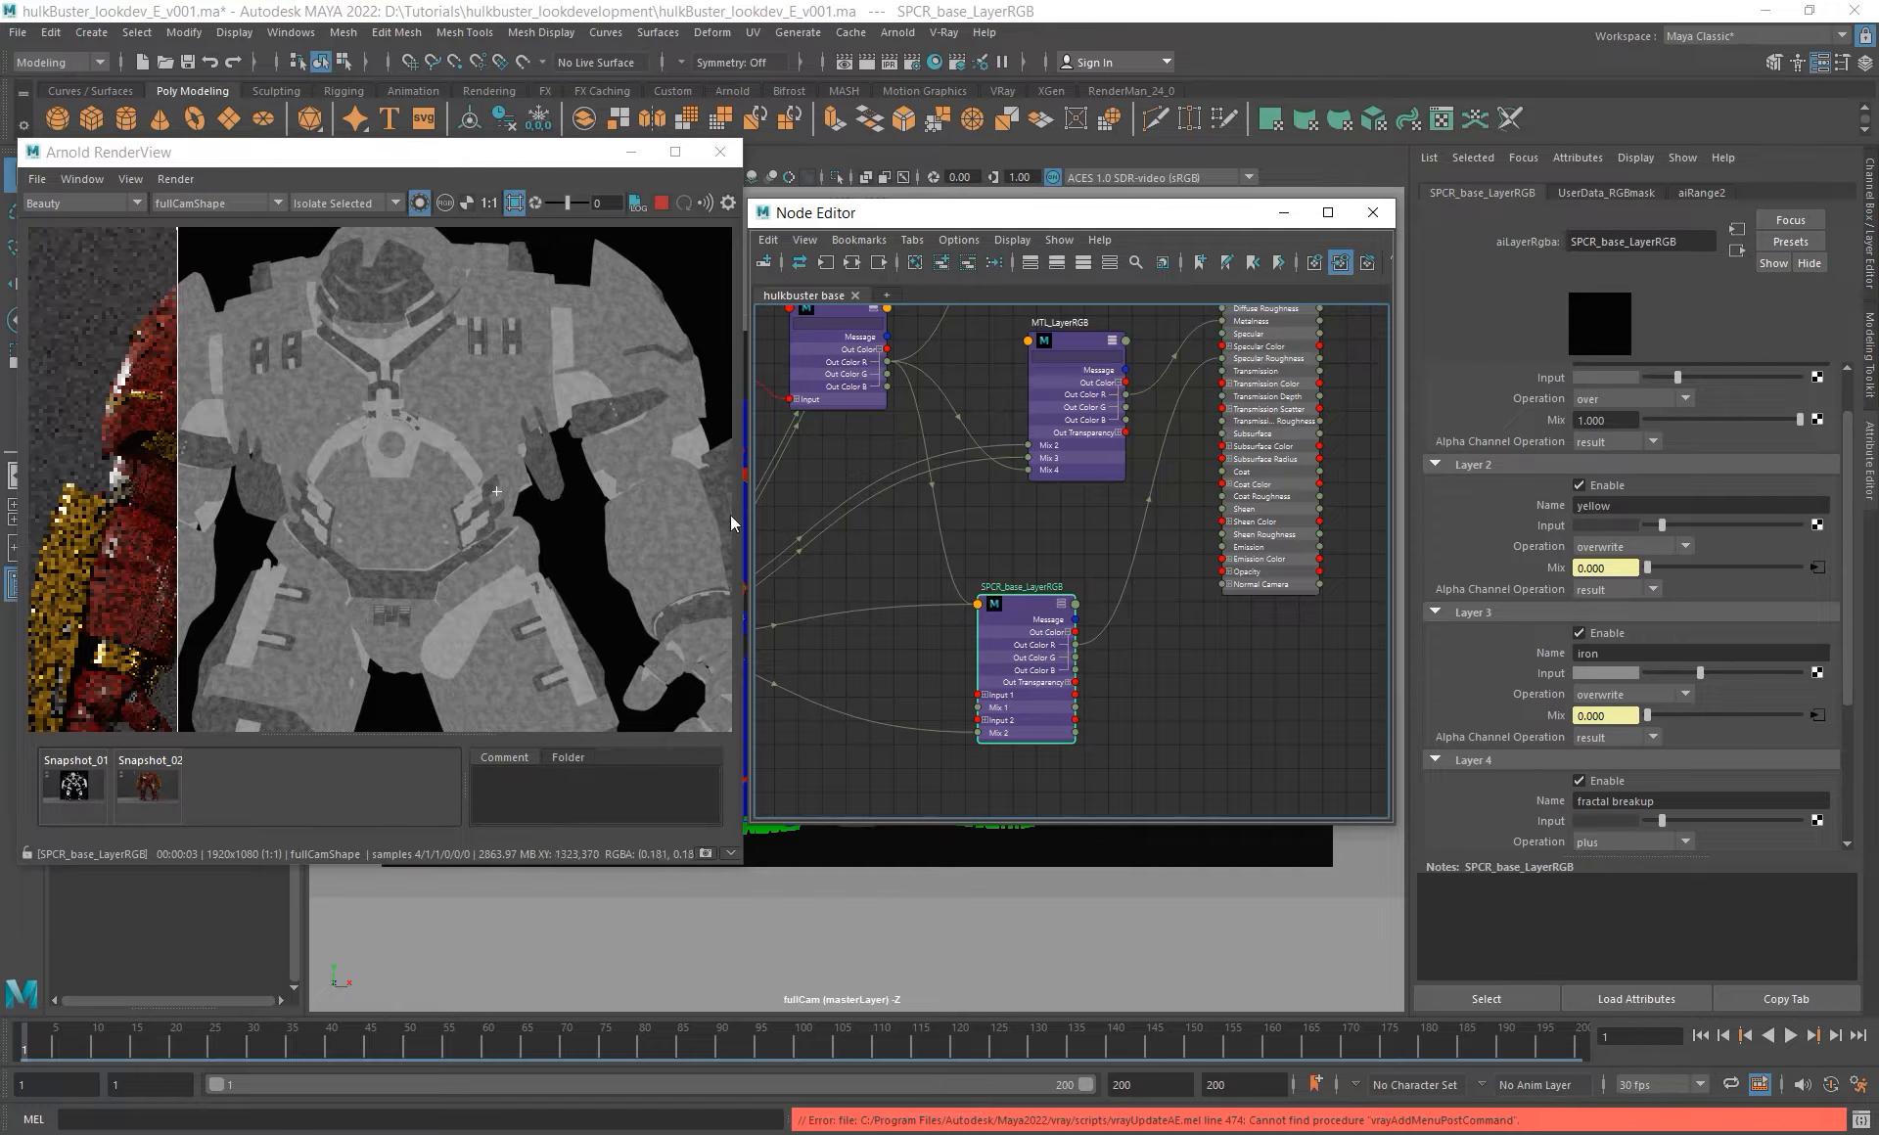
middle_click_drag(1354, 615, 1335, 650, "alt")
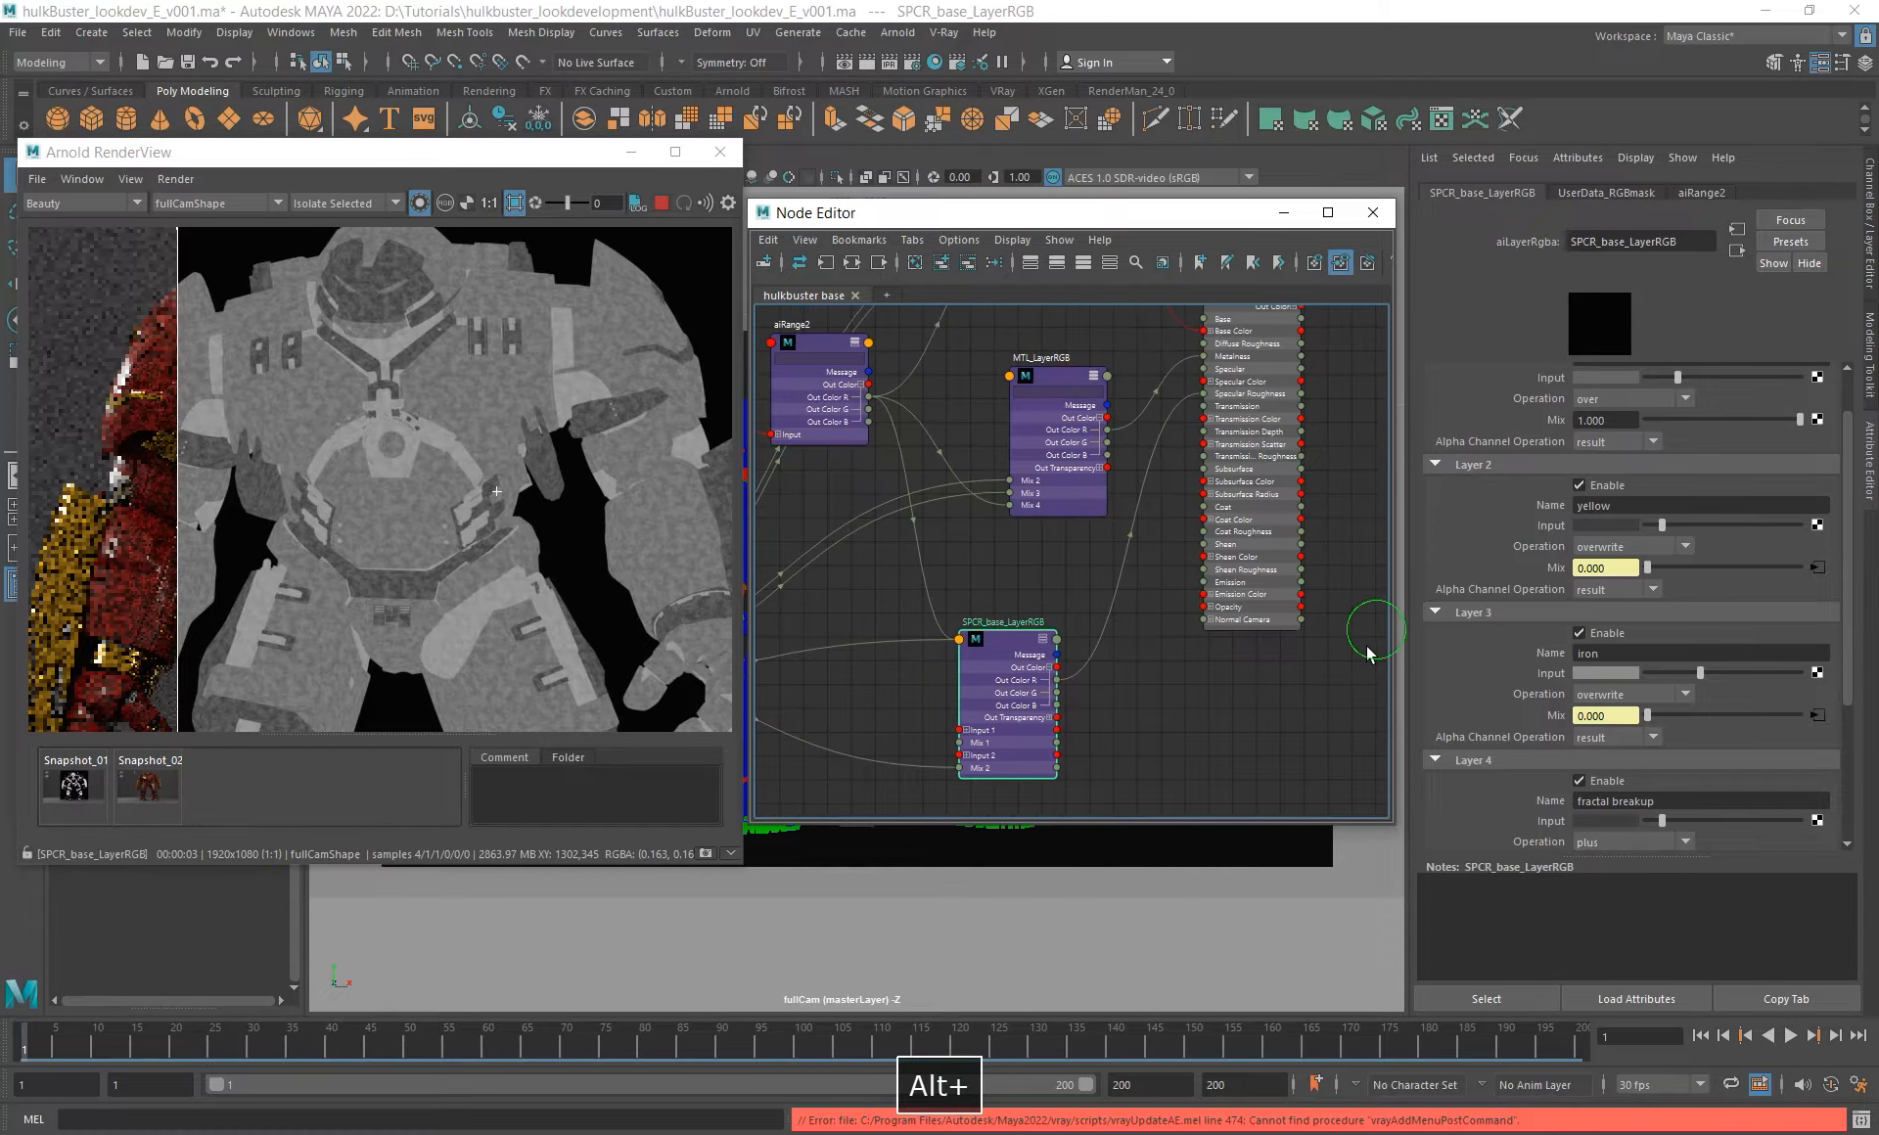
scroll(1471, 585, "up", 1)
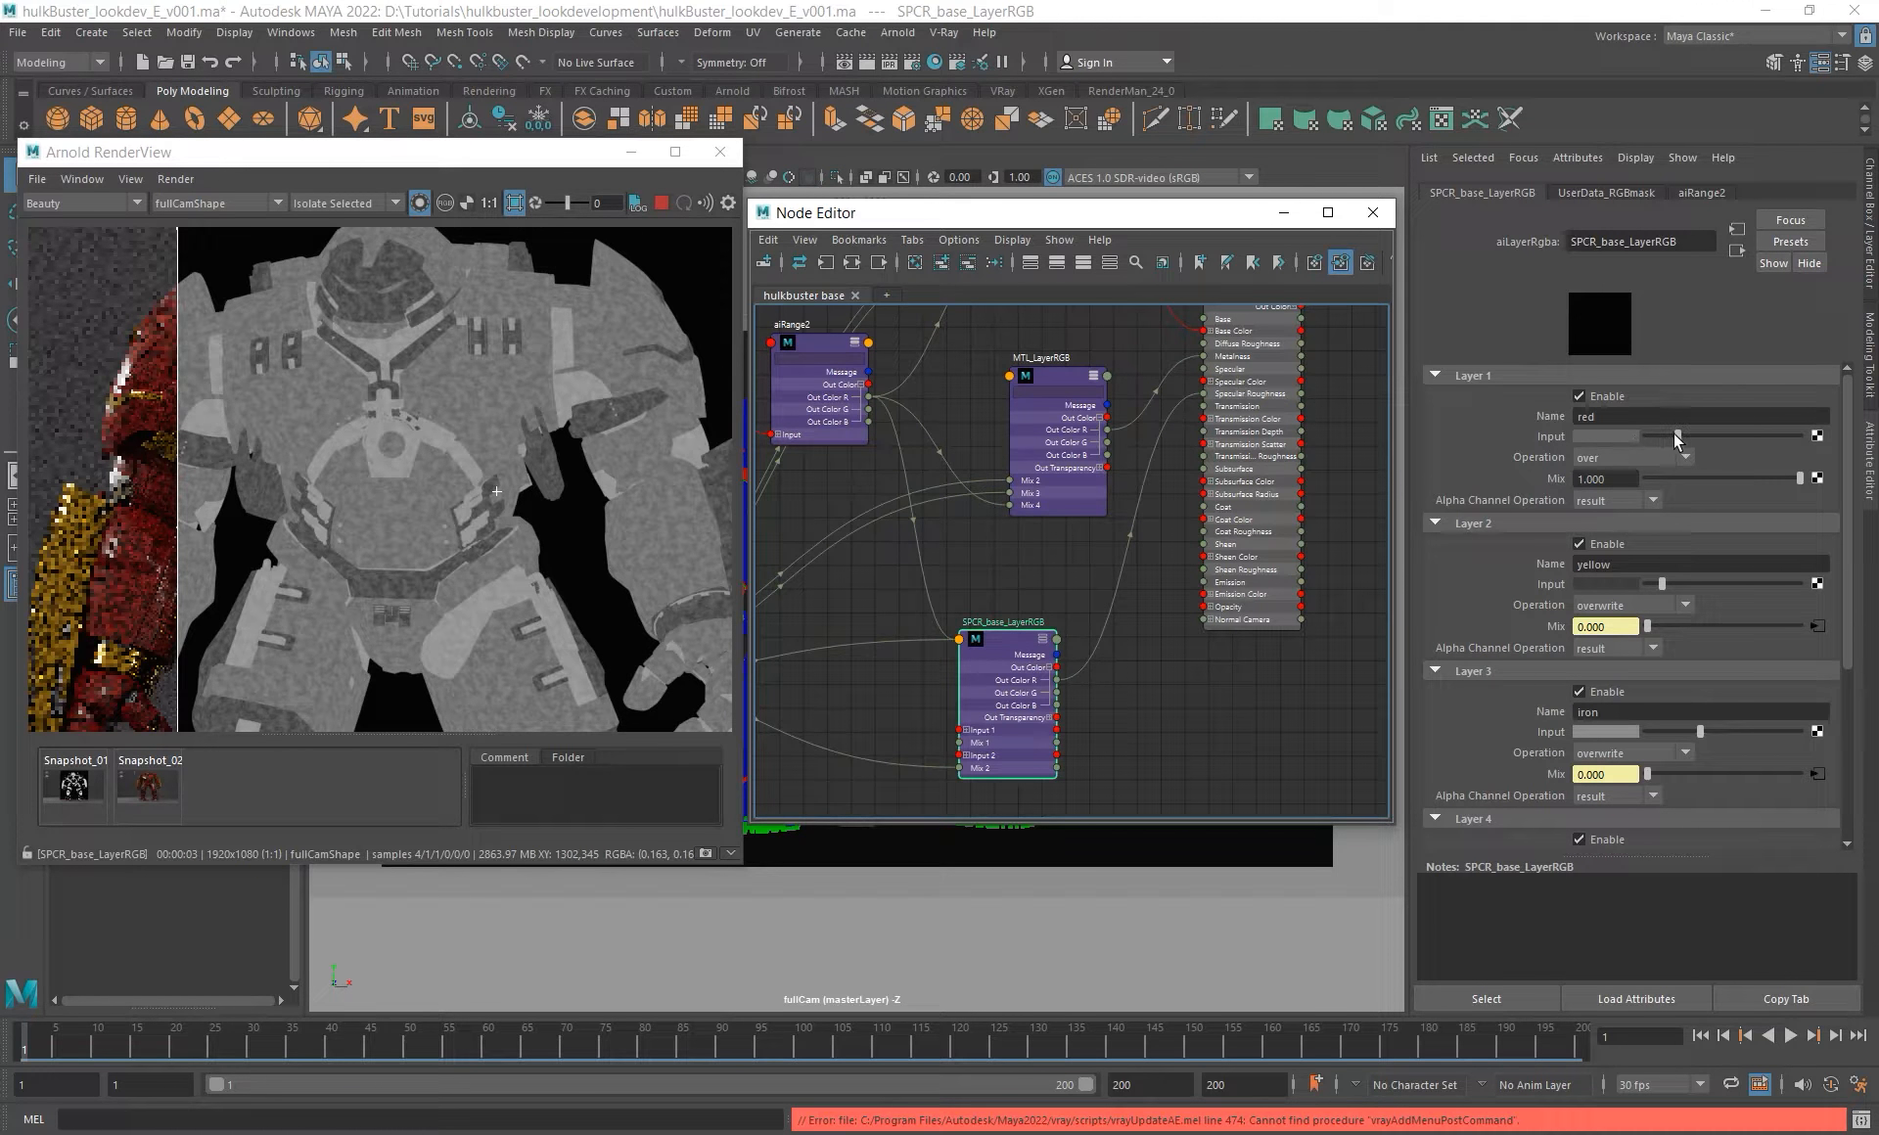
left_click_drag(1684, 442, 1676, 446)
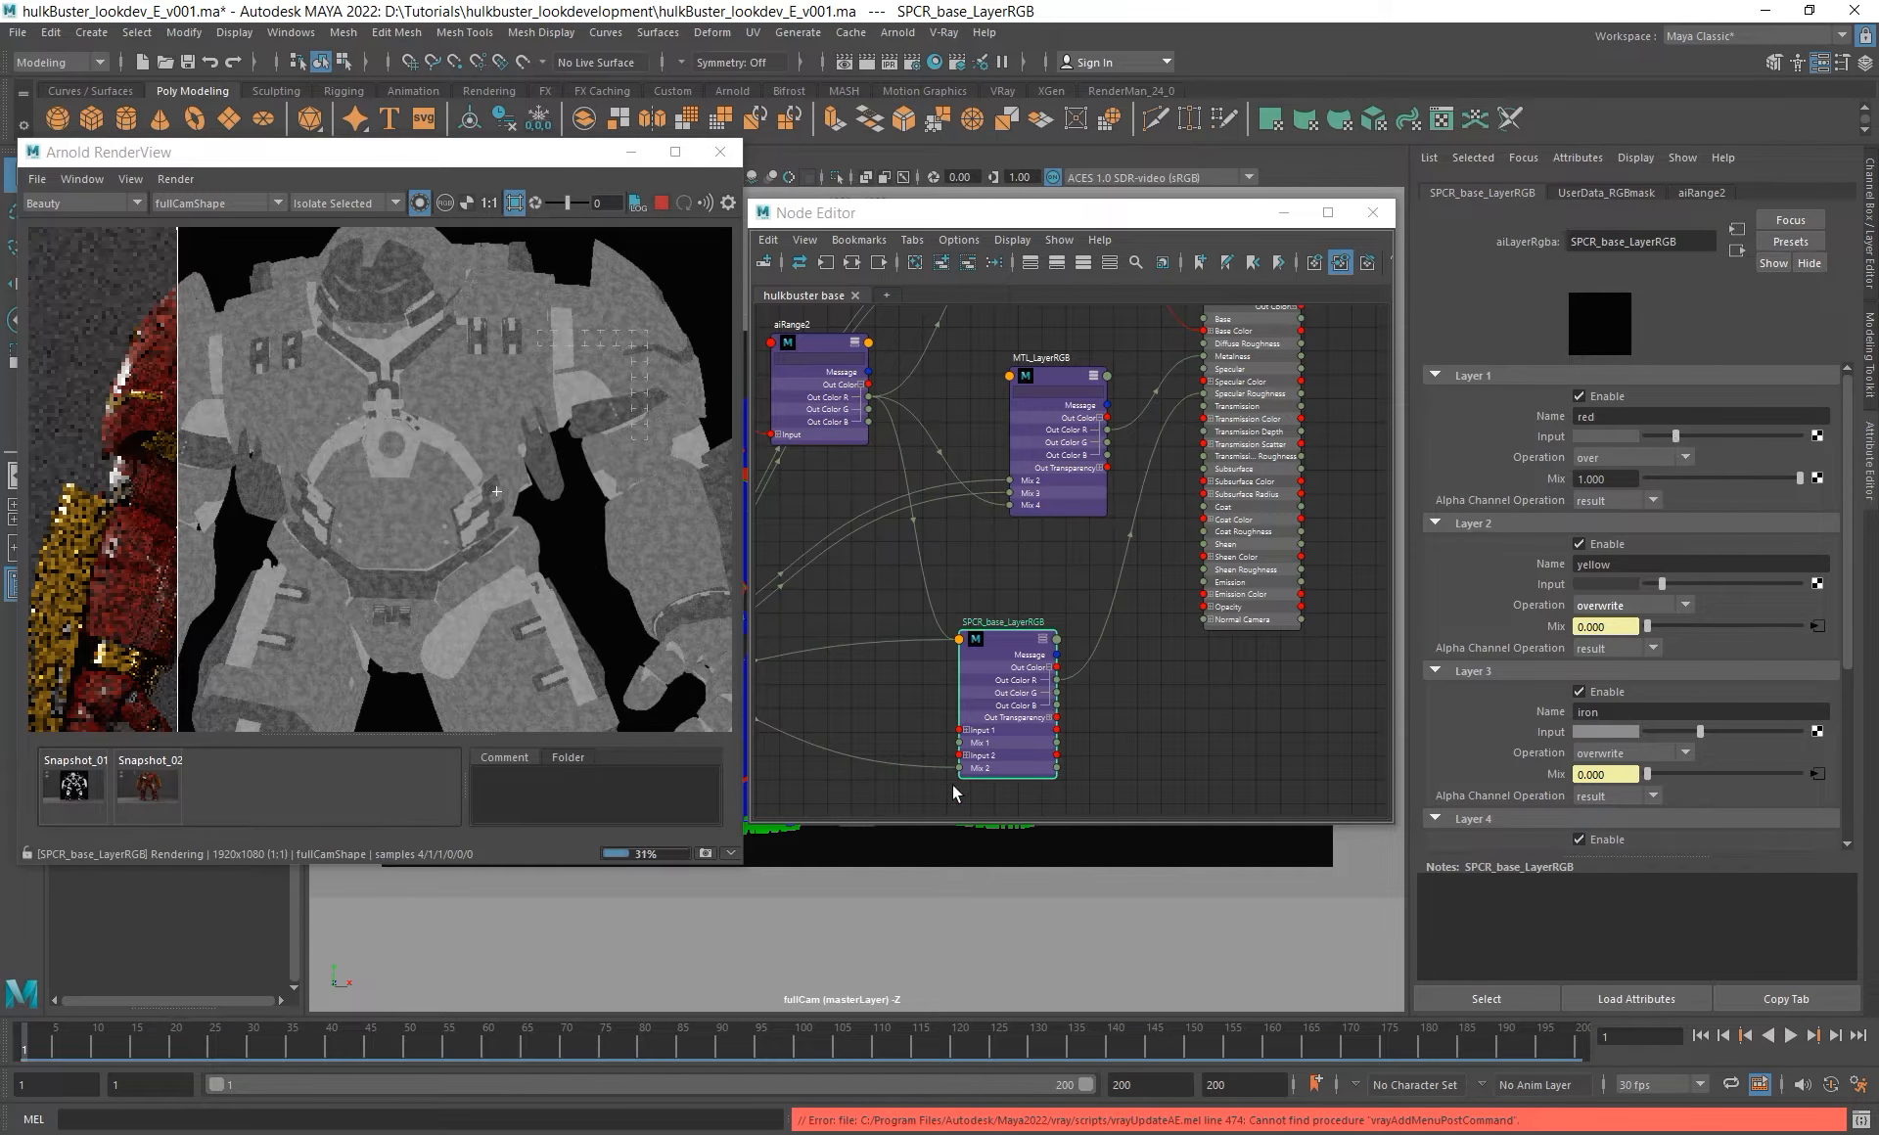
scroll(1711, 706, "down", 4)
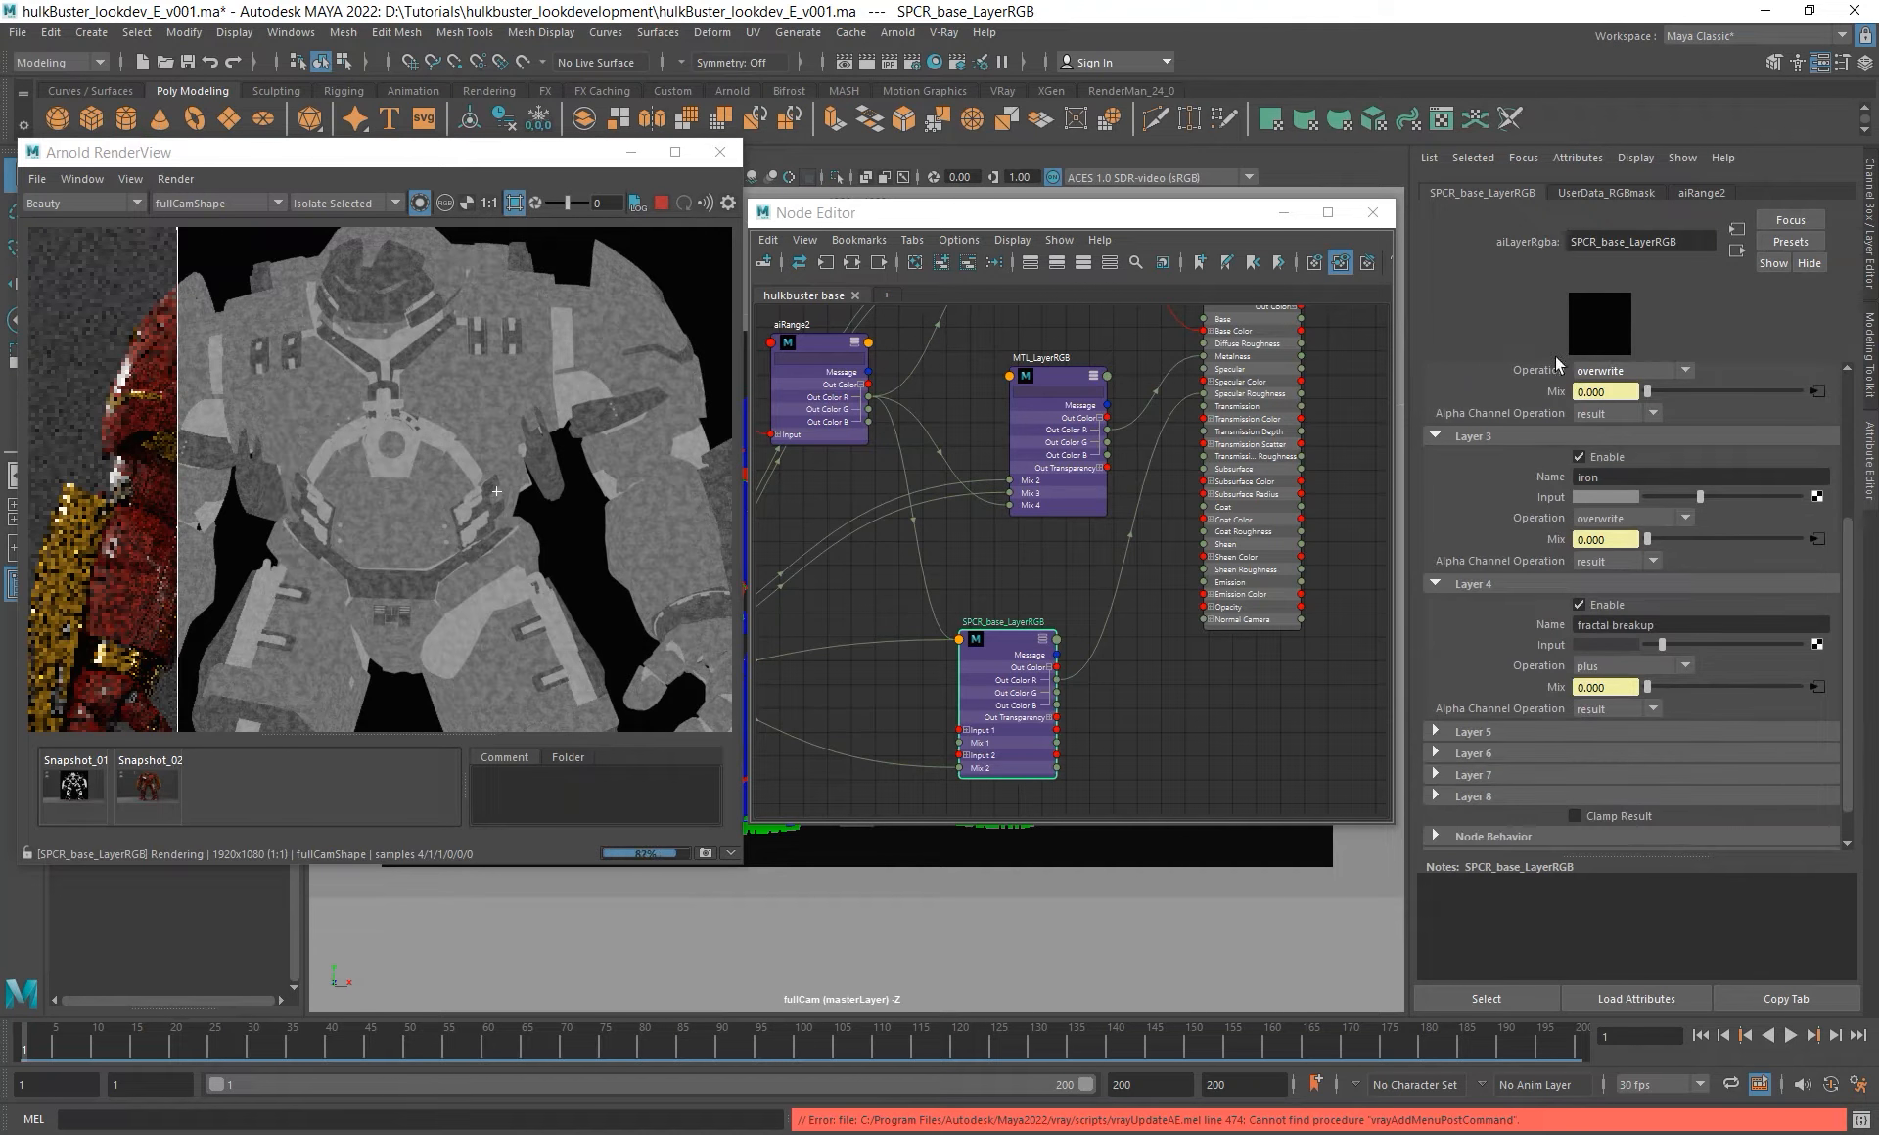
scroll(1599, 531, "up", 3)
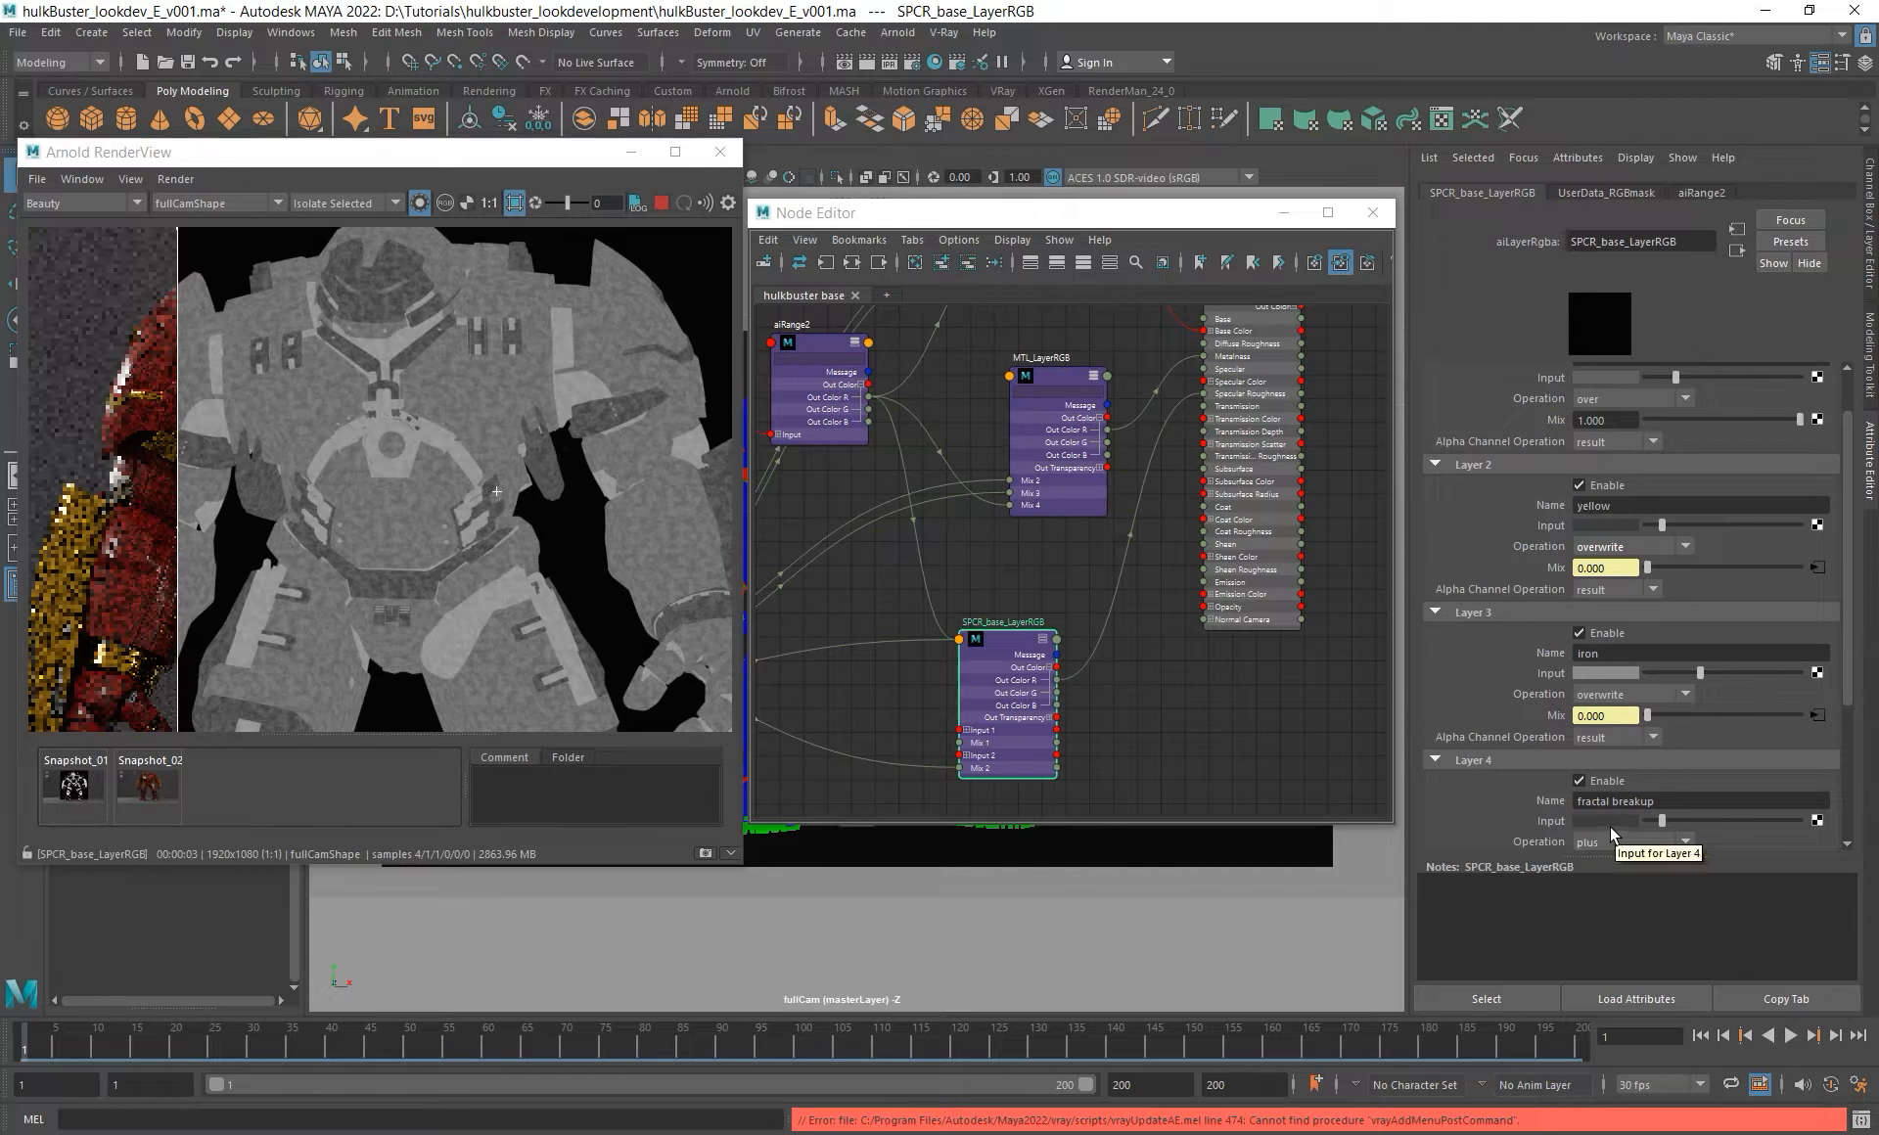
scroll(1620, 514, "up", 1)
left_click_drag(1680, 432, 1662, 438)
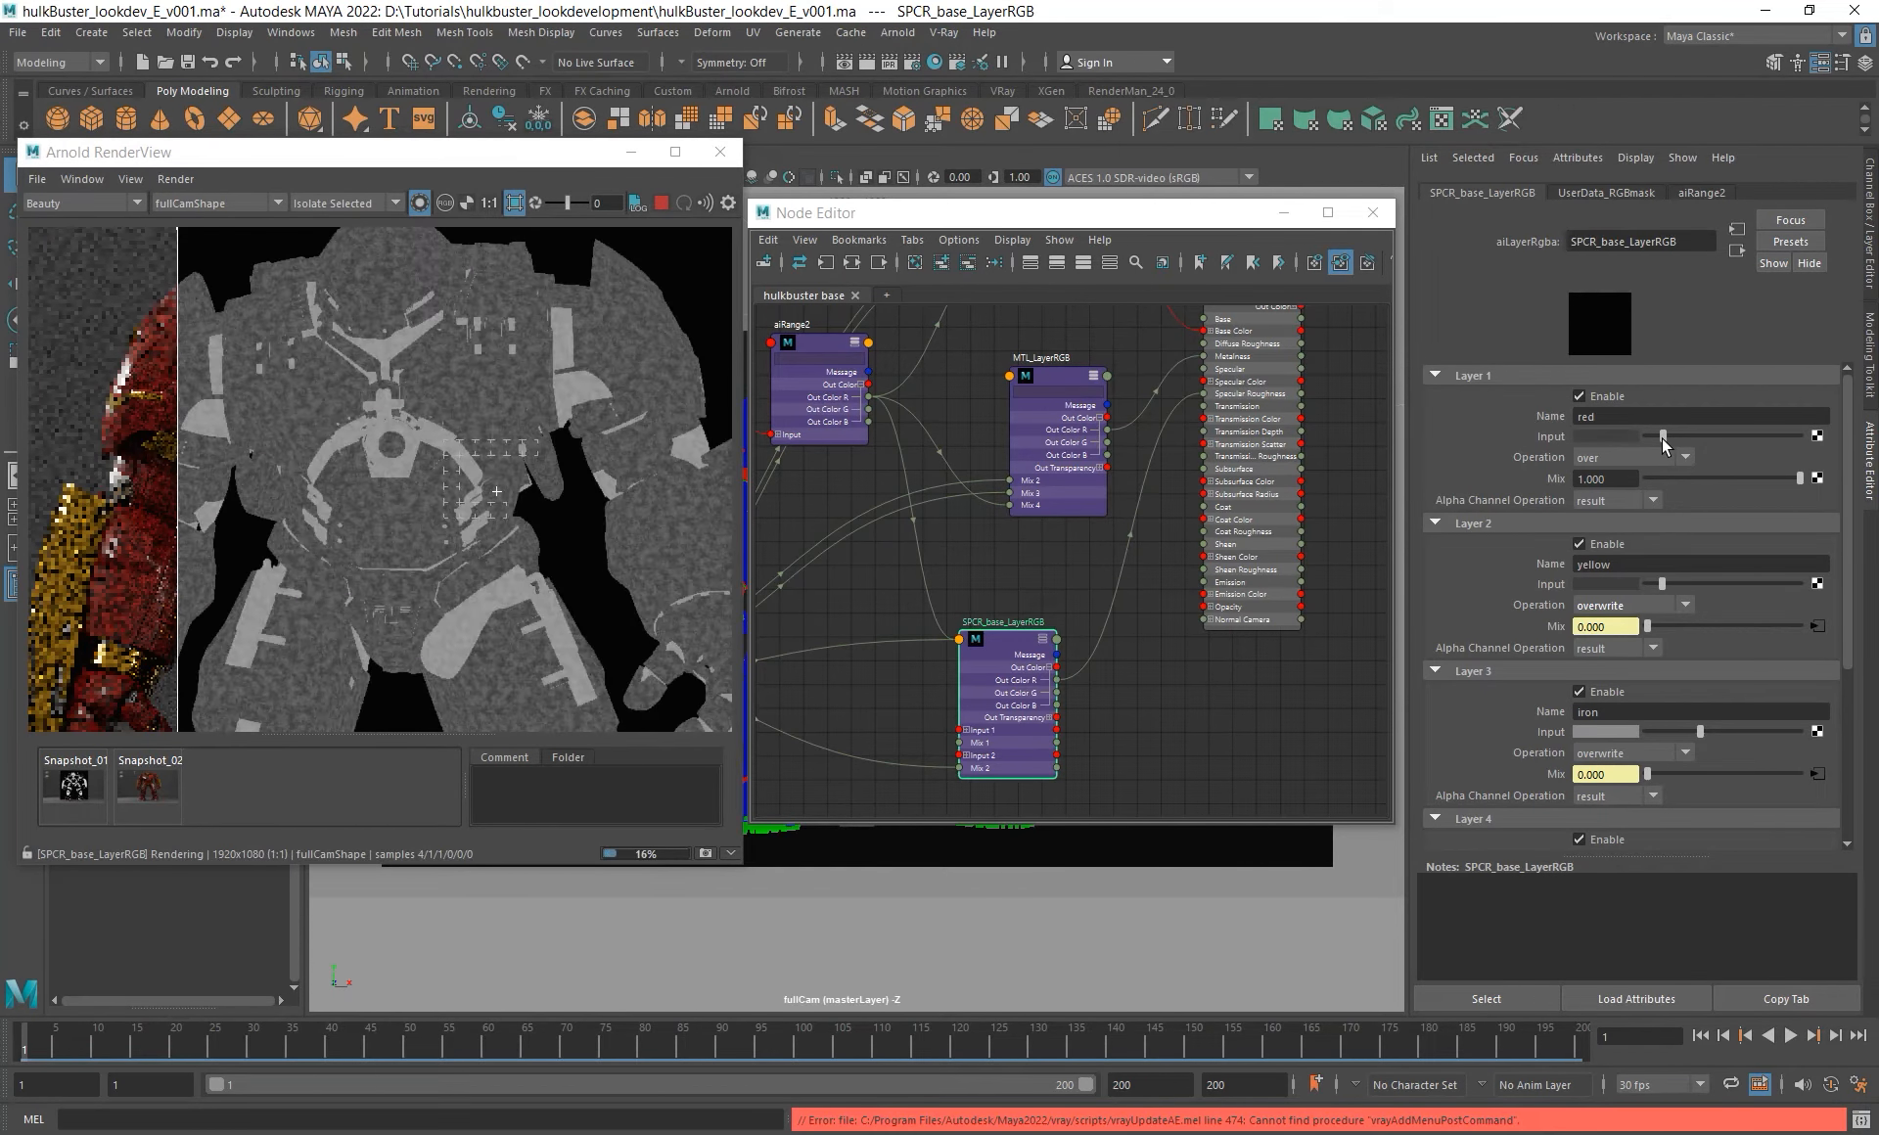
- Try brightening the red layer's input to a light grey and compare the fractal breakup up close
scroll(445, 417, "up", 2)
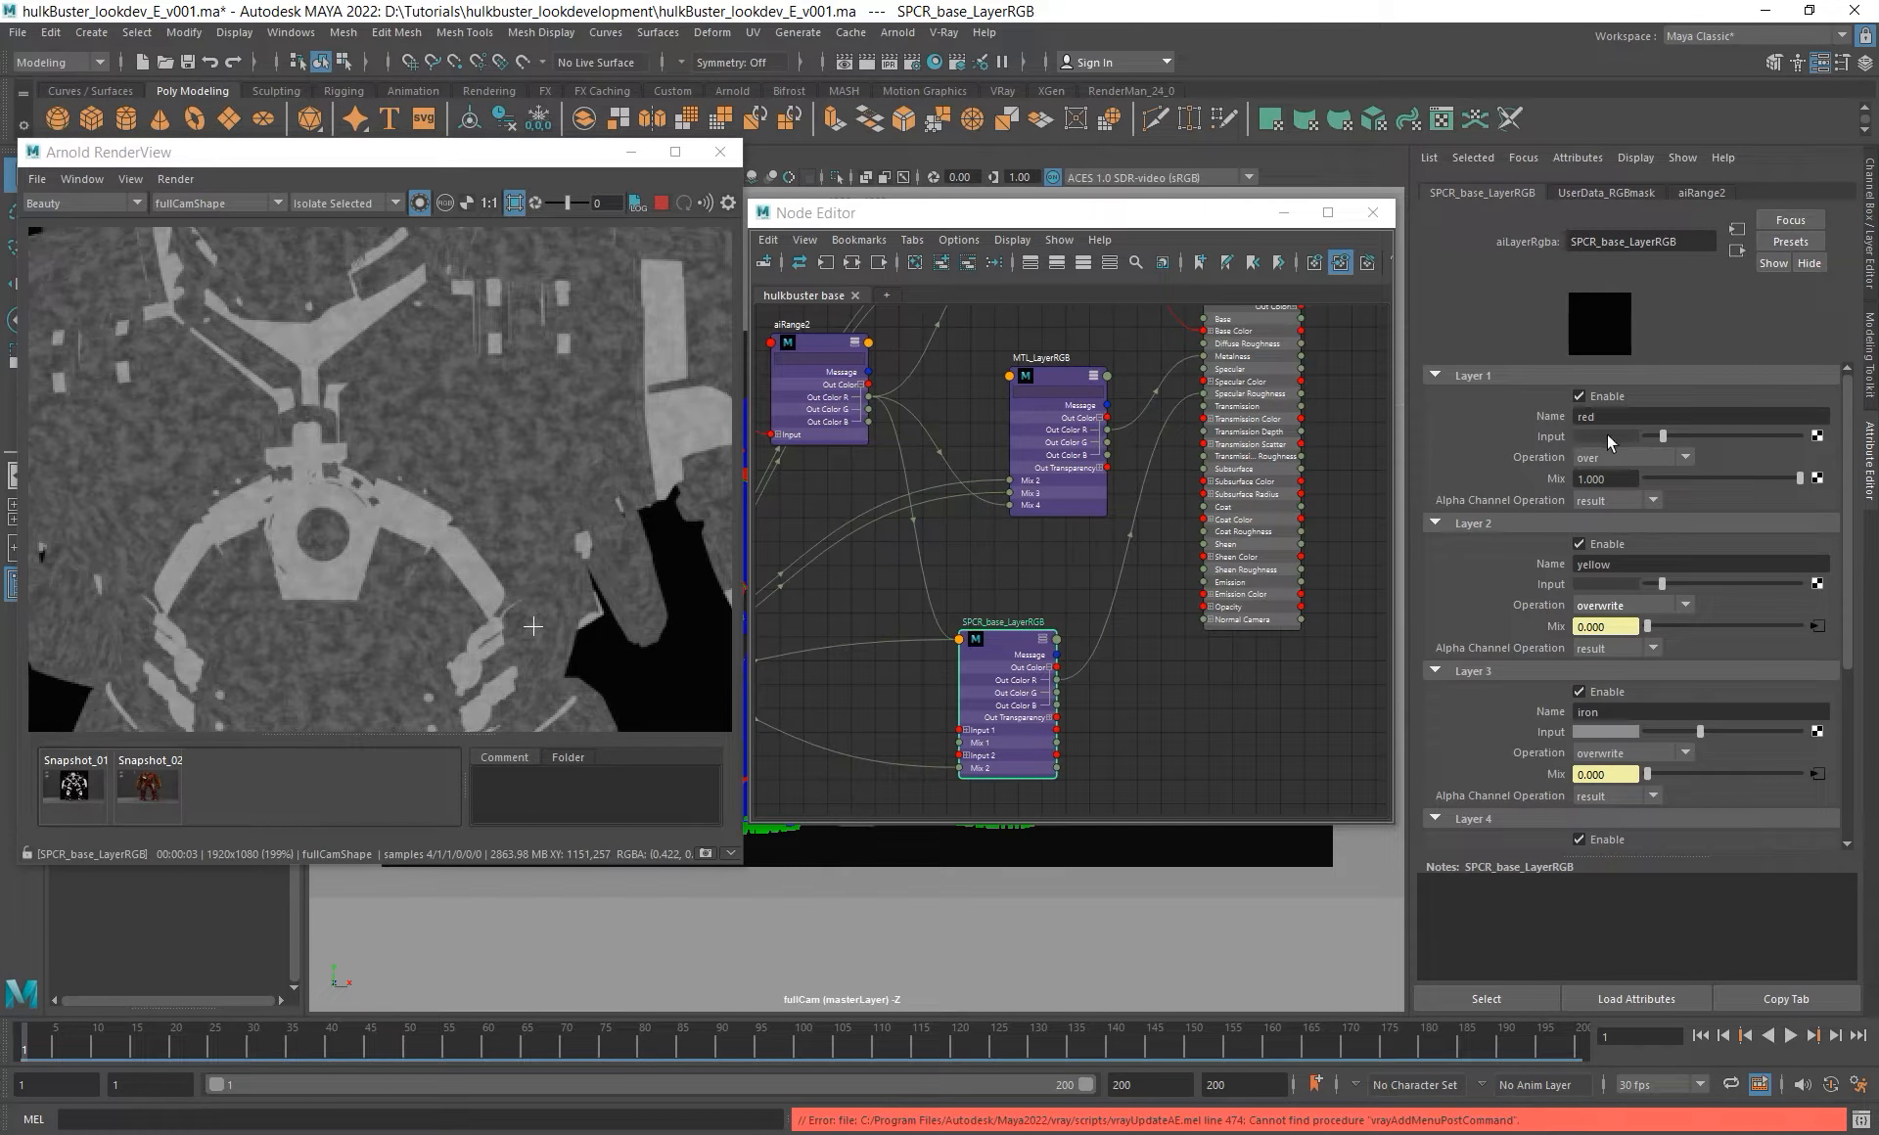
mouse_move(1671, 432)
left_mouse_down()
mouse_move(1723, 433)
mouse_move(1680, 432)
left_mouse_up()
scroll(499, 438, "up", 1)
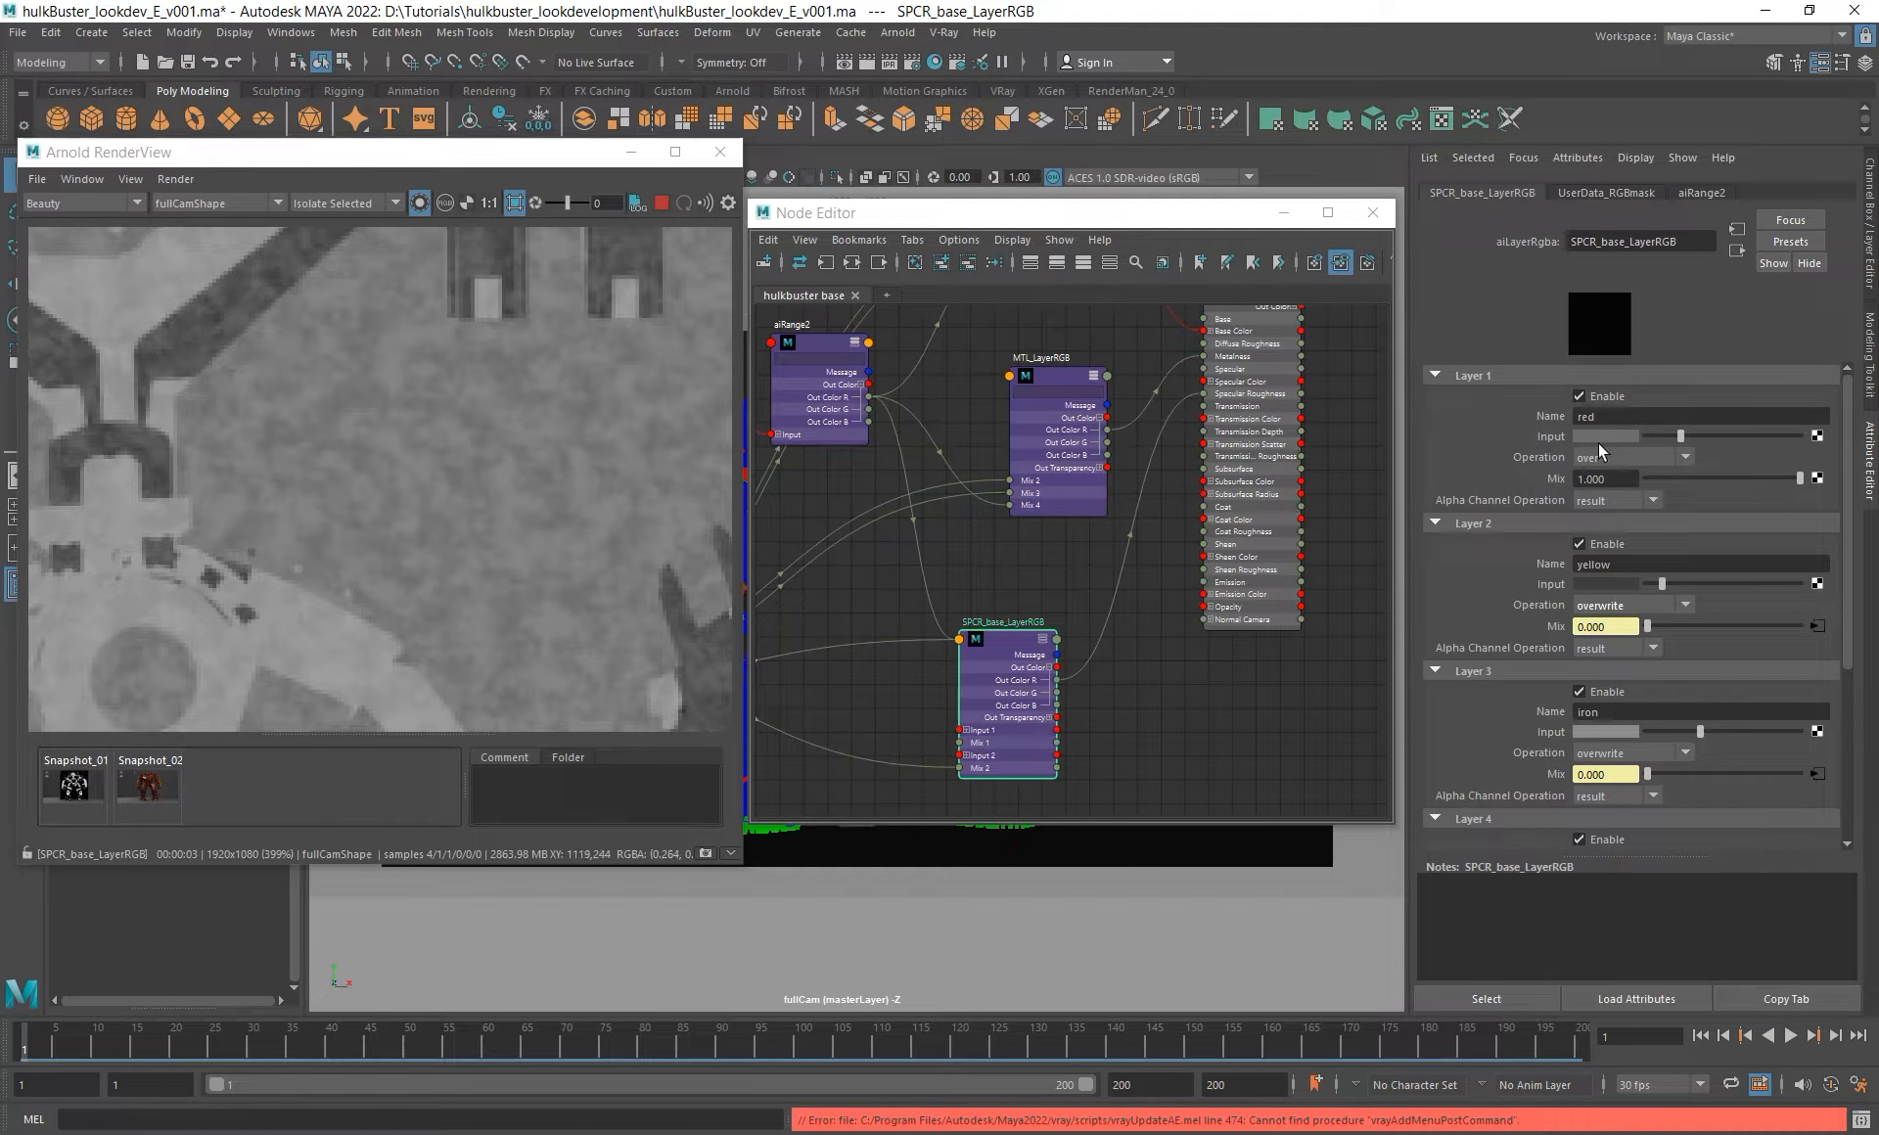
left_click_drag(1680, 437, 1733, 434)
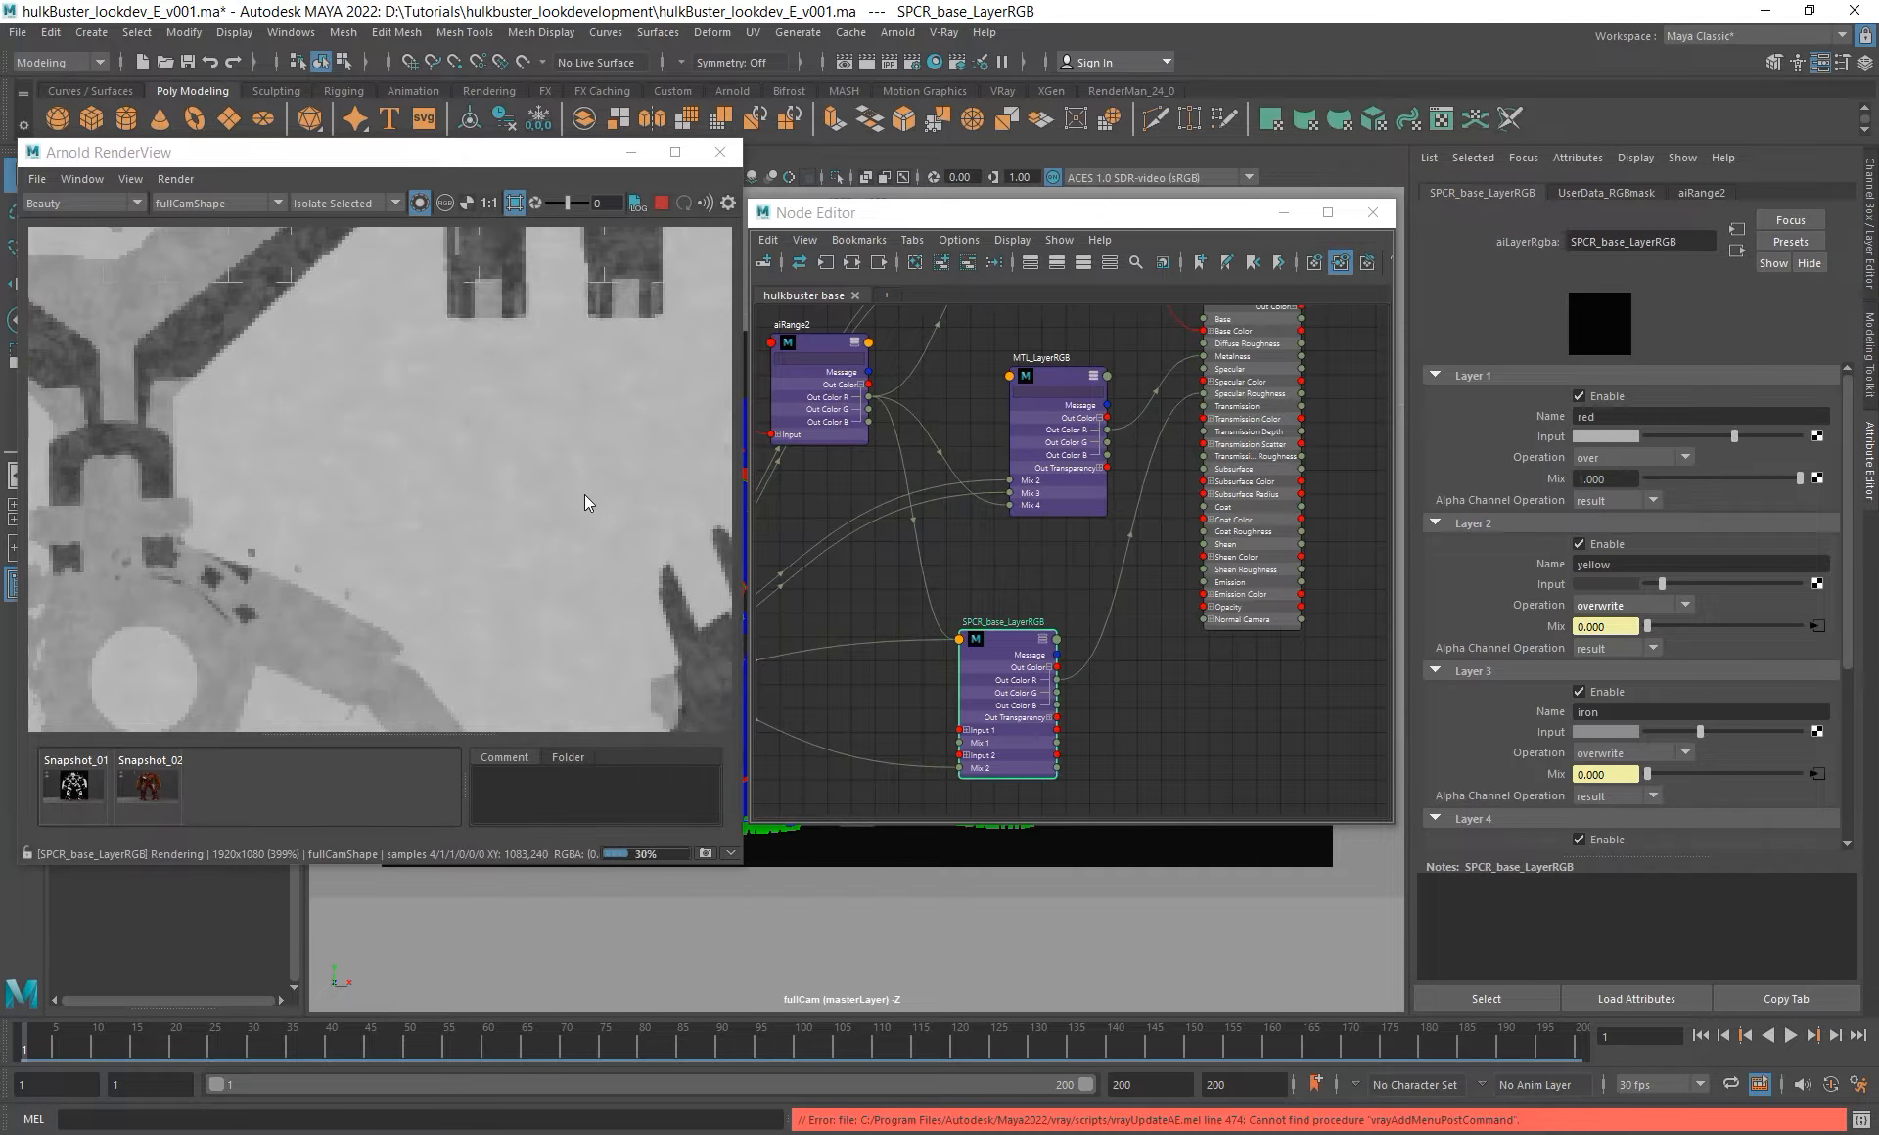
- Narrow the Node Editor to widen the Arnold RenderView, and darken the red layer's input to a dark grey
left_click_drag(744, 502, 918, 509)
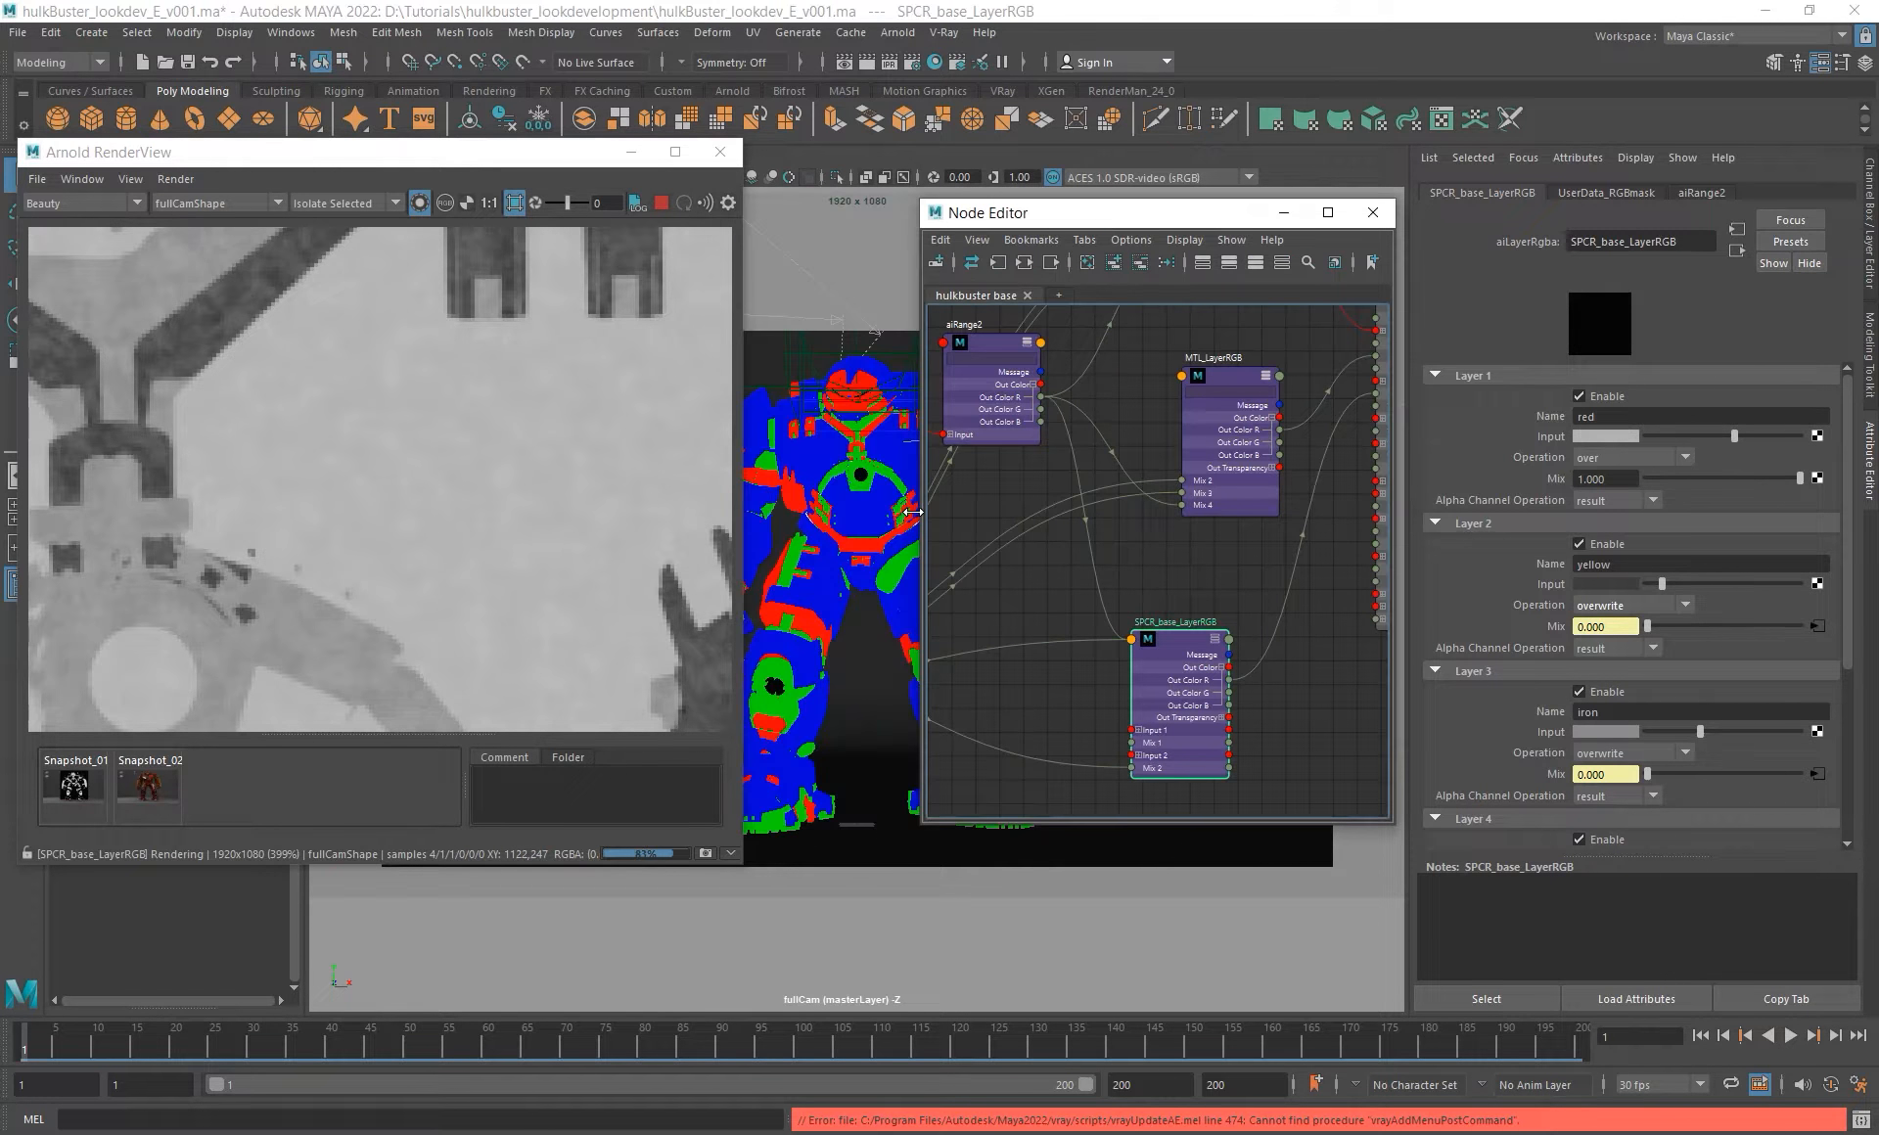
left_click_drag(748, 483, 895, 483)
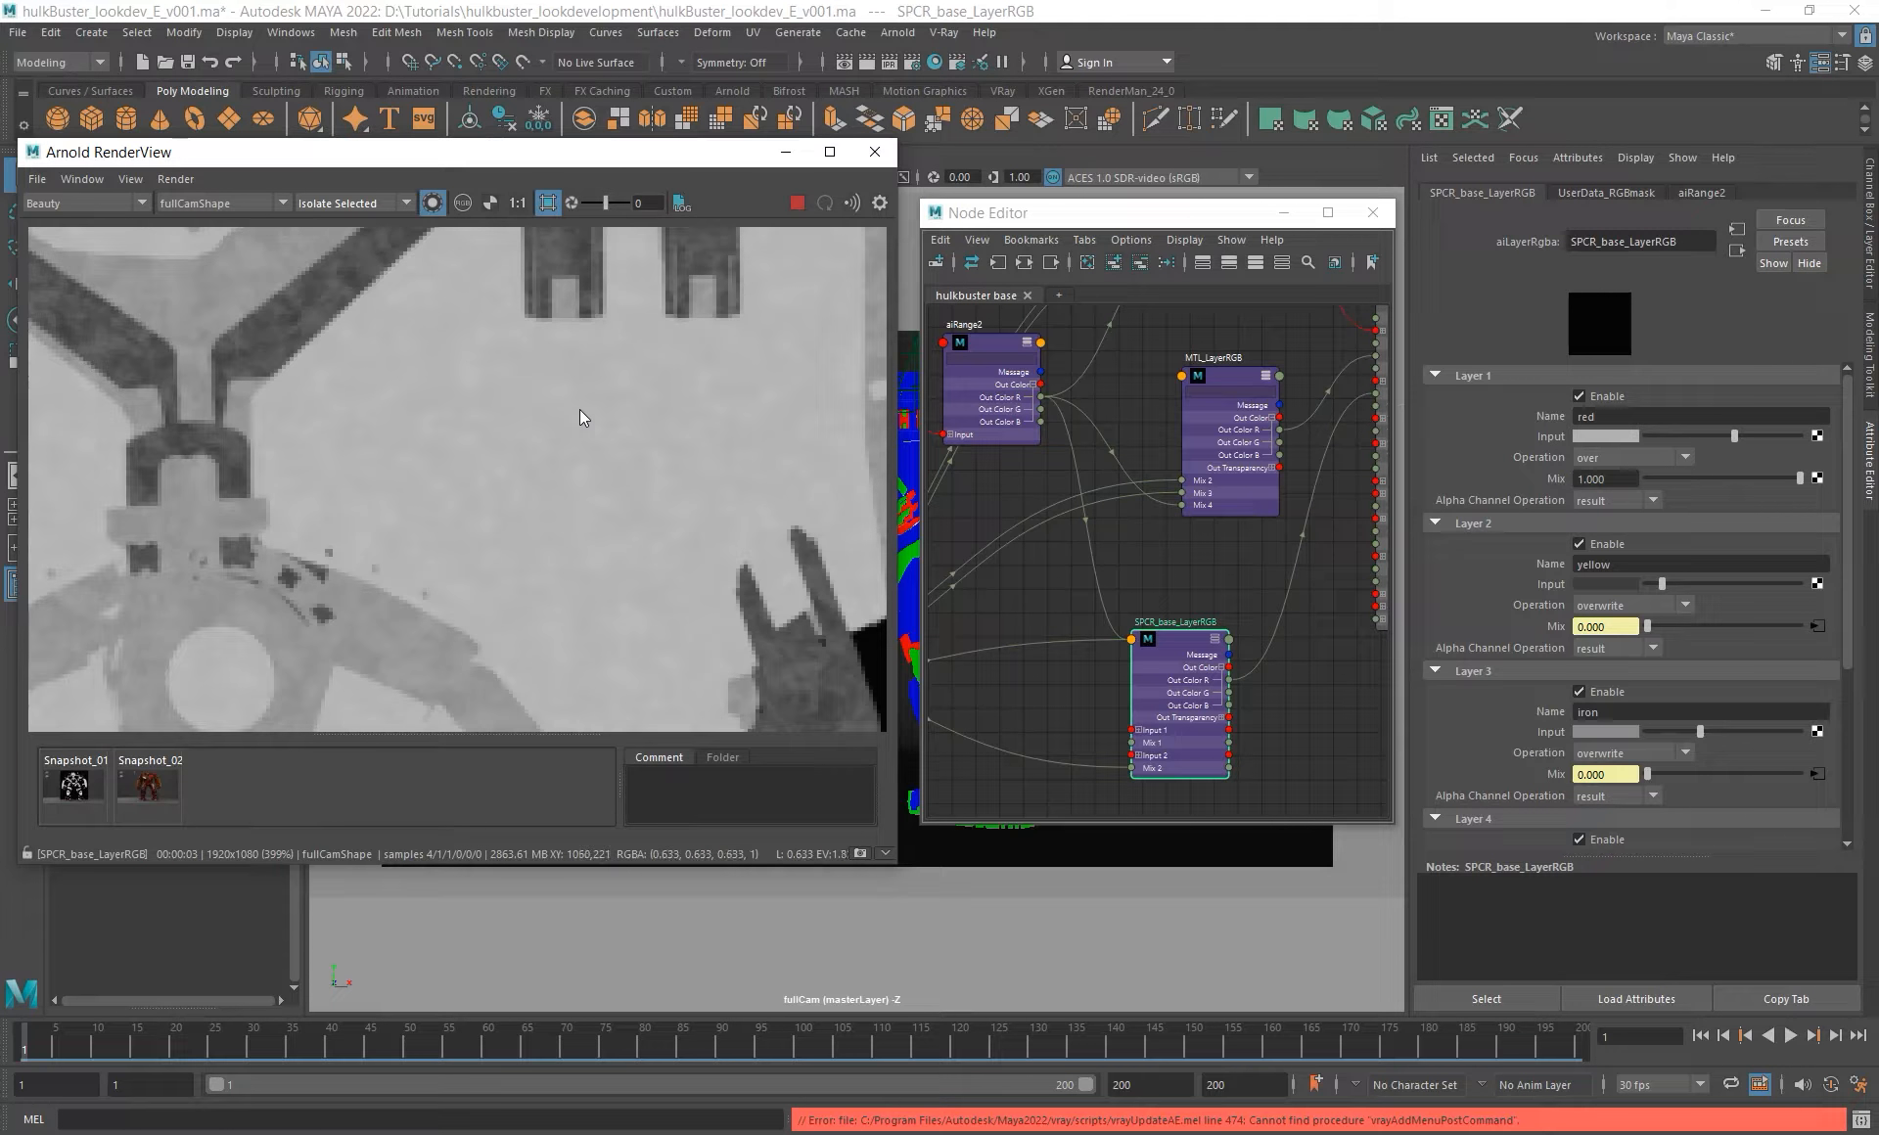
left_click_drag(1678, 435, 1655, 435)
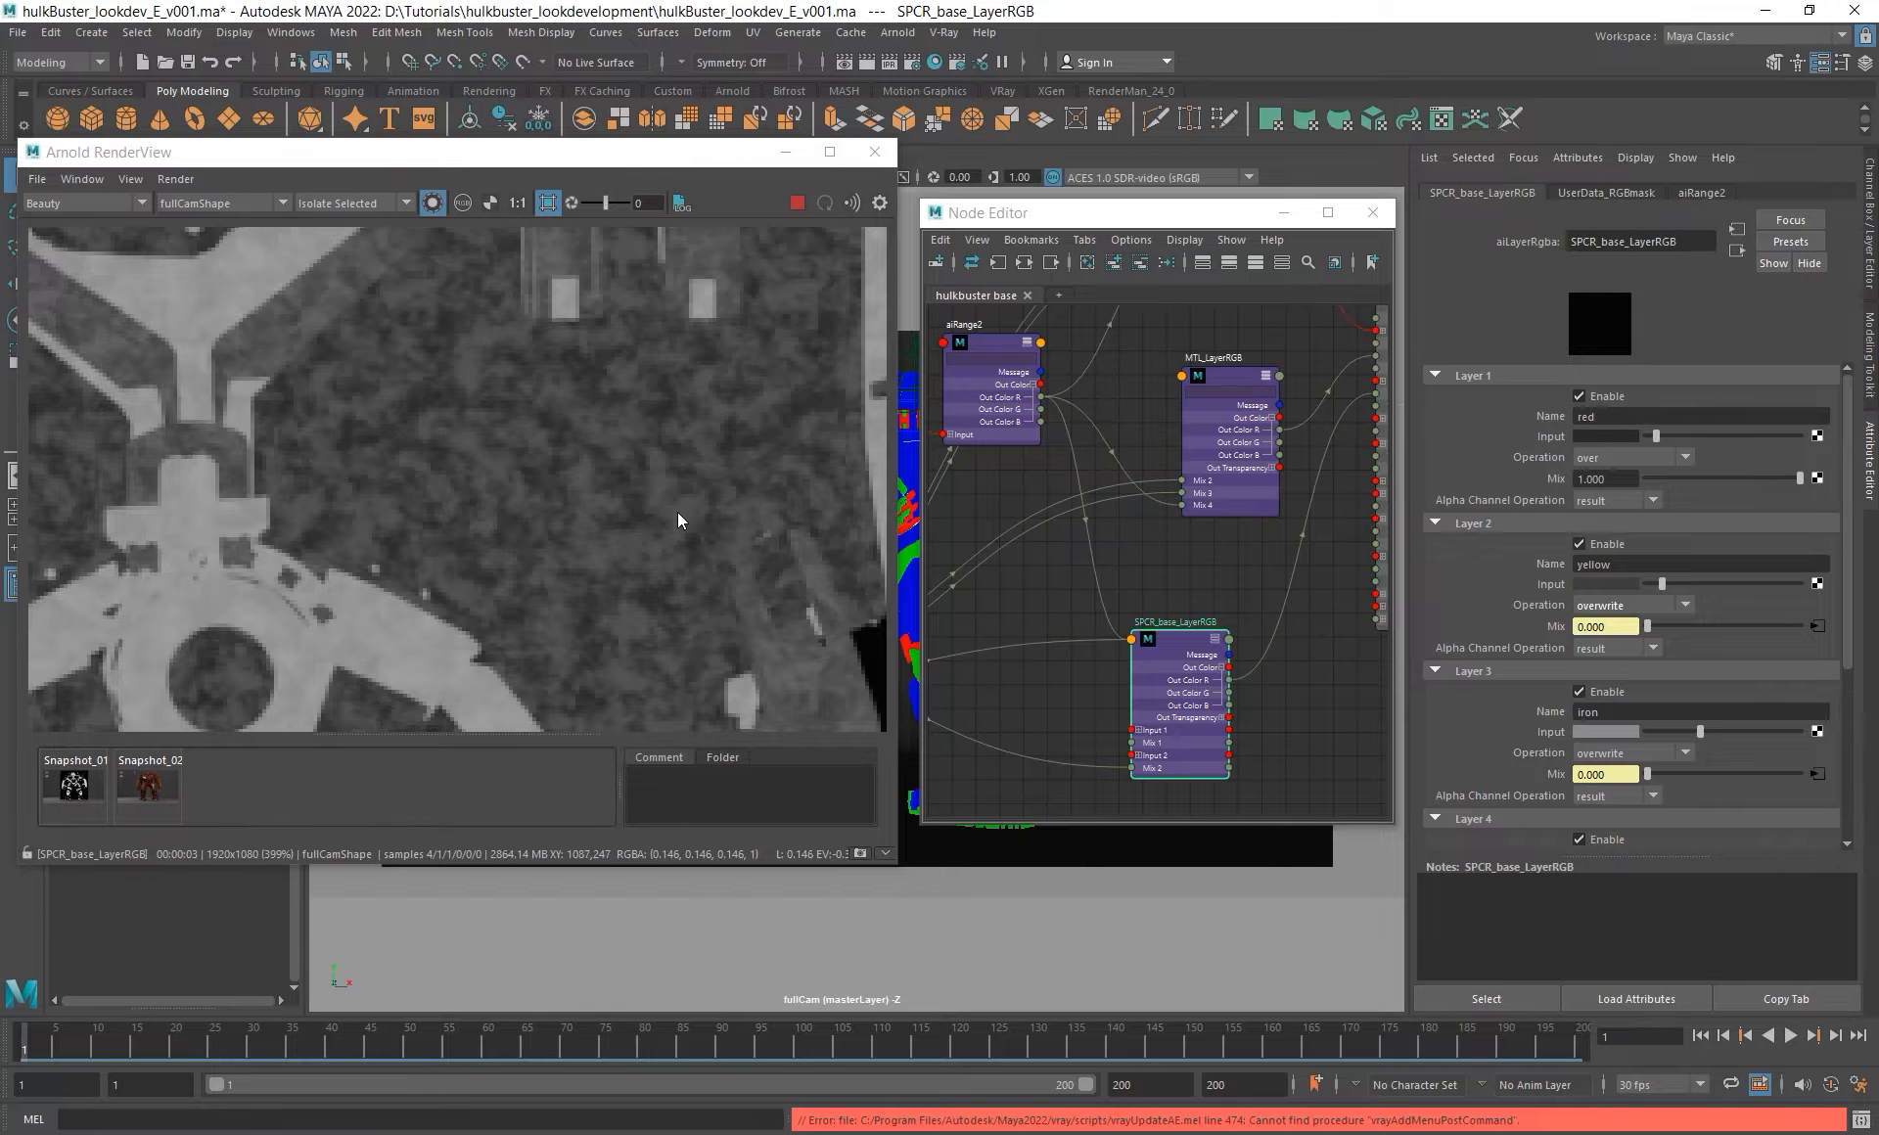
scroll(608, 485, "down", 3)
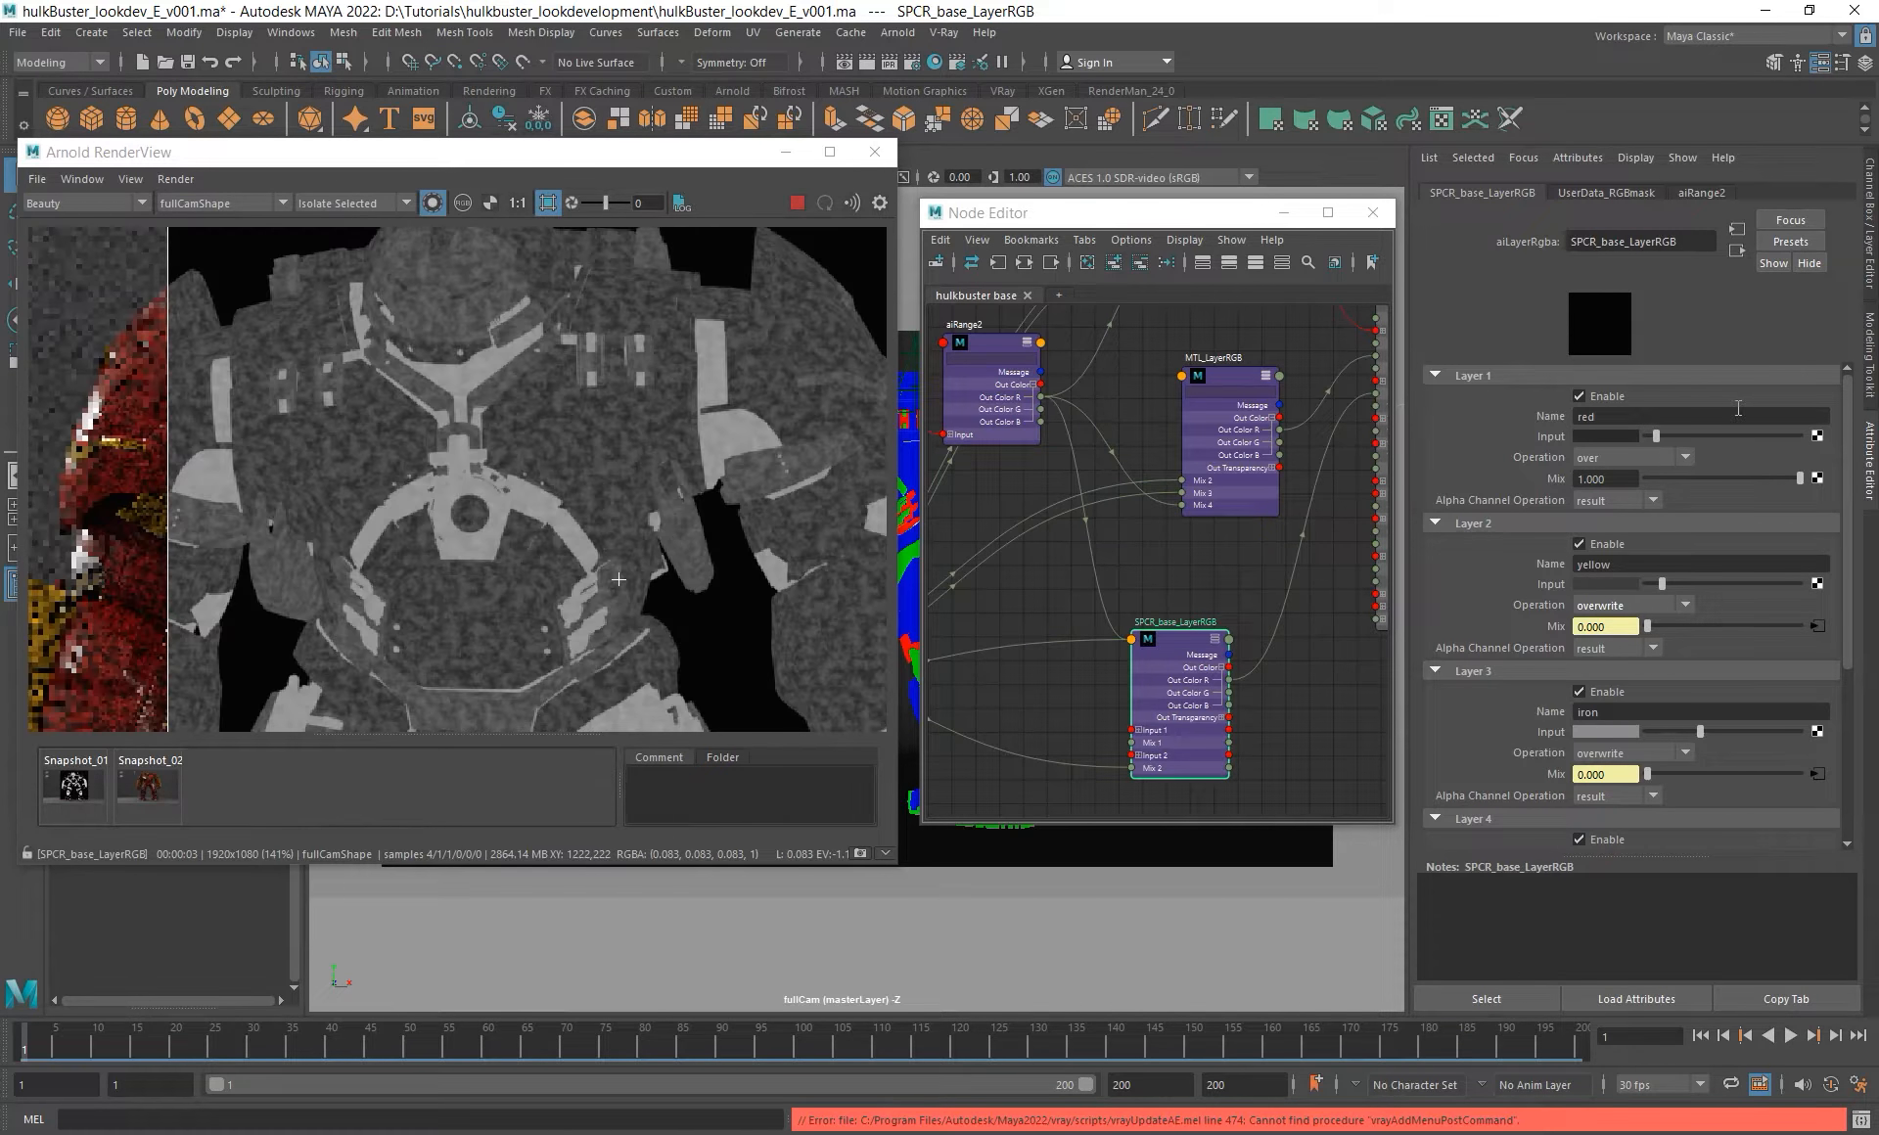
- Set the red layer's input value to 0.2 on SPCR_base_LayerRGB and return the render view from isolated shader to full shading
left_click(1615, 437)
type(".2")
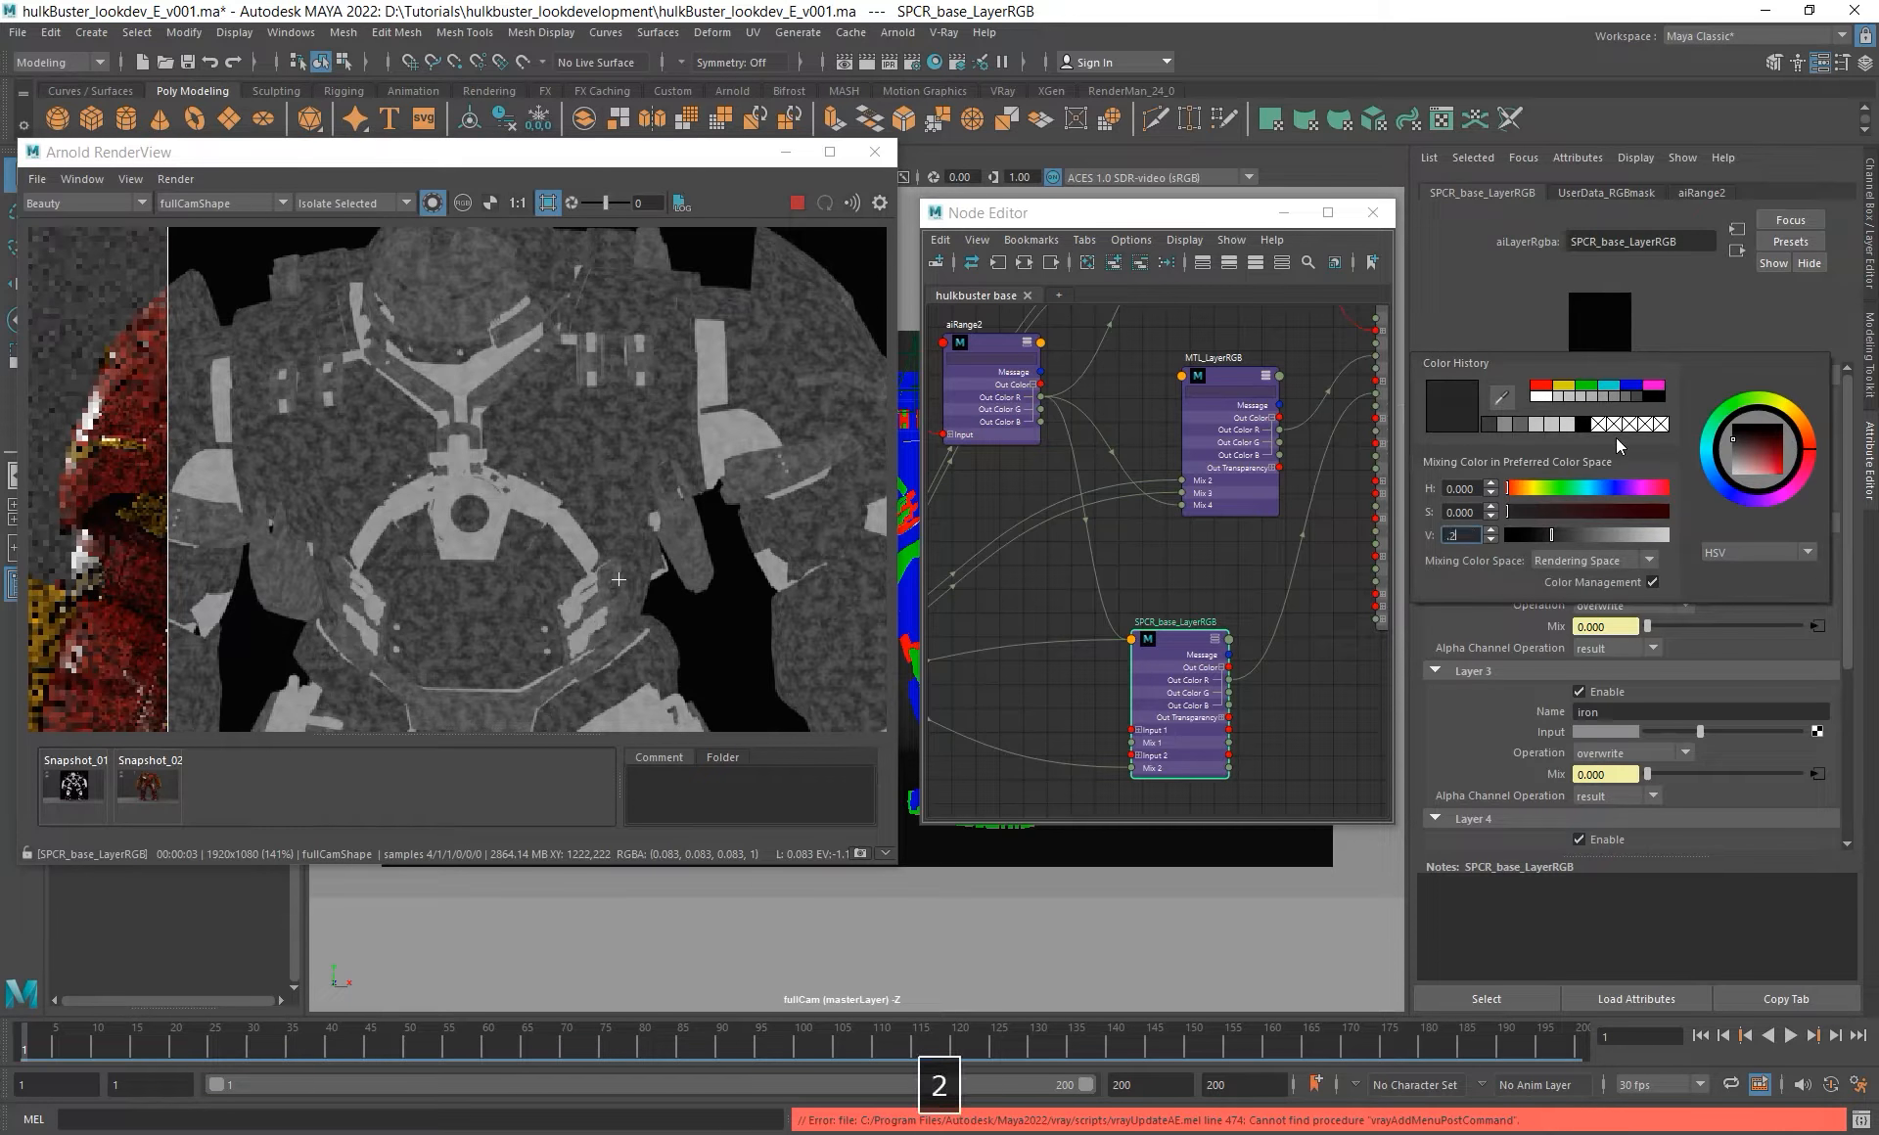
key("Return")
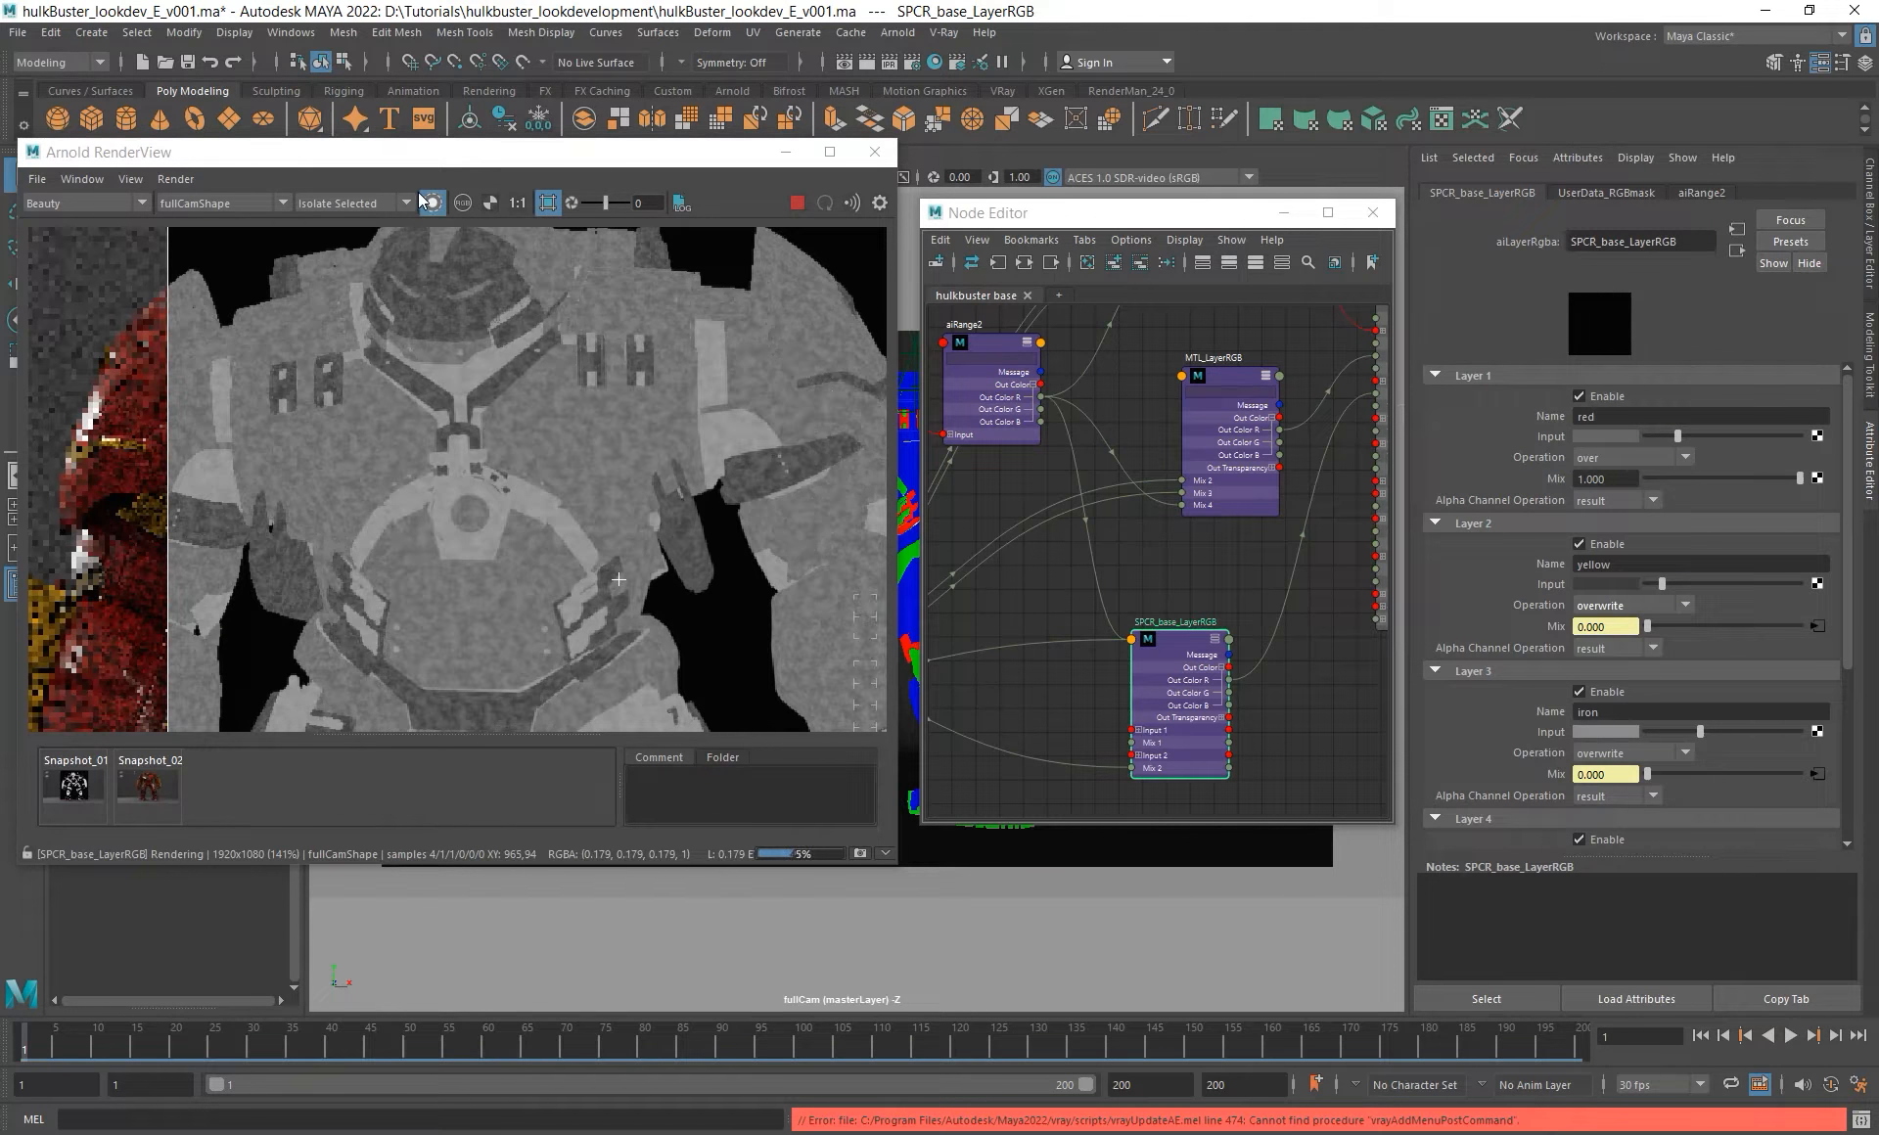
left_click(430, 203)
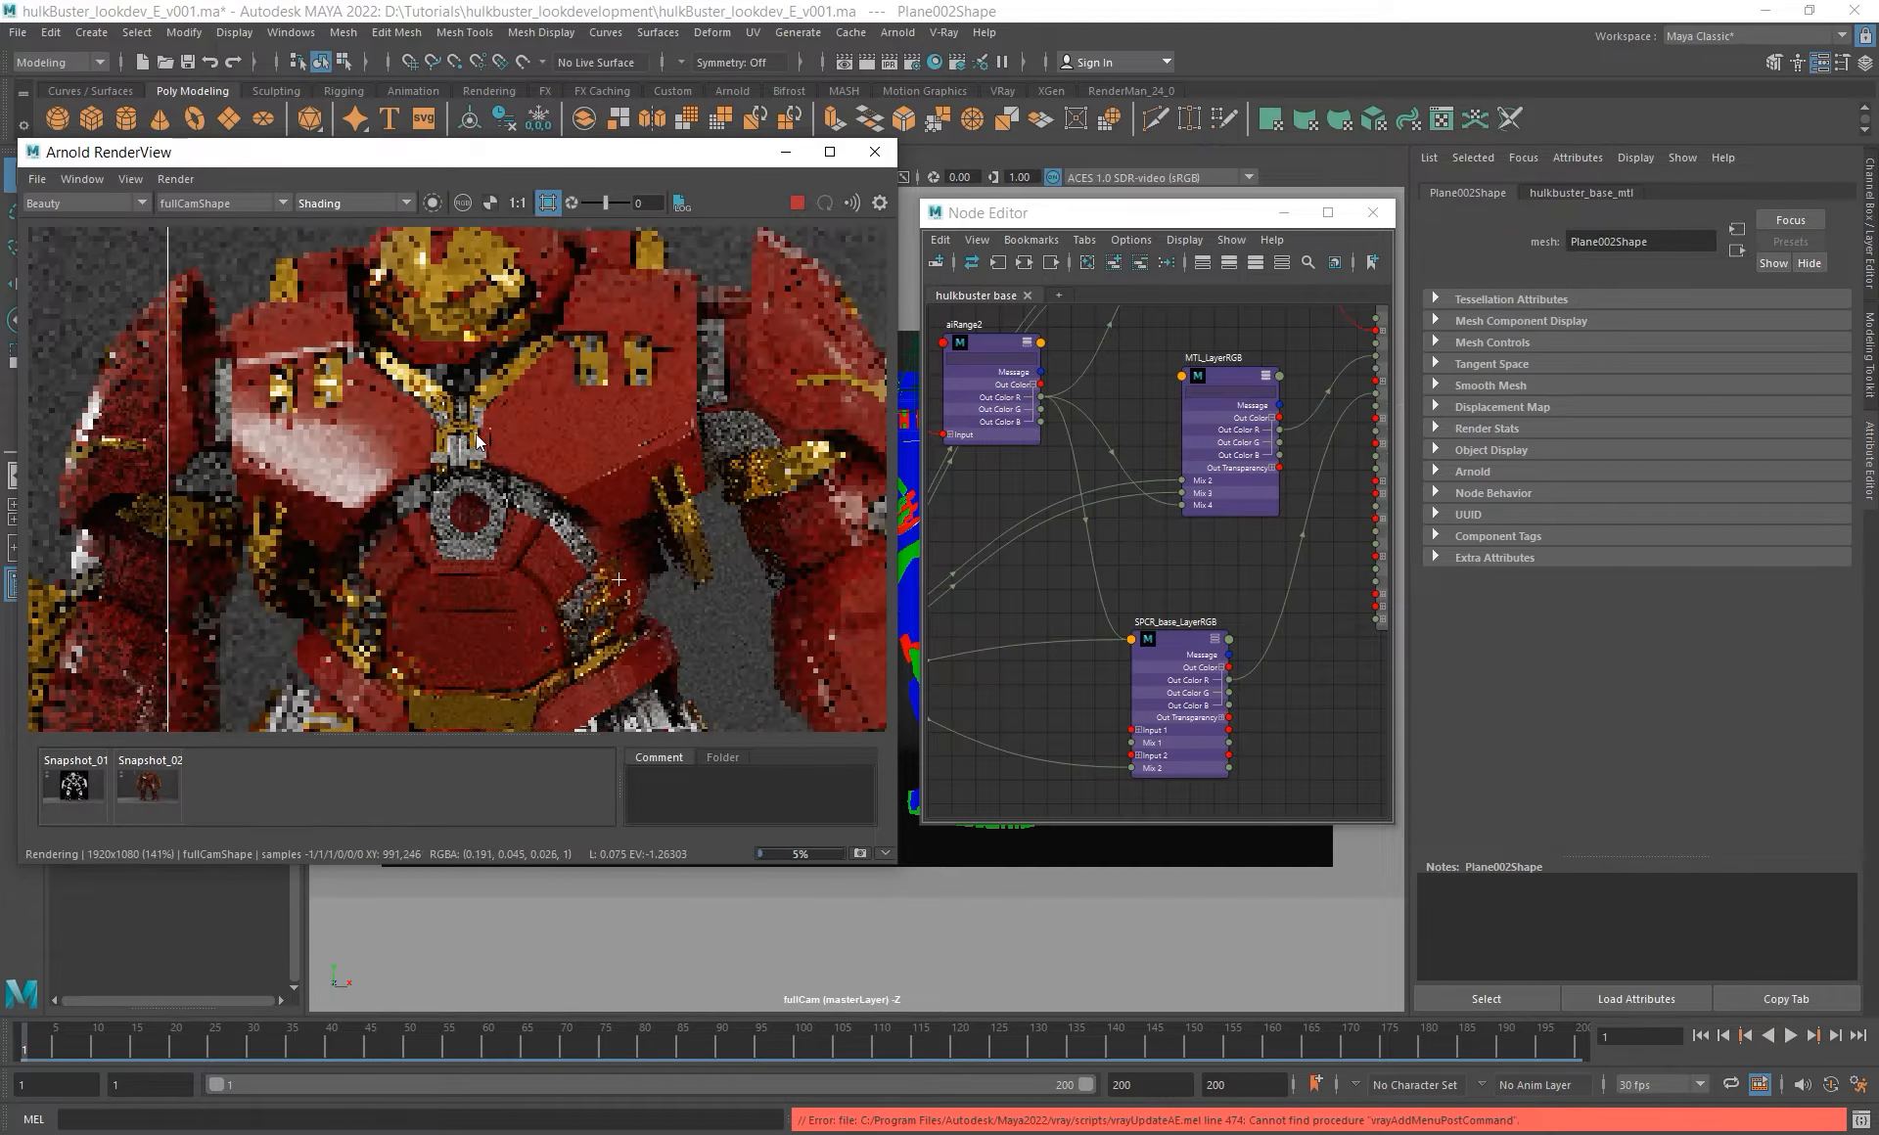
- Set a render region over the glossy red chest plate and examine the breakup in its highlight at different magnifications
middle_click_drag(381, 434, 432, 430, "alt")
scroll(431, 429, "up", 2, "alt")
left_click_drag(256, 378, 468, 566, "shift")
scroll(407, 472, "up", 4, "alt")
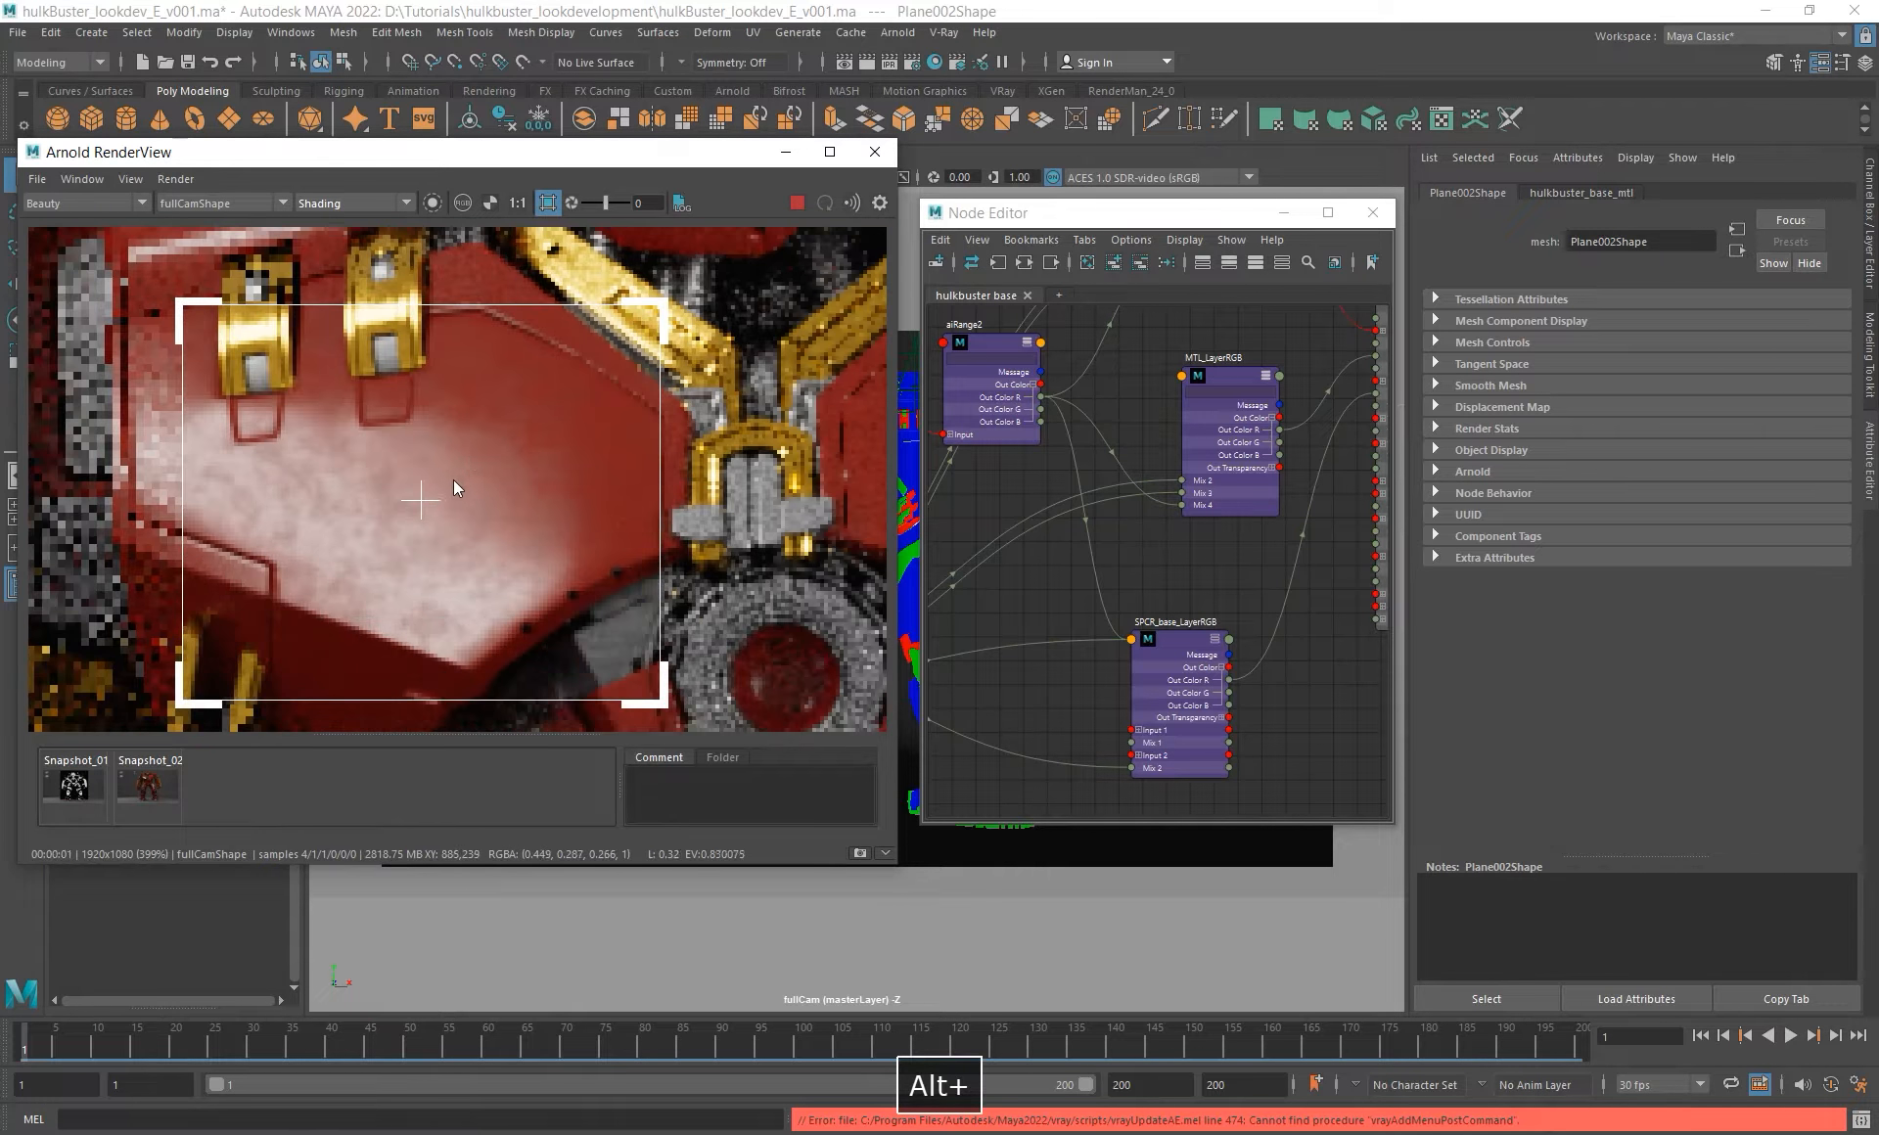
scroll(454, 479, "down", 4, "alt")
scroll(439, 467, "up", 4, "alt")
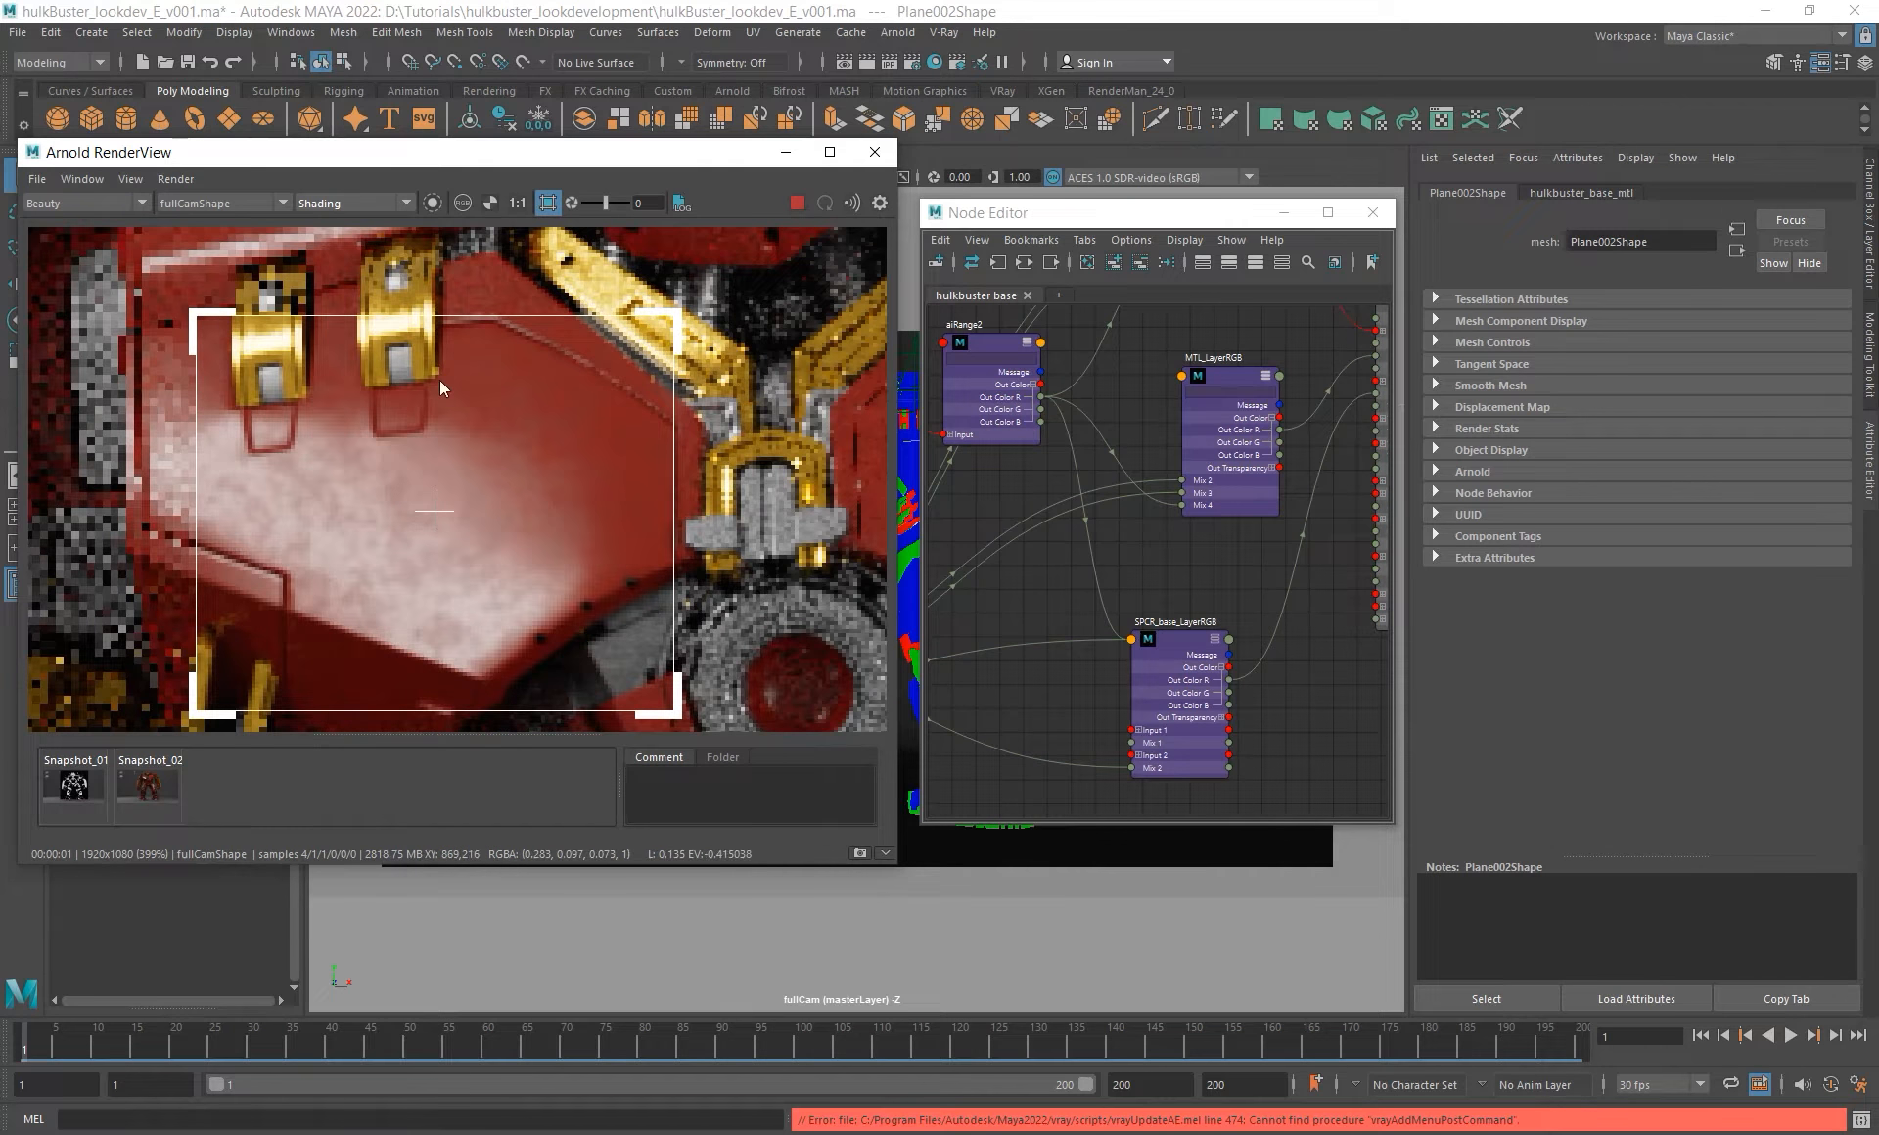
scroll(538, 368, "down", 2, "alt")
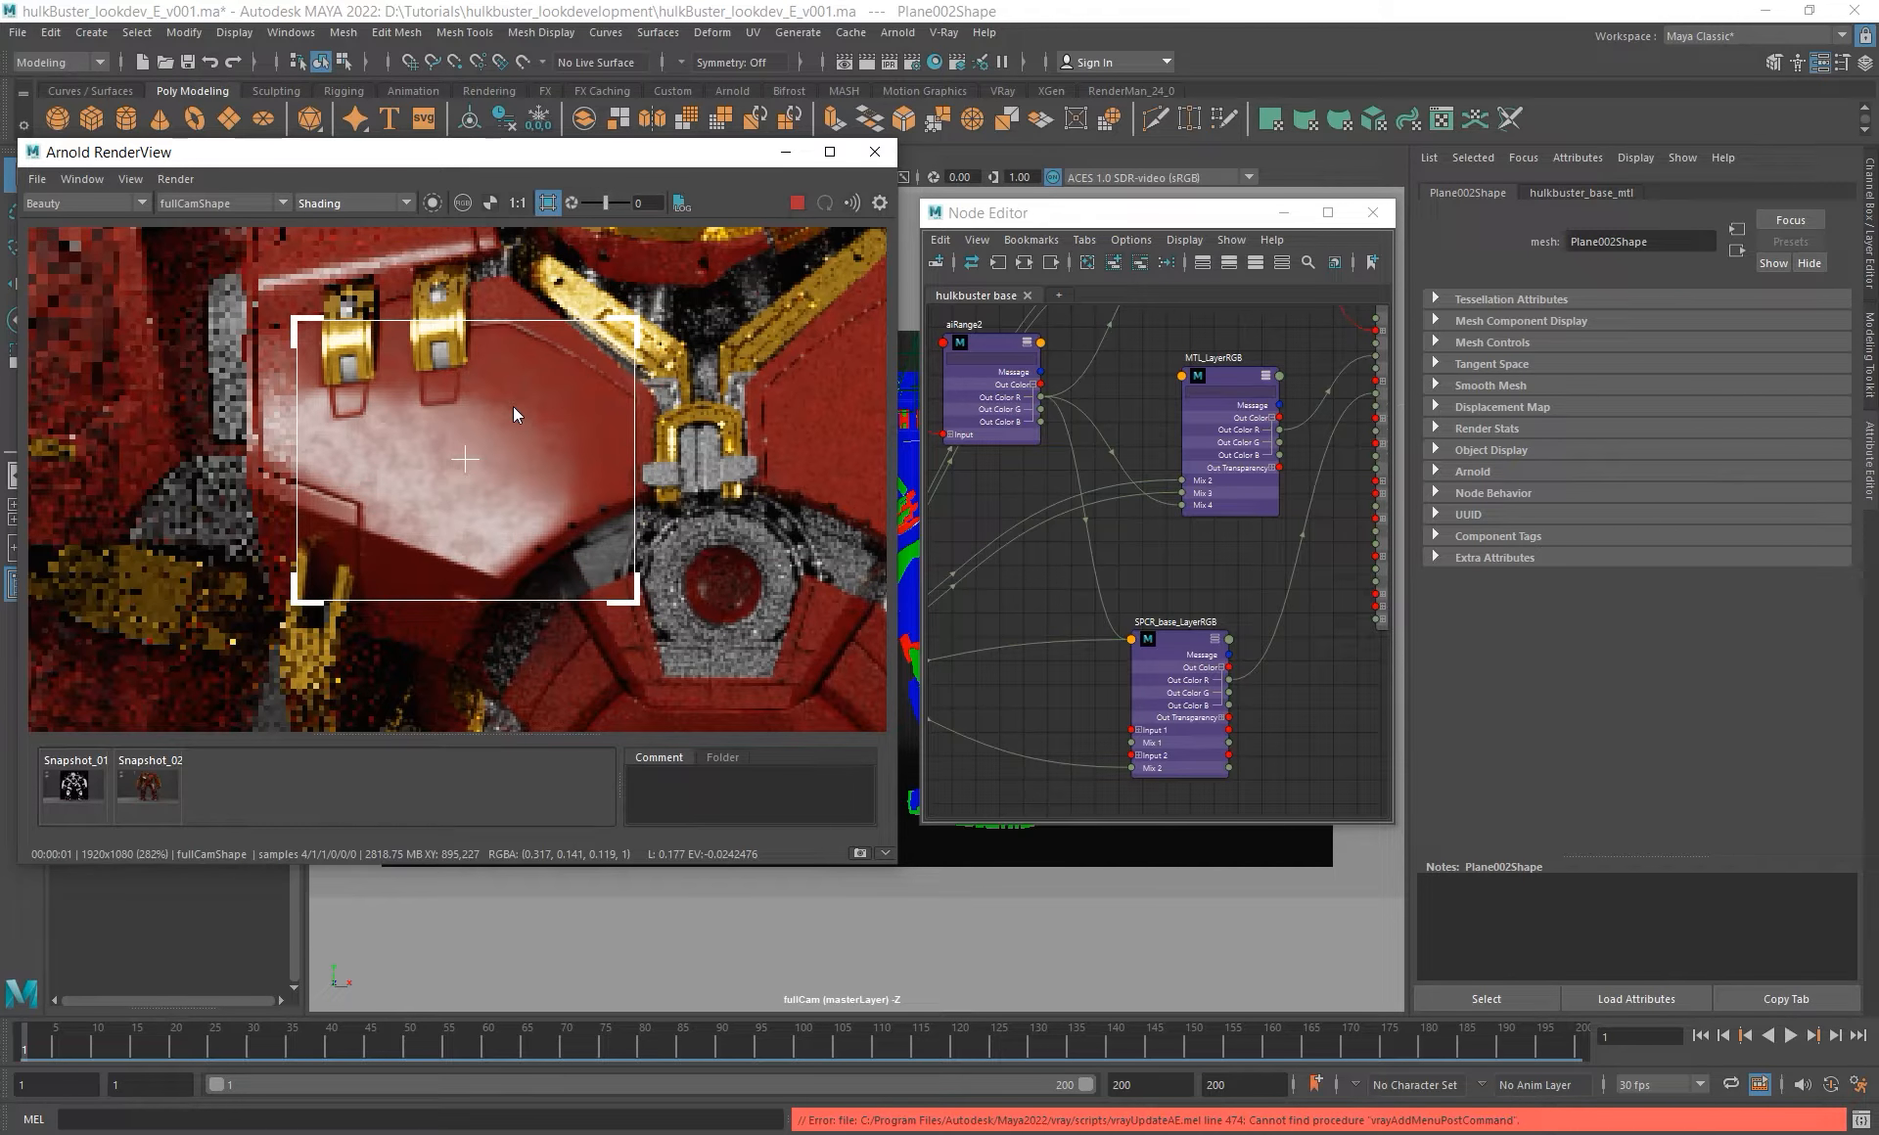
middle_click_drag(601, 426, 498, 441, "alt")
scroll(497, 440, "down", 2)
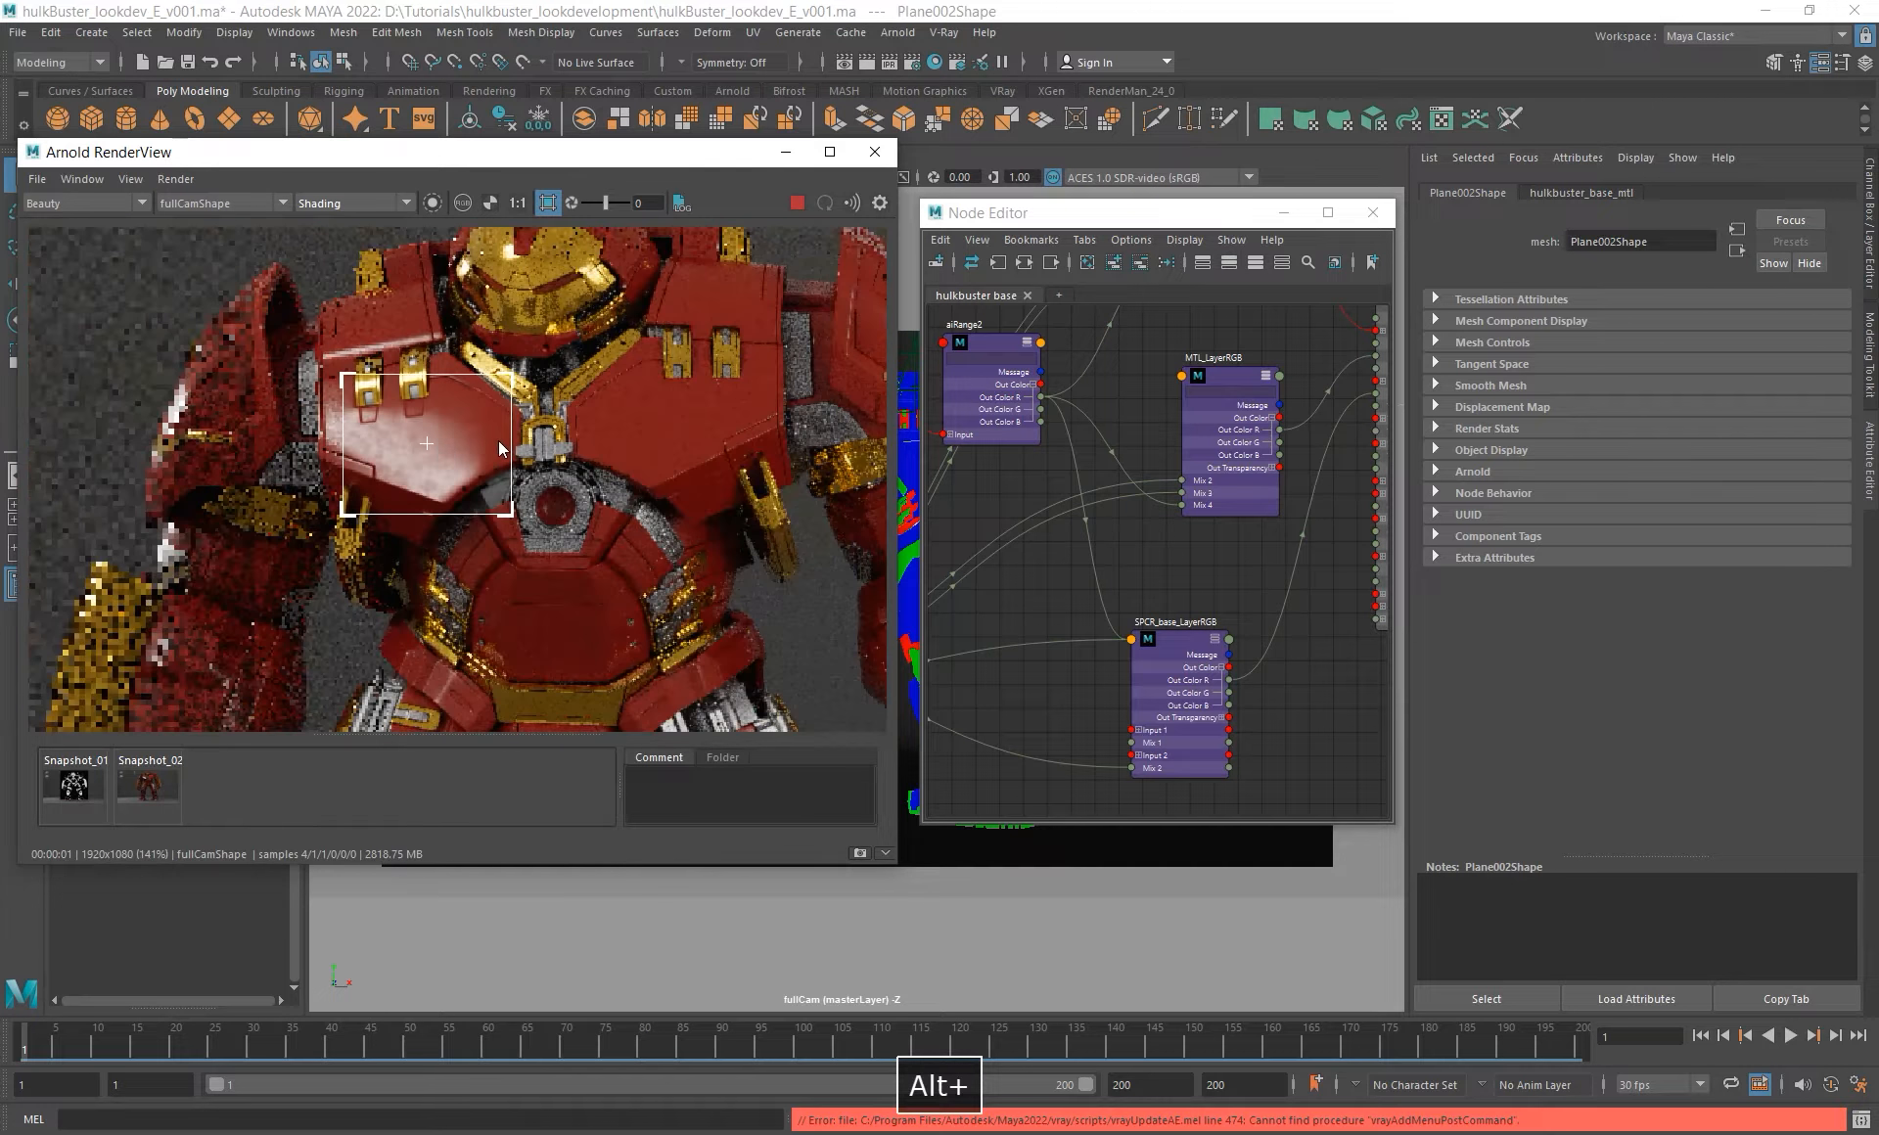
scroll(438, 444, "up", 1)
scroll(392, 461, "up", 2)
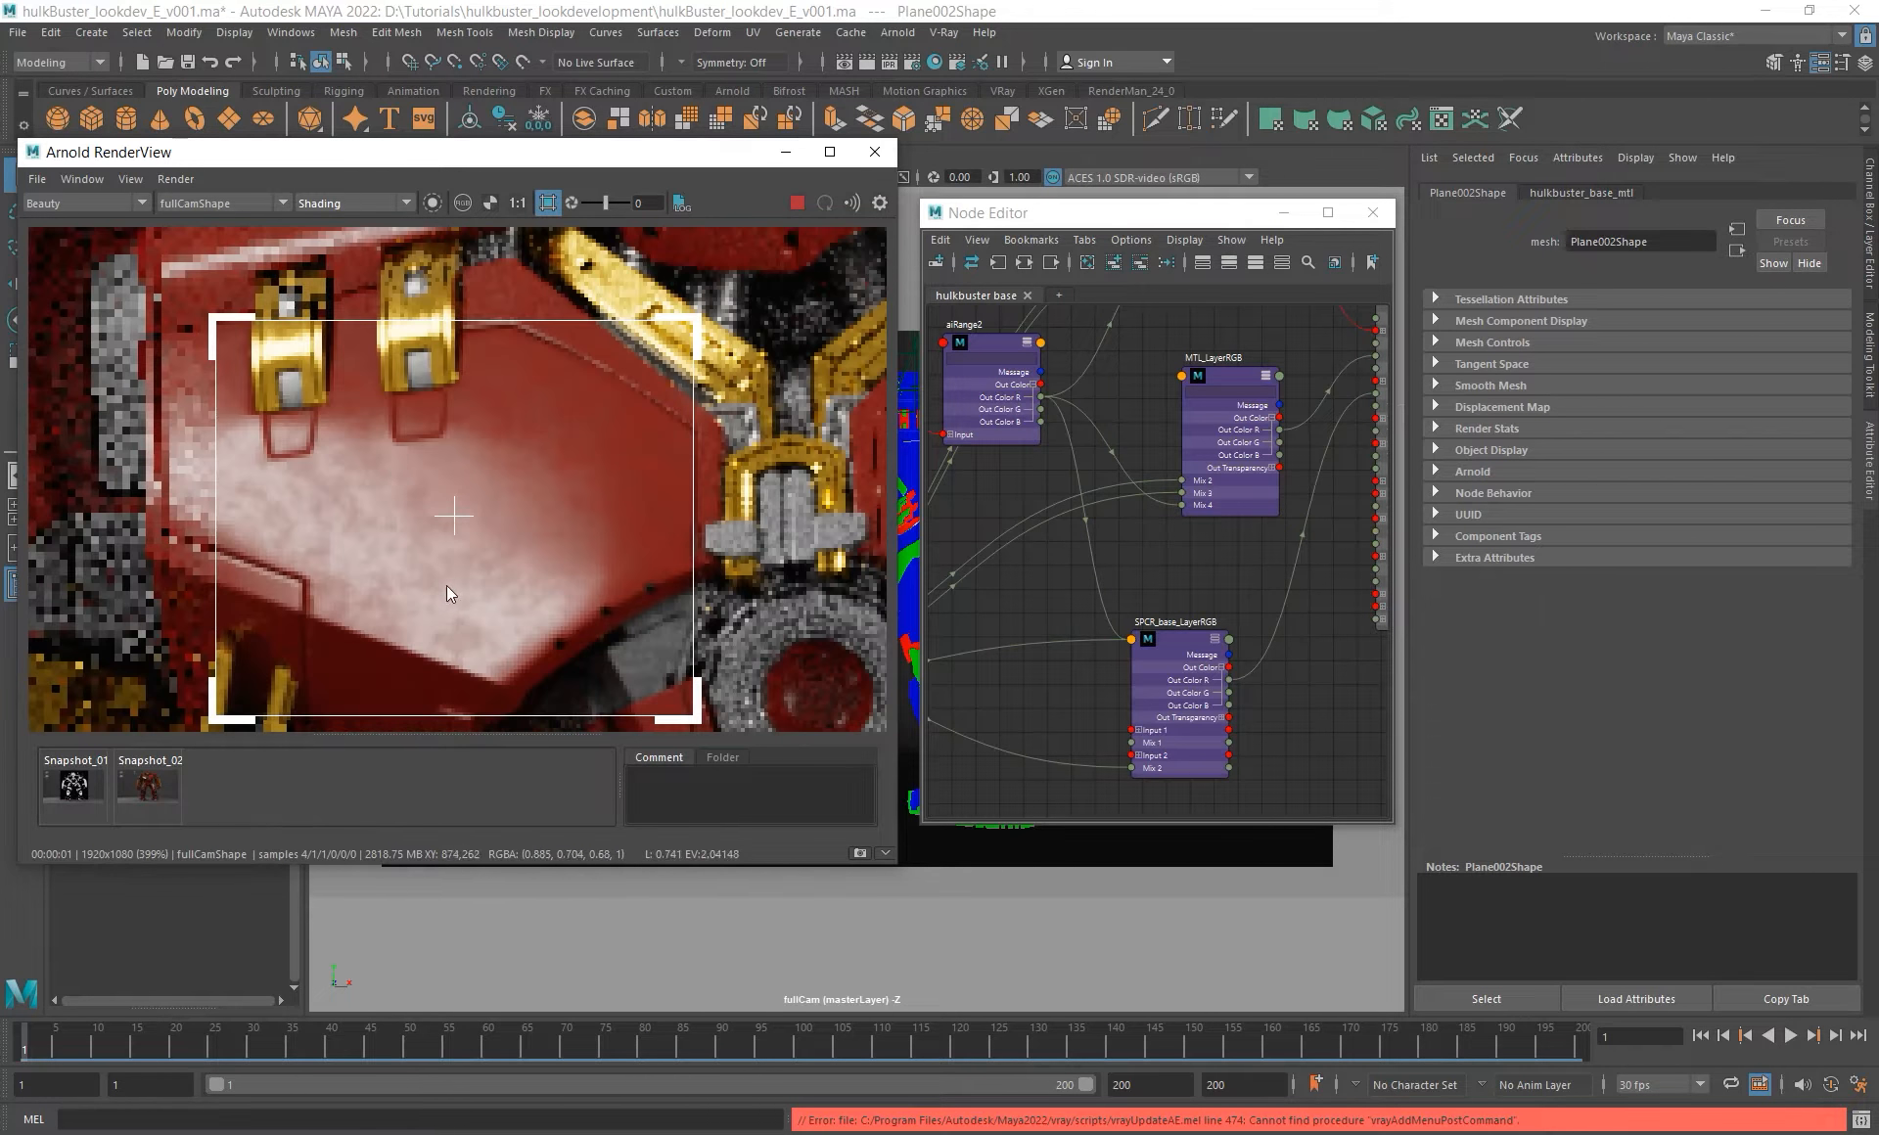
- Lower the input value of the fractal breakup layer in SPCR_base_LayerRGB
middle_click_drag(1214, 637, 1167, 599, "alt")
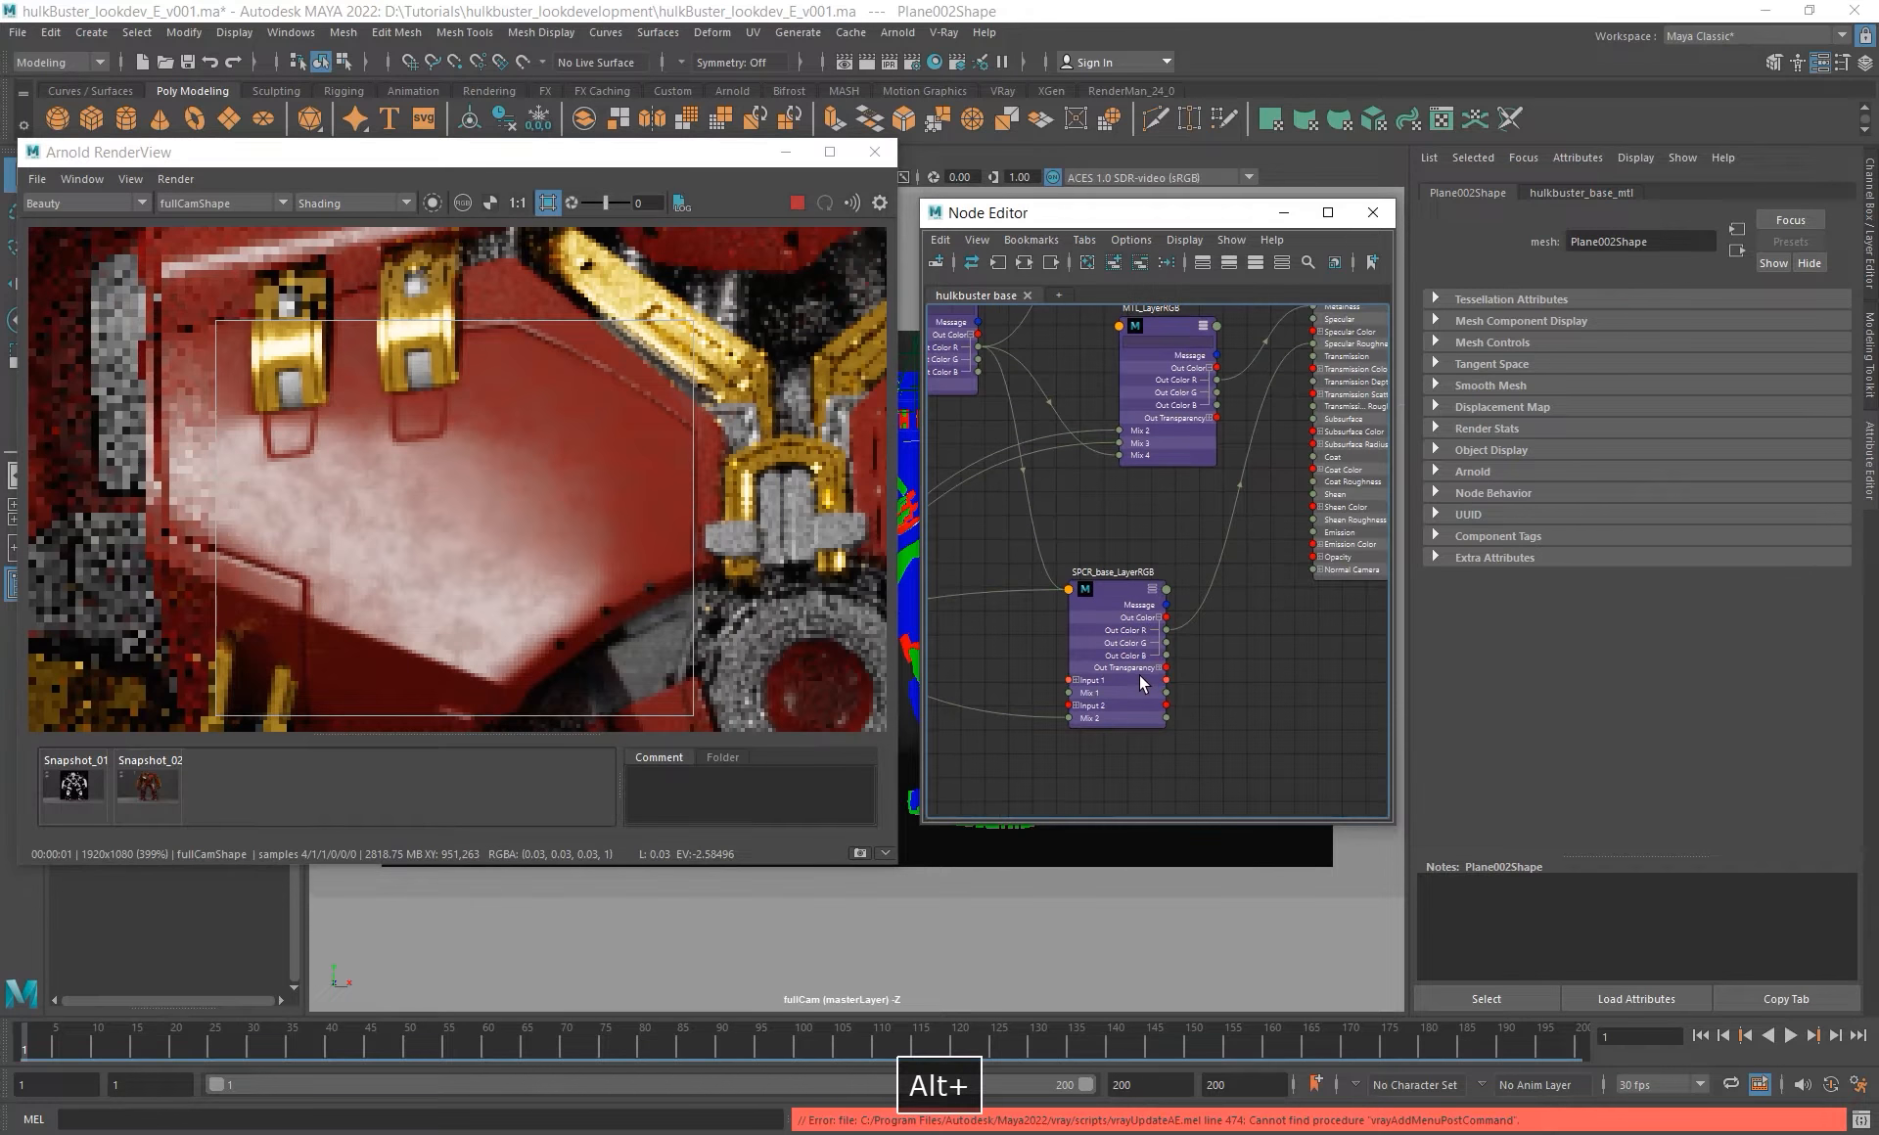
left_click(1145, 602)
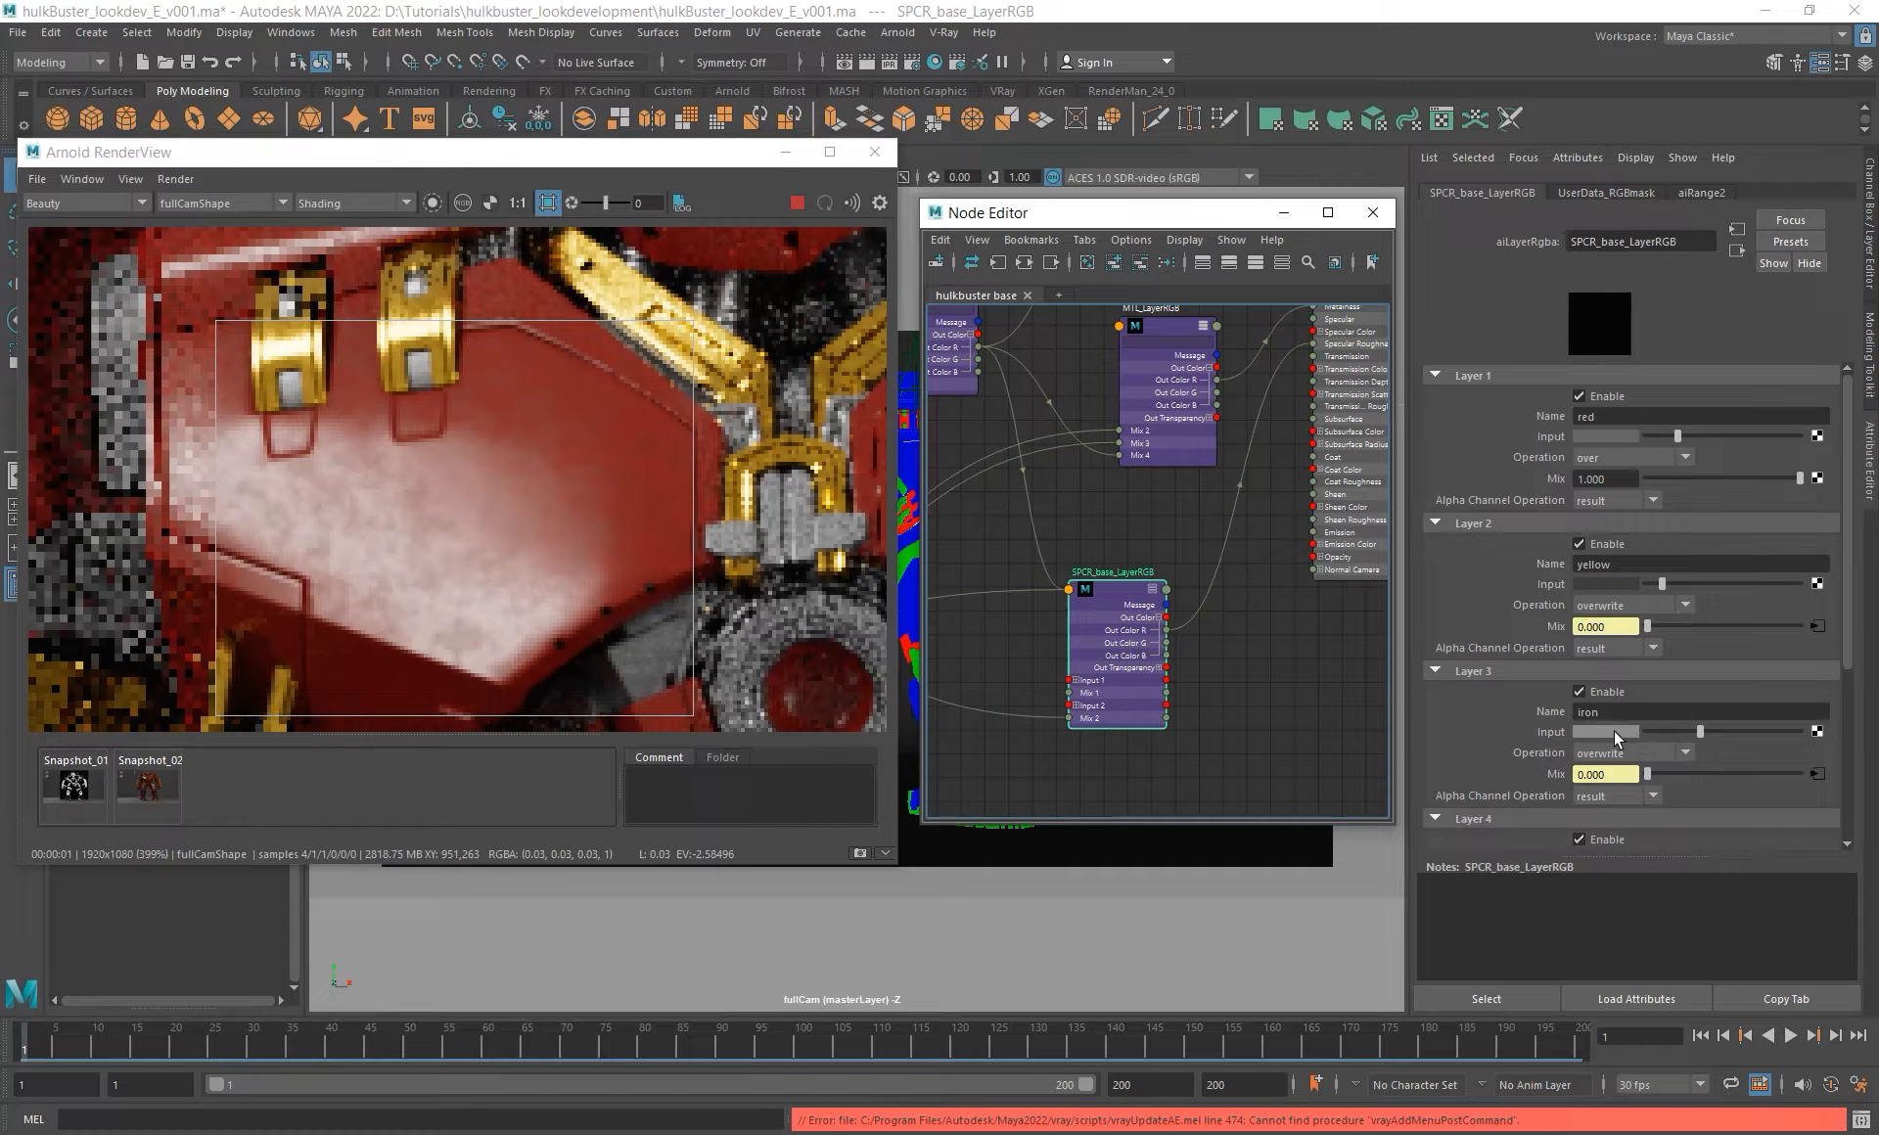
scroll(1616, 739, "down", 2)
left_click(1623, 766)
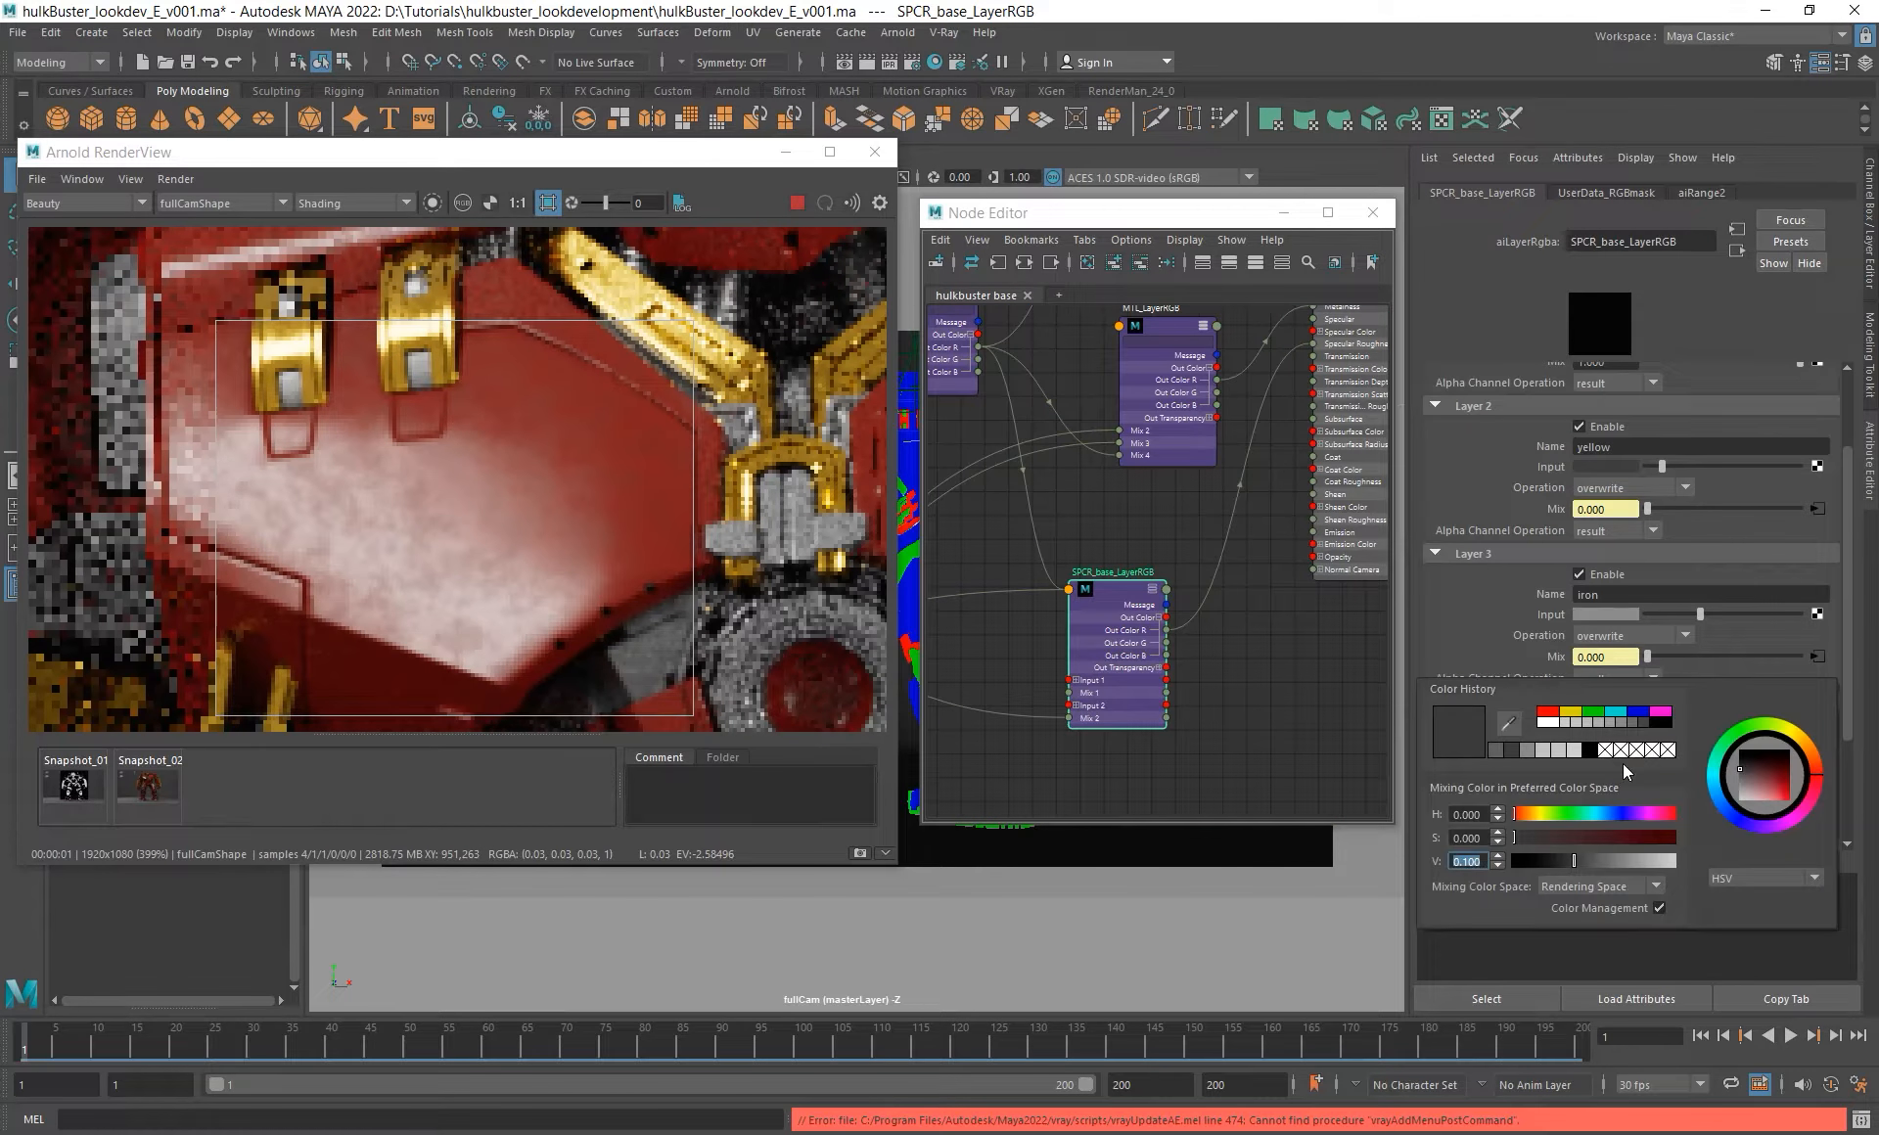
type("0.5")
key("Return")
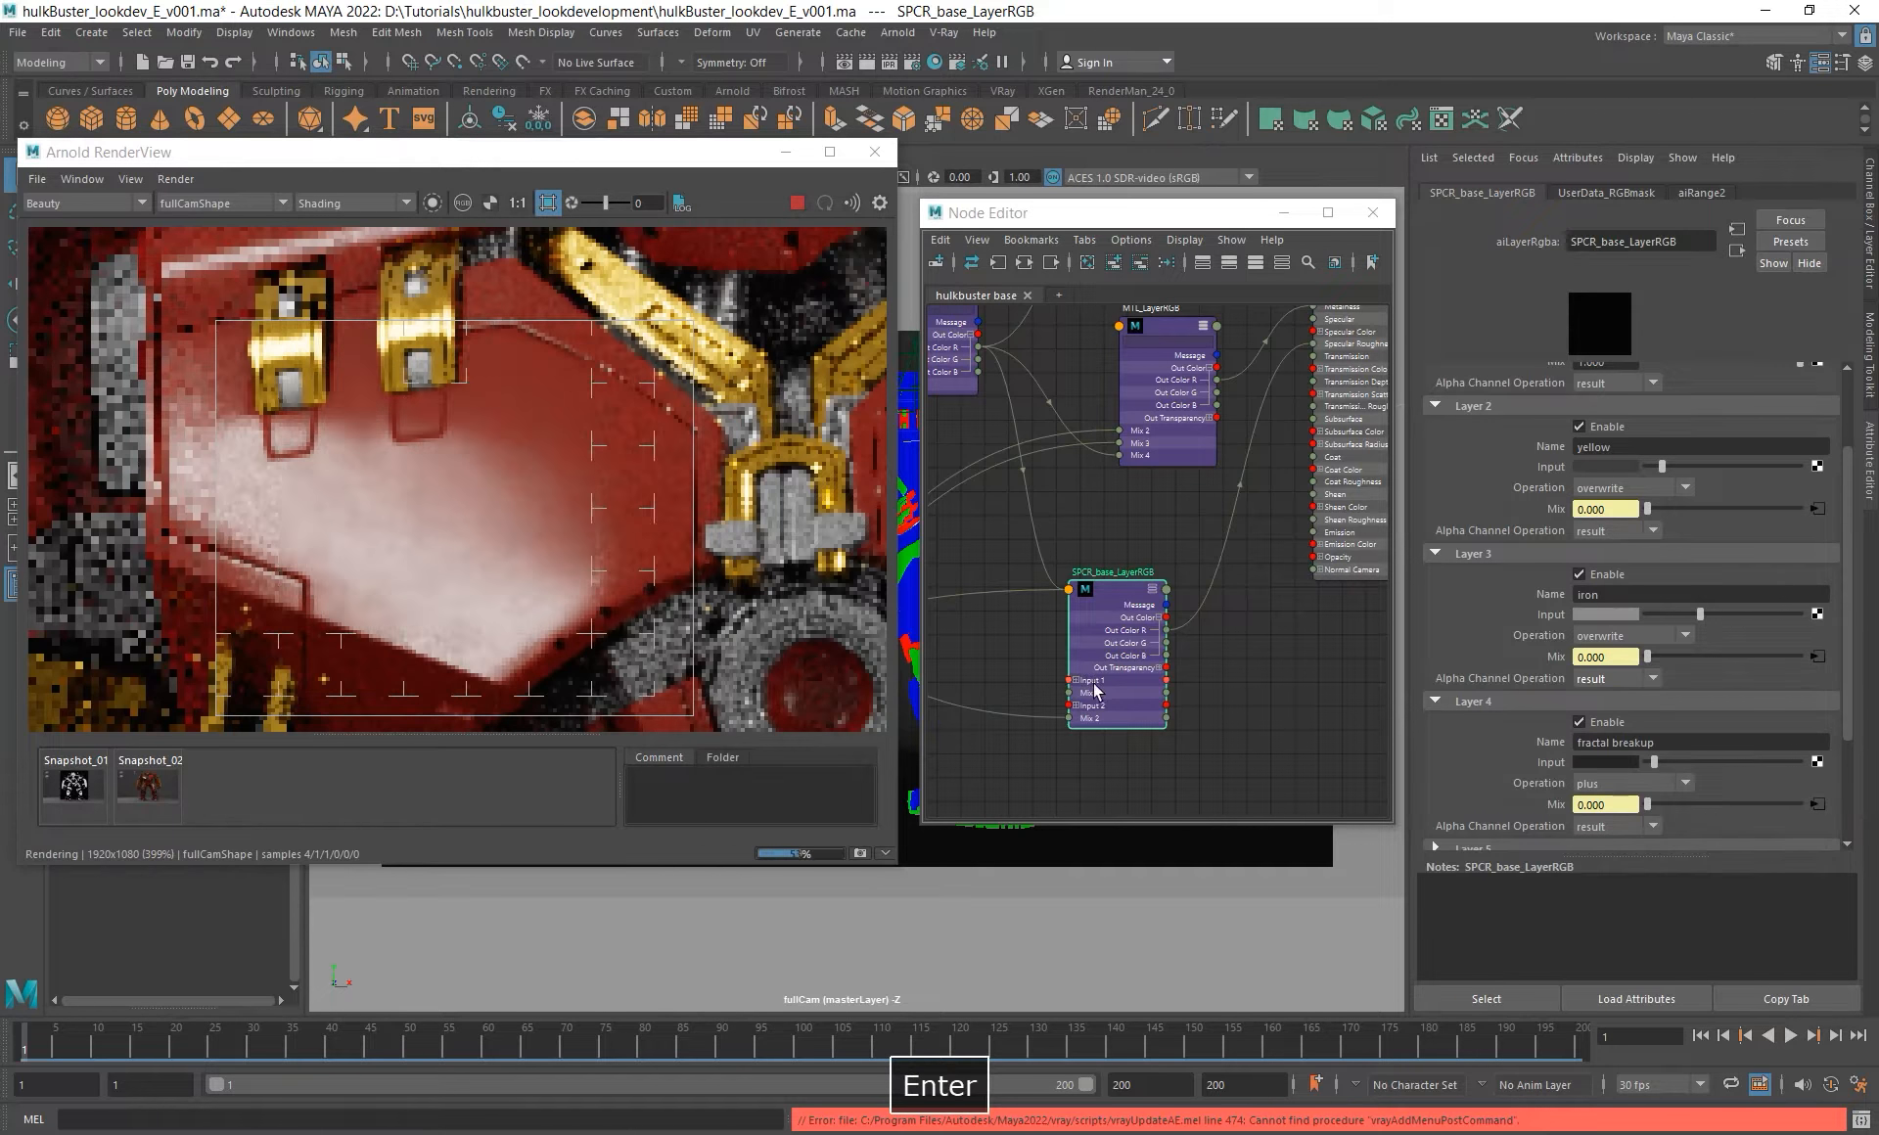
- Disable the fractal breakup layer and store a snapshot of the chest plate render without it
scroll(396, 541, "down", 5)
scroll(404, 537, "up", 5)
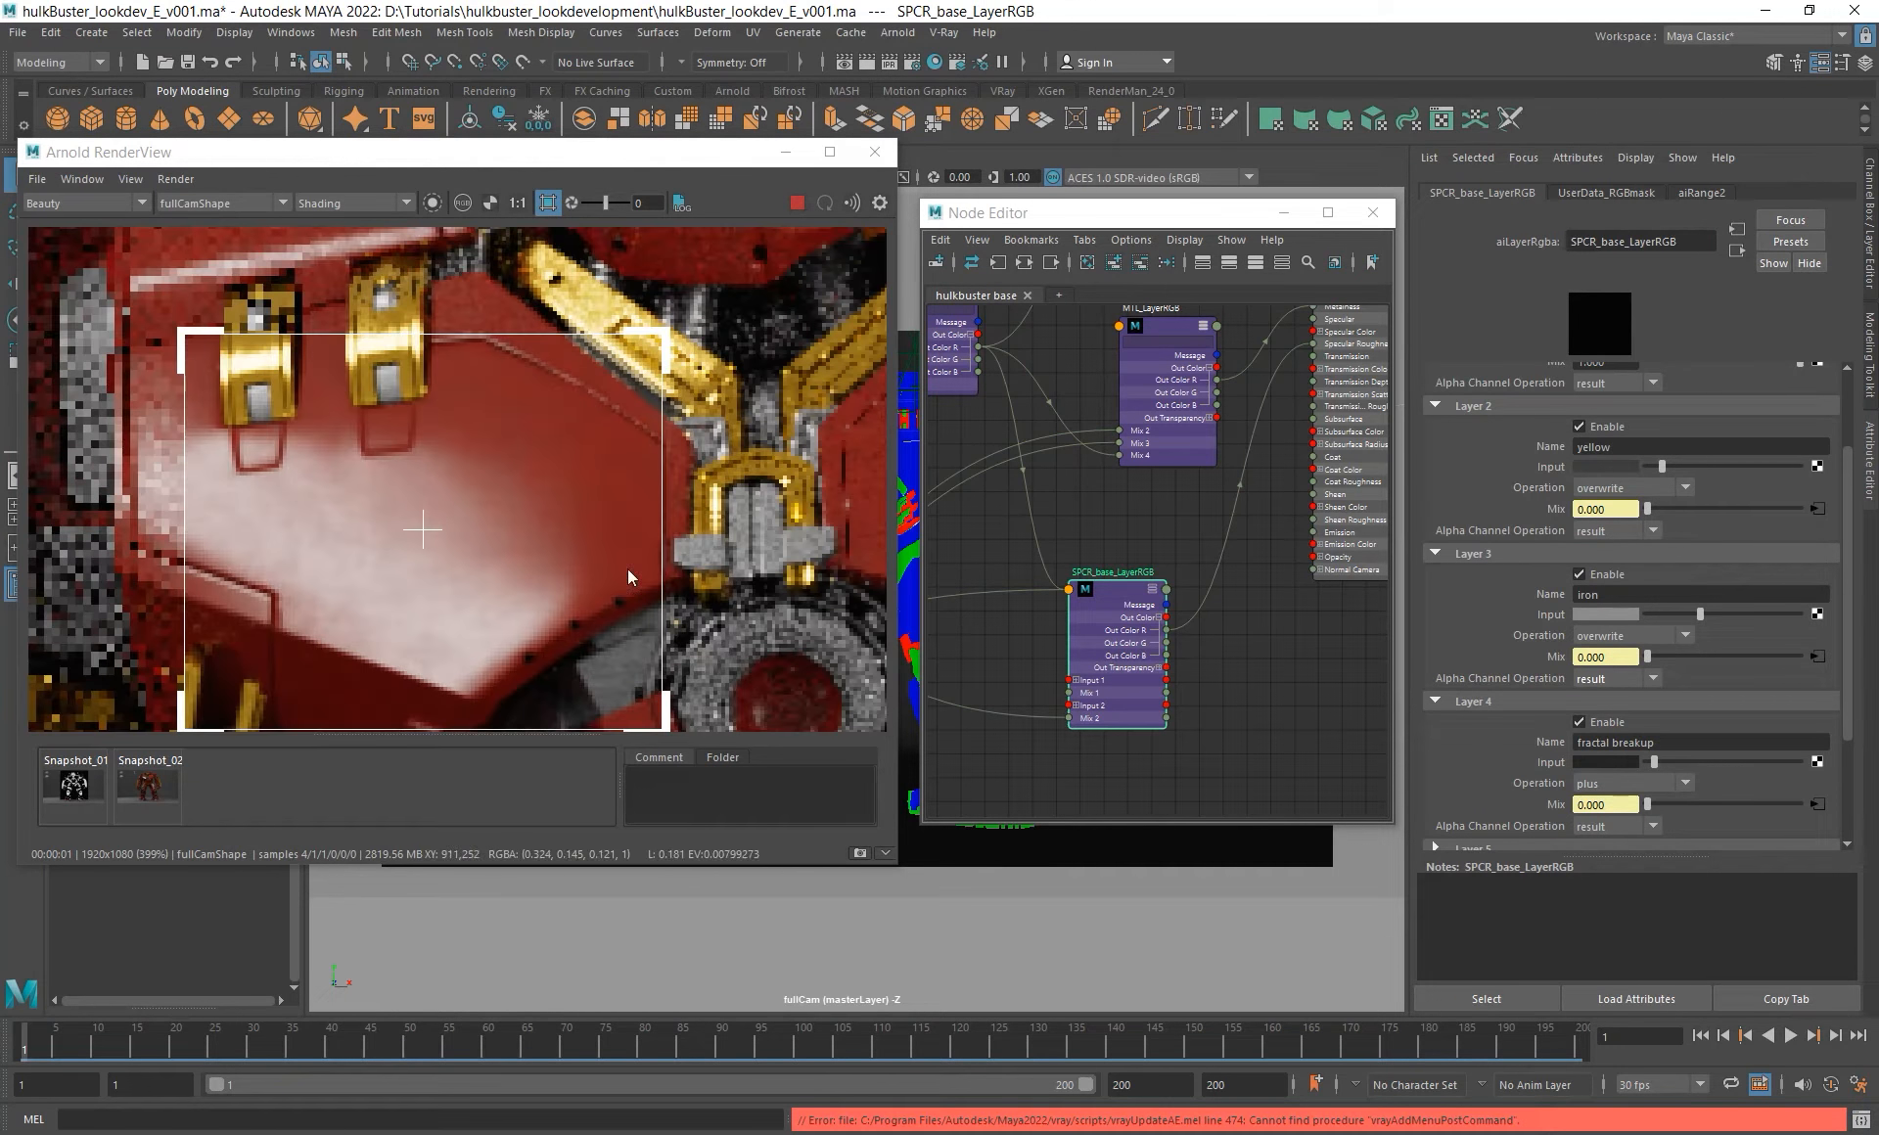
left_click(1606, 723)
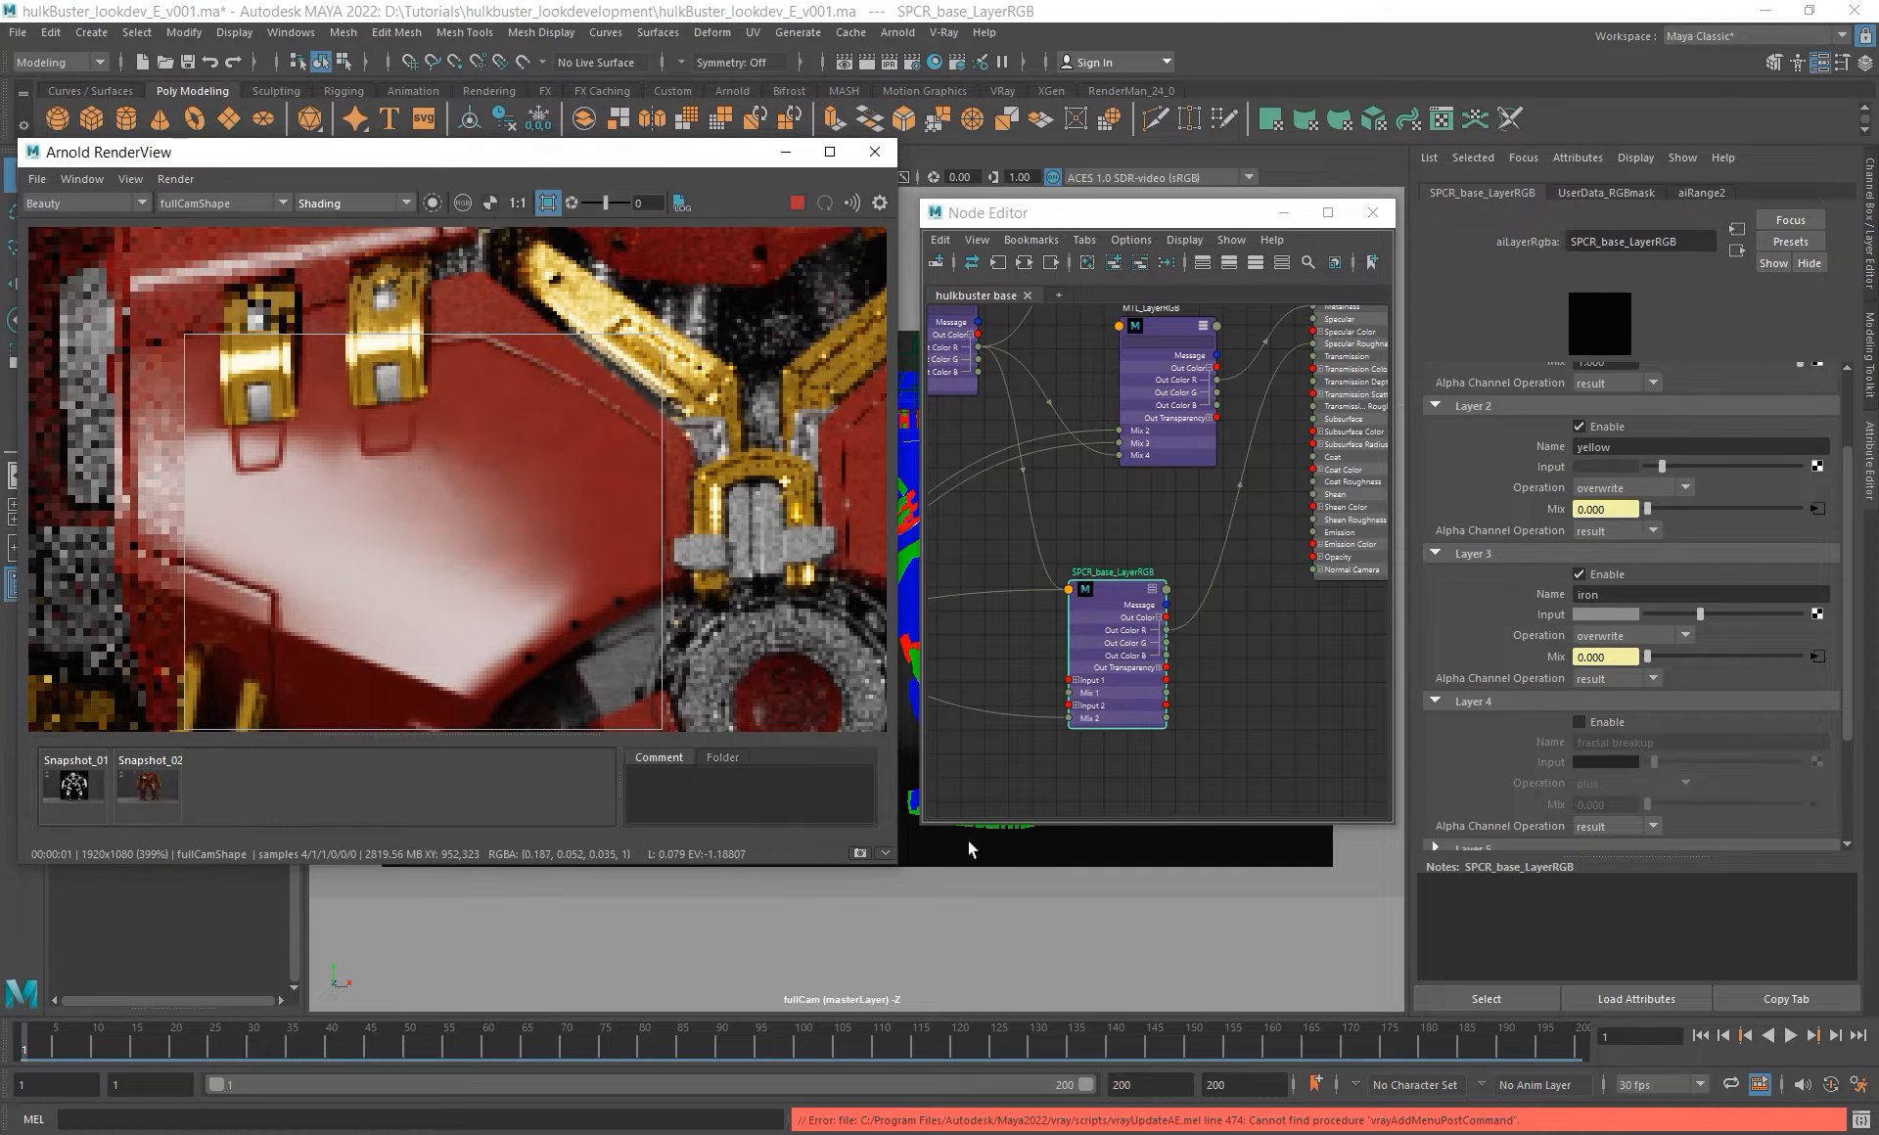
left_click(860, 854)
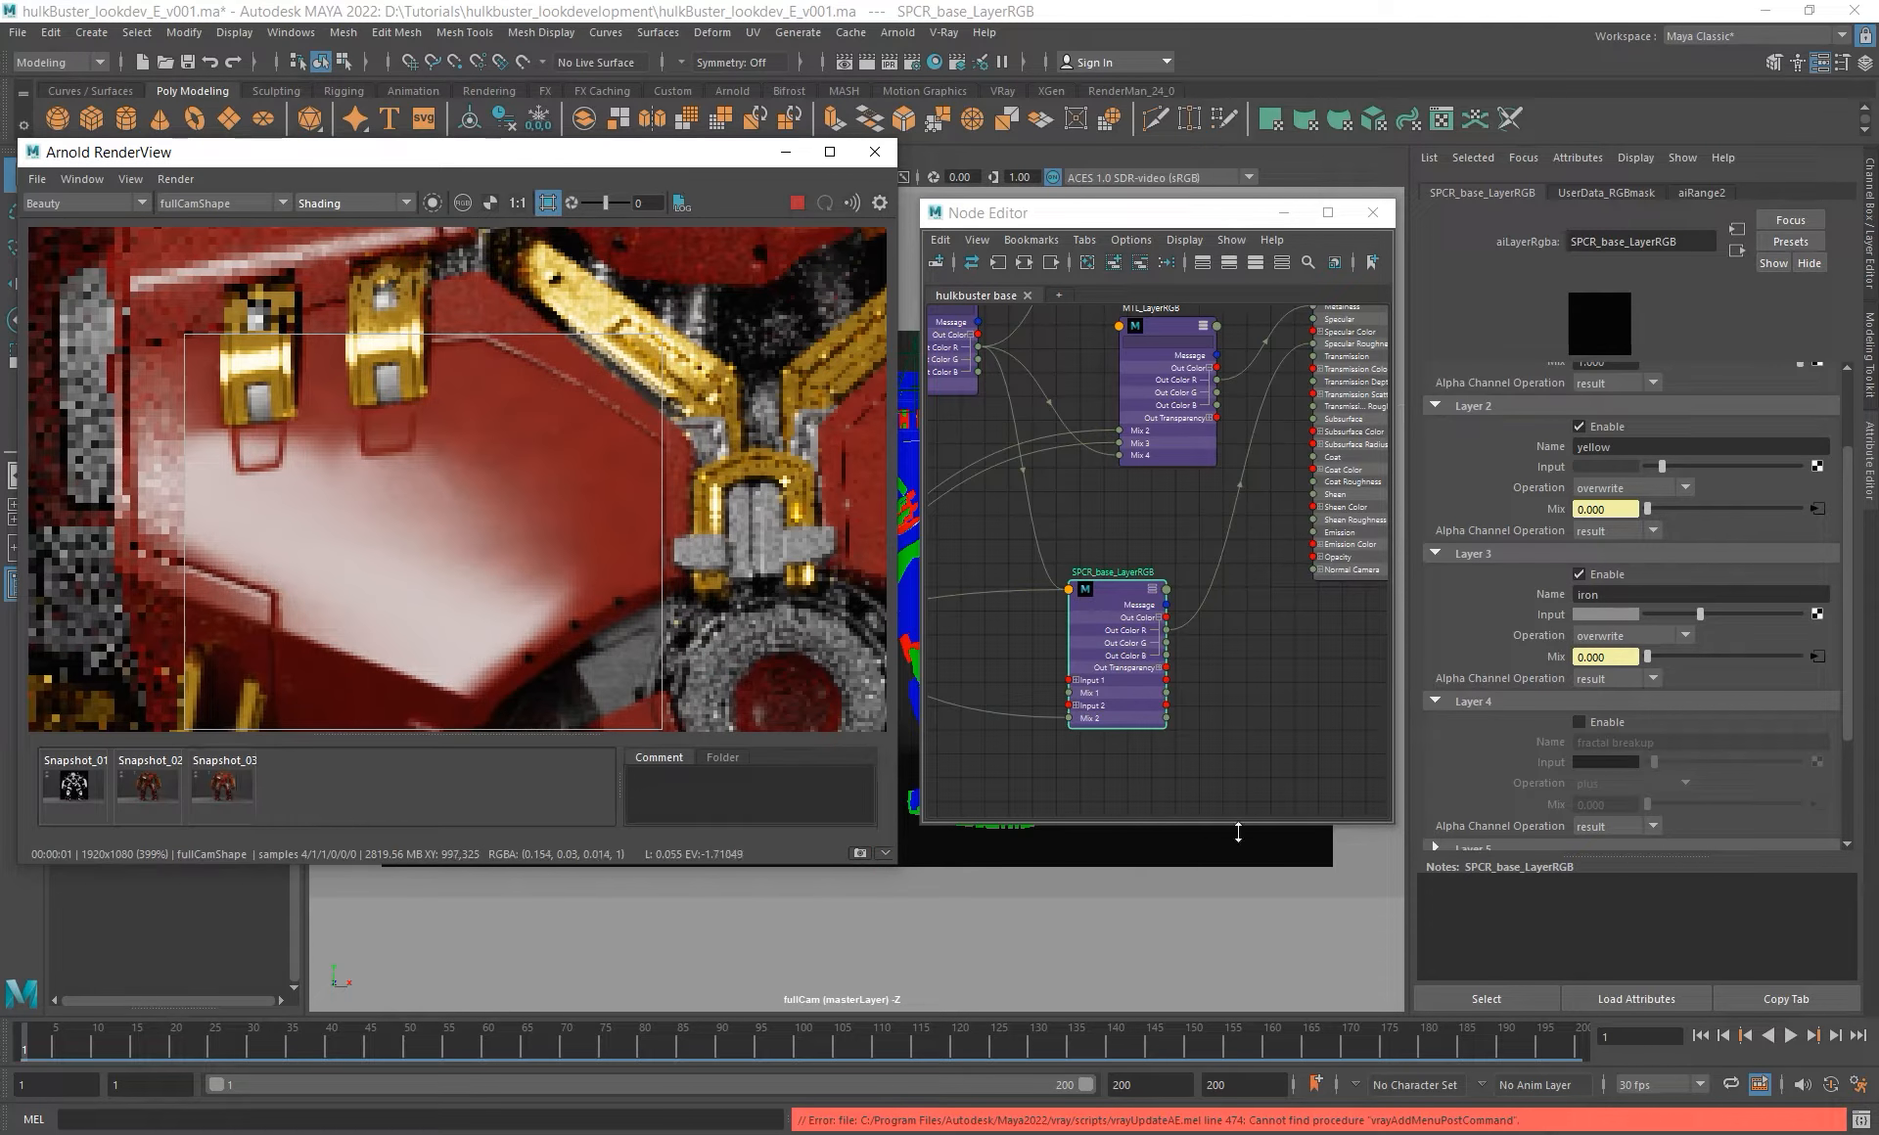
- Re-enable the fractal breakup layer and compare the live render repeatedly against Snapshot_03
left_click(1610, 724)
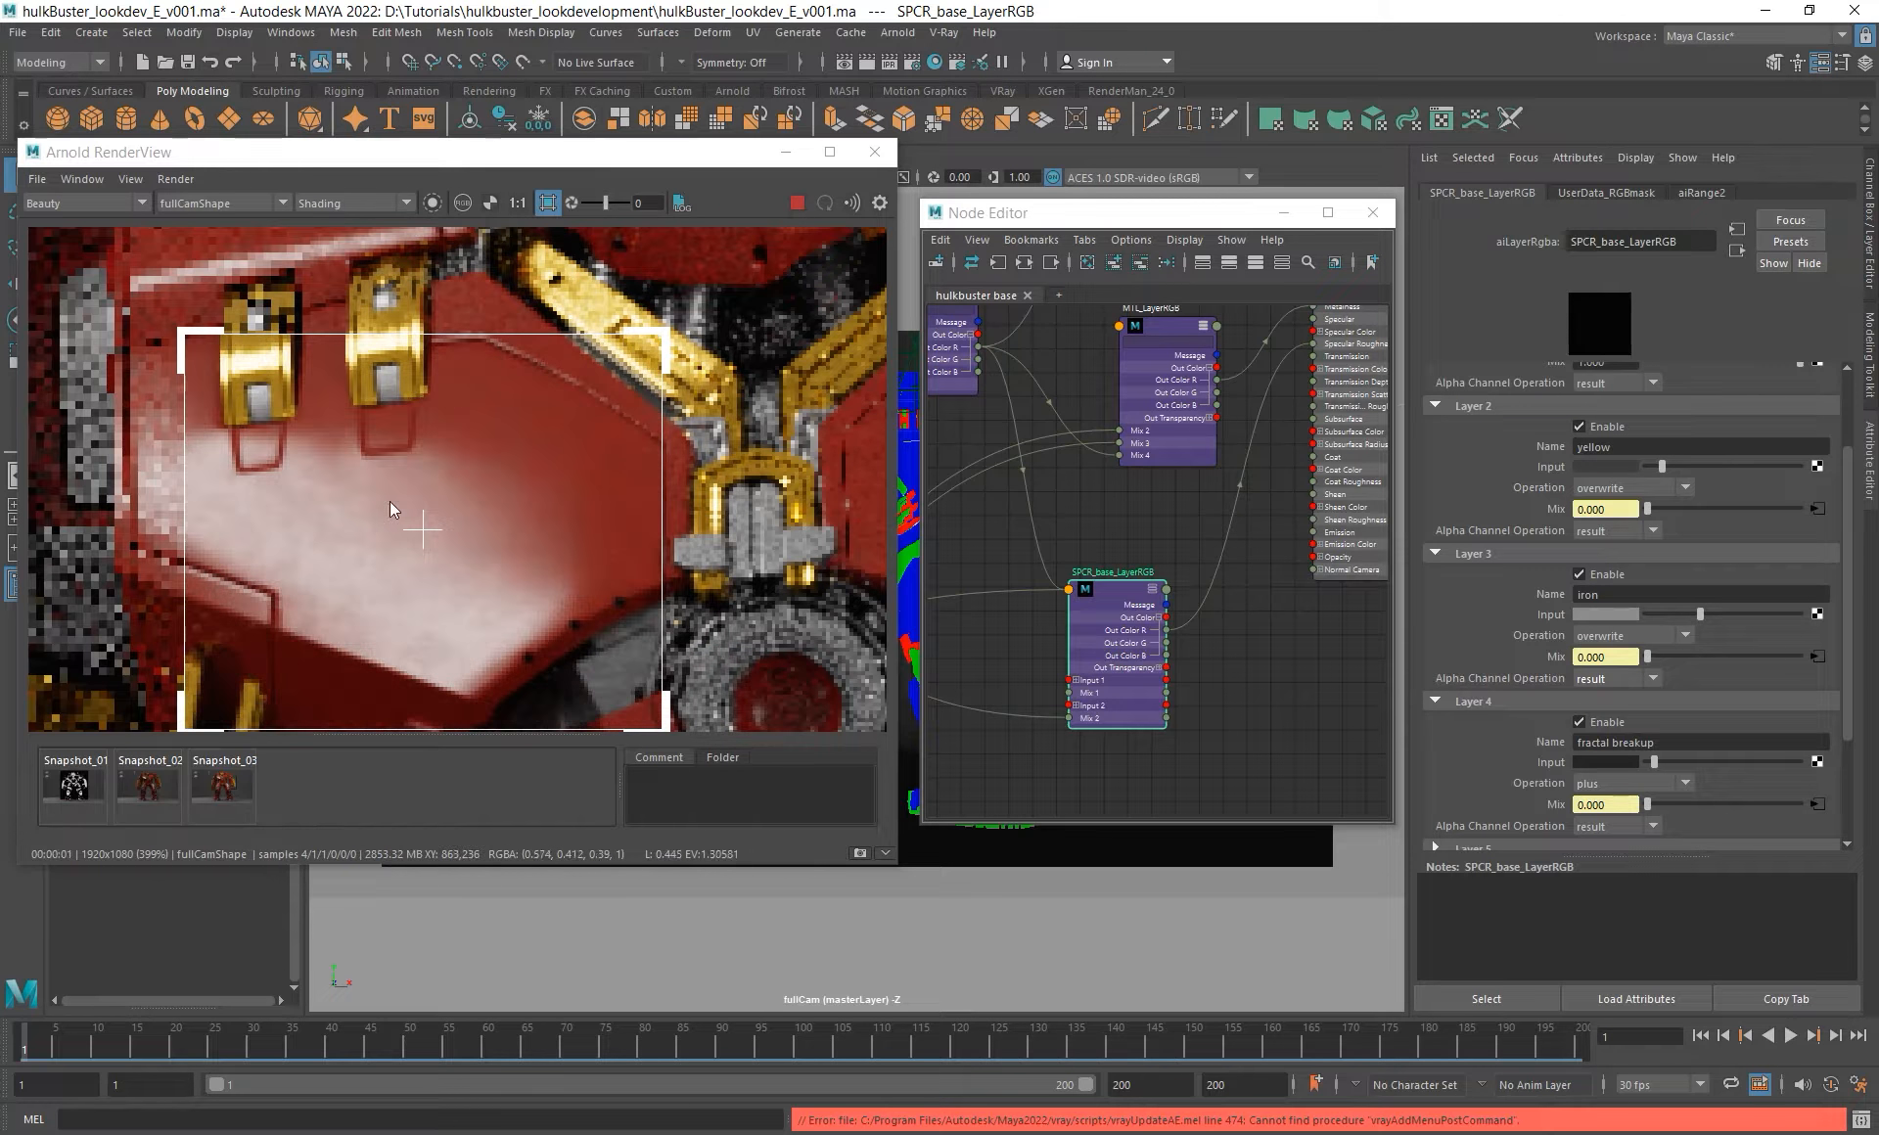
left_click(233, 783)
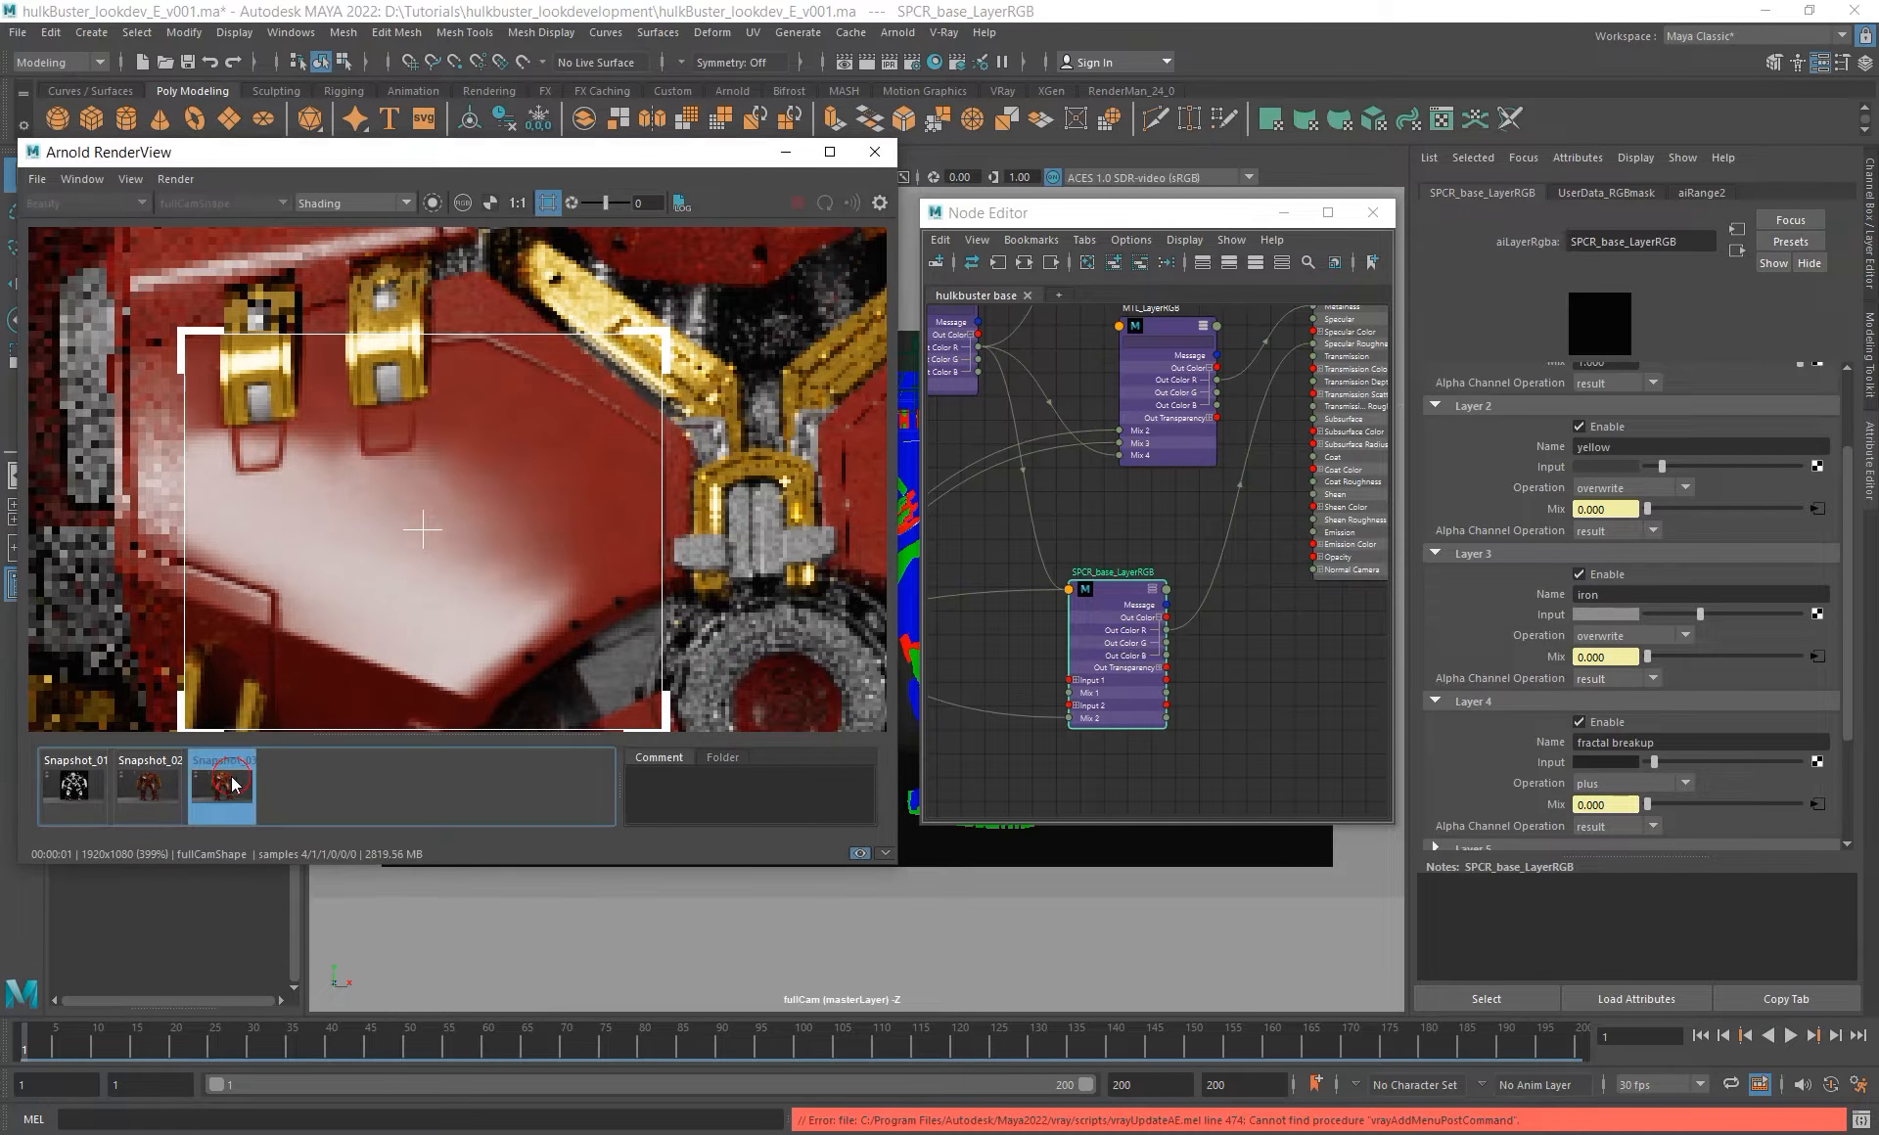
left_click(233, 783)
left_click(233, 783)
left_click(233, 783)
left_click(233, 783)
left_click(233, 783)
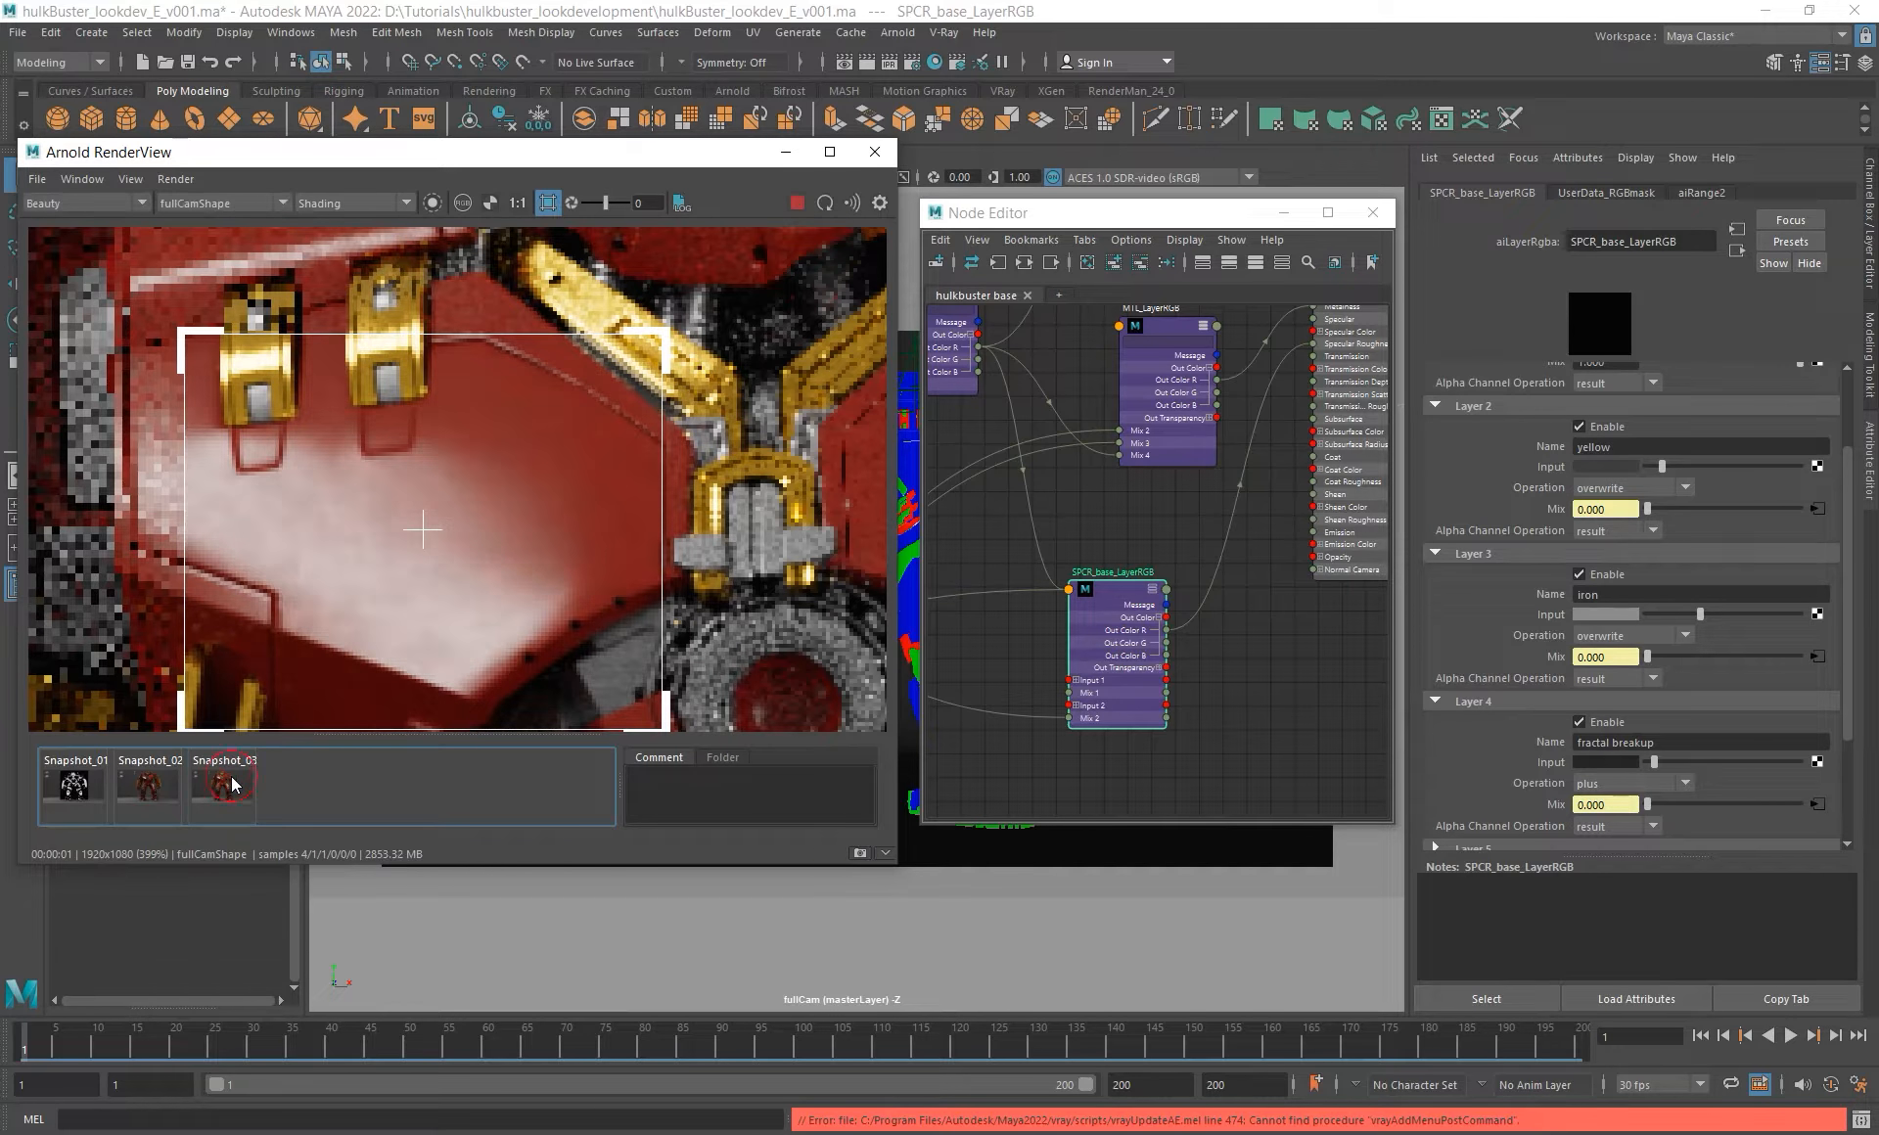
- Set the fractal breakup layer's input value to 0.07 and check the chest plate highlight in the render
scroll(421, 502, "down", 2)
scroll(423, 503, "up", 2)
scroll(423, 503, "down", 5)
scroll(423, 503, "up", 5)
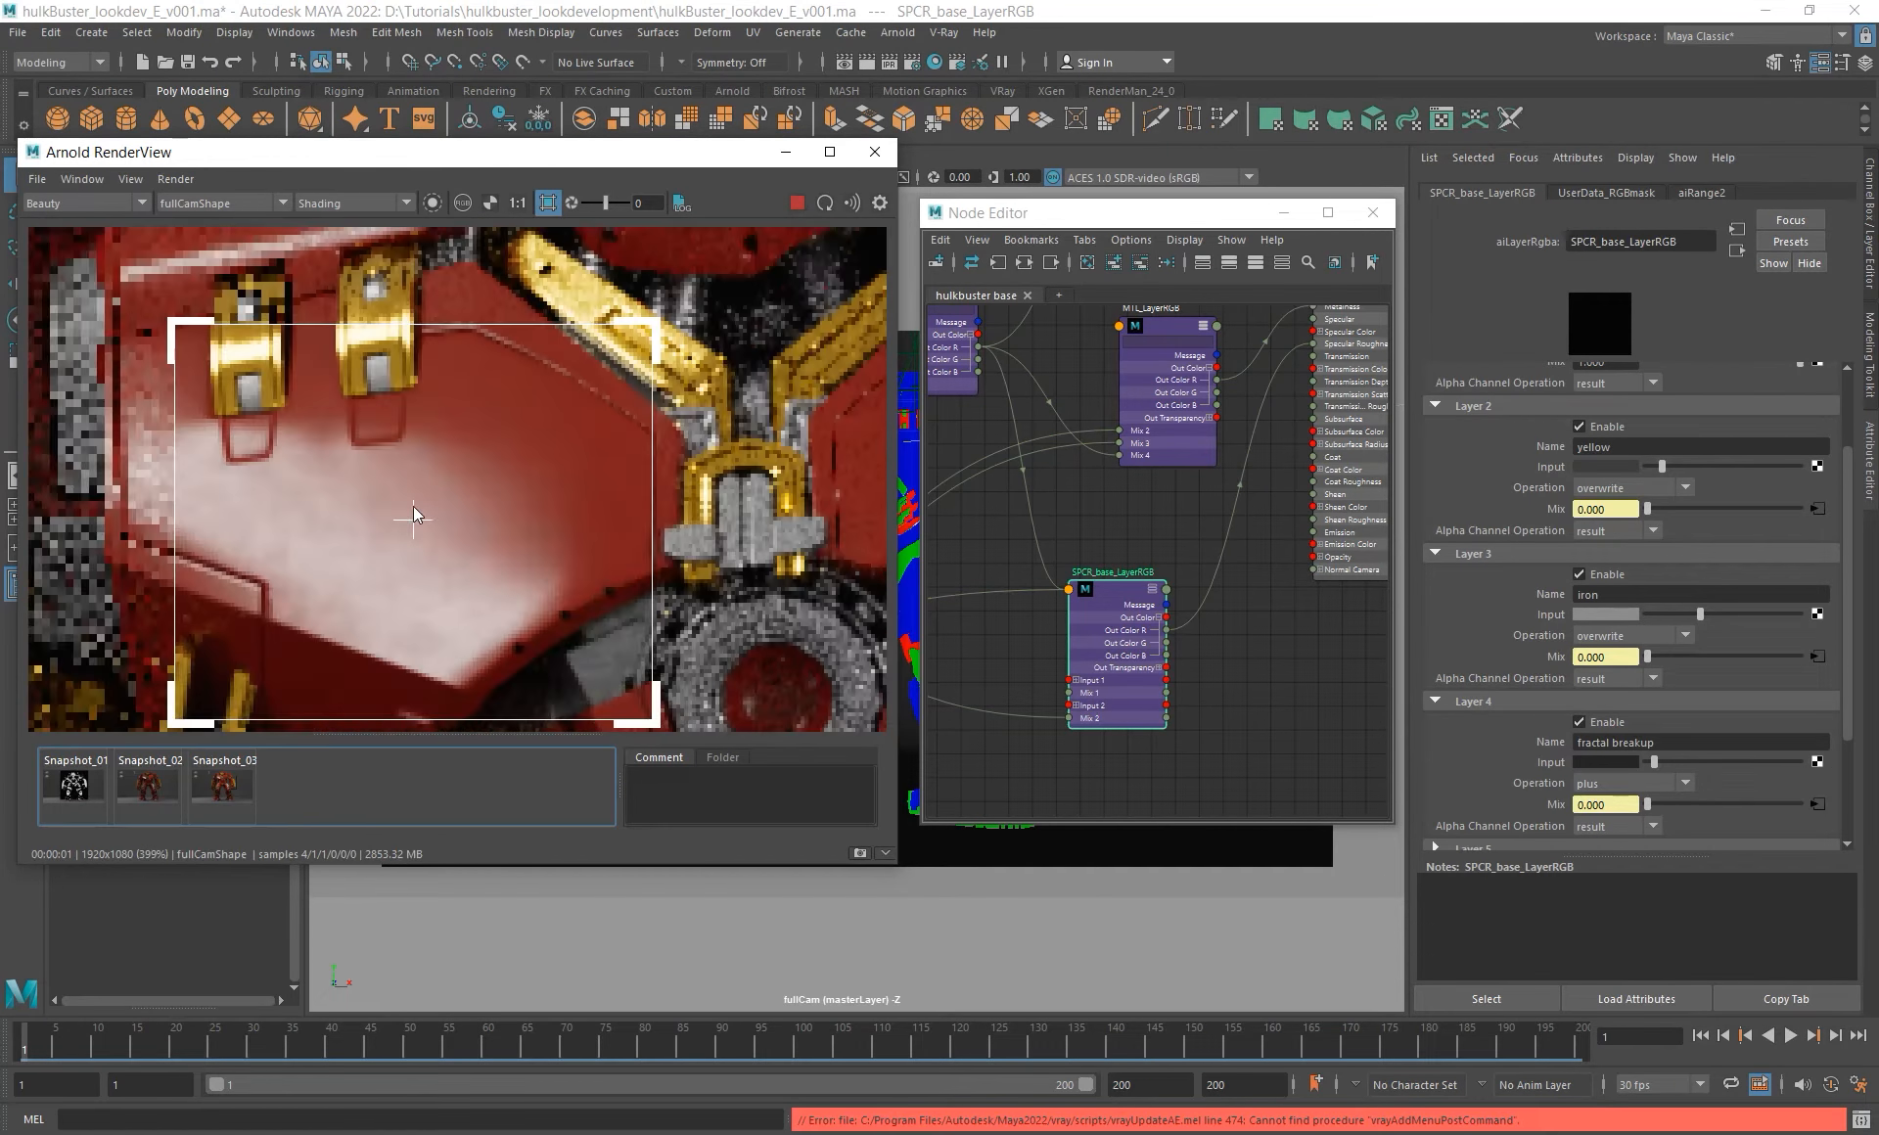
scroll(333, 544, "down", 1)
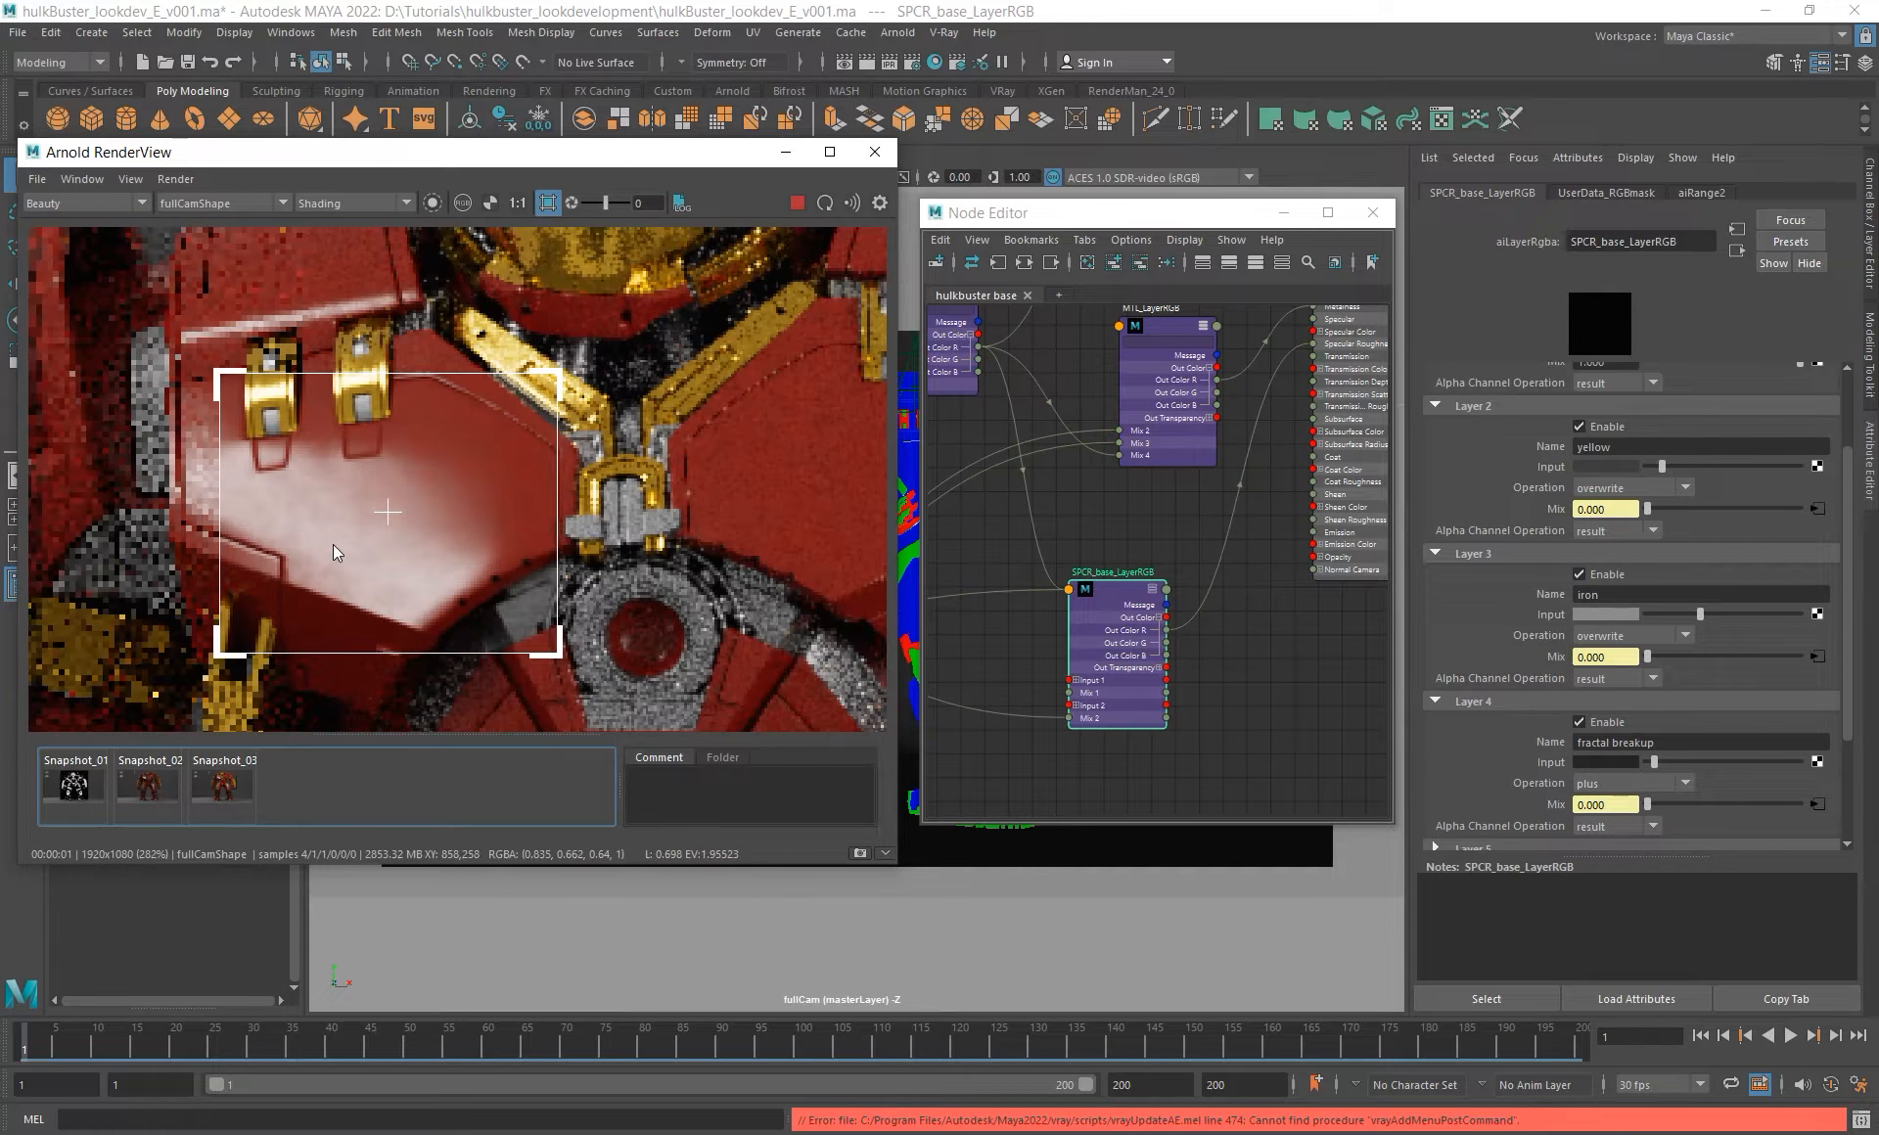
left_click(1617, 761)
type(".07")
key("Return")
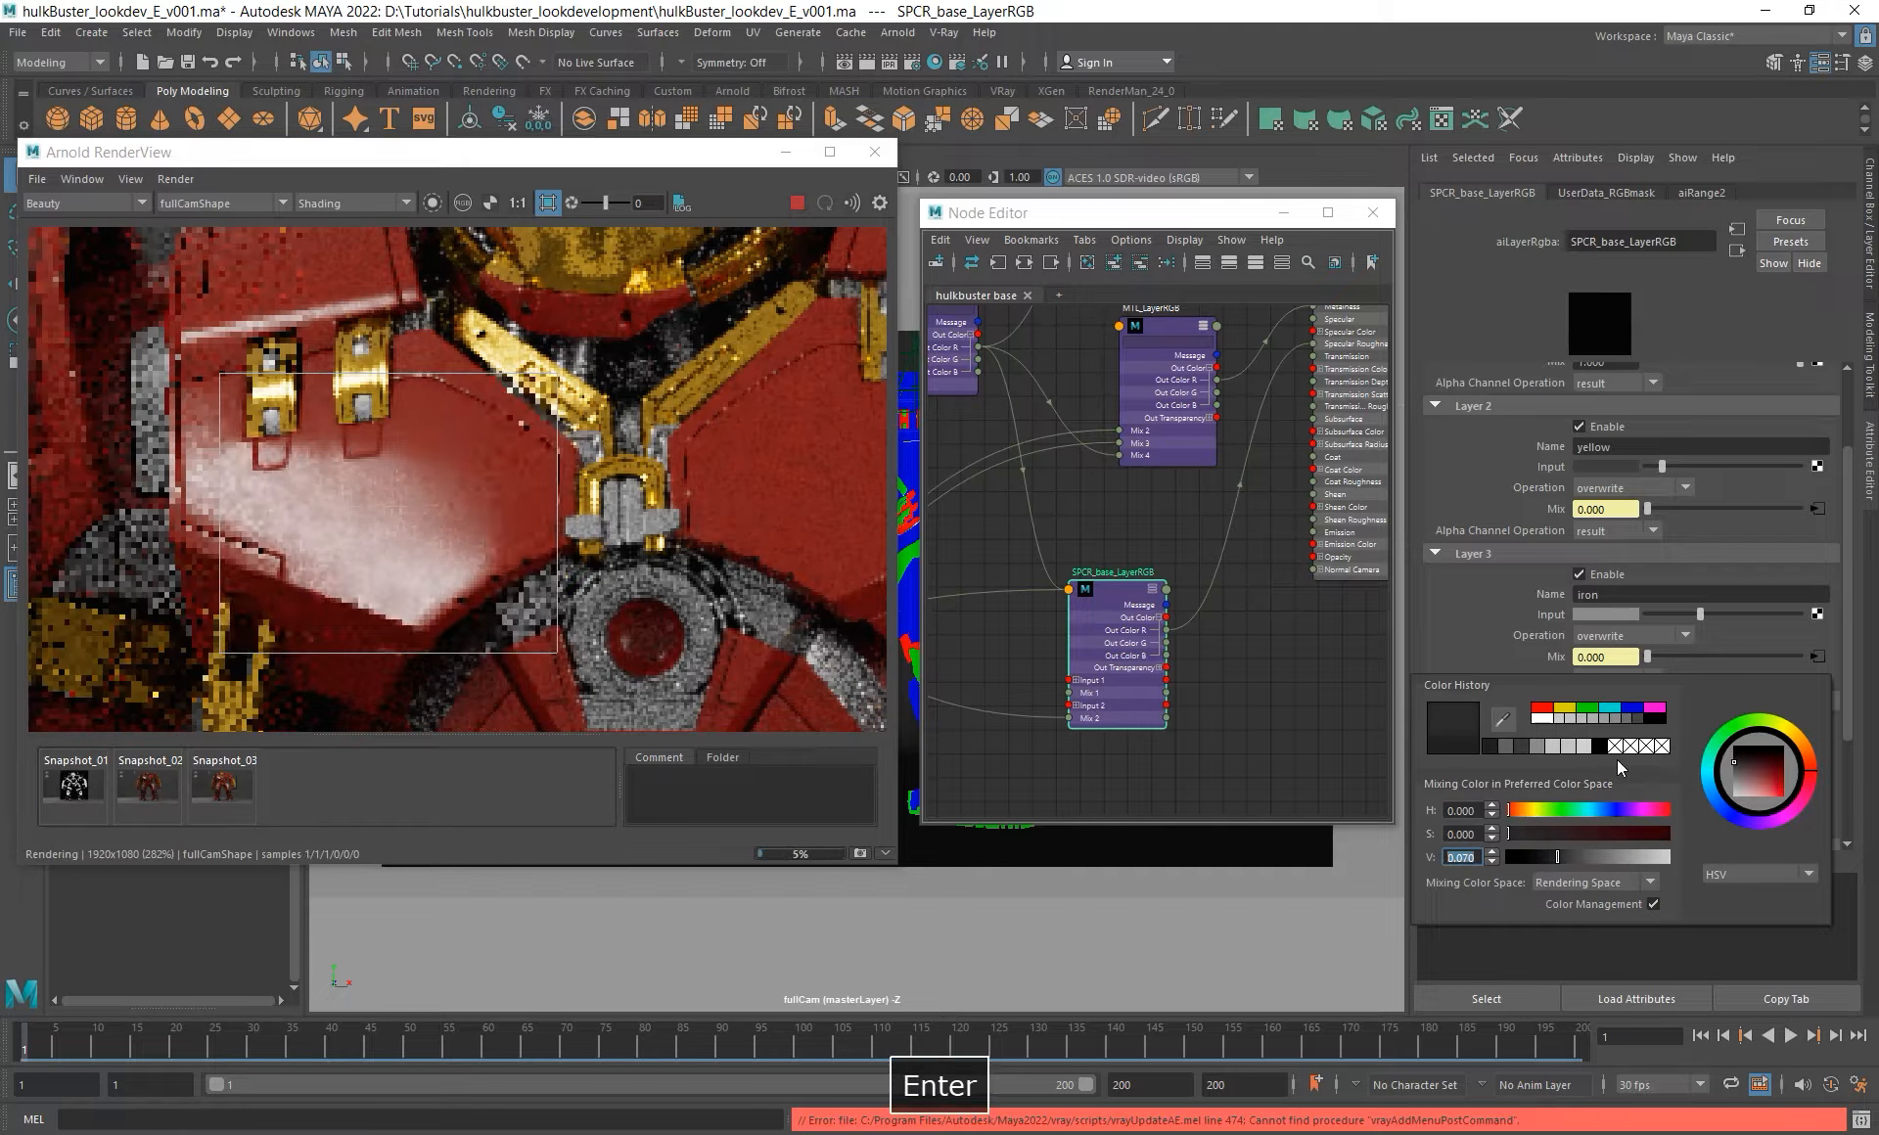
scroll(349, 572, "down", 5)
scroll(356, 532, "up", 4)
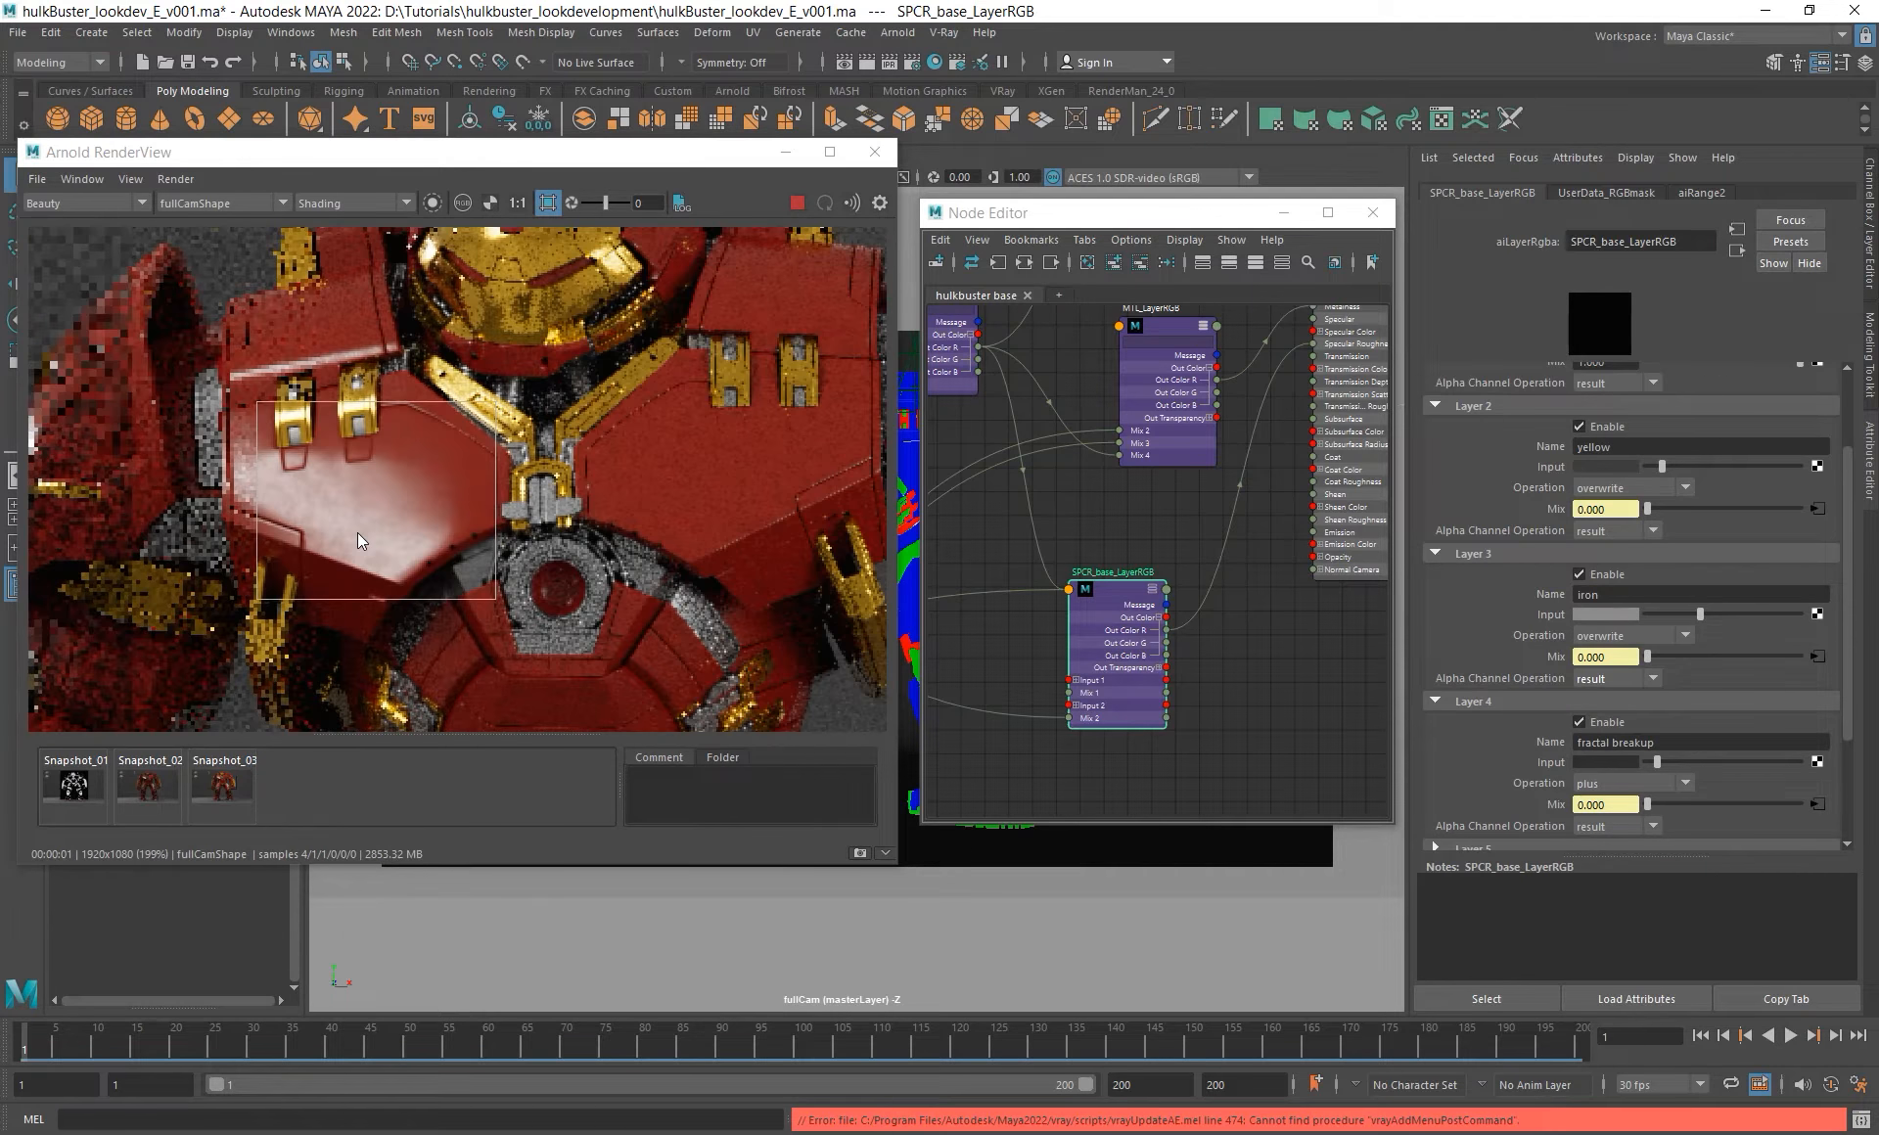
- Render a region around the gold faceplate and inspect its specular reflections up close
middle_click_drag(356, 533, 319, 664, "alt")
left_click_drag(388, 304, 590, 477, "shift")
scroll(519, 389, "up", 4)
scroll(519, 389, "down", 4)
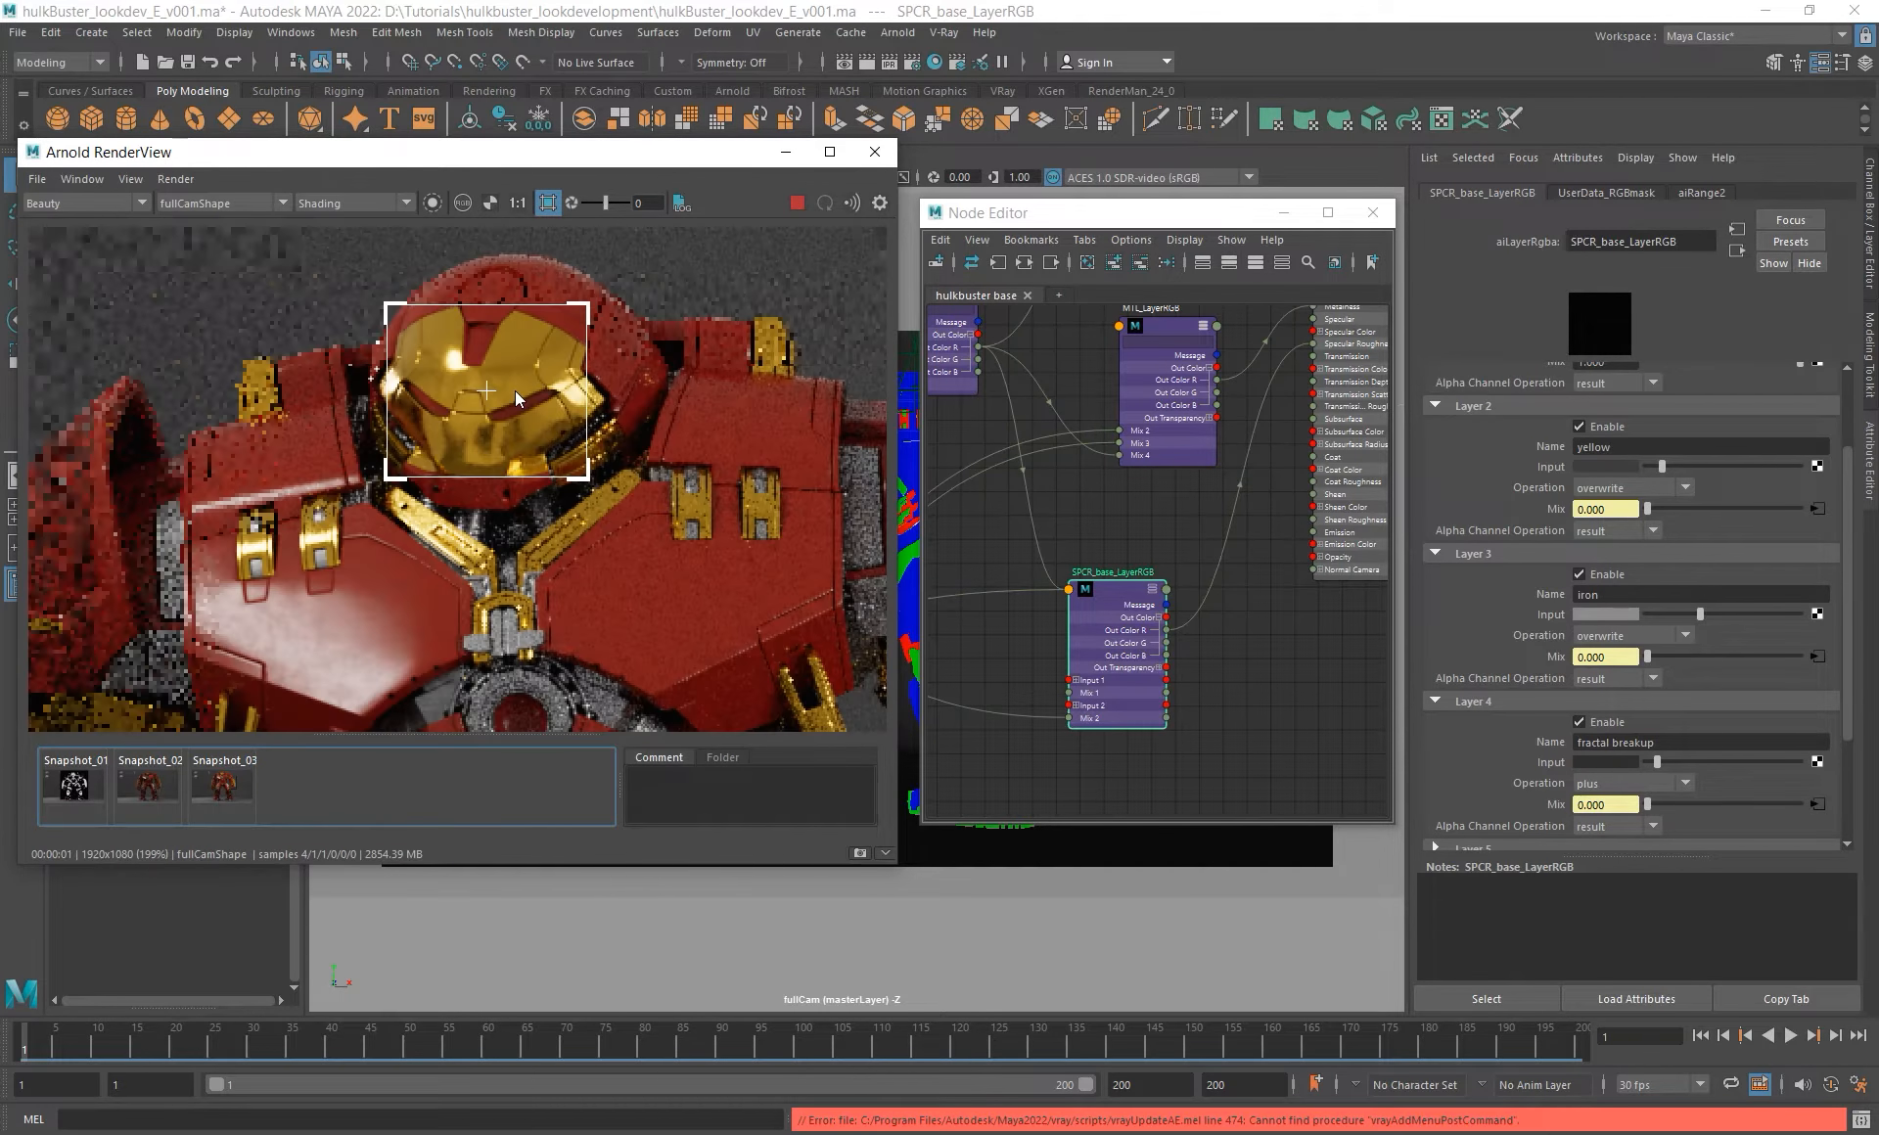
- Render a region over the gold forearm plate and inspect its edge highlights and surface breakup
middle_click_drag(755, 565, 421, 293, "alt")
scroll(707, 452, "down", 4)
middle_click_drag(707, 450, 617, 364, "alt")
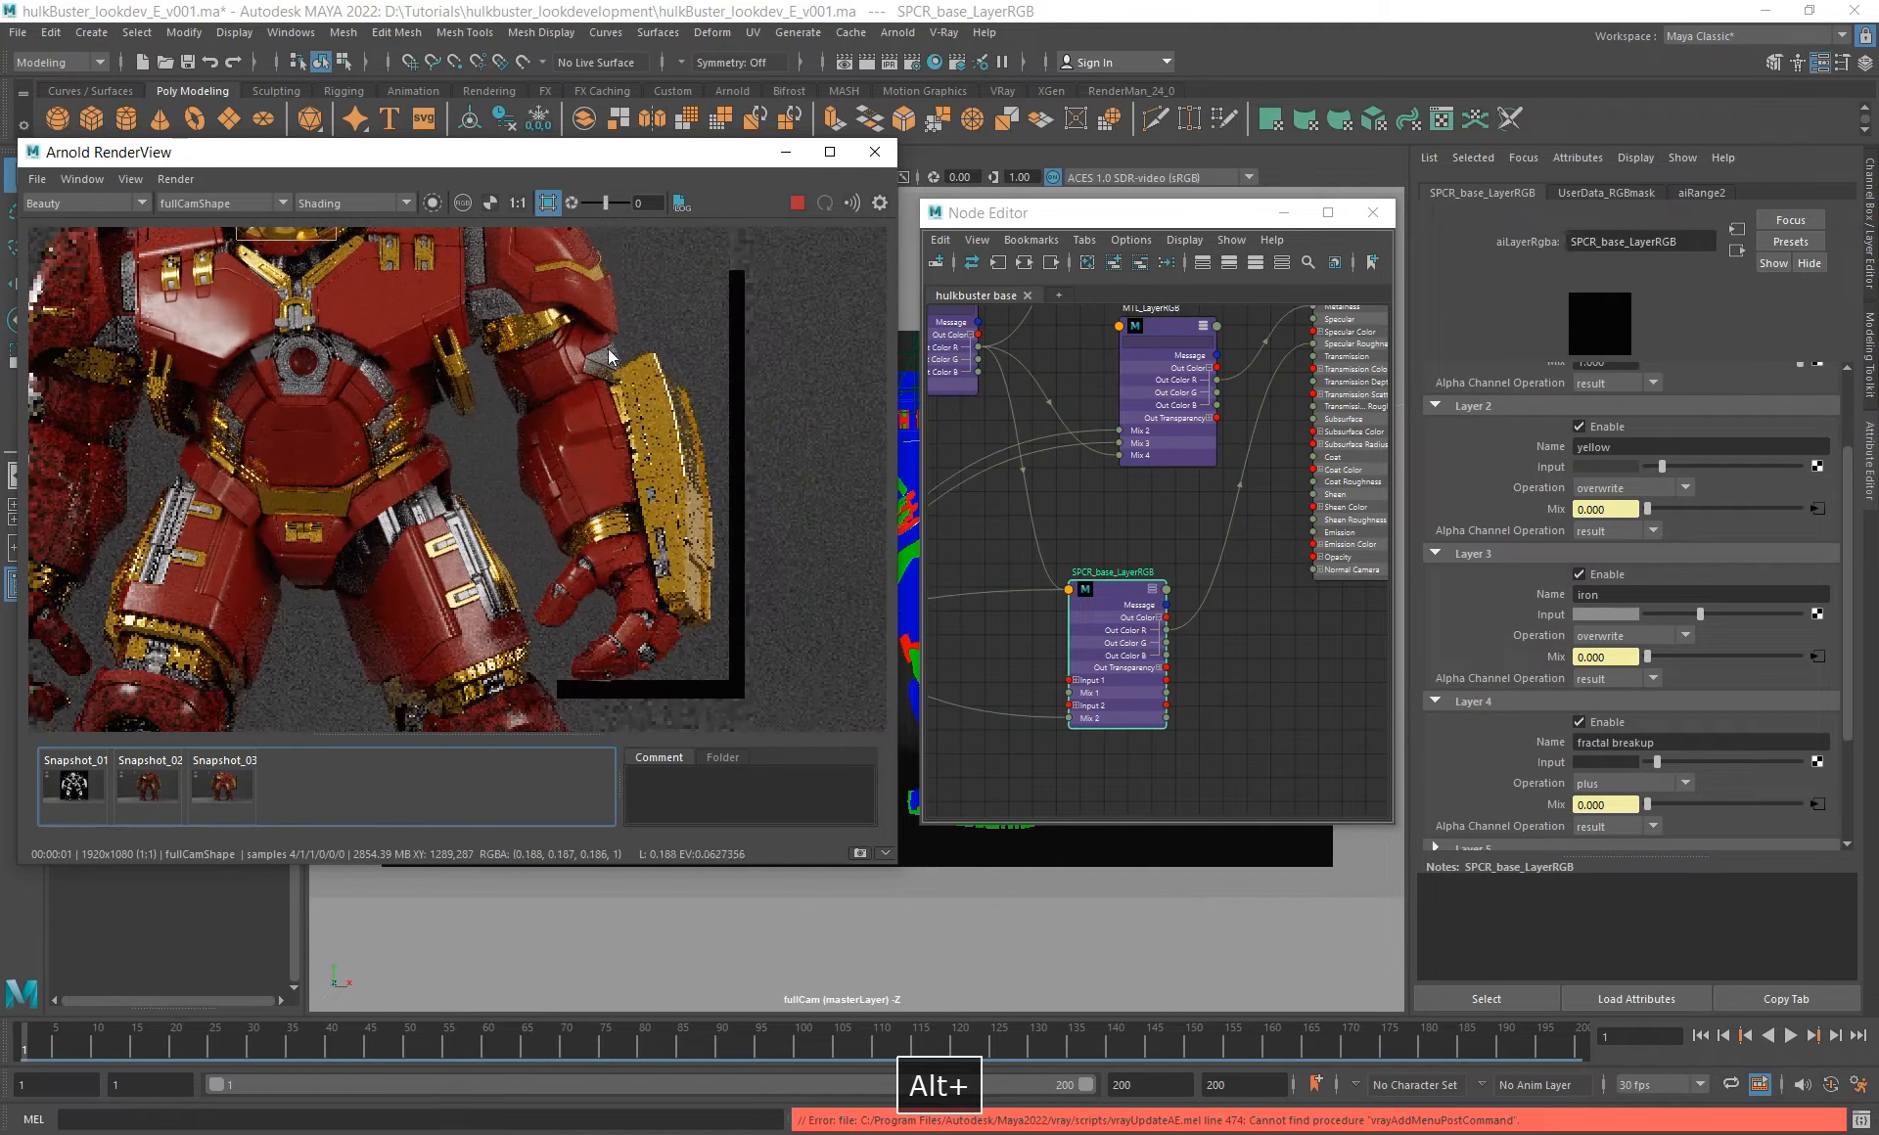
left_click_drag(617, 352, 701, 507, "shift")
scroll(675, 421, "up", 6)
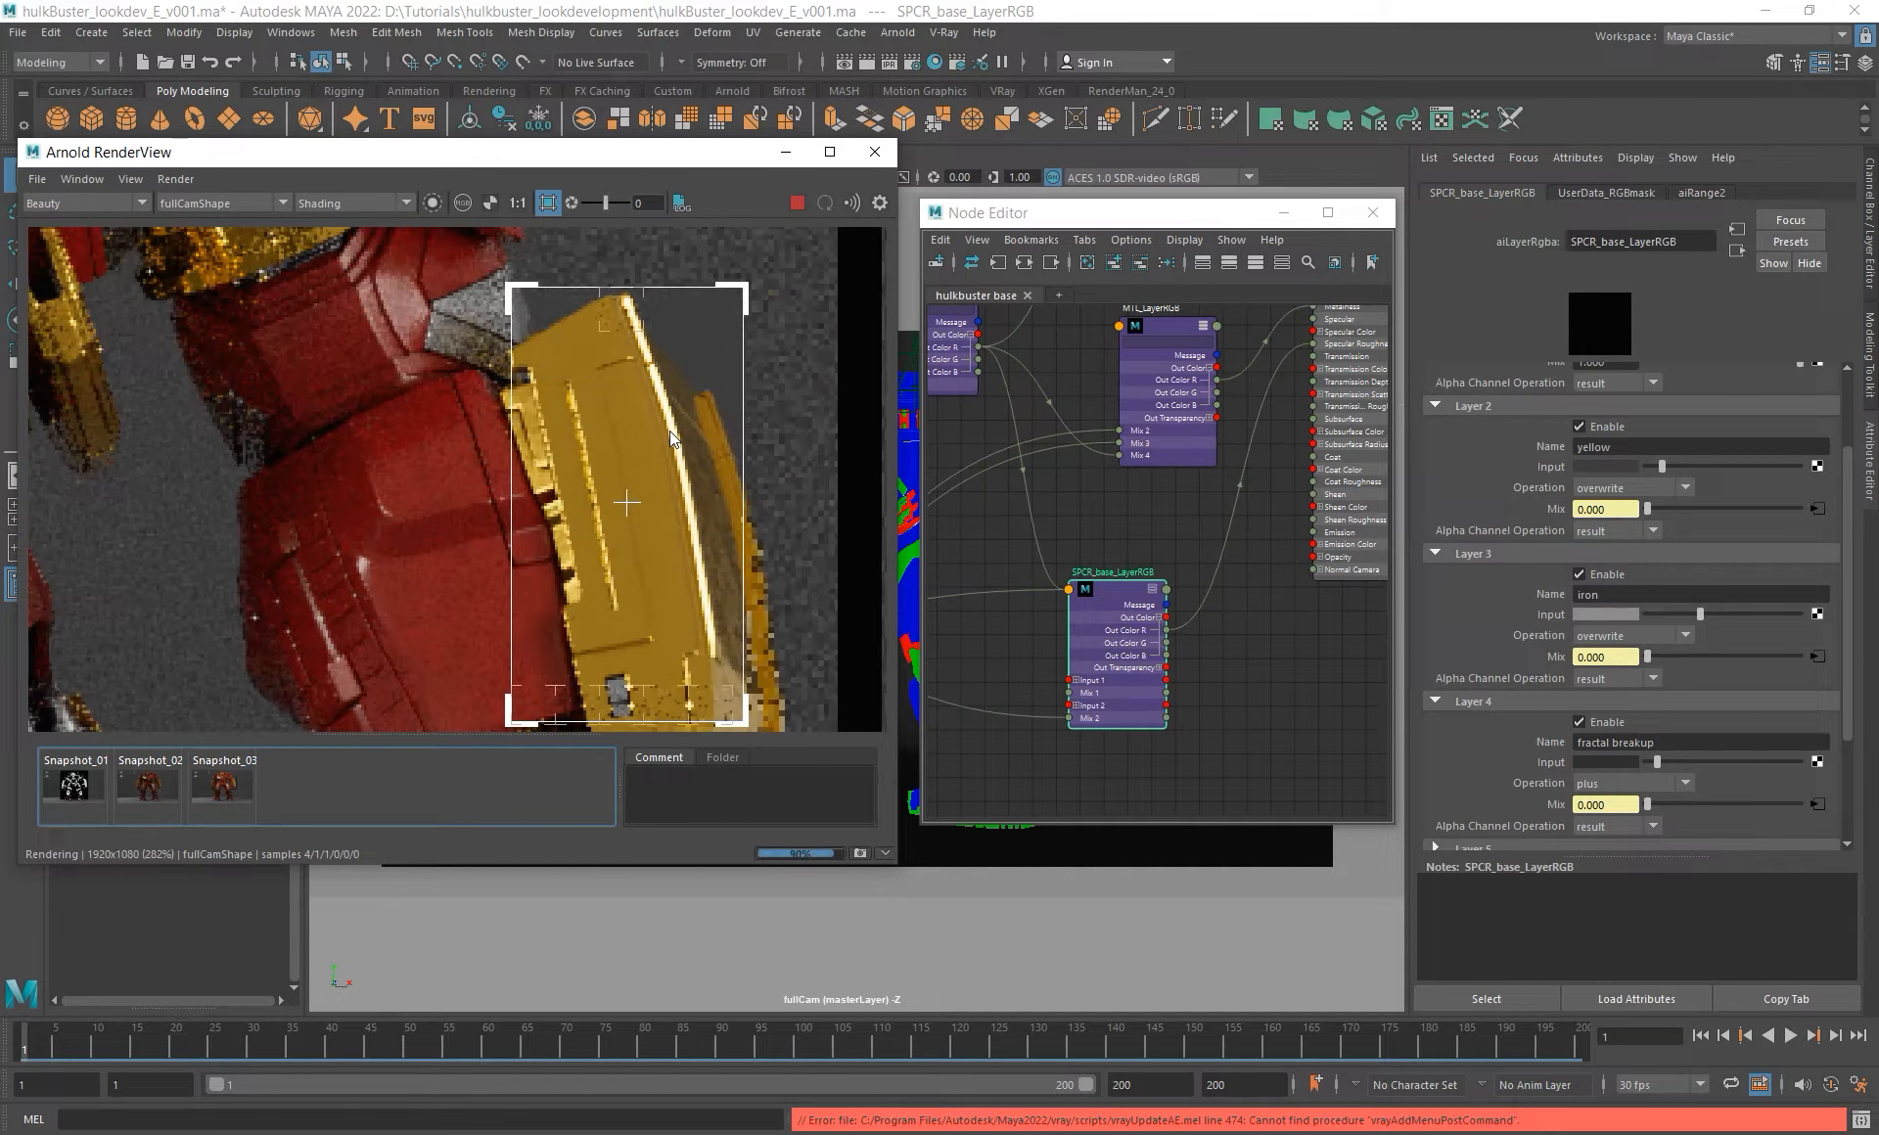
scroll(672, 439, "down", 4)
scroll(654, 474, "up", 6)
scroll(653, 467, "down", 5)
- Render a region over the upper thigh armor and inspect its red, gold and iron materials
middle_click_drag(508, 449, 585, 515, "alt")
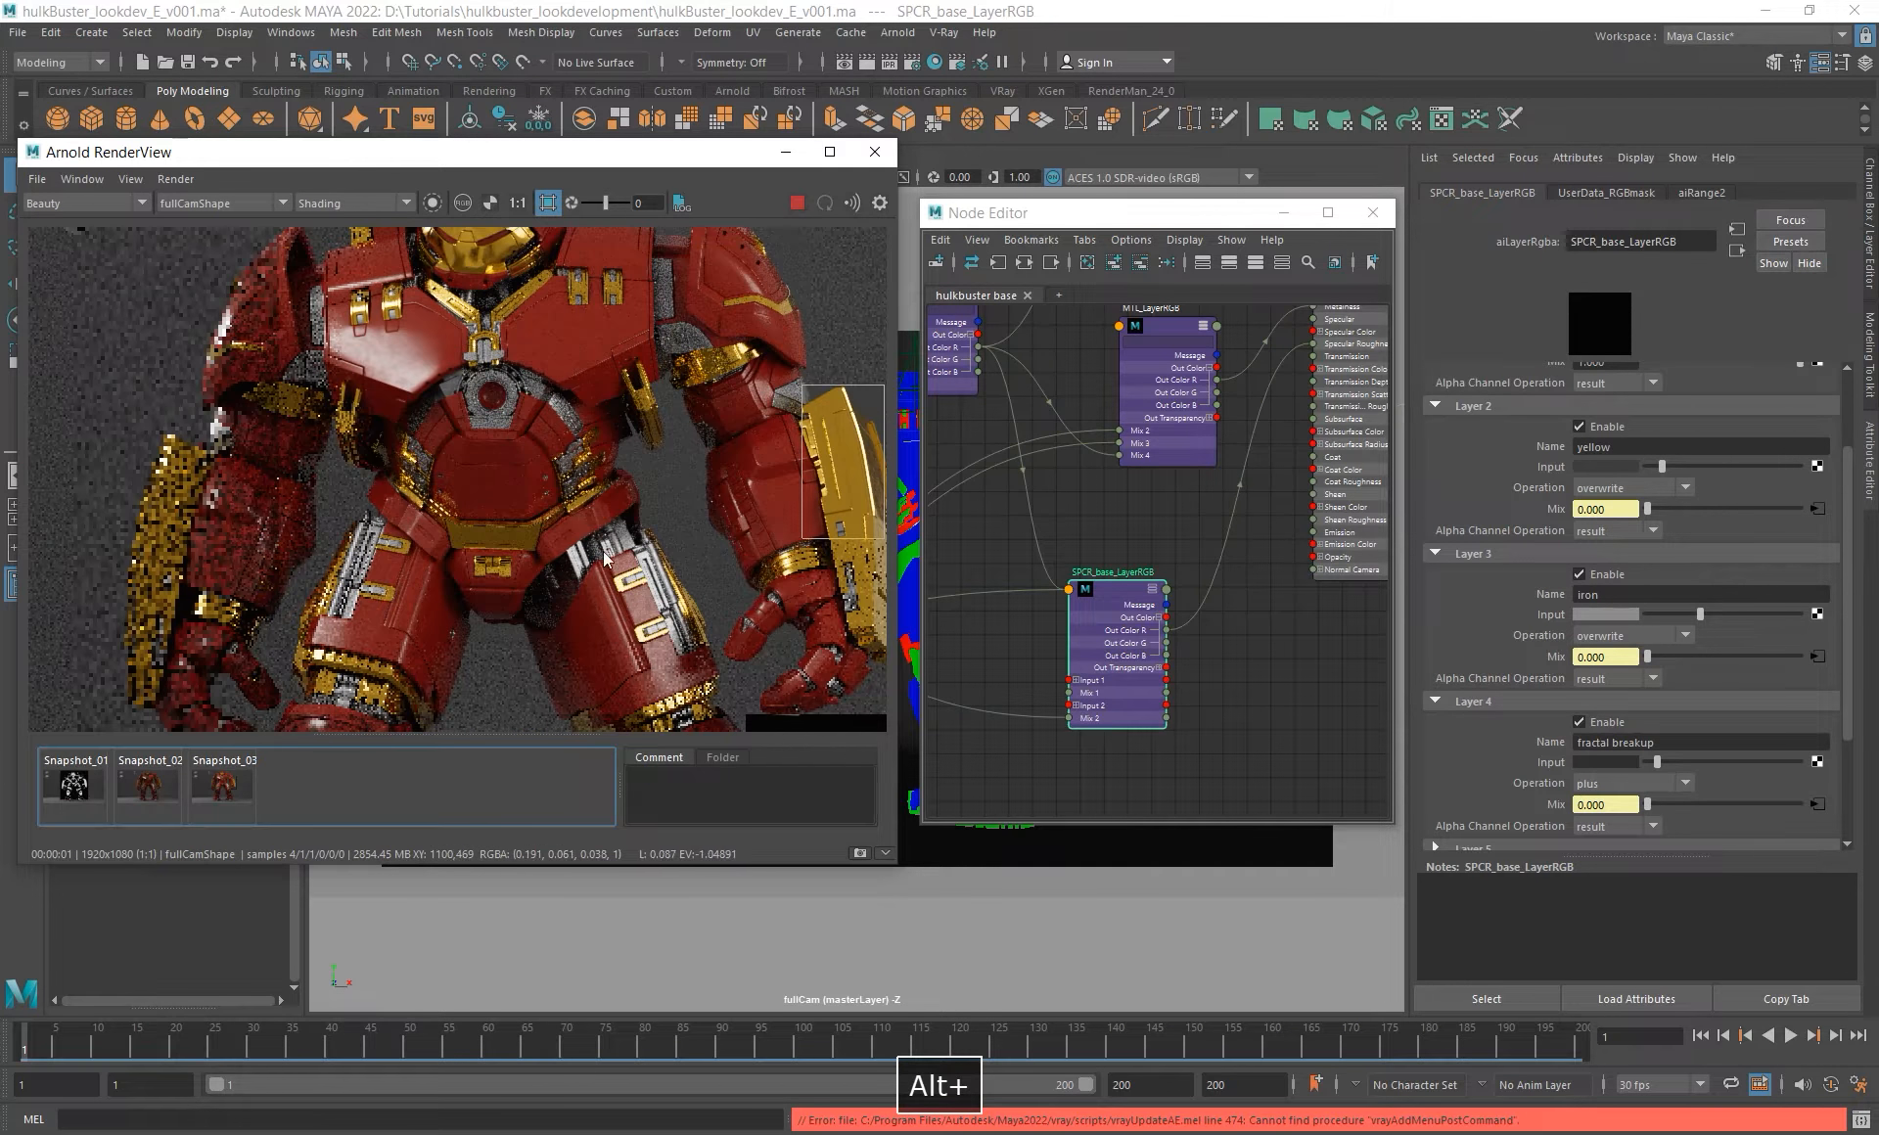
left_click_drag(596, 534, 685, 682, "shift")
scroll(662, 564, "up", 6)
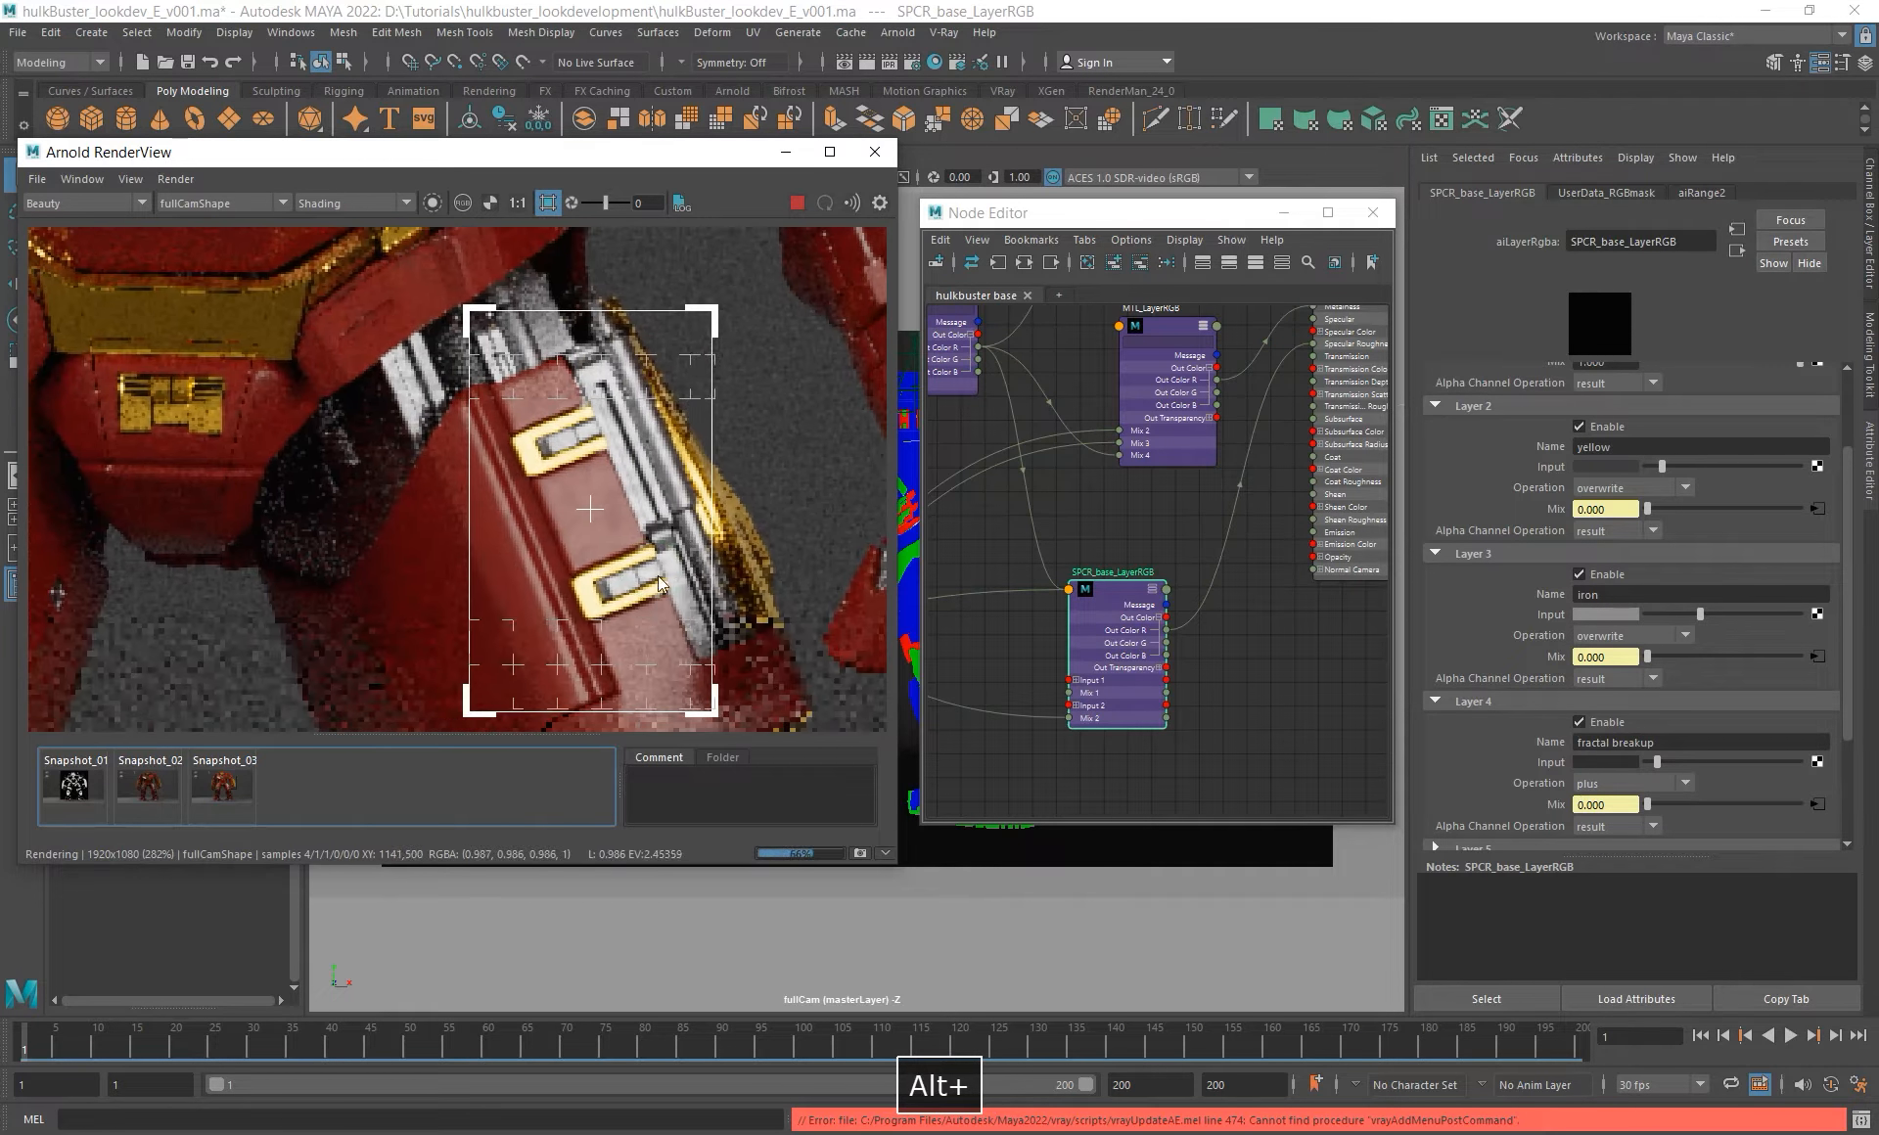
scroll(653, 596, "down", 3)
scroll(655, 568, "up", 5)
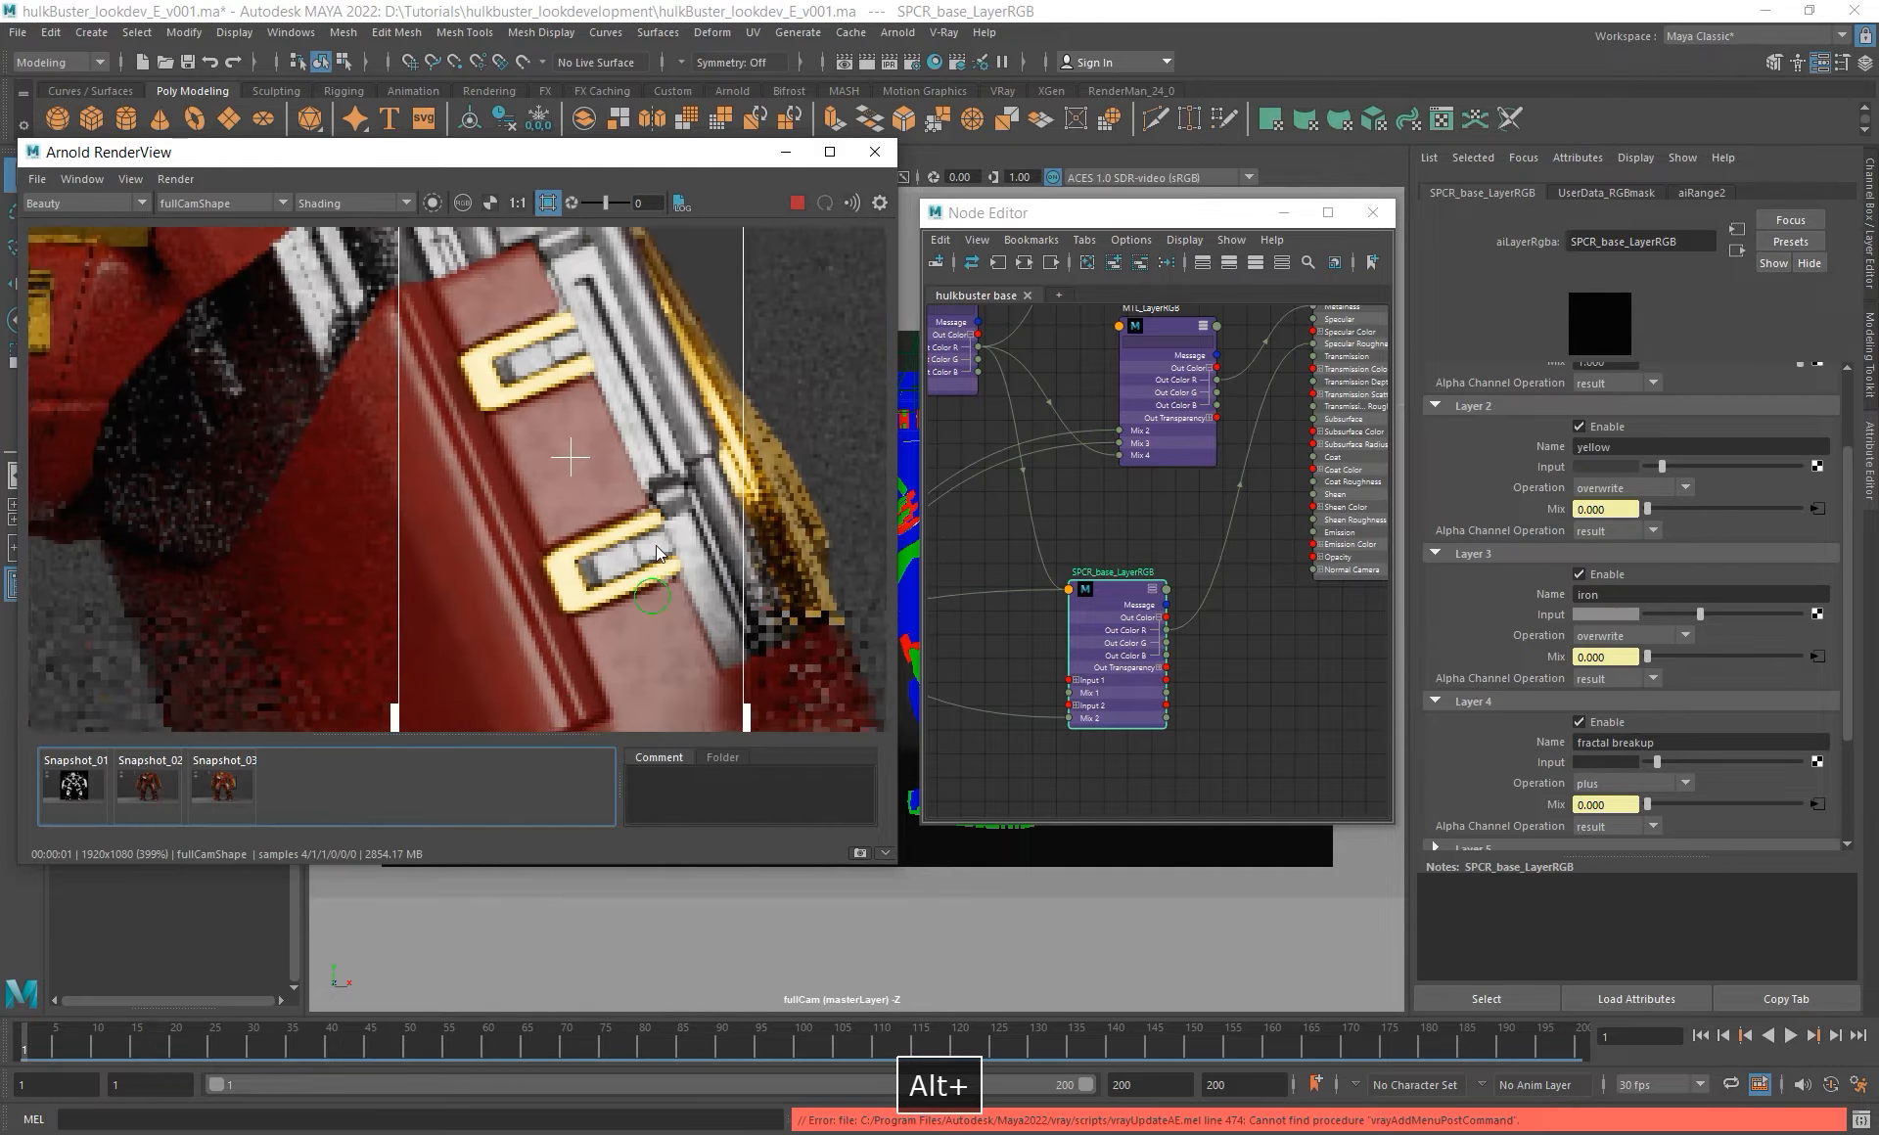
scroll(656, 544, "down", 4)
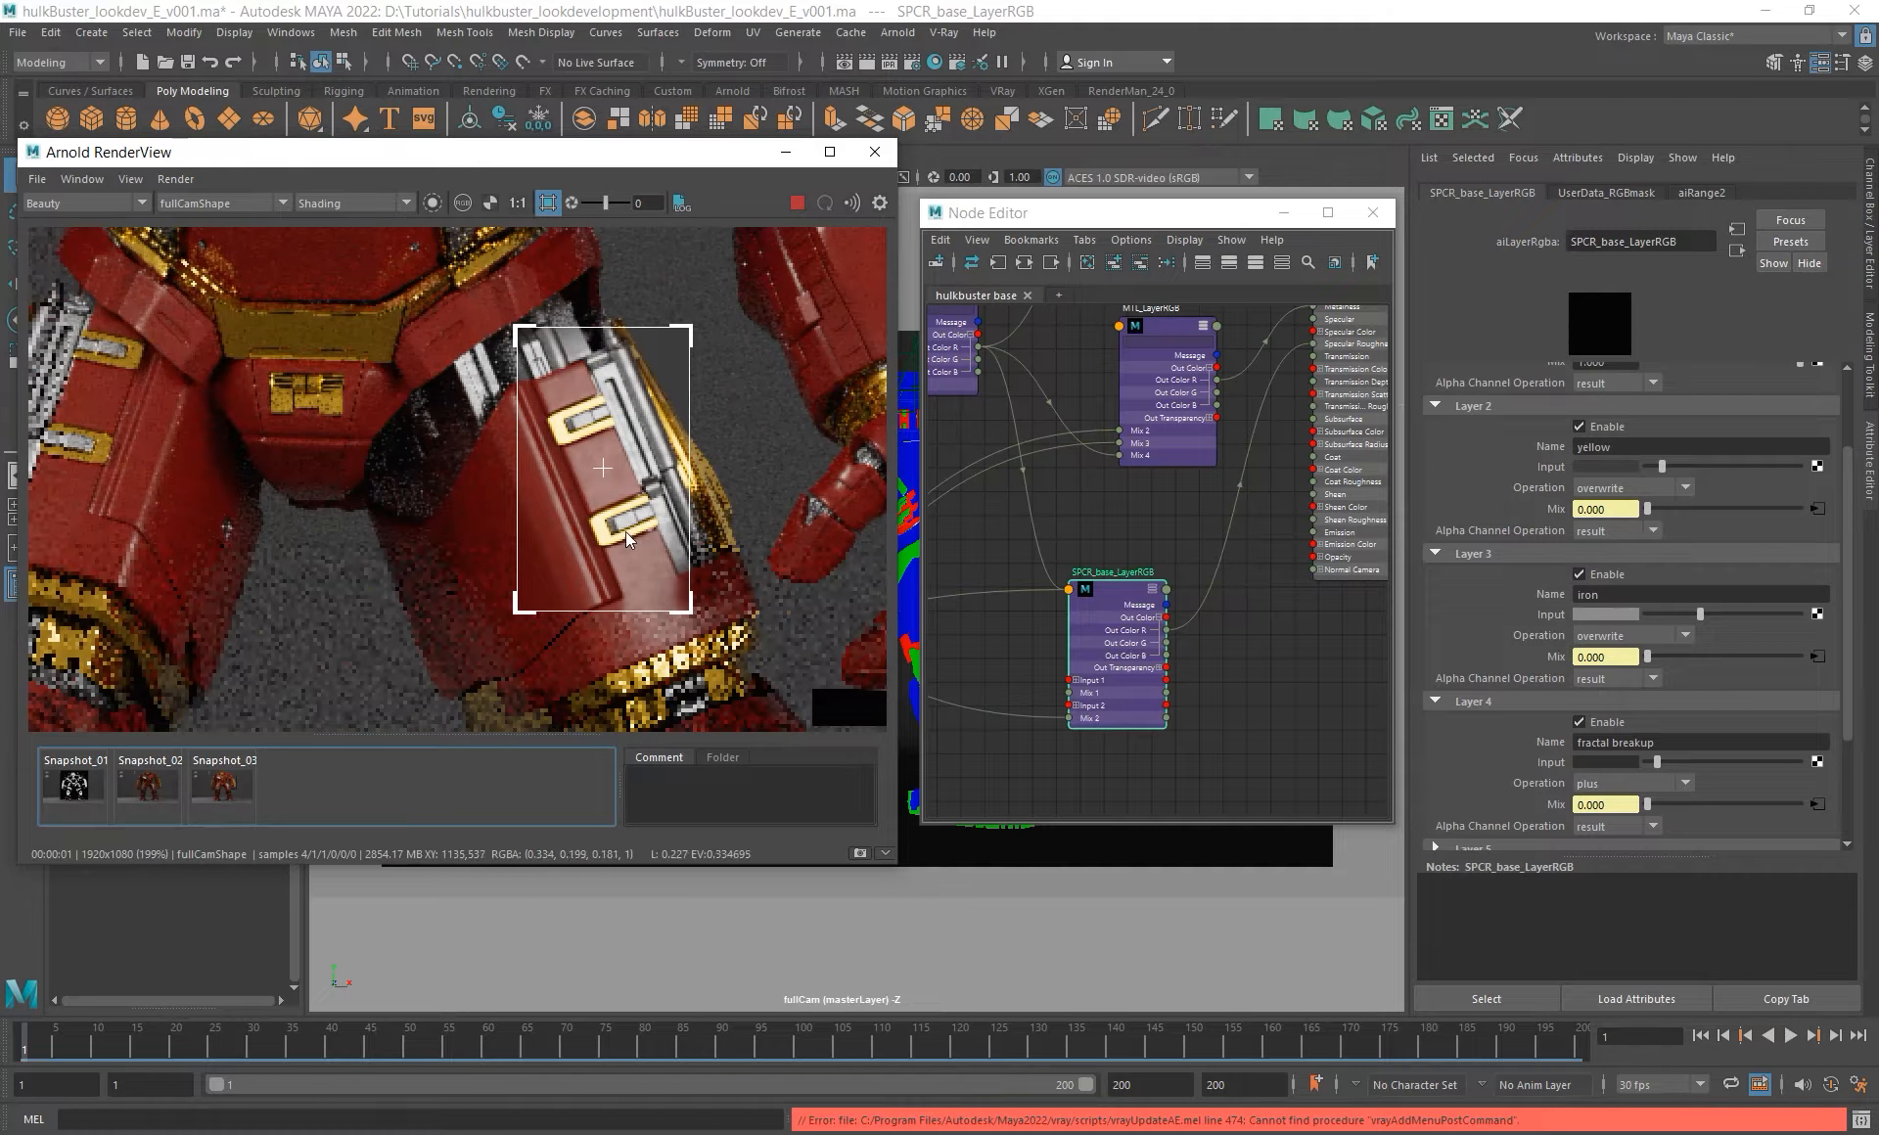
scroll(625, 514, "down", 4)
middle_click_drag(624, 518, 626, 551, "alt")
- Review the base material's node network and the overall armor render, including the chest plate highlight
middle_click_drag(993, 555, 1045, 619, "alt")
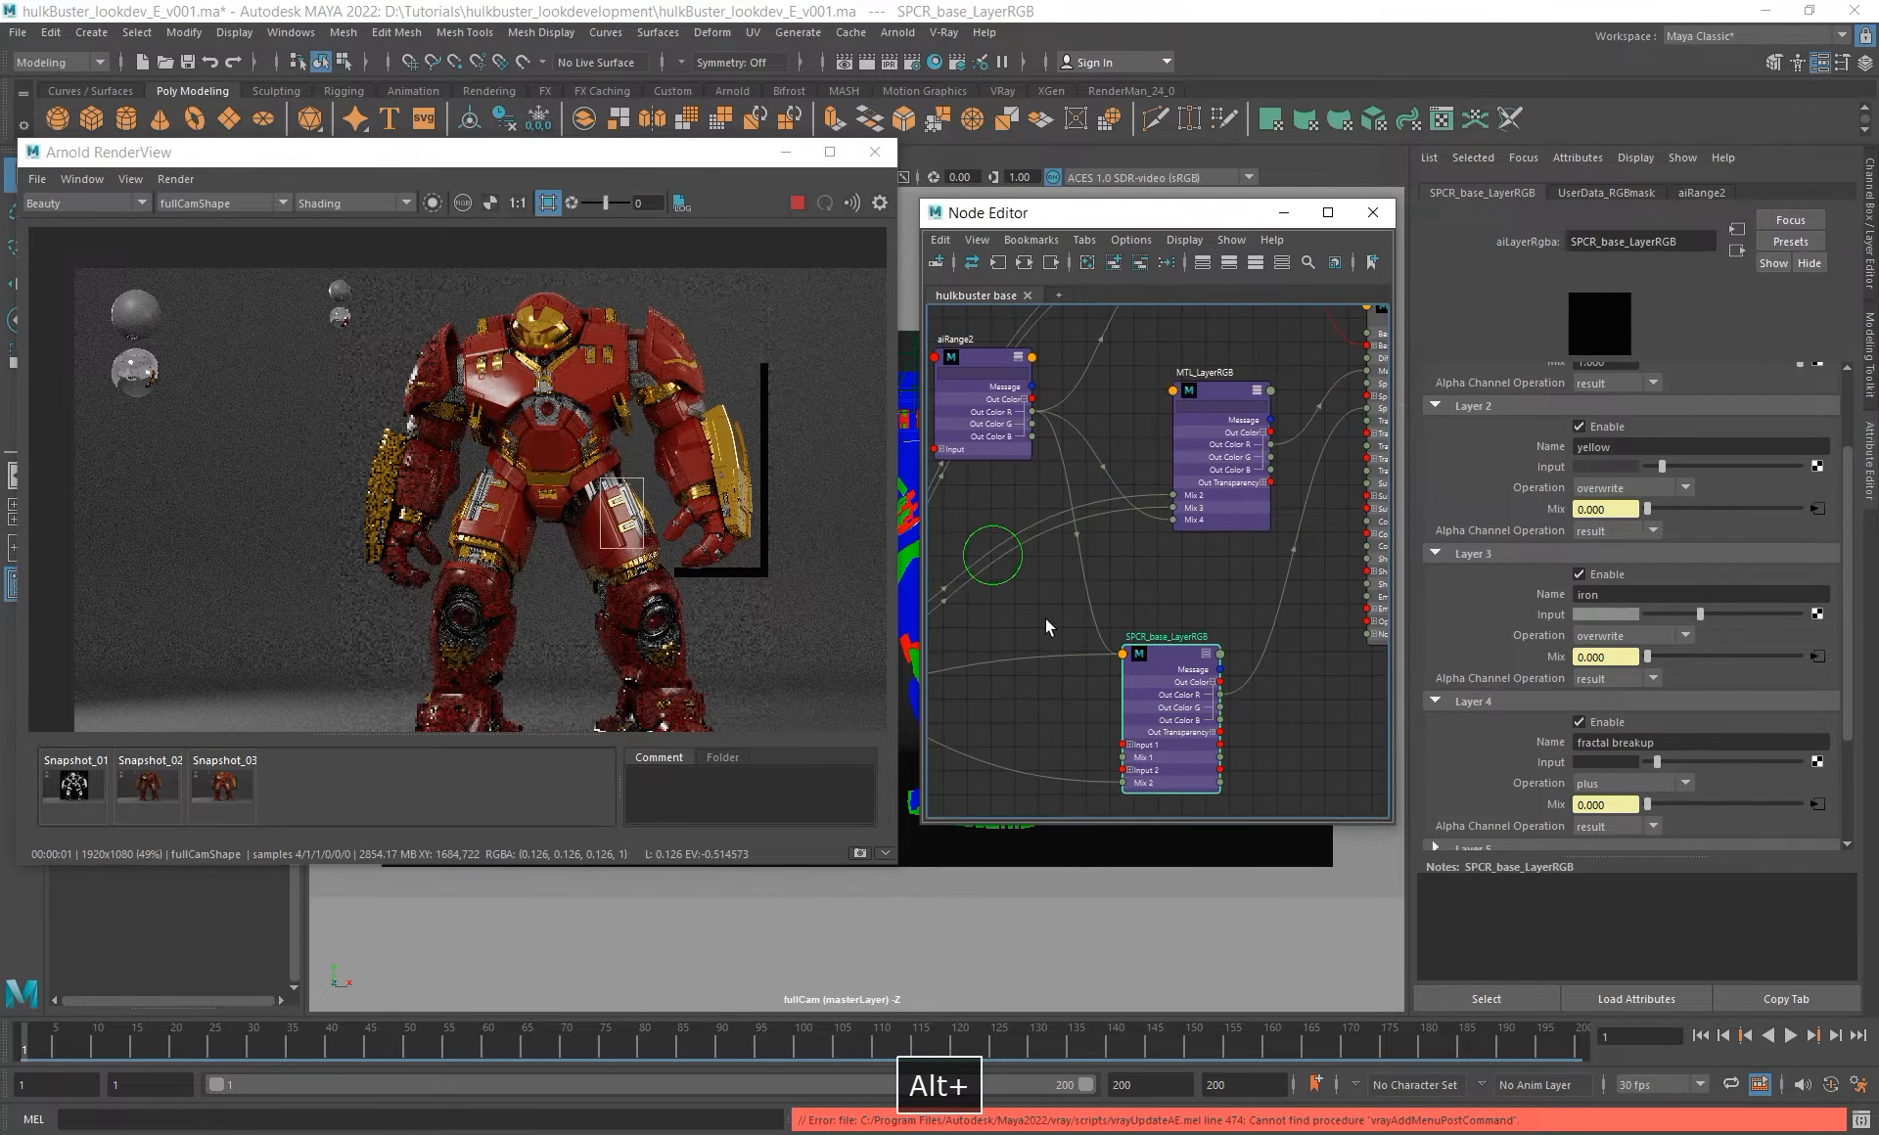
right_click_drag(1082, 637, 1011, 519, "alt")
middle_click_drag(1011, 520, 1088, 531, "alt")
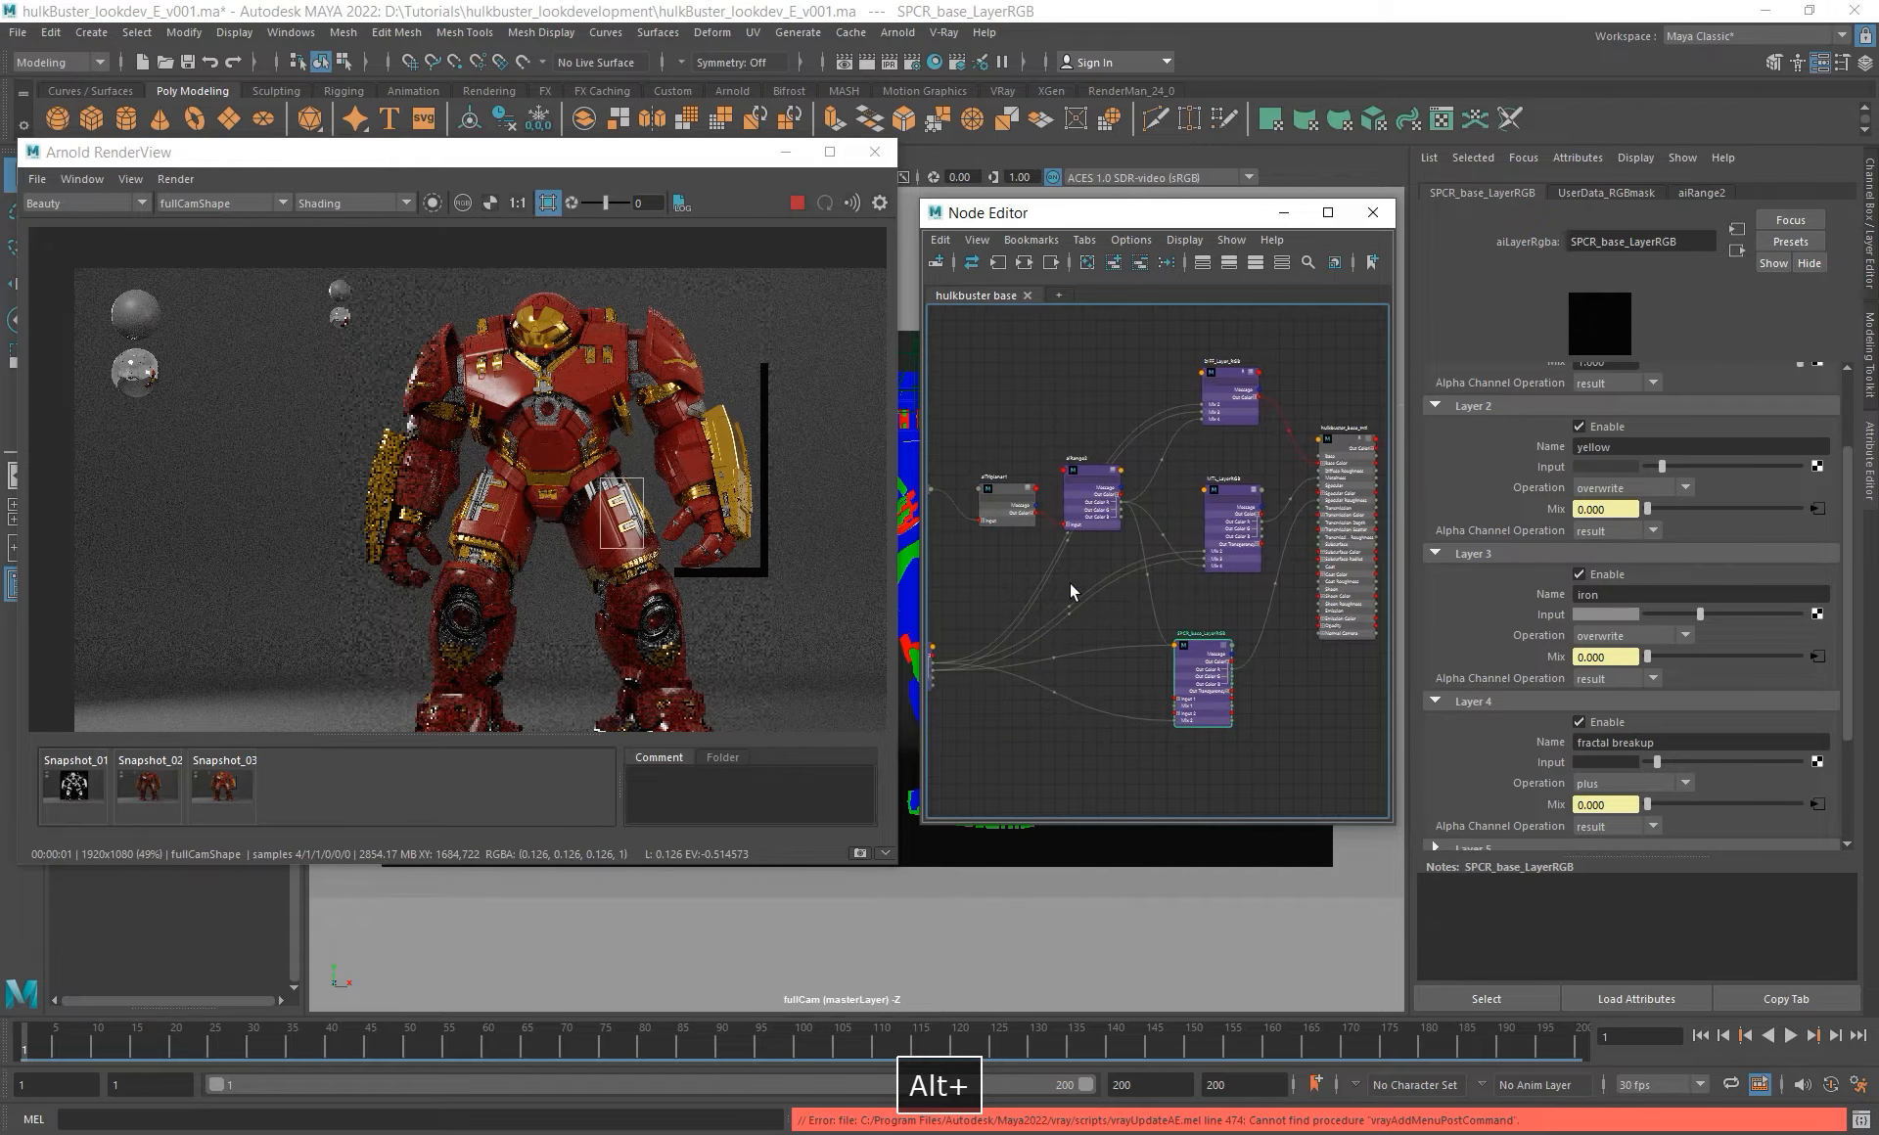
scroll(602, 352, "up", 2)
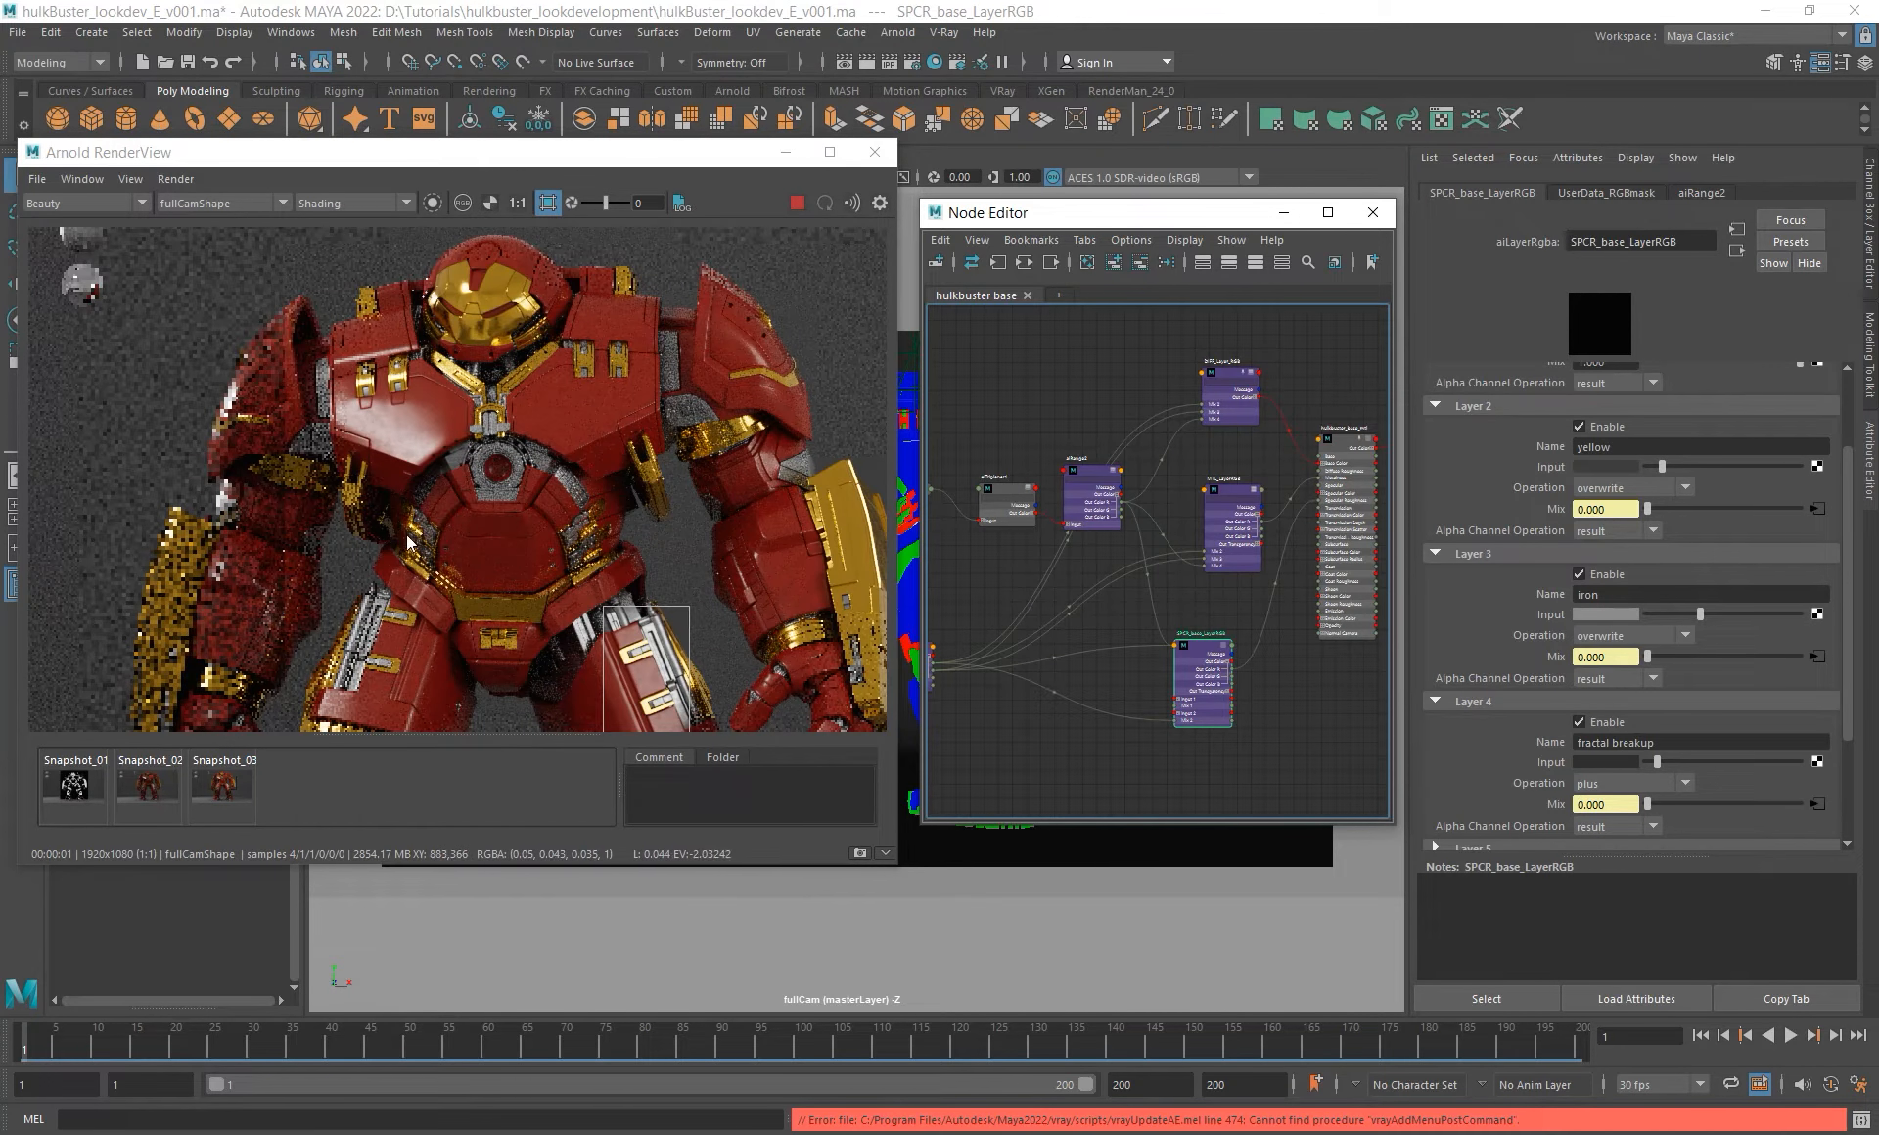
middle_click_drag(1145, 607, 1210, 563, "alt")
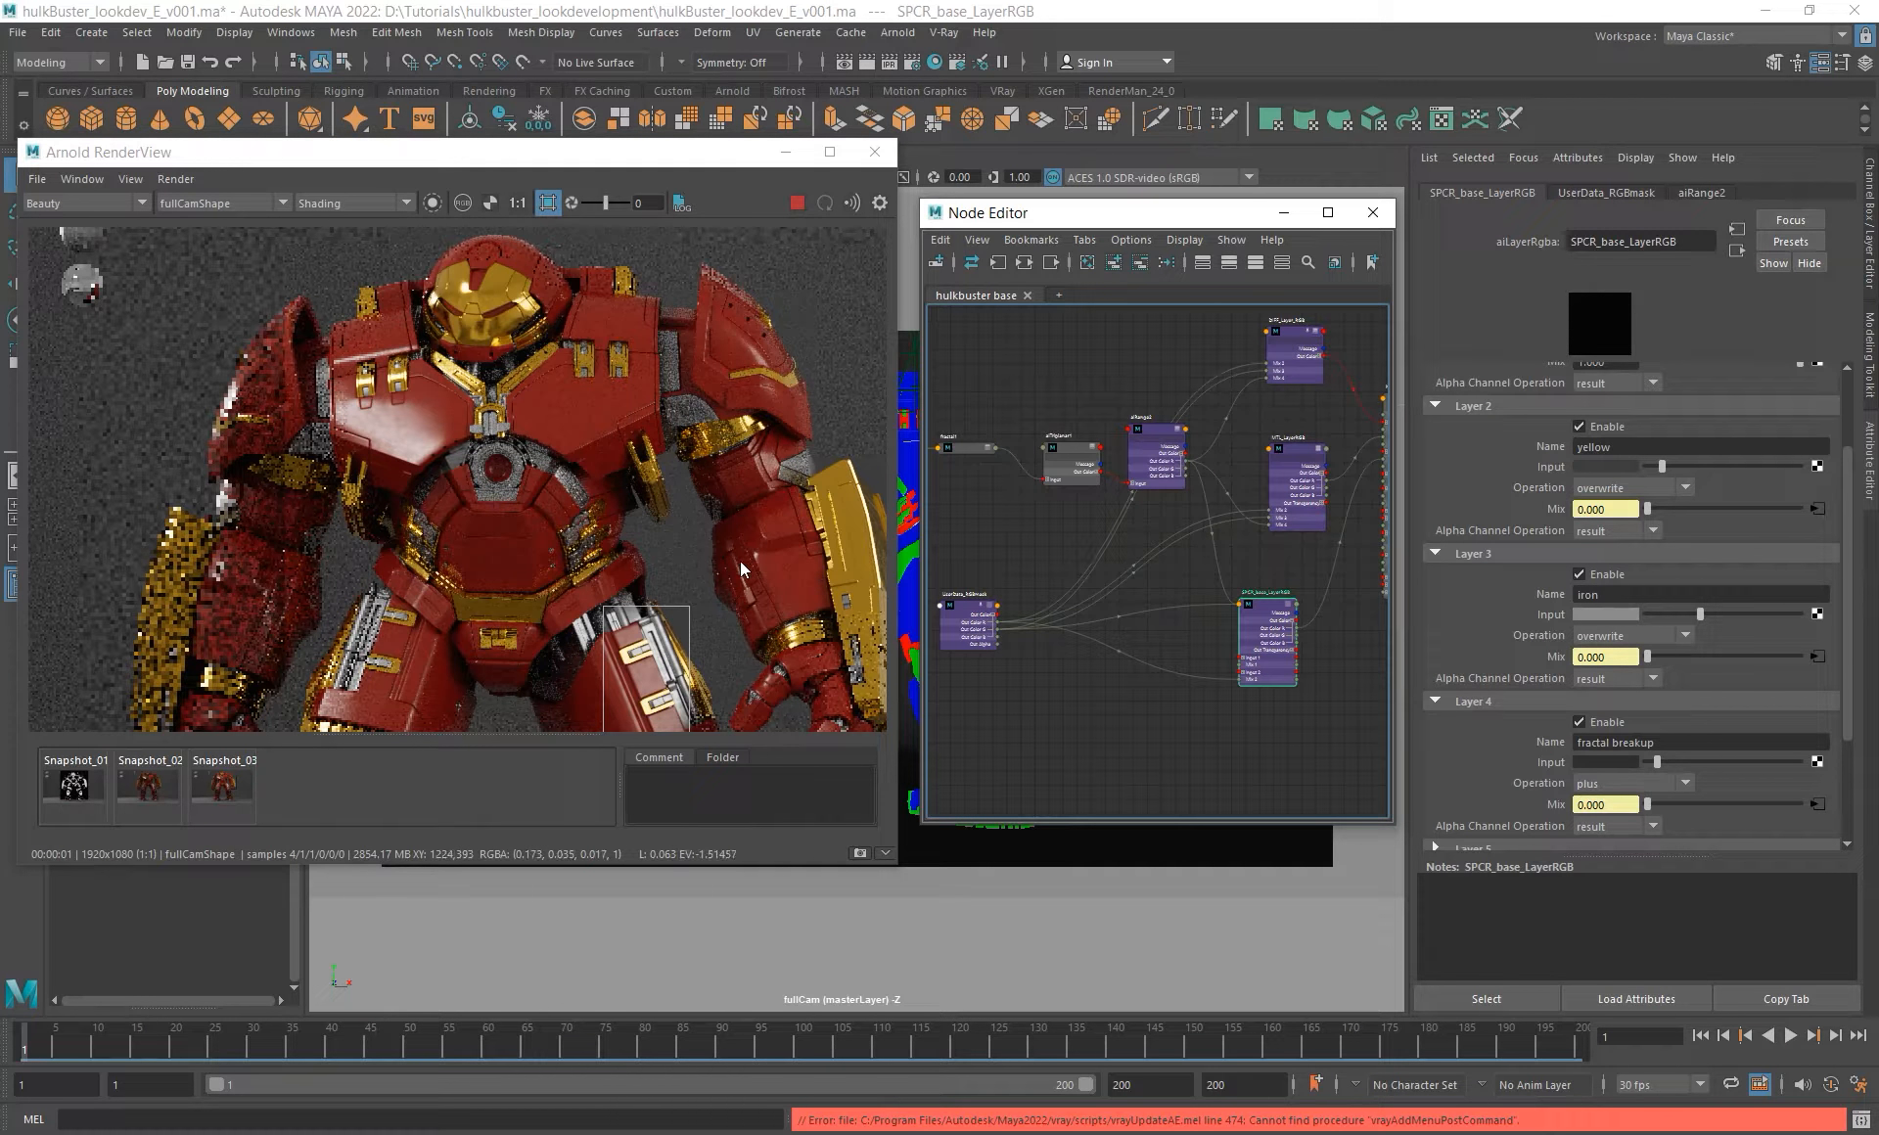
middle_click_drag(748, 562, 603, 519, "alt")
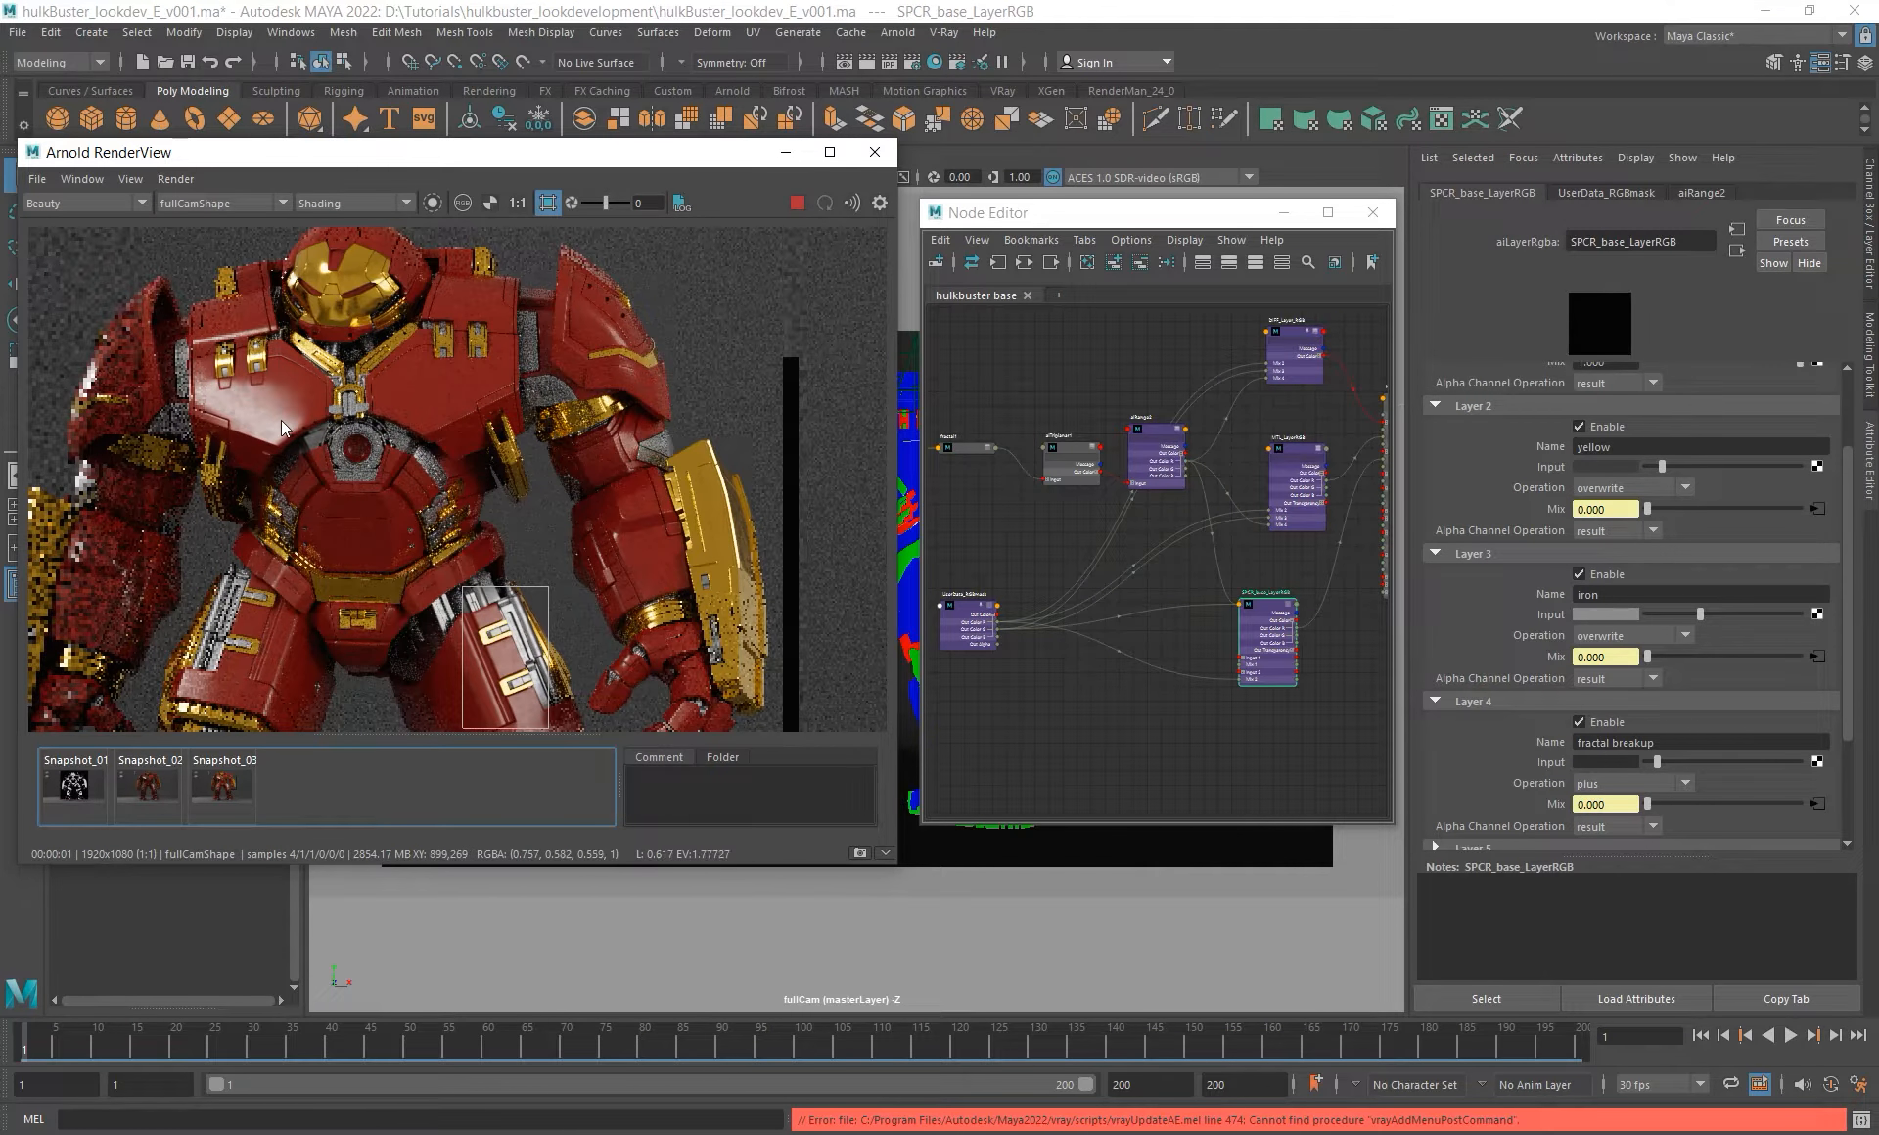
scroll(293, 404, "up", 5)
middle_click_drag(291, 403, 379, 446, "alt")
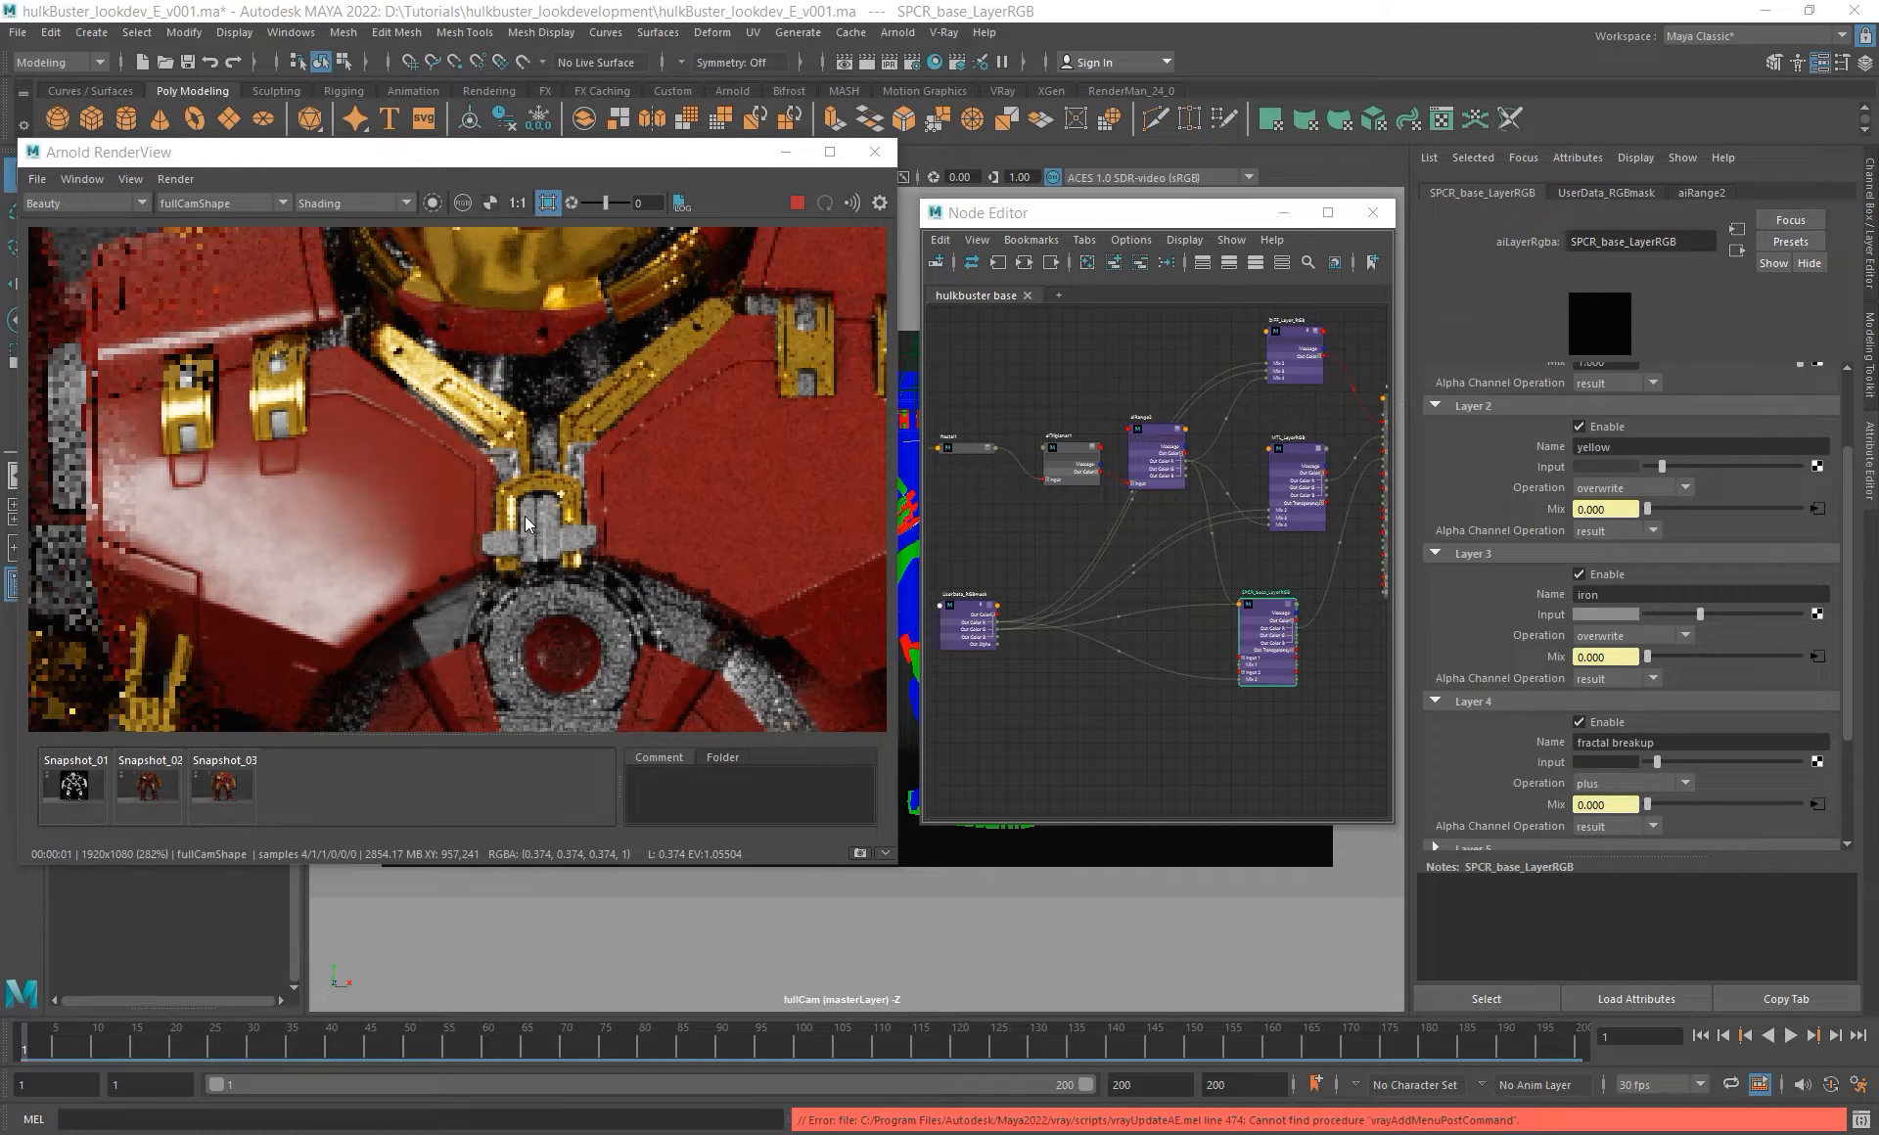
- Trace the connections from the RGB mask, triplanar and range nodes to the layer nodes and base material
middle_click_drag(1204, 713, 1126, 701, "alt")
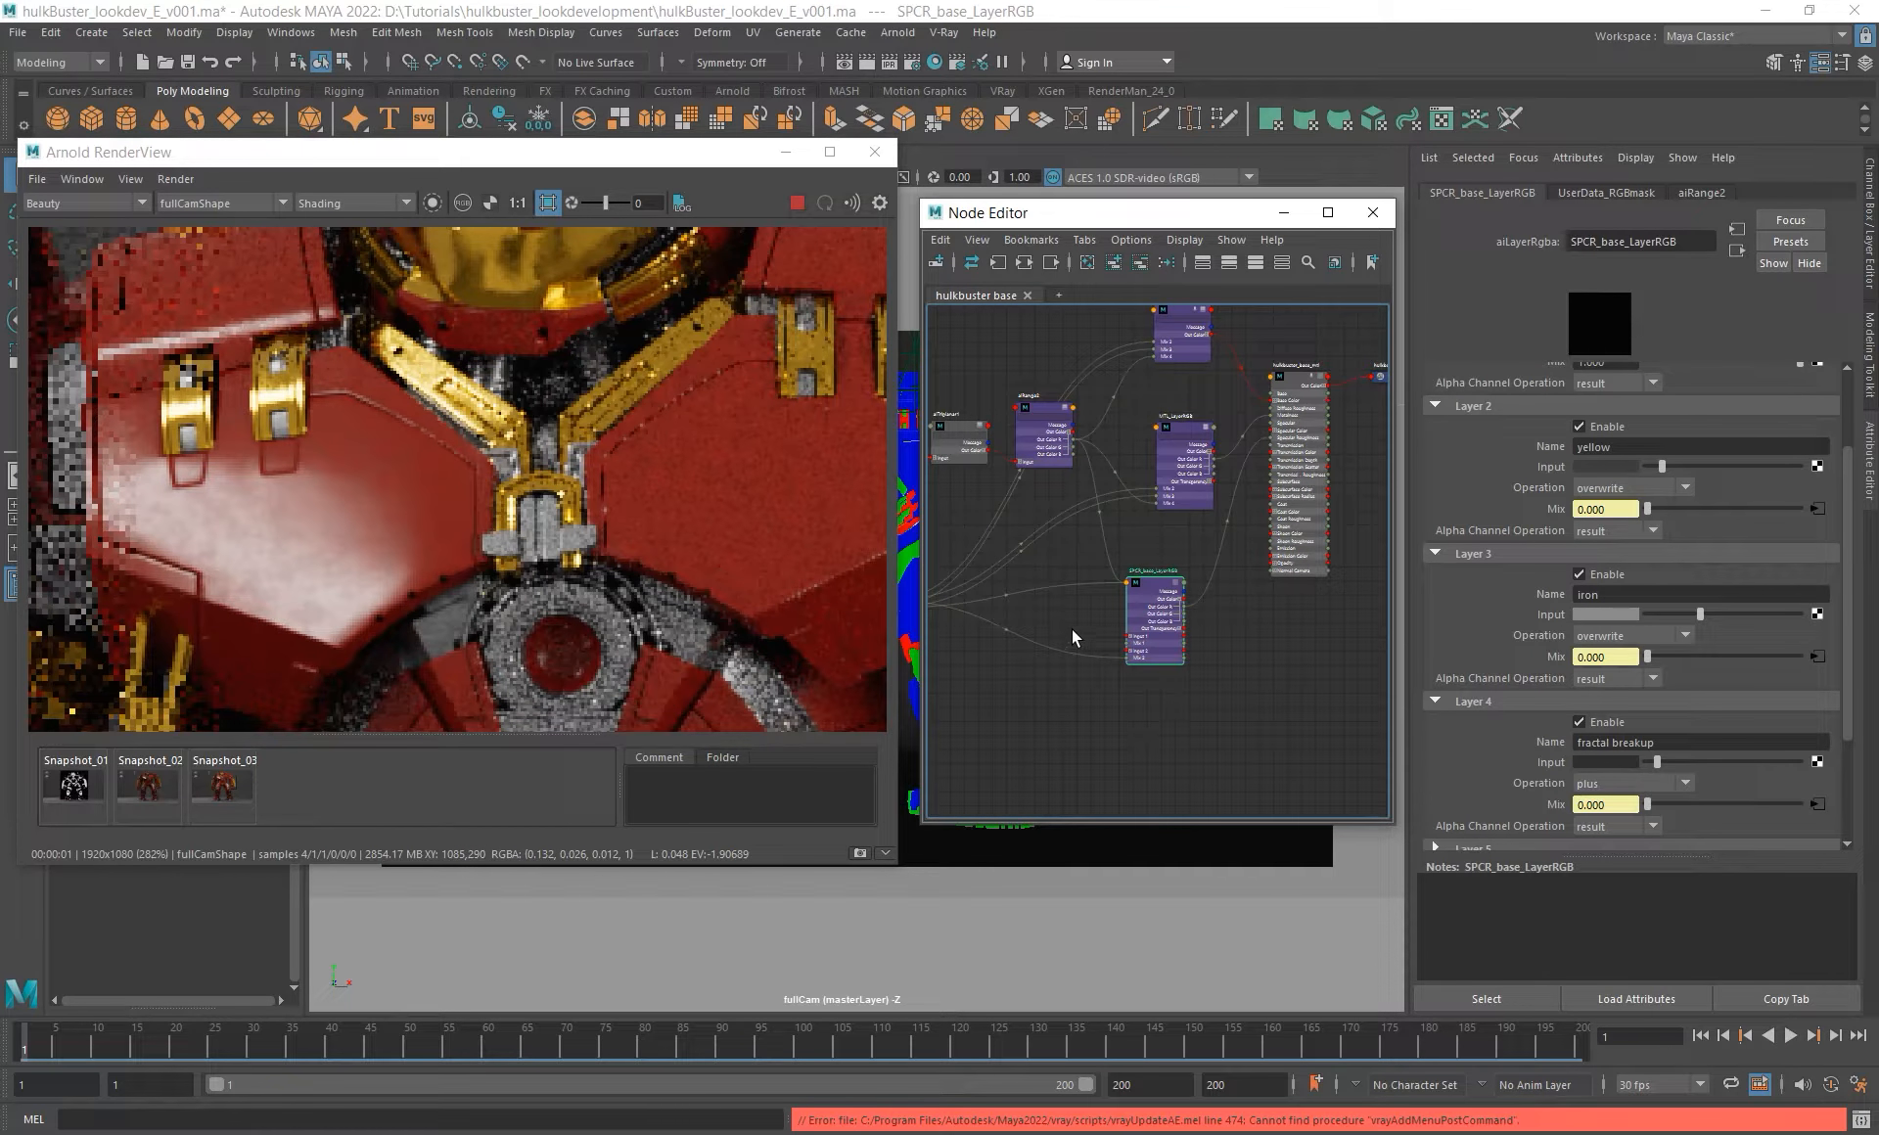
middle_click_drag(1061, 574, 1160, 562, "alt")
middle_click_drag(999, 609, 1071, 609, "alt")
right_click_drag(1021, 558, 1183, 712, "alt")
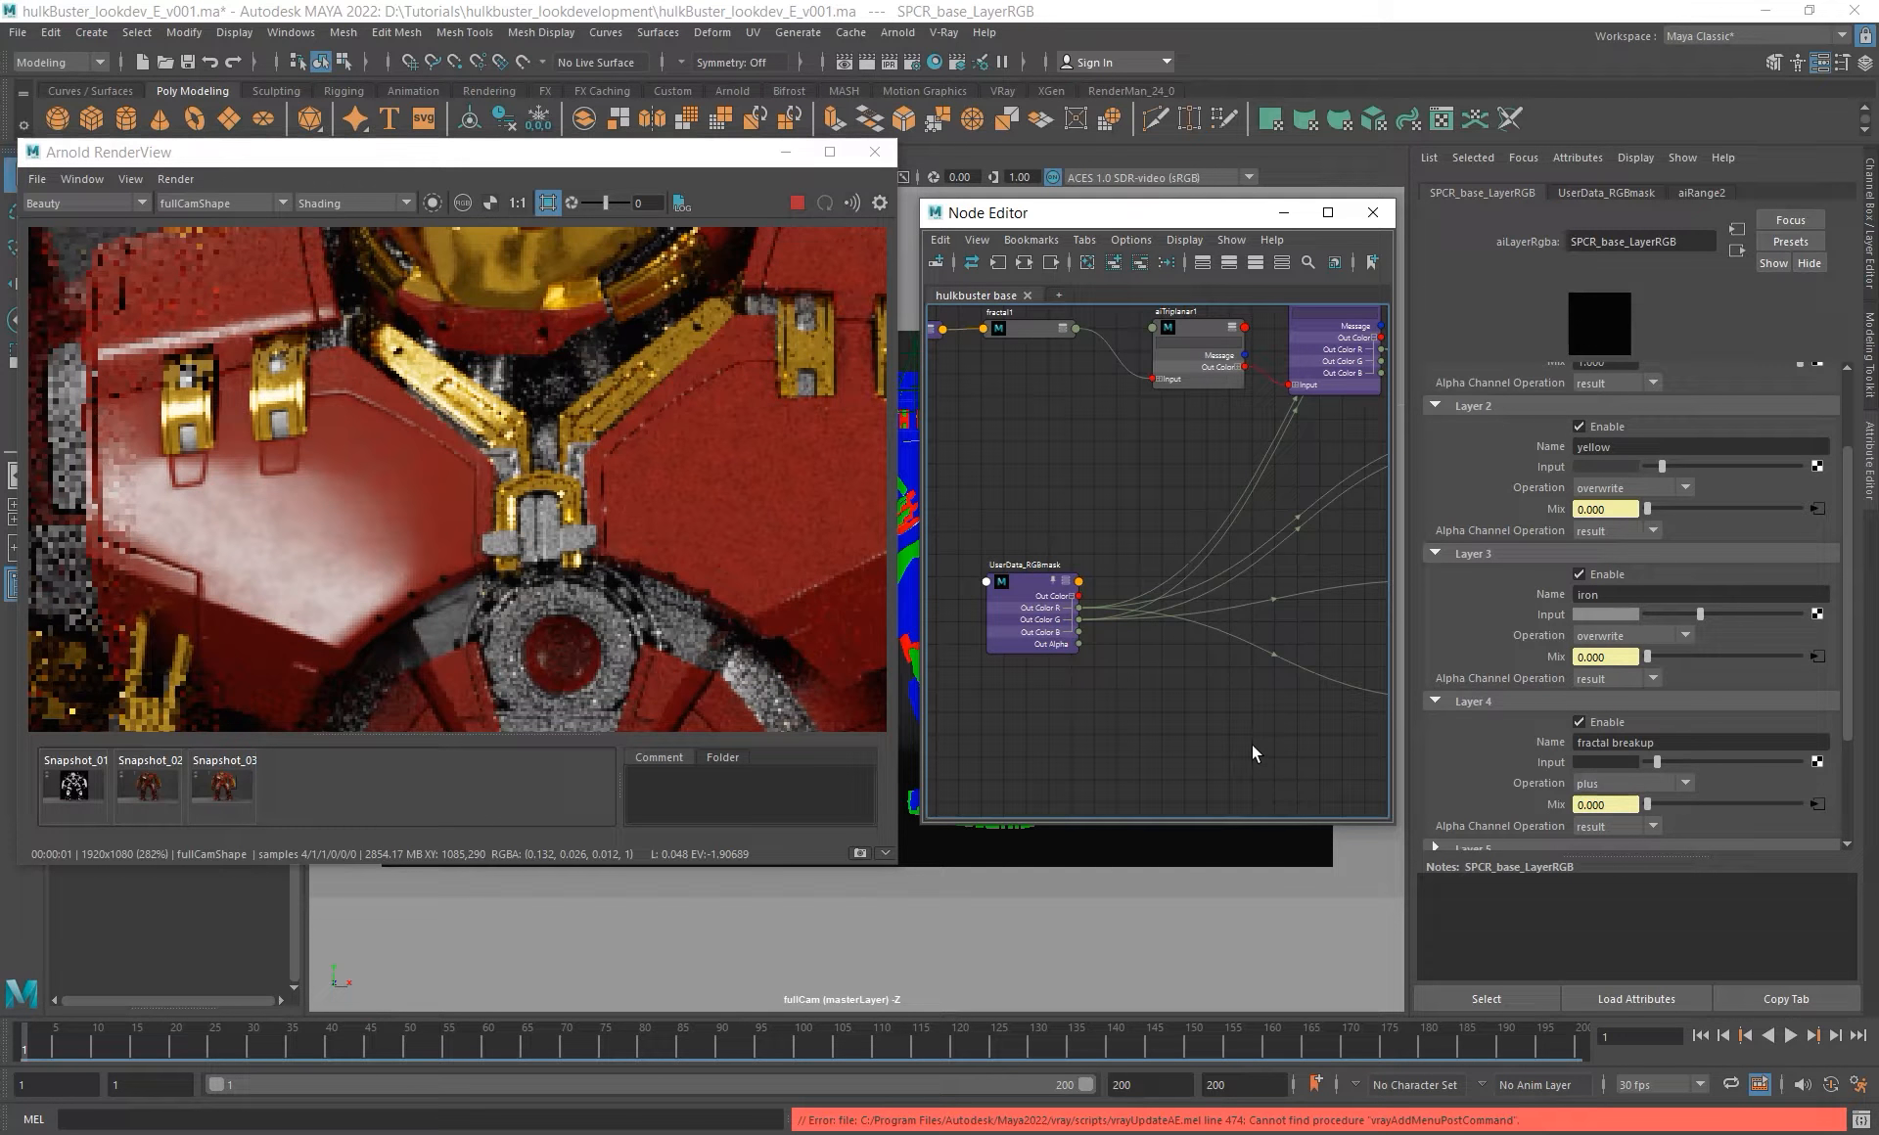
right_click_drag(1253, 744, 1124, 621, "alt")
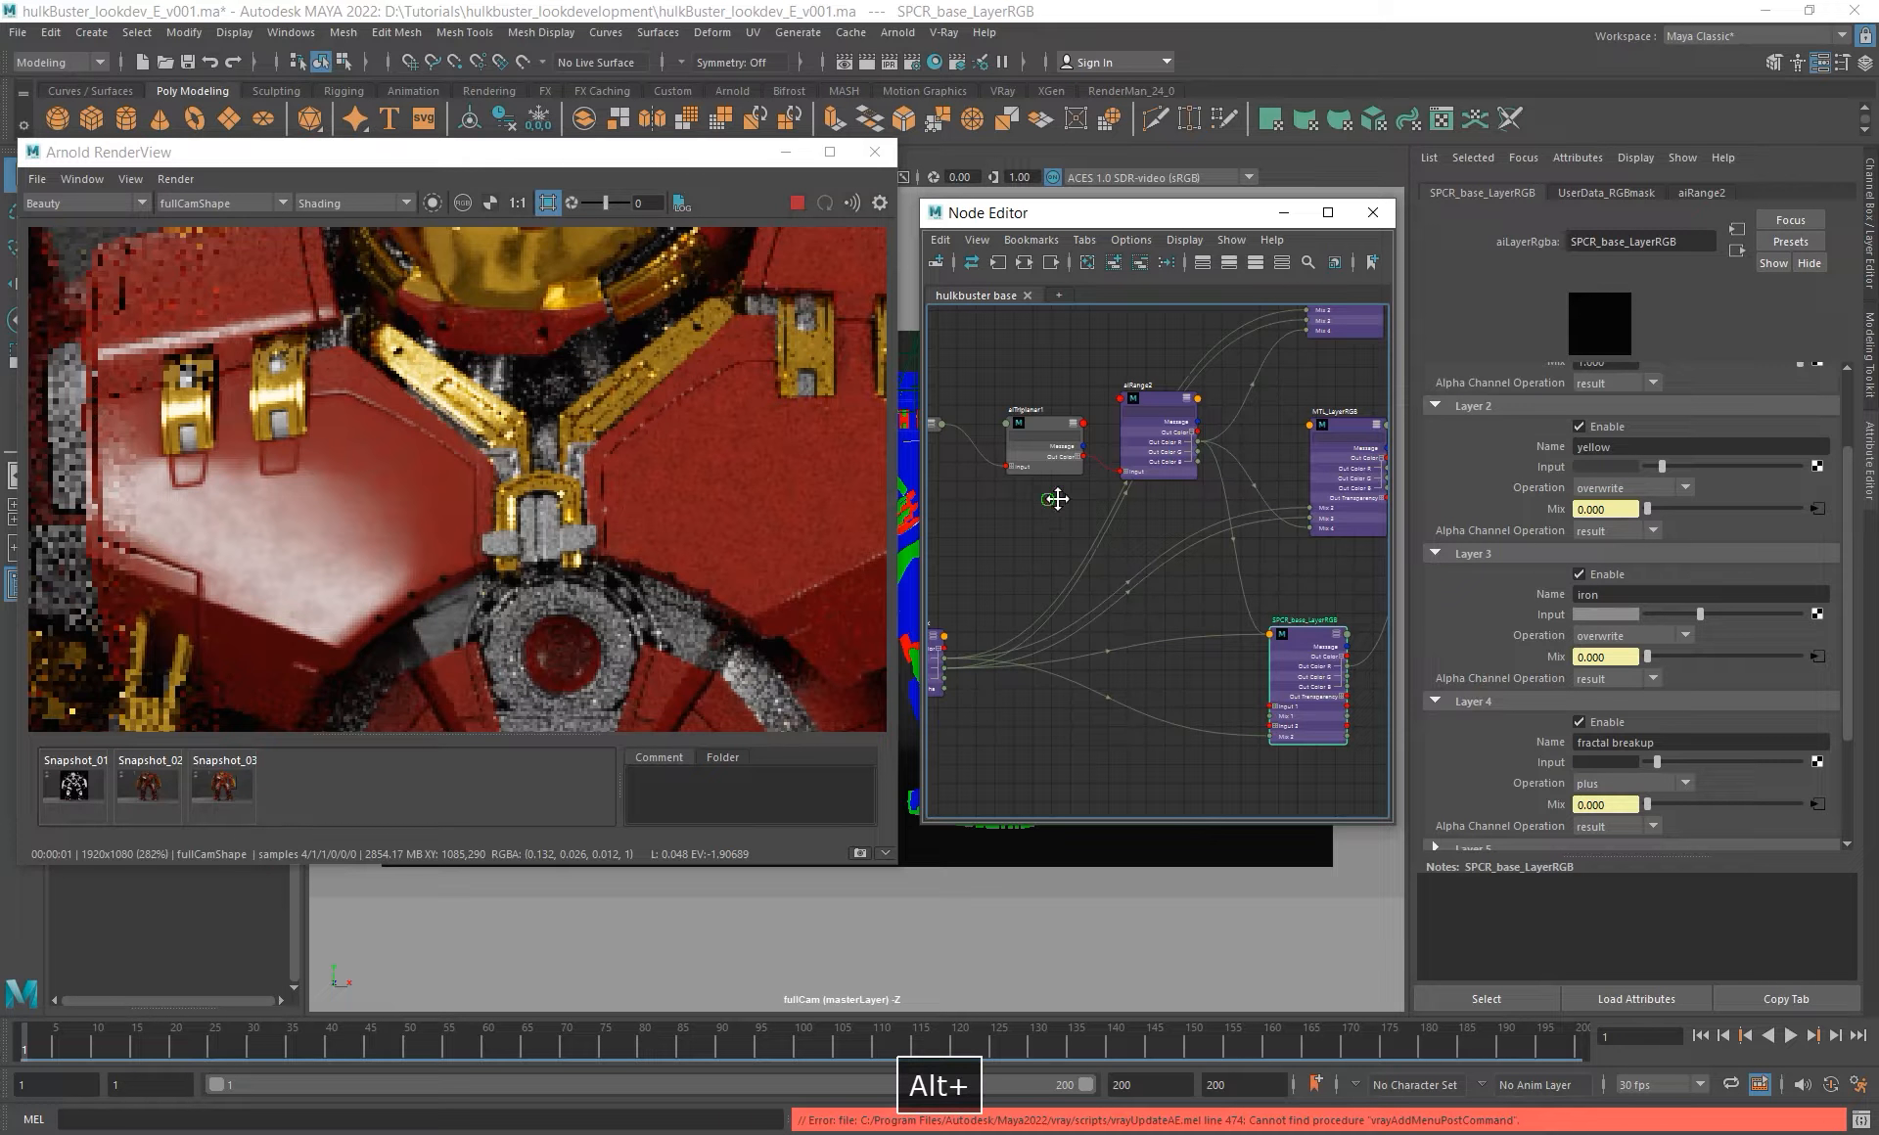
middle_click_drag(1056, 500, 1158, 503, "alt")
right_click_drag(1124, 583, 1044, 561, "alt")
middle_click_drag(1226, 638, 1041, 588, "alt")
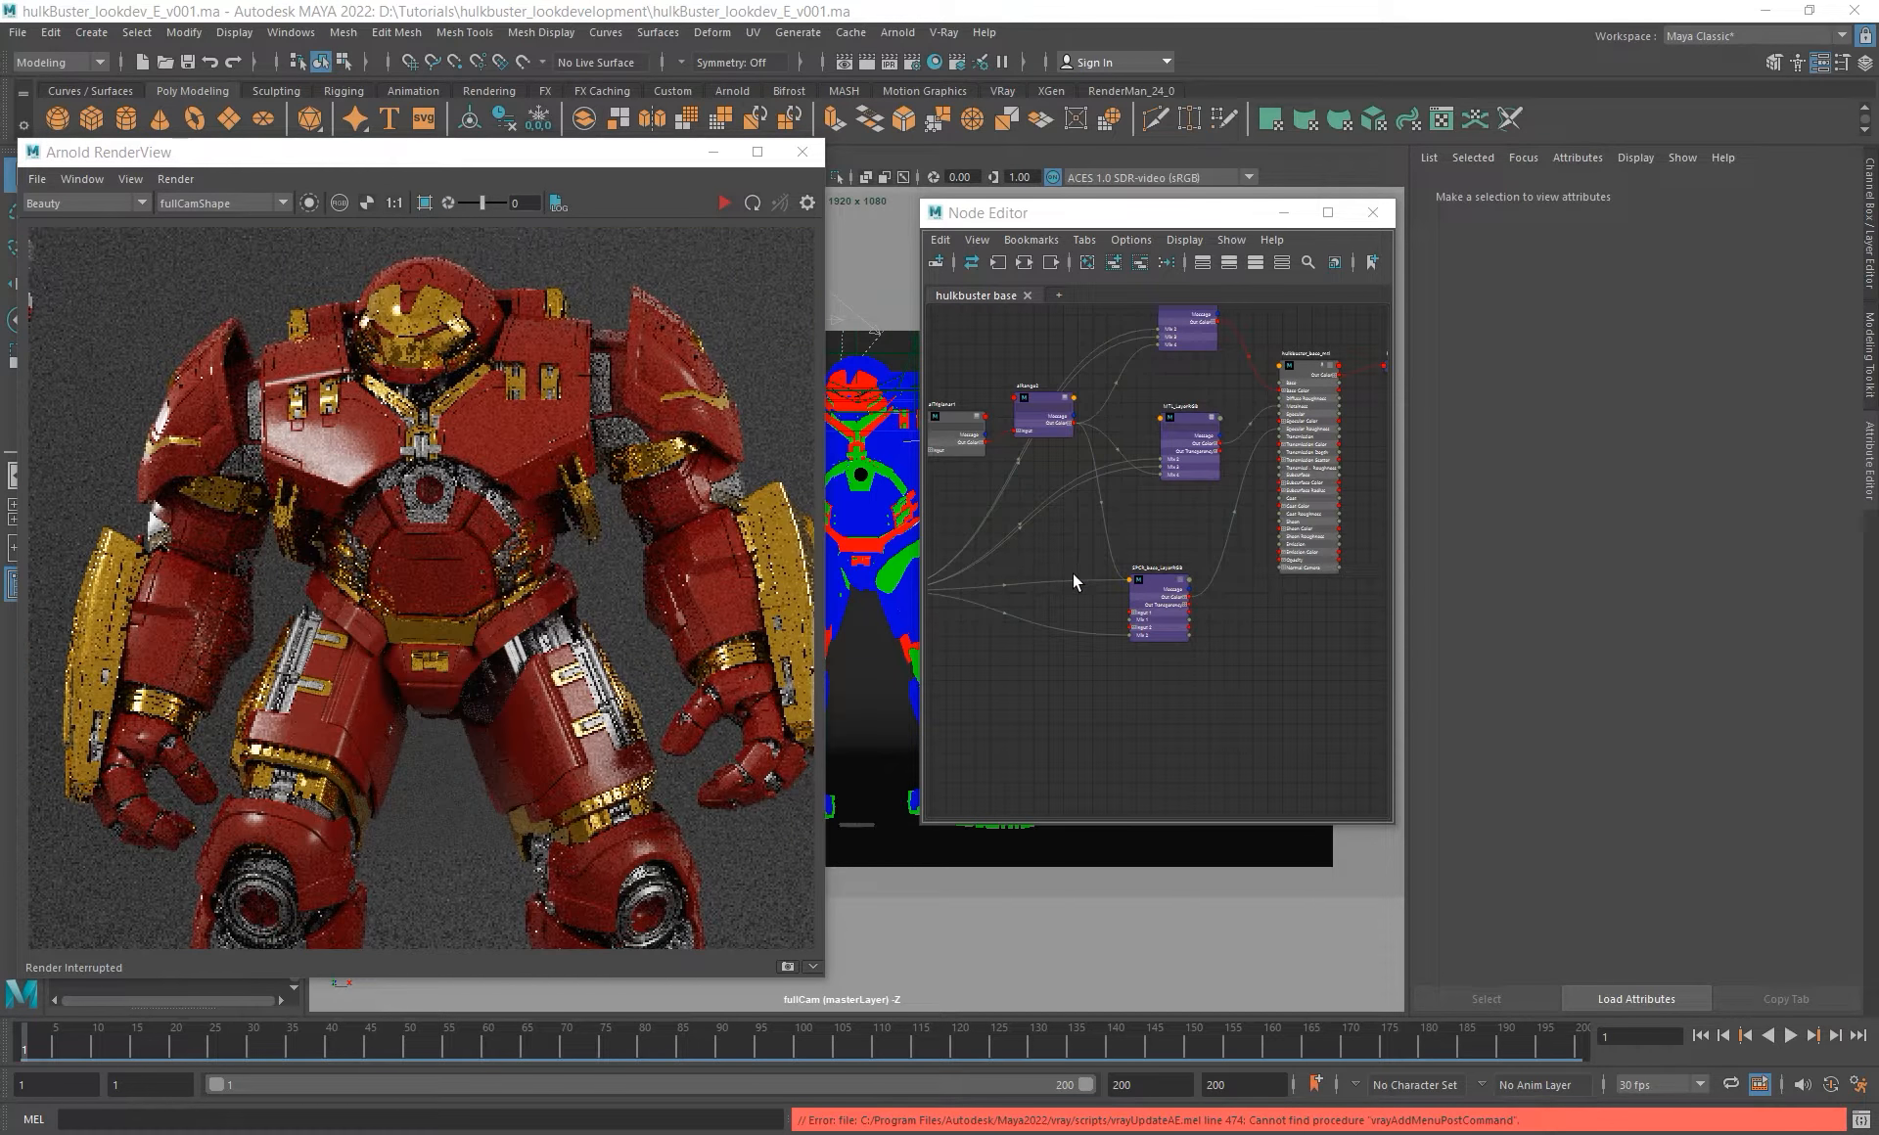
- Create an aiBump2d node below the SPCR_base_LayerRGB node in the base material's network
middle_click_drag(1167, 762, 1112, 672, "alt")
right_click_drag(1112, 646, 1179, 665, "alt")
middle_click_drag(1149, 655, 1128, 684, "alt")
left_click(1073, 696)
key("Tab")
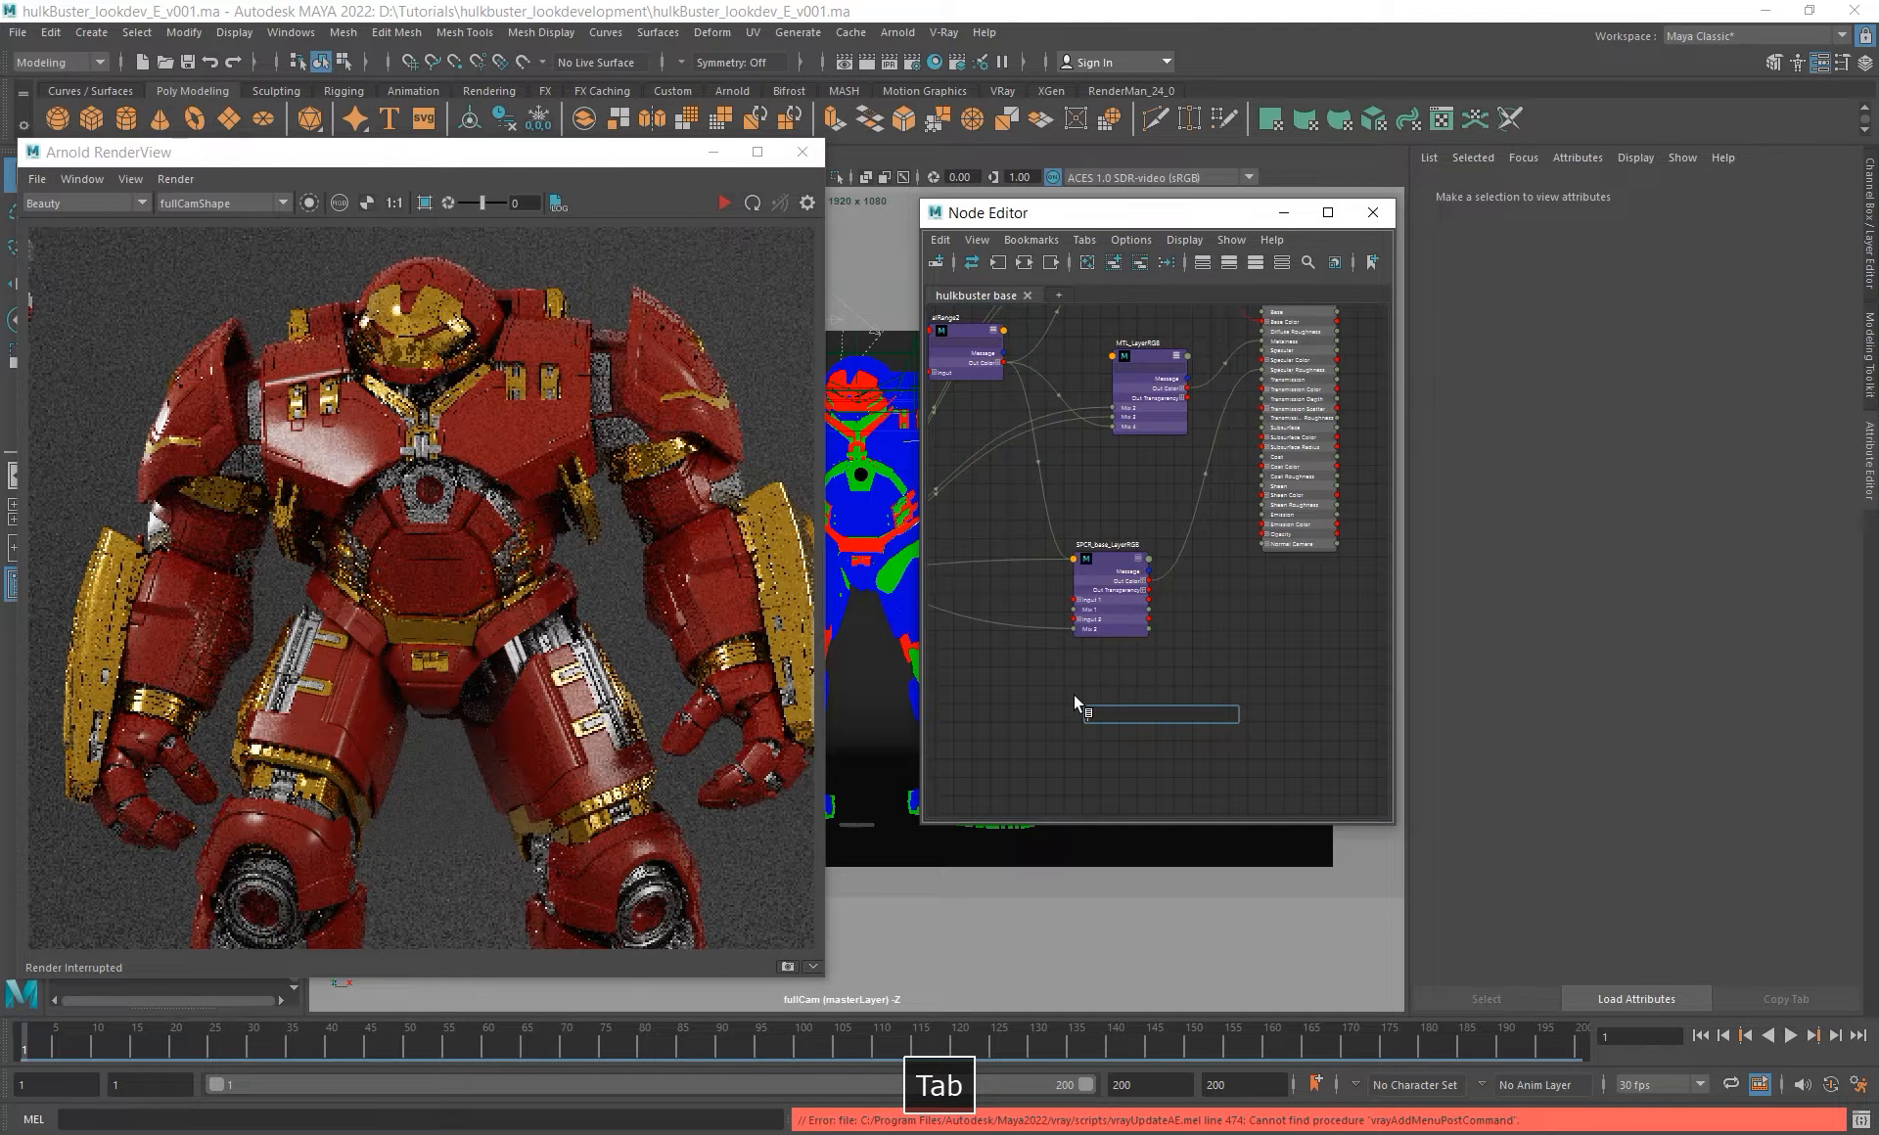
type("aibump")
key("Return")
right_click_drag(1075, 696, 1143, 697, "alt")
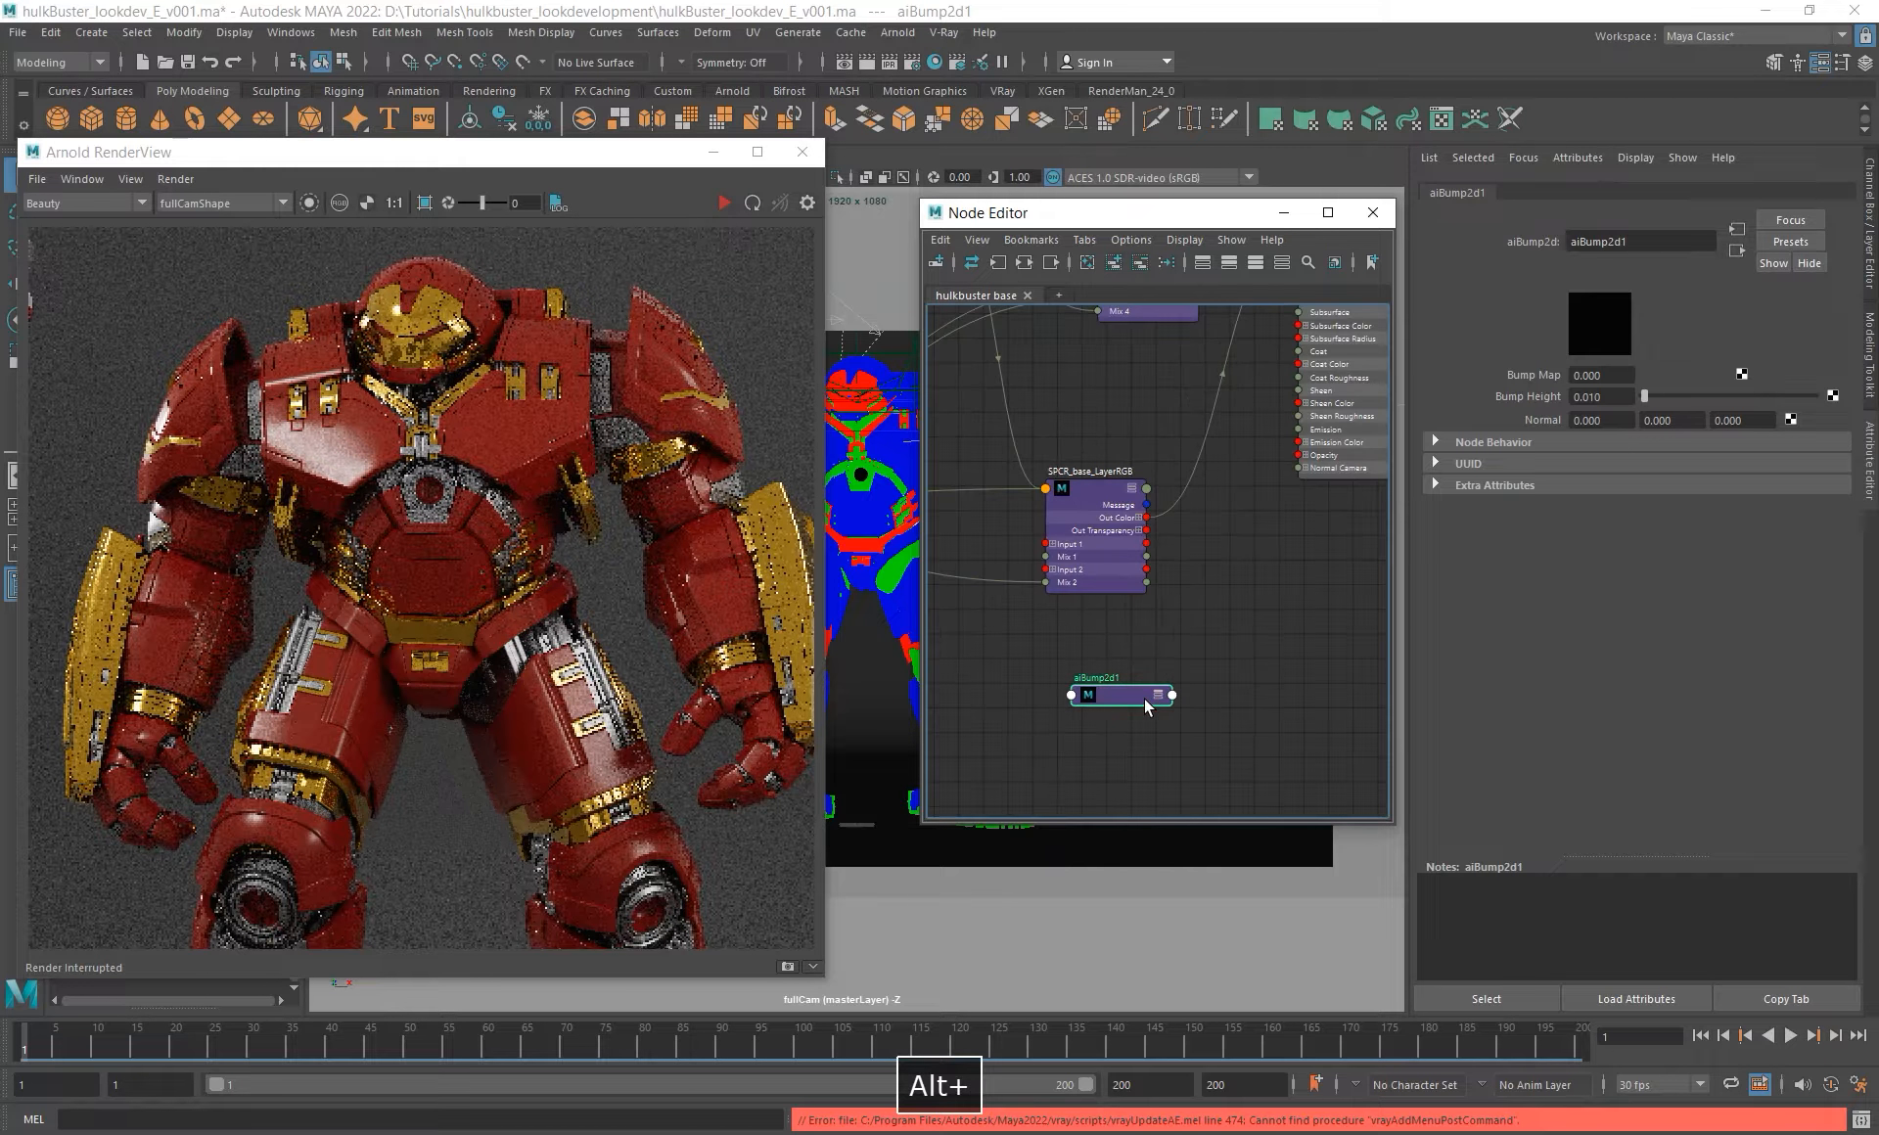
- Connect the aiBump2d node's Out Value to the base material's Normal Camera input
middle_click_drag(1162, 651, 1087, 680, "alt")
left_click(1098, 724)
left_click(1146, 682)
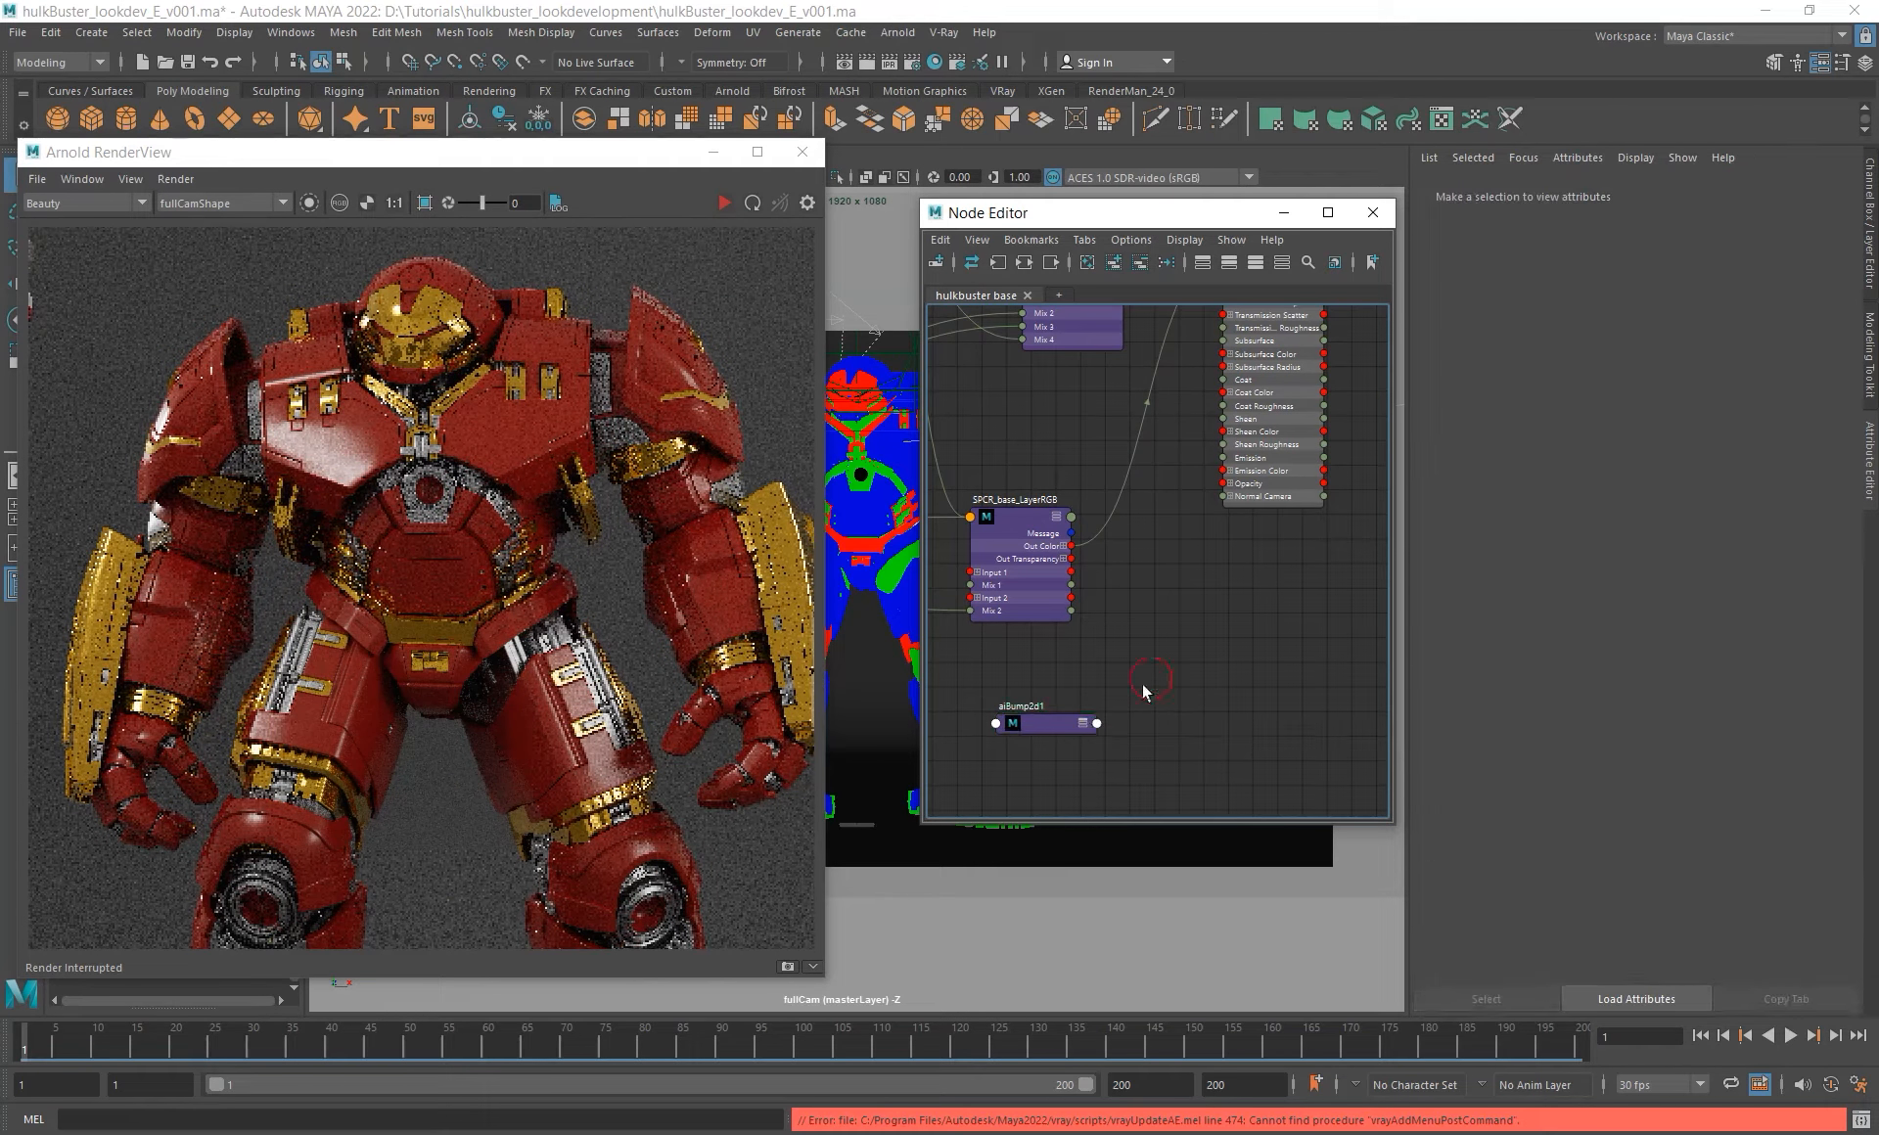
left_click(1083, 722)
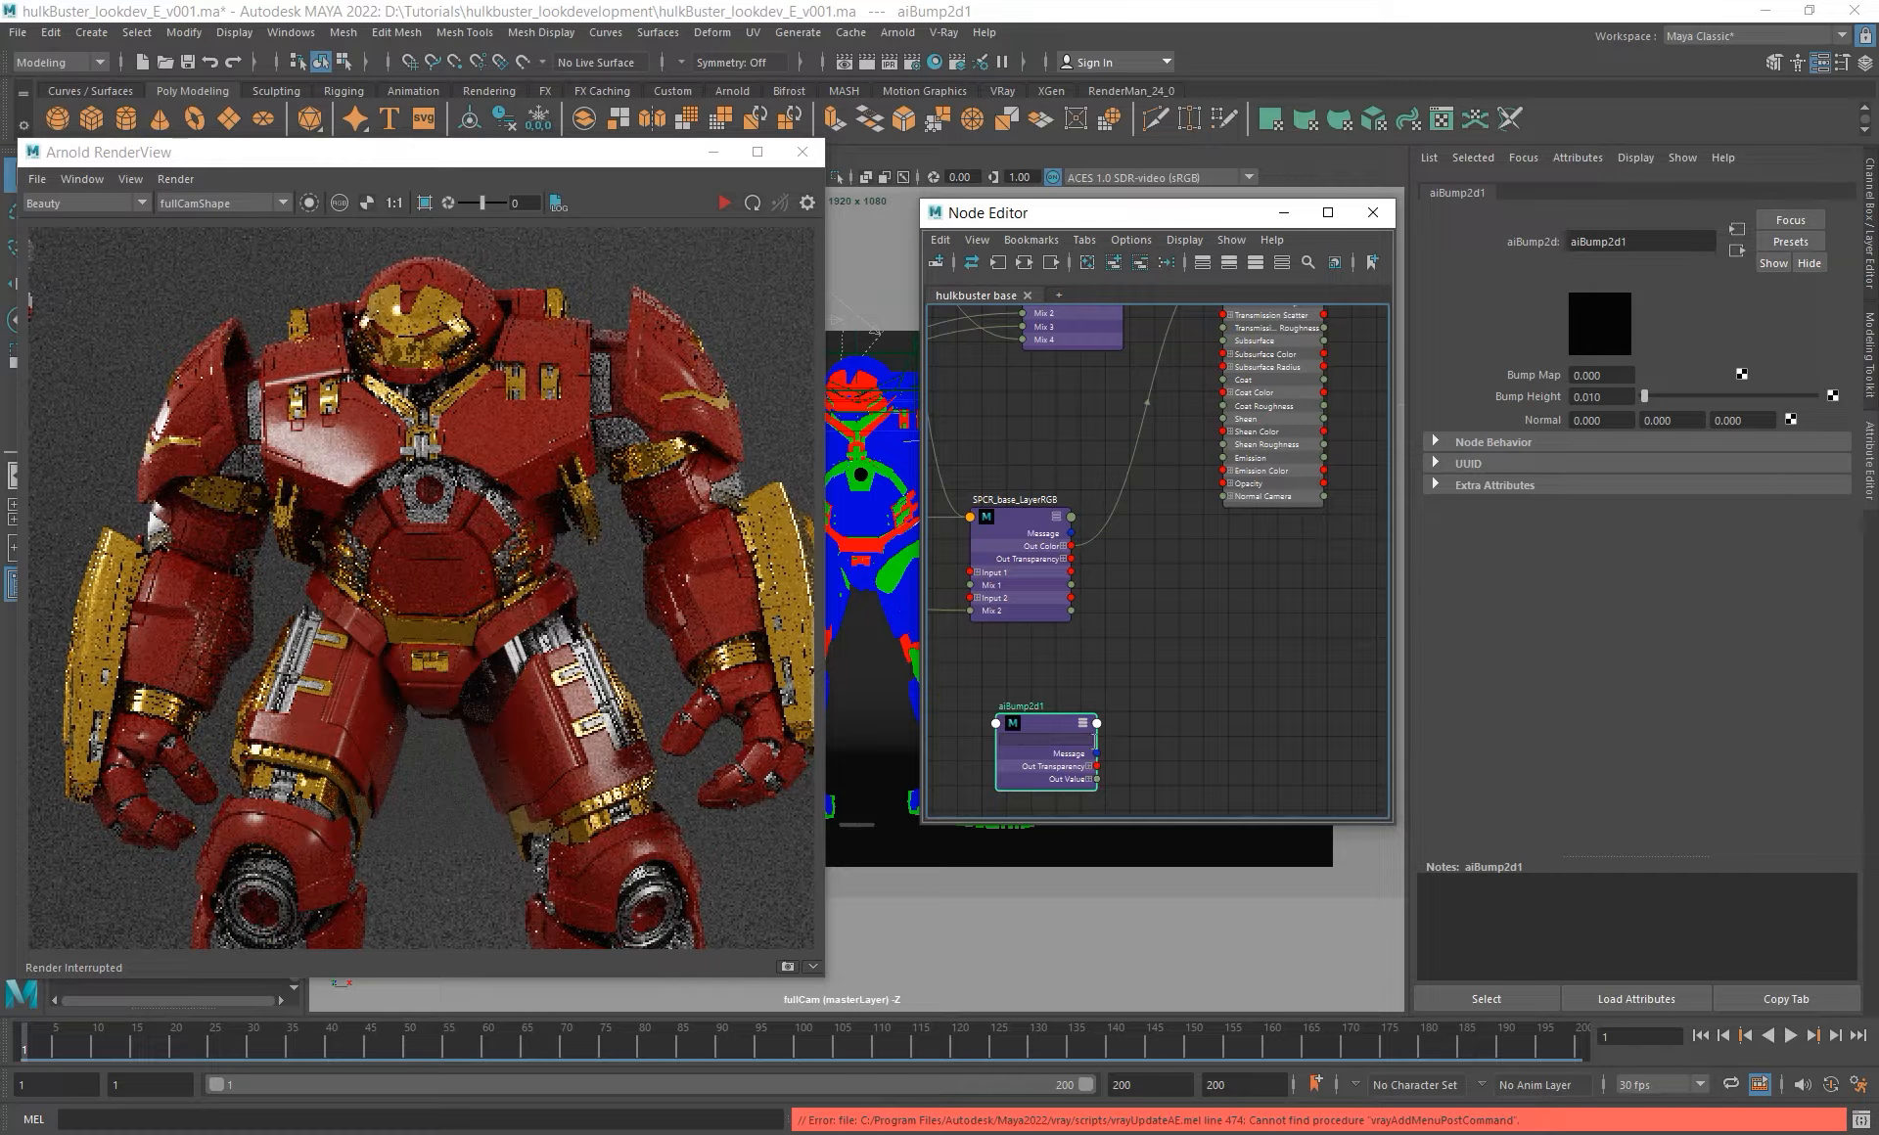
left_click(1097, 725)
mouse_move(1161, 762)
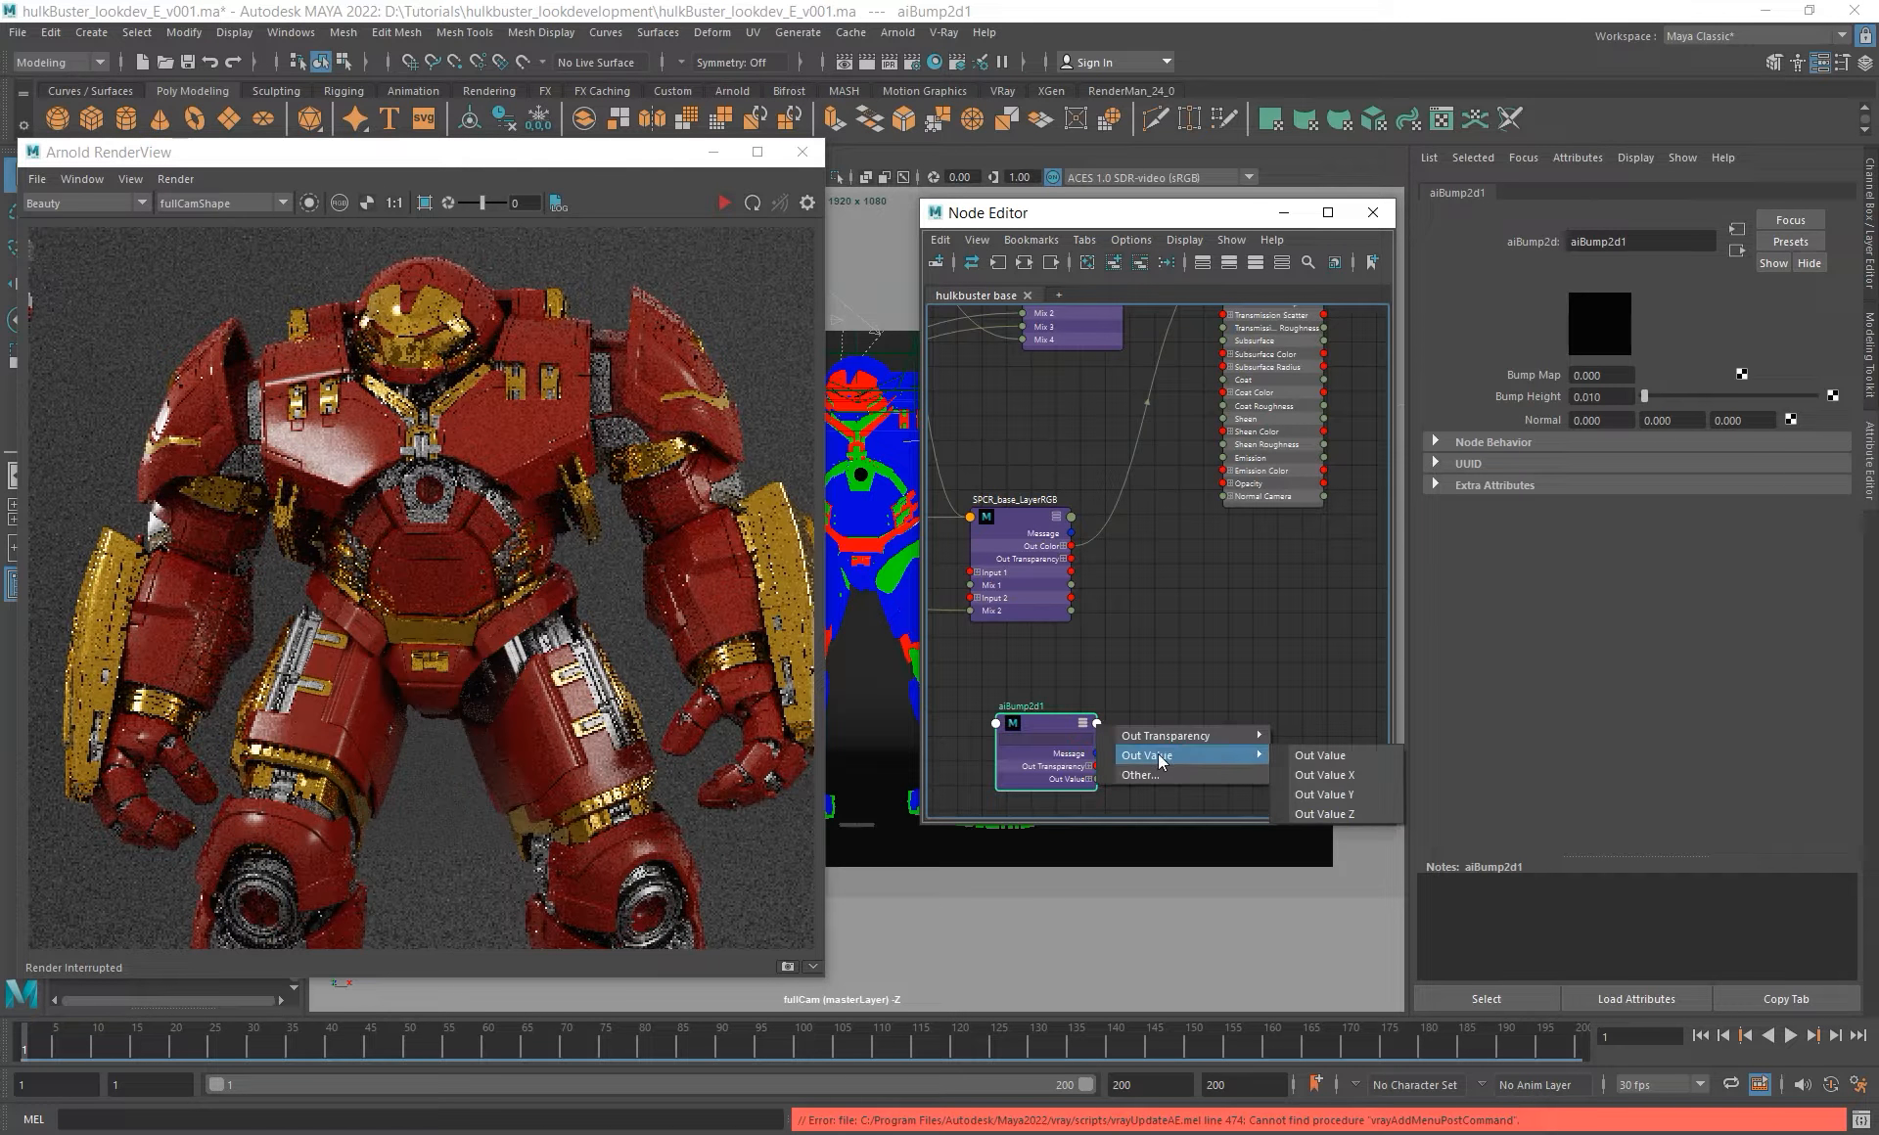
left_click(1394, 760)
left_click(1224, 497)
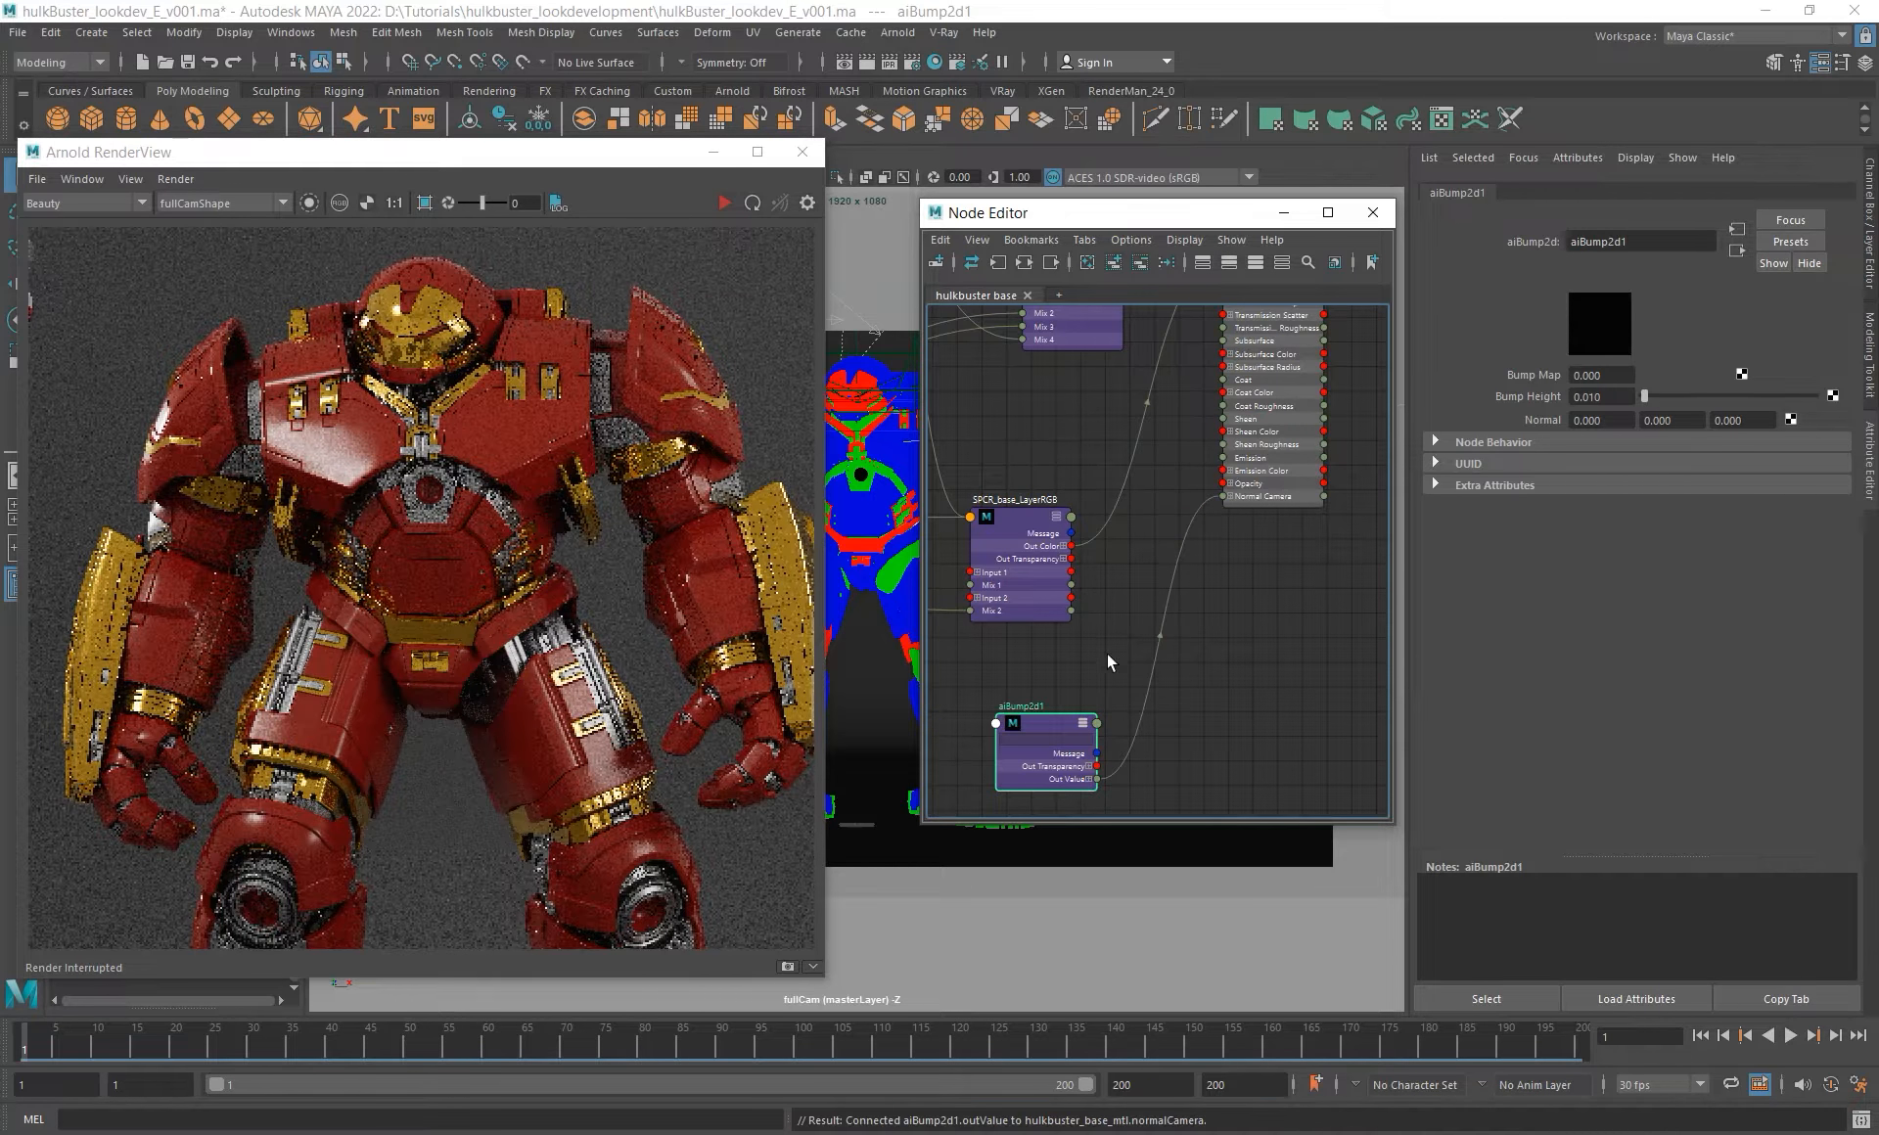
- Rename the new bump node as base_BMP
middle_click_drag(1117, 662, 1224, 645, "alt")
double_click(1199, 616)
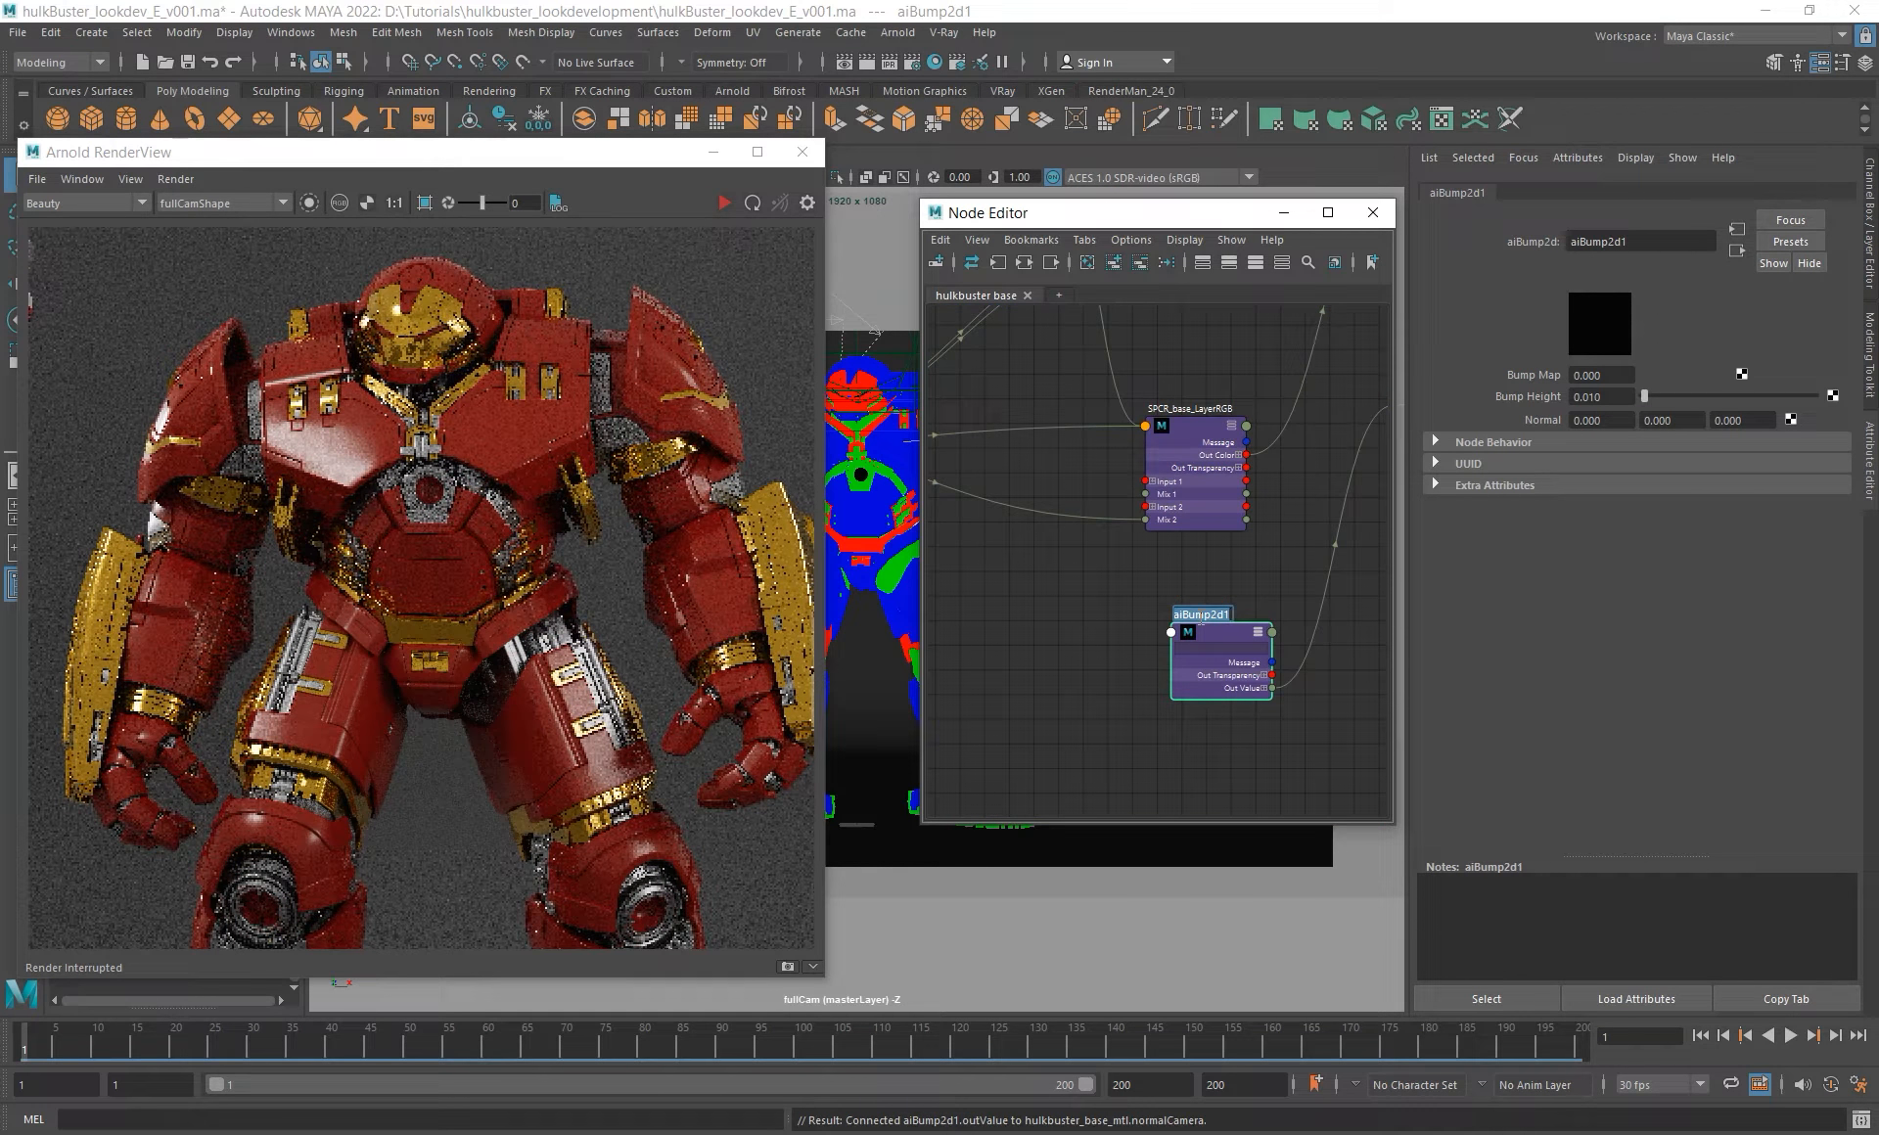
type("base_b")
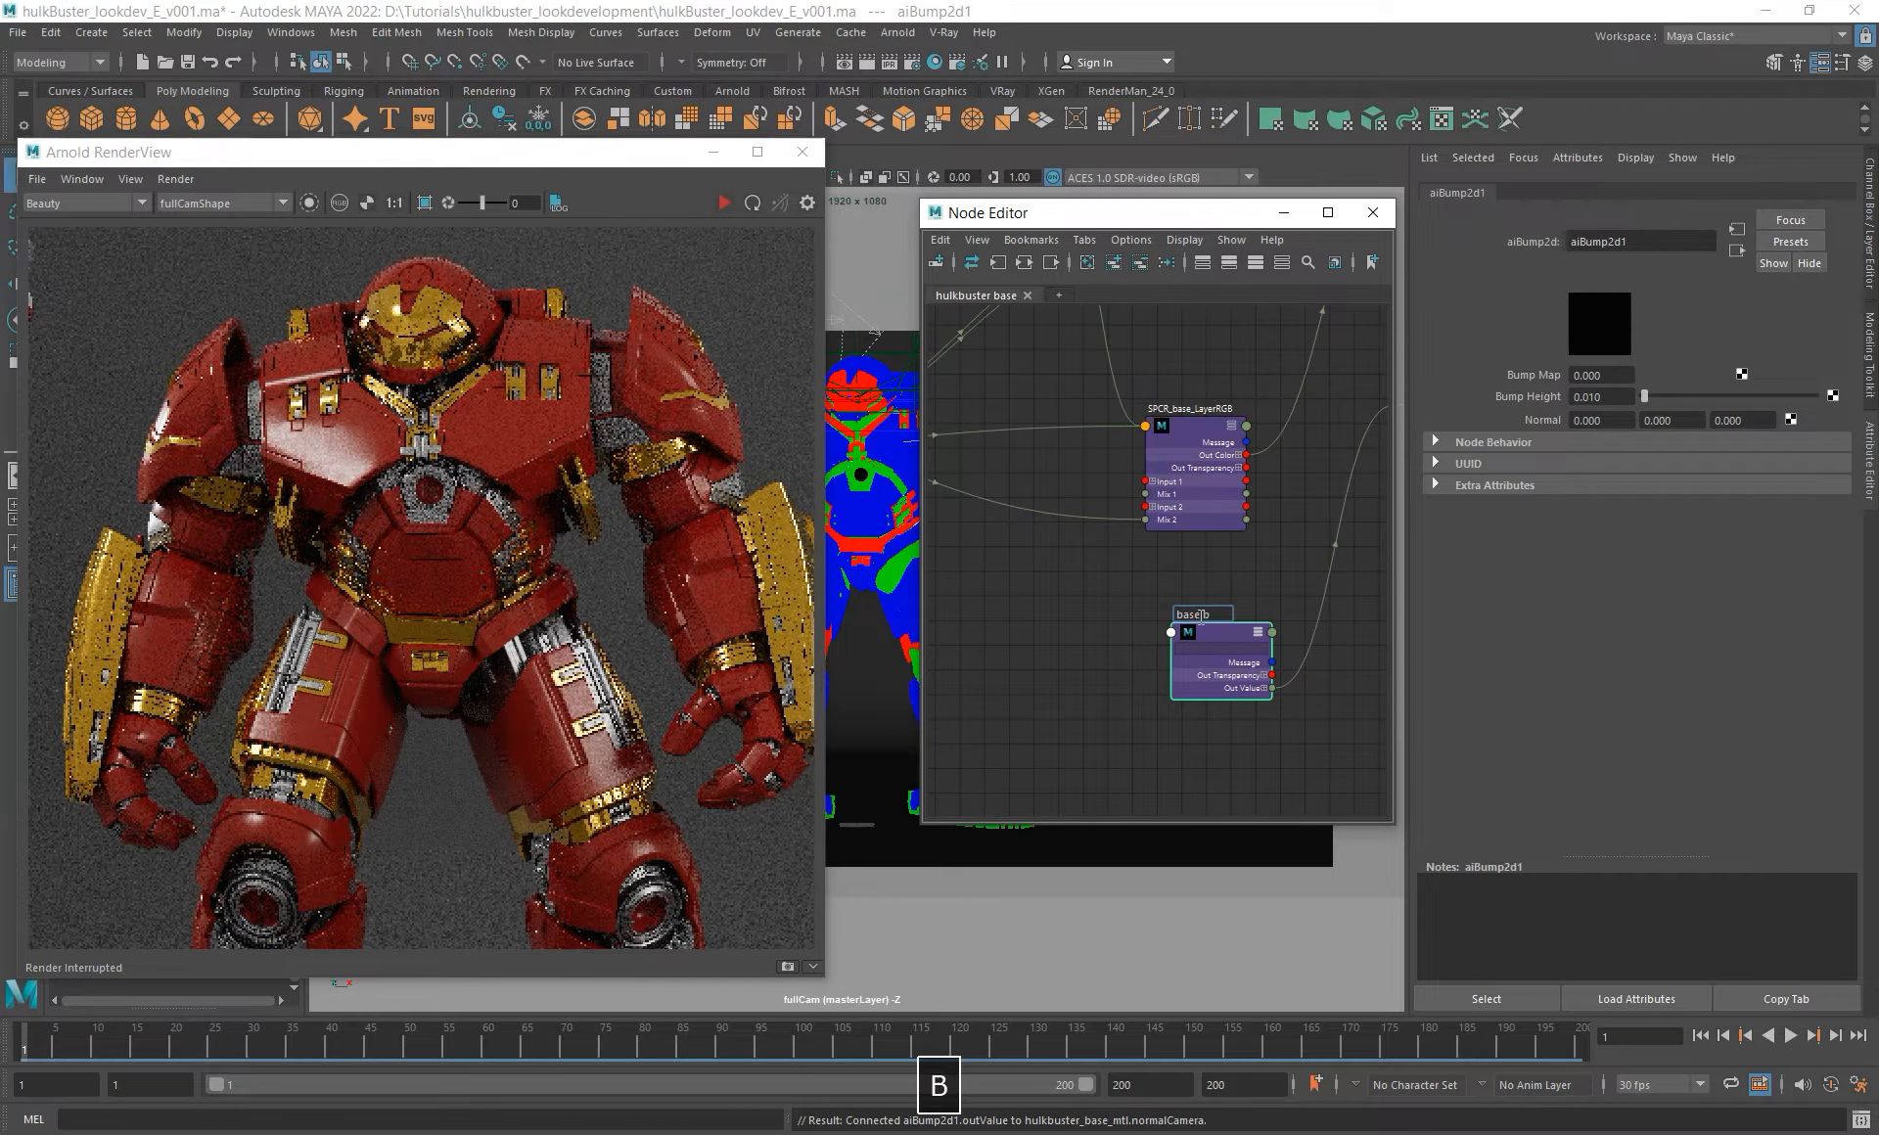
key("BackSpace")
type("BMP")
key("Return")
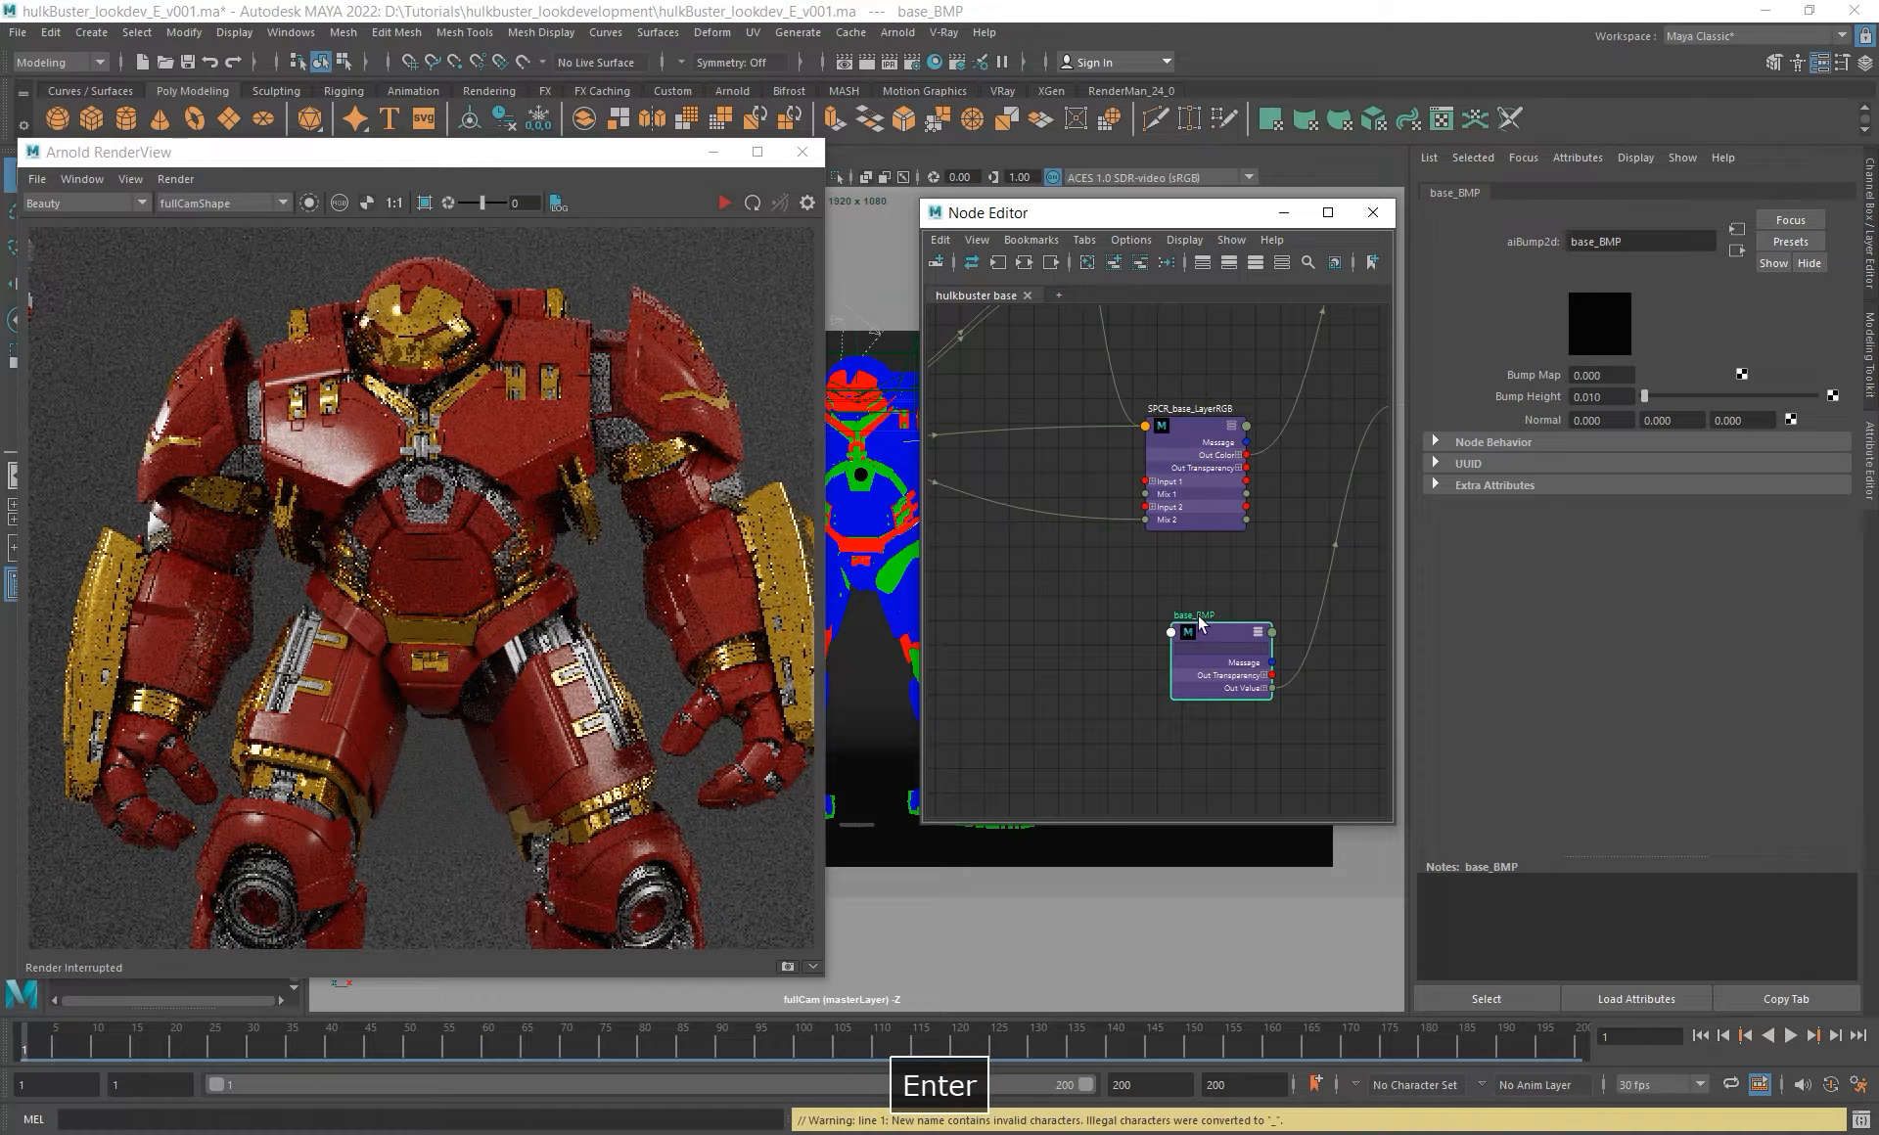
- Create an aiLayerRgba node beside the base_BMP node to supply its bump layers
middle_click_drag(993, 622, 1030, 601, "alt")
left_click(1034, 621)
key("Tab")
type("aila")
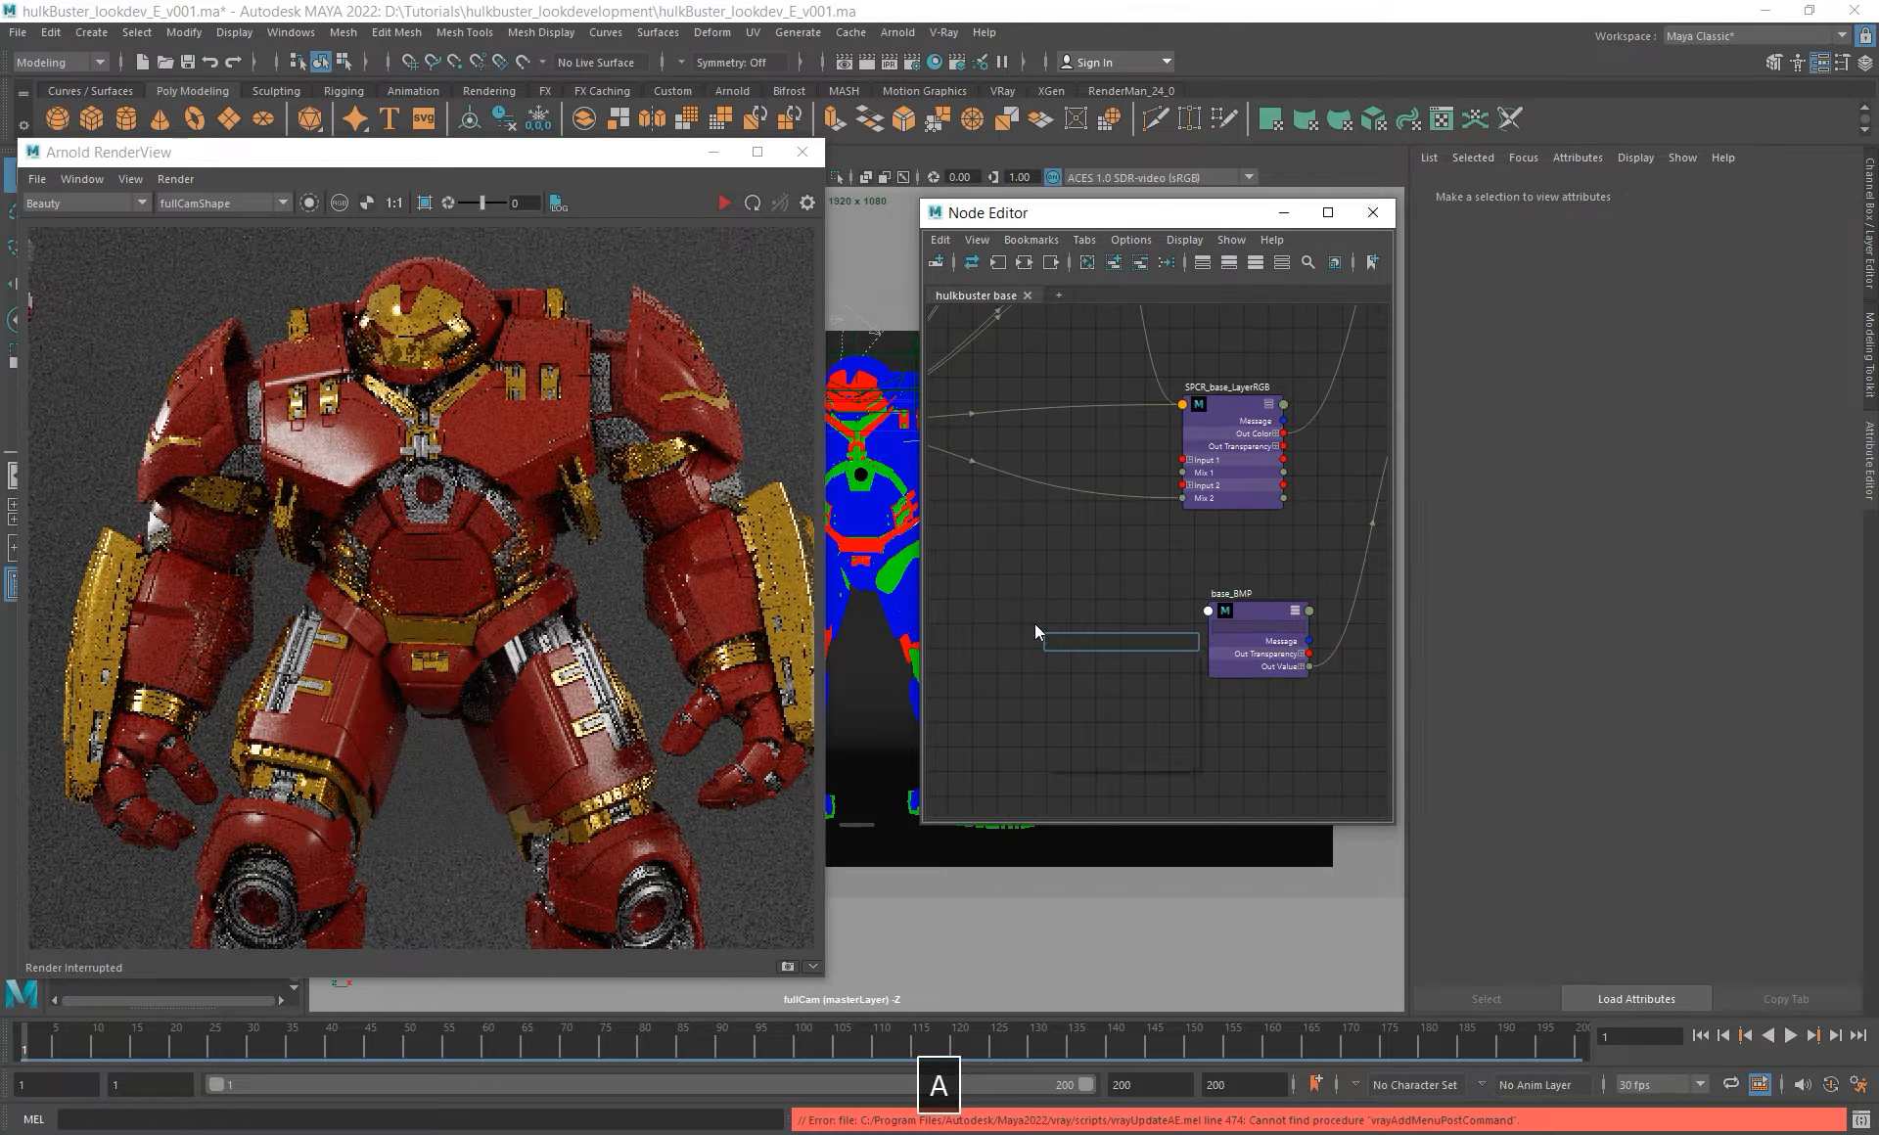
type("ye")
key("Down")
key("Down")
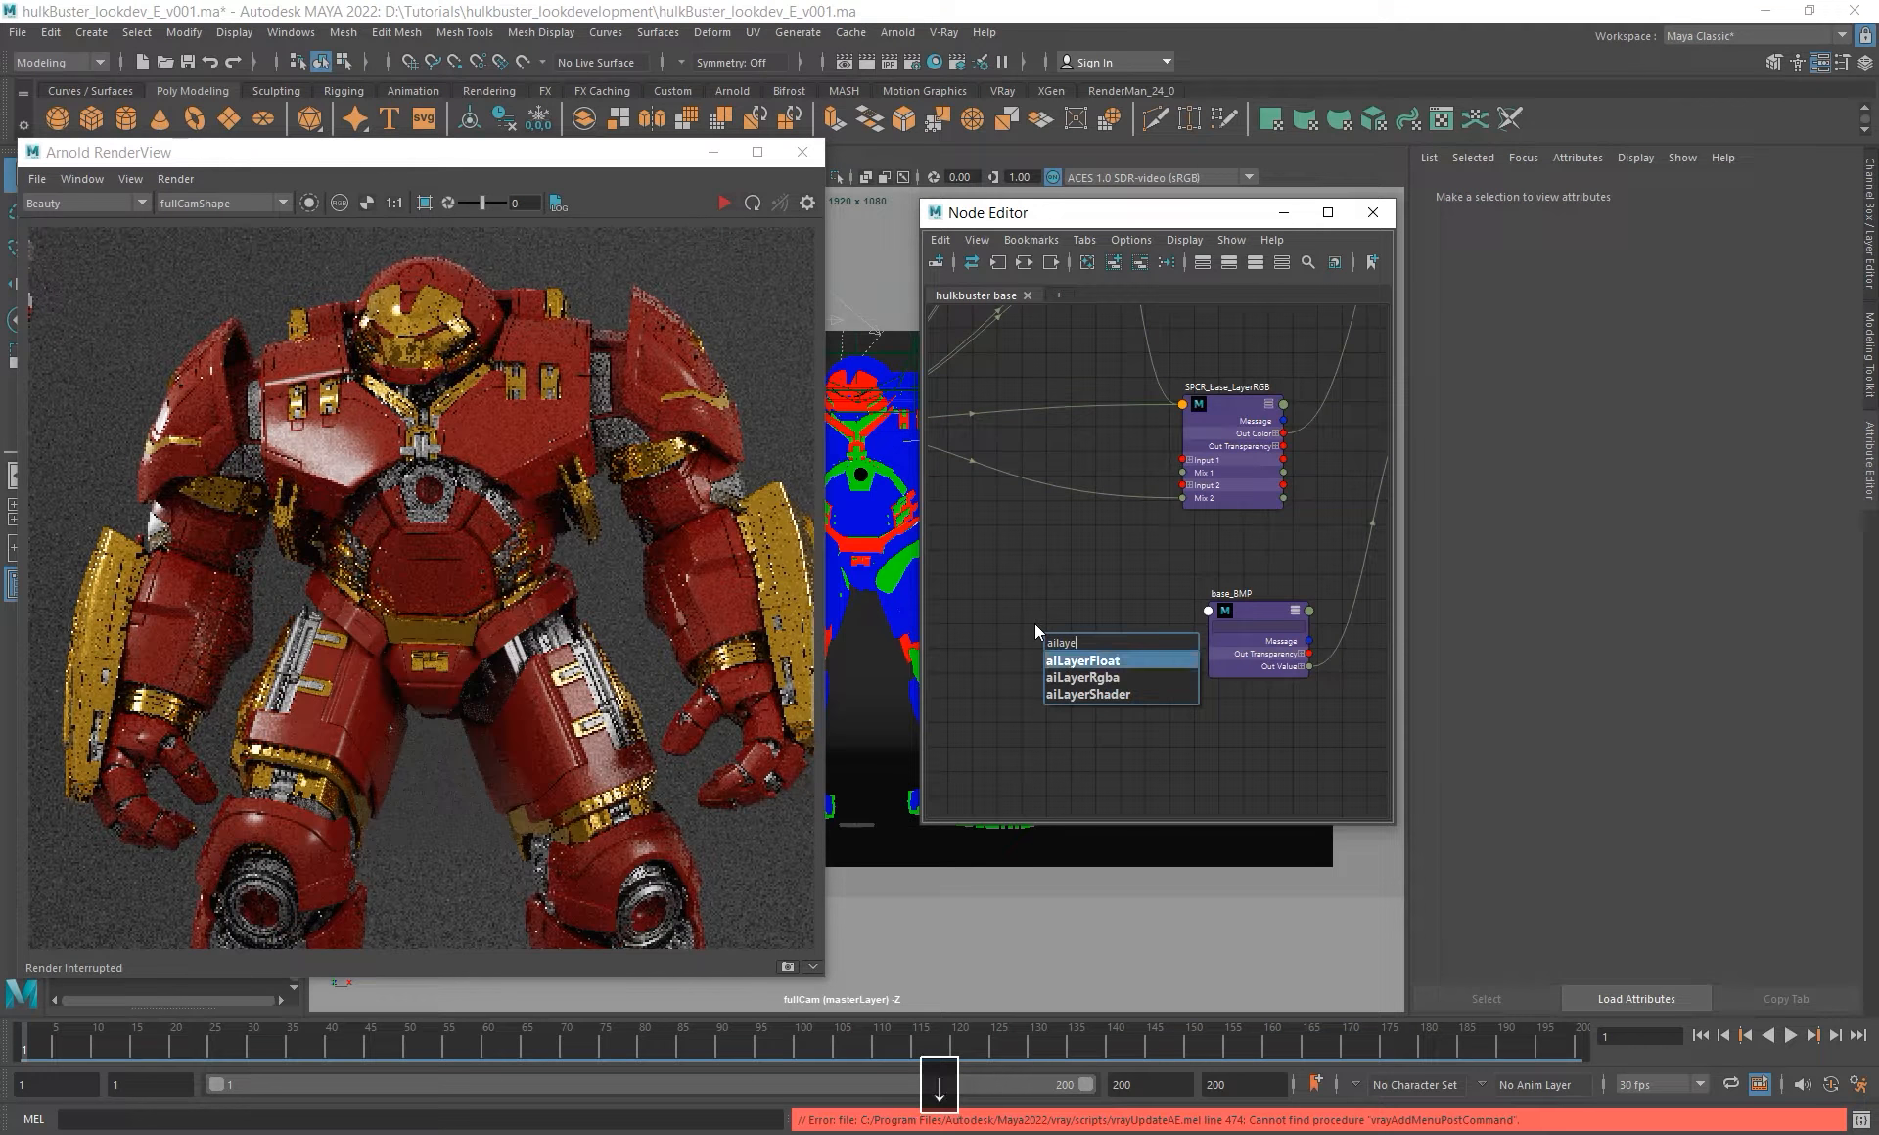
key("Return")
- Rename the new aiLayerRgba node as BMP_LayerRgba
double_click(1077, 627)
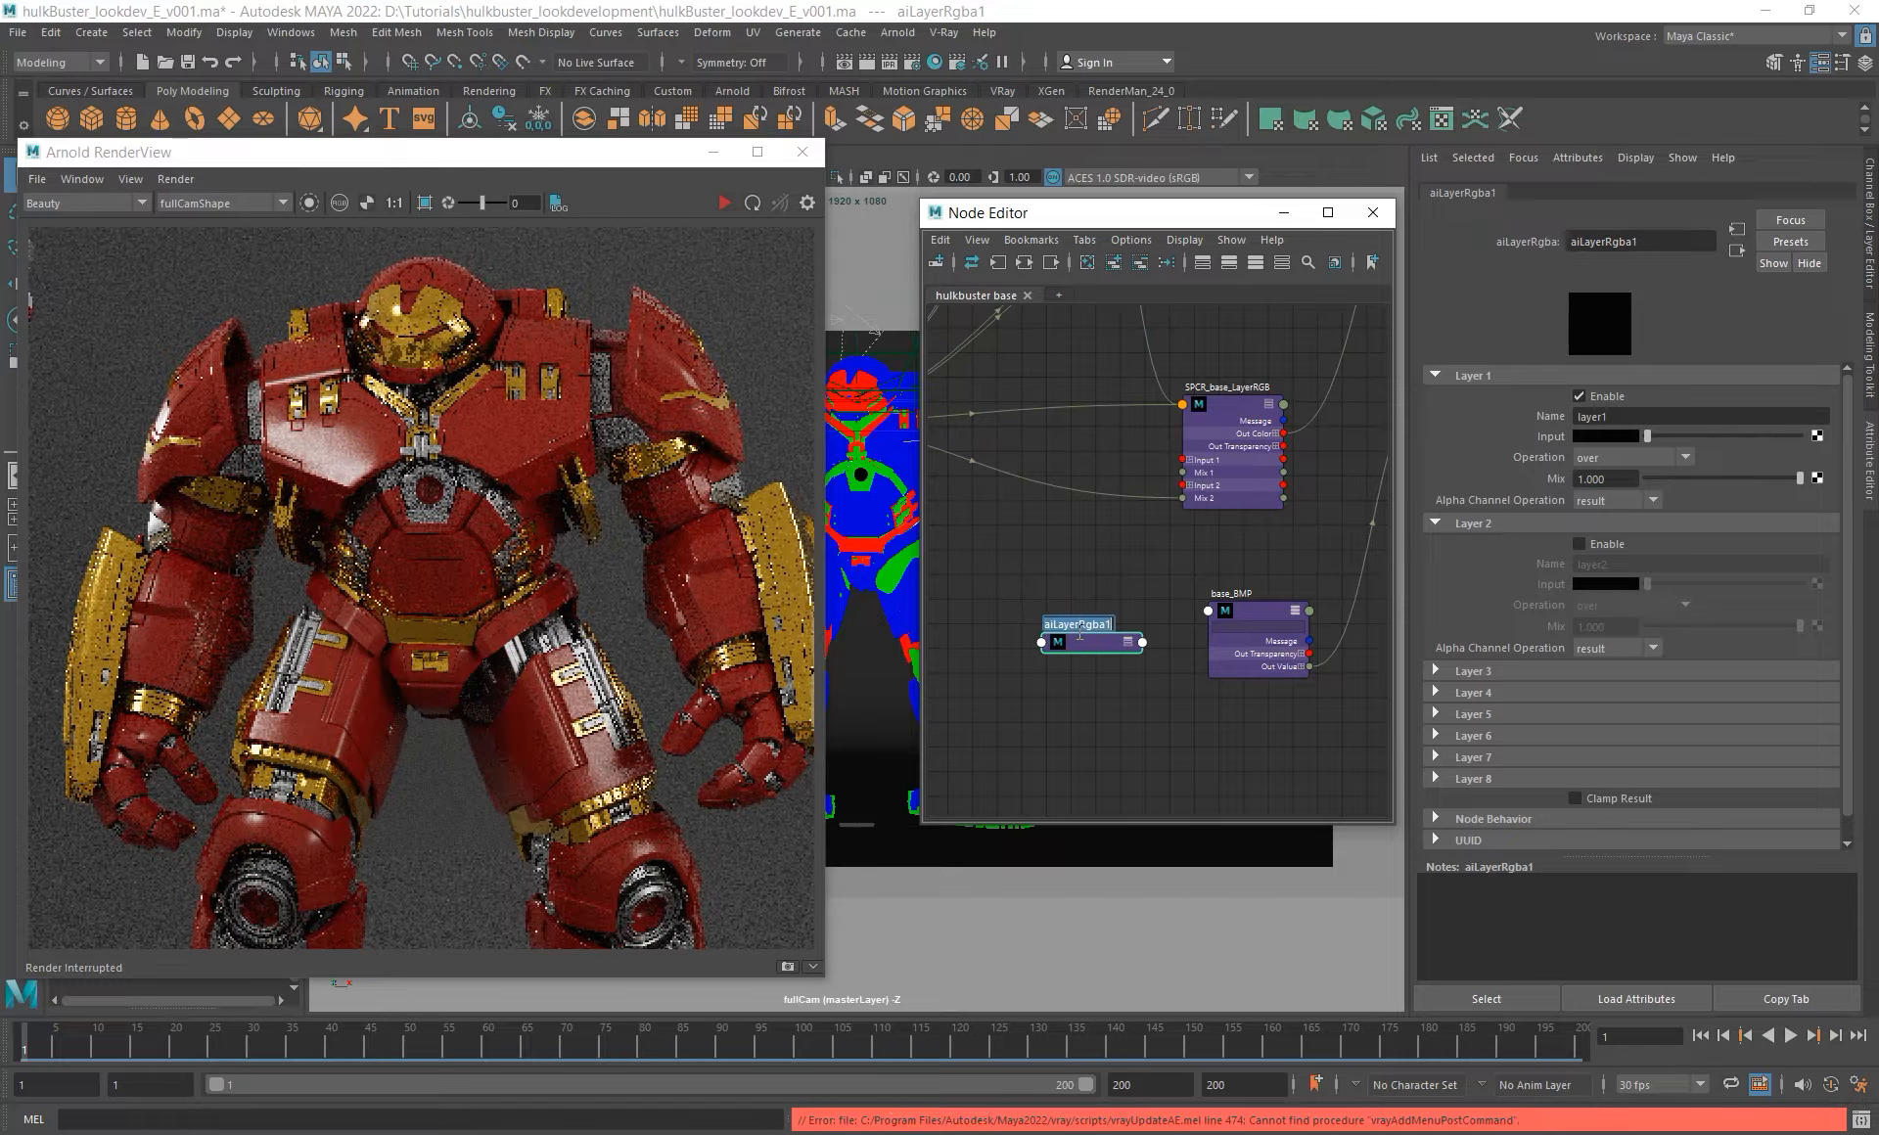
left_click_drag(1057, 626, 1008, 619)
type("BMP")
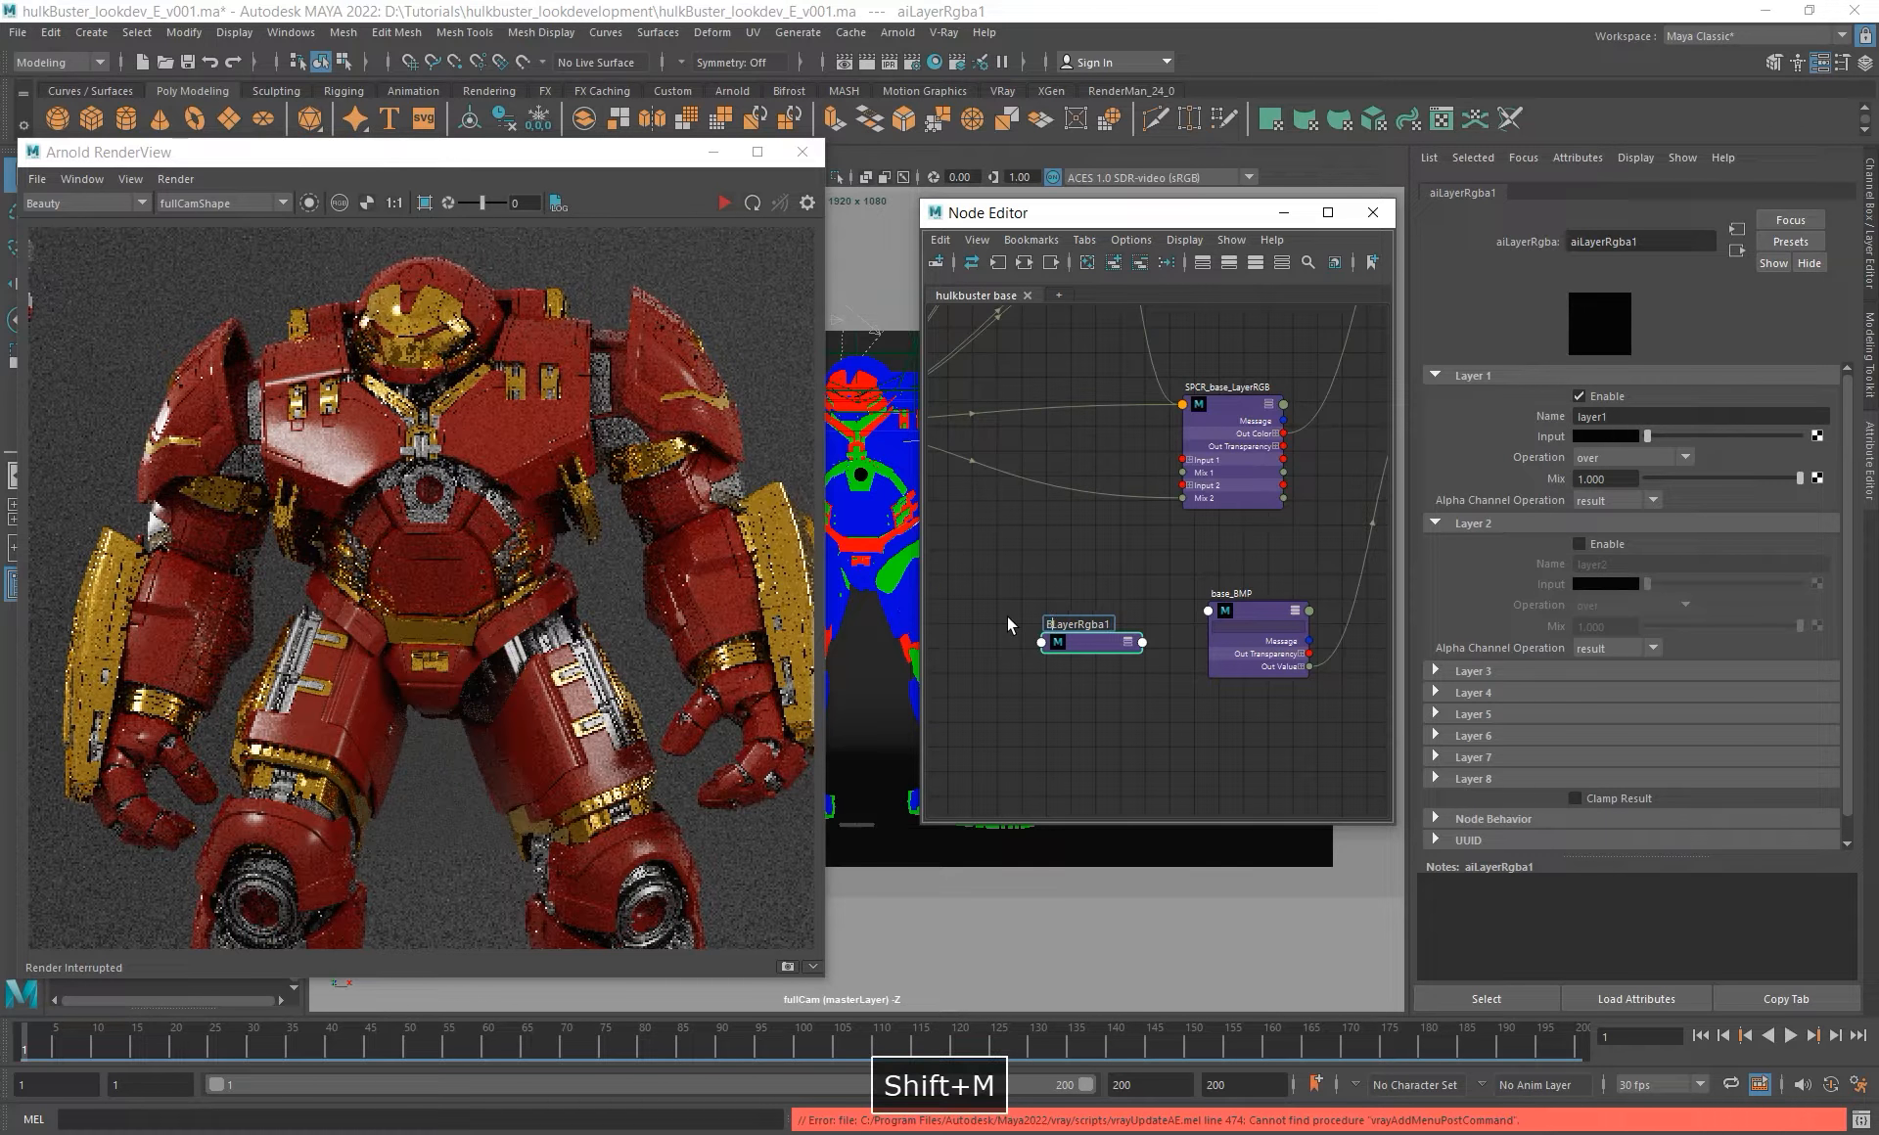
key("ctrl+Right")
key("BackSpace")
key("Return")
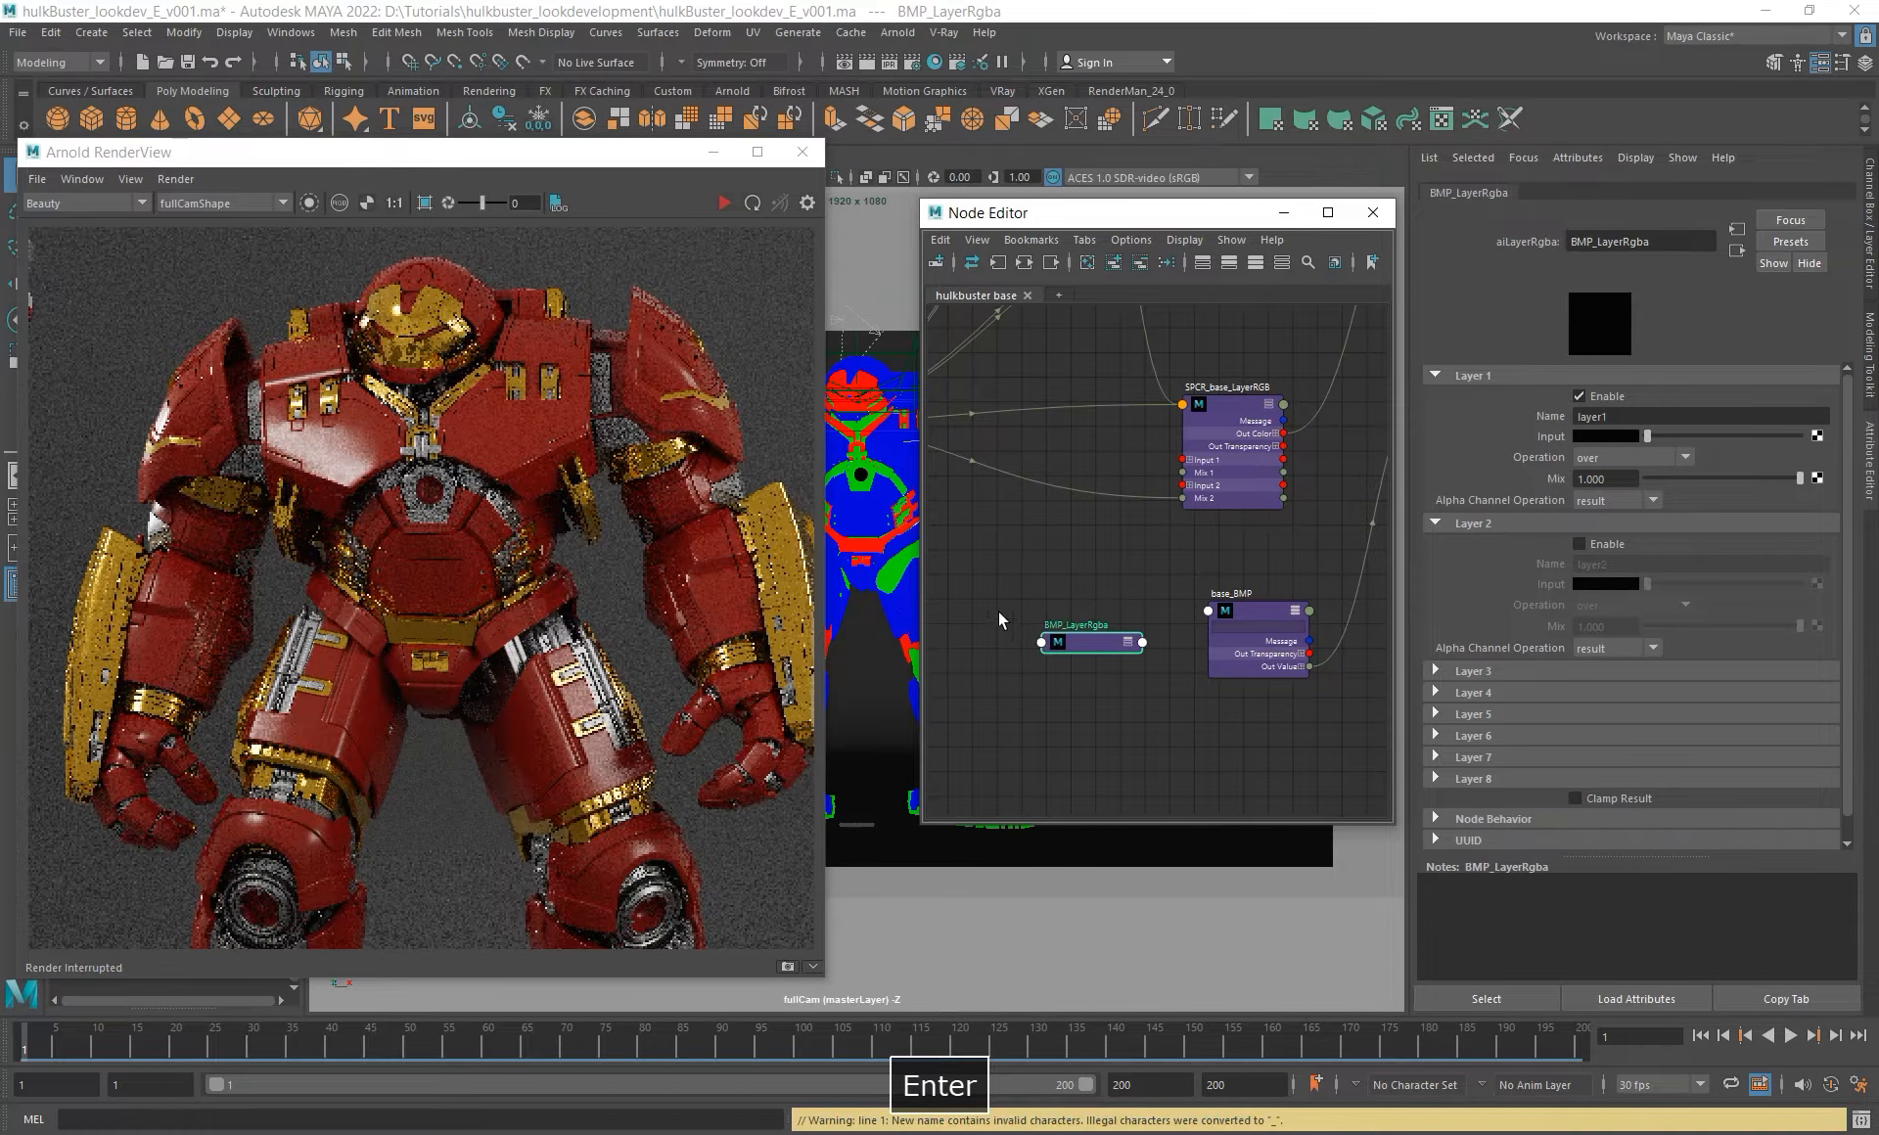
- Connect BMP_LayerRgba's Out Color R to base_BMP's Bump Map, and expand the layer node's output ports
middle_click_drag(1053, 683, 1049, 669, "alt")
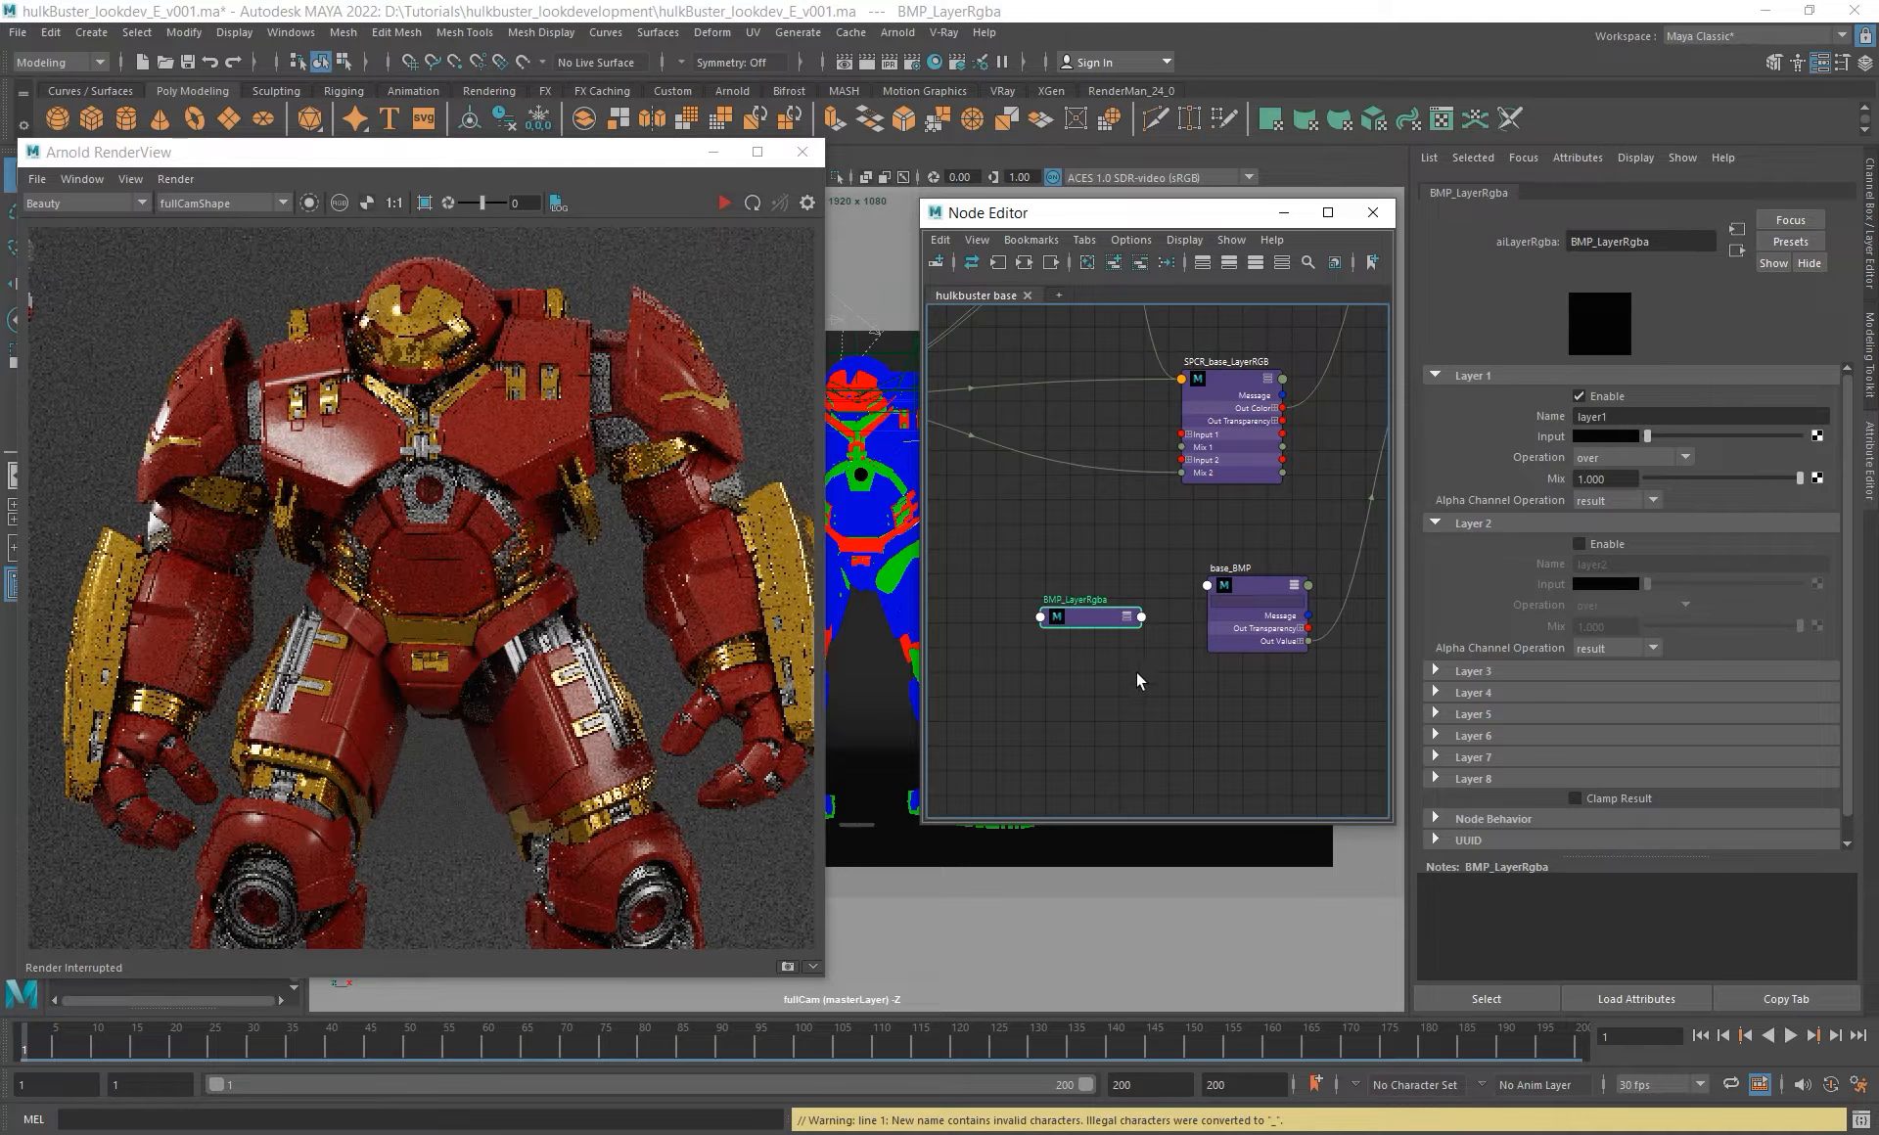
middle_click_drag(1137, 671, 1067, 662, "alt")
left_click(1224, 578)
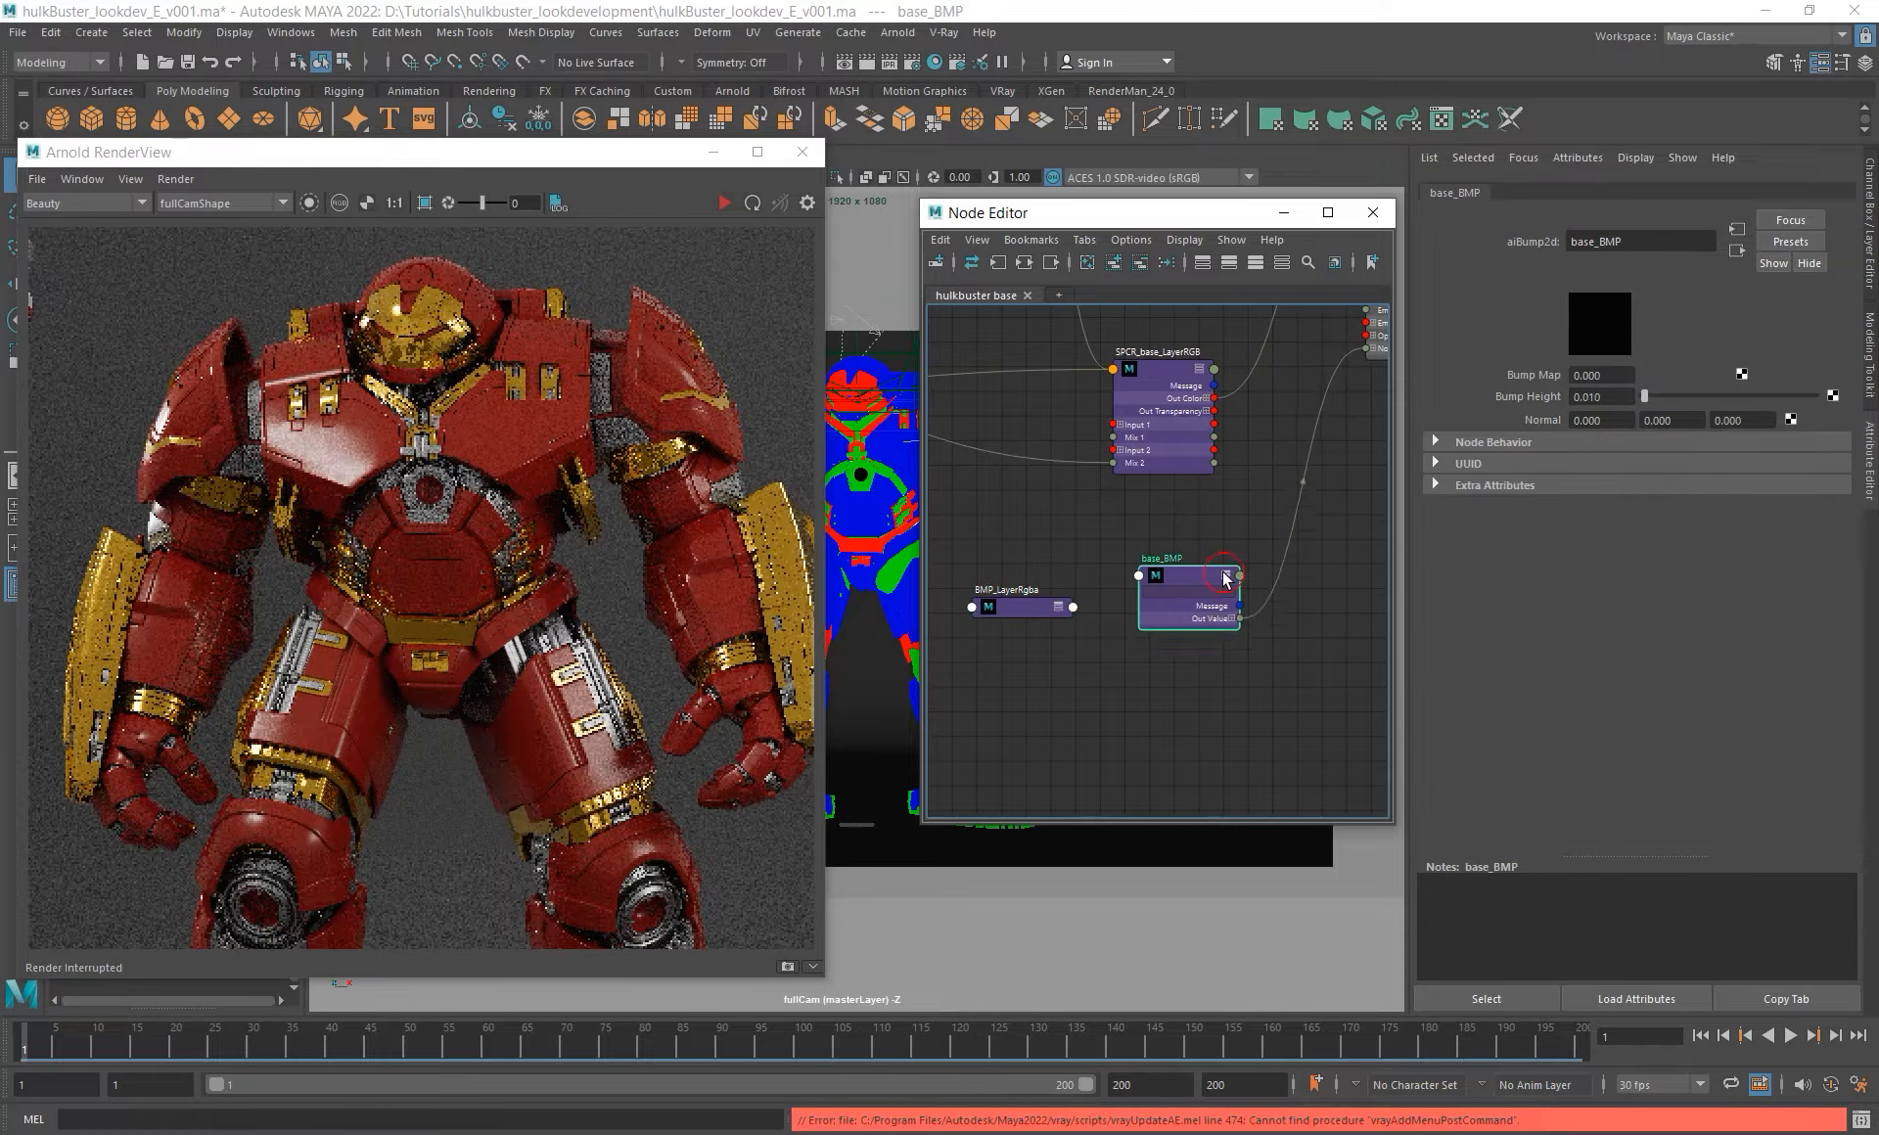
left_click(1225, 575)
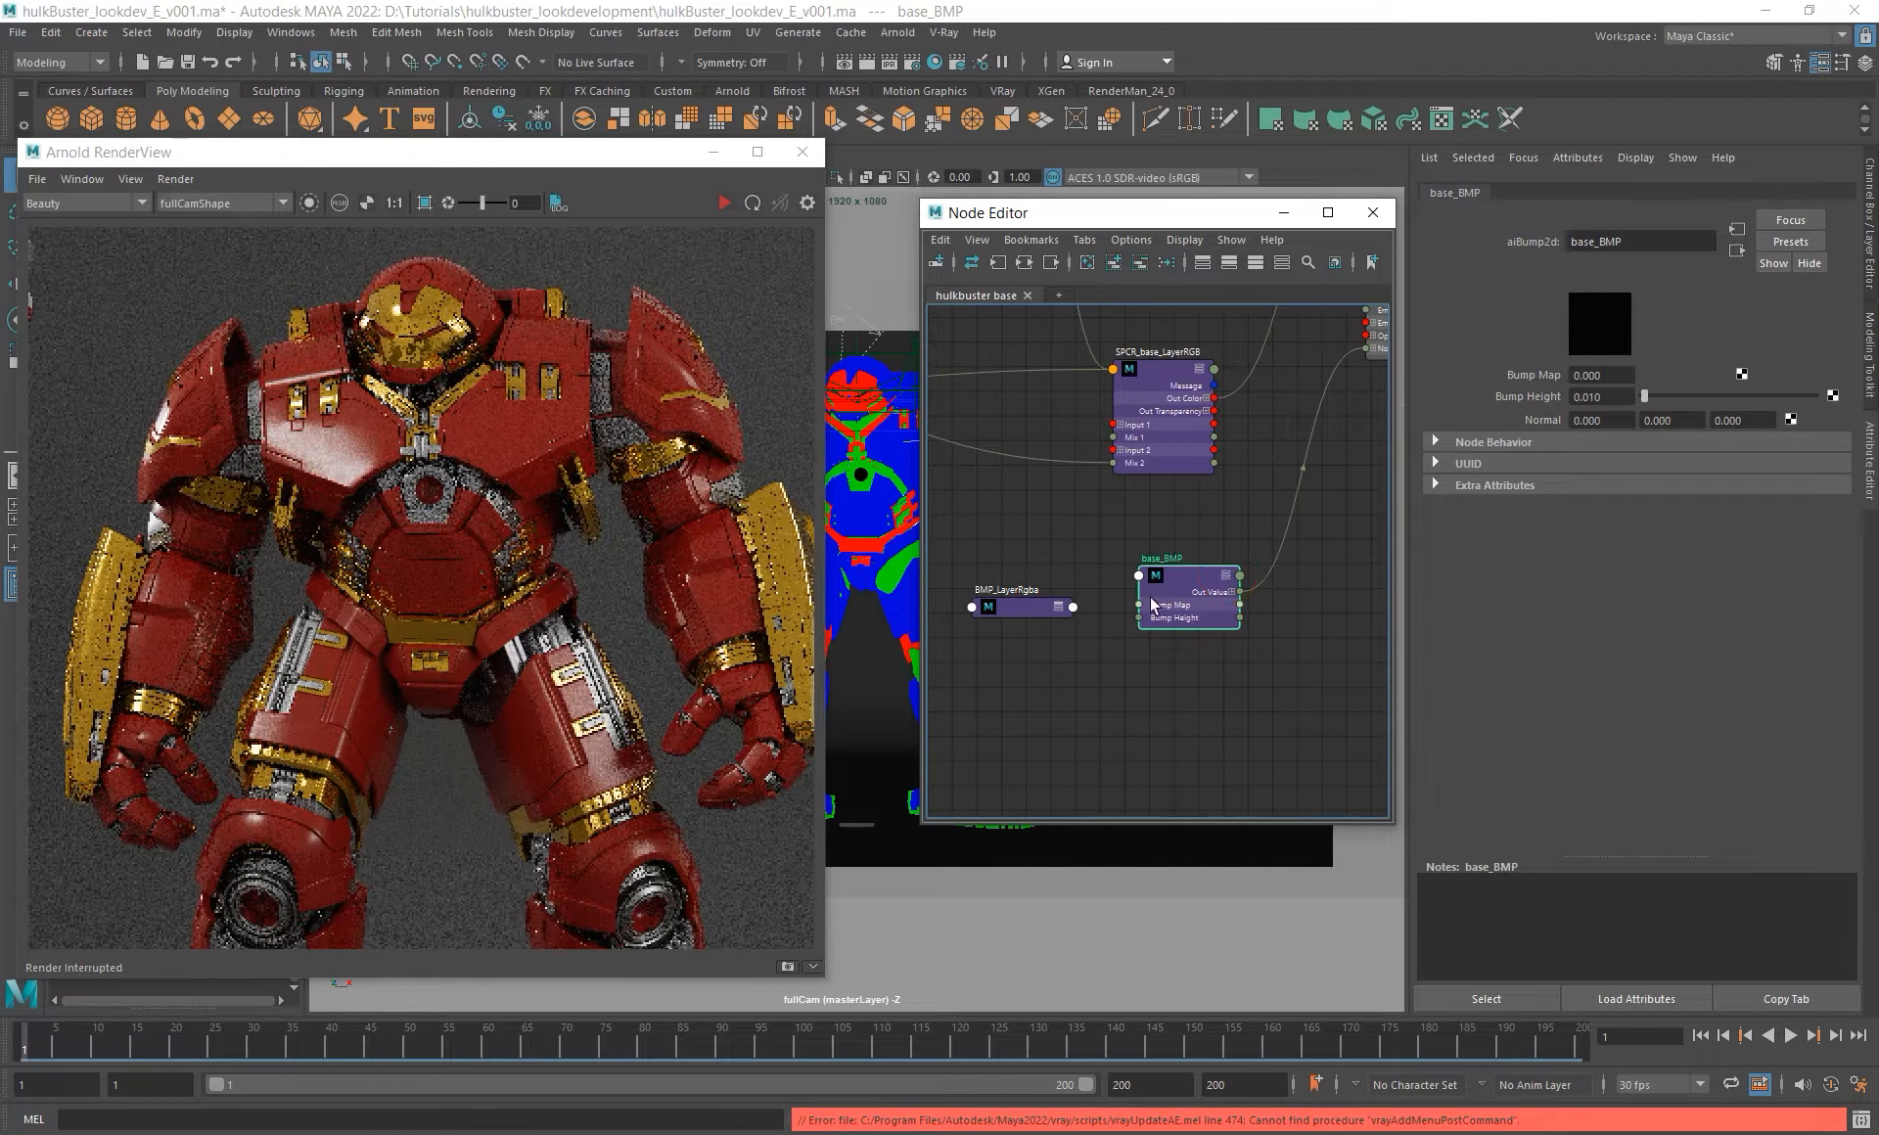
scroll(1086, 601, "up", 2, "alt")
left_click(1075, 603)
mouse_move(1155, 616)
left_click(1332, 616)
left_click(1152, 599)
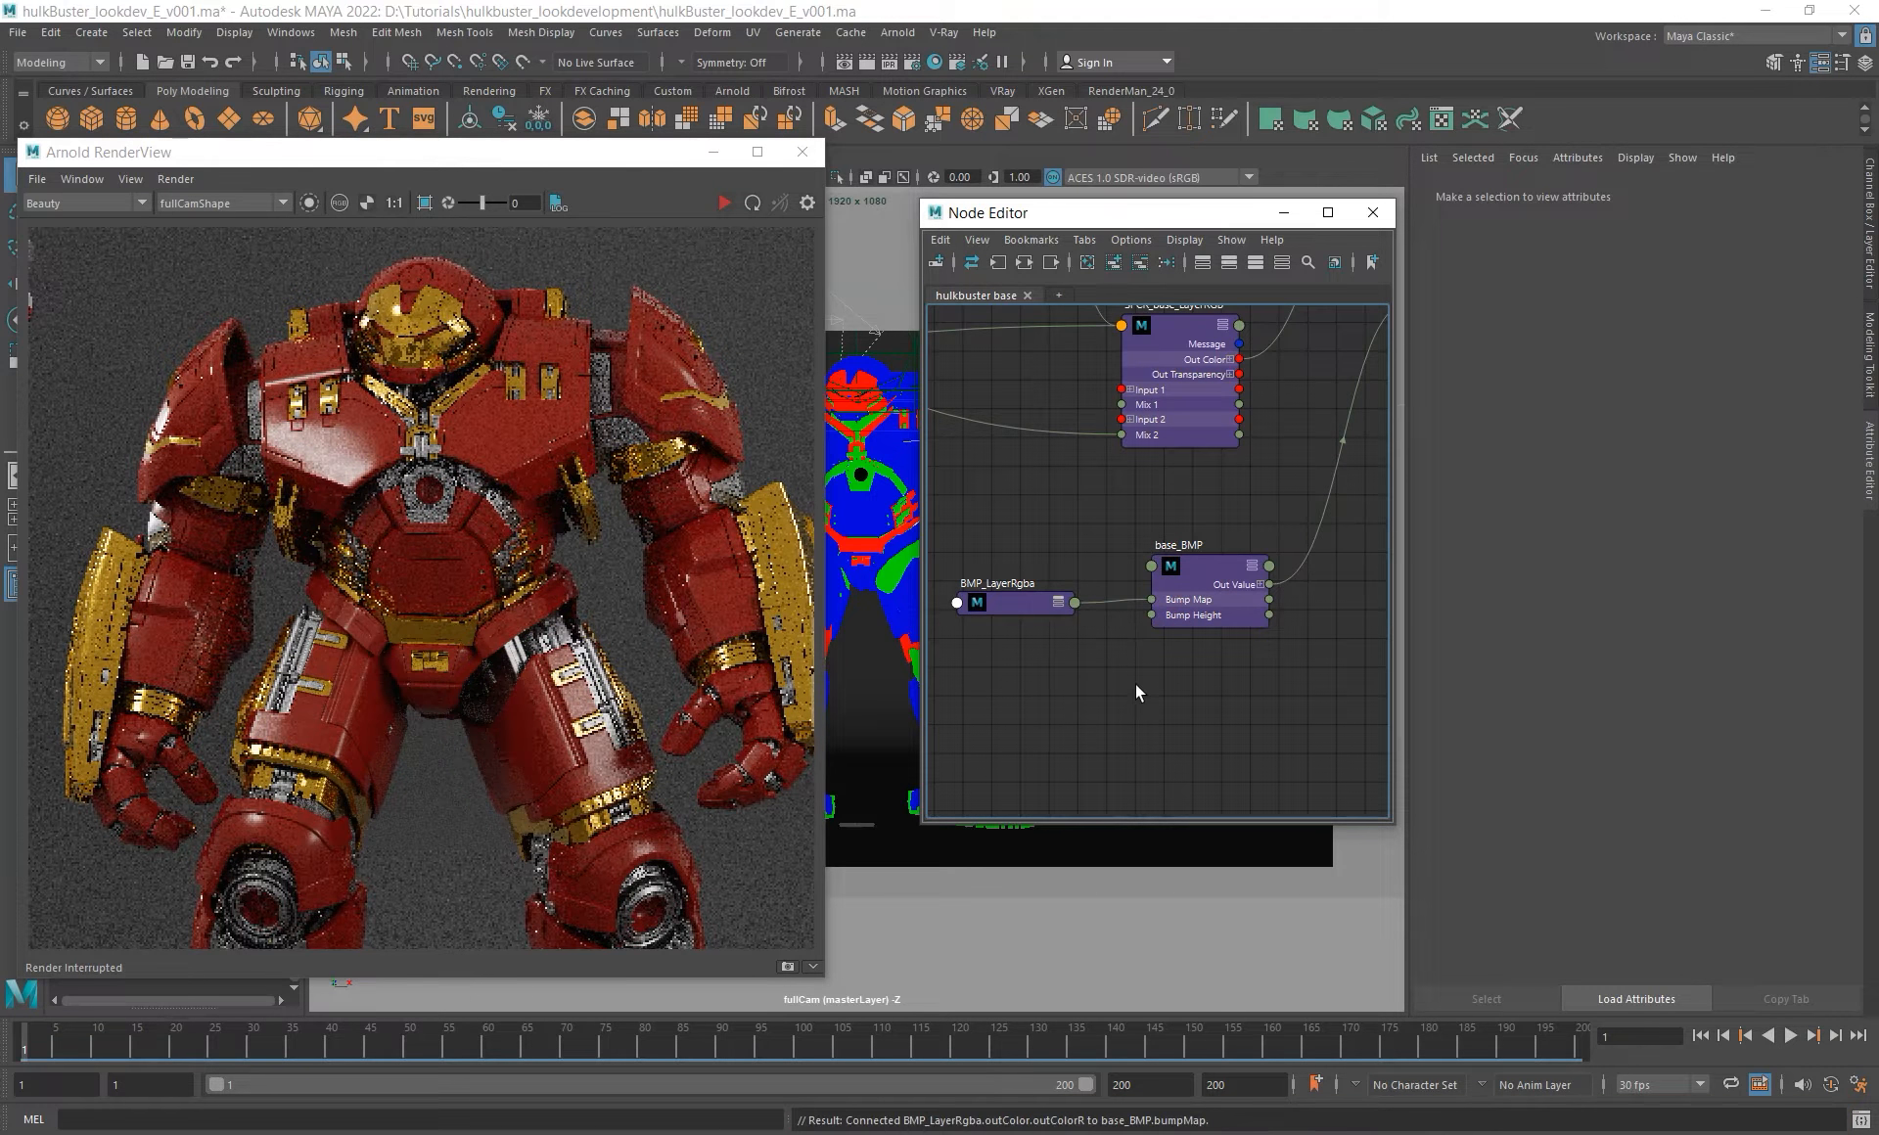
middle_click_drag(1147, 699, 1198, 655, "alt")
left_click(1200, 625)
- Examine the fractal, triplanar and aiRange2 chain, the range node's output settings and the BMP_LayerRgba layer attributes
right_click_drag(1200, 624, 1040, 558, "alt")
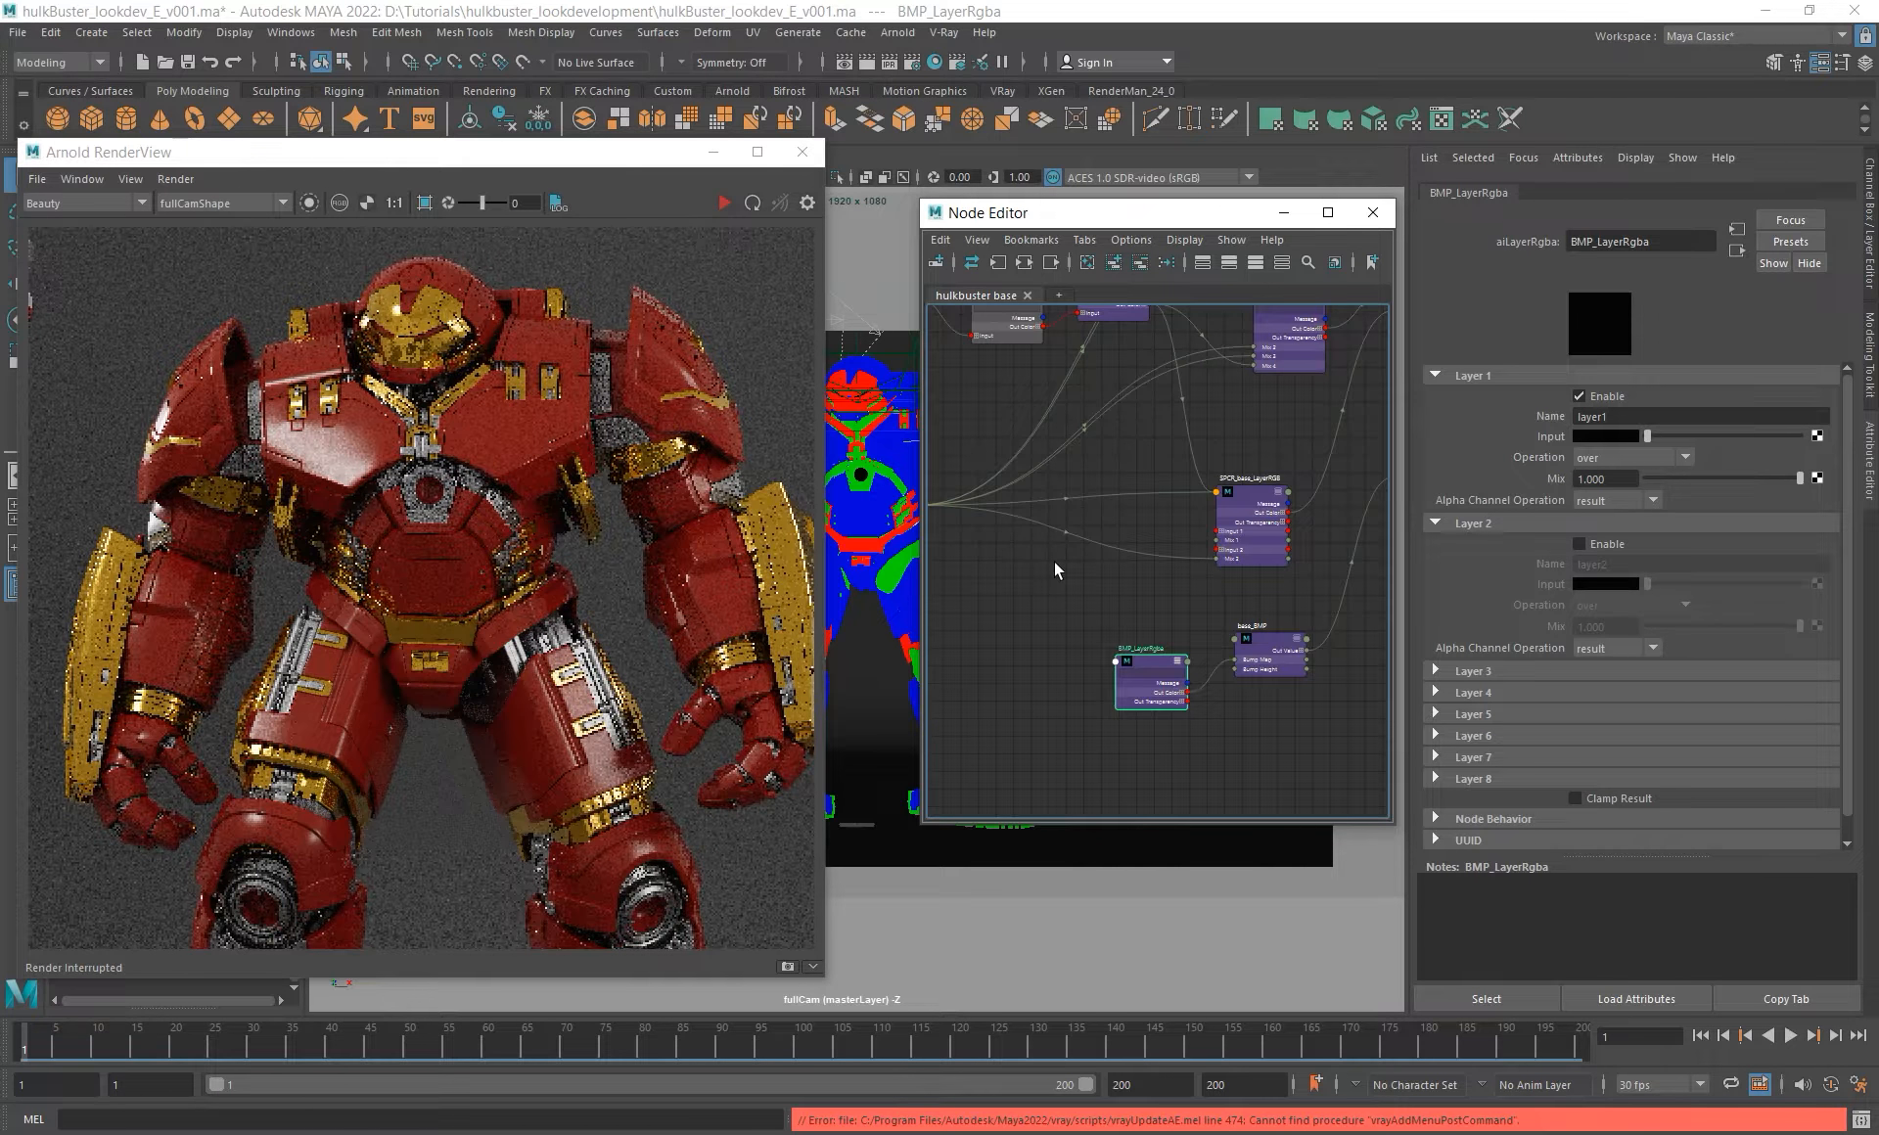
scroll(1054, 561, "down", 5, "alt")
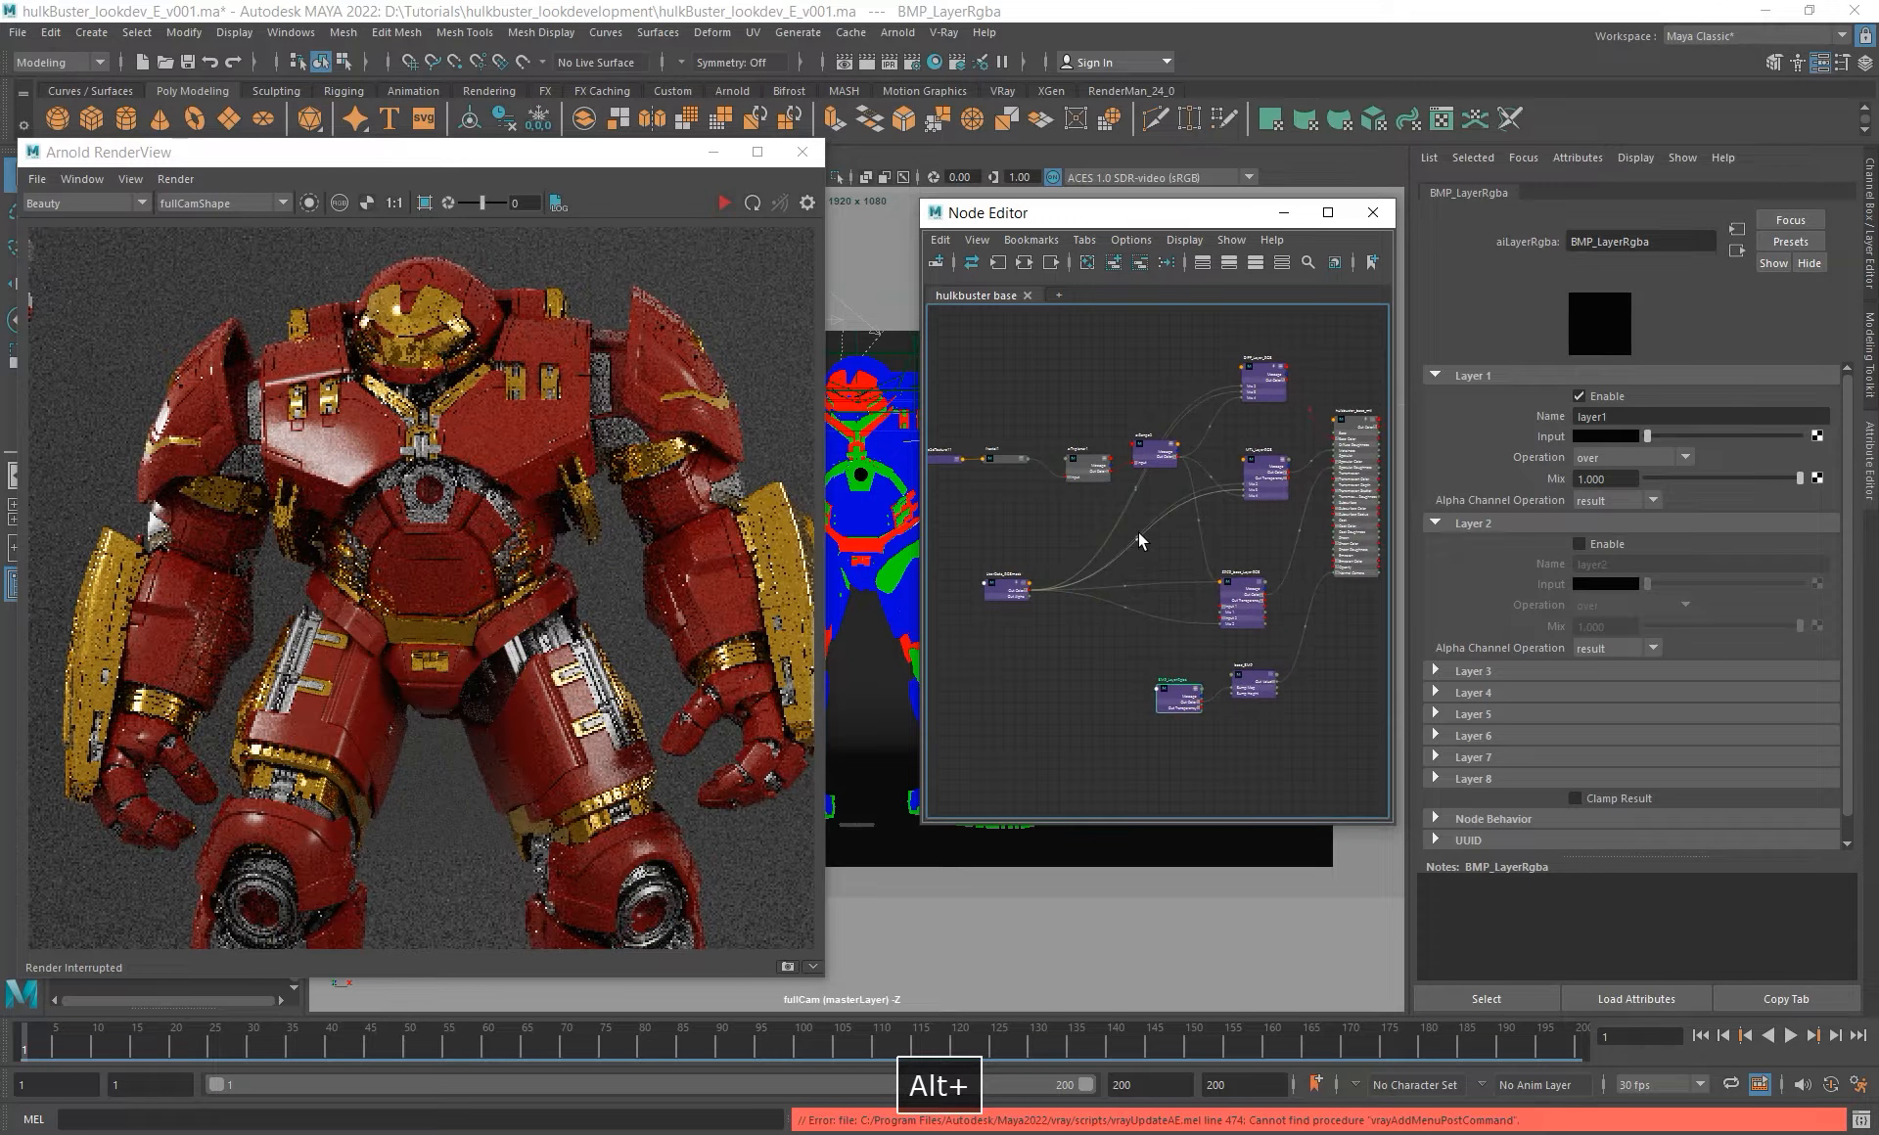
right_click_drag(1002, 466, 1117, 556, "alt")
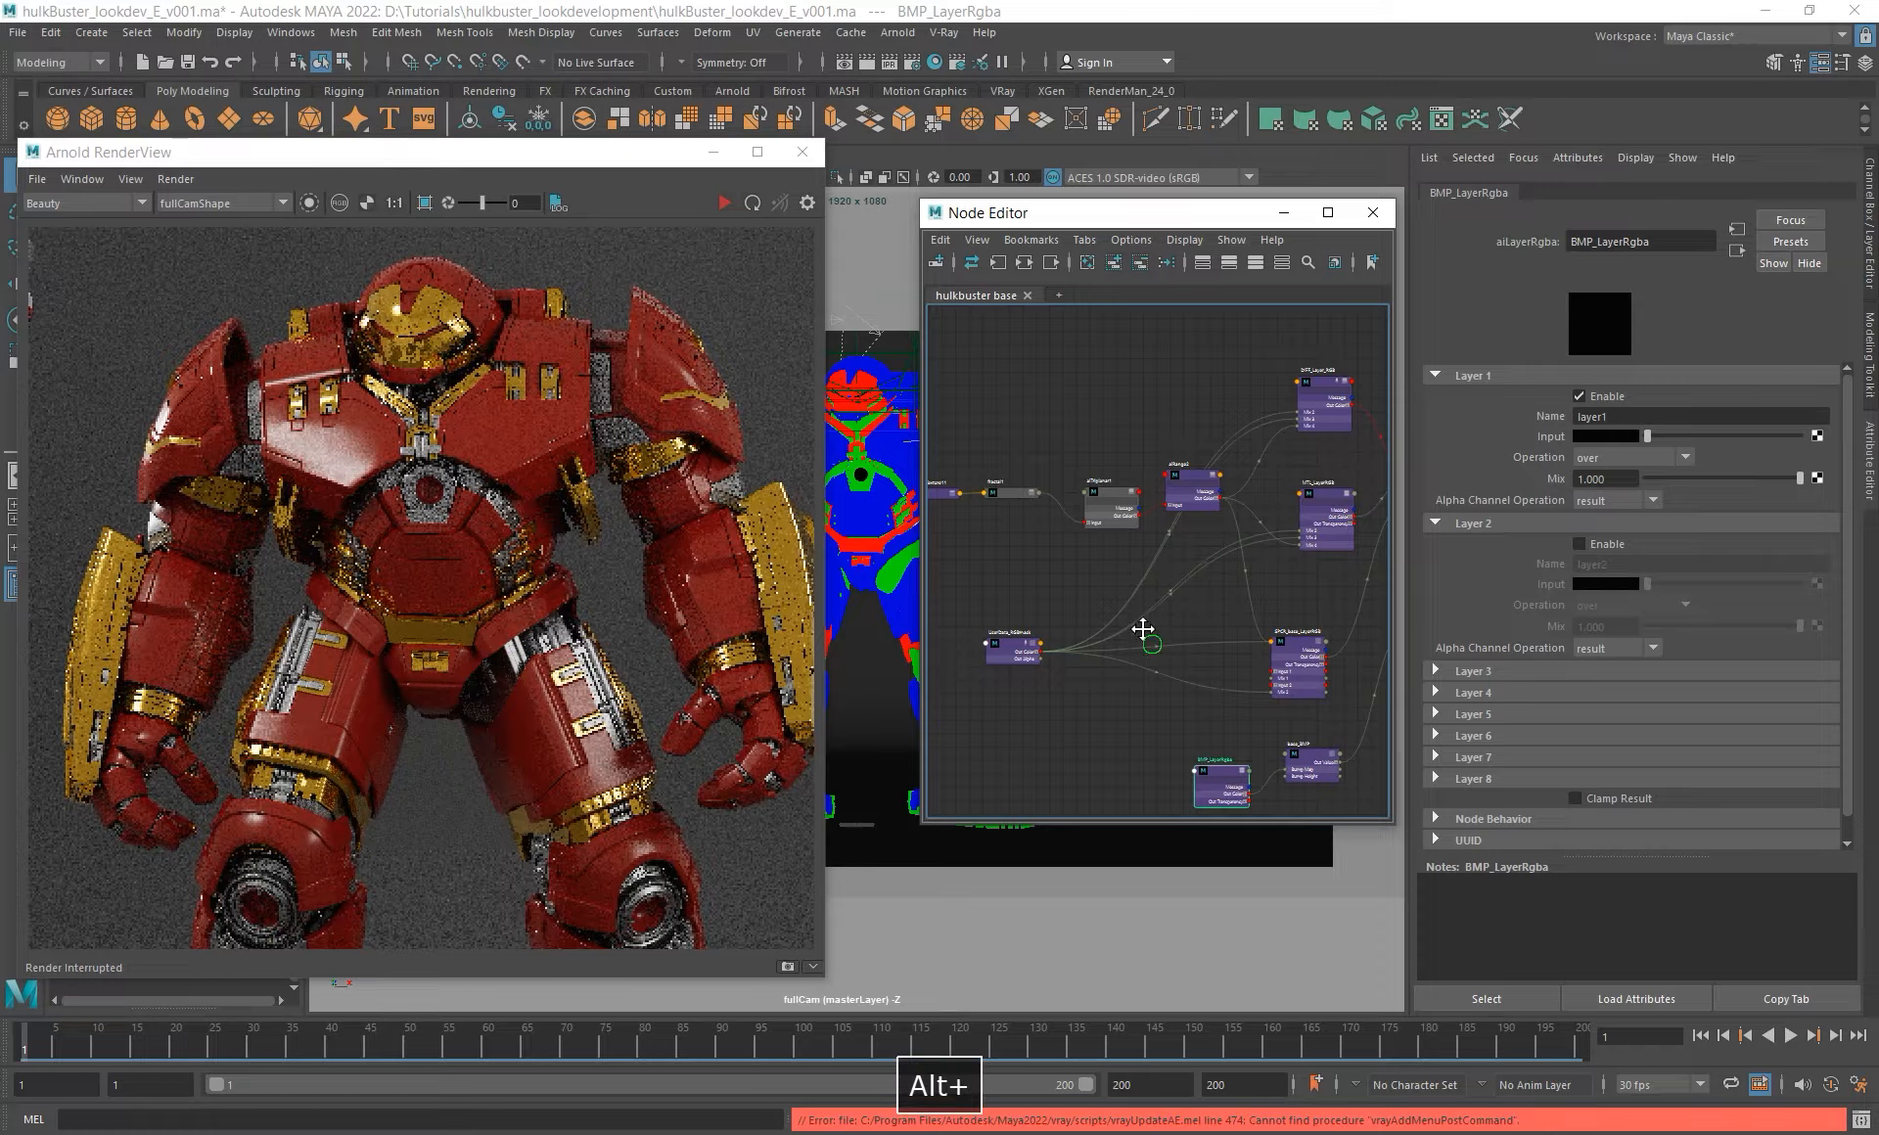
middle_click_drag(1141, 629, 1108, 513, "alt")
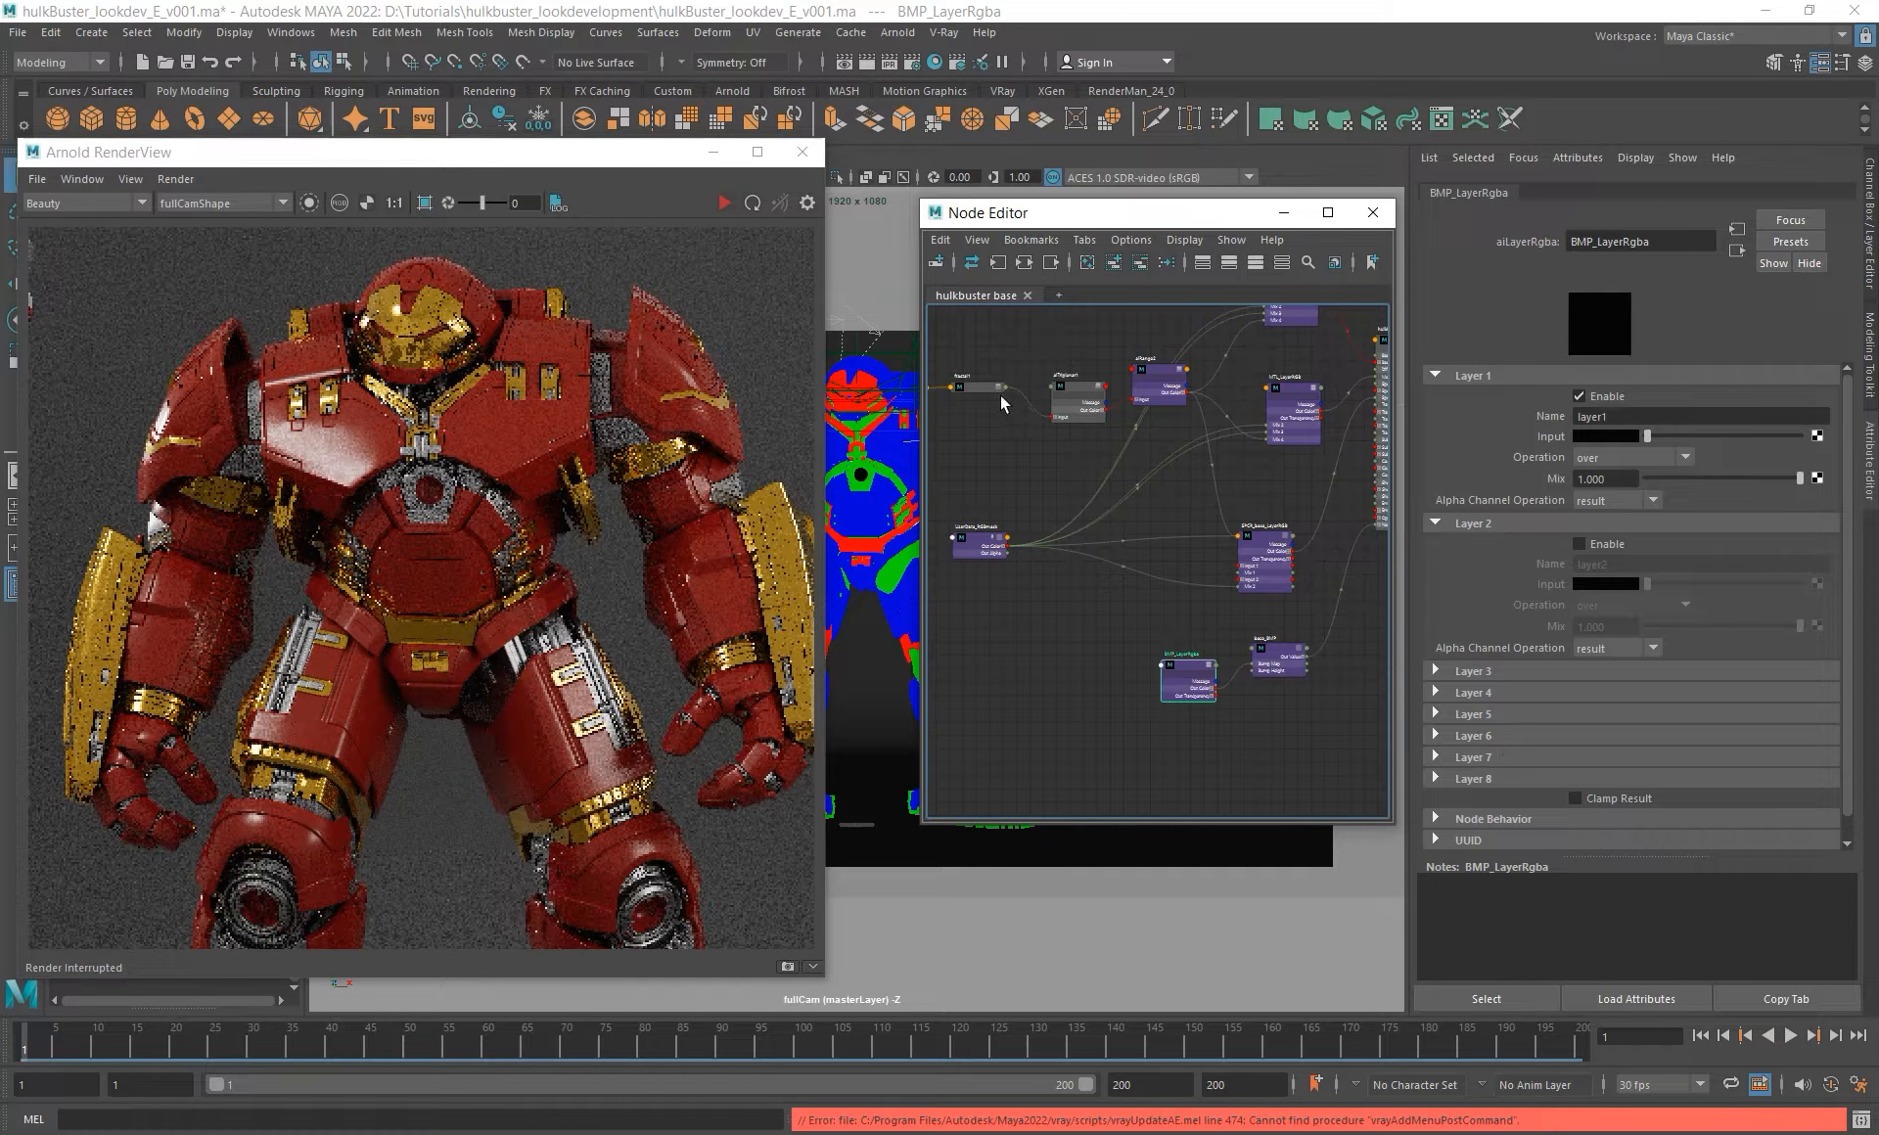
left_click(1161, 393)
left_click(1628, 461)
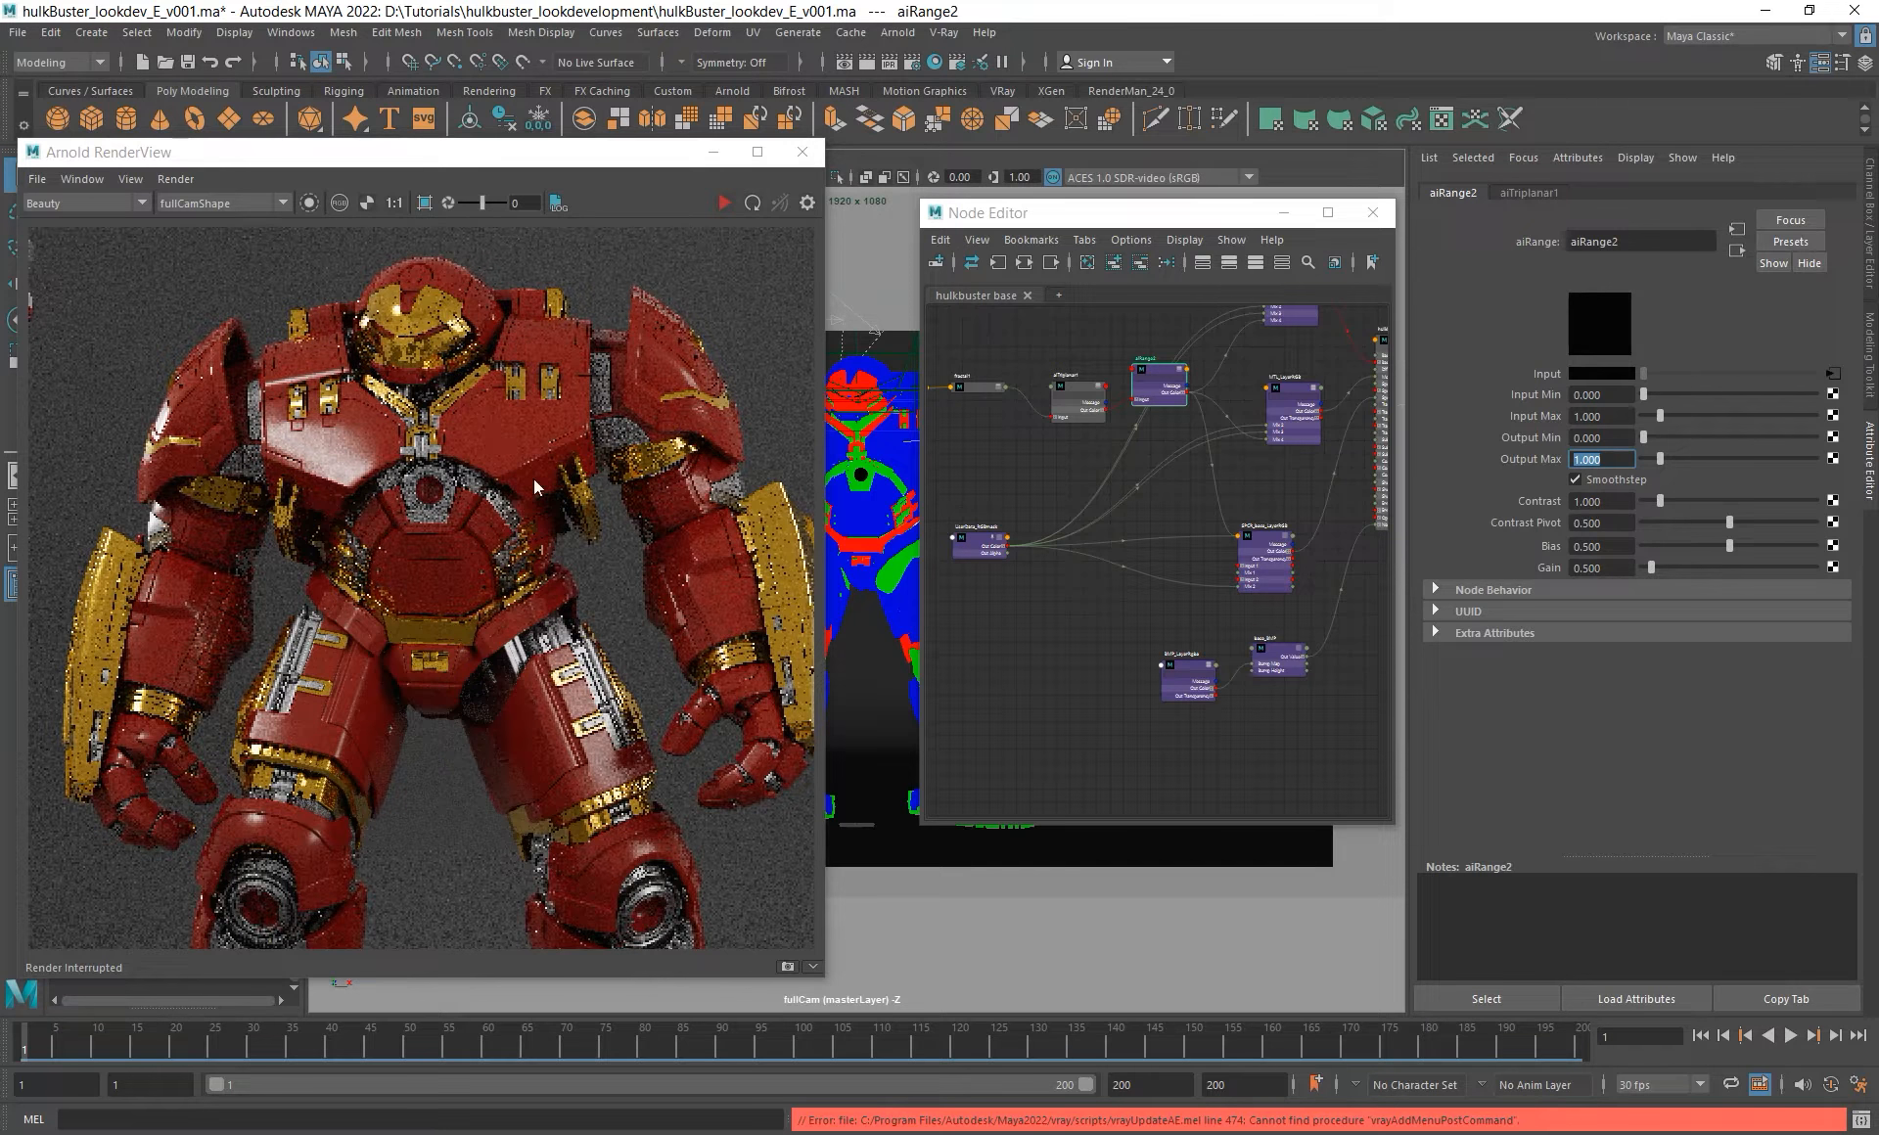
right_click_drag(1051, 749, 1023, 566, "alt")
right_click_drag(1095, 435, 1160, 380, "alt")
middle_click_drag(1030, 418, 1042, 448, "alt")
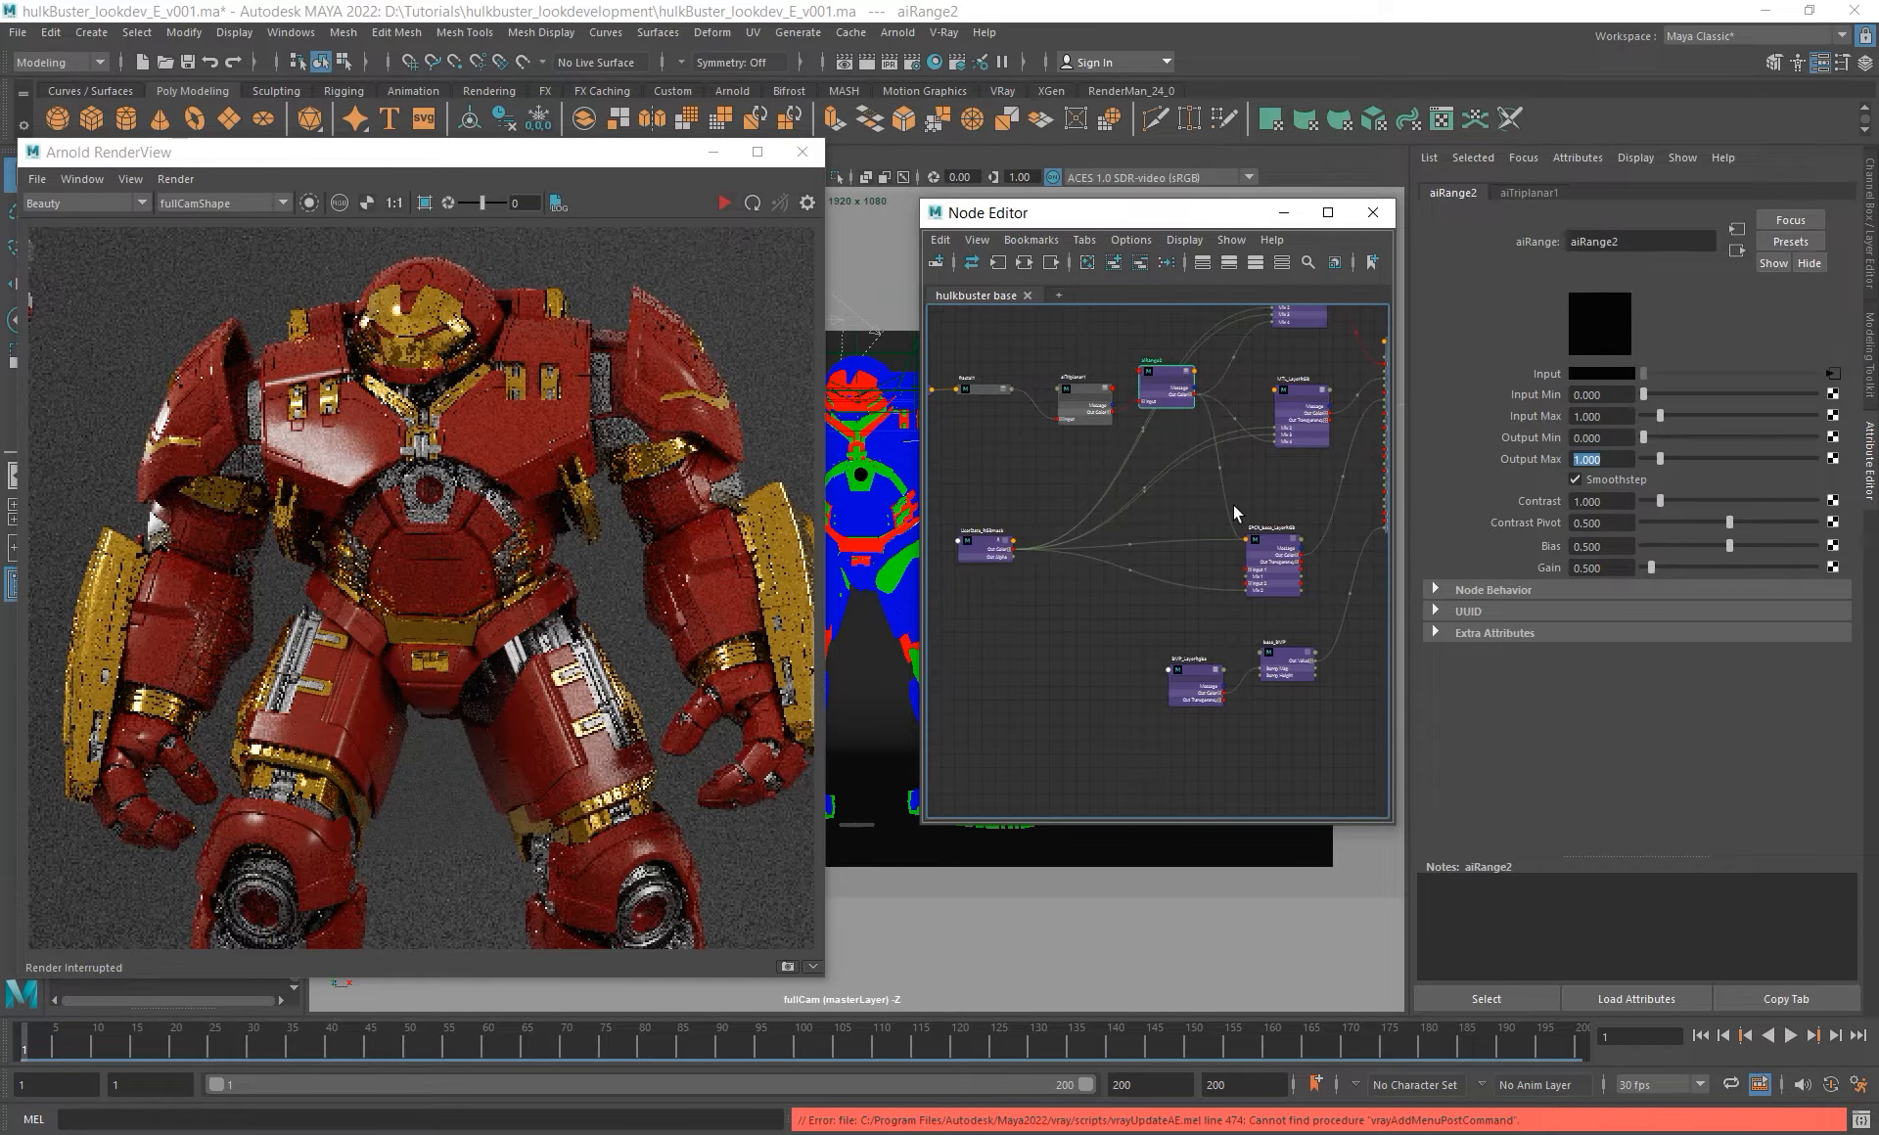
left_click(1184, 680)
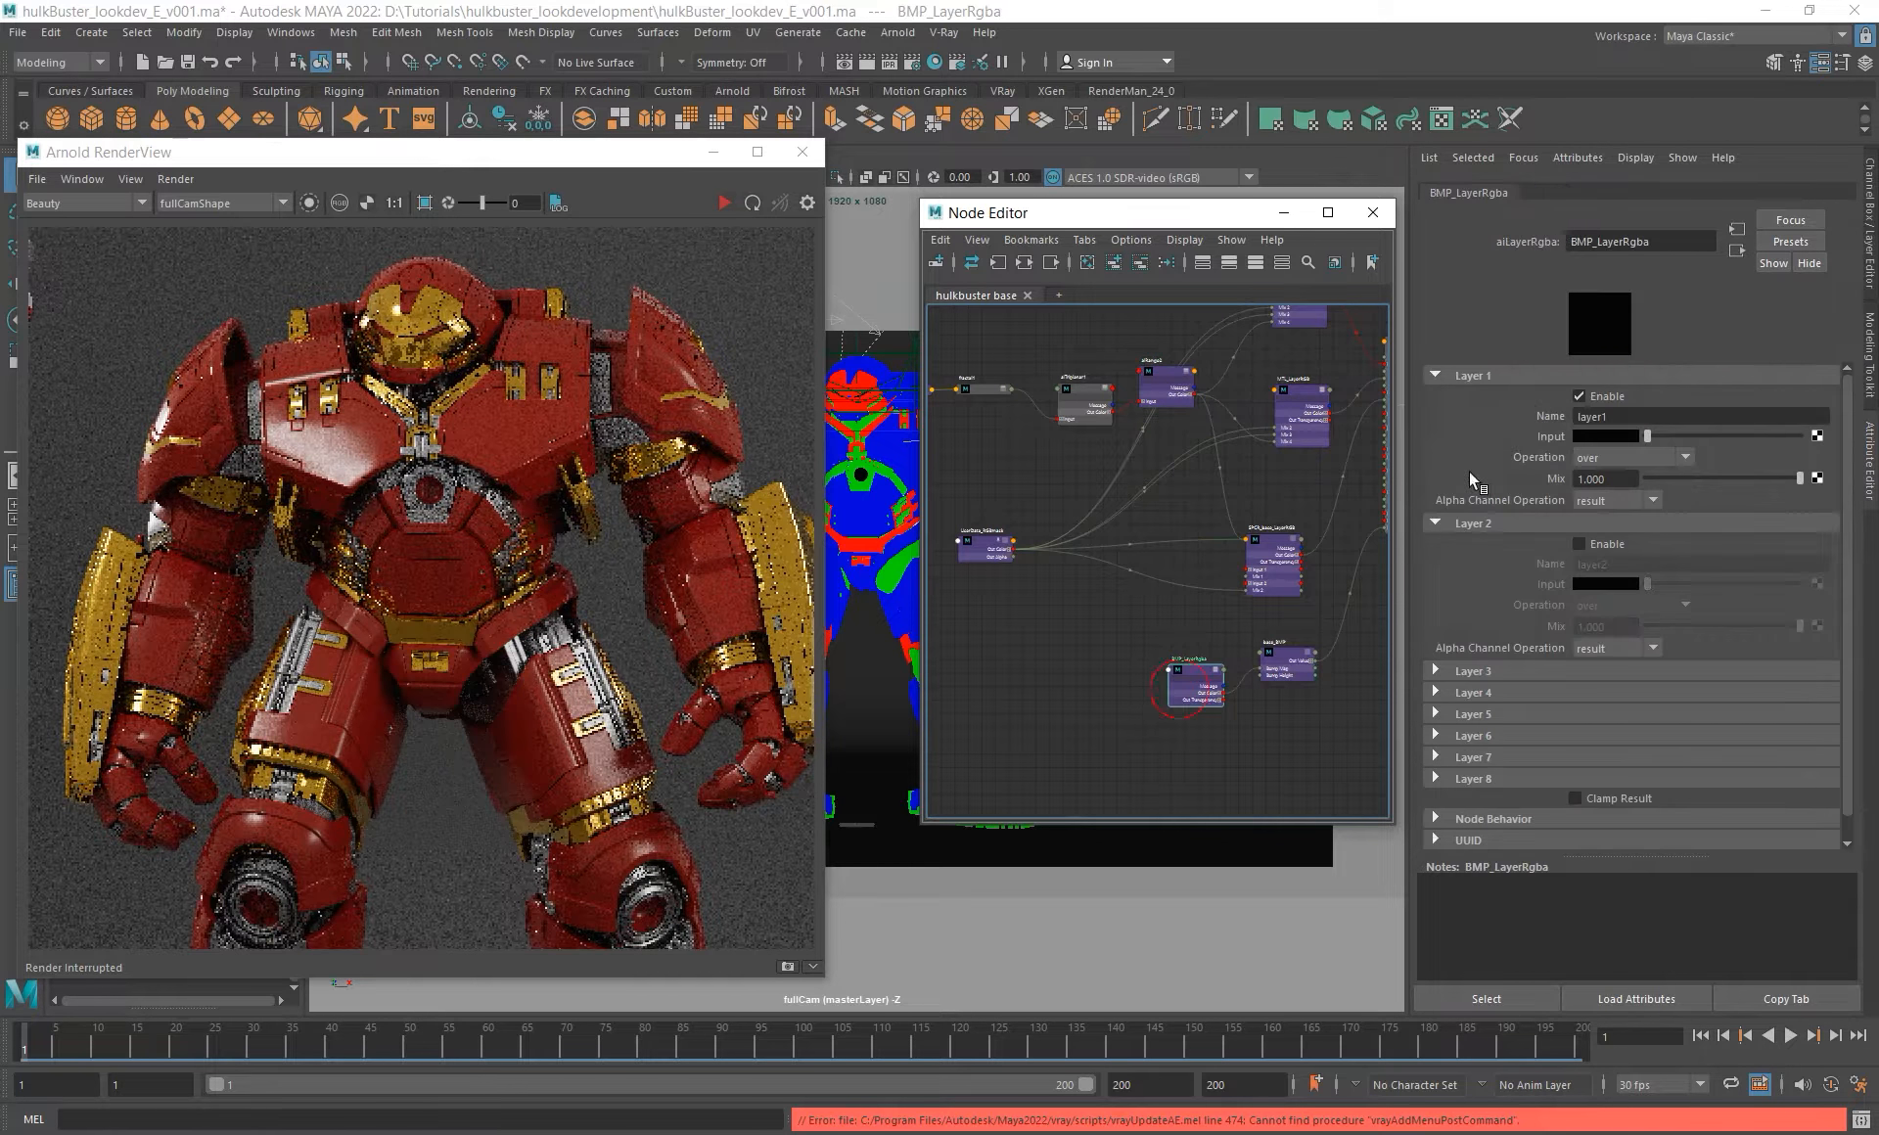
middle_click_drag(1045, 625, 1094, 616, "alt")
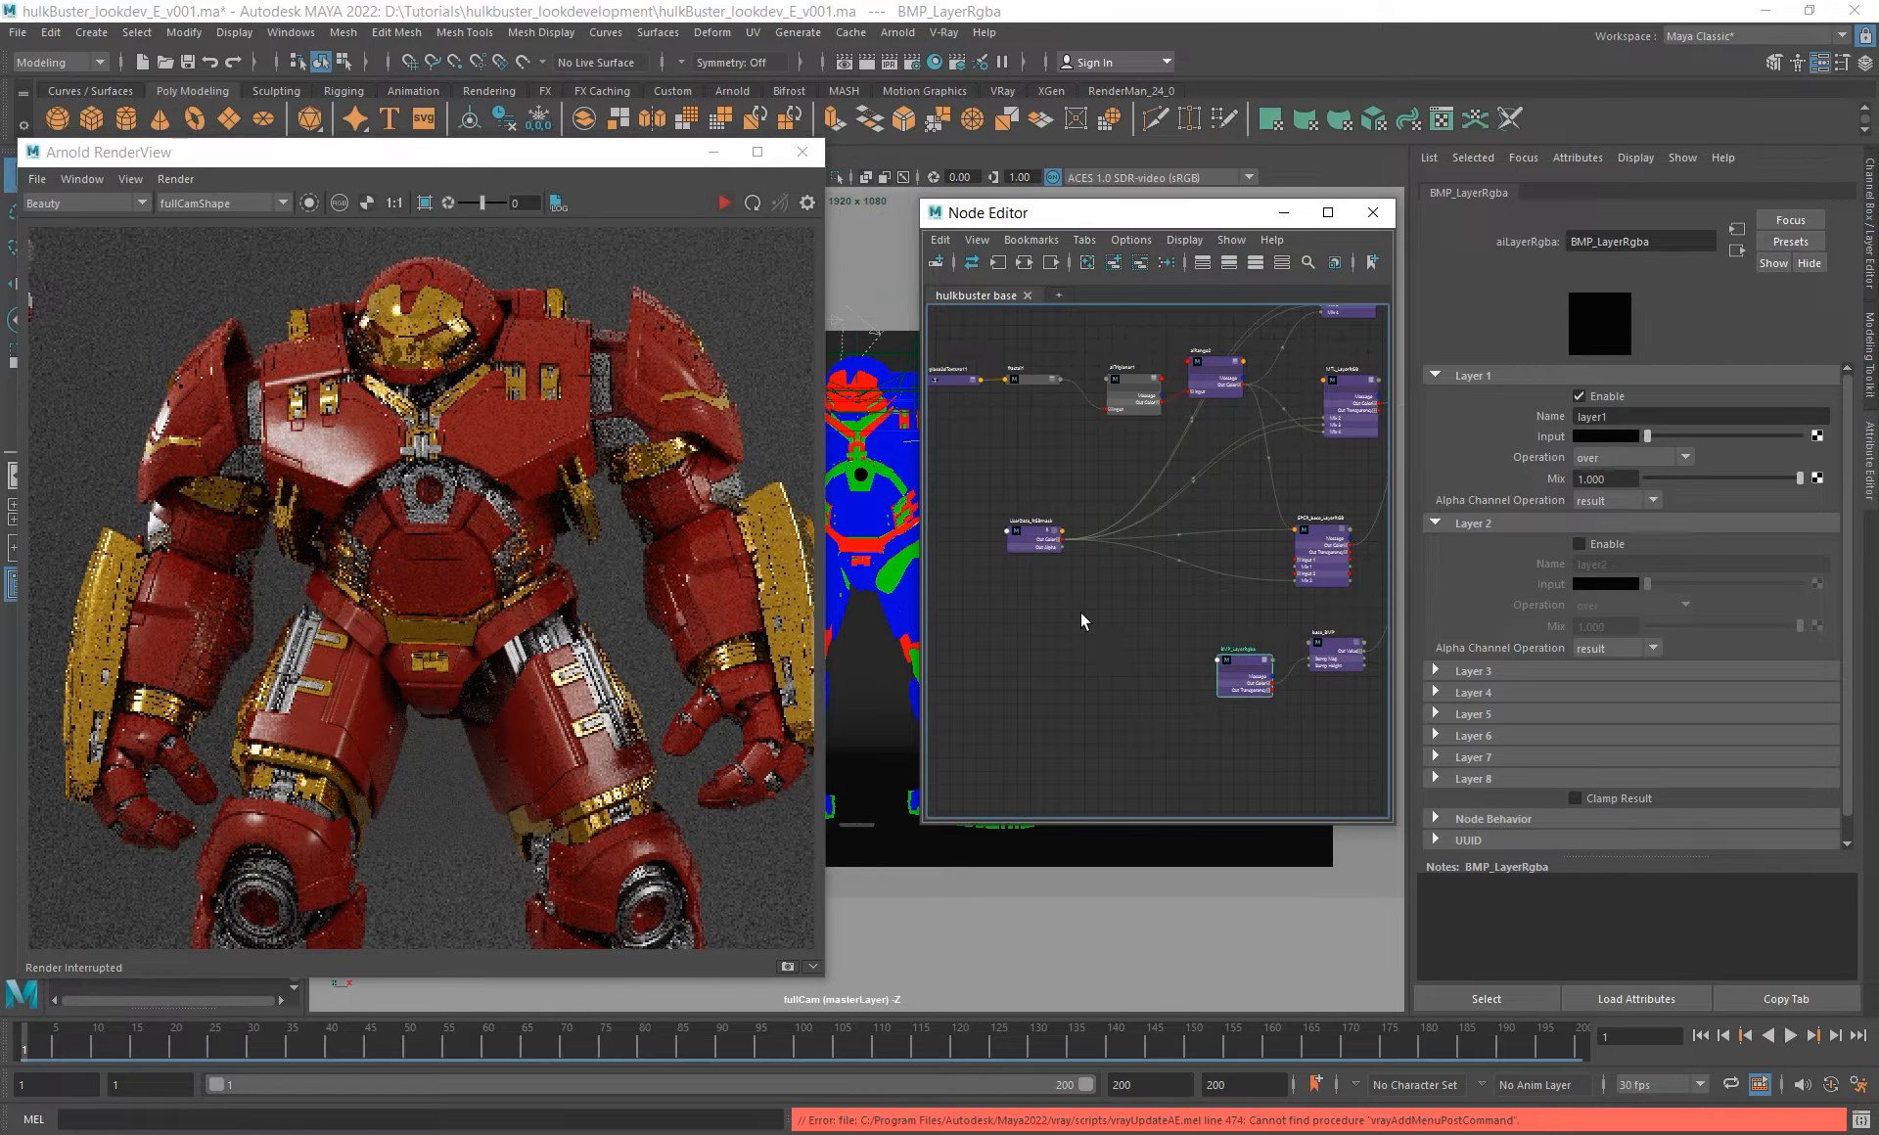
mouse_move(1115, 623)
middle_mouse_down("alt")
mouse_move(1063, 619)
mouse_move(1096, 616)
middle_mouse_up("alt")
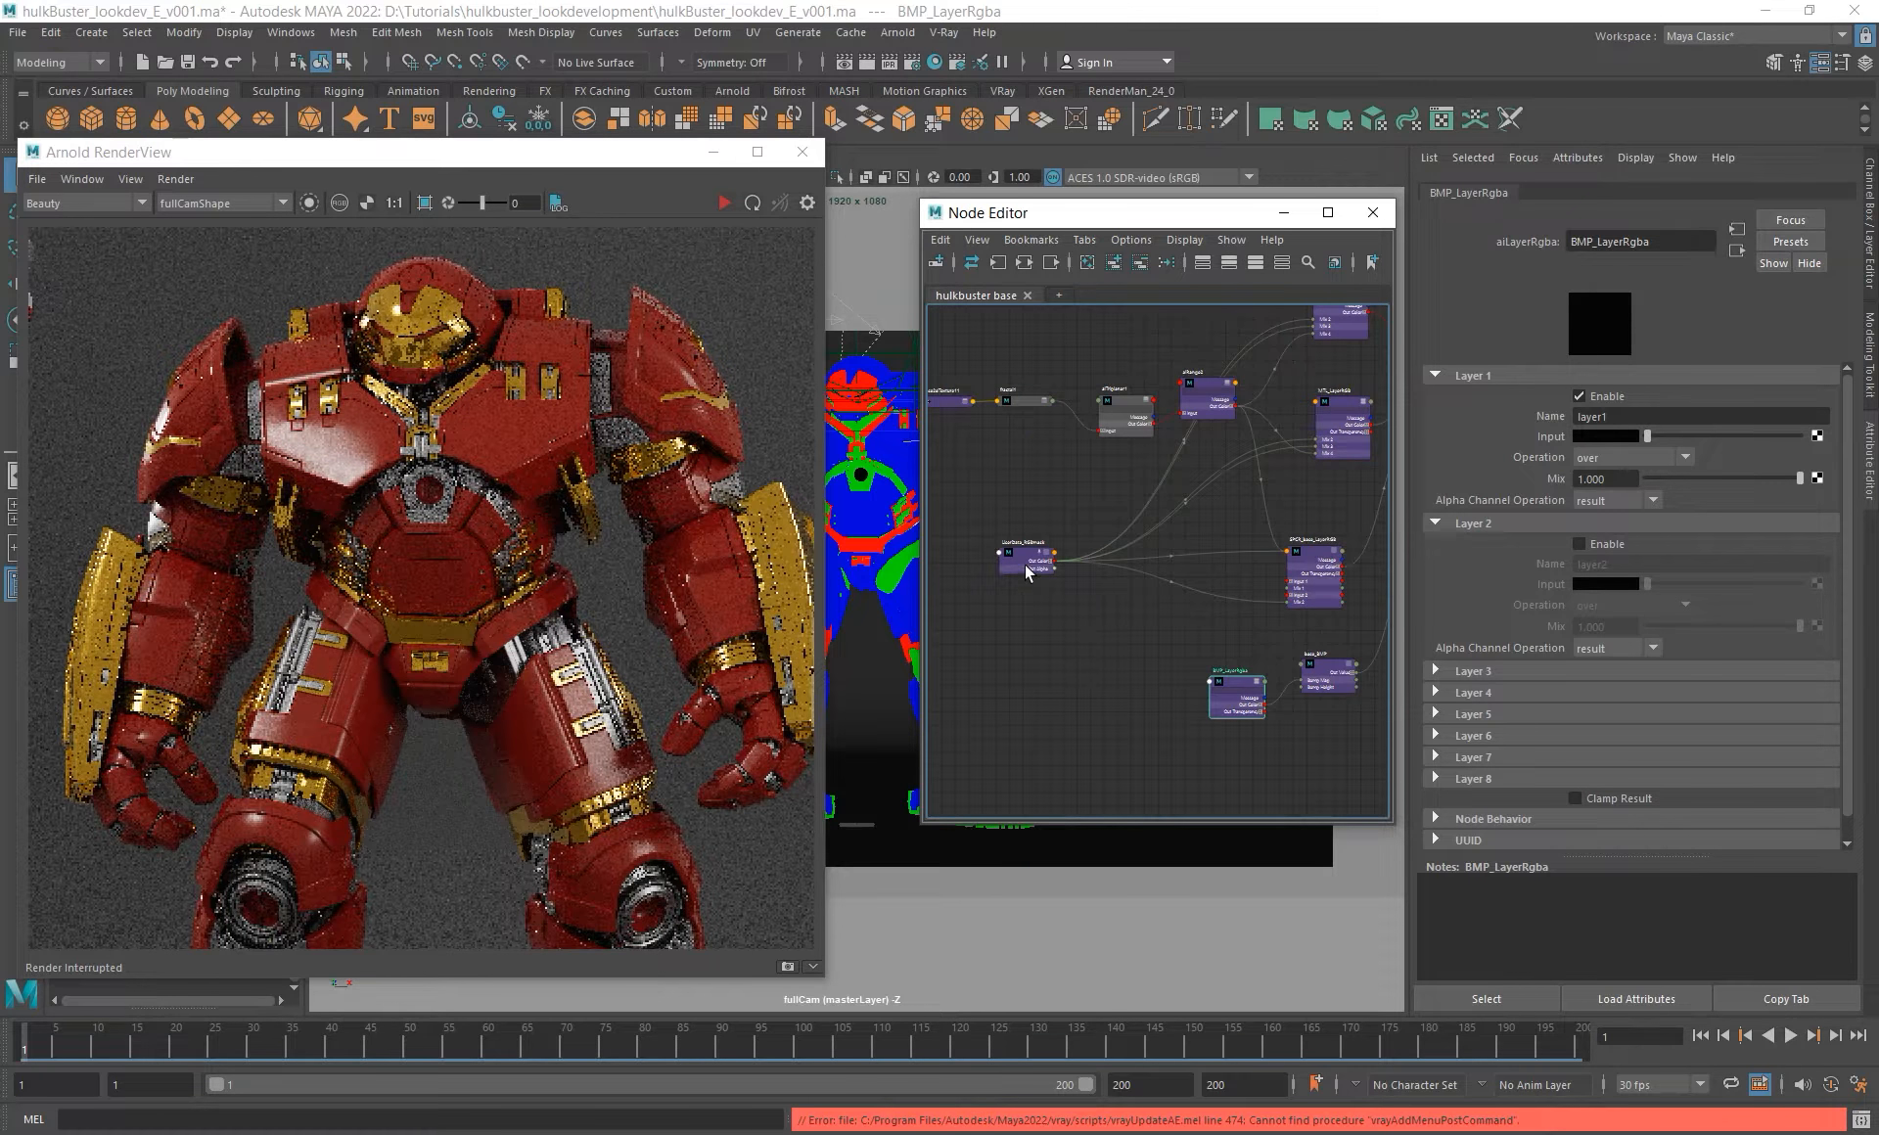
- Move the UserData_RGBmask node slightly farther away from the layer nodes in the base material's network
left_click_drag(1035, 564, 989, 572)
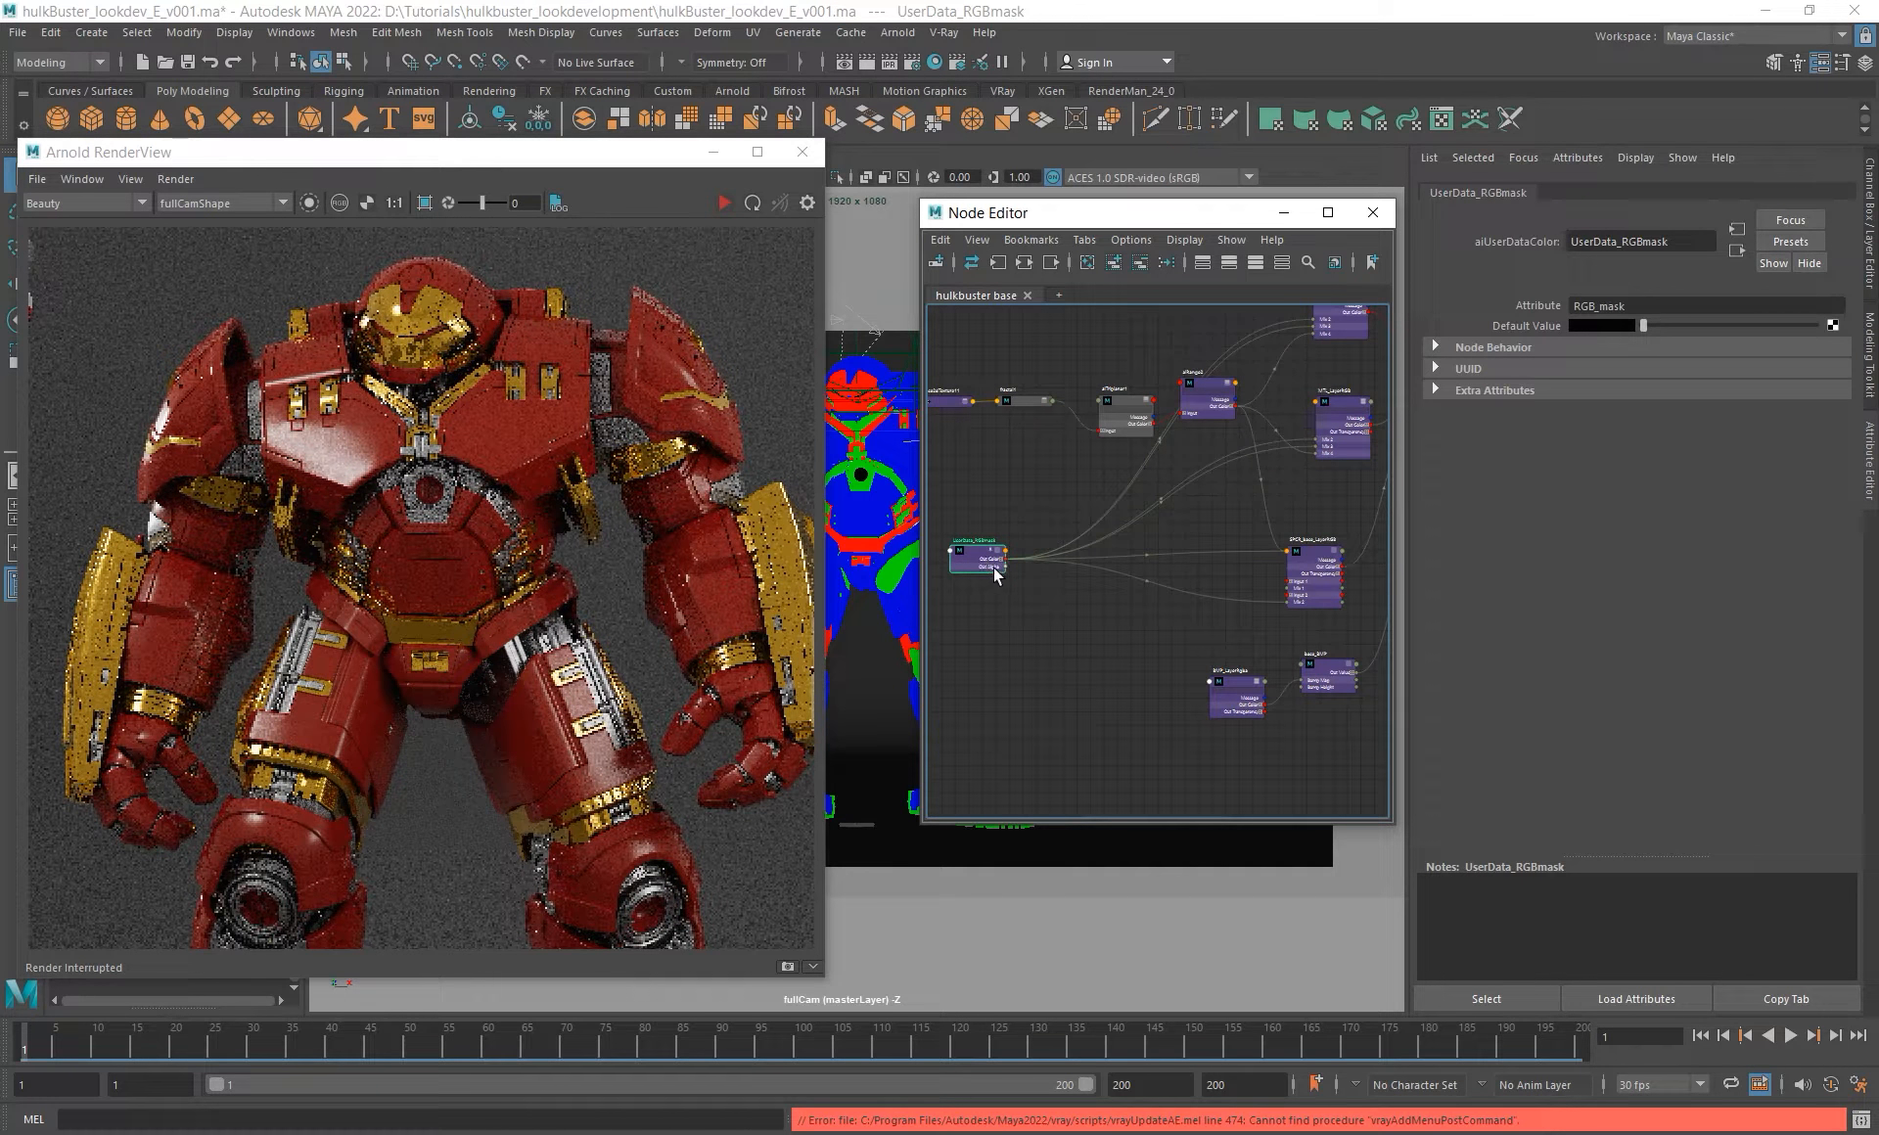
right_click_drag(1016, 562, 1141, 675, "alt")
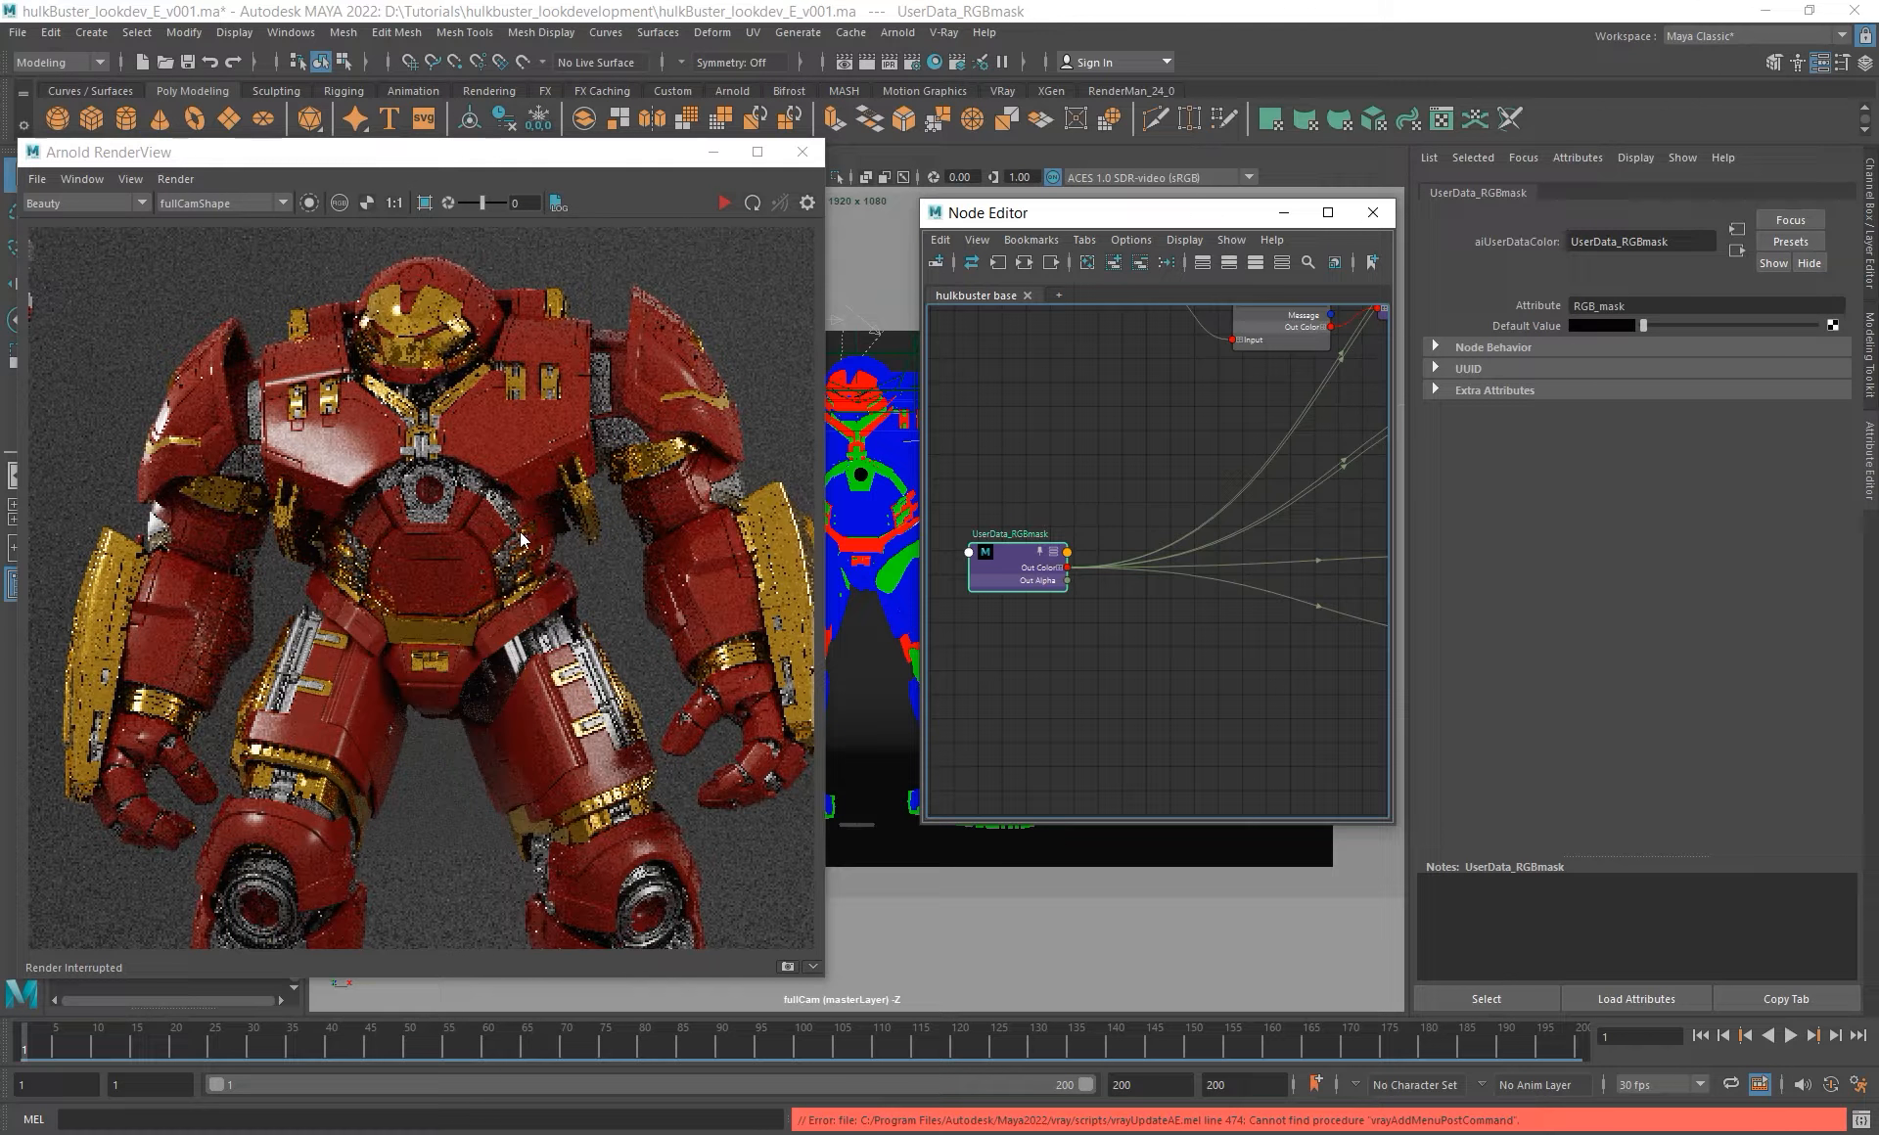
mouse_move(1182, 635)
right_mouse_down("alt")
mouse_move(1099, 630)
mouse_move(1163, 654)
right_mouse_up("alt")
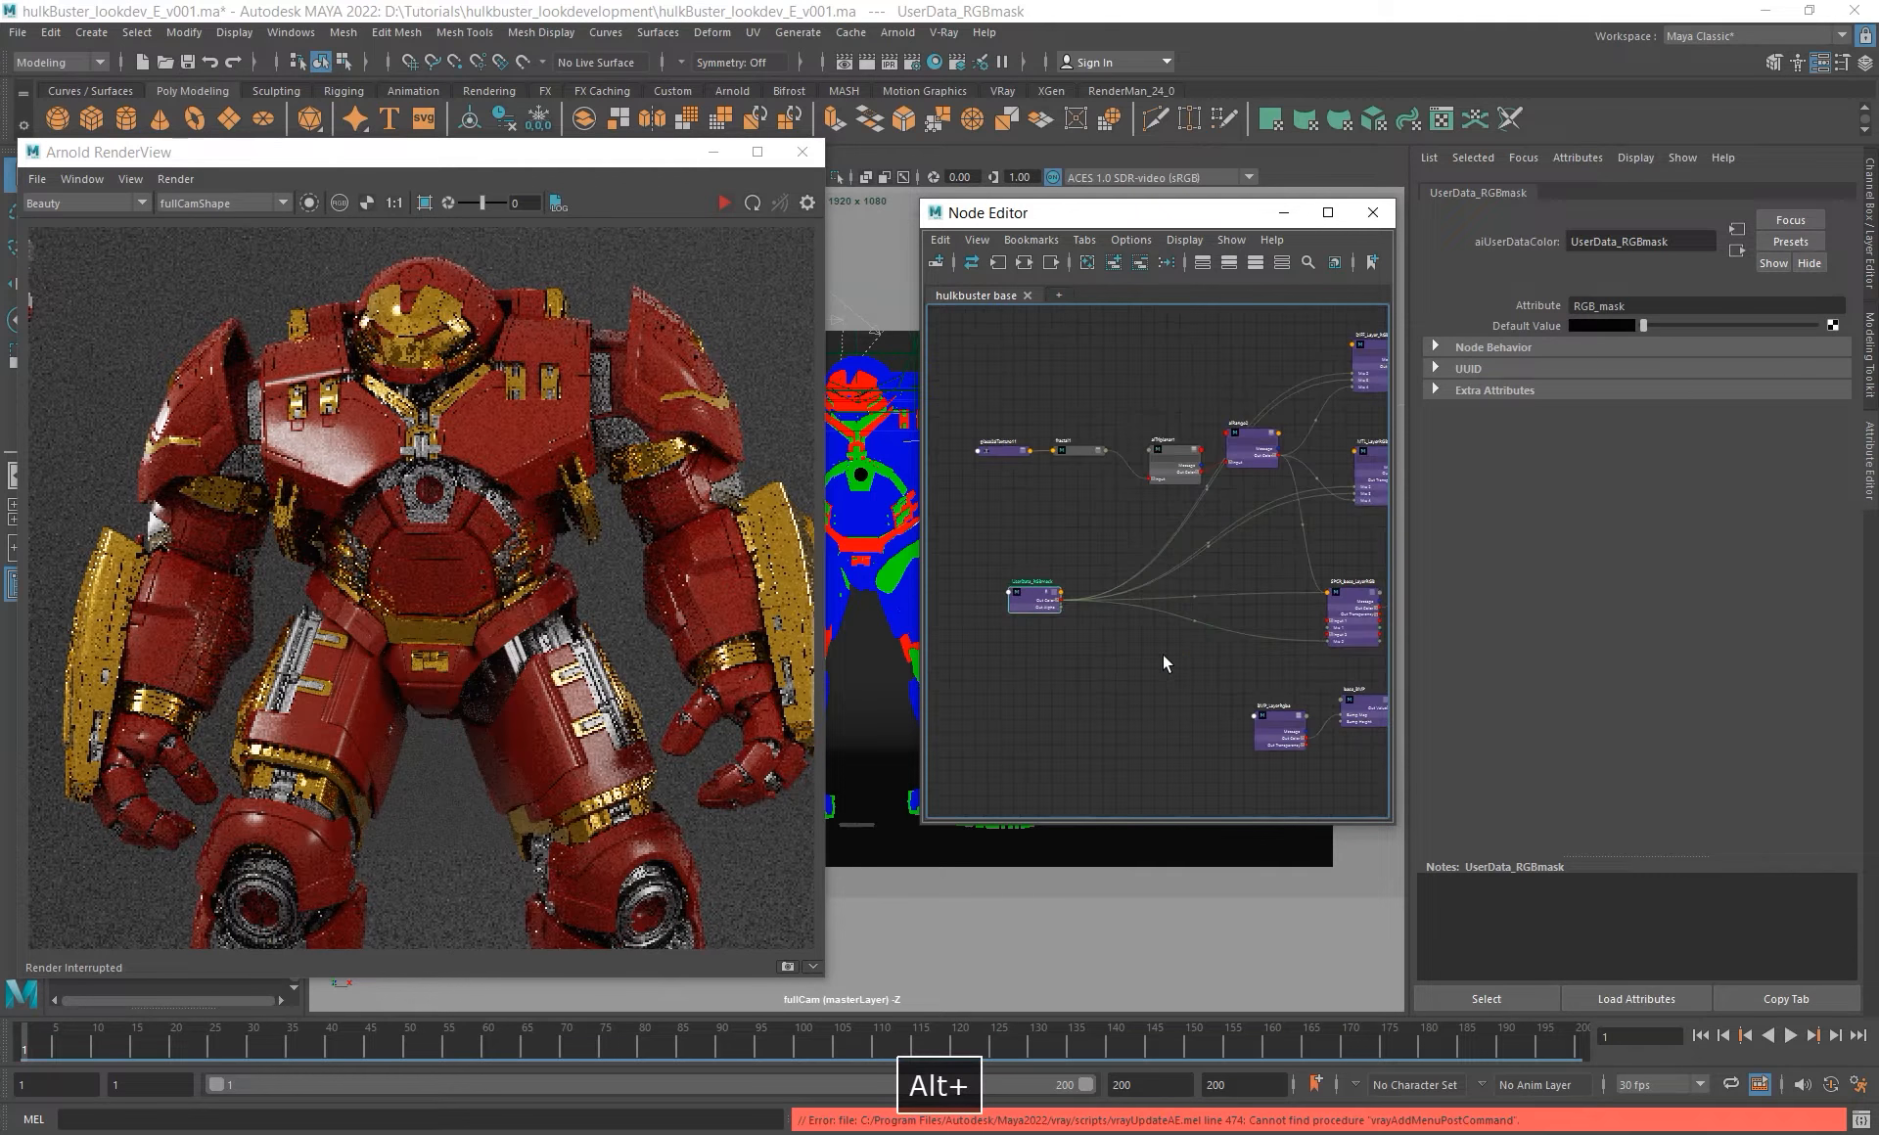
middle_click_drag(1203, 659, 1089, 632, "alt")
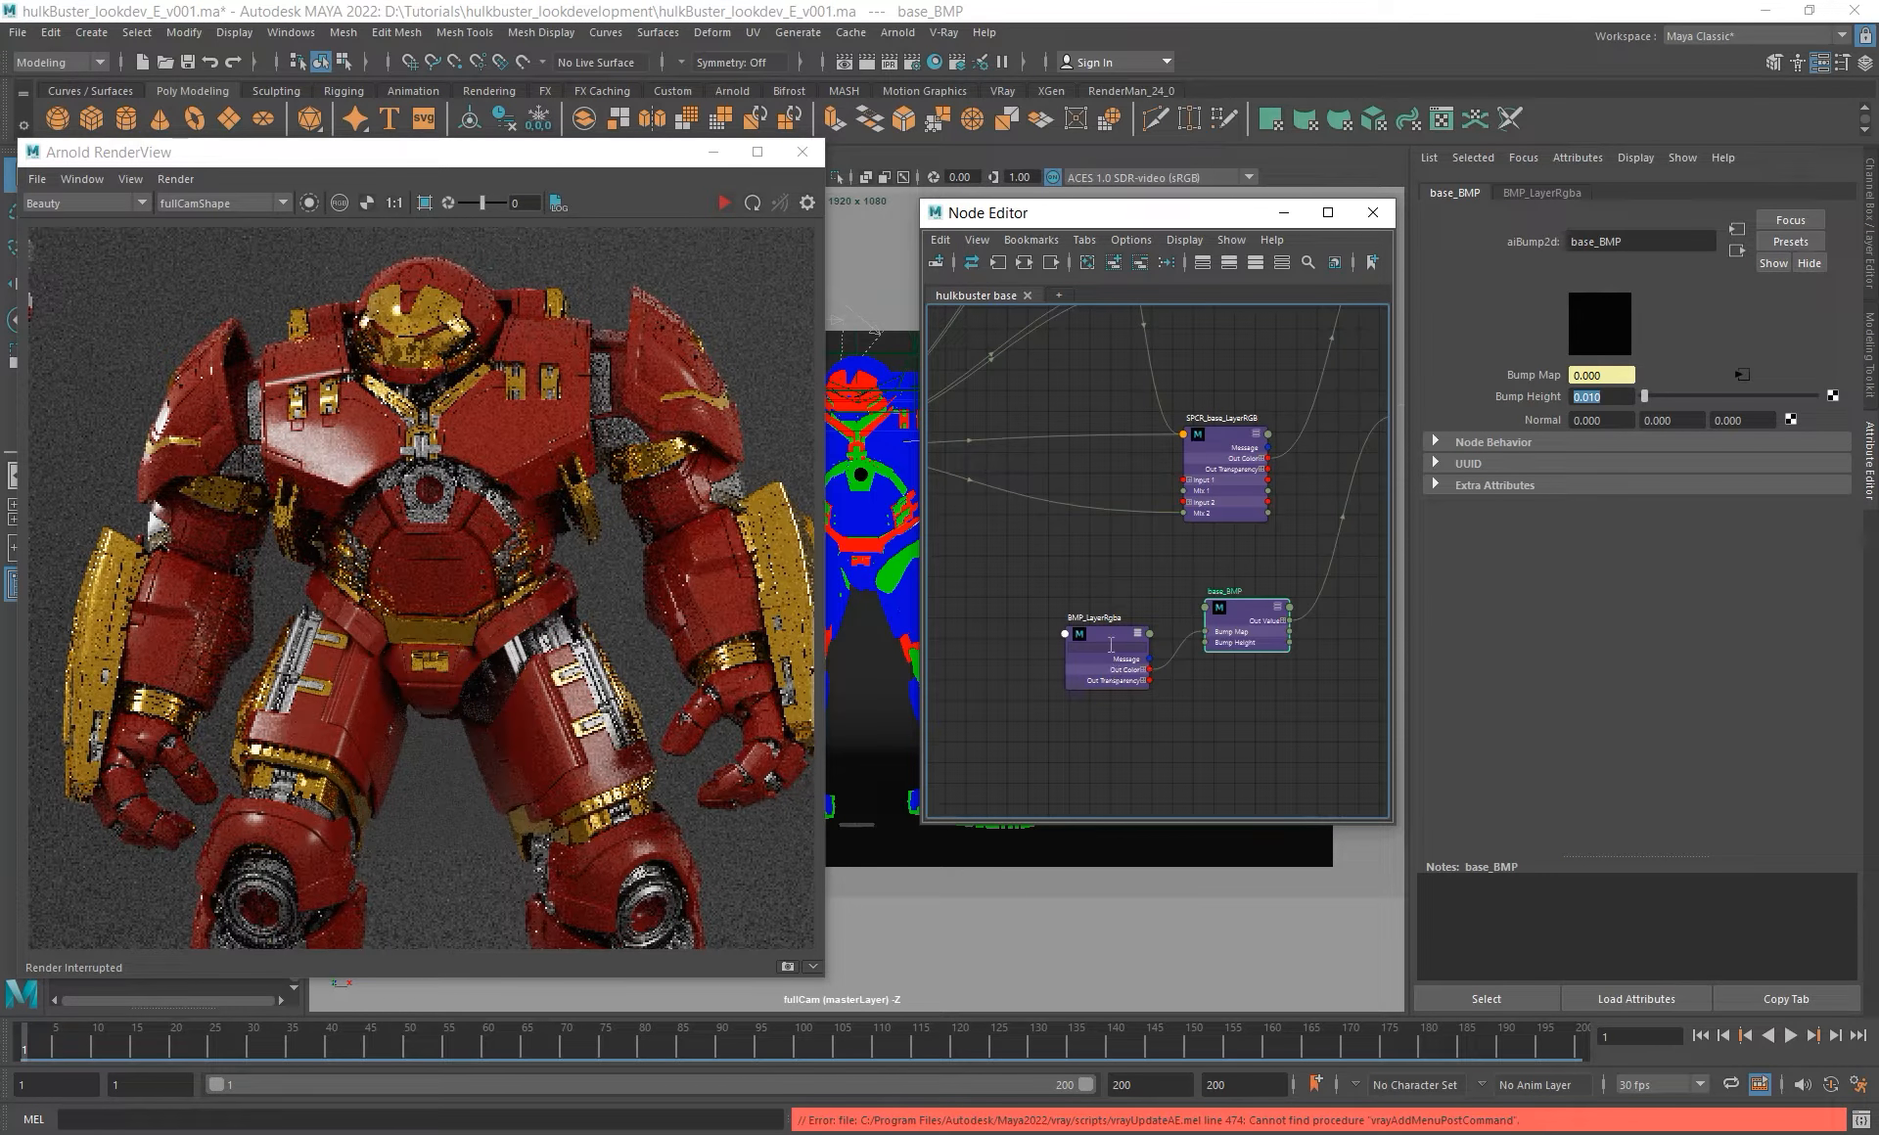
- Set base_BMP's Bump Height to 1
left_click(1617, 399)
type("1")
key("Return")
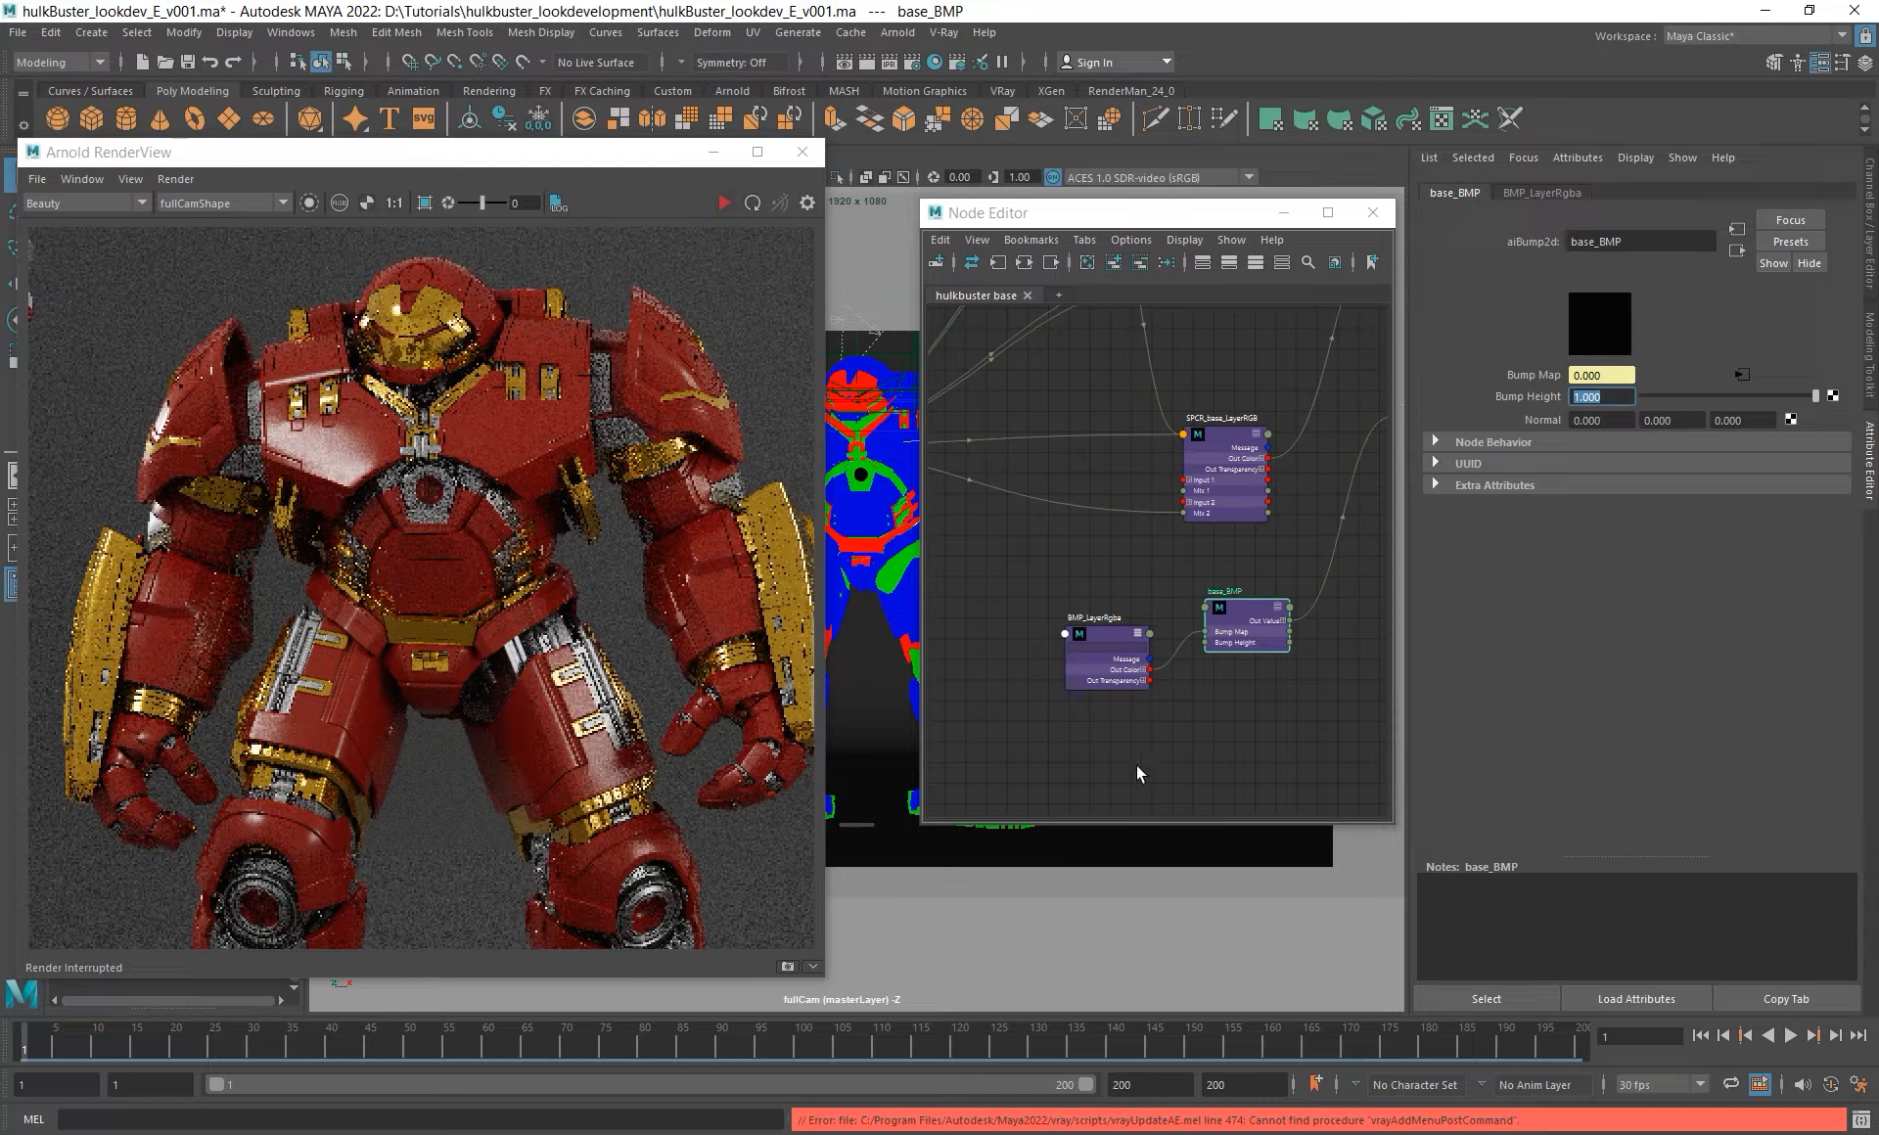
- Name BMP_LayerRgba's first layer red, then enable its second layer and name it yellow
middle_click_drag(1189, 732, 1216, 726, "alt")
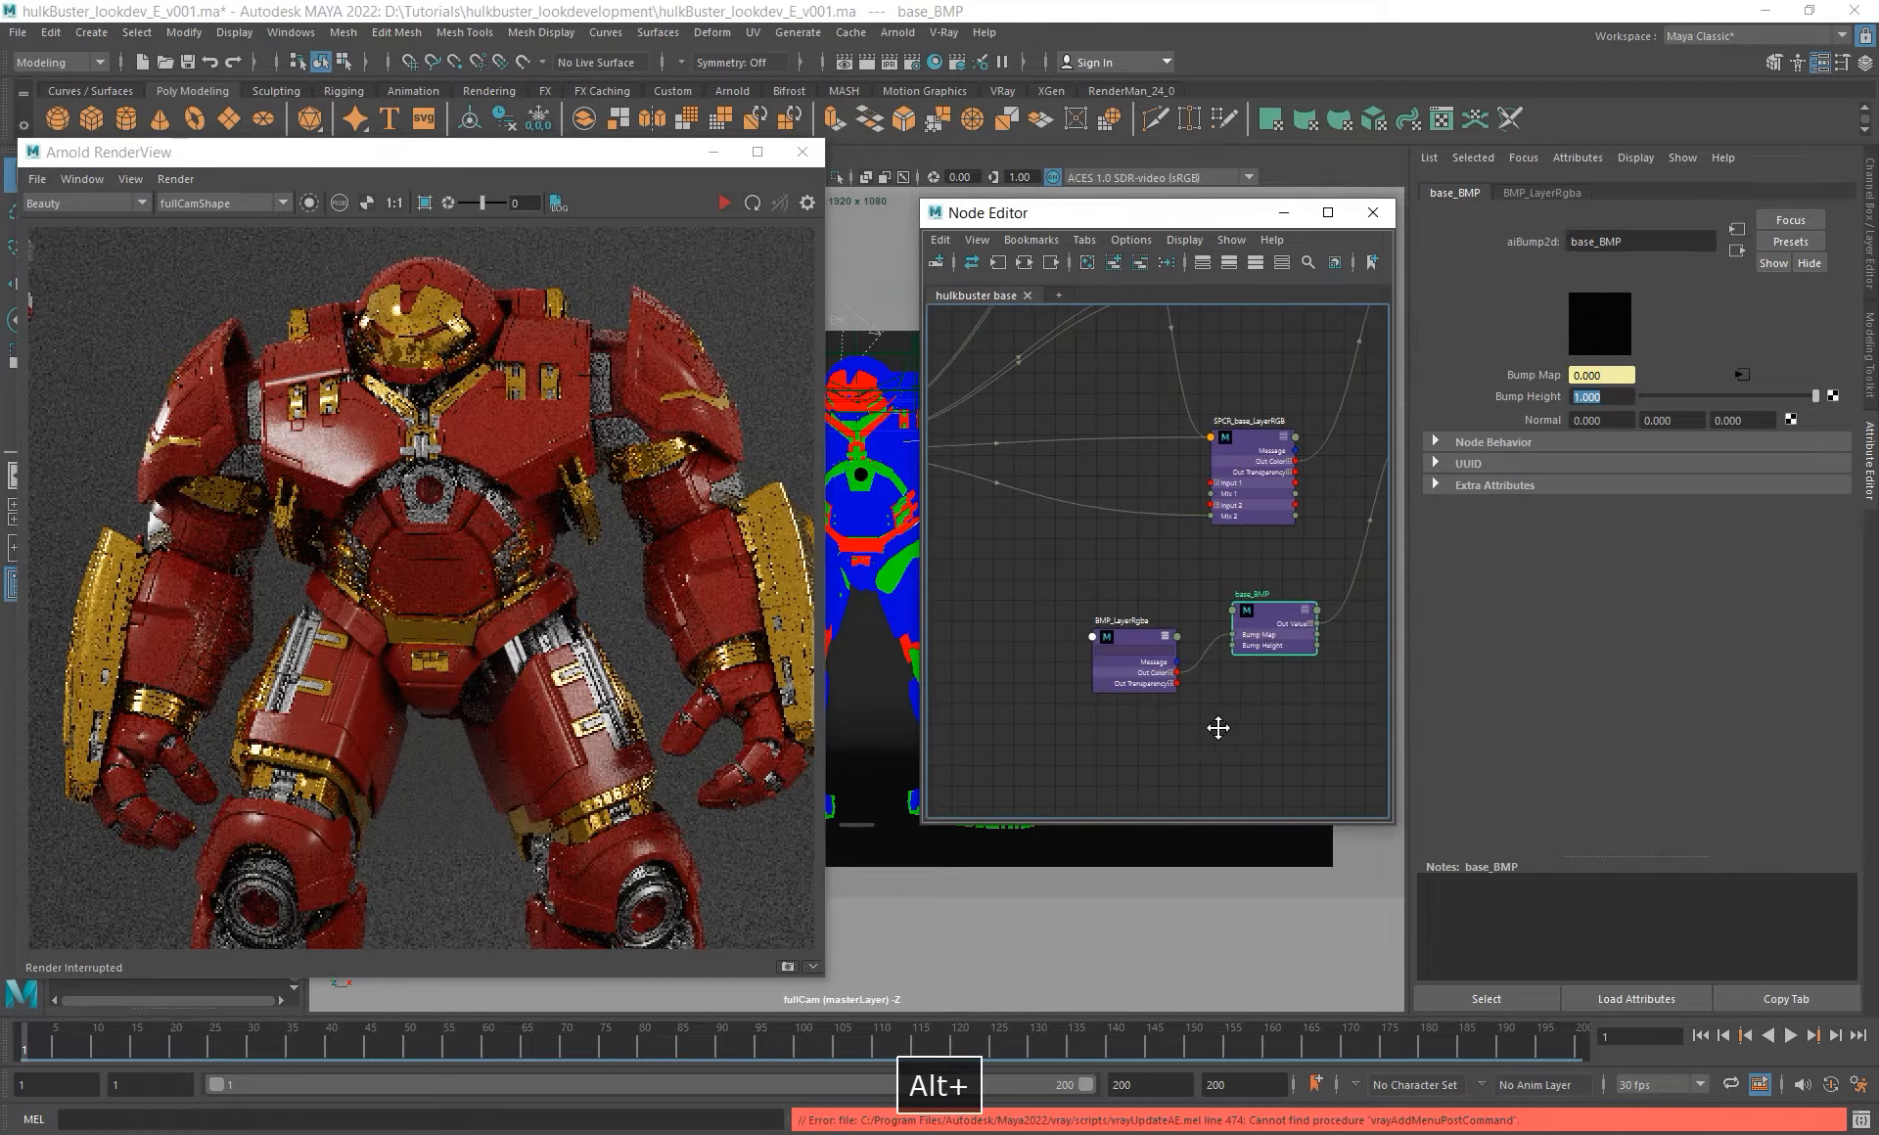
left_click(1127, 674)
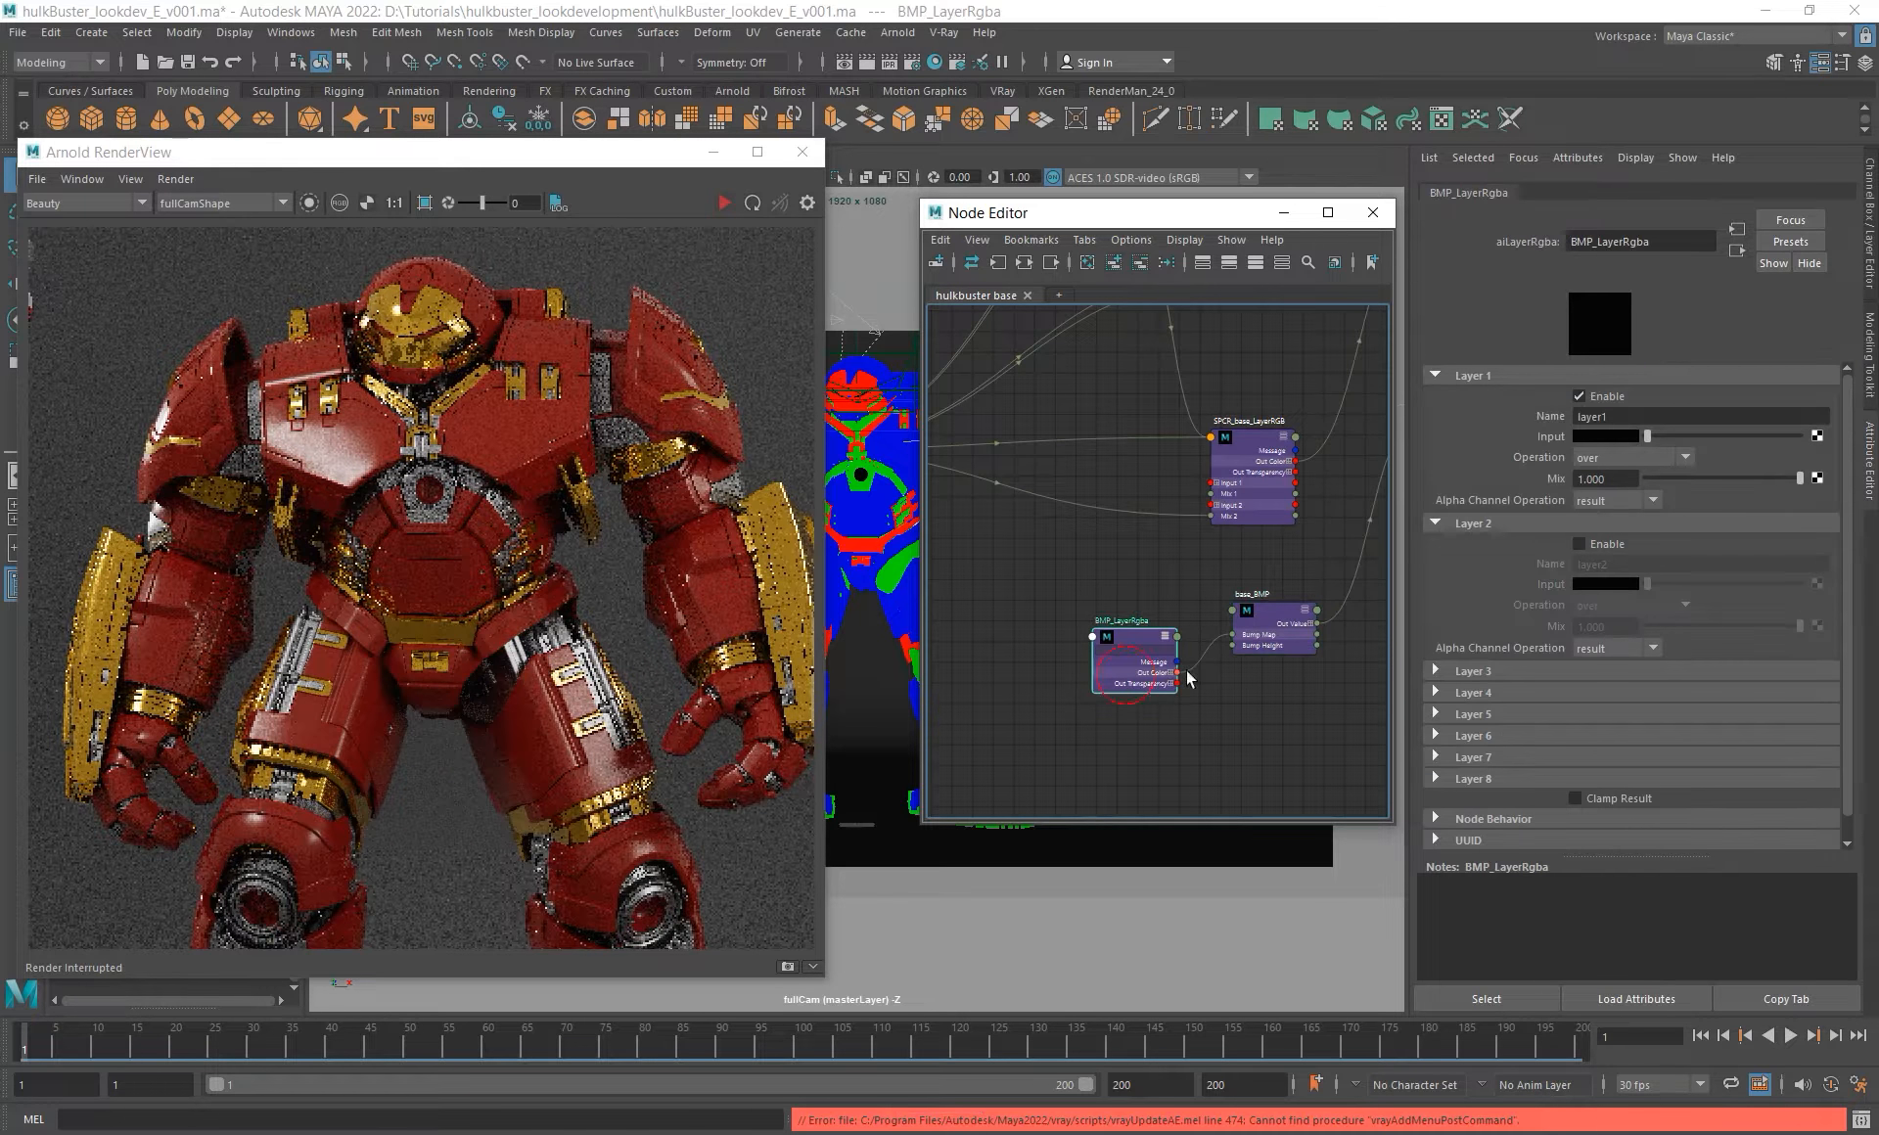
double_click(1625, 417)
type("red")
key("Return")
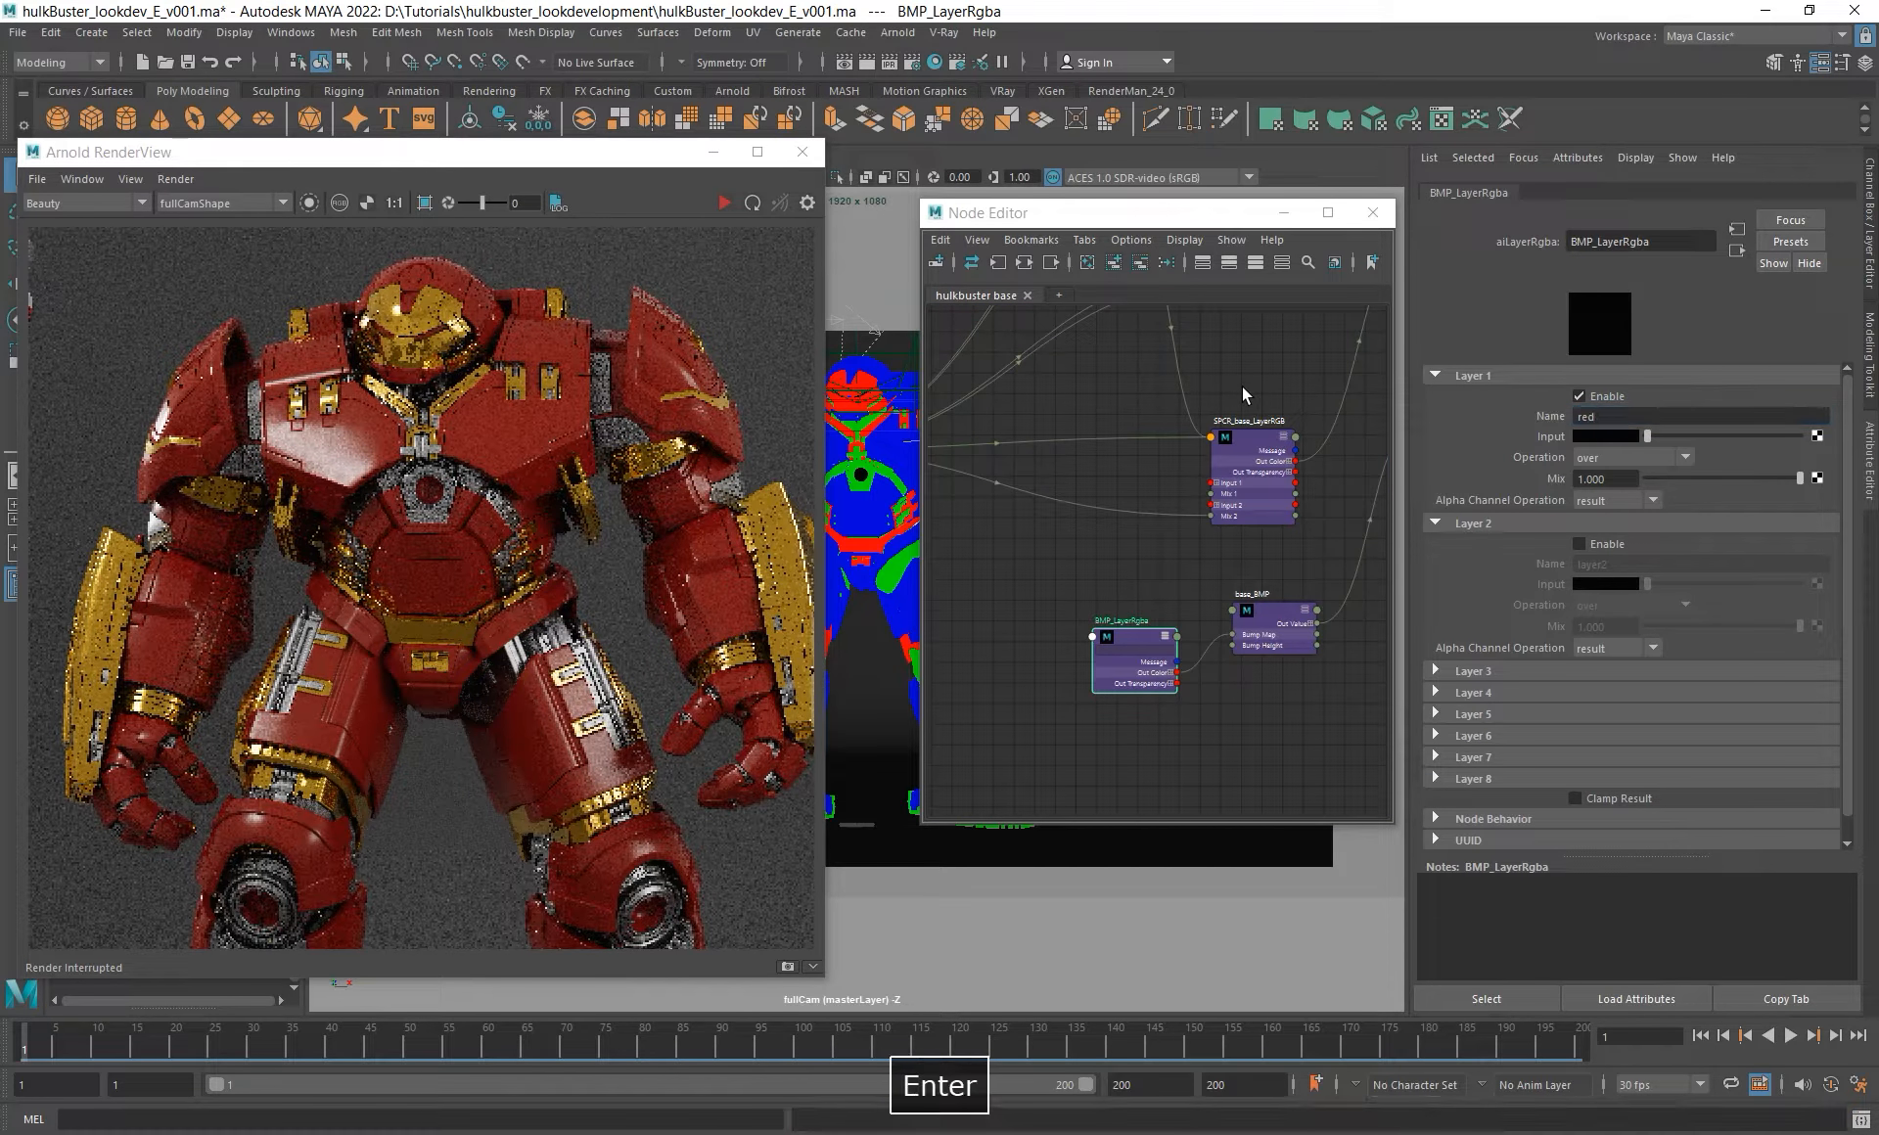
left_click(1610, 542)
double_click(1627, 562)
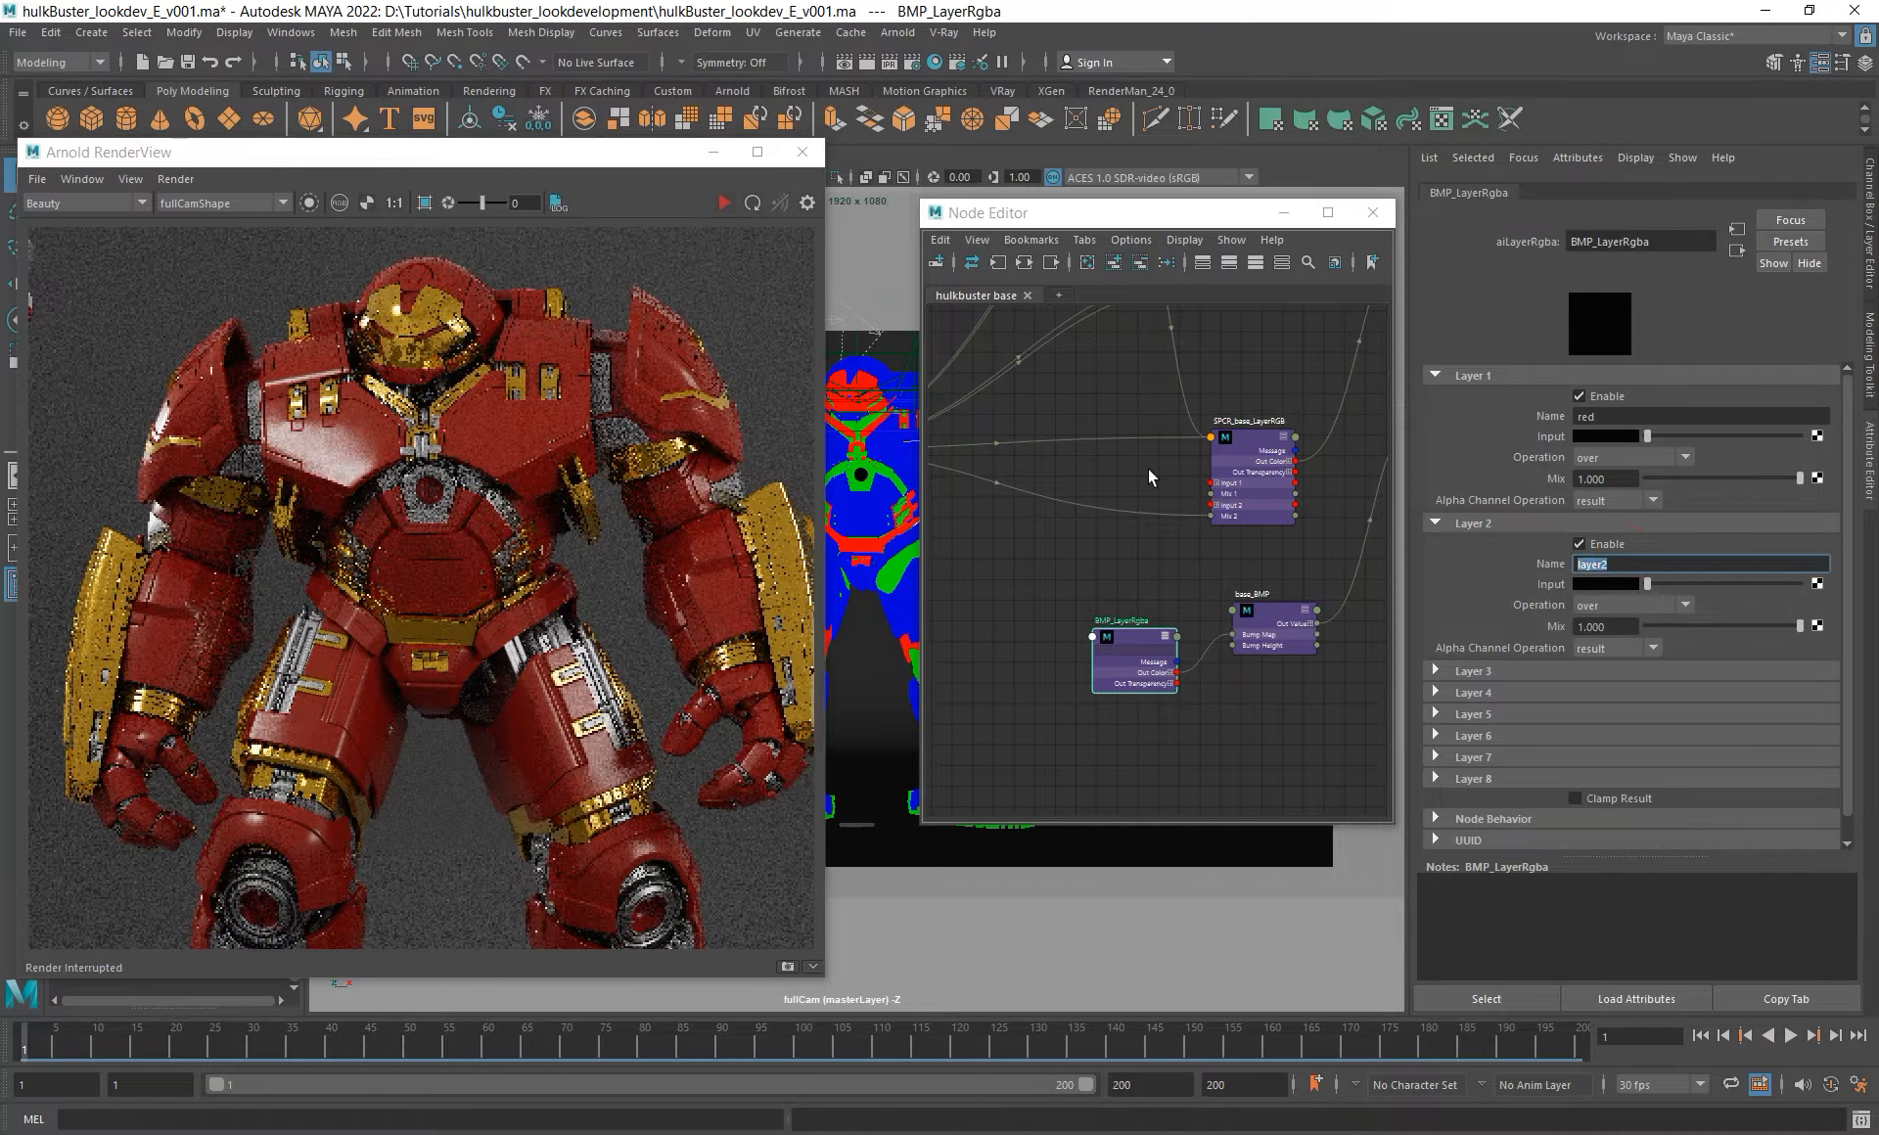
type("yellow")
key("Return")
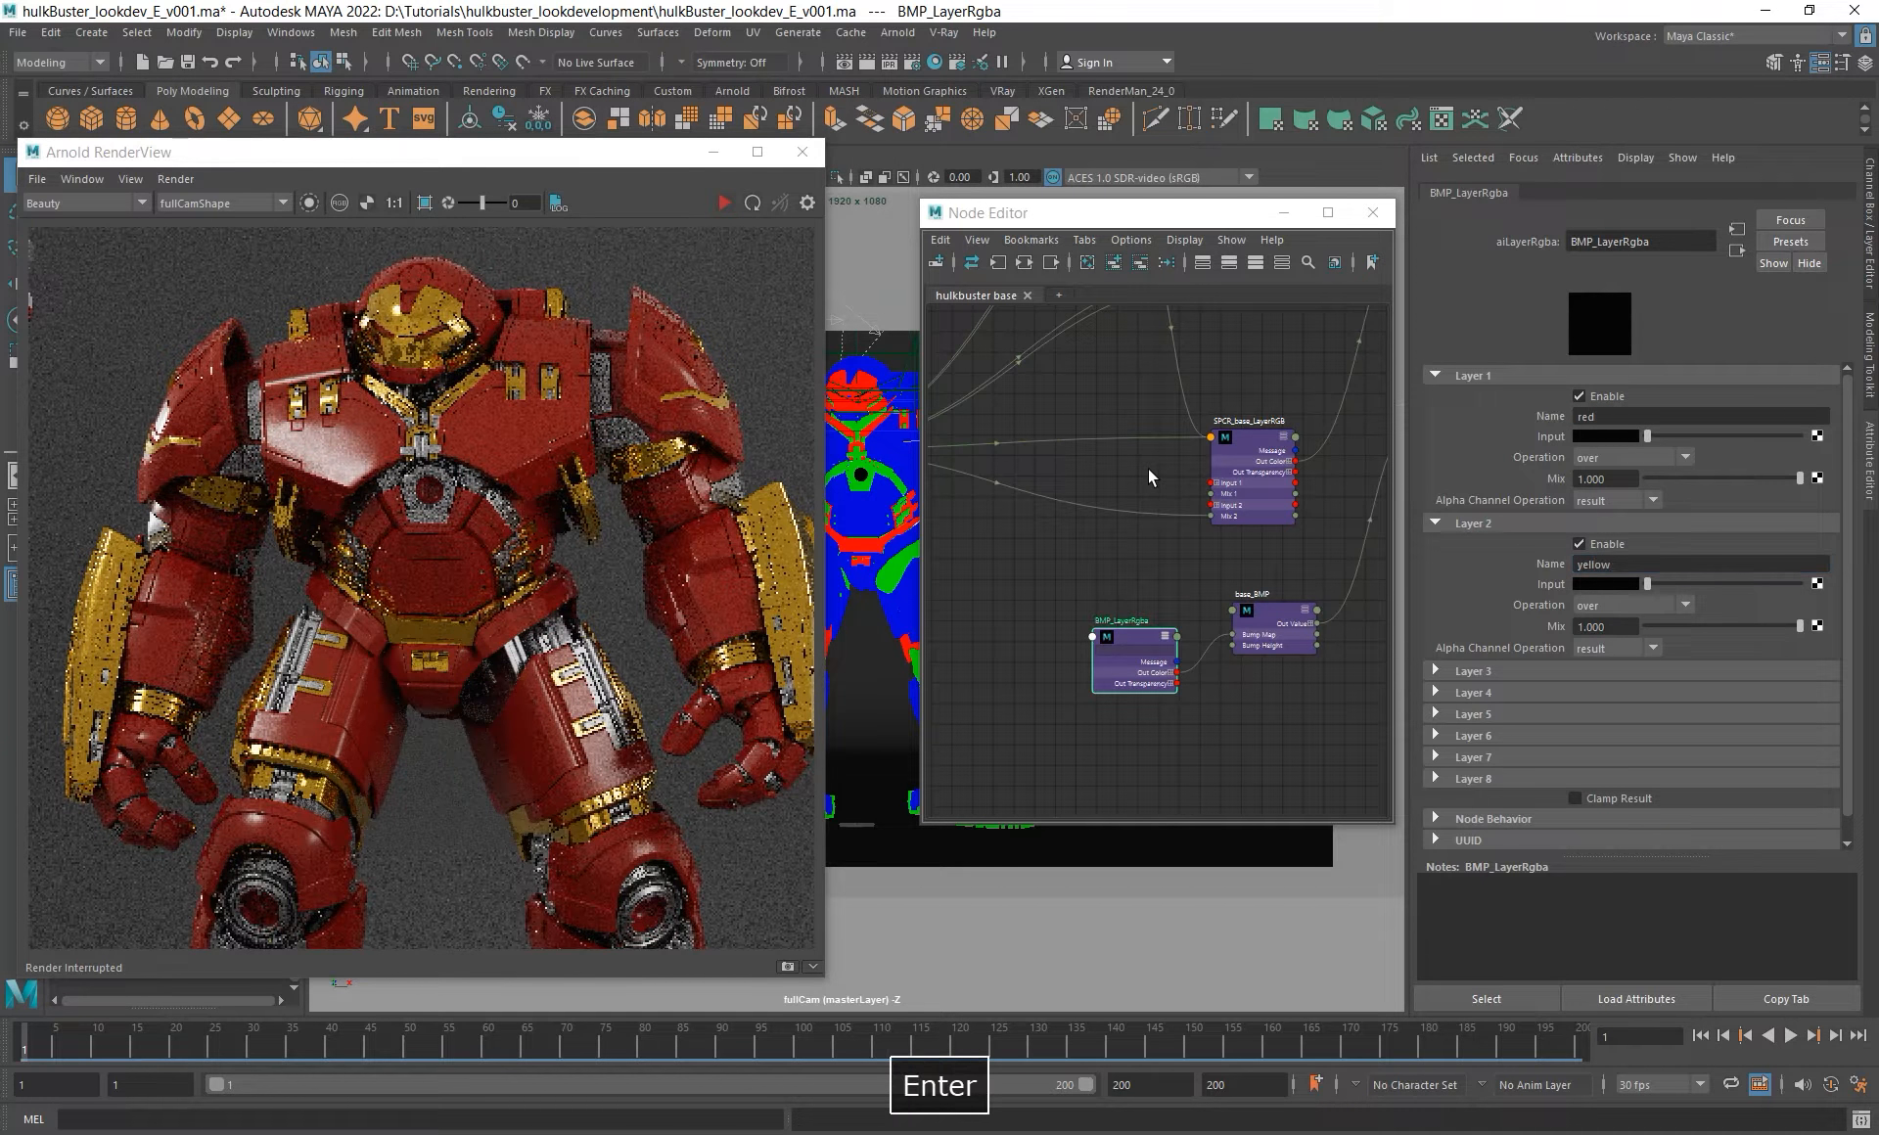
- Enable BMP_LayerRgba's third layer and name it iron
left_click(1476, 670)
left_click(1630, 693)
double_click(1633, 712)
type("iron")
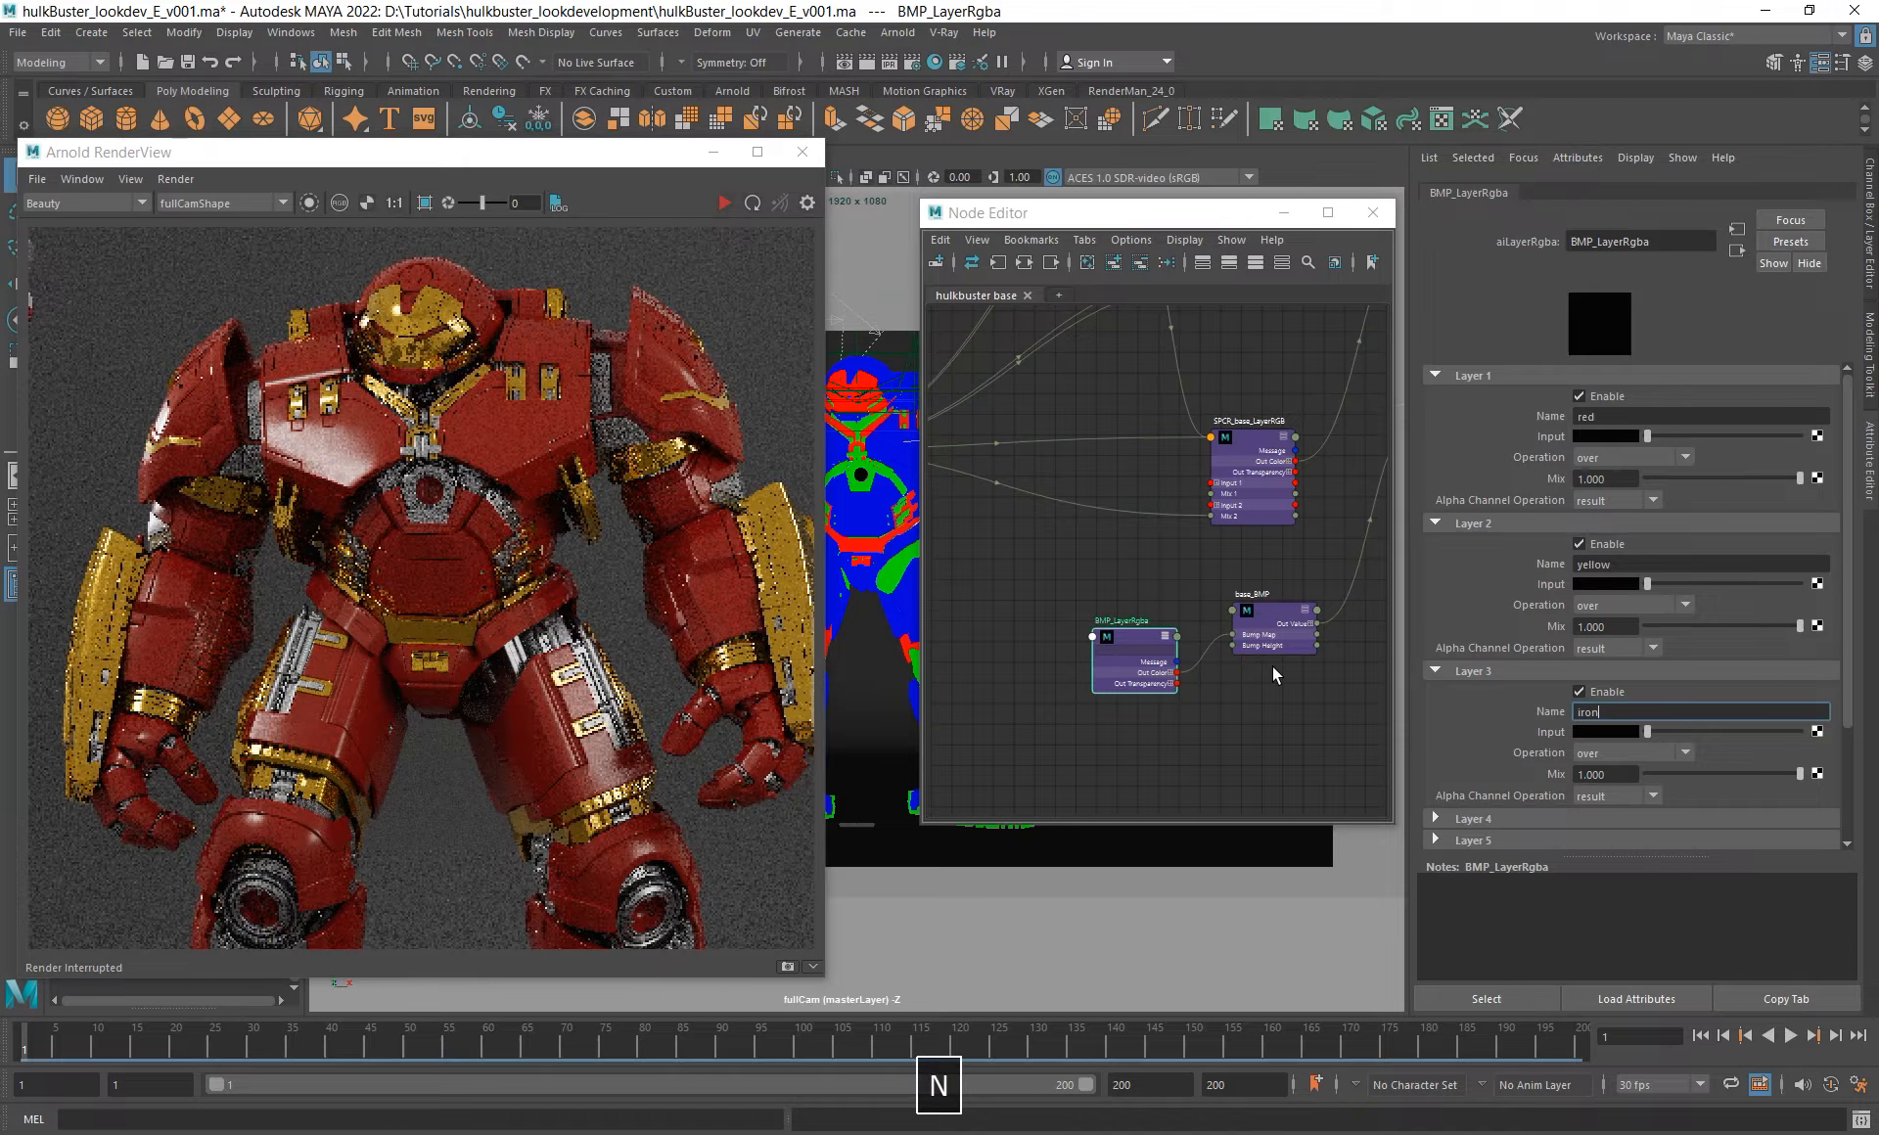
key("Return")
- Connect aiTriplanar1's output to the inputs of the red, yellow and iron layers of BMP_LayerRgba
right_click_drag(1145, 582, 1117, 558, "alt")
middle_click_drag(1118, 558, 1195, 616, "alt")
right_click_drag(1195, 616, 1121, 592, "alt")
middle_click_drag(1055, 409, 1107, 461, "alt")
right_click_drag(1107, 461, 1196, 503, "alt")
middle_click_drag(1195, 503, 1605, 437, "alt")
left_click(1072, 377)
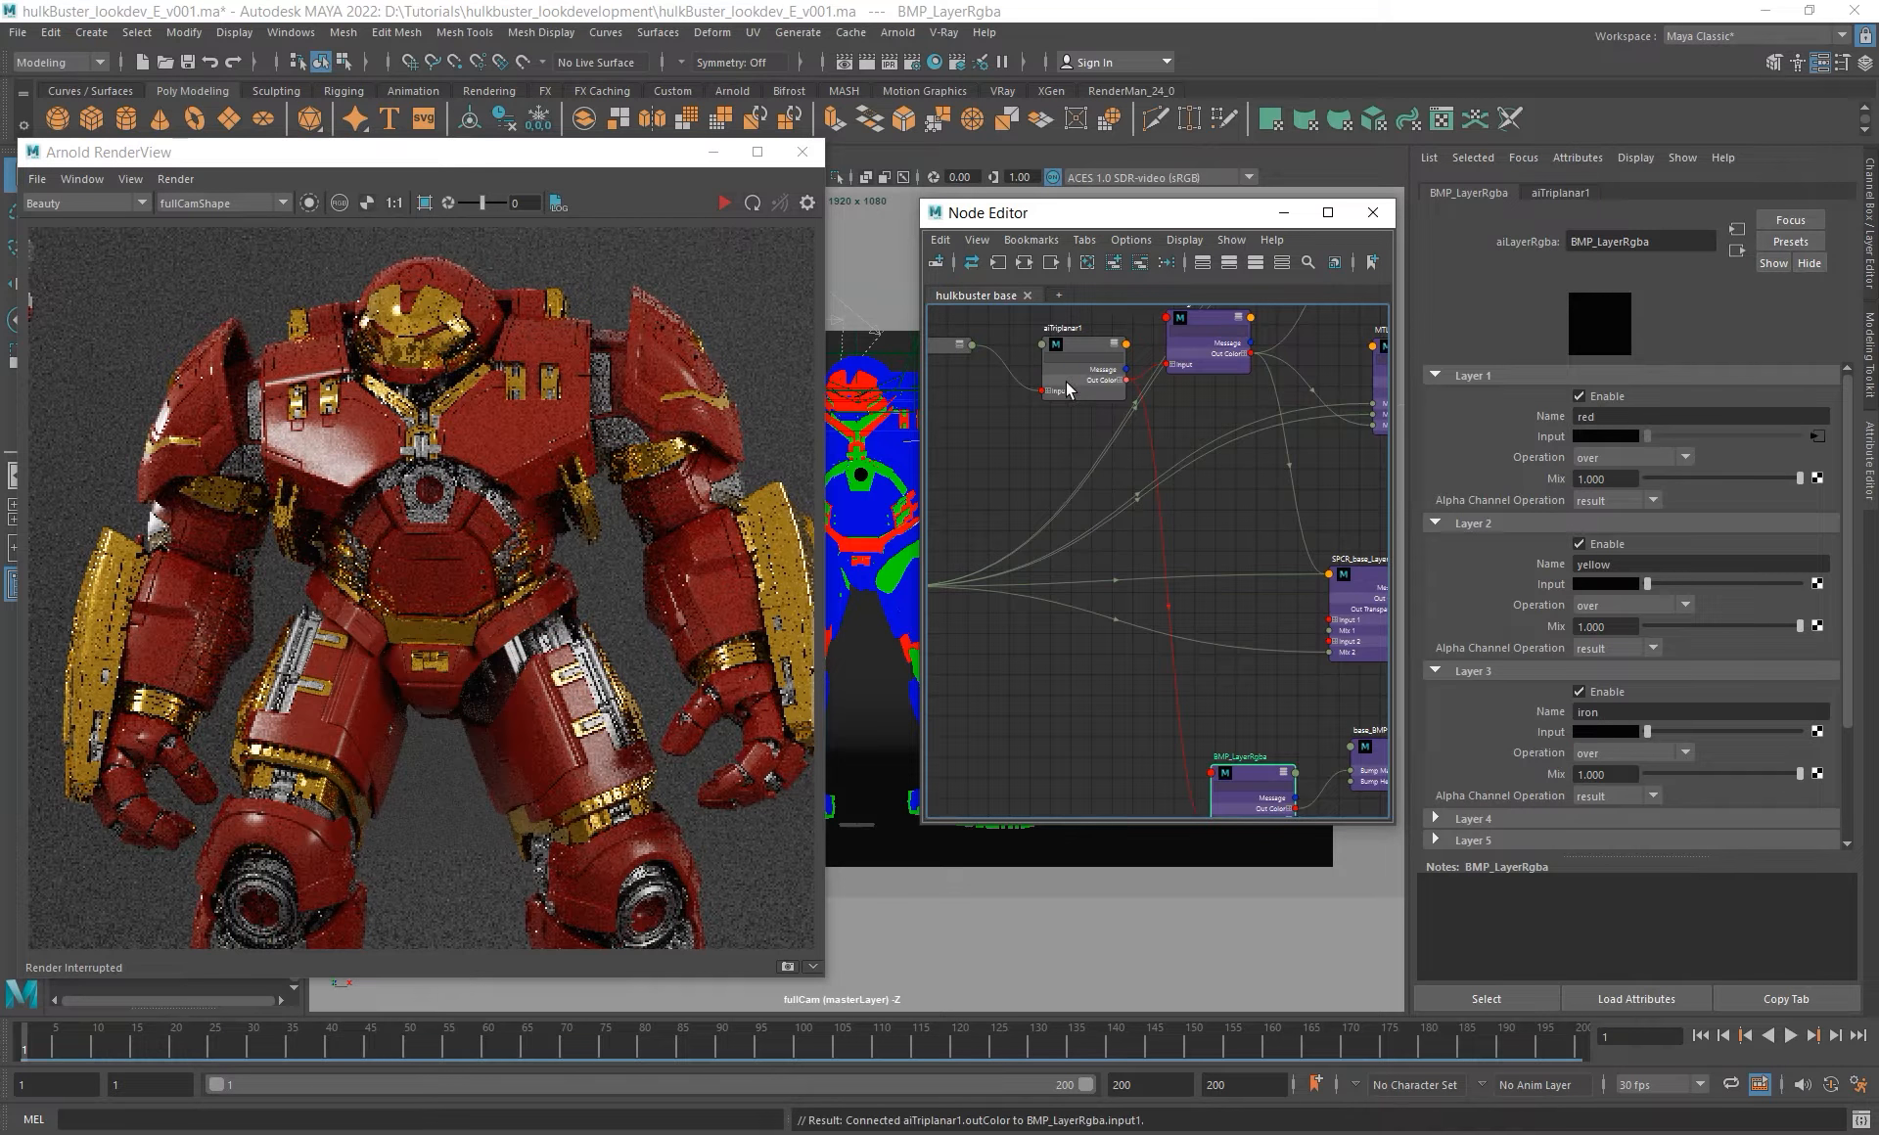
middle_click_drag(1551, 565, 1557, 593)
middle_click_drag(1112, 401, 1524, 615)
middle_click_drag(1545, 732, 1544, 734)
- Set the operation of BMP_LayerRgba's yellow and iron layers to overwrite
right_click_drag(1175, 581, 1126, 591, "alt")
middle_click_drag(1187, 620, 1190, 574, "alt")
right_click_drag(1157, 595, 1109, 605, "alt")
middle_click_drag(1109, 605, 1140, 638, "alt")
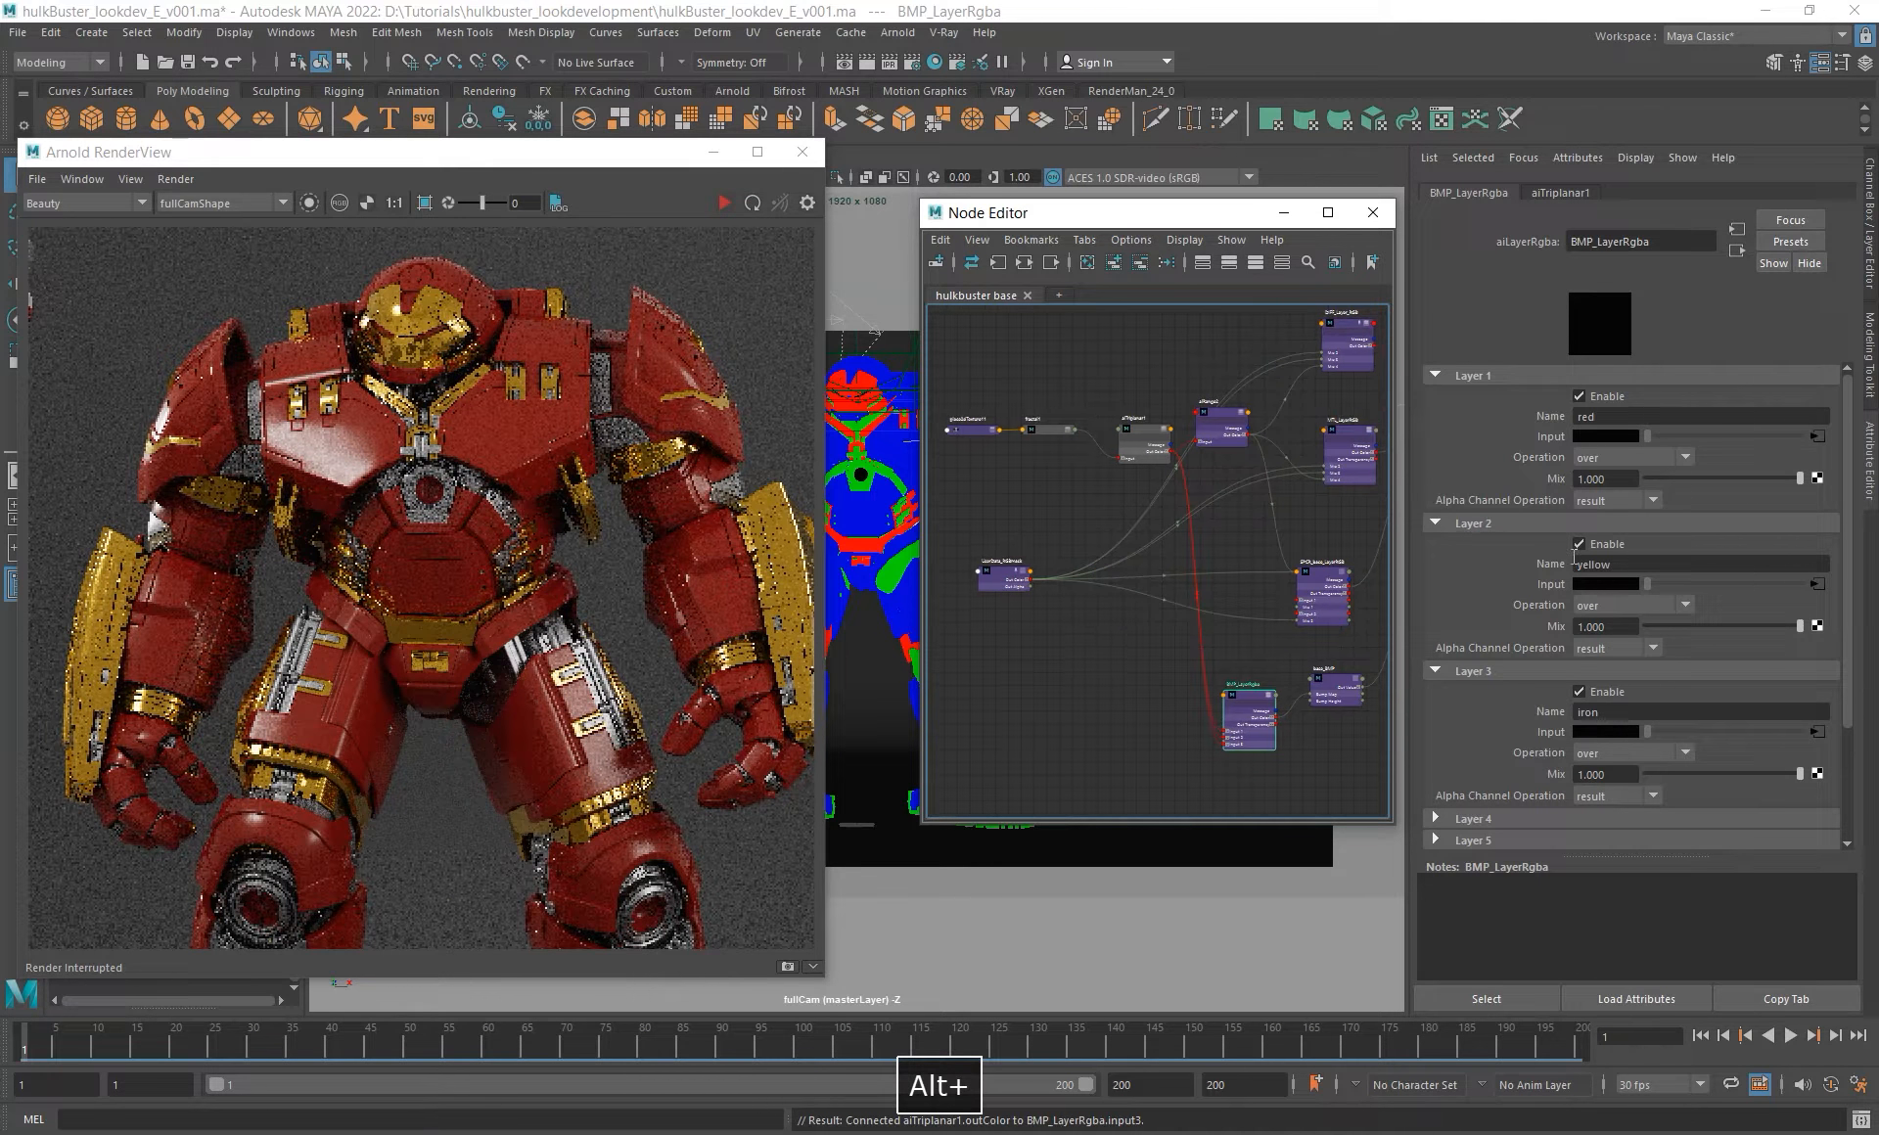
left_click(1646, 608)
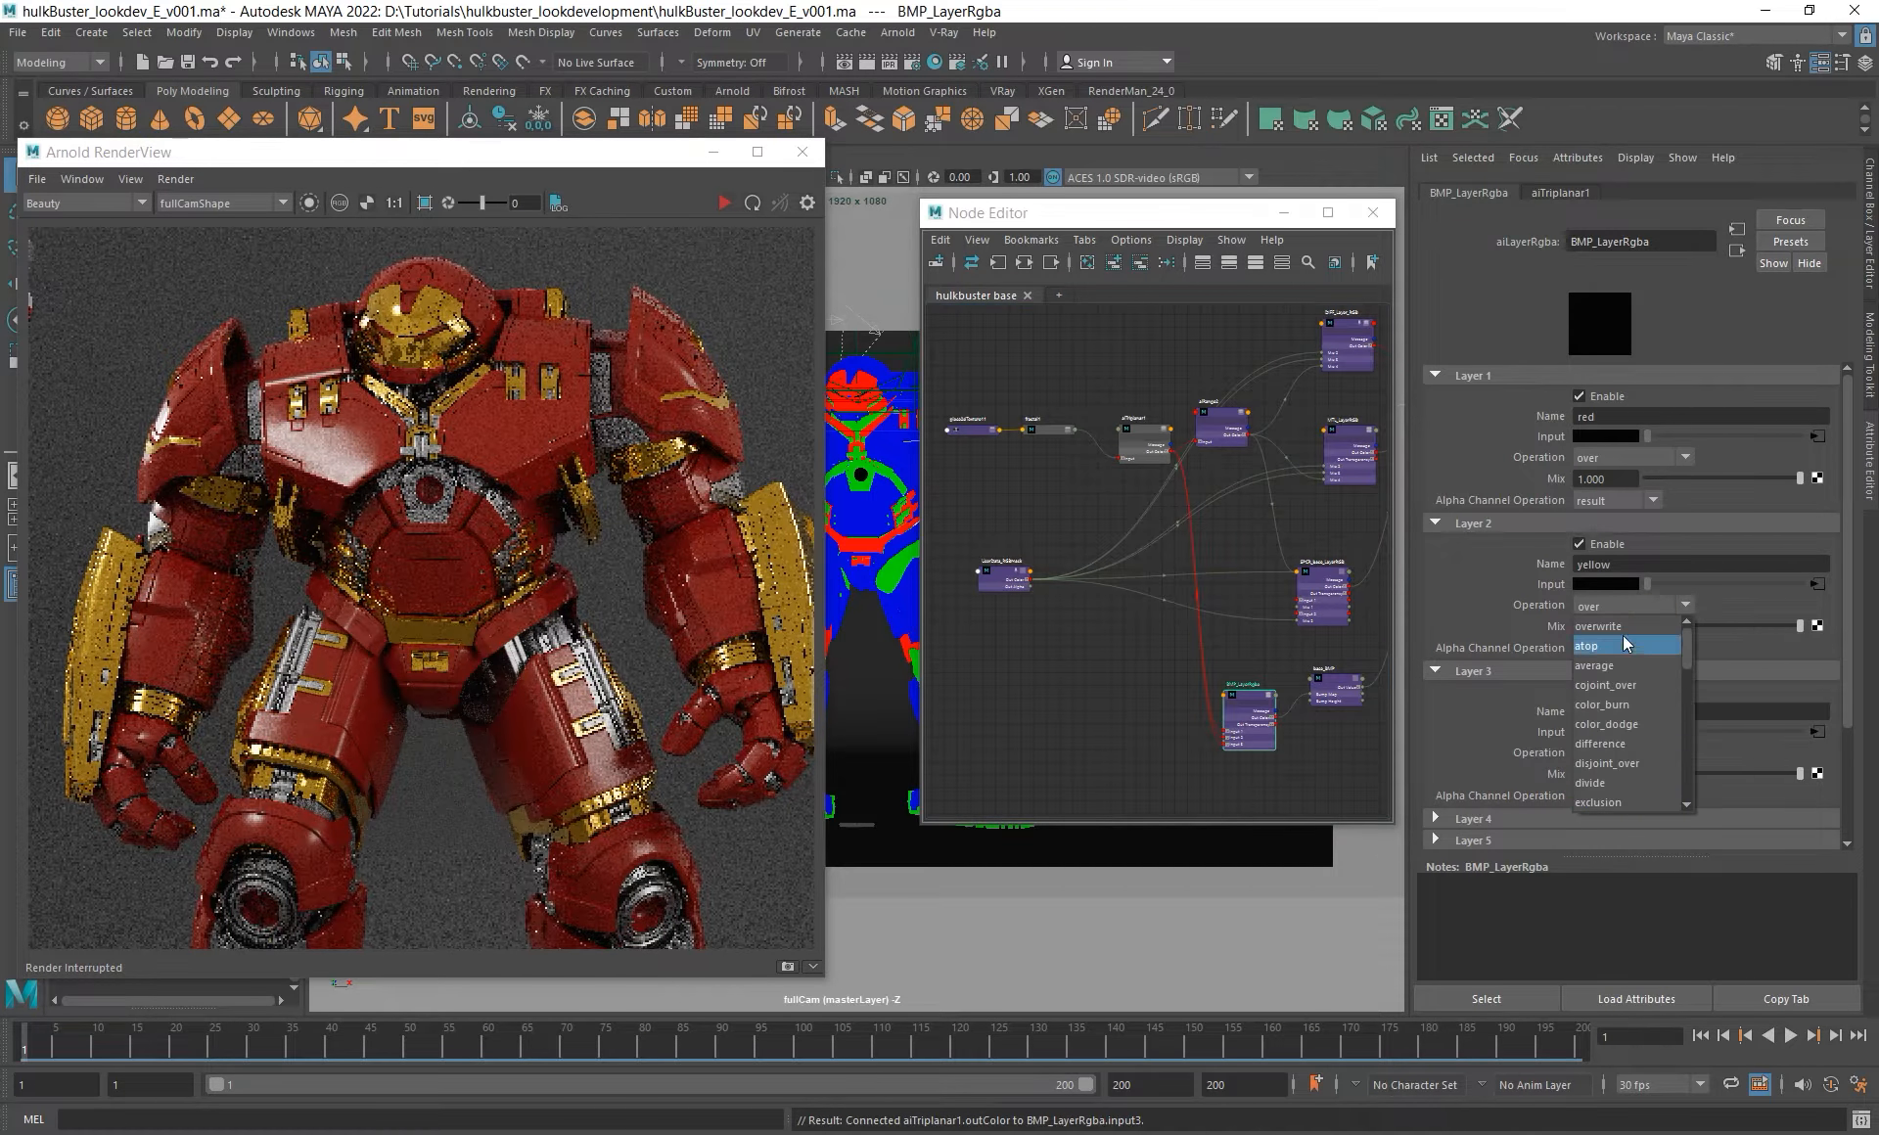
left_click(1620, 627)
left_click(1623, 751)
left_click(1636, 772)
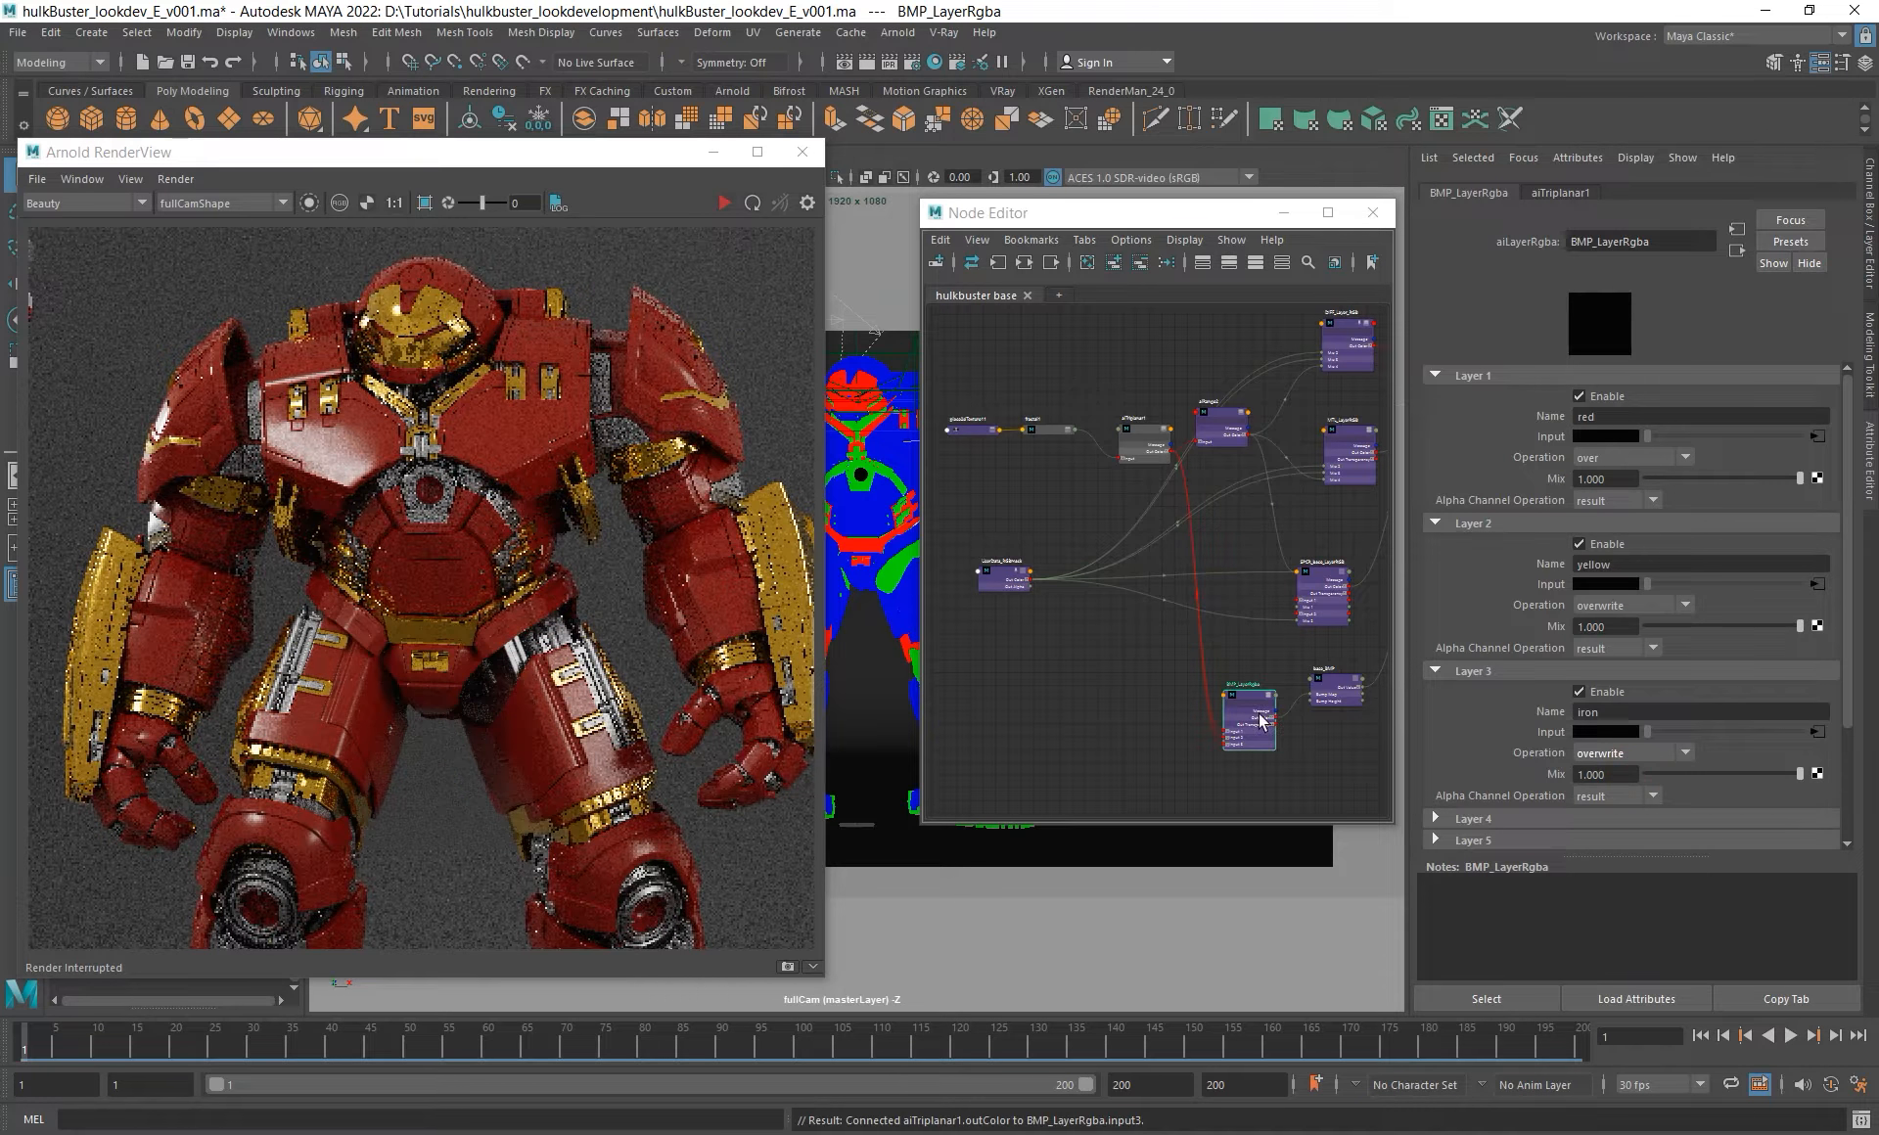
- Disable the yellow and iron layers of BMP_LayerRgba, leaving only the red layer enabled
middle_click_drag(1260, 721, 1252, 679, "alt")
left_click(1605, 540)
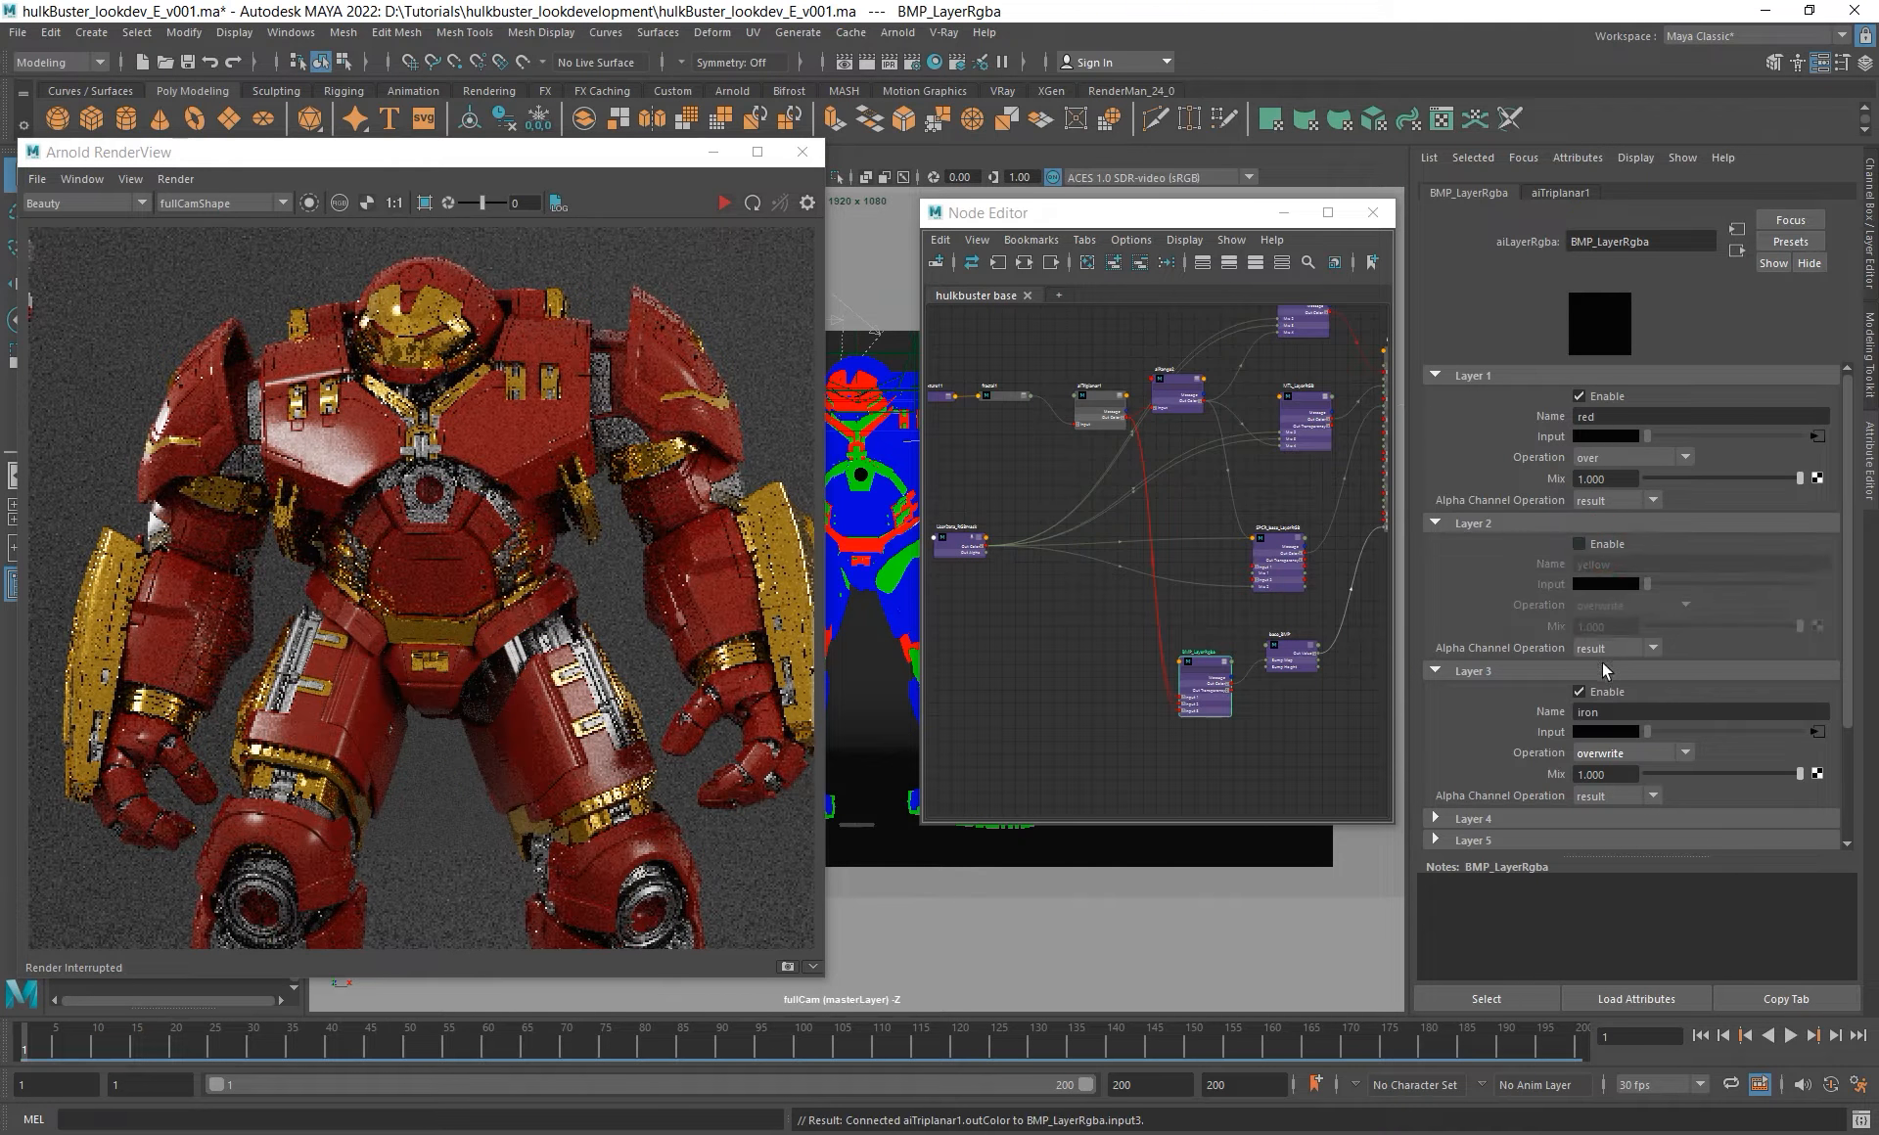
left_click(1582, 691)
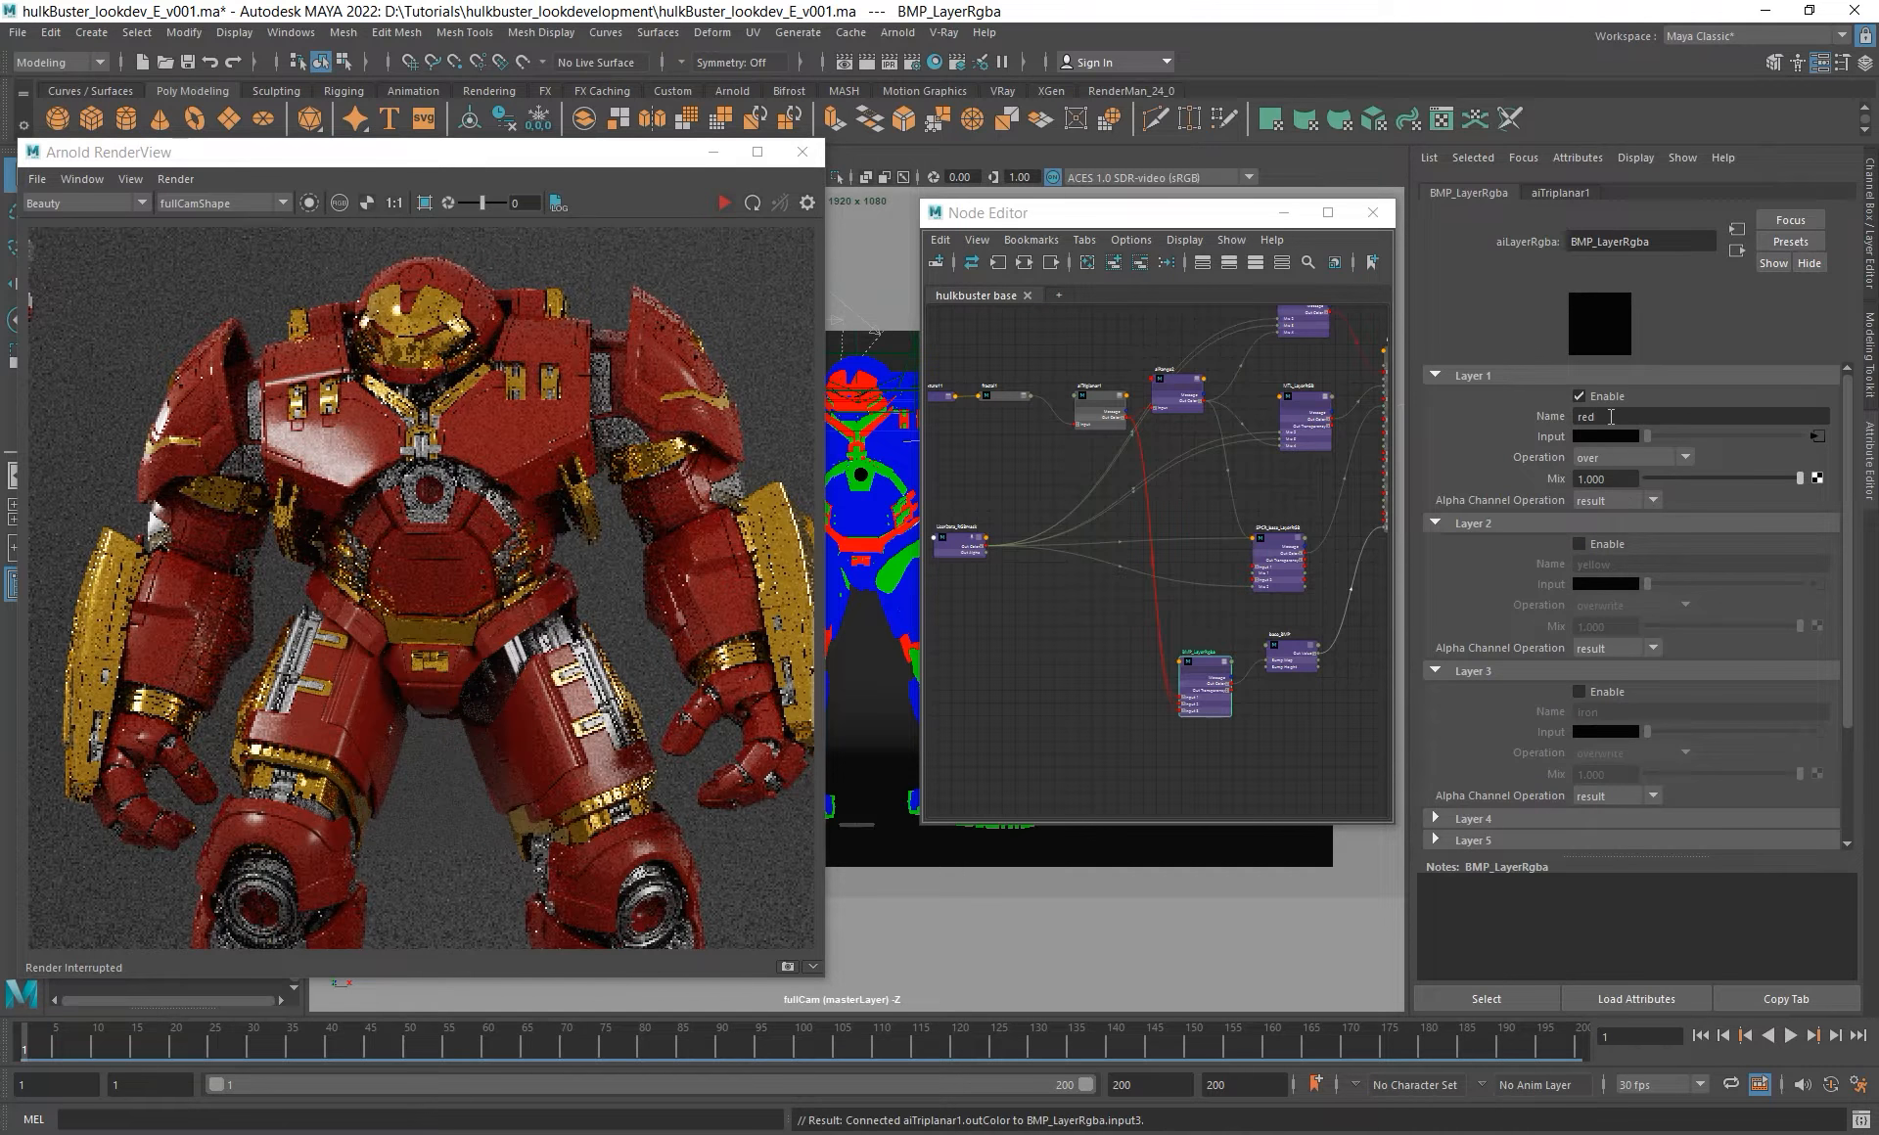
- Start rendering a region over the character's chest plate and display the N AOV
left_click(1620, 478)
scroll(455, 435, "up", 3)
middle_click_drag(403, 470, 620, 485, "alt")
mouse_move(274, 355)
left_mouse_down("shift")
mouse_move(530, 679)
mouse_move(581, 708)
left_mouse_up("shift")
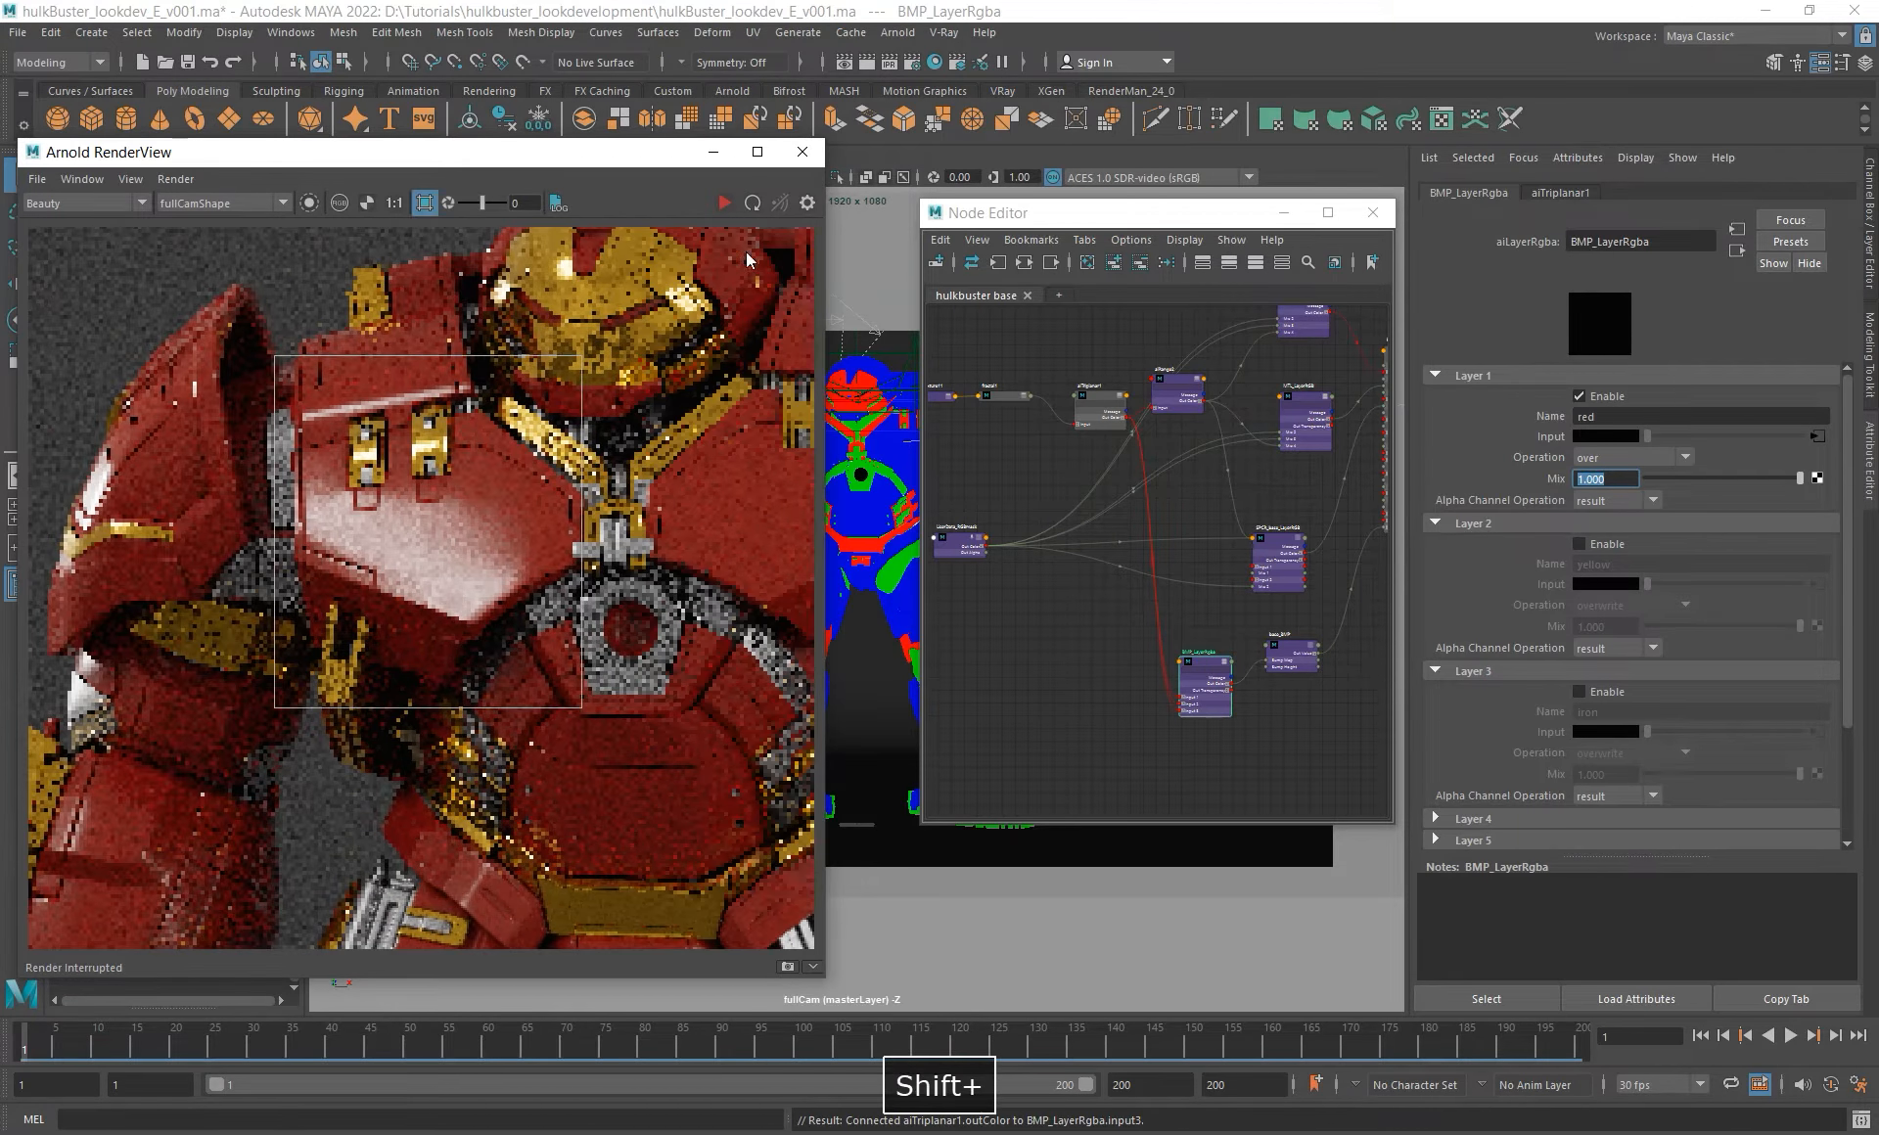
left_click(724, 204)
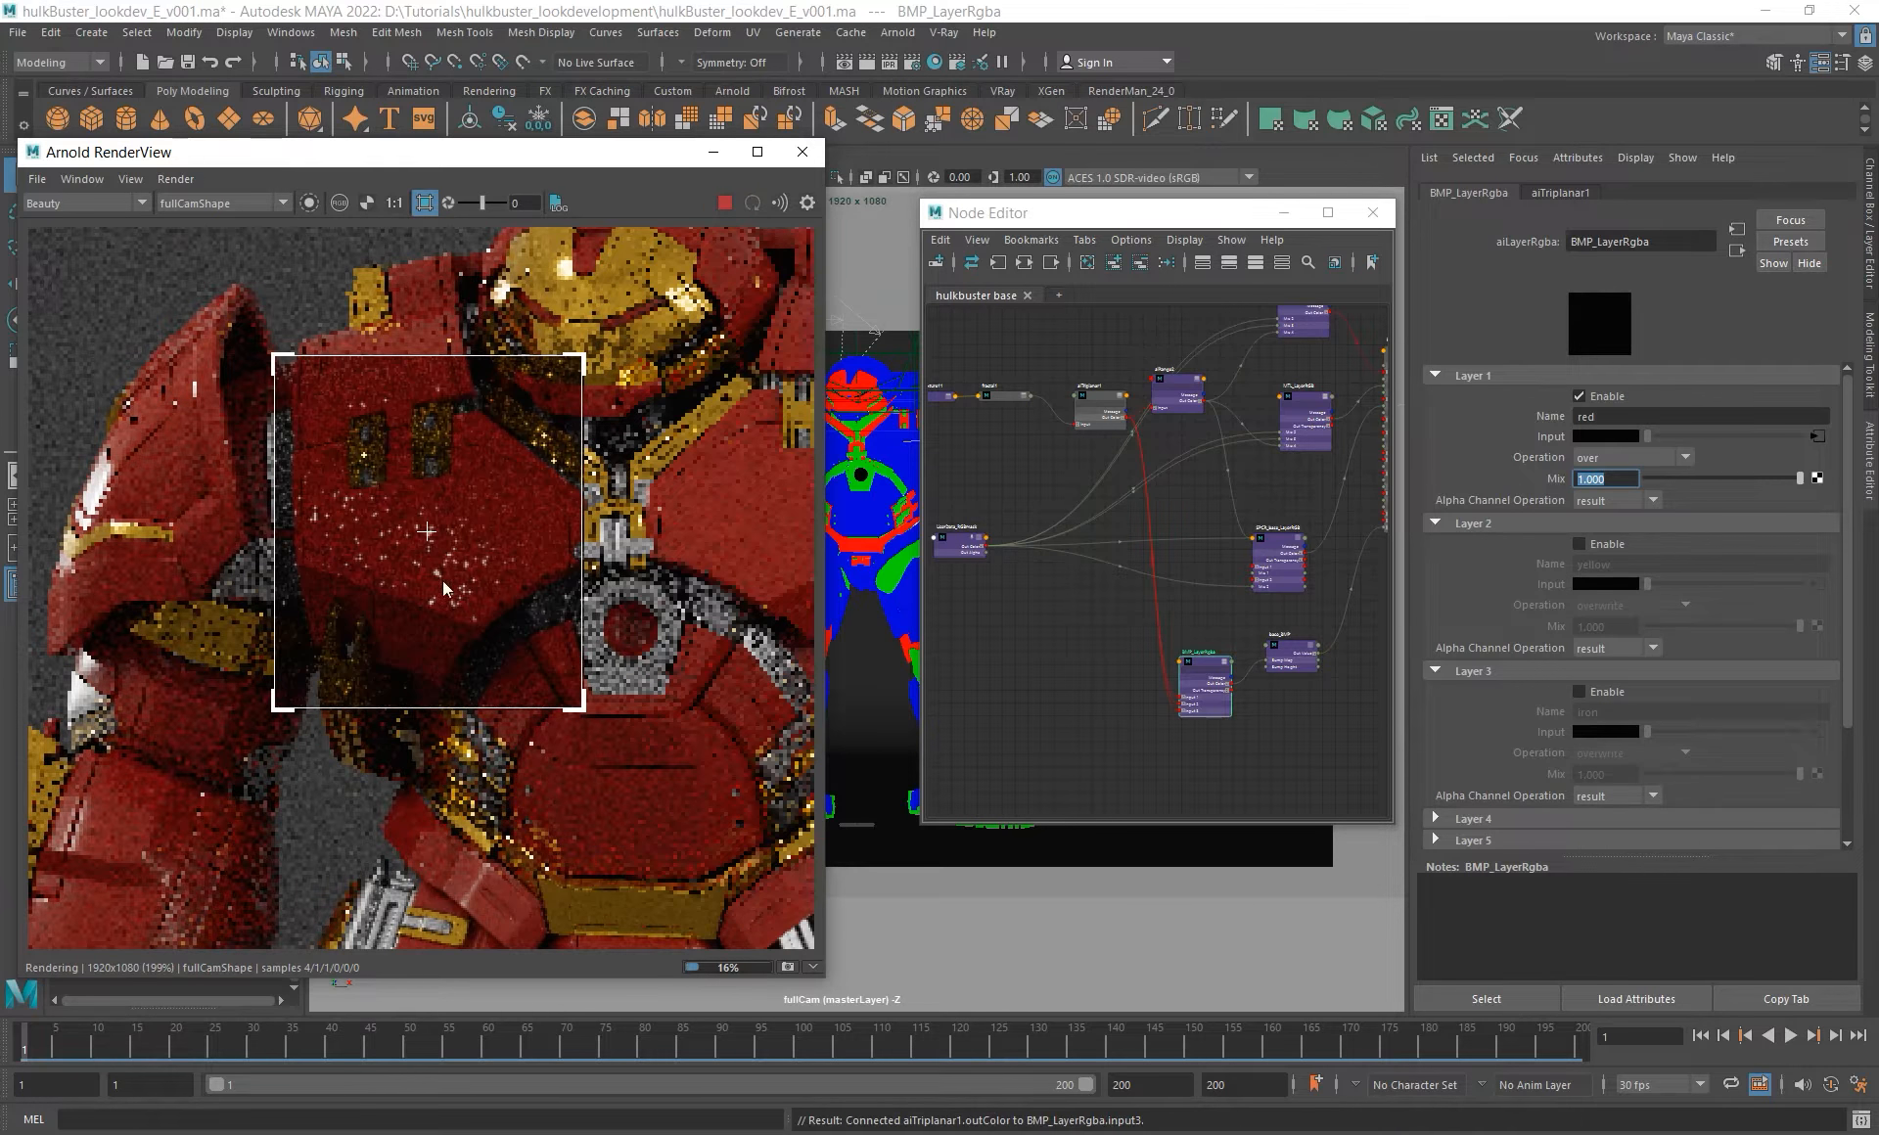
left_click(76, 208)
left_click(49, 241)
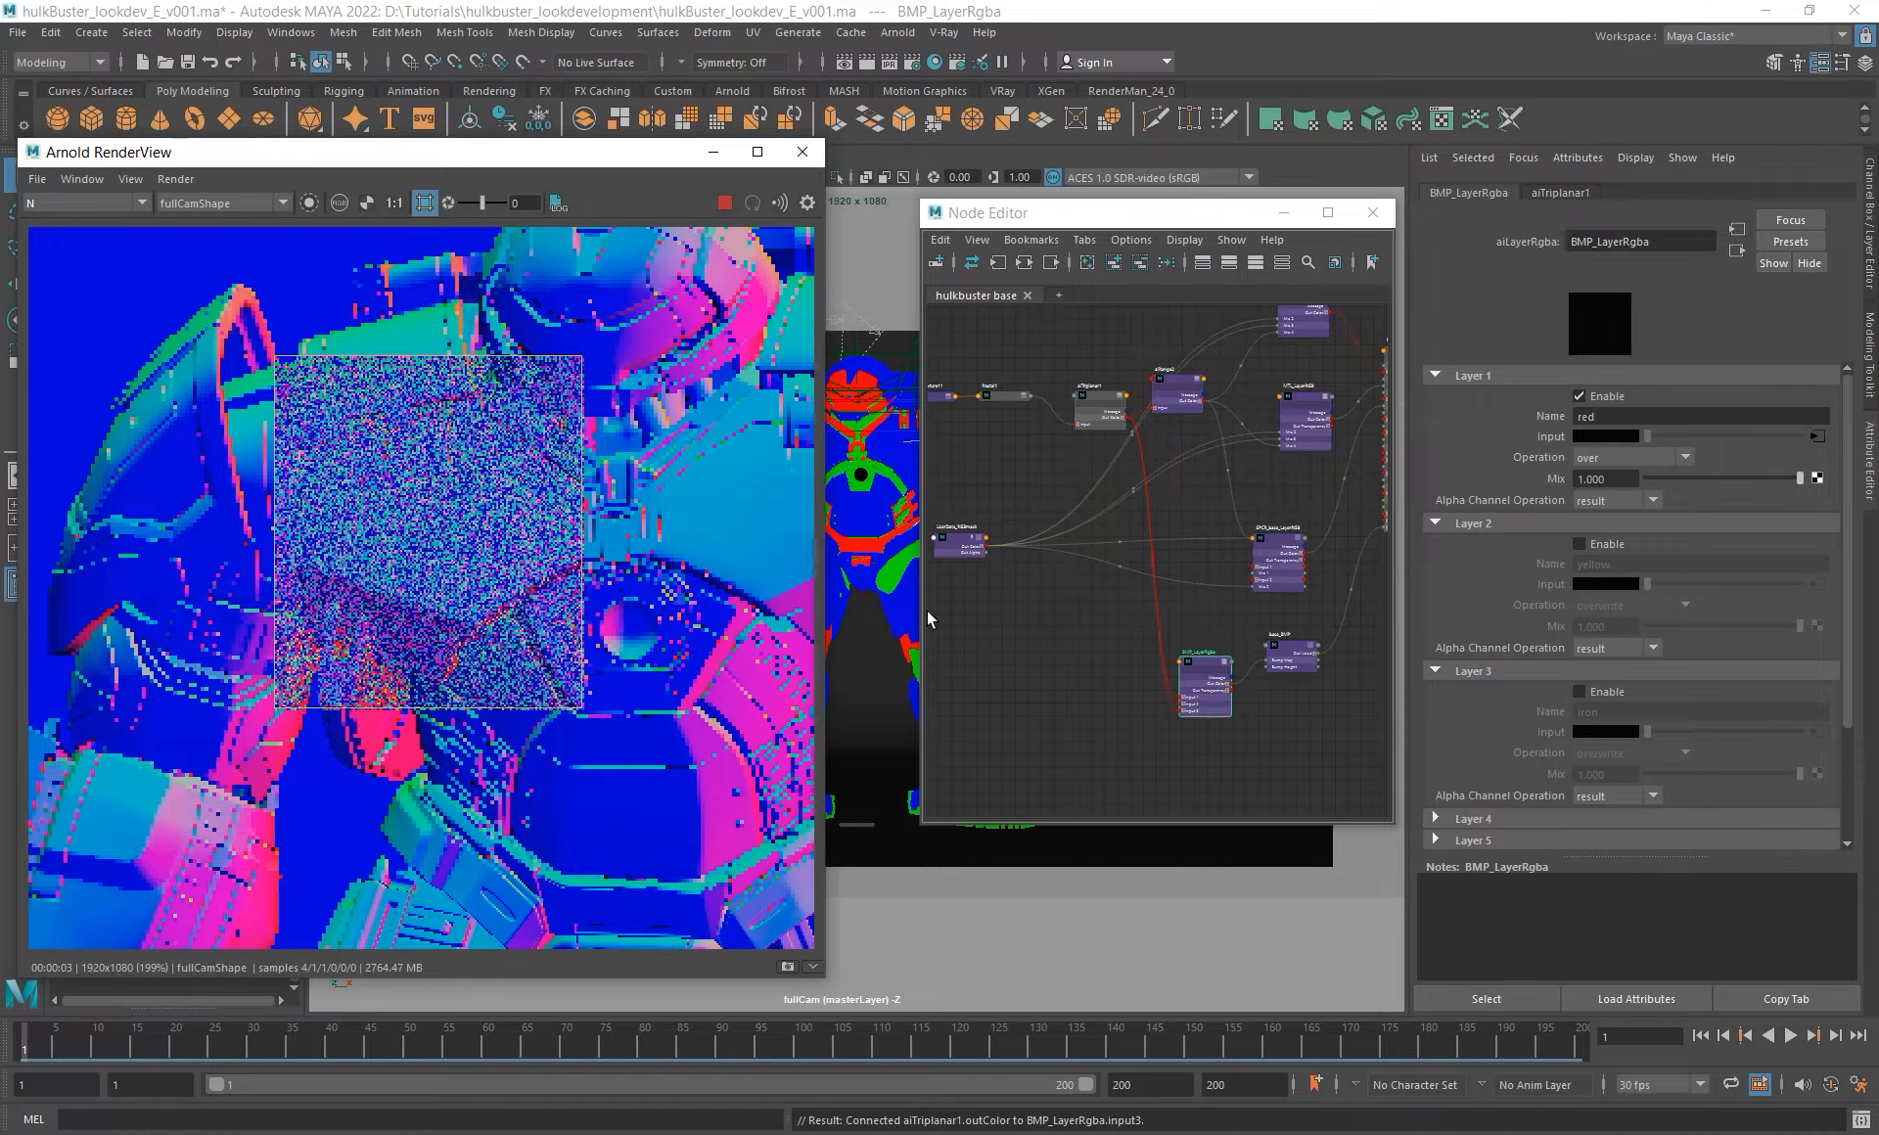
- Set the red layer's mix to 0.01 and inspect the chest plate in the N and Beauty AOVs
left_click(1605, 479)
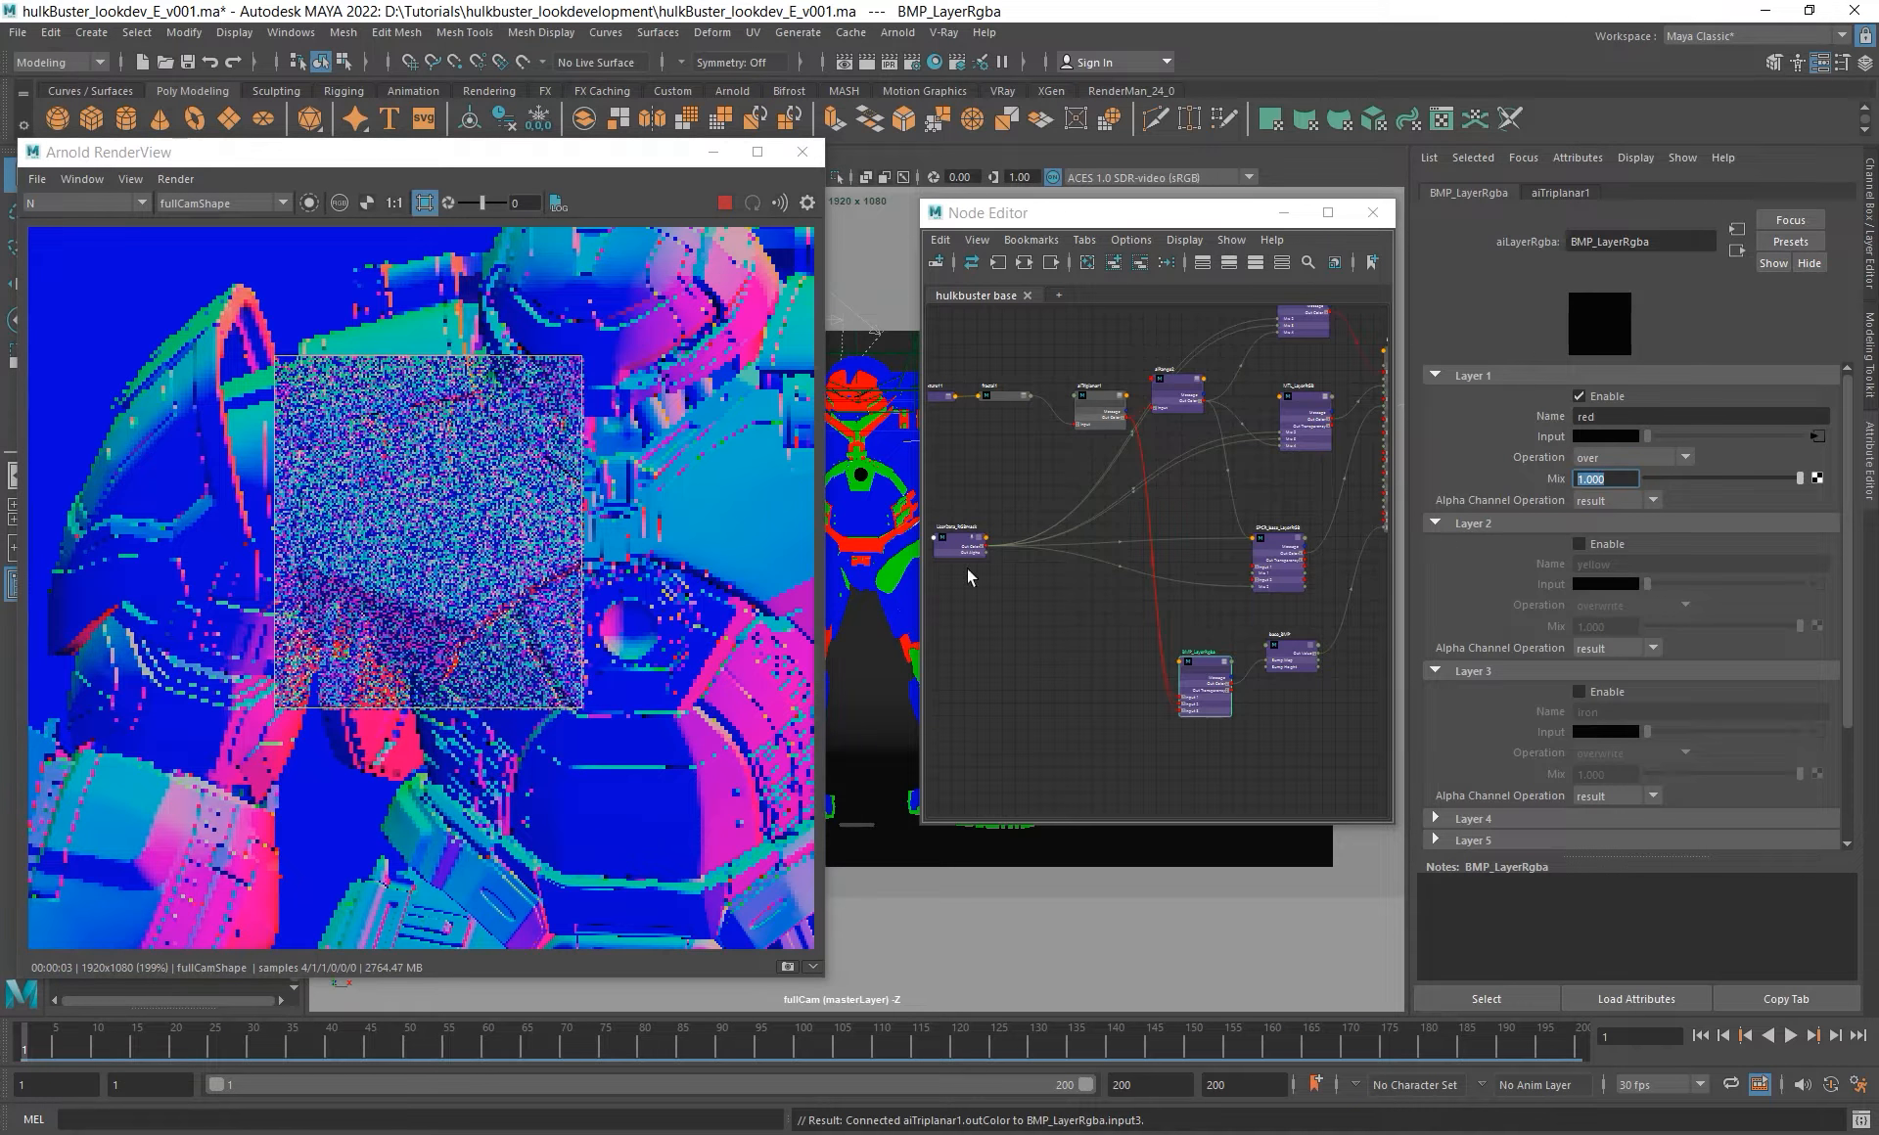
type("0.01")
key("Return")
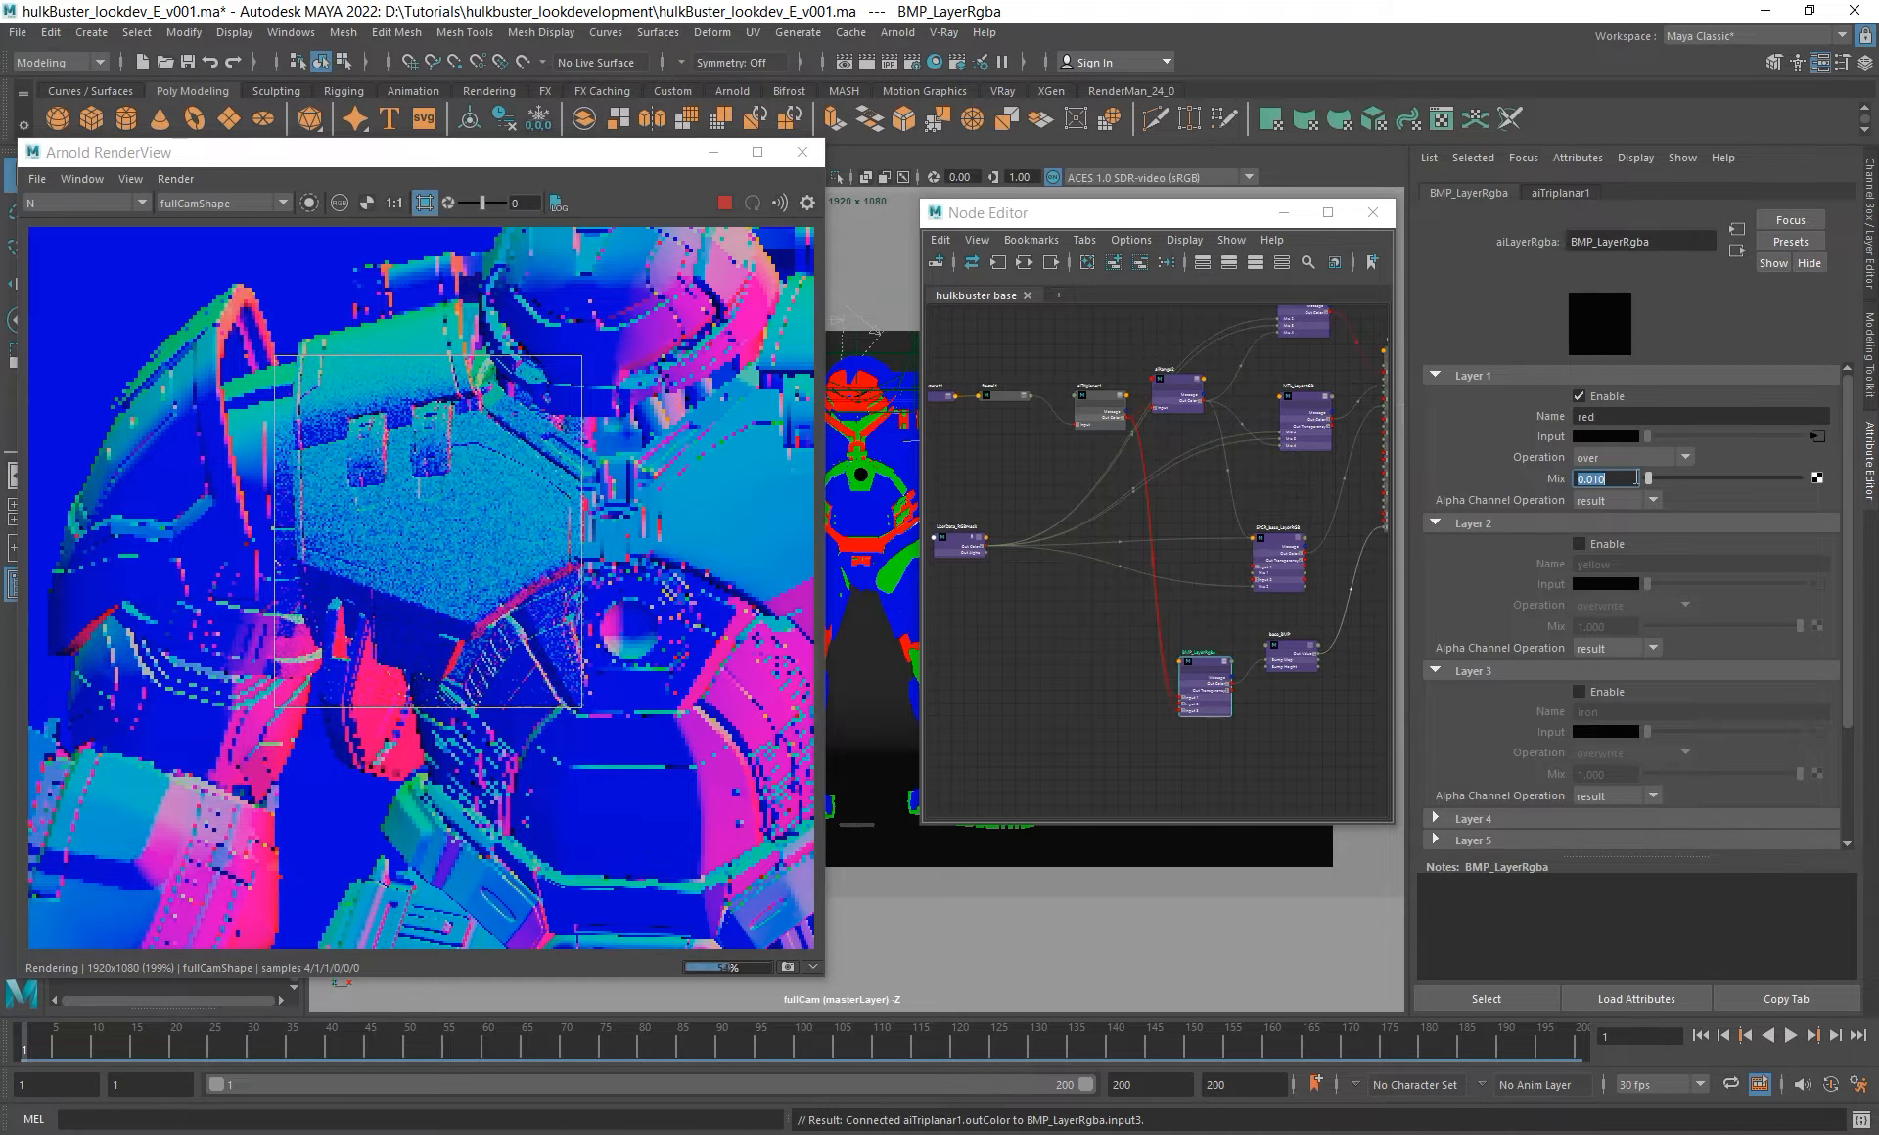
scroll(401, 503, "up", 5)
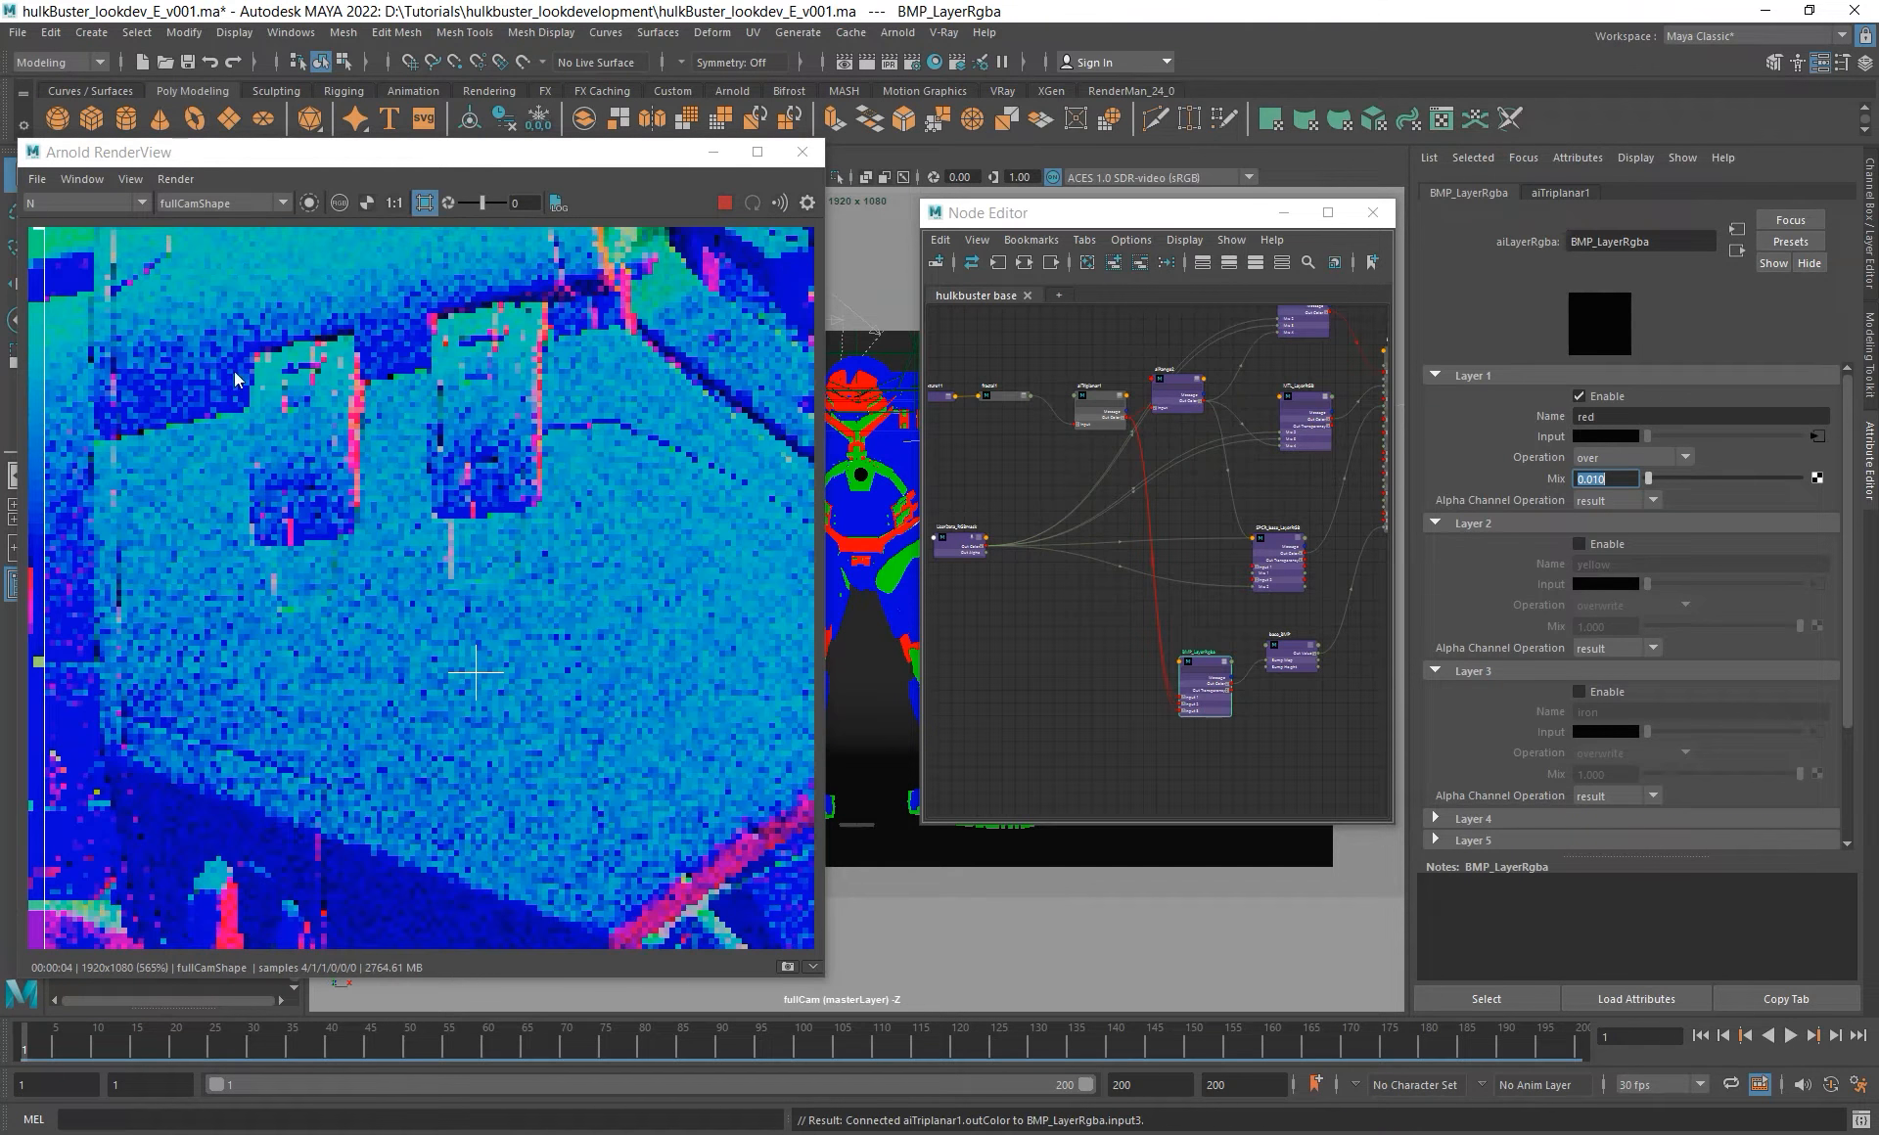
left_click(83, 203)
left_click(54, 221)
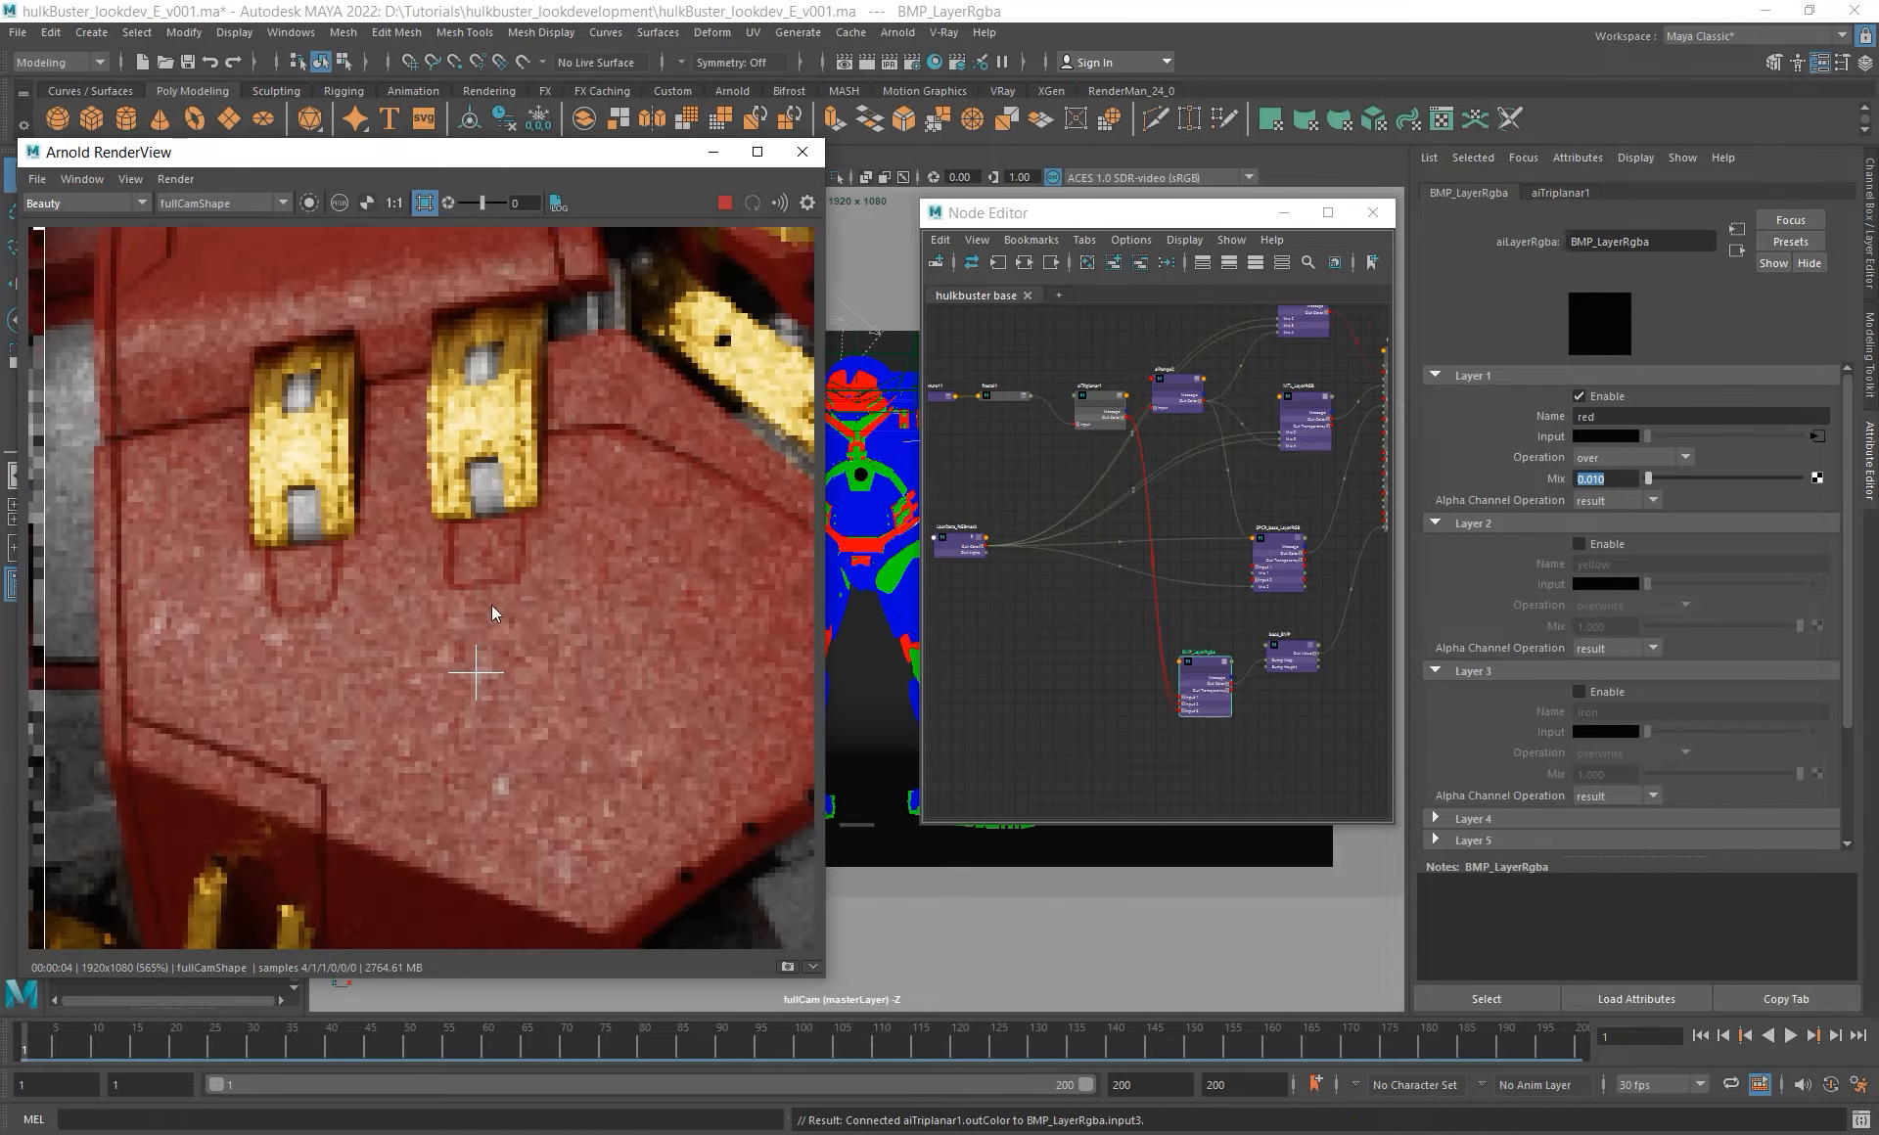
scroll(470, 602, "down", 3)
scroll(586, 658, "up", 2)
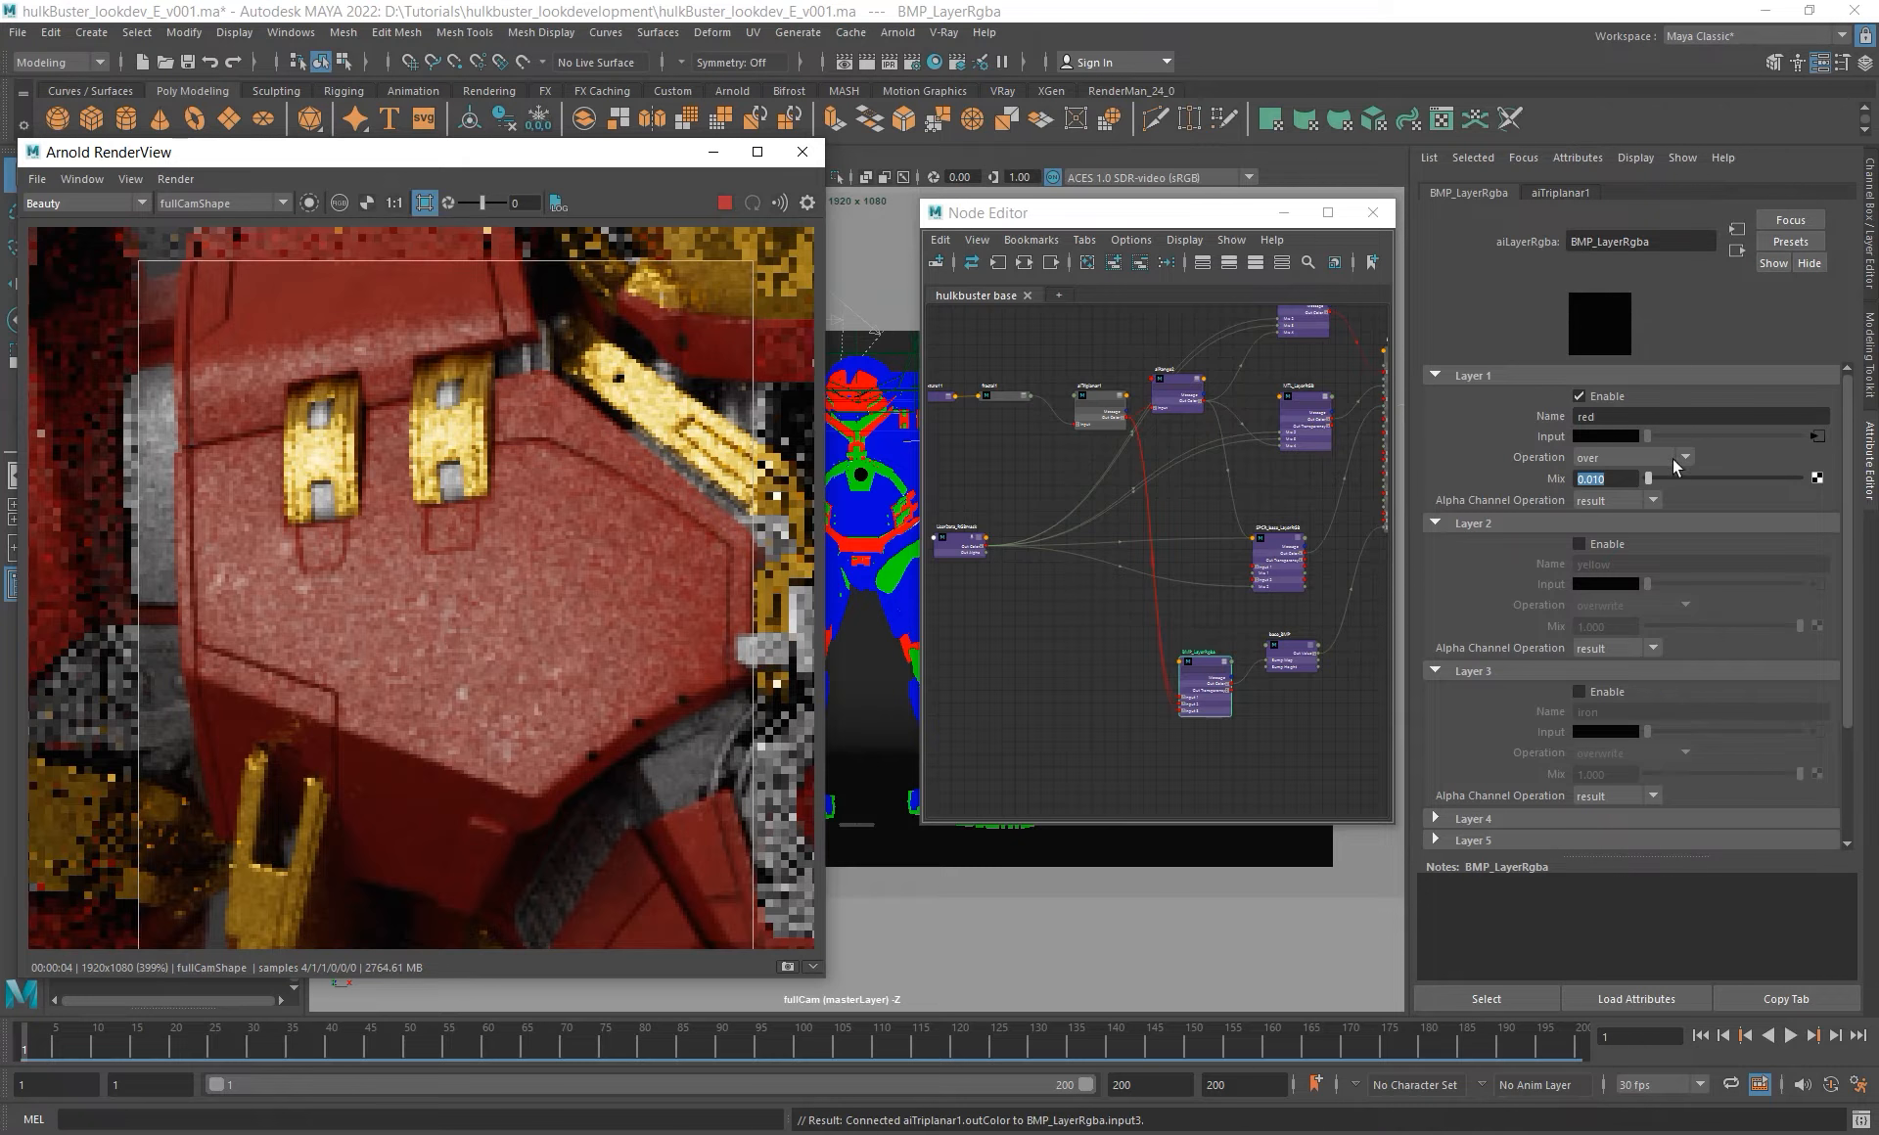
- Set the red layer's mix to 0.001 and check the chest plate's bump in the N AOV
type("0.001")
key("Return")
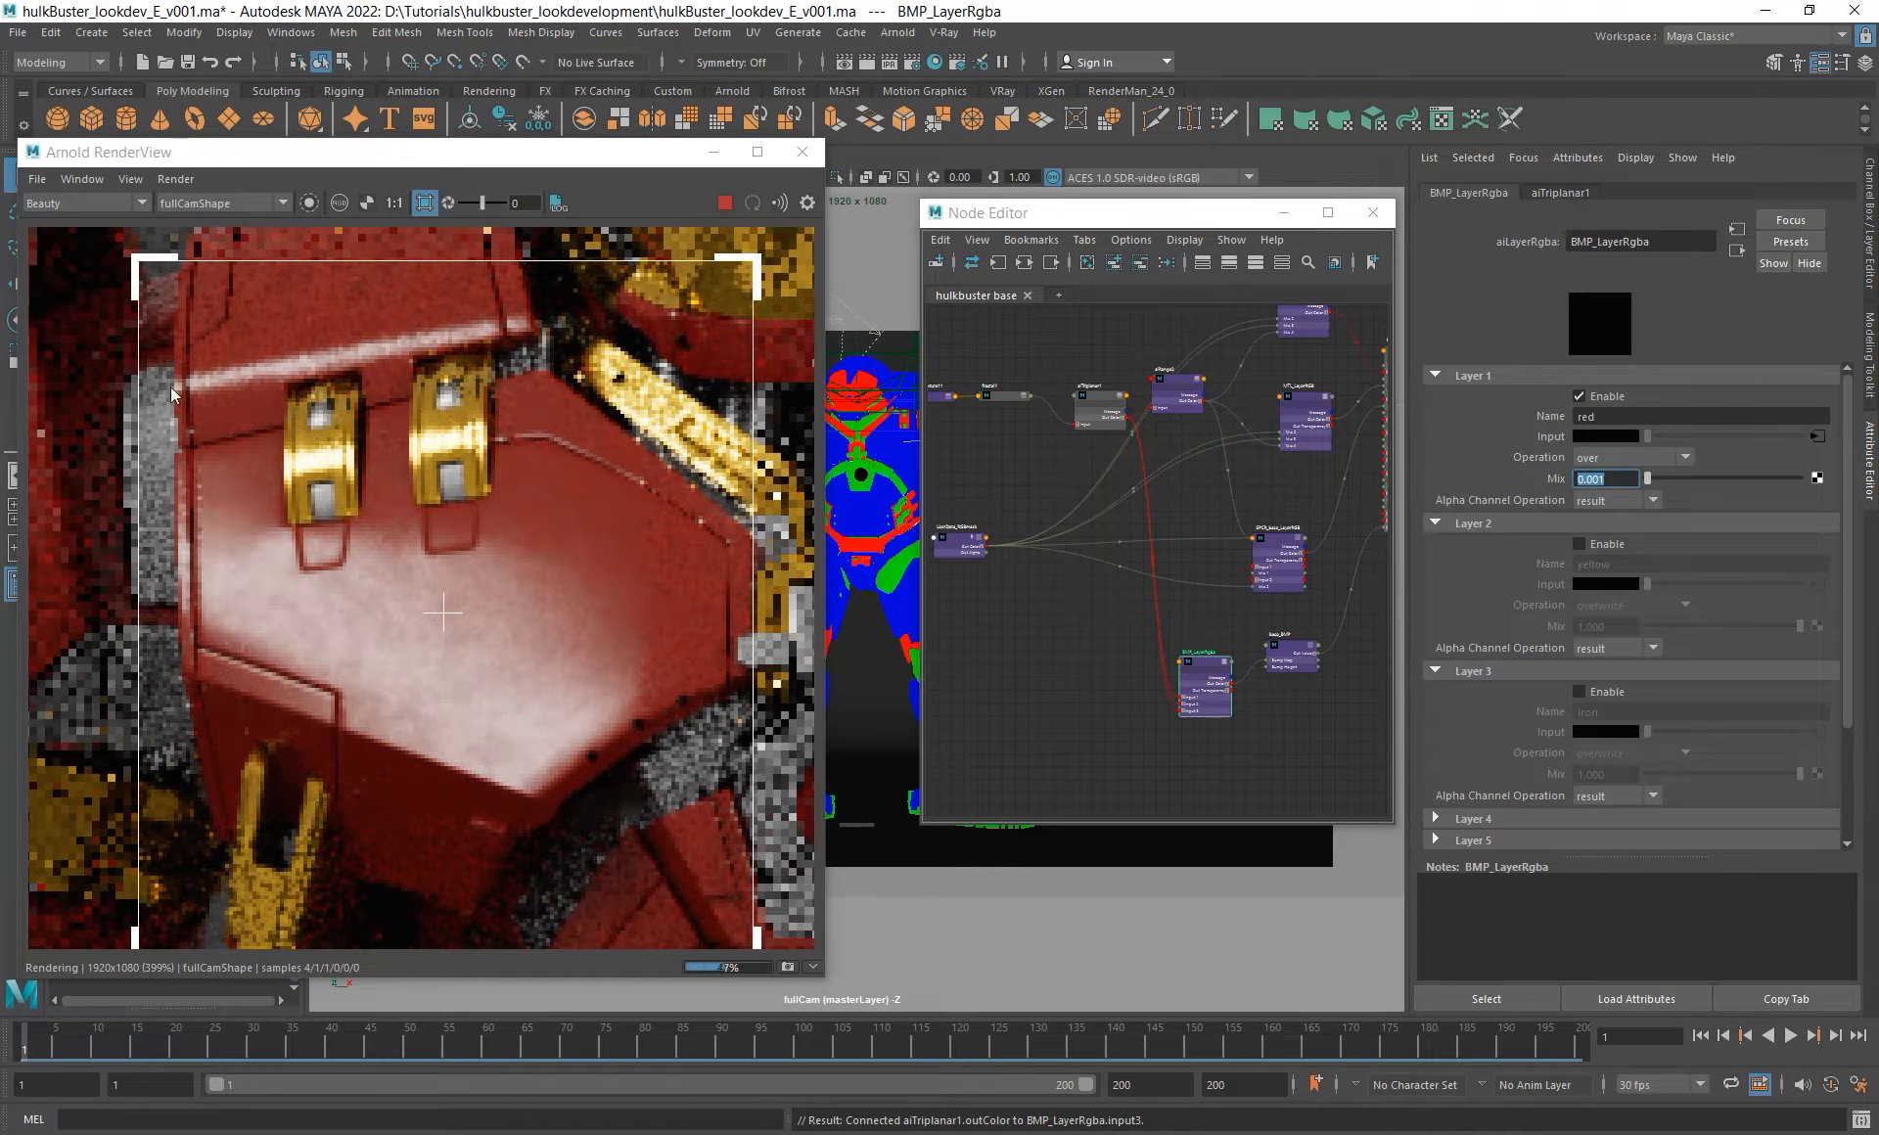
left_click(78, 204)
left_click(54, 235)
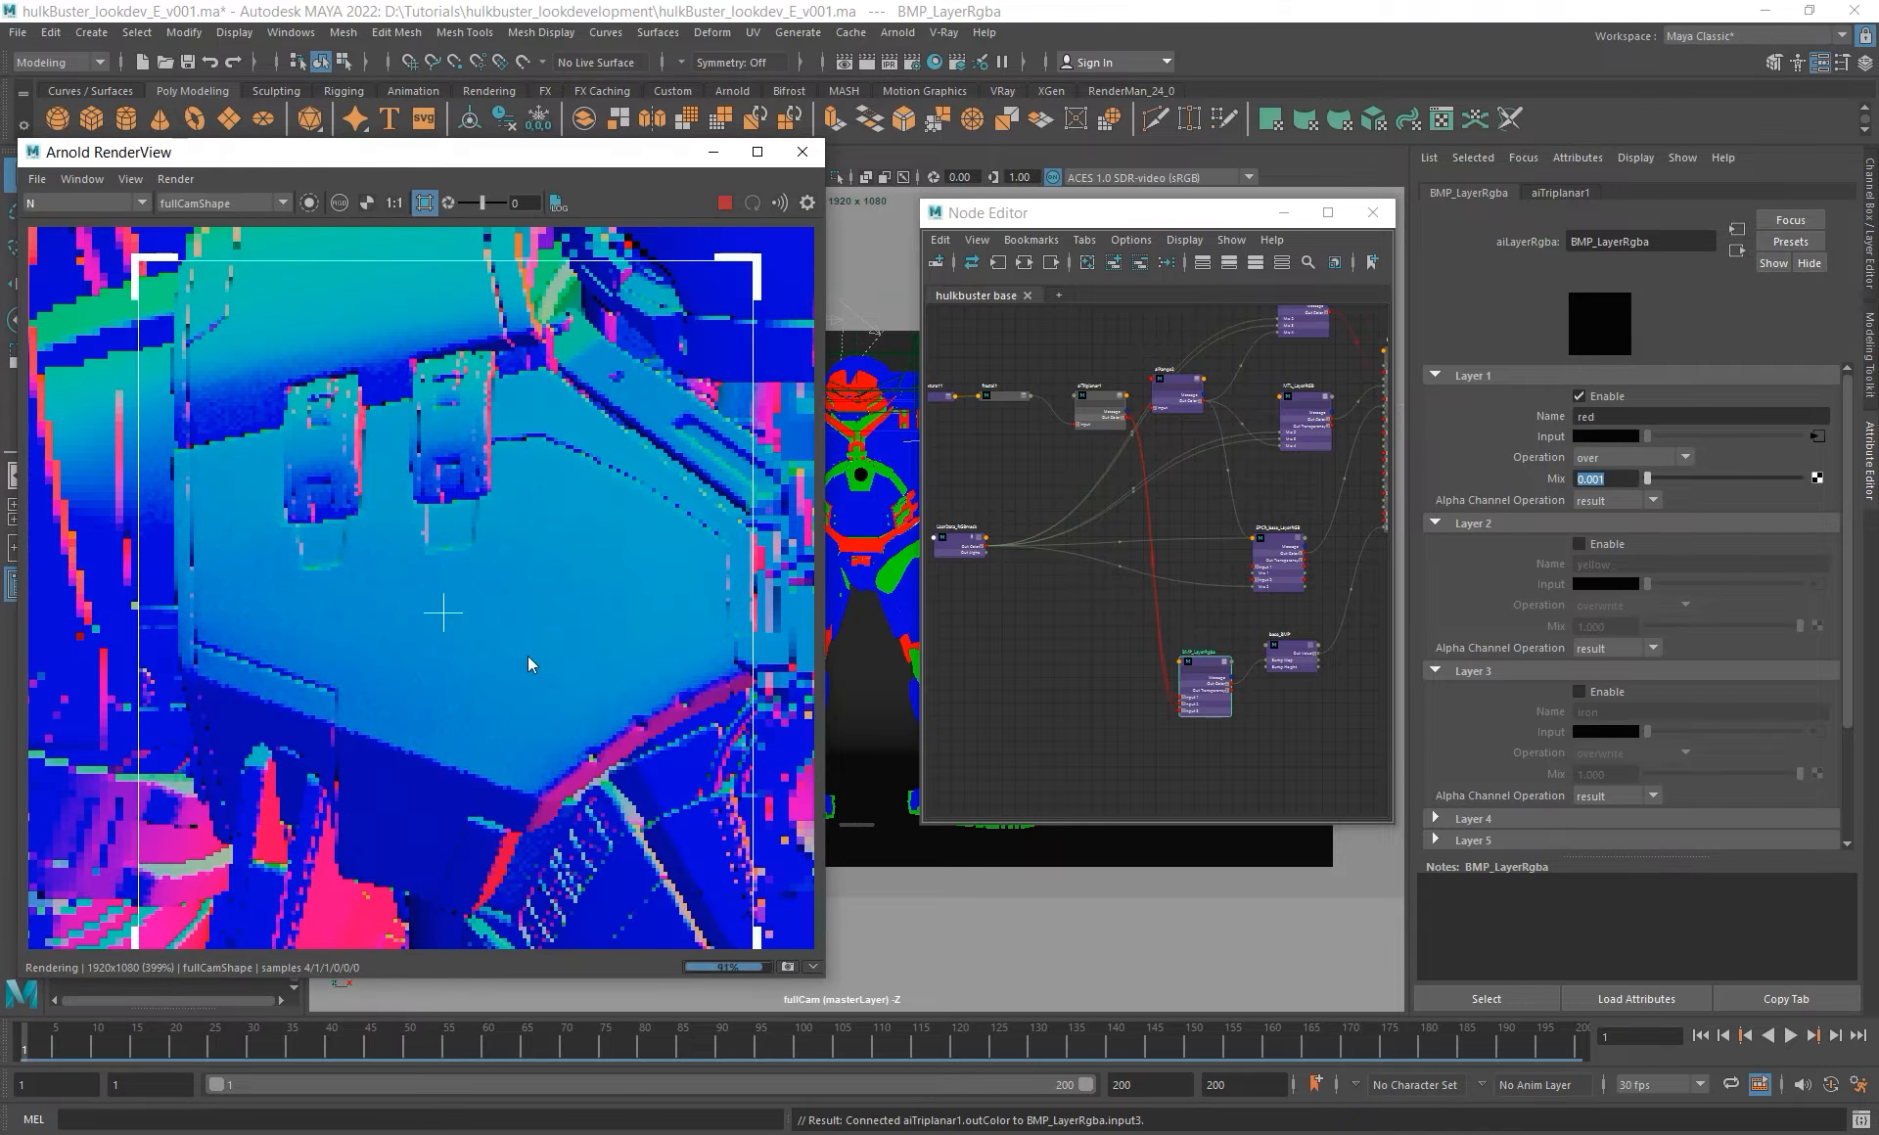
scroll(503, 671, "up", 2)
scroll(507, 536, "down", 3)
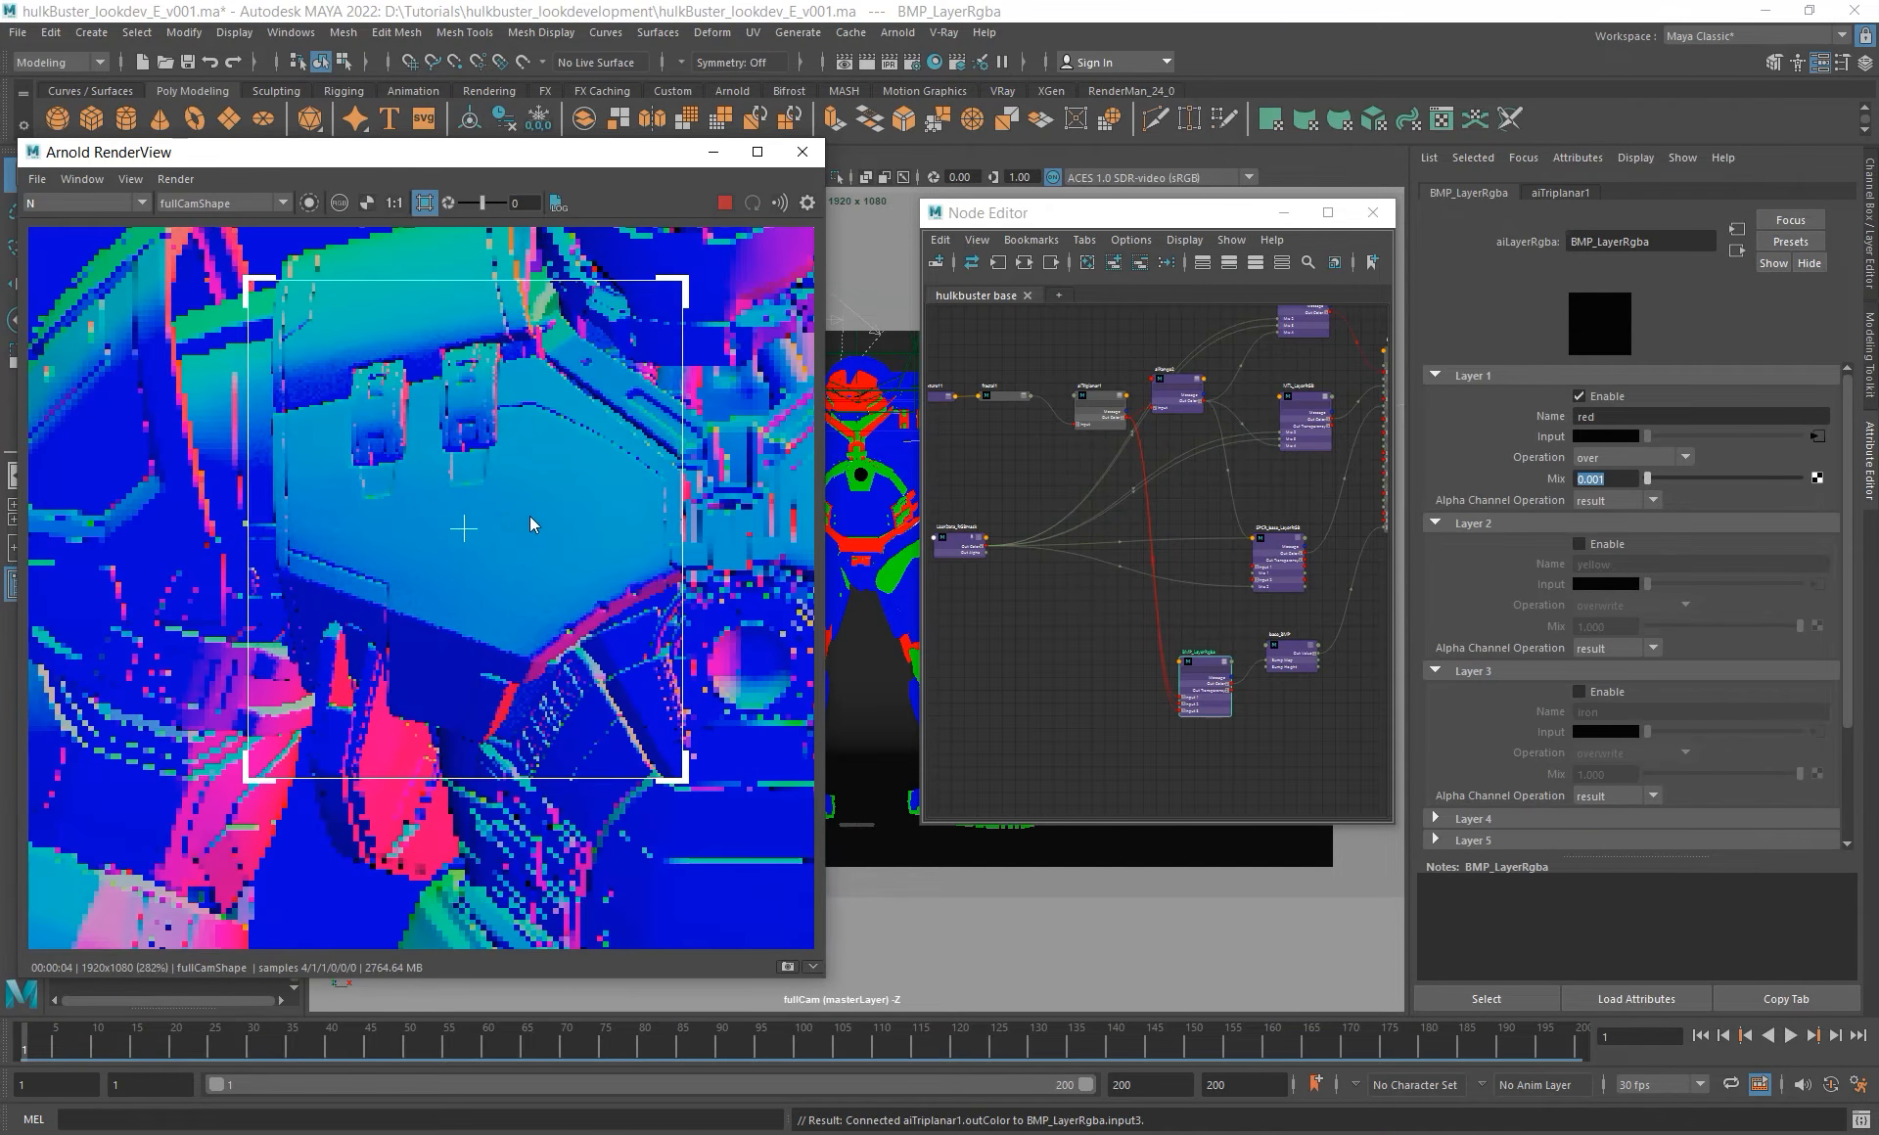
- Preview aiTriplanar1's fractal pattern in isolation on the chest region, and return to the full shaded render
right_click_drag(1087, 622, 1283, 596, "alt")
left_click(1290, 585)
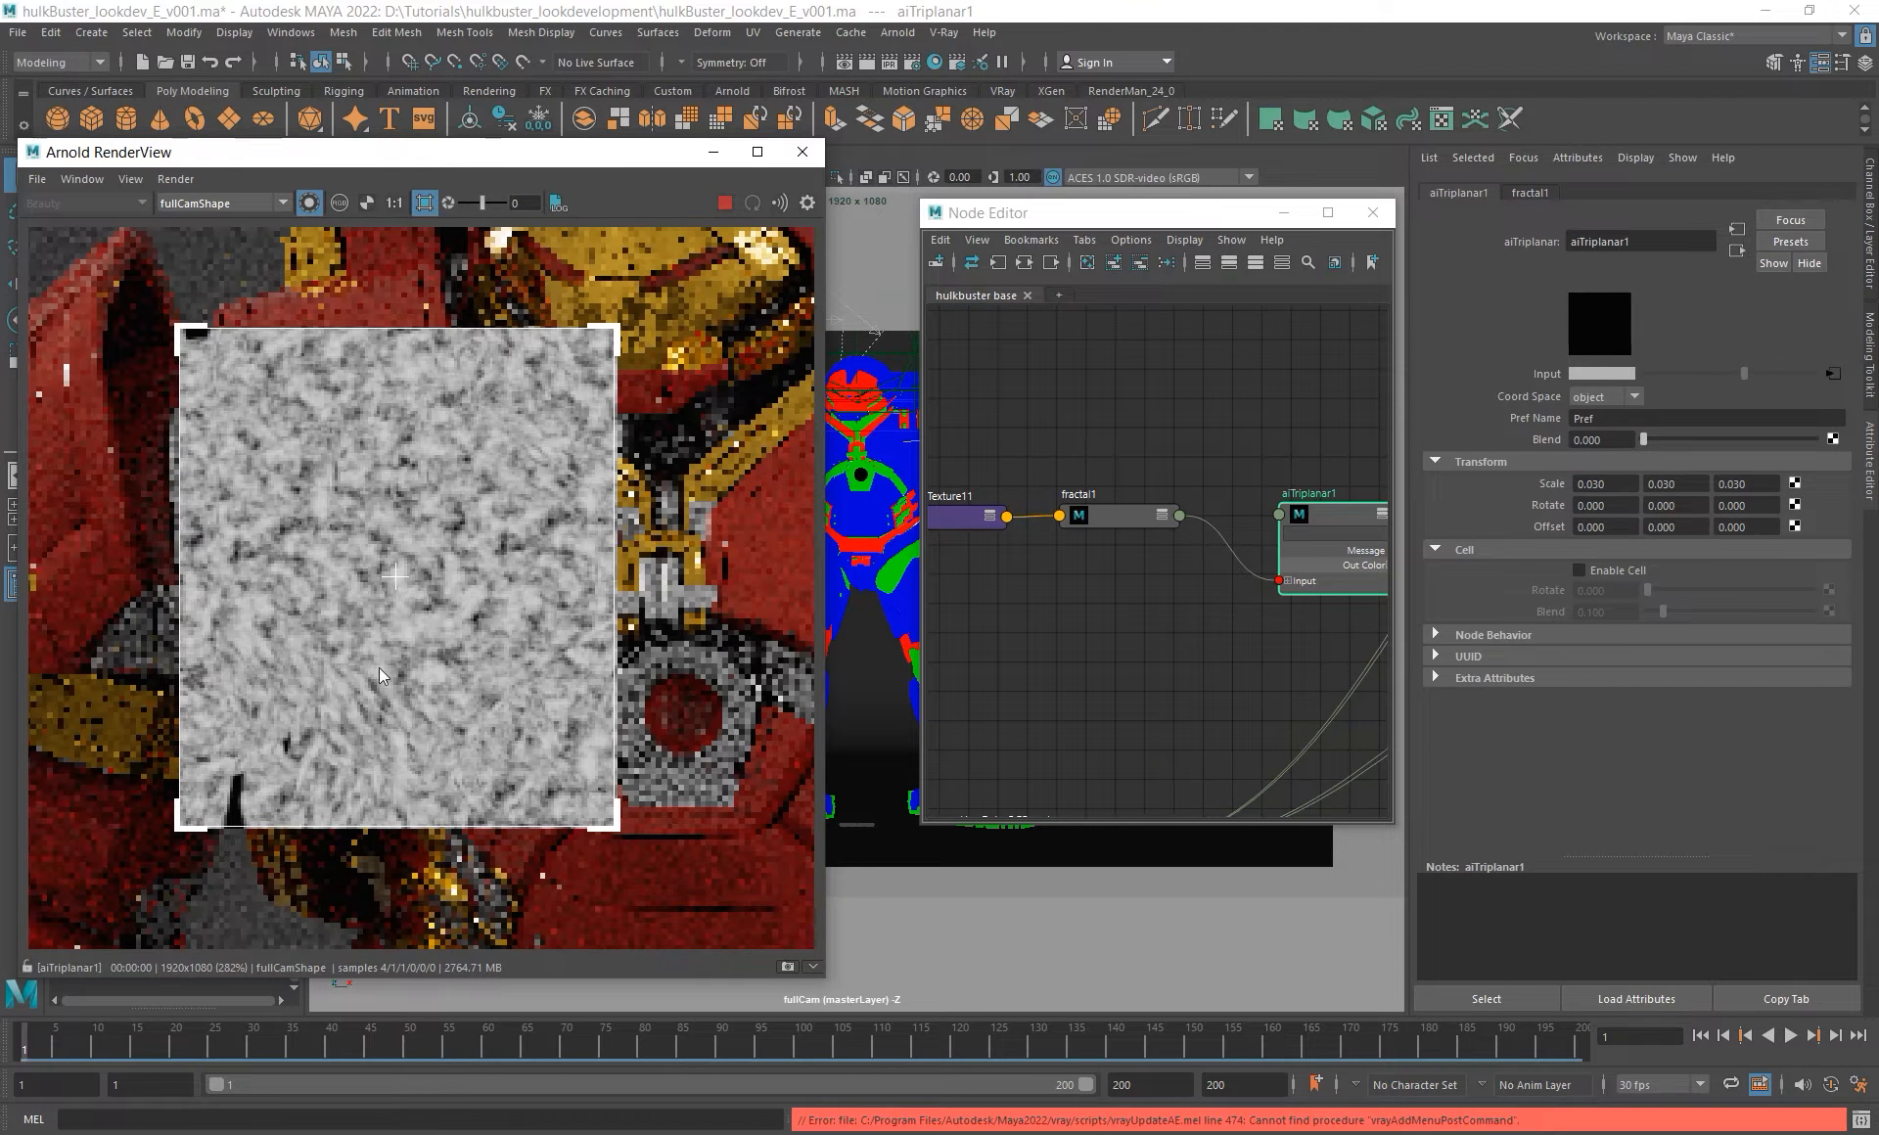
middle_click_drag(1221, 621, 1143, 602, "alt")
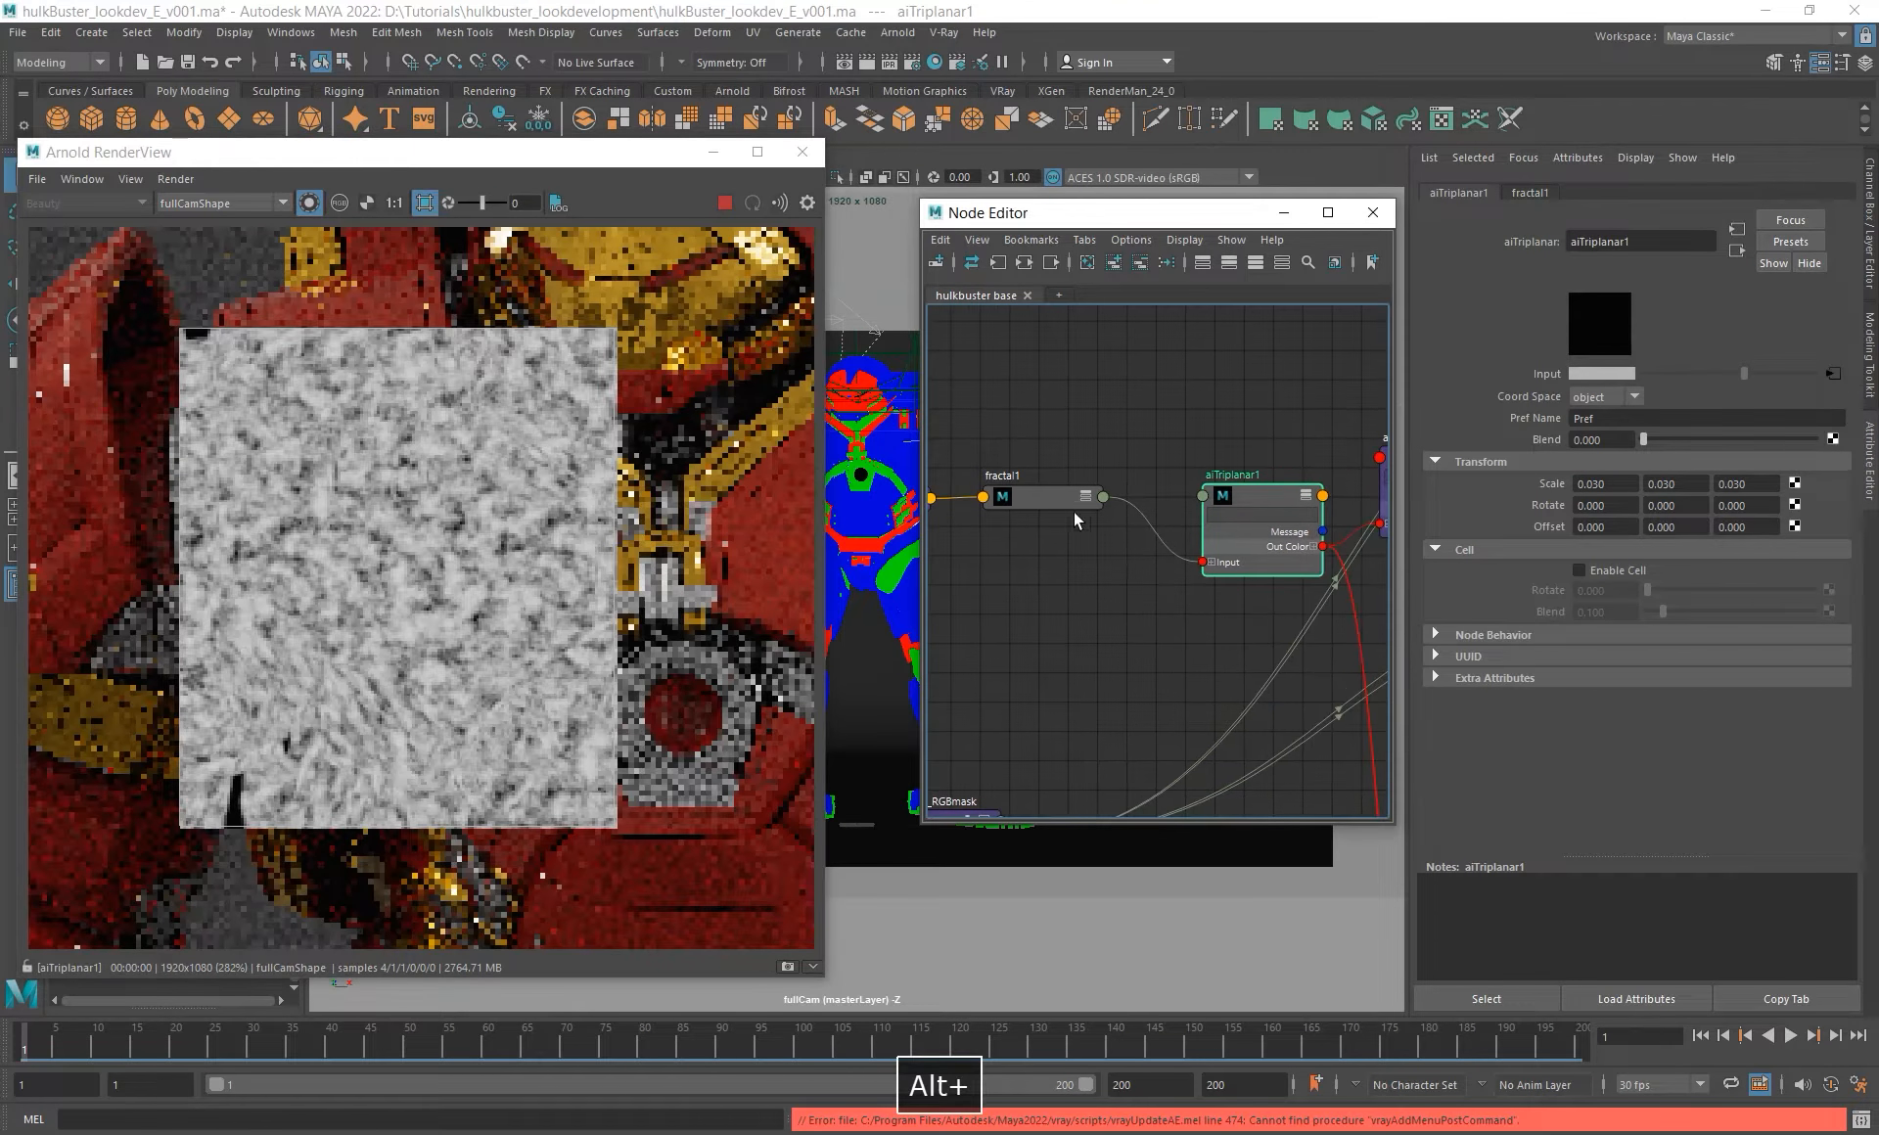
left_click(1043, 494)
left_click(1309, 563)
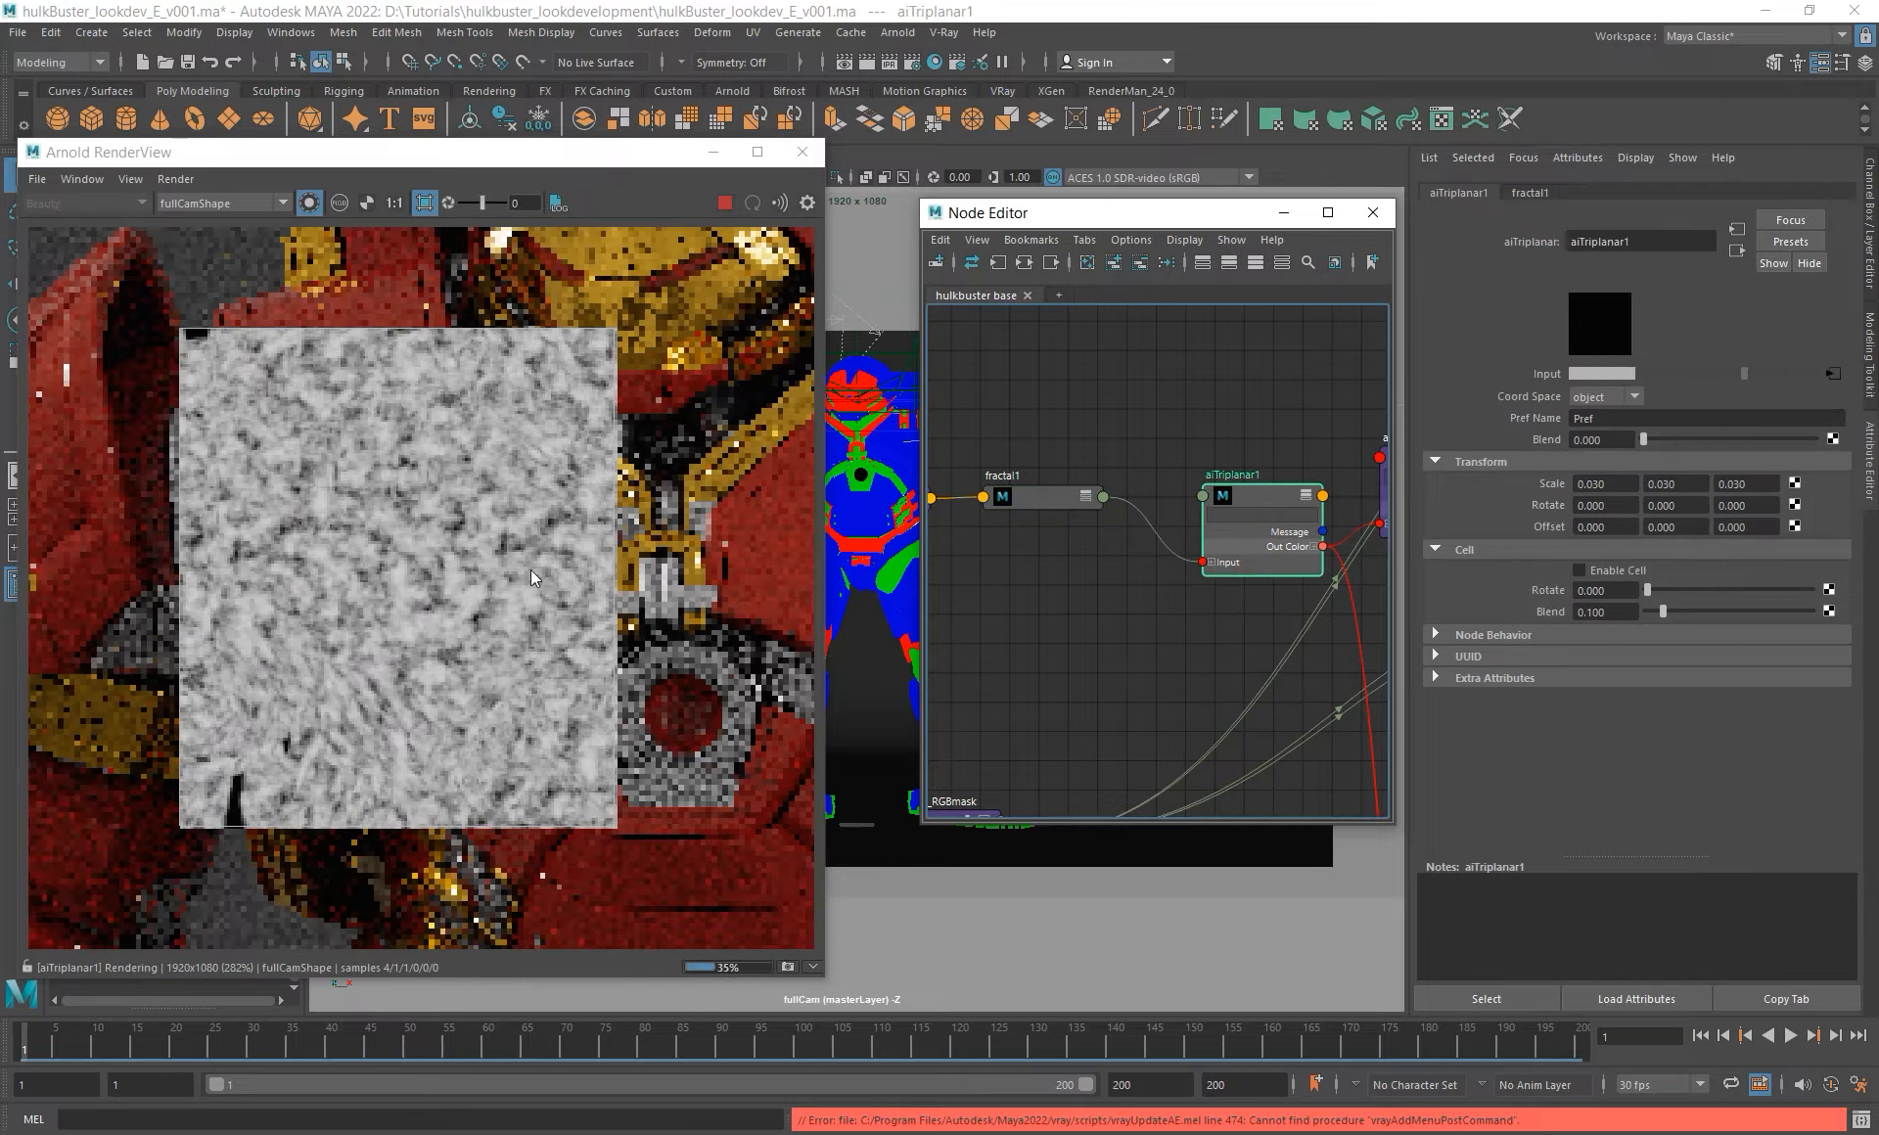
right_click_drag(539, 544, 443, 623, "alt")
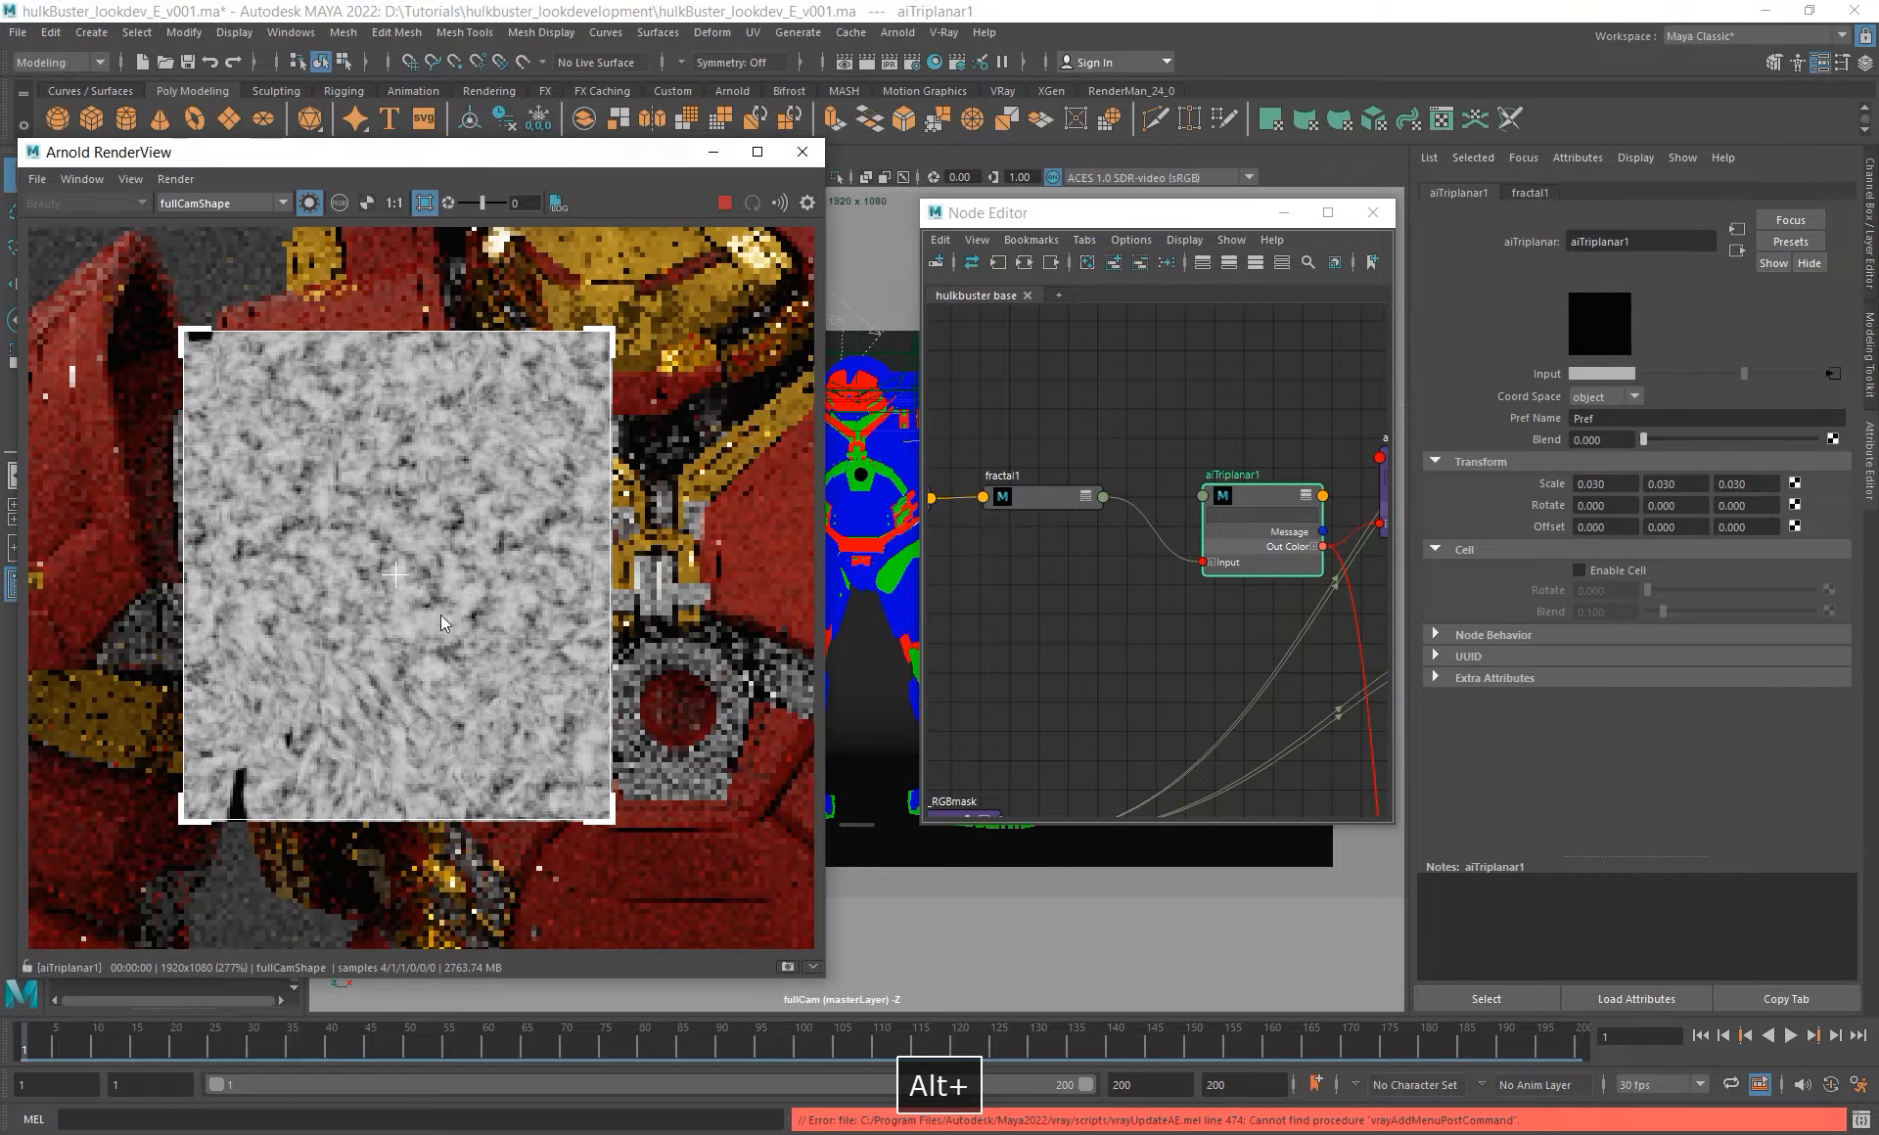
left_click(309, 203)
- Examine the chest plate's fine bump detail up close in the N AOV and return to Beauty
scroll(417, 590, "up", 1)
left_click(83, 204)
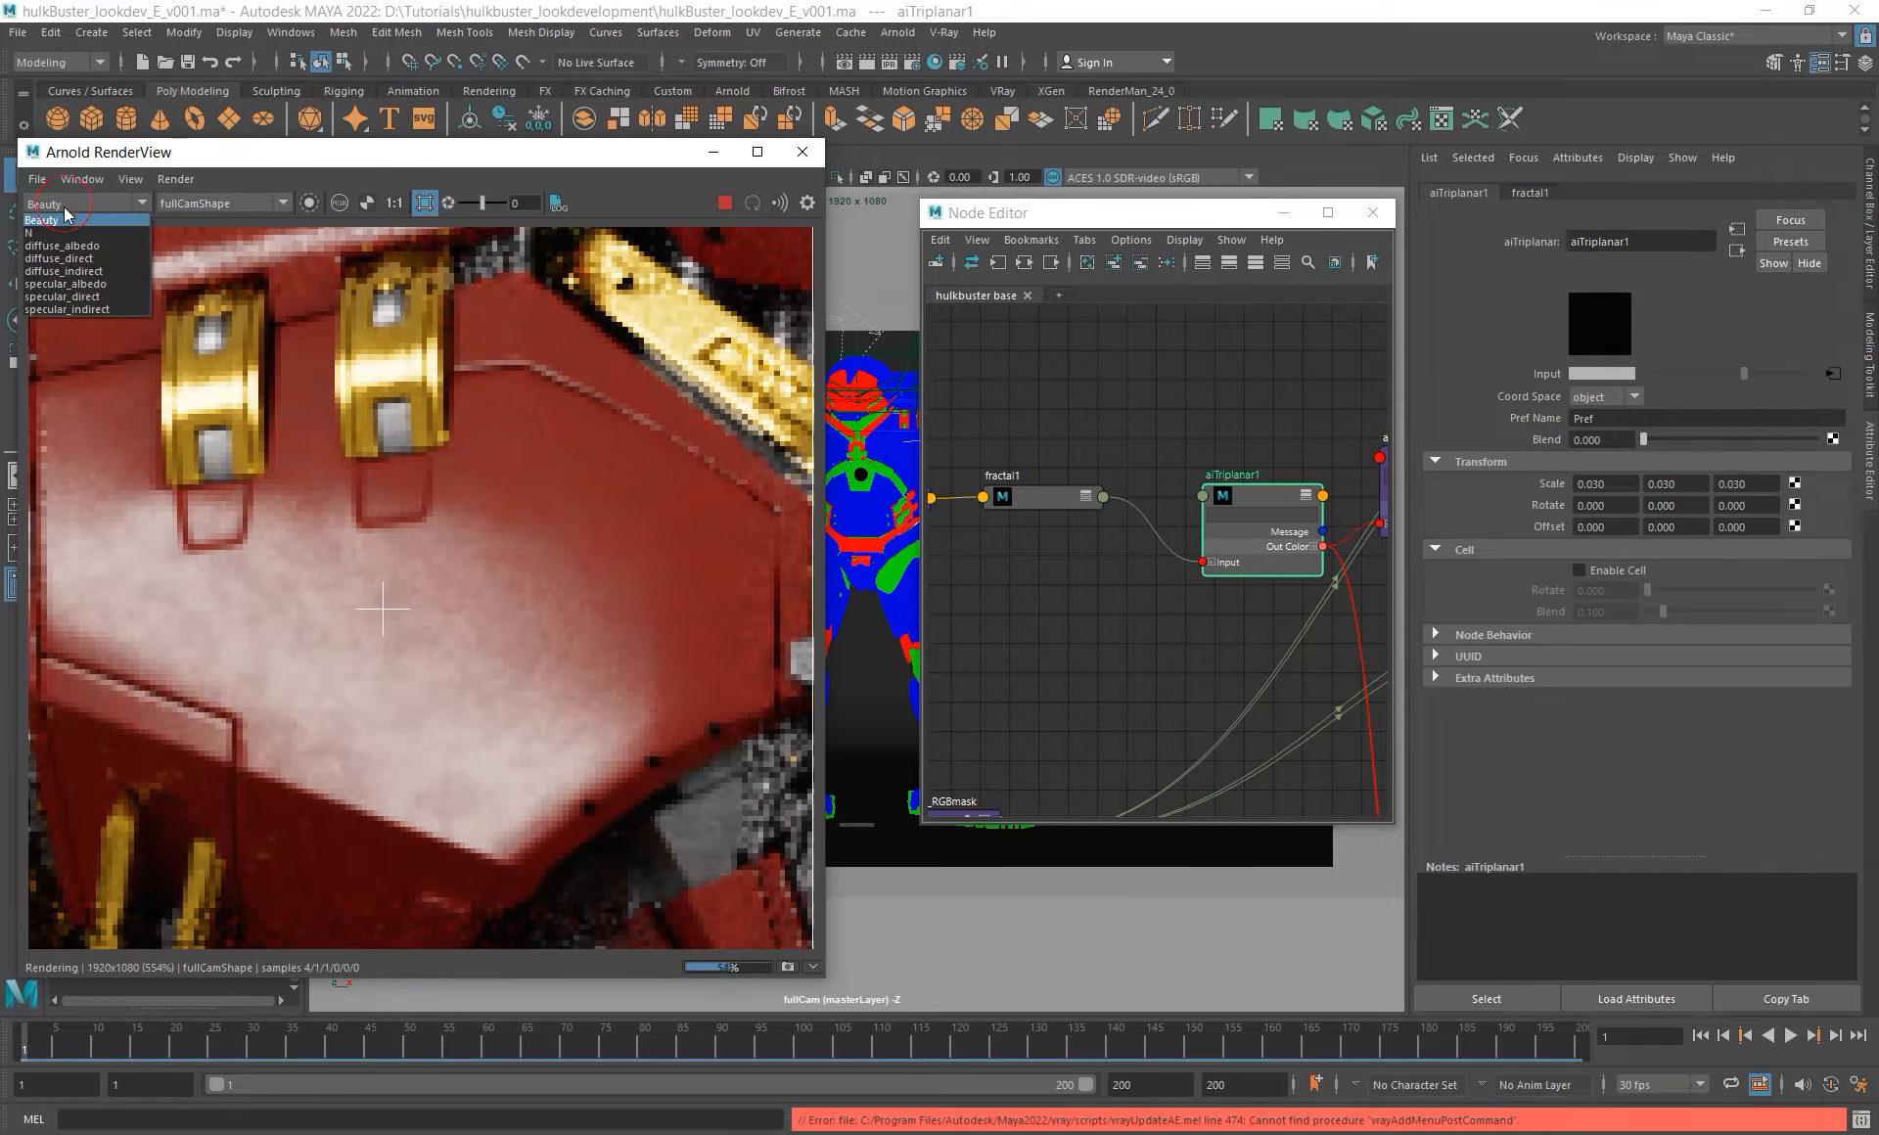
left_click(53, 240)
scroll(505, 750, "up", 1)
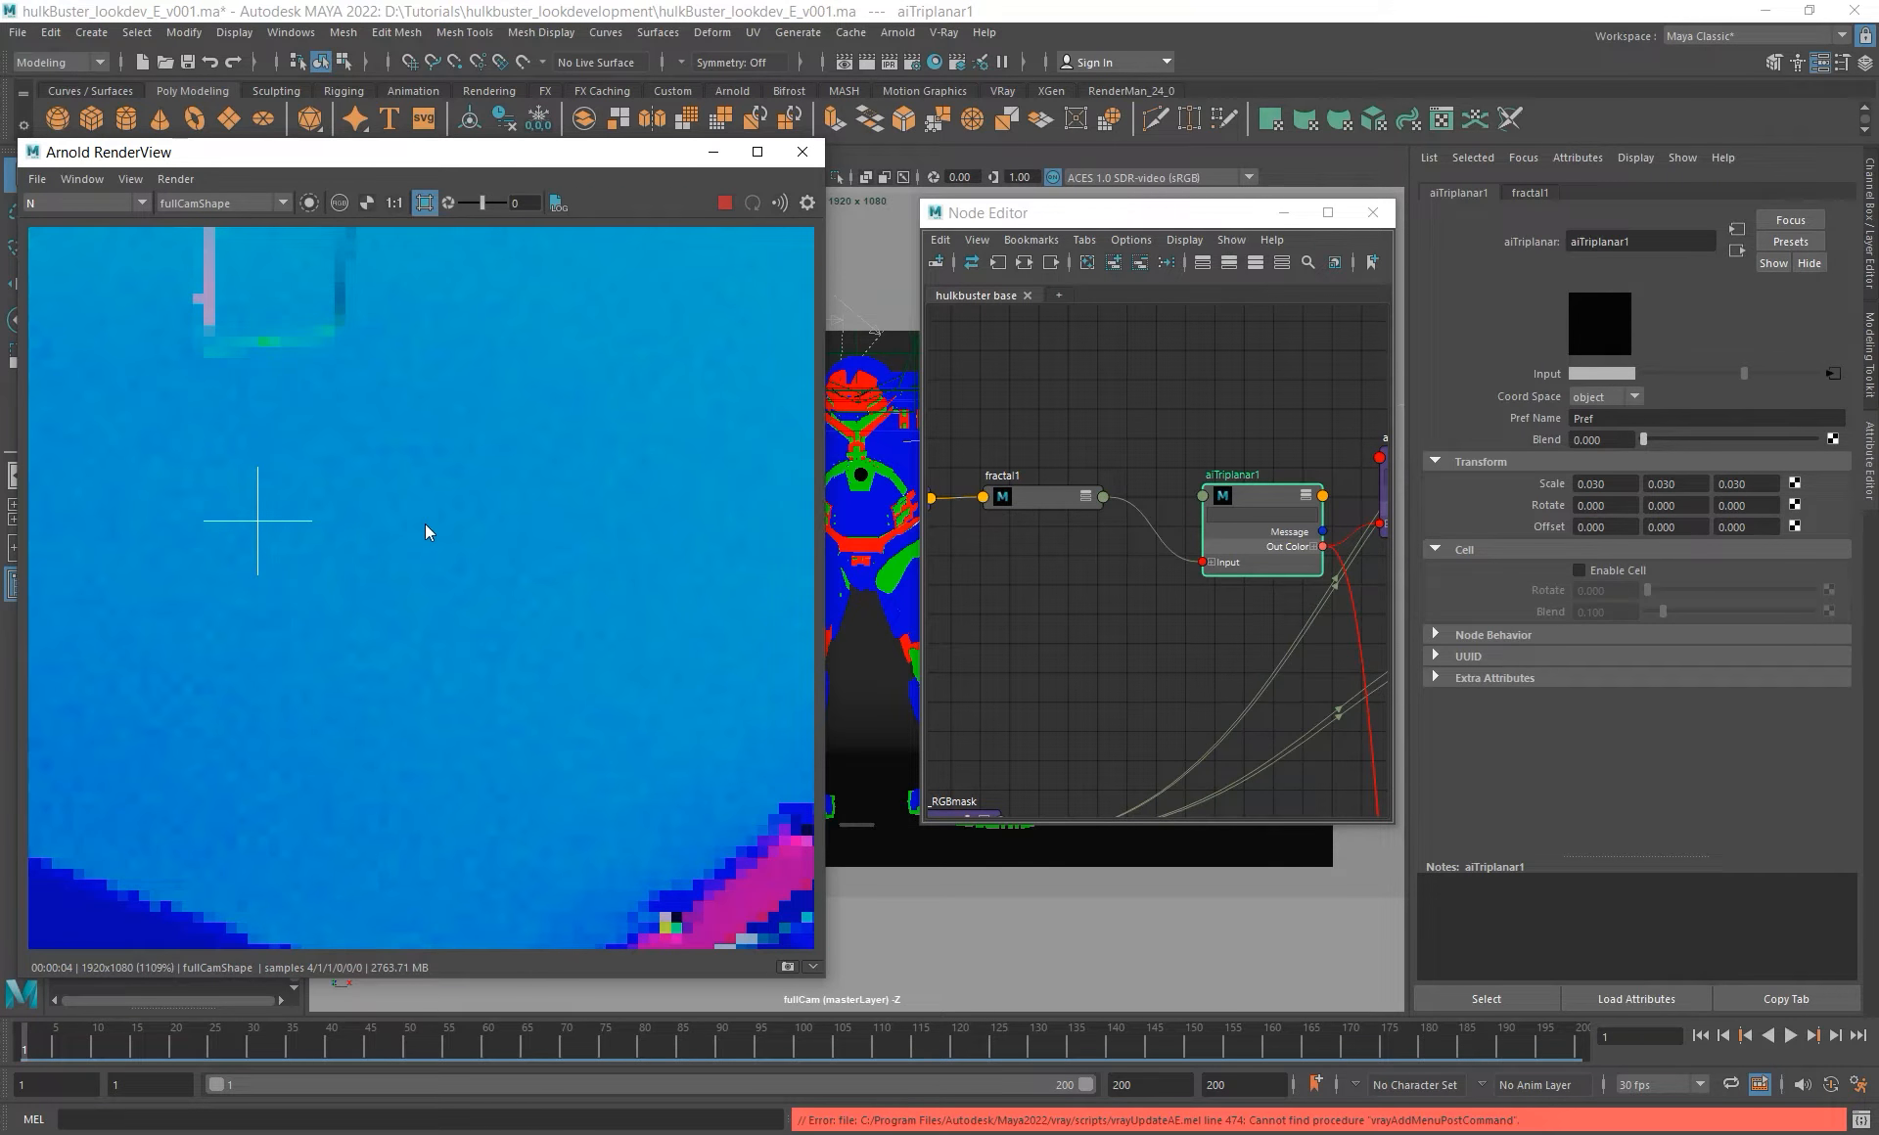
scroll(427, 525, "up", 1)
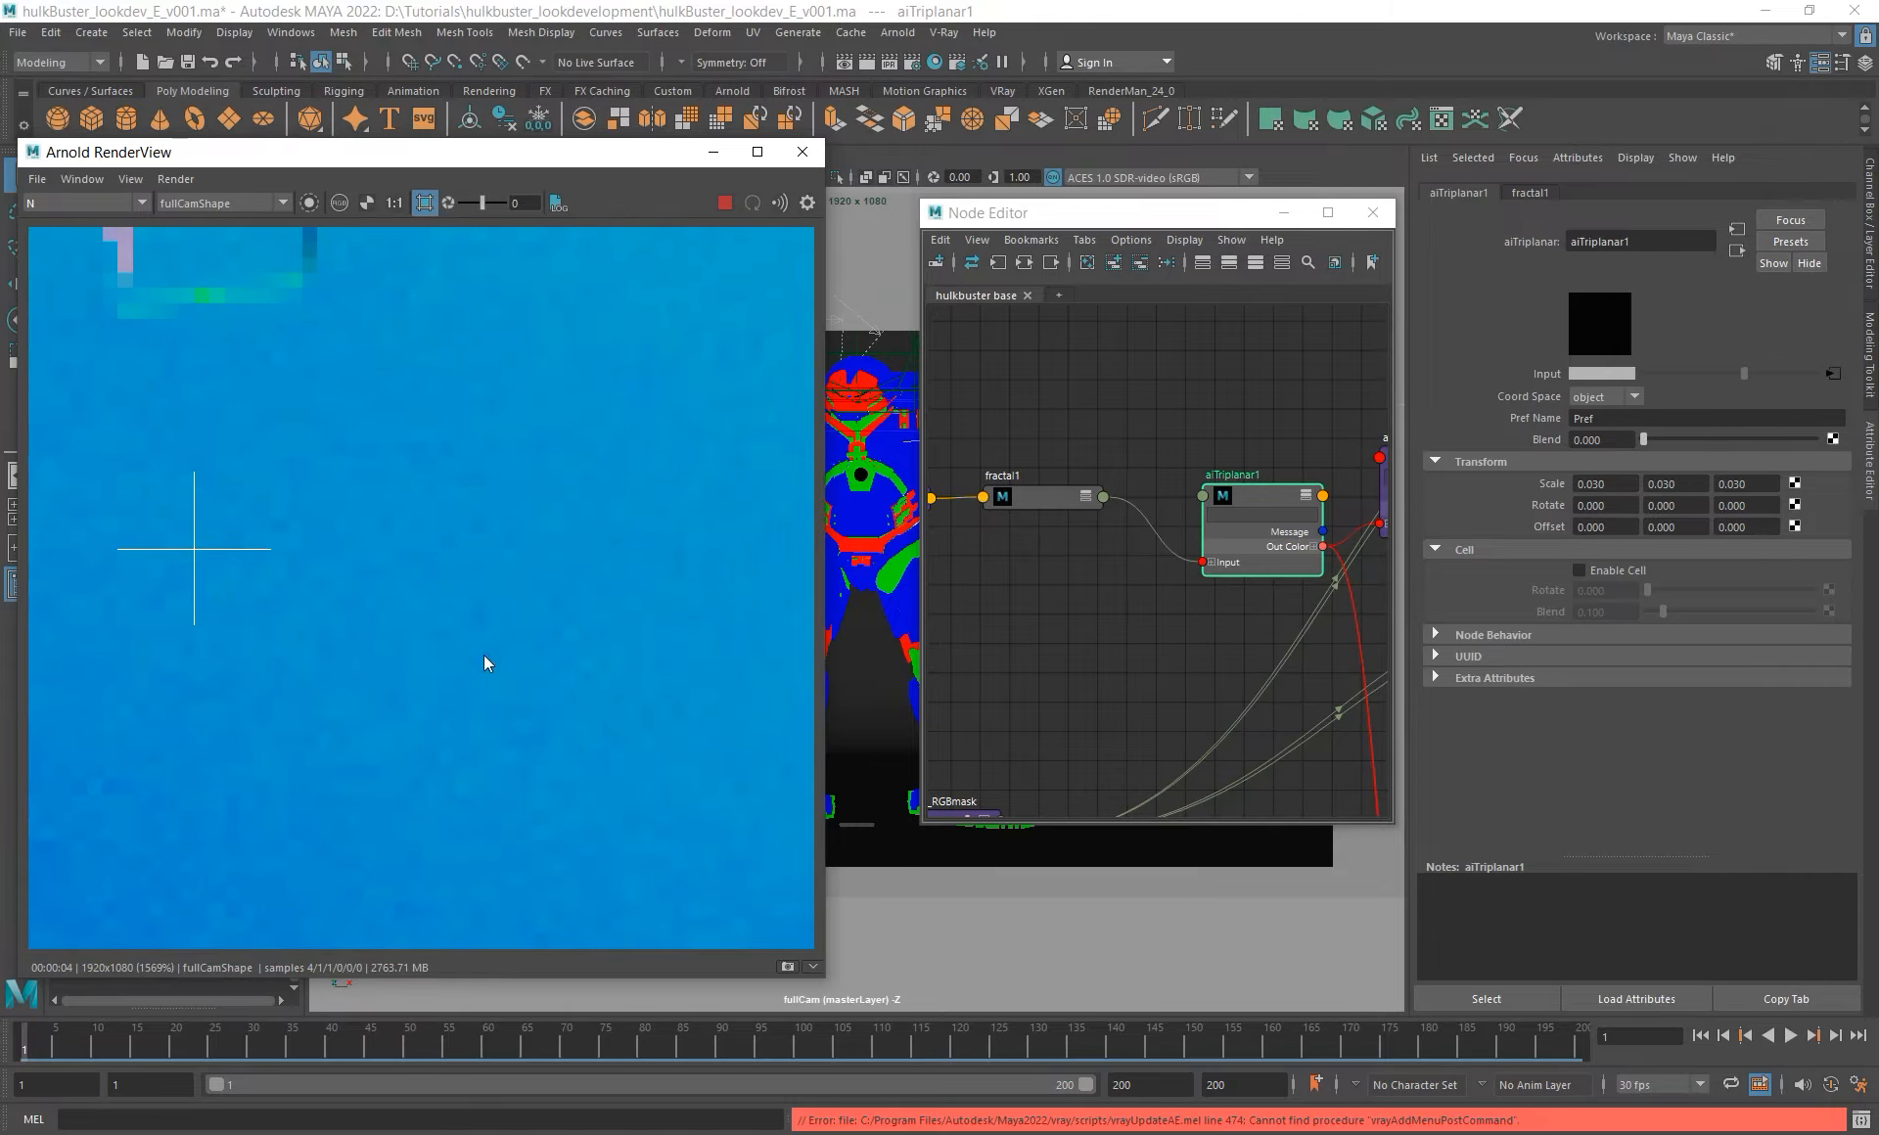
scroll(509, 620, "down", 3)
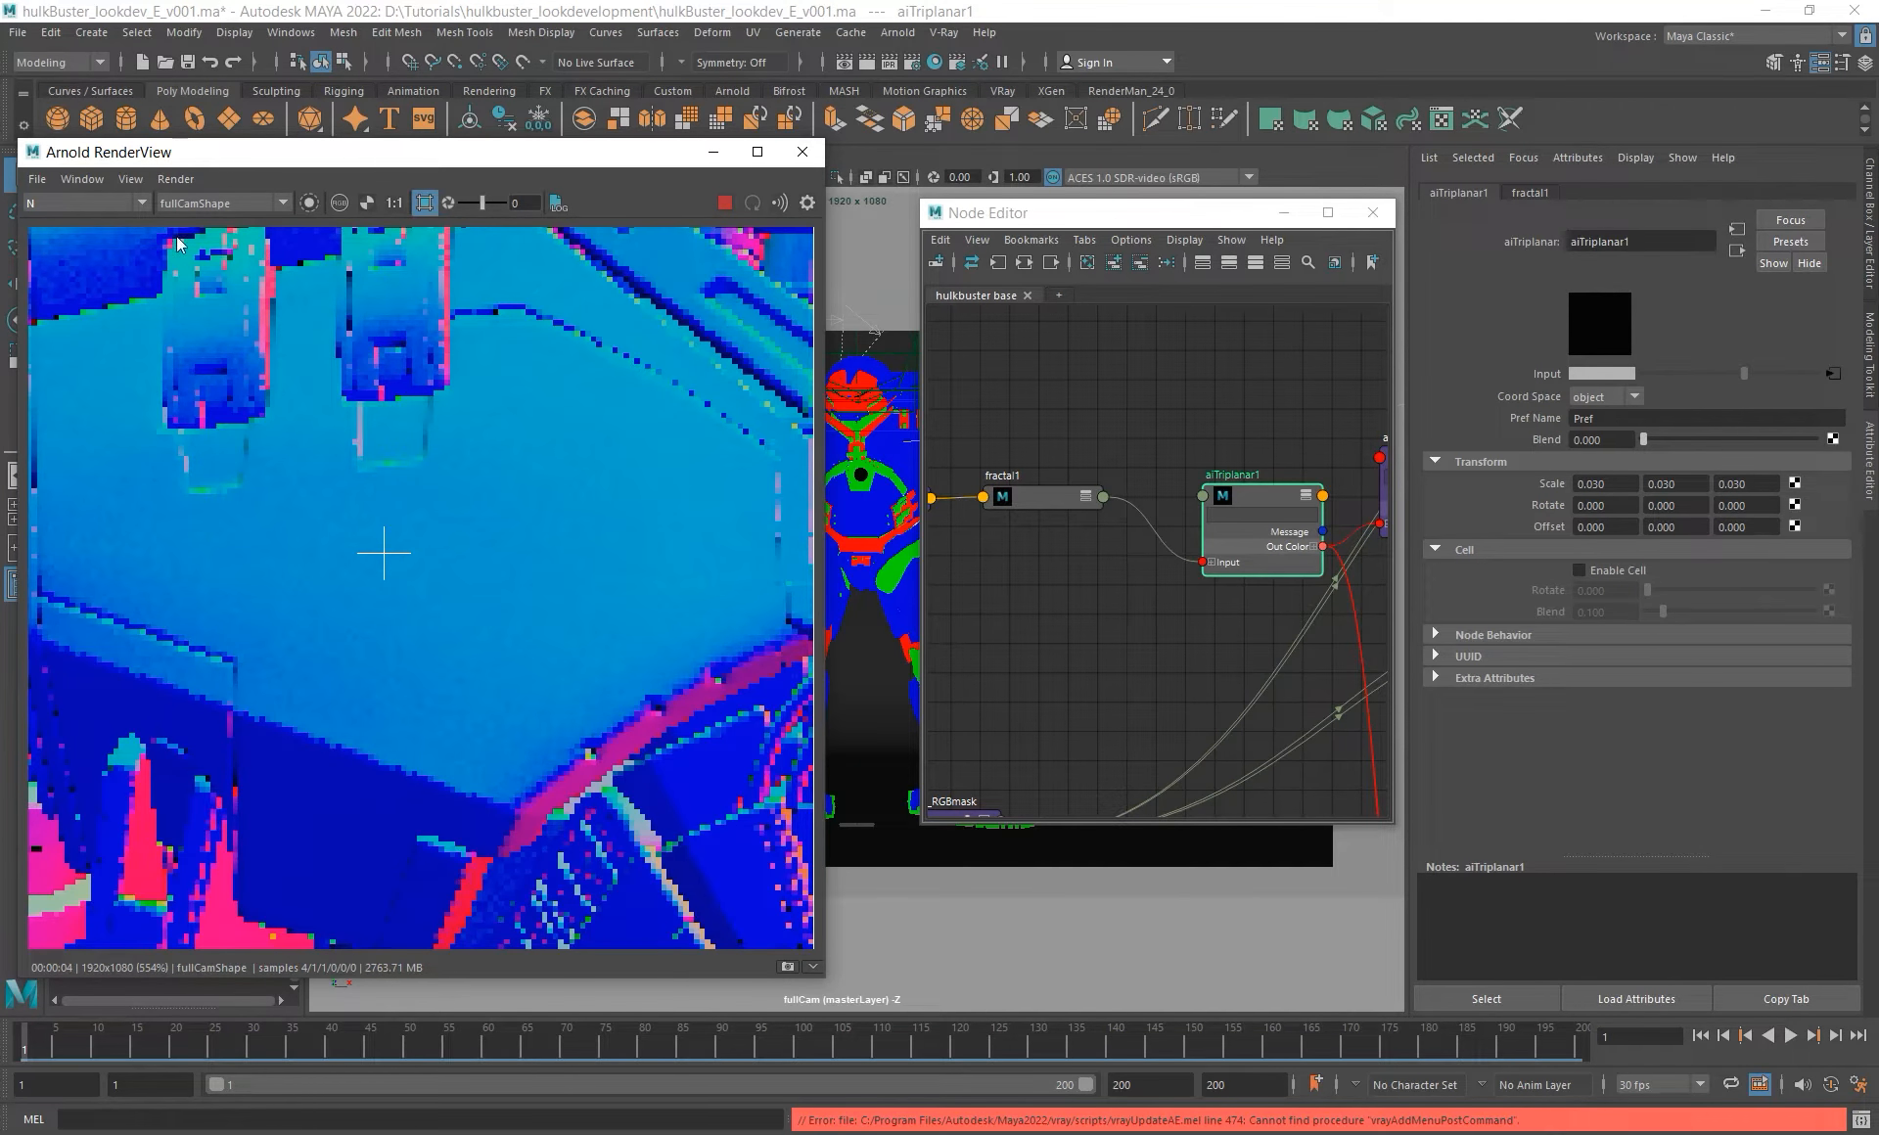
scroll(84, 203, "up", 1)
- Reopen BMP_LayerRgba's layer attributes and view the whole rendered chest region
middle_click_drag(1234, 604, 1077, 524, "alt")
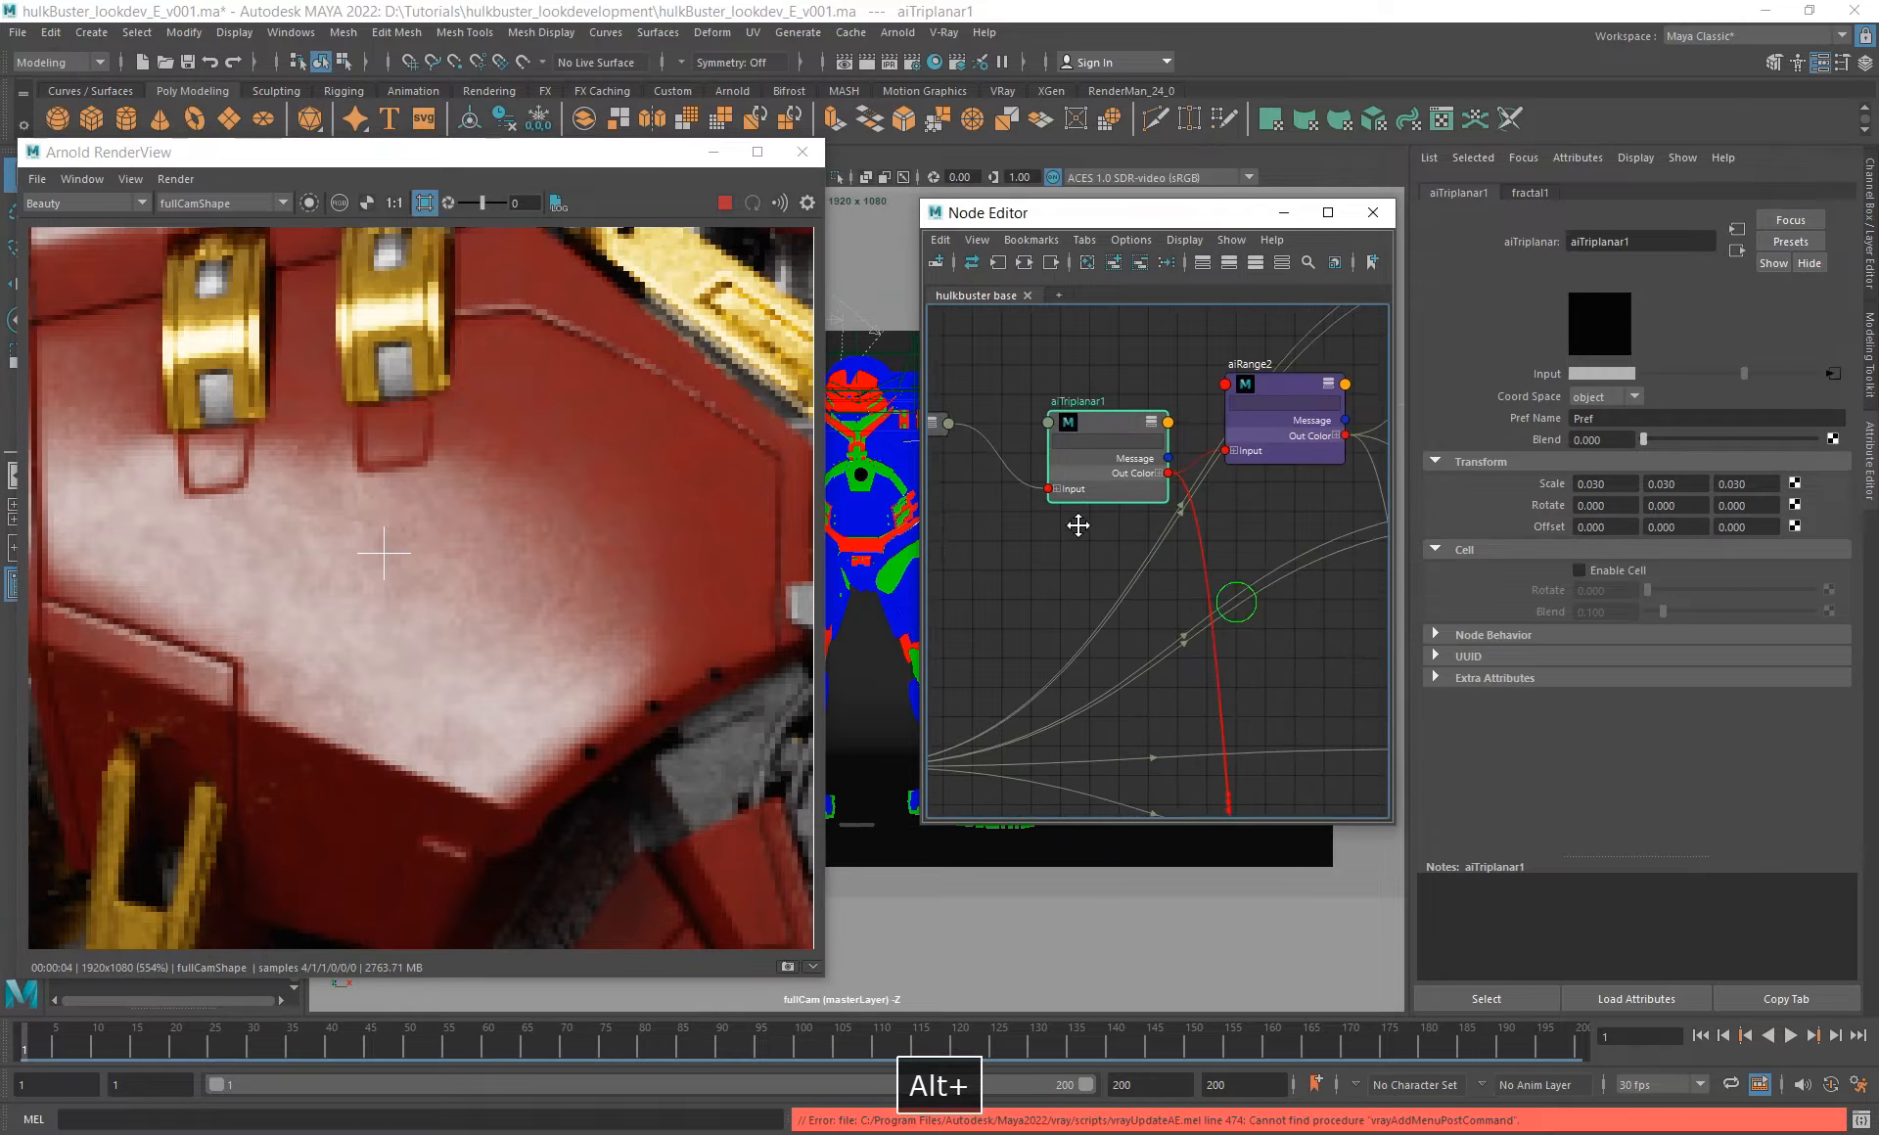
right_click_drag(1191, 596, 1032, 600, "alt")
middle_click_drag(1217, 722, 1132, 501, "alt")
right_click_drag(1134, 488, 1211, 630, "alt")
left_click(1211, 627)
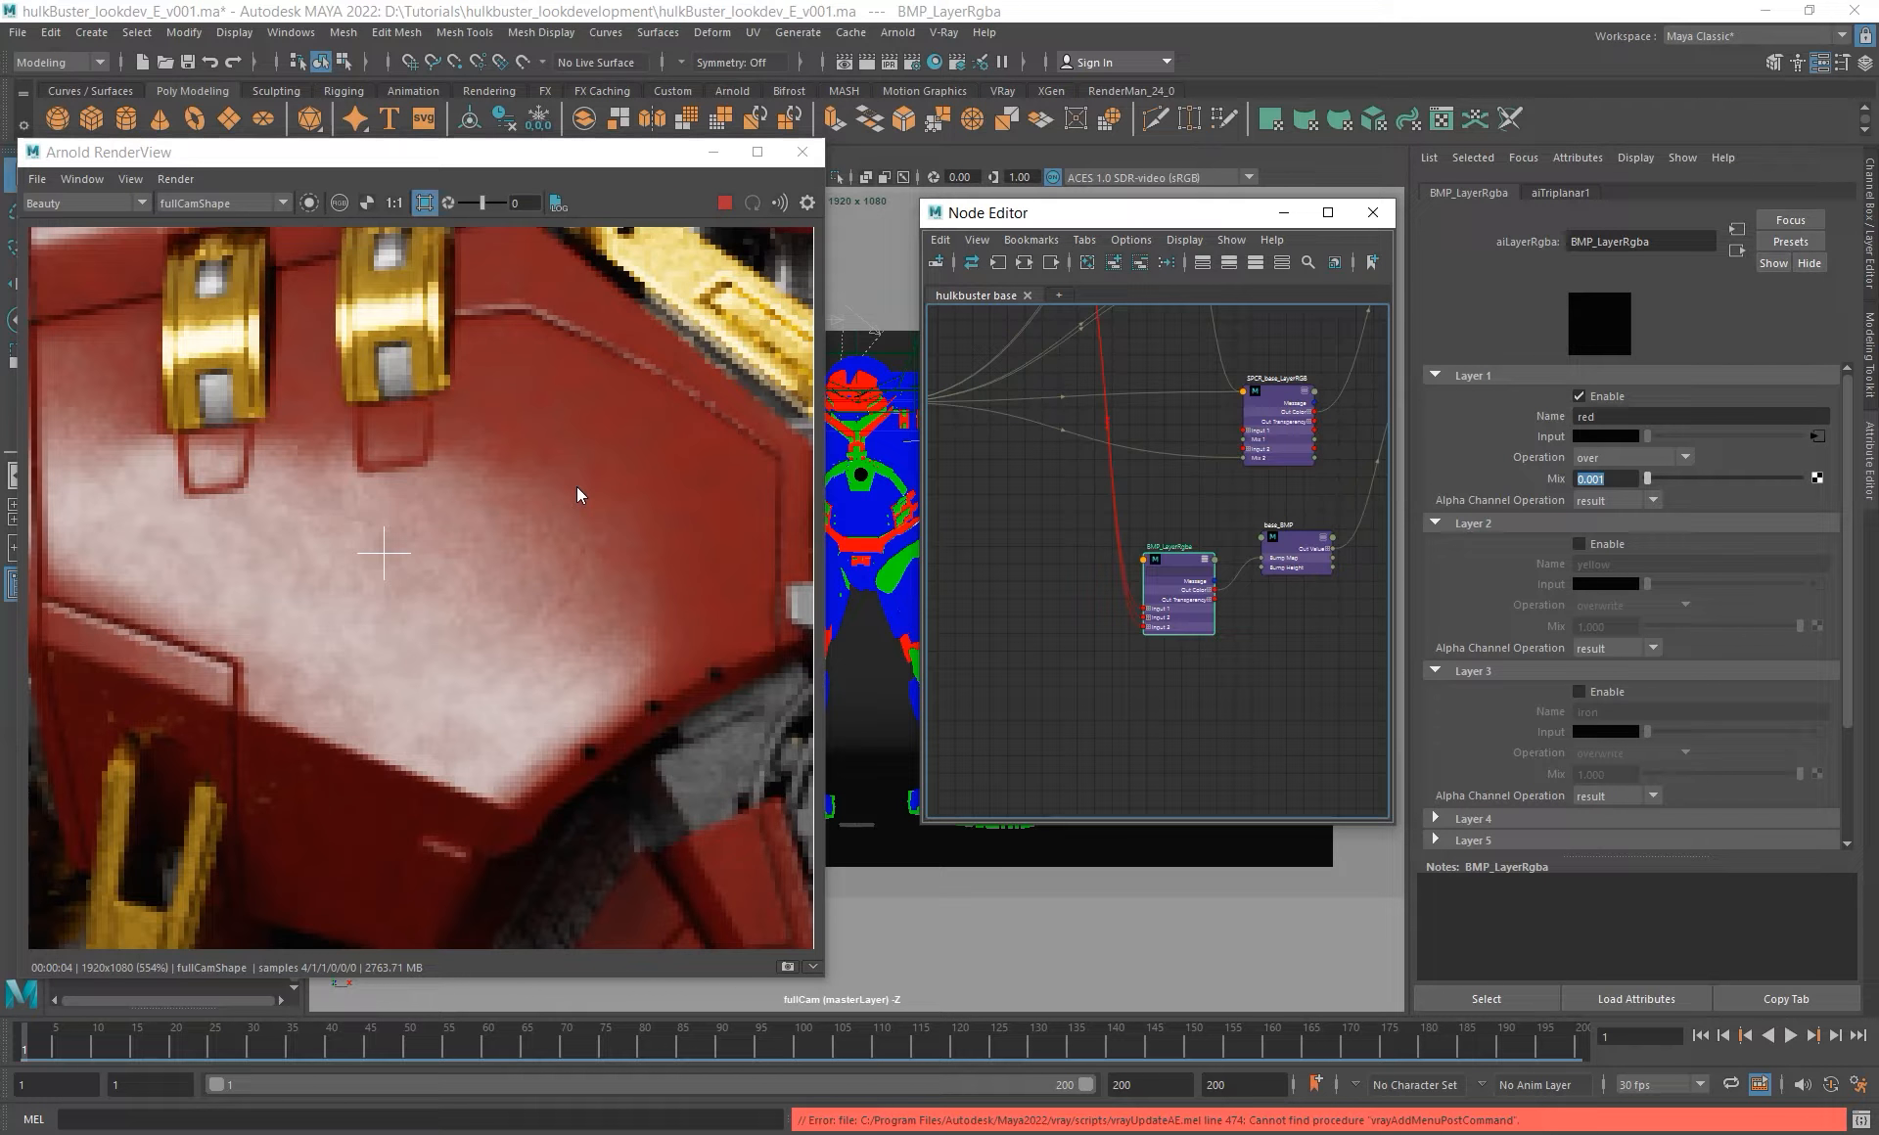
scroll(578, 485, "down", 5)
middle_click_drag(546, 459, 499, 490, "alt")
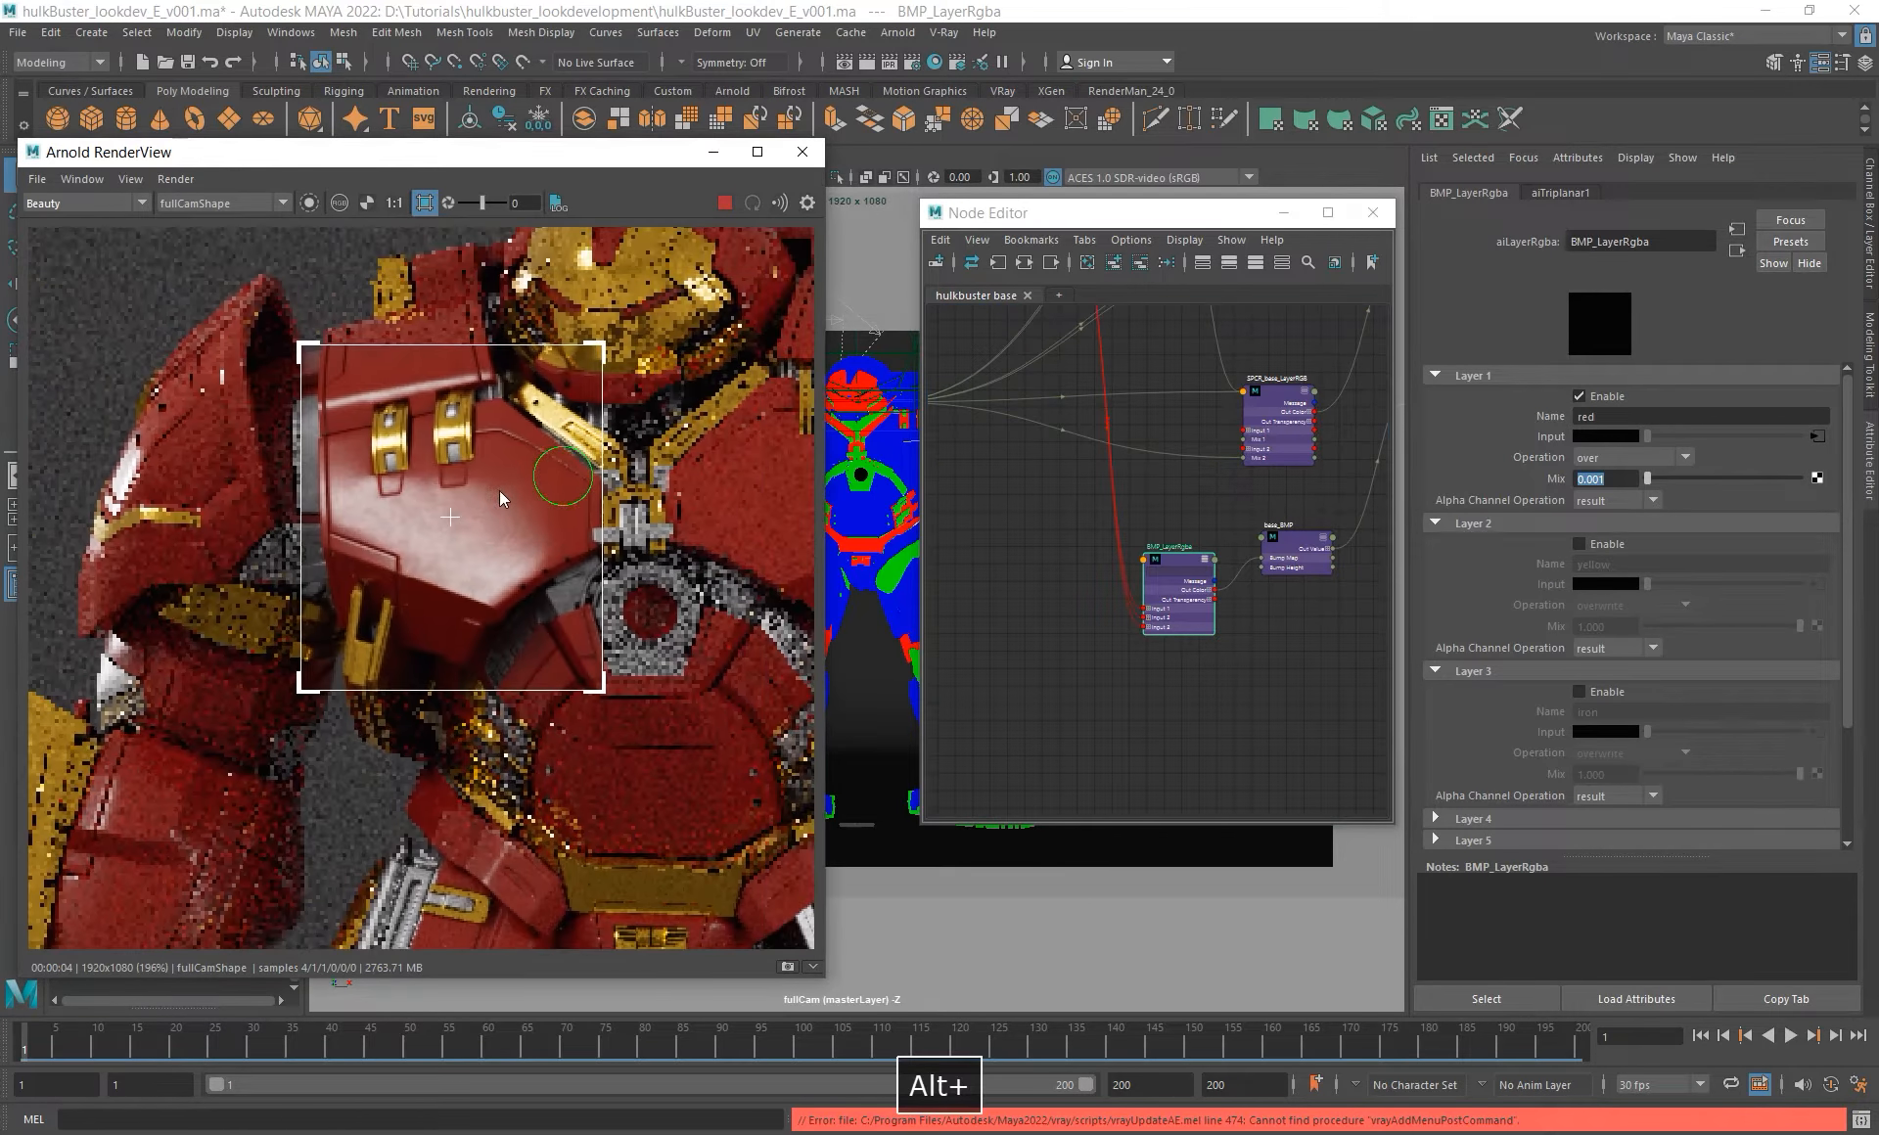
- Duplicate the fractal1 node and place the copy just below the original
right_click_drag(661, 609, 697, 628, "alt")
scroll(527, 496, "up", 3)
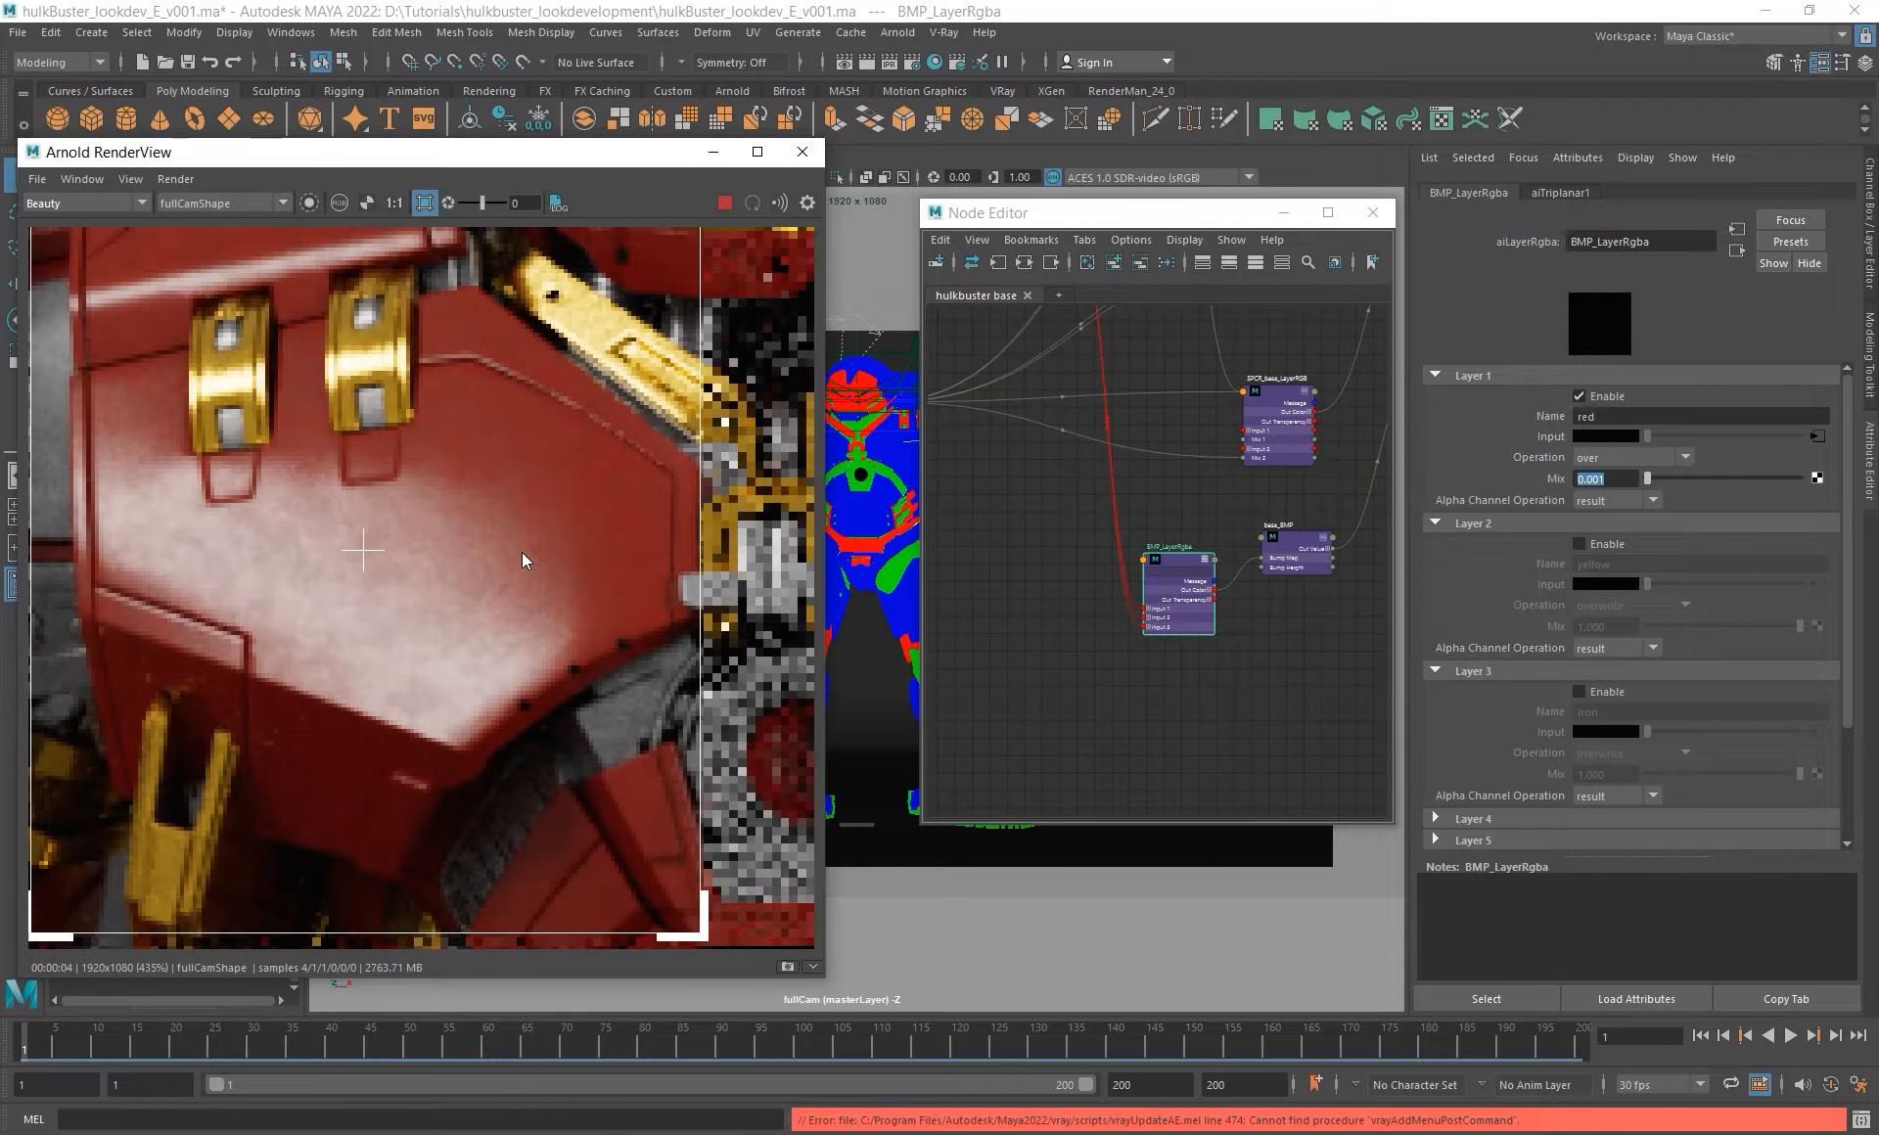
middle_click_drag(1061, 554, 1231, 795, "alt")
scroll(1114, 544, "down", 1)
scroll(1126, 554, "up", 1)
mouse_move(1131, 556)
middle_mouse_down("alt")
mouse_move(1128, 538)
mouse_move(1123, 557)
middle_mouse_up("alt")
left_click(1079, 477)
scroll(1089, 496, "up", 1)
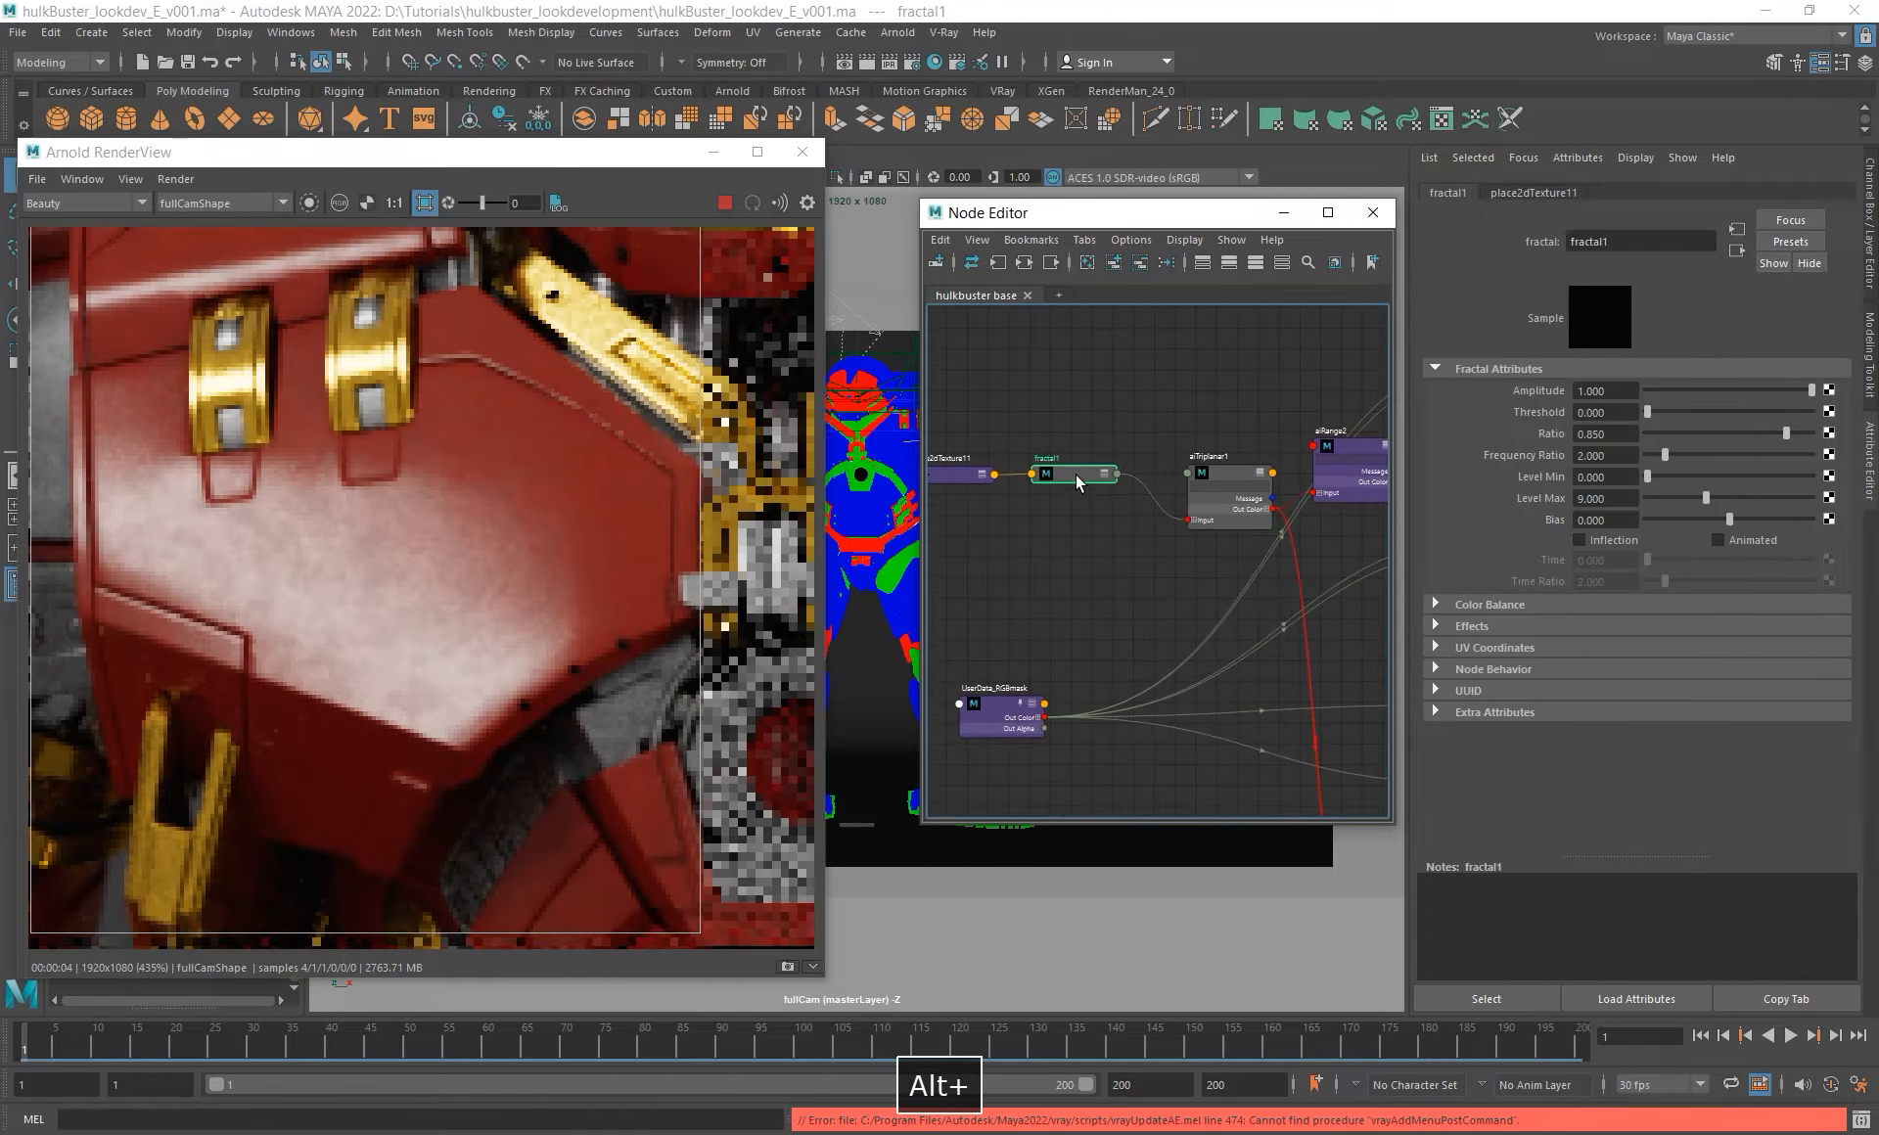
key("ctrl+d")
left_click_drag(1101, 588, 1073, 572)
- Connect place2dTexture11 to the duplicated fractal2 node so both fractals share the same placement
middle_click_drag(1090, 529, 1161, 523, "alt")
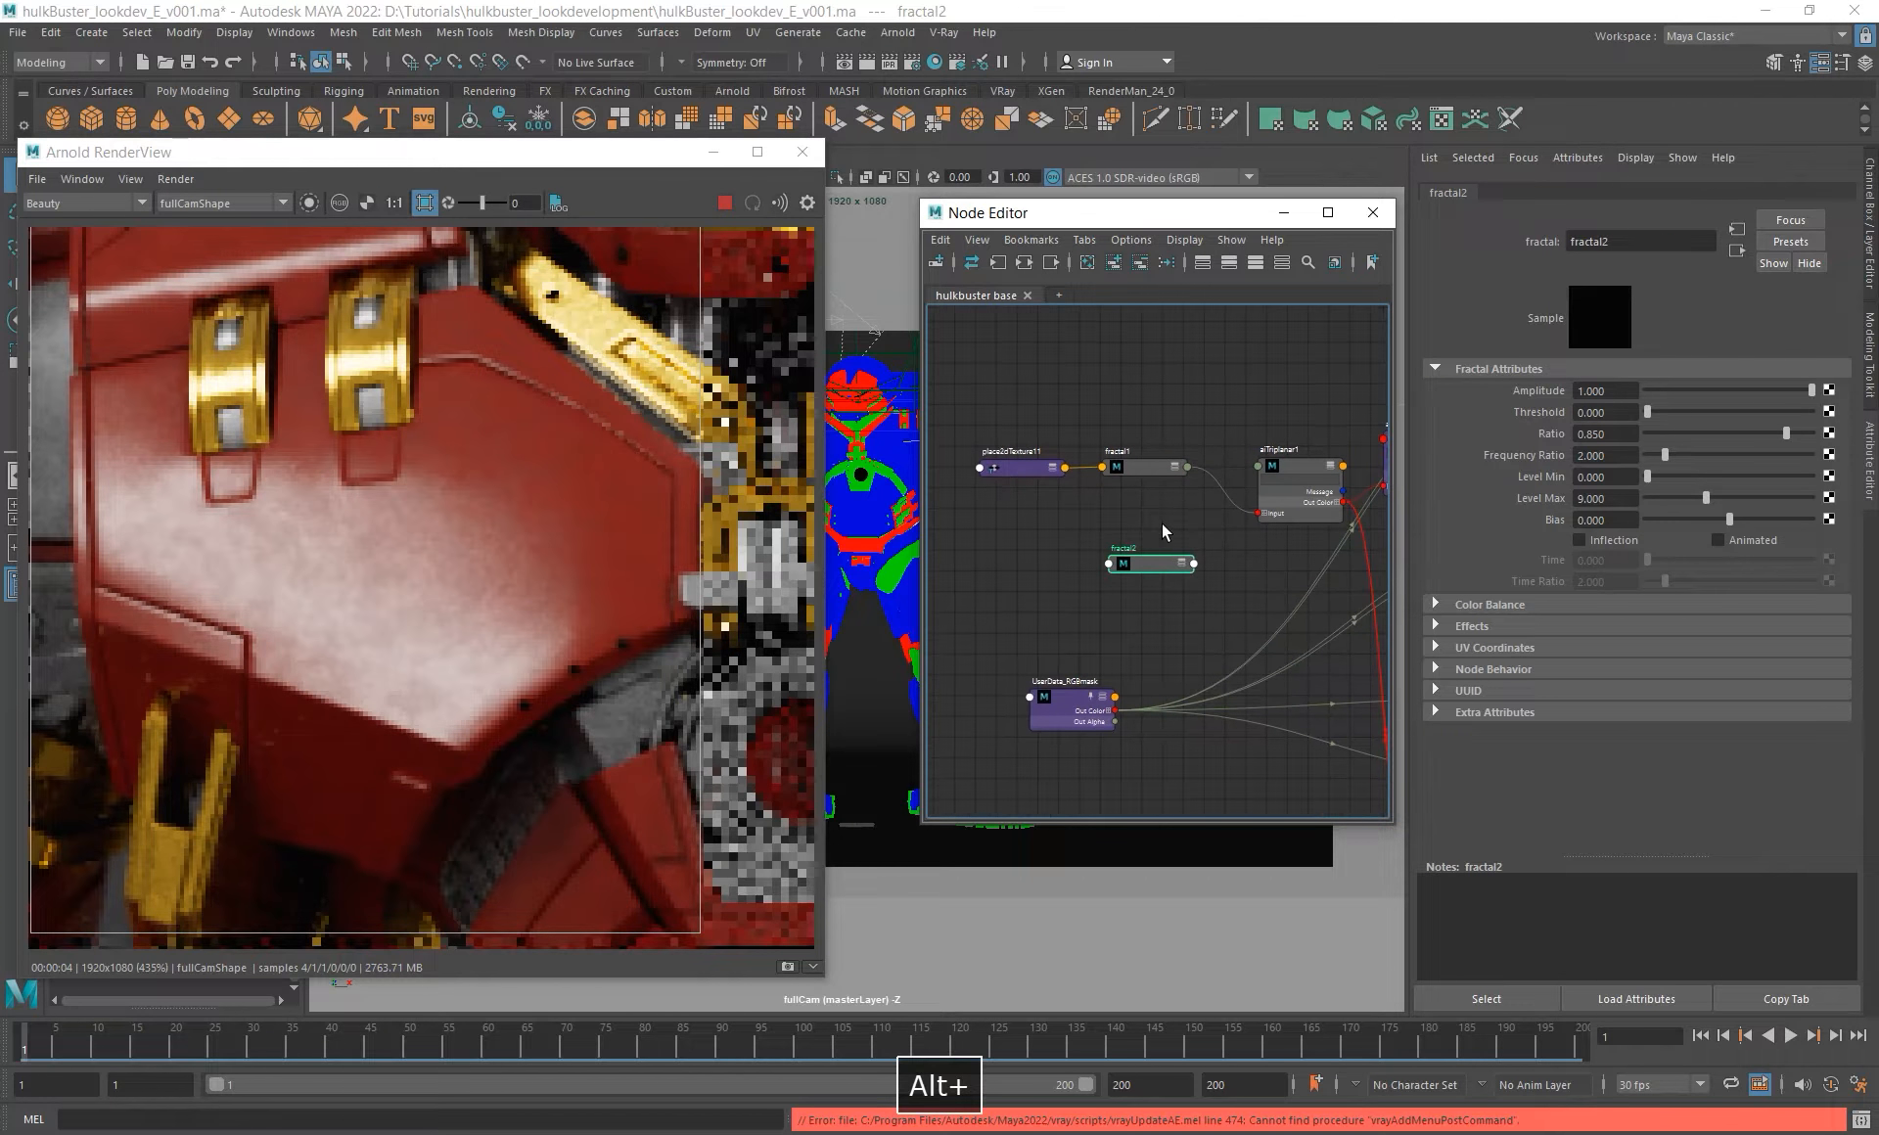
scroll(1114, 521, "up", 2)
middle_click_drag(1035, 440, 1113, 441, "alt")
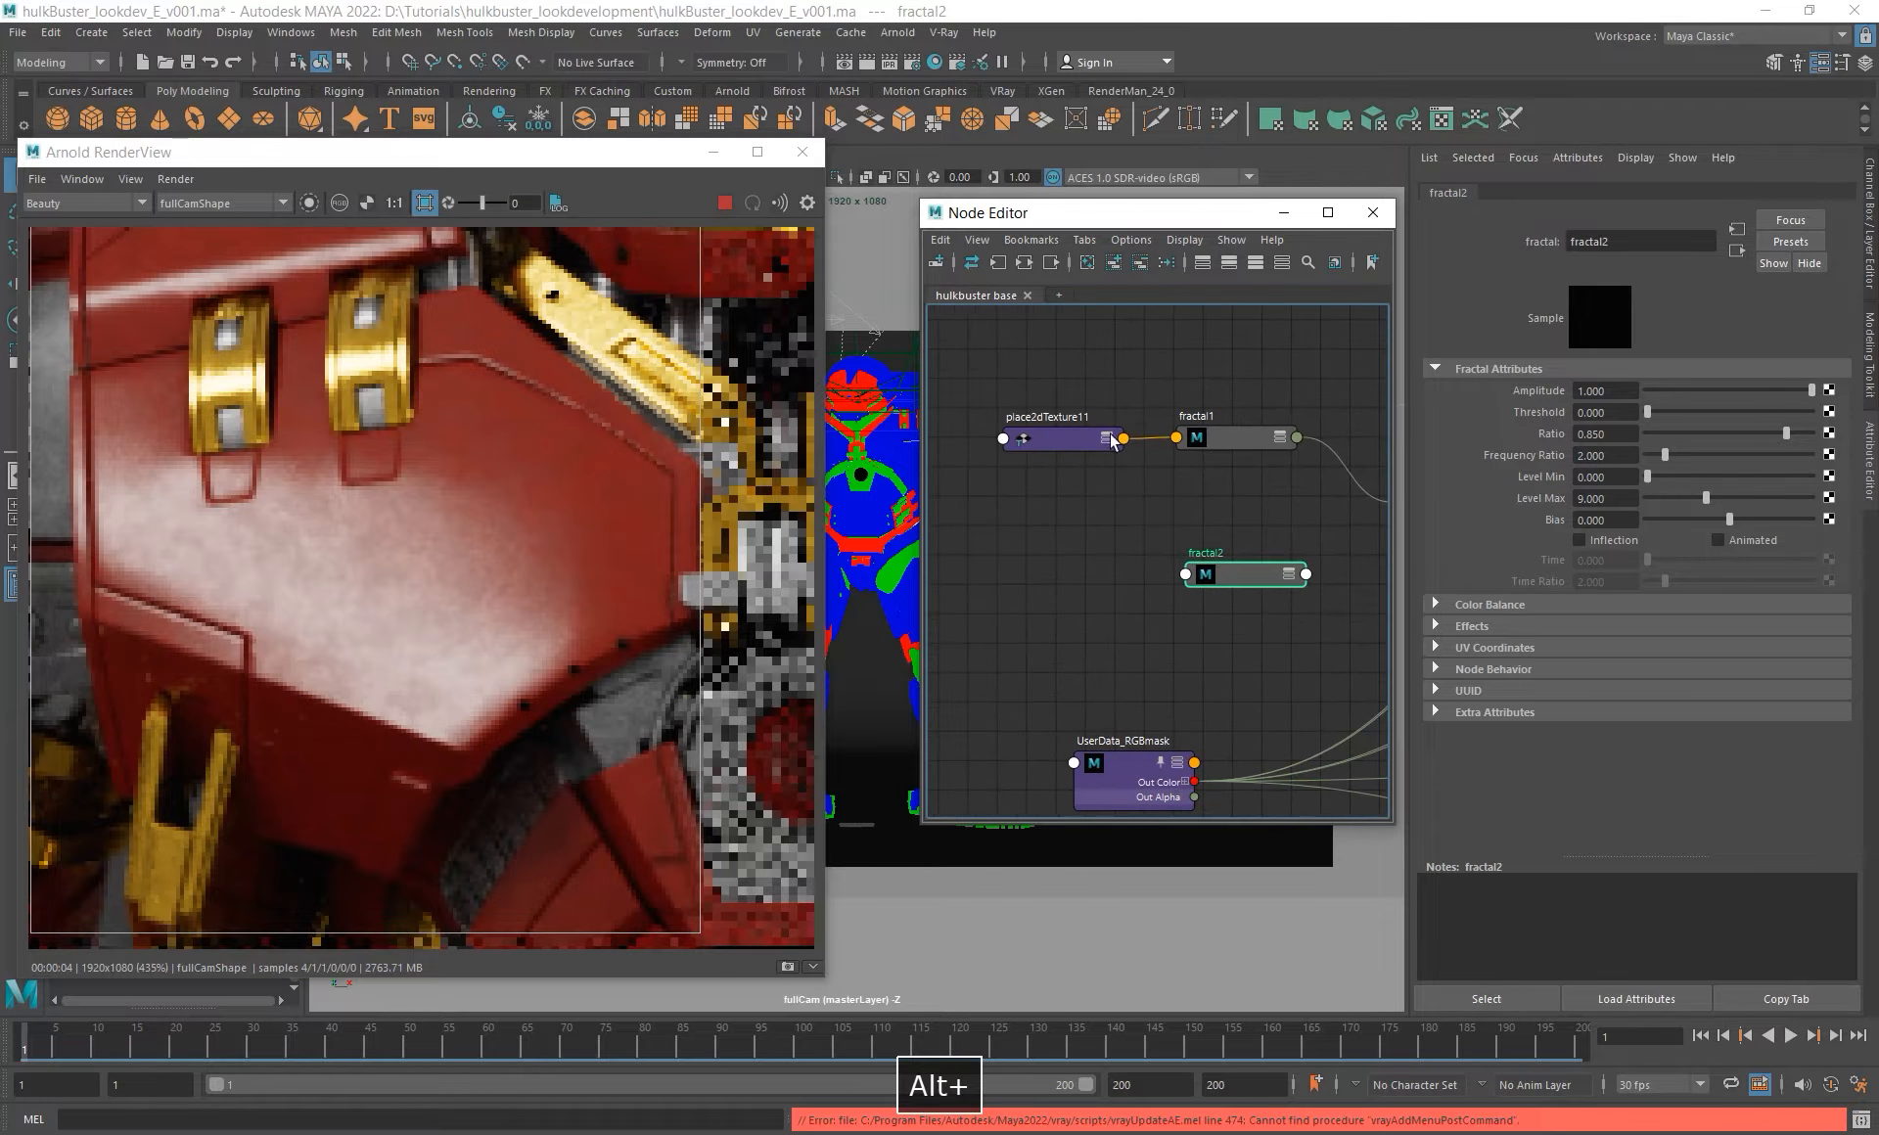
left_click_drag(1123, 439, 1187, 574)
middle_click_drag(1235, 467, 1157, 437, "alt")
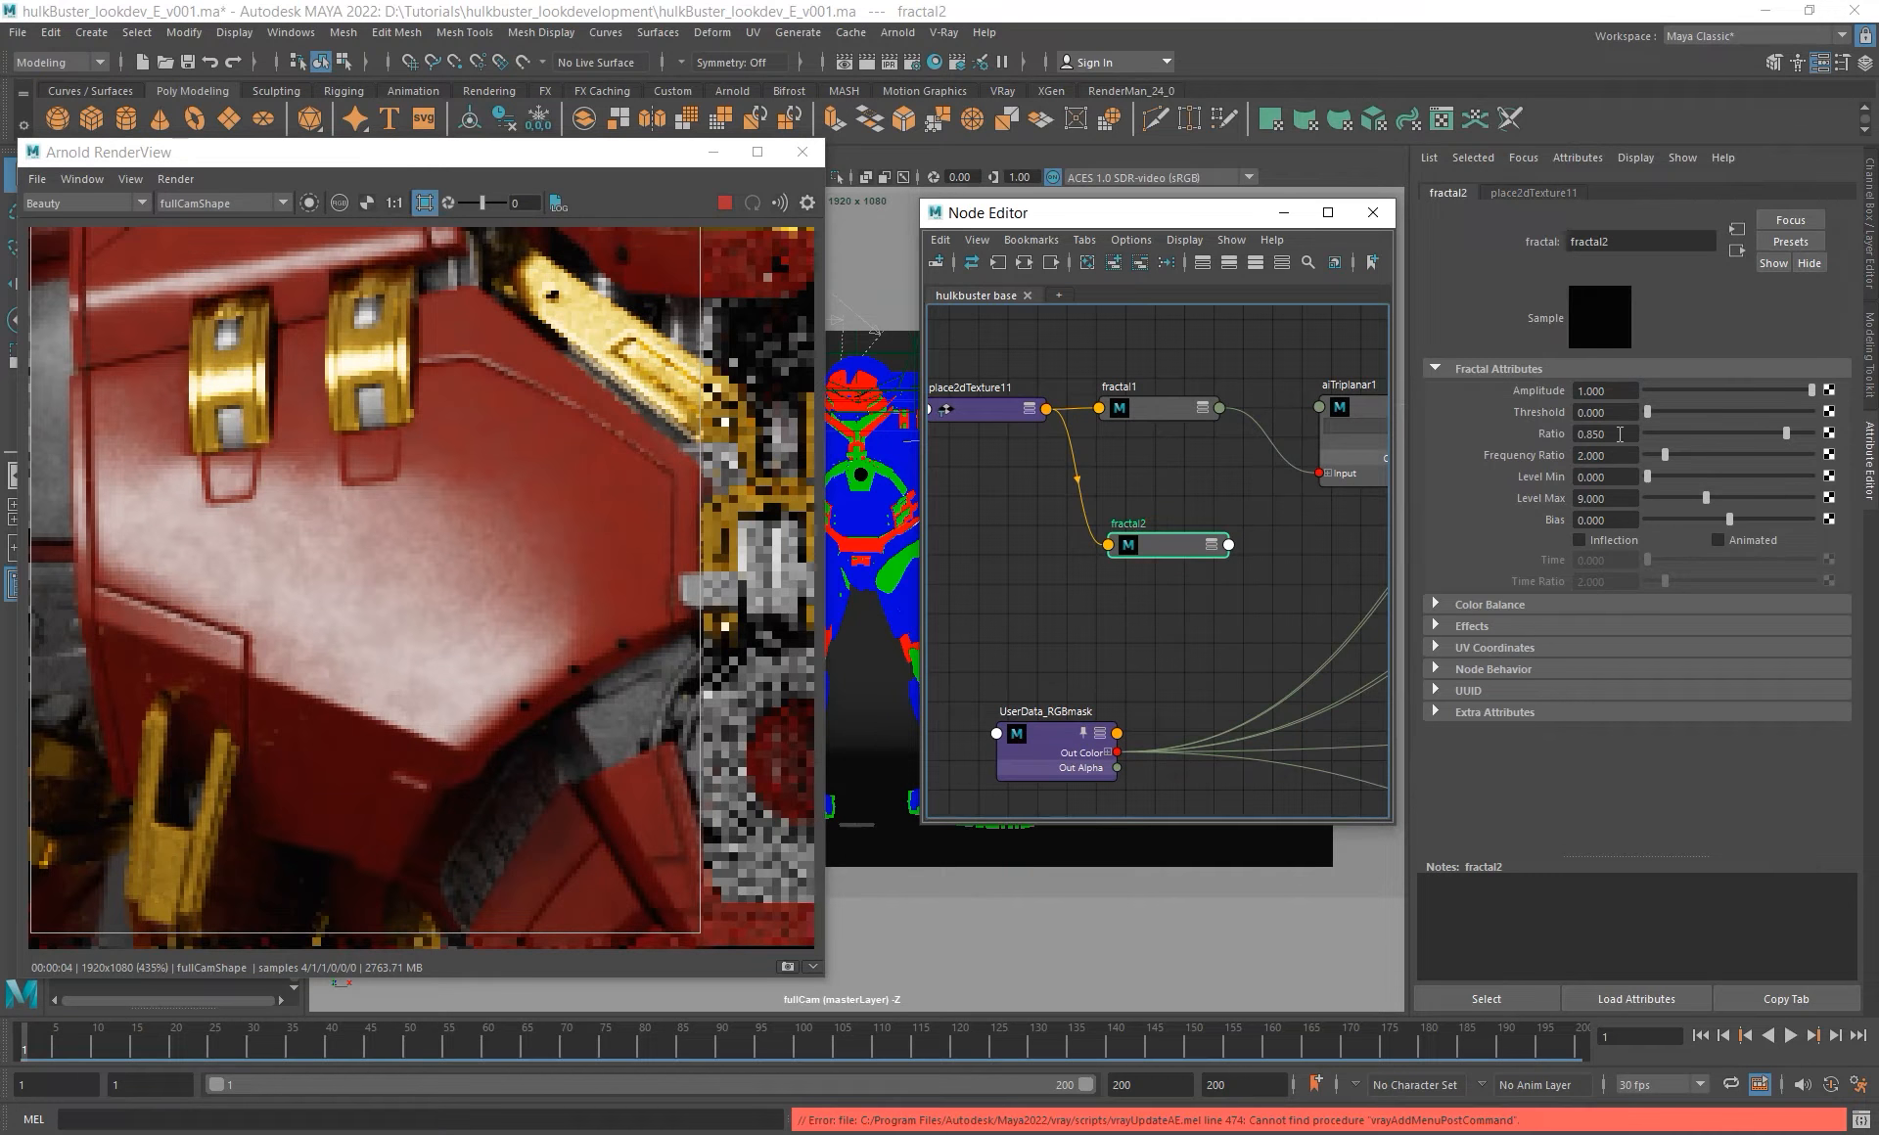
- Set fractal2's Level Max to 5 and its Ratio to 0.6
left_click(1619, 499)
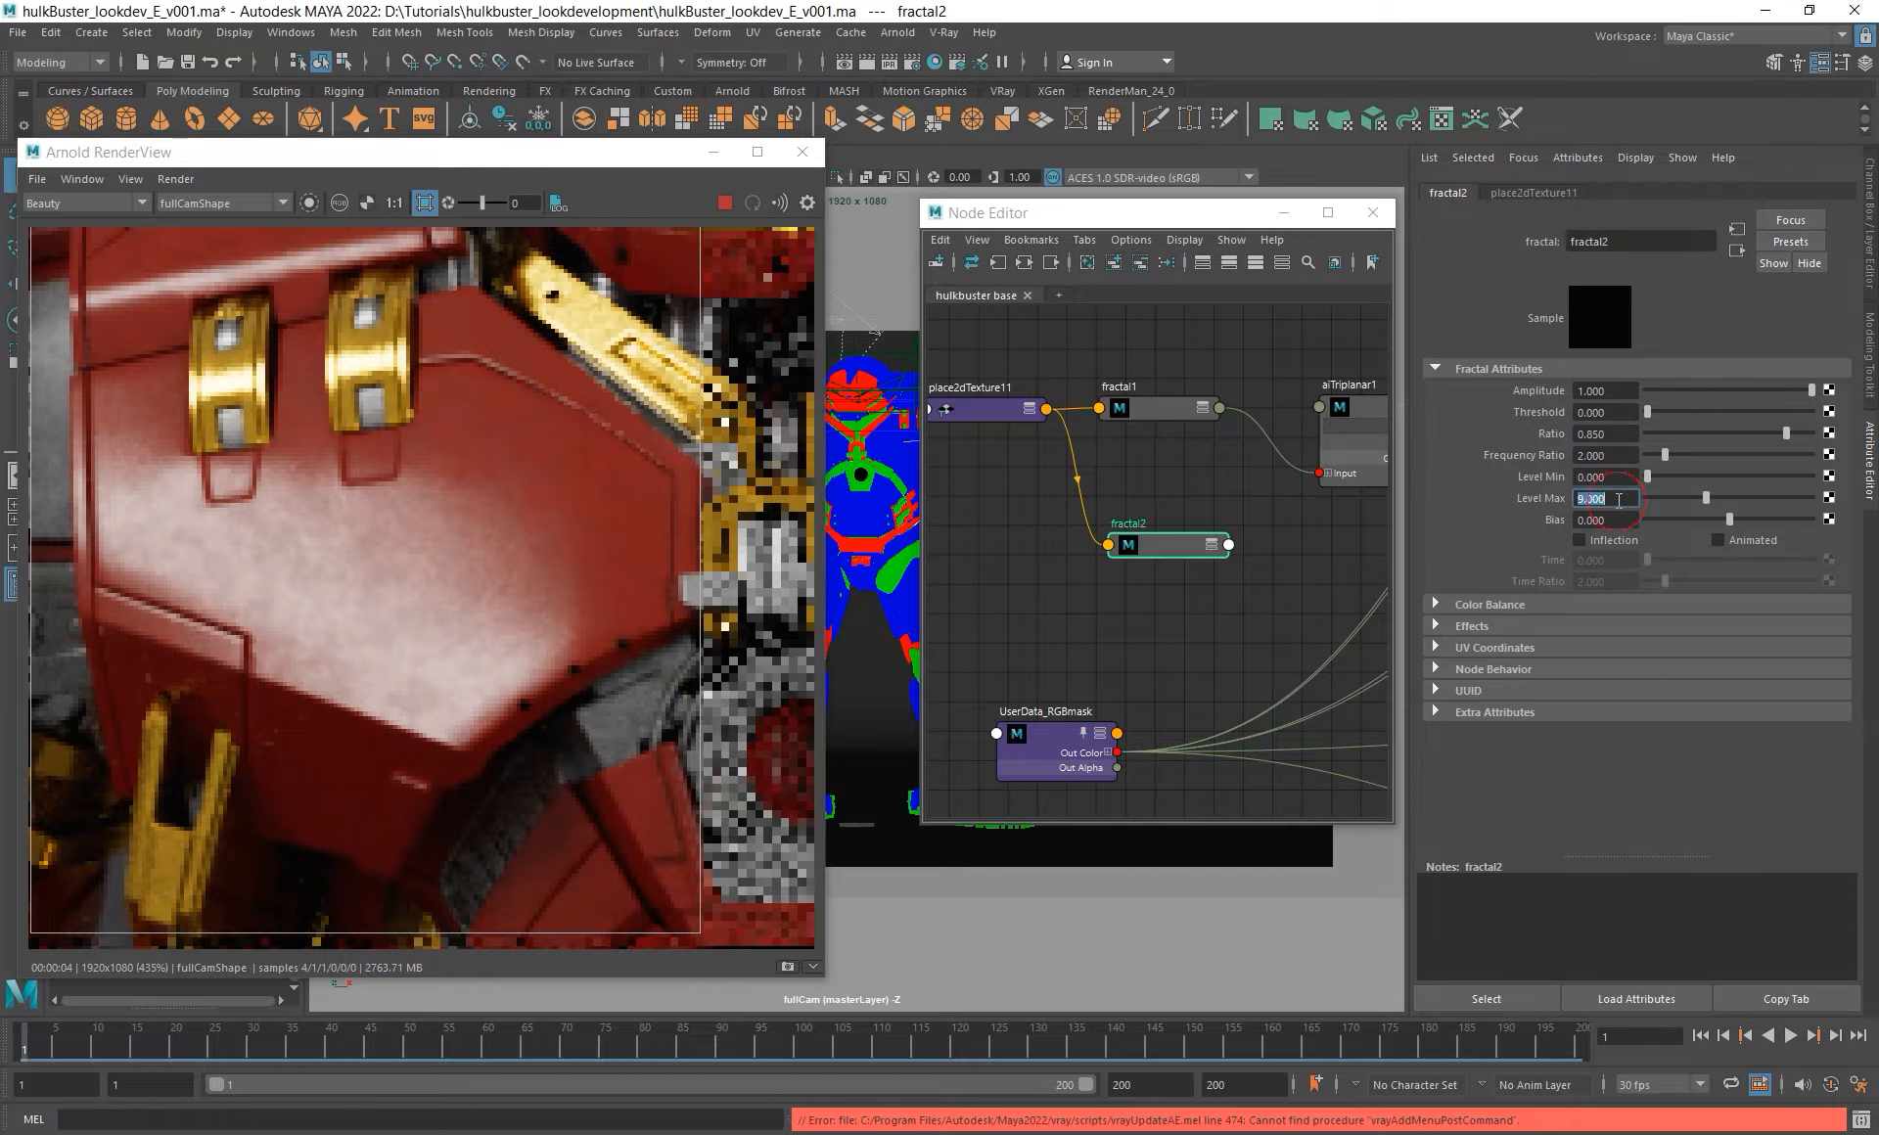
type("5")
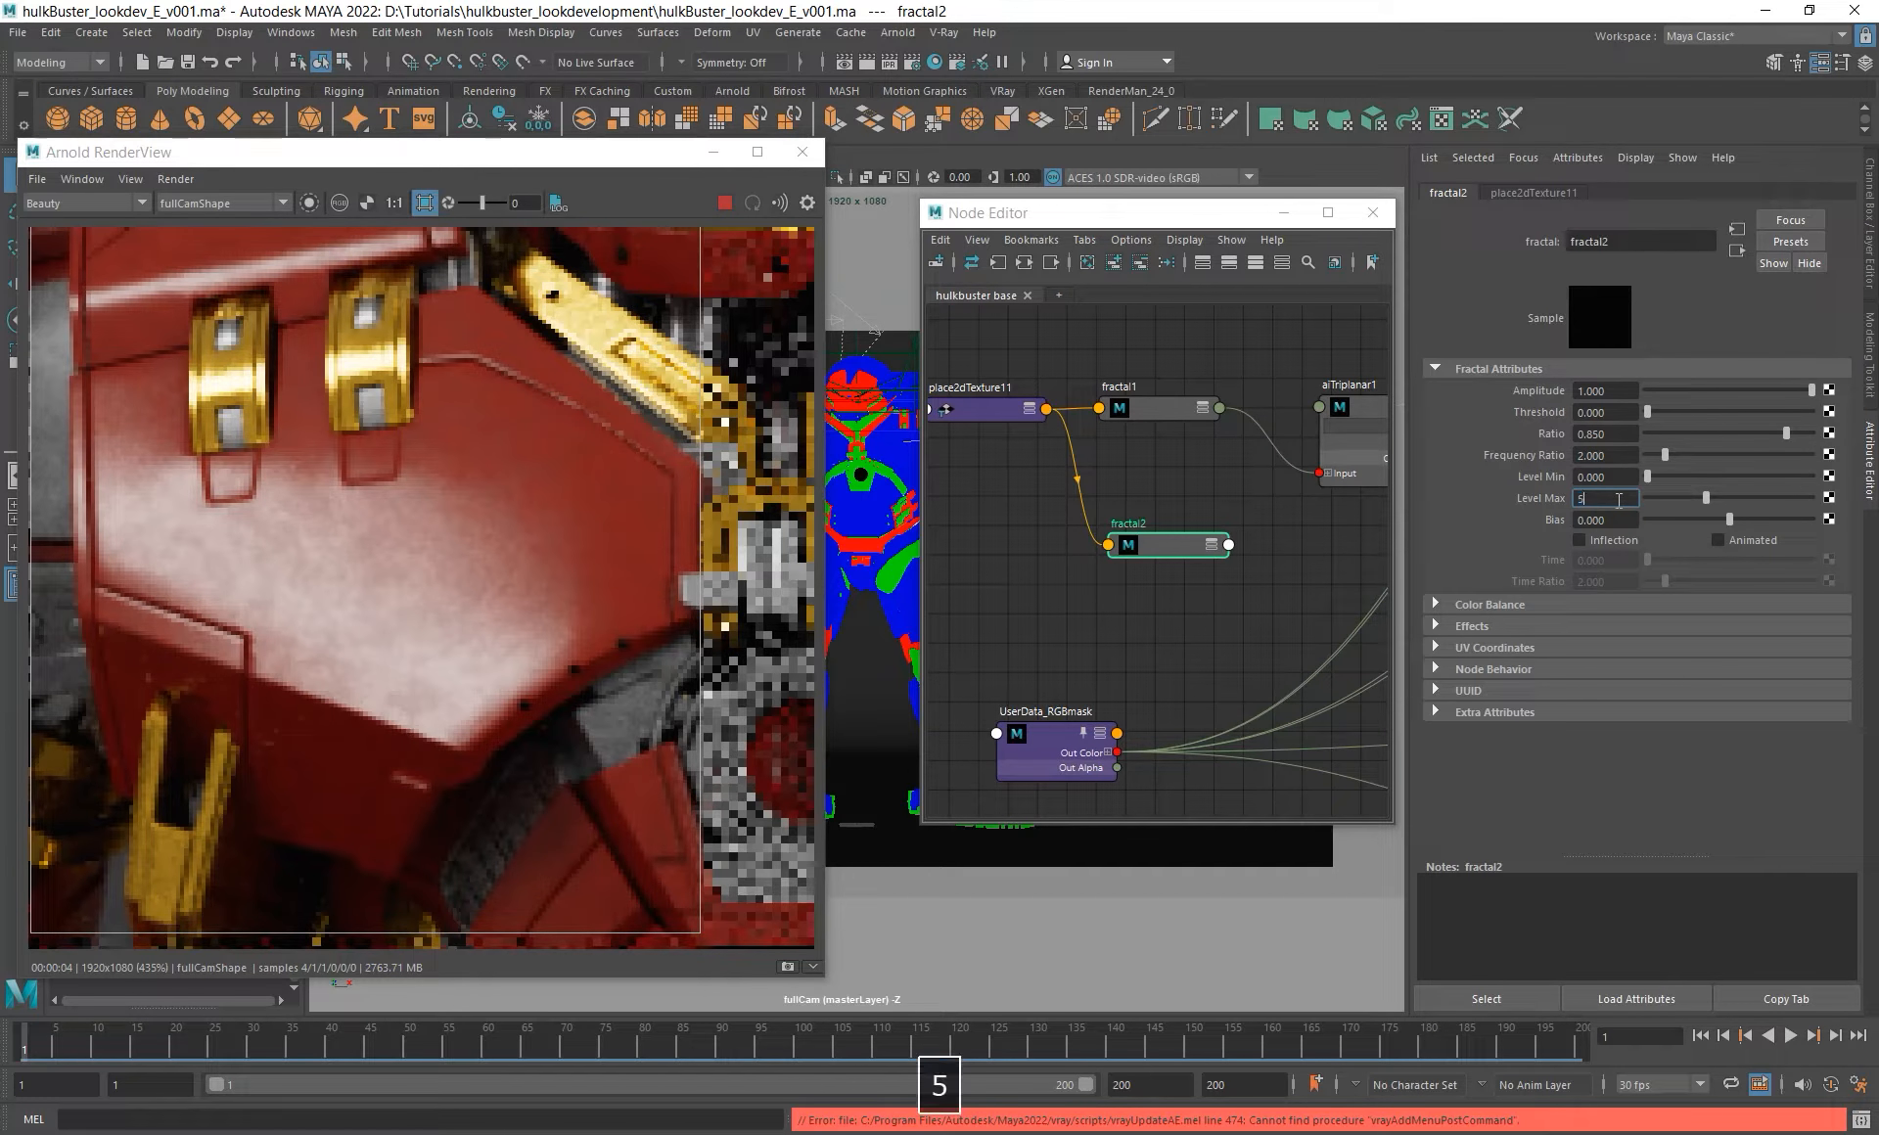
key("Return")
left_click(1625, 428)
type(".6")
key("Return")
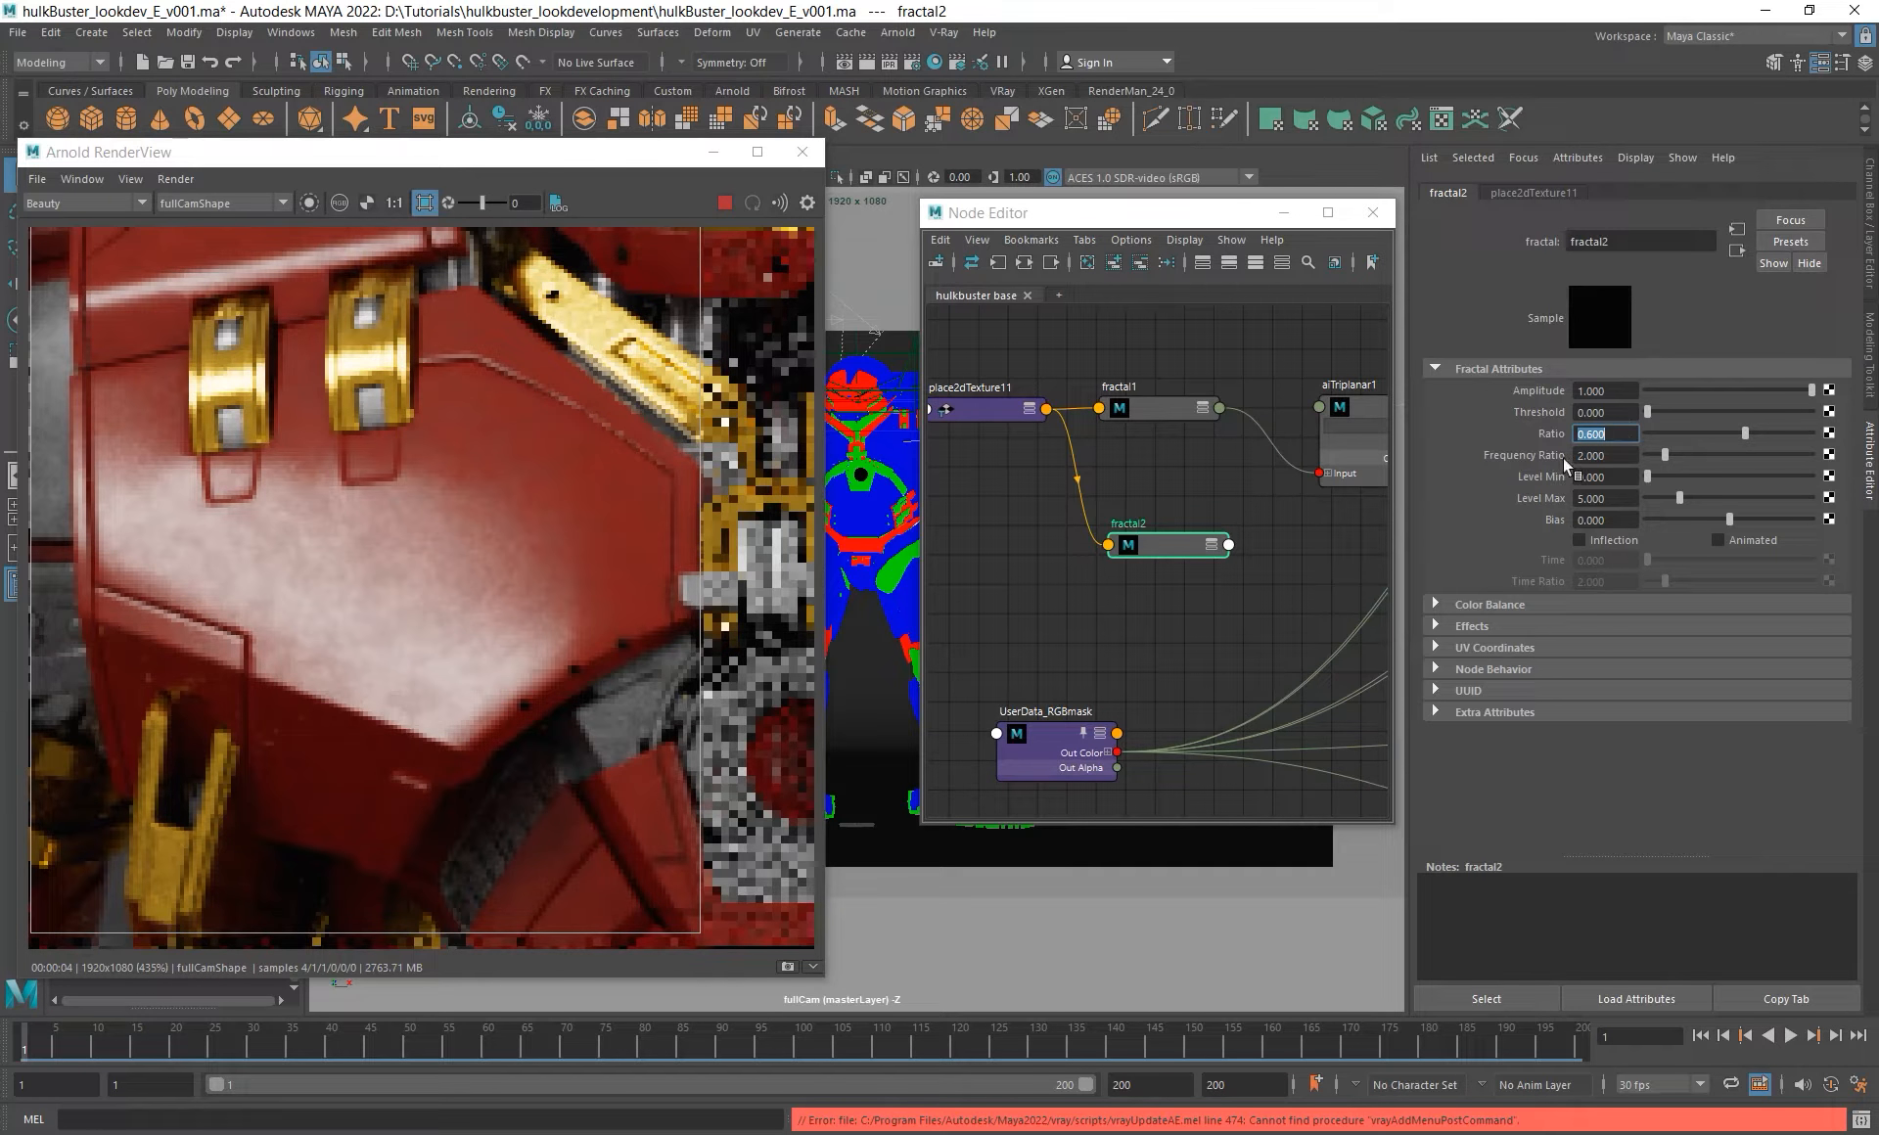
left_click(1628, 501)
- Move fractal2 below the UserData_RGBmask node, then duplicate aiTriplanar1 and place the copy beside fractal2
right_click_drag(1212, 705, 1053, 457, "alt")
left_click_drag(1052, 444, 1065, 589)
right_click_drag(1052, 467, 1204, 359, "alt")
left_click(1204, 358)
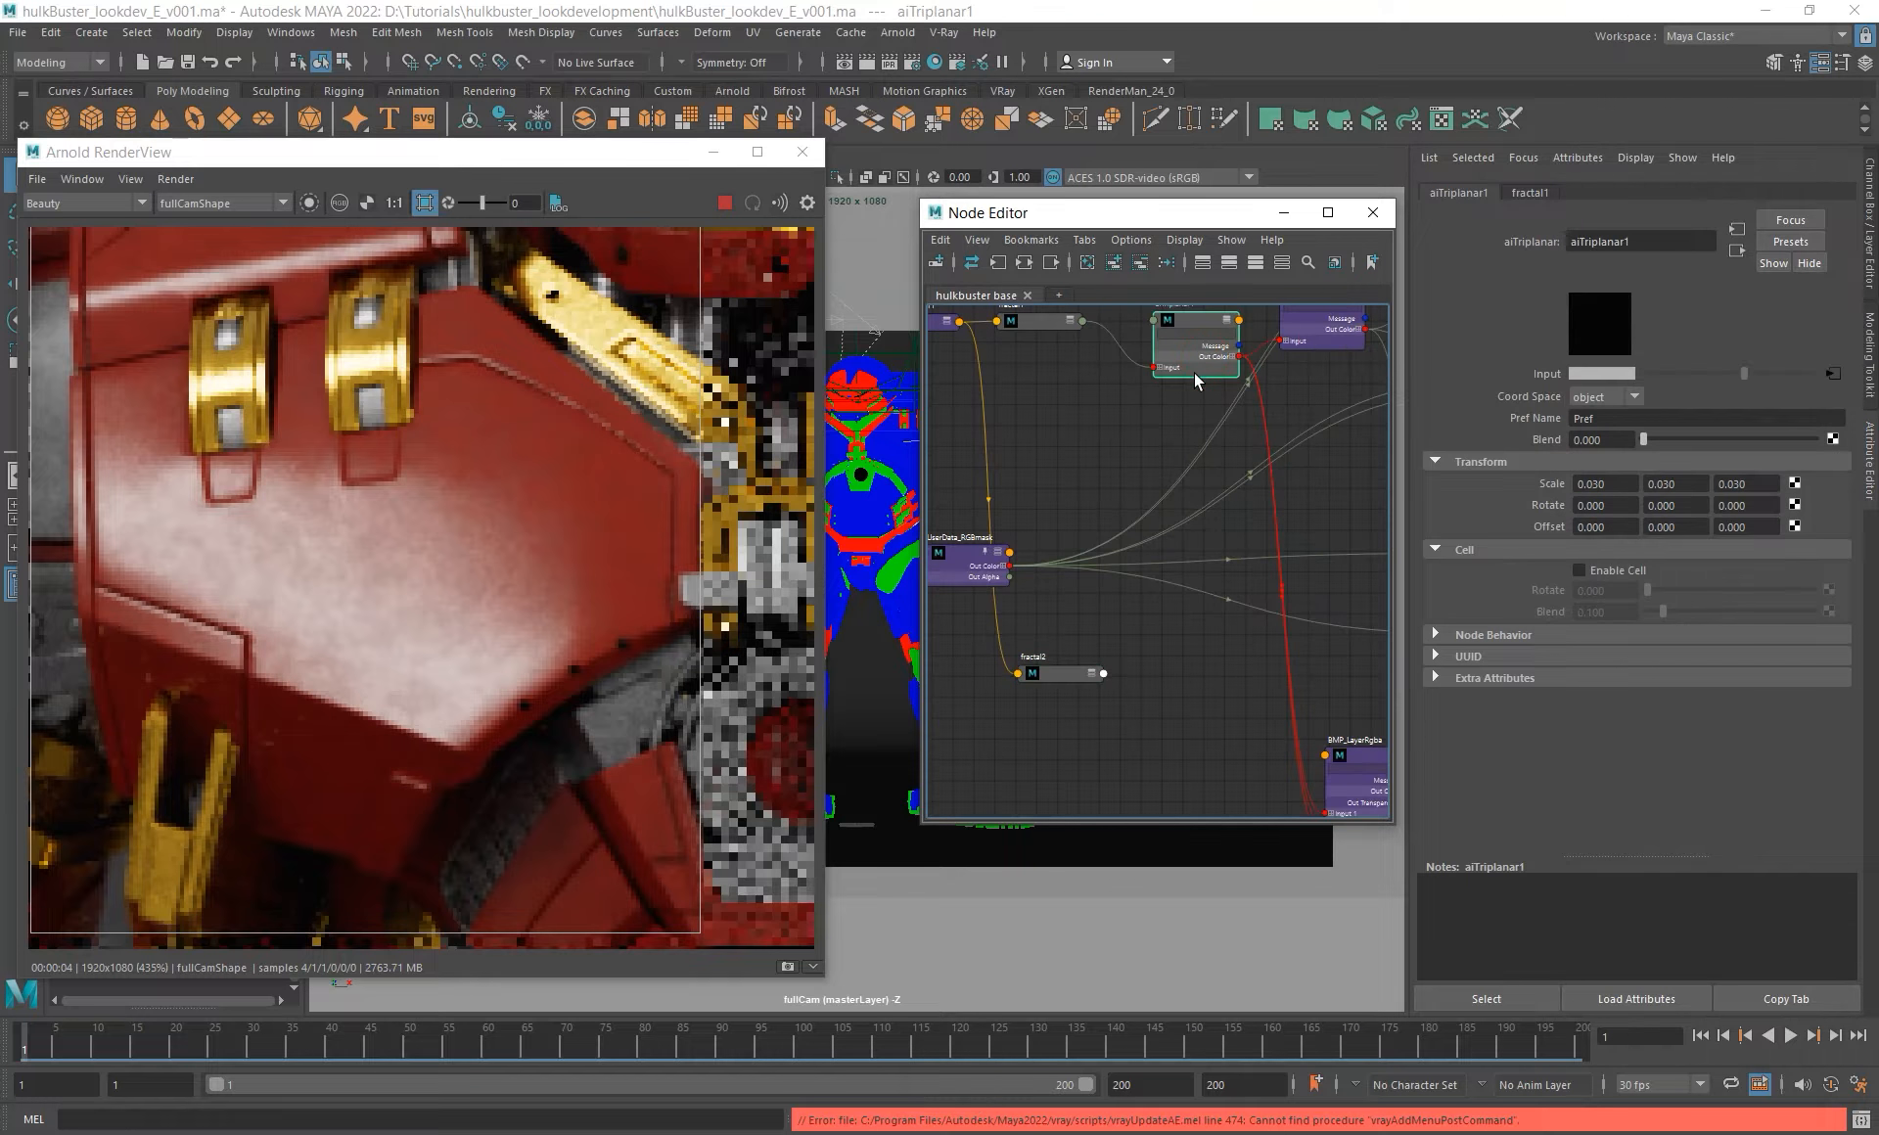
key("ctrl+d")
left_click_drag(1198, 518, 1195, 668)
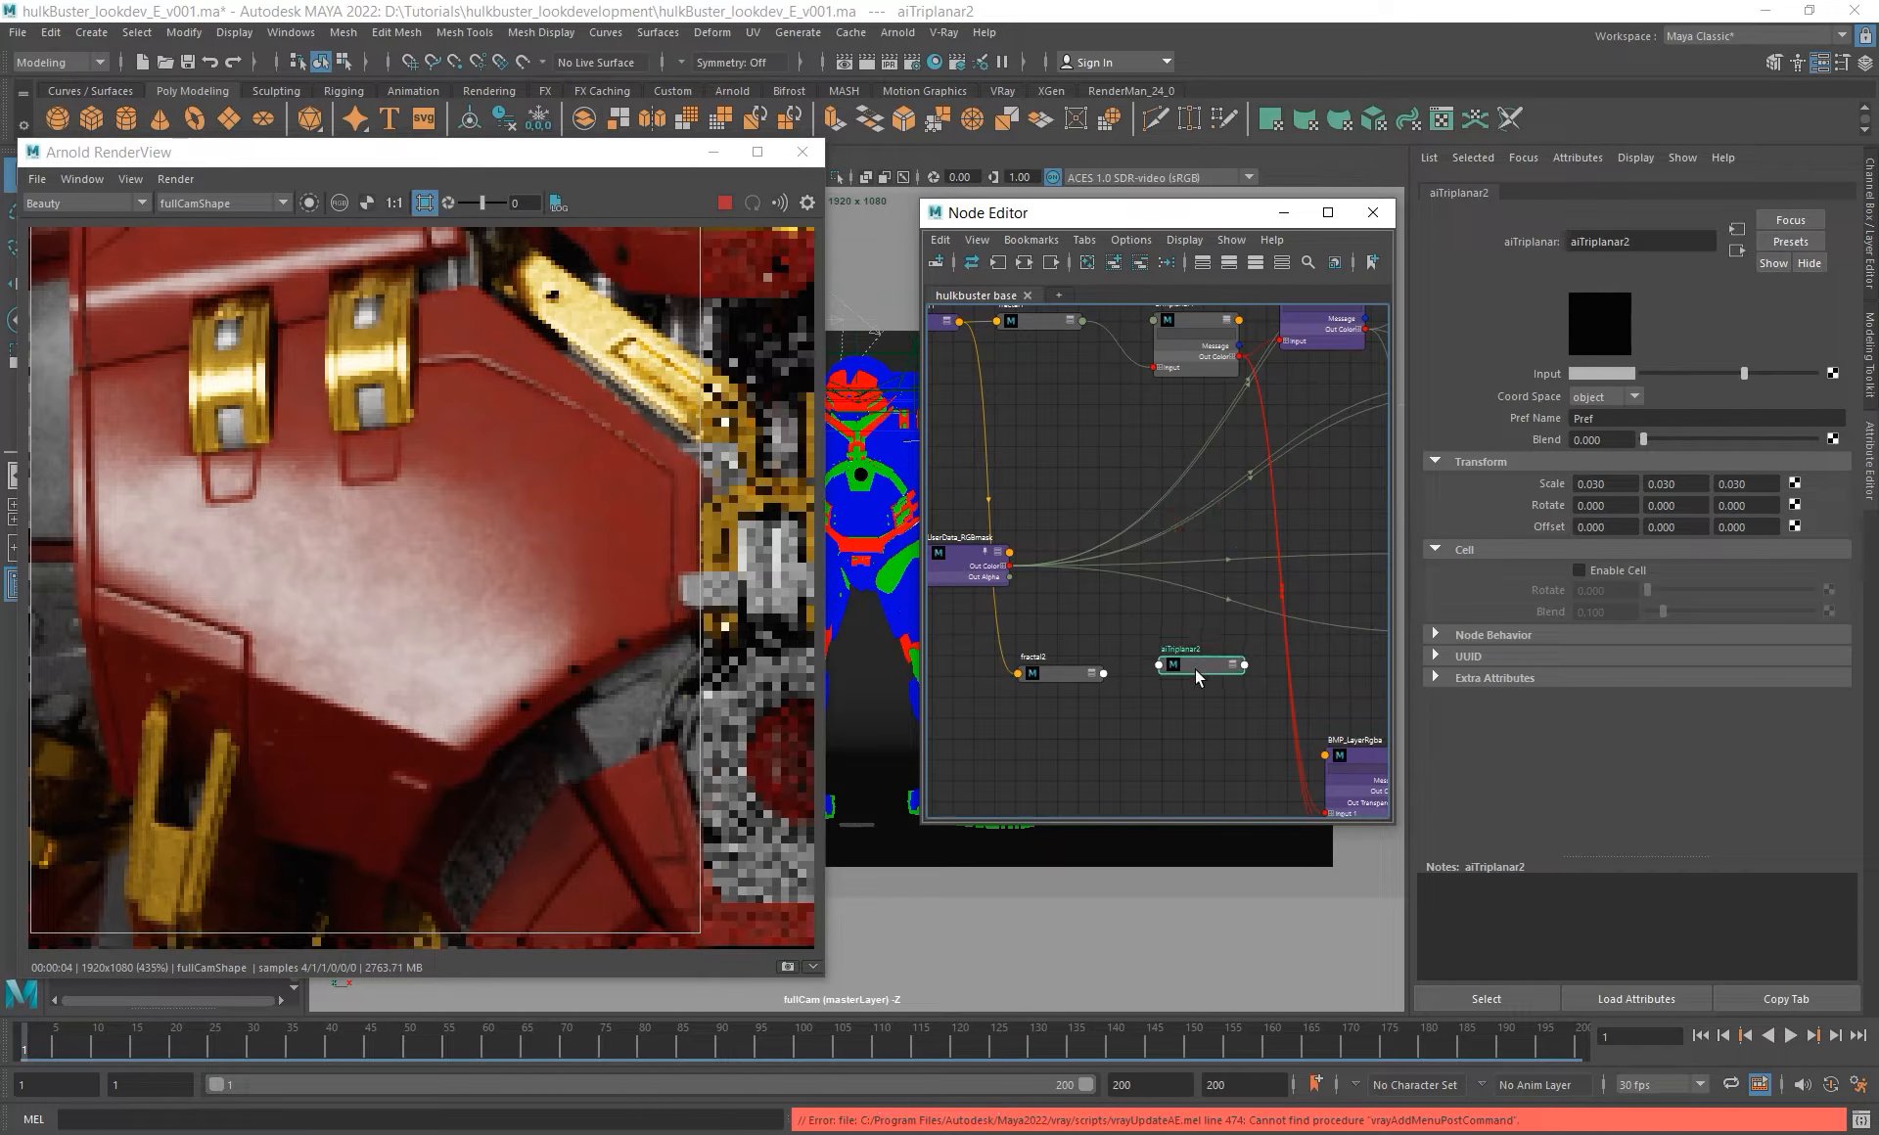
- Connect fractal2 to the input of aiTriplanar2
middle_click_drag(1195, 465, 1168, 433, "alt")
right_click_drag(1118, 491, 1179, 543, "alt")
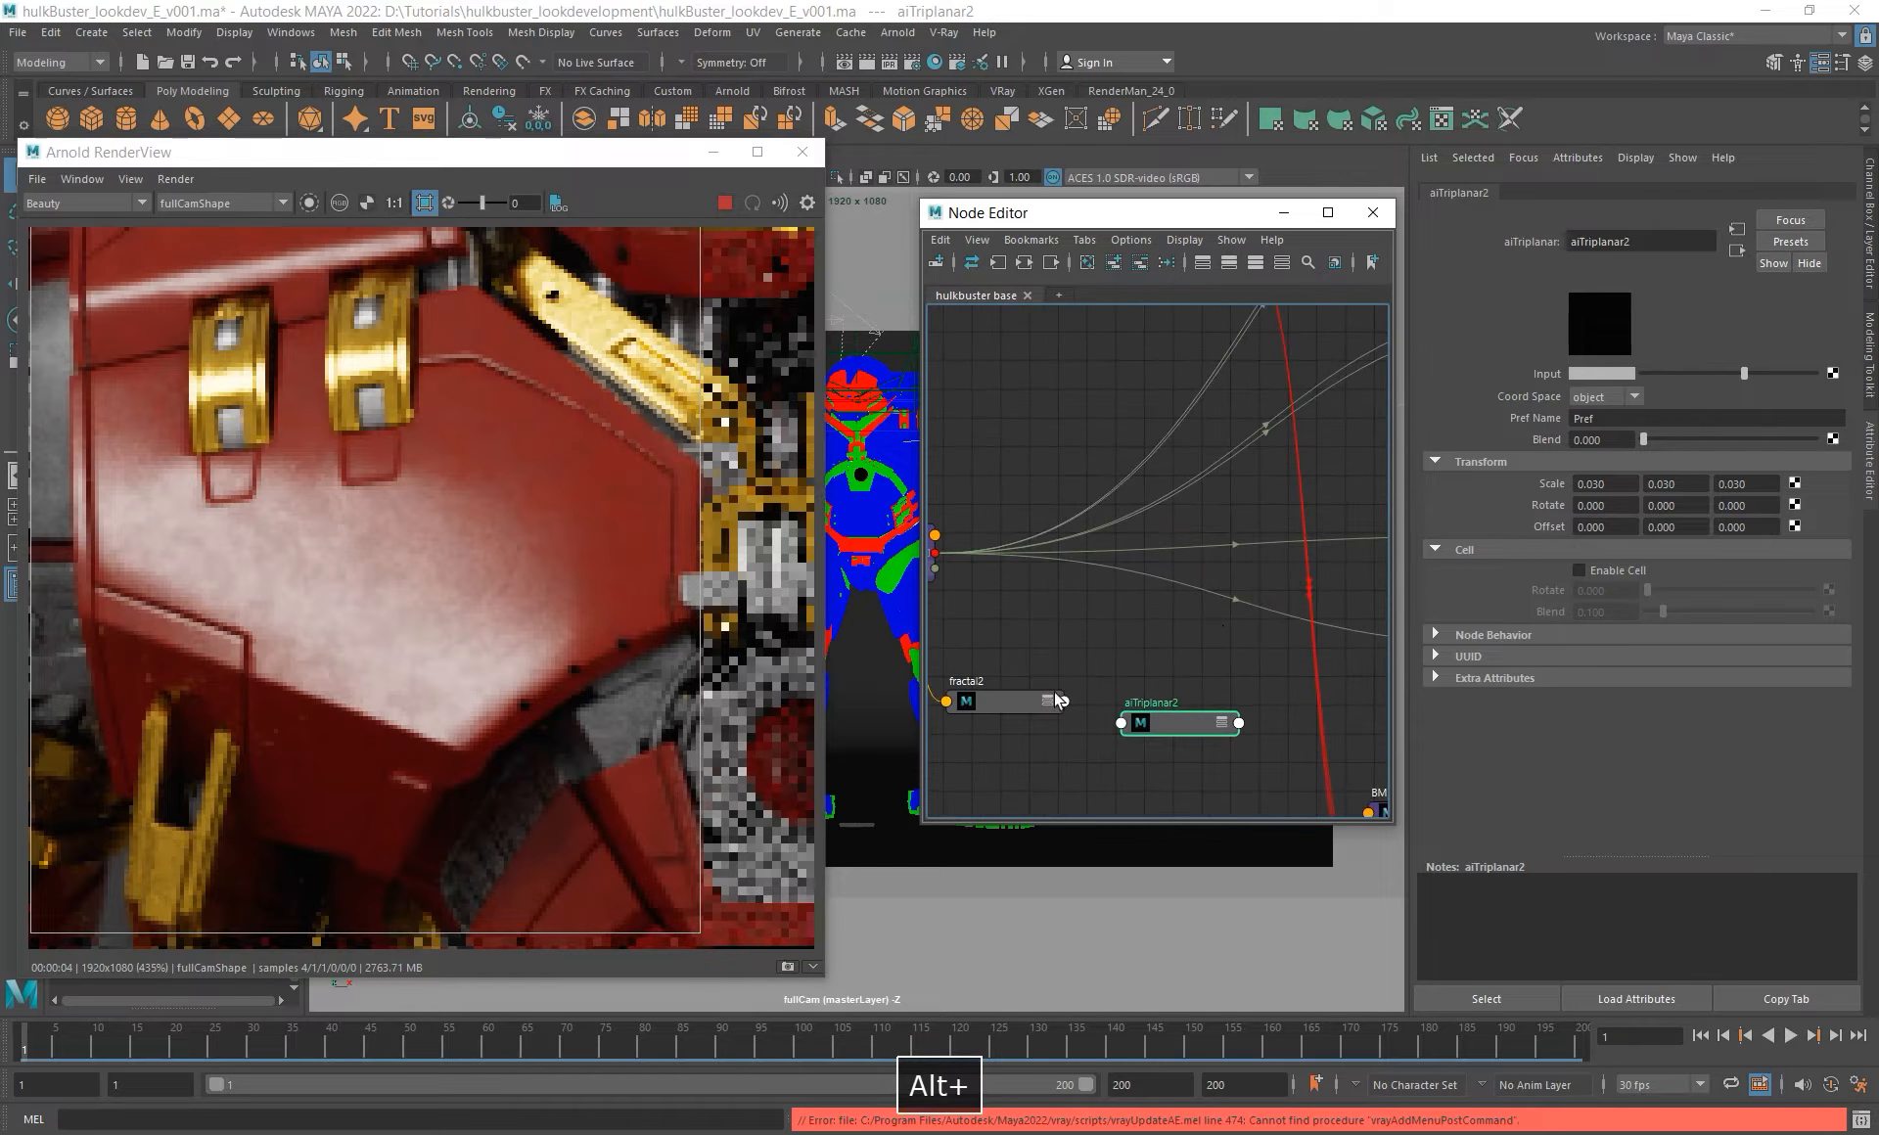
middle_click_drag(992, 707, 1531, 378)
- Connect aiTriplanar2 to the red layer's input on BMP_LayerRgba, replacing the aiTriplanar1 connection
right_click_drag(1197, 525, 1186, 654, "alt")
mouse_move(1186, 654)
middle_mouse_down("alt")
mouse_move(1208, 654)
mouse_move(1167, 635)
middle_mouse_up("alt")
right_click_drag(1175, 584, 1301, 715, "alt")
left_click(1317, 702)
middle_click_drag(1071, 533, 1543, 436)
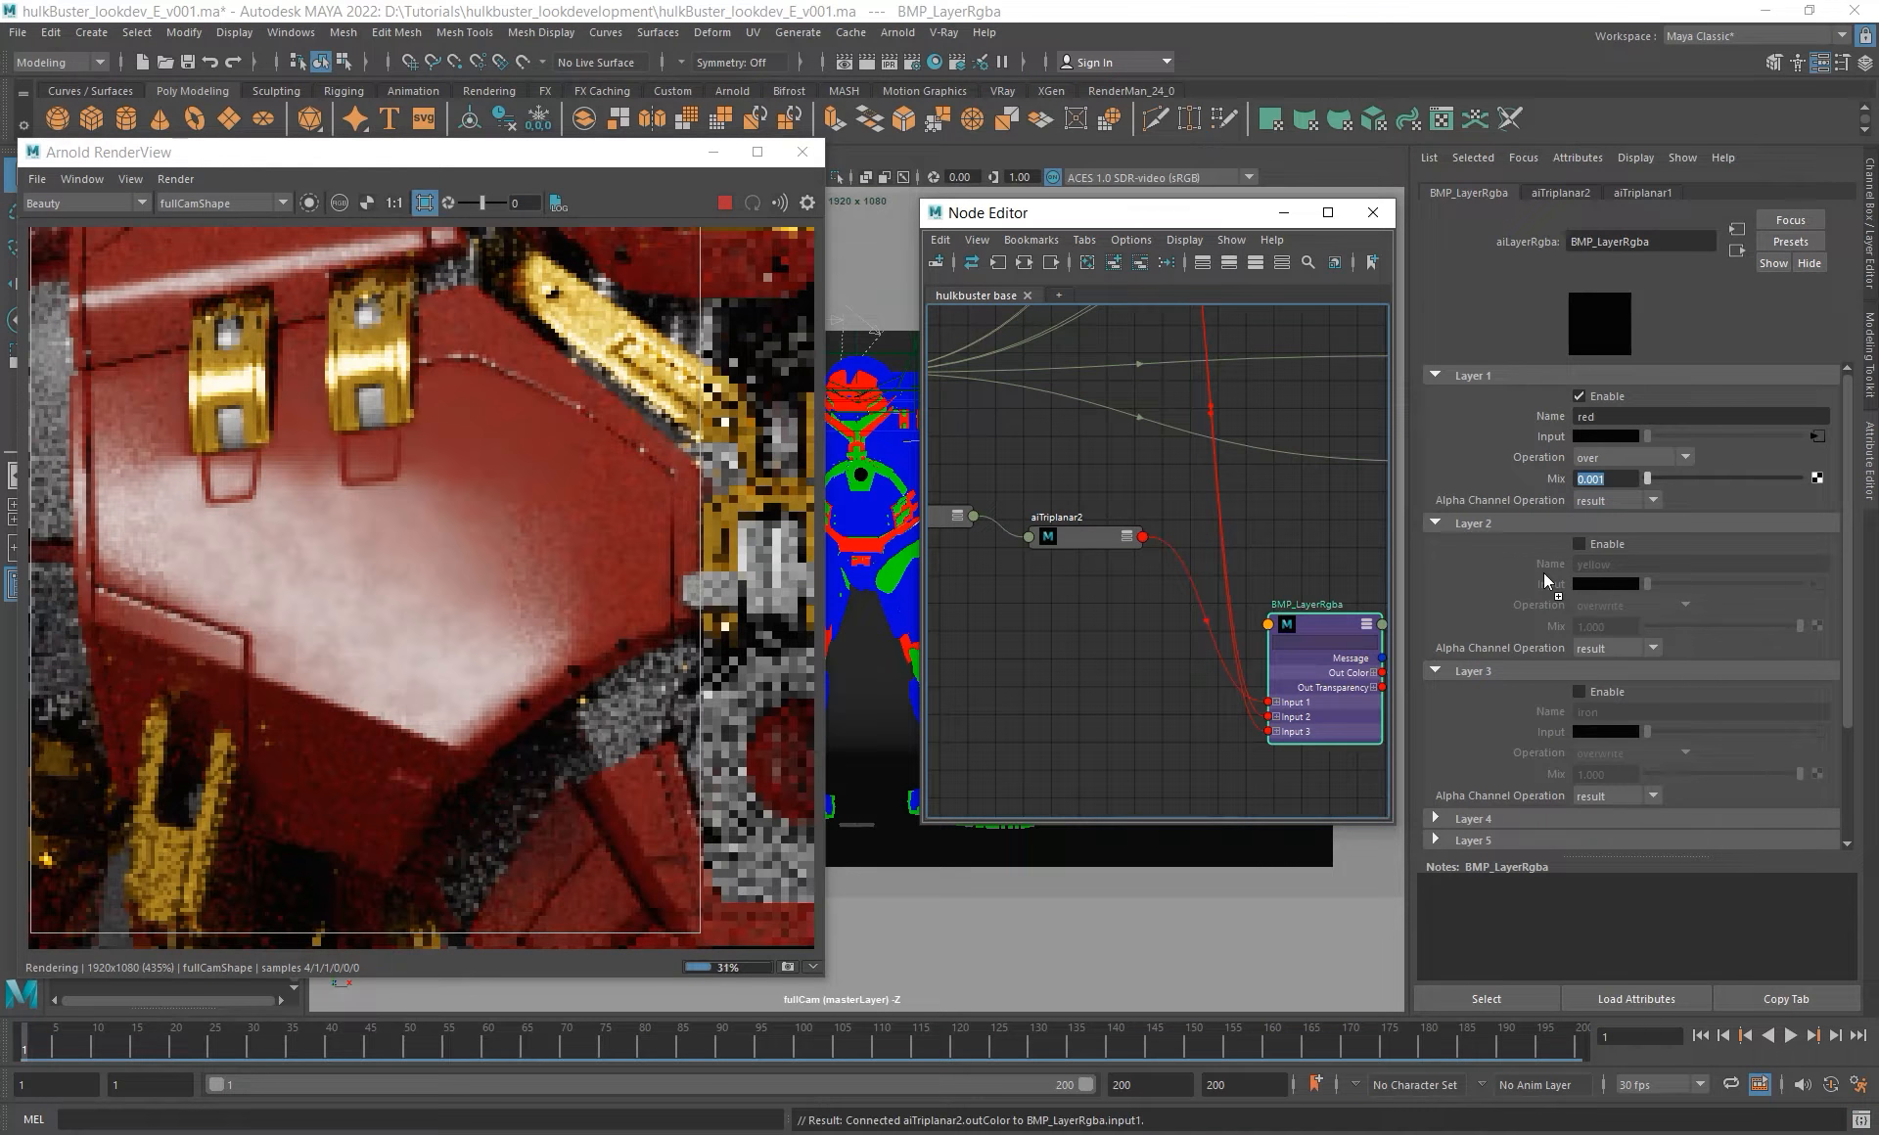
- Compare the aiTriplanar2 and aiTriplanar1 fractal patterns in isolation on the chest region, and return to the full shaded render
left_click(1053, 519)
left_click(308, 203)
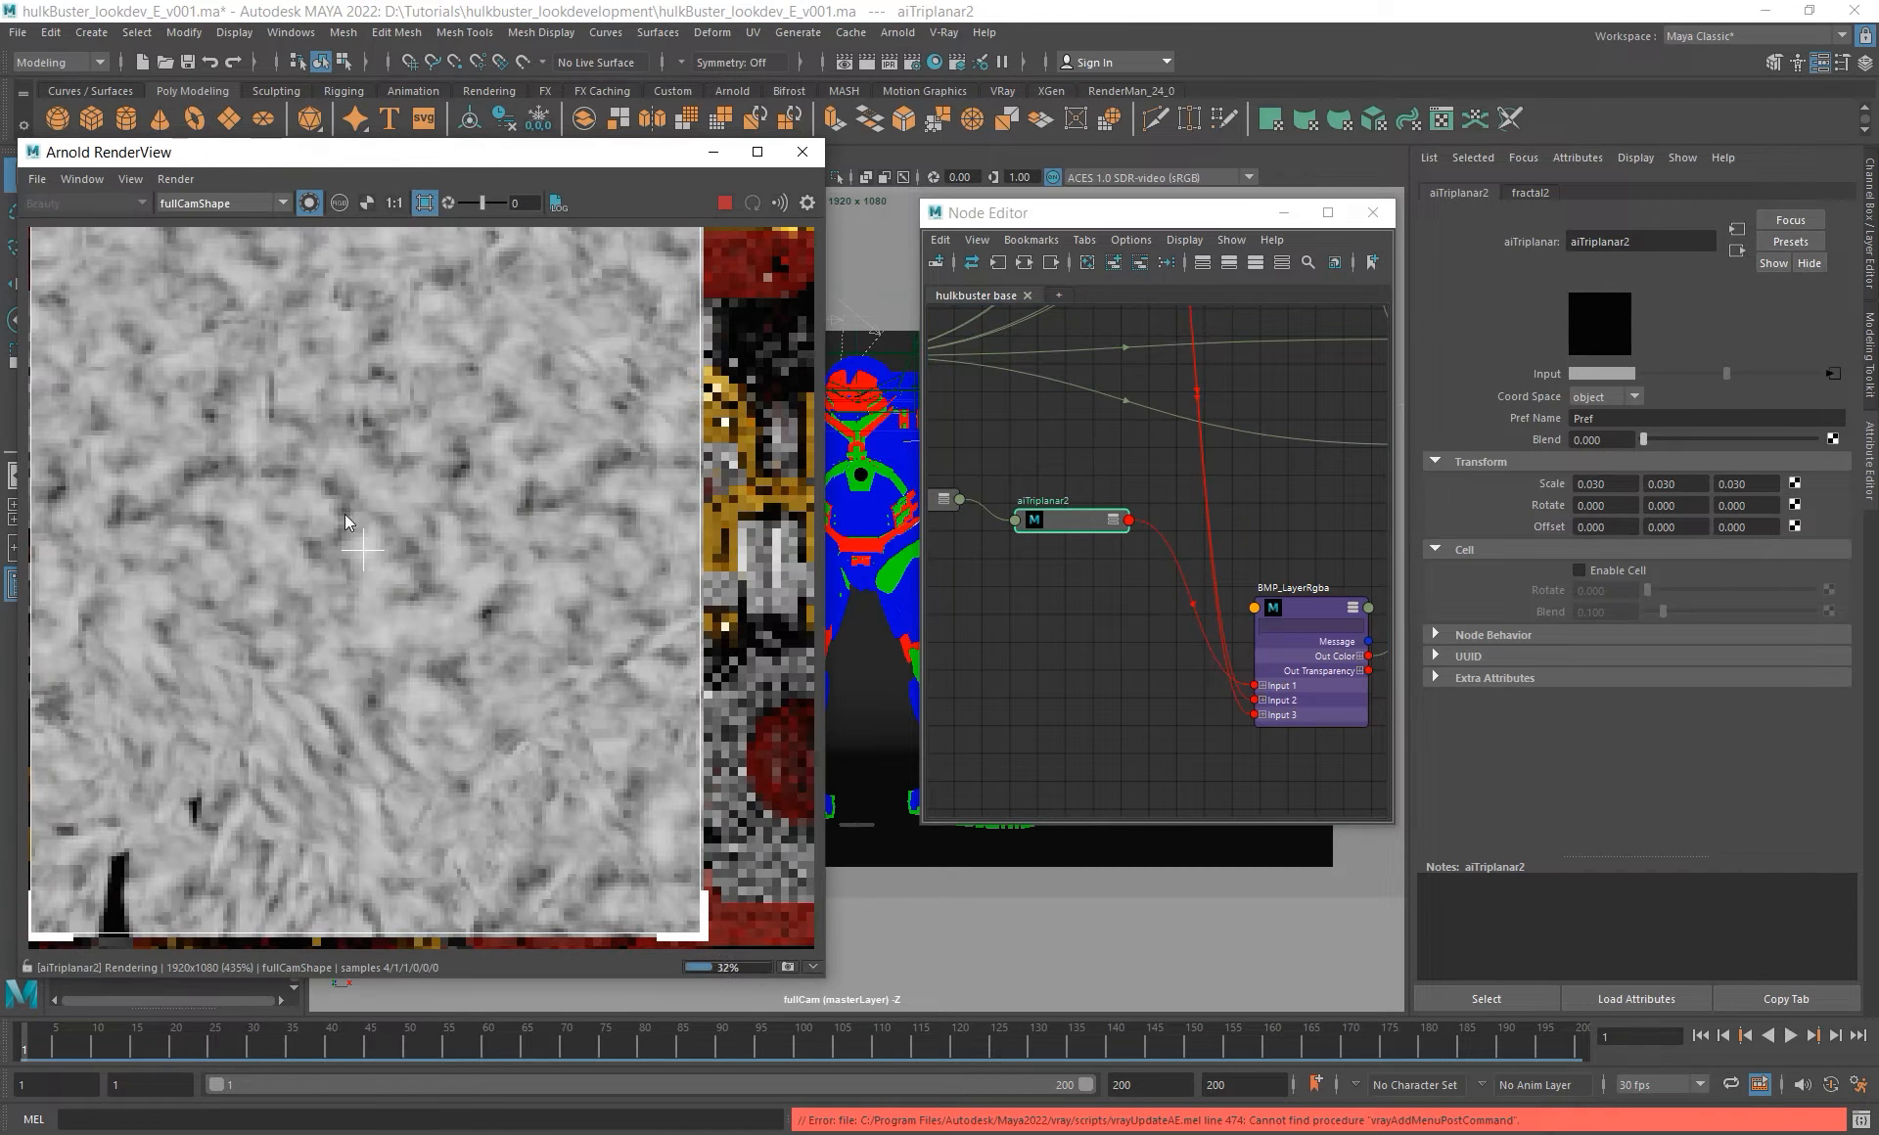
scroll(392, 531, "down", 2)
middle_click_drag(1095, 441, 1170, 763, "alt")
right_click_drag(1200, 621, 1020, 572, "alt")
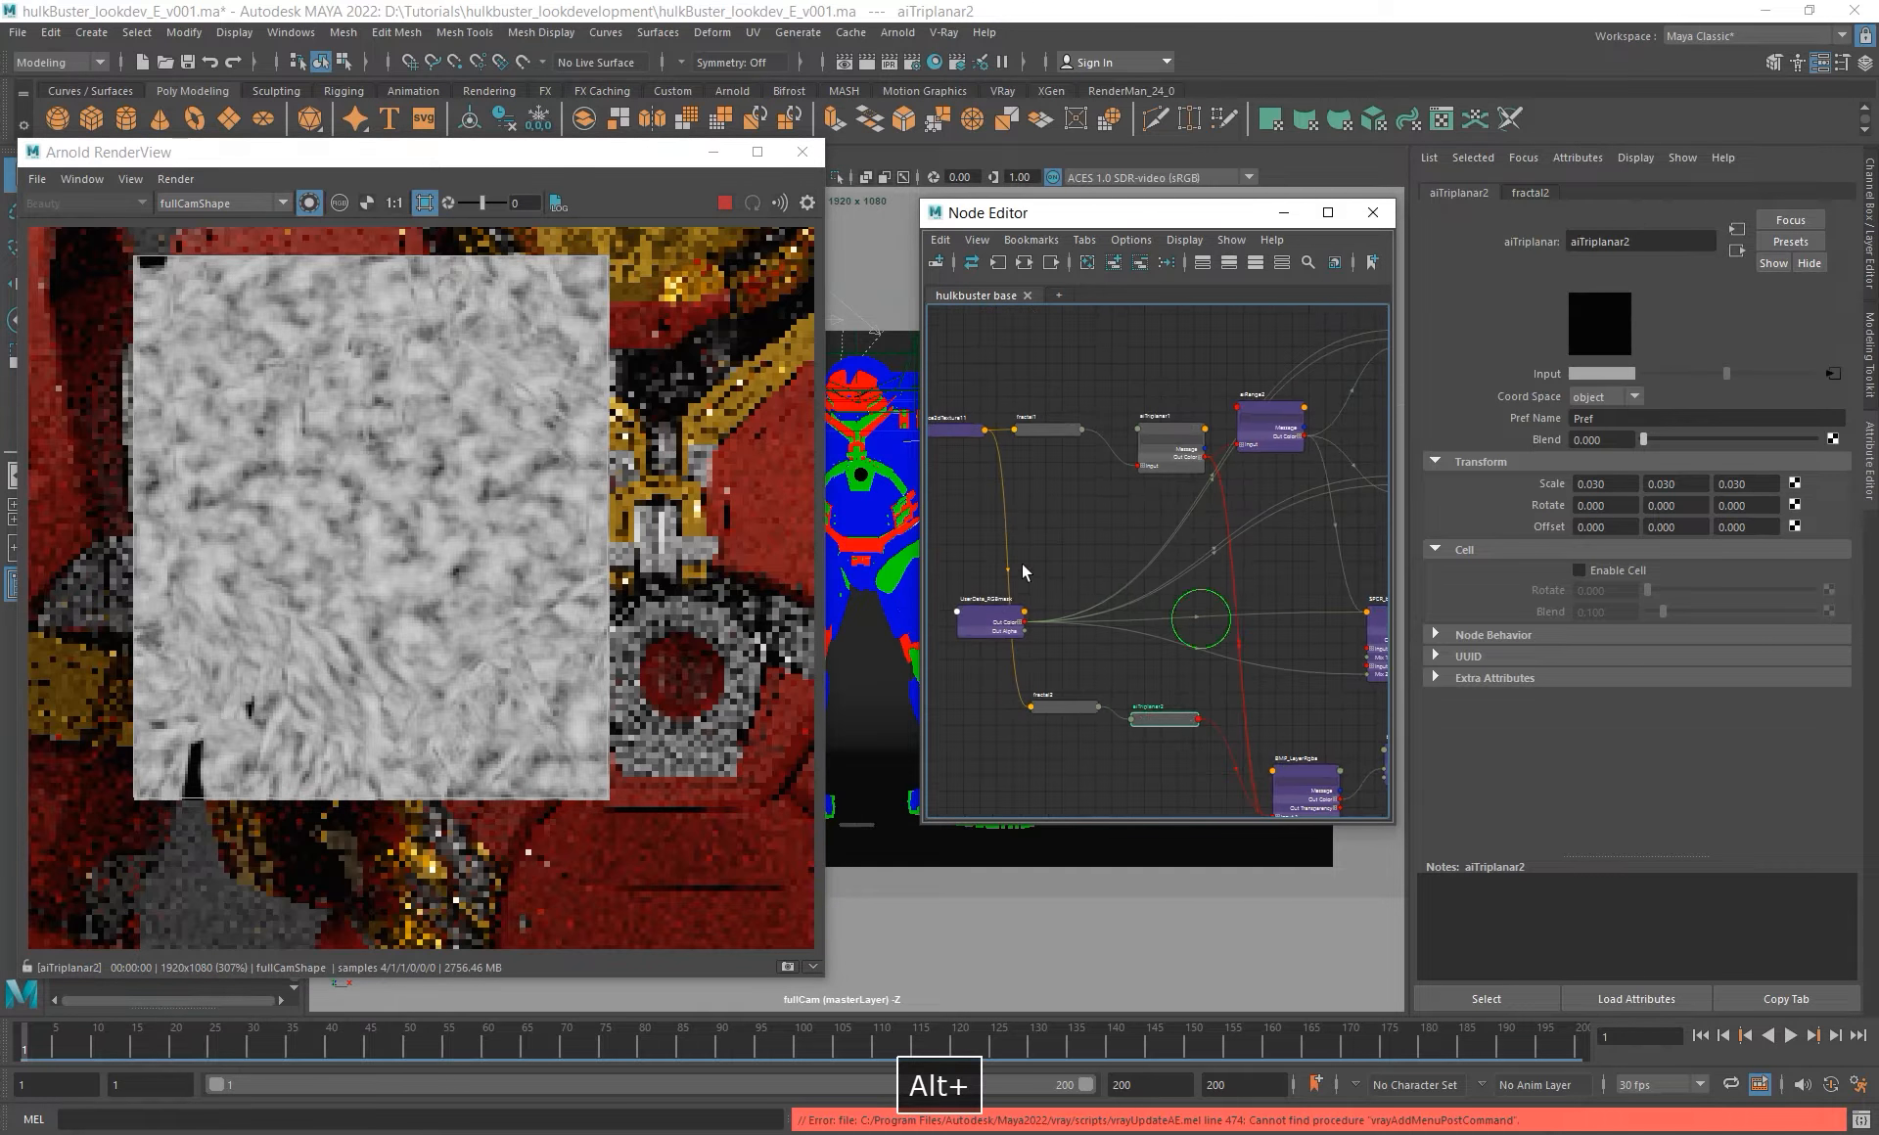
left_click(1157, 465)
left_click(1165, 725)
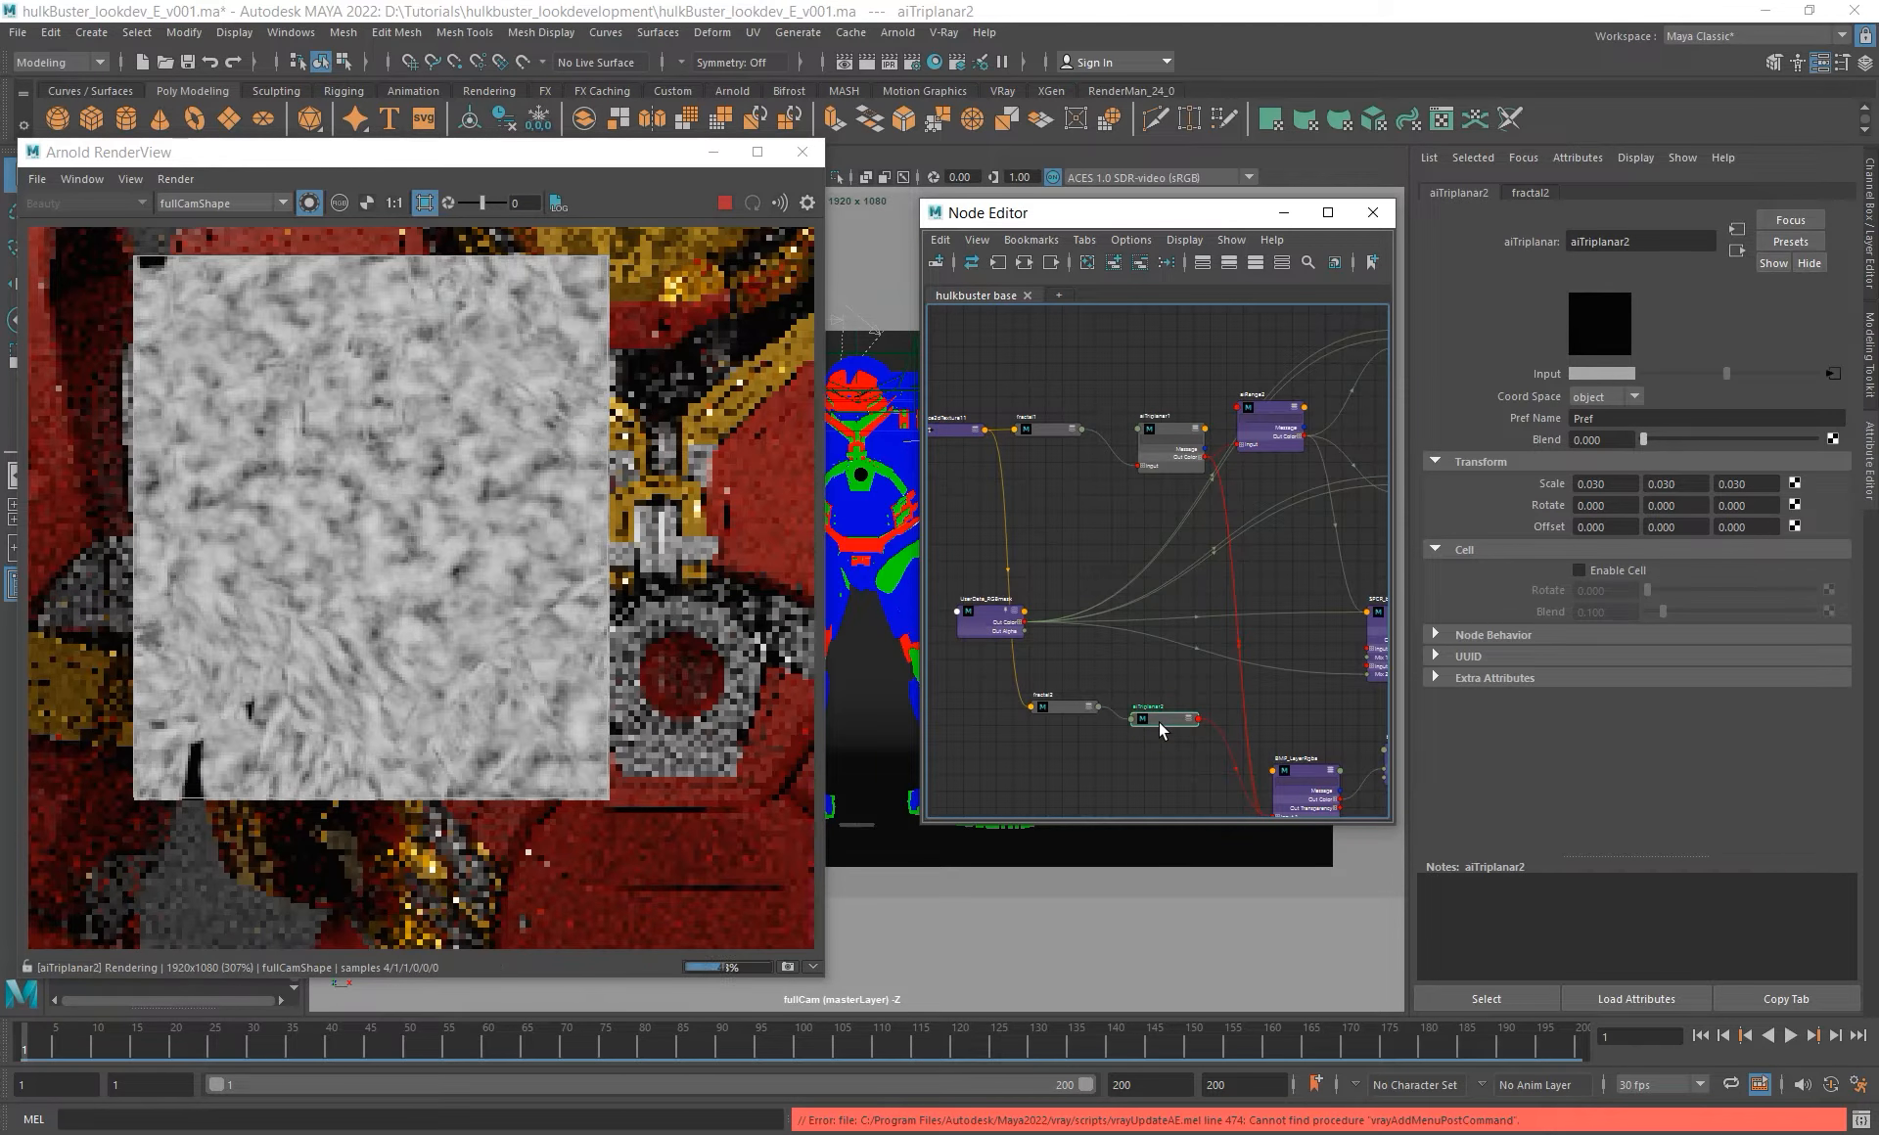
scroll(271, 550, "up", 2)
left_click(1163, 470)
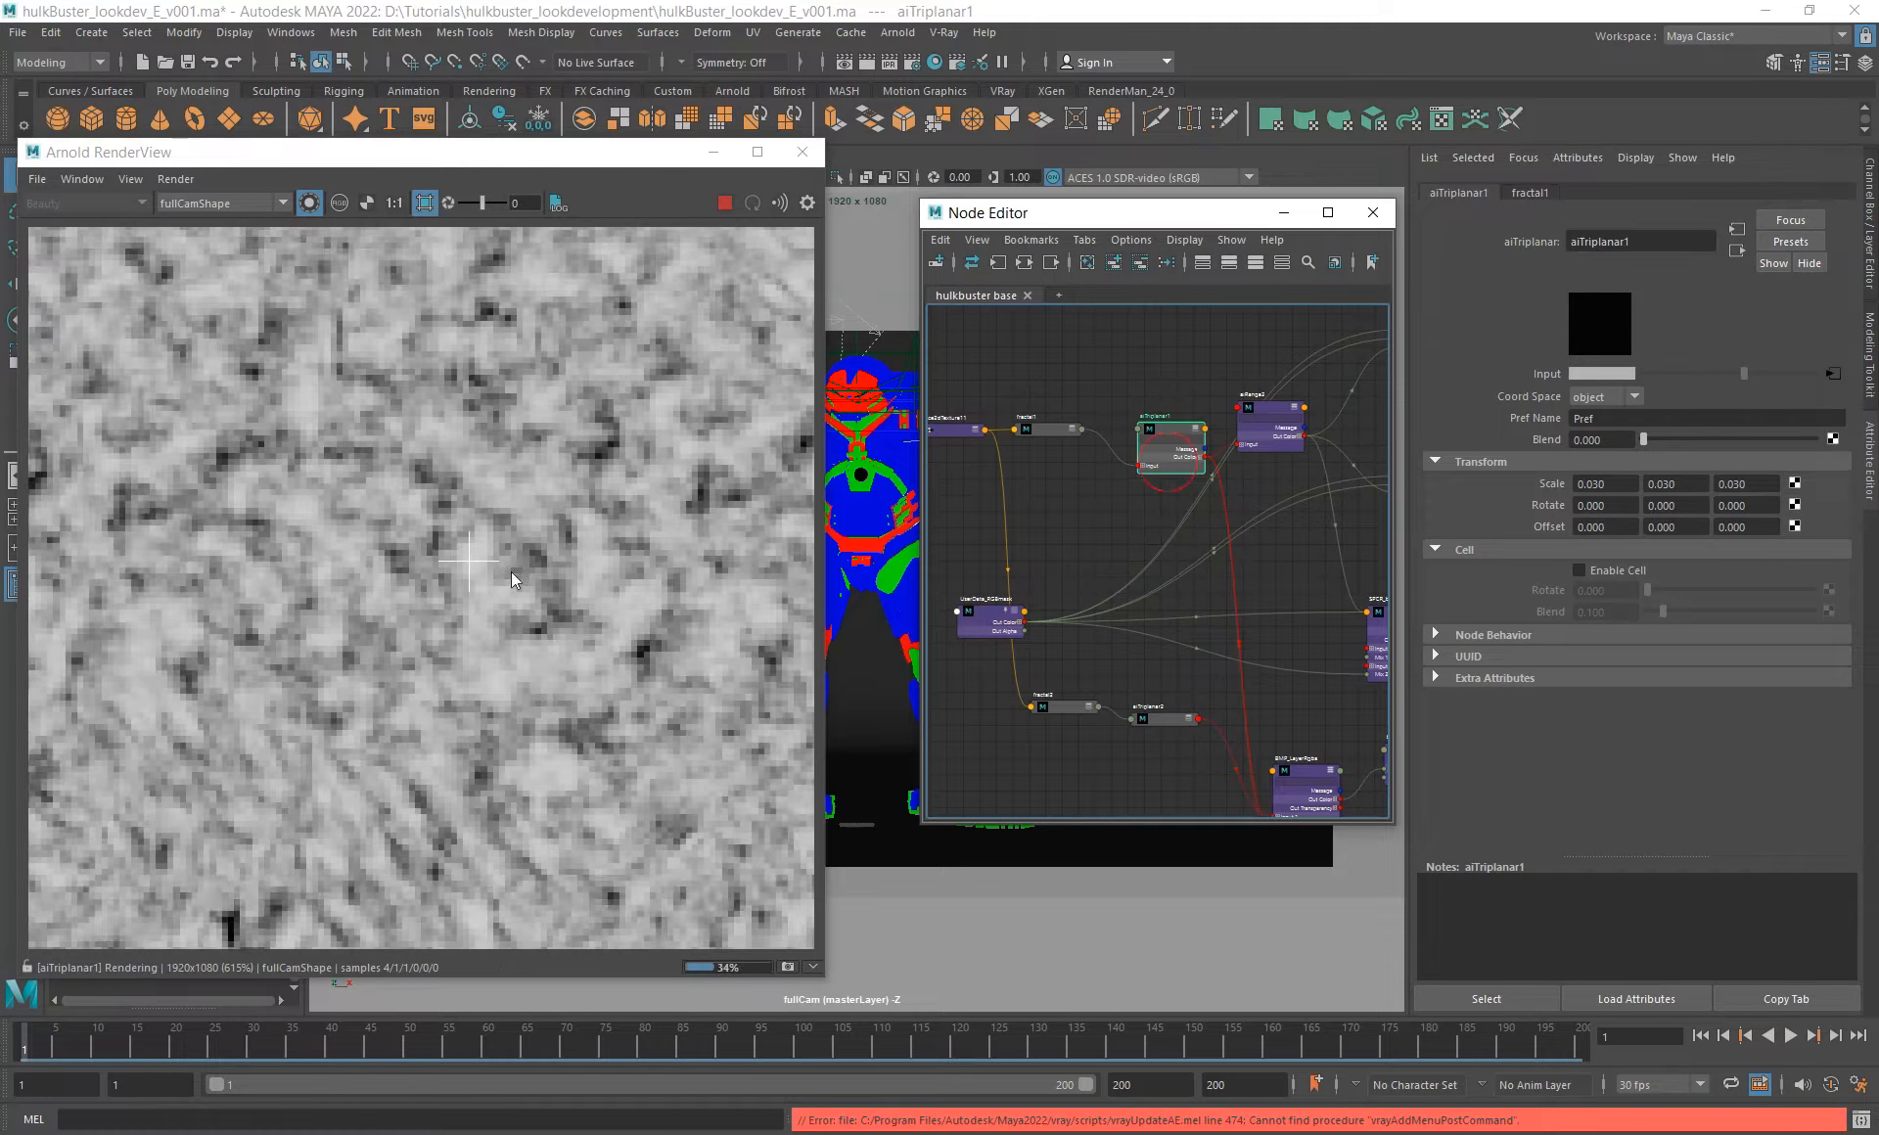
left_click(1167, 722)
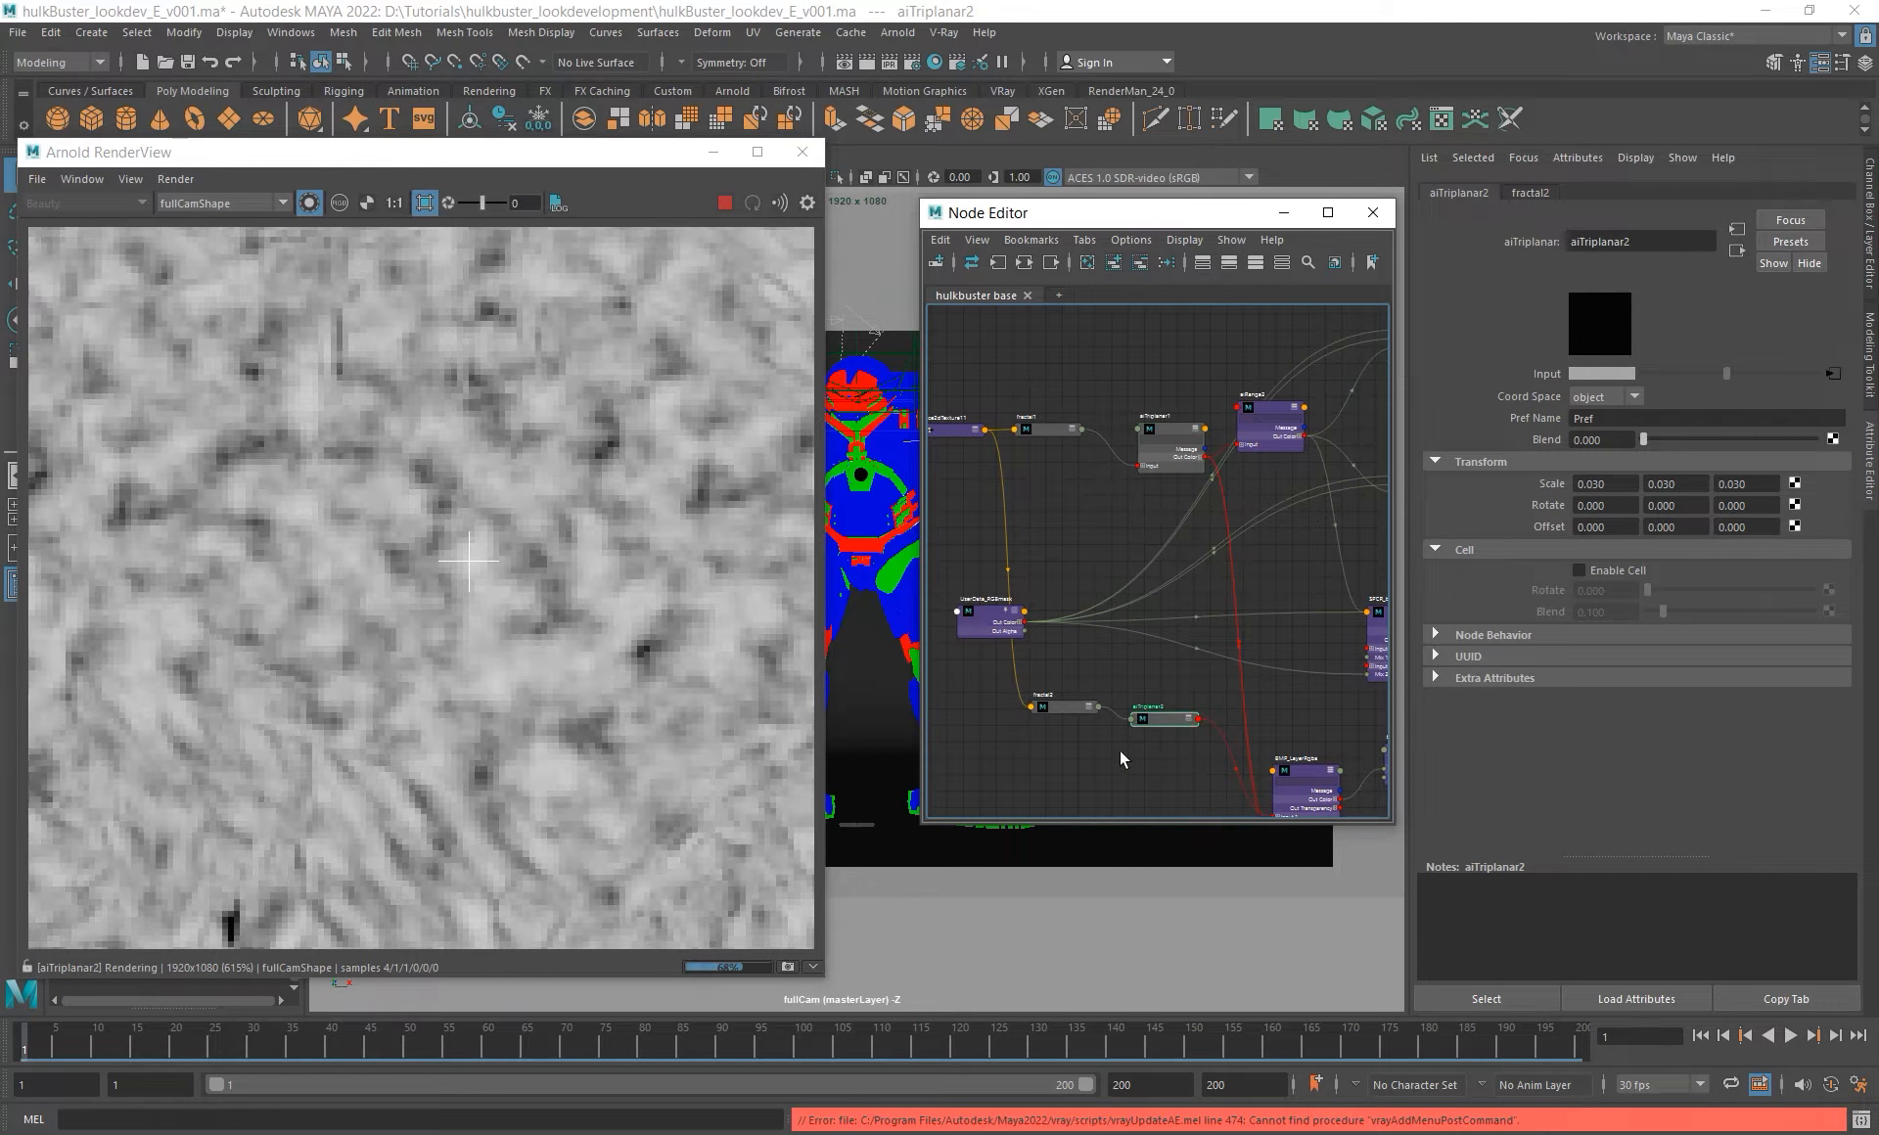
left_click(1170, 445)
left_click(1165, 719)
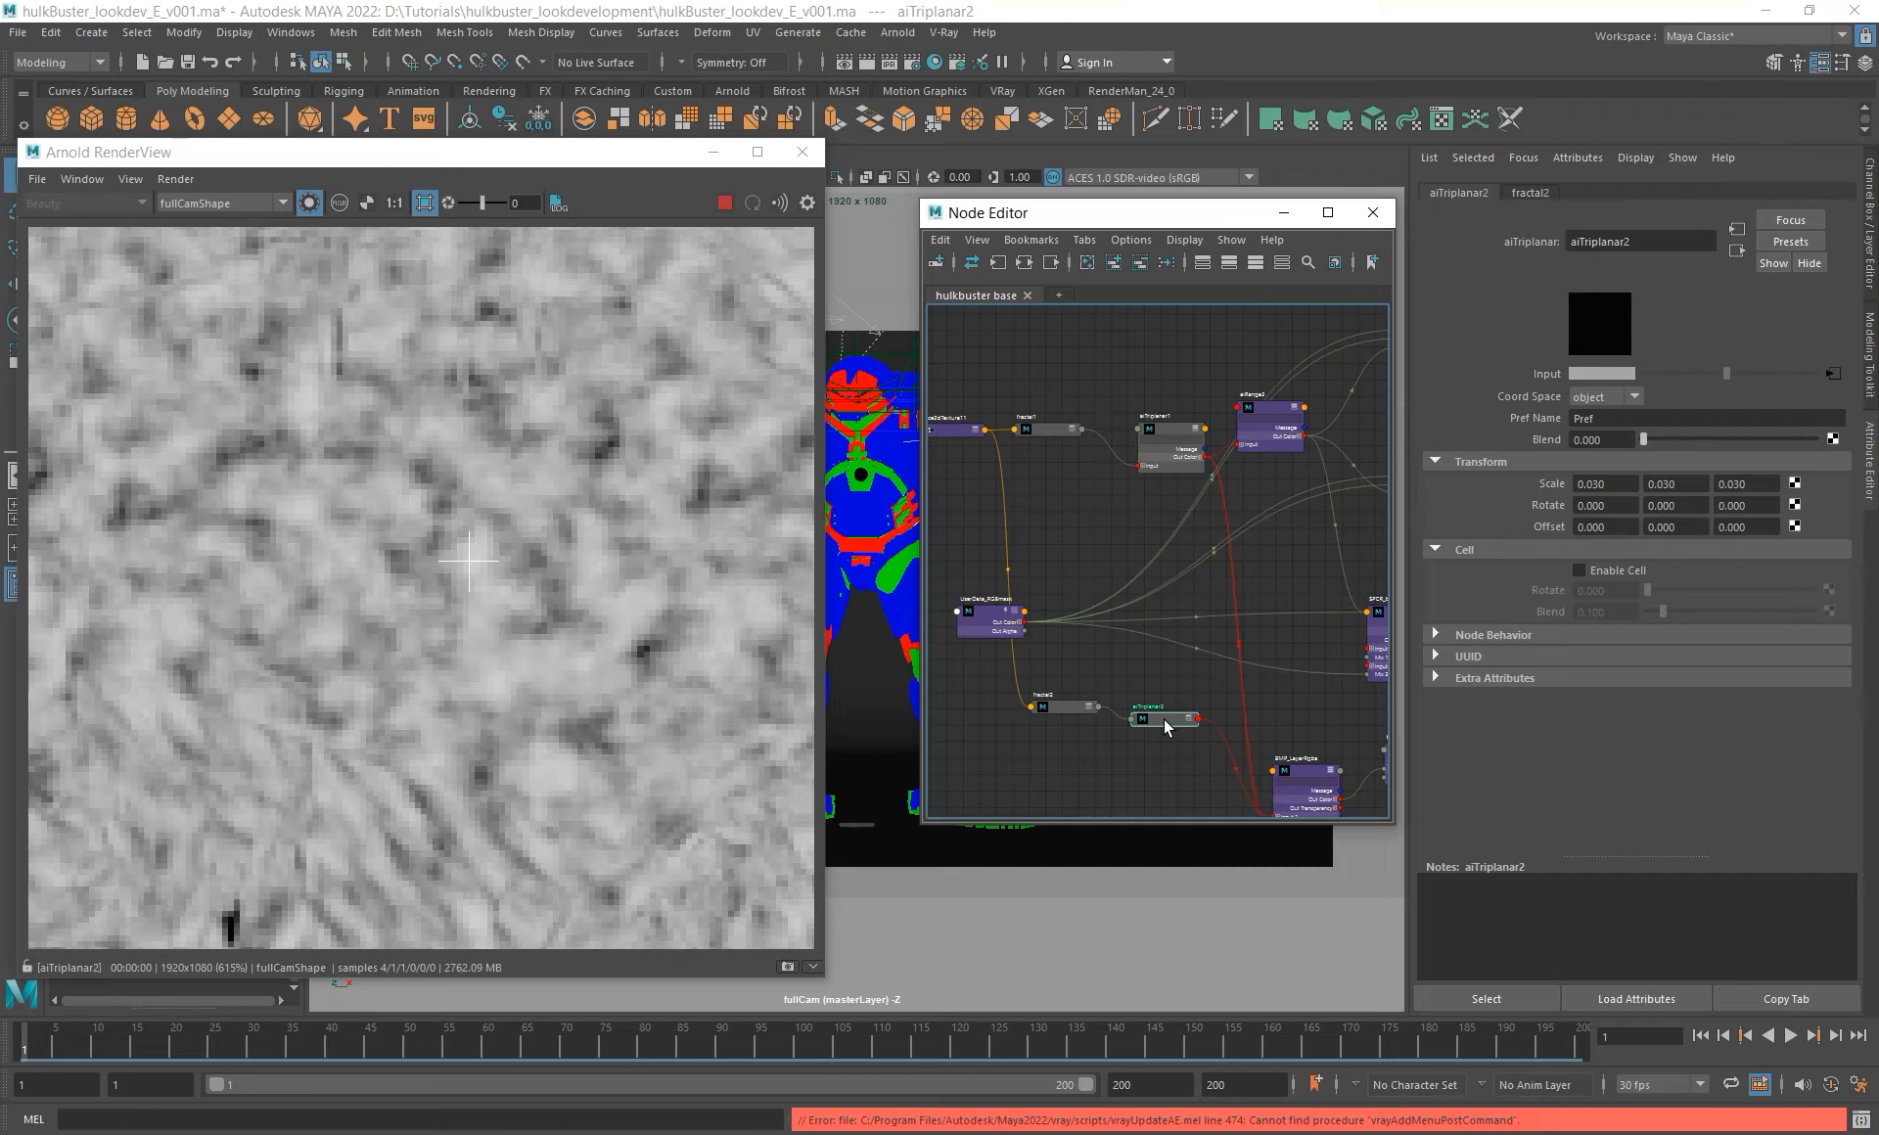
middle_click_drag(1179, 756, 1136, 684, "alt")
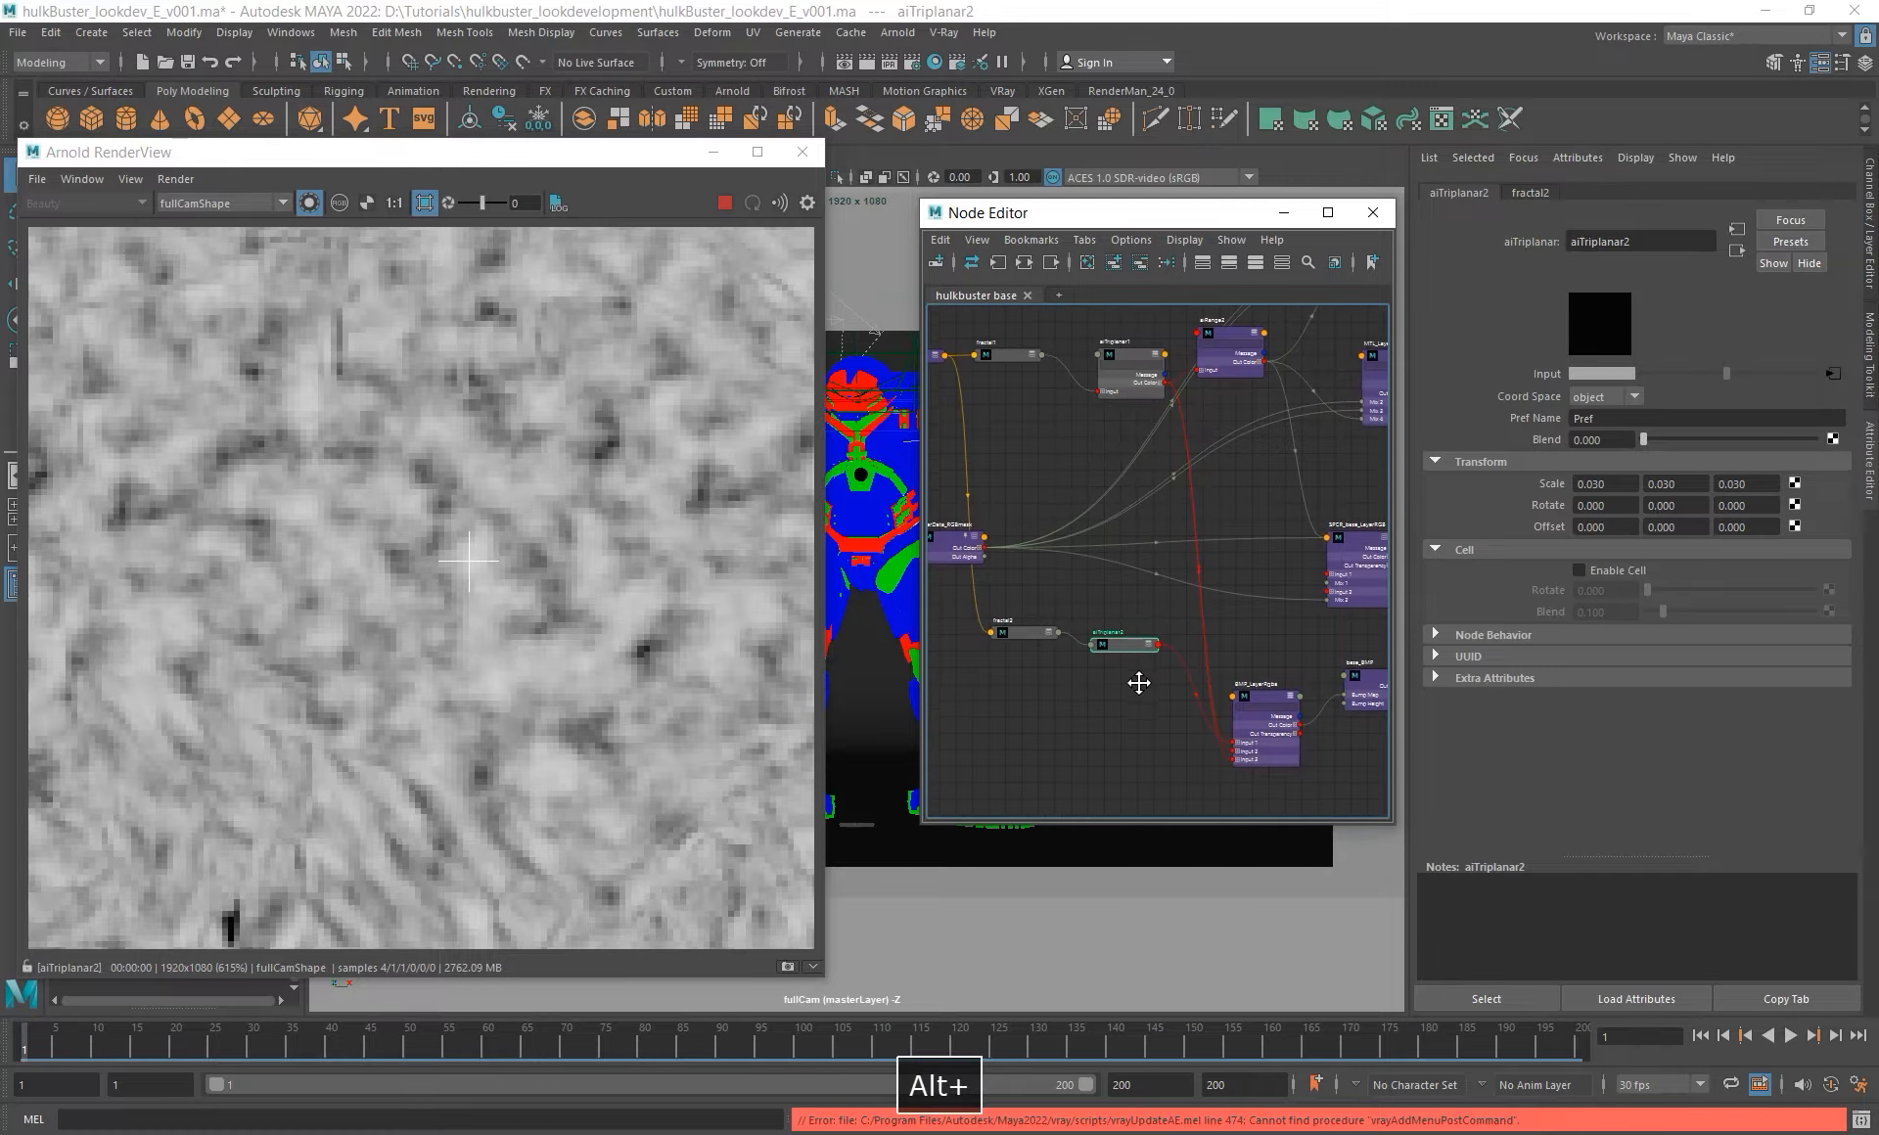
left_click(309, 203)
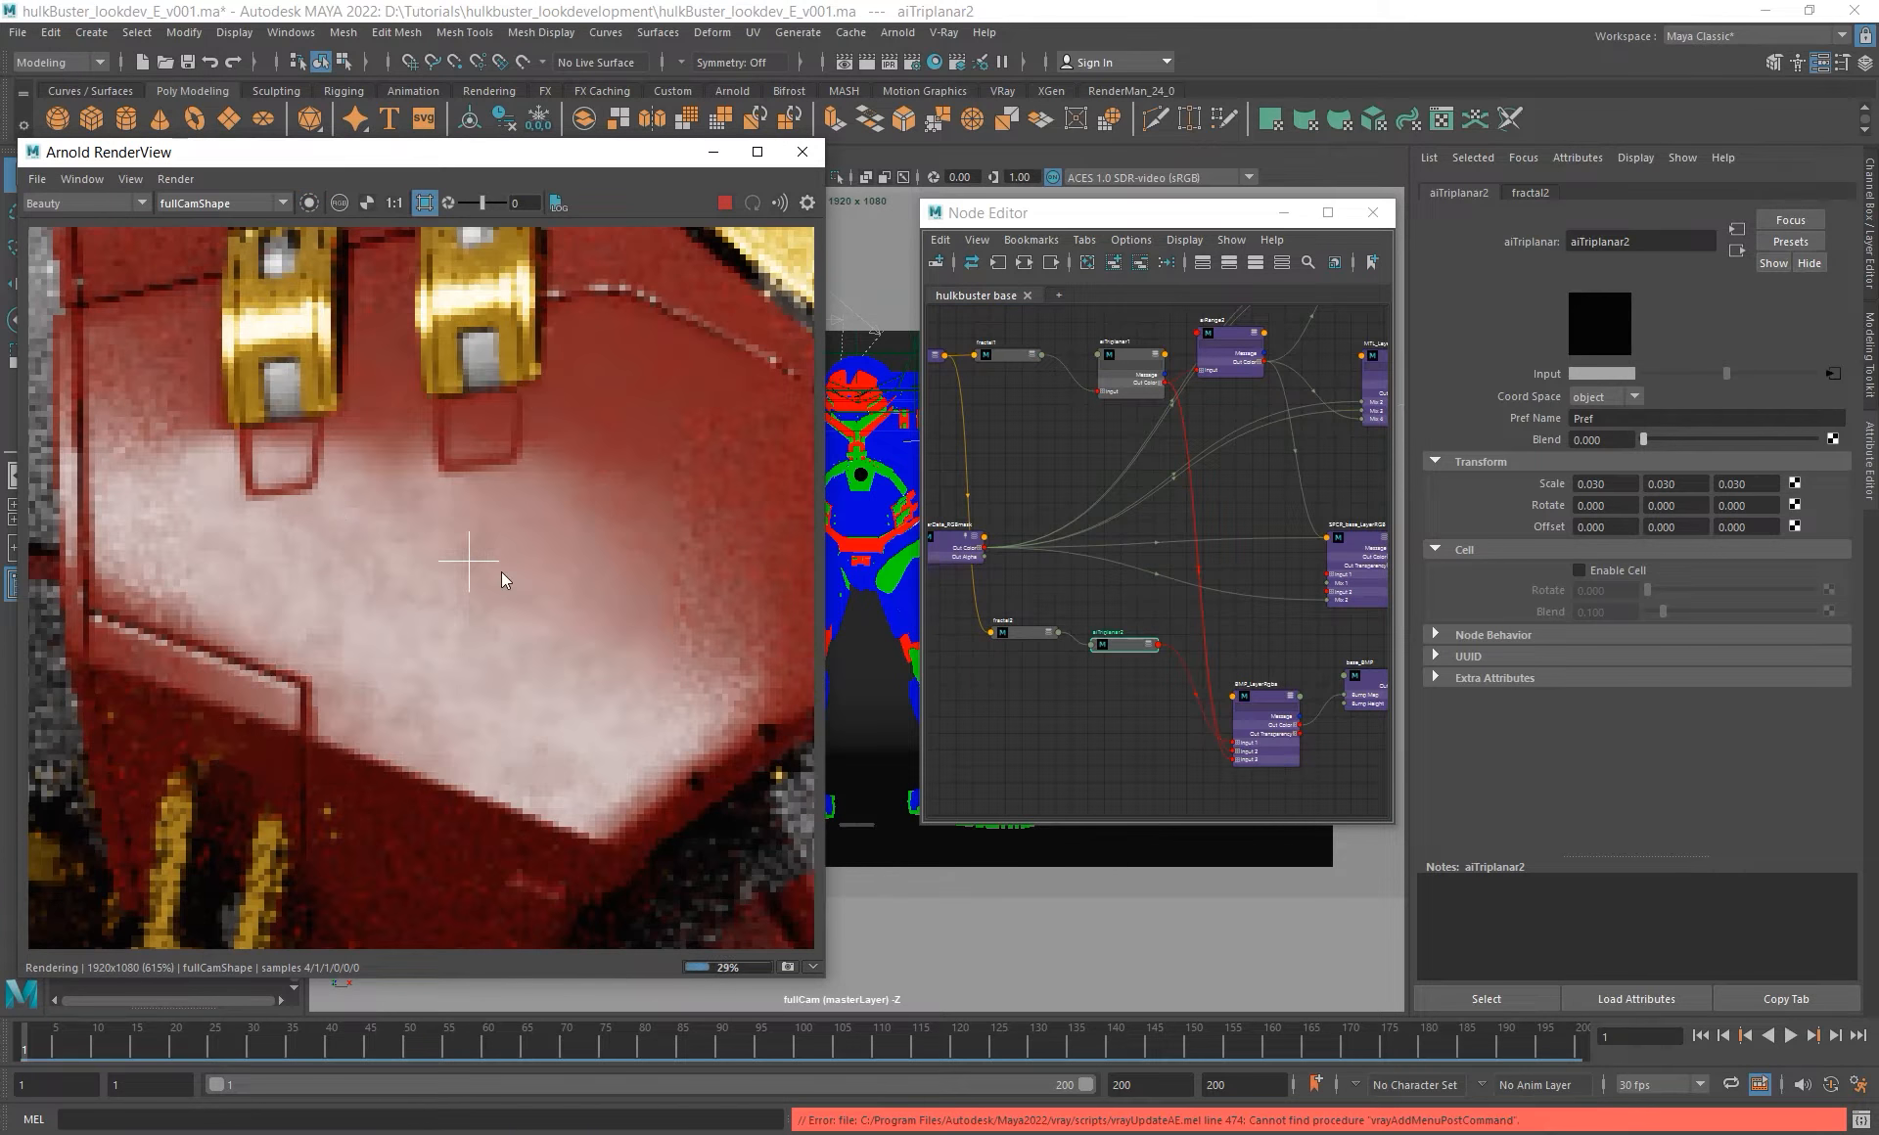
- Try a mix of 0.005 on BMP_LayerRgba's red layer and check the chest plate in the N AOV
left_click(1242, 736)
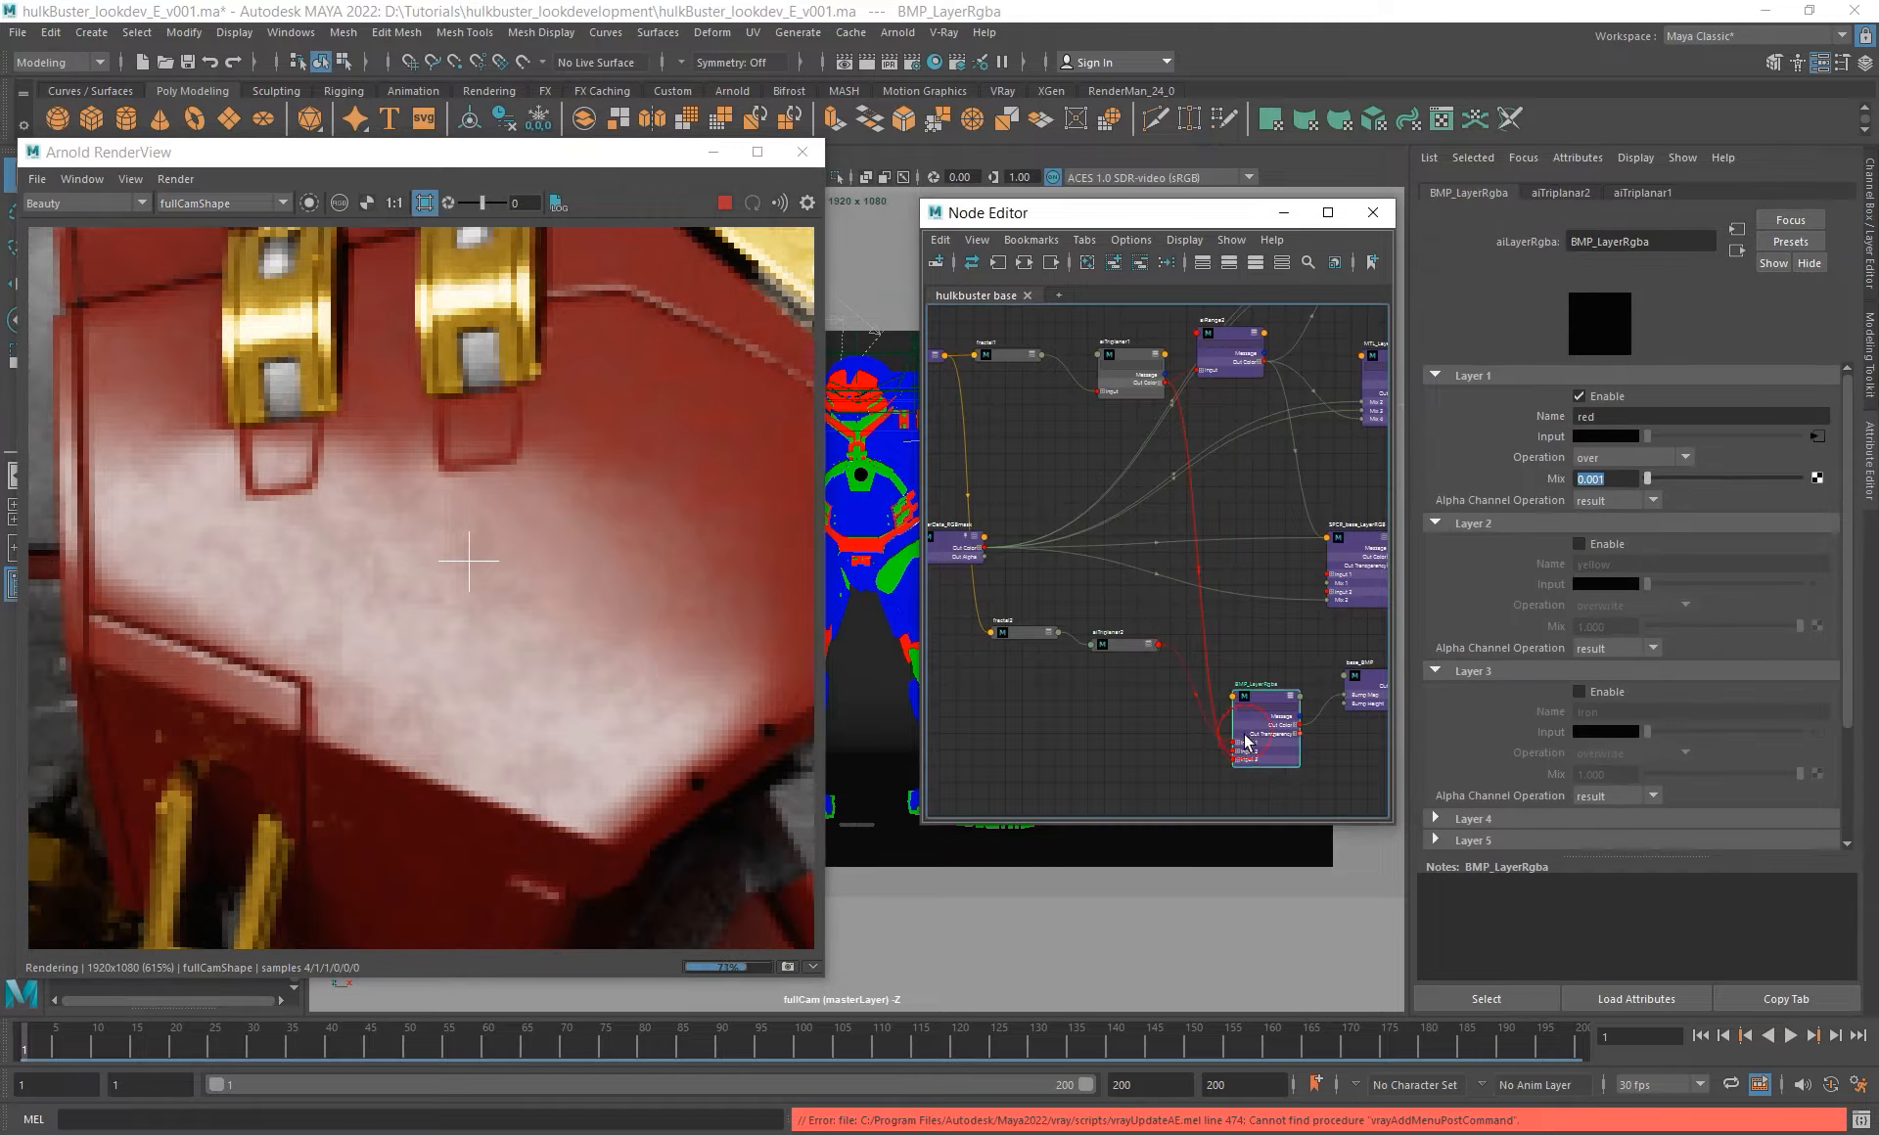
double_click(1593, 479)
type("0.005")
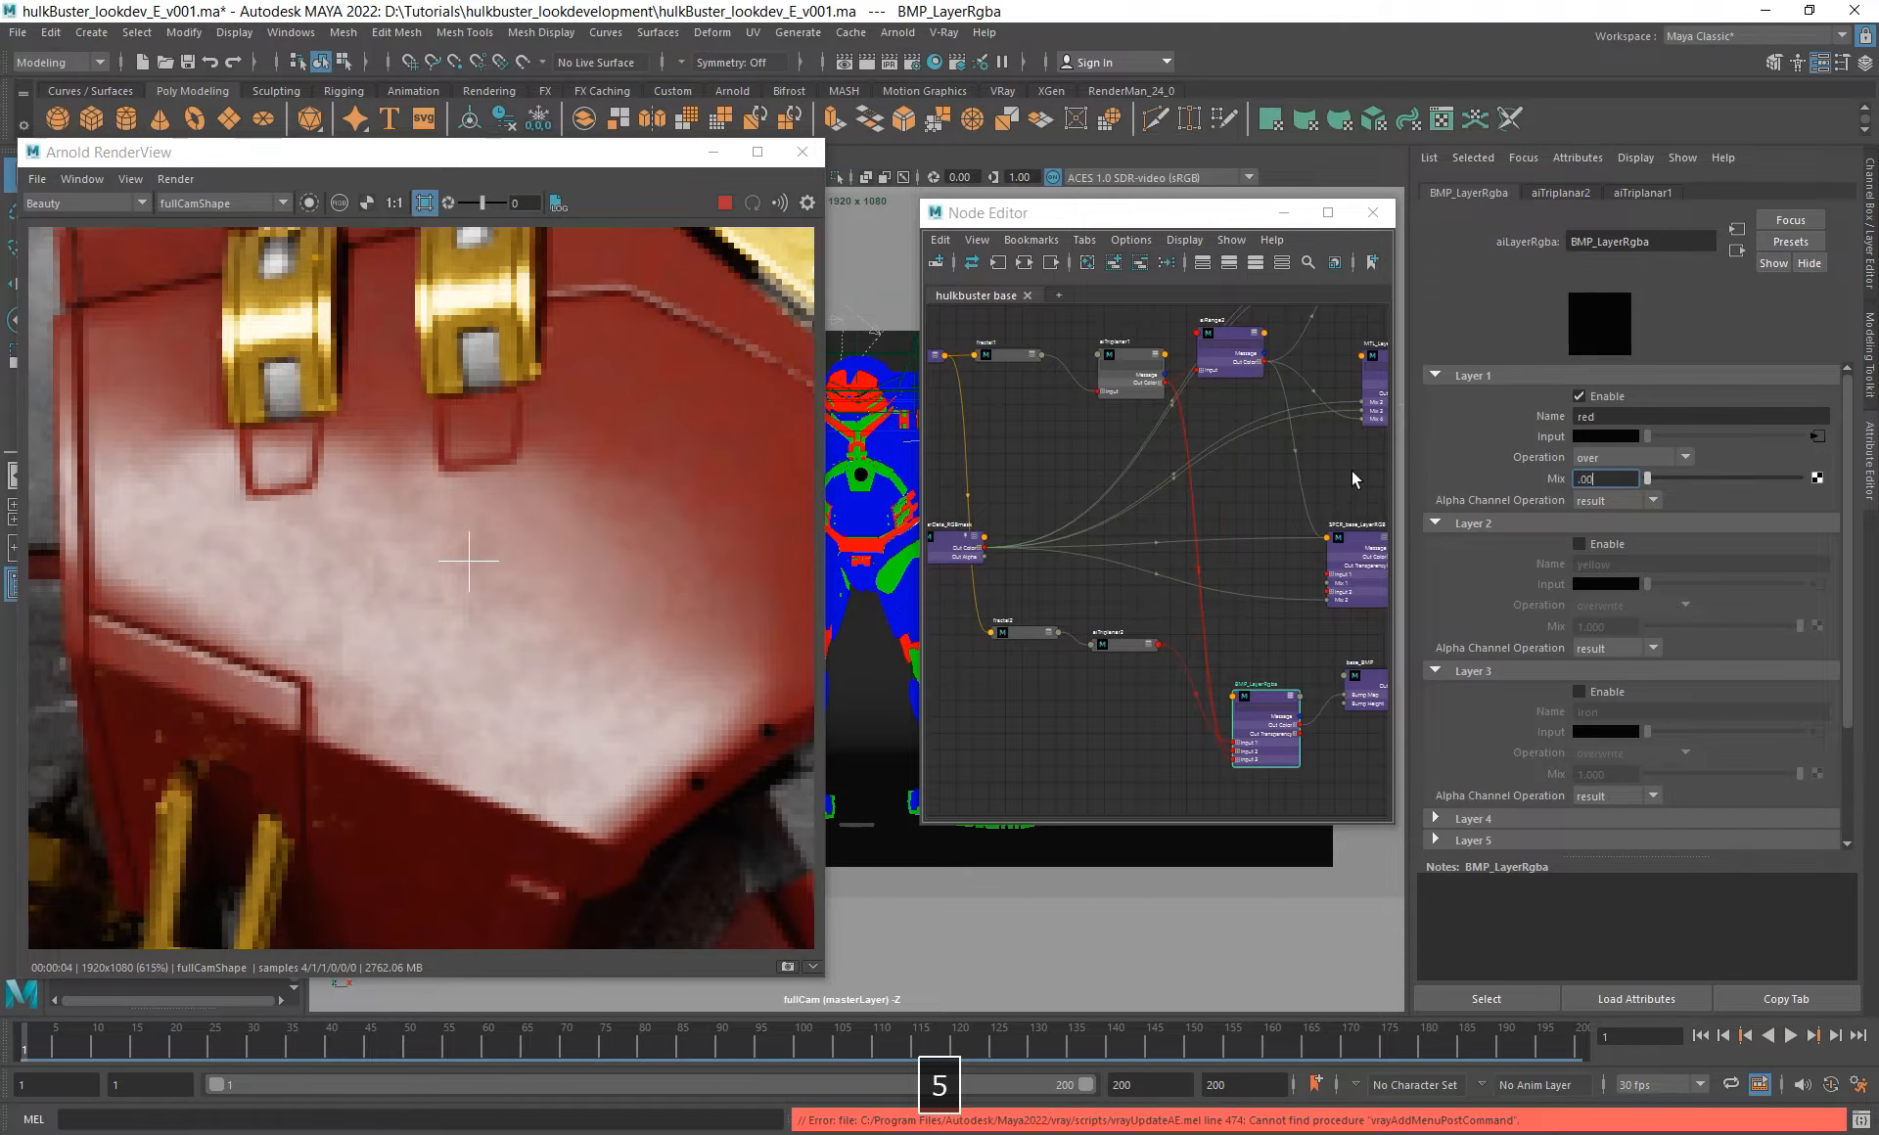
key("Return")
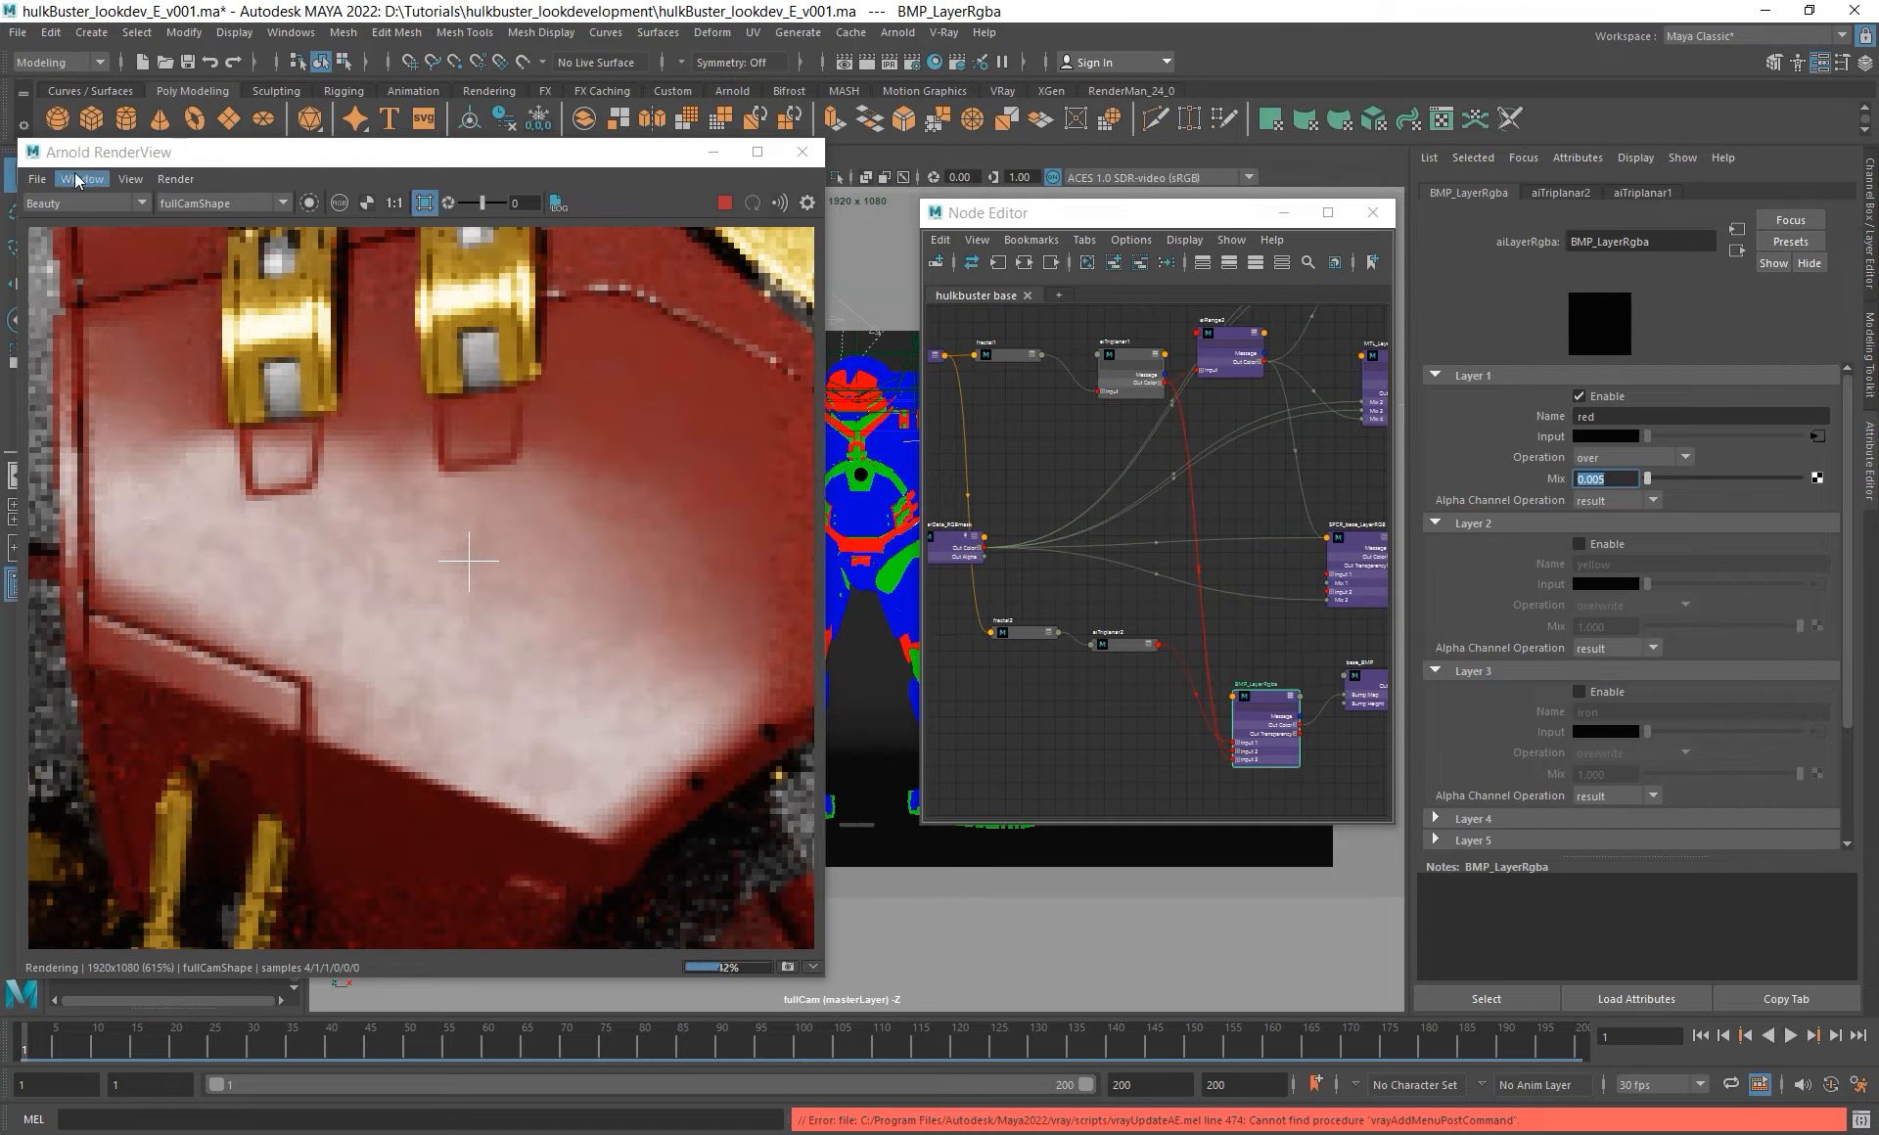
left_click(84, 203)
left_click(46, 233)
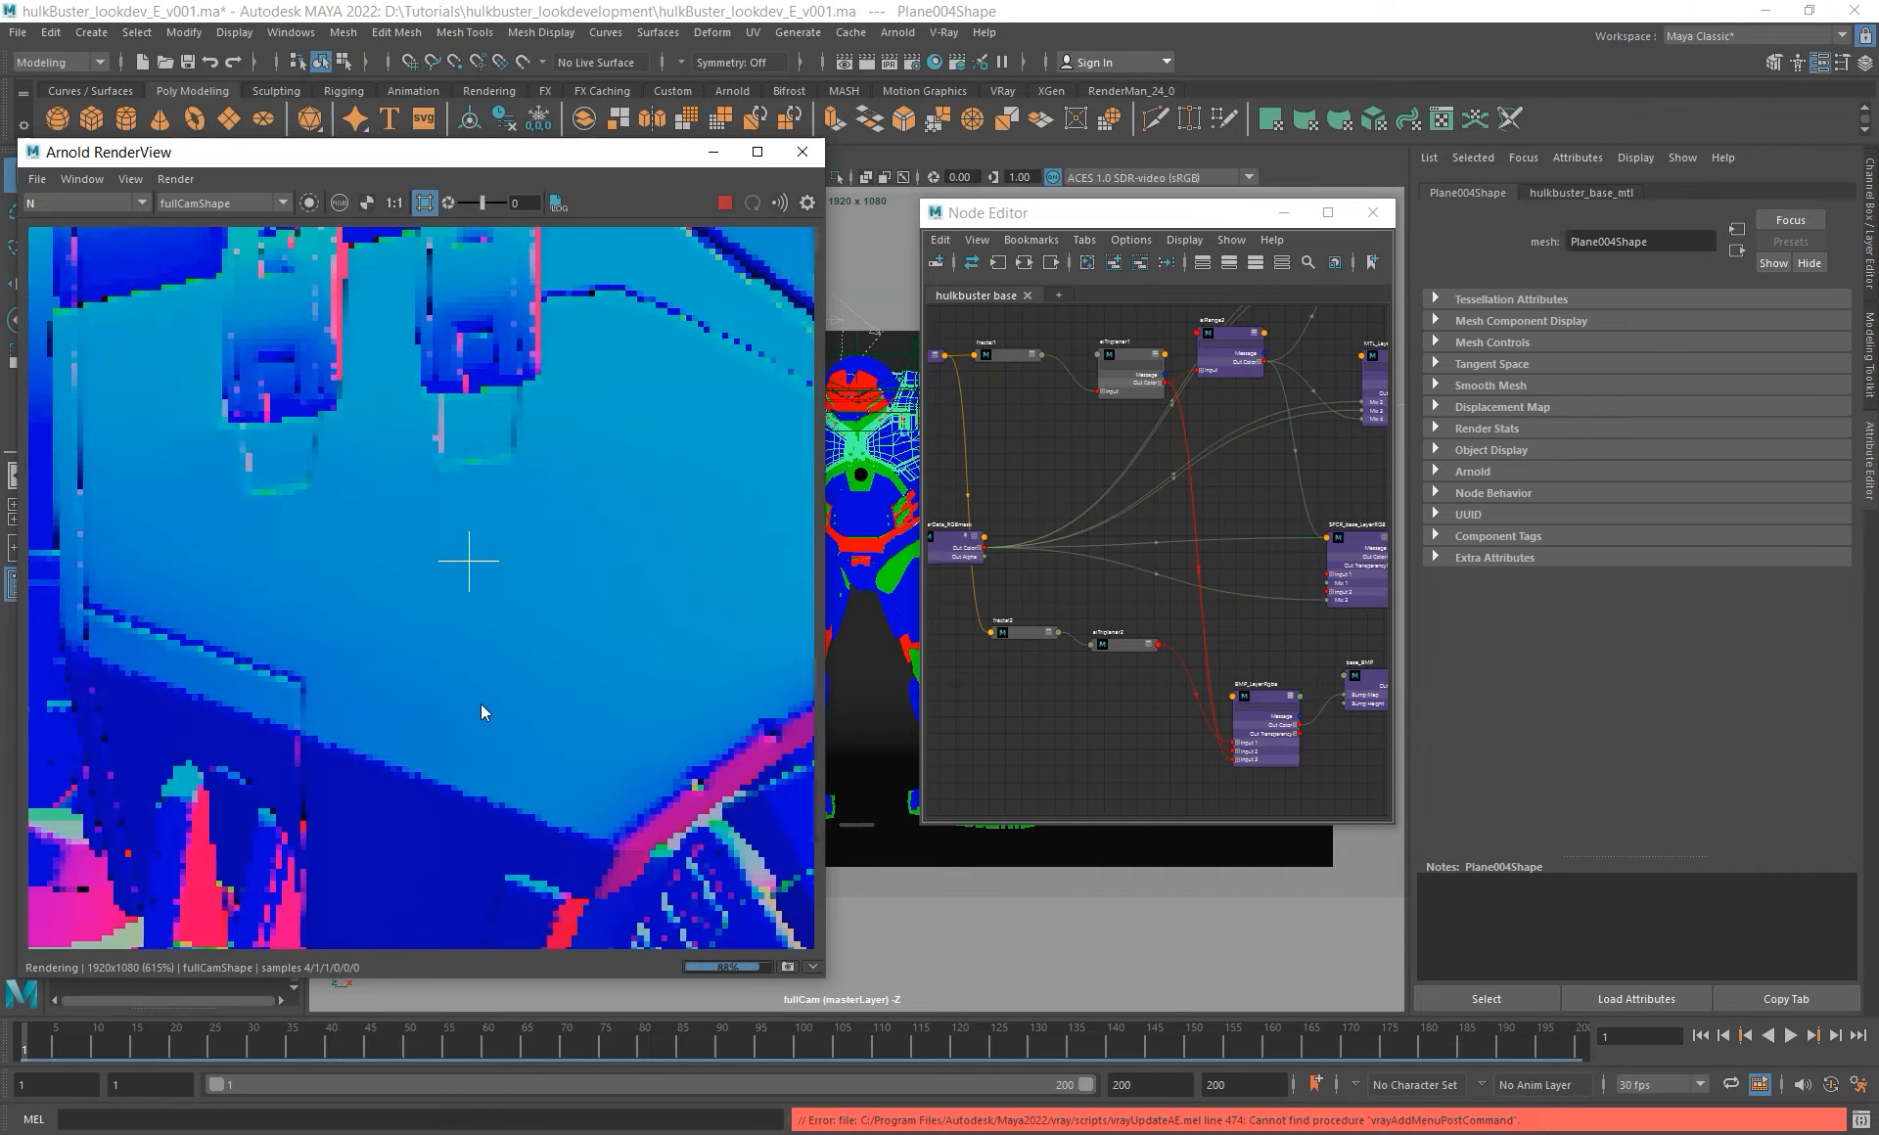
- Try mixes of 0.1 and 0.05 on the red layer, checking the chest plate's normals up close
left_click(1264, 753)
middle_click_drag(1207, 742, 1101, 719, "alt")
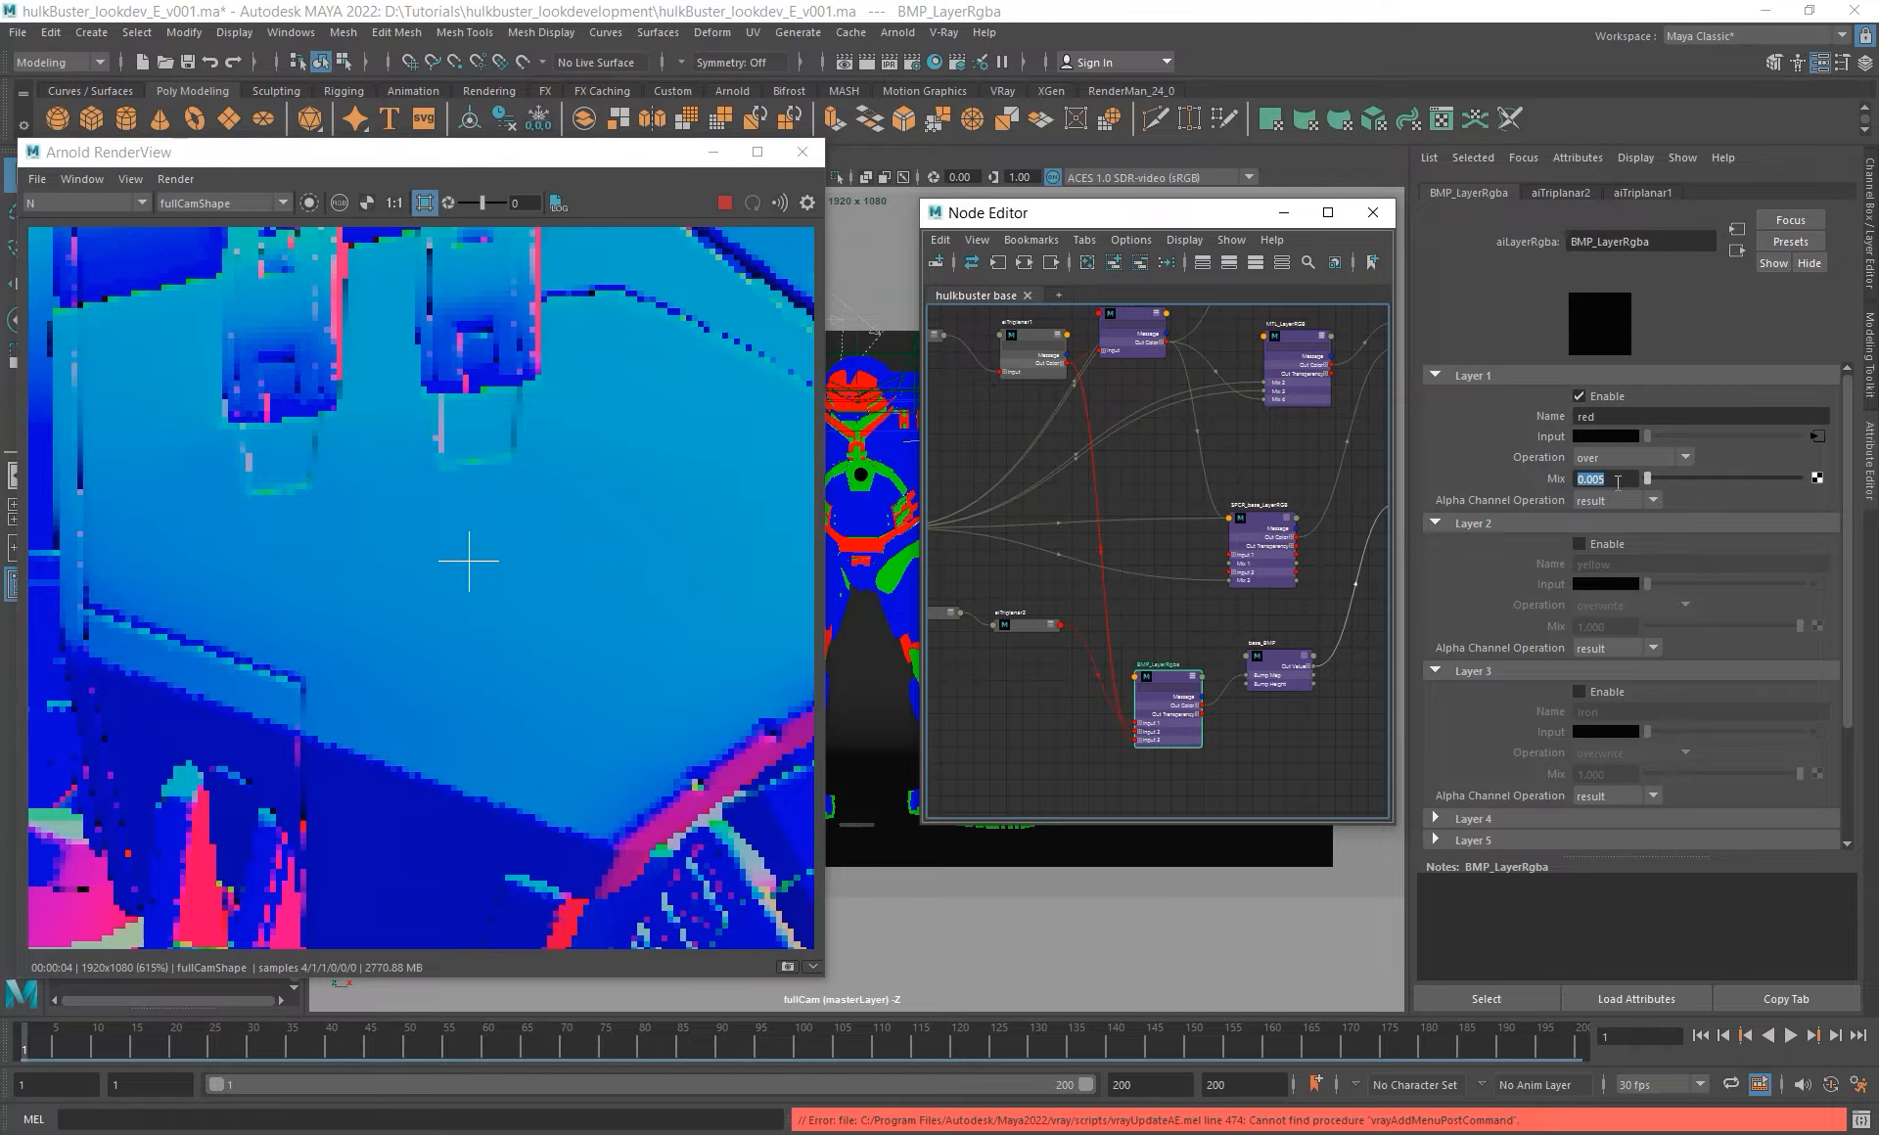
left_click_drag(1619, 478, 1485, 467)
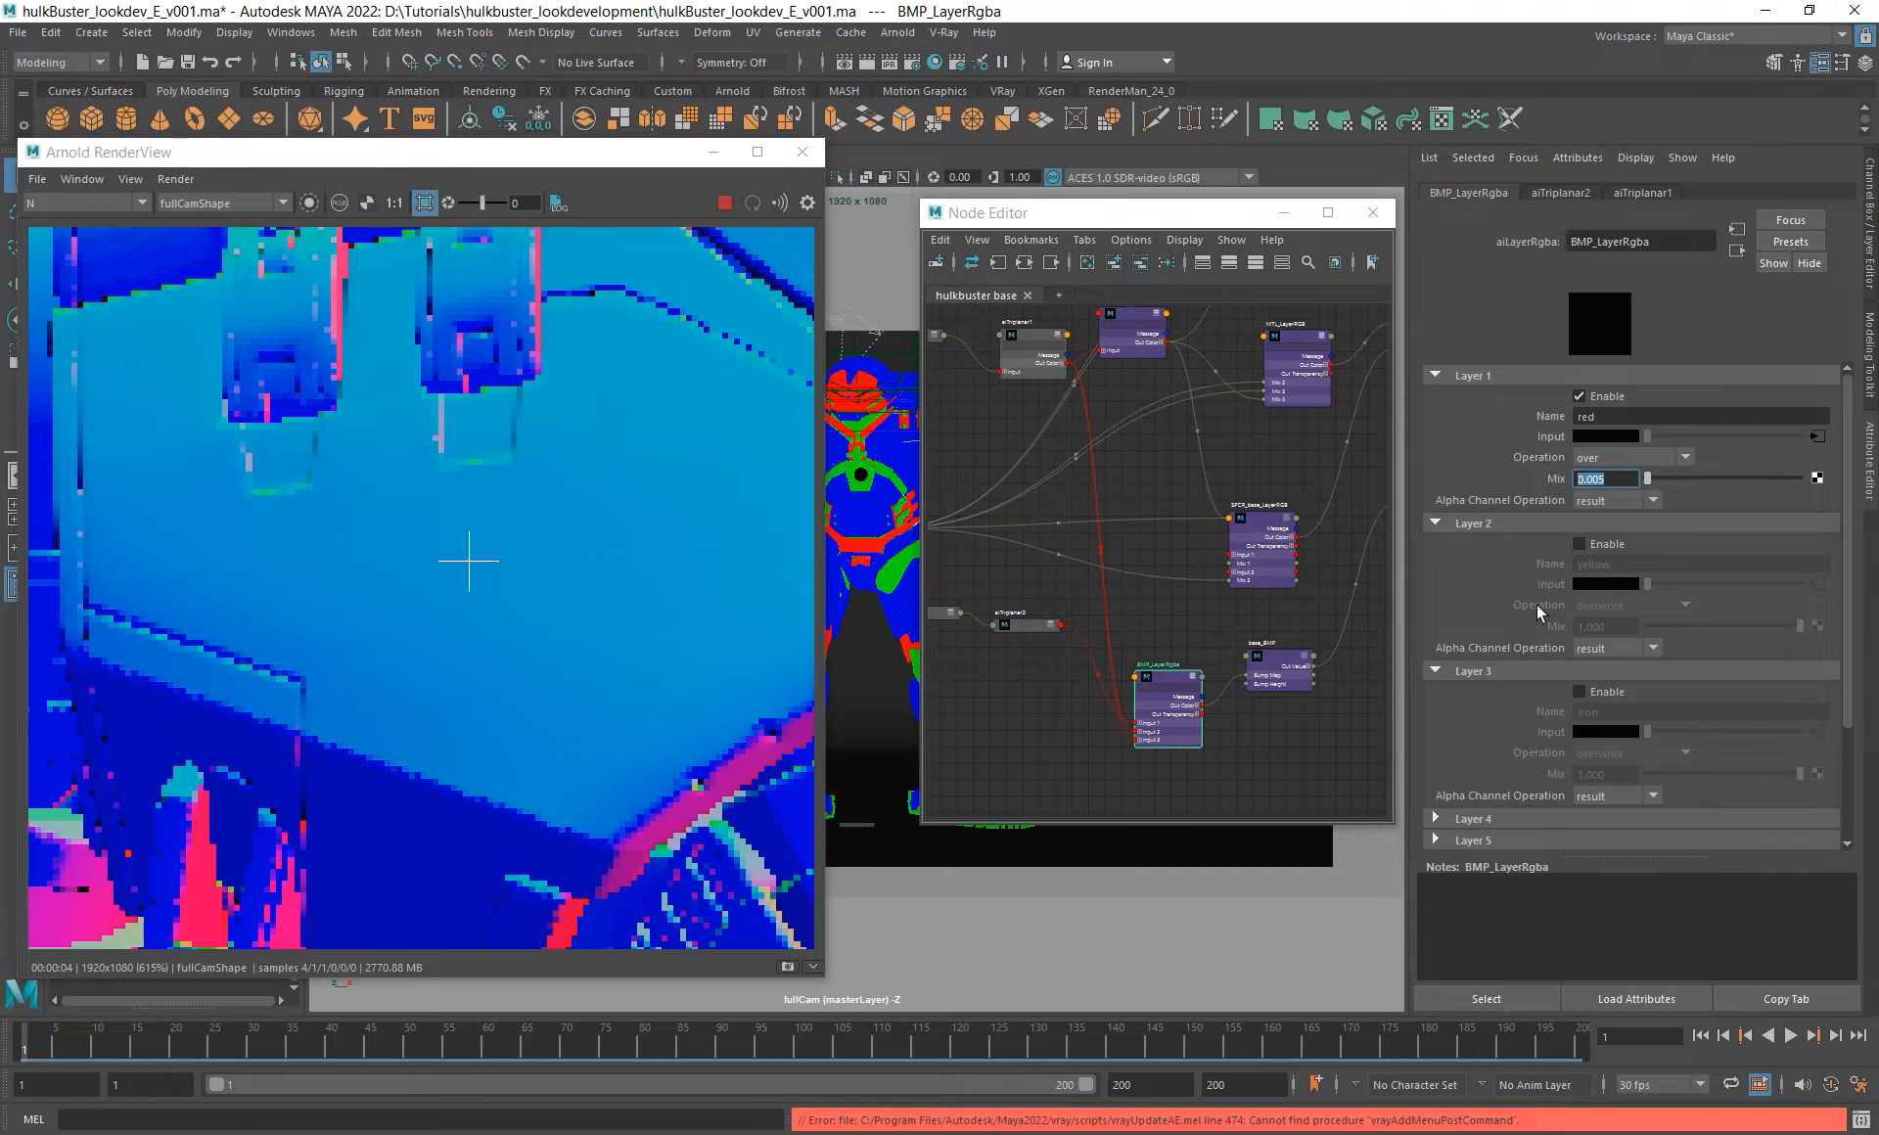
type("0.1")
key("Return")
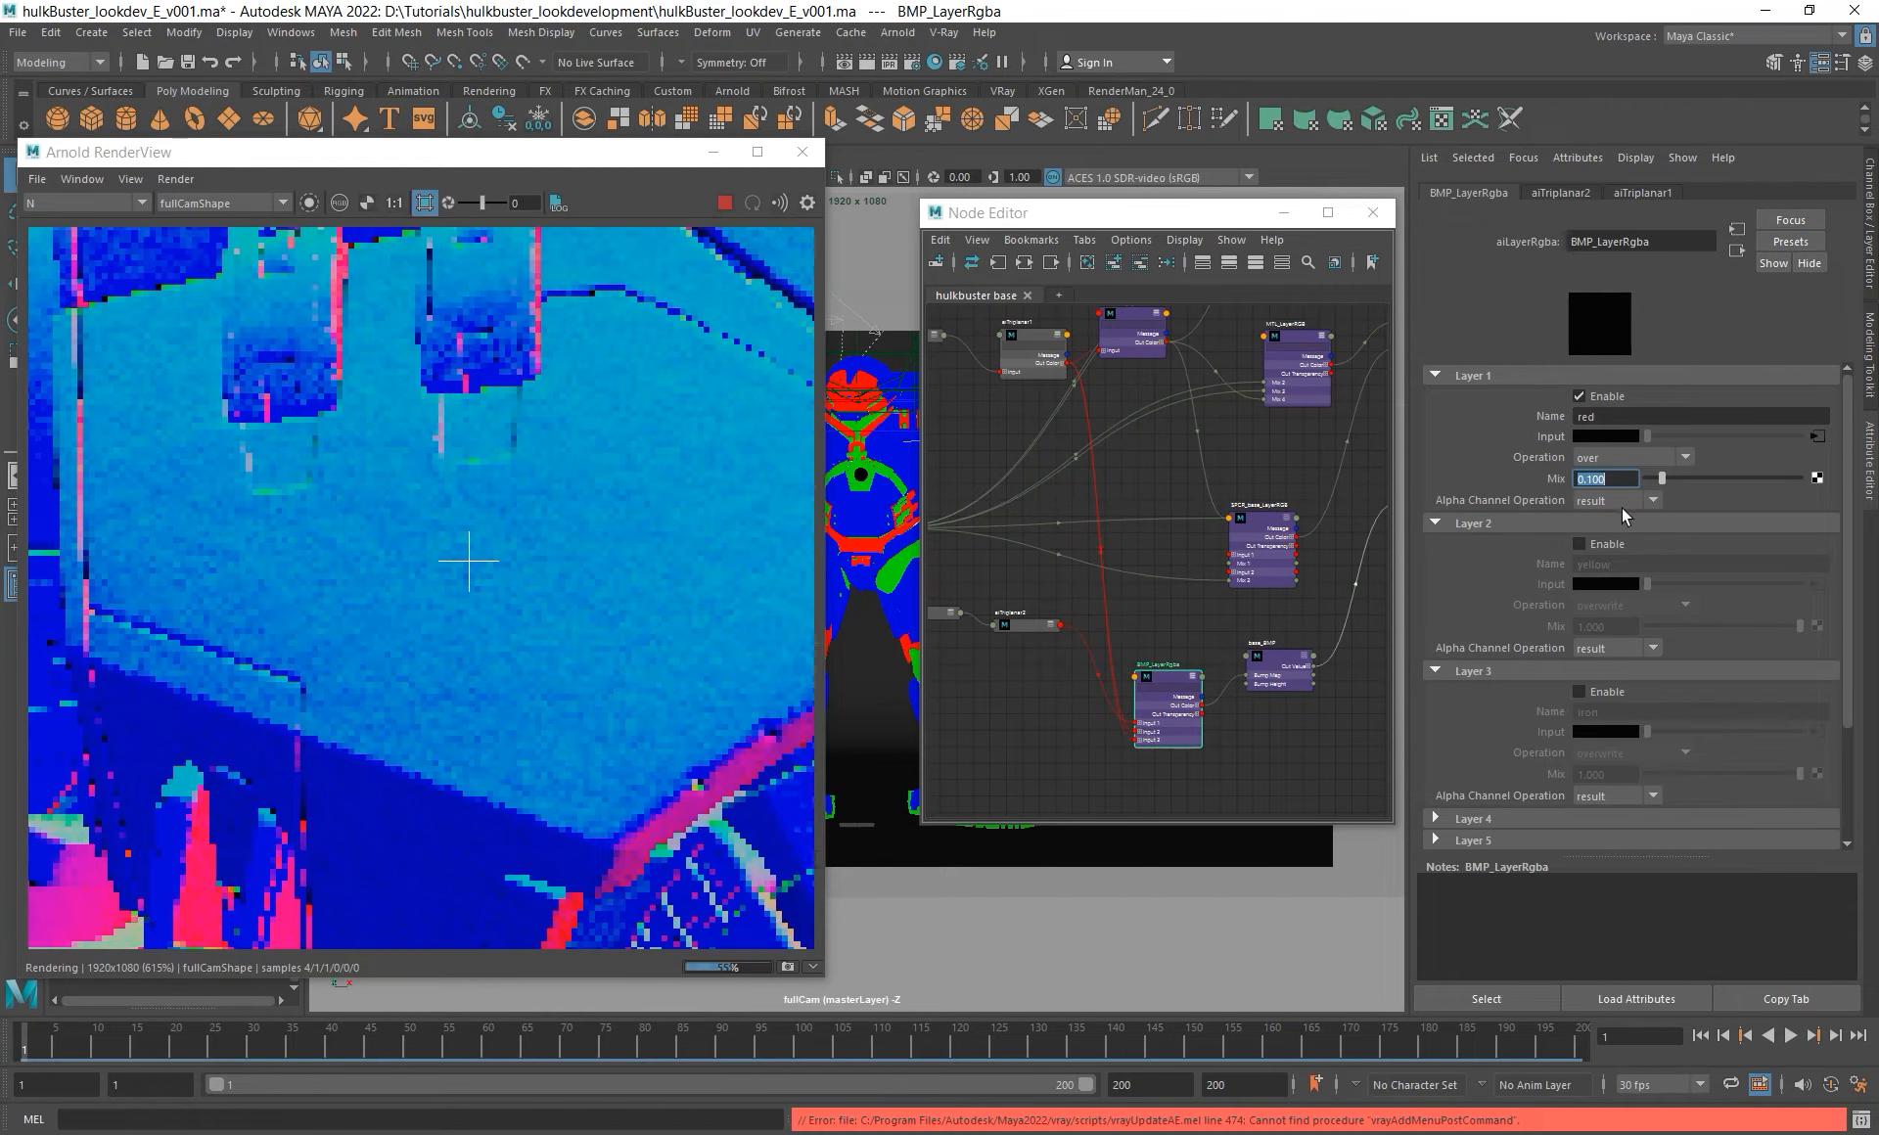
type("0.05")
key("Return")
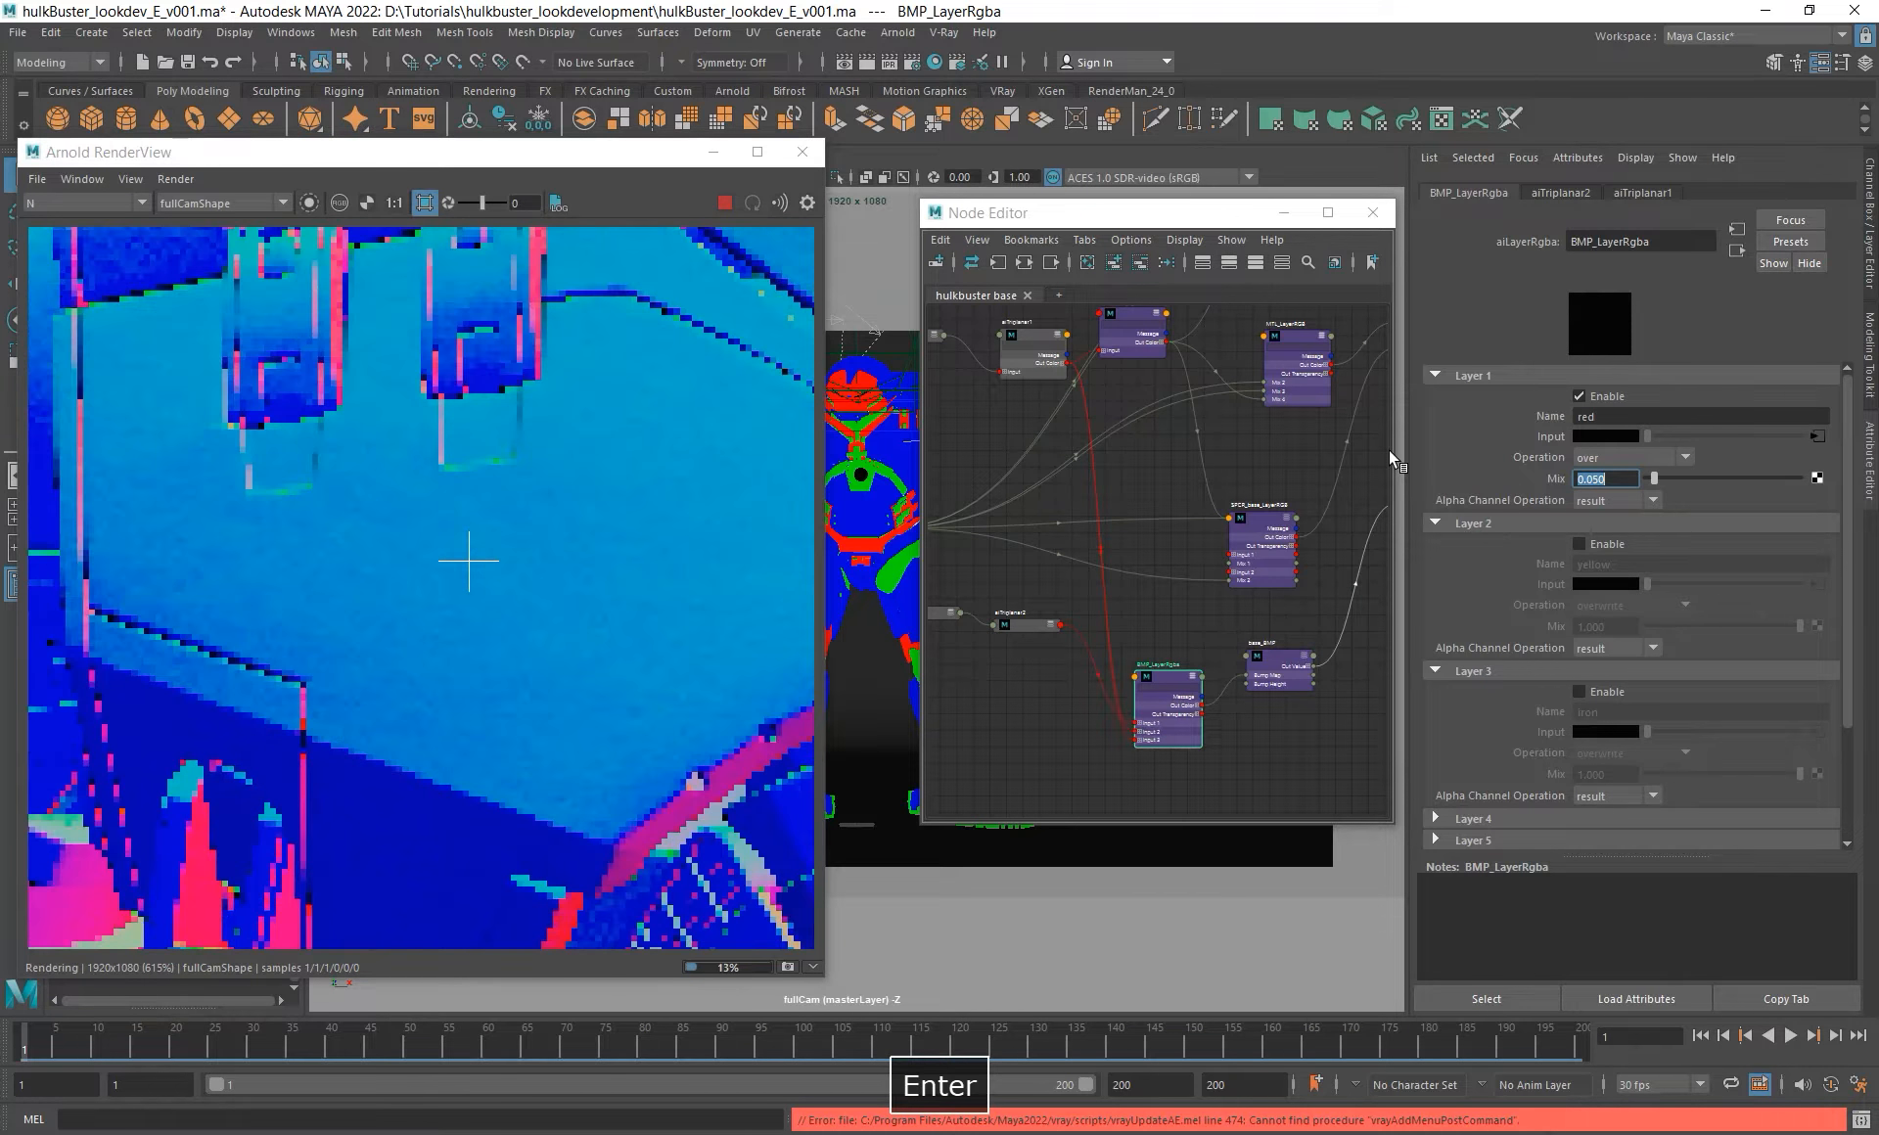
scroll(549, 654, "up", 2)
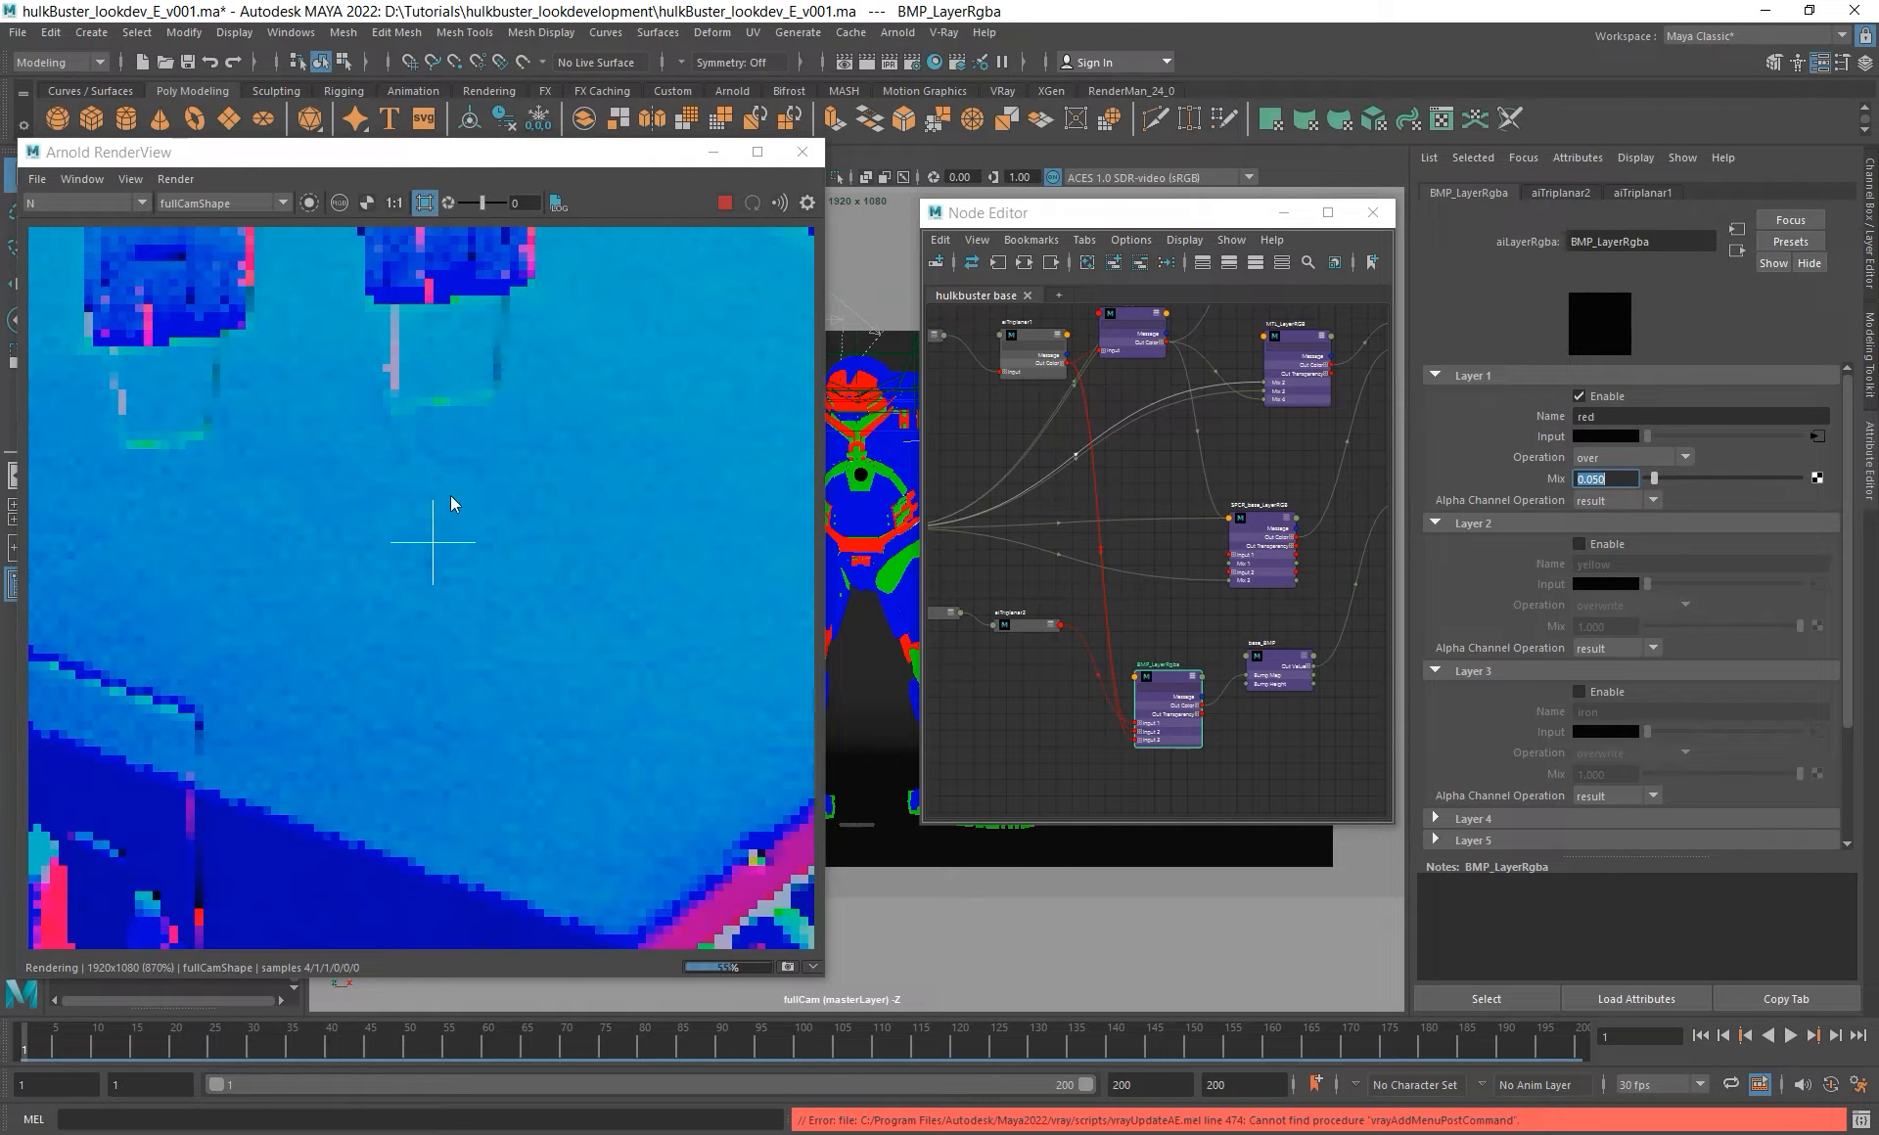
- Switch the render back to Beauty and examine the chest plate's bump detail from near and far
left_click(131, 203)
left_click(108, 227)
scroll(540, 574, "down", 6)
middle_click_drag(540, 574, 468, 604, "alt")
scroll(437, 525, "up", 2)
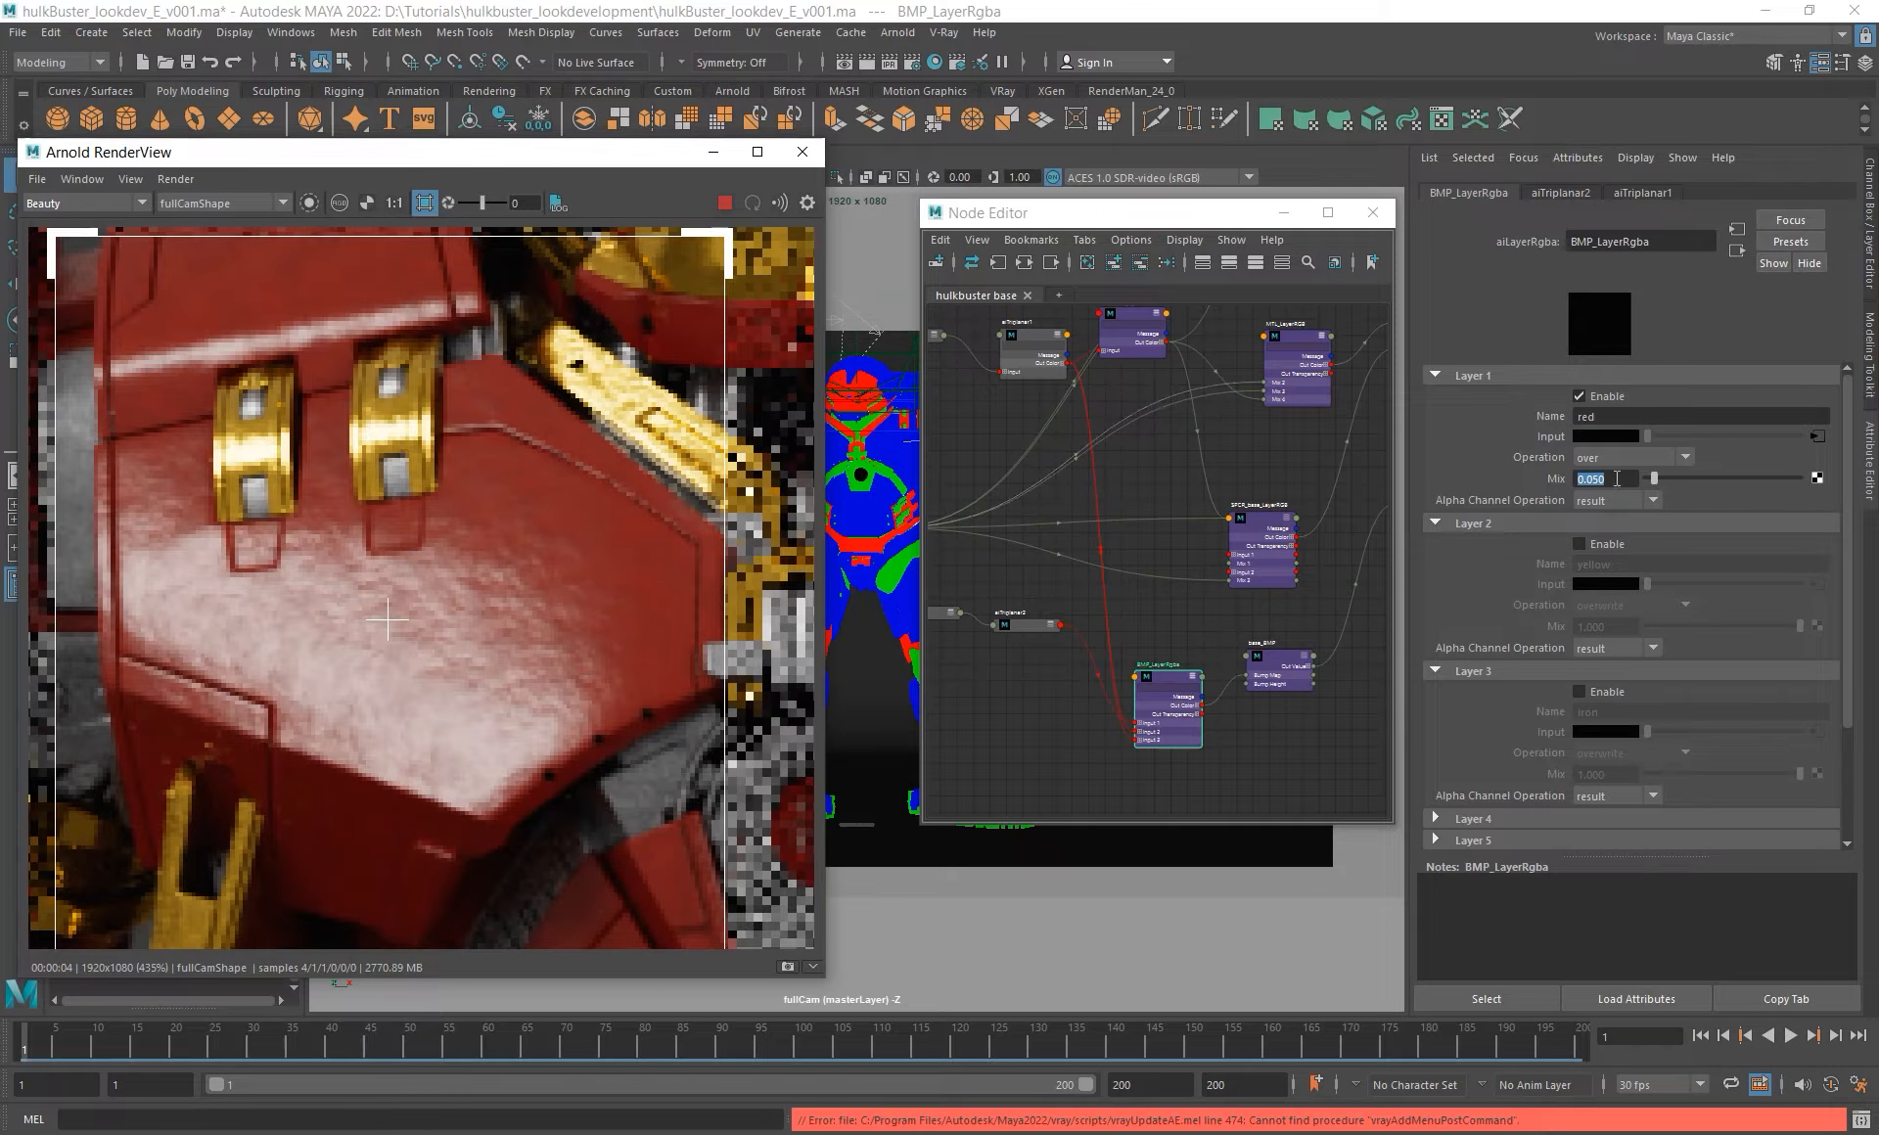
scroll(531, 583, "down", 6)
scroll(531, 584, "up", 6)
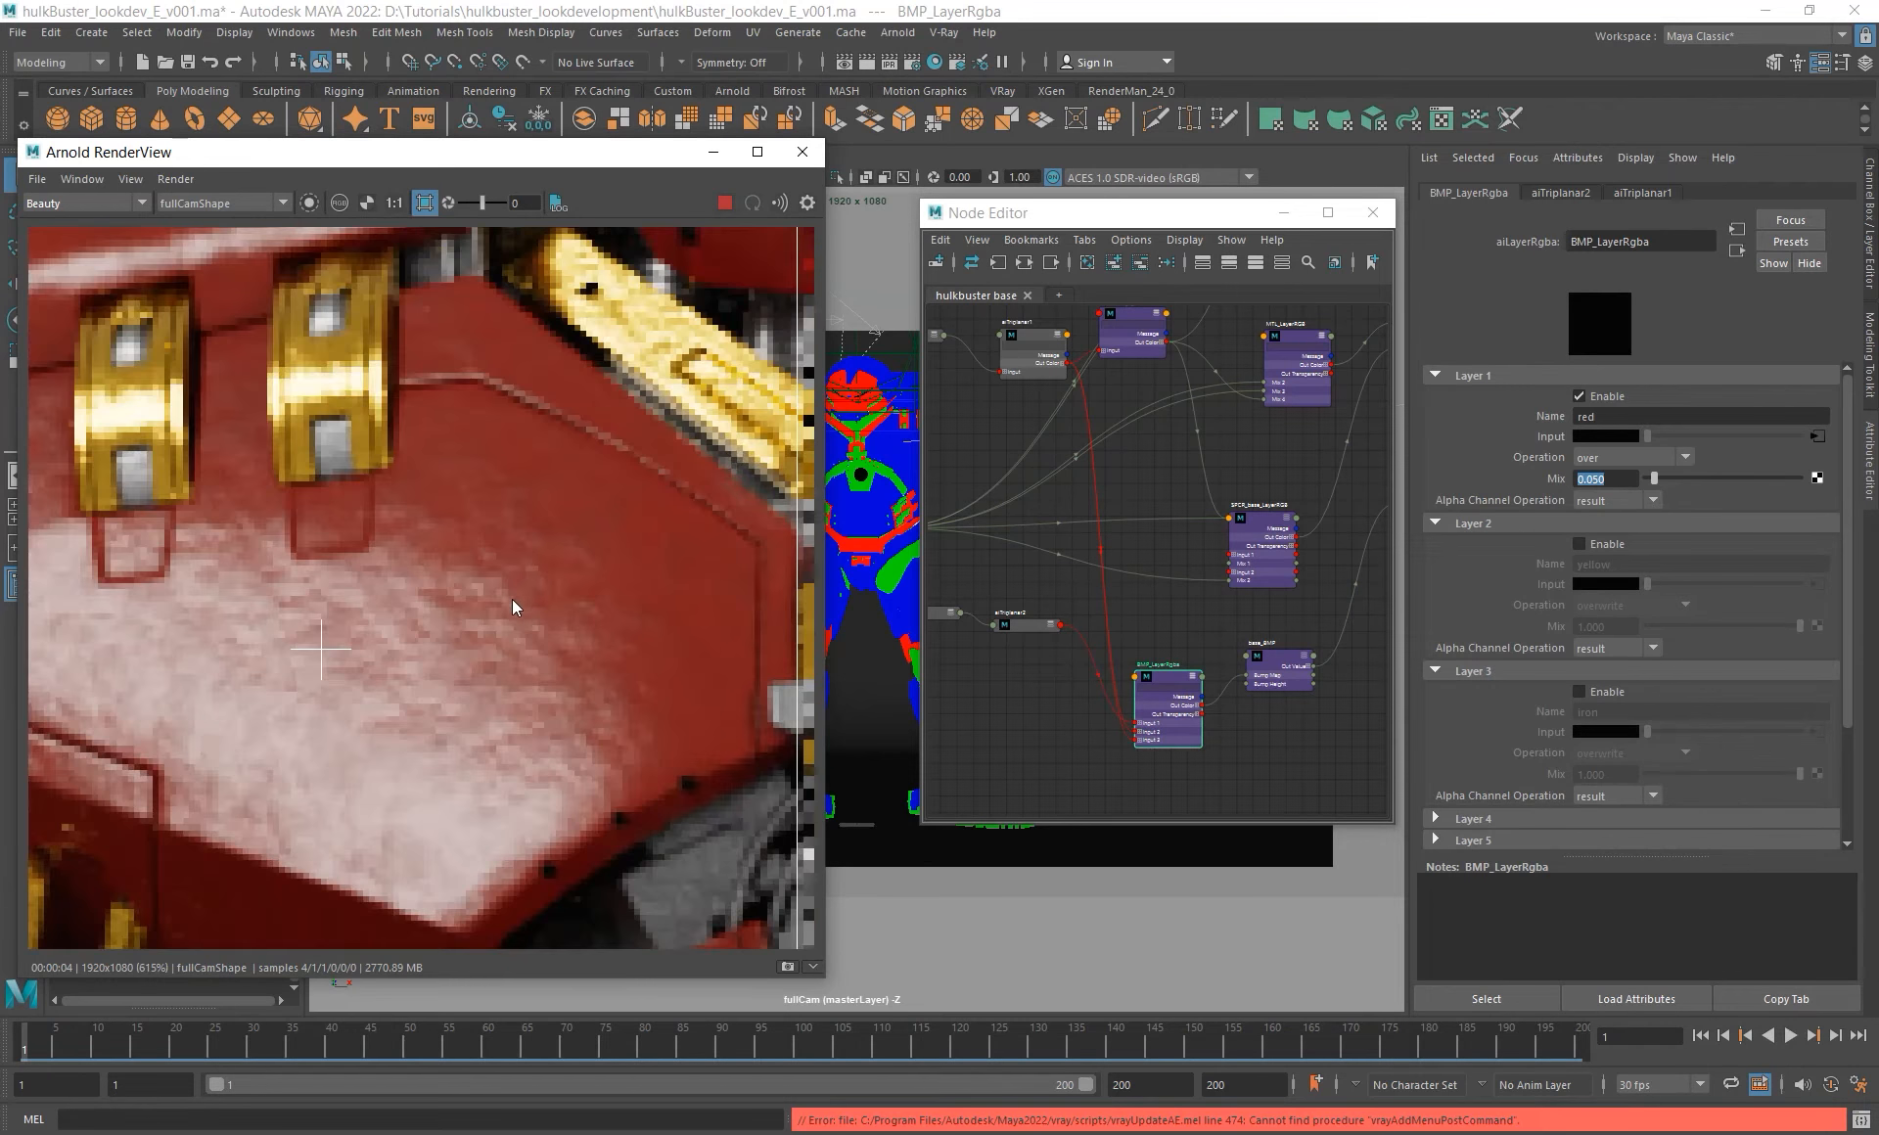
middle_click_drag(513, 599, 573, 555, "alt")
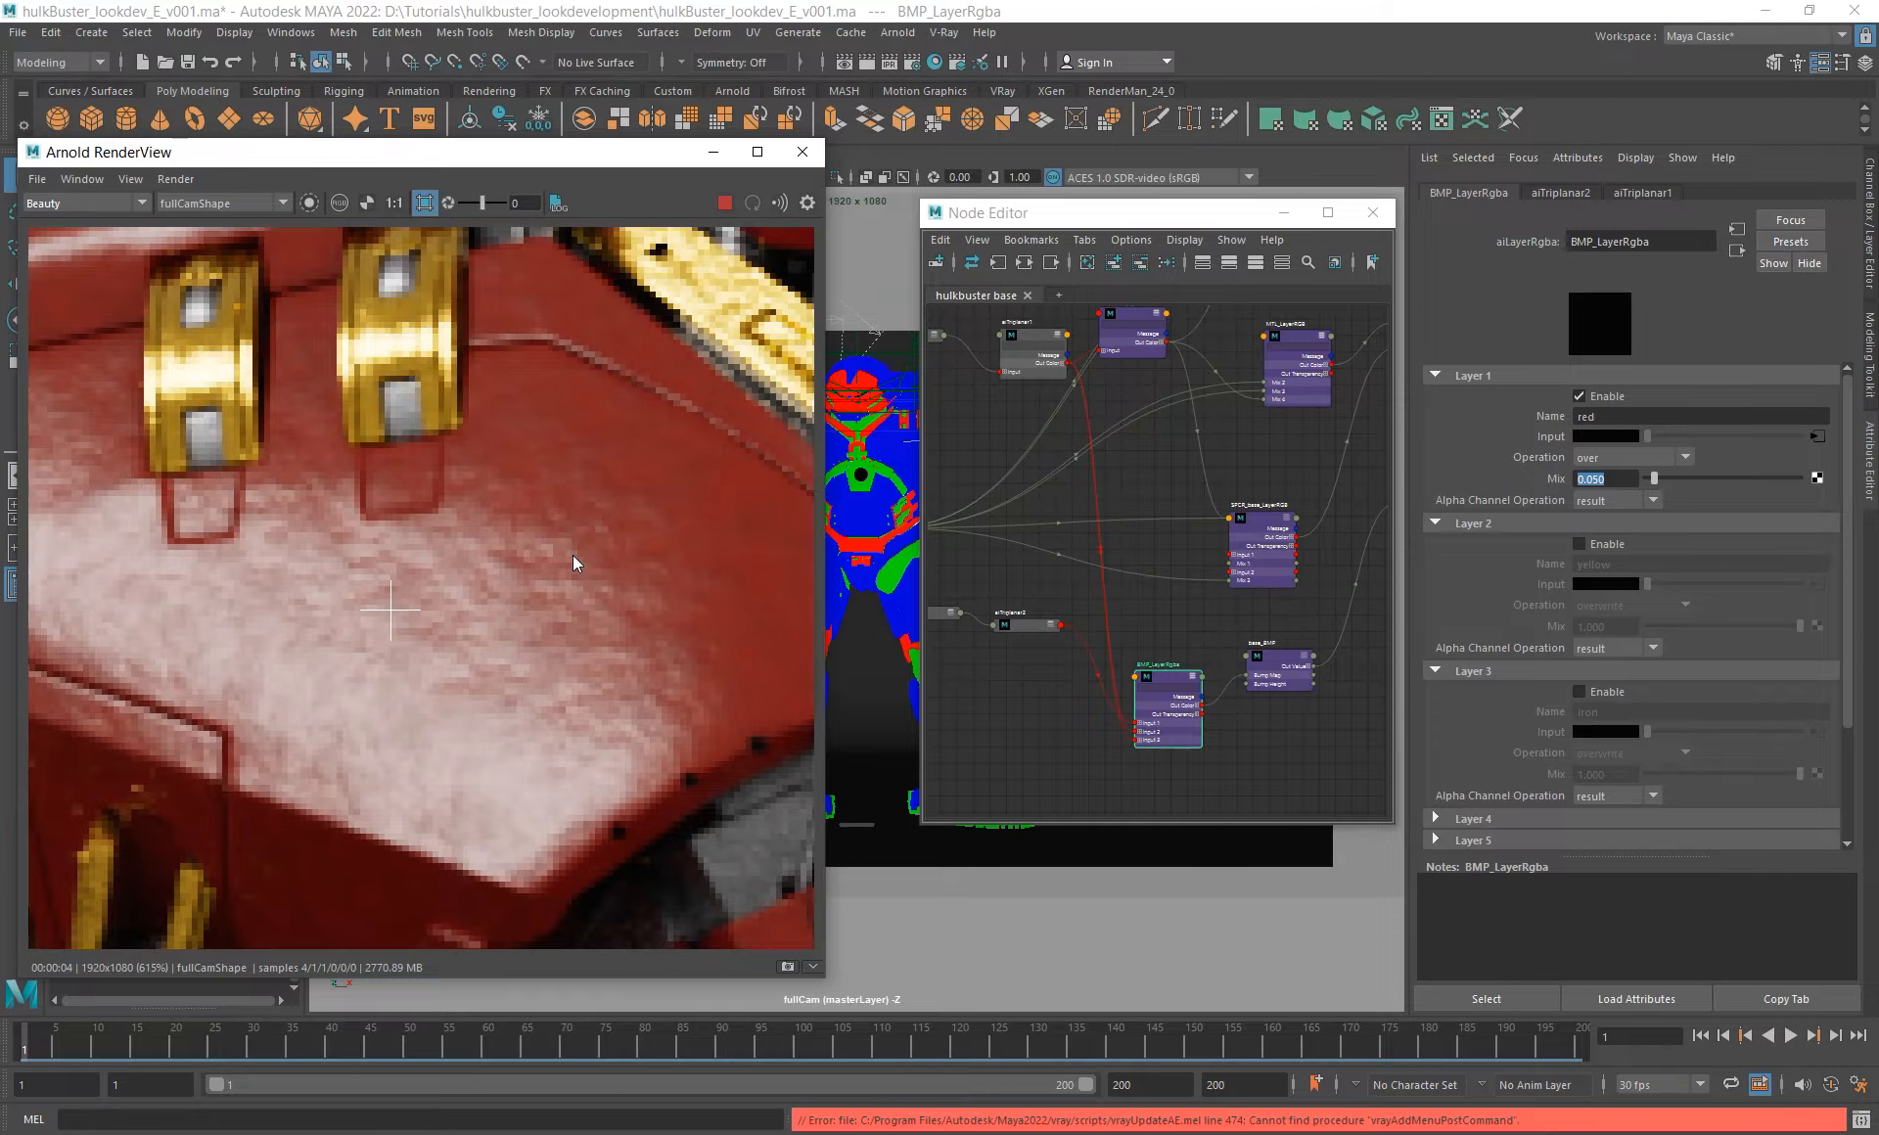
- Set the red layer's mix to 0.02 on BMP_LayerRgba
scroll(543, 566, "down", 2)
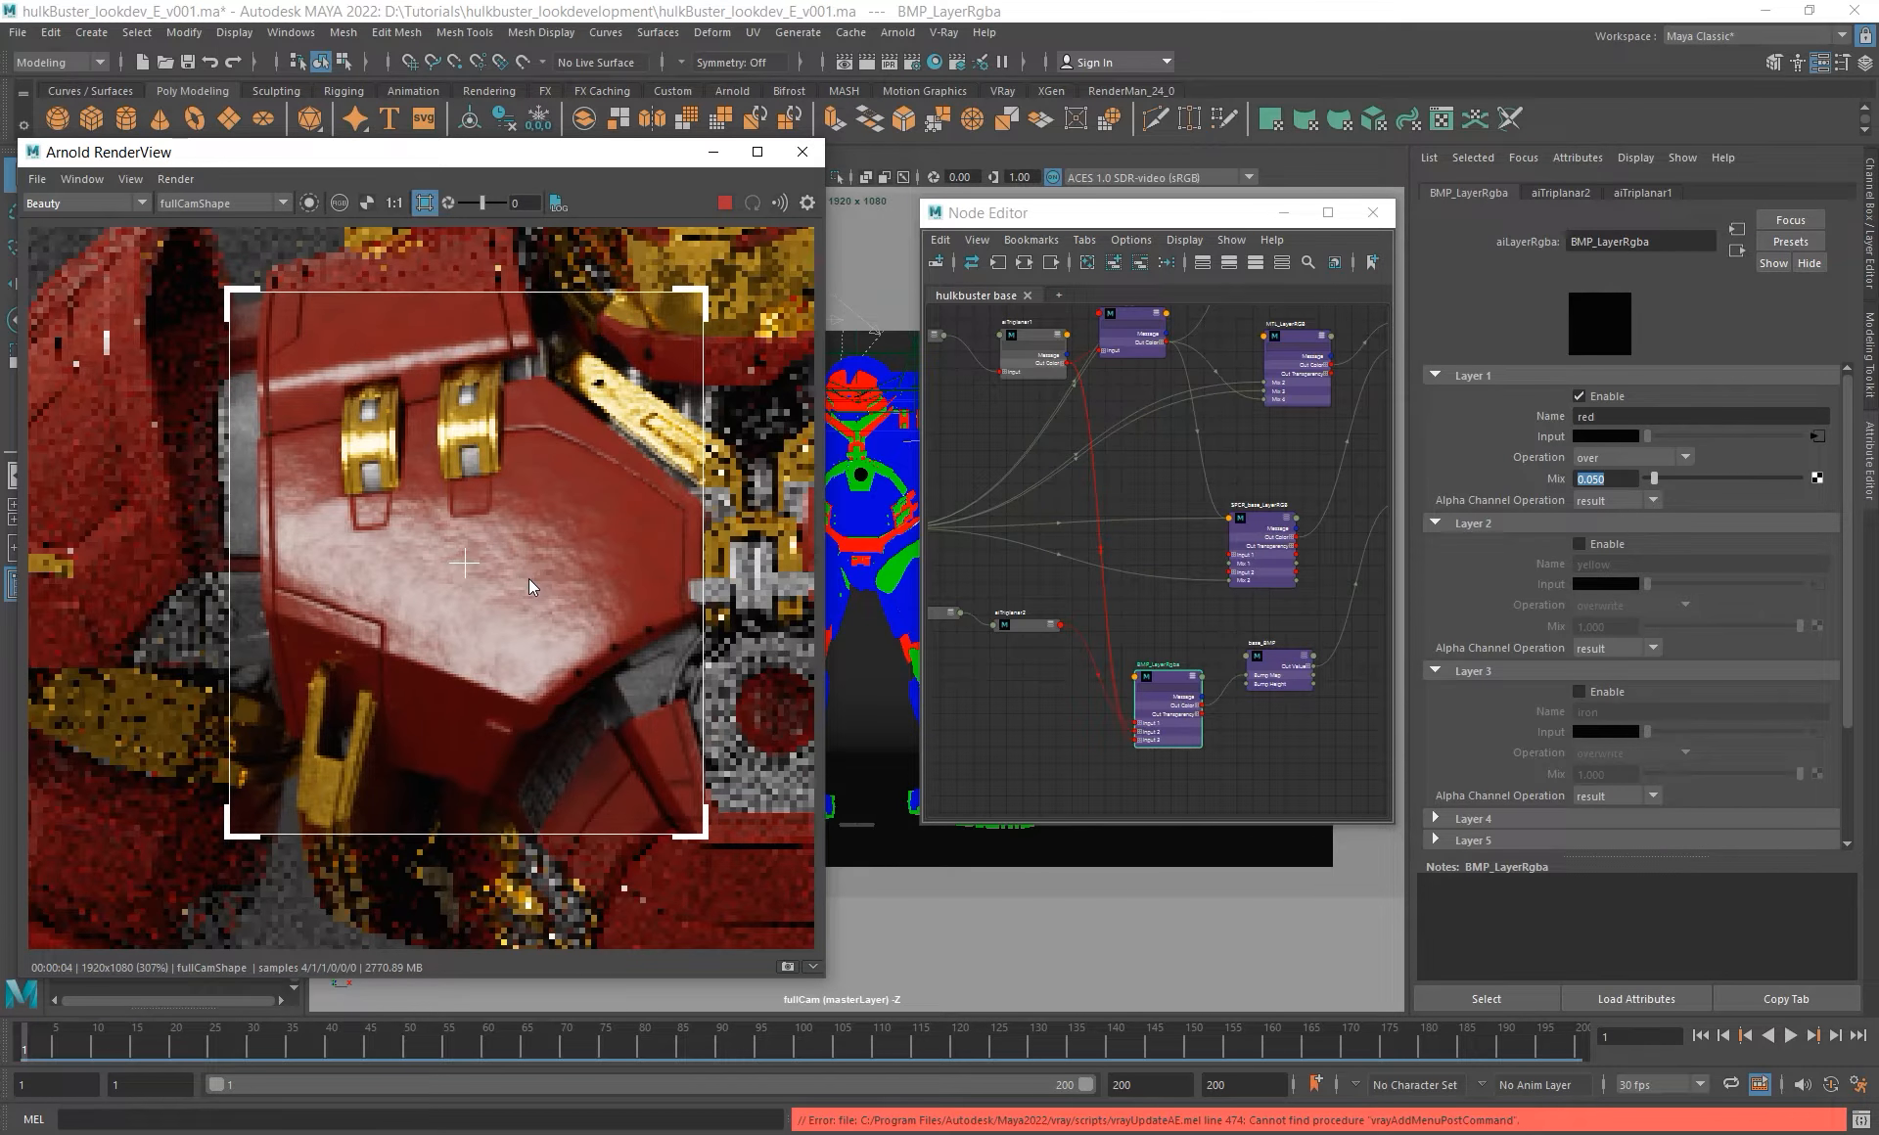
type("0.02")
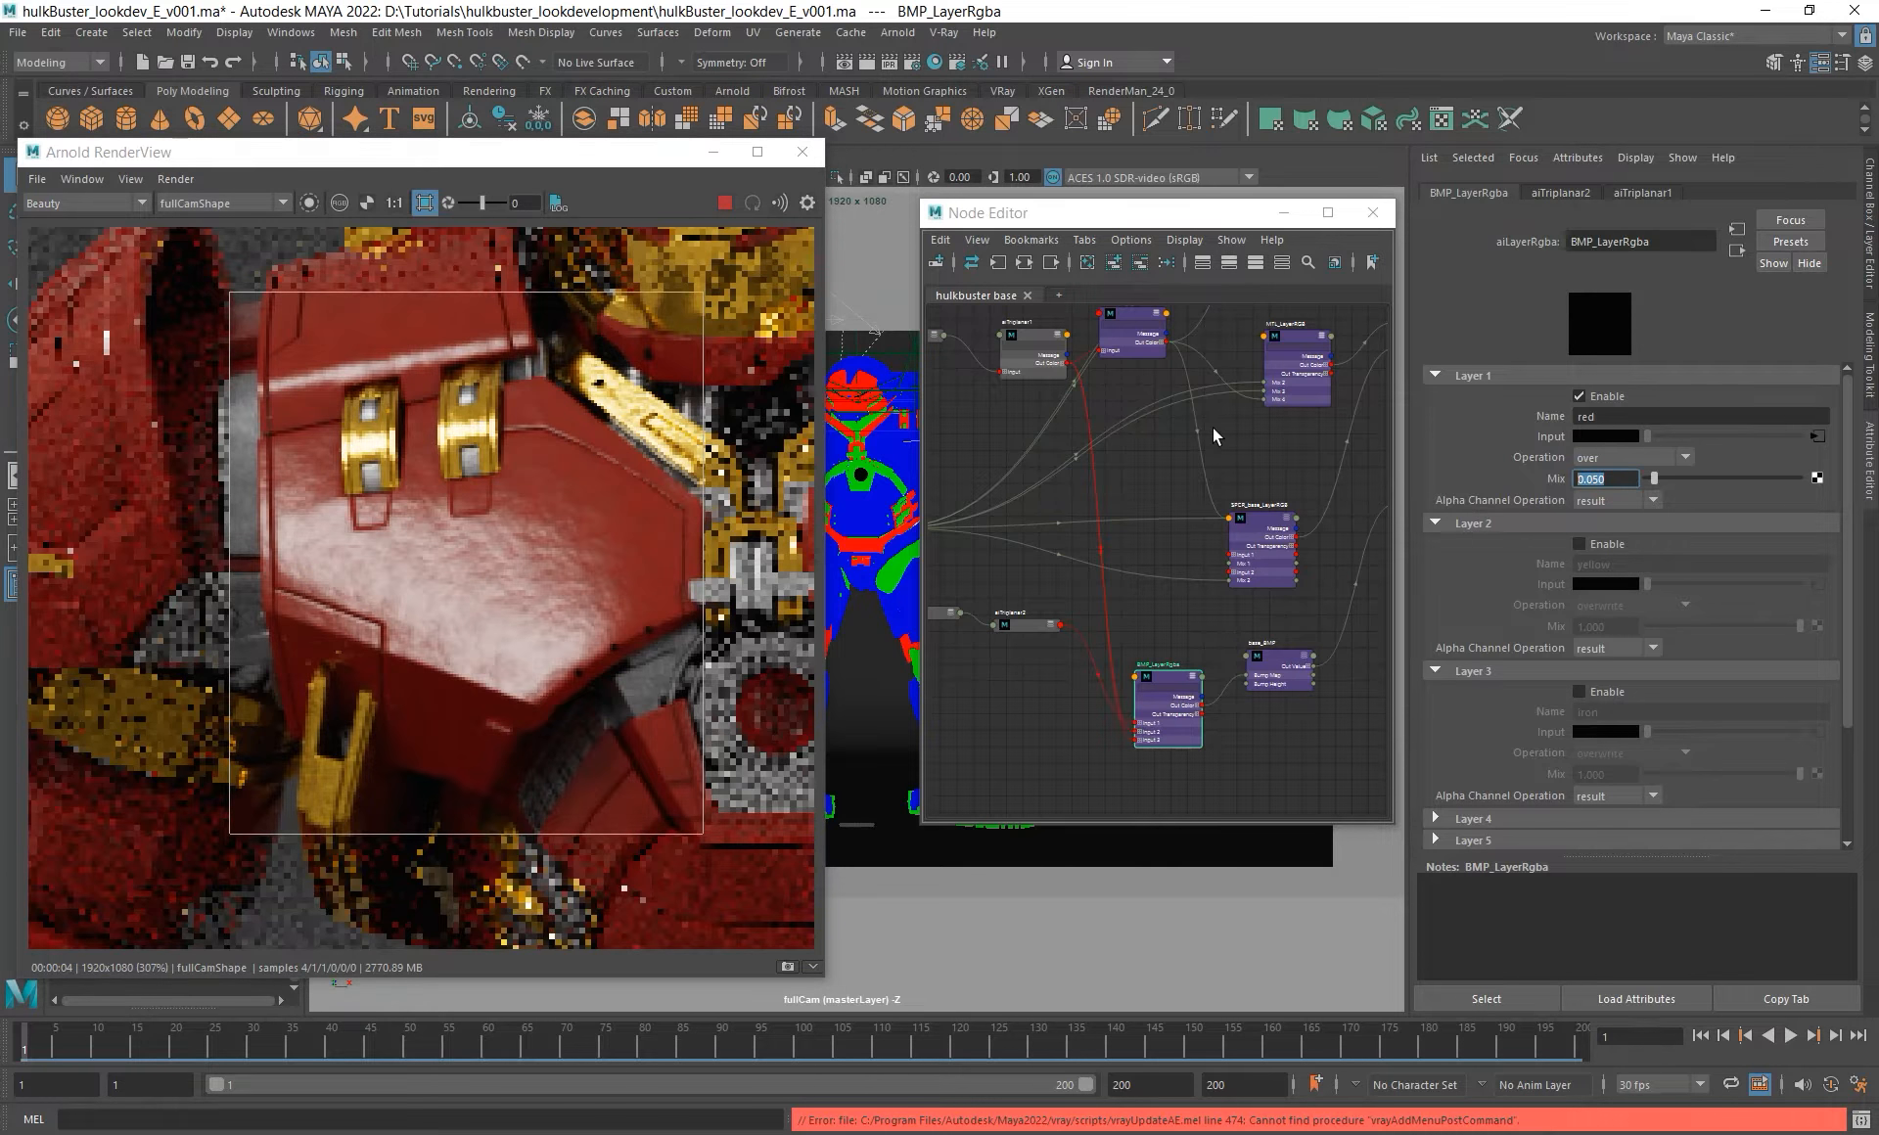
key("Return")
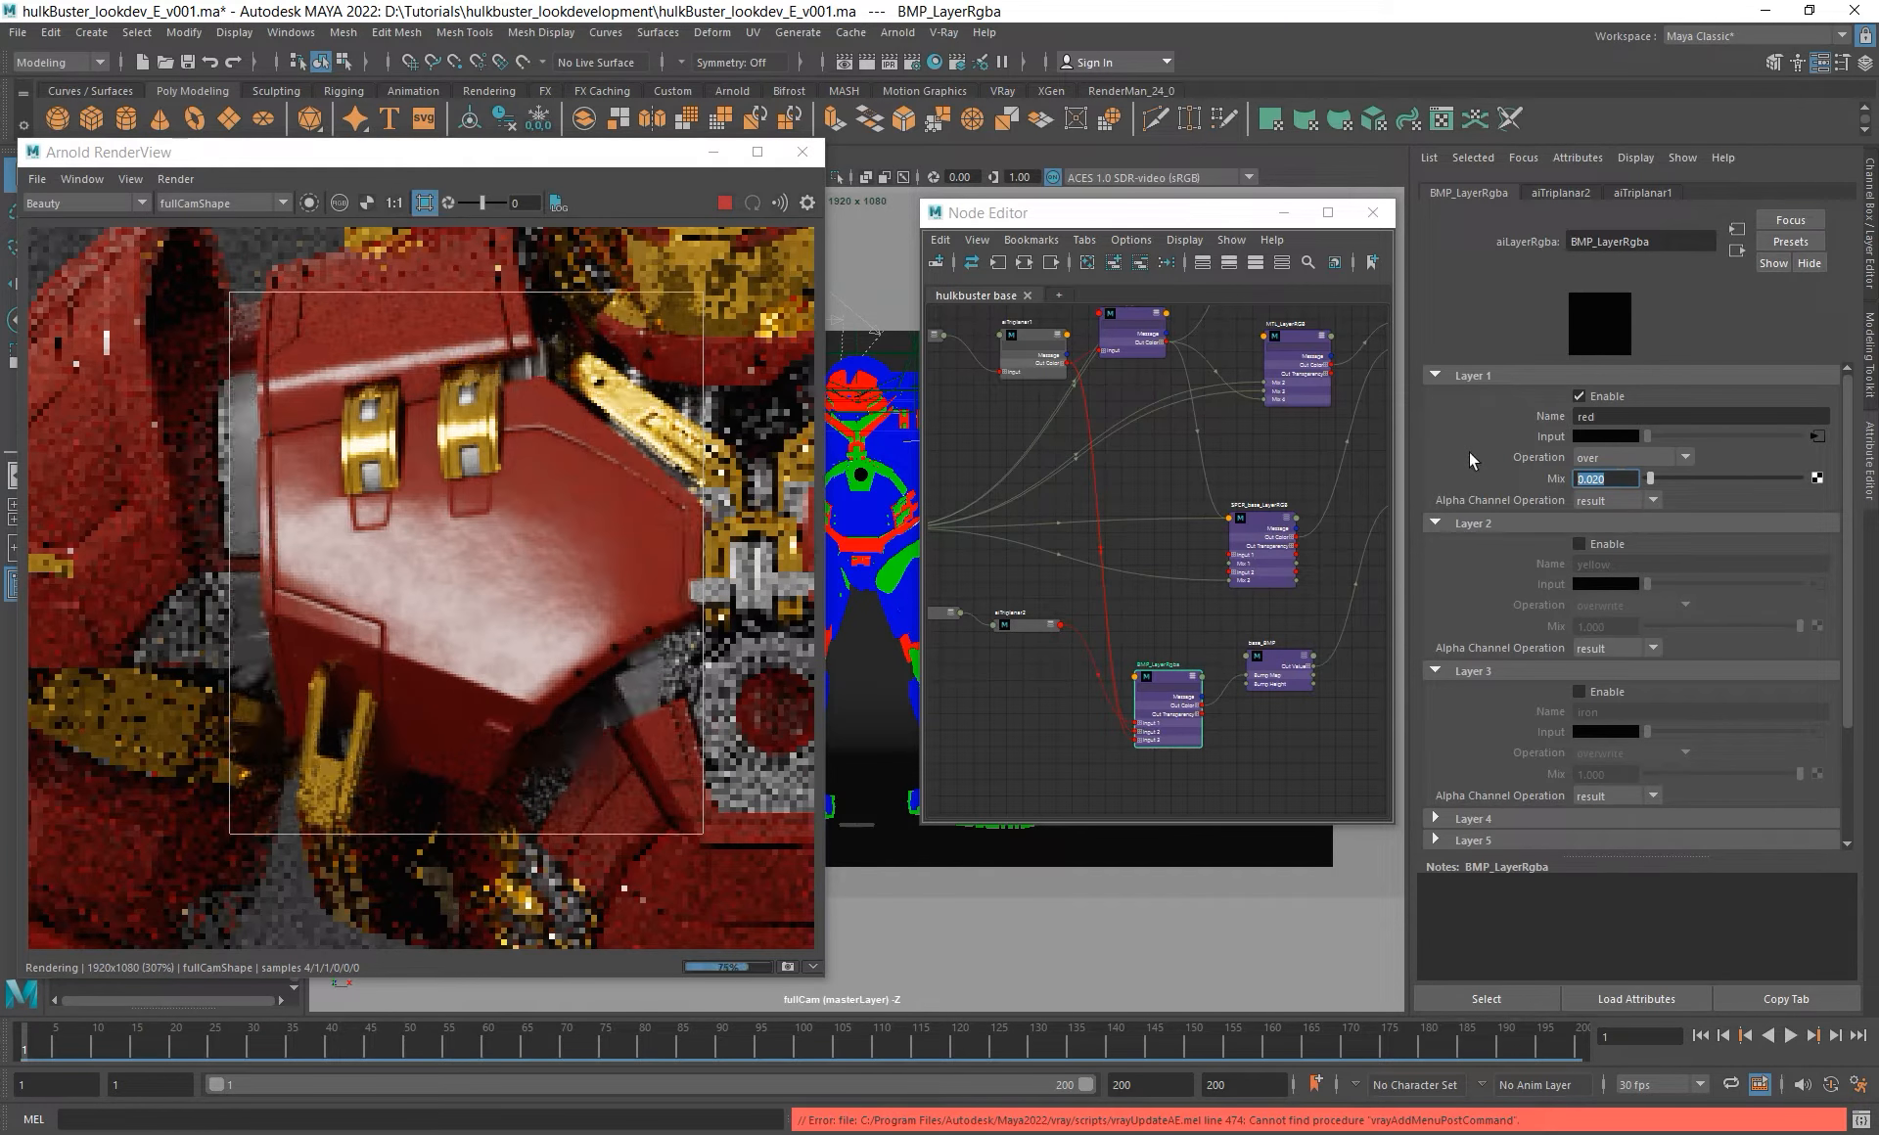
- Try a mix of 0.015 on BMP_LayerRgba's red layer and inspect the chest plate's bump from near and far
type(".015")
key("Return")
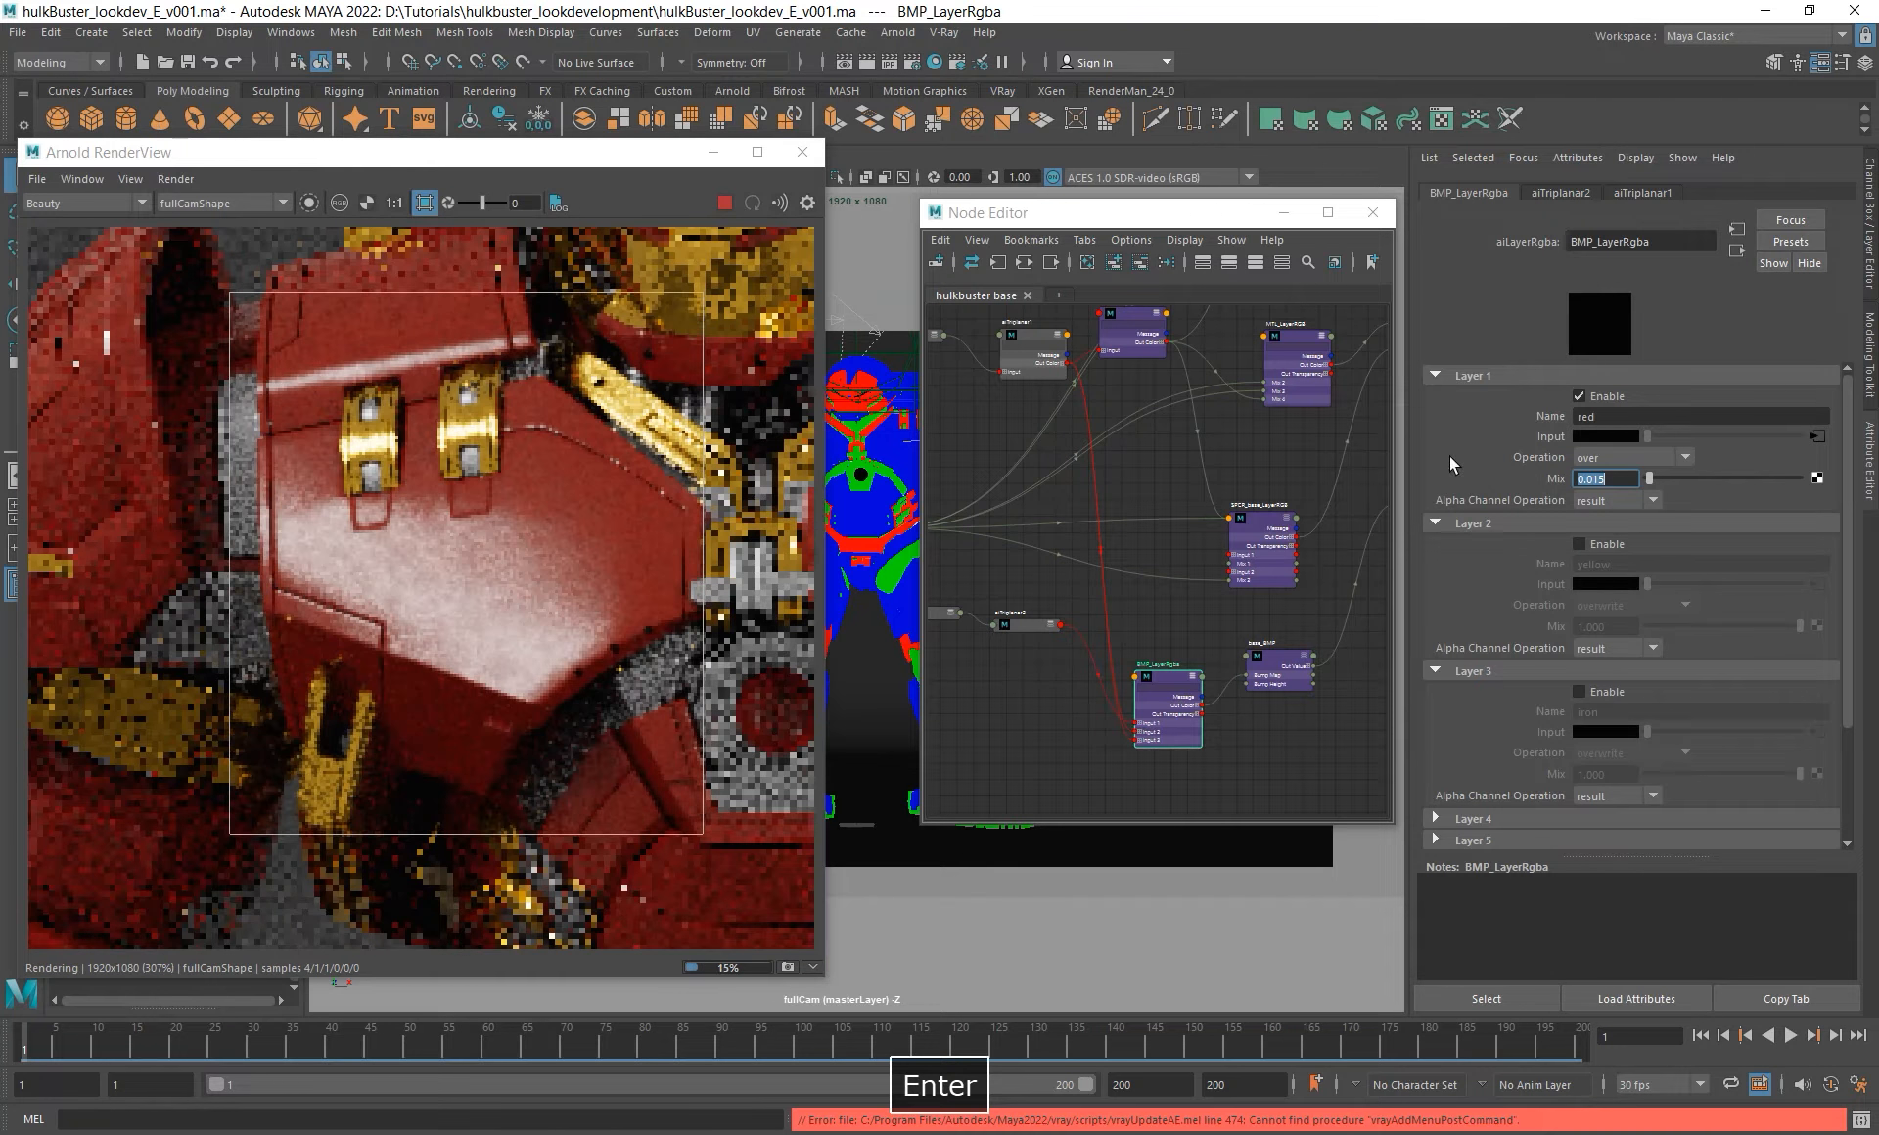
scroll(521, 592, "down", 5)
scroll(525, 561, "up", 5)
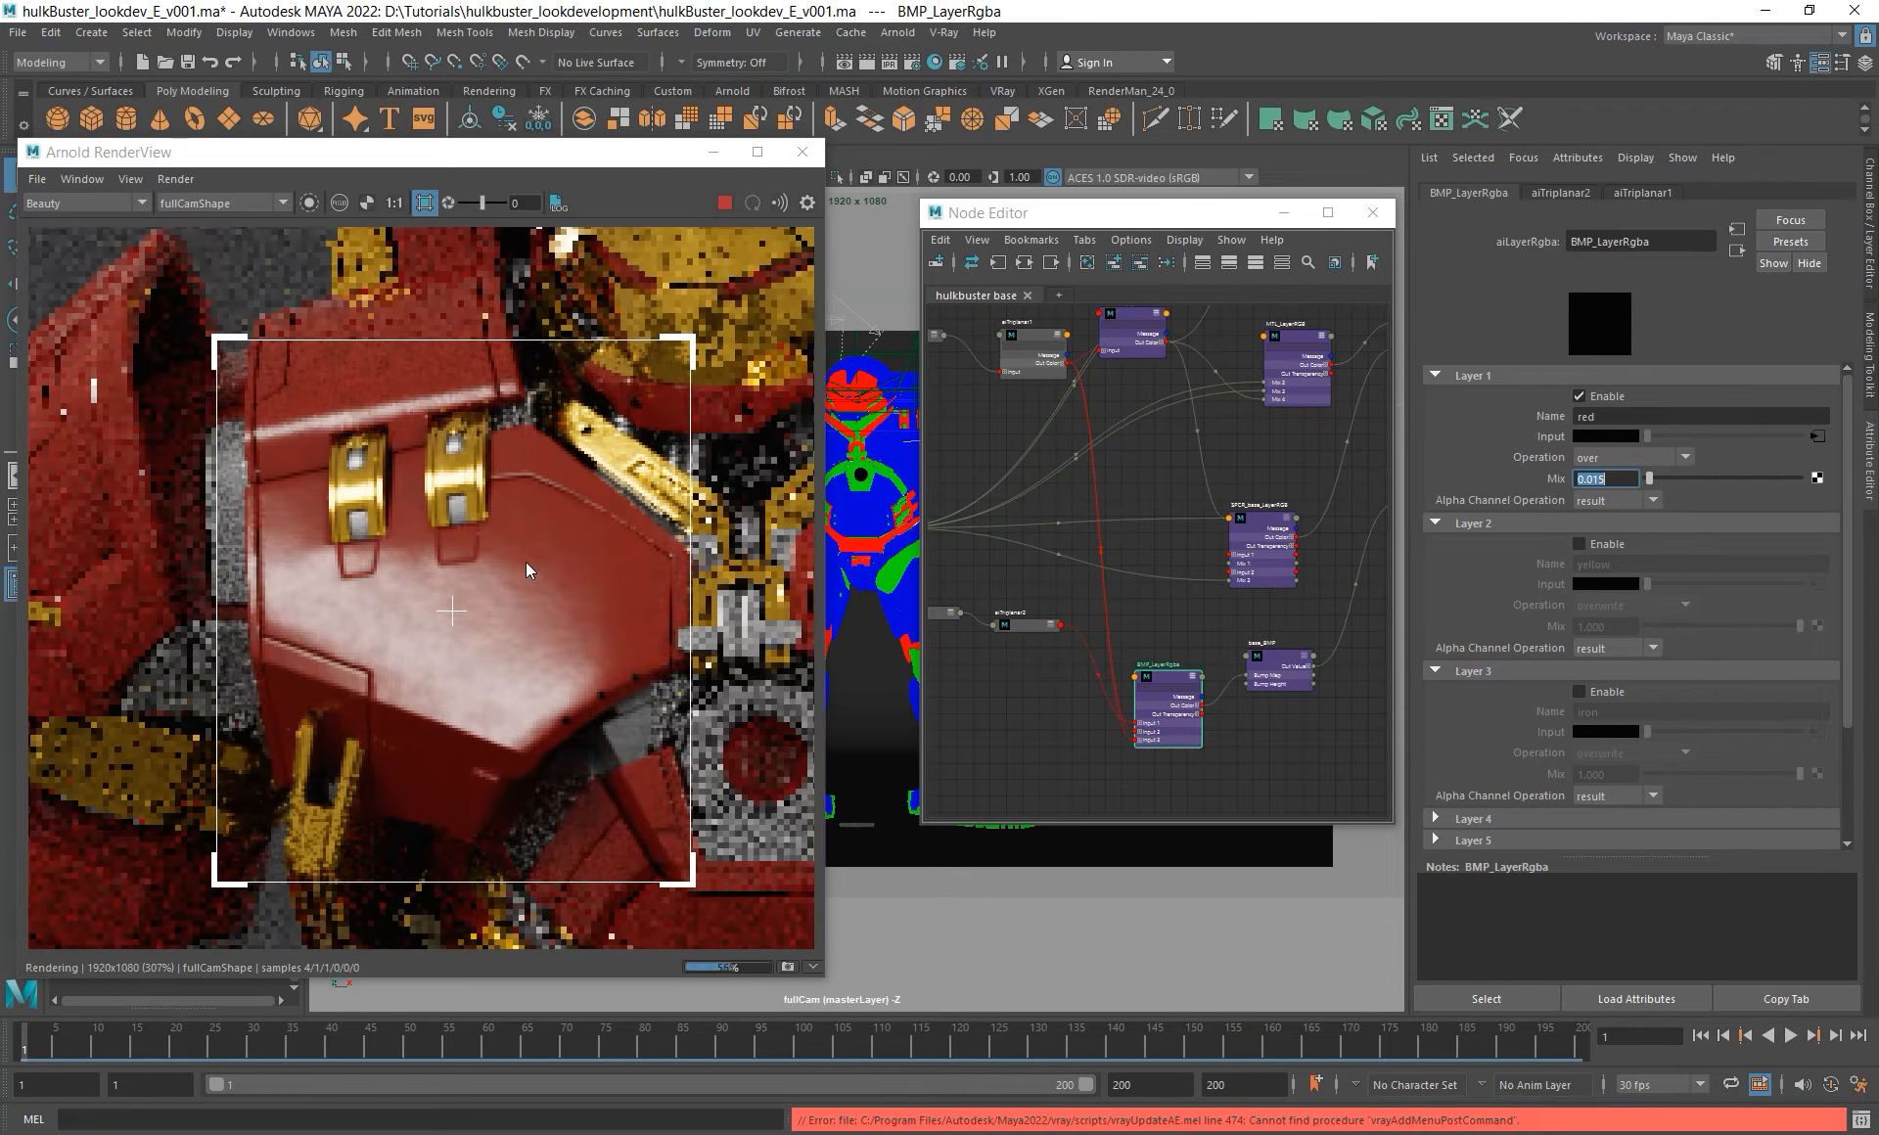
middle_click_drag(533, 602, 520, 587, "alt")
scroll(520, 587, "down", 5)
scroll(531, 572, "up", 5)
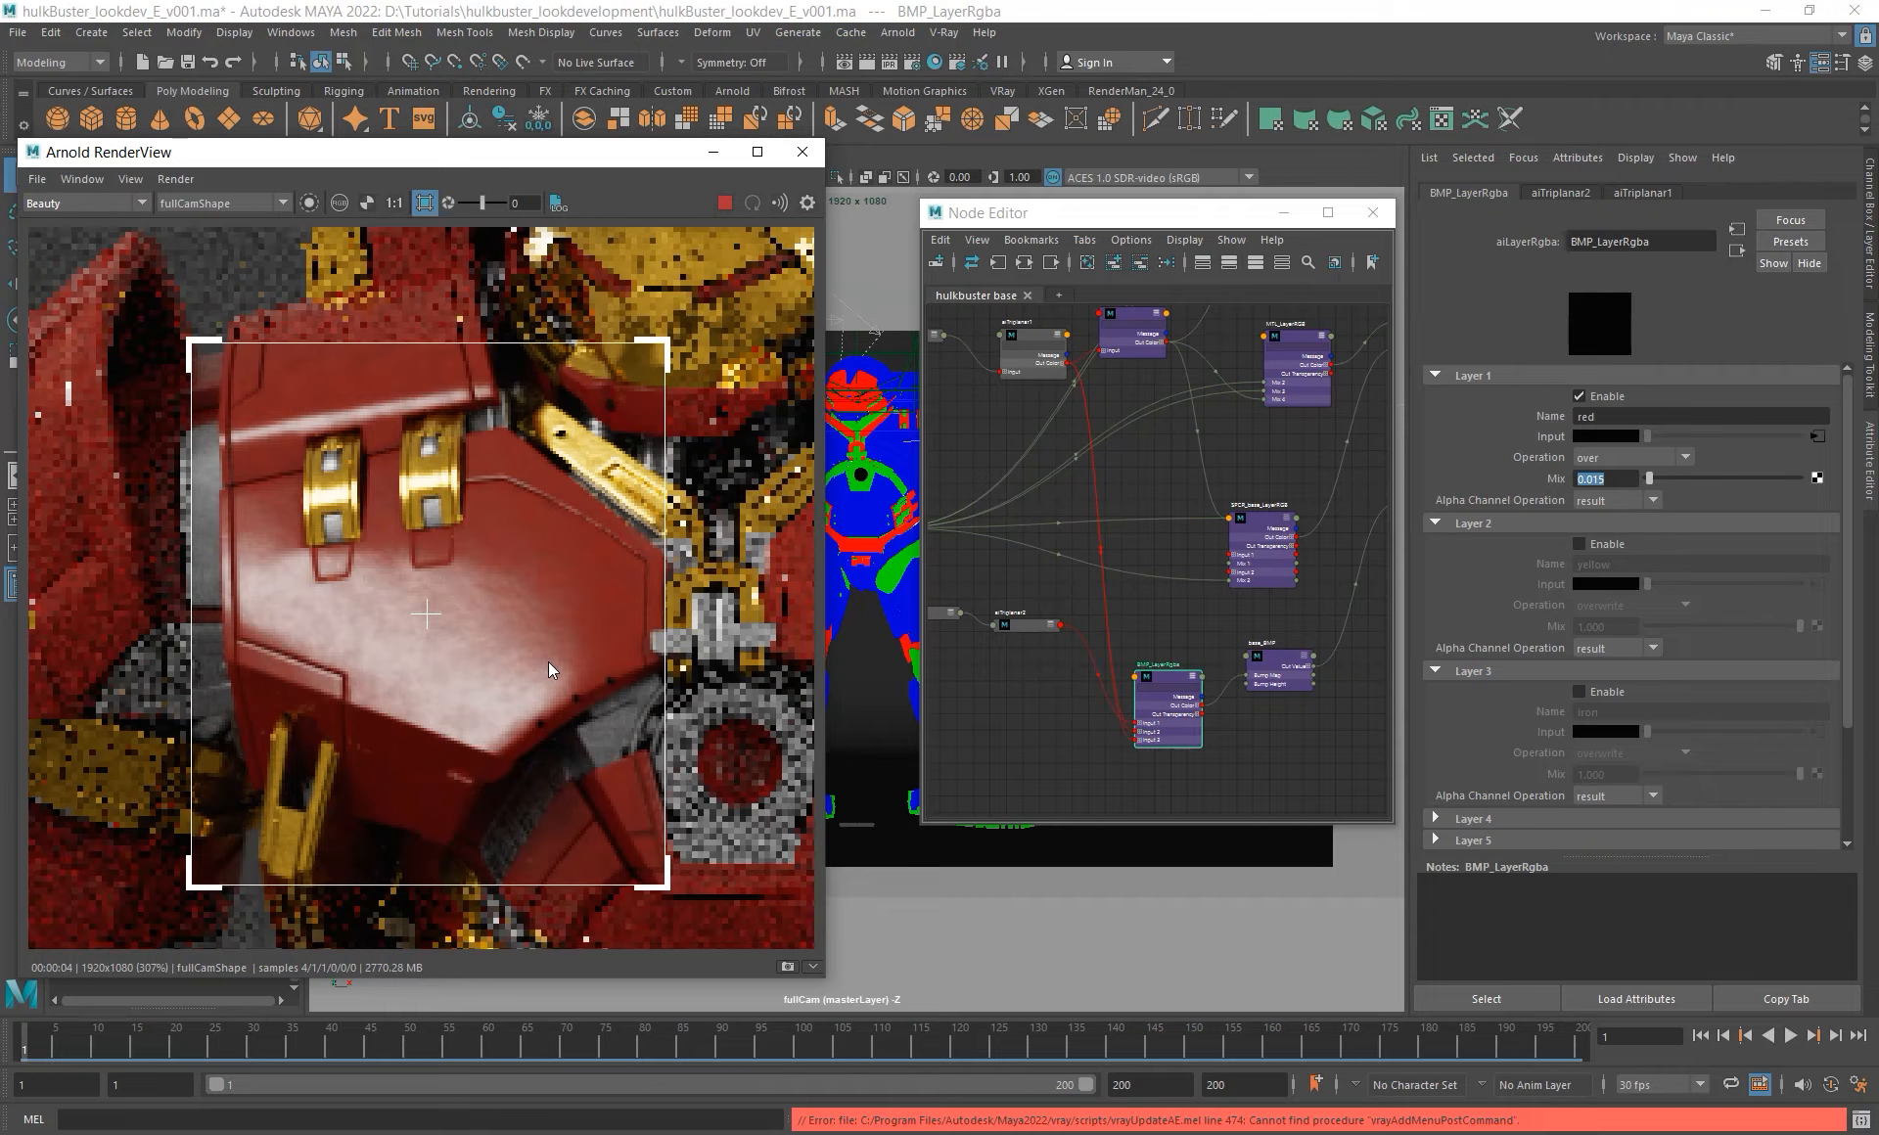
- Try a mix of 0.01 on the red layer and check the chest plate in the N and specular_direct AOVs
left_click_drag(1620, 478, 1370, 446)
type(".")
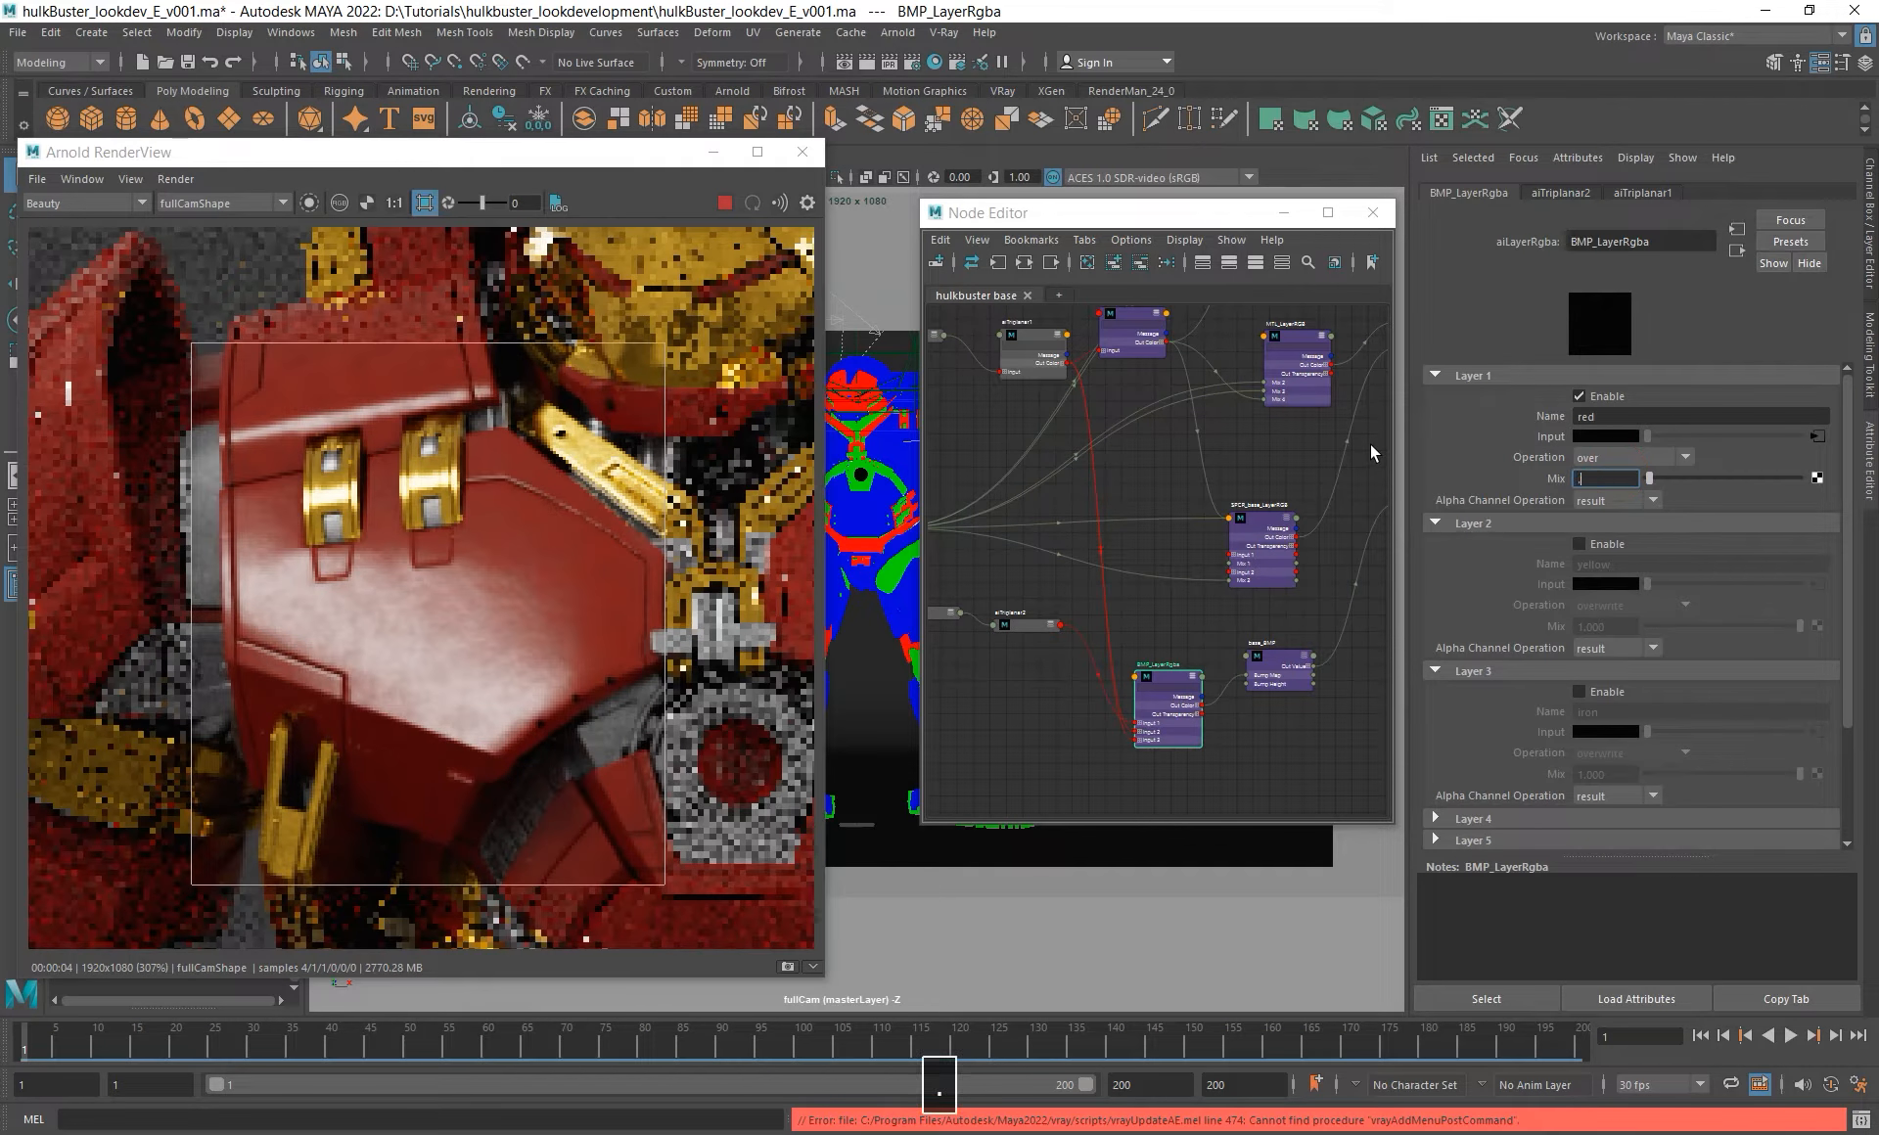
type("01")
key("Return")
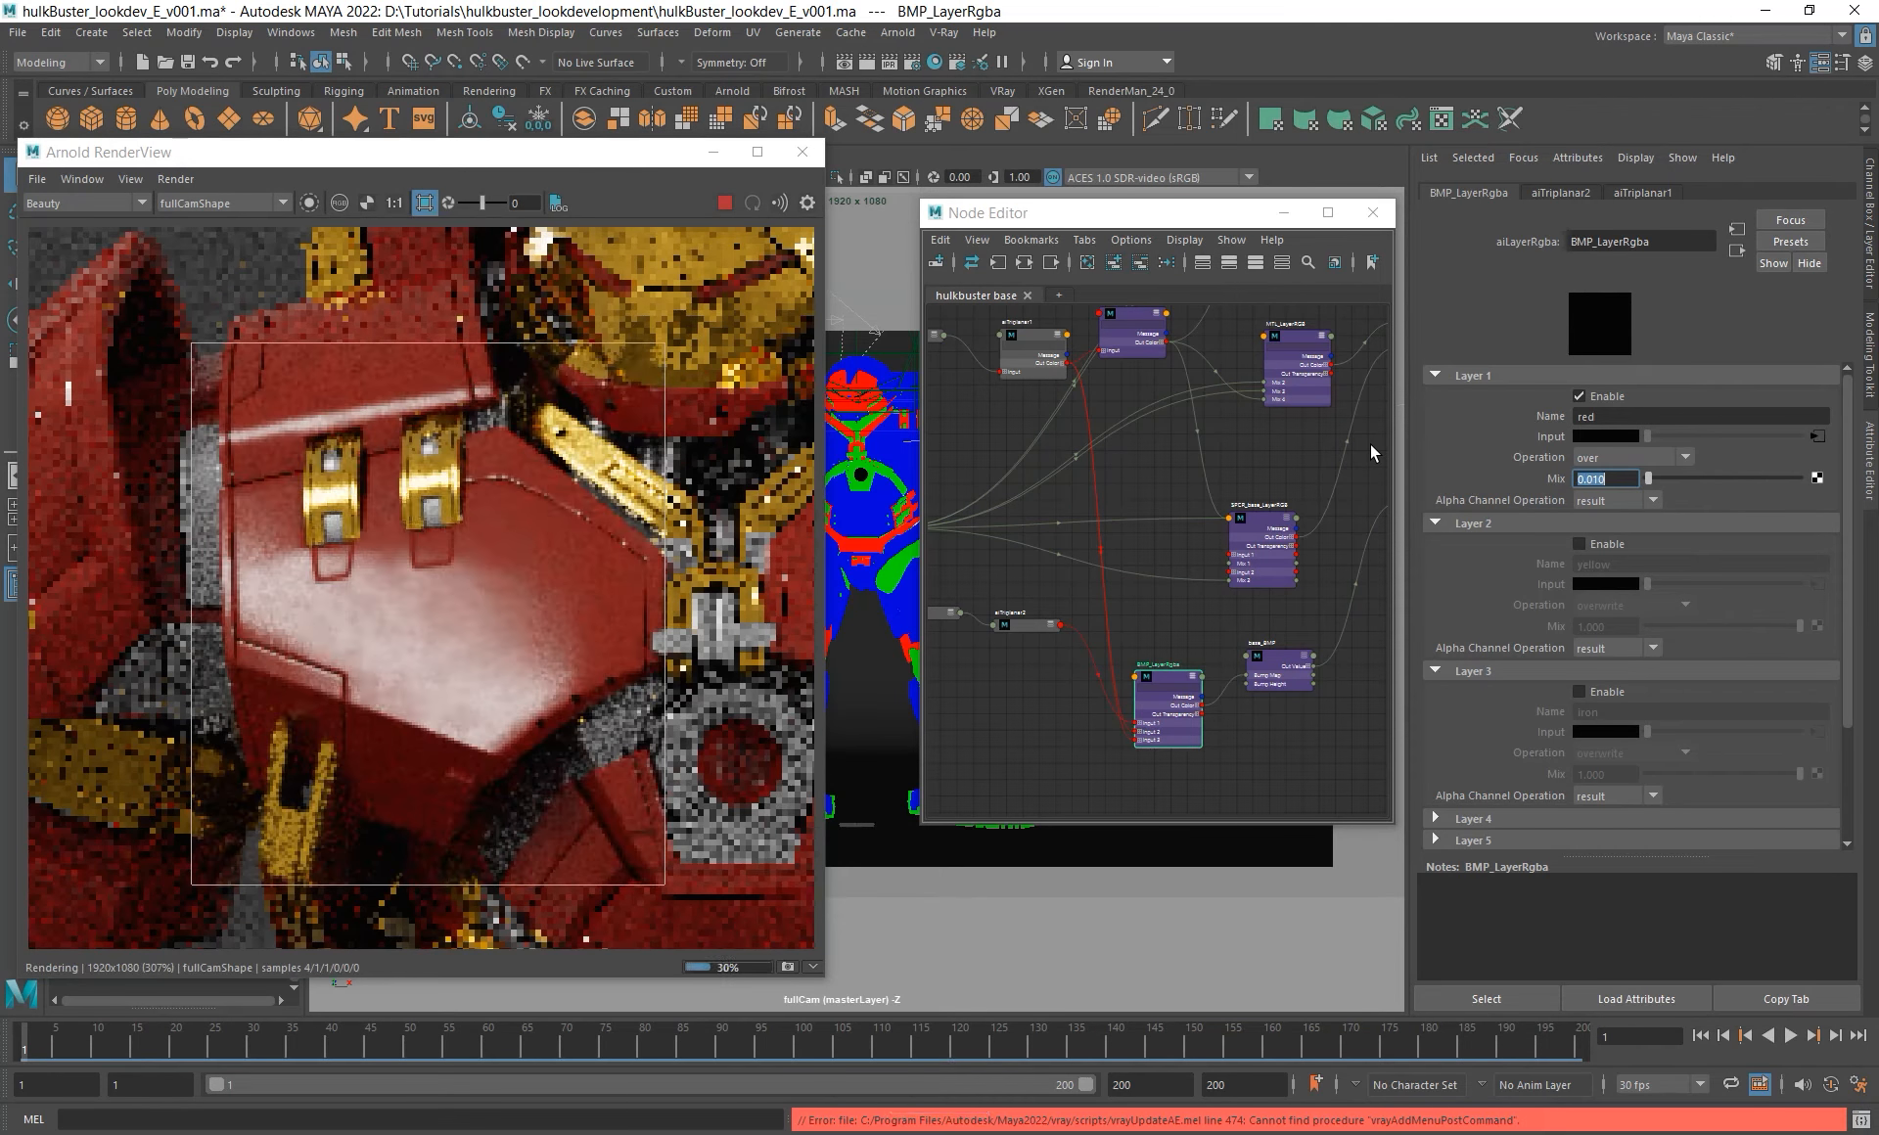
left_click(83, 202)
left_click(56, 233)
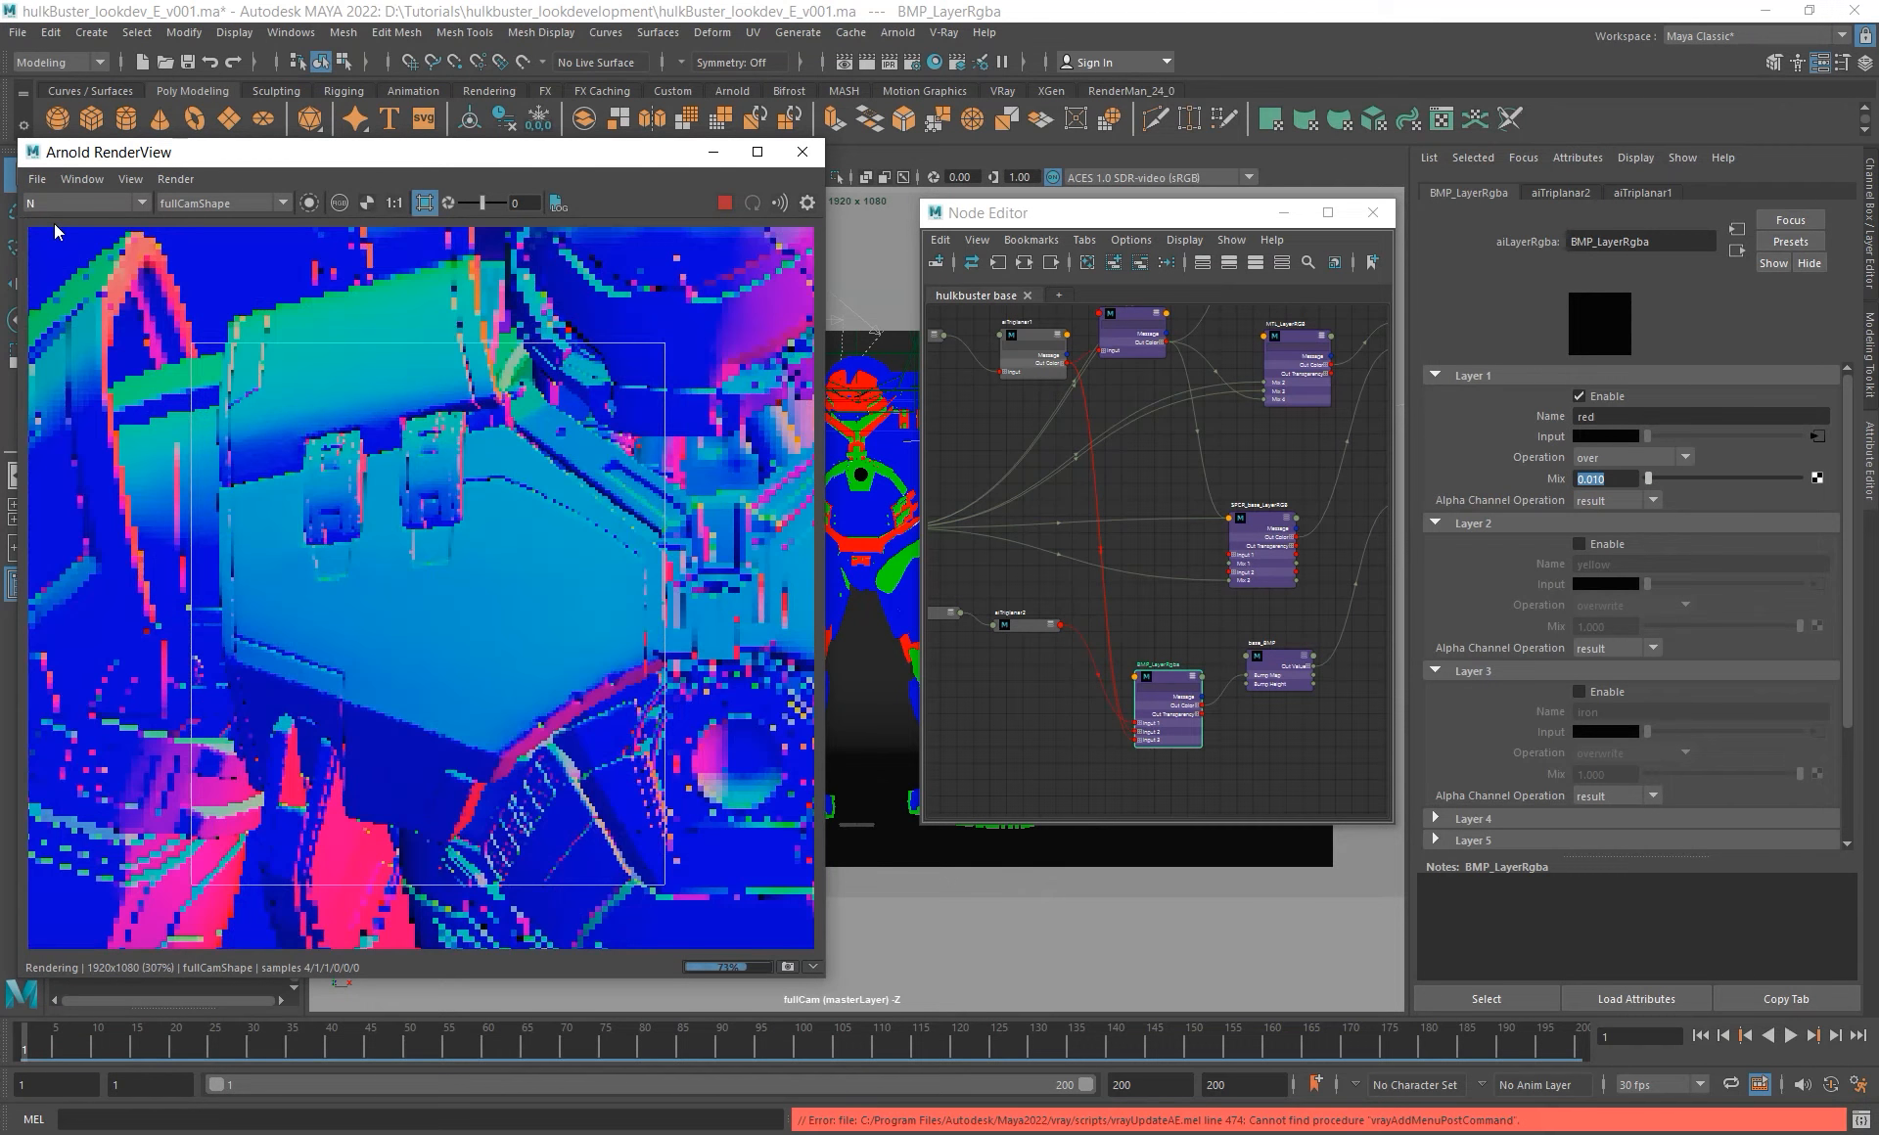
left_click(83, 202)
left_click(93, 304)
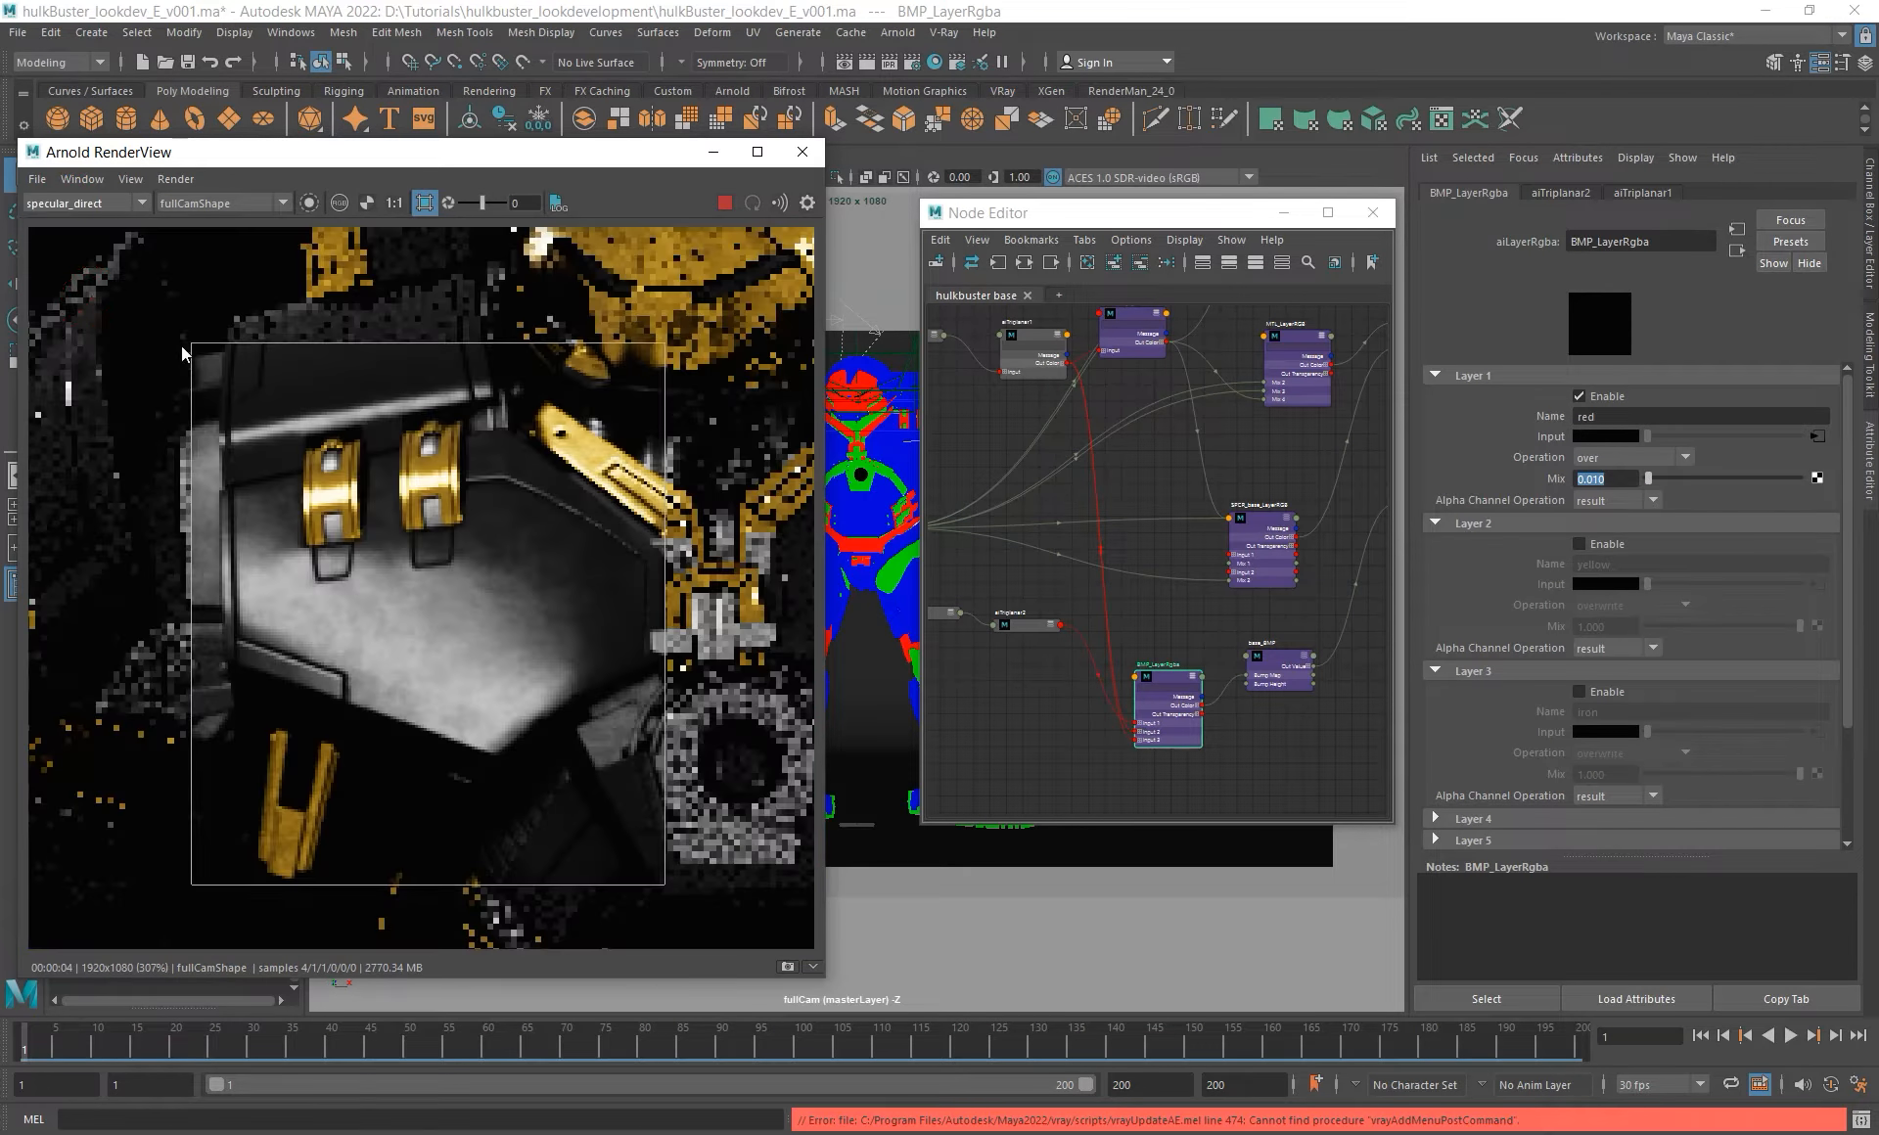
- Store a specular_direct snapshot with the red layer disabled, and compare it against the render with the layer re-enabled
left_click(1607, 397)
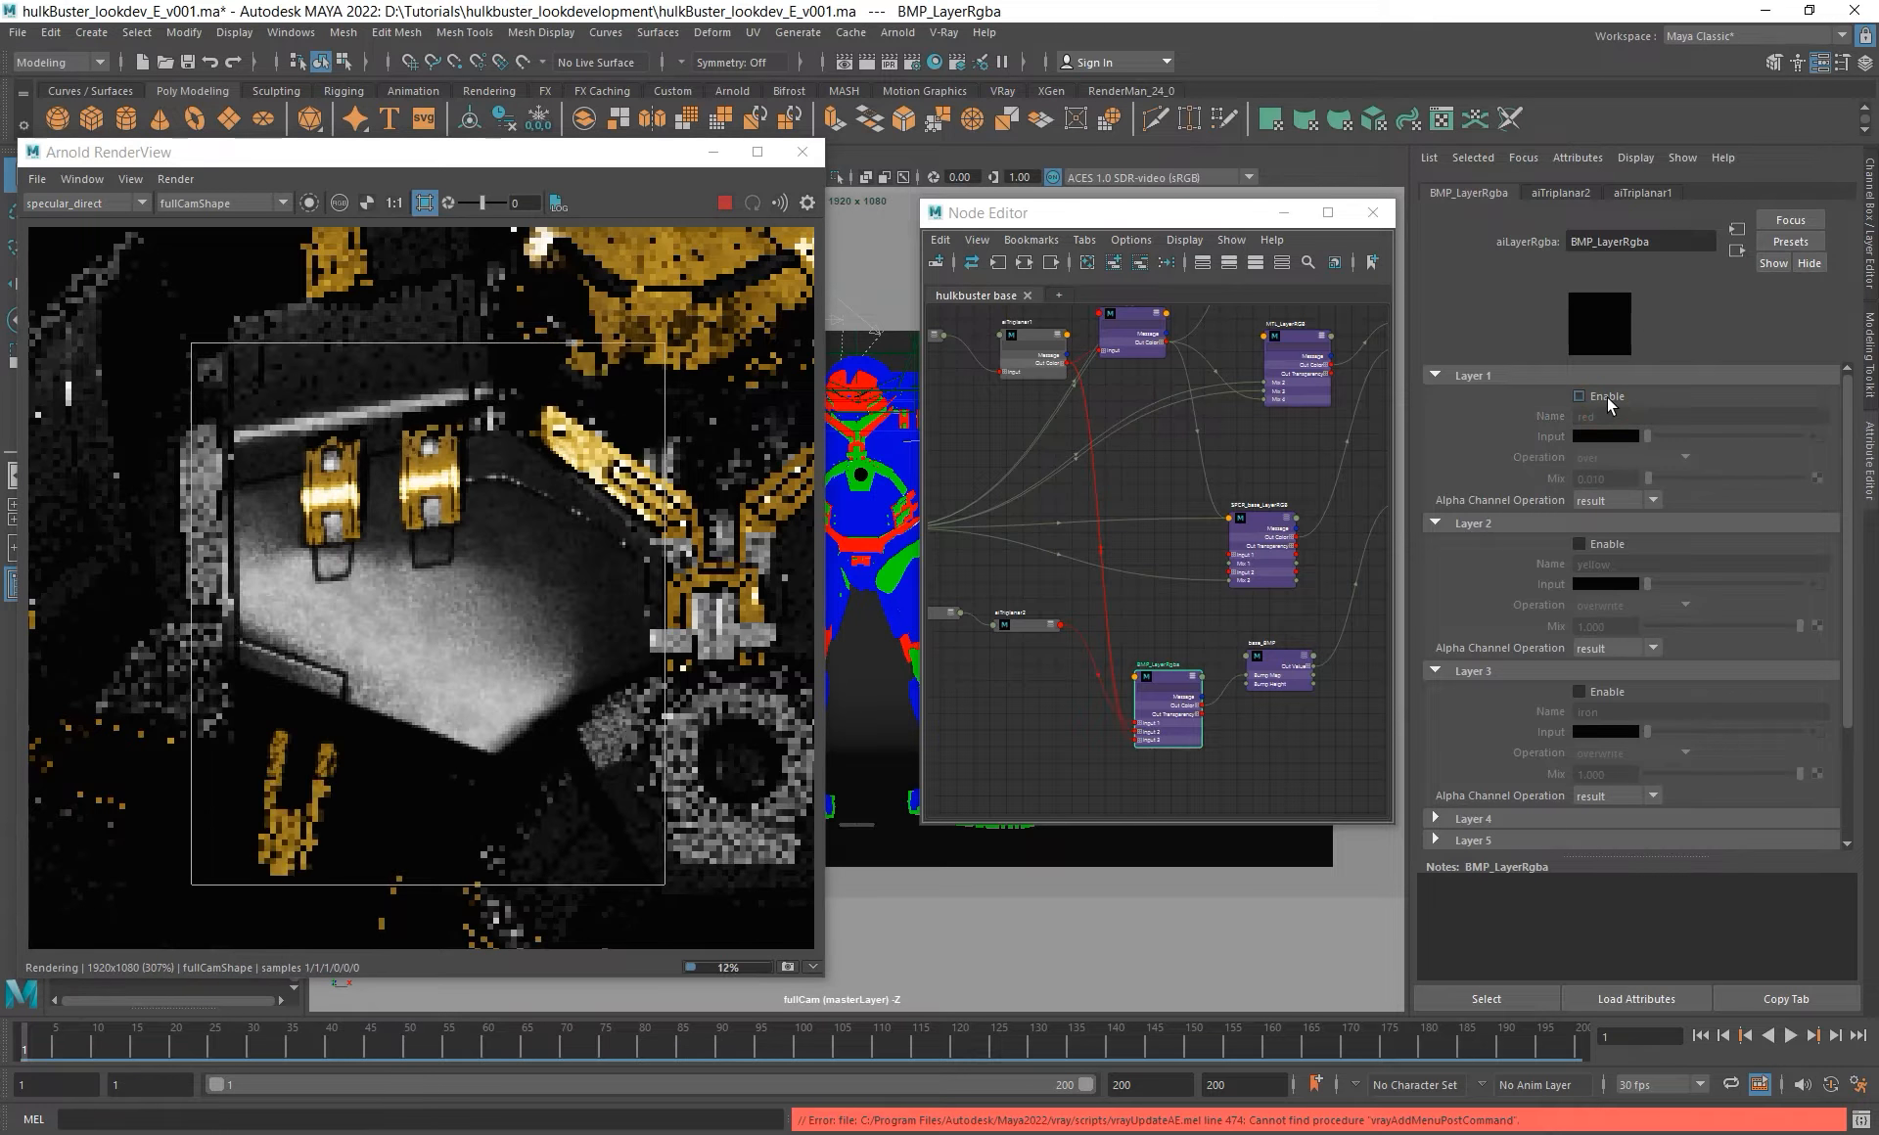
left_click(788, 967)
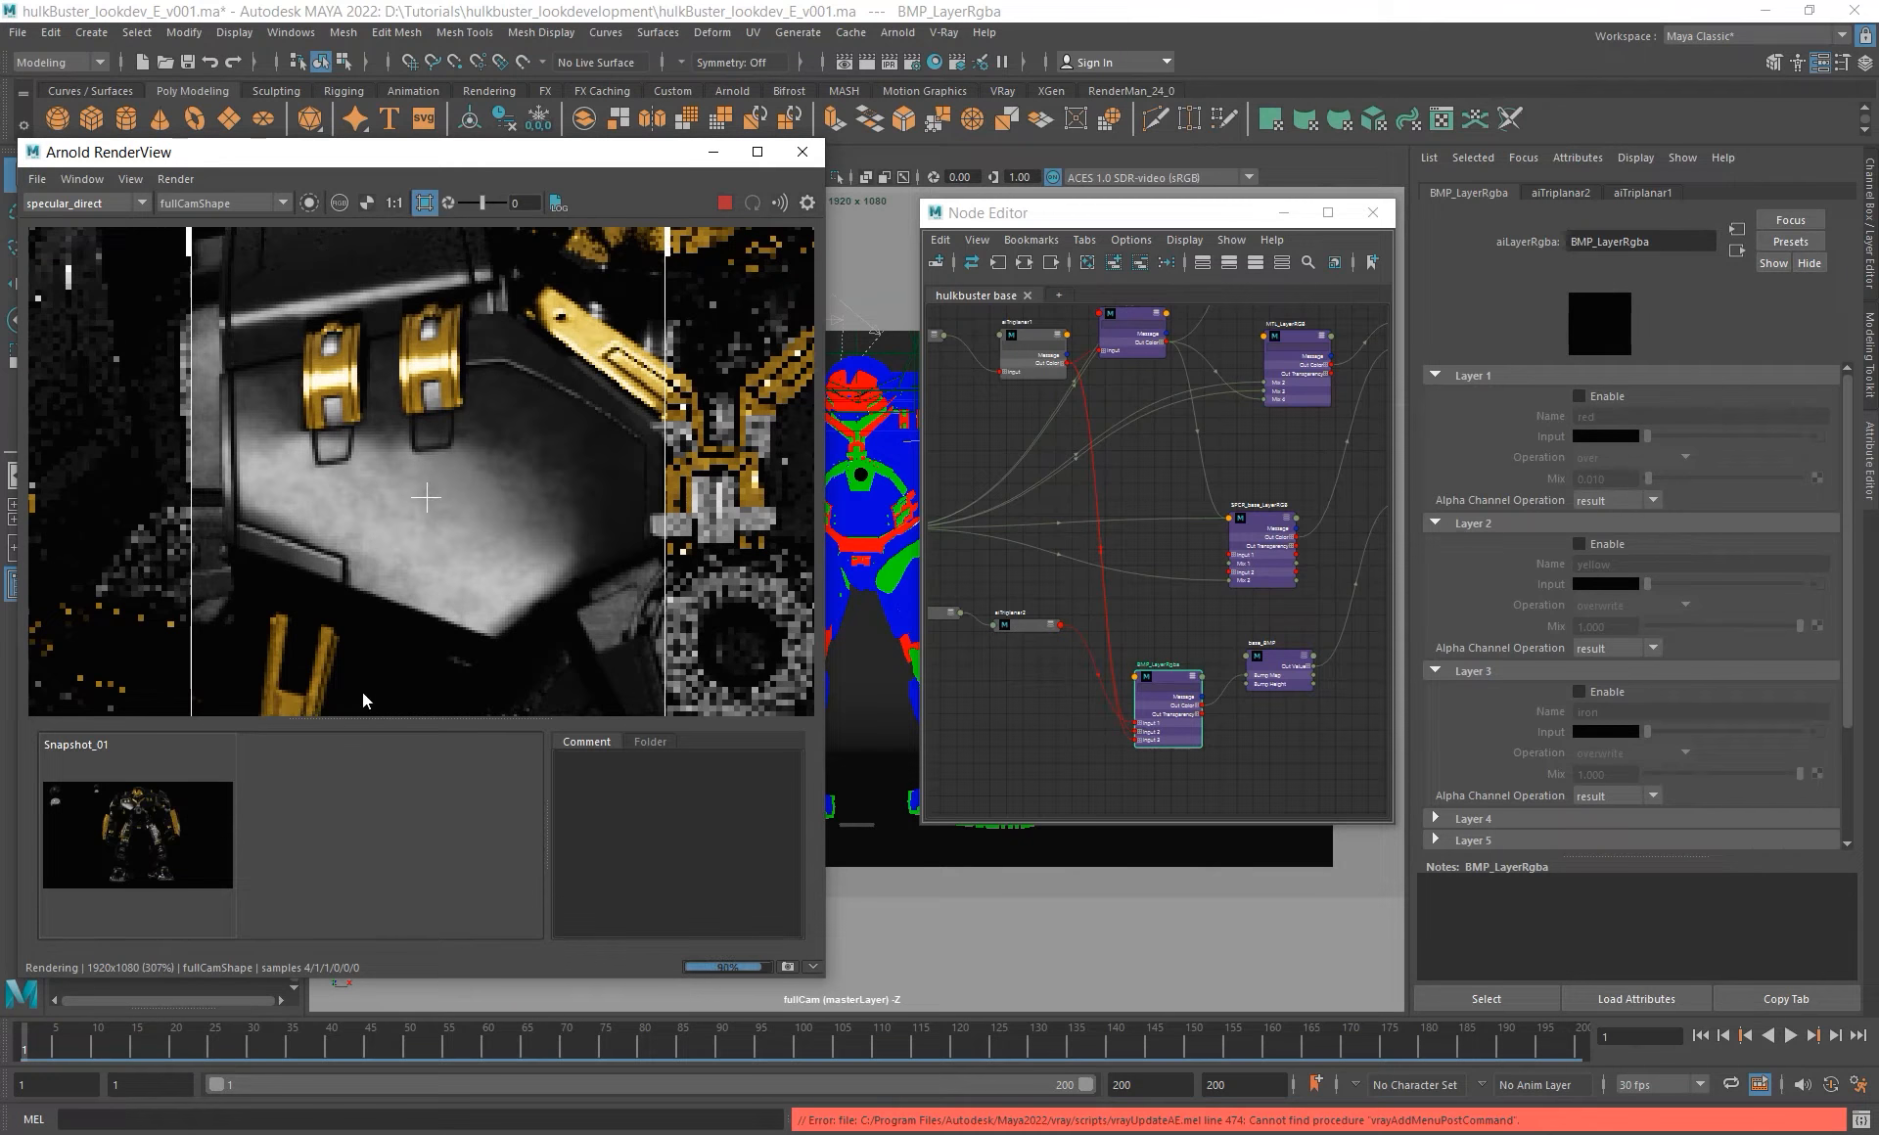
left_click_drag(383, 725, 386, 831)
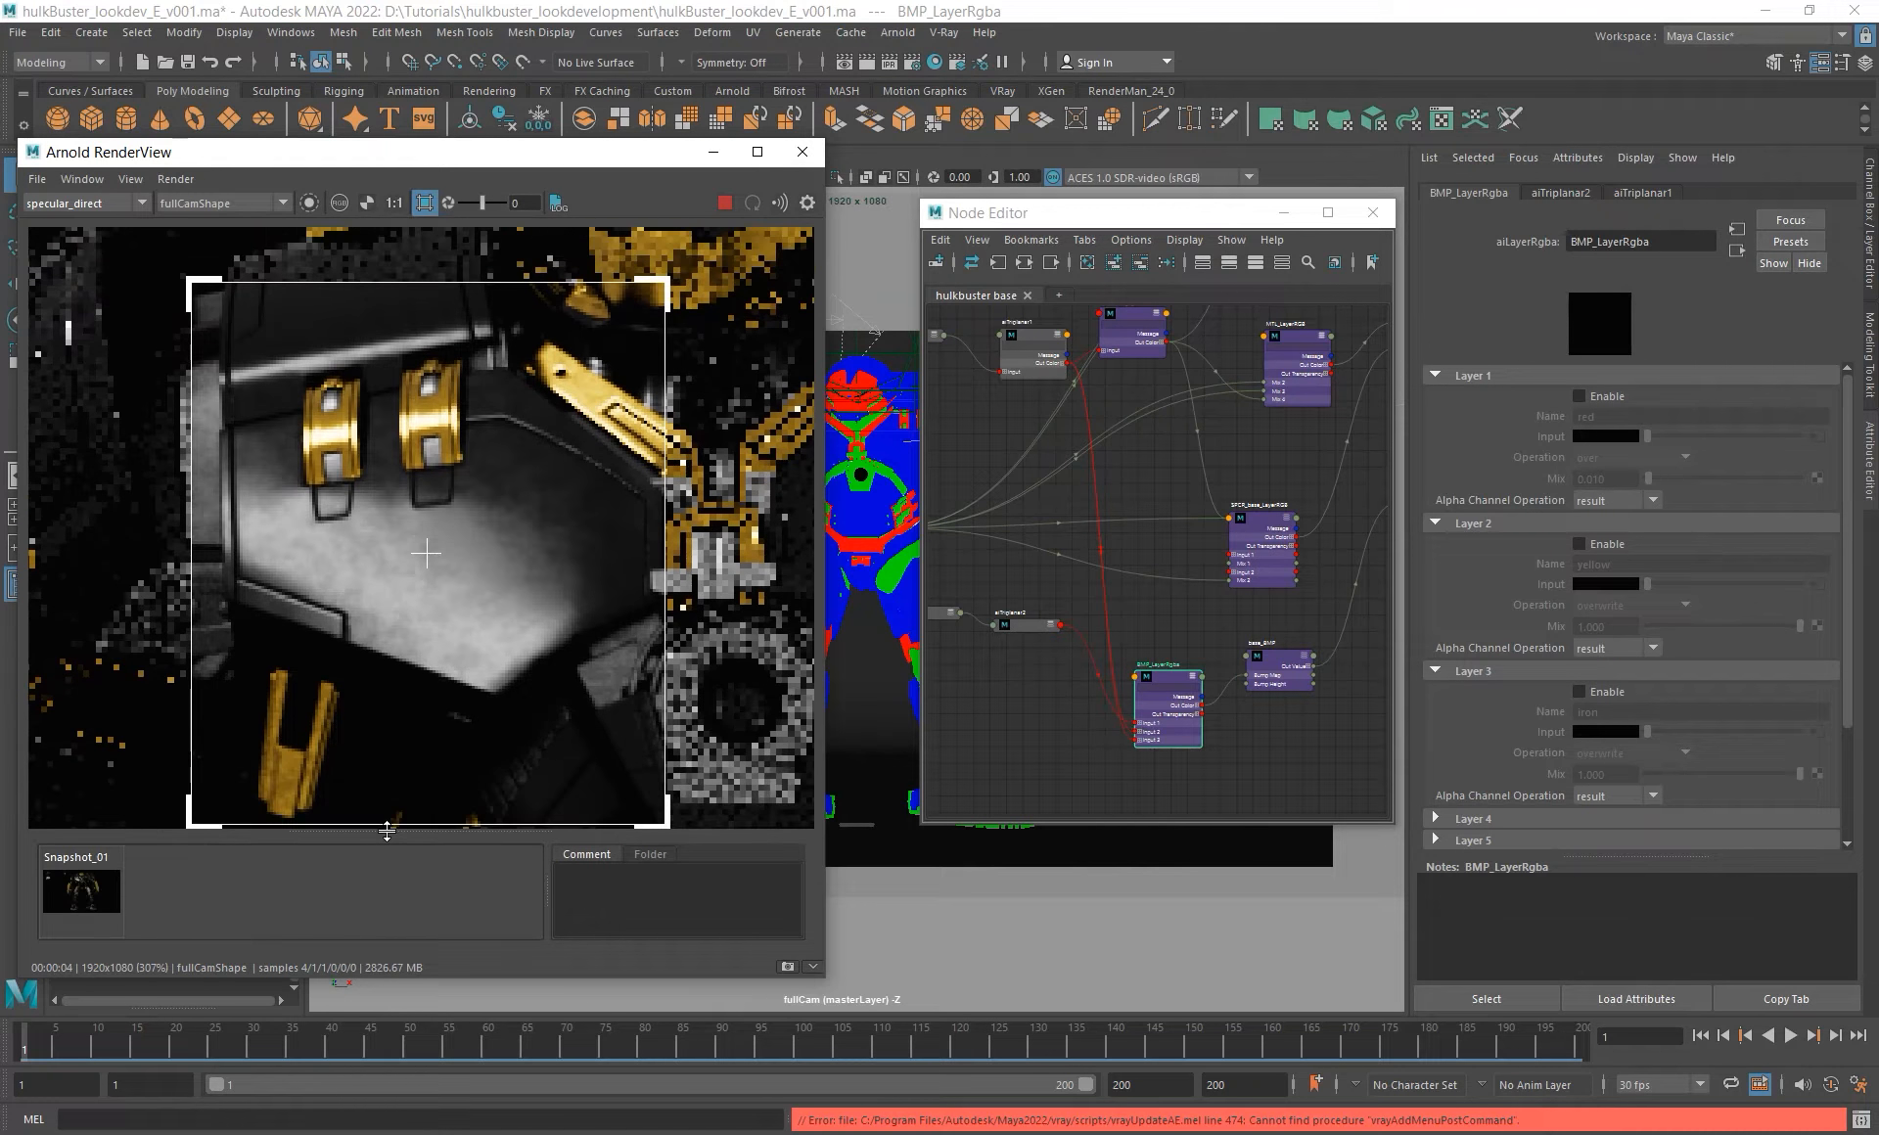
left_click(1610, 397)
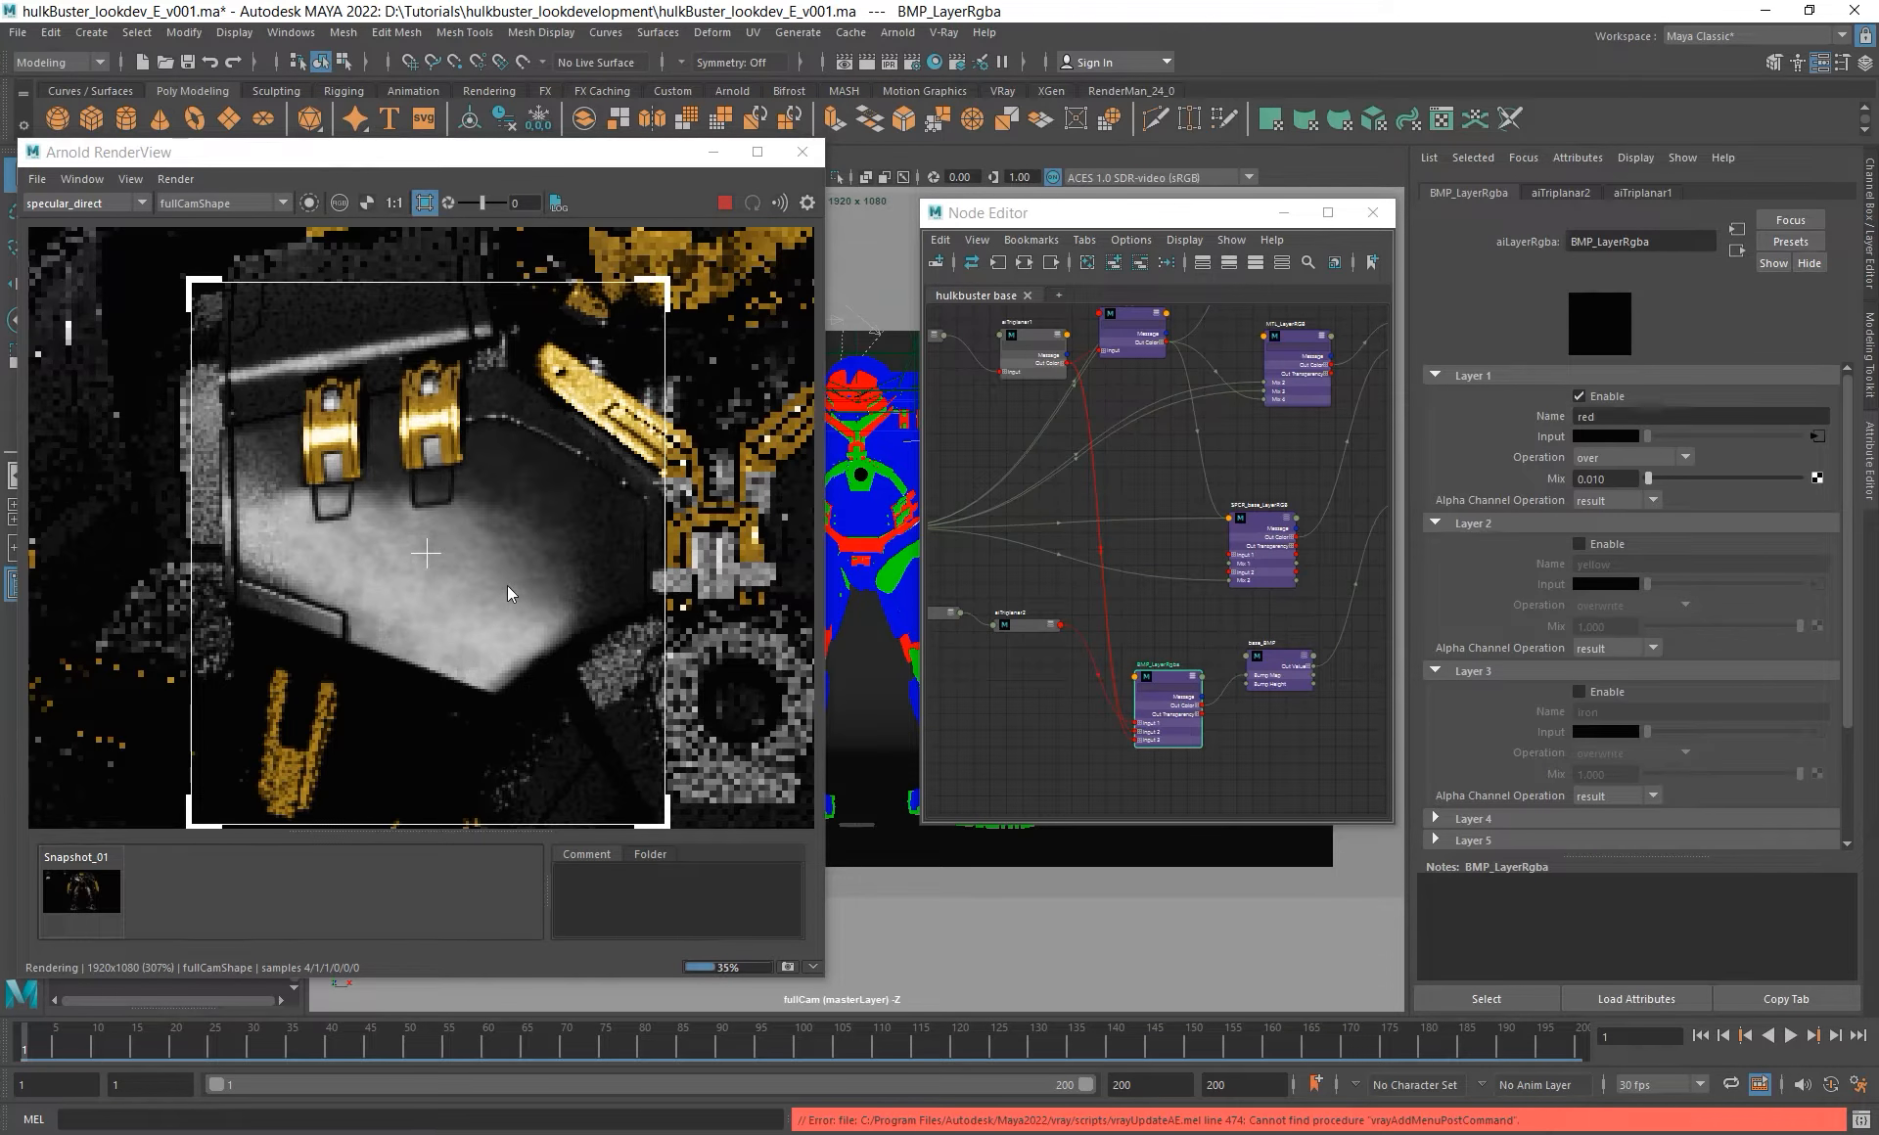
scroll(507, 583, "up", 2)
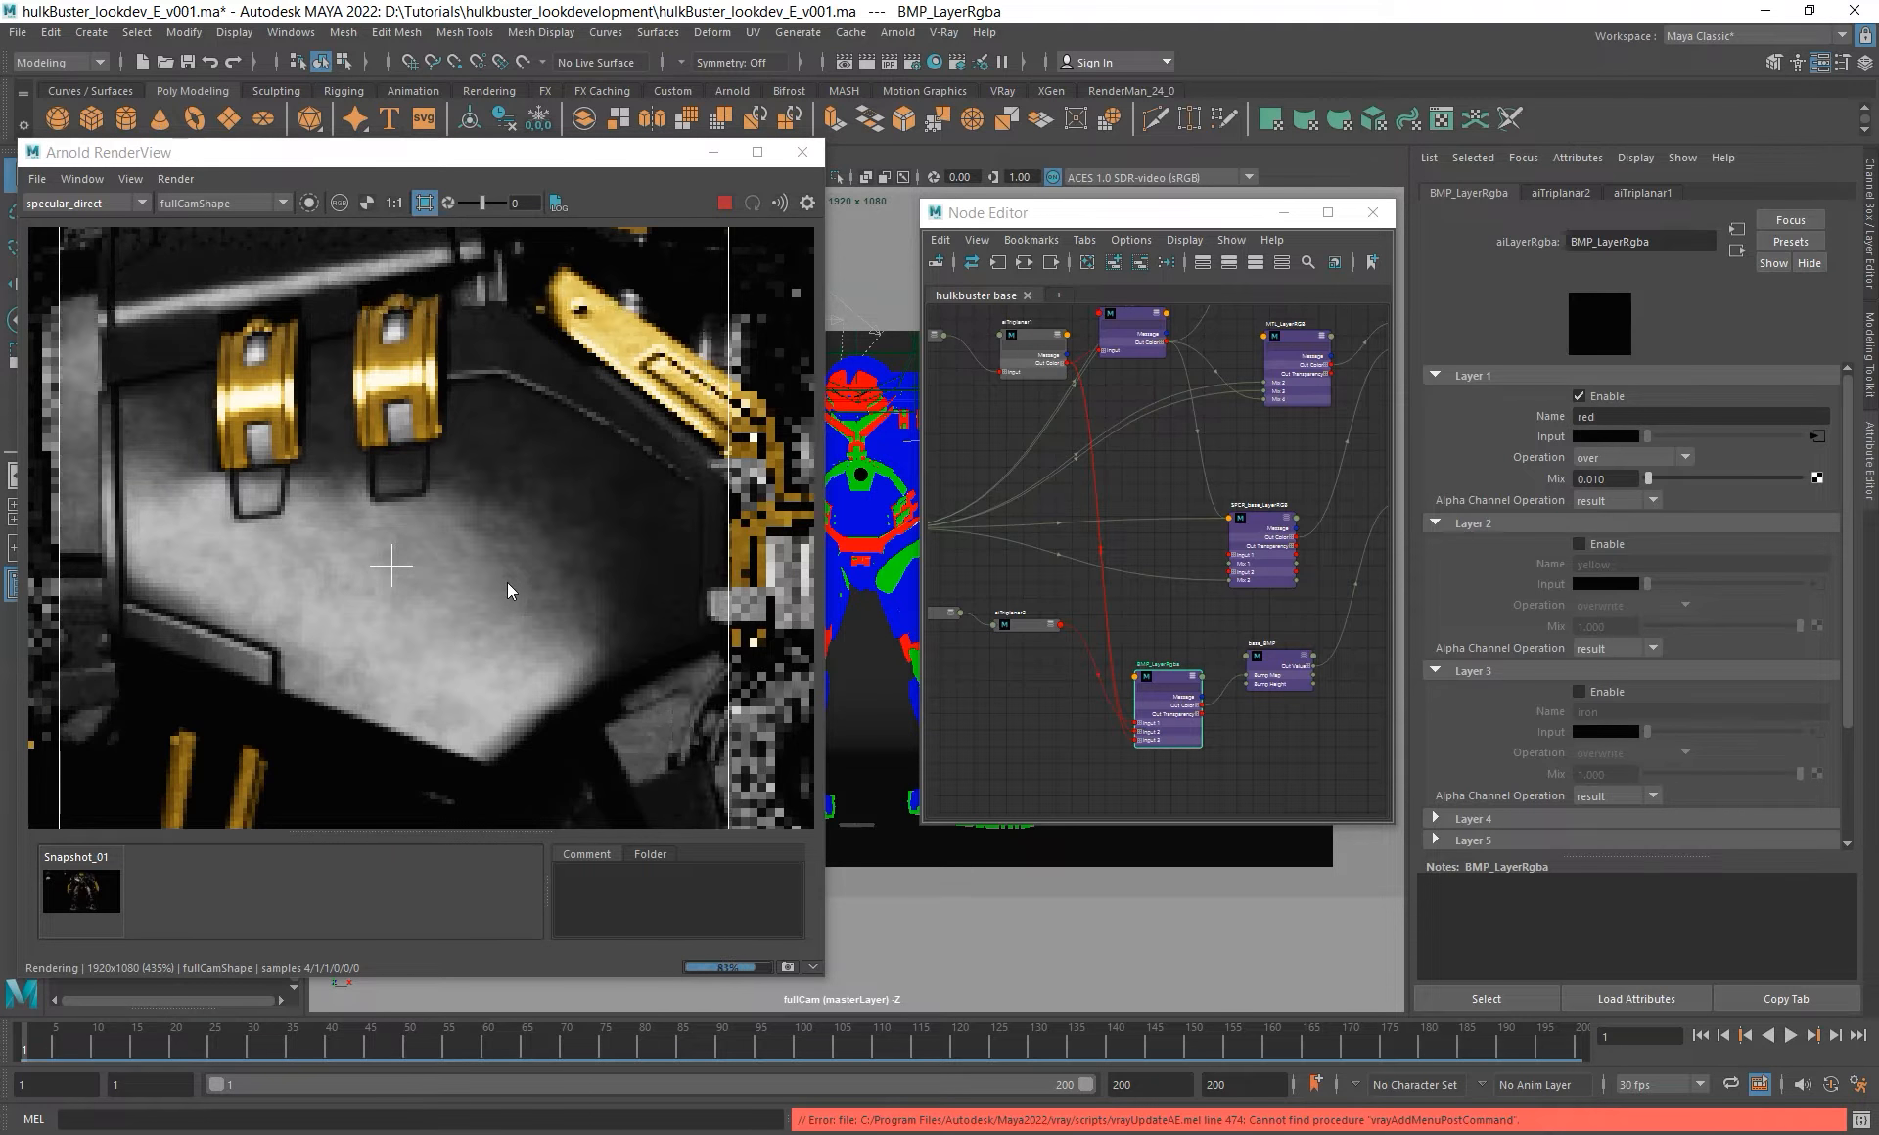
left_click(72, 891)
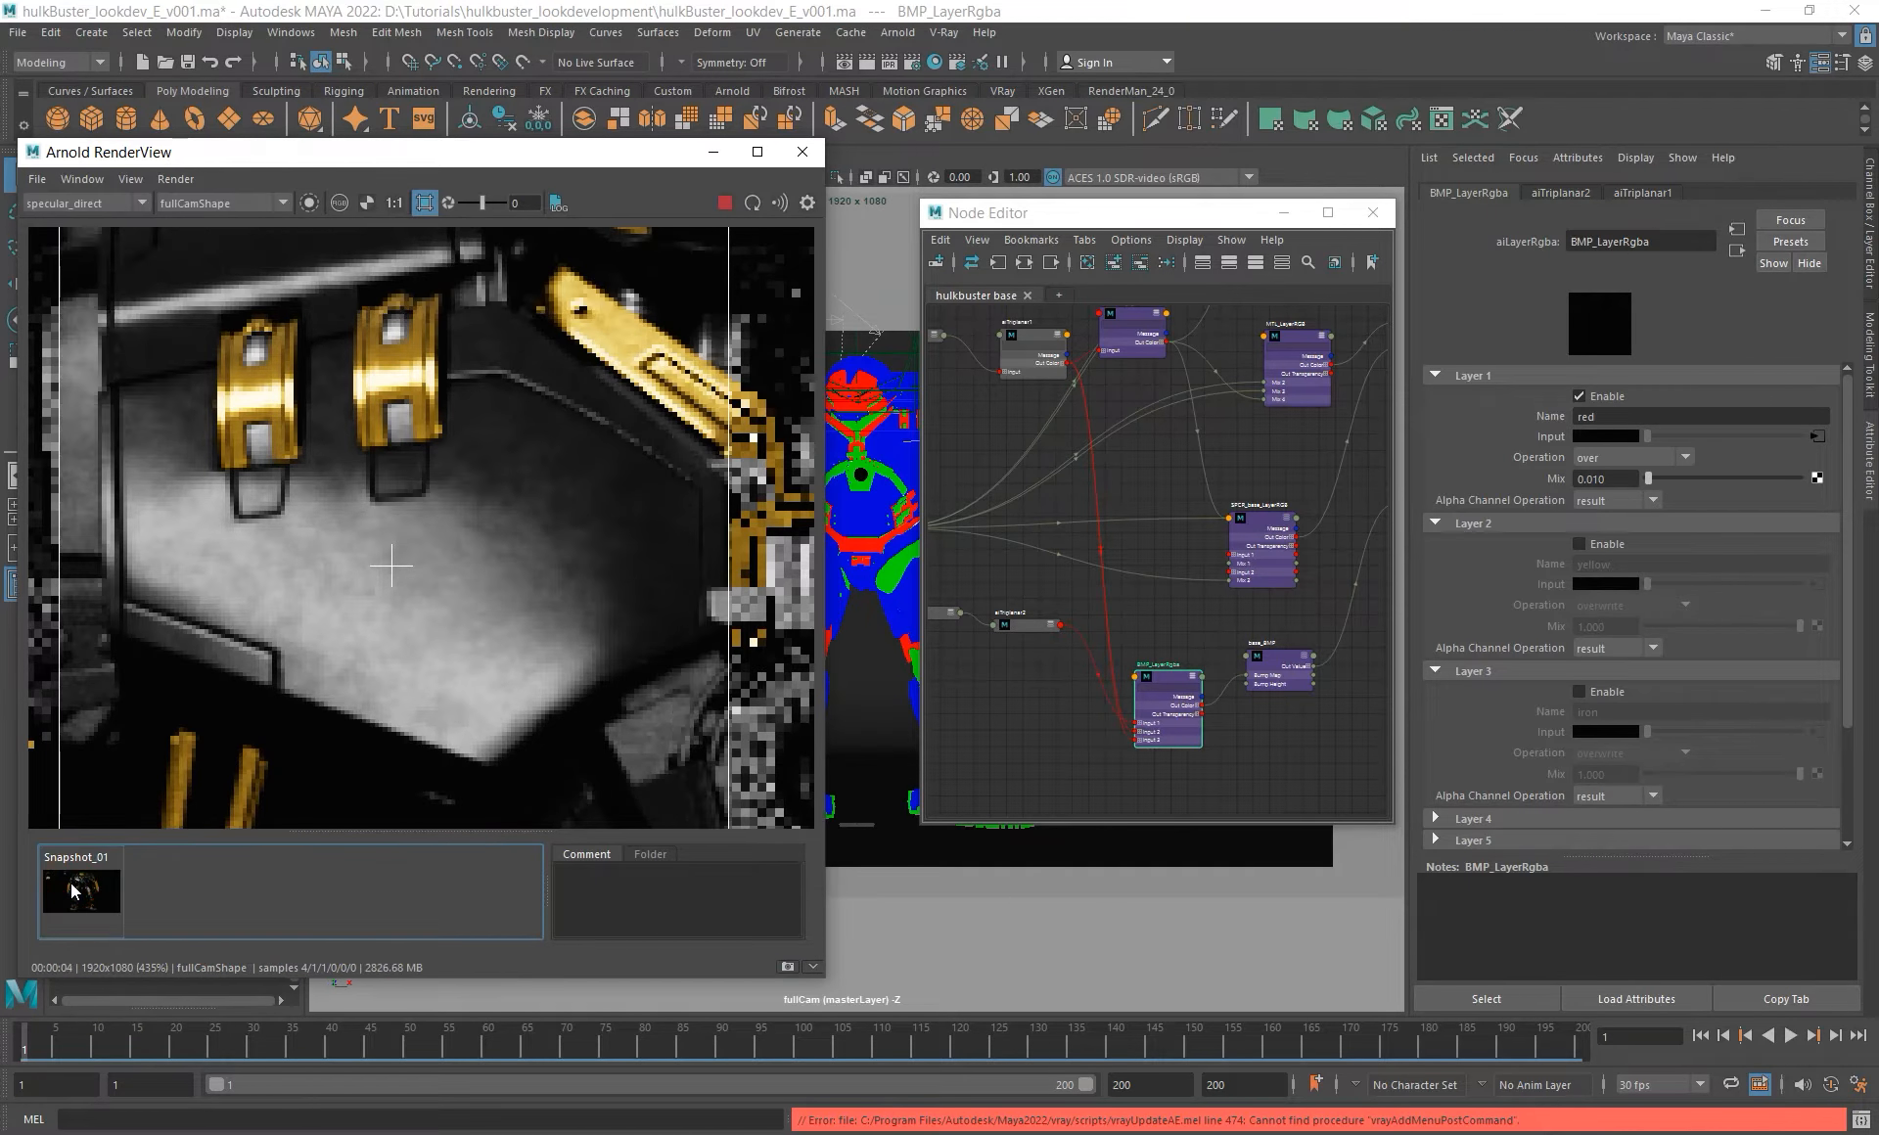
left_click(72, 890)
- Set the red layer's mix to 0.015 and compare the chest plate with the stored snapshot
left_click(1602, 480)
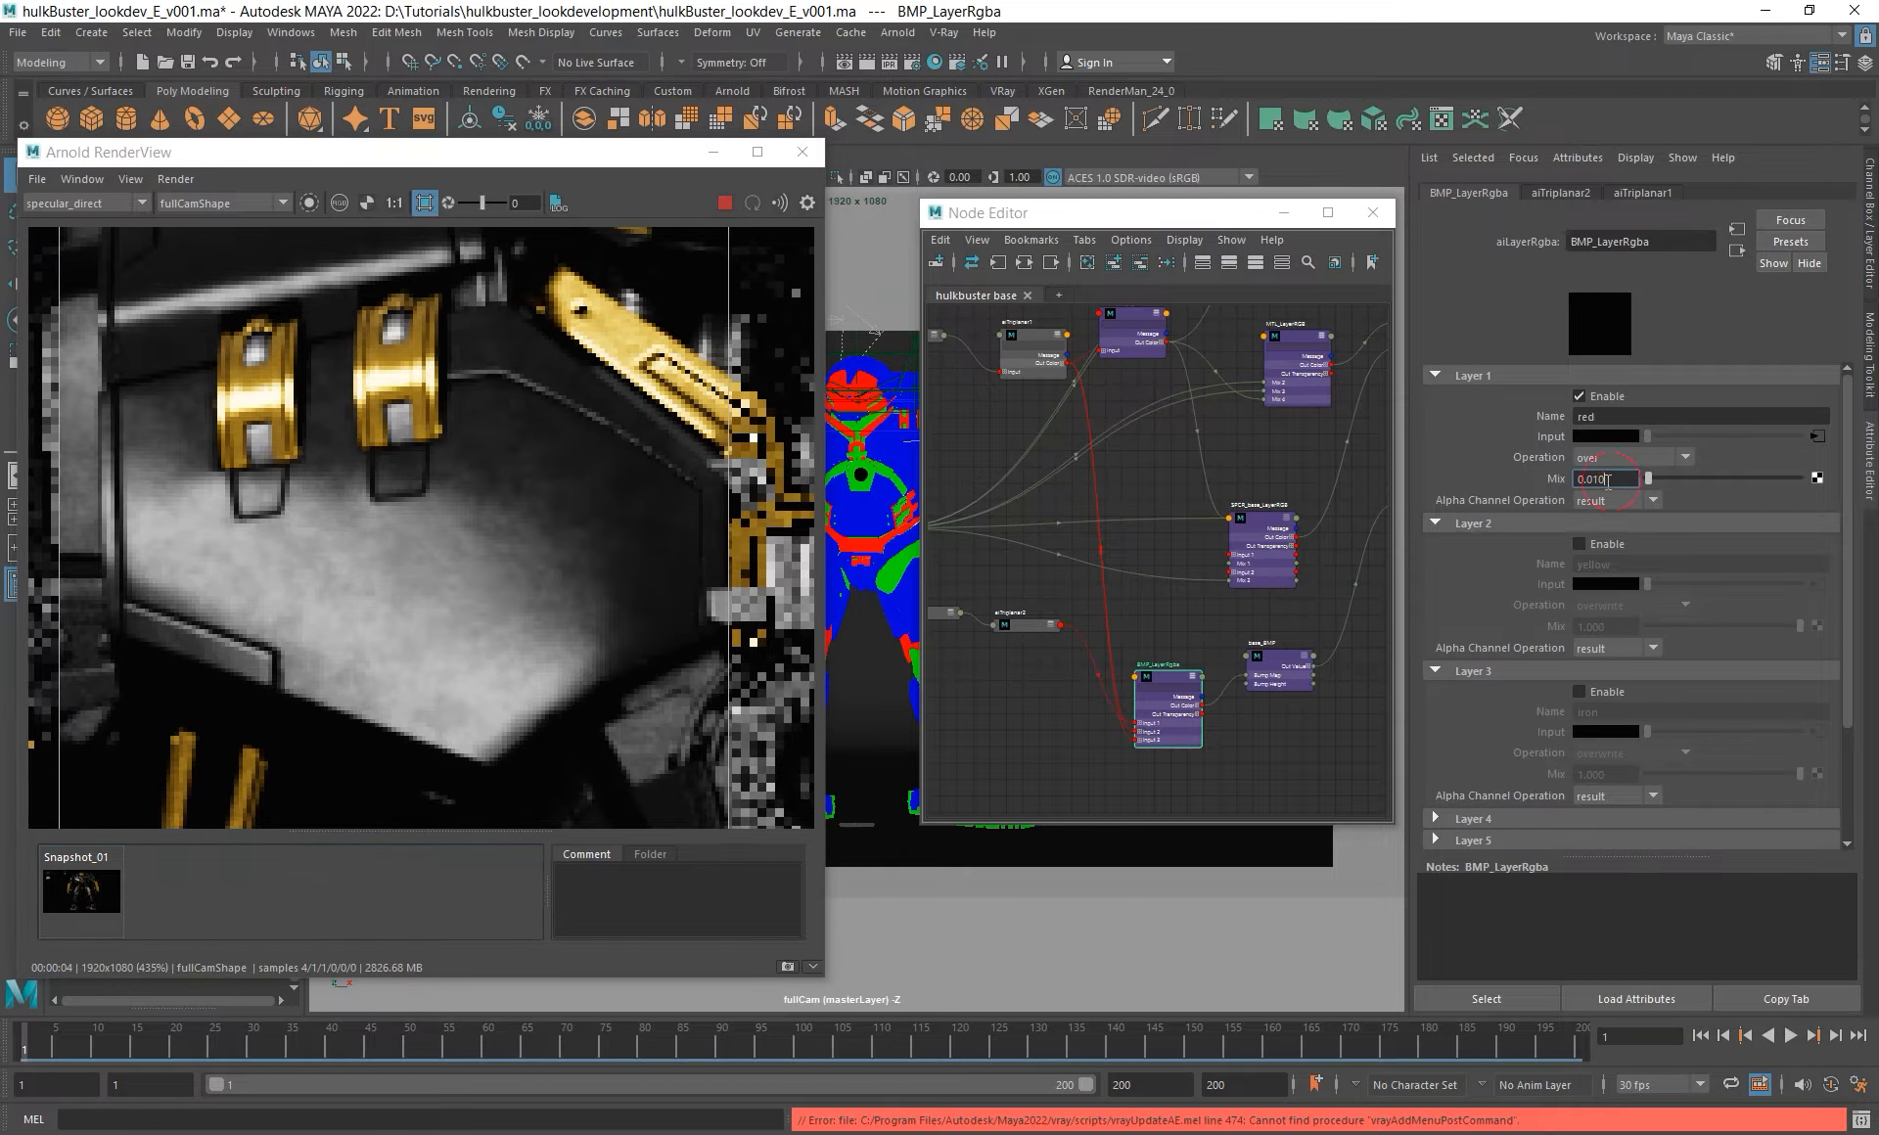
key("BackSpace")
type("5")
key("Return")
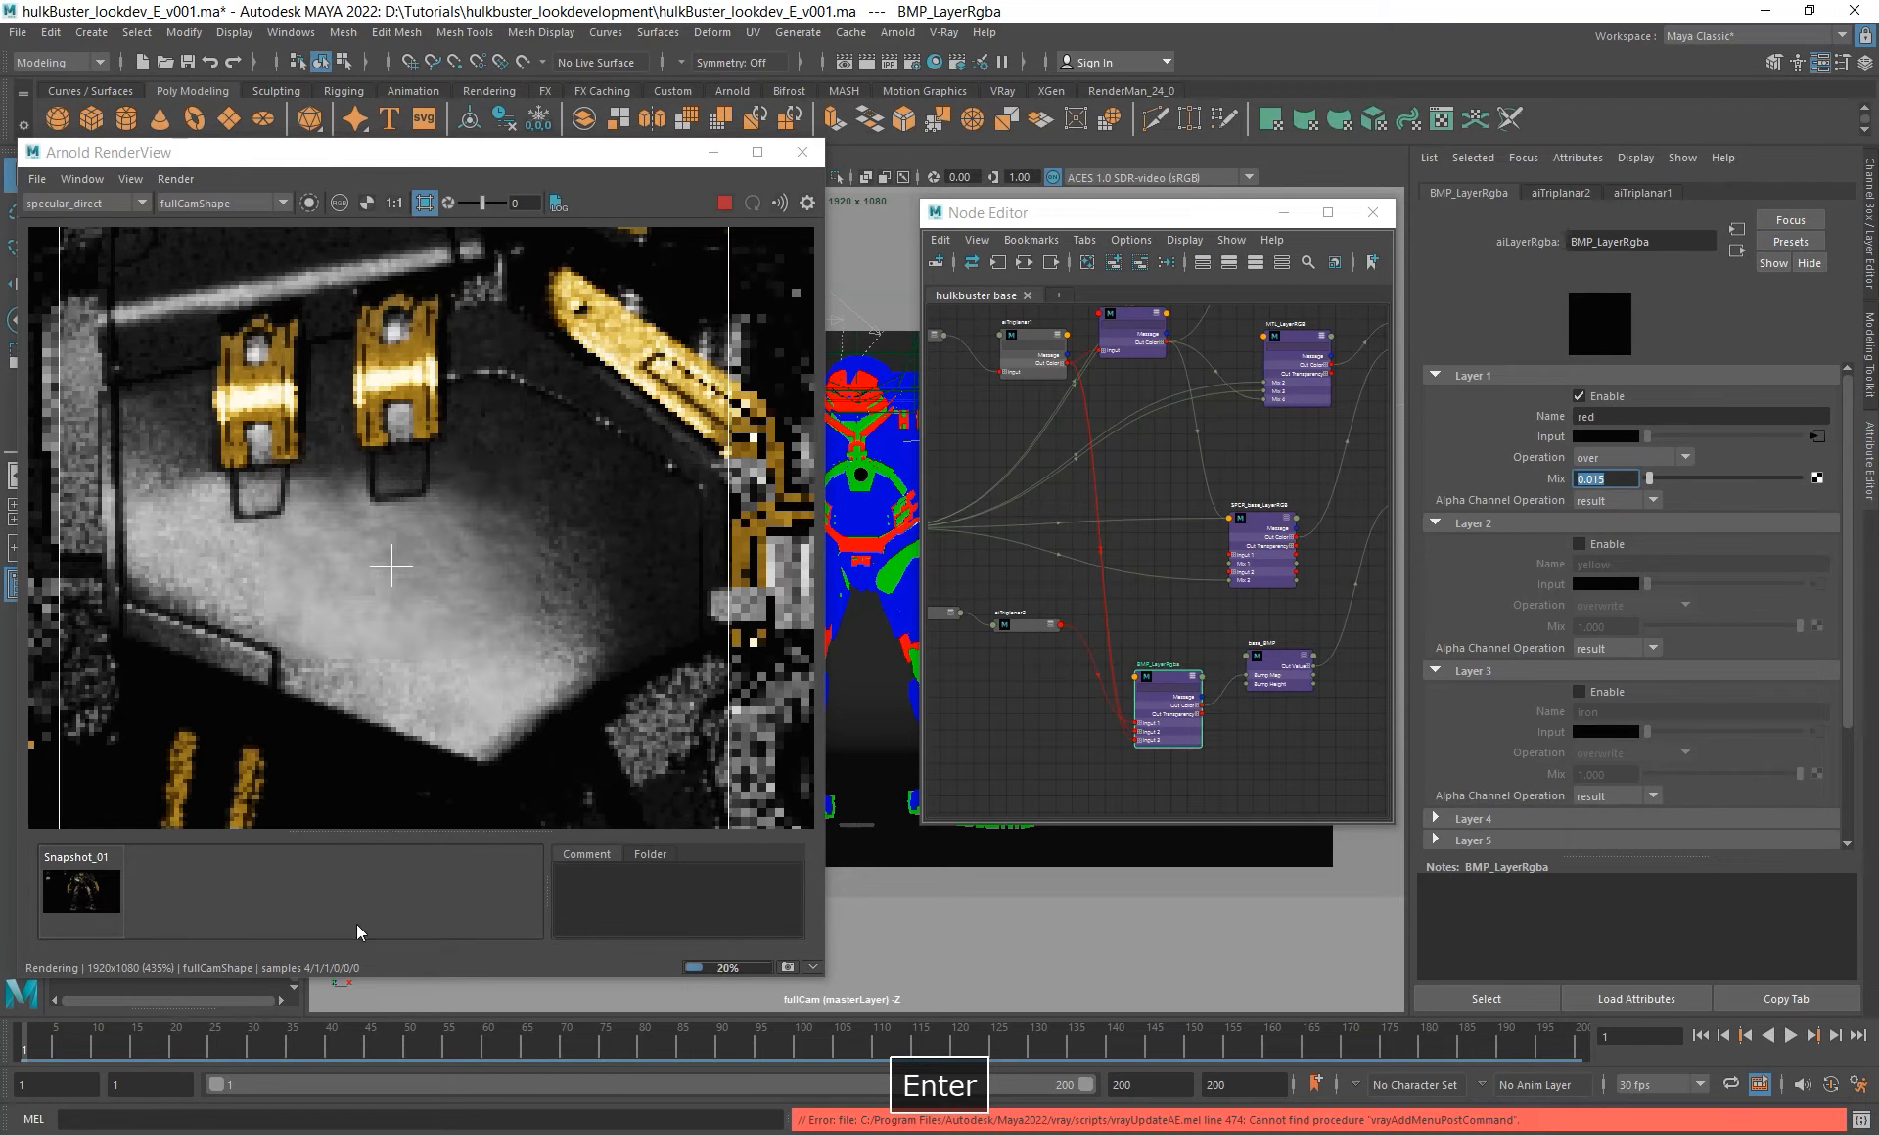
left_click(94, 902)
left_click(95, 901)
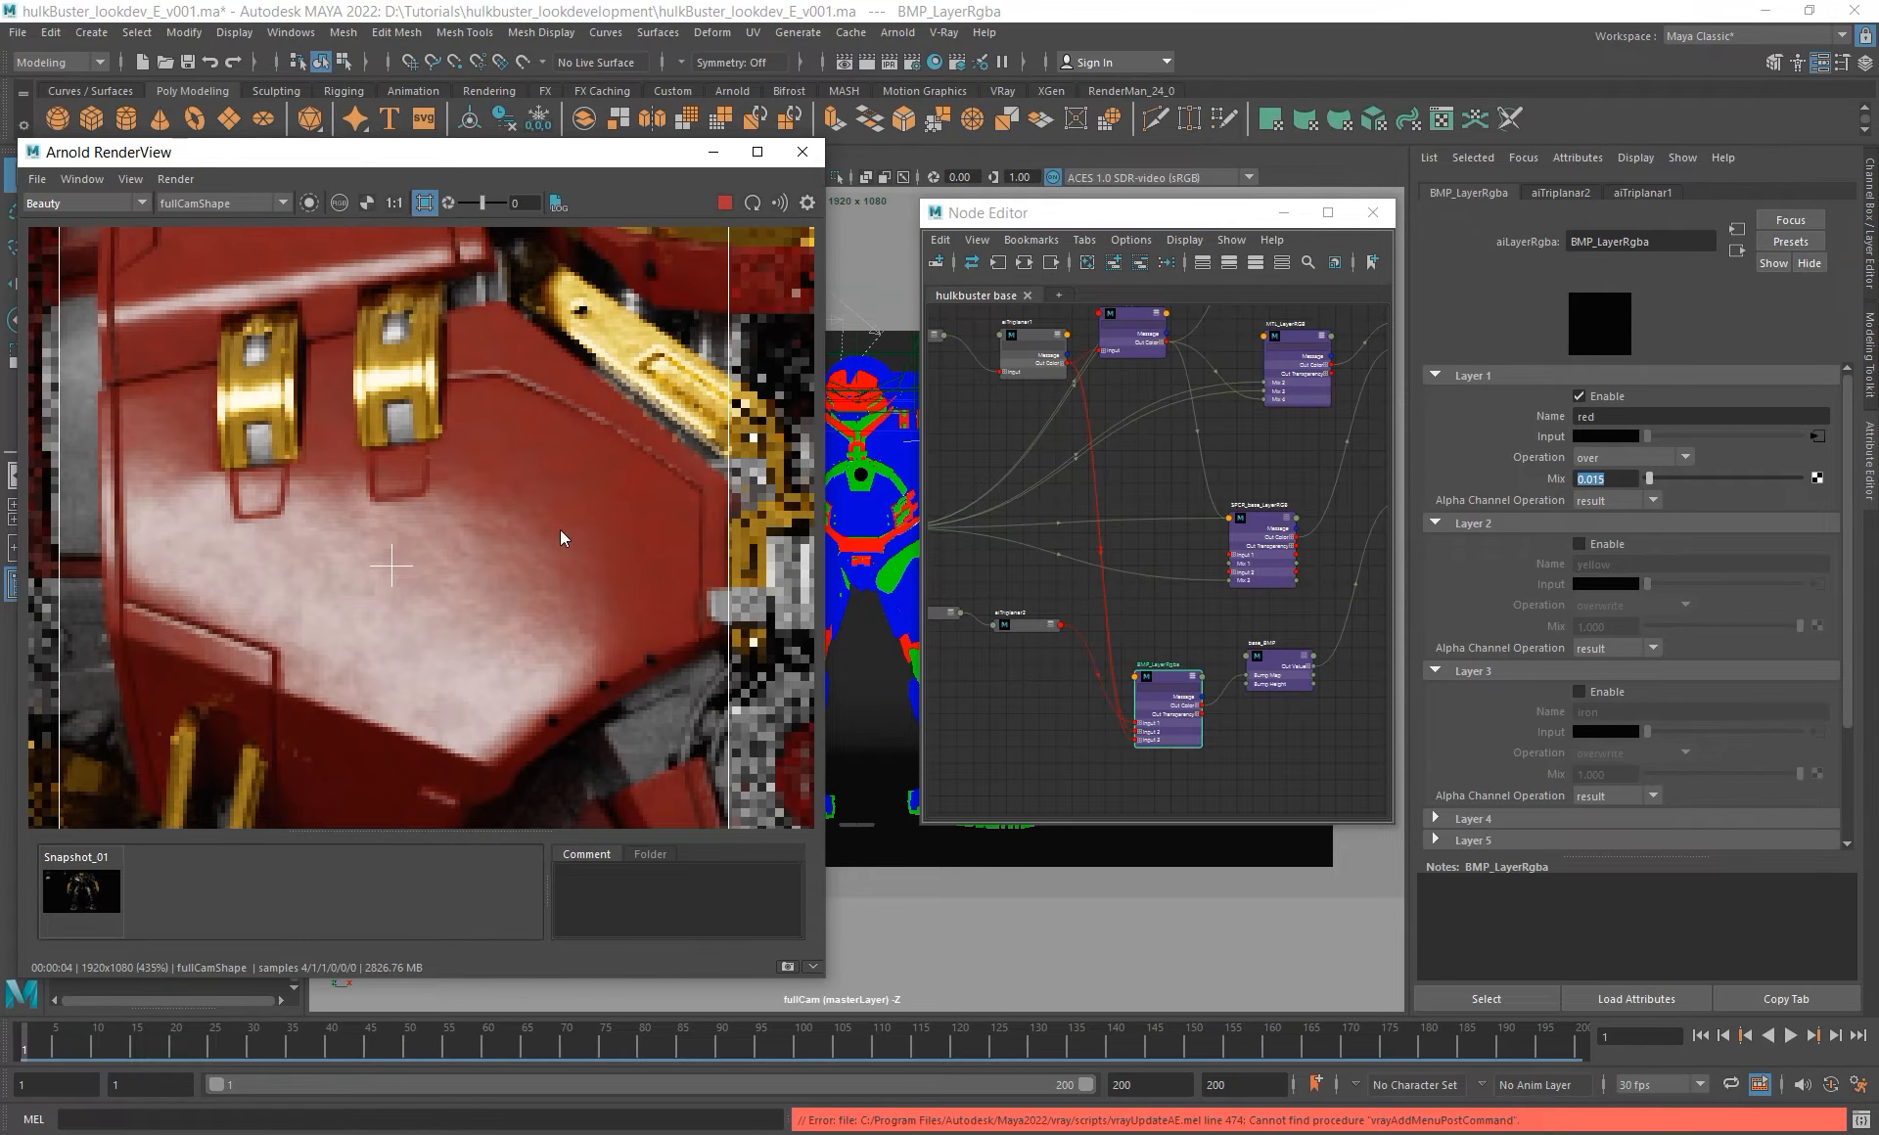
- Render close-up regions on both thigh armour plates in Beauty and examine the red paint's bump
scroll(555, 530, "down", 8)
middle_click_drag(555, 529, 429, 527, "alt")
middle_click_drag(554, 729, 513, 462, "alt")
left_click_drag(561, 458, 662, 601, "shift")
scroll(638, 509, "up", 8)
middle_click_drag(638, 536, 643, 460, "alt")
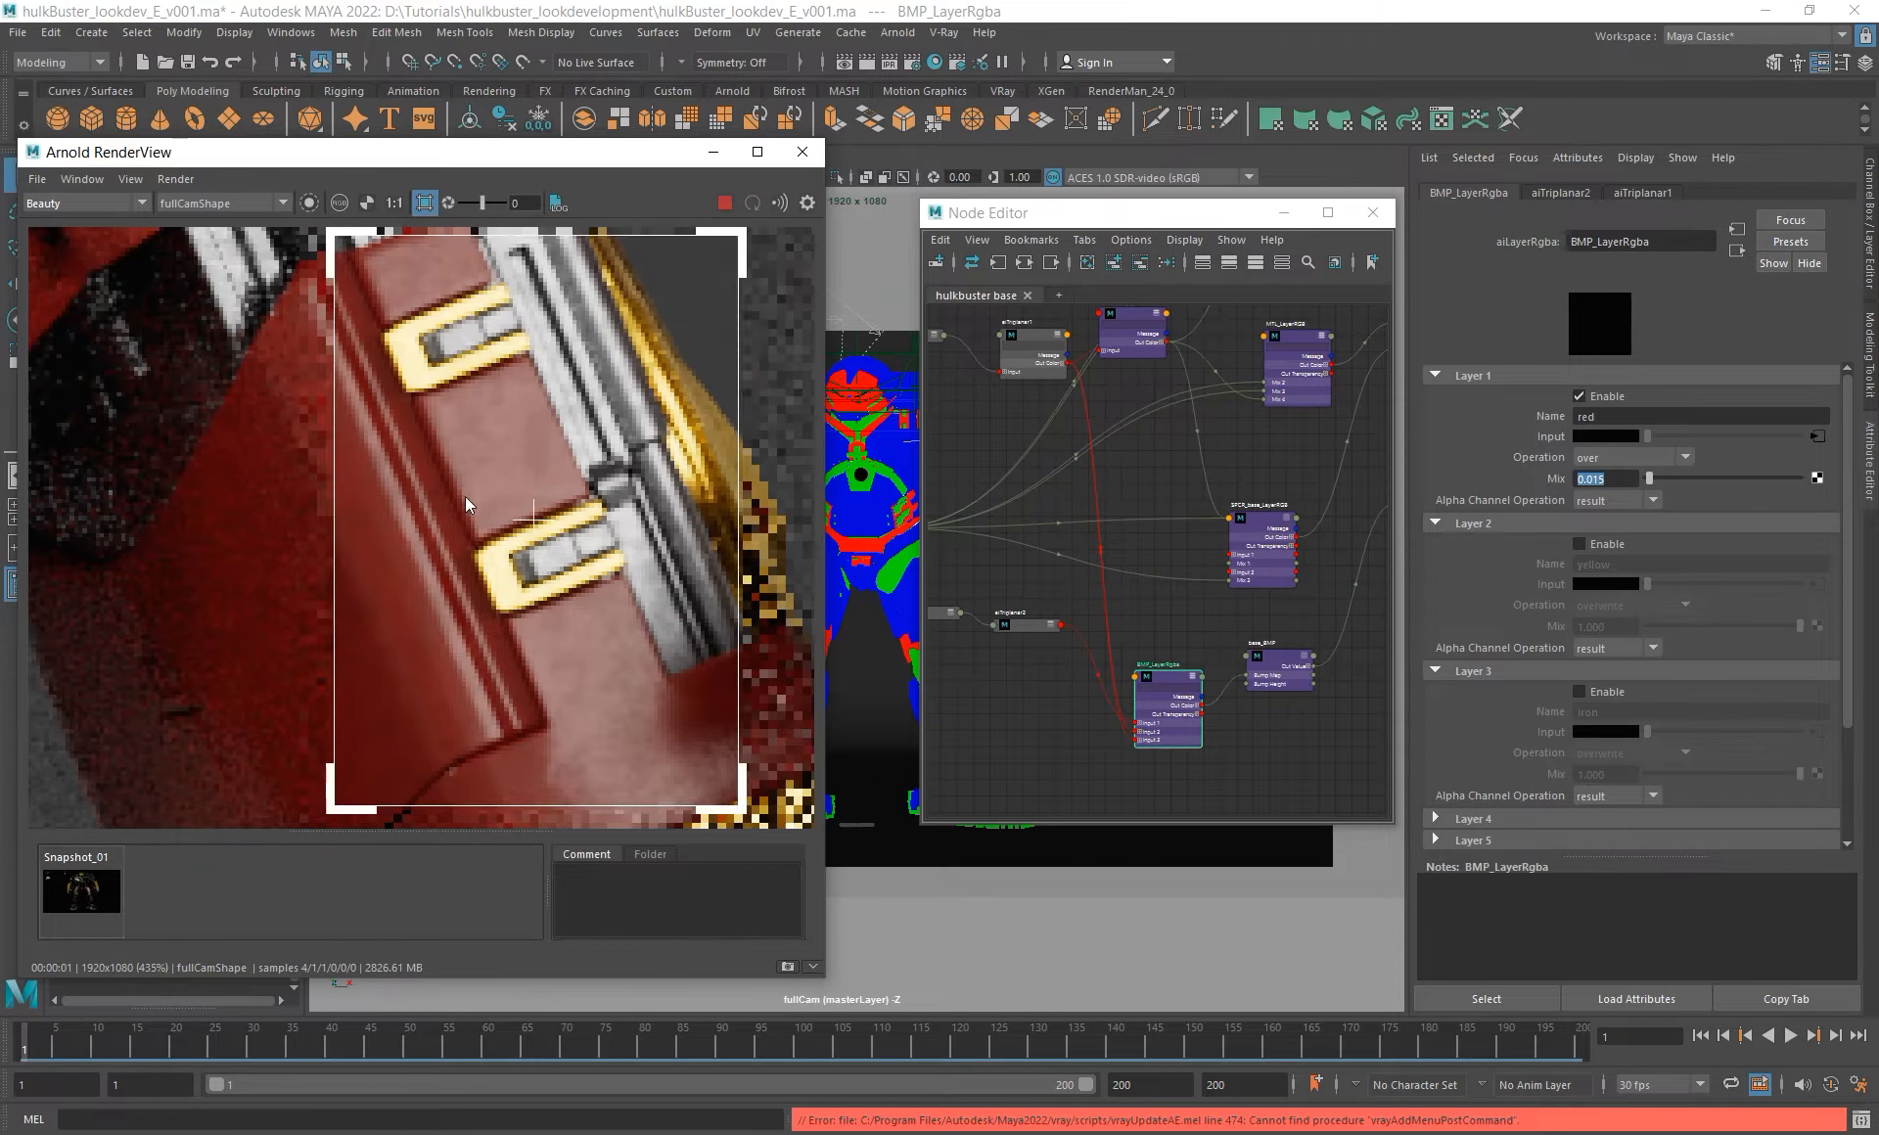
scroll(485, 445, "down", 2)
scroll(513, 613, "down", 4)
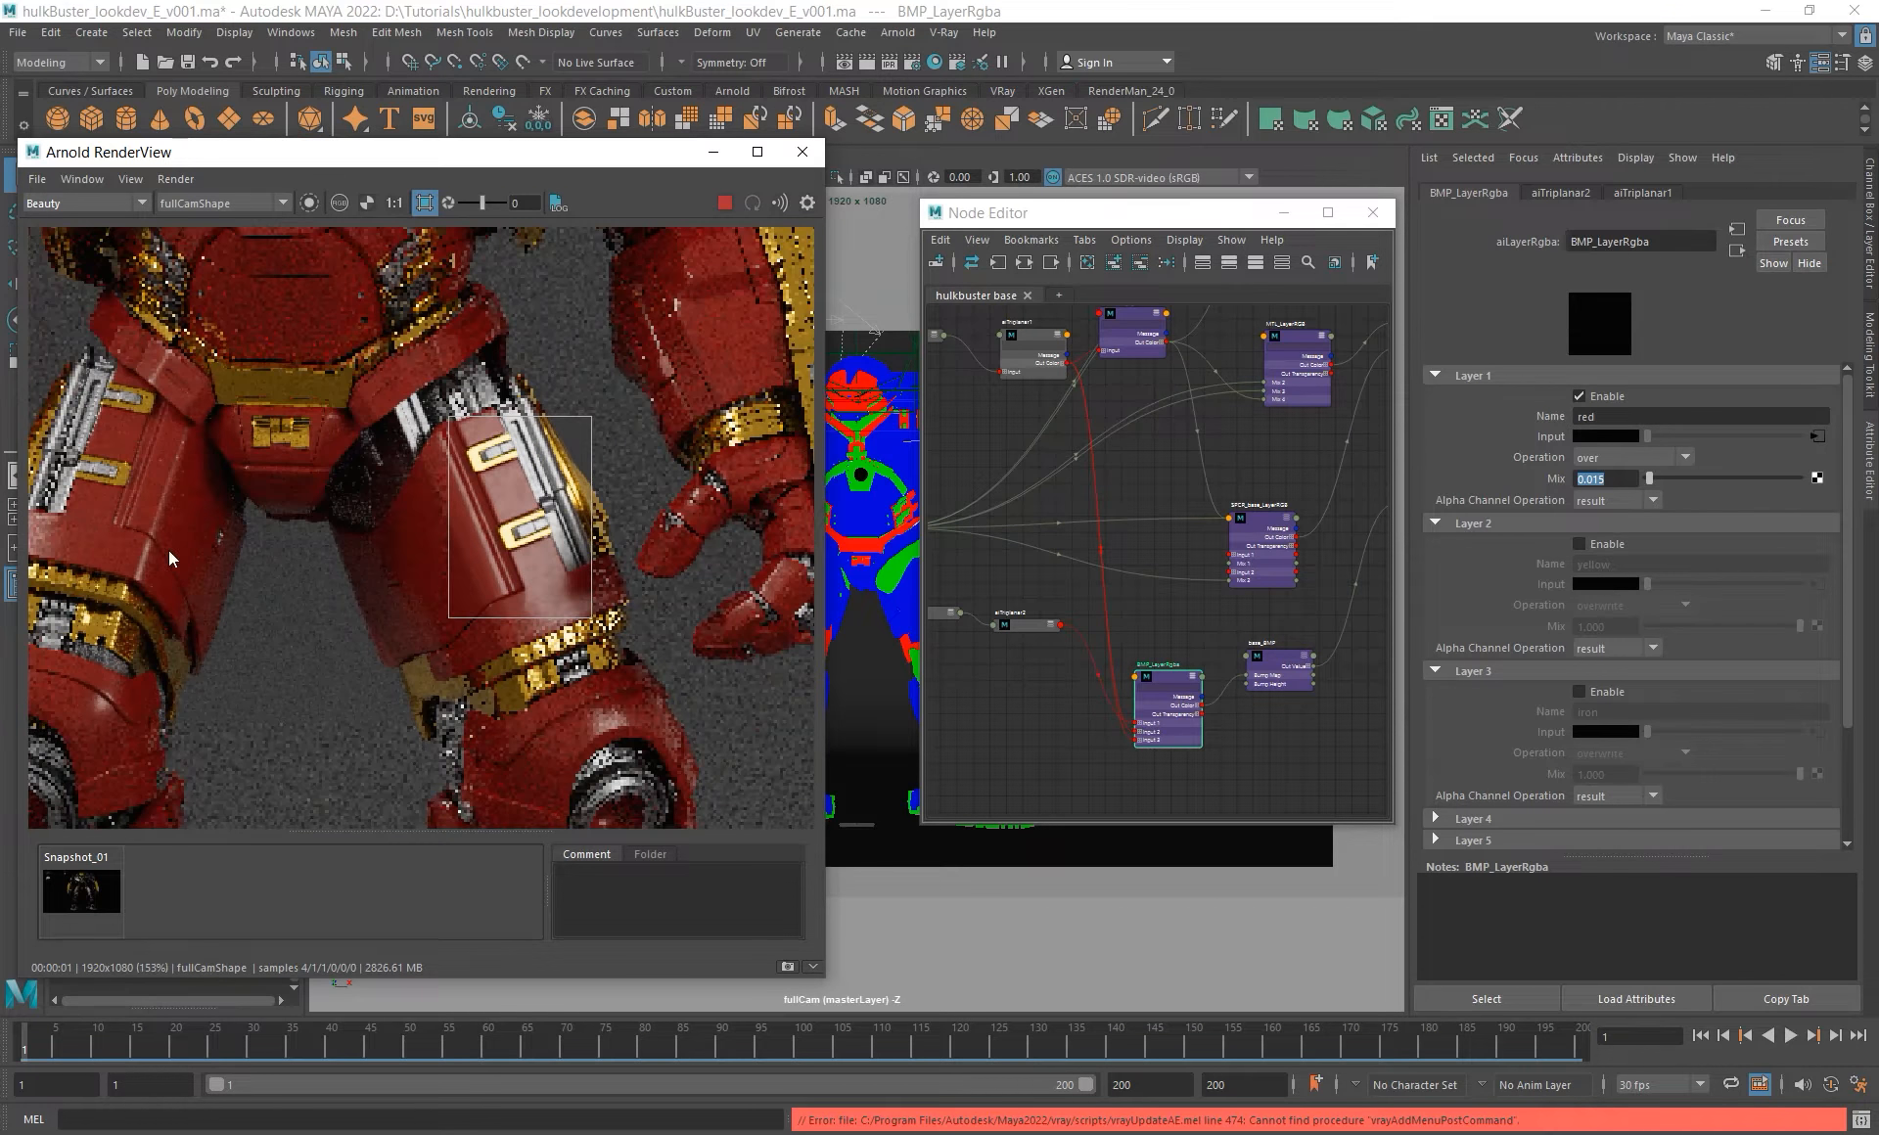
middle_click_drag(168, 550, 327, 550, "alt")
left_click_drag(182, 479, 280, 633, "shift")
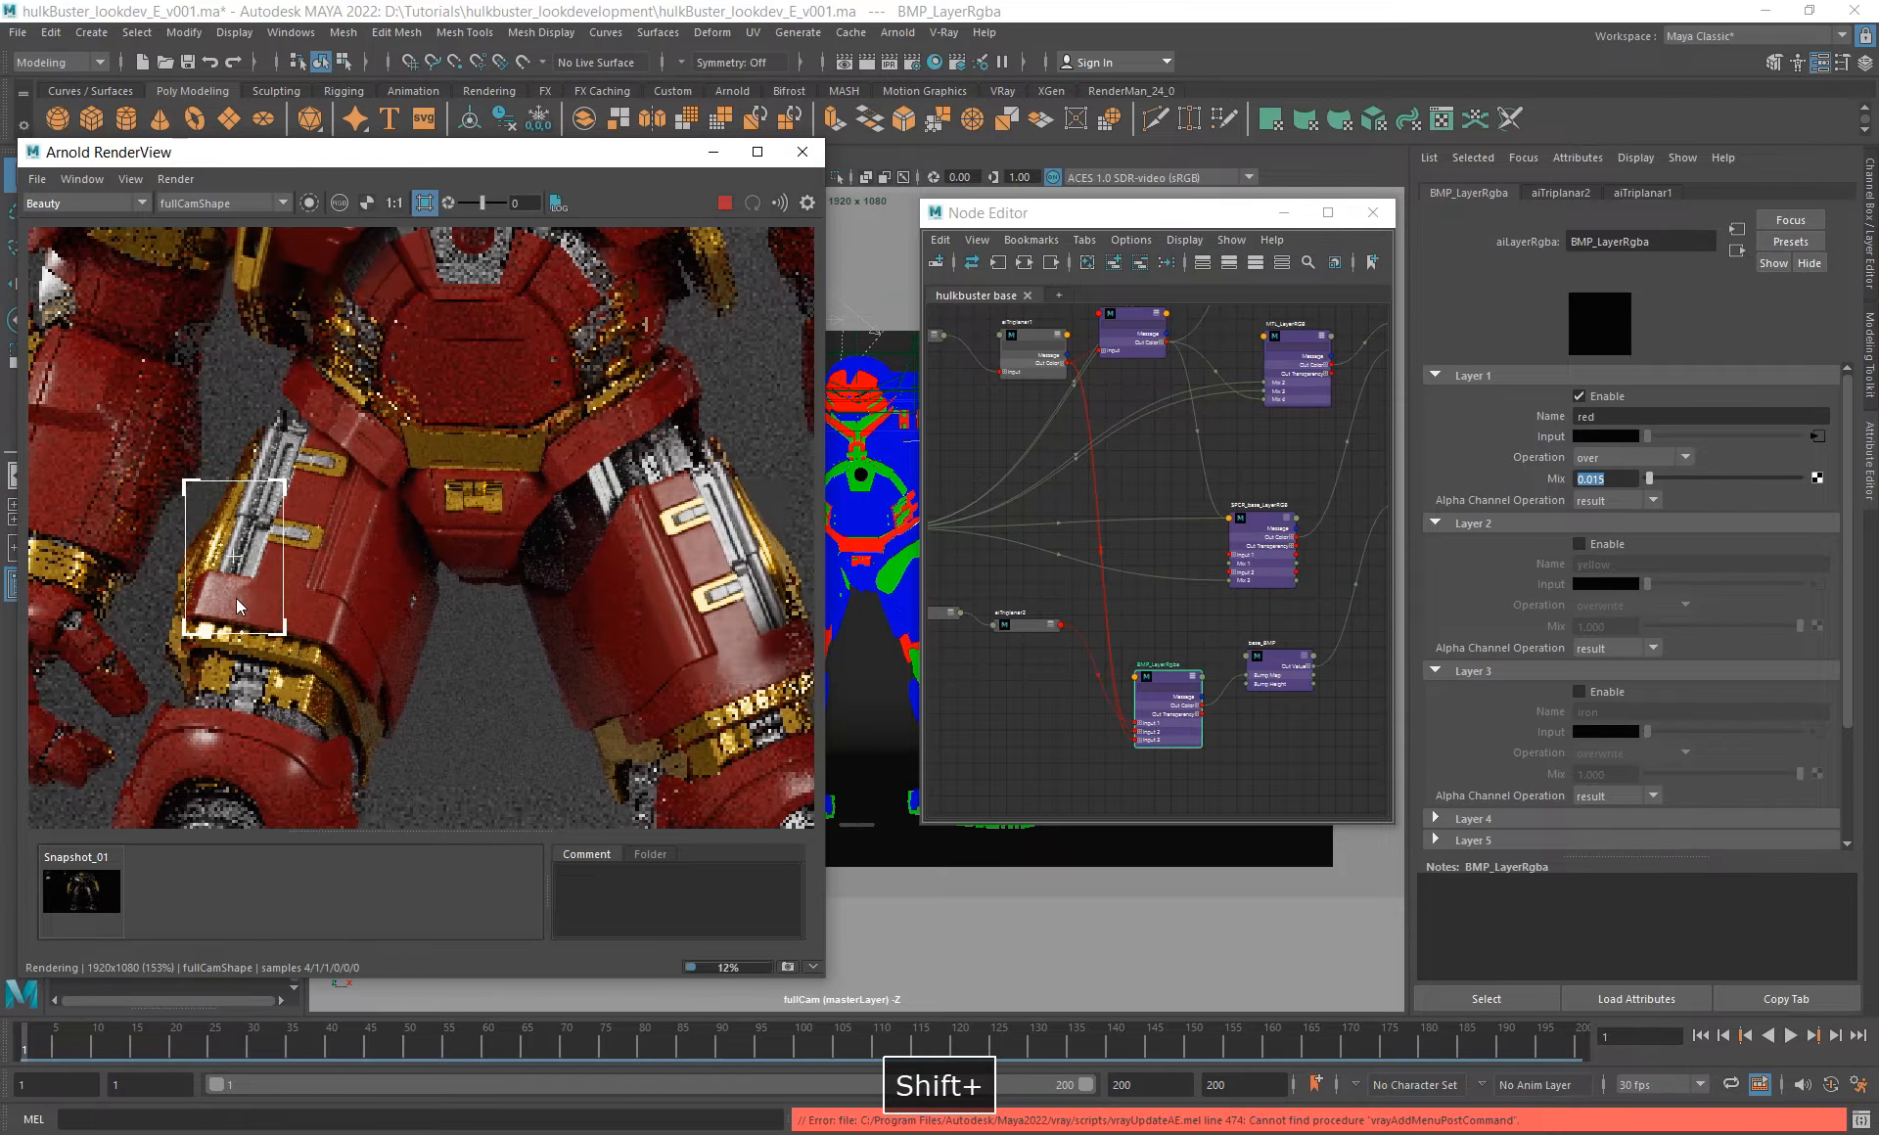
scroll(236, 595, "up", 2)
middle_click_drag(281, 615, 311, 588, "alt")
scroll(294, 614, "down", 5)
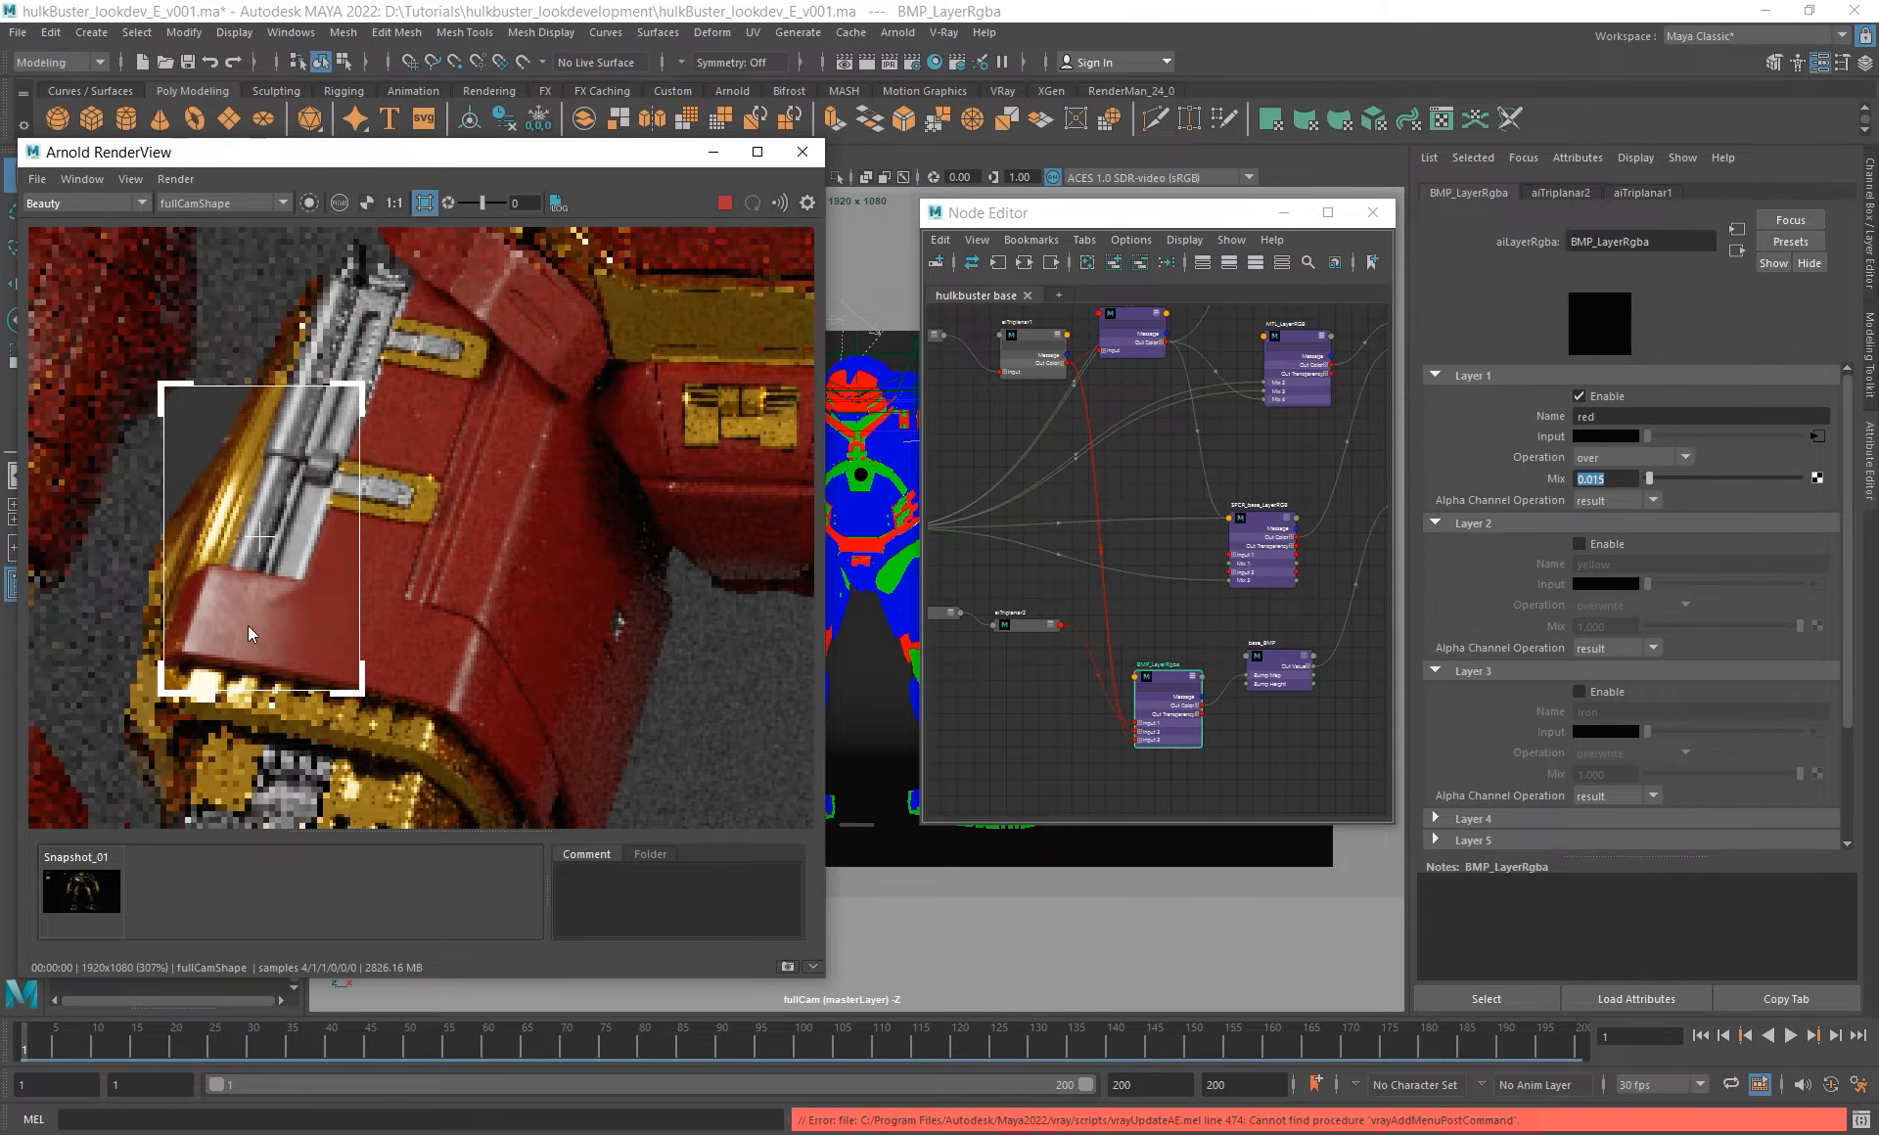
- Bring the render region back to the chest plate and examine its red bump in Beauty
middle_click_drag(428, 673, 386, 777, "alt")
scroll(562, 409, "up", 2)
middle_click_drag(340, 432, 714, 421, "alt")
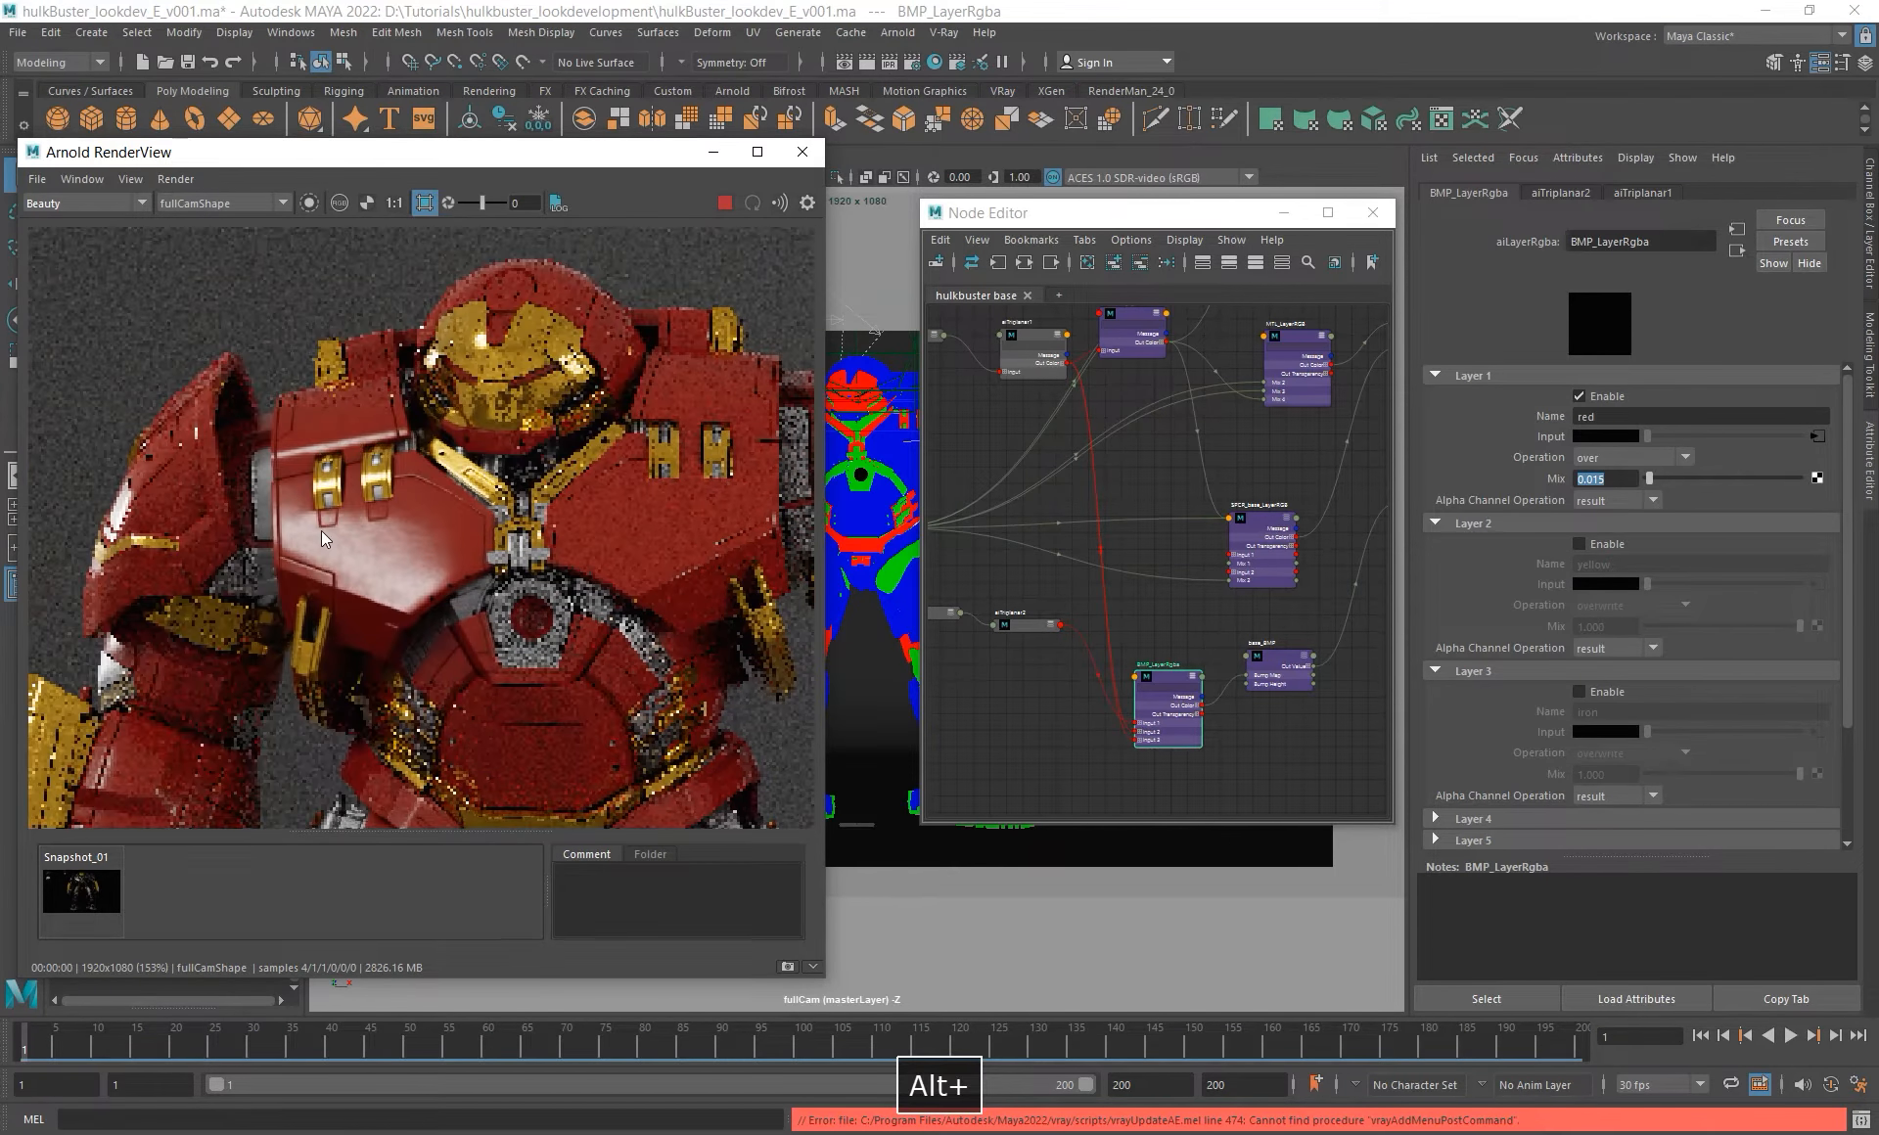
scroll(322, 532, "up", 1)
mouse_move(235, 384)
left_mouse_down("shift")
mouse_move(433, 632)
mouse_move(517, 689)
left_mouse_up("shift")
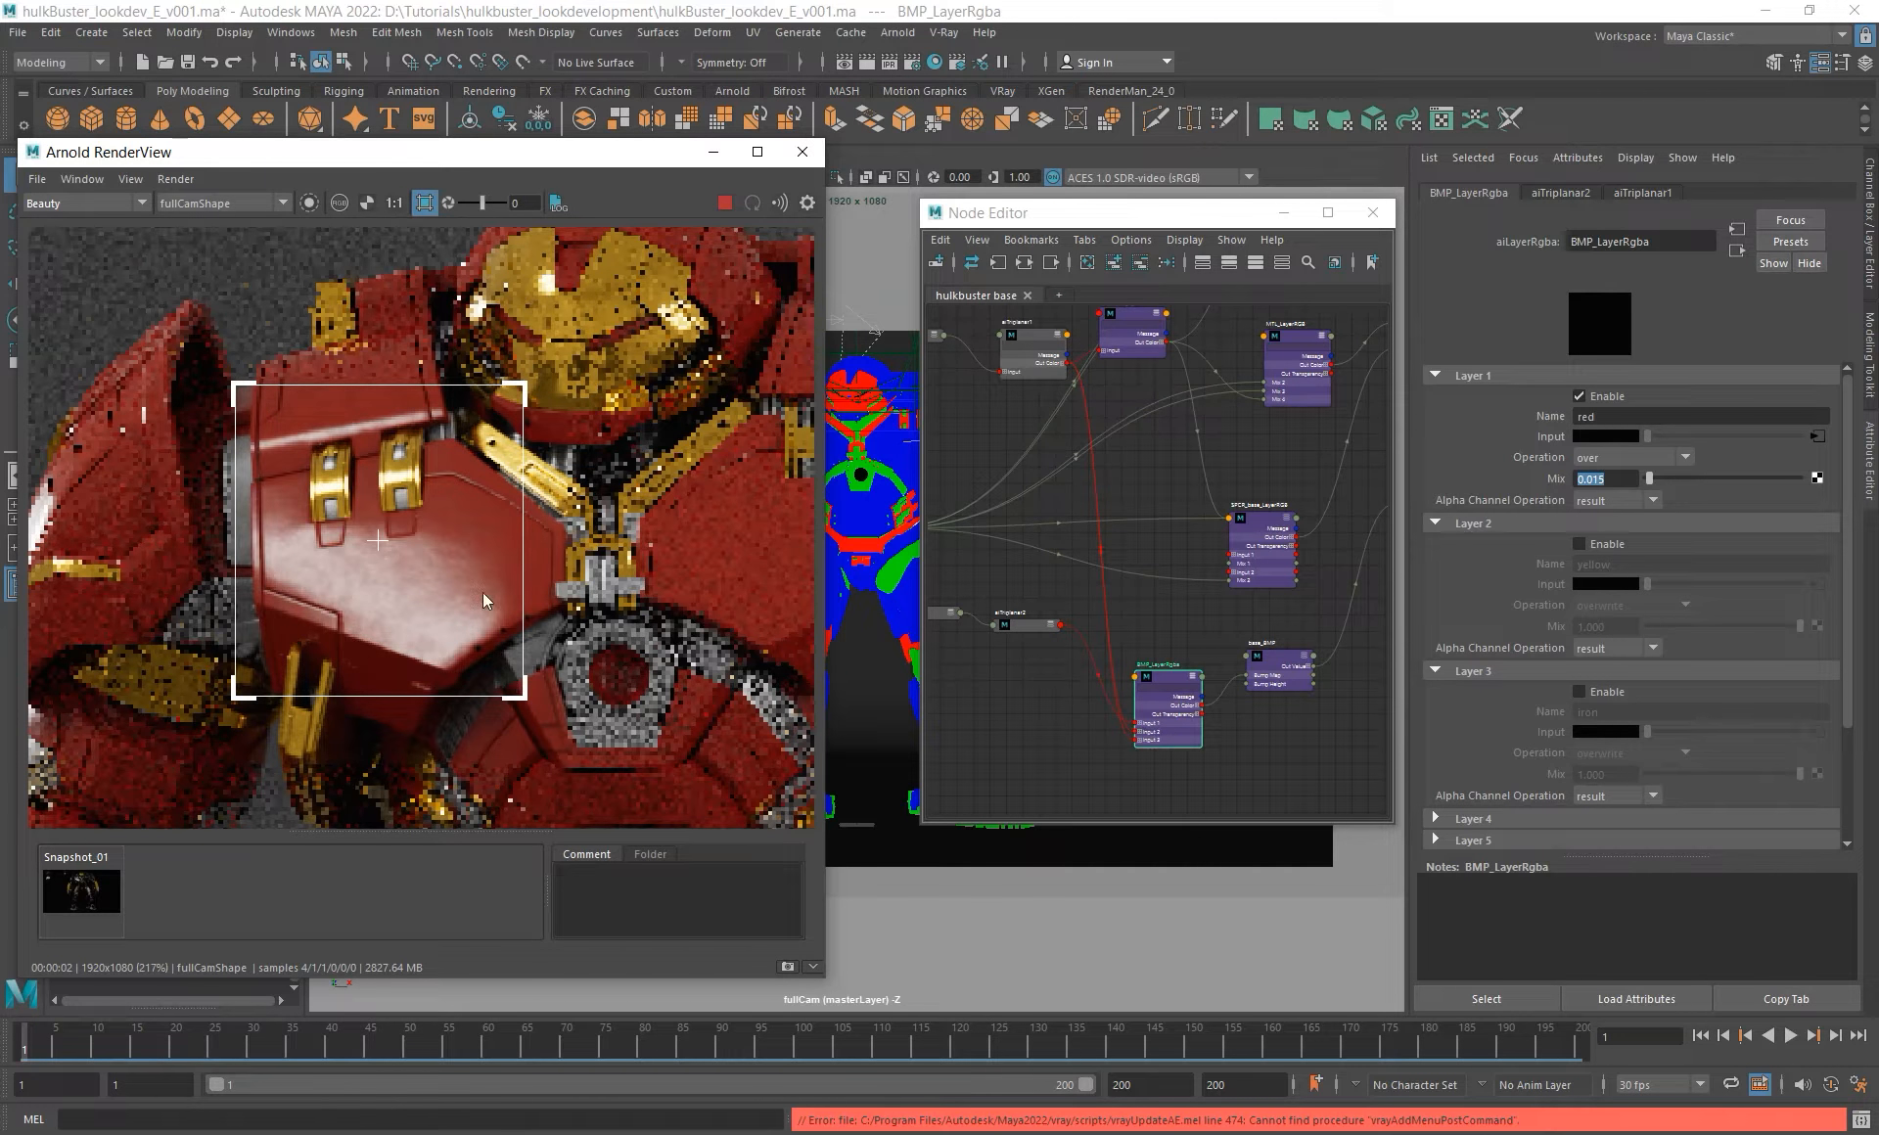
- Stop the live render and enable the yellow and iron layers on BMP_LayerRgba
left_click(722, 203)
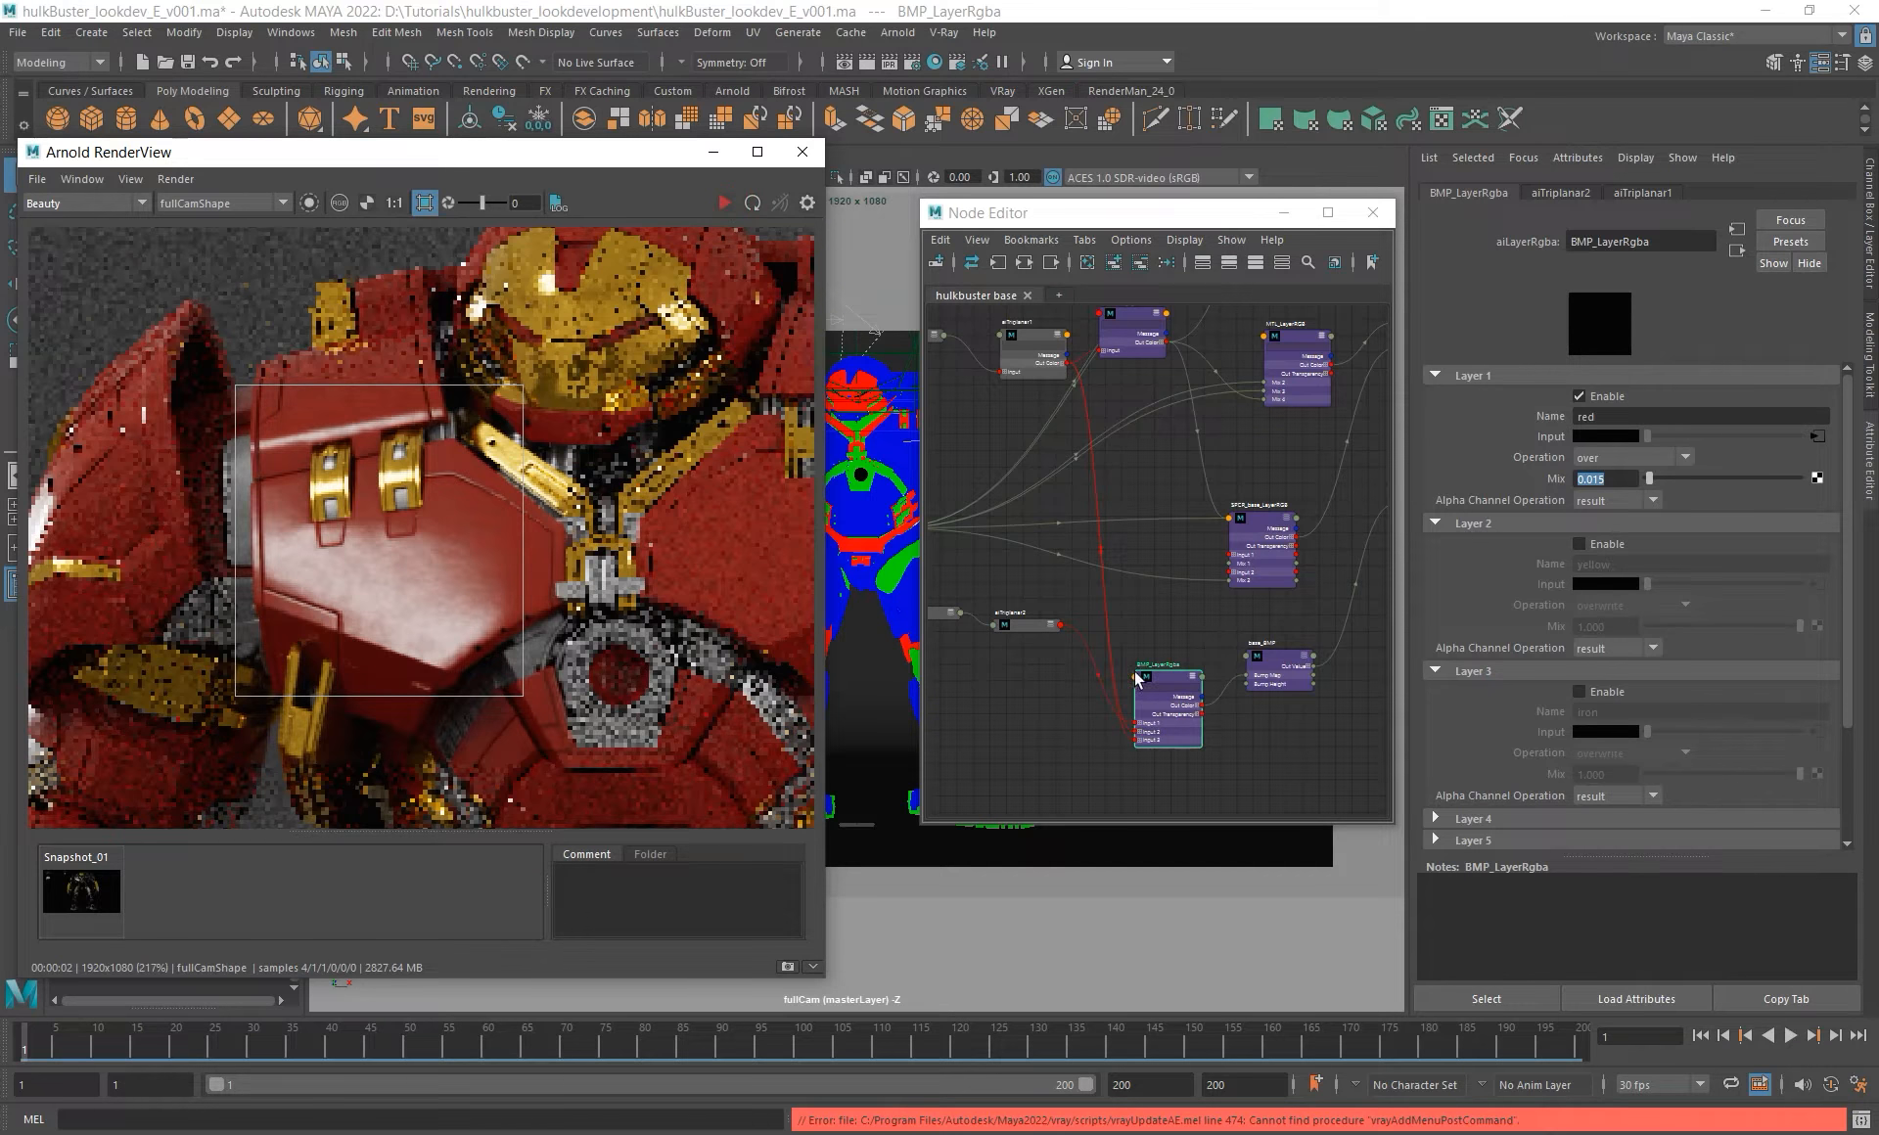
middle_click_drag(1329, 798, 1337, 748, "alt")
left_click(1593, 542)
left_click(1592, 691)
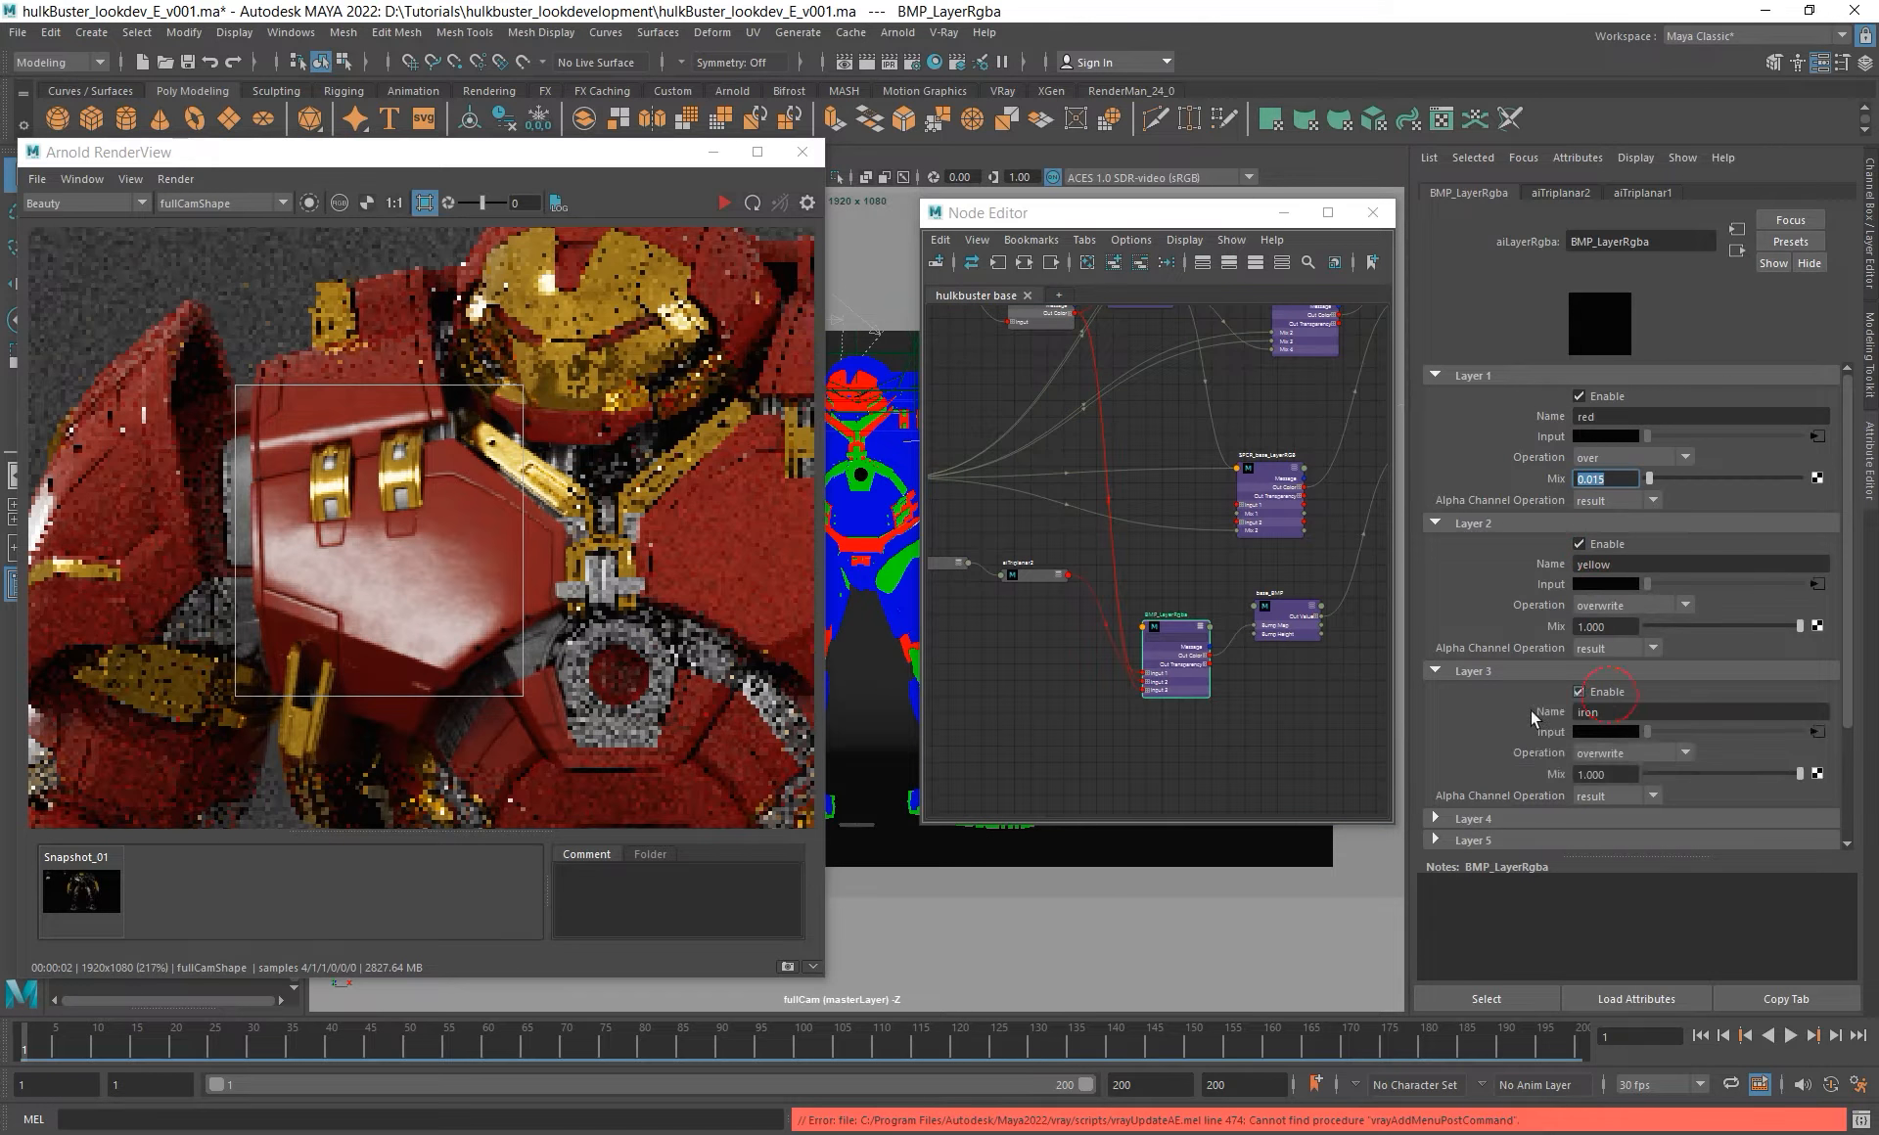
- Connect aiTriplanar2 to the inputs of the yellow and iron layers, and place its node beside BMP_LayerRgba
mouse_move(1023, 579)
right_mouse_down("alt")
mouse_move(1078, 638)
mouse_move(1039, 572)
right_mouse_up("alt")
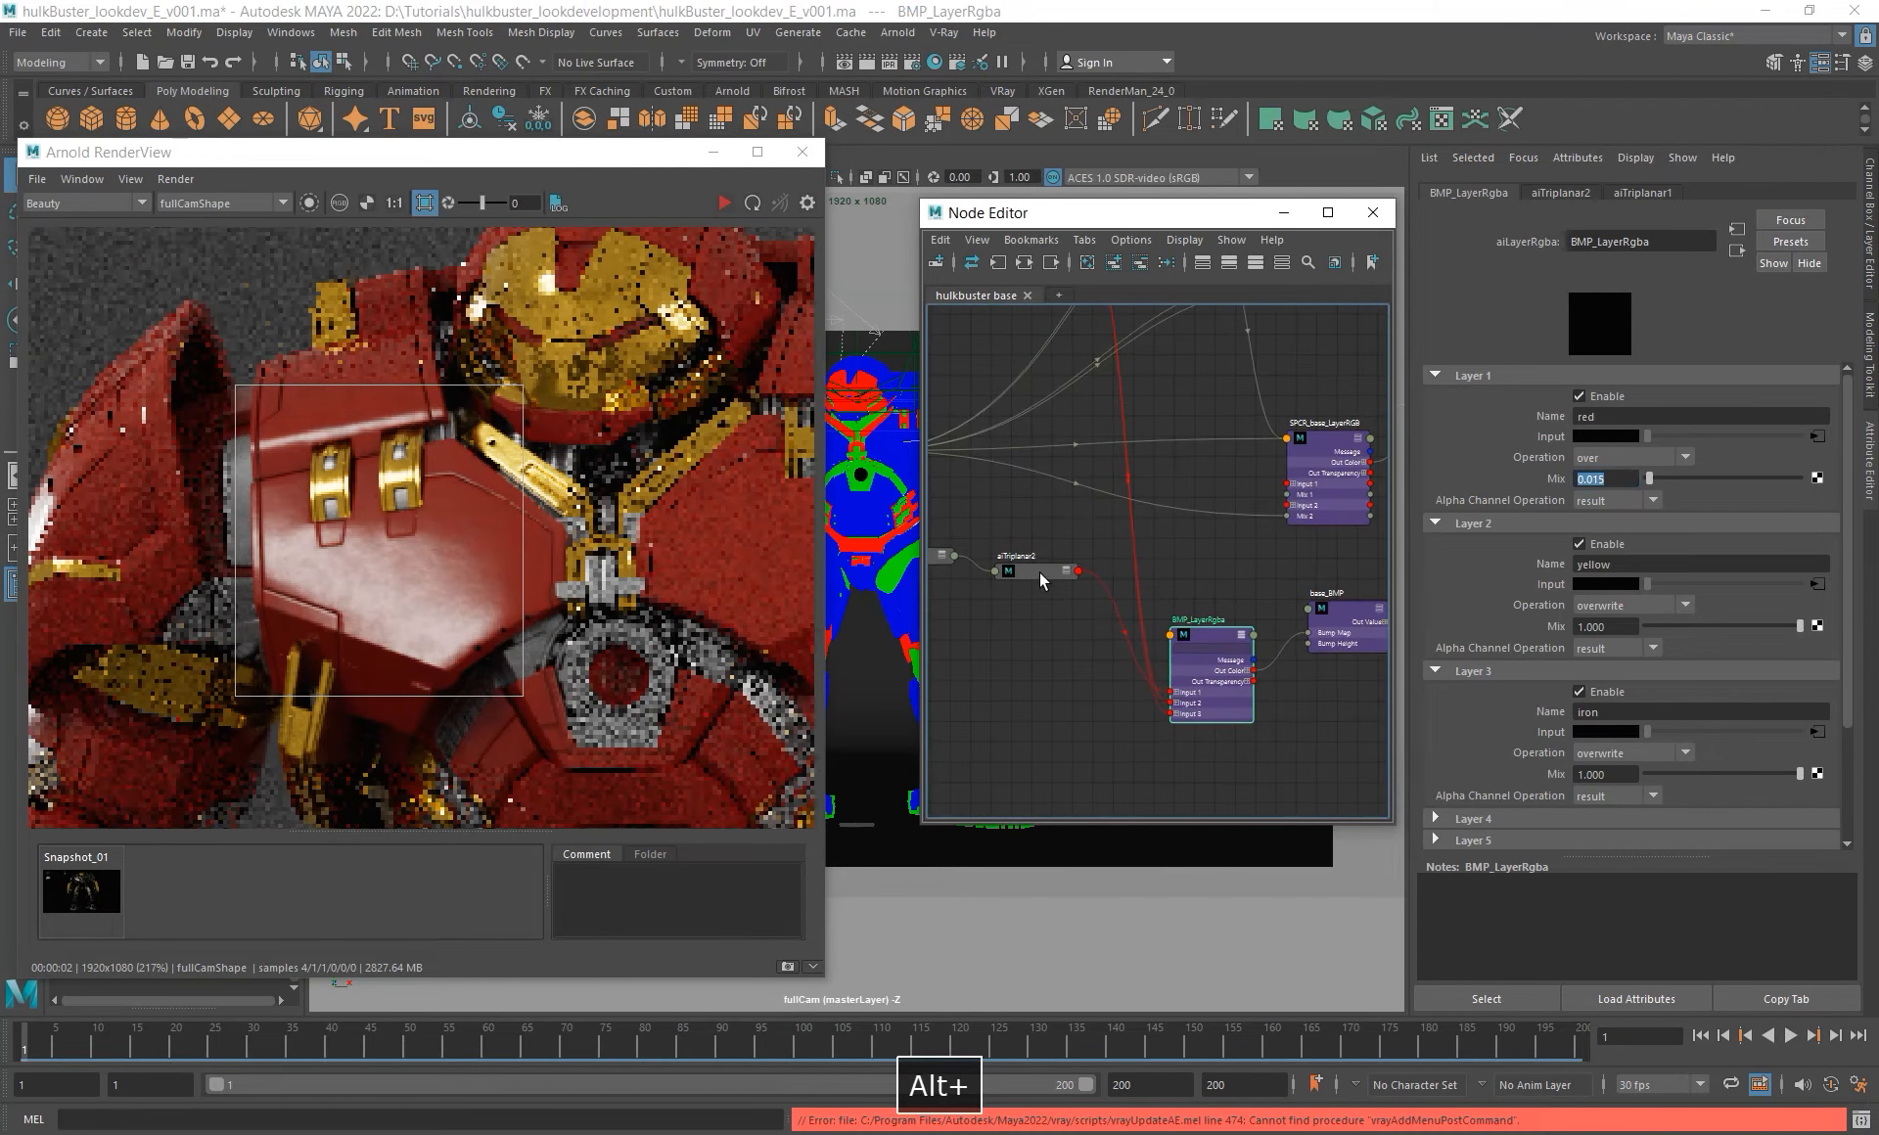
middle_click_drag(1555, 590, 1555, 587)
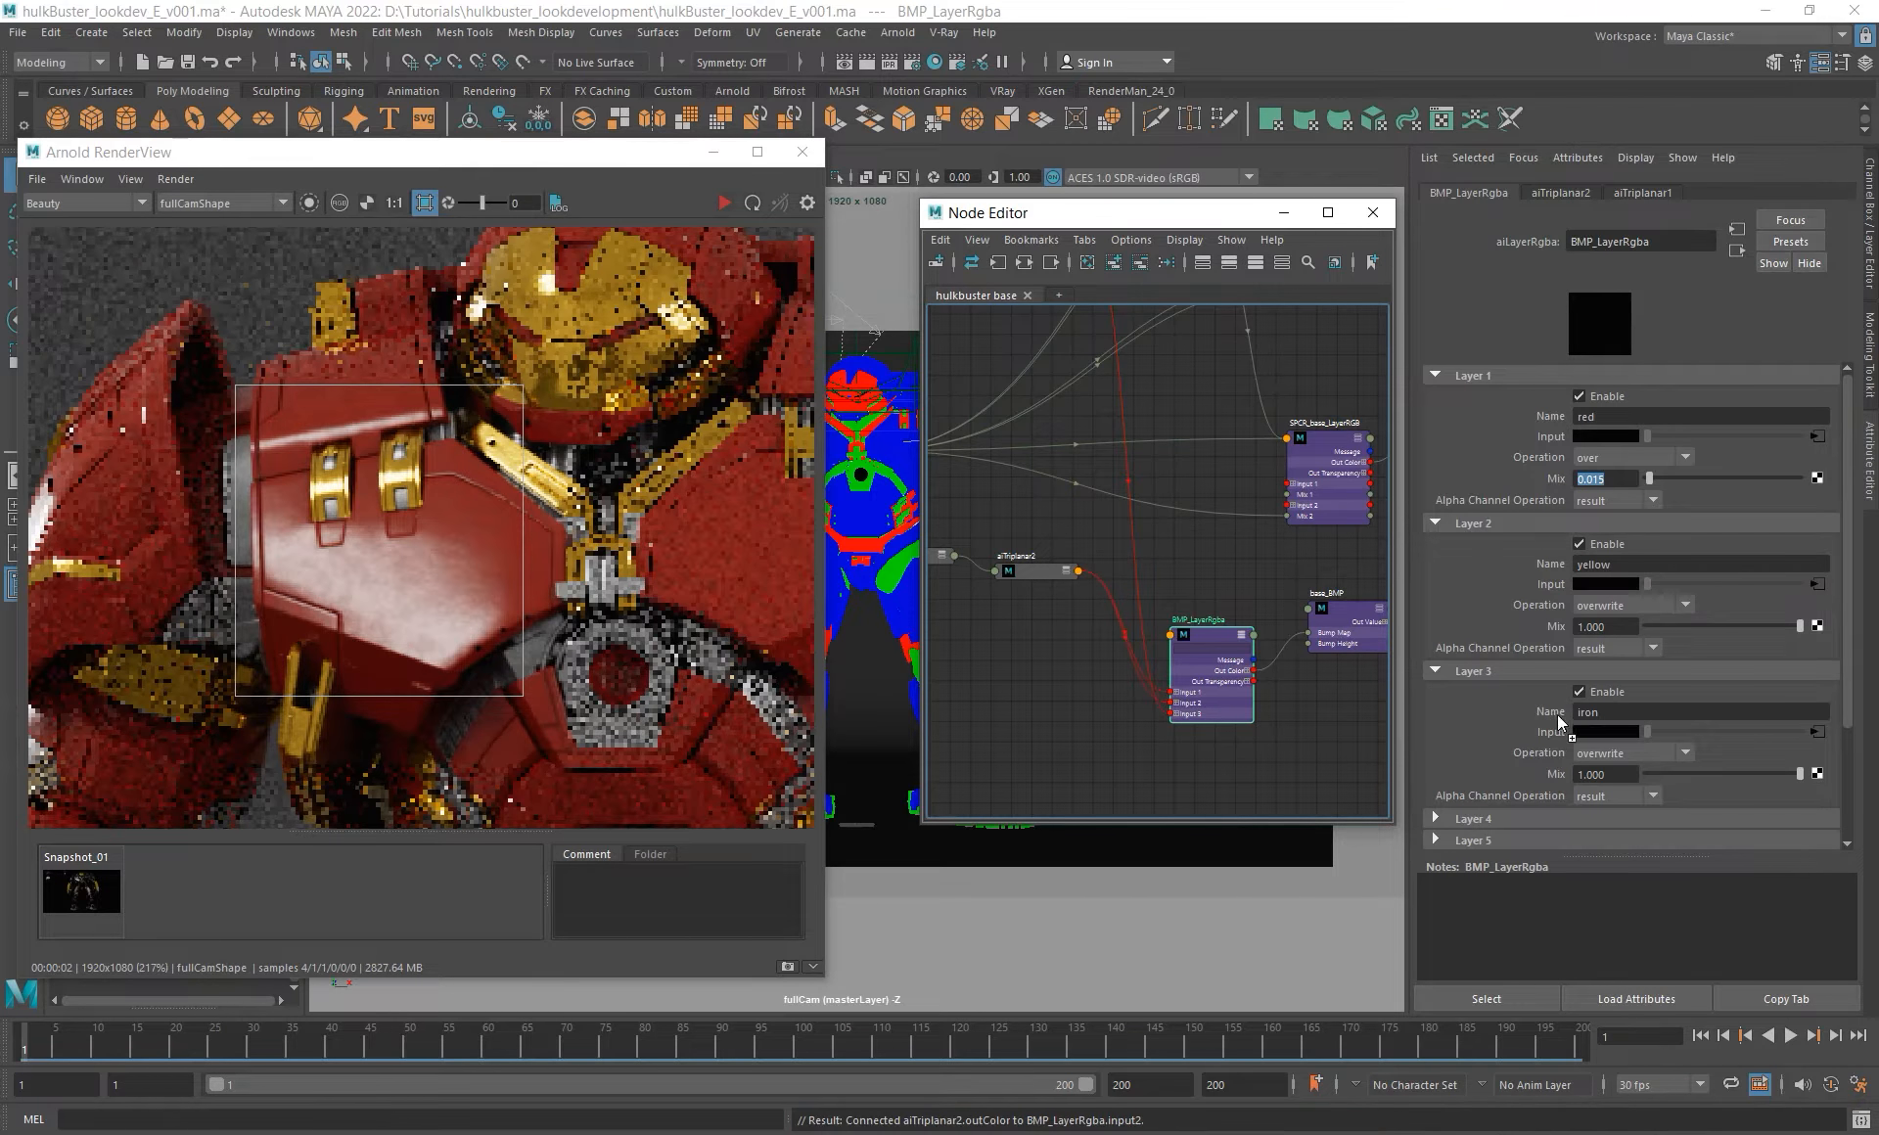
left_click_drag(1030, 655, 1030, 666)
left_click(1217, 702)
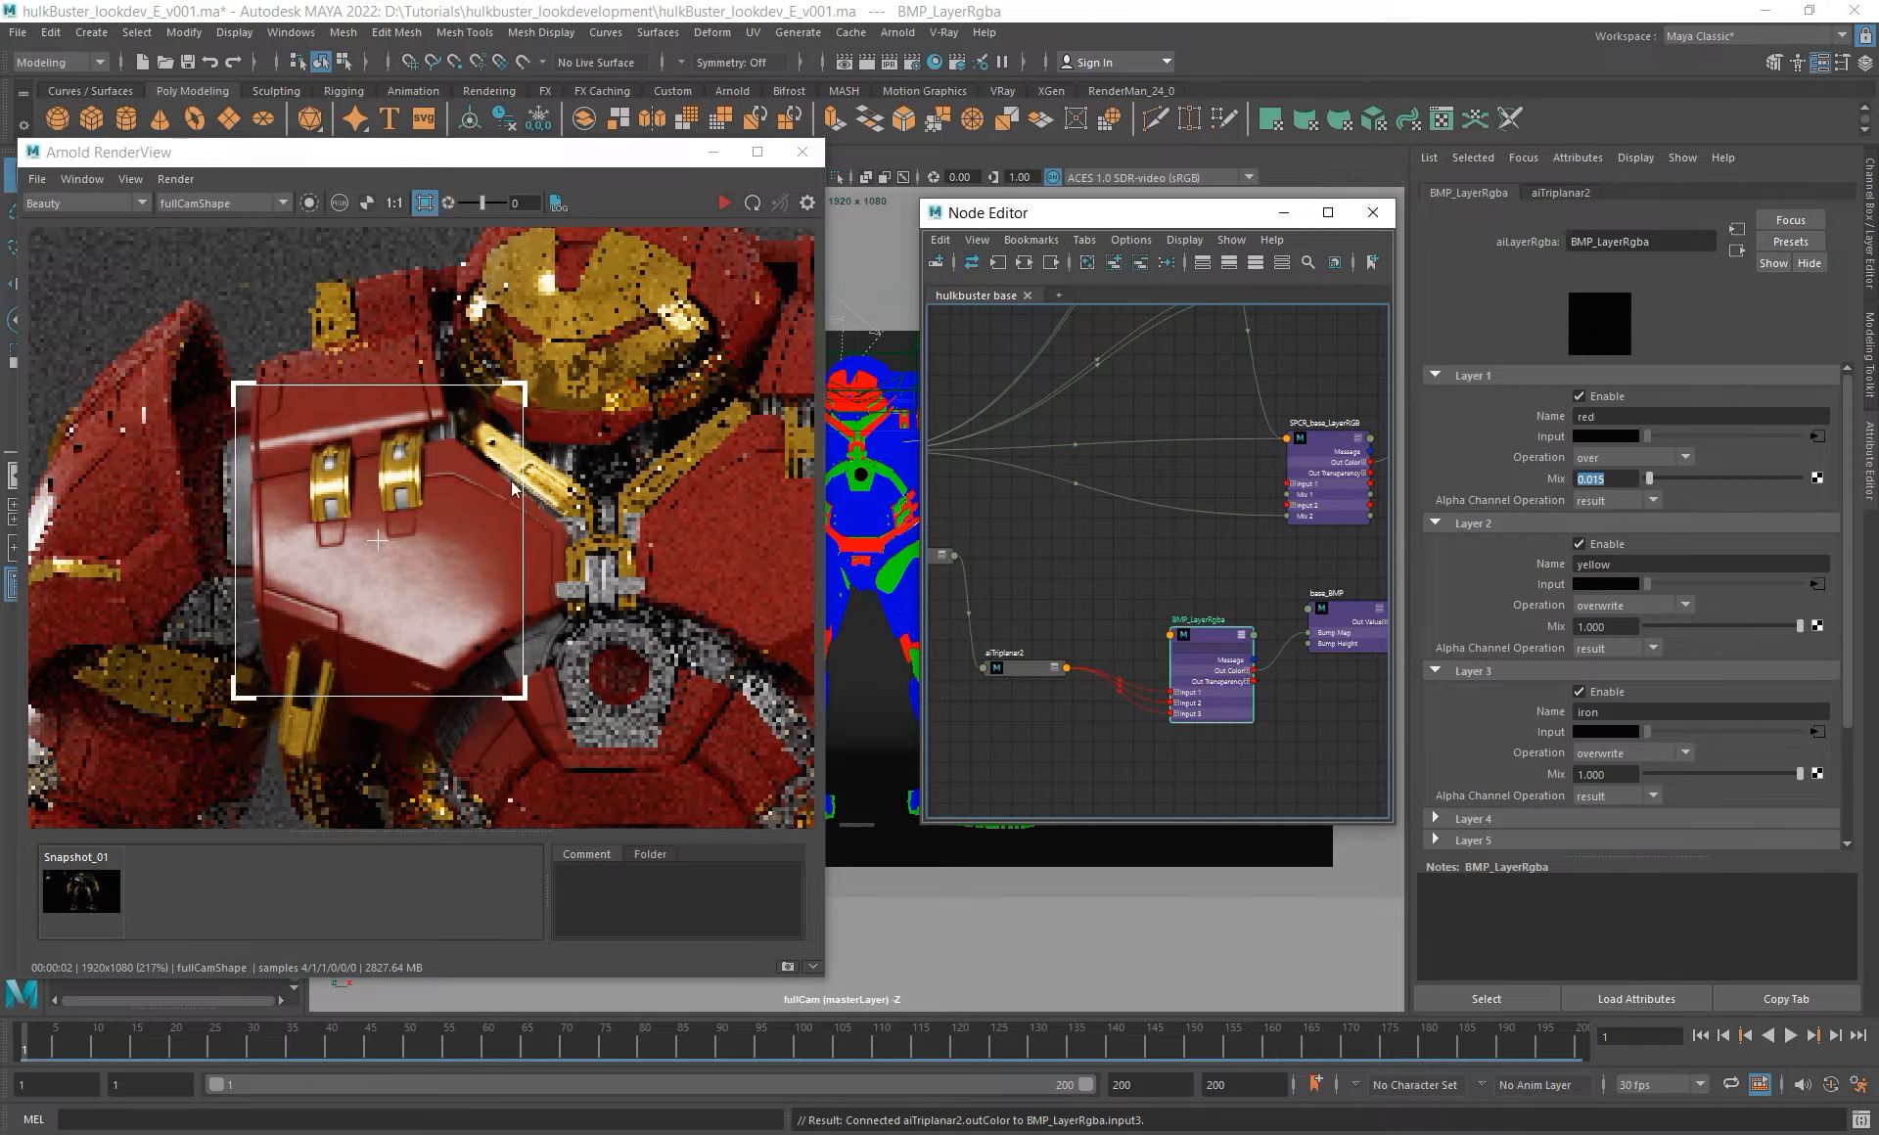
- Restart the render with the region on the helmet's faceplate and examine the yellow bump
middle_click_drag(462, 484, 418, 601, "alt")
left_click_drag(396, 341, 661, 553, "shift")
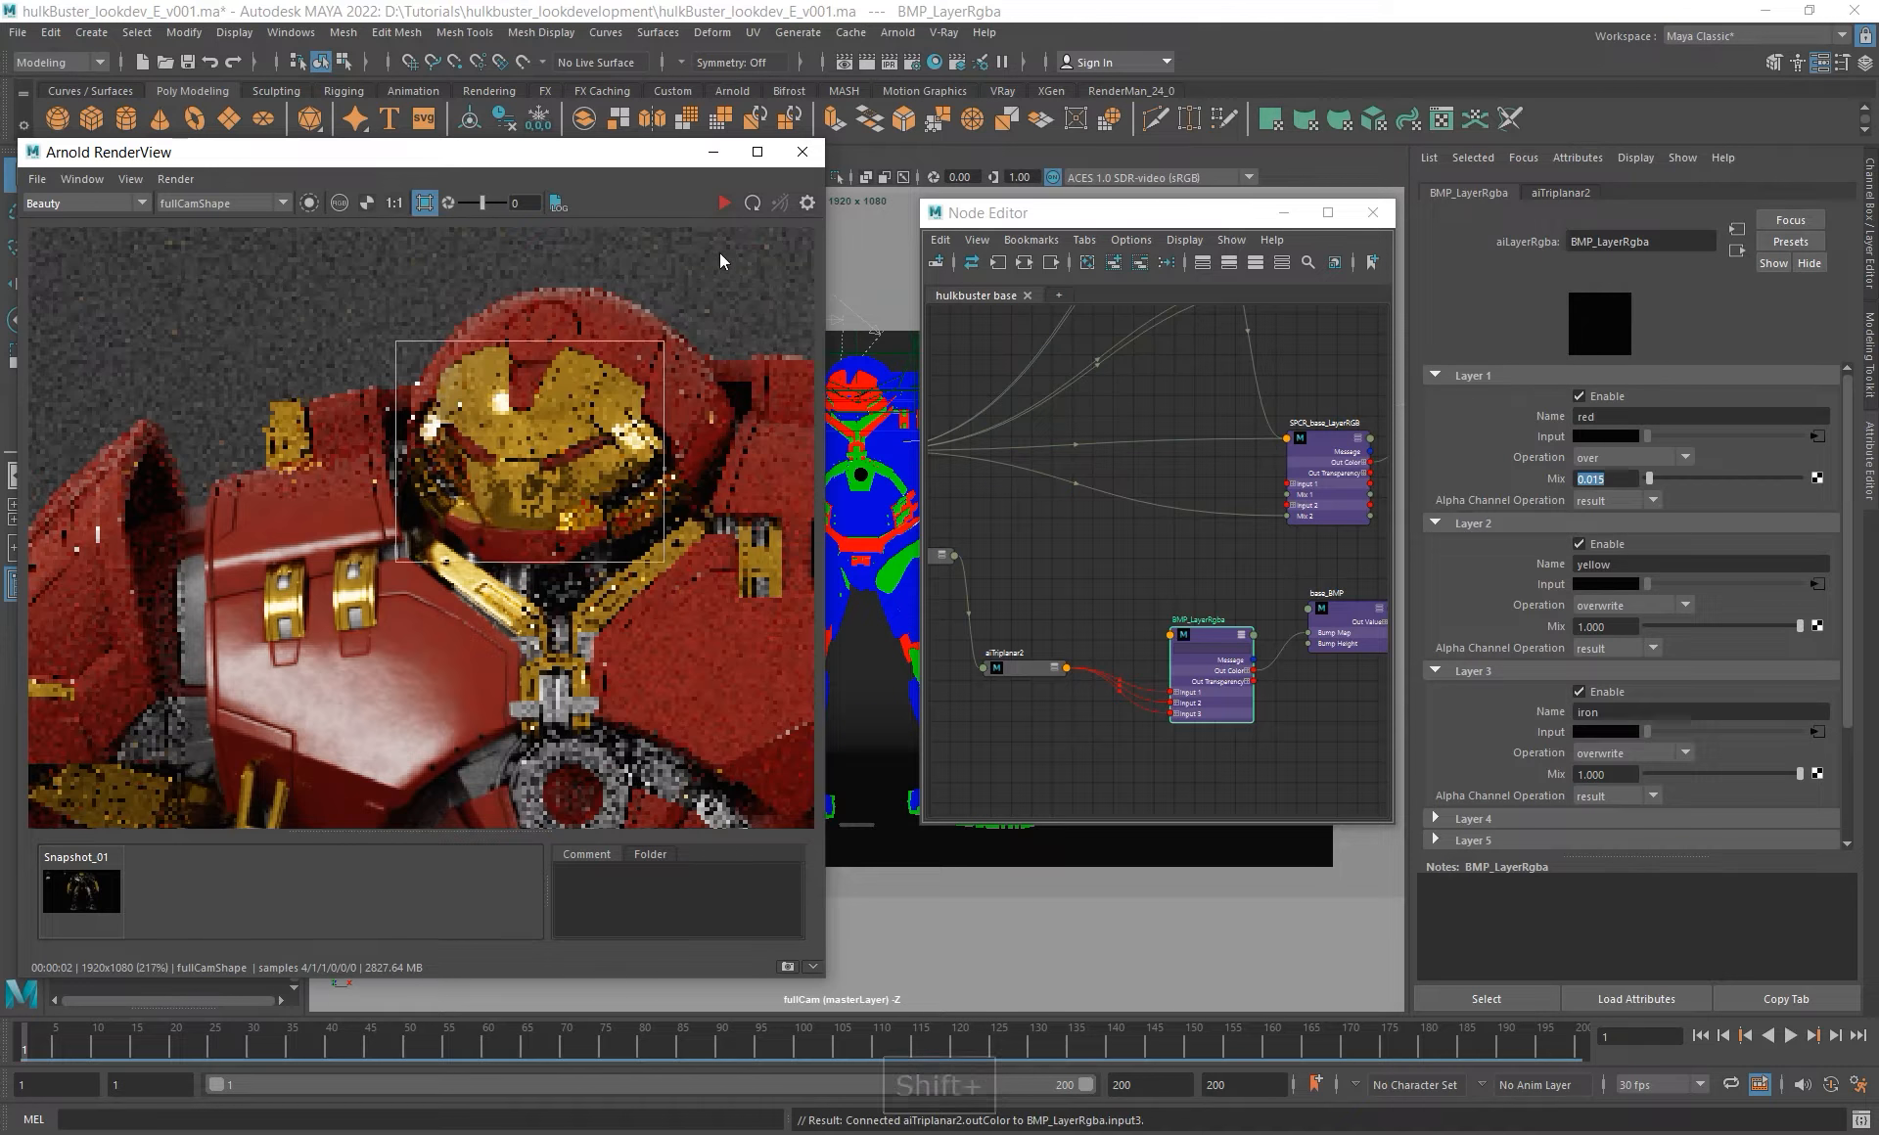
middle_click_drag(660, 552, 597, 558, "alt")
scroll(485, 427, "up", 2)
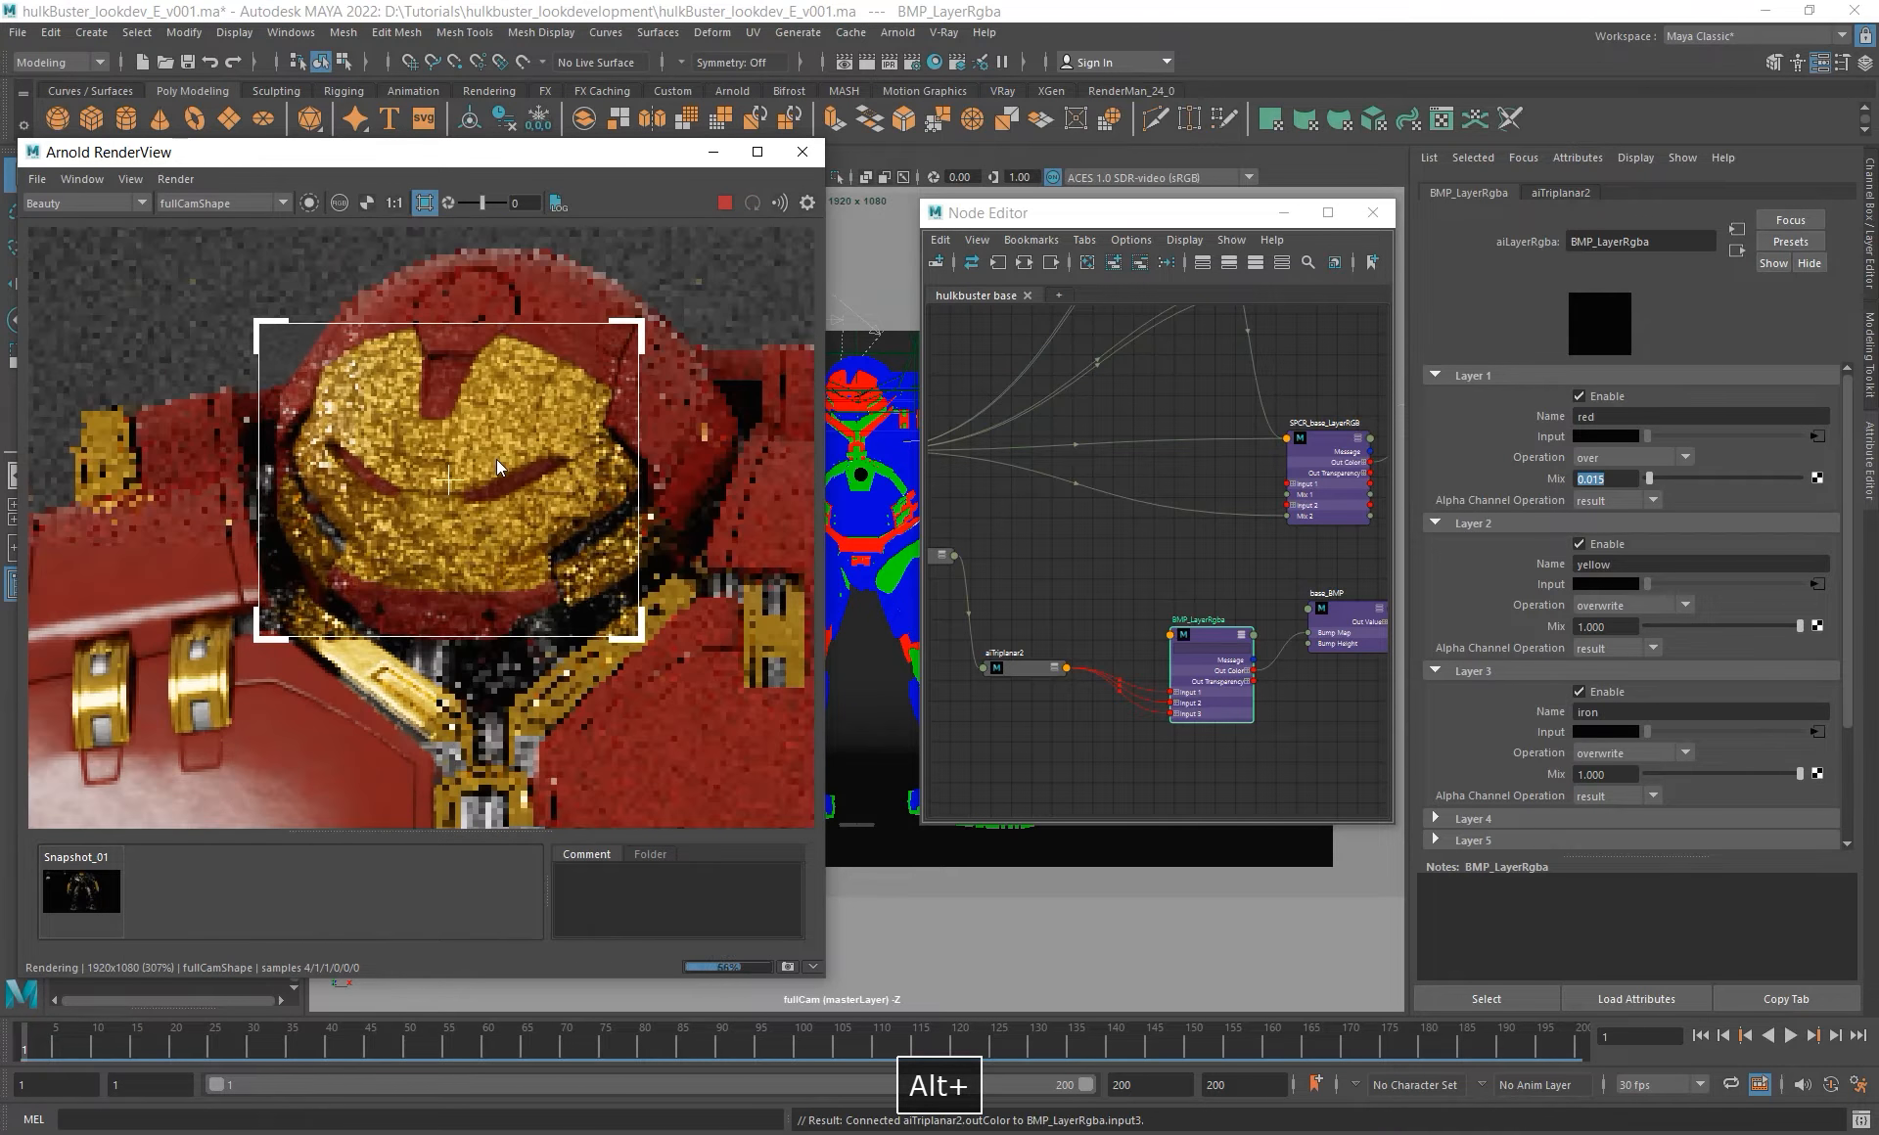
scroll(485, 427, "down", 2)
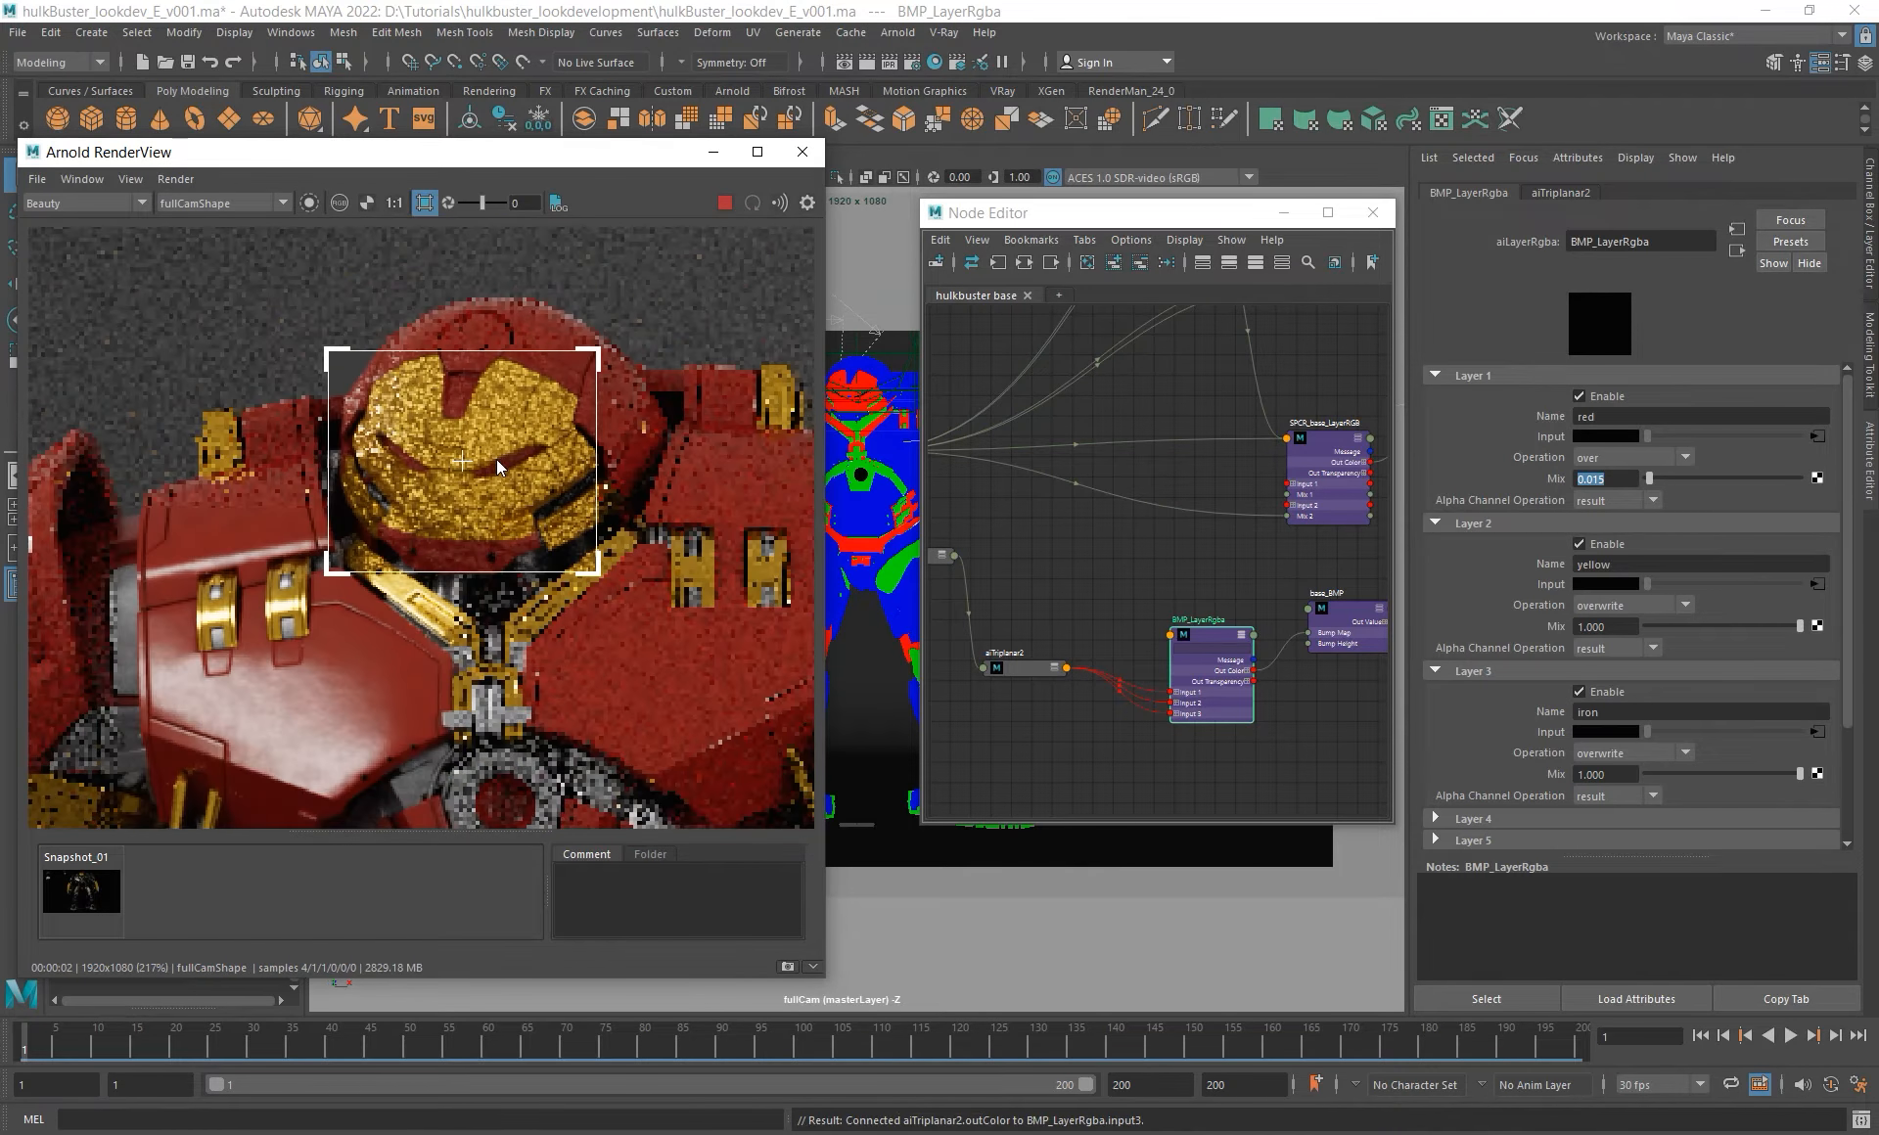
- Try a mix of 0.015 on the yellow layer and inspect the faceplate up close
double_click(1605, 627)
type("0.015")
key("Return")
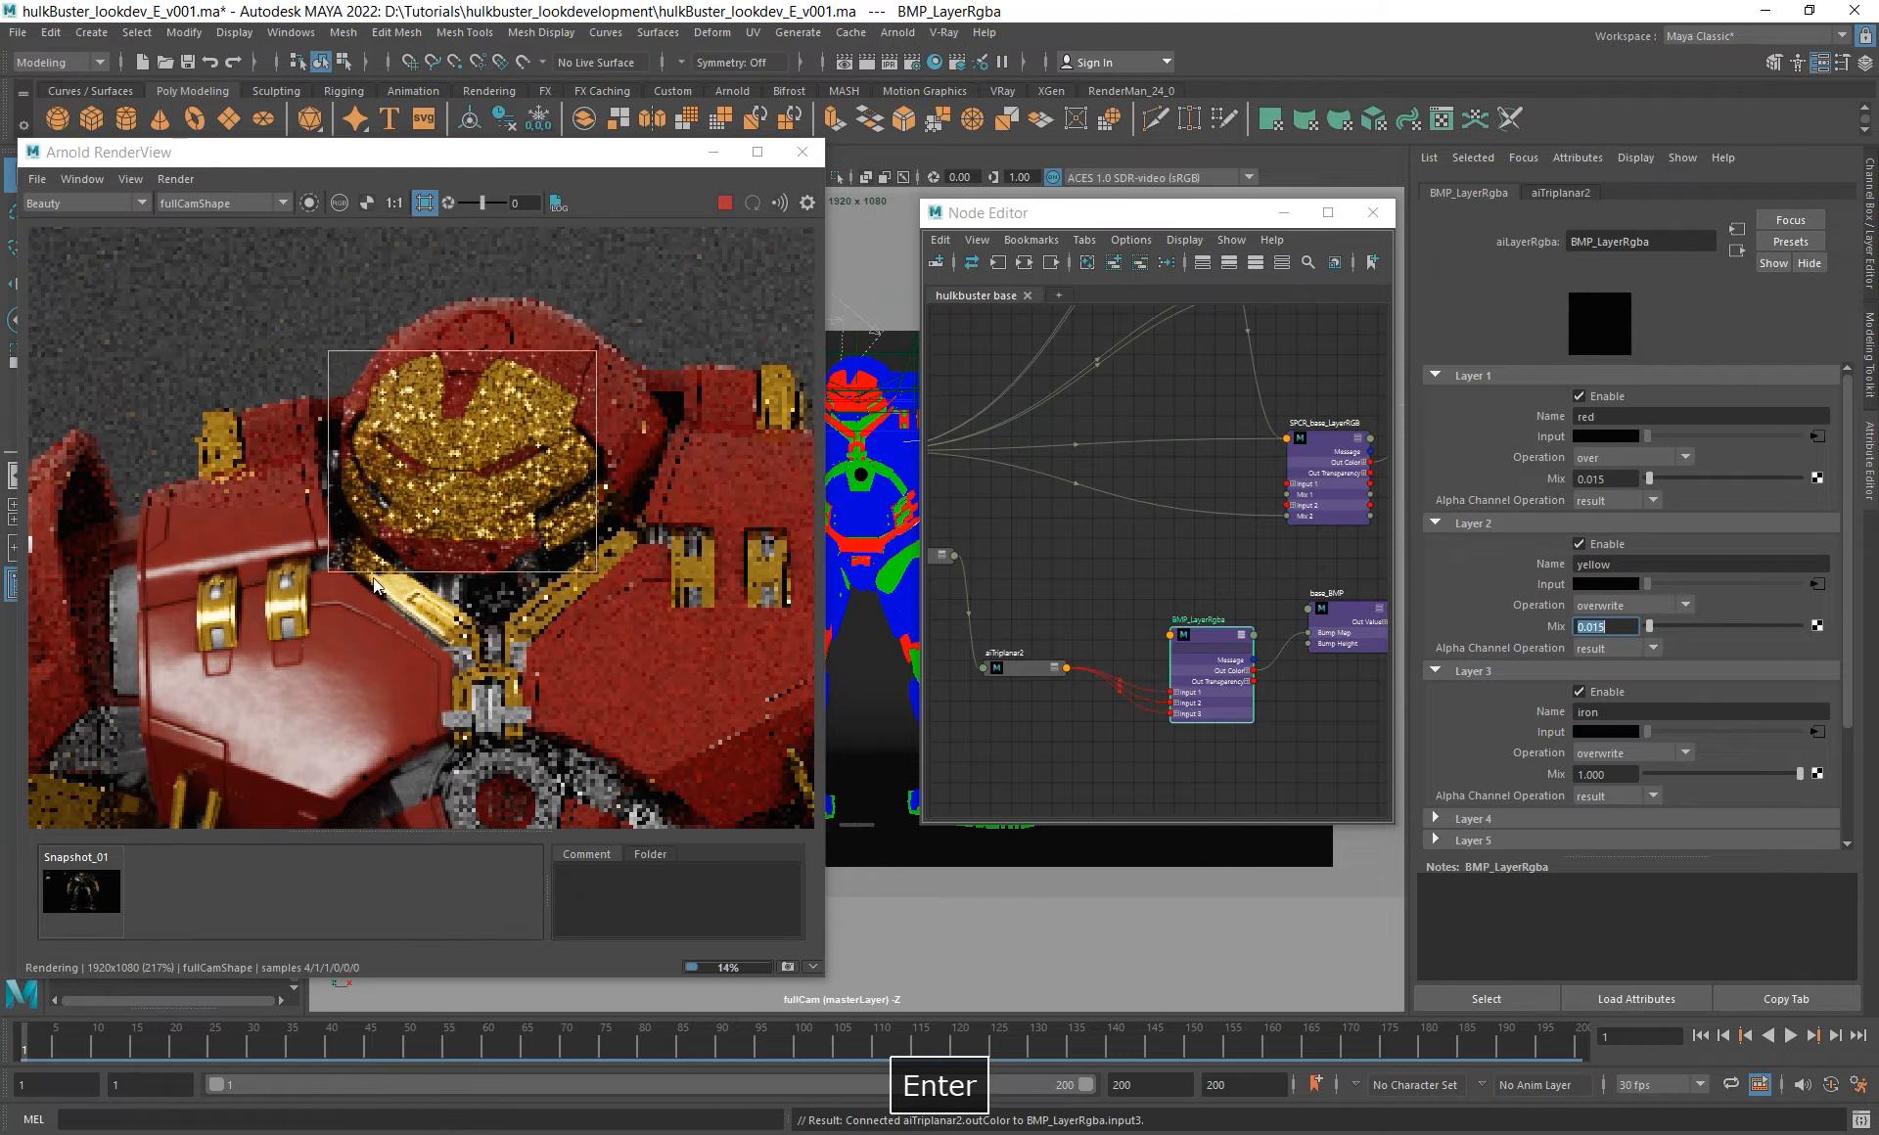
scroll(556, 471, "up", 2)
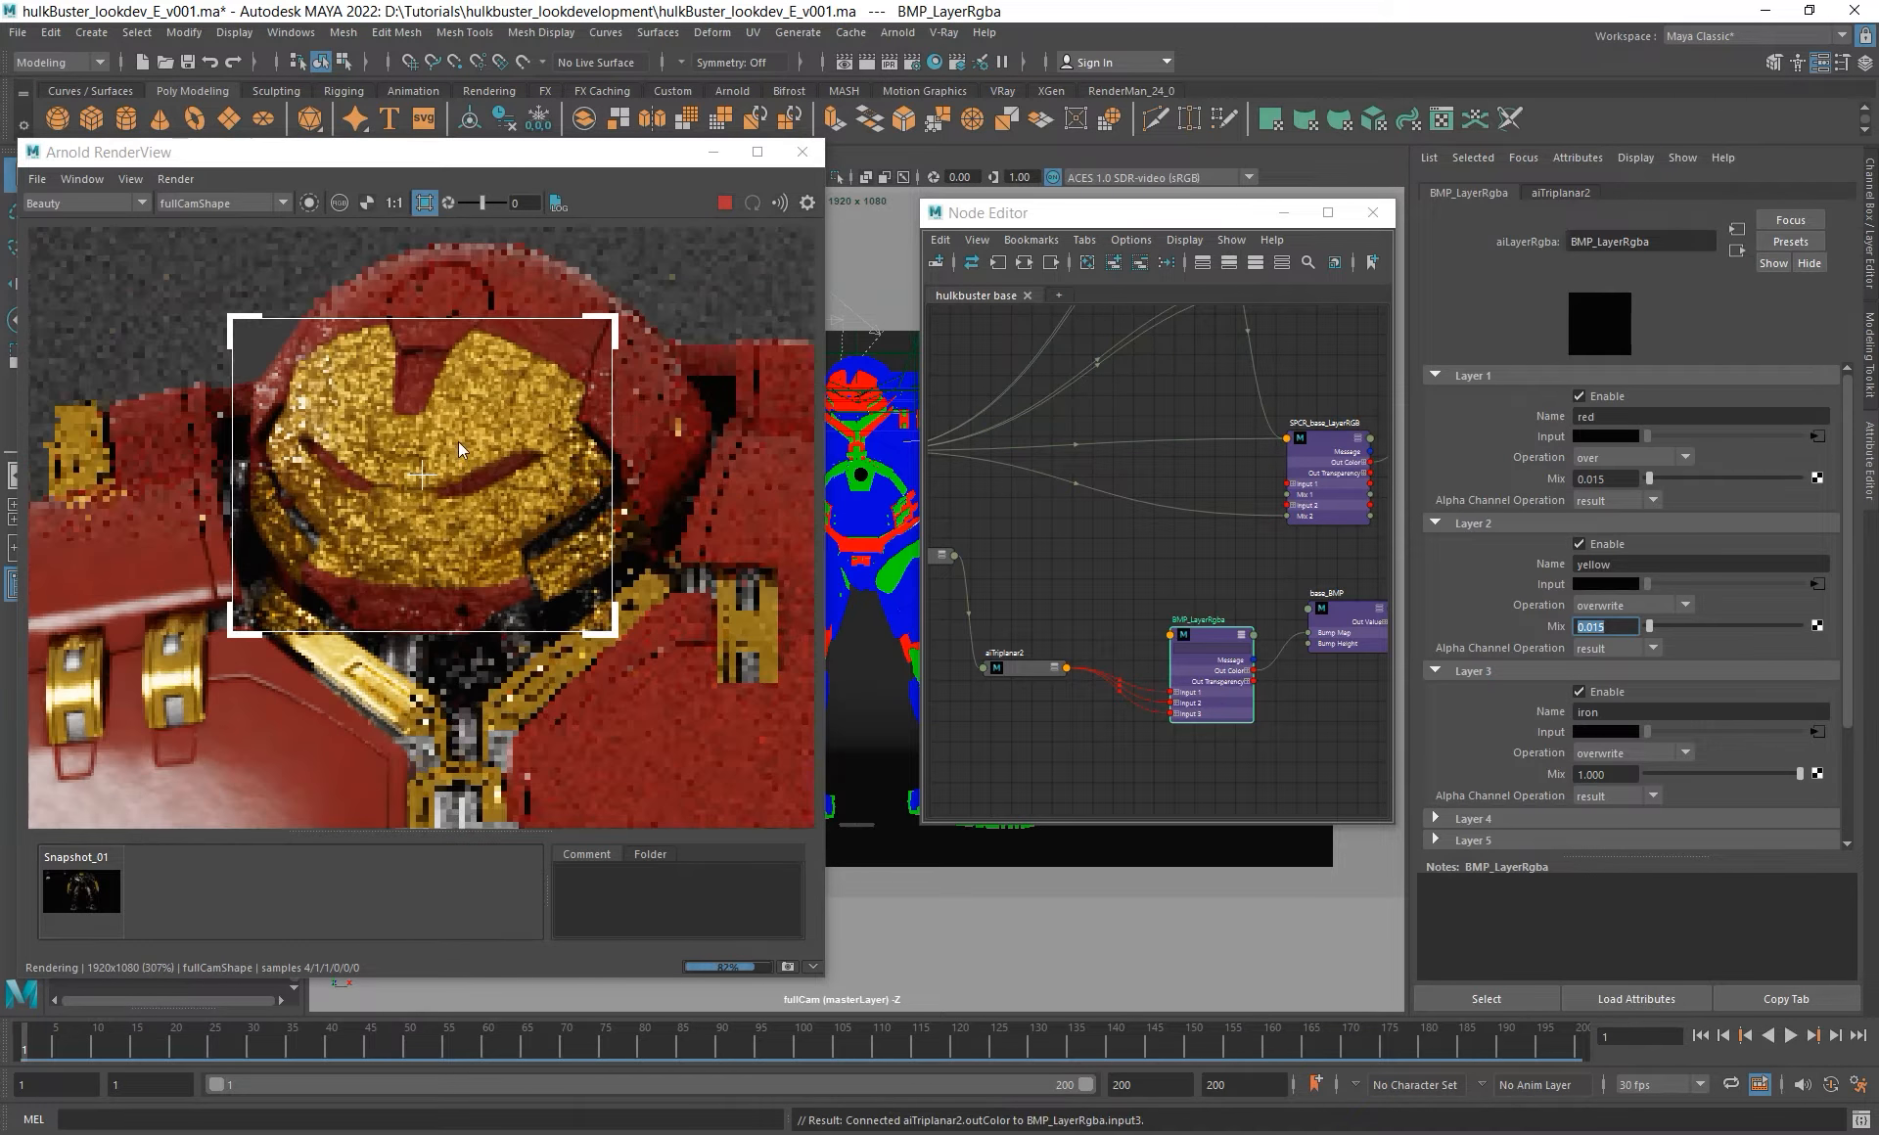
- Display the N AOV for the faceplate and set the yellow layer's mix to 0.001
left_click(85, 204)
left_click(59, 221)
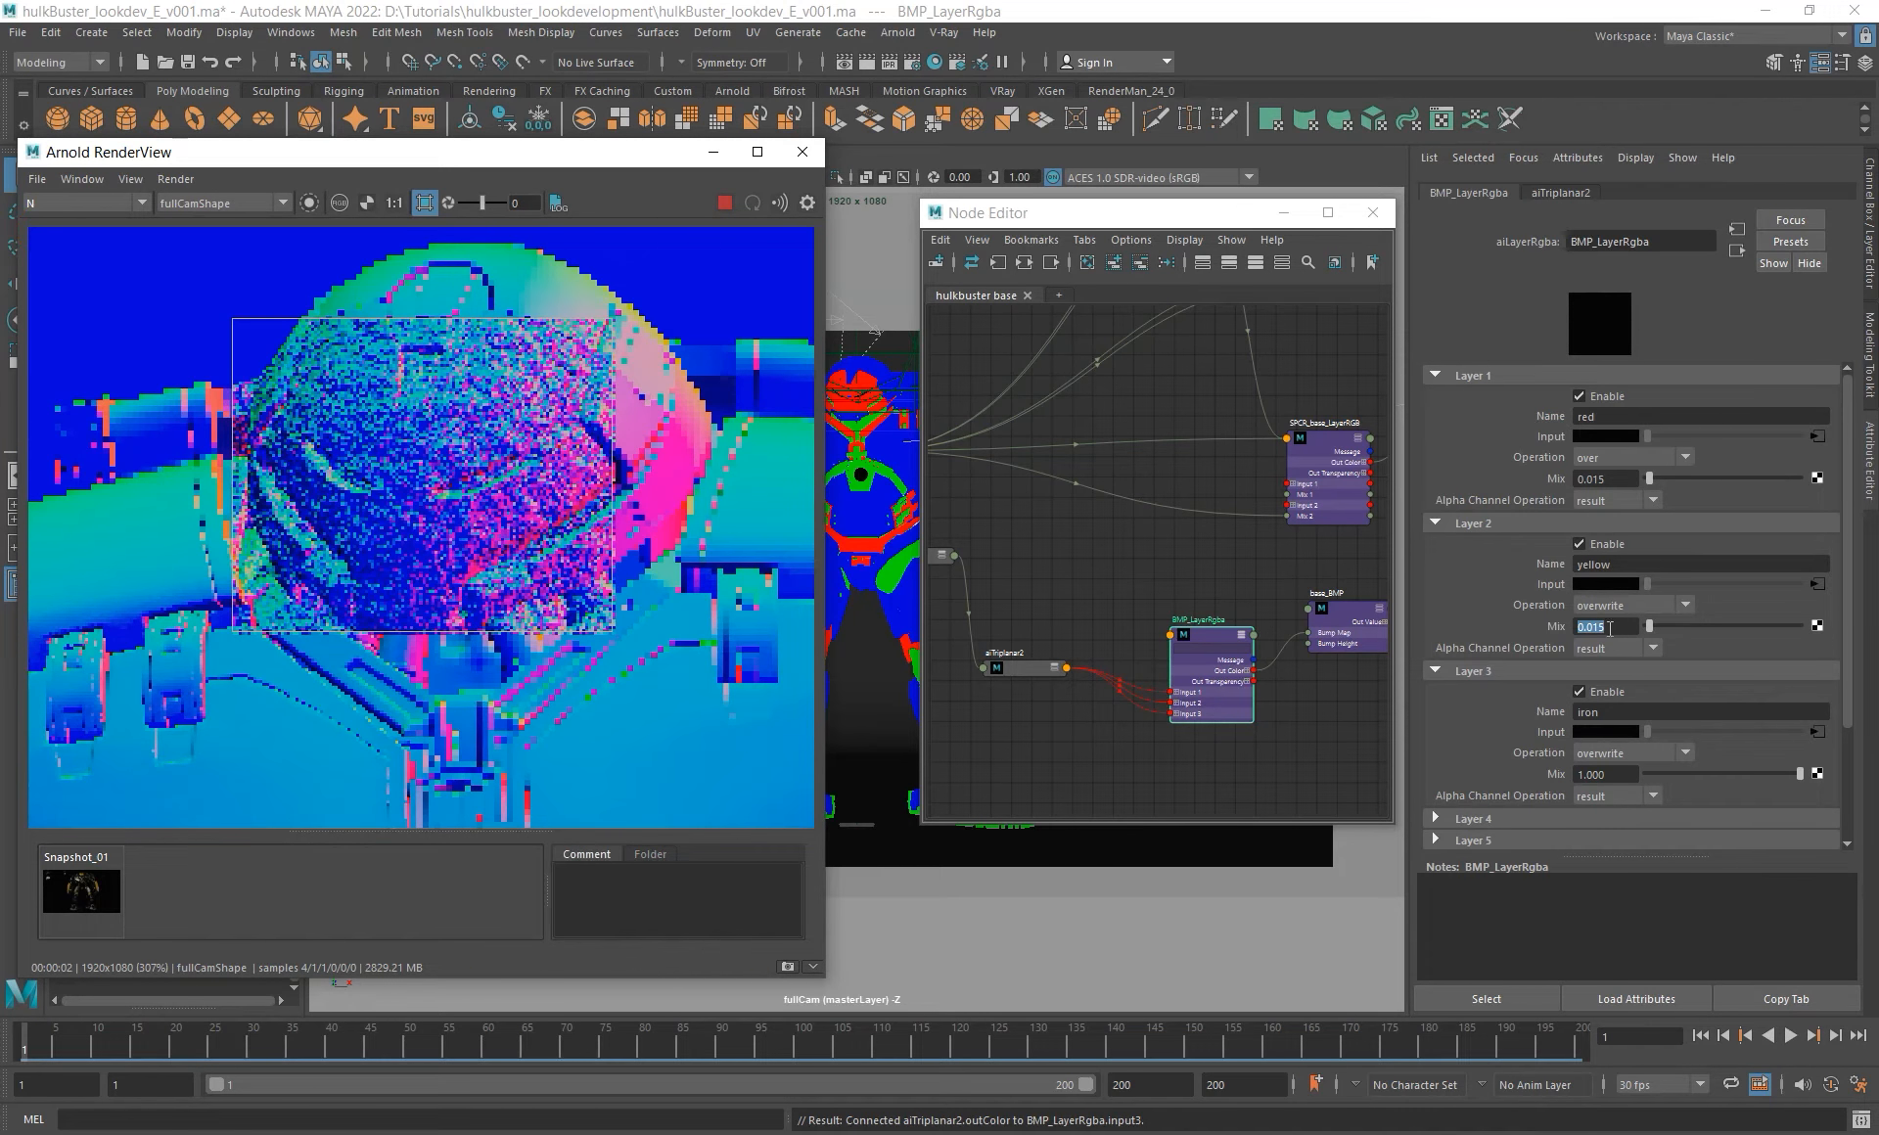
left_click(1471, 631)
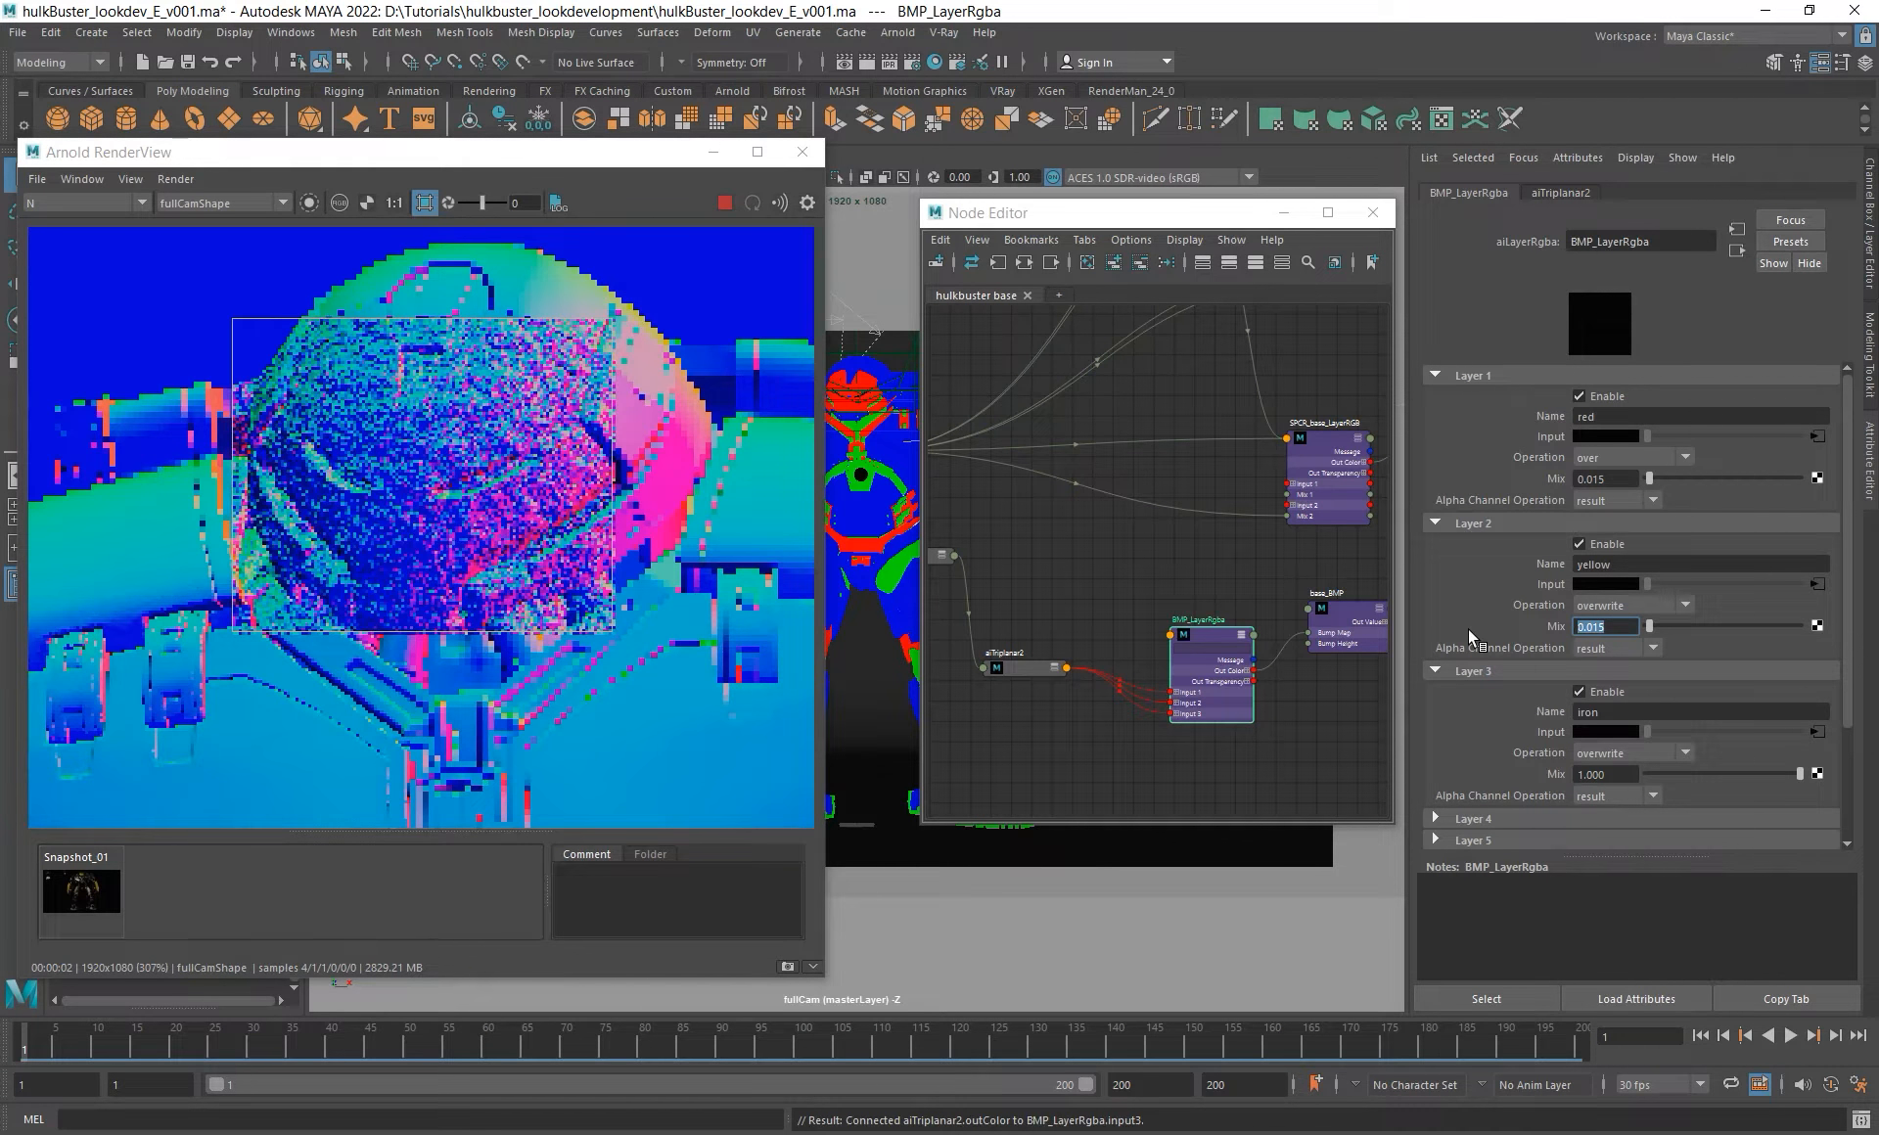
type("0.001")
key("Return")
- Connect the green channel of UserData_RGBmask to mix3 of BMP_LayerRgba so the mask drives the iron layer
middle_click_drag(1054, 760, 1285, 697, "alt")
left_click(1095, 428)
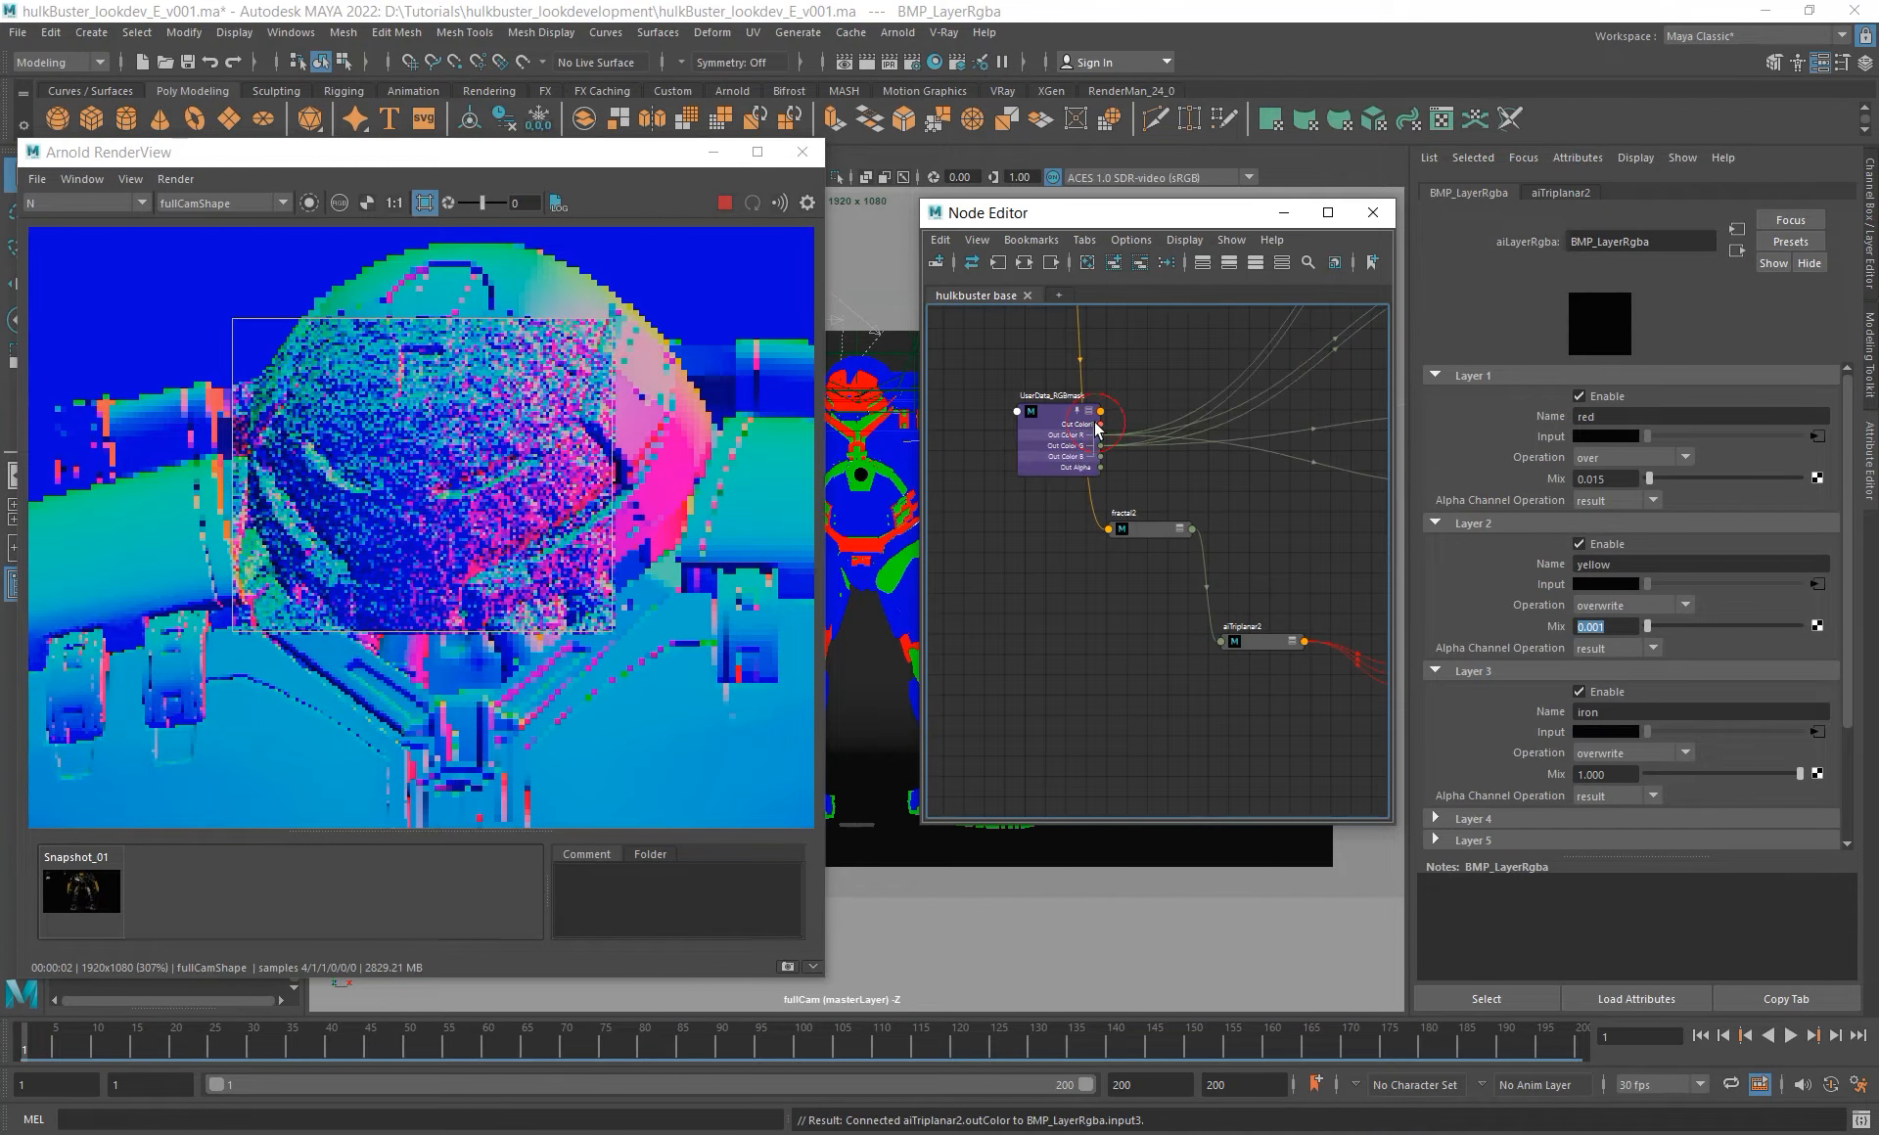
middle_click_drag(1188, 631, 1049, 605, "alt")
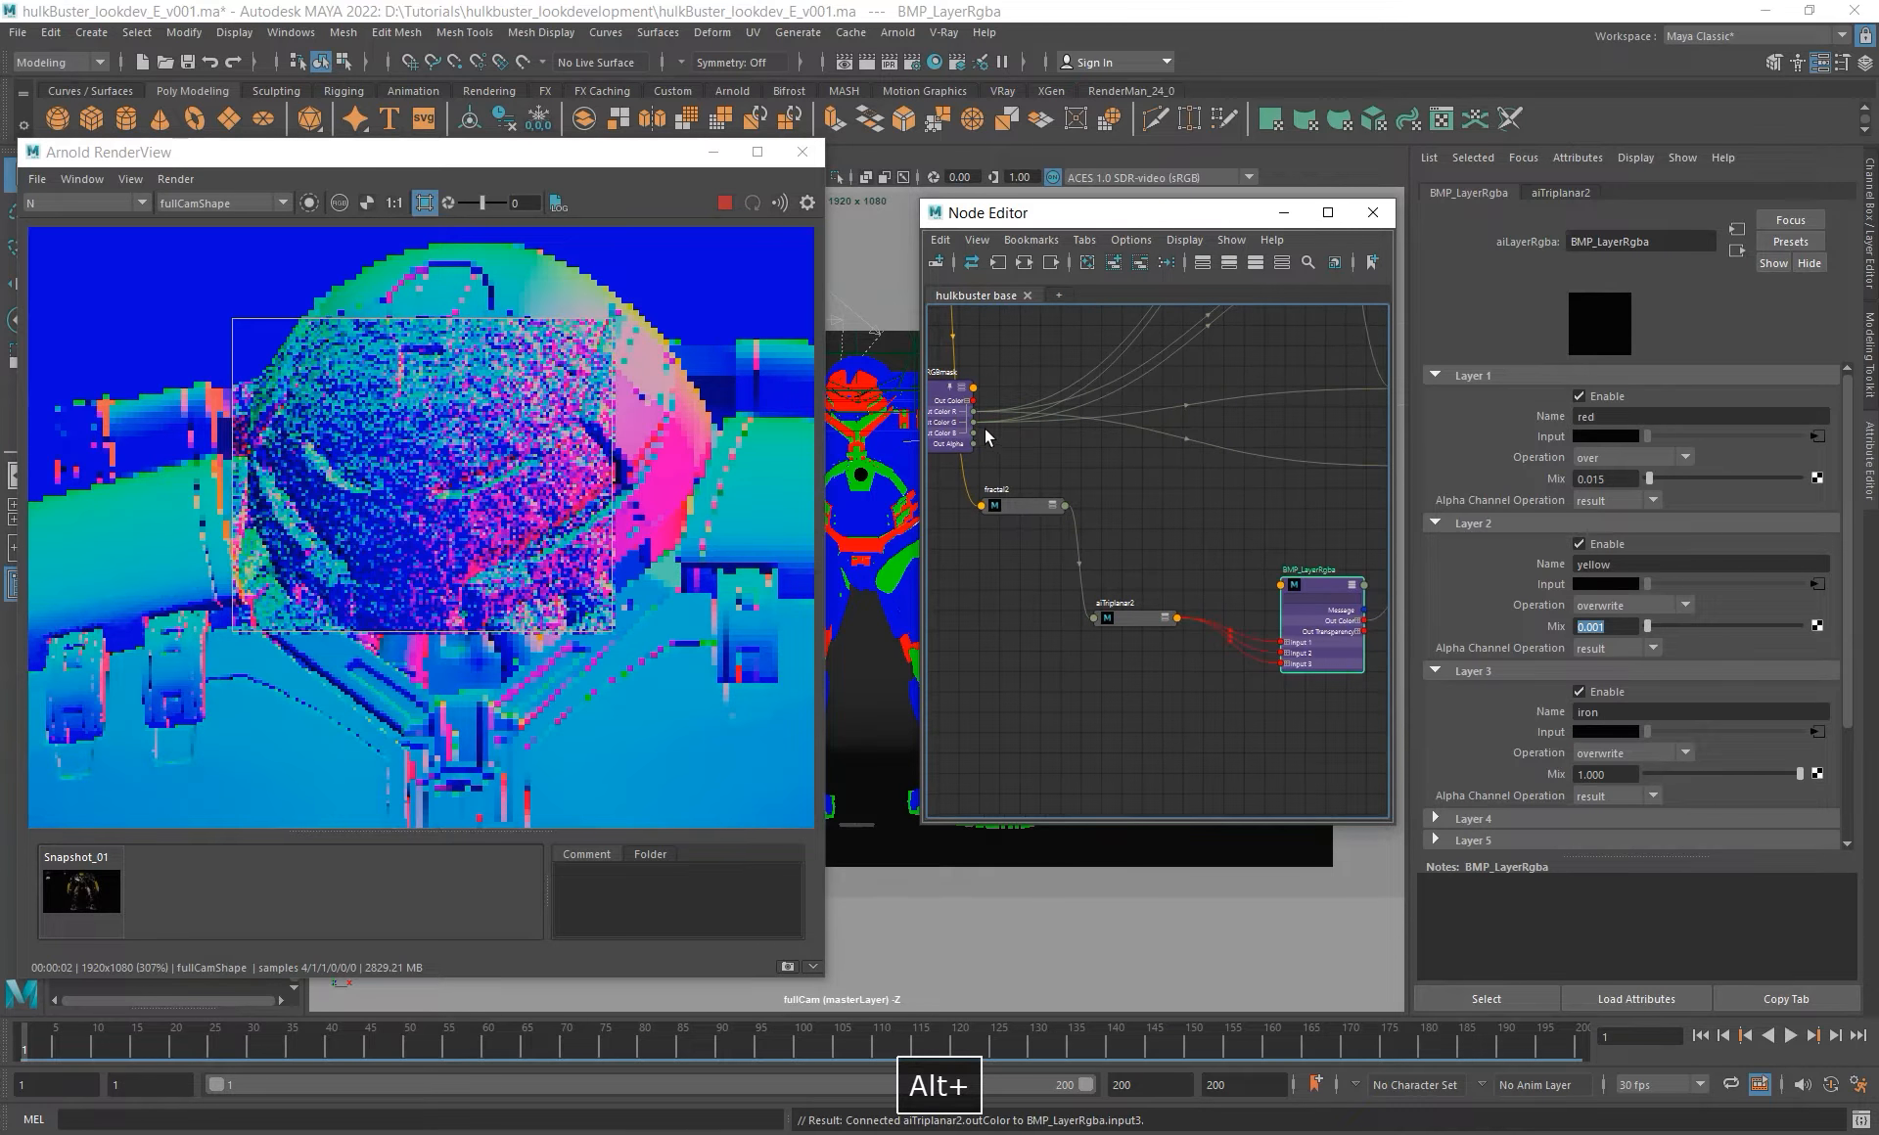
left_click_drag(975, 422, 1311, 595)
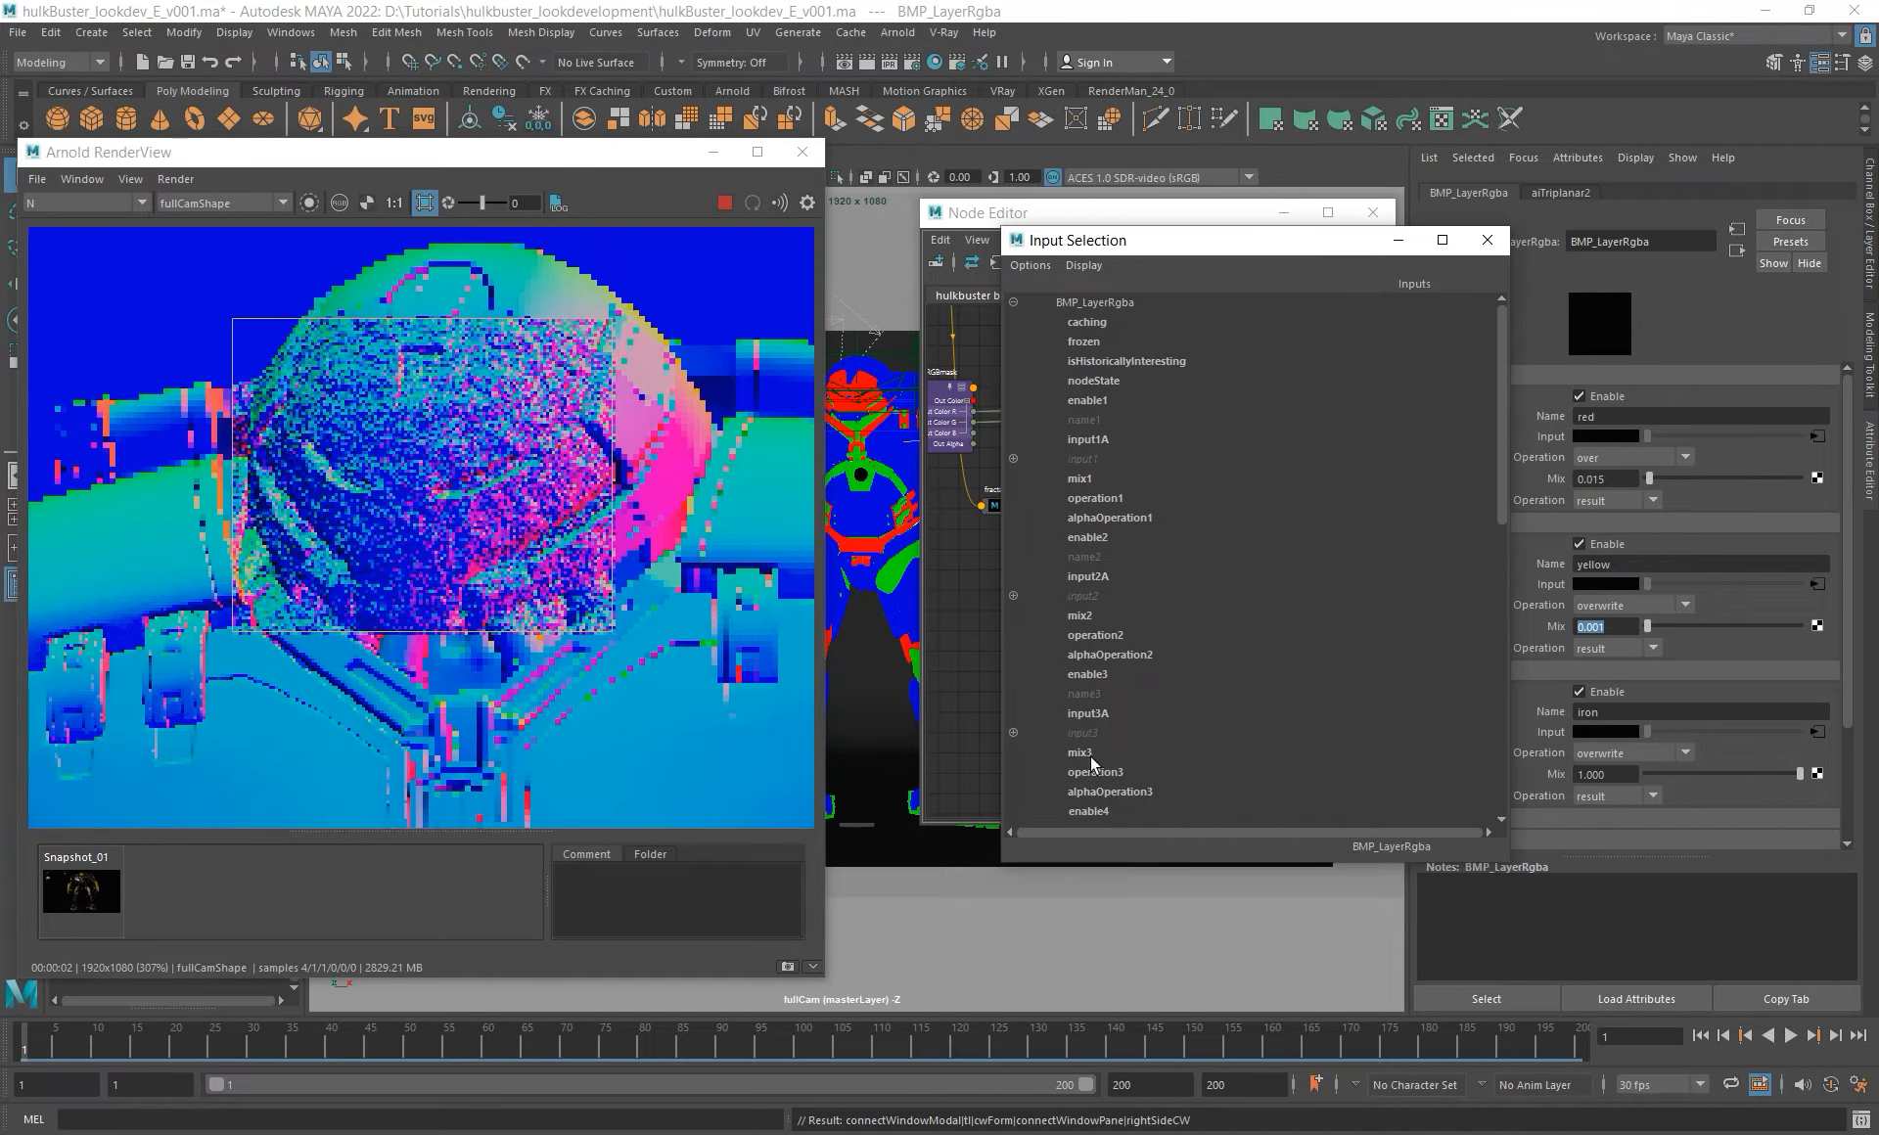
left_click(1090, 750)
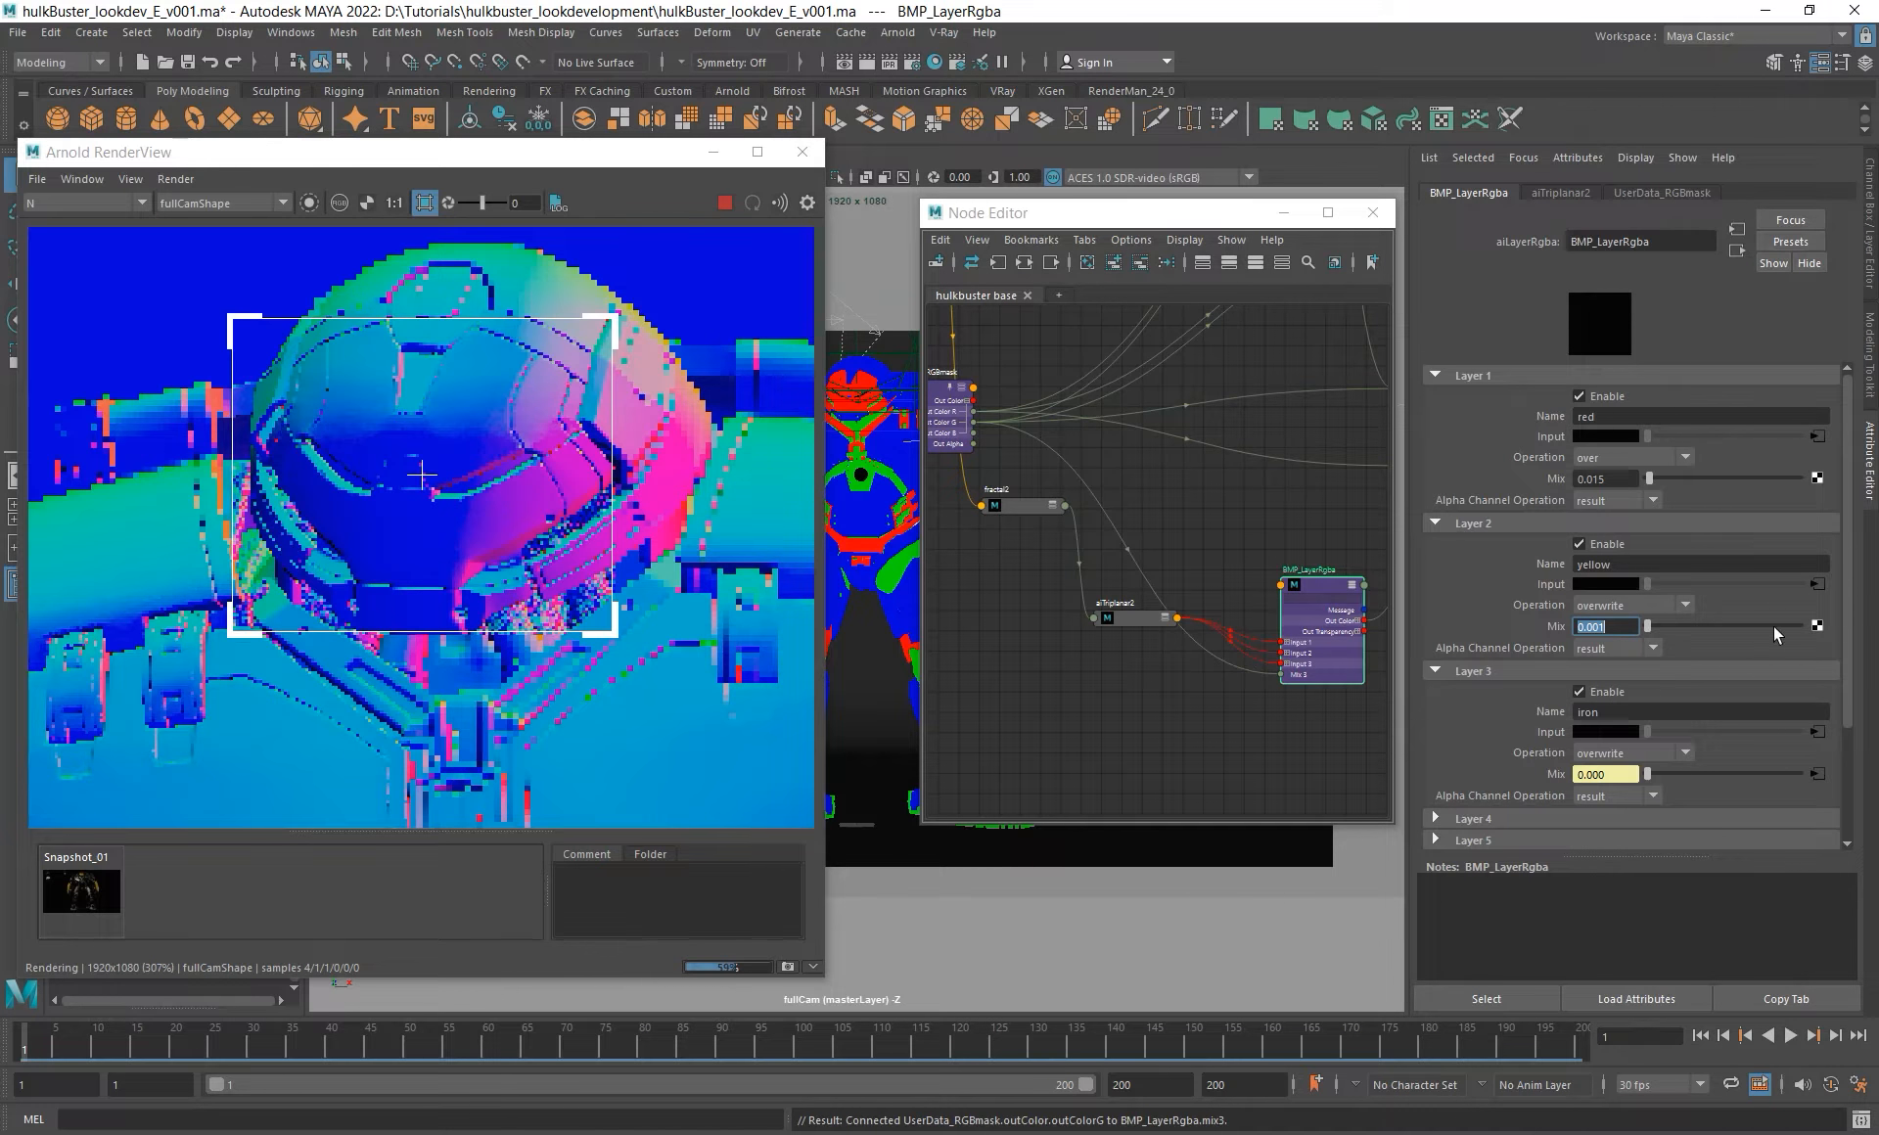
- Try a mix of 0.015 on the yellow layer and inspect the faceplate in the N and Beauty outputs
type(".015")
key("Return")
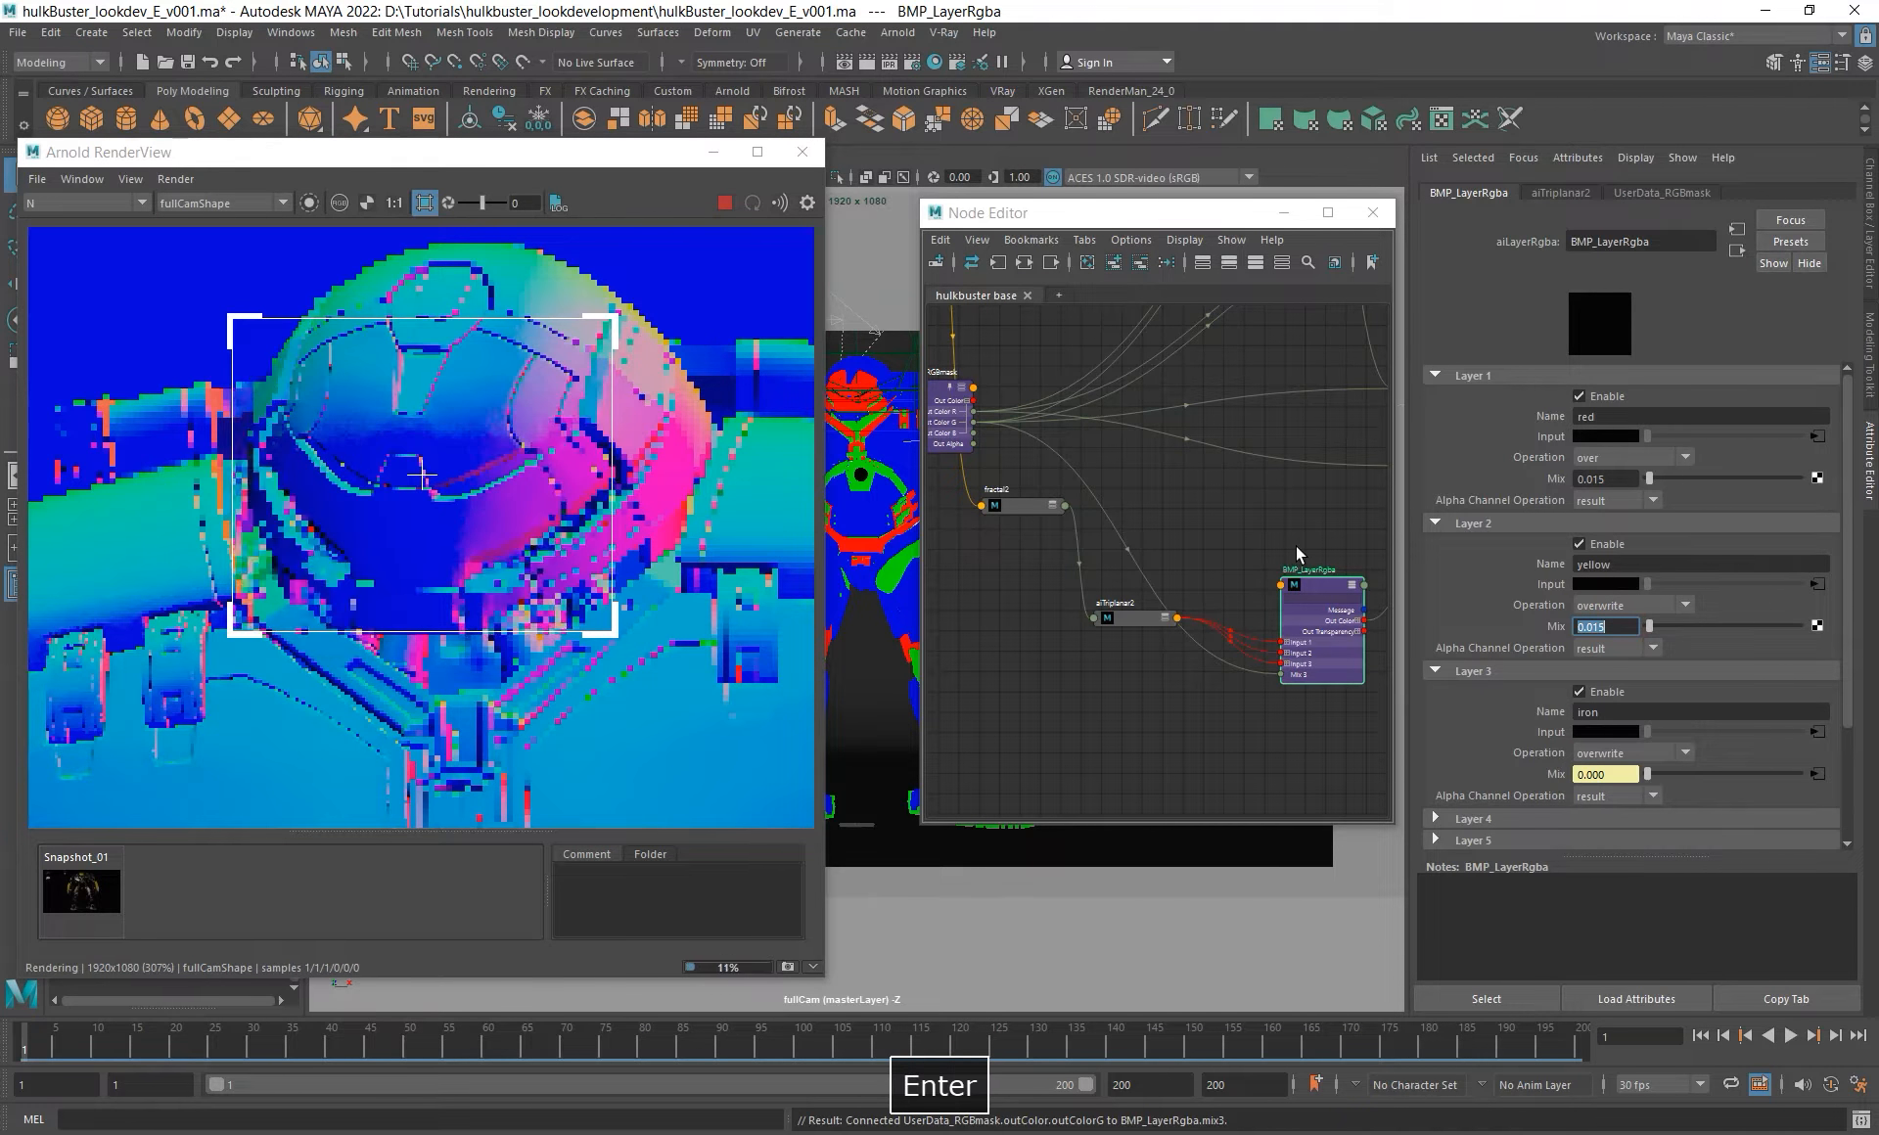
scroll(490, 445, "up", 2)
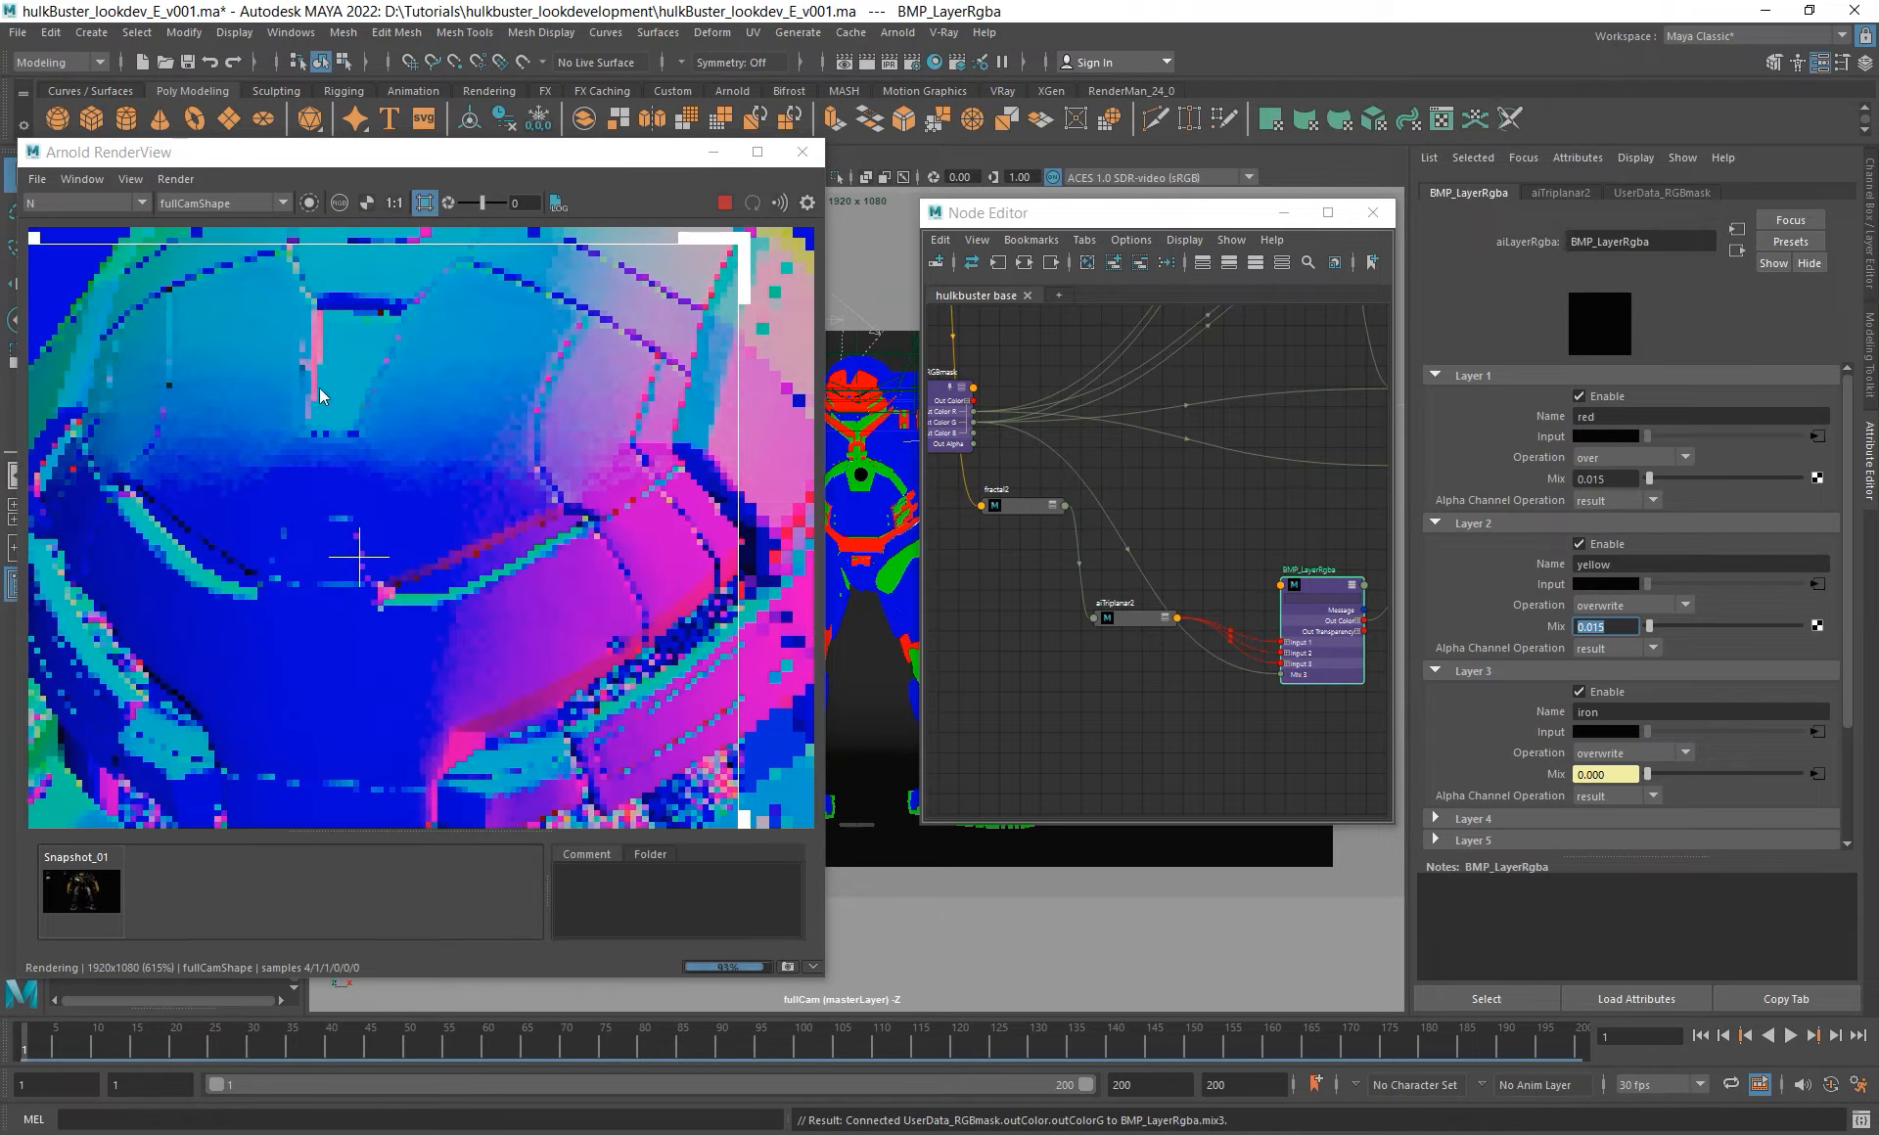
left_click(96, 202)
left_click(57, 217)
scroll(449, 472, "down", 2)
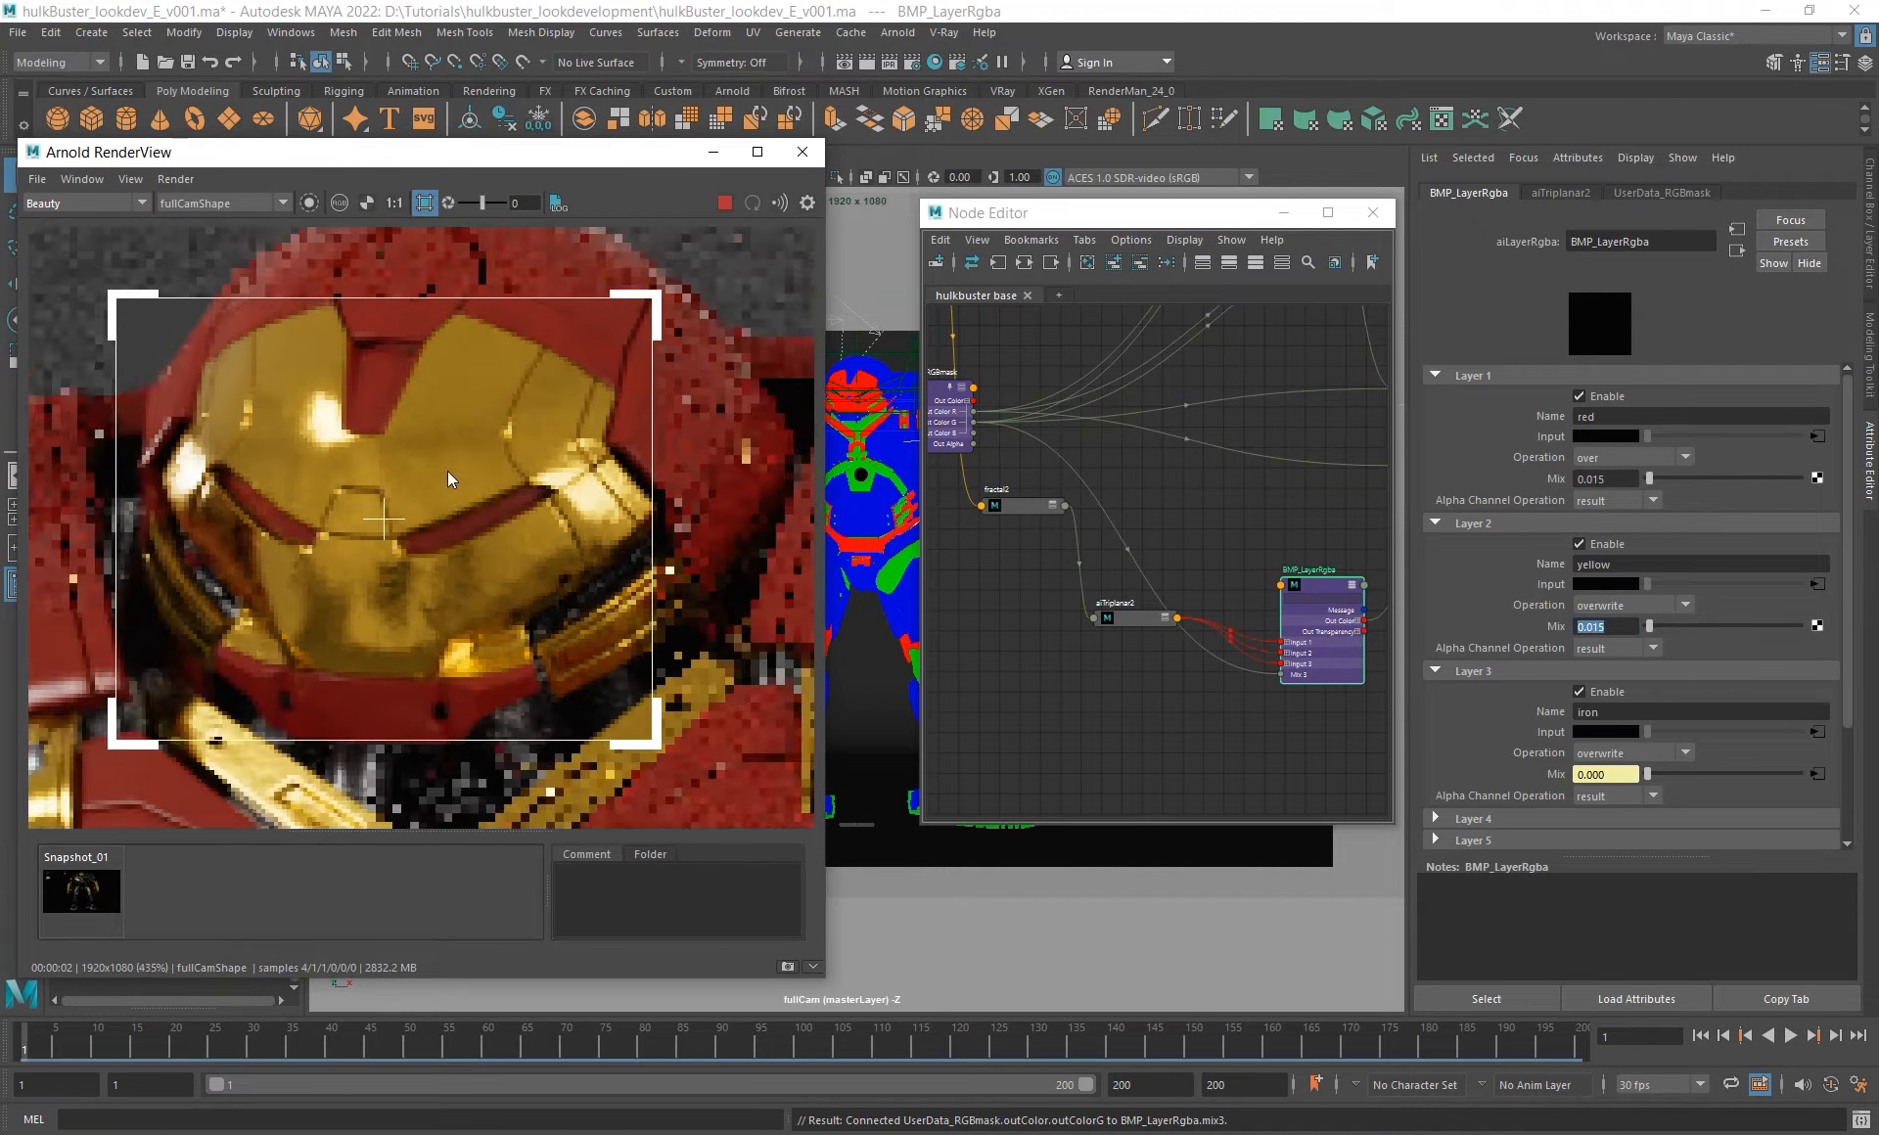
- Display the specular_direct AOV and try a mix of 0.03 on the yellow layer
left_click(88, 203)
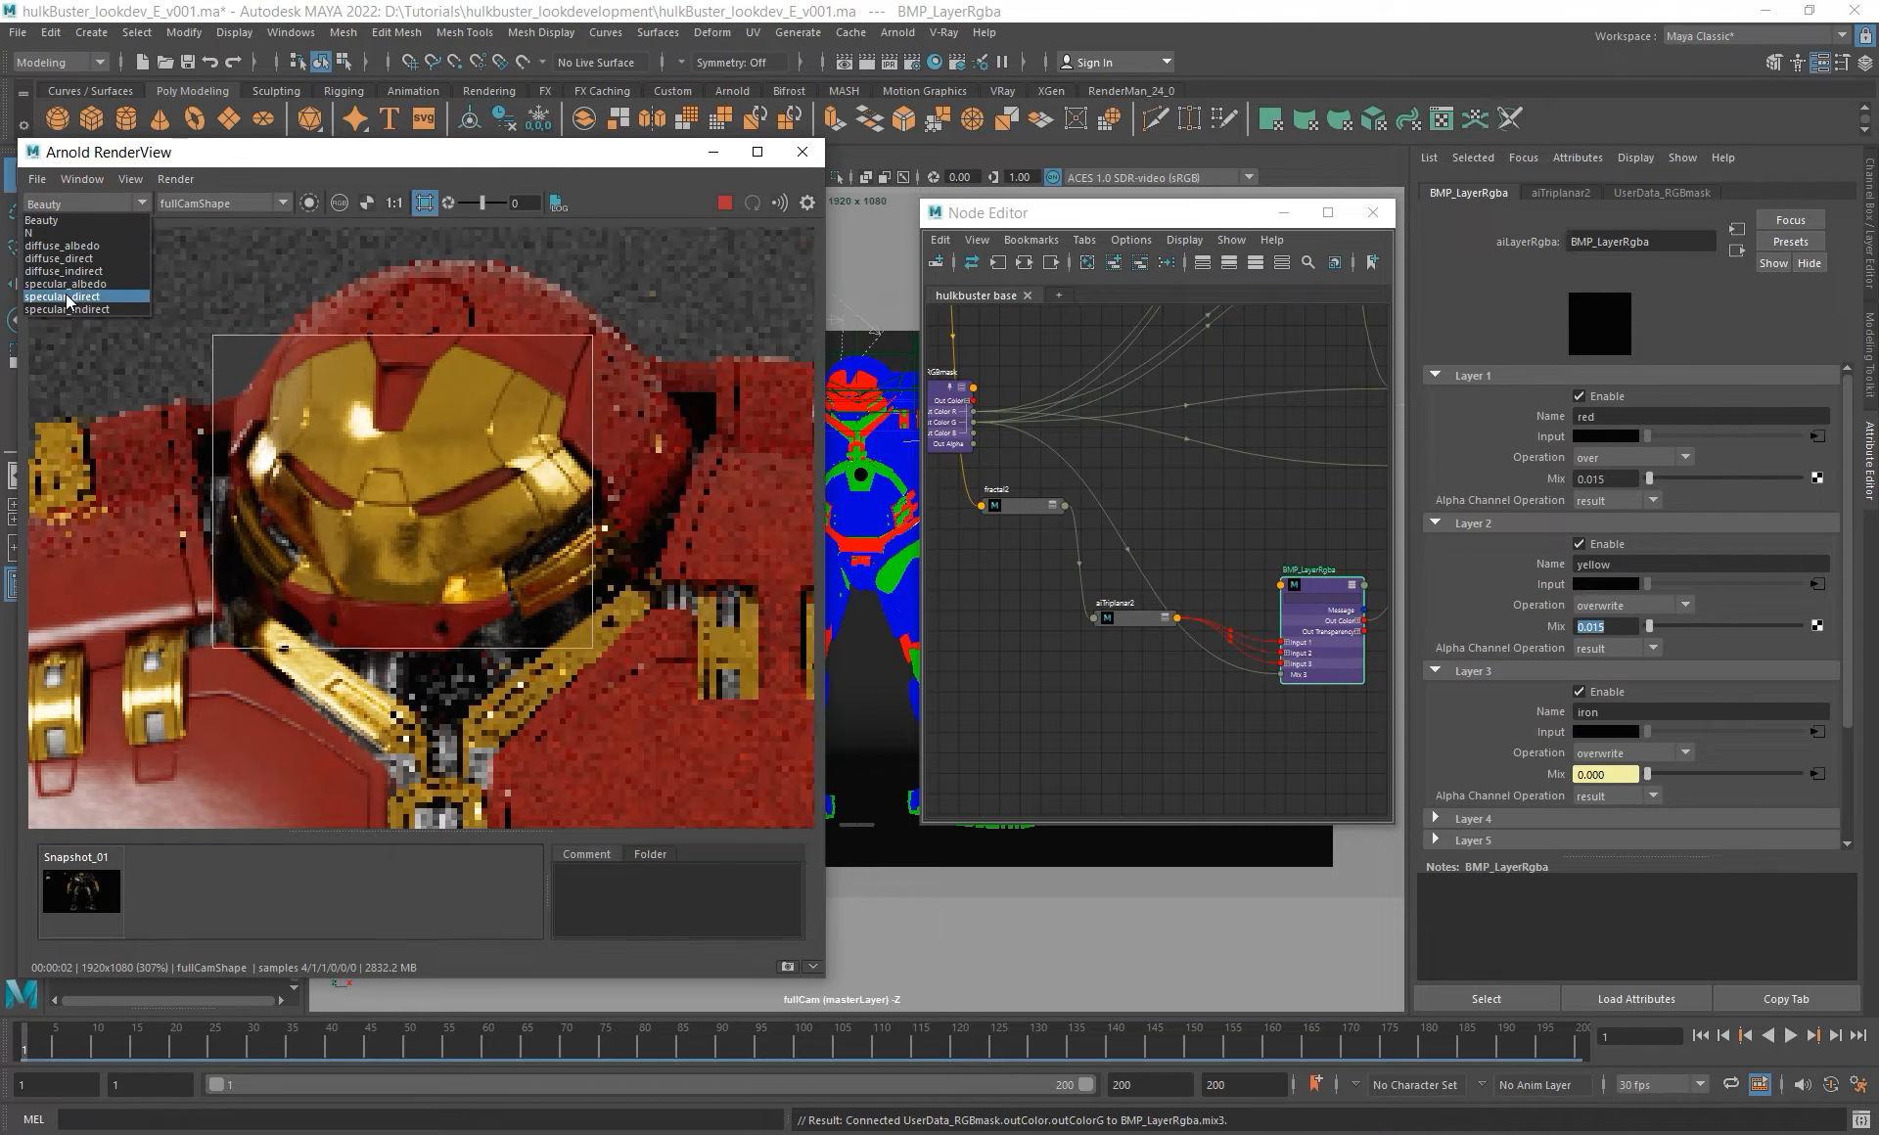
left_click(64, 296)
type("0.03")
key("Return")
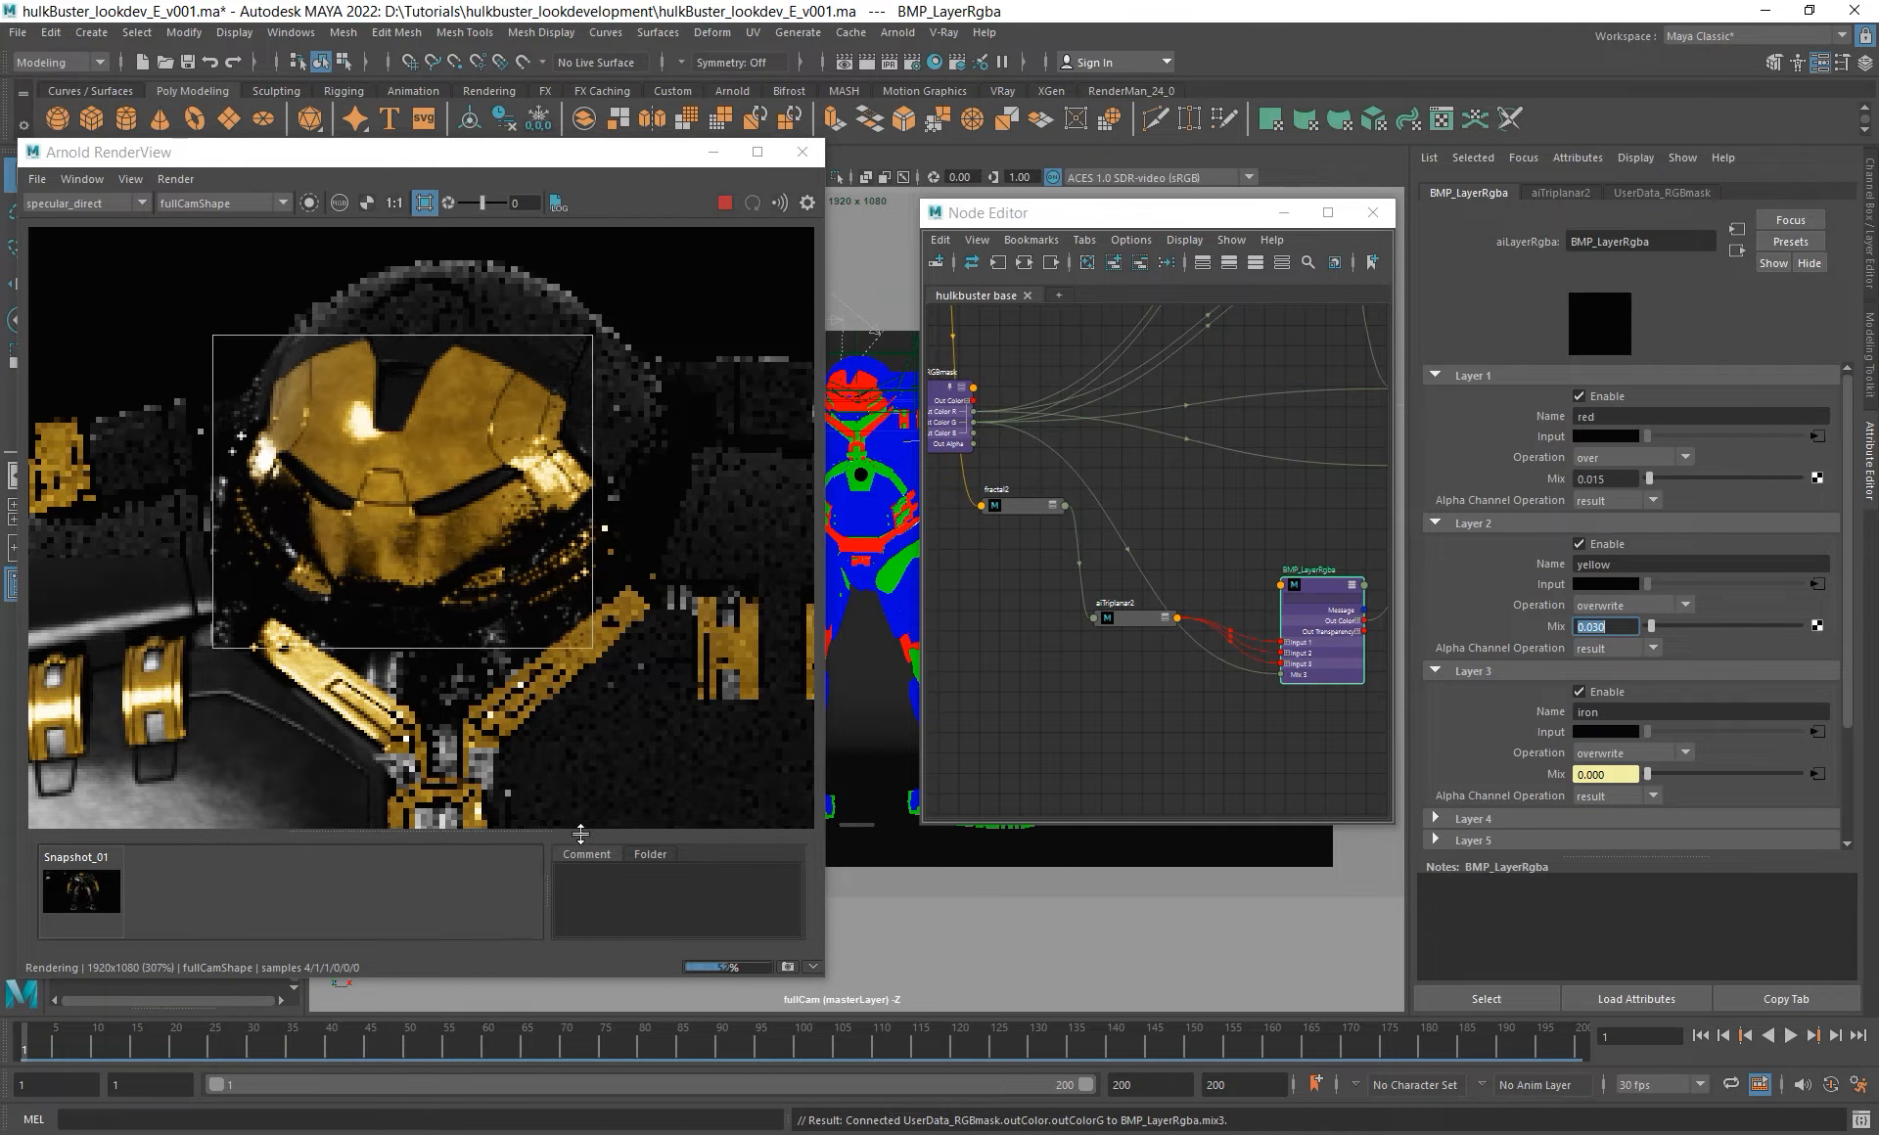
- Restart the render with the region on each yellow forearm guard in turn and examine the bump in its highlights
scroll(626, 626, "down", 4)
middle_click_drag(706, 685, 503, 556, "alt")
scroll(502, 556, "up", 2)
left_click_drag(519, 439, 641, 813, "shift")
scroll(582, 665, "up", 2)
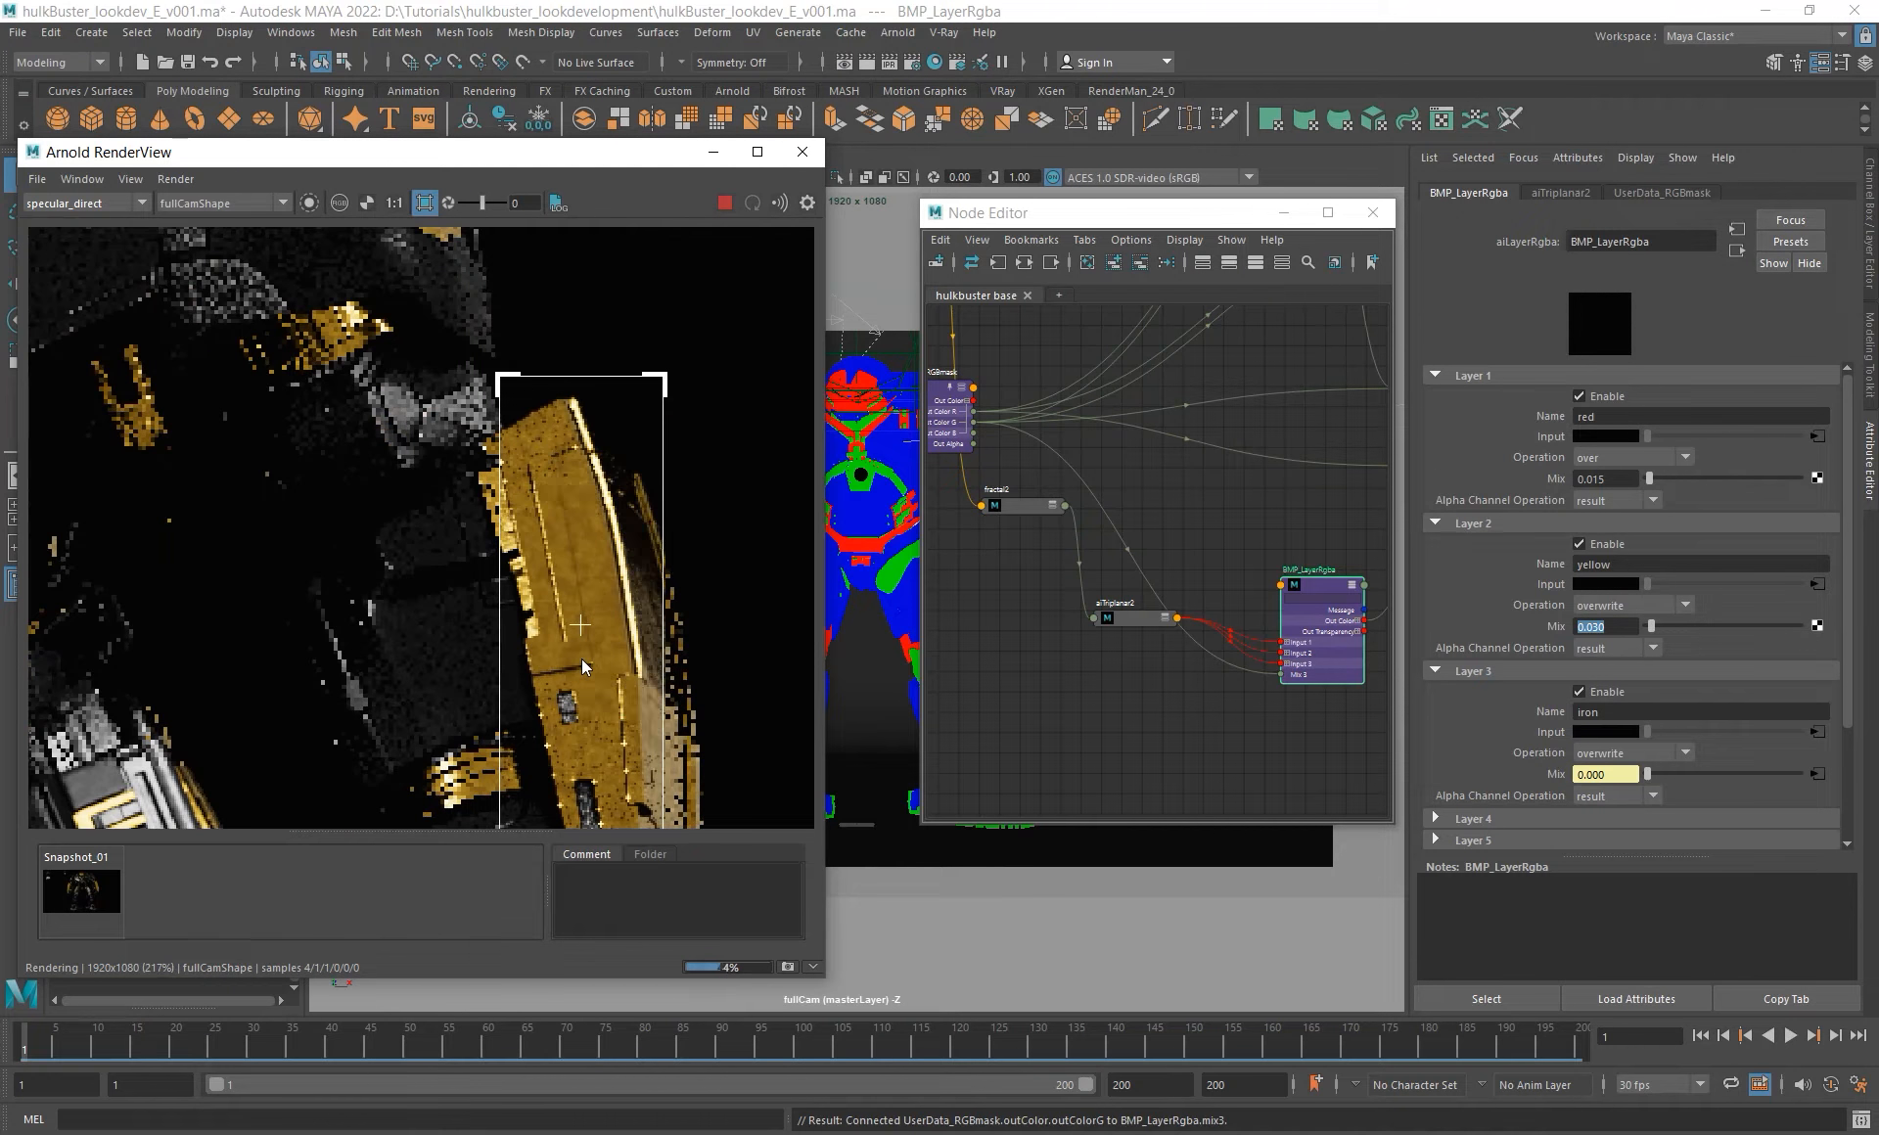
scroll(573, 636, "down", 1)
middle_click_drag(368, 557, 554, 474, "alt")
scroll(554, 474, "down", 1)
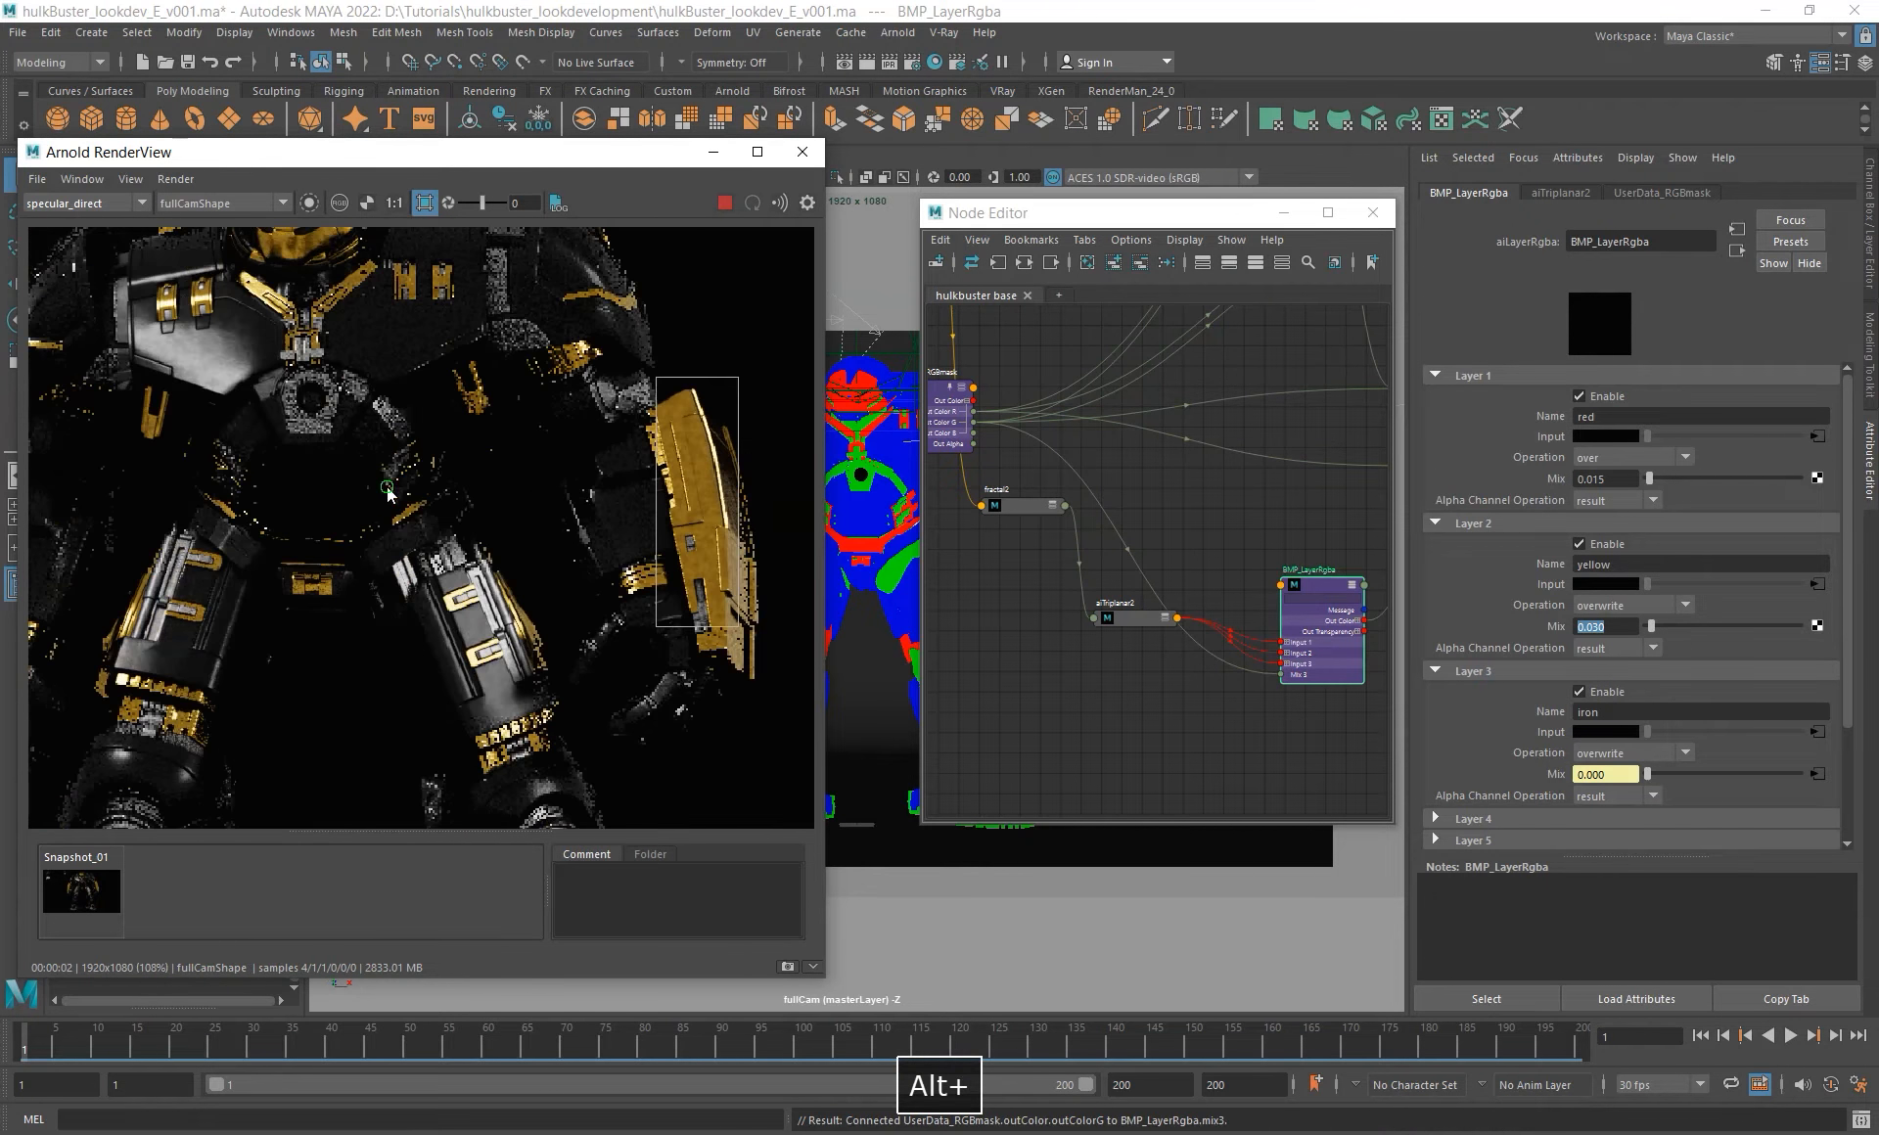
middle_click_drag(724, 489, 190, 521, "alt")
left_click_drag(104, 421, 197, 644, "shift")
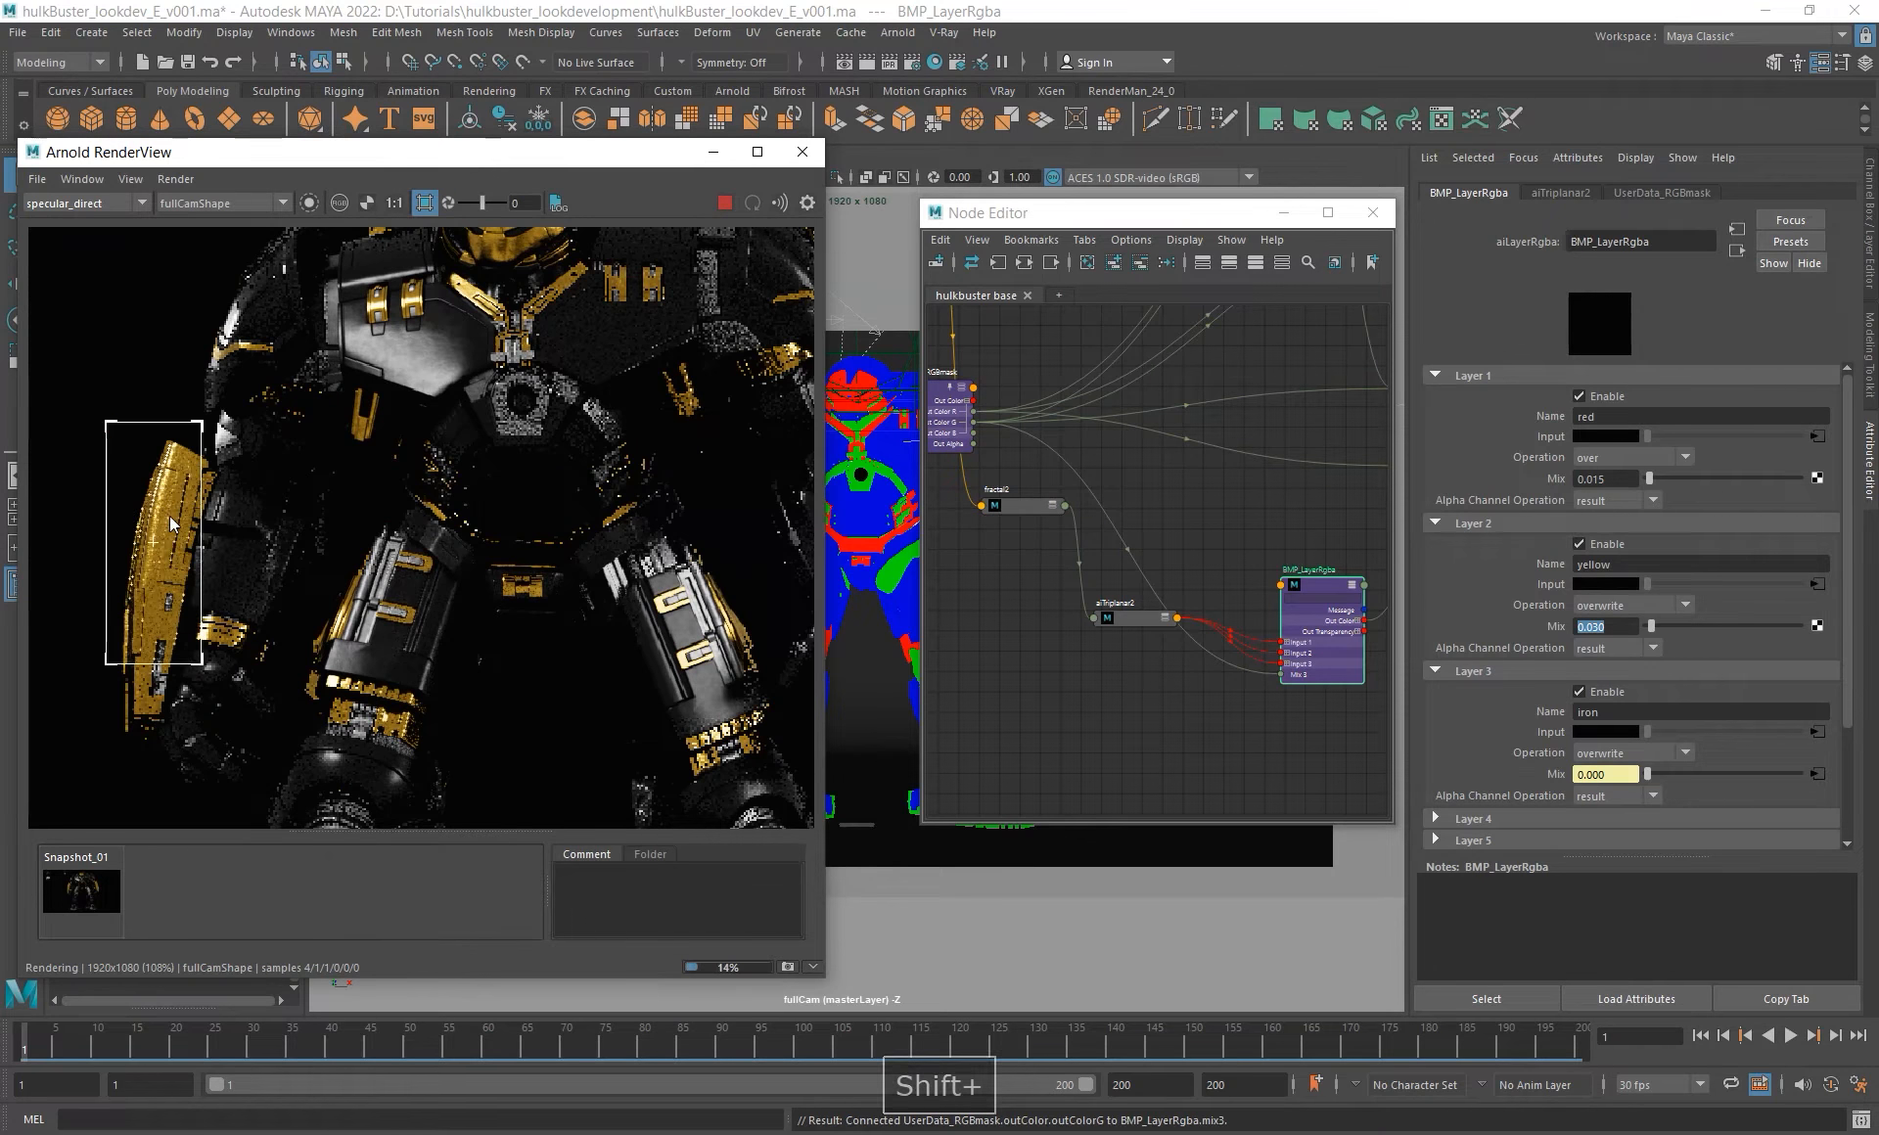
scroll(168, 515, "up", 3)
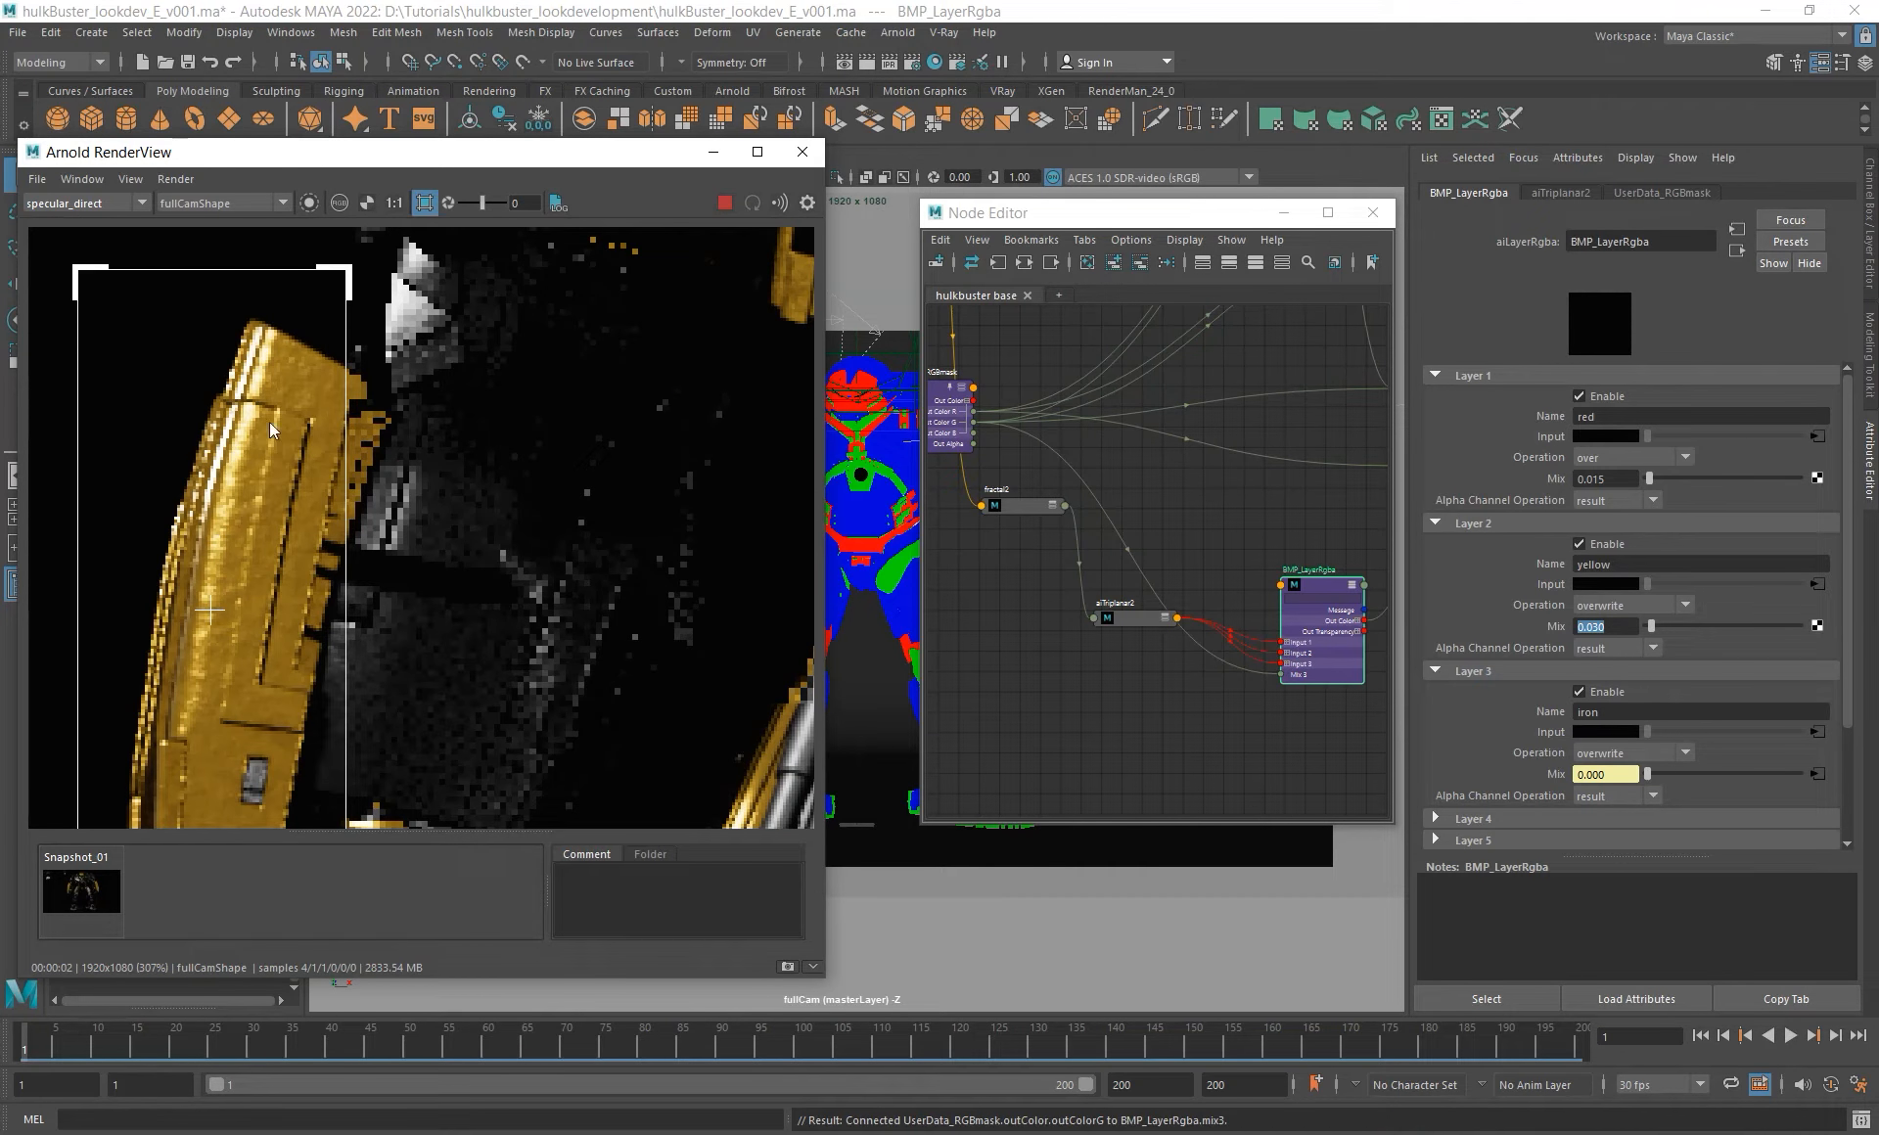
- Try a mix of 0.015 on the yellow layer and check the highlights on the upper body and forearm guard
type(".0")
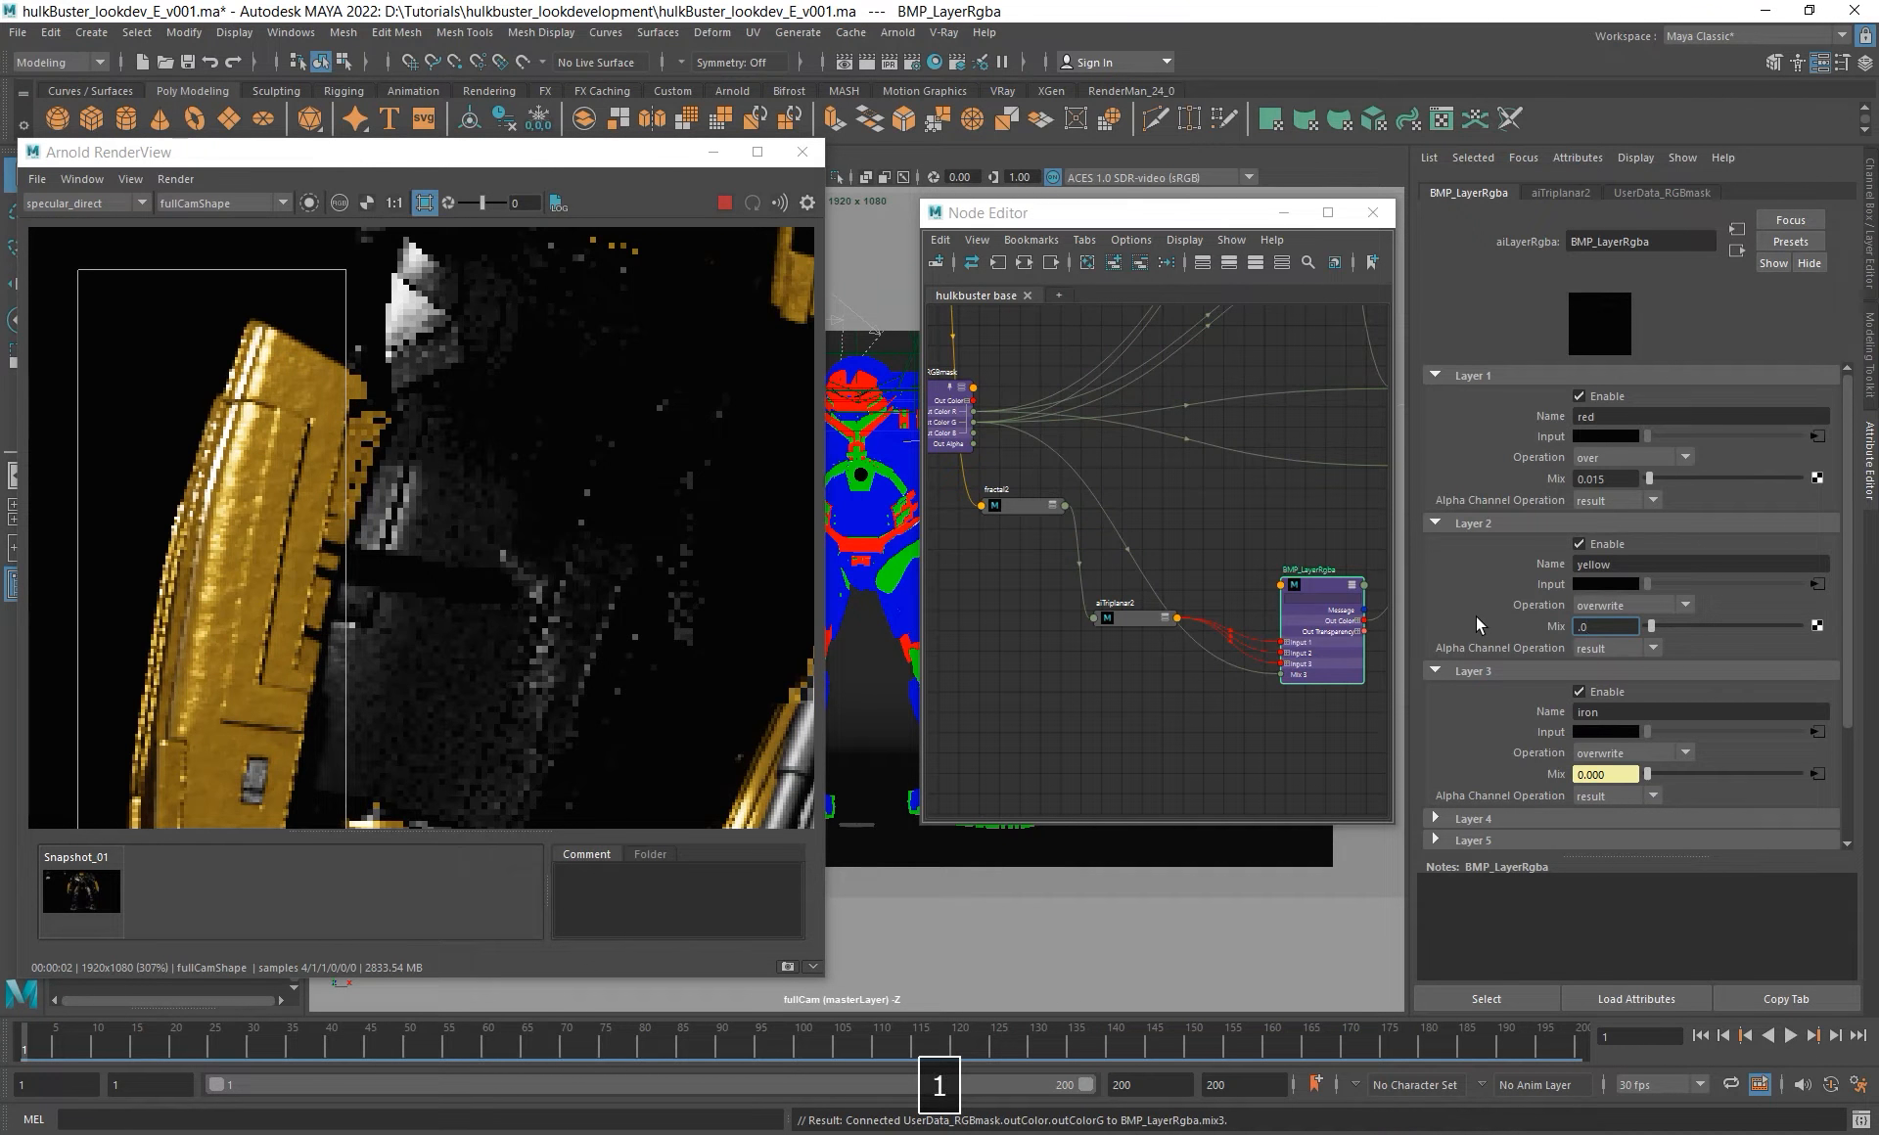
type("15")
key("Return")
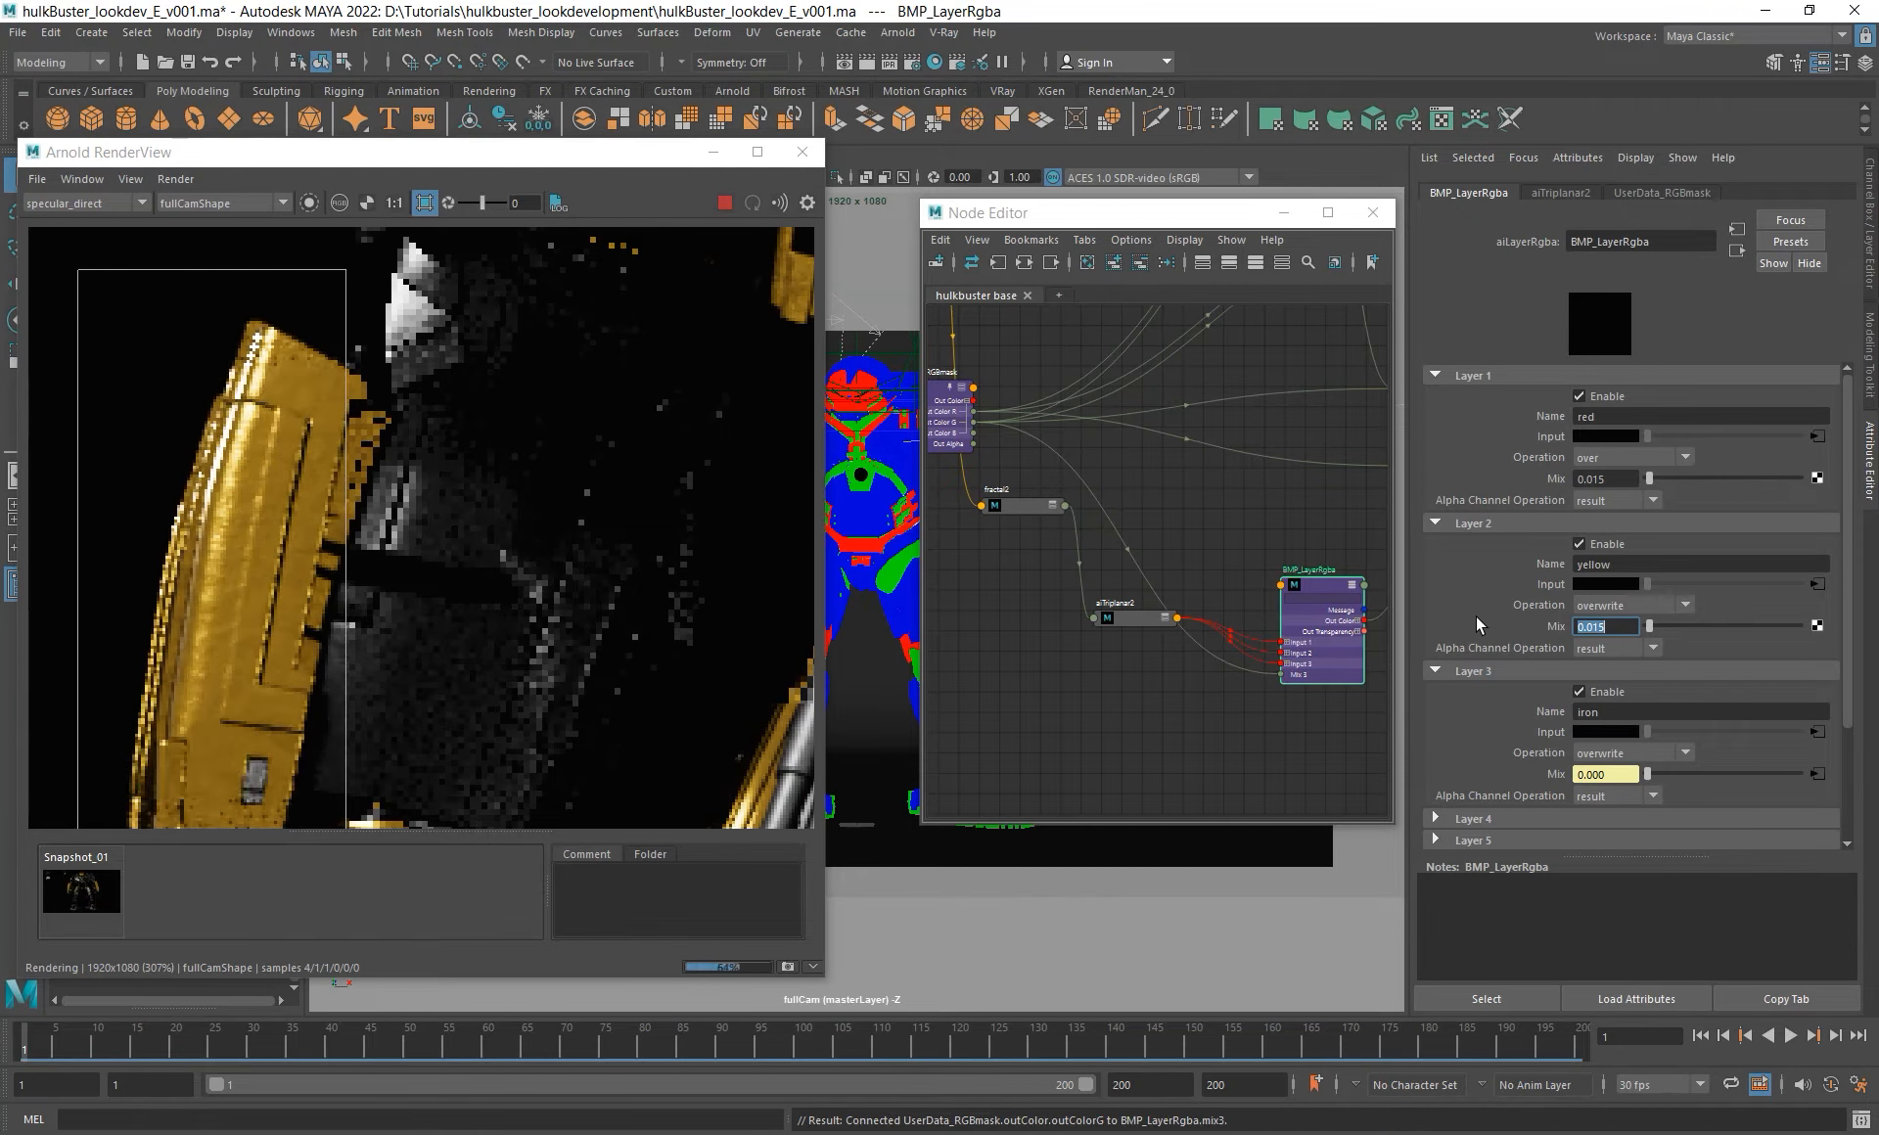
scroll(525, 489, "down", 1)
middle_click_drag(551, 459, 404, 633, "alt")
middle_click_drag(658, 288, 527, 422, "alt")
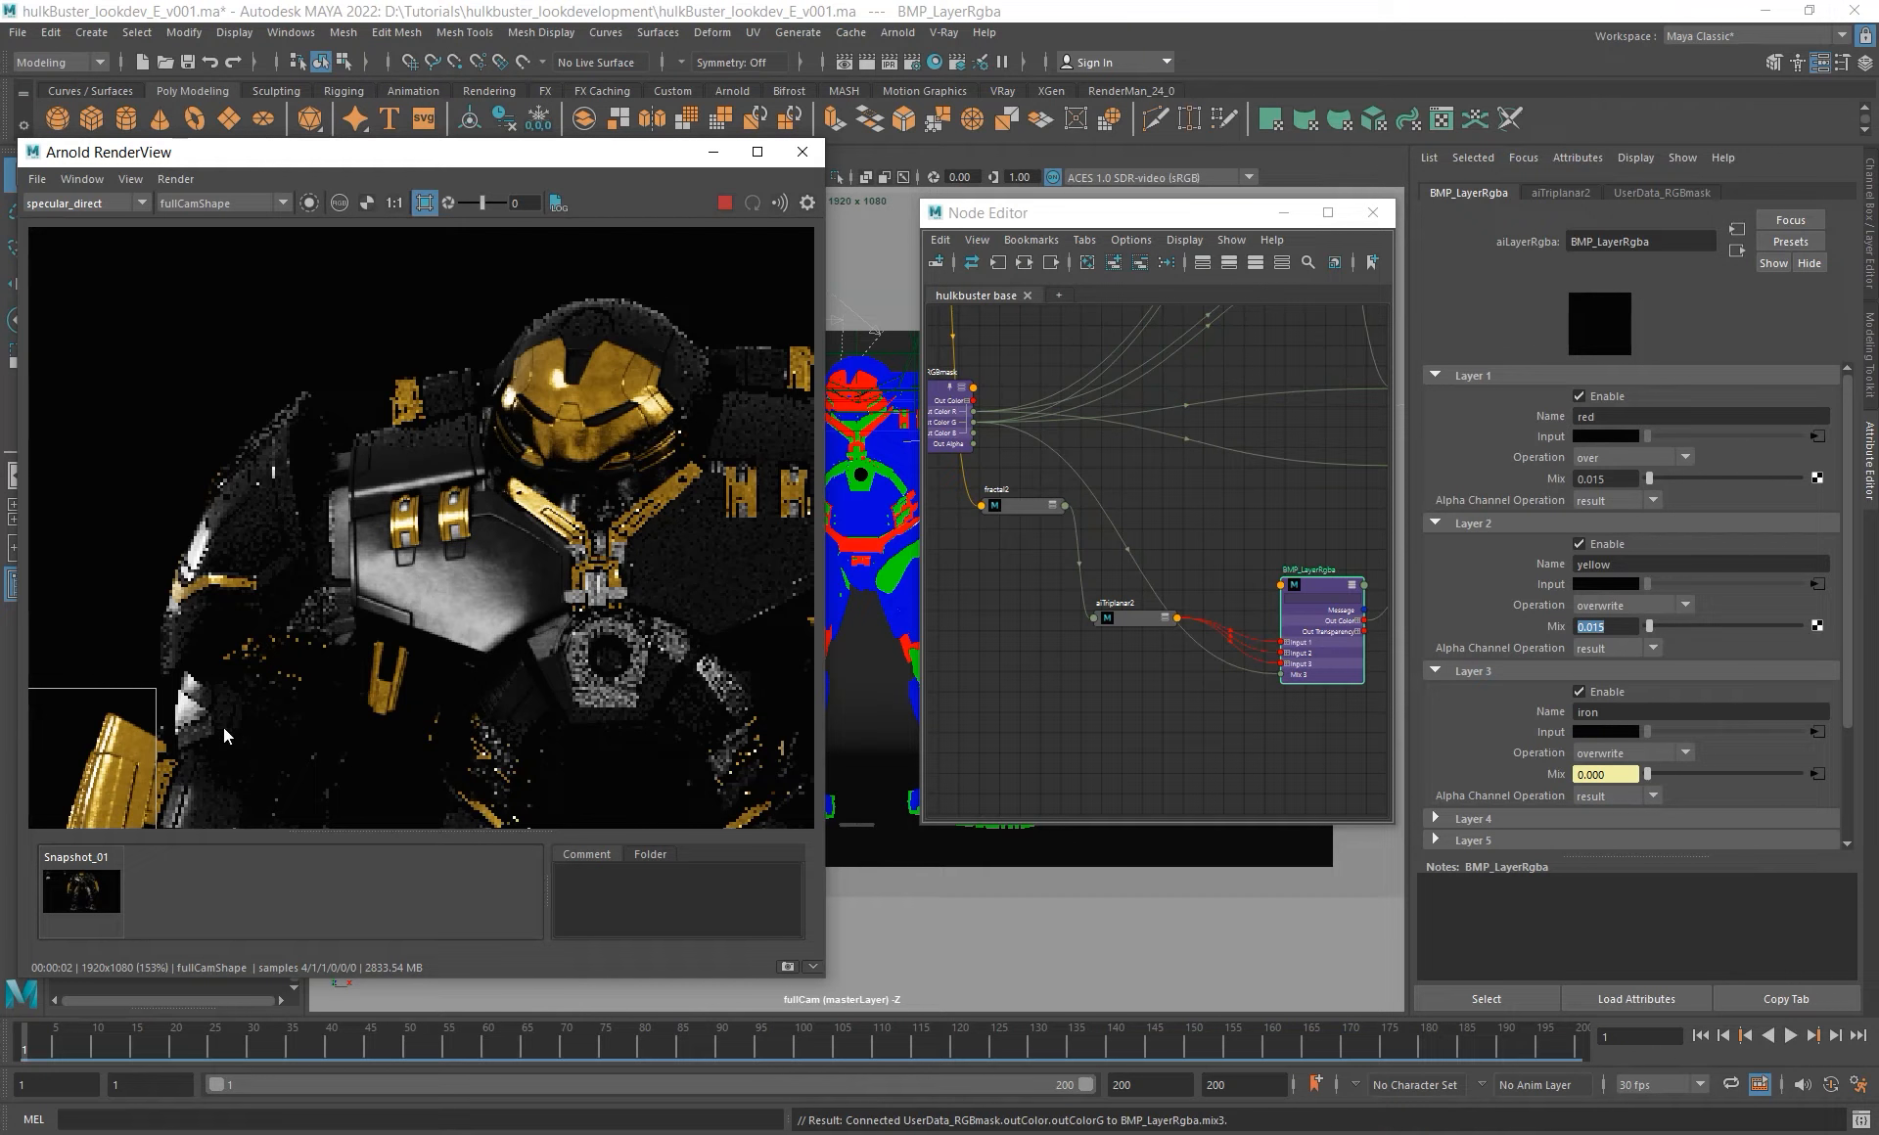
middle_click_drag(151, 782, 438, 455, "alt")
right_click_drag(399, 497, 400, 542, "alt")
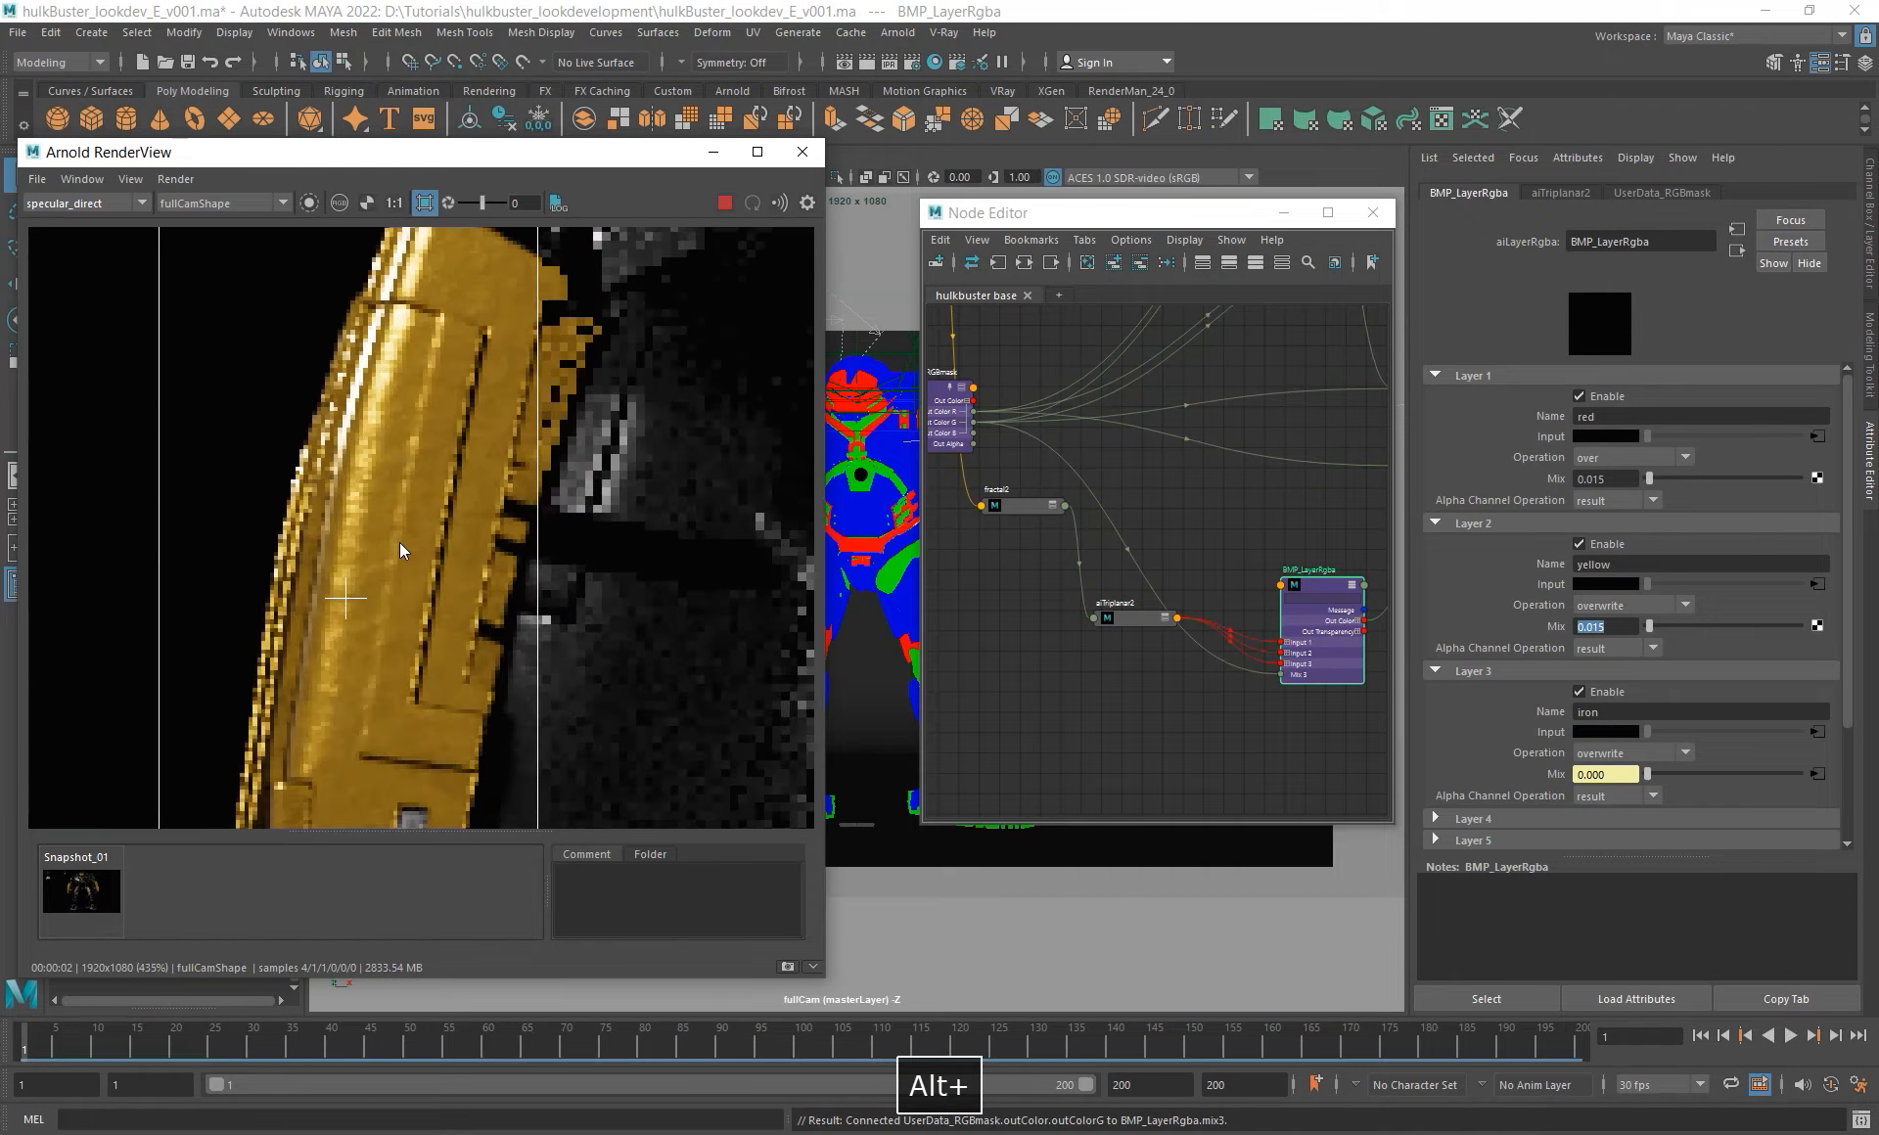
- Display the N AOV, toggle the yellow layer to compare the normals, and set its mix to 0.005
left_click(61, 206)
left_click(54, 236)
left_click(1607, 548)
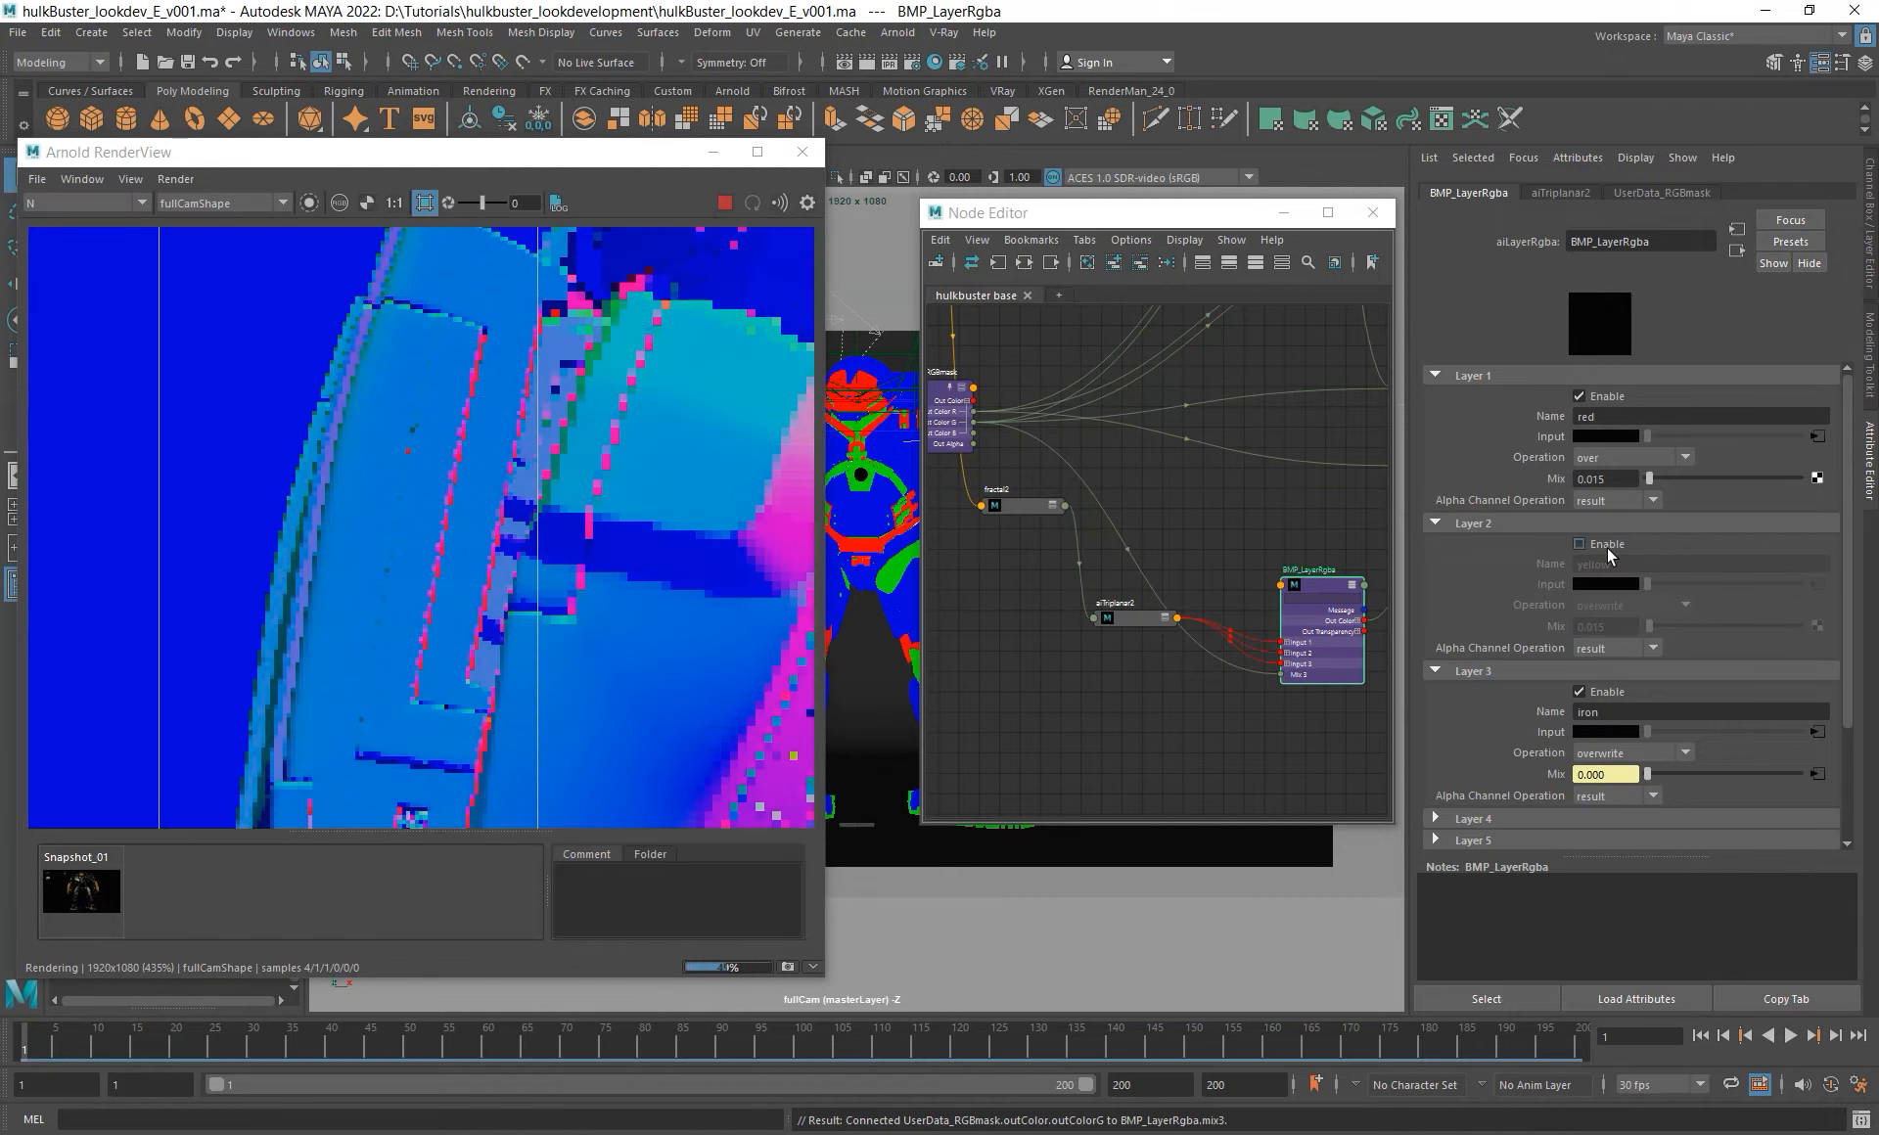
double_click(1606, 627)
type("0.005")
key("Return")
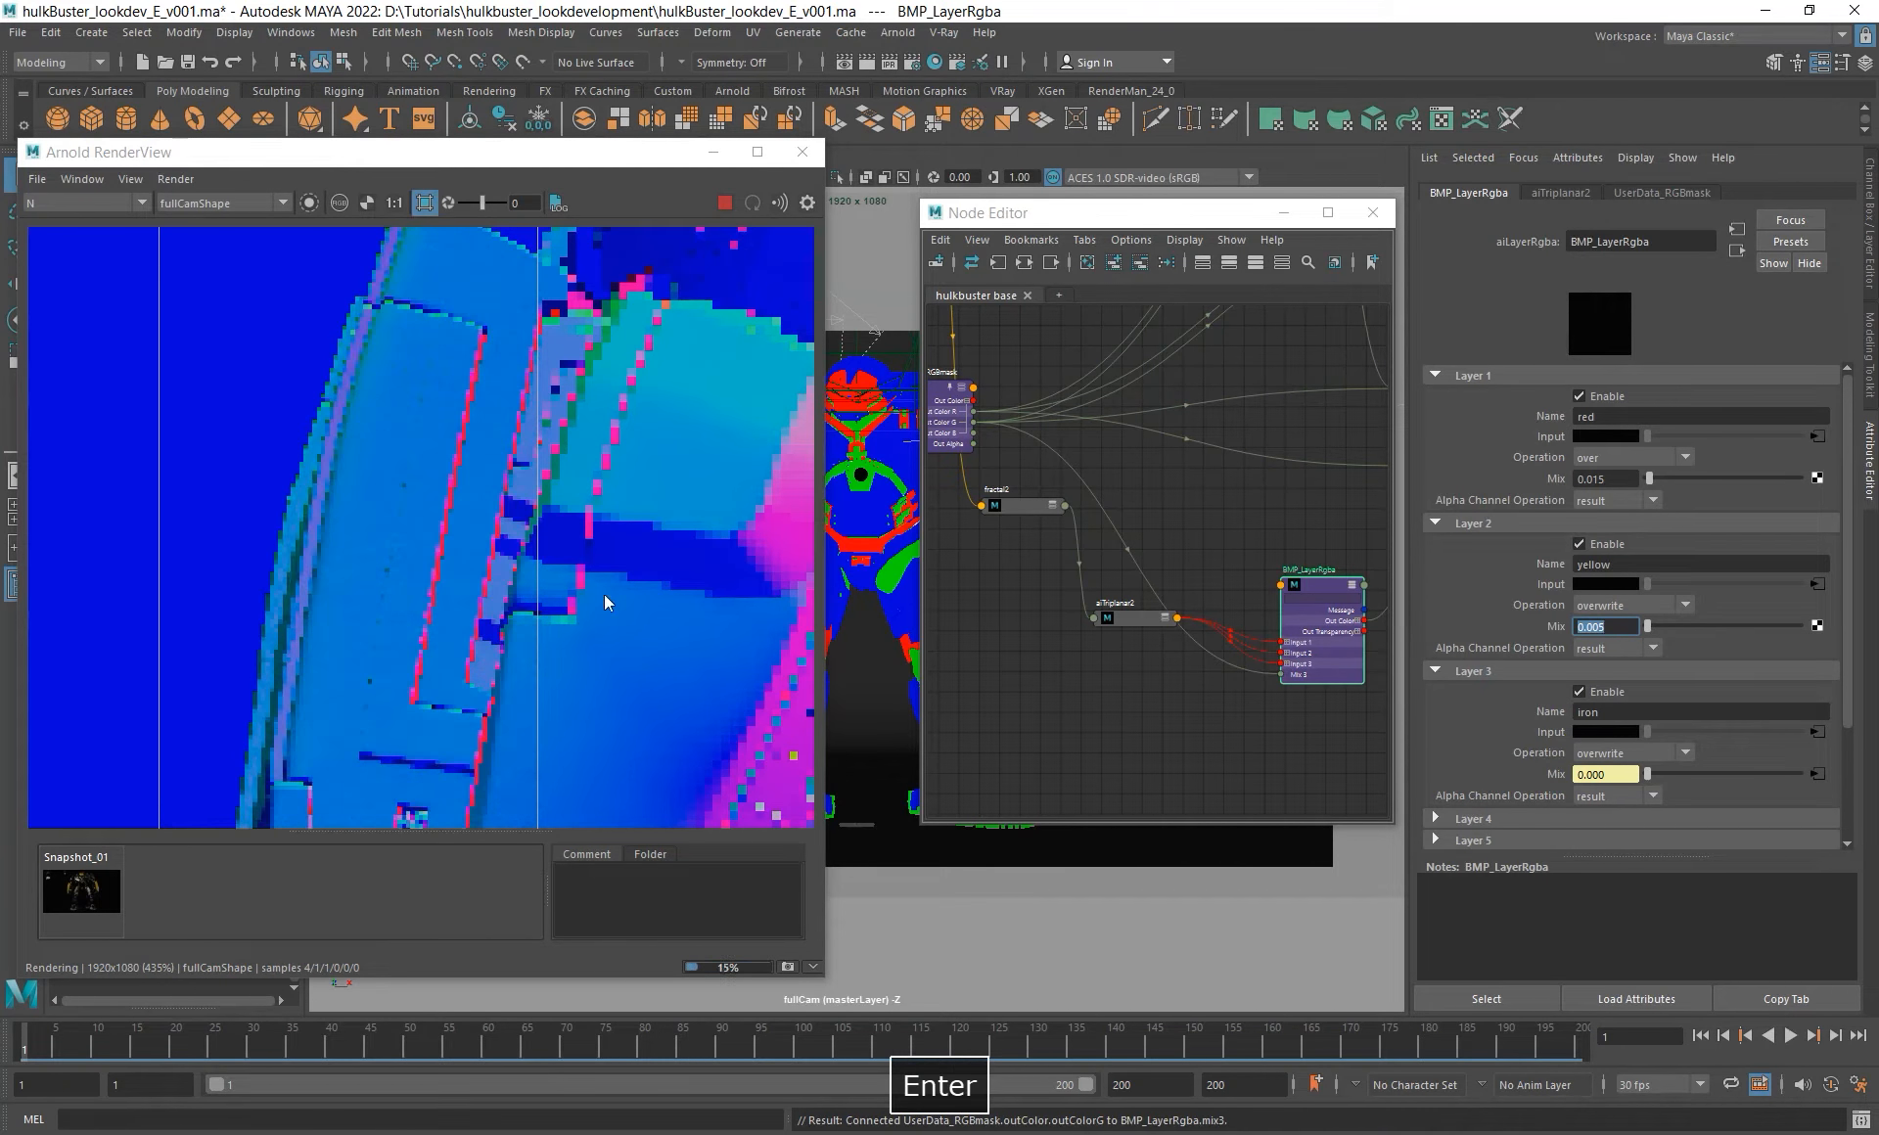
- Return to the Beauty output and inspect the forearm guard's yellow bump from near and far
left_click(68, 202)
left_click(69, 223)
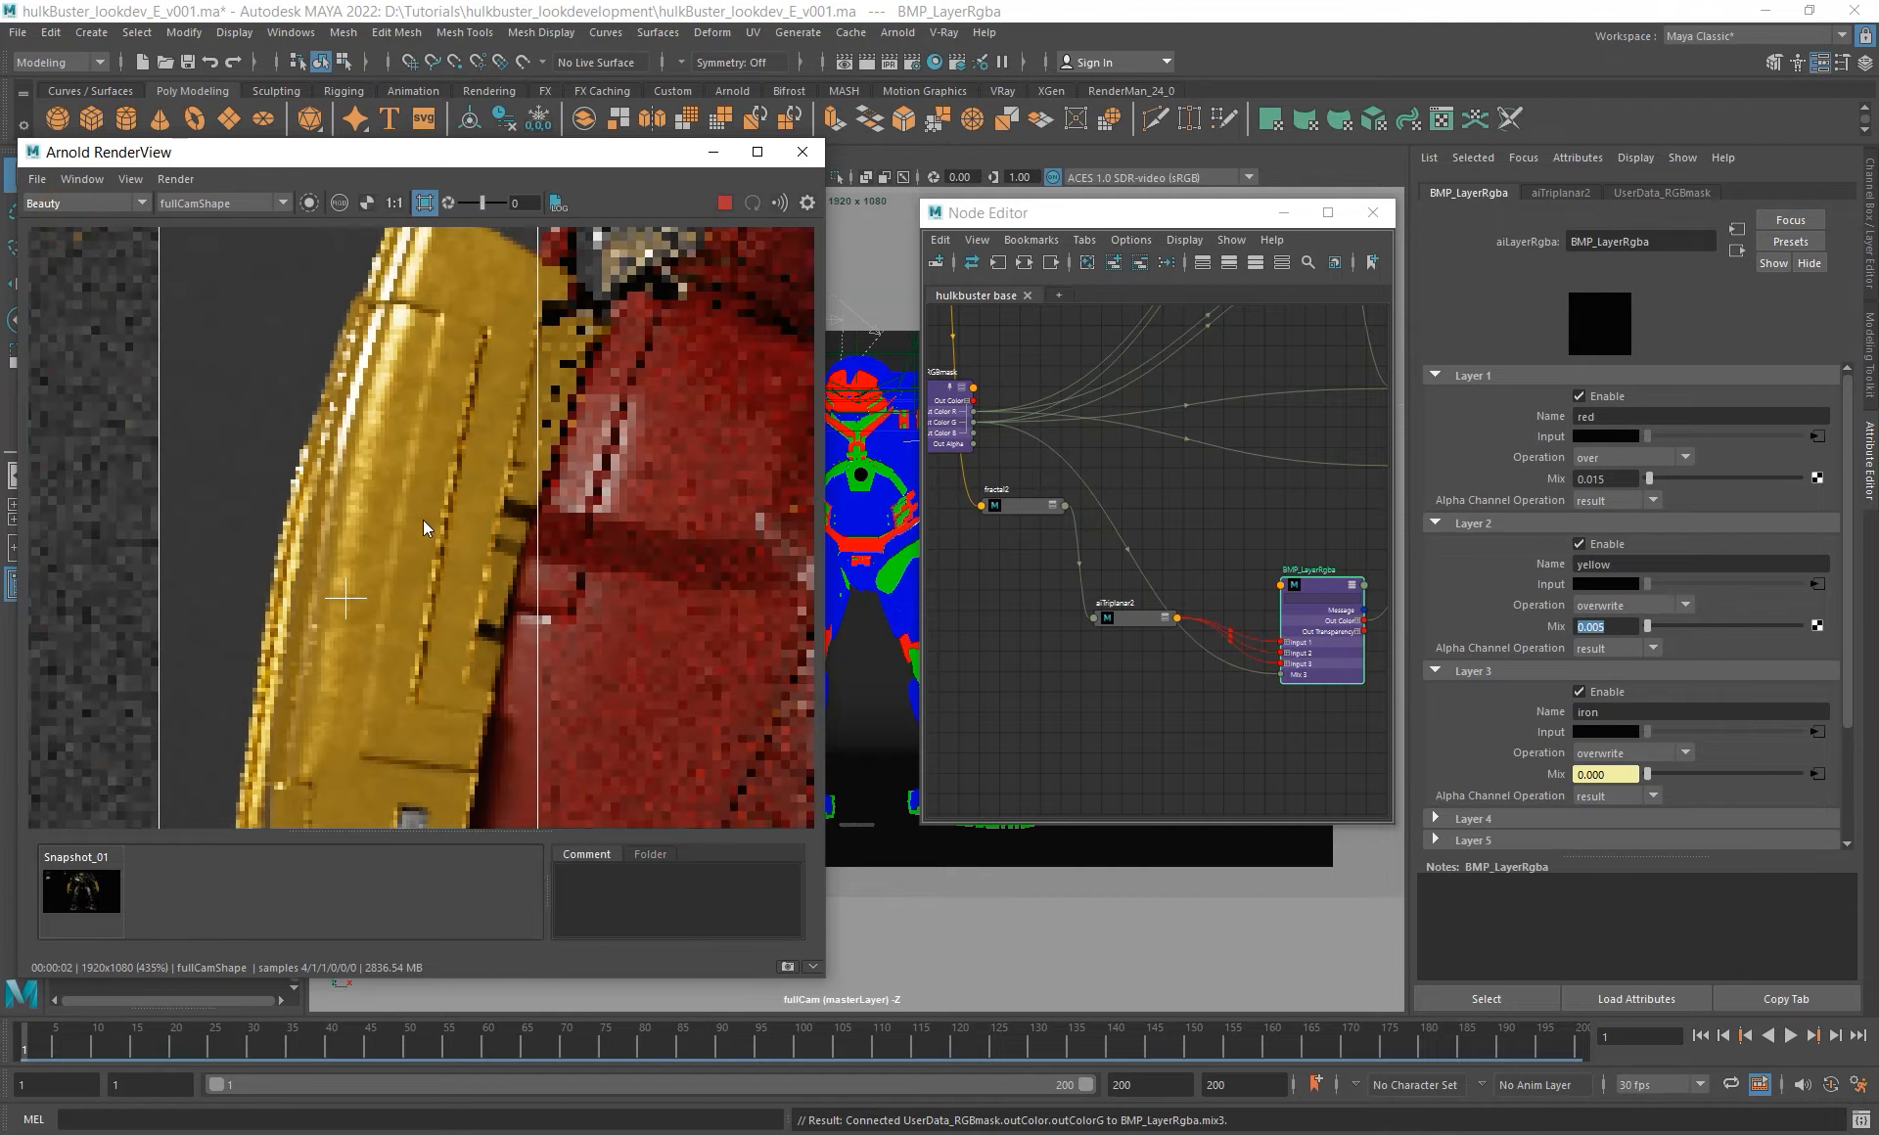
scroll(420, 471, "down", 3)
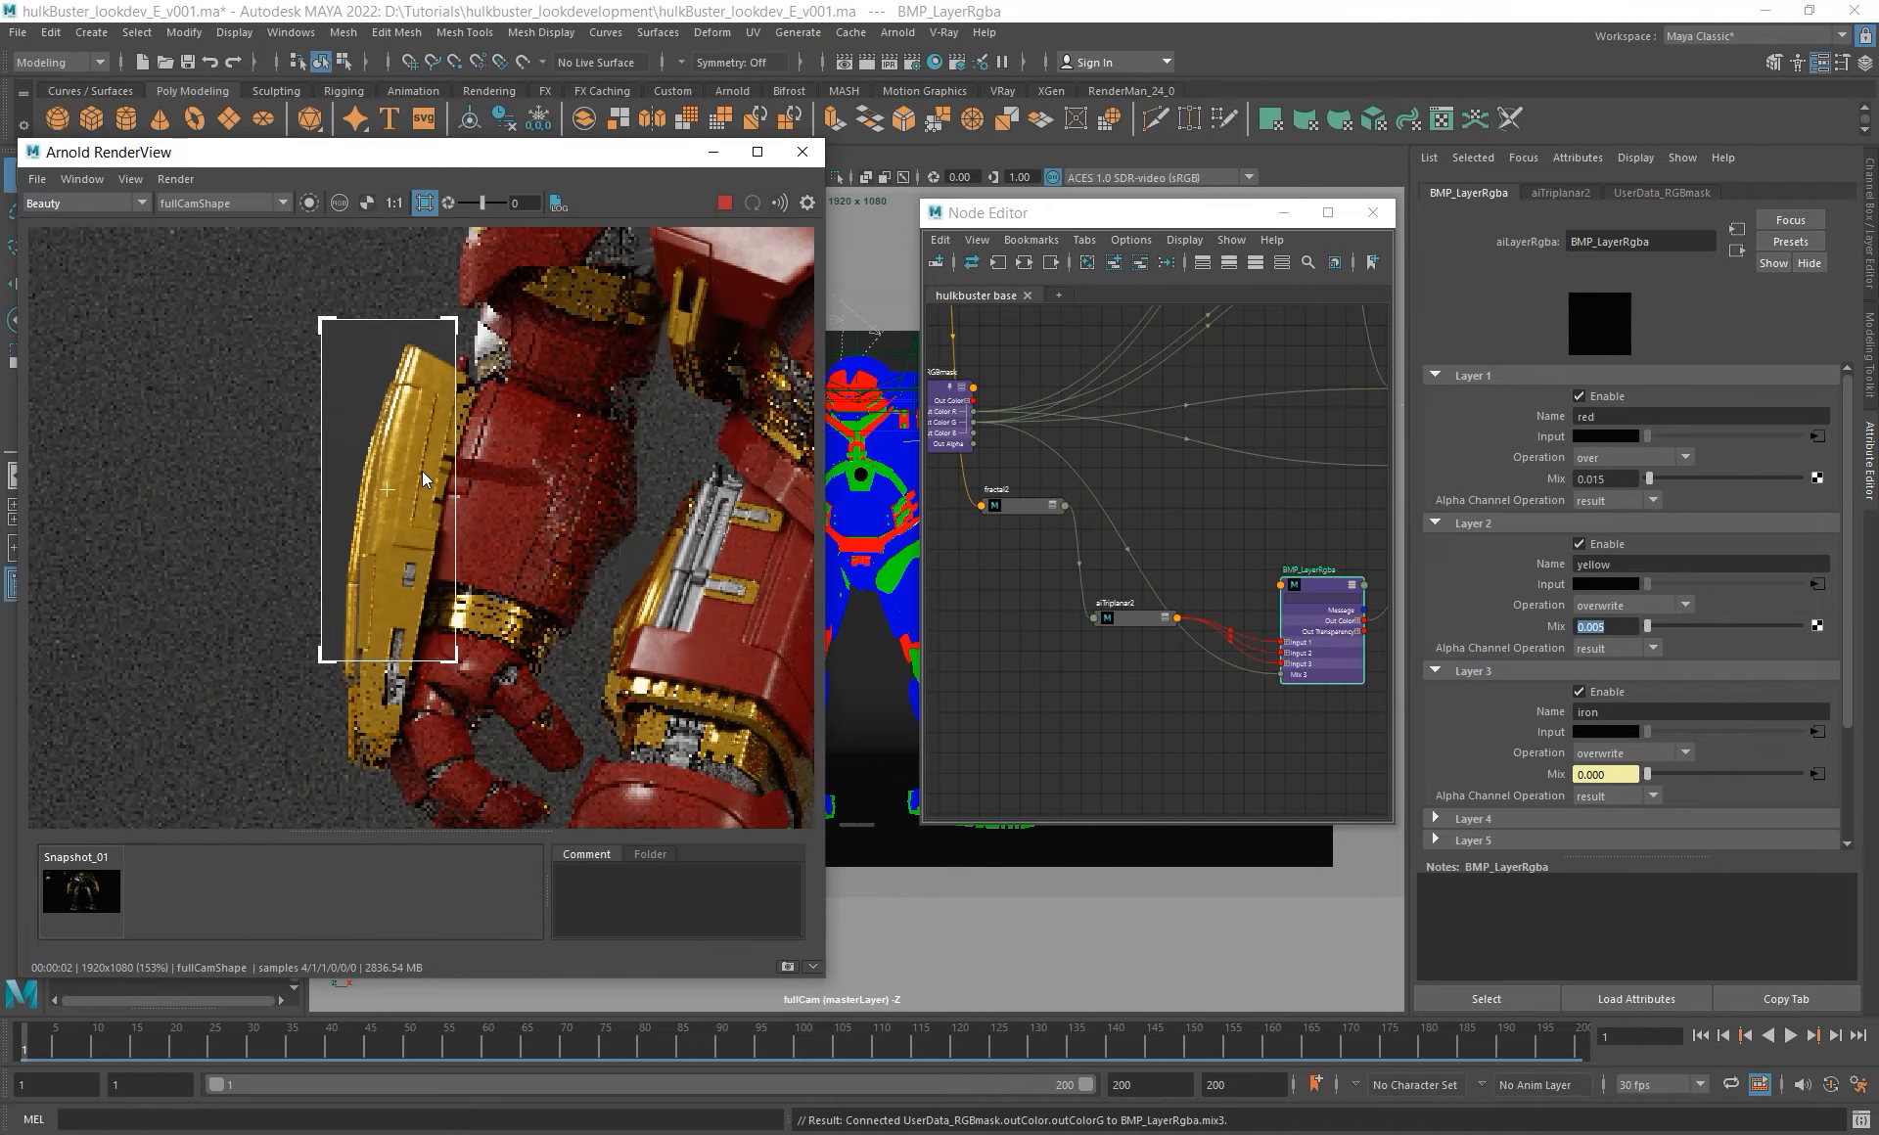
scroll(403, 461, "up", 2)
scroll(381, 485, "down", 3)
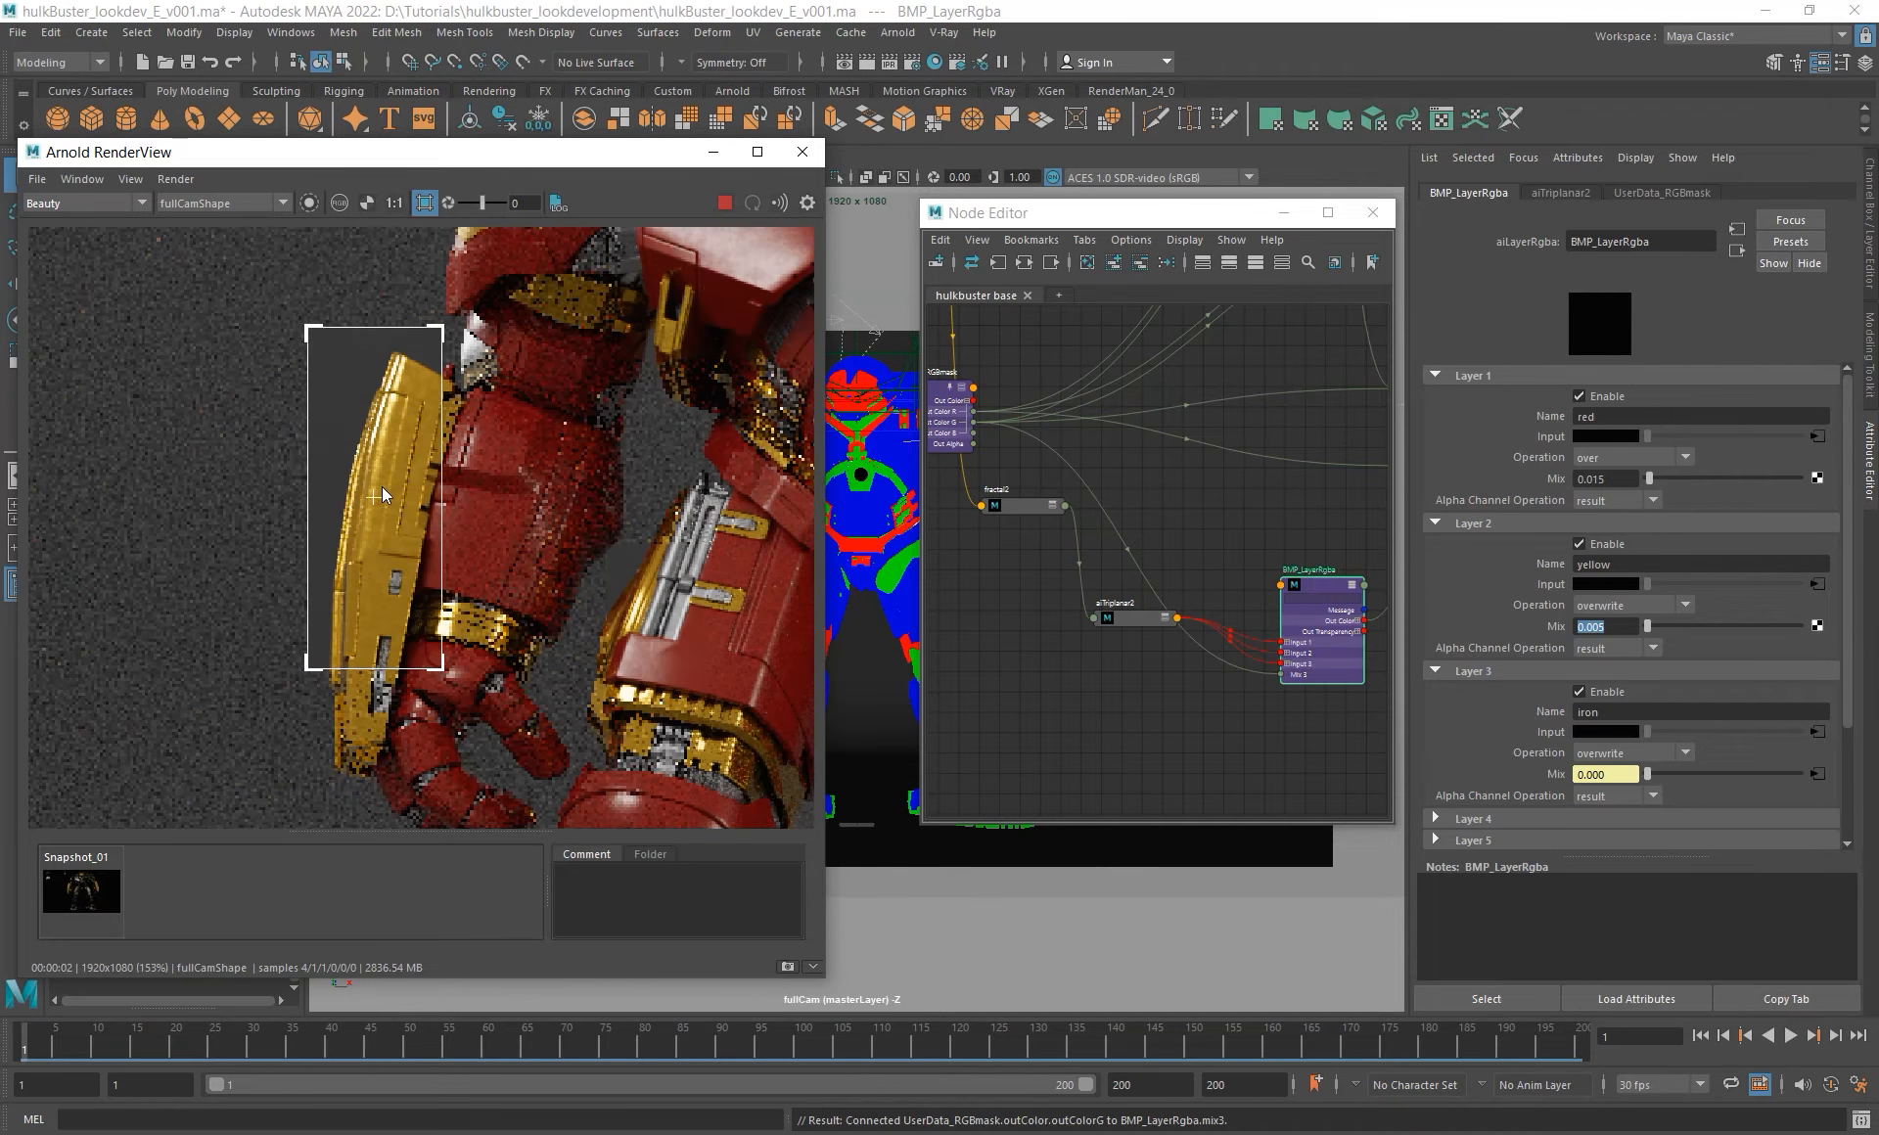
scroll(390, 478, "up", 3)
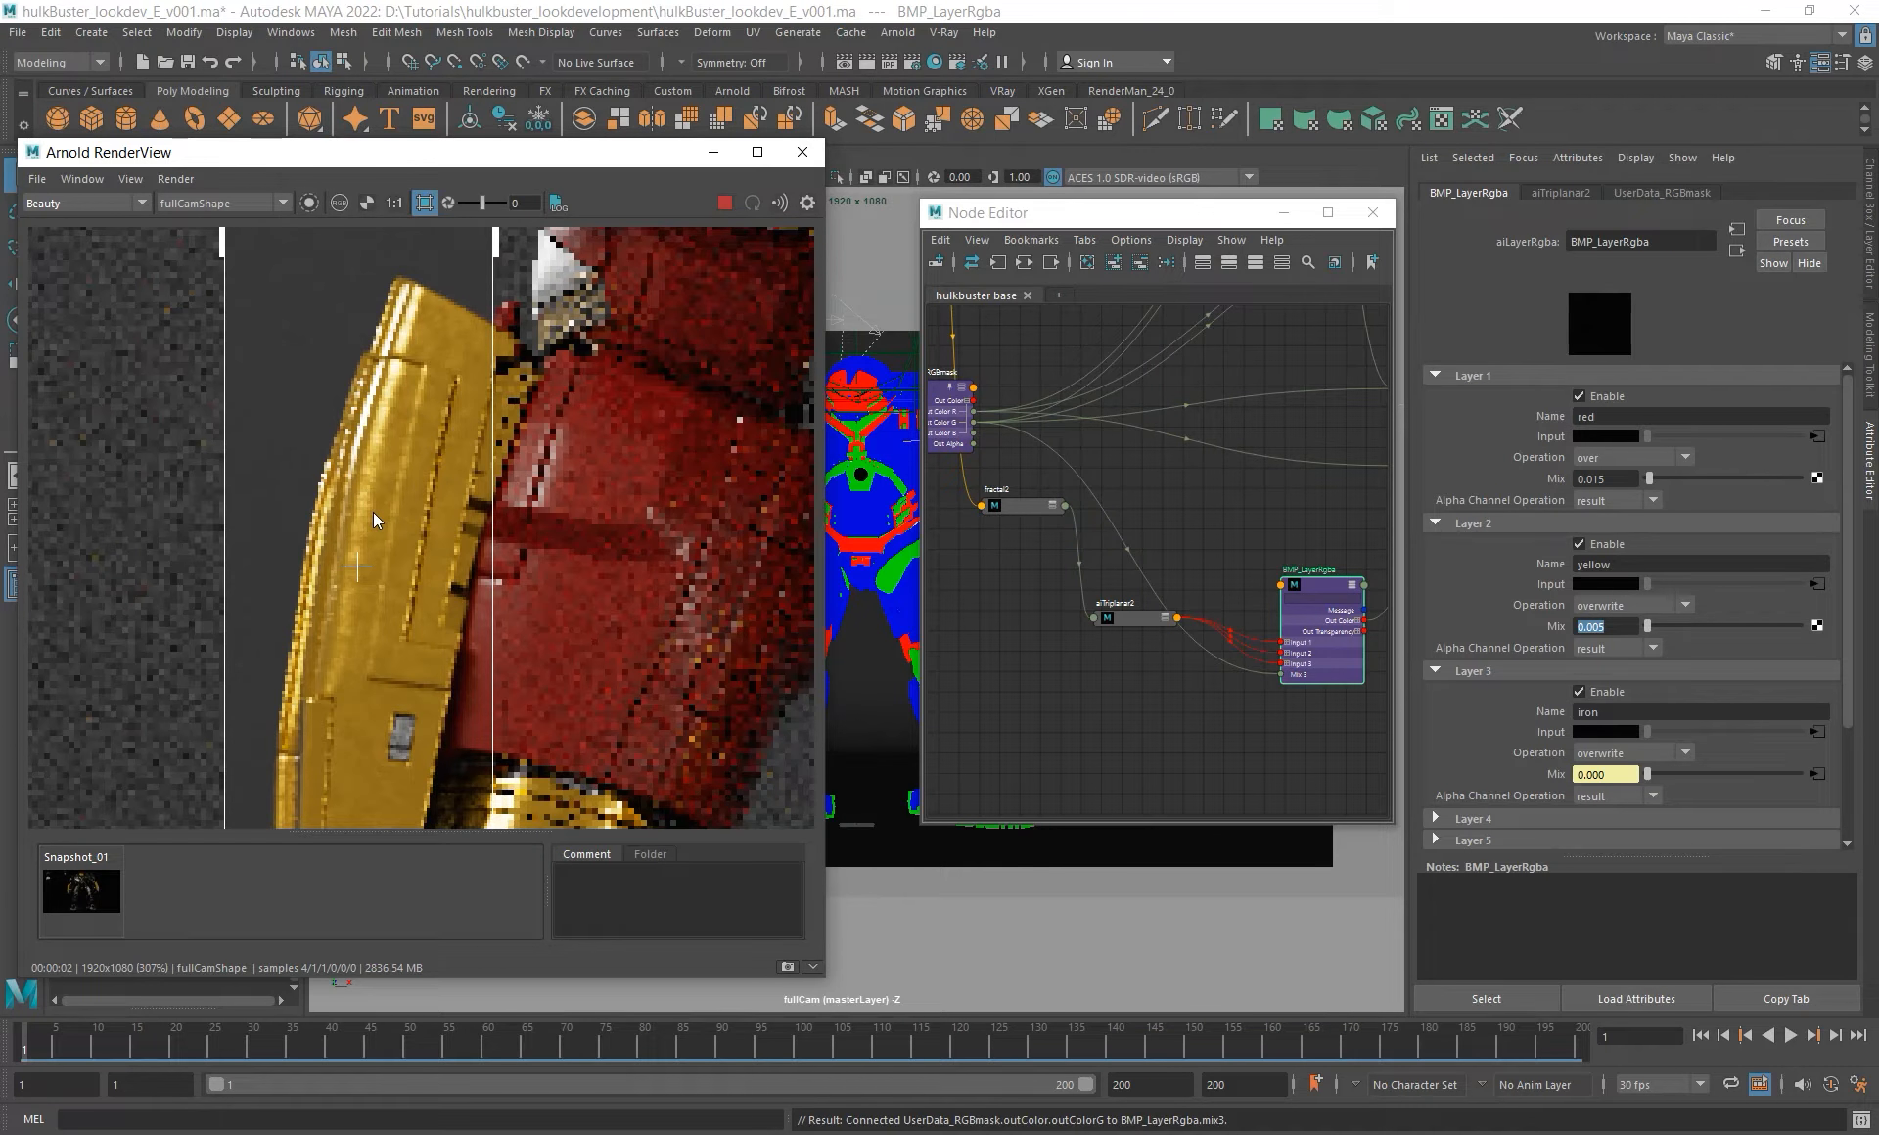
- Restart the render with the region around the whole Hulkbuster figure
scroll(360, 489, "down", 5)
middle_click_drag(476, 490, 465, 442, "alt")
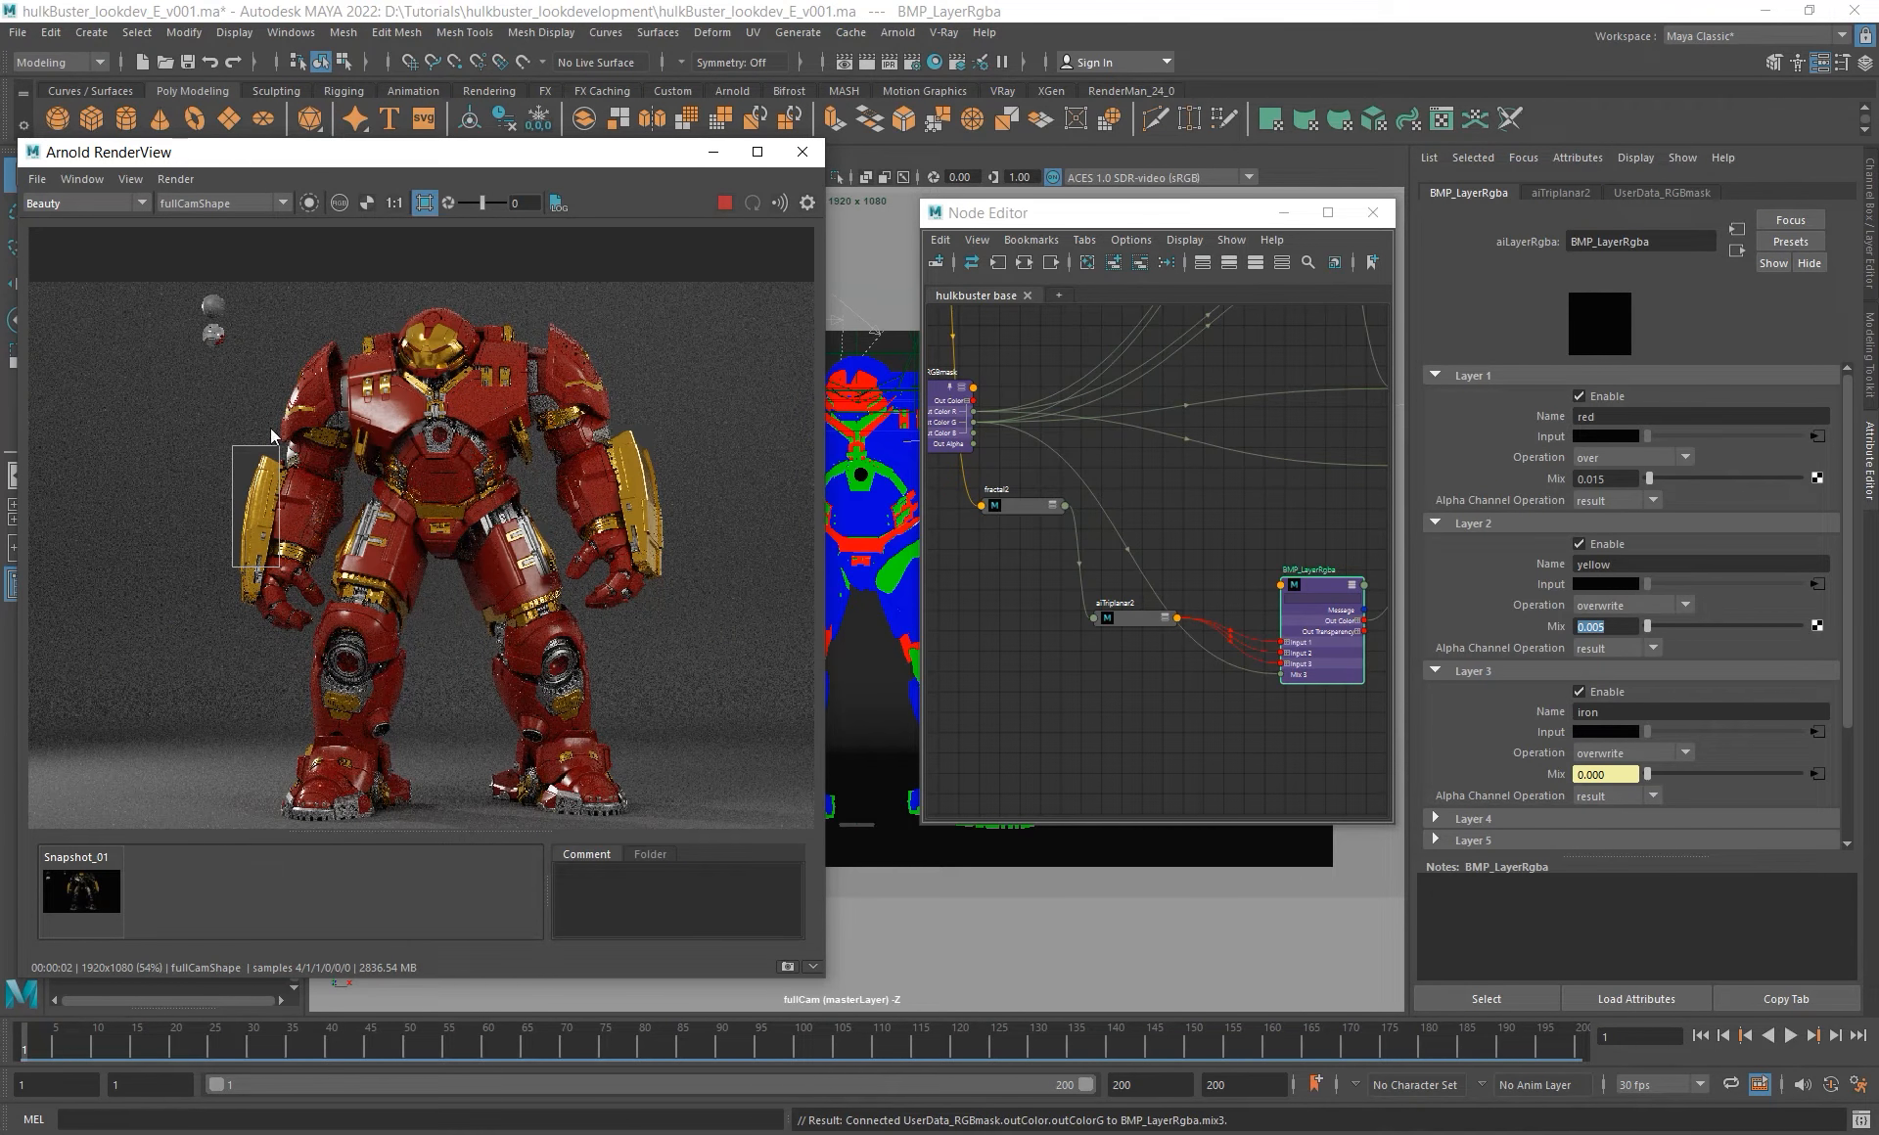
left_click_drag(206, 289, 682, 828, "shift")
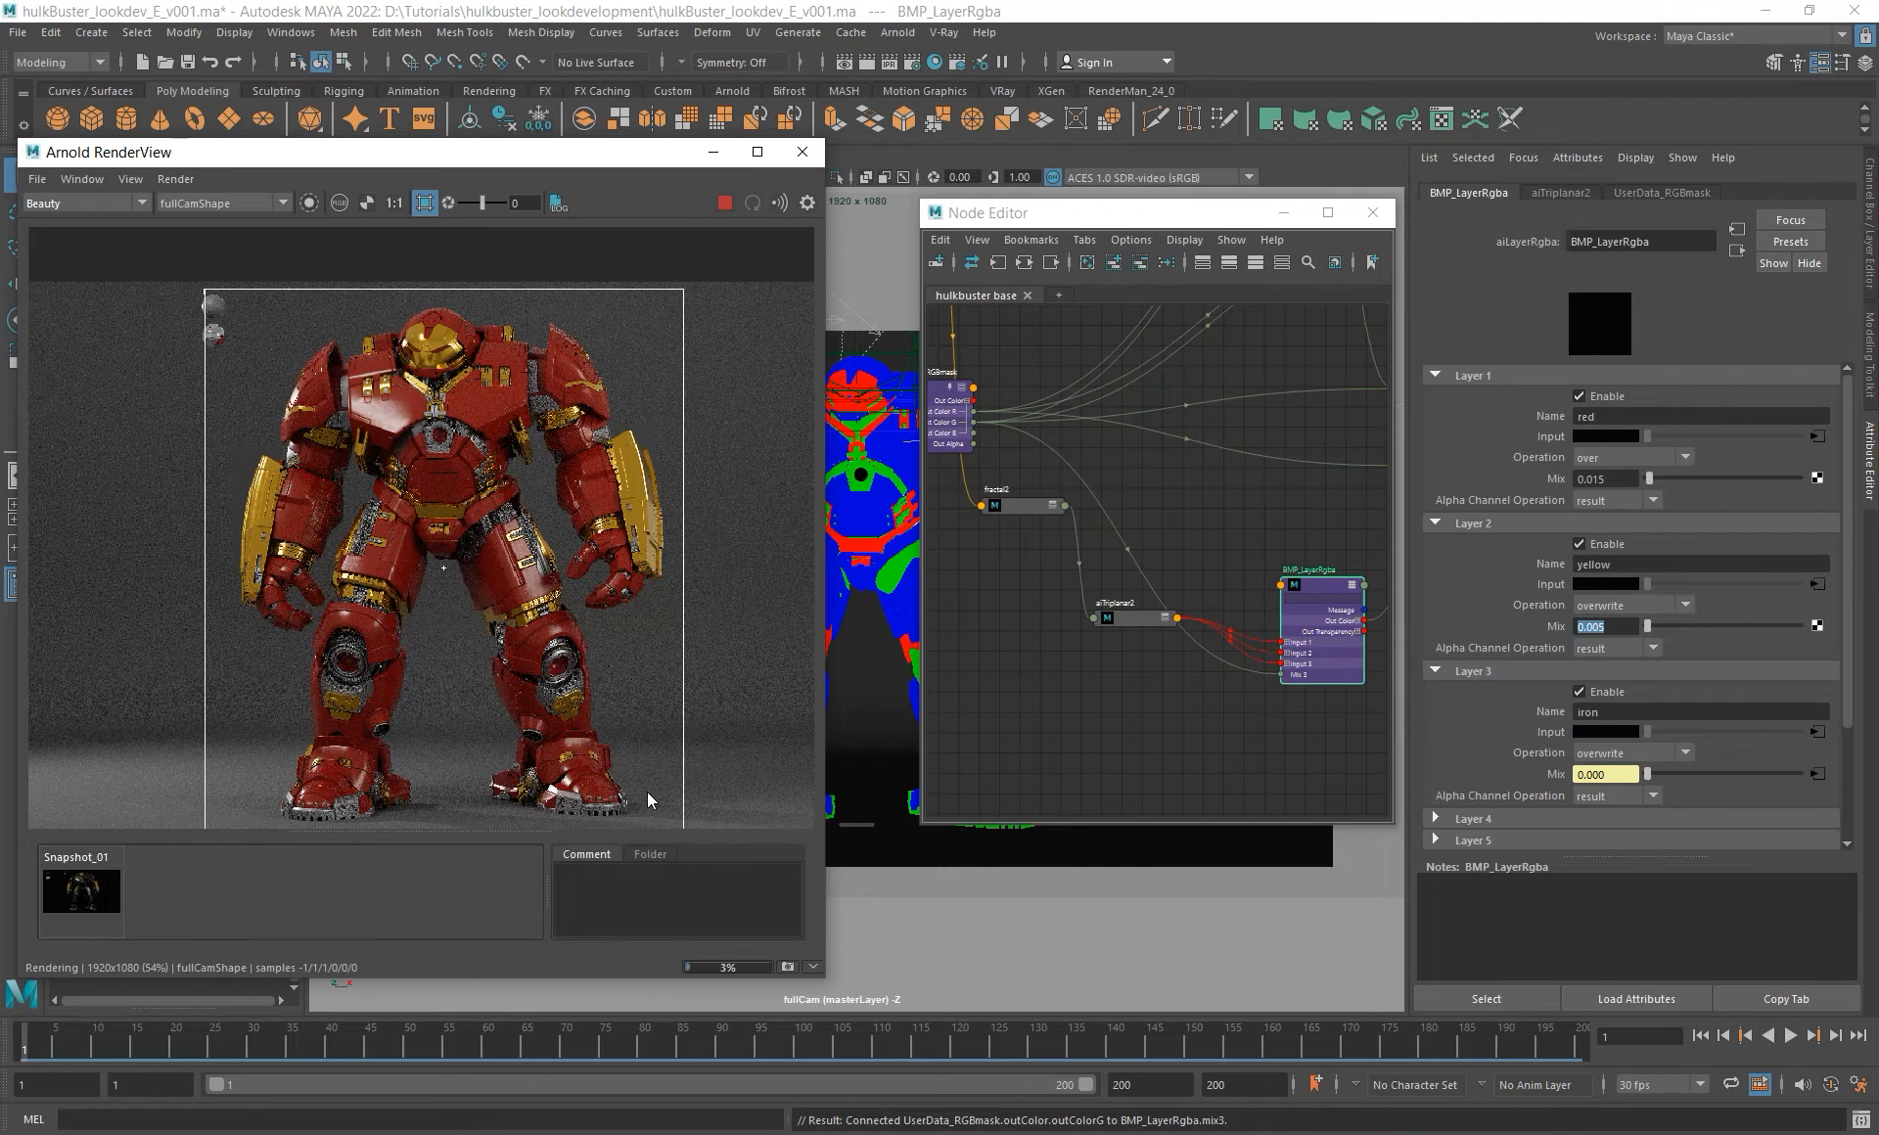
- Clear the windows from the viewport, select the whole hulkBuster group, and rotate it partly sideways about its vertical axis
left_click_drag(1052, 211, 1328, 230)
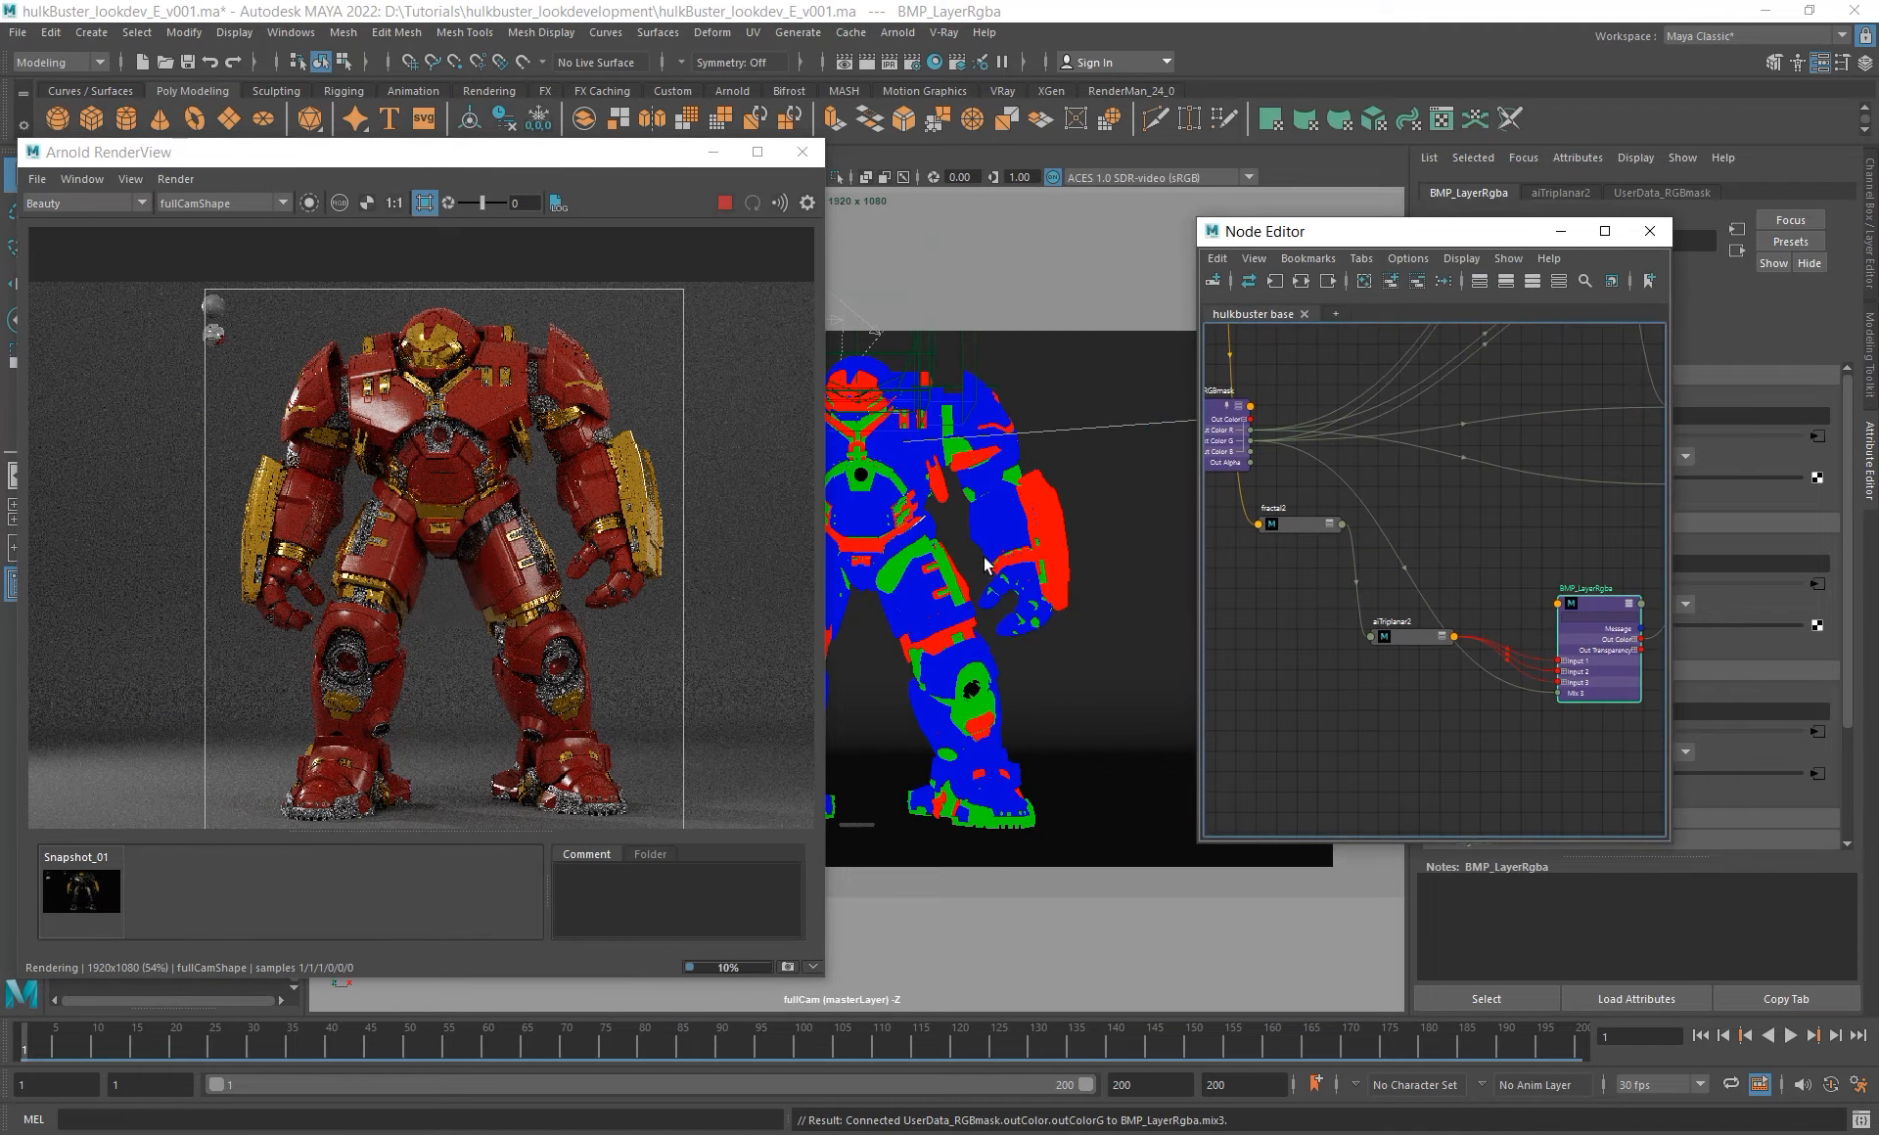
left_click(1033, 541)
key("Up")
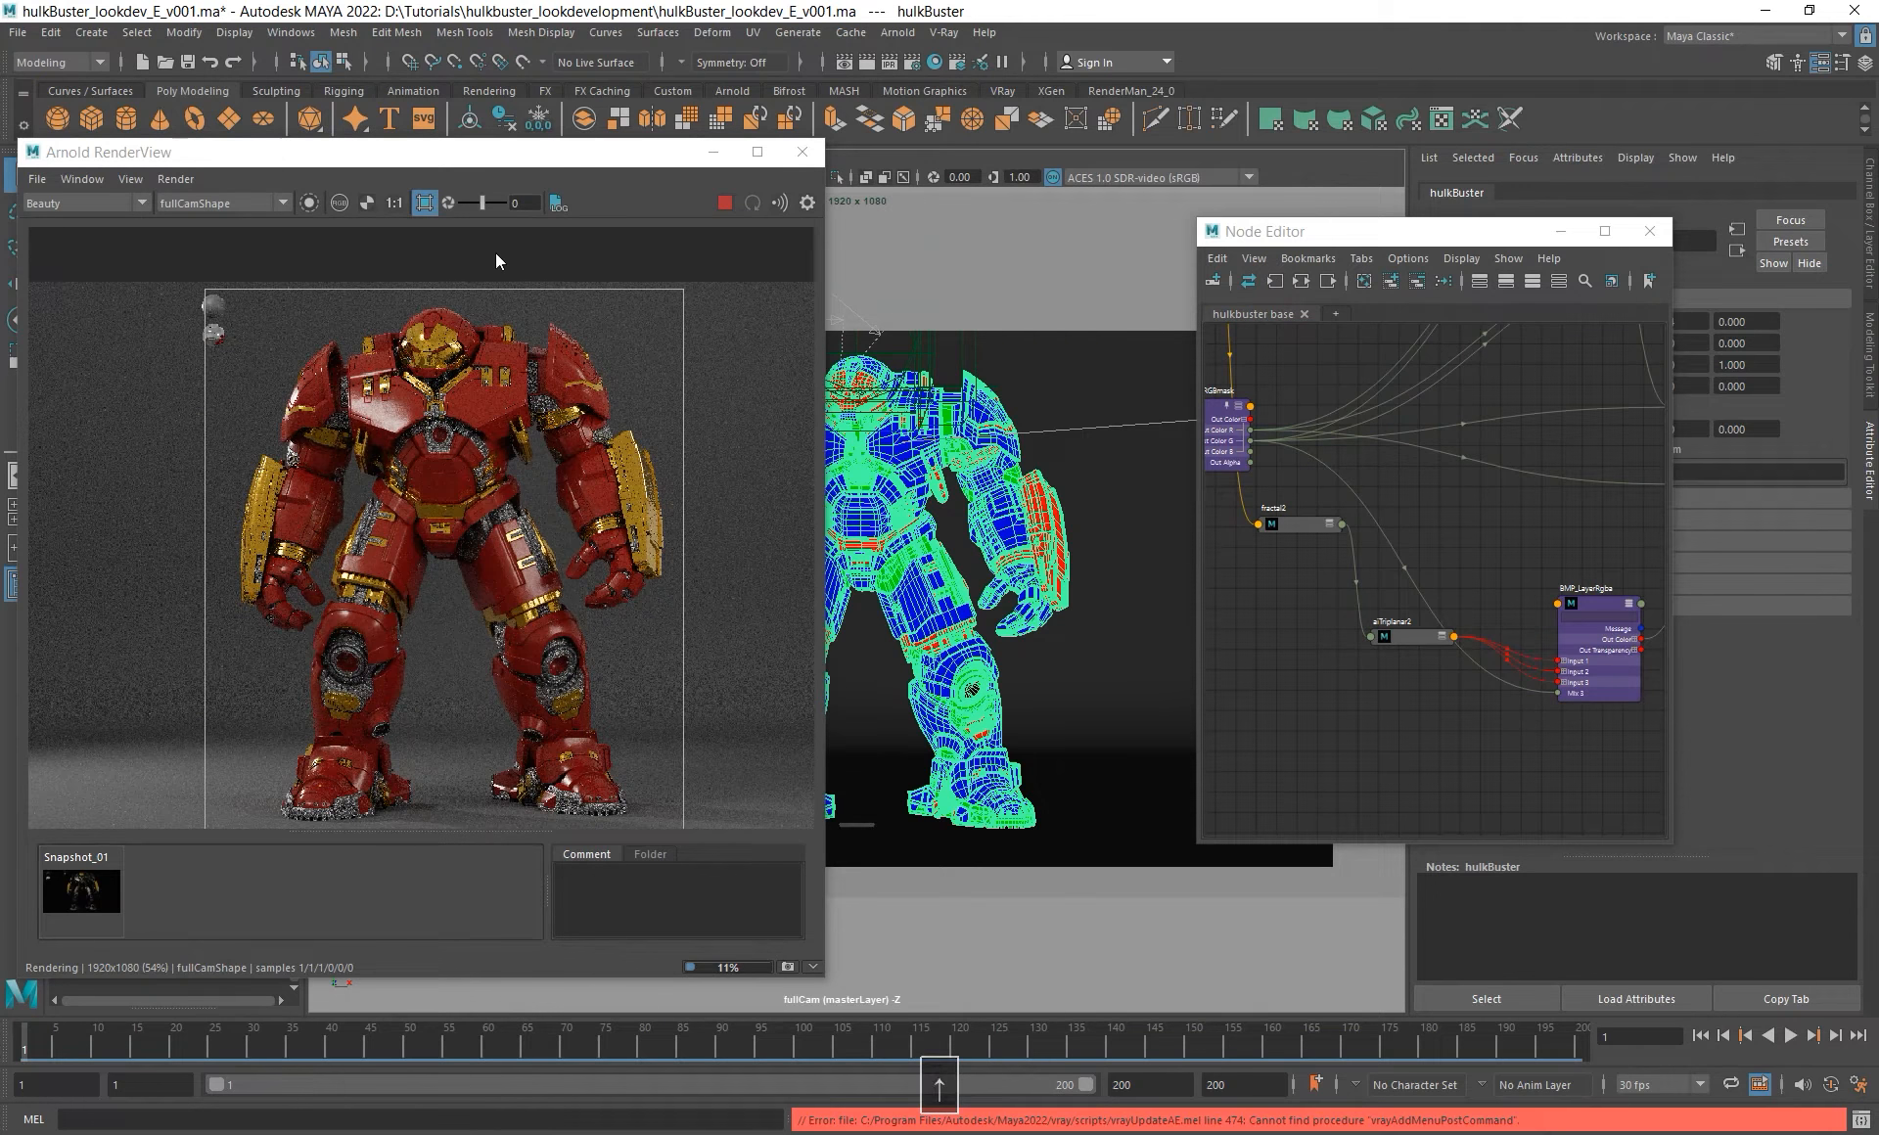
left_click_drag(485, 157, 414, 101)
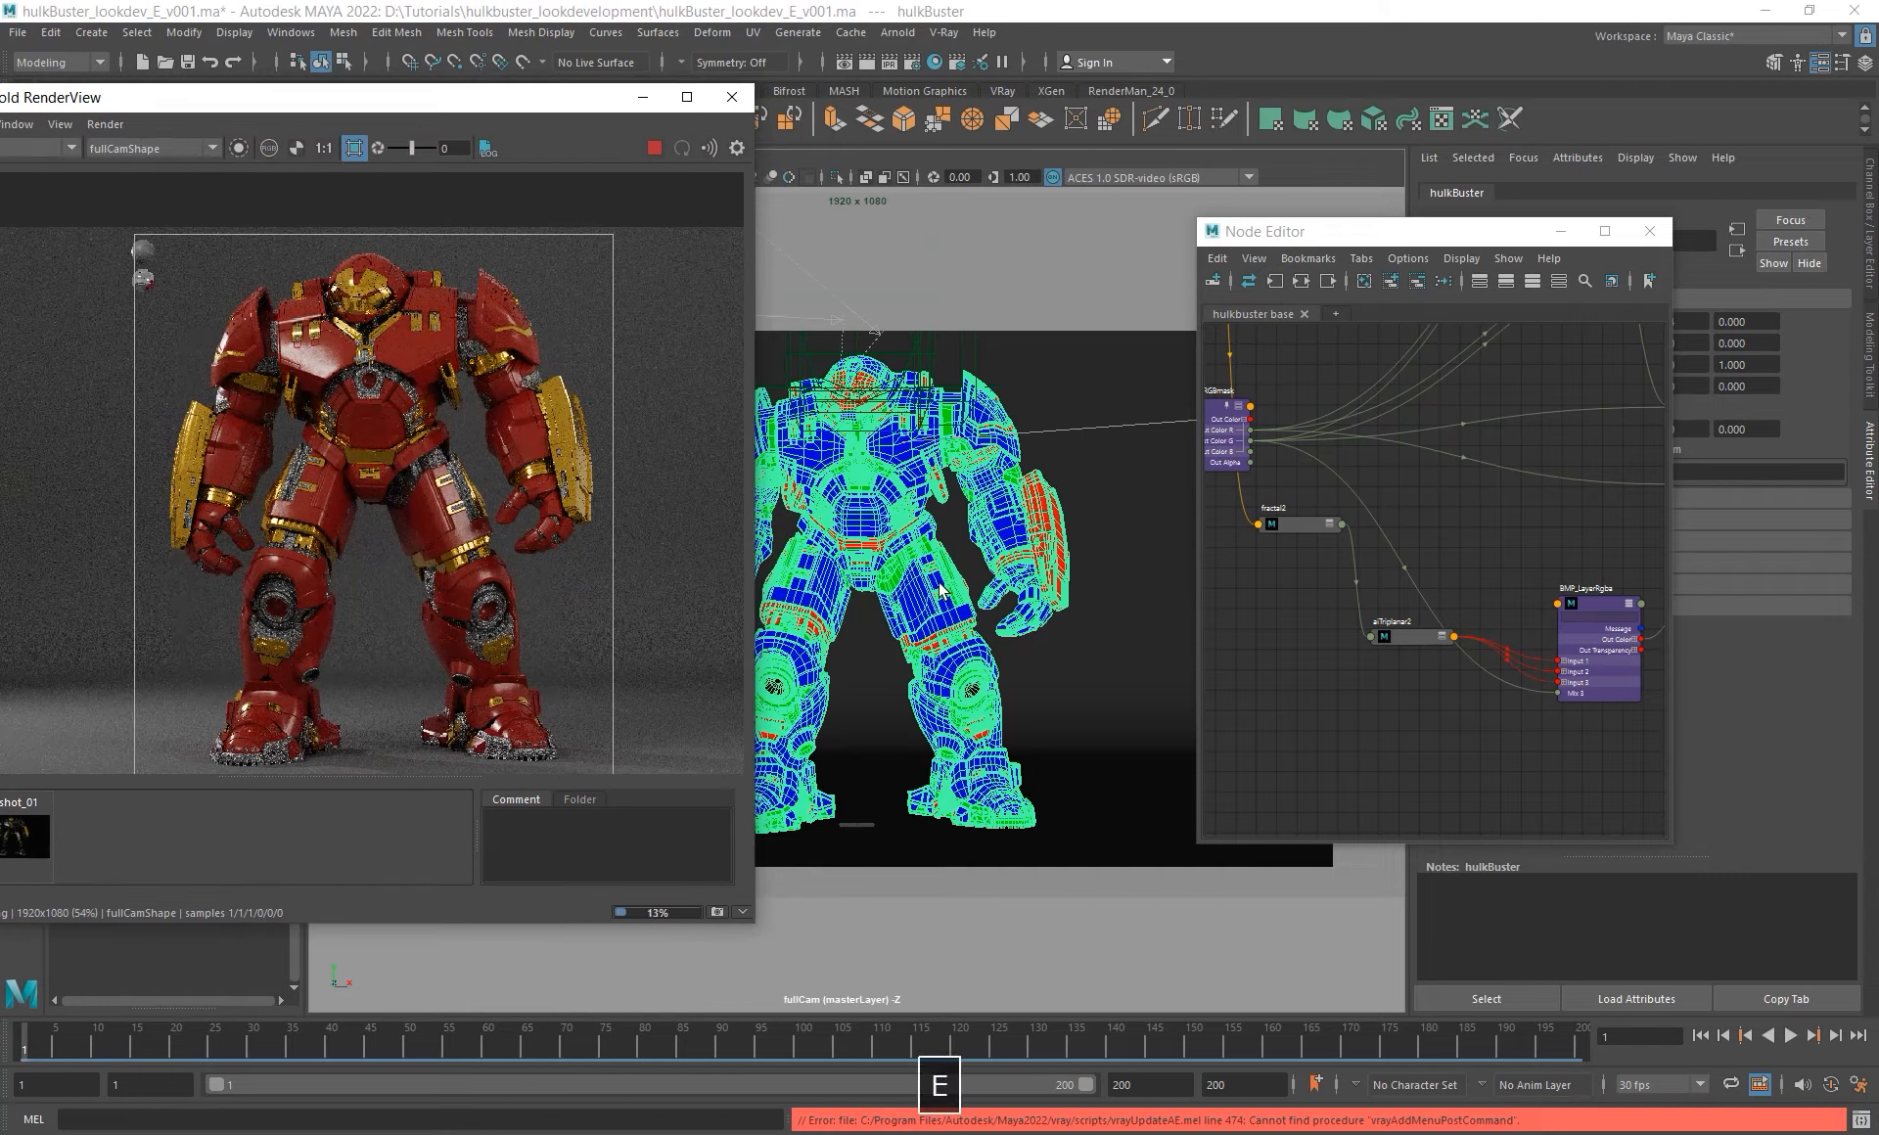
left_click(909, 553)
key("Up")
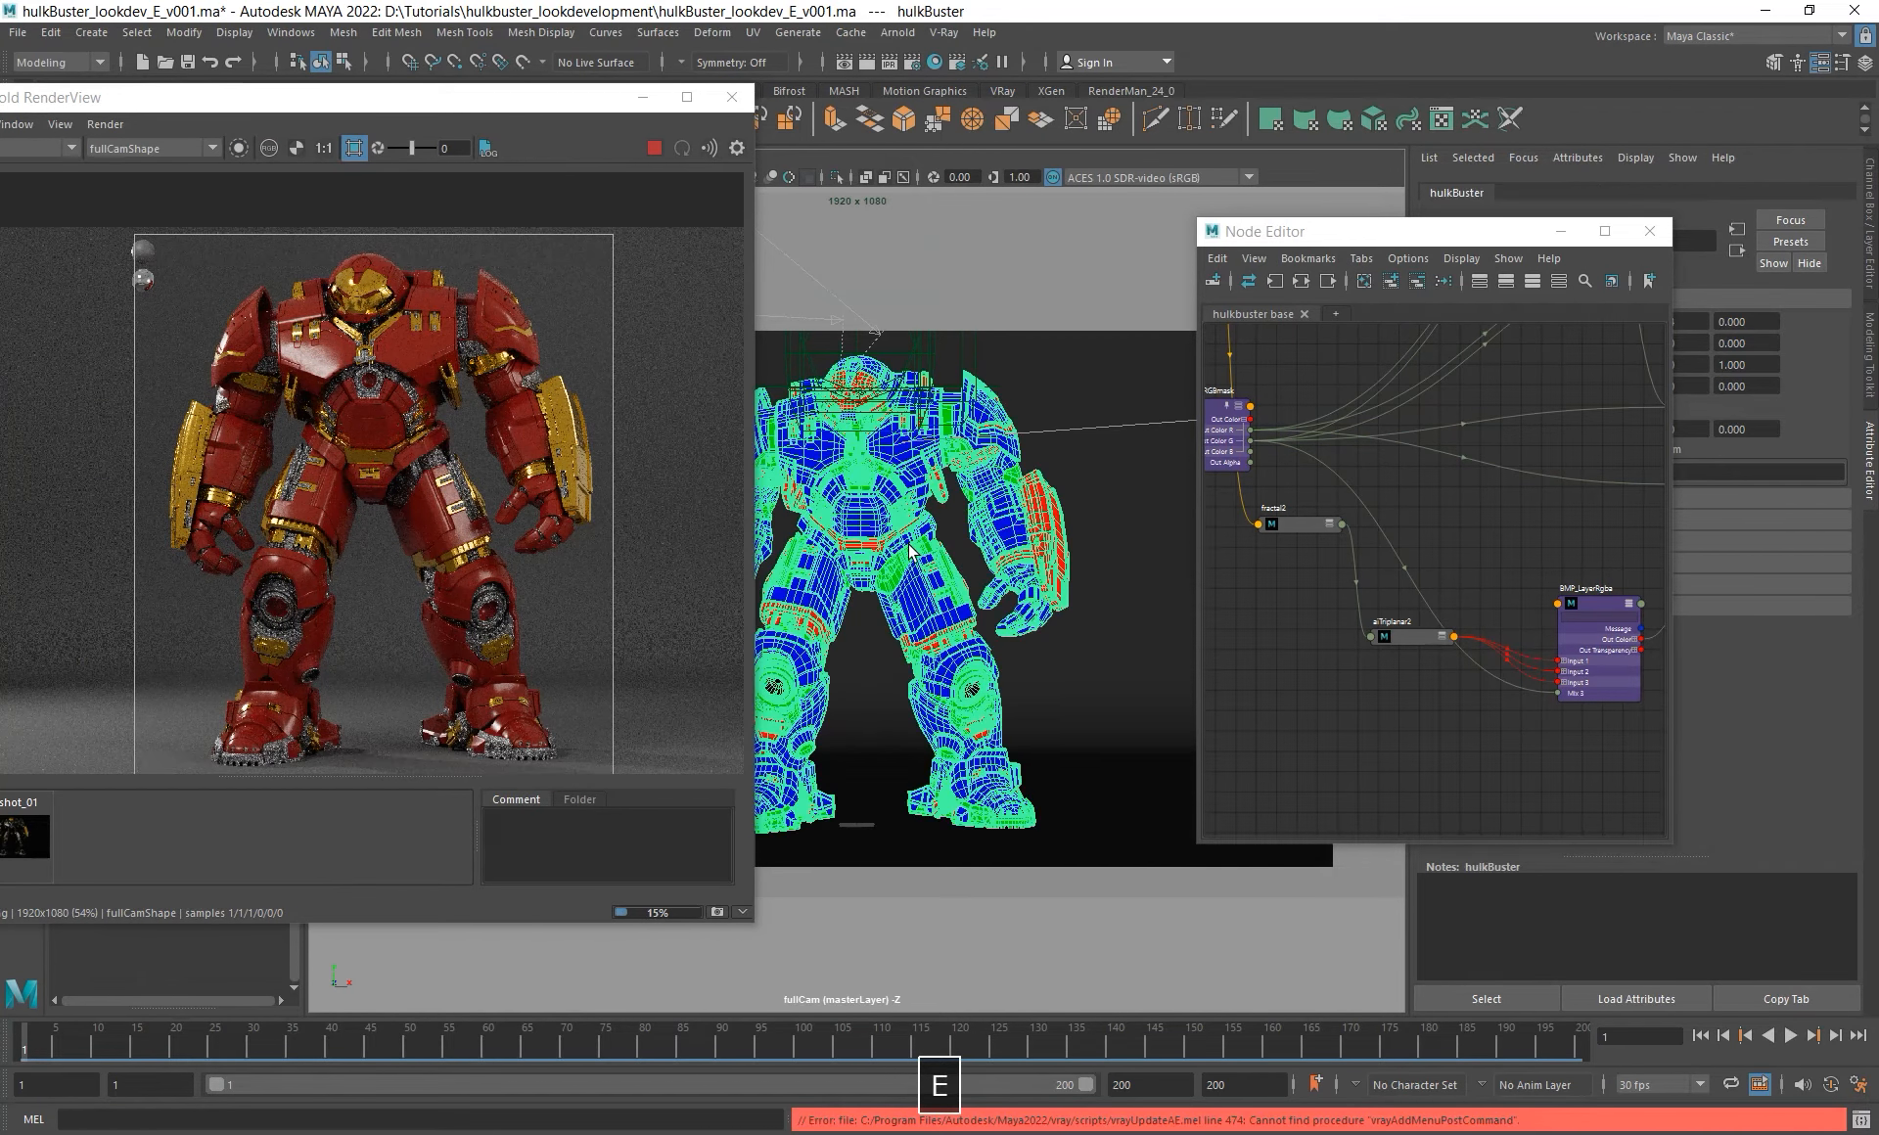
left_click_drag(837, 605, 894, 609)
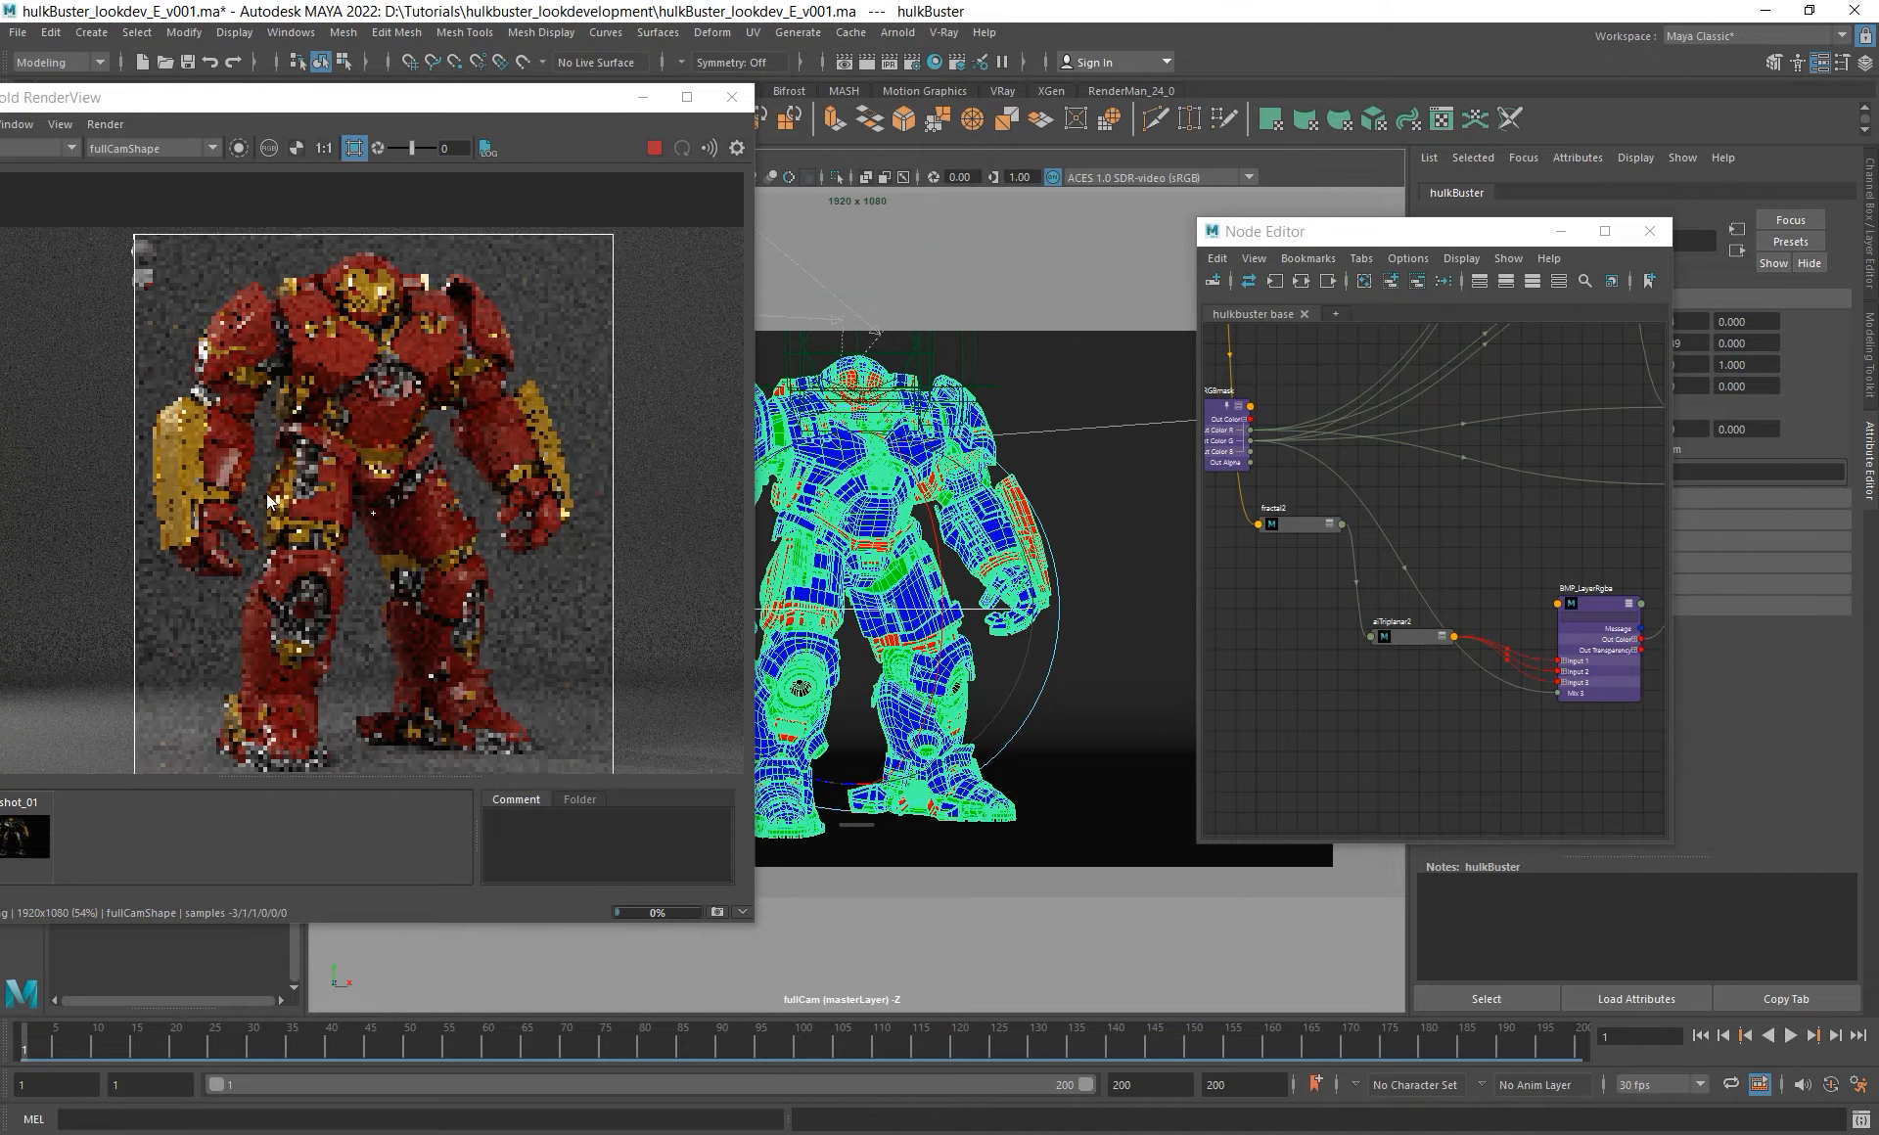
- Restart the render with the region on the turned model's forearm guard and examine its yellow bump up close
scroll(170, 422, "up", 3)
left_click_drag(109, 398, 278, 732, "shift")
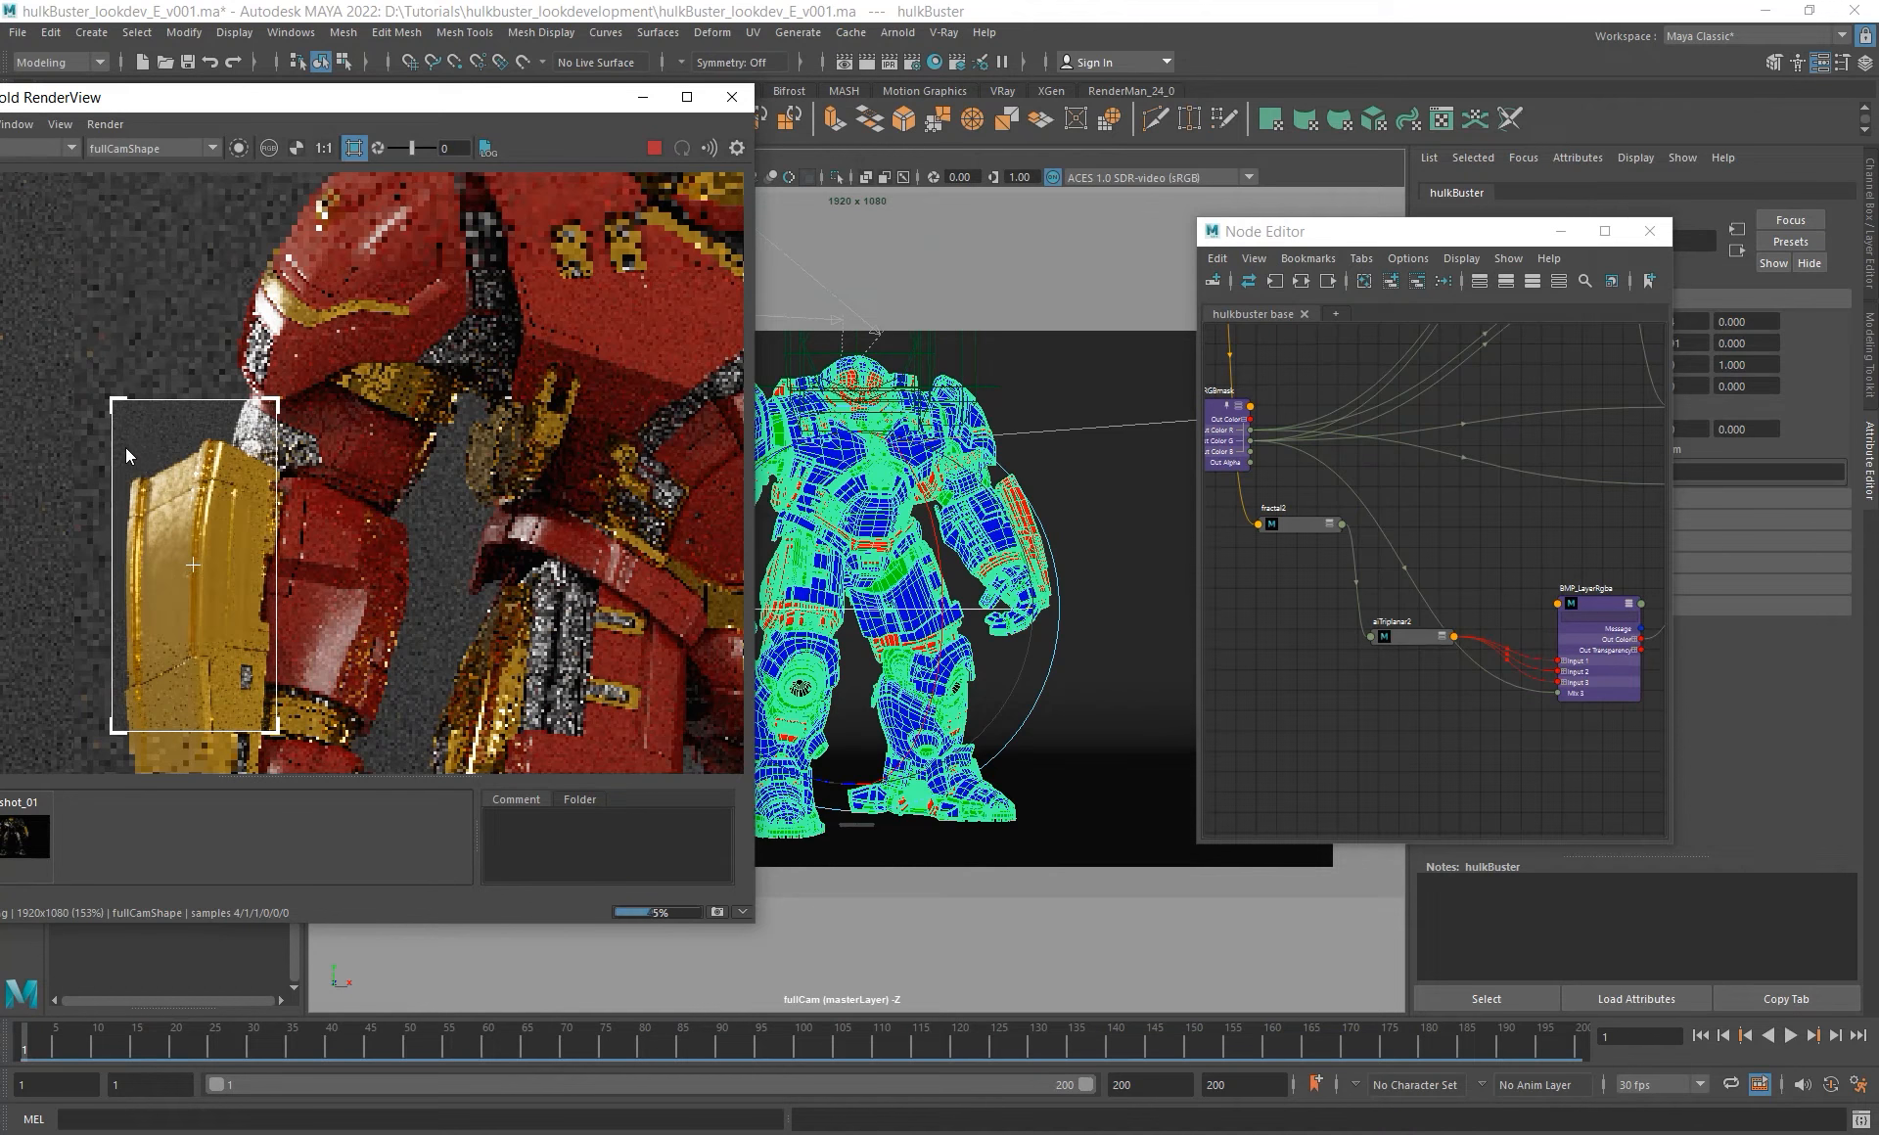
left_click_drag(83, 375, 280, 688, "shift")
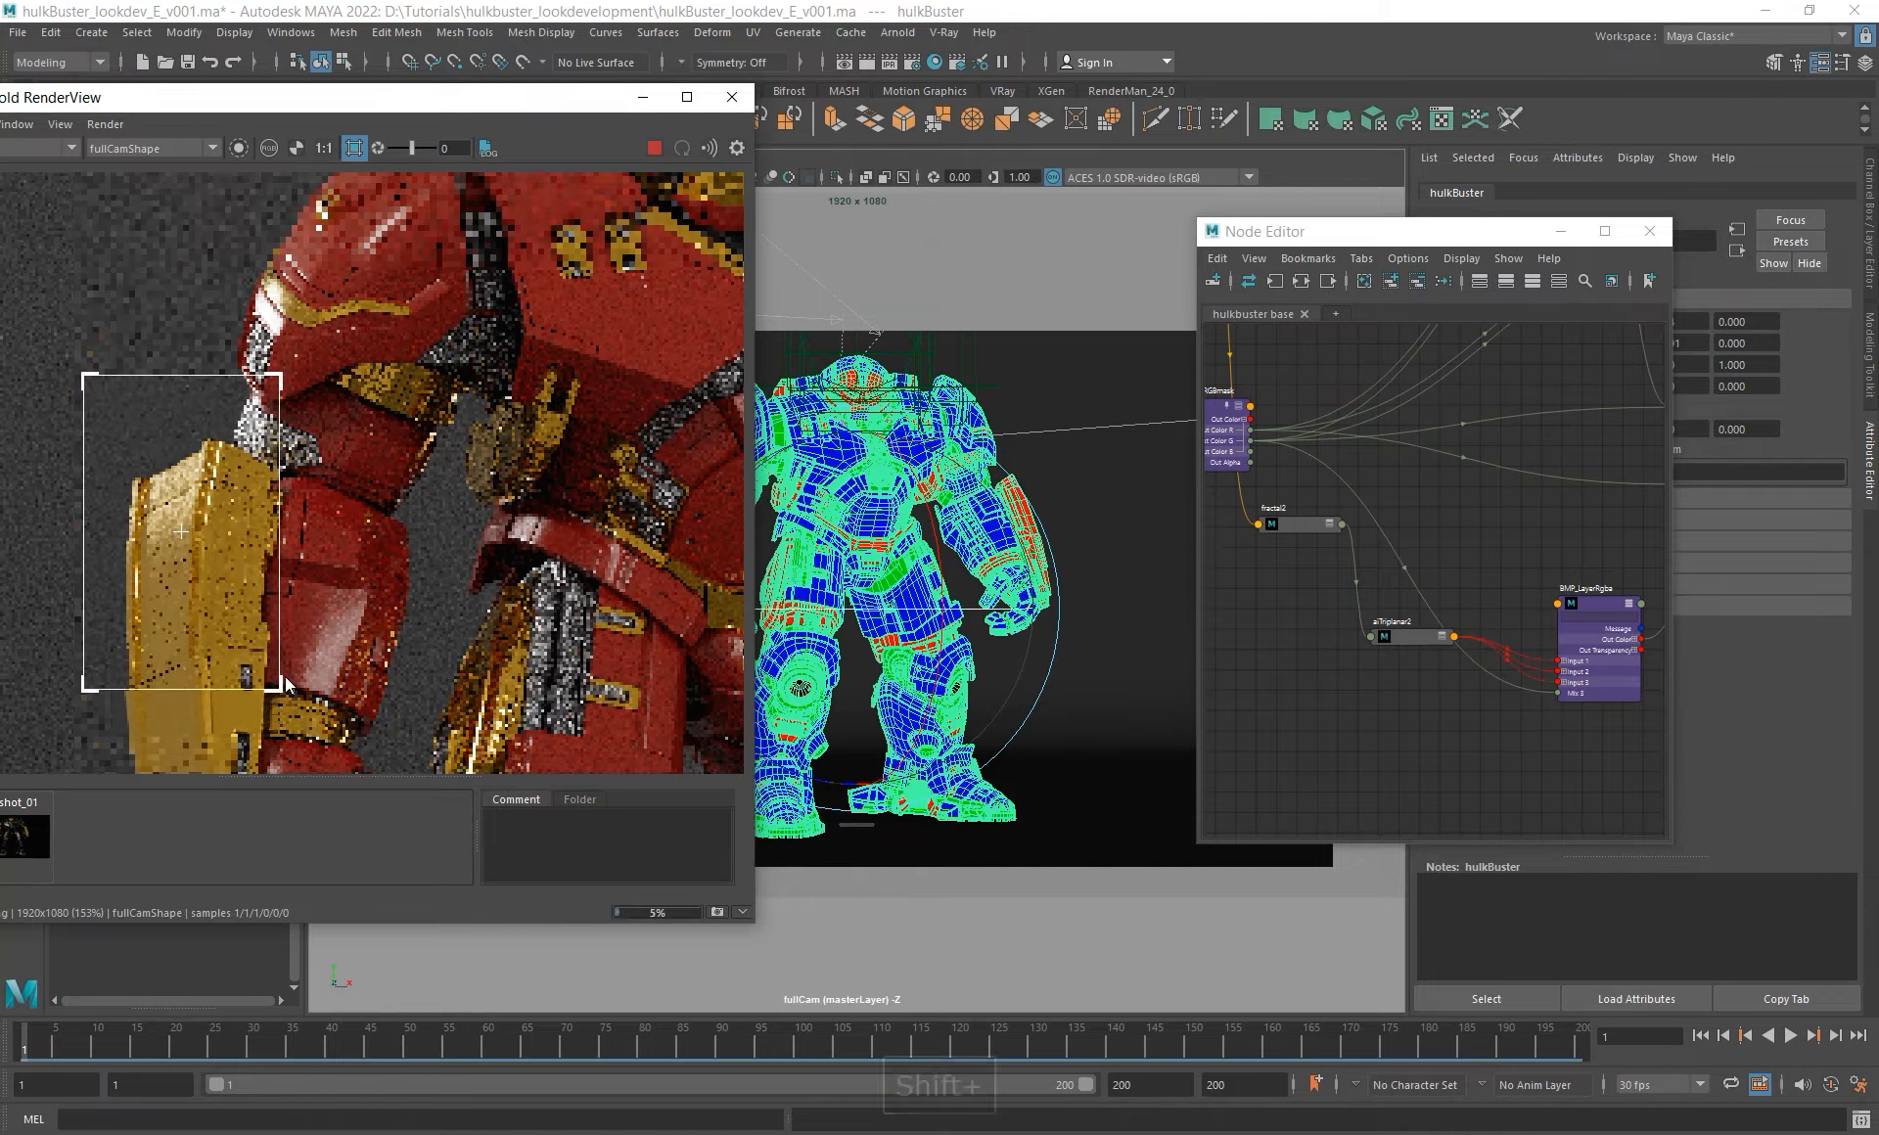
scroll(195, 527, "up", 2)
middle_click_drag(151, 461, 221, 416, "alt")
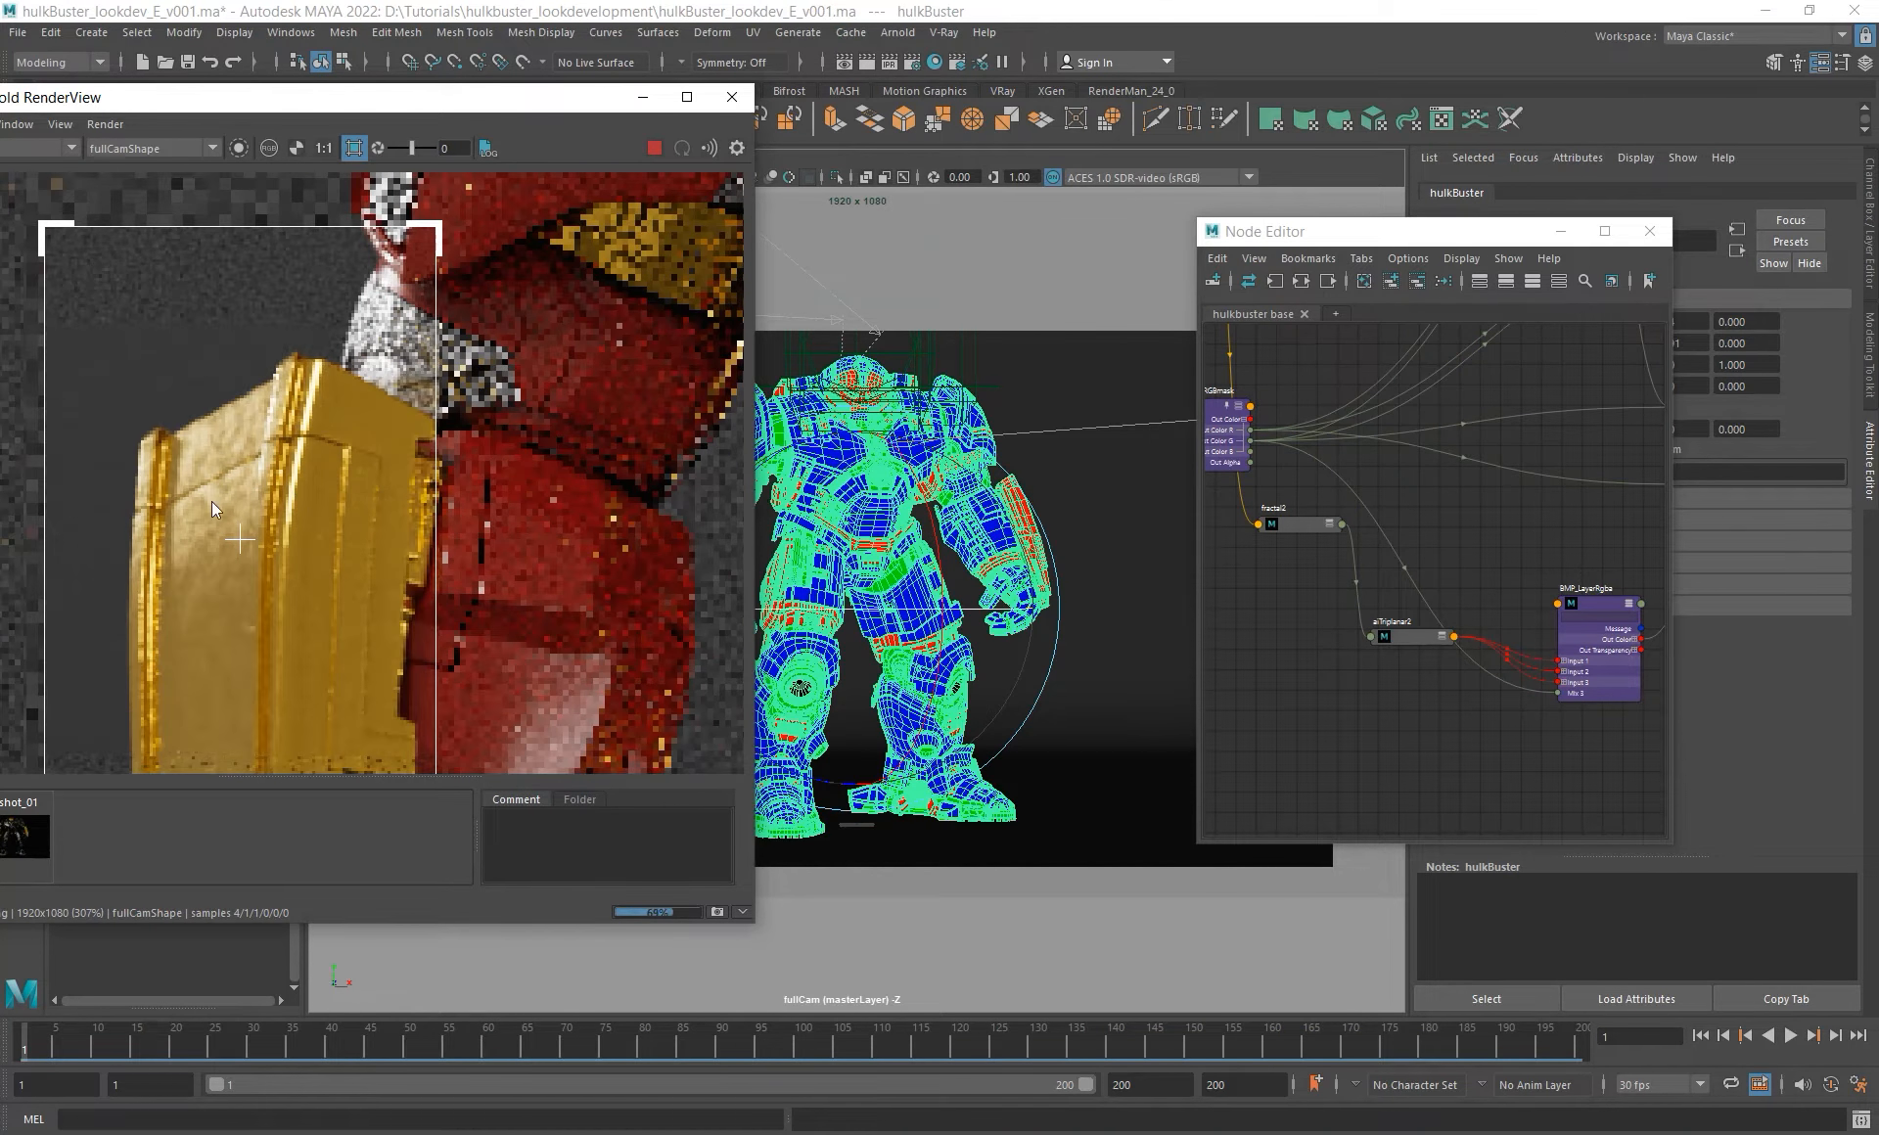
scroll(231, 480, "down", 2)
middle_click_drag(1413, 611, 1280, 683, "alt")
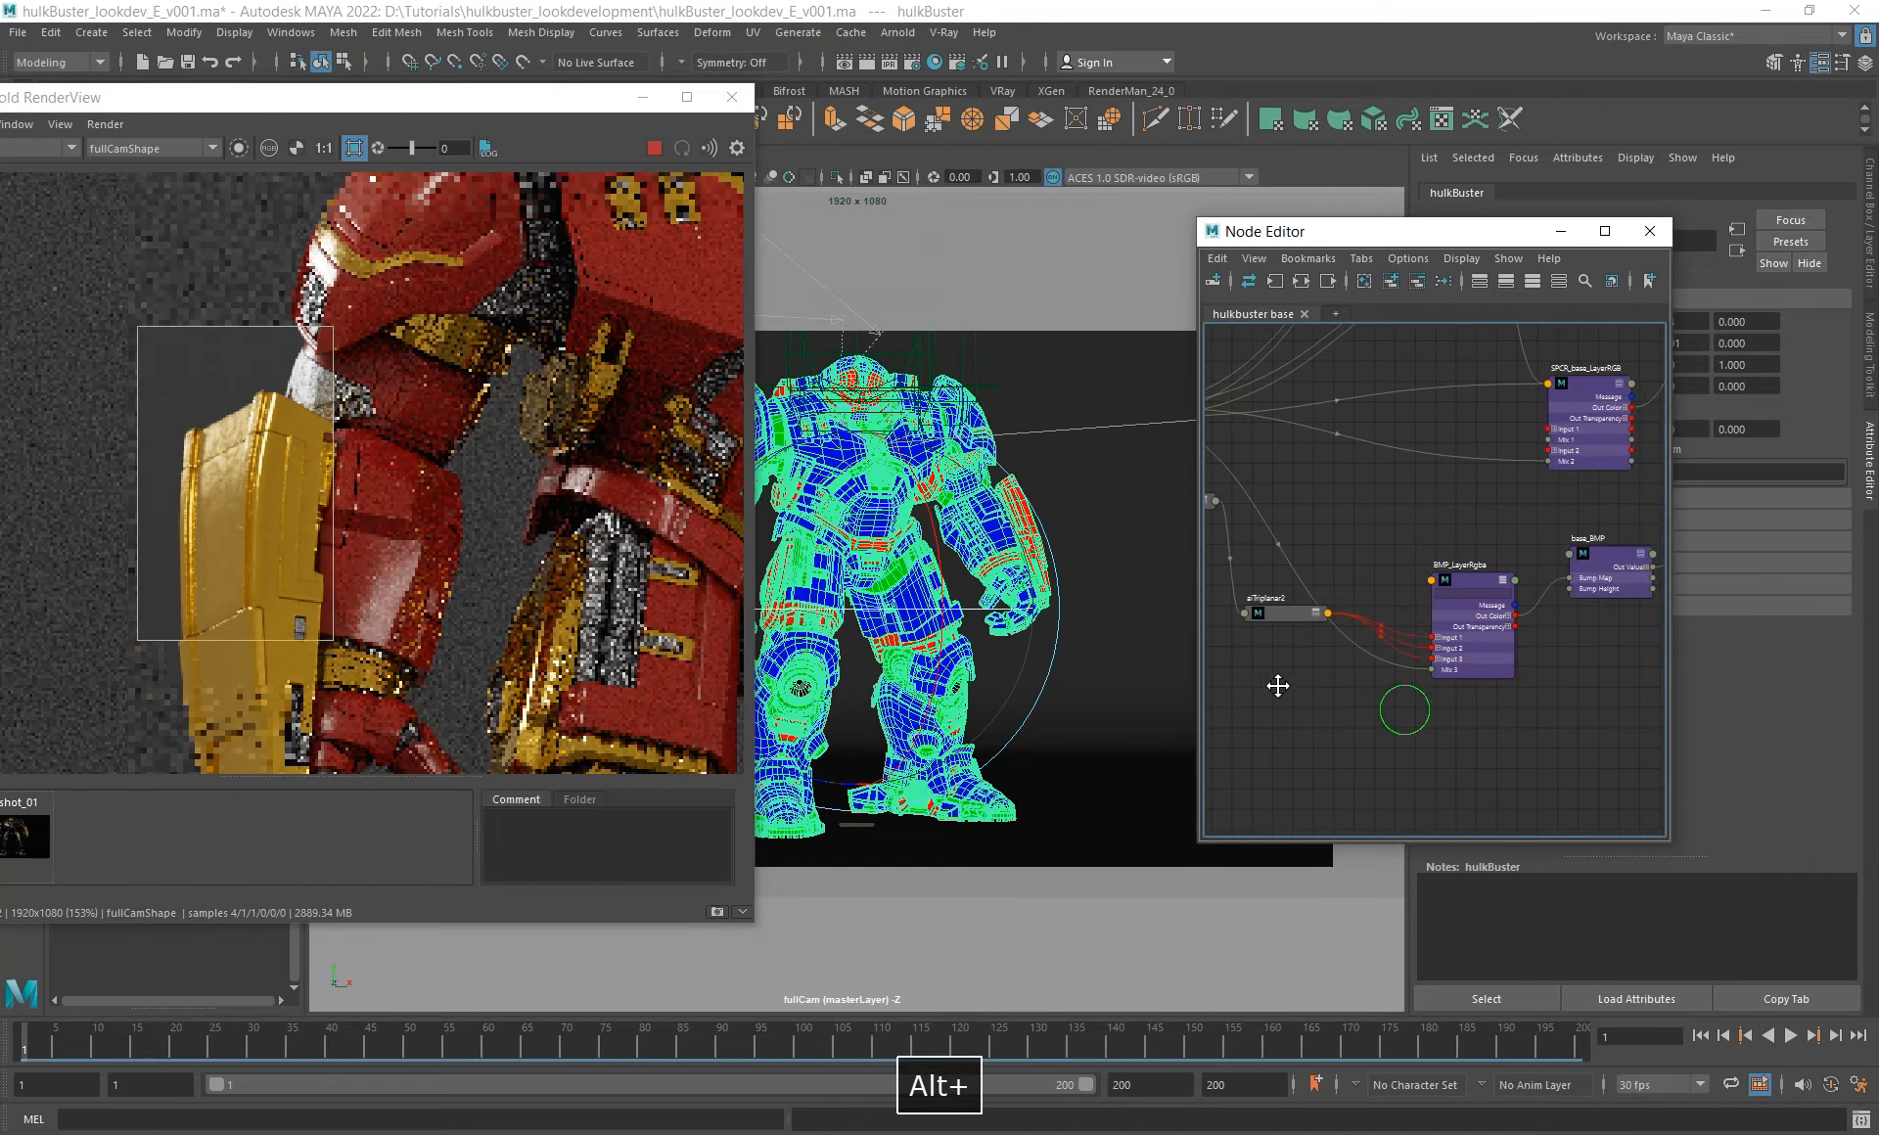
scroll(191, 450, "up", 2)
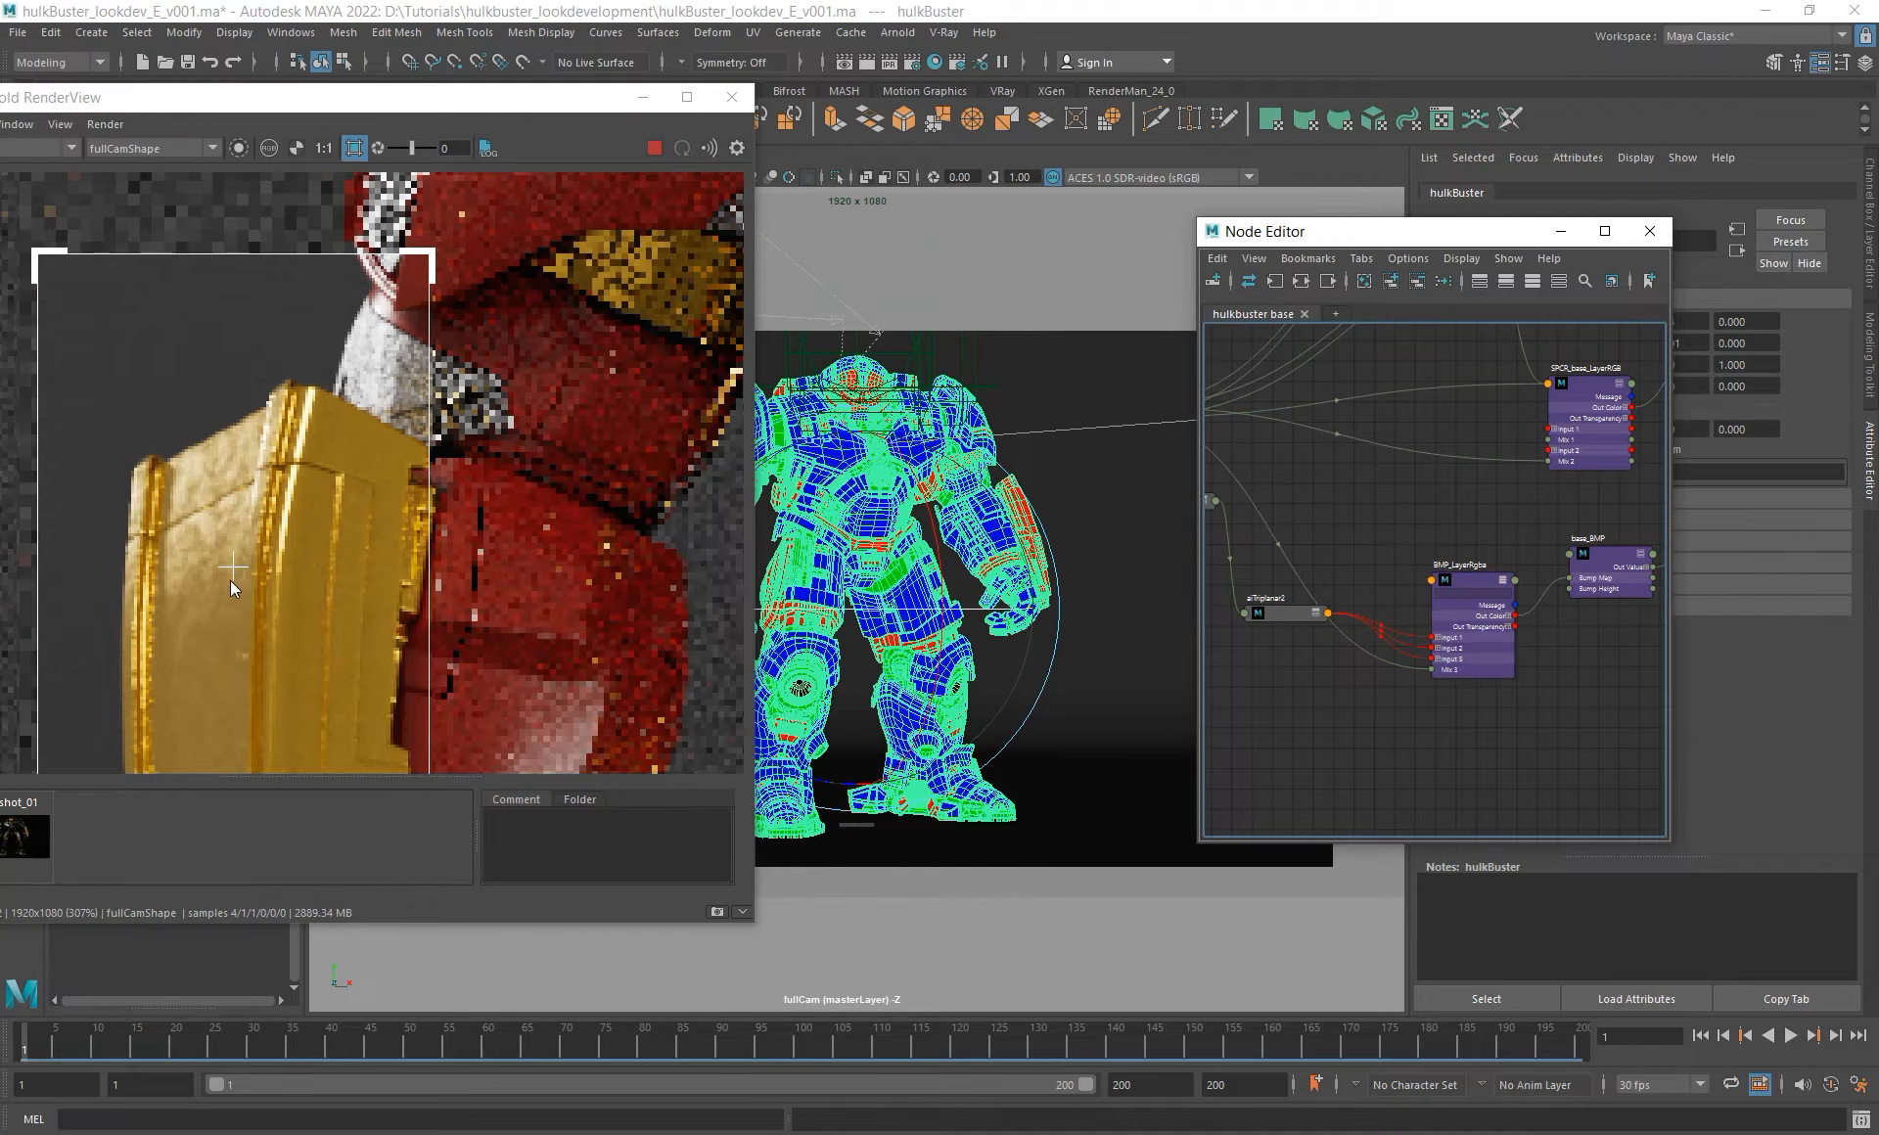
- Try a colour value of 0.06 on the yellow layer's input in SPCR_base_LayerRGB
middle_click_drag(1558, 701, 1463, 829, "alt")
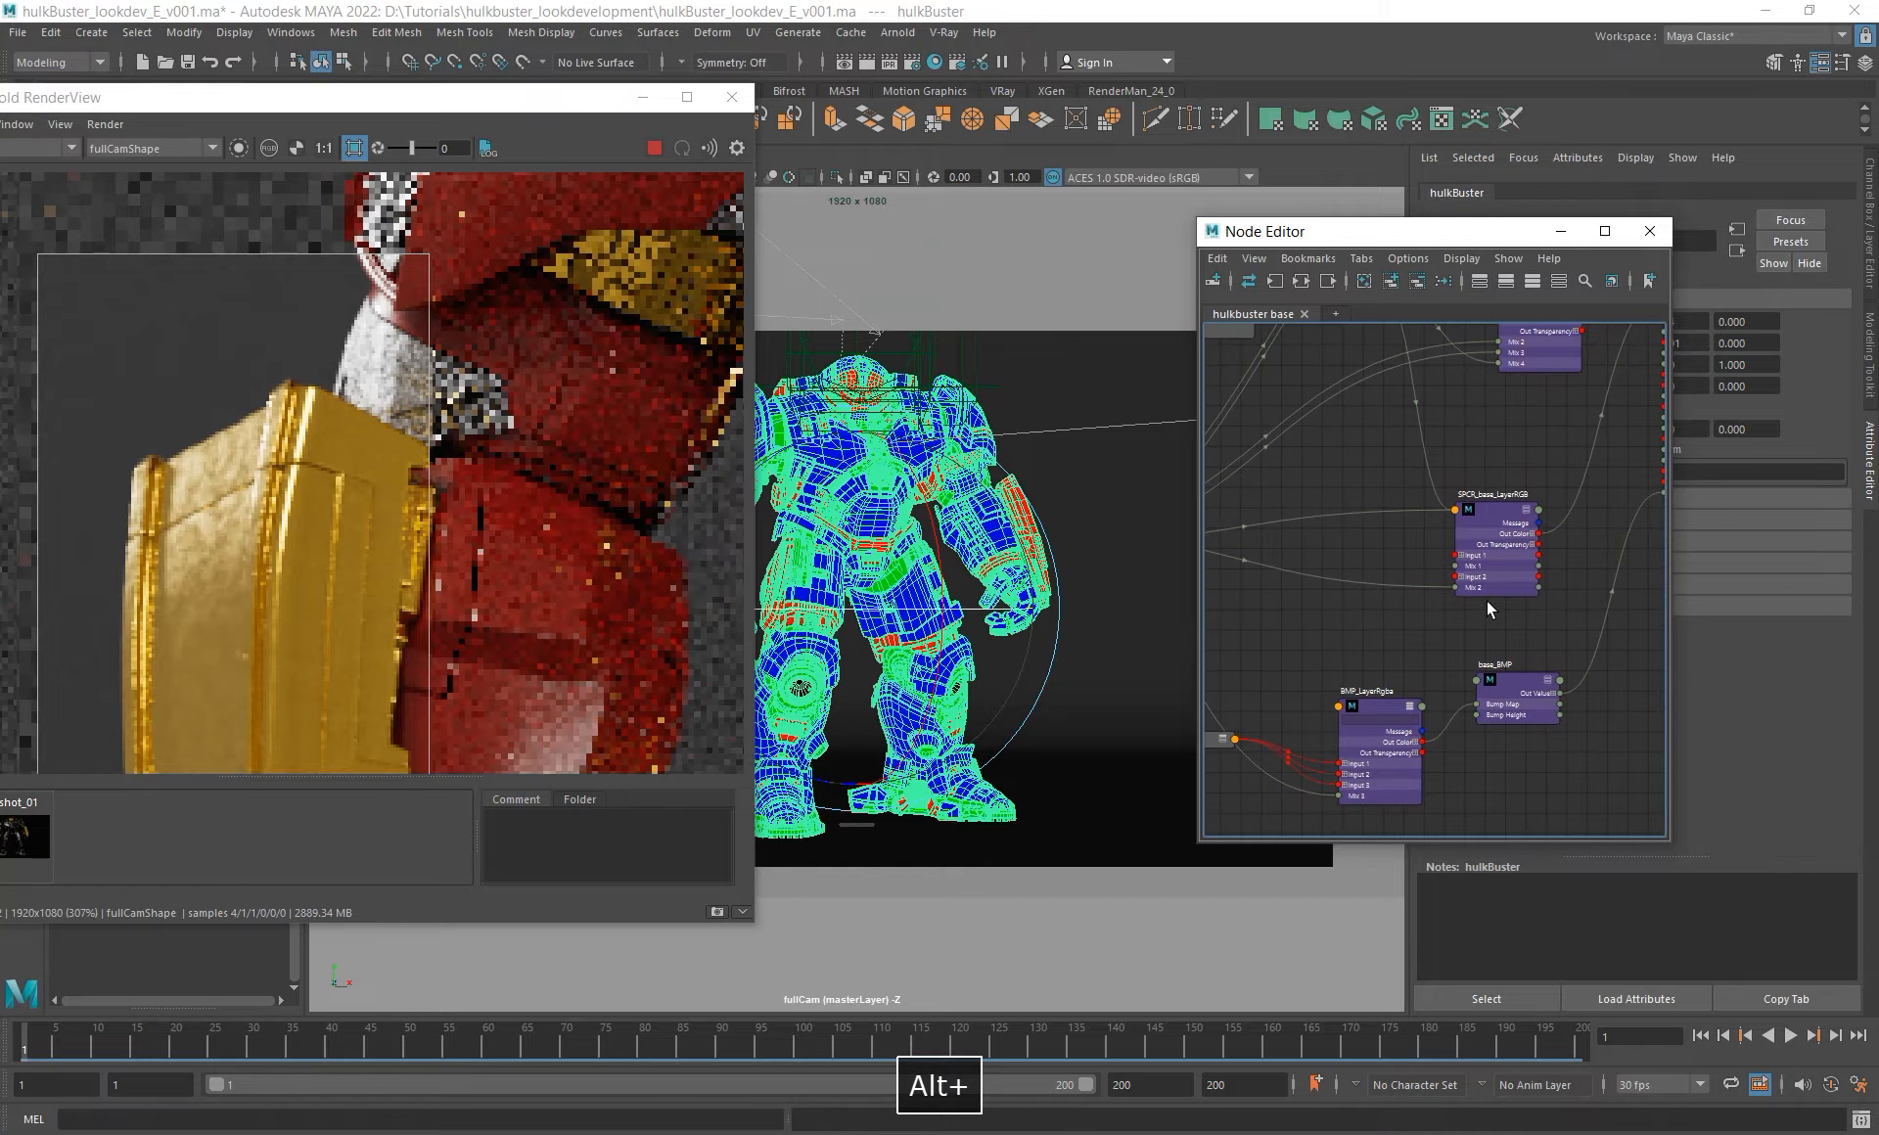
middle_click_drag(1475, 461, 1330, 605, "alt")
right_click_drag(1372, 525, 1433, 591, "alt")
left_click(1349, 720)
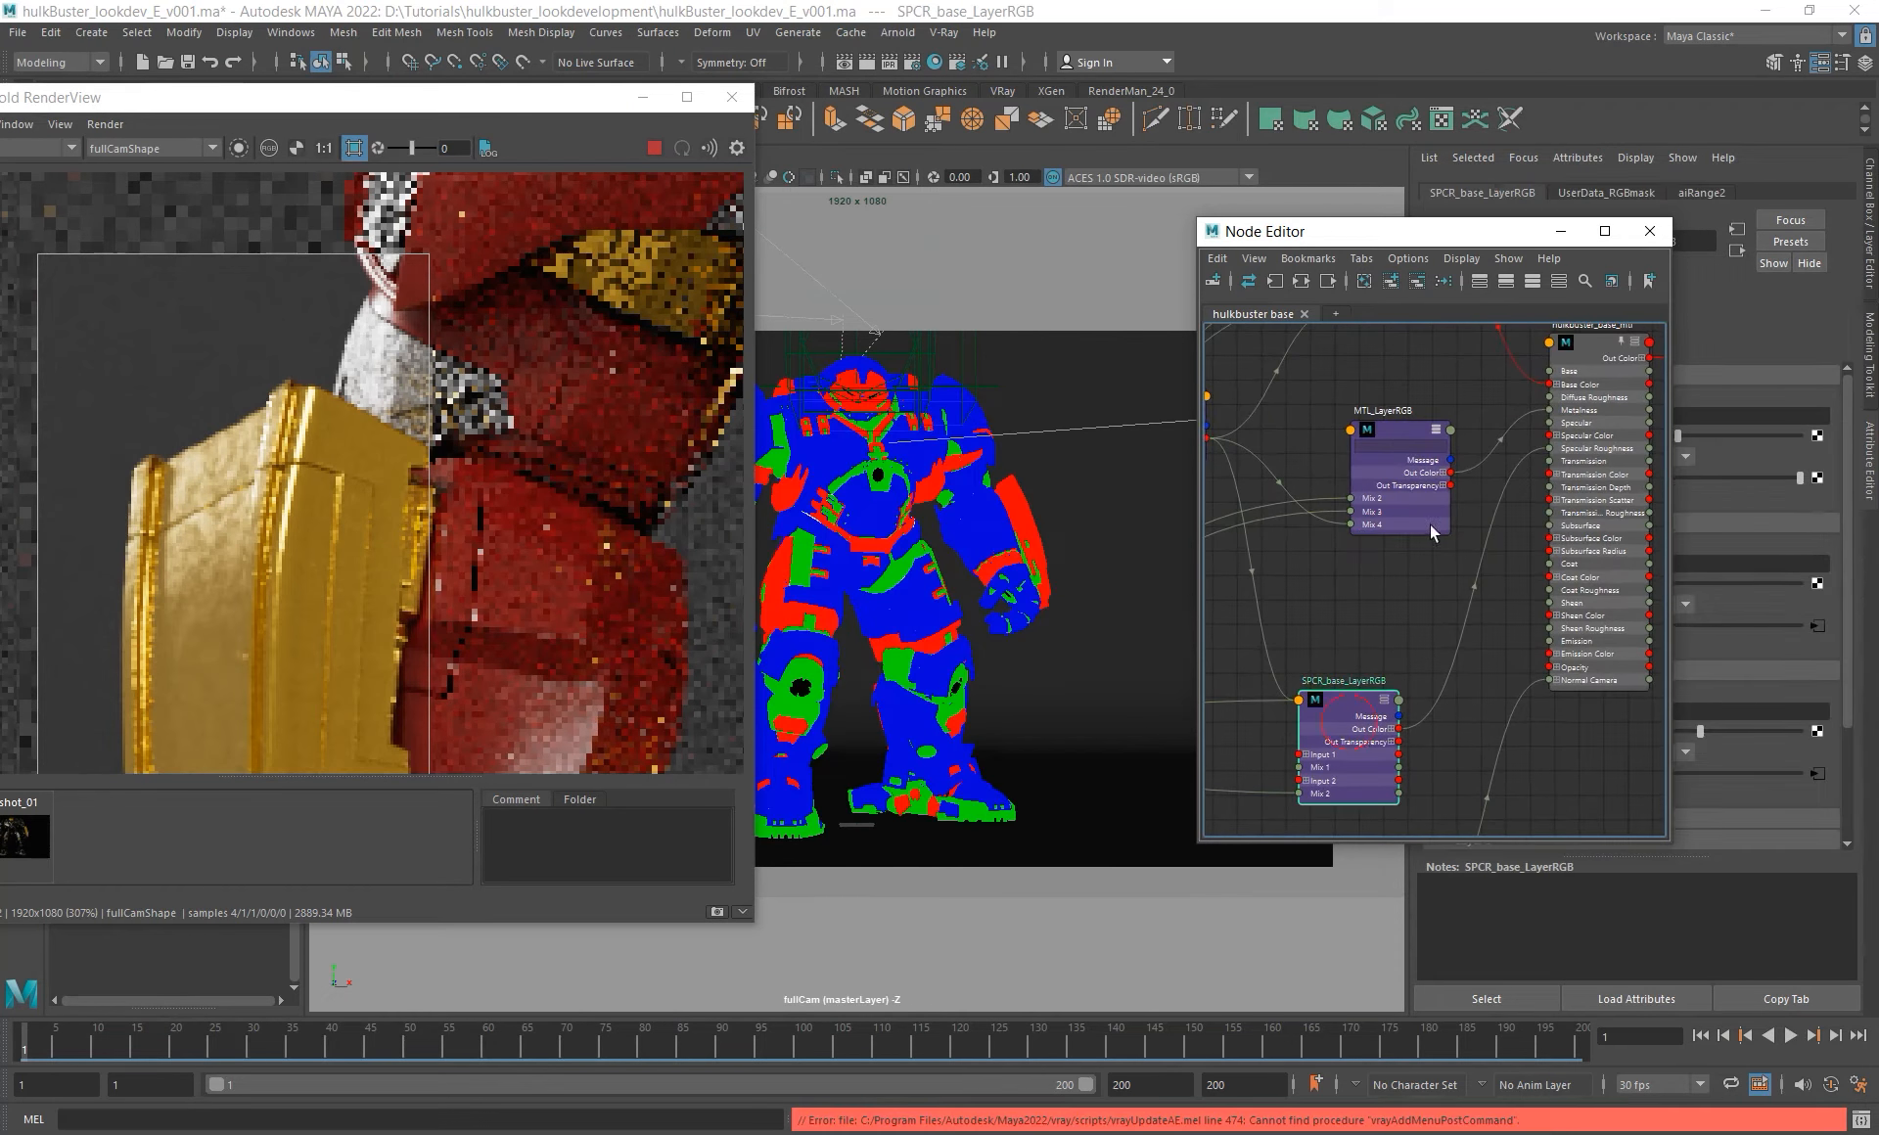
left_click_drag(1465, 242, 1162, 240)
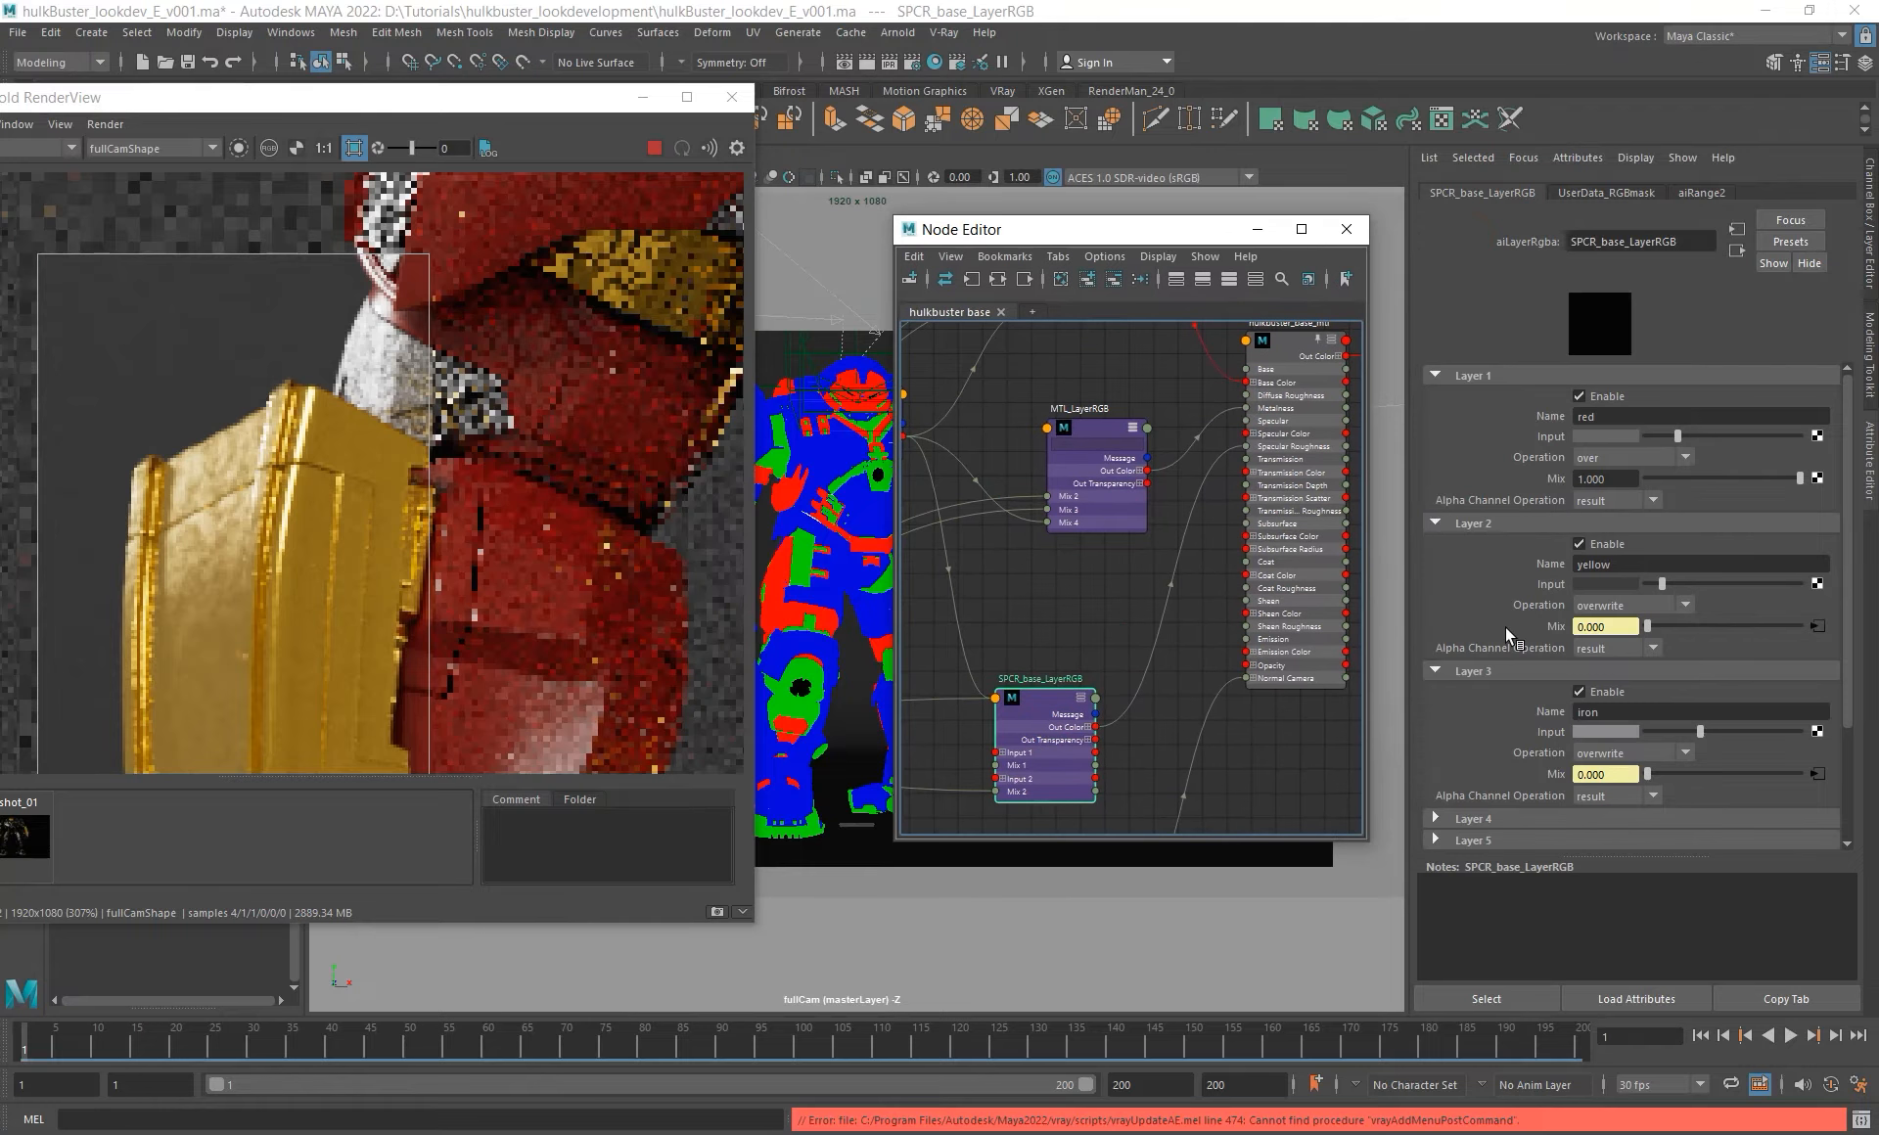
left_click(1622, 585)
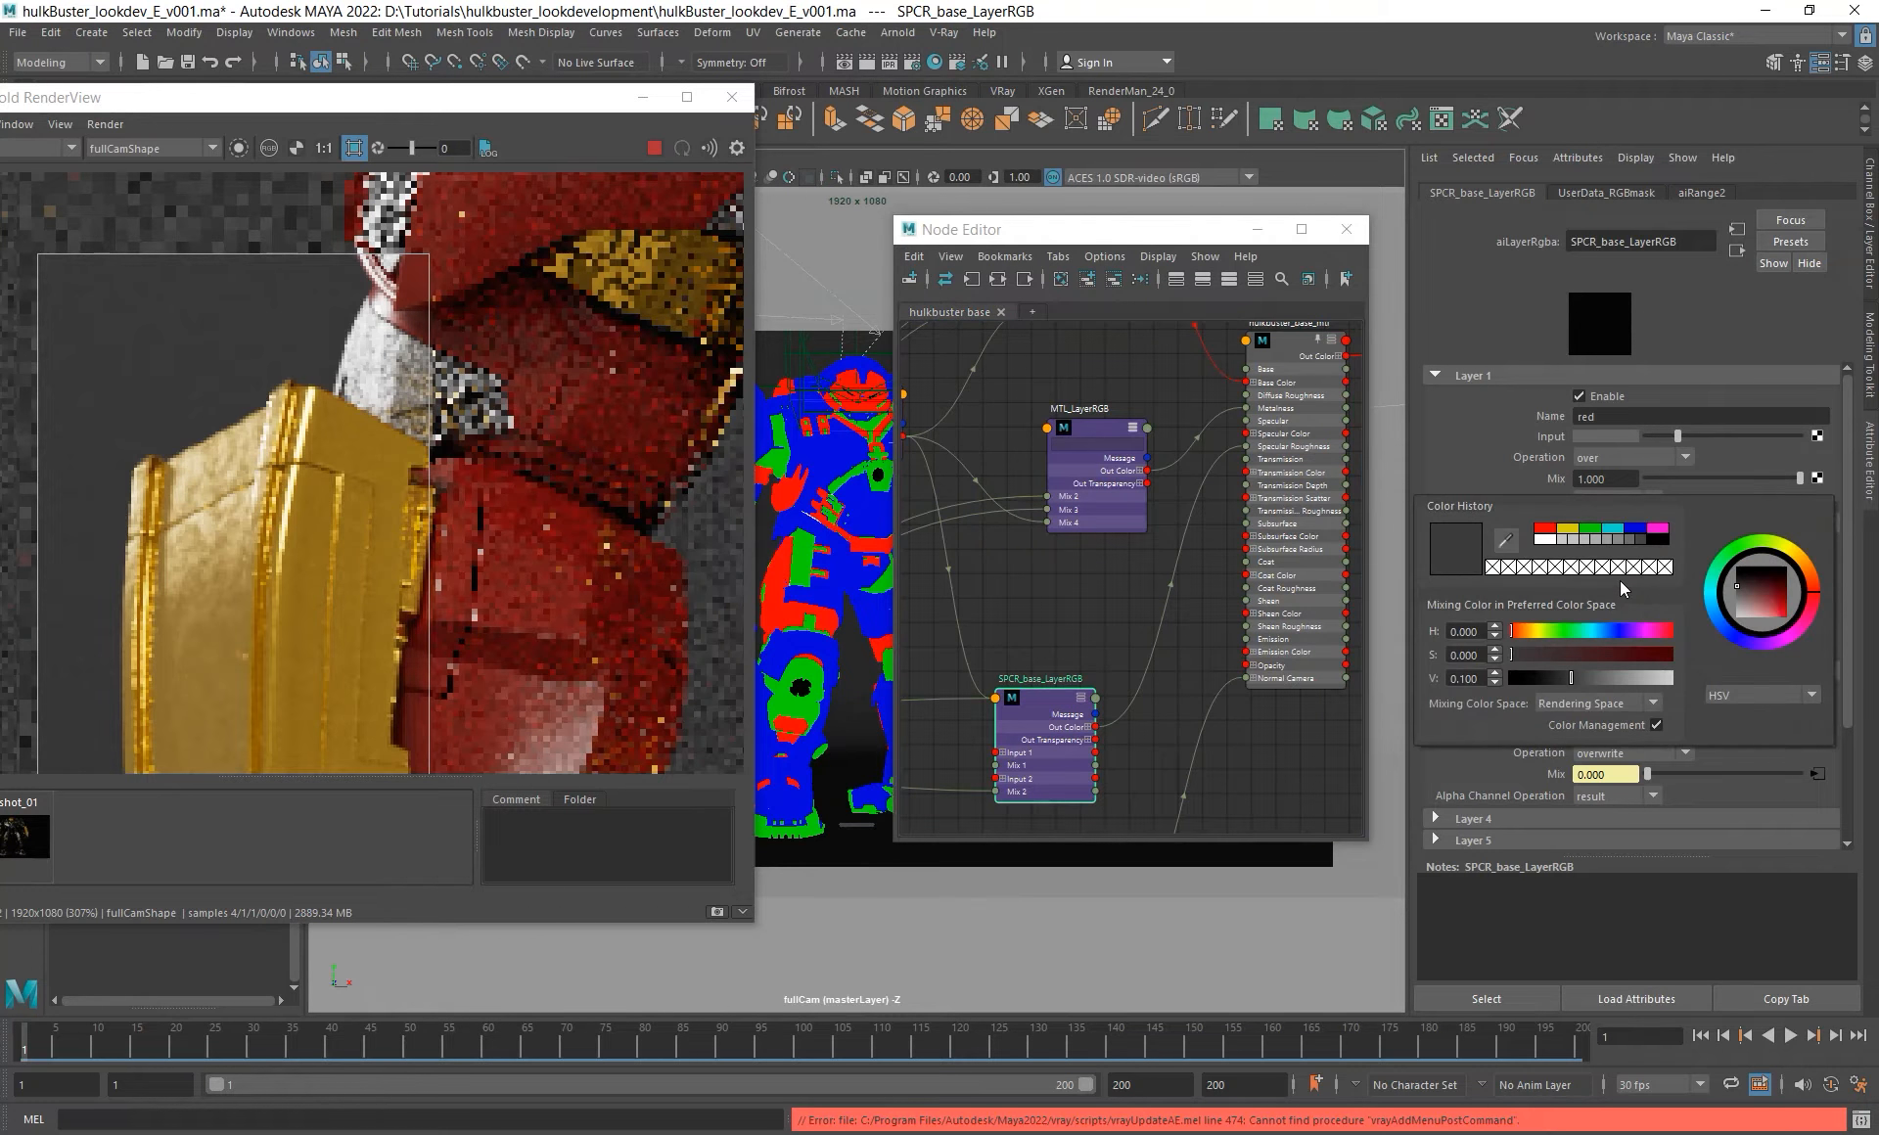
key("Tab")
left_click(1481, 681)
key("BackSpace")
key("BackSpace")
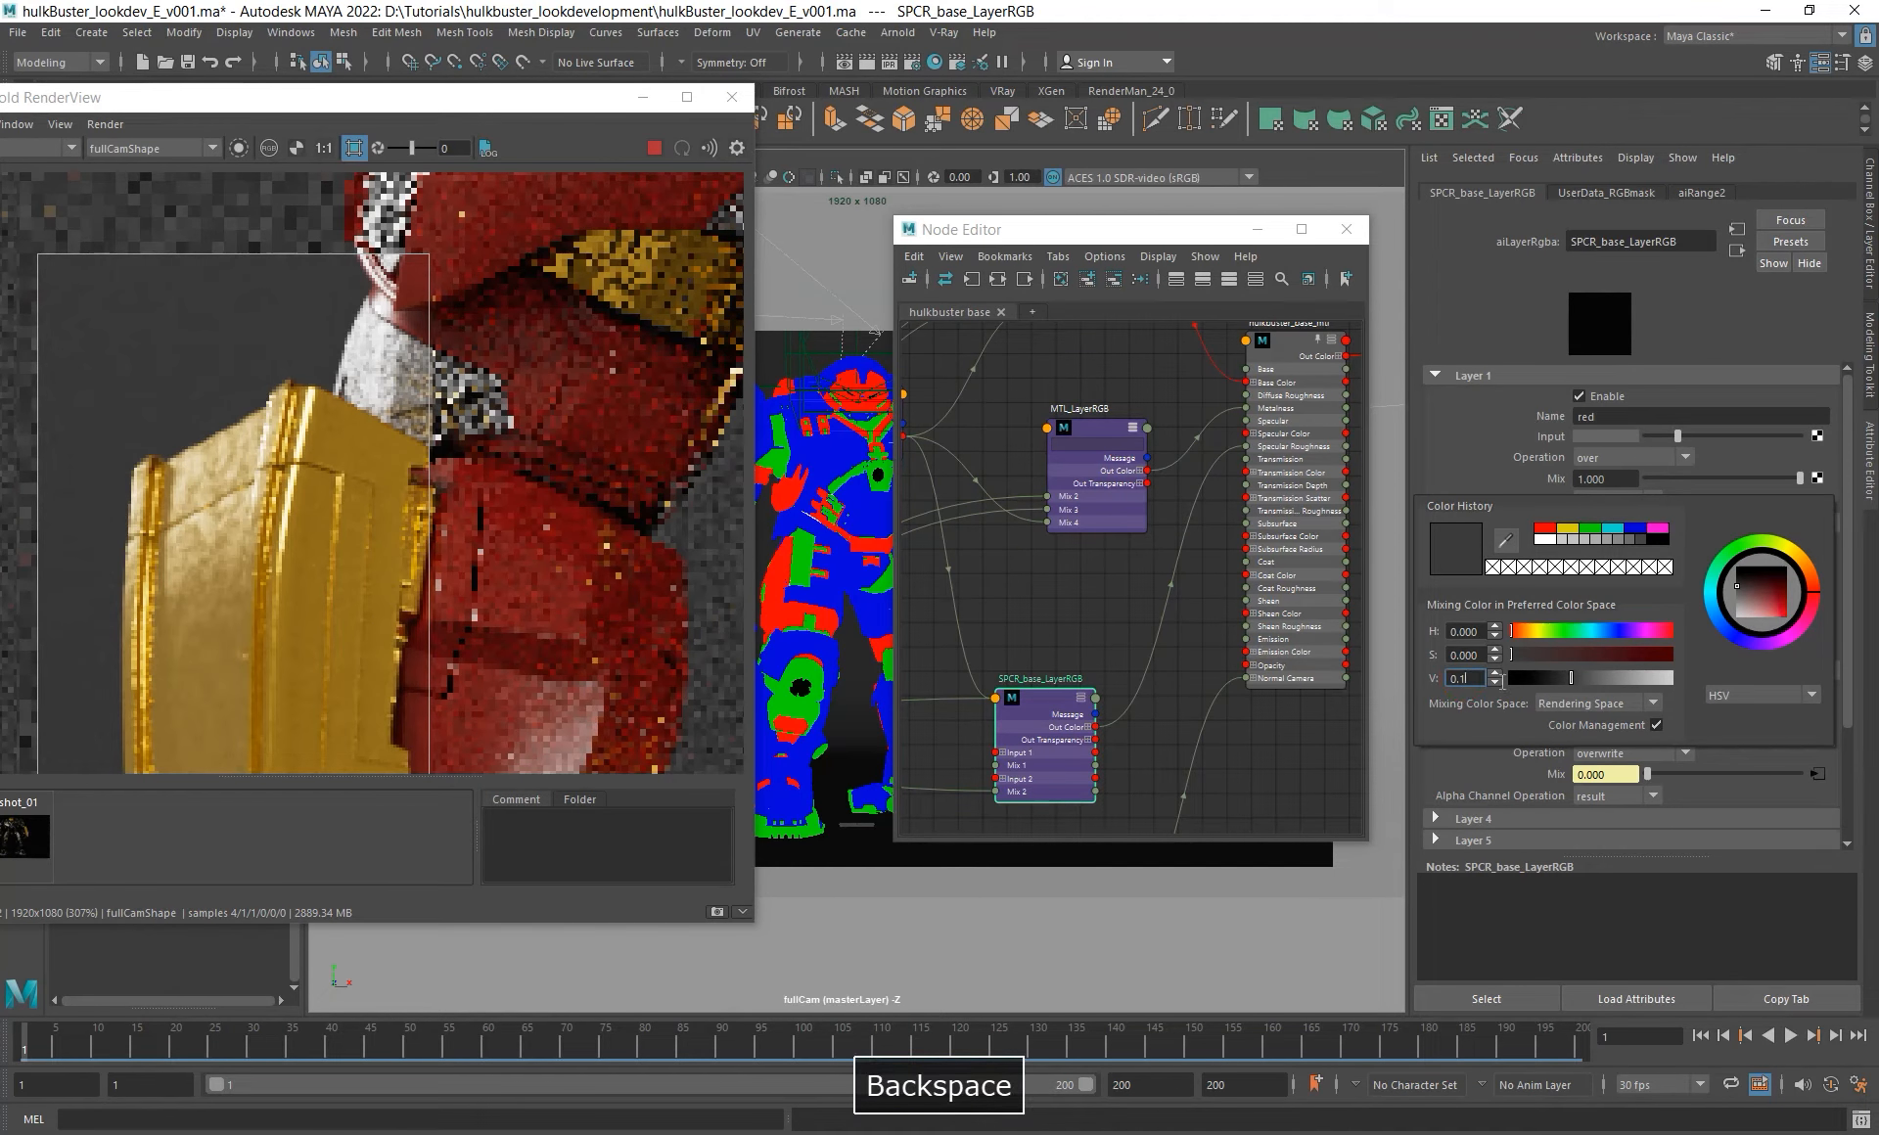
type("6")
key("Return")
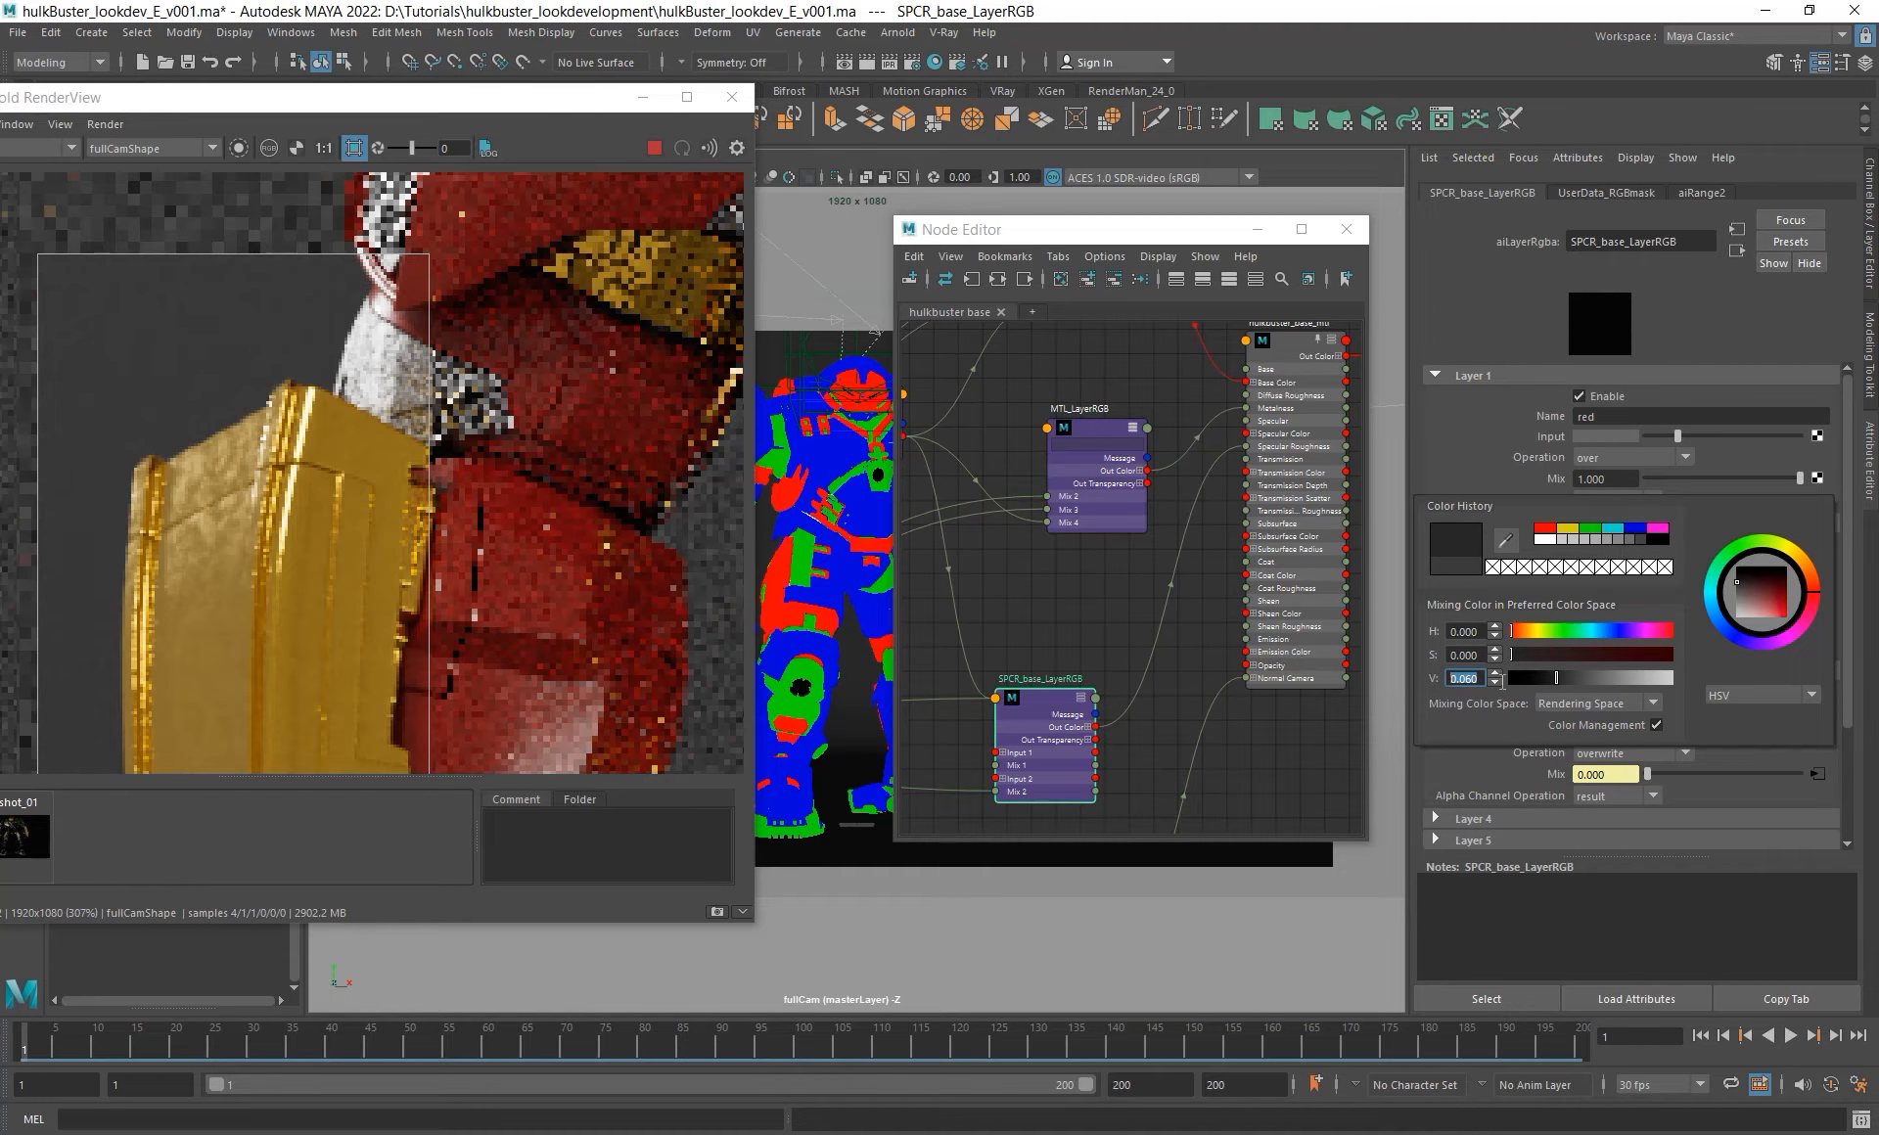
- Try 0.5 as the yellow layer's input value in SPCR_base_LayerRGB, and set it back to 0.1
type(".5")
key("Return")
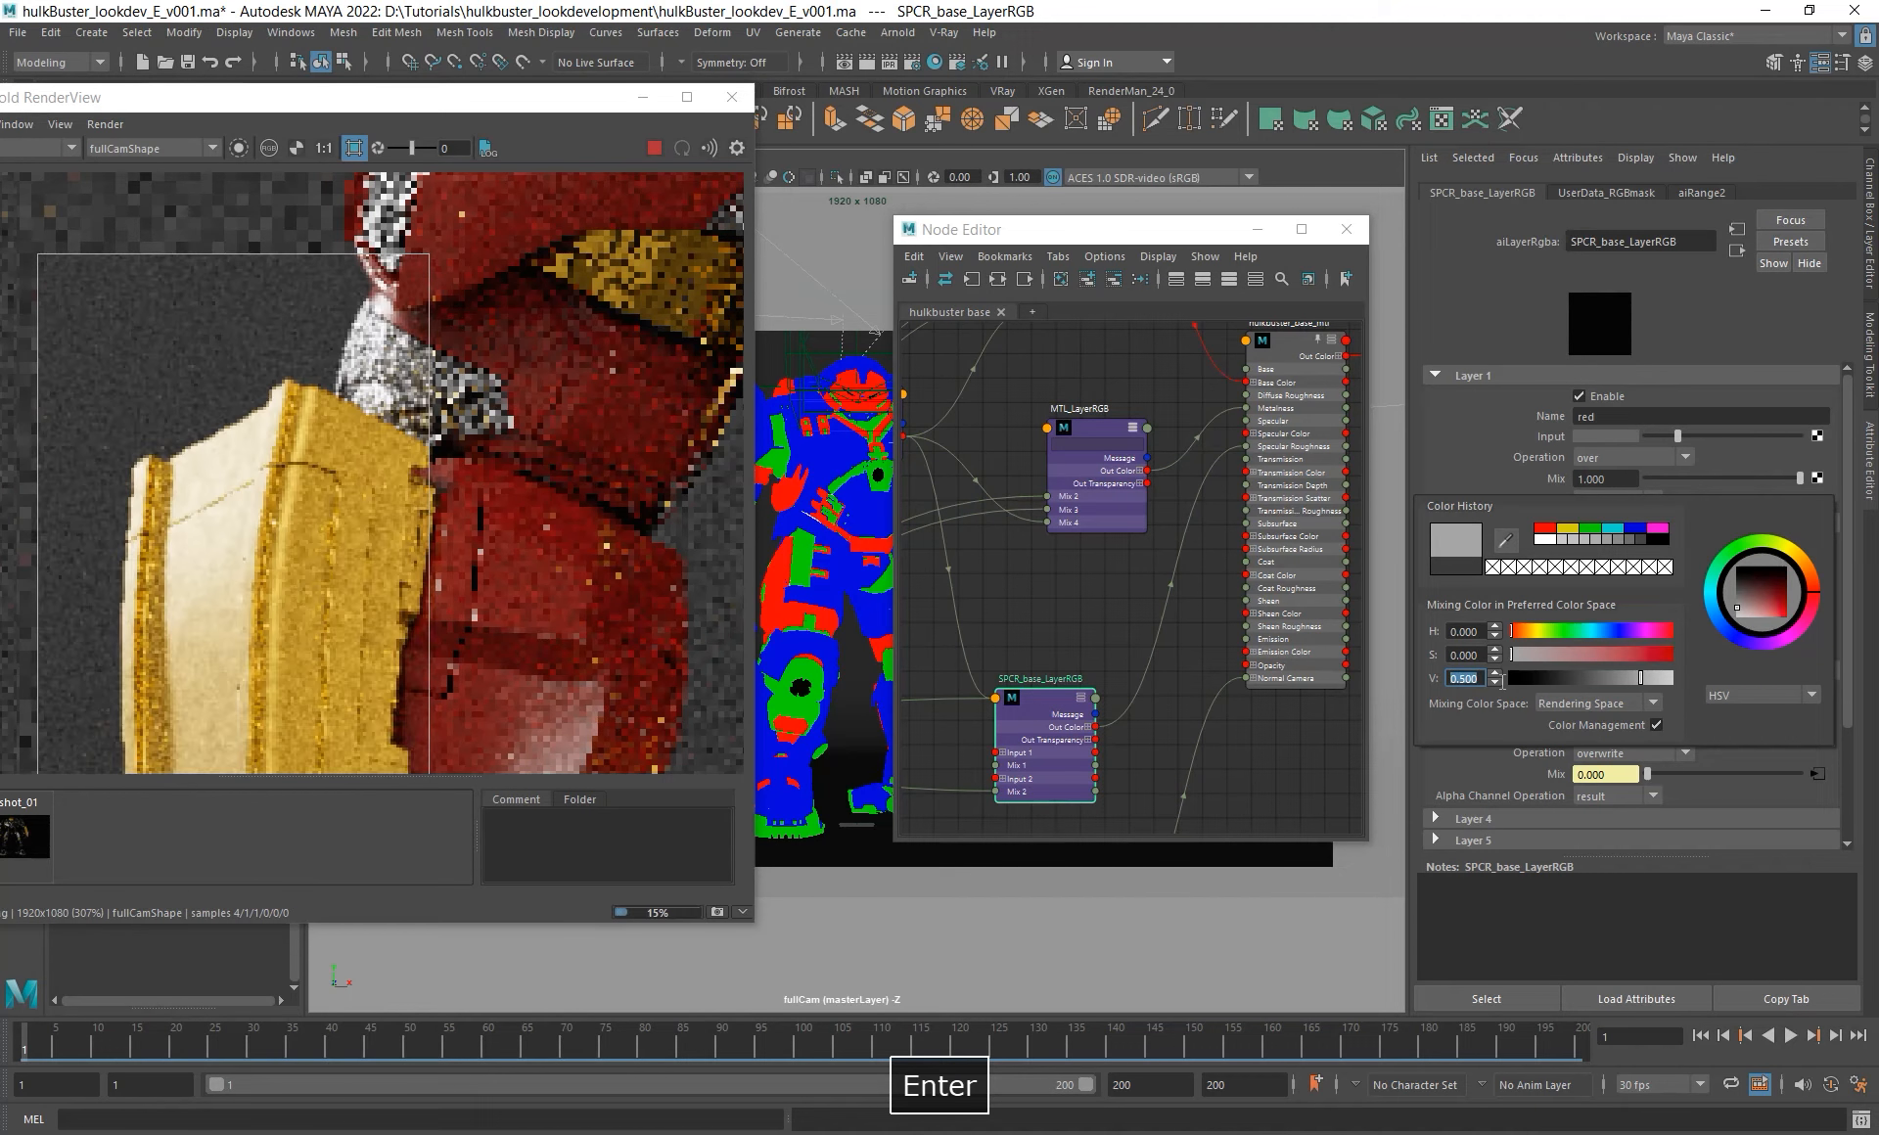
type("0.1")
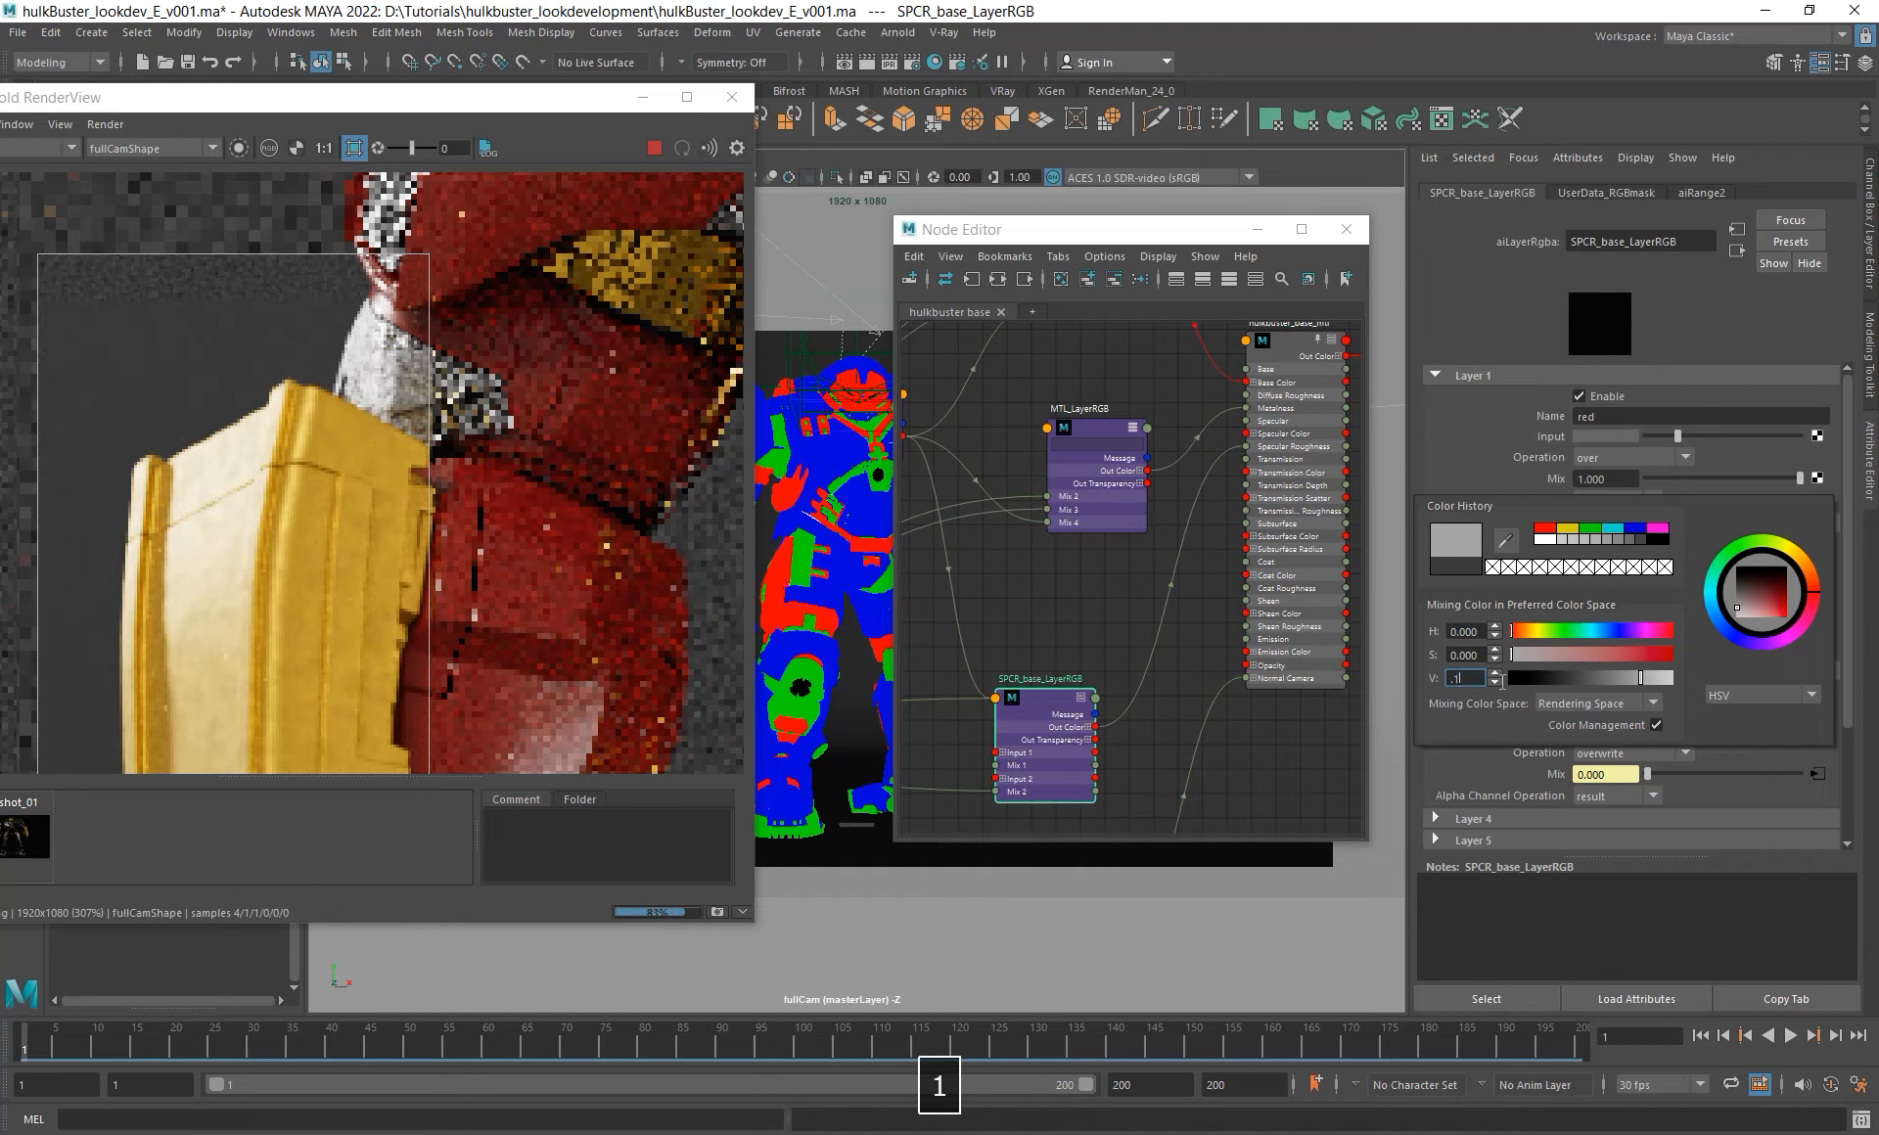
key("Return")
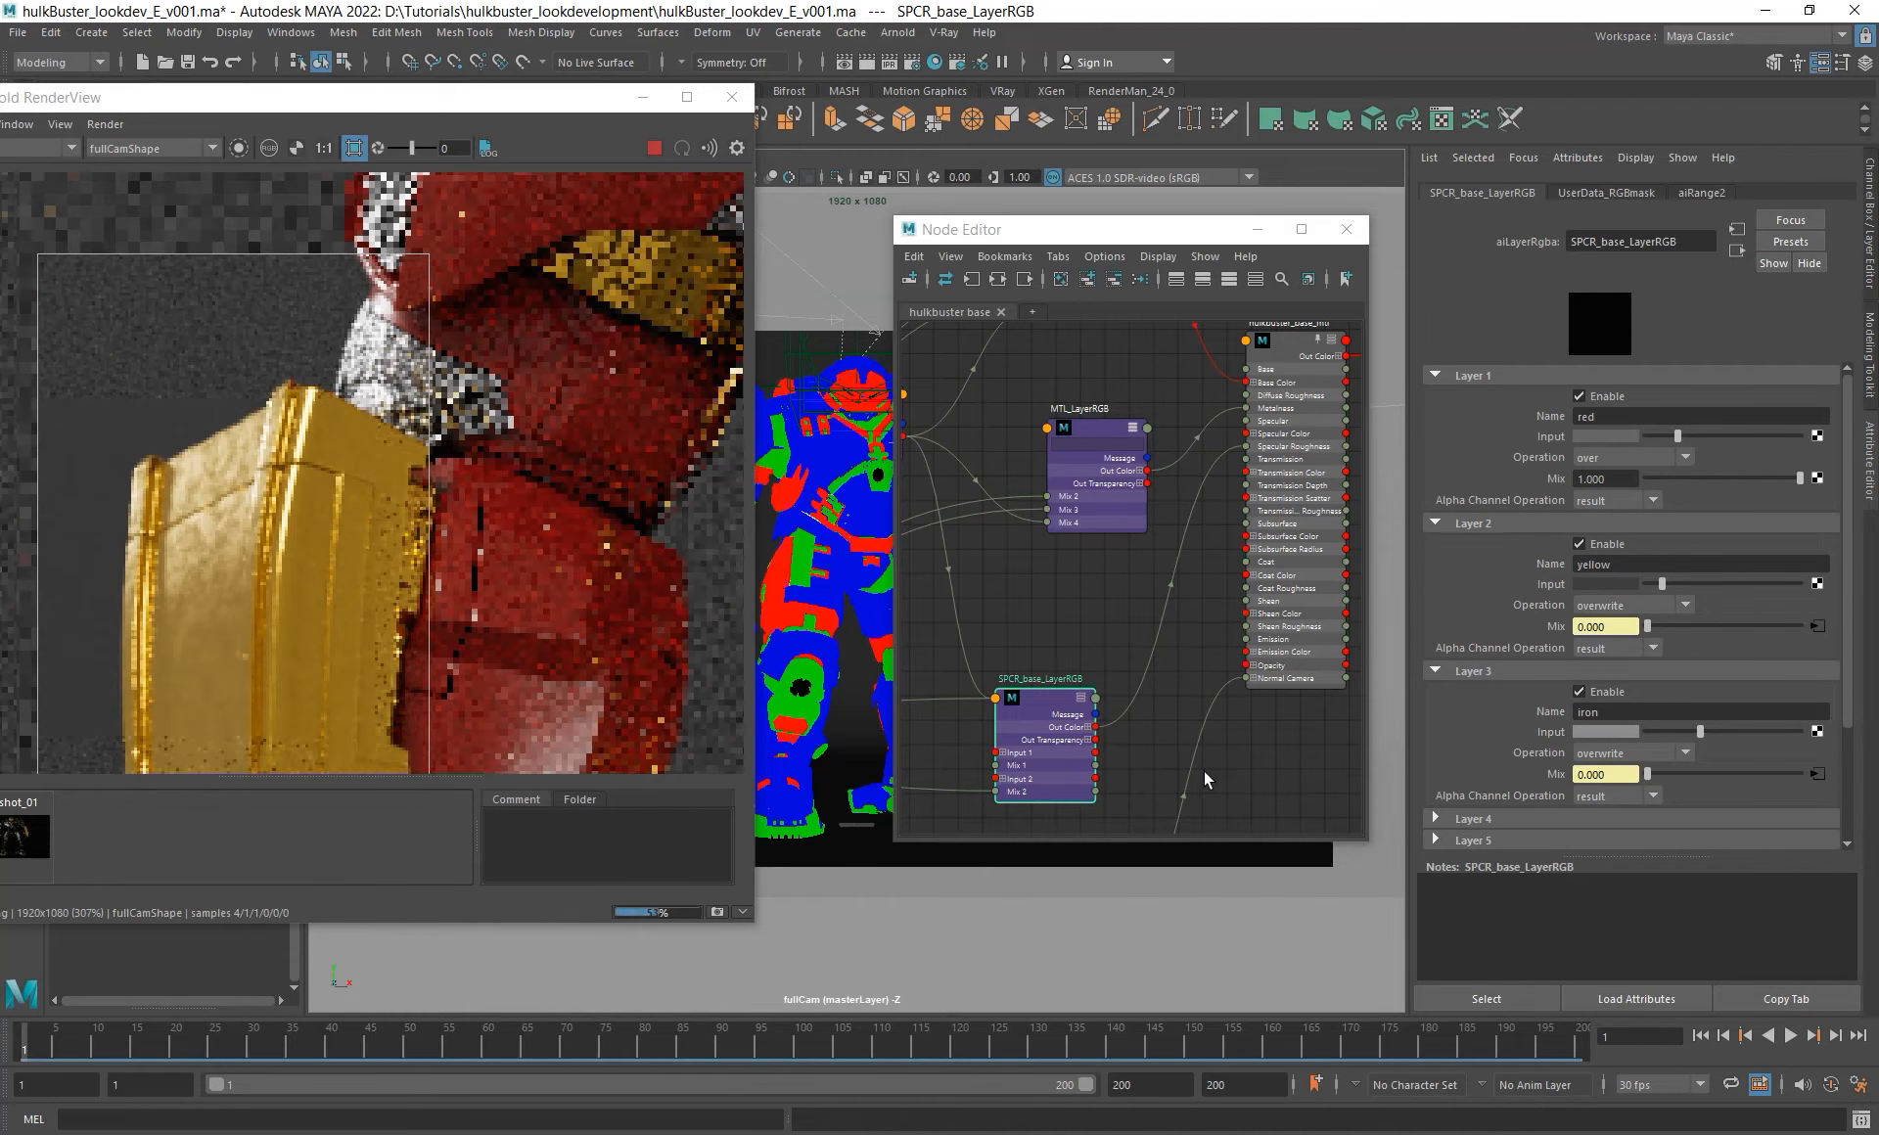
- Switch the yellow layer of BMP_LayerRgba off and on again, comparing the forearm guard's bump in the render
middle_click_drag(1204, 771, 1215, 625, "alt")
left_click(1126, 617)
left_click(998, 658)
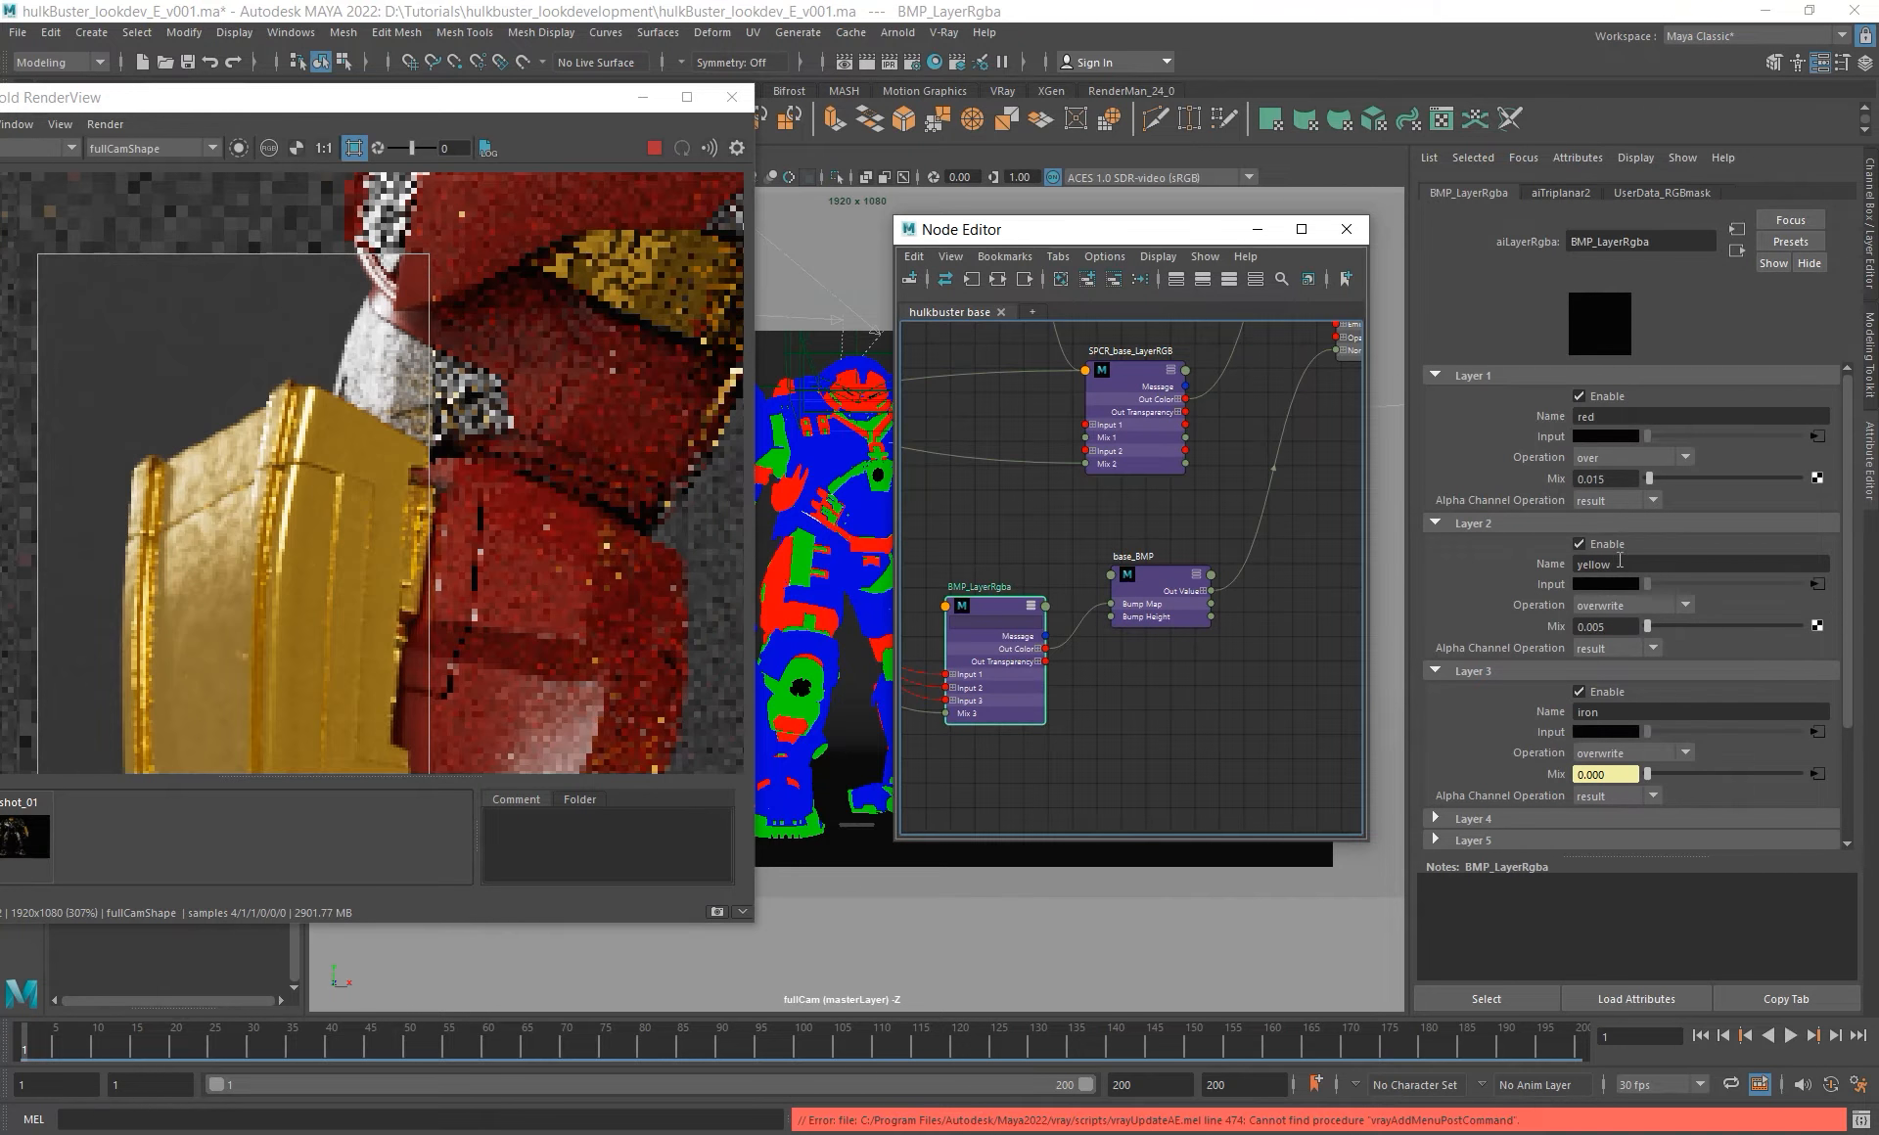
left_click(1603, 545)
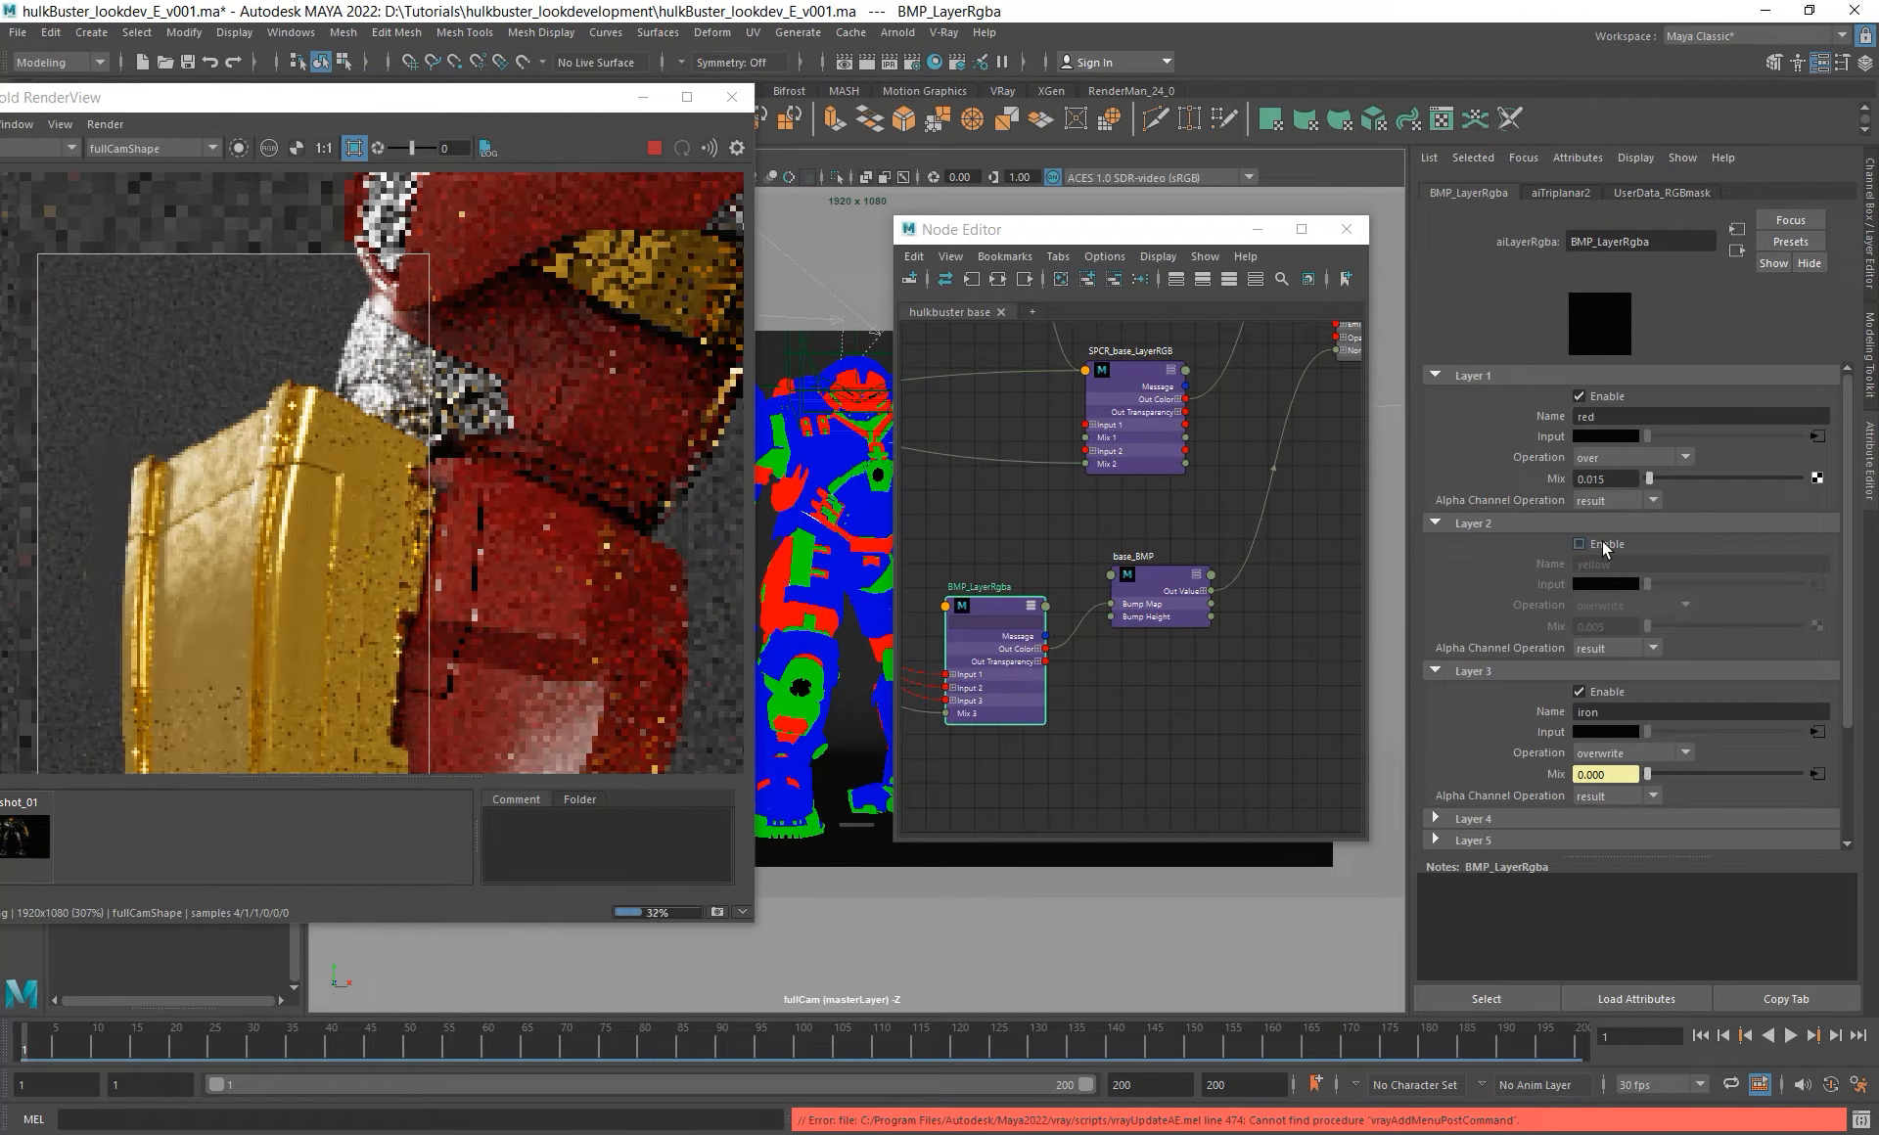
left_click(1602, 543)
scroll(190, 502, "down", 2)
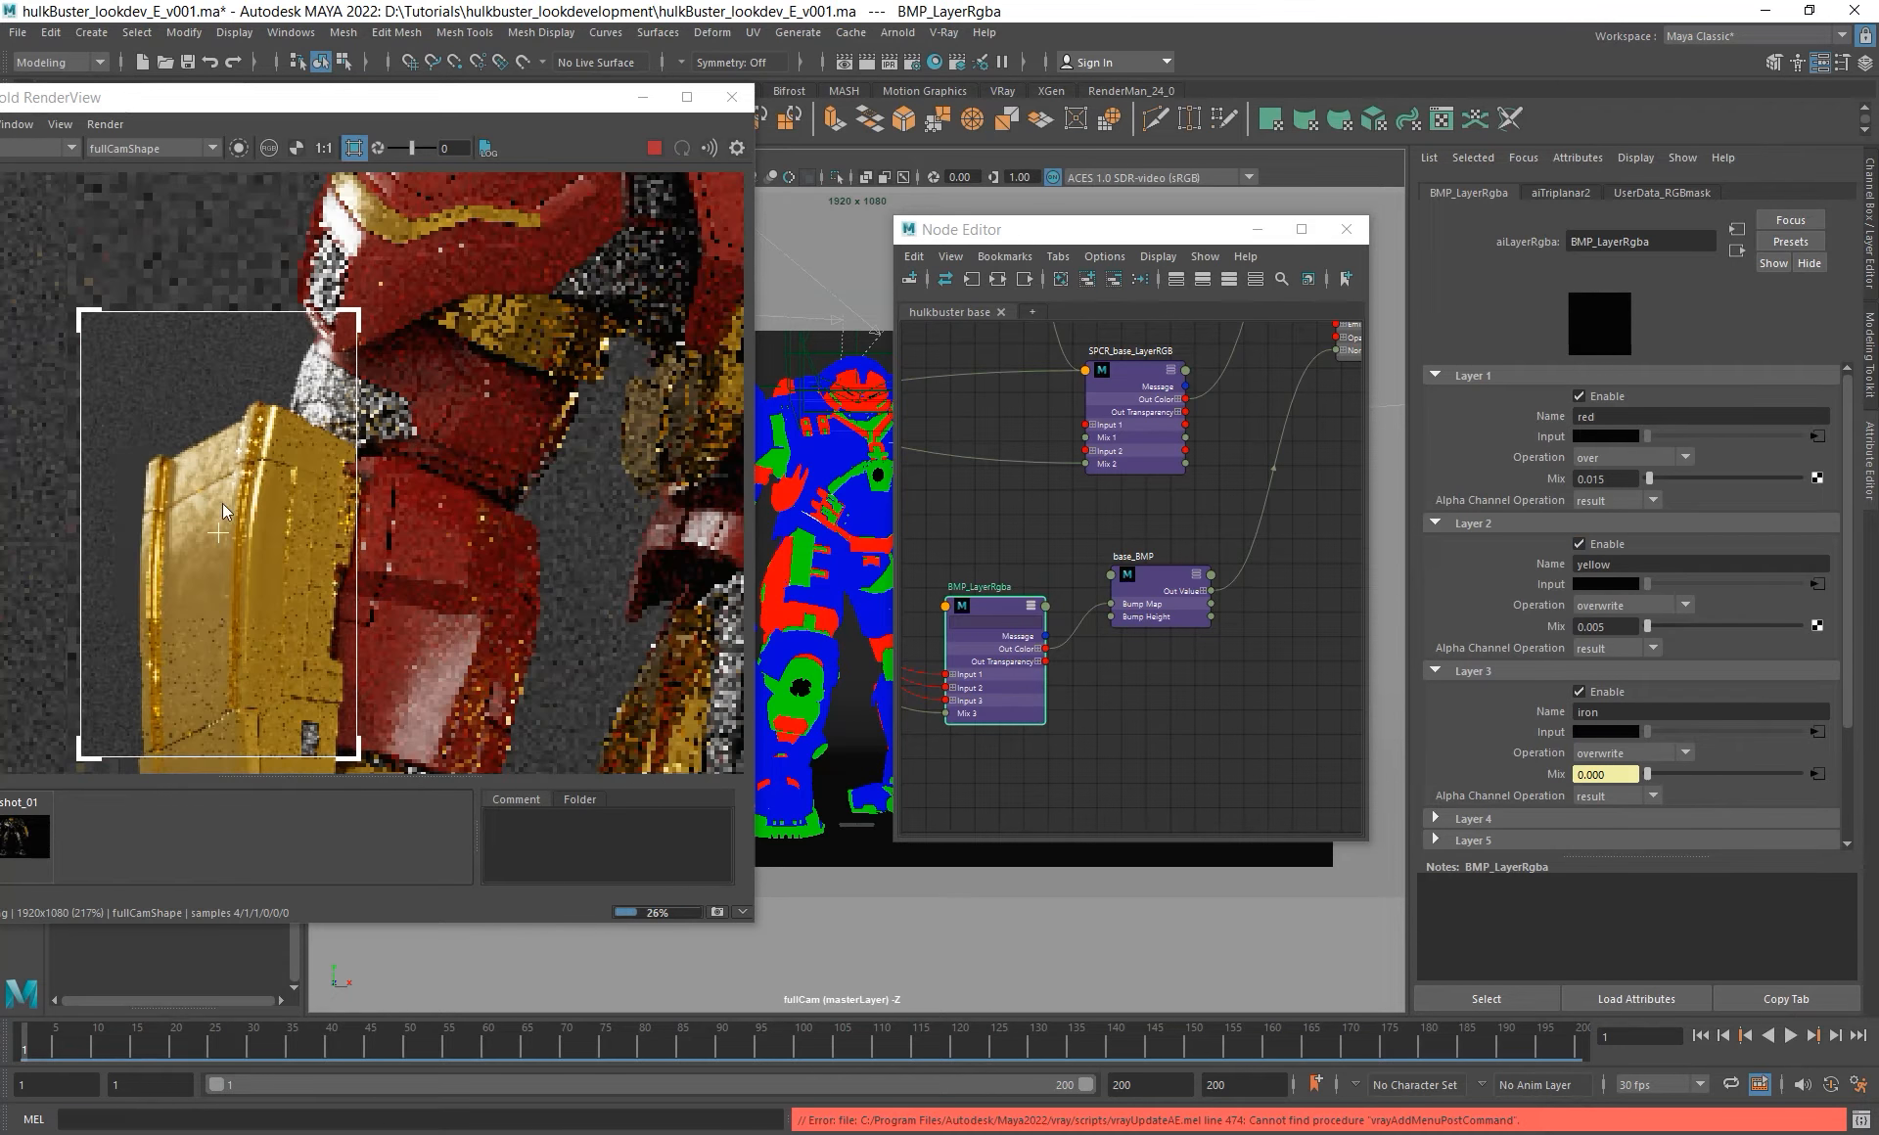
middle_click_drag(190, 501, 367, 387, "alt")
scroll(337, 454, "down", 5)
scroll(337, 454, "up", 5)
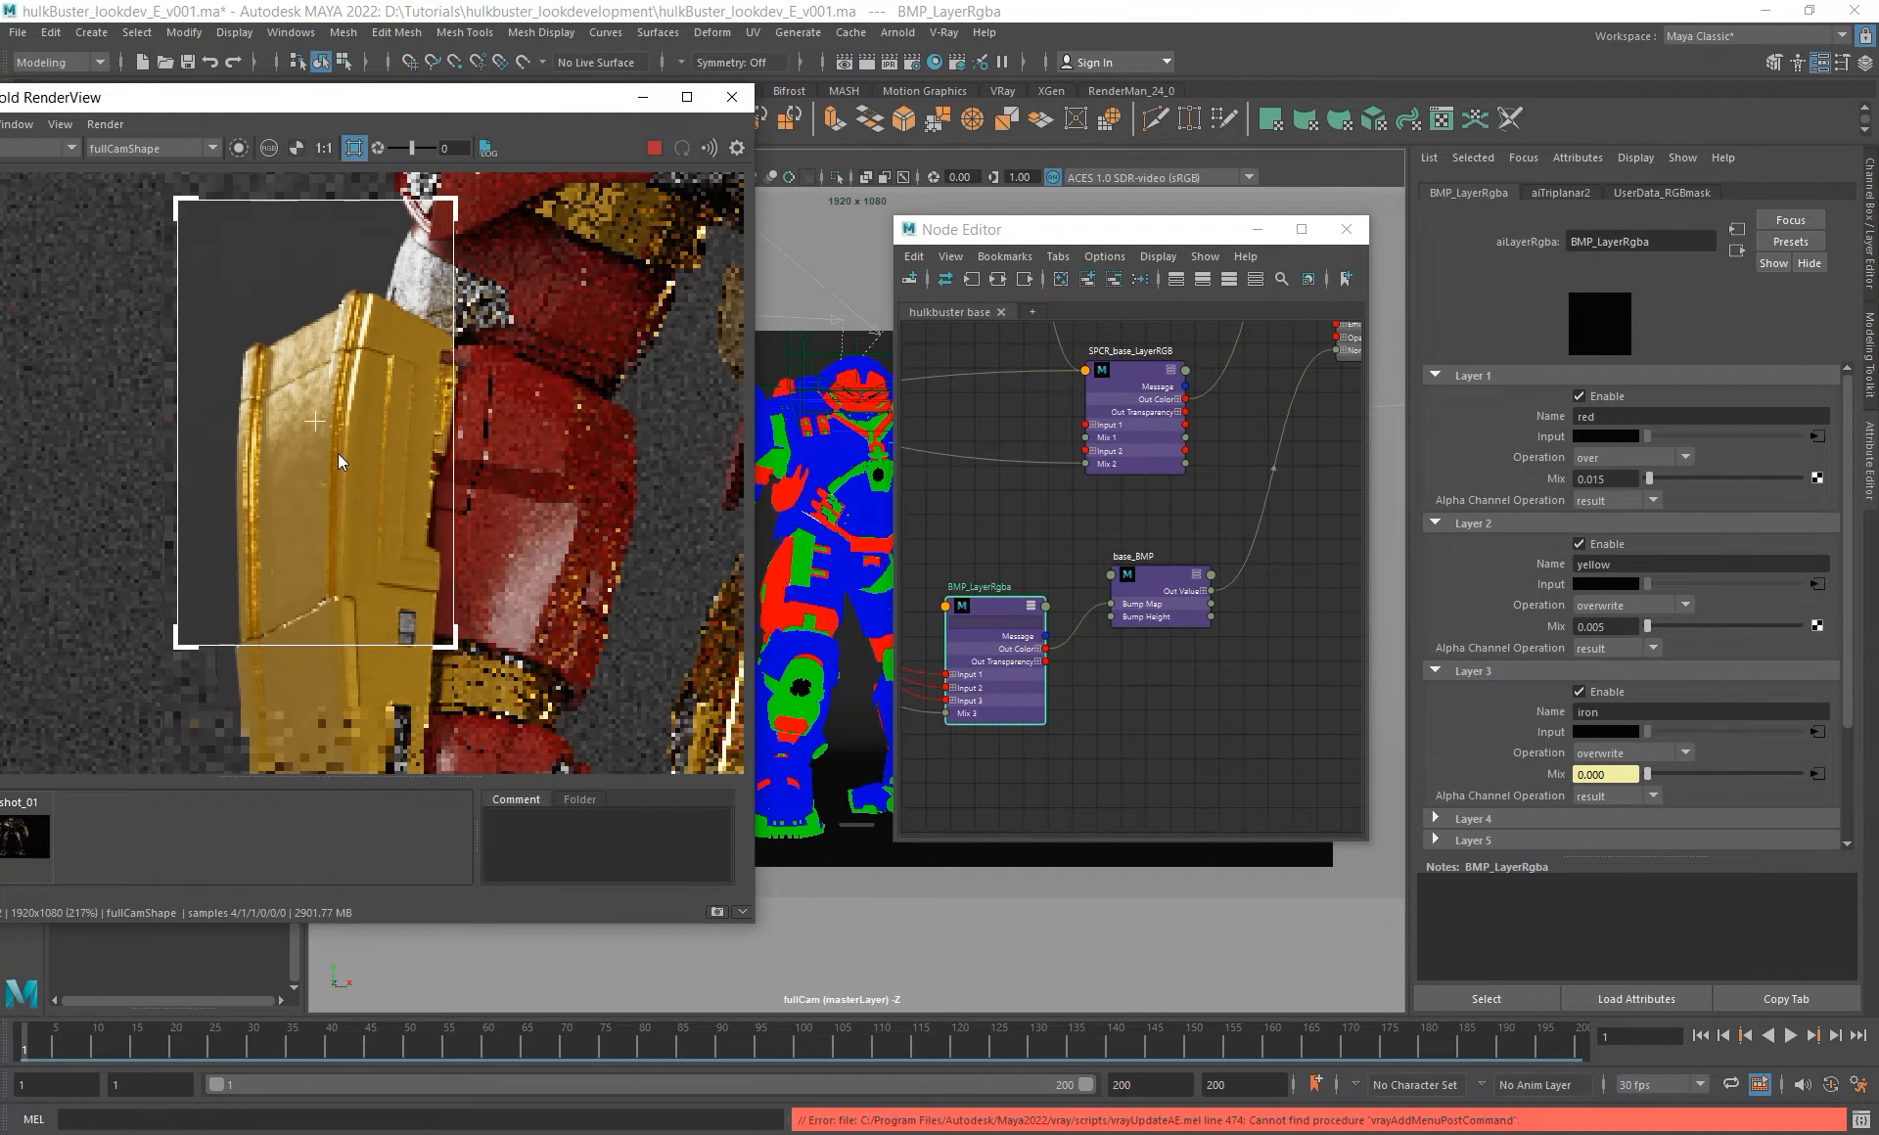
- Restart the render with the region around the head and upper chest, and examine the yellow faceplate from near and far
scroll(219, 437, "down", 5, "alt")
middle_click_drag(383, 440, 377, 474, "alt")
left_click_drag(382, 251, 500, 370, "shift")
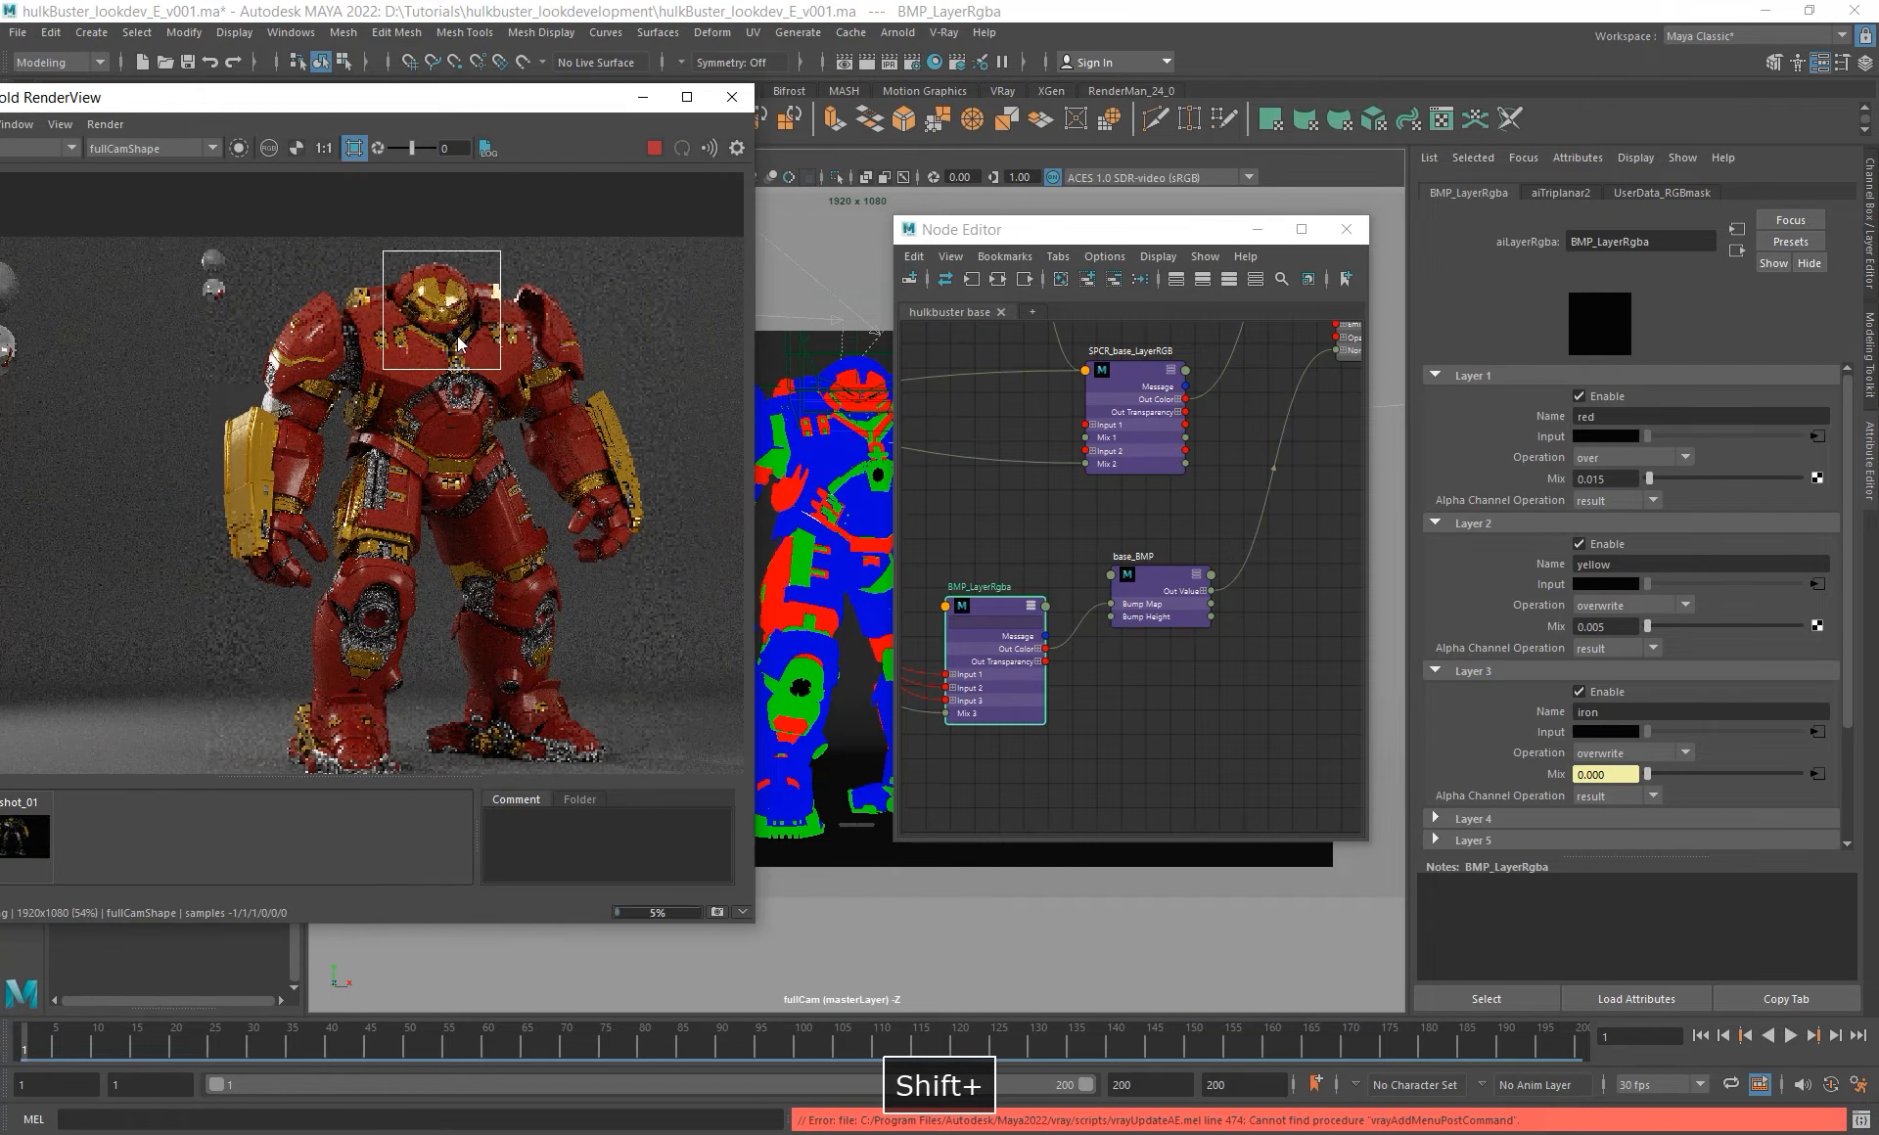
scroll(431, 294, "up", 3)
middle_click_drag(380, 382, 407, 501, "alt")
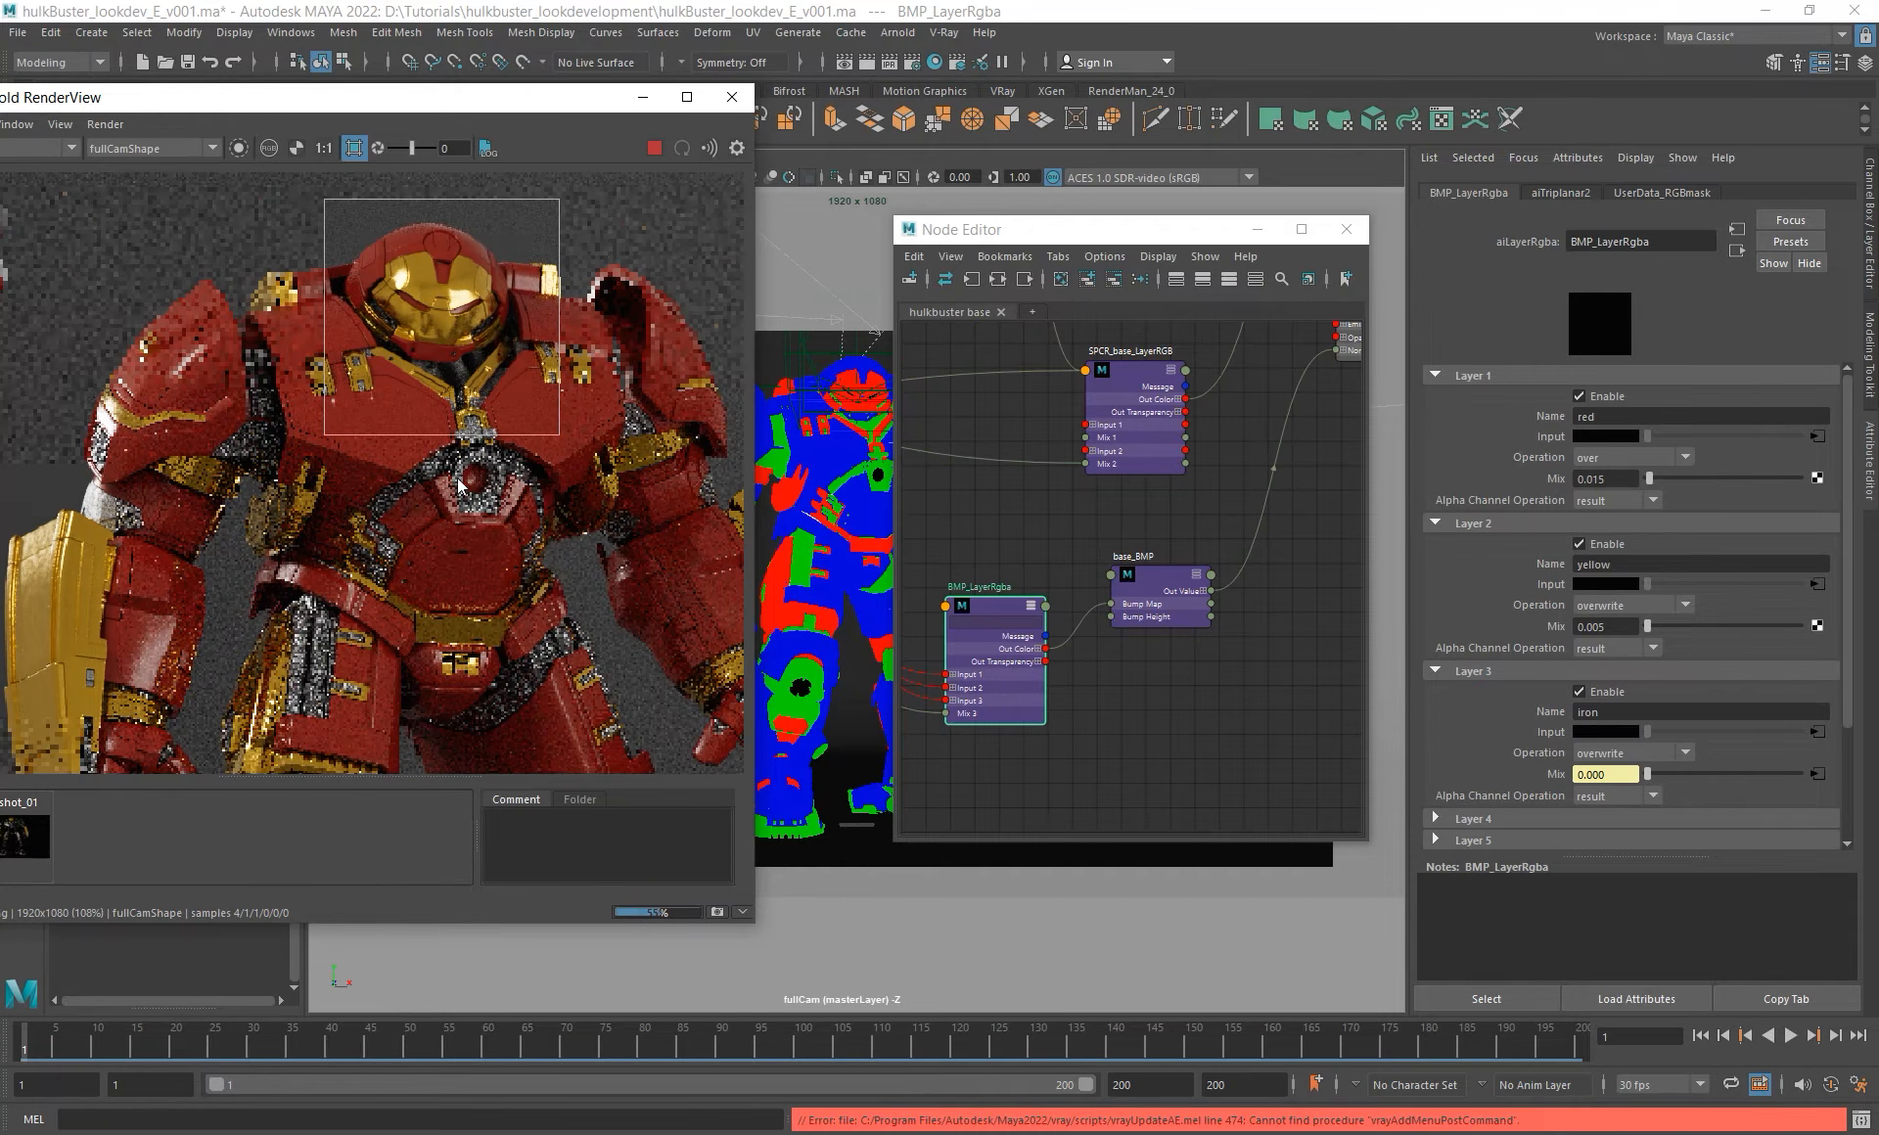
scroll(430, 304, "up", 3)
scroll(386, 427, "down", 5)
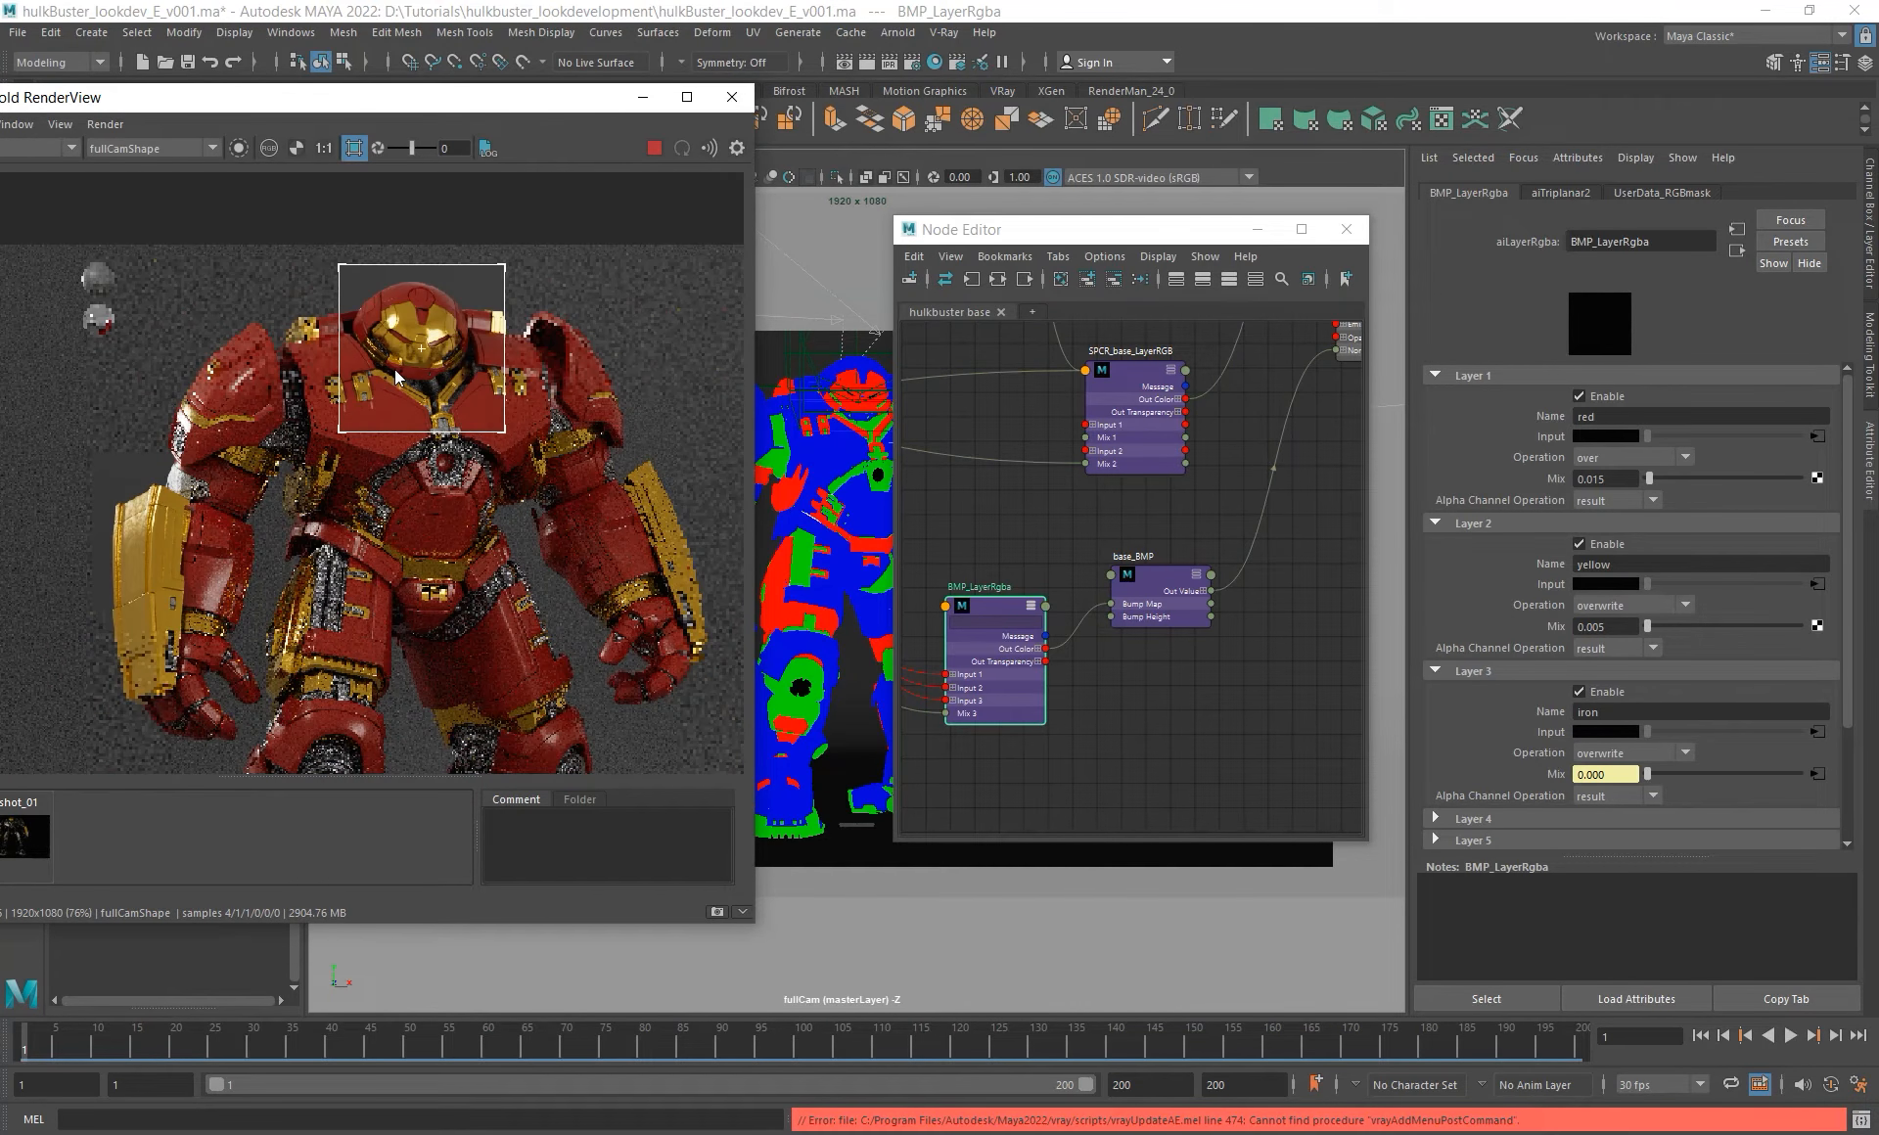
scroll(395, 370, "up", 1)
middle_click_drag(377, 466, 479, 417, "alt")
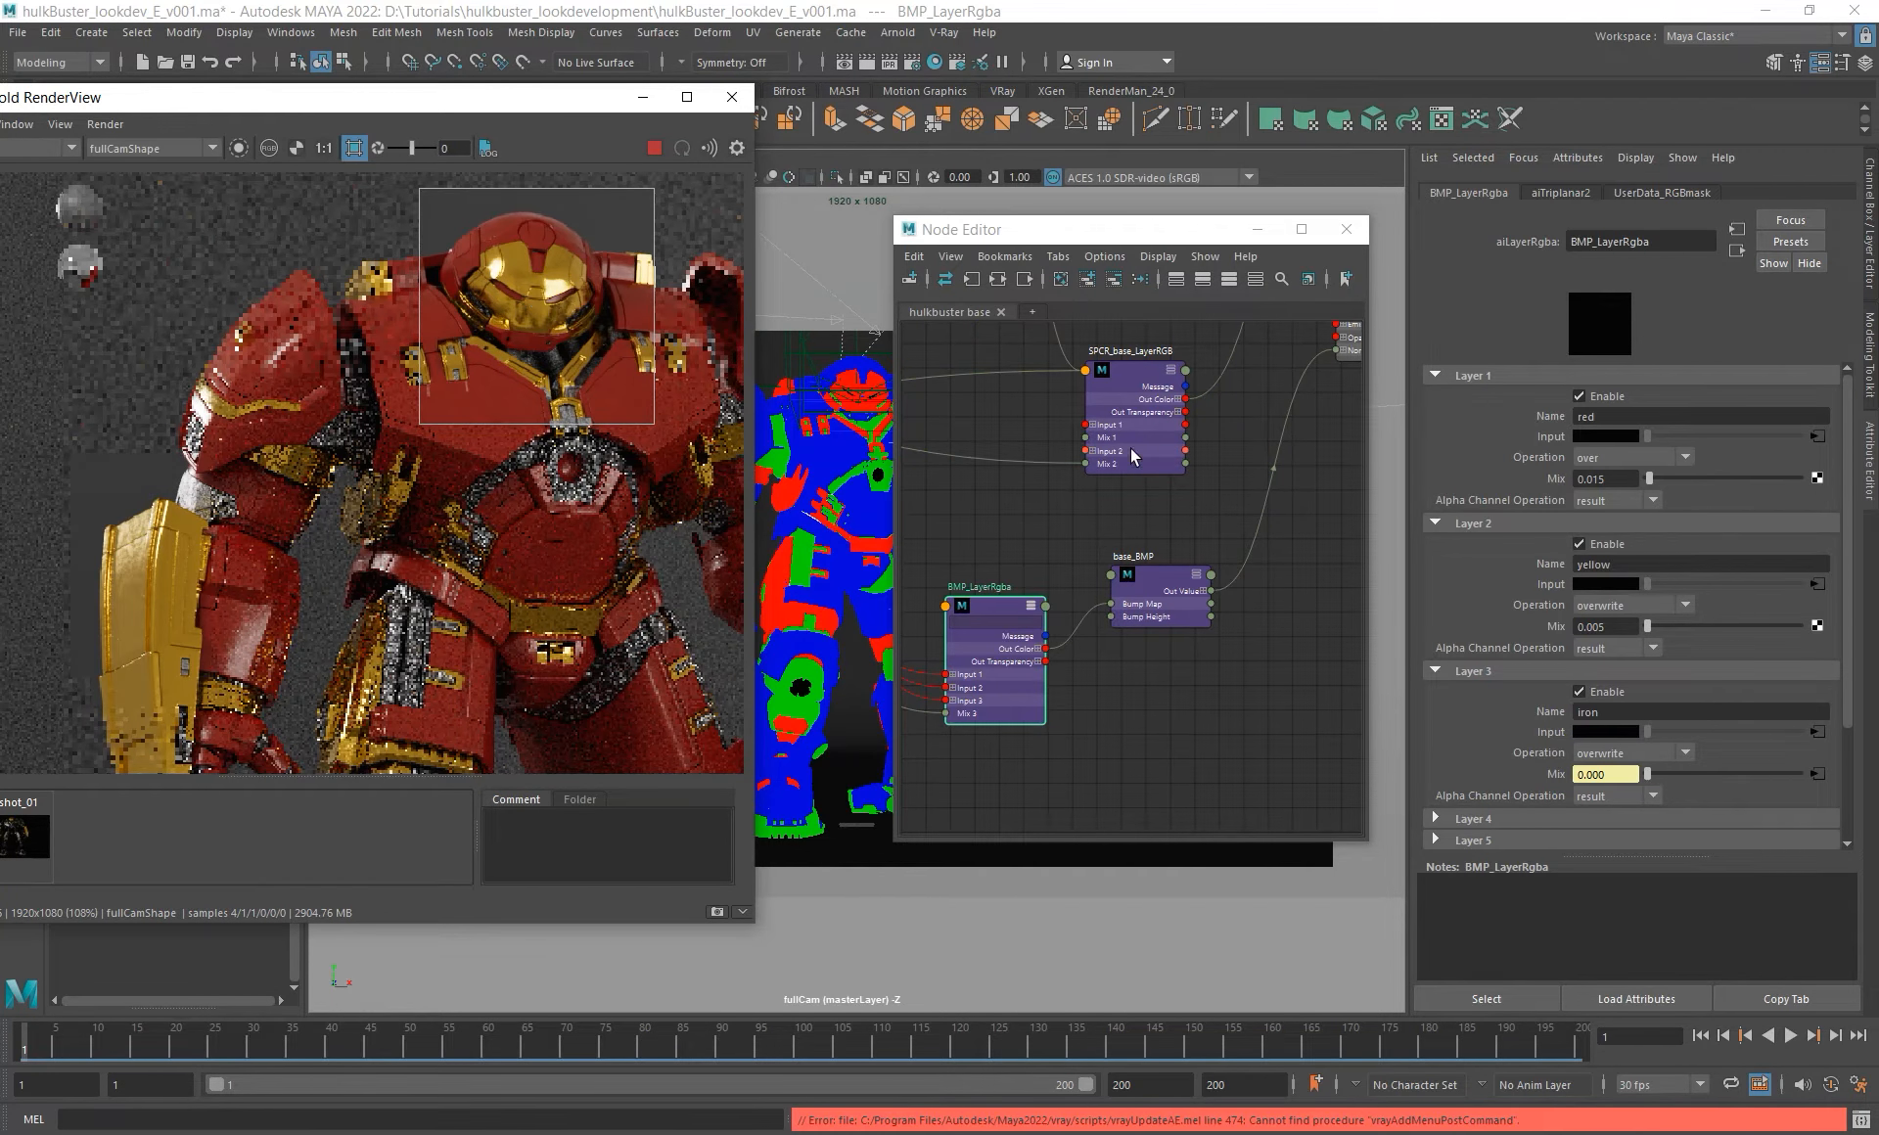
- Set the yellow layer's input colour in DIFF_Layer_RGB to saturation 0.756 and value 0.85
middle_click_drag(1130, 449, 1118, 584, "alt")
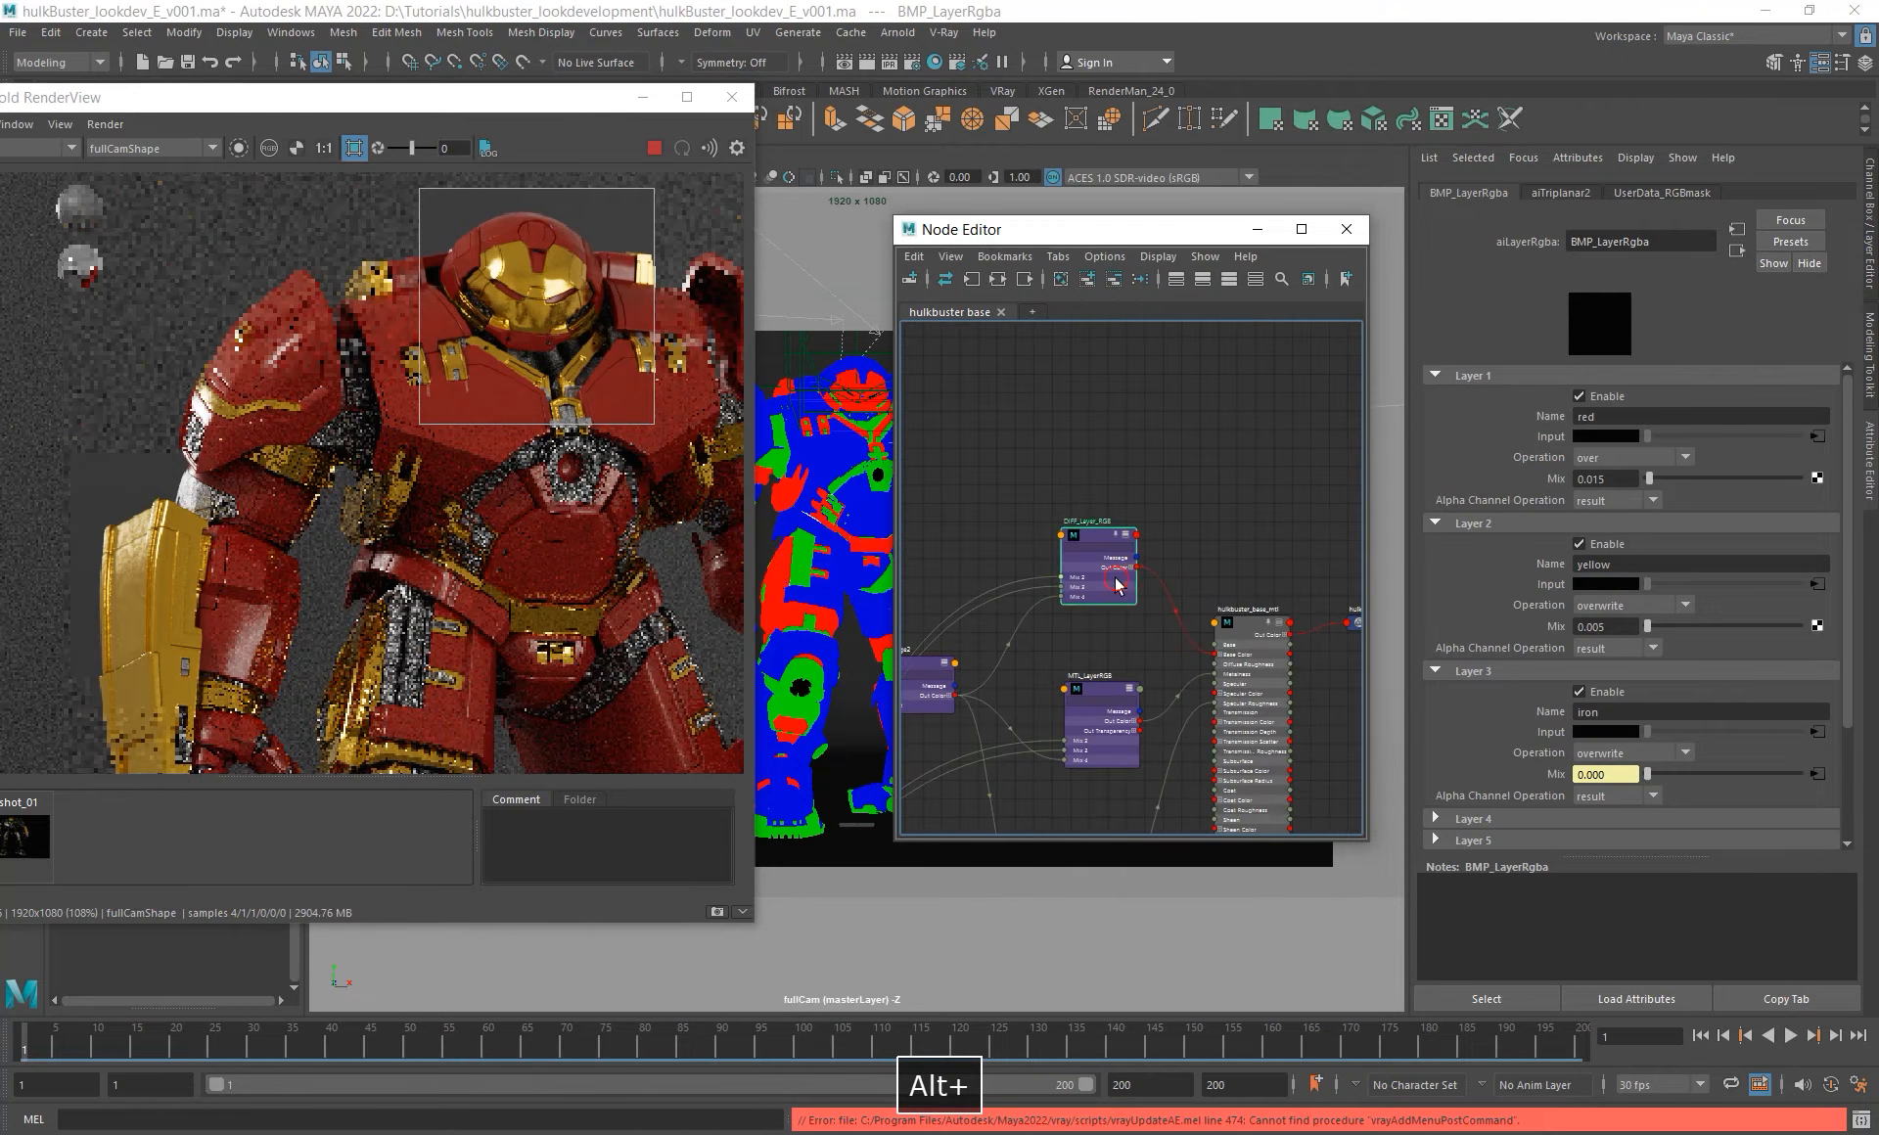
left_click(1118, 584)
left_click(1605, 584)
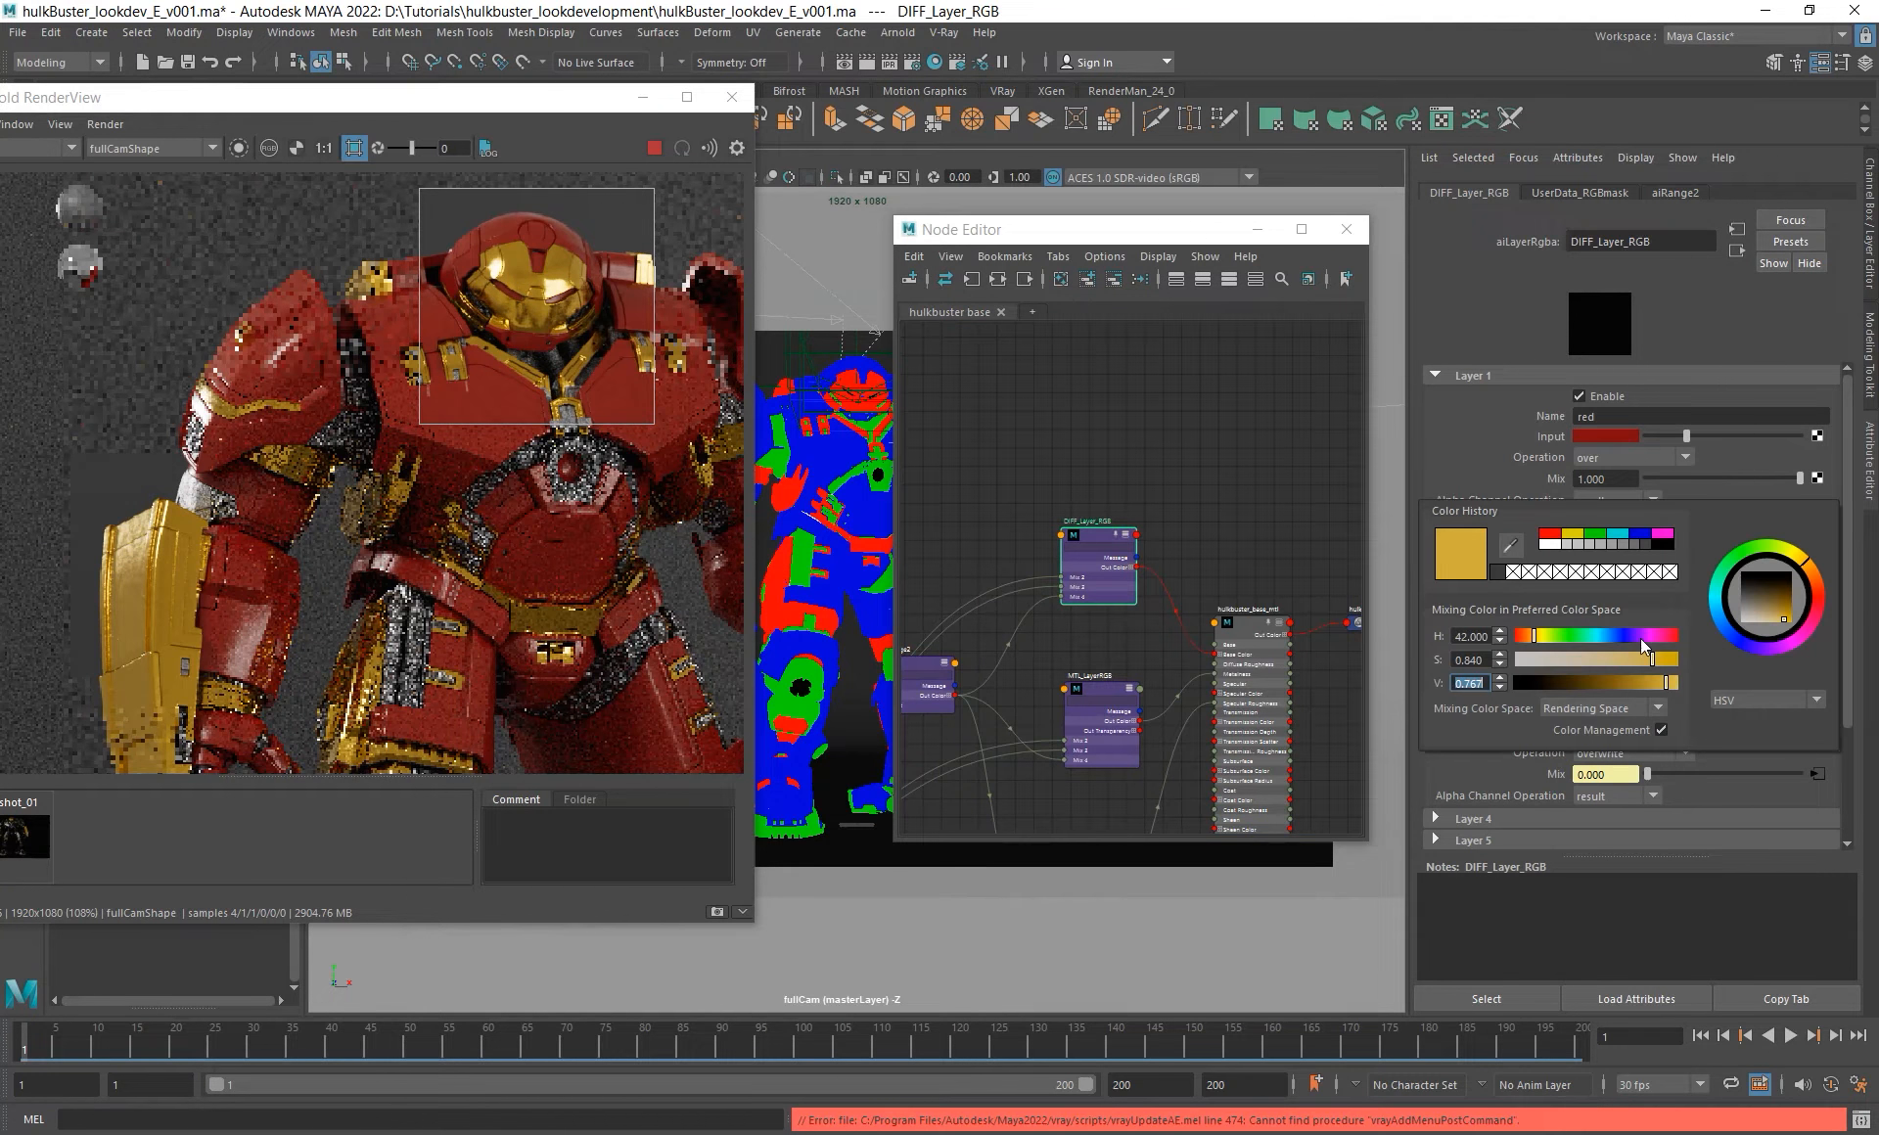
left_click_drag(1648, 660, 1636, 661)
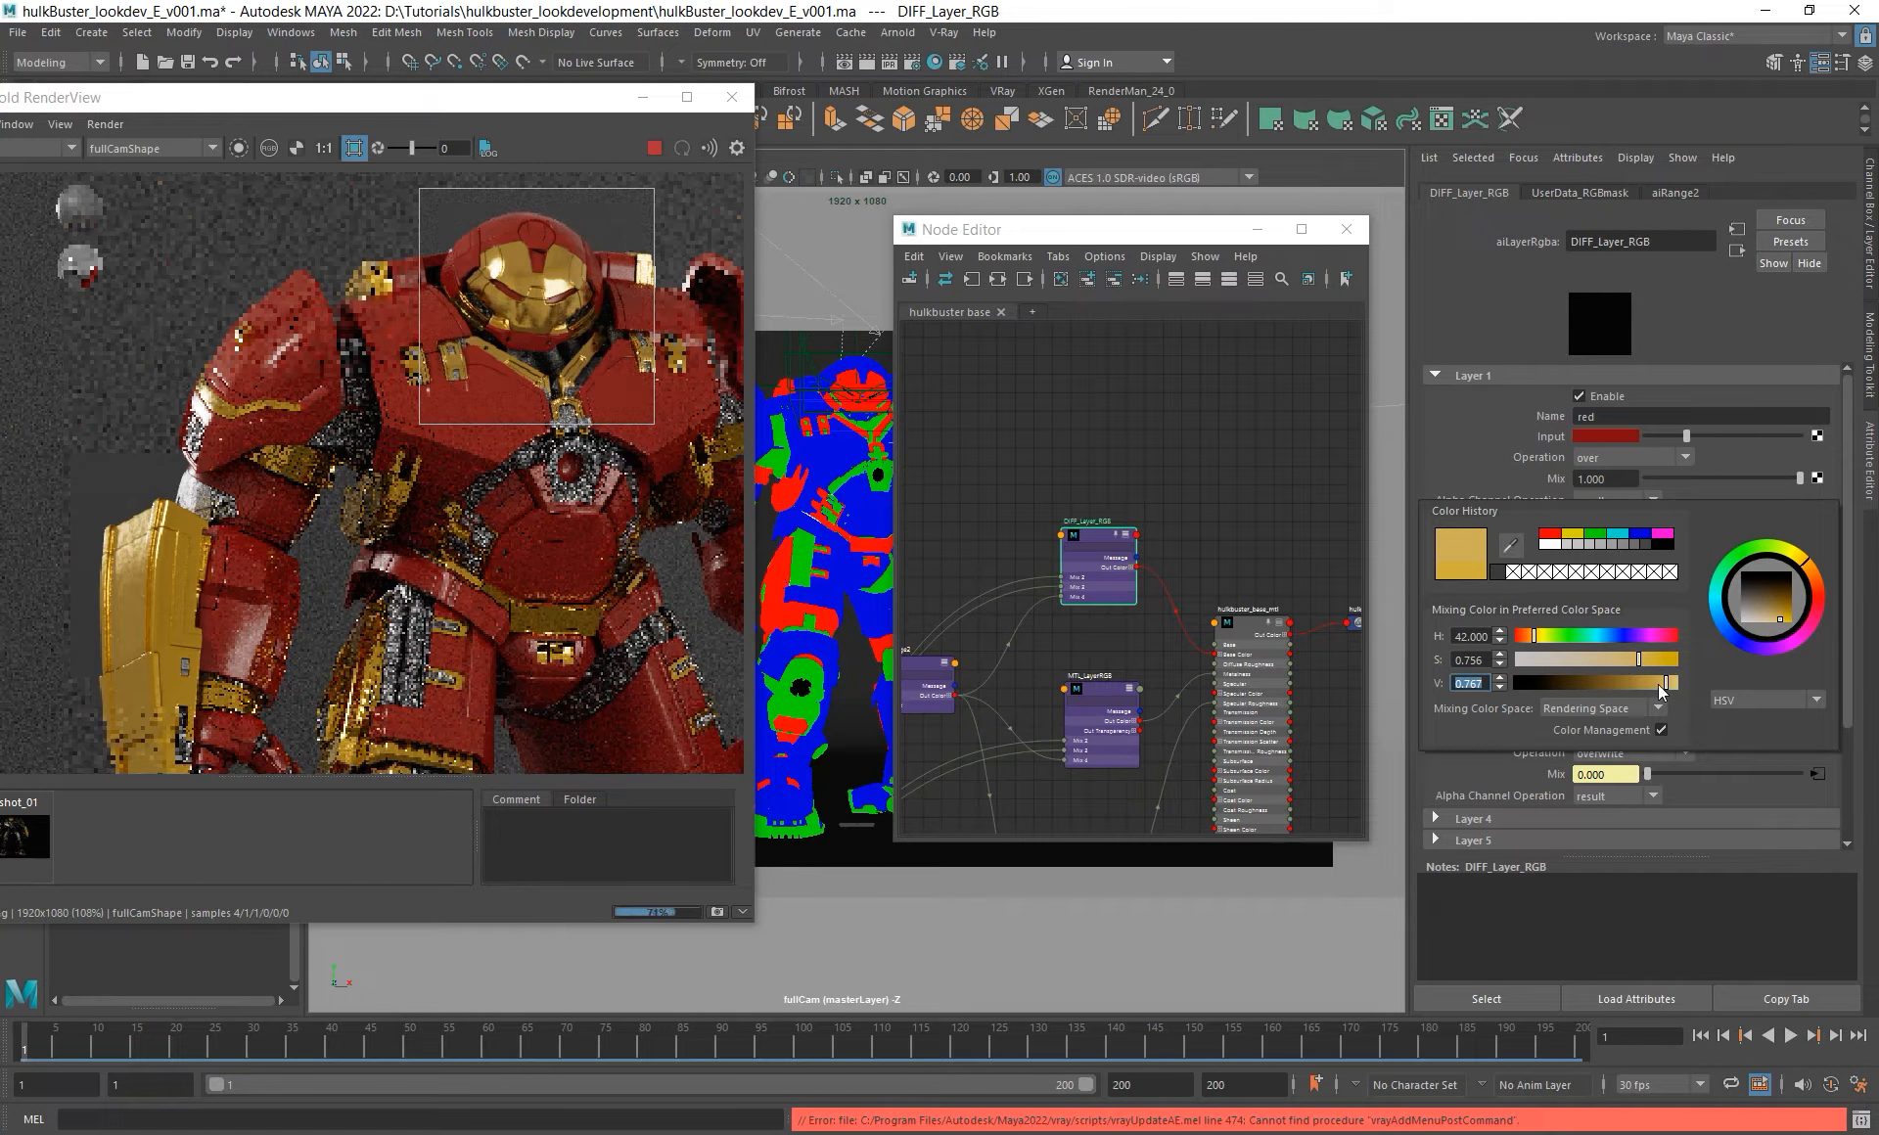
double_click(1465, 683)
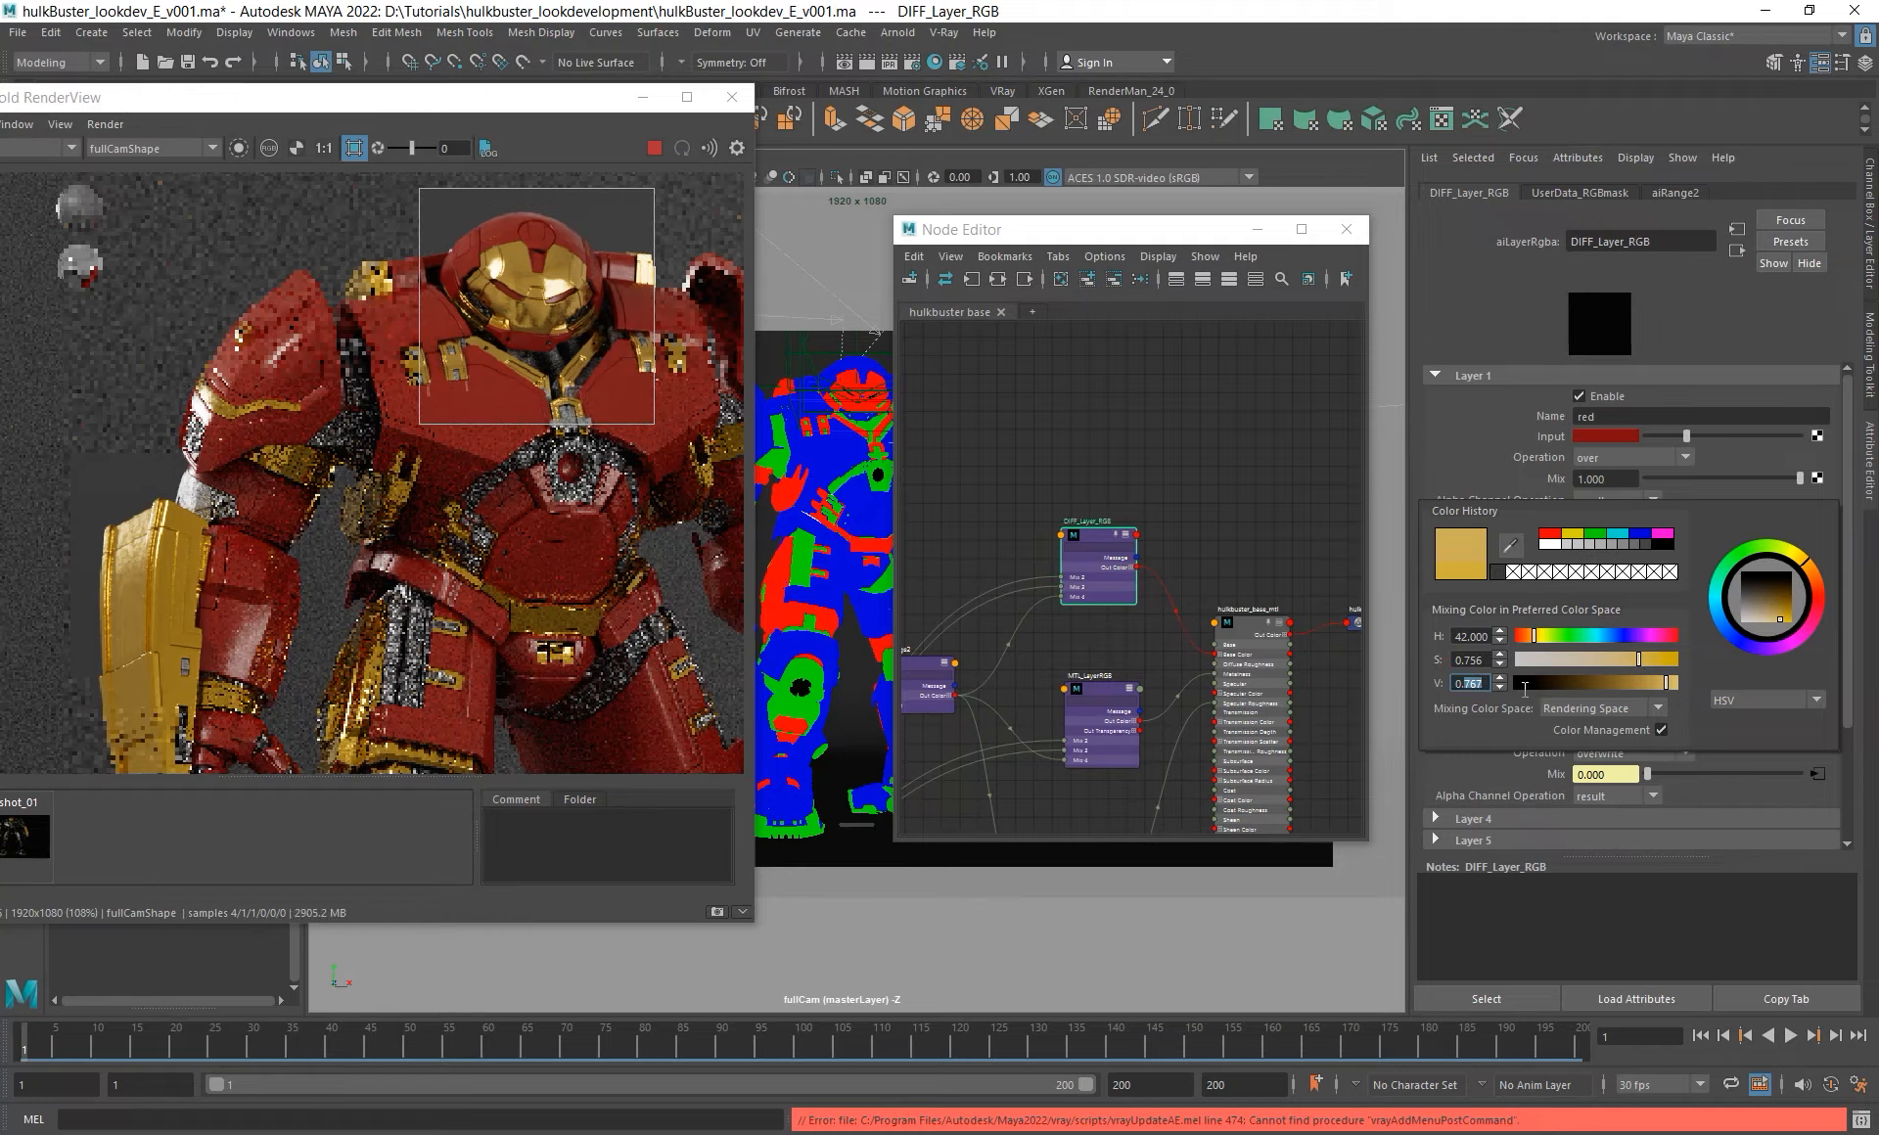
type(".85")
key("Return")
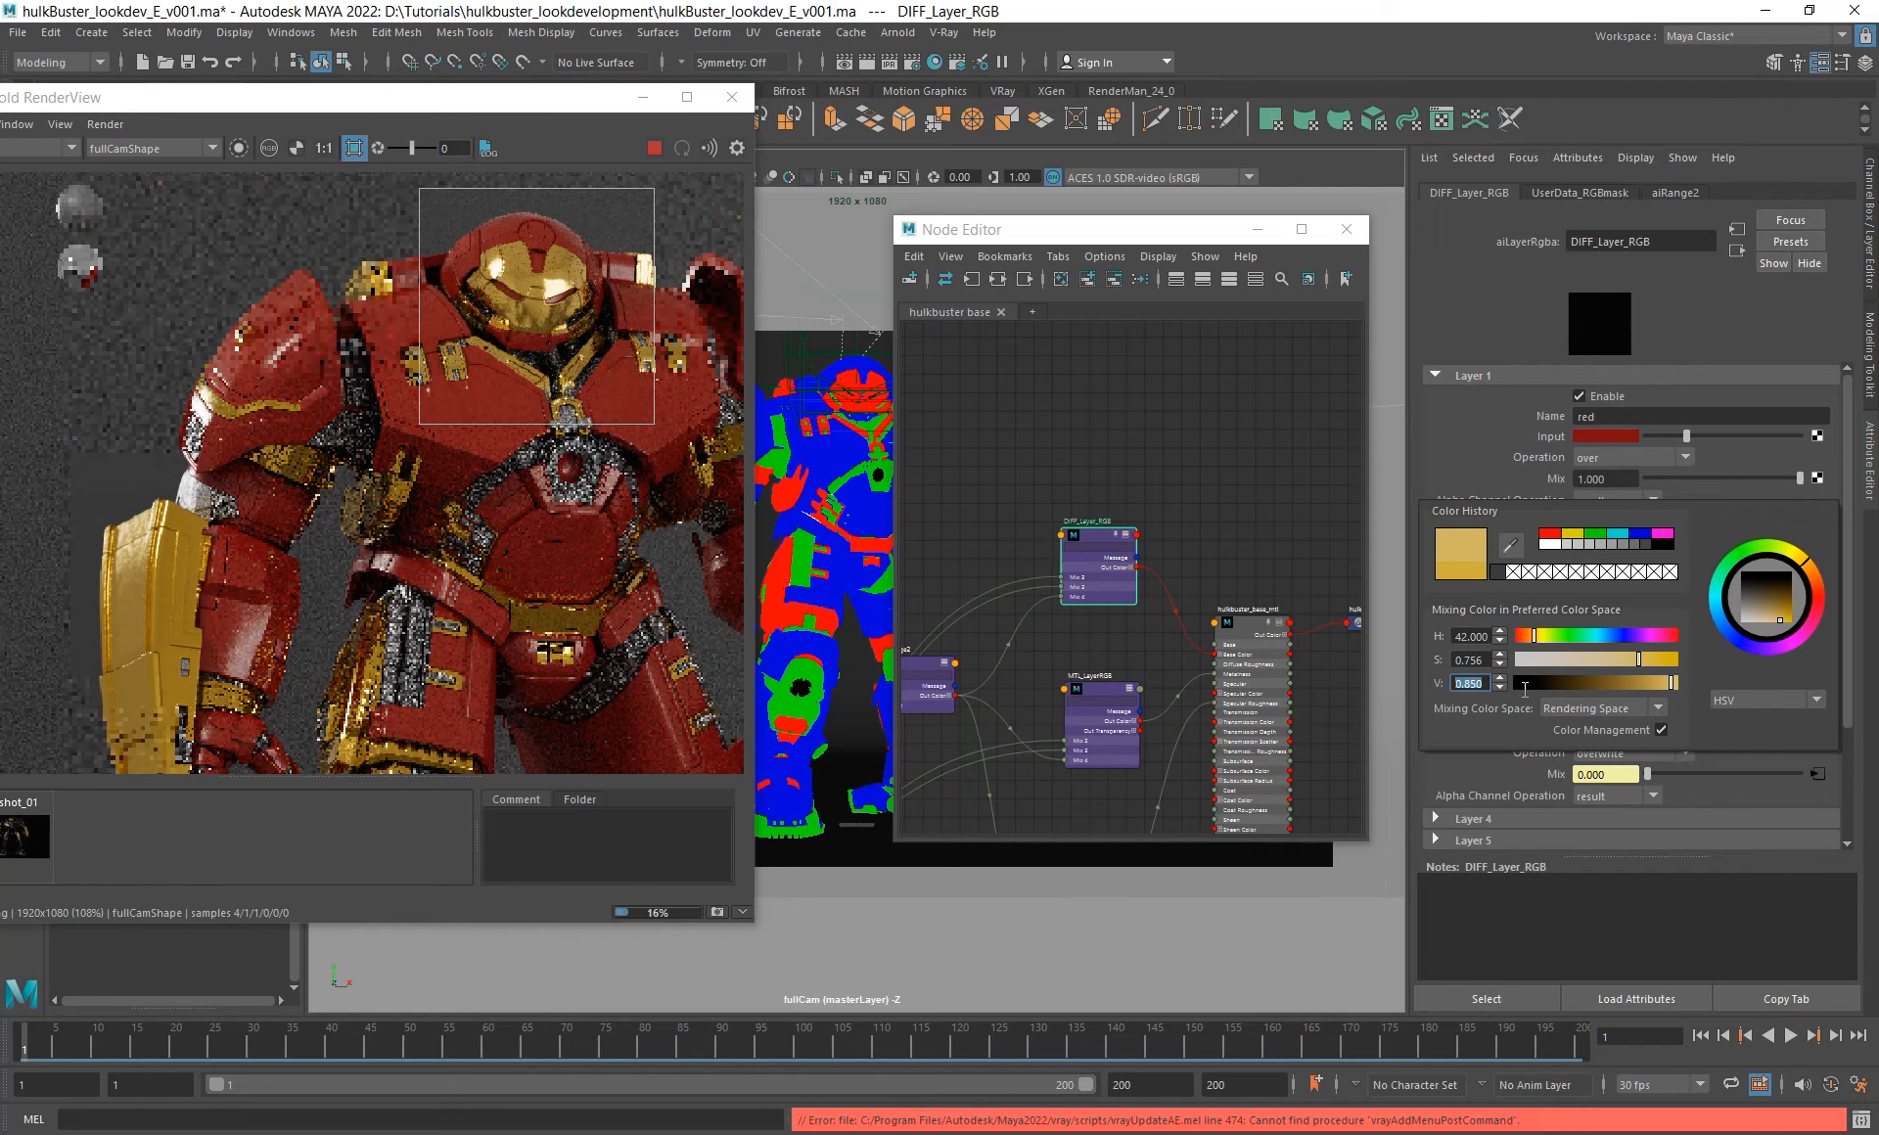
- Render regions on the forearm guard, the torso and thighs, and the upper body to check the adjusted yellow
left_click_drag(78, 458, 210, 894, "shift")
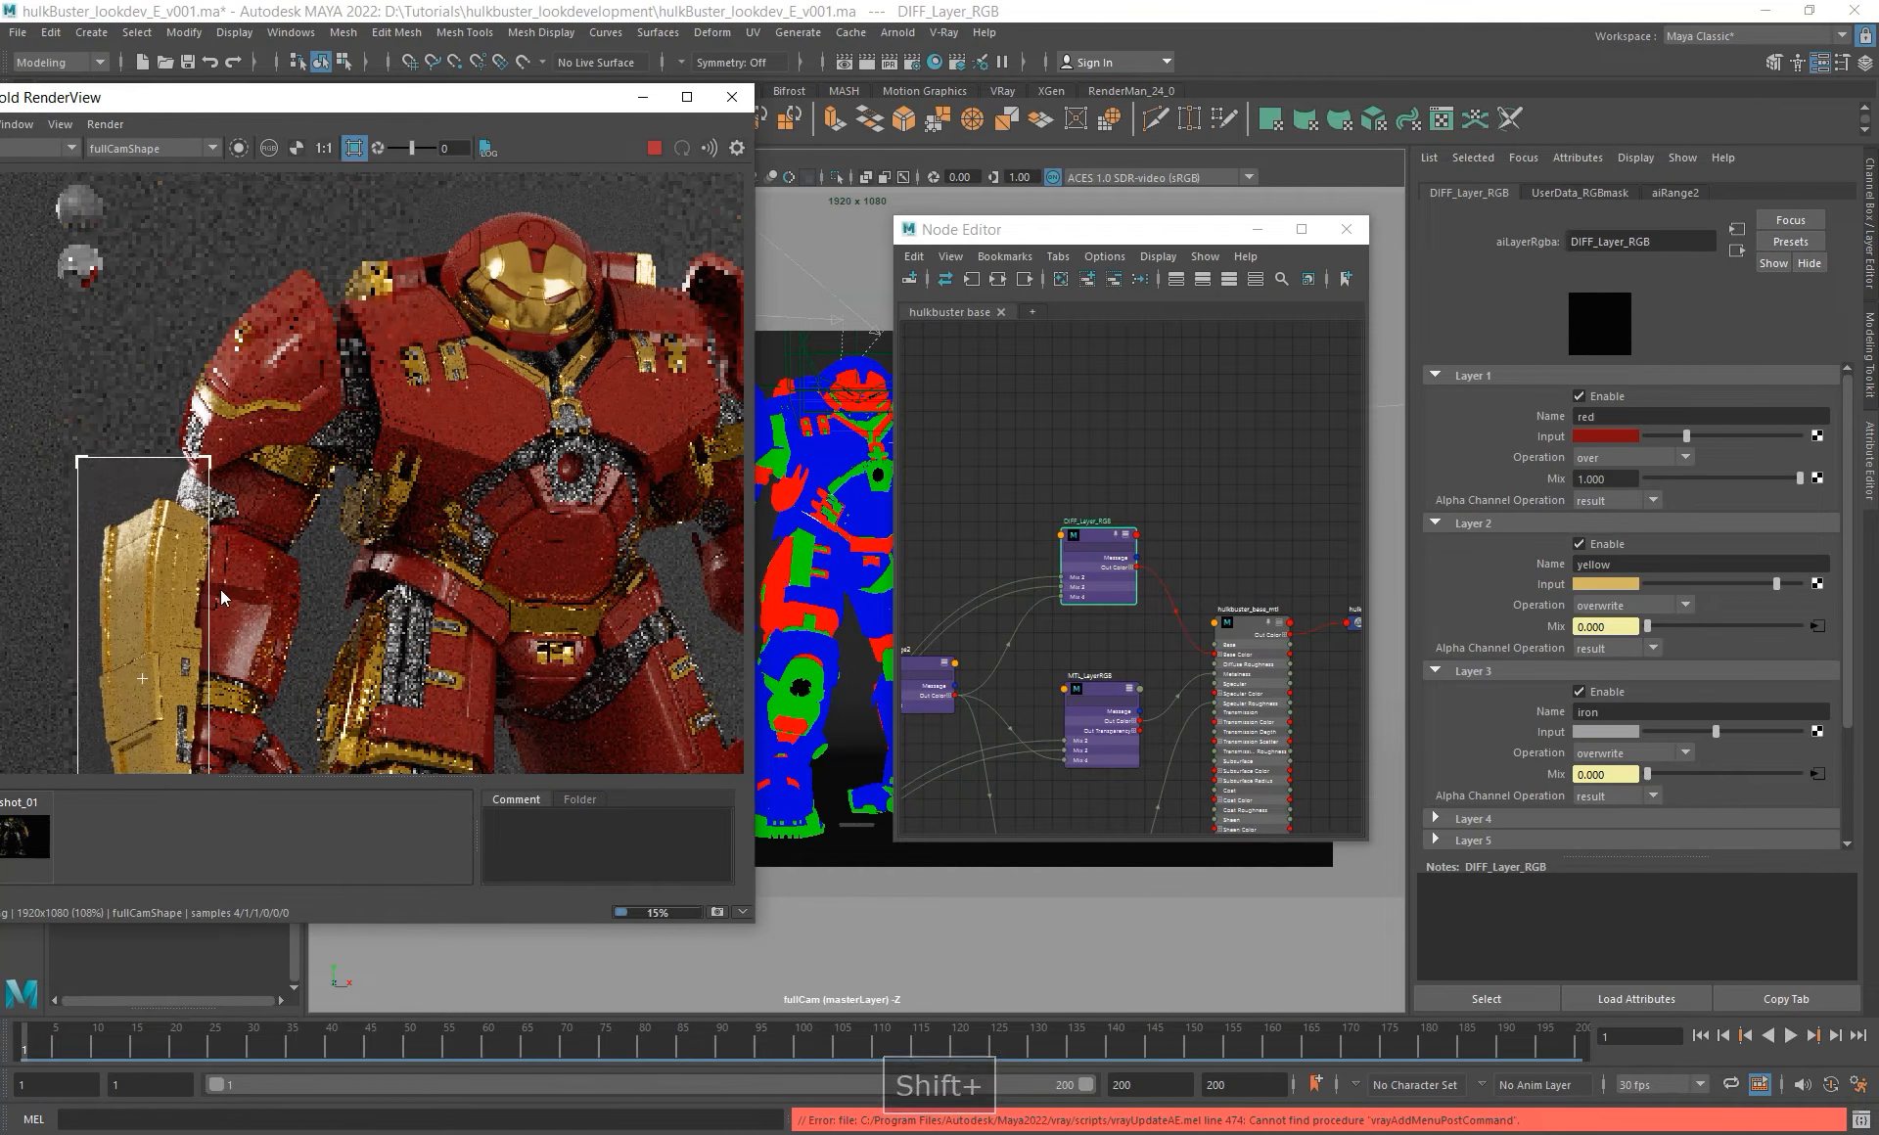
right_click_drag(223, 598, 231, 527, "alt")
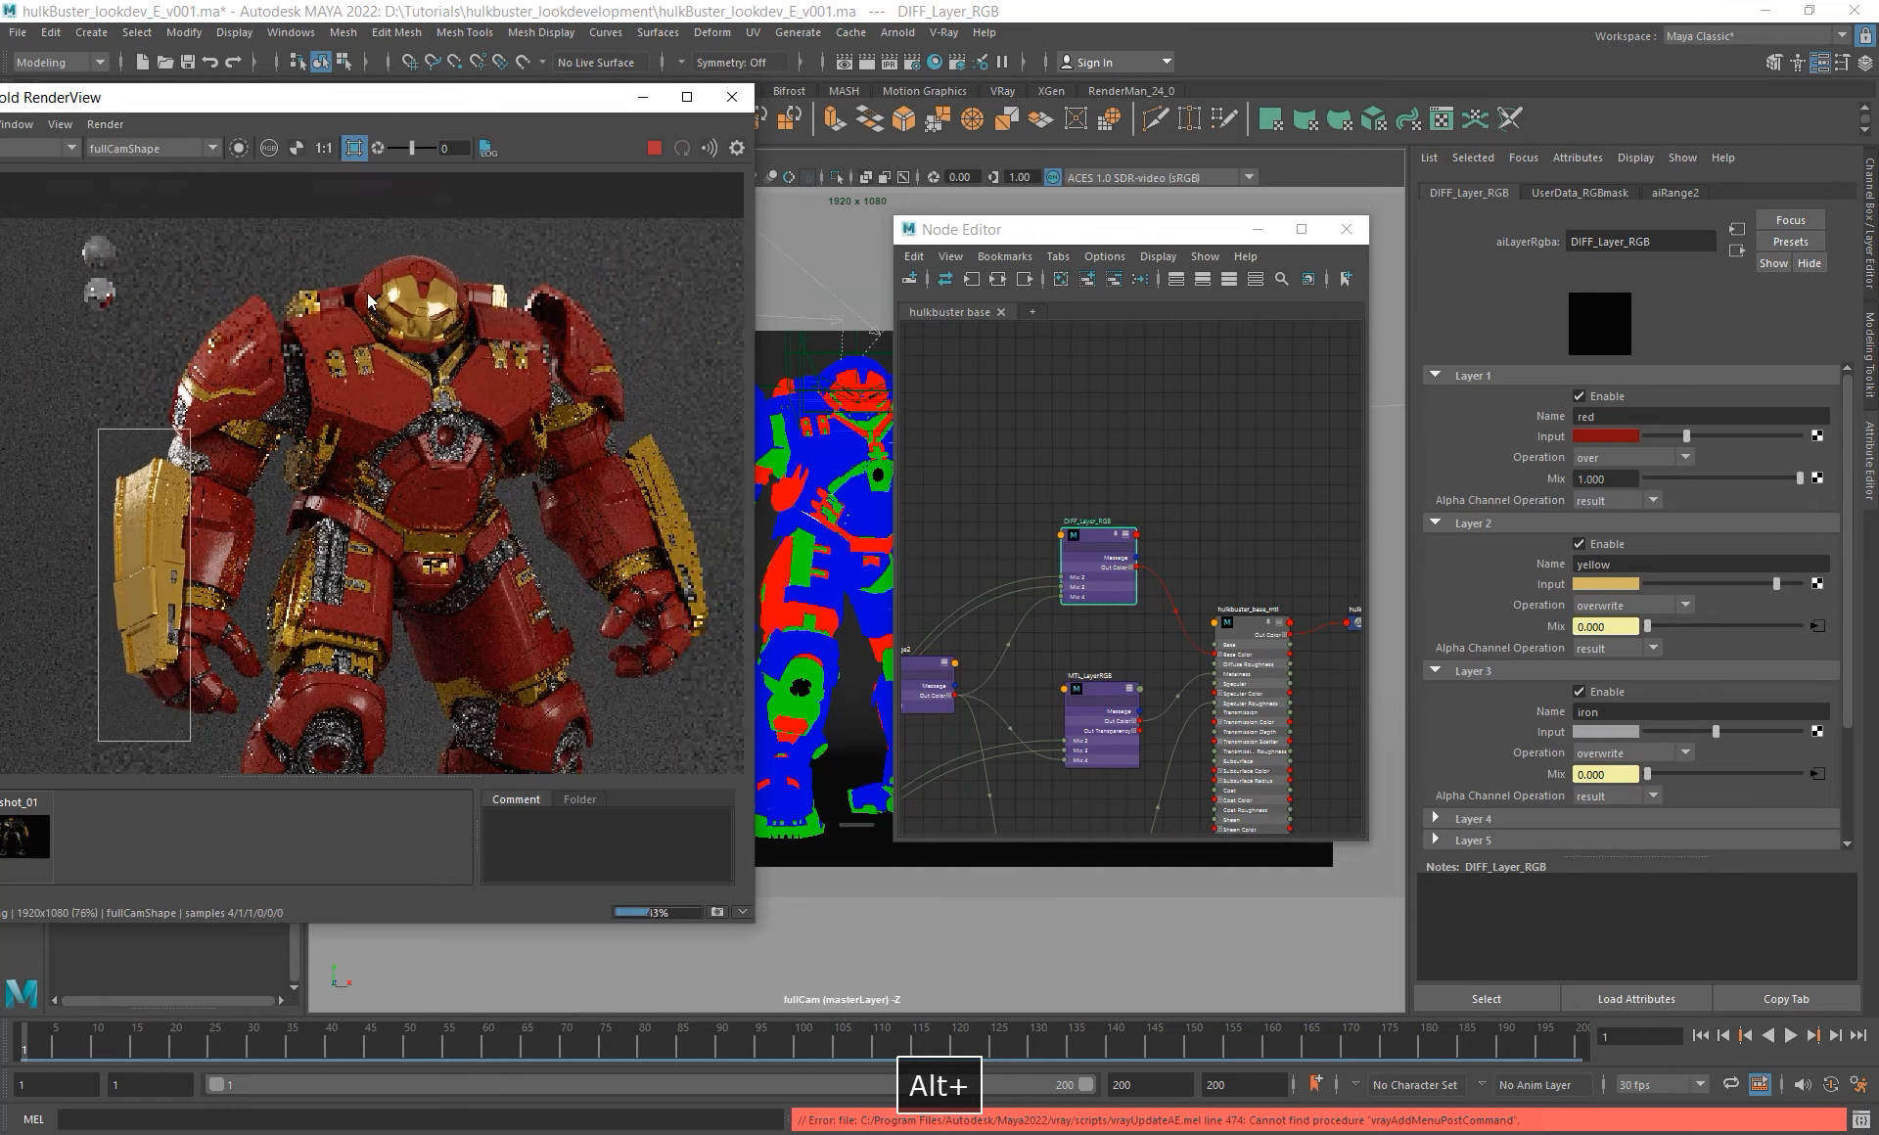
left_click_drag(292, 388, 565, 738, "shift")
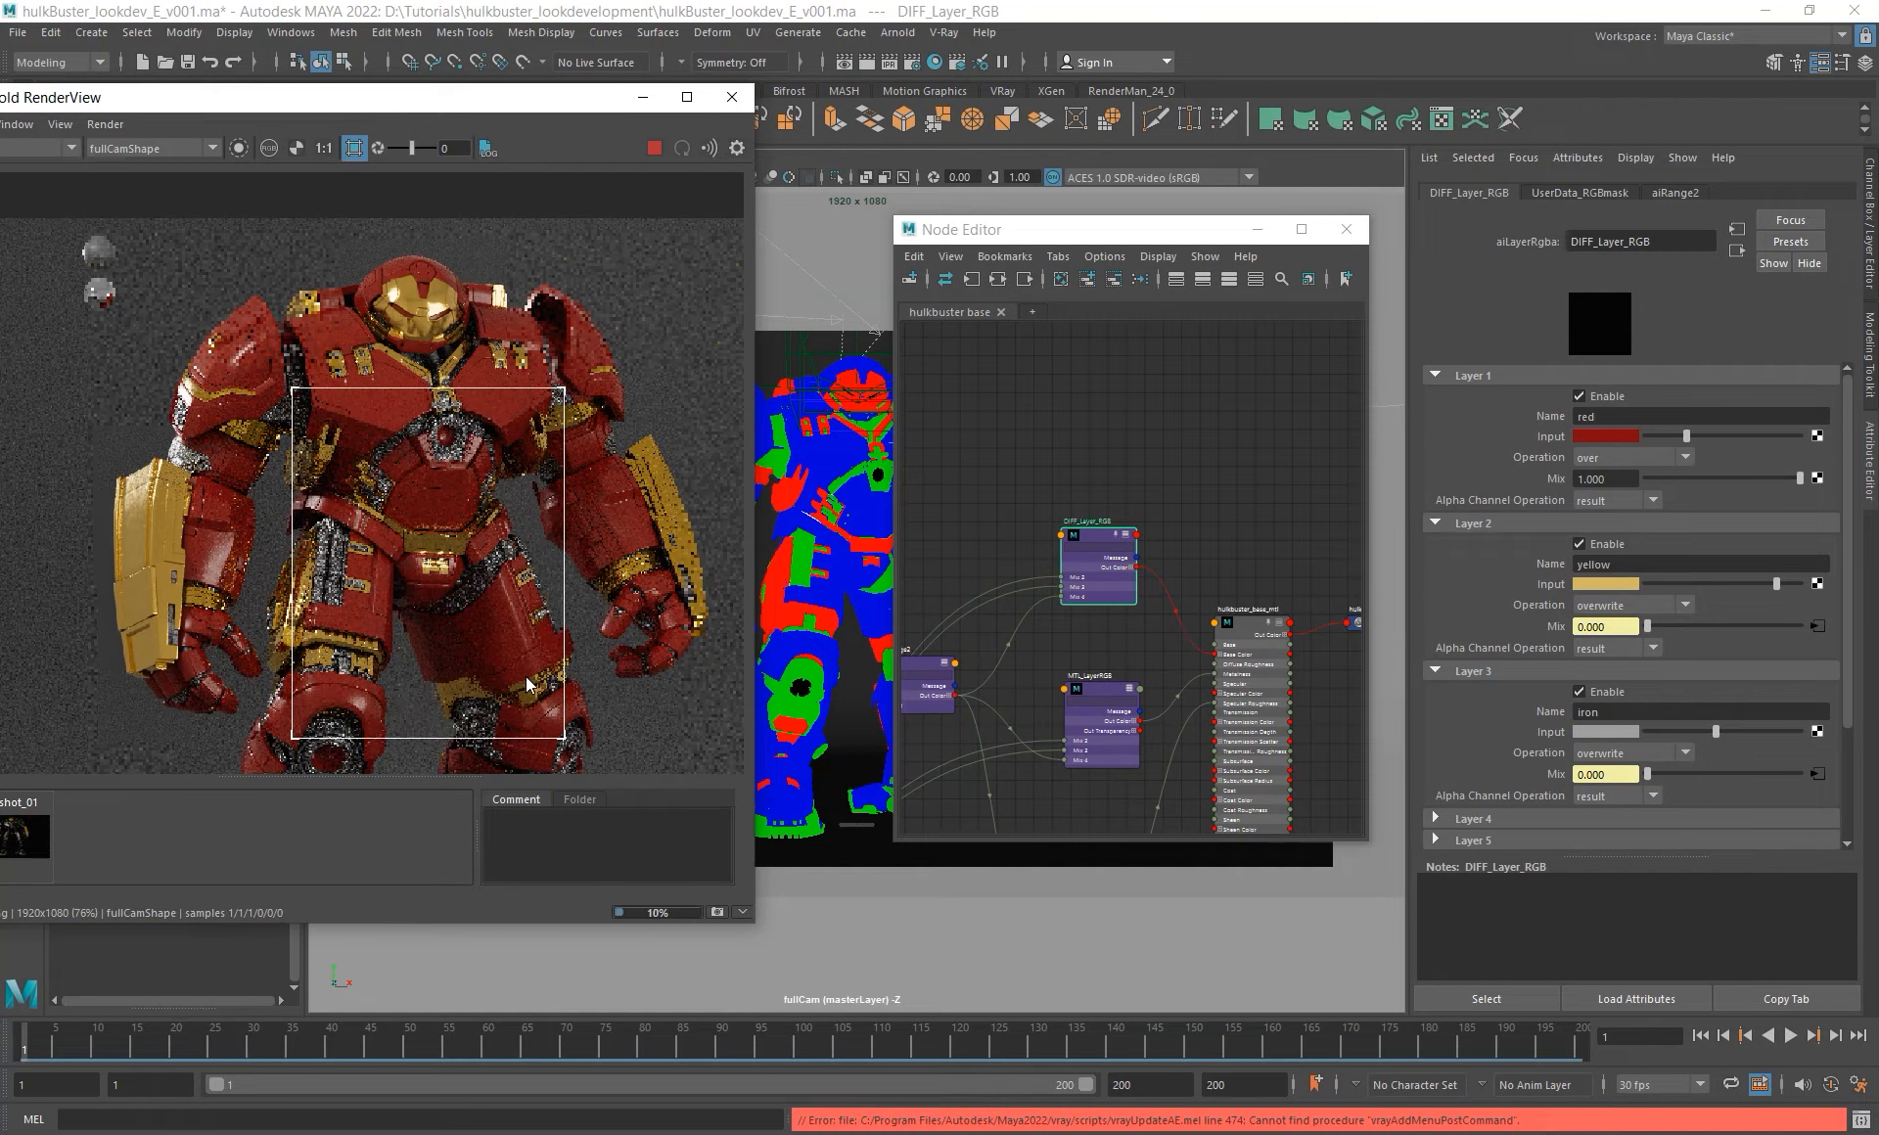
left_click_drag(263, 480, 602, 708, "shift")
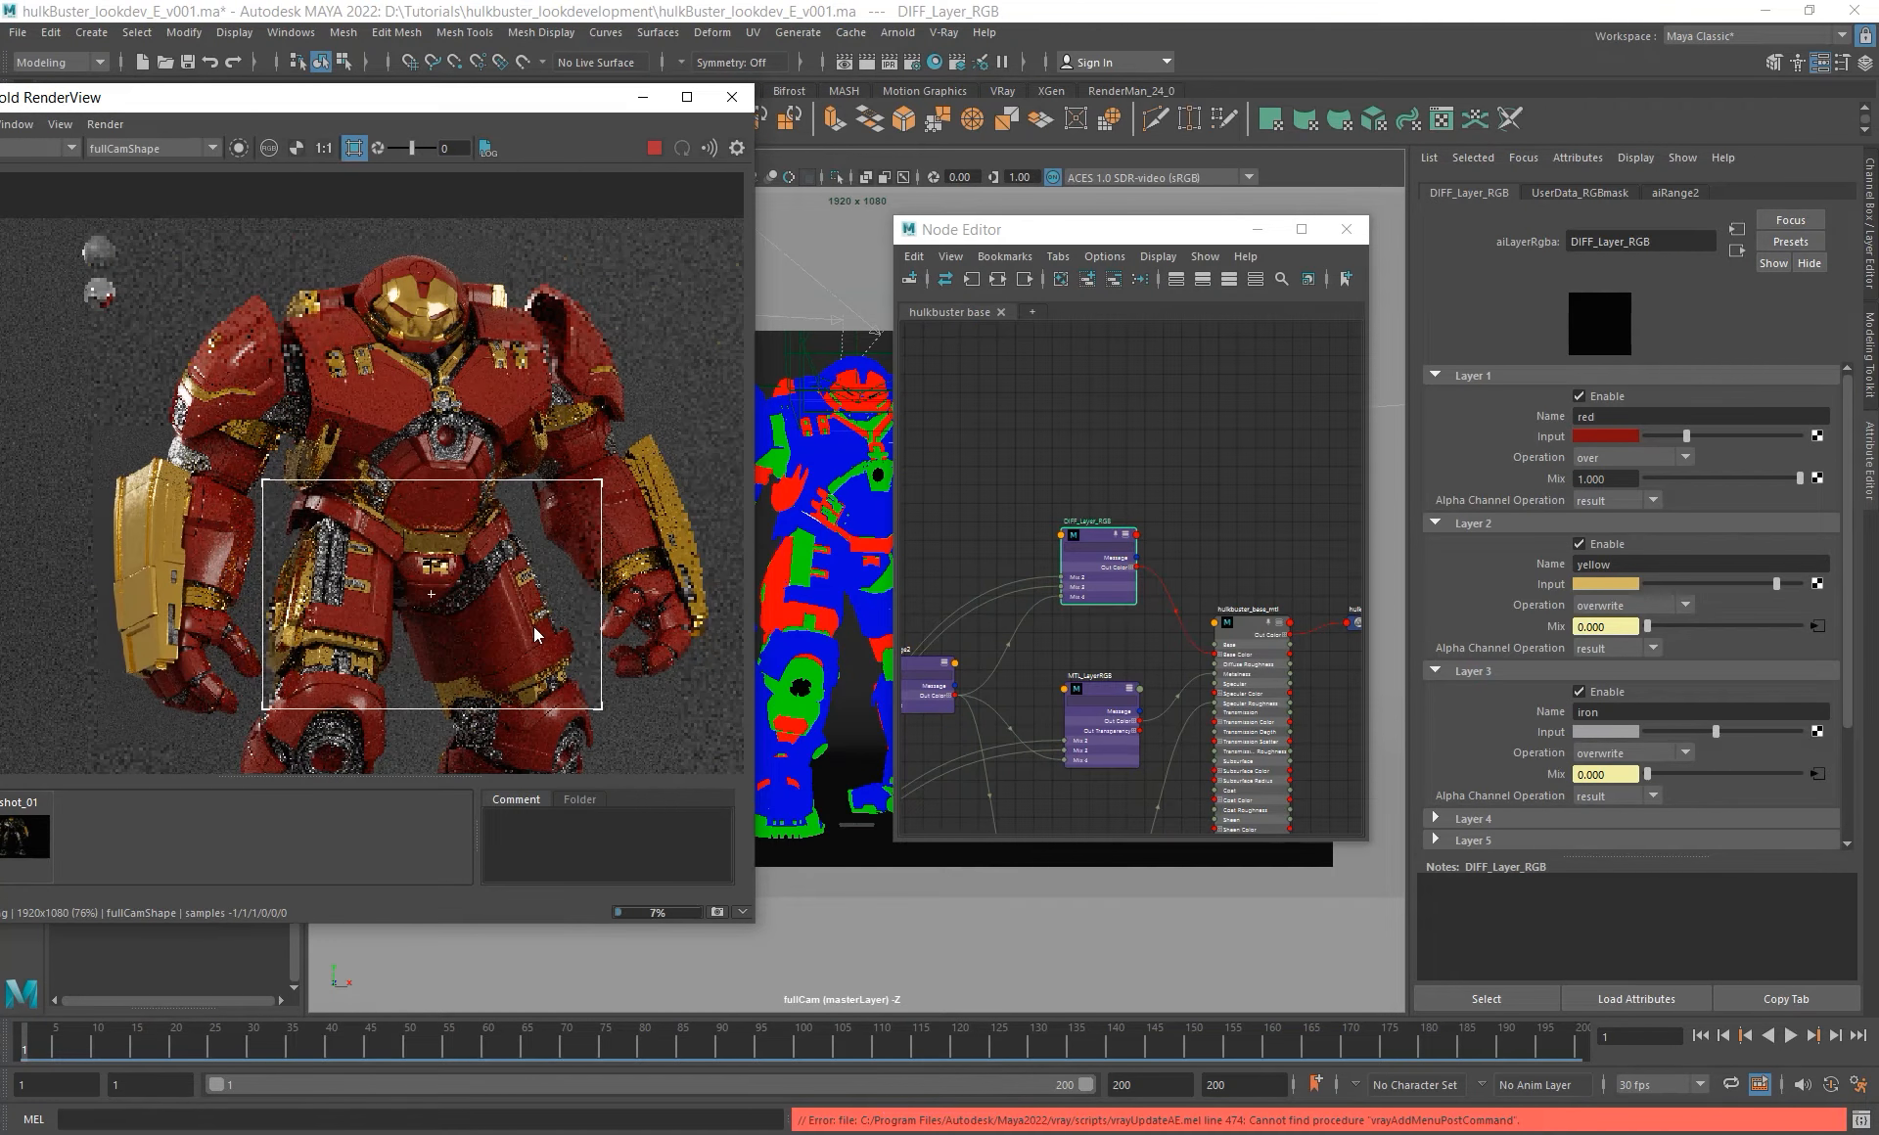
mouse_move(364, 244)
left_mouse_down("shift")
mouse_move(487, 373)
mouse_move(593, 664)
left_mouse_up("shift")
scroll(461, 293, "up", 5)
scroll(461, 302, "down", 5)
- Switch the render camera to closeUpCamShape and frame the Hulkbuster's chest
mouse_move(1048, 582)
right_mouse_down("alt")
mouse_move(1091, 620)
mouse_move(1062, 599)
right_mouse_up("alt")
scroll(310, 440, "up", 2)
scroll(307, 447, "up", 2)
left_click_drag(159, 413, 446, 587, "shift")
scroll(342, 533, "up", 2)
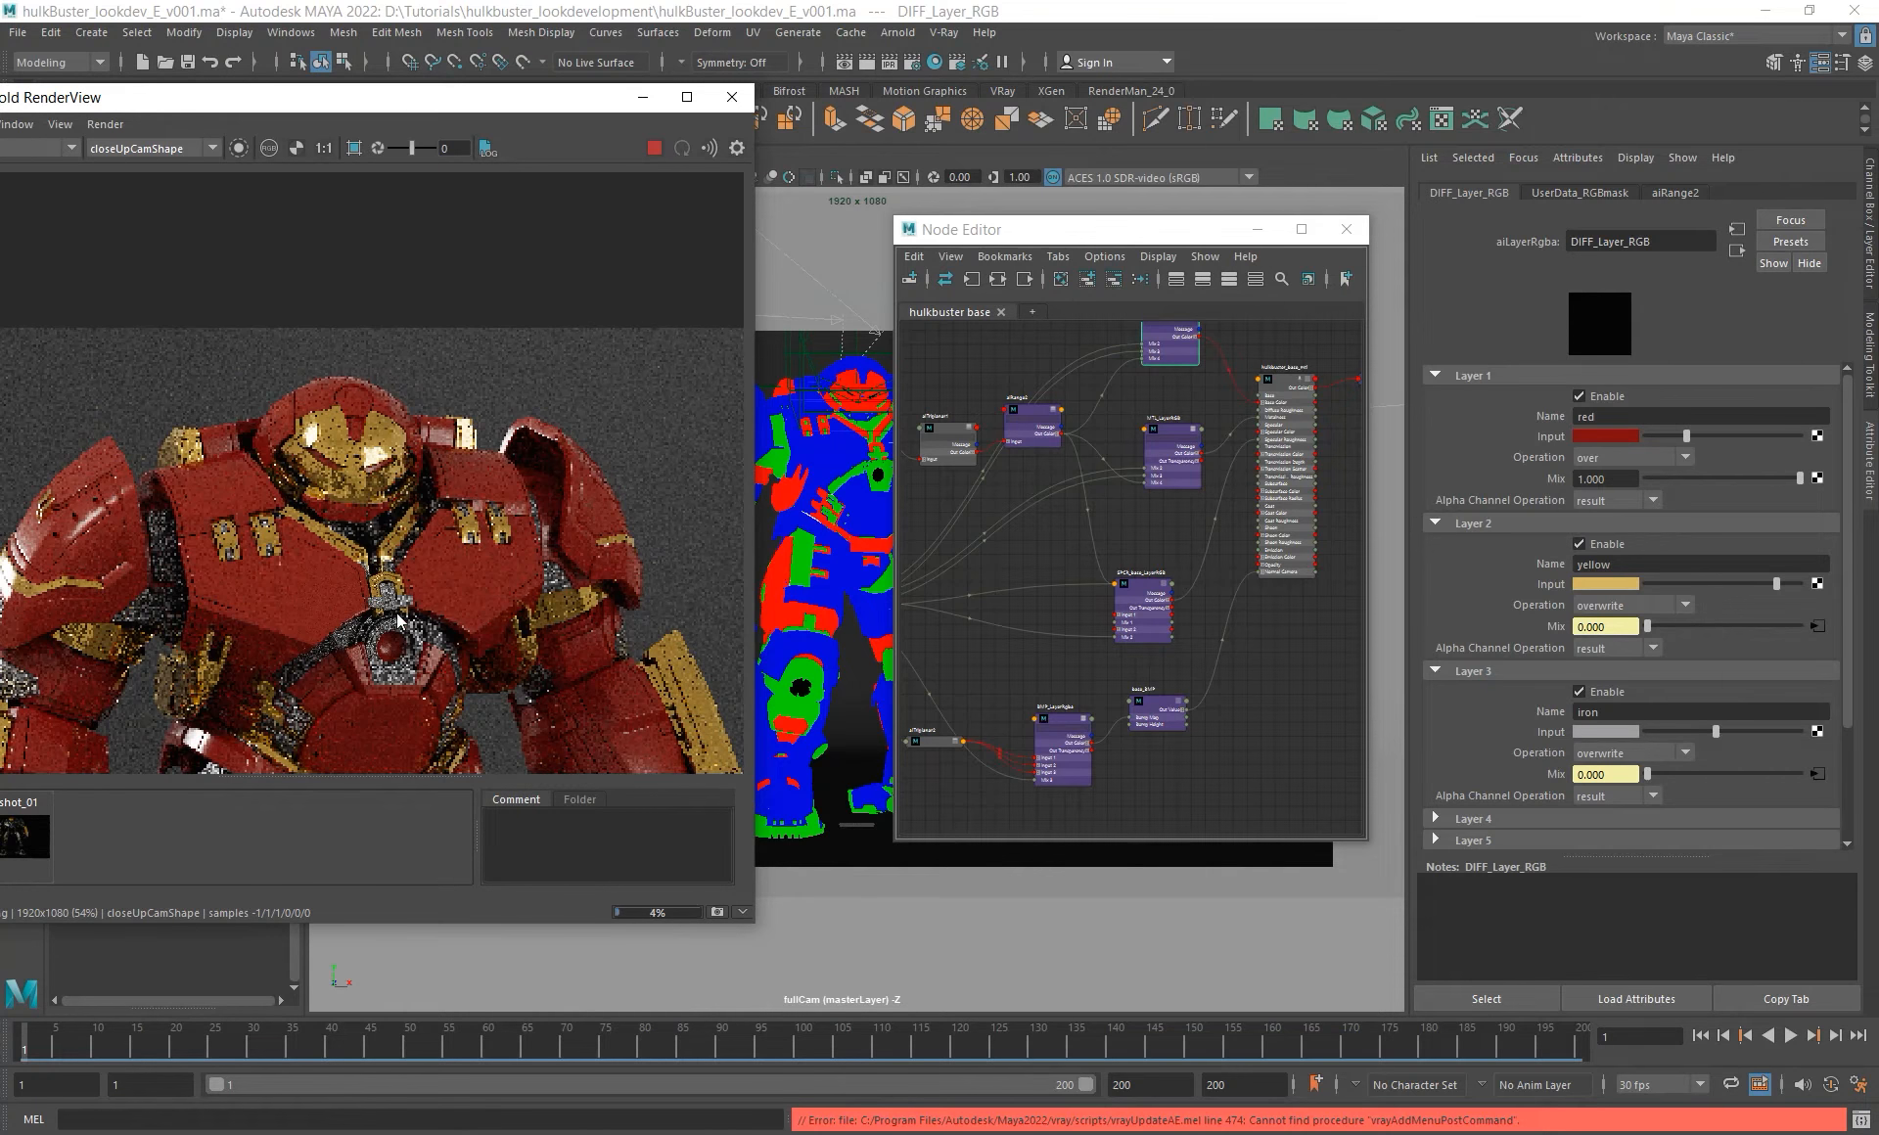
middle_click_drag(400, 658, 424, 526, "alt")
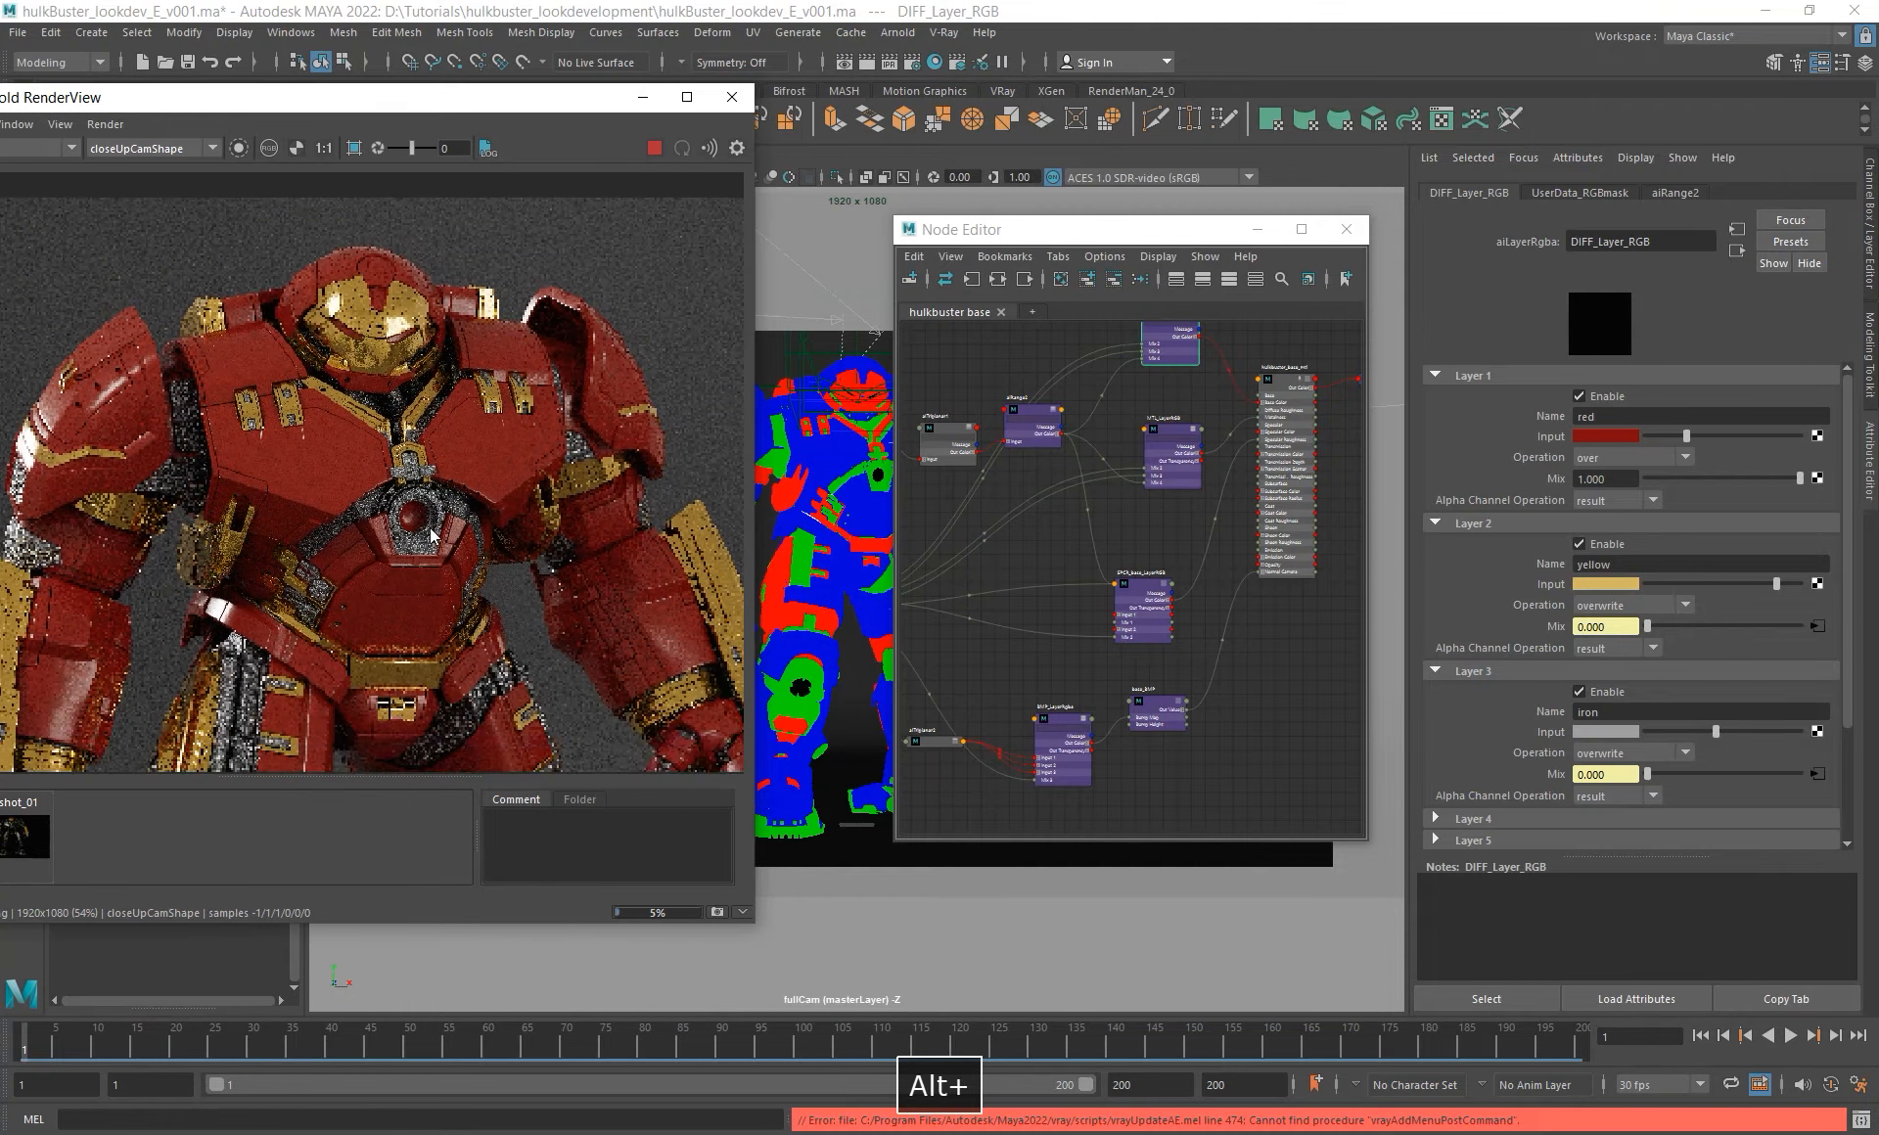
- Restart the render with the region around the round chest reactor and examine its iron parts up close
scroll(423, 526, "up", 2)
left_click_drag(218, 414, 584, 757, "shift")
scroll(474, 560, "up", 2)
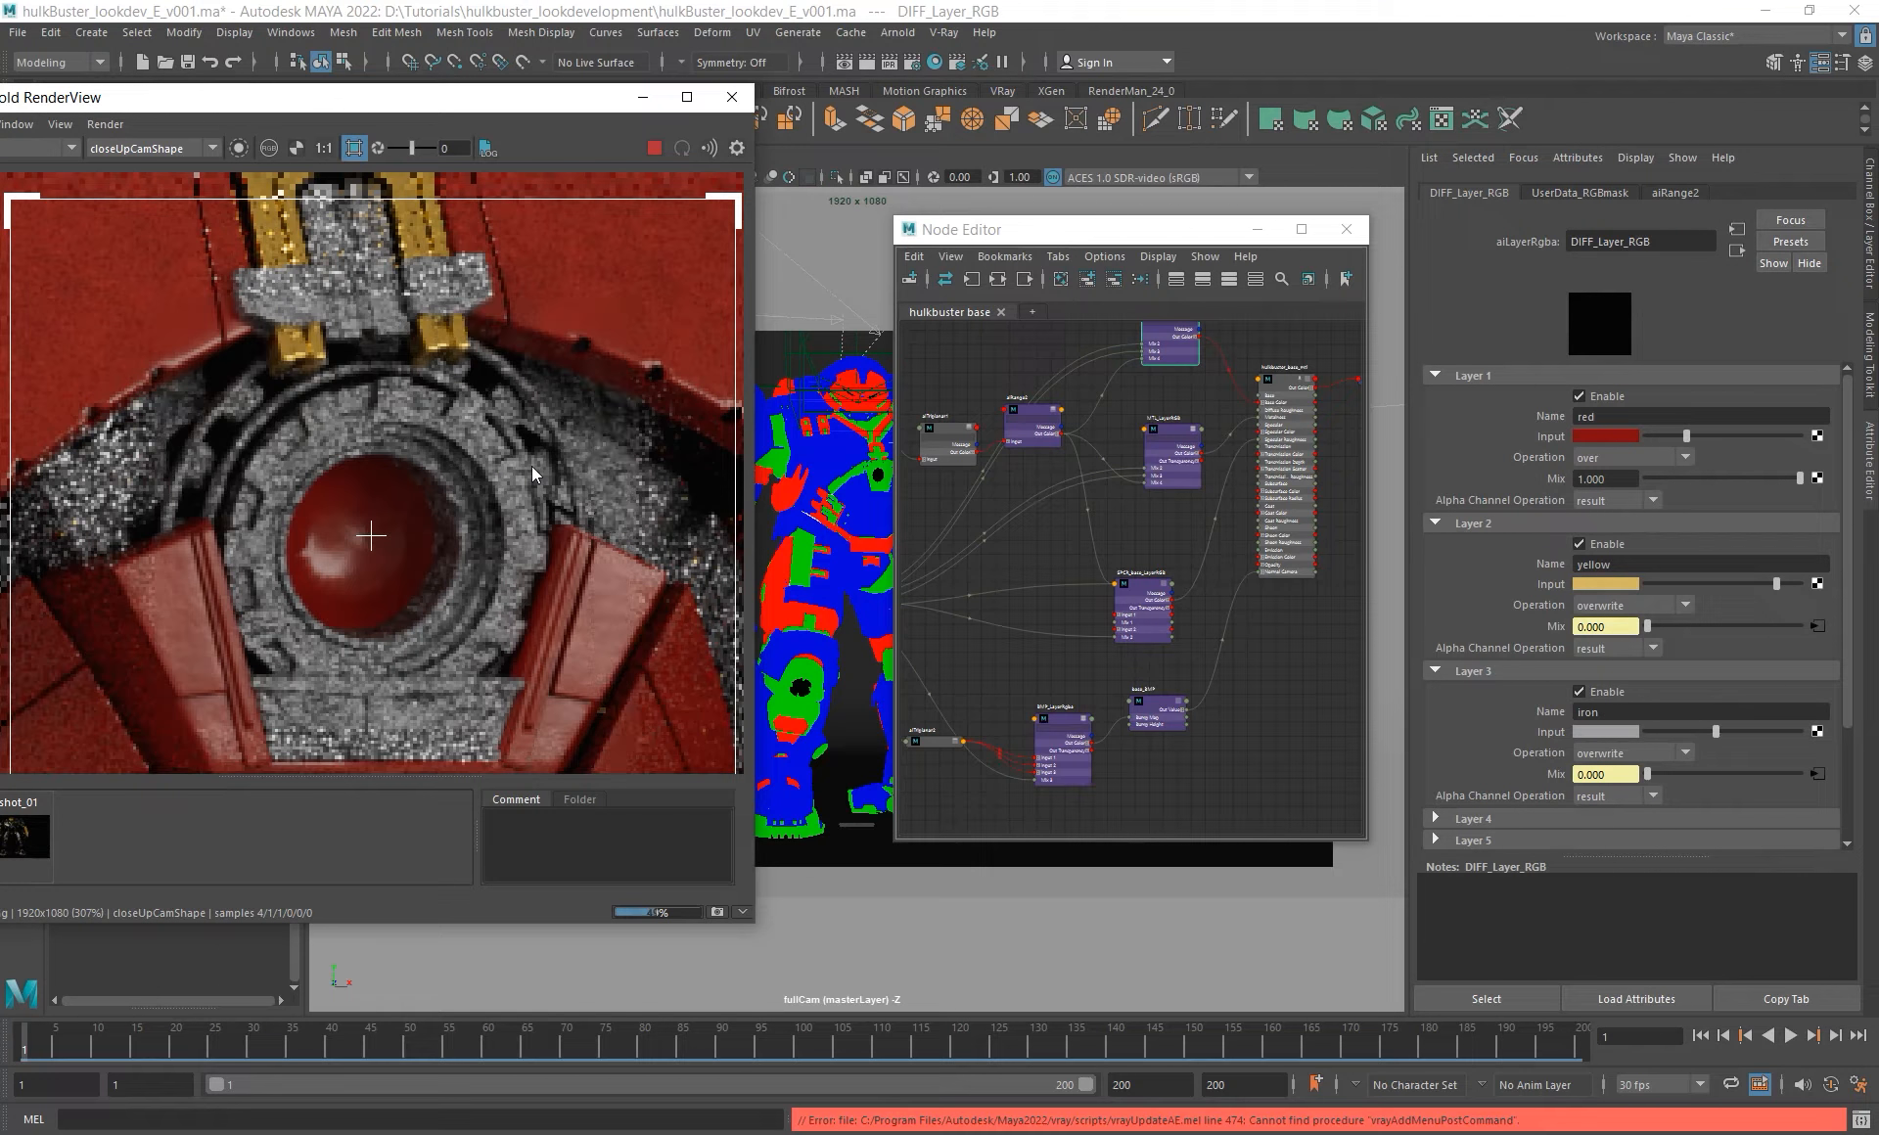
scroll(564, 439, "down", 1)
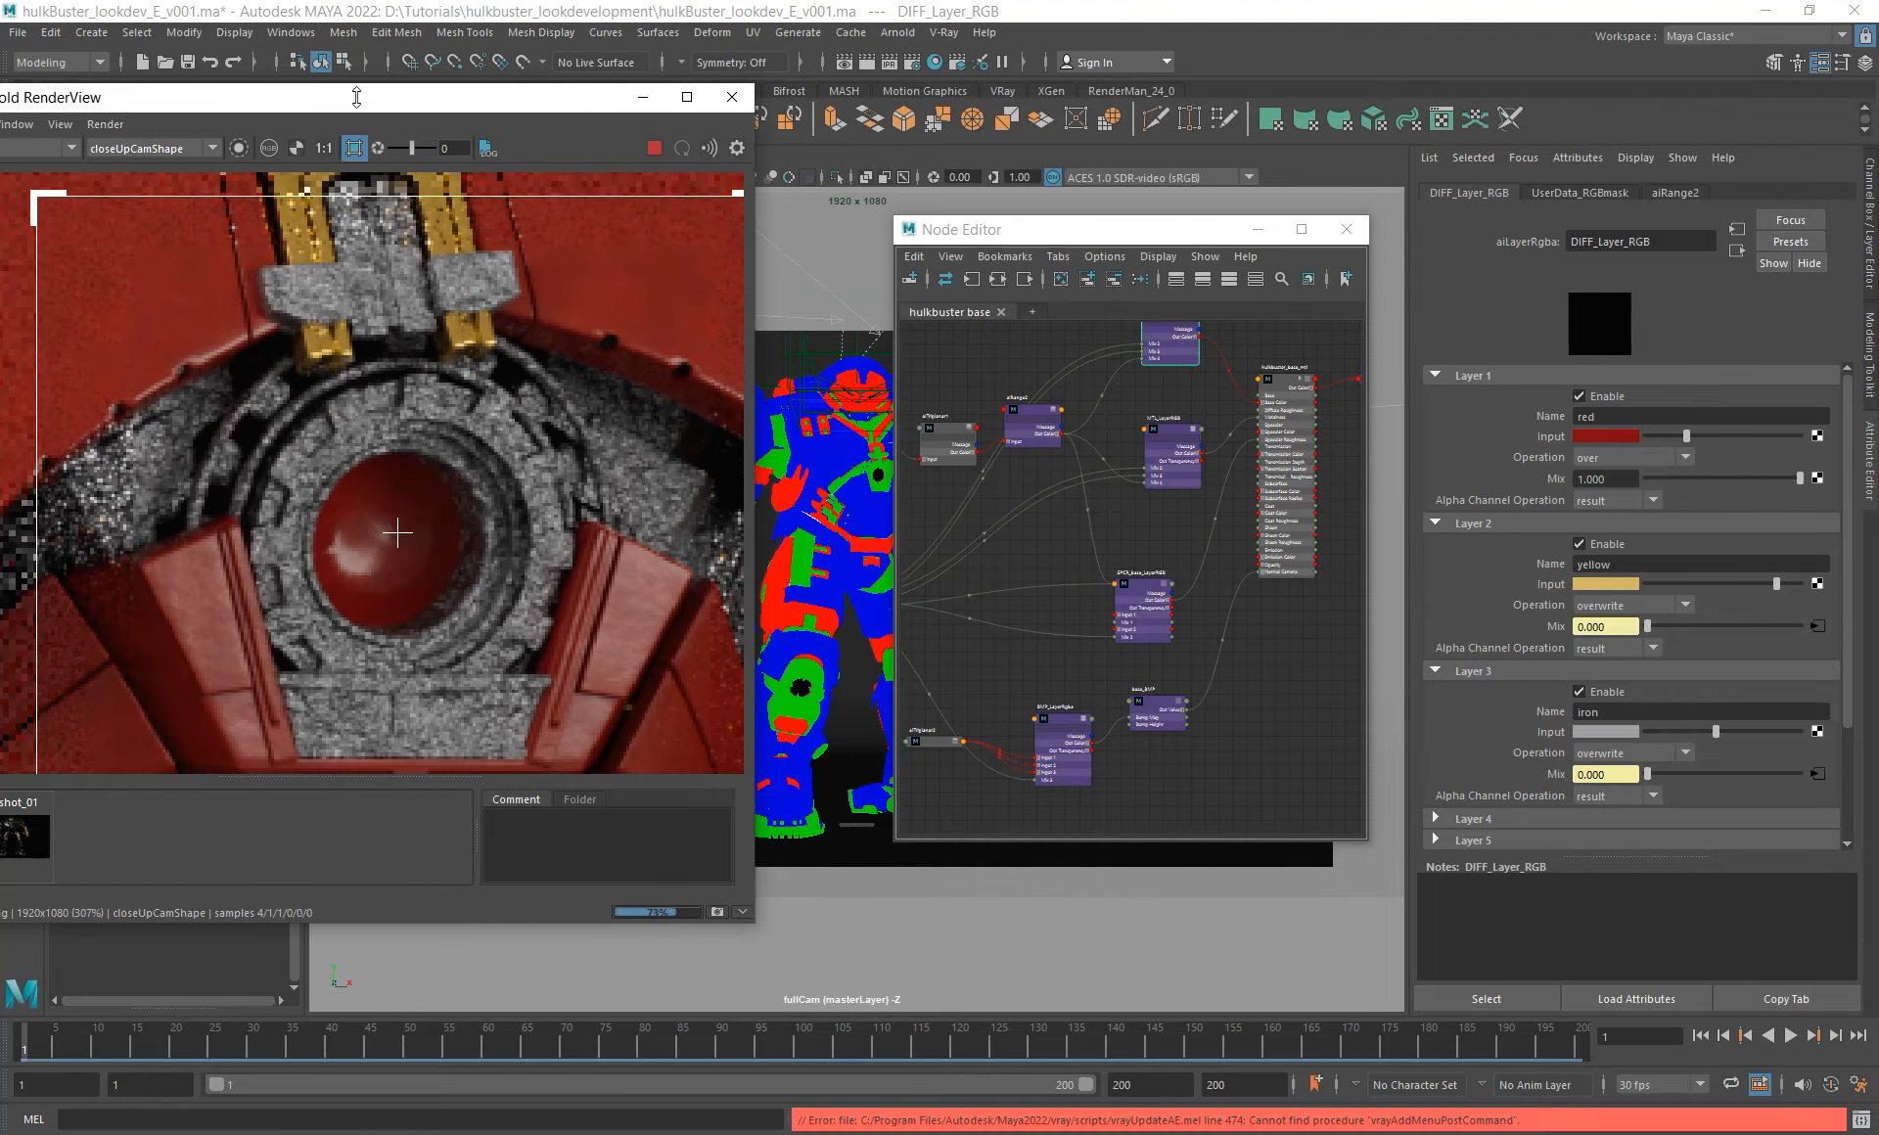
scroll(509, 450, "down", 2)
middle_click_drag(476, 495, 412, 500, "alt")
scroll(412, 500, "up", 1)
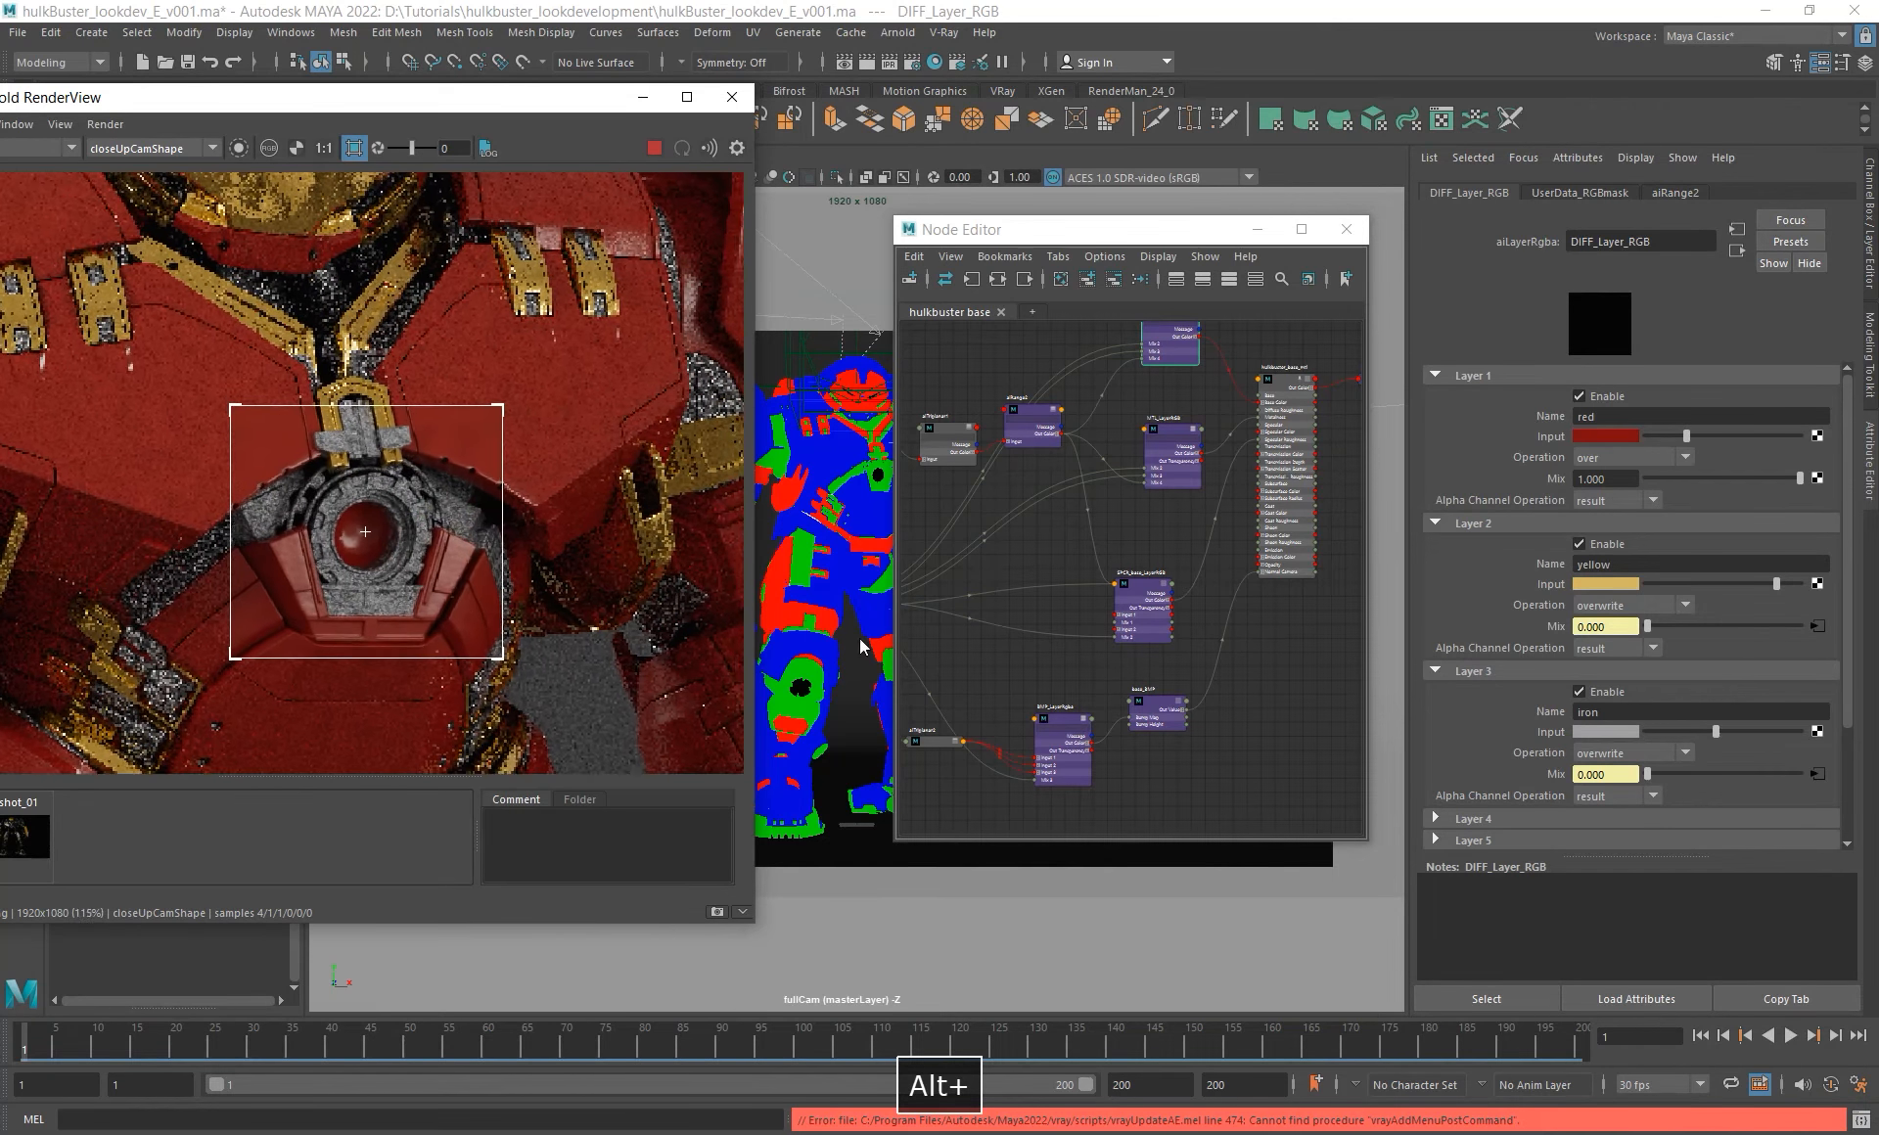
- Select the BMP_LayerRgba node and bring its iron layer settings into view
scroll(1171, 764, "up", 3)
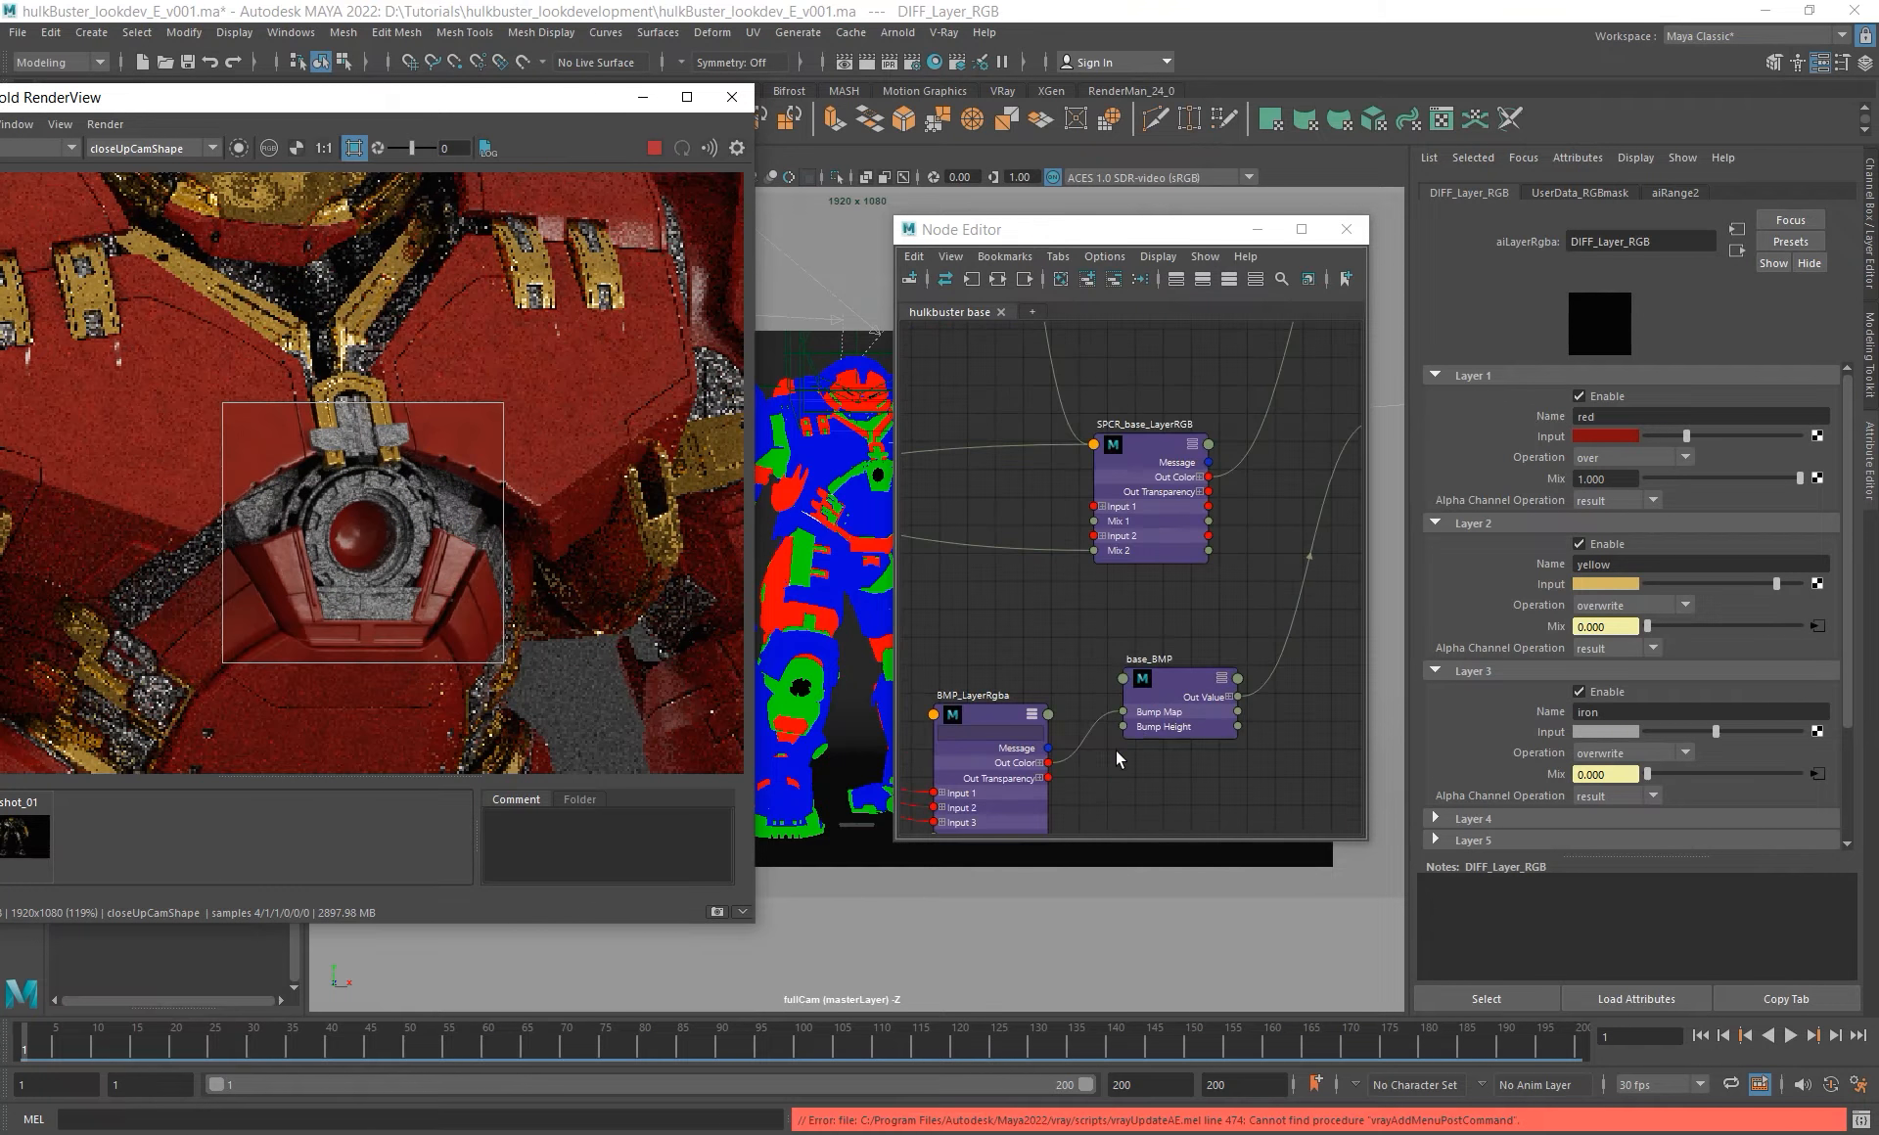
middle_click_drag(1125, 740, 1161, 718, "alt")
left_click(1039, 759)
scroll(1656, 730, "down", 1)
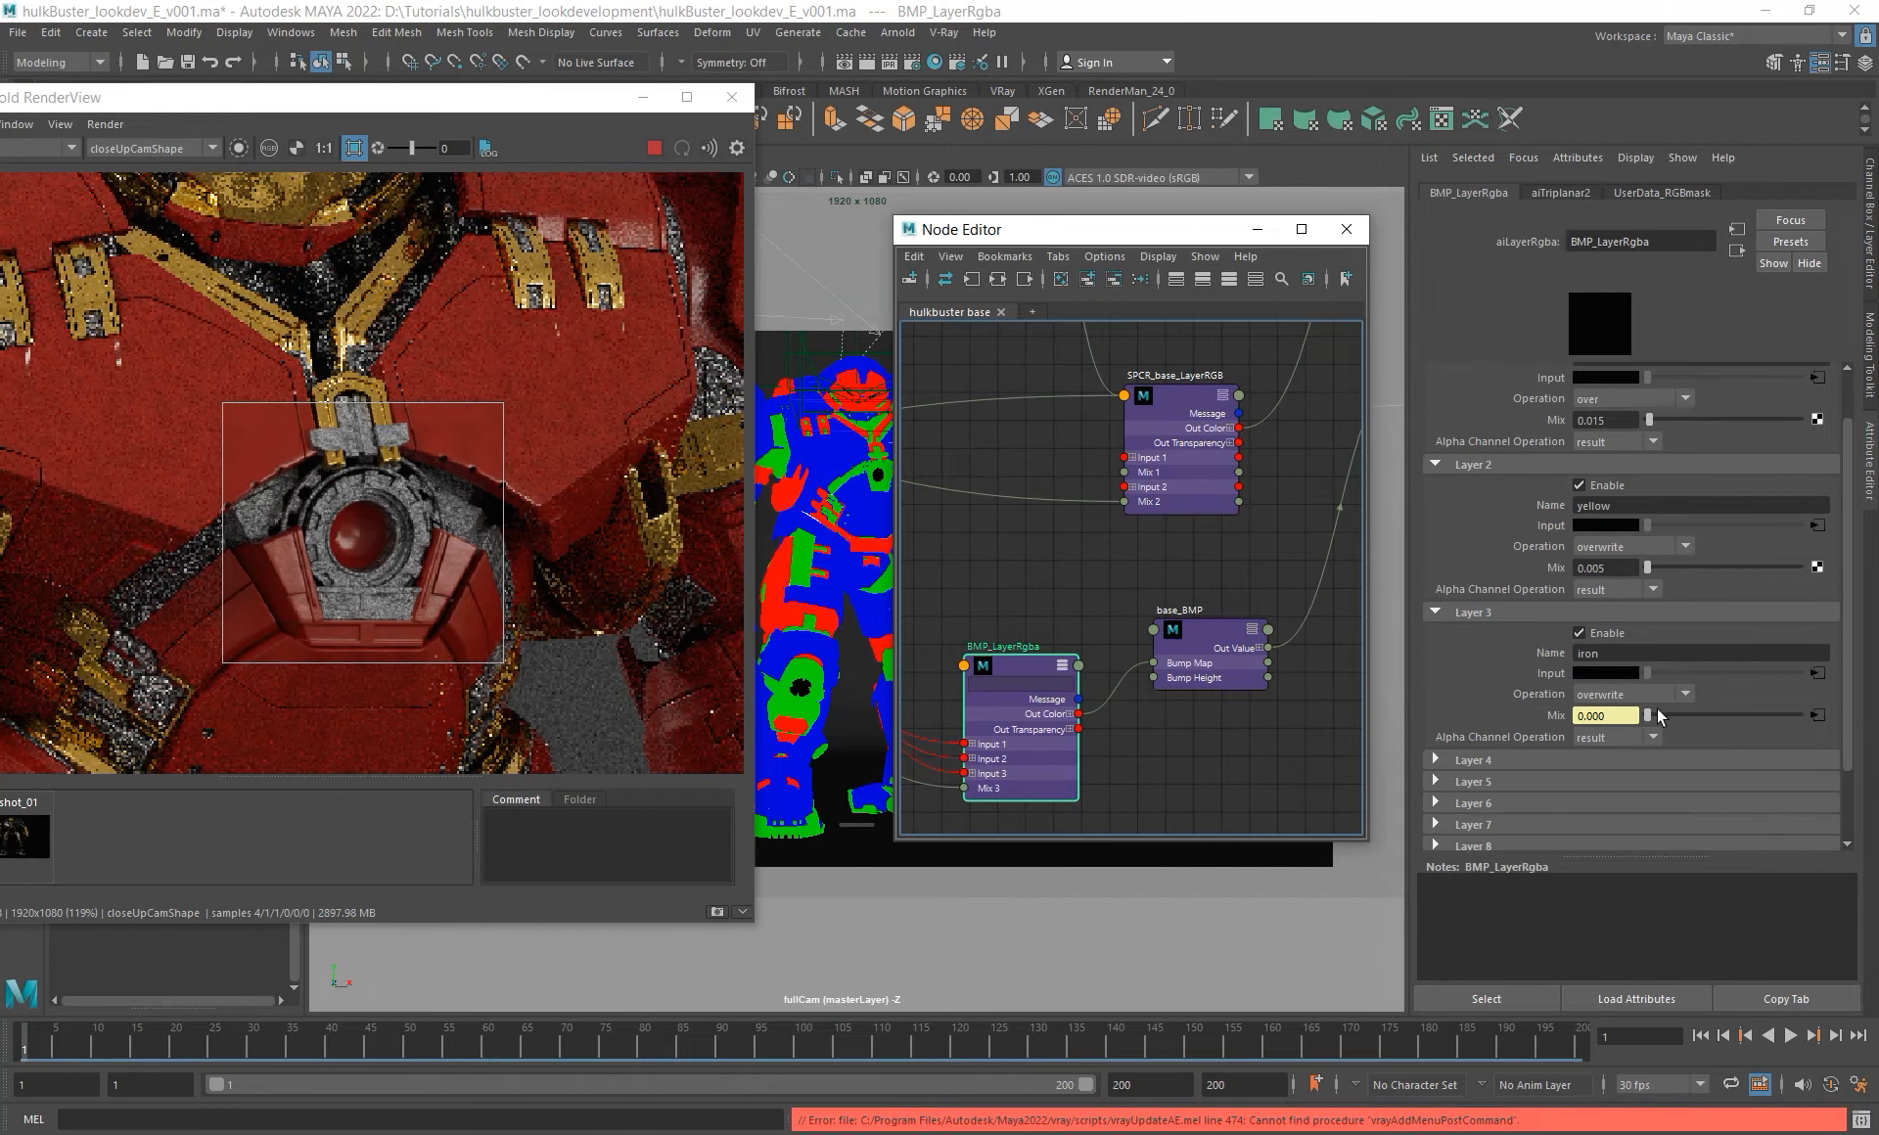
- Move the aiTriplanar2 node upward in the bump network and show its attributes
middle_click_drag(960, 574, 1162, 591, "alt")
right_click_drag(1162, 591, 1094, 578, "alt")
middle_click_drag(1113, 572, 1185, 653, "alt")
mouse_move(1208, 683)
right_mouse_down("alt")
mouse_move(1116, 642)
mouse_move(1220, 717)
right_mouse_up("alt")
middle_click_drag(1182, 671, 1188, 596, "alt")
left_click_drag(1093, 704, 1118, 607)
right_click_drag(1168, 688, 1069, 654, "alt")
middle_click_drag(1141, 667, 1124, 634, "alt")
right_click_drag(1133, 631, 1346, 784, "alt")
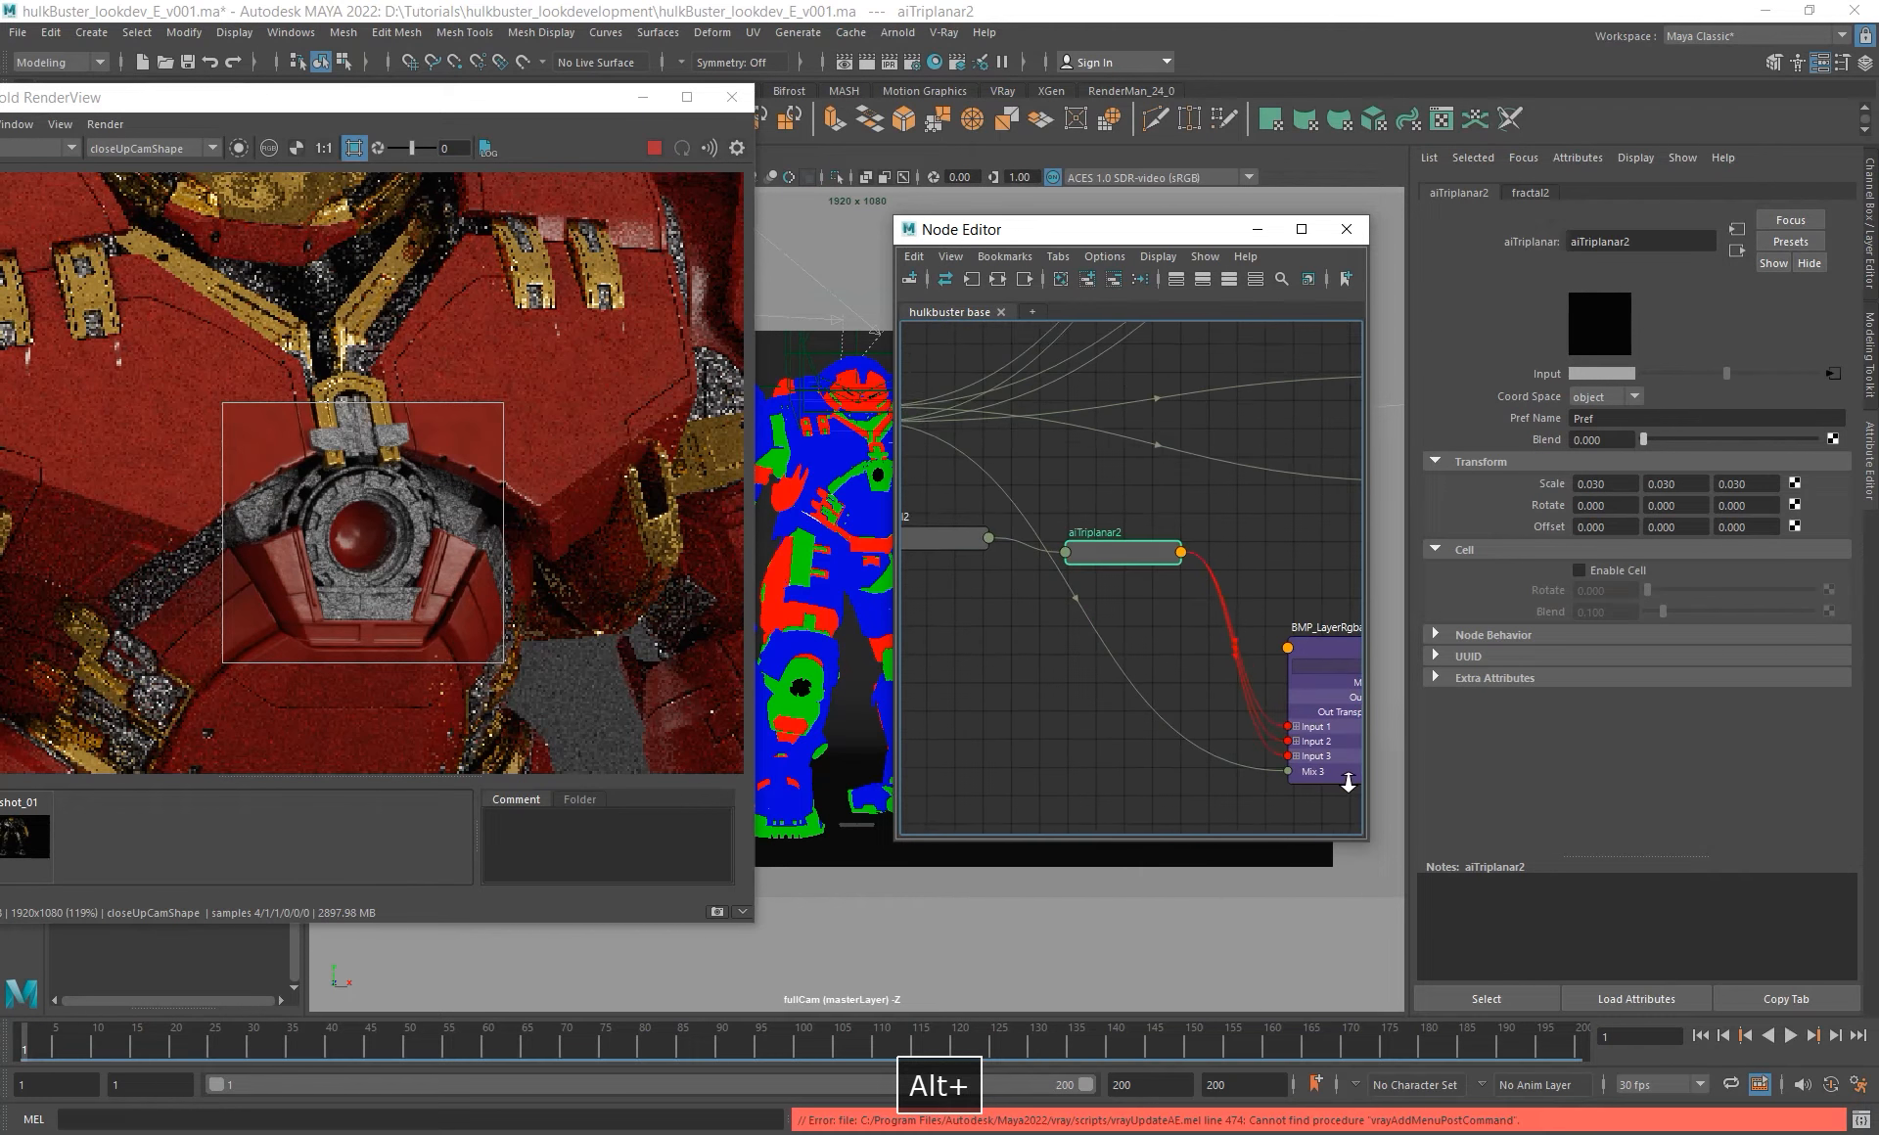
- Shift the fractal2 node slightly downward beside aiTriplanar2 and show its fractal attributes
middle_click_drag(1330, 754, 1220, 729, "alt")
left_click(1238, 732)
middle_click_drag(1001, 628, 1195, 699, "alt")
right_click_drag(1195, 700, 1116, 675, "alt")
middle_click_drag(1212, 684, 1162, 684, "alt")
mouse_move(1040, 634)
left_mouse_down()
mouse_move(1148, 598)
mouse_move(1037, 668)
left_mouse_up()
middle_click_drag(1017, 595, 1105, 584, "alt")
right_click_drag(1105, 583, 1169, 633, "alt")
middle_click_drag(1147, 634, 1047, 630, "alt")
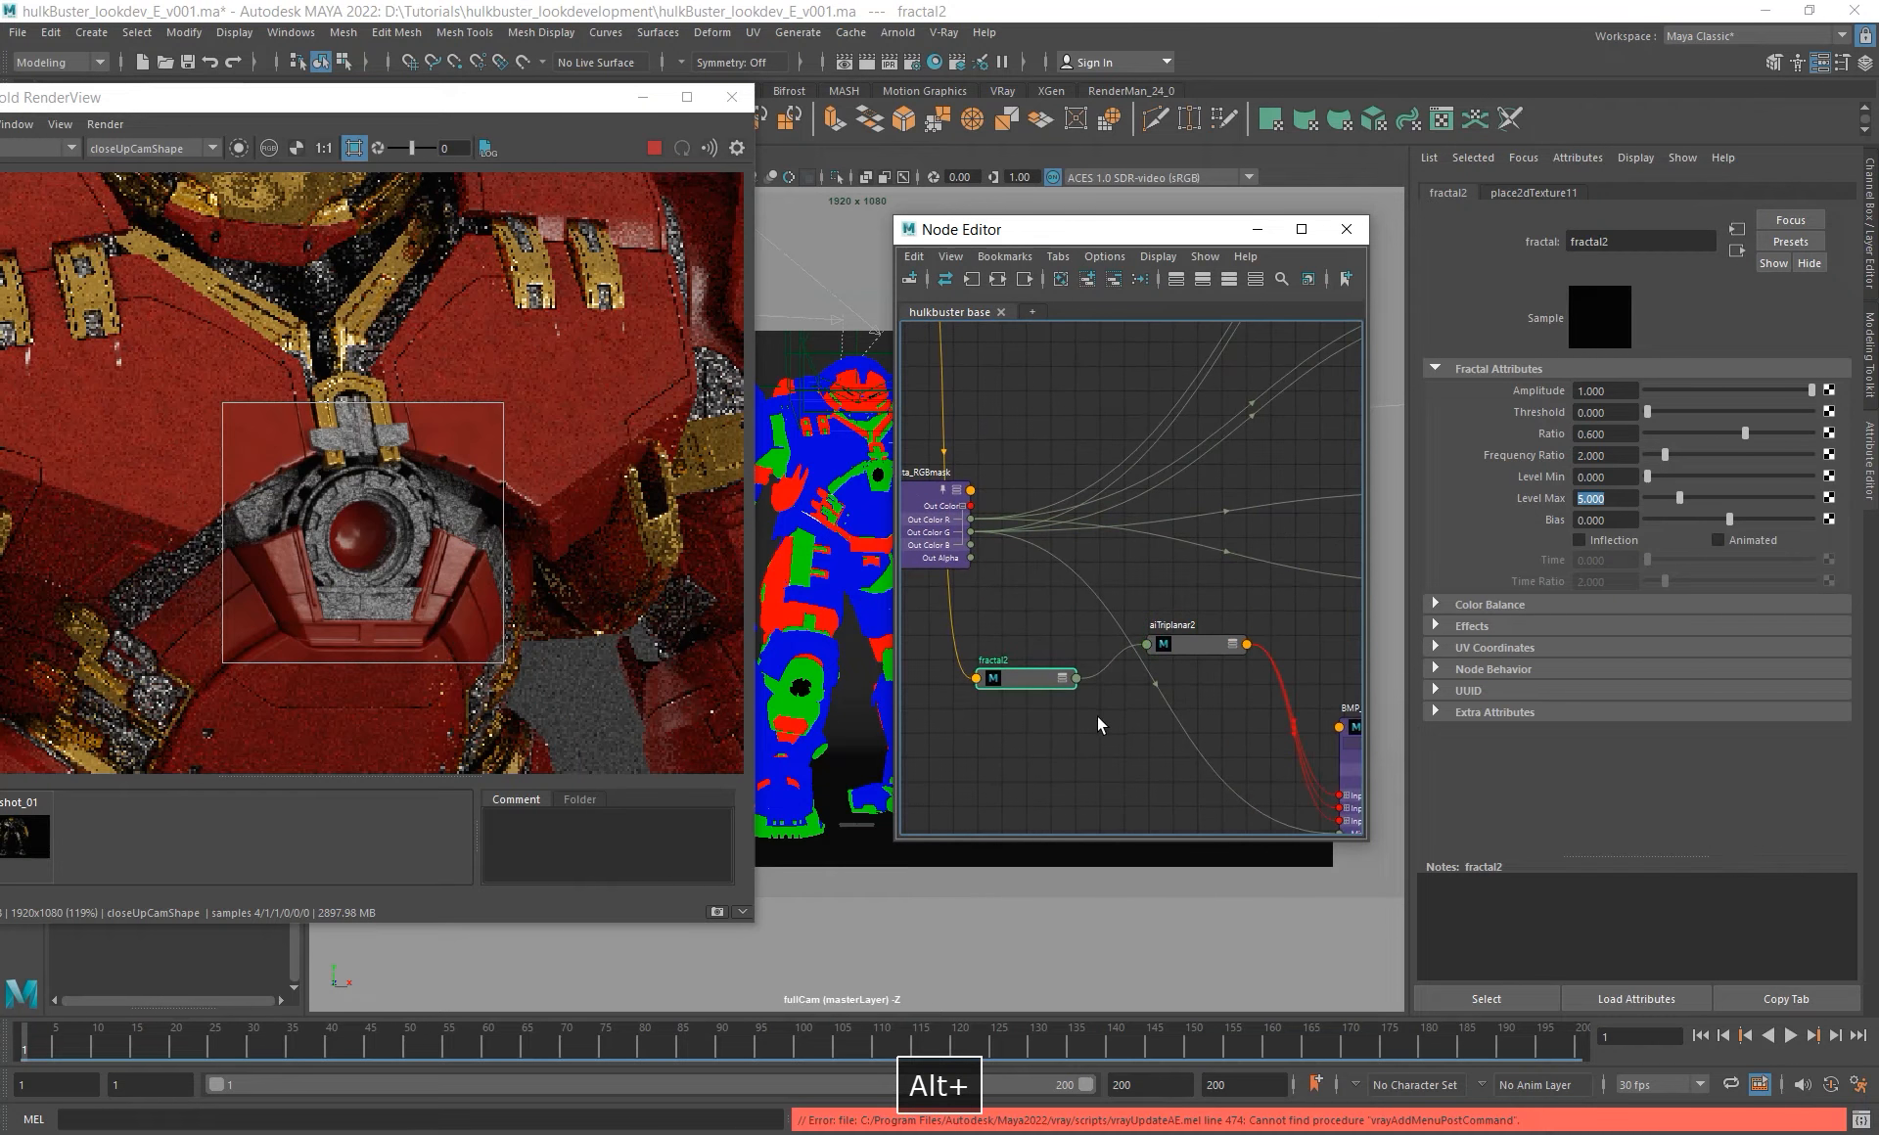
- Create an aiRange node and place it just above aiTriplanar2 in the bump network
left_click(1111, 709)
key("Tab")
type("airange")
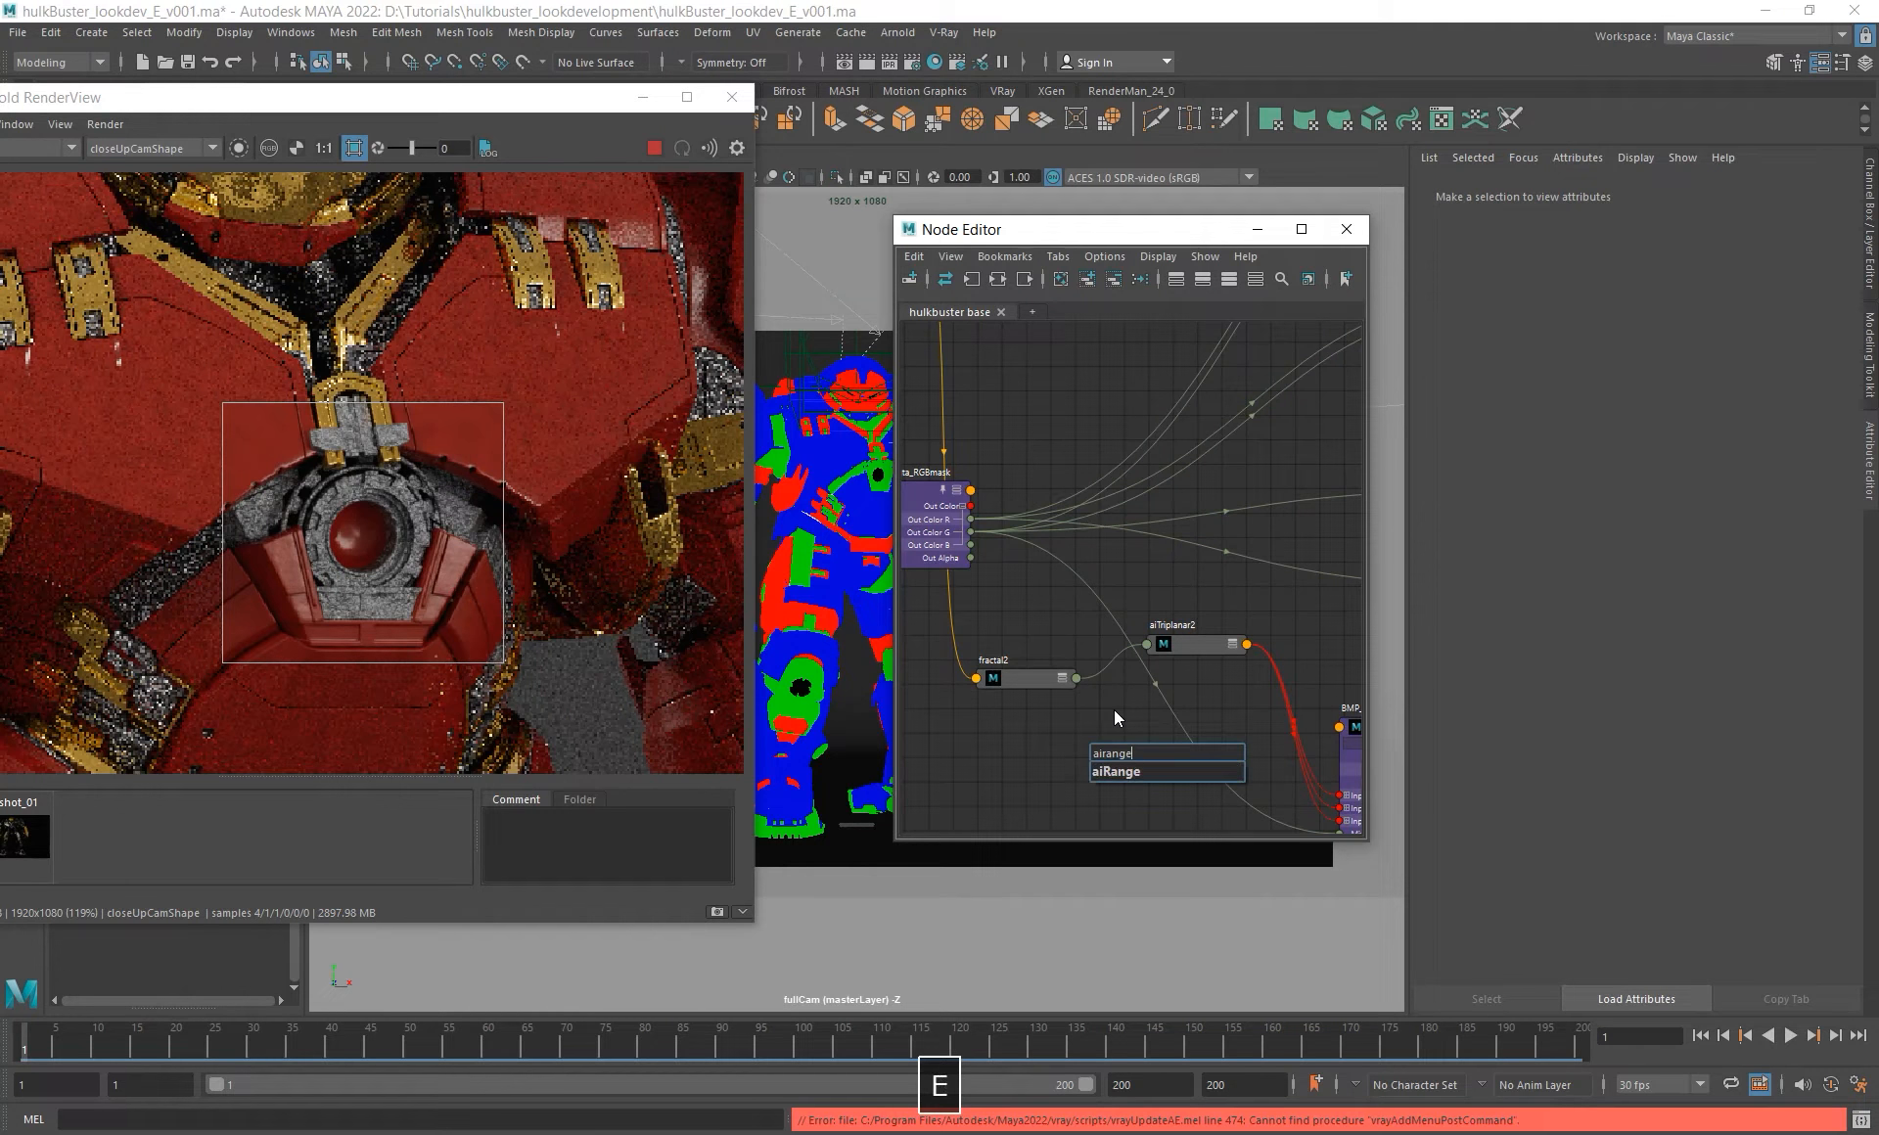
key("Return")
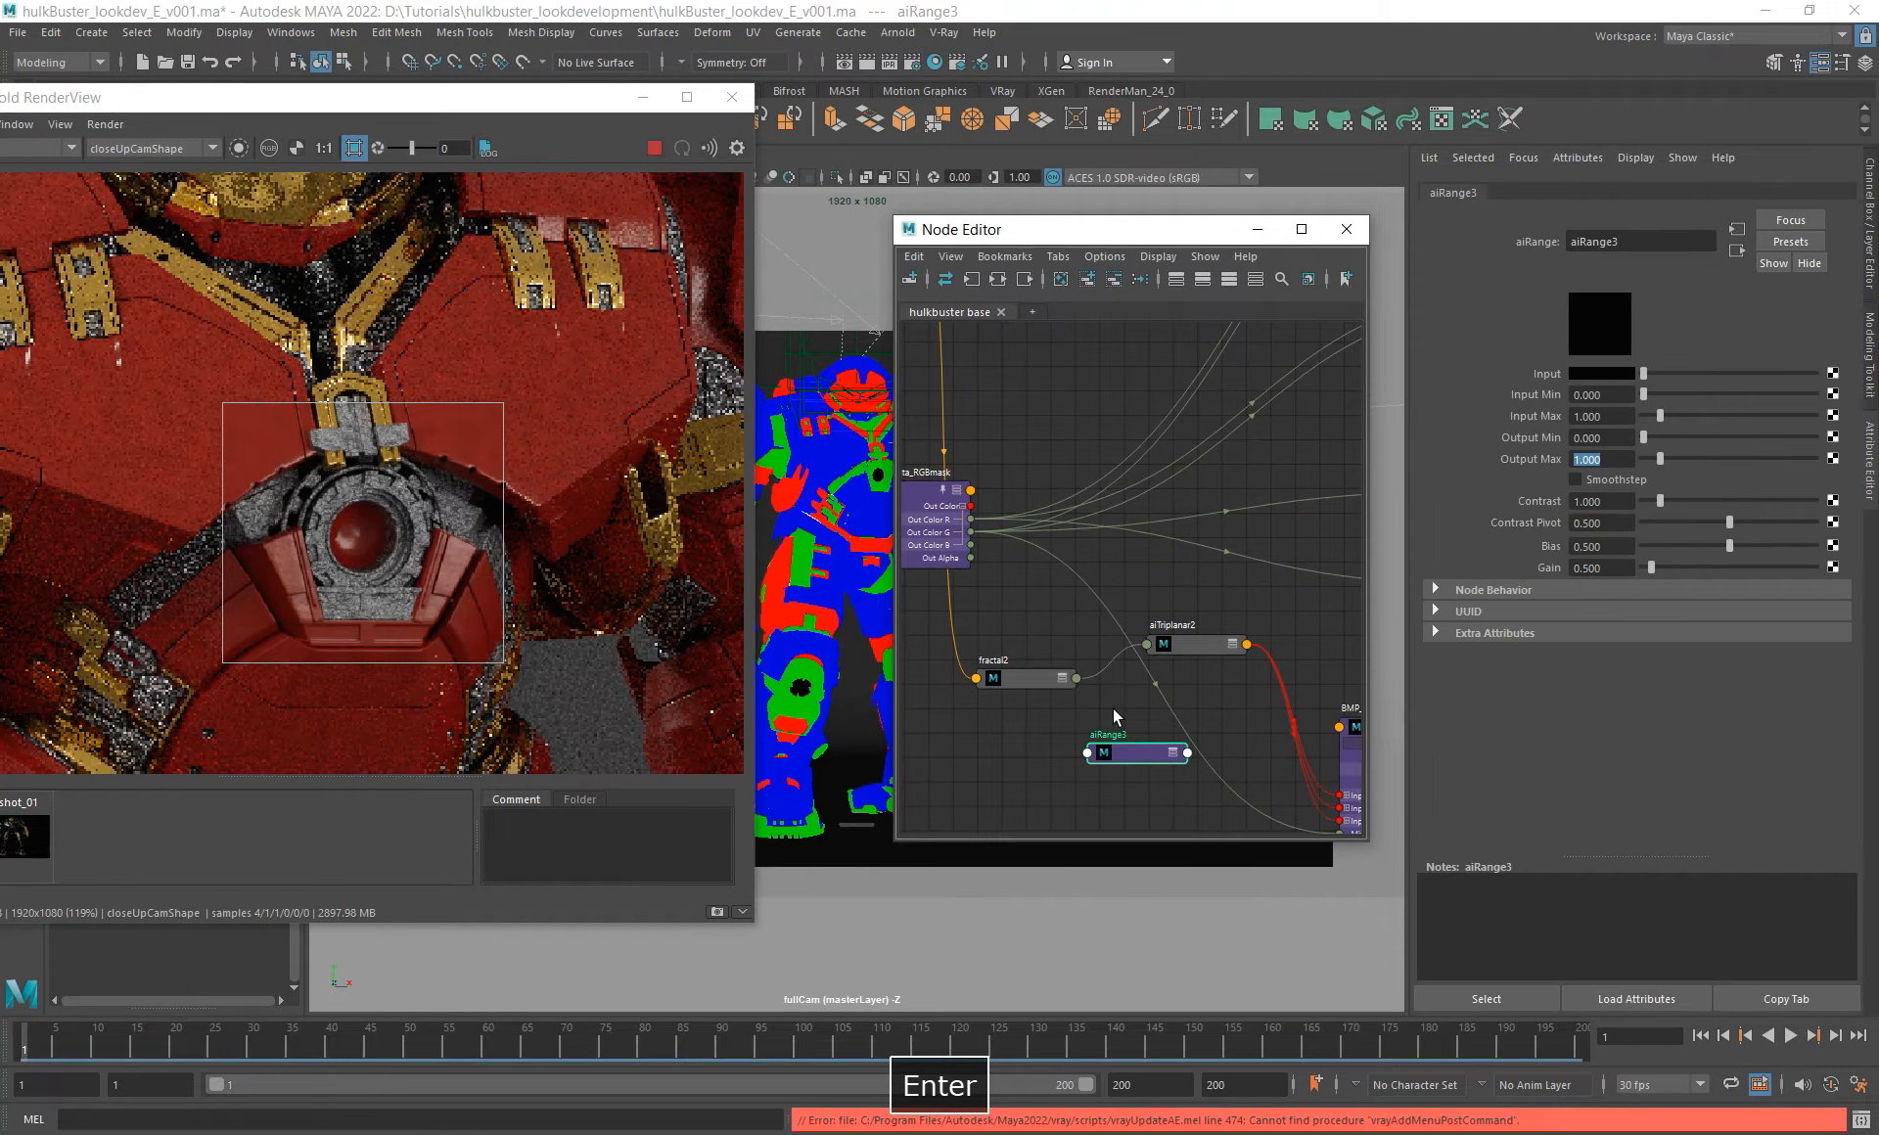
left_click_drag(1131, 758, 1158, 585)
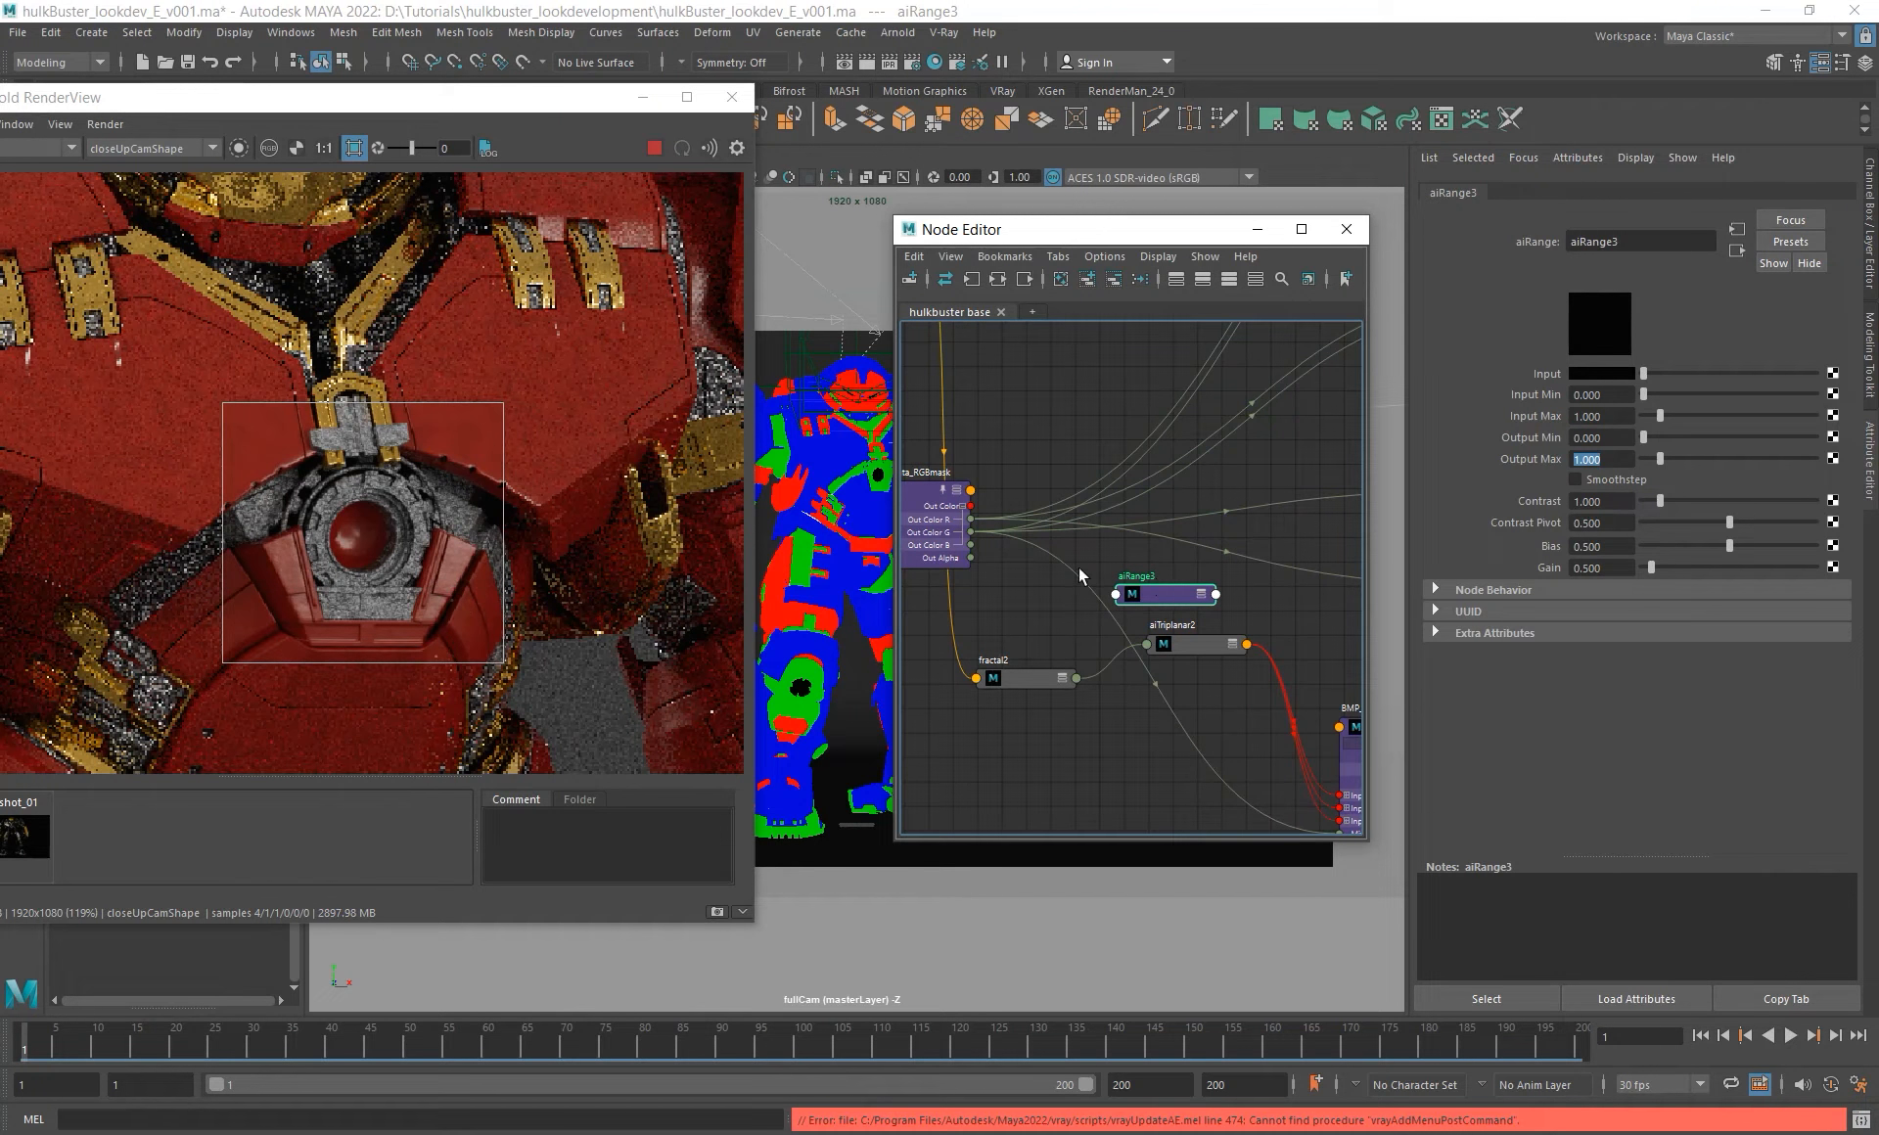
- Connect the RGB mask's Out Color R to Input R, G and B of aiRange3, then collapse the range node
middle_click_drag(1020, 591, 1028, 591, "alt")
double_click(1169, 592)
left_click(1211, 597)
left_click_drag(1170, 584, 1151, 534)
left_click(1191, 546)
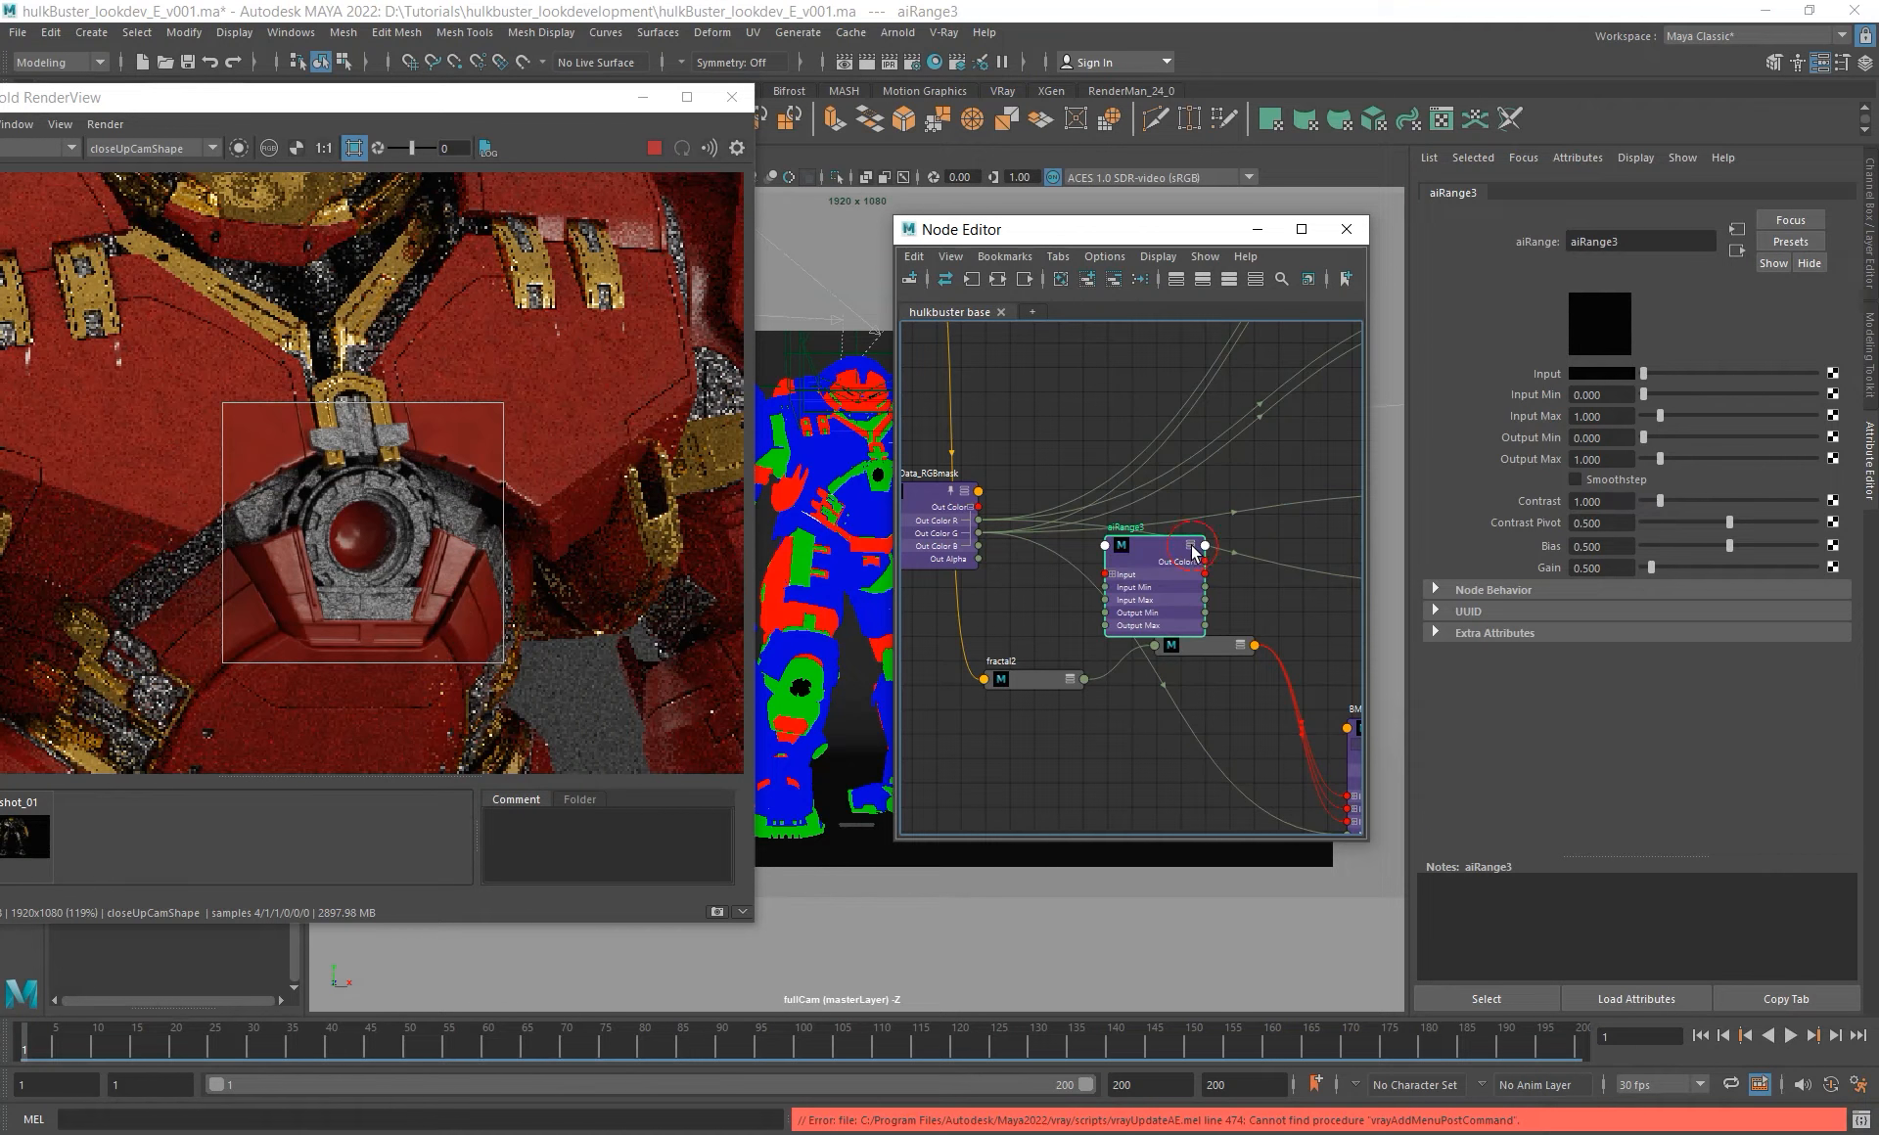
right_click_drag(990, 563, 1047, 585, "alt")
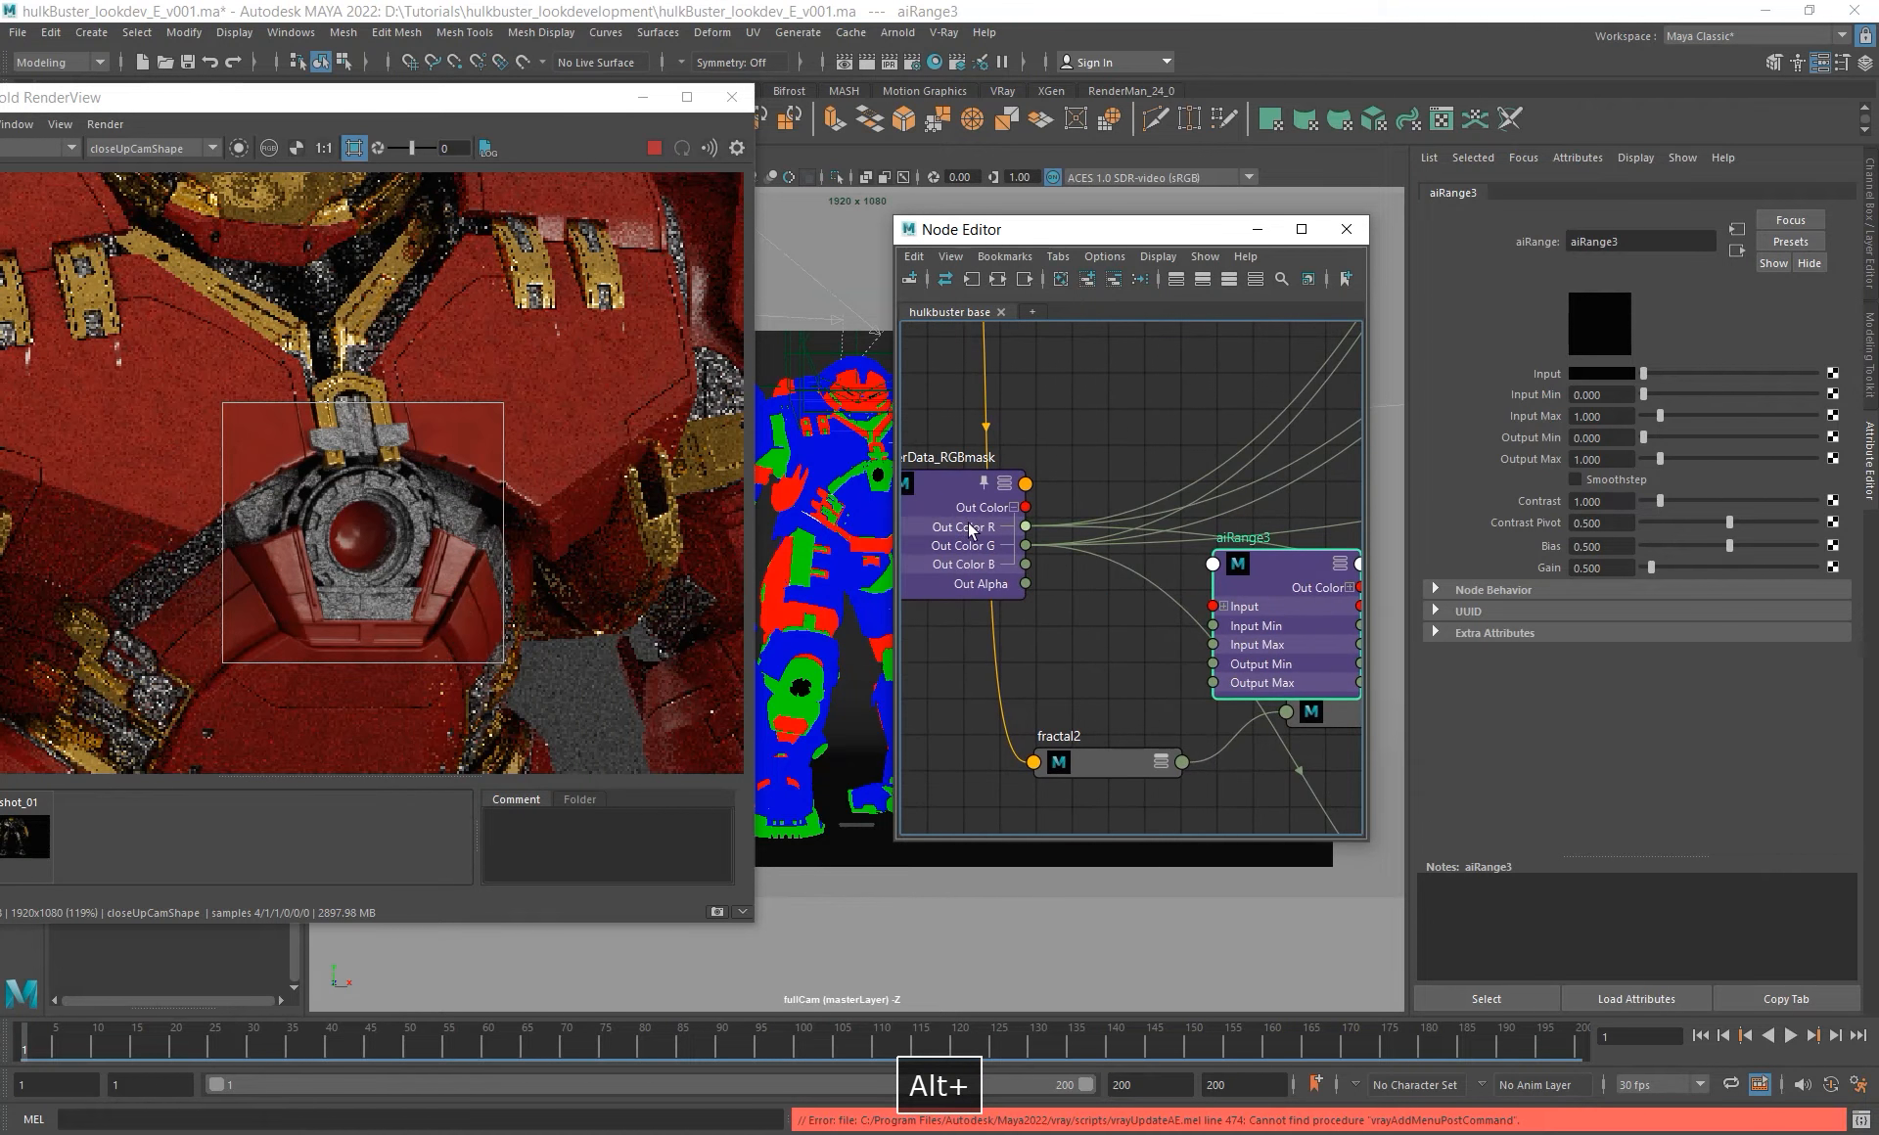
left_click(1231, 607)
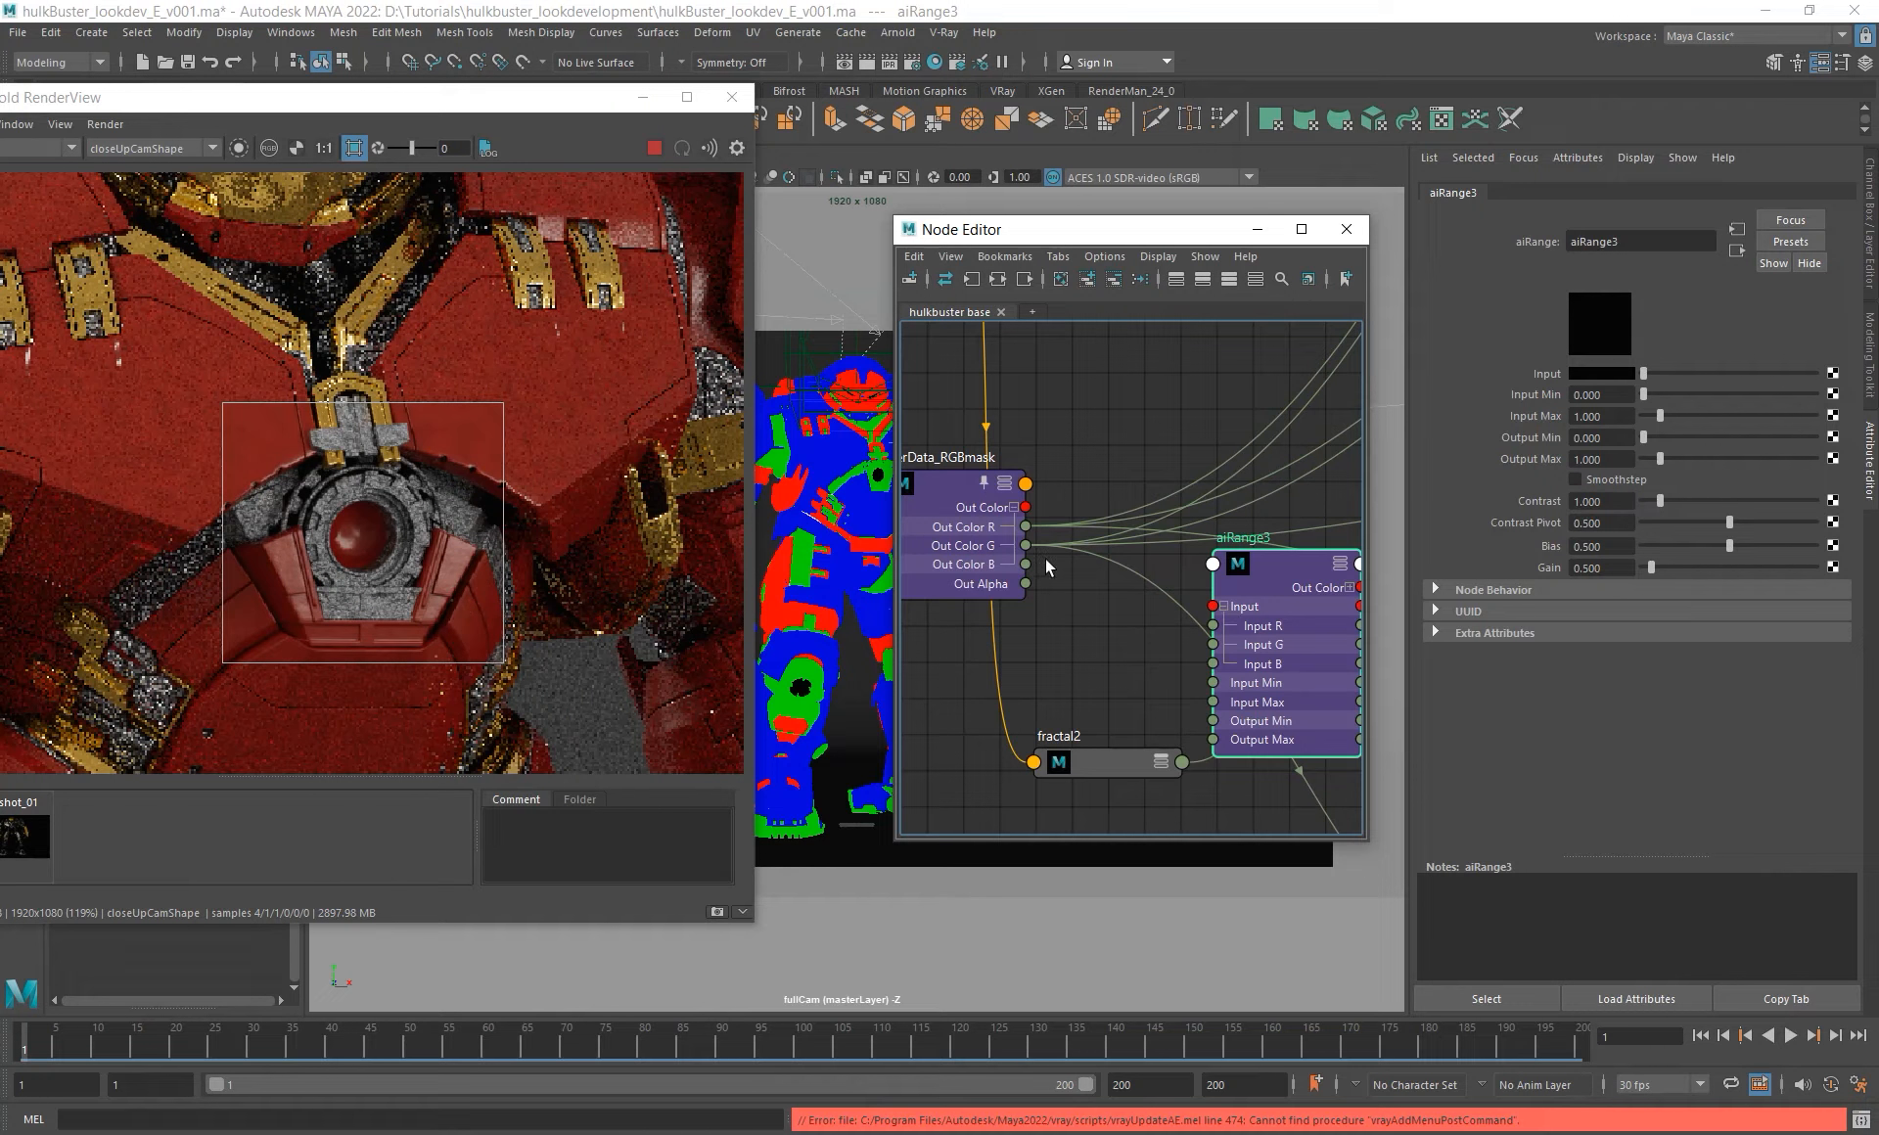
left_click_drag(1224, 629, 1219, 662)
key("1")
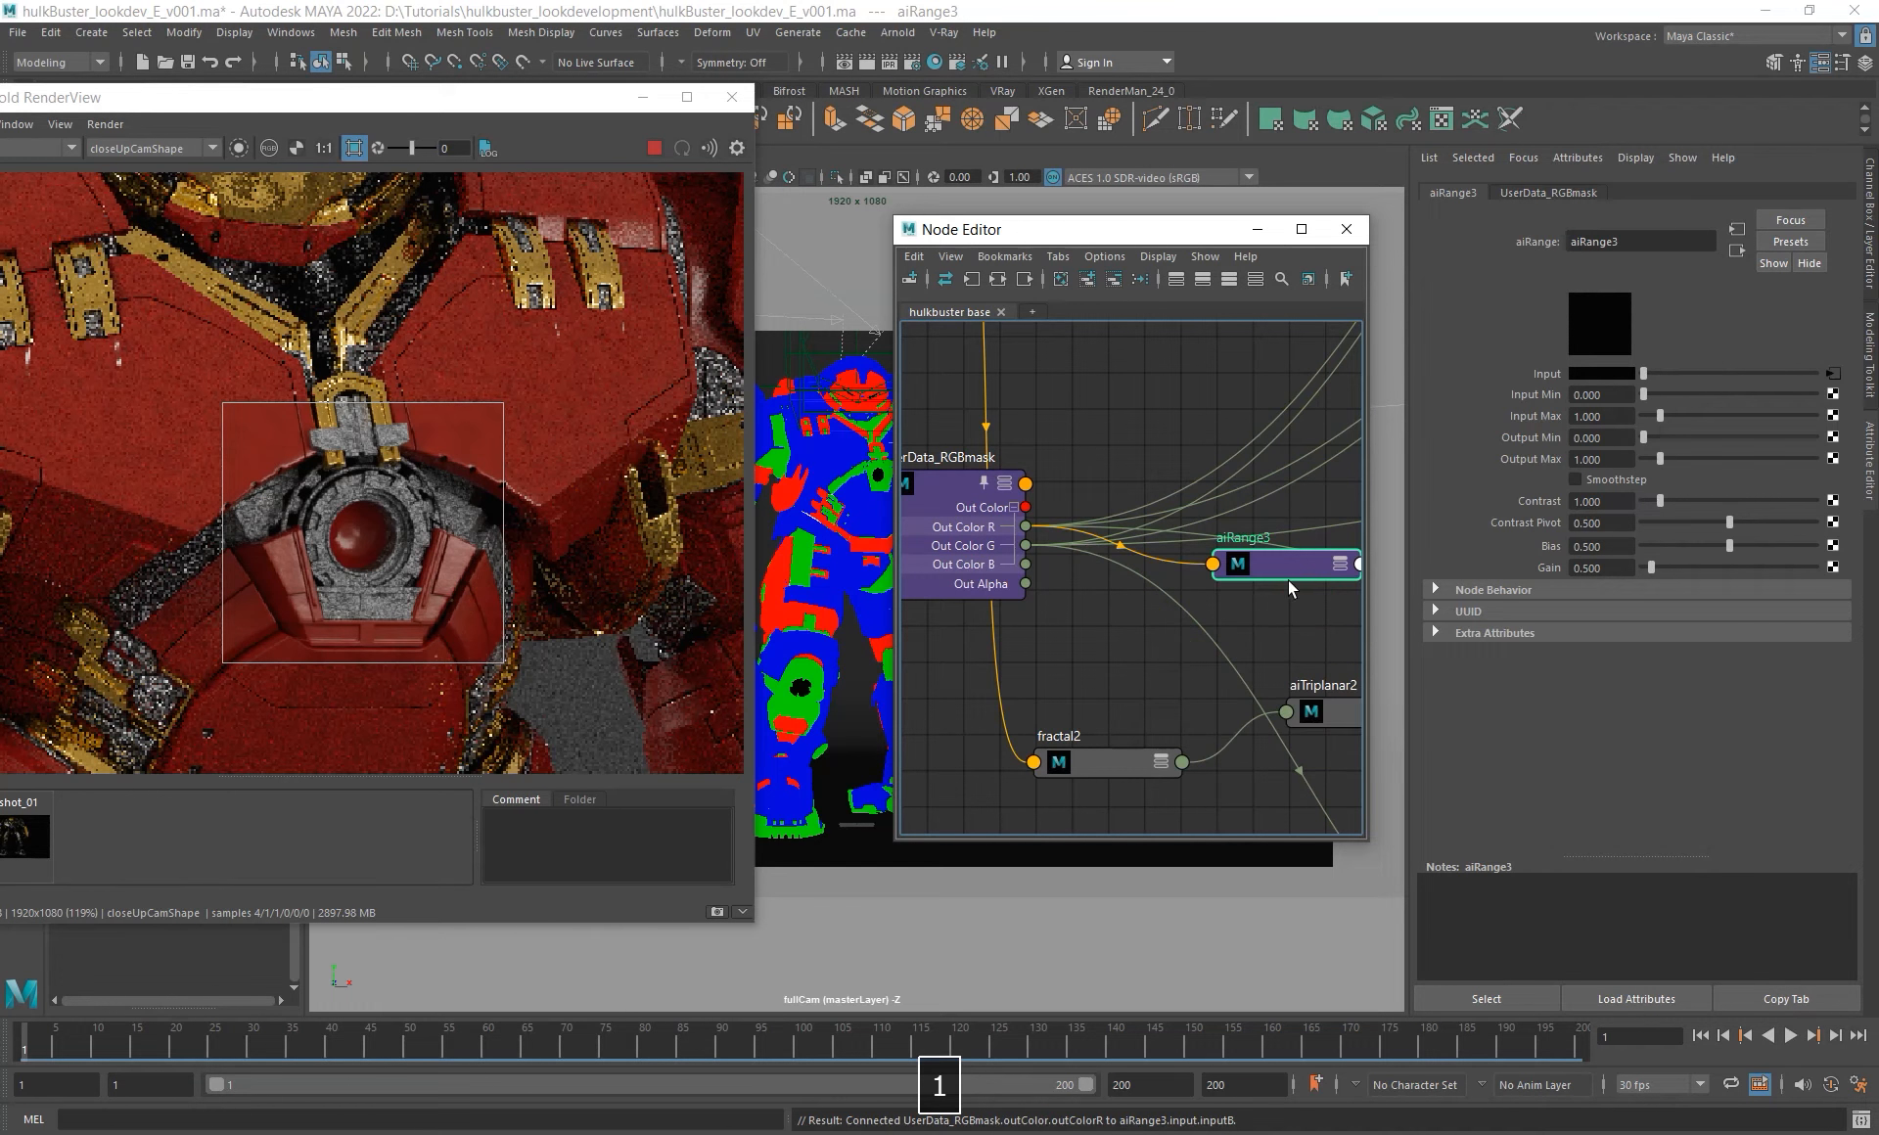
- Duplicate aiRange3, place the copy directly beneath it and expand the copy's ports
key("ctrl+d")
left_click_drag(1217, 445, 1283, 665)
left_click(1256, 677)
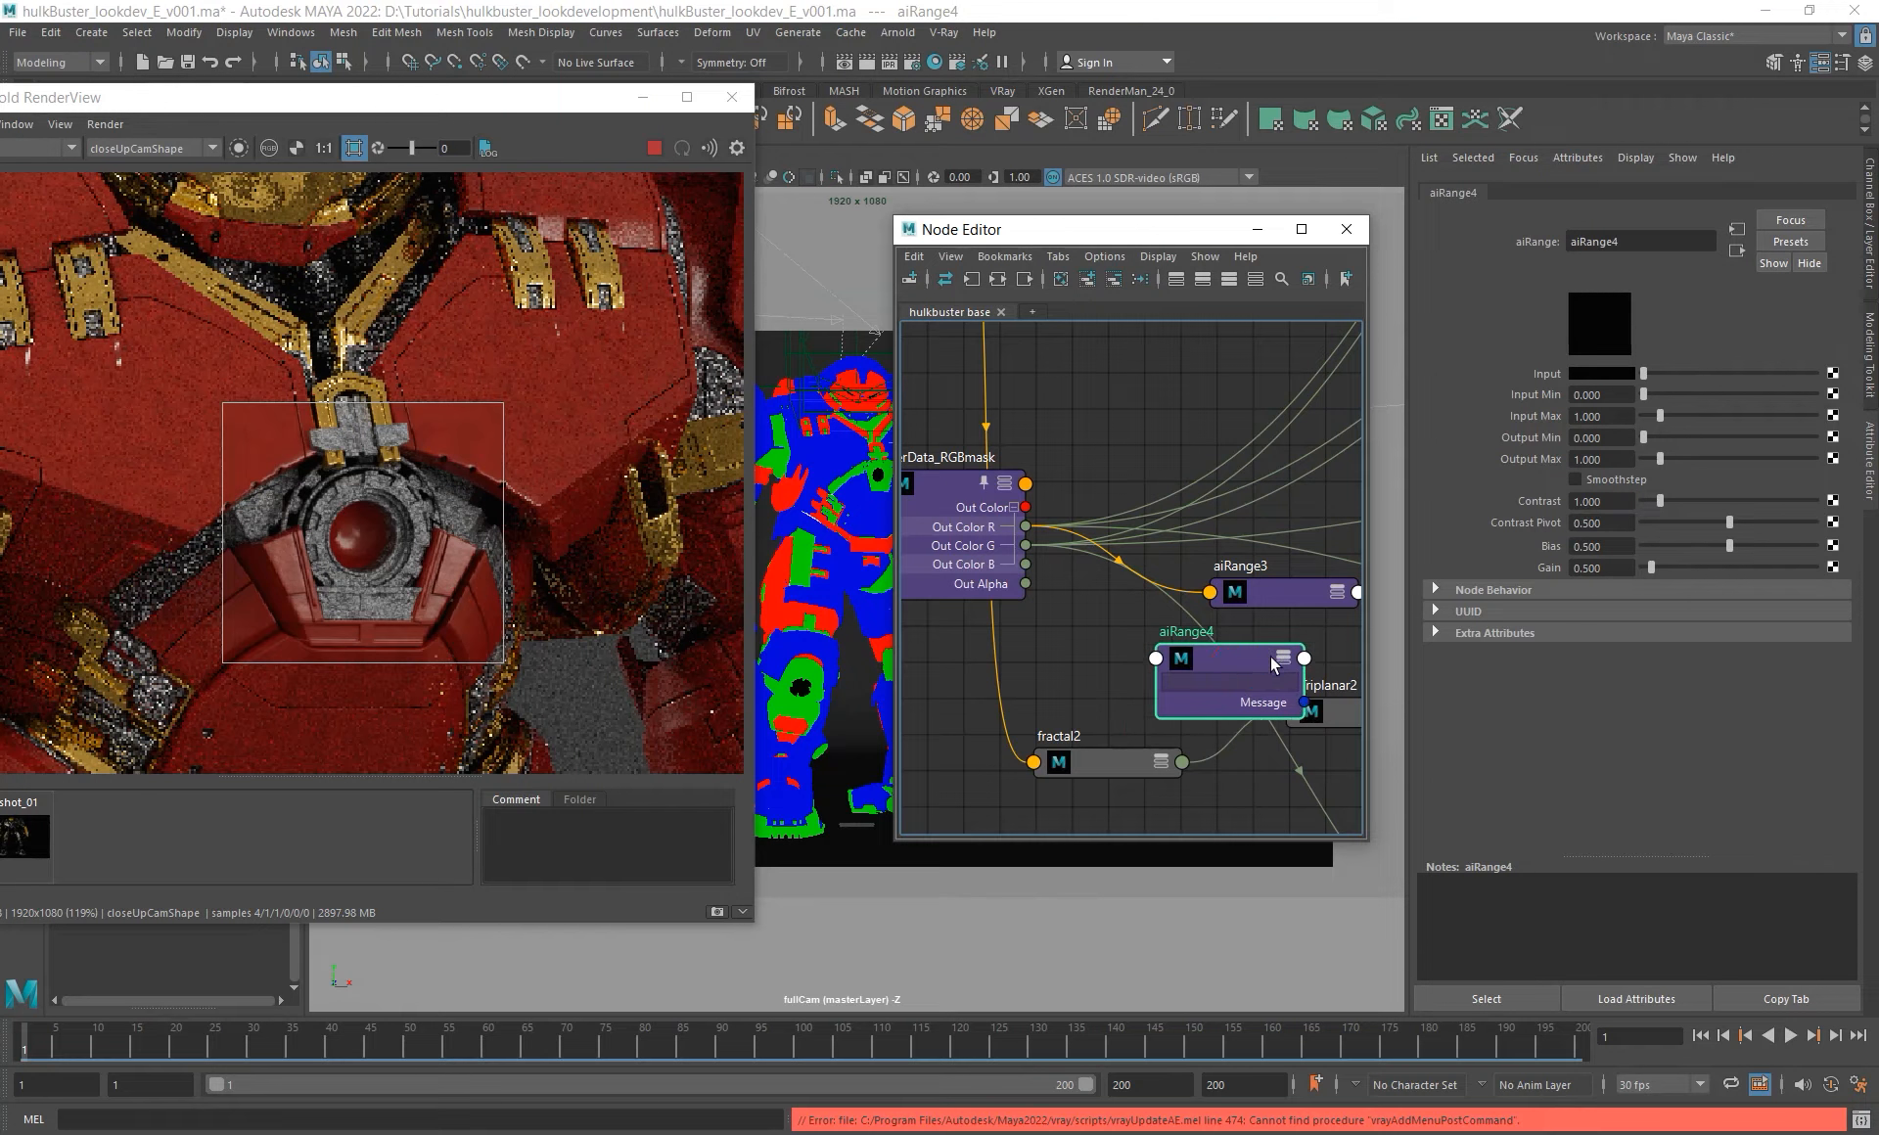
left_click(1284, 665)
middle_click_drag(1283, 665, 1218, 622, "alt")
left_click(1219, 621)
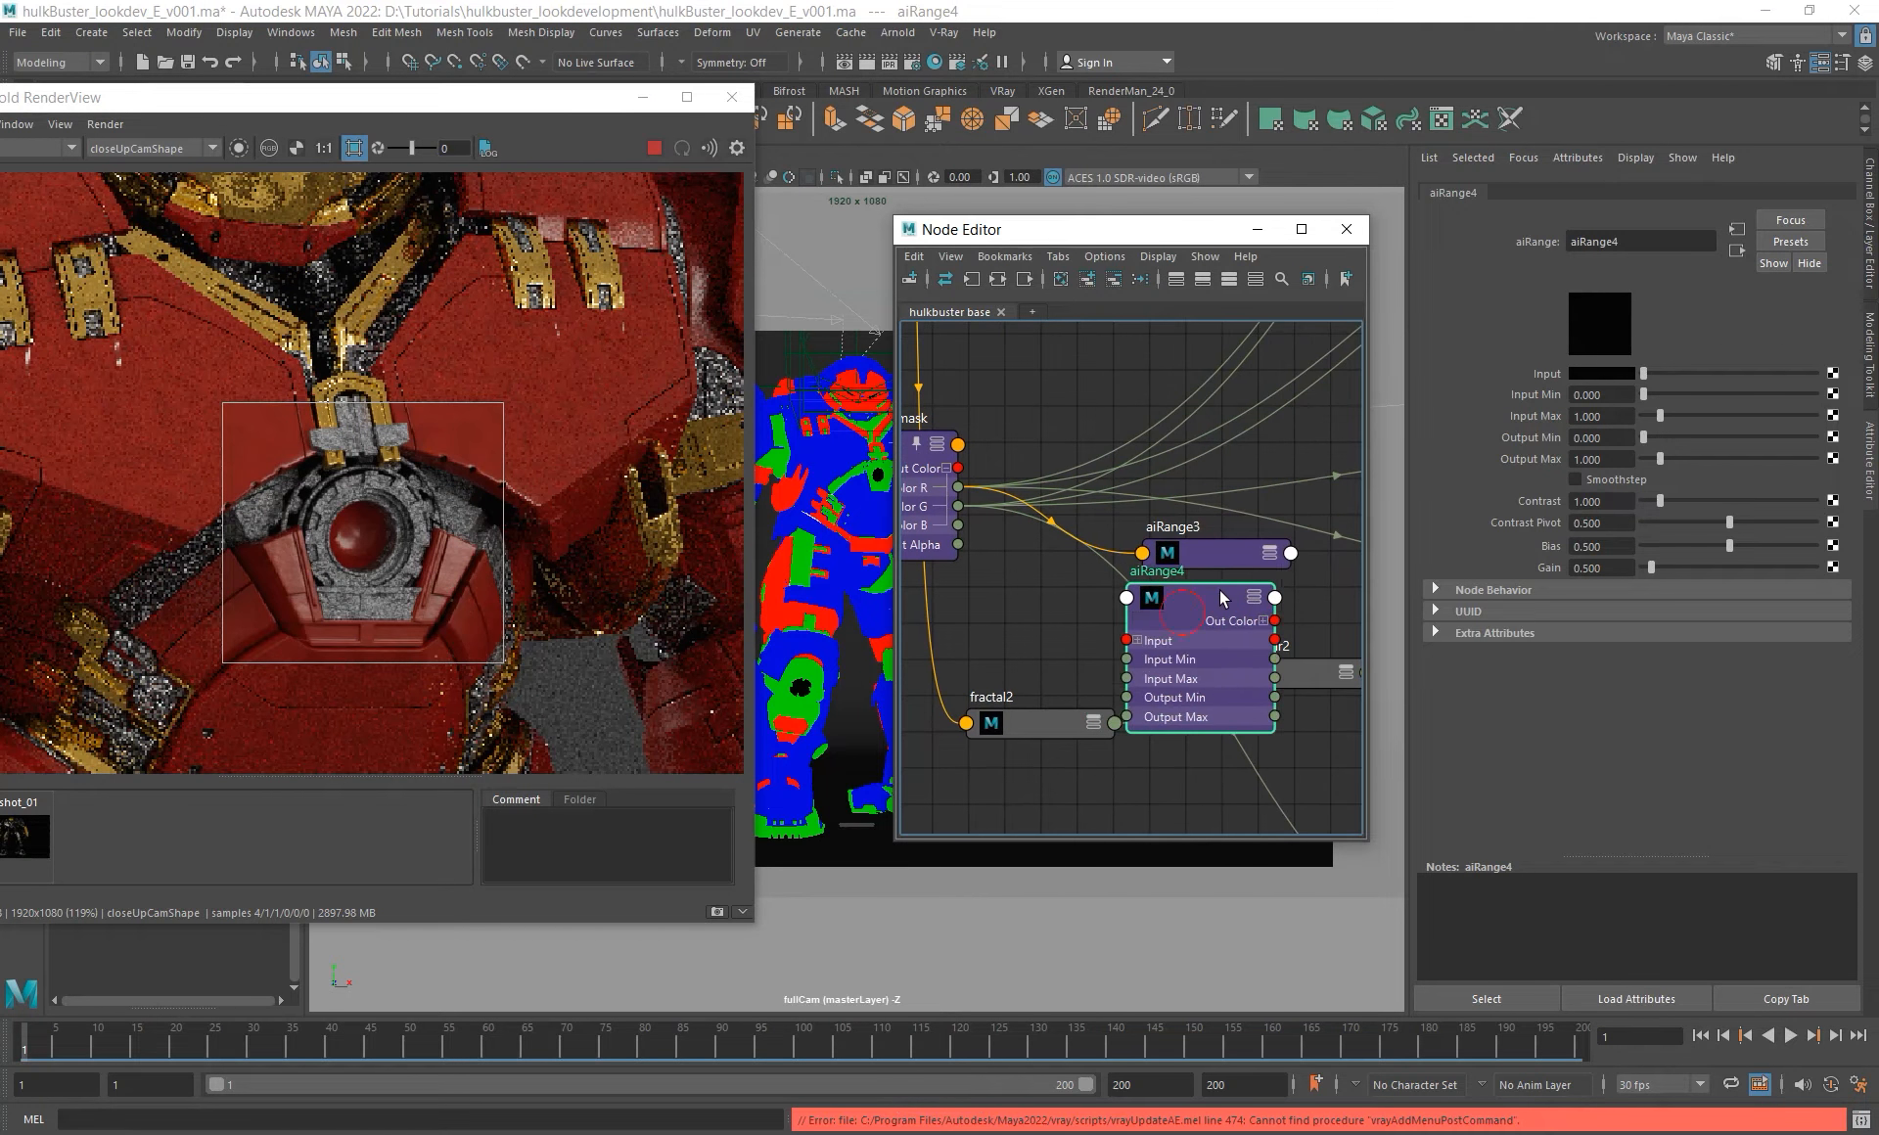
- Connect the RGB mask's Out Color G to Input R, G and B of aiRange4
left_click(1138, 641)
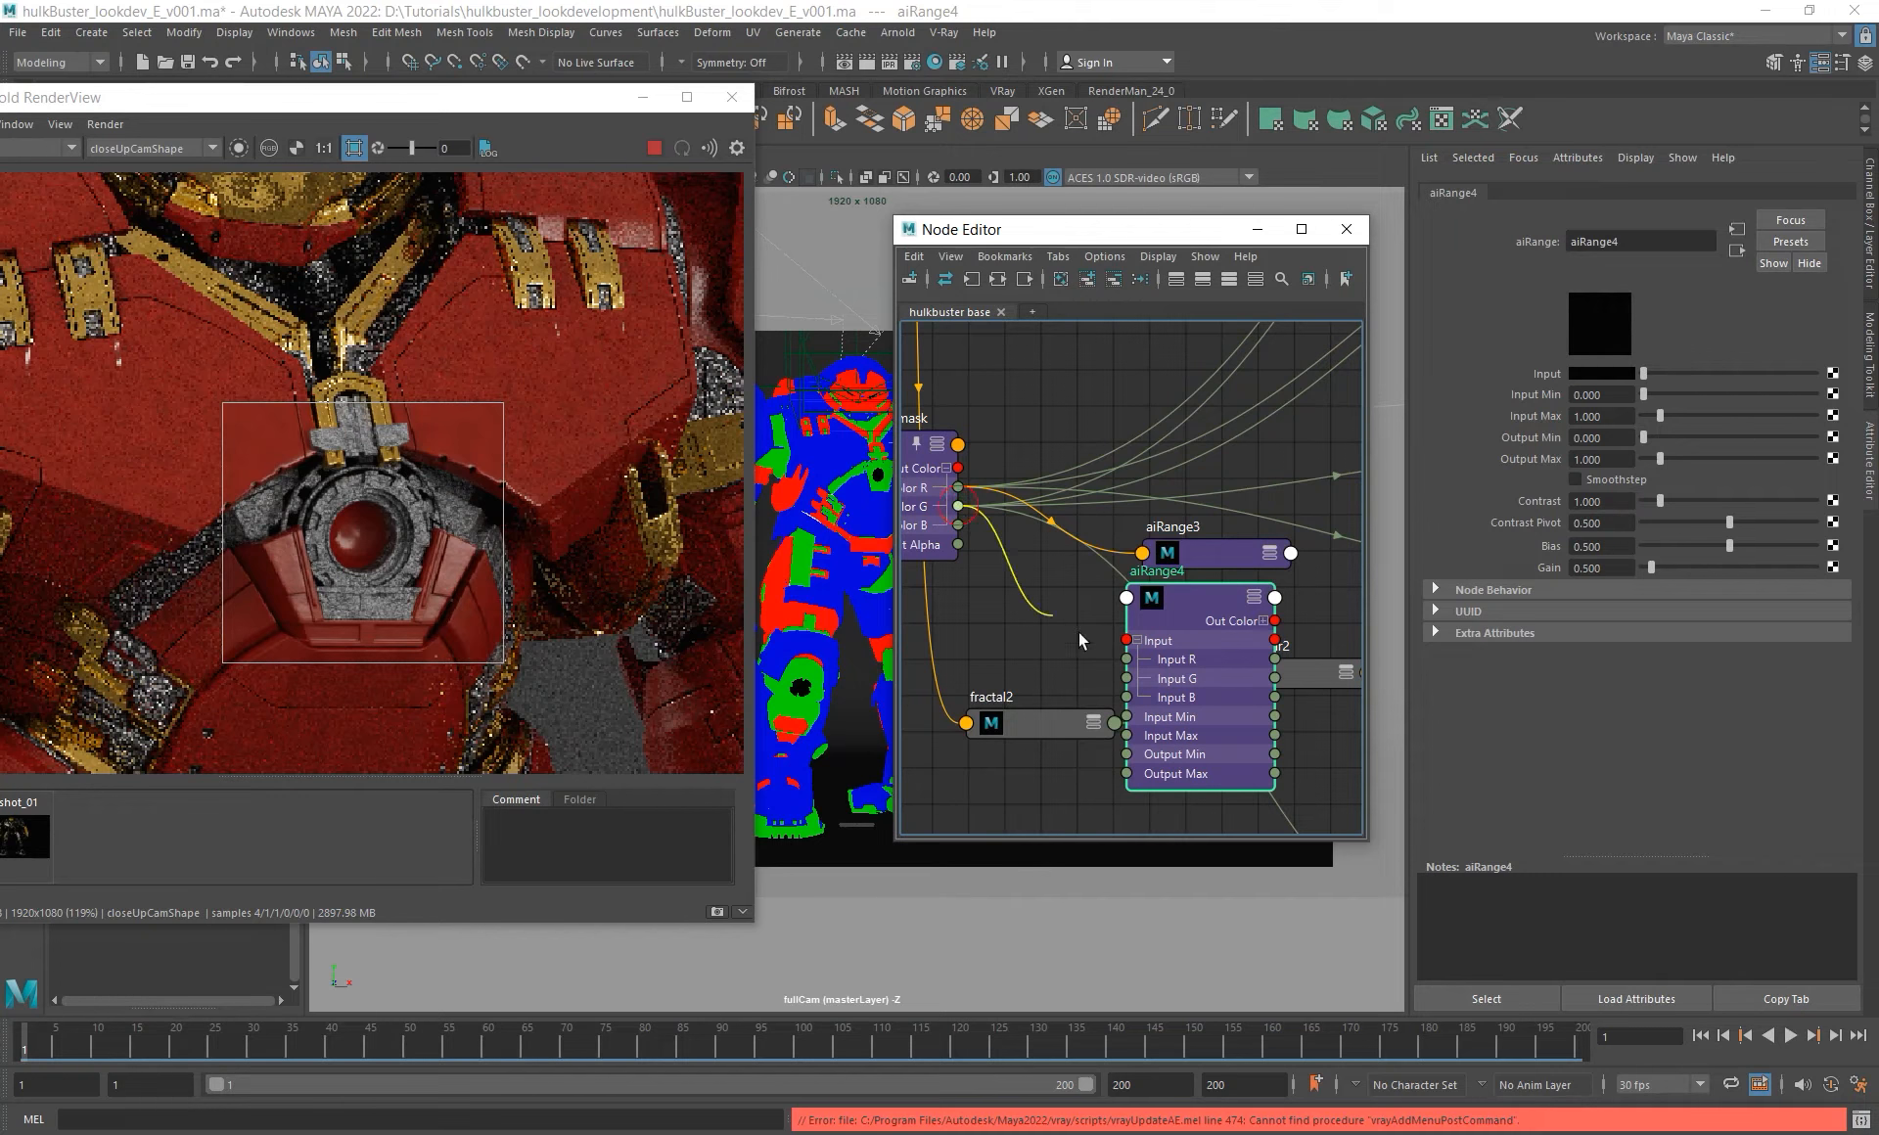
left_click_drag(1080, 641, 1127, 659)
left_click_drag(984, 553, 1131, 678)
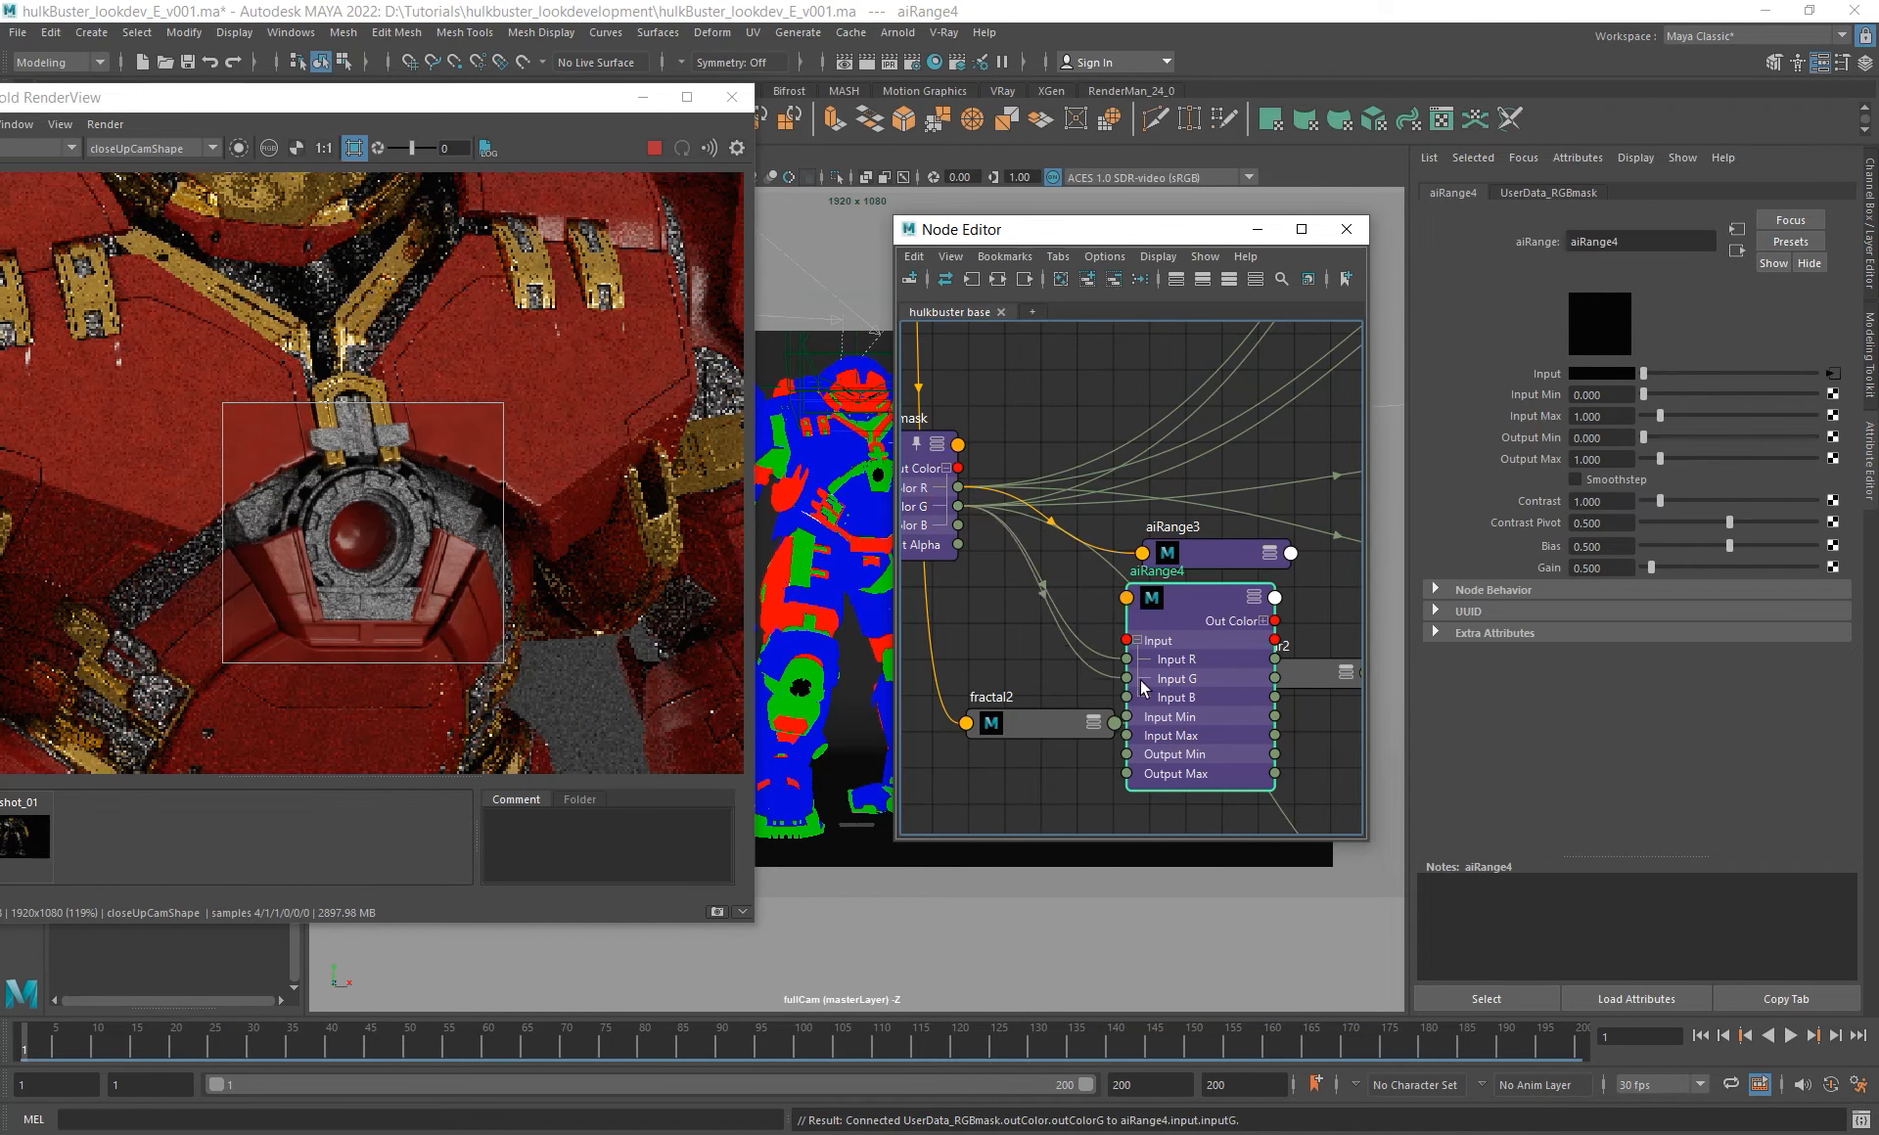
left_click_drag(957, 508, 1123, 698)
- Enable Smoothstep on aiRange3 and set its Output Max to 0.005, matching the yellow layer's mix in BMP_LayerRgba
left_click(1221, 554)
left_click(1575, 479)
middle_click_drag(1265, 579, 1037, 568, "alt")
right_click_drag(1096, 577, 957, 519, "alt")
left_click(1221, 738)
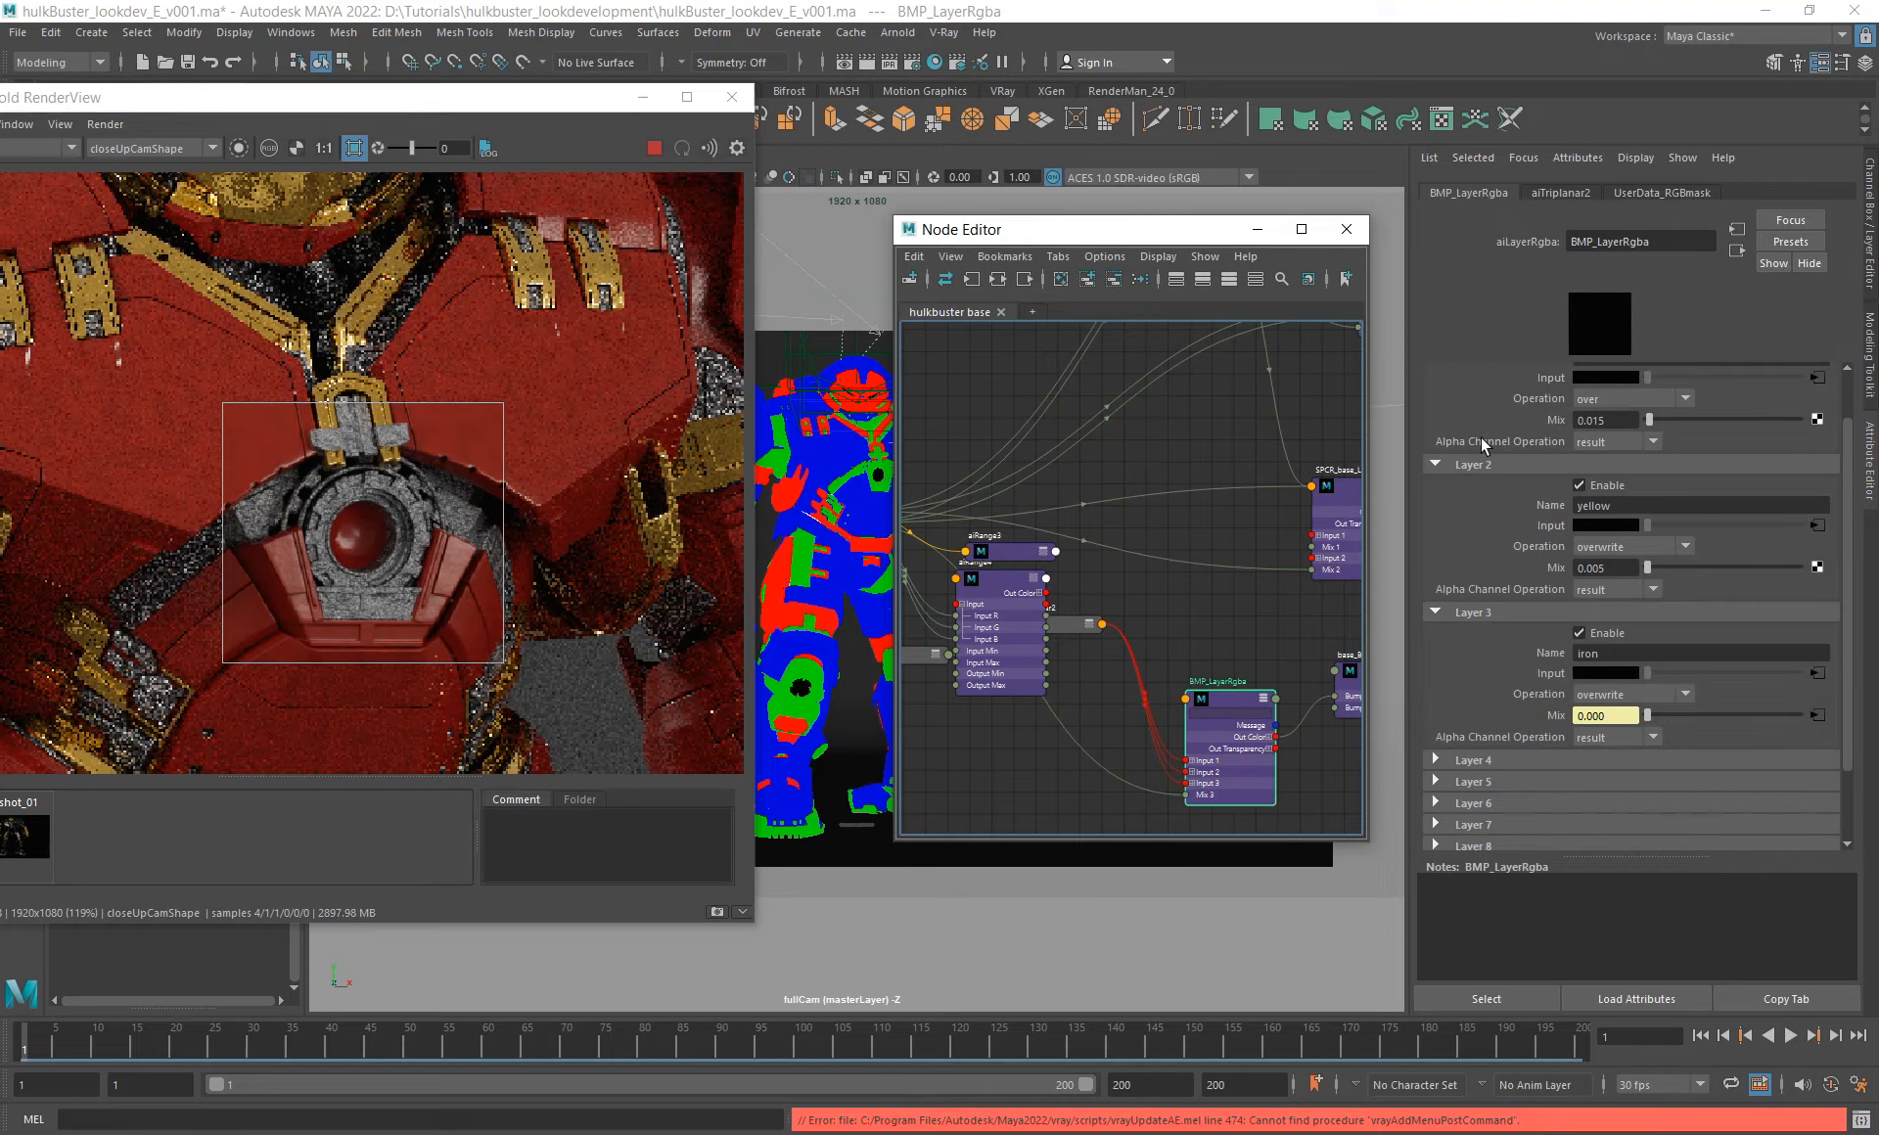
middle_click_drag(1015, 555, 1122, 561, "alt")
right_click_drag(1123, 561, 1159, 574, "alt")
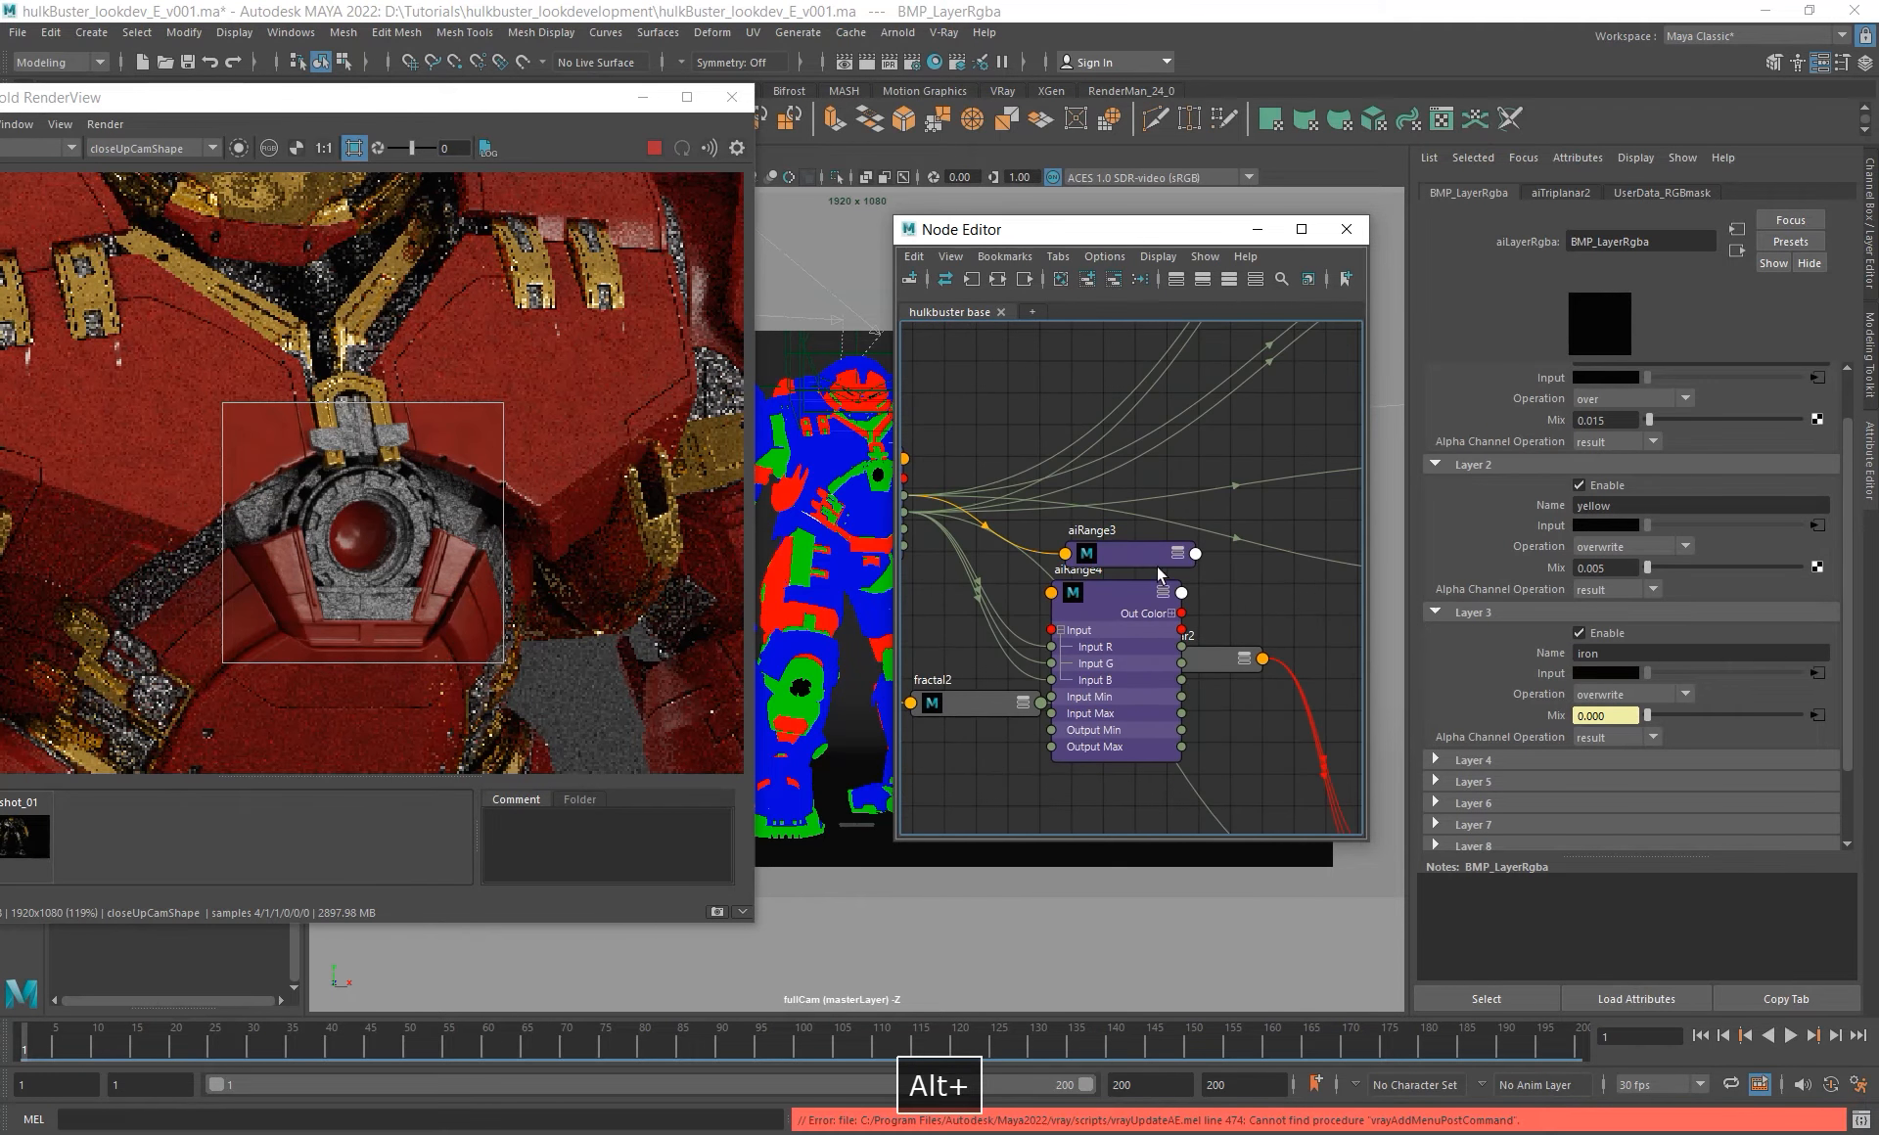
left_click(1147, 557)
left_click_drag(1148, 557, 1144, 550)
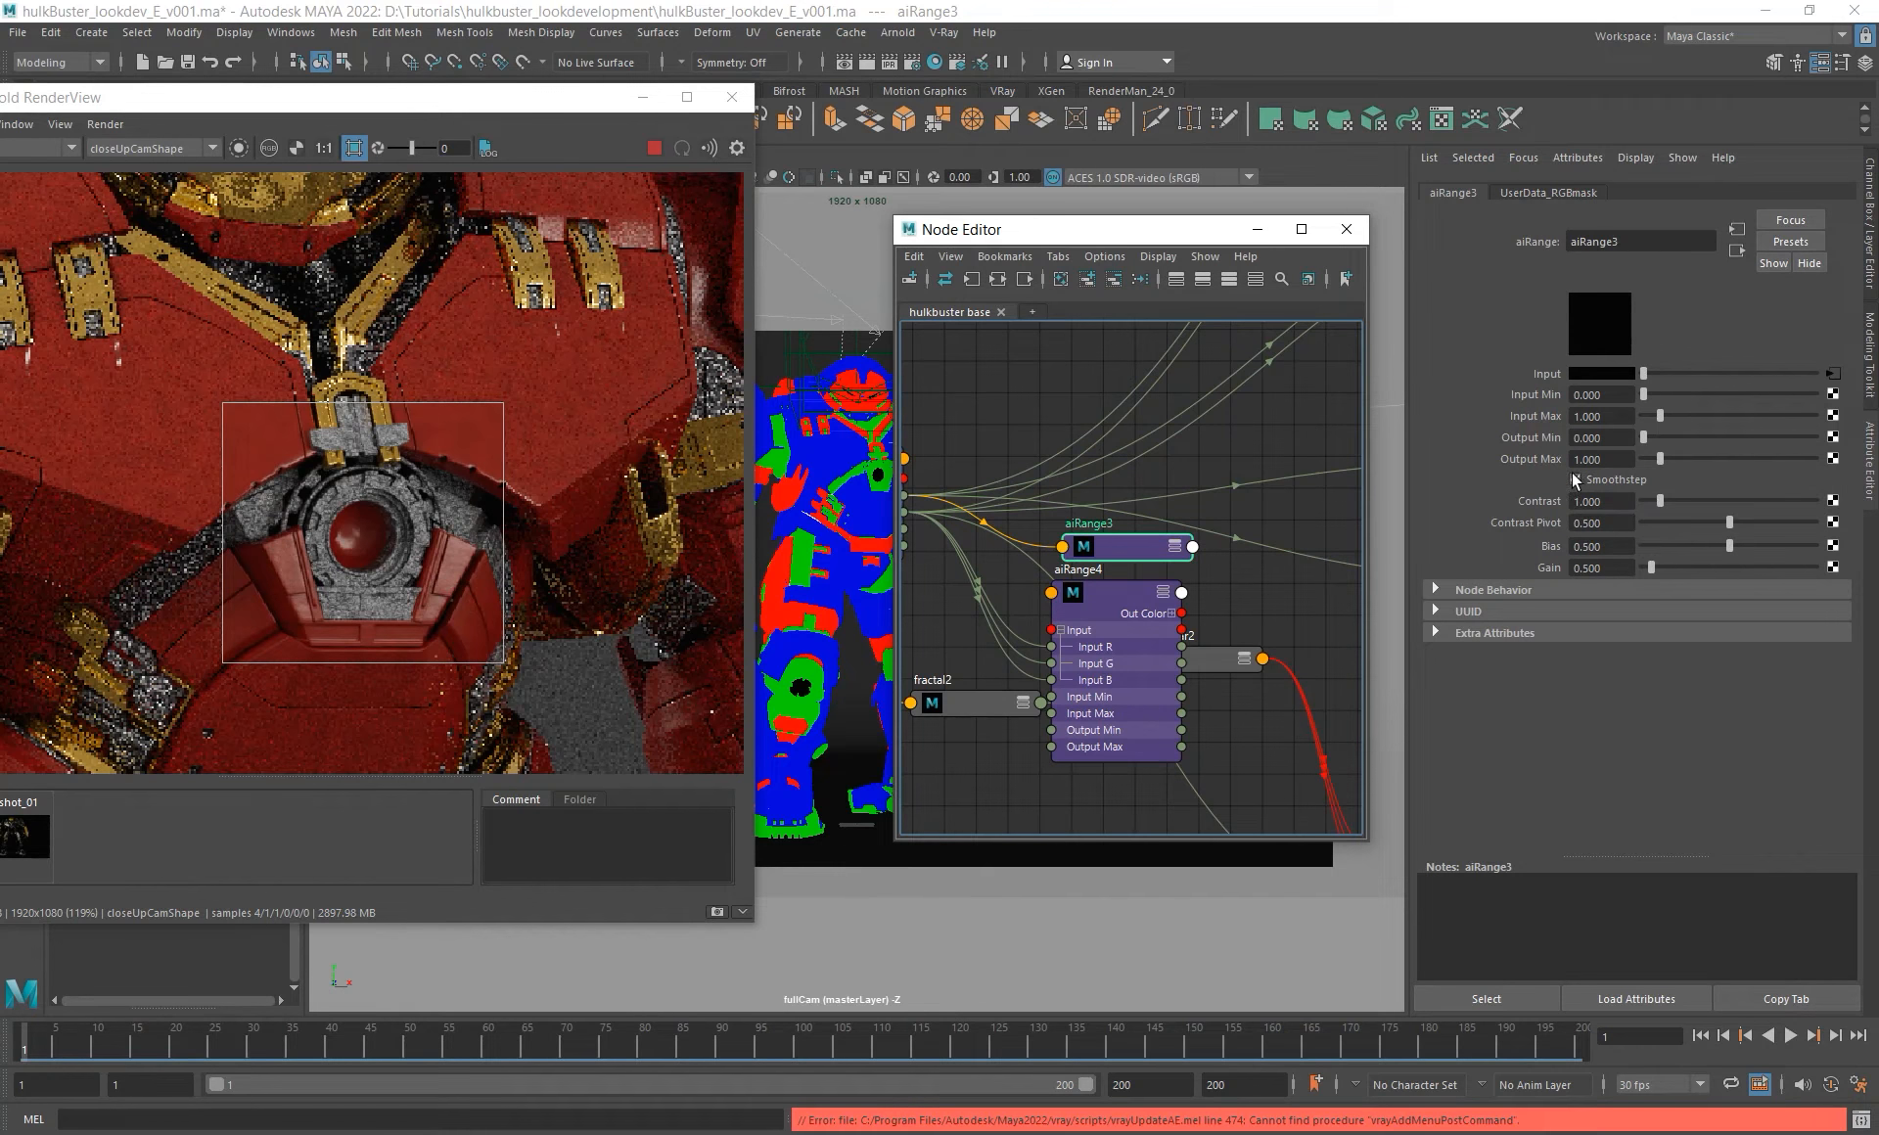
left_click_drag(1607, 463, 1240, 421)
type(".")
key("Return")
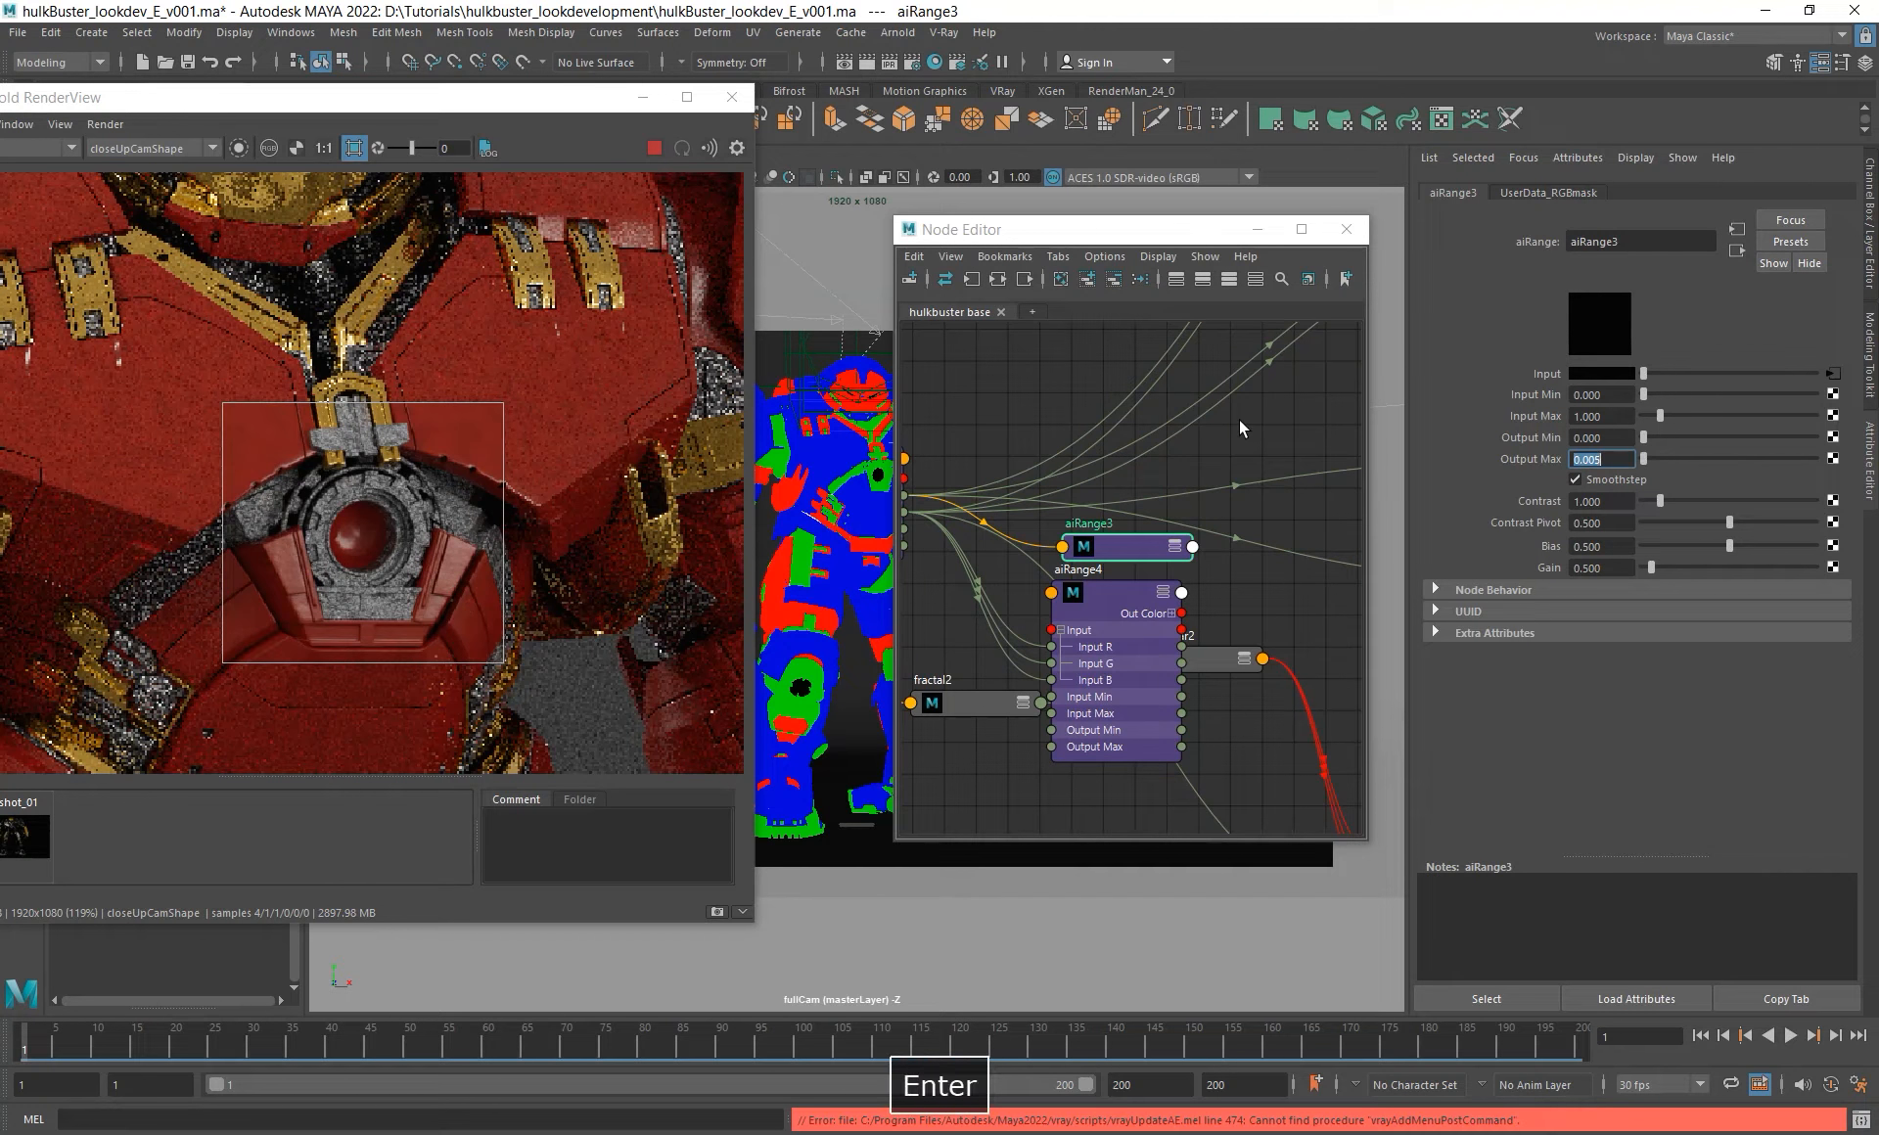
- Connect aiRange3's Out Color R to Mix 2 of BMP_LayerRgba to drive the yellow layer
middle_click_drag(963, 656, 1013, 651, "alt")
right_click_drag(1217, 602, 1170, 602, "alt")
middle_click_drag(1170, 602, 1049, 610, "alt")
right_click_drag(1200, 617, 1082, 578, "alt")
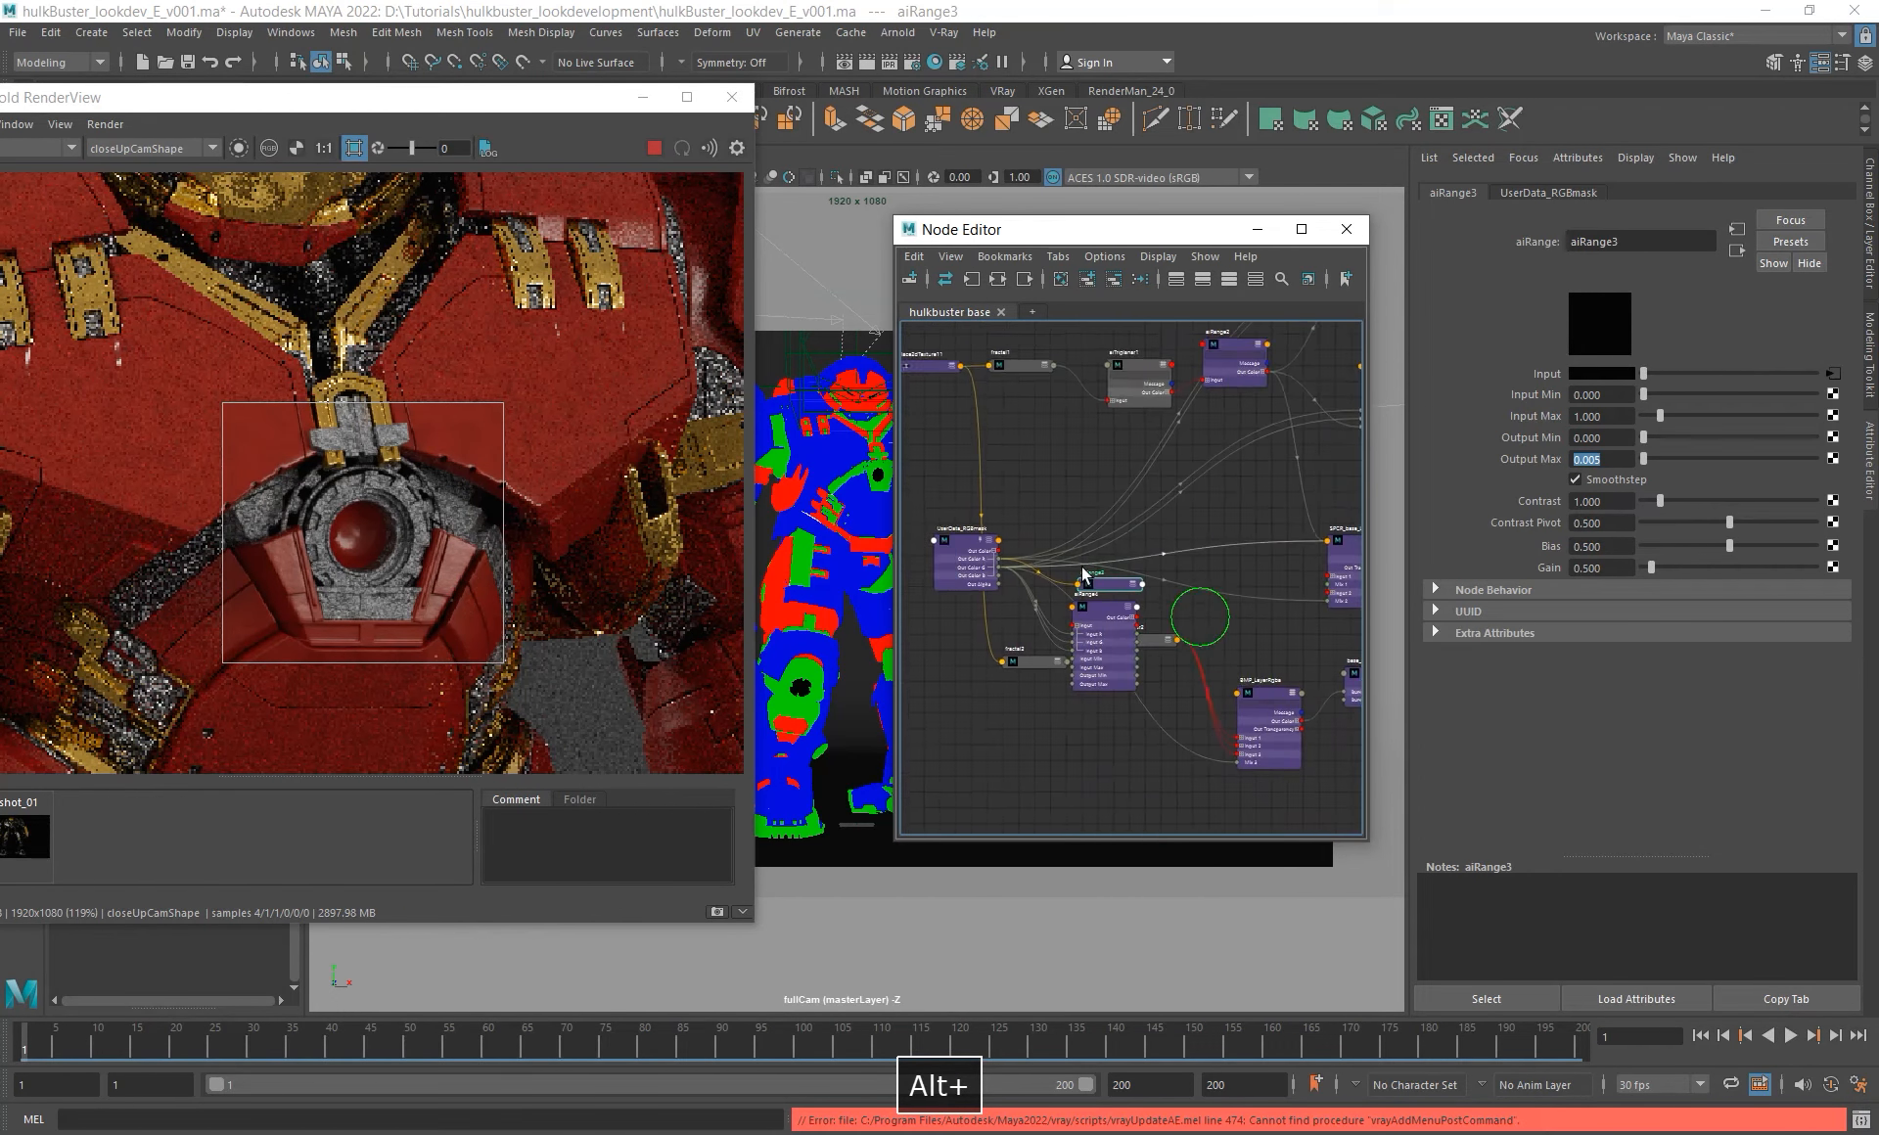
middle_click_drag(1083, 579, 1031, 520, "alt")
right_click_drag(1141, 545, 1283, 754, "alt")
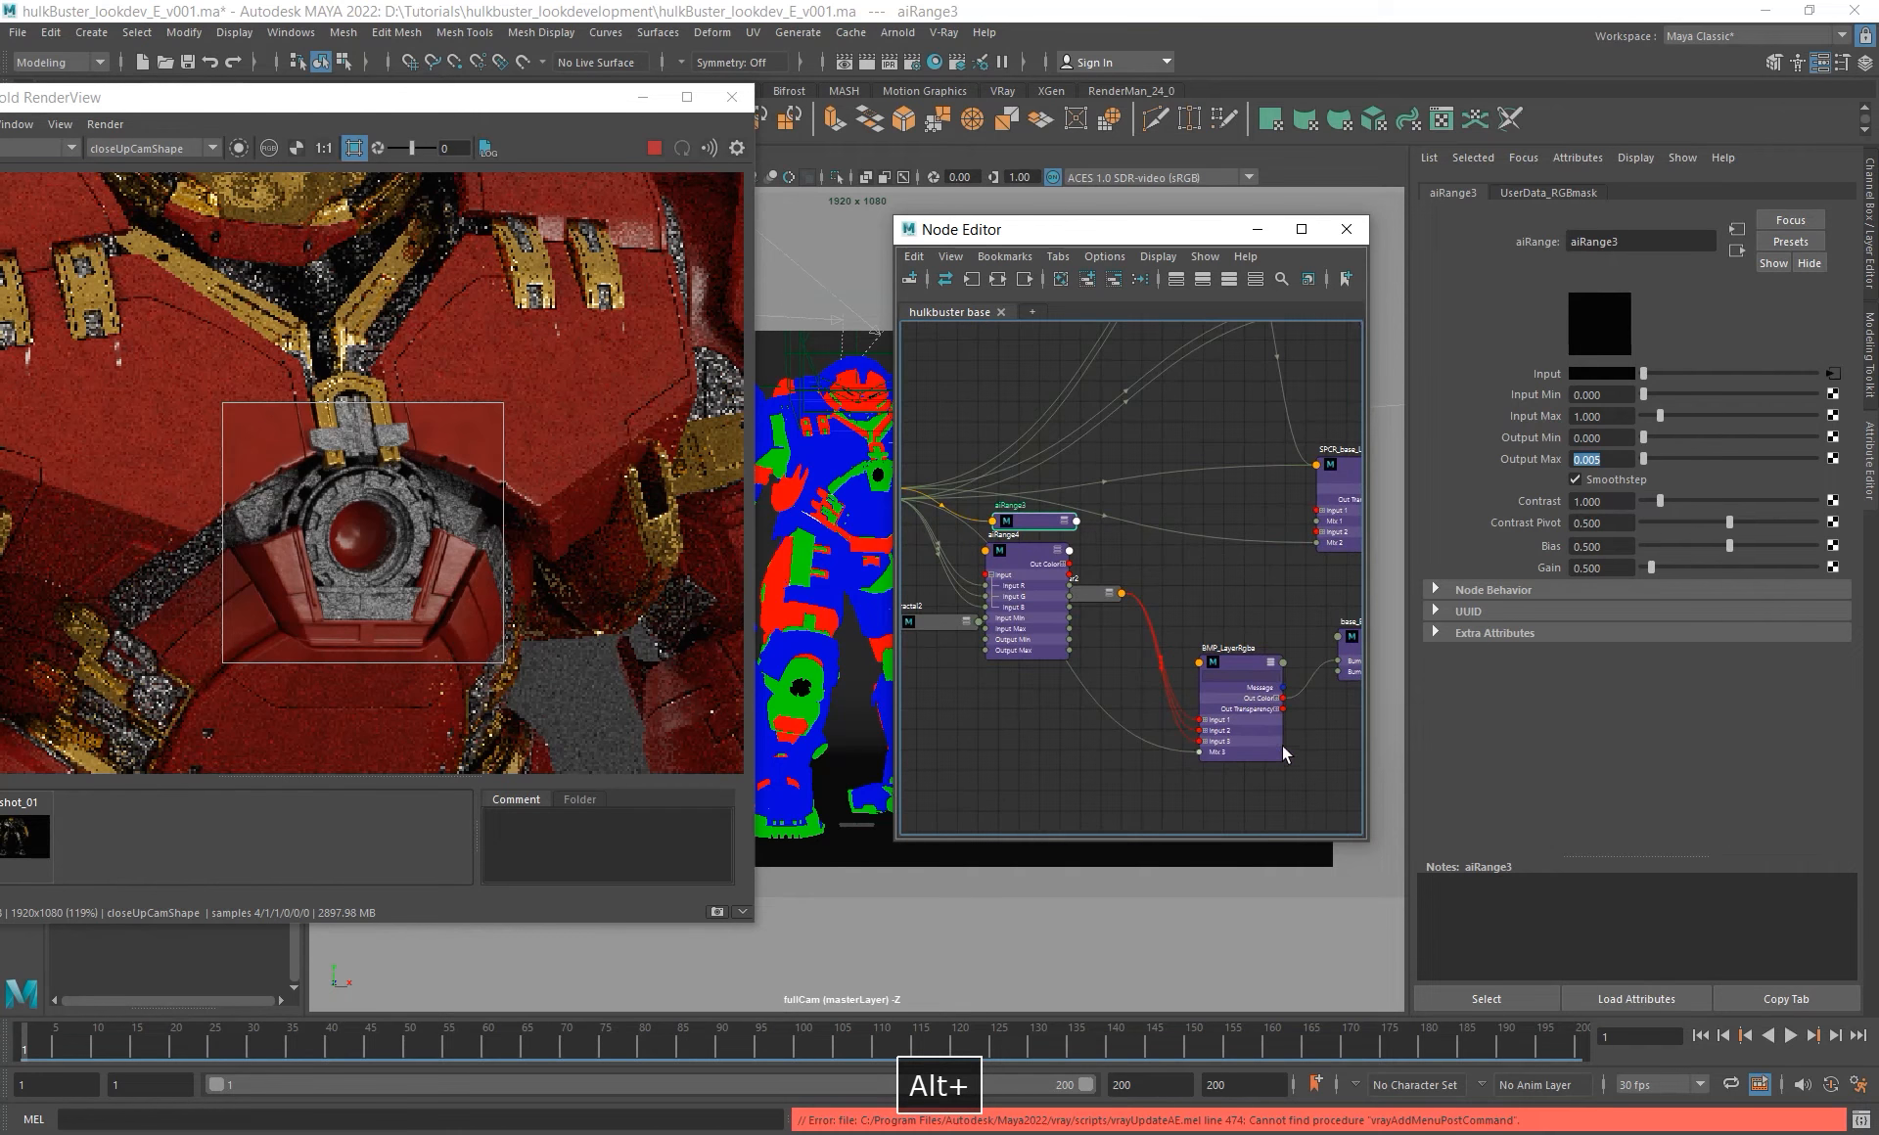
left_click(1270, 666)
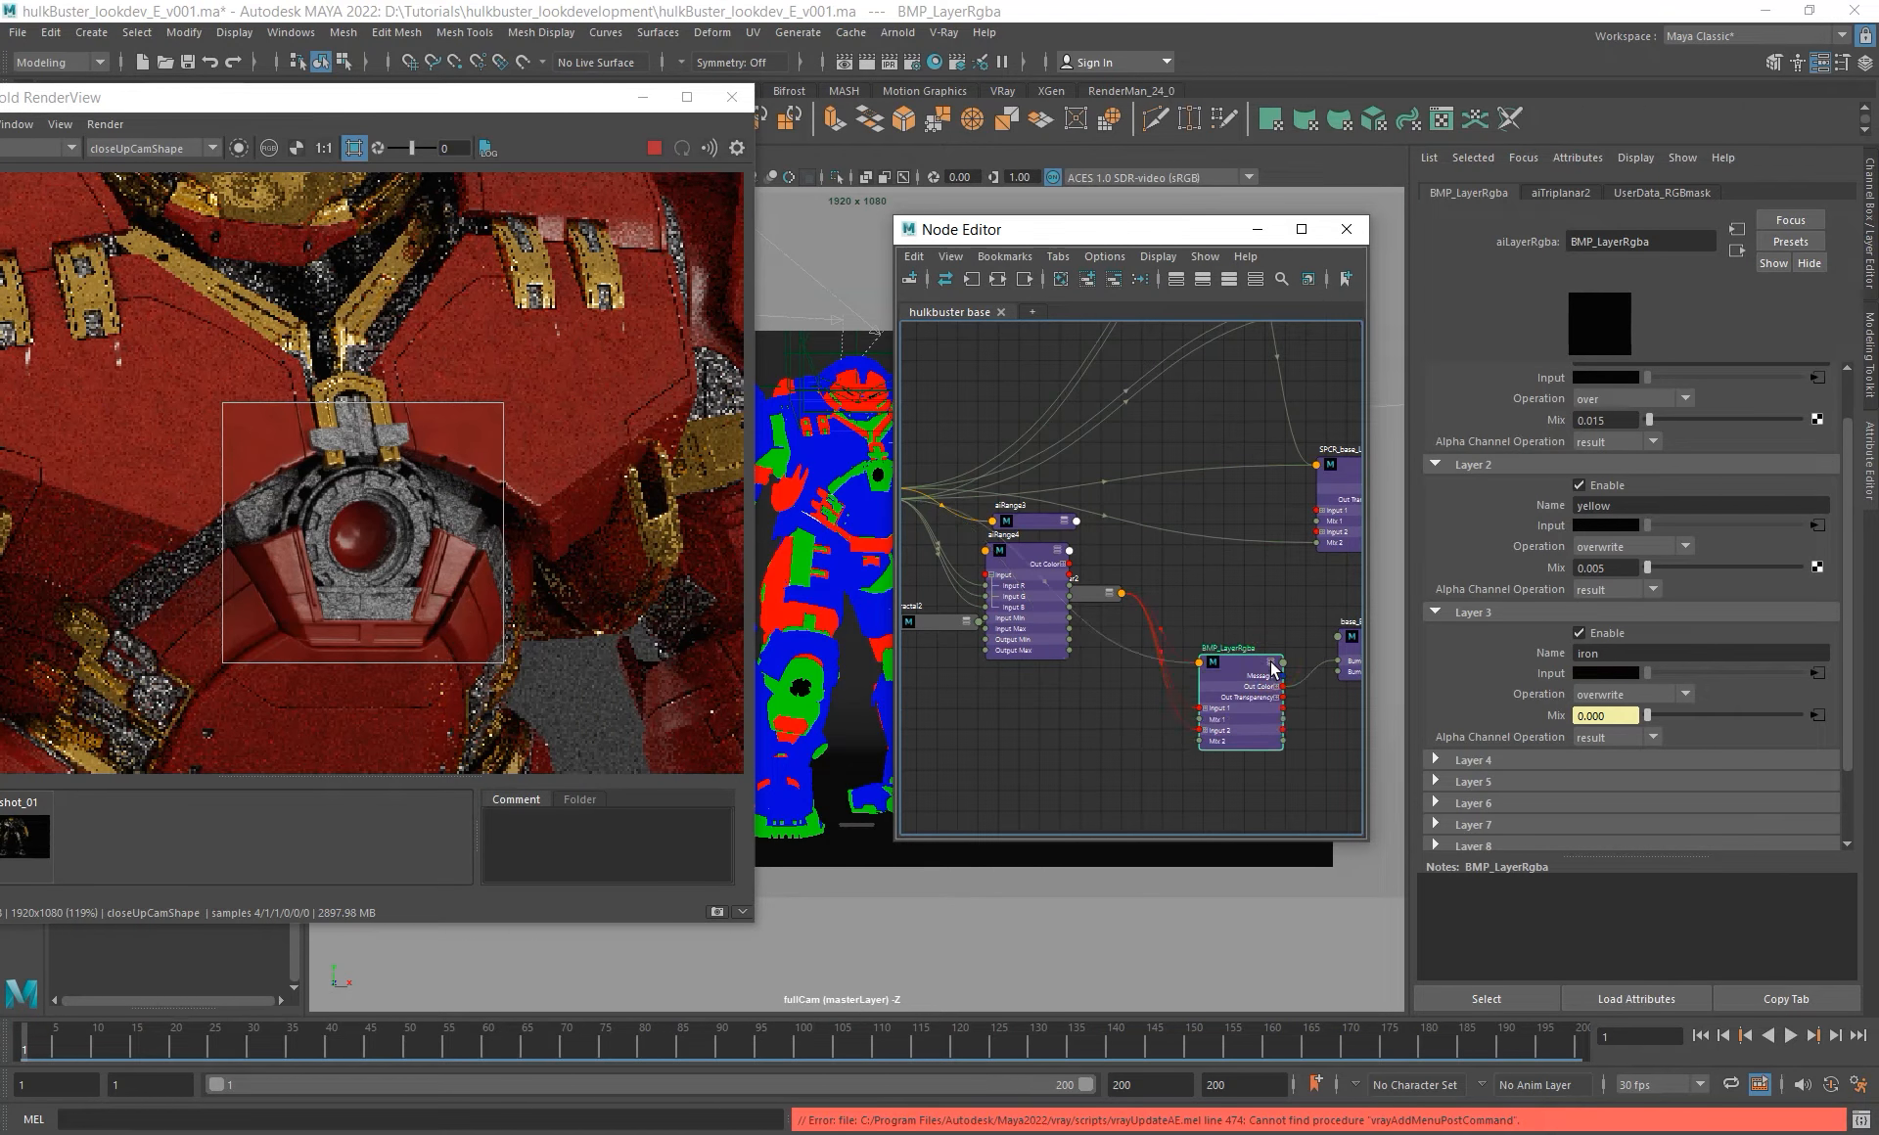
left_click(1077, 520)
mouse_move(1201, 556)
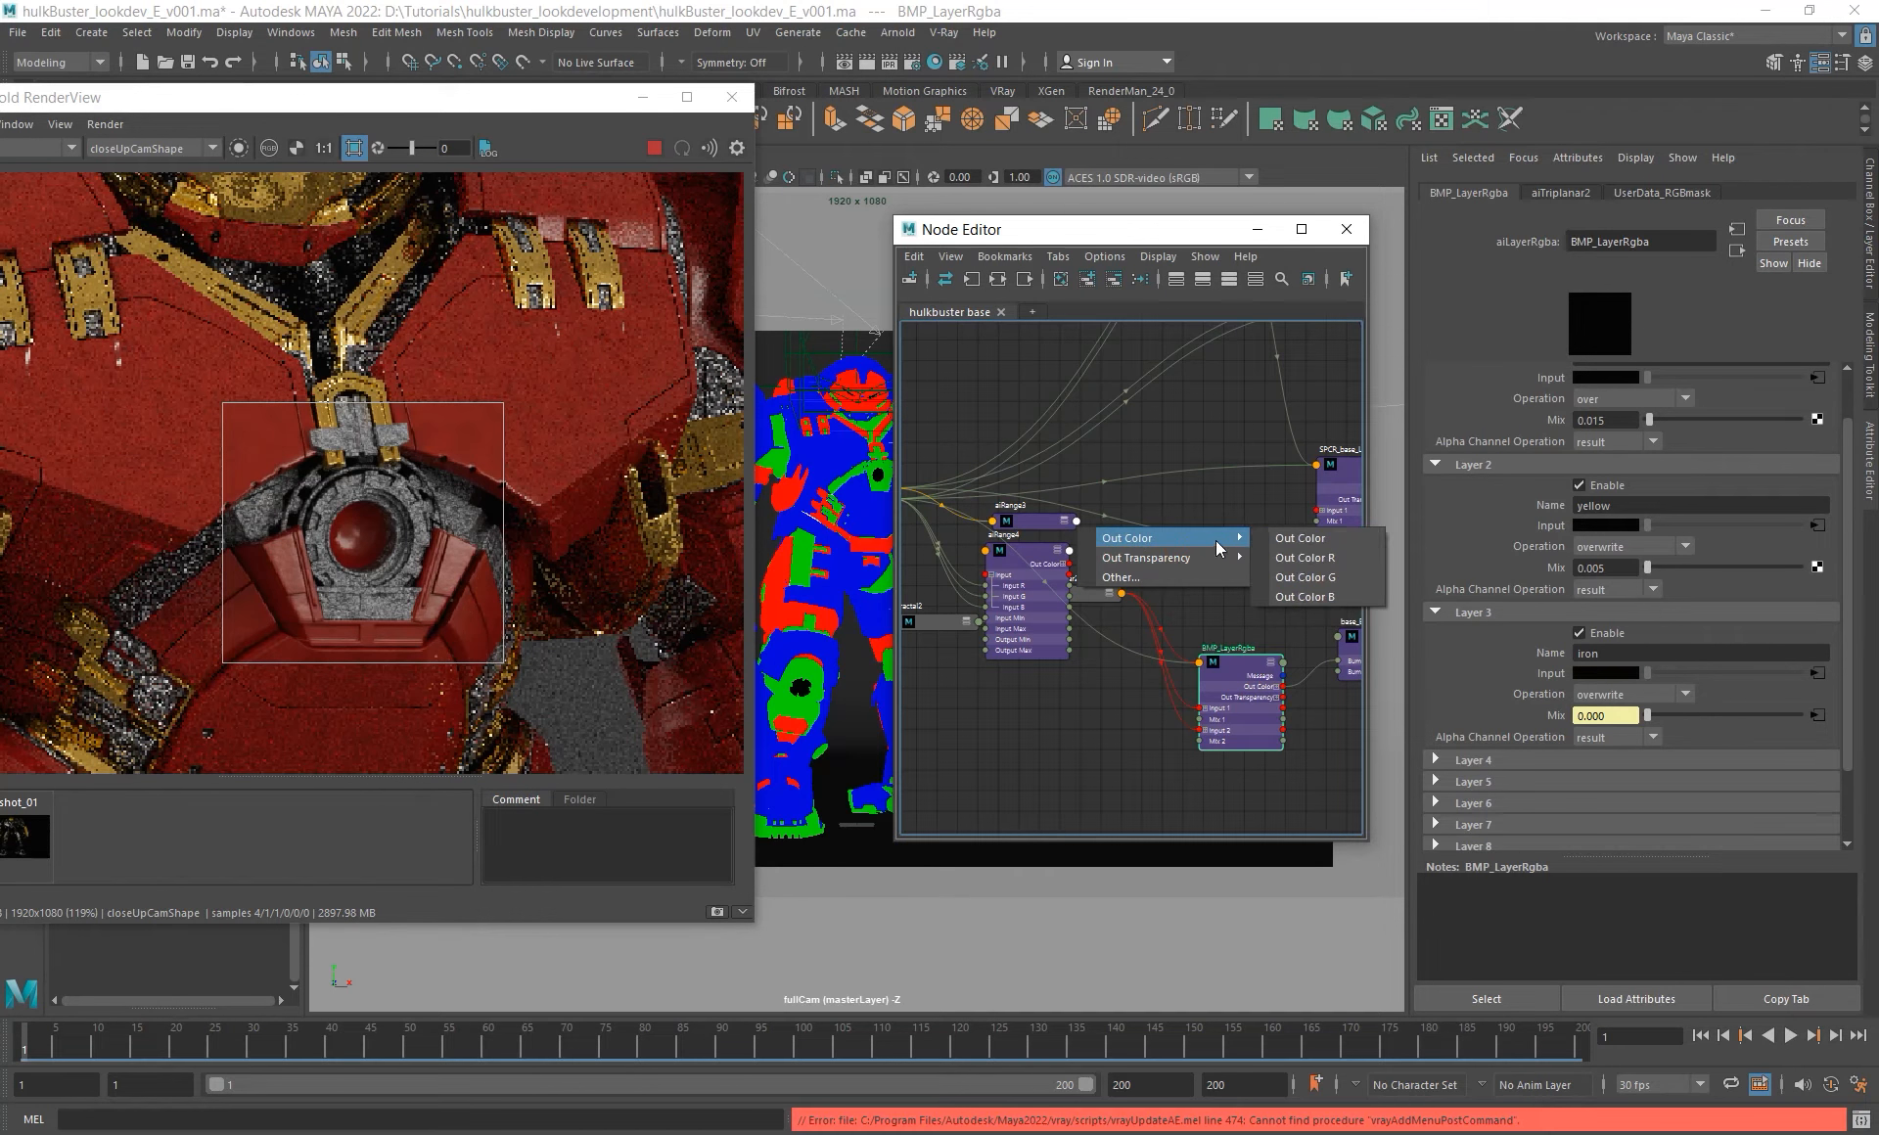
left_click(1316, 557)
left_click(1205, 743)
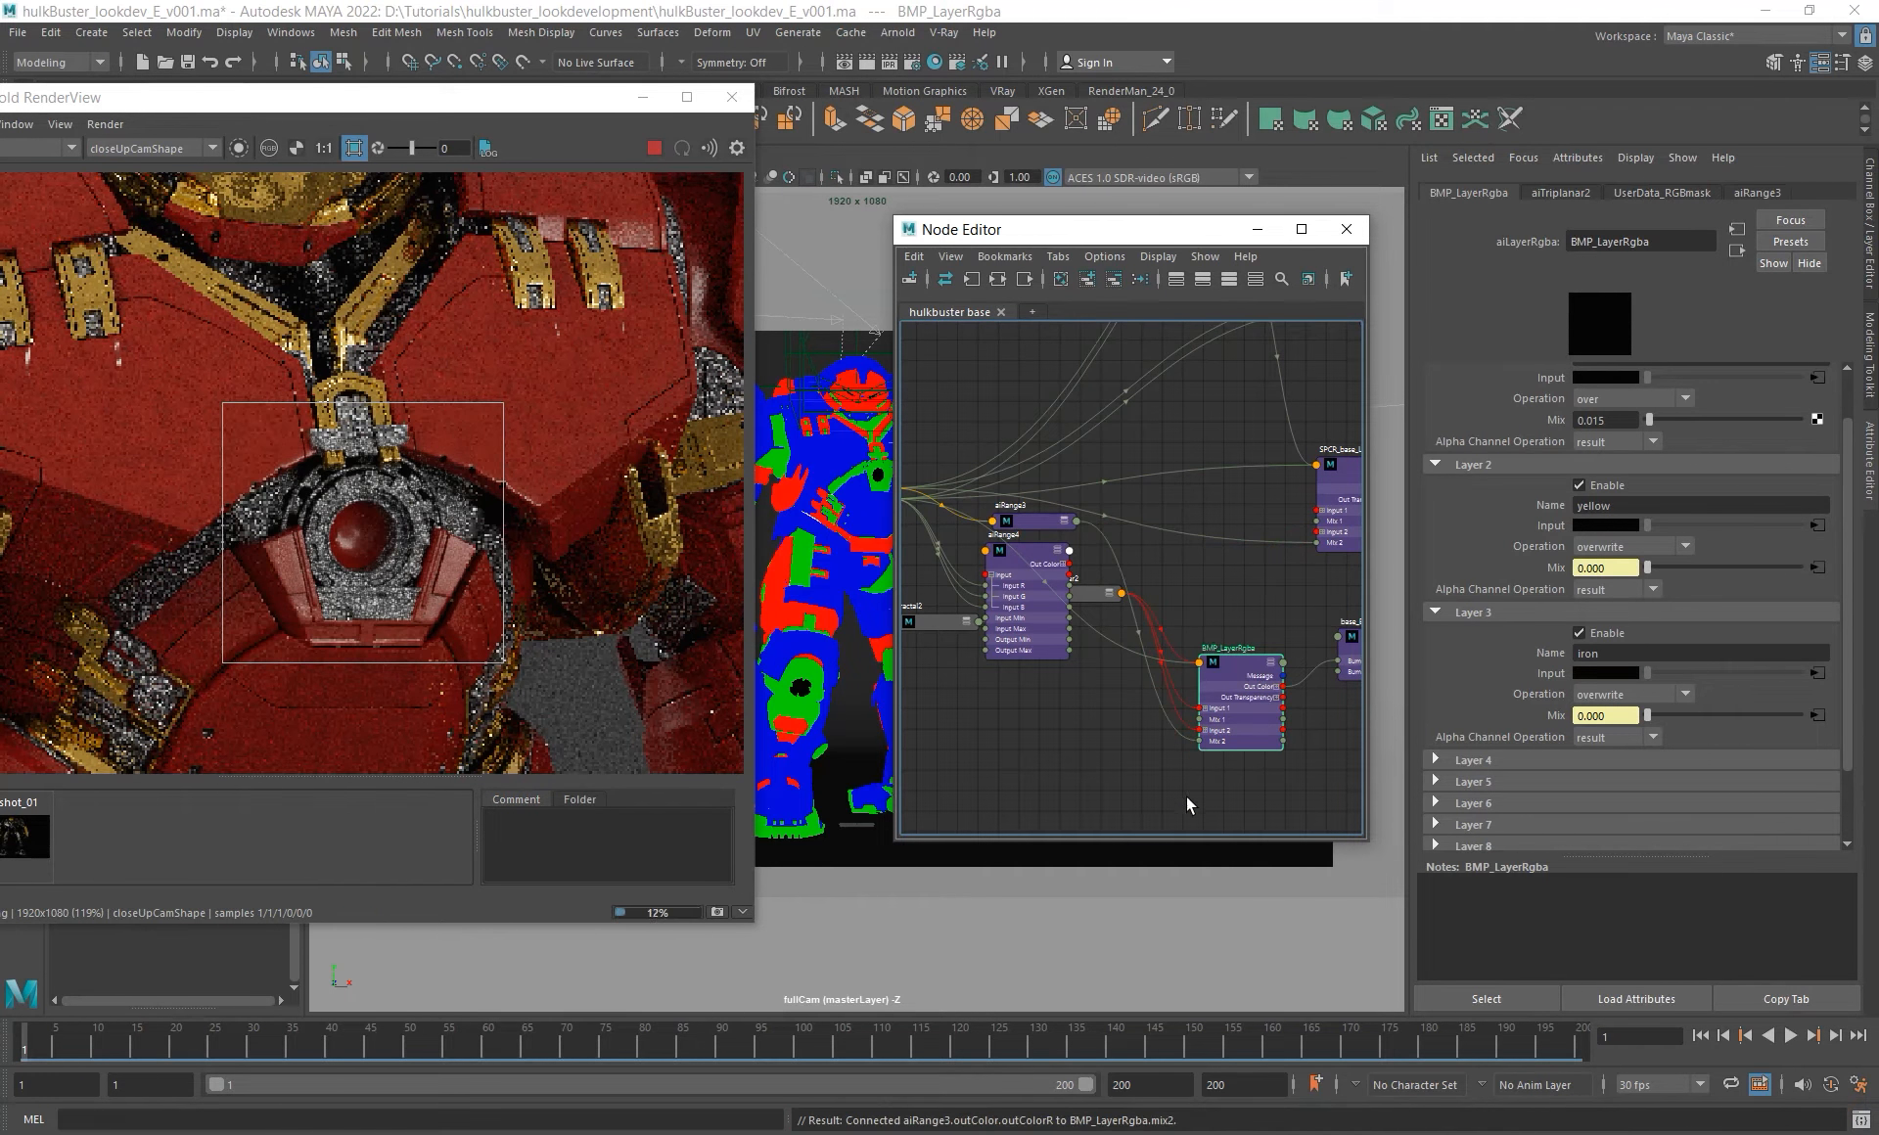
- Move aiRange4 down into the free space below aiTriplanar2
right_click_drag(1085, 701, 1120, 708, "alt")
left_click_drag(1015, 580, 1057, 750)
middle_click_drag(1057, 750, 1045, 655, "alt")
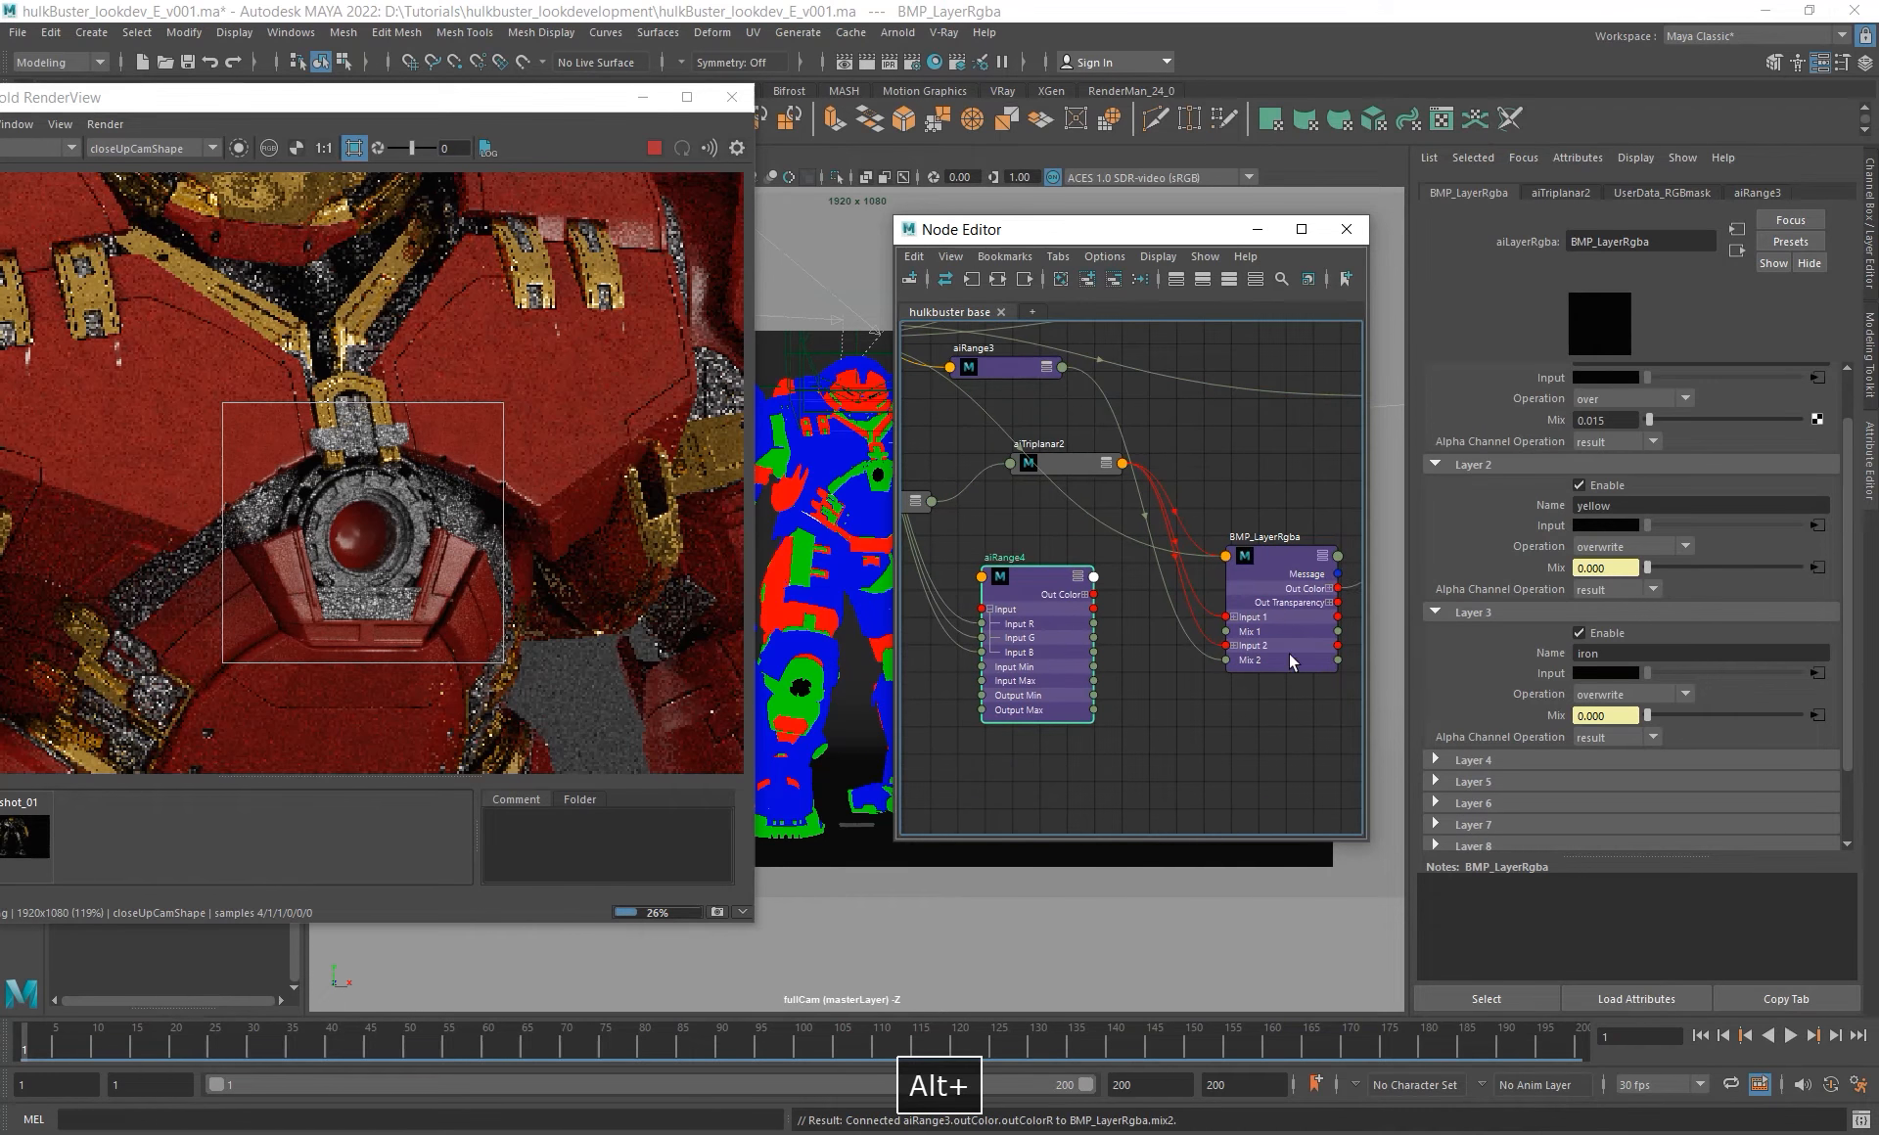
- Connect aiRange4's Out Color R to Mix 3 of BMP_LayerRgba, replacing the direct mask connection on the iron layer
left_click(1323, 556)
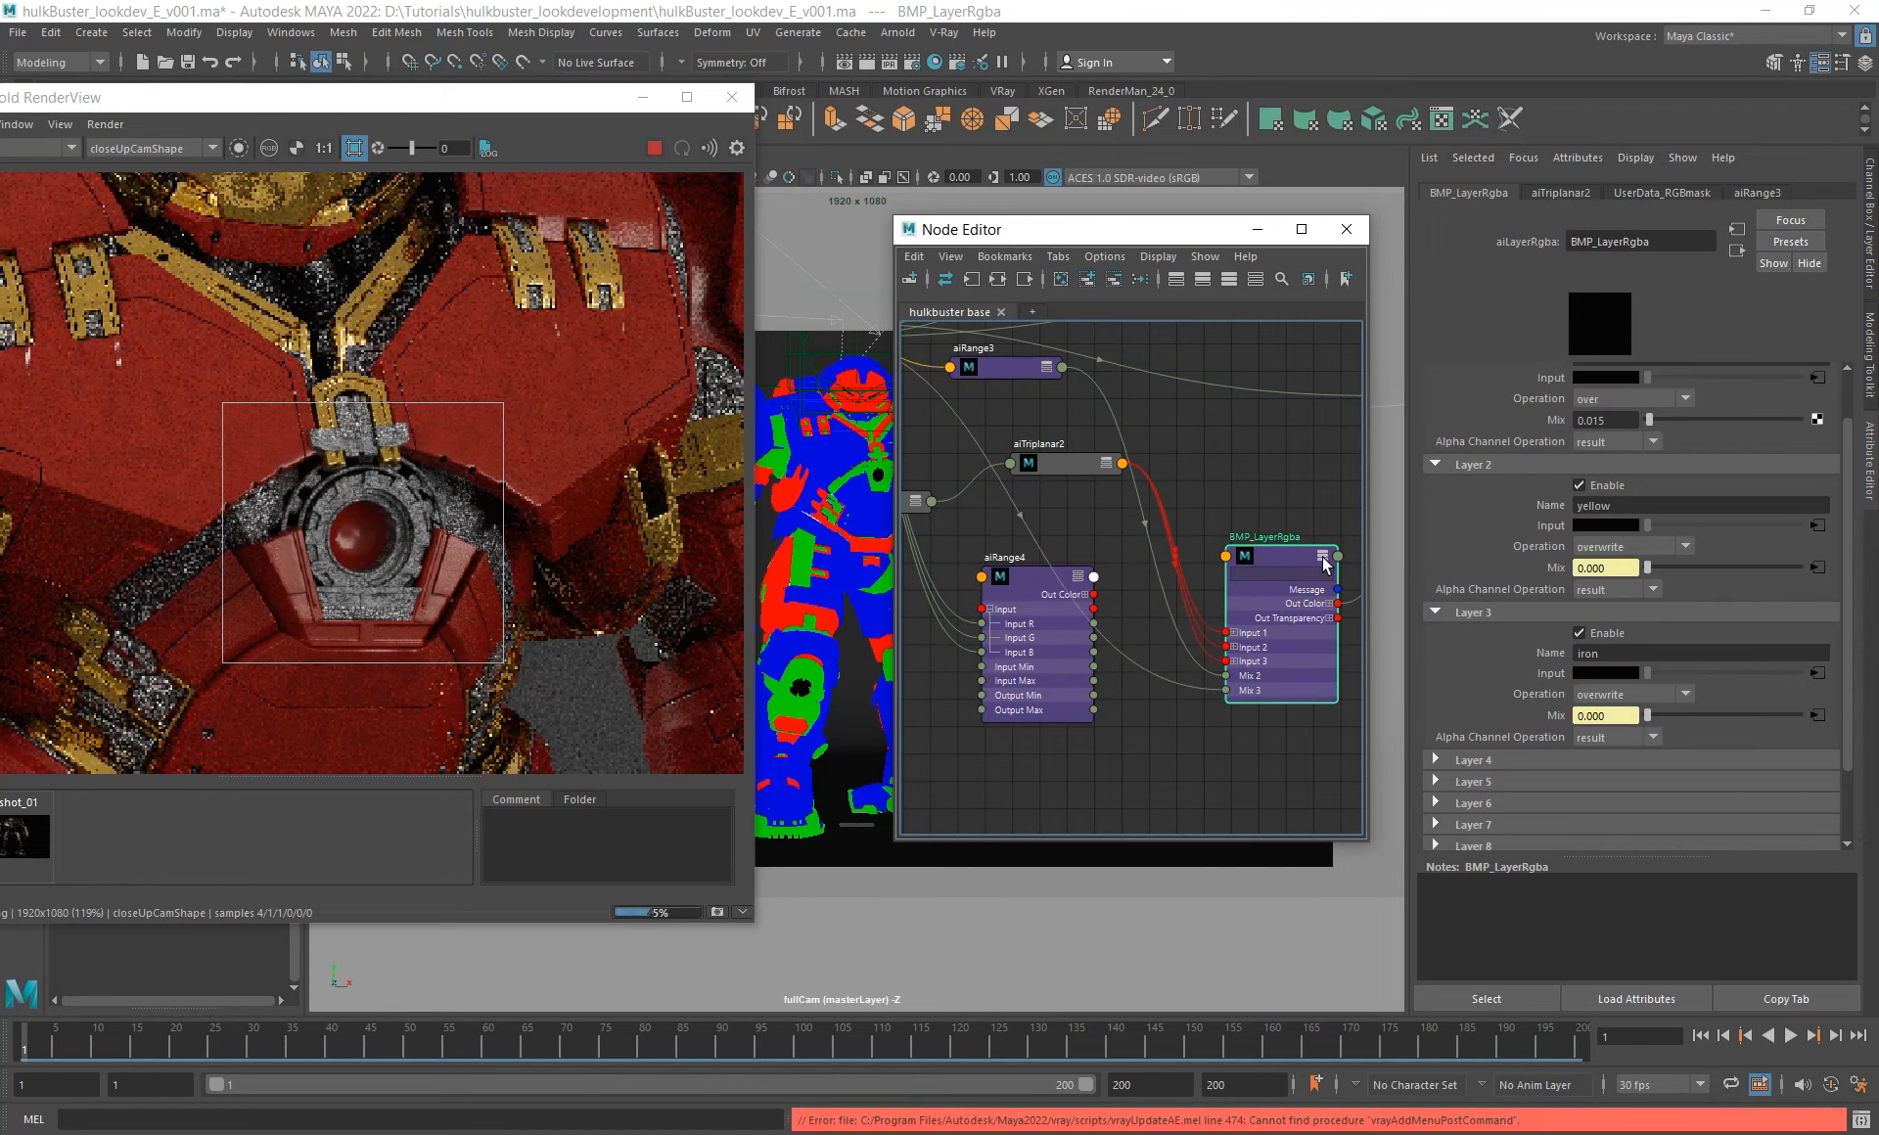
middle_click_drag(1124, 675, 1207, 712, "alt")
right_click_drag(1208, 712, 1185, 684, "alt")
middle_click_drag(1119, 655, 1076, 640, "alt")
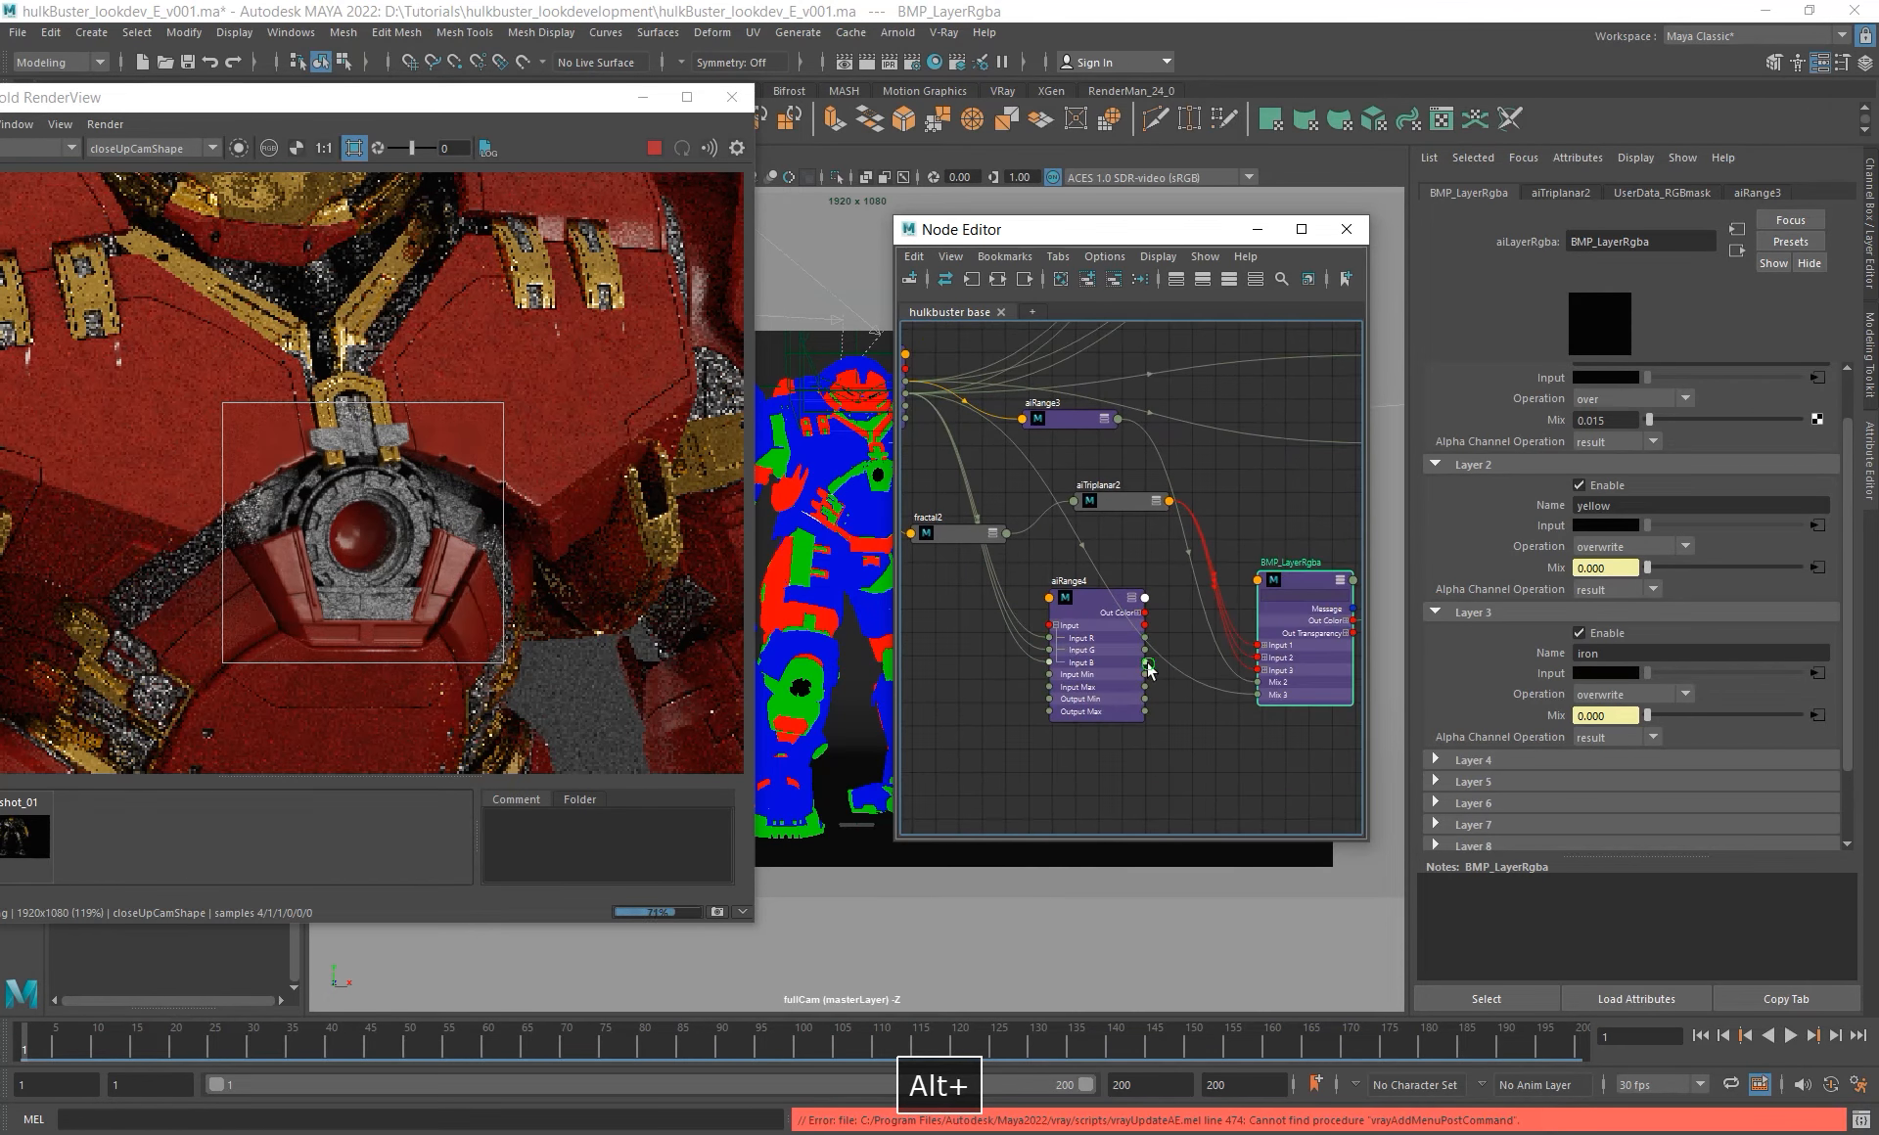
right_click_drag(1144, 658, 1250, 791, "alt")
middle_click_drag(1250, 791, 1103, 735, "alt")
left_click(980, 520)
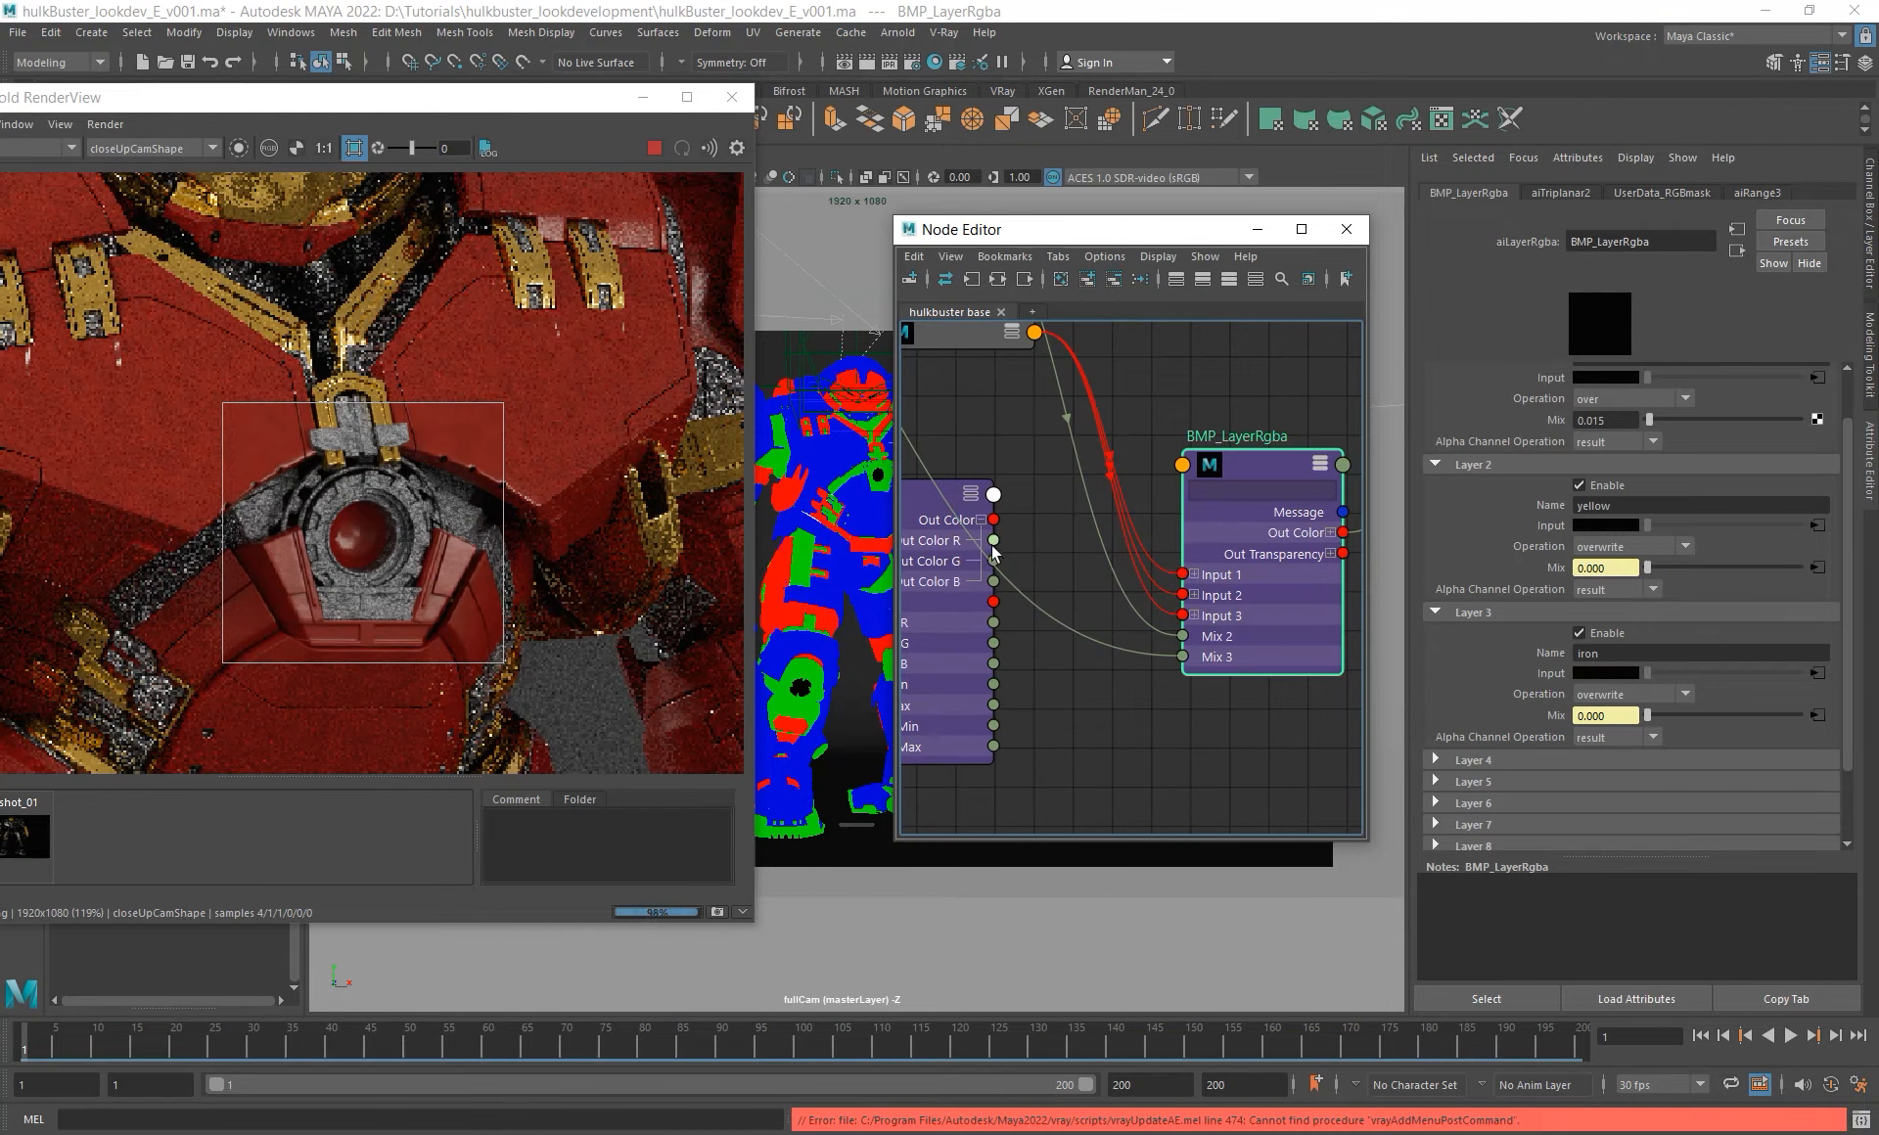
left_click_drag(1211, 677, 1184, 657)
- Collapse aiRange4 and tidy the network by placing aiRange3 between aiTriplanar2 and aiRange4
right_click_drag(1149, 730, 1100, 695, "alt")
middle_click_drag(1100, 695, 1157, 701, "alt")
left_click(1043, 631)
key("1")
left_click_drag(981, 575, 1065, 595)
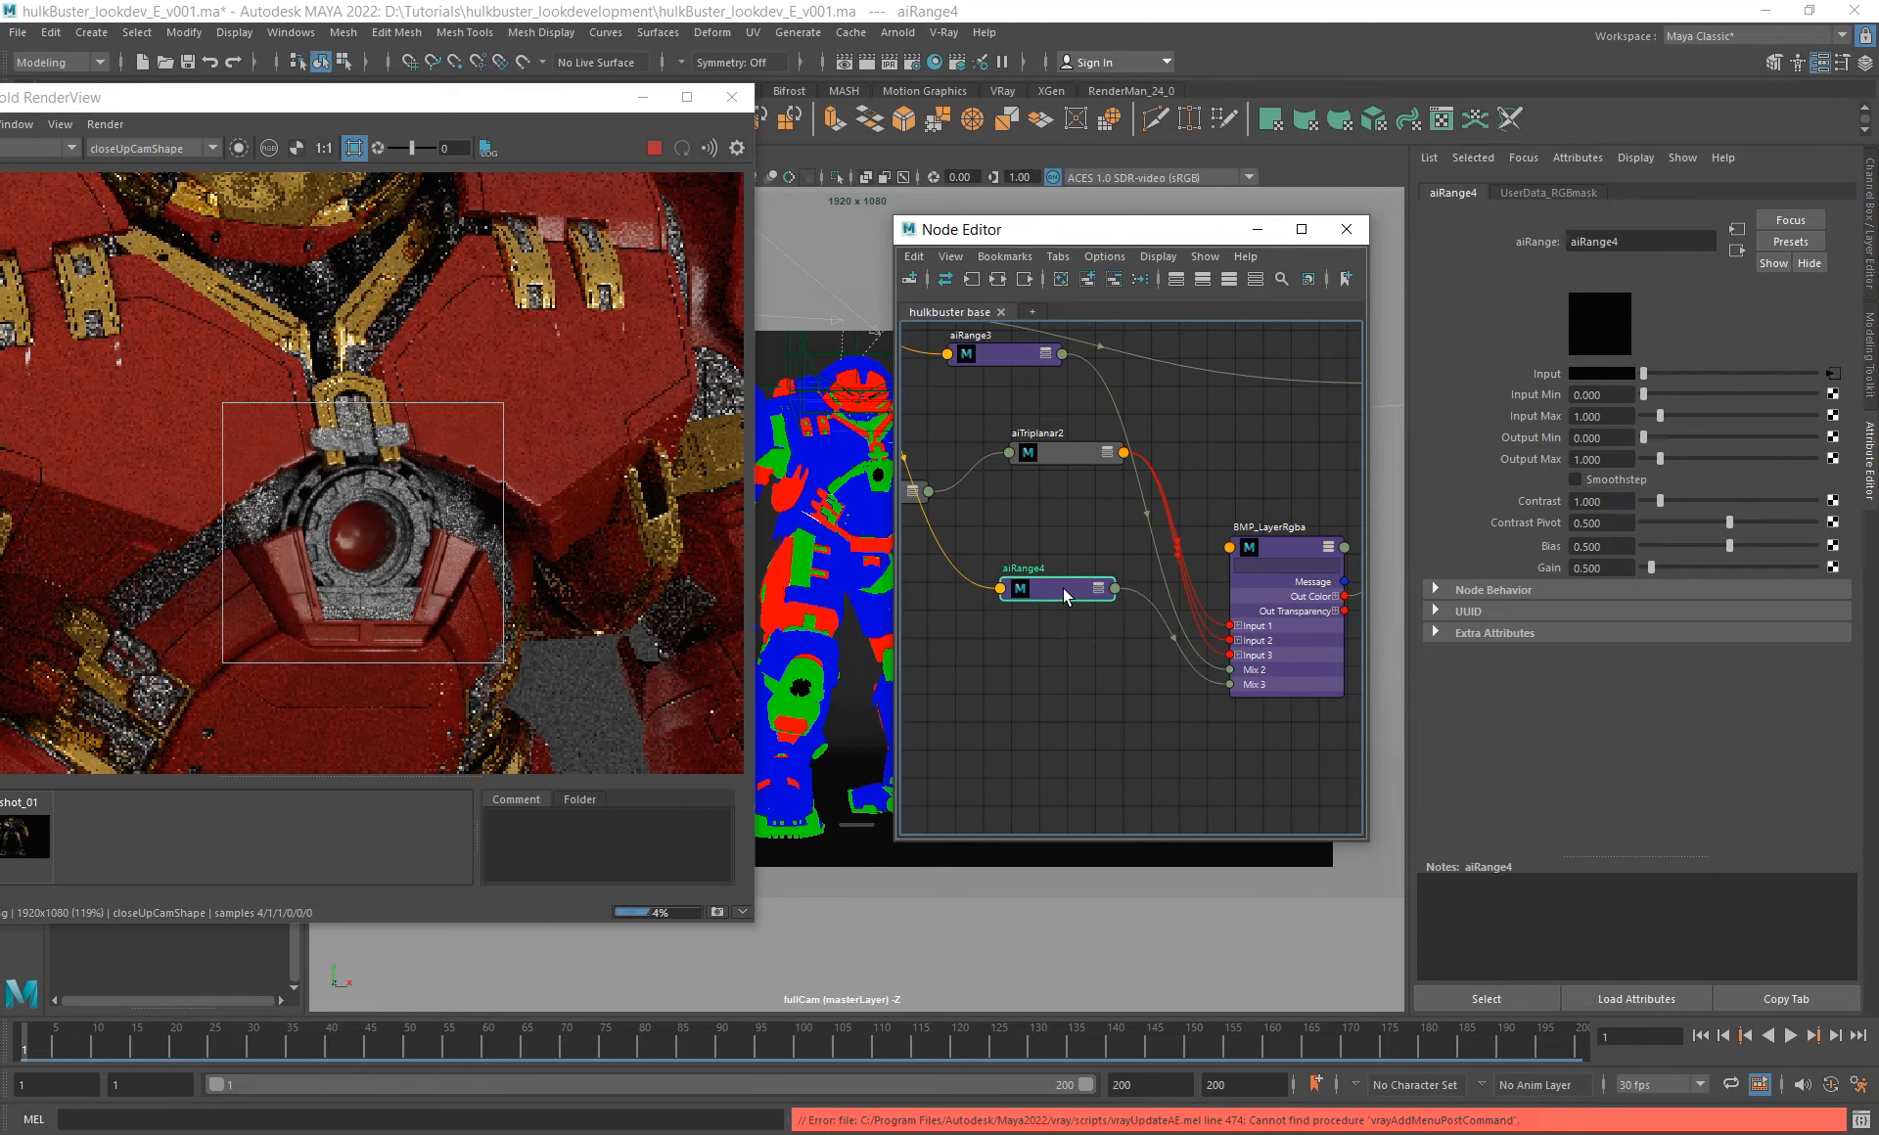
right_click_drag(1072, 602, 1157, 697, "alt")
middle_click_drag(1157, 697, 1121, 719, "alt")
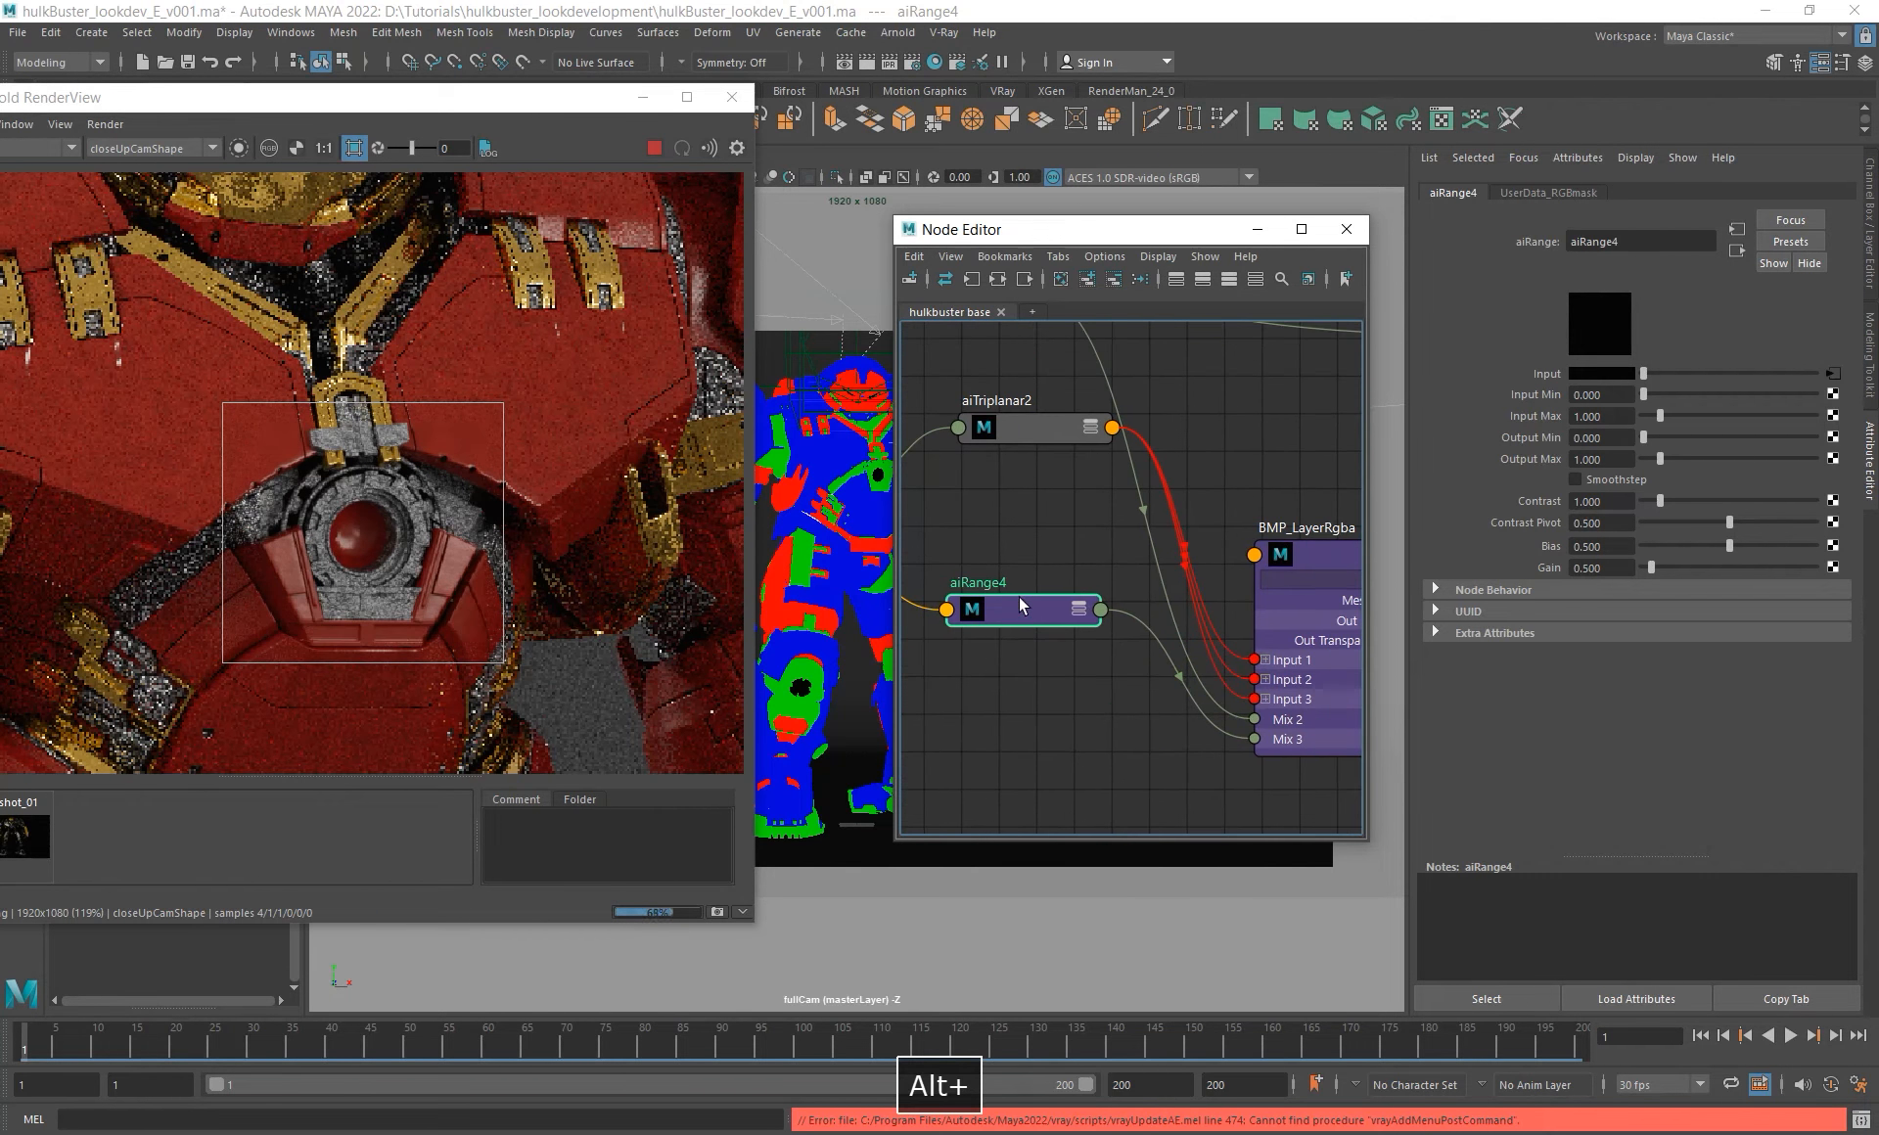
right_click_drag(1104, 673, 980, 644, "alt")
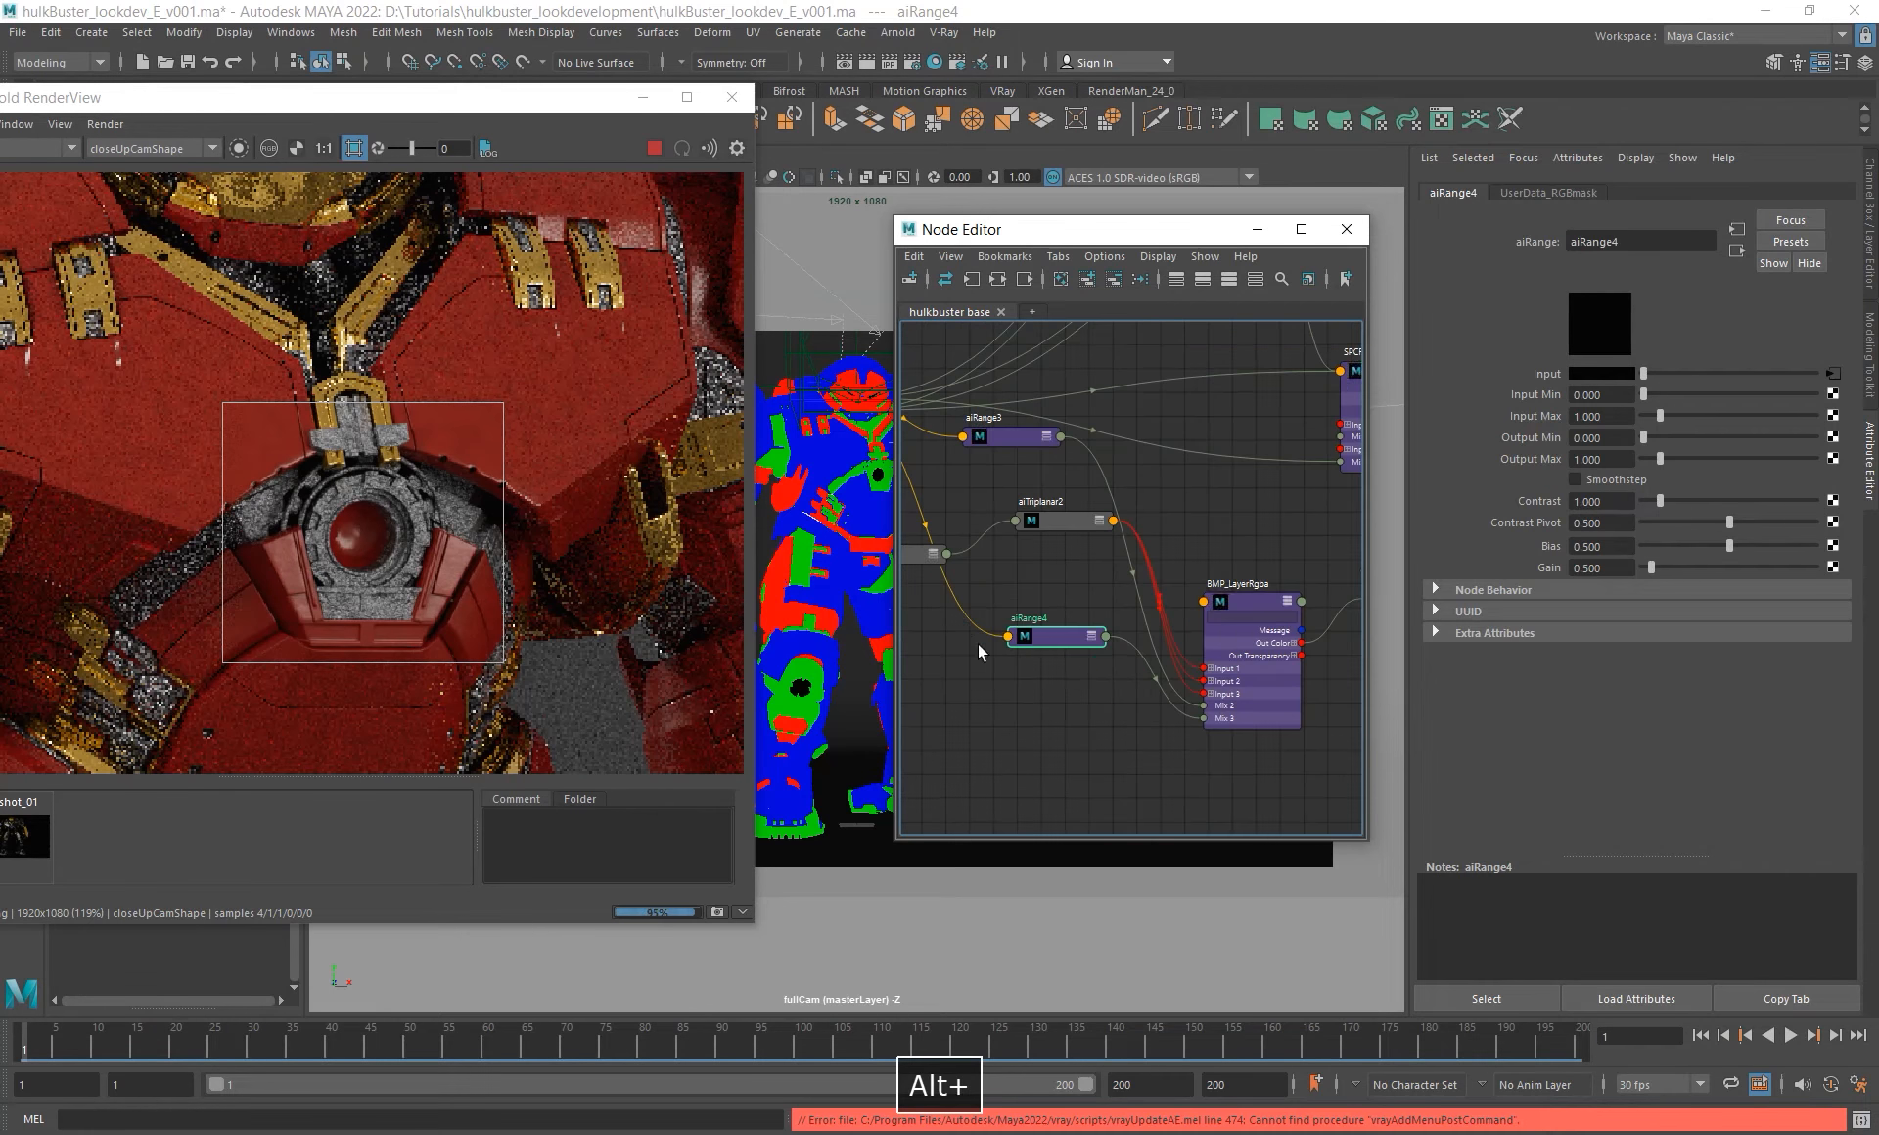
middle_click_drag(980, 644, 1102, 670, "alt")
left_click_drag(1125, 464, 1166, 706)
middle_click_drag(1170, 710, 1061, 683, "alt")
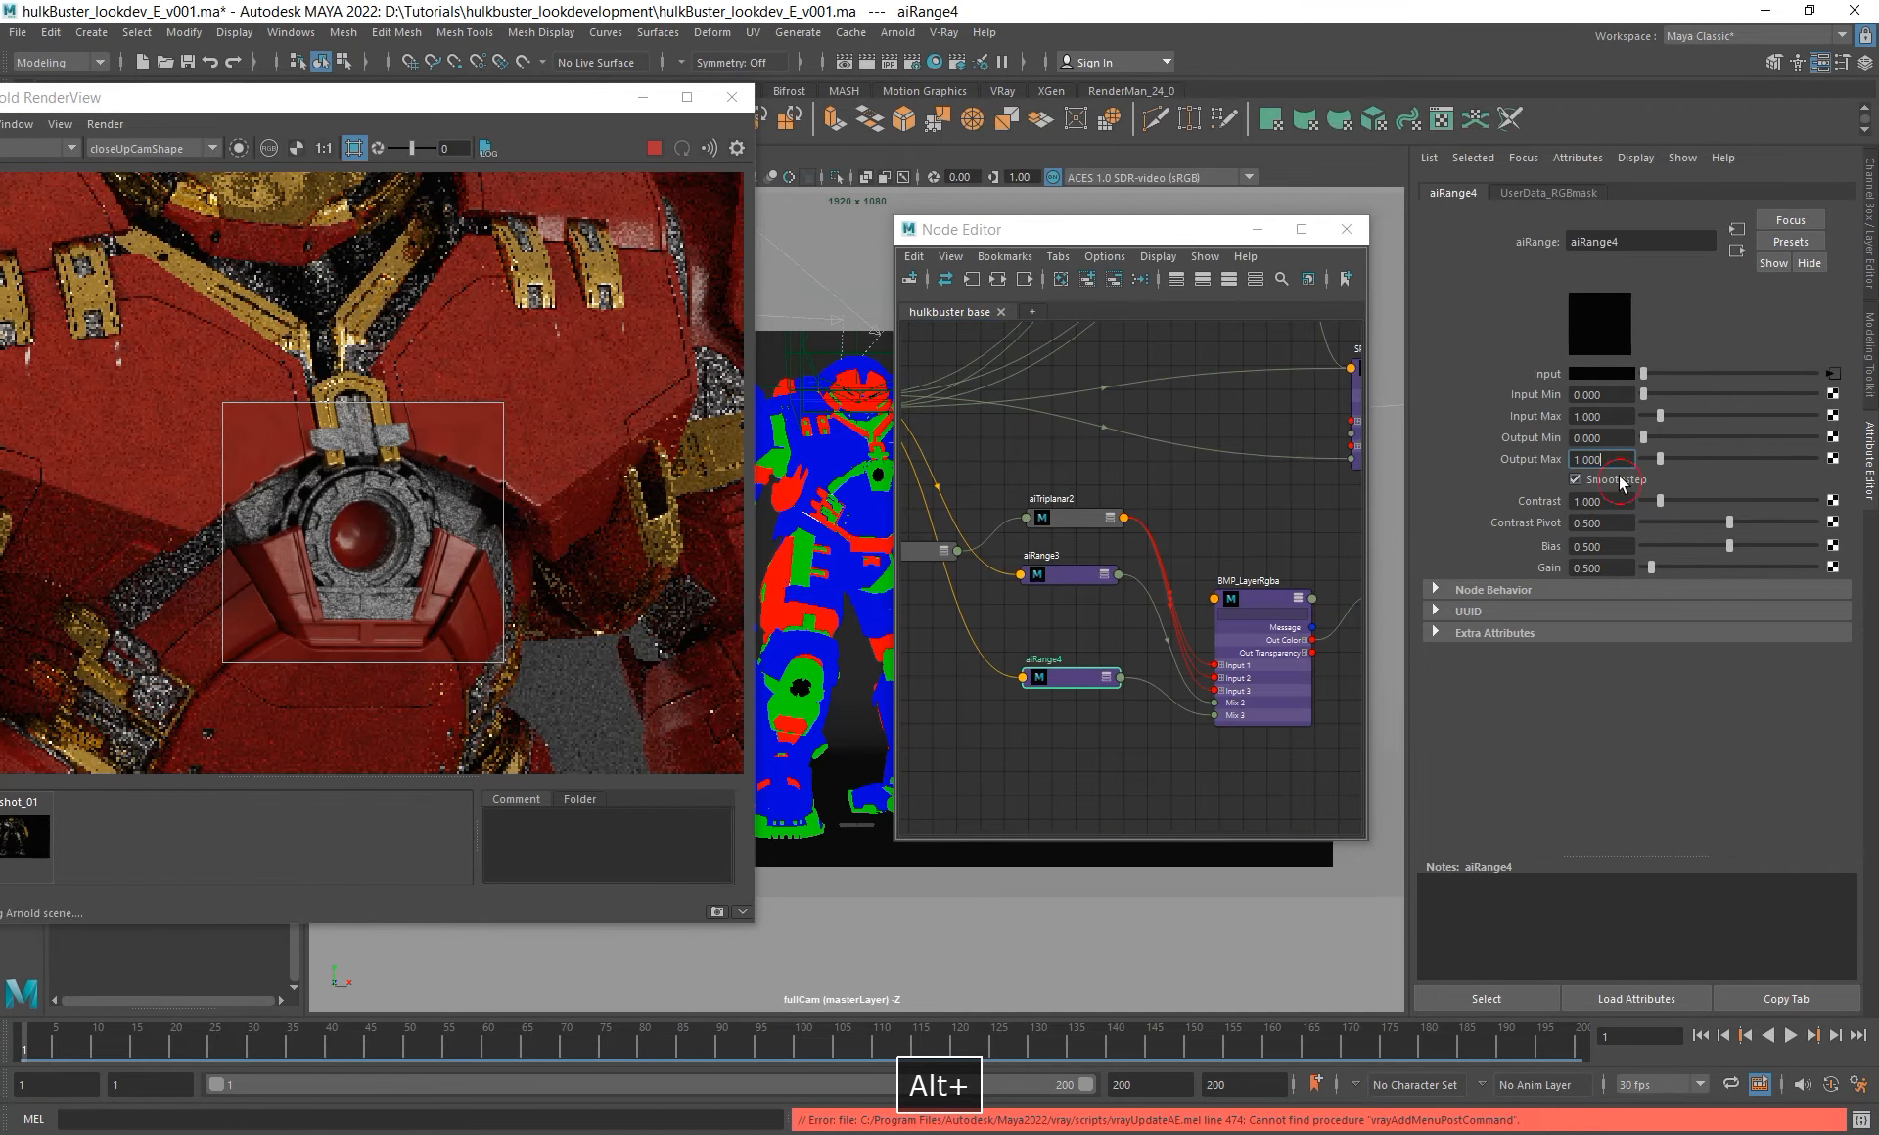
- With Smoothstep enabled on aiRange4, set its Output Max to 0.010 and examine the chest reactor's iron parts in the render
left_click_drag(1620, 477, 1249, 420)
type(".00")
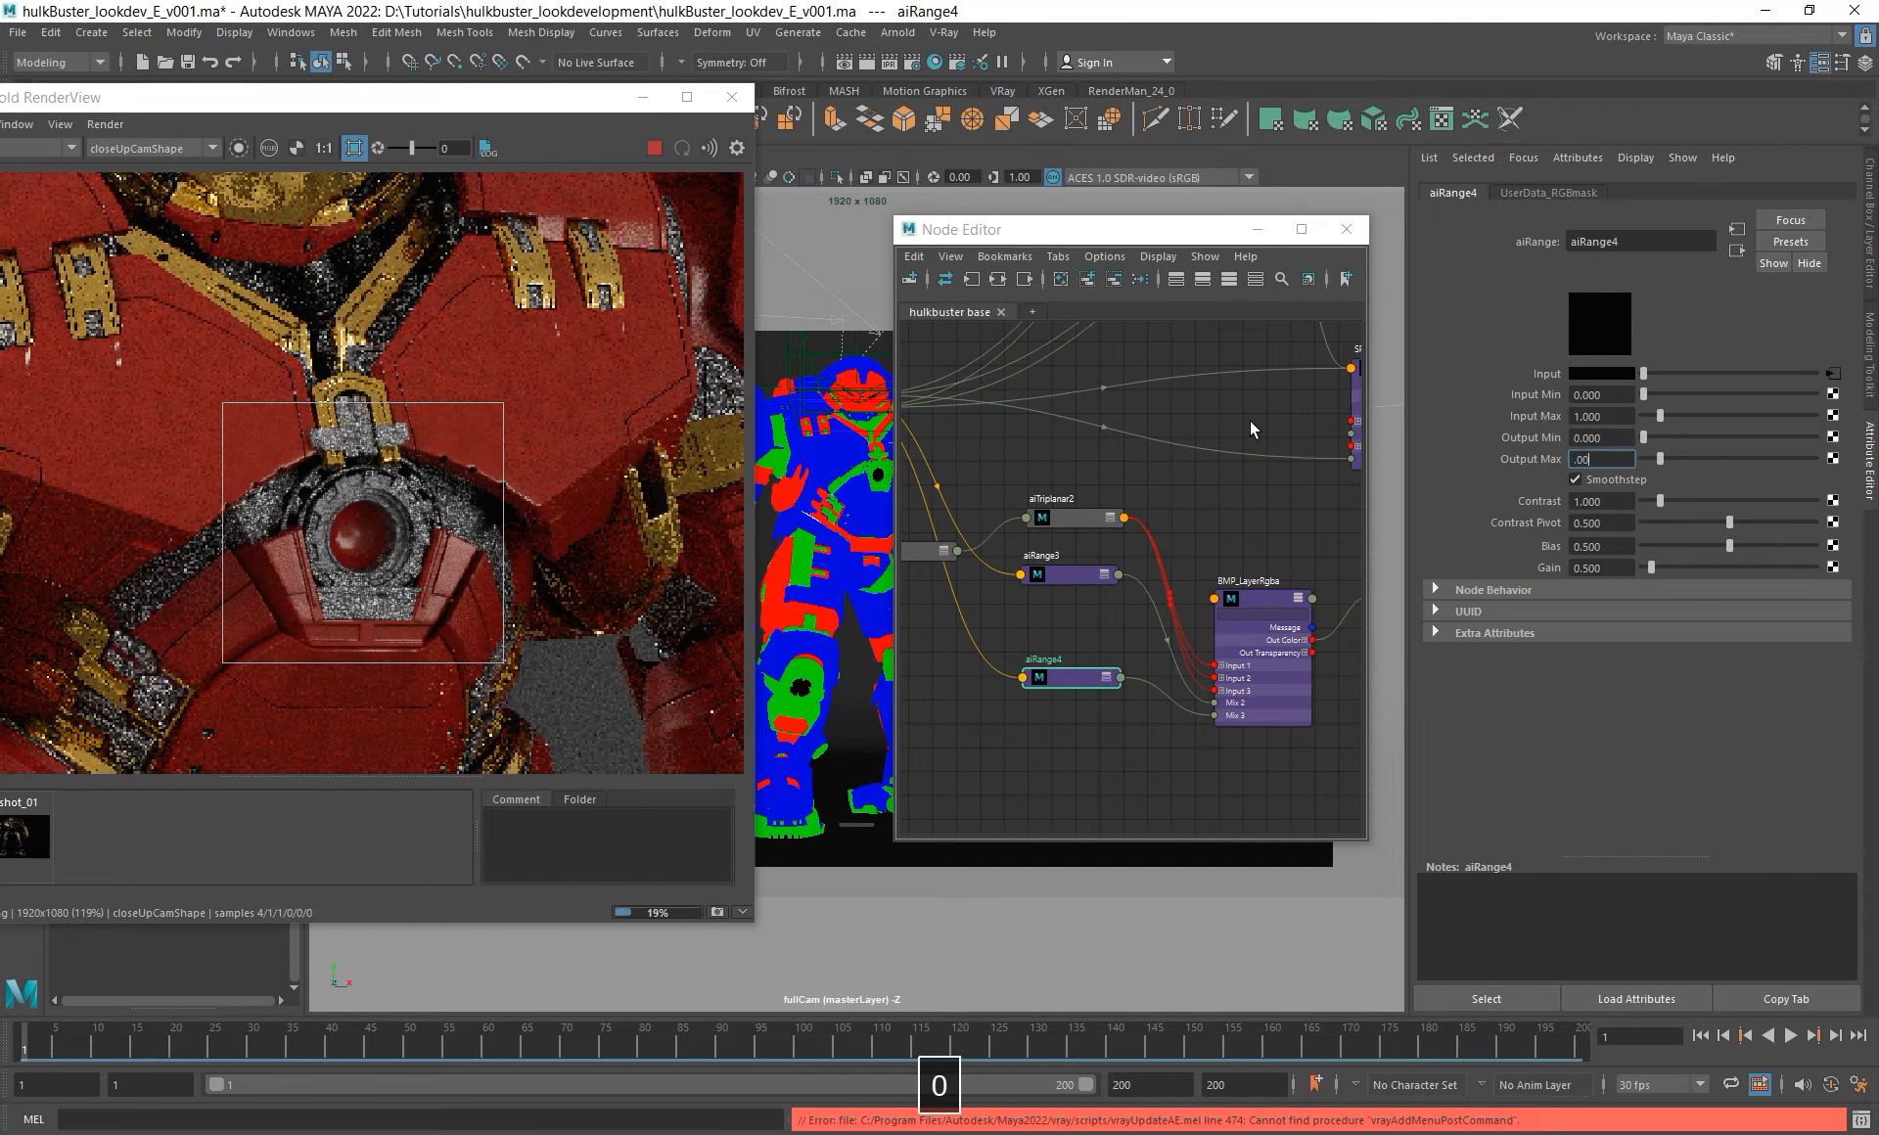
type("1")
key("Return")
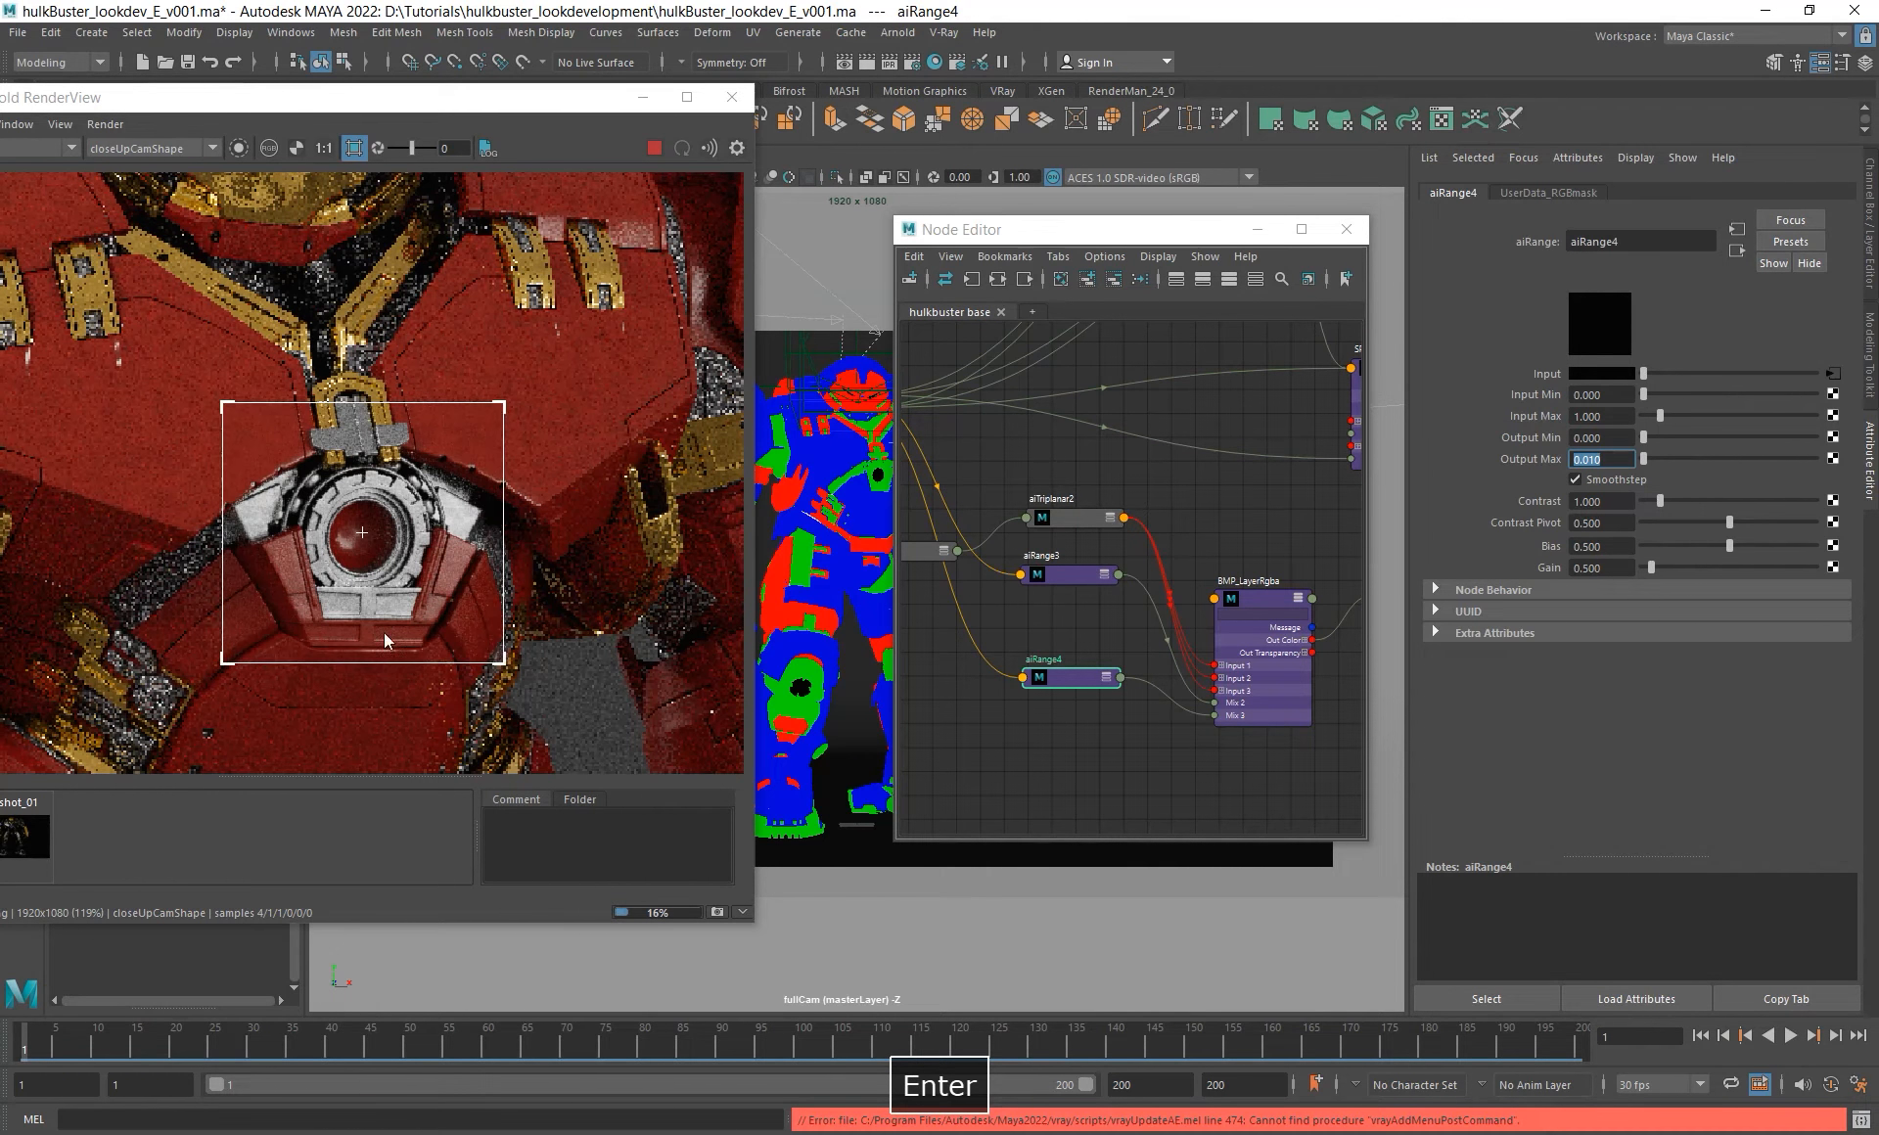
scroll(390, 553, "up", 2)
middle_click_drag(391, 557, 429, 549, "alt")
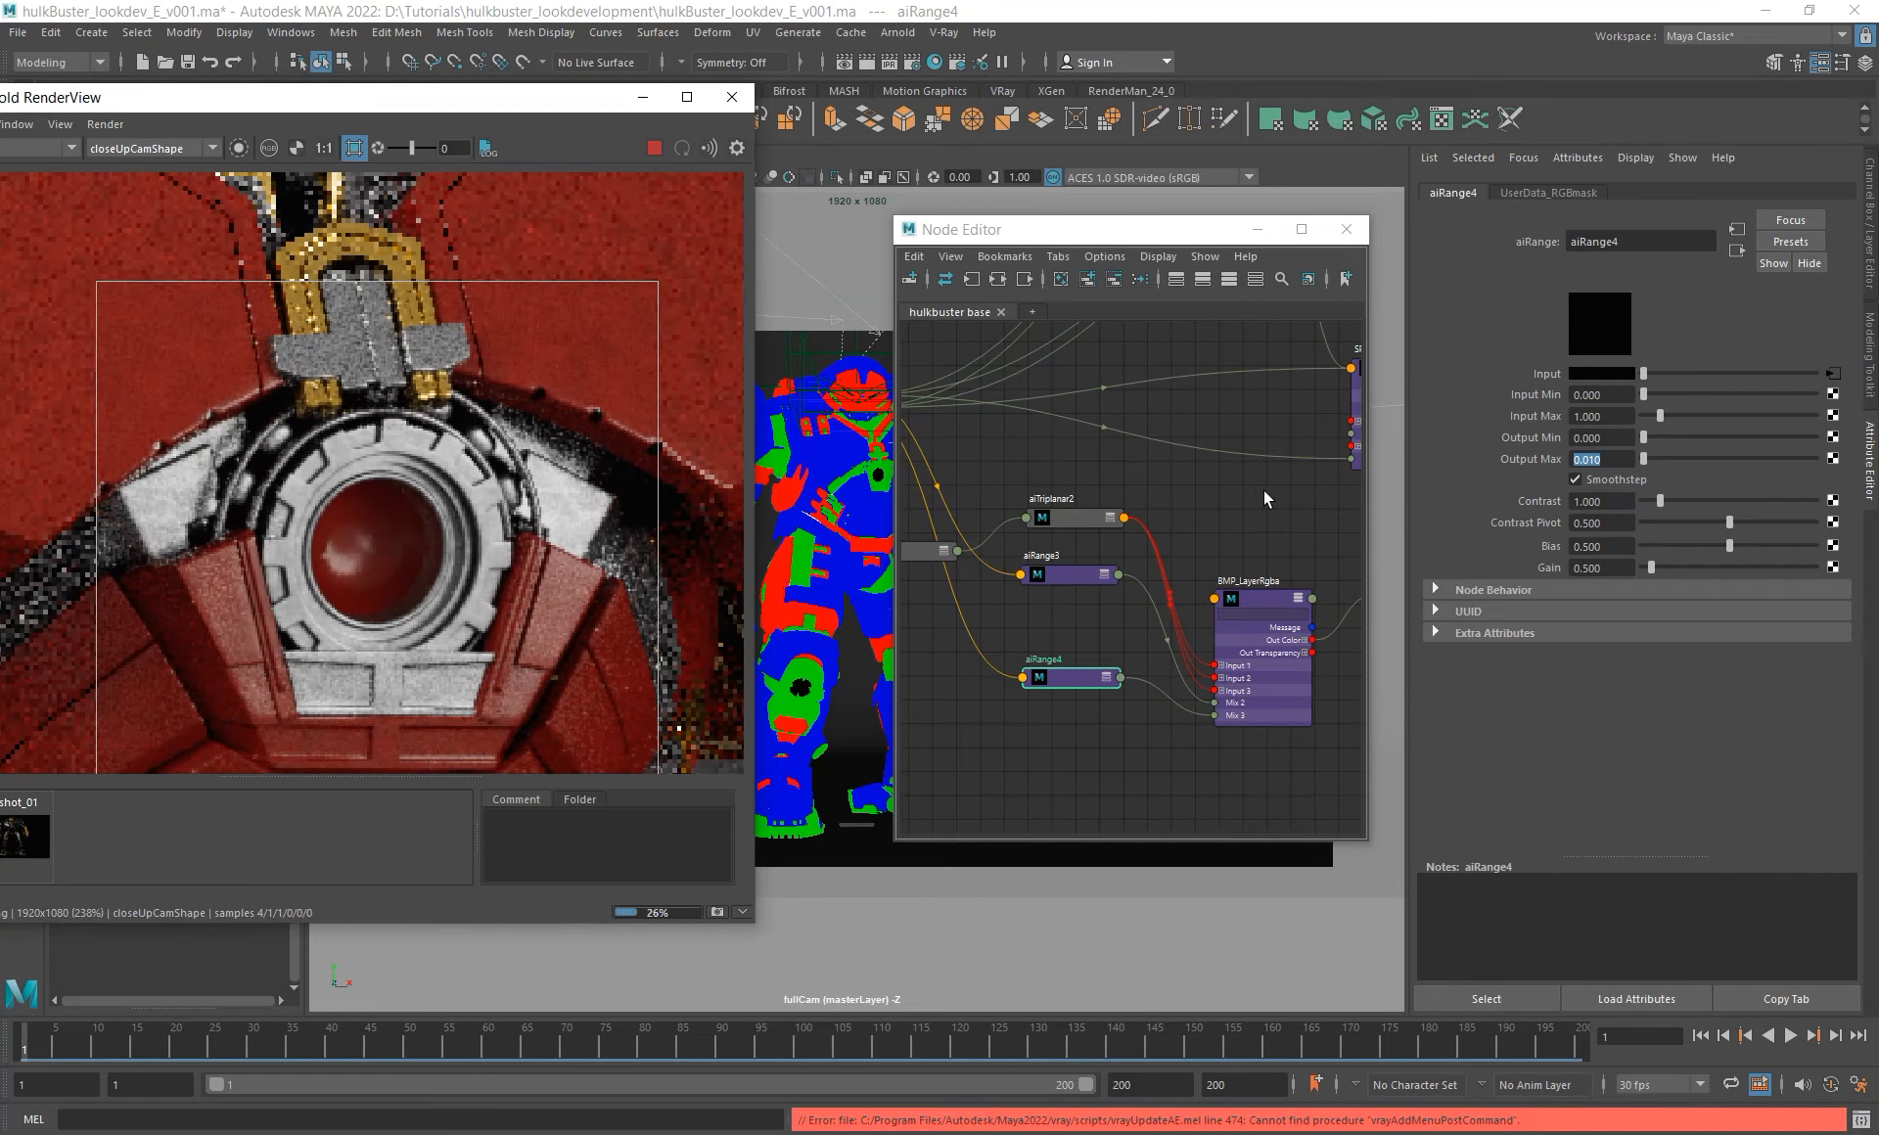
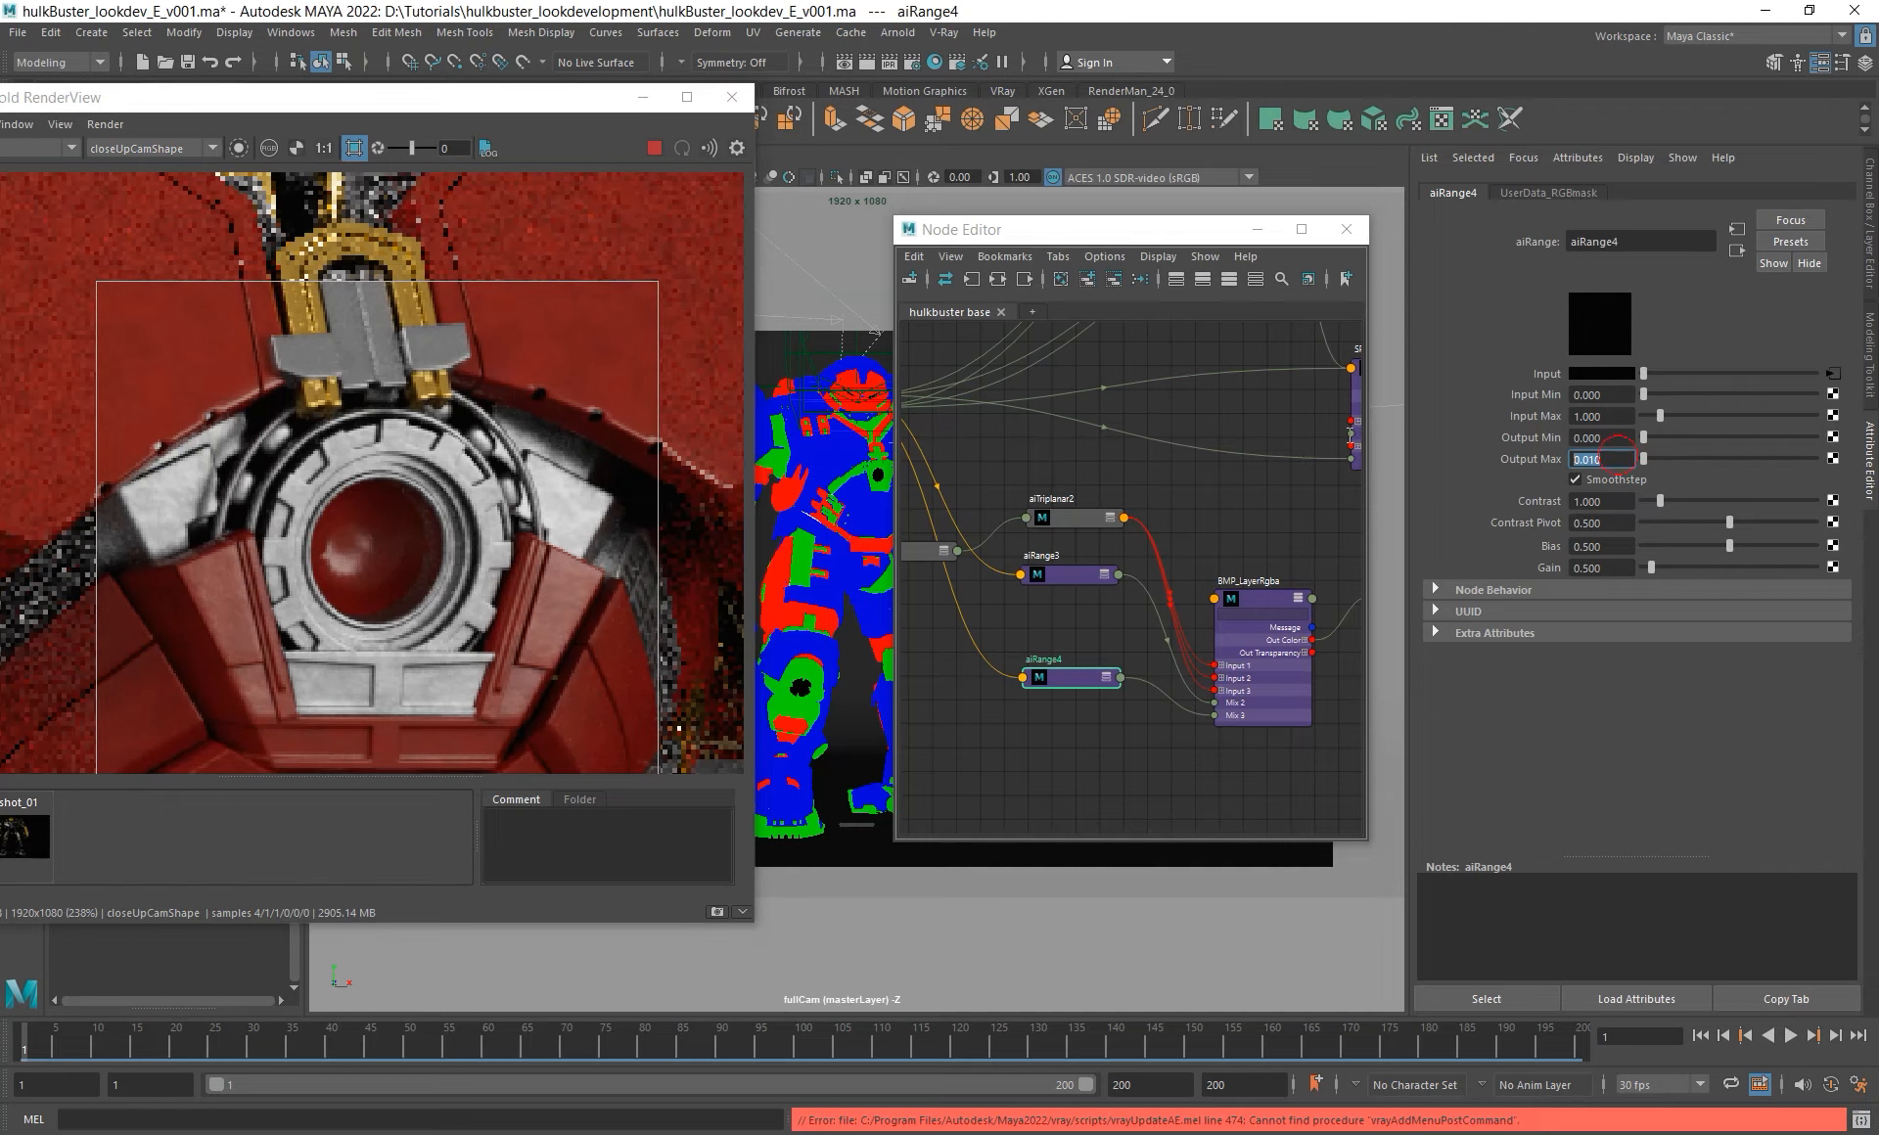
- Set aiRange4's Output Max to 0.050 and examine the stronger iron bump around the chest reactor
type(".5")
key("Return")
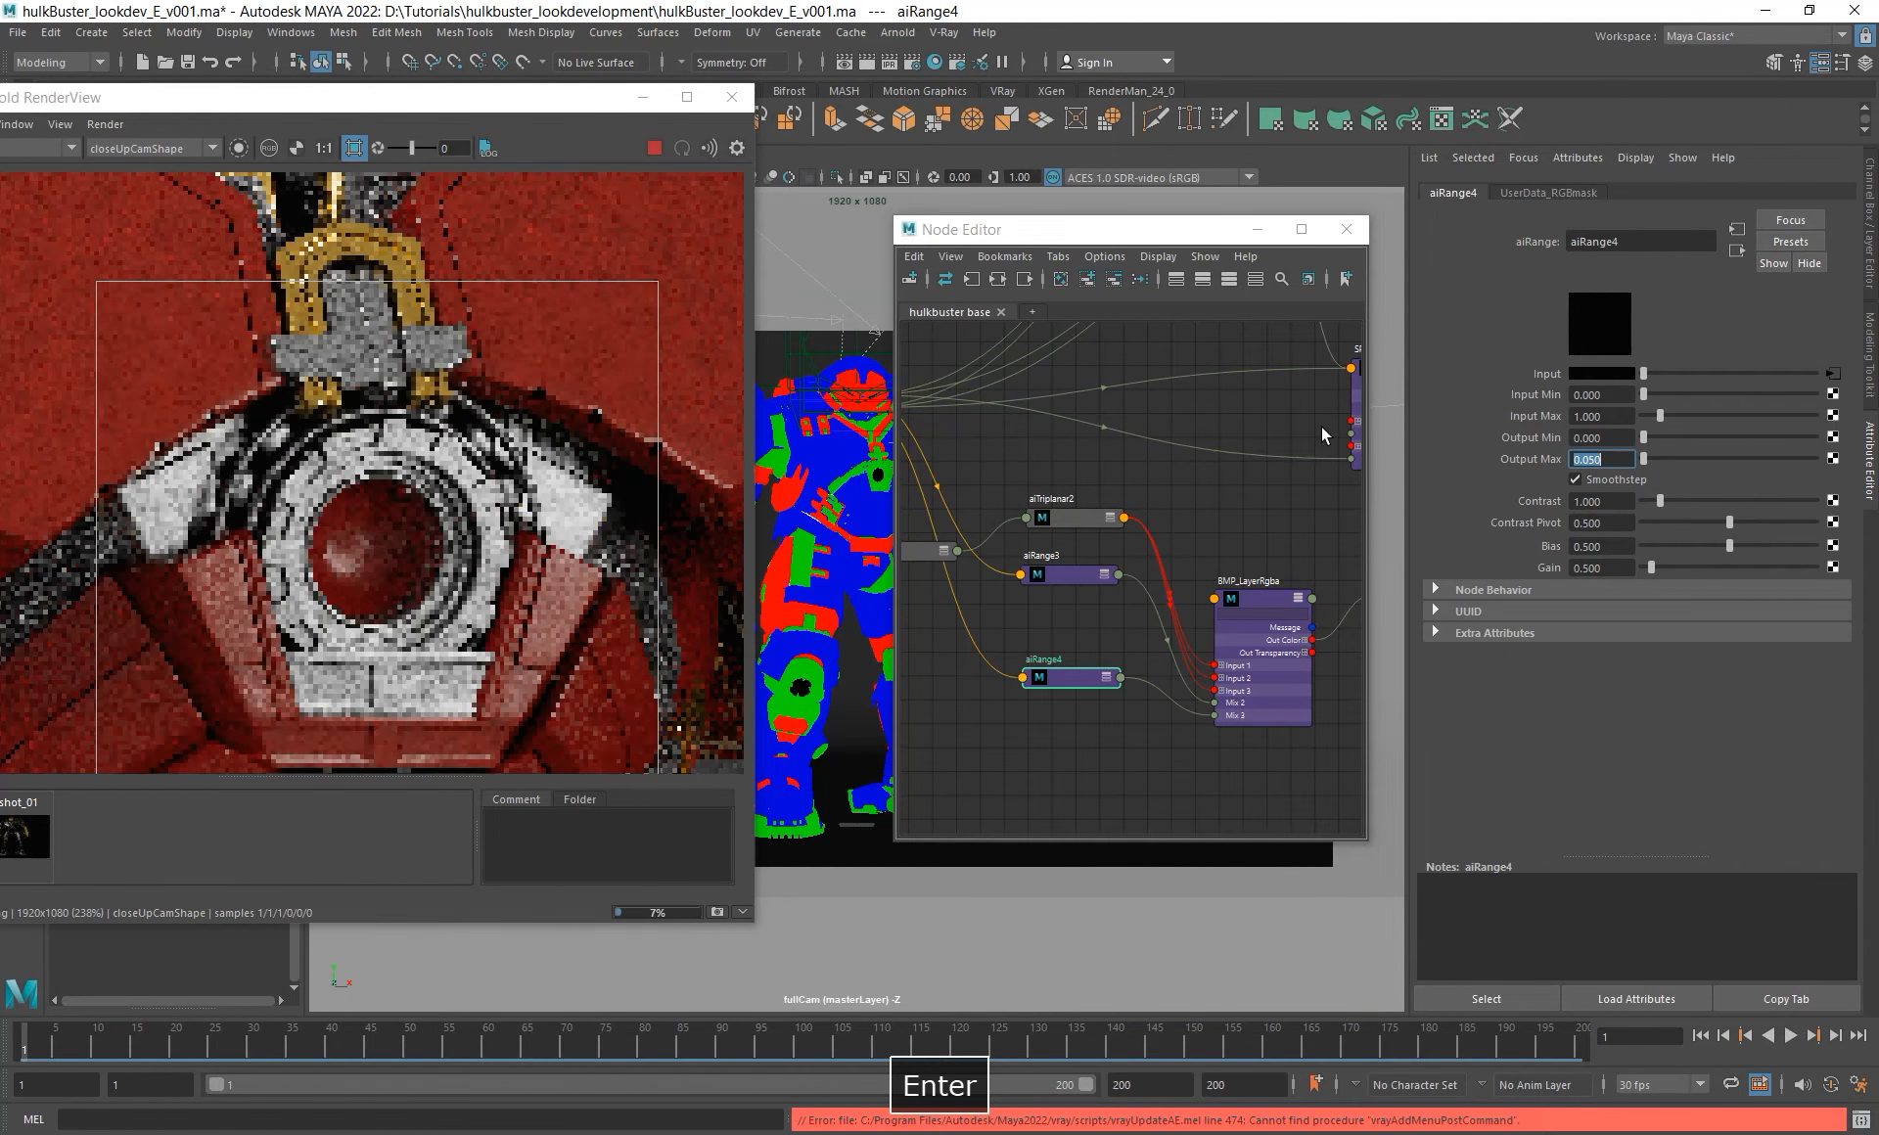
scroll(404, 514, "up", 2)
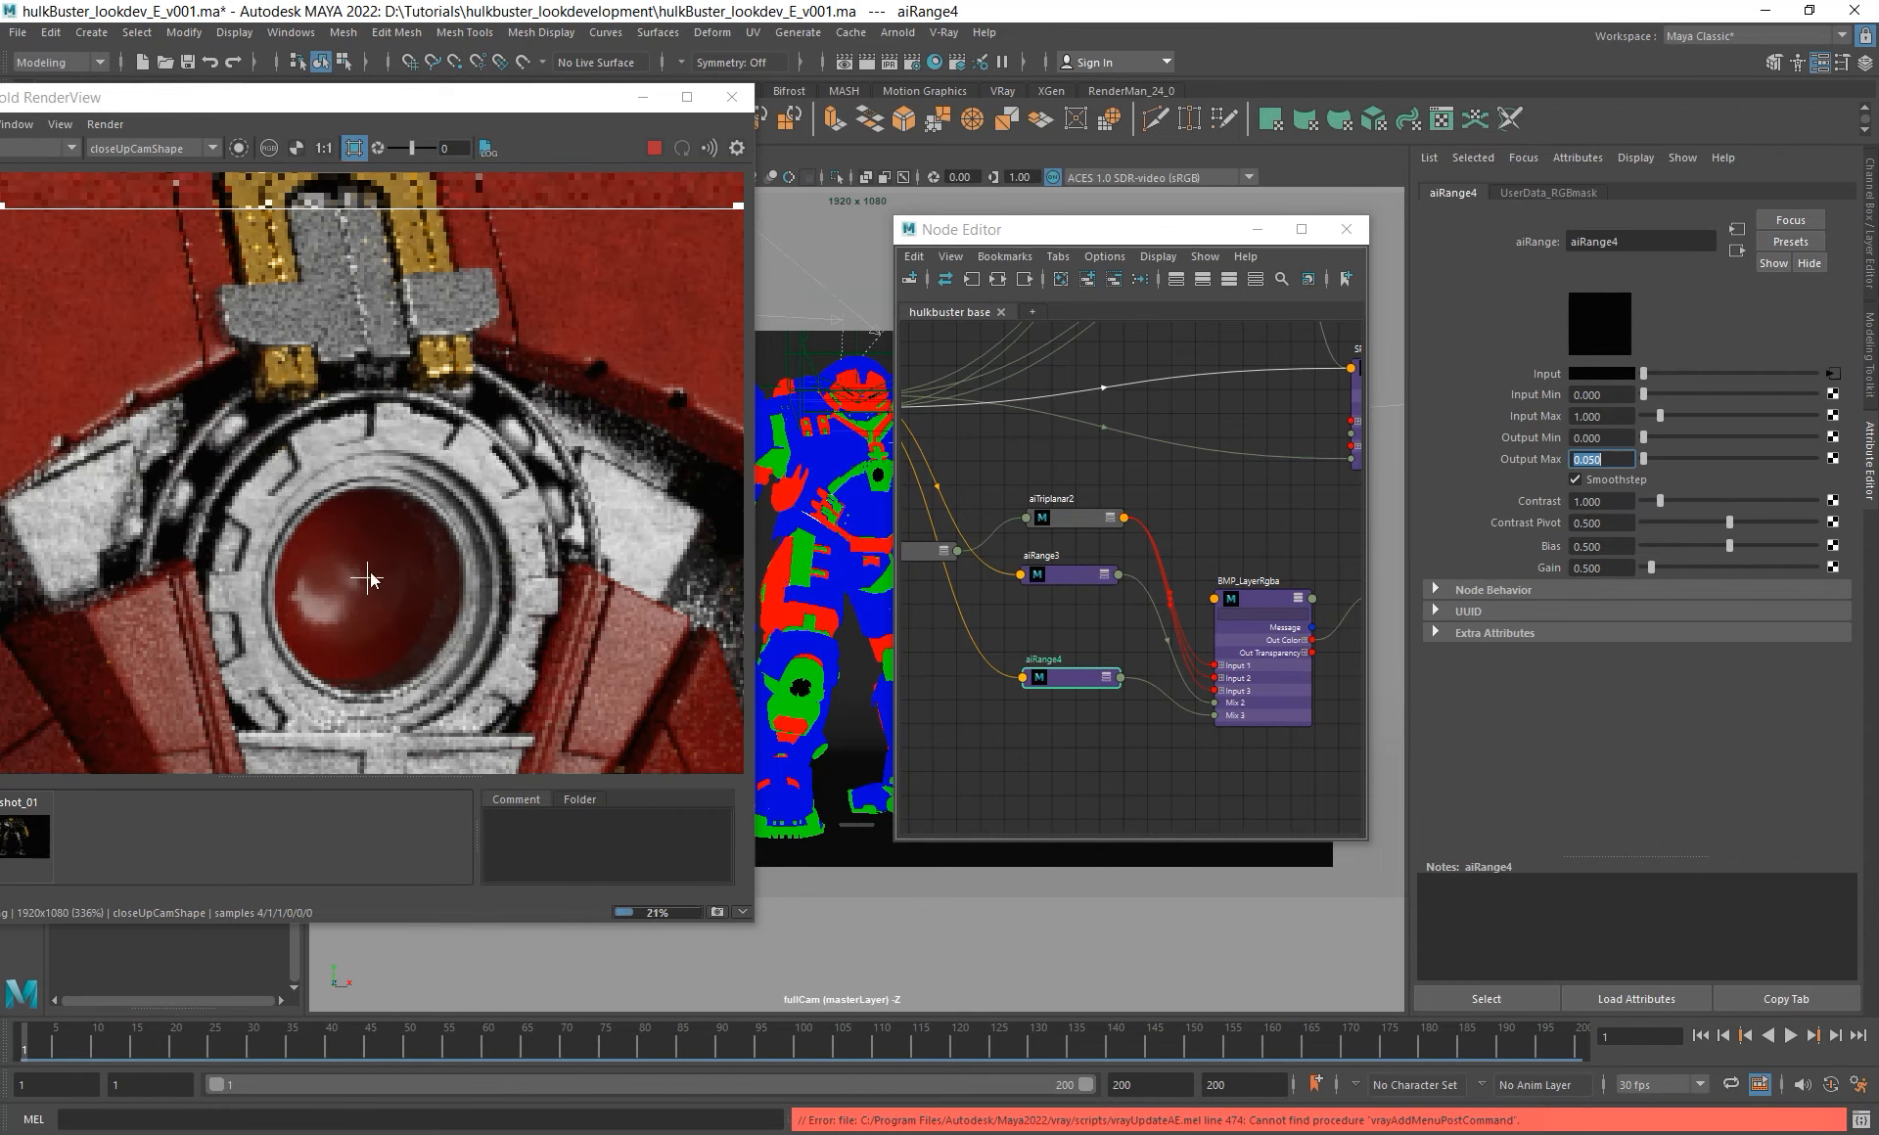
scroll(468, 467, "down", 2)
scroll(438, 499, "up", 1)
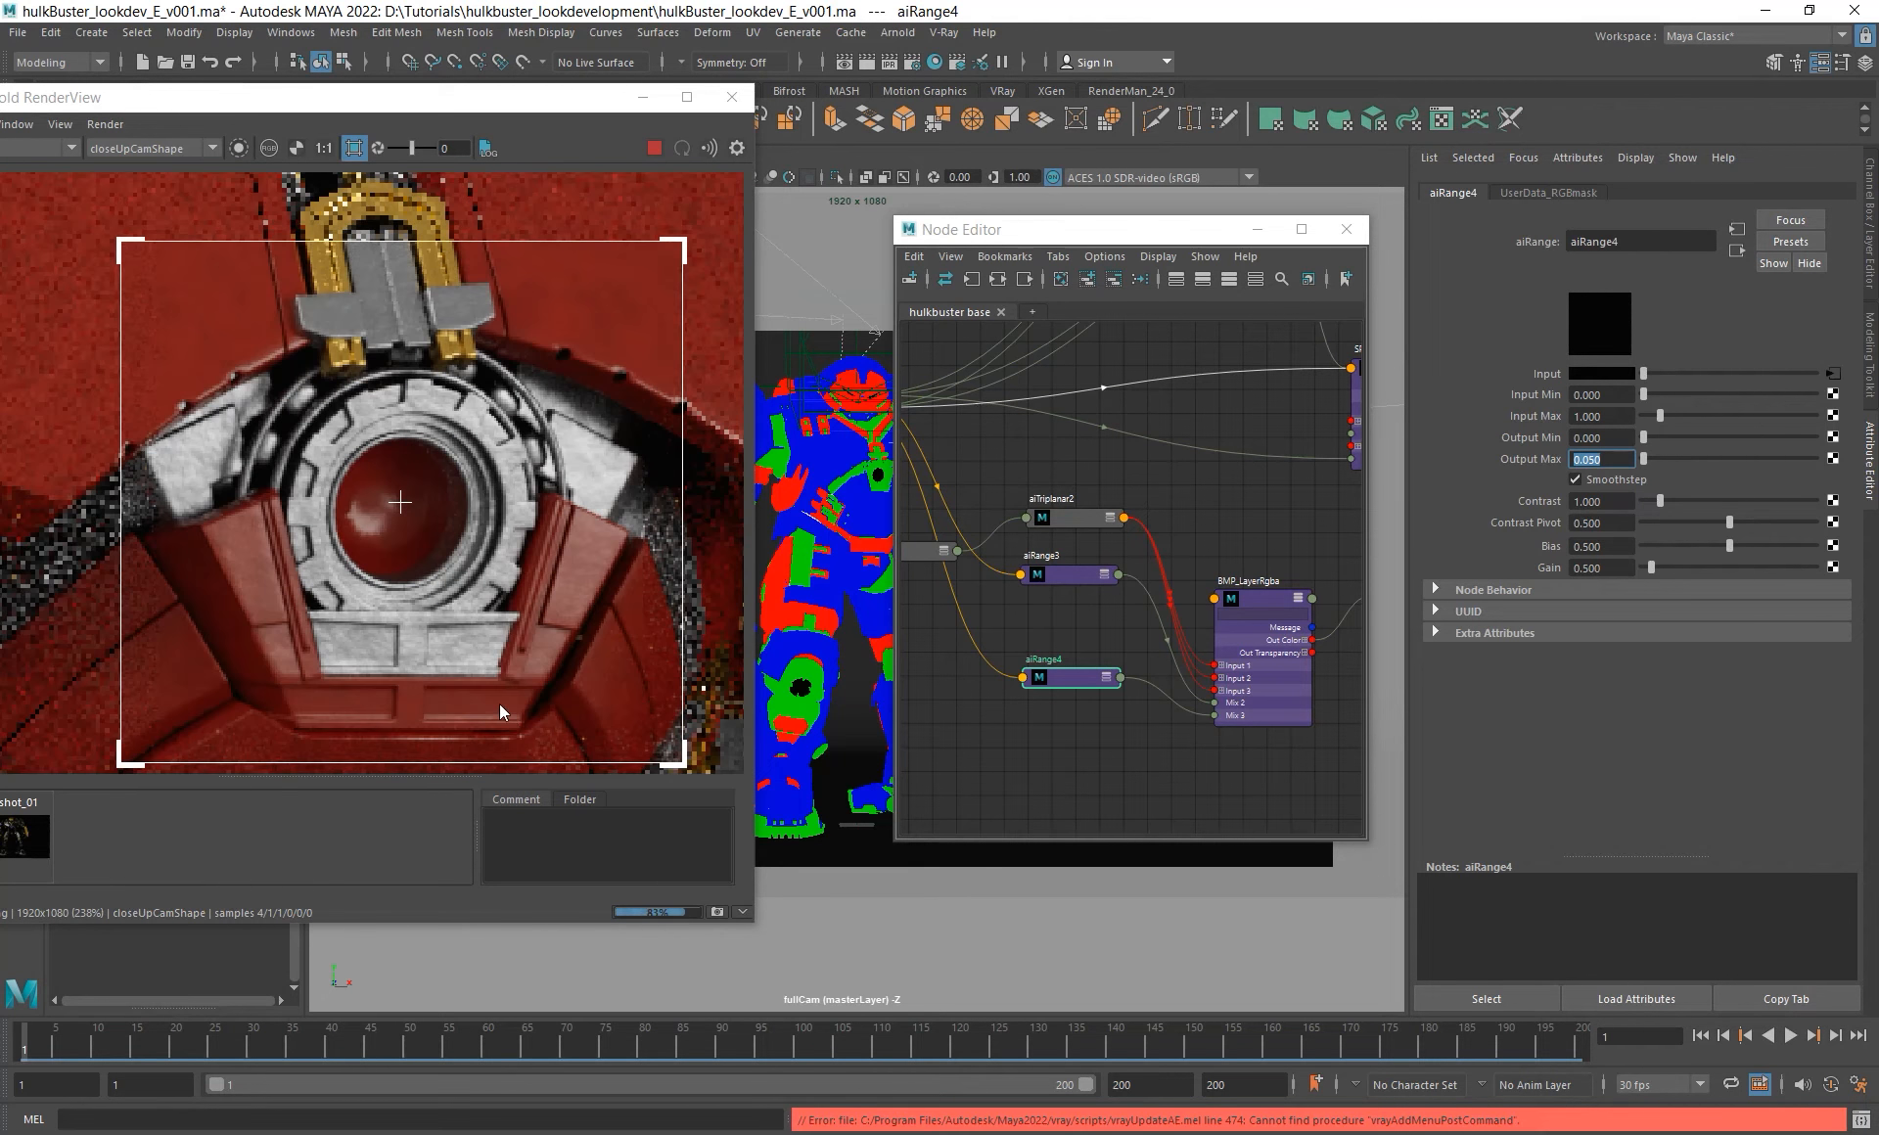
- Darken the iron layer's Input color in DIFF_Layer_RGB to a value of 0.3 and check the chest in the render
middle_click_drag(1202, 742, 1079, 641, "alt")
right_click_drag(1079, 641, 1067, 509, "alt")
middle_click_drag(1084, 490, 1107, 697, "alt")
right_click_drag(1107, 697, 1123, 546, "alt")
middle_click_drag(1123, 546, 1077, 587, "alt")
right_click_drag(1099, 524, 1258, 730, "alt")
left_click(1175, 532)
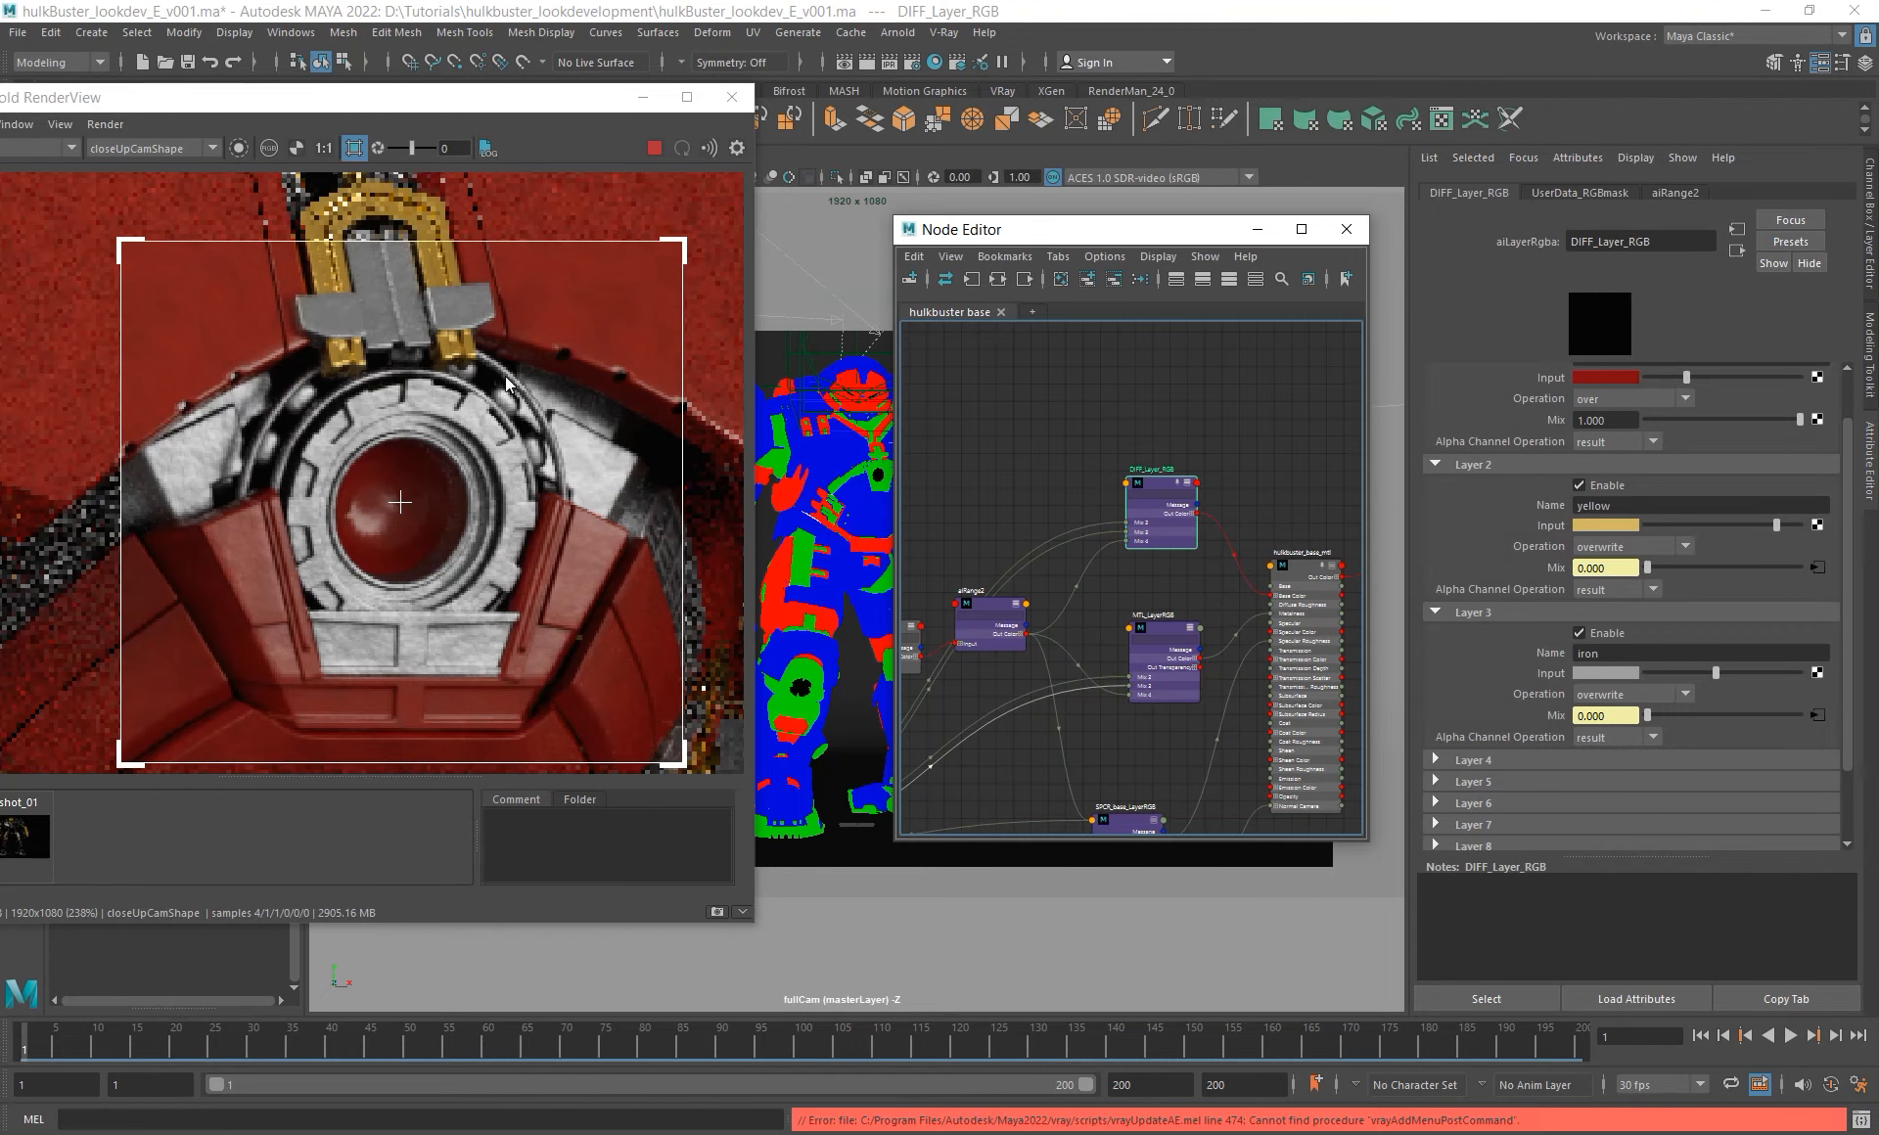
left_click(1613, 672)
type("0.3")
key("Return")
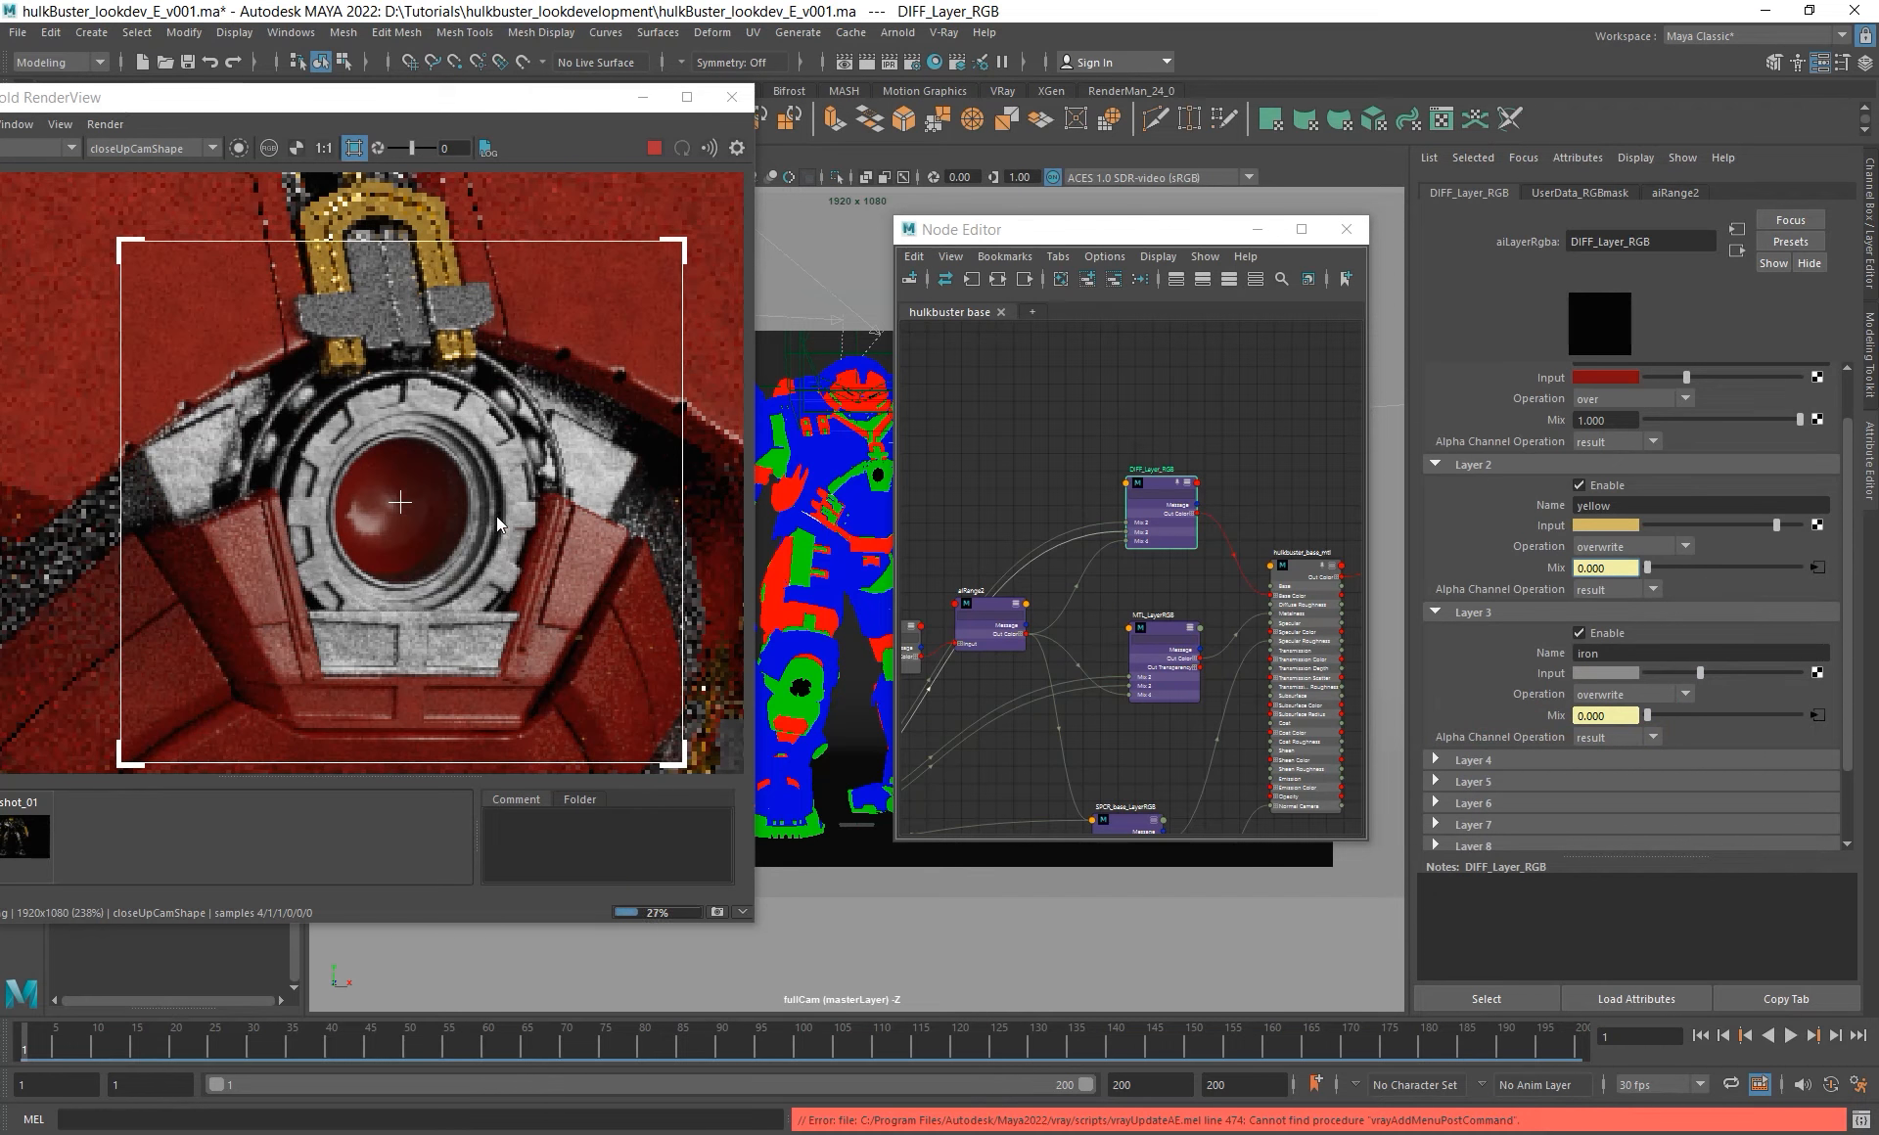
scroll(438, 568, "down", 2)
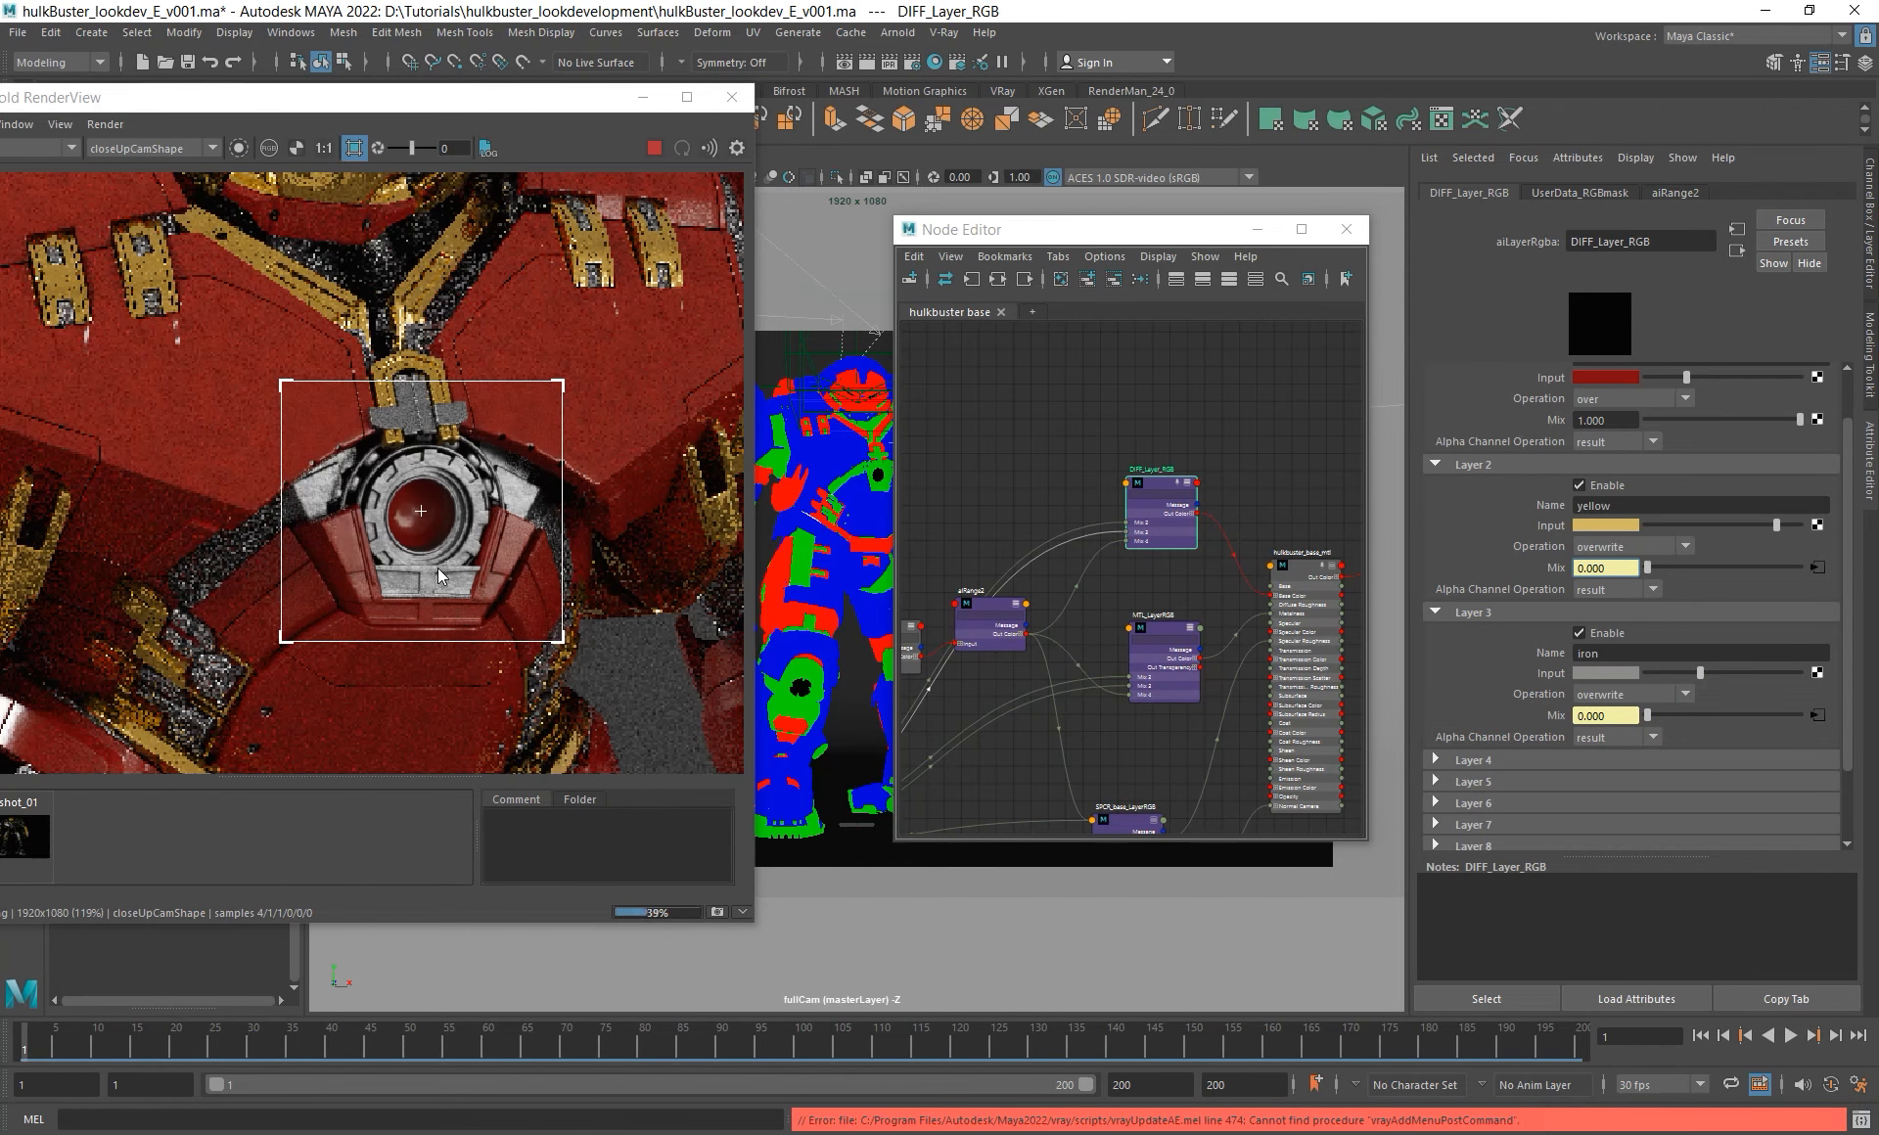
- Set the iron layer's Input color value to 0.4 in SPCR_base_LayerRGB
middle_click_drag(1210, 600, 1150, 541, "alt")
right_click_drag(1152, 632, 1180, 638, "alt")
left_click(1087, 627)
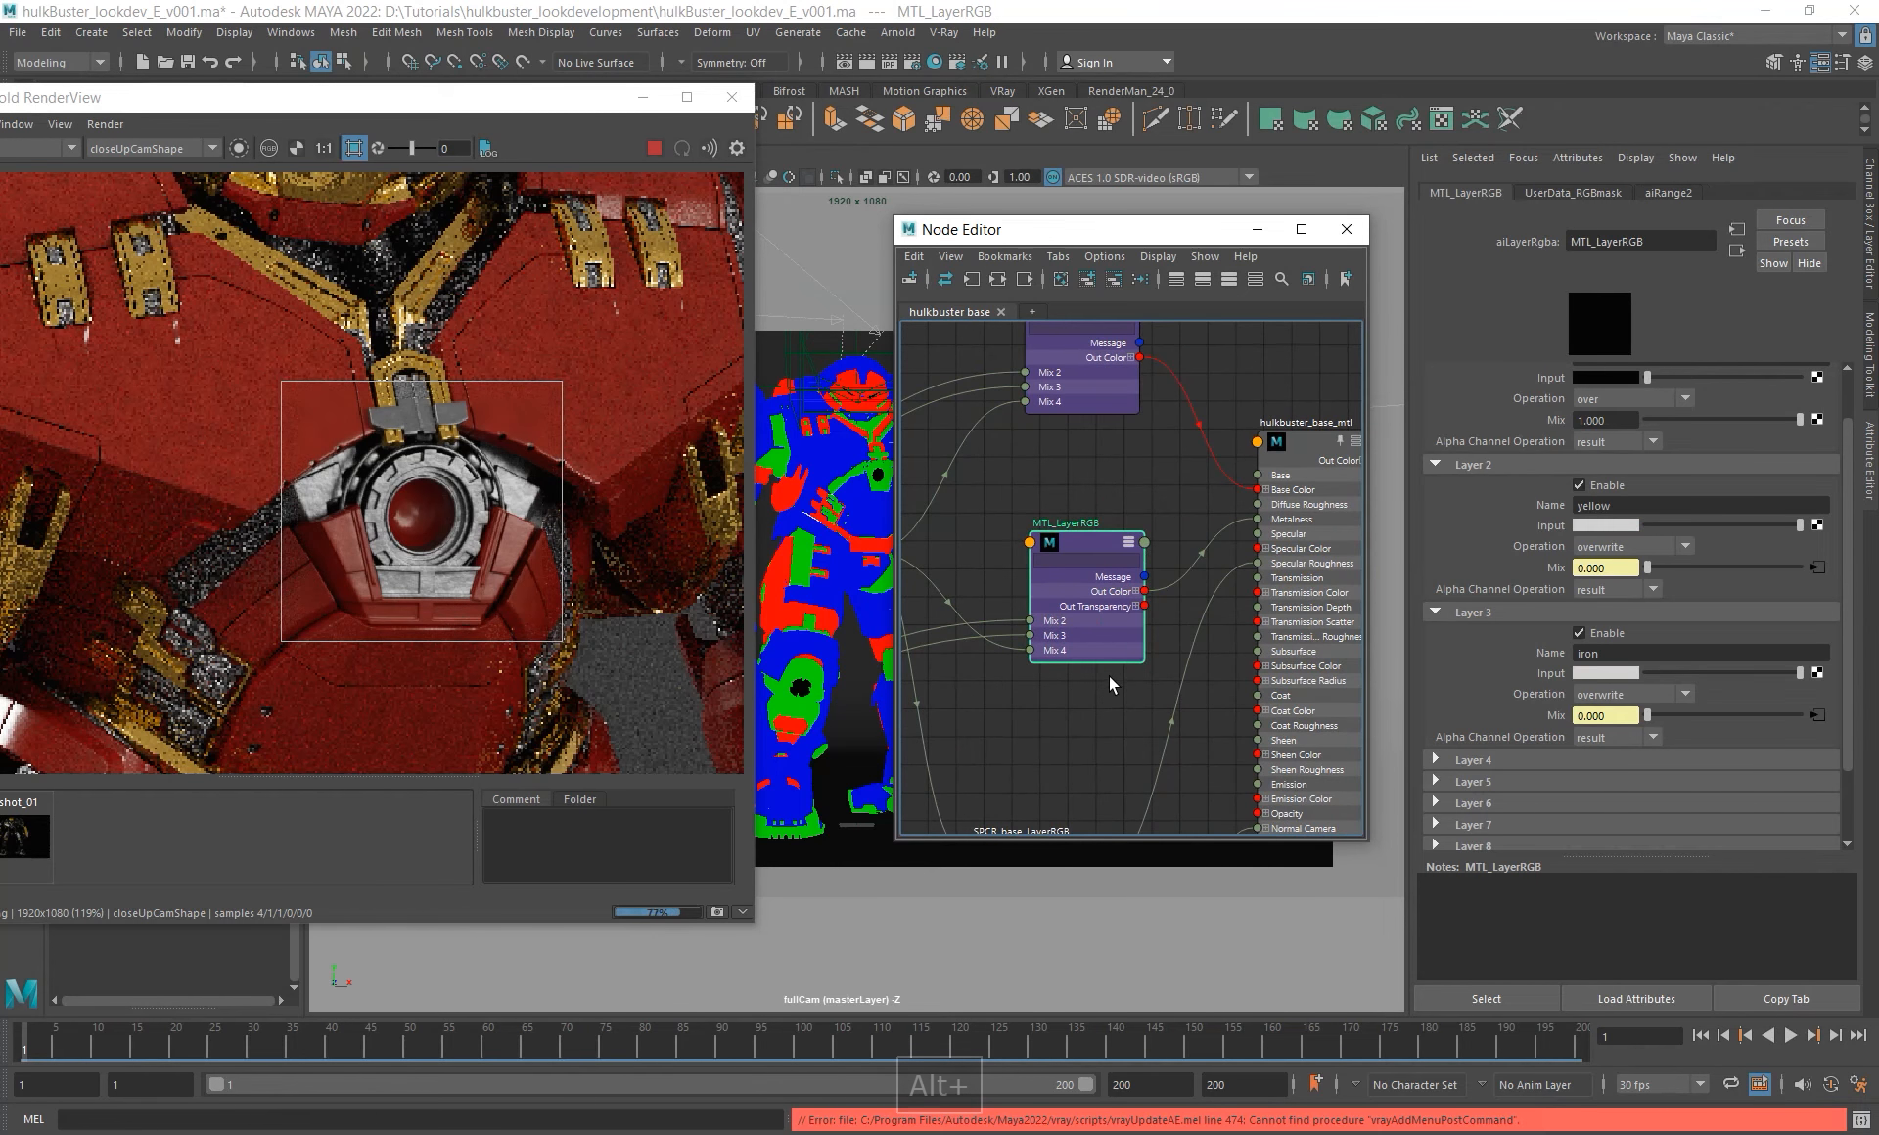
middle_click_drag(1106, 623, 1132, 637, "alt")
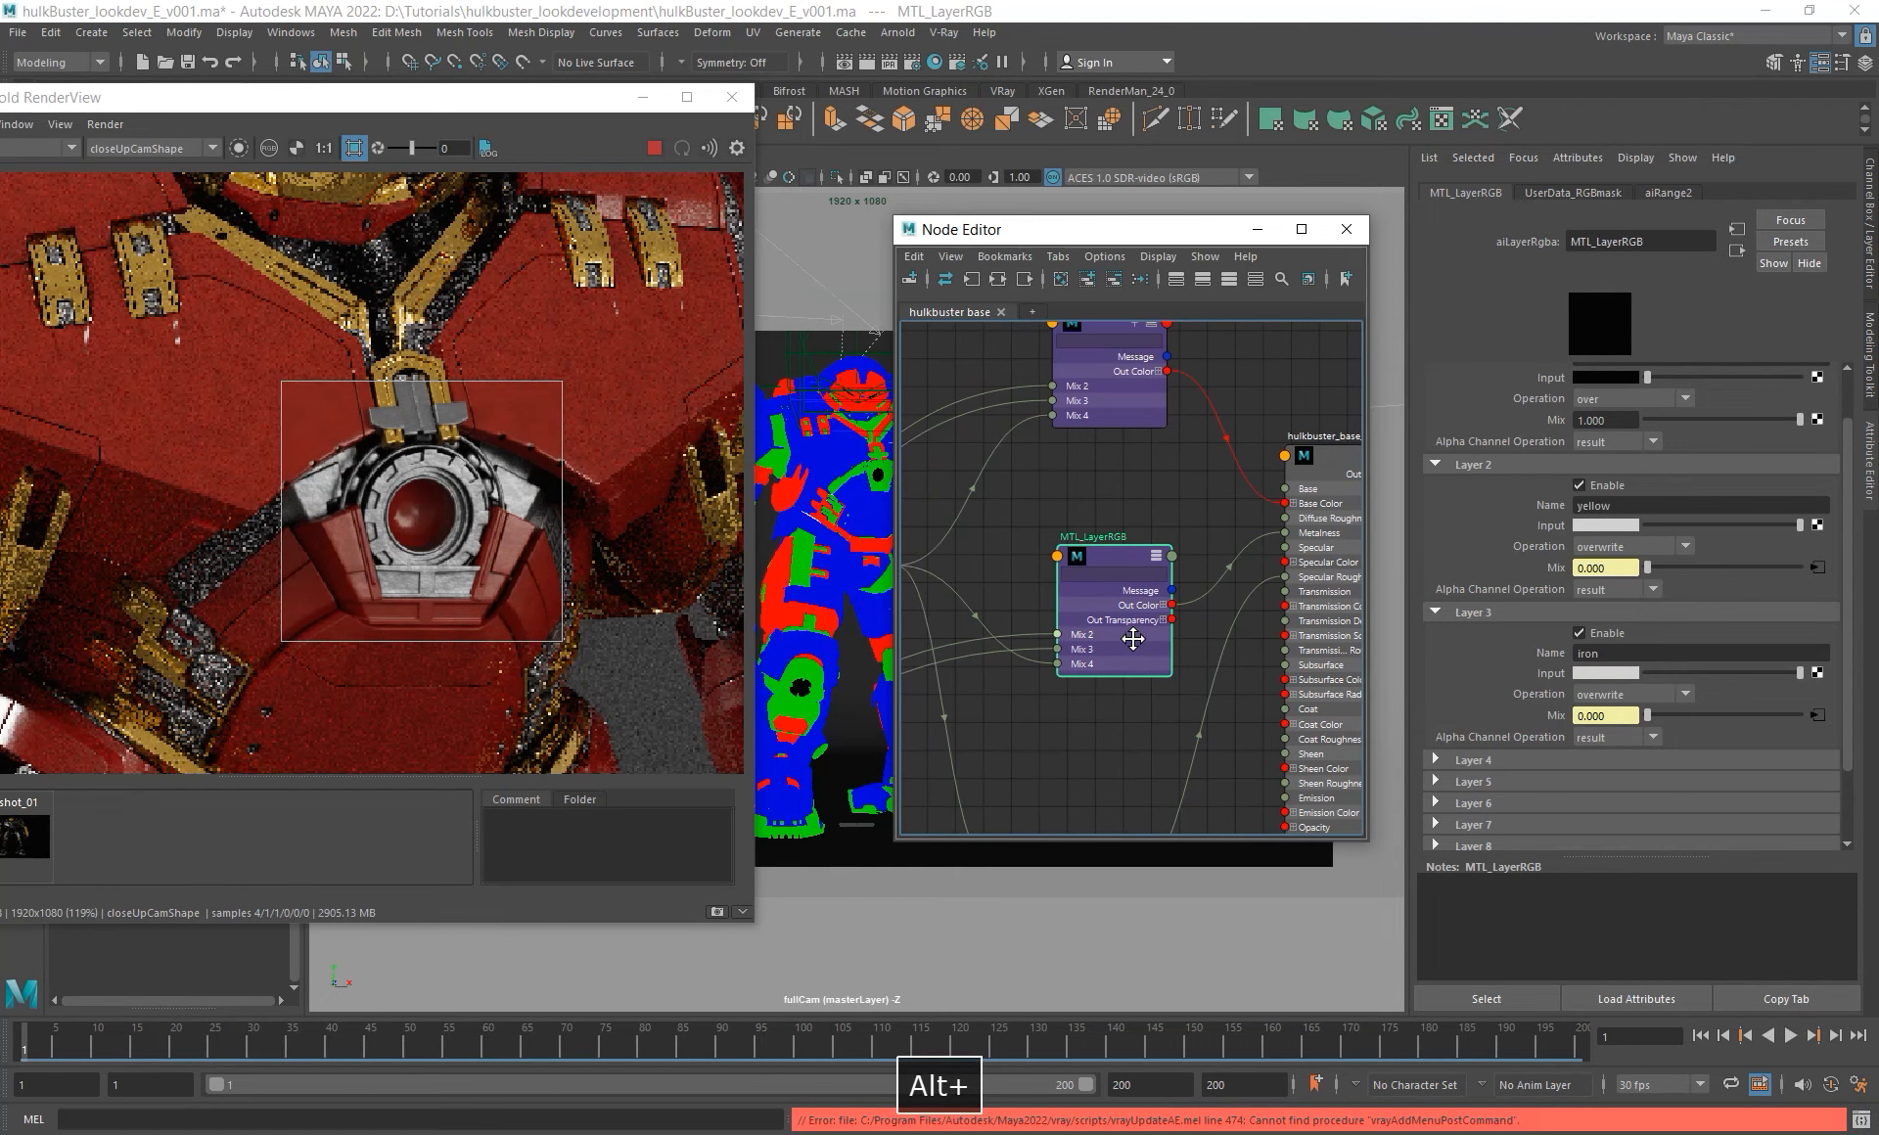
right_click_drag(1179, 694, 993, 631, "alt")
middle_click_drag(1092, 693, 1107, 524, "alt")
right_click_drag(1104, 528, 1116, 560, "alt")
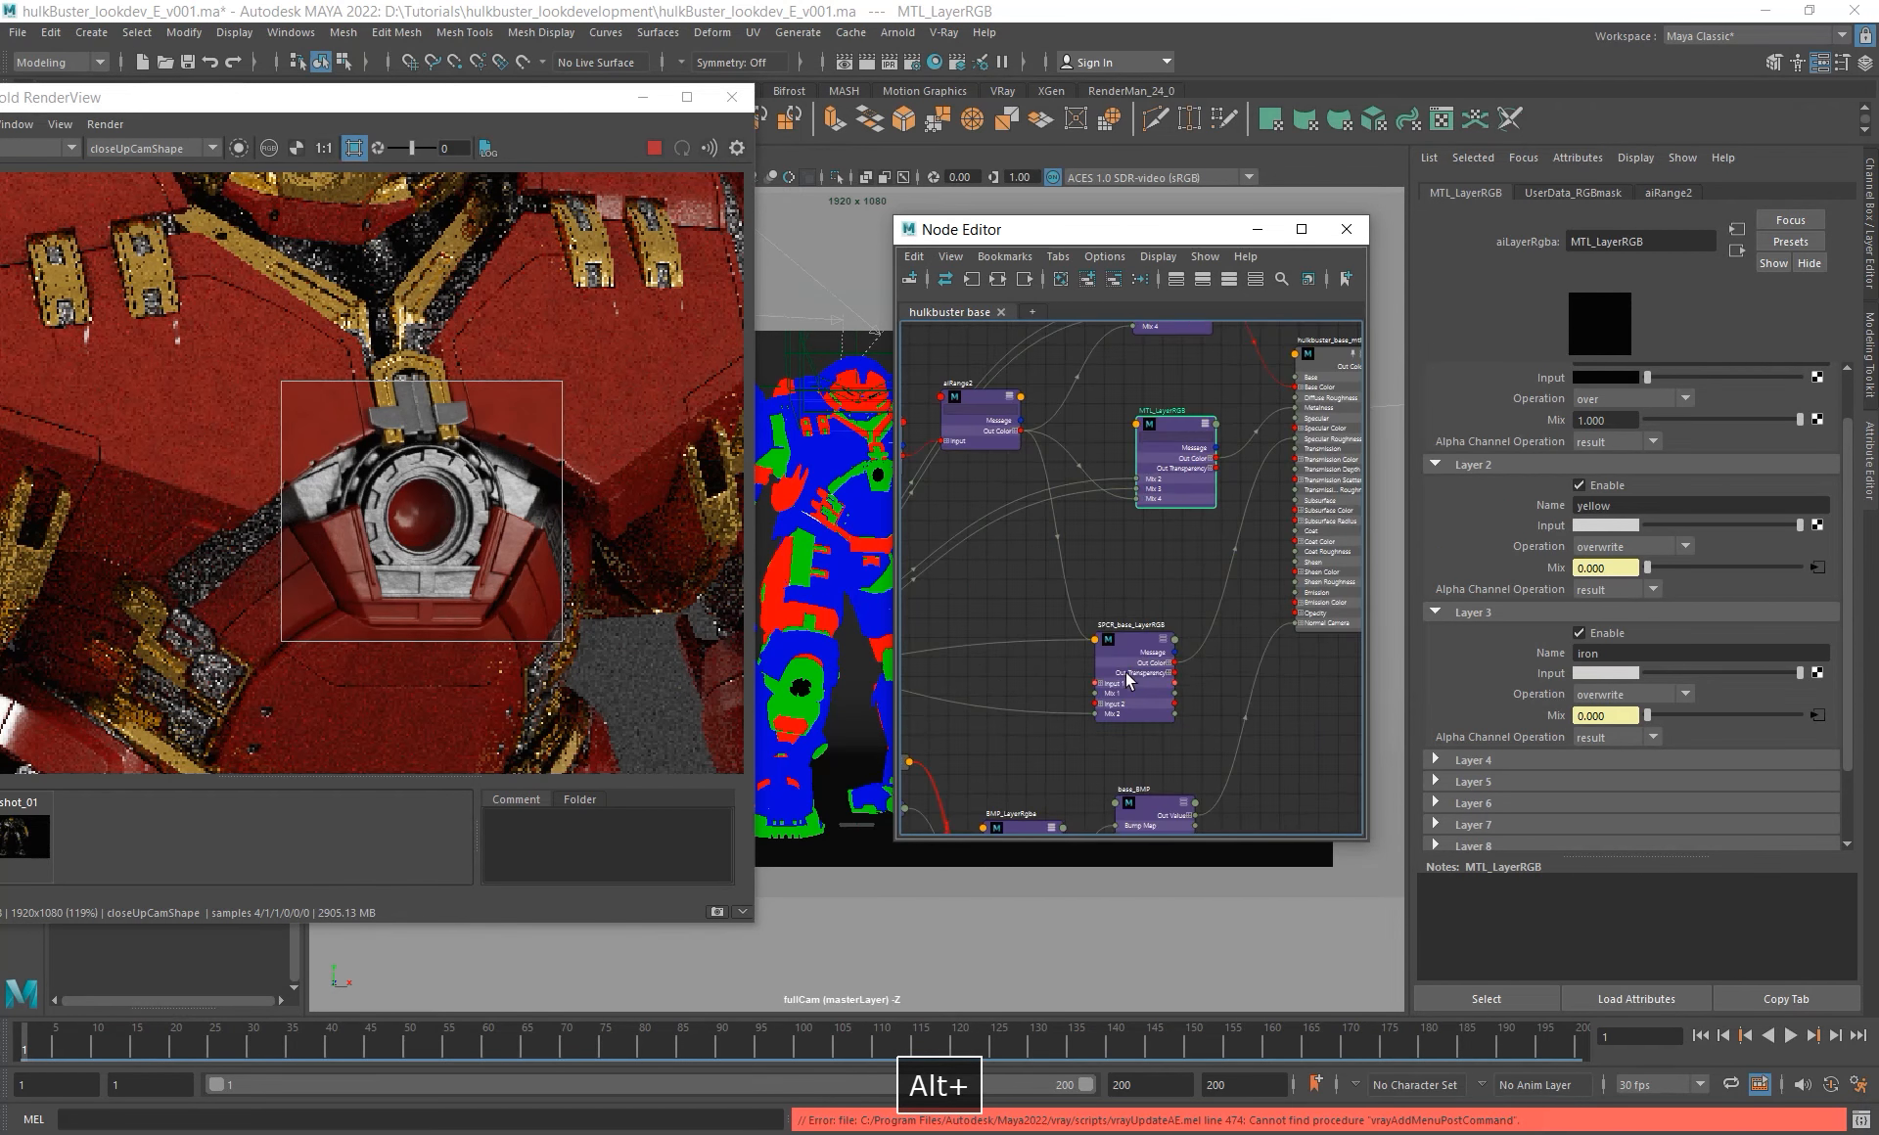
left_click(1127, 674)
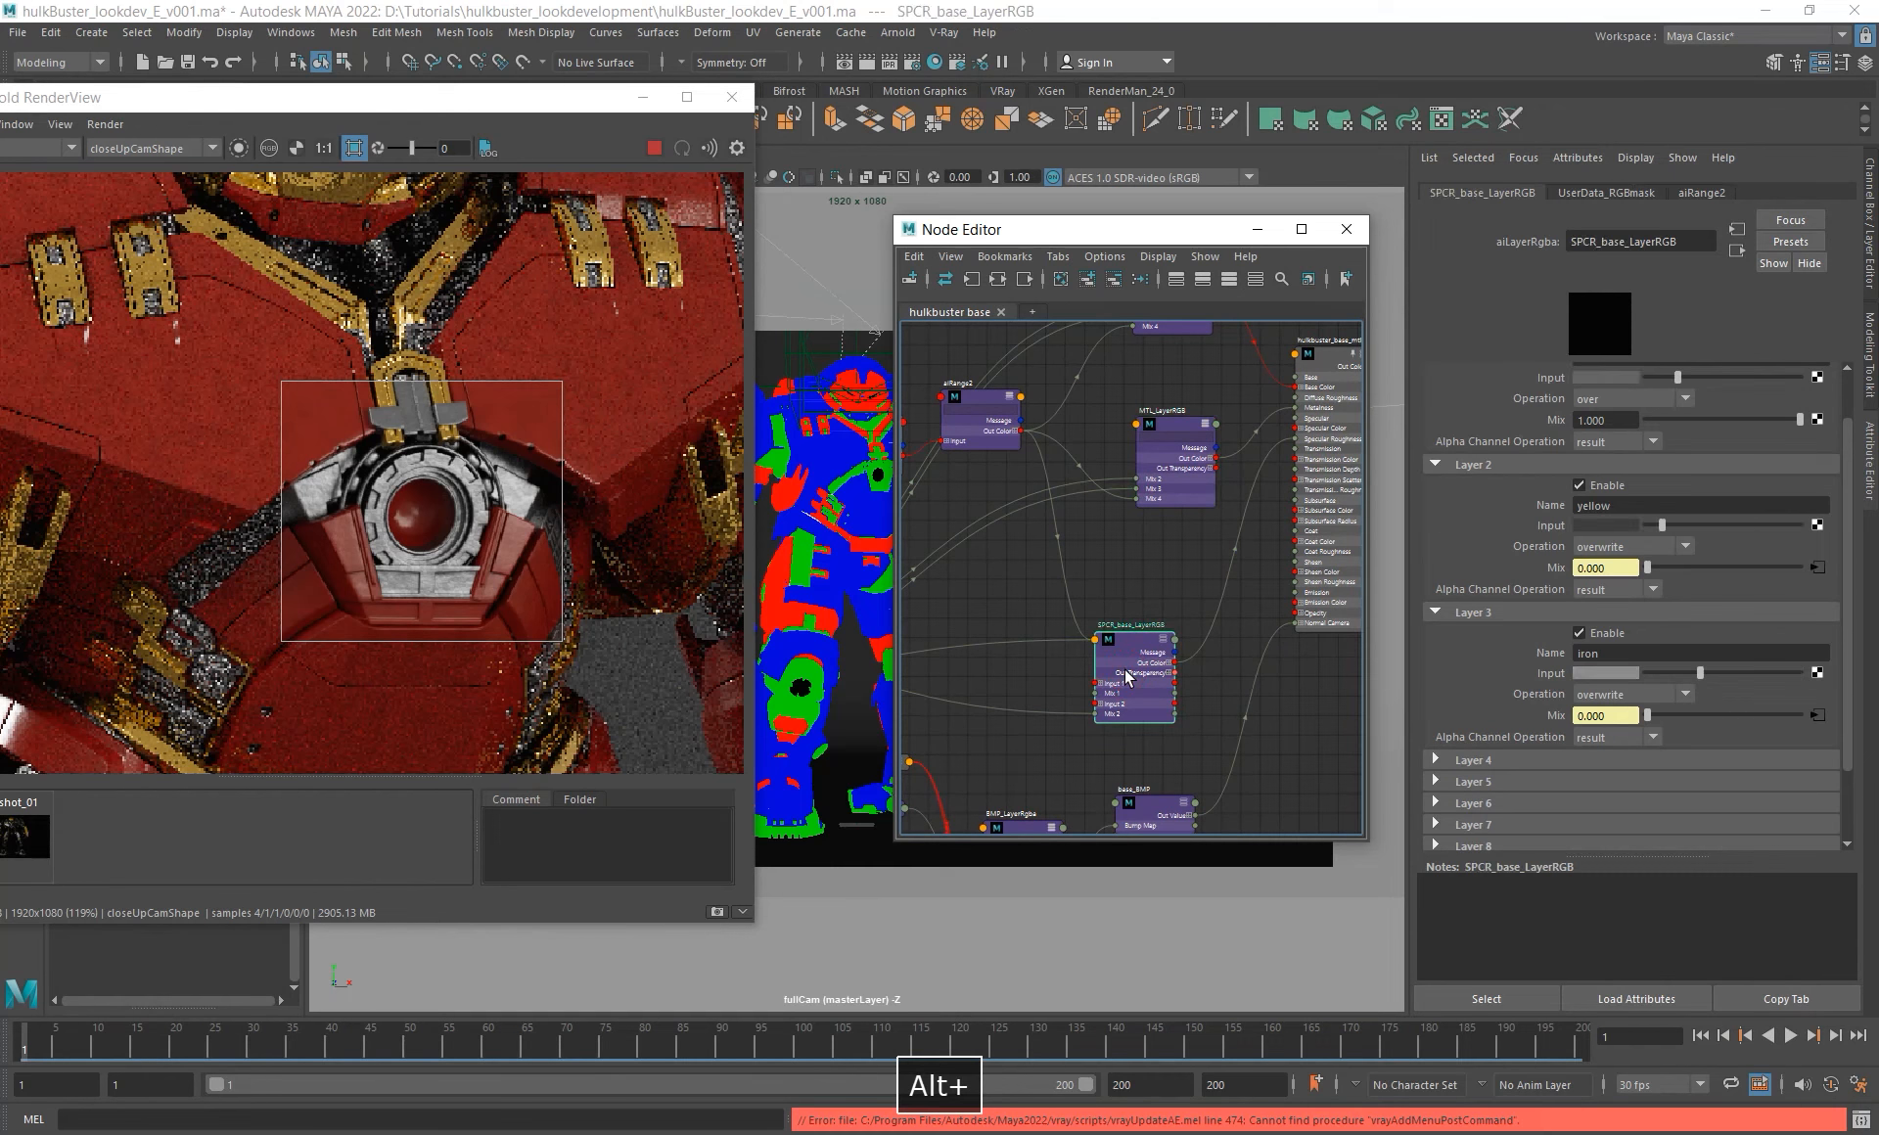
left_click(1623, 673)
type(".4")
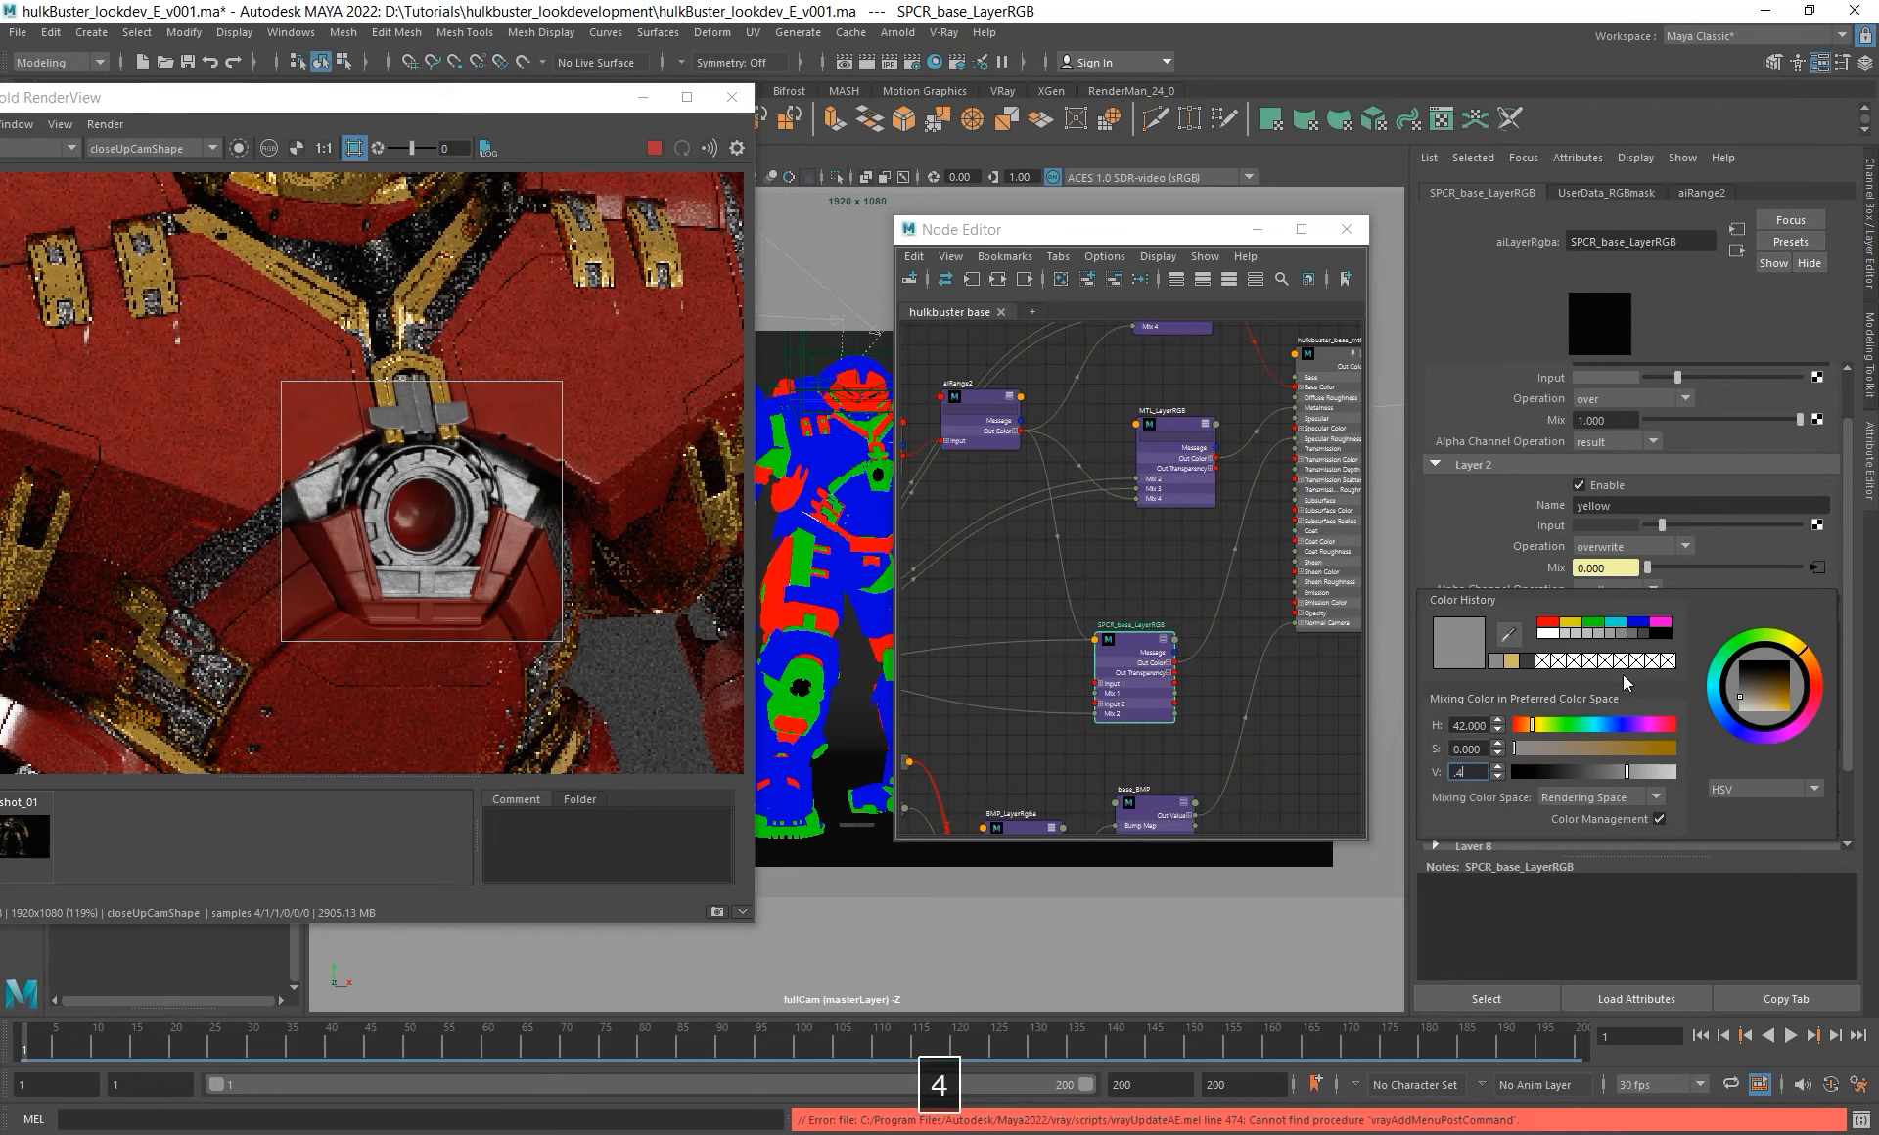
key("Return")
- Try a value of 0.5 for the iron layer's specular roughness color, return it to 0.4 and inspect the chest reactor
type(".5")
key("Return")
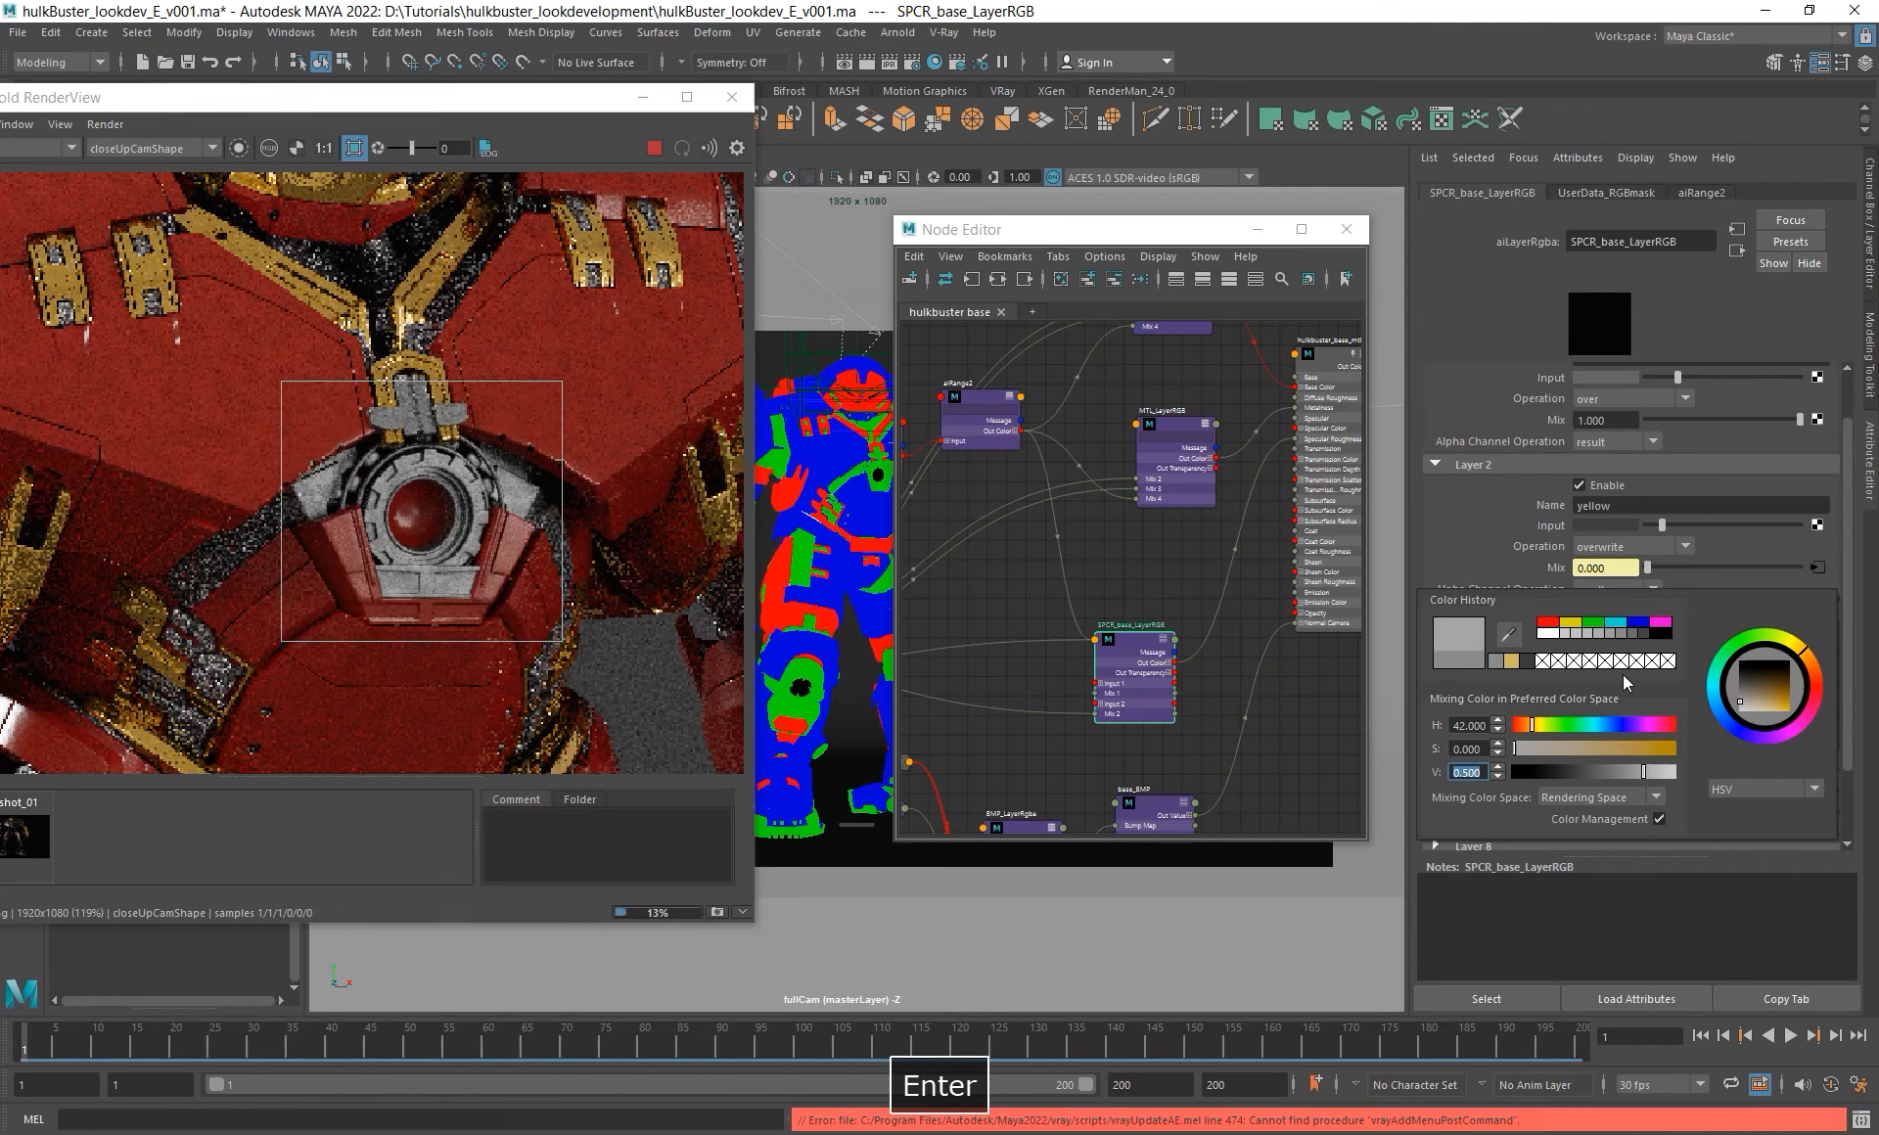
type(".4")
key("Return")
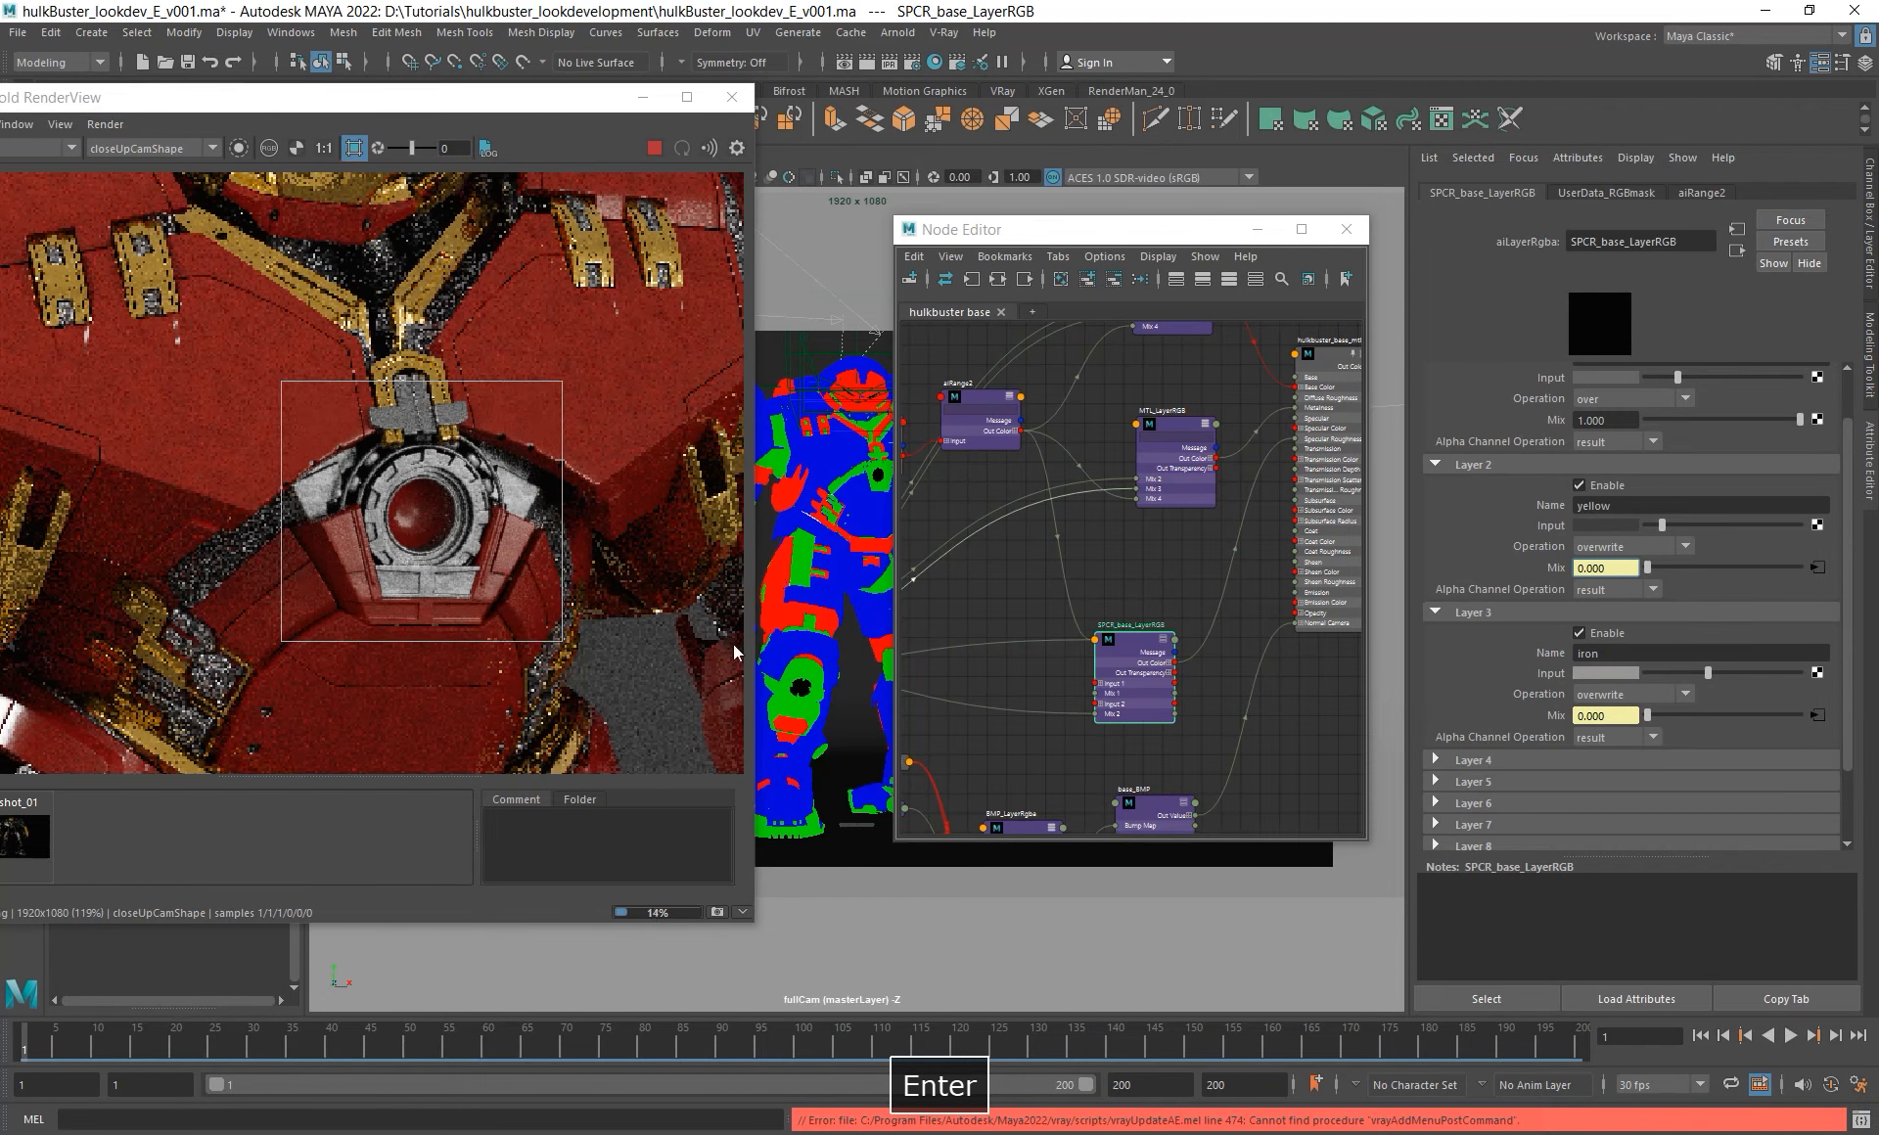
scroll(437, 486, "up", 4)
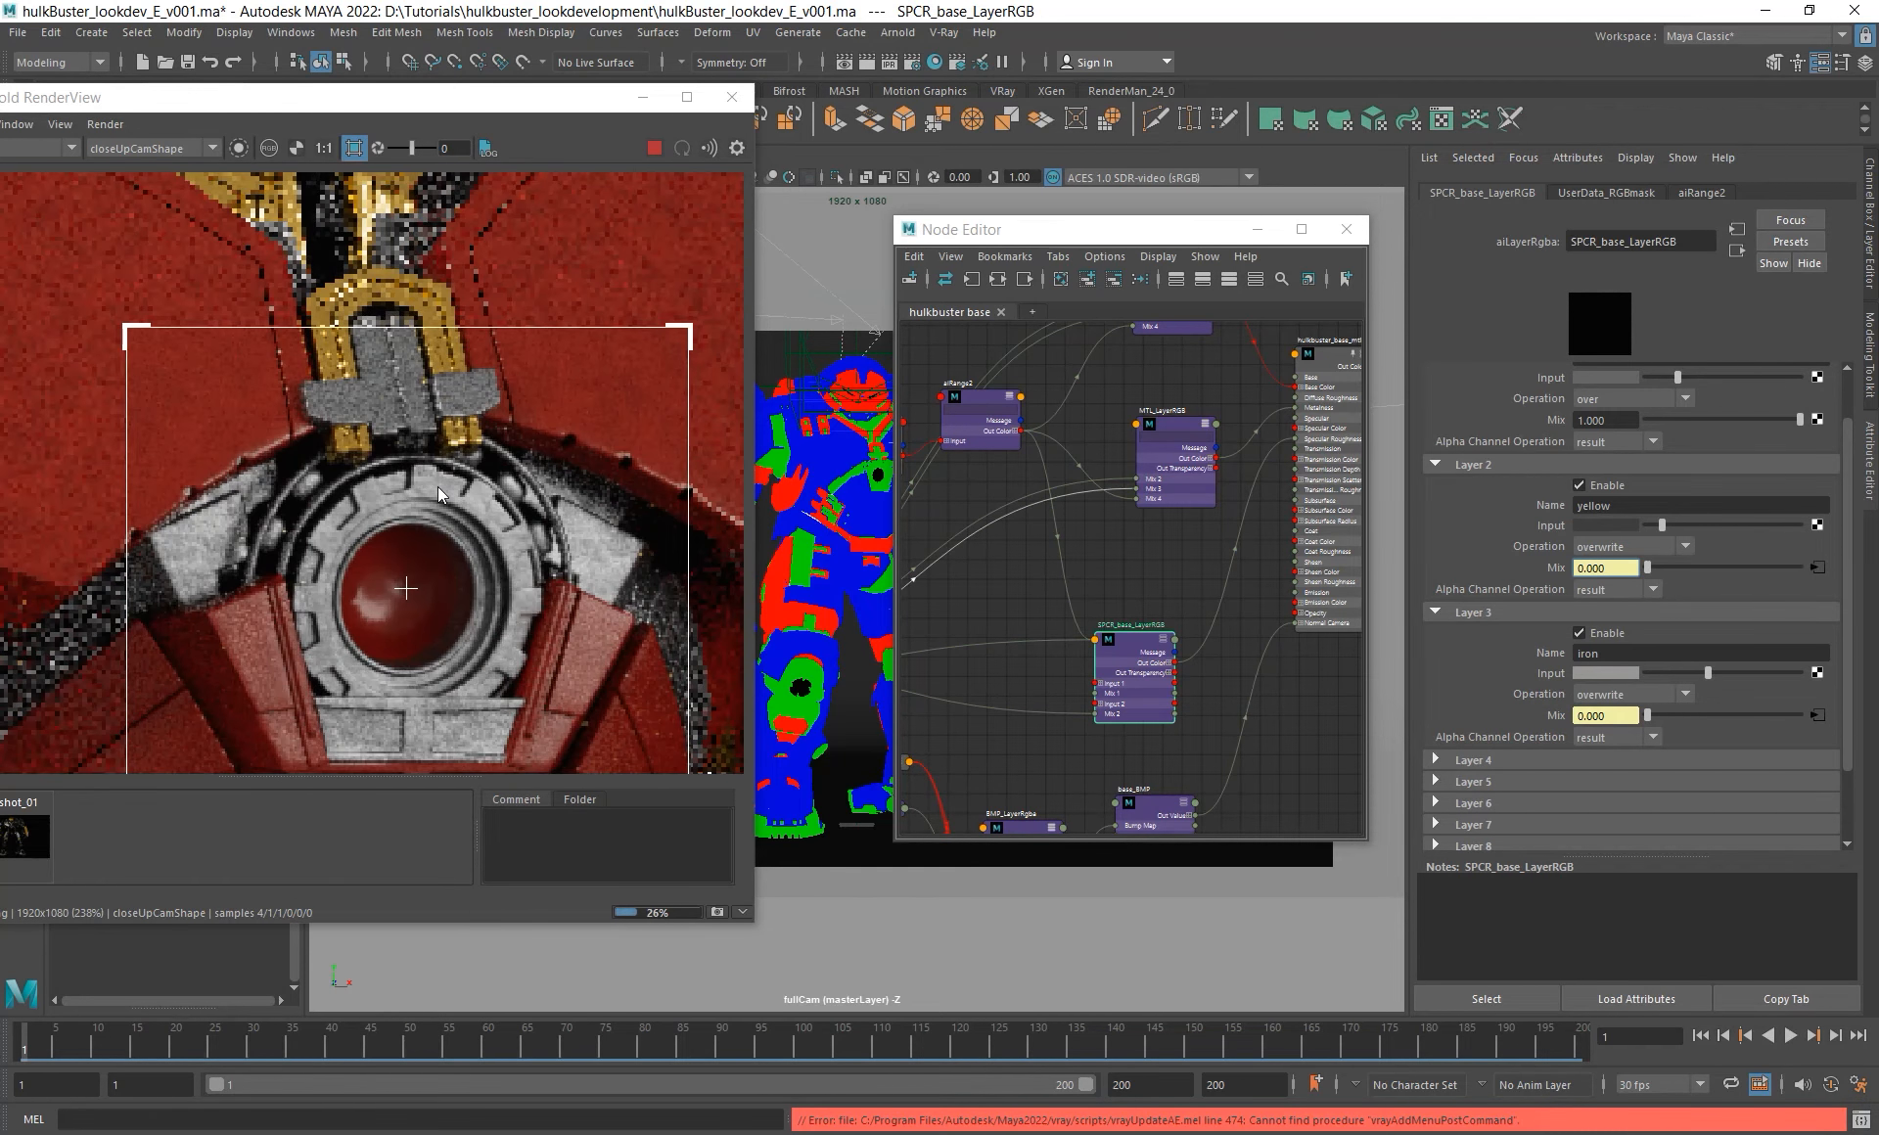
scroll(437, 485, "down", 4)
- Switch the render camera to fullCamShape, clear the crop region and frame the whole figure
middle_click_drag(487, 536, 500, 499, "alt")
right_click_drag(500, 500, 137, 480, "alt")
right_click_drag(490, 346, 106, 281, "alt")
middle_click_drag(101, 281, 87, 337, "alt")
left_click(145, 150)
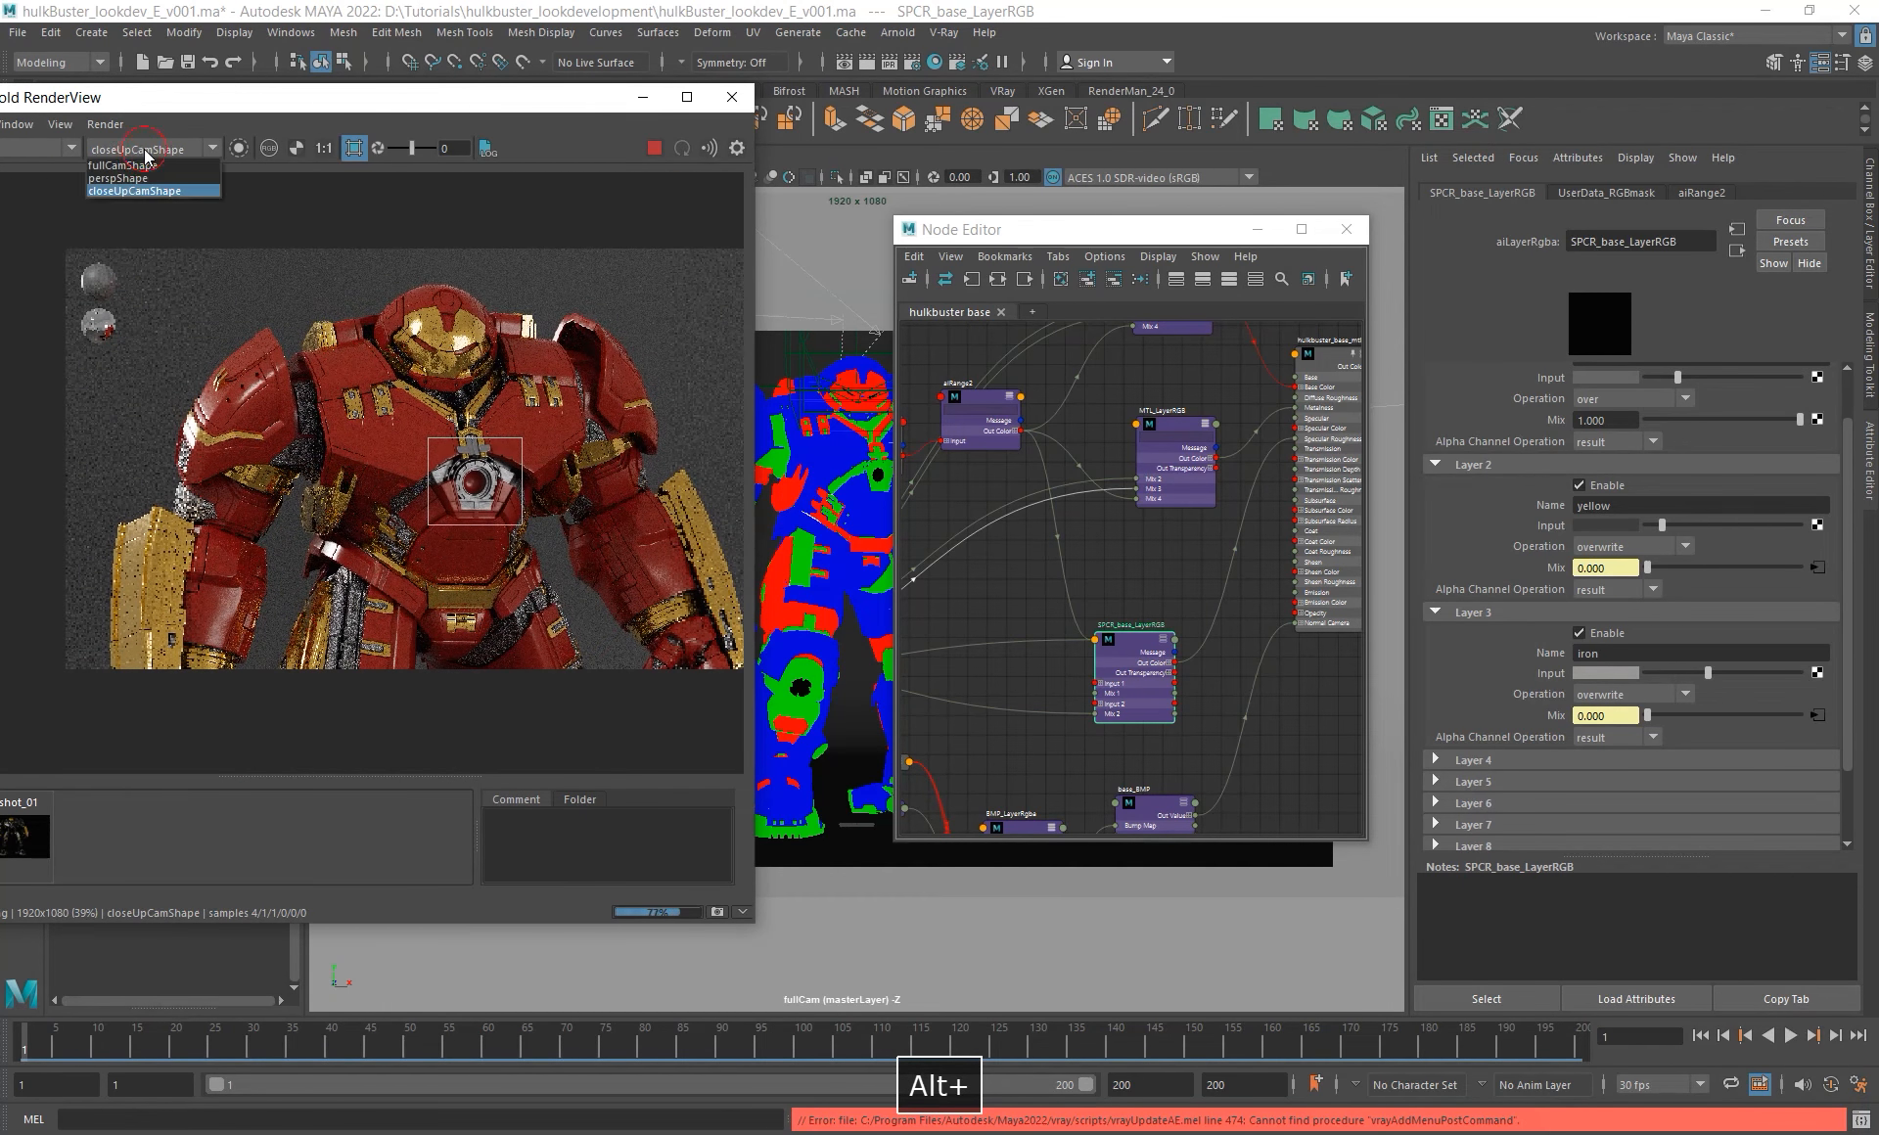
left_click(139, 173)
left_click(561, 398, "shift")
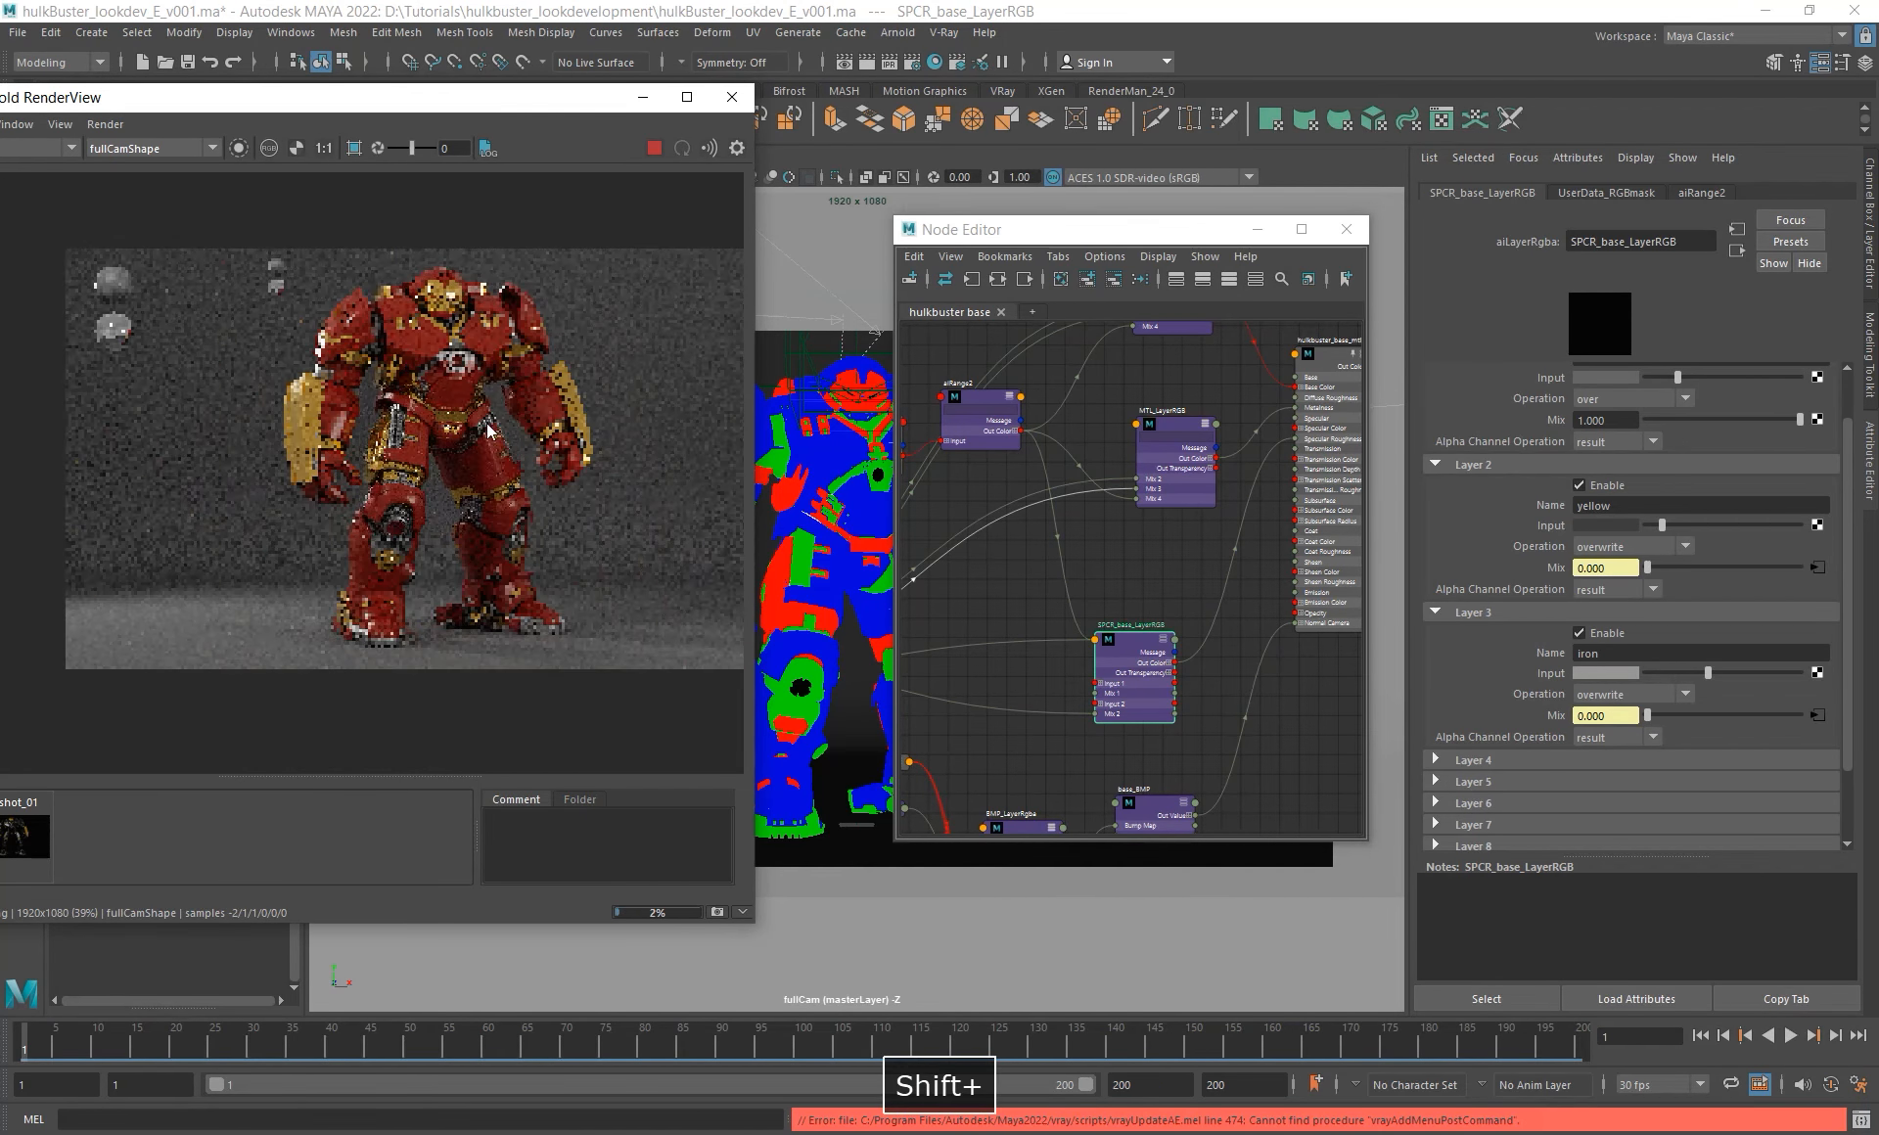
middle_click_drag(561, 397, 533, 483, "alt")
right_click_drag(533, 482, 579, 512, "alt")
middle_click_drag(466, 453, 490, 397, "alt")
right_click_drag(489, 398, 538, 505, "alt")
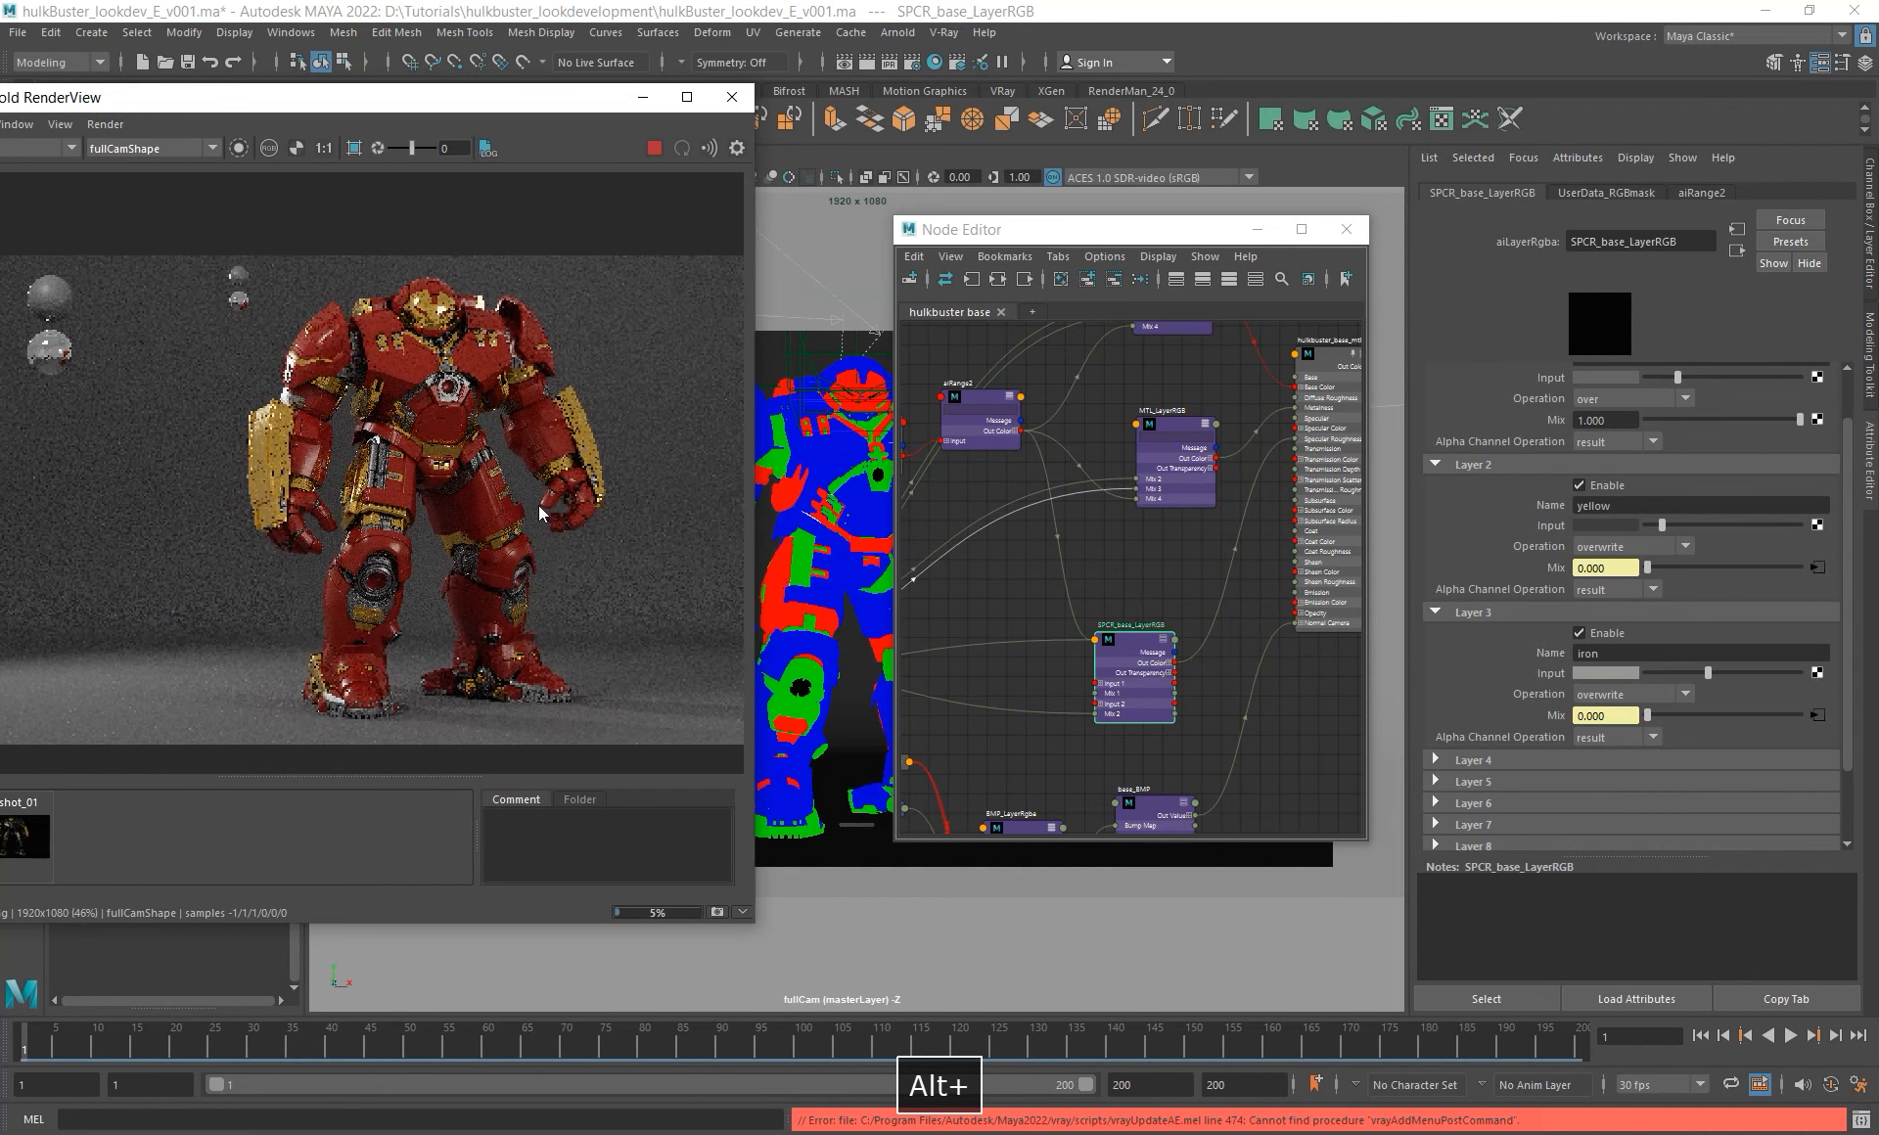
- Try a hue of 360 and a saturation of 0.8 for the red base layer's Input color in DIFF_Layer_RGB
middle_click_drag(1216, 475, 1171, 659, "alt")
left_click(1126, 460)
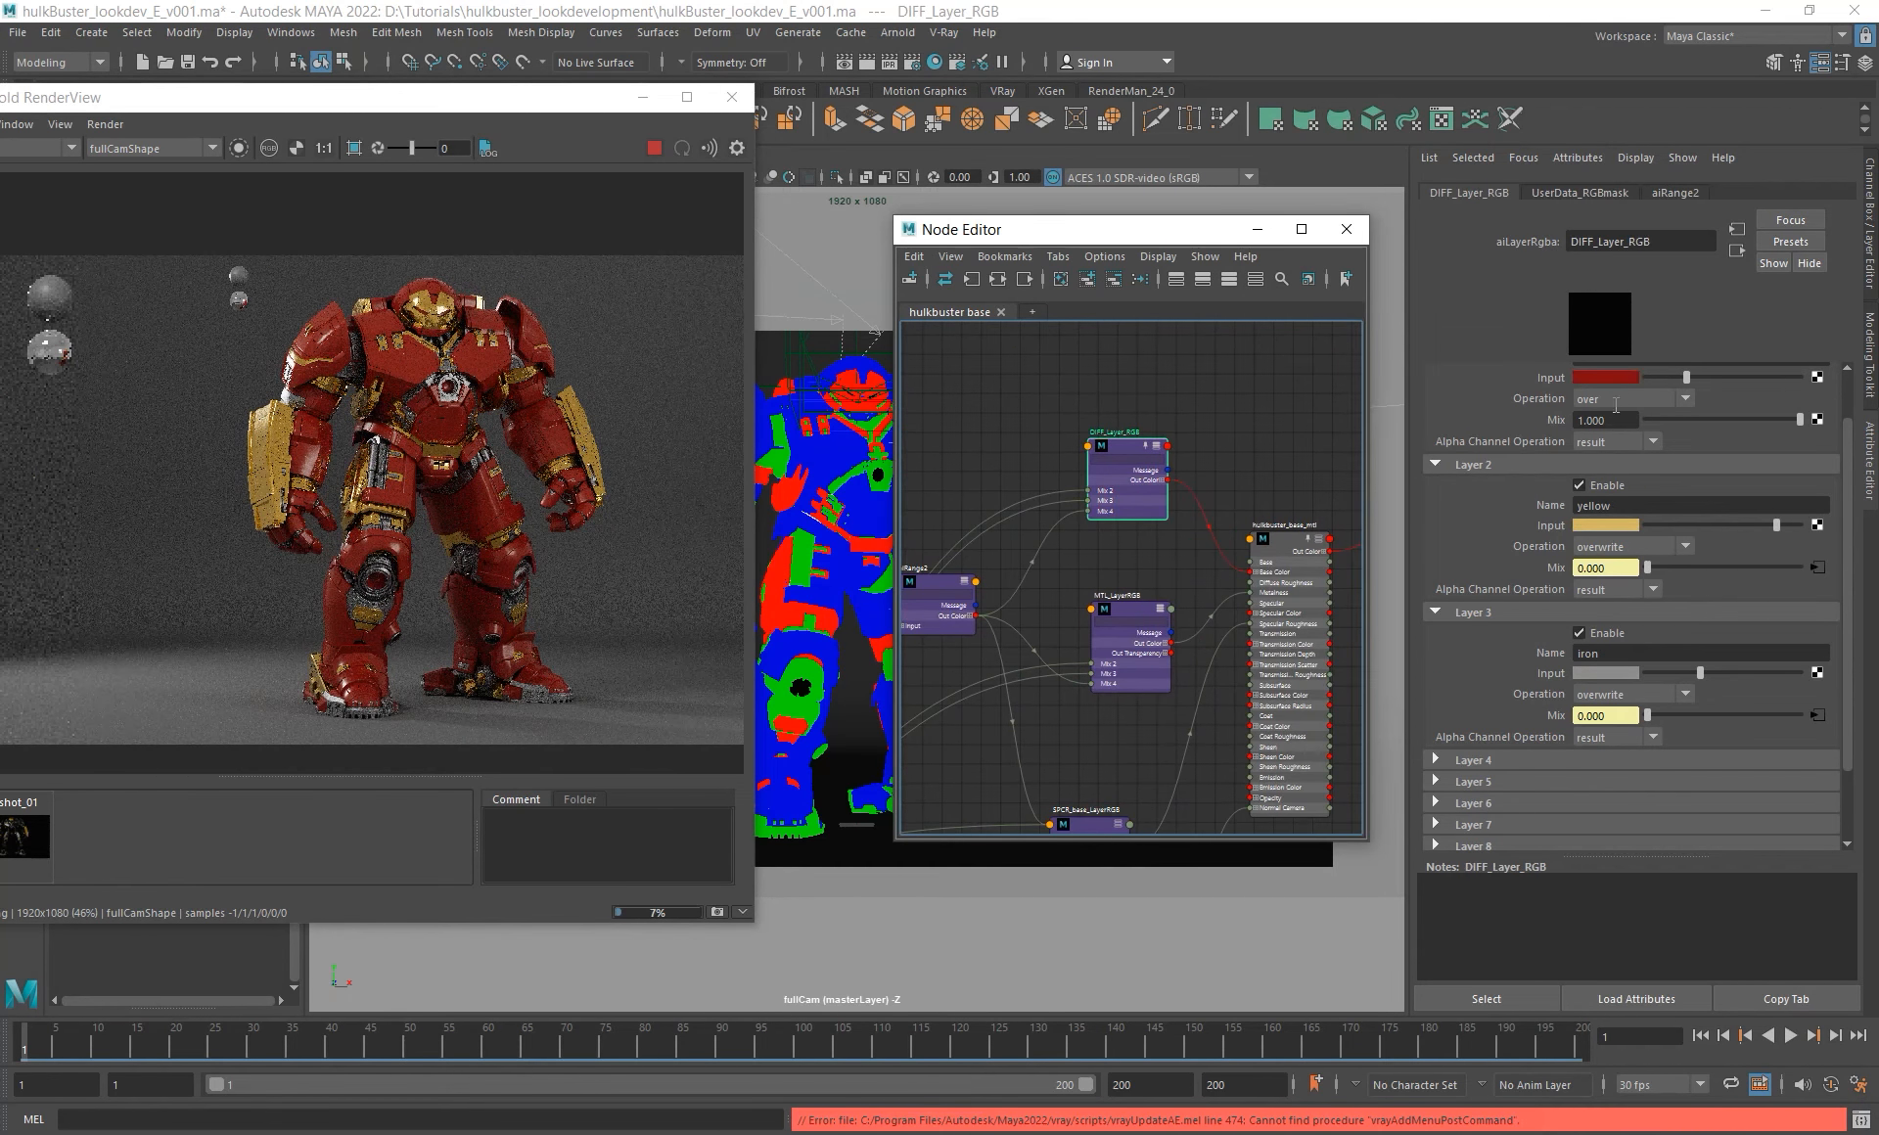
left_click(1615, 375)
key("shift+Tab")
key("shift+Tab")
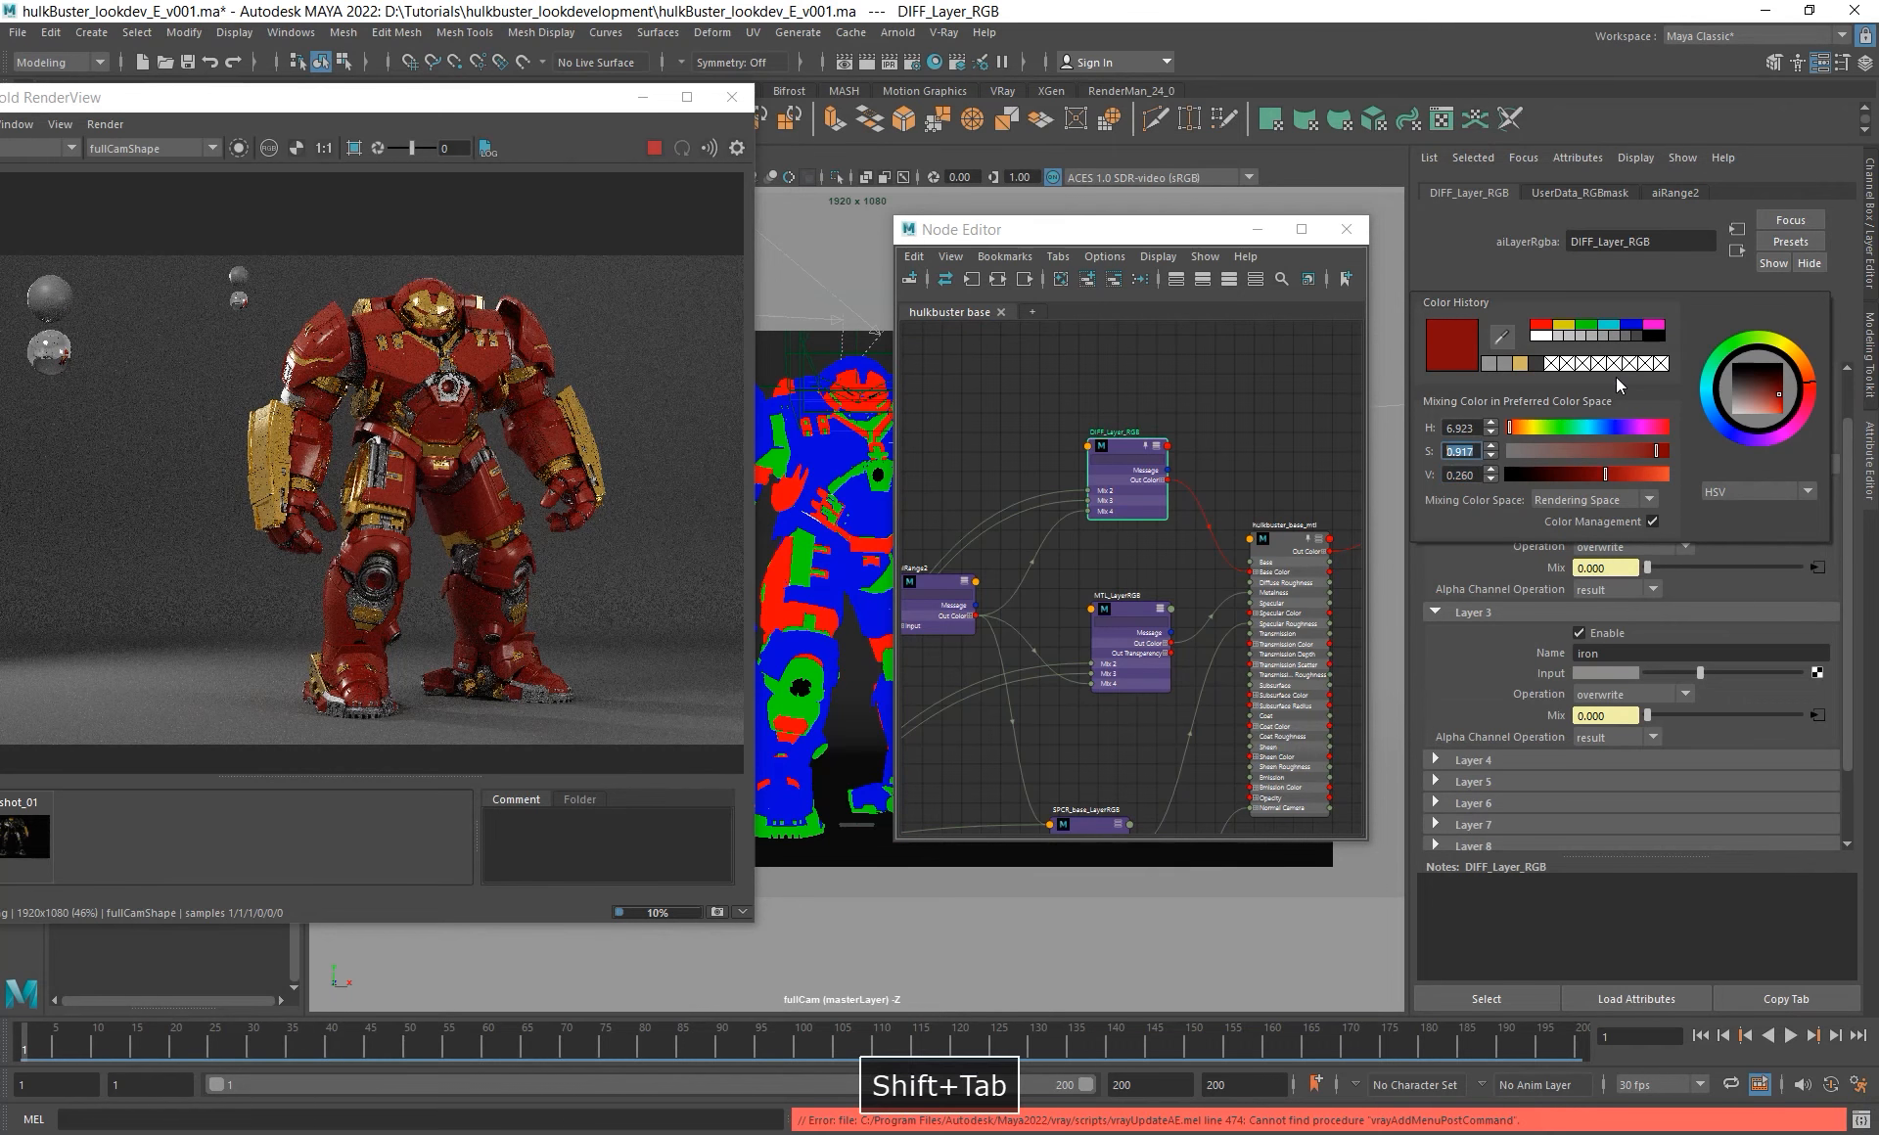
key("Return")
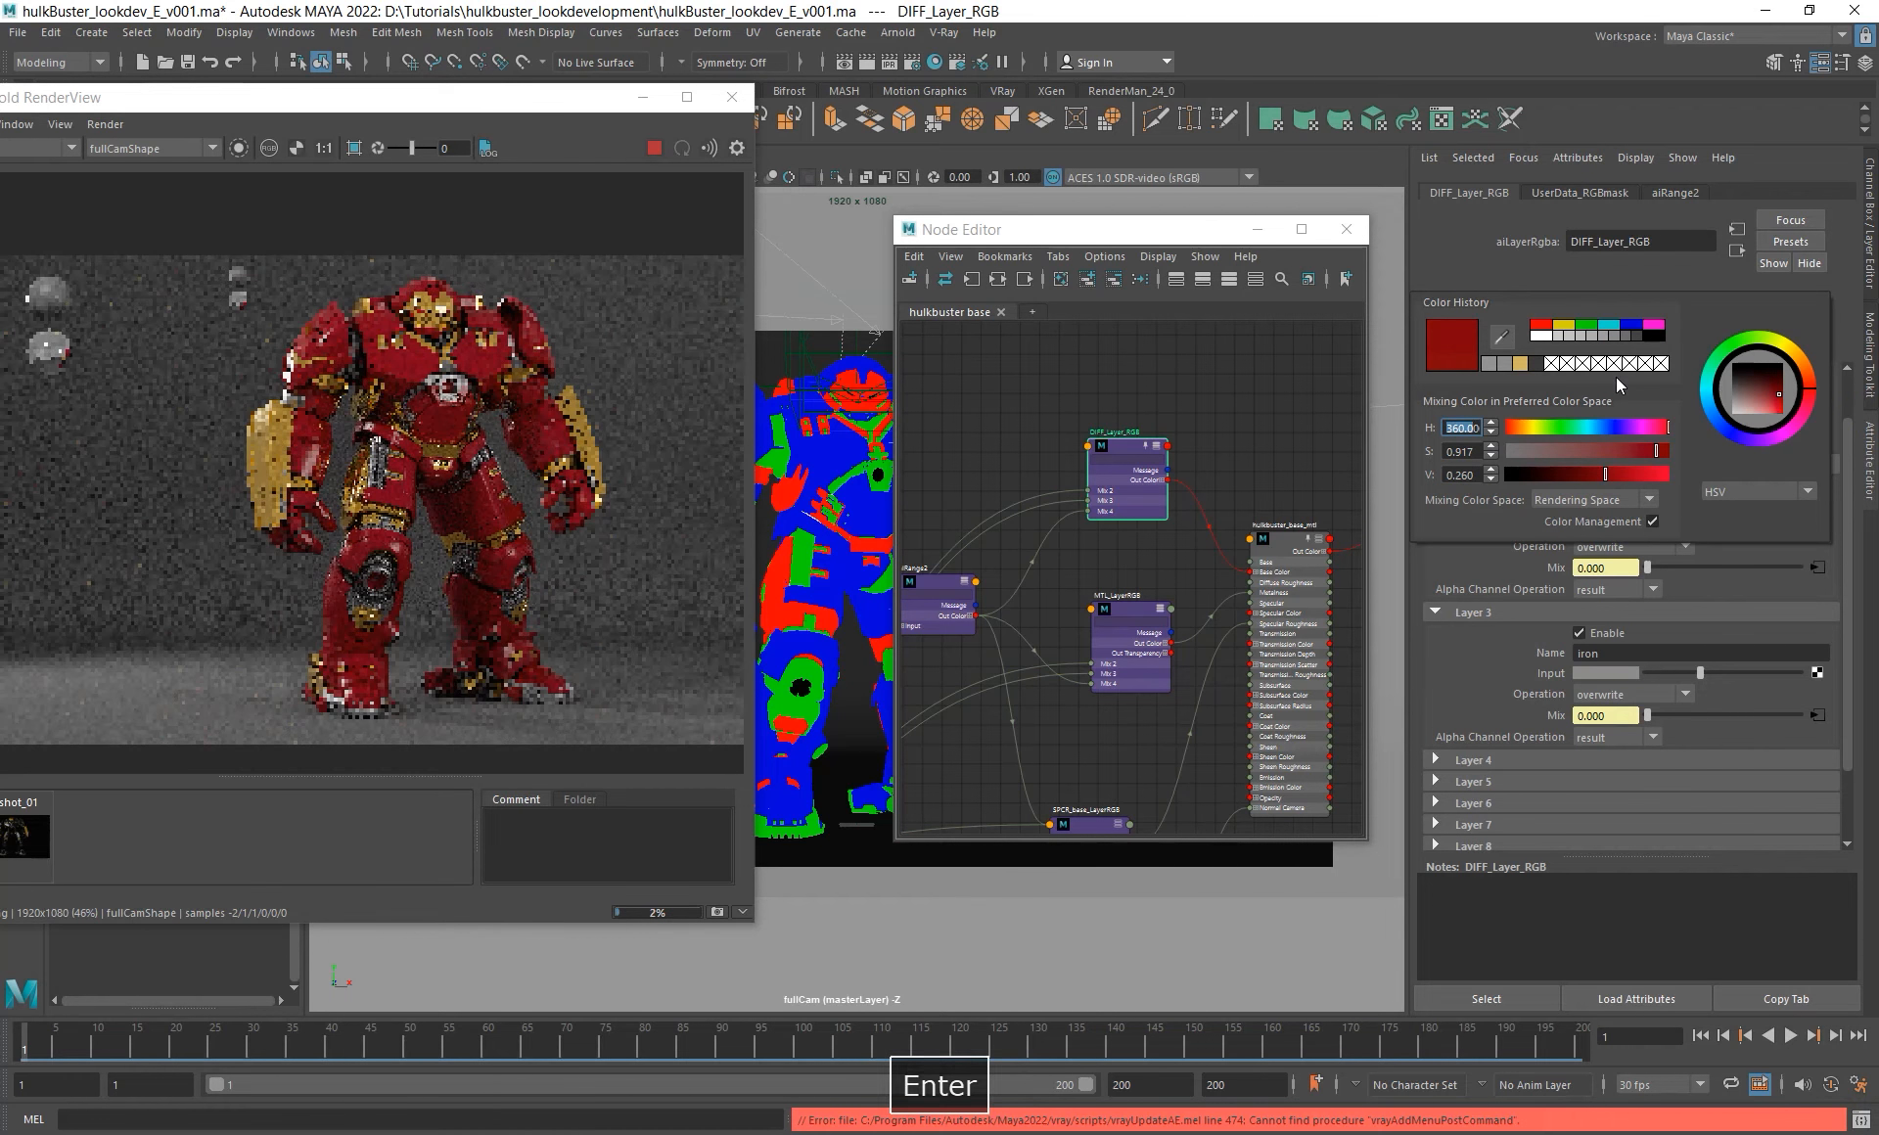
key("Tab")
type(".8")
key("Return")
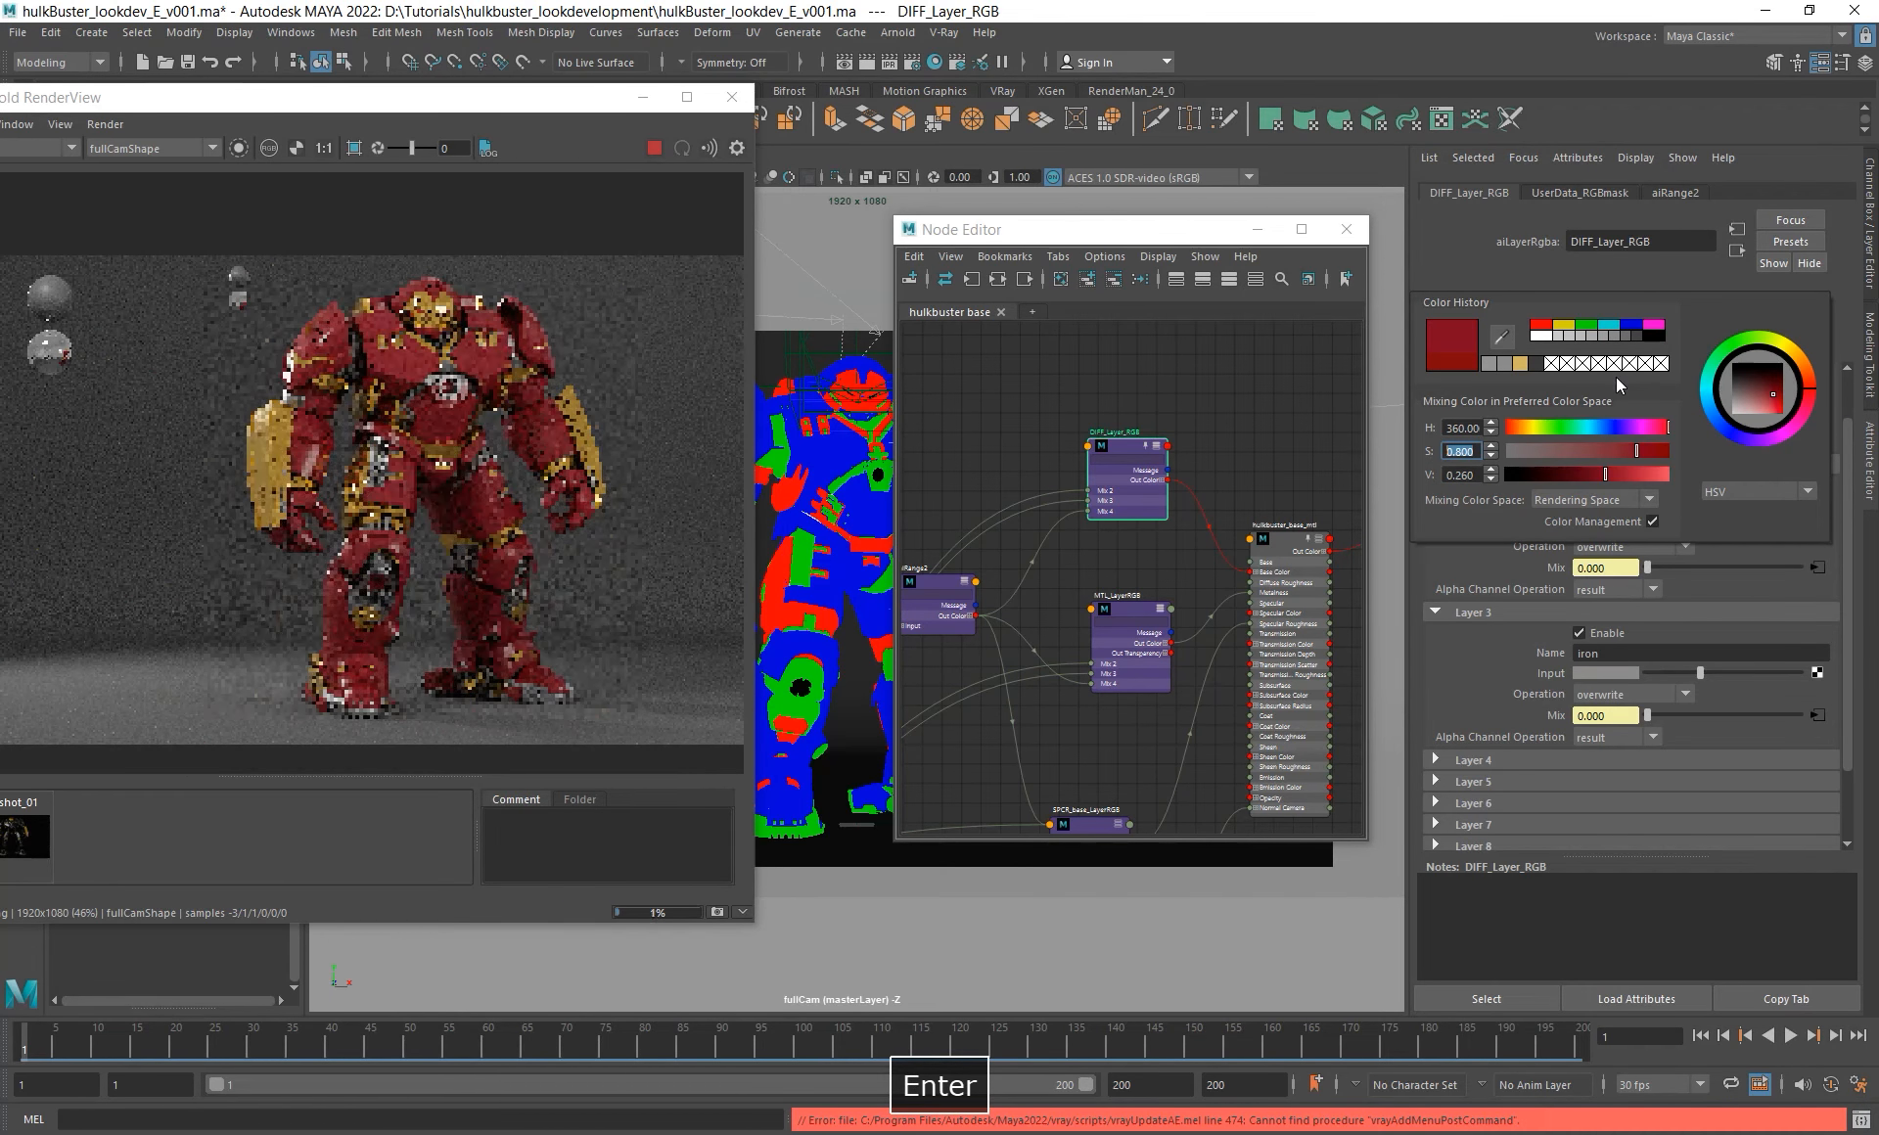
- Set the red base layer's Input color to hue 10, testing saturation 0.85 before settling on 0.9
key("shift+Tab")
key("shift+Tab")
type("10")
key("Return")
key("Tab")
type(".85")
key("Return")
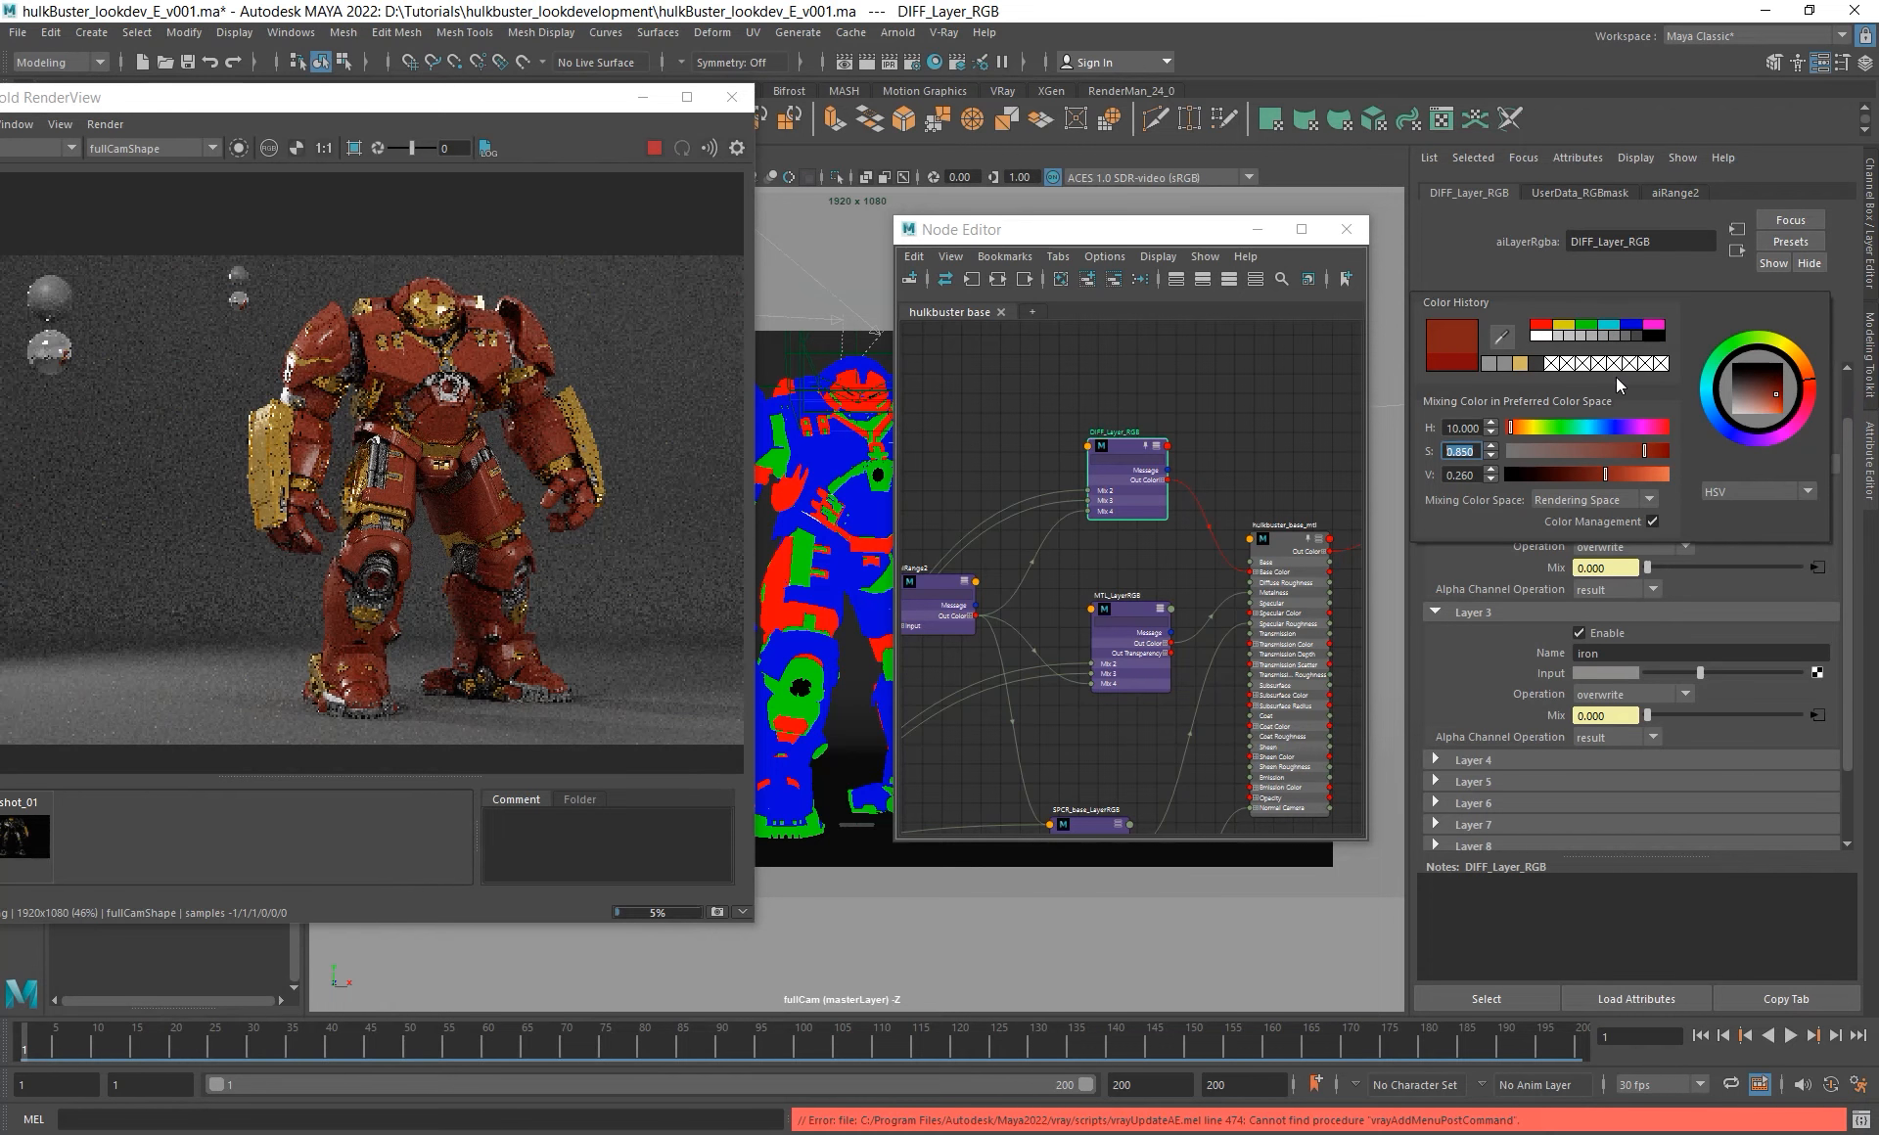
type(".9")
key("Return")
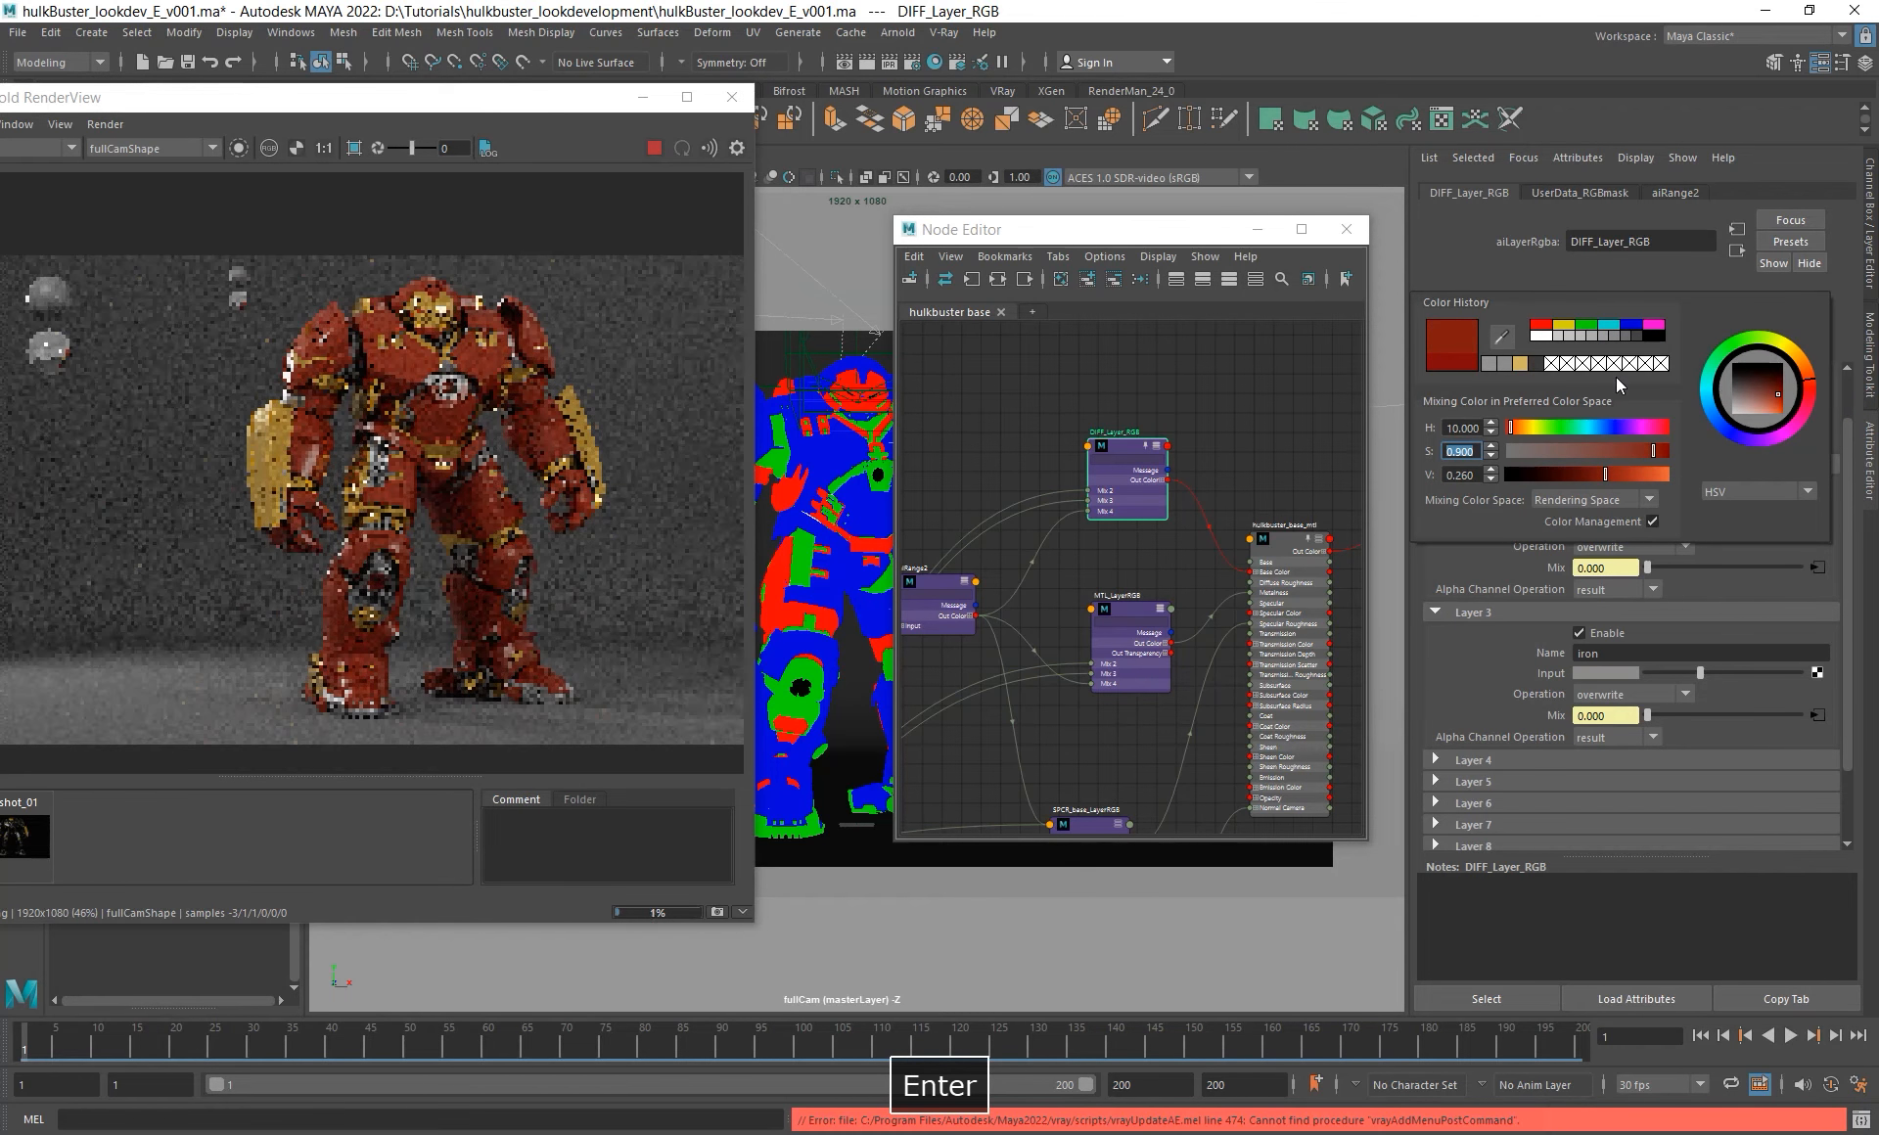
left_click(473, 441)
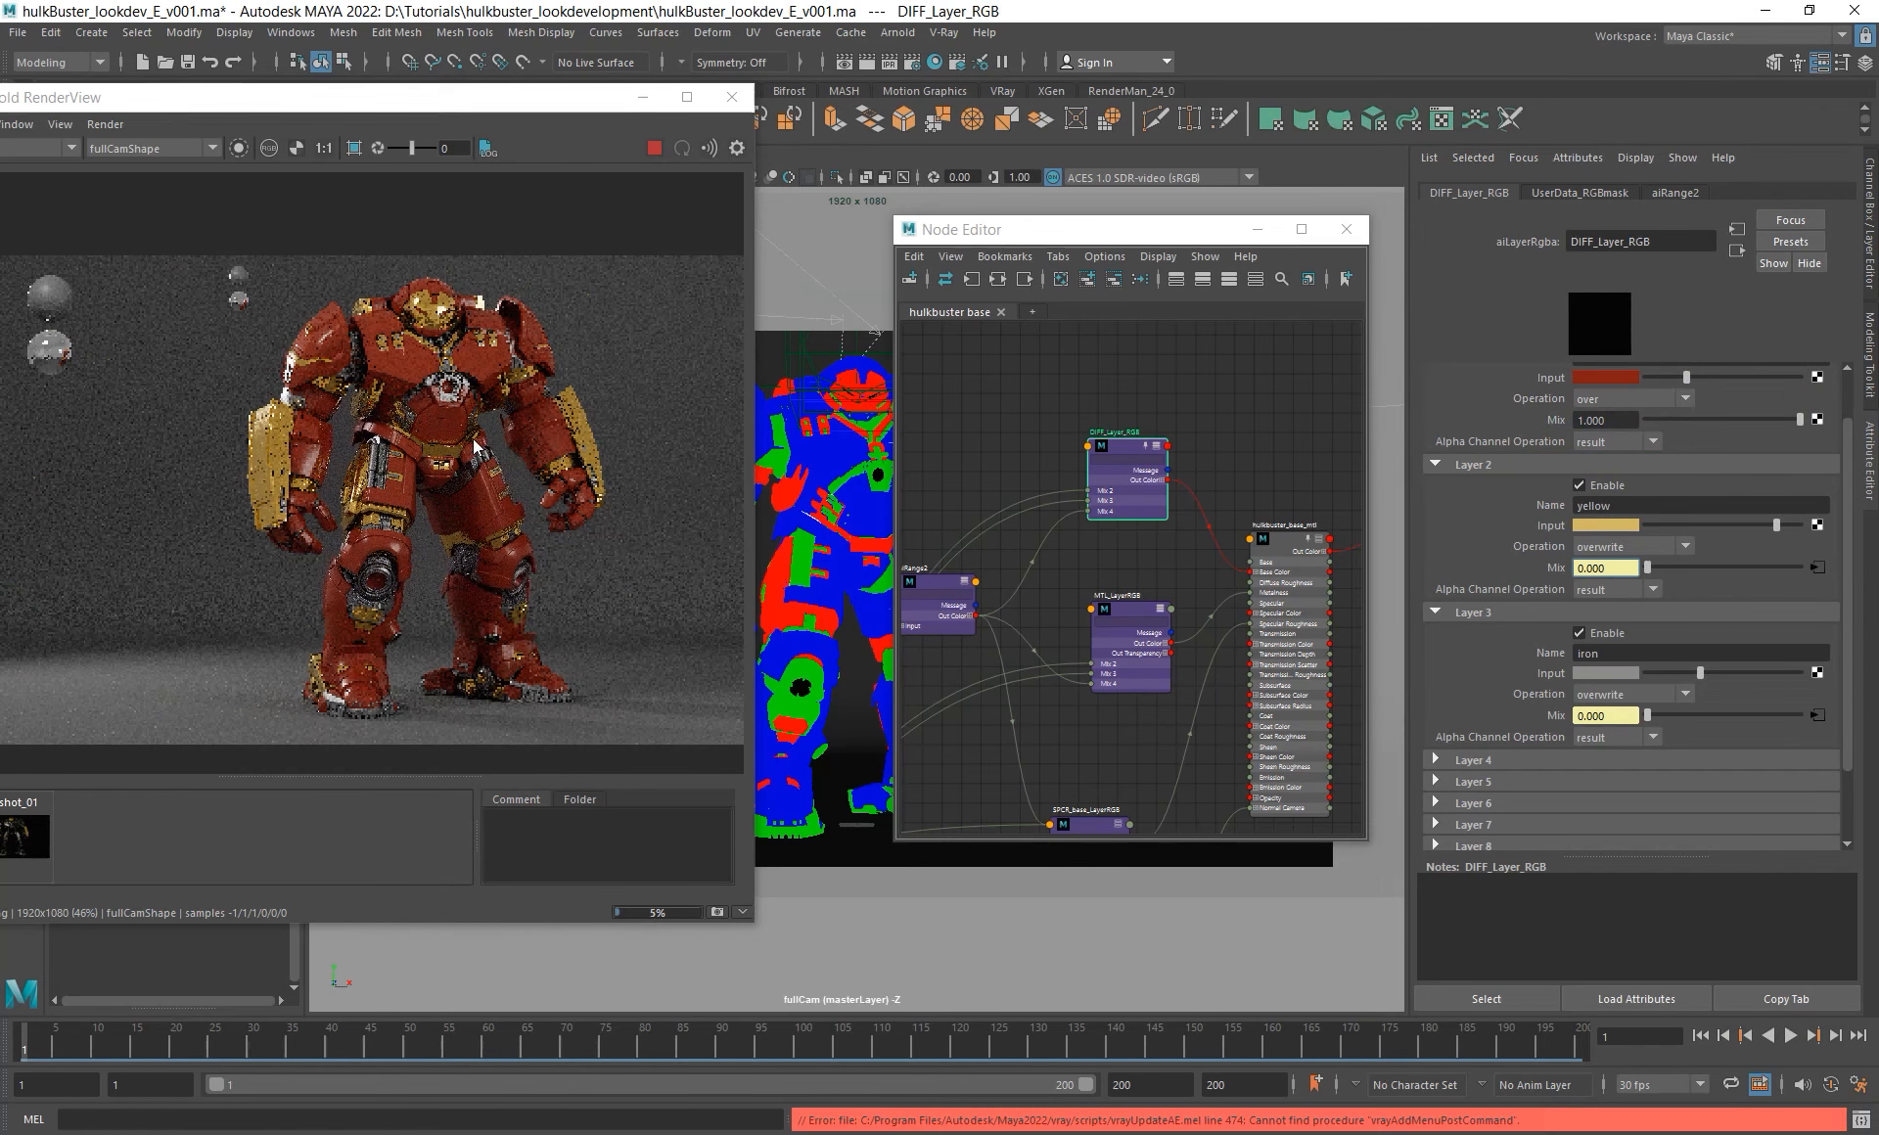
- Examine the red armor in the full-body render, then try a hue of 6 for its base color and settle on 8
right_click_drag(474, 440, 585, 447, "alt")
middle_click_drag(517, 428, 489, 446, "alt")
mouse_move(493, 453)
right_mouse_down("alt")
mouse_move(738, 520)
mouse_move(625, 483)
mouse_move(480, 485)
right_mouse_up("alt")
middle_click_drag(481, 484, 492, 441, "alt")
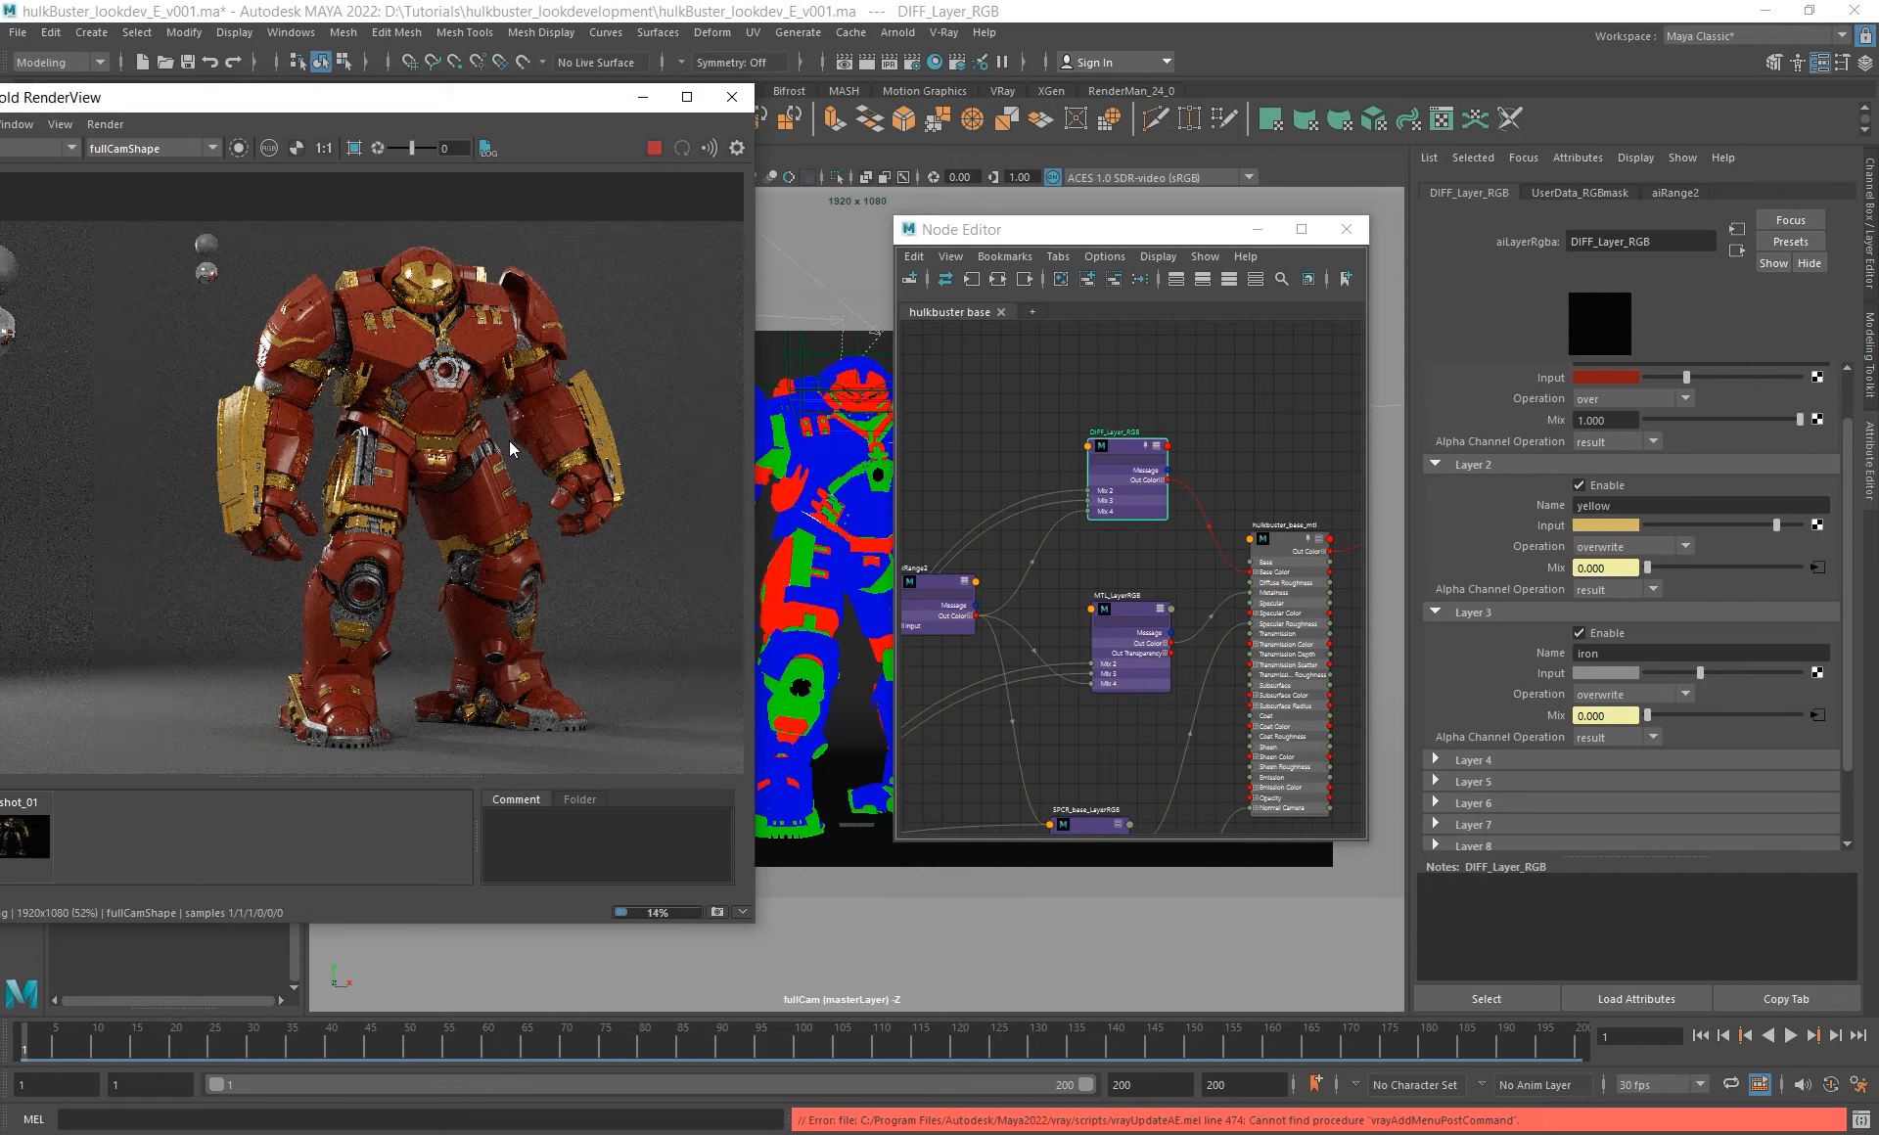
left_click(1603, 374)
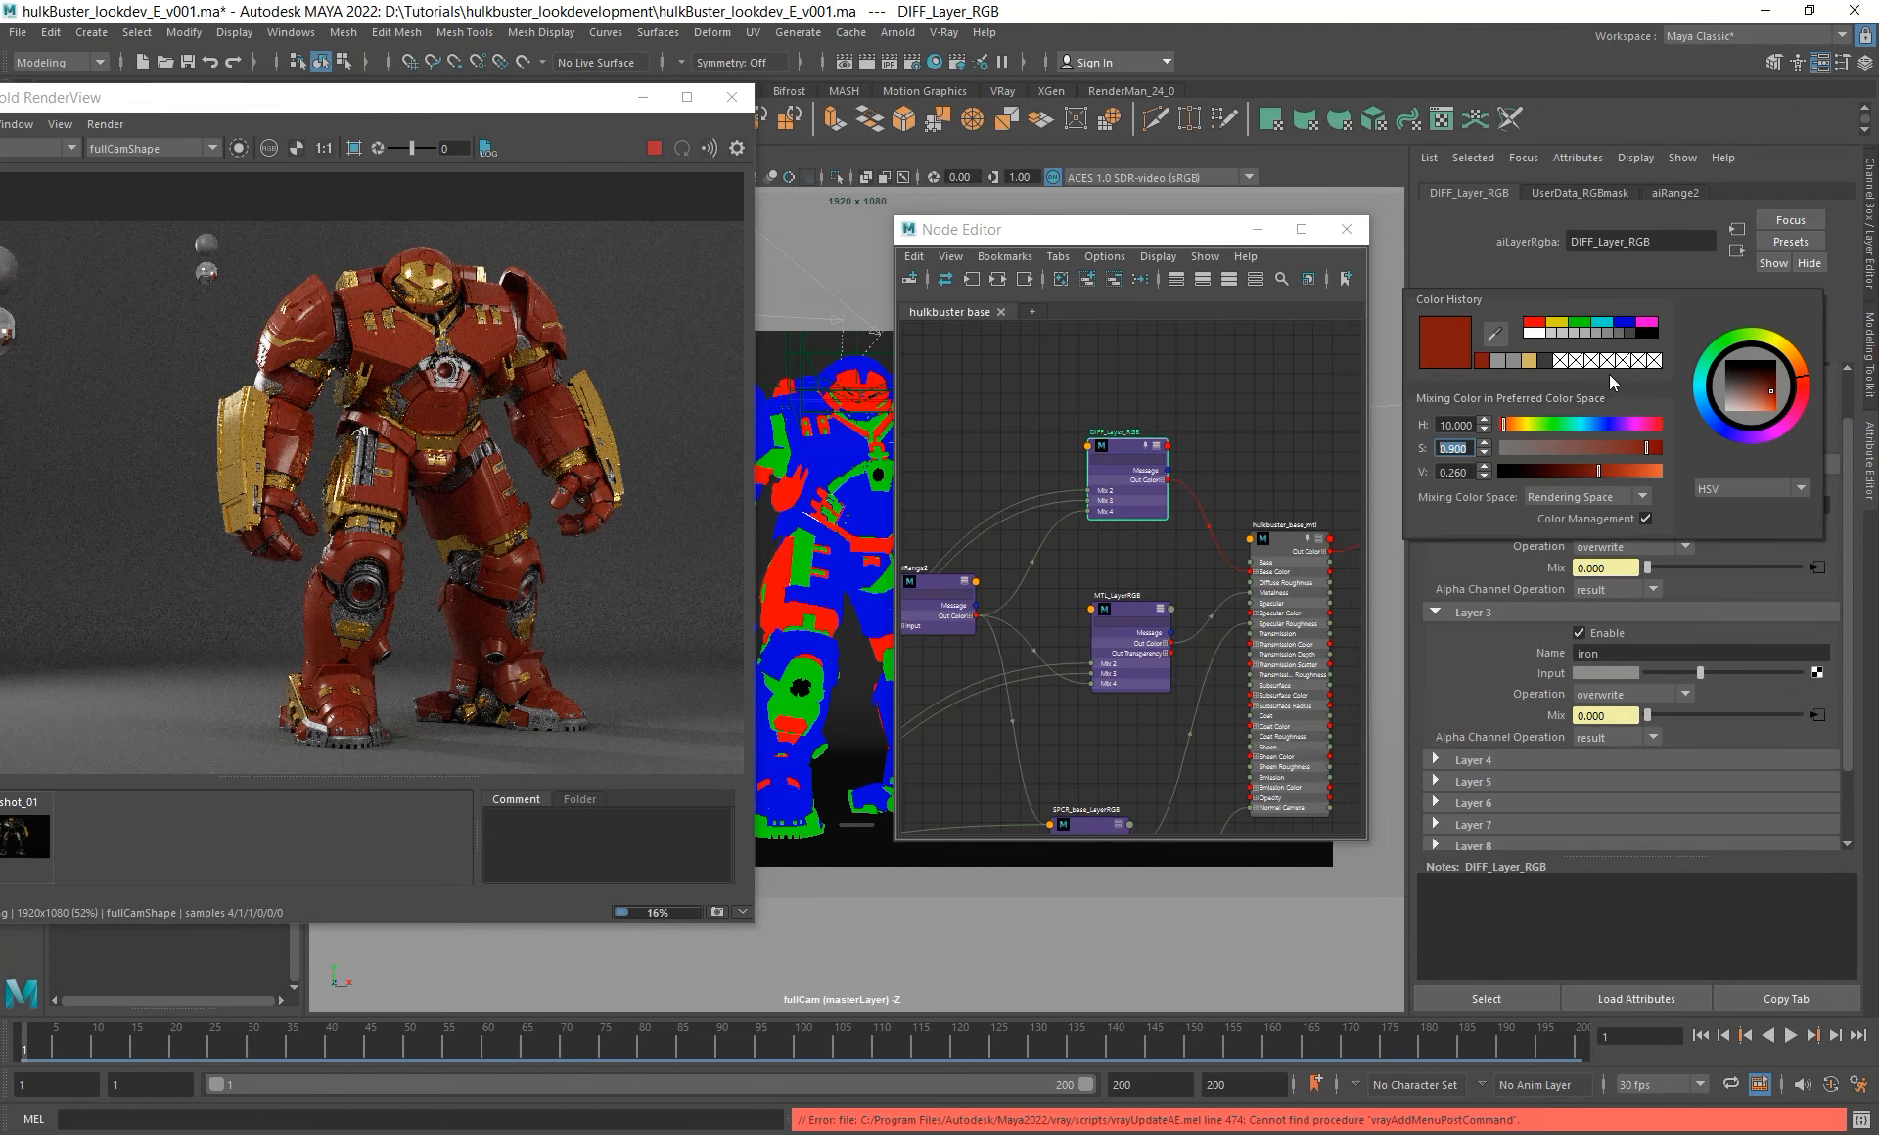
key("shift+Tab")
type("6")
key("Return")
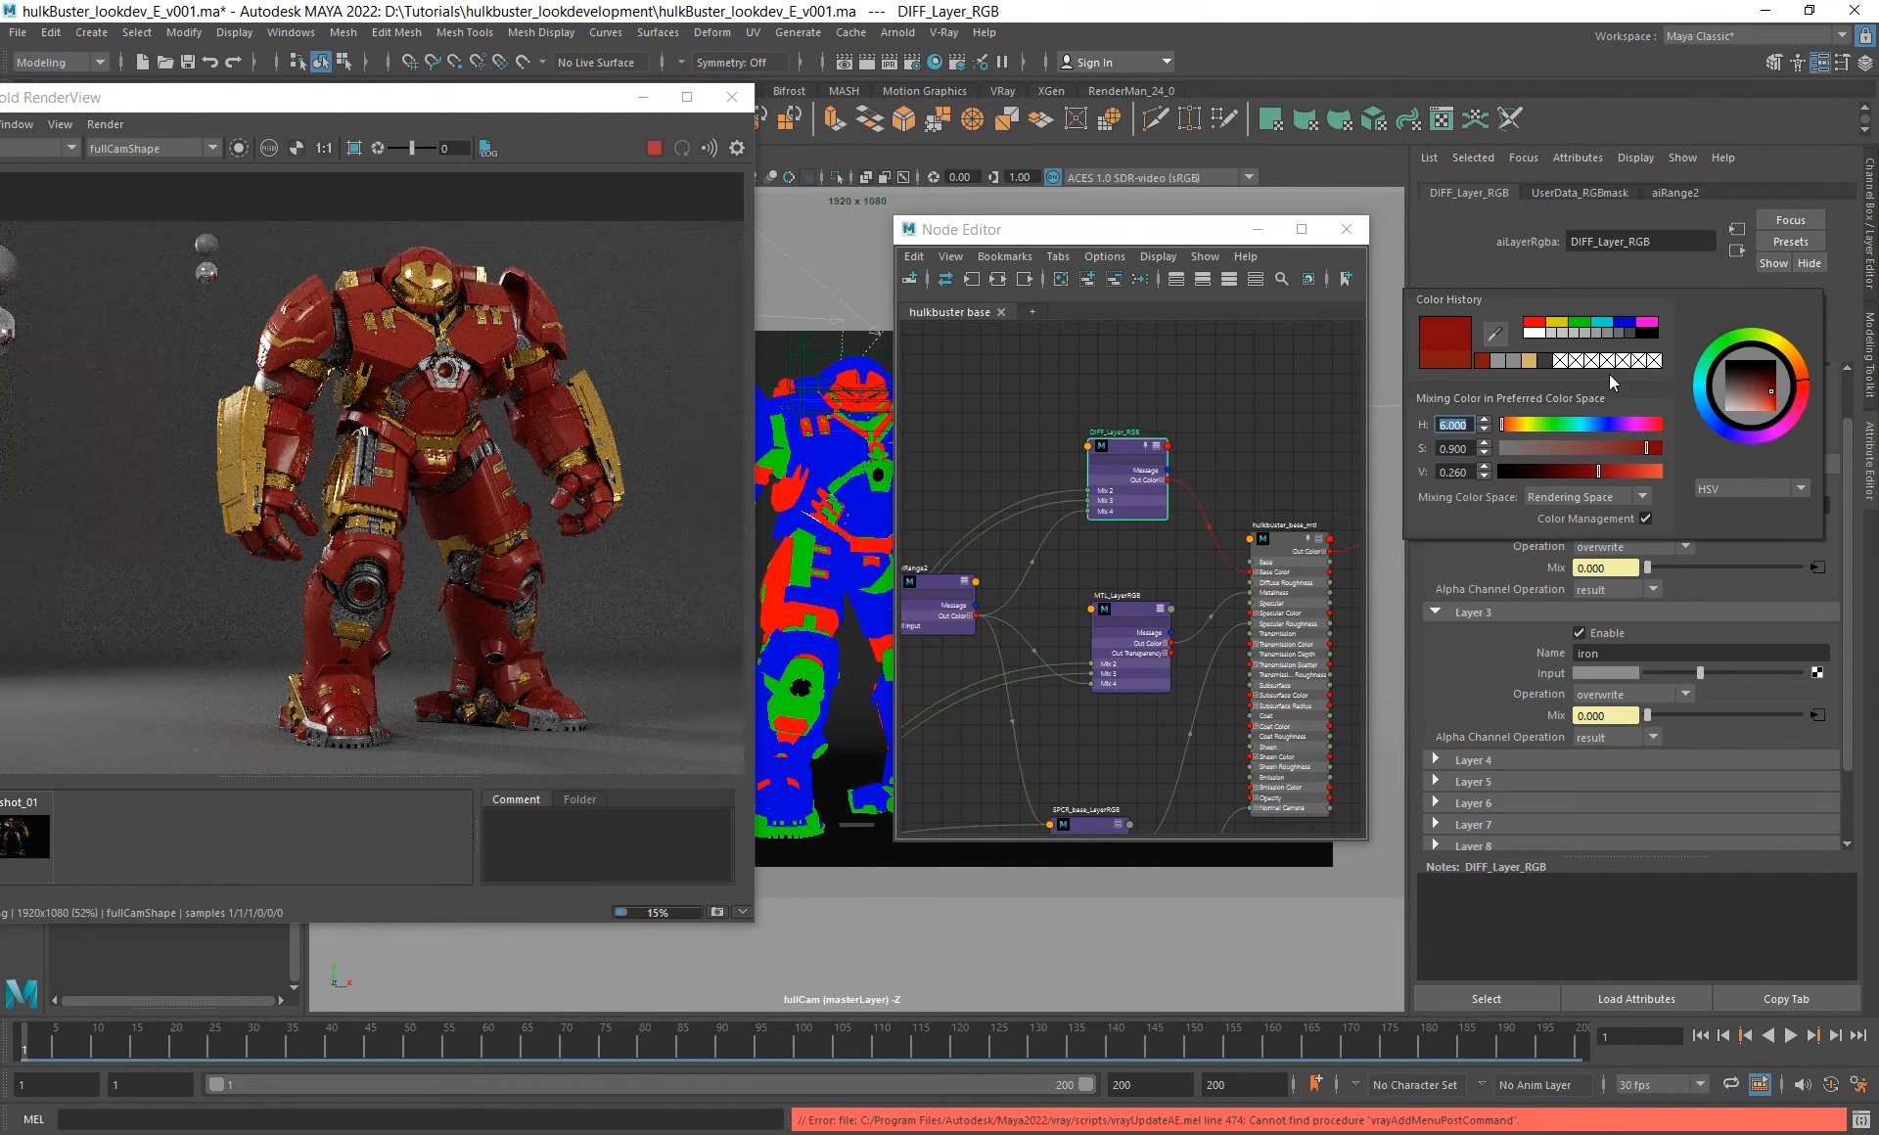
type("8")
key("Return")
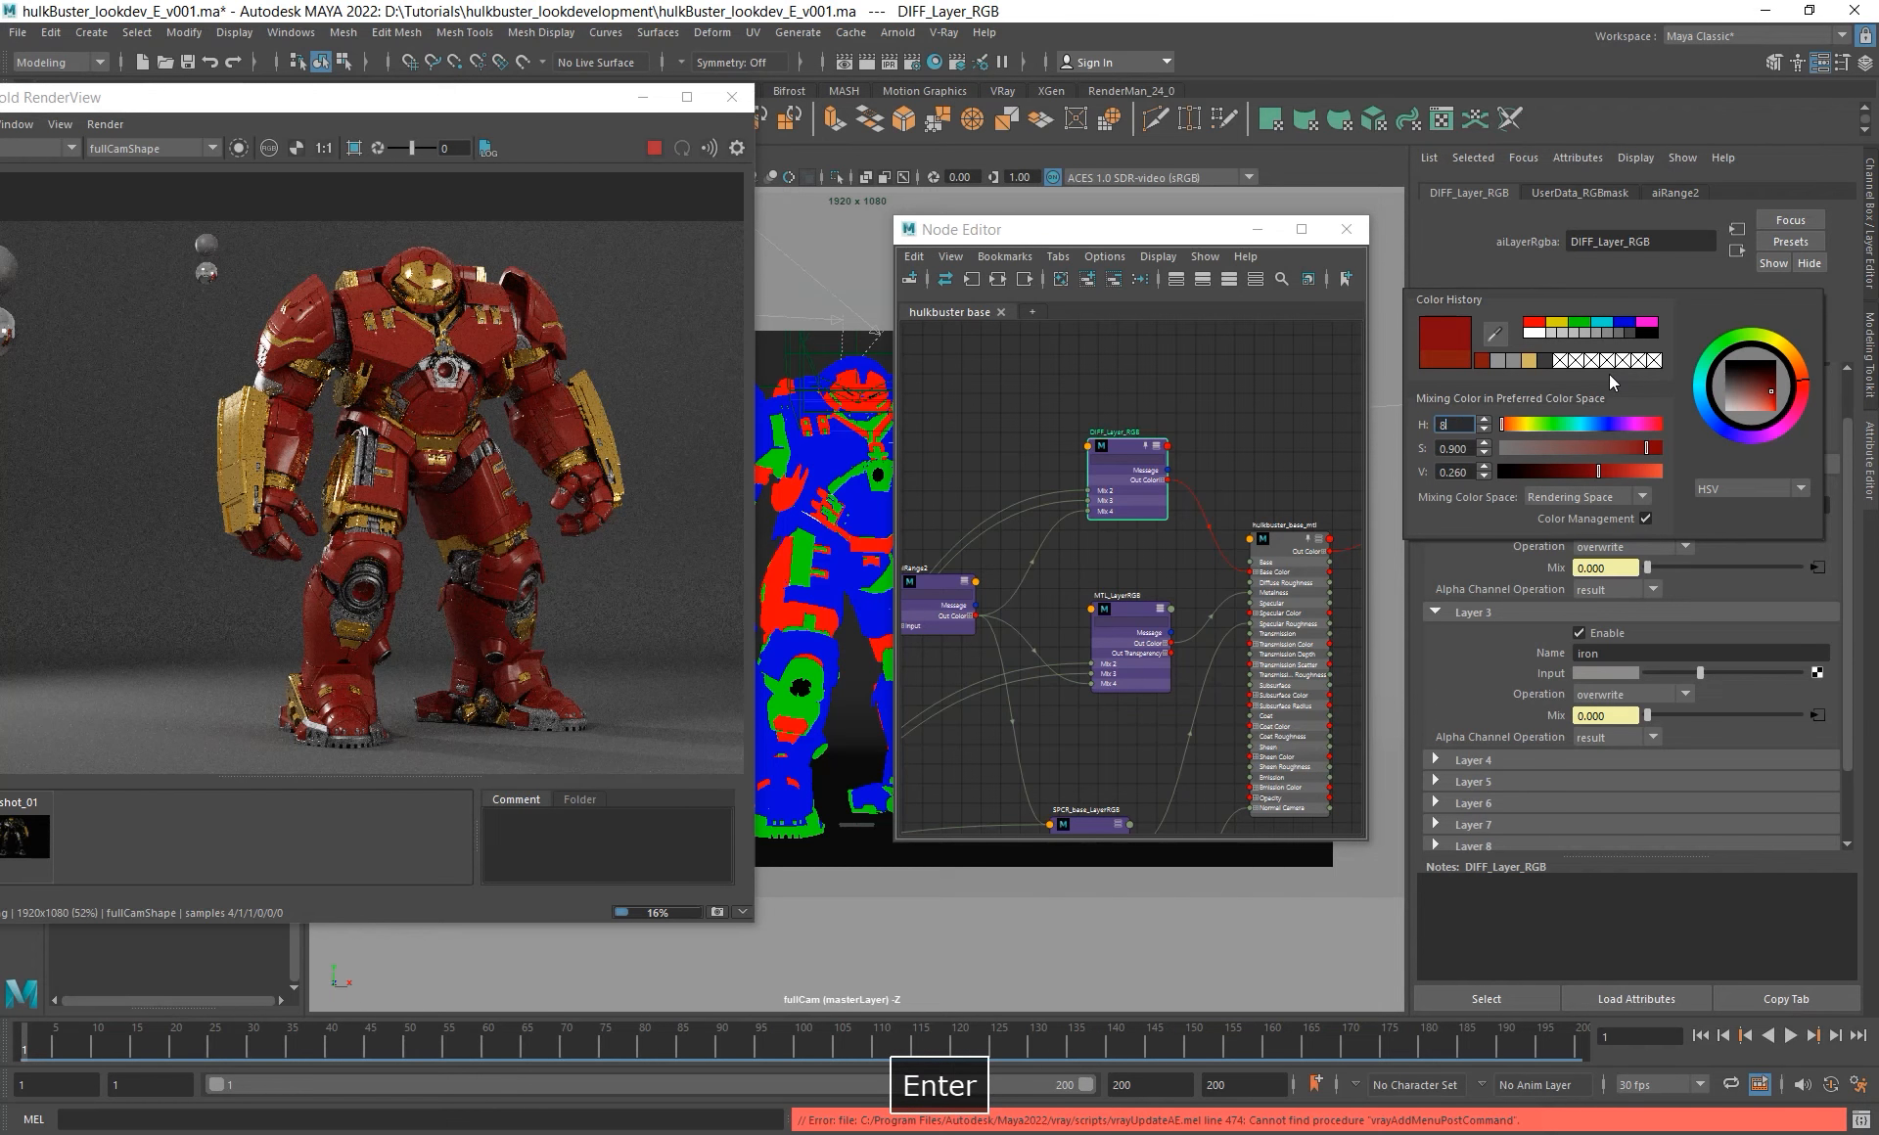
key("Tab")
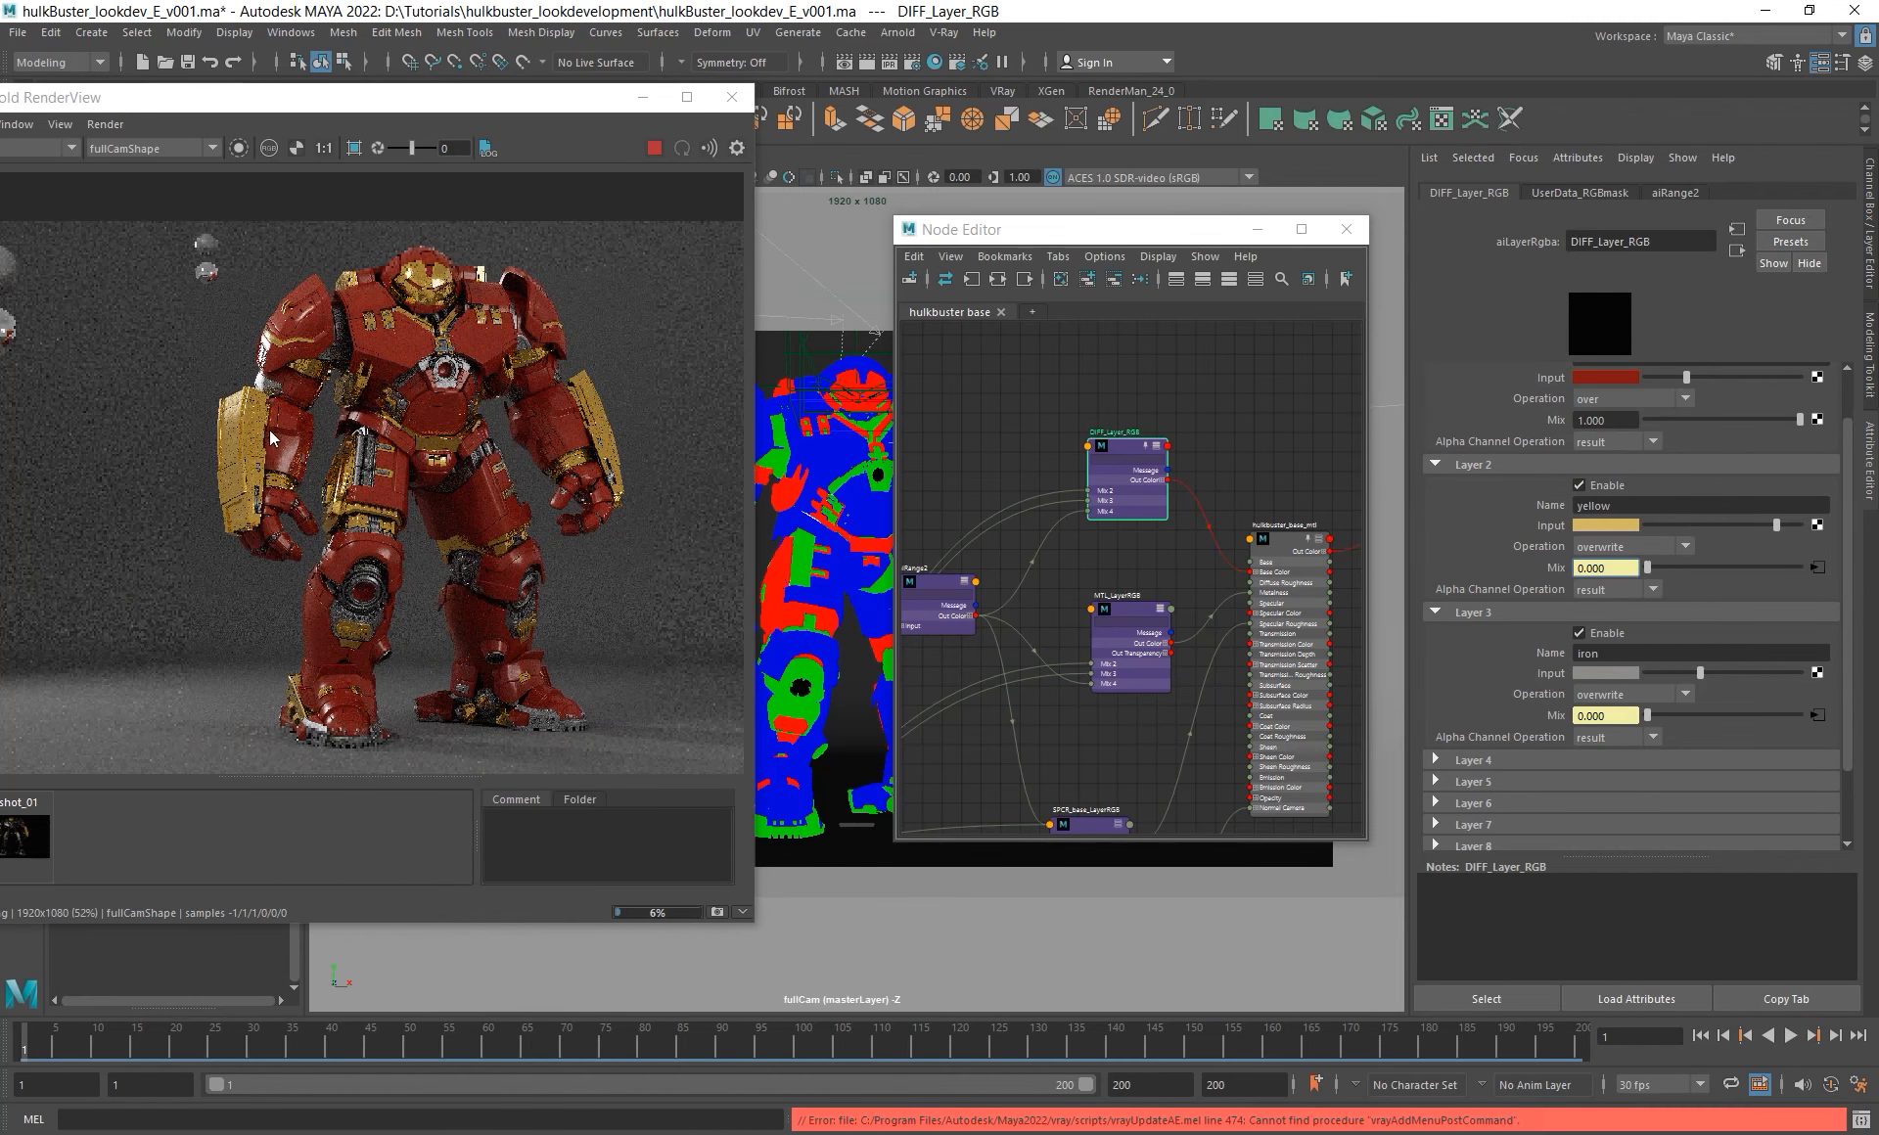
- Select the top hulkBuster group, set its Rotate Y to 0 and frame the front-facing figure in the render
scroll(358, 410, "down", 2)
middle_click_drag(379, 451, 380, 471, "alt")
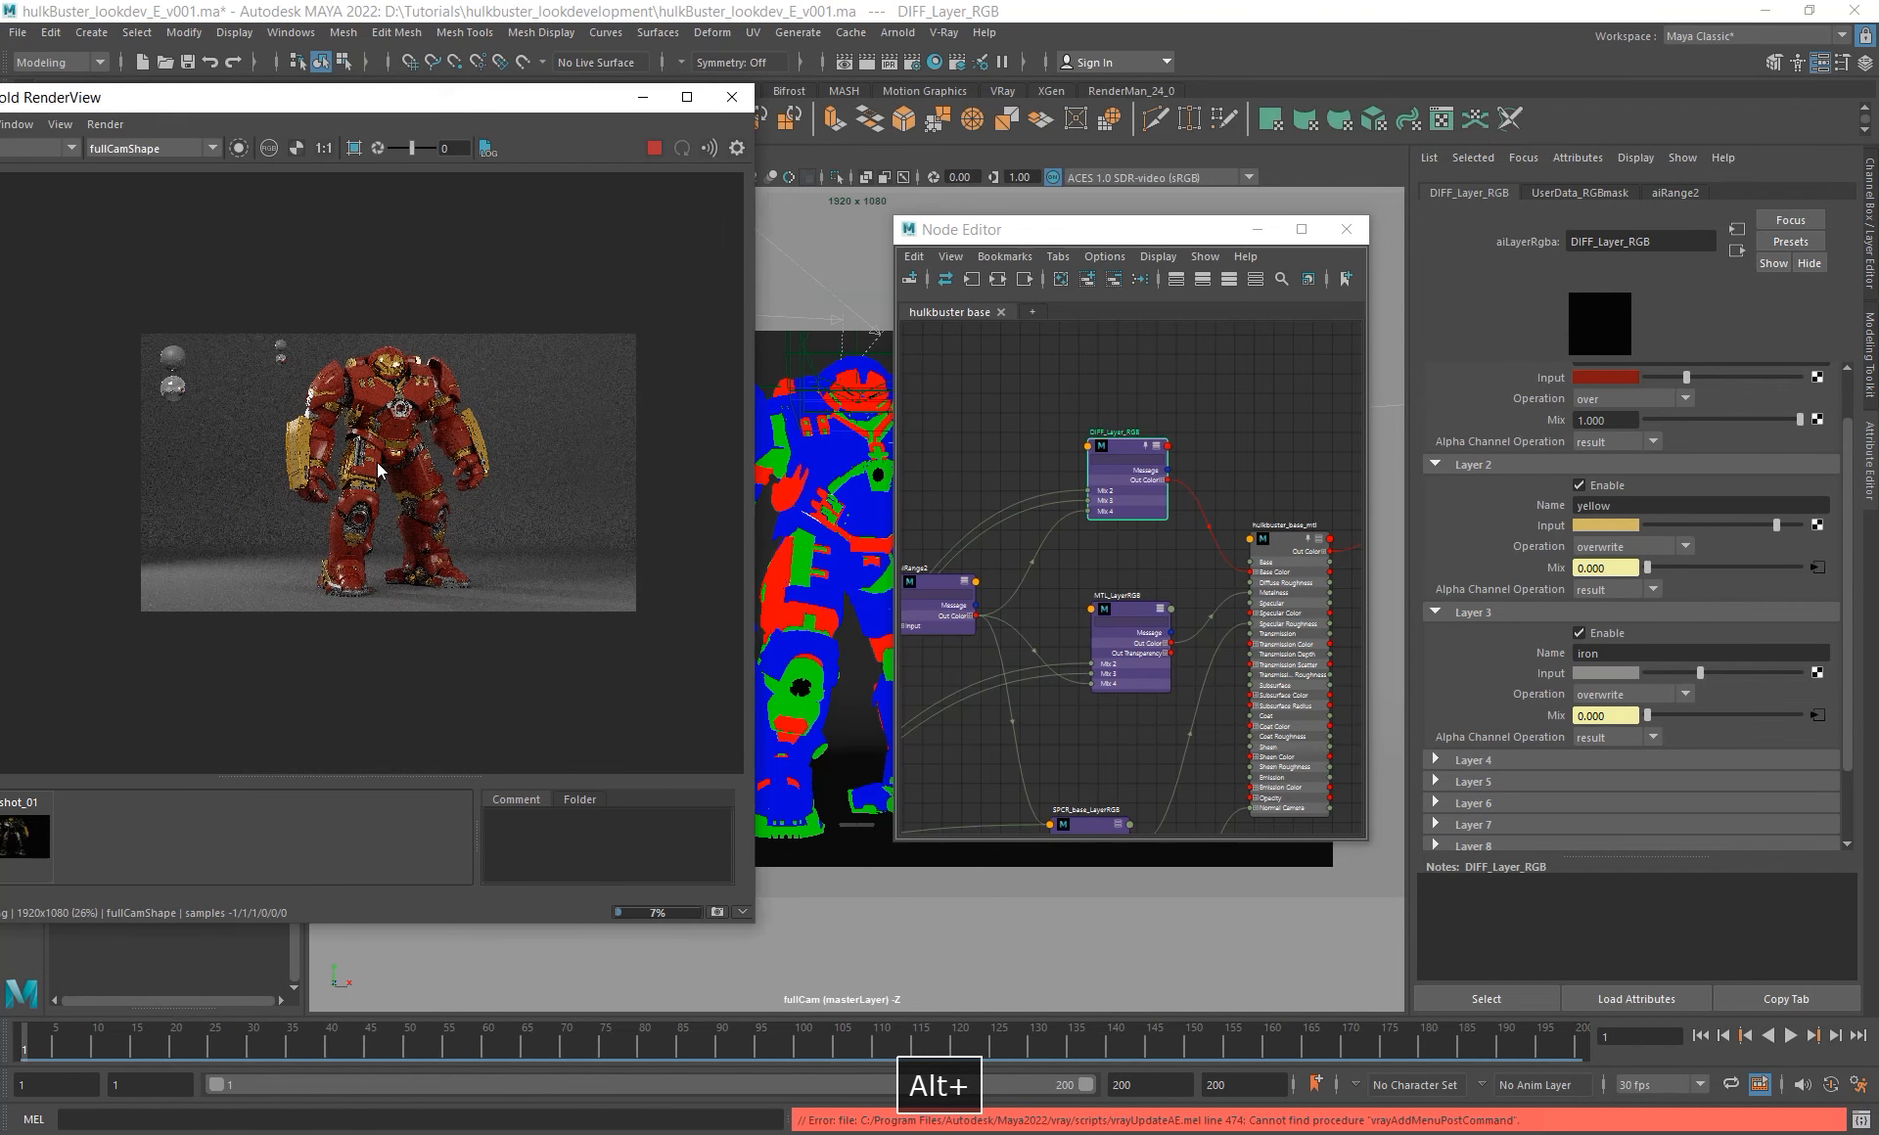
left_click(807, 473)
key("Up")
key("Up")
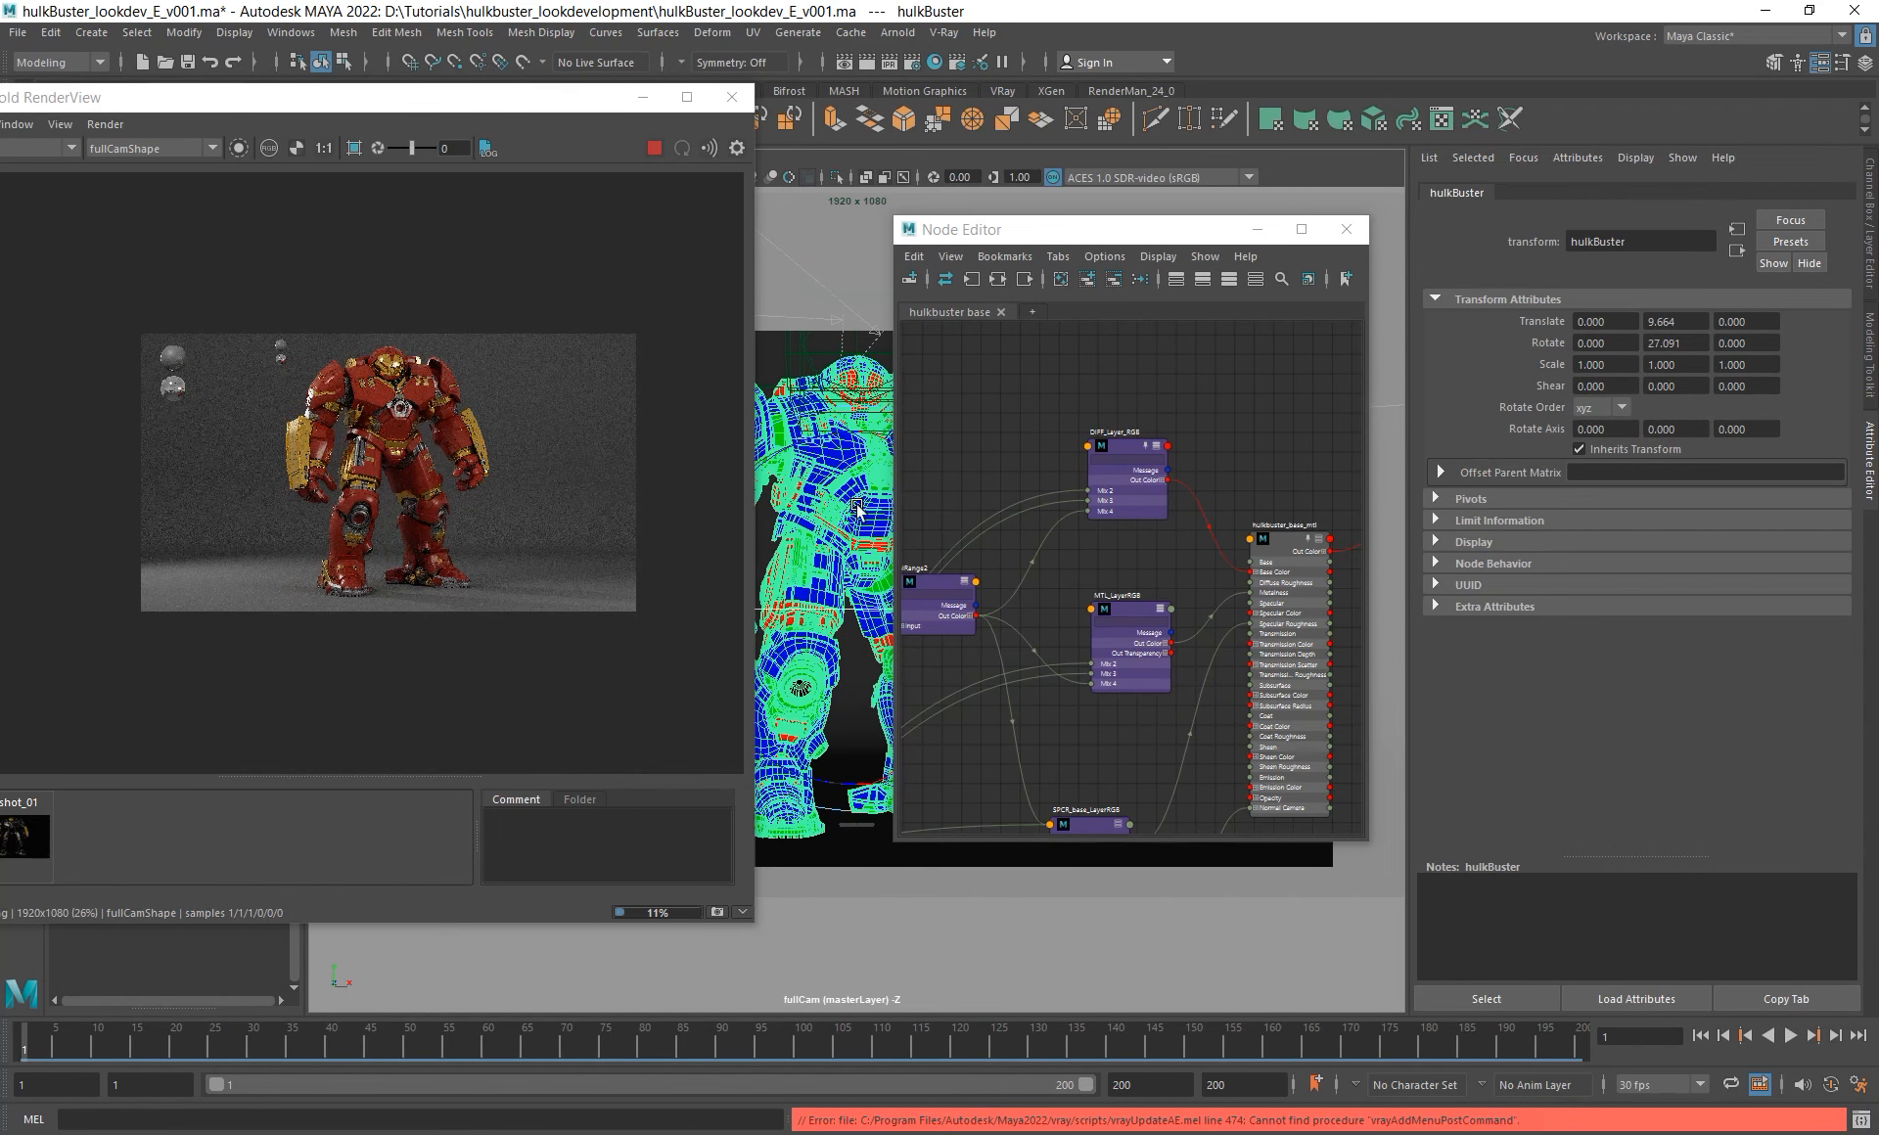
type("0")
key("Return")
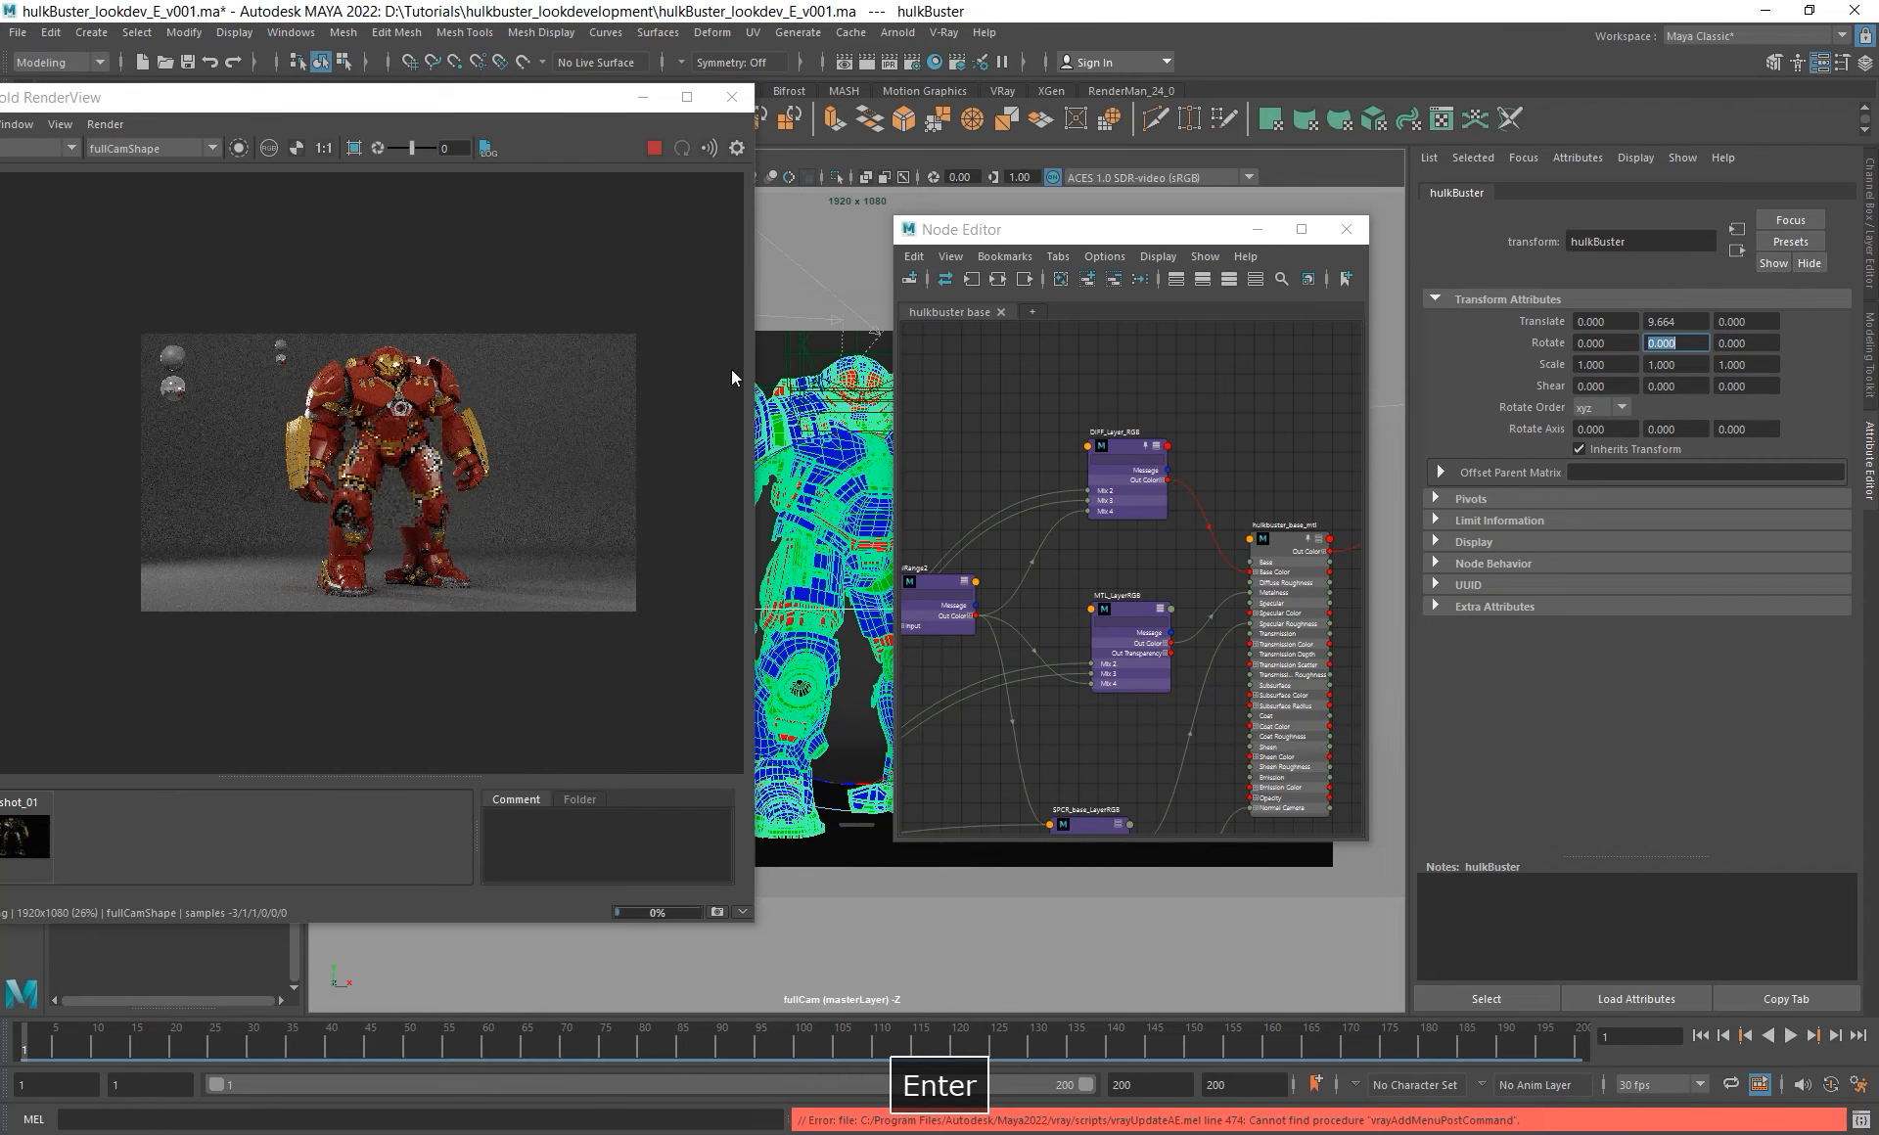
scroll(450, 391, "up", 2)
middle_click_drag(446, 323, 479, 354, "alt")
left_click_drag(496, 97, 729, 124)
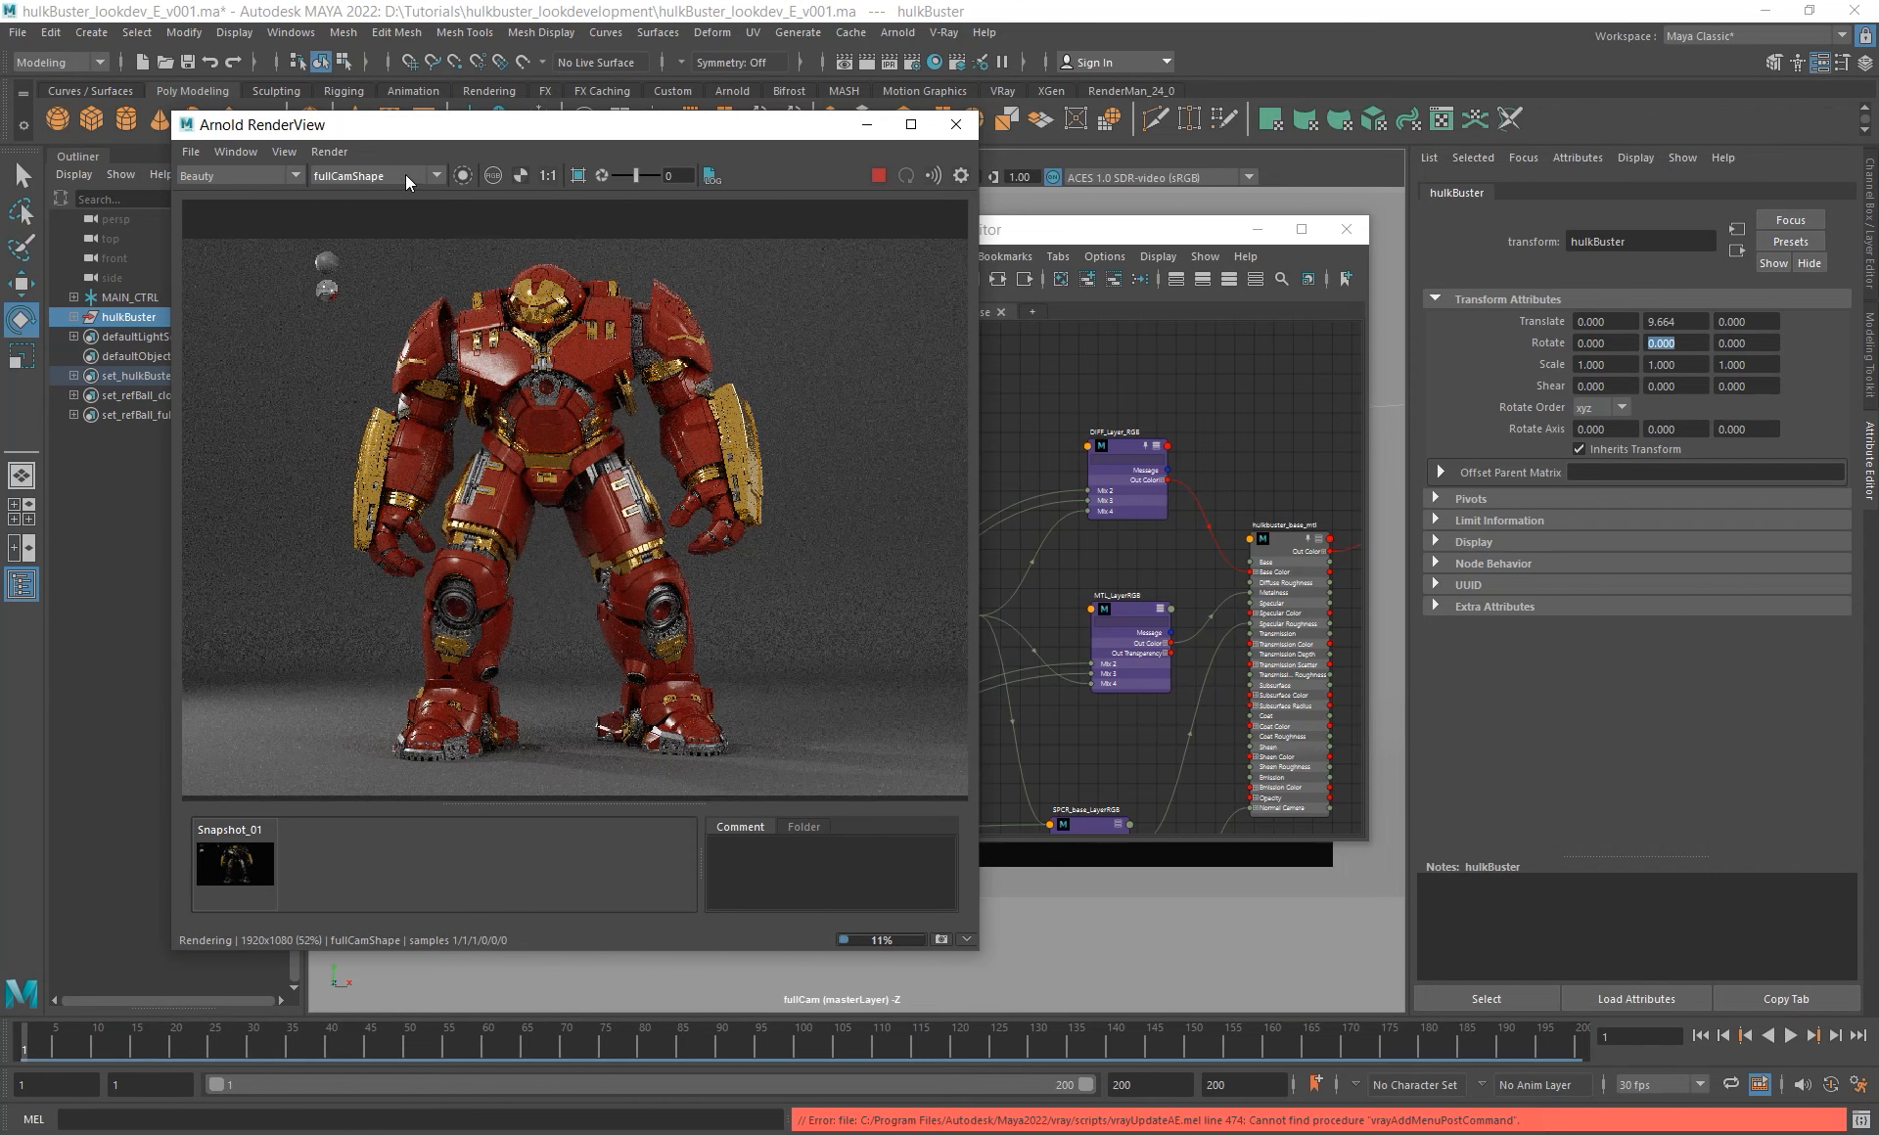
- Render the front-facing figure through fullCamShape in a maximized RenderView with the snapshot area hidden
left_click(329, 152)
left_click(380, 268)
scroll(570, 469, "up", 2)
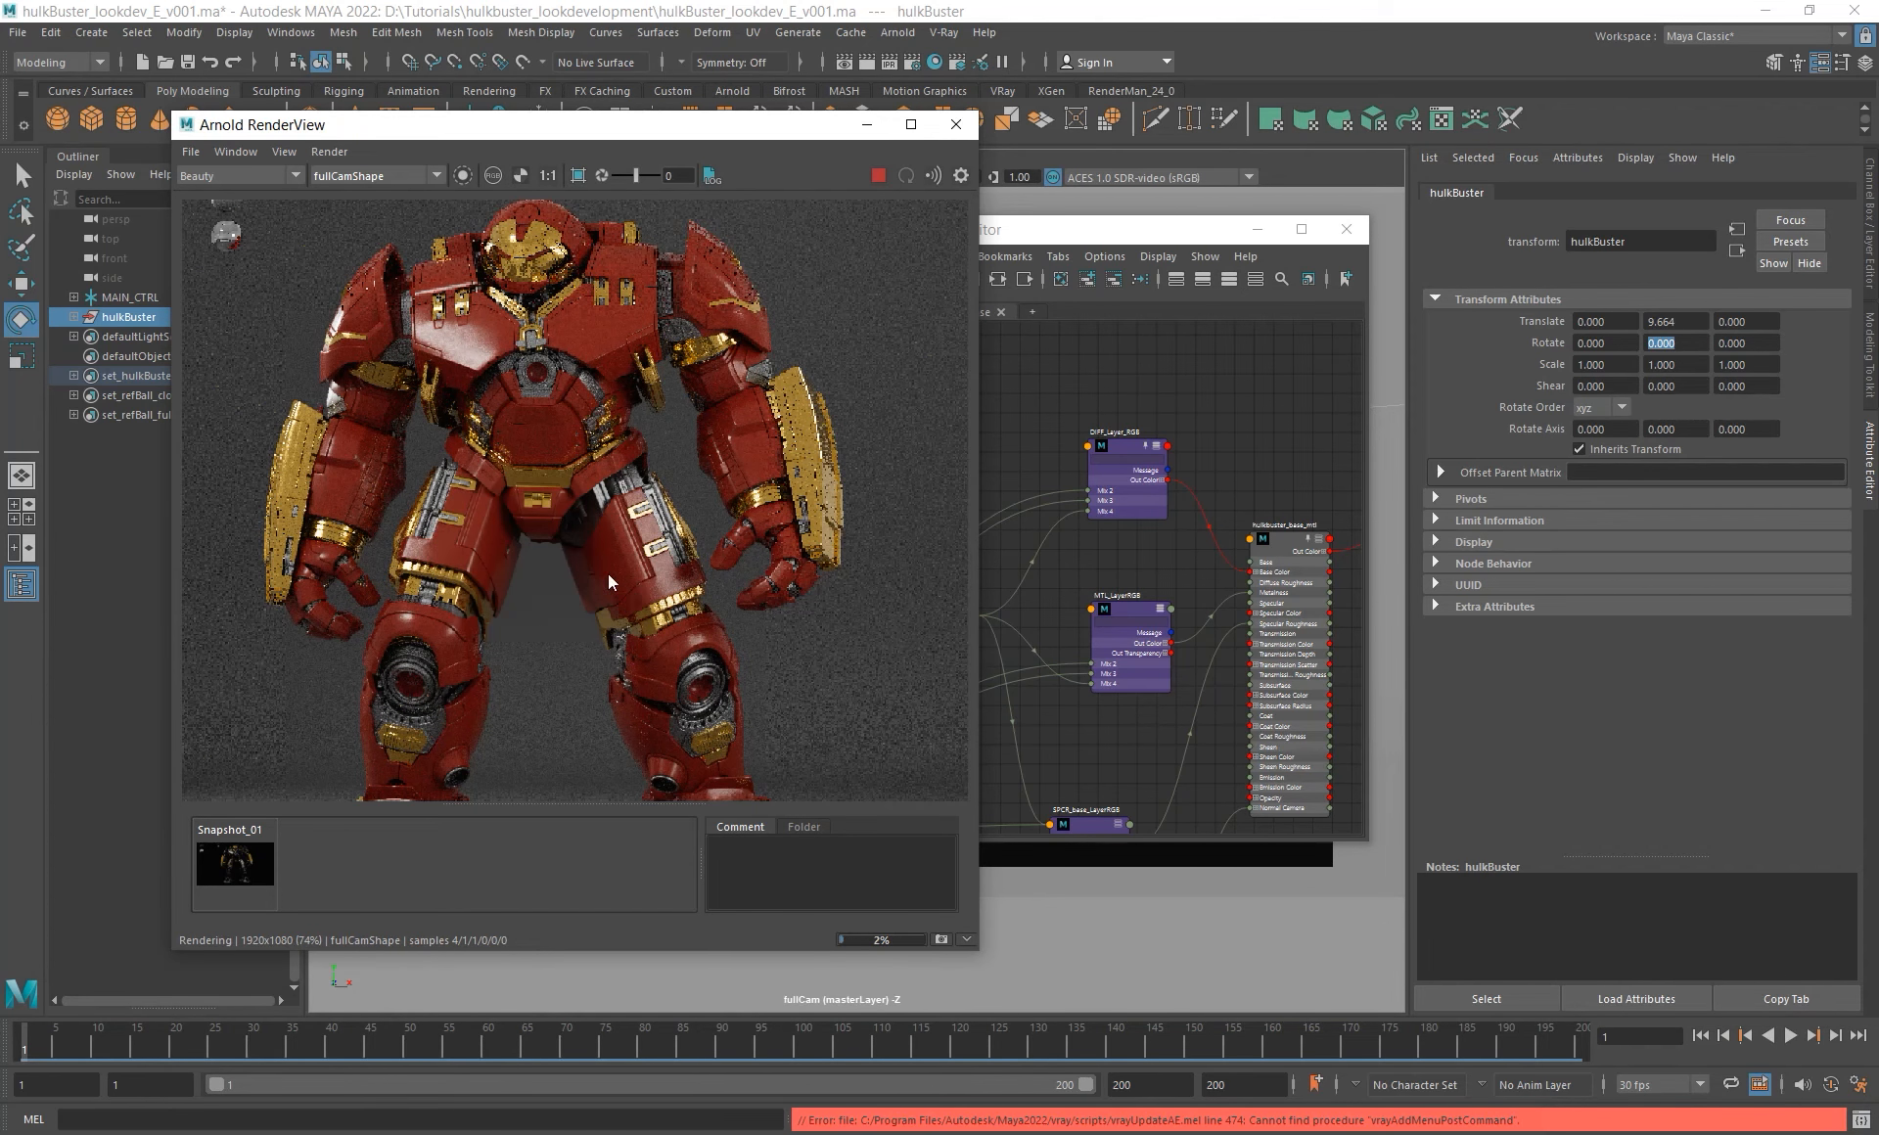
left_click(236, 152)
left_click(277, 371)
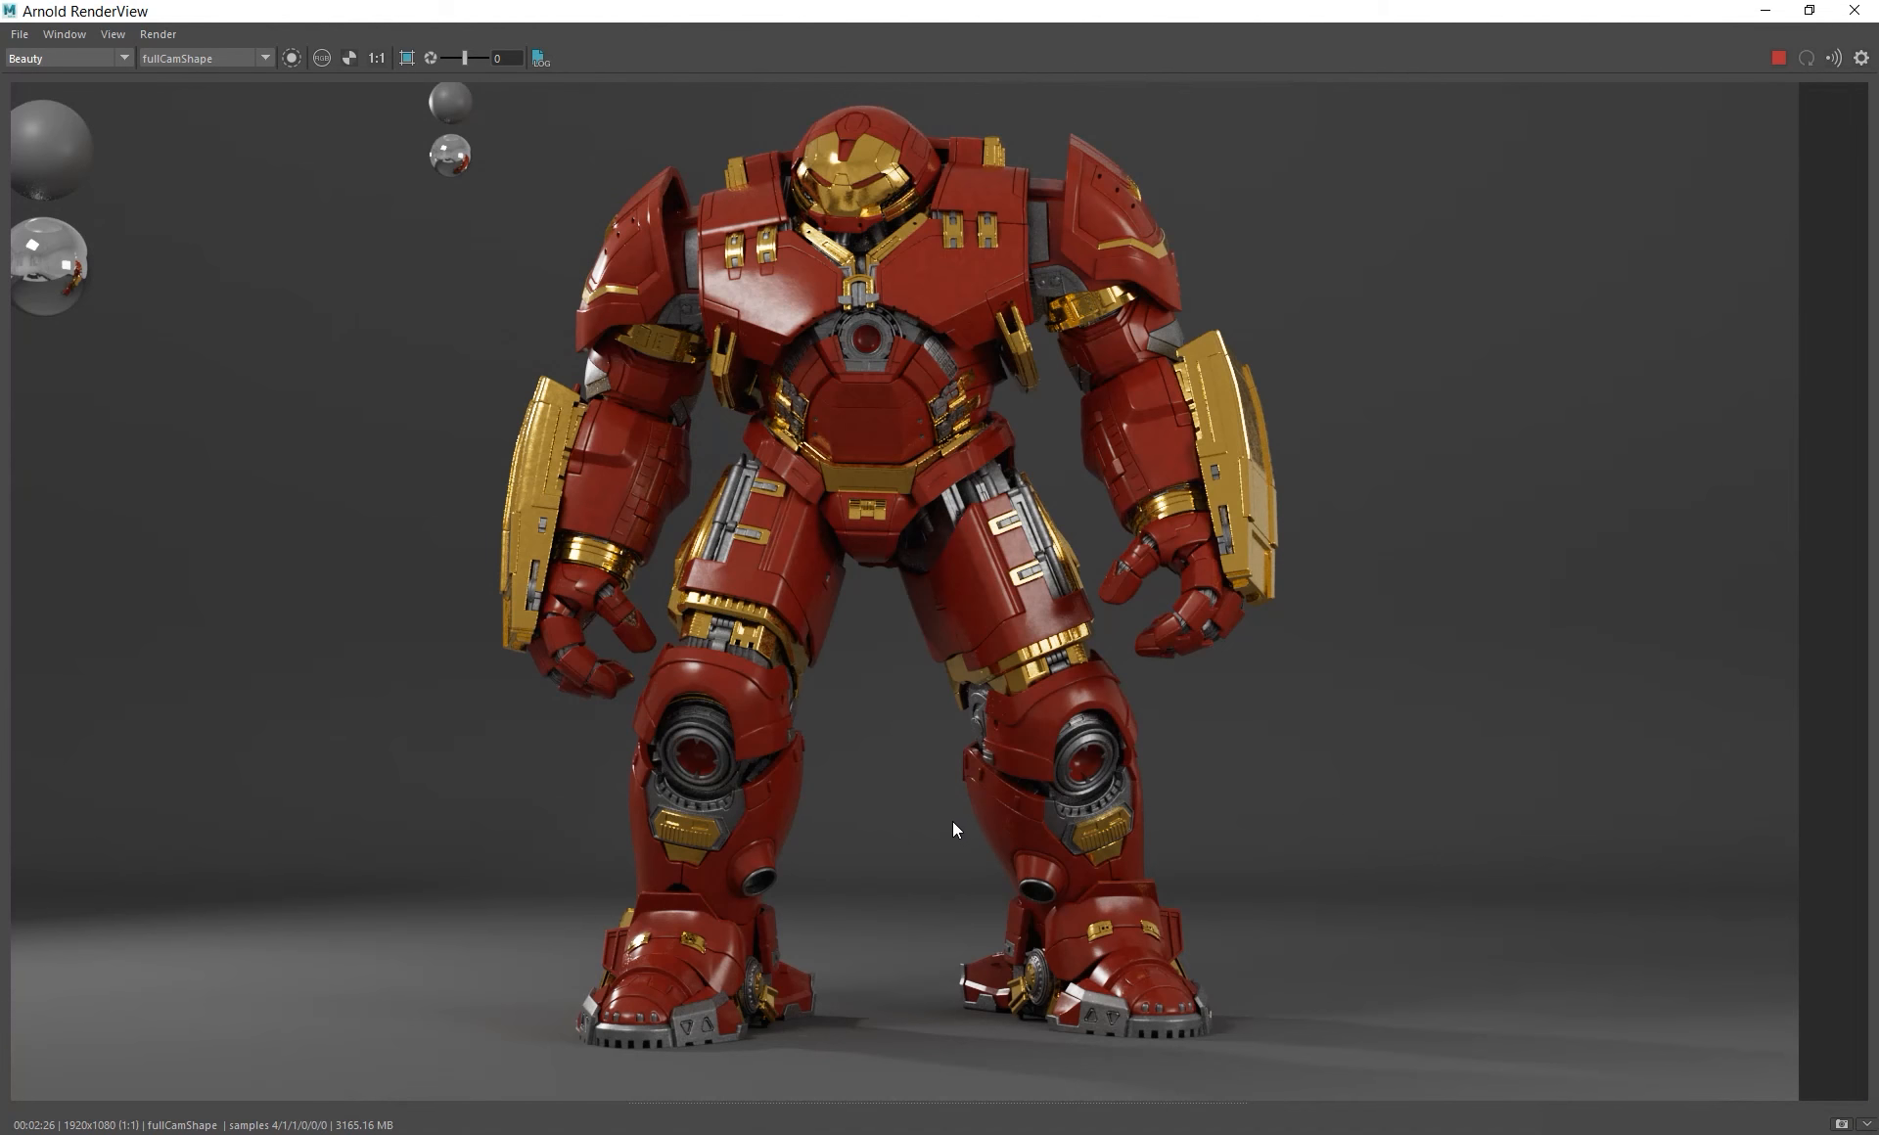
- Examine the finished full-body beauty render up close, then display its diffuse_albedo AOV
middle_click_drag(982, 695, 1012, 752, "alt")
right_click_drag(966, 625, 1165, 685, "alt")
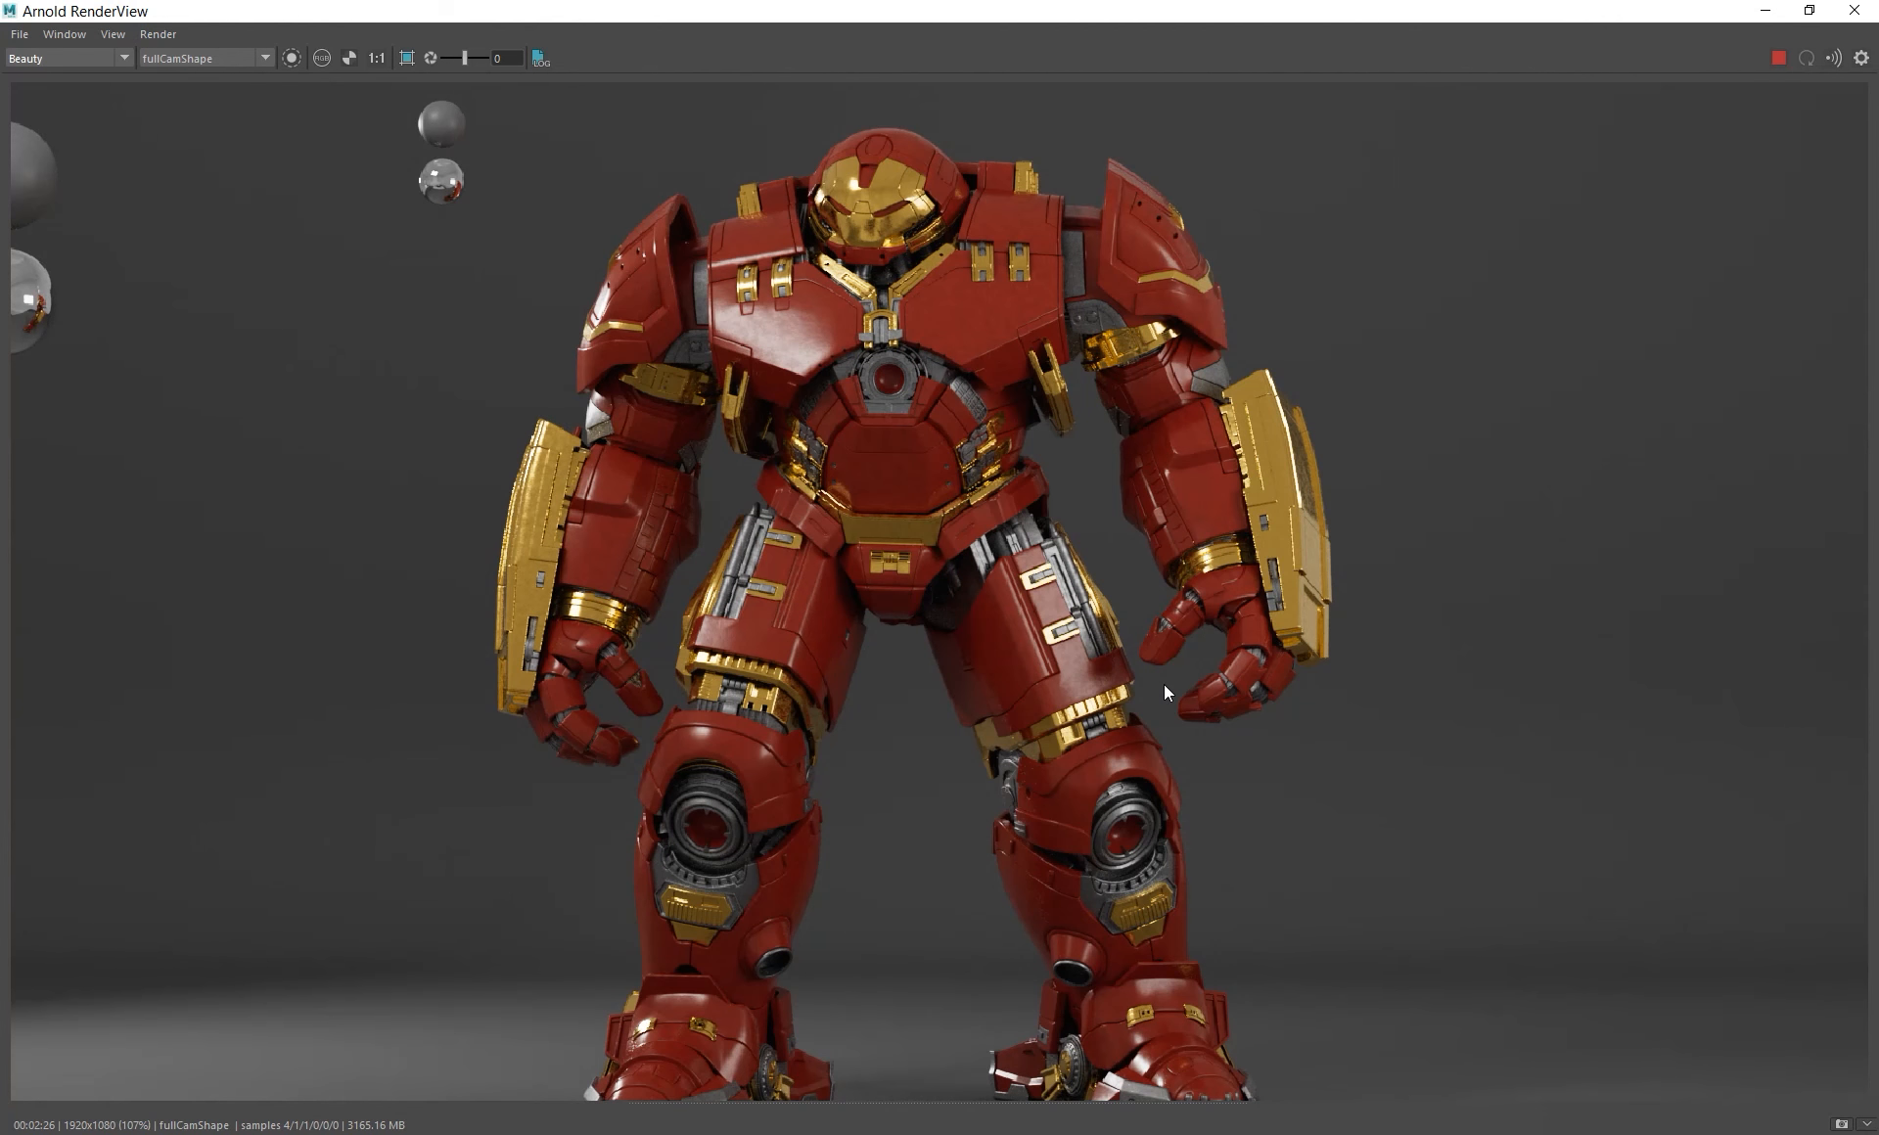
middle_click_drag(892, 741, 938, 692, "alt")
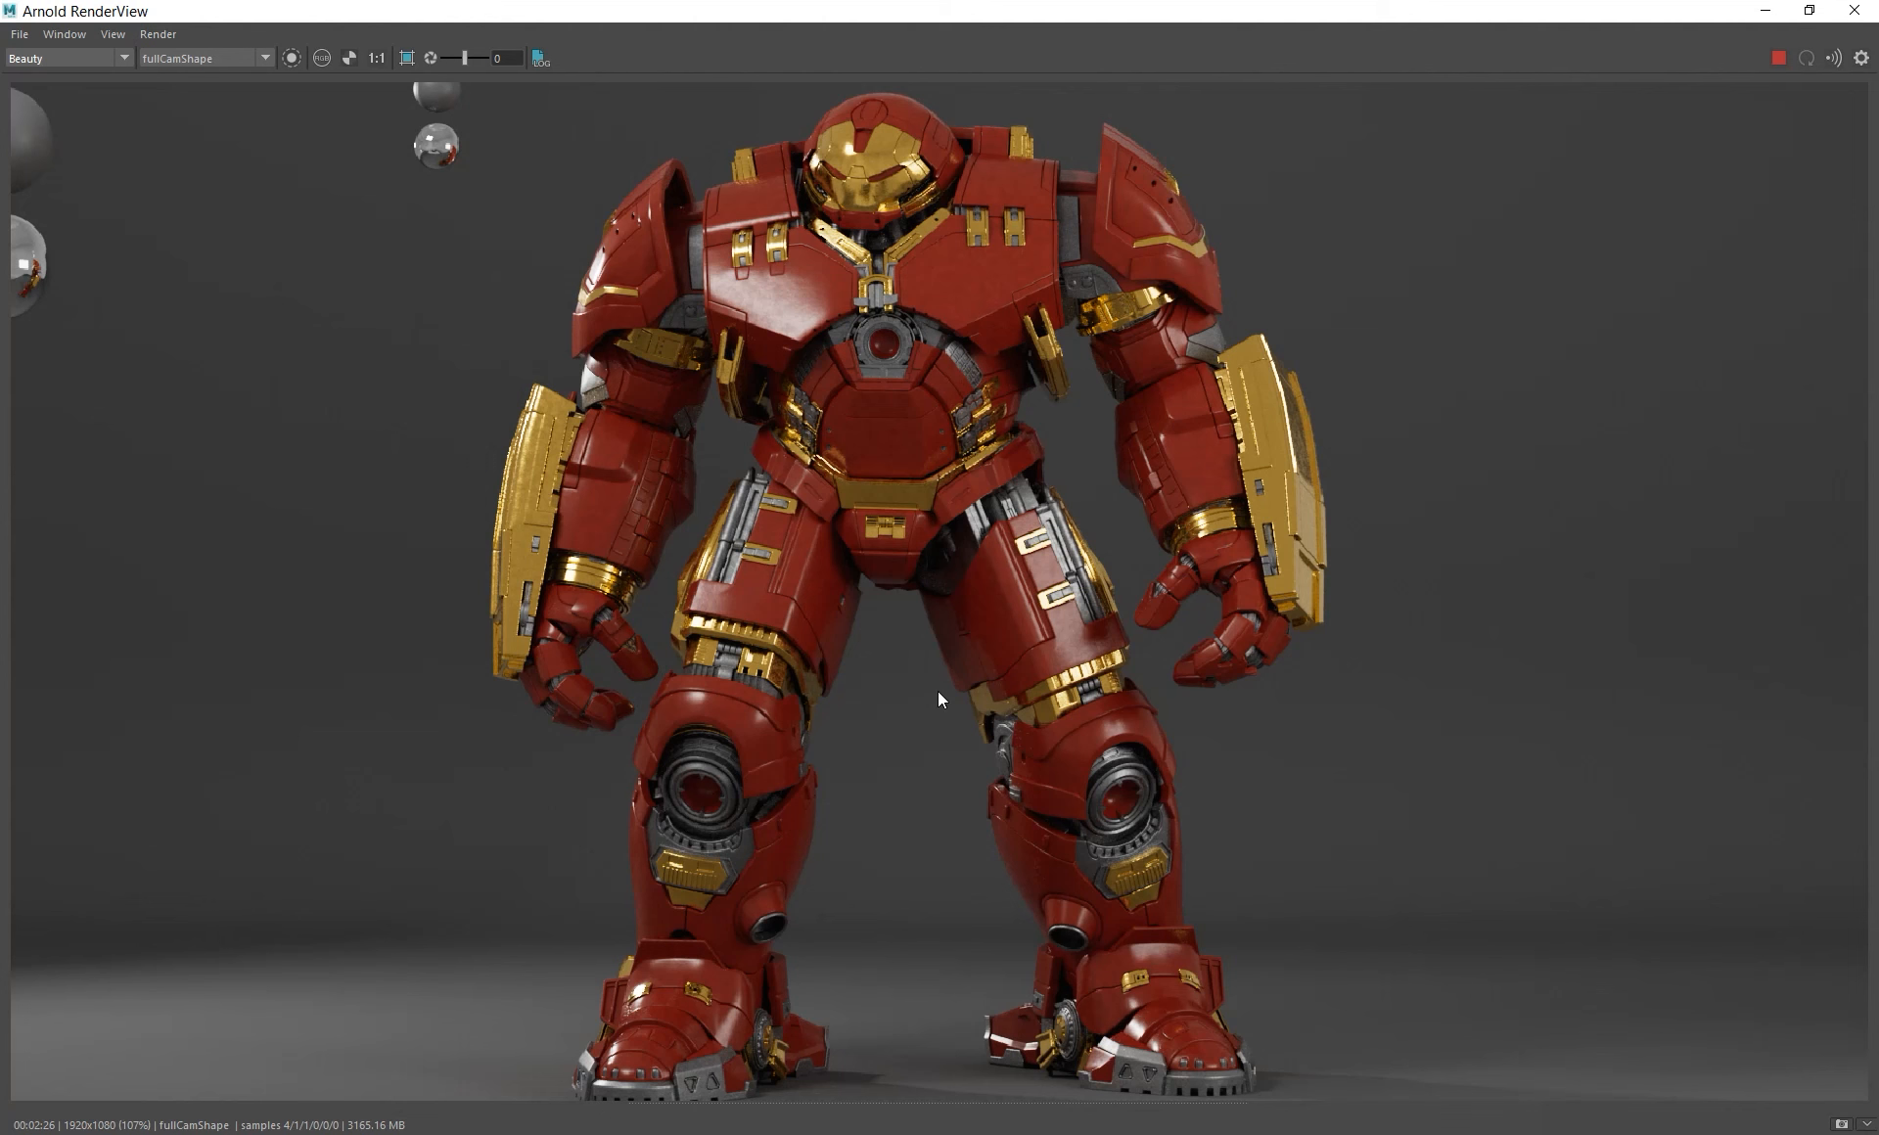
left_click(86, 58)
left_click(50, 102)
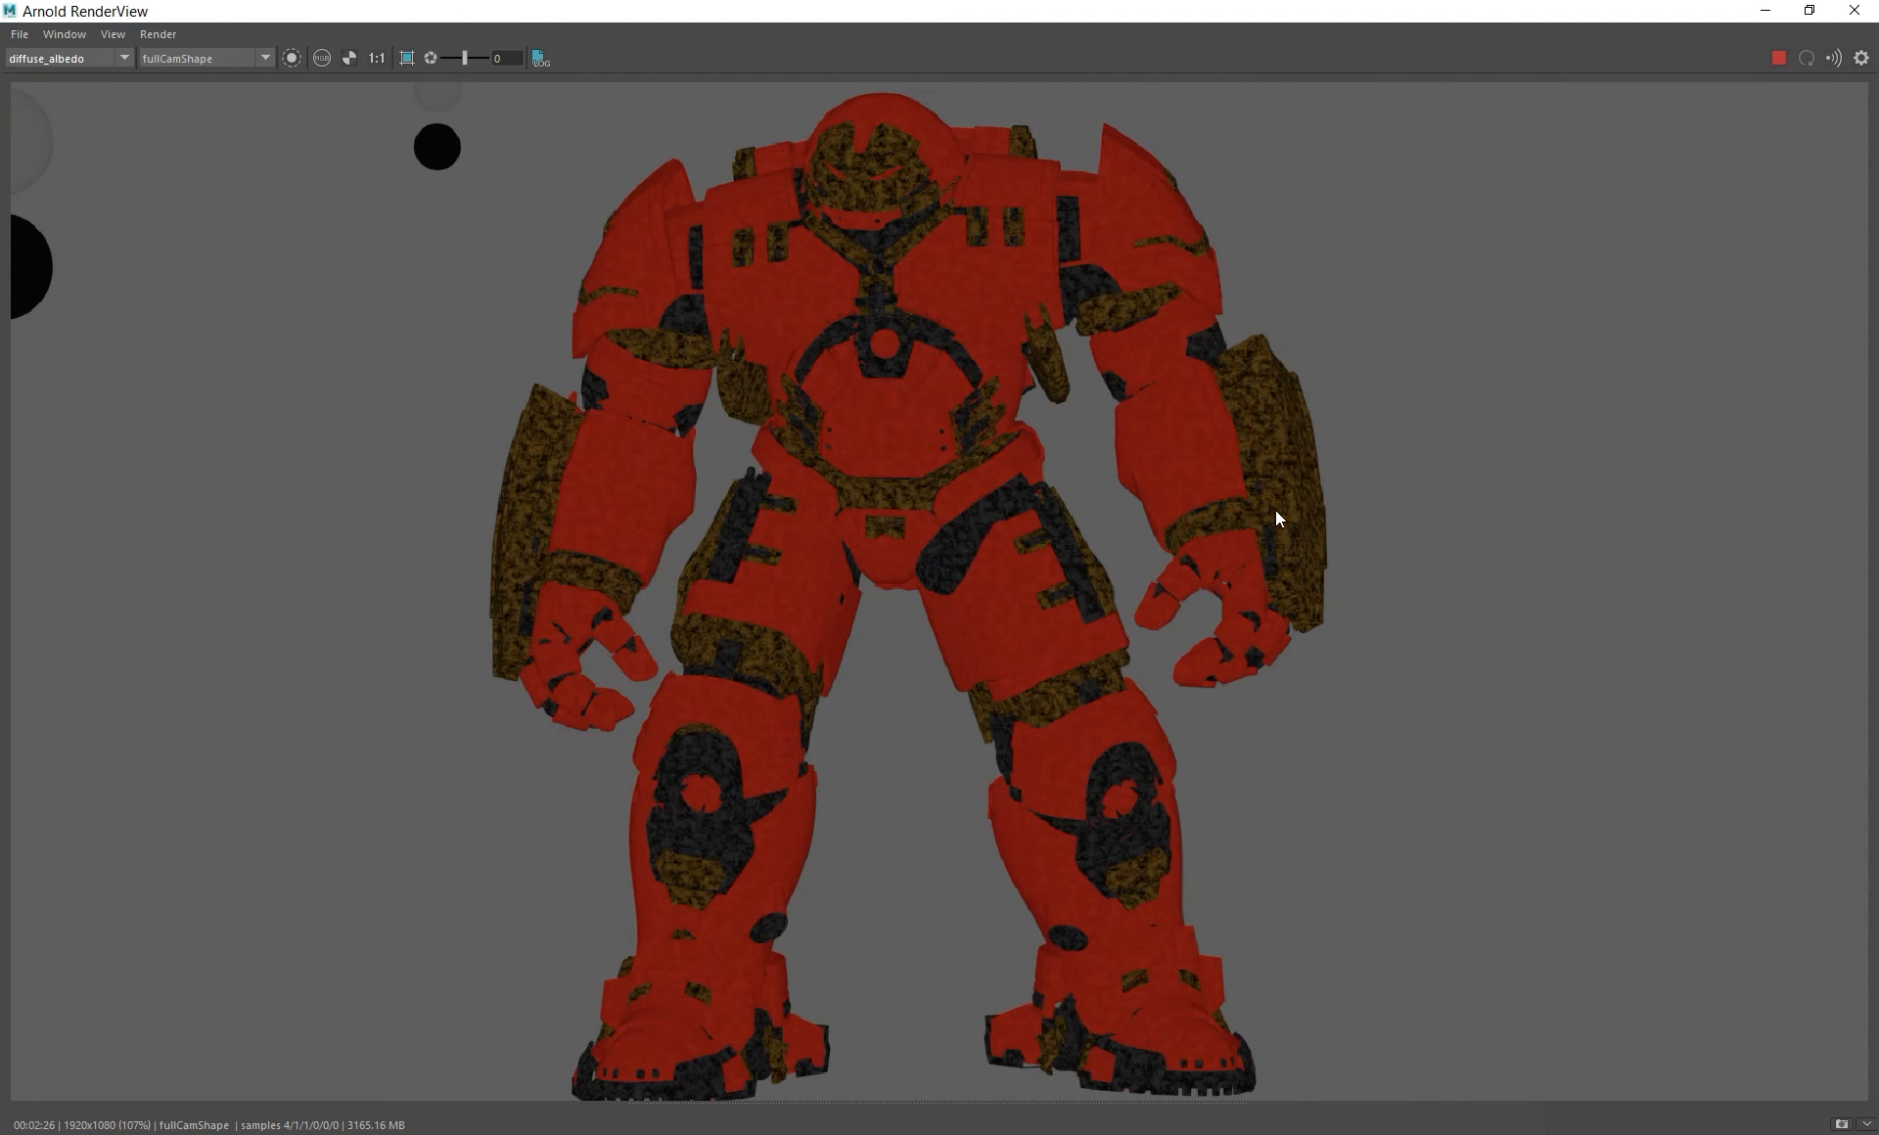
- Examine the diffuse_albedo AOV up close across the torso, legs, forearm plate and helmet
scroll(1276, 511, "up", 5)
scroll(1025, 514, "down", 2)
middle_click_drag(920, 516, 1083, 526, "alt")
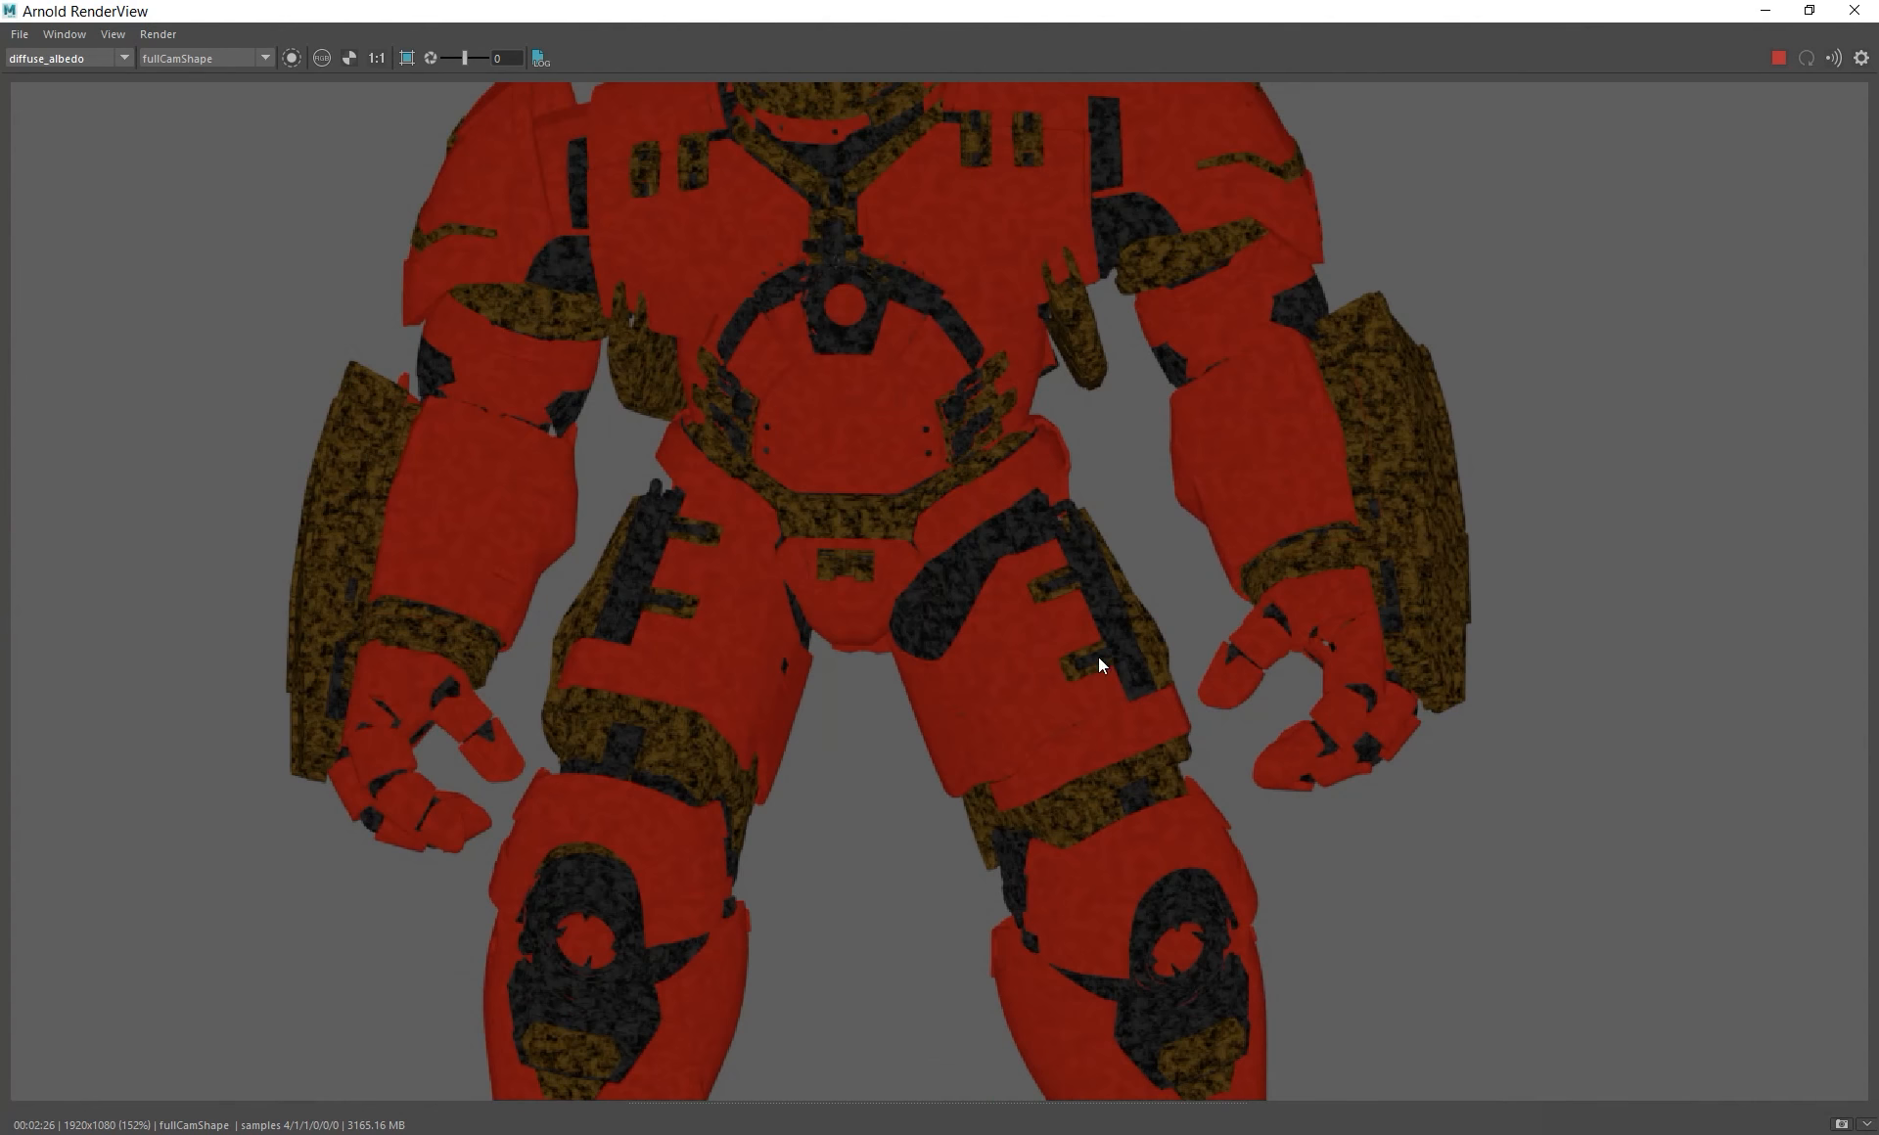
middle_click_drag(976, 461, 742, 644, "alt")
scroll(1171, 567, "up", 2)
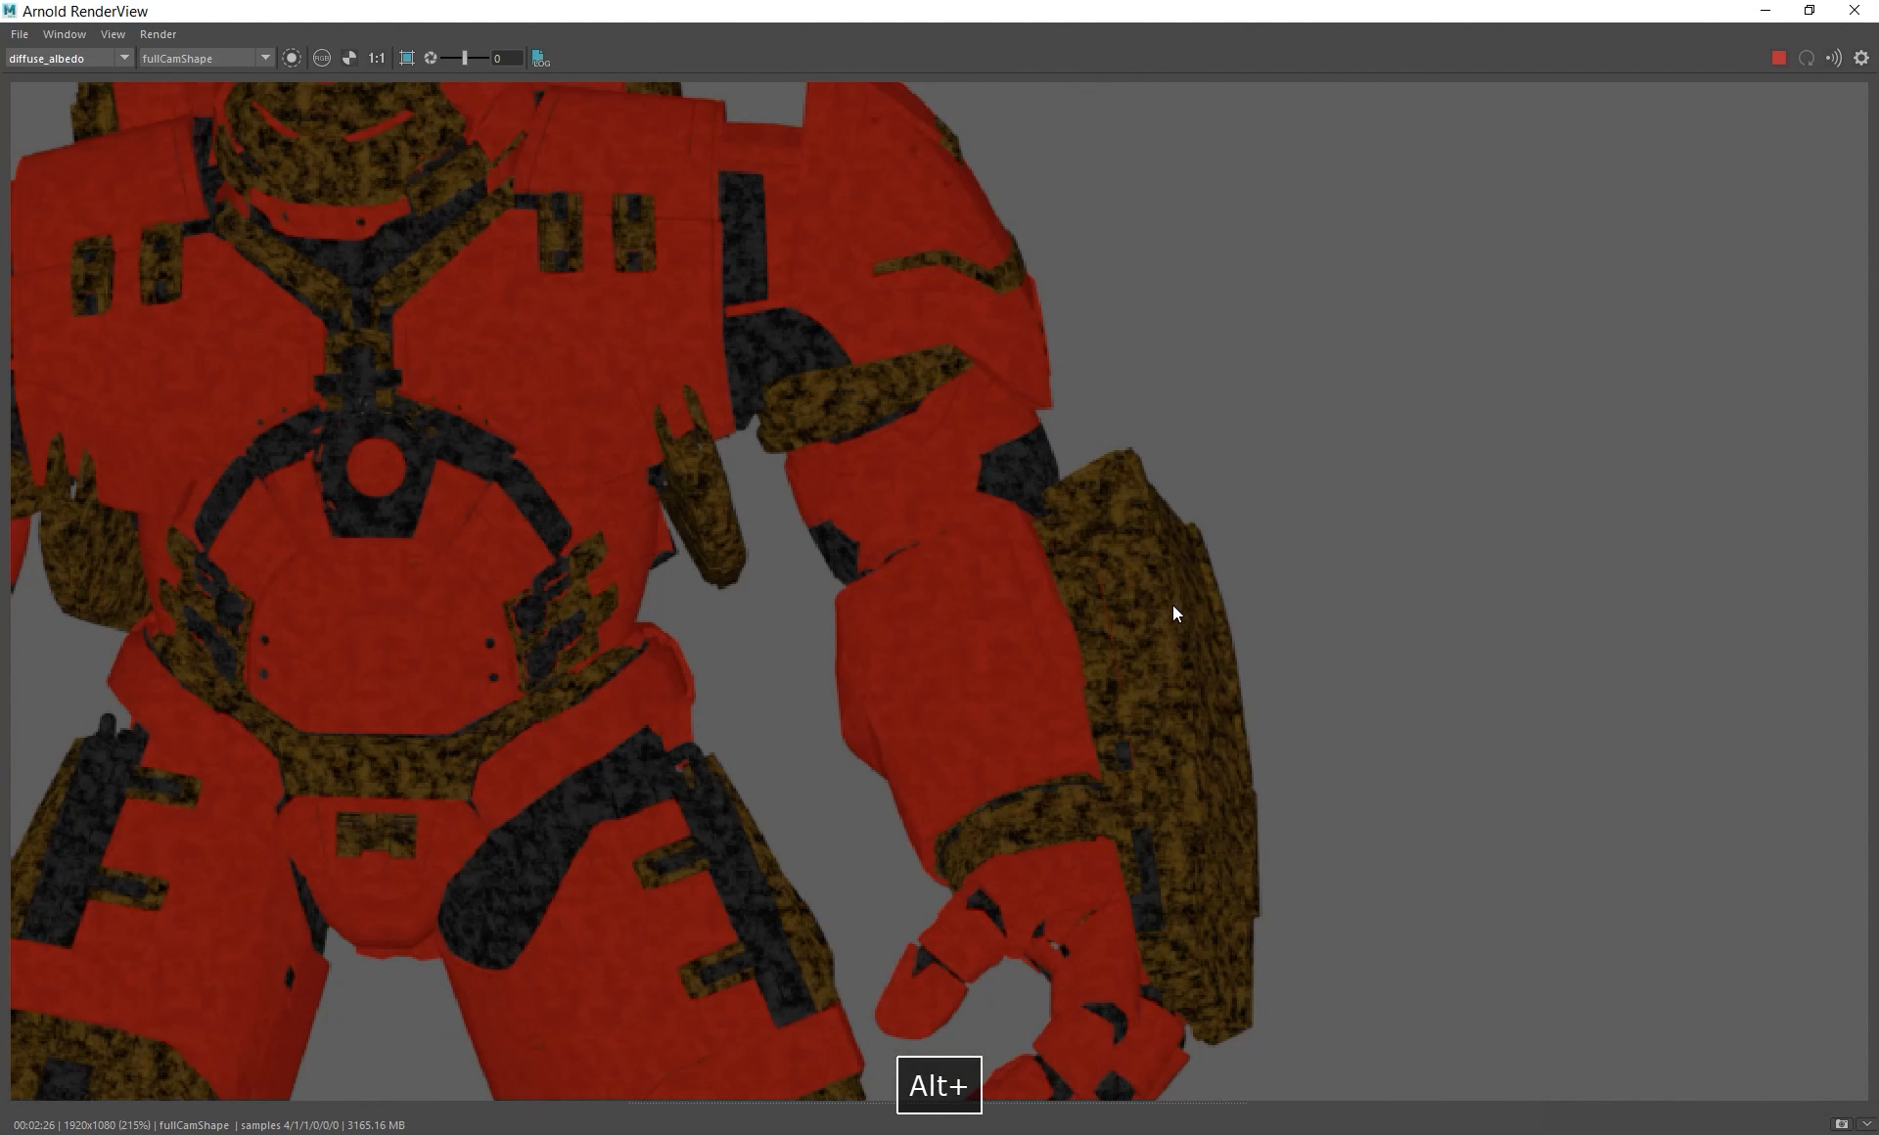
middle_click_drag(910, 732, 642, 197, "alt")
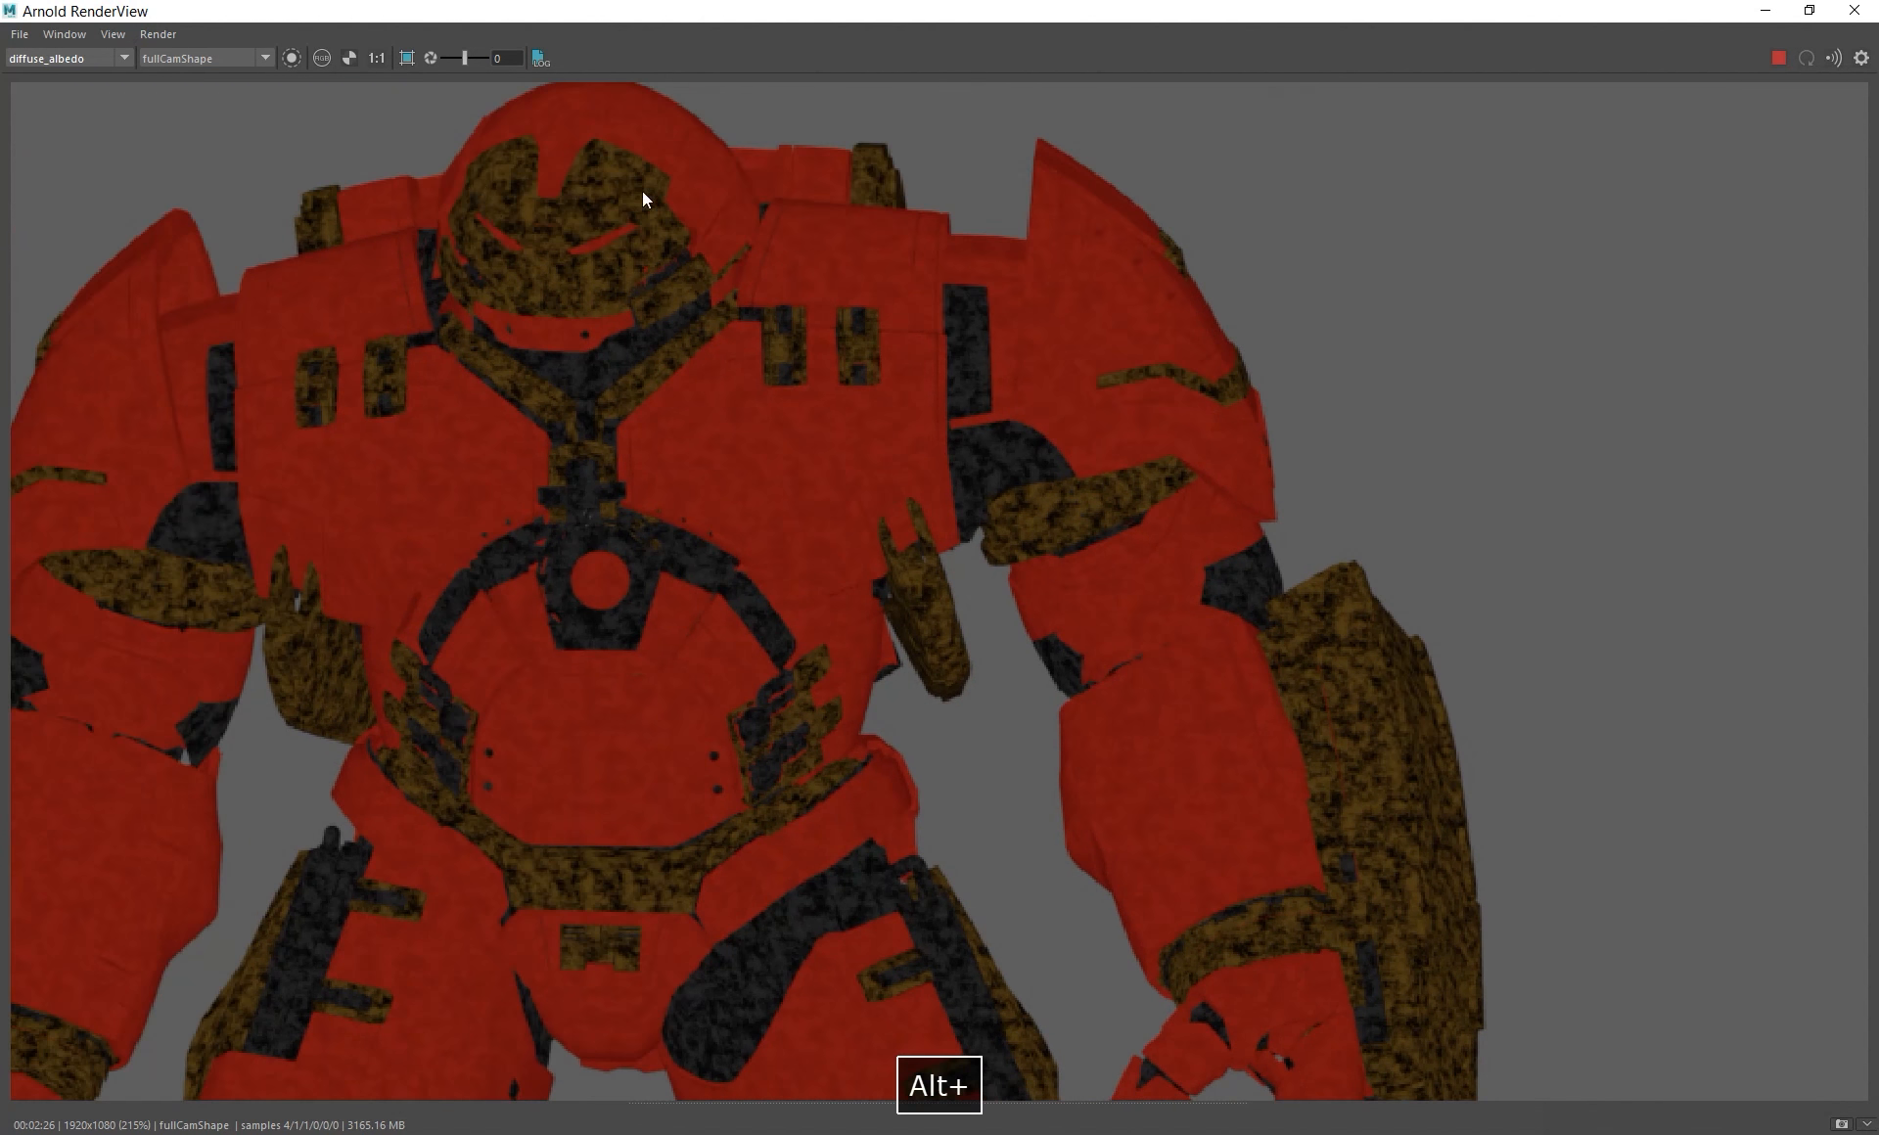
- Inspect the diffuse_direct and specular_direct AOVs on the torso and arm, and return to the Beauty render
left_click(84, 61)
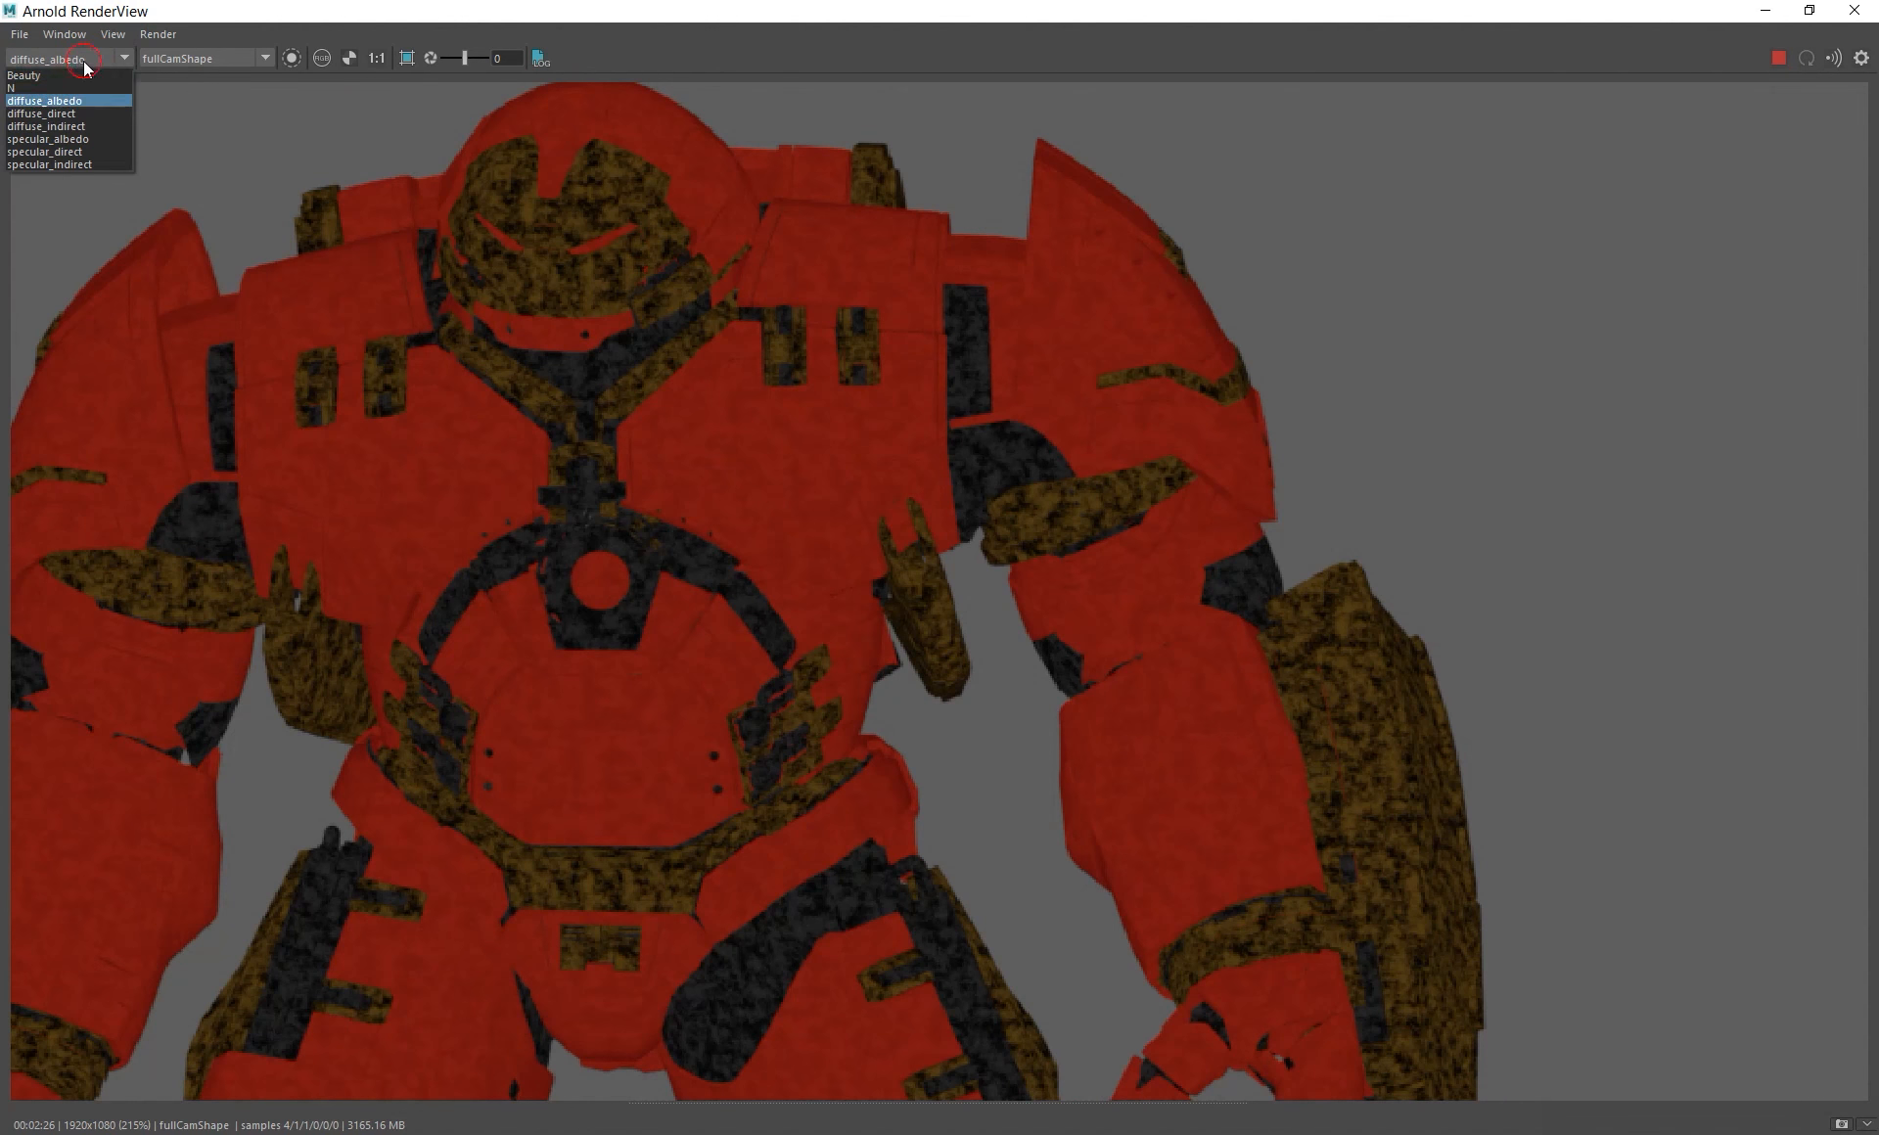
left_click(49, 116)
middle_click_drag(1007, 512, 1036, 407, "alt")
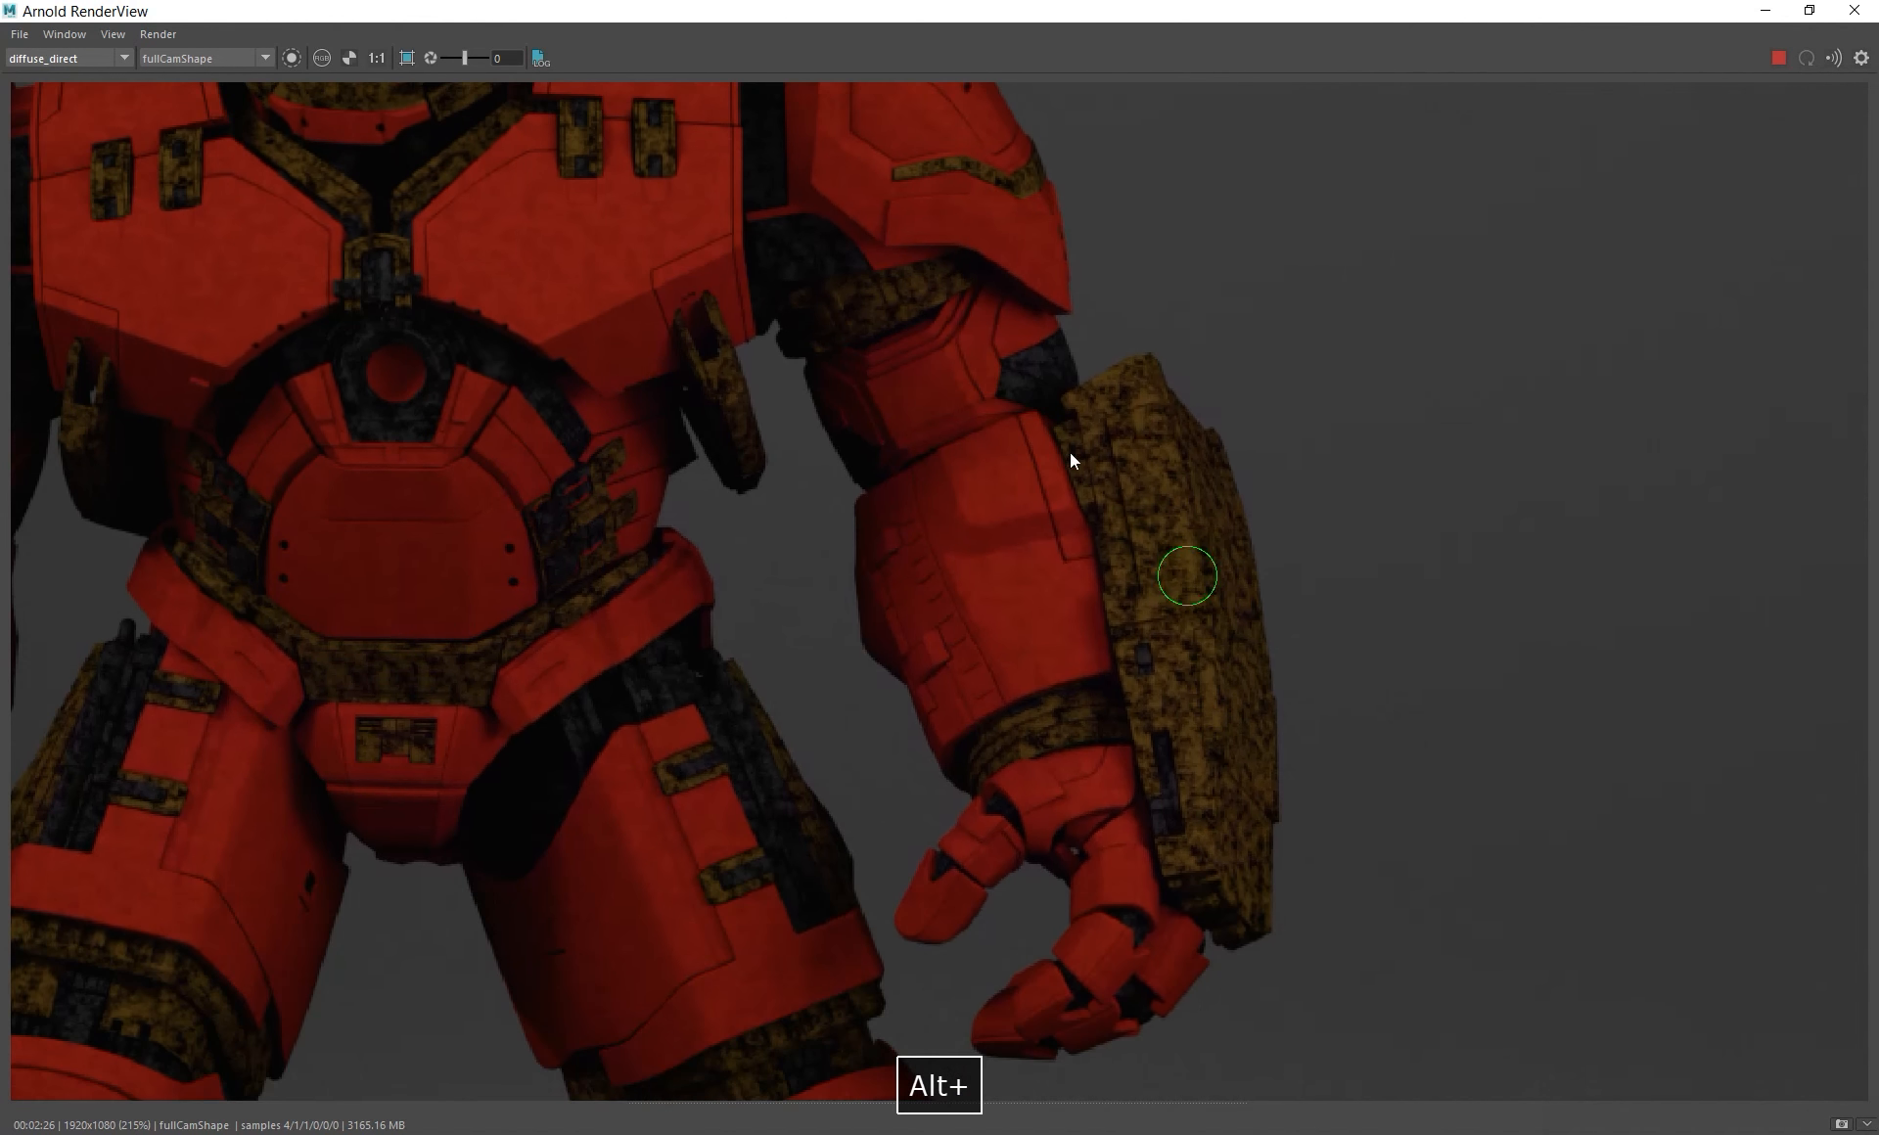
middle_click_drag(391, 356, 573, 361, "alt")
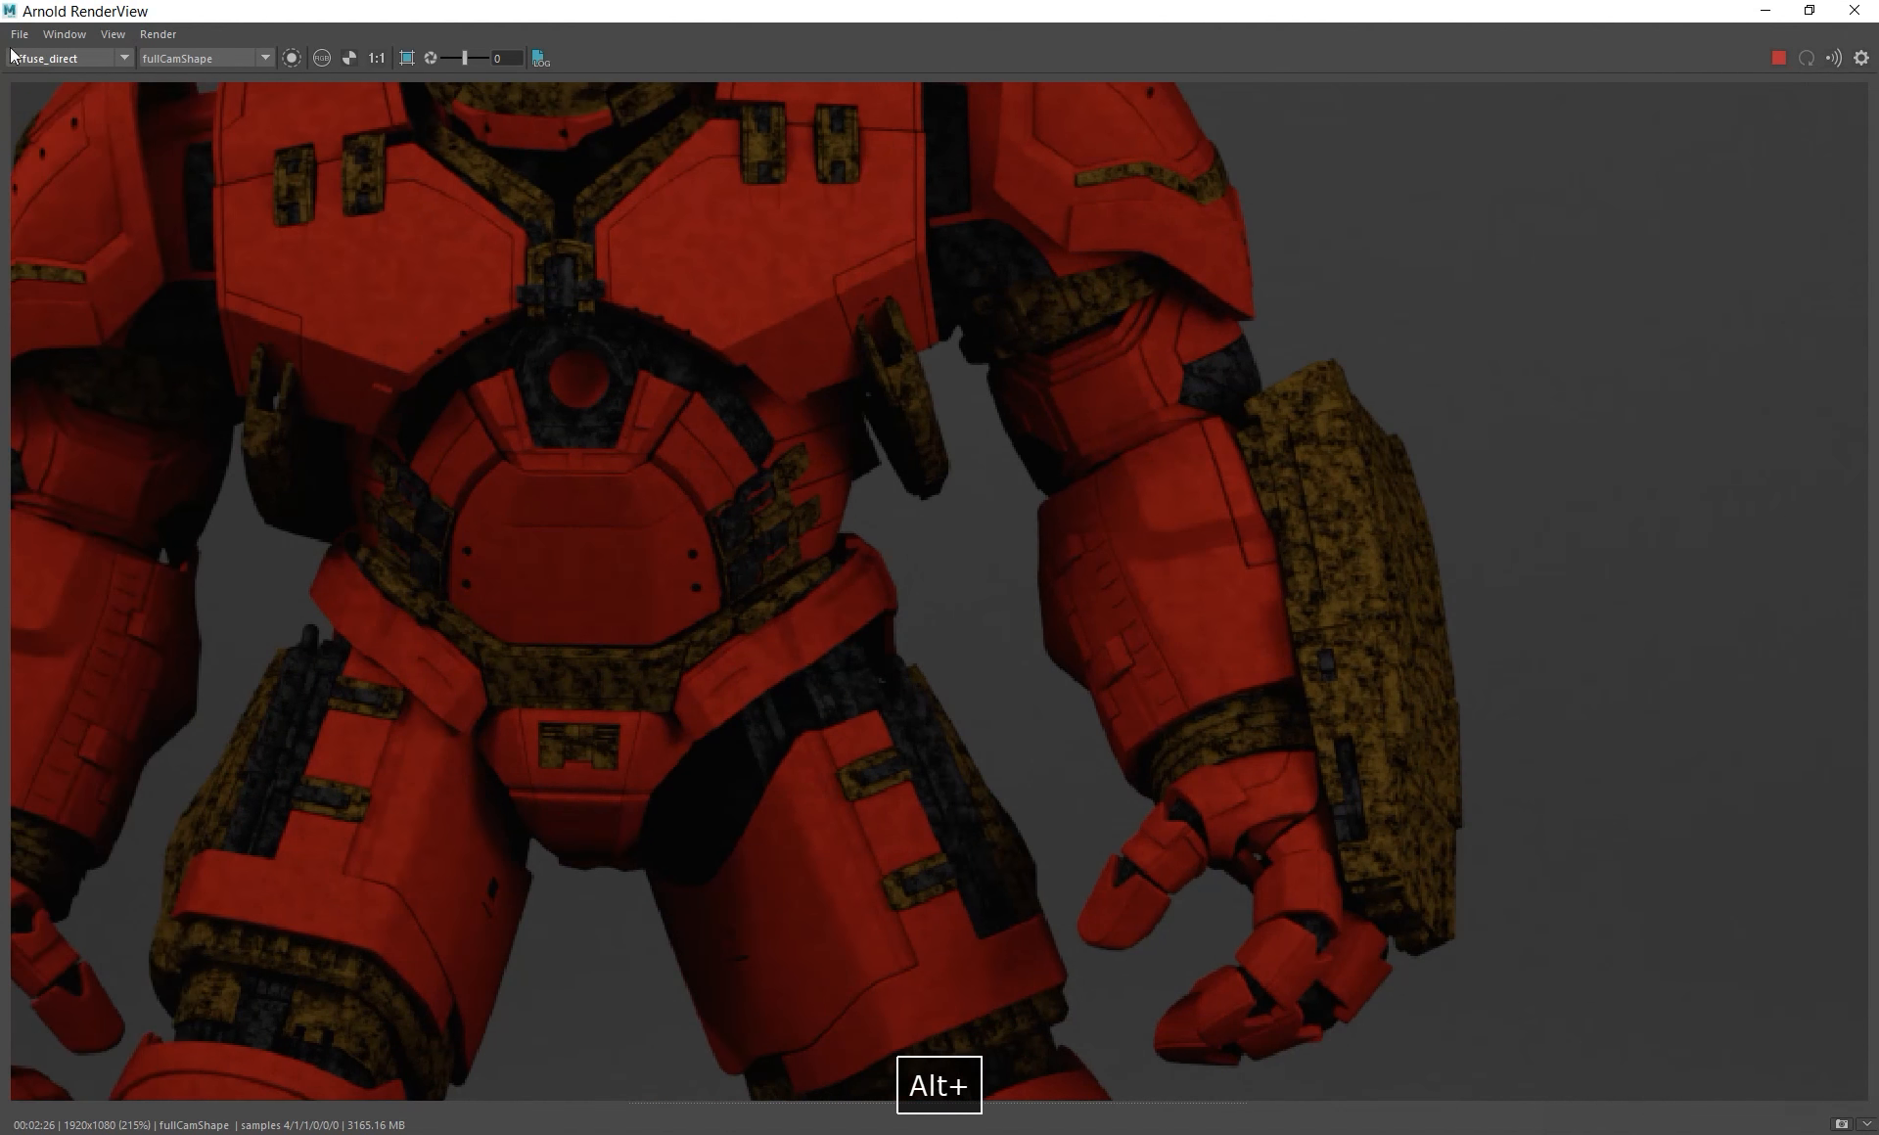
left_click(80, 61)
left_click(45, 151)
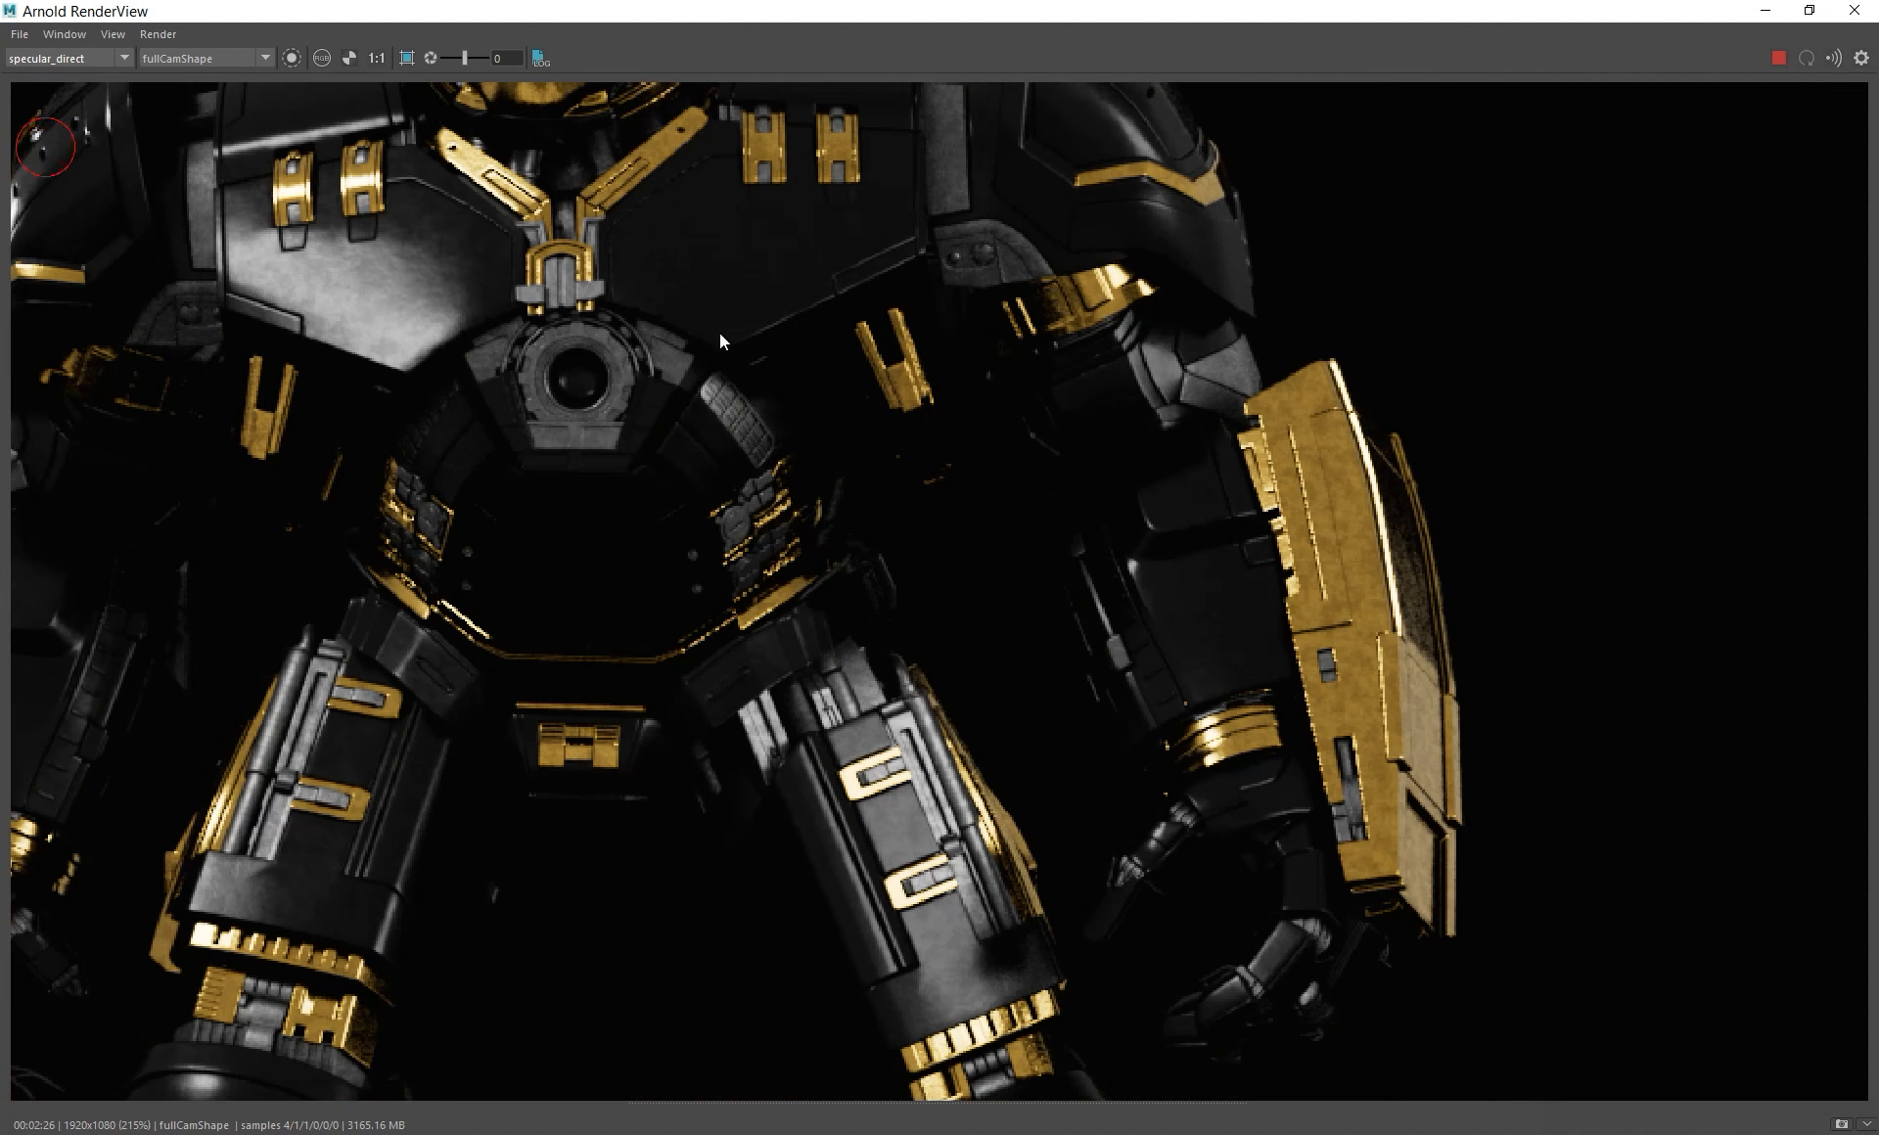
left_click(68, 59)
left_click(30, 76)
scroll(889, 378, "down", 2)
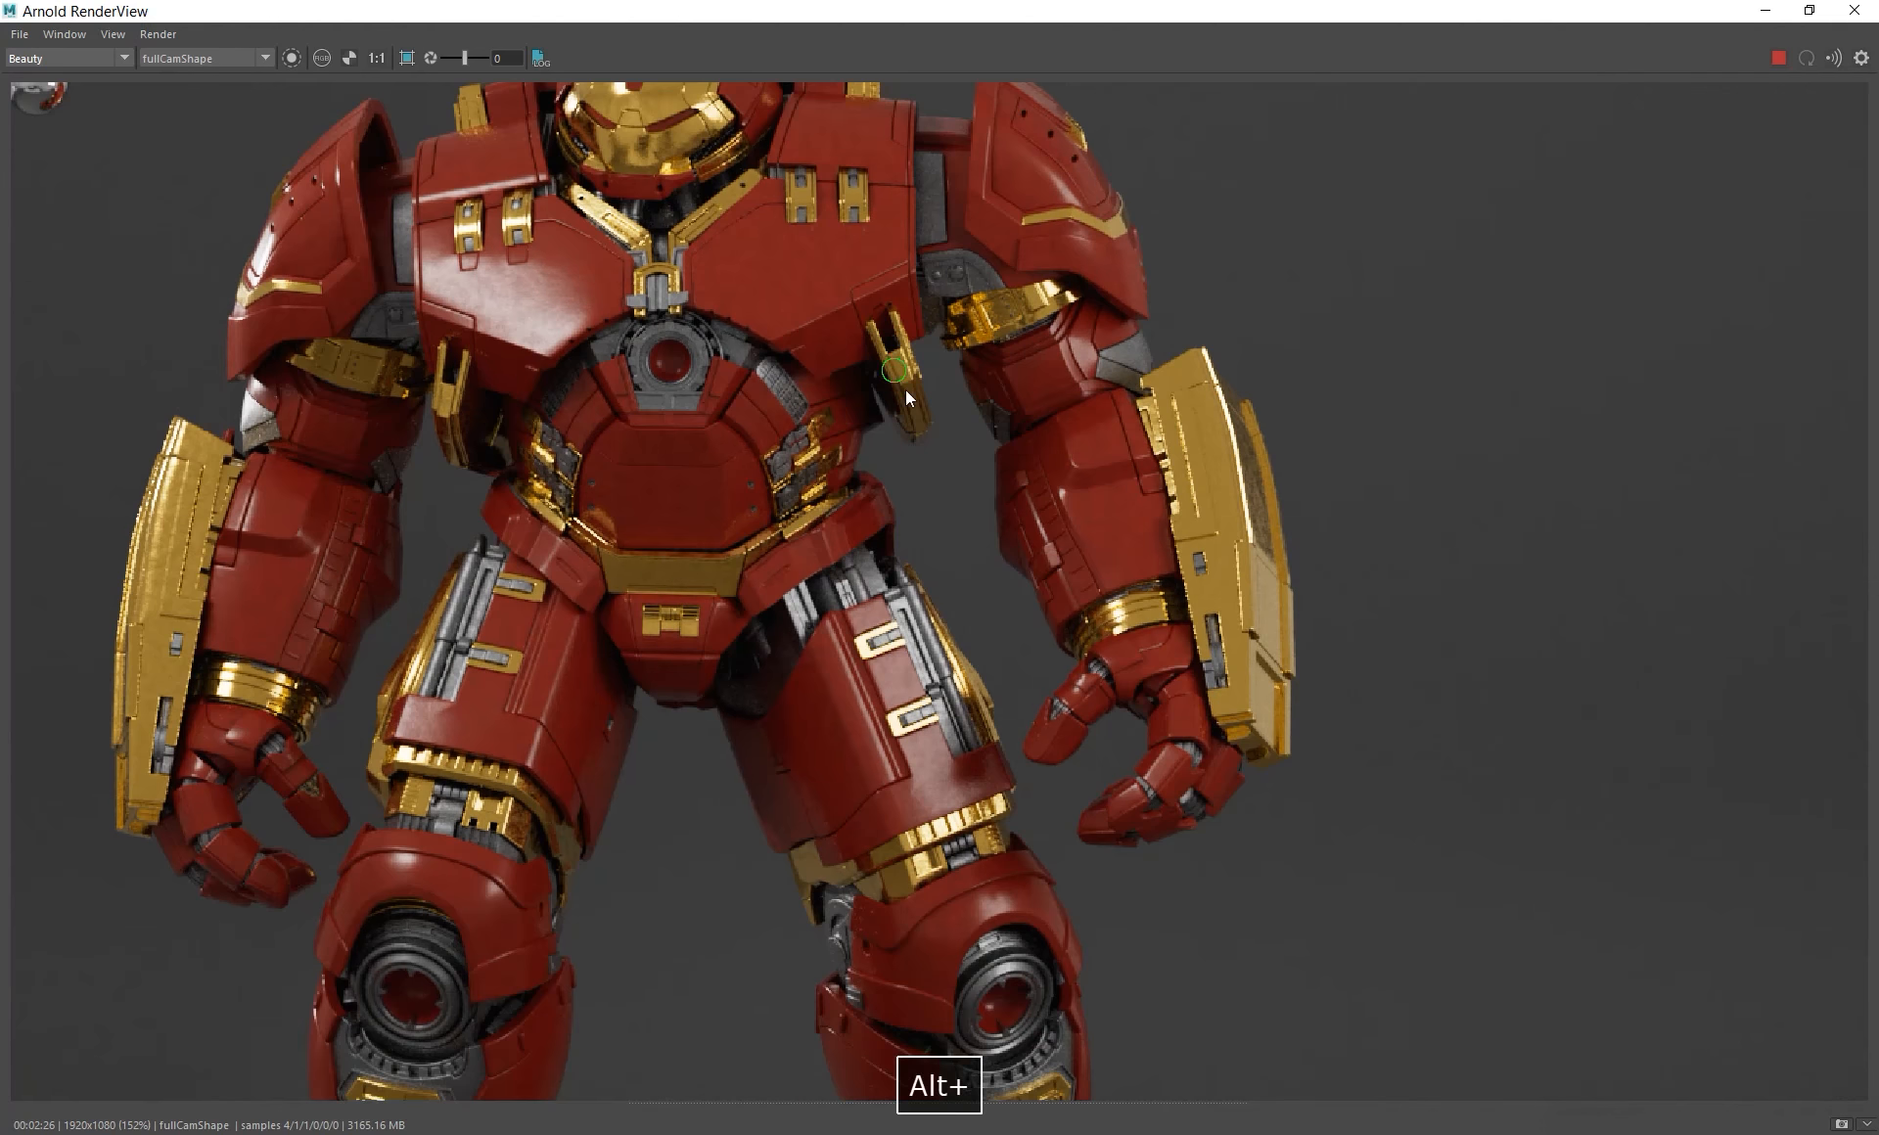
middle_click_drag(907, 390, 903, 466, "alt")
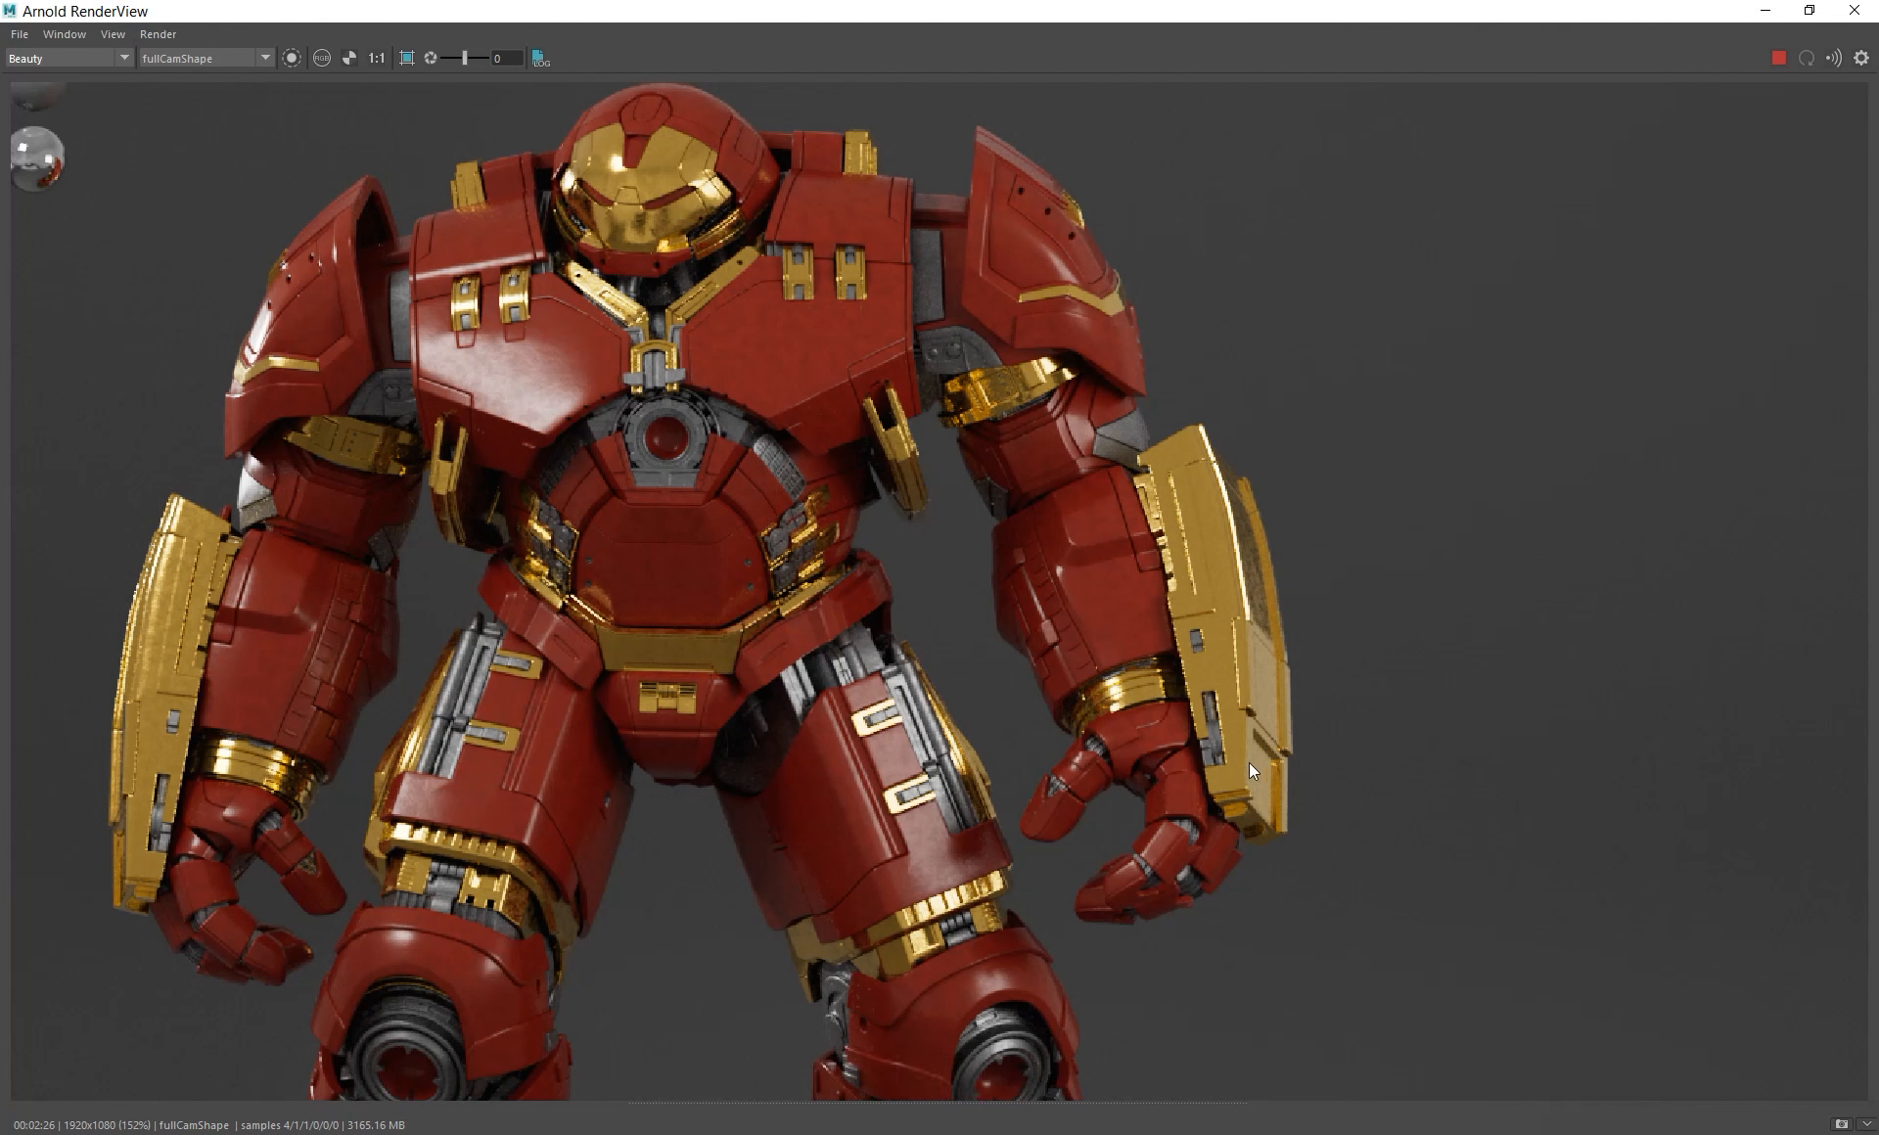
- Restore the RenderView to a smaller window, select the MTL_LayerRGB node and store a snapshot of the beauty render
left_click_drag(1165, 9, 554, 174)
middle_click_drag(1095, 553, 1113, 496, "alt")
right_click_drag(1113, 495, 1116, 584, "alt")
left_click(1186, 690)
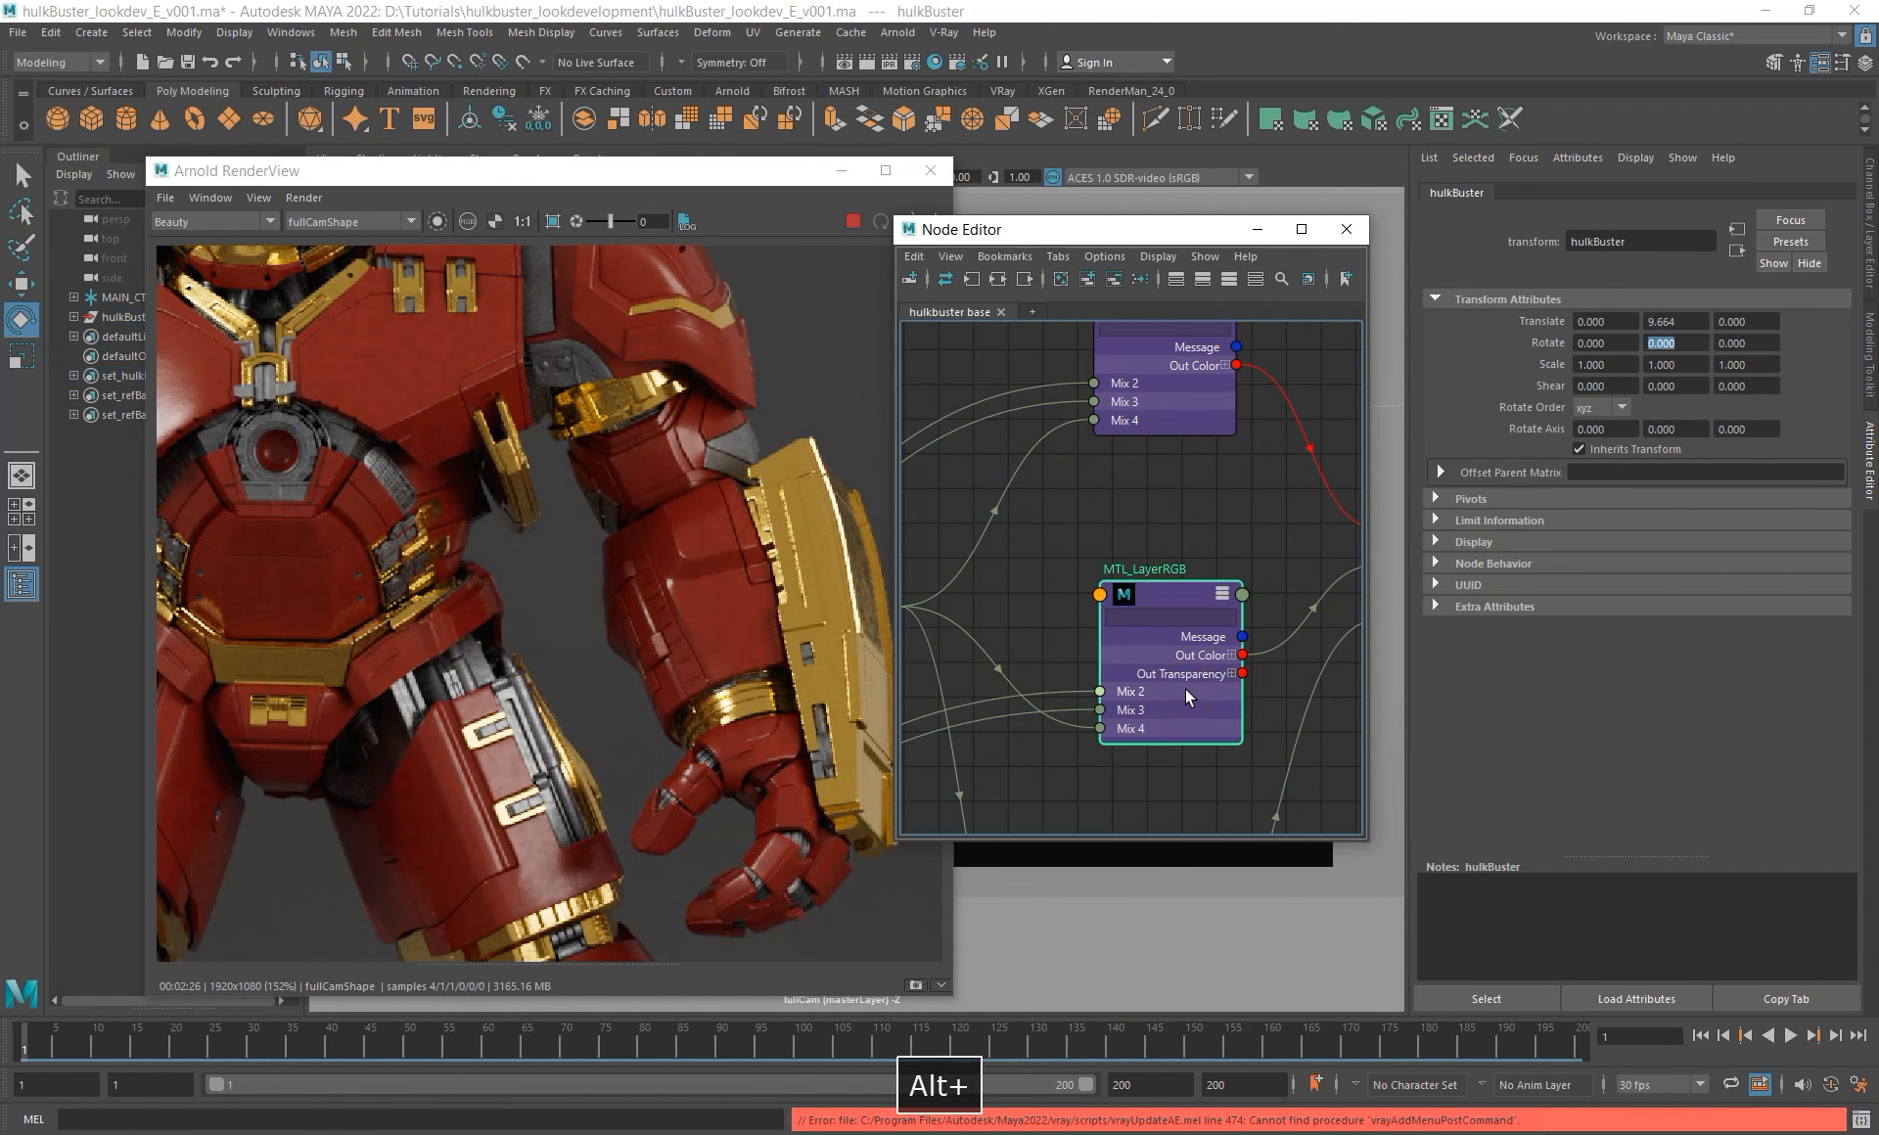
left_click(913, 989)
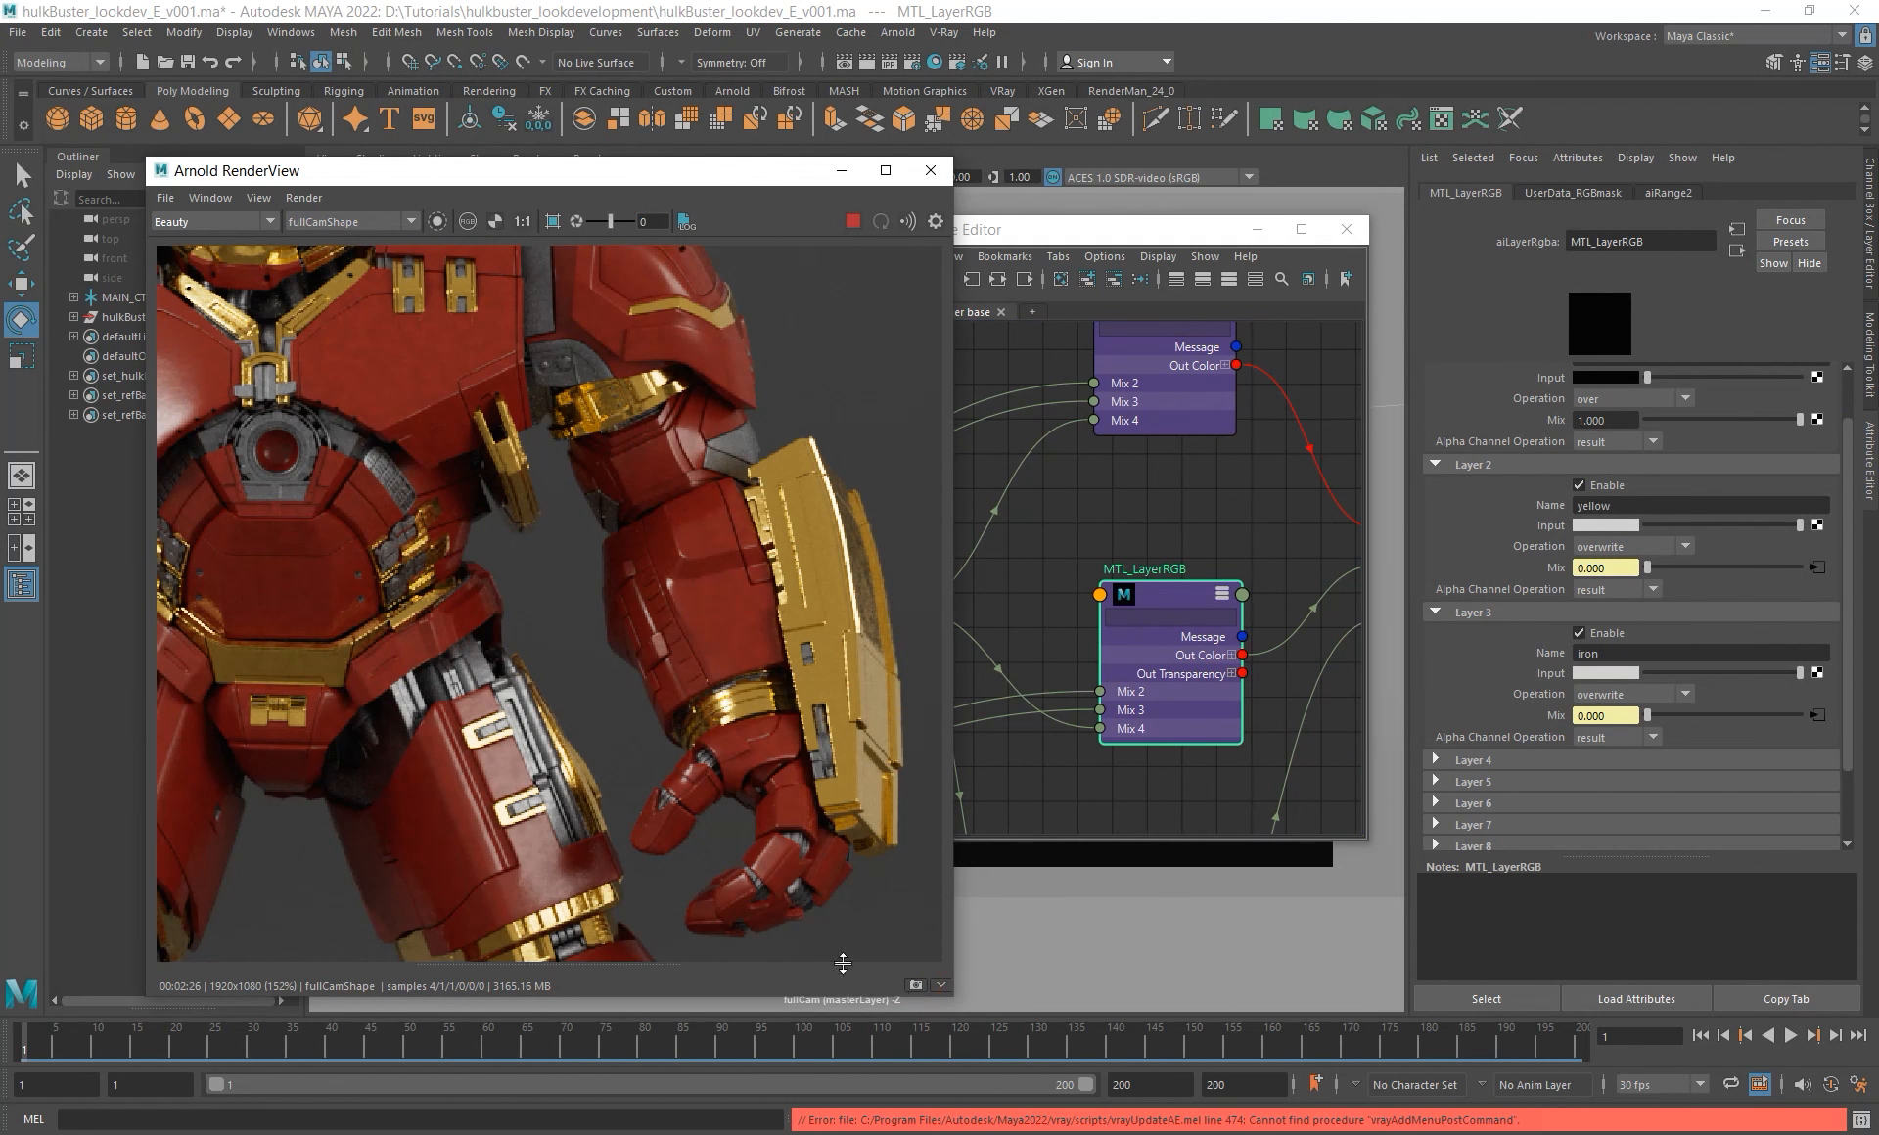
middle_click_drag(682, 663, 661, 623, "alt")
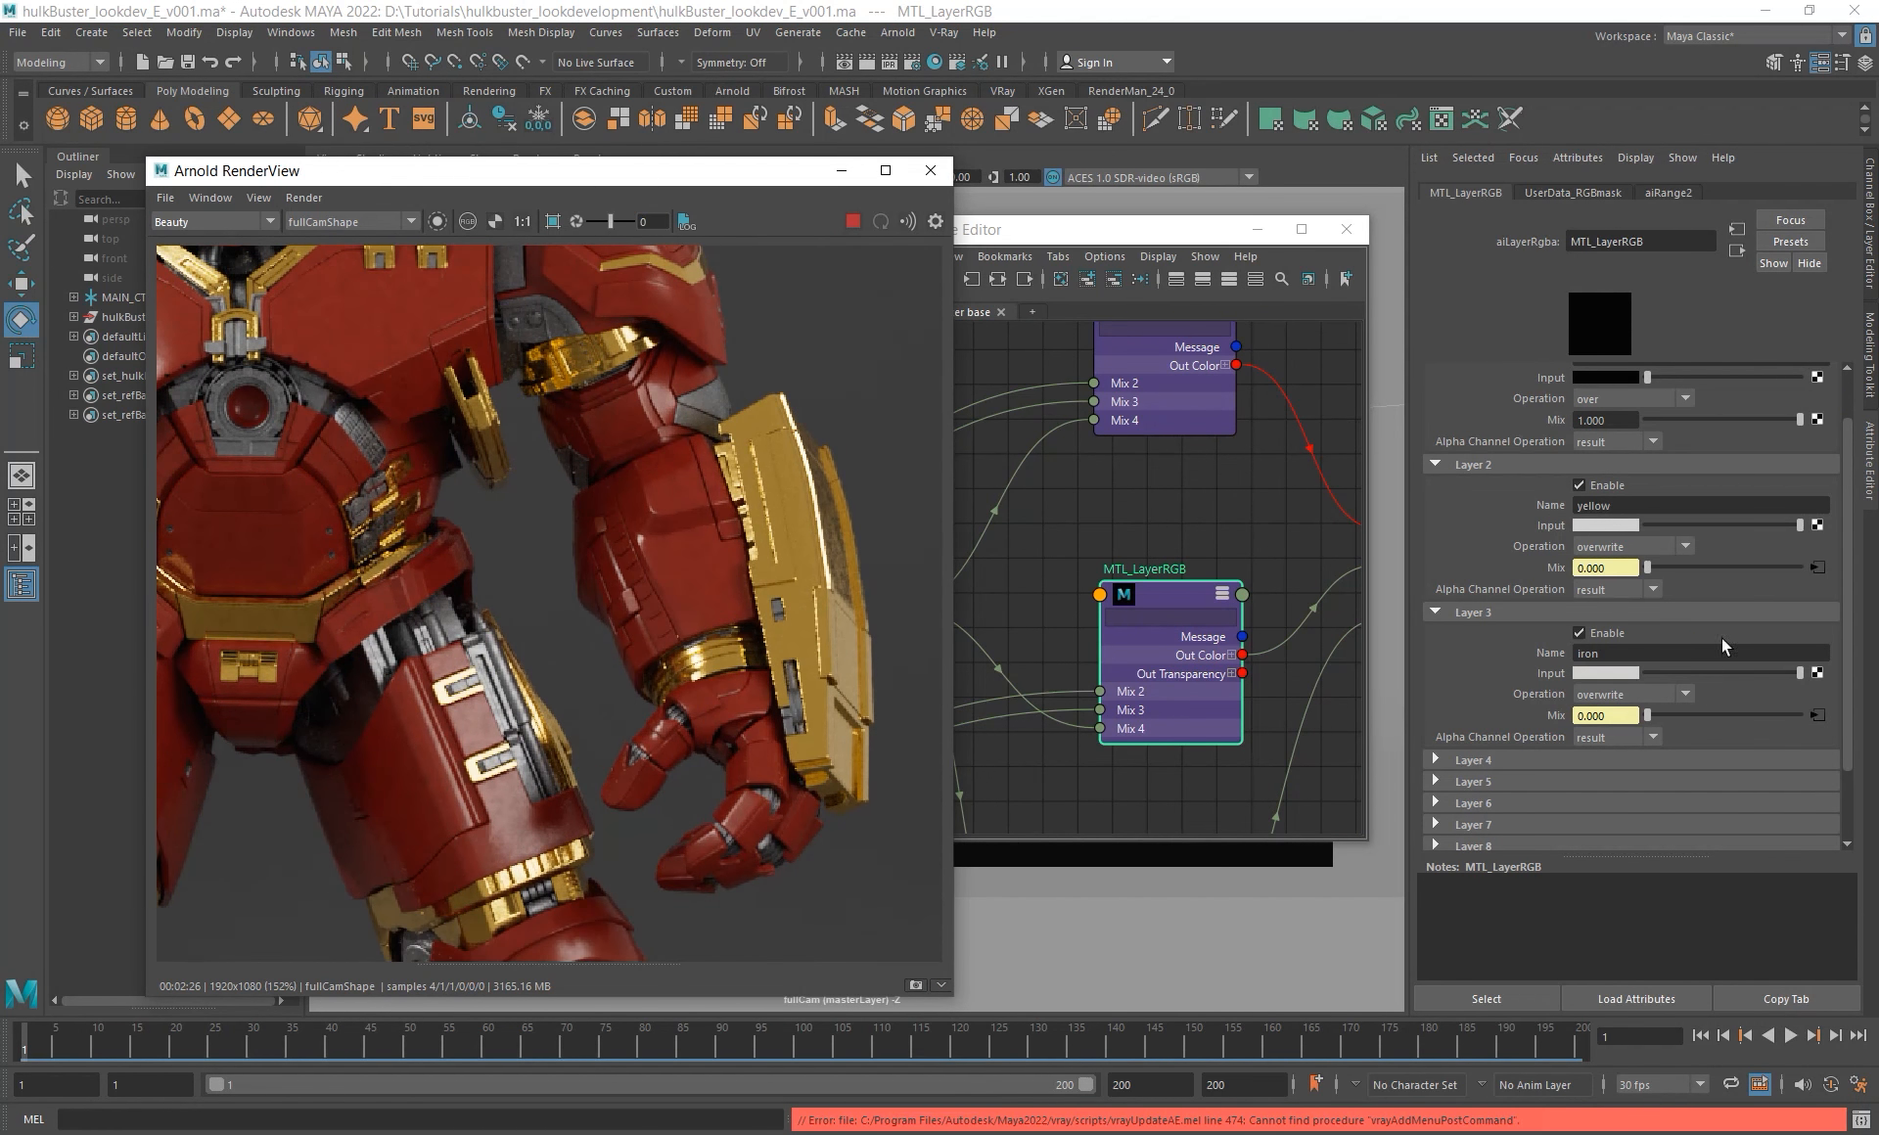
- Expand Layer 4 of MTL_LayerRGB and restart the render in a crop region around the gold forearm plate
left_click(1468, 760)
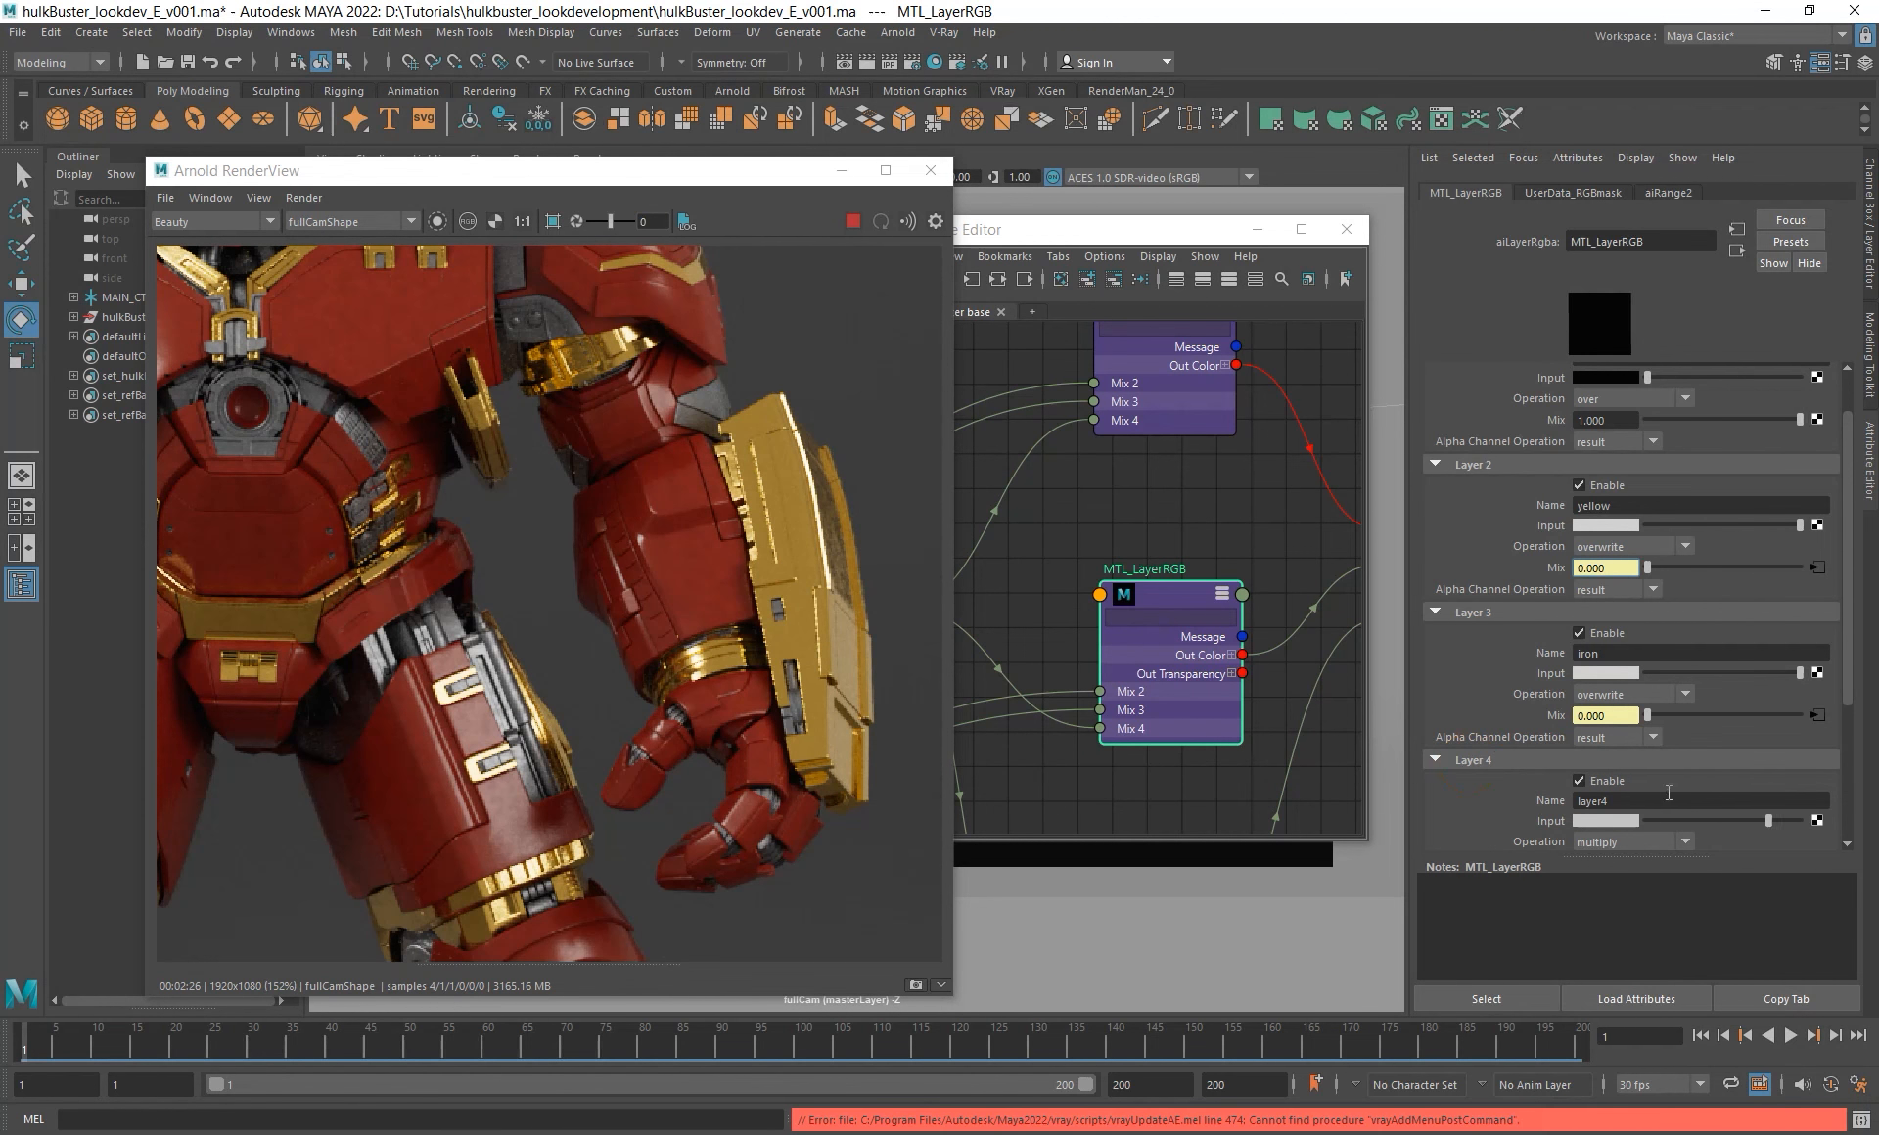
scroll(1662, 754, "down", 3)
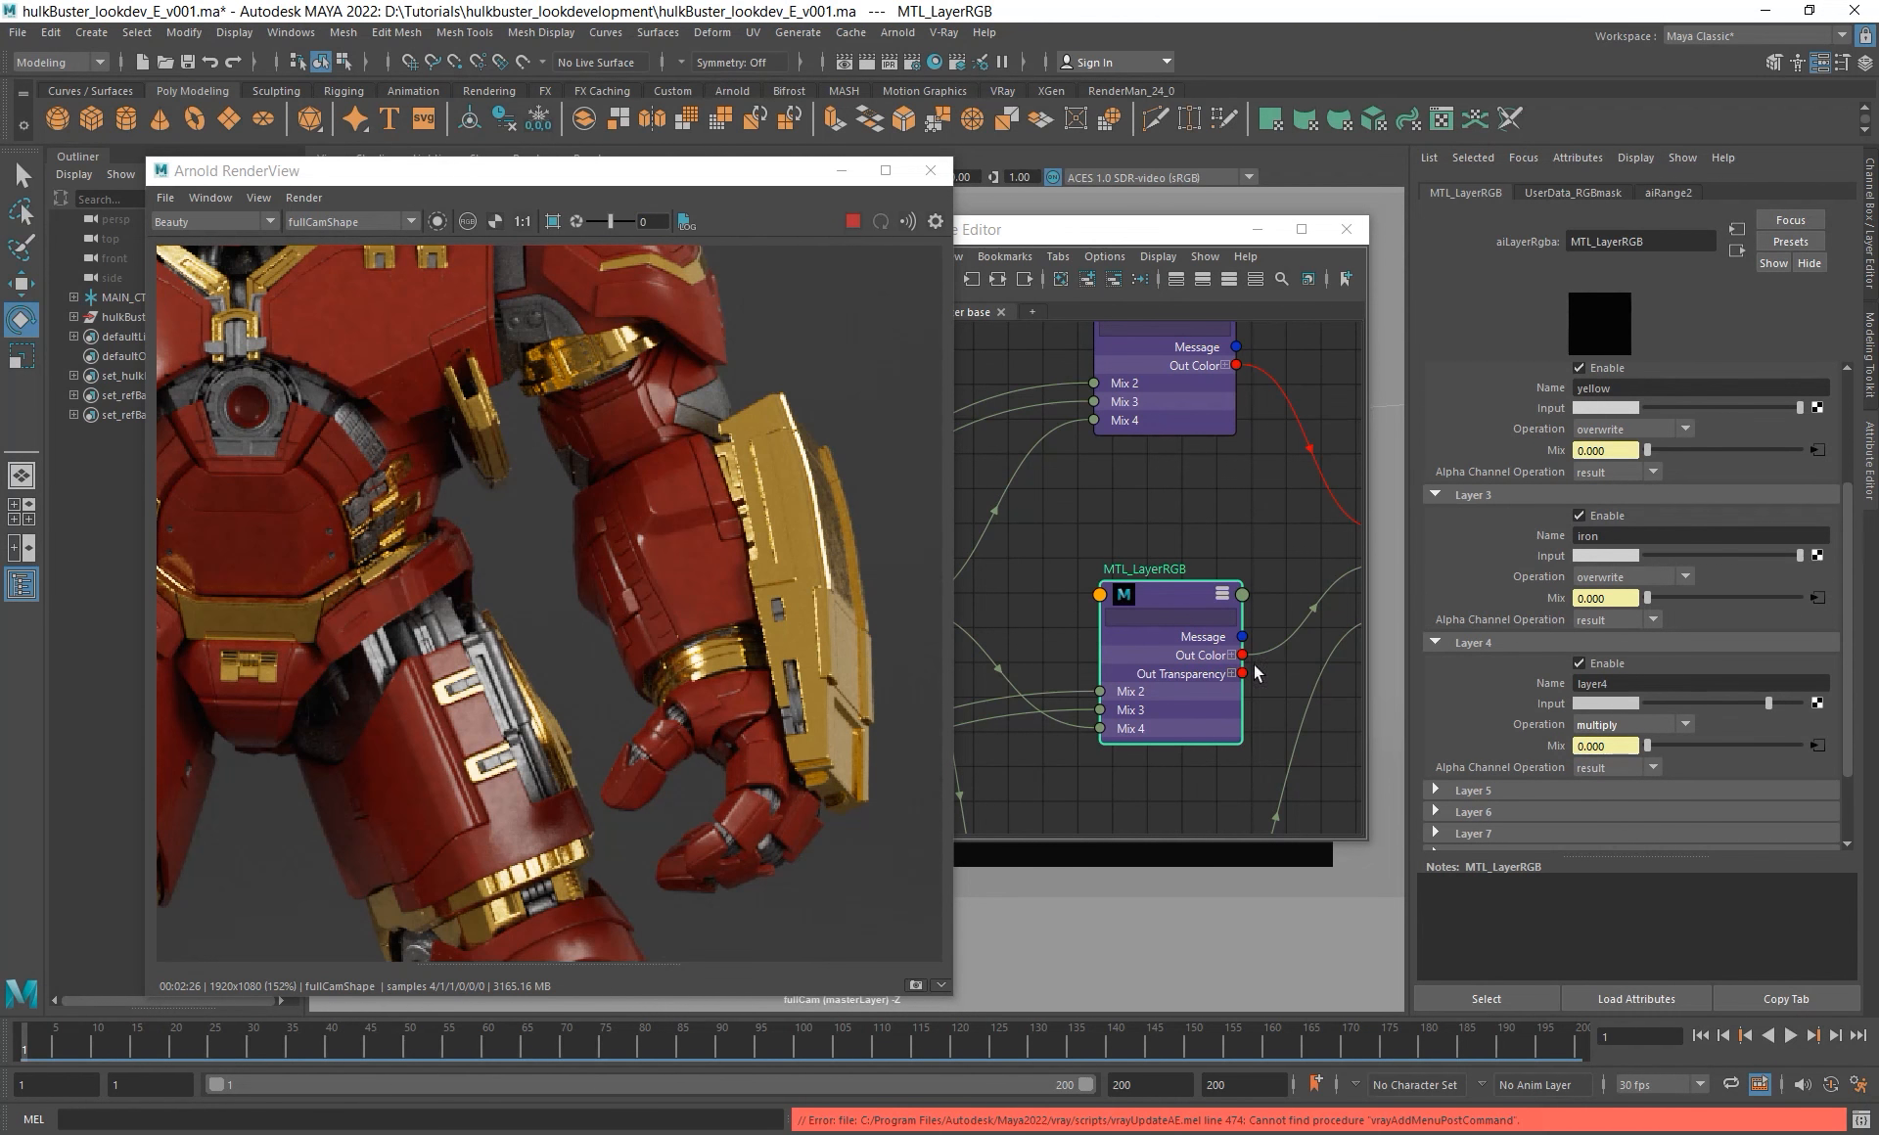
right_click_drag(763, 411, 615, 484, "alt")
middle_click_drag(489, 332, 590, 446, "alt")
middle_click_drag(778, 648, 675, 536, "alt")
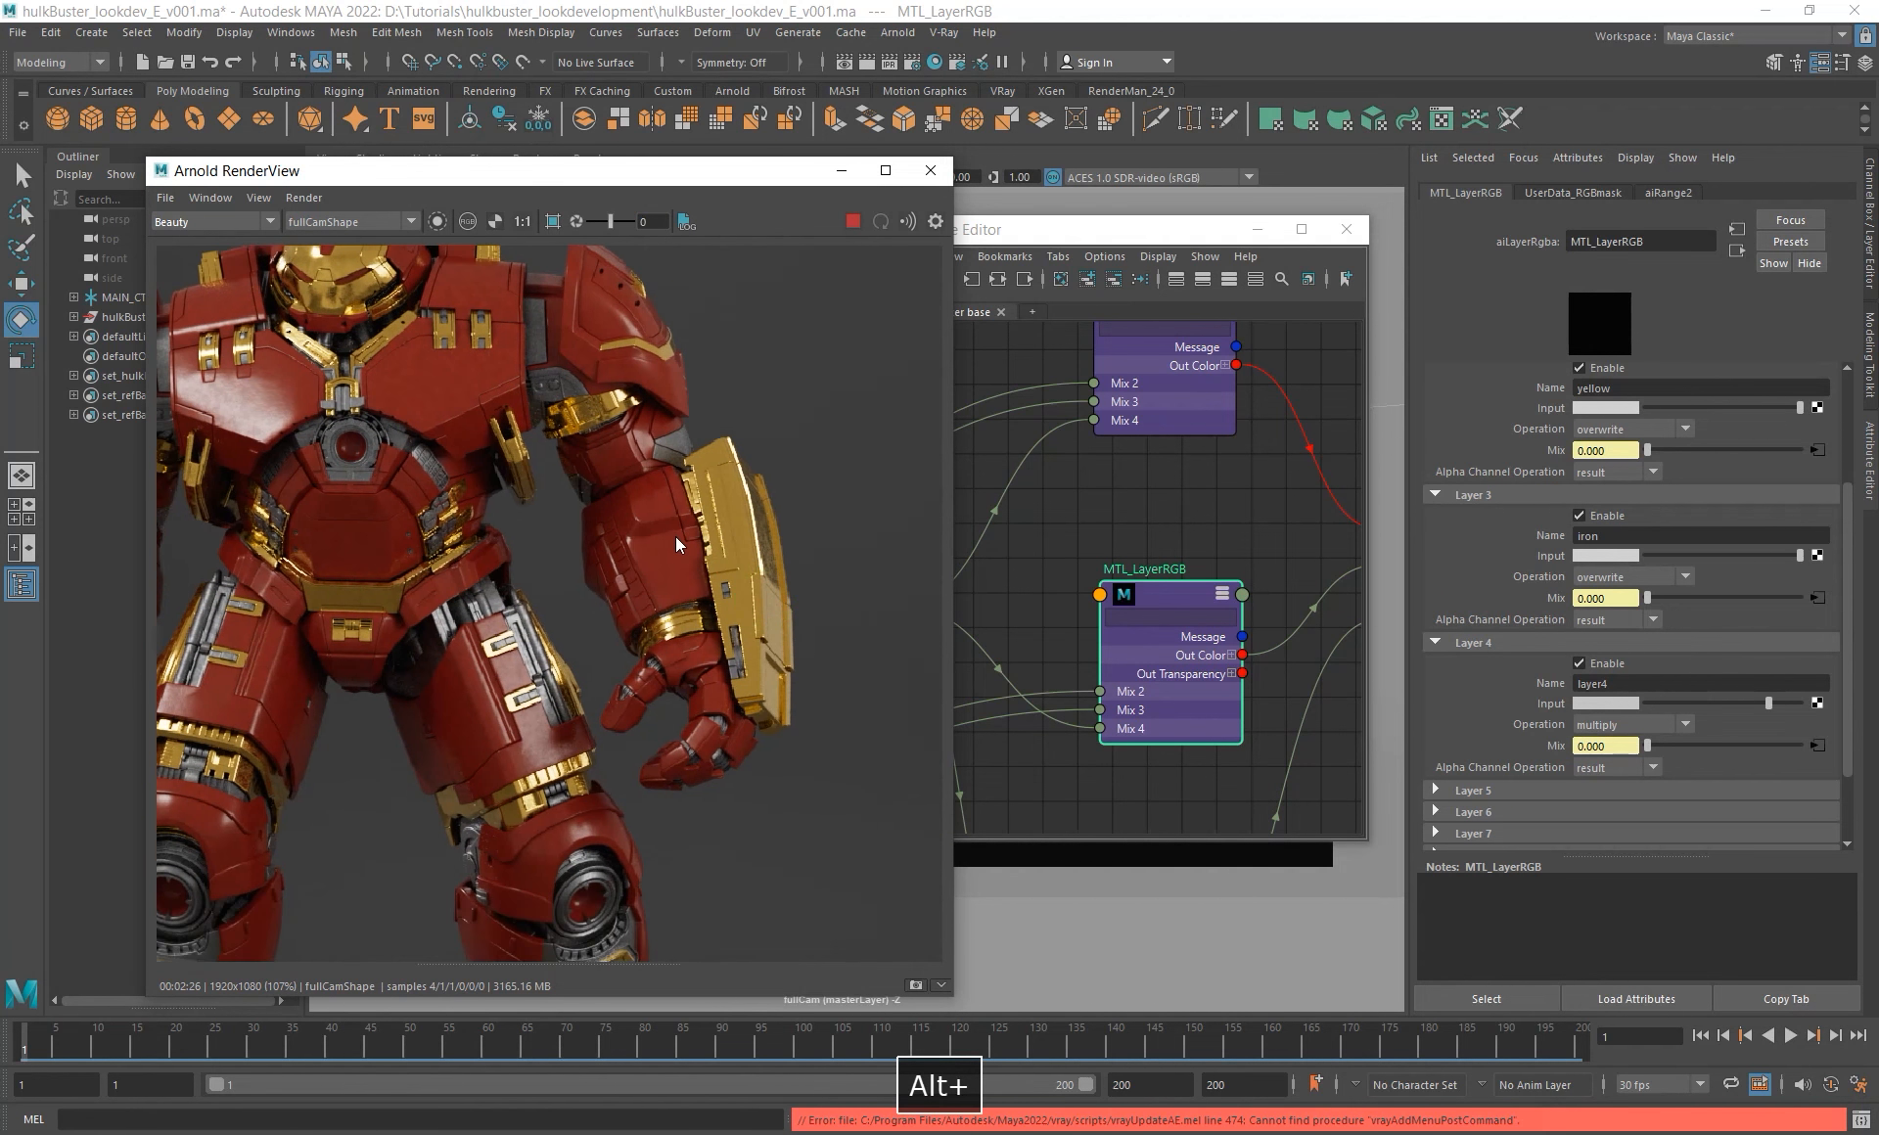
left_click_drag(671, 410, 817, 747, "shift")
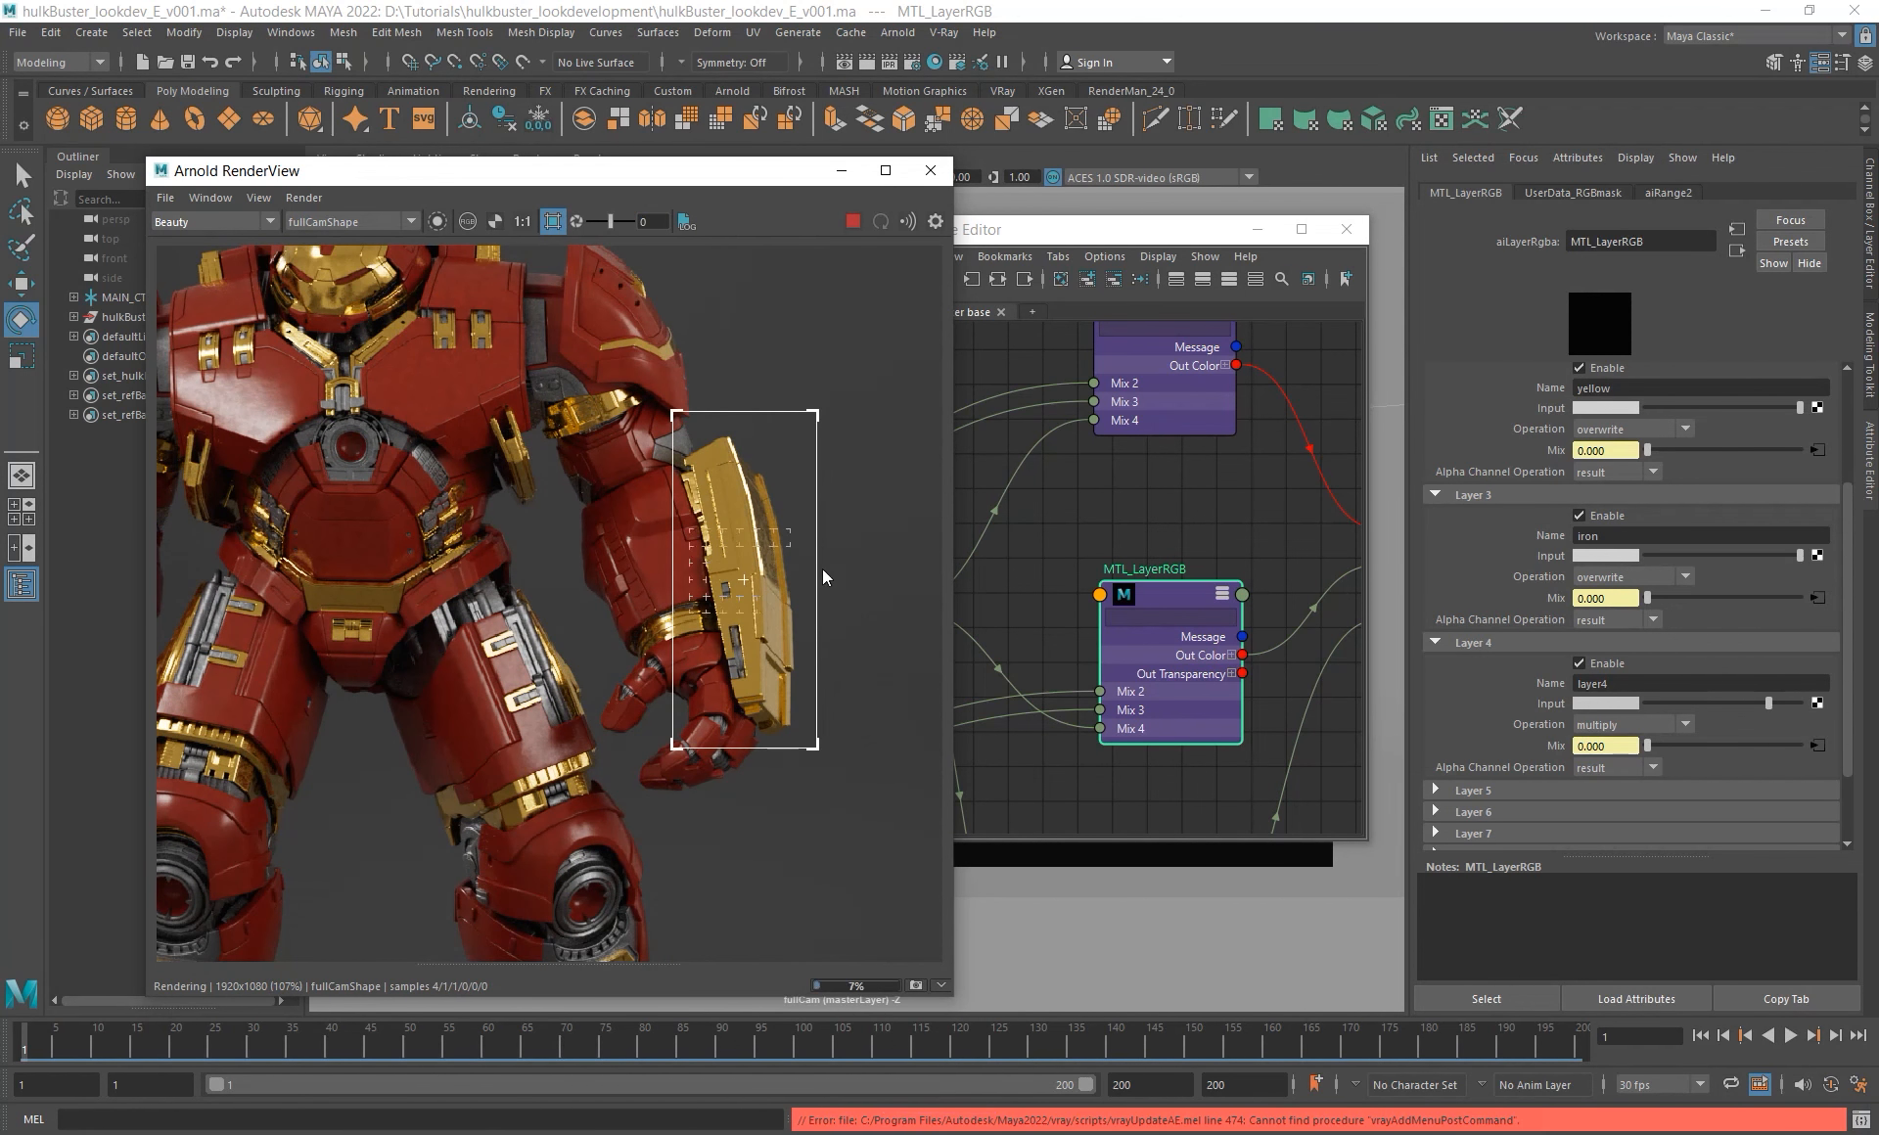
left_click(317, 199)
left_click(367, 295)
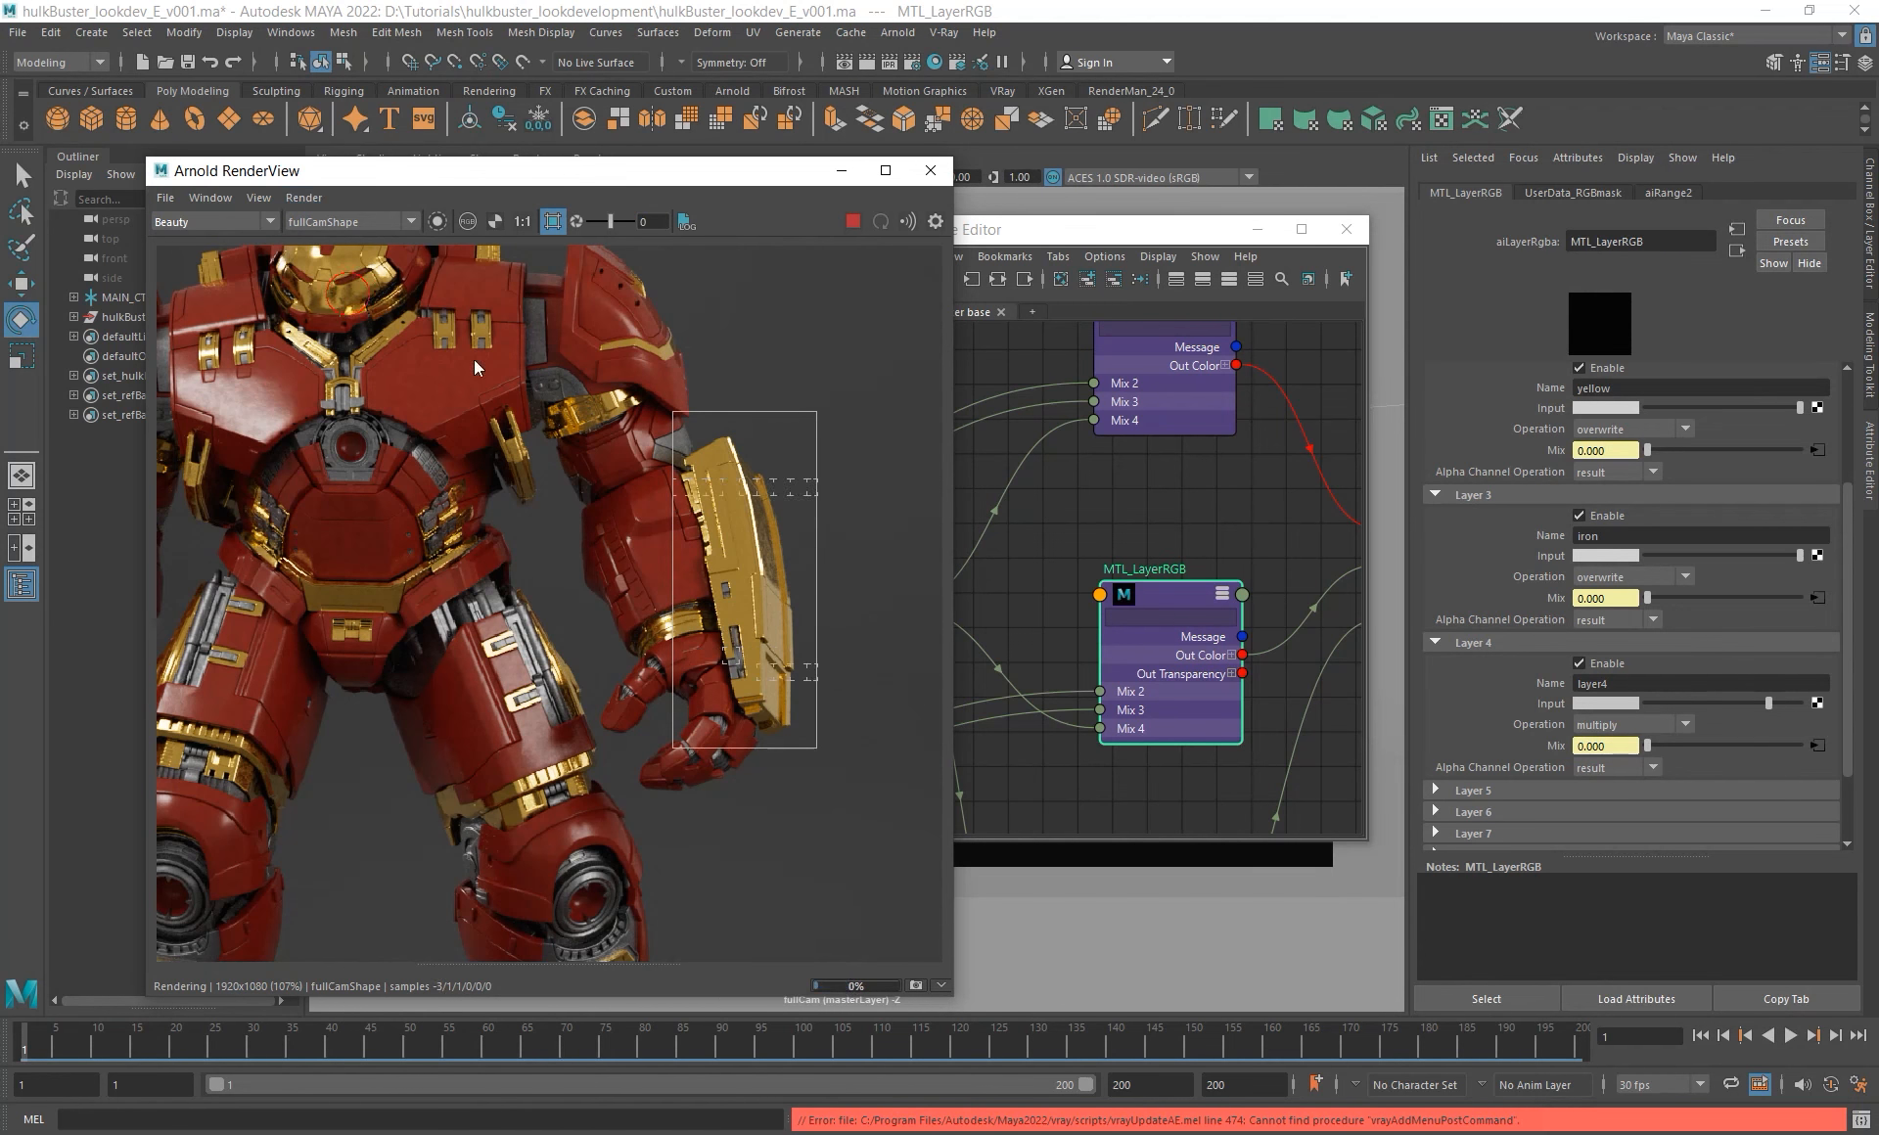
- Set the V value of the Layer 4 input color on MTL_LayerRGB to 0.95
left_click(1631, 701)
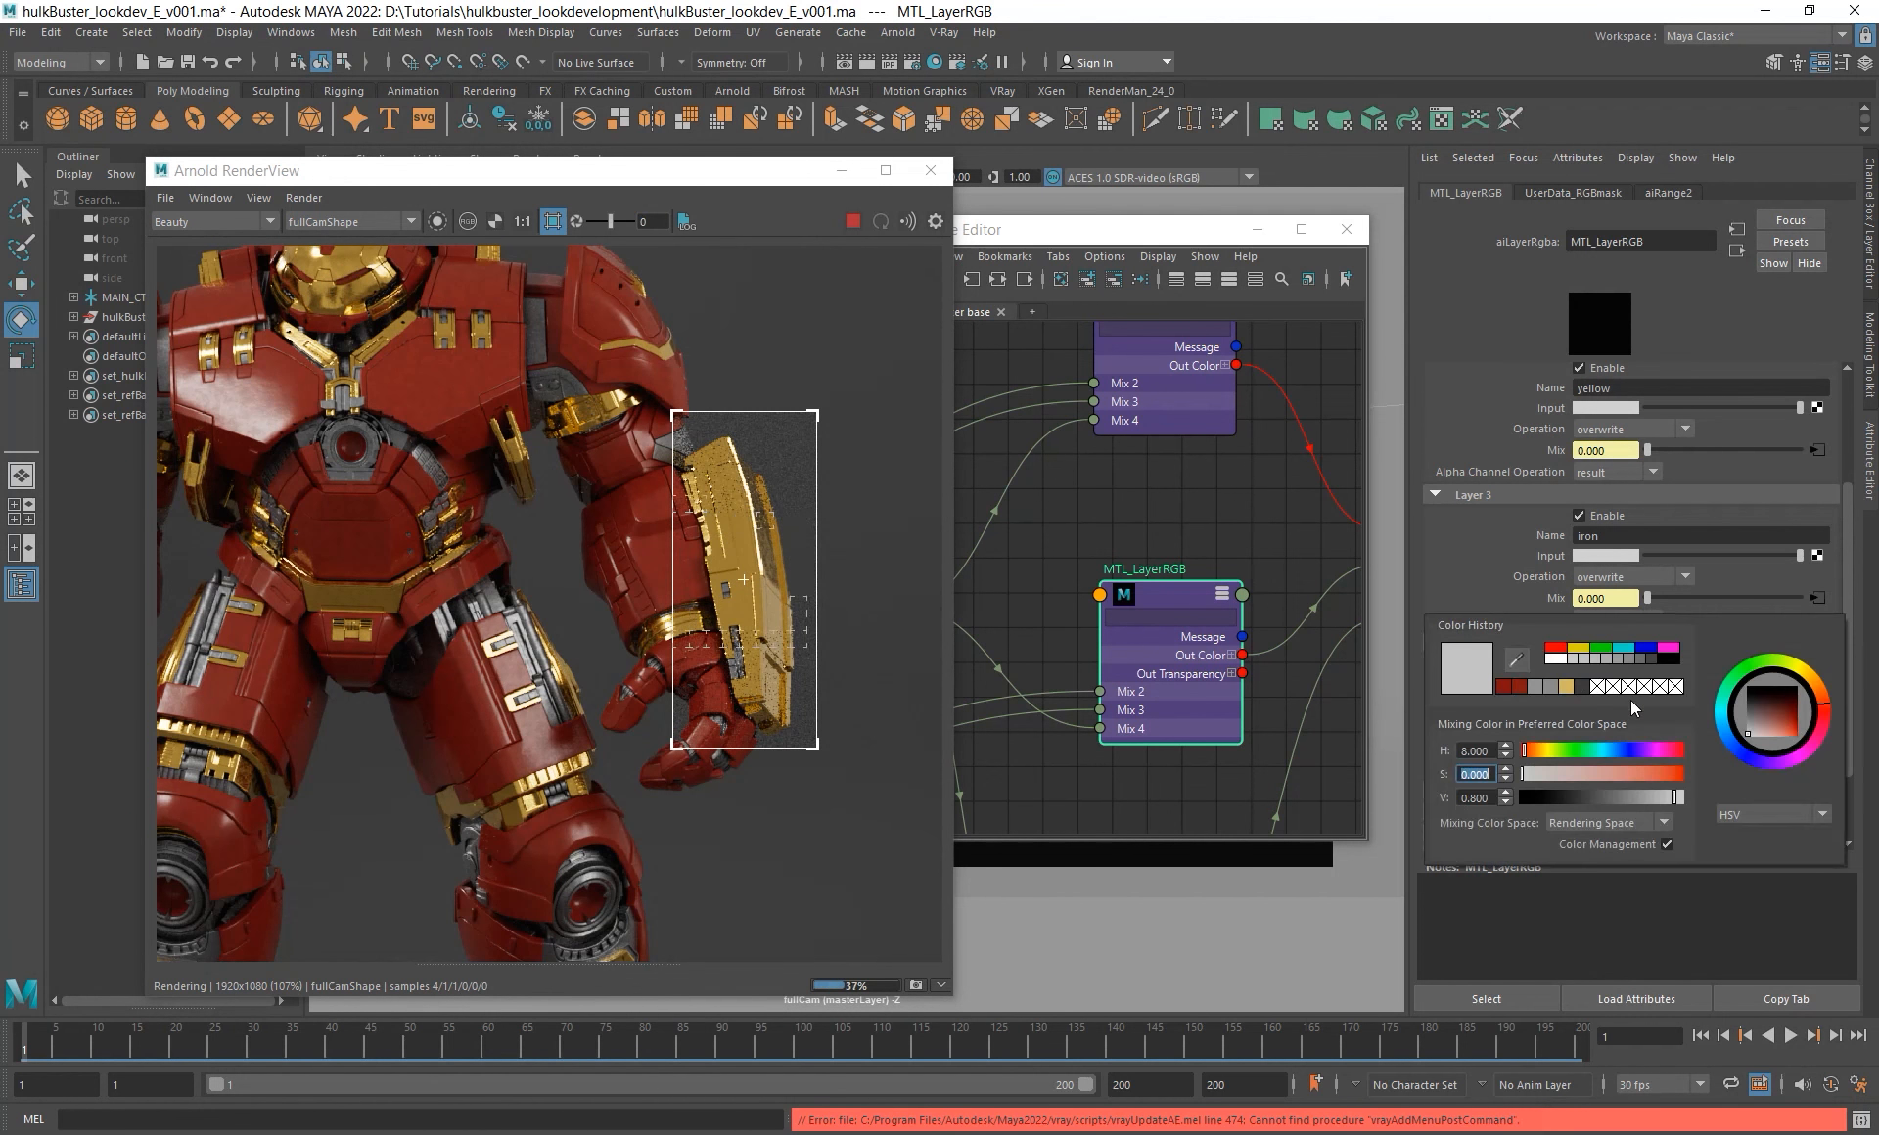
key("Tab")
type("0.5")
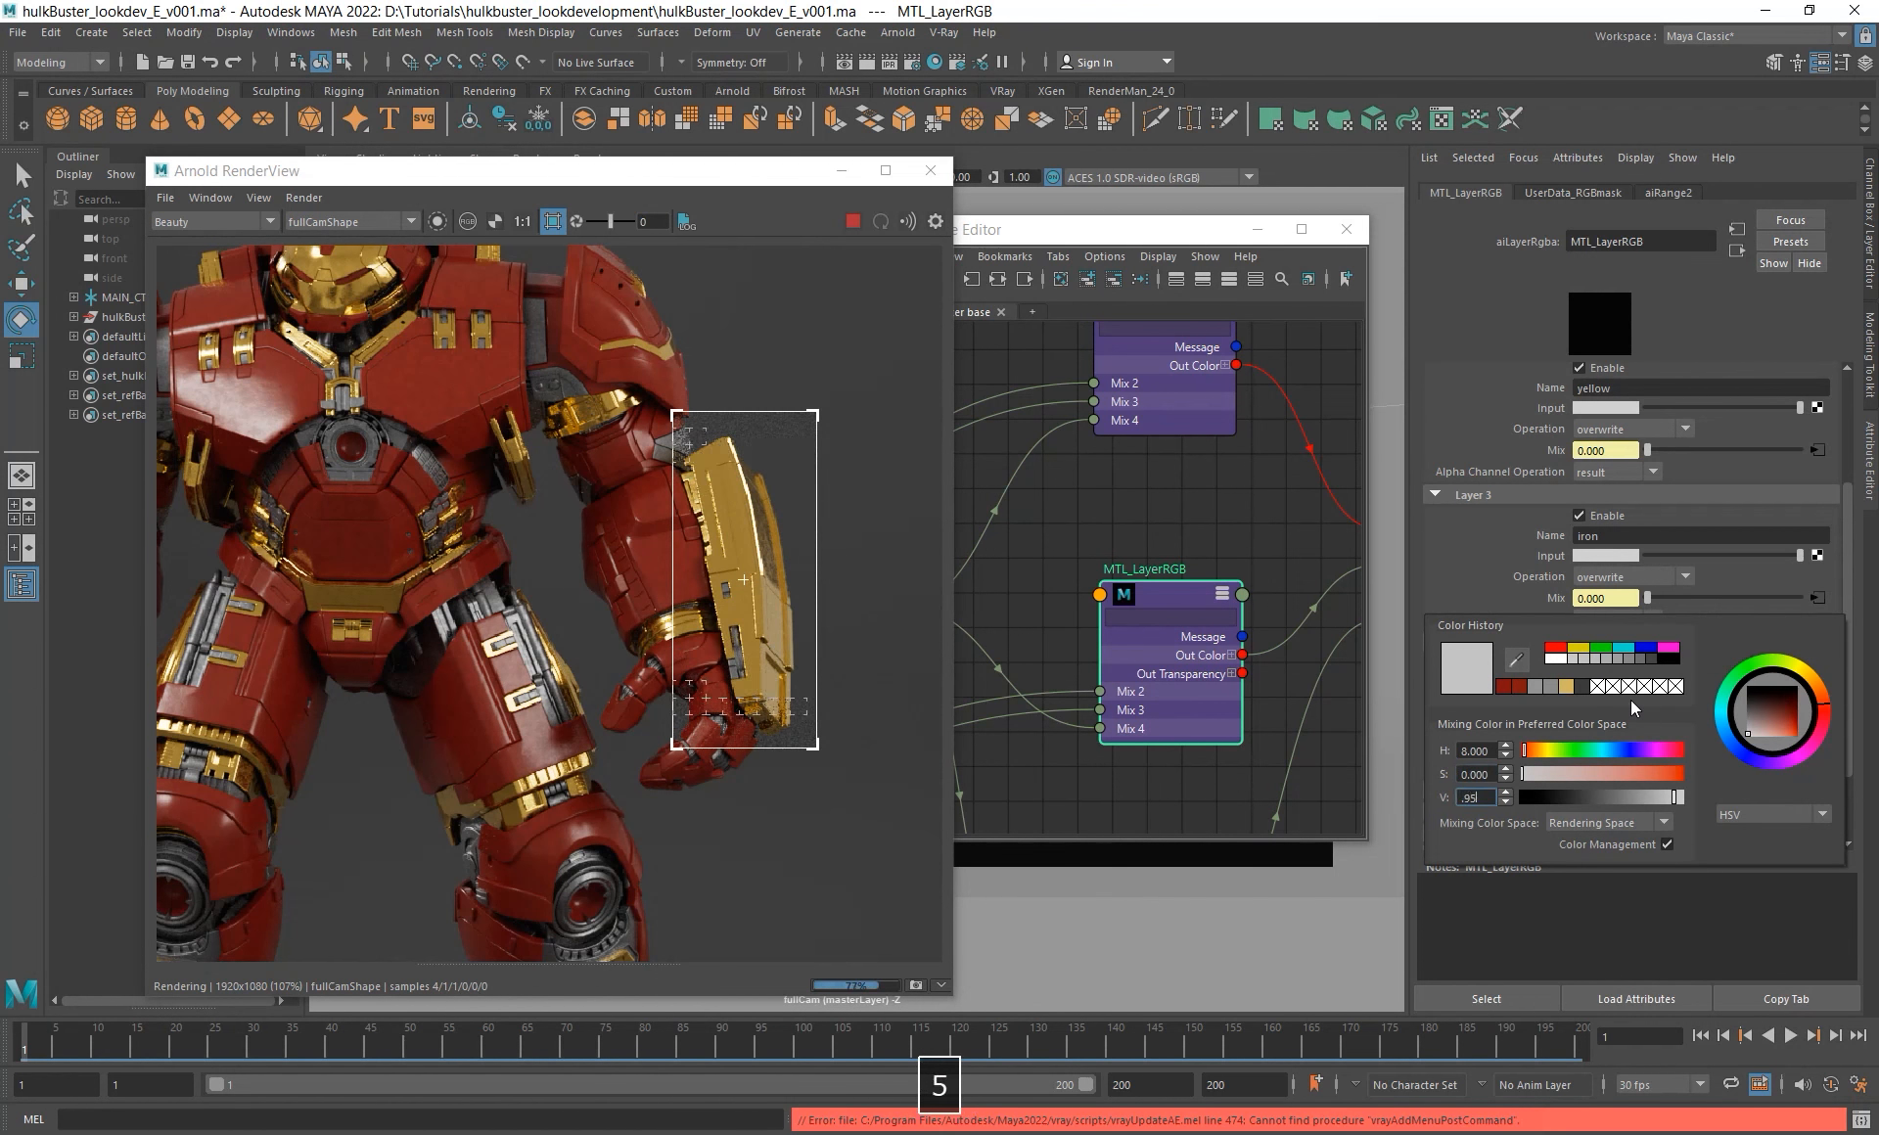
key("Return")
- Display the diffuse_albedo AOV and re-render crop regions over the hip, helmet, chest and both forearm plates to check the darkened metals
scroll(773, 538, "up", 2)
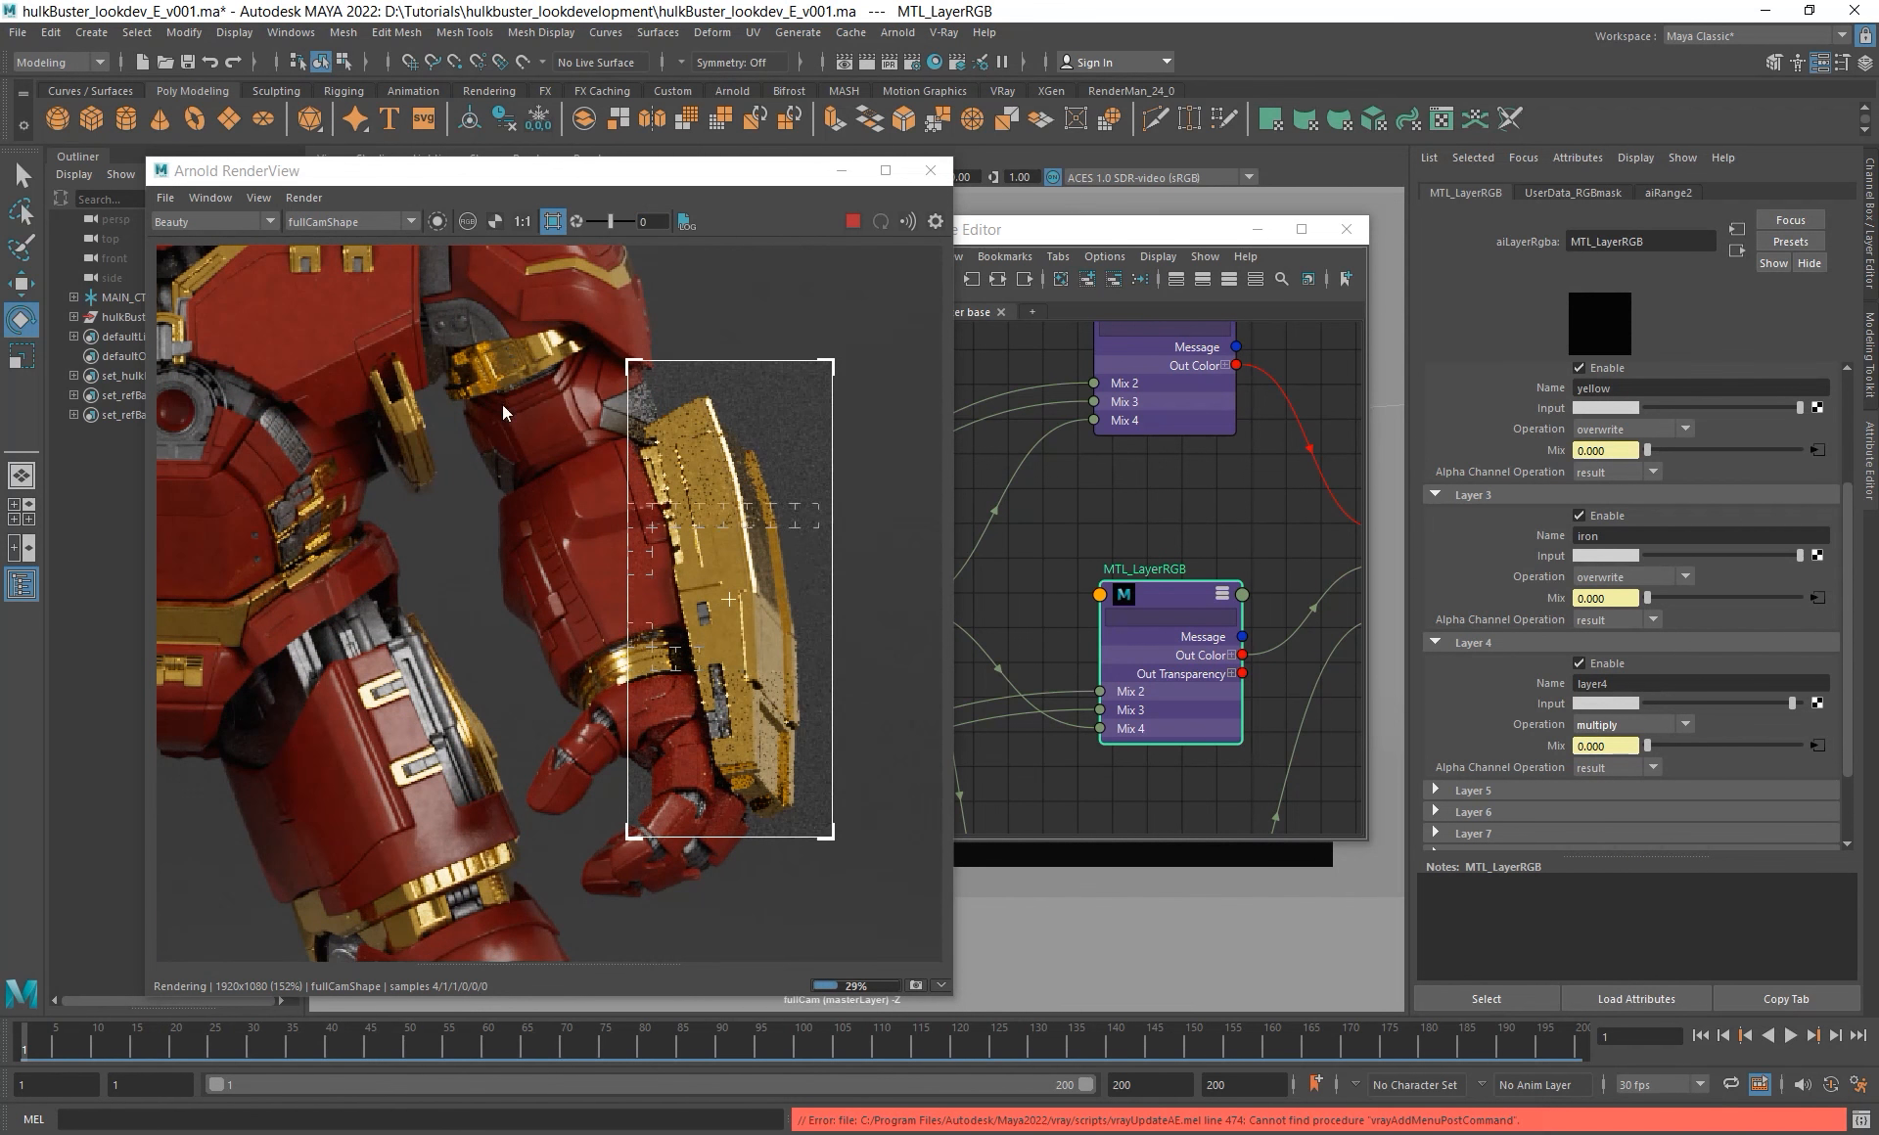
left_click(207, 222)
left_click(191, 264)
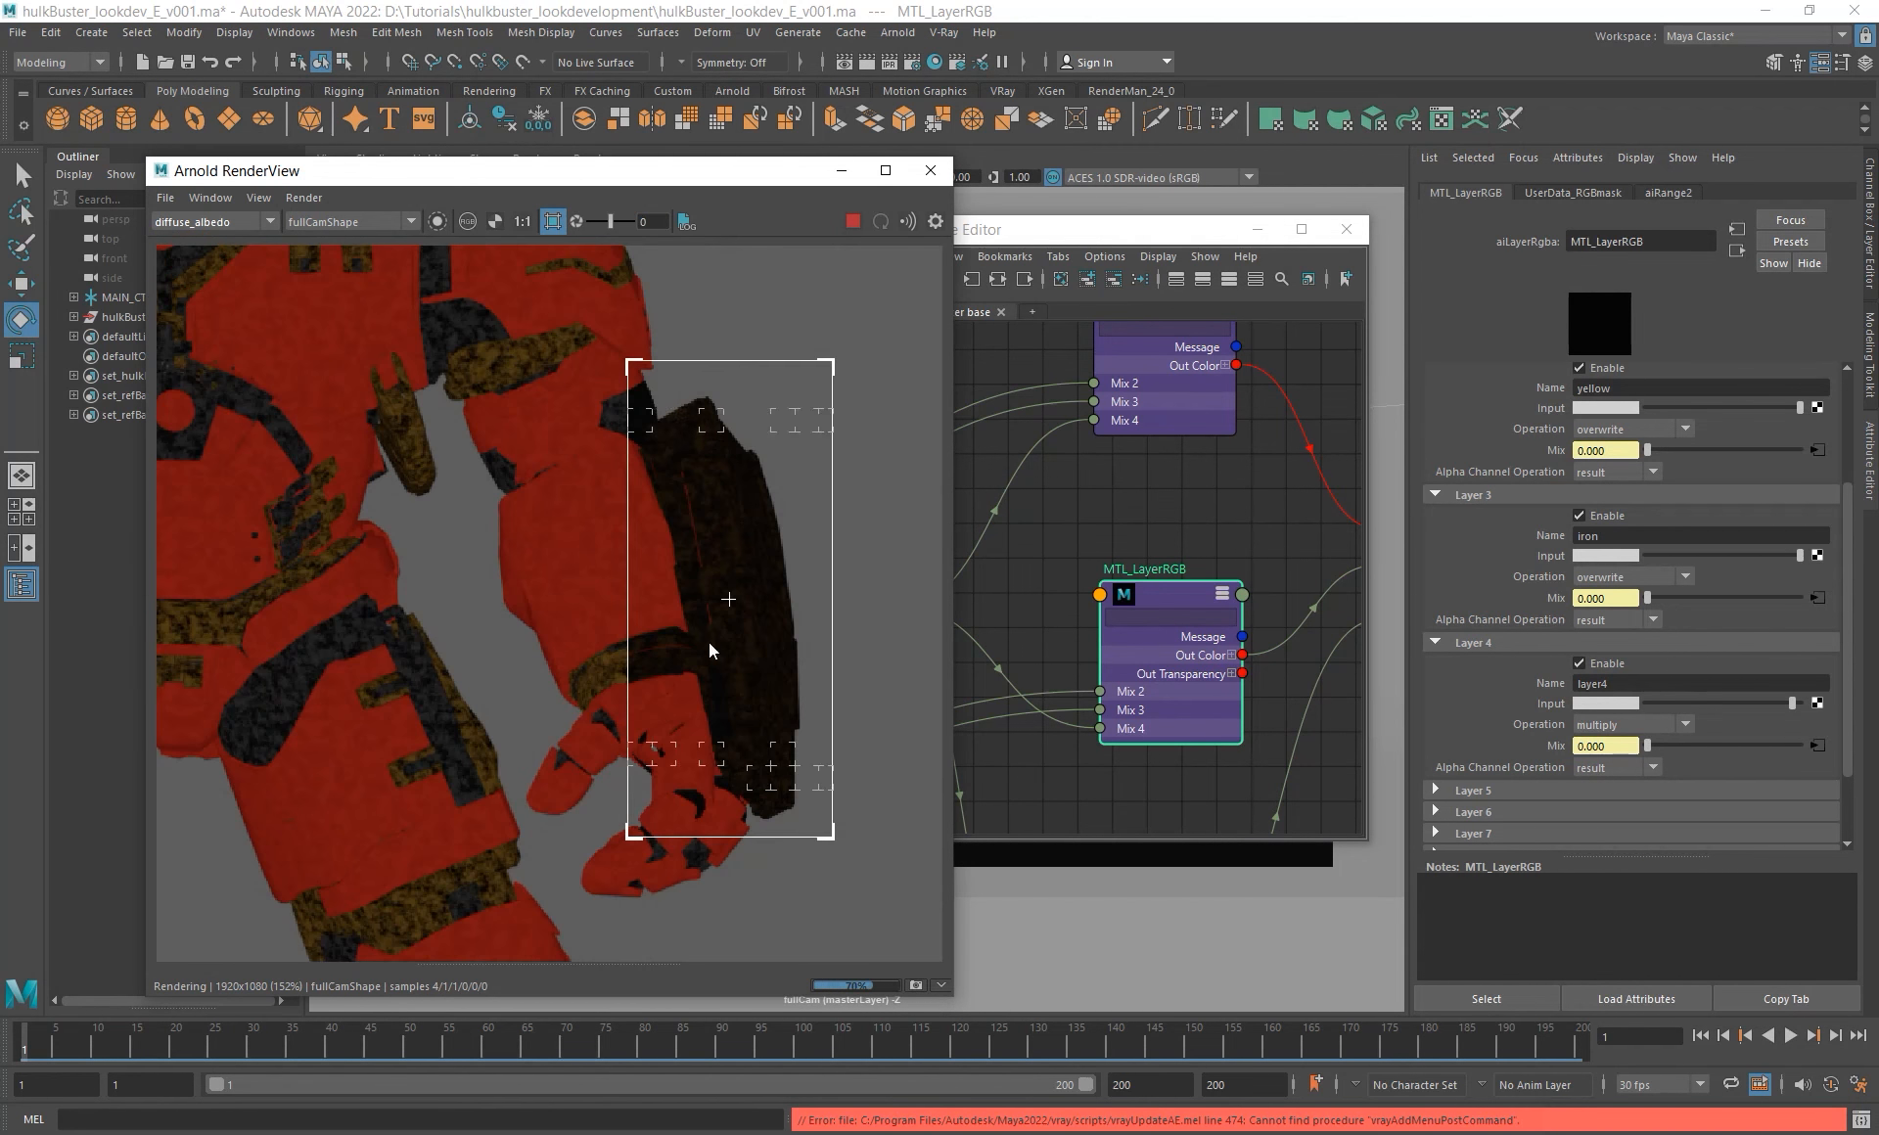
left_click_drag(214, 385, 508, 817, "shift")
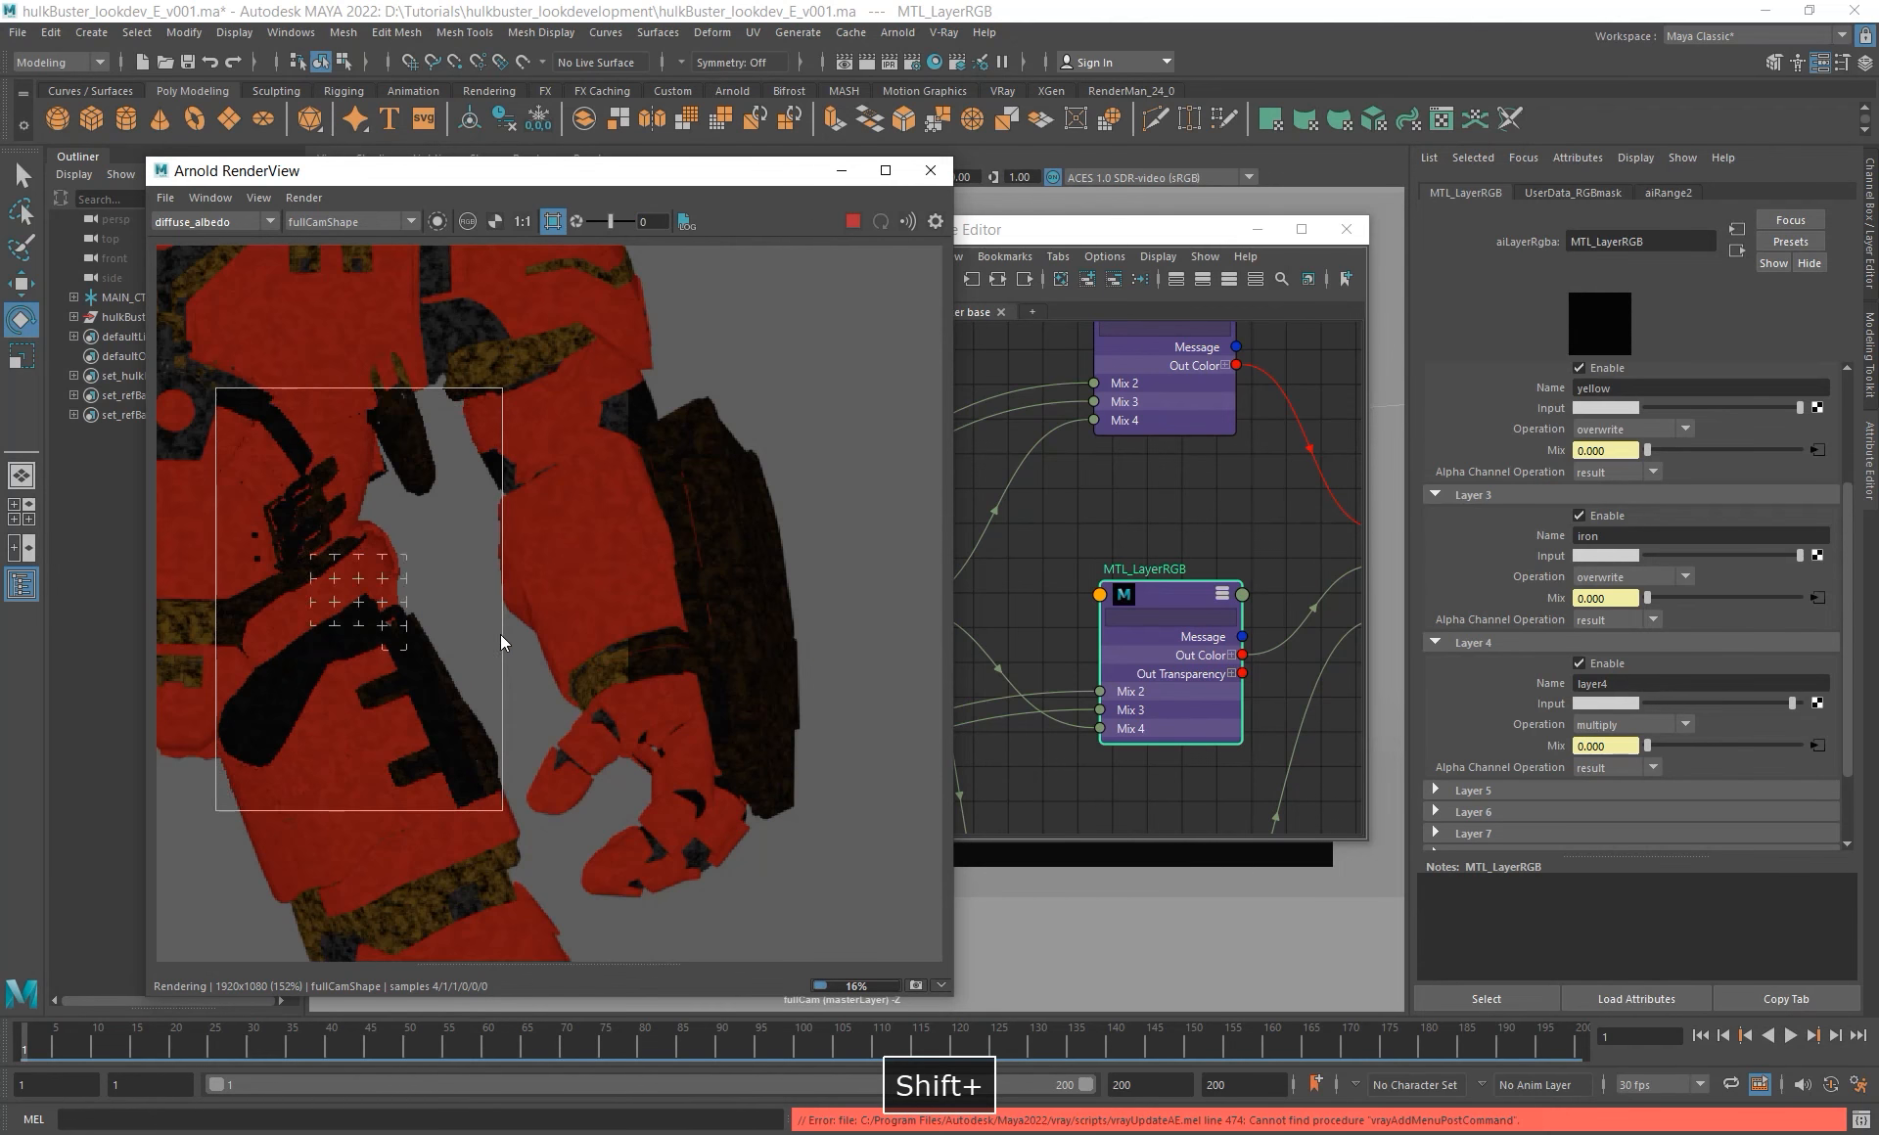
scroll(446, 575, "down", 2)
middle_click_drag(446, 576, 750, 714, "alt")
left_click_drag(474, 415, 599, 512, "shift")
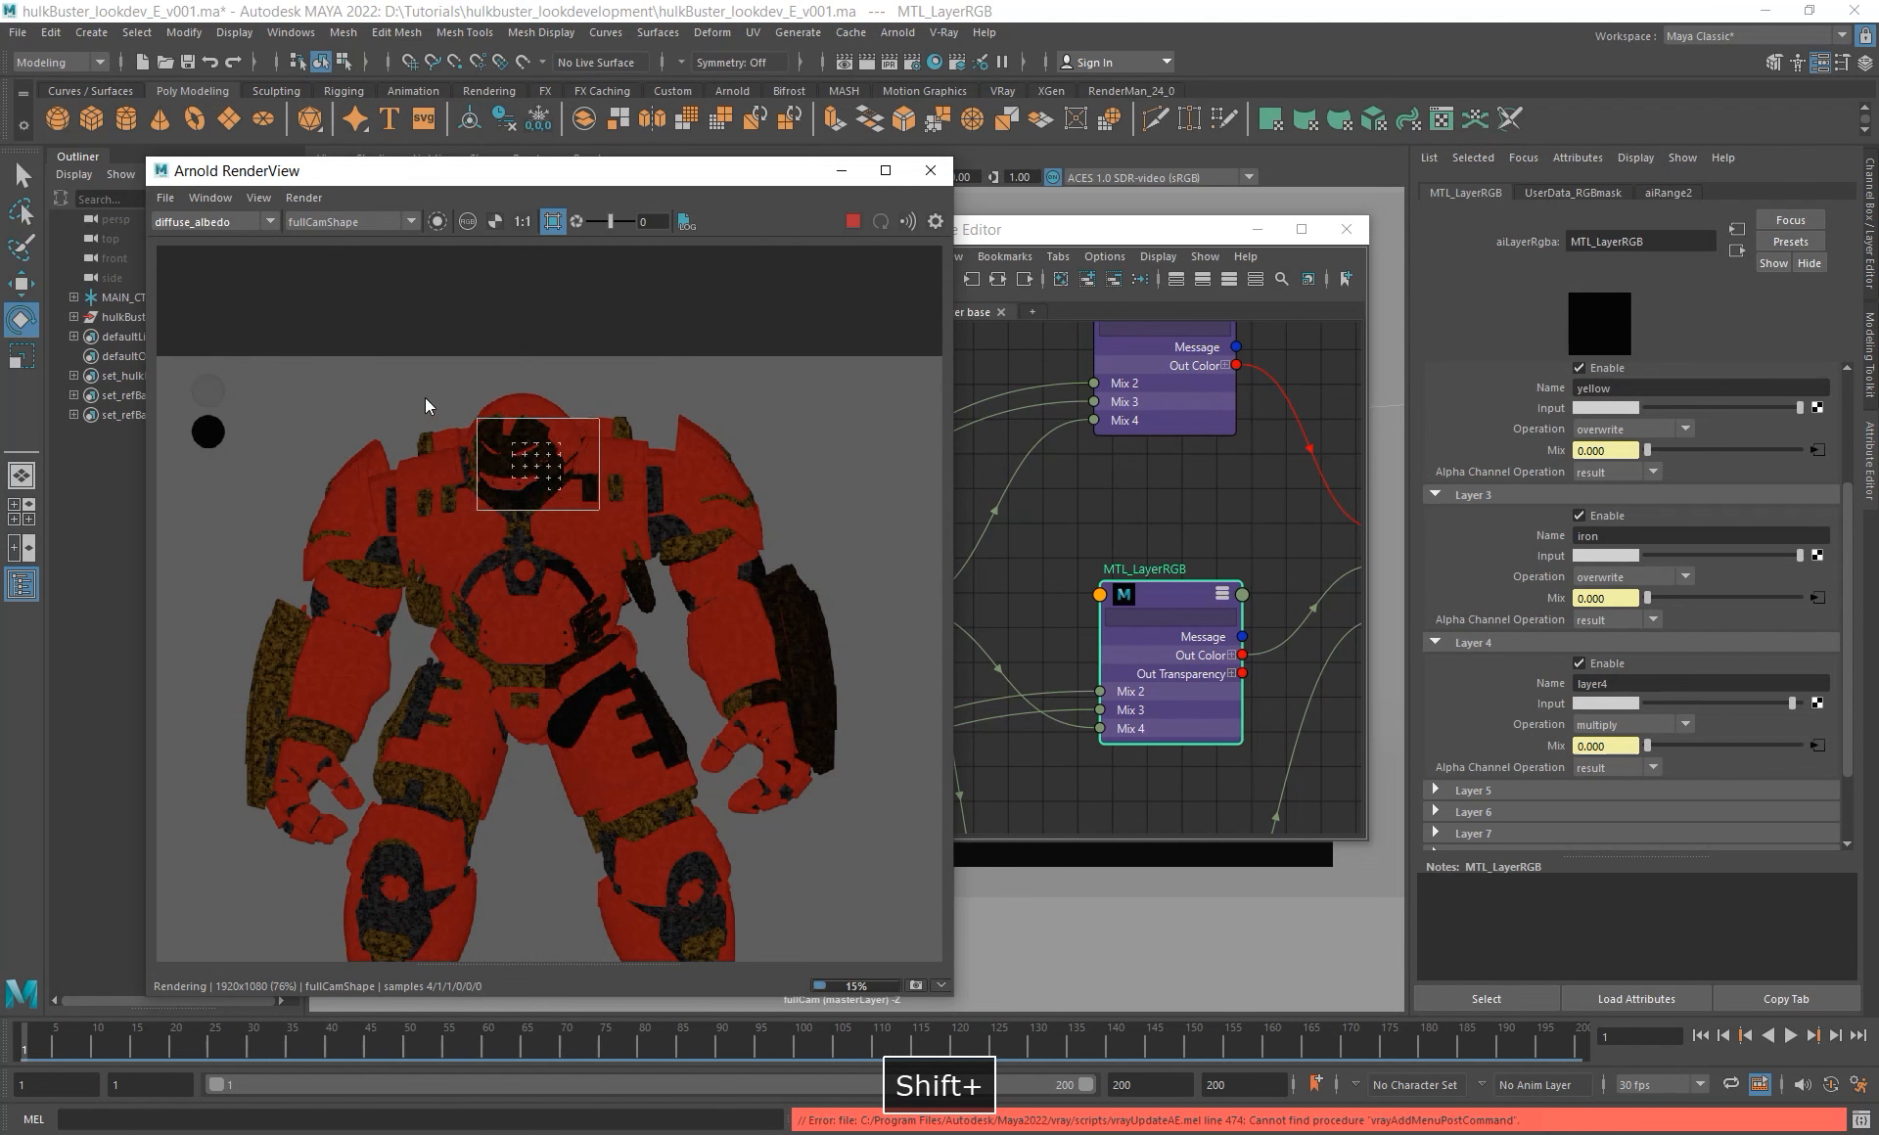
left_click_drag(434, 407, 608, 534, "shift")
left_click_drag(238, 582, 345, 827, "shift")
left_click_drag(465, 528, 590, 624, "shift")
left_click_drag(748, 513, 847, 800, "shift")
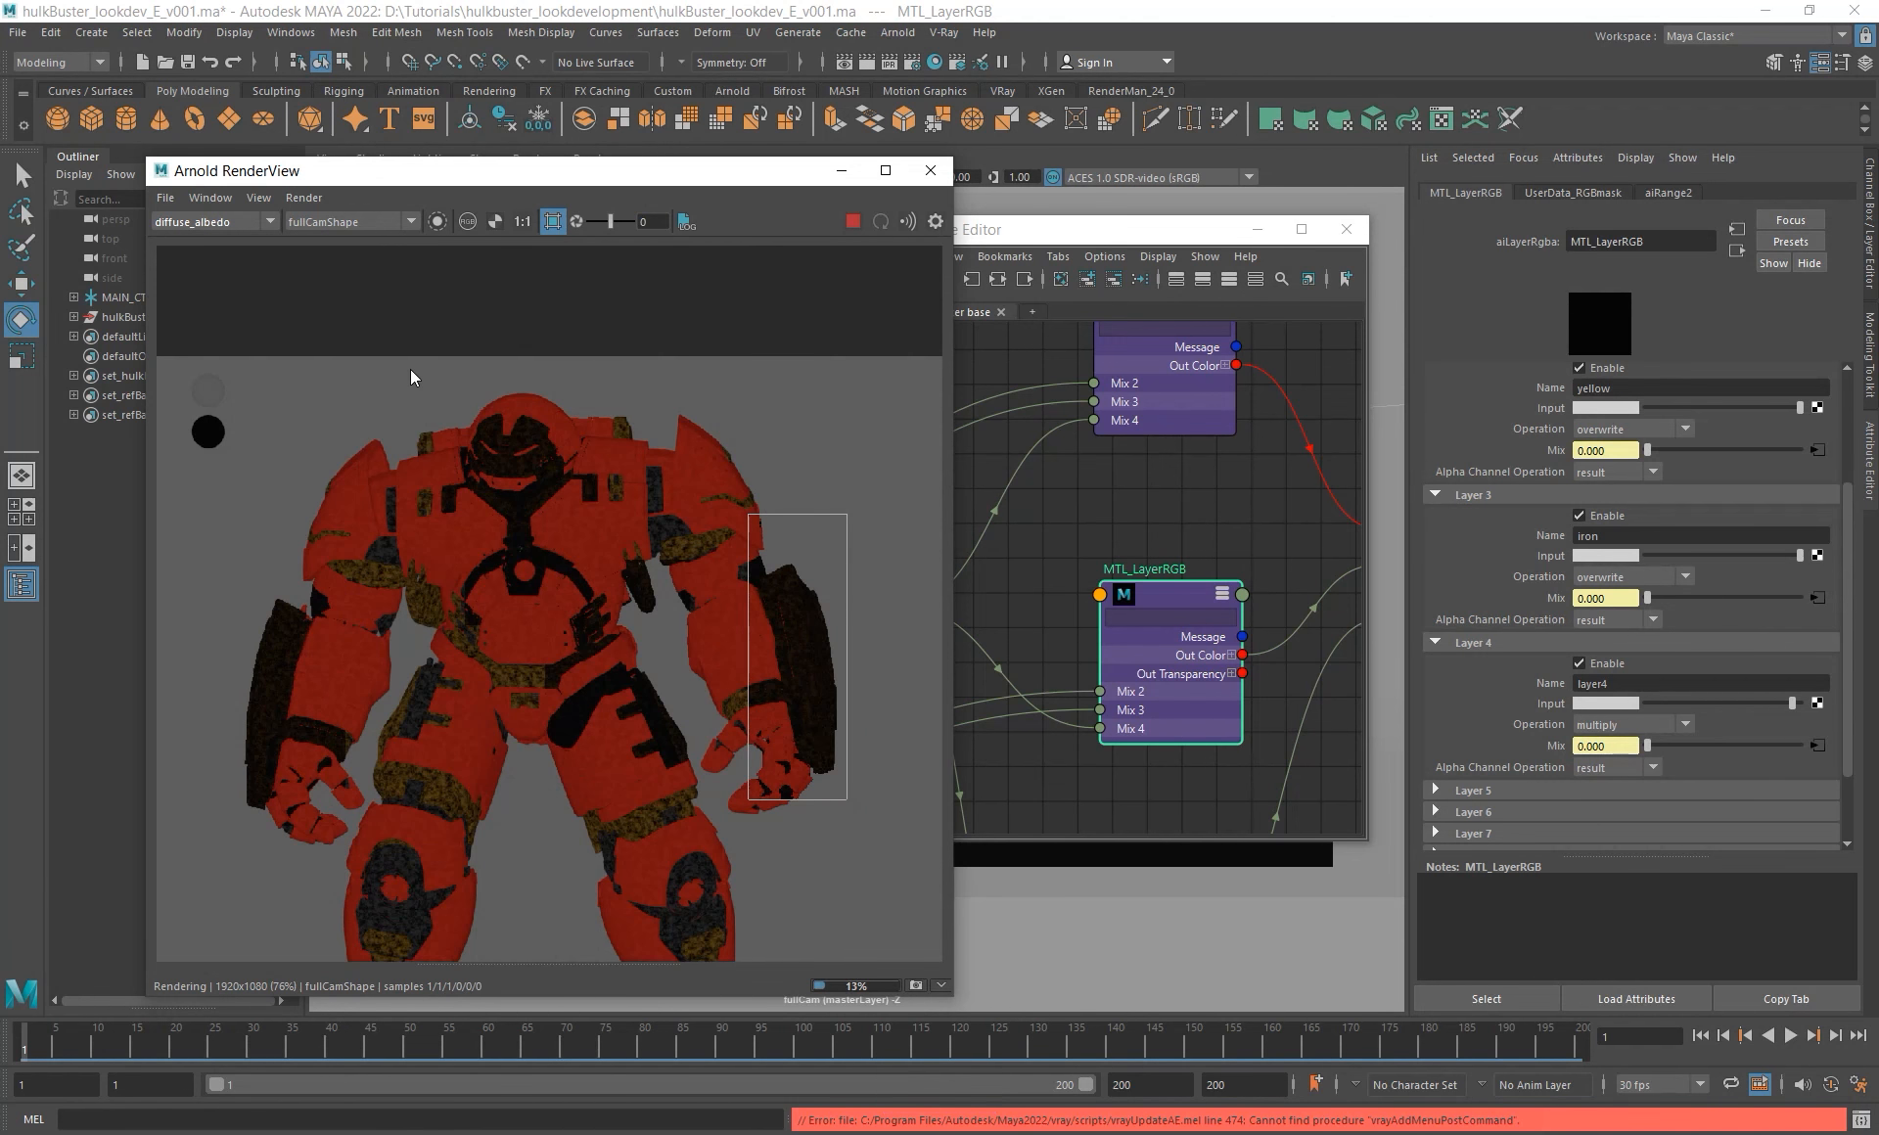
- Return to the Beauty render, frame the gold forearm plate up close and reveal the snapshot area
left_click(220, 222)
left_click(200, 240)
scroll(813, 601, "up", 4)
left_click_drag(694, 827, 645, 722, "alt")
left_click_drag(527, 964, 530, 890)
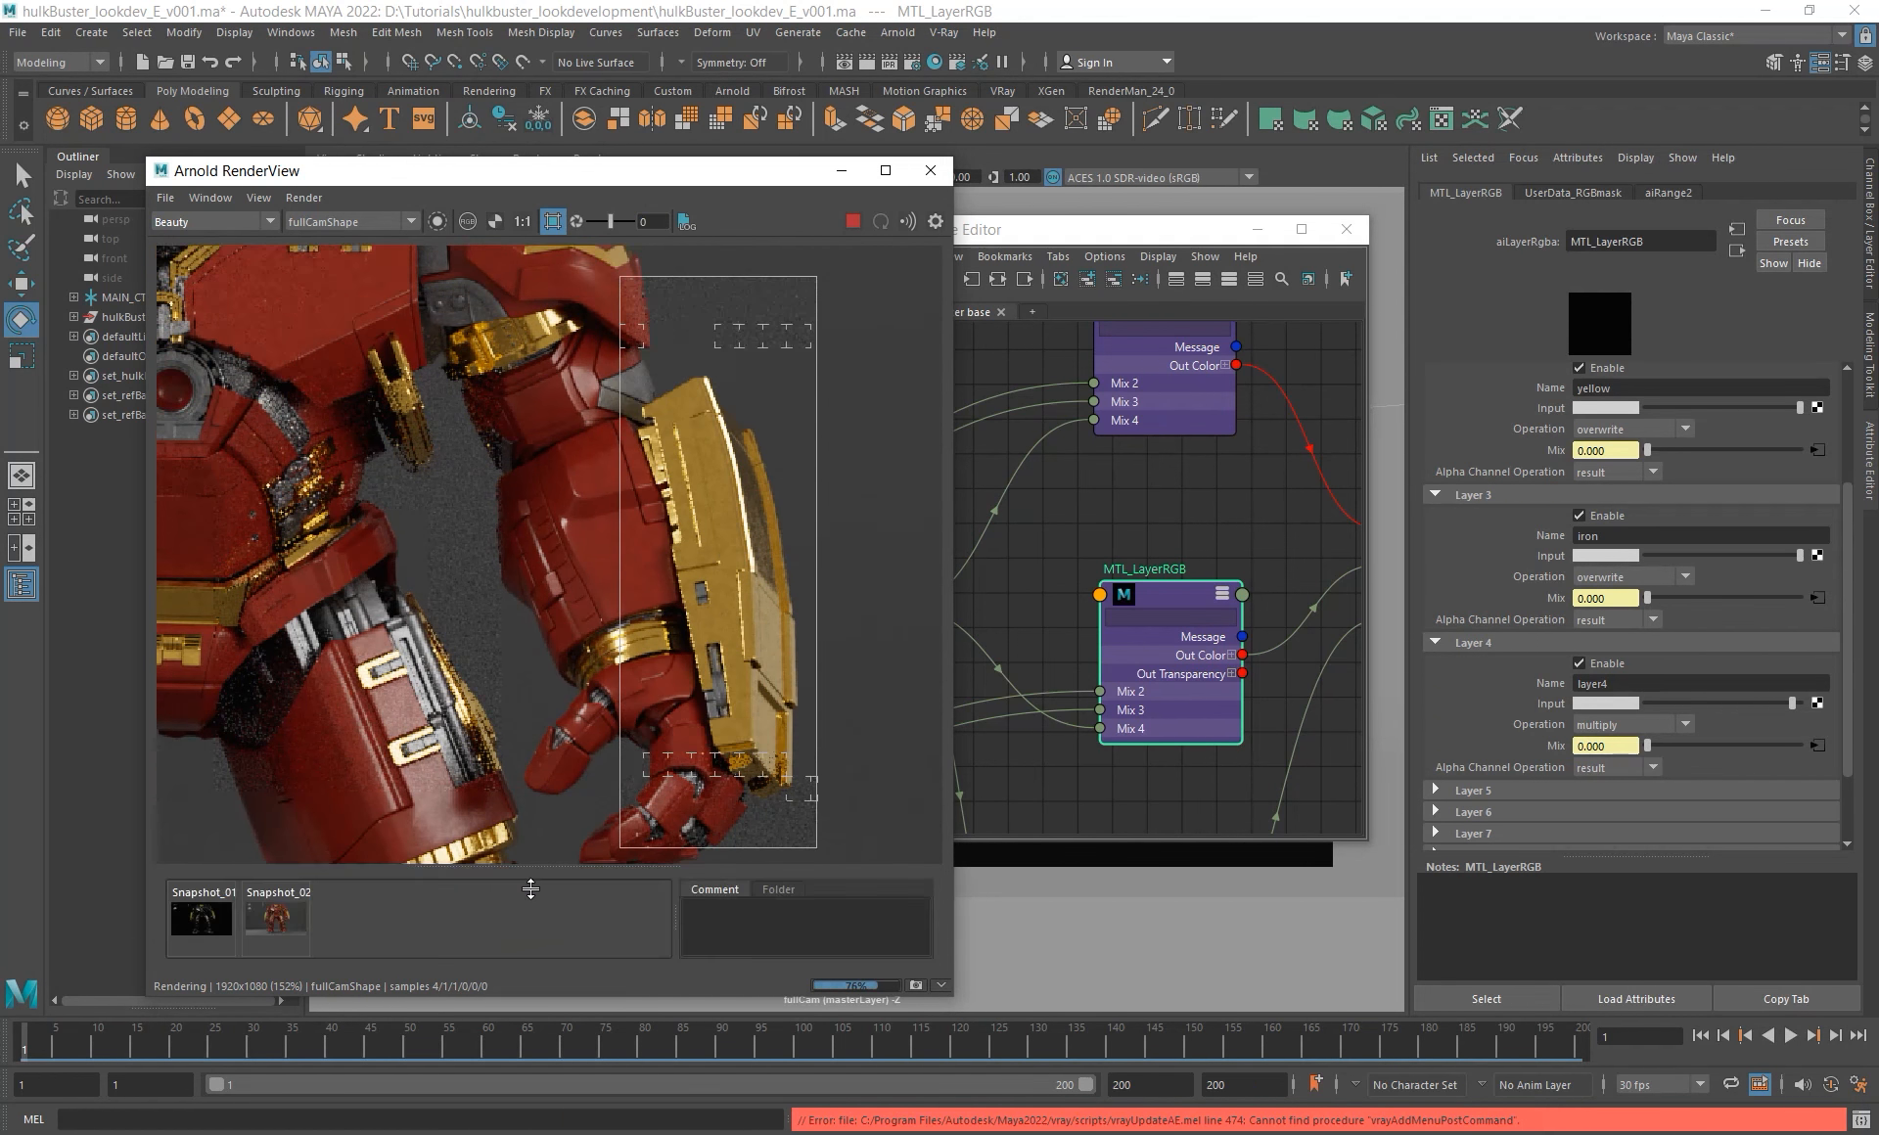
- Toggle Snapshot_02 on and off repeatedly to compare the forearm's gold and iron with the current render
left_click(286, 918)
left_click(285, 918)
left_click(285, 918)
left_click(286, 918)
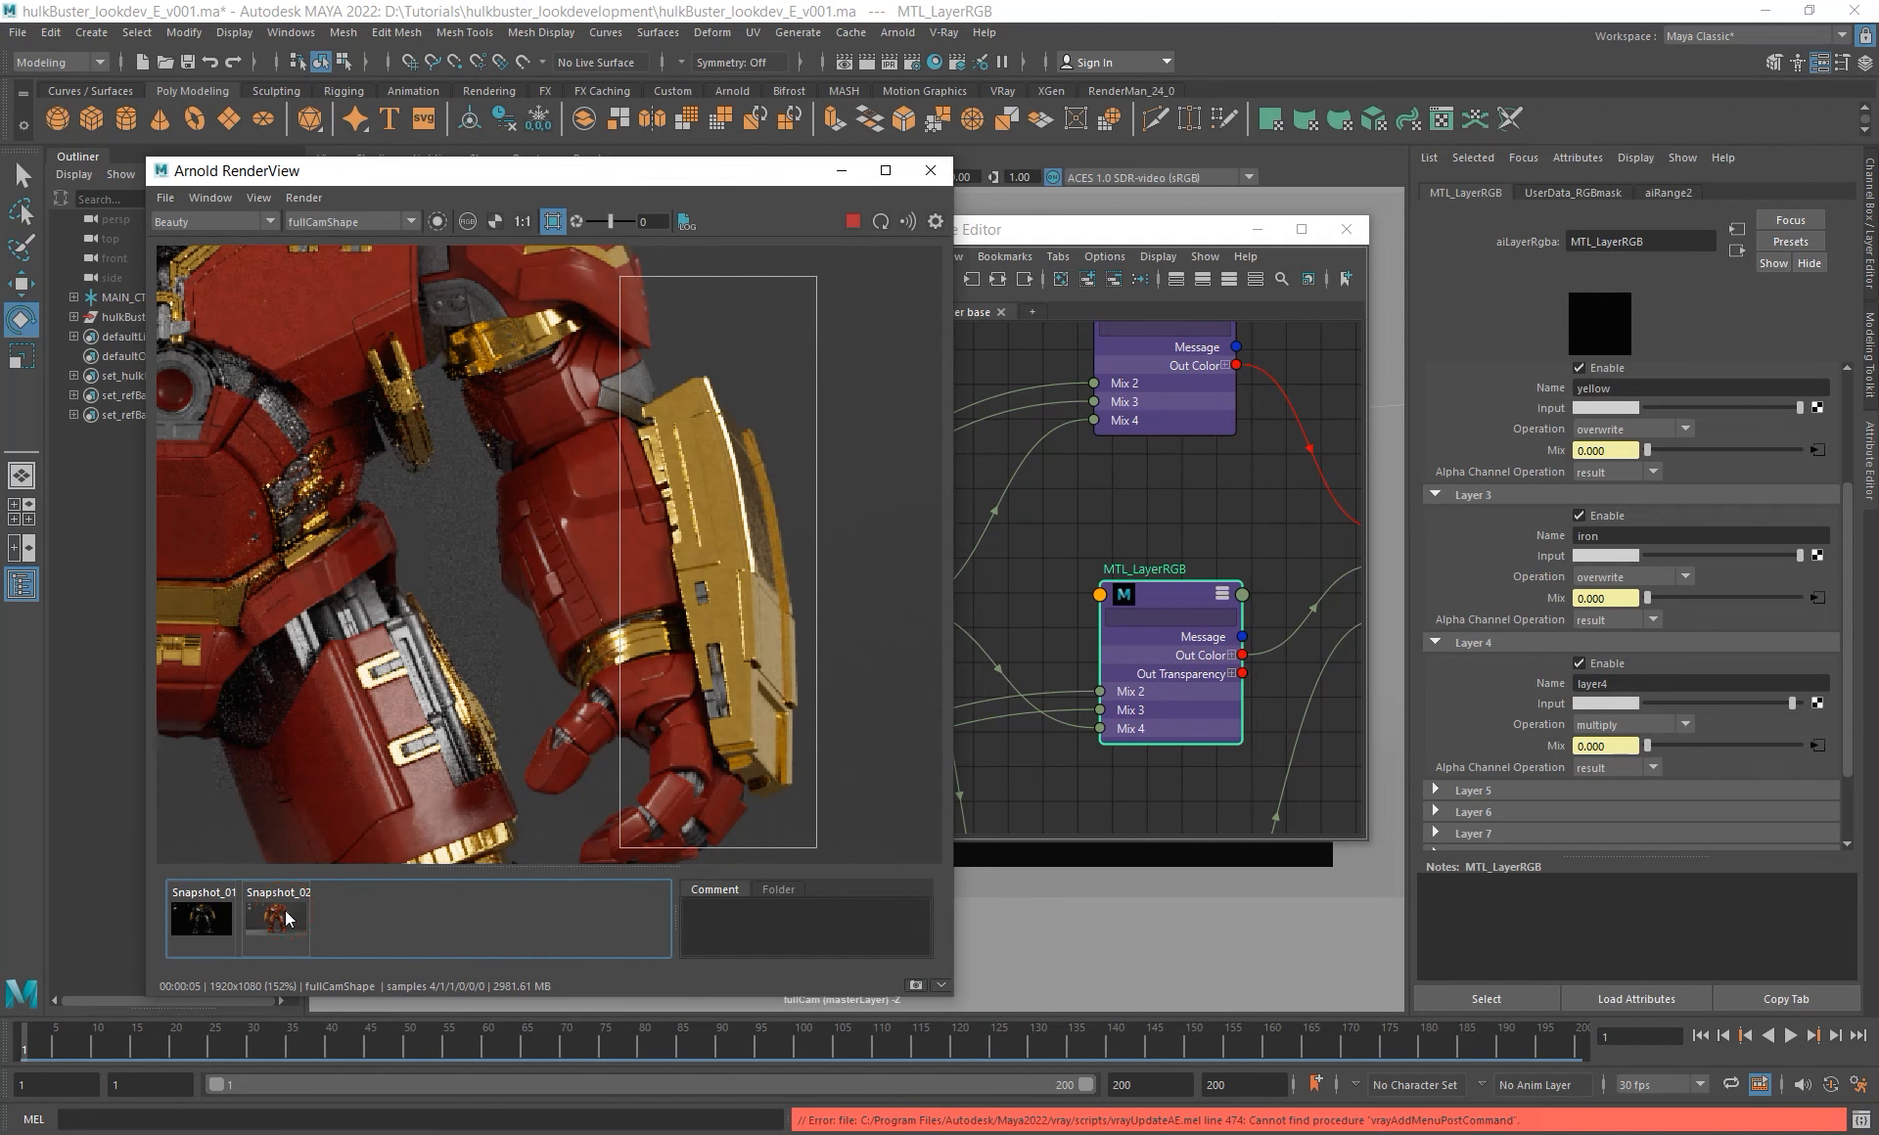
left_click(286, 918)
left_click(286, 917)
left_click(285, 917)
left_click(286, 917)
left_click(286, 918)
left_click(286, 917)
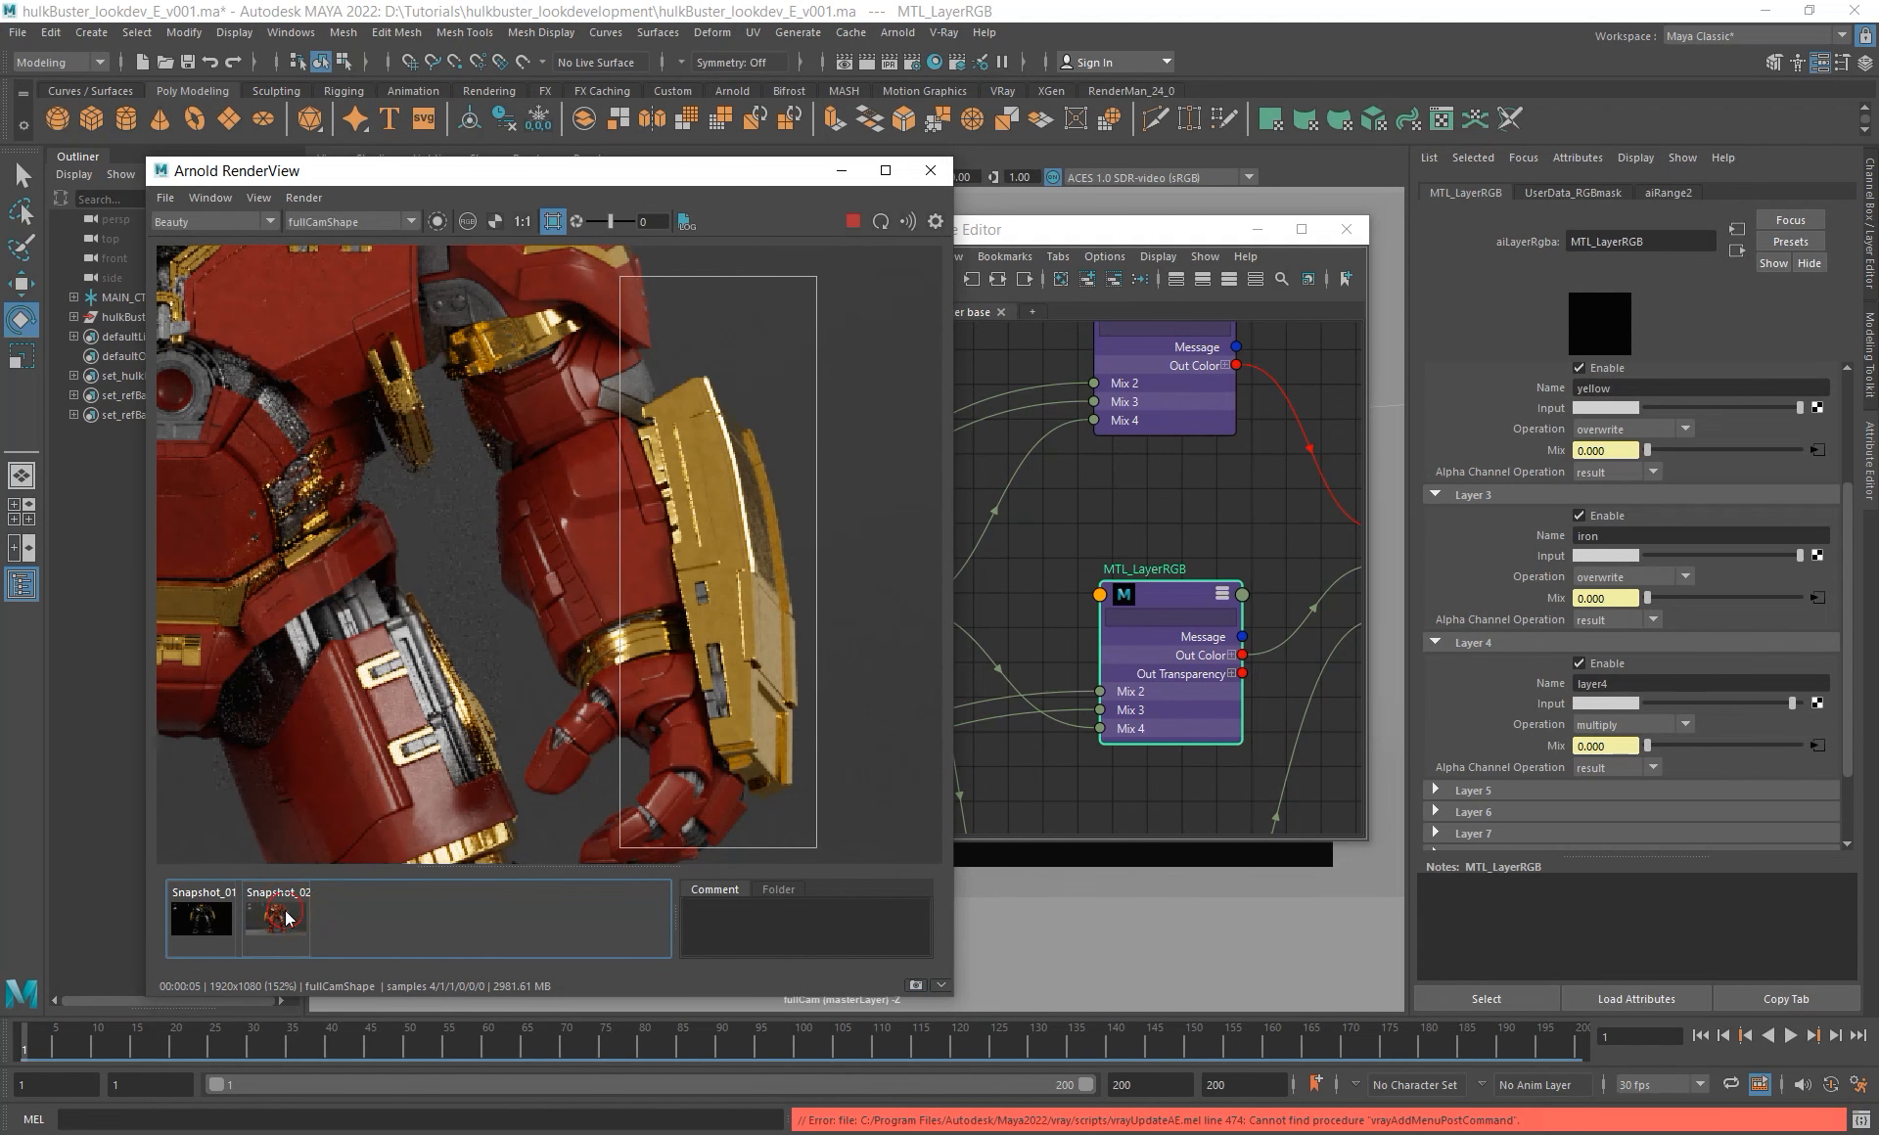